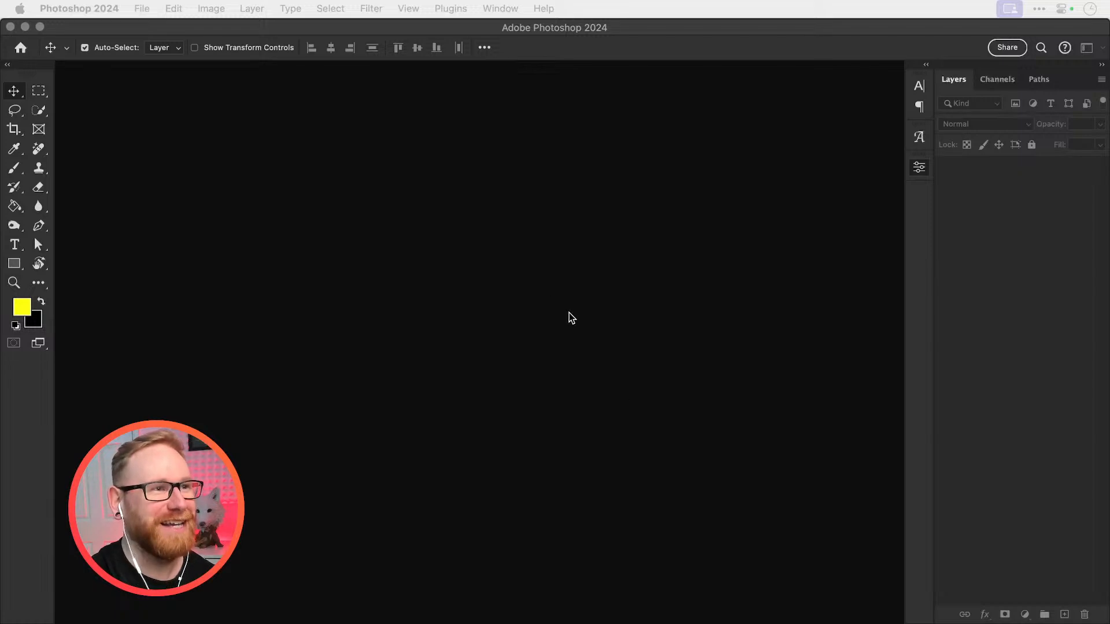
Create a new 6000 × 6000 pixel document, display it at 100%, and collapse the document properties
click(550, 295)
key(super+n)
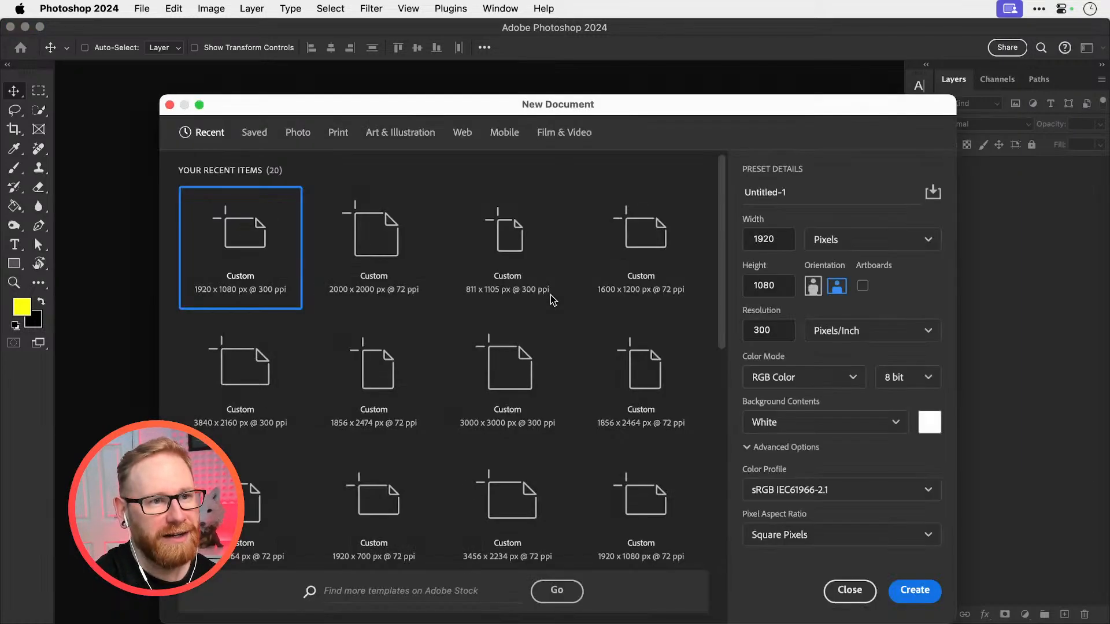
double_click(777, 242)
text(6000)
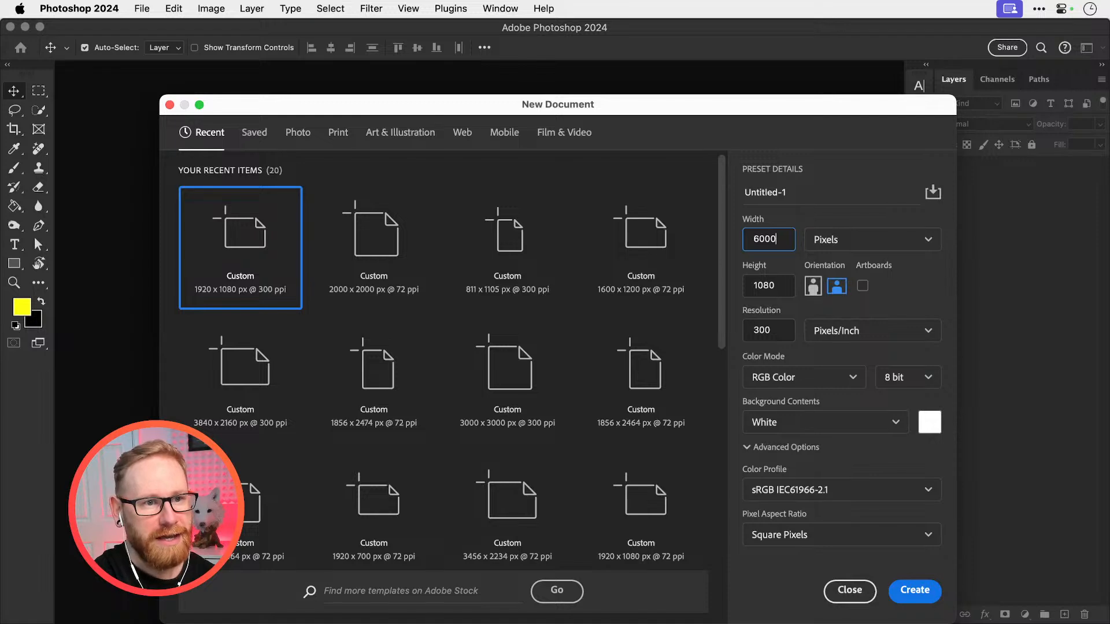
key(Tab)
text(6000)
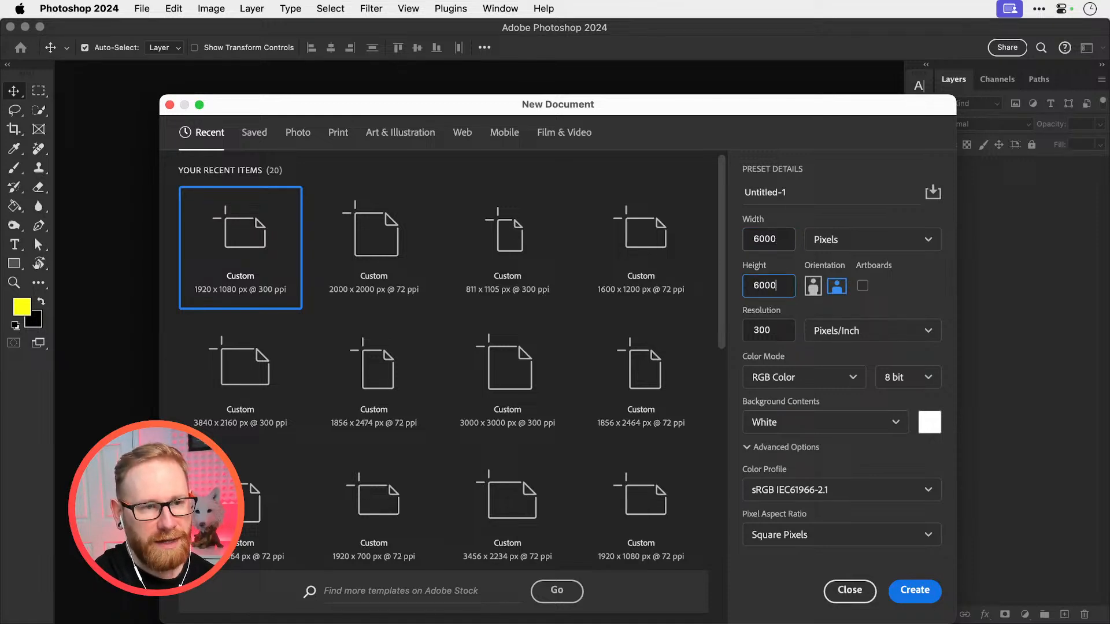
key(Return)
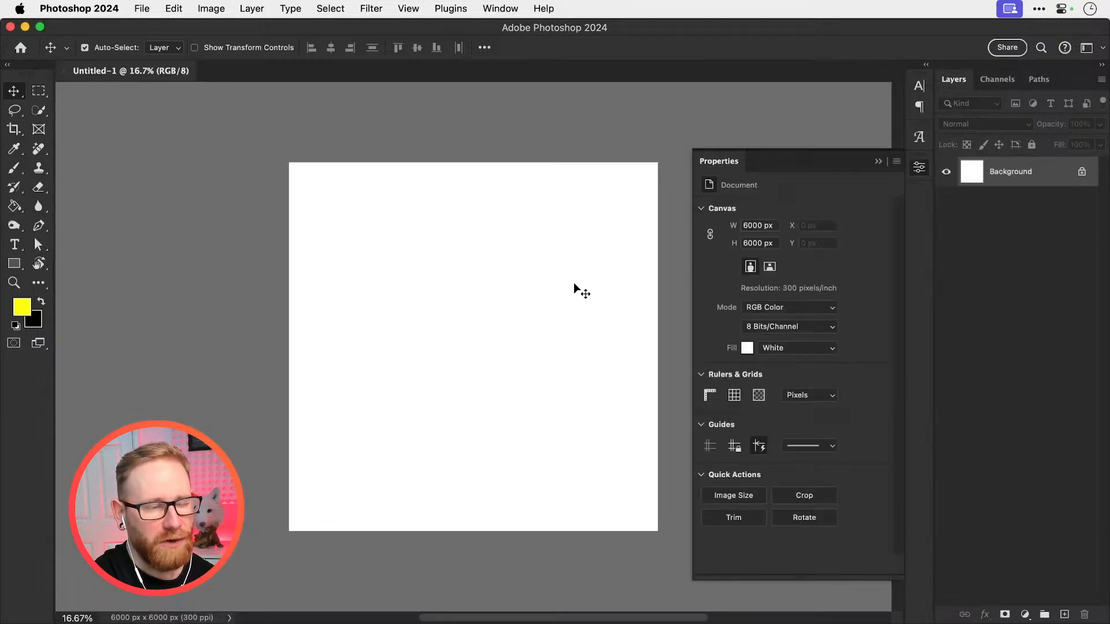
key(super+1)
click(879, 162)
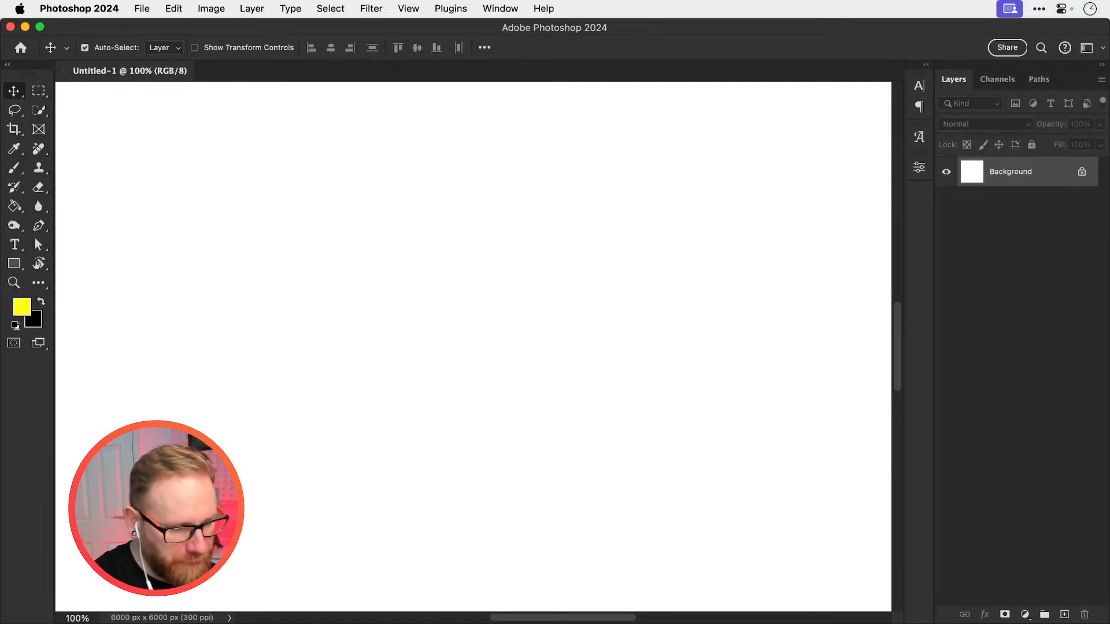
key(super+Tab)
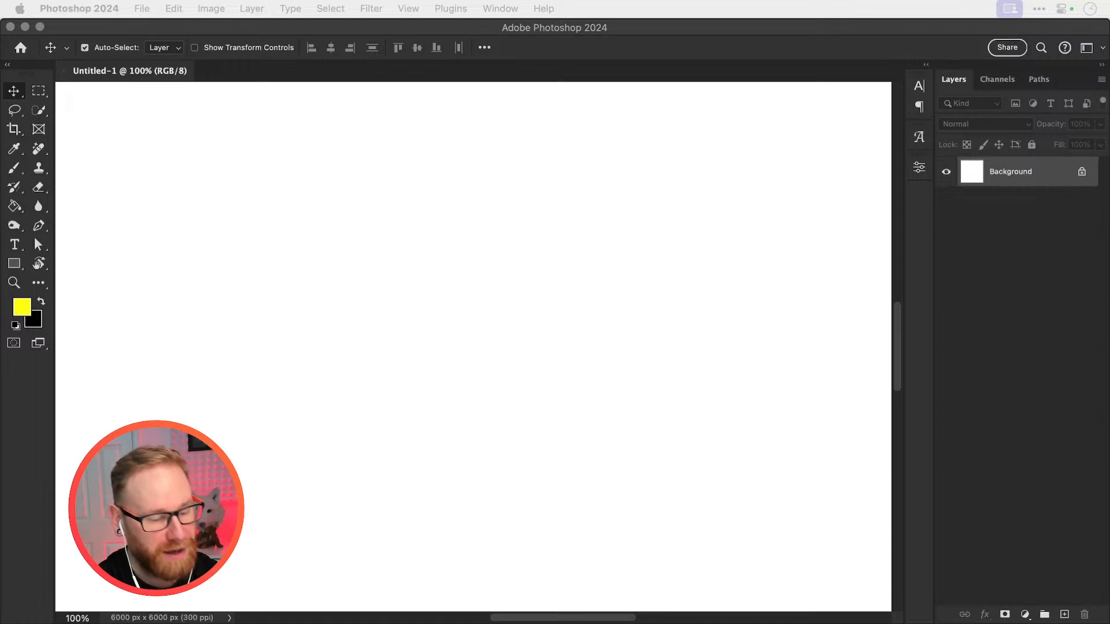
key(XF86AudioLowerVolume)
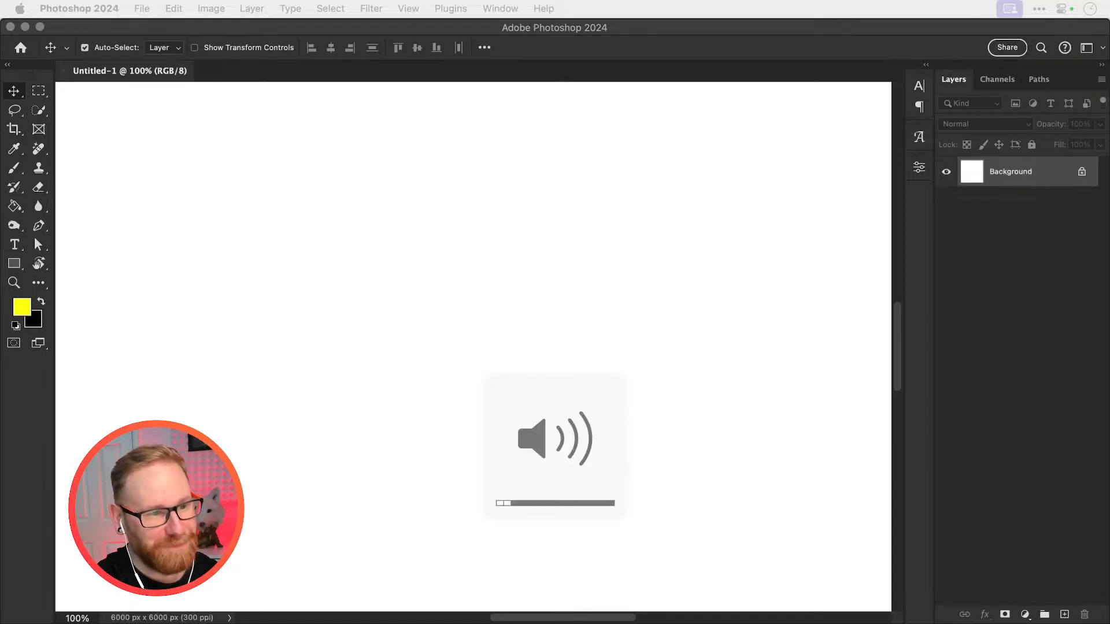
key(XF86AudioRaiseVolume)
key(XF86AudioRaiseVolume)
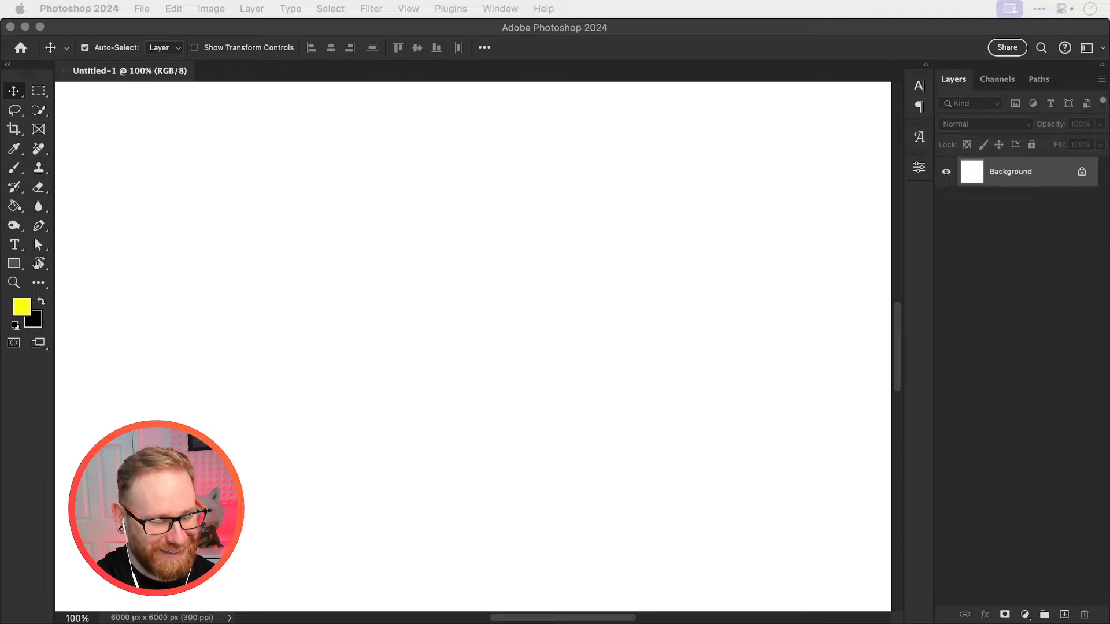
key(super+Tab)
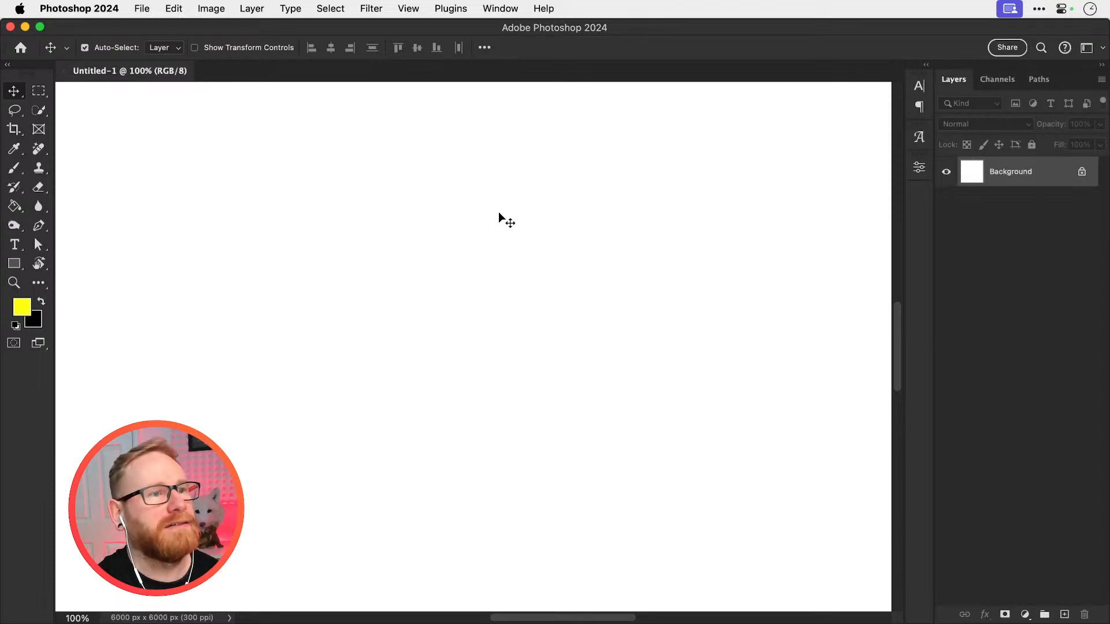
Reset the foreground and background colors to default black and white and add a new empty layer
key(d)
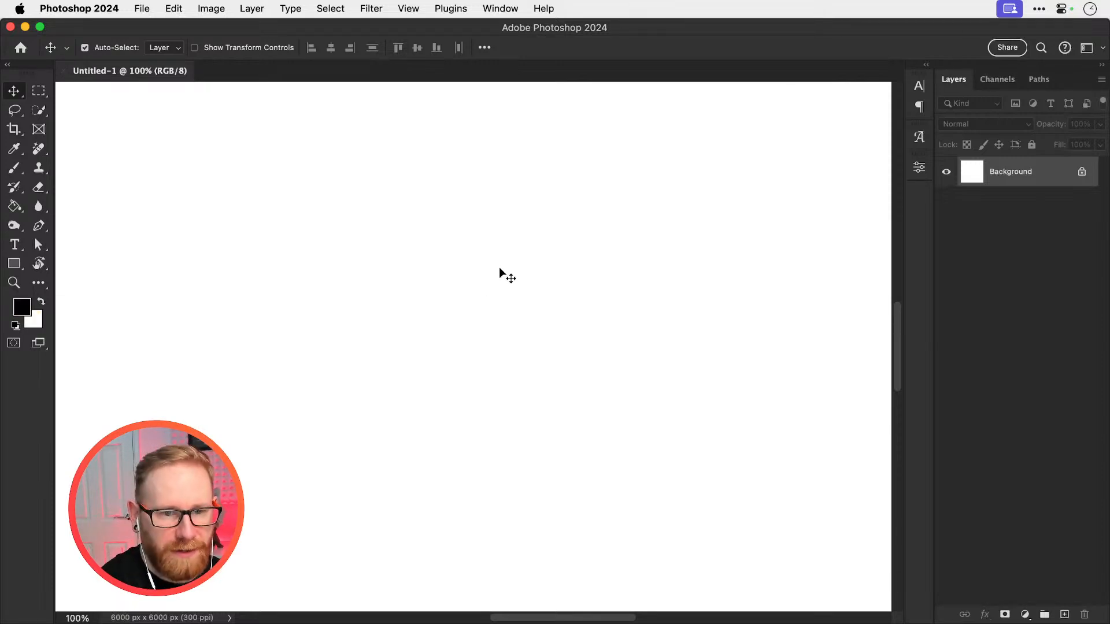
click(1064, 615)
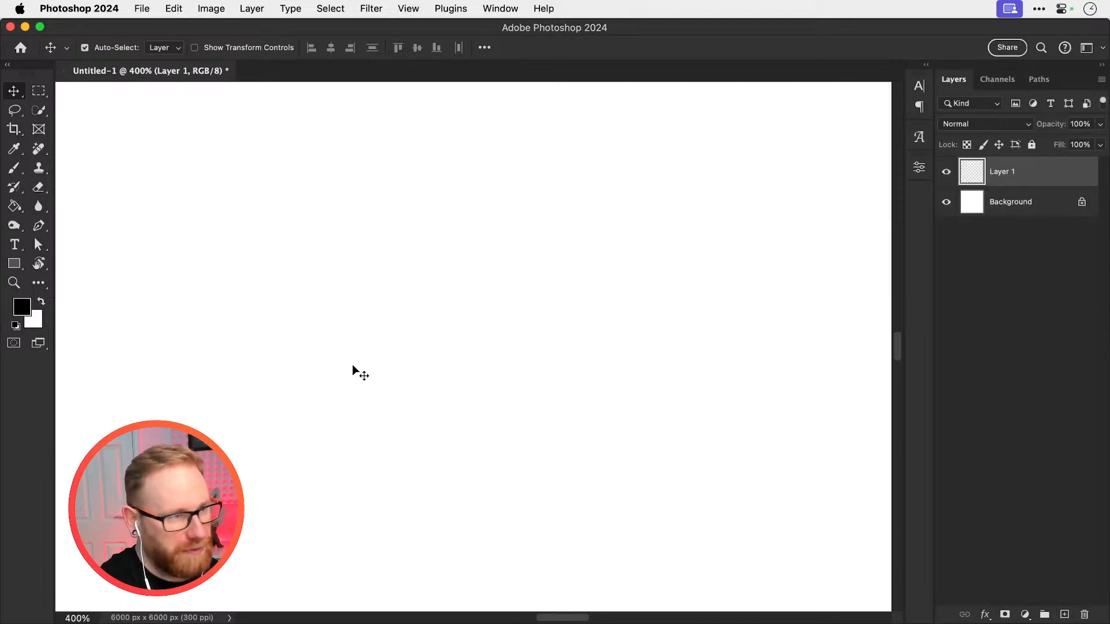
Set up the Soft Round Pressure Size brush with 30% flow and reduce its size to 1 px
key(b)
click(110, 48)
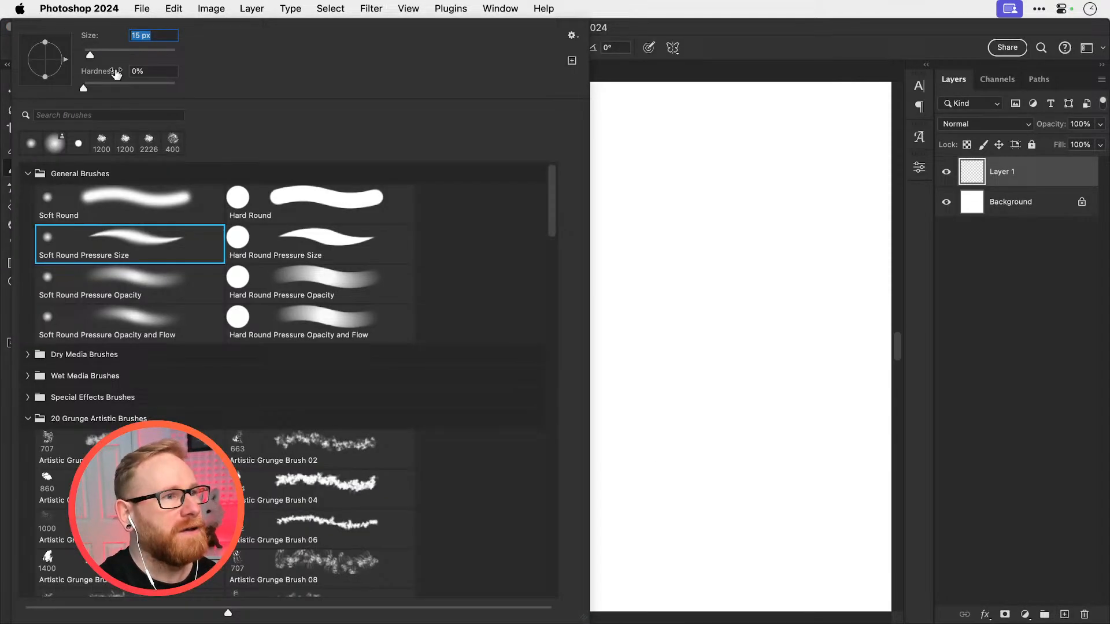
click(188, 242)
click(662, 232)
key(super+z)
mouse_move(365, 219)
mouse_down()
mouse_move(359, 270)
mouse_move(513, 397)
mouse_move(607, 307)
mouse_up()
key(super+z)
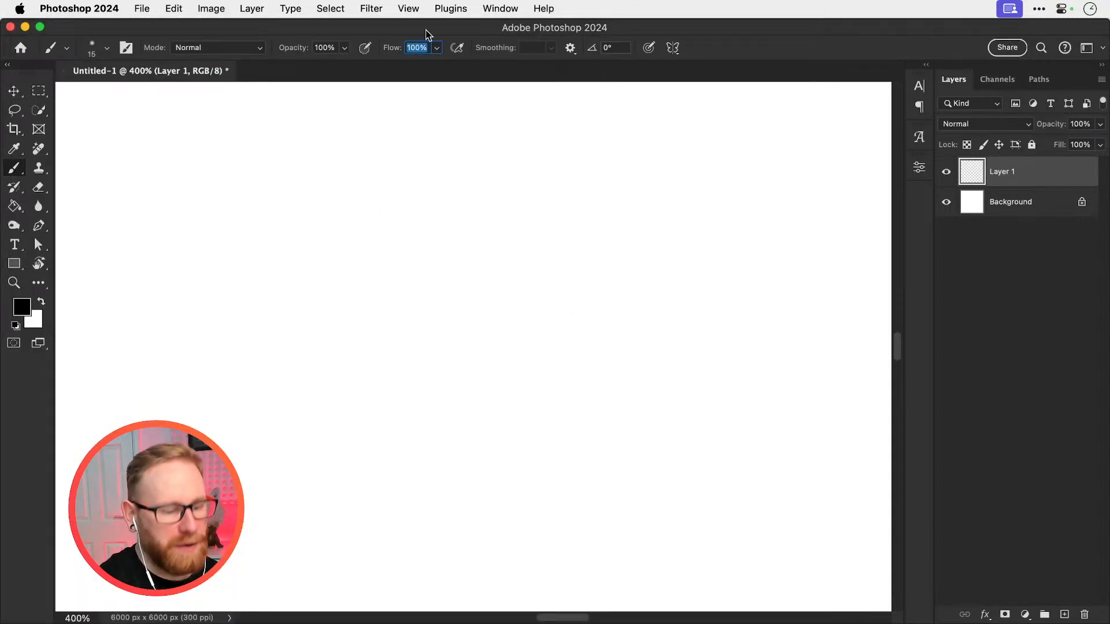
text(30)
key(Return)
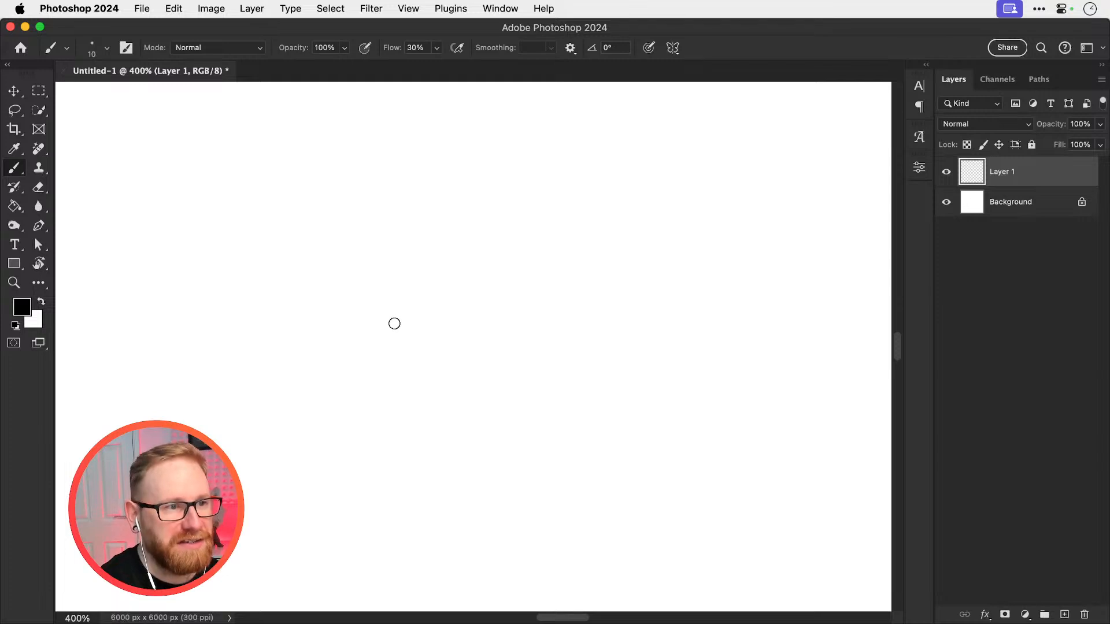
key(bracketleft)
key(bracketleft)
key(bracketleft)
key(bracketleft)
key(bracketleft)
key(bracketleft)
key(bracketleft)
key(bracketleft)
key(bracketleft)
key(bracketleft)
drag(404, 283, 389, 349)
mouse_move(432, 270)
mouse_down()
mouse_move(410, 344)
mouse_move(464, 396)
mouse_move(481, 321)
mouse_move(457, 411)
mouse_up()
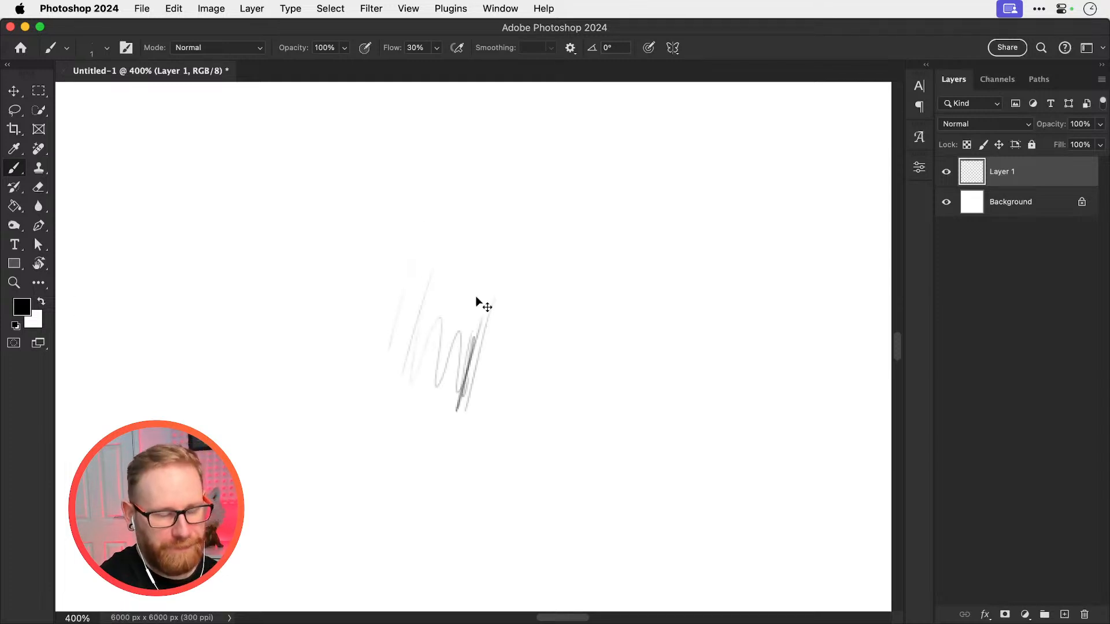
key(super+minus)
key(super+minus)
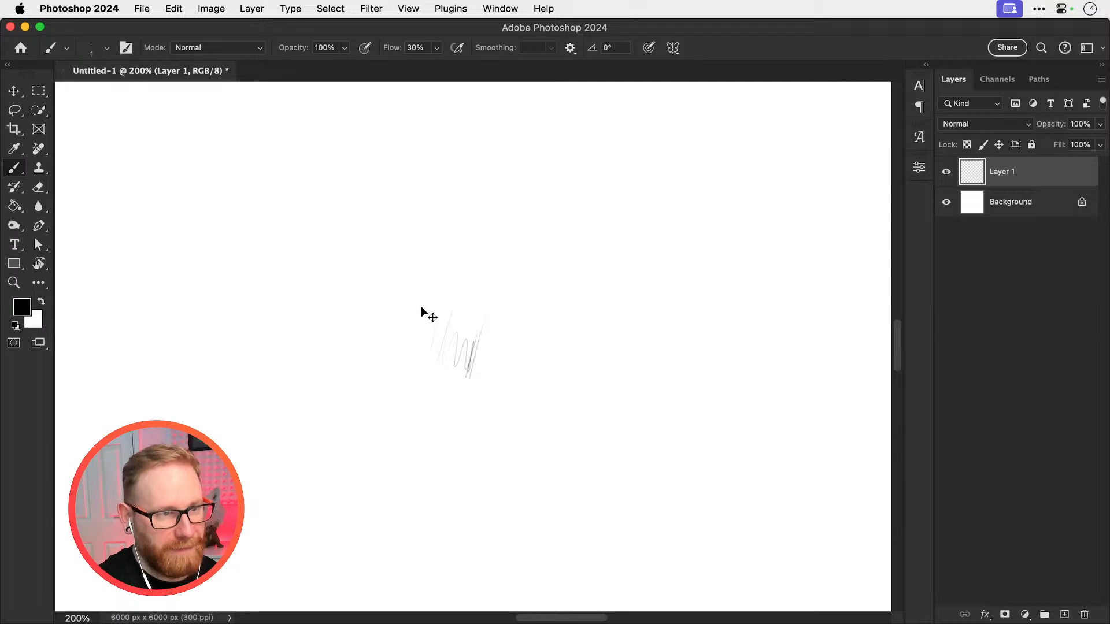
key(super+z)
key(super+z)
key(super+z)
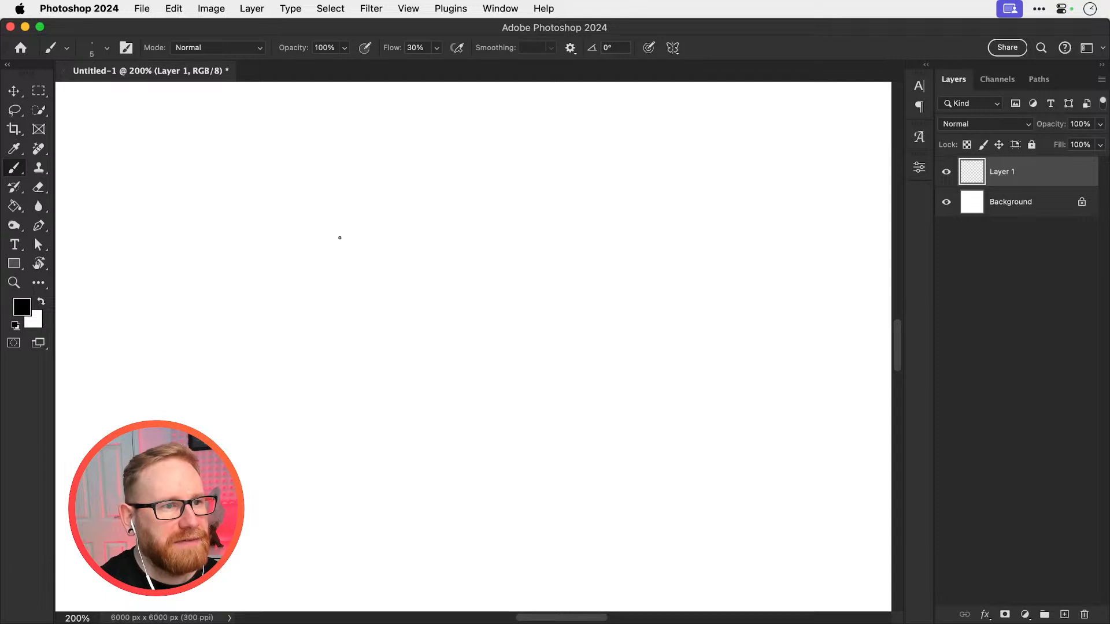
Sketch outlined block capitals L and U side by side on Layer 1 to start the first word
mouse_move(332, 215)
mouse_down()
mouse_move(348, 309)
mouse_move(351, 198)
mouse_move(366, 270)
mouse_move(398, 270)
mouse_up()
key(super+z)
drag(350, 309, 397, 299)
mouse_move(399, 185)
mouse_down()
mouse_move(404, 248)
mouse_move(422, 185)
mouse_move(421, 253)
mouse_up()
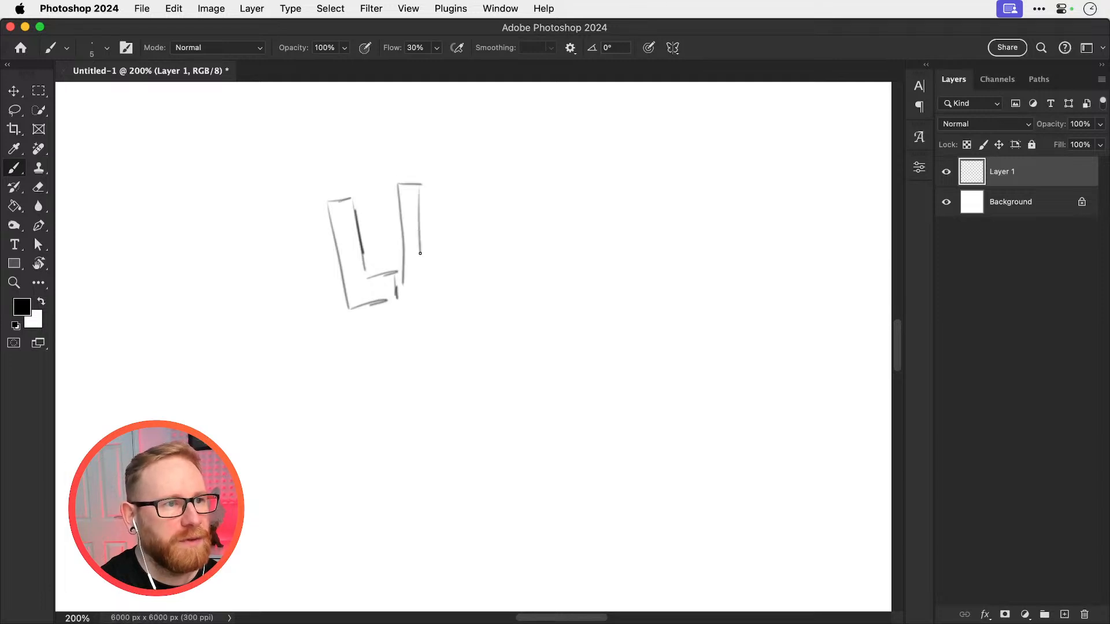
drag(419, 213, 422, 254)
mouse_move(424, 190)
mouse_down()
mouse_move(430, 254)
mouse_move(440, 191)
mouse_move(455, 185)
mouse_move(454, 264)
mouse_up()
mouse_move(458, 229)
mouse_down()
mouse_move(449, 287)
mouse_move(417, 297)
mouse_move(438, 295)
mouse_move(456, 259)
mouse_up()
Sketch an outlined block capital K directly after the U
drag(473, 186, 467, 282)
drag(467, 227, 466, 299)
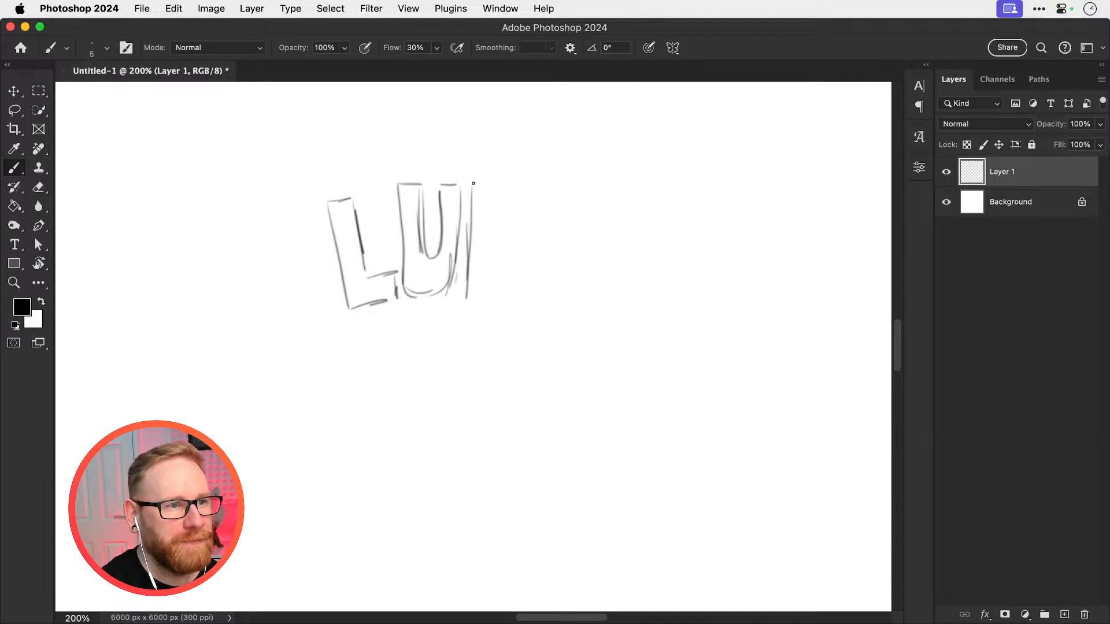
mouse_move(472, 181)
mouse_down()
mouse_move(487, 181)
mouse_move(490, 241)
mouse_move(516, 185)
mouse_move(541, 183)
mouse_move(519, 237)
mouse_up()
mouse_move(468, 298)
mouse_down()
mouse_move(489, 264)
mouse_move(510, 301)
mouse_up()
mouse_move(512, 253)
mouse_down()
mouse_move(534, 299)
mouse_move(511, 254)
mouse_up()
Sketch an outlined block capital E after the K, including its three arms
drag(561, 185, 554, 299)
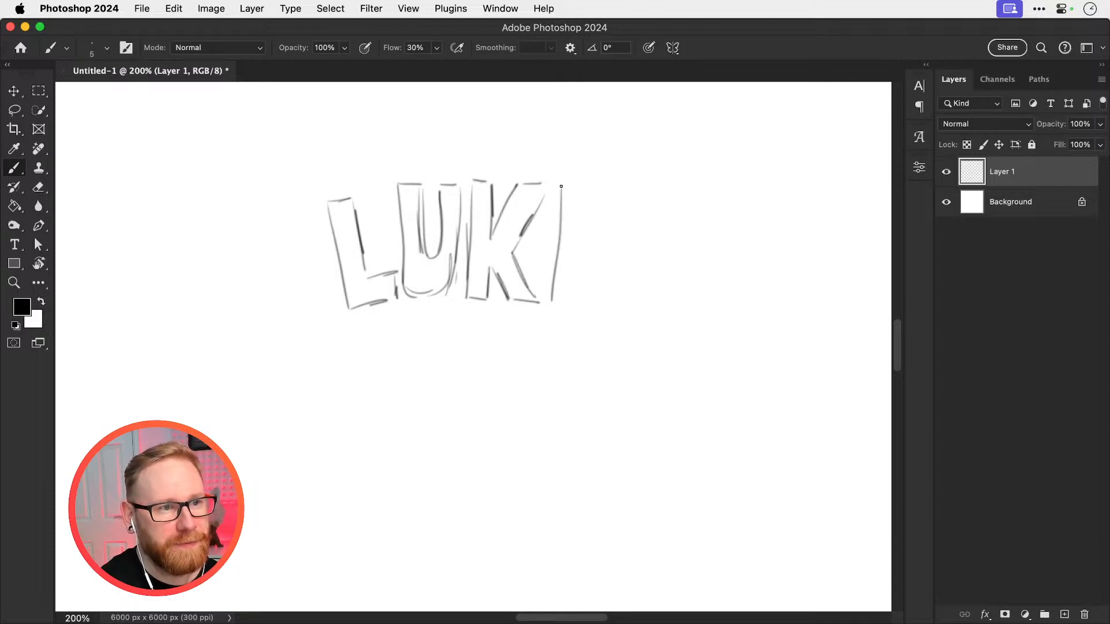
mouse_move(560, 186)
mouse_down()
mouse_move(617, 193)
mouse_move(579, 211)
mouse_move(613, 209)
mouse_move(575, 254)
mouse_up()
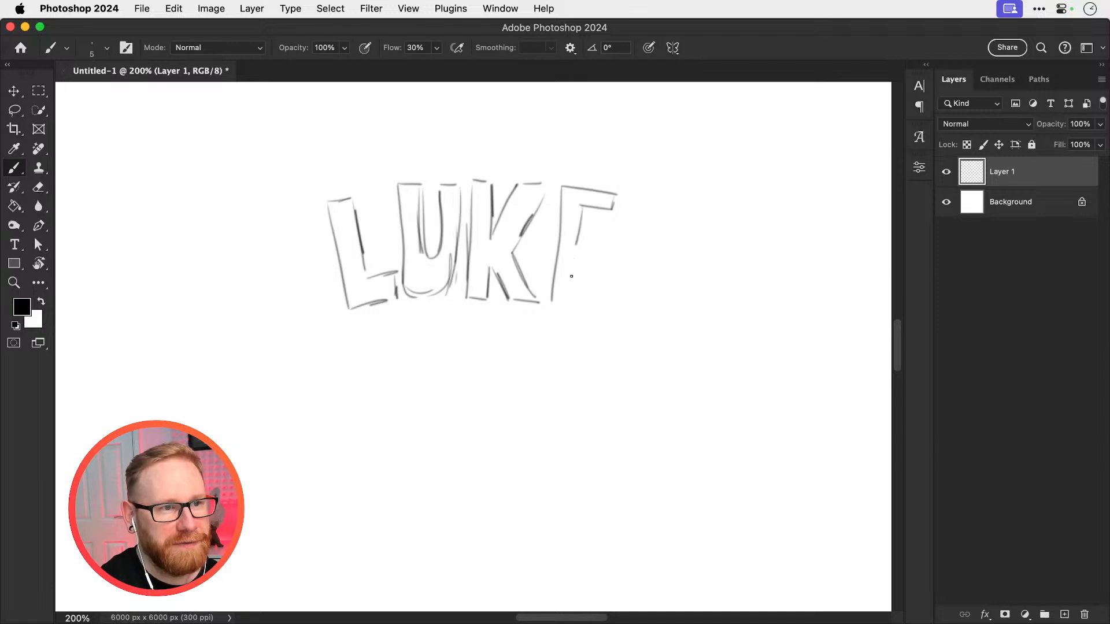
drag(559, 303, 590, 308)
mouse_move(578, 242)
mouse_down()
mouse_move(595, 245)
mouse_move(601, 263)
mouse_move(592, 290)
mouse_up()
drag(594, 288, 590, 307)
drag(572, 256, 568, 285)
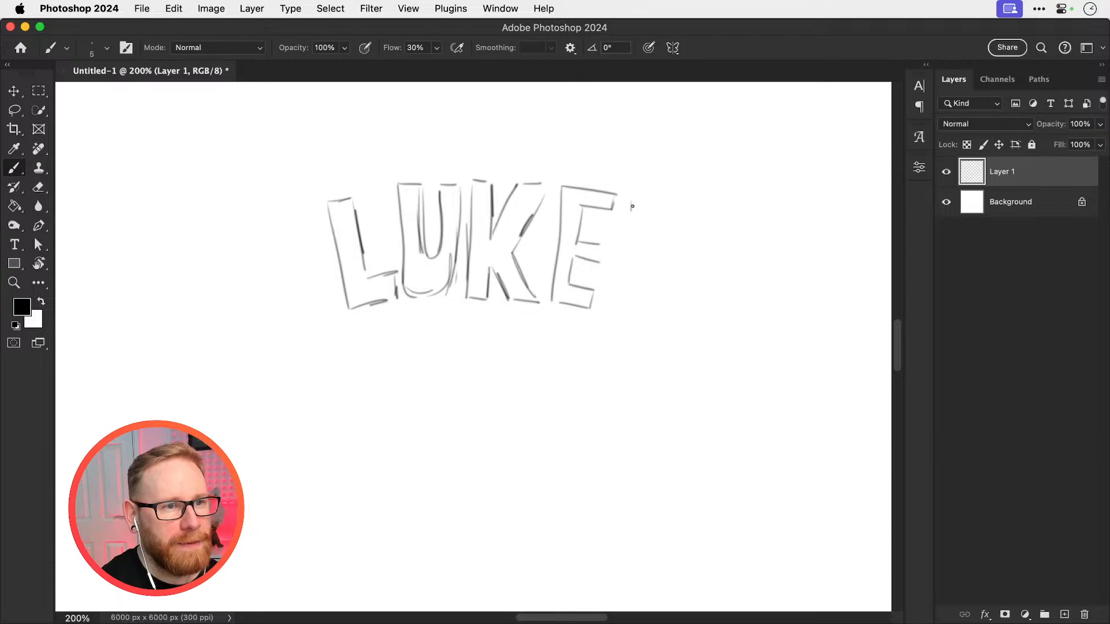
Finish the word with an outlined apostrophe and a smaller outlined s after the E
mouse_move(633, 196)
mouse_down()
mouse_move(649, 220)
mouse_move(631, 227)
mouse_move(653, 199)
mouse_move(665, 202)
mouse_move(629, 230)
mouse_up()
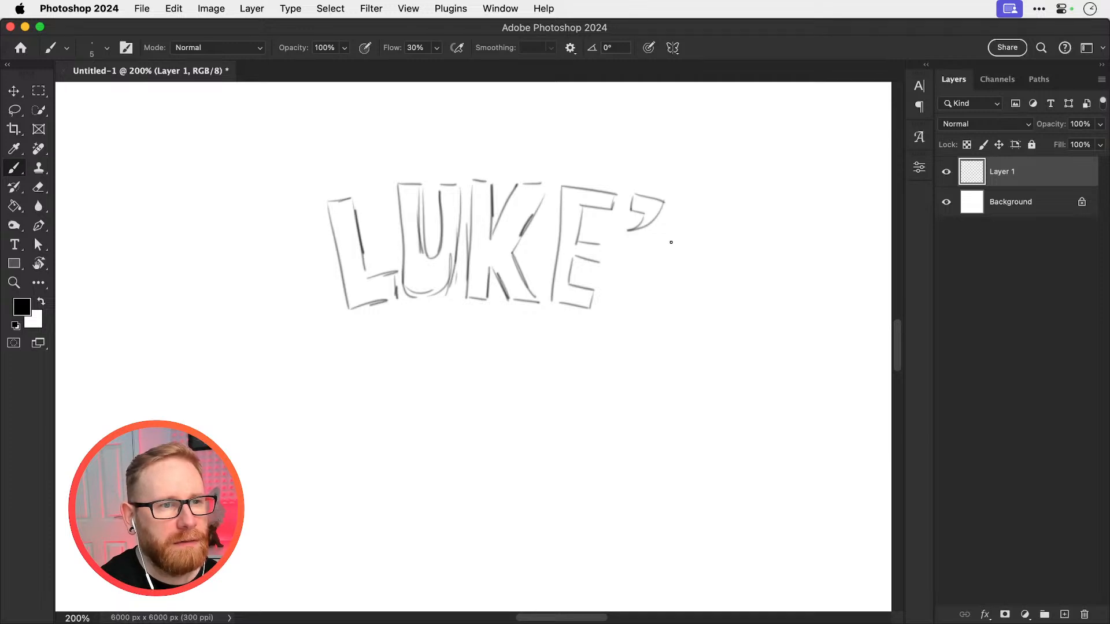
mouse_move(674, 242)
mouse_down()
mouse_move(671, 262)
mouse_move(647, 270)
mouse_move(637, 250)
mouse_move(623, 289)
mouse_move(638, 293)
mouse_move(636, 310)
mouse_move(614, 315)
mouse_move(636, 311)
mouse_move(643, 322)
mouse_up()
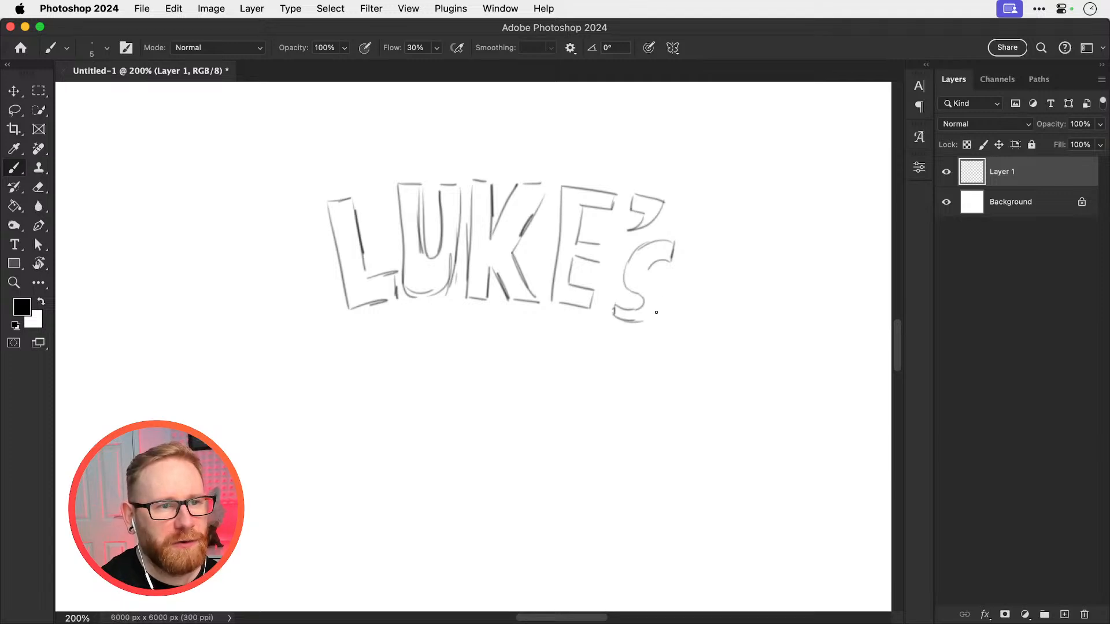
mouse_move(647, 272)
mouse_down()
mouse_move(642, 321)
mouse_move(659, 318)
mouse_up()
drag(641, 249, 621, 291)
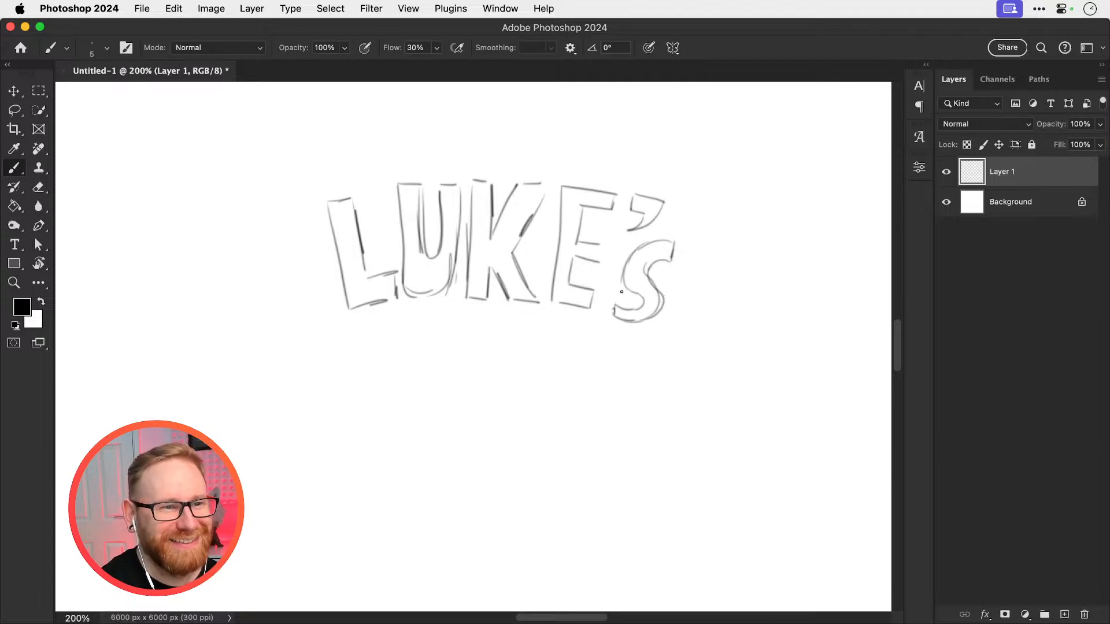
Rotate the sketched word slightly counterclockwise with Free Transform to level it
key(v)
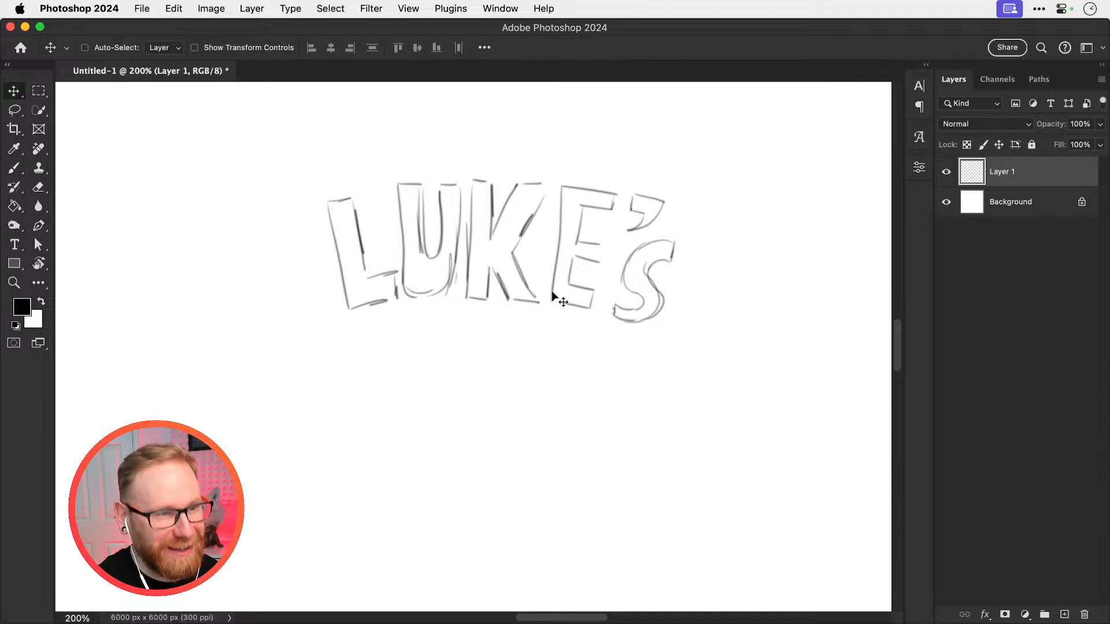
key(super+t)
drag(711, 248, 697, 223)
key(Return)
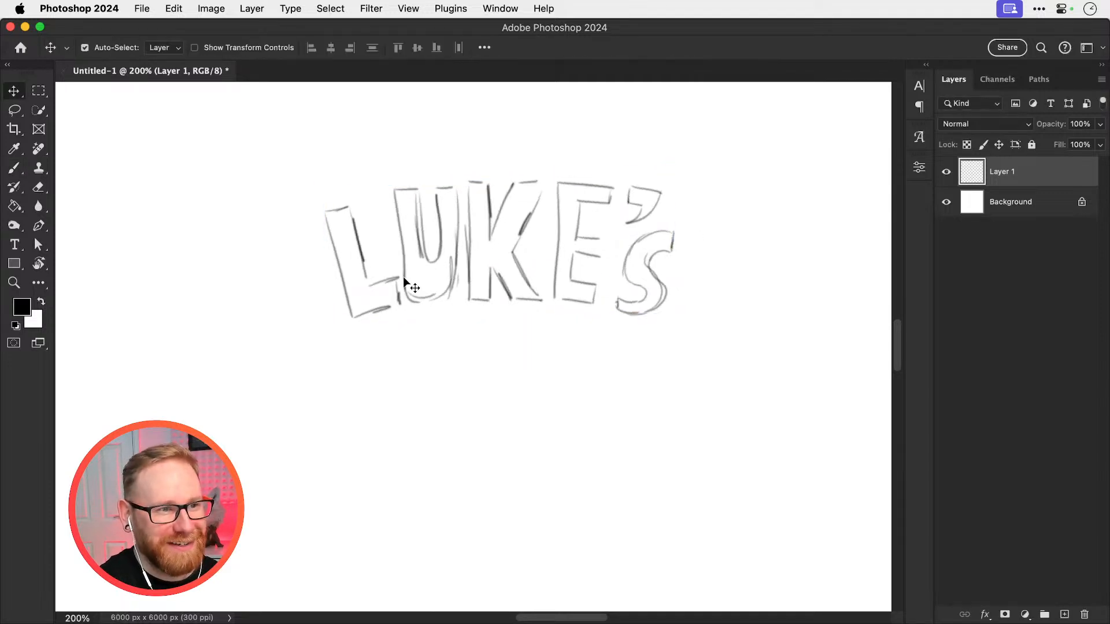
key(b)
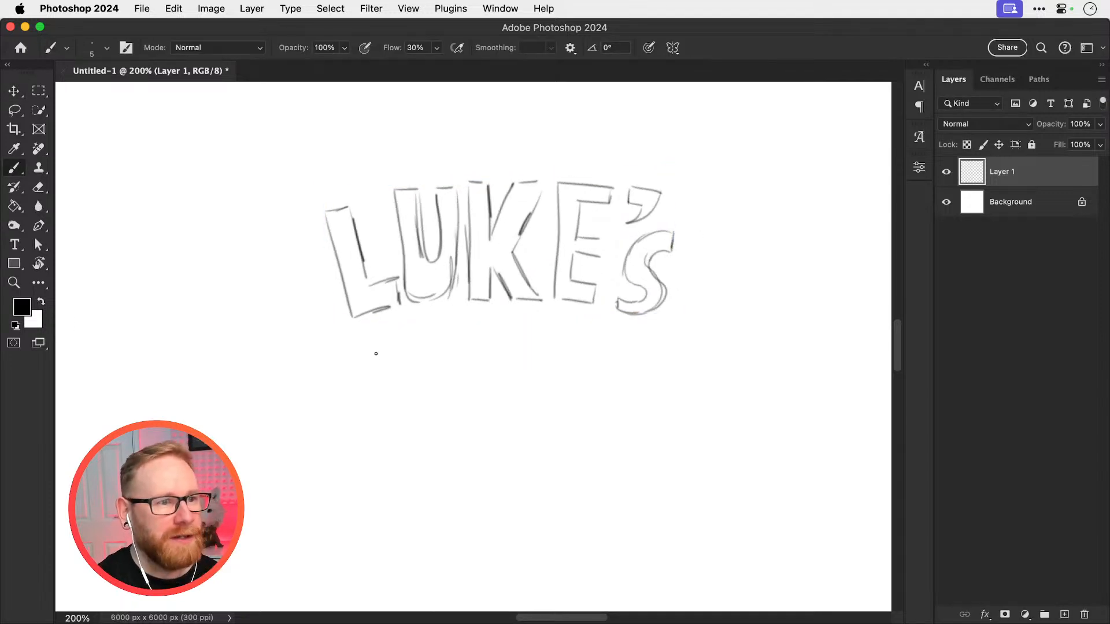
scroll(391, 283, down, 3)
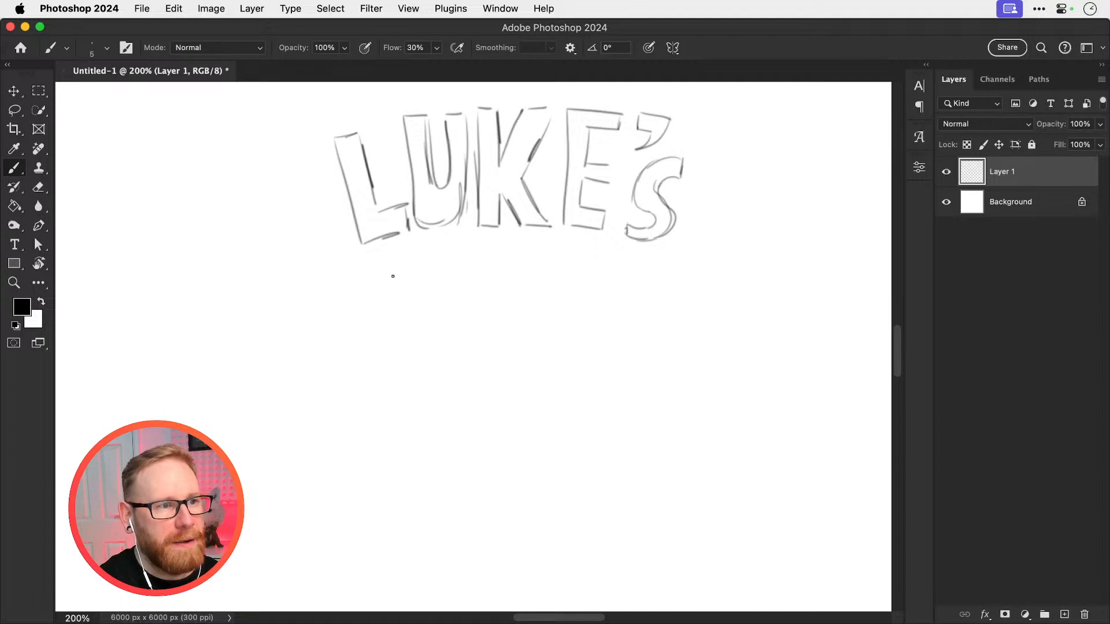
drag(392, 261, 398, 367)
drag(478, 258, 495, 356)
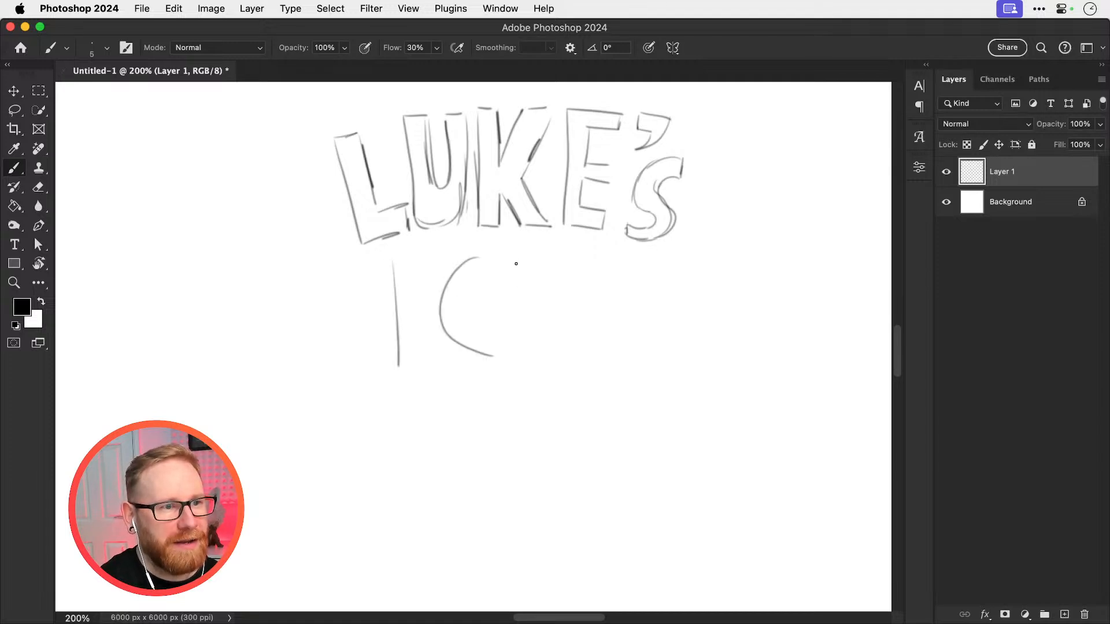
key(super+z)
key(super+z)
Add a new layer and sketch the word ICED in large single-line capitals beneath the outlined word
click(1064, 615)
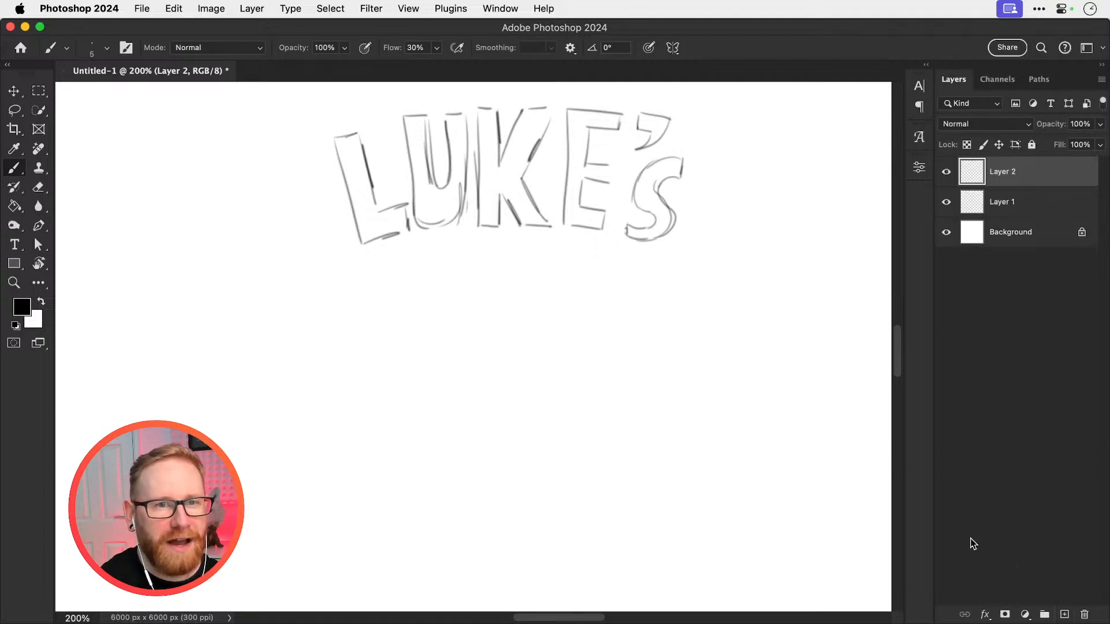
drag(391, 264, 395, 382)
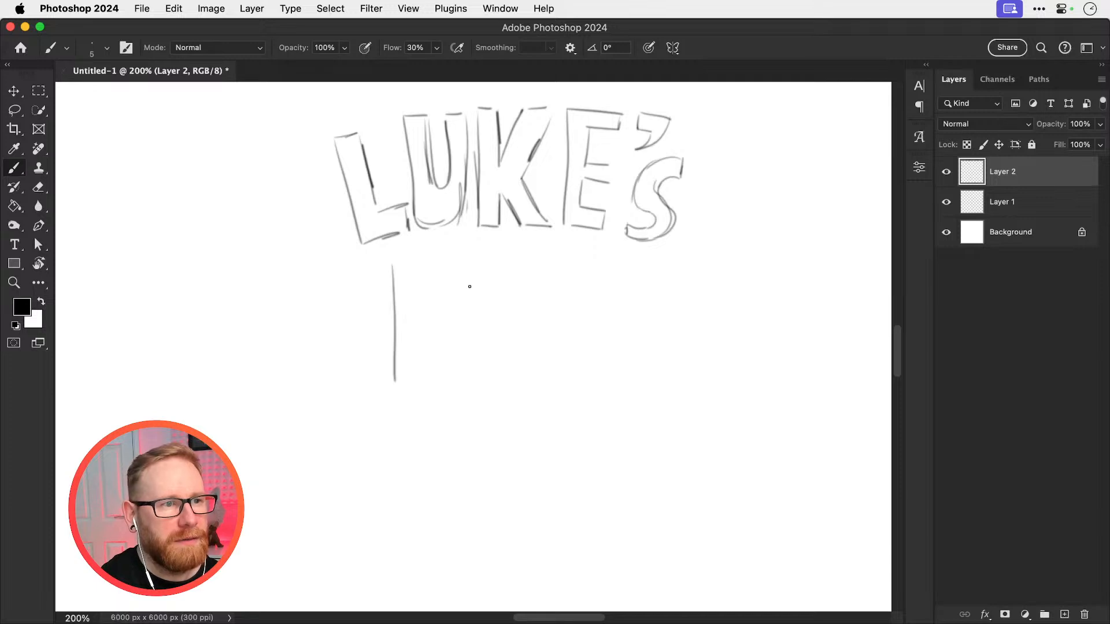
key(super+z)
drag(378, 261, 373, 383)
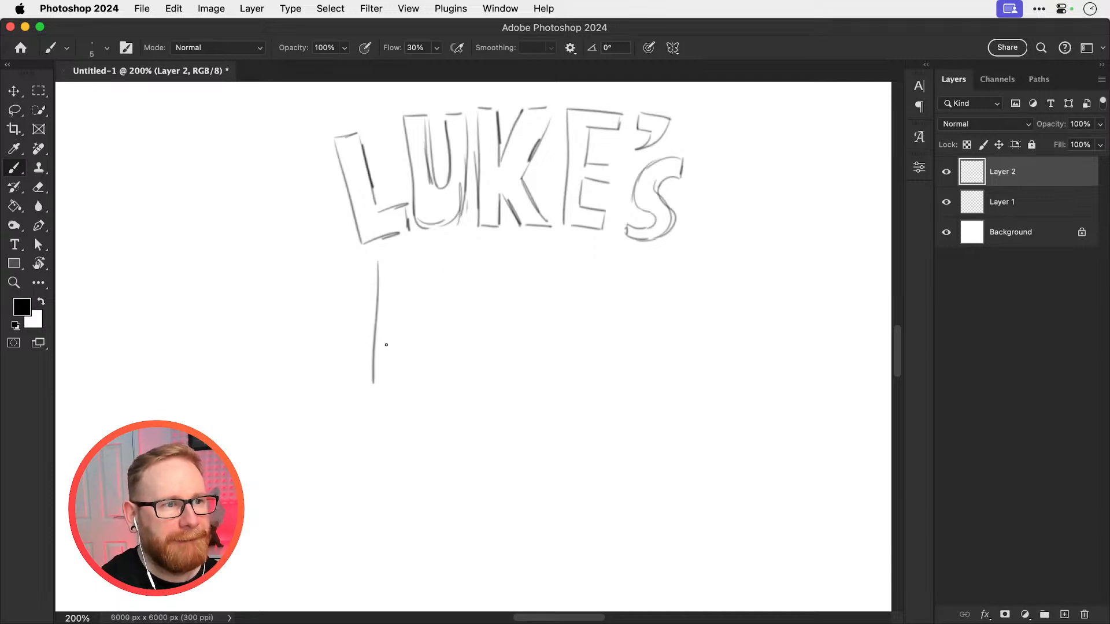
drag(475, 260, 467, 372)
mouse_move(516, 262)
mouse_down()
mouse_move(509, 380)
mouse_move(552, 262)
mouse_up()
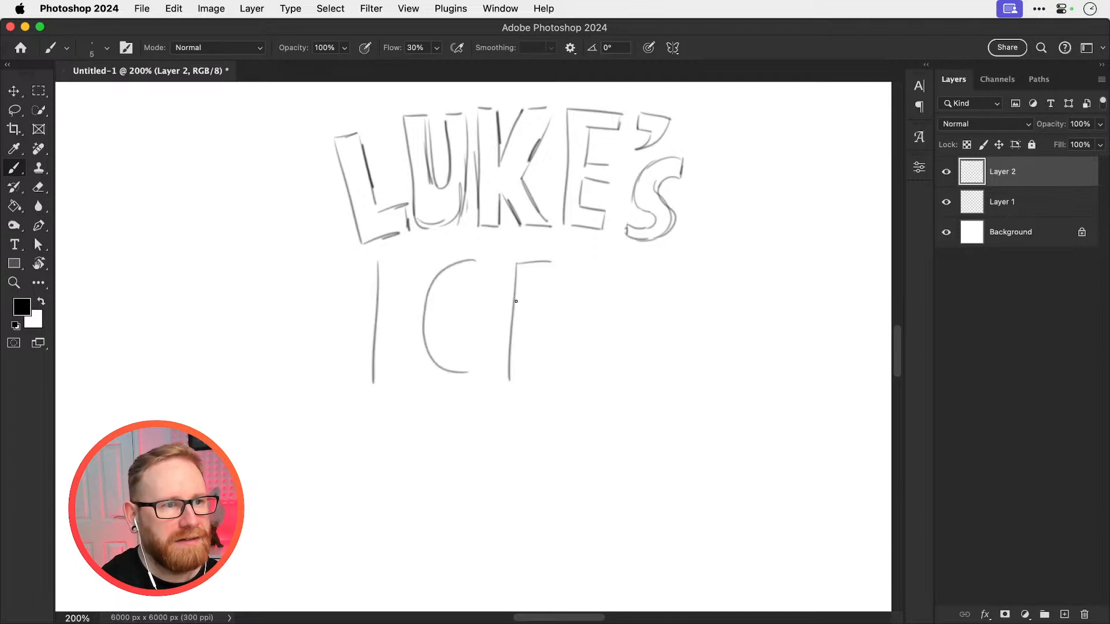
drag(515, 301, 552, 300)
drag(511, 368, 554, 365)
drag(576, 269, 581, 380)
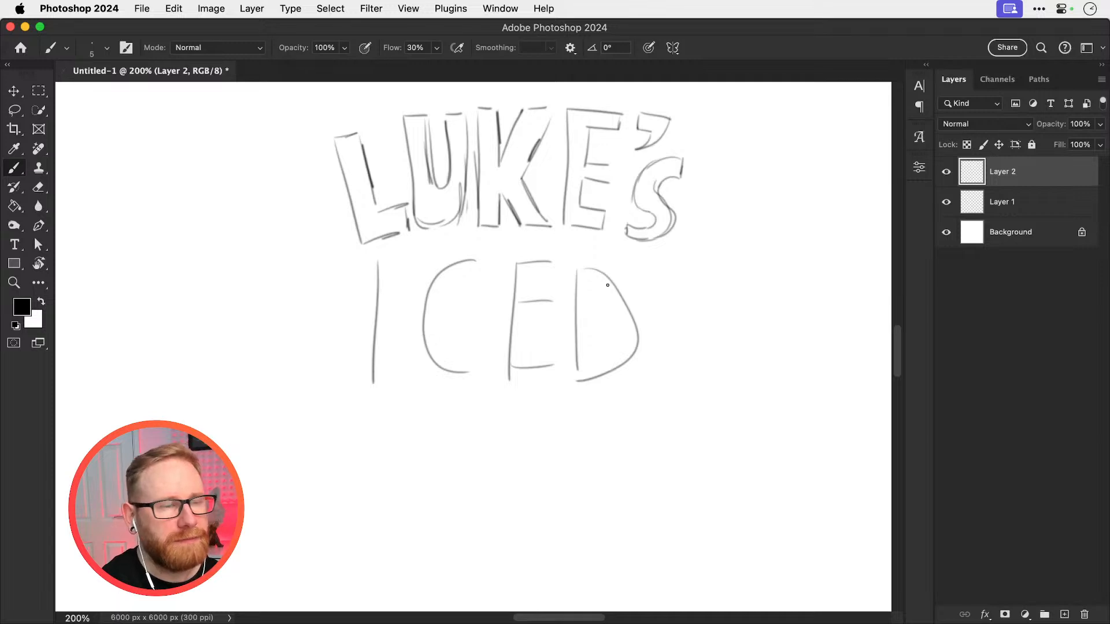
Undo the single-line ICED strokes and select the empty Layer 2 for a new sketch
key(super+z)
key(super+z)
key(super+z)
key(super+z)
key(super+z)
key(super+z)
key(super+z)
key(super+z)
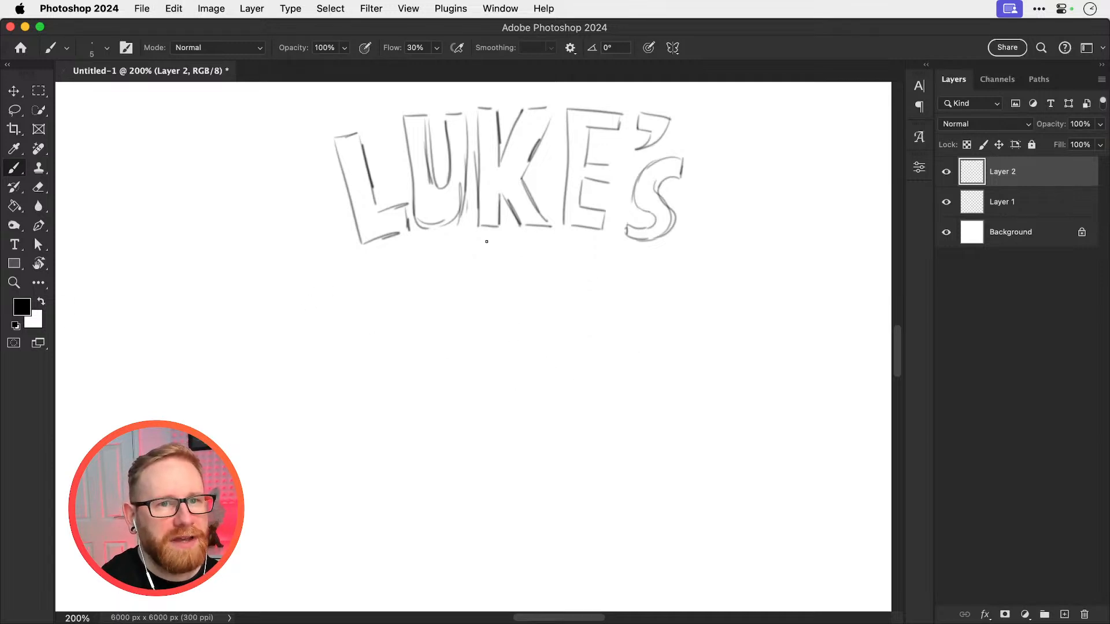
click(1024, 204)
click(1009, 179)
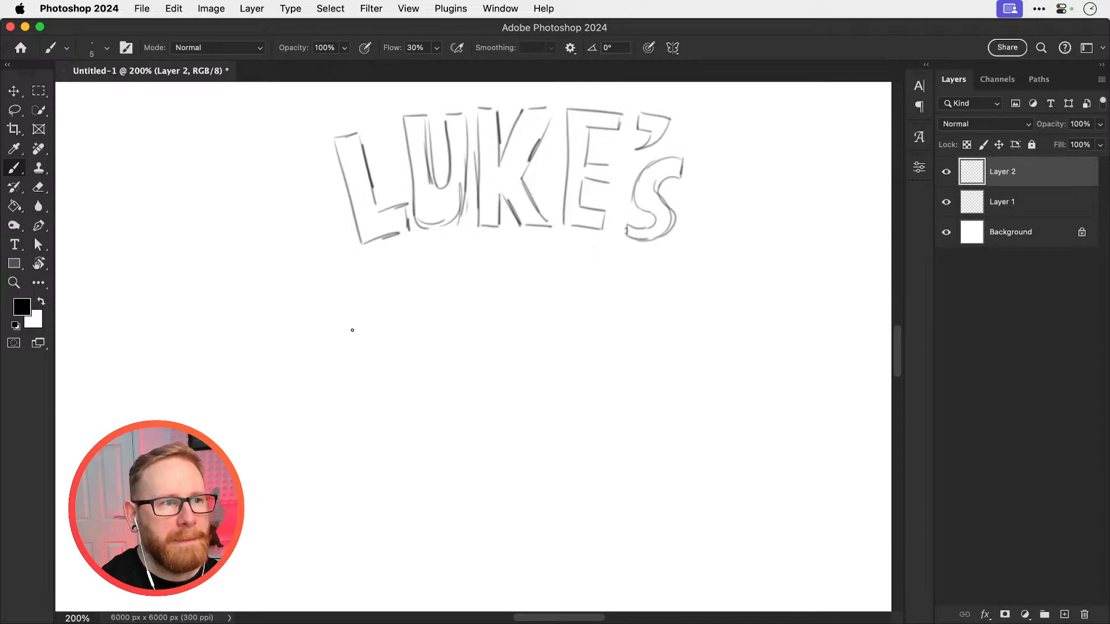
Sketch a tall outlined block capital I beneath the first letter of the word above
mouse_move(328, 271)
mouse_down()
mouse_move(334, 394)
mouse_move(352, 272)
mouse_move(363, 271)
mouse_up()
drag(373, 279, 373, 401)
drag(333, 273, 341, 422)
drag(376, 374, 376, 428)
Sketch an outlined block capital C after the I, with its inner curve and closed ends
mouse_move(463, 264)
mouse_down()
mouse_move(426, 274)
mouse_move(405, 380)
mouse_up()
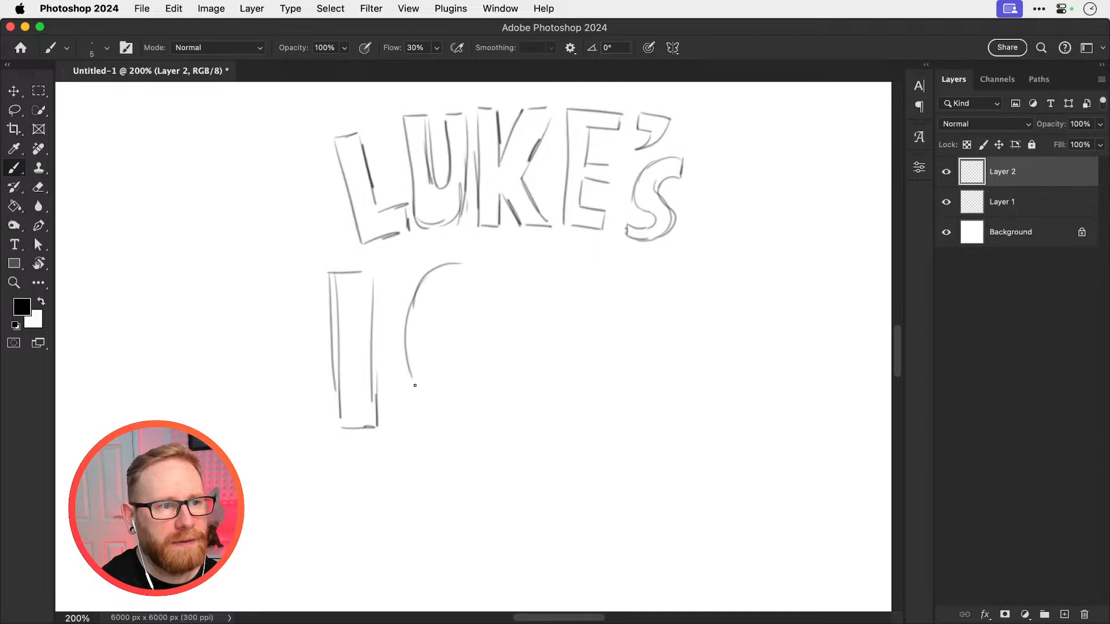
mouse_move(407, 338)
mouse_down()
mouse_move(405, 374)
mouse_move(424, 416)
mouse_move(456, 418)
mouse_up()
mouse_move(483, 366)
mouse_down()
mouse_move(477, 412)
mouse_move(463, 423)
mouse_move(435, 360)
mouse_up()
mouse_move(457, 263)
mouse_down()
mouse_move(477, 296)
mouse_move(441, 329)
mouse_move(434, 363)
mouse_move(452, 317)
mouse_up()
drag(467, 309, 481, 307)
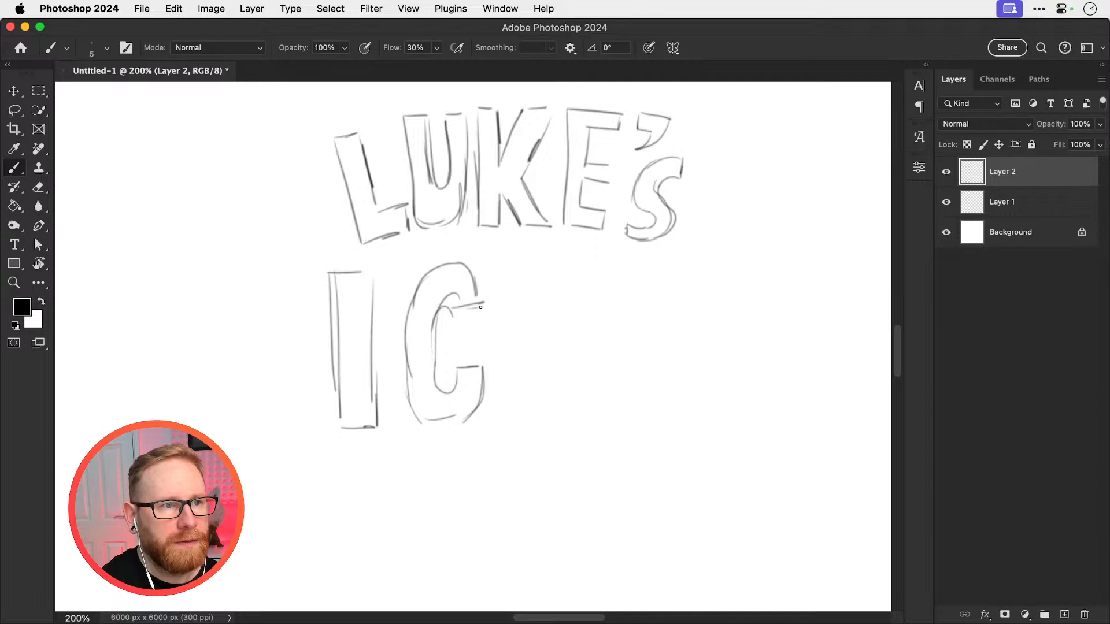
drag(466, 264, 486, 301)
Sketch an outlined block capital E with three arms after the C, redoing misplaced strokes
mouse_move(487, 301)
mouse_down()
mouse_move(458, 262)
mouse_move(446, 304)
mouse_move(501, 401)
mouse_up()
key(super+z)
drag(509, 269, 505, 407)
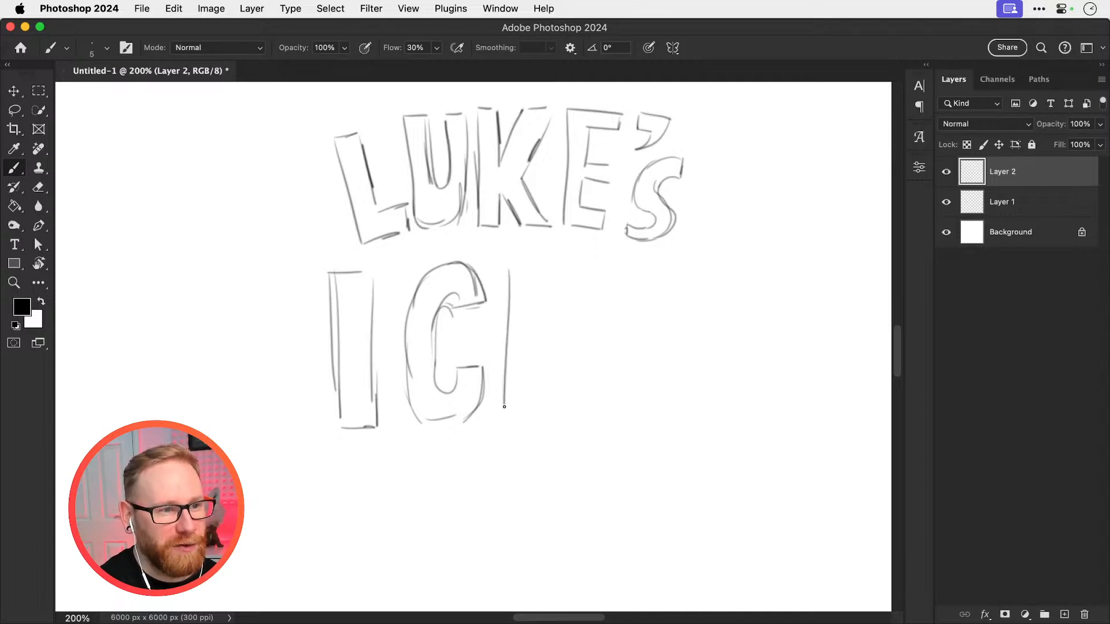
key(super+z)
mouse_move(509, 268)
mouse_down()
mouse_move(509, 427)
mouse_move(575, 264)
mouse_move(595, 262)
mouse_move(588, 293)
mouse_move(543, 294)
mouse_move(541, 329)
mouse_move(580, 331)
mouse_up()
mouse_move(576, 334)
mouse_down()
mouse_move(575, 359)
mouse_move(552, 363)
mouse_up()
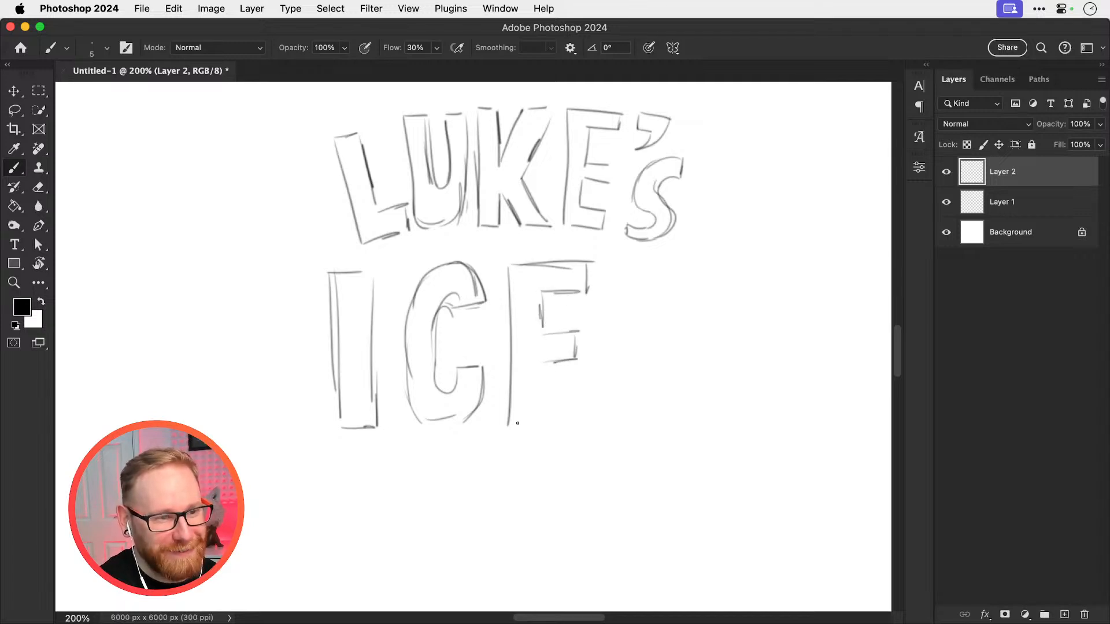
drag(510, 429, 585, 426)
mouse_move(544, 374)
mouse_down()
mouse_move(545, 405)
mouse_move(555, 400)
mouse_up()
drag(585, 395, 585, 425)
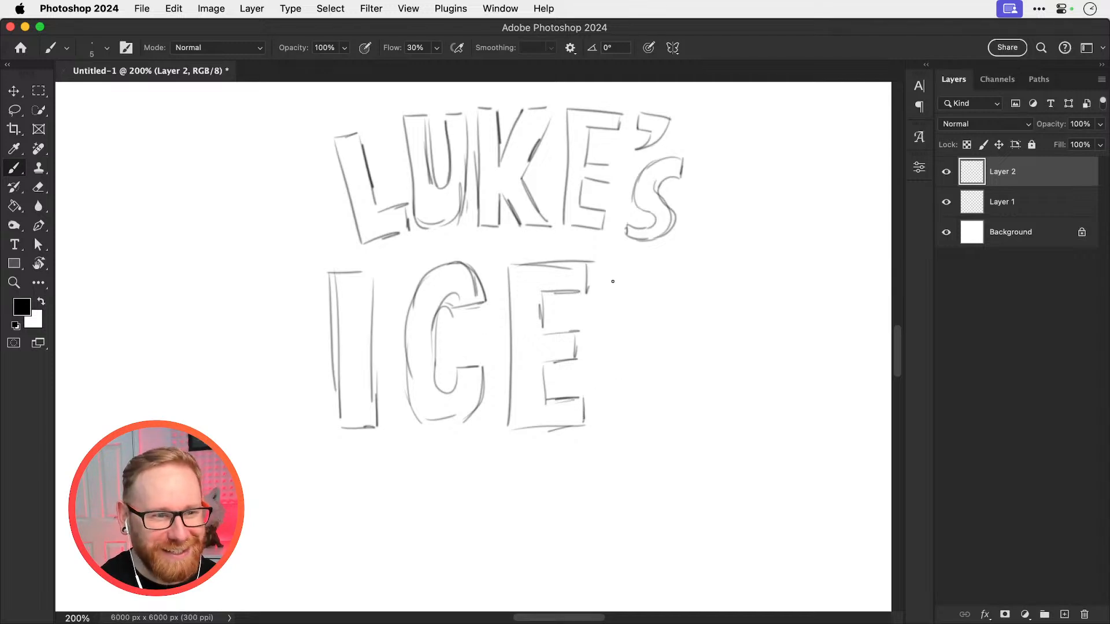
Complete the word ICED with an outlined block capital D, including its inner counter
drag(613, 283, 611, 446)
key(super+z)
drag(612, 265, 607, 433)
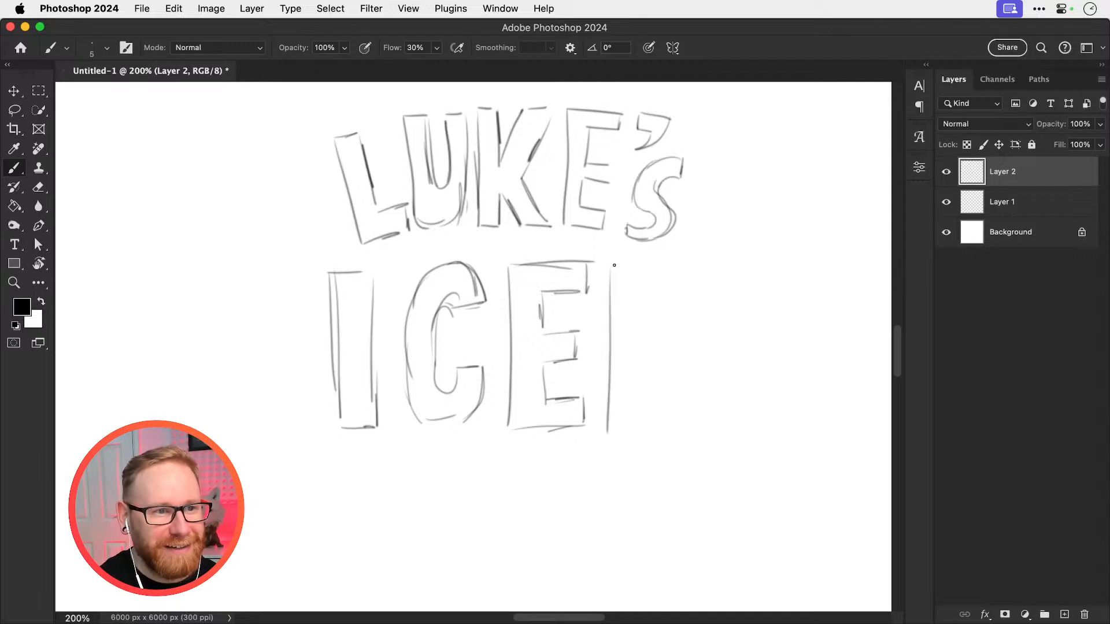
mouse_move(615, 265)
mouse_down()
mouse_move(697, 304)
mouse_move(704, 352)
mouse_move(659, 421)
mouse_up()
drag(645, 312, 638, 386)
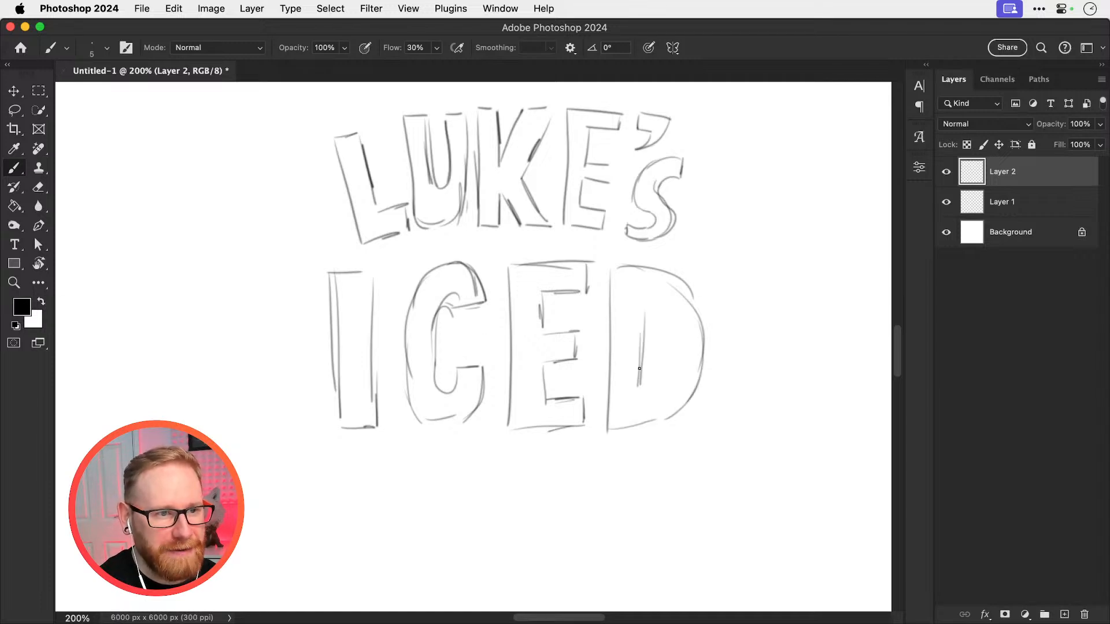
mouse_move(651, 311)
mouse_down()
mouse_move(668, 358)
mouse_move(659, 381)
mouse_move(636, 391)
mouse_move(667, 330)
mouse_move(642, 348)
mouse_up()
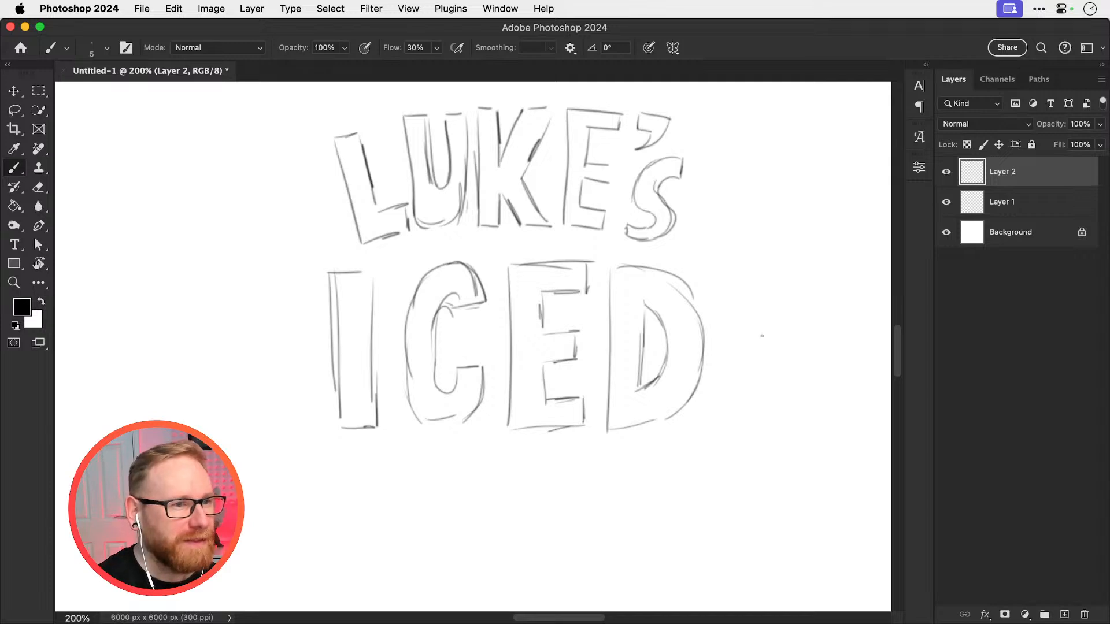
Add a new layer and sketch two smaller outlined capital Fs centred beneath the word ICED
scroll(762, 336, down, 3)
click(1065, 615)
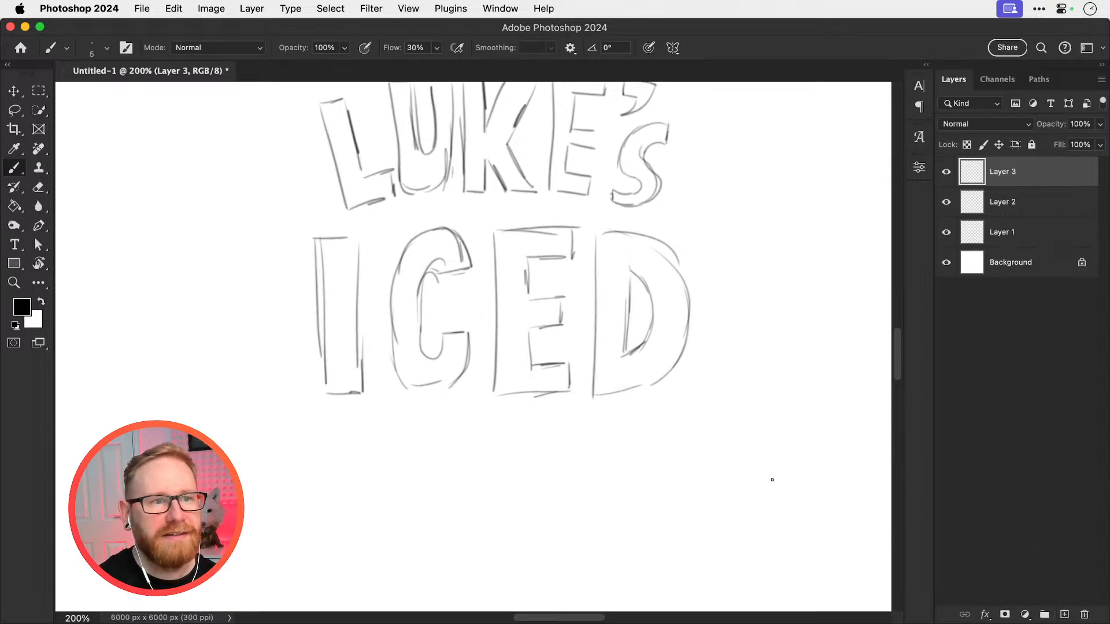
scroll(484, 385, down, 2)
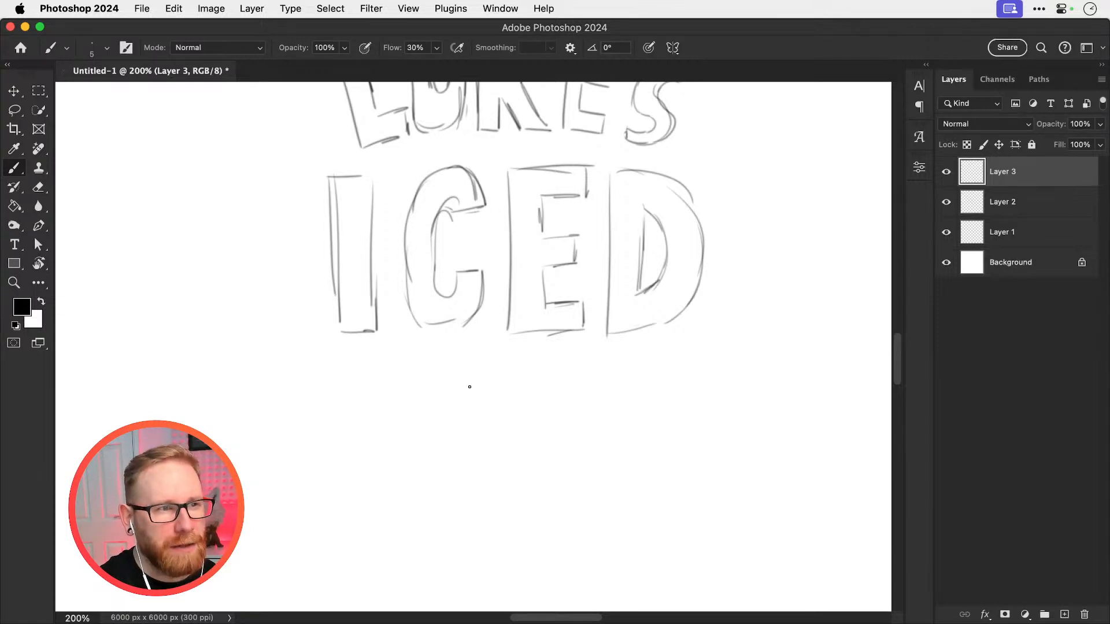
drag(469, 387, 468, 484)
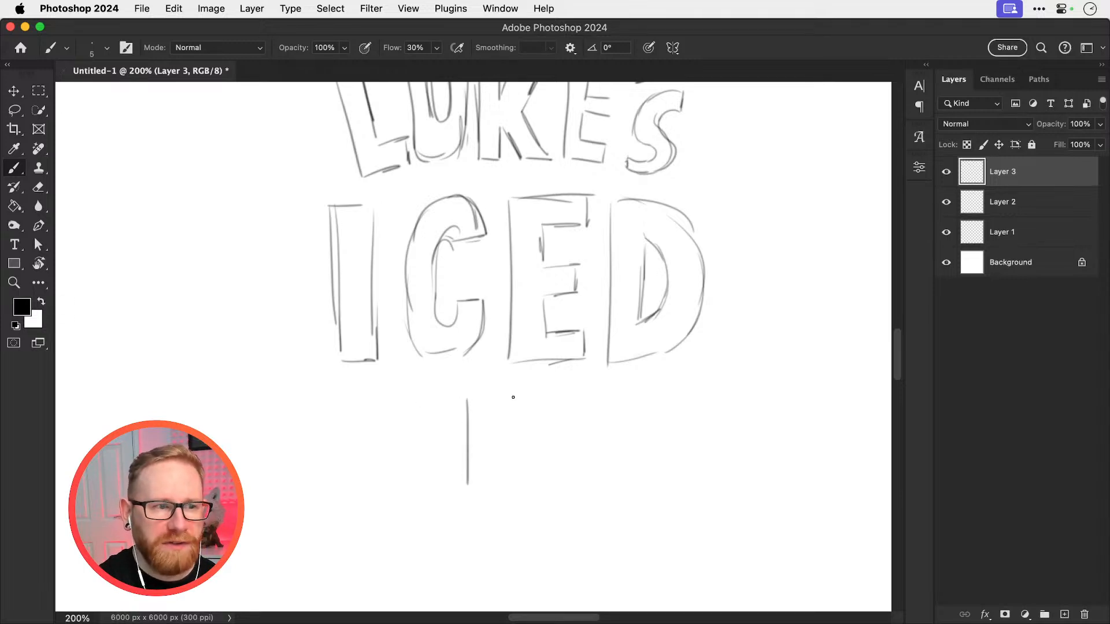
mouse_move(464, 397)
mouse_down()
mouse_move(510, 395)
mouse_move(510, 408)
mouse_move(483, 423)
mouse_move(500, 446)
mouse_move(489, 478)
mouse_move(469, 483)
mouse_up()
mouse_move(525, 396)
mouse_down()
mouse_move(524, 479)
mouse_move(574, 401)
mouse_move(574, 413)
mouse_move(543, 415)
mouse_move(560, 448)
mouse_move(545, 482)
mouse_move(523, 480)
mouse_up()
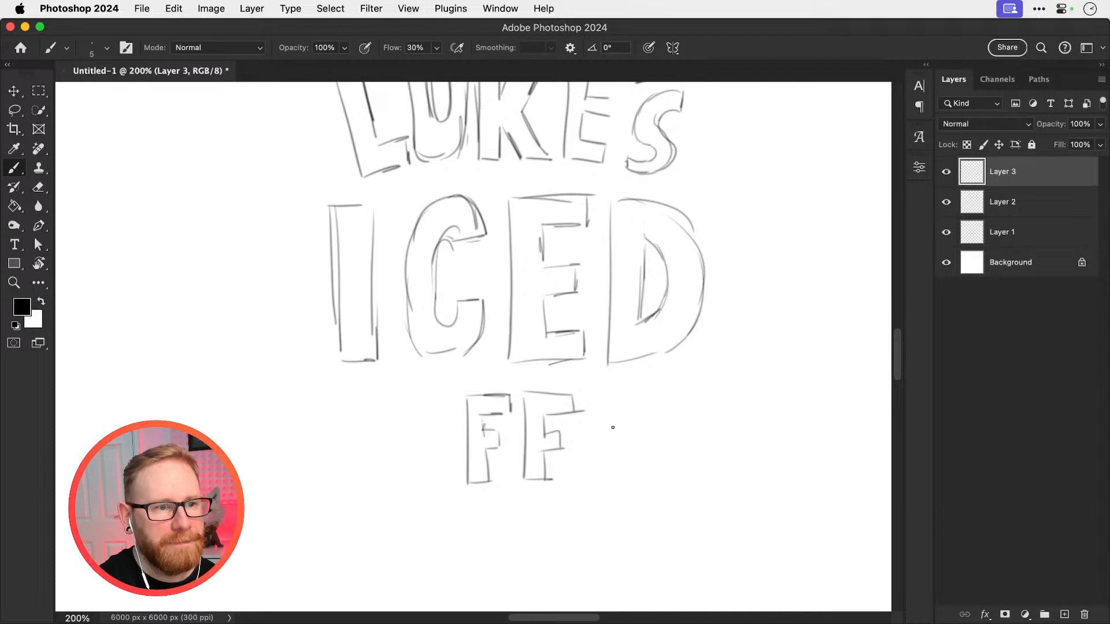
Sketch an outlined capital E after the second F and shift it slightly closer to that F
mouse_move(603, 397)
mouse_down()
mouse_move(607, 481)
mouse_move(649, 391)
mouse_move(624, 430)
mouse_move(644, 430)
mouse_move(647, 446)
mouse_move(624, 473)
mouse_move(649, 482)
mouse_move(651, 462)
mouse_move(652, 480)
mouse_up()
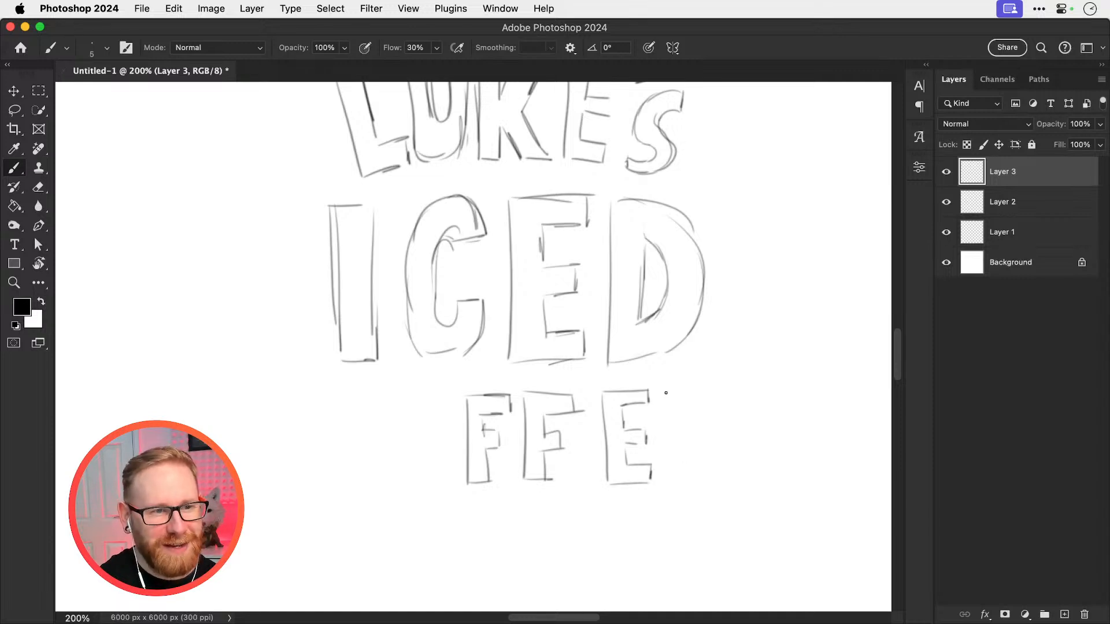
key(m)
mouse_move(590, 380)
mouse_down()
mouse_move(640, 464)
mouse_move(680, 499)
mouse_up()
key(v)
drag(639, 436, 631, 436)
key(super+d)
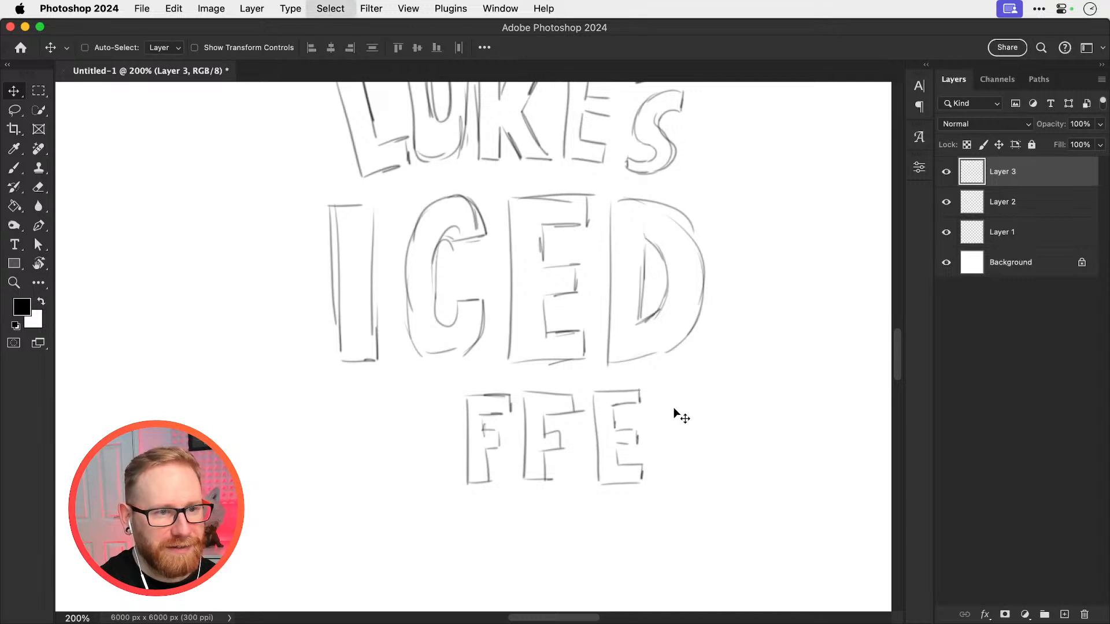
Complete the word COFFEE with a second outlined E at the end and an outlined C and O in front
key(b)
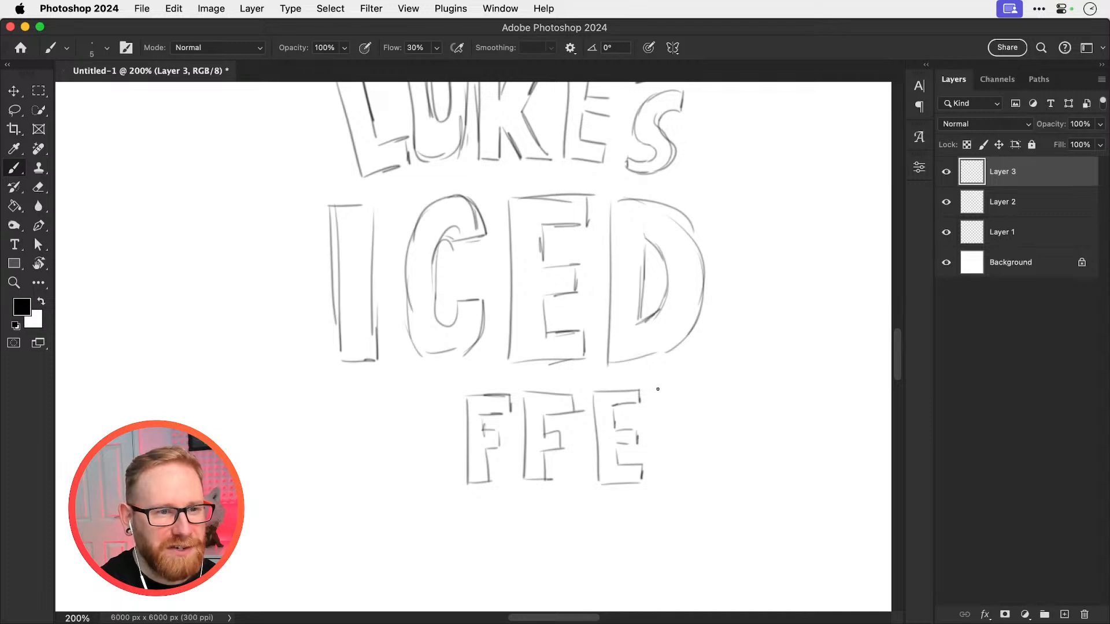
drag(658, 389, 662, 466)
drag(661, 387, 705, 386)
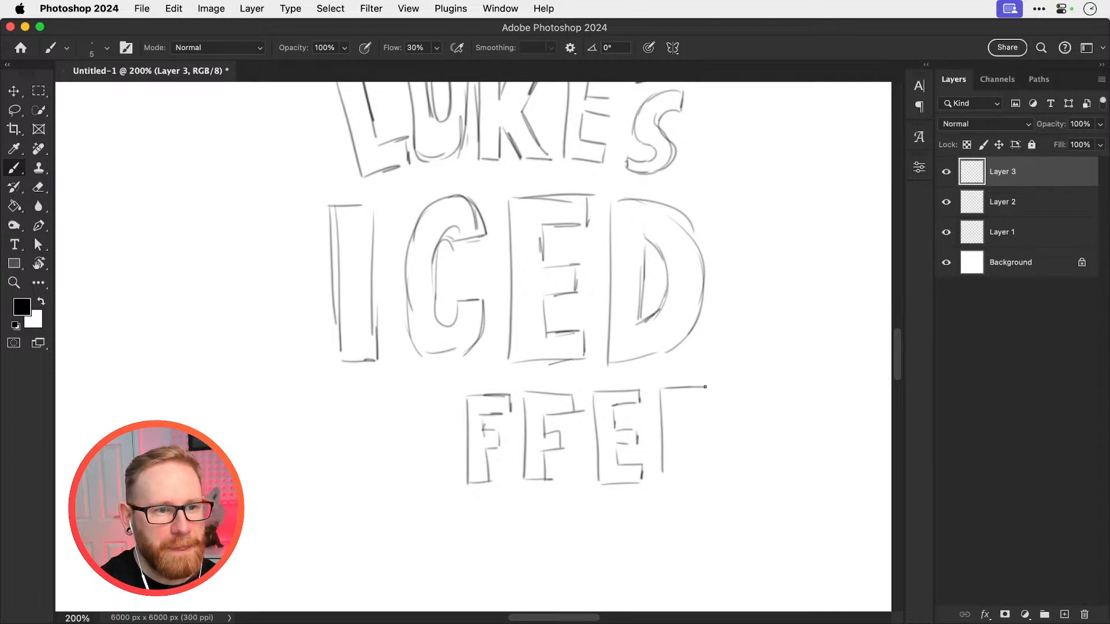
mouse_move(664, 486)
mouse_down()
mouse_move(709, 480)
mouse_move(695, 465)
mouse_move(709, 481)
mouse_move(683, 436)
mouse_move(699, 443)
mouse_move(700, 423)
mouse_move(682, 416)
mouse_move(707, 403)
mouse_up()
mouse_move(426, 401)
mouse_down()
mouse_move(457, 422)
mouse_move(419, 486)
mouse_move(428, 394)
mouse_move(433, 428)
mouse_move(347, 395)
mouse_move(357, 491)
mouse_move(384, 490)
mouse_up()
mouse_move(390, 462)
mouse_down()
mouse_move(387, 482)
mouse_move(359, 417)
mouse_move(384, 398)
mouse_move(385, 418)
mouse_move(385, 400)
mouse_move(347, 405)
mouse_move(349, 484)
mouse_up()
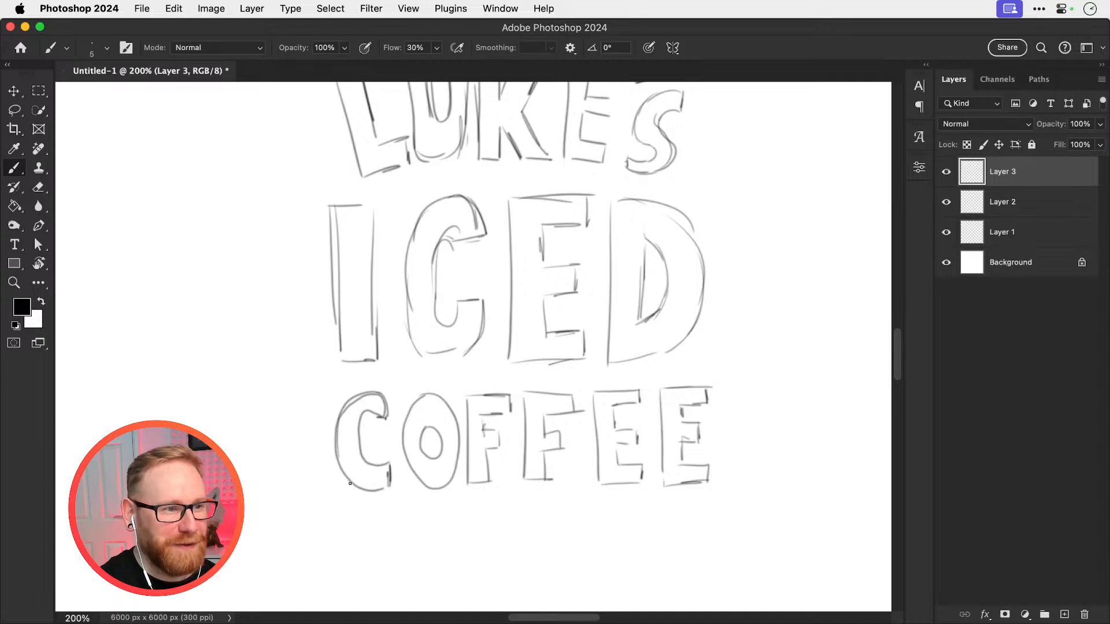
Rename Layer 3 as Coffee
key(super+minus)
key(super+minus)
key(v)
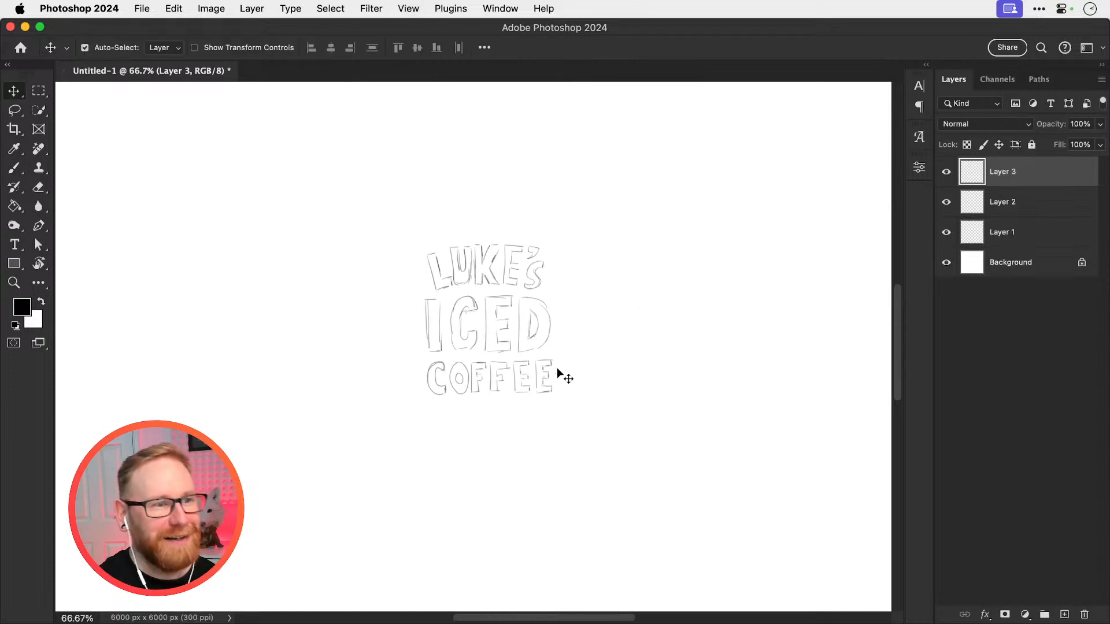
key(z)
click(485, 373)
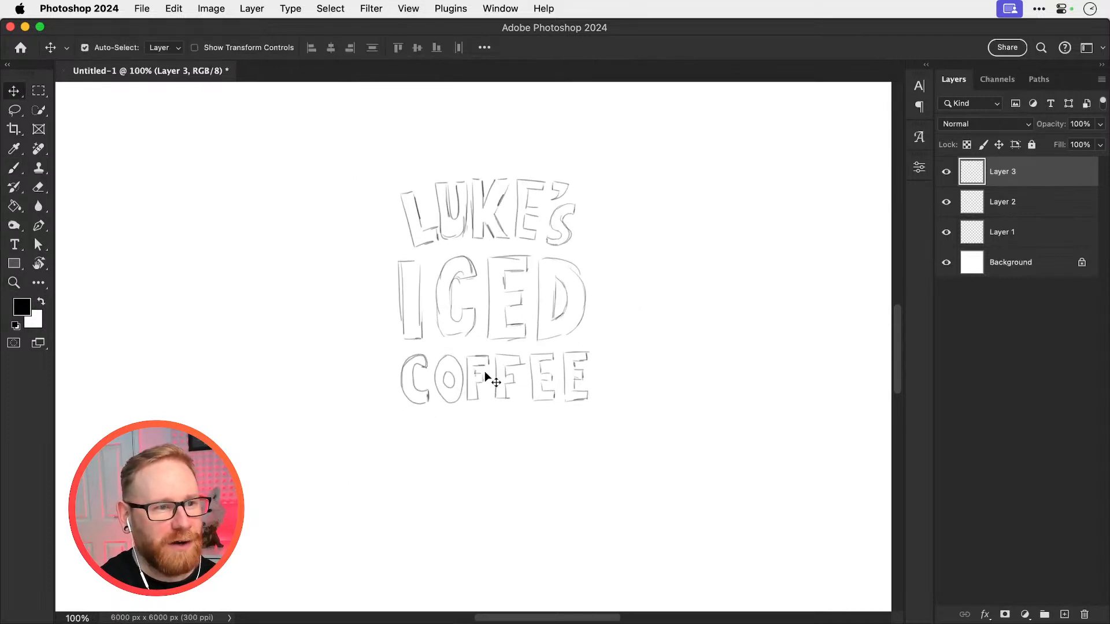
double_click(1003, 171)
text(Coffee)
key(Return)
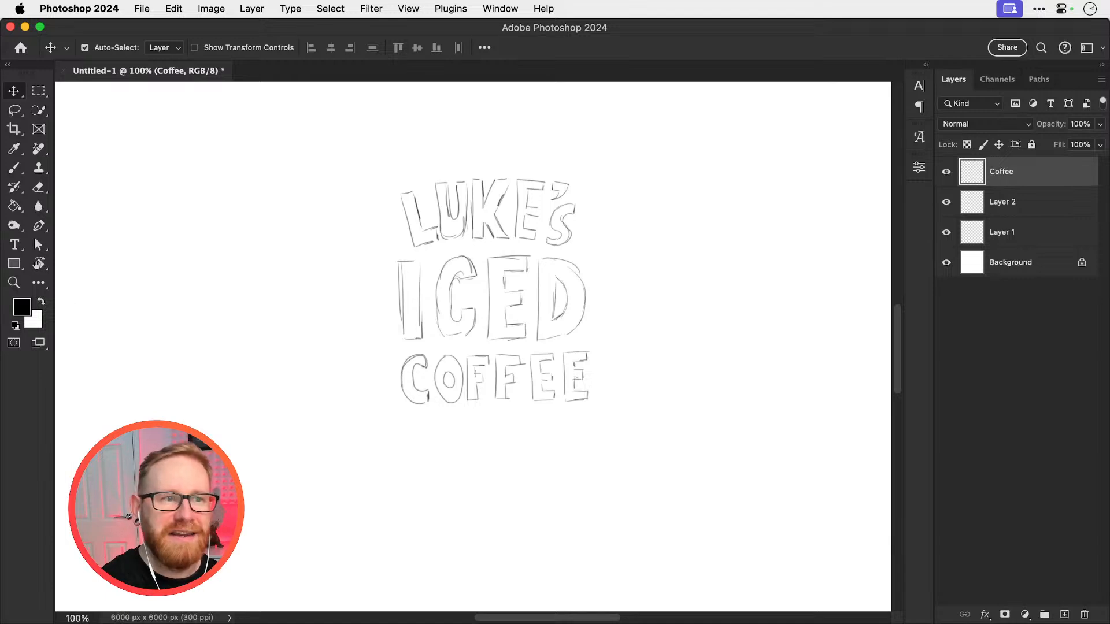
Rename Layer 2 as Iced and Layer 1 after the lettered name it contains
double_click(994, 196)
text(Ice)
key(Return)
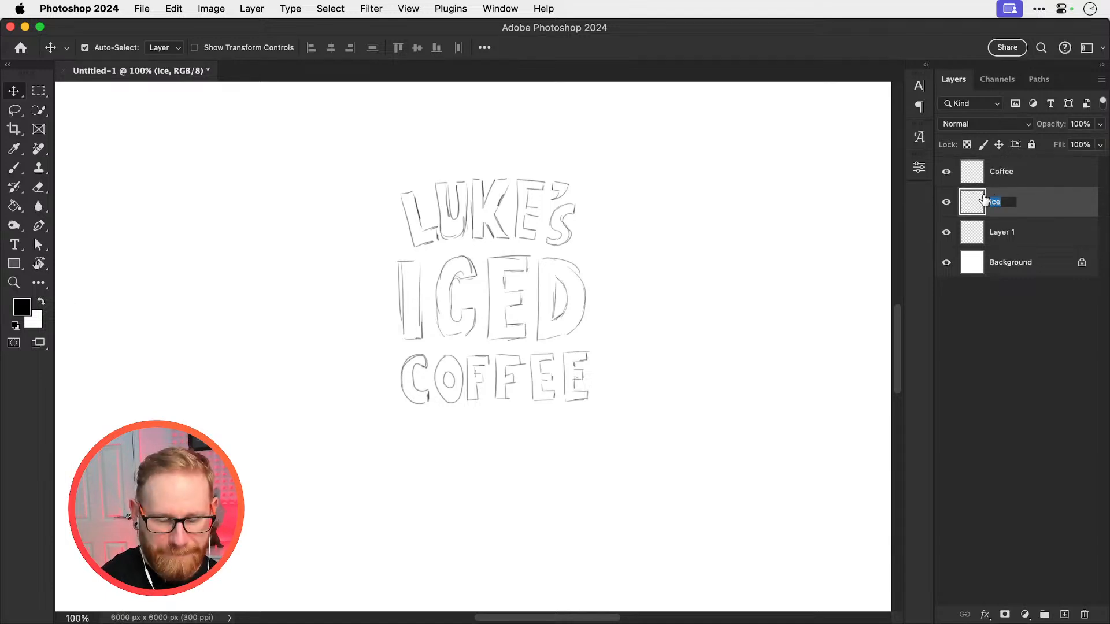
text(Iced)
key(Return)
double_click(997, 231)
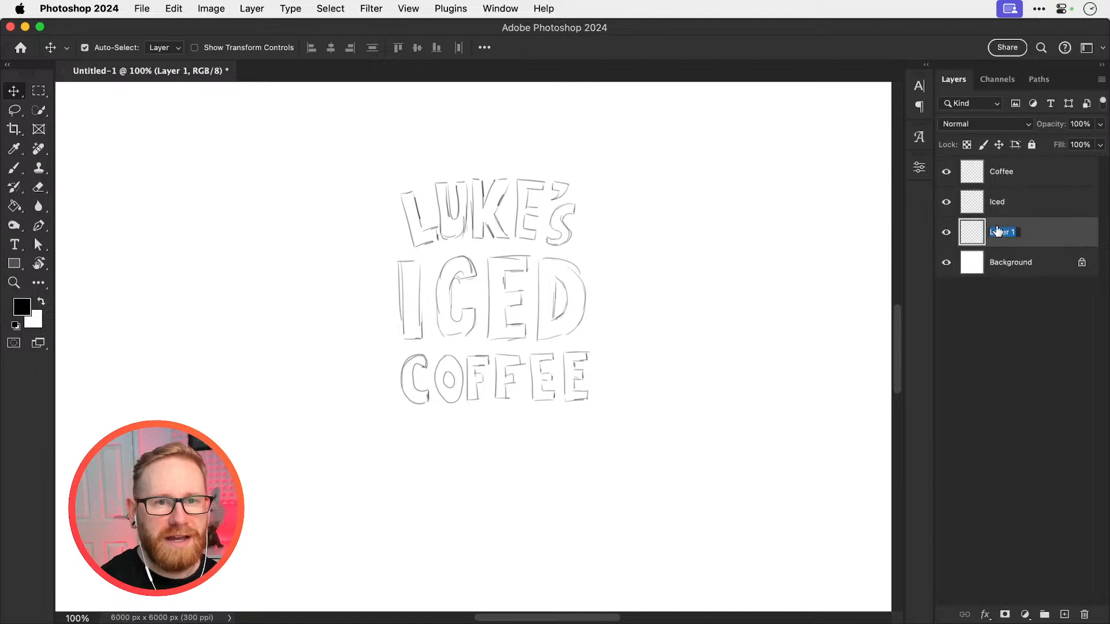
text(Luke's)
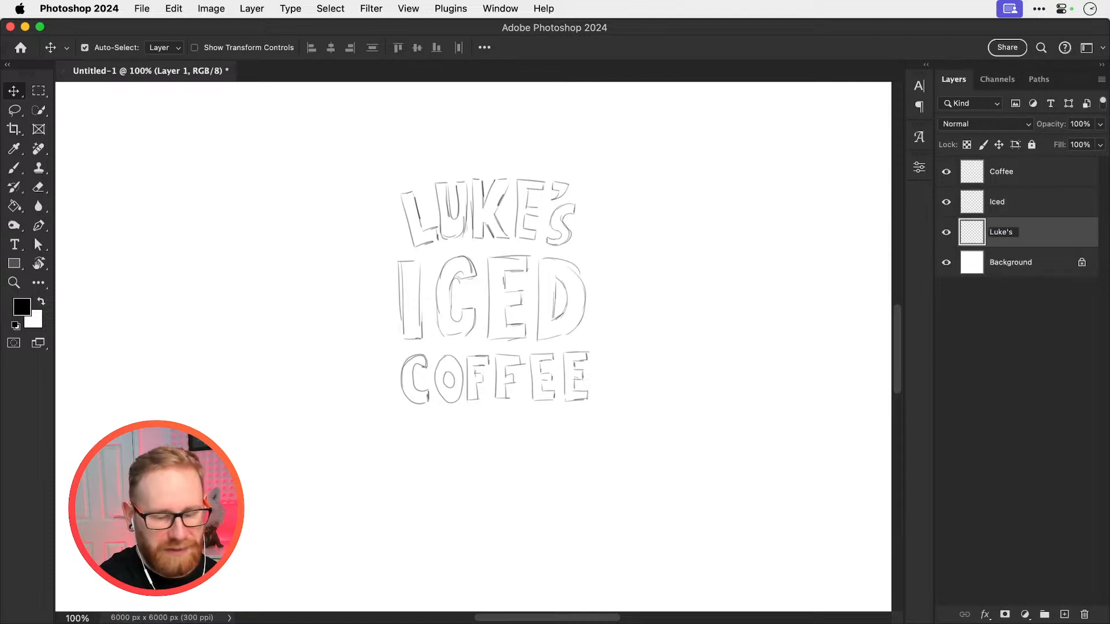
key(Return)
Save the layered document to the Desktop in Photoshop format as Stream.psd
key(super+s)
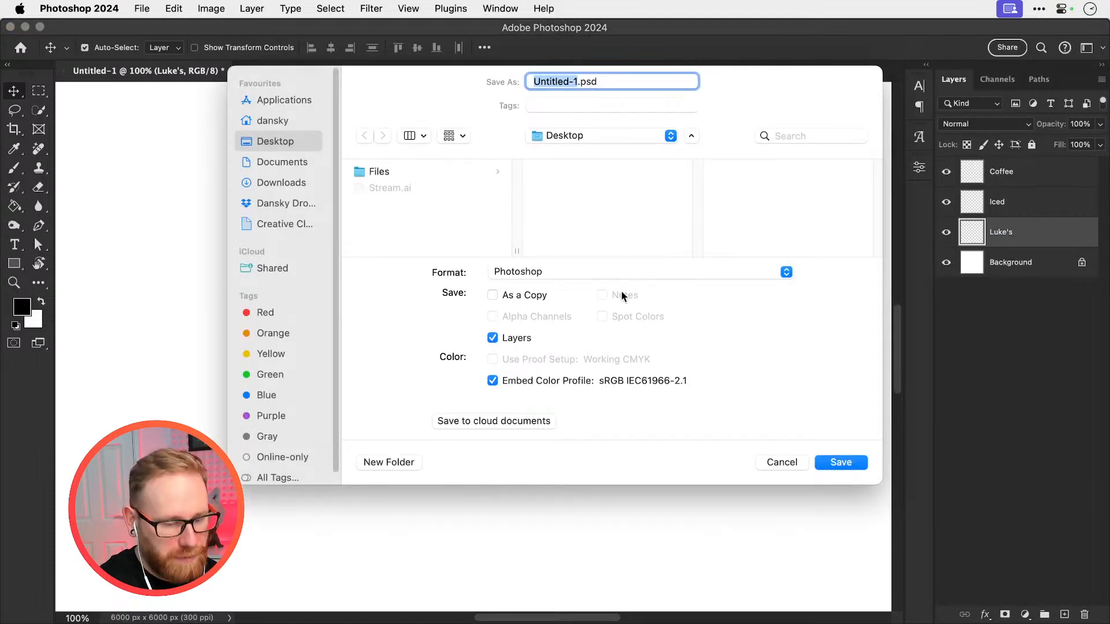
text(Stream)
key(Return)
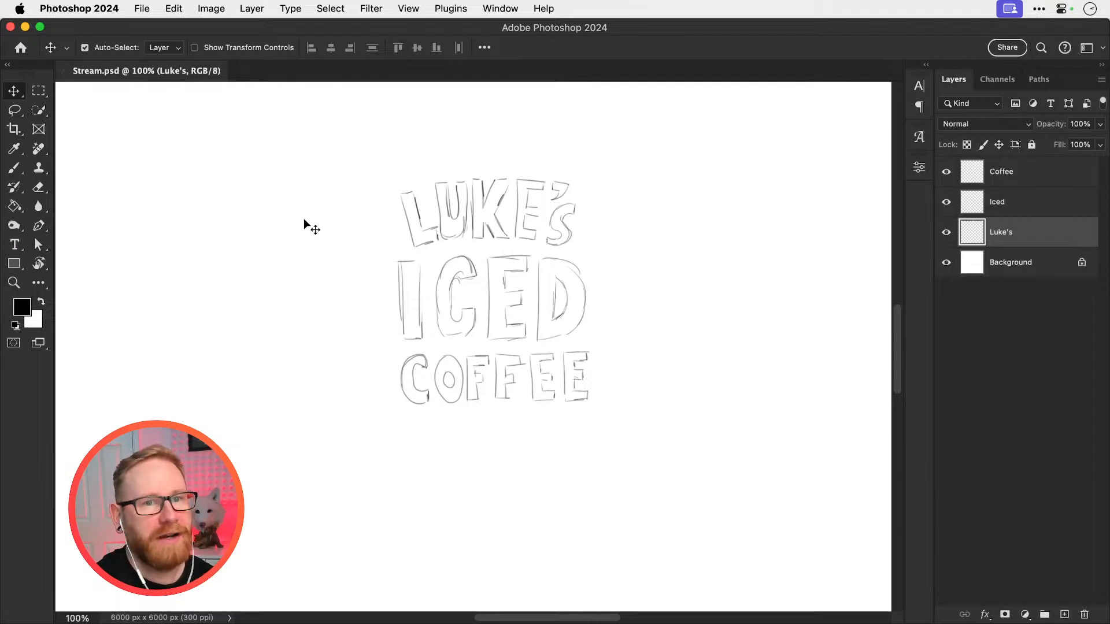
Examine the size, hardness and preset settings of the current brush
key(b)
click(110, 49)
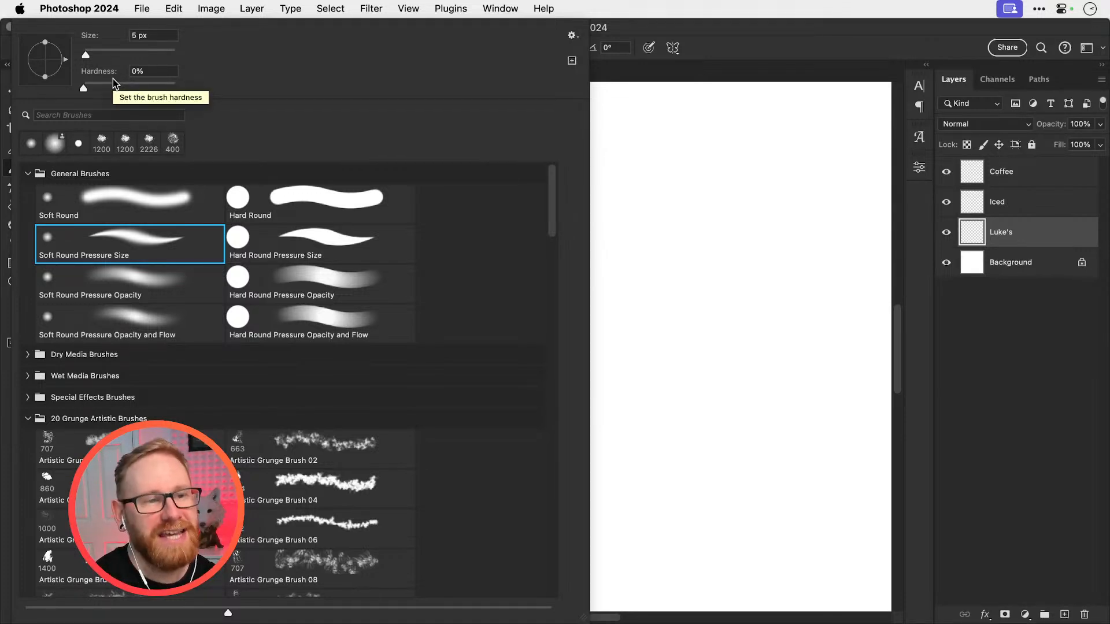
click(634, 264)
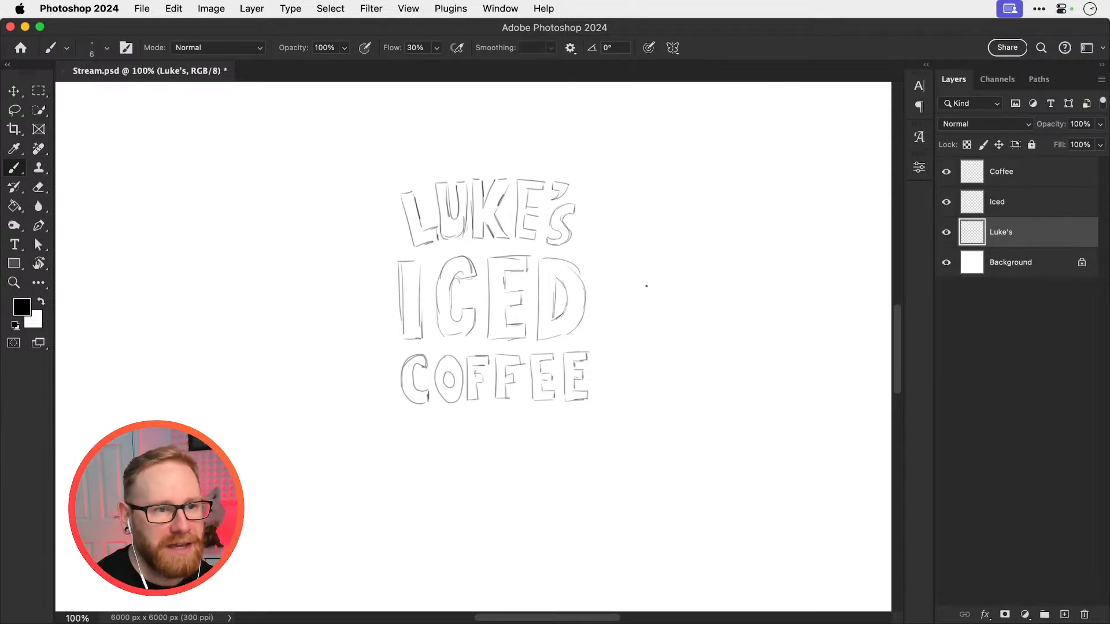
Try out enlarged and reduced brush sizes between 60 px and 150 px
key(bracketright)
key(bracketright)
key(bracketright)
key(bracketright)
key(bracketright)
key(bracketright)
key(bracketright)
key(bracketright)
key(bracketright)
key(bracketright)
key(bracketright)
key(bracketright)
key(bracketright)
key(bracketright)
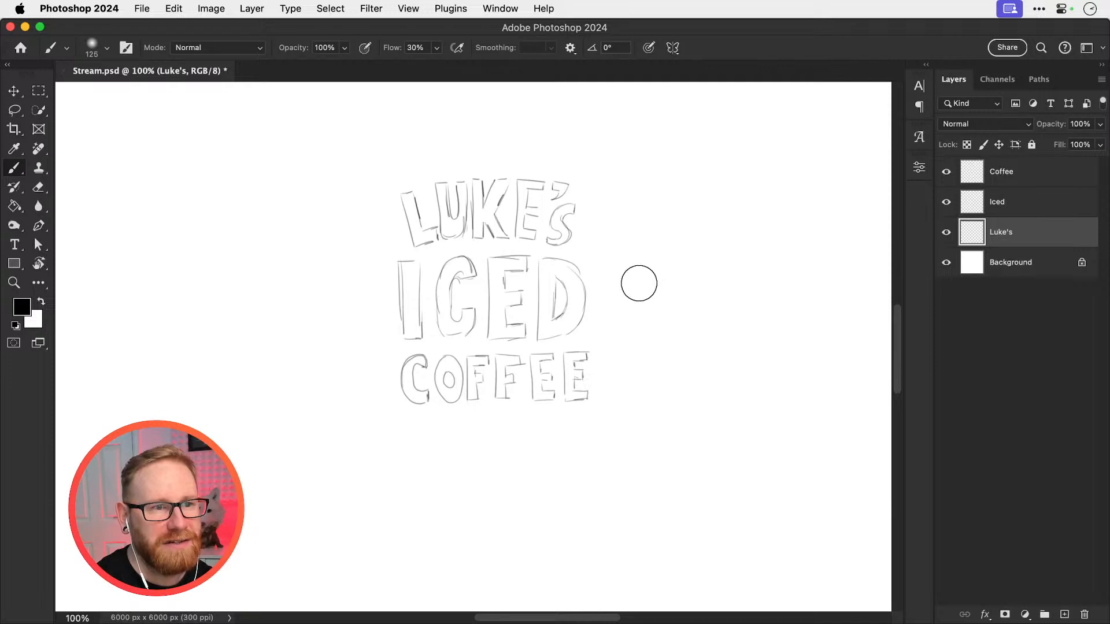
key(bracketleft)
key(bracketleft)
key(bracketleft)
key(bracketleft)
key(bracketleft)
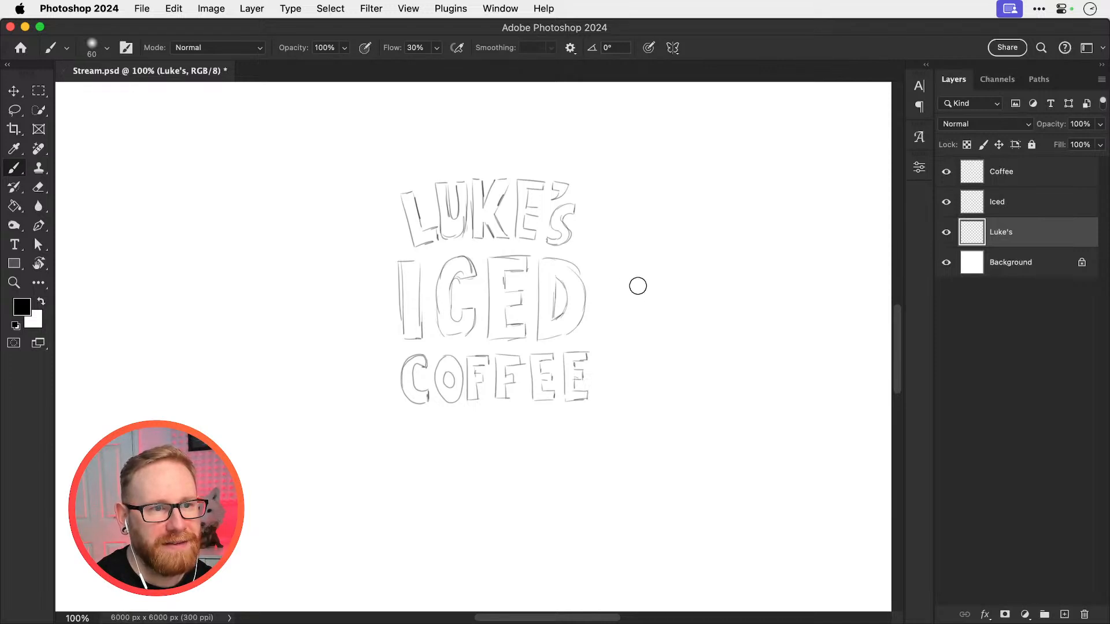
key(bracketright)
key(bracketright)
key(bracketright)
key(bracketright)
key(bracketright)
key(bracketright)
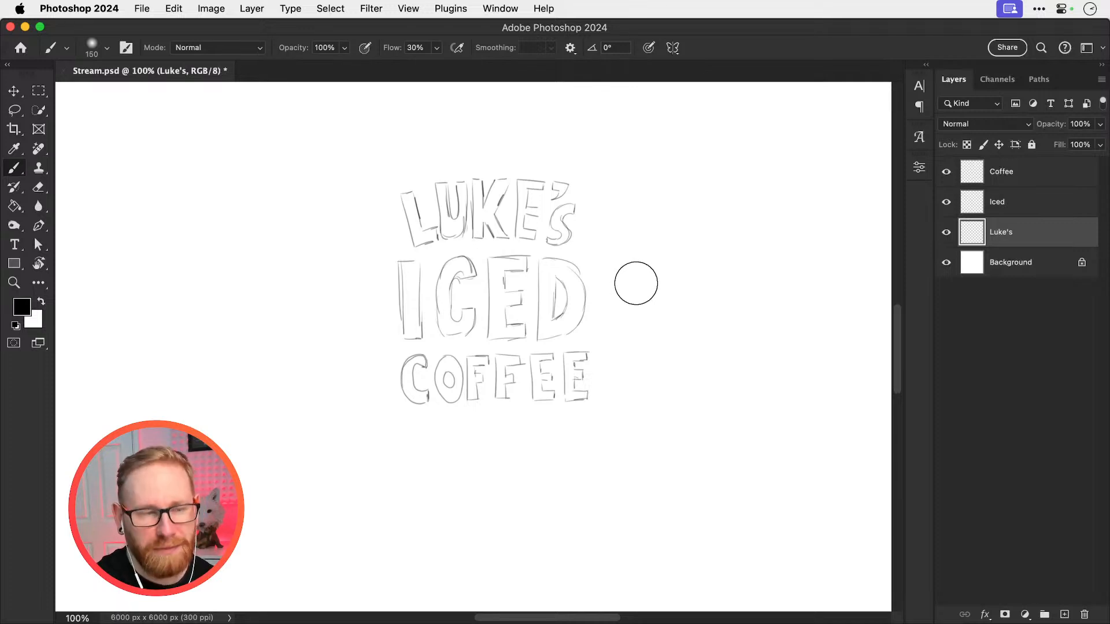
key(bracketleft)
key(bracketleft)
key(bracketleft)
key(bracketleft)
key(bracketleft)
key(bracketleft)
key(bracketleft)
key(bracketleft)
key(bracketleft)
key(bracketleft)
key(bracketleft)
key(bracketleft)
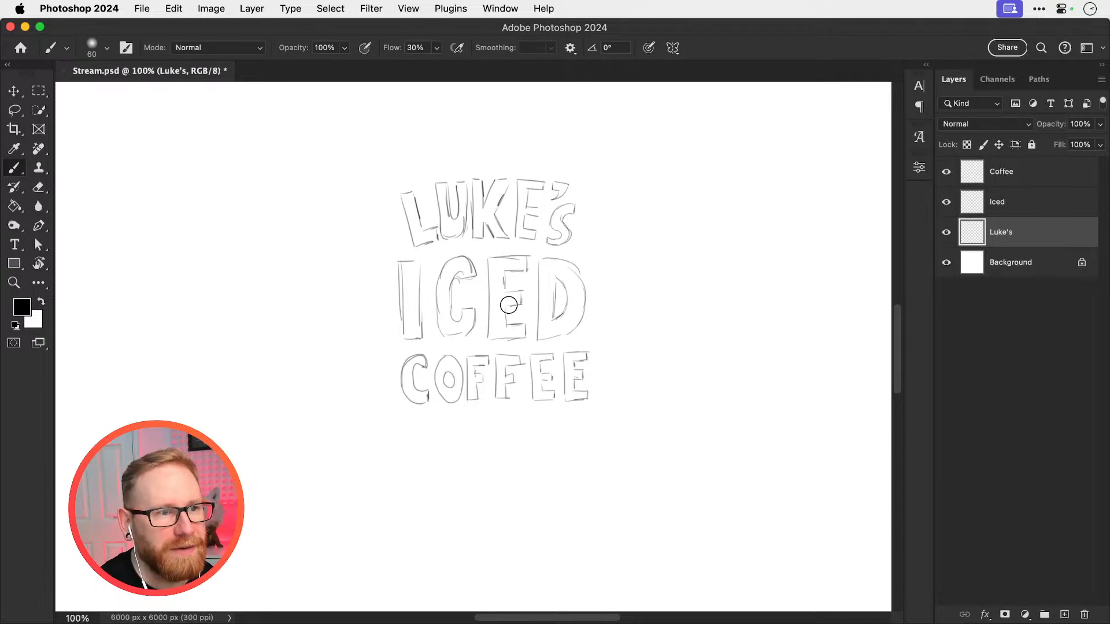
Reduce the brush size to 8 px and make a short test stroke beside the word ICED
key(bracketleft)
key(bracketleft)
key(bracketleft)
key(bracketleft)
key(bracketleft)
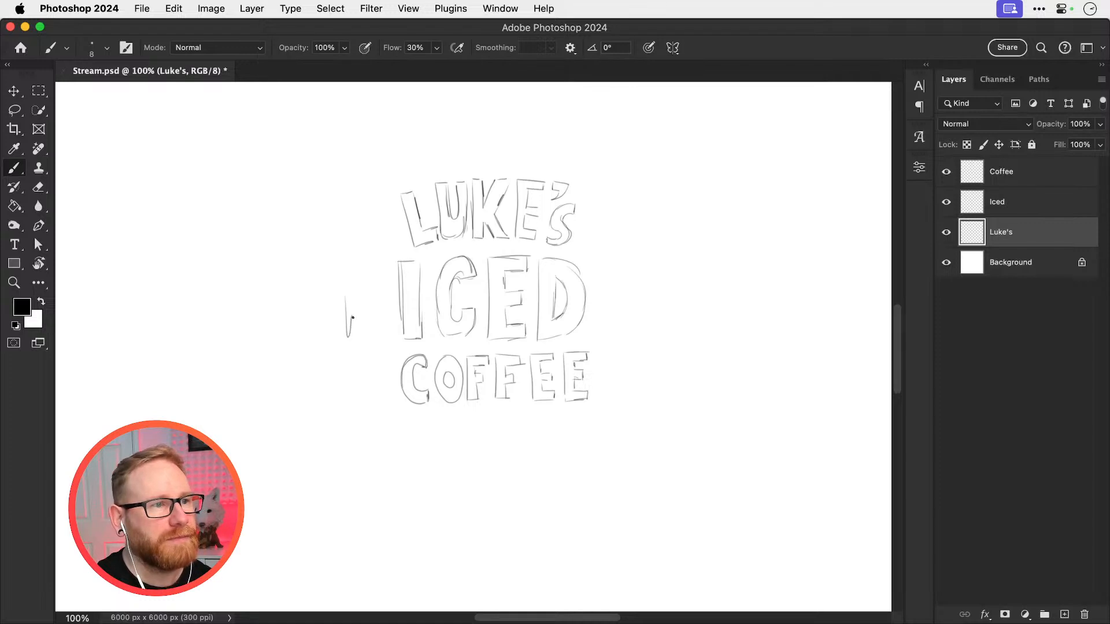
key(v)
key(super+equal)
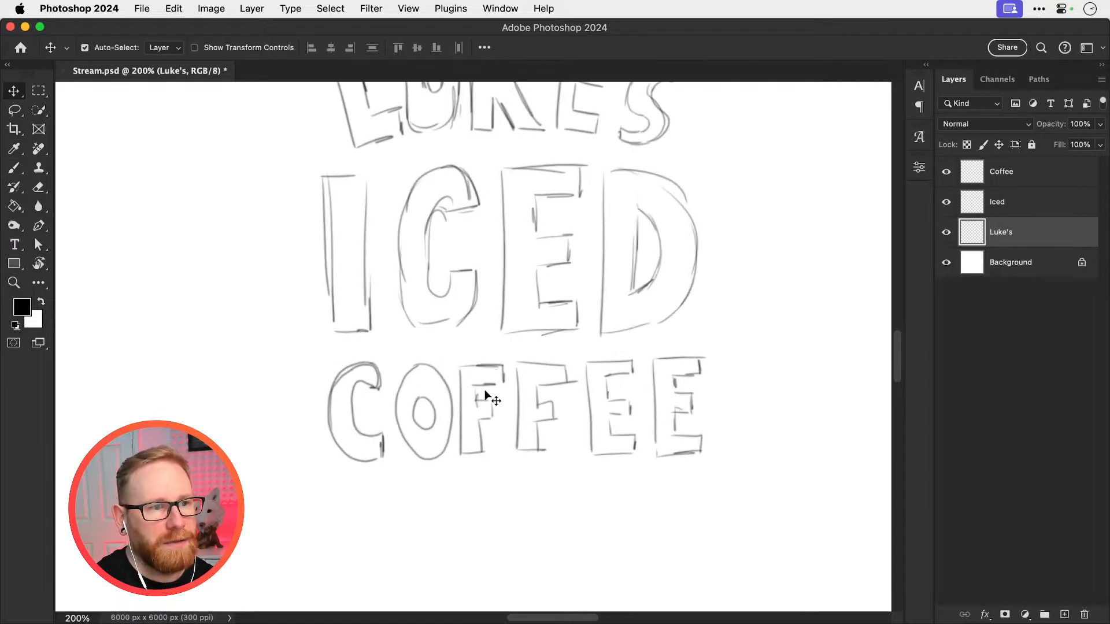
Start a warp transform on the Coffee layer and choose the Arc warp style
click(462, 407)
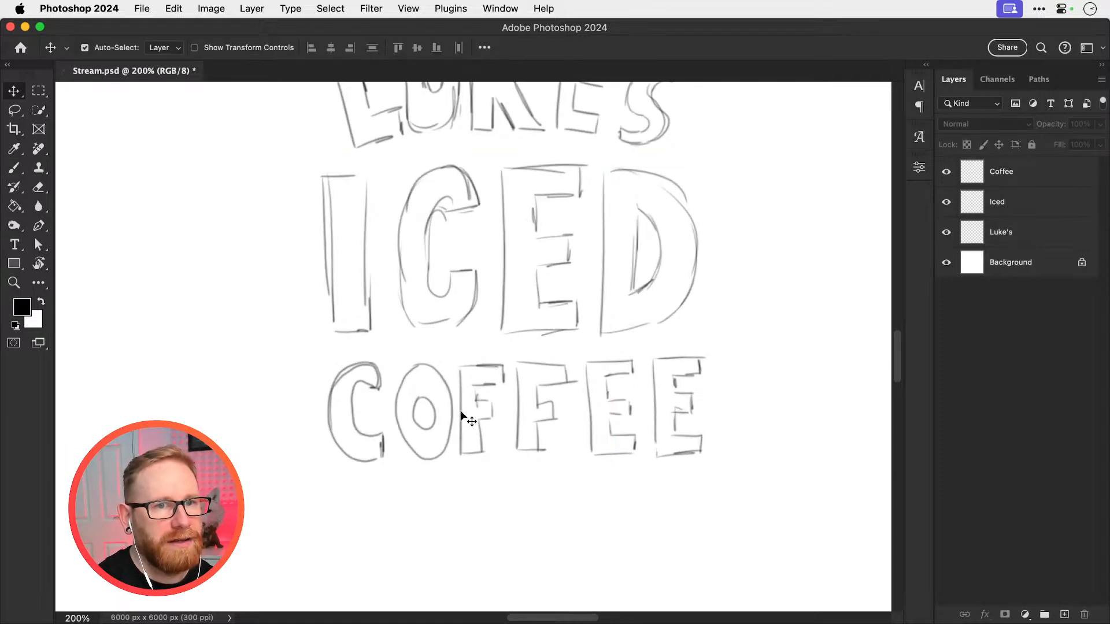
click(960, 184)
key(super+t)
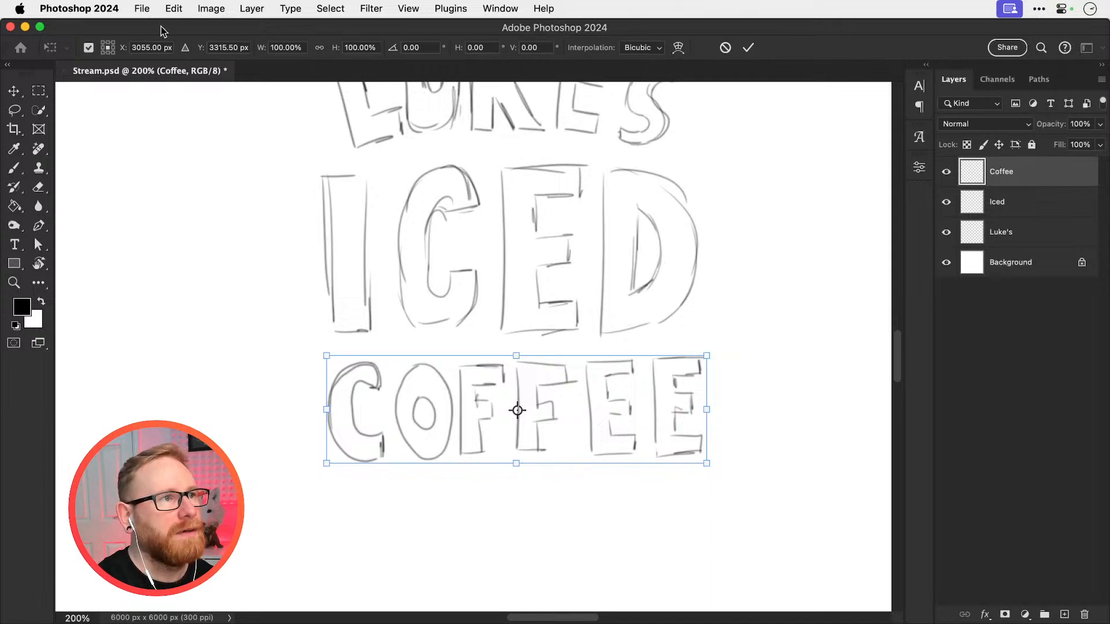
click(172, 8)
mouse_move(327, 347)
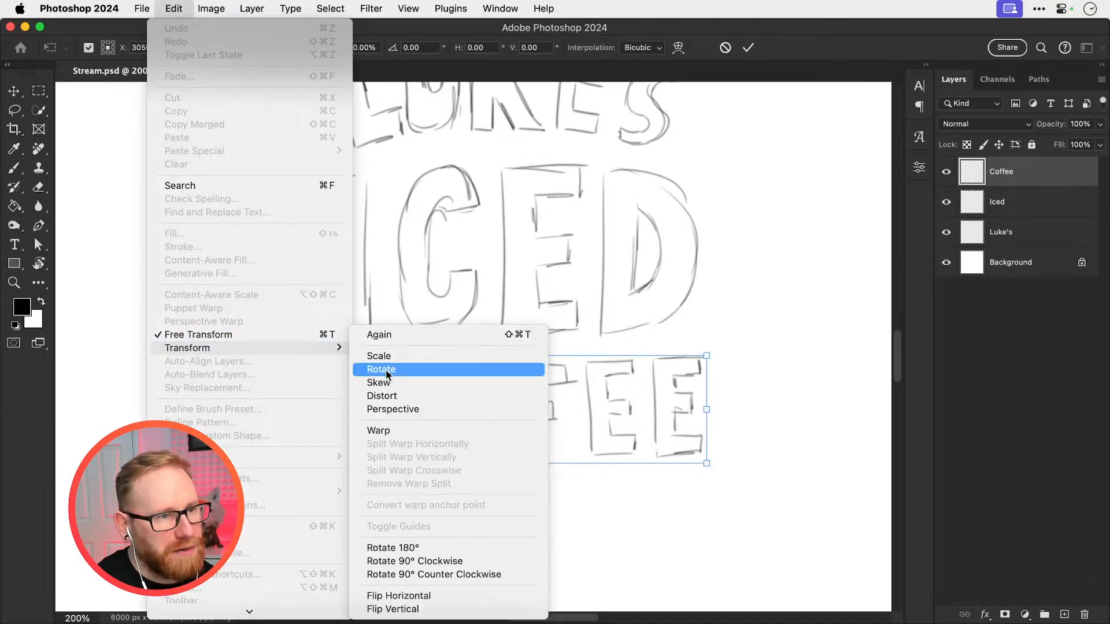
click(389, 429)
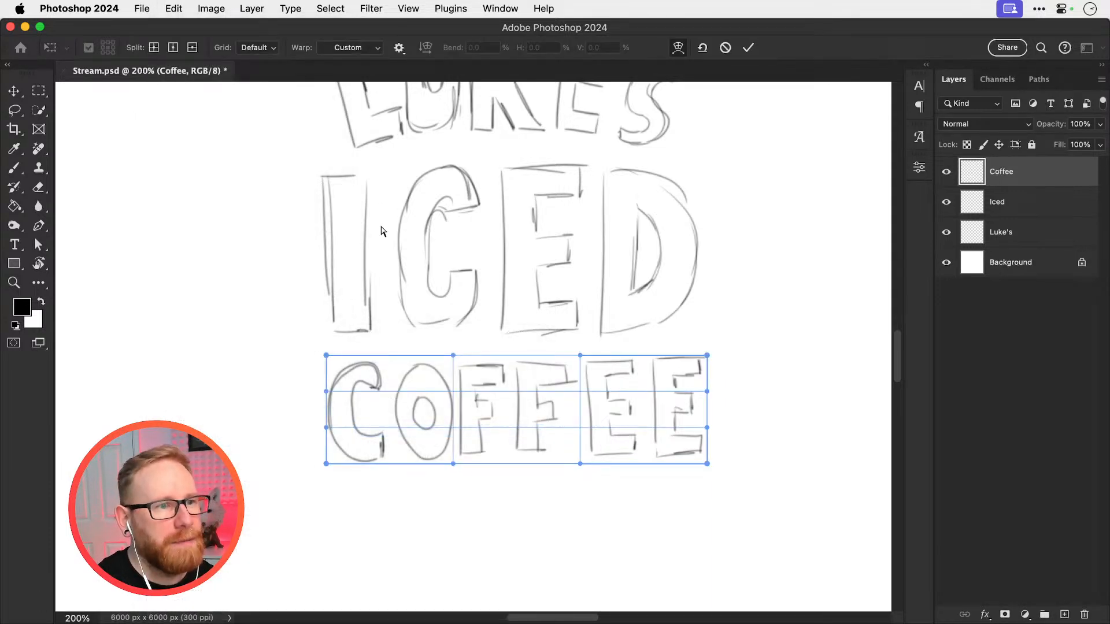
drag(507, 411, 519, 435)
key(super+z)
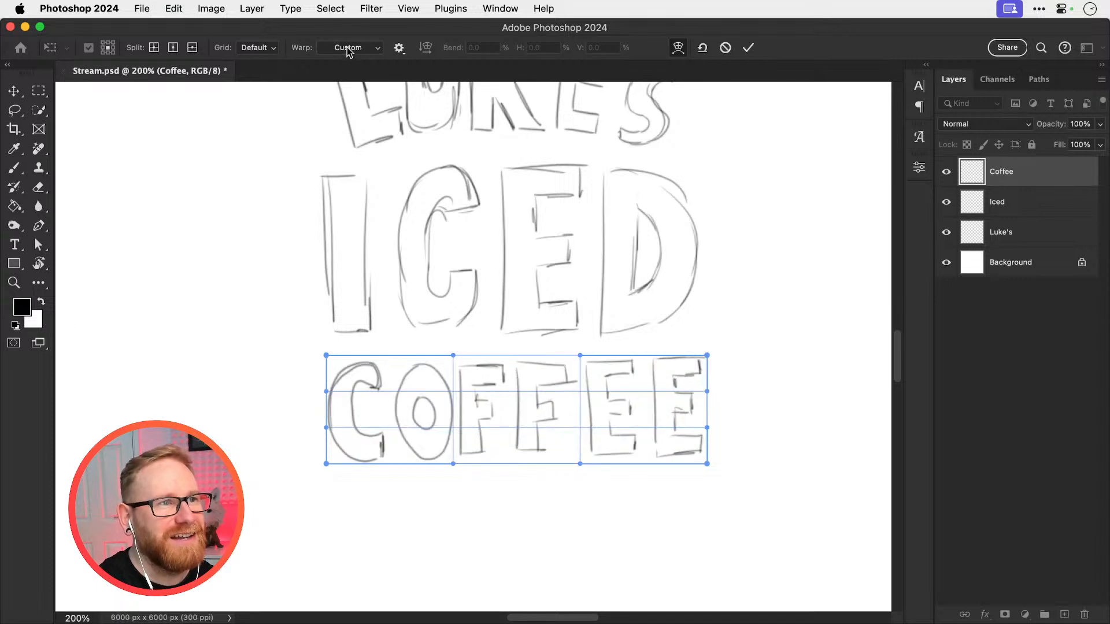
click(349, 48)
click(347, 68)
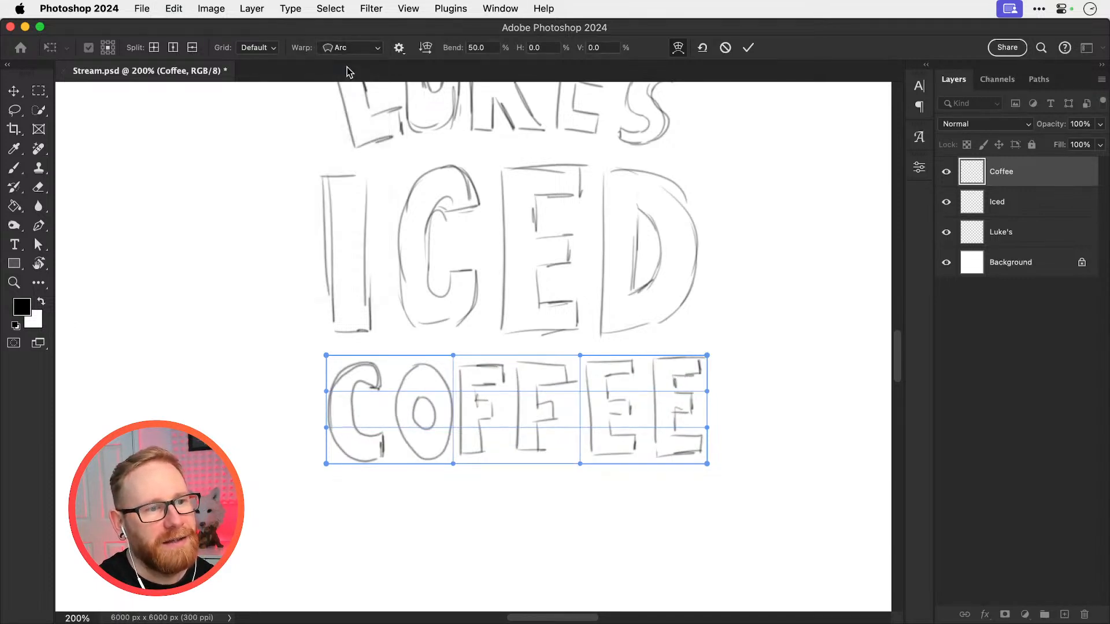
Try a bend of -20% on the COFFEE arc warp
click(483, 46)
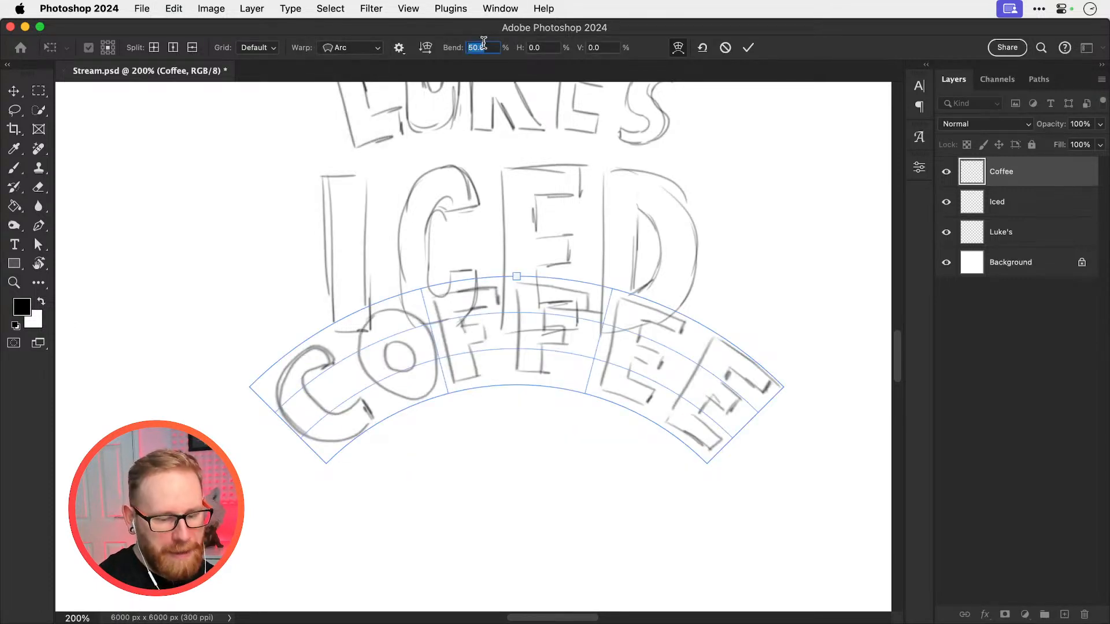
text(-20)
key(Tab)
key(super+minus)
key(super+minus)
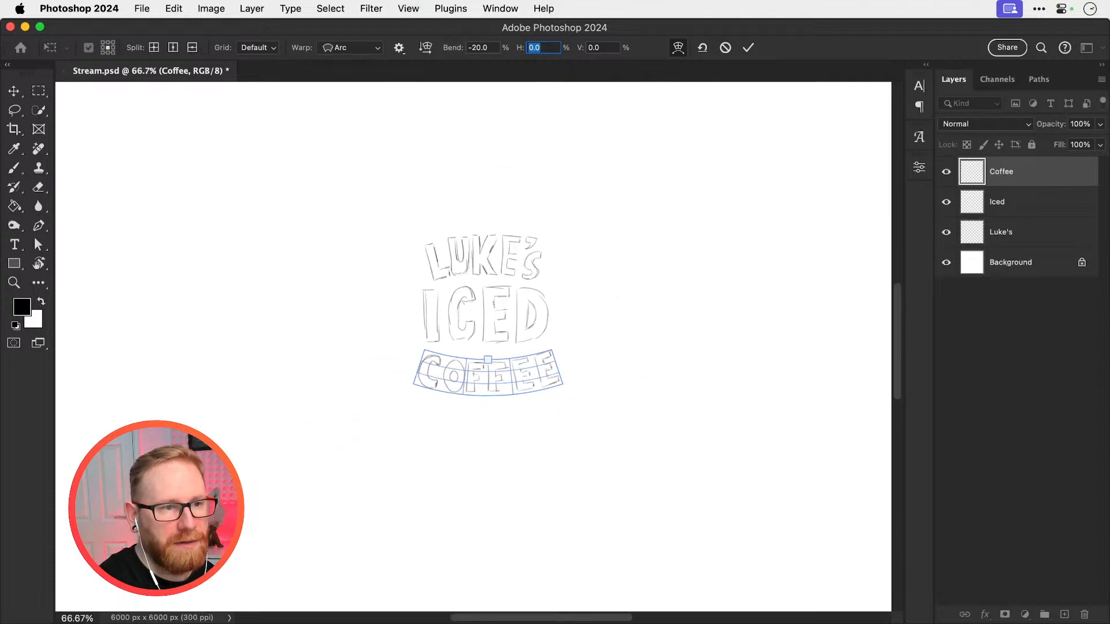
Set the COFFEE arc's bend to -30% and apply the warp
drag(493, 49, 397, 37)
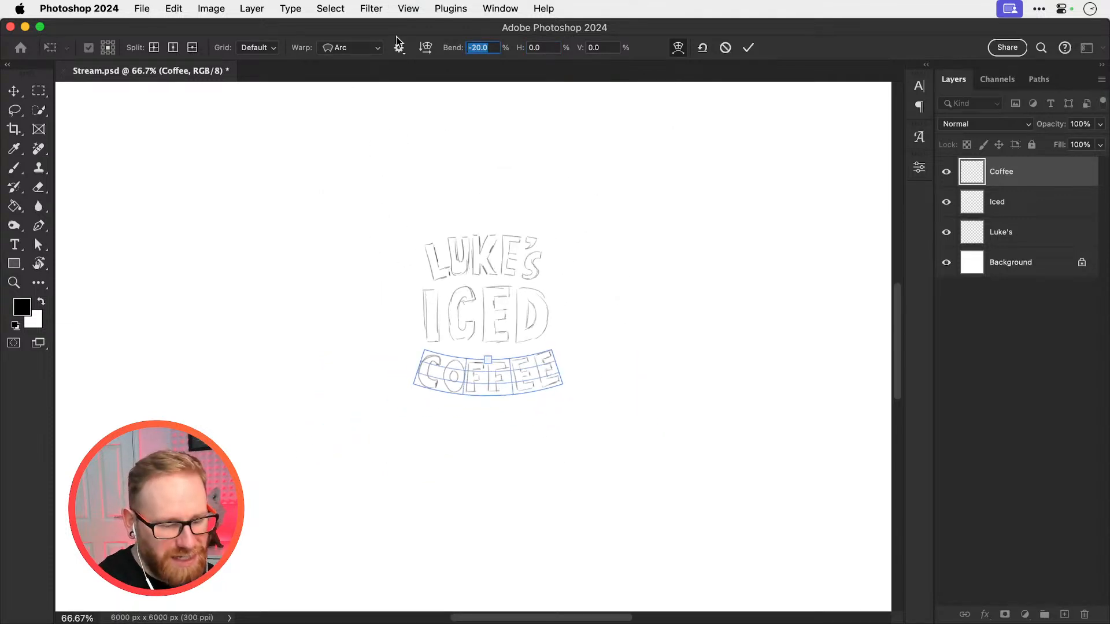
text(-30)
key(Tab)
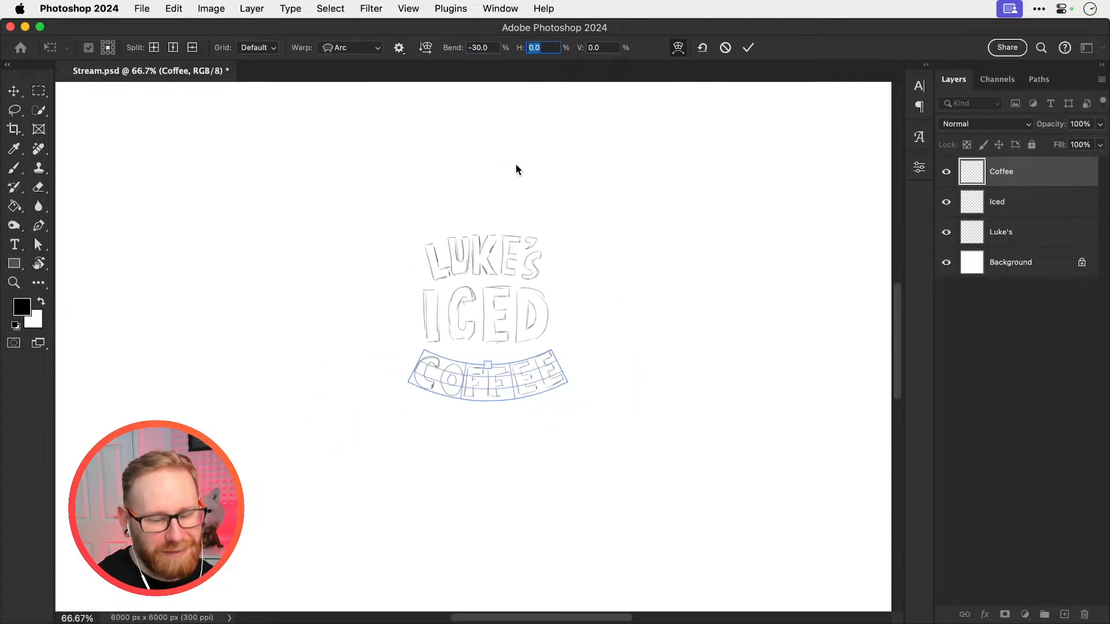
key(Return)
key(Return)
Select the layer of the name lettering above ICED, undoing any accidental move
key(z)
click(498, 254)
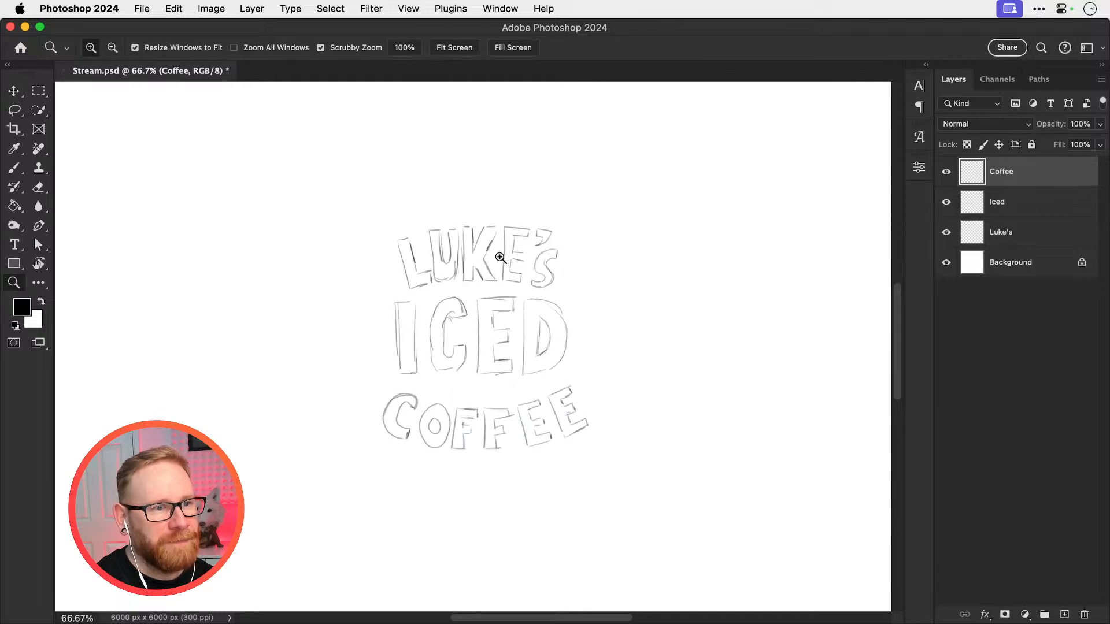
key(v)
drag(482, 263, 489, 263)
key(super+z)
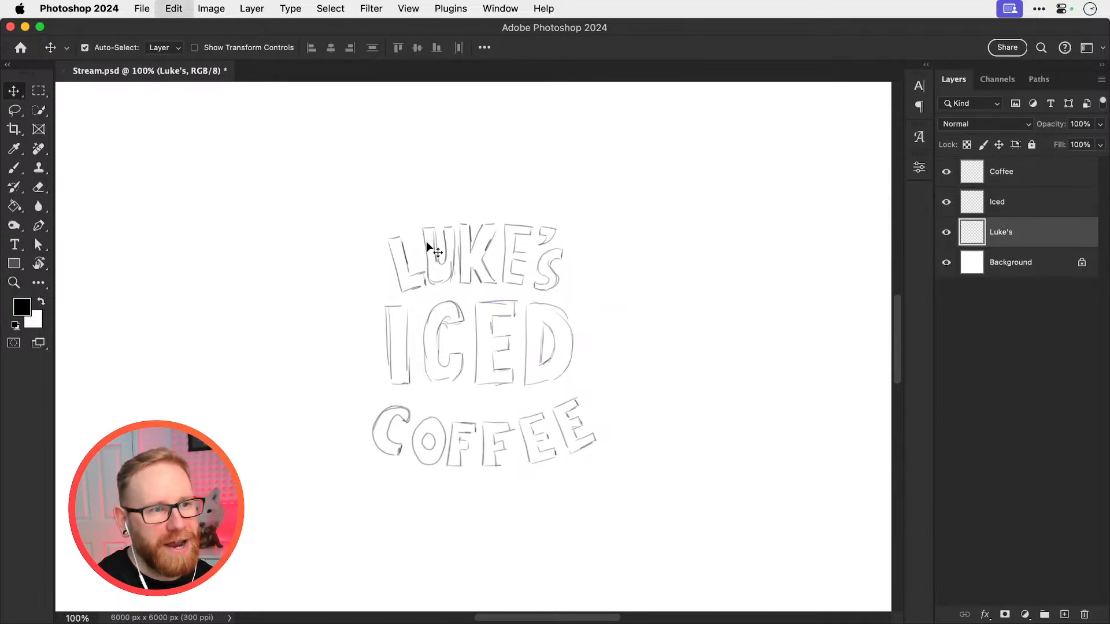
key(super+t)
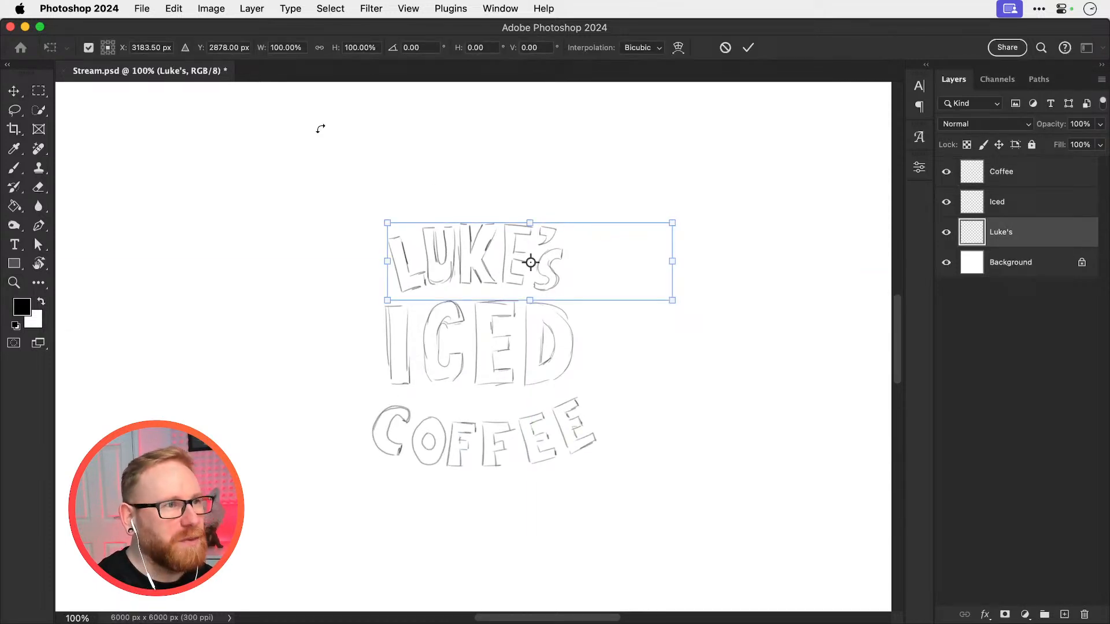
click(174, 8)
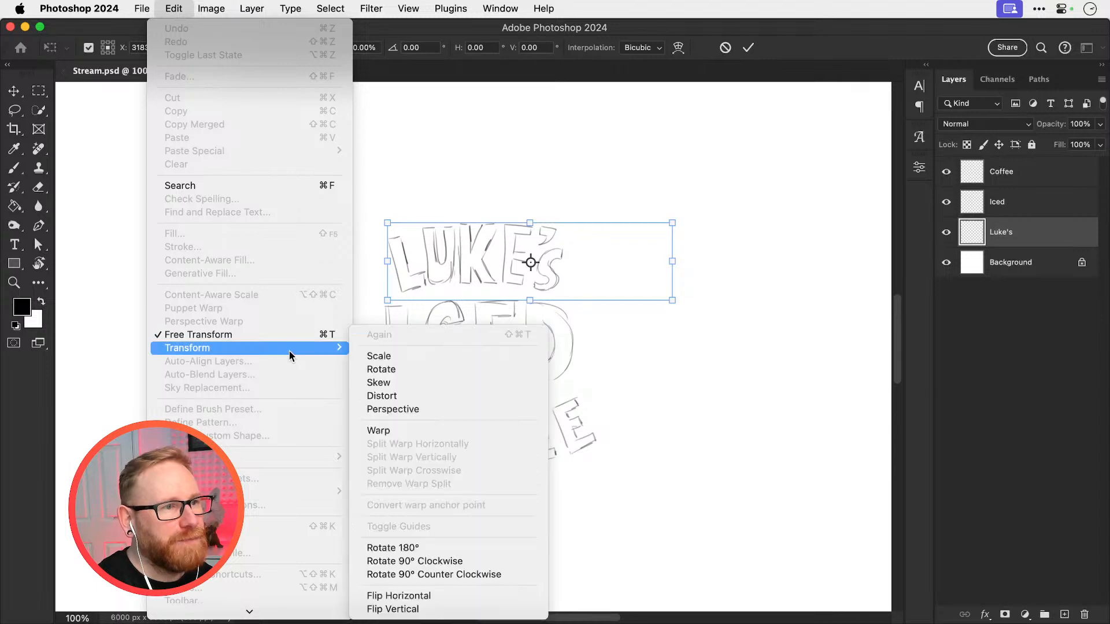
click(476, 246)
key(Return)
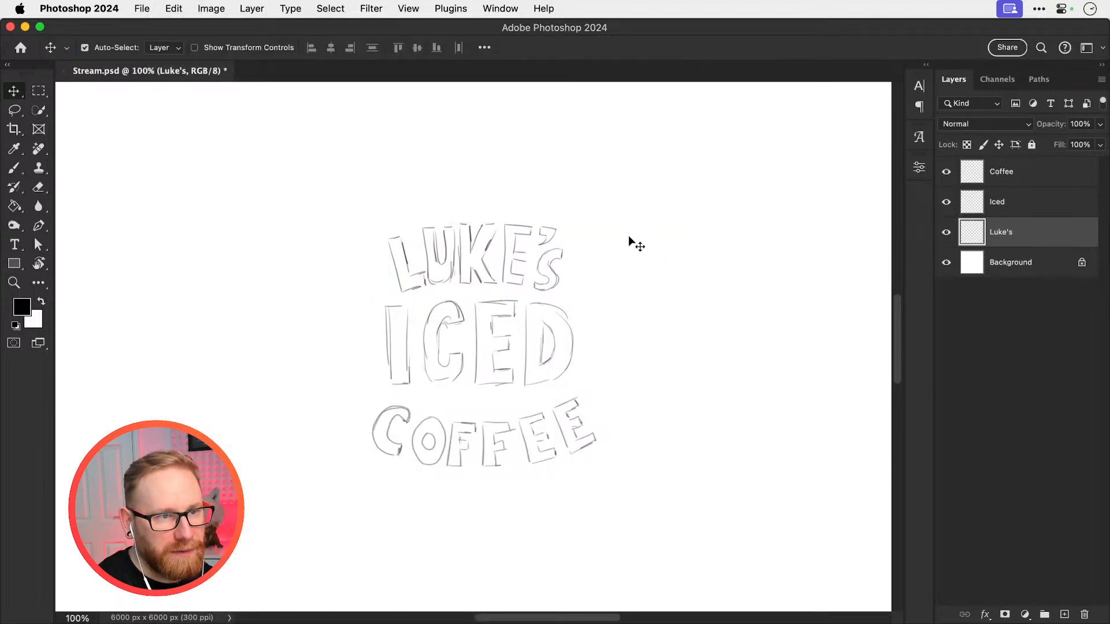
Marquee-select the stray test stroke area beside the name lettering, delete it and deselect
key(m)
drag(562, 189, 758, 320)
key(super+d)
Warp the name lettering with the Arc style at a 20% bend and apply it
key(super+t)
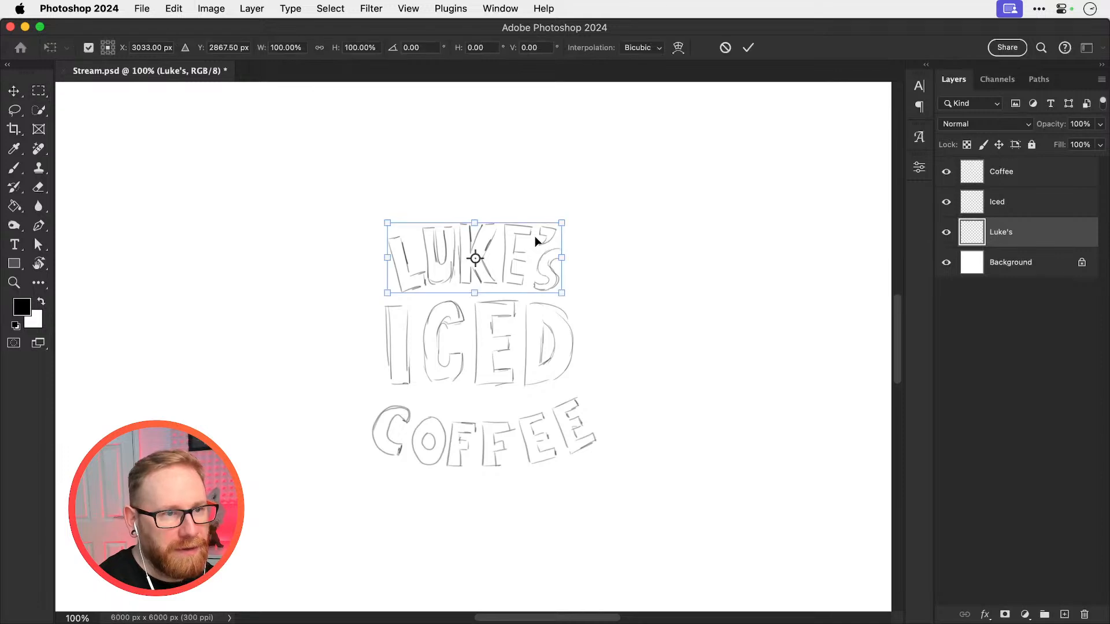
click(173, 8)
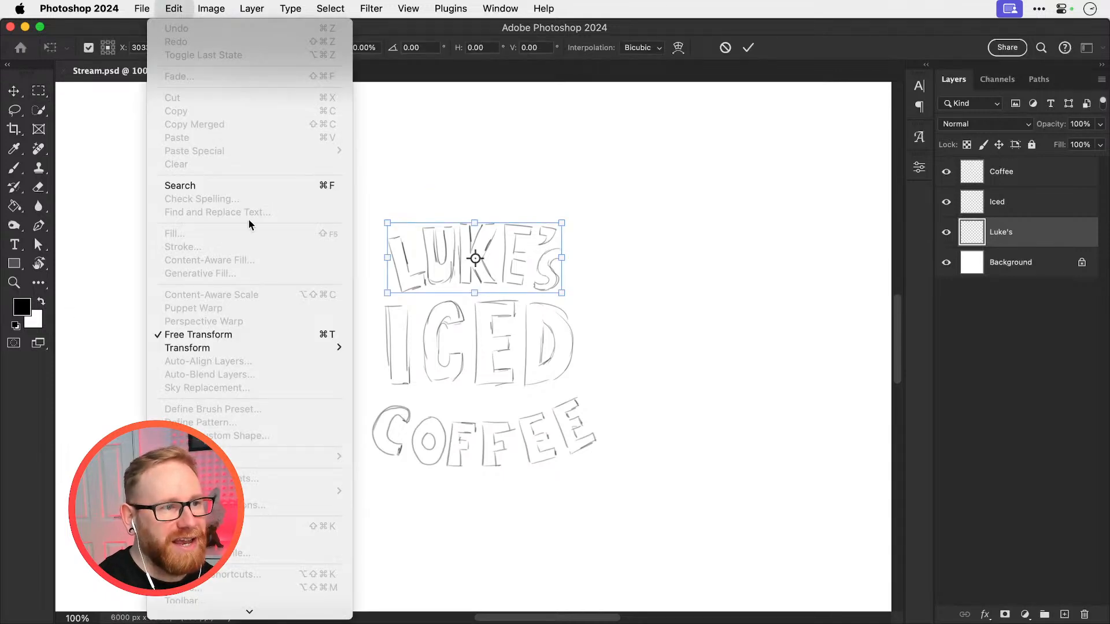
mouse_move(304, 353)
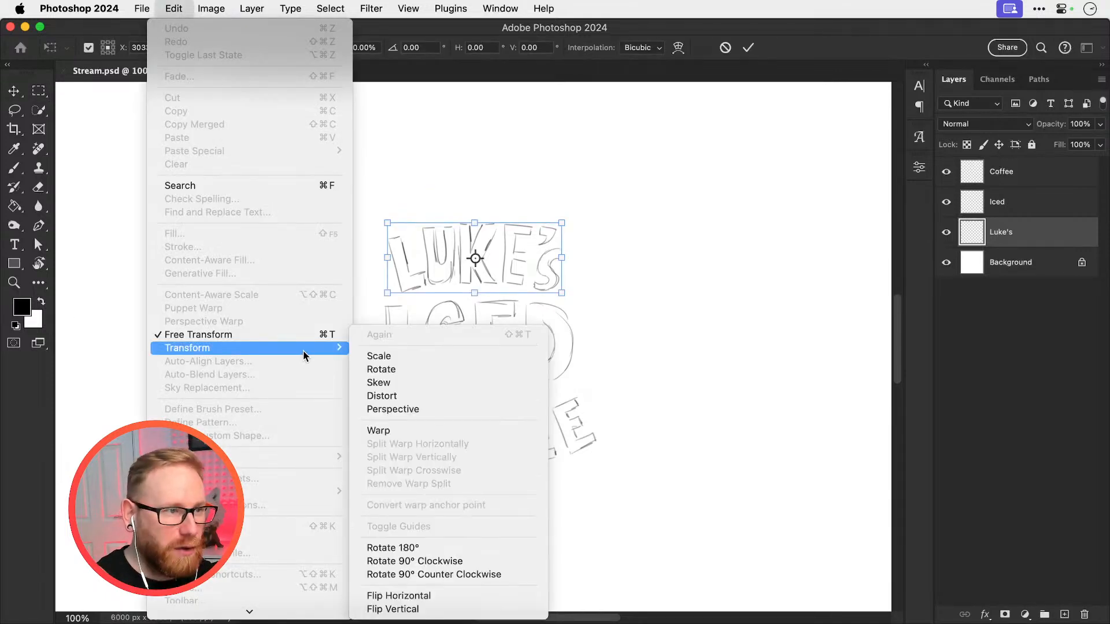
click(411, 431)
click(347, 47)
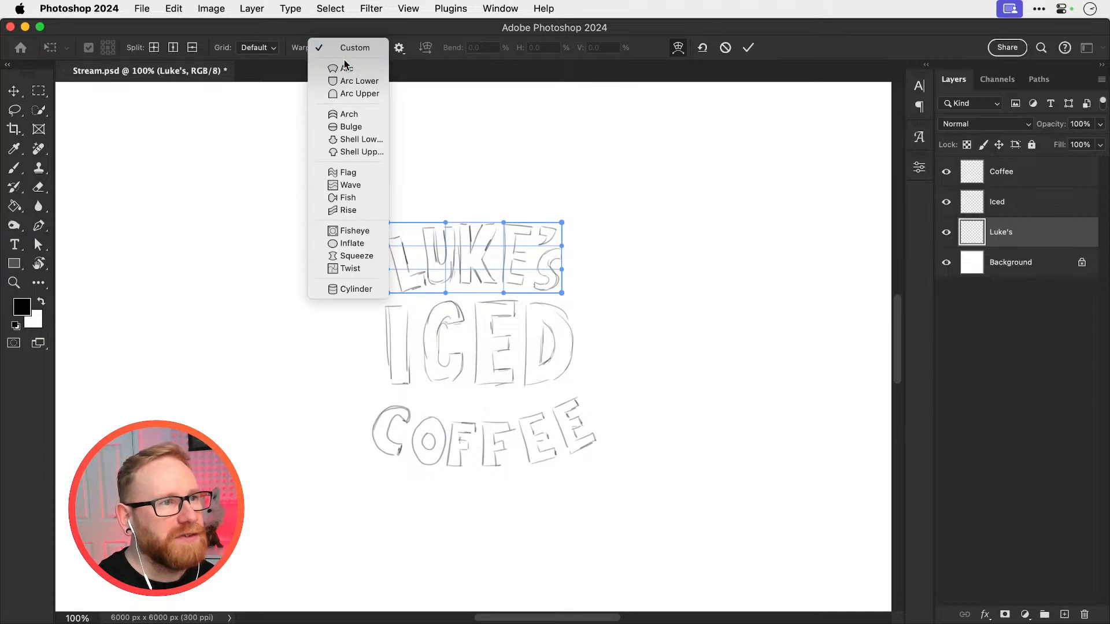
click(344, 68)
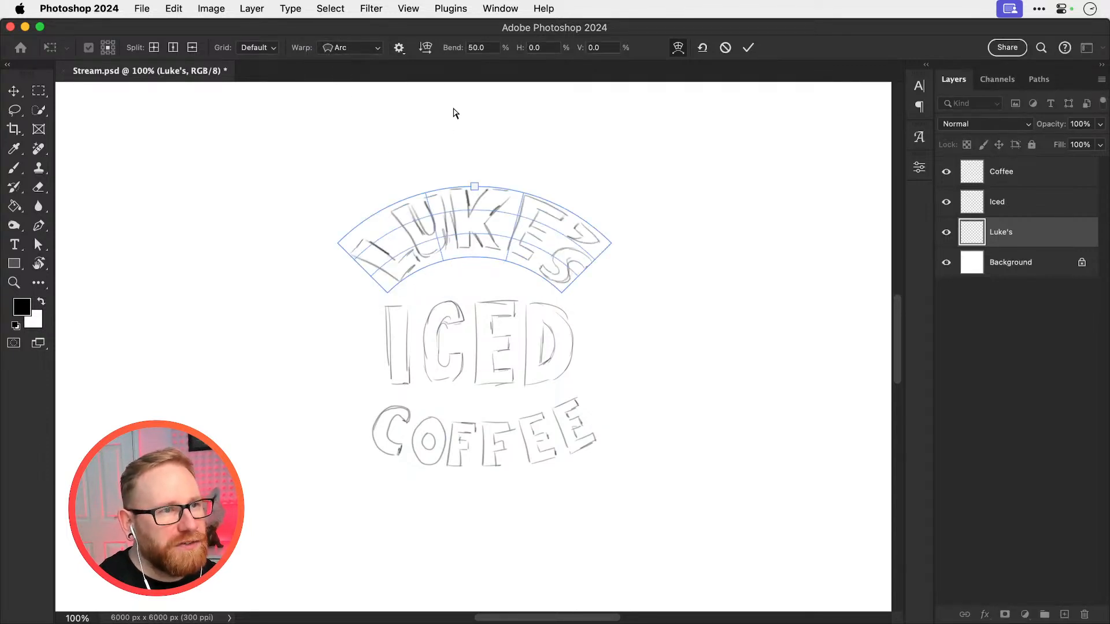
click(485, 47)
text(20)
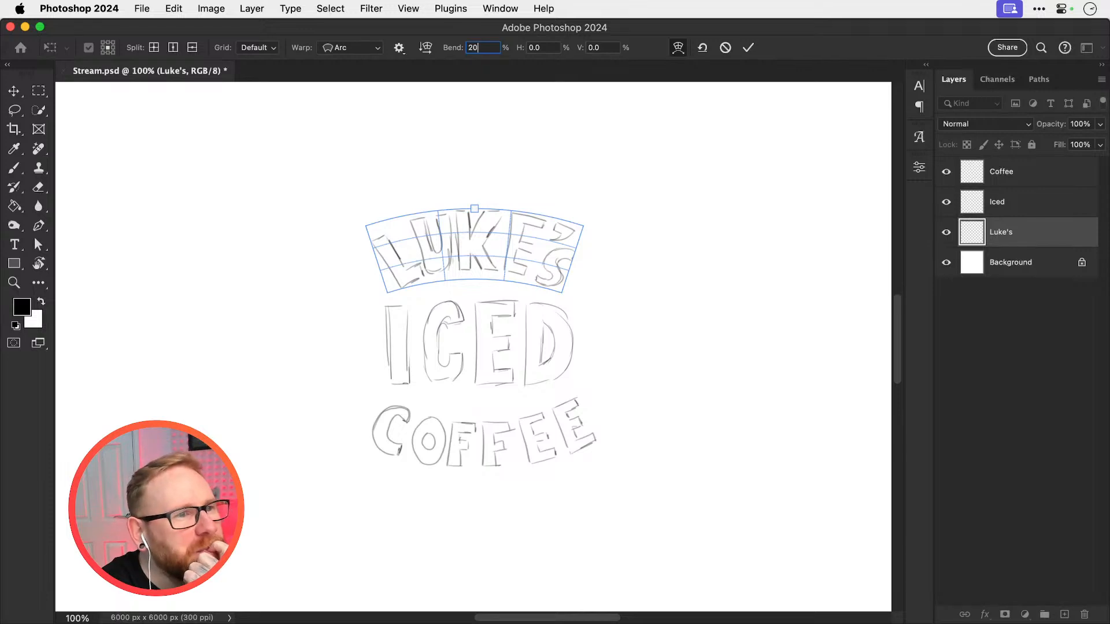
key(Return)
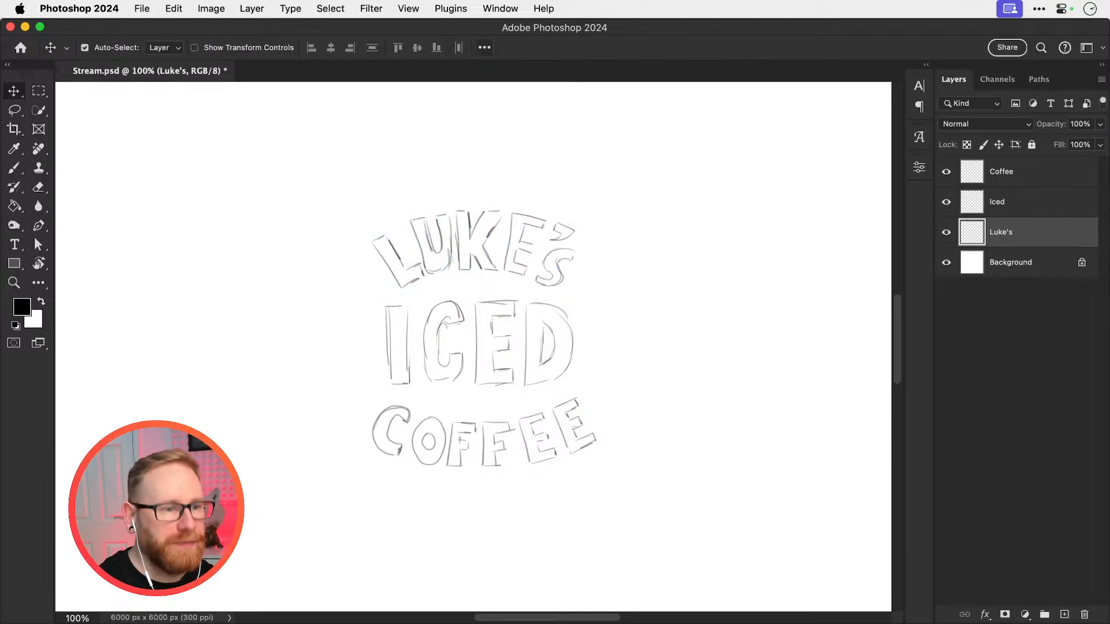
Scale the arched name lettering to about 87% and move it down about 43 px, close above ICED
key(ctrl+t)
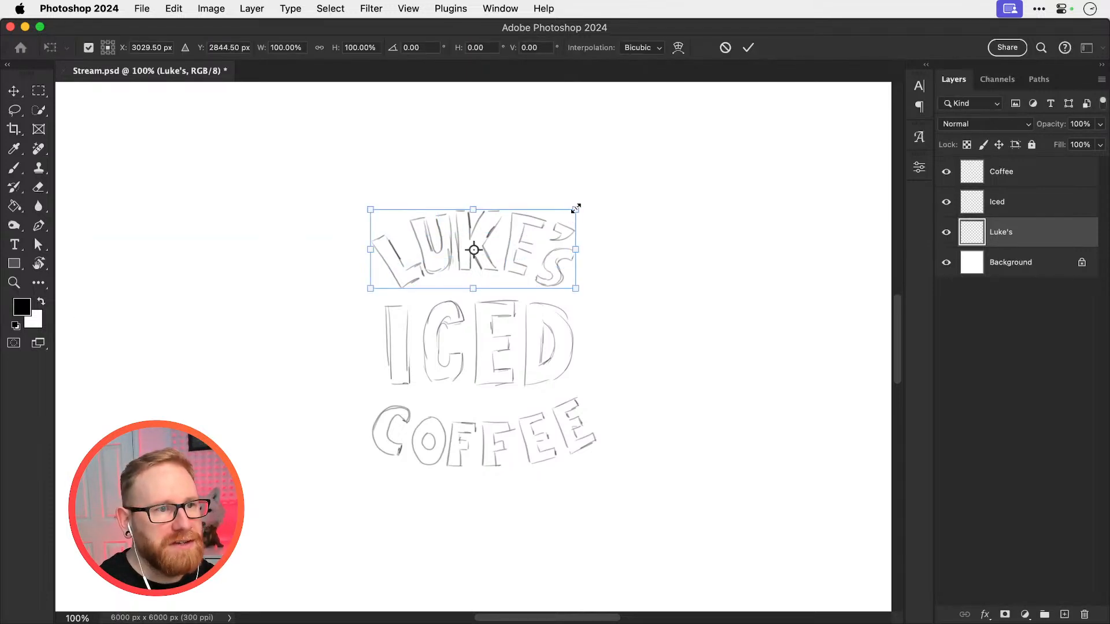
drag(575, 209, 563, 215)
drag(518, 254, 519, 269)
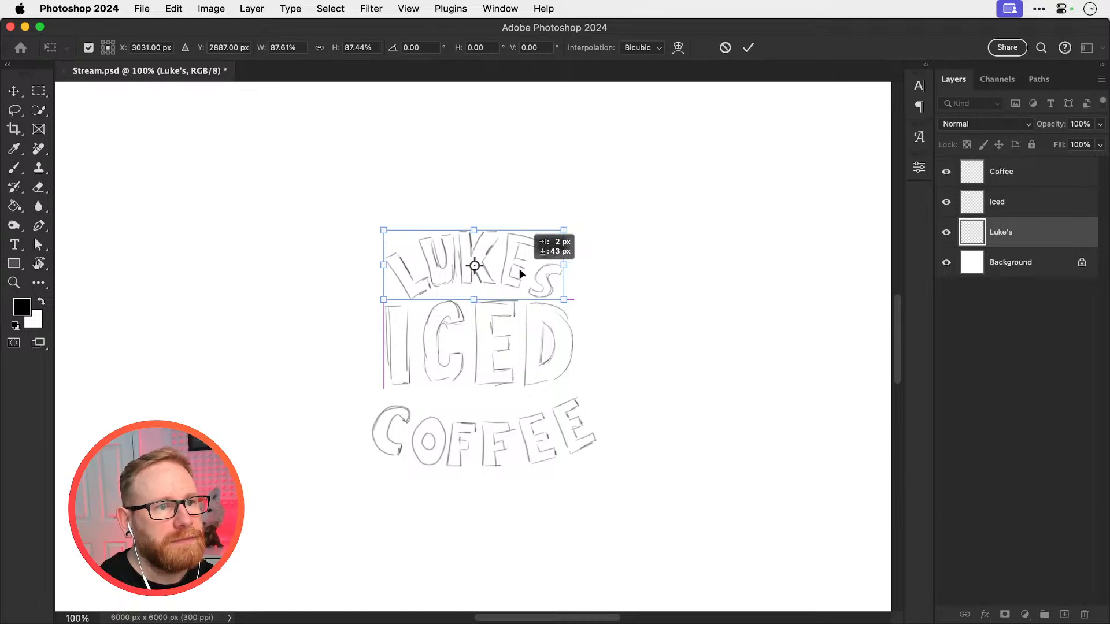
key(Return)
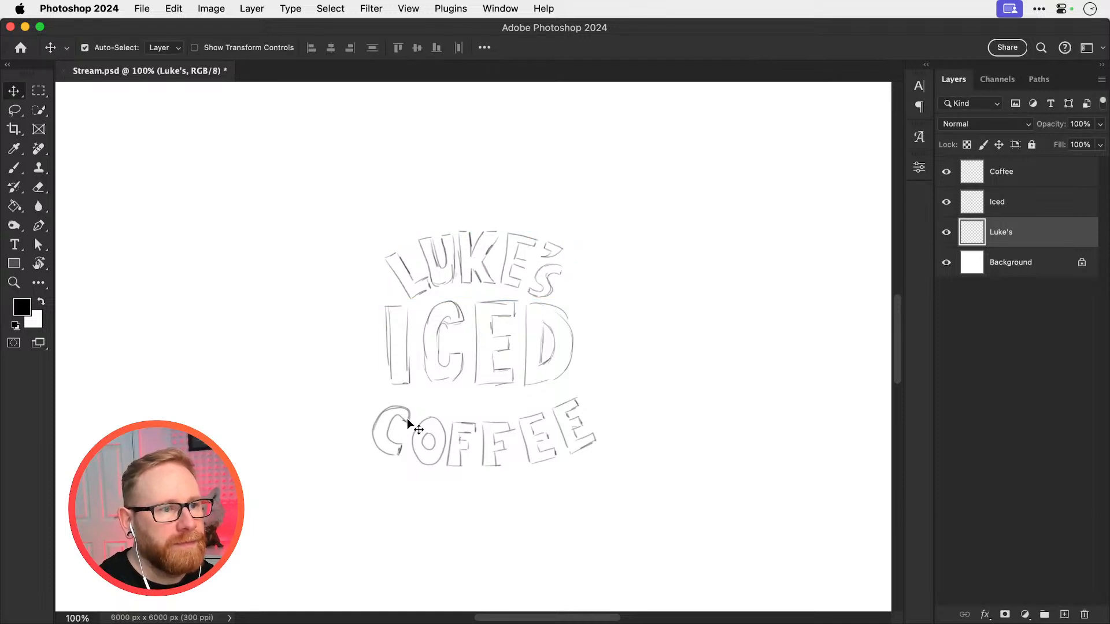
Scale the COFFEE lettering to about 80% and move it up close beneath ICED
click(409, 420)
key(ctrl+t)
drag(592, 396, 571, 403)
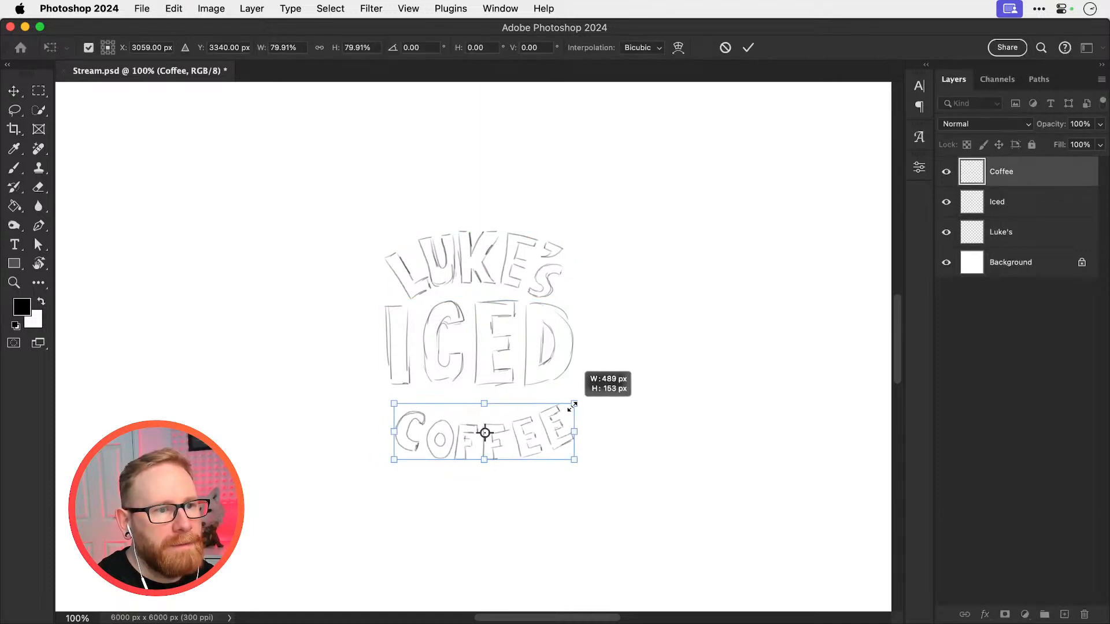
drag(529, 444, 518, 424)
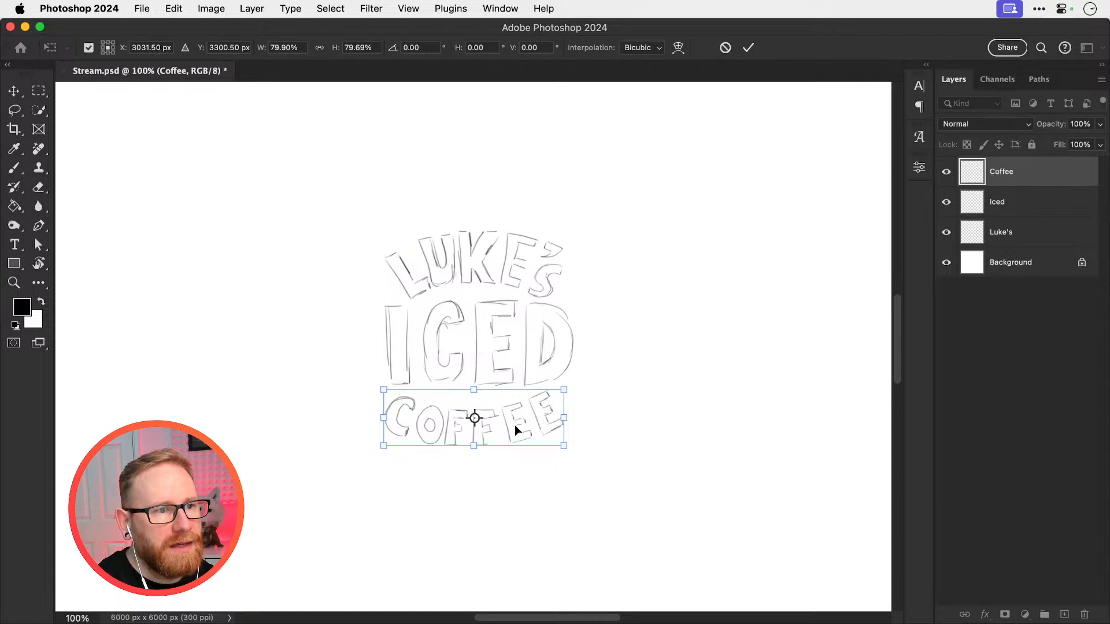
key(Return)
Warp the ICED lettering with the Bulge style, reduce its bend below 50% and apply the warp
click(456, 316)
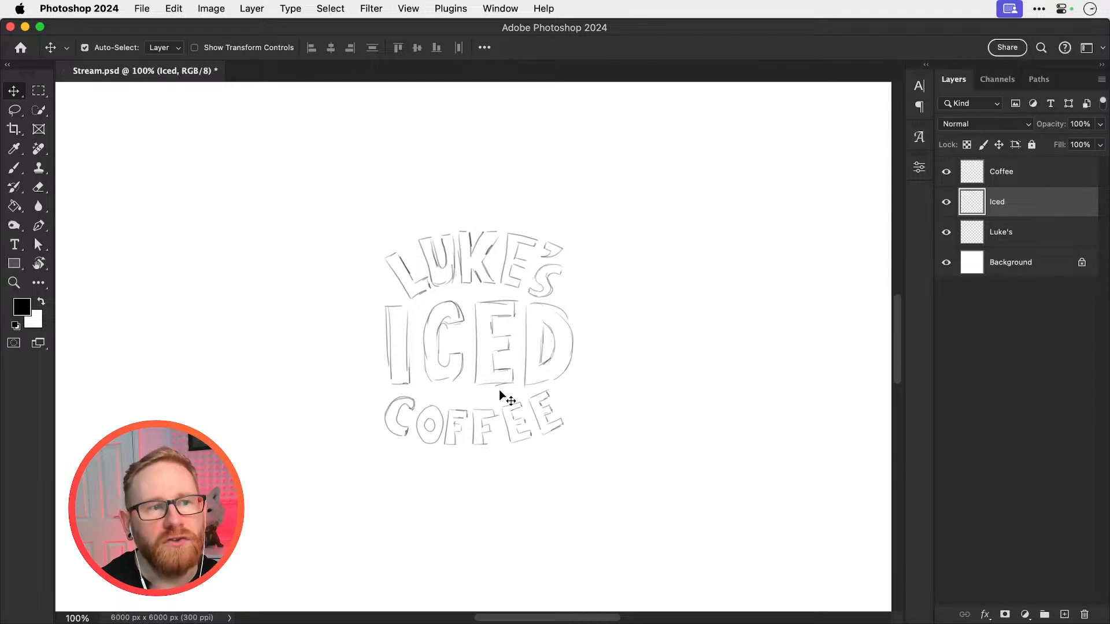
click(178, 8)
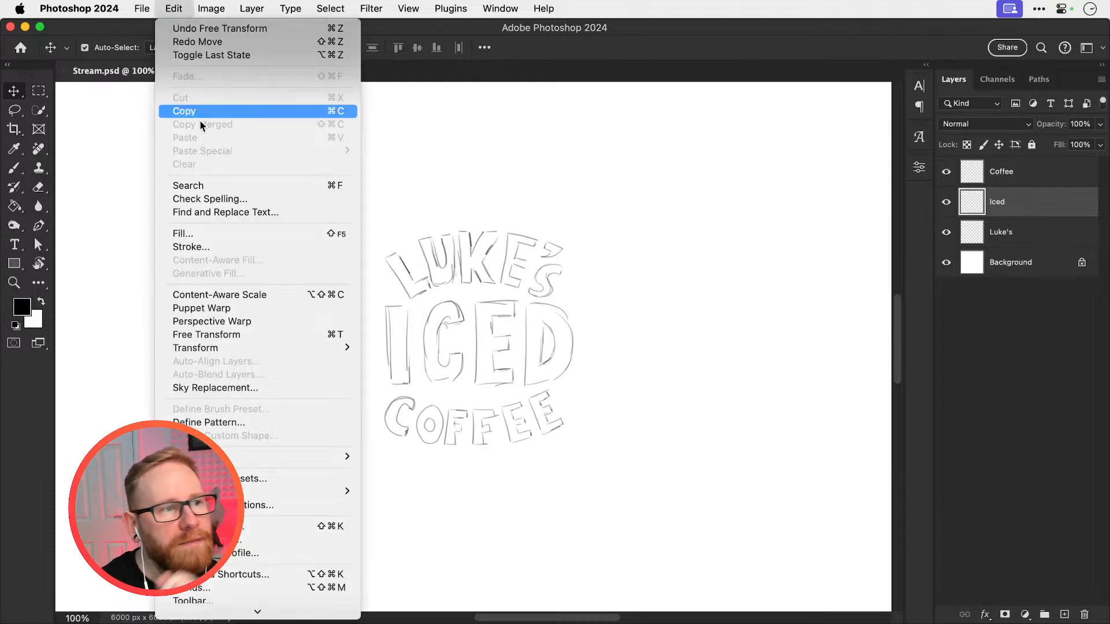
mouse_move(280, 347)
click(417, 431)
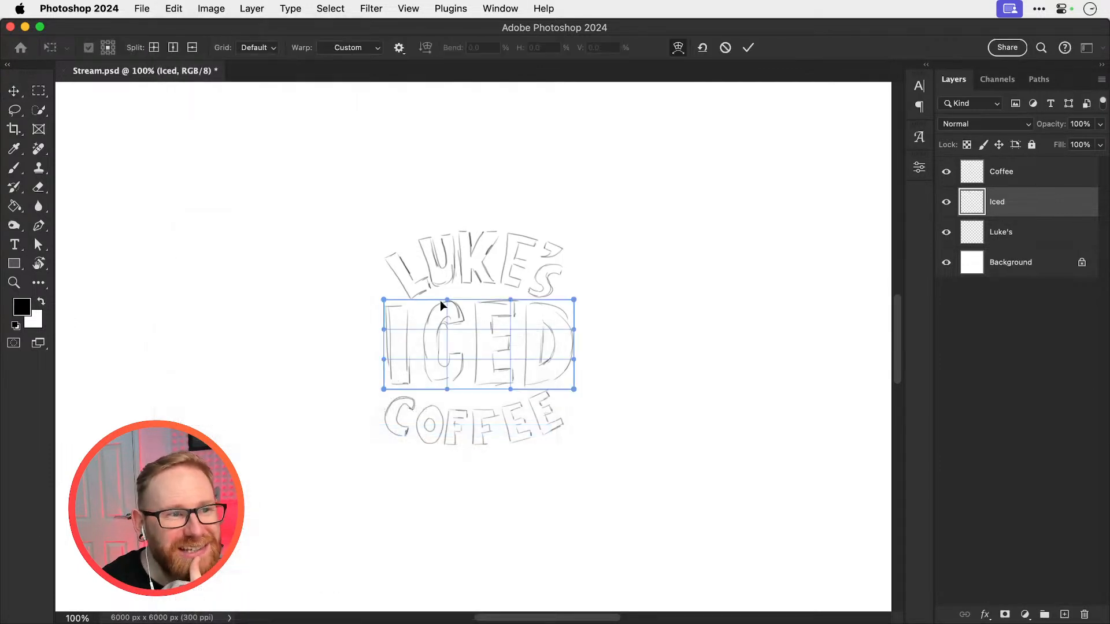
click(346, 48)
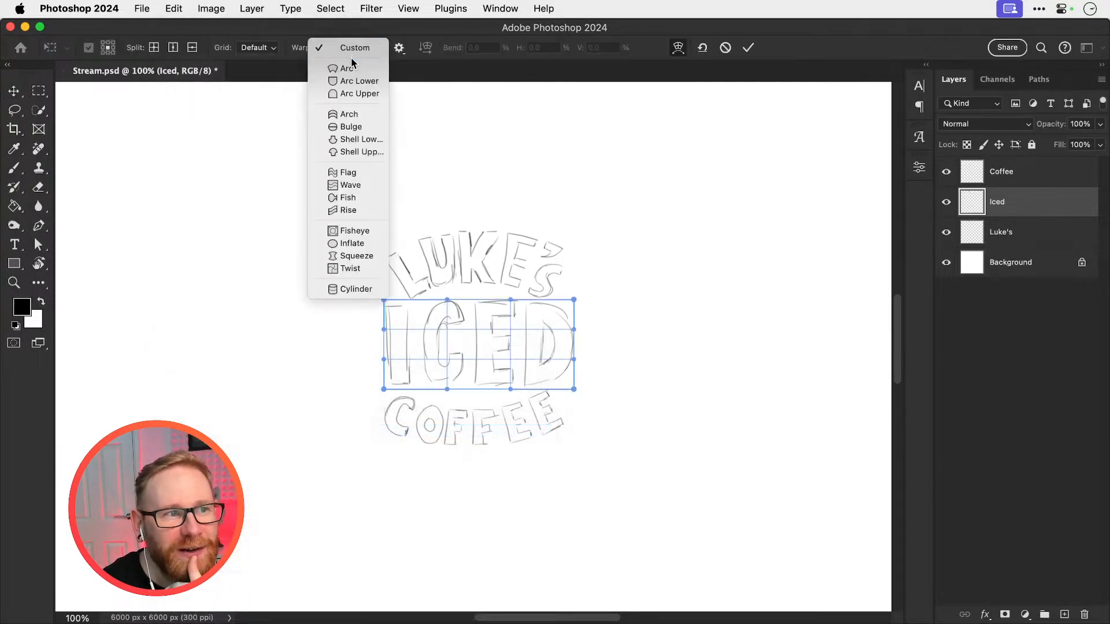
click(348, 127)
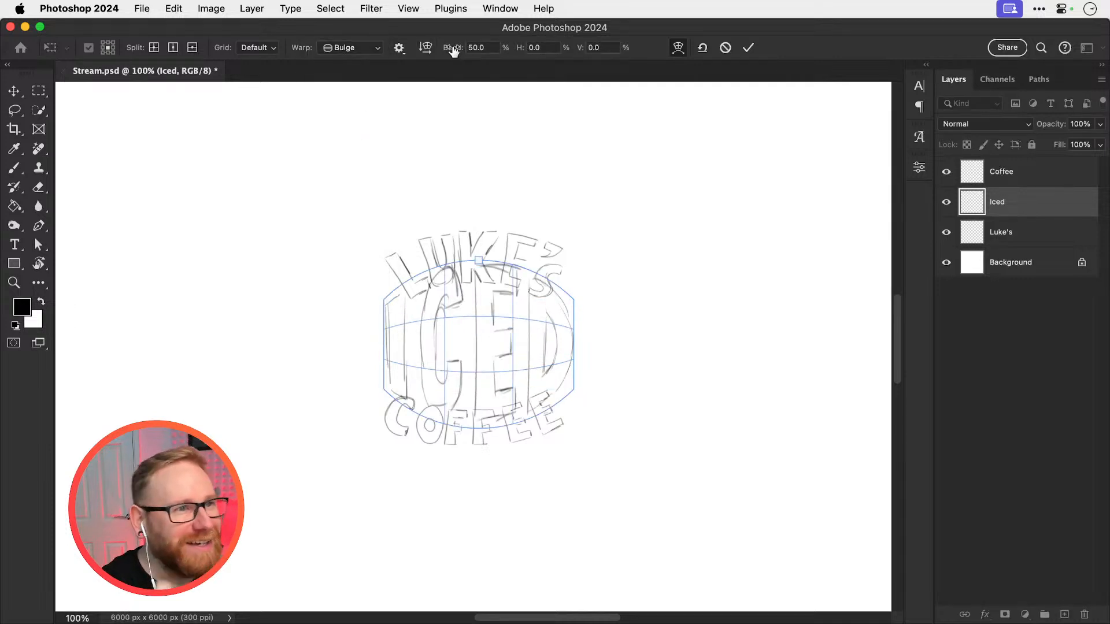
drag(454, 51, 417, 47)
key(Return)
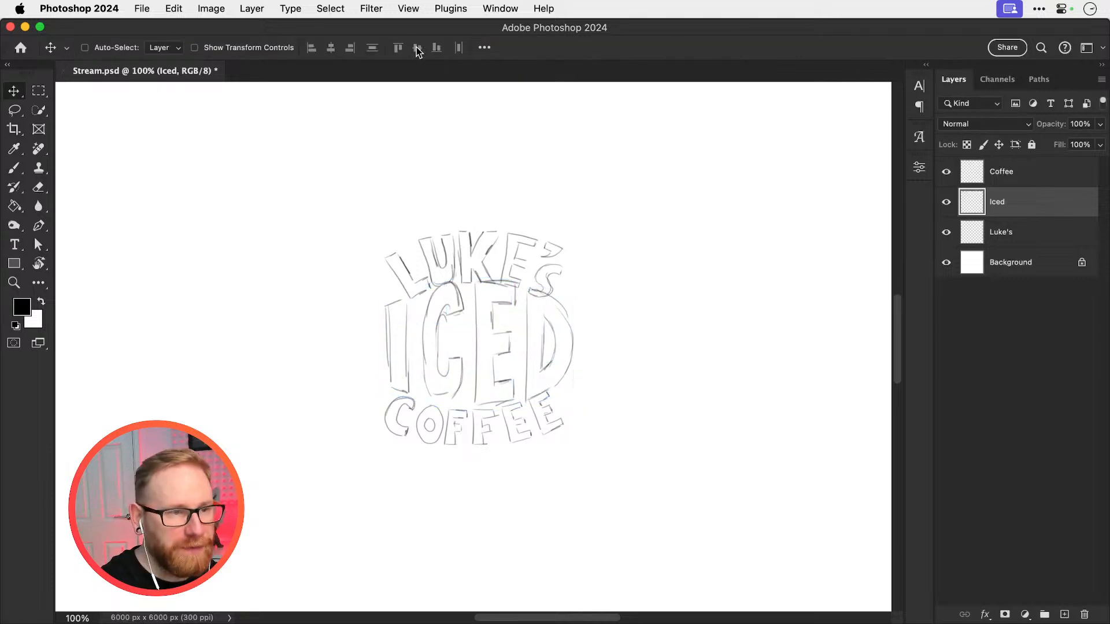
key(ctrl+t)
drag(572, 280, 546, 288)
key(super+z)
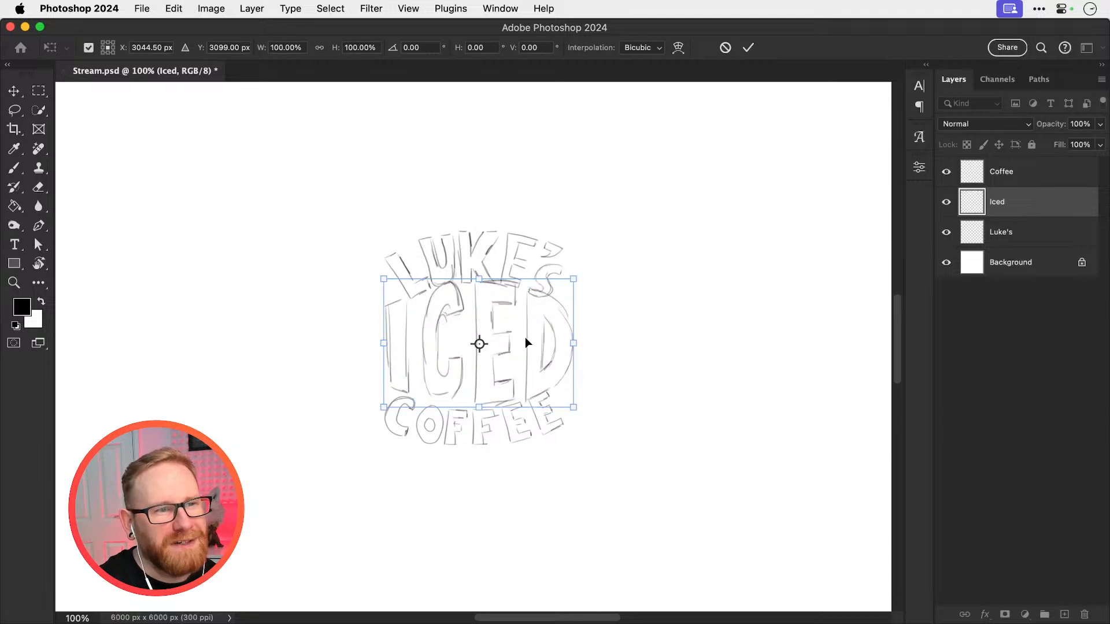
key(Escape)
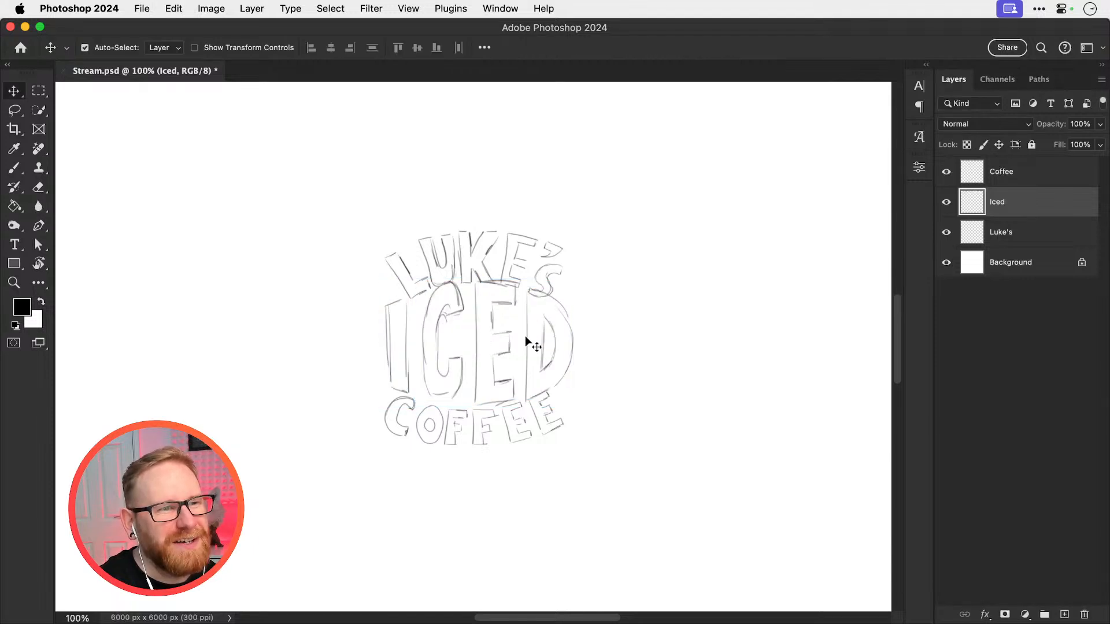
Move the arched name lettering up about 36 px to open a gap above ICED
click(487, 251)
key(super+t)
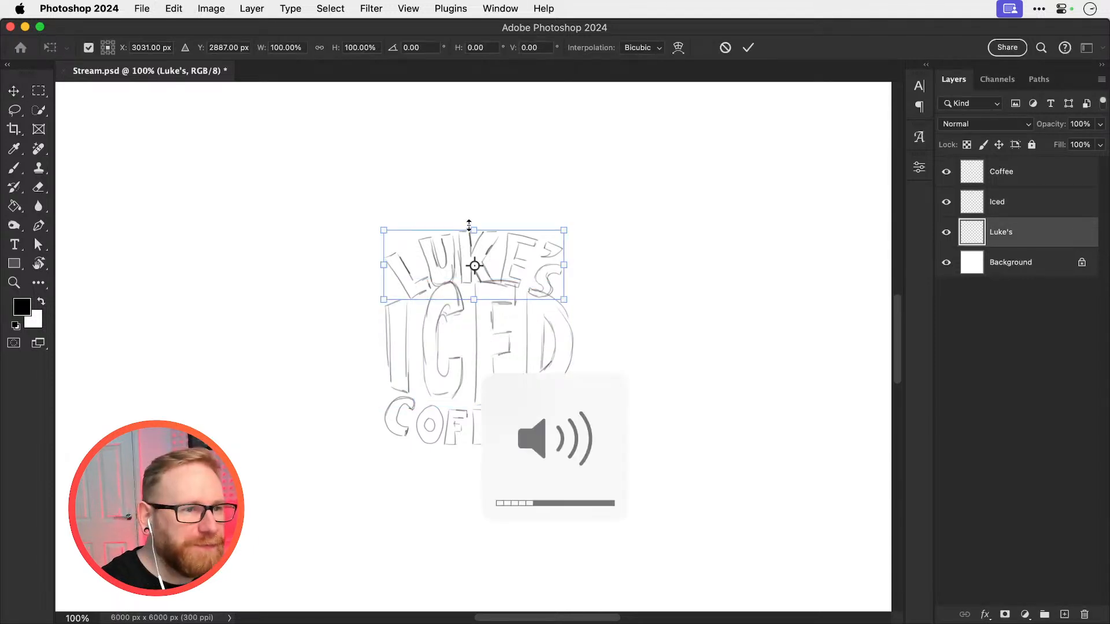
drag(501, 276, 506, 257)
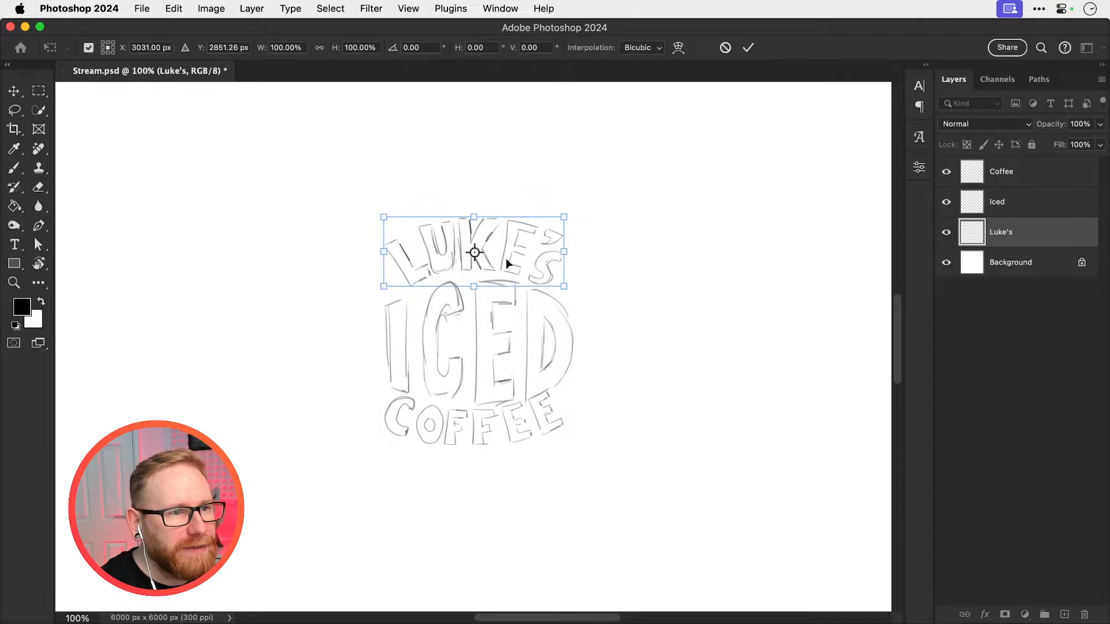
key(Return)
Move the COFFEE lettering slightly down from ICED and rotate it slightly clockwise to level it
drag(473, 423, 474, 434)
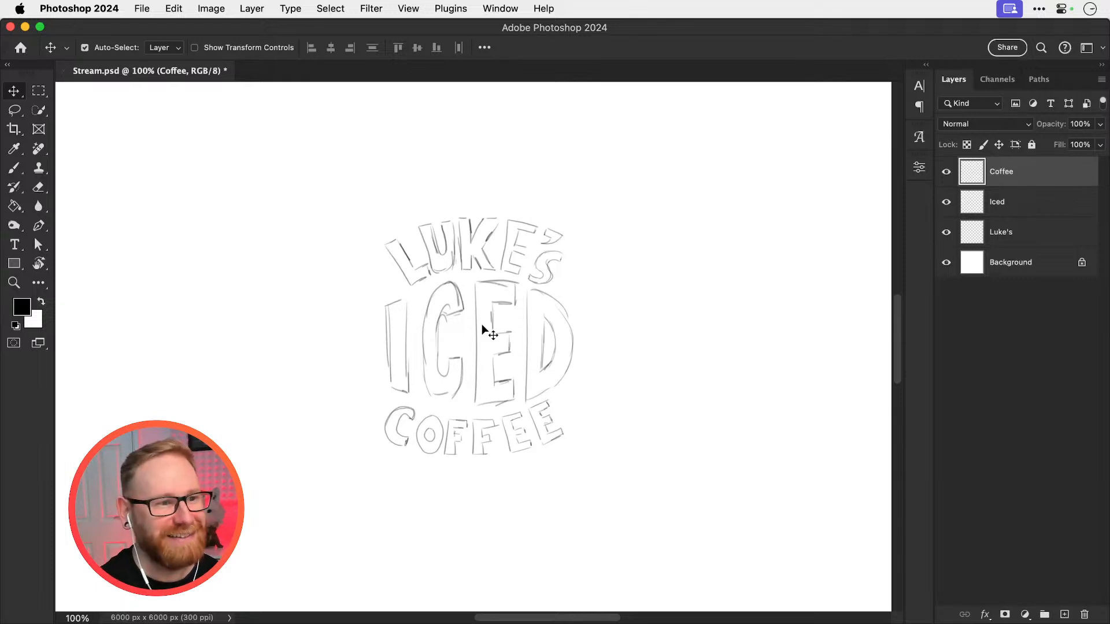
click(407, 428)
key(ctrl+t)
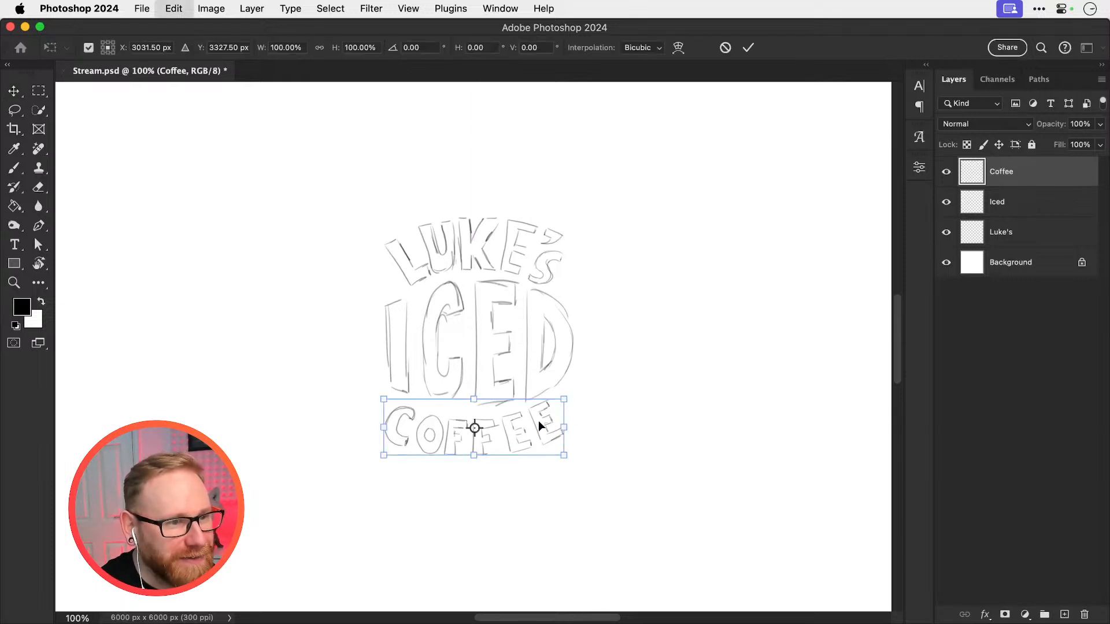
drag(577, 397, 583, 401)
key(Return)
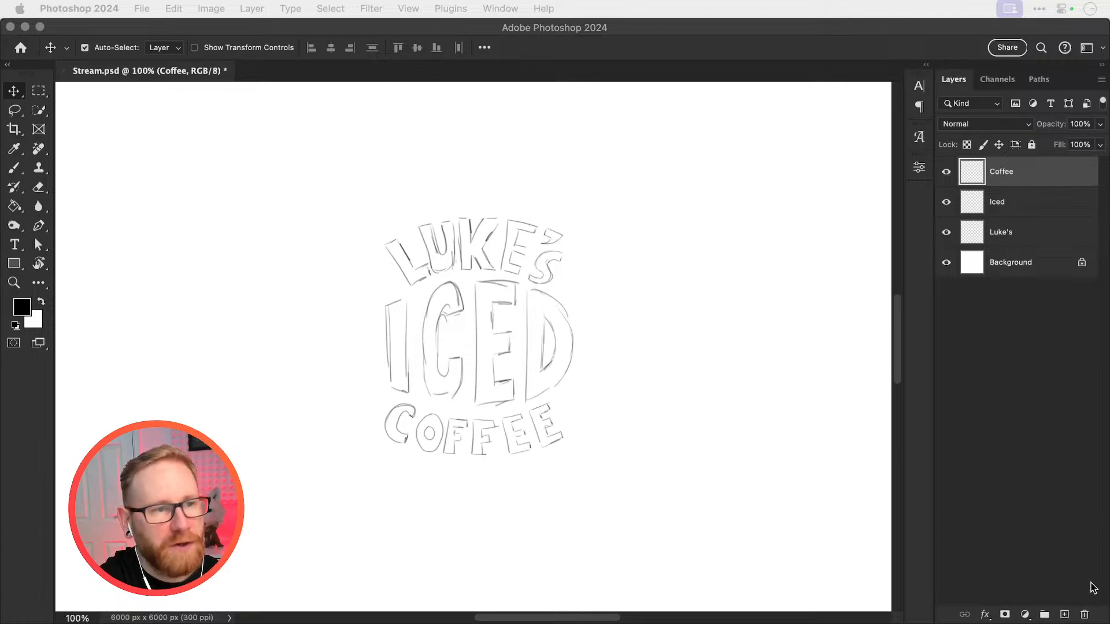
Switch to Chrome, examine the packaging lettering in the iced coffee image results, and return to Photoshop
drag(1090, 582, 901, 152)
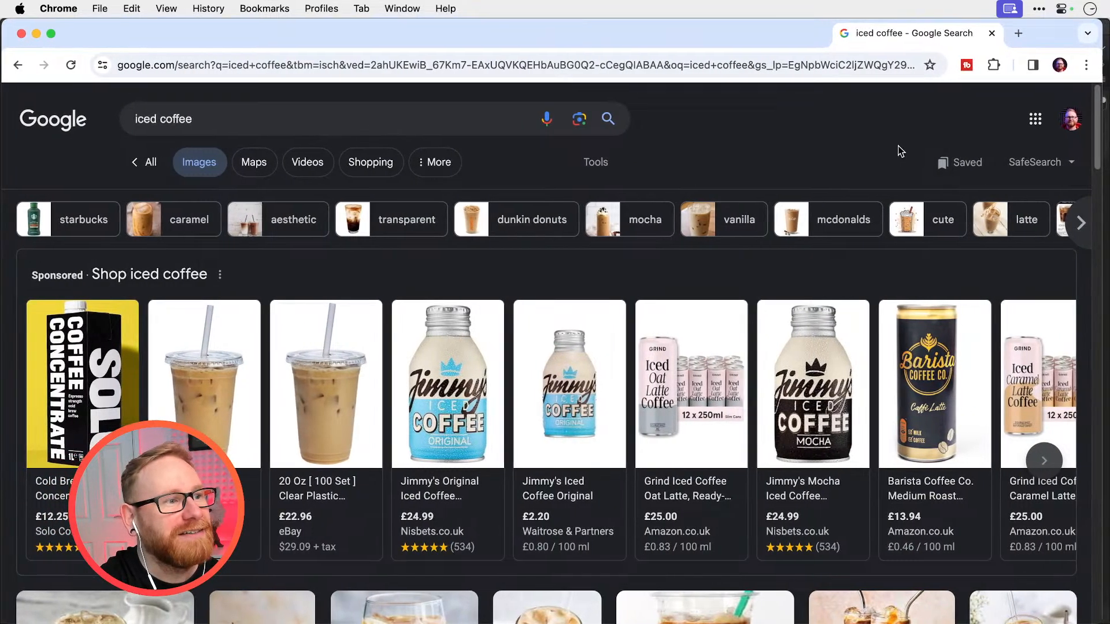
mouse_move(455, 392)
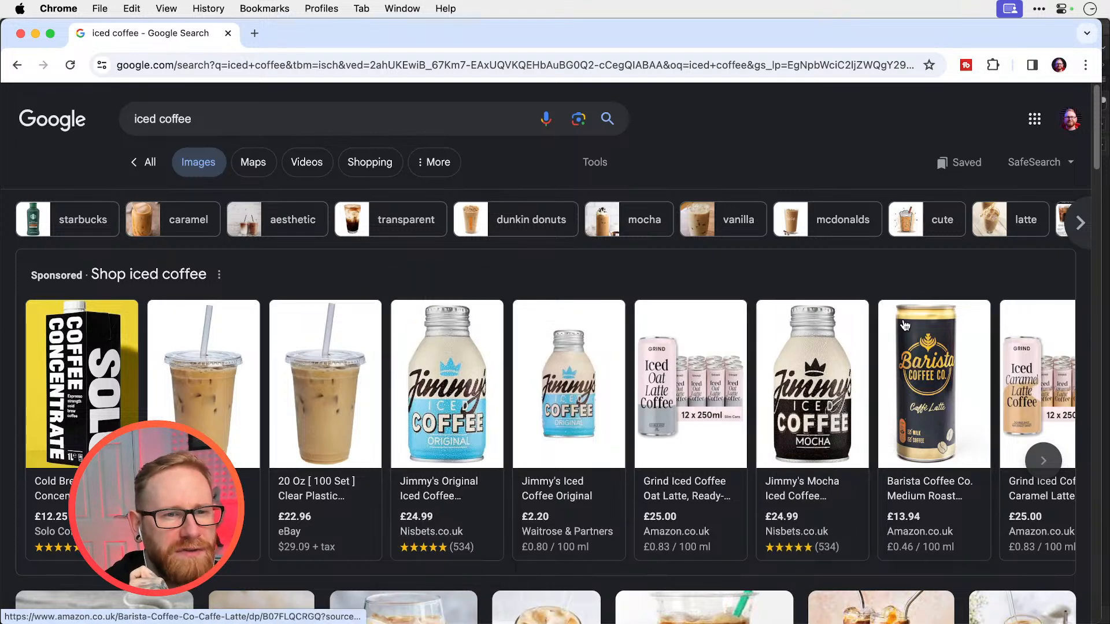
mouse_move(949, 345)
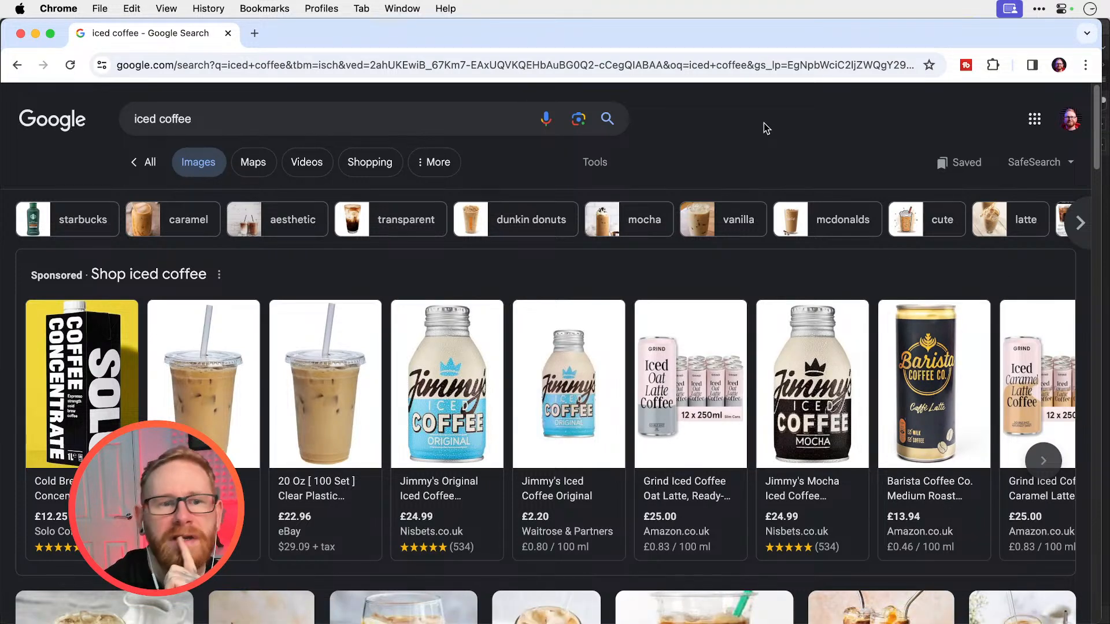
click(36, 34)
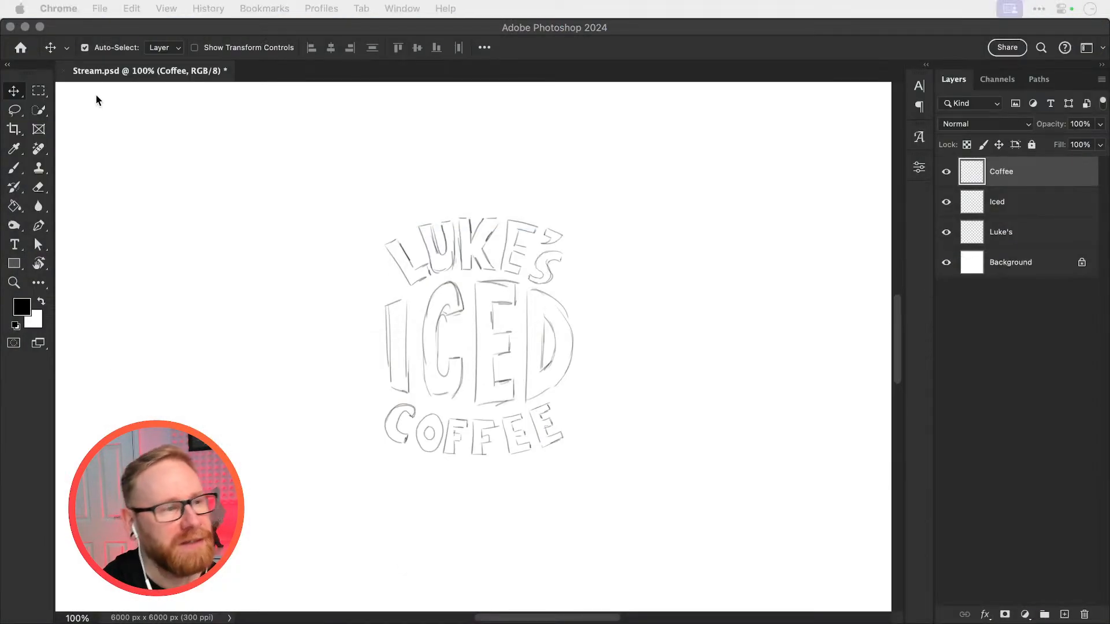
Create a new layer above the Coffee layer
click(14, 264)
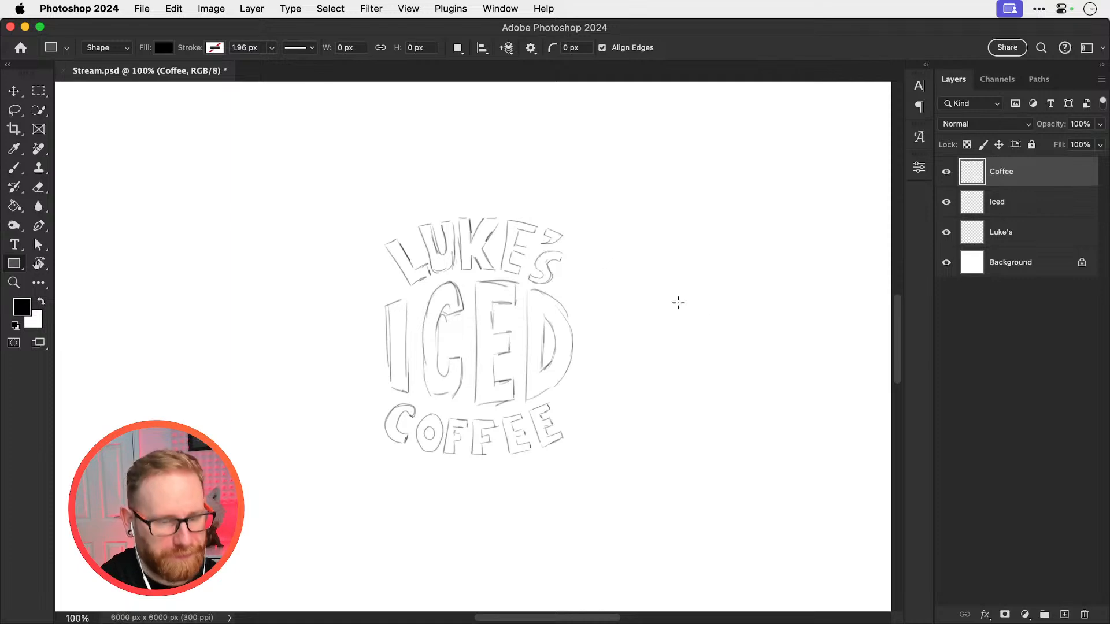
click(1064, 615)
Try to brush a darker, rounded-top outline over the letter I of ICED on the new layer
key(z)
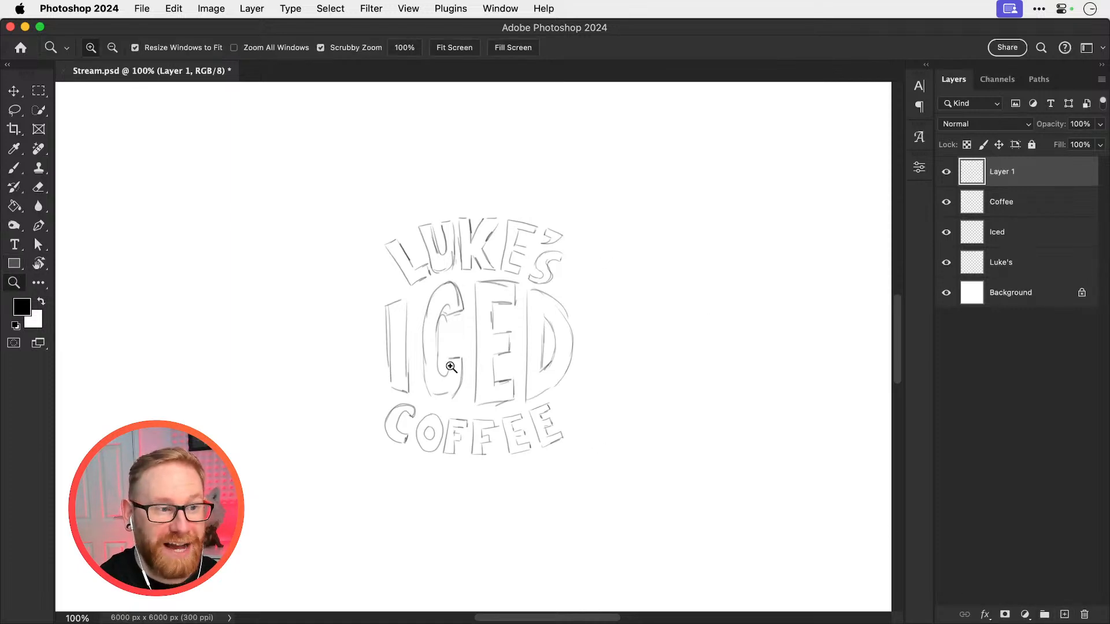
click(424, 341)
click(424, 341)
key(b)
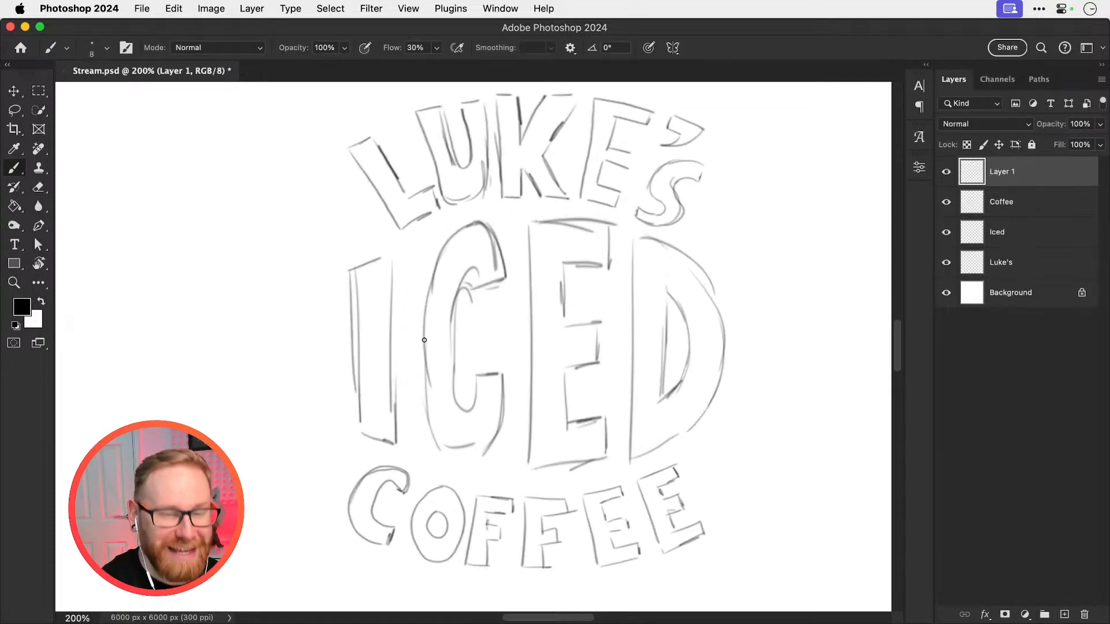
mouse_move(350, 267)
mouse_down()
mouse_move(360, 437)
mouse_move(382, 445)
mouse_move(396, 403)
mouse_move(391, 270)
mouse_move(371, 259)
mouse_move(352, 271)
mouse_move(386, 274)
mouse_move(354, 276)
mouse_up()
key(v)
key(super+minus)
key(super+minus)
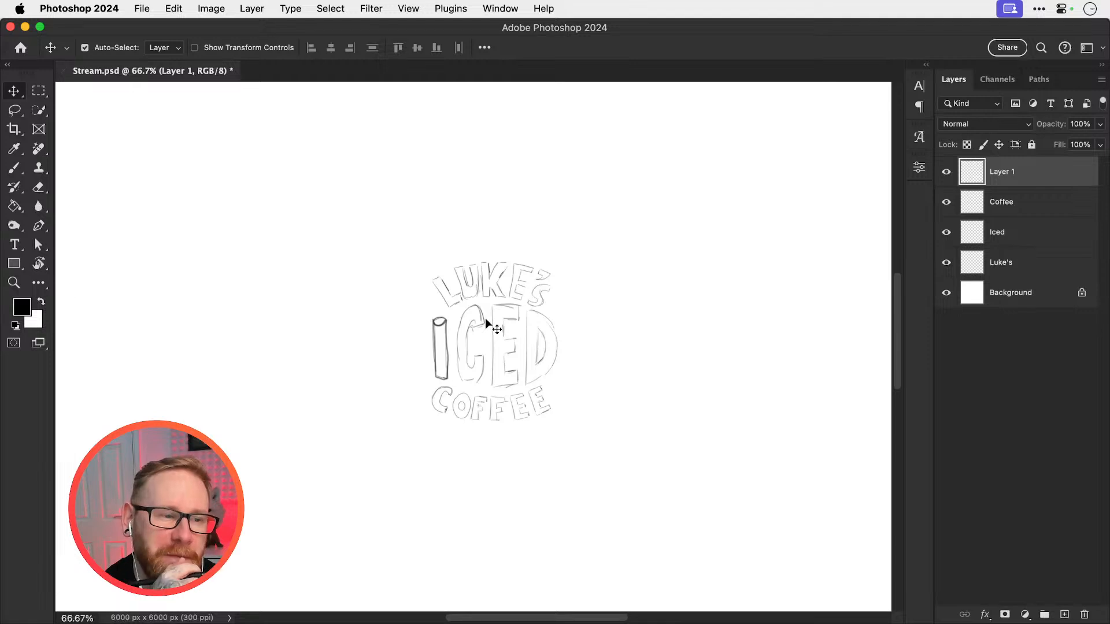
key(super+plus)
key(super+plus)
key(super+plus)
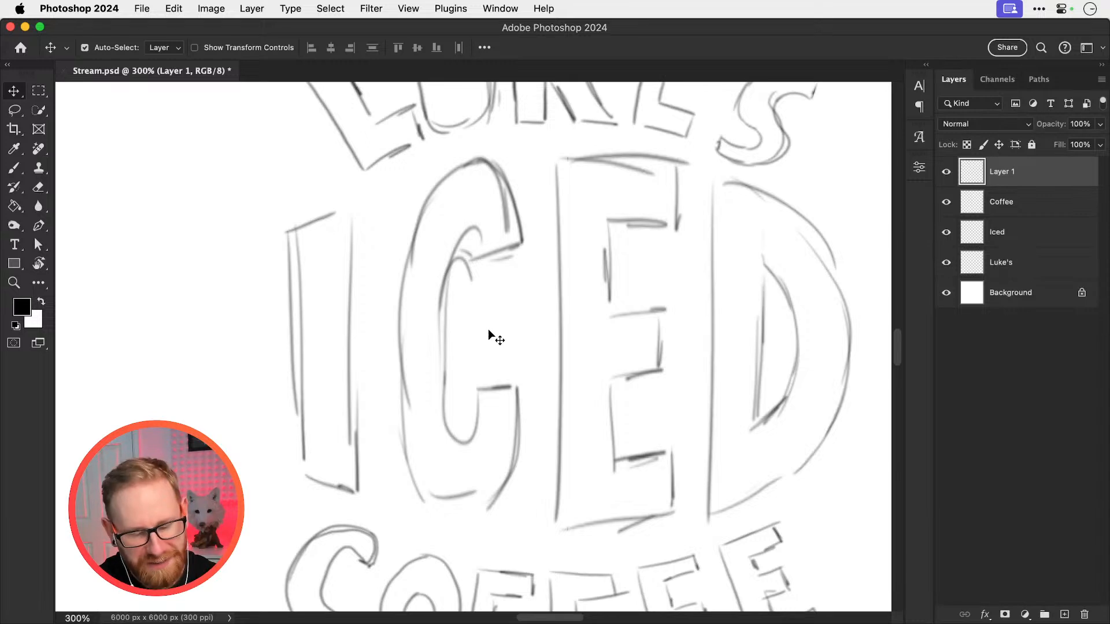
key(super+minus)
key(super+minus)
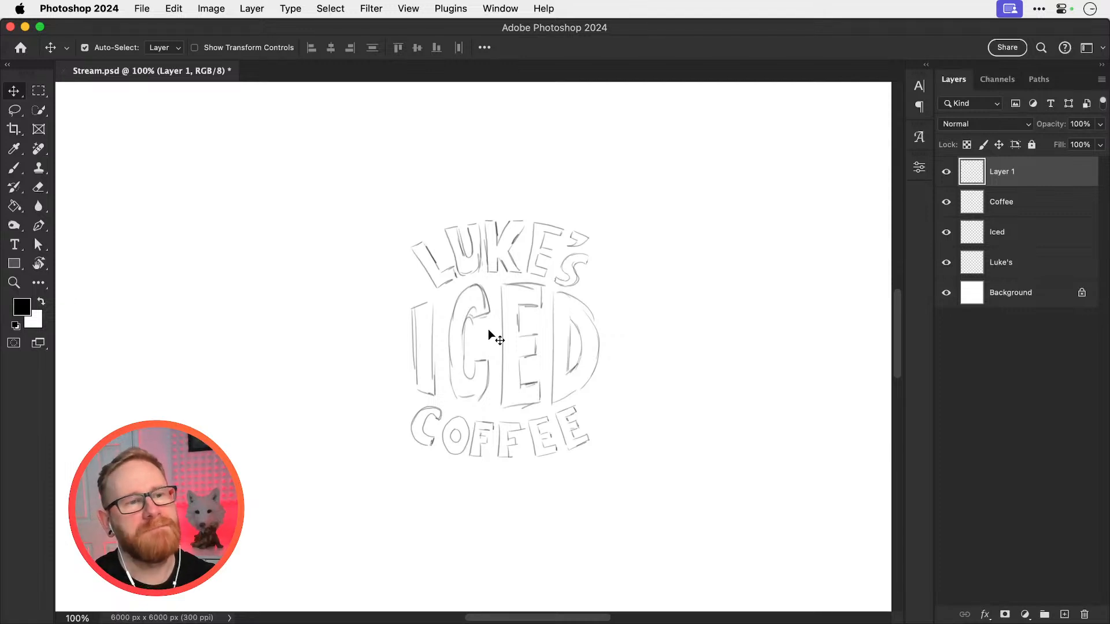
Duplicate the Coffee, Iced and name layers together and place the two complete letterings side by side
drag(341, 206, 672, 519)
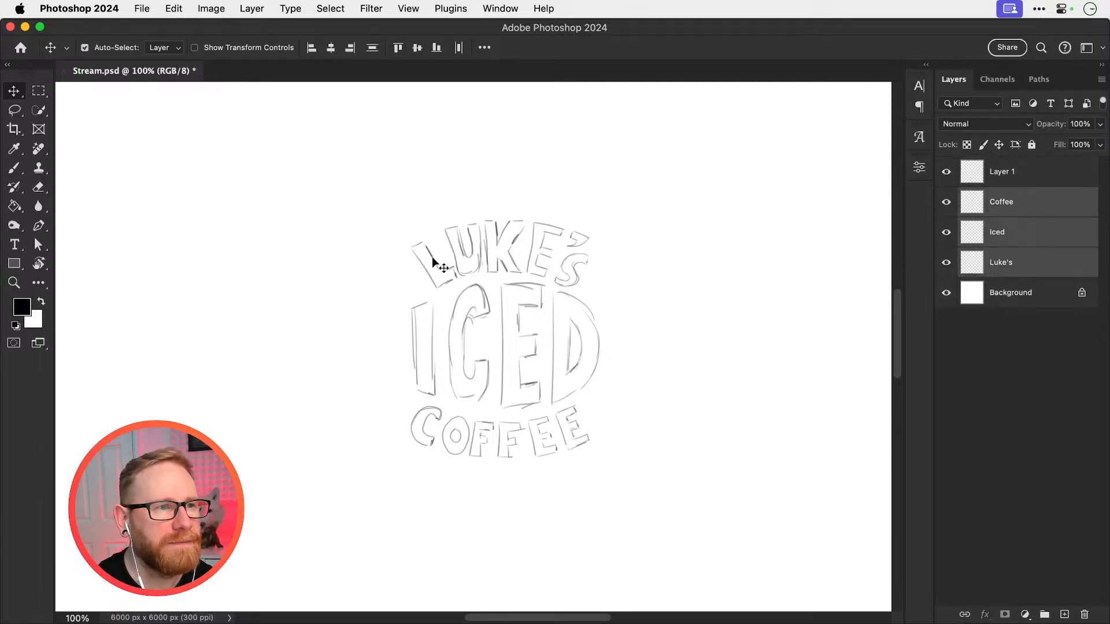
drag(429, 256, 603, 449)
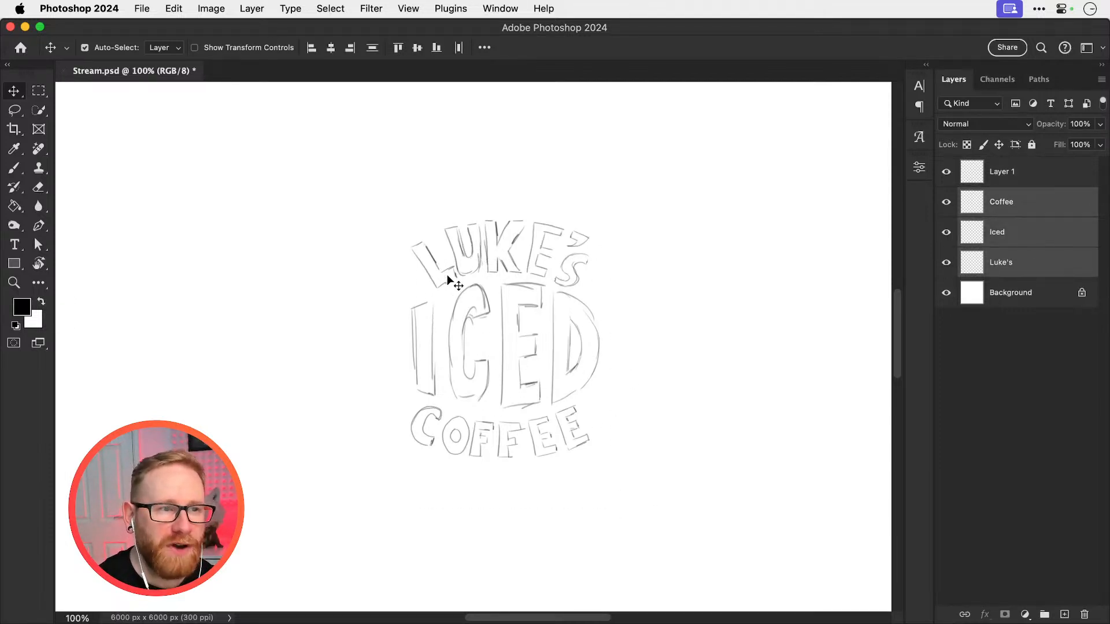
drag(433, 259, 290, 294)
key(super+j)
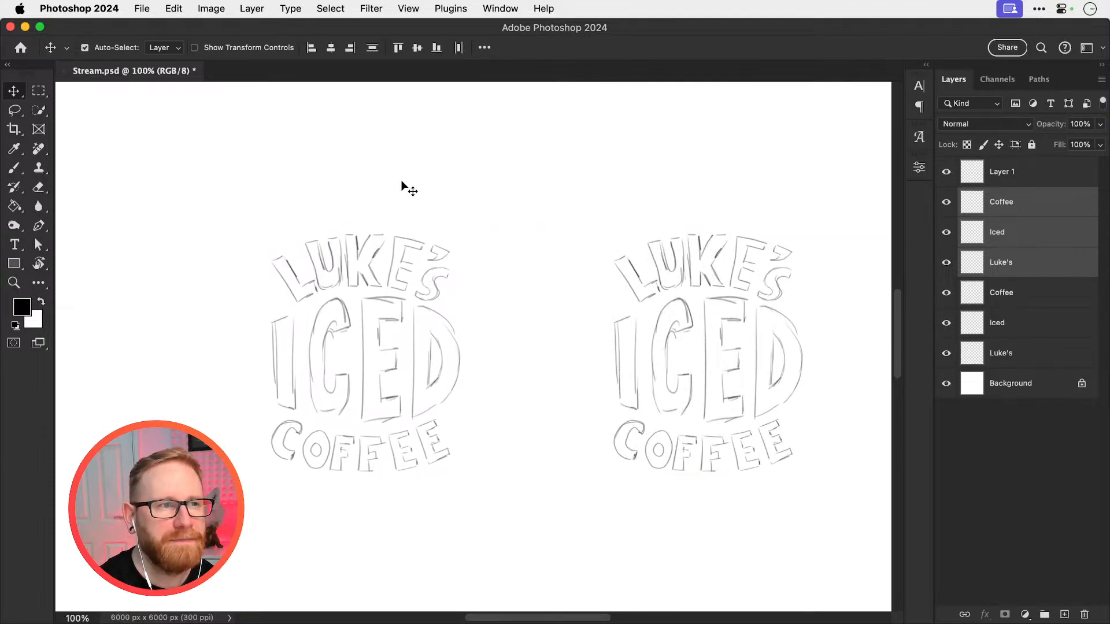
click(401, 179)
Merge the upper Coffee, Iced and name layers of one lettering copy into a single layer
drag(450, 347, 554, 321)
super+click(493, 350)
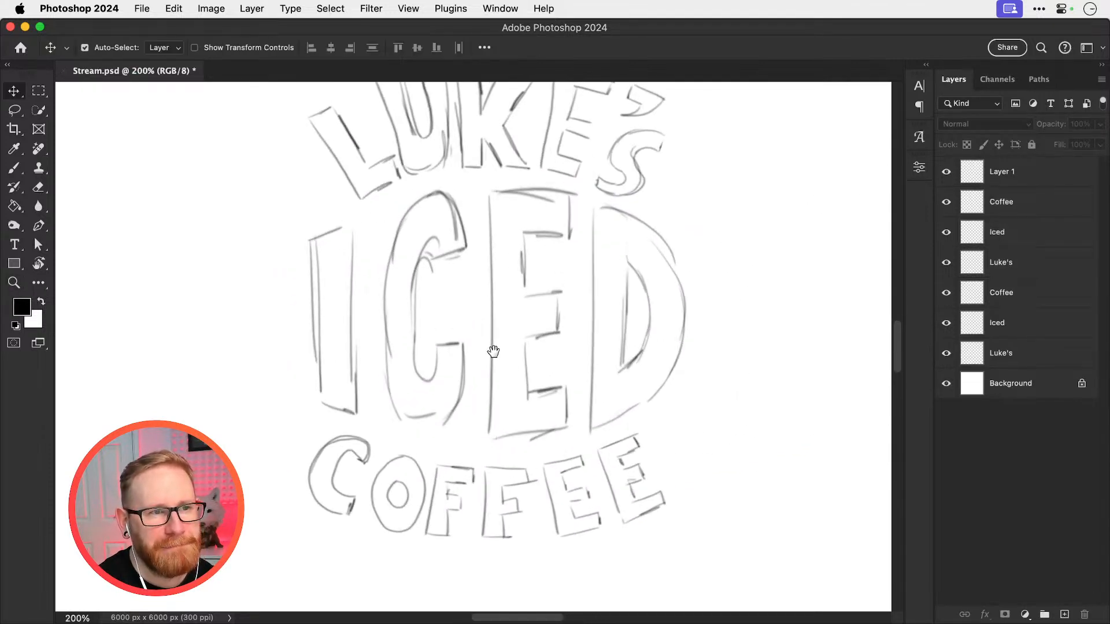
drag(482, 395, 488, 398)
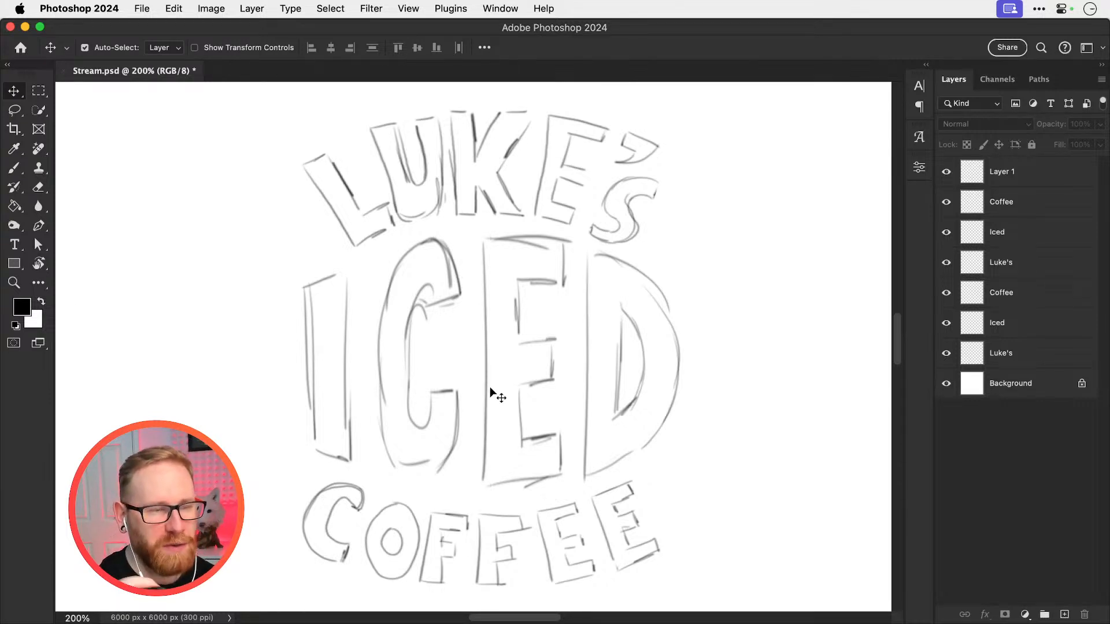
click(1018, 174)
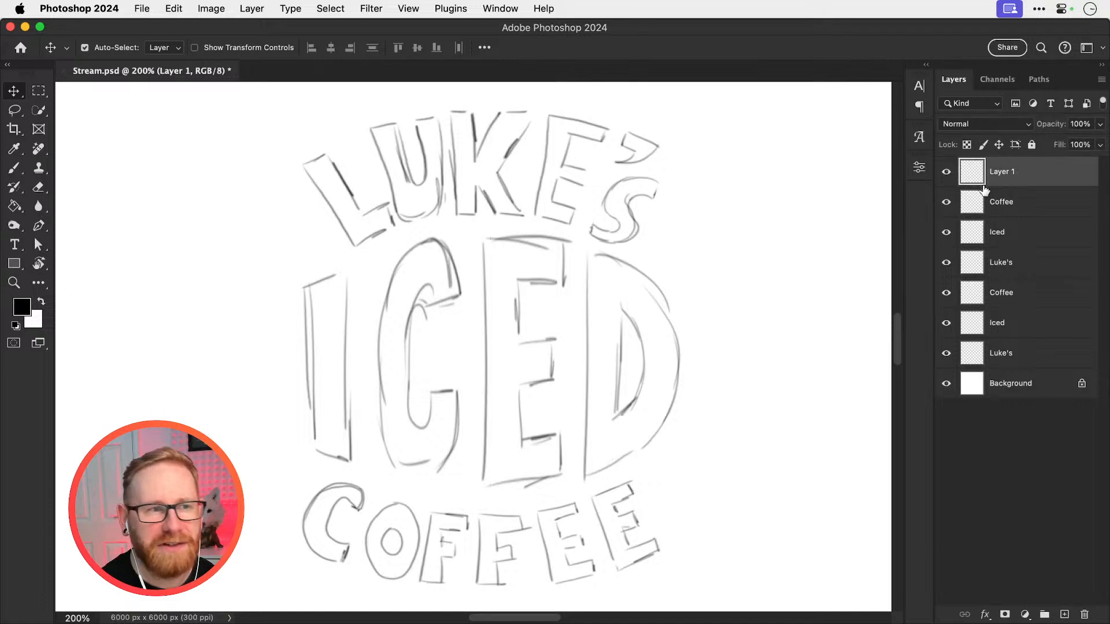
click(489, 342)
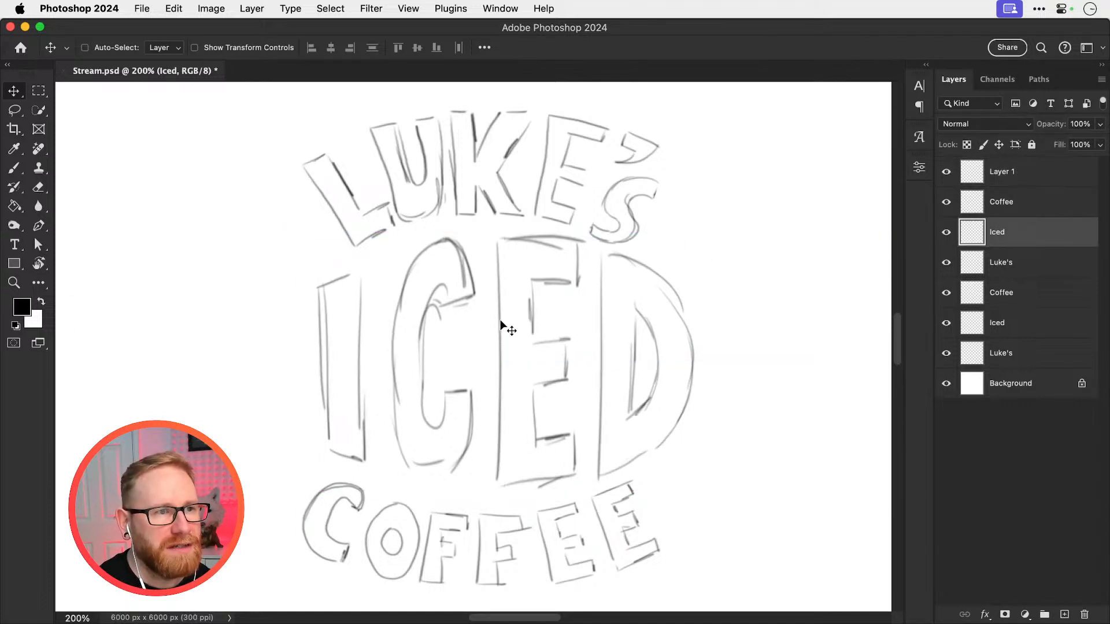
drag(217, 177, 522, 532)
key(cmd+e)
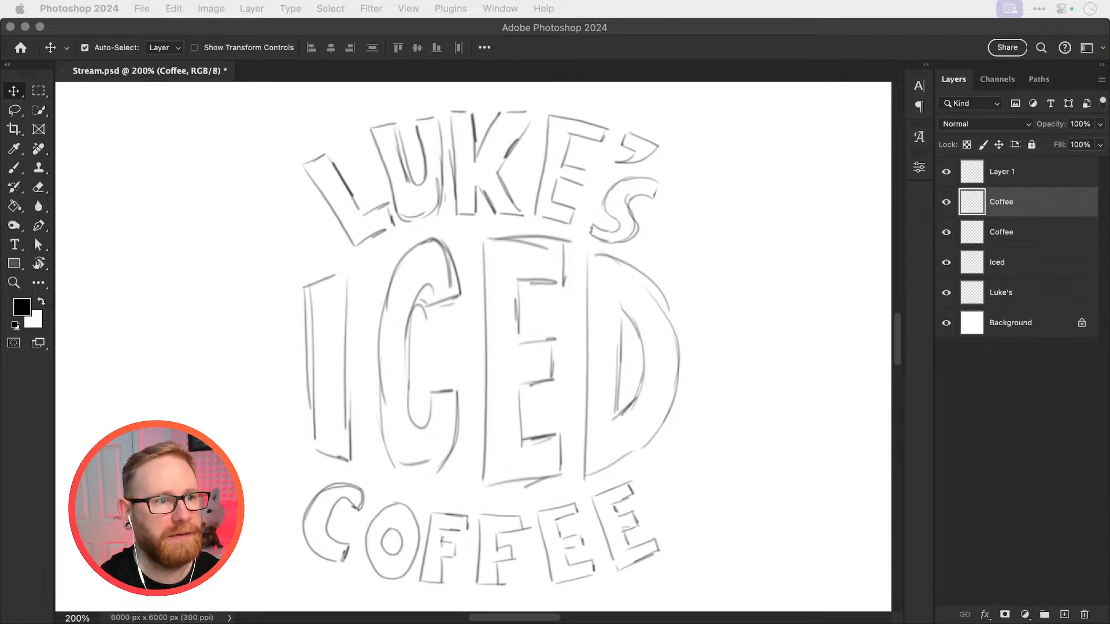
Add a new layer above the merged lettering and brush a large rounded oval in the blank area beside it
click(636, 374)
drag(485, 364, 807, 375)
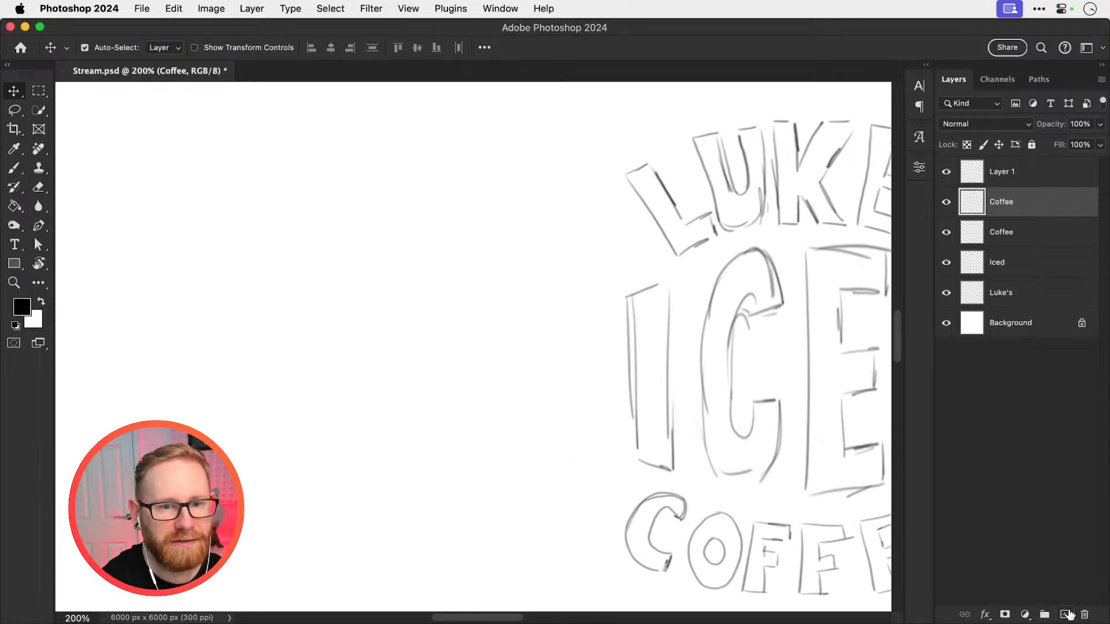
click(1066, 614)
scroll(451, 354, left, 5)
key(b)
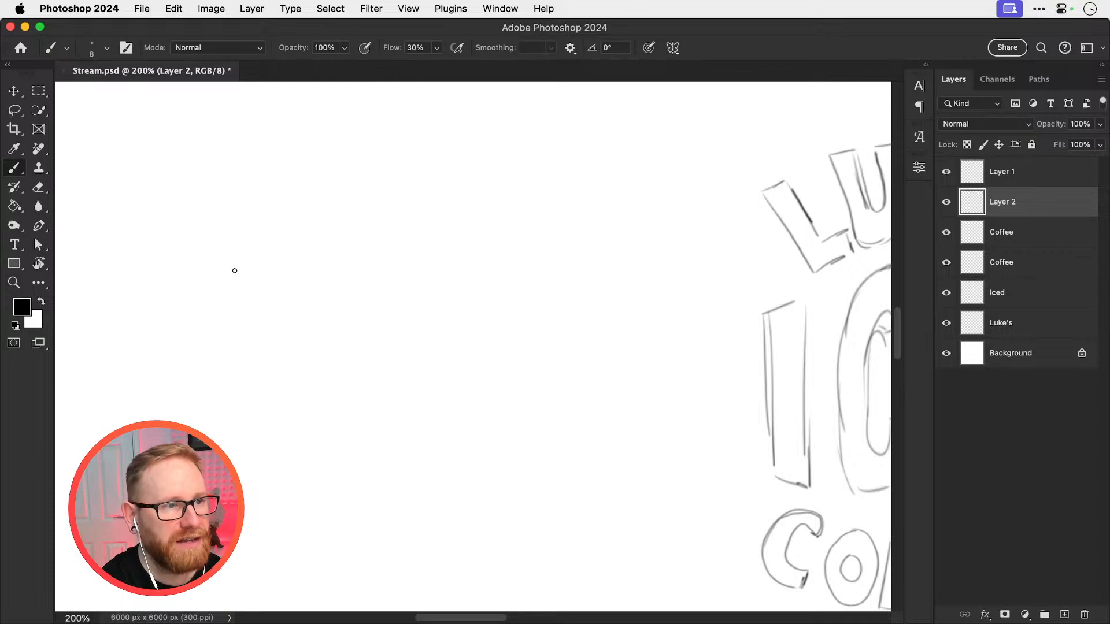
mouse_move(235, 271)
mouse_down()
mouse_move(500, 255)
mouse_move(493, 510)
mouse_move(249, 507)
mouse_move(199, 288)
mouse_move(250, 402)
mouse_up()
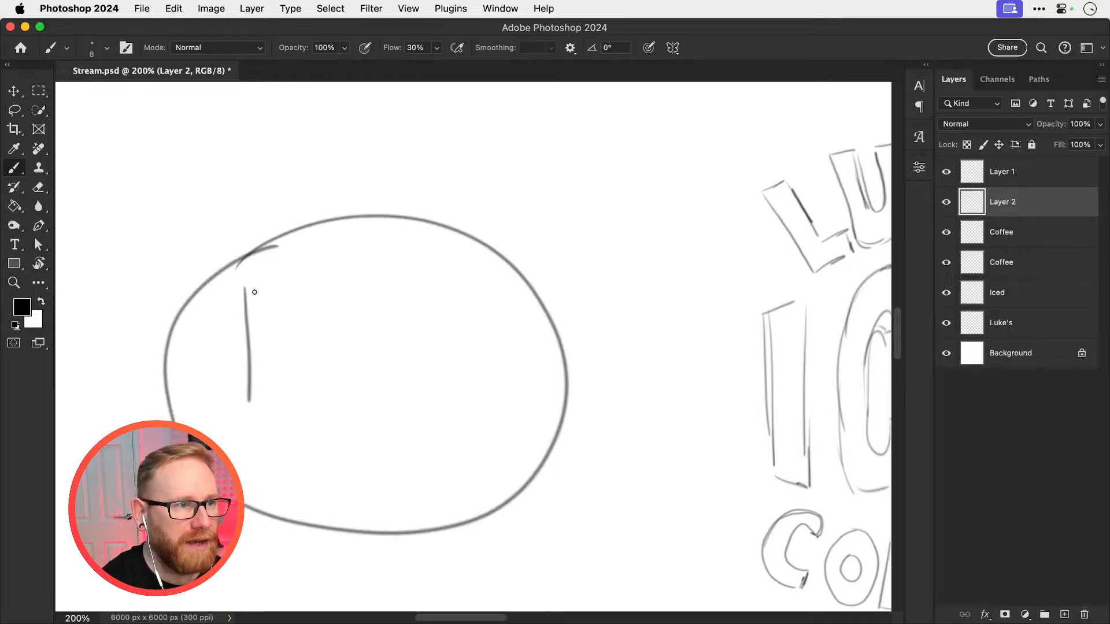
key(super+z)
Sketch the letters ICED inside the oval, curving the D to follow the oval's edge
mouse_move(249, 288)
mouse_down()
mouse_move(213, 414)
mouse_move(255, 442)
mouse_move(234, 299)
mouse_up()
mouse_move(347, 270)
mouse_down()
mouse_move(318, 292)
mouse_move(370, 439)
mouse_up()
drag(391, 275, 396, 461)
drag(387, 294, 437, 287)
drag(401, 347, 429, 343)
drag(393, 450, 449, 440)
mouse_move(439, 291)
mouse_down()
mouse_move(506, 438)
mouse_move(452, 477)
mouse_up()
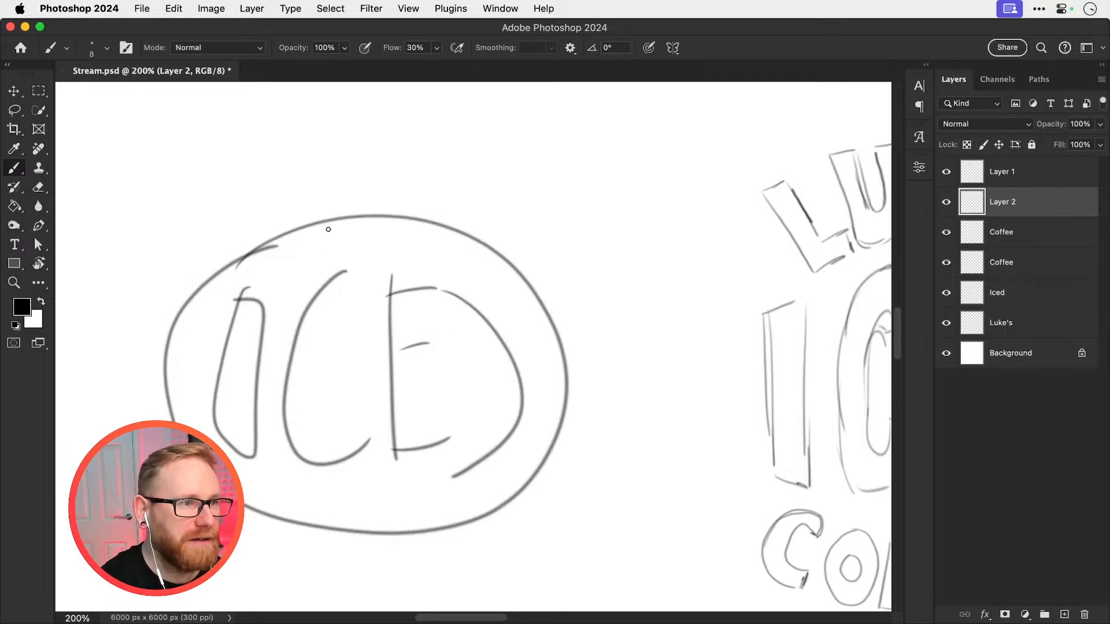
Try to sketch a tall teardrop shape with a small inner loop over the C in the oval
mouse_move(334, 220)
mouse_down()
mouse_move(298, 392)
mouse_move(370, 347)
mouse_move(358, 220)
mouse_up()
drag(325, 358, 317, 347)
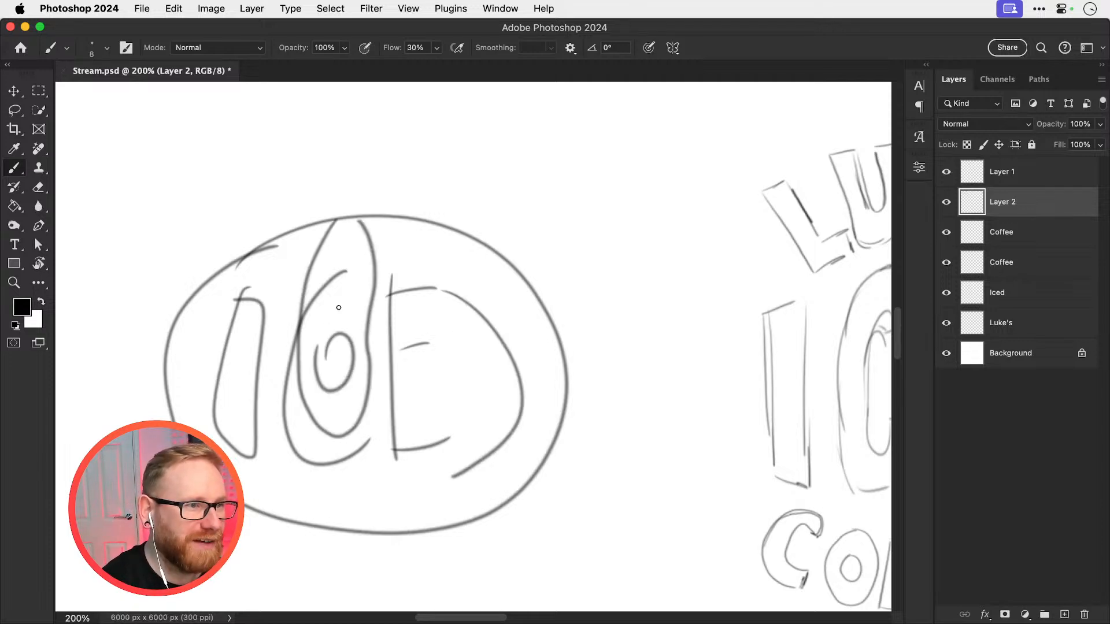
key(super+z)
key(super+z)
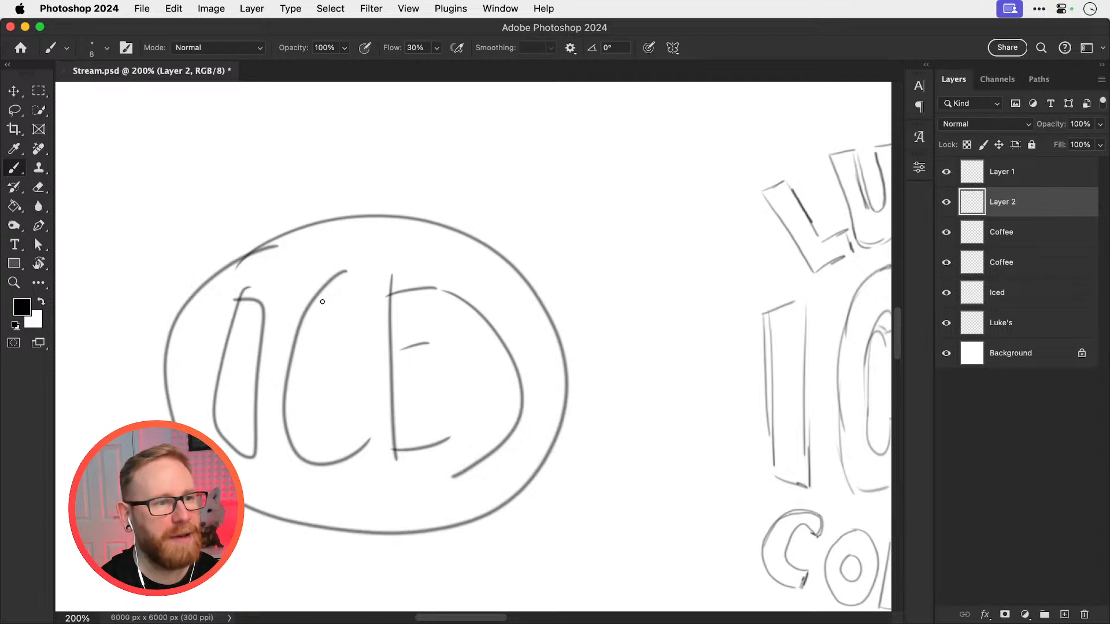
Sketch a wider, flatter oval below the first one, with a line running down from each end
scroll(407, 298, down, 10)
mouse_move(236, 275)
mouse_down()
mouse_move(424, 238)
mouse_move(640, 341)
mouse_move(570, 430)
mouse_move(407, 438)
mouse_move(266, 394)
mouse_move(221, 313)
mouse_move(258, 258)
mouse_up()
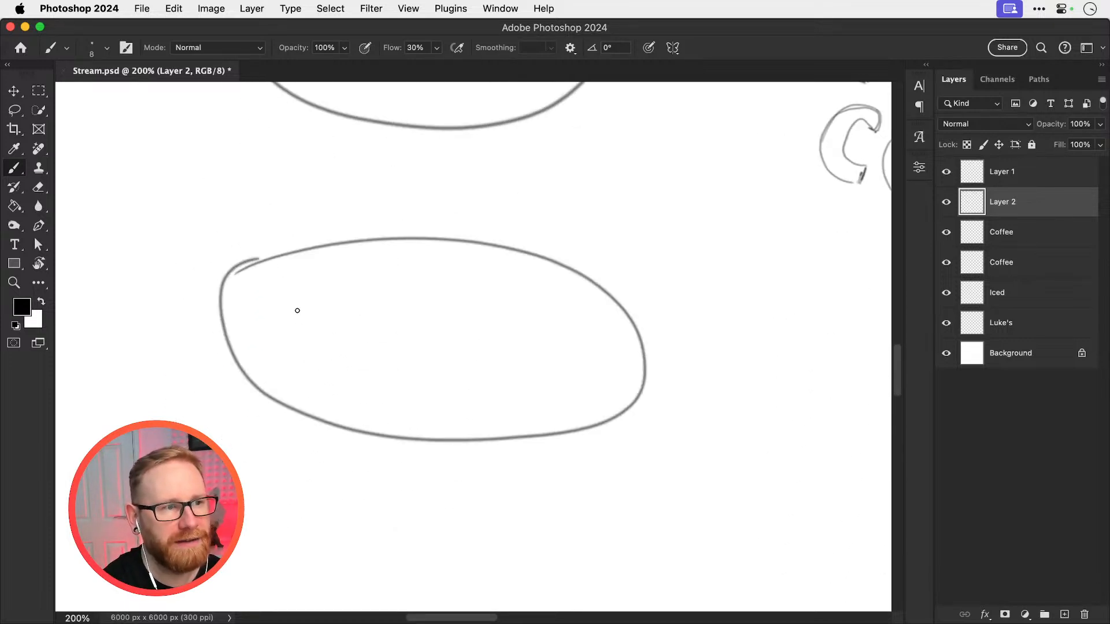
drag(232, 297, 241, 483)
drag(663, 357, 652, 506)
Sketch the letters ICED in single strokes inside the flatter oval
drag(290, 276, 287, 368)
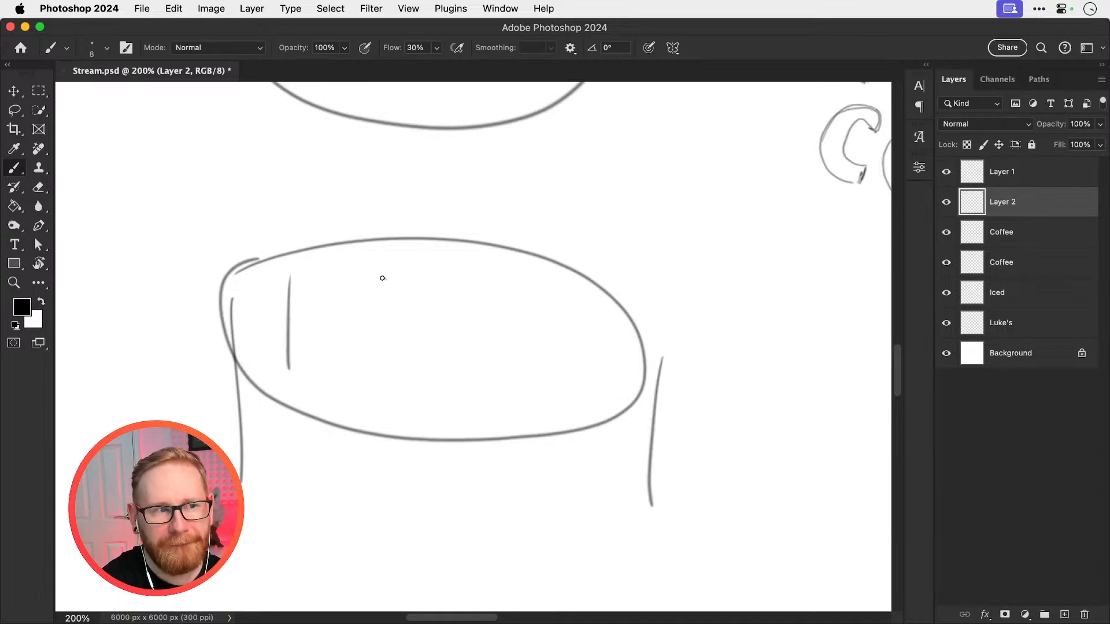
drag(385, 278, 393, 384)
mouse_move(446, 281)
mouse_down()
mouse_move(445, 392)
mouse_move(490, 279)
mouse_up()
drag(442, 324, 493, 316)
drag(444, 396, 514, 377)
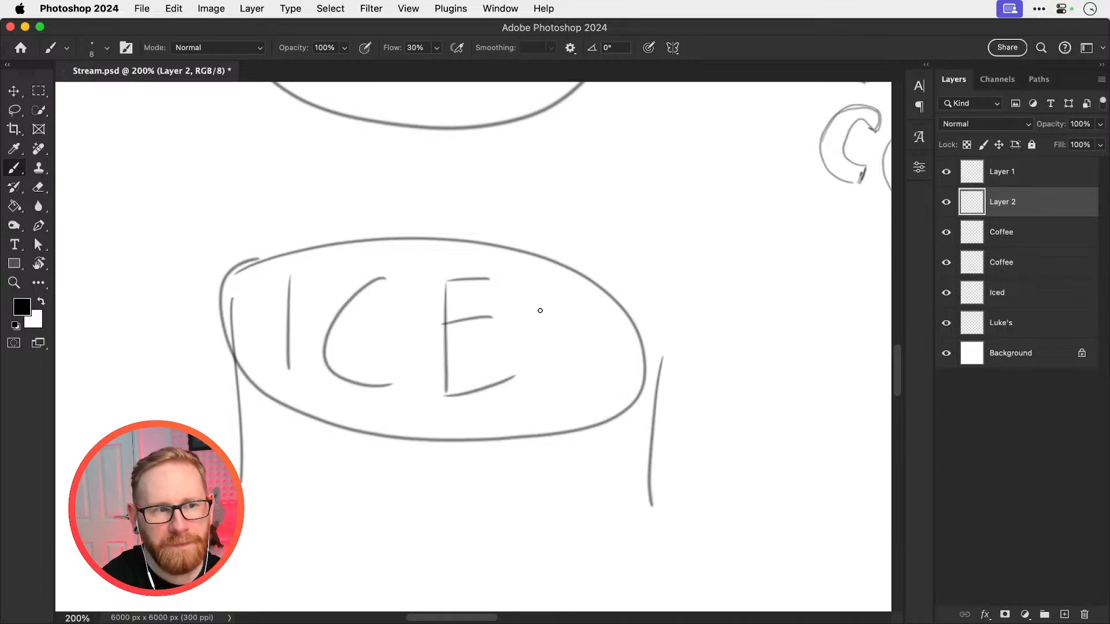
drag(517, 285, 542, 420)
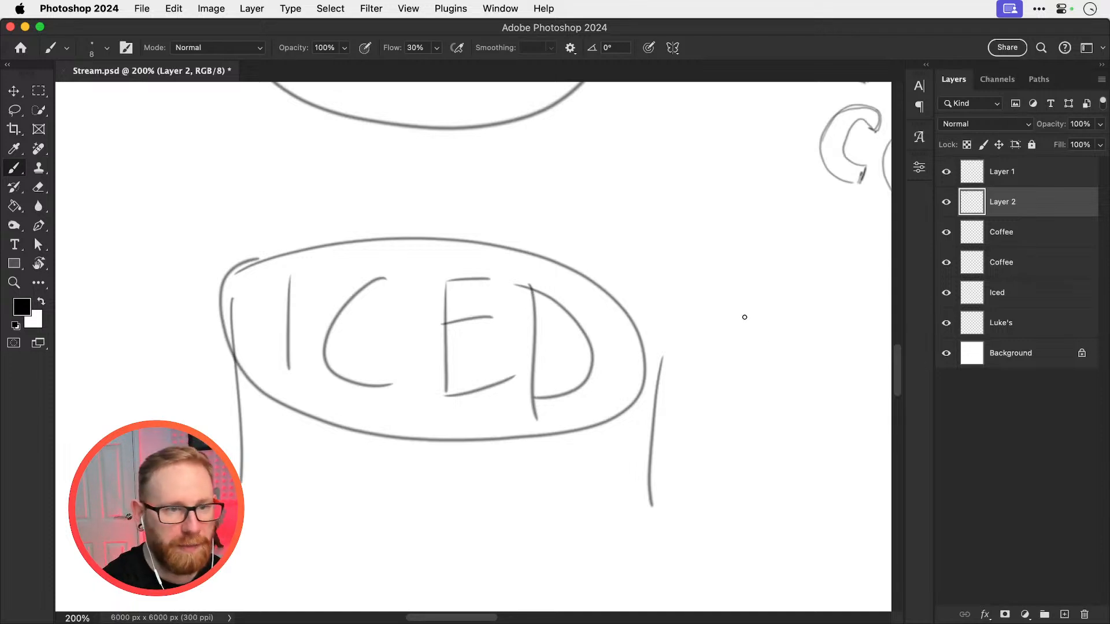
key(super+minus)
key(super+minus)
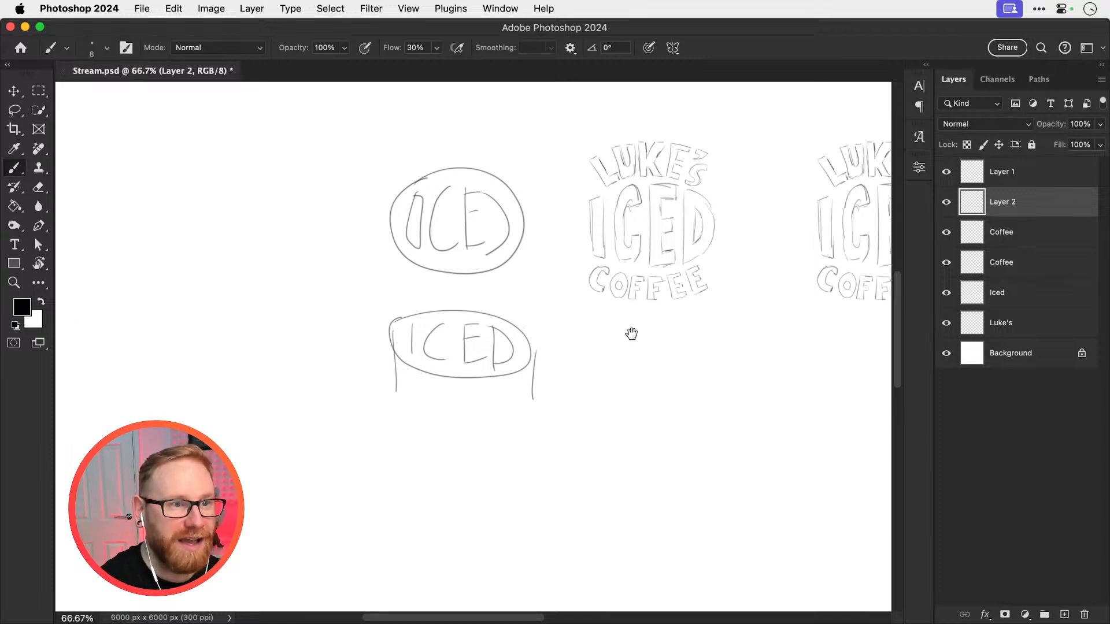
drag(631, 334, 510, 429)
drag(513, 303, 607, 316)
key(super+minus)
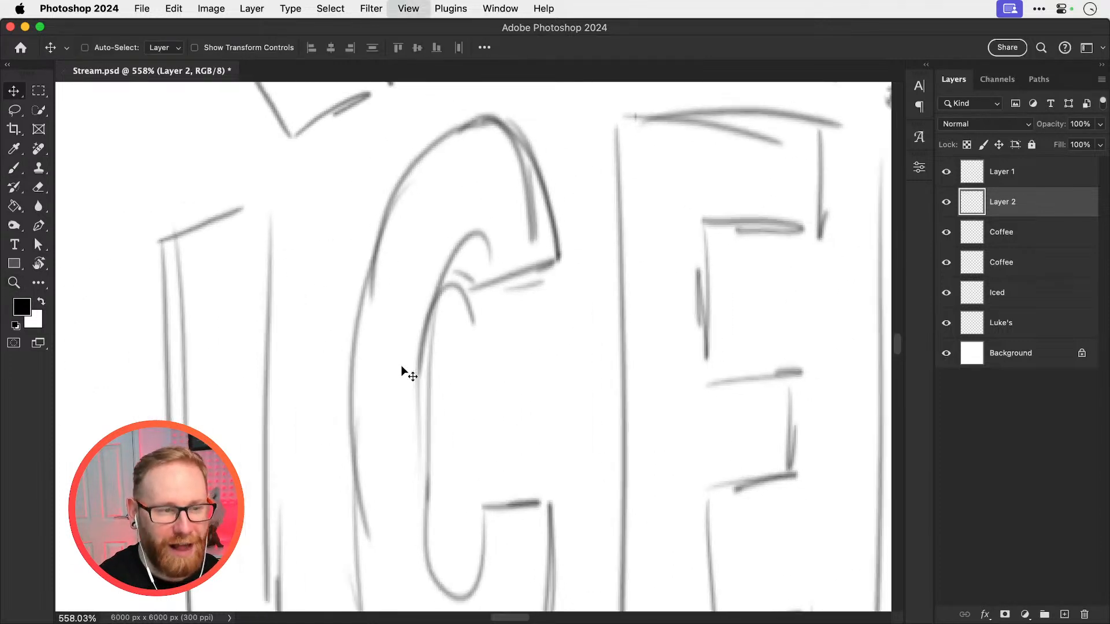
Paste the can ring-pull photo into the document and move it beside the lettering, over the ICED oval sketch
key(super+minus)
key(super+minus)
key(super+minus)
key(super+minus)
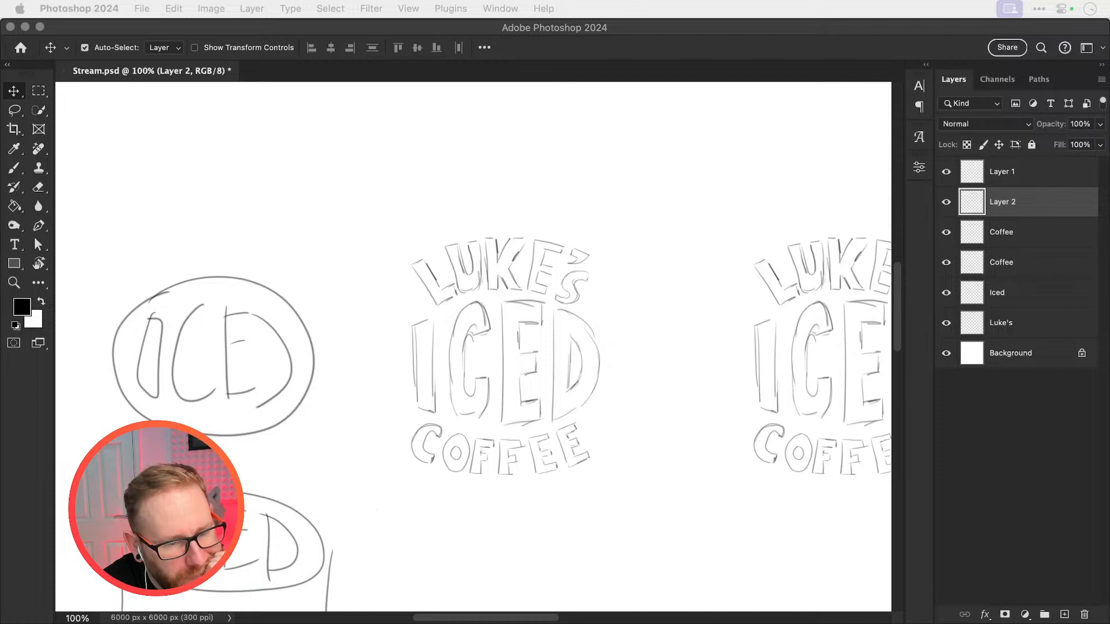
click(299, 240)
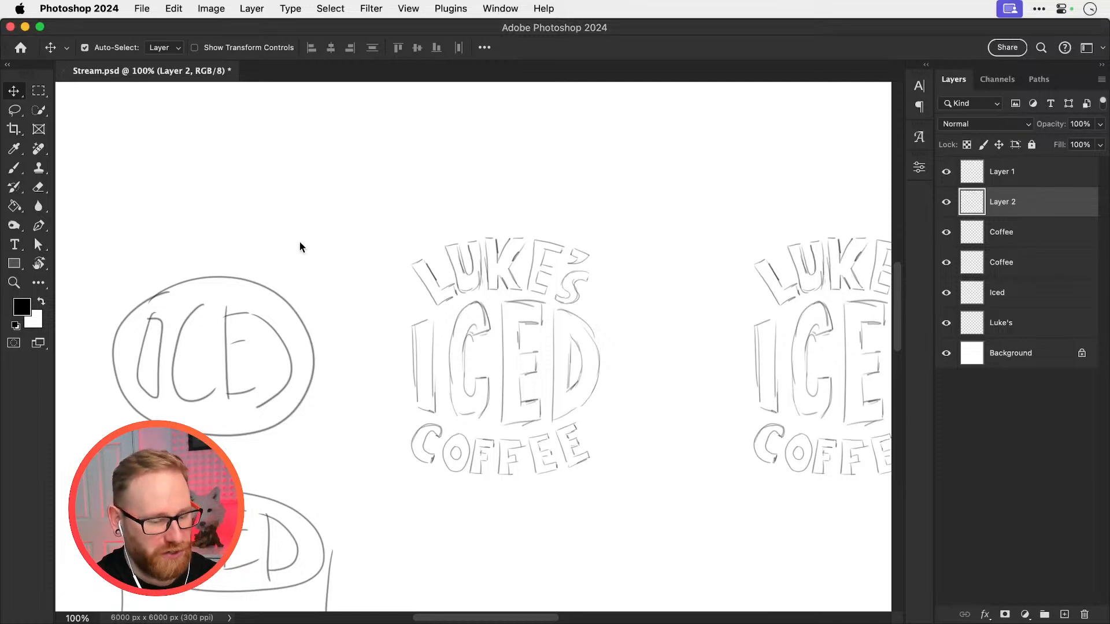
key(super+v)
drag(527, 363, 328, 346)
Scale the ring-pull photo to about 167% and rotate it upright just above the ICED oval
key(super+t)
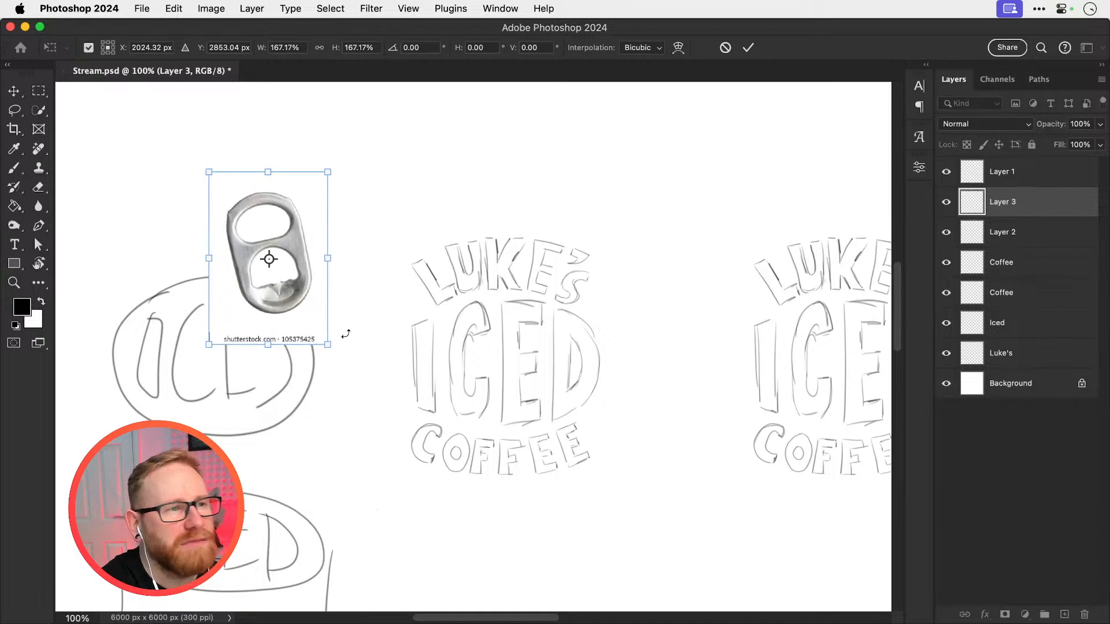
drag(296, 292, 328, 221)
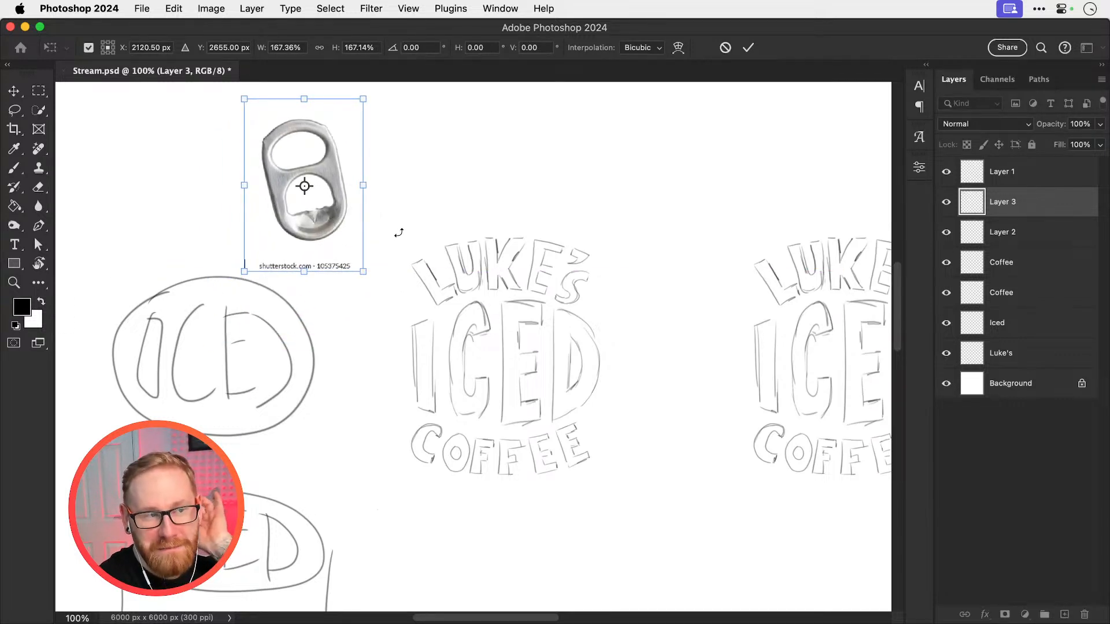
drag(397, 231, 382, 246)
key(Return)
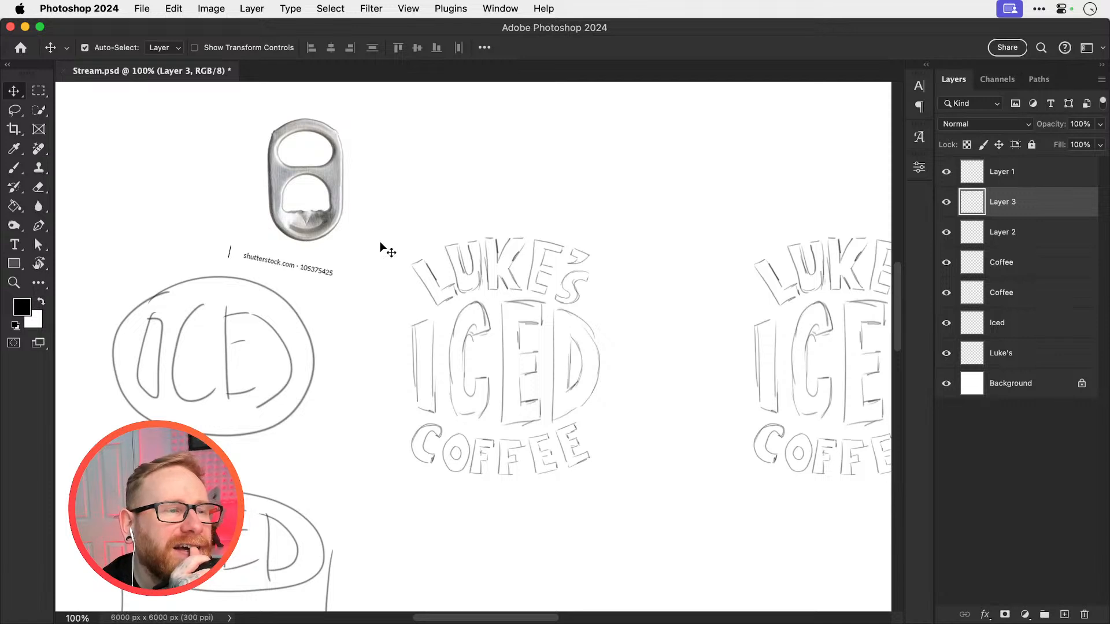
Sketch a rounded outline letter E based on the ring-pull's shape, beside the photo
scroll(489, 321, up, 4)
scroll(489, 321, left, 2)
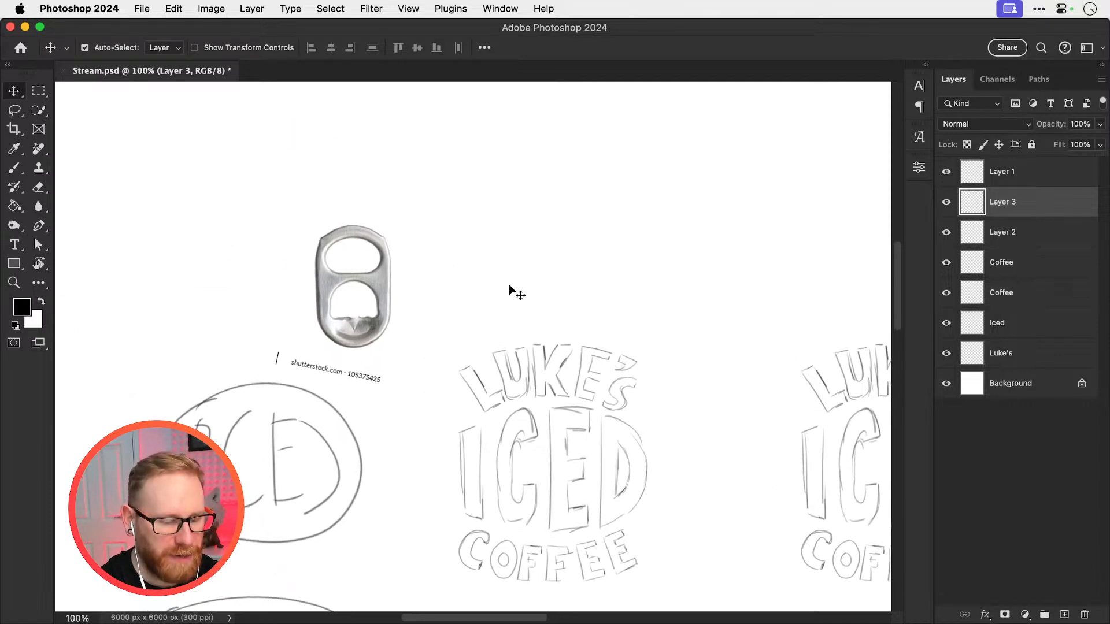
key(b)
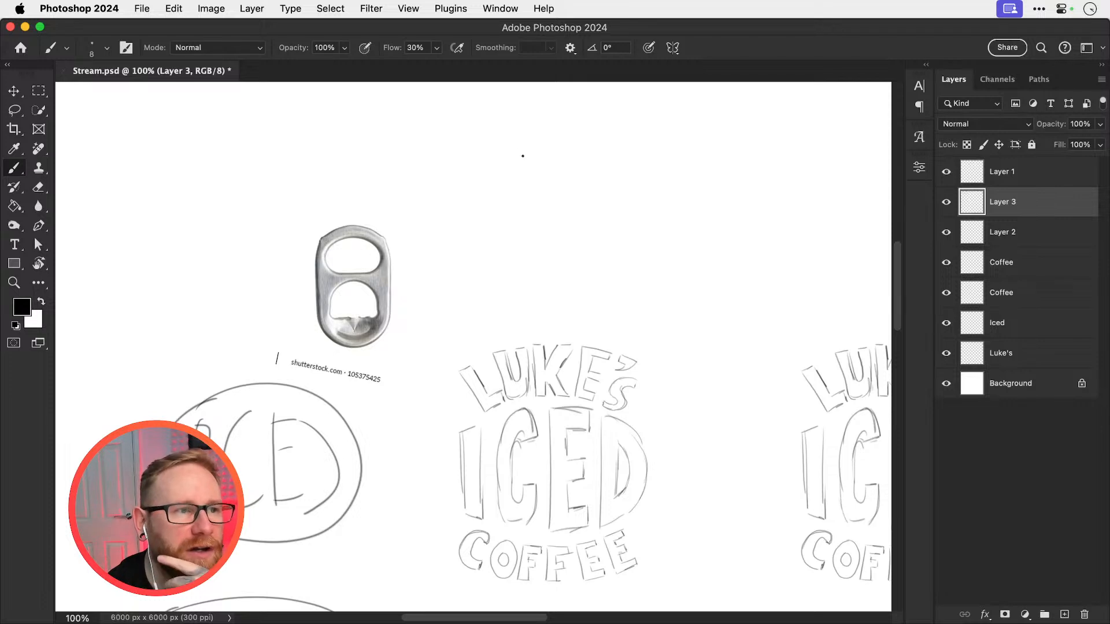
mouse_move(515, 165)
mouse_down()
mouse_move(486, 176)
mouse_move(474, 204)
mouse_up()
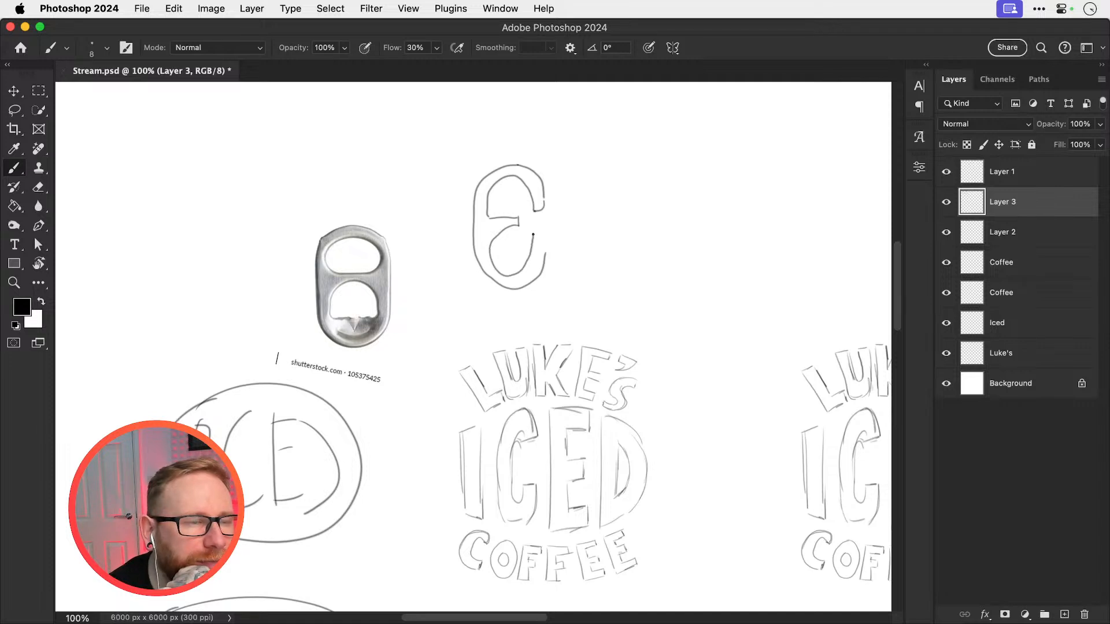
drag(546, 248, 527, 292)
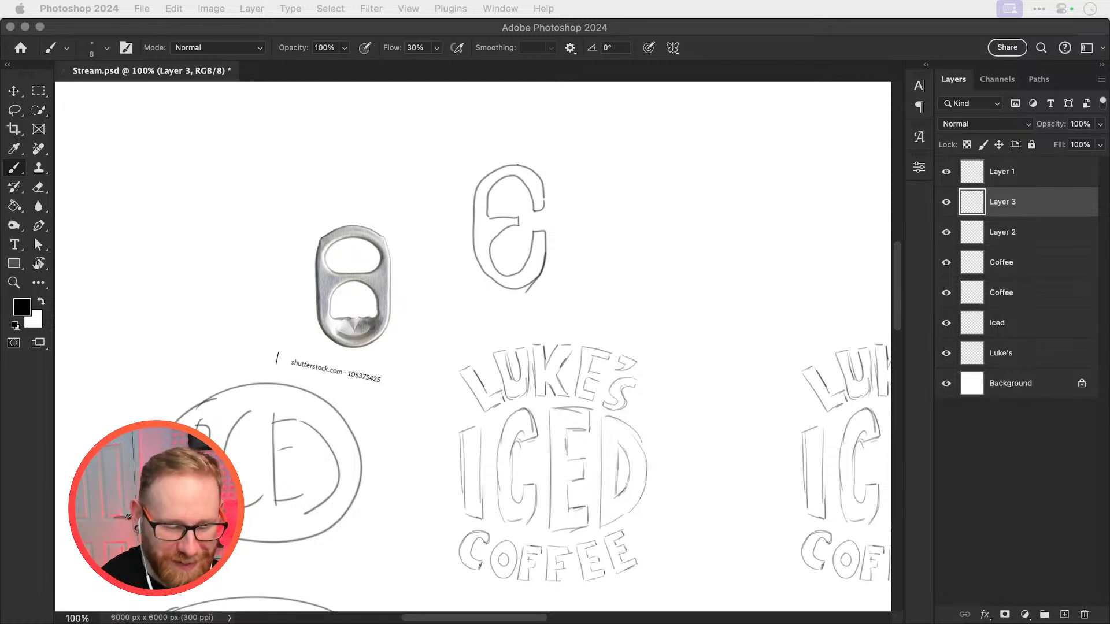
Move the ring-pull photo and E sketch together up and to the right, away from the oval
click(546, 266)
key(v)
mouse_move(357, 332)
mouse_down()
mouse_move(368, 280)
mouse_move(403, 265)
mouse_up()
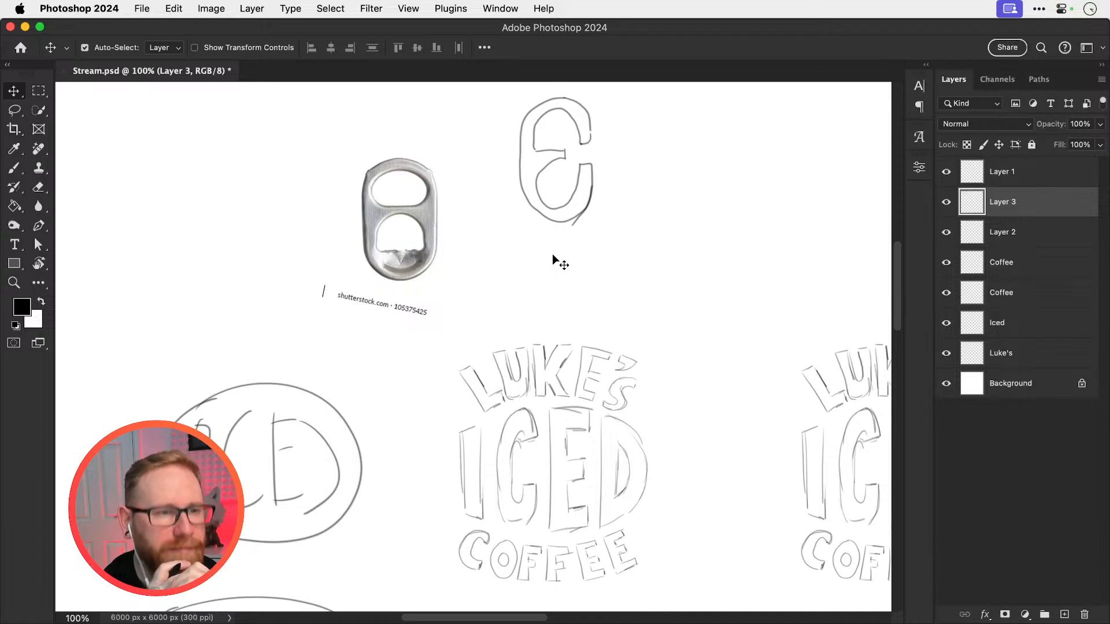
Add the name in capitals as a text layer above the lettering sketch and set its font to Shaka Pow Regular
scroll(553, 254, down, 4)
scroll(553, 254, right, 3)
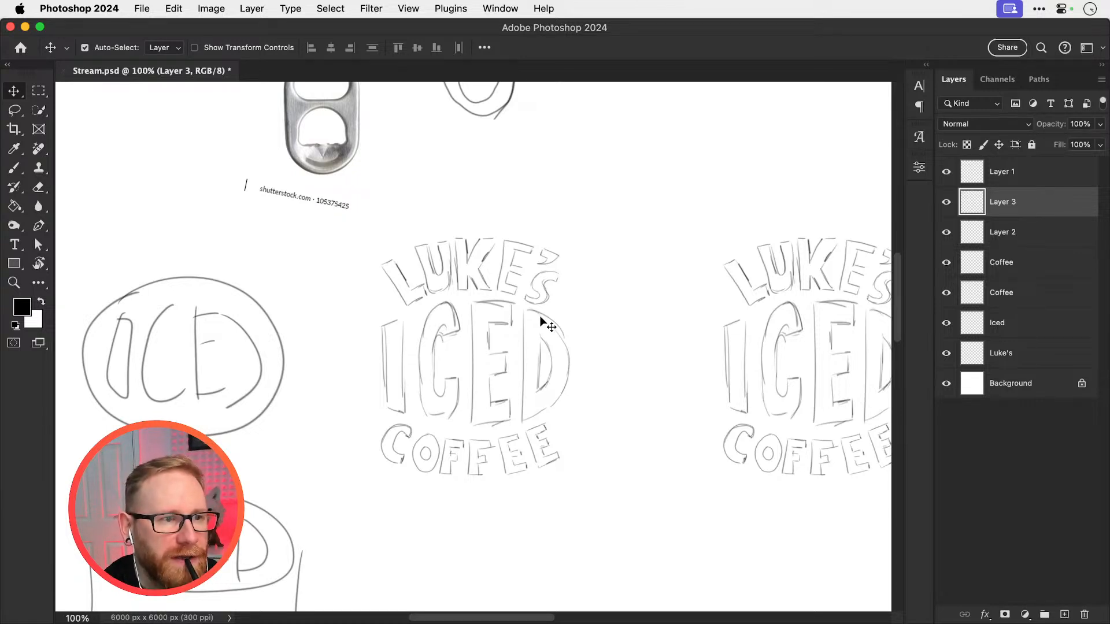
key(t)
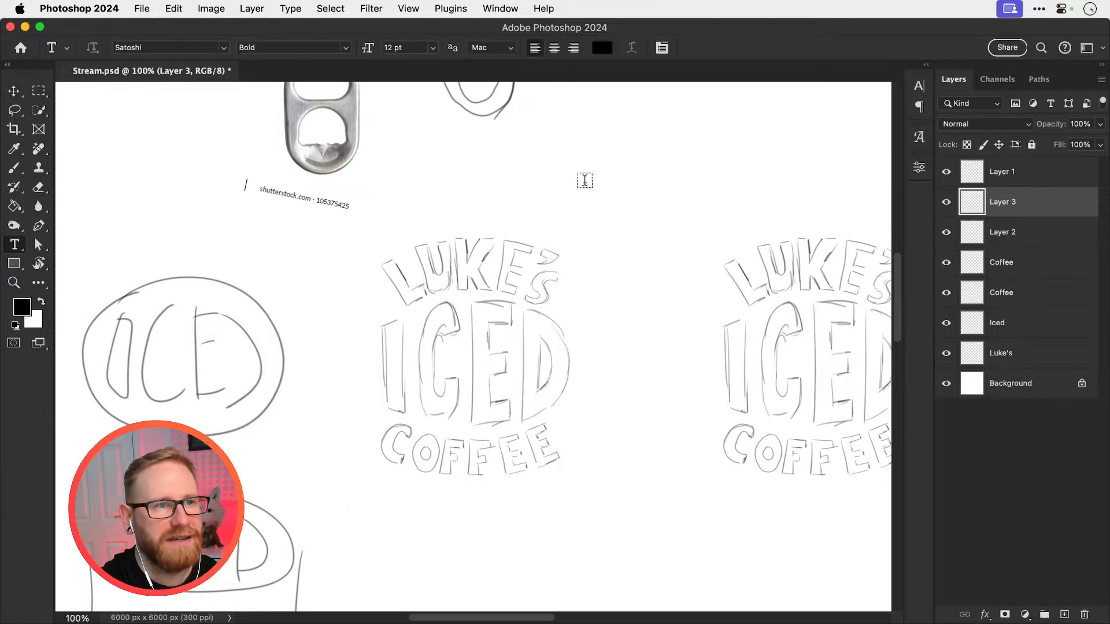
click(584, 180)
text(LUKE)
key(super+a)
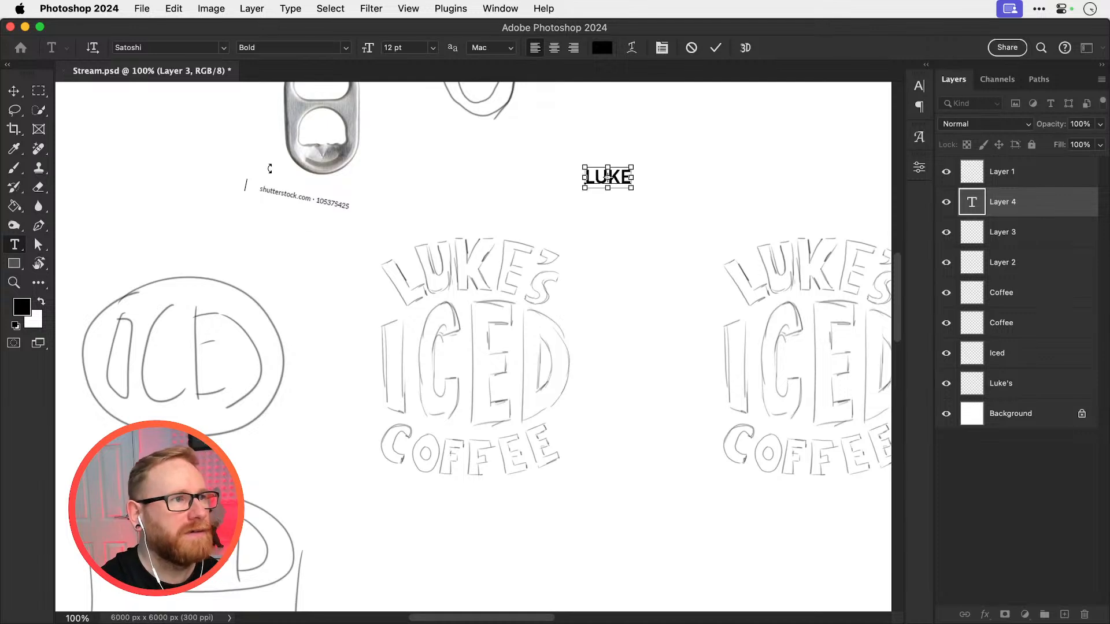
click(197, 47)
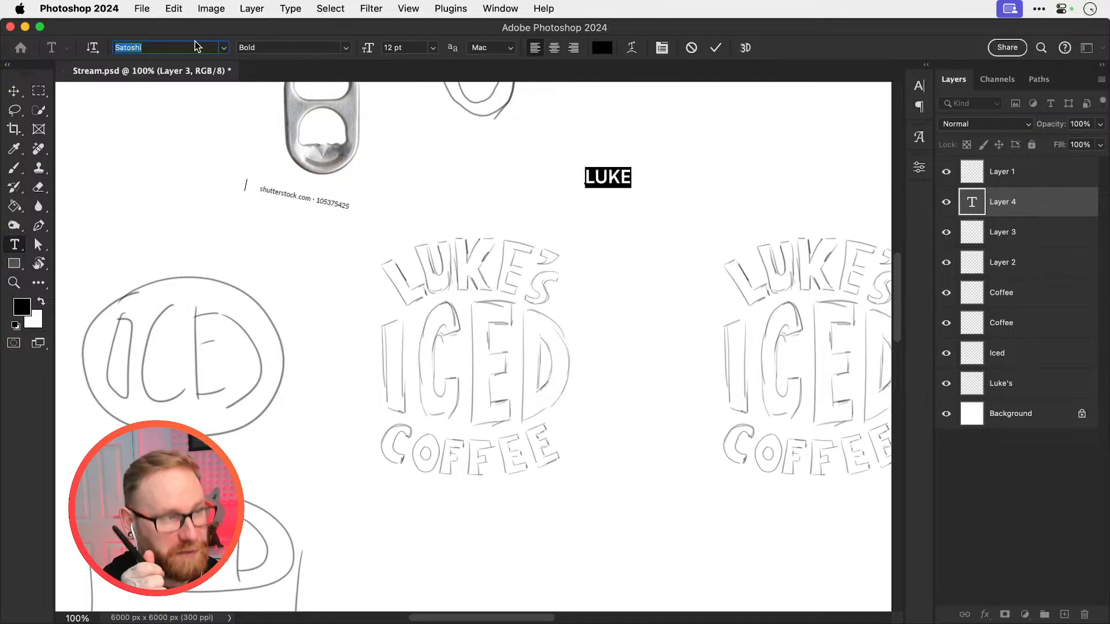
text(sha)
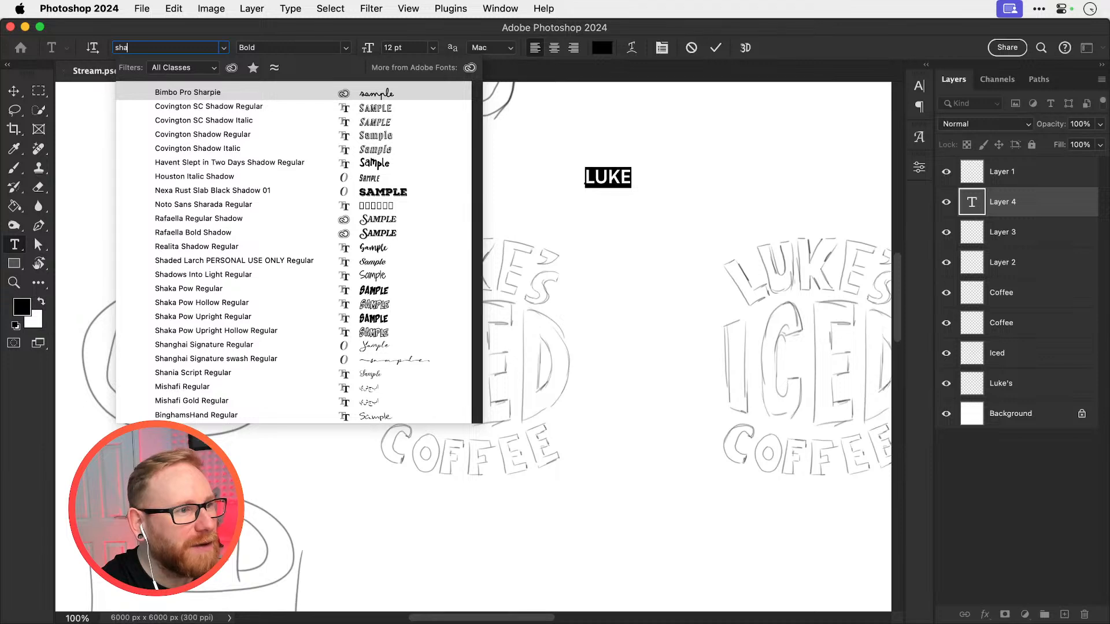
click(199, 288)
click(13, 91)
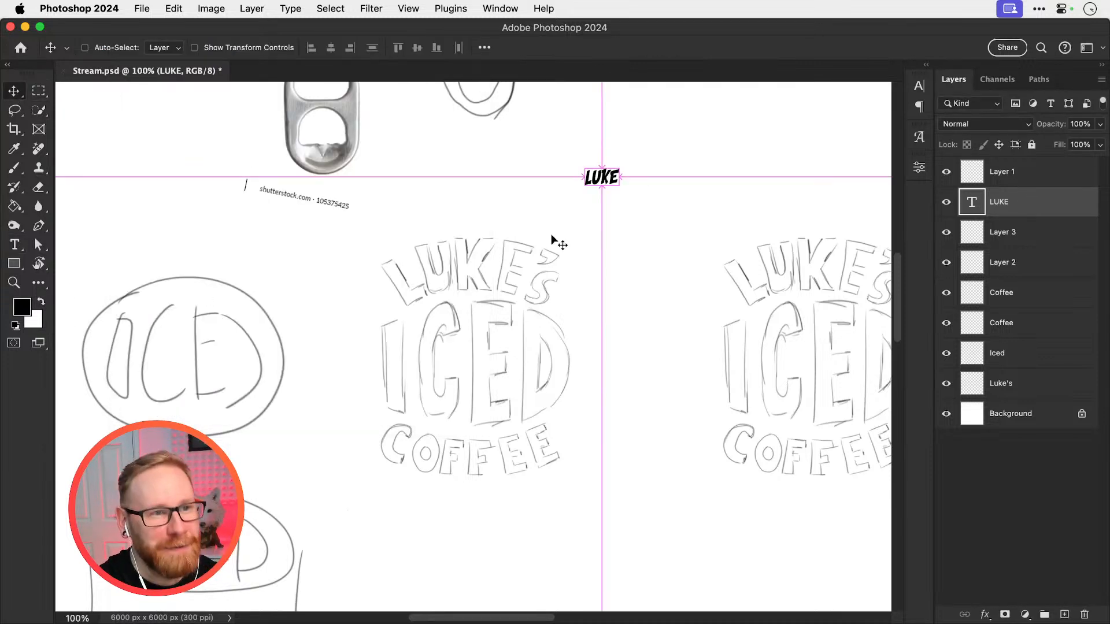
Enlarge the name text to about 64 pt
key(super+t)
drag(620, 192, 690, 211)
key(Return)
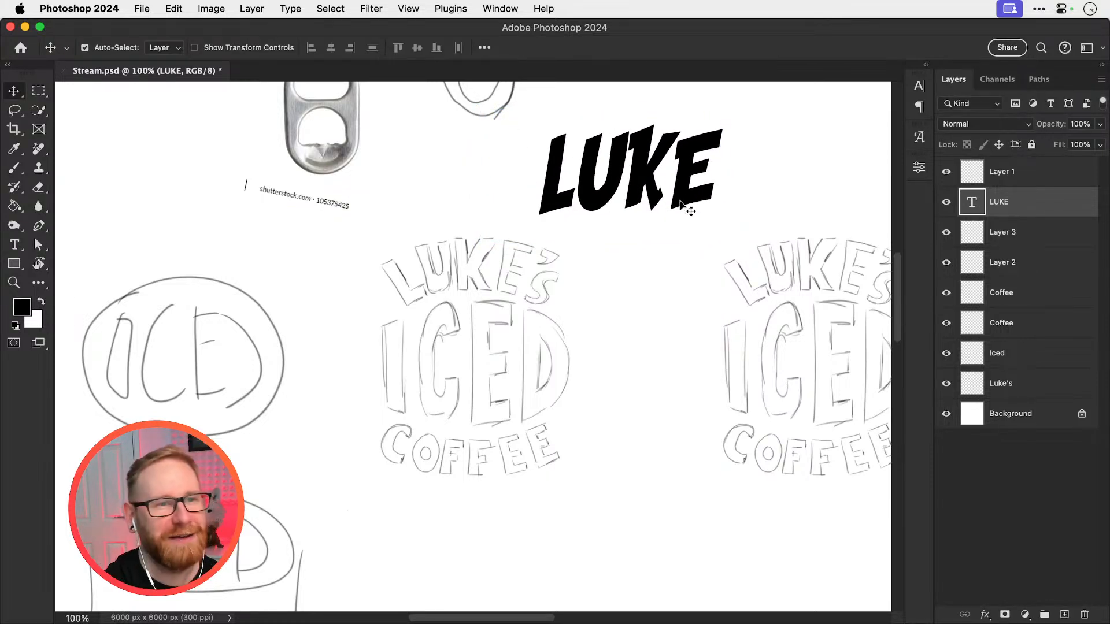
Append 'S to the name text to make it possessive
key(t)
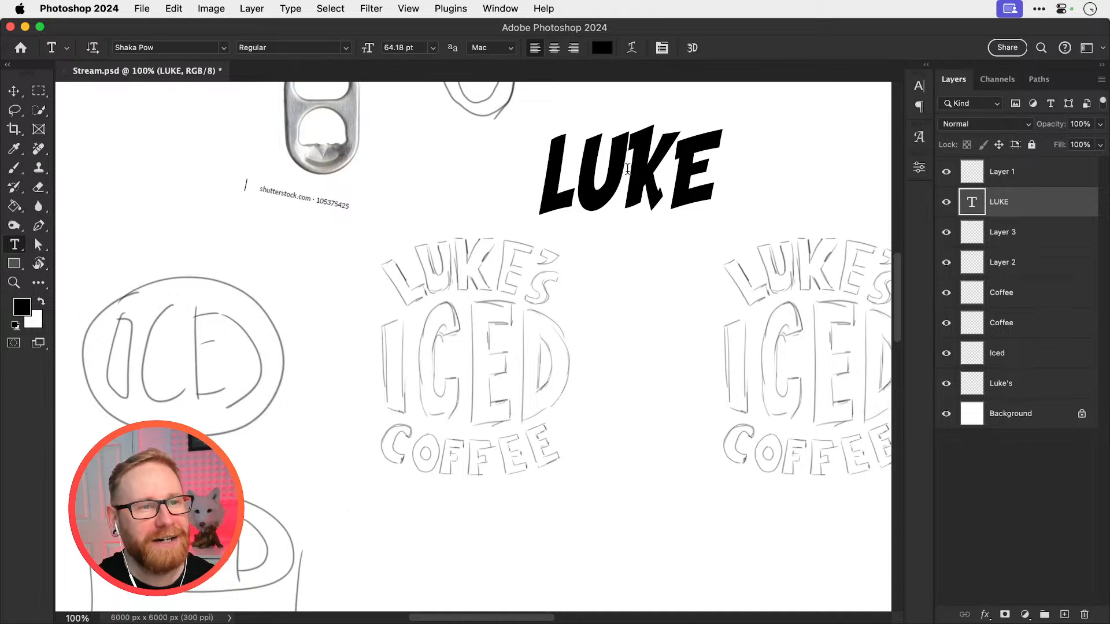
key(v)
drag(627, 195, 477, 246)
key(t)
click(555, 212)
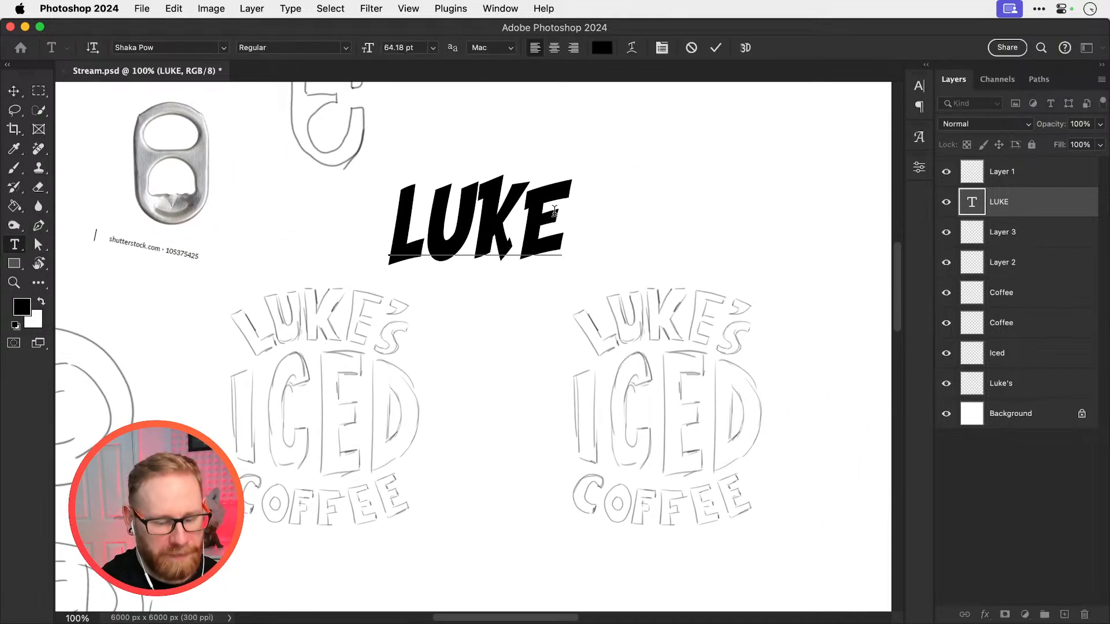
text('S)
click(14, 91)
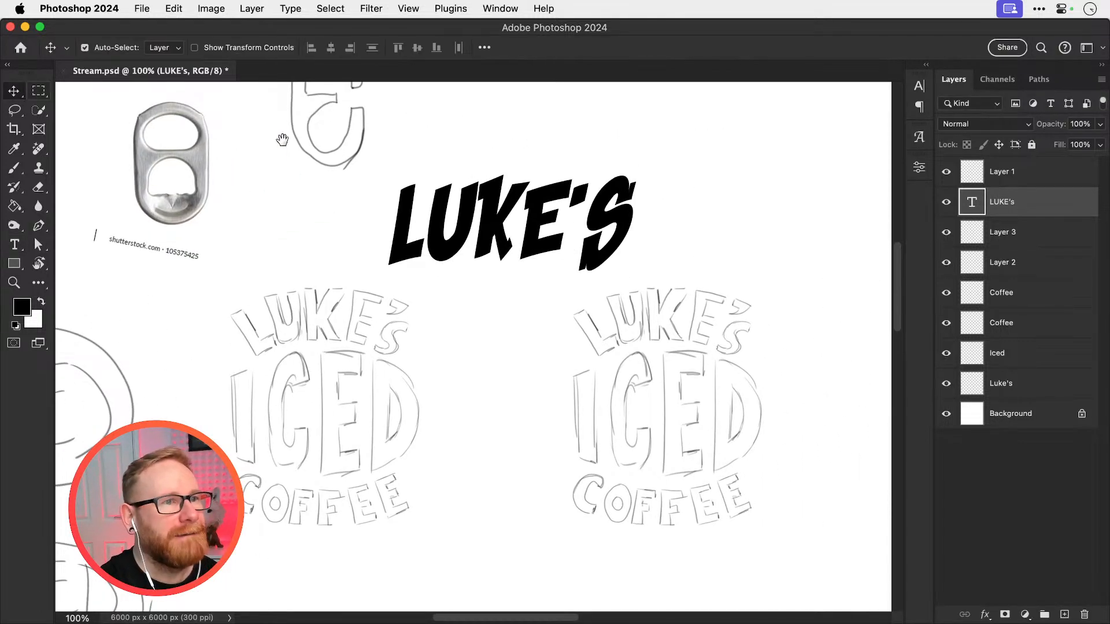
Duplicate the name text directly below the original
drag(527, 263, 570, 199)
drag(548, 241, 491, 301)
drag(514, 257, 514, 311)
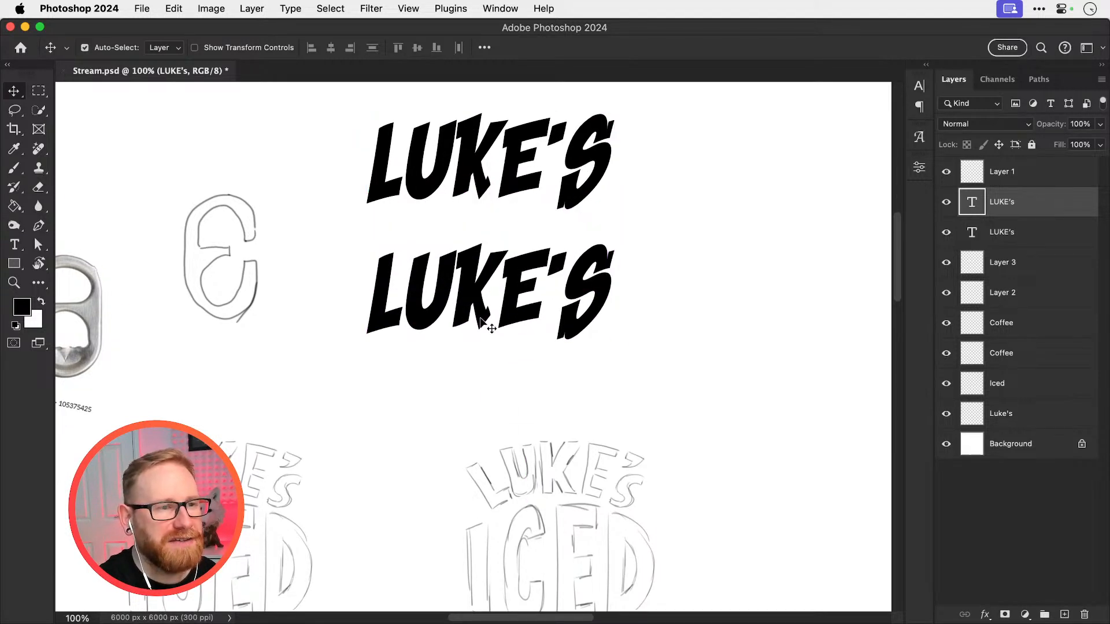
Replace the lower copy of the name text with the word Iced
double_click(482, 292)
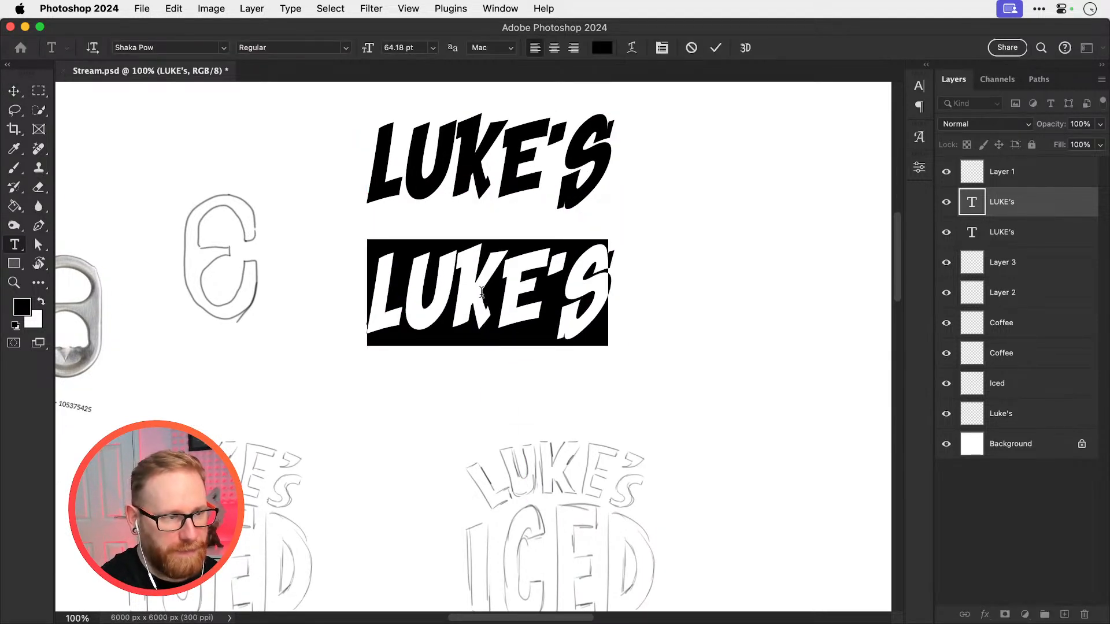
text(ic)
key(super+a)
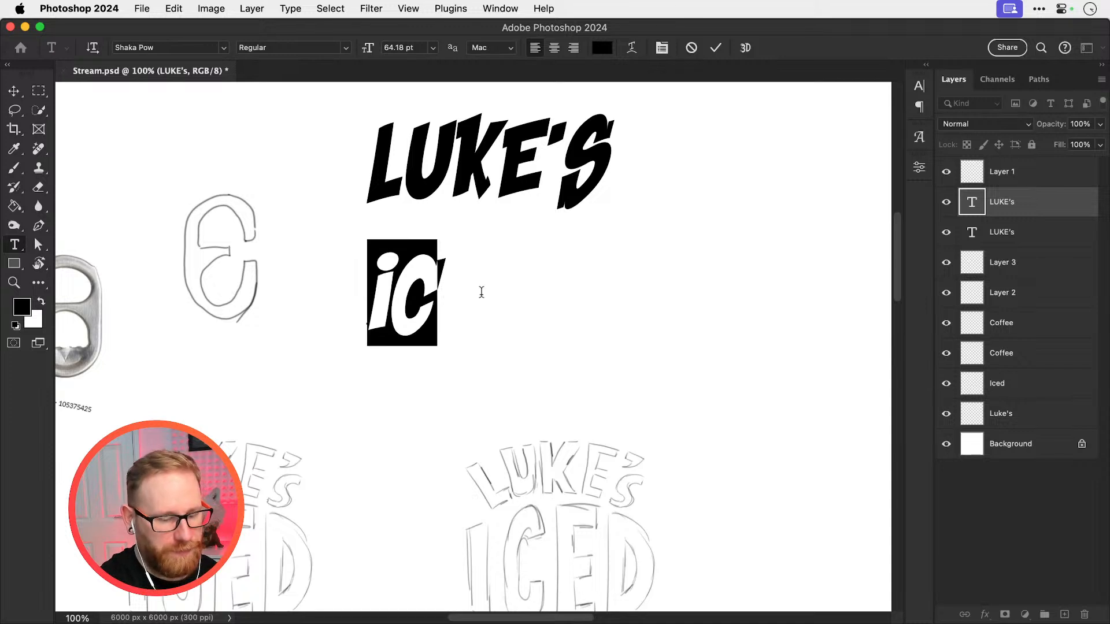
text(iced)
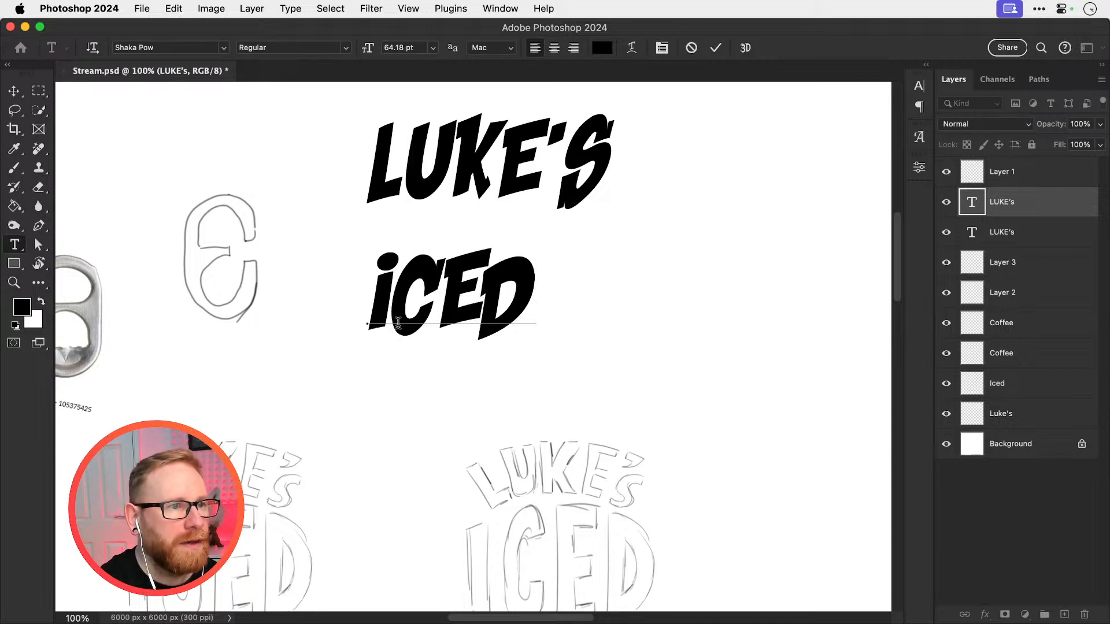
drag(398, 323, 368, 322)
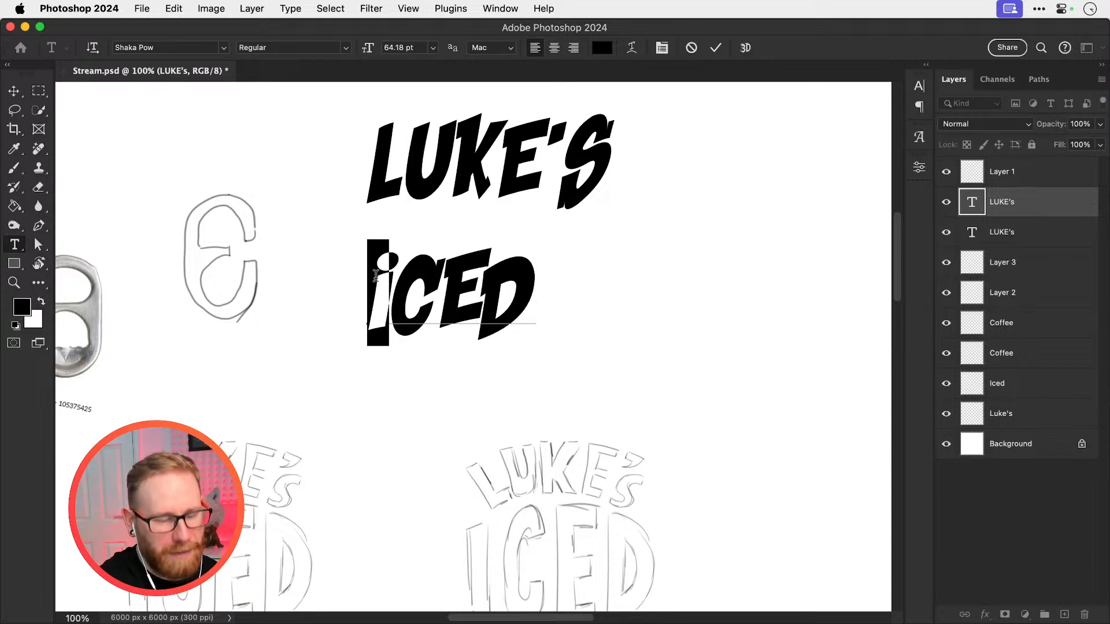
text(I)
key(BackSpace)
text(i)
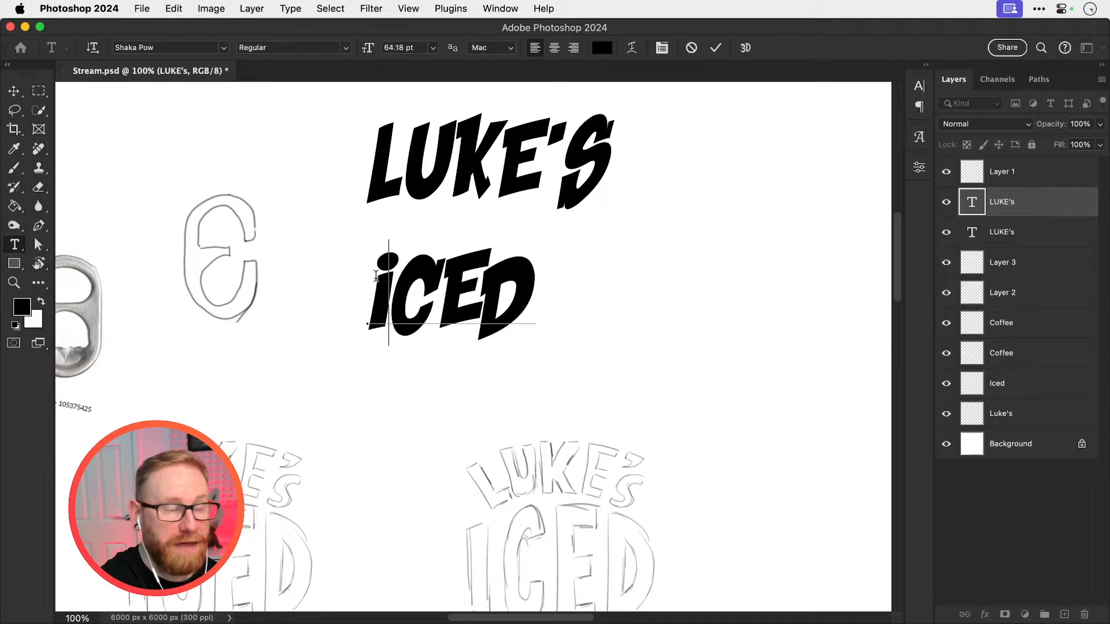
click(14, 91)
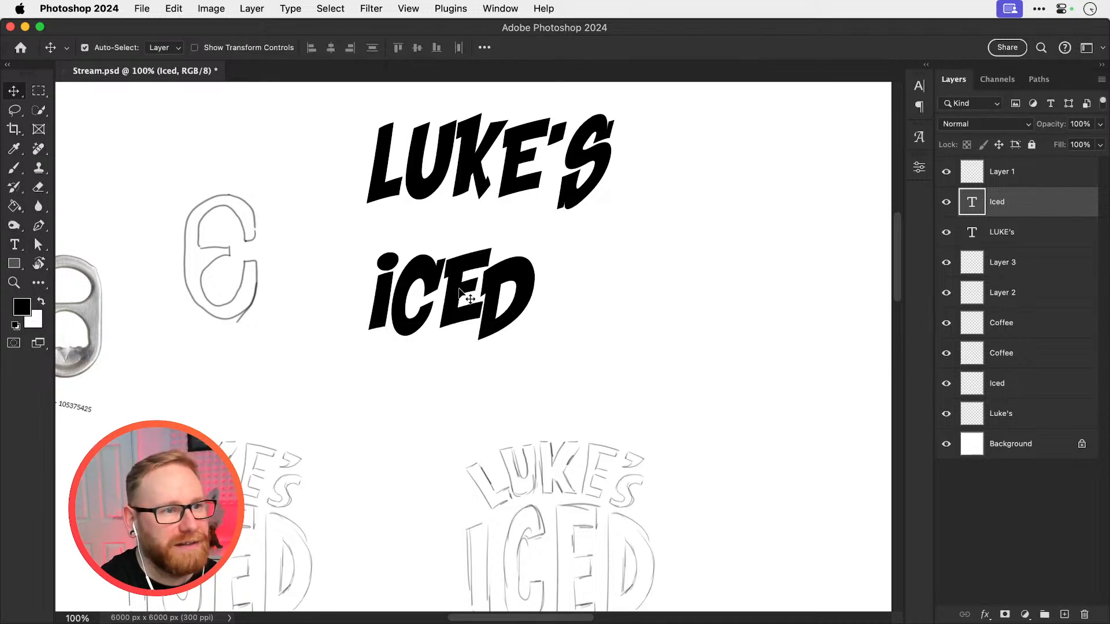
Reposition the Iced text closely beneath the name and duplicate it below
drag(463, 296, 519, 311)
key(t)
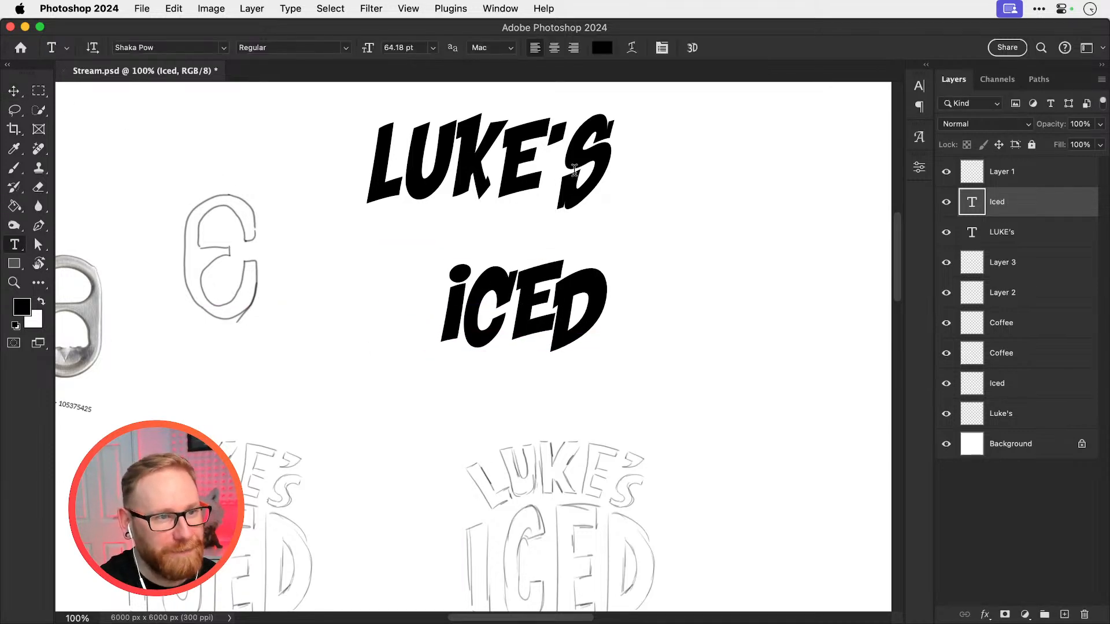
click(606, 172)
click(13, 91)
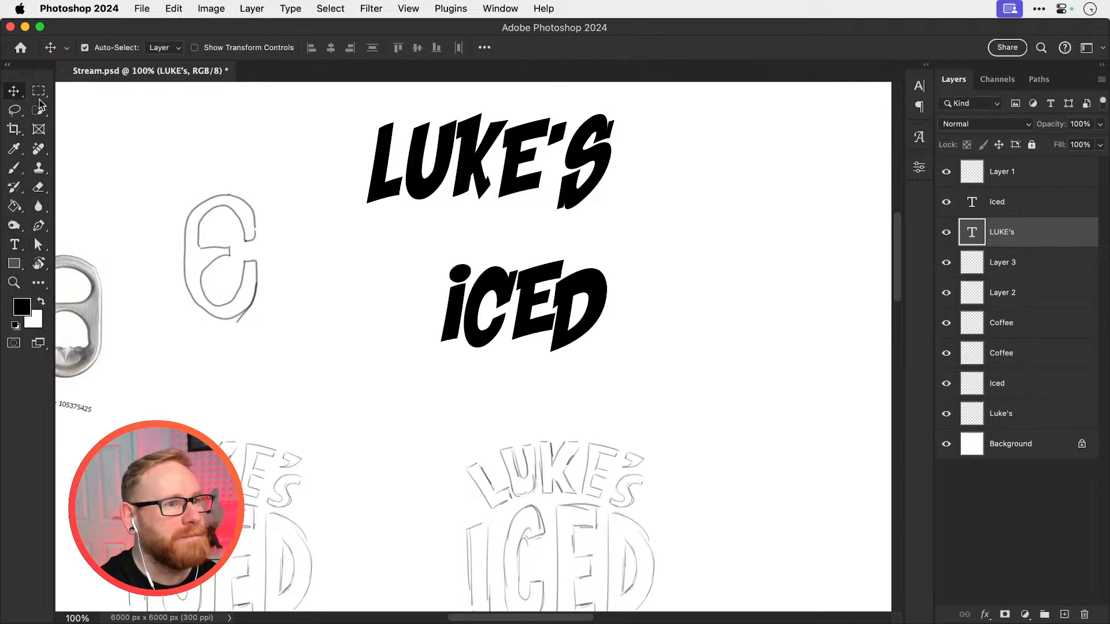
drag(501, 305, 489, 396)
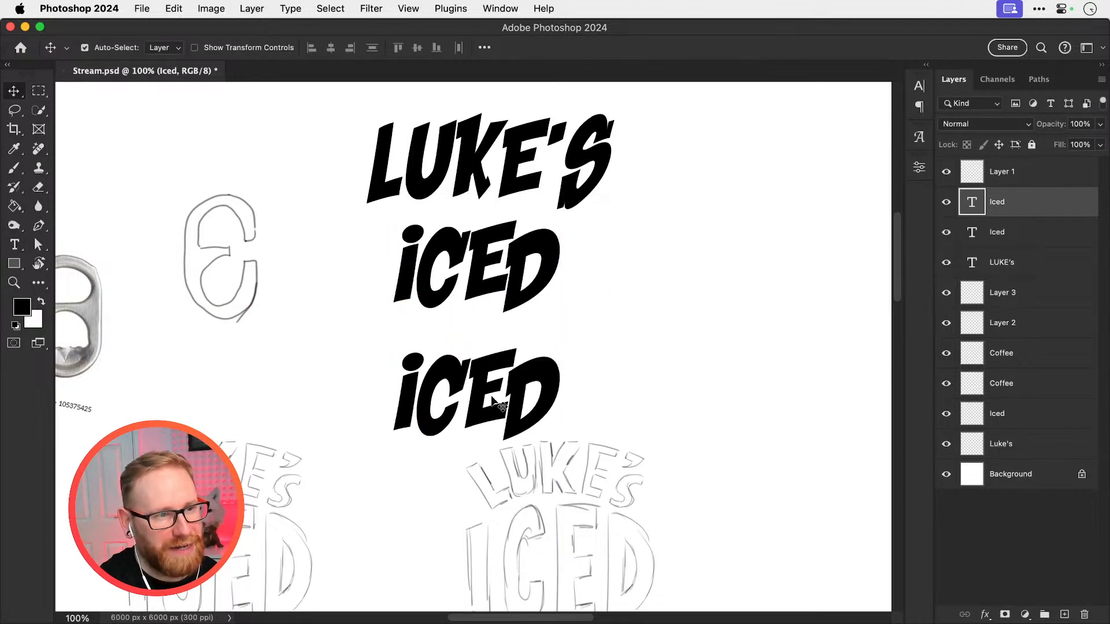
Replace the lower Iced copy with the word Coffee
double_click(460, 403)
key(super+a)
text(COF)
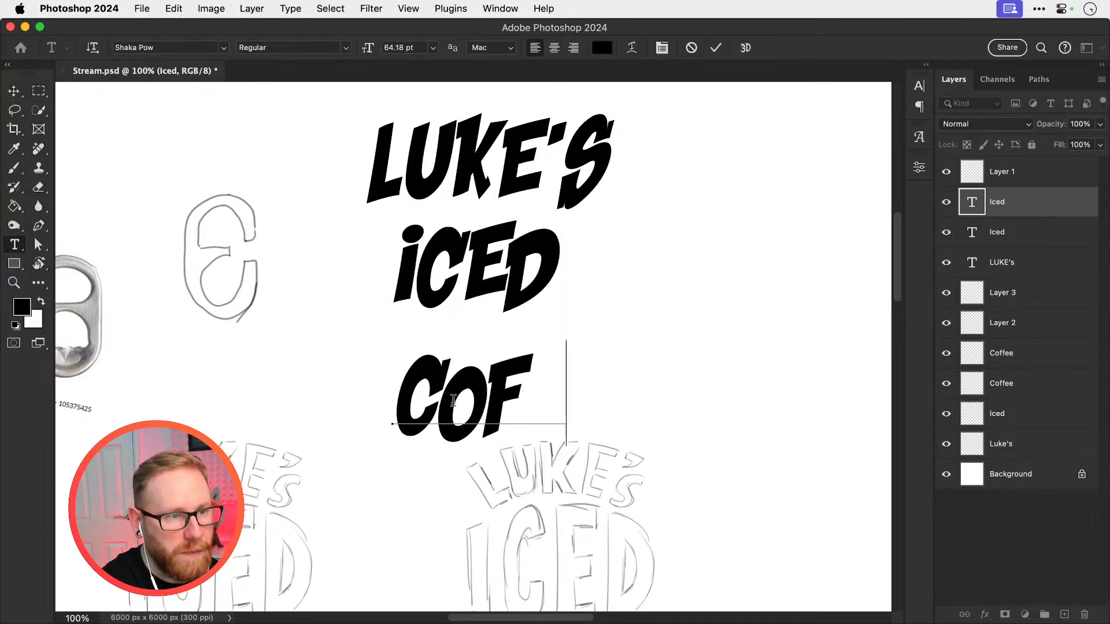
text(FEE)
click(13, 91)
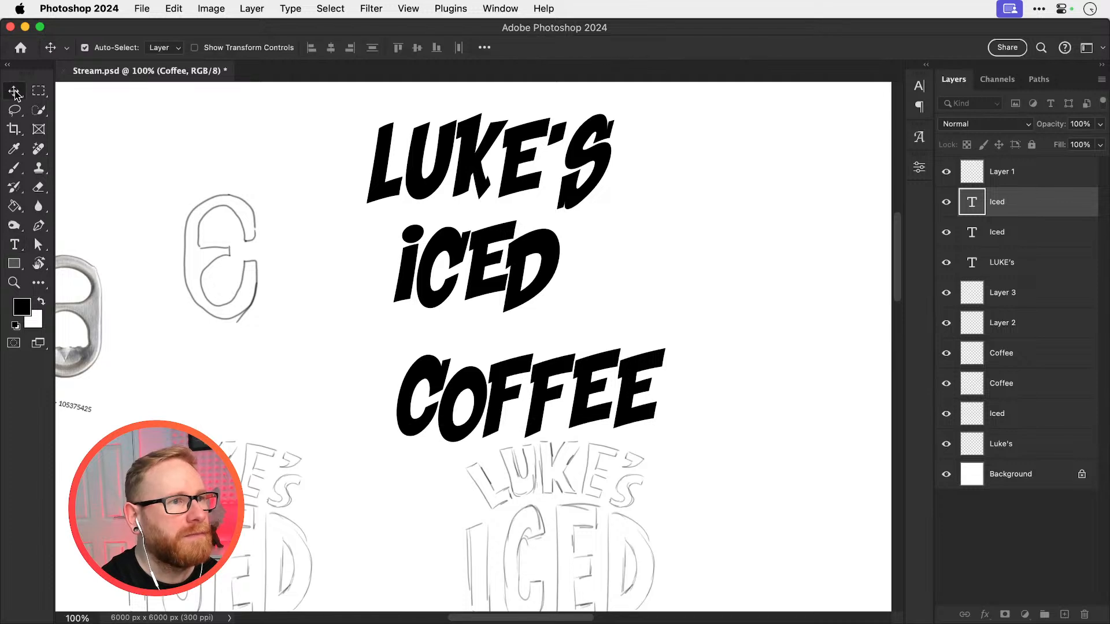
Enlarge the Iced text to span slightly wider than the name and fit it between the other two words
click(453, 262)
key(super+t)
alt+drag(565, 220, 621, 184)
key(Return)
drag(578, 231, 584, 227)
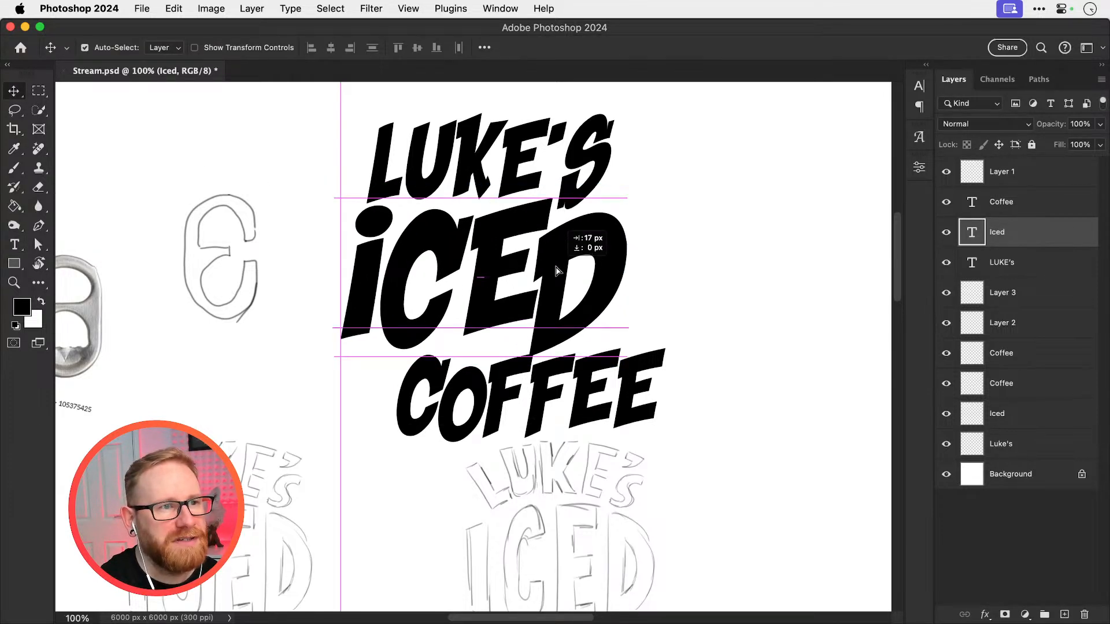
Move the Coffee text under Iced and scale it down so it is narrower than the word above
click(587, 393)
drag(587, 393, 531, 397)
key(super+t)
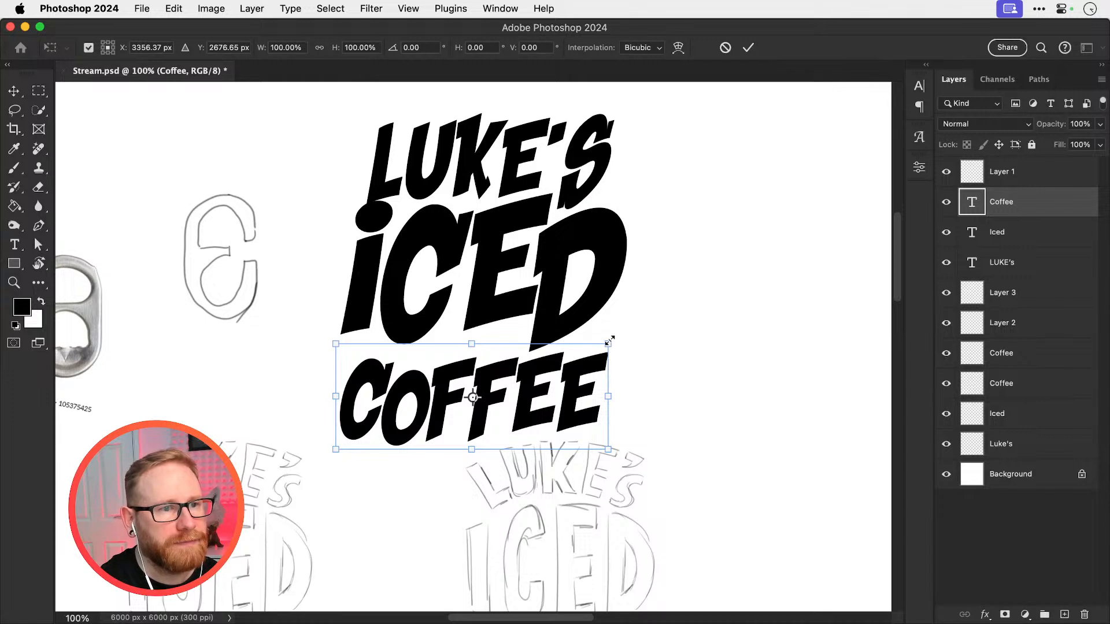
alt+drag(609, 342, 582, 363)
key(Return)
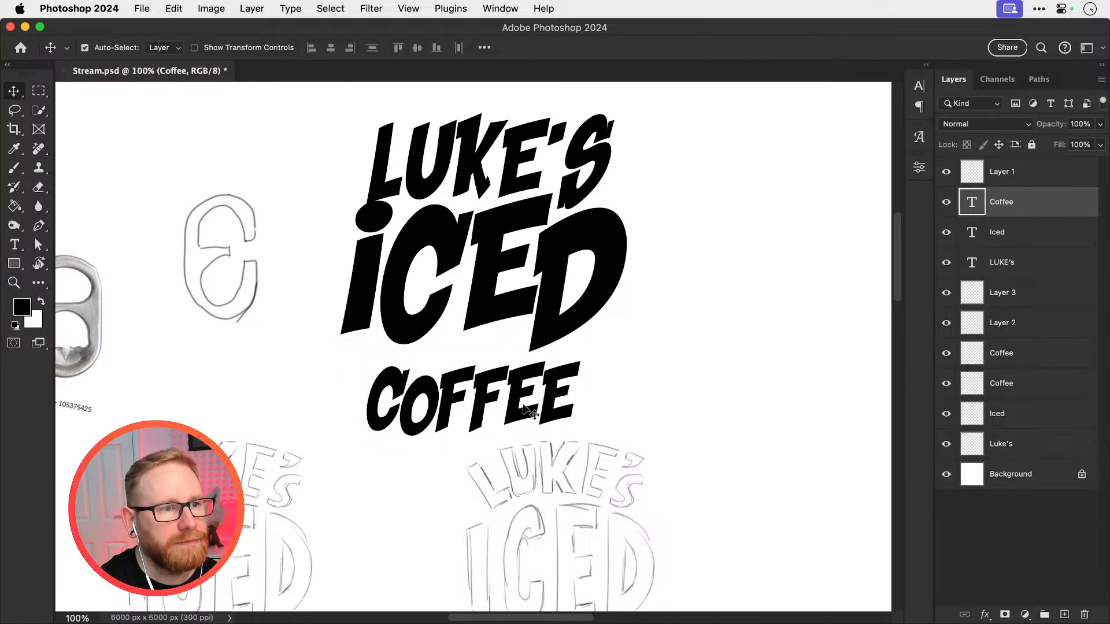
Move the Coffee text beneath the first letters of Iced and scale it down slightly
drag(531, 411, 476, 395)
key(super+t)
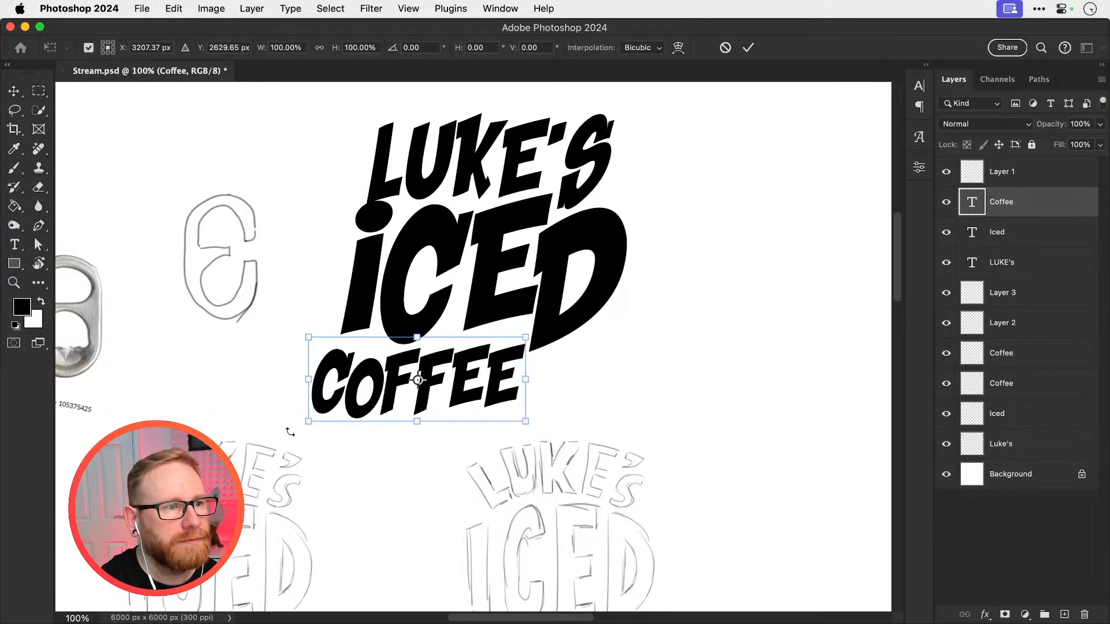
drag(290, 432, 347, 397)
key(Return)
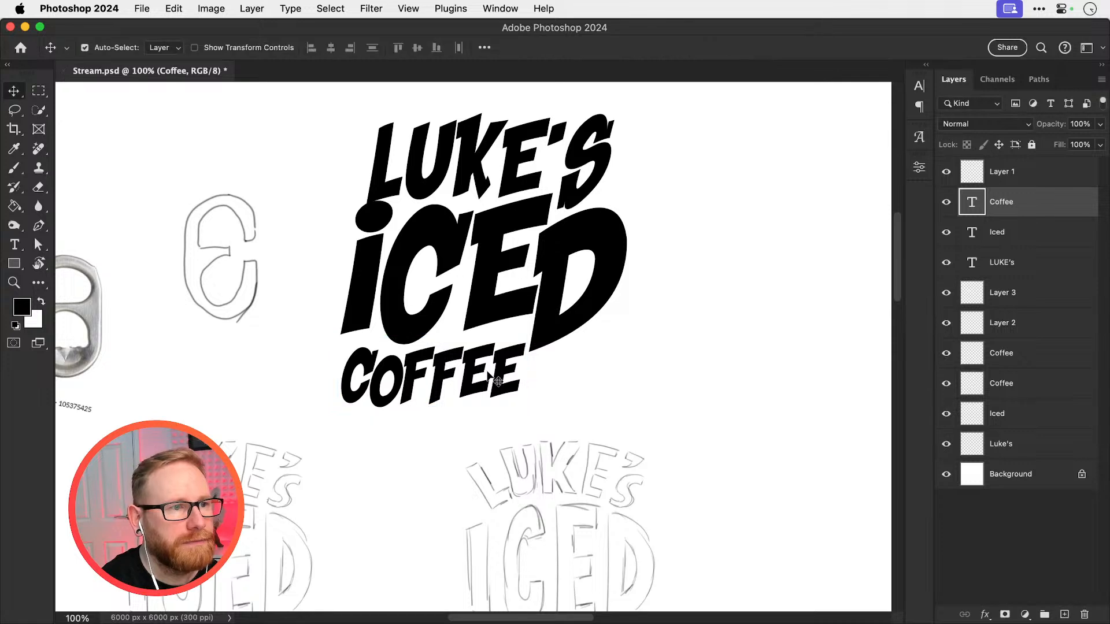
key(super+t)
drag(499, 372, 487, 379)
key(Return)
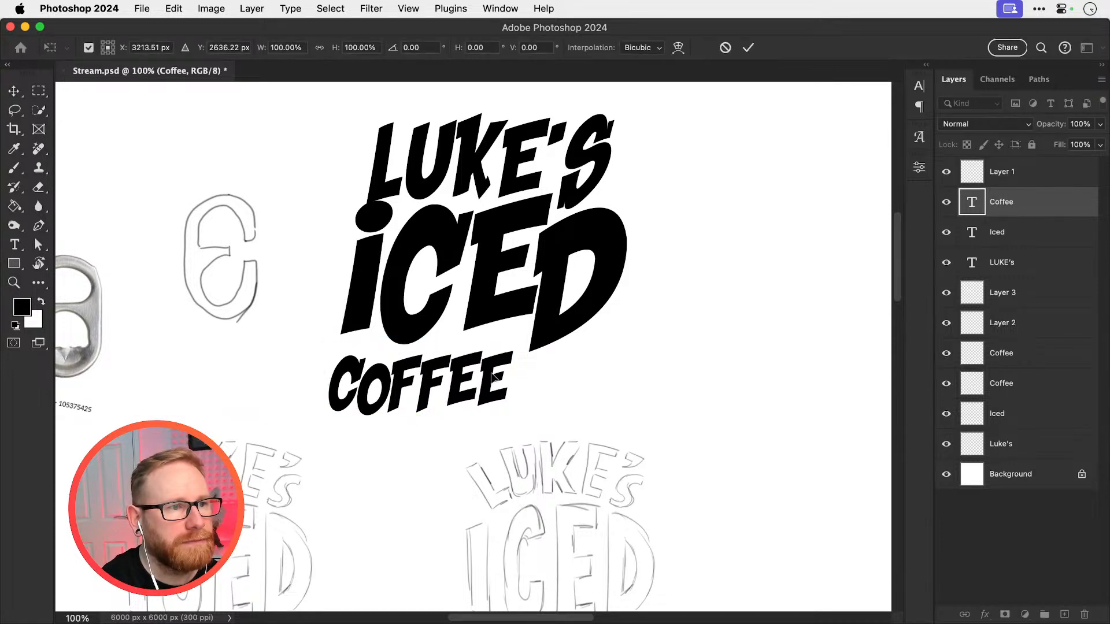
Move the three text words together into the empty canvas area above the sketches and enlarge them slightly
key(super+minus)
key(super+minus)
key(super+minus)
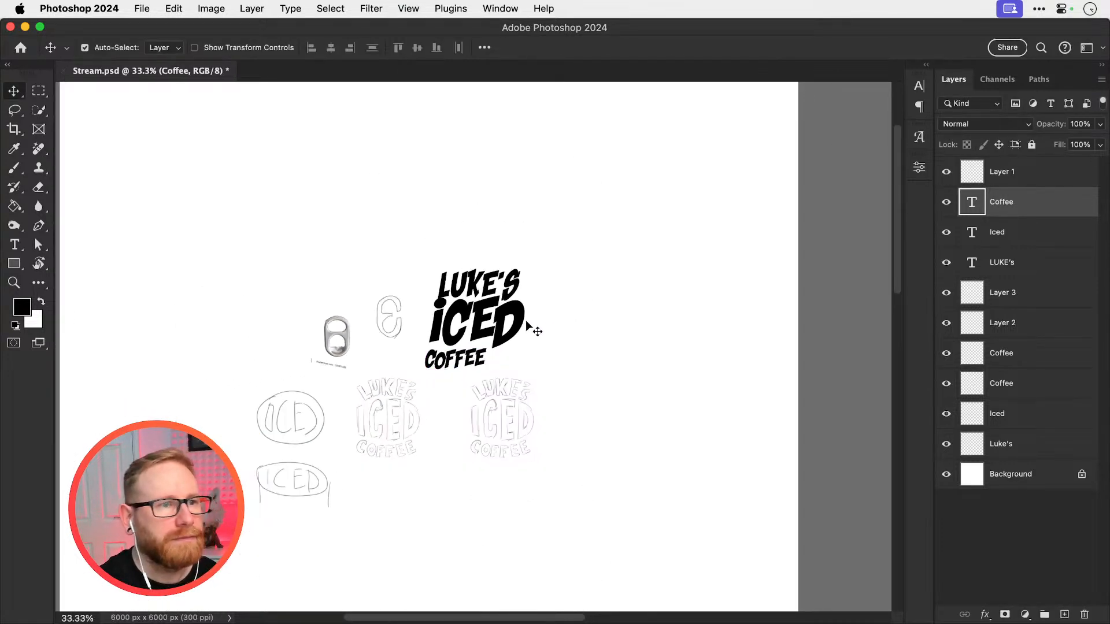
shift+click(476, 322)
shift+click(484, 288)
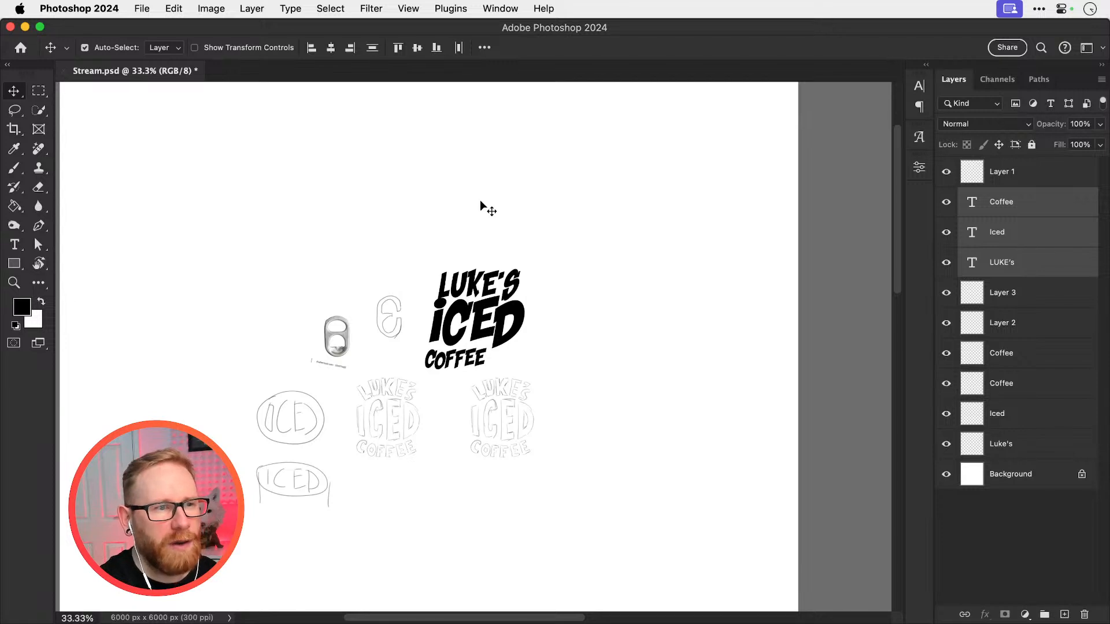
drag(501, 292, 495, 210)
key(super+t)
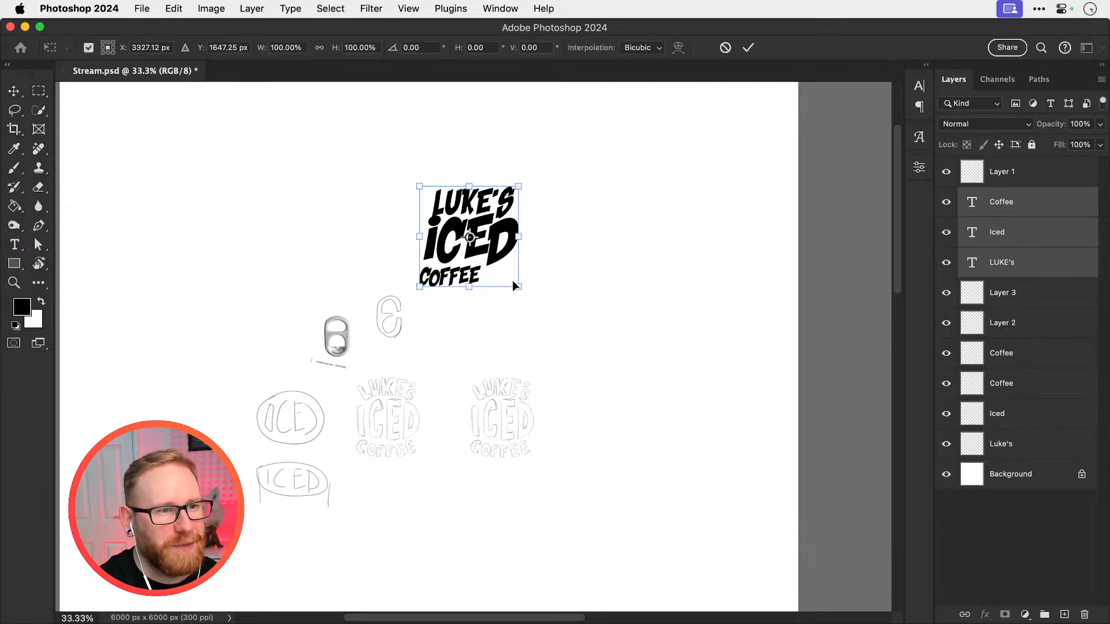
drag(515, 285, 528, 295)
key(Return)
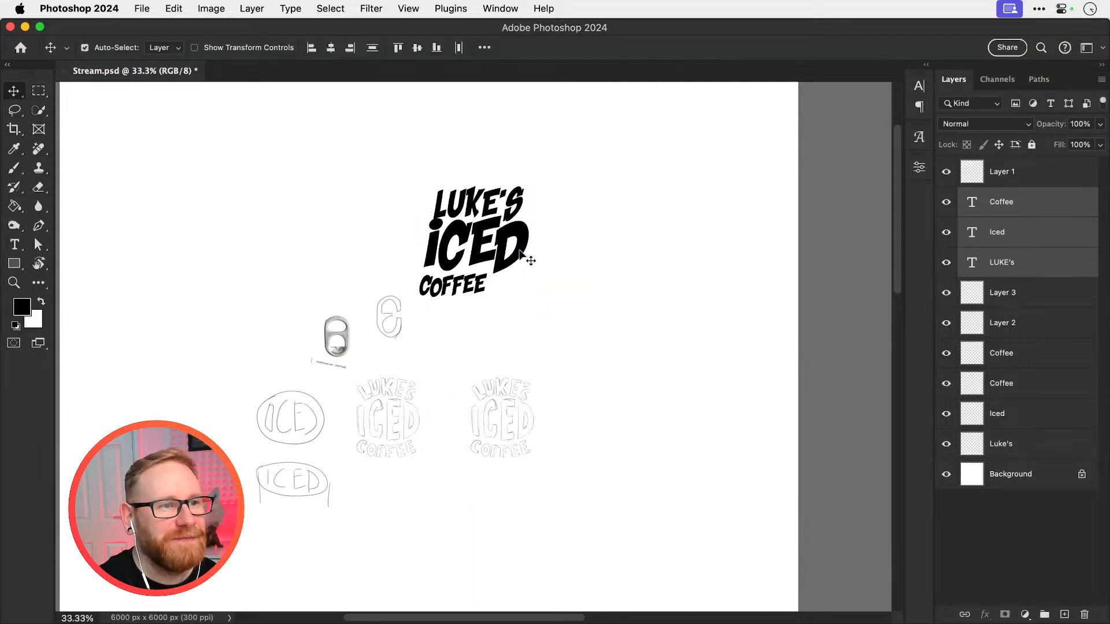
drag(525, 257, 606, 217)
Place the Coffee text centrally beneath Iced and align all three words on their horizontal centres
click(637, 255)
click(583, 252)
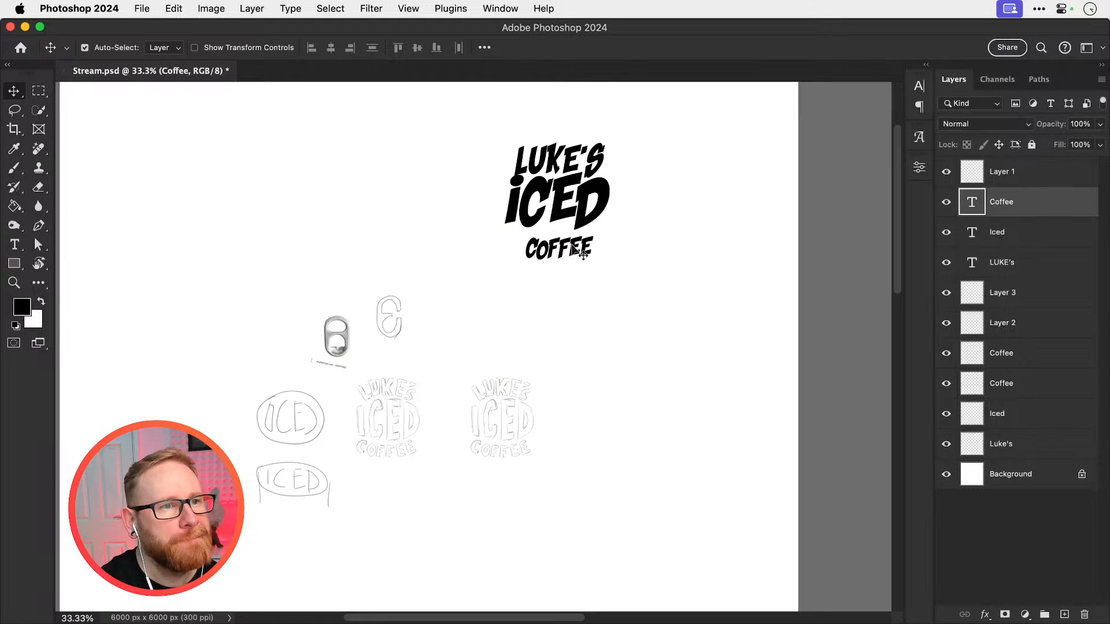
shift+click(575, 174)
shift+click(567, 197)
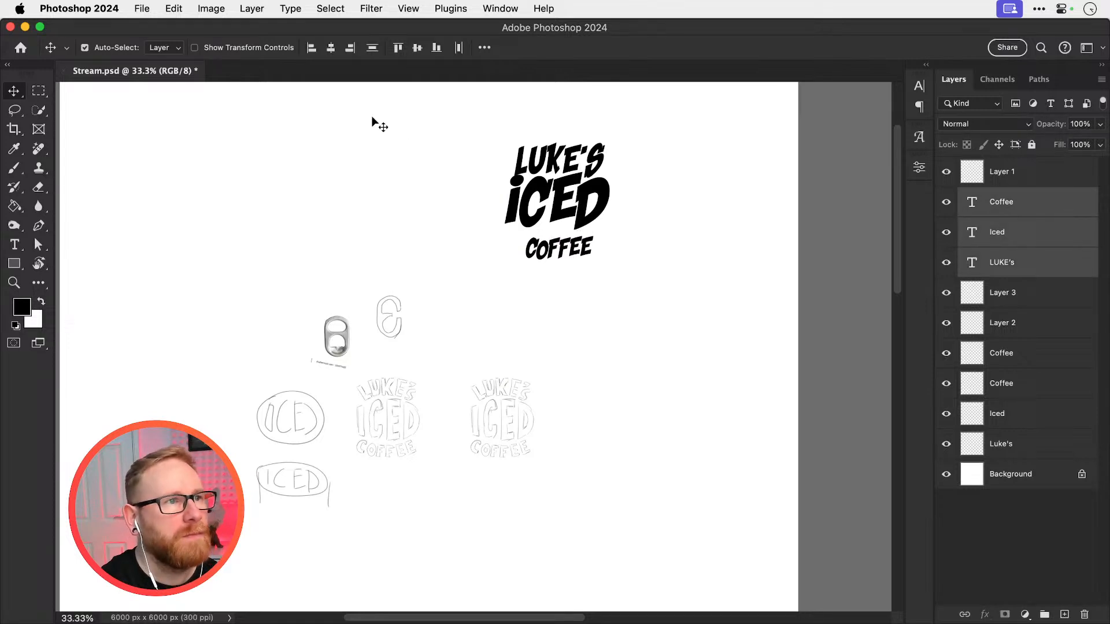
click(333, 49)
Raise the name above Iced and scale it down to about the width of Coffee
click(400, 162)
drag(557, 167, 557, 156)
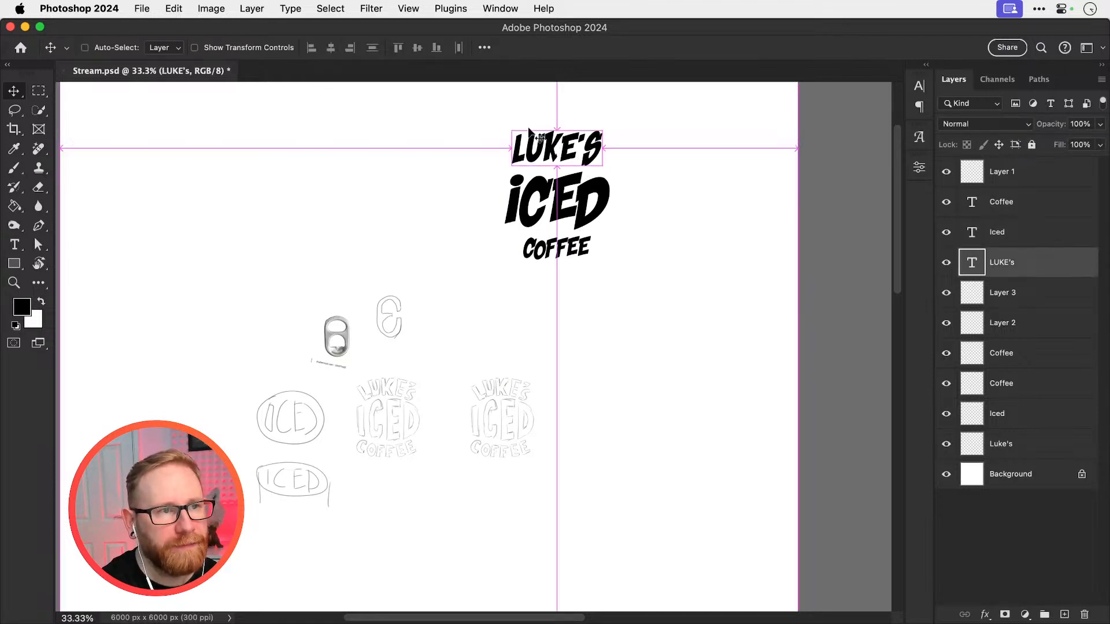
key(super+t)
drag(510, 127, 522, 133)
key(Return)
key(z)
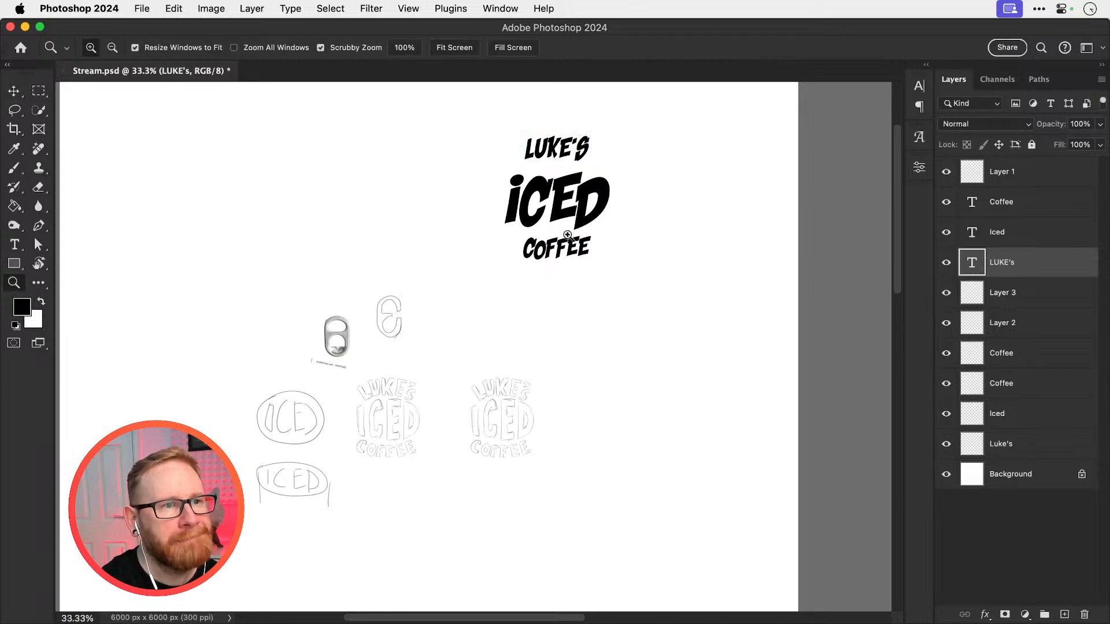
click(567, 234)
key(v)
drag(523, 260, 527, 263)
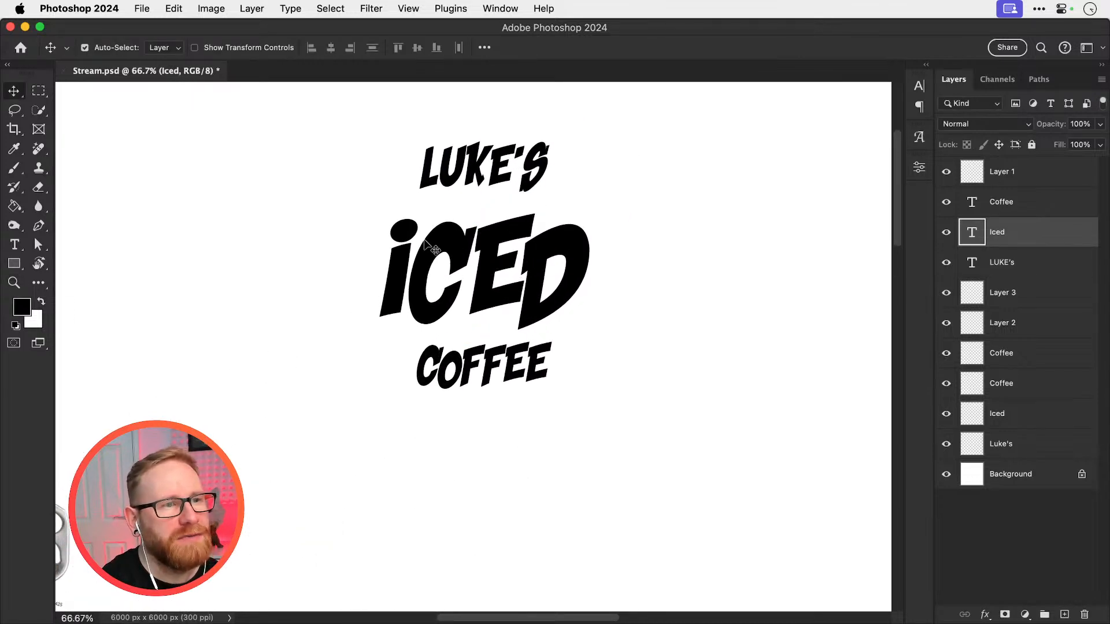
click(467, 168)
drag(374, 172, 546, 352)
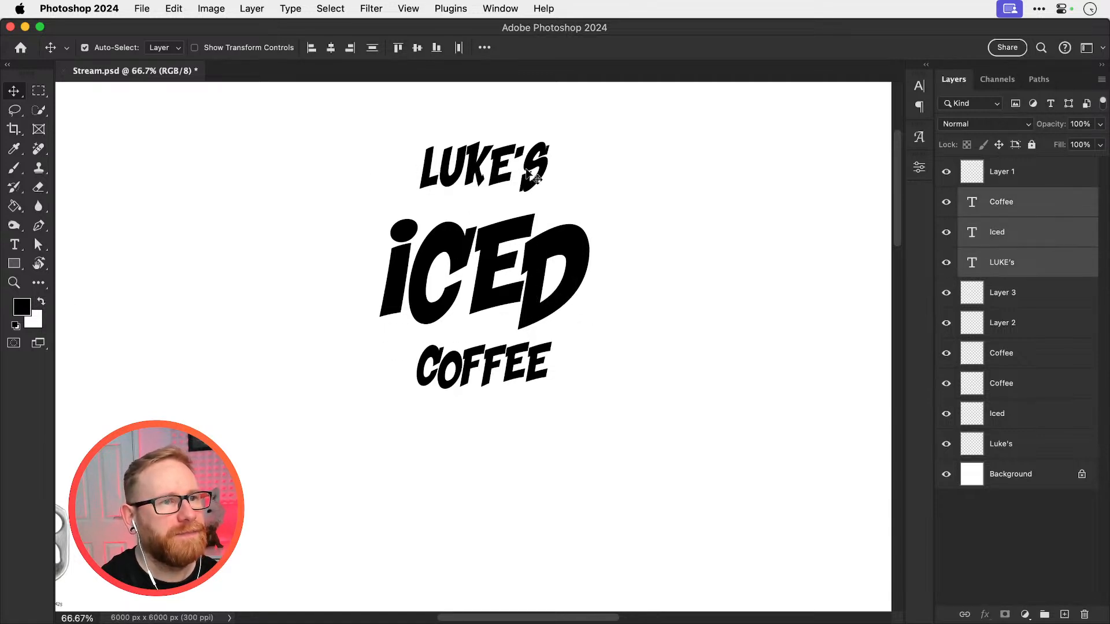
Warp the name text with an Arc of 30% bend
click(503, 165)
click(173, 8)
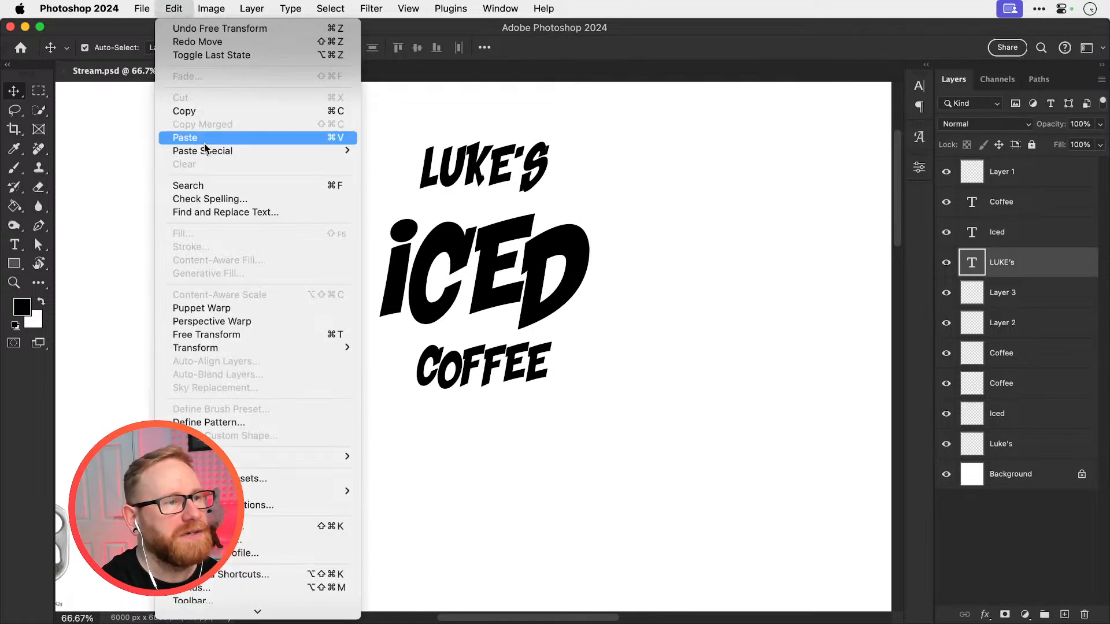
mouse_move(252, 349)
click(380, 431)
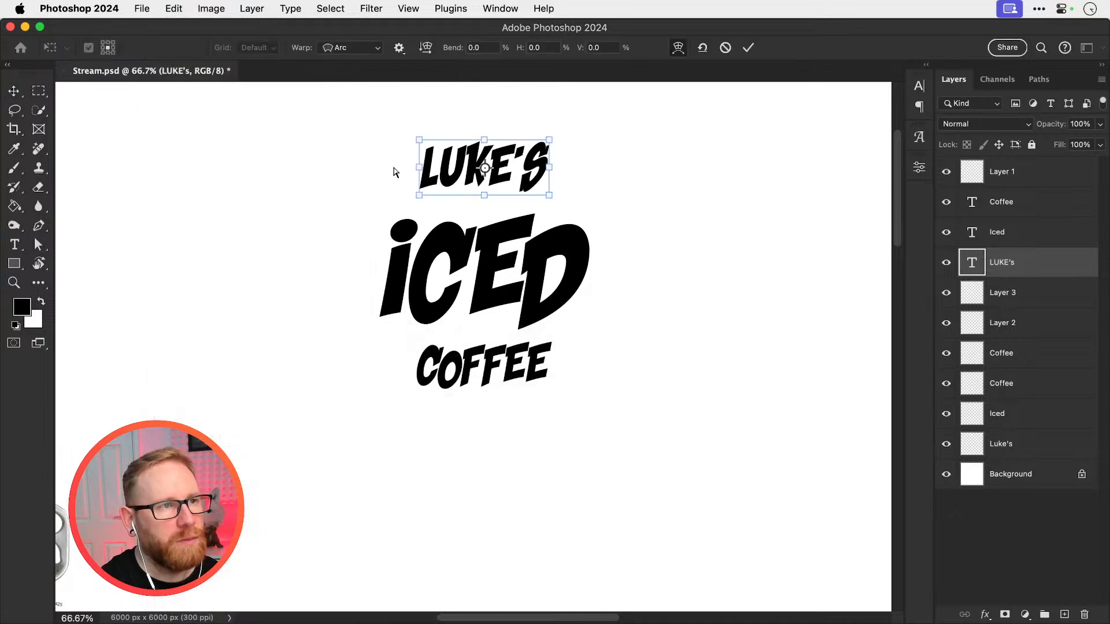
click(471, 47)
key(super+a)
text(3)
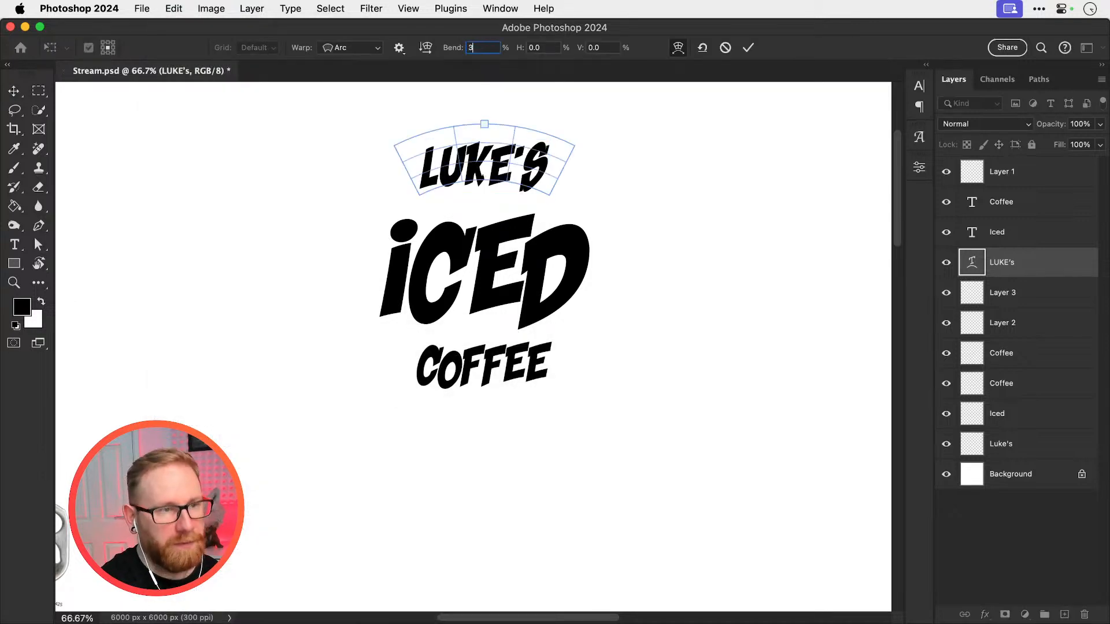
text(0)
key(Return)
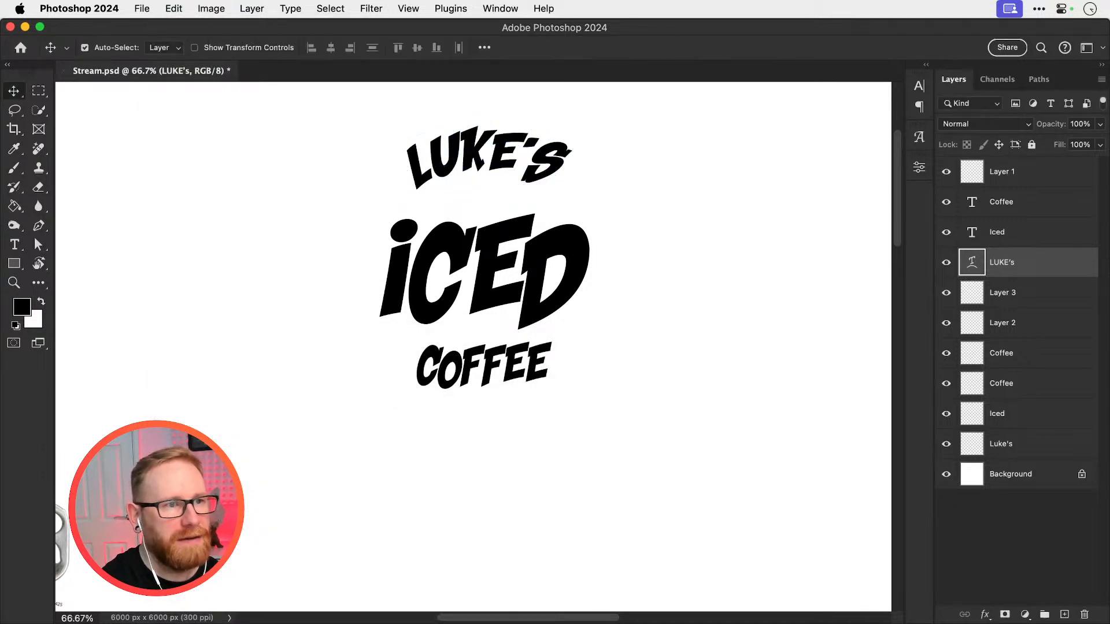
Warp the Coffee text under Iced with an Arc of -30% bend
super+click(465, 369)
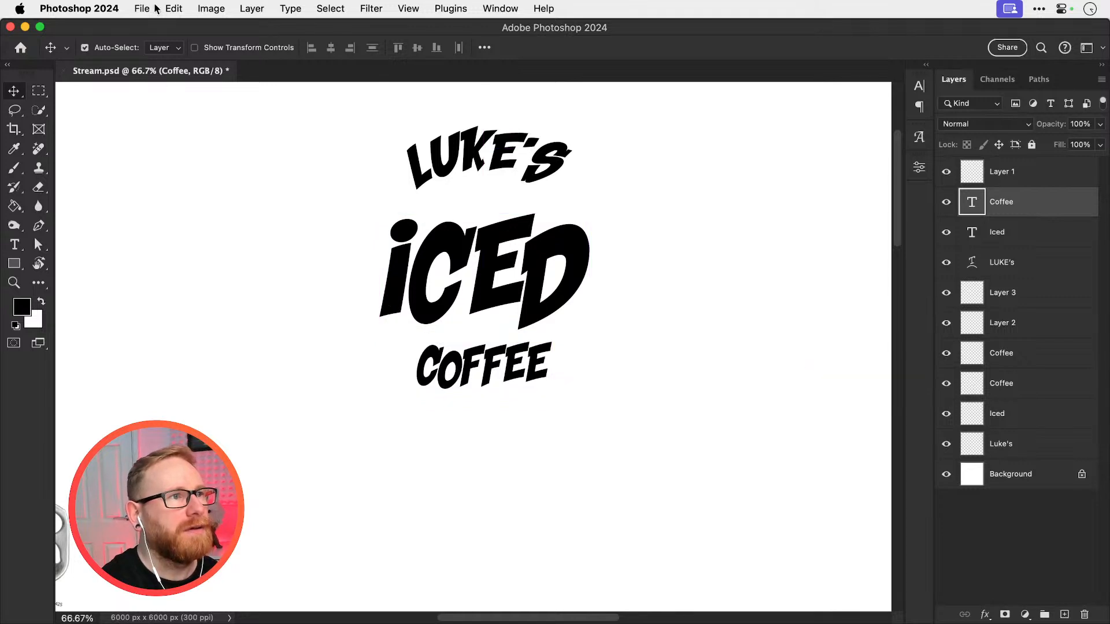
click(173, 8)
mouse_move(324, 348)
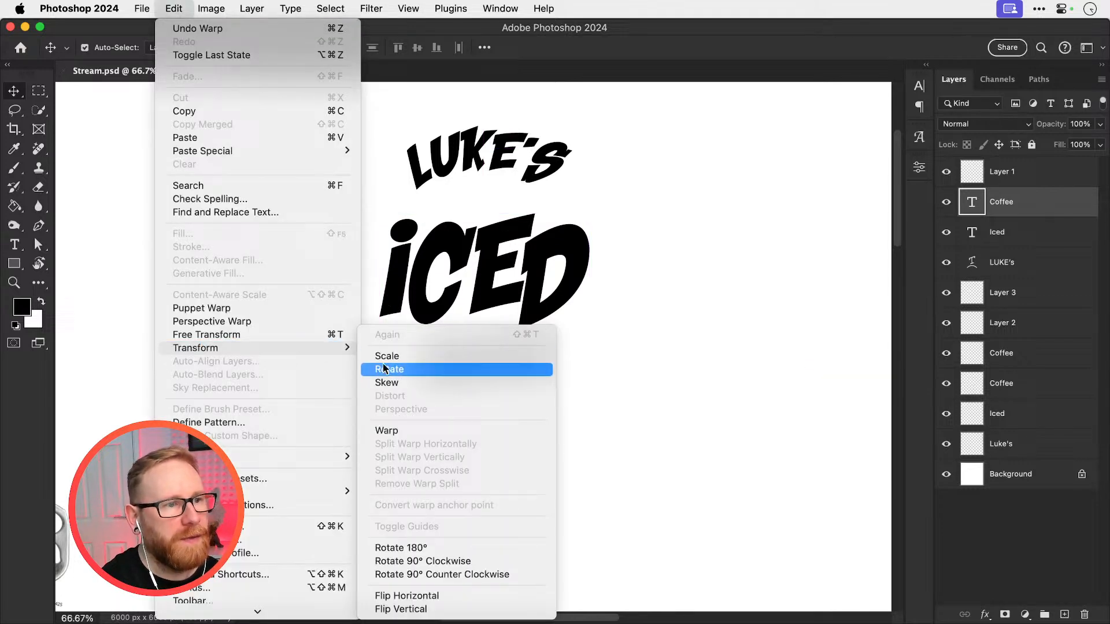
click(386, 430)
click(347, 48)
click(348, 48)
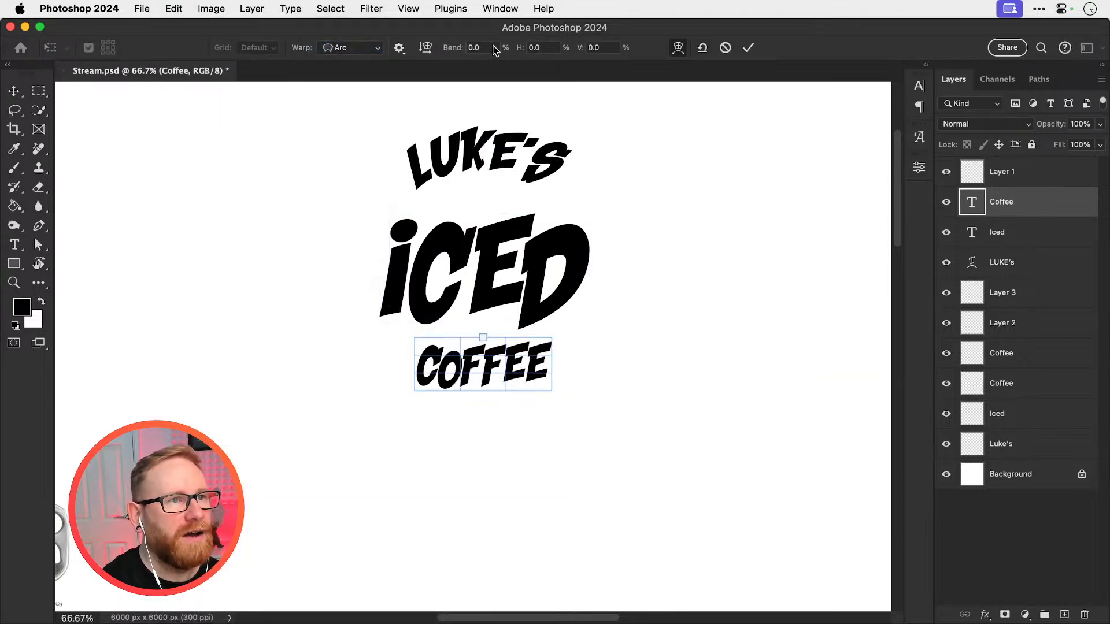
click(491, 47)
text(-30)
key(Return)
key(Return)
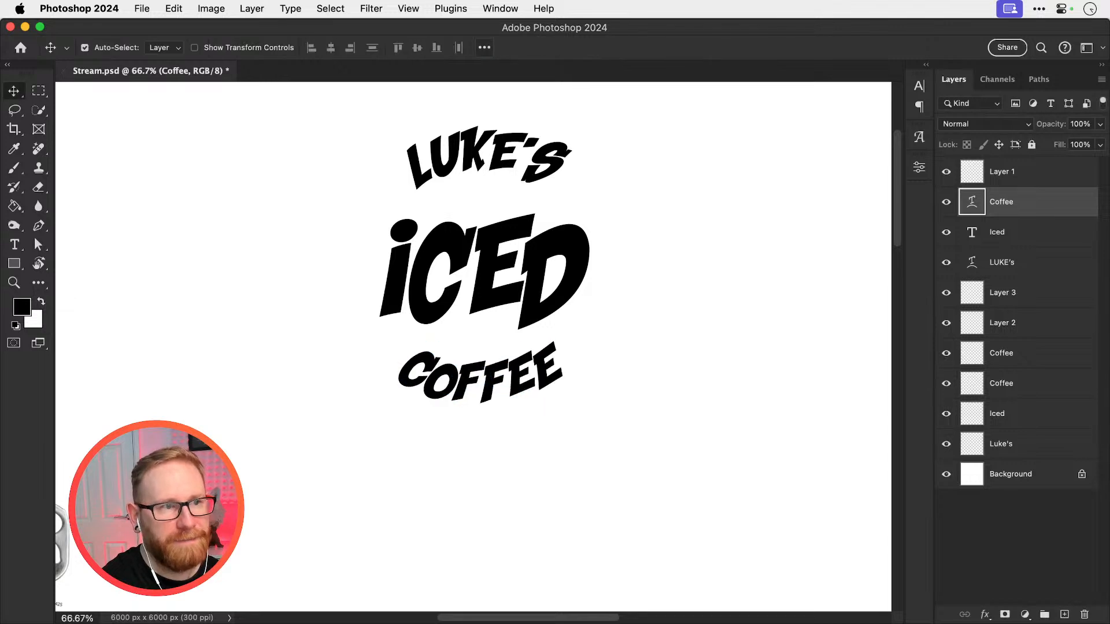
Move the arched Coffee text up and the arched name down so both sit close to Iced
drag(492, 375, 491, 374)
key(super+z)
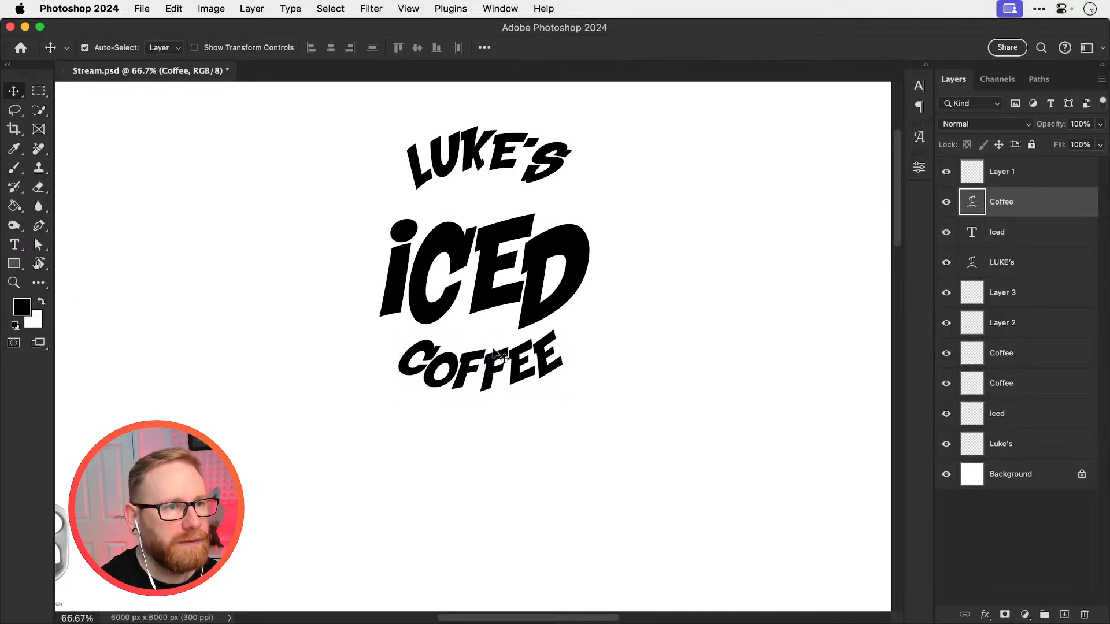
drag(500, 177, 500, 200)
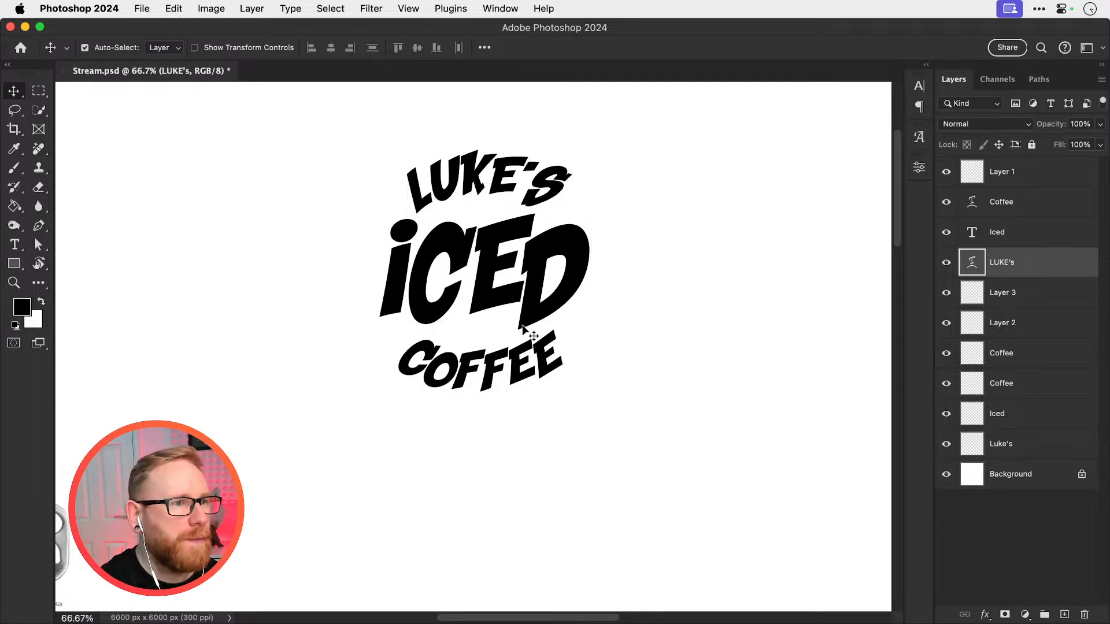
key(super+minus)
key(super+minus)
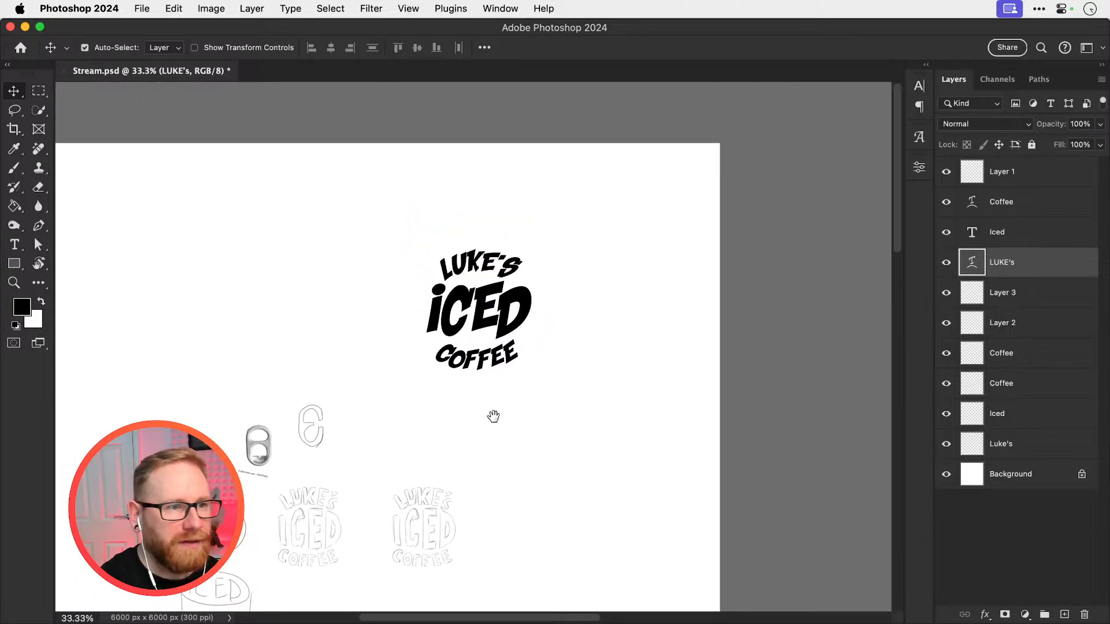
mouse_move(481, 486)
mouse_down()
mouse_move(543, 381)
mouse_move(574, 361)
mouse_up()
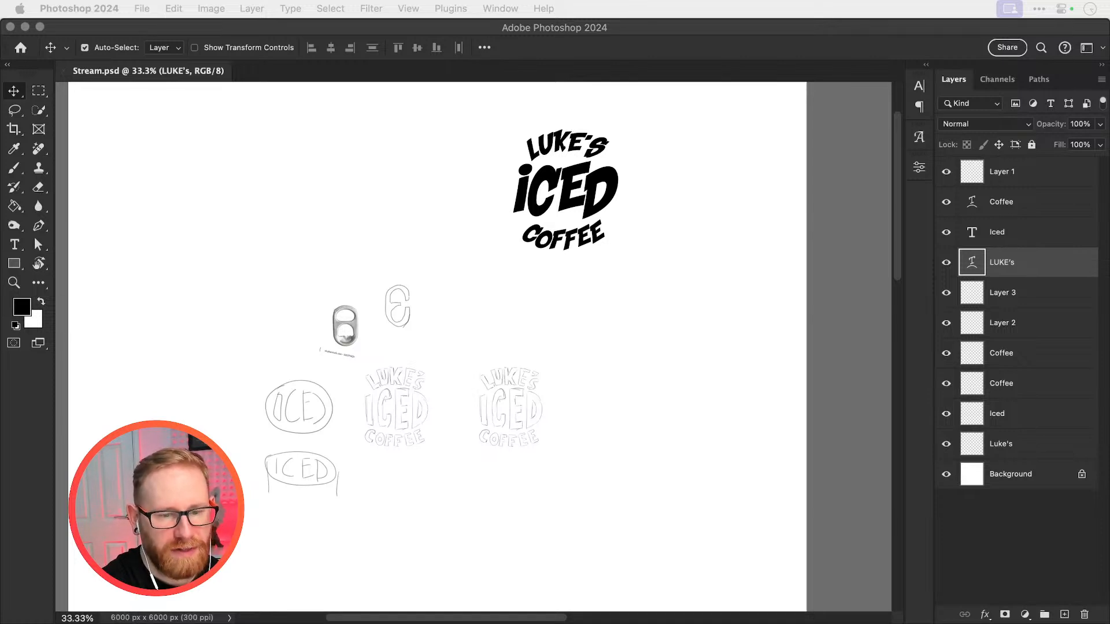
Switch to Chrome, examine the New & Fresh Fonts previews on 1001fonts.com and expand the full list of font categories
drag(983, 623, 974, 588)
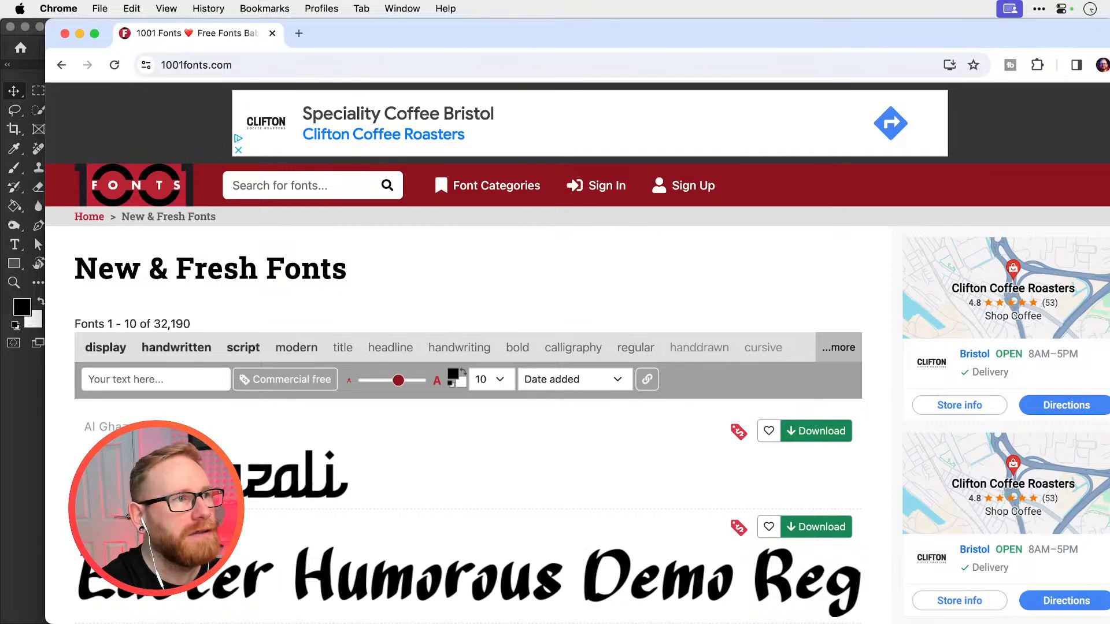
alt+click(94, 33)
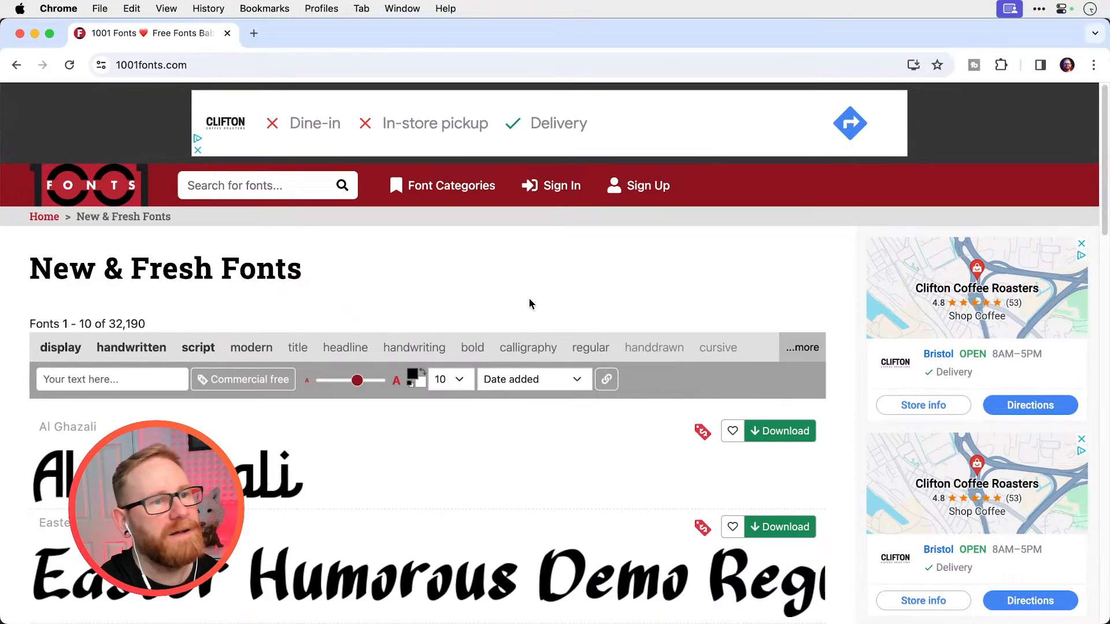
scroll(524, 289, down, 5)
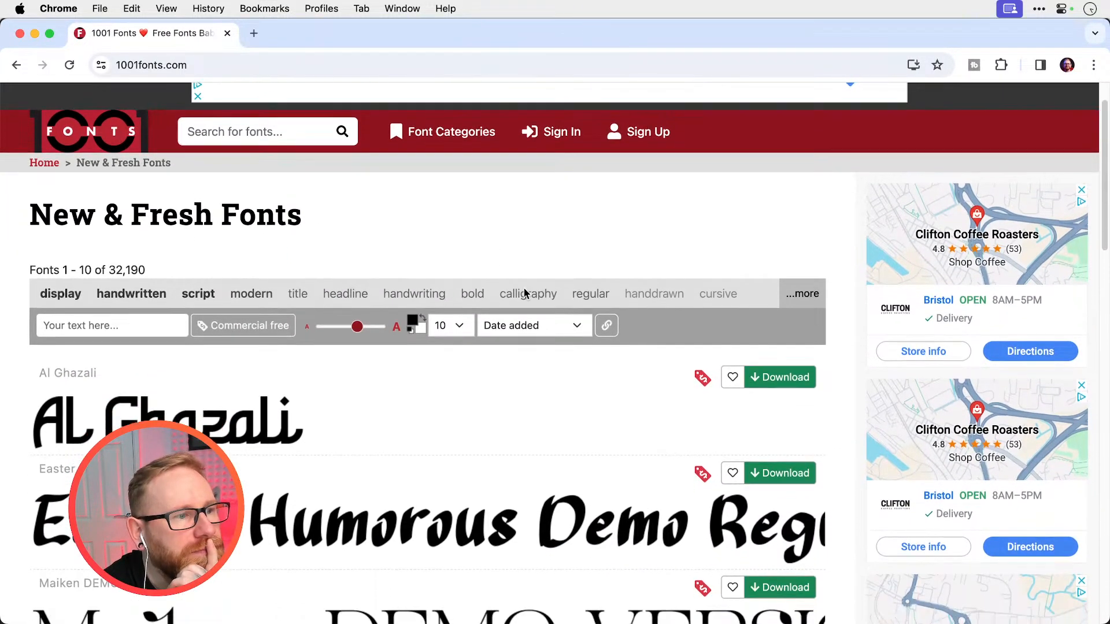
scroll(525, 290, down, 1)
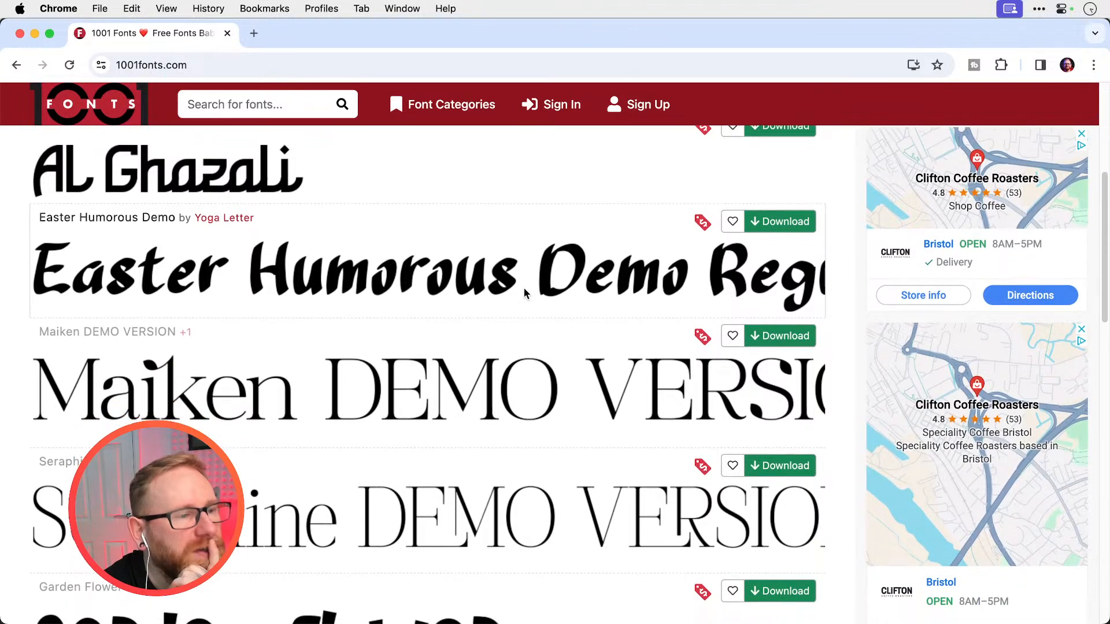
scroll(526, 294, down, 1)
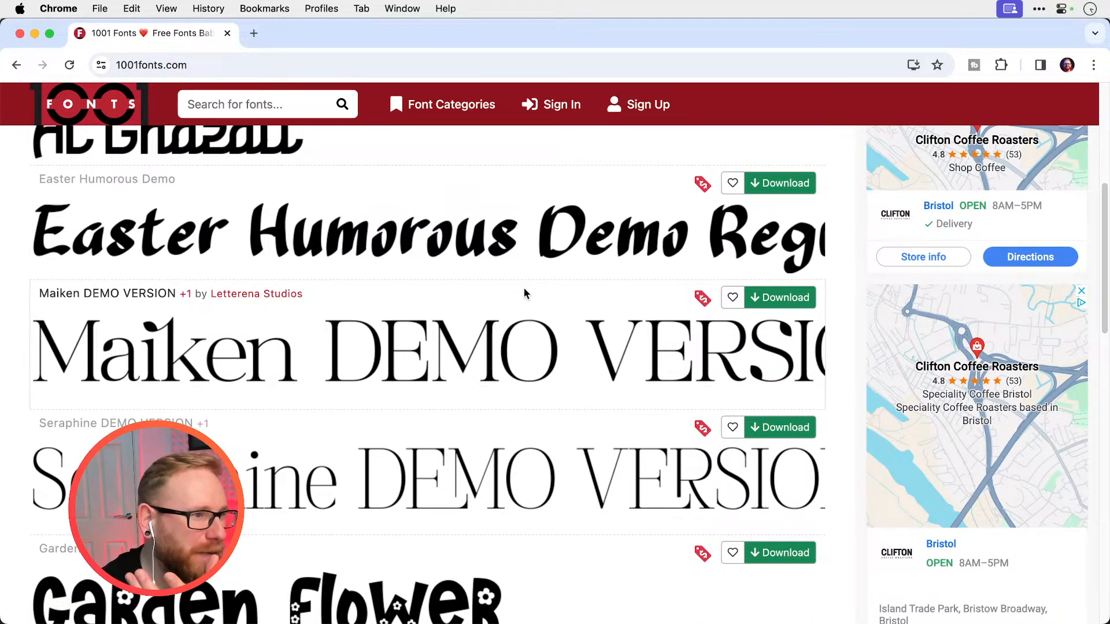
scroll(524, 294, down, 1)
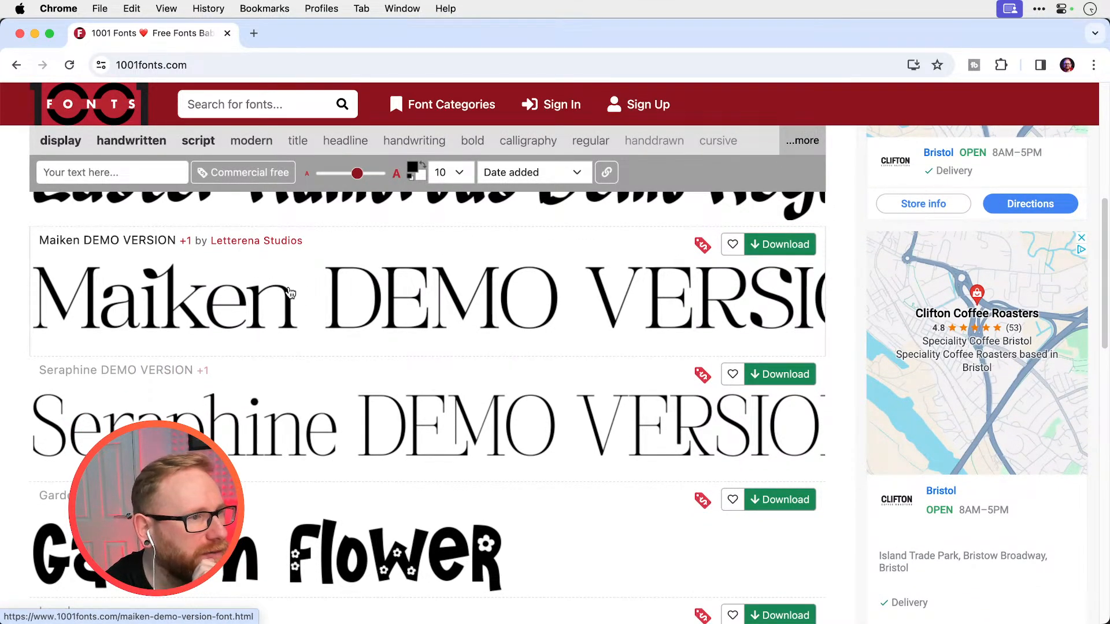
scroll(355, 297, down, 2)
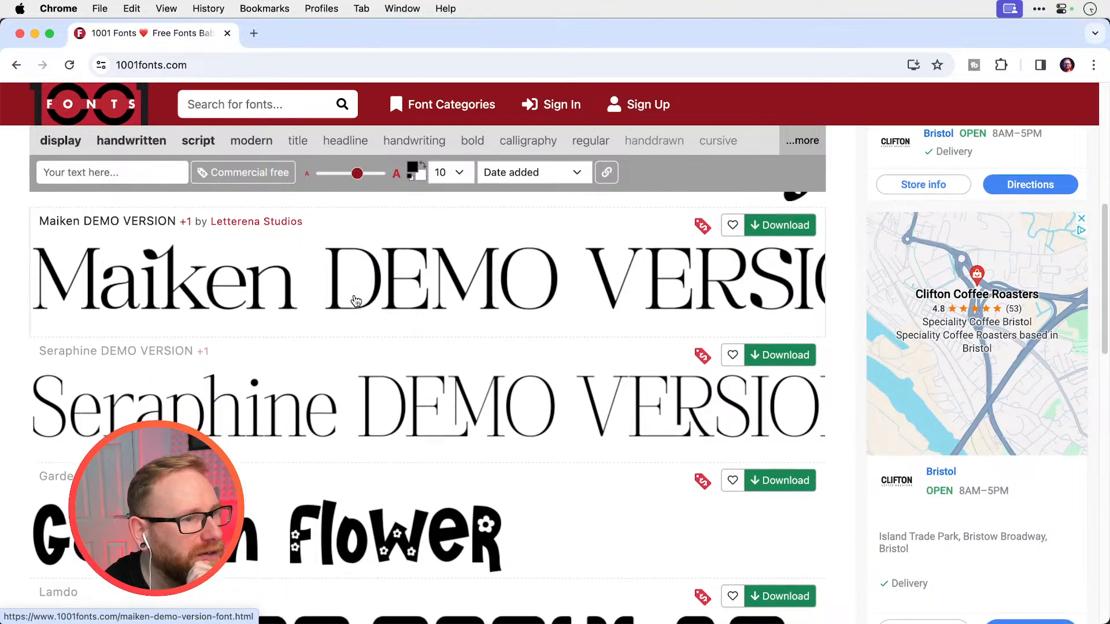
scroll(355, 299, down, 5)
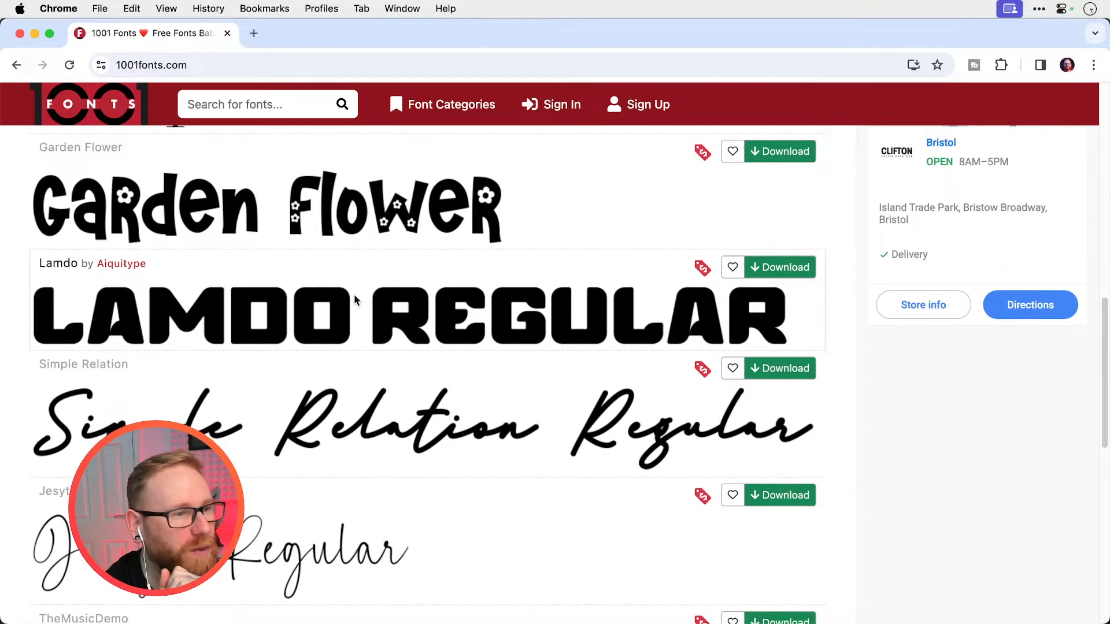
scroll(355, 300, up, 8)
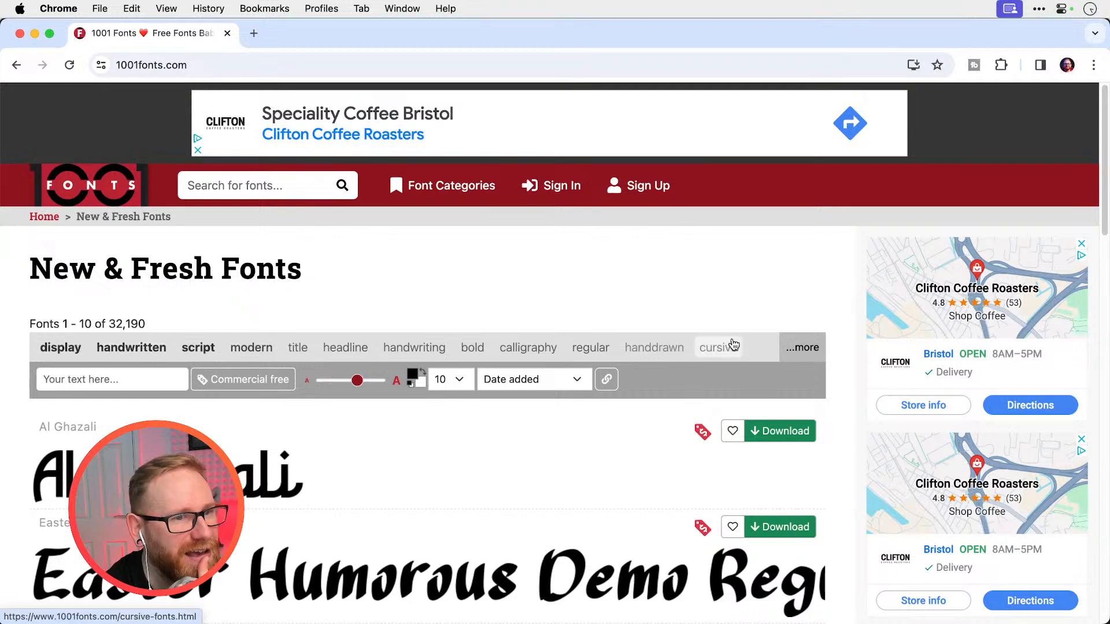
click(804, 347)
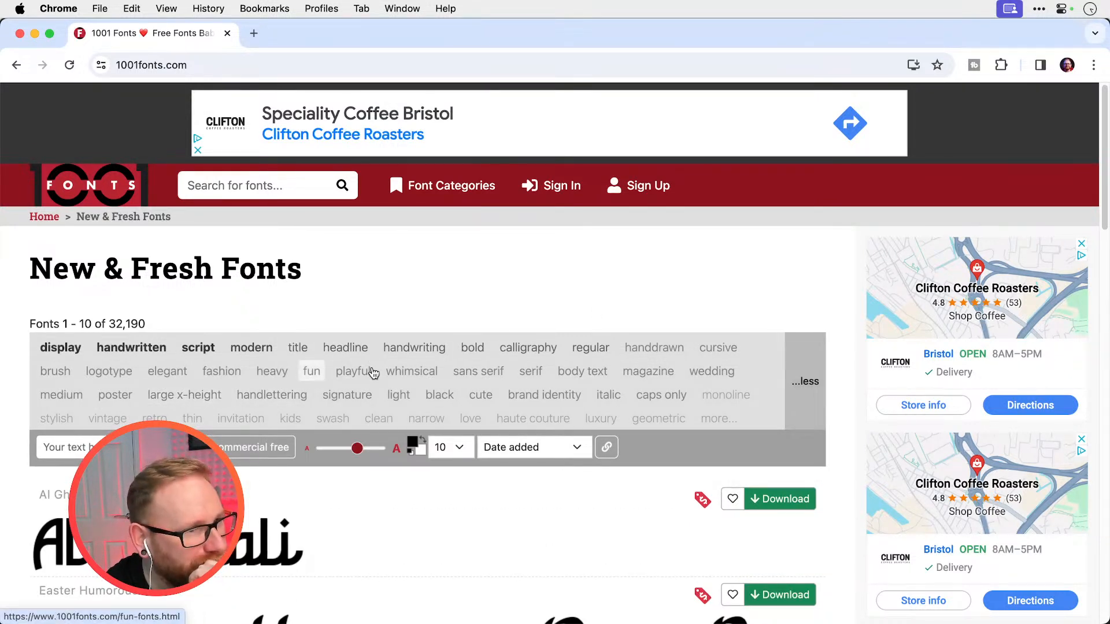
Open the whimsical, fun and playful font categories, each in its own new browser tab
right_click(414, 372)
click(428, 330)
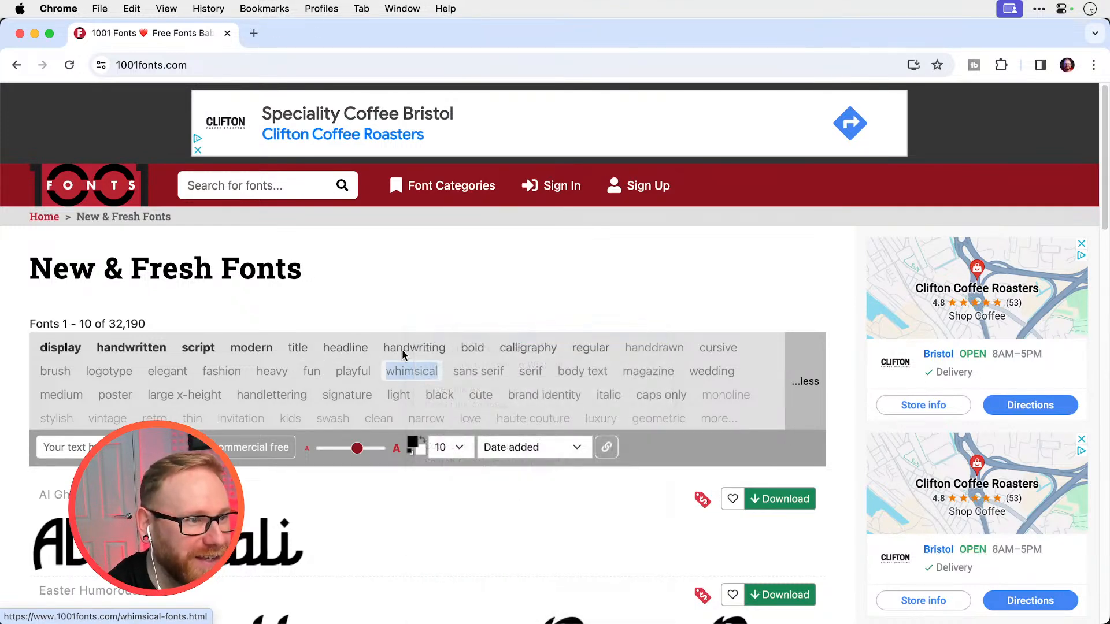
right_click(312, 373)
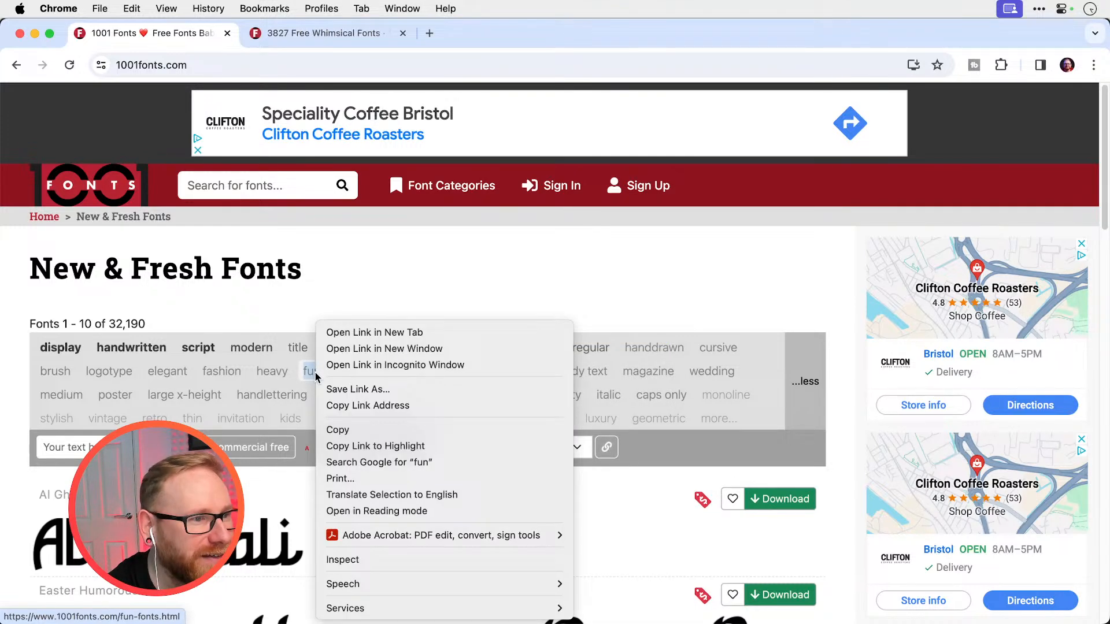
click(325, 334)
right_click(353, 371)
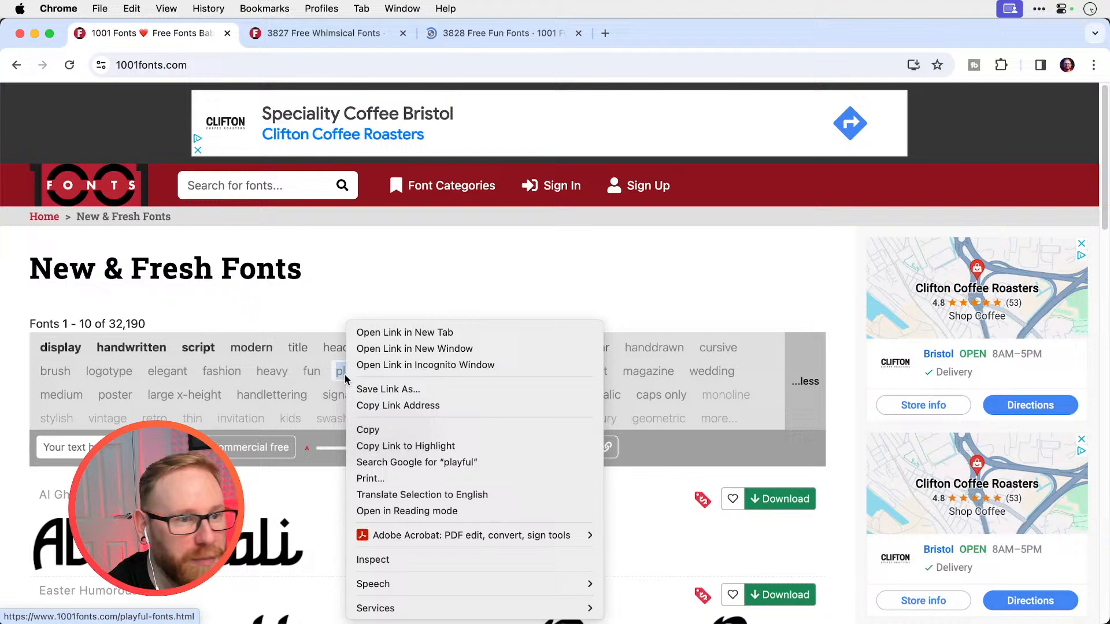
click(407, 334)
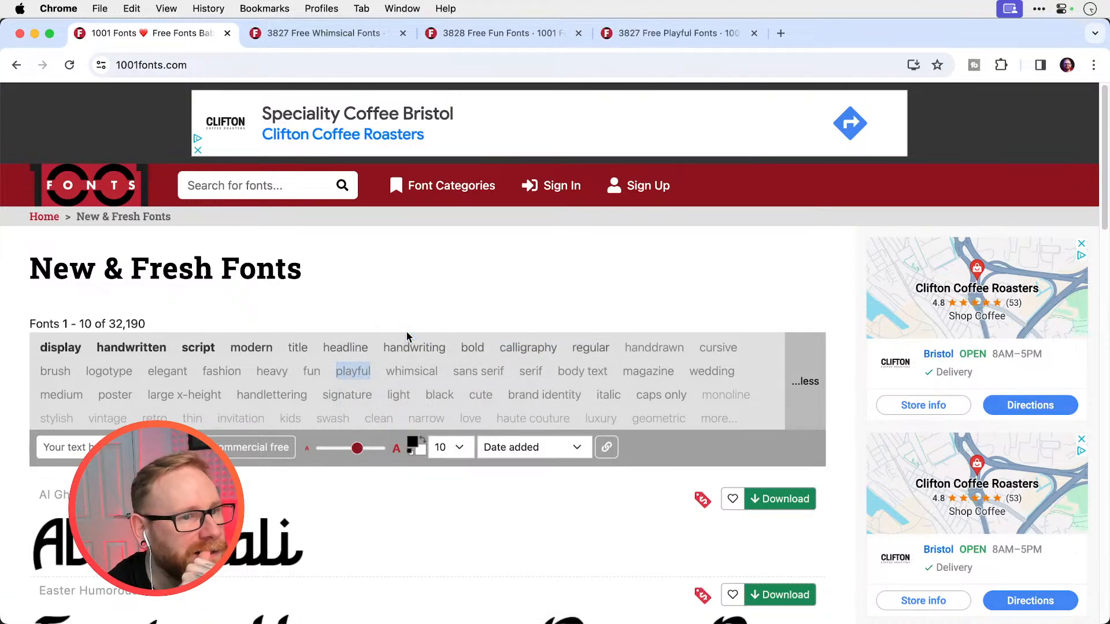
Look through the first page of Whimsical Fonts and open the Baby Kruffy font page in a new tab
click(378, 34)
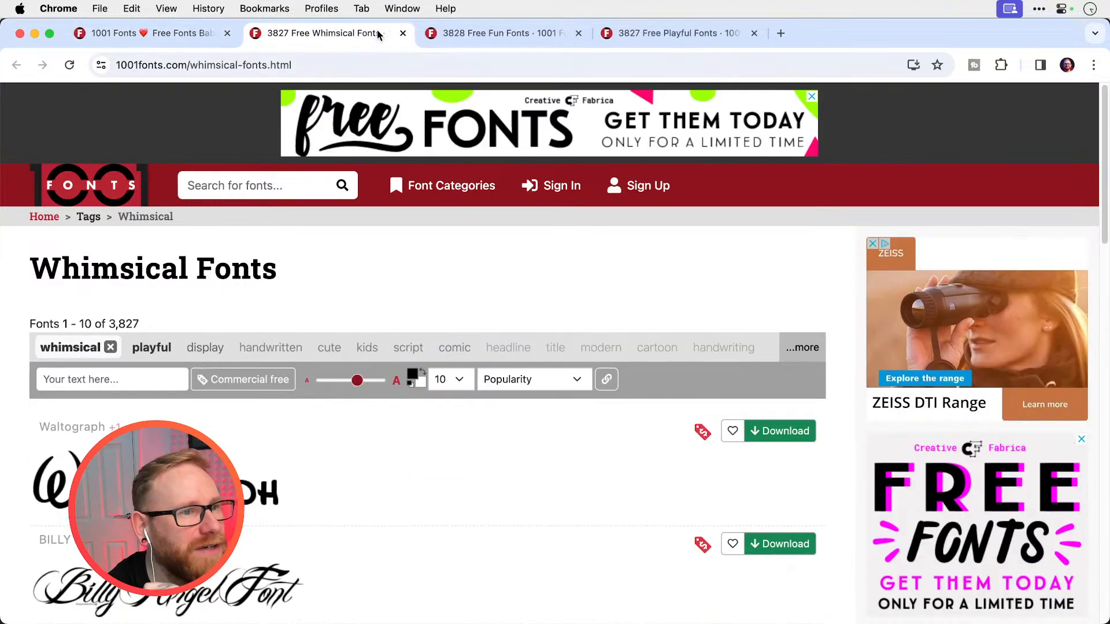
scroll(434, 255, down, 10)
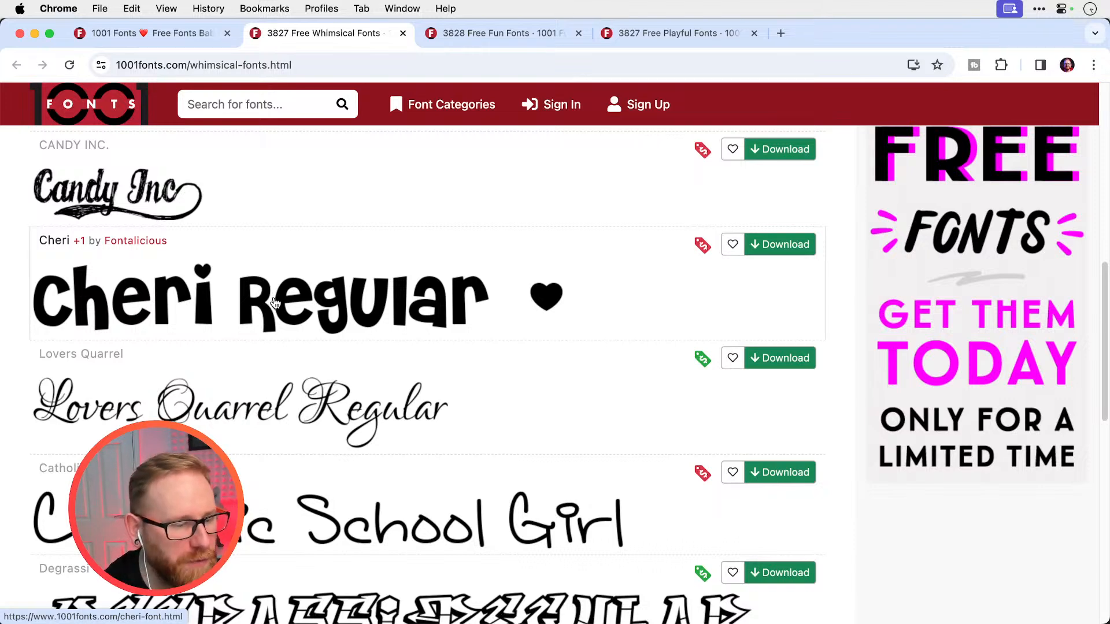
scroll(275, 302, up, 1)
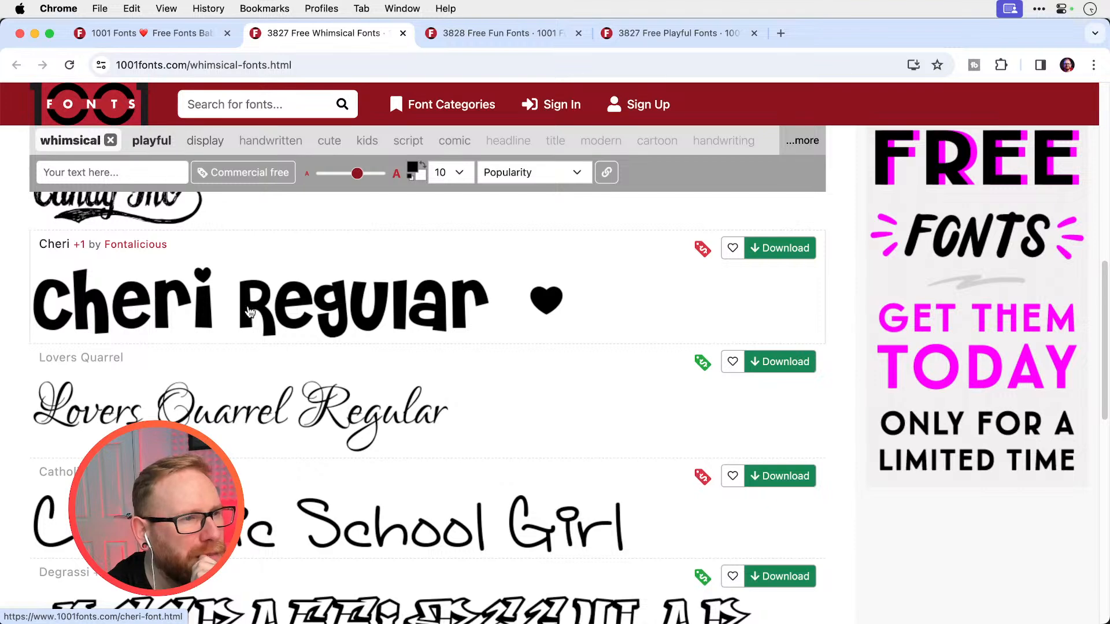
scroll(319, 297, down, 8)
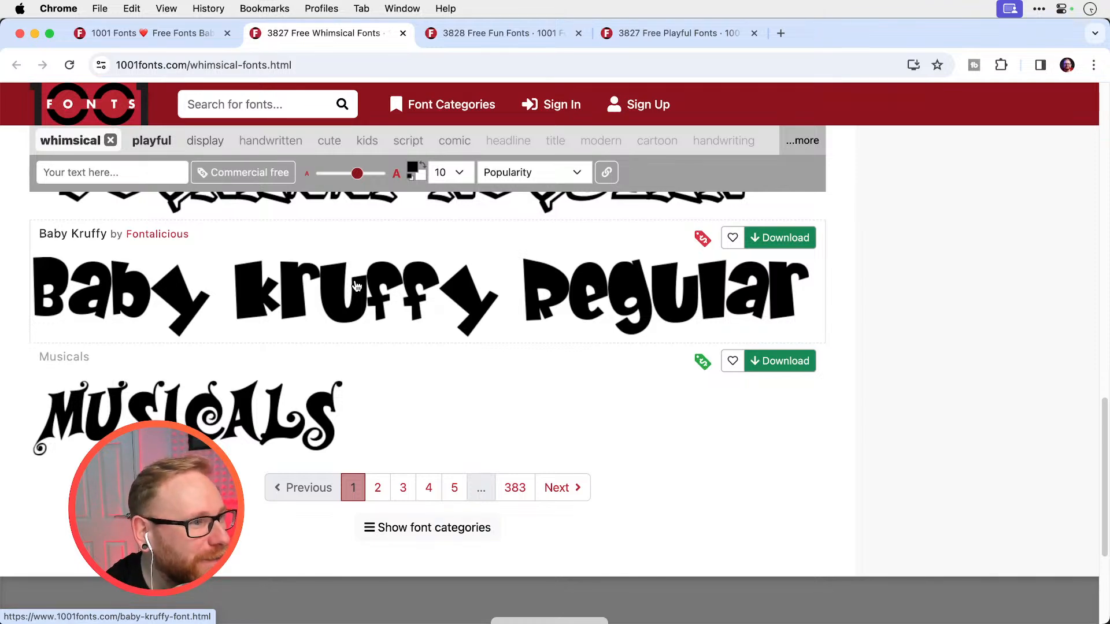
scroll(358, 289, down, 1)
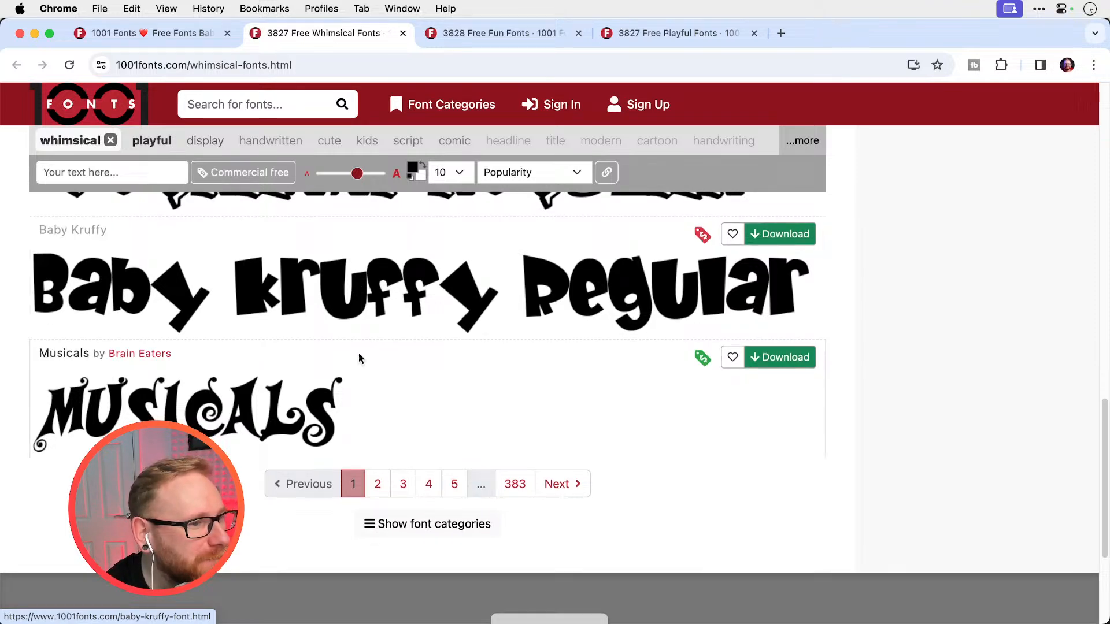
right_click(369, 268)
click(381, 274)
Load page 2 of the Whimsical Fonts and look over the Fun Fonts previews
click(378, 483)
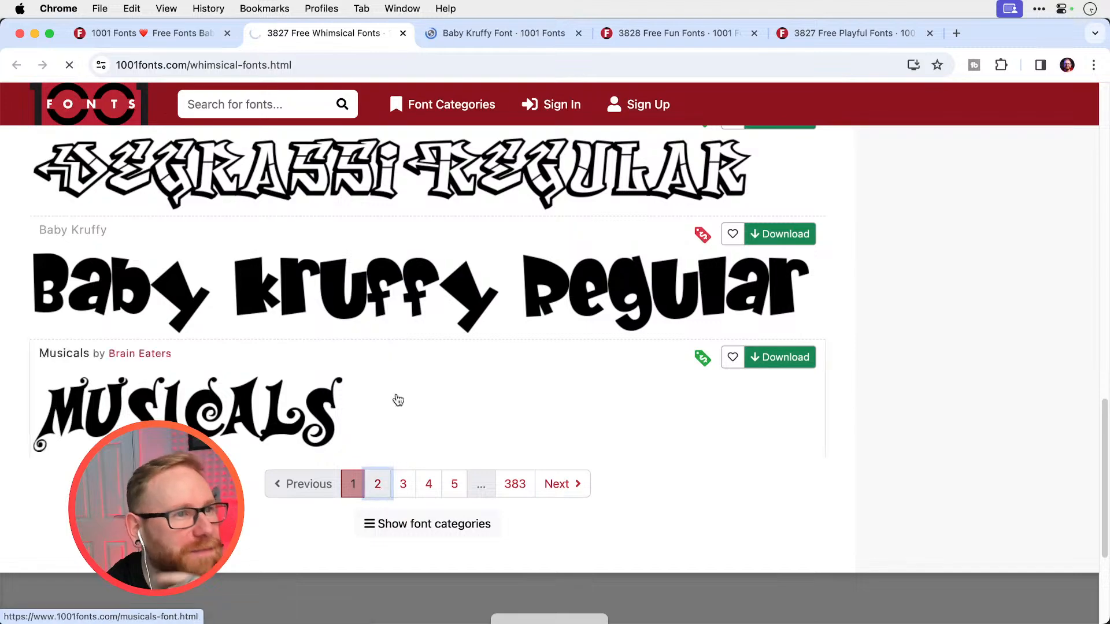
click(669, 33)
scroll(525, 354, down, 15)
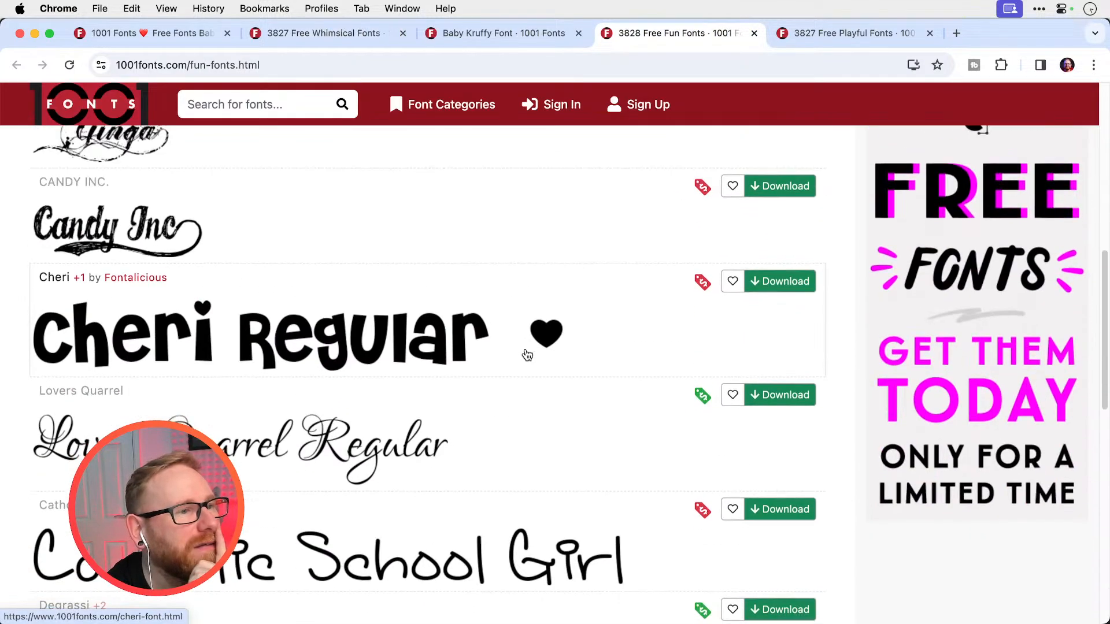
scroll(525, 354, up, 5)
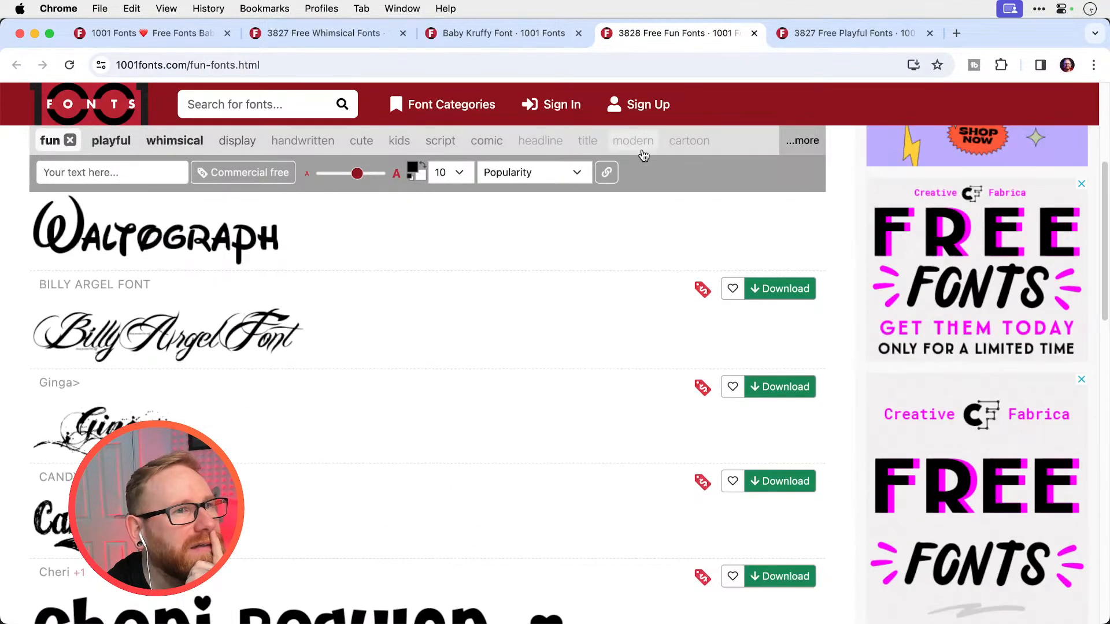
Browse page 2 of the Whimsical Fonts and open the Hawaiian Punk font page in a new tab
click(370, 36)
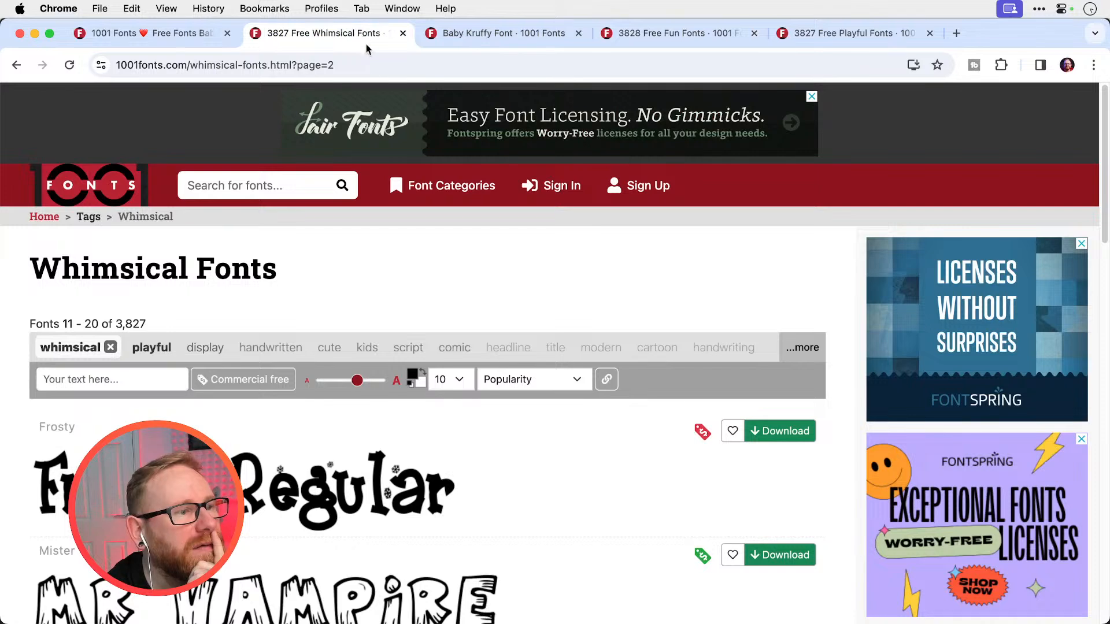
scroll(467, 224, down, 8)
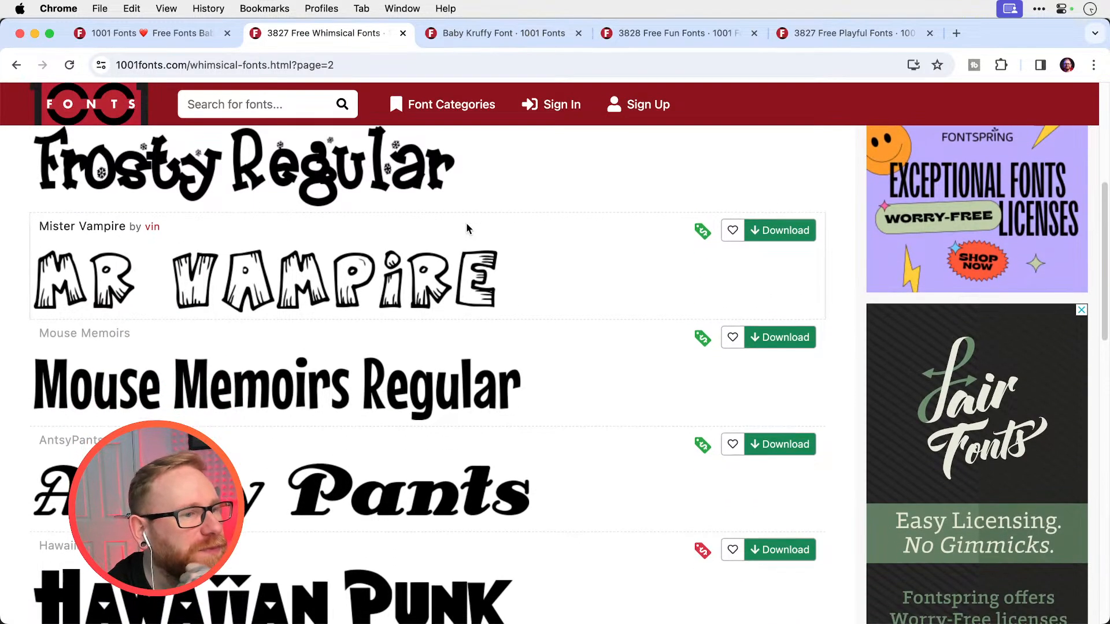
scroll(467, 227, down, 3)
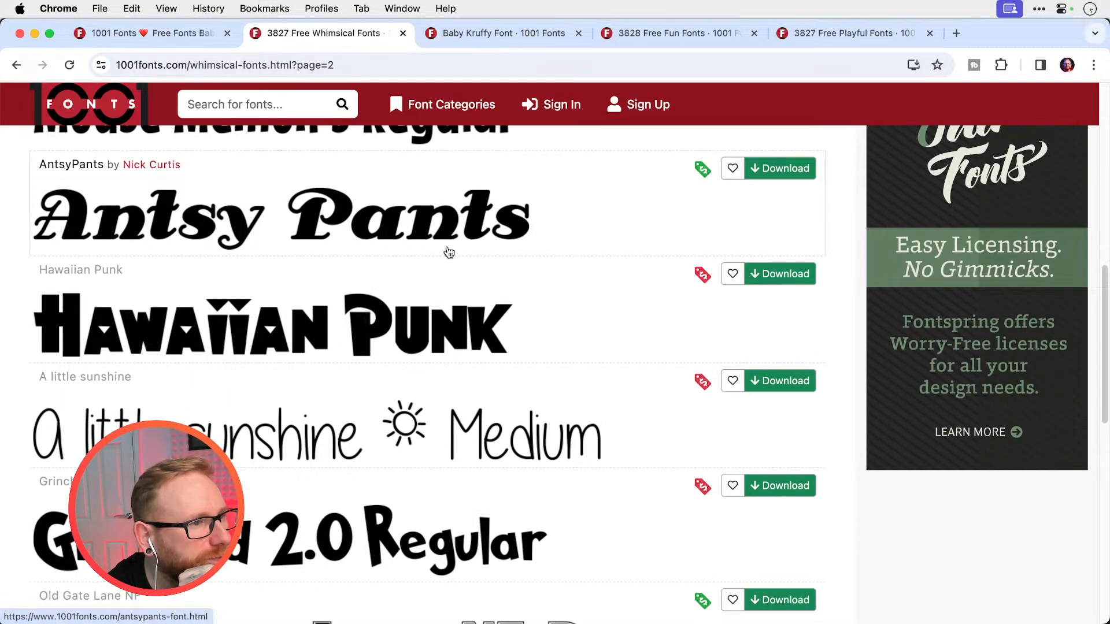
right_click(355, 329)
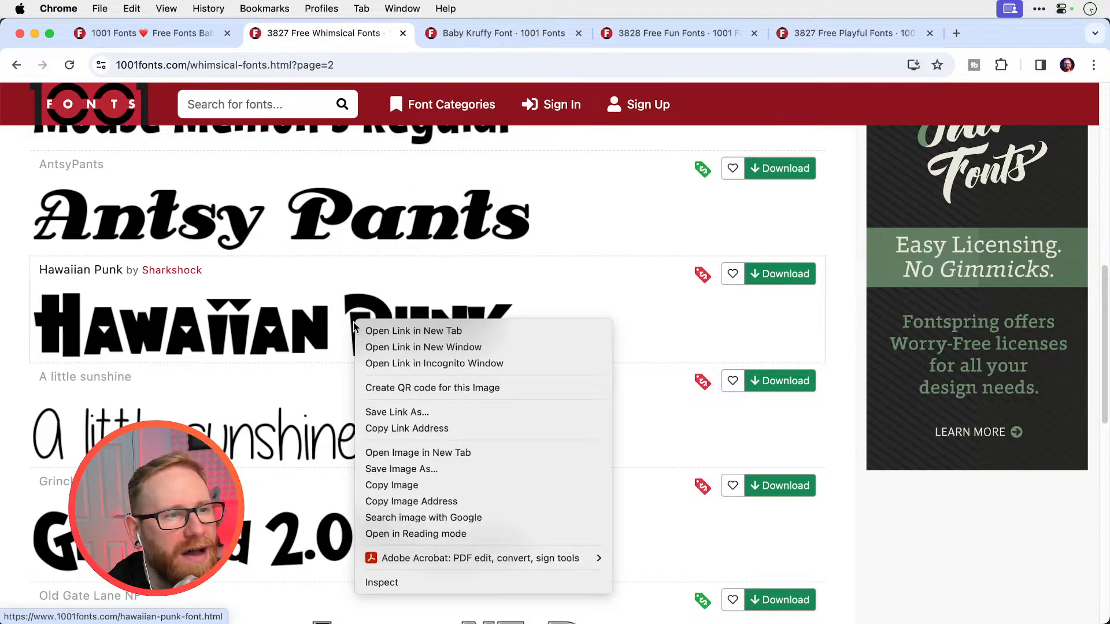
click(387, 329)
Check the remaining fonts on page 2 of the Whimsical Fonts and load page 3
scroll(498, 345, down, 1)
scroll(497, 345, down, 7)
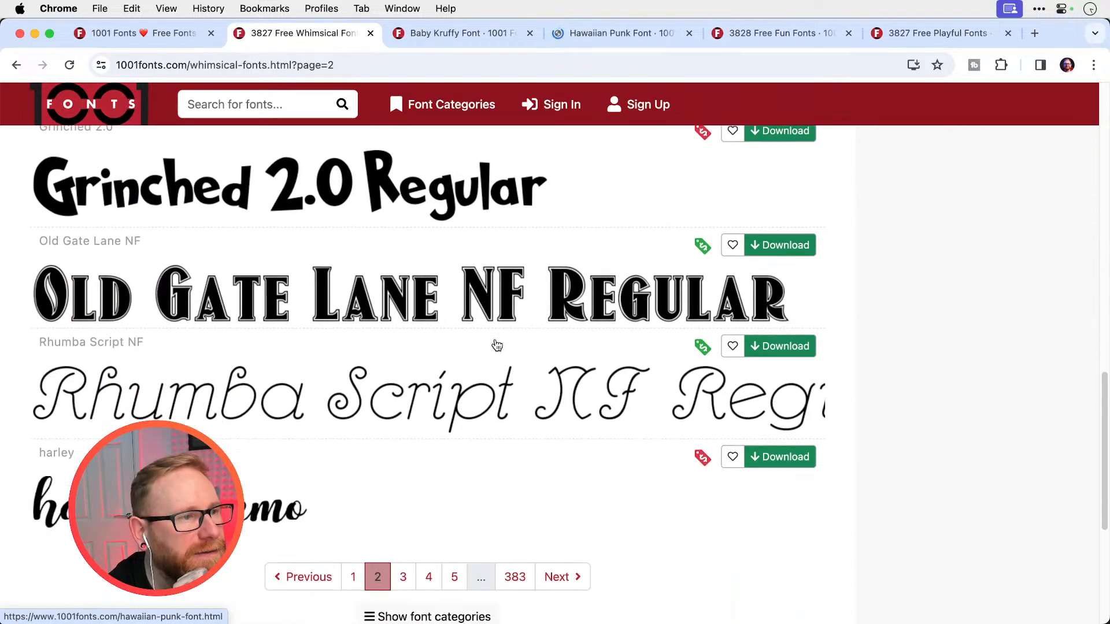
click(415, 508)
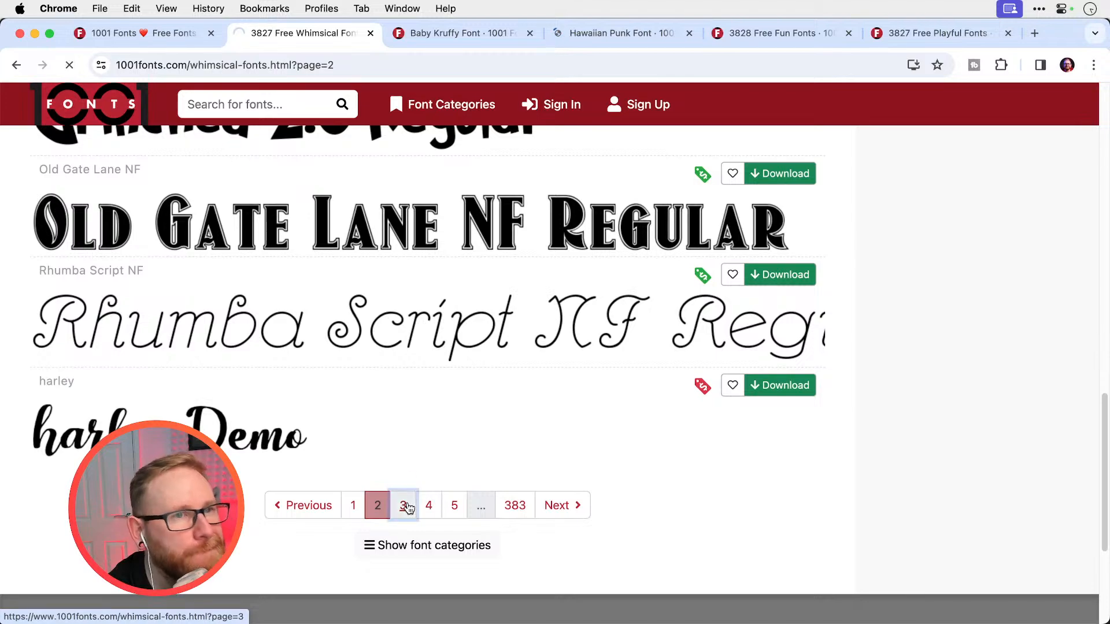
Compare the first-page font previews of the Playful Fonts and Fun Fonts categories
click(896, 36)
scroll(473, 287, down, 15)
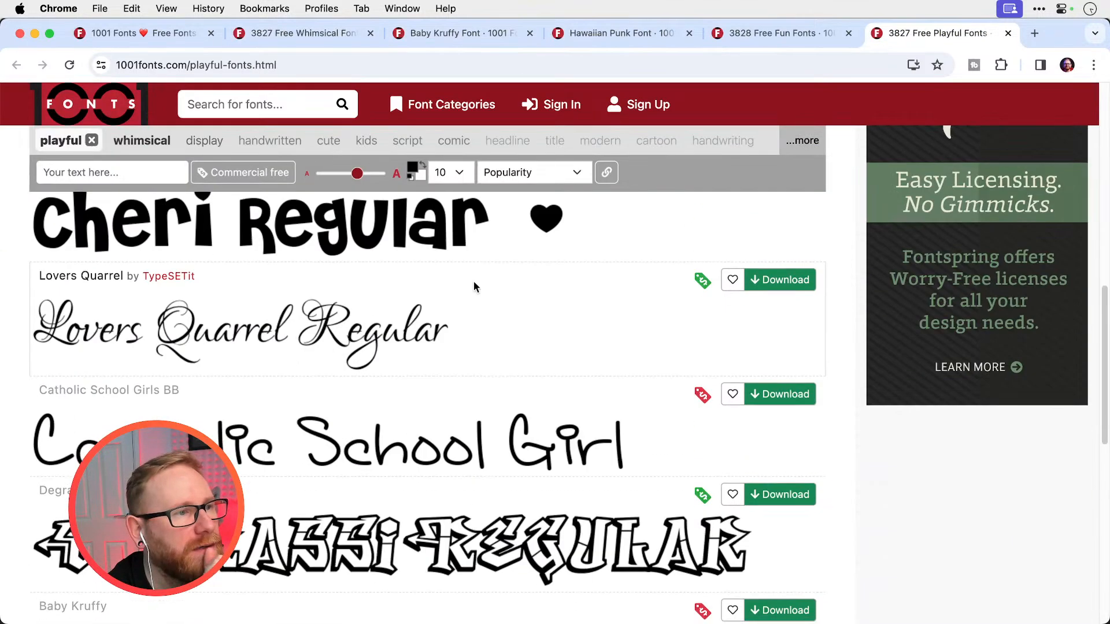
scroll(474, 287, up, 4)
scroll(475, 287, up, 10)
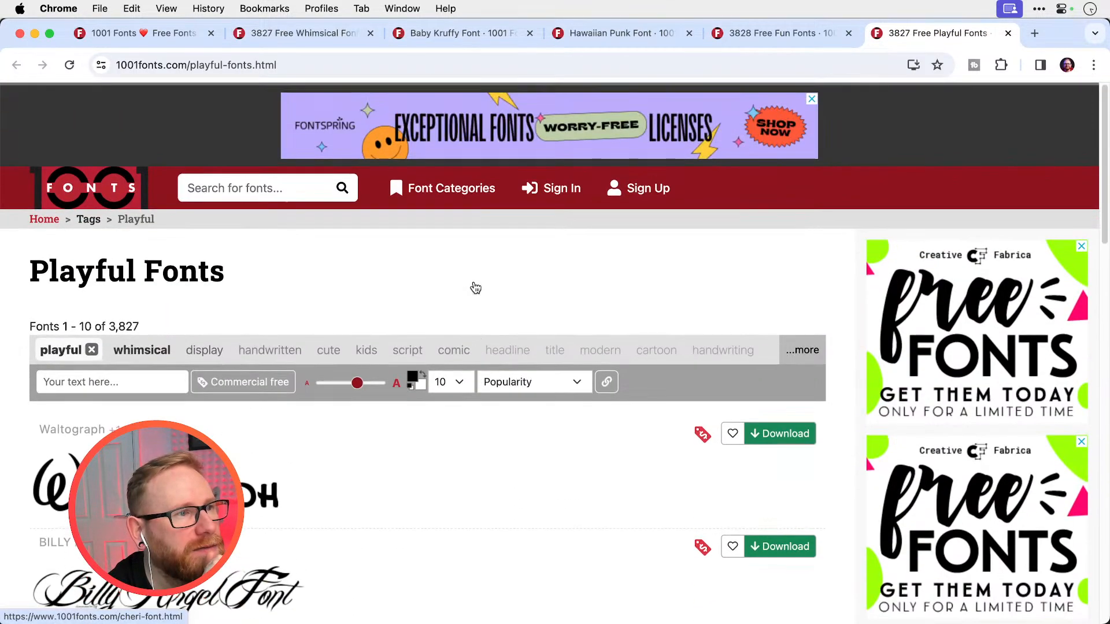
click(792, 33)
scroll(575, 312, down, 3)
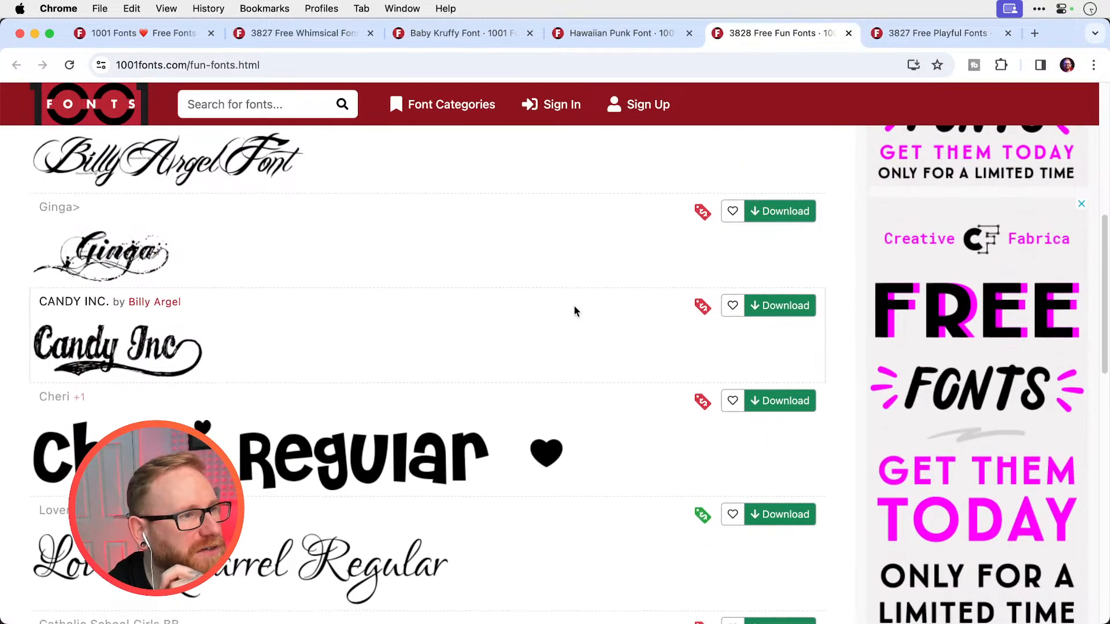
scroll(575, 313, up, 5)
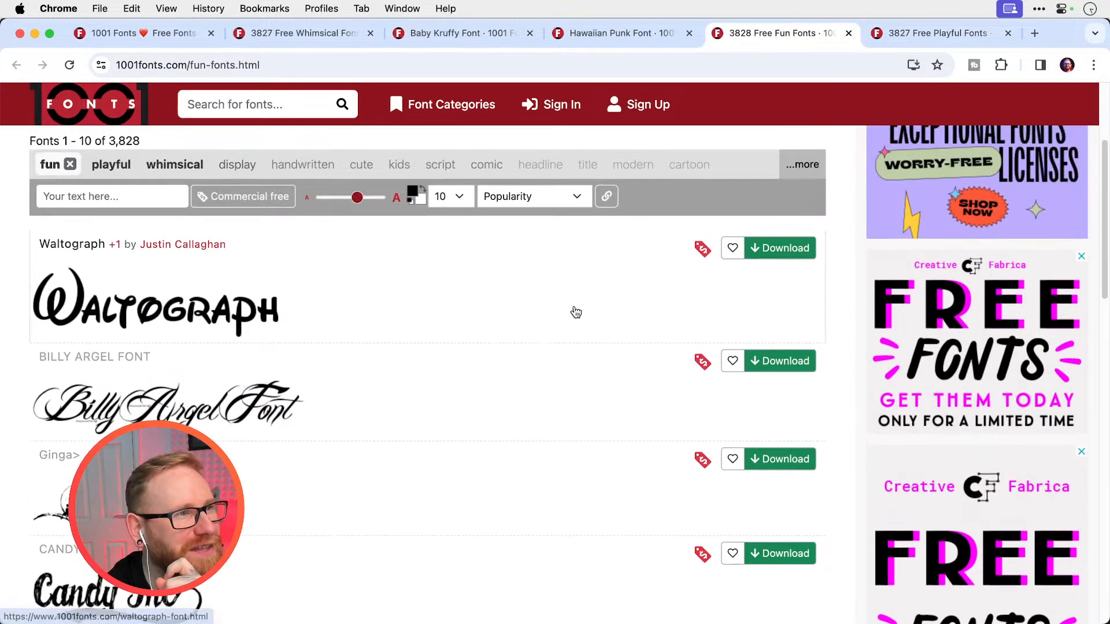
Return to the Playful Fonts and review the previews on pages 1 and 2
click(943, 32)
scroll(577, 278, down, 5)
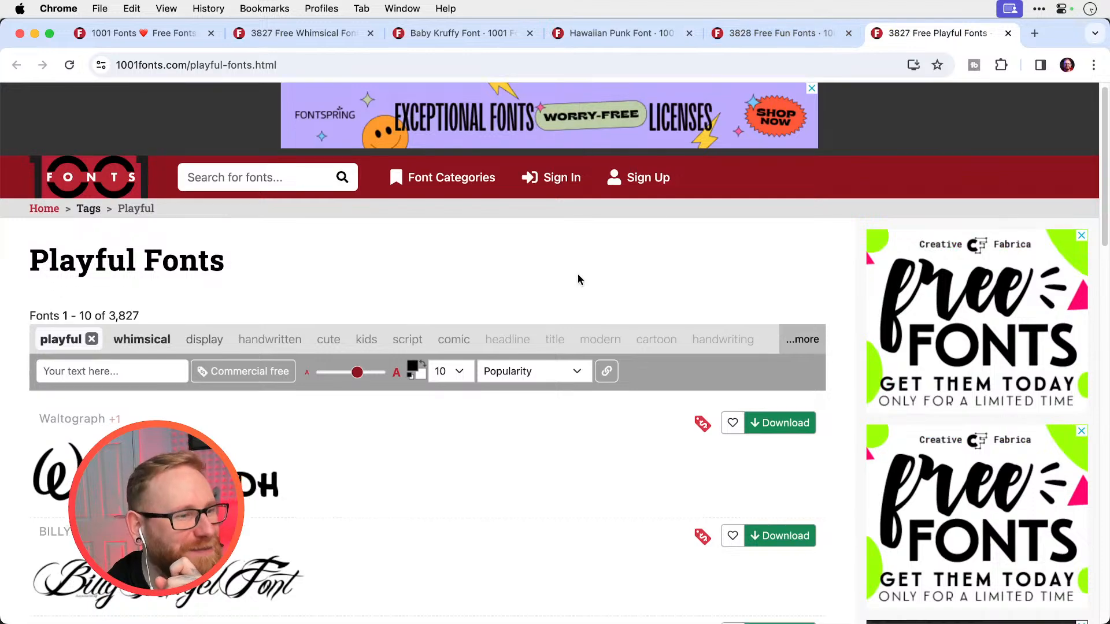
scroll(580, 280, down, 10)
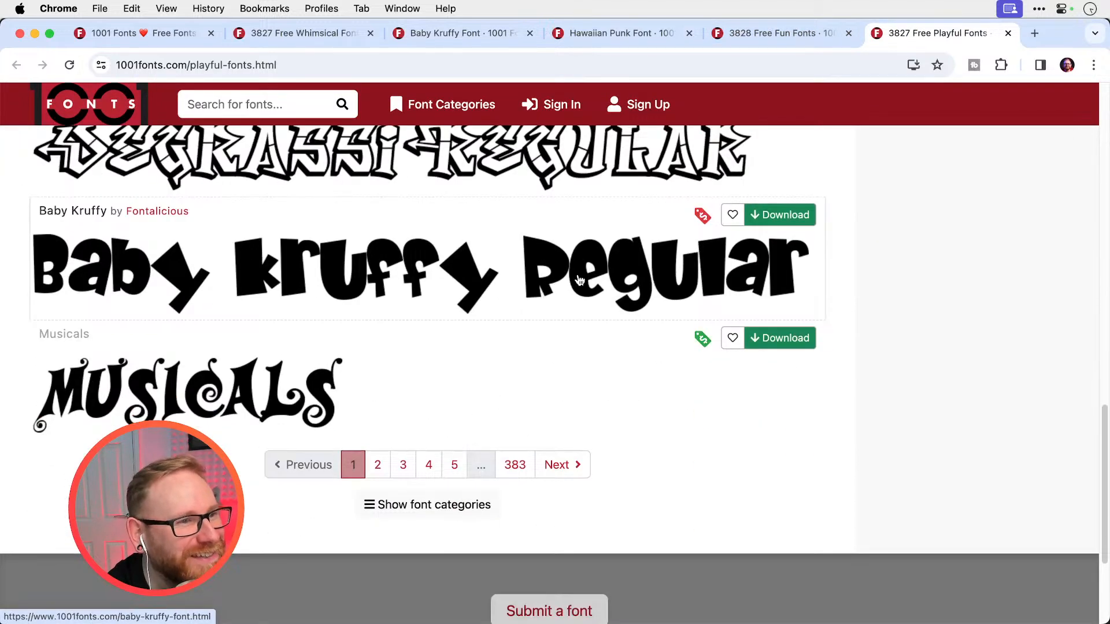
click(378, 465)
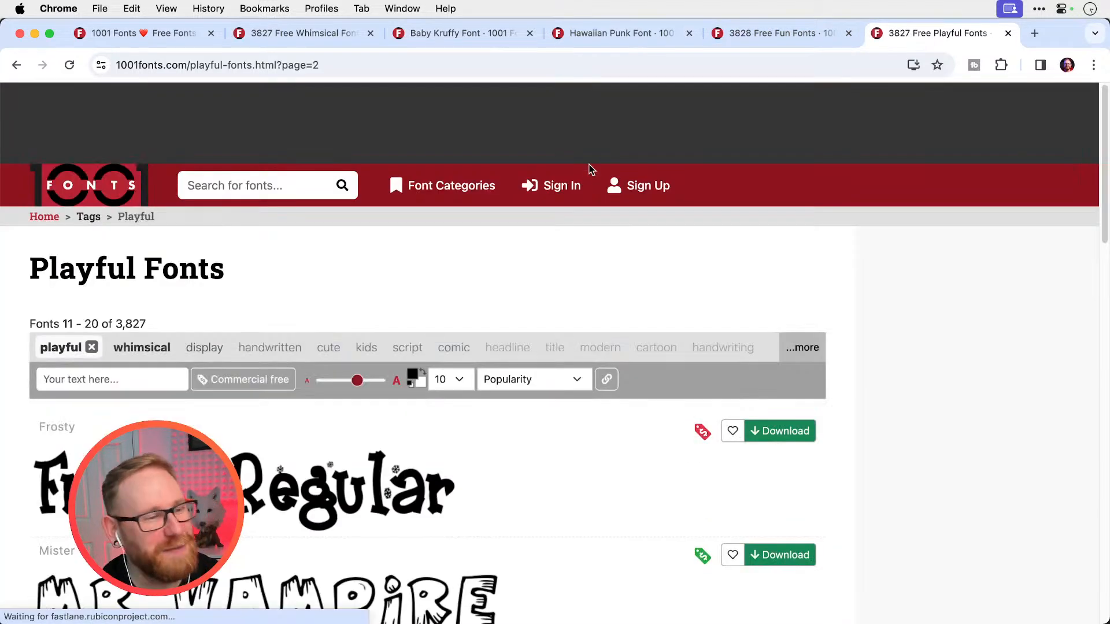
scroll(590, 170, down, 10)
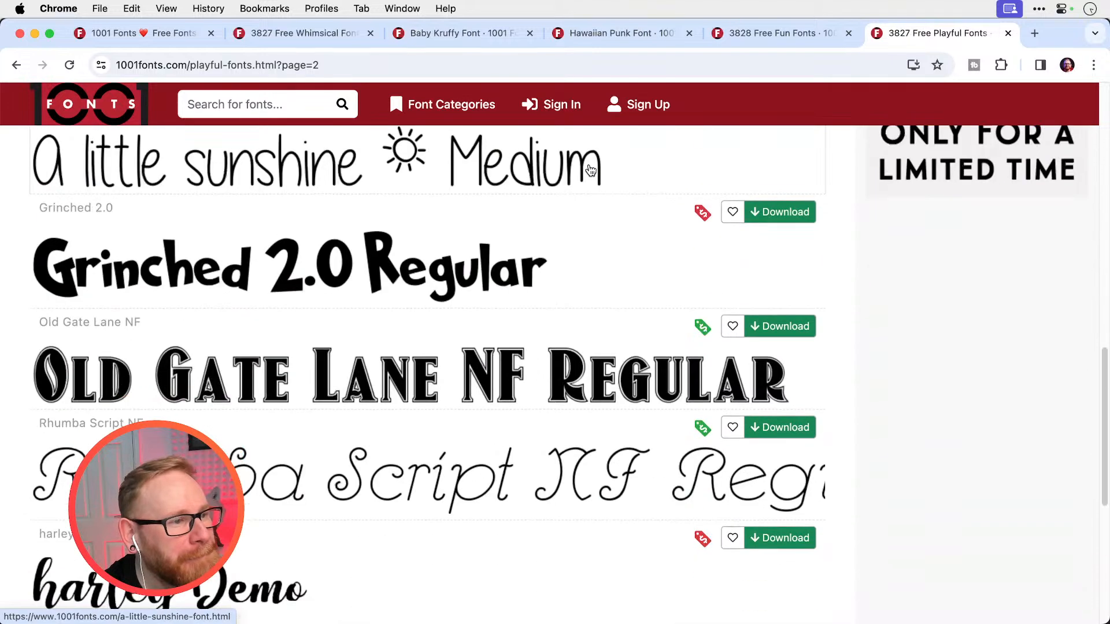
scroll(589, 169, down, 4)
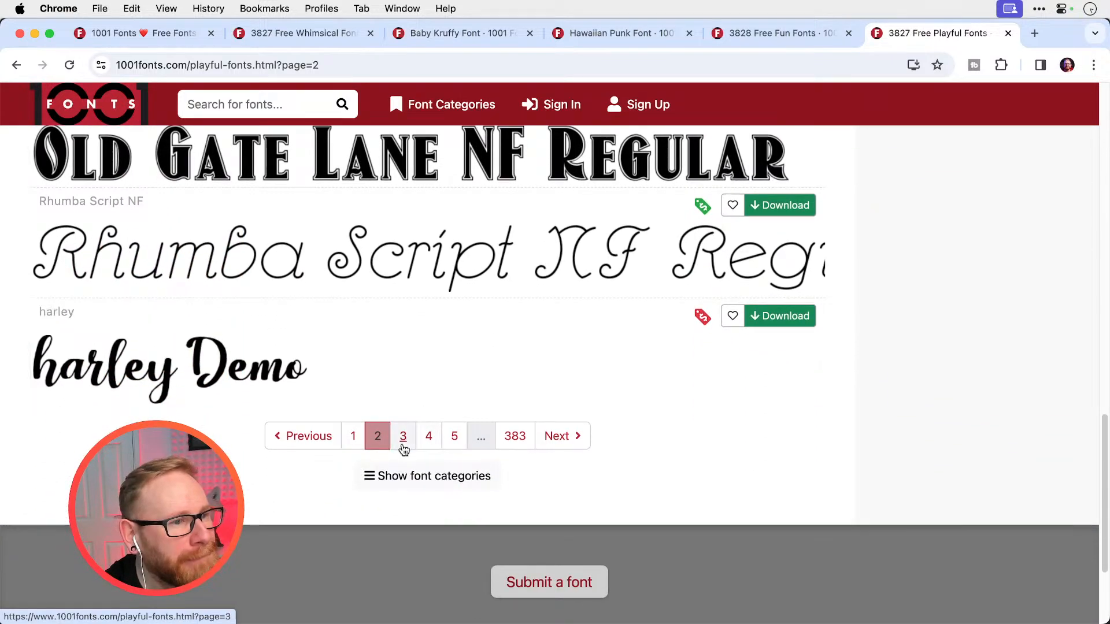
Open page 3 of the Playful Fonts and examine its previews, including Chocolate Bar, Wonderbar and Agent Red
click(404, 449)
scroll(512, 314, down, 10)
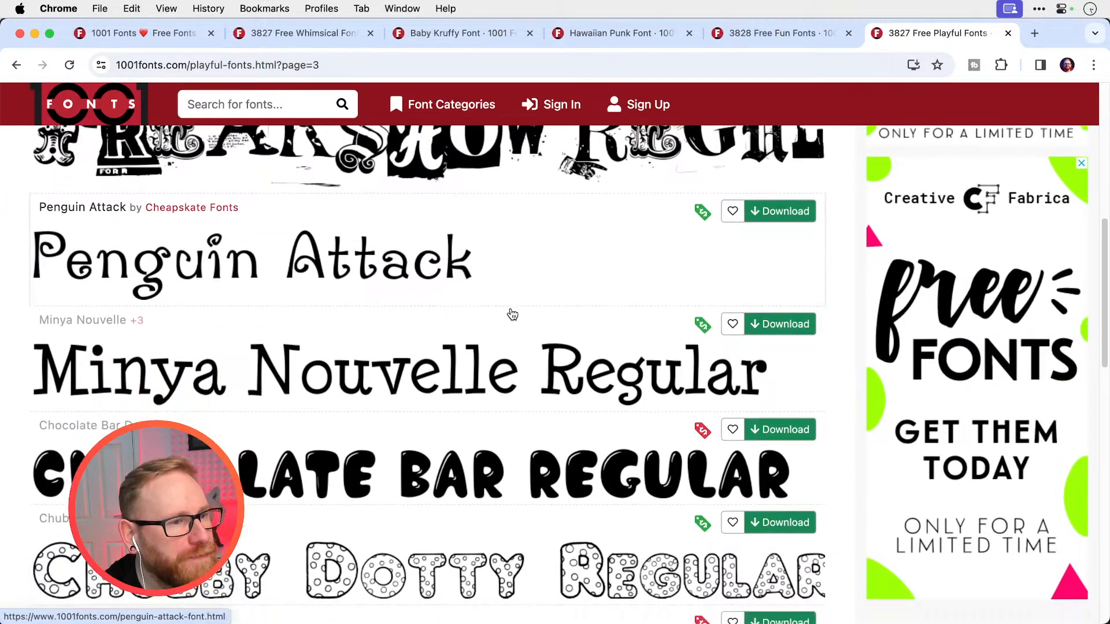
scroll(512, 314, down, 5)
scroll(512, 314, up, 5)
scroll(511, 313, down, 4)
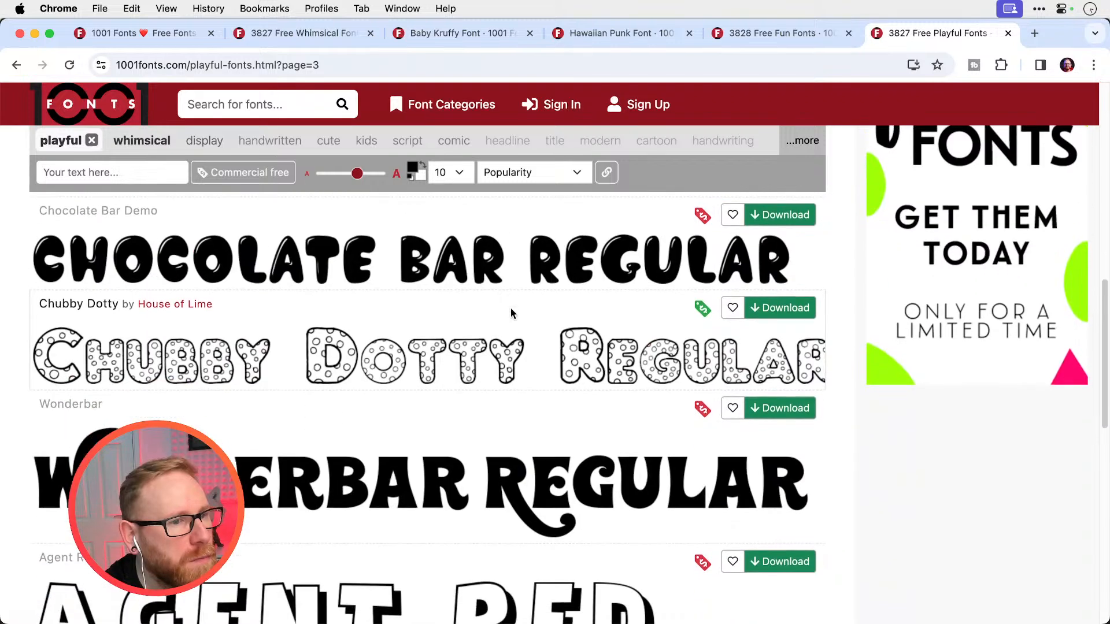
scroll(511, 313, down, 1)
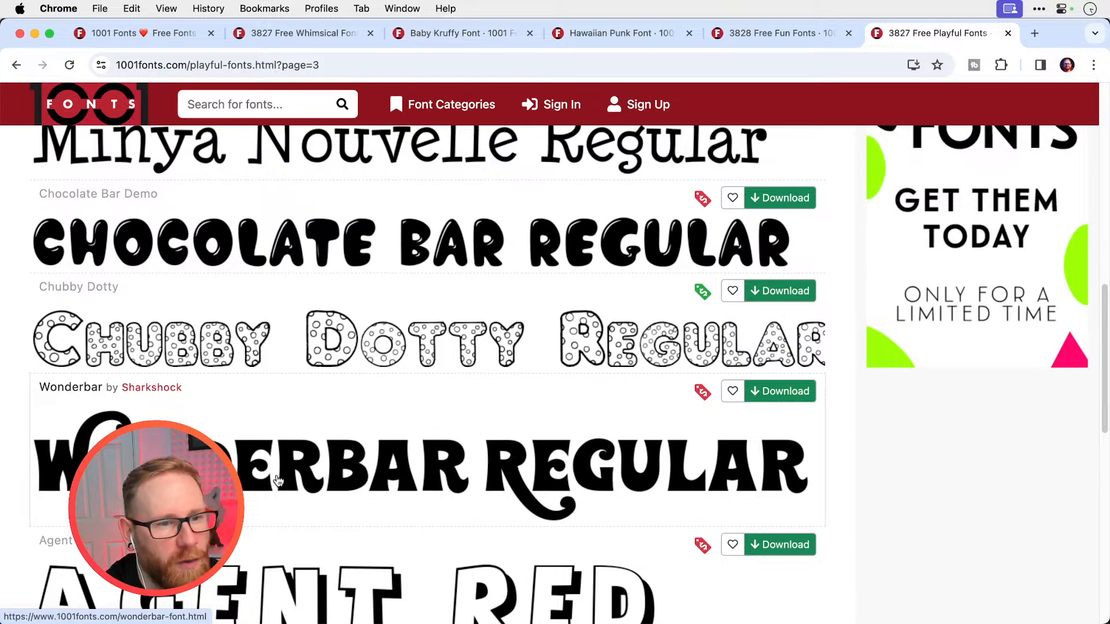
scroll(274, 476, up, 5)
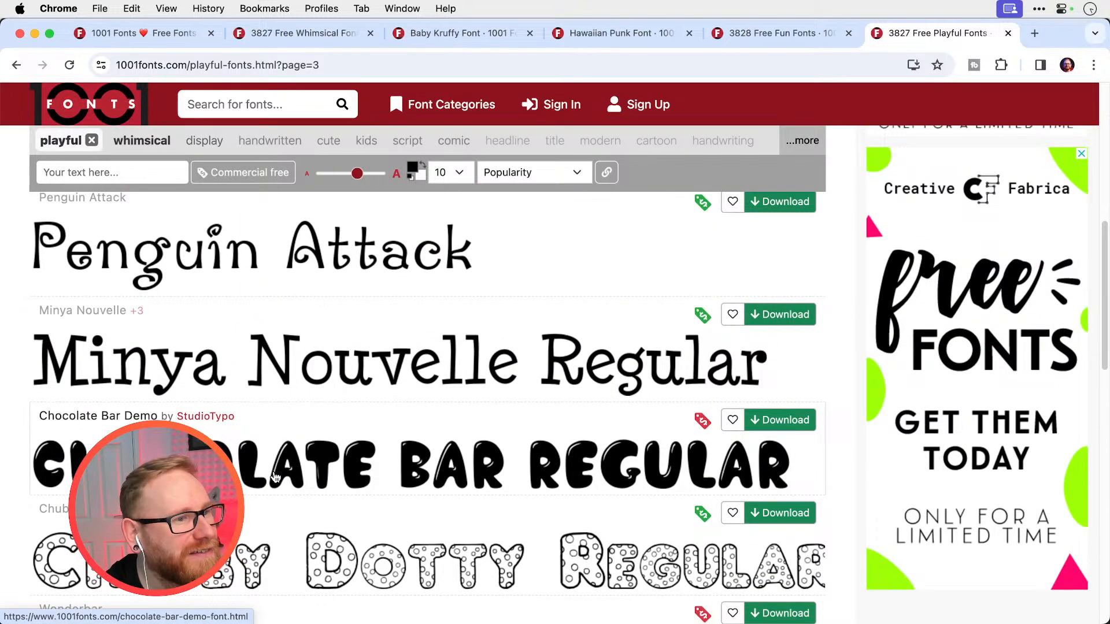
scroll(275, 475, down, 10)
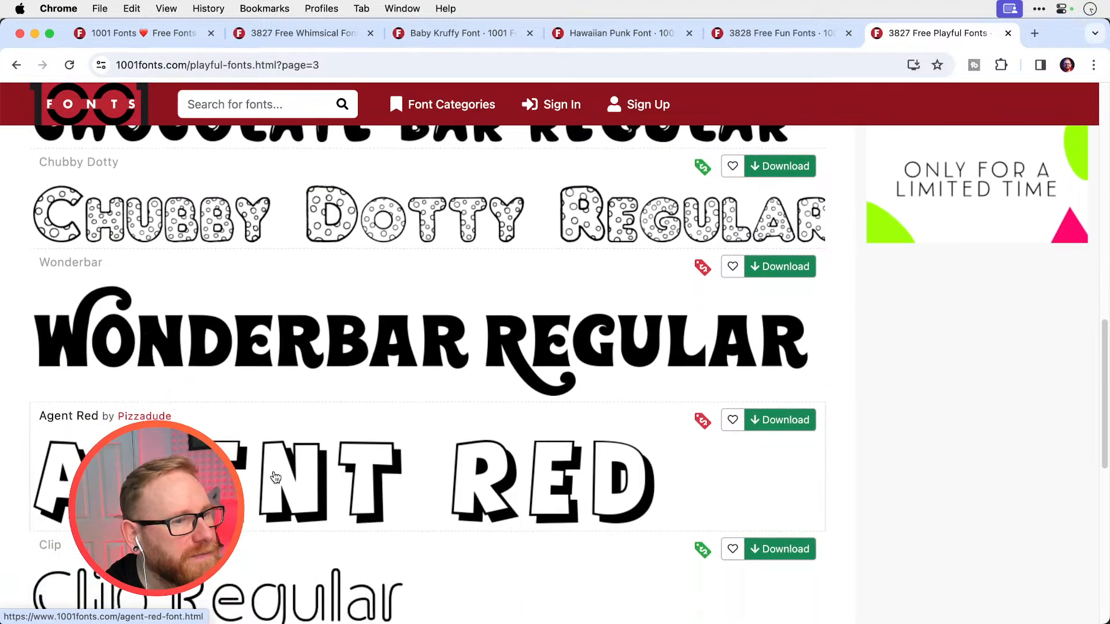
scroll(273, 476, down, 3)
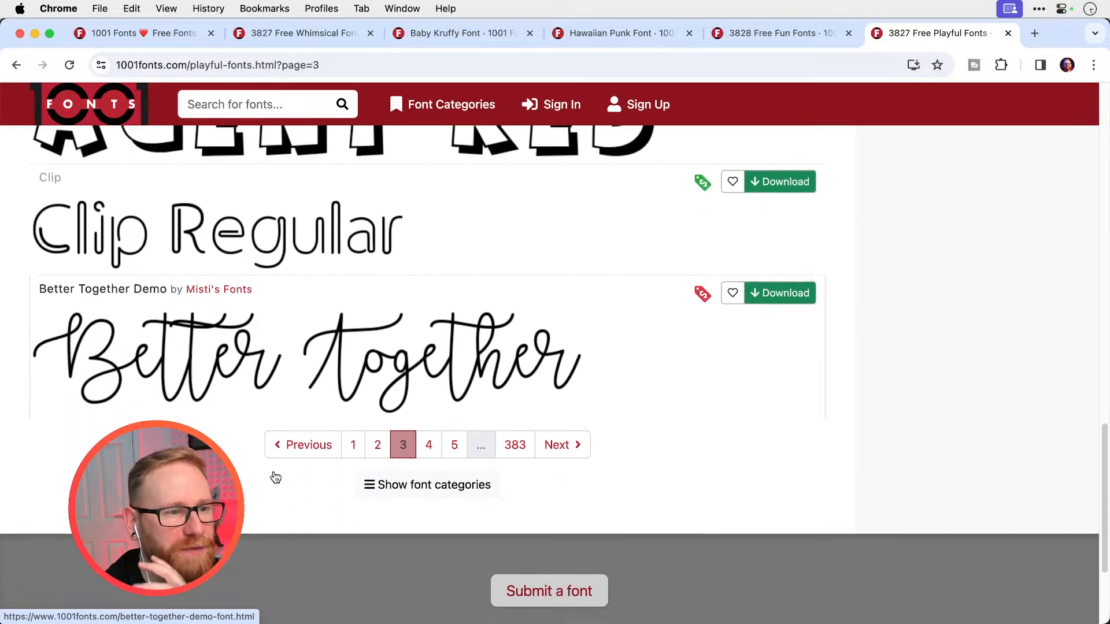
Load page 4 of the Playful Fonts, look through its upper previews and open the Wicked Mouse font in a new tab
click(431, 450)
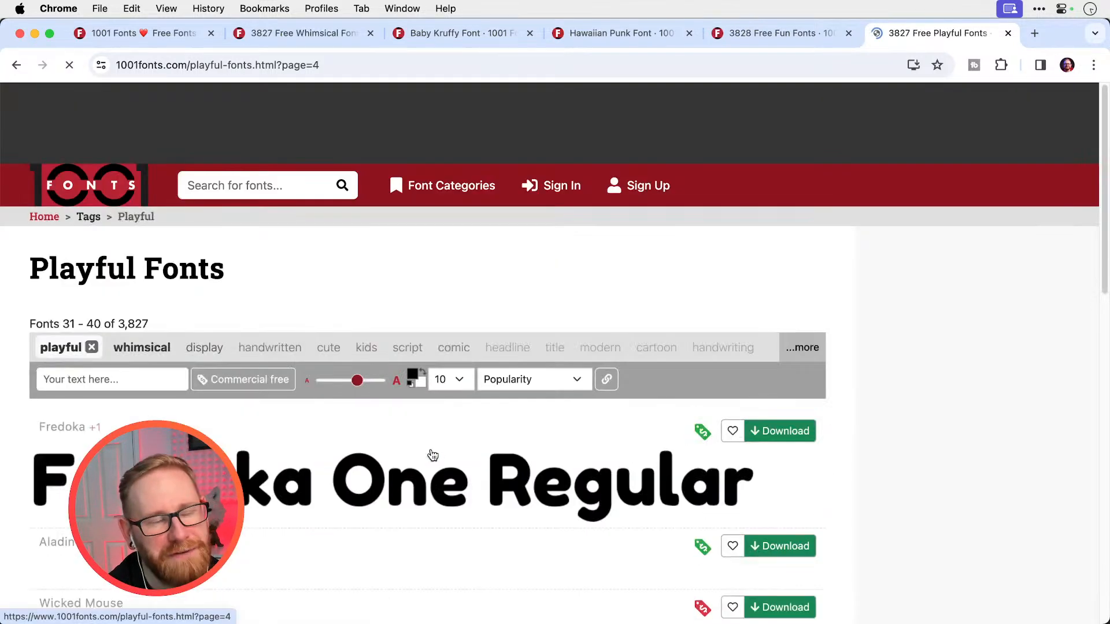
scroll(573, 127, down, 5)
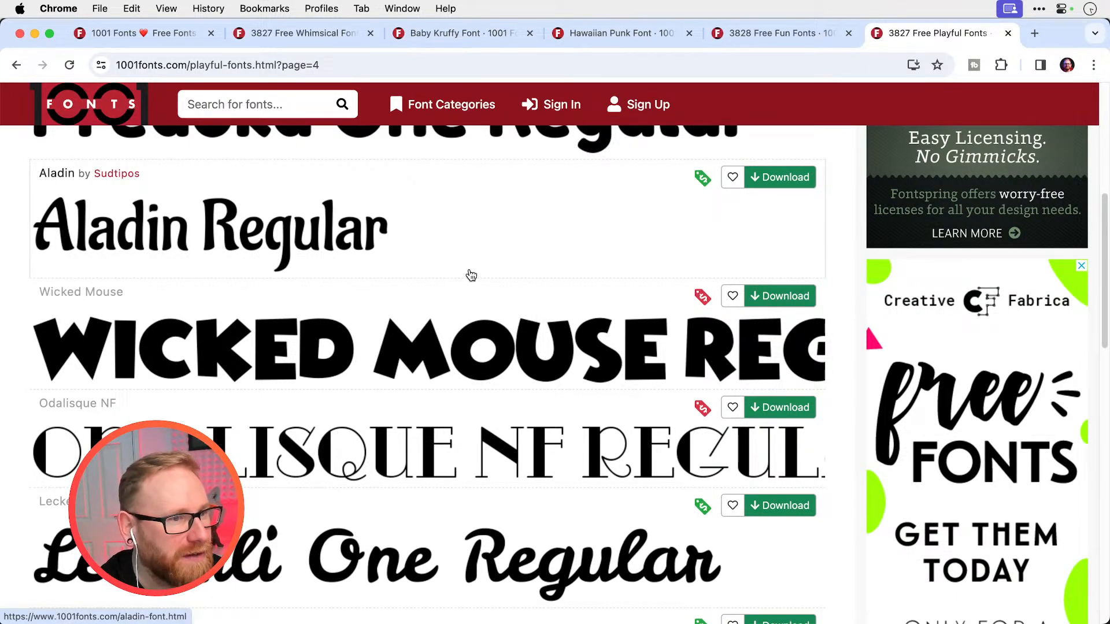
scroll(471, 275, down, 2)
scroll(471, 275, down, 4)
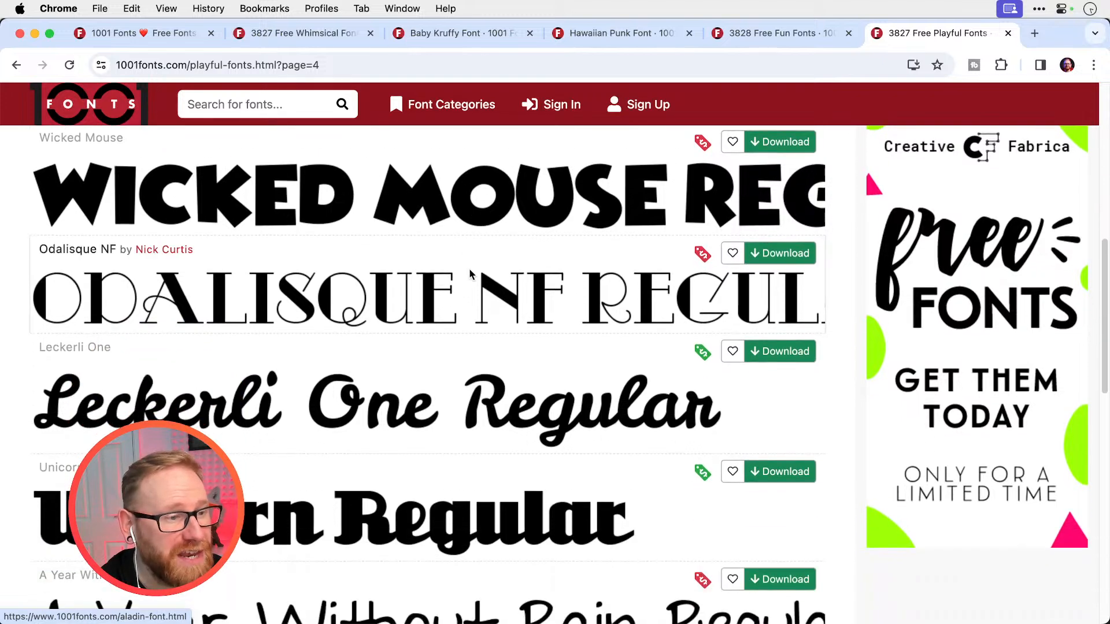
scroll(472, 272, up, 3)
right_click(462, 271)
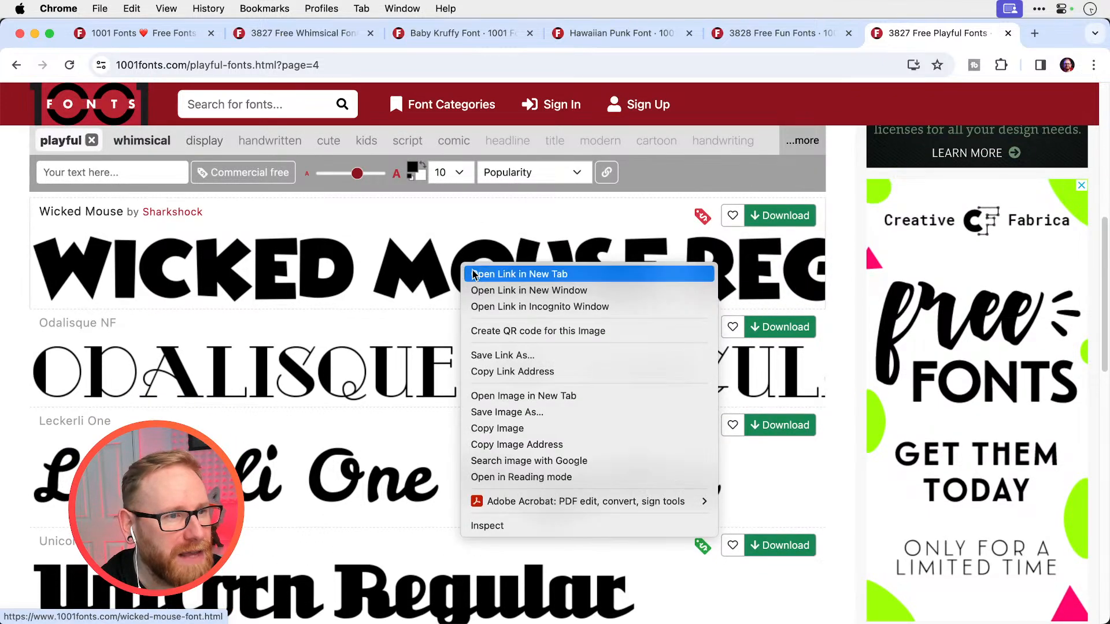
click(475, 271)
Look through the remaining previews on page 4, open the Riffic Free font in a new tab and check its license tag
scroll(474, 276, down, 10)
scroll(473, 275, down, 6)
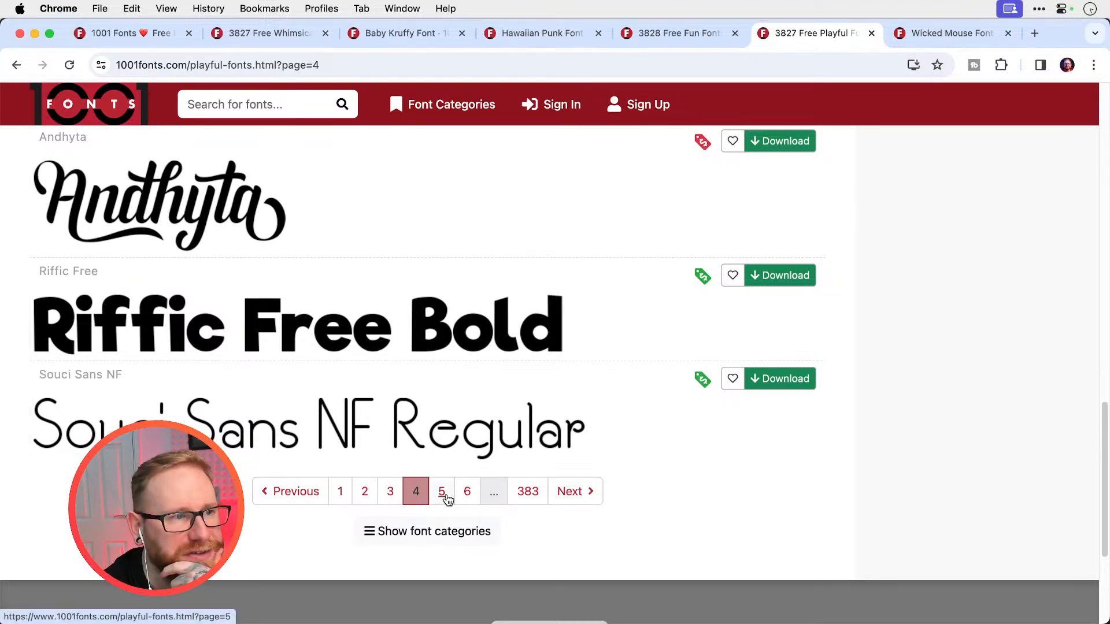
right_click(153, 351)
click(167, 356)
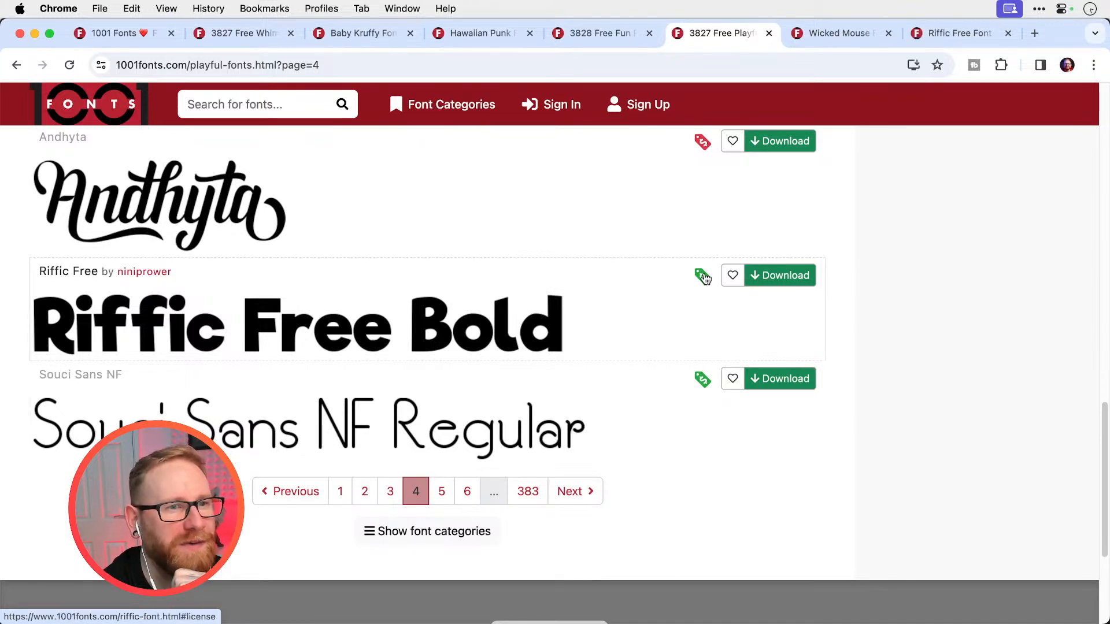
mouse_move(705, 278)
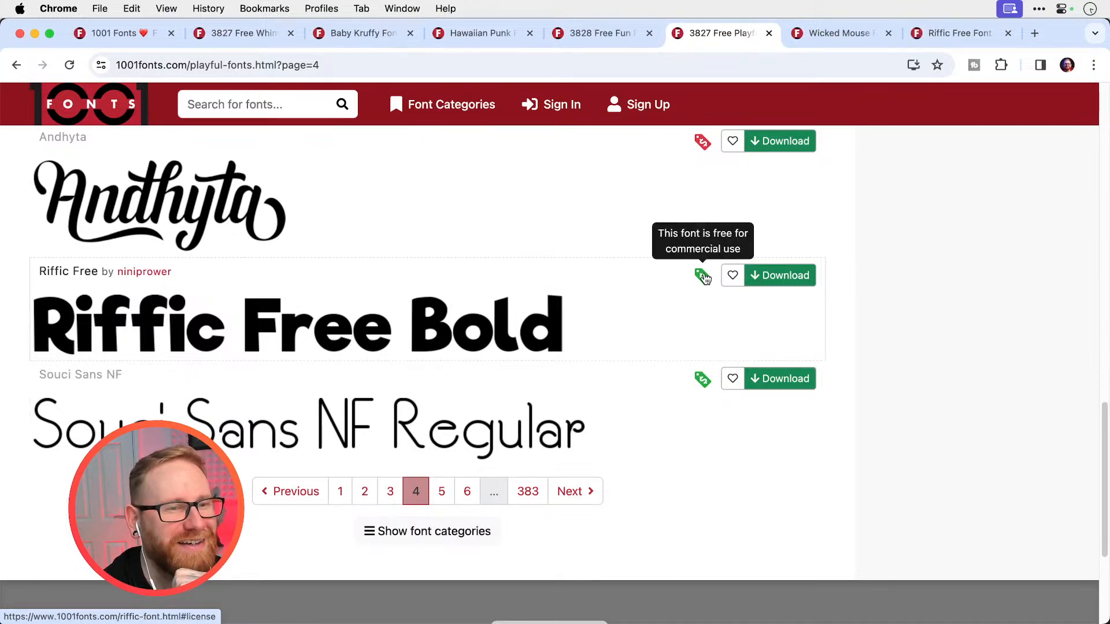
Load page 5 of the Playful Fonts and review its previews from Yellow Ginger down to Slugfest NF
click(443, 492)
scroll(453, 377, down, 10)
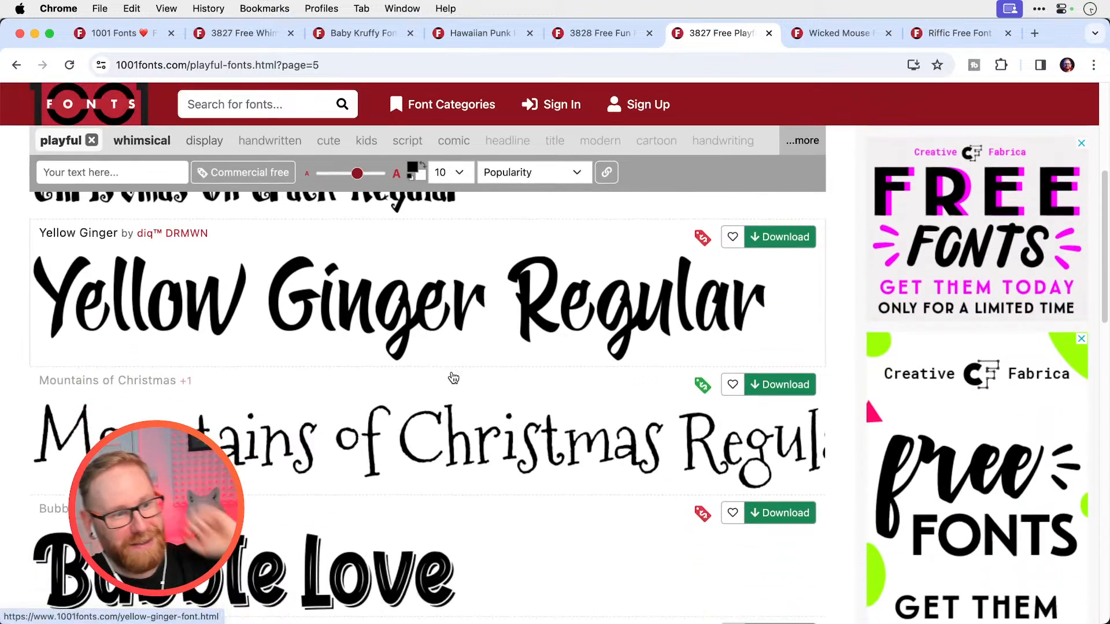
scroll(453, 377, down, 5)
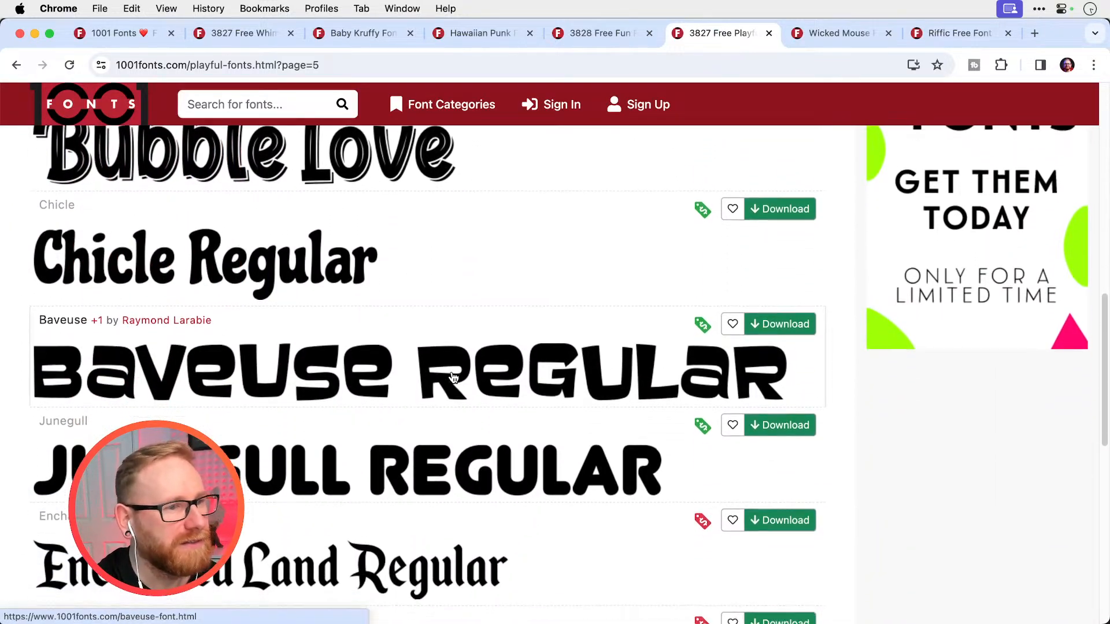
scroll(453, 377, down, 5)
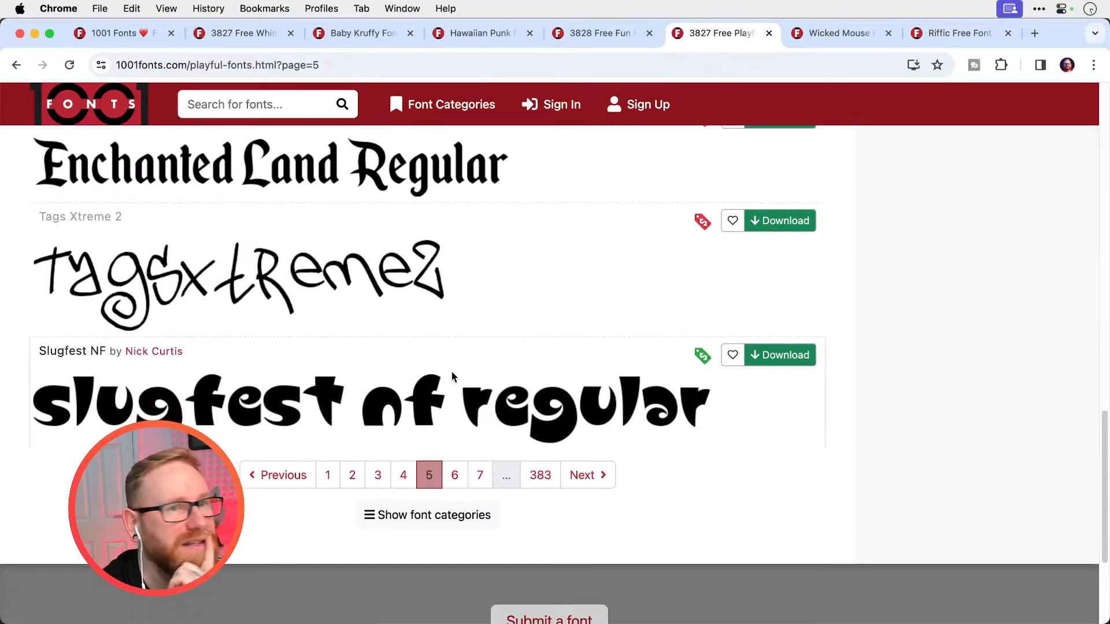
Switch to the Riffic Free font page, view its sample images up to the third one, and download the font
click(954, 34)
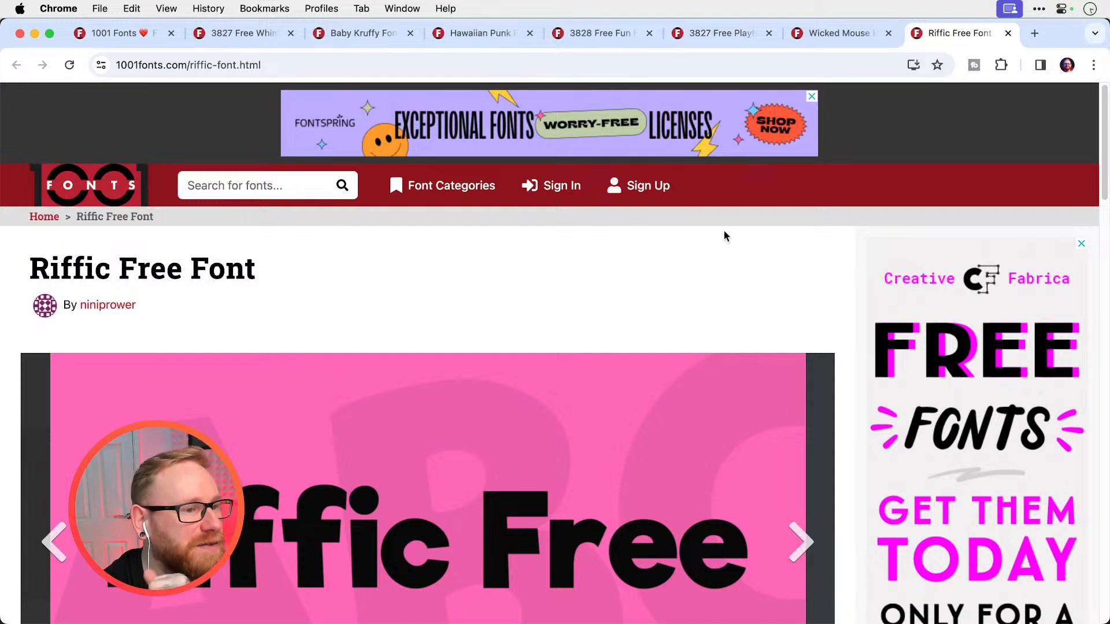
scroll(723, 231, down, 5)
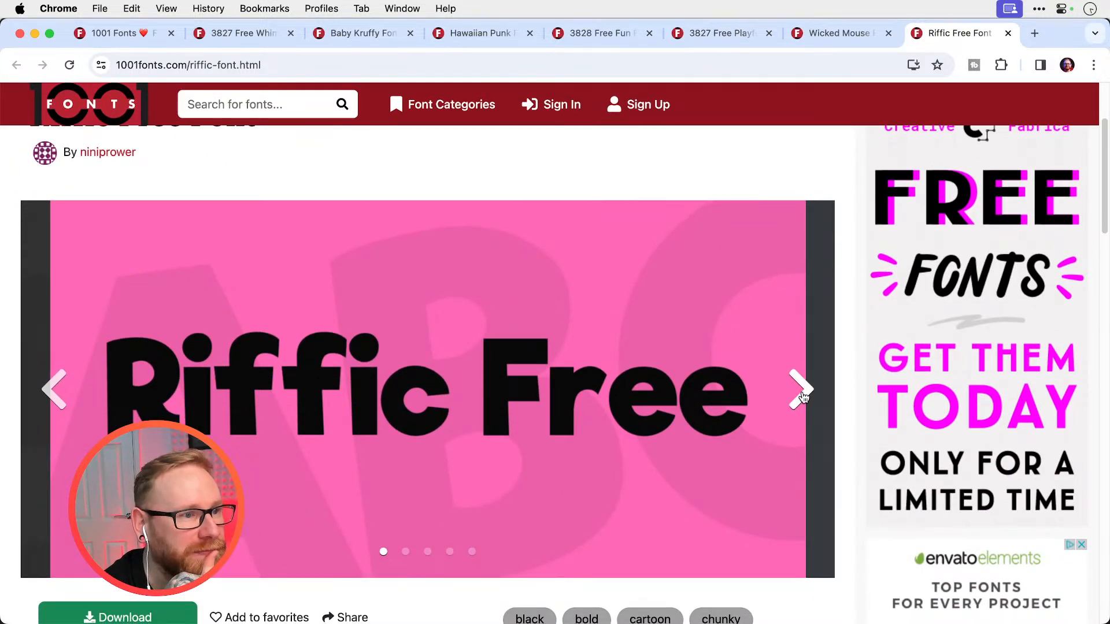
click(801, 391)
click(803, 397)
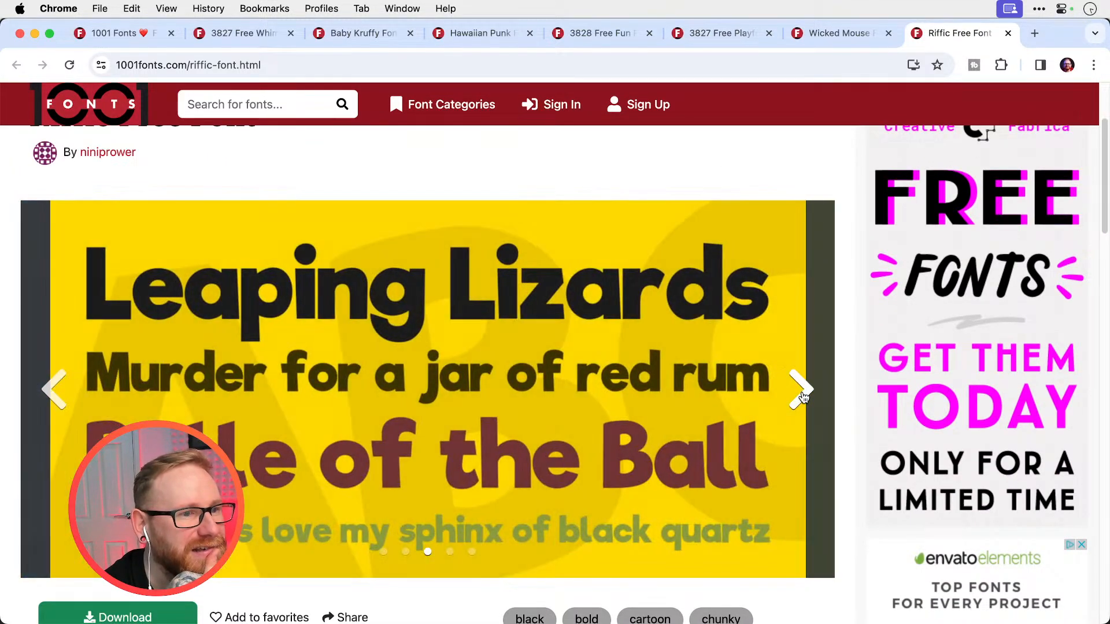
scroll(803, 396, down, 2)
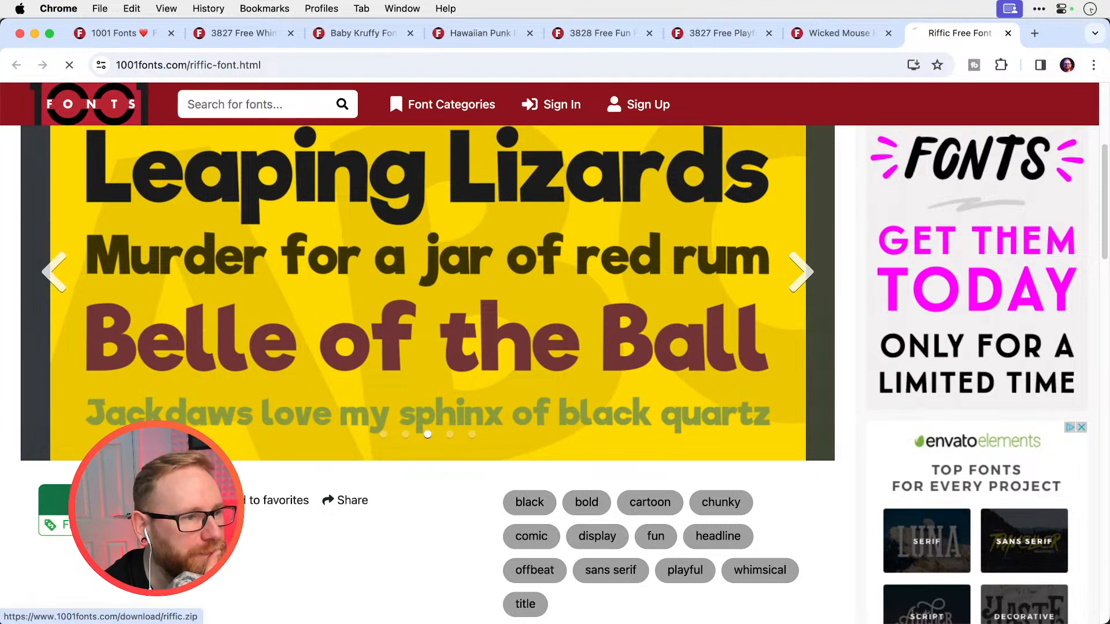
click(87, 500)
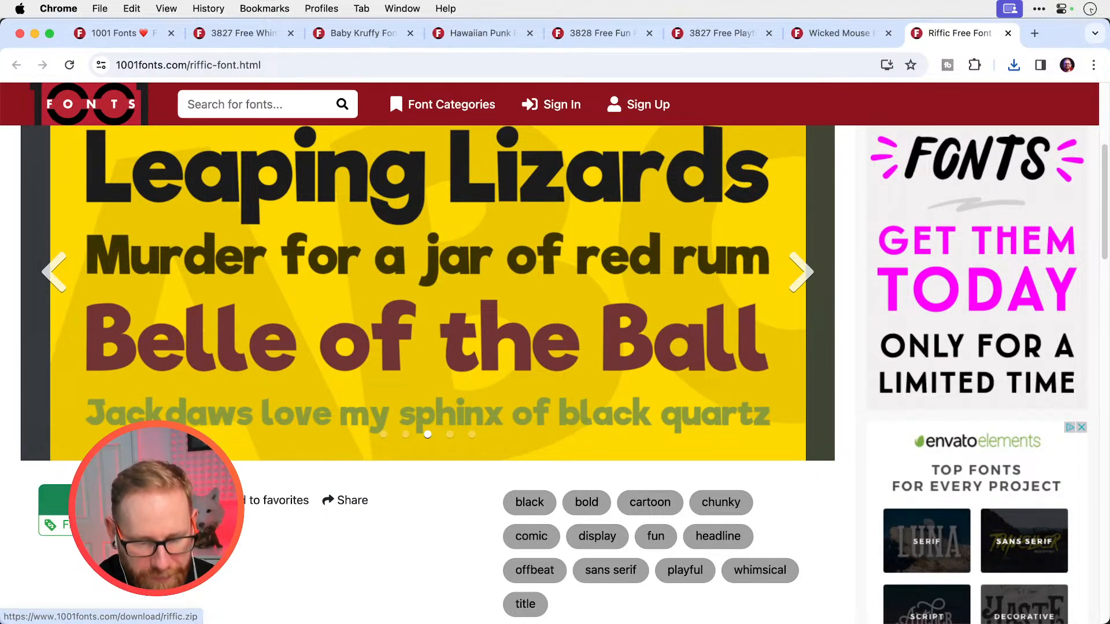
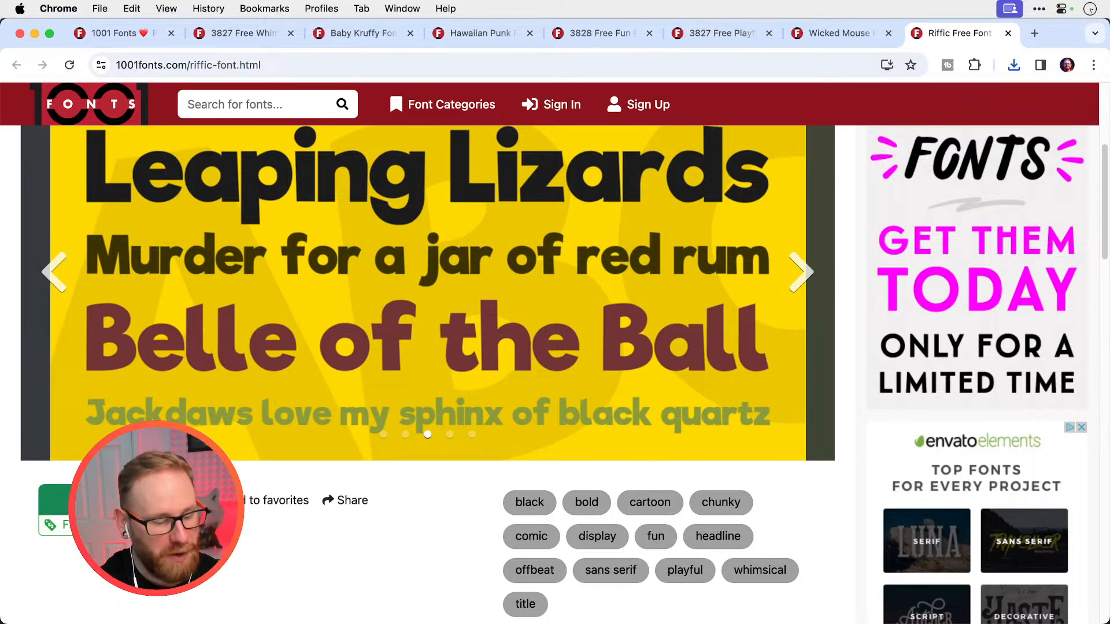
Extract the downloaded riffic.zip on the desktop and open the resulting riffic folder
key(F11)
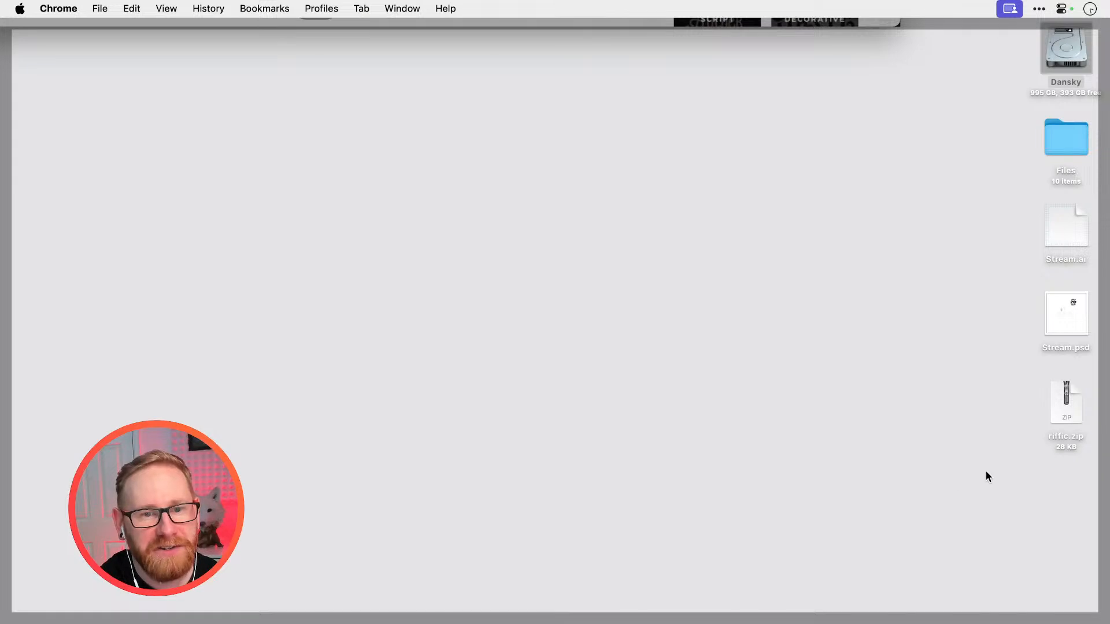
double_click(1064, 408)
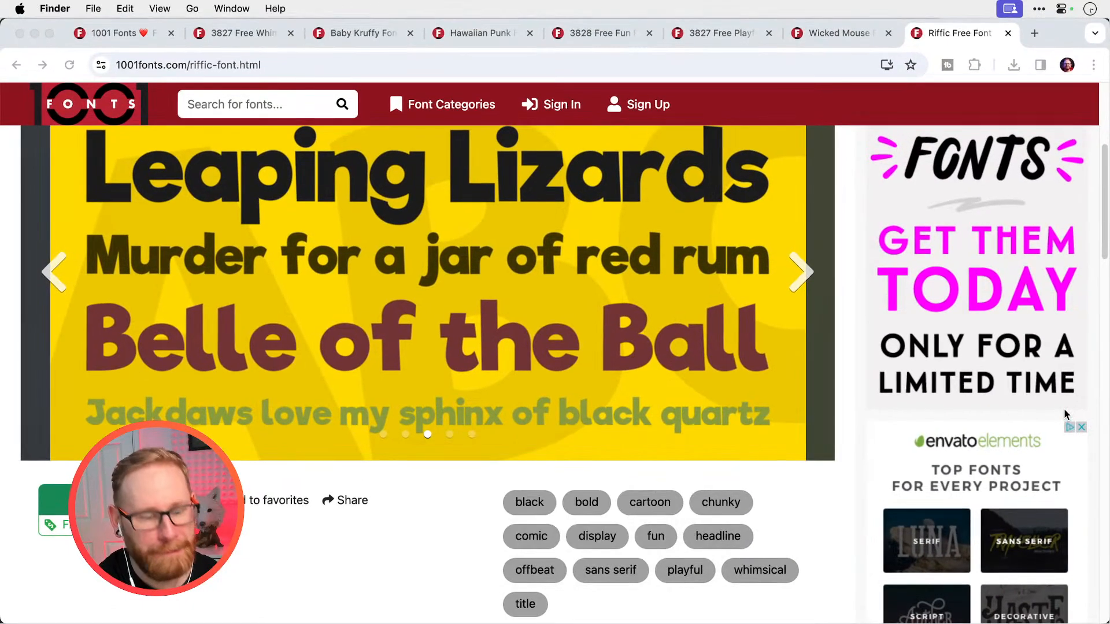
key(F11)
double_click(1073, 417)
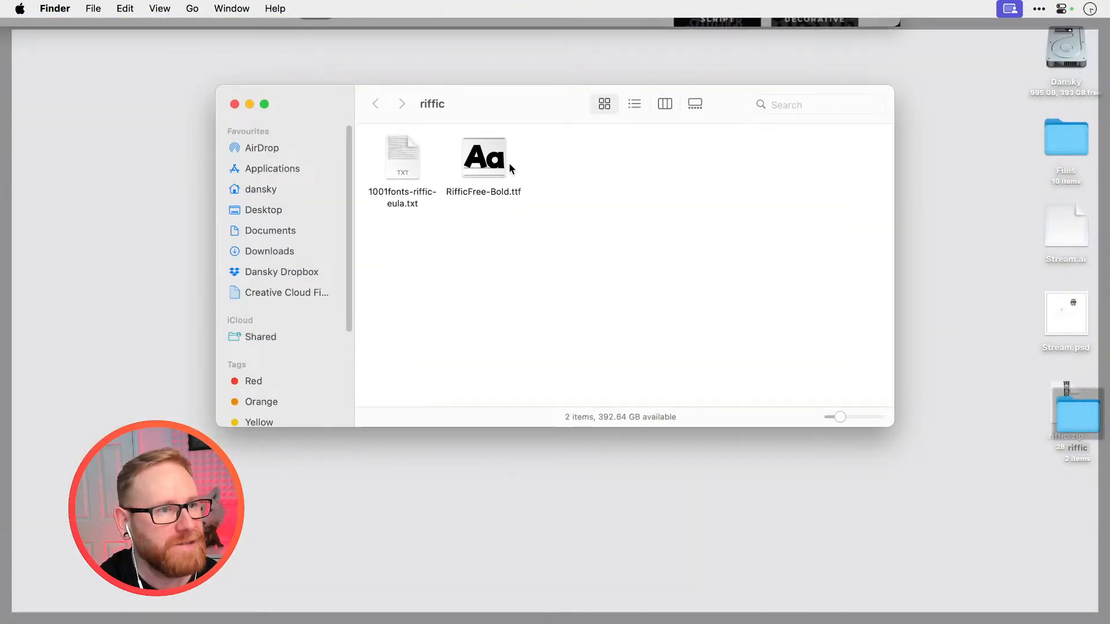
Install RifficFree-Bold.ttf with Font Book and close the font library window
right_click(487, 168)
click(504, 172)
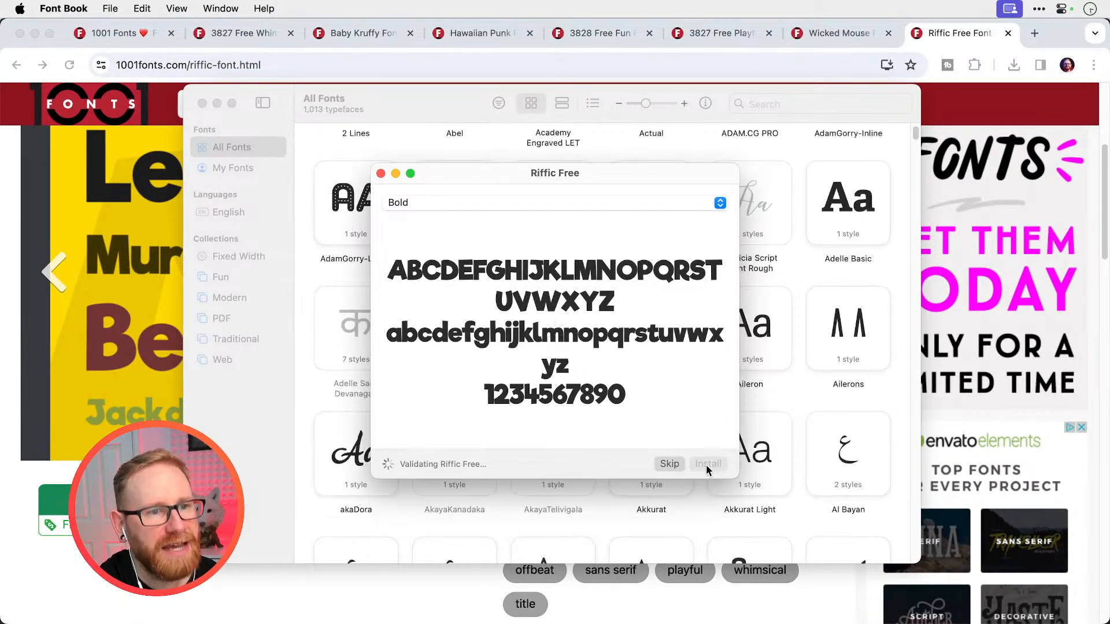
click(708, 464)
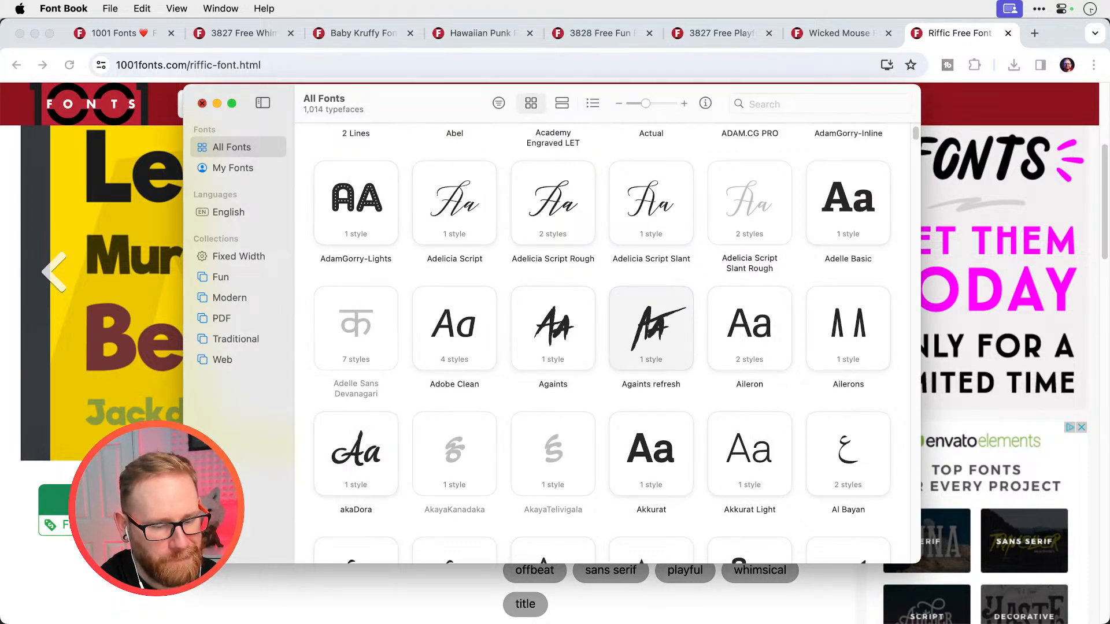
key(super+w)
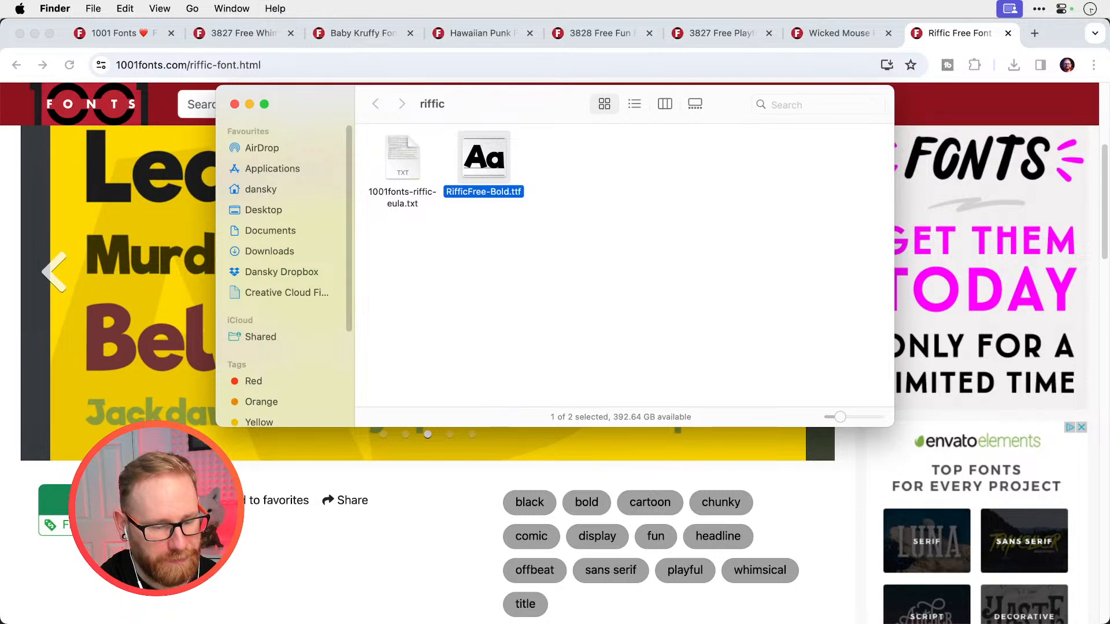
Switch to Stream.psd in Photoshop and duplicate the slanted ICED text into the empty area beside the black lettering
key(super+Tab)
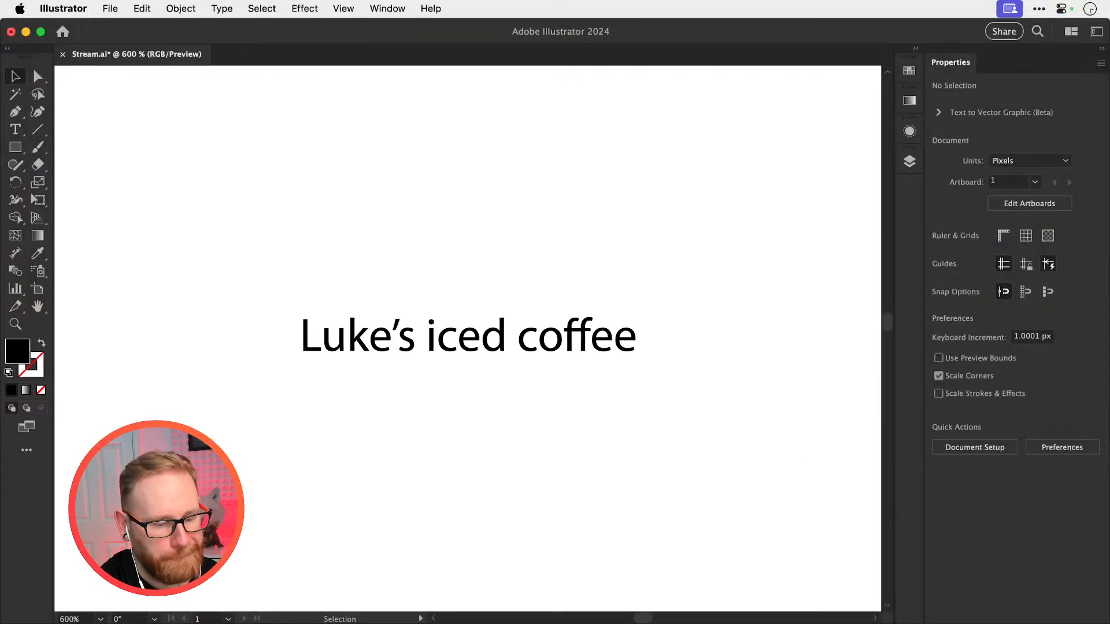
key(super+Tab)
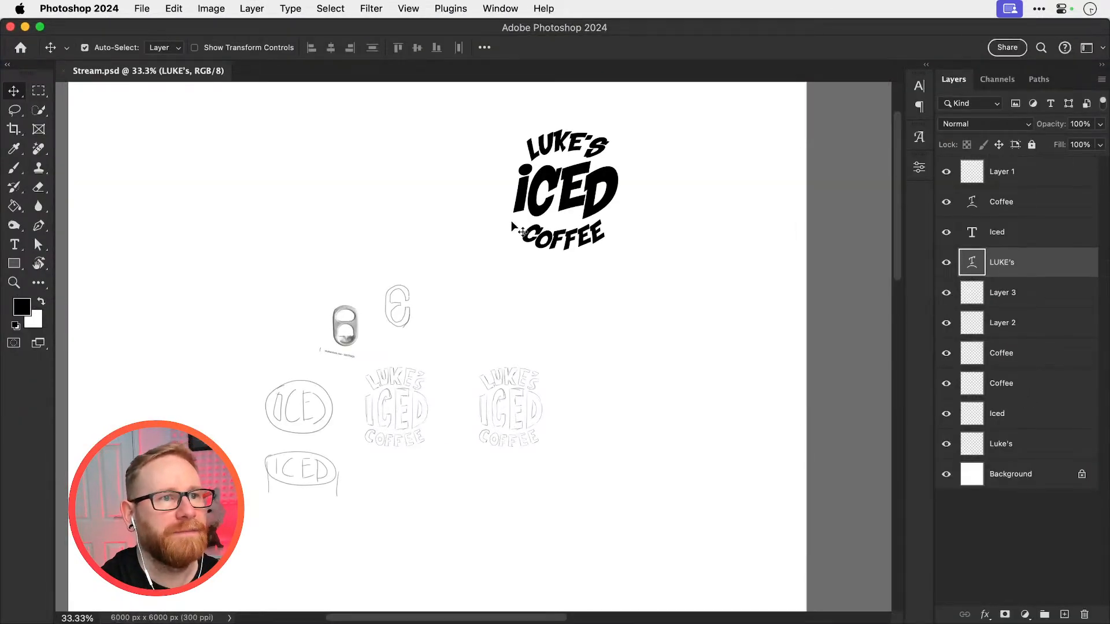
key(super+space)
drag(564, 193, 344, 192)
key(r)
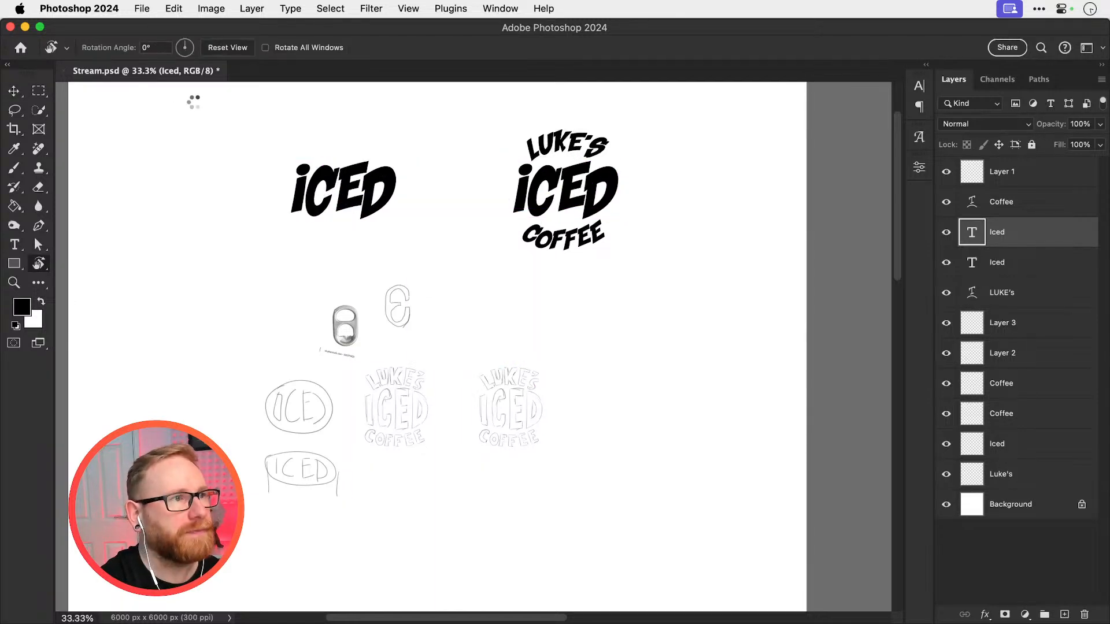
Change the font of the duplicated ICED text to Riffic Free Bold
key(t)
double_click(301, 163)
click(192, 46)
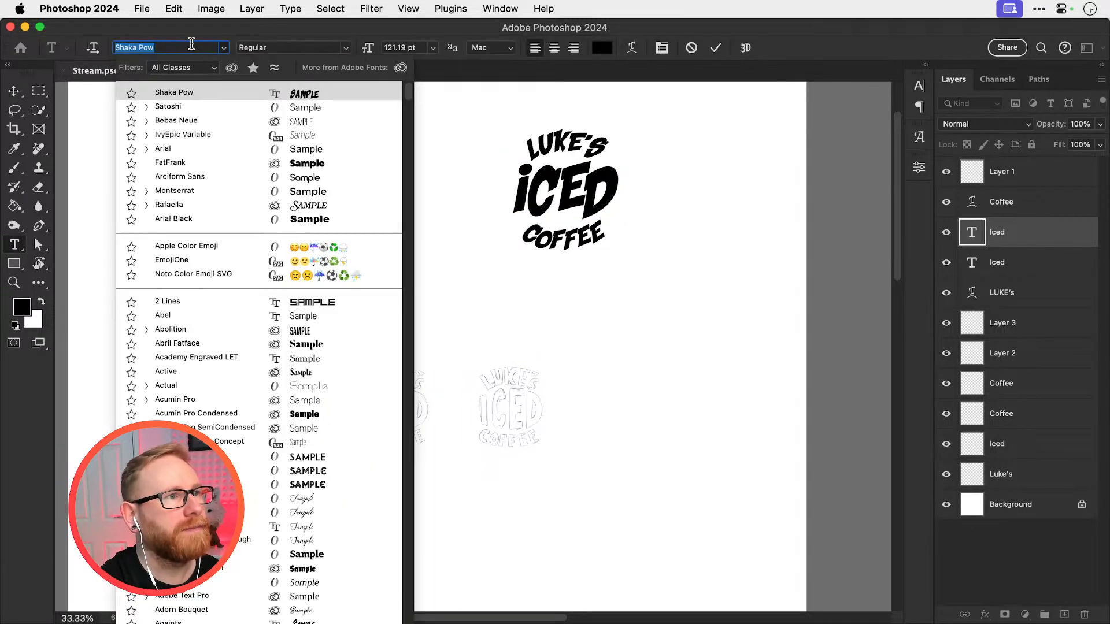
text(Riffic)
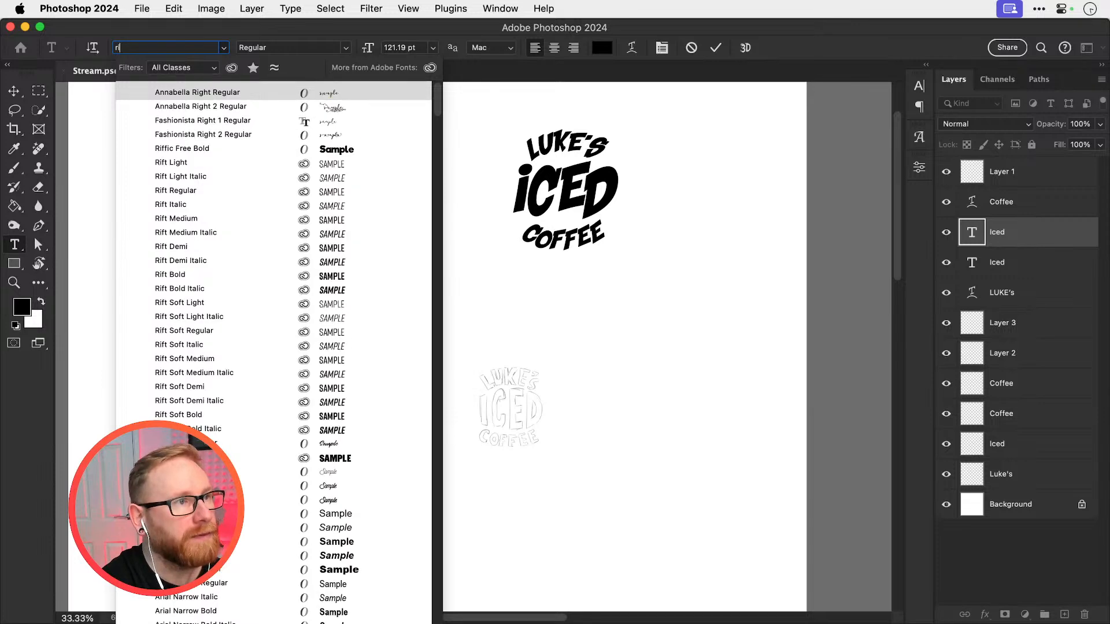
key(Return)
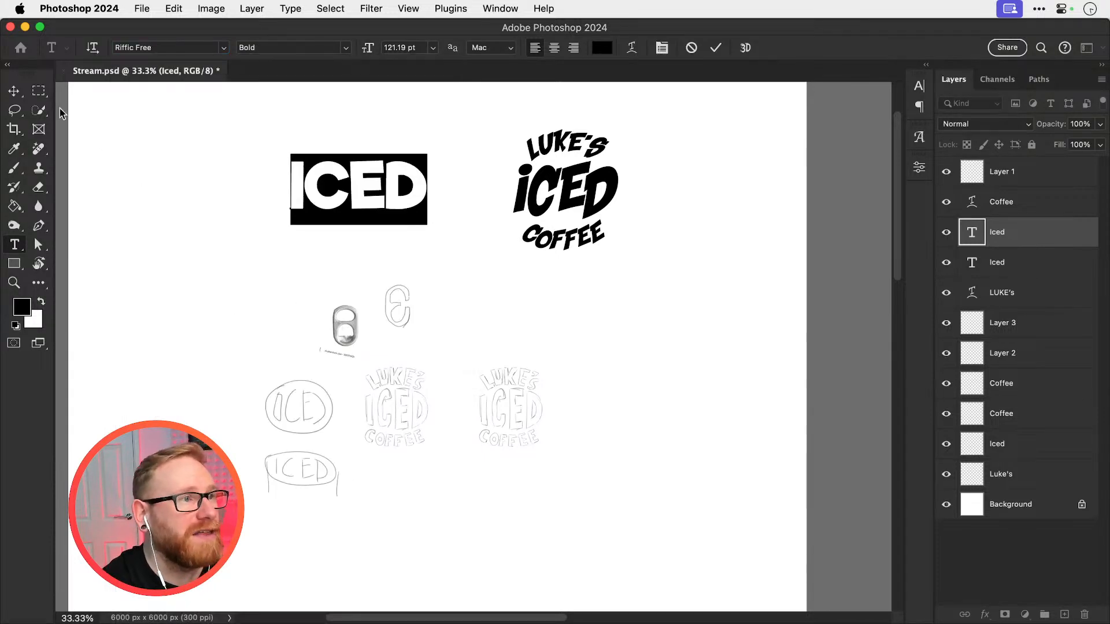
click(14, 91)
Retype the Riffic Free word in lowercase as "iced"
drag(339, 276, 392, 343)
key(z)
drag(403, 252, 405, 253)
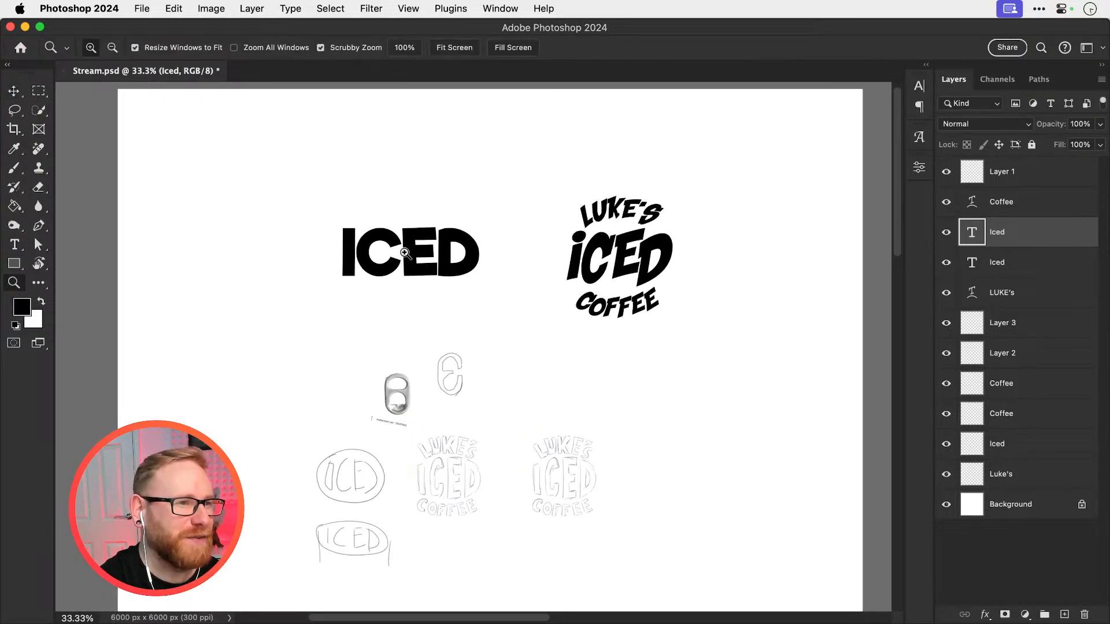
key(v)
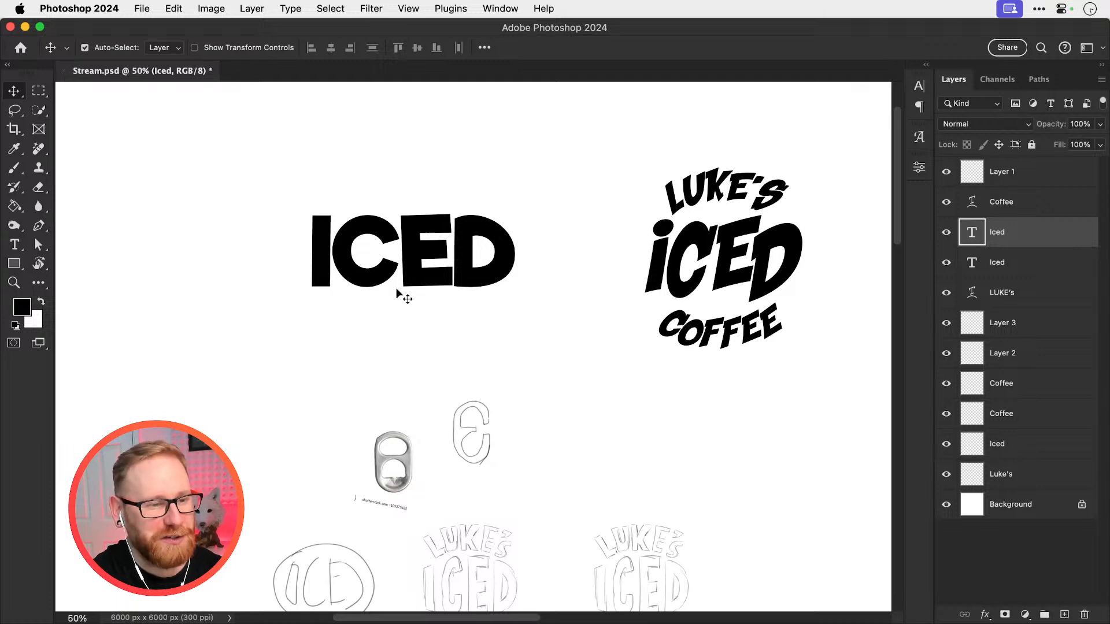
scroll(397, 294, down, 5)
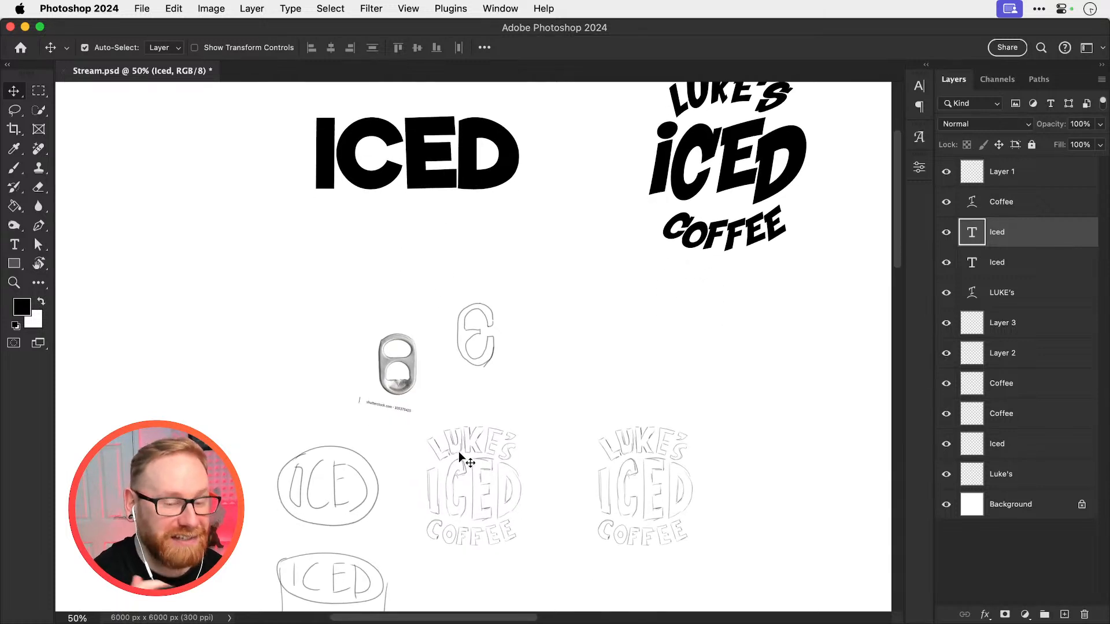
scroll(405, 249, up, 4)
drag(416, 260, 406, 272)
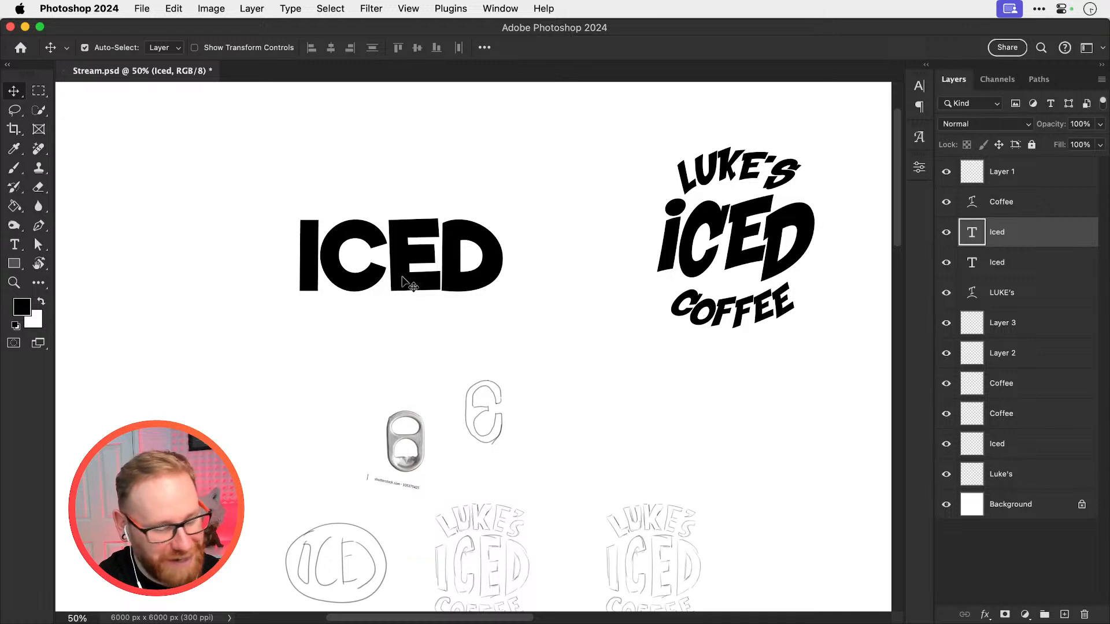
double_click(402, 278)
click(392, 259)
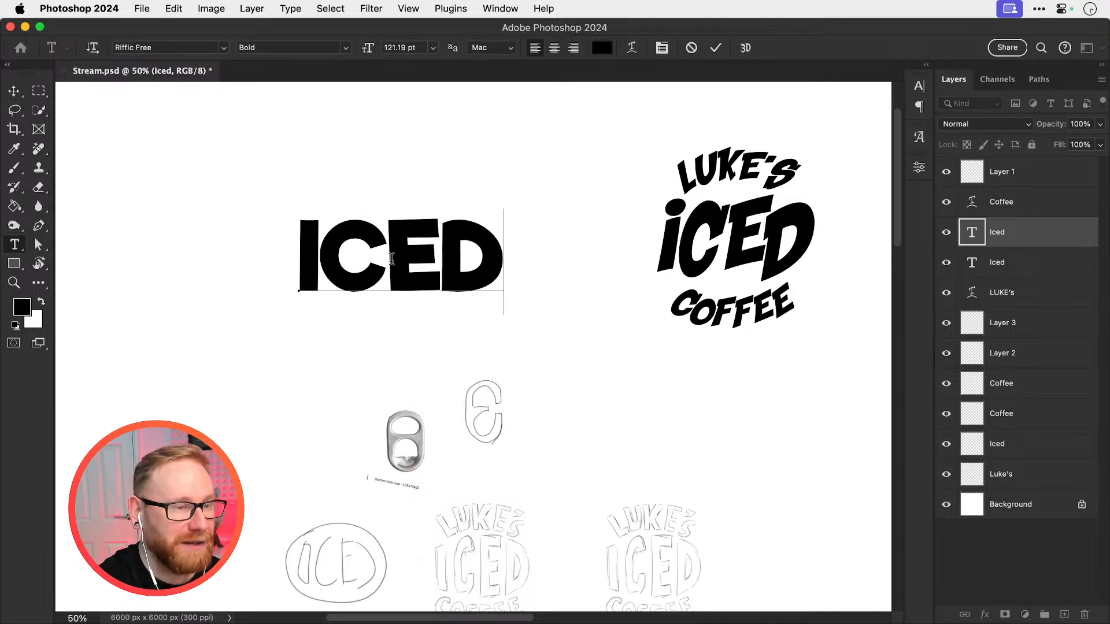
click(12, 92)
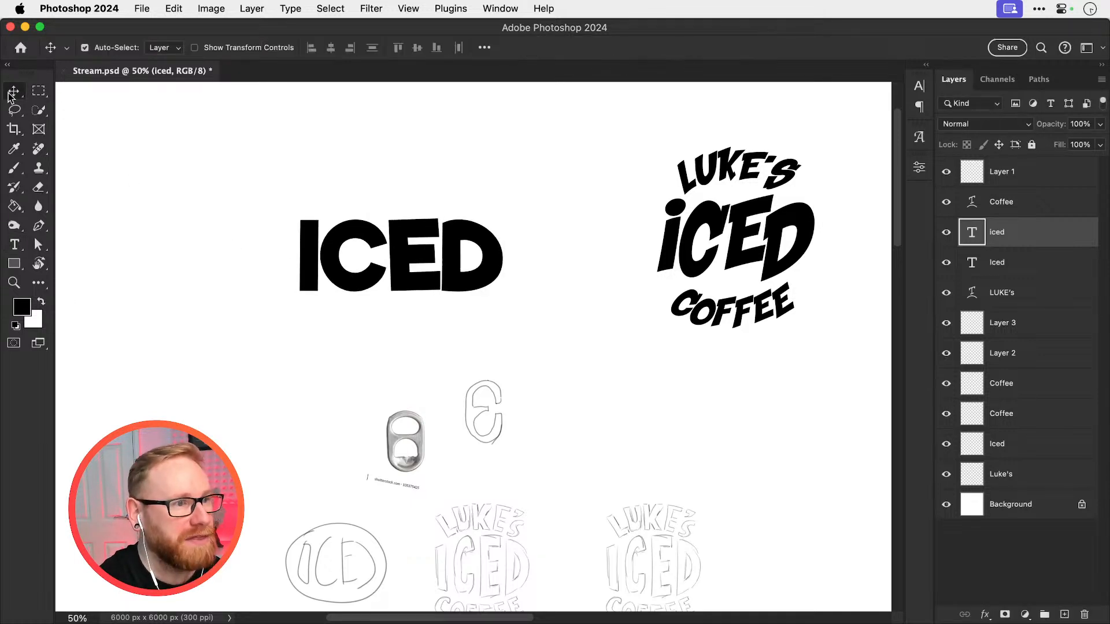
Duplicate the Riffic Free iced text directly above itself and replace the copy's wording with the possessive first name
key(super+j)
drag(382, 296, 382, 210)
key(t)
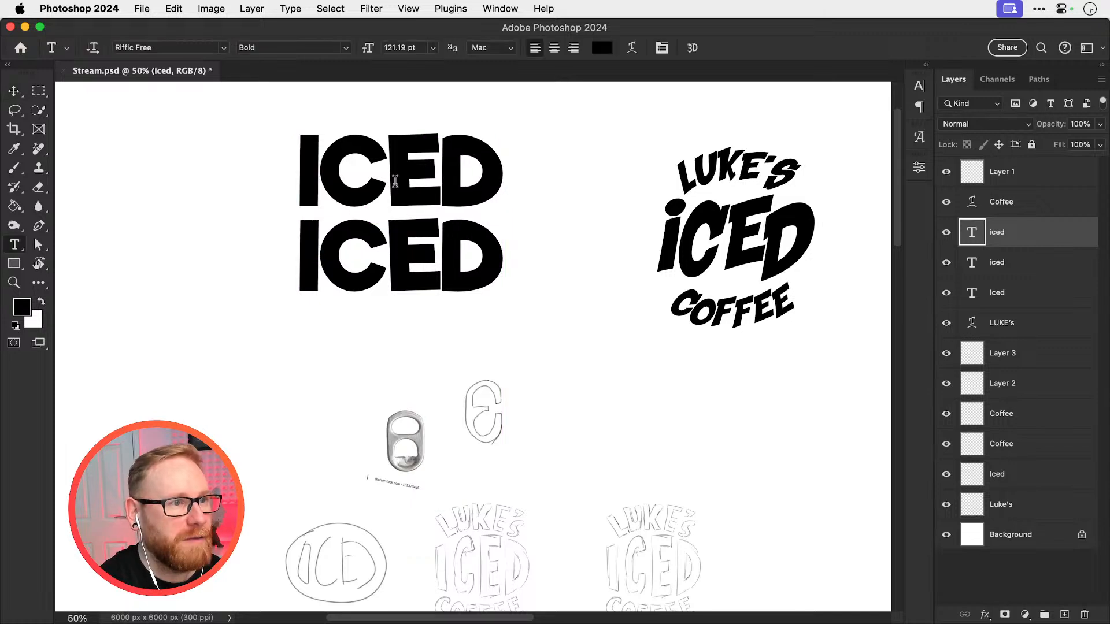
double_click(386, 173)
text(LUKE'S)
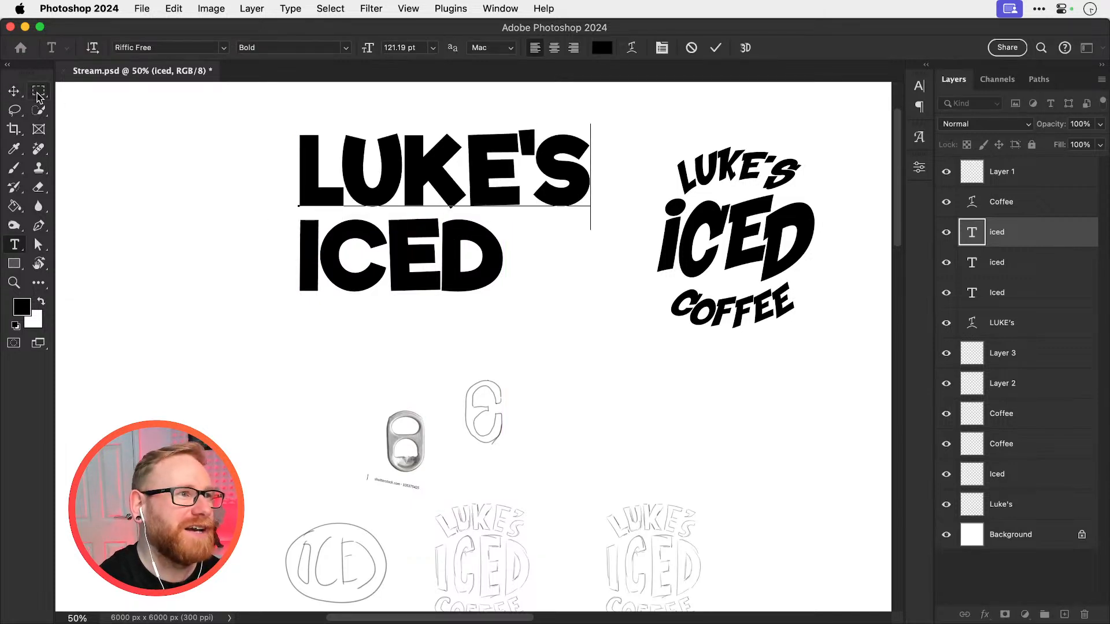
click(13, 91)
Duplicate the name line below ICED and replace the copy's wording with "coffee"
key(super+j)
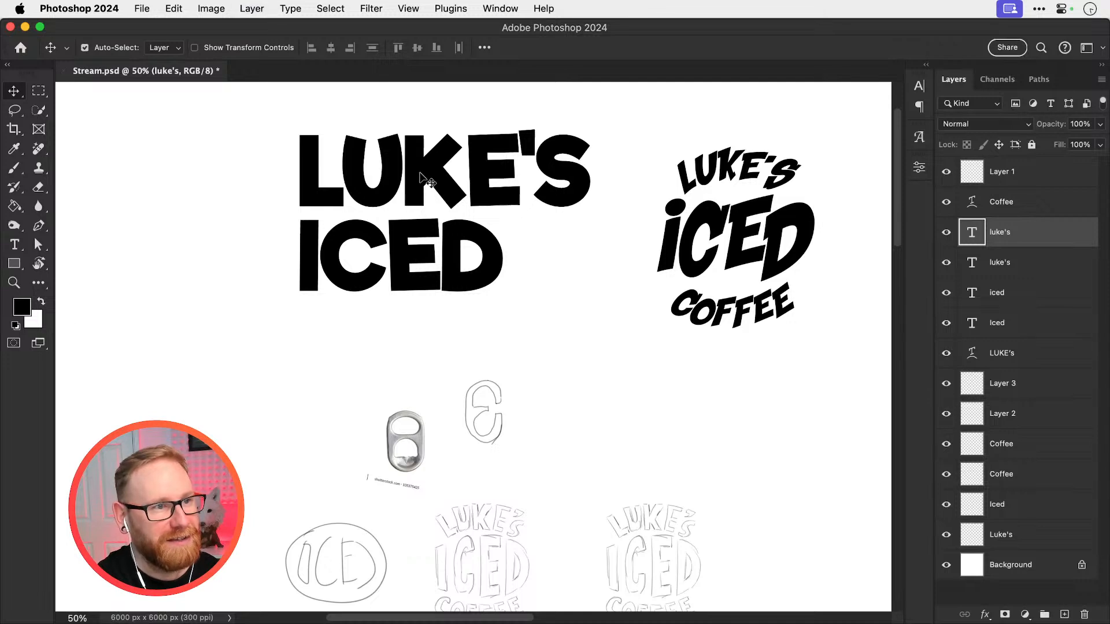
drag(427, 178, 441, 325)
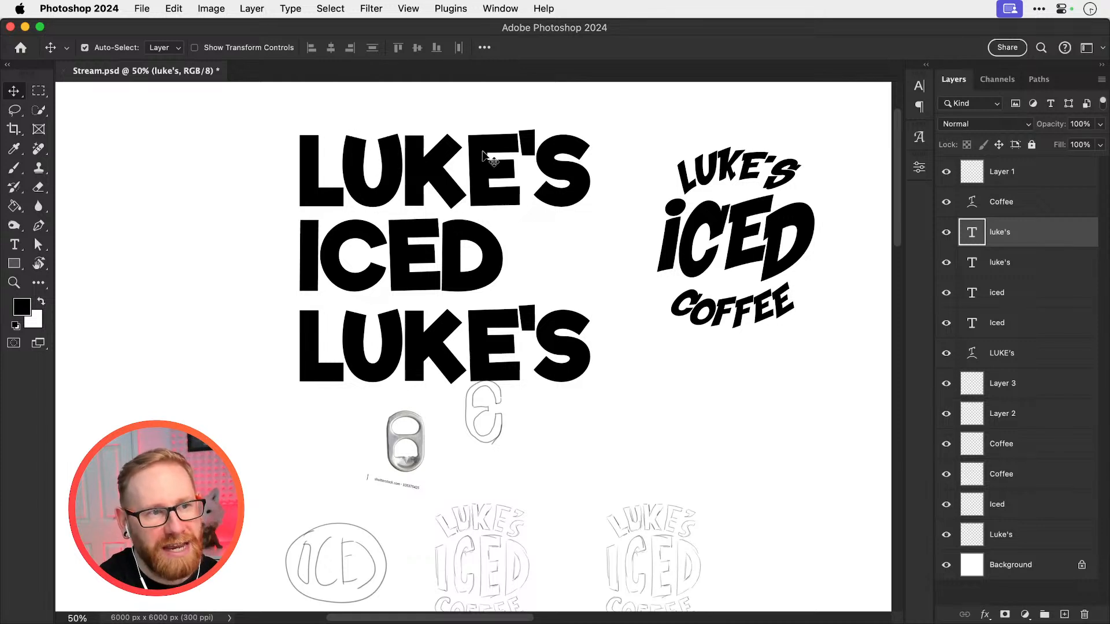
key(t)
double_click(462, 342)
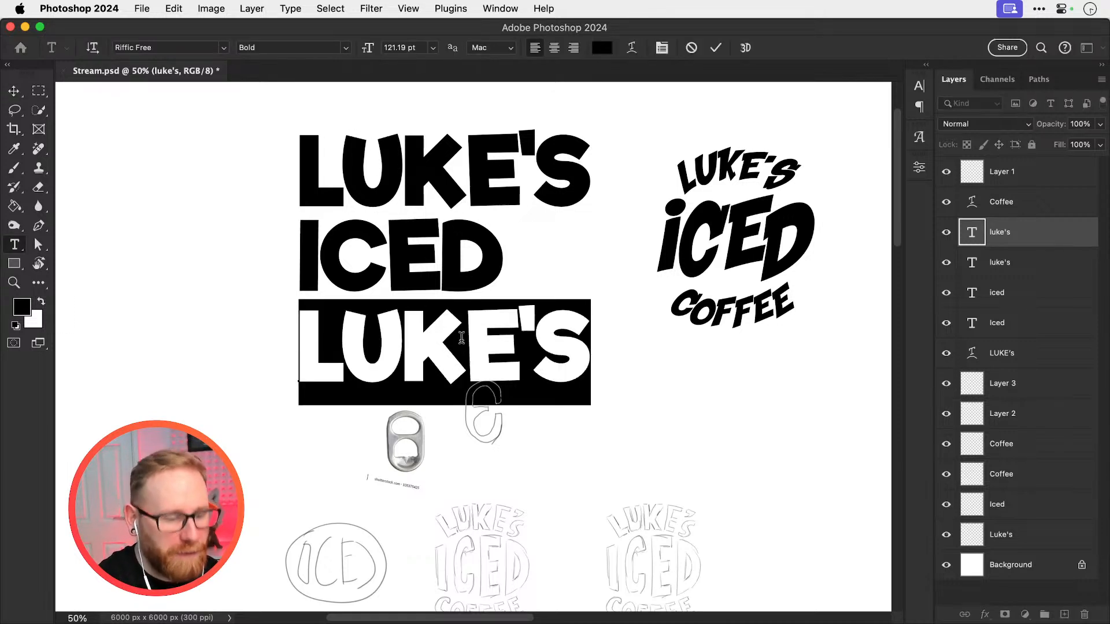
text(COFFEE)
key(ctrl+Return)
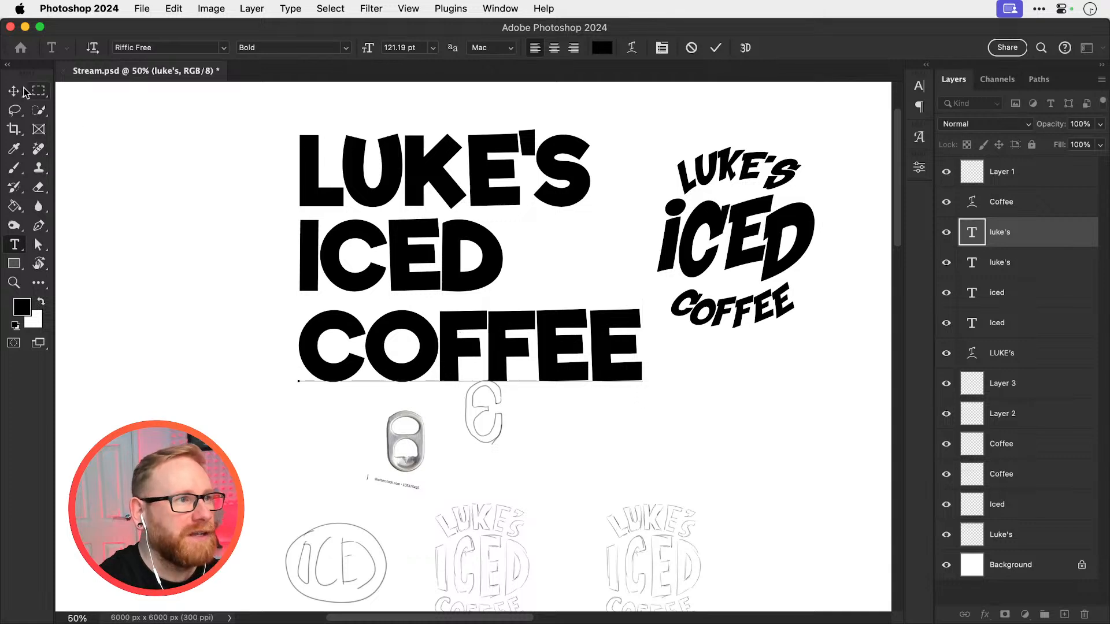
Select the three Riffic Free text lines and scale them down together to less than half their size
key(v)
drag(292, 180, 353, 228)
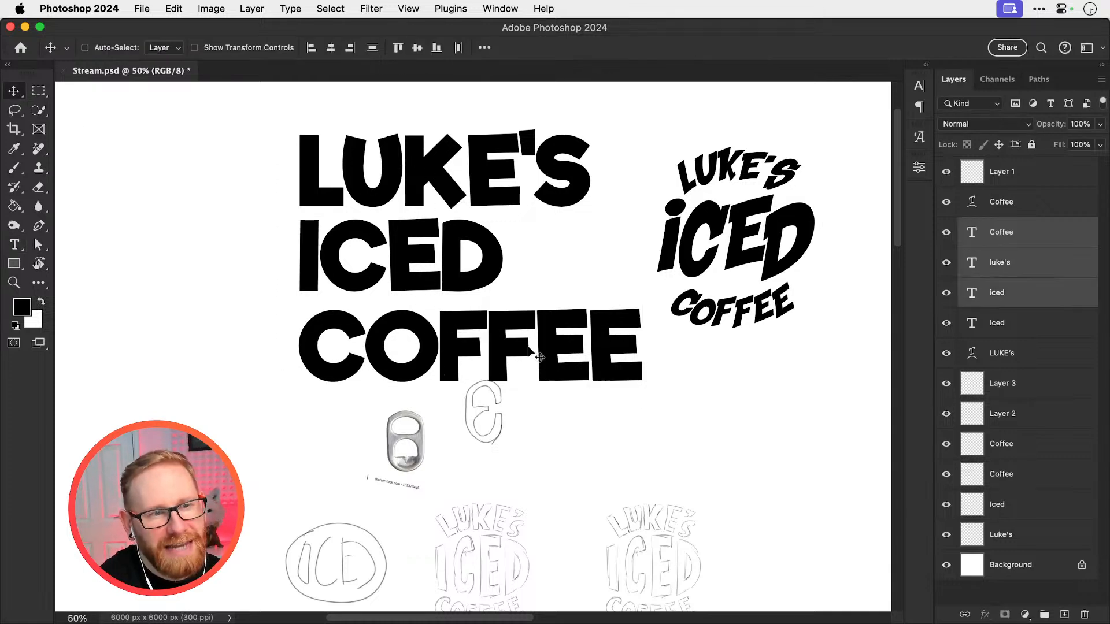
key(ctrl+t)
drag(642, 381, 395, 317)
key(Return)
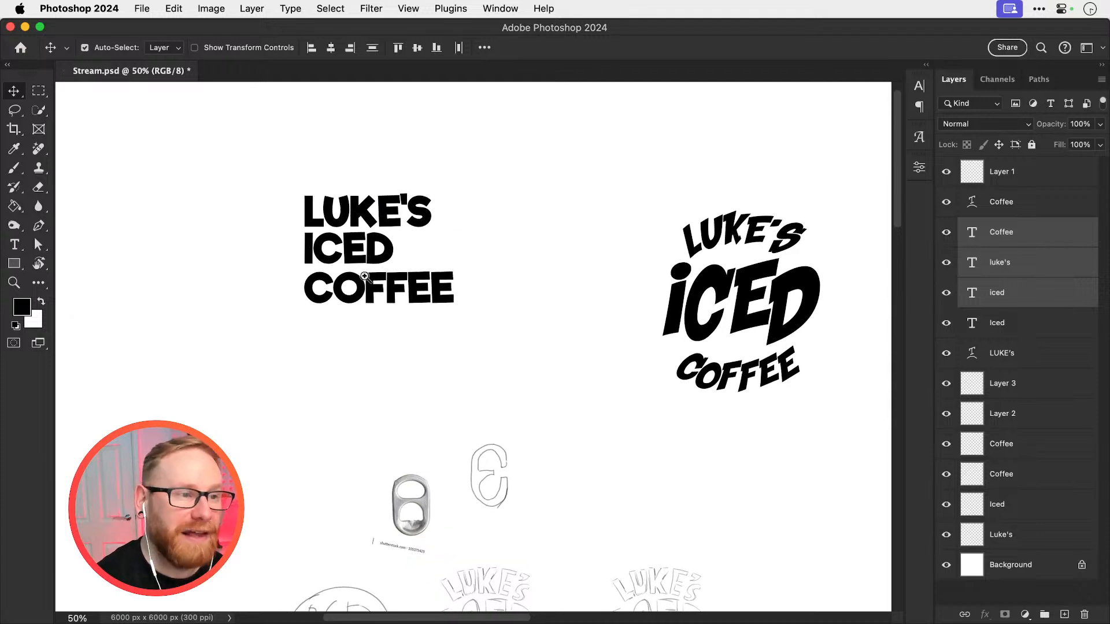
Move the Riffic Free COFFEE line slightly up, closer to ICED, to even out the line spacing
drag(320, 239, 446, 283)
drag(260, 508, 255, 478)
key(super+minus)
key(super+minus)
key(super+minus)
key(super+minus)
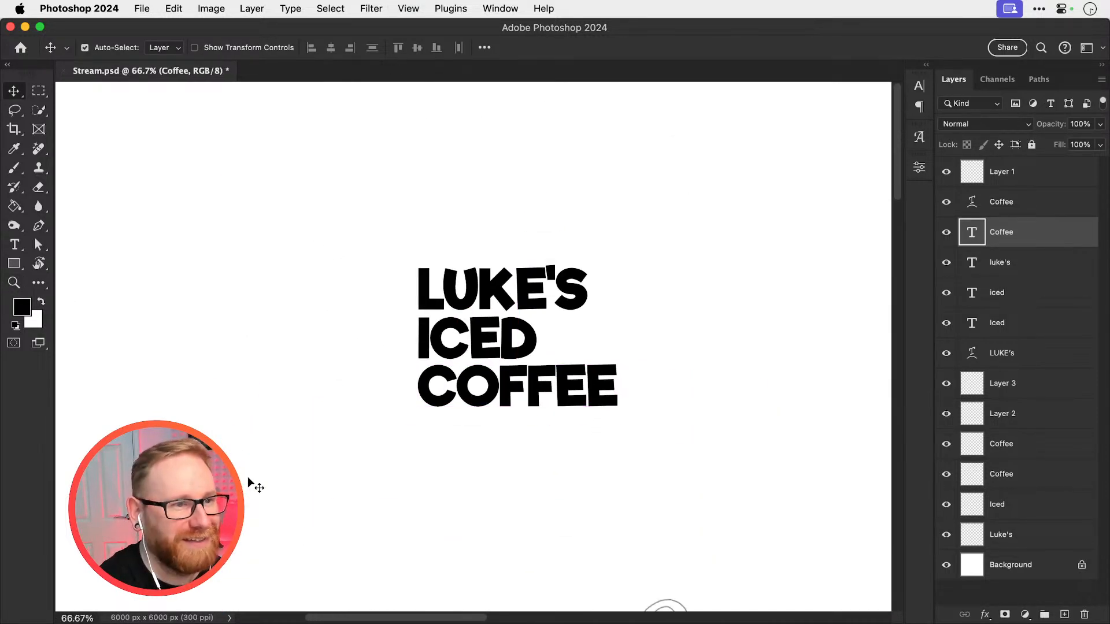
Move the three-line Riffic Free lettering toward the canvas's upper left and place a duplicate of it alongside
scroll(372, 343, right, 3)
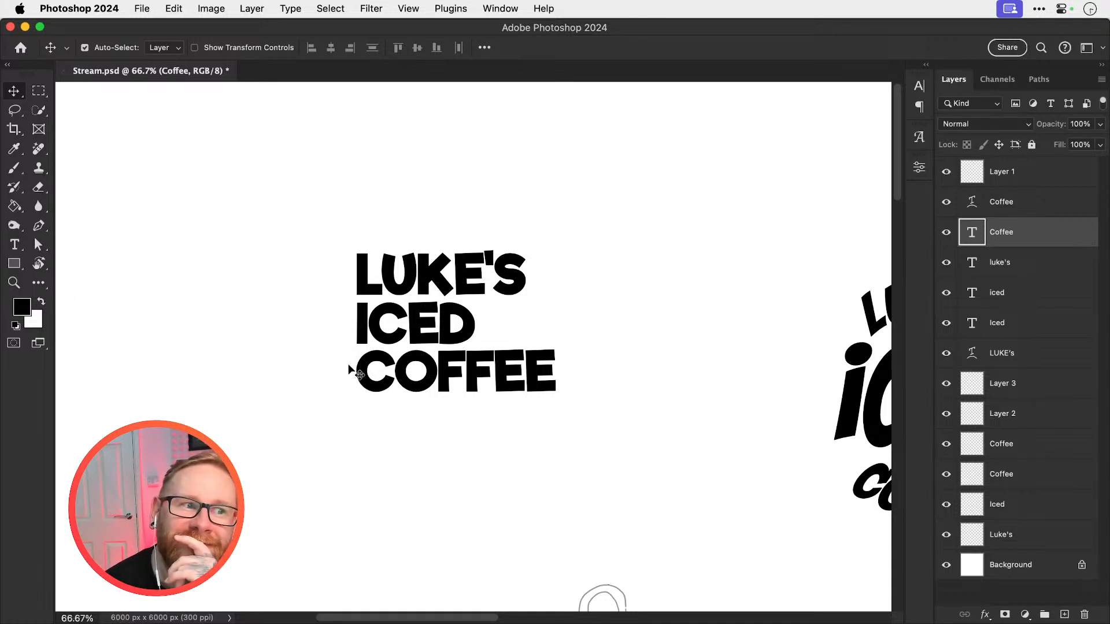
drag(293, 229, 370, 357)
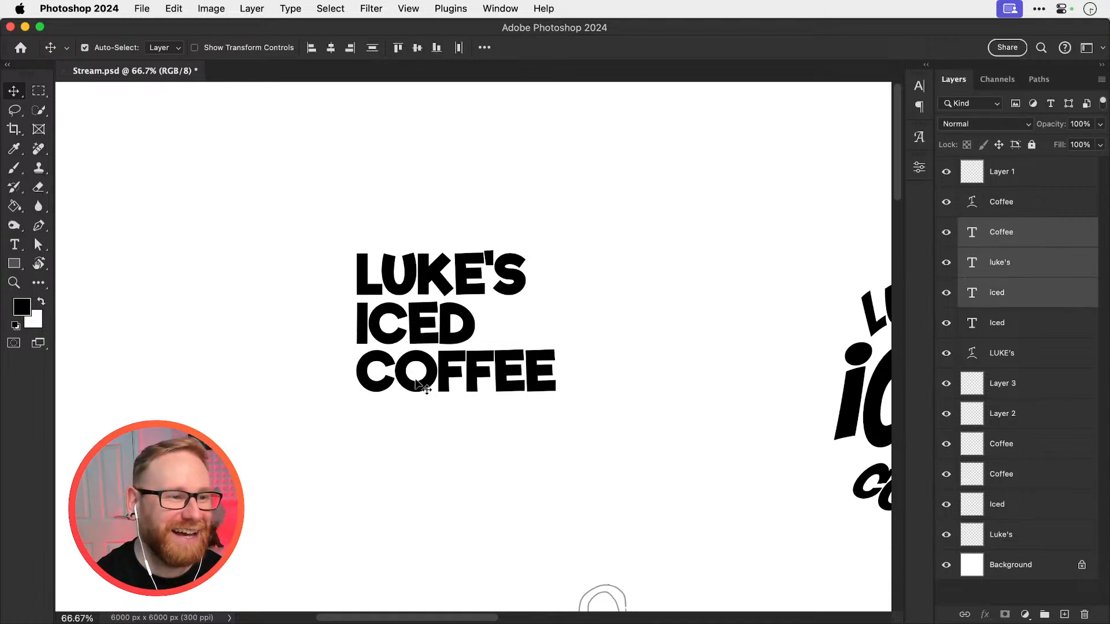
drag(422, 383, 236, 322)
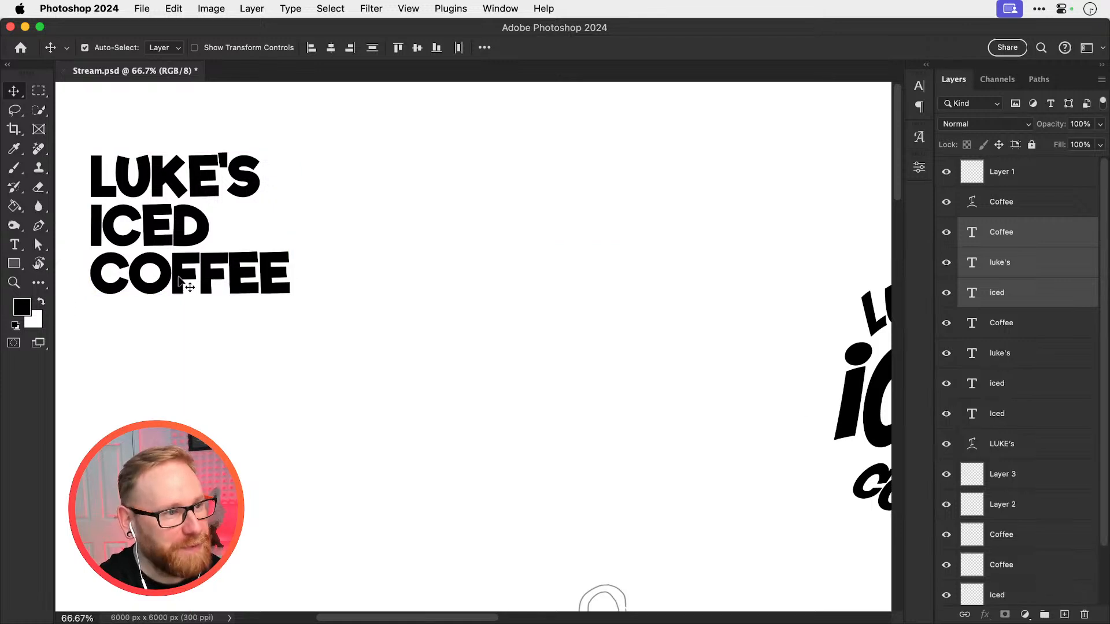
drag(183, 285, 492, 280)
Align the duplicated three lines by their horizontal centers and move them slightly down
key(t)
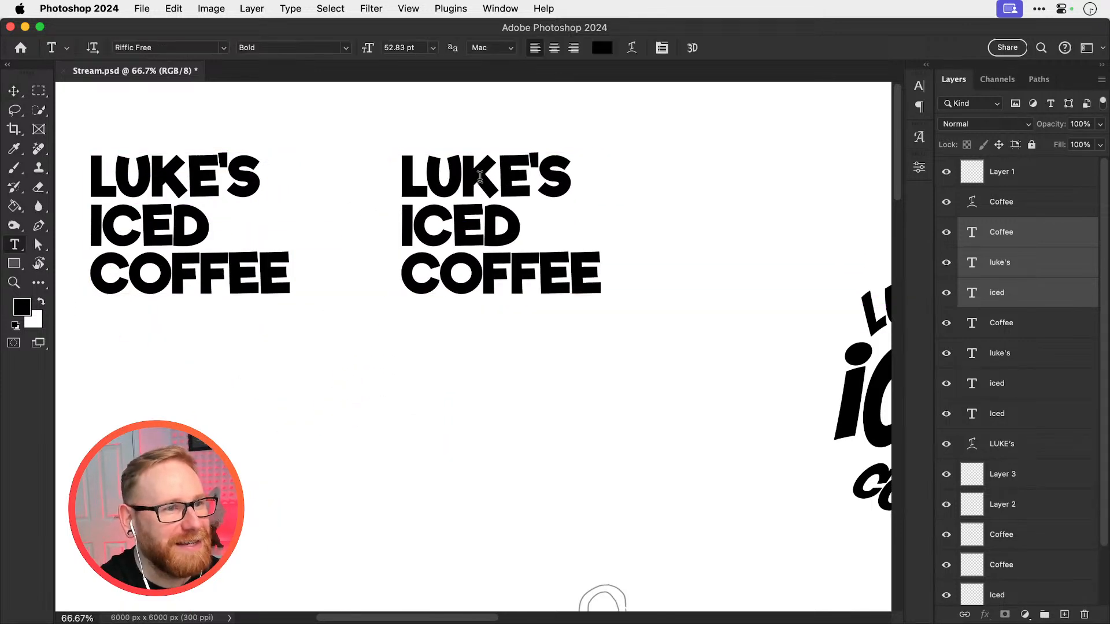
key(v)
drag(485, 122, 544, 328)
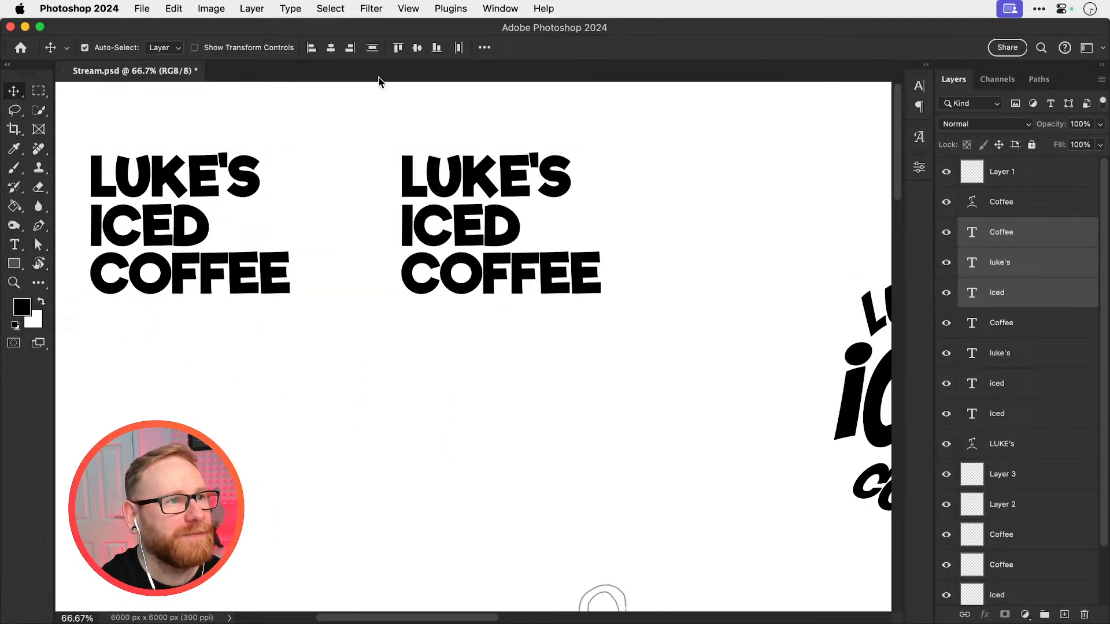
click(331, 47)
drag(507, 202, 585, 235)
Scale the ICED line of the centered lettering up to 141.67%, matching the width of the name line
click(598, 248)
click(546, 279)
key(super+t)
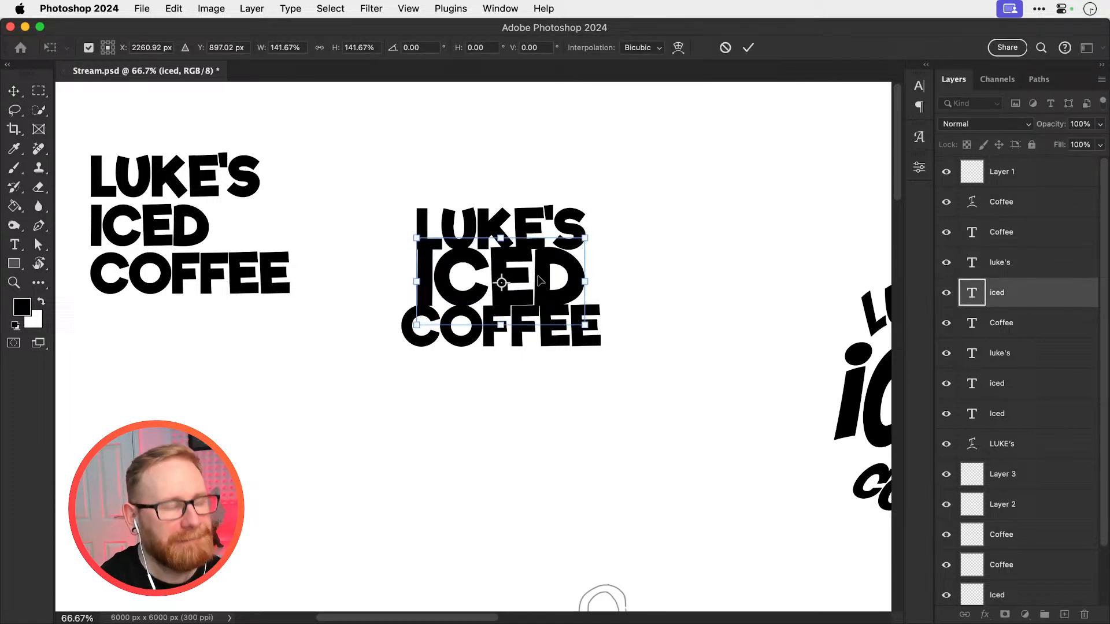
key(Return)
Scale the COFFEE line of the centered lettering down to about the width of ICED
click(522, 338)
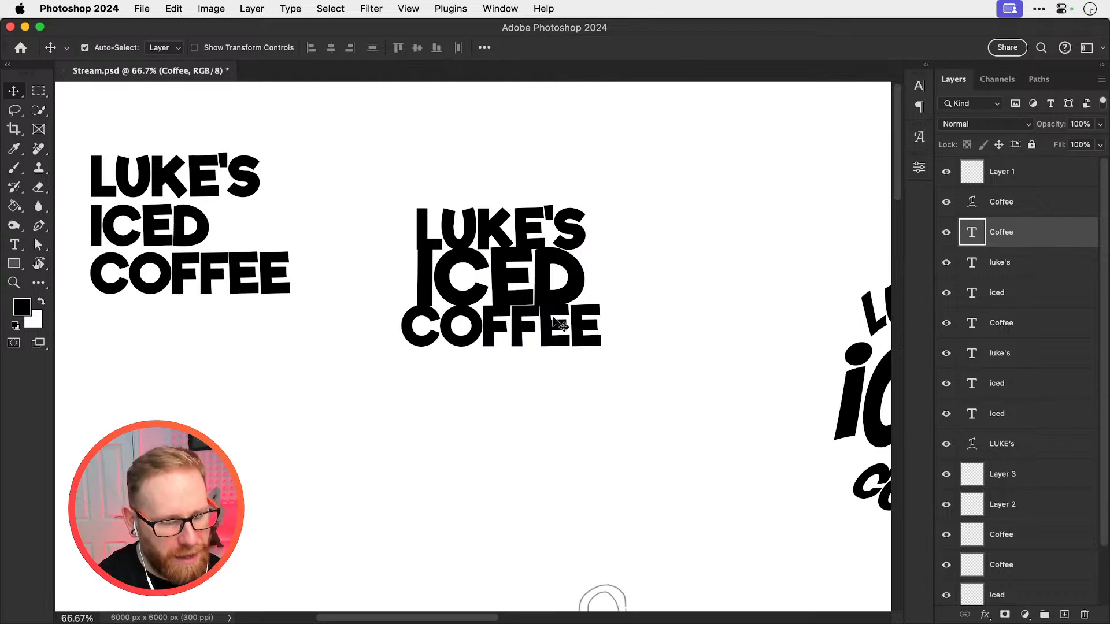
key(super+t)
drag(605, 297, 589, 299)
key(Return)
key(z)
click(514, 324)
click(514, 323)
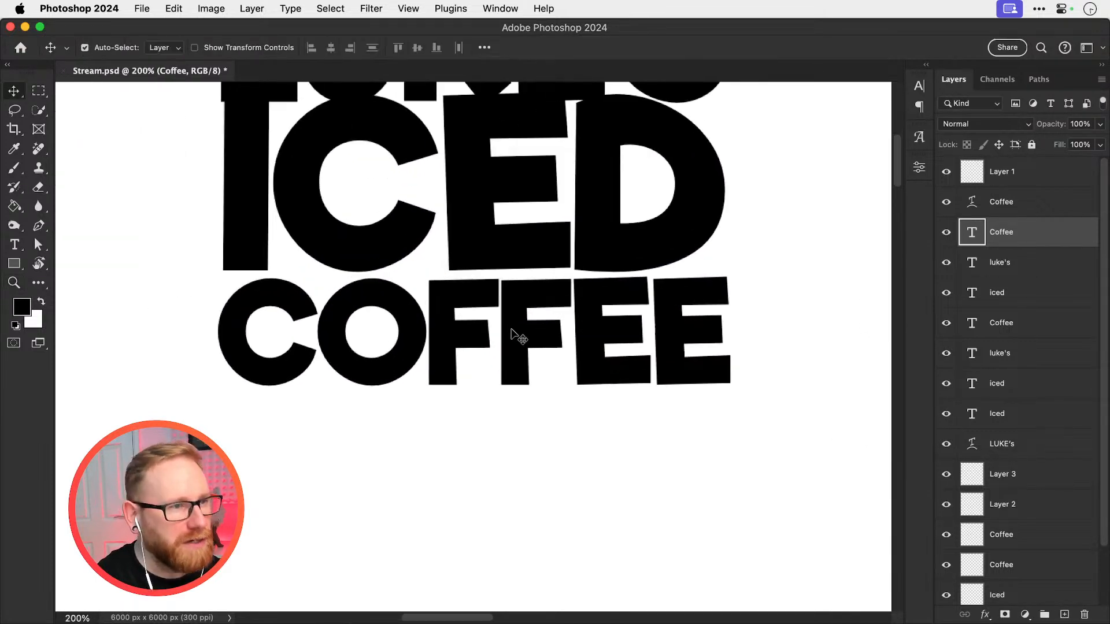
Move the COFFEE line and the ICED line of the centered lettering down to open gaps between the three lines
drag(514, 327, 512, 358)
scroll(527, 313, up, 5)
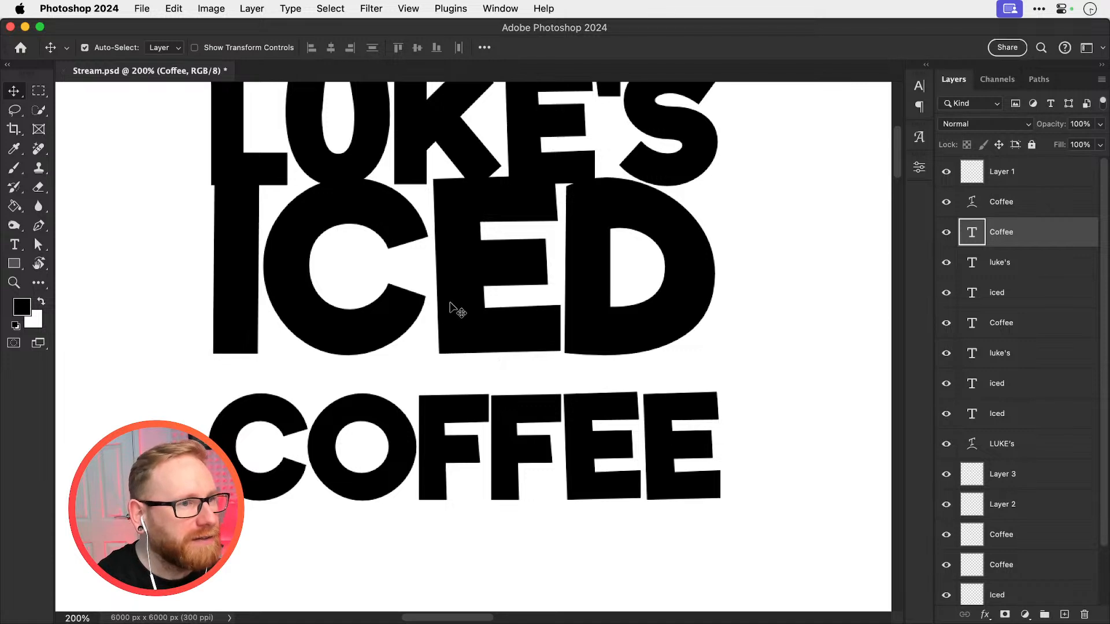
drag(452, 308, 453, 328)
Scale the ICED line up to 101.57% and nudge it left so its edges line up with the other lines
key(ctrl+t)
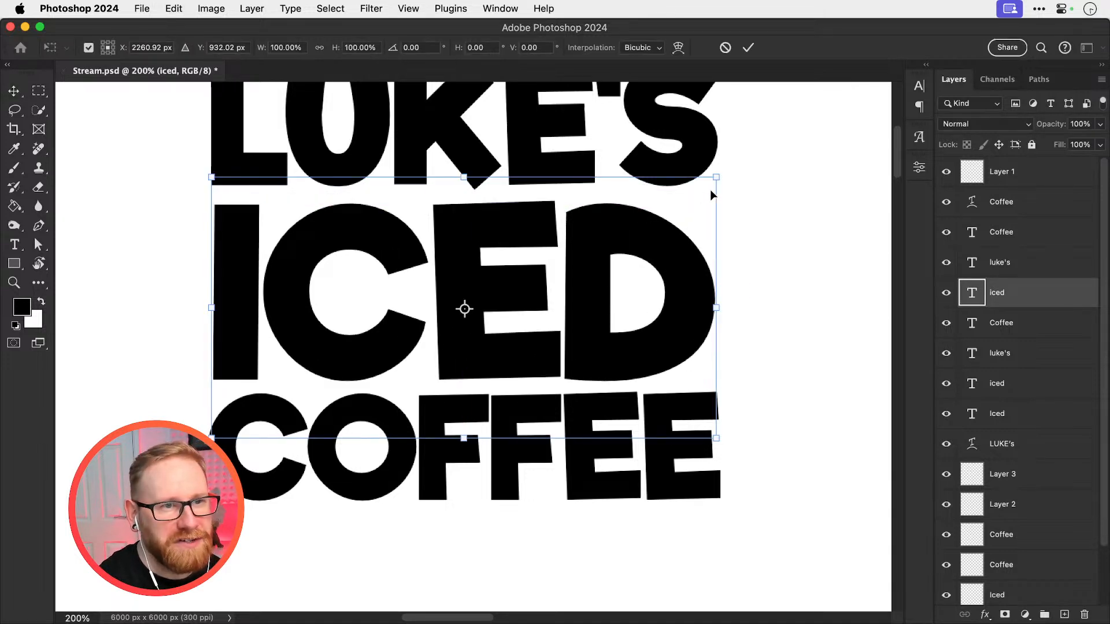
drag(717, 174, 725, 173)
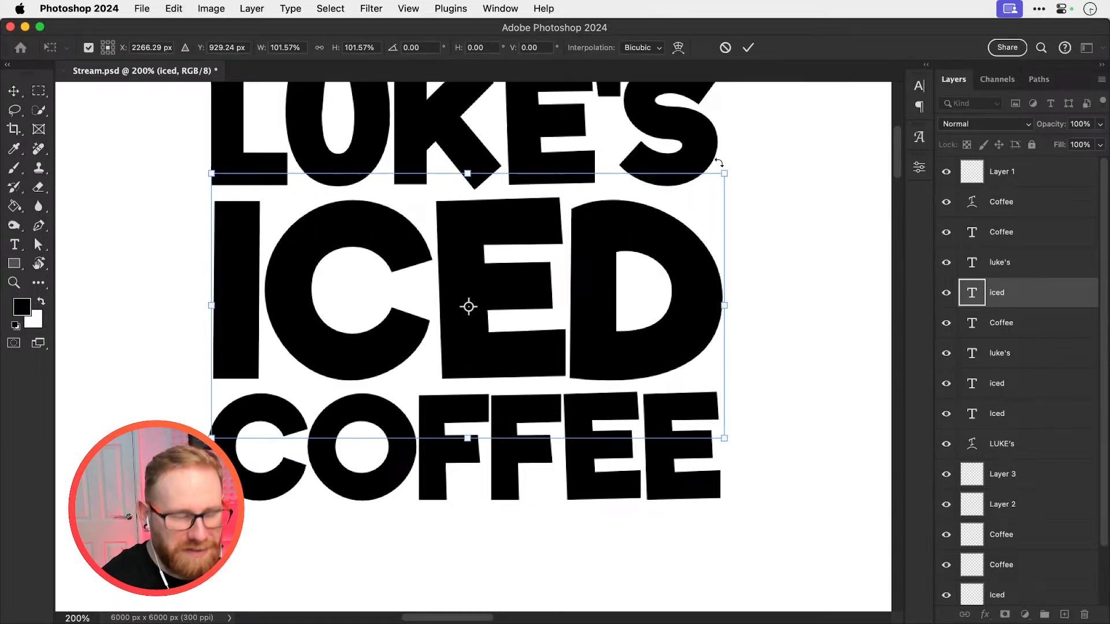
key(Return)
key(Left)
key(Left)
key(Left)
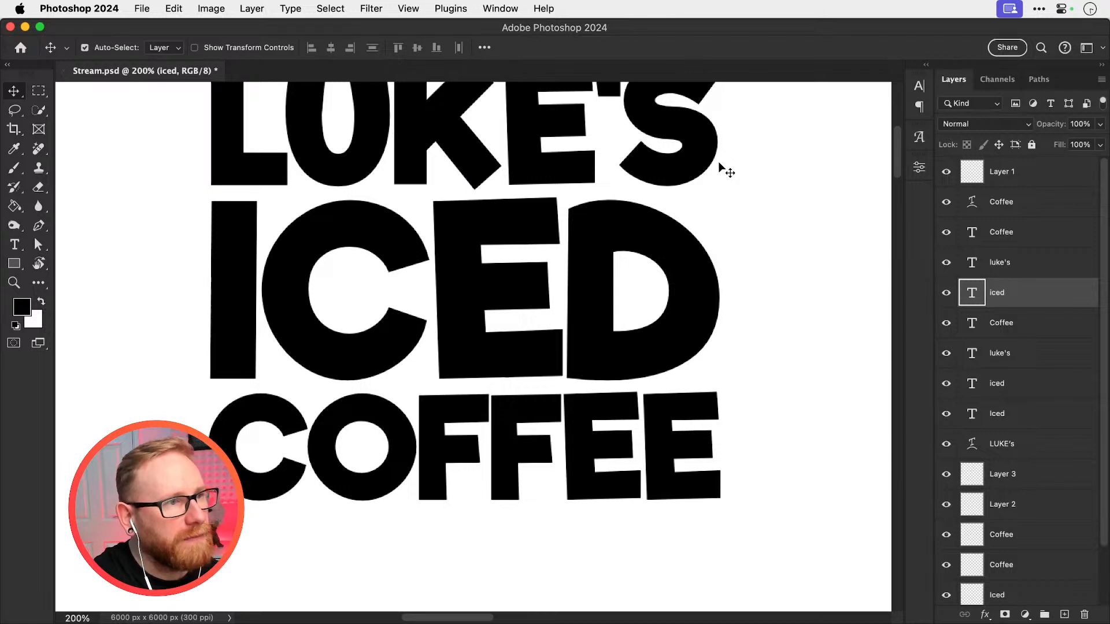
key(Left)
Examine the spacing and edge alignment of the centered lettering up close and beside the other versions
key(super+minus)
key(super+minus)
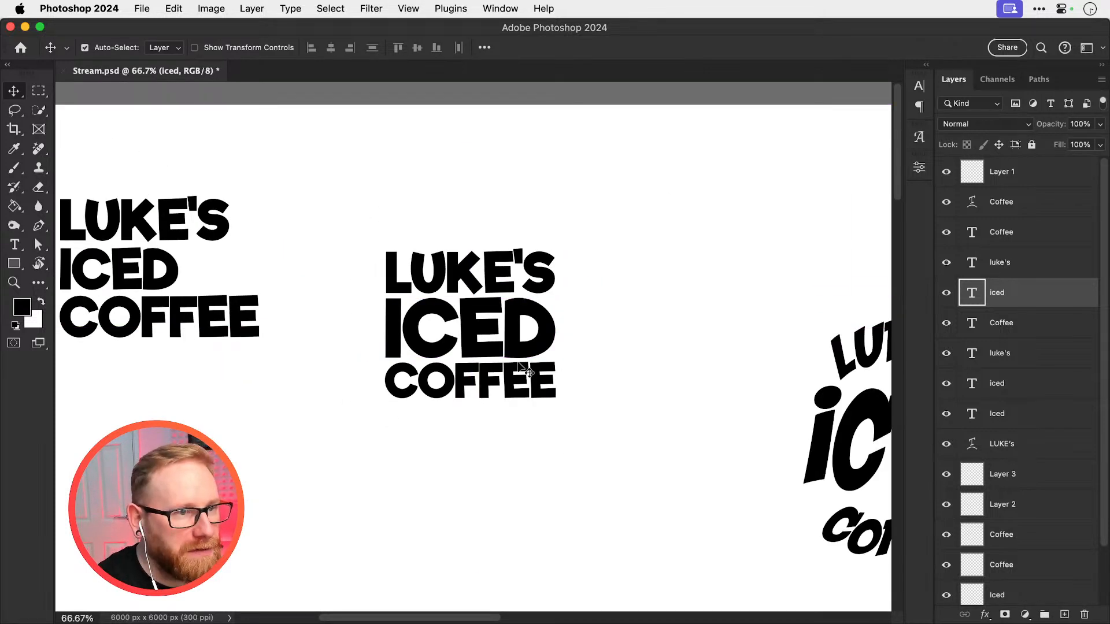
super+click(464, 367)
click(482, 255)
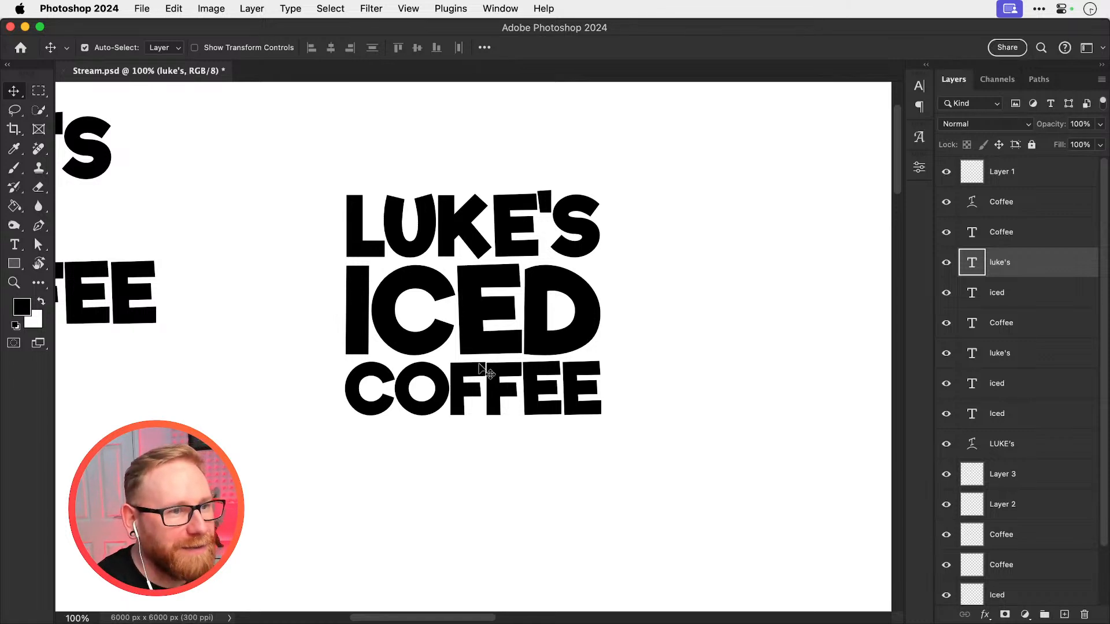
super+click(470, 318)
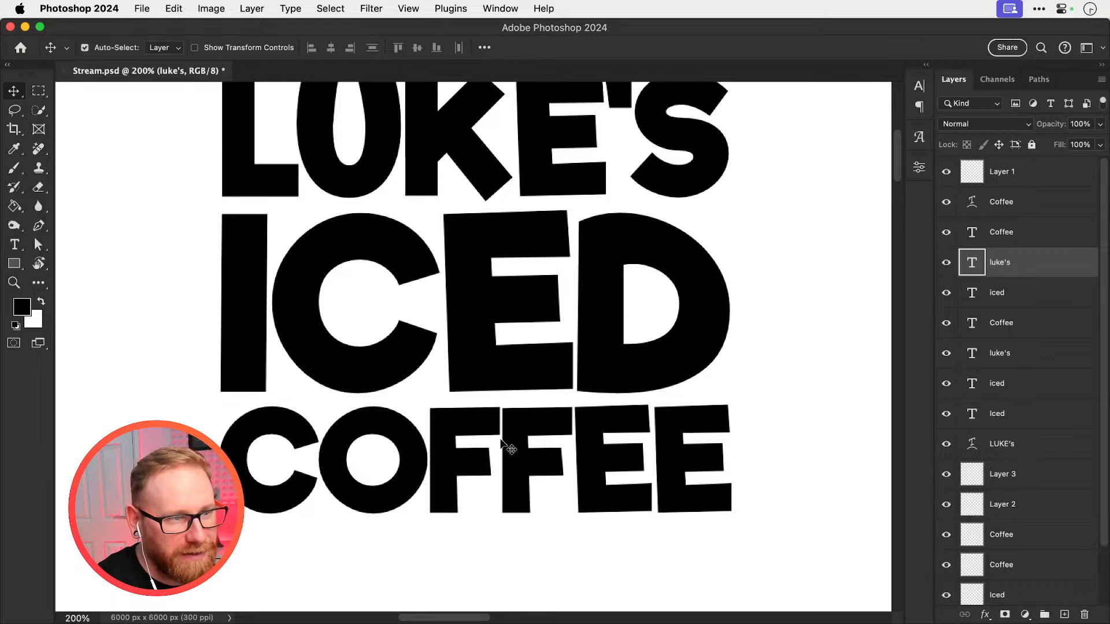
key(super+minus)
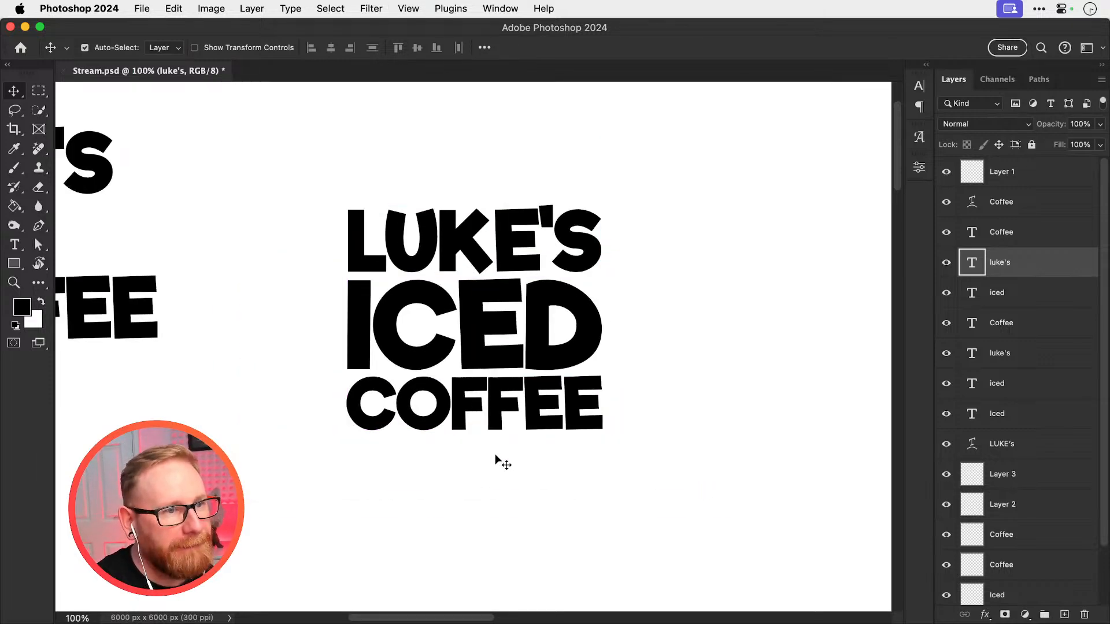
key(super+minus)
key(super+minus)
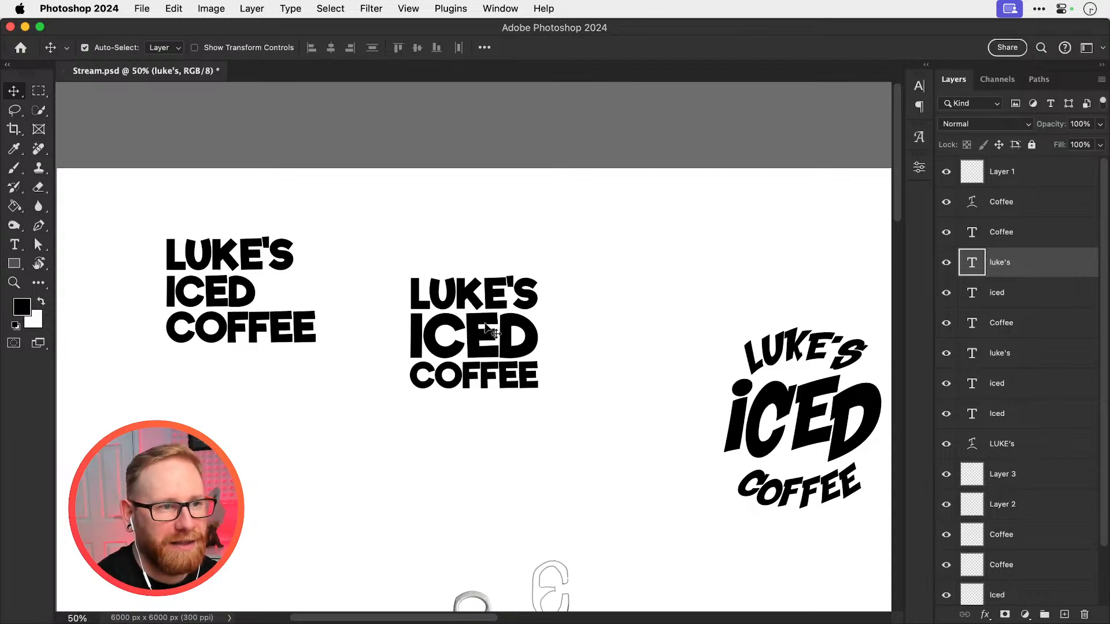
key(z)
triple_click(452, 338)
key(v)
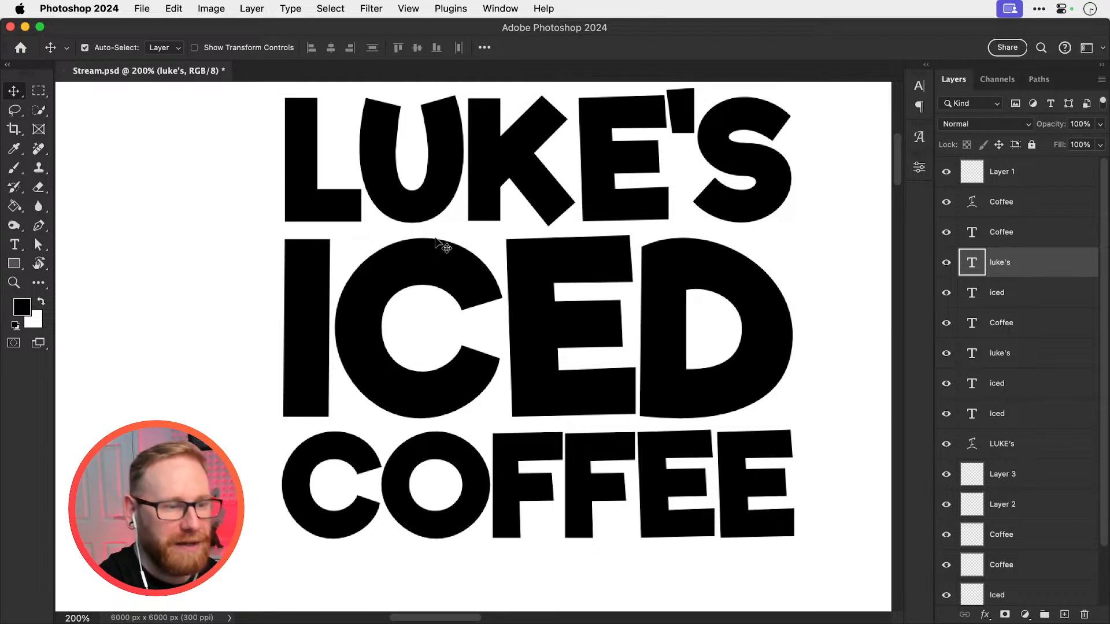
Set the tracking of the ICED line in the centered lettering to 20
key(super+minus)
key(t)
click(467, 342)
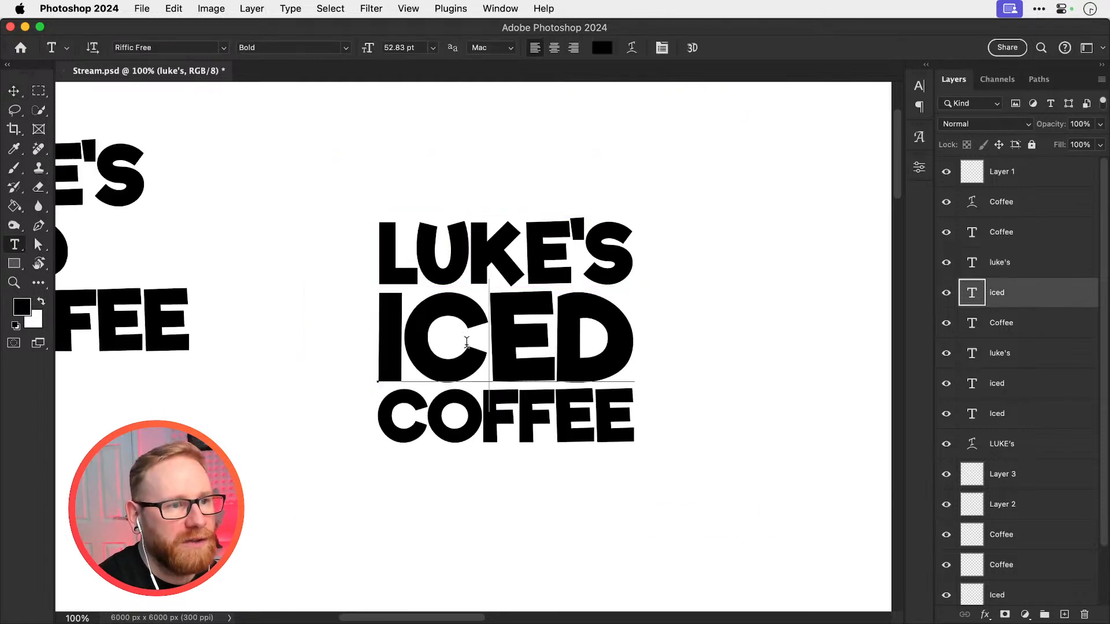
key(super+a)
click(925, 88)
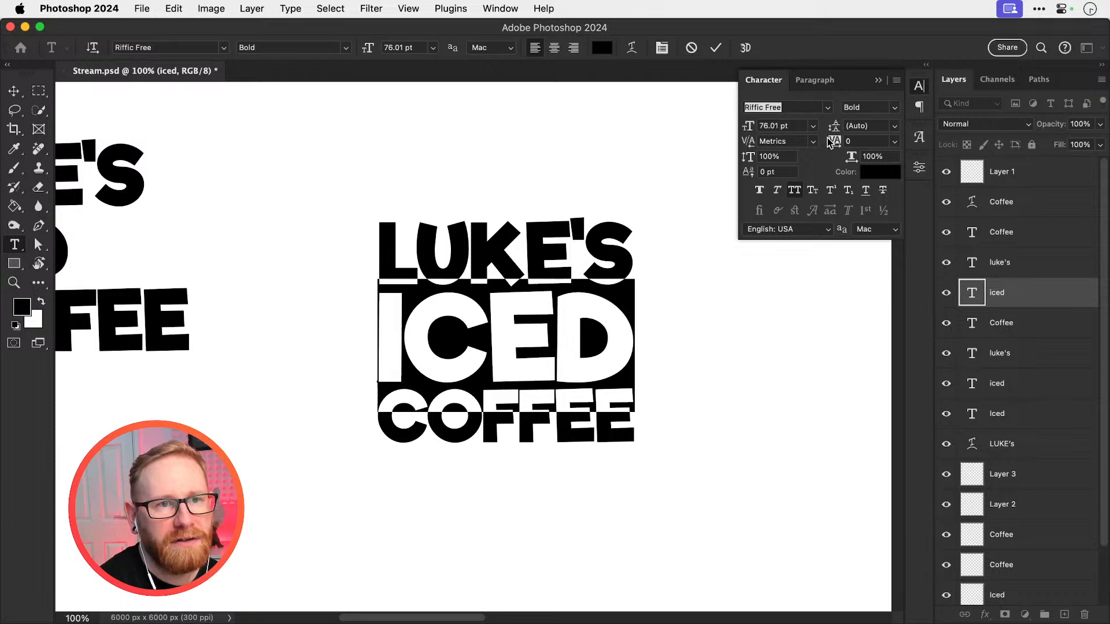
mouse_move(832, 143)
mouse_down()
mouse_move(850, 143)
mouse_move(827, 142)
mouse_up()
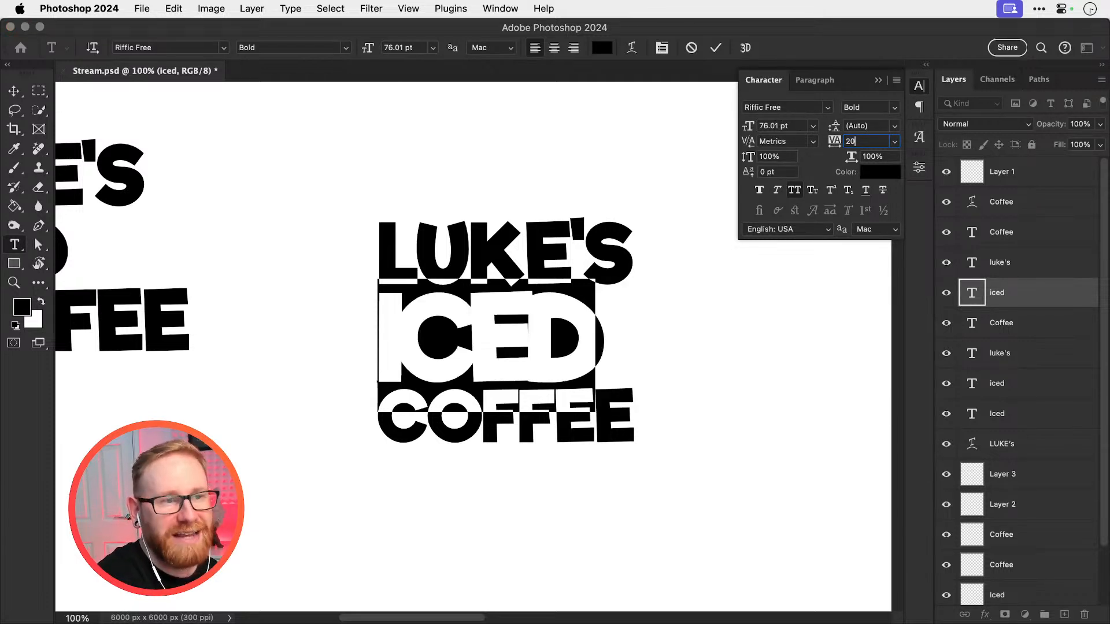
key(Return)
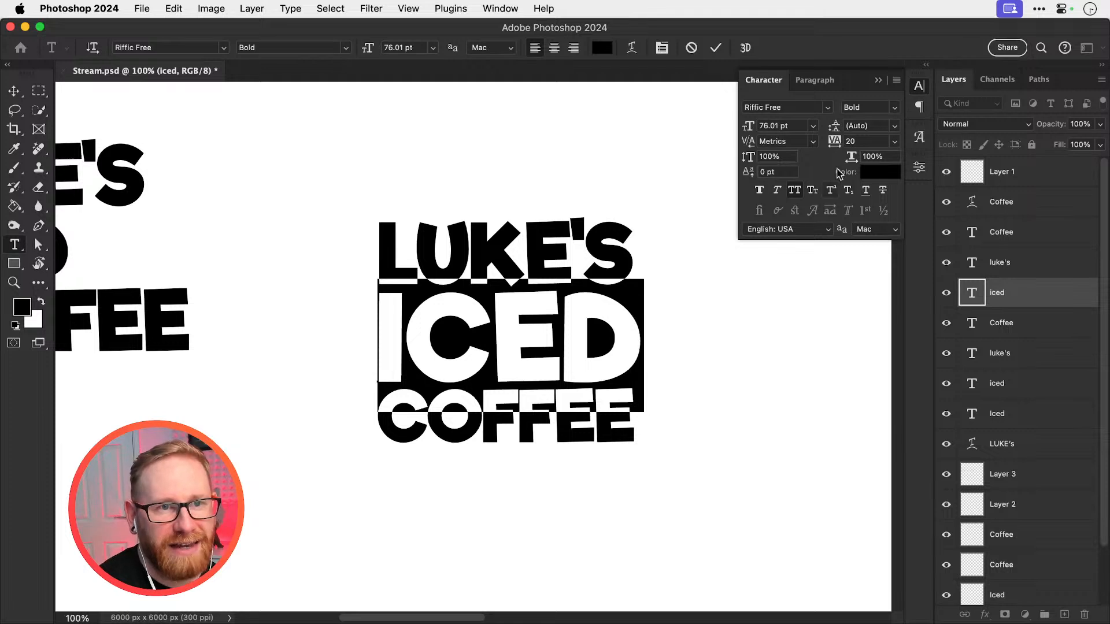
Try wider tracking such as 40 on the ICED line, then return it to 20
click(865, 141)
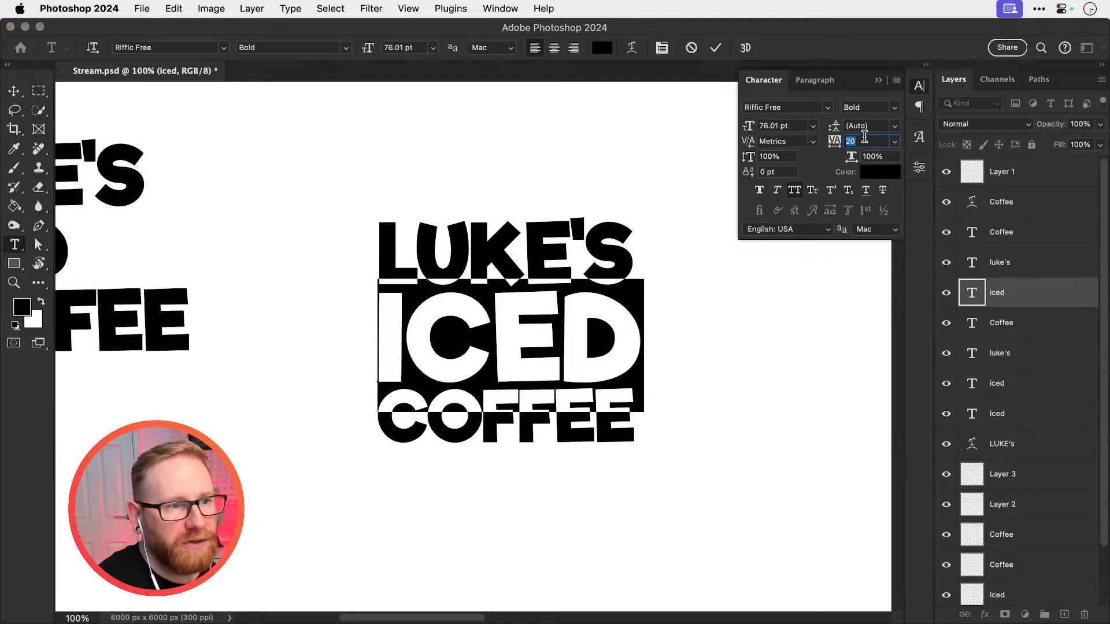
key(shift+Up)
key(shift+Up)
key(shift+Up)
key(shift+Up)
key(shift+Up)
key(shift+Up)
key(shift+Up)
key(shift+Up)
key(shift+Up)
key(shift+Up)
key(shift+Down)
key(shift+Down)
key(shift+Down)
key(shift+Down)
key(shift+Down)
key(shift+Down)
key(shift+Down)
key(shift+Down)
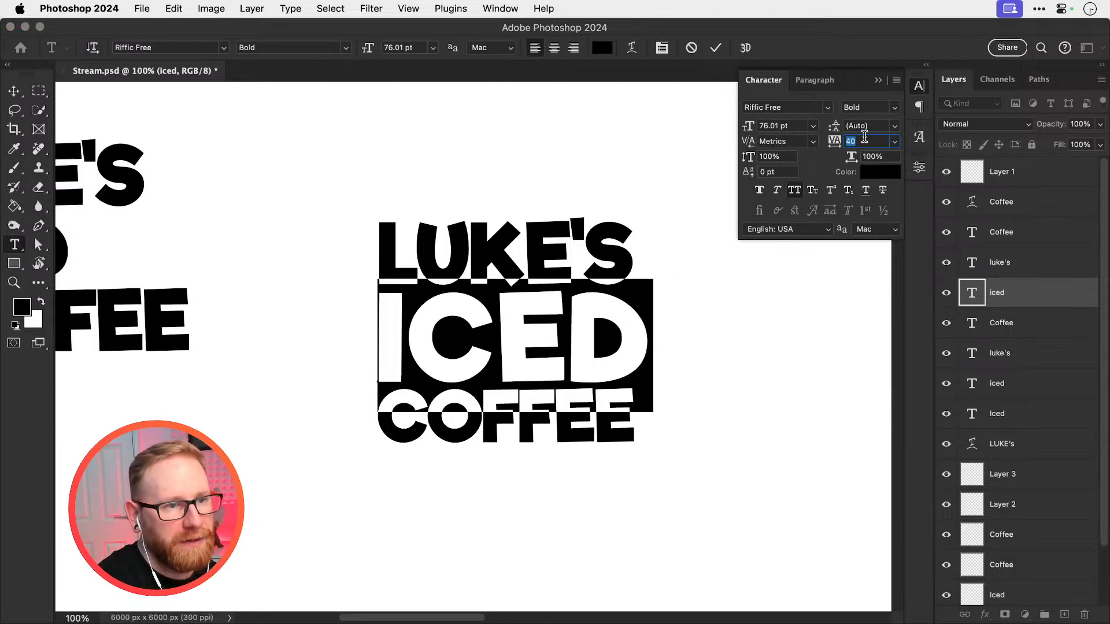
key(shift+Down)
key(shift+Down)
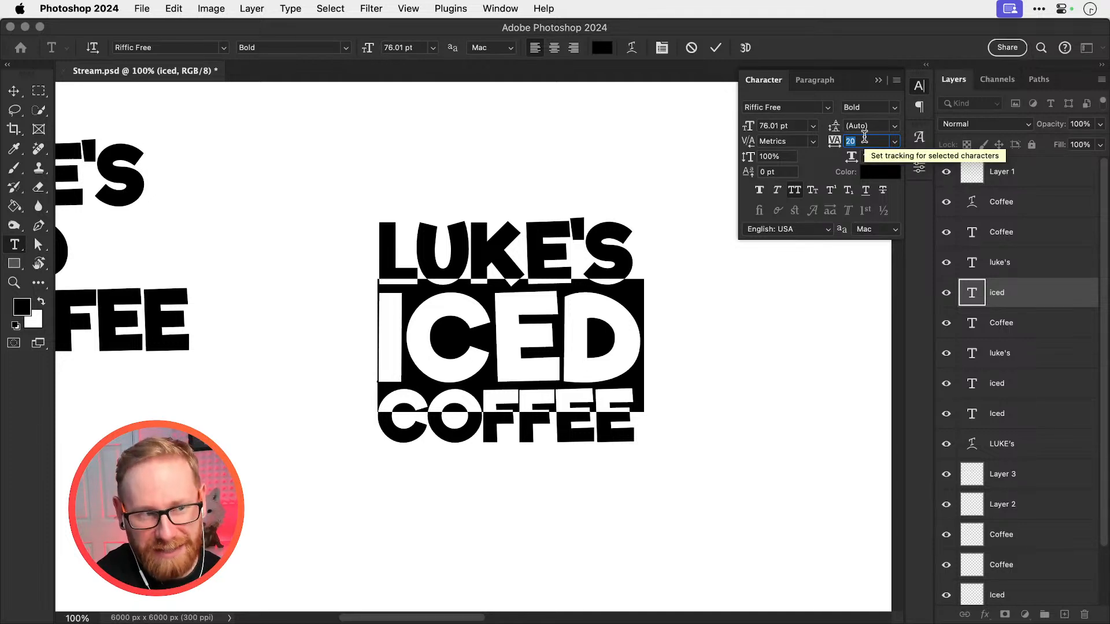
Select the whole ICED line again, compare tracking of 40 and 20, and settle on 30
click(388, 356)
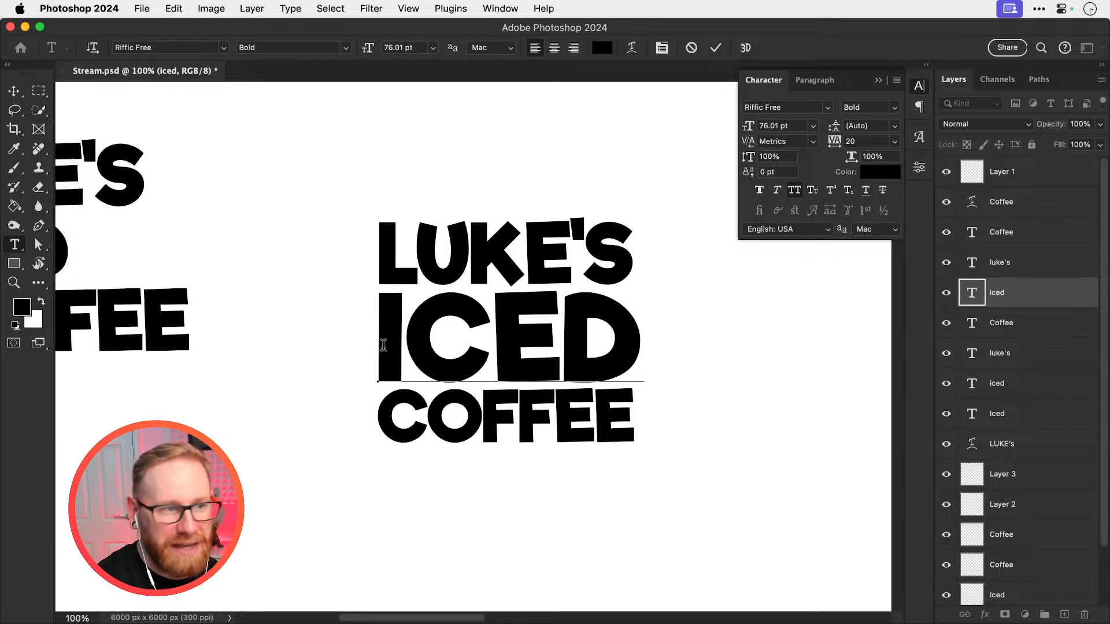
drag(384, 343, 704, 282)
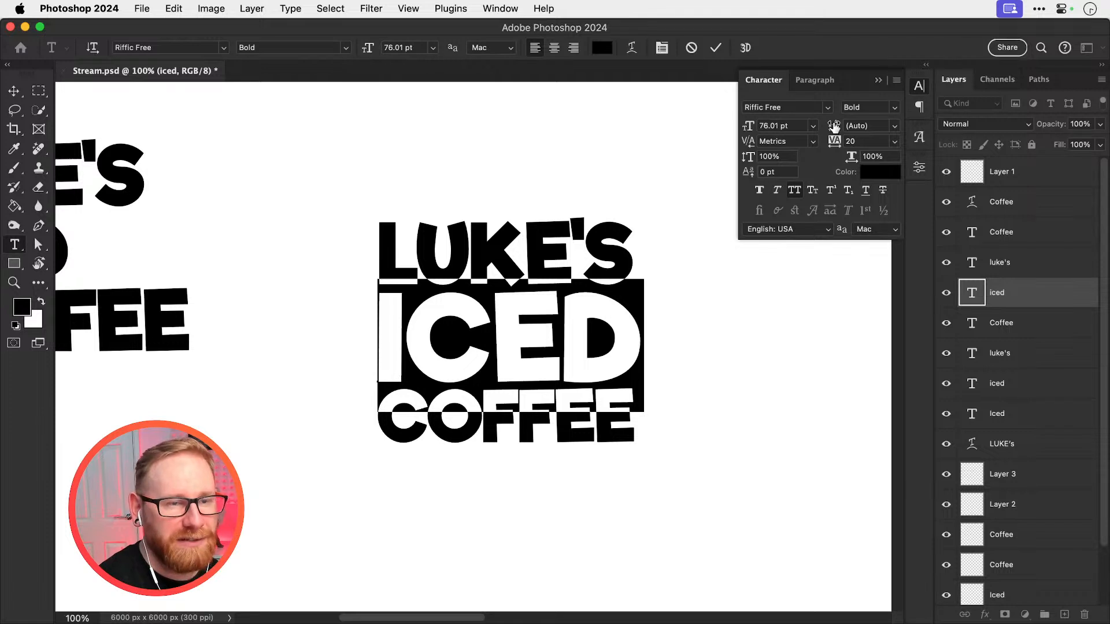
click(862, 140)
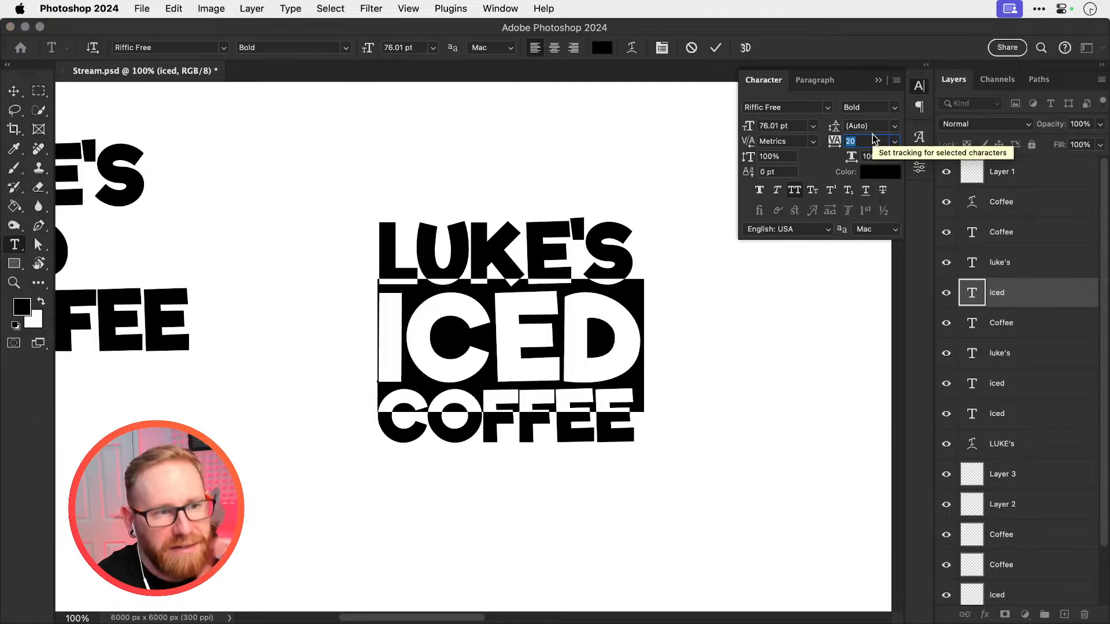
key(Up)
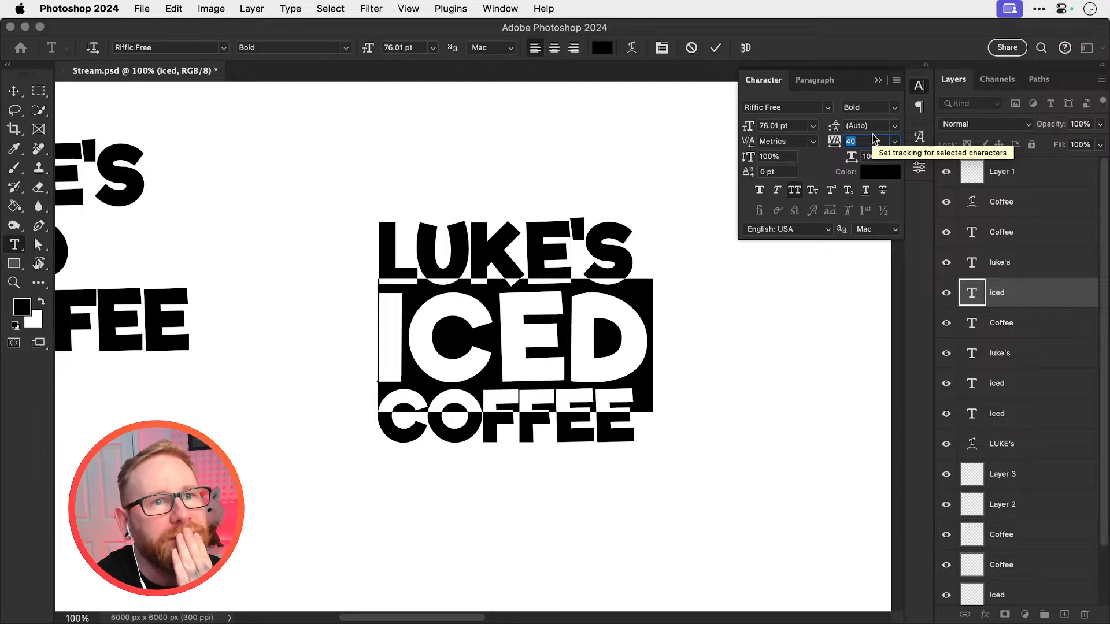
key(Down)
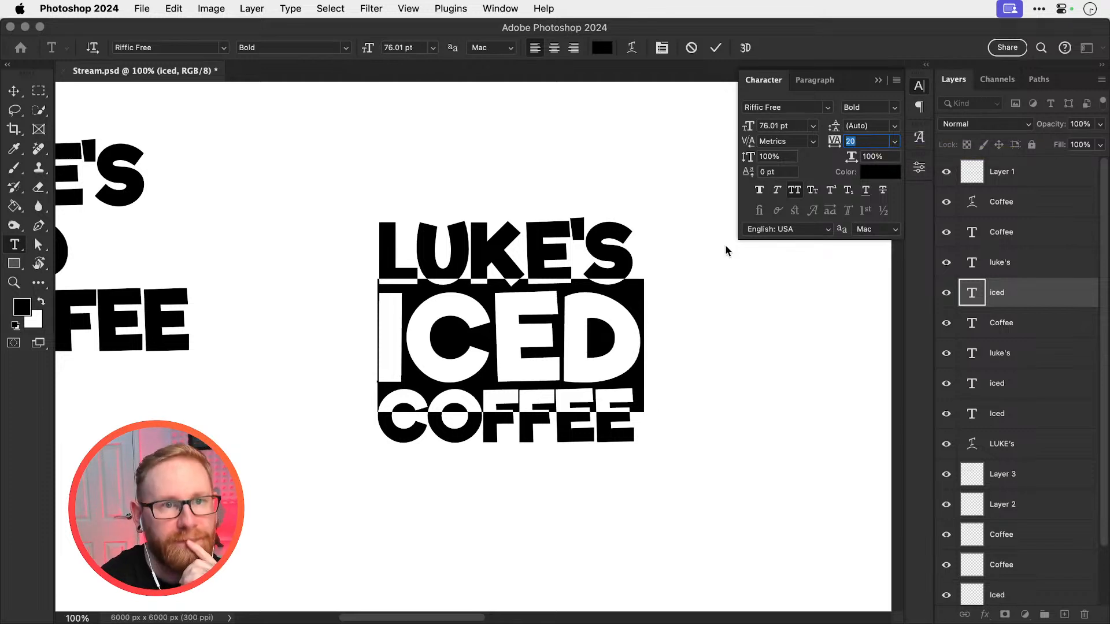
key(Up)
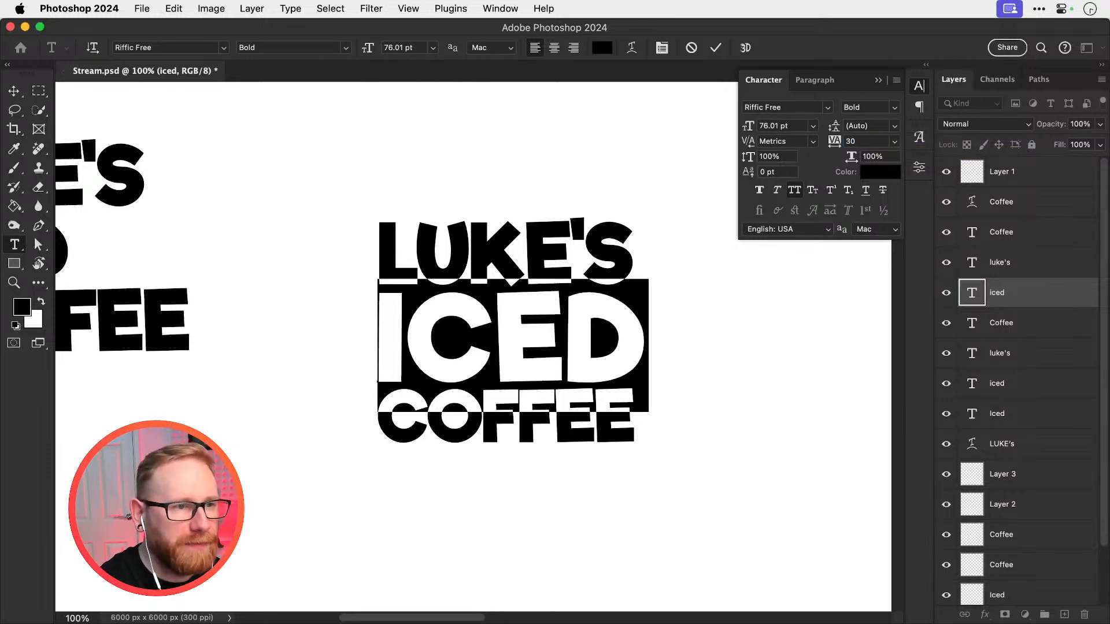
click(16, 92)
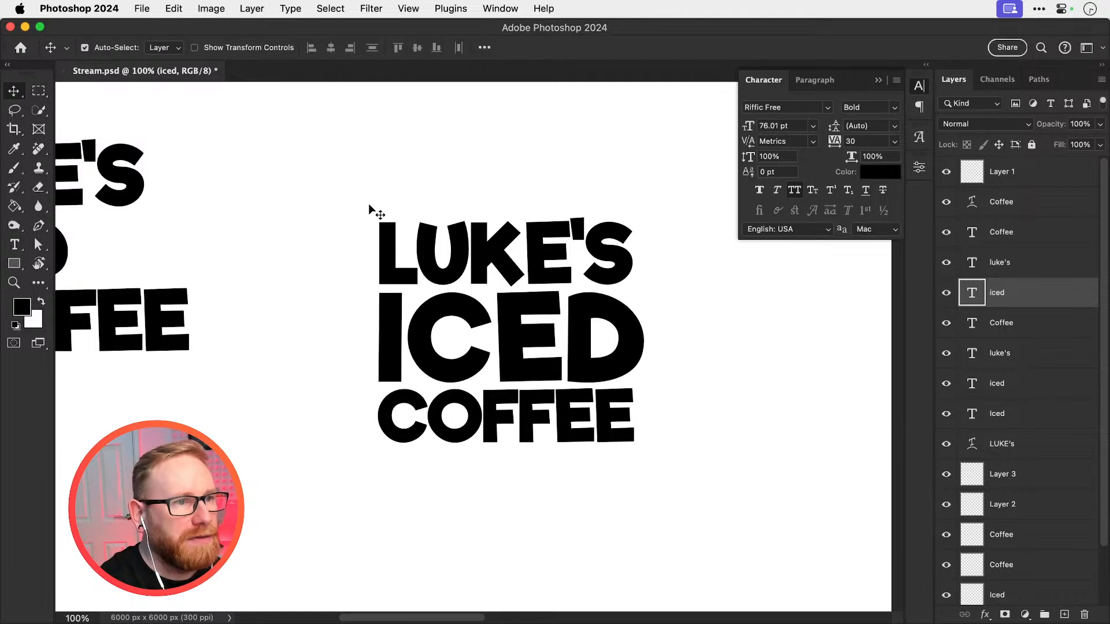
Set the tracking of the name line above ICED to 30
double_click(405, 246)
click(866, 142)
text(30)
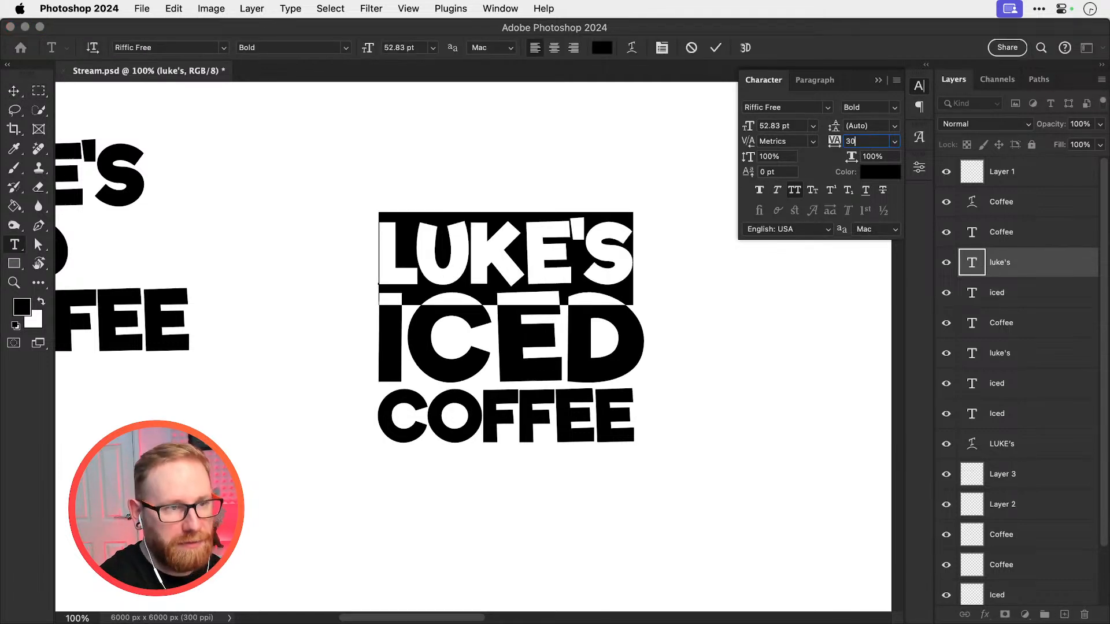
key(Return)
click(25, 94)
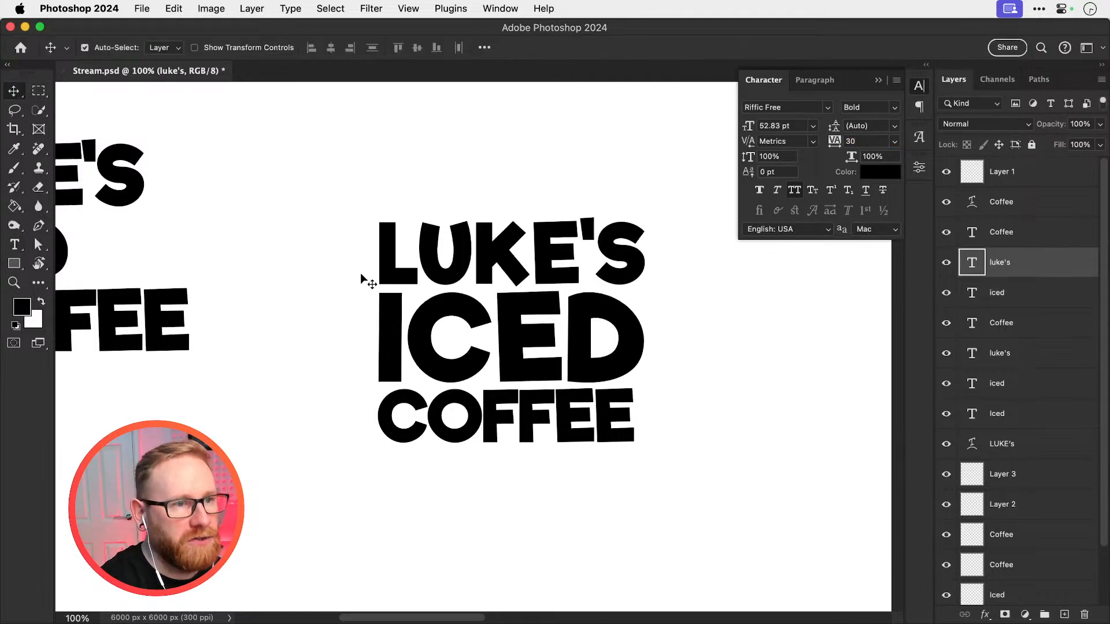
Set the tracking of the COFFEE line to 30 and close the character settings
double_click(379, 439)
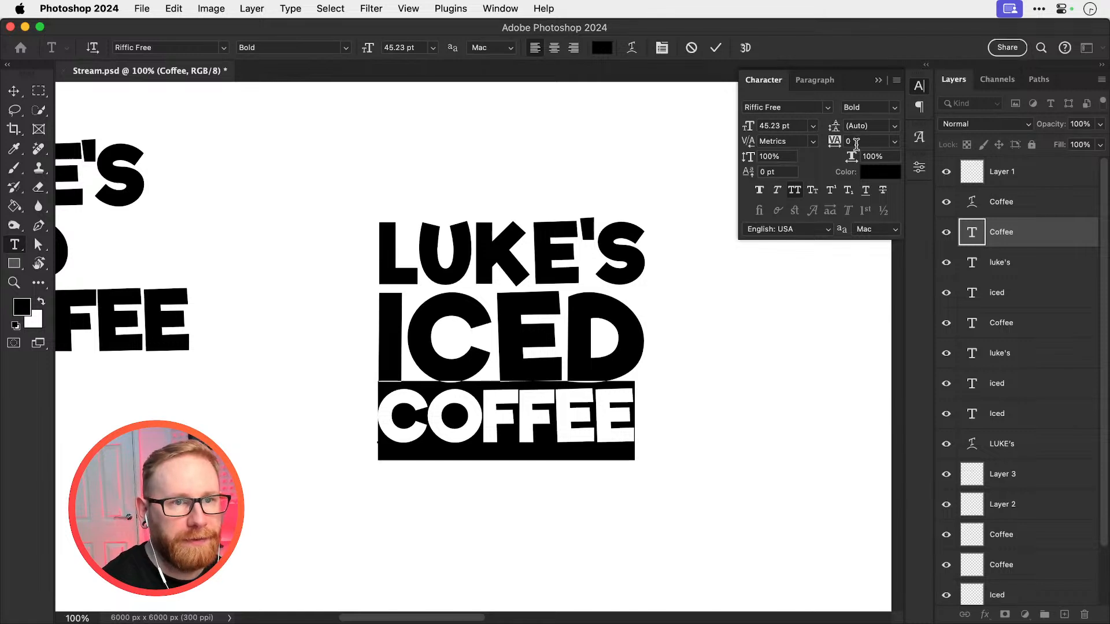
click(862, 141)
text(30)
key(Return)
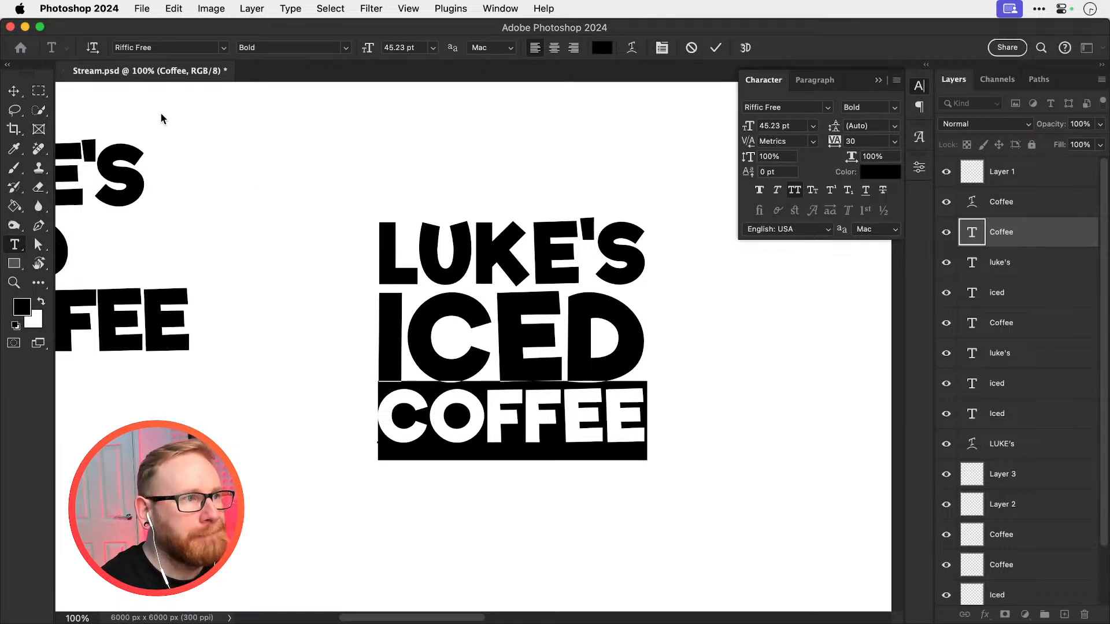
click(14, 91)
click(919, 87)
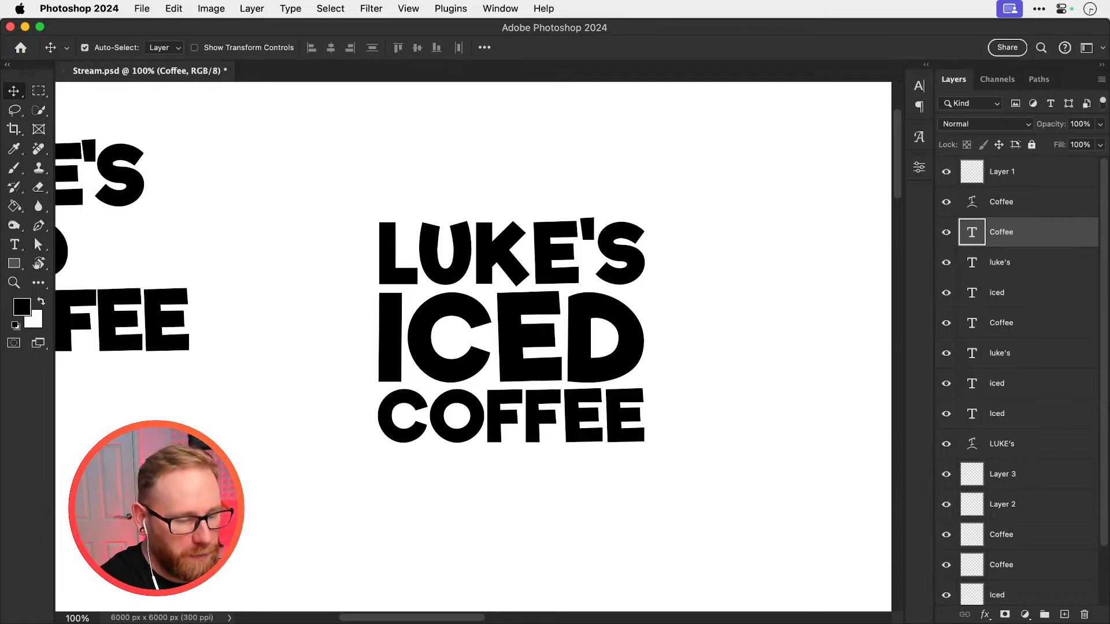
Switch to Chrome and preview the playful fonts on 1001fonts.com with the possessive name followed by ICE COFFEE as sample text
key(super+Tab)
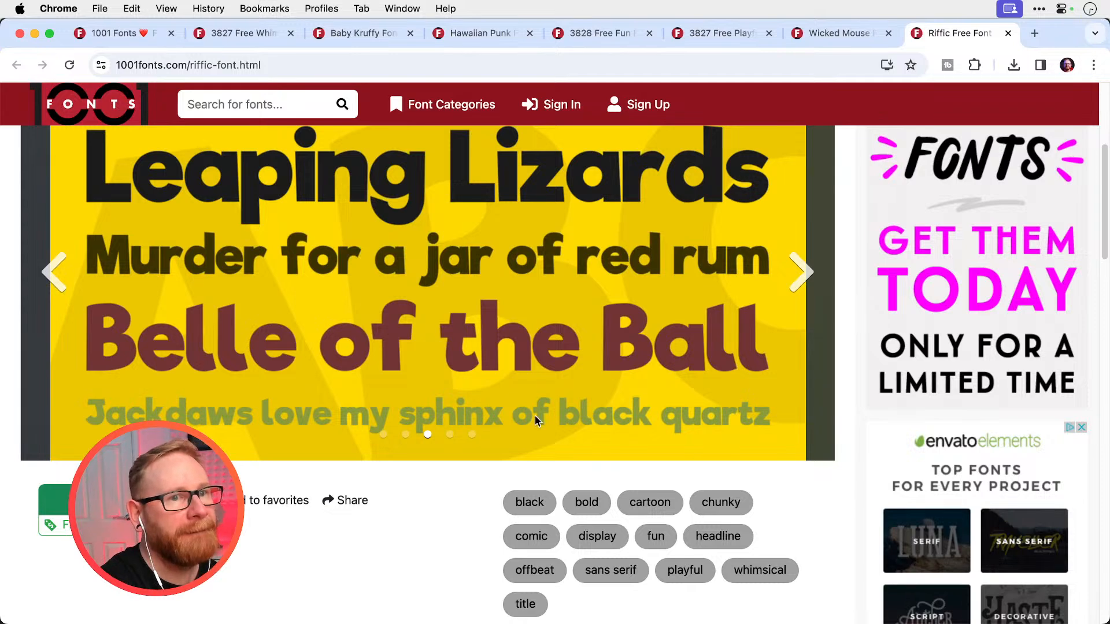
scroll(535, 415, up, 10)
click(852, 36)
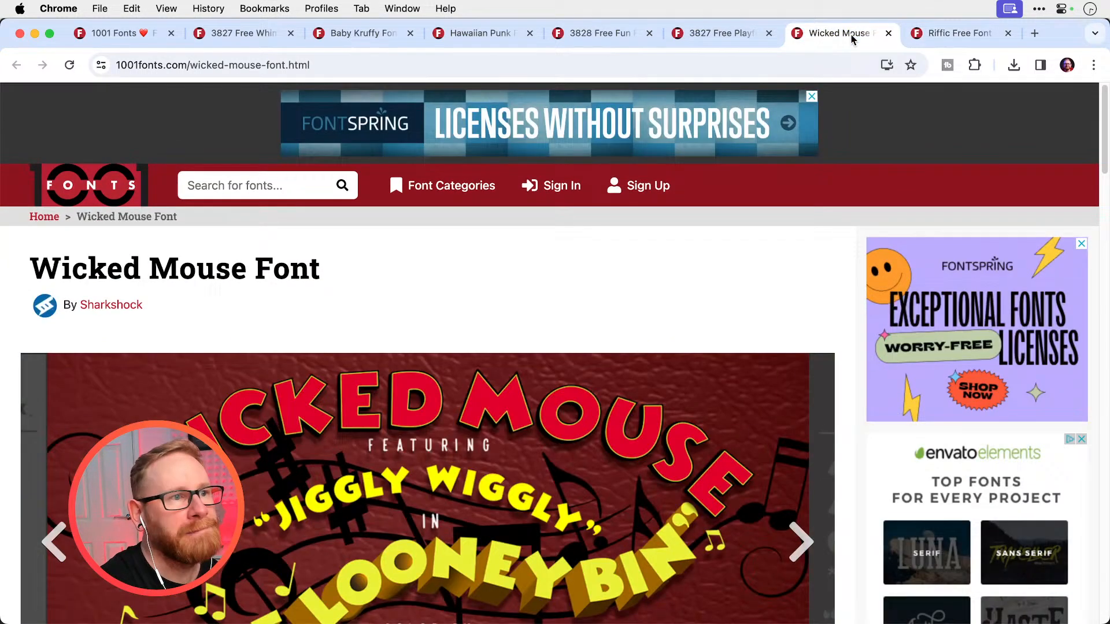
click(716, 36)
click(146, 177)
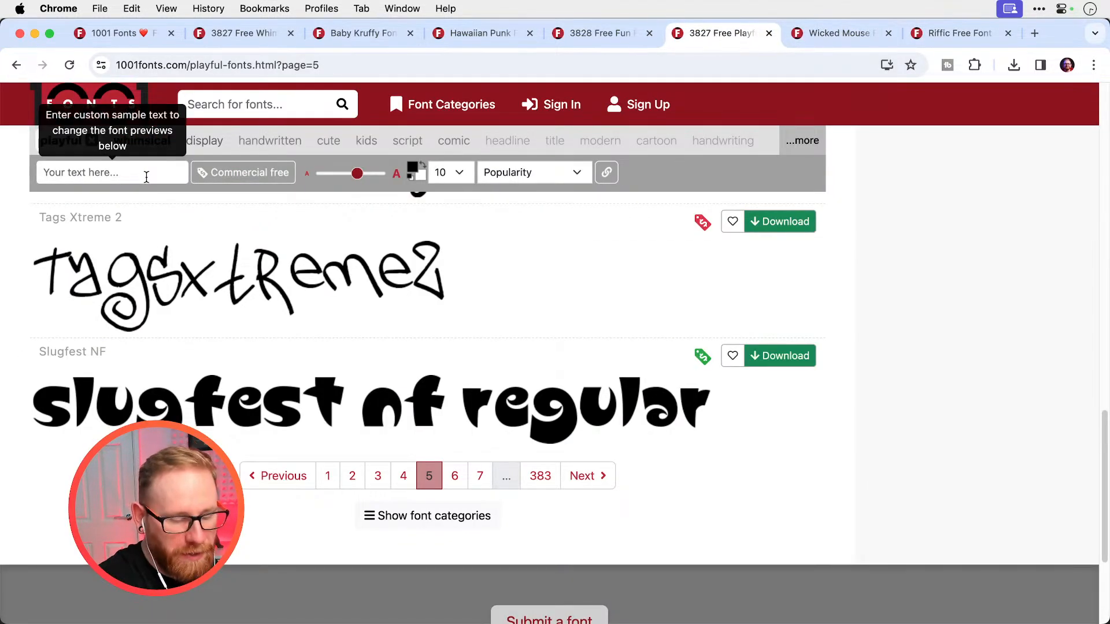
text(LUKE')
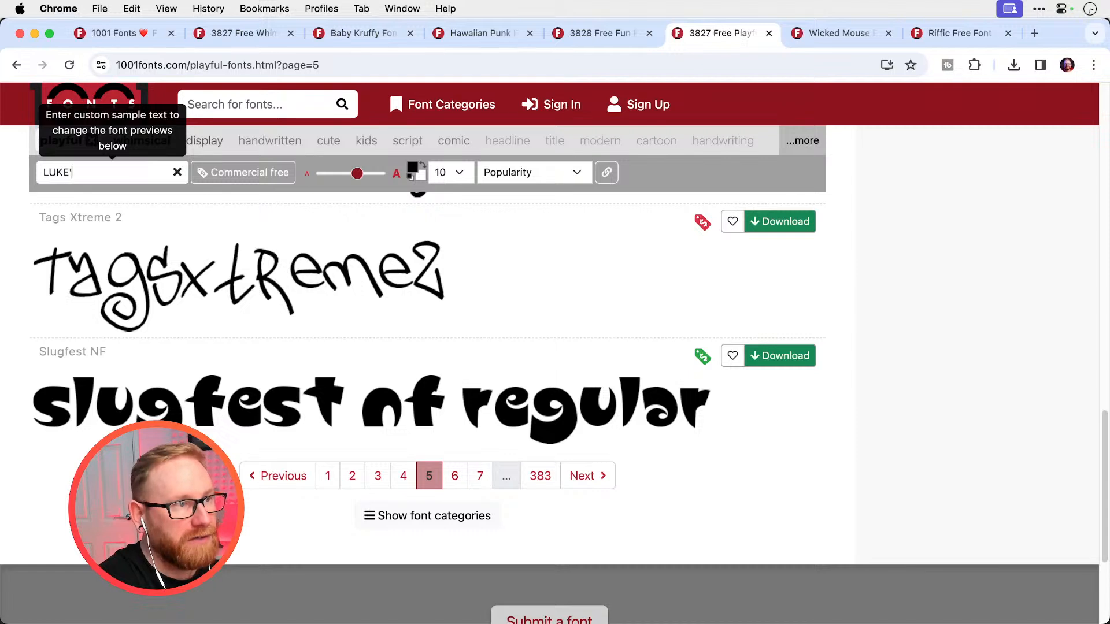
text(S ICE COFFEE)
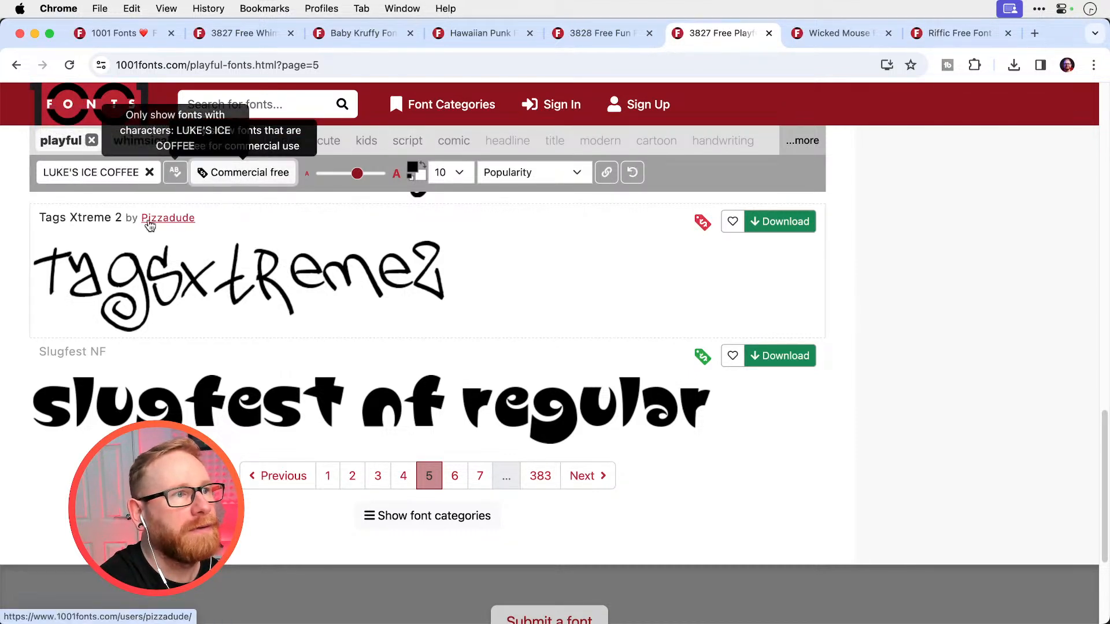
scroll(471, 414, up, 10)
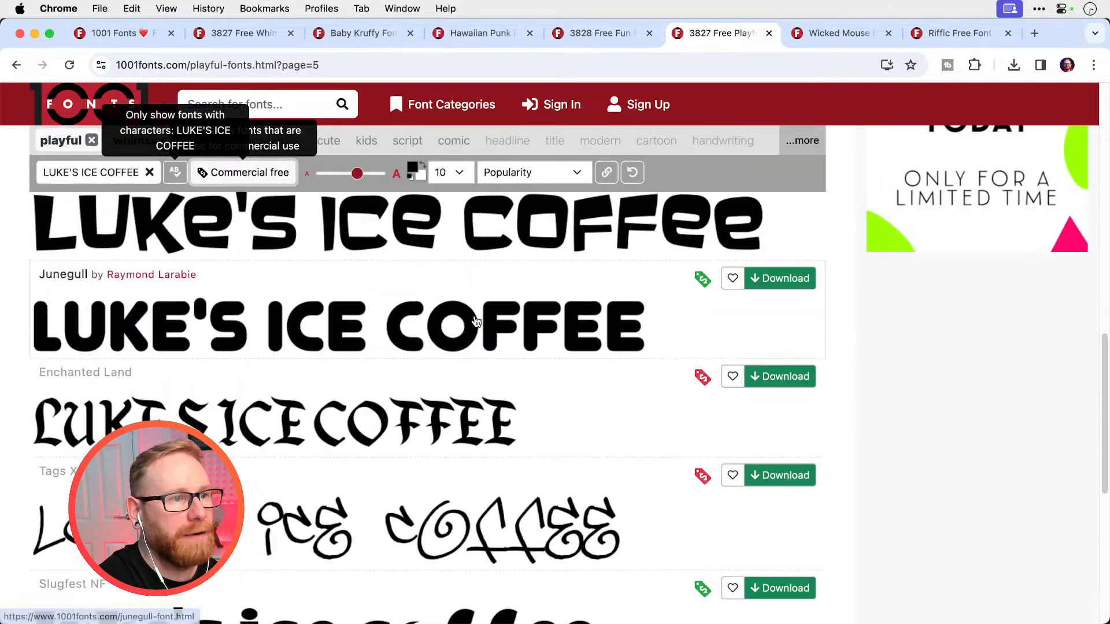
Look over the playful font previews once more and return to the lettering document in Photoshop
scroll(477, 322, up, 5)
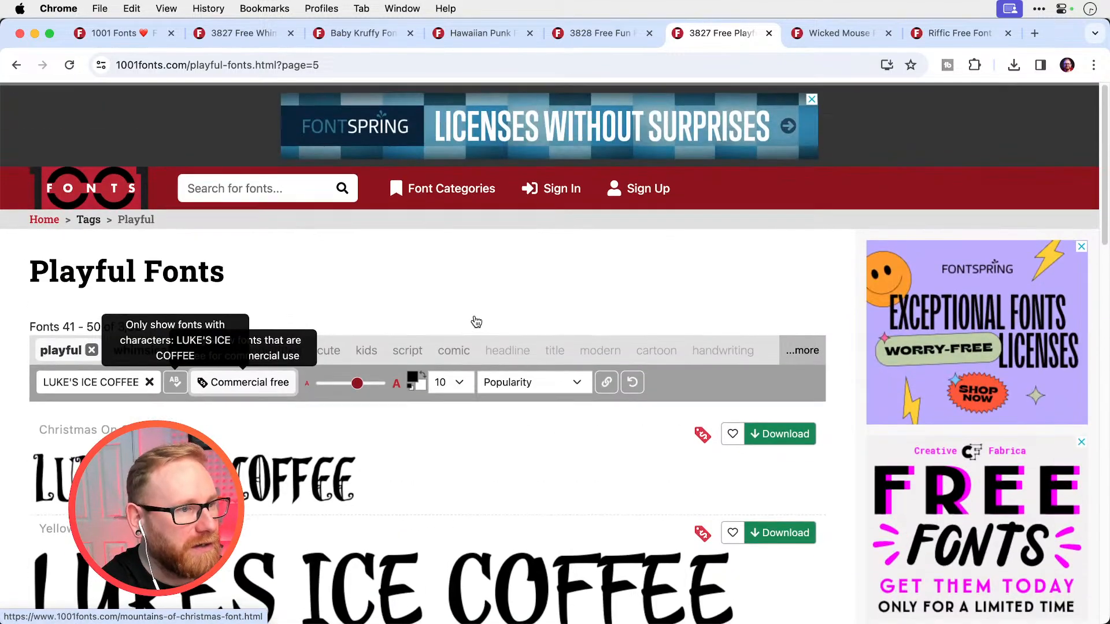
scroll(476, 322, down, 10)
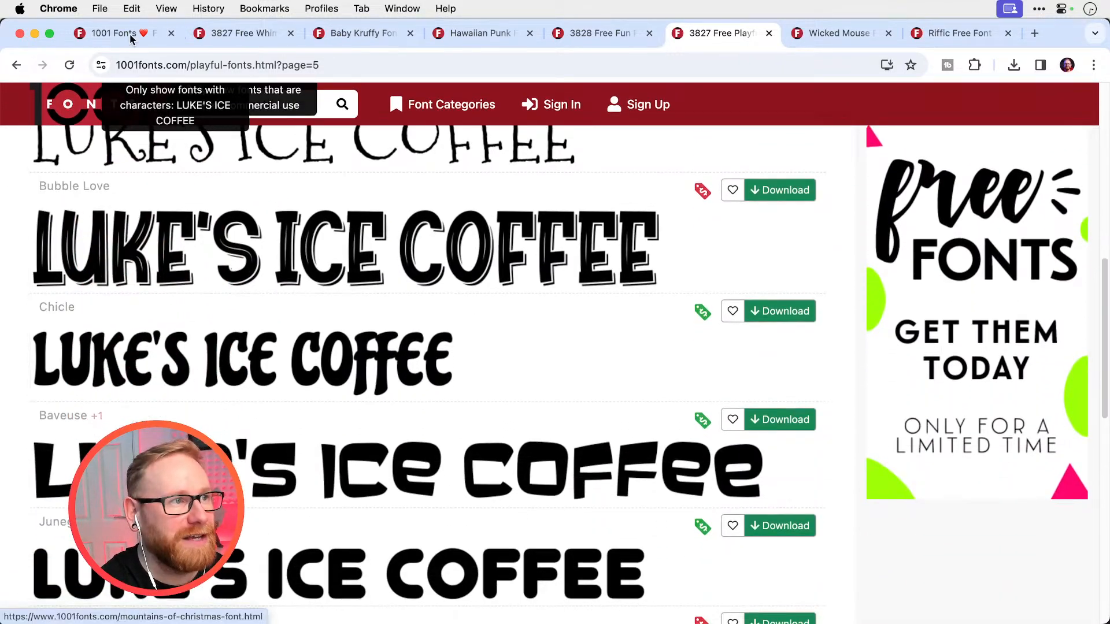
click(35, 34)
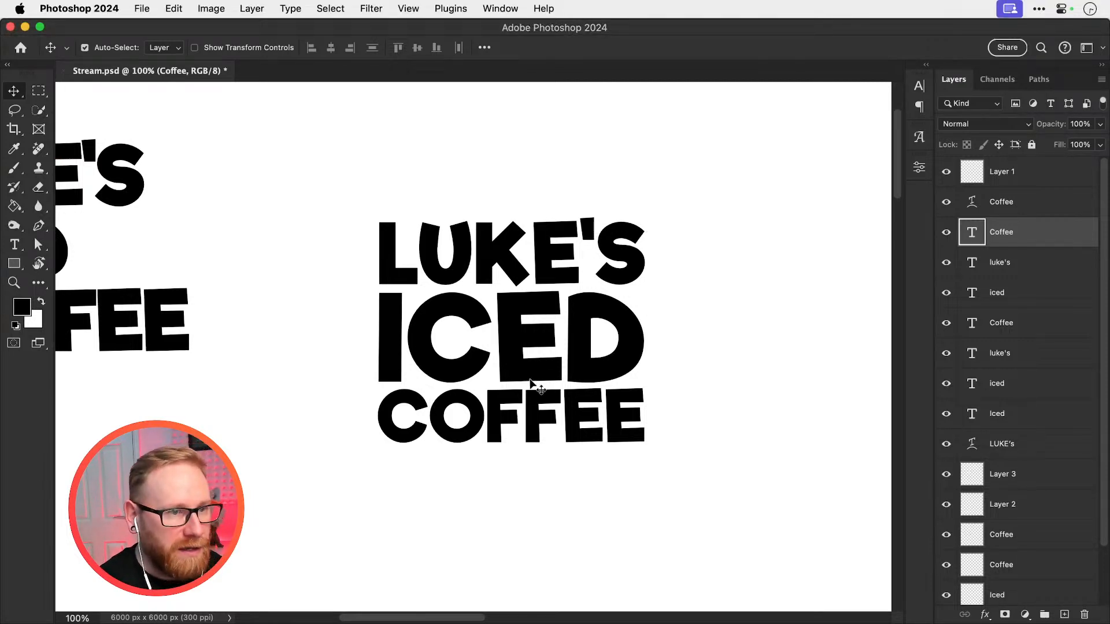
Add a small two-line text note beside the stacked lettering, reading ICECUBES and THE DRINK ITSELF
scroll(531, 384, right, 2)
scroll(530, 385, down, 1)
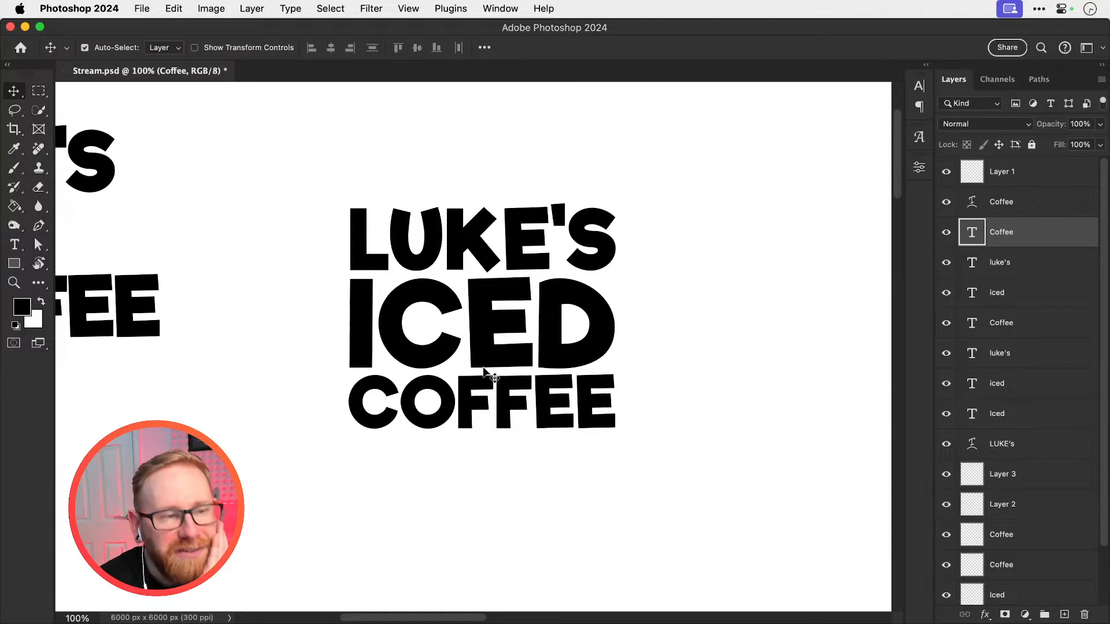
scroll(471, 427, right, 5)
scroll(471, 426, up, 1)
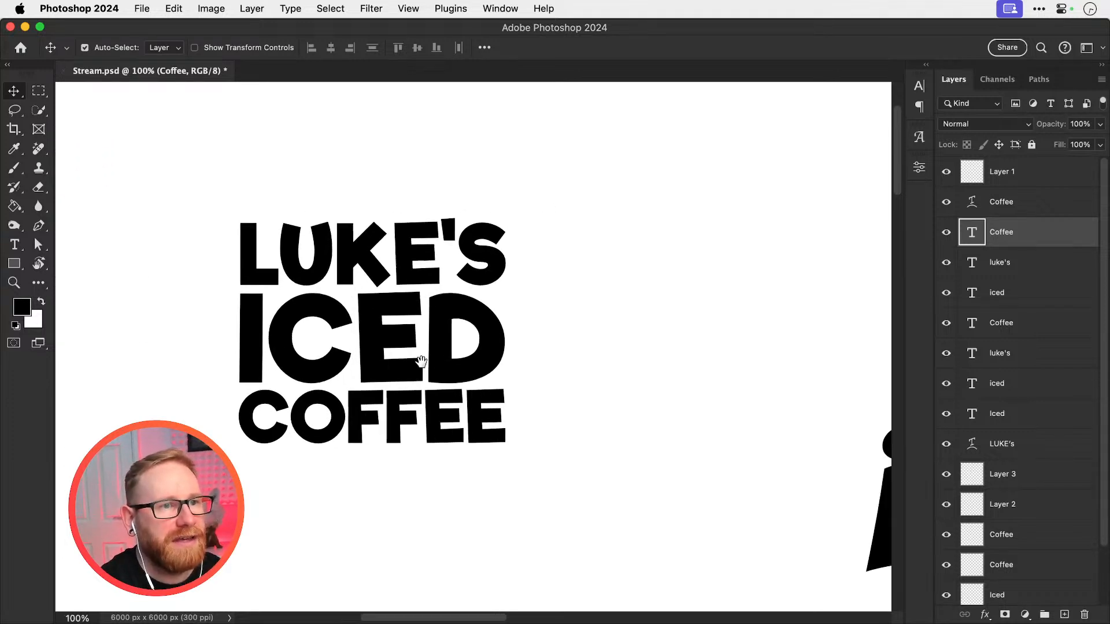
key(t)
click(614, 229)
text(ICE)
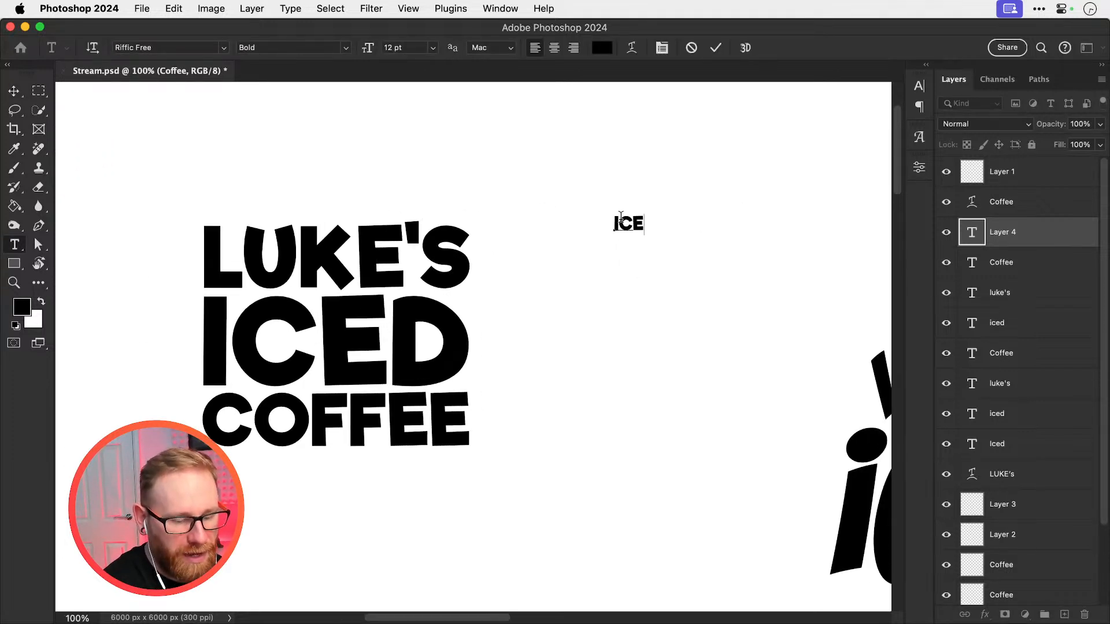
text(CUBES)
key(Return)
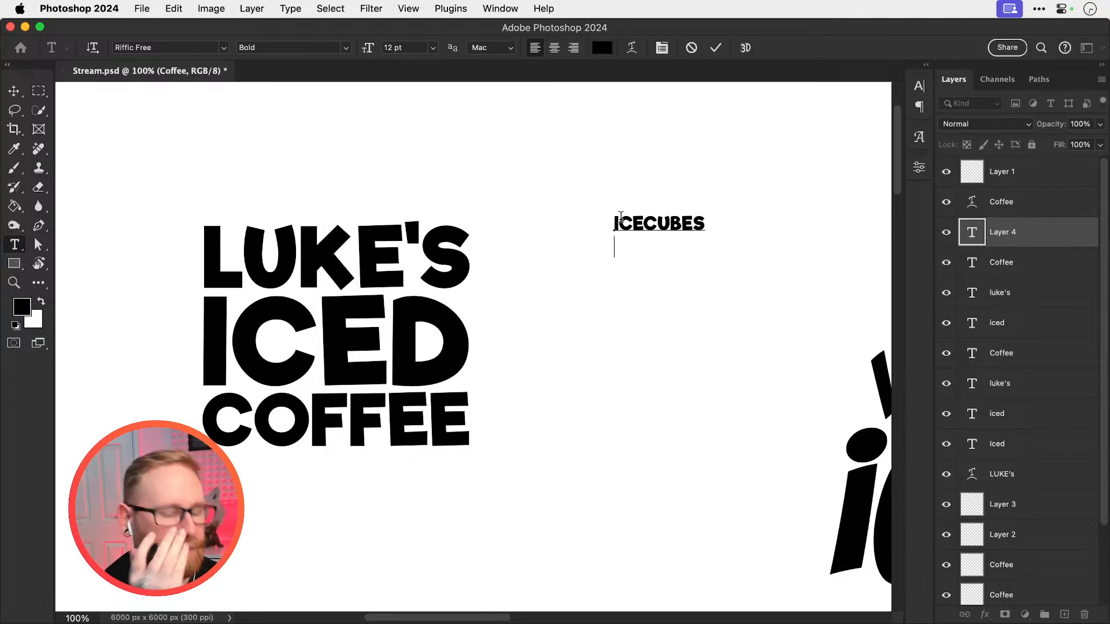
text(THE D)
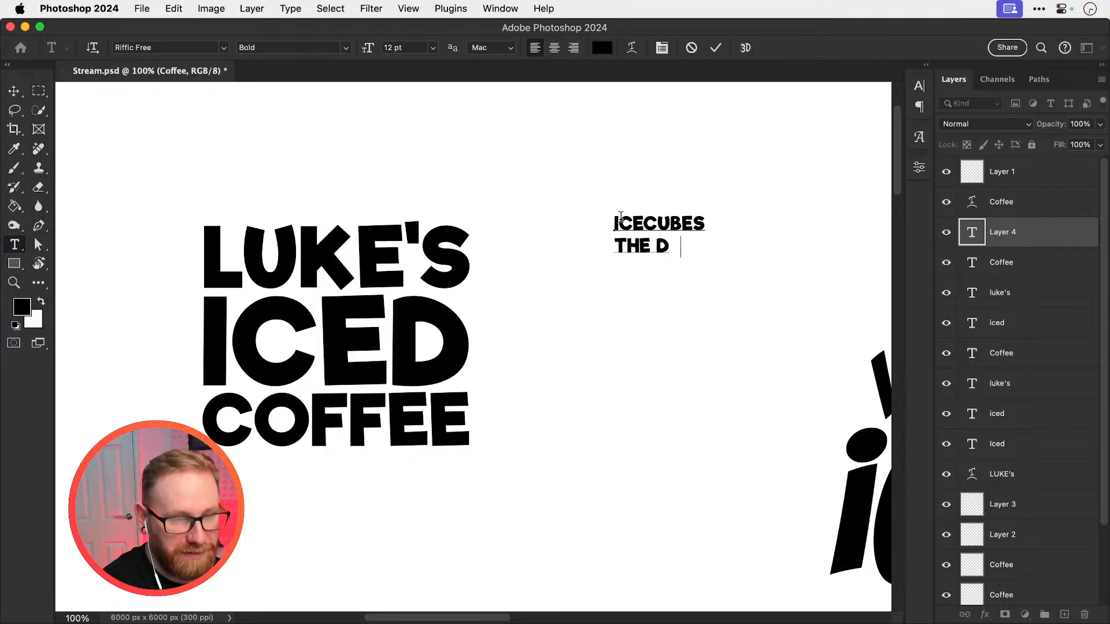
text(RINK ITSELF)
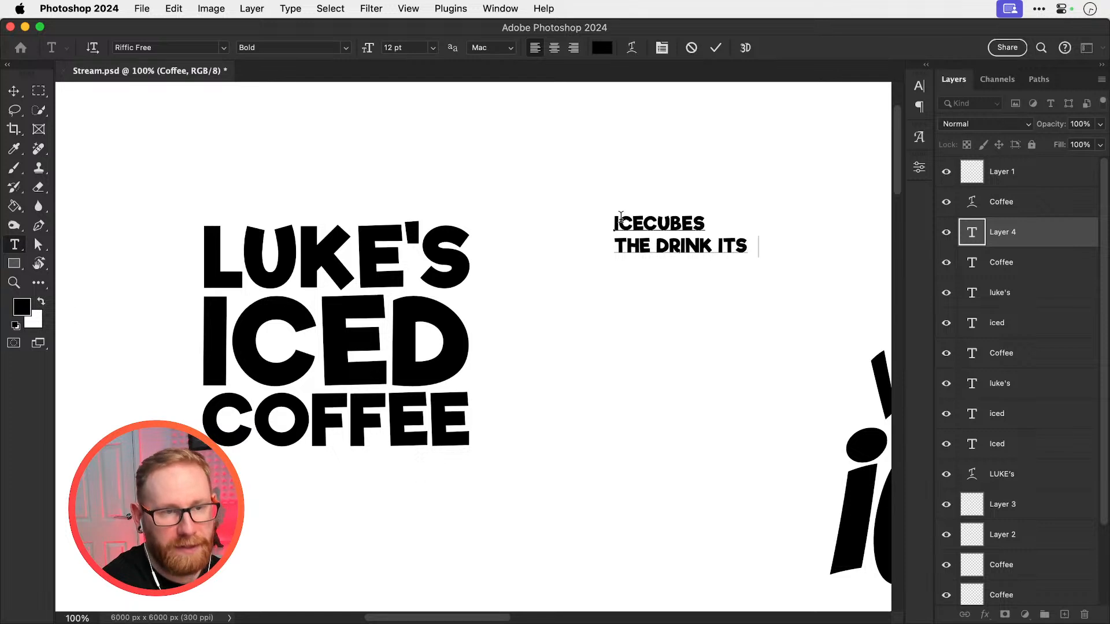
key(Return)
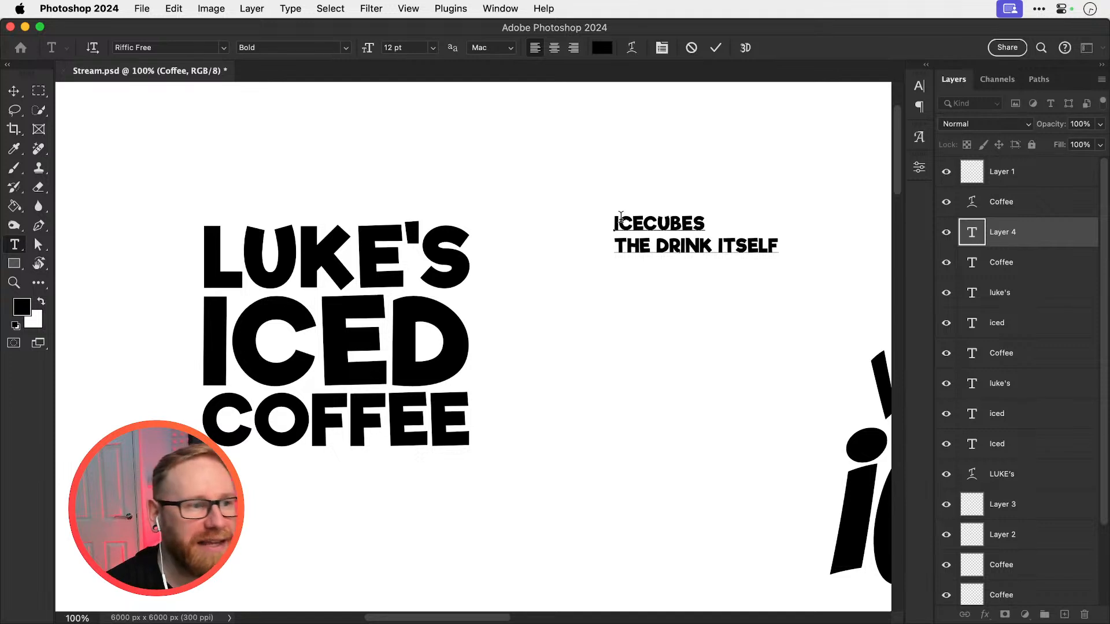
click(13, 91)
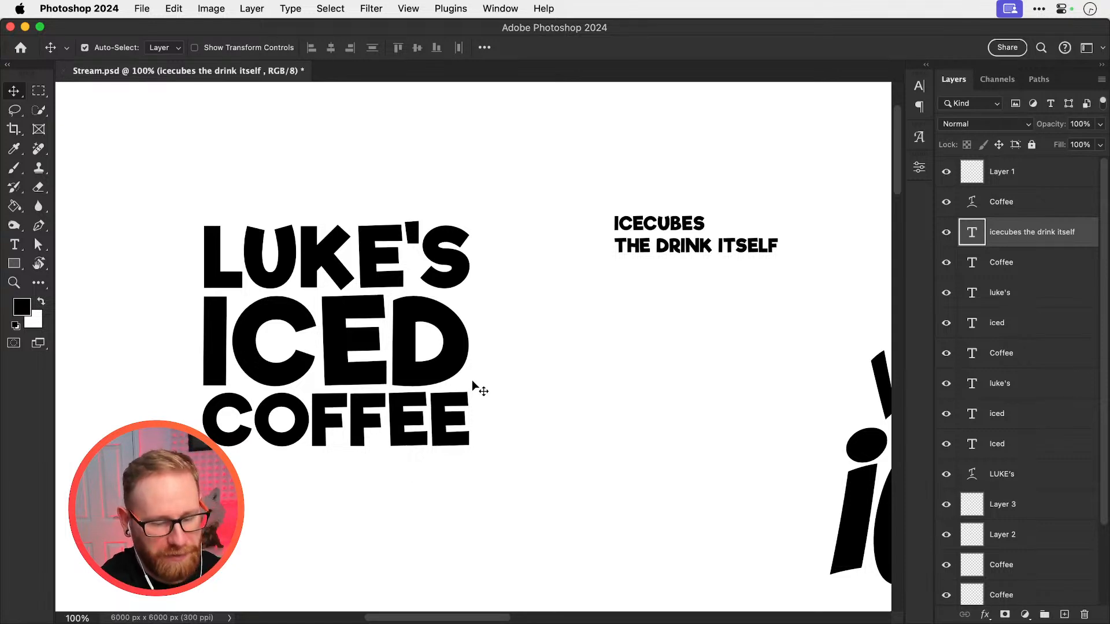
Duplicate the leftmost stacked lettering below the original and append ICED to the copy's name line
key(super+minus)
key(super+minus)
scroll(428, 364, left, 2)
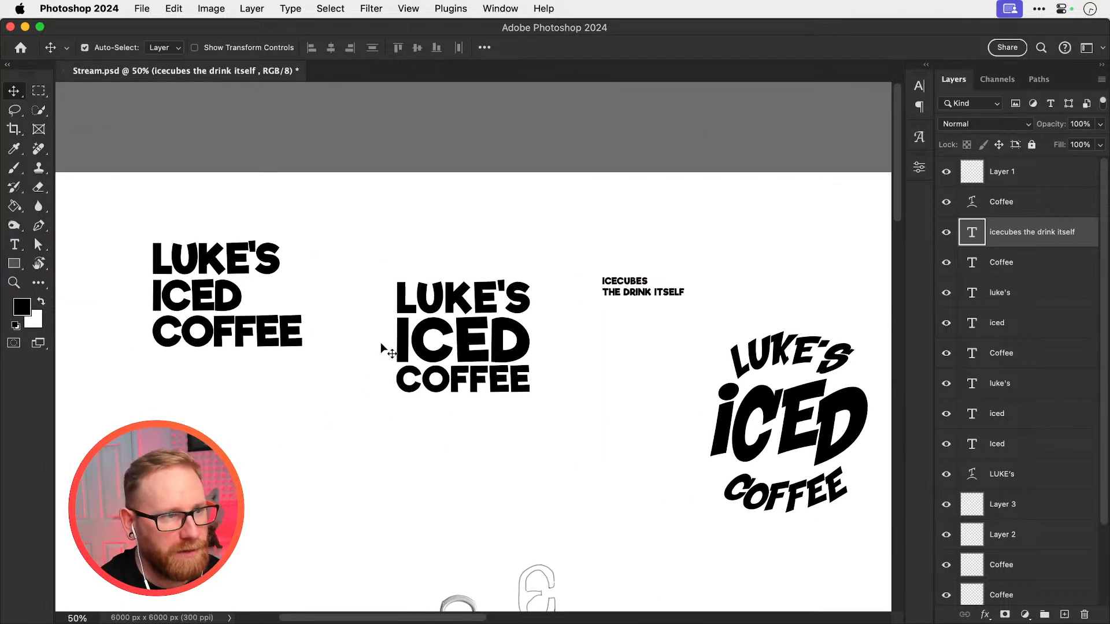
drag(173, 209, 223, 525)
key(t)
click(272, 432)
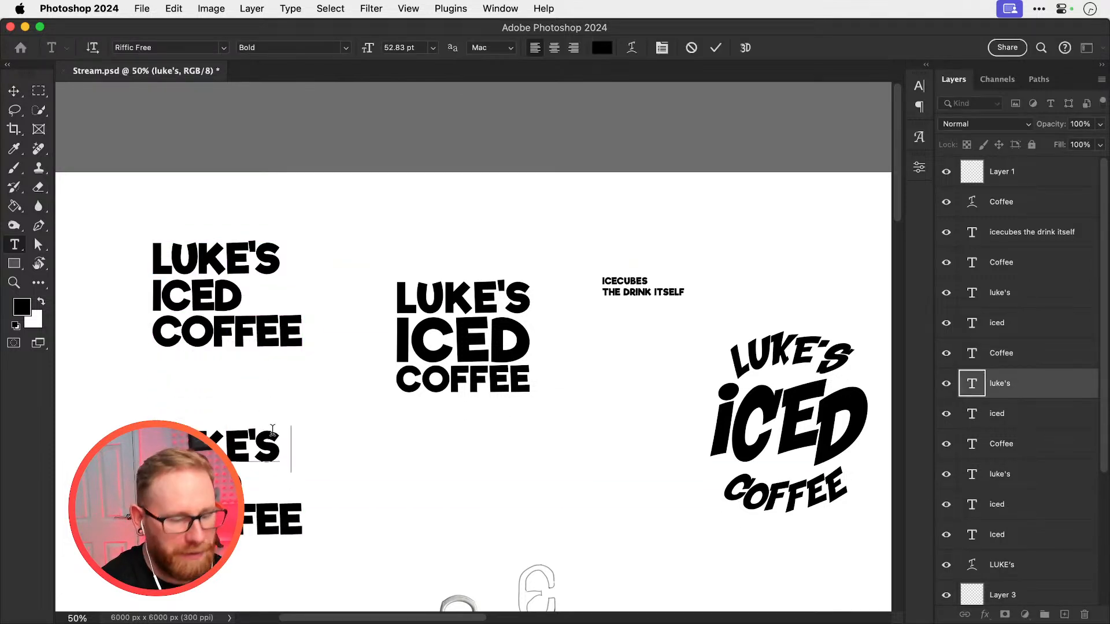
text(iced)
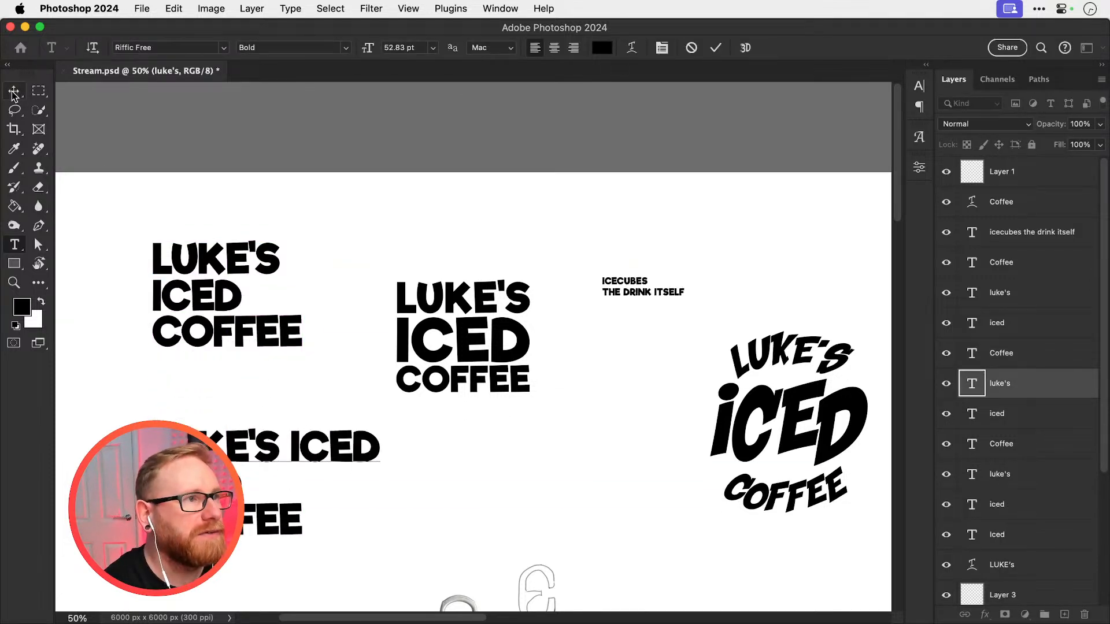
Delete the copy's separate ICED line, then enlarge COFFEE to the width of the line above and place it directly beneath
click(14, 95)
click(202, 484)
key(Delete)
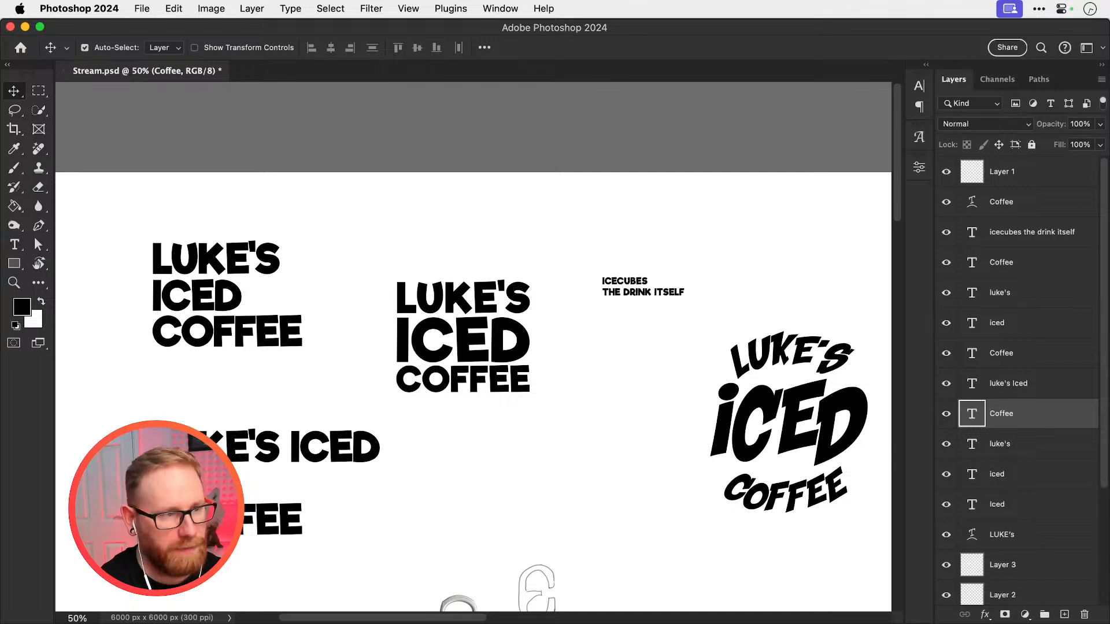
click(292, 518)
key(super+t)
drag(303, 497, 372, 450)
key(Return)
drag(337, 517, 337, 501)
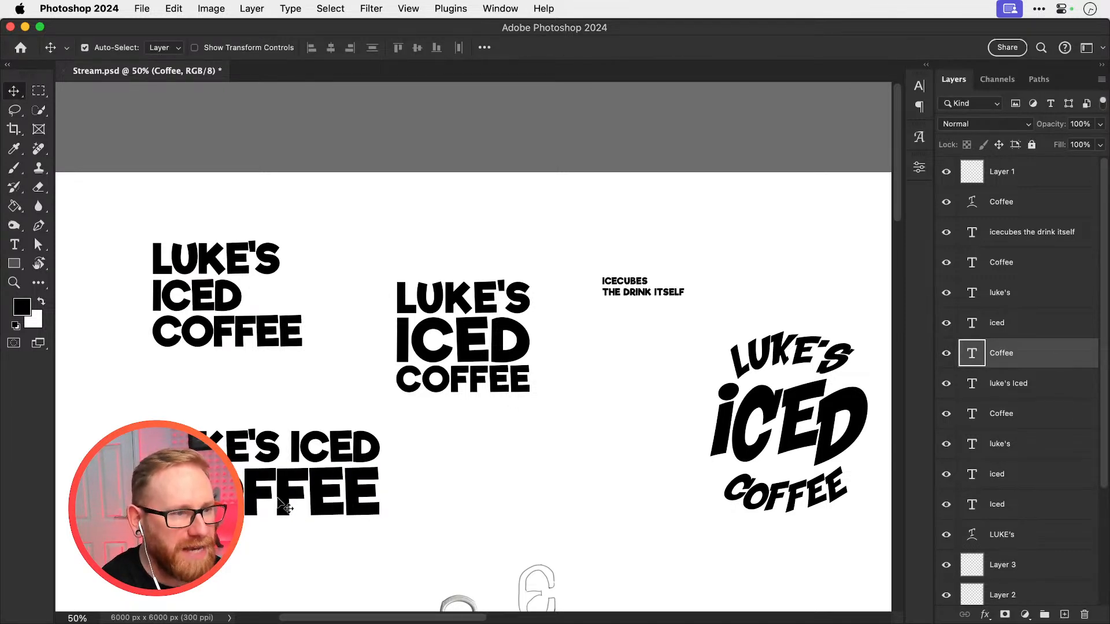
Add COFFEE BEANS as the third line of the small text note beside the stacked lettering
key(z)
click(280, 457)
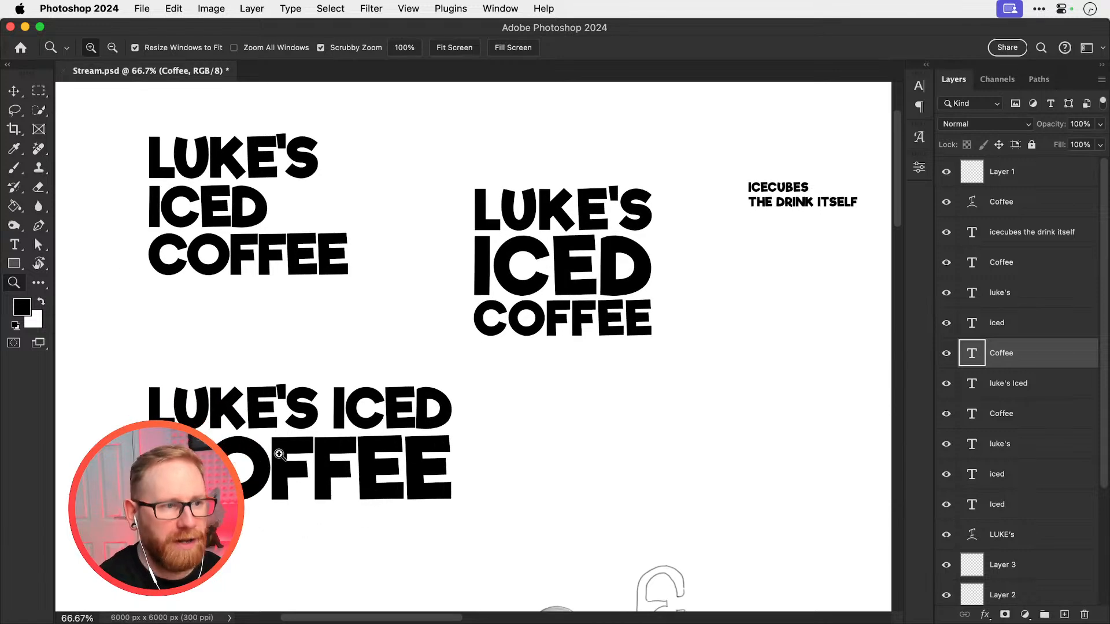
key(v)
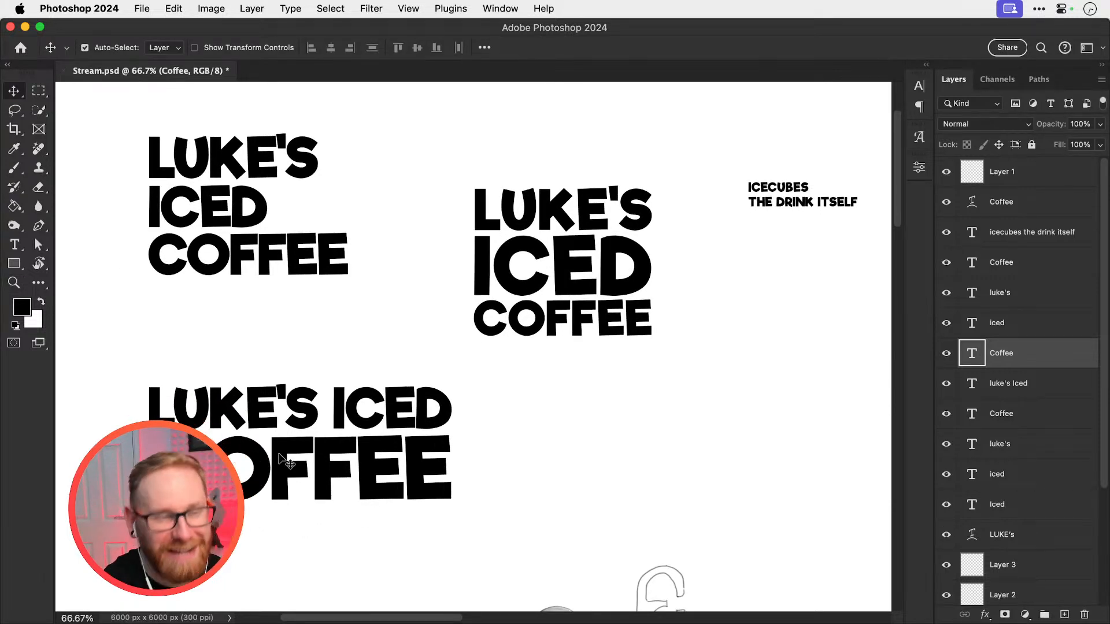
drag(612, 282, 476, 337)
key(z)
click(644, 283)
key(v)
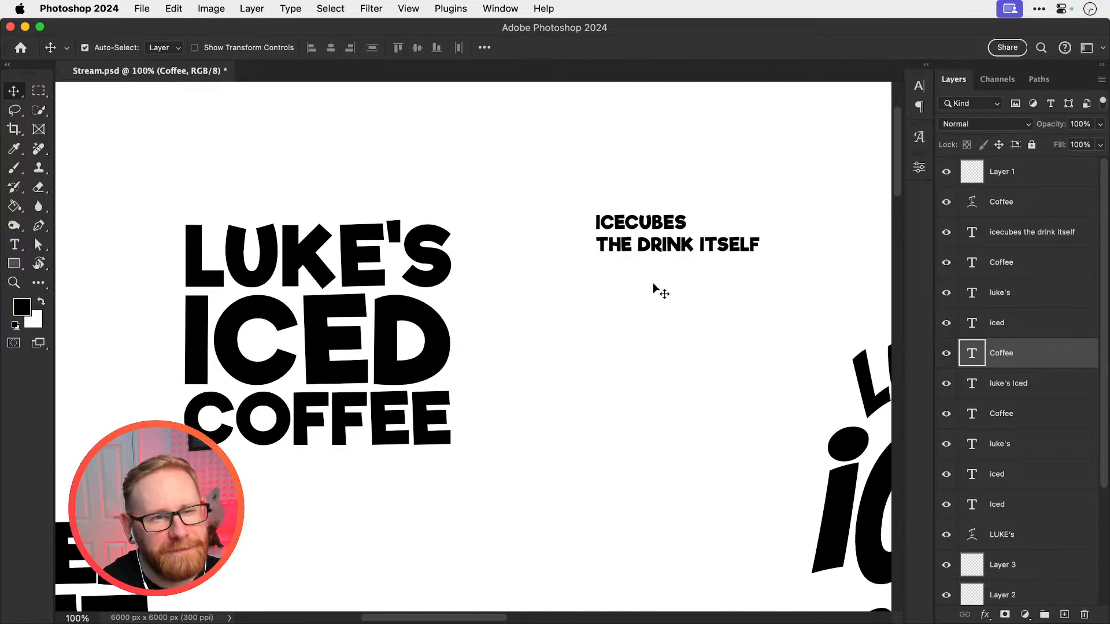
double_click(757, 246)
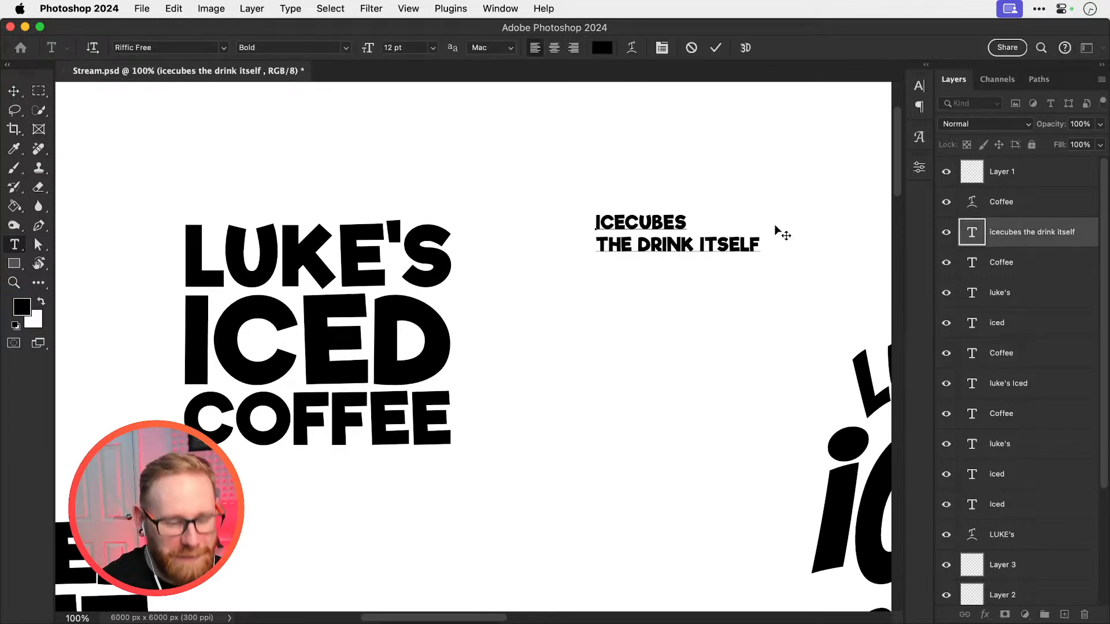
text(COFFEE )
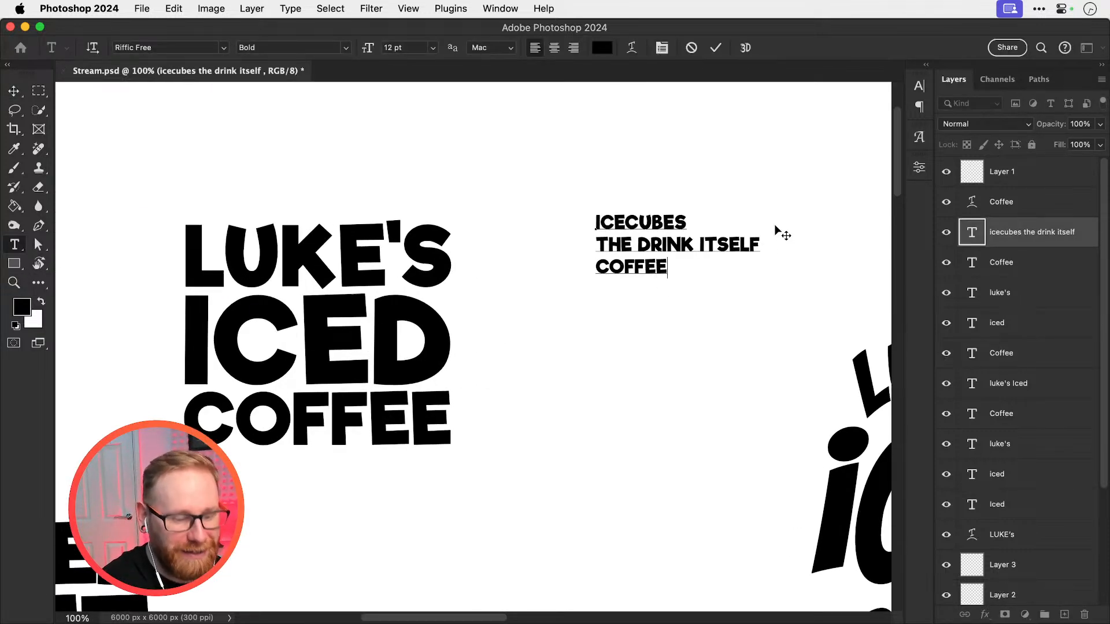
text(BEANS)
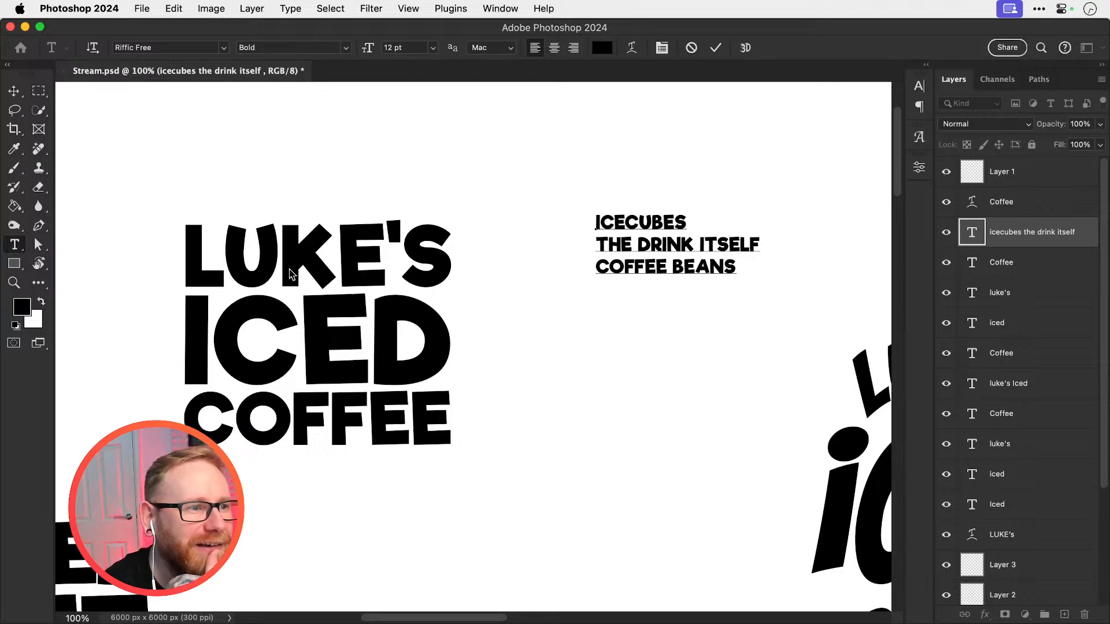
click(14, 91)
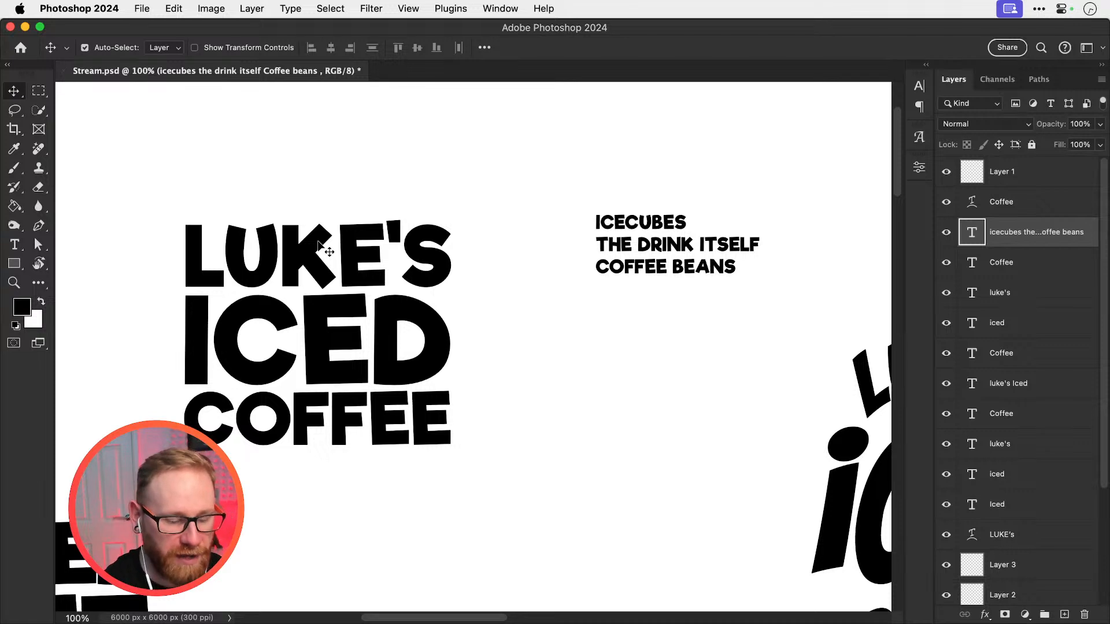
Extend the text note with the lines STRAWS, CREAM and CUPS/CANS below COFFEE BEANS
key(t)
click(739, 250)
key(Down)
key(Return)
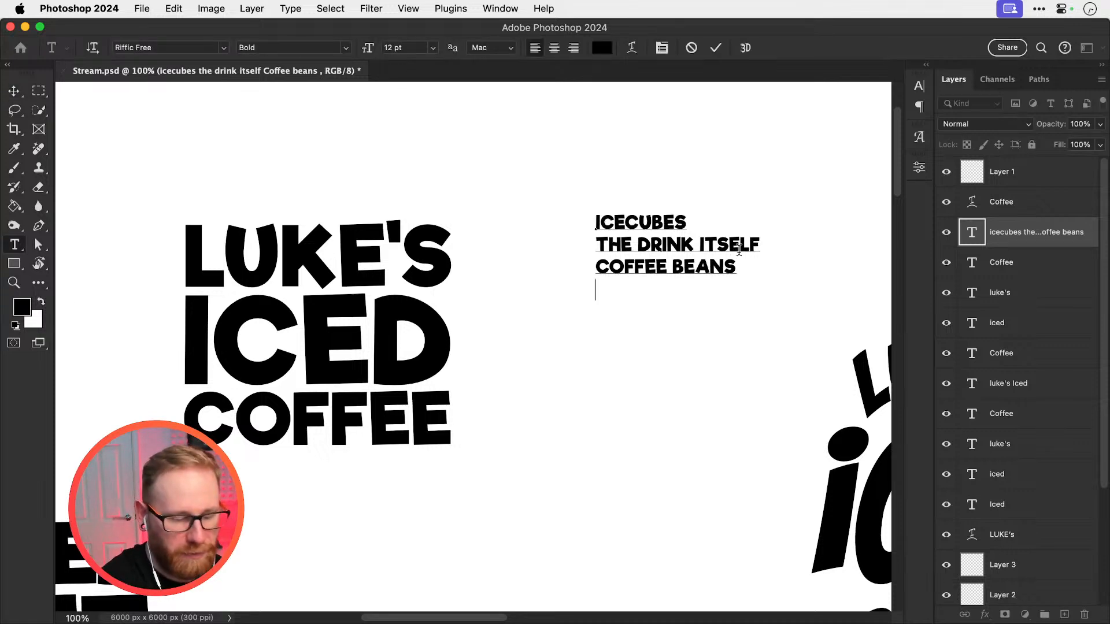
text(STRAWS)
key(Return)
text(CREA,M)
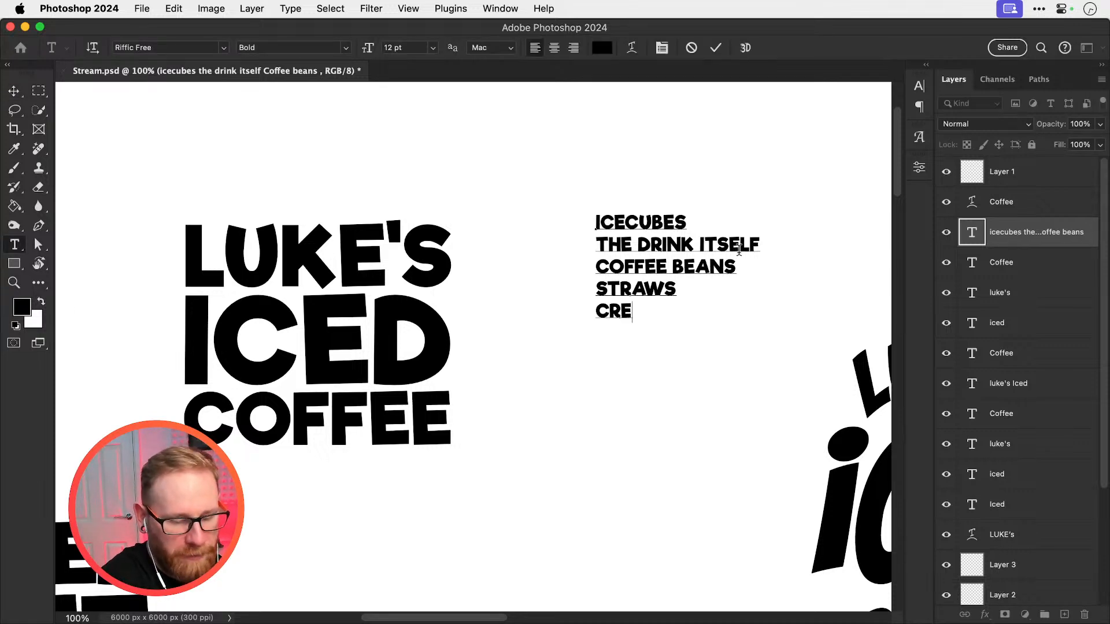
key(BackSpace)
key(BackSpace)
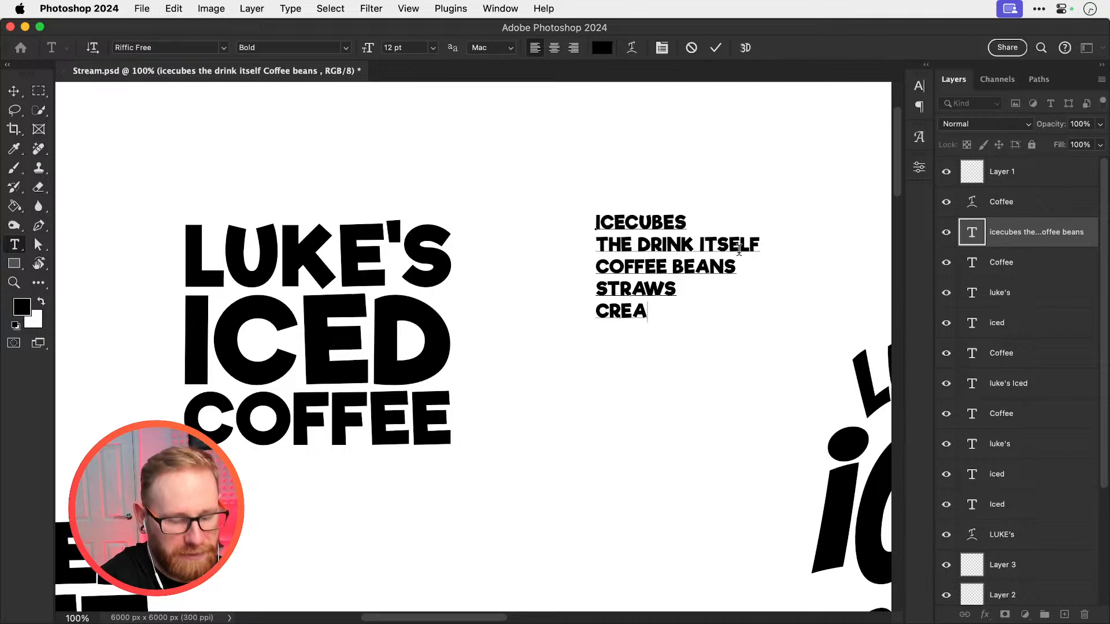
text(M)
key(Return)
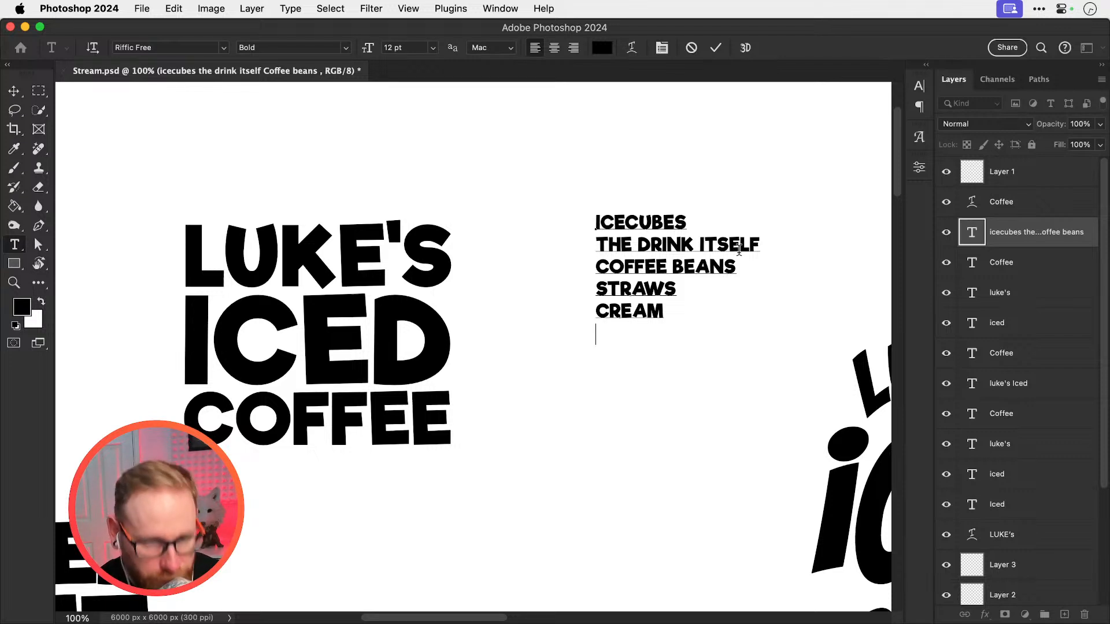
text(CUP)
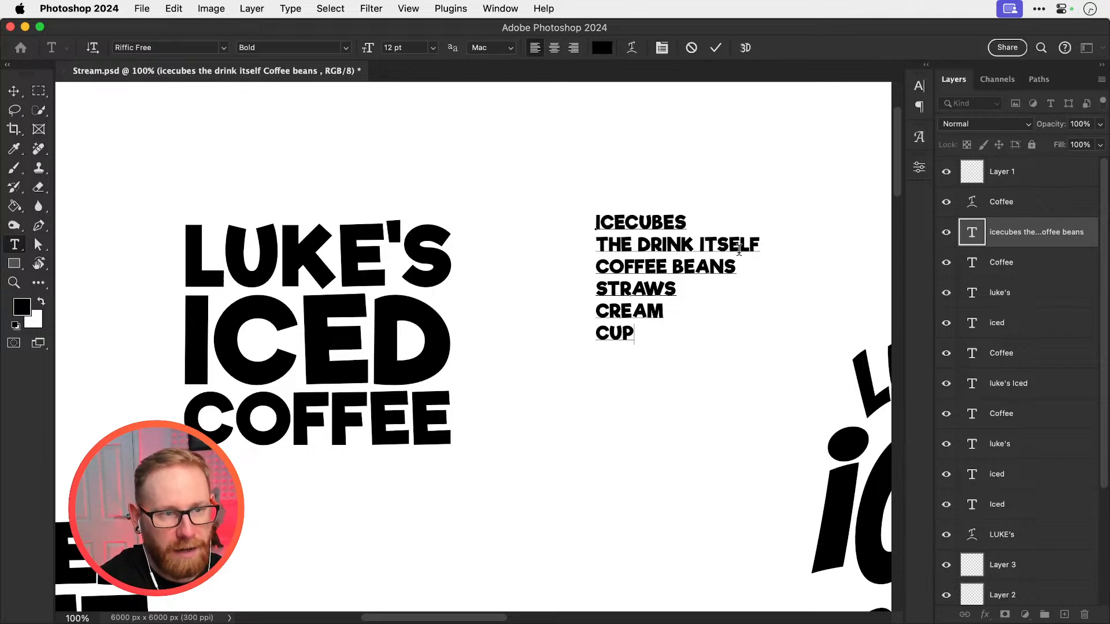
text(S/CANS)
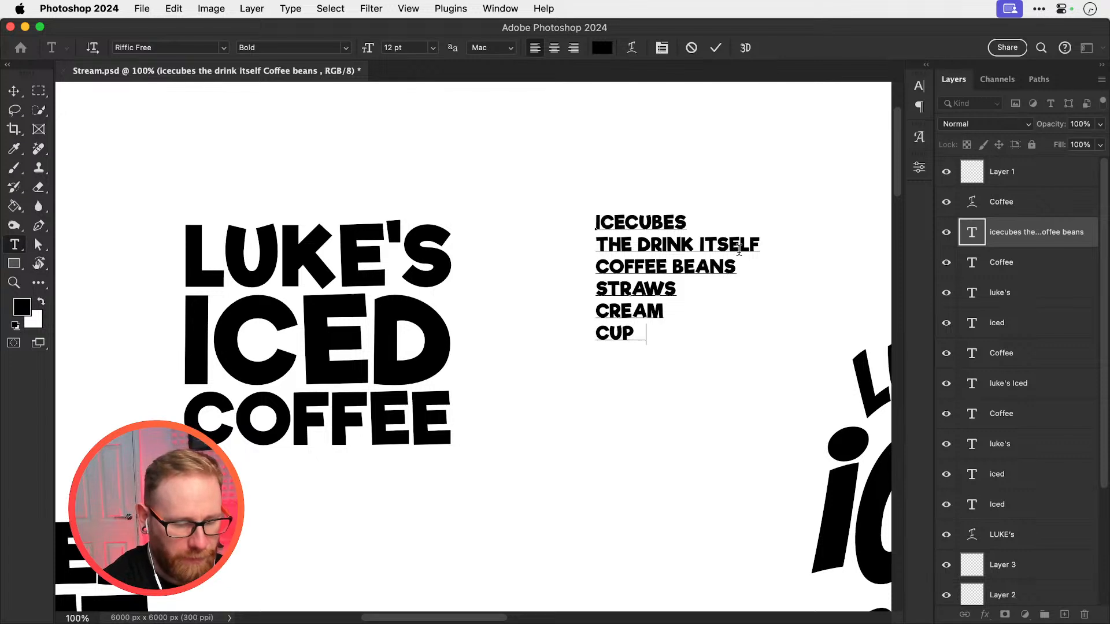
Remove the THE DRINK ITSELF line from the text note and close up the gap
drag(760, 246, 535, 243)
key(BackSpace)
key(BackSpace)
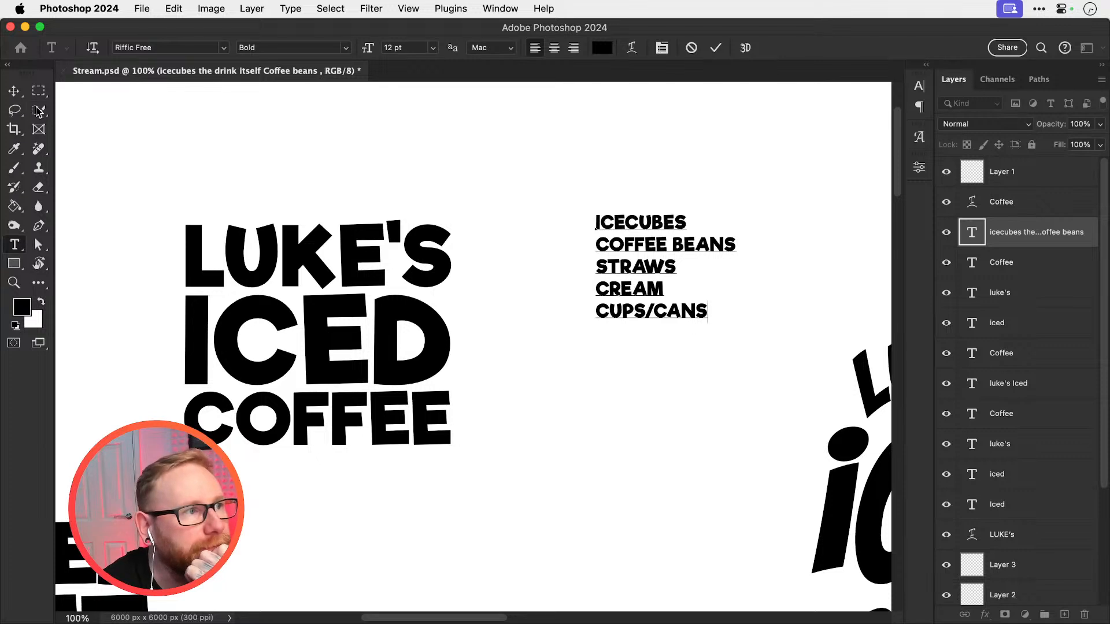
click(14, 91)
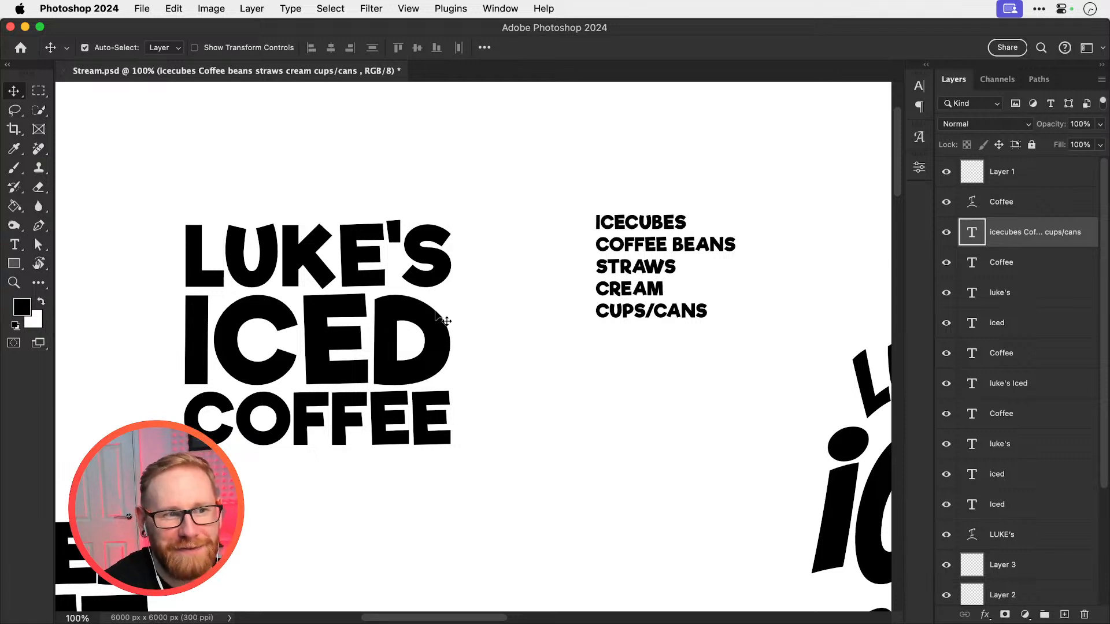
Add CUP HANDLE D as the last line of the text note and save the document
key(t)
click(704, 307)
key(Return)
text(CUP HAN)
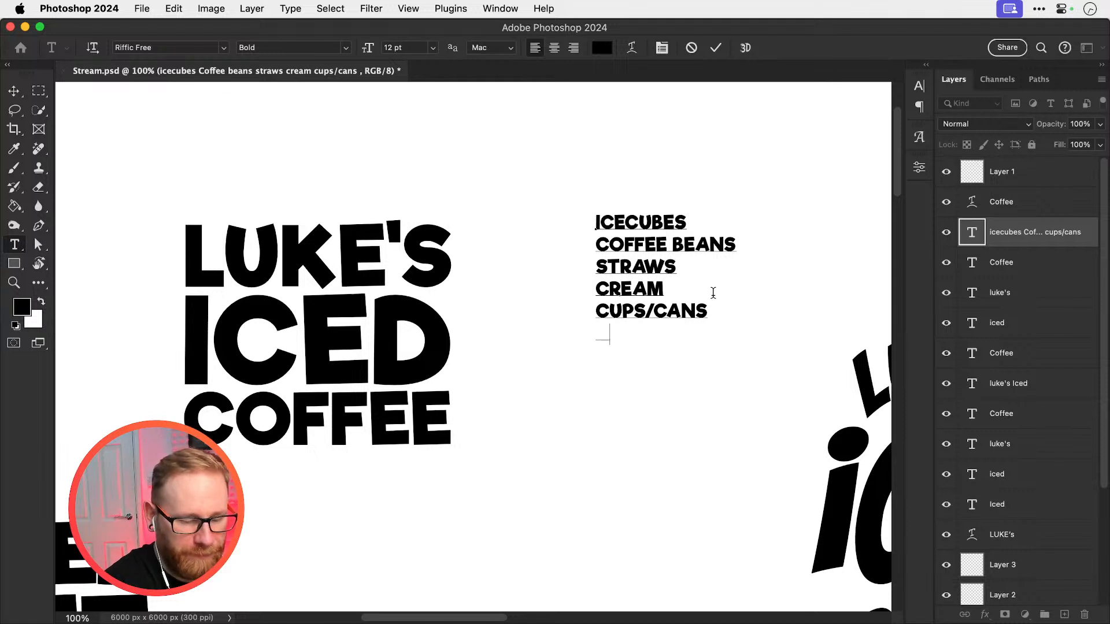
text(DLE D)
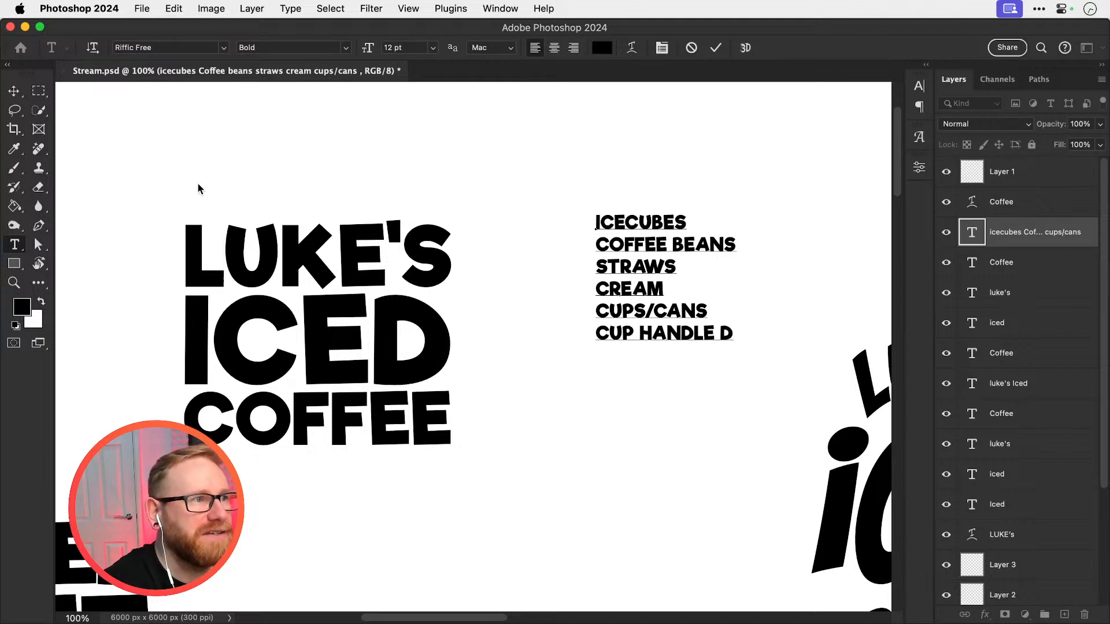
click(14, 94)
key(super+s)
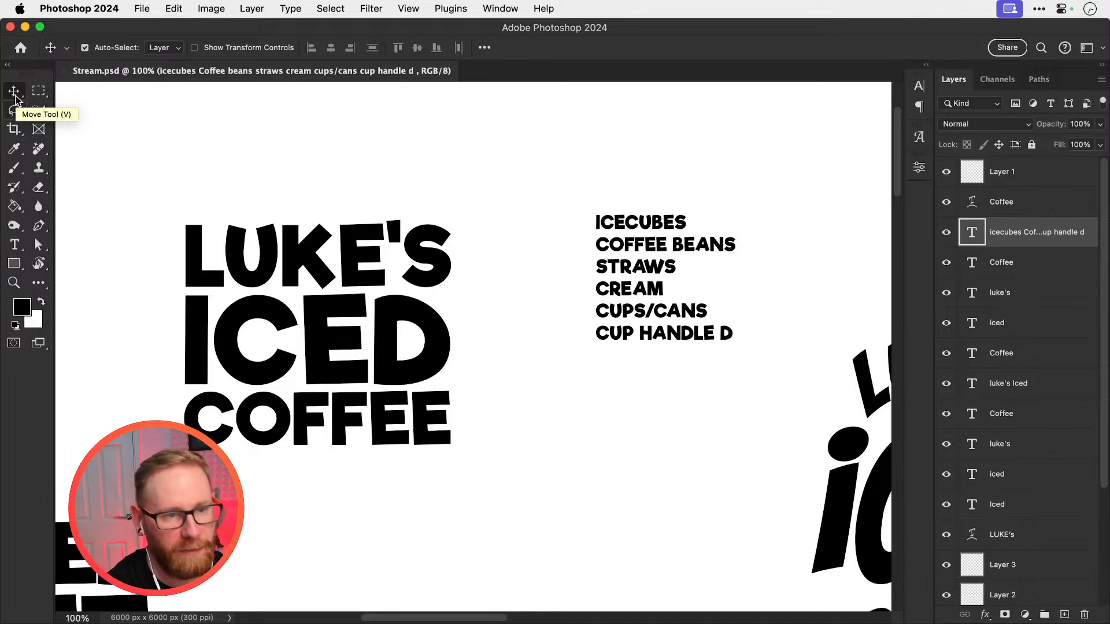
key(t)
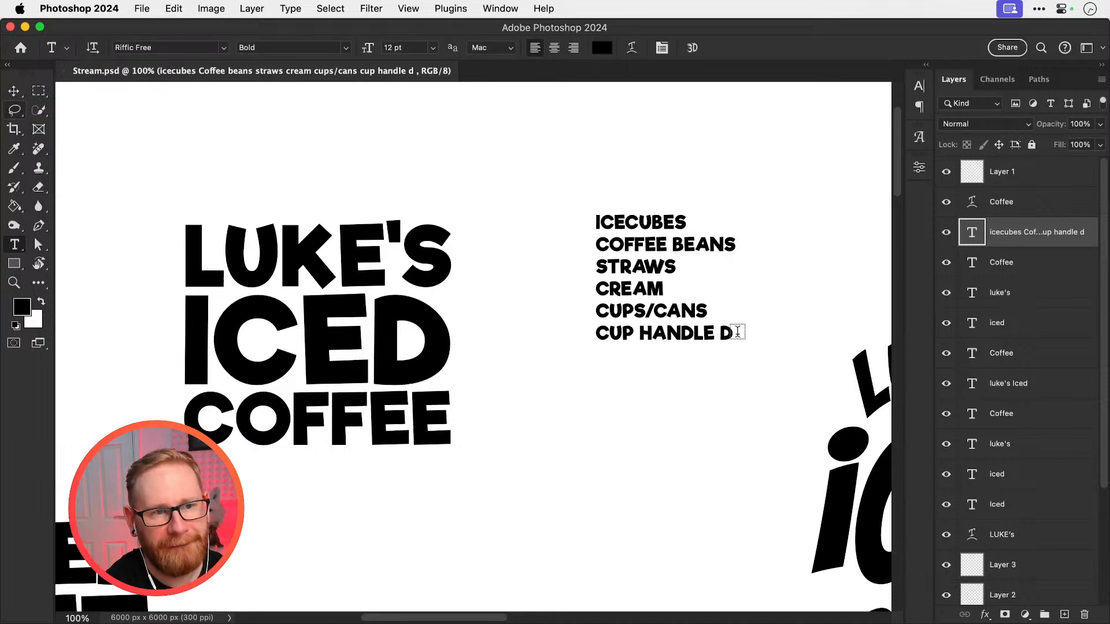
Insert SPLASH as a new line between CREAM and CUPS/CANS in the text note
click(659, 284)
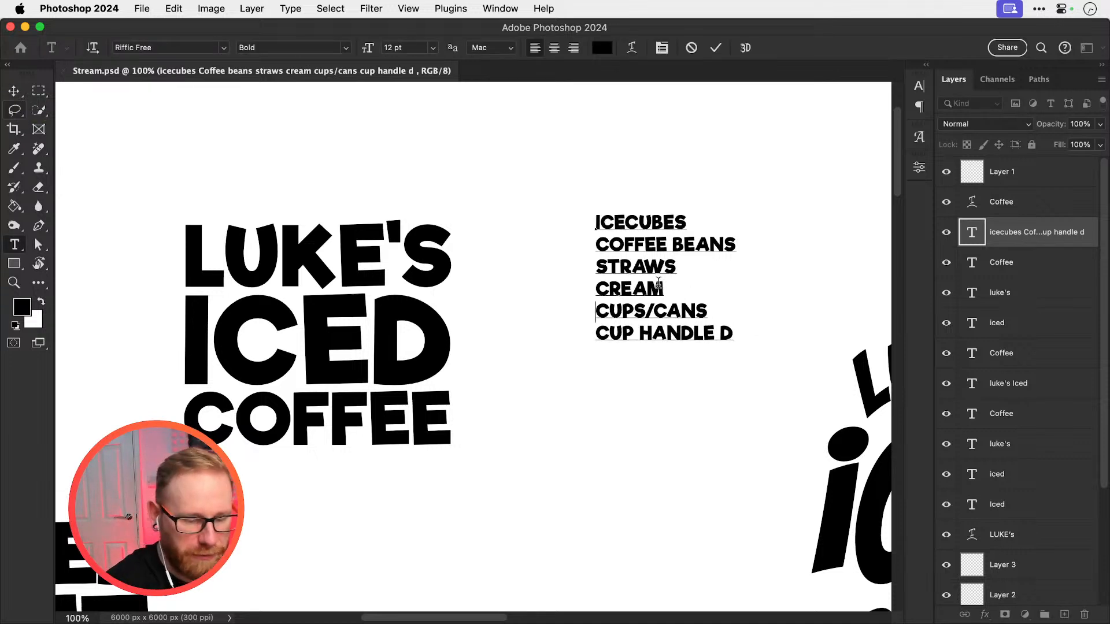
key(Return)
text(SPLASH)
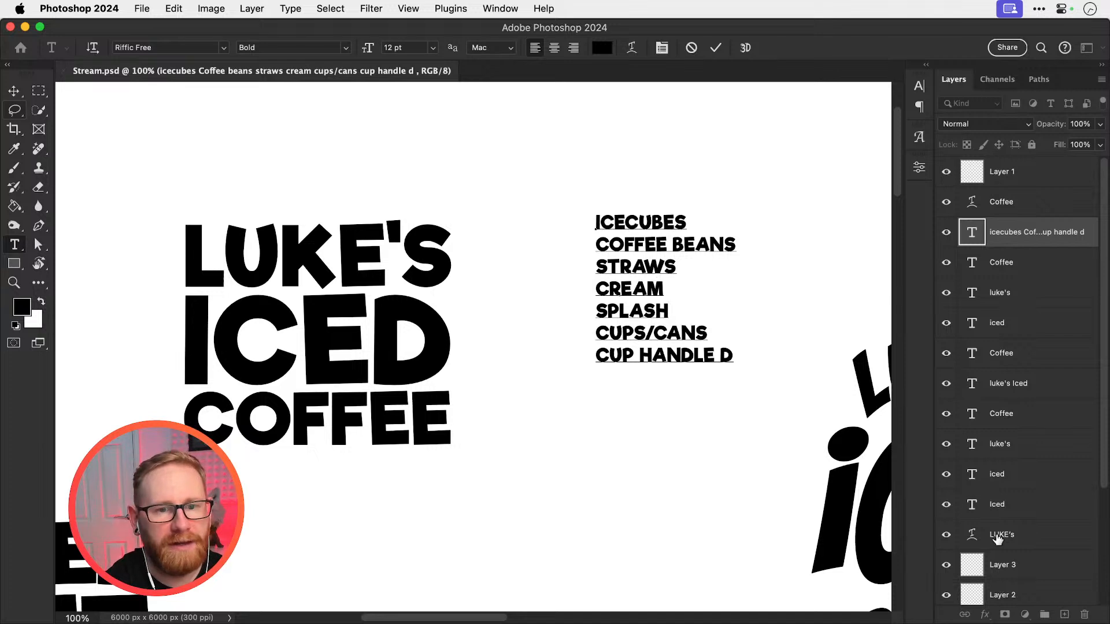
click(14, 91)
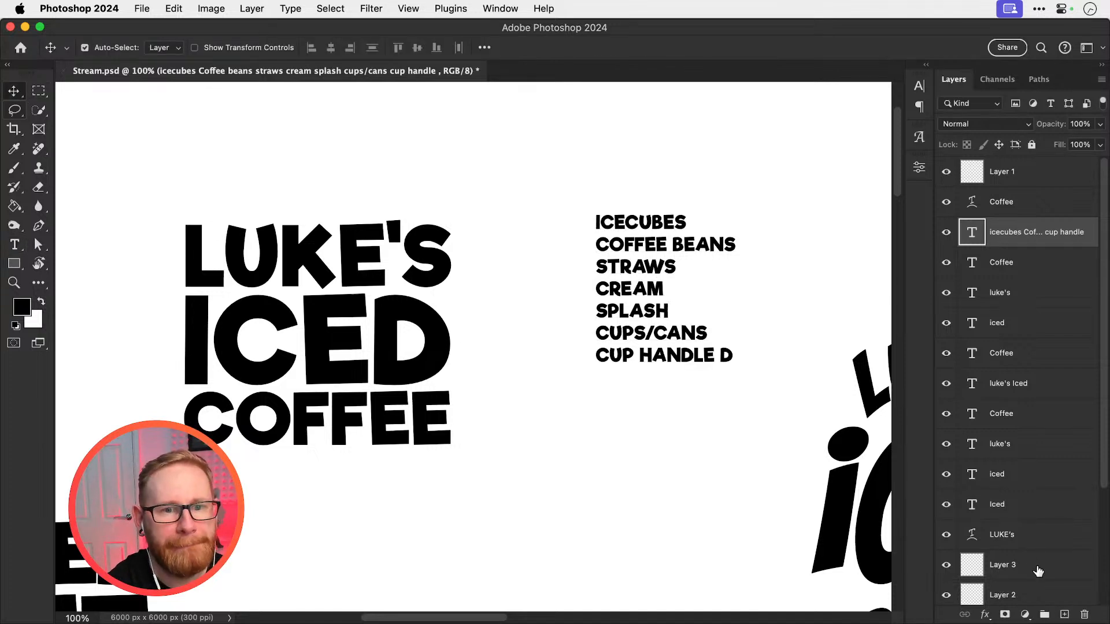
On a new layer, brush a rough sketch of a cup's curved rim and tapering sides below the text note
click(1064, 615)
scroll(608, 384, down, 5)
scroll(608, 384, right, 2)
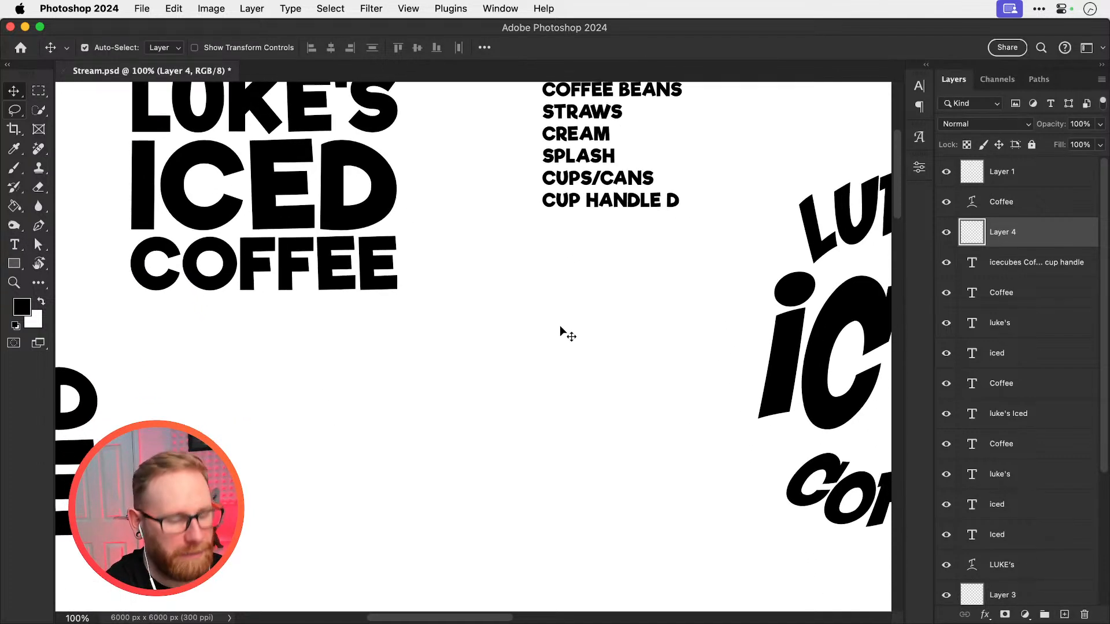
key(b)
mouse_move(445, 399)
mouse_down()
mouse_move(428, 459)
mouse_move(523, 467)
mouse_move(604, 436)
mouse_move(575, 403)
mouse_up()
mouse_move(402, 428)
mouse_down()
mouse_move(406, 457)
mouse_move(454, 477)
mouse_move(522, 477)
mouse_move(582, 463)
mouse_move(607, 443)
mouse_move(609, 419)
mouse_up()
drag(407, 458, 420, 513)
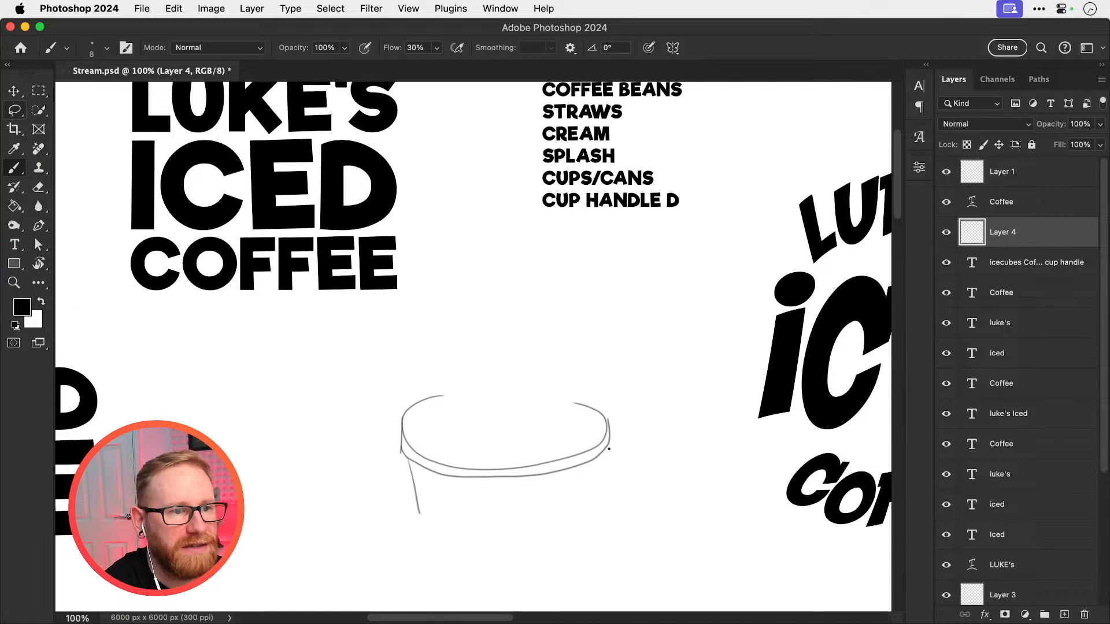
drag(608, 449, 590, 503)
Sketch a slanted straw rising from the cup with two parallel strokes, undoing the first attempt
drag(548, 262, 484, 426)
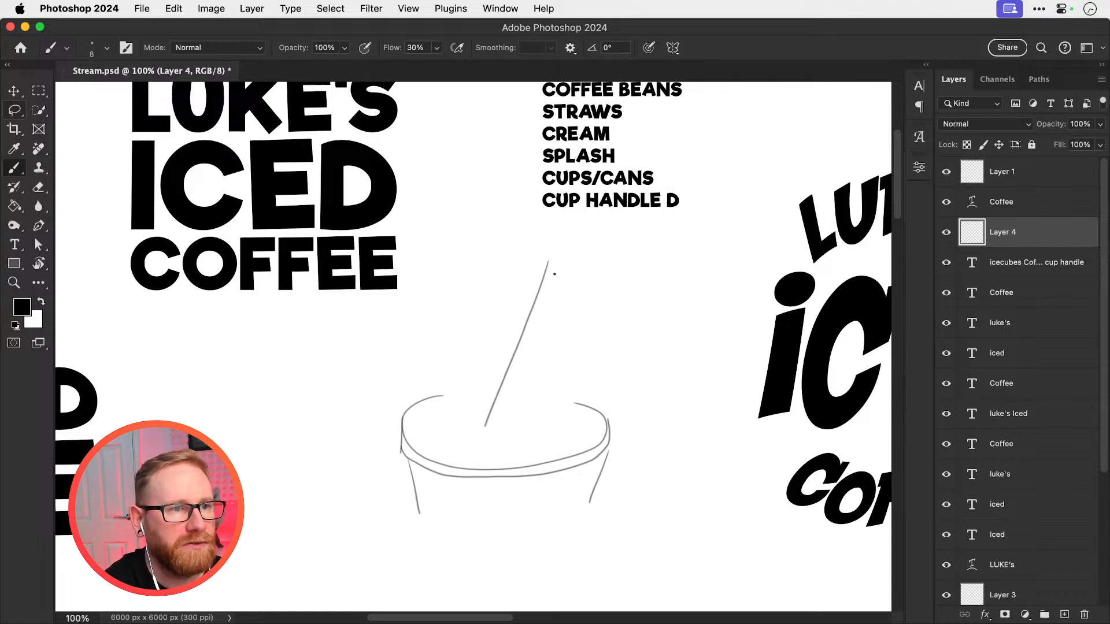
key(super+z)
drag(551, 254, 500, 416)
drag(565, 252, 514, 422)
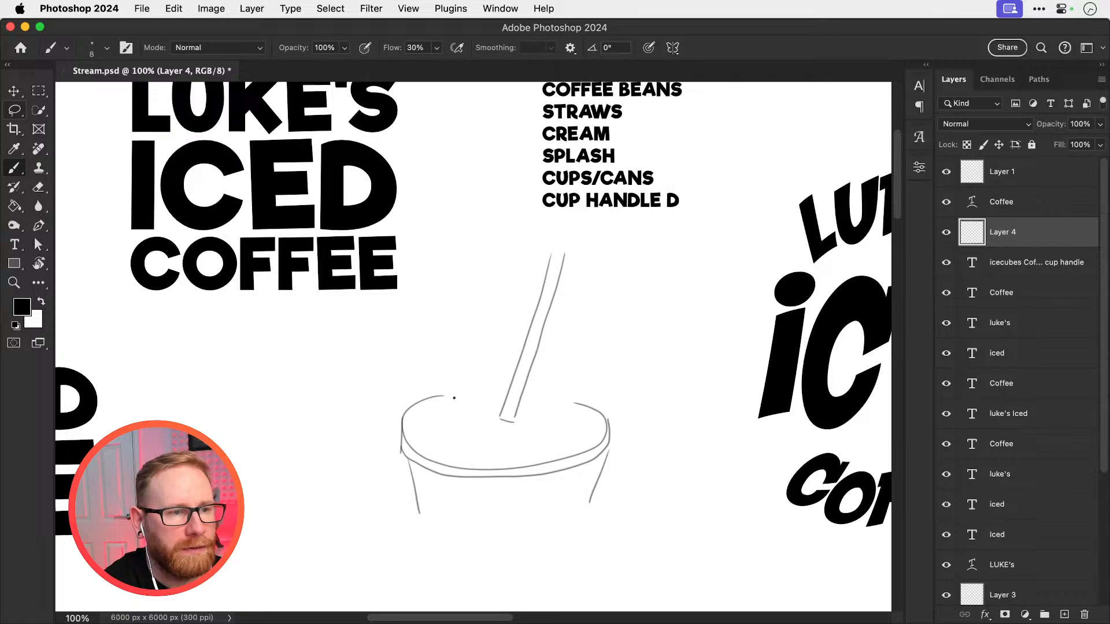
Close the back of the cup's rim, add an inner rim line, and draw swirls on the drink's surface
drag(440, 397, 579, 401)
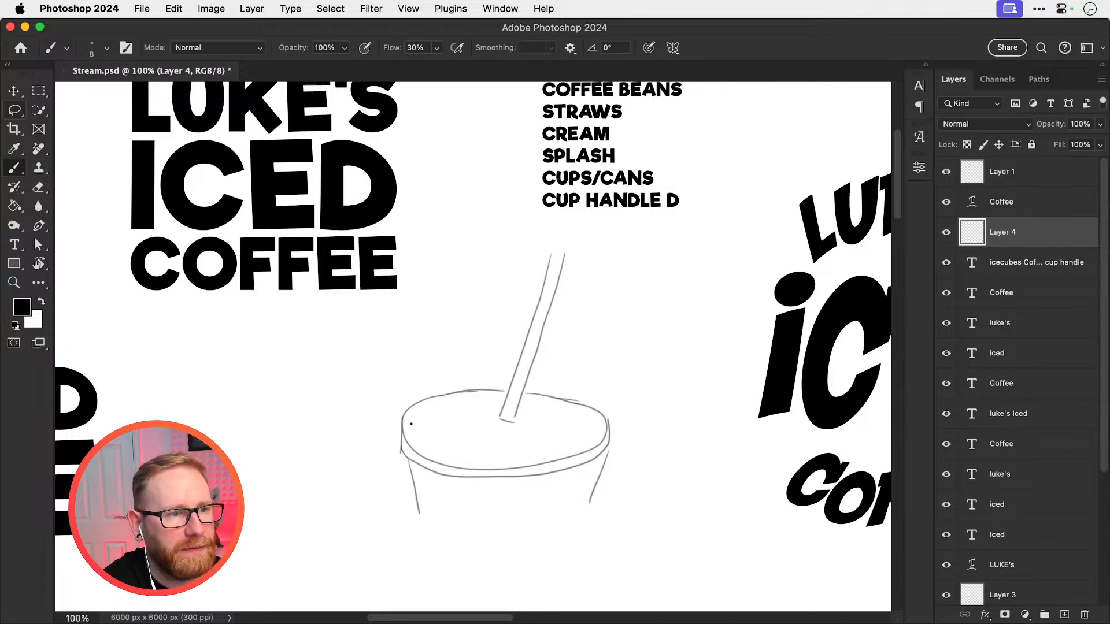
mouse_move(404, 425)
mouse_down()
mouse_move(454, 398)
mouse_move(534, 398)
mouse_move(609, 431)
mouse_up()
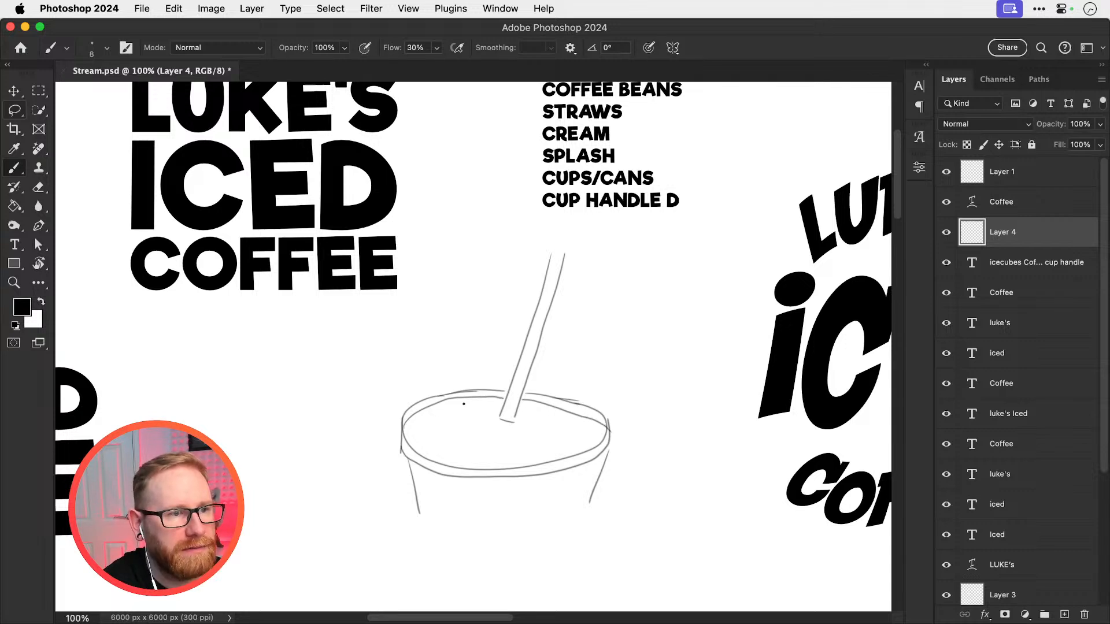
mouse_move(464, 403)
mouse_down()
mouse_move(422, 422)
mouse_move(423, 438)
mouse_move(475, 458)
mouse_move(570, 439)
mouse_move(572, 425)
mouse_move(549, 414)
mouse_move(546, 432)
mouse_move(502, 445)
mouse_move(460, 441)
mouse_move(450, 432)
mouse_move(459, 423)
mouse_move(437, 421)
mouse_move(477, 408)
mouse_move(461, 403)
mouse_move(477, 436)
mouse_move(529, 432)
mouse_move(479, 427)
mouse_move(489, 433)
mouse_move(518, 405)
mouse_up()
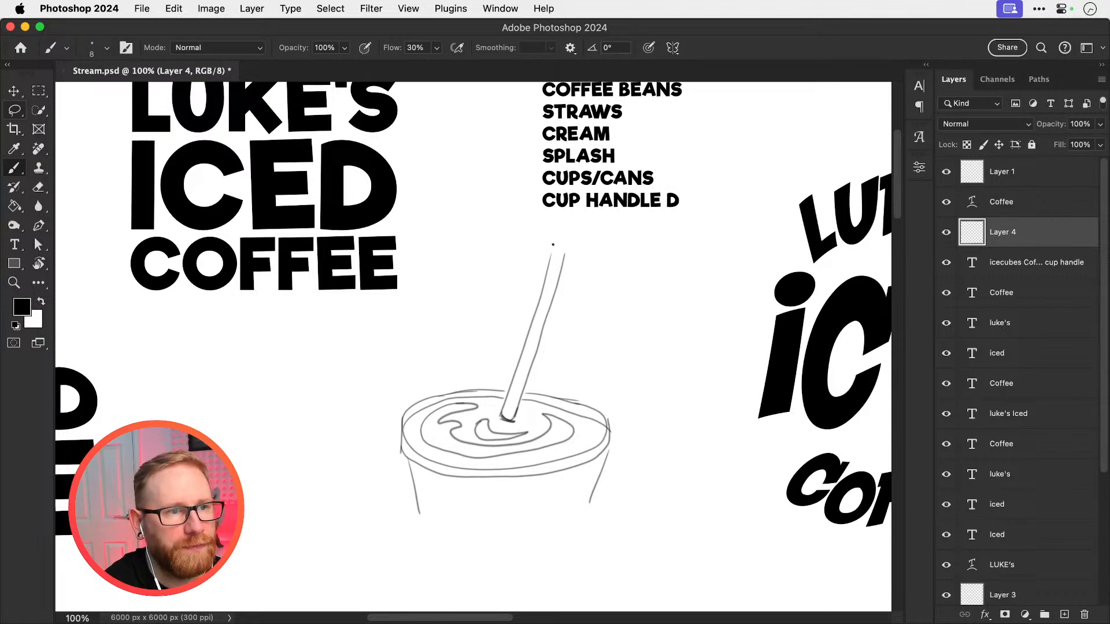
Draw the small oval opening at the straw's tip and save the document
drag(558, 252, 560, 253)
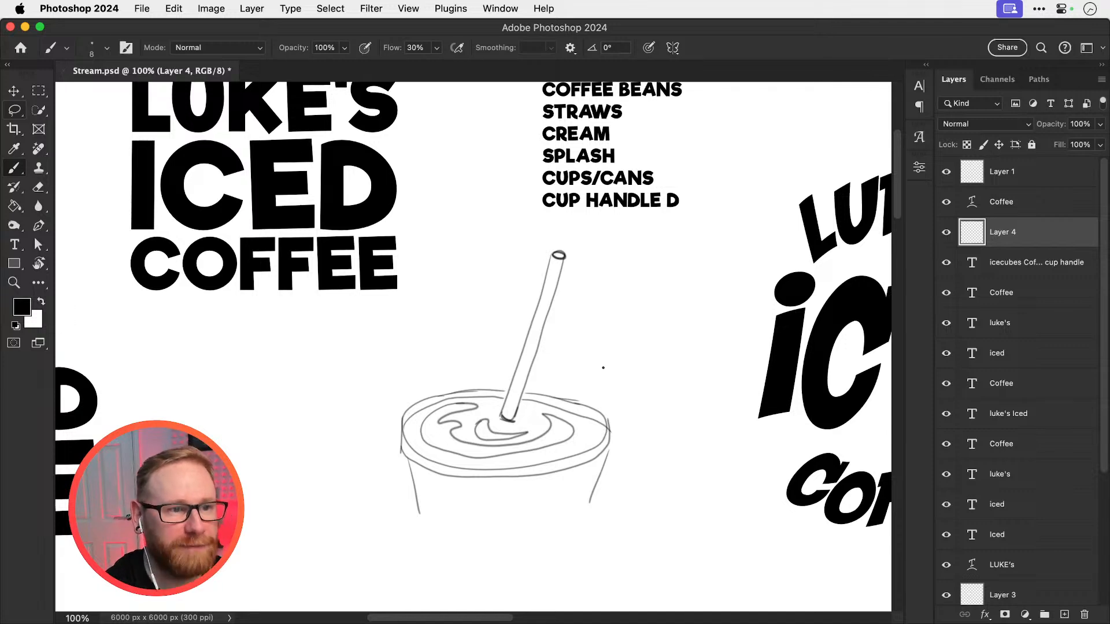
drag(435, 323, 500, 449)
key(v)
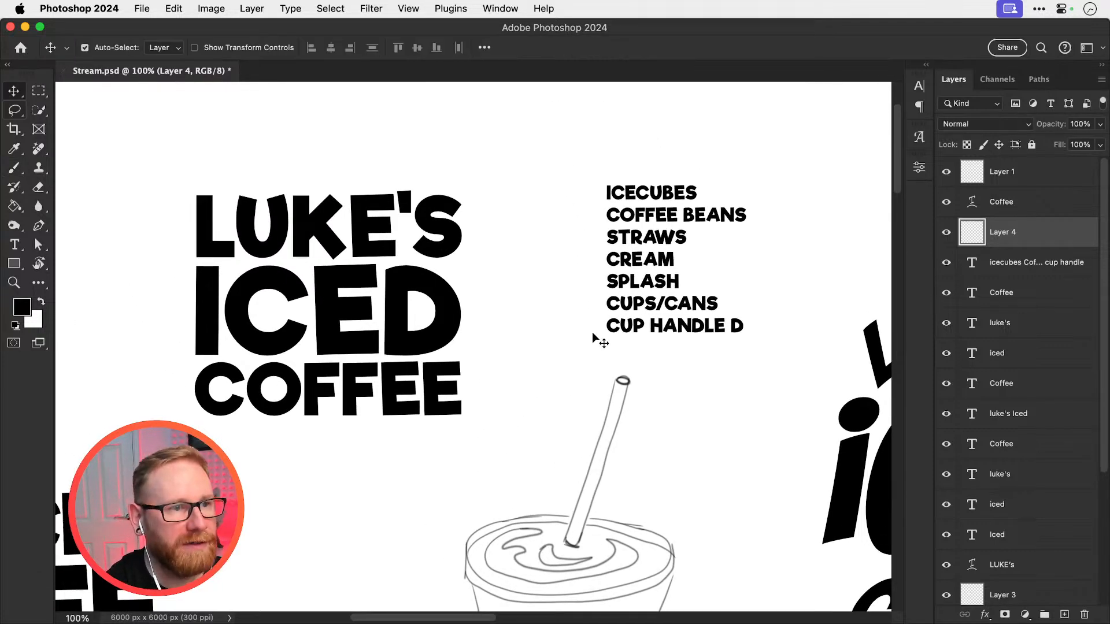
drag(576, 336, 607, 359)
key(super+s)
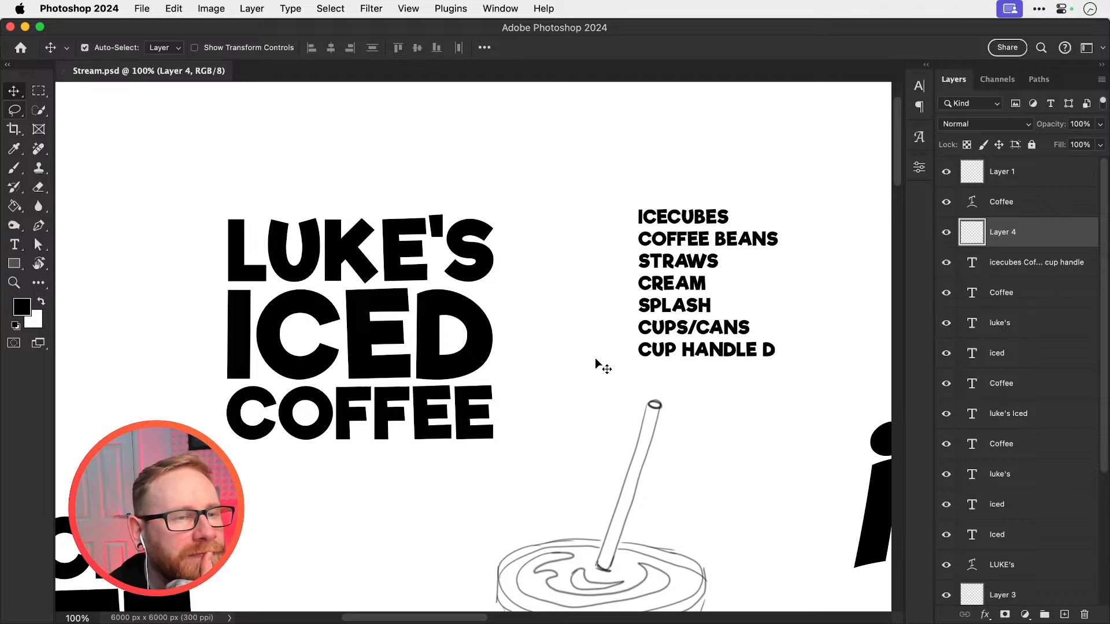
mouse_move(580, 360)
mouse_down()
mouse_move(597, 359)
mouse_move(592, 350)
mouse_up()
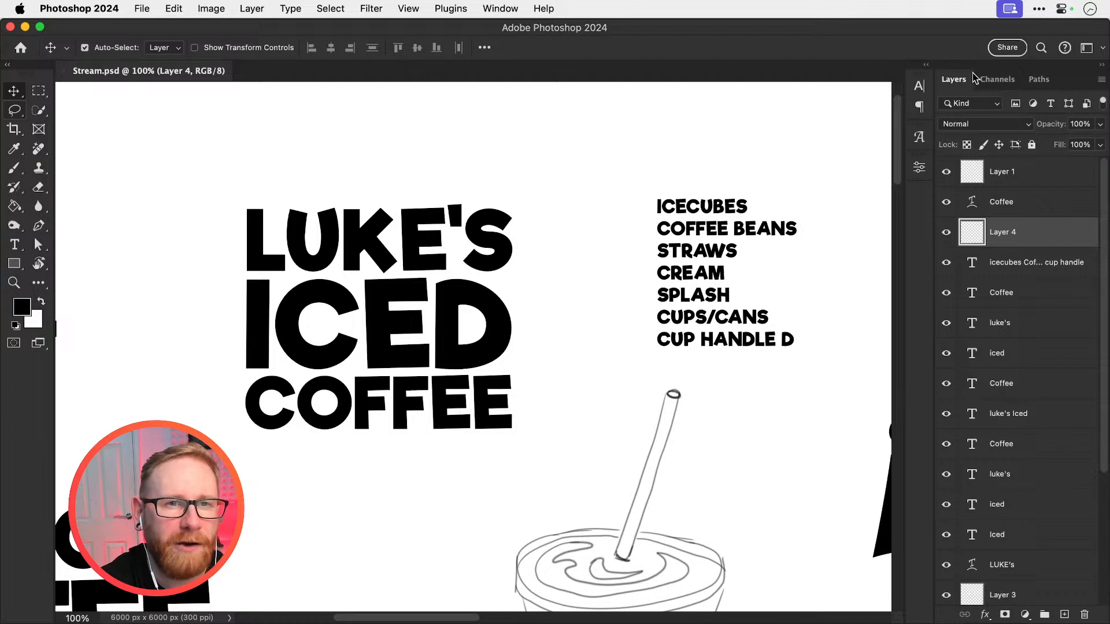
Remove the panel between Paragraph and Properties from the collapsed dock, then check the remaining Character panel
click(919, 169)
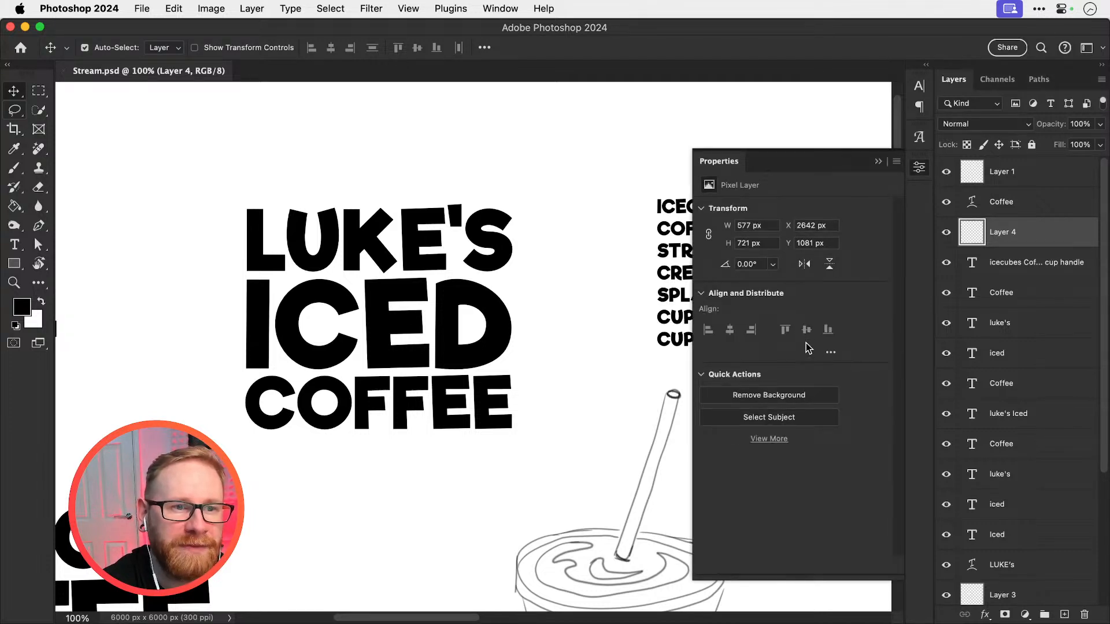
click(917, 172)
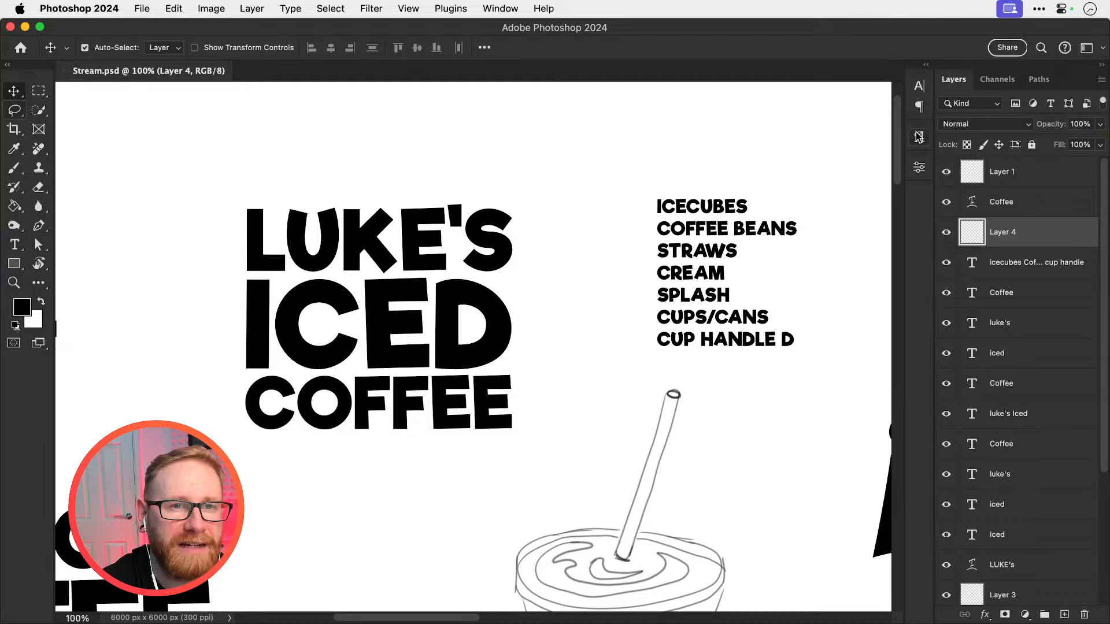
drag(919, 137, 800, 128)
click(800, 116)
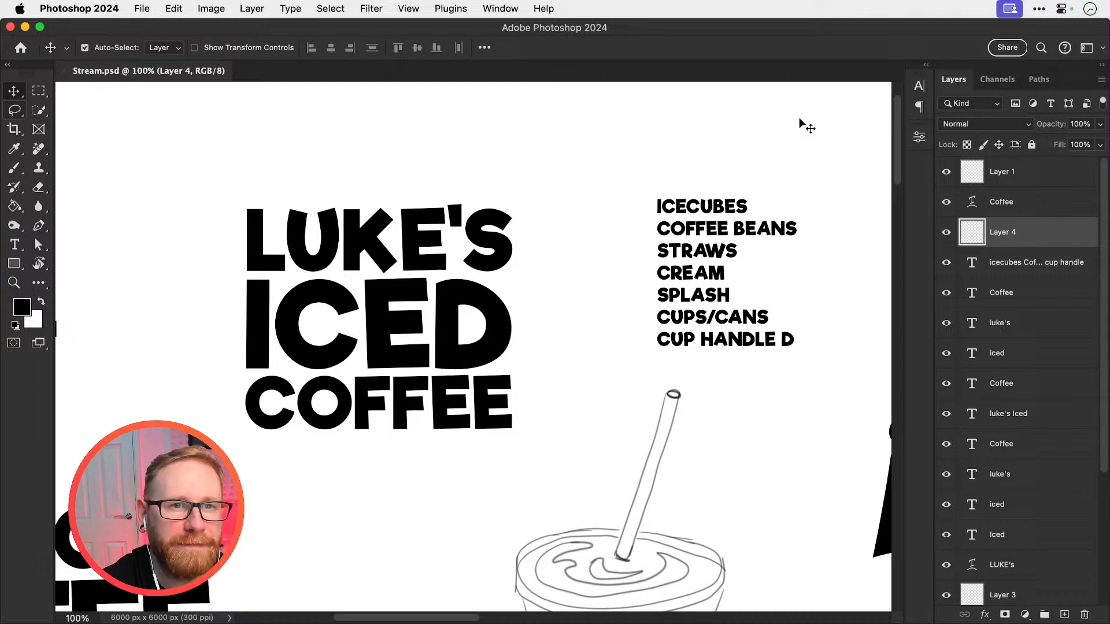
click(919, 86)
click(920, 106)
click(922, 91)
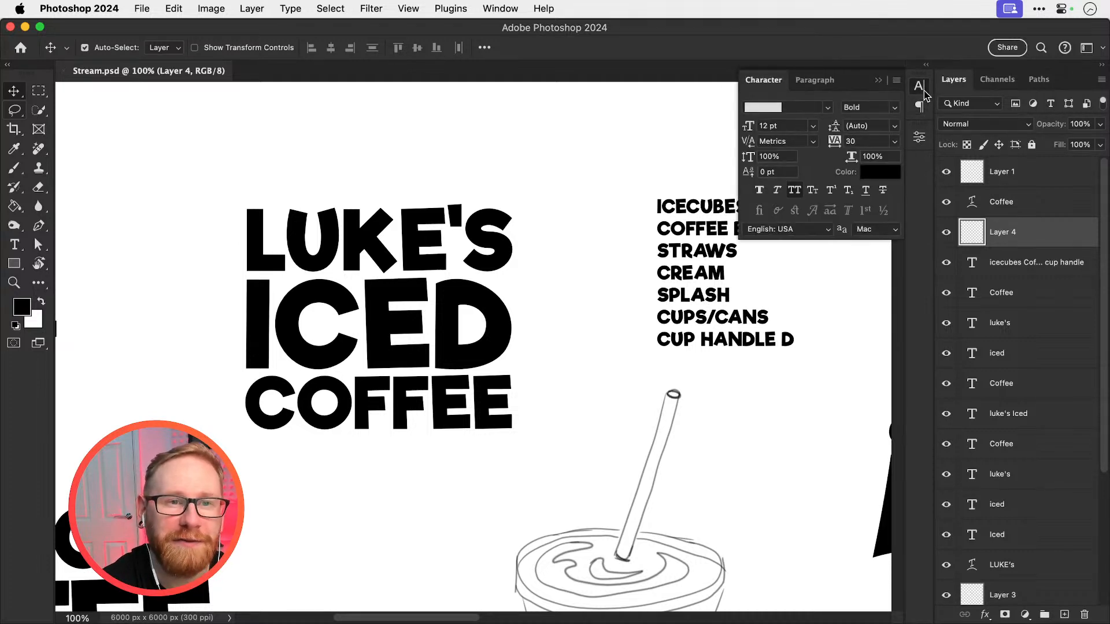
click(924, 91)
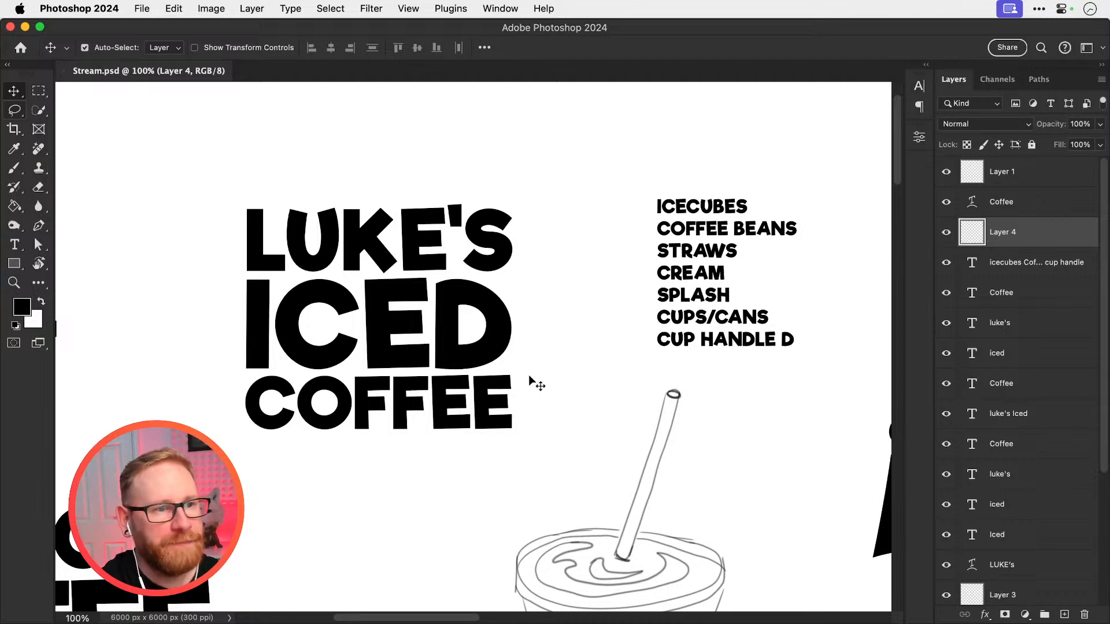
scroll(529, 374, down, 4)
scroll(529, 379, up, 1)
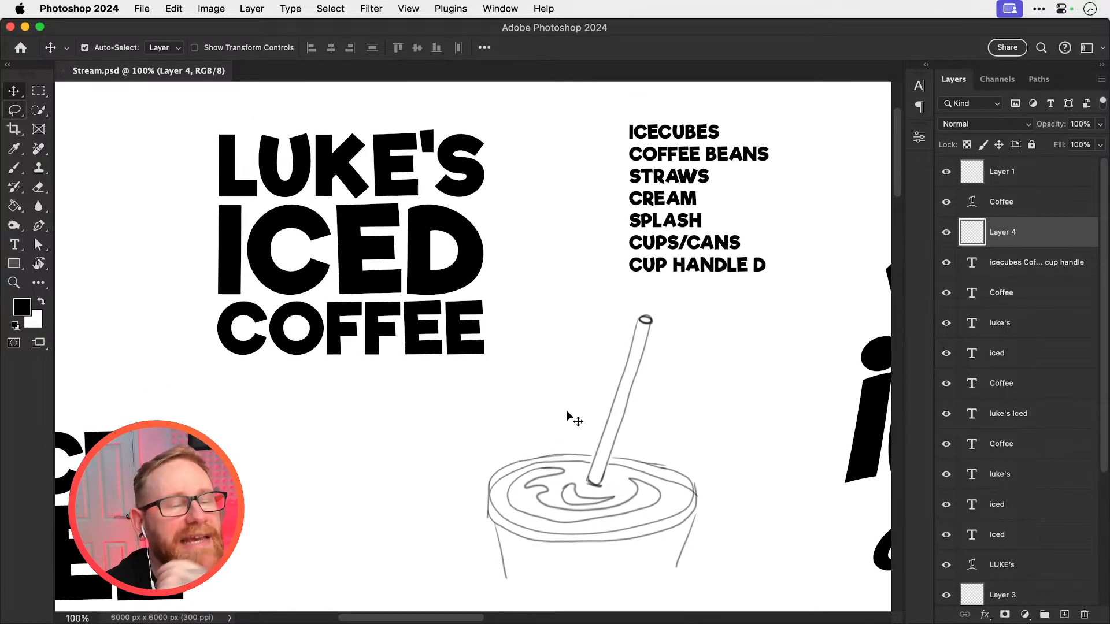
scroll(567, 410, down, 1)
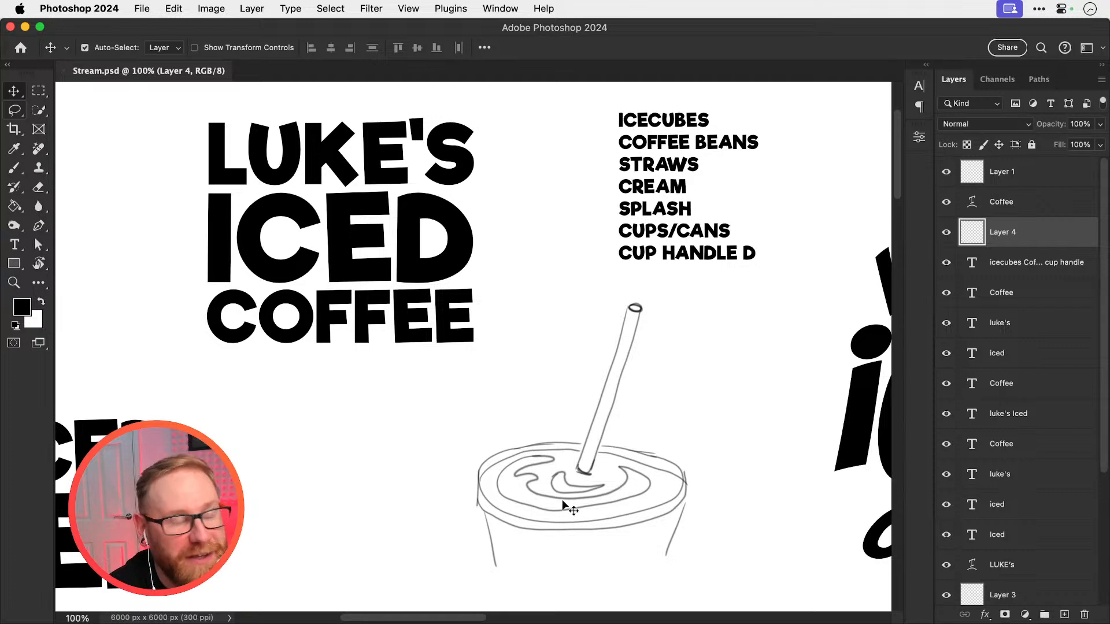
scroll(562, 500, up, 2)
scroll(562, 499, down, 1)
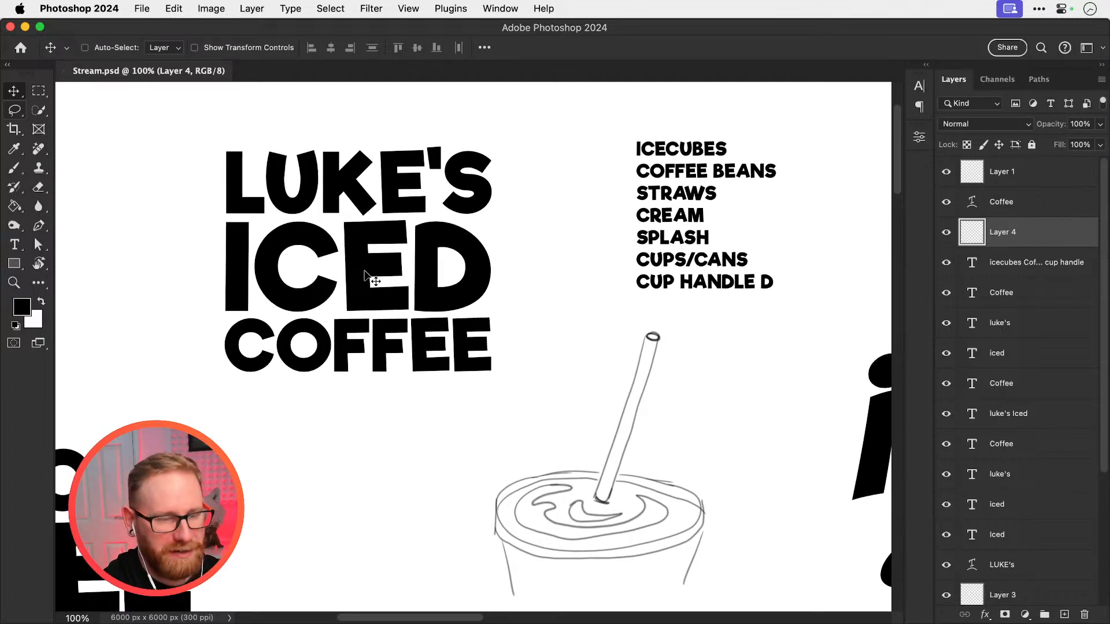
Move the cup sketch directly above the middle stacked lettering
key(super+minus)
key(super+minus)
drag(491, 399, 563, 461)
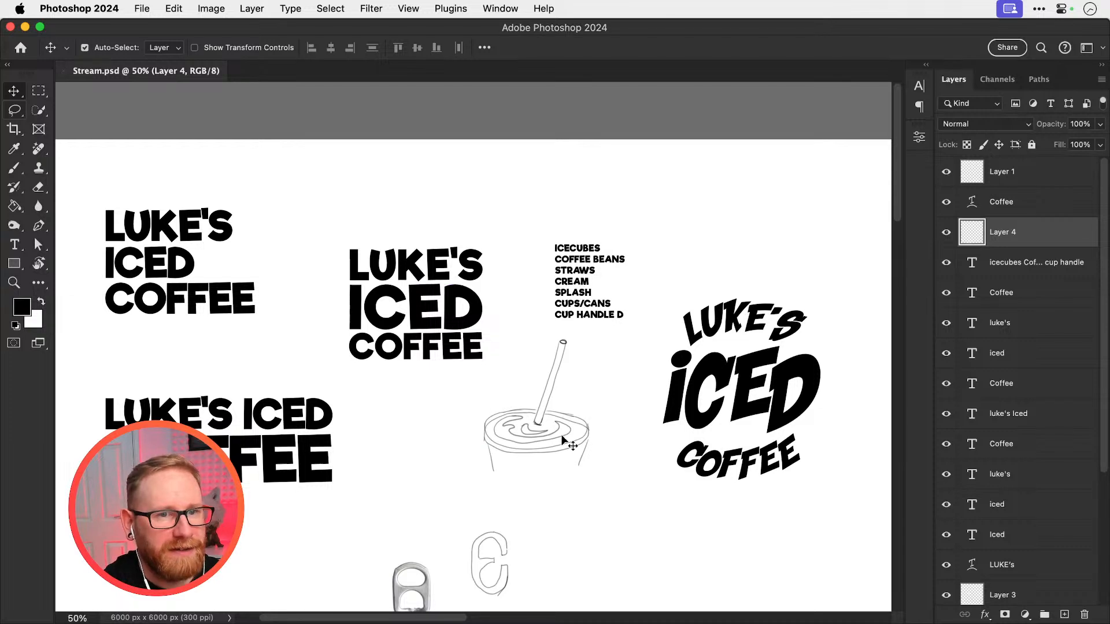
key(super+t)
drag(450, 198, 426, 188)
key(Return)
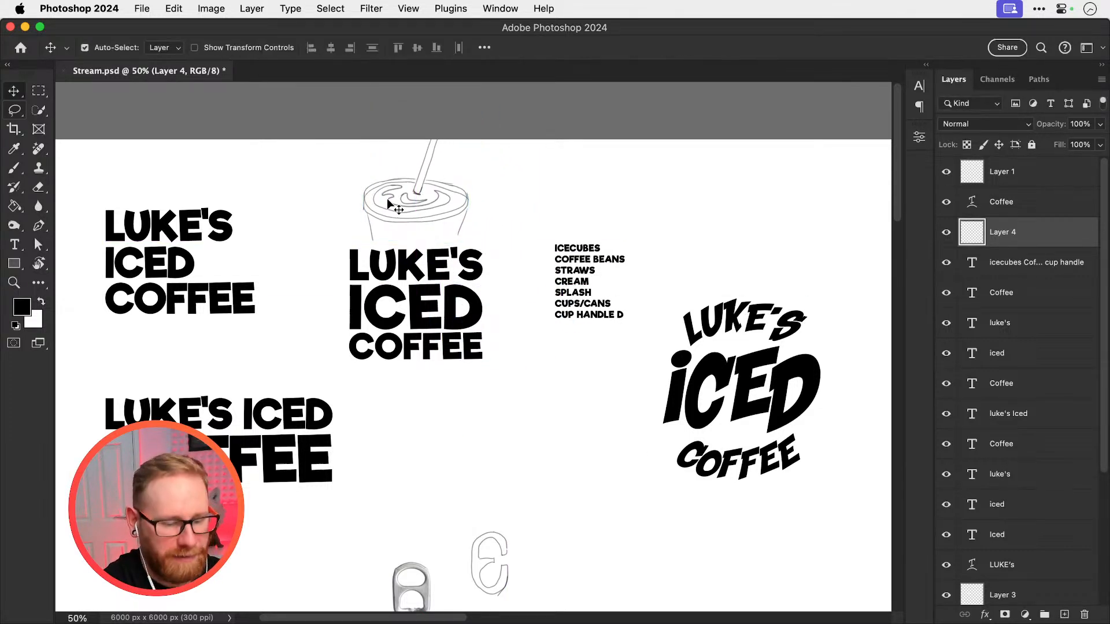
Shift the cup and stacked lettering lower together, and scale the lettering down to roughly the cup's width
drag(334, 169, 500, 467)
drag(555, 527, 495, 427)
key(super+t)
drag(538, 398, 483, 411)
key(super+z)
key(Return)
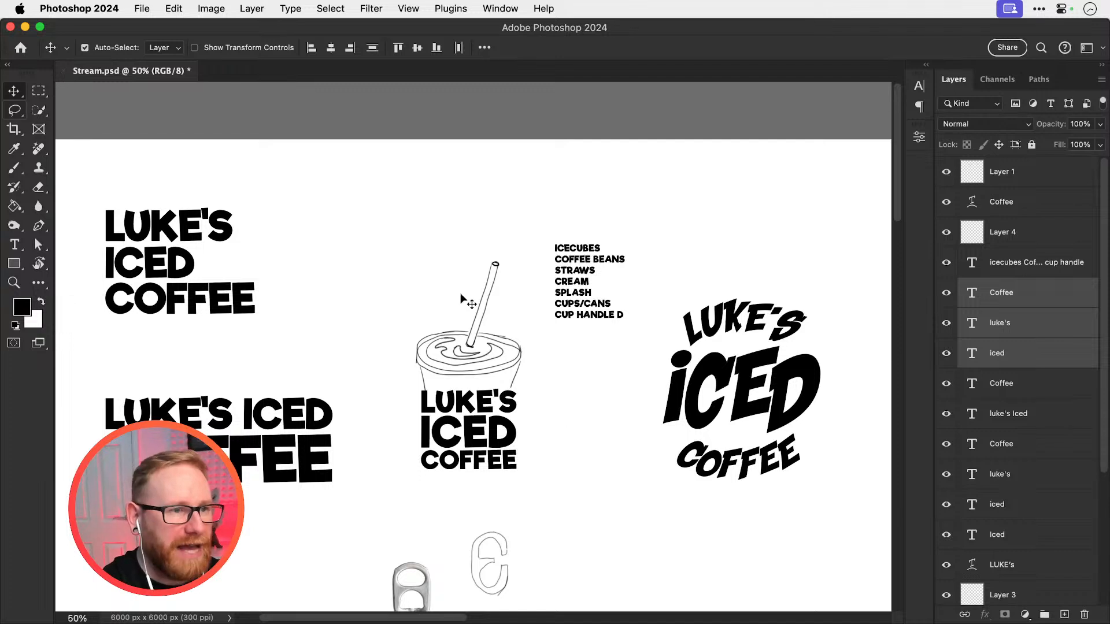
drag(440, 377, 526, 237)
key(super+t)
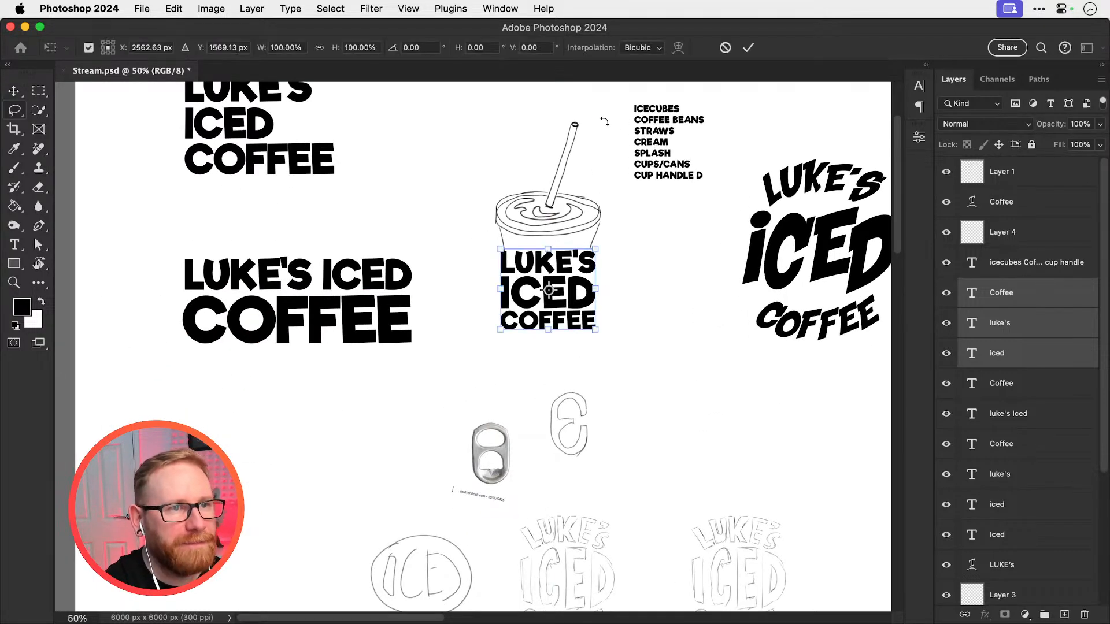
key(Return)
key(v)
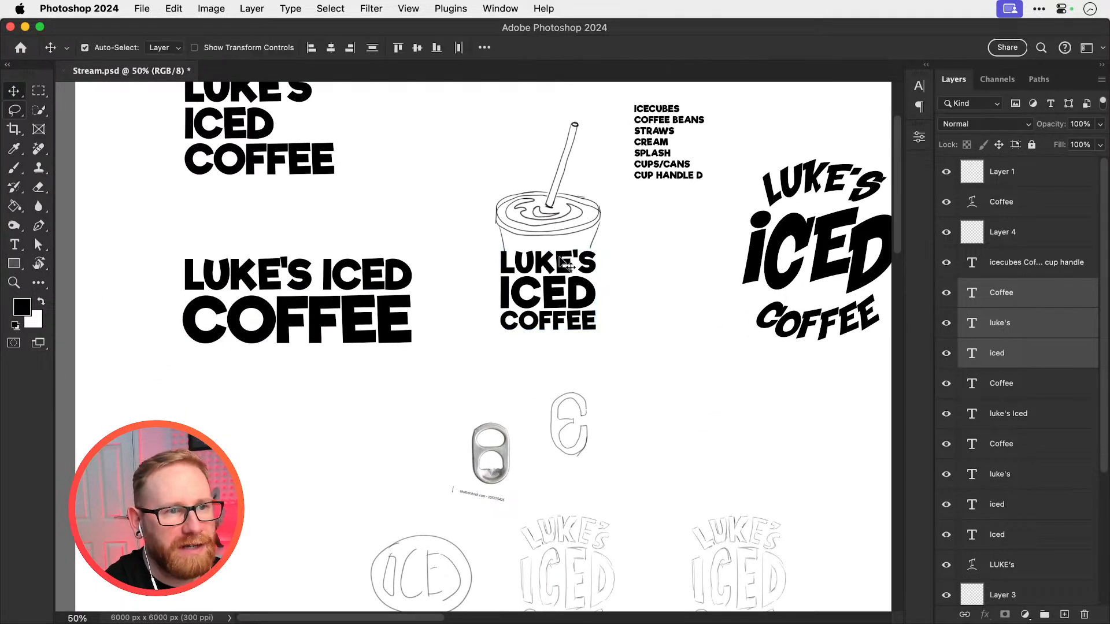
mouse_move(561, 270)
mouse_down()
mouse_move(648, 199)
mouse_move(566, 270)
mouse_up()
Scale the cup sketch to 66.77% and move it down close above the stacked lettering
mouse_move(534, 200)
mouse_down()
mouse_move(450, 273)
mouse_move(463, 272)
mouse_move(463, 283)
mouse_move(528, 231)
mouse_move(542, 237)
mouse_up()
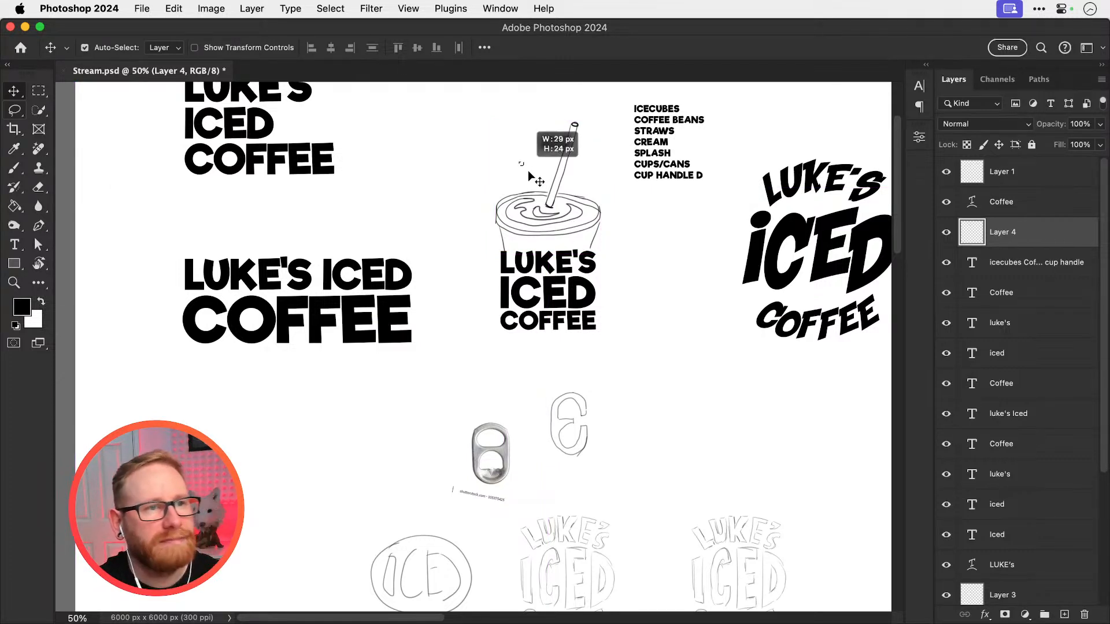
key(super+t)
drag(603, 123, 585, 143)
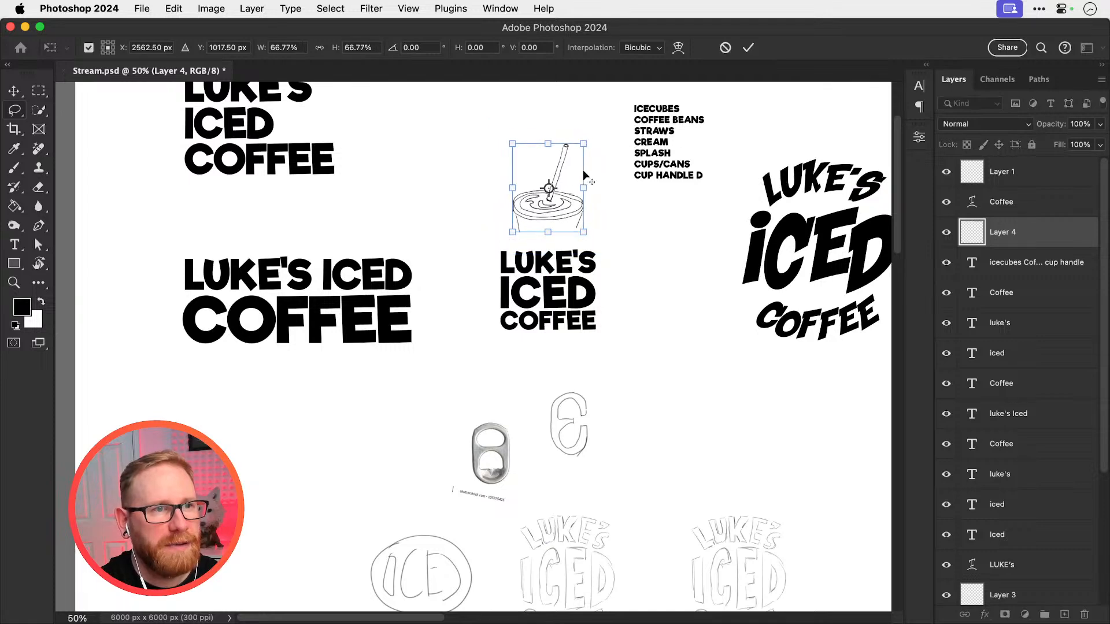
key(Return)
drag(548, 196, 546, 229)
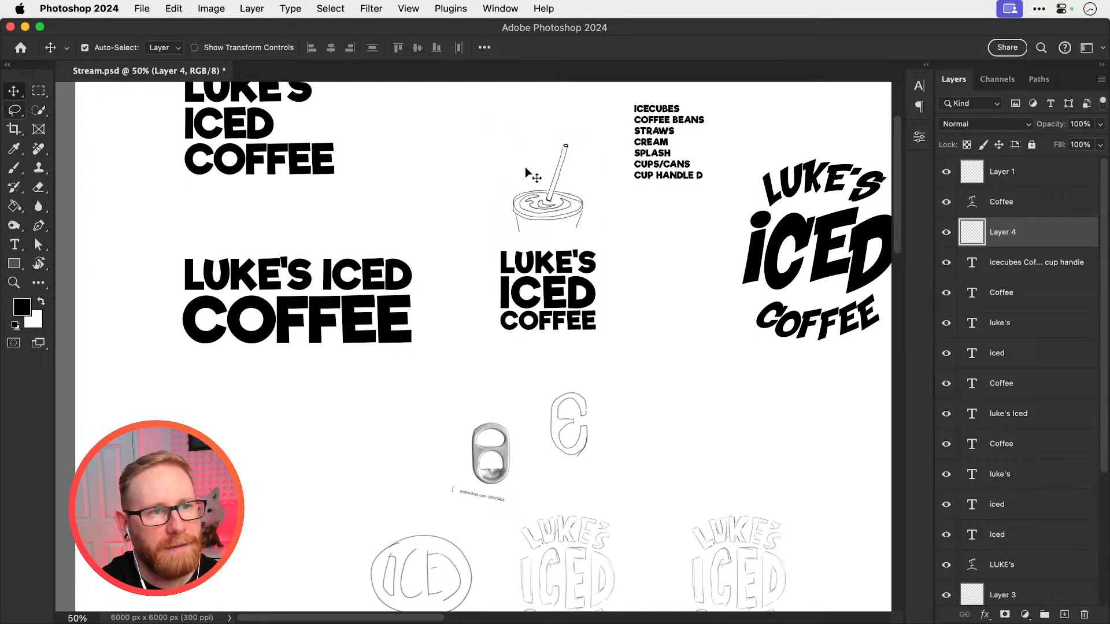
mouse_move(526, 167)
mouse_down()
mouse_move(555, 205)
mouse_move(538, 212)
mouse_move(548, 213)
mouse_up()
super+click(564, 207)
drag(604, 214, 503, 258)
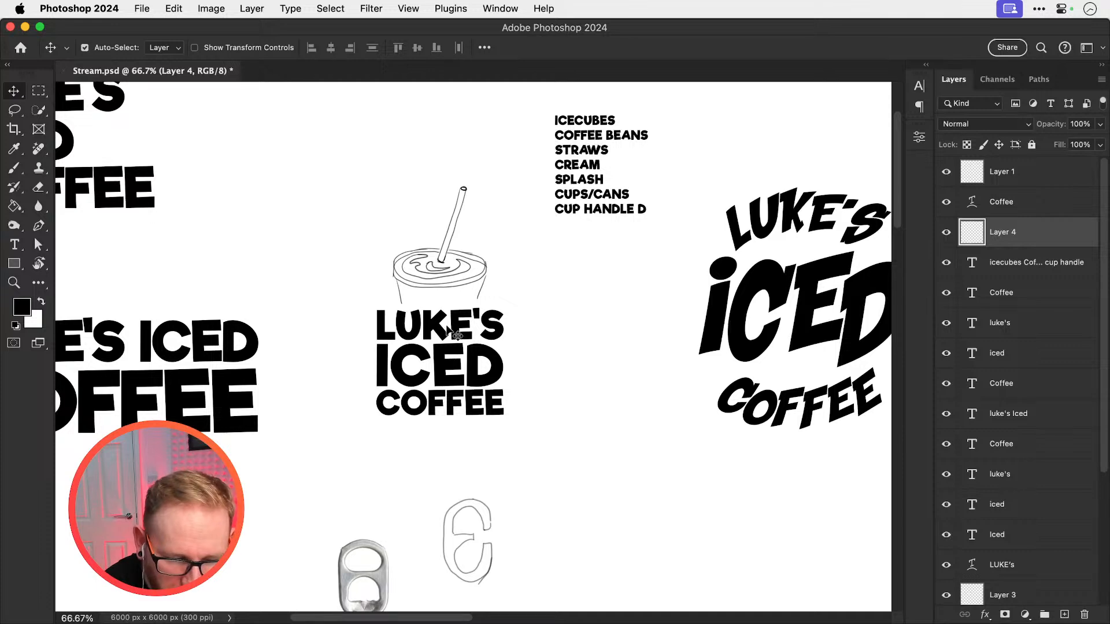
click(360, 279)
drag(470, 273, 550, 252)
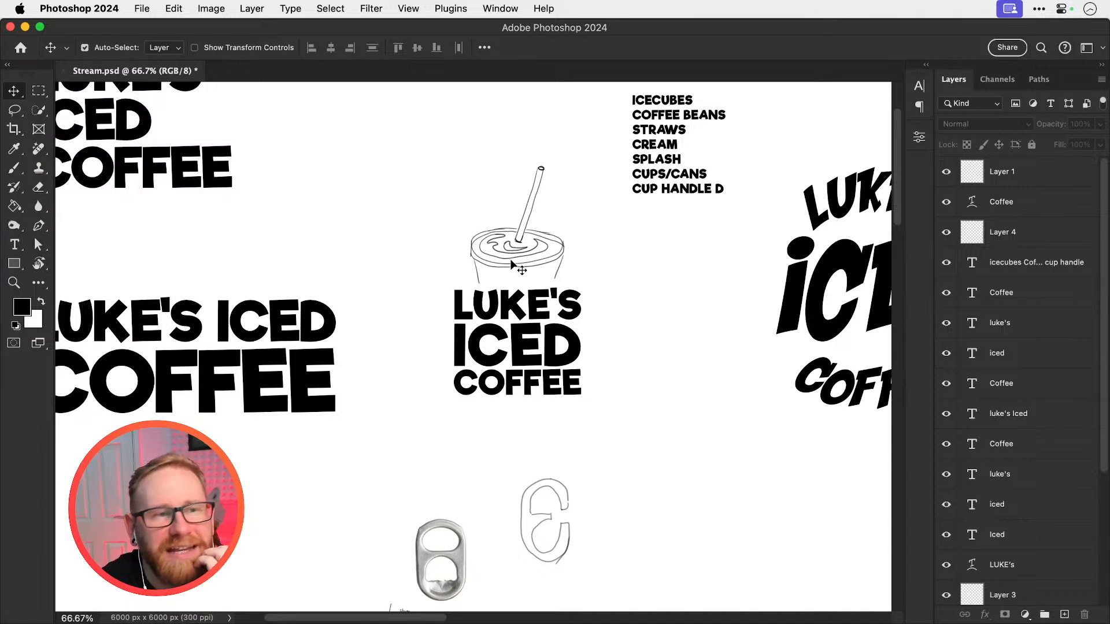
click(517, 238)
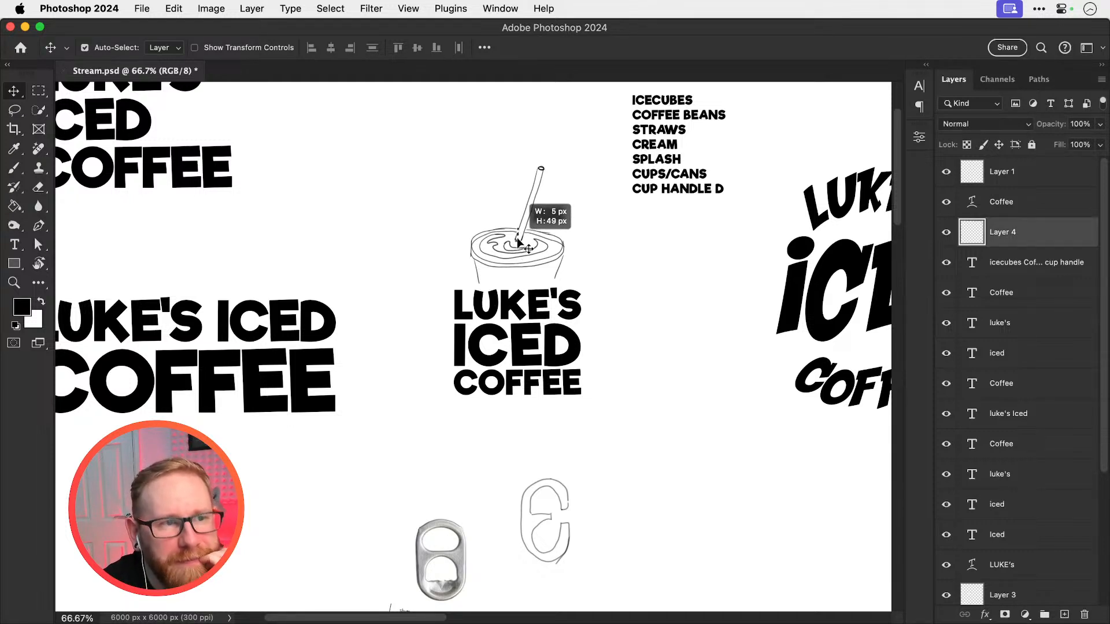
mouse_move(518, 237)
mouse_down()
mouse_move(511, 370)
mouse_move(505, 324)
mouse_move(437, 301)
mouse_move(489, 222)
mouse_move(515, 211)
mouse_up()
scroll(588, 288, left, 5)
scroll(589, 288, up, 2)
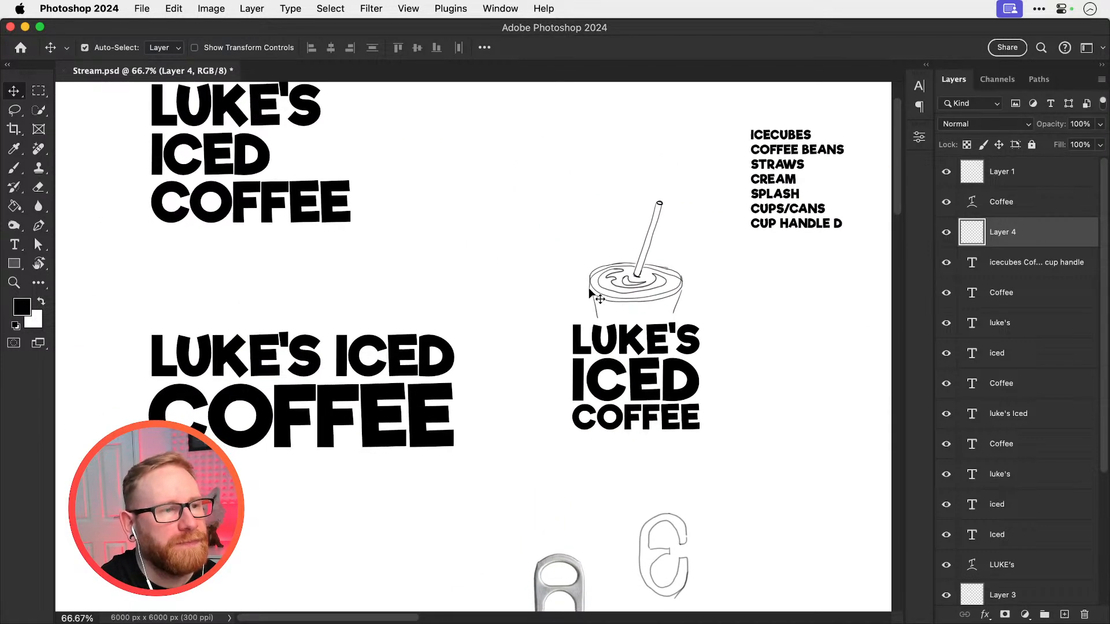
key(super+minus)
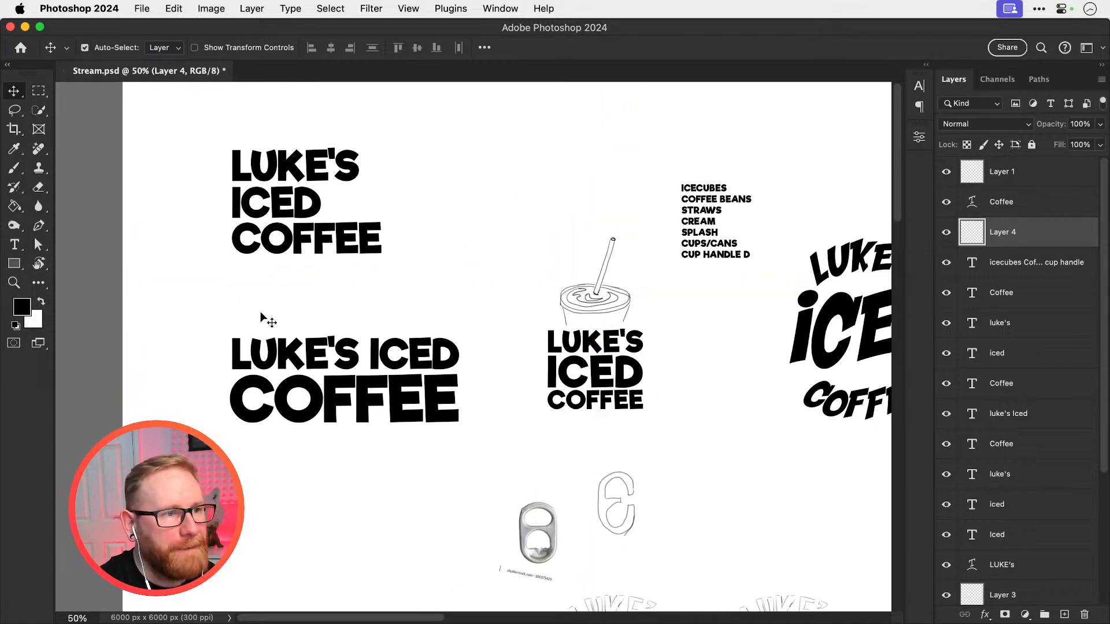
Scale the two-line lettering with the large COFFEE beneath the name and ICED down to 64.50%
drag(261, 312, 376, 409)
key(super+t)
drag(229, 422, 311, 392)
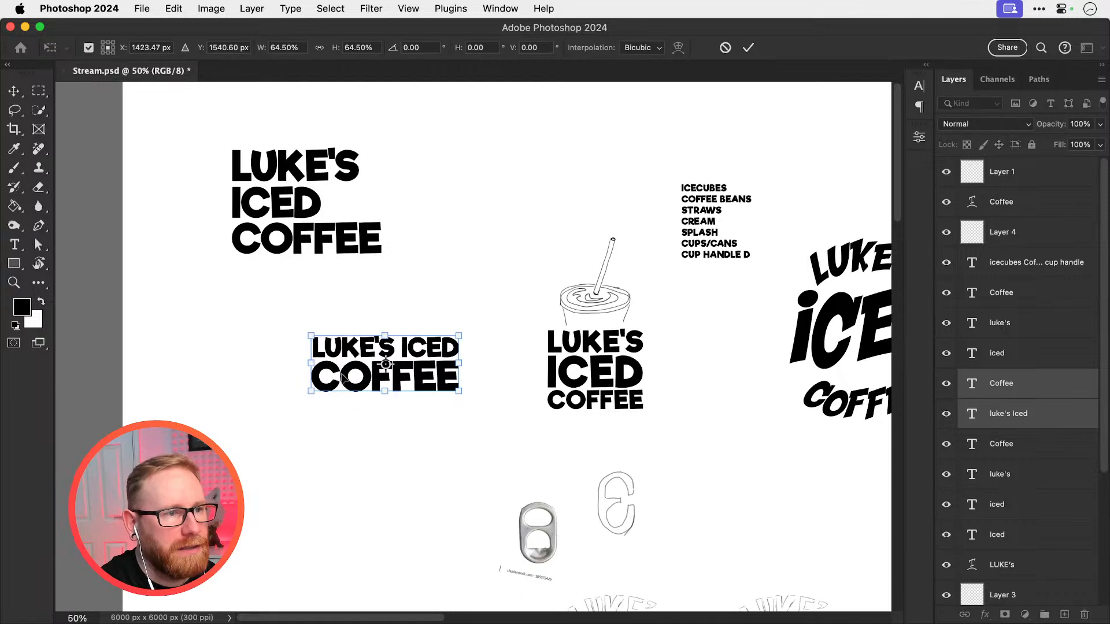
key(Return)
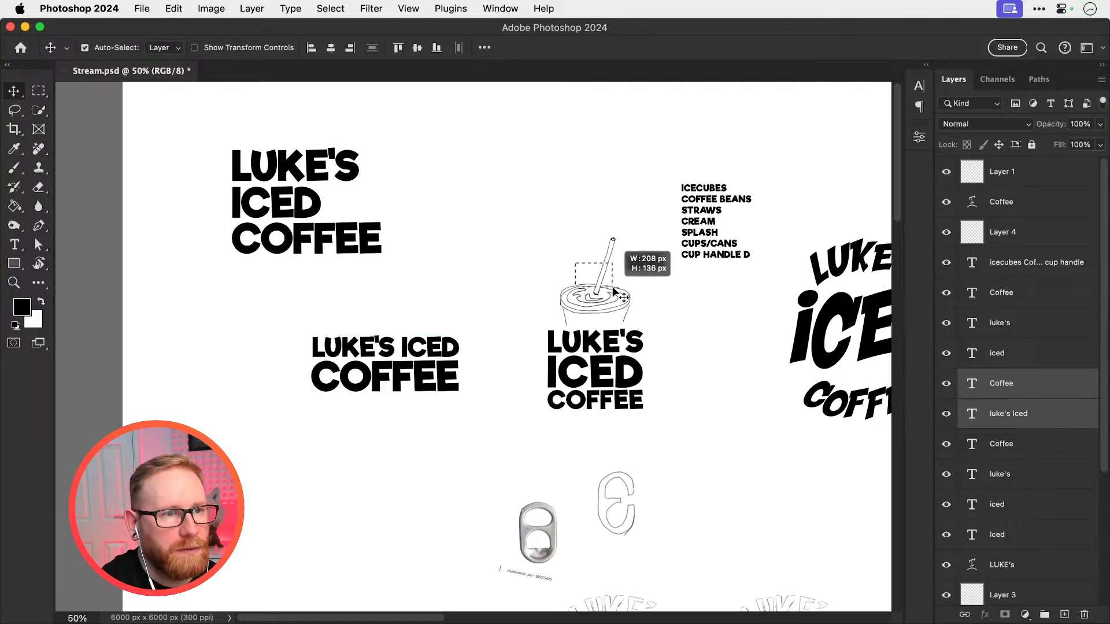
Move the cup-and-straw sketch from above the stacked lettering to directly before the two-line lettering
click(596, 298)
mouse_move(595, 298)
mouse_down()
mouse_move(528, 297)
mouse_move(263, 379)
mouse_move(267, 363)
mouse_move(303, 377)
mouse_up()
key(z)
click(331, 374)
key(v)
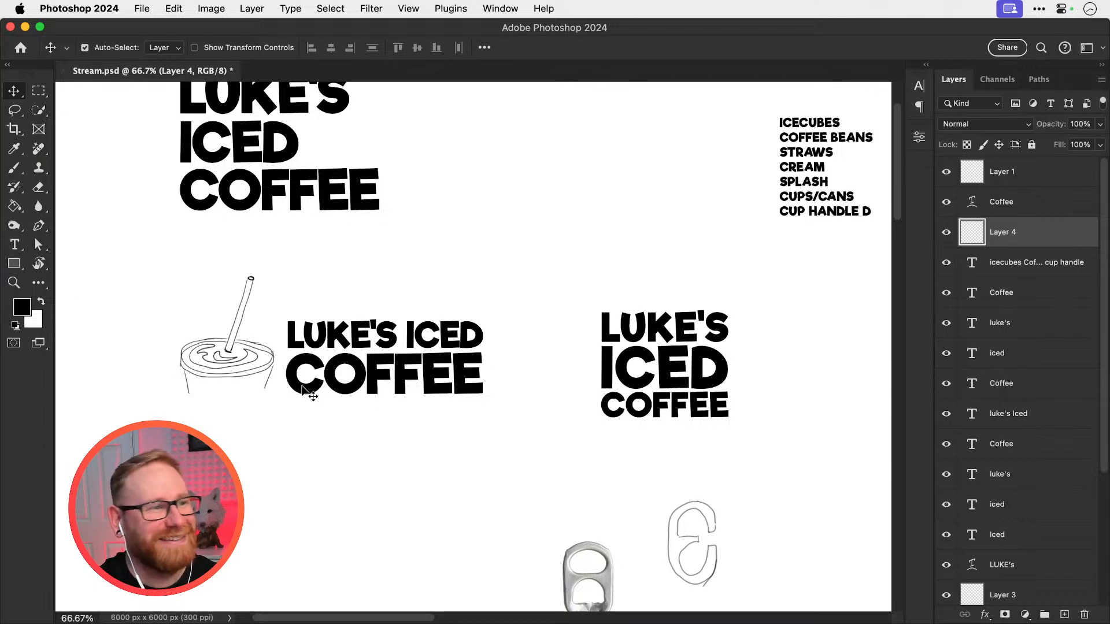
Scale the left-aligned three-line lettering above the cup sketch down to roughly 60% of its width
drag(515, 264, 602, 310)
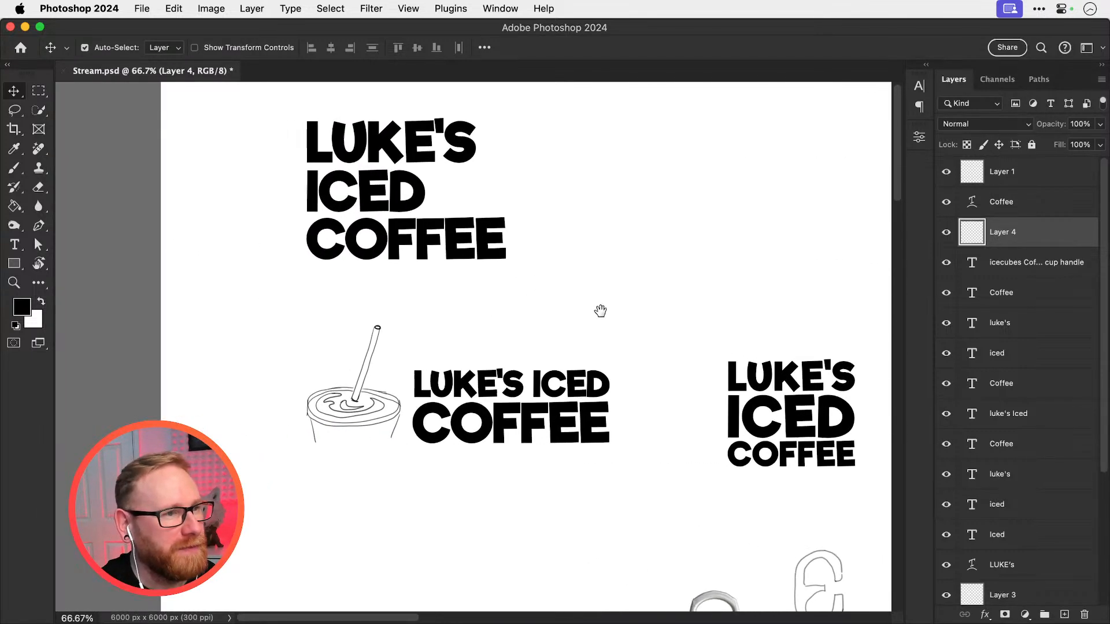
drag(295, 302, 404, 130)
key(super+t)
drag(306, 118, 350, 150)
key(Return)
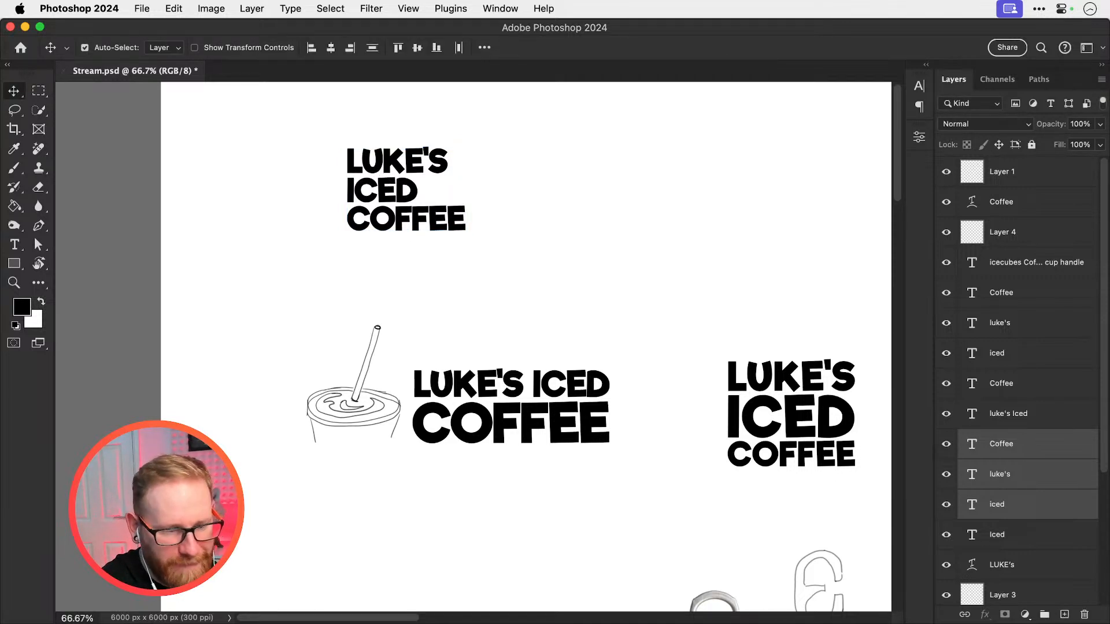
key(super+Tab)
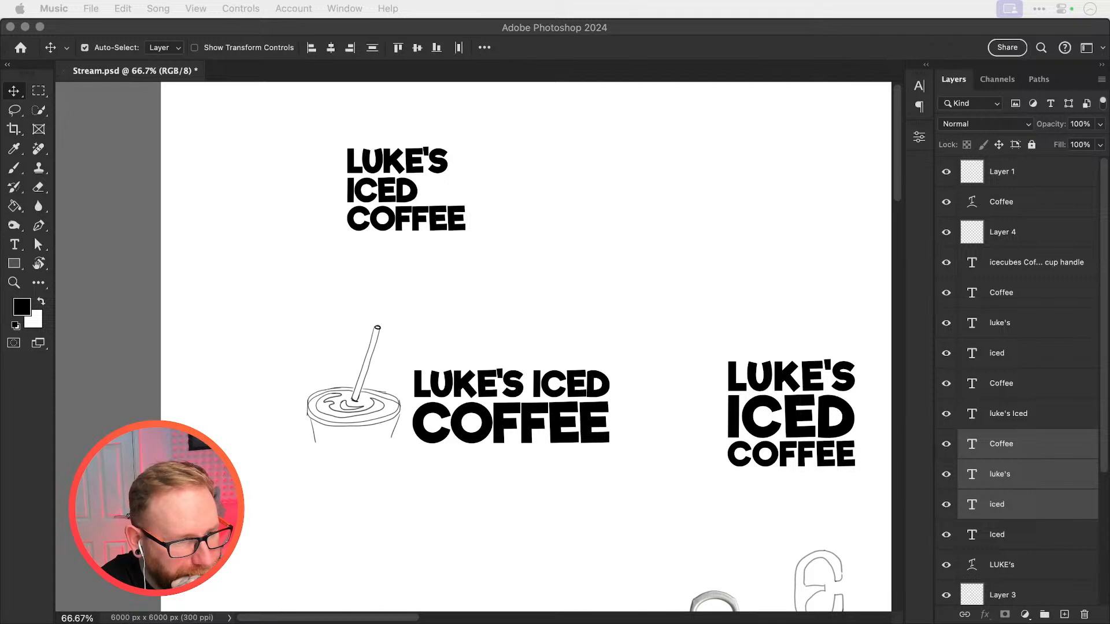
key(XF86AudioRaiseVolume)
key(XF86AudioRaiseVolume)
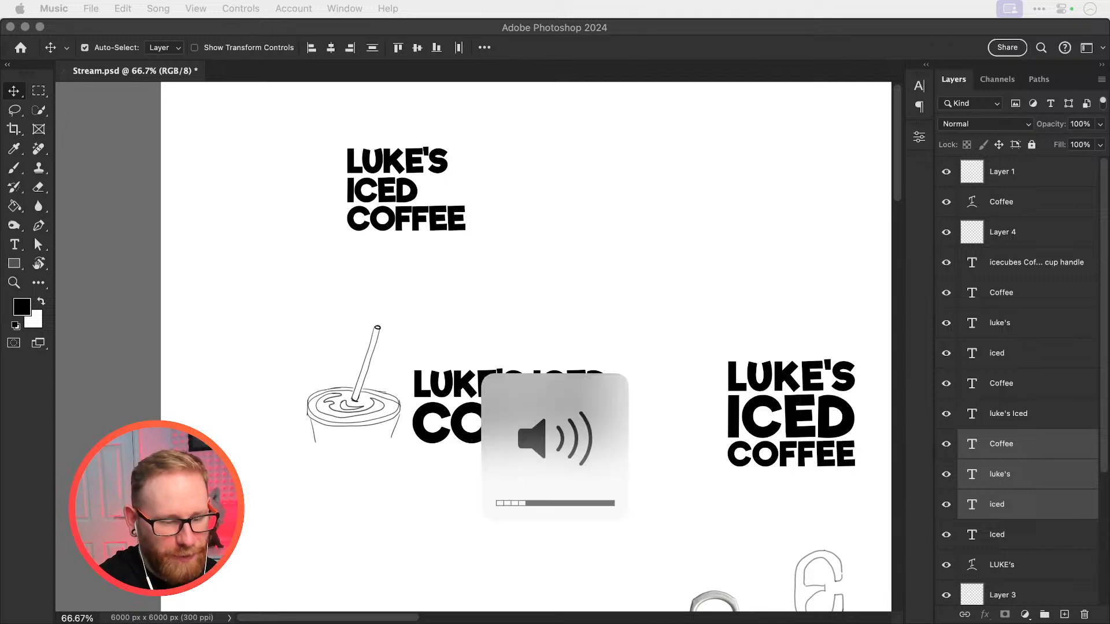
click(460, 265)
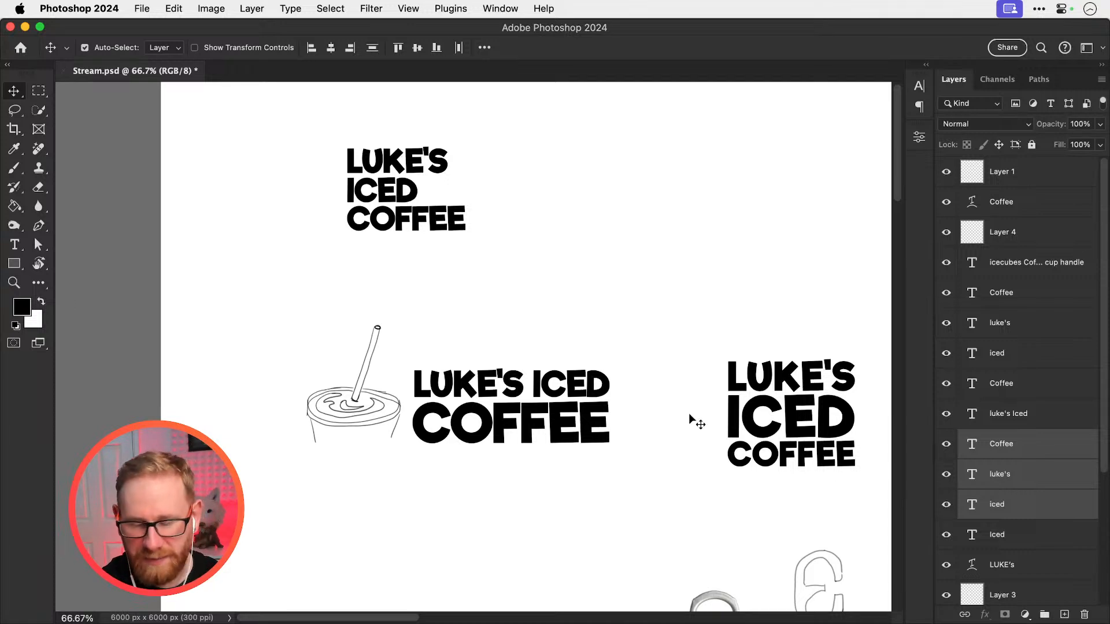
Add a new layer and brush a thin slanted straw in the empty area above the centred stacked lettering
drag(578, 340, 487, 359)
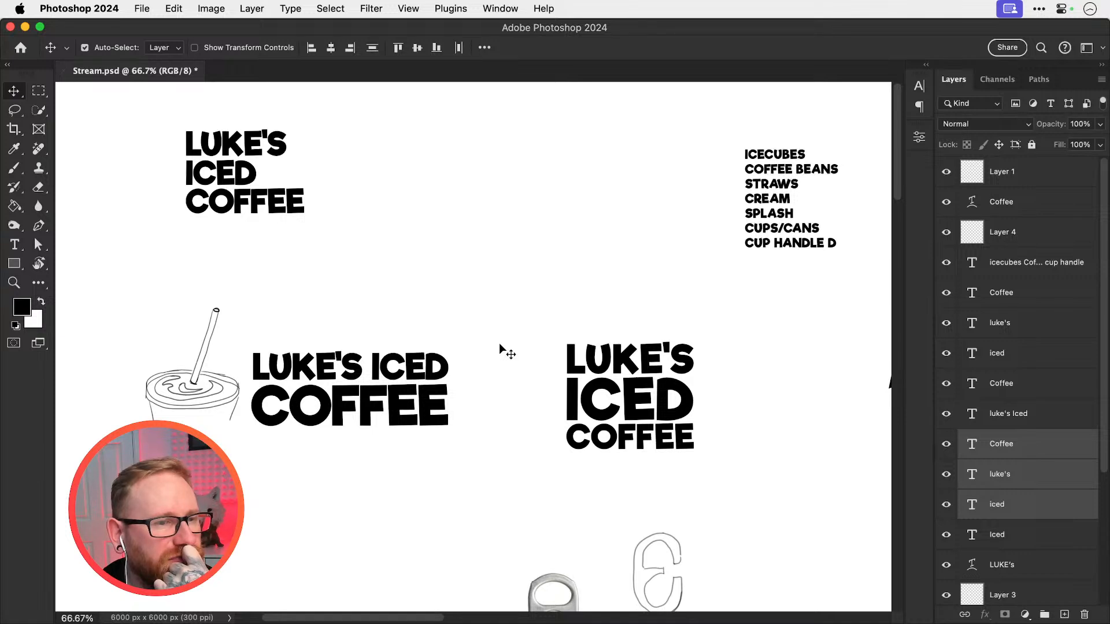
key(b)
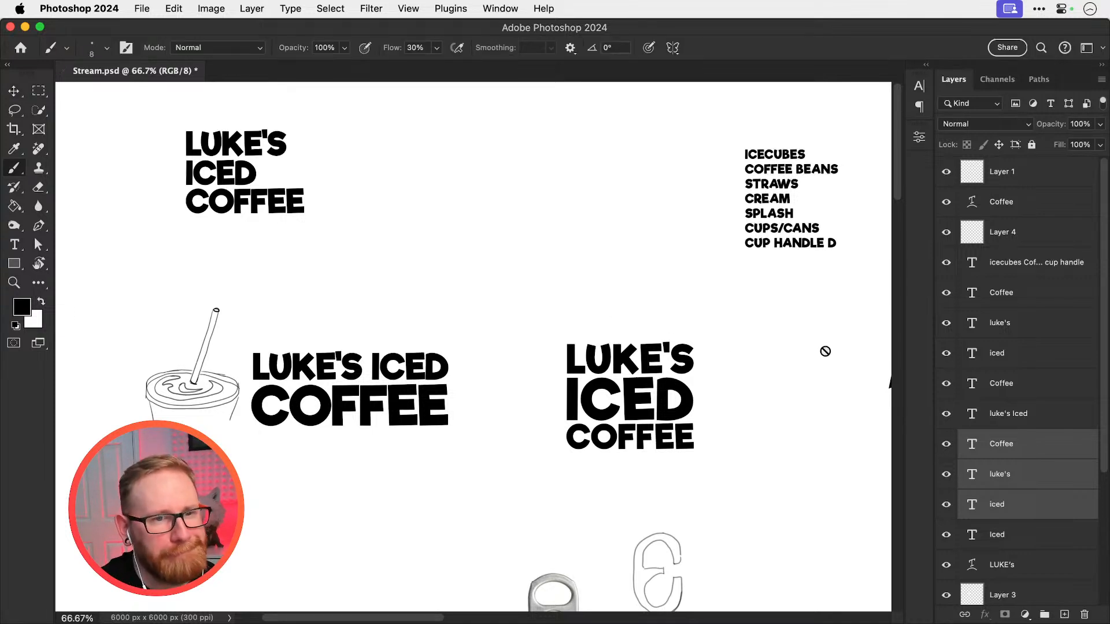
click(1065, 615)
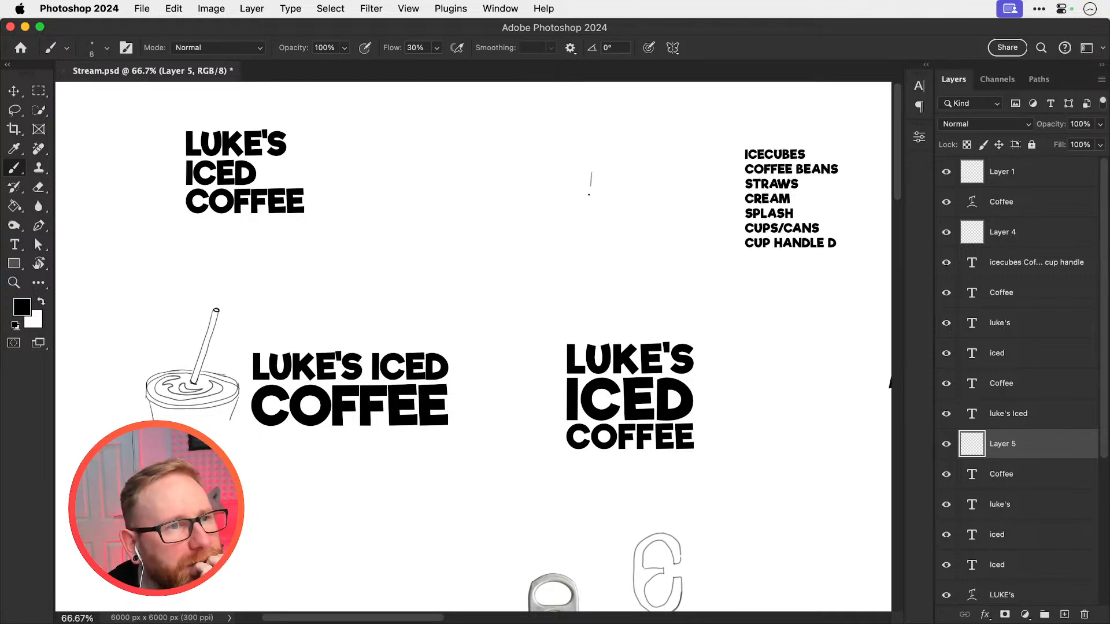
drag(590, 195, 584, 230)
drag(592, 170, 590, 231)
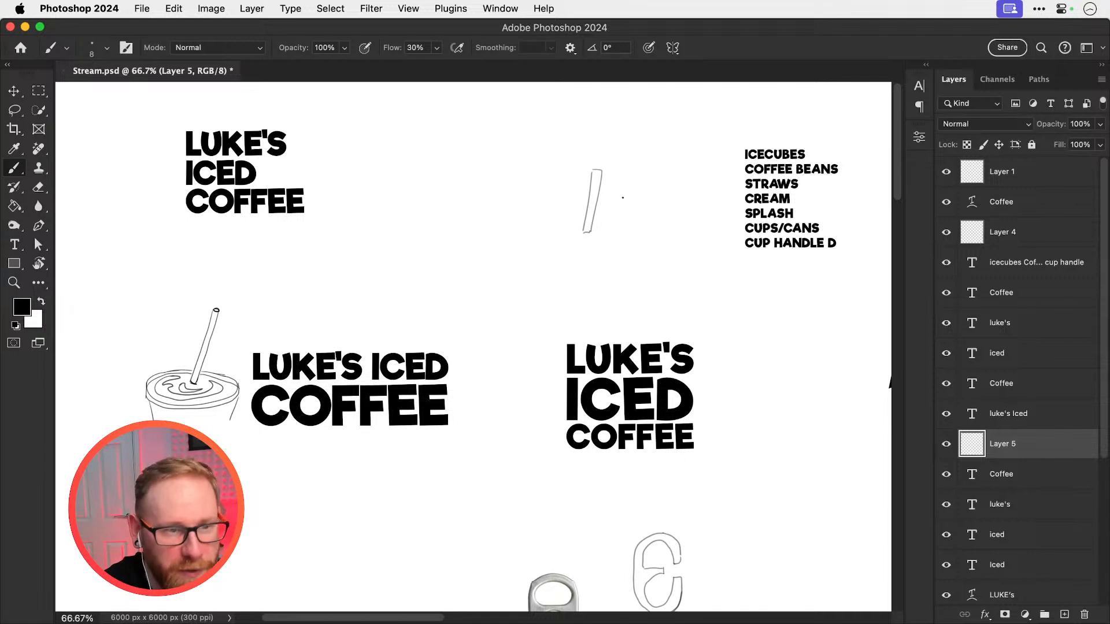
Sketch a cup under the straw with ICED in its oval rim, COFFEE on its body, and the name above using the straw as apostrophe
mouse_move(595, 237)
mouse_down()
mouse_move(503, 247)
mouse_move(507, 266)
mouse_move(536, 276)
mouse_move(616, 270)
mouse_up()
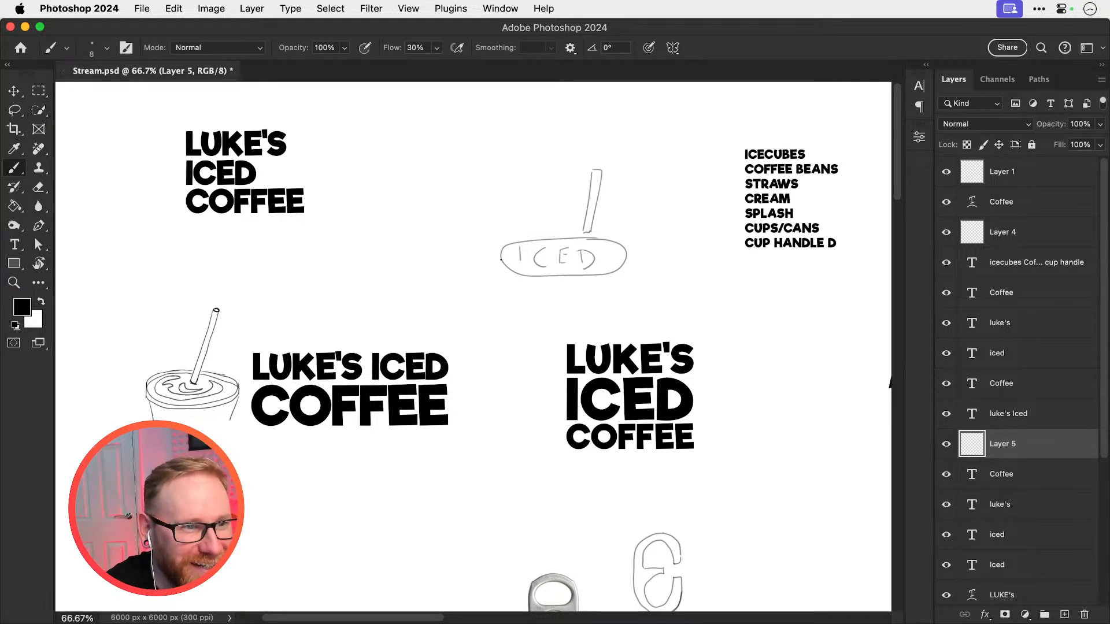
drag(501, 259, 523, 313)
drag(626, 257, 612, 298)
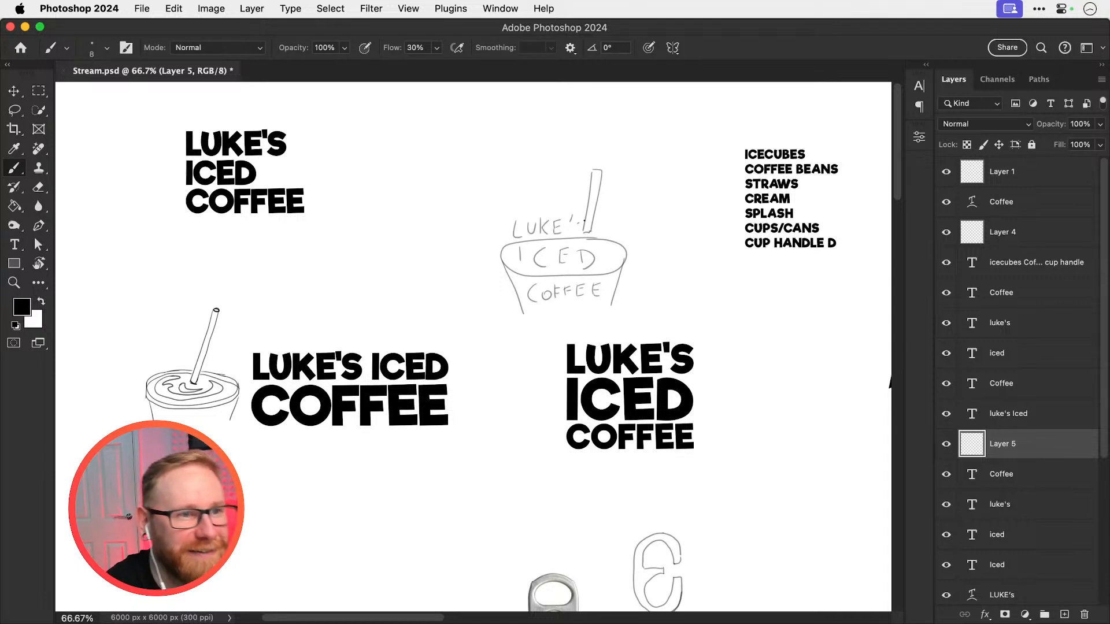
key(super+z)
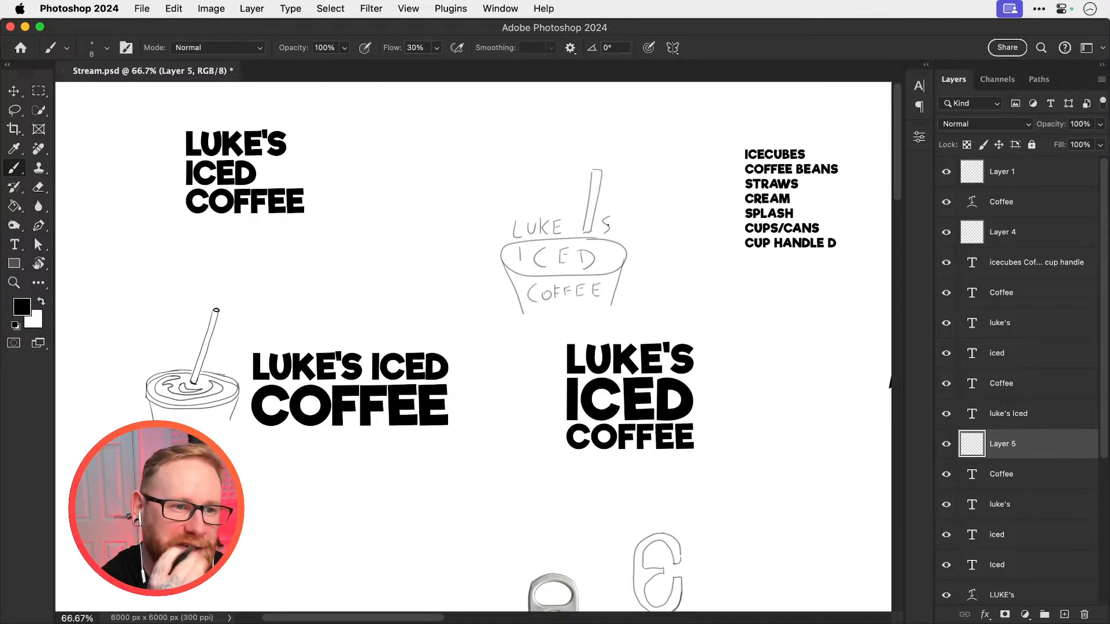
Move the new lettered cup sketch up beside the left-aligned three-line lettering
key(v)
scroll(493, 381, right, 5)
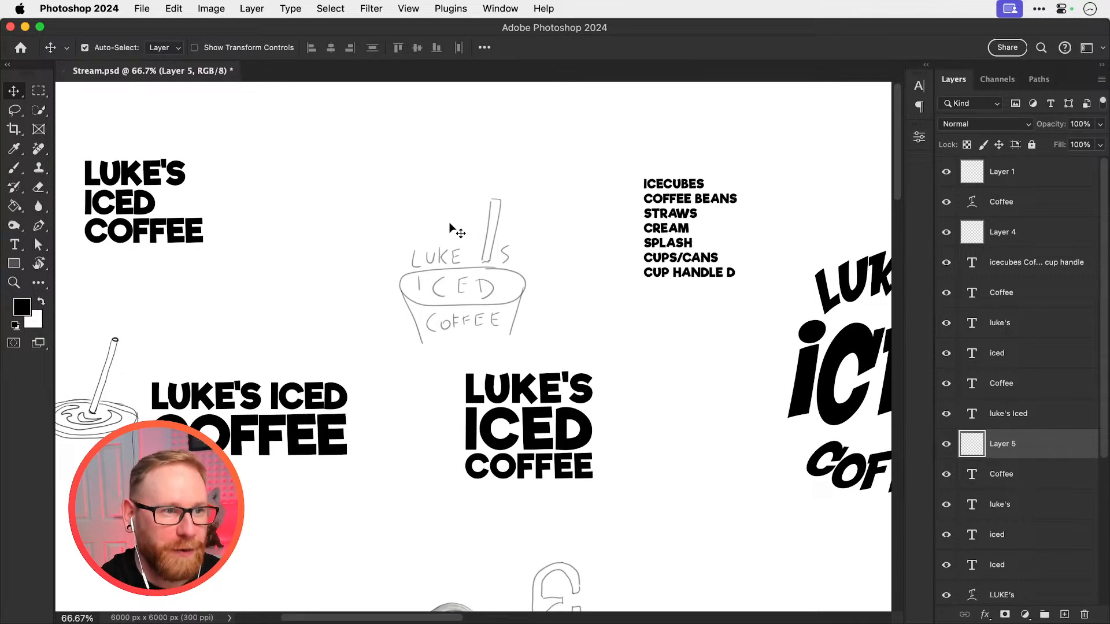
key(super+t)
drag(494, 261, 360, 192)
key(Return)
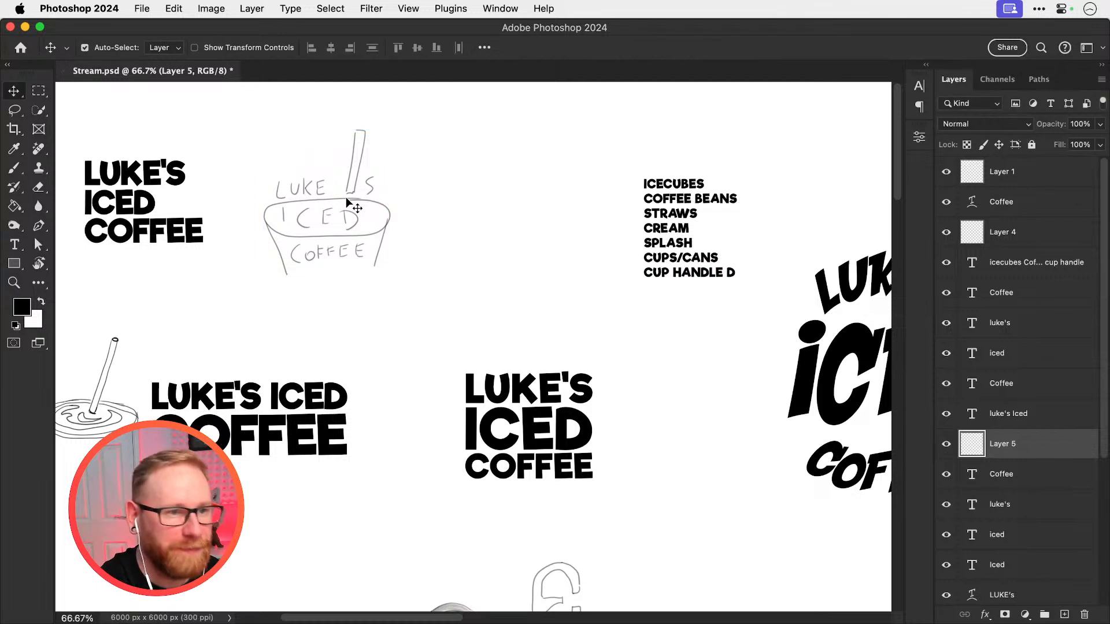
Duplicate the centred stacked lettering and place the copy above it, beside the lettered cup sketch
drag(563, 342, 510, 458)
key(super+j)
mouse_move(536, 417)
mouse_down()
mouse_move(524, 334)
mouse_move(492, 245)
mouse_up()
click(488, 180)
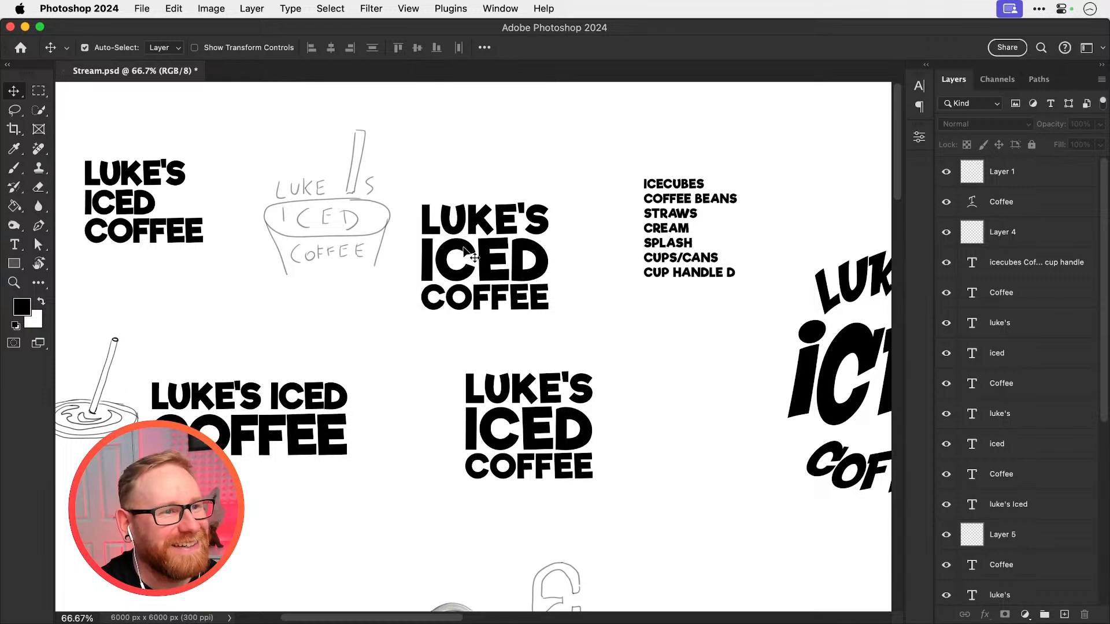
Scale the name and COFFEE lines of the copied stack together to about three-quarters of the ICED line's width
click(462, 306)
shift+click(482, 233)
key(super+t)
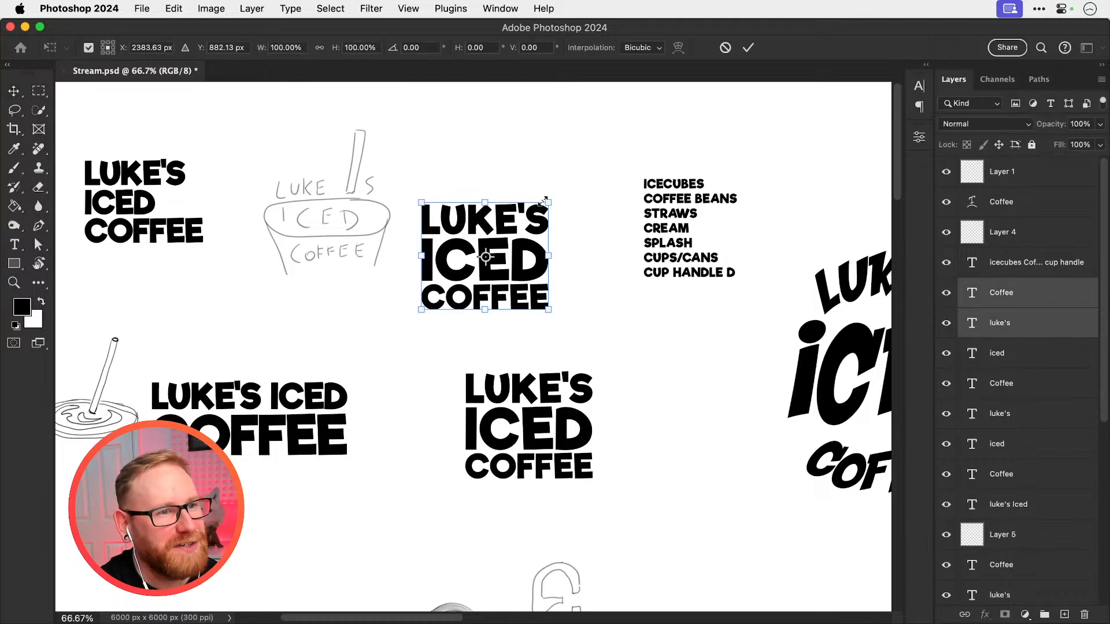
drag(546, 203, 532, 216)
key(Return)
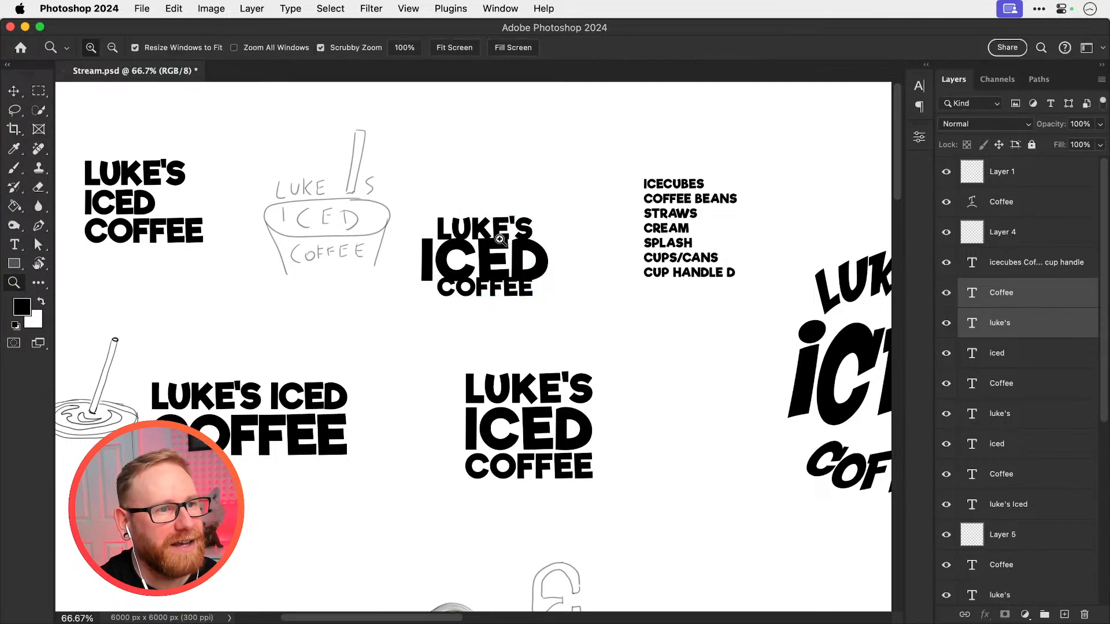
Move the copy's name line up and its COFFEE line down so both clear ICED, leaving a 33 px gap above COFFEE
super+click(500, 238)
super+click(499, 238)
drag(508, 176, 508, 154)
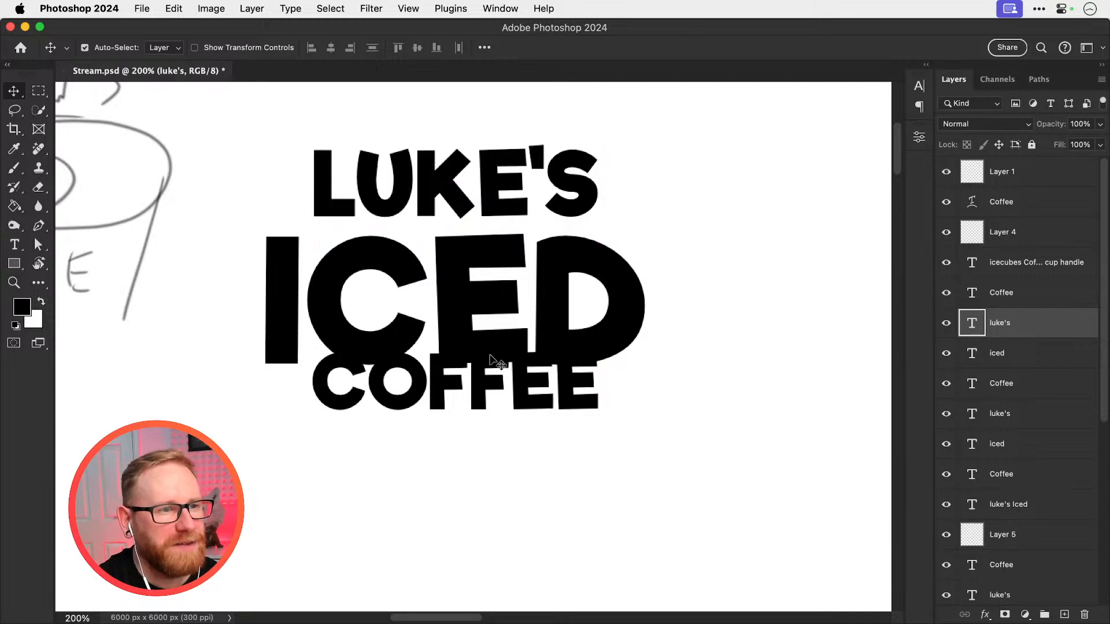
drag(490, 408, 482, 428)
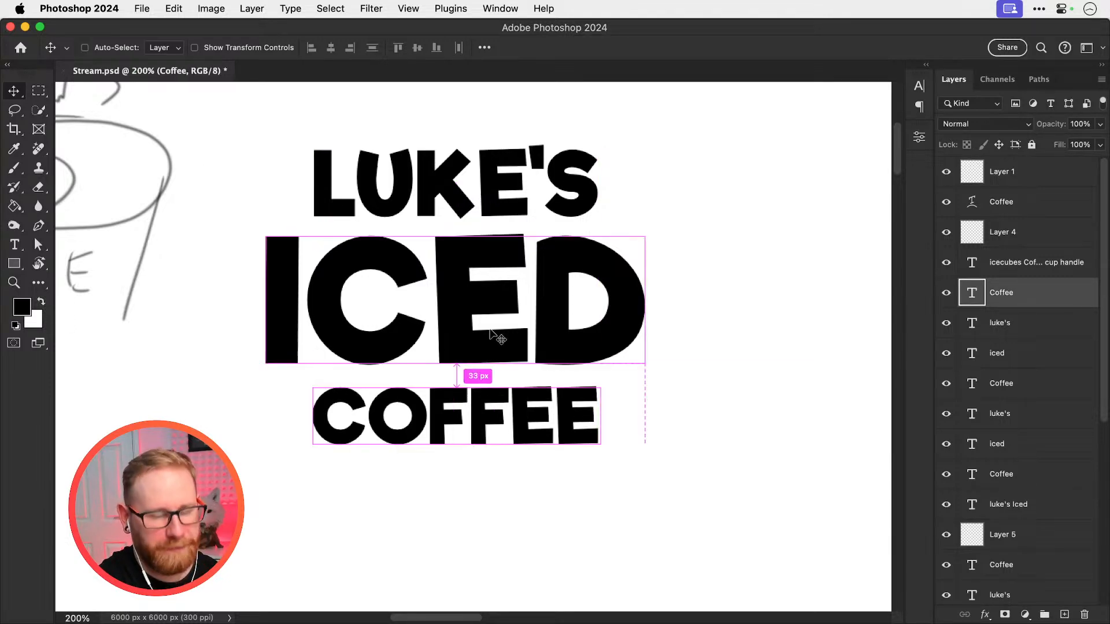
Move the original stacked lettering aside to the right and place a duplicate of the new stack below its source
key(super+minus)
key(super+minus)
key(super+minus)
key(super+plus)
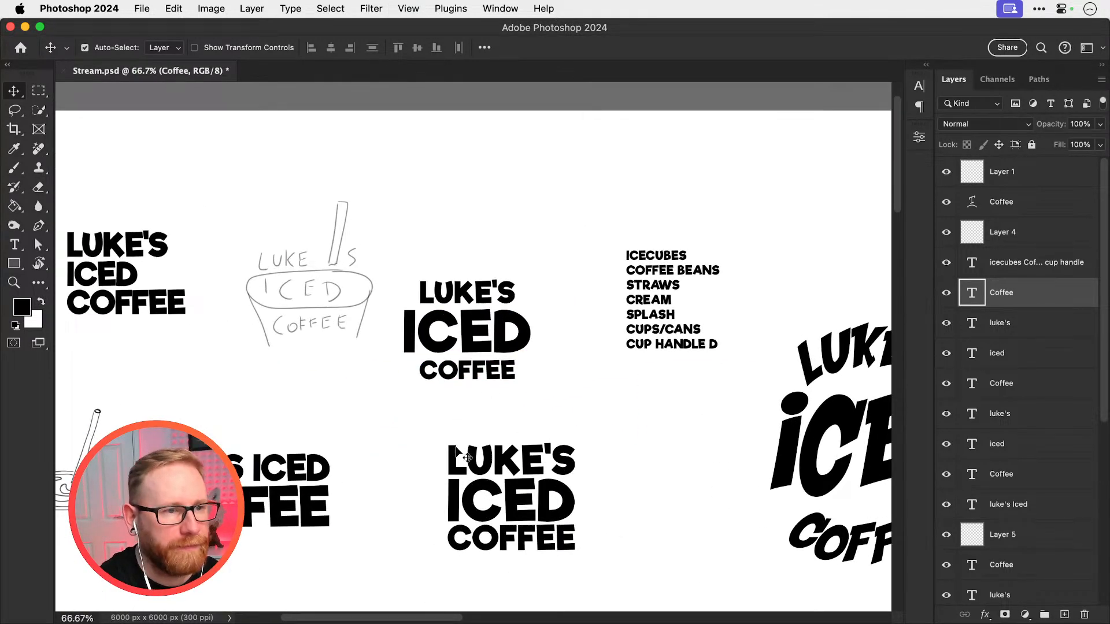
drag(450, 439, 628, 406)
mouse_move(406, 282)
mouse_down()
mouse_move(457, 153)
mouse_move(489, 111)
mouse_move(457, 315)
mouse_up()
drag(462, 217, 487, 342)
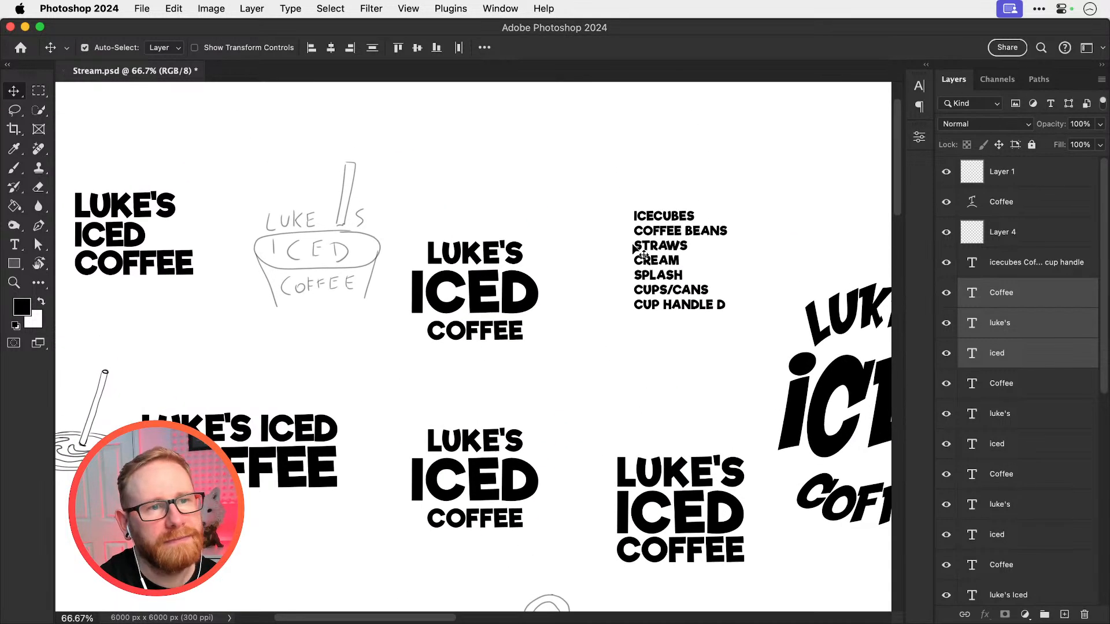
Move the ideas list up and to the right, away from the new stacked lettering
drag(632, 254, 711, 156)
drag(662, 234, 750, 142)
drag(433, 223, 565, 283)
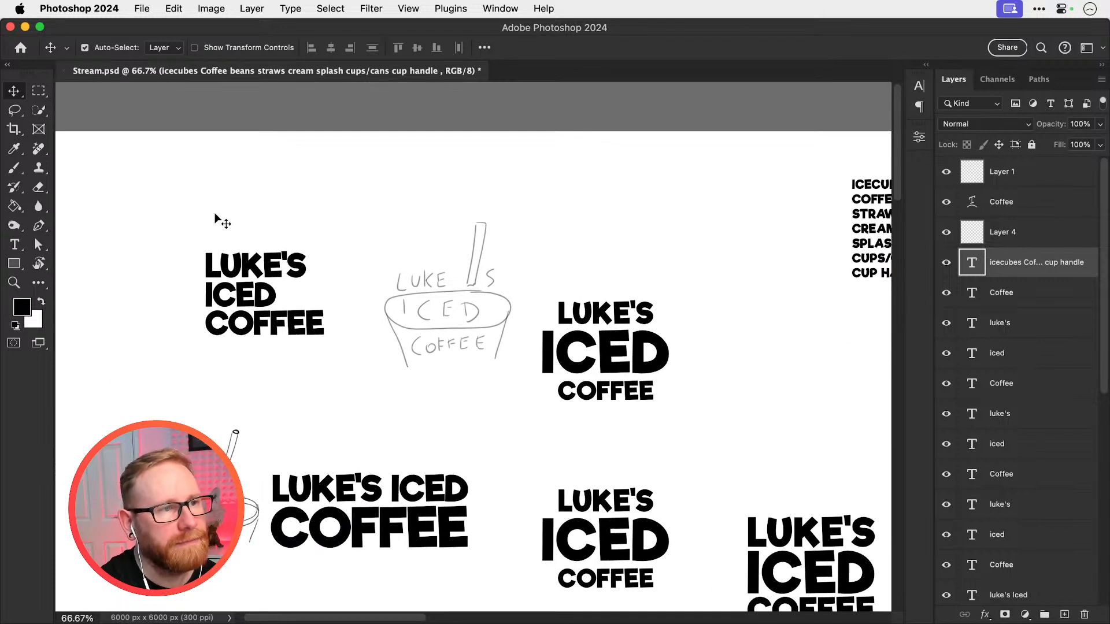
Shift the left-aligned three-line lettering farther left and up, and raise the upper copy of the new stack
click(260, 277)
drag(245, 270, 145, 241)
drag(514, 245, 522, 270)
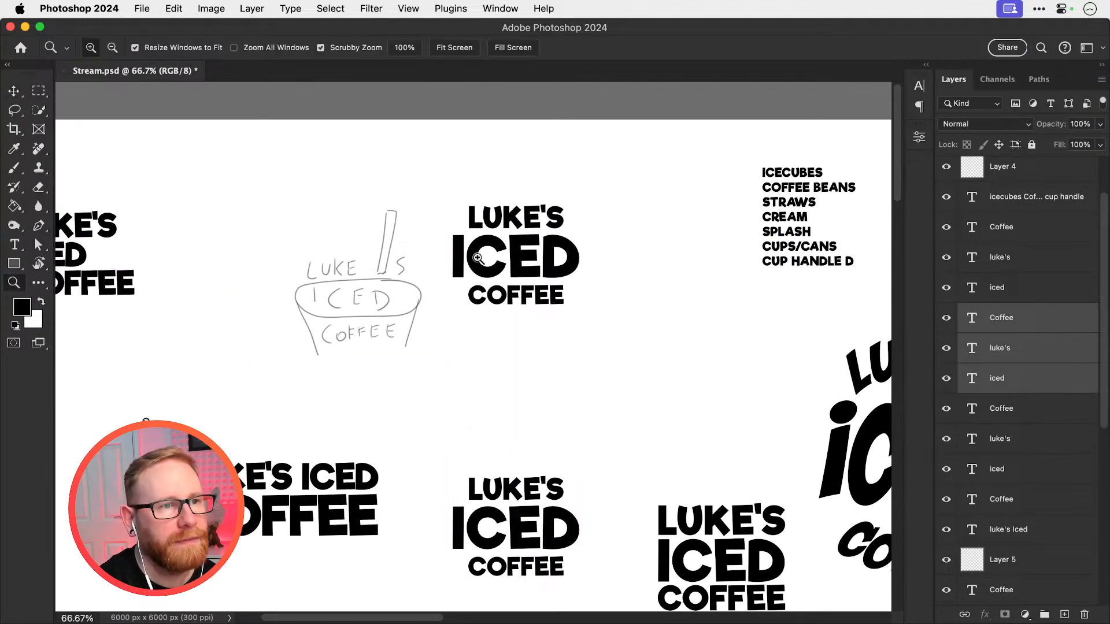
Try shifting the ICED line within the upper stacked copy
drag(466, 240, 453, 318)
click(698, 246)
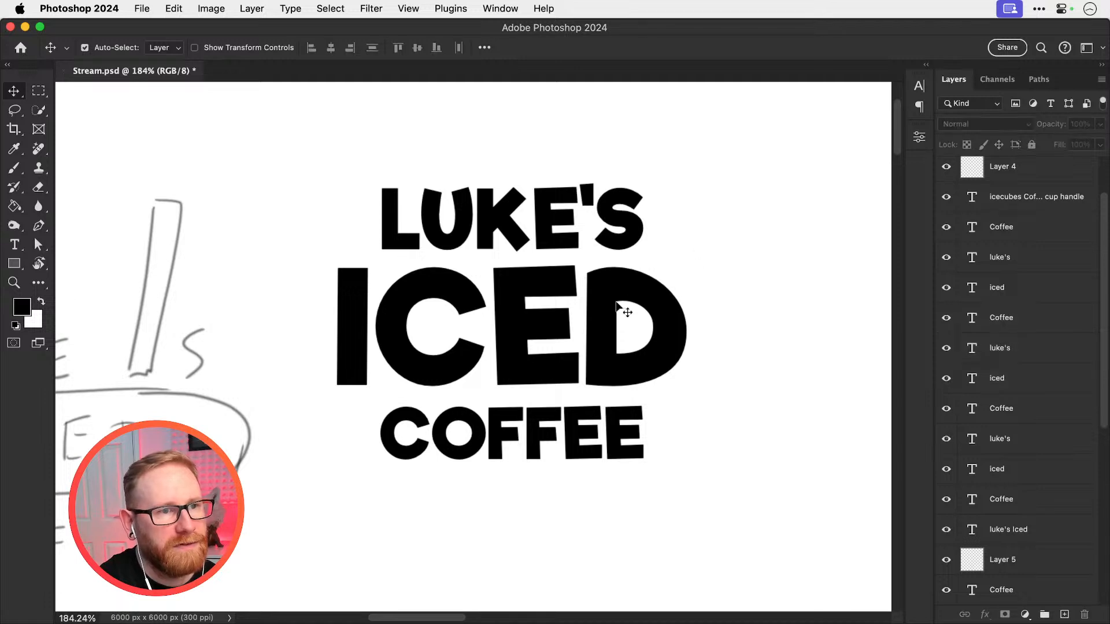
drag(563, 317, 575, 315)
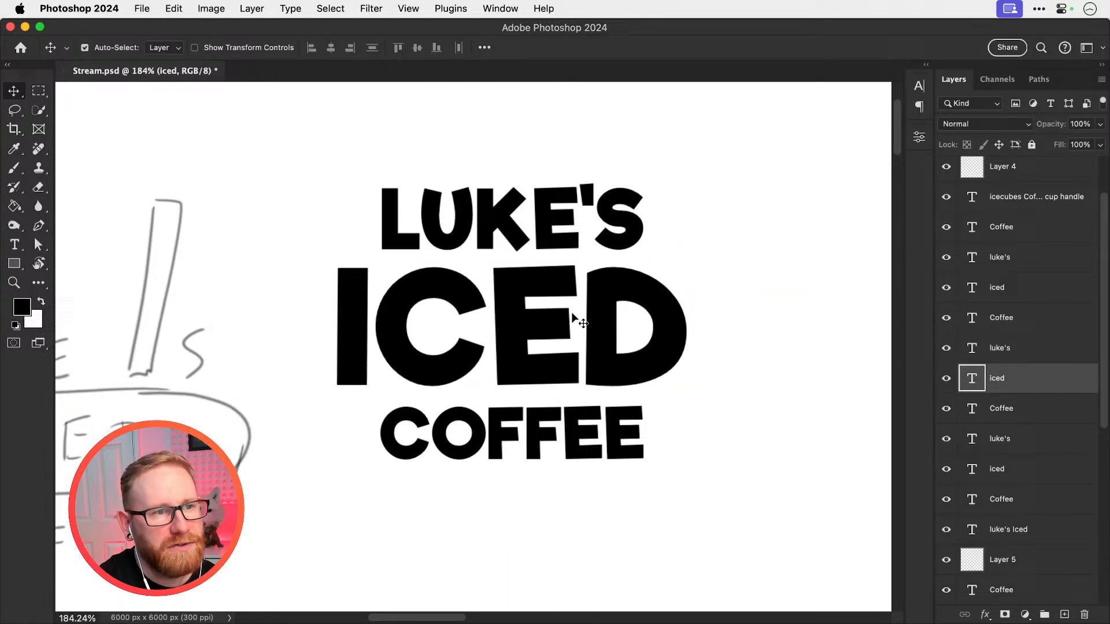
shift+click(576, 247)
shift+click(537, 433)
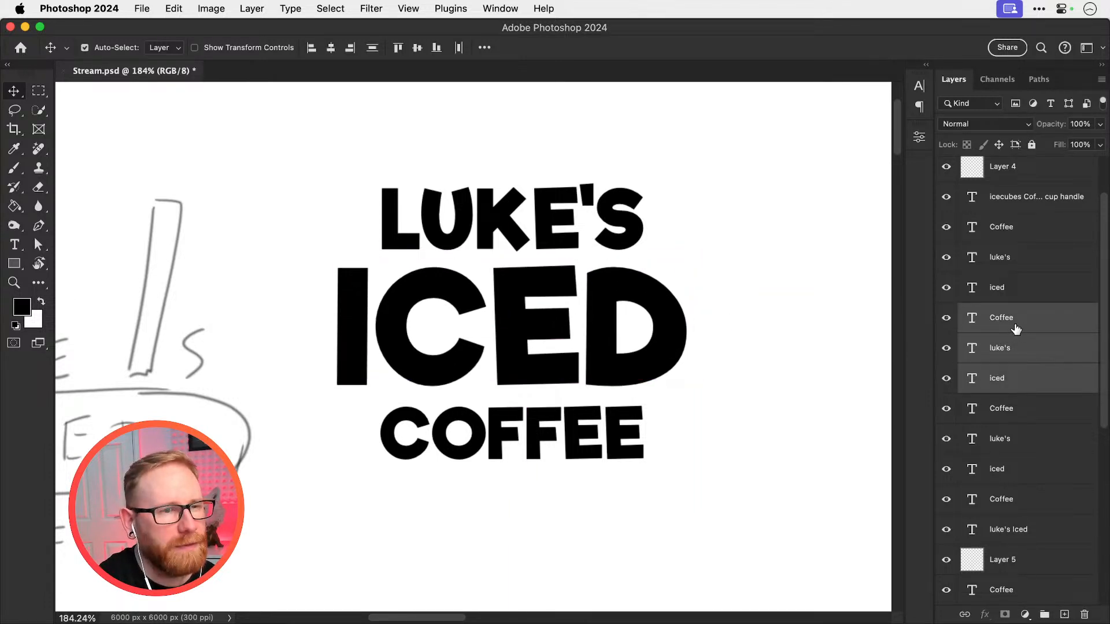
click(740, 320)
click(595, 317)
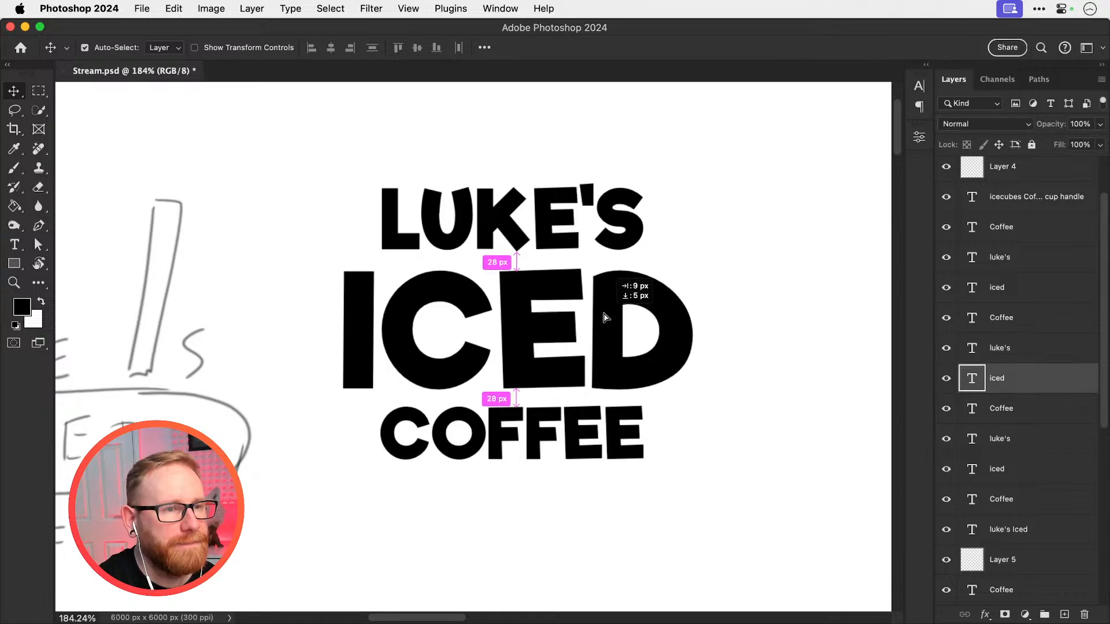
Rasterize all three text layers of the upper stacked copy
right_click(994, 370)
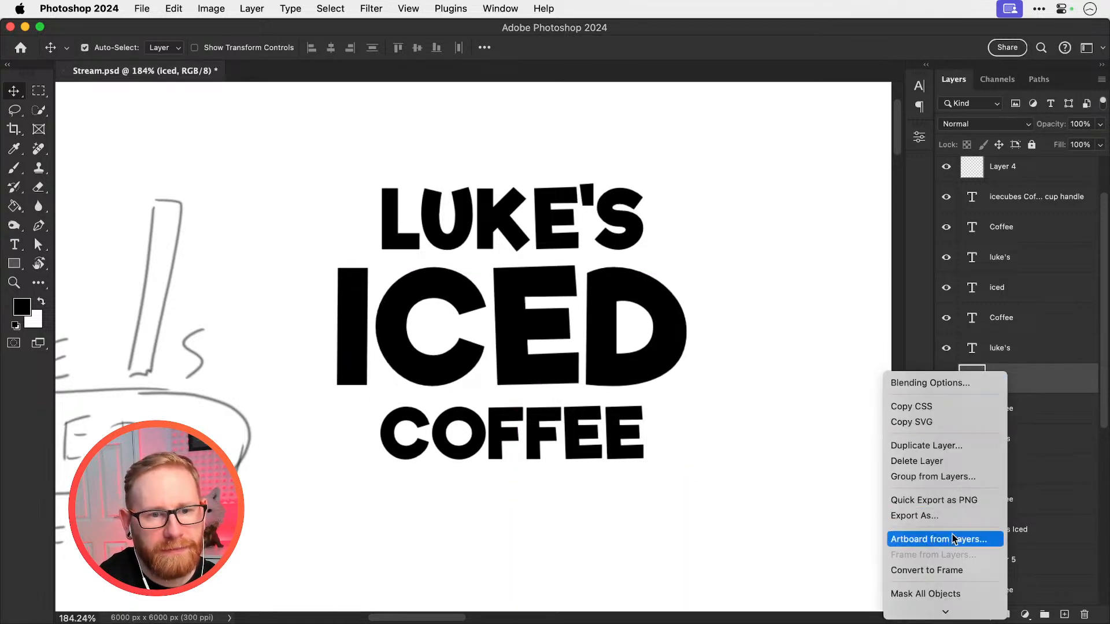
click(534, 250)
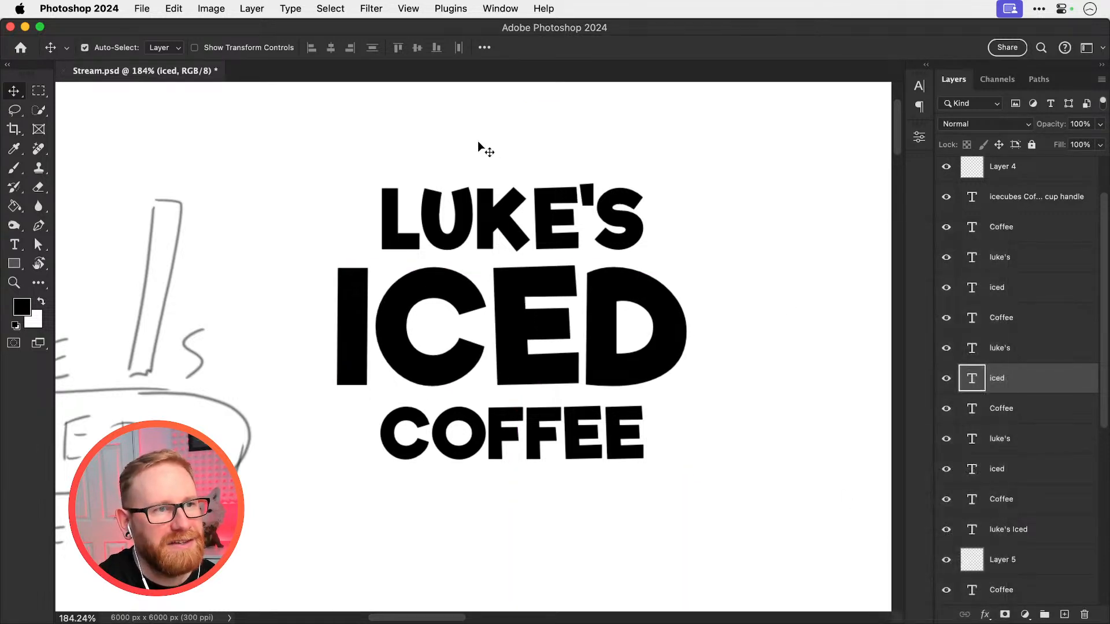
drag(483, 148, 610, 481)
right_click(988, 391)
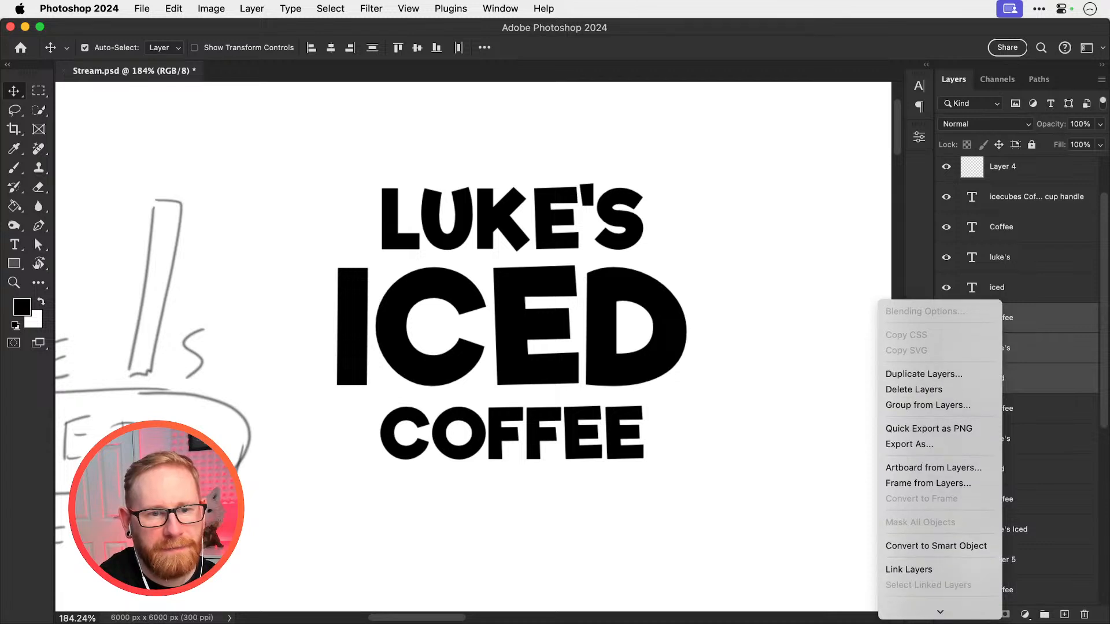
click(934, 476)
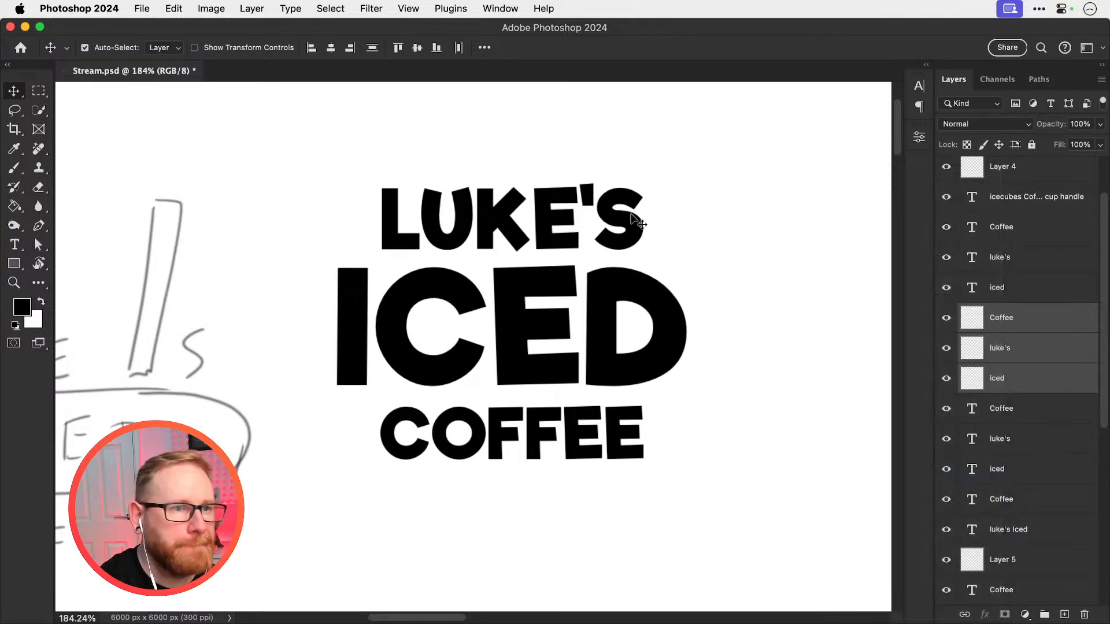
Move the D of the upper rasterized ICED to the right, opening a gap after the E
click(664, 193)
click(621, 294)
key(m)
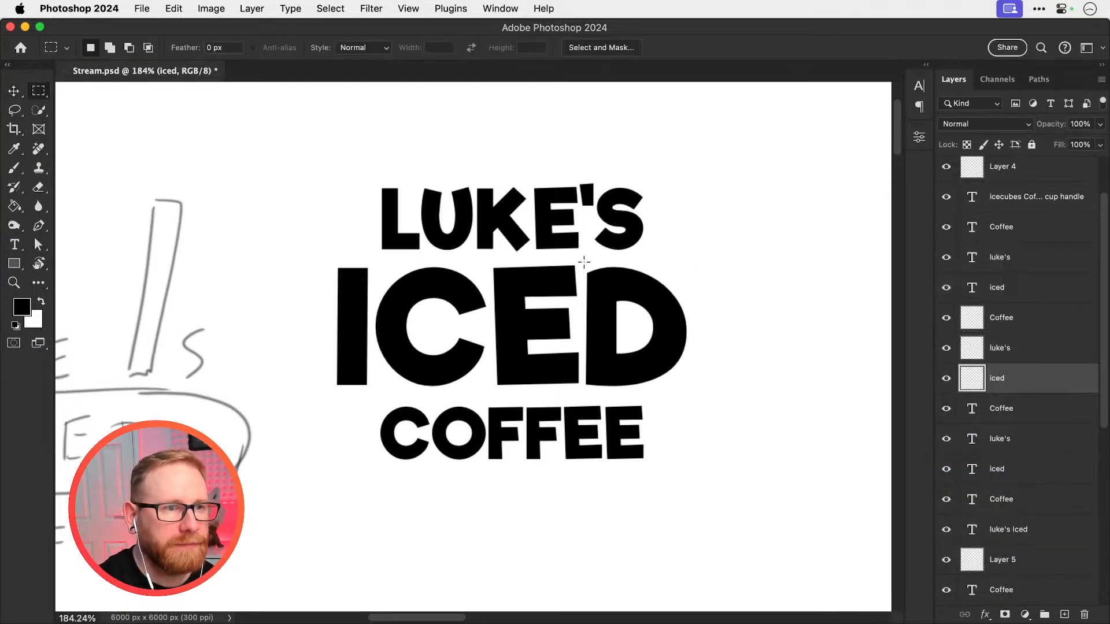
drag(583, 259, 695, 392)
key(v)
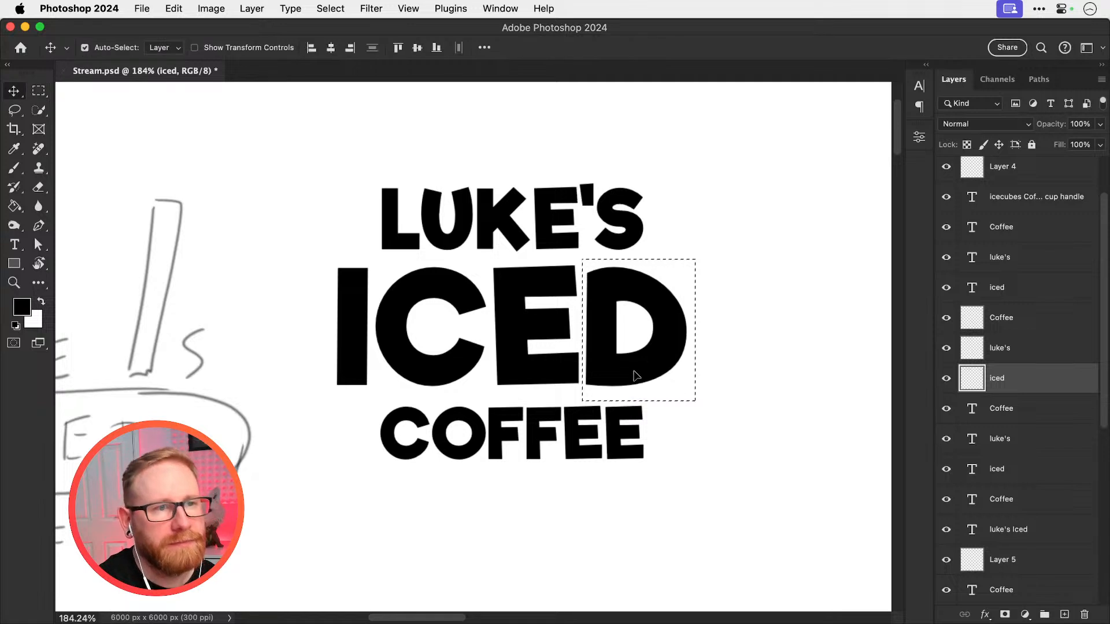
drag(631, 377, 659, 371)
key(super+d)
Nudge the rasterized name line slightly right and move its apostrophe and S farther right to open a matching gap
drag(624, 221, 626, 220)
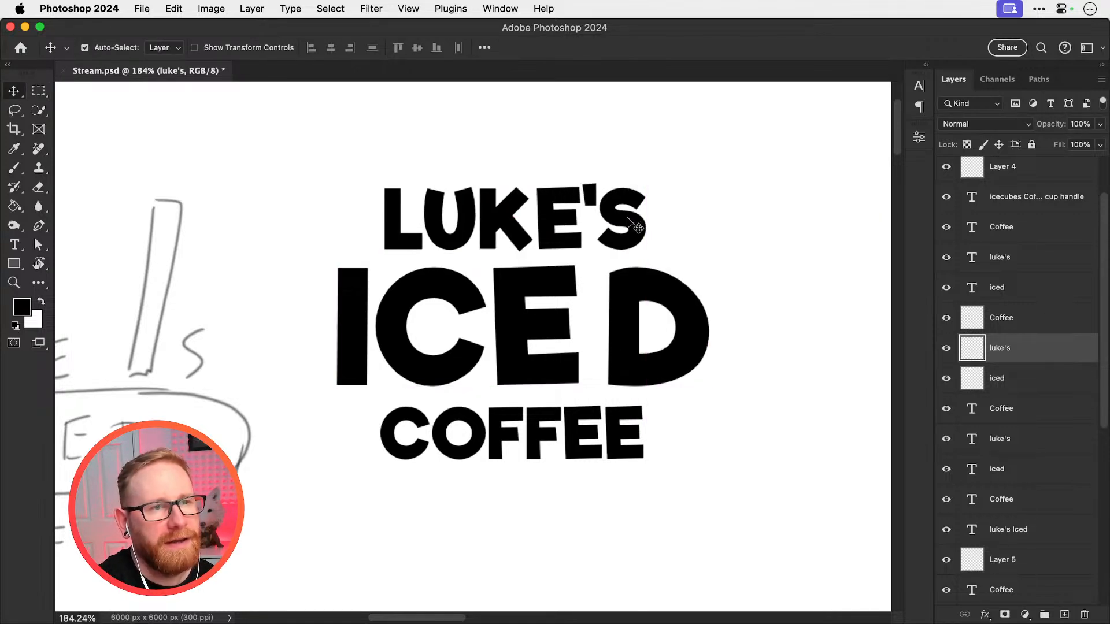
key(m)
drag(585, 177, 683, 262)
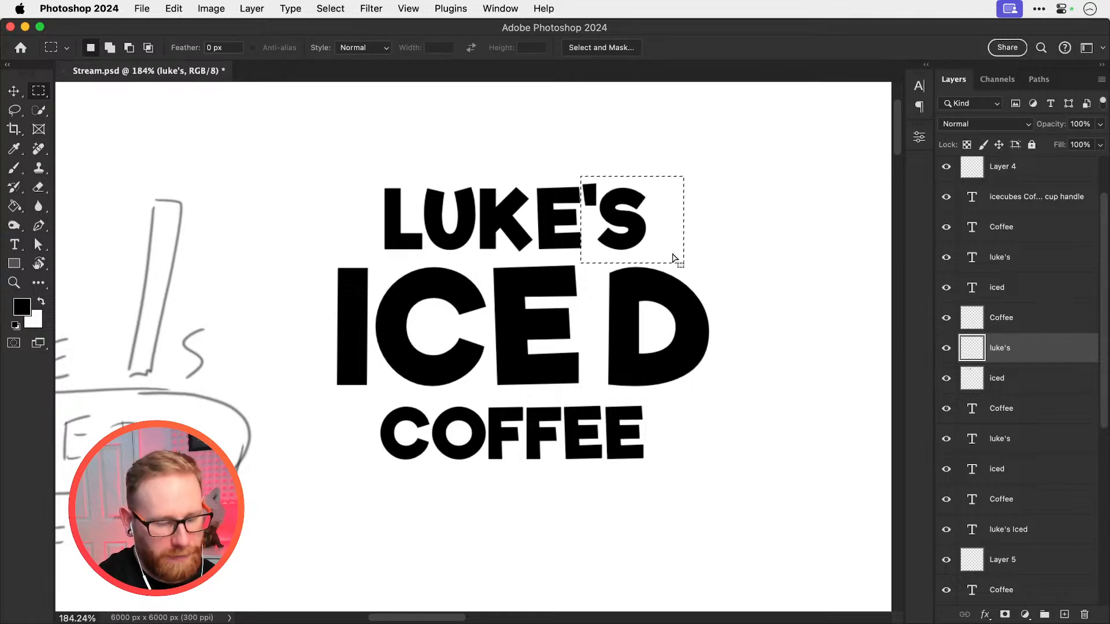
key(v)
key(Right)
key(Right)
key(Right)
key(Right)
key(Right)
key(Right)
key(Right)
key(Right)
key(Right)
key(Right)
key(Right)
key(Right)
key(Right)
key(Right)
key(Right)
key(Right)
key(Right)
key(Right)
key(Right)
key(Right)
key(ctrl+d)
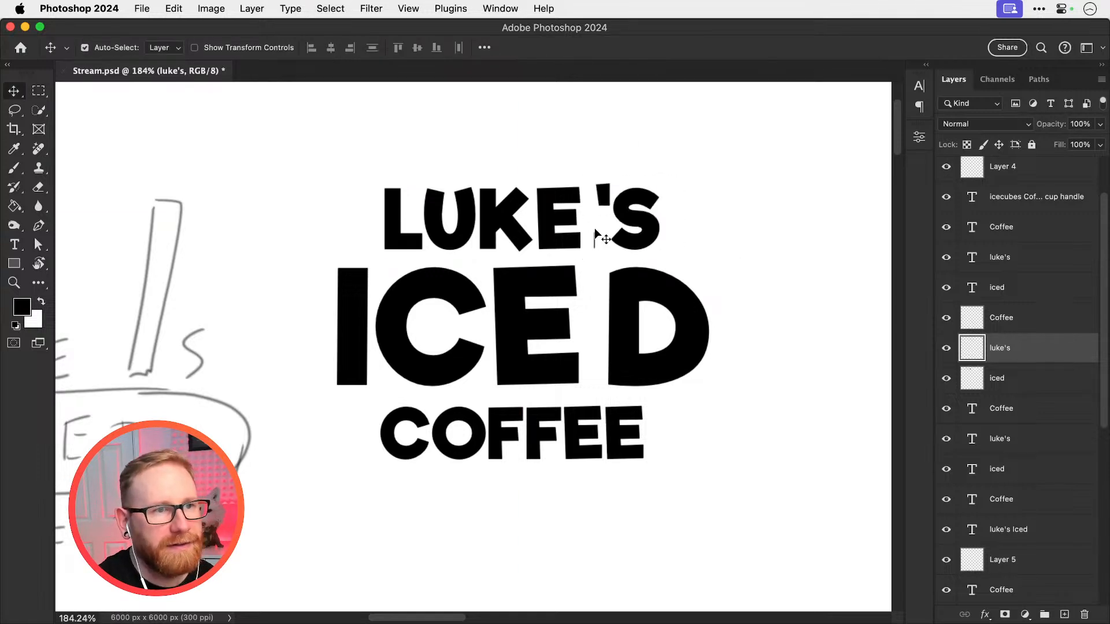
Delete the apostrophe from the rasterized name line, leaving an empty gap before the S
key(m)
drag(589, 227, 593, 237)
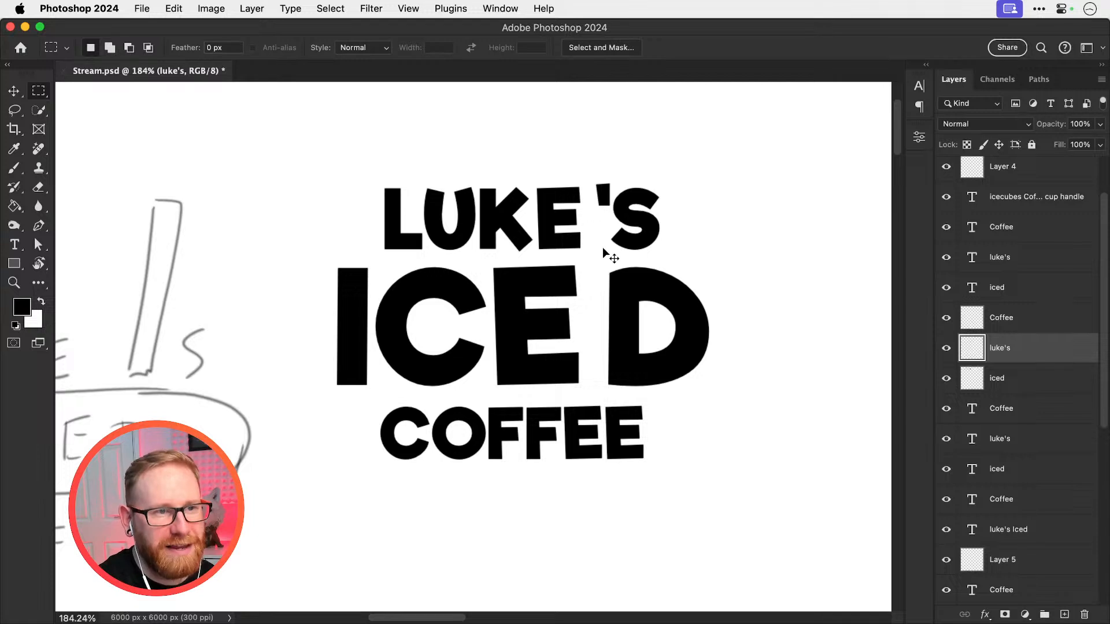
drag(588, 170, 614, 211)
key(Delete)
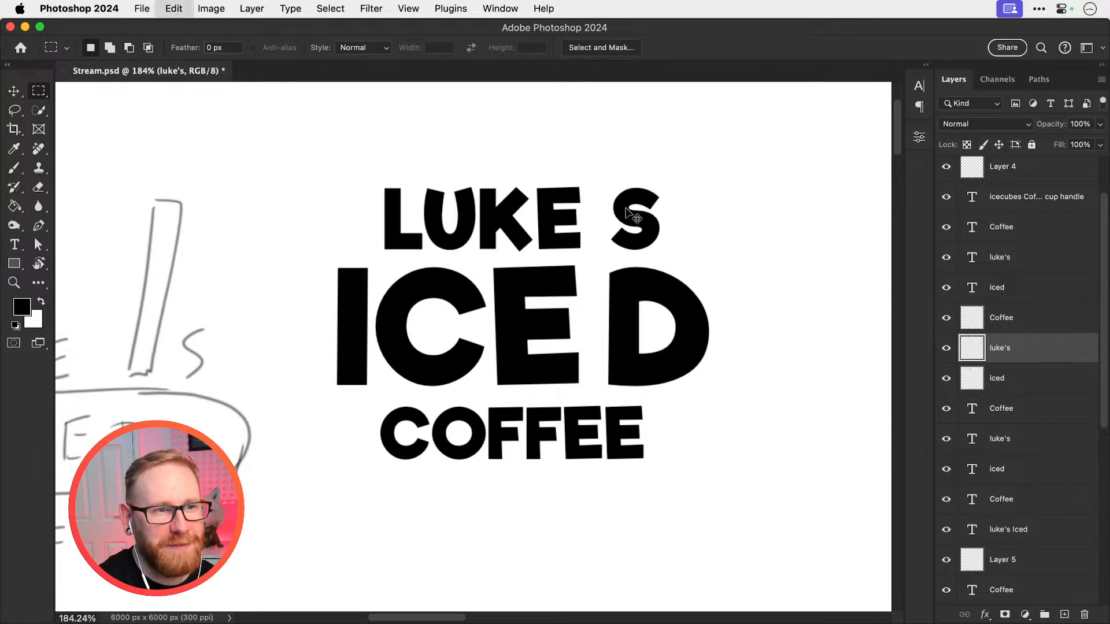
key(ctrl+d)
key(v)
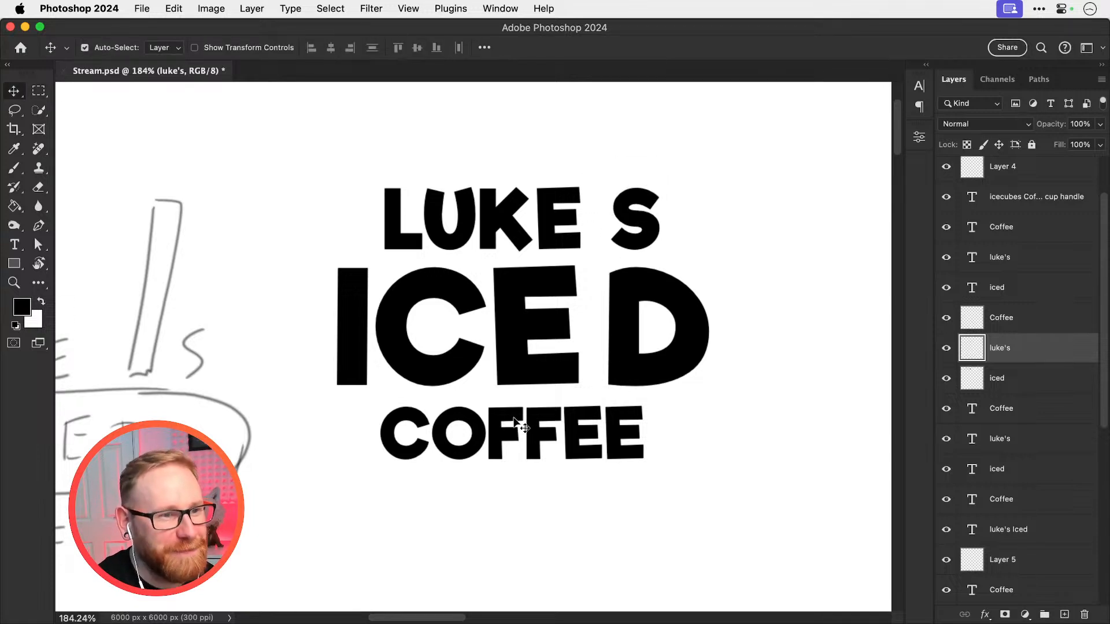
Raise the rasterized name line and lower COFFEE to add space above and below ICED
click(496, 435)
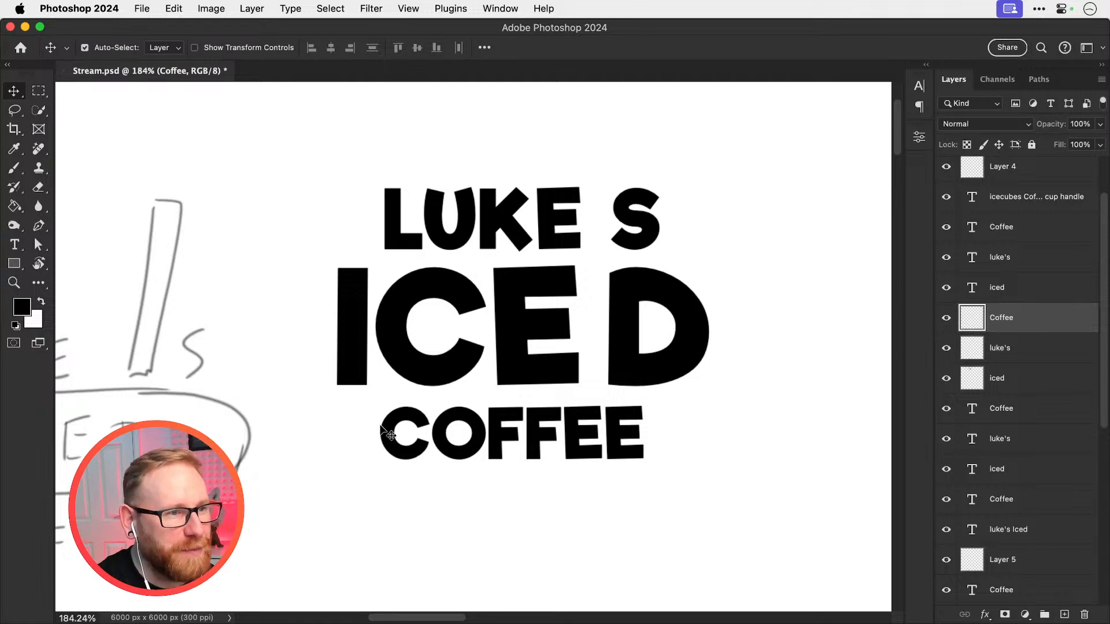
click(507, 341)
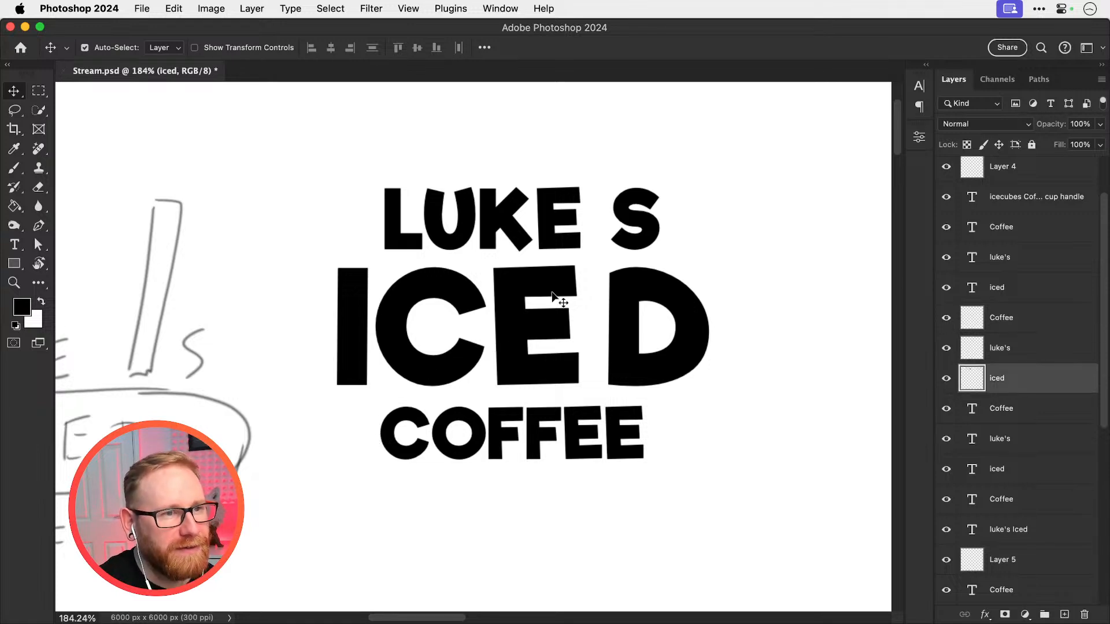
drag(555, 240, 555, 222)
drag(543, 443, 542, 456)
Add a new layer above the rasterized lettering and set the brush flow to 100%, testing strokes in the name's gap
key(b)
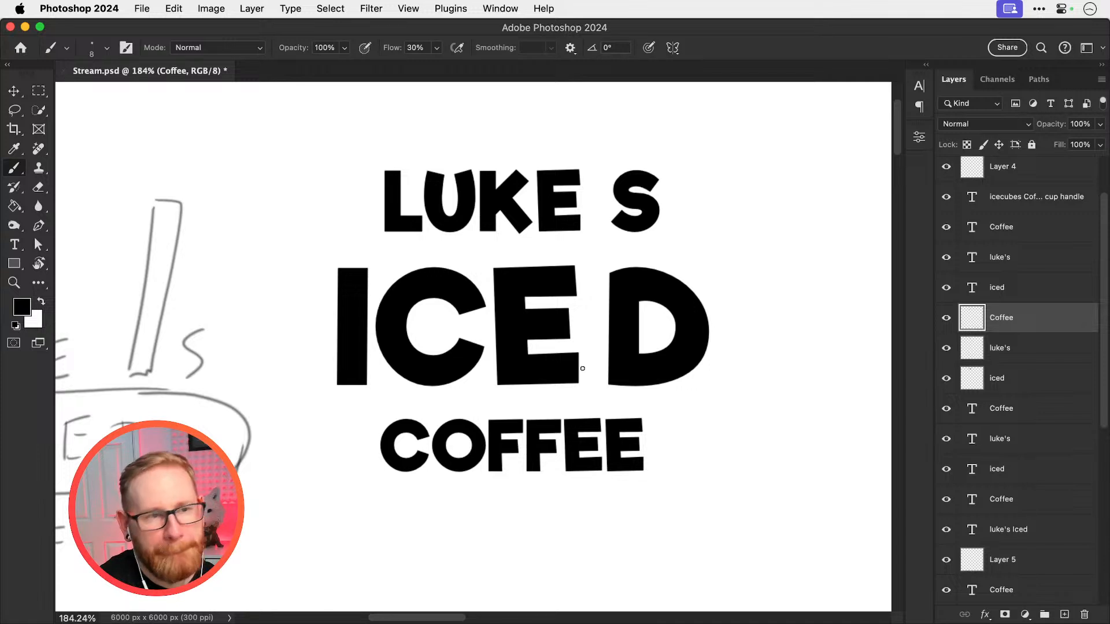
key(v)
key(b)
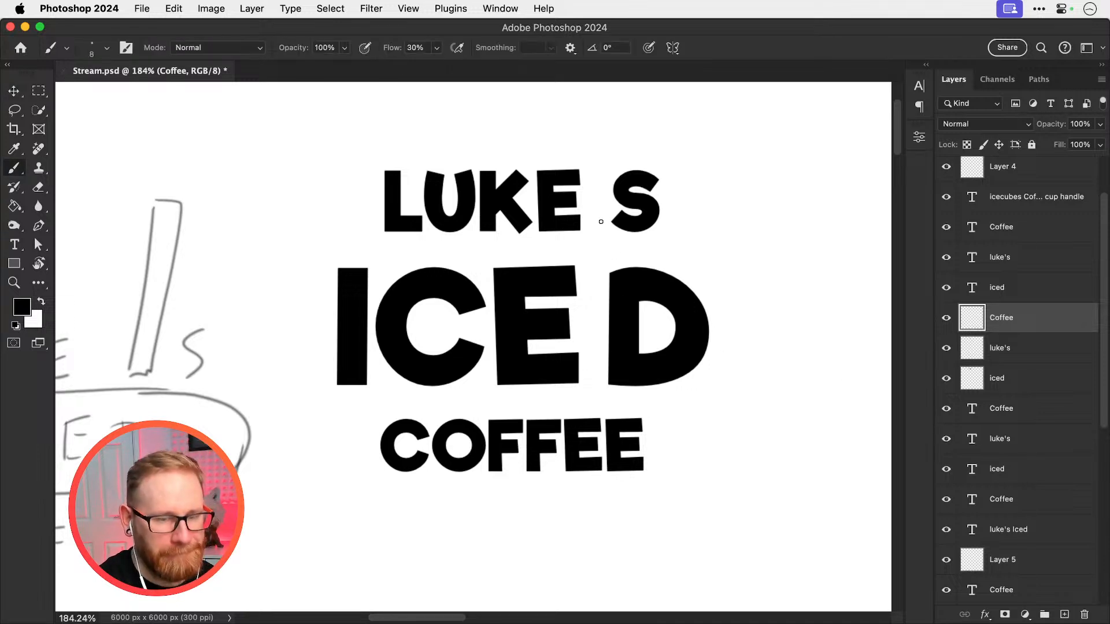
click(1065, 614)
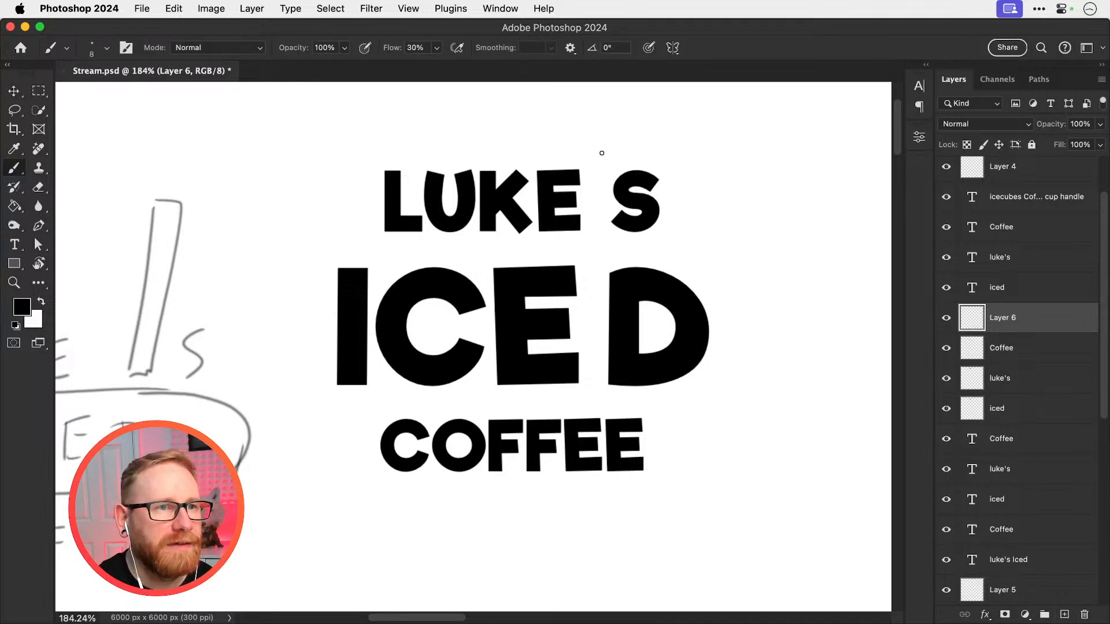
drag(593, 148, 589, 251)
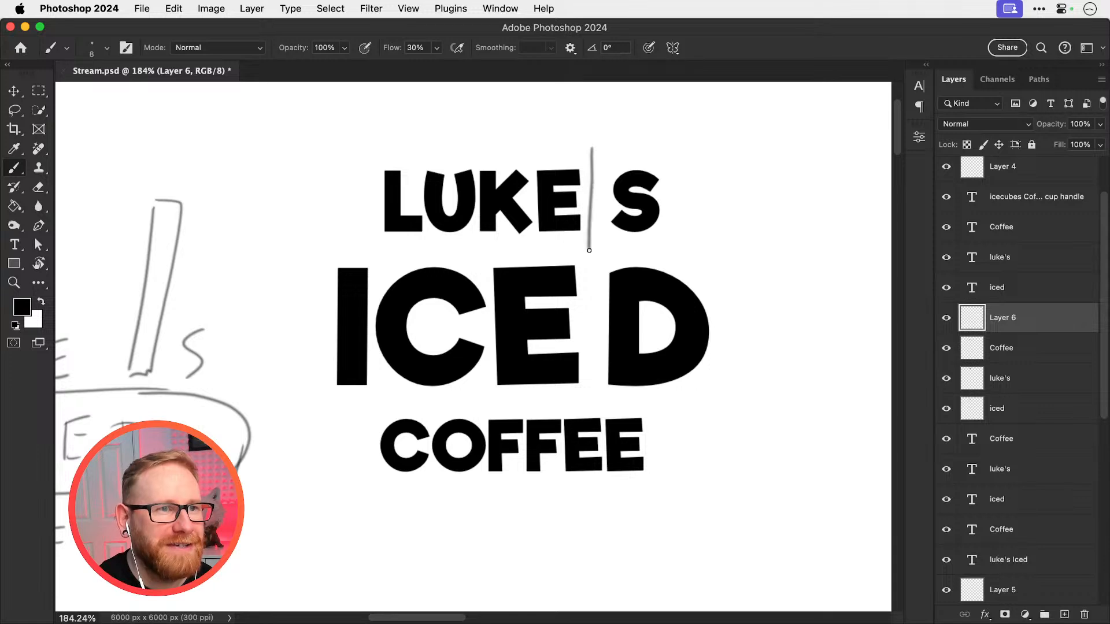
key(super+z)
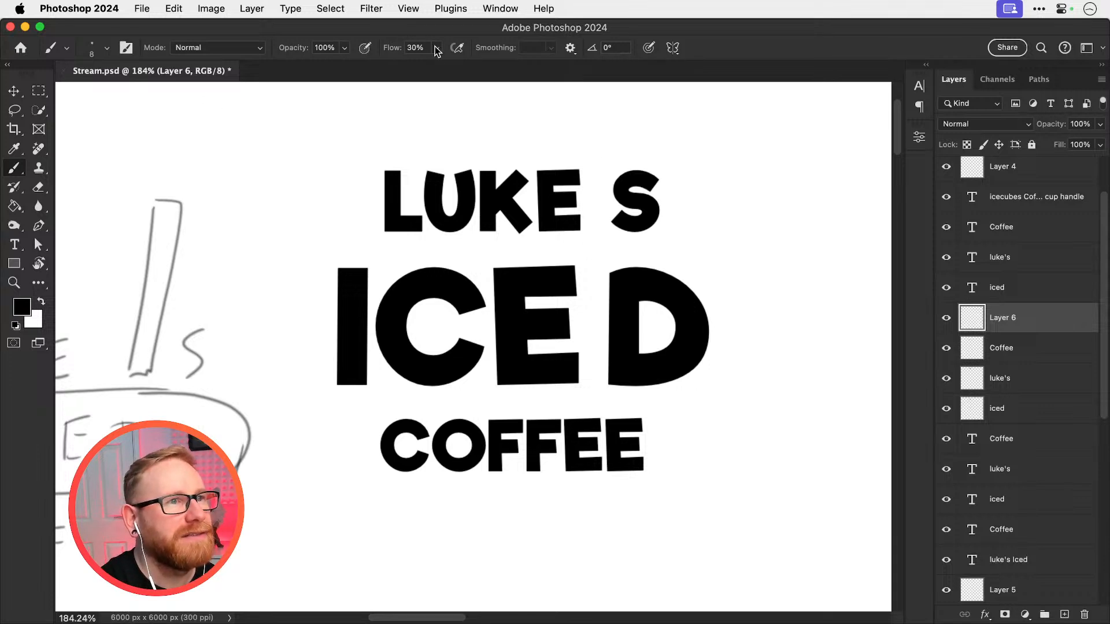
mouse_move(436, 48)
mouse_down()
mouse_move(443, 67)
mouse_move(491, 65)
mouse_up()
drag(590, 144, 590, 253)
key(super+z)
Switch the brush to Hard Round Pressure Size at 5 px and try a stroke in the name's gap
click(107, 48)
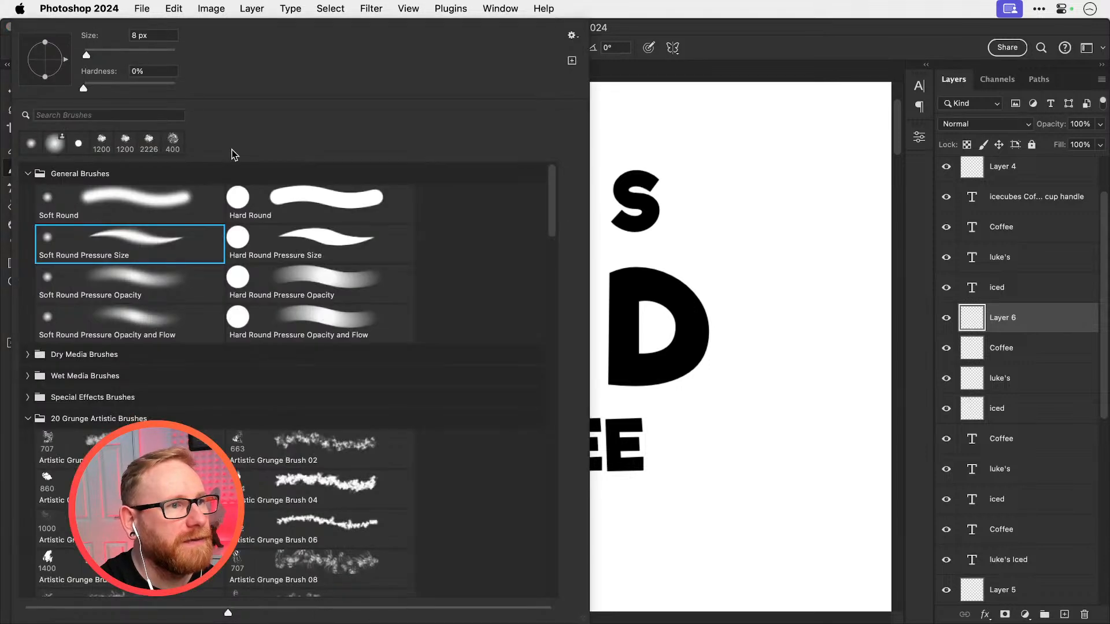
click(300, 237)
key(Return)
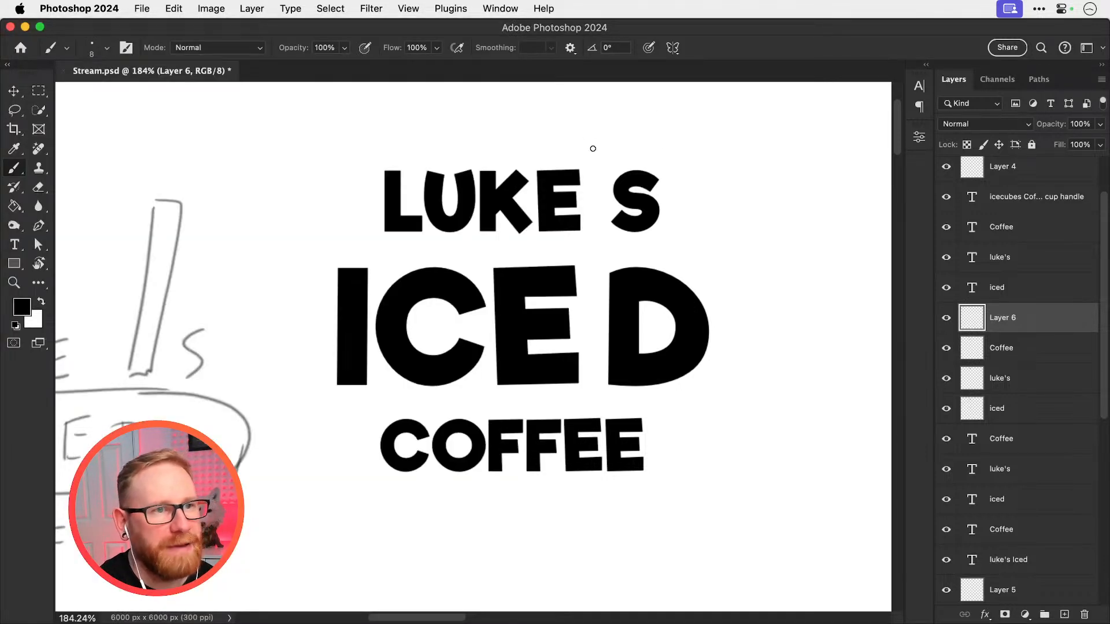
mouse_move(592, 137)
mouse_down()
mouse_move(592, 255)
mouse_move(607, 237)
mouse_up()
key(super+z)
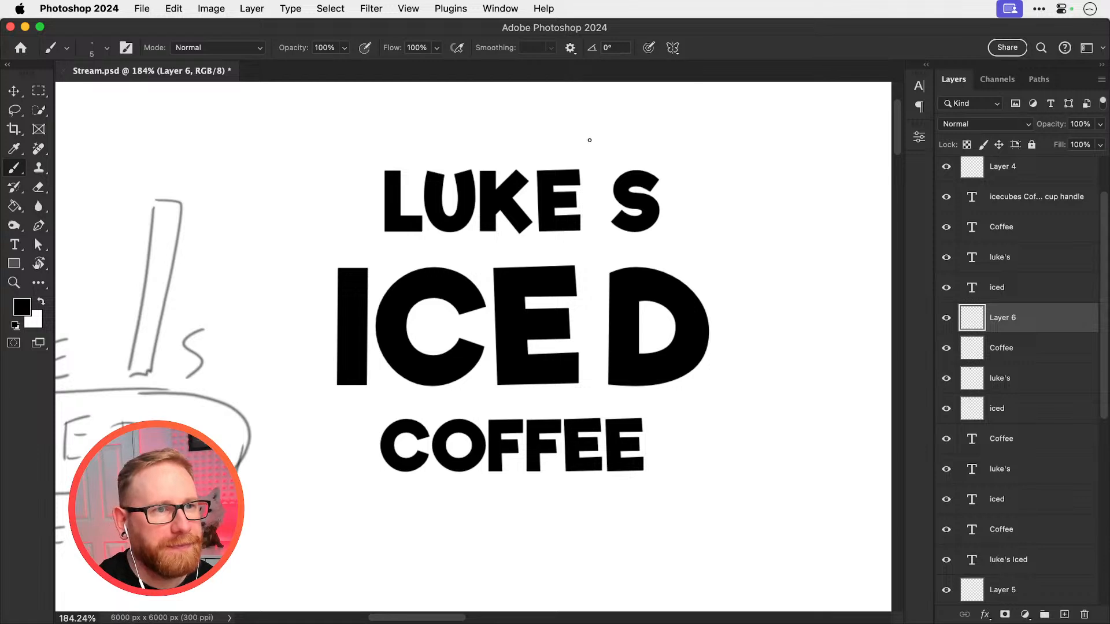
Sketch a straw in place of the apostrophe, plus a cup with an oval rim around ICED and slanted sides flanking COFFEE
drag(590, 145, 588, 248)
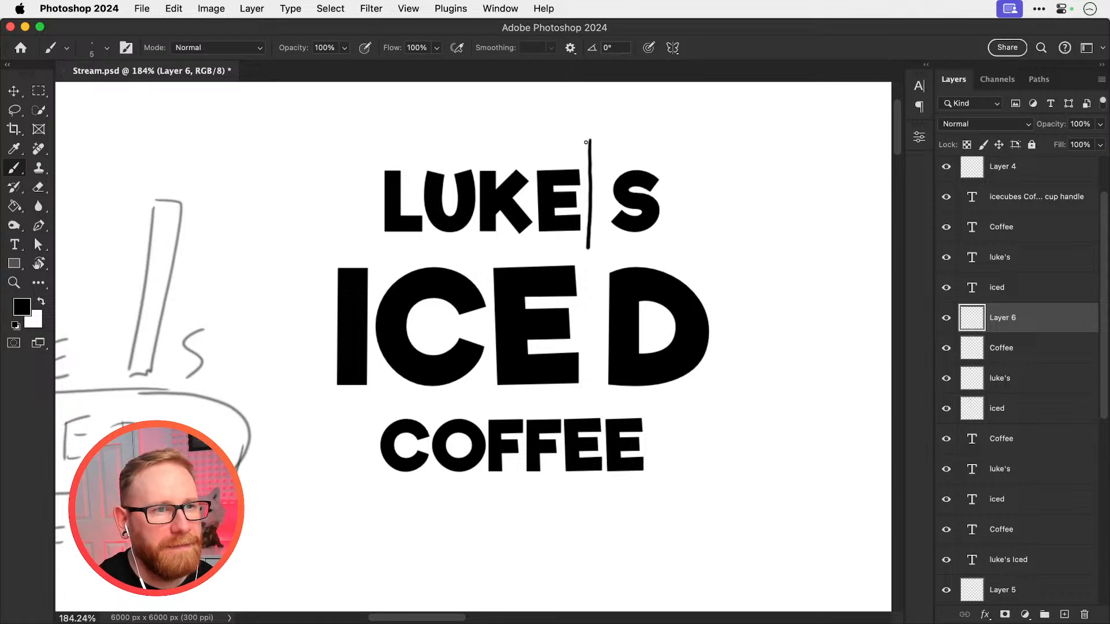
mouse_move(606, 136)
mouse_down()
mouse_move(587, 276)
mouse_move(599, 257)
mouse_move(598, 286)
mouse_up()
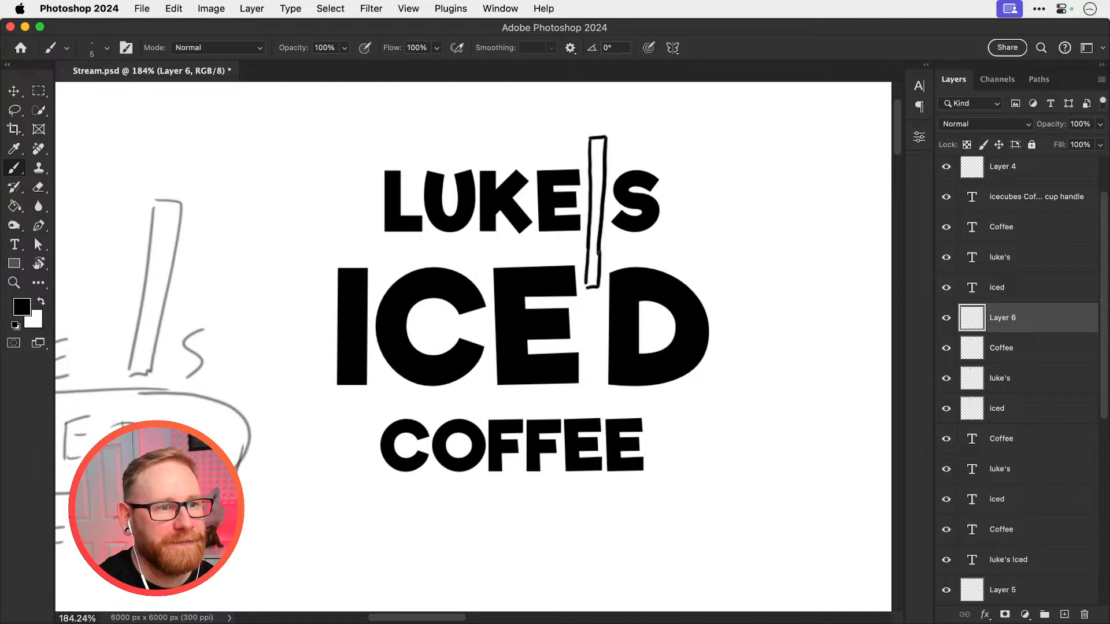
mouse_move(568, 246)
mouse_down()
mouse_move(483, 235)
mouse_move(564, 247)
mouse_move(372, 253)
mouse_move(327, 272)
mouse_move(299, 308)
mouse_move(294, 353)
mouse_move(331, 384)
mouse_move(395, 398)
mouse_move(595, 395)
mouse_move(669, 382)
mouse_move(728, 347)
mouse_move(729, 304)
mouse_move(659, 261)
mouse_move(610, 250)
mouse_up()
key(super+z)
key(super+z)
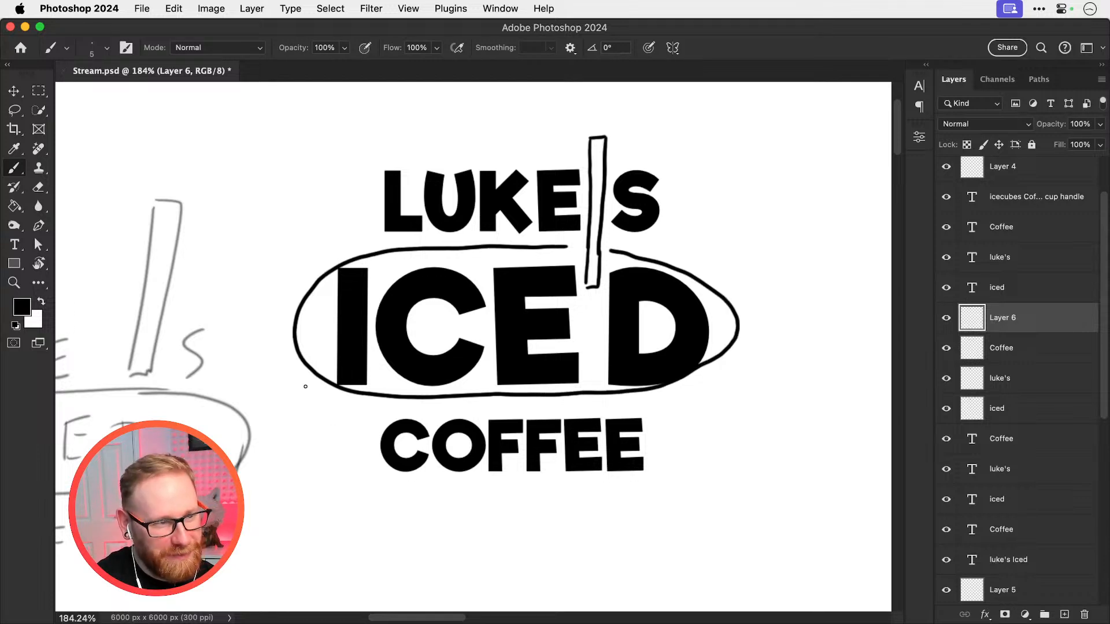
drag(299, 356, 375, 489)
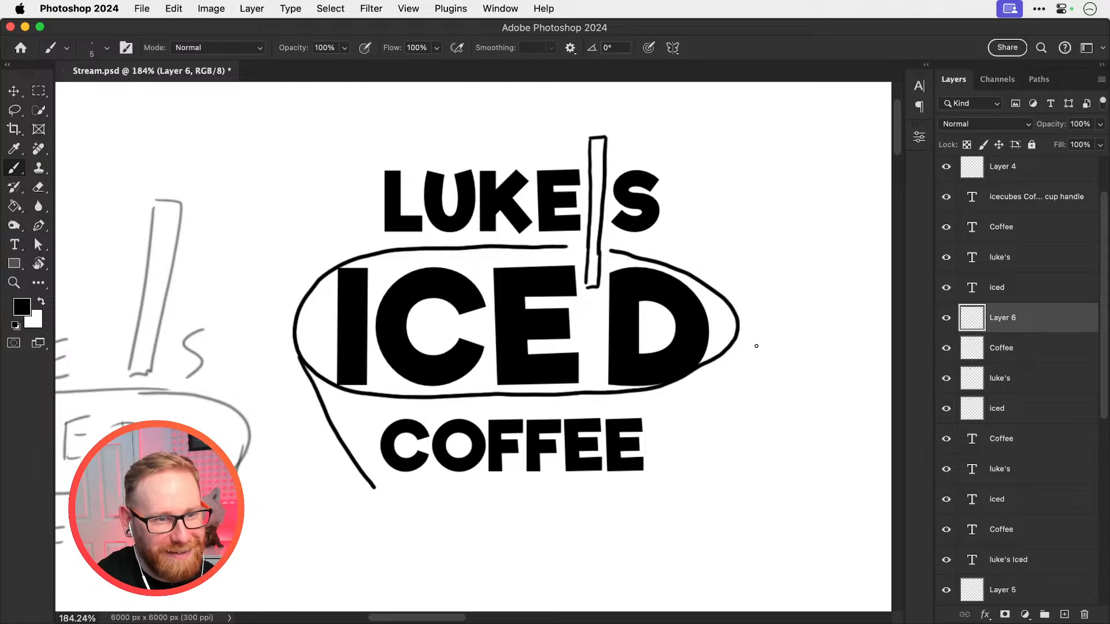
drag(742, 335, 692, 481)
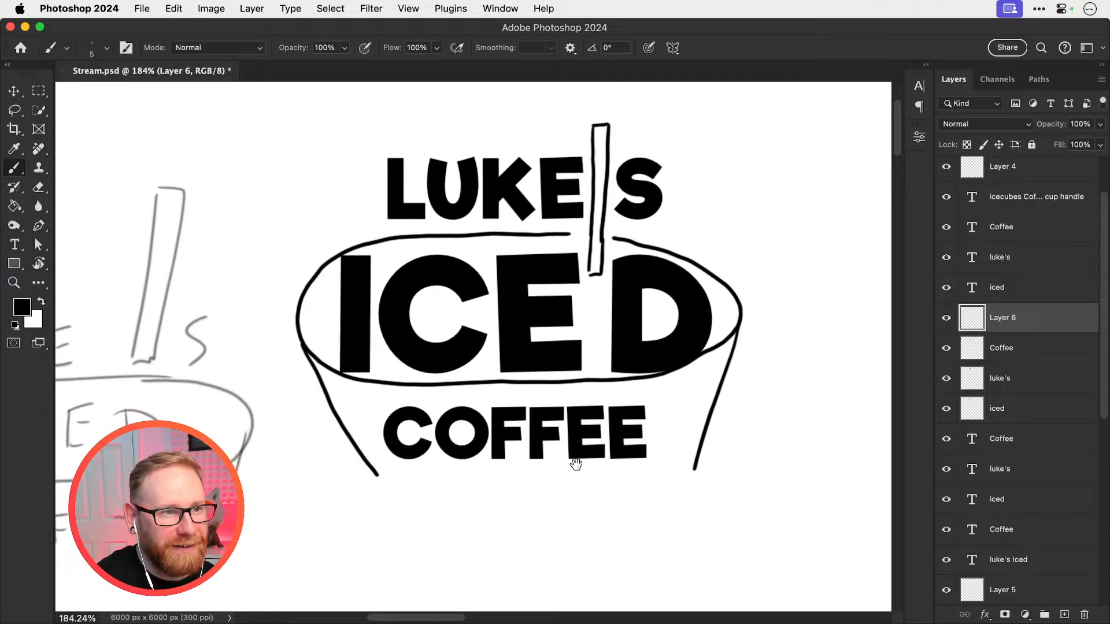
Try a curved base line joining the two cup sides below COFFEE
drag(574, 493, 589, 439)
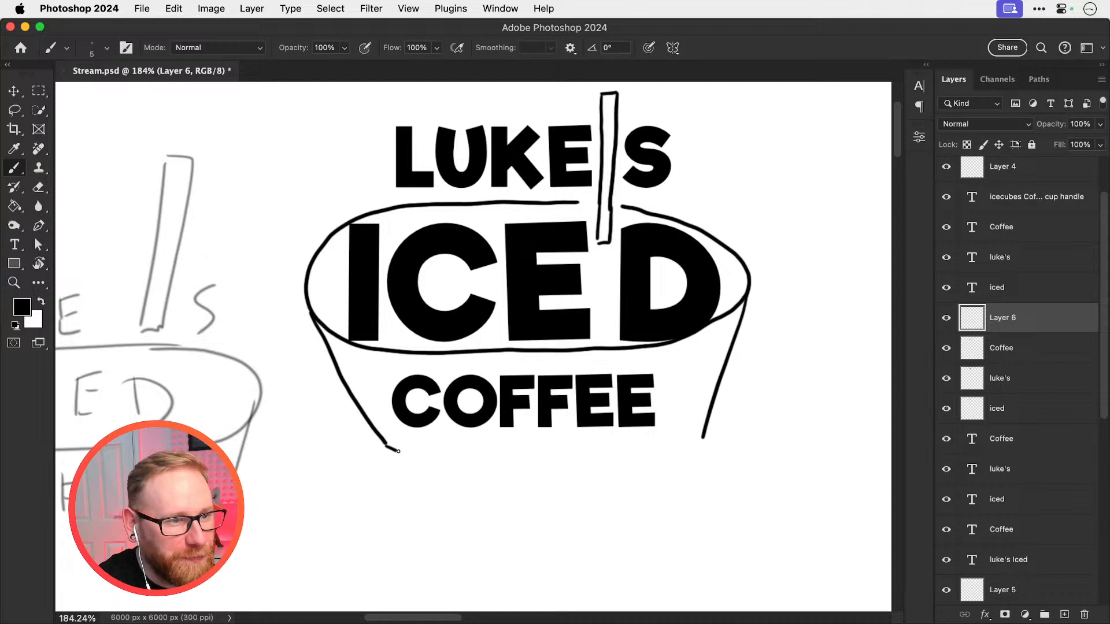
mouse_move(399, 451)
mouse_down()
mouse_move(515, 479)
mouse_move(700, 443)
mouse_up()
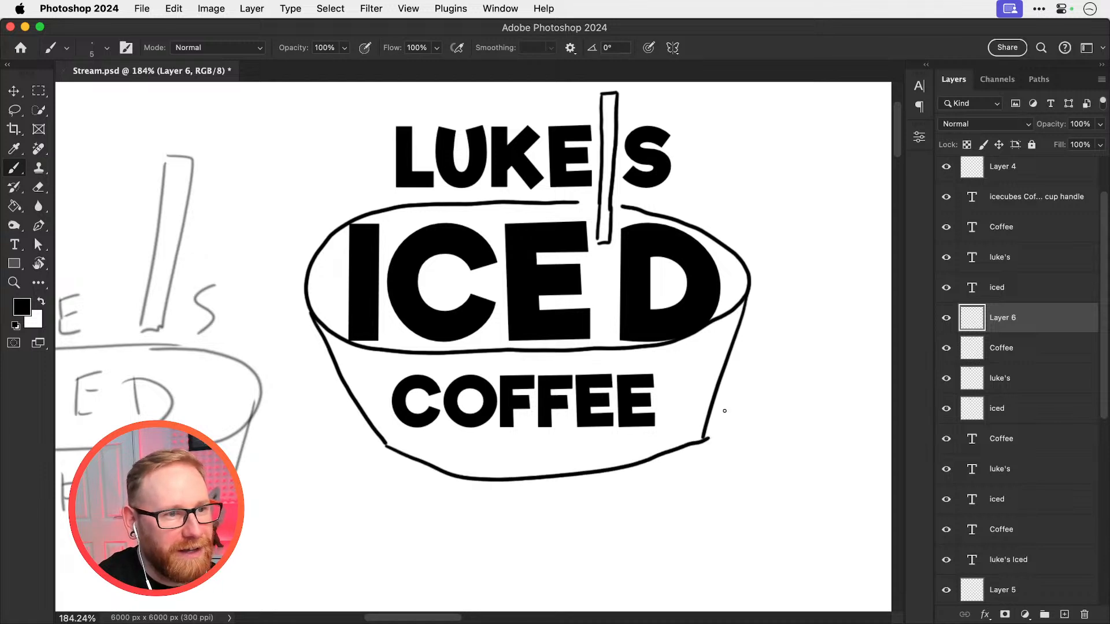
key(super+z)
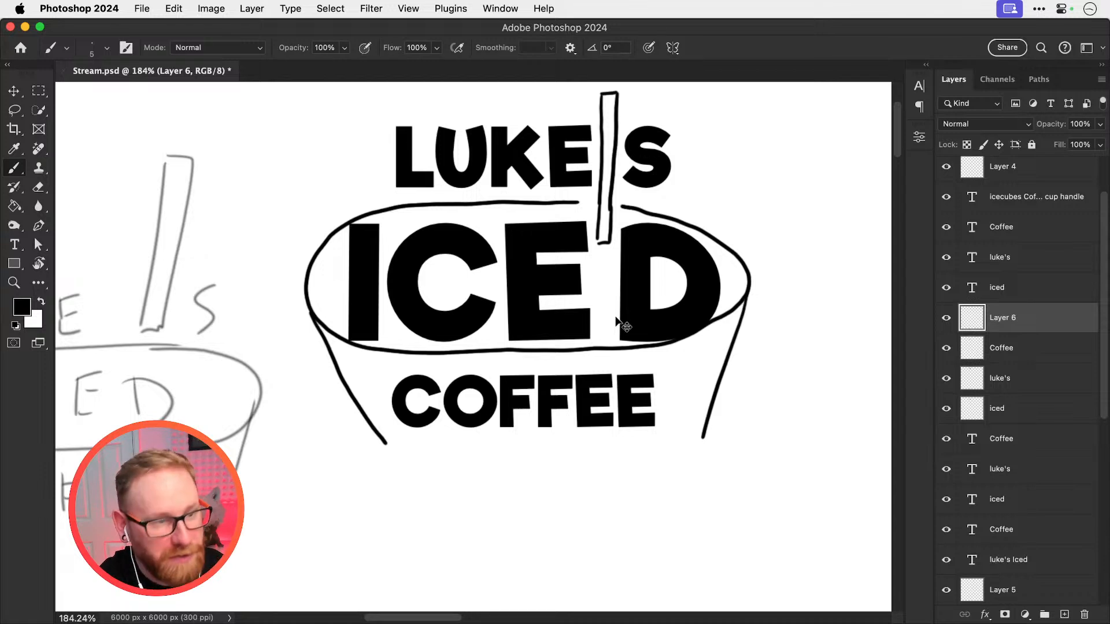
scroll(615, 316, down, 3)
key(v)
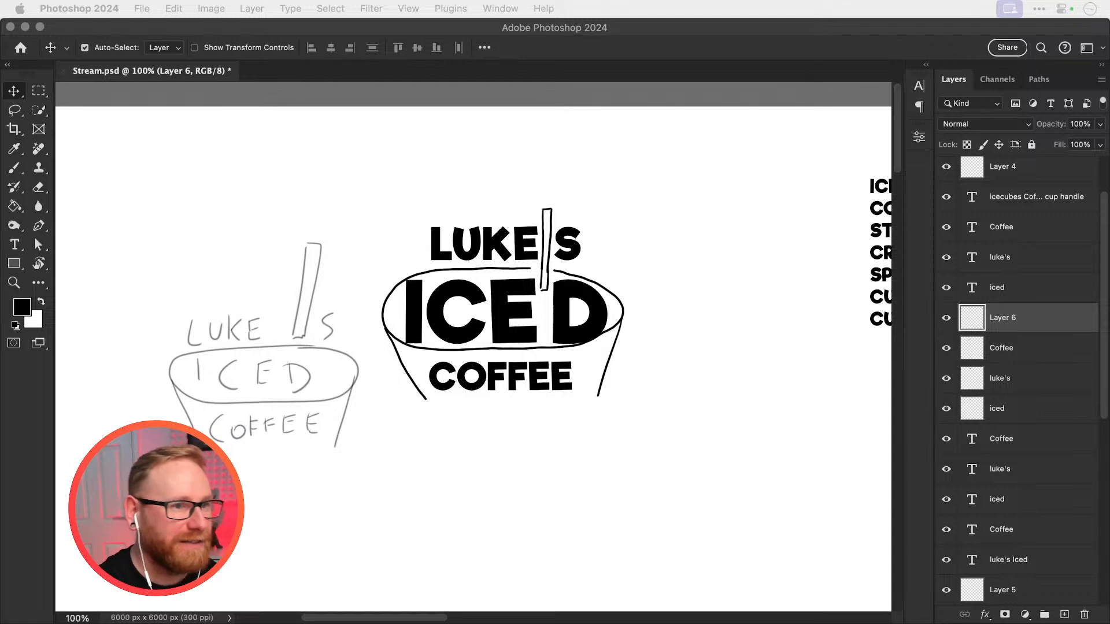
click(458, 185)
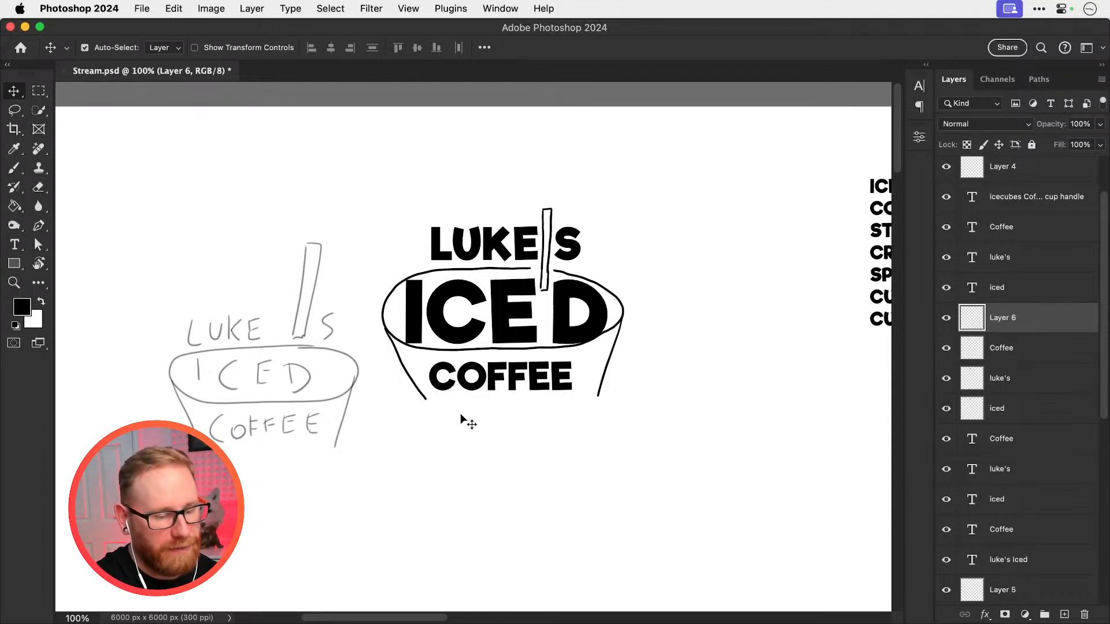
key(super+Tab)
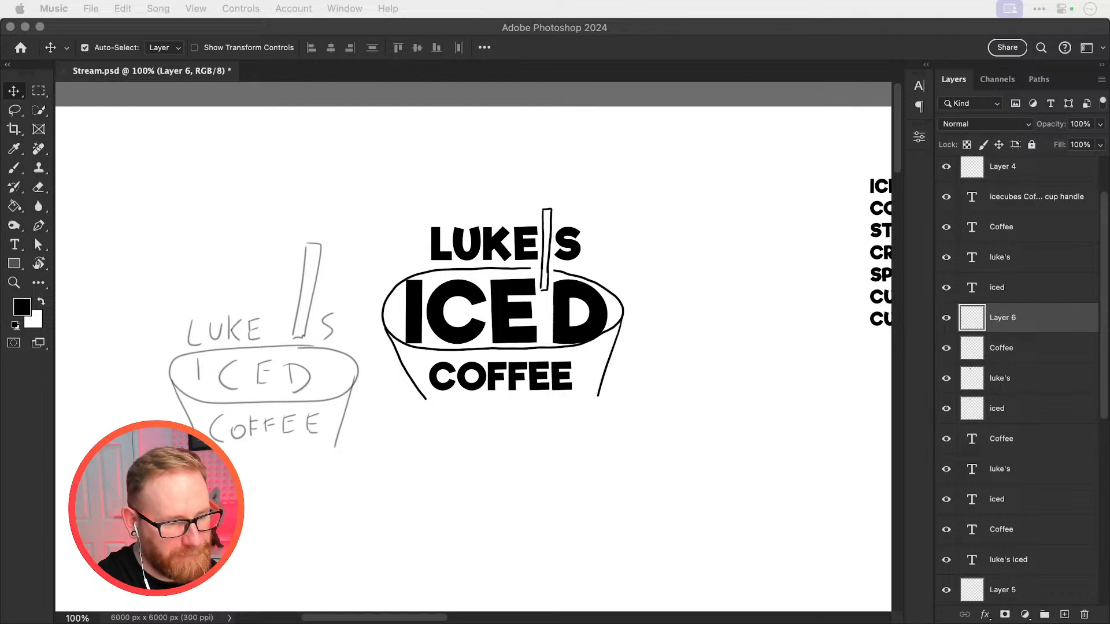
key(super+Tab)
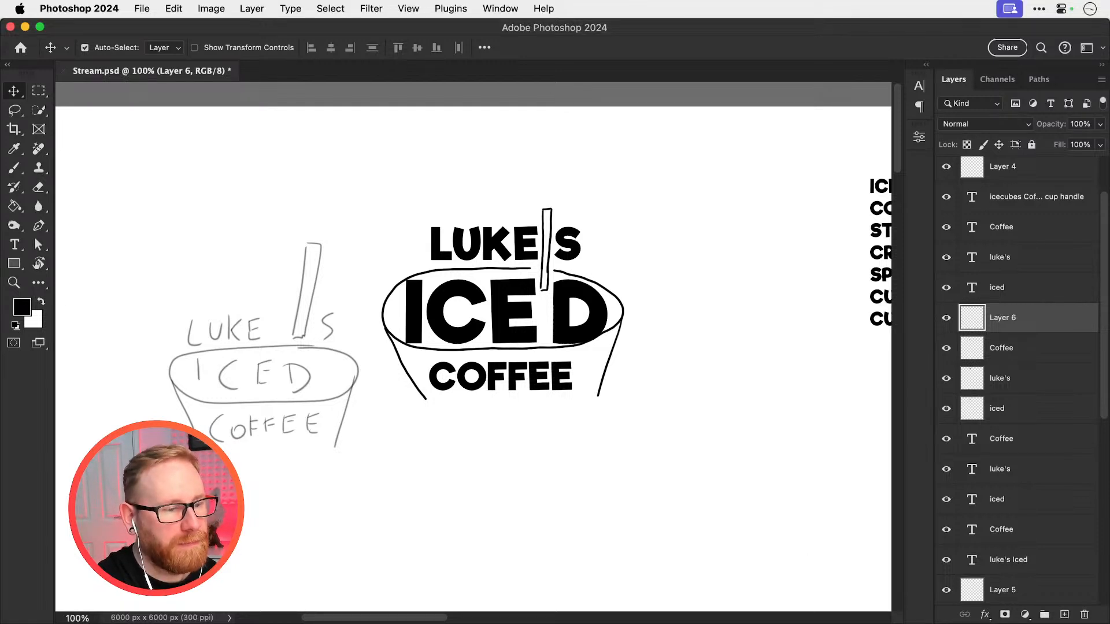
click(694, 247)
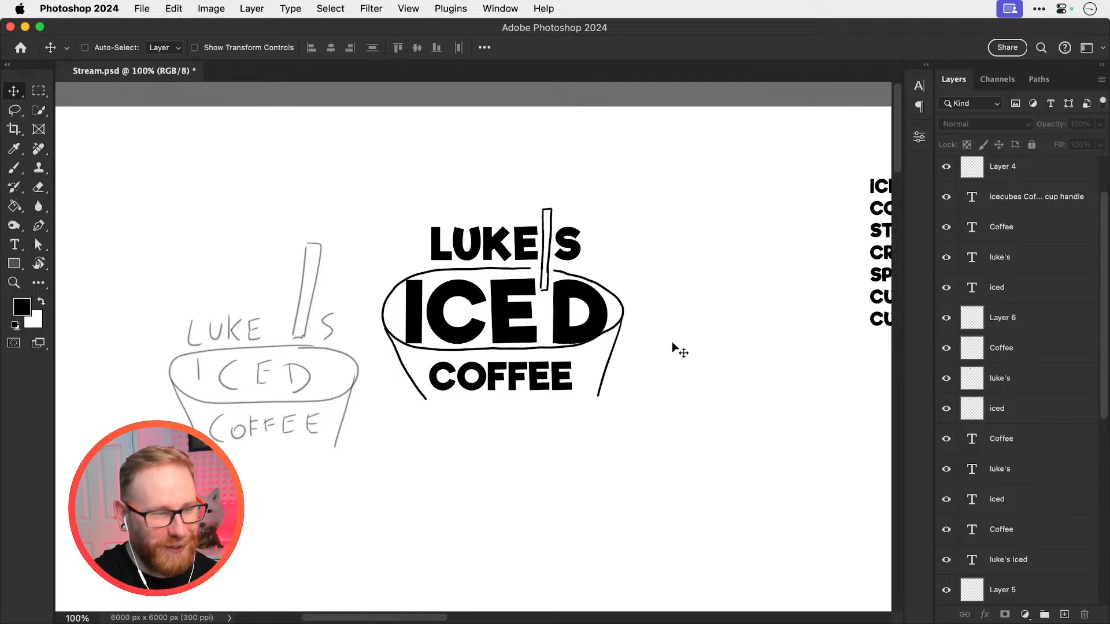
Duplicate the three live-text layers of the remaining stacked lettering: the name, ICED and COFFEE
key(super+minus)
key(super+minus)
drag(493, 433, 548, 304)
drag(528, 230, 365, 437)
key(super+j)
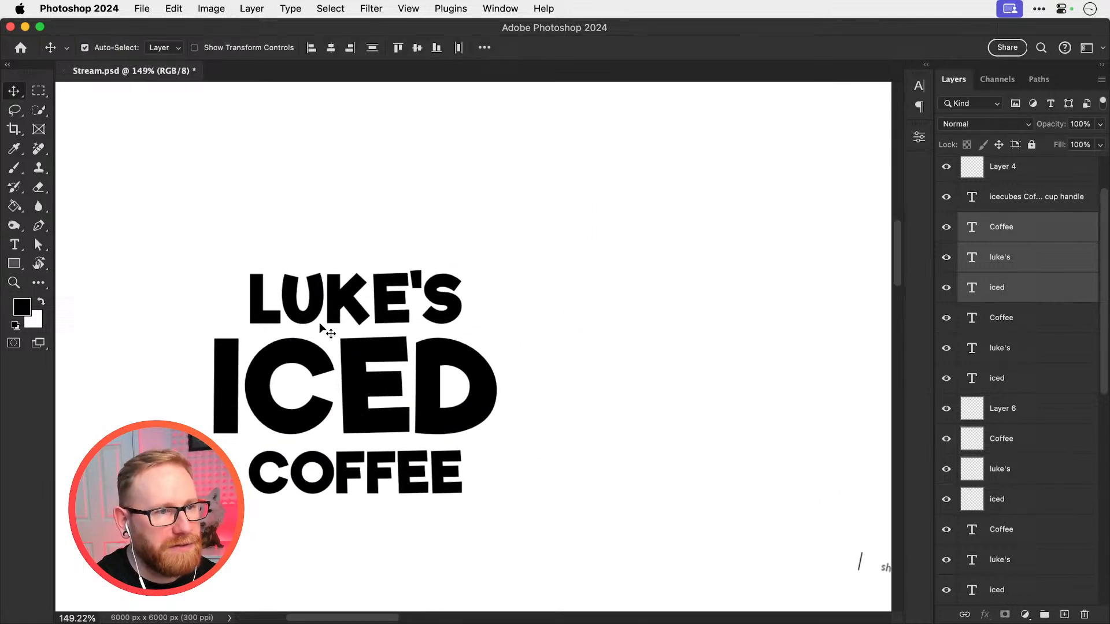
click(294, 421)
click(570, 311)
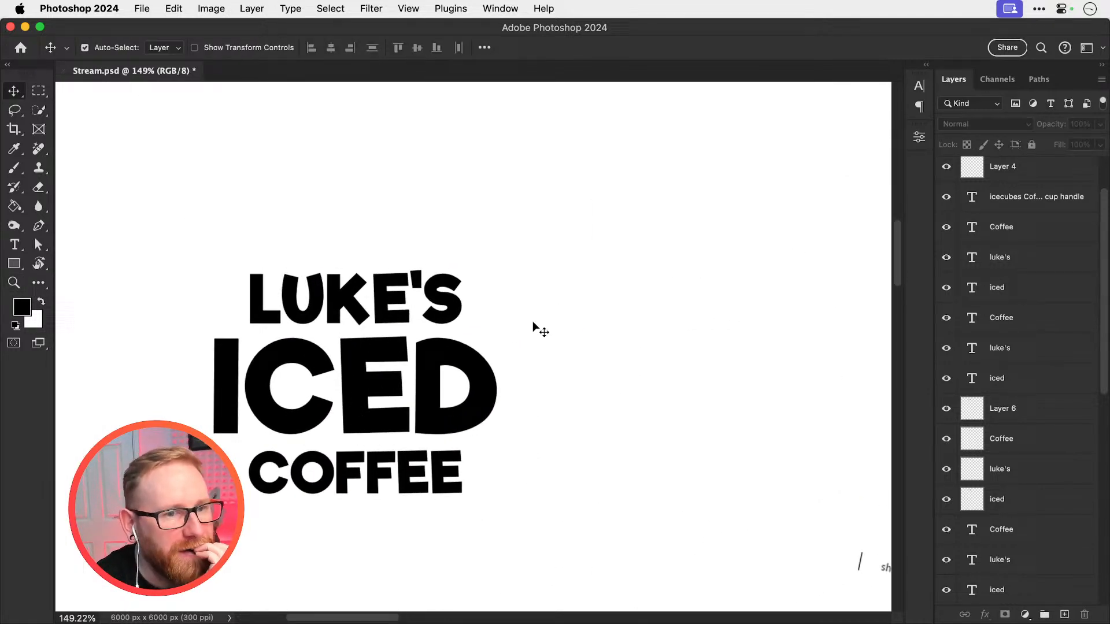
Duplicate the live-text stack again, placing the copy on the empty canvas to its right
click(347, 307)
drag(284, 263, 399, 463)
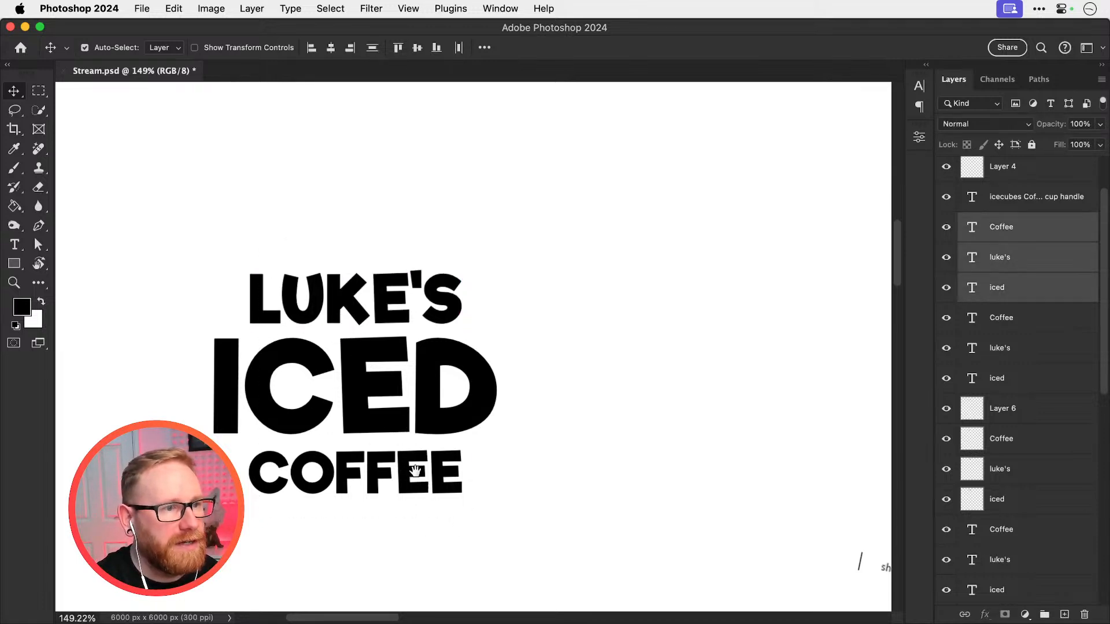
drag(388, 404, 625, 366)
key(super+j)
Try shifting the name line of the new right-hand copy to the left
super+click(635, 214)
drag(598, 262, 544, 259)
key(super+z)
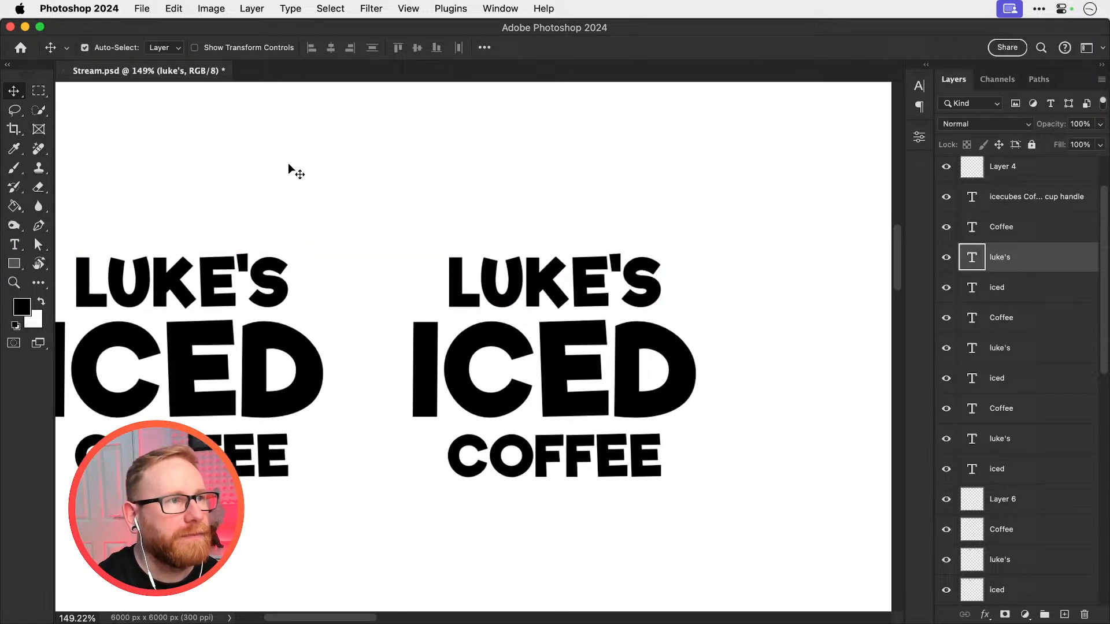
Try an Arc warp with a 20% bend on the name line of the right-hand live-text stack
click(175, 9)
mouse_move(295, 347)
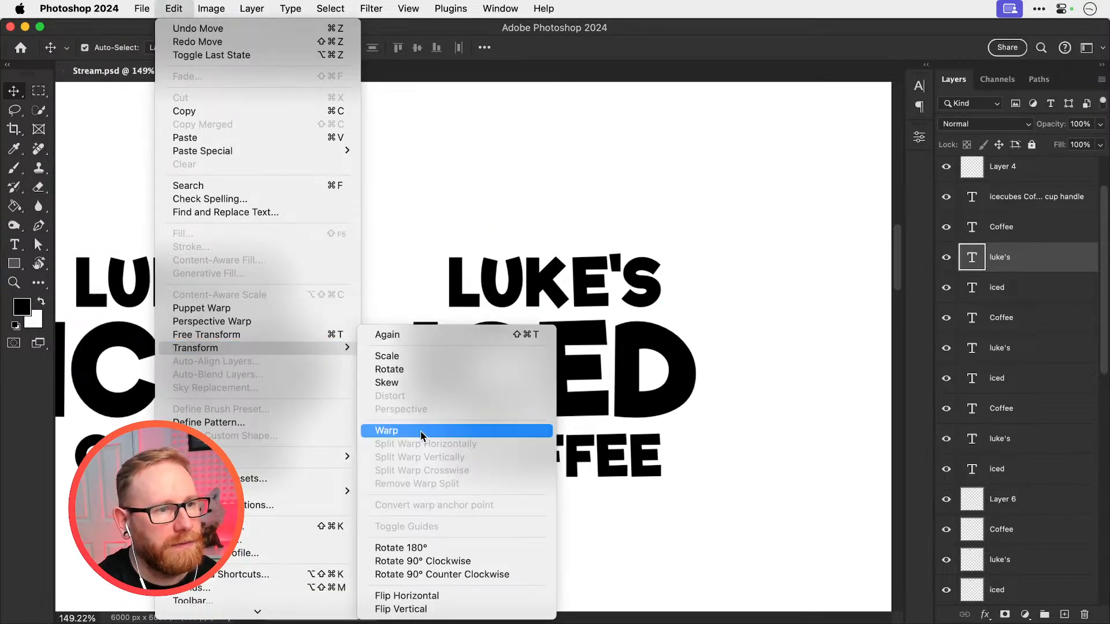
click(421, 431)
click(351, 48)
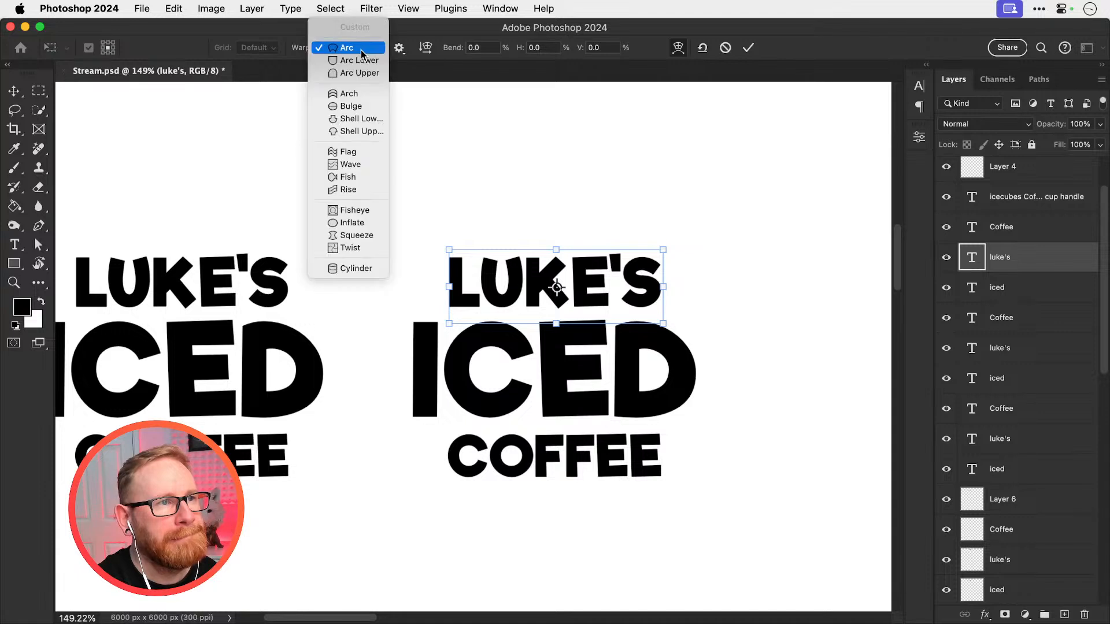
click(360, 49)
drag(458, 51, 469, 53)
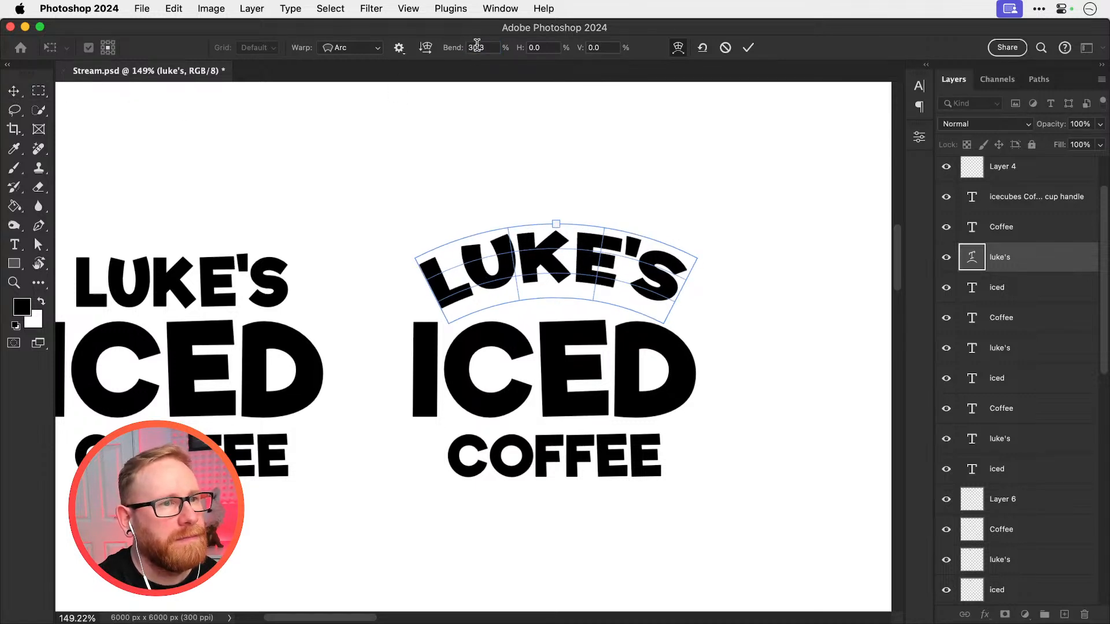
click(477, 47)
key(Return)
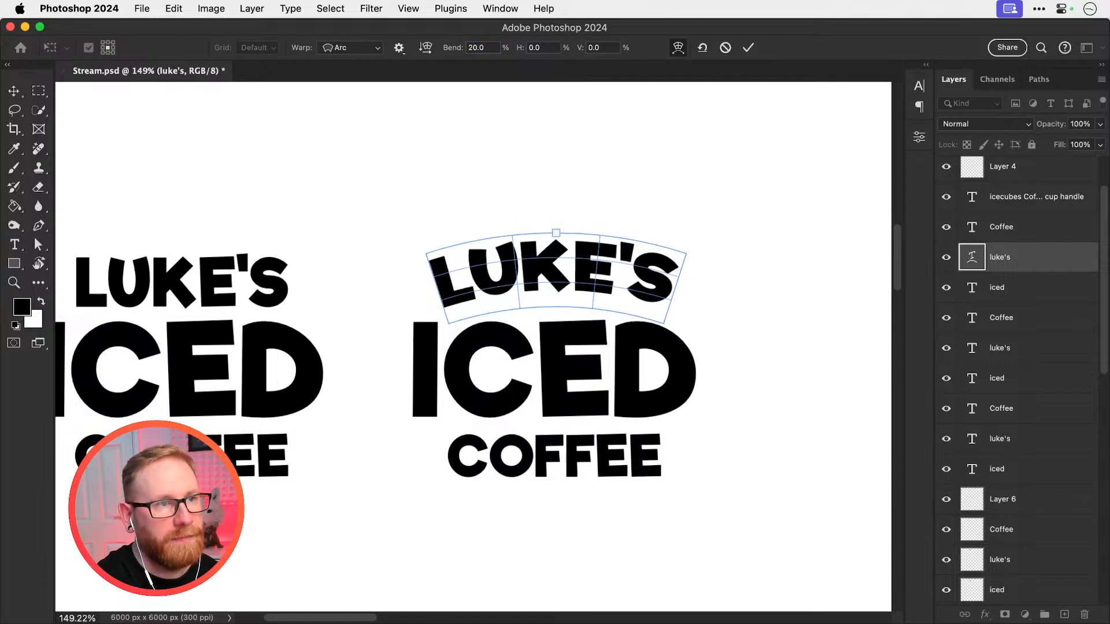
key(super+z)
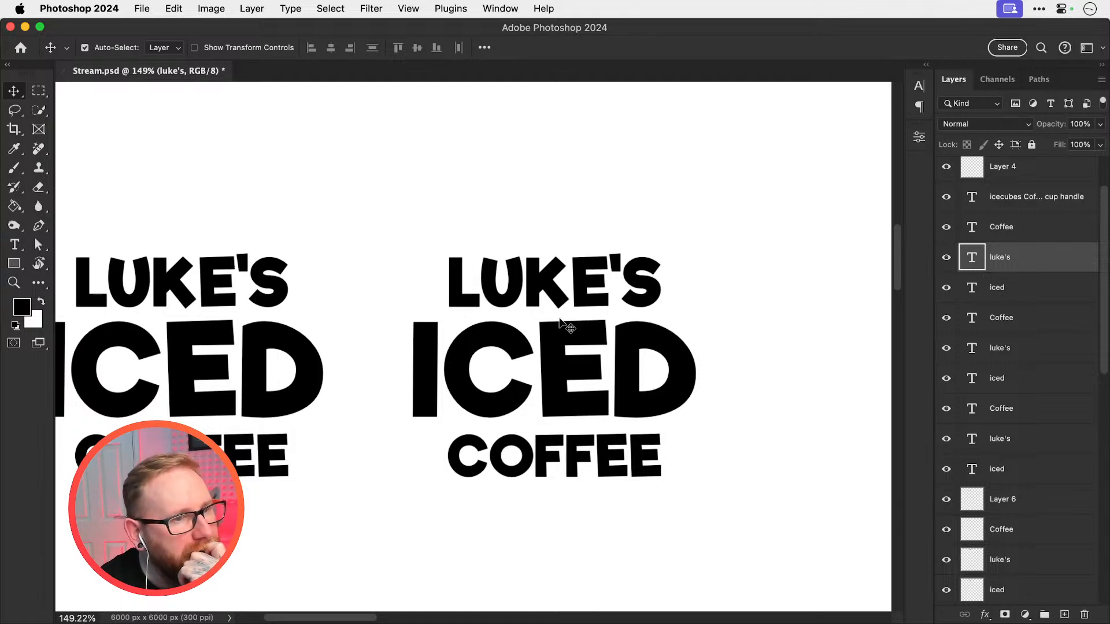
Compare the stacked lettering variations, the cup sketches and the ring-pull reference across the canvas
key(super+1)
key(super+minus)
scroll(558, 318, right, 5)
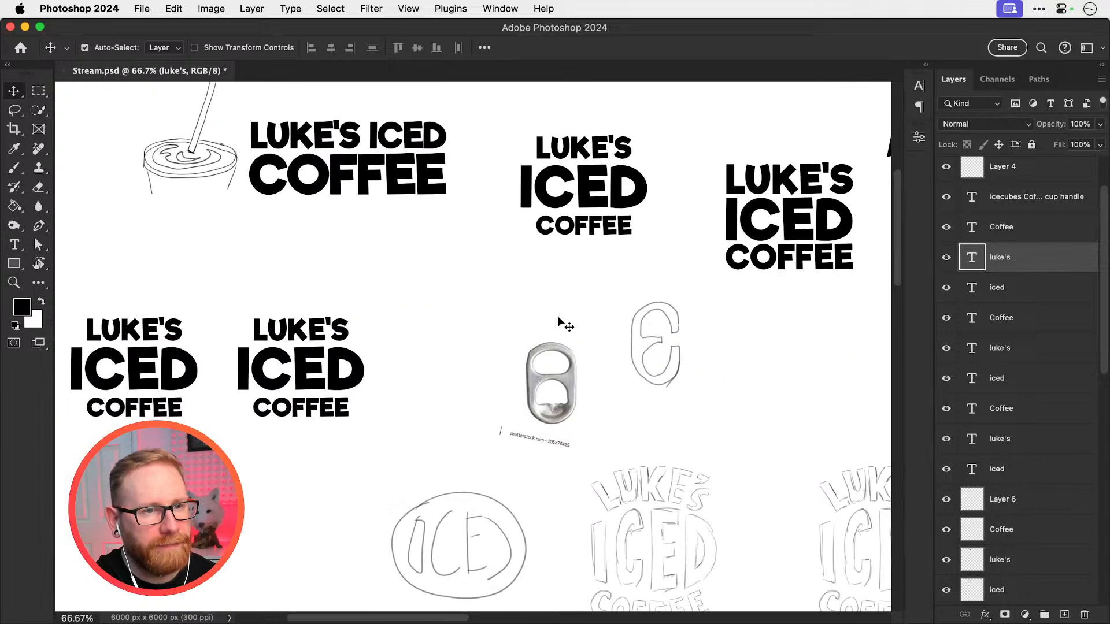
scroll(558, 318, down, 1)
scroll(559, 318, right, 2)
scroll(558, 318, up, 10)
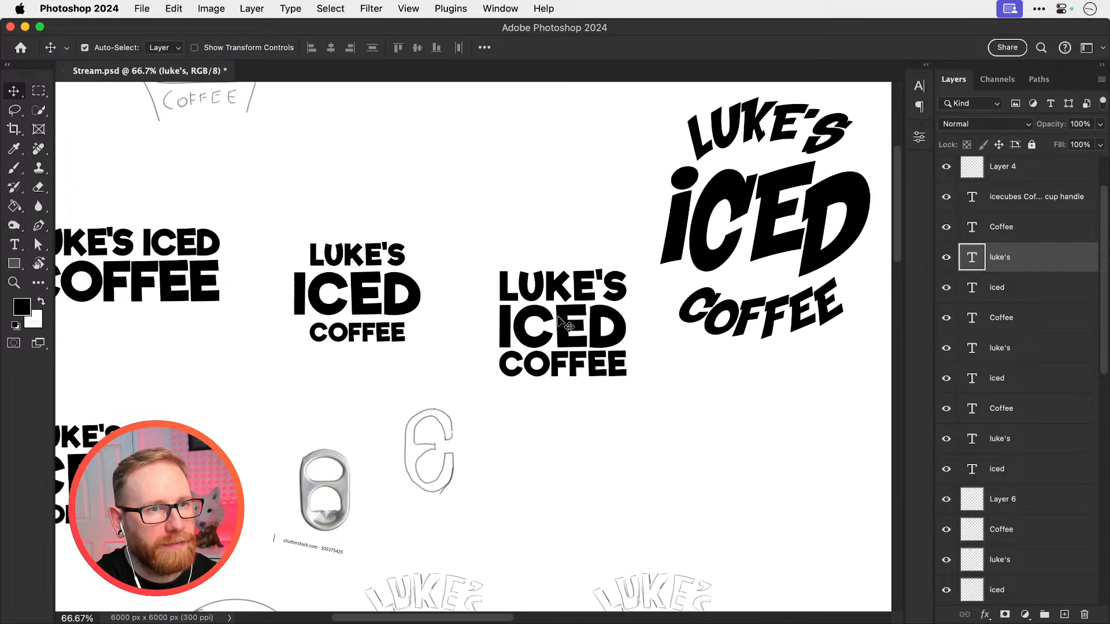
scroll(558, 318, down, 3)
scroll(558, 318, left, 3)
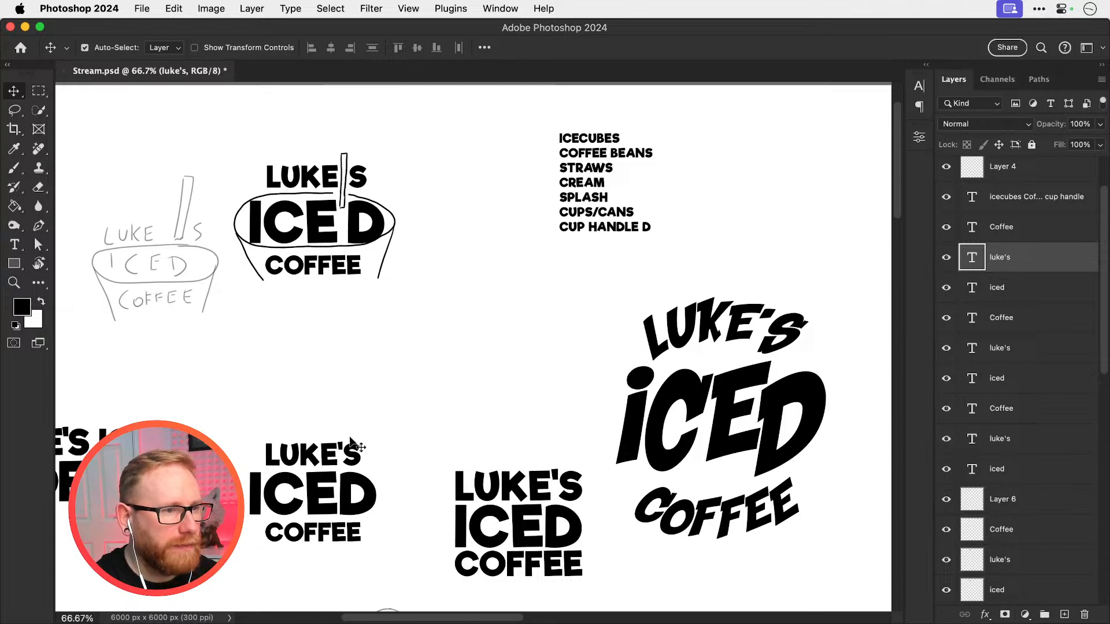
Try a short wavy brush stroke above the name of the stacked lettering below the cup sketch
key(z)
click(301, 457)
key(b)
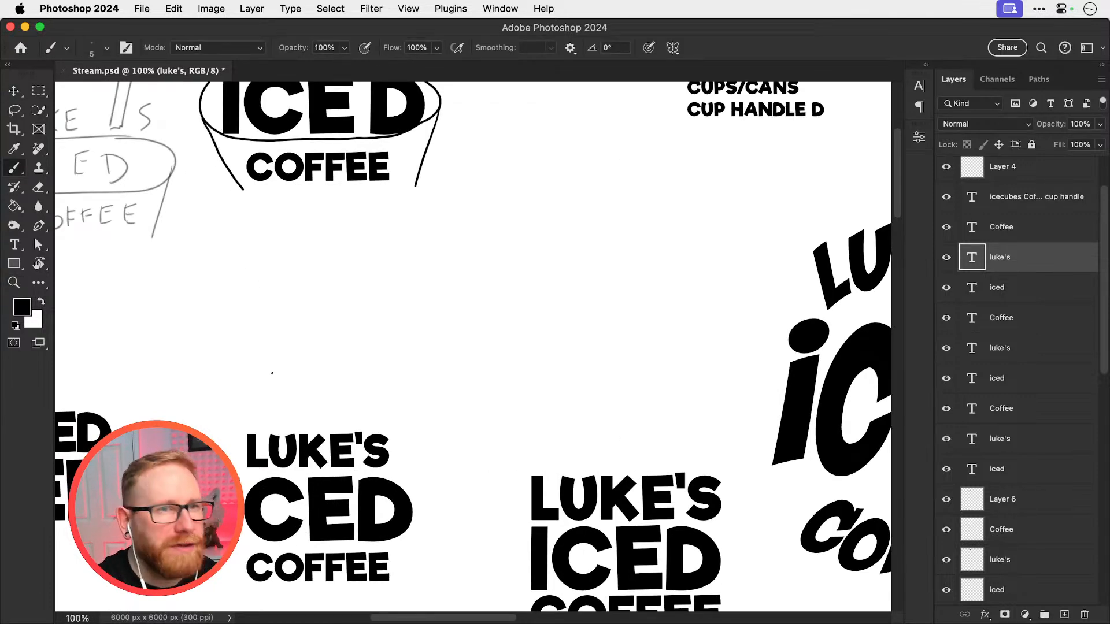
drag(272, 373, 347, 446)
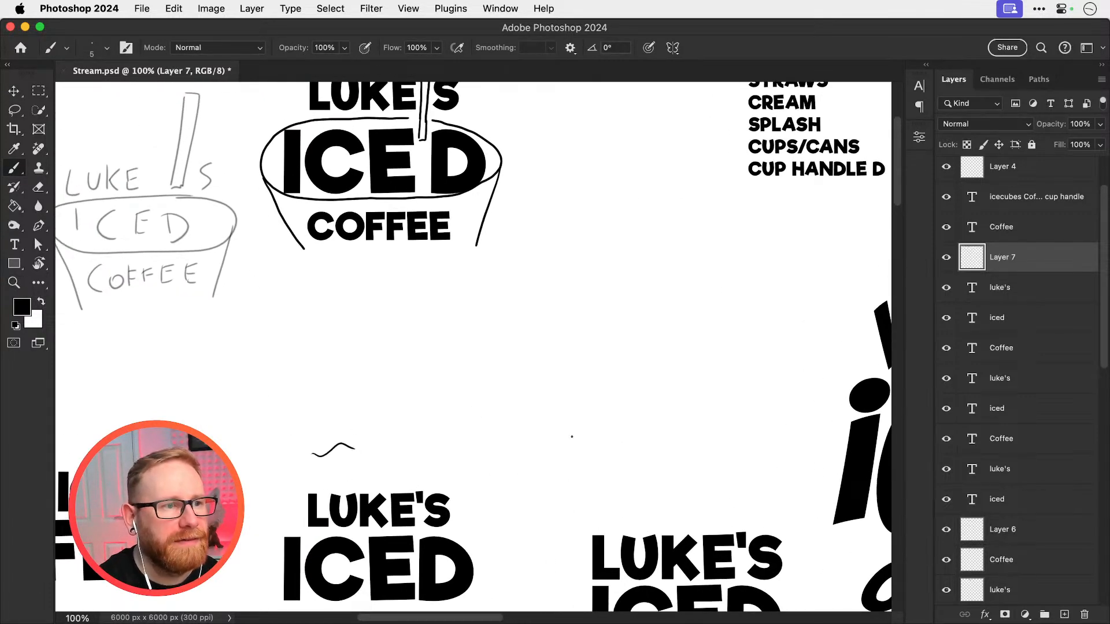
key(super+z)
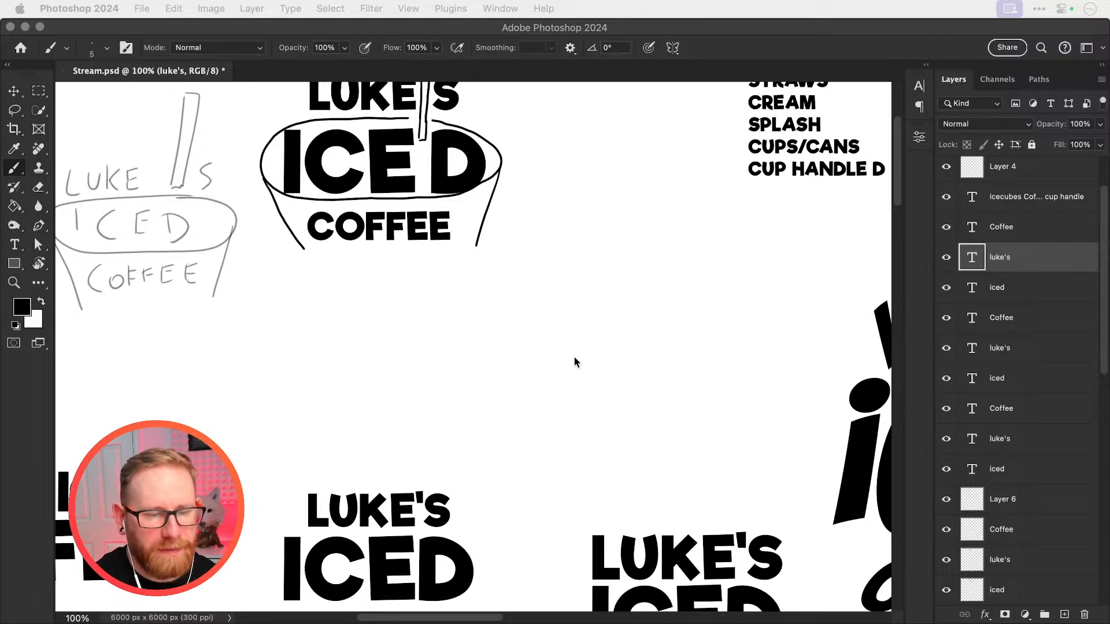
On a new layer, sketch a whipped-cream swirl with inner fold lines above the name of the stacked lettering
drag(468, 386, 536, 266)
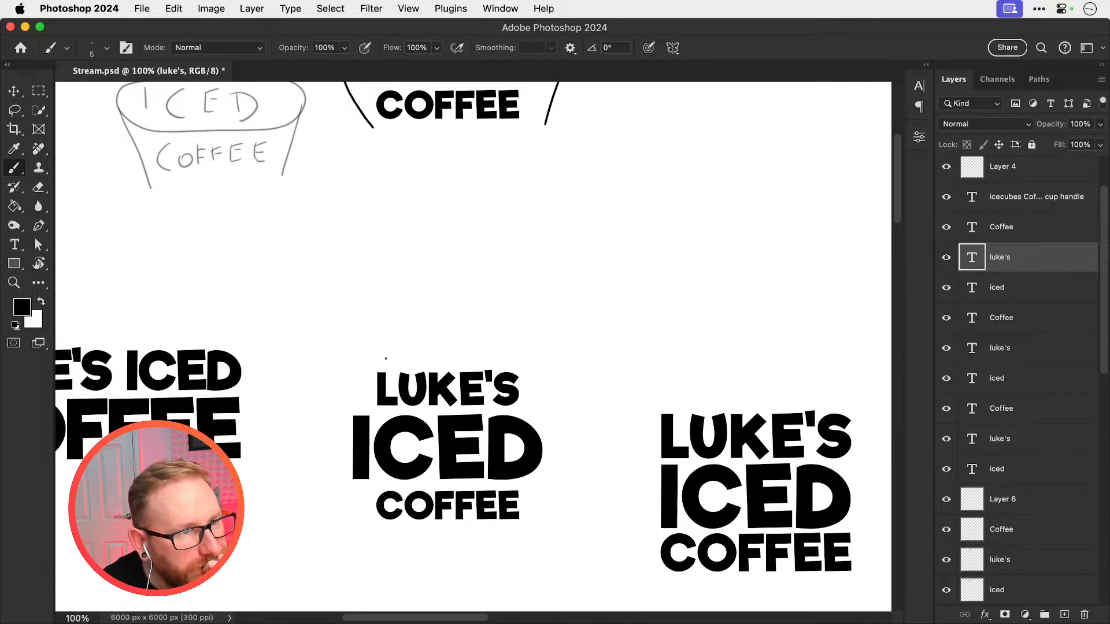
key(alt+shift+super+n)
mouse_move(384, 361)
mouse_down()
mouse_move(424, 326)
mouse_move(431, 293)
mouse_move(455, 307)
mouse_up()
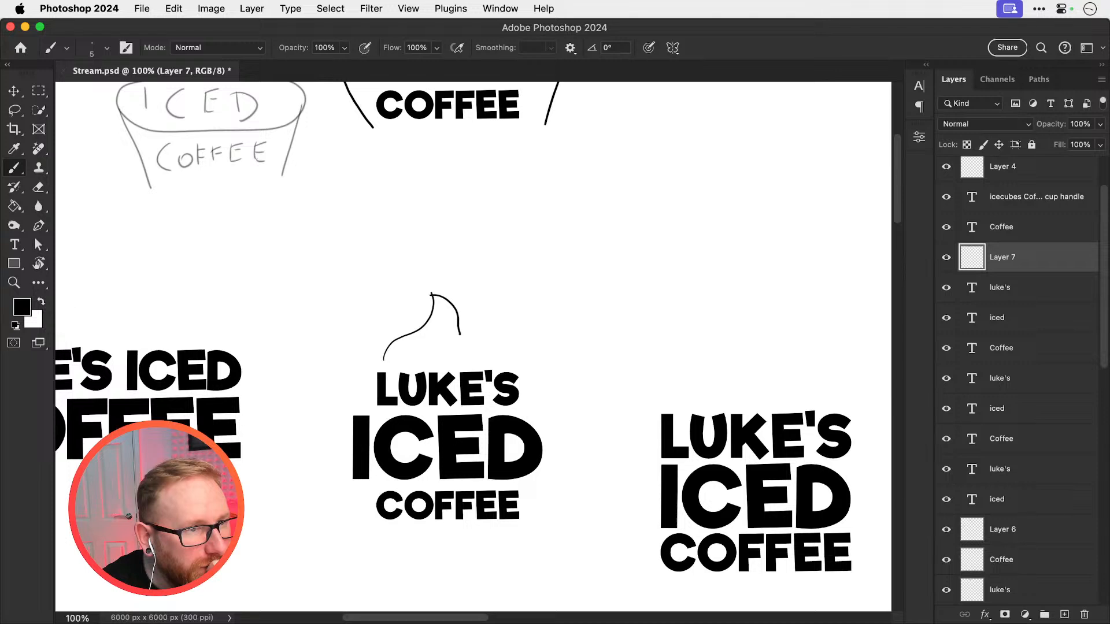
drag(472, 343, 507, 357)
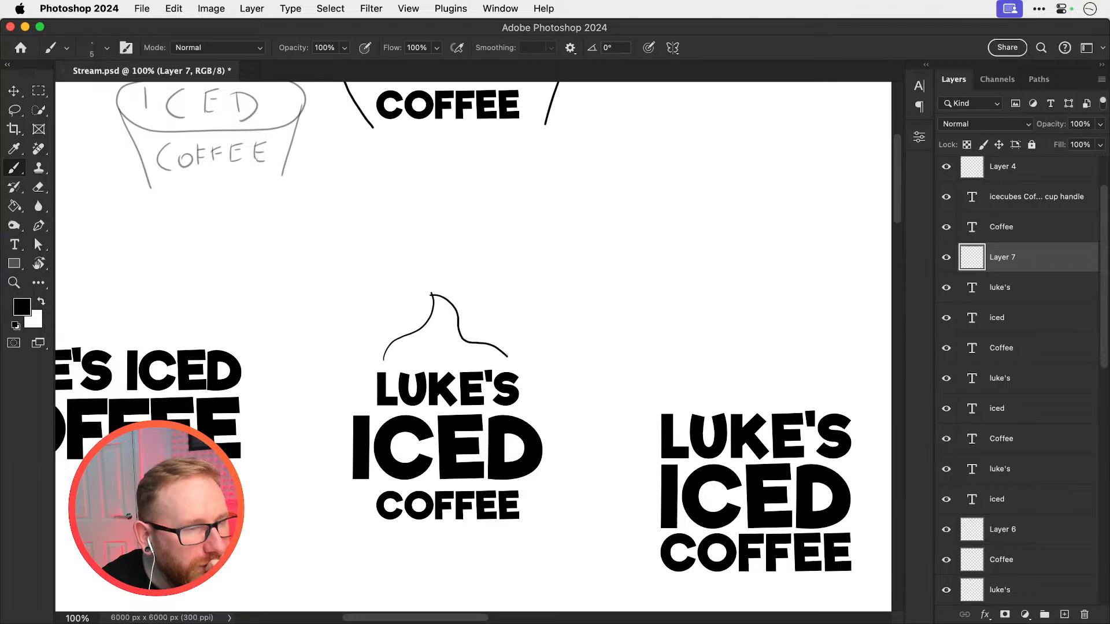
key(super+z)
mouse_move(433, 294)
mouse_down()
mouse_move(463, 307)
mouse_move(512, 363)
mouse_up()
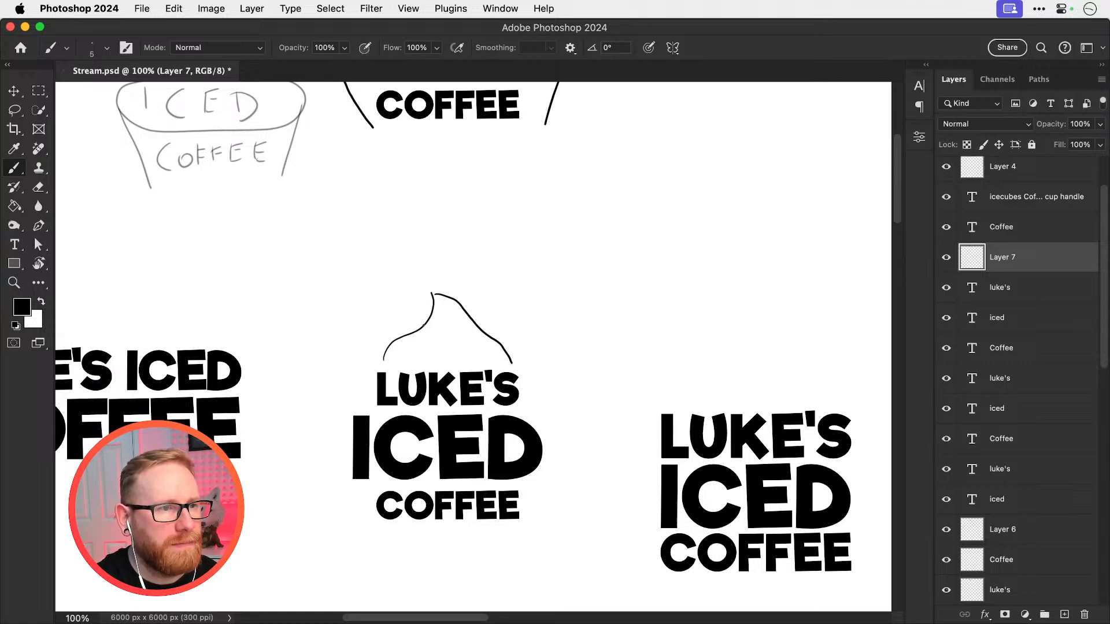
mouse_move(419, 328)
mouse_down()
mouse_move(413, 341)
mouse_move(433, 349)
mouse_move(495, 344)
mouse_move(442, 325)
mouse_move(431, 309)
mouse_up()
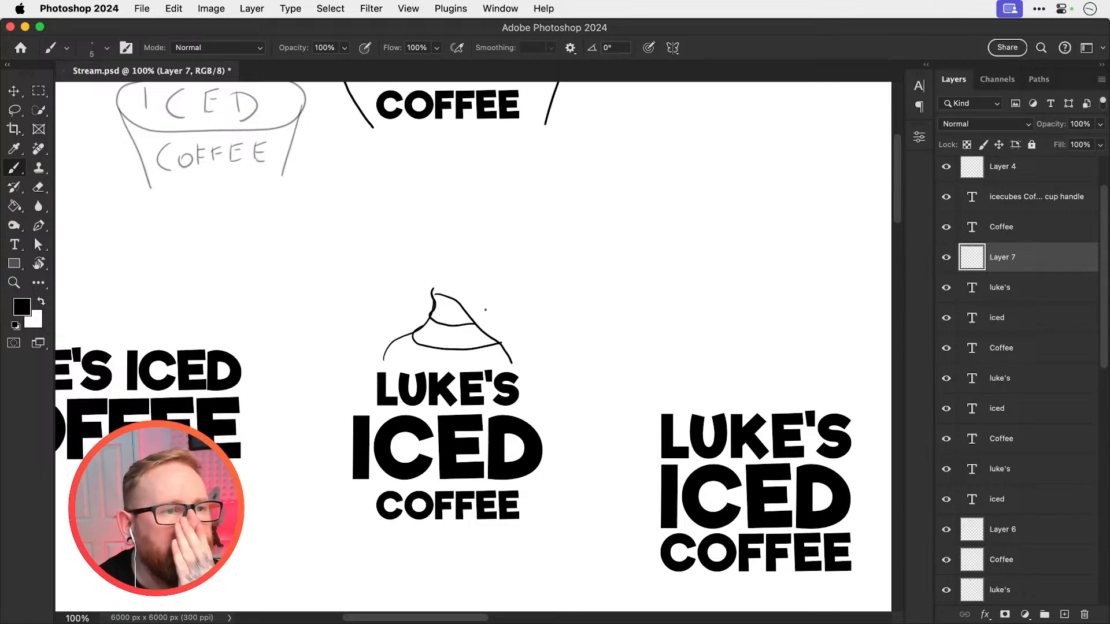
Erase the right edge of the cream swirl and redraw it as rounded, overlapping tiers
key(e)
mouse_move(477, 326)
mouse_down()
mouse_move(498, 335)
mouse_move(487, 325)
mouse_move(513, 317)
mouse_move(473, 323)
mouse_move(494, 324)
mouse_move(500, 340)
mouse_move(481, 319)
mouse_up()
key(b)
key(e)
key(b)
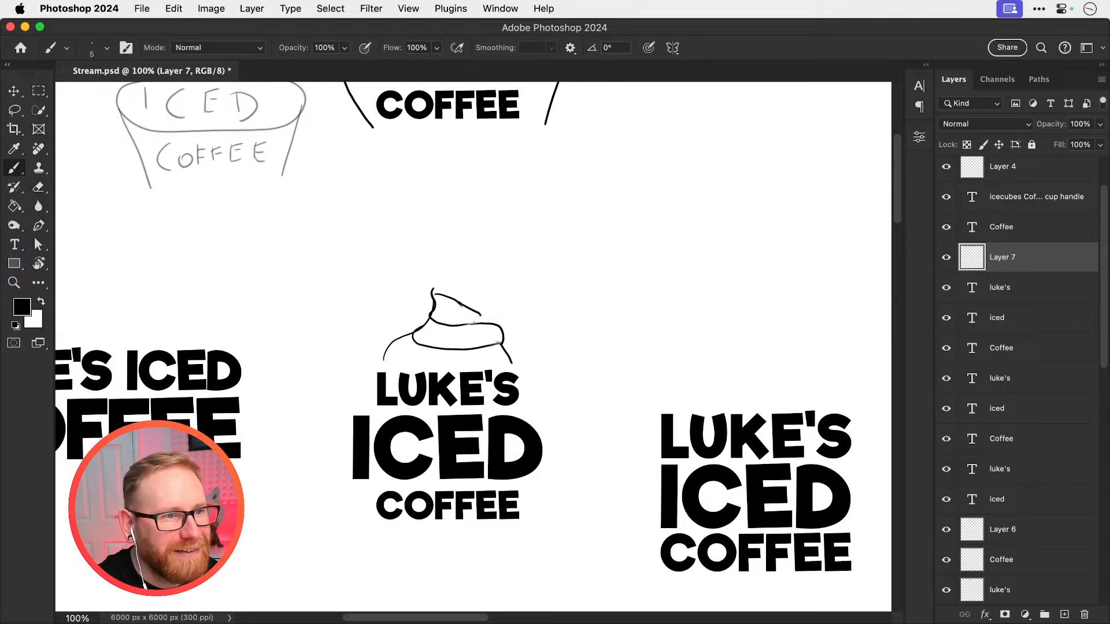
key(v)
scroll(528, 309, down, 2)
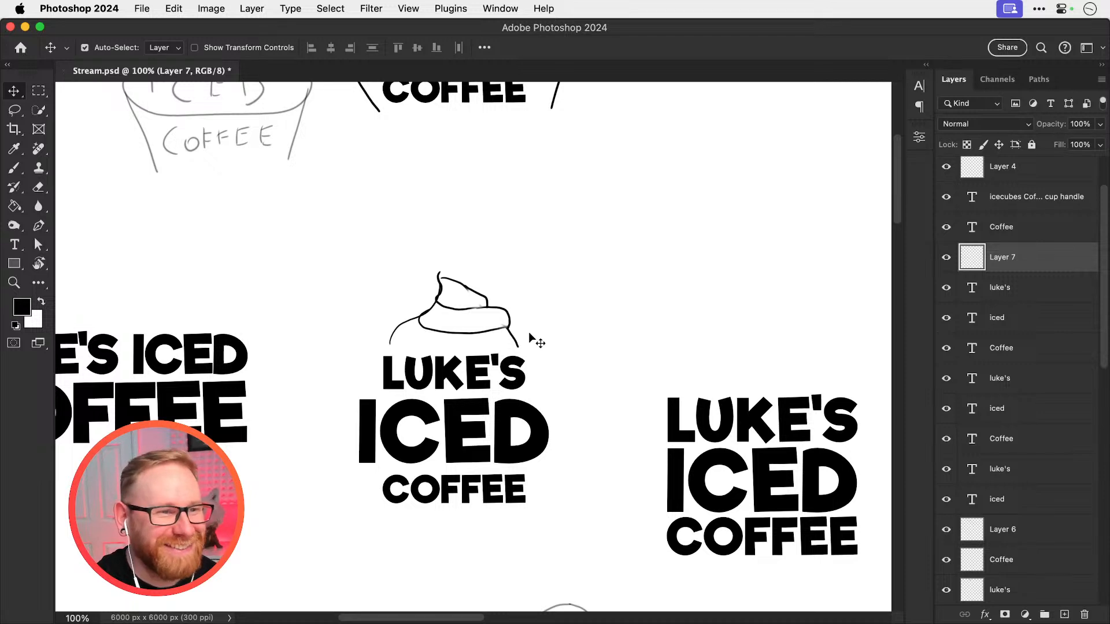
Hide the cream swirl layer and add a new empty layer above it
click(946, 257)
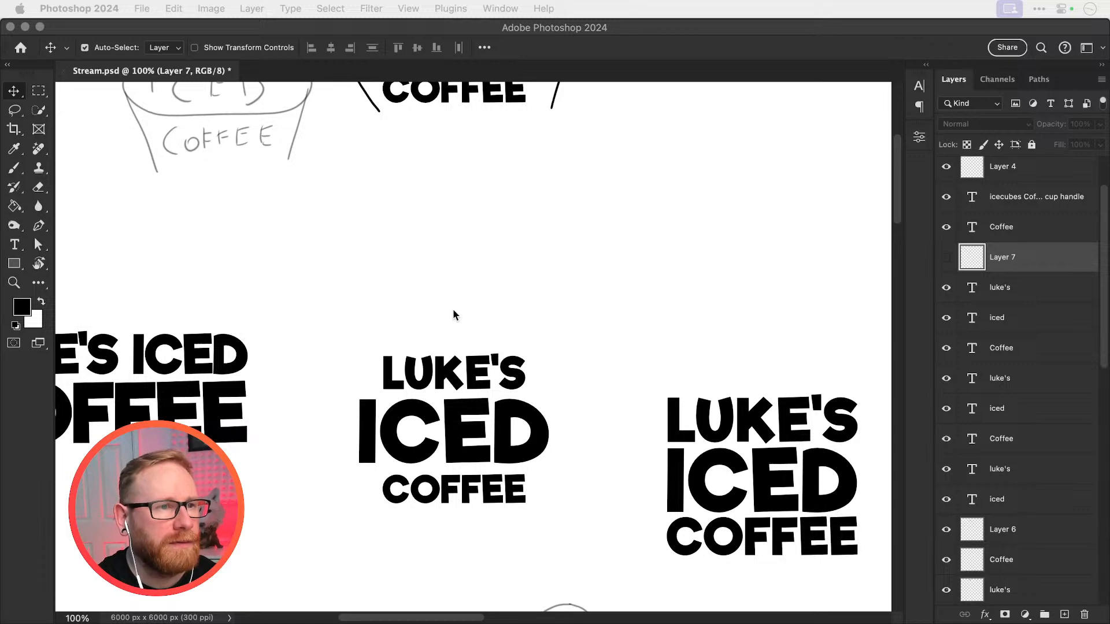
scroll(450, 324, up, 5)
drag(451, 371, 521, 210)
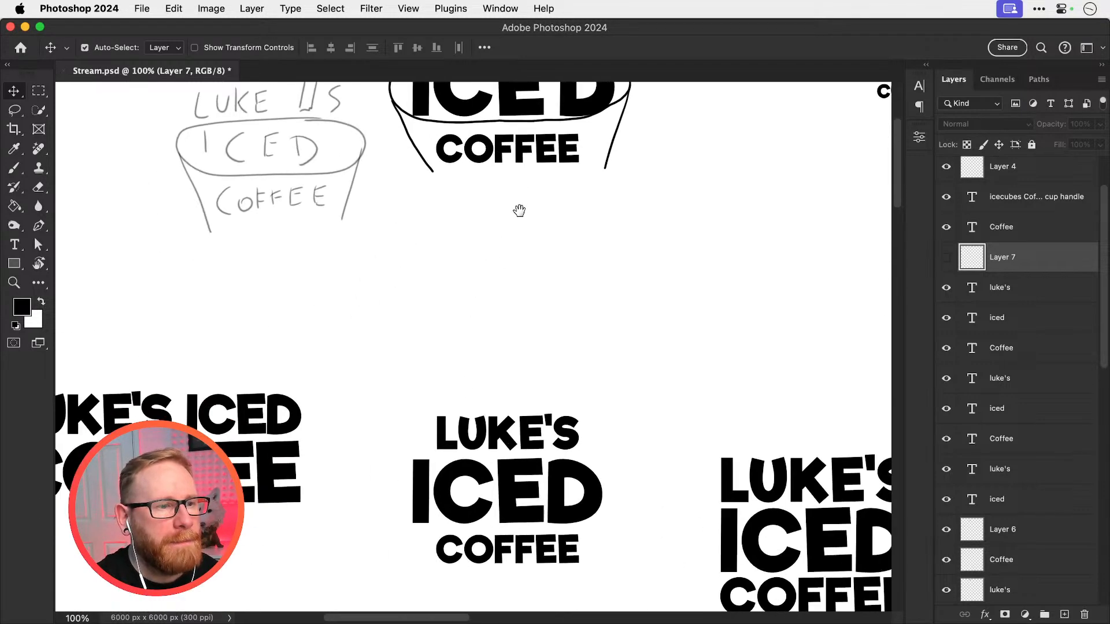
drag(491, 352, 453, 199)
key(z)
click(445, 341)
click(446, 341)
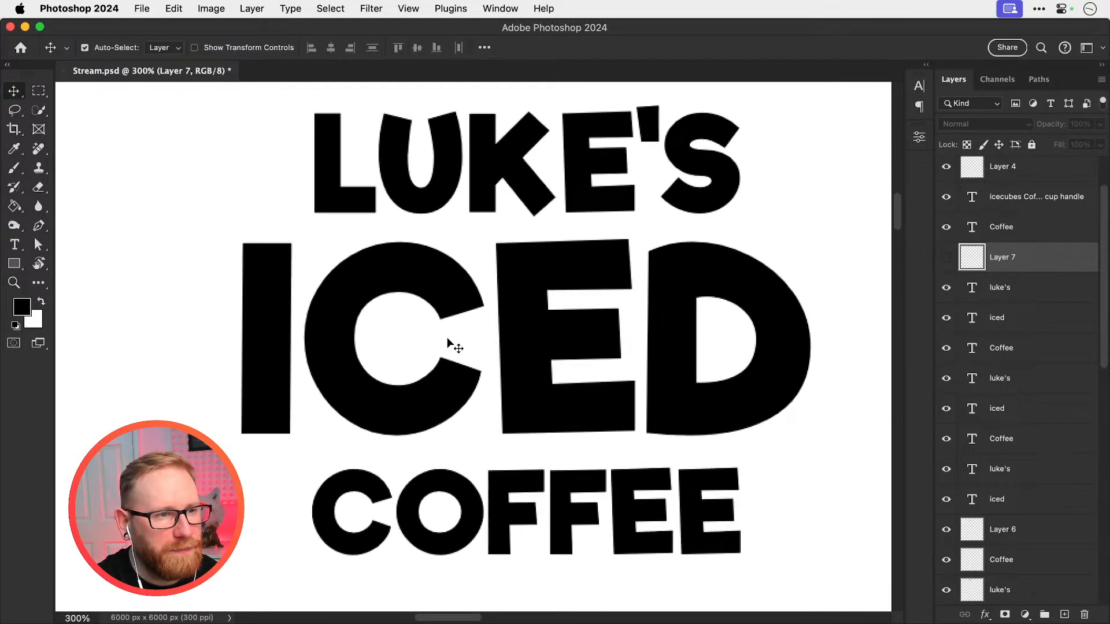
click(446, 341)
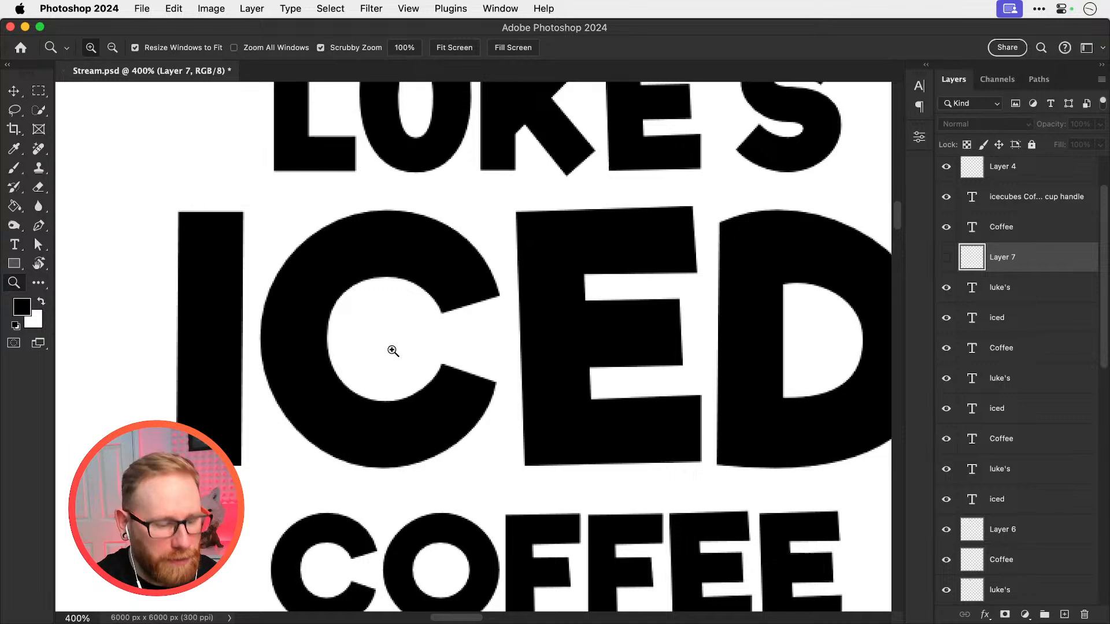
key(b)
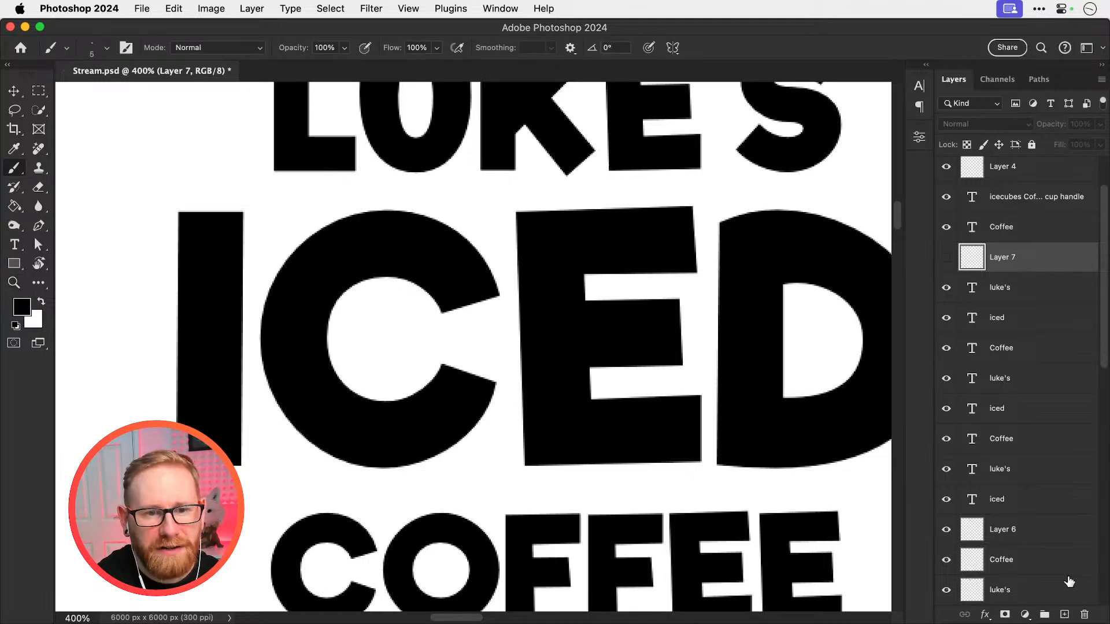
click(1065, 614)
Rotate the canvas view 90° counter-clockwise so the C of ICED opens upward
key(v)
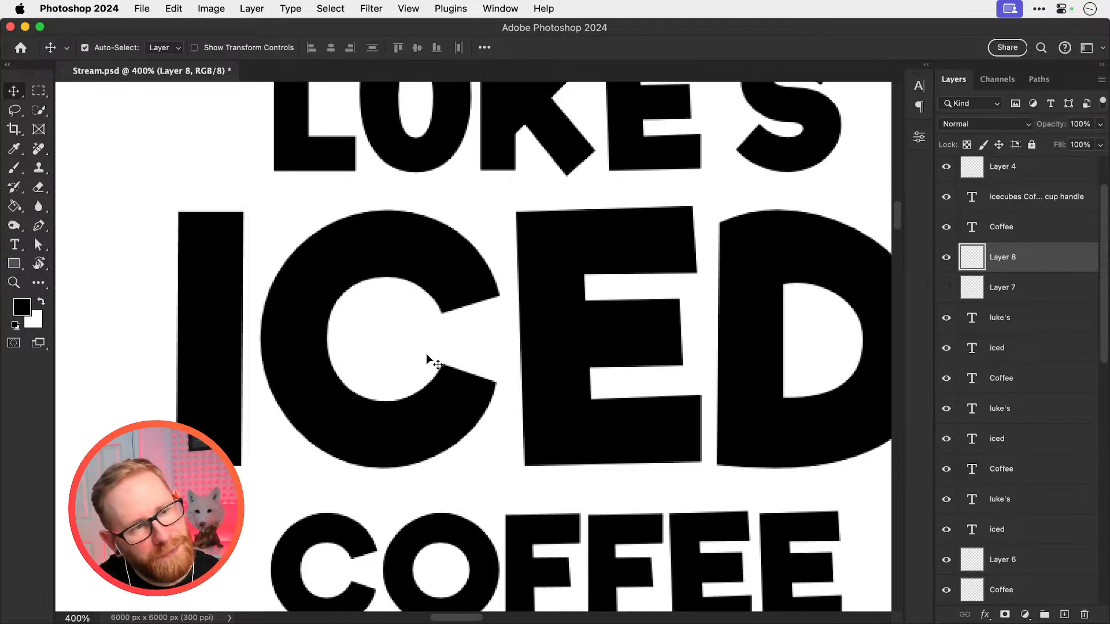
key(r)
mouse_move(392, 303)
mouse_down()
mouse_move(382, 302)
mouse_move(397, 384)
mouse_move(429, 404)
mouse_up()
key(b)
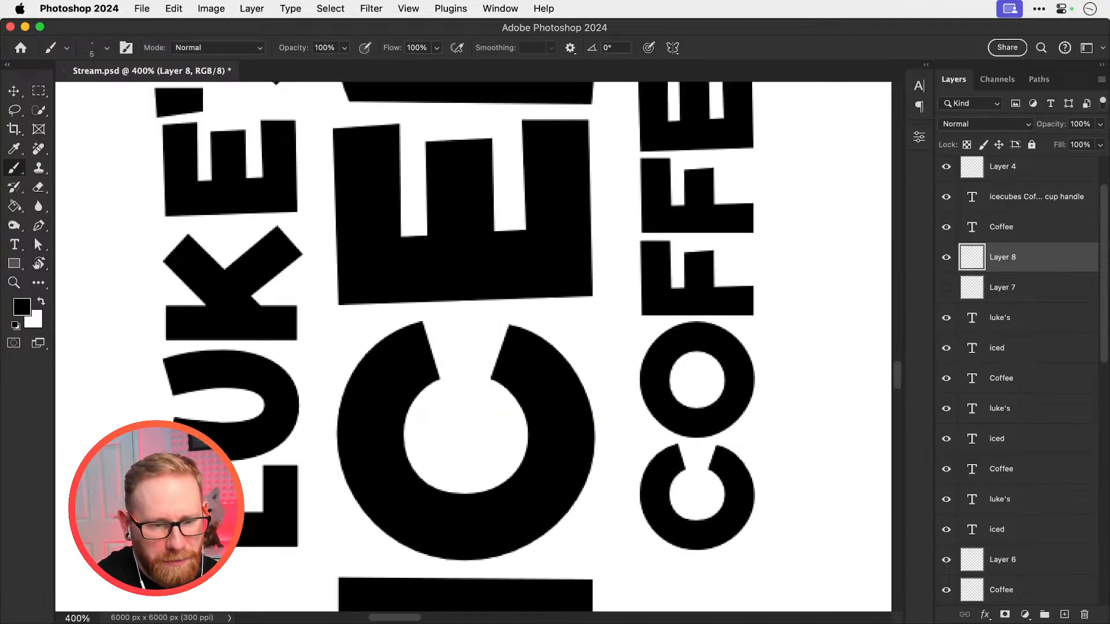
key(super+minus)
key(super+minus)
key(super+minus)
key(super+minus)
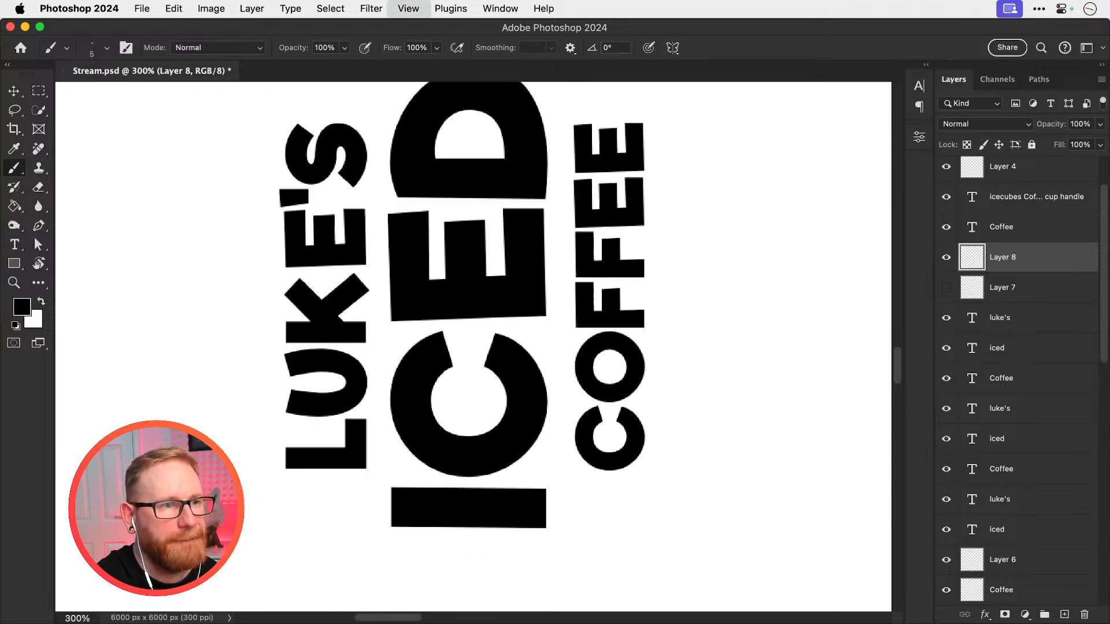
Duplicate the ring-pull photo layer, rotate the copy 90° clockwise and place it beside the C of the stacked lettering
key(v)
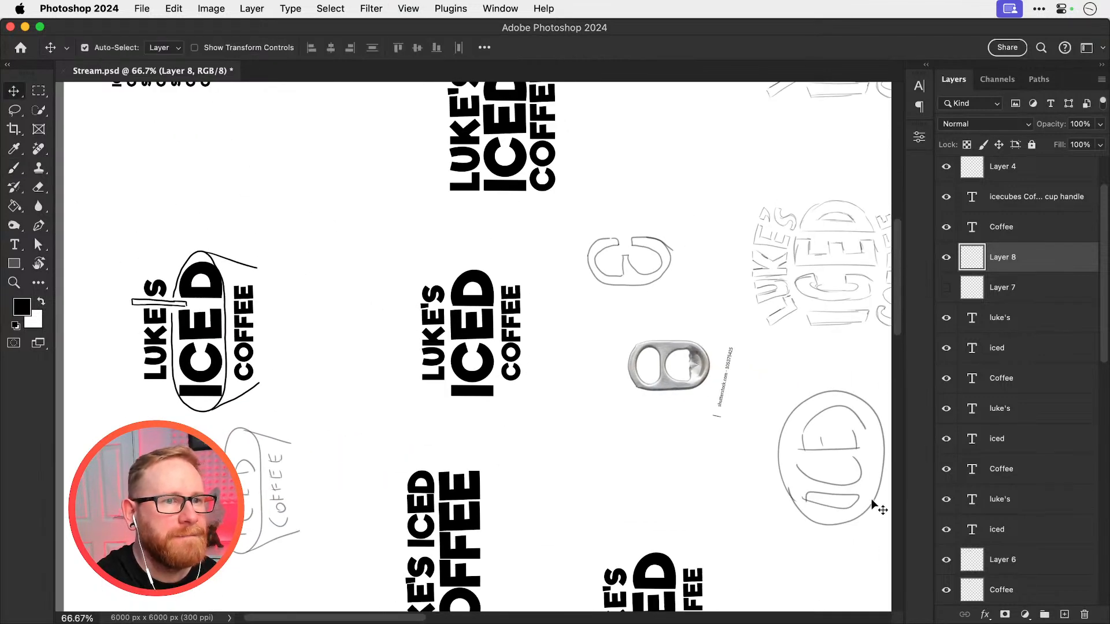
super+click(663, 379)
mouse_move(664, 382)
mouse_down()
mouse_move(552, 363)
mouse_move(500, 305)
mouse_up()
key(super+t)
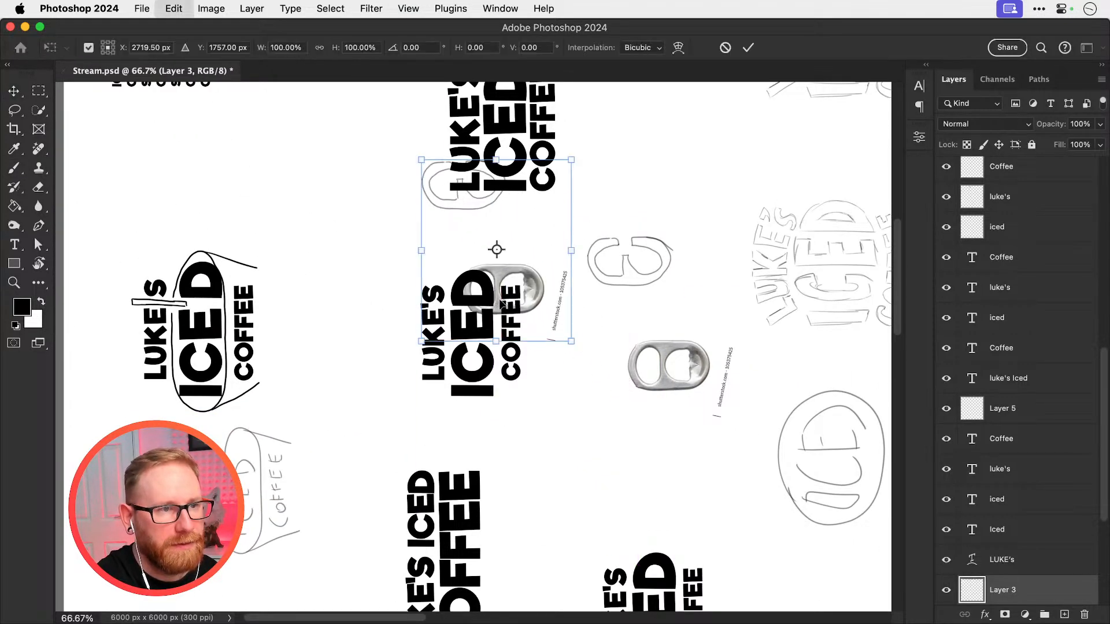
drag(609, 254, 490, 362)
drag(496, 250, 536, 377)
key(Return)
Hide Layer 6 and add a new layer above it, directly below the ICED text layer
key(super+equal)
key(super+equal)
key(super+equal)
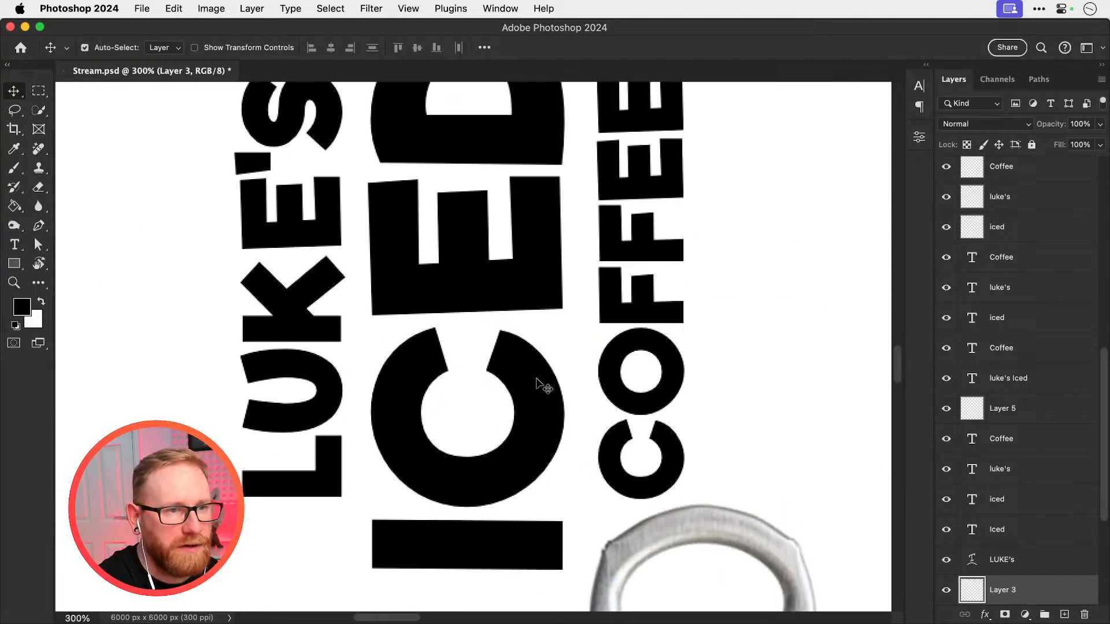
click(472, 368)
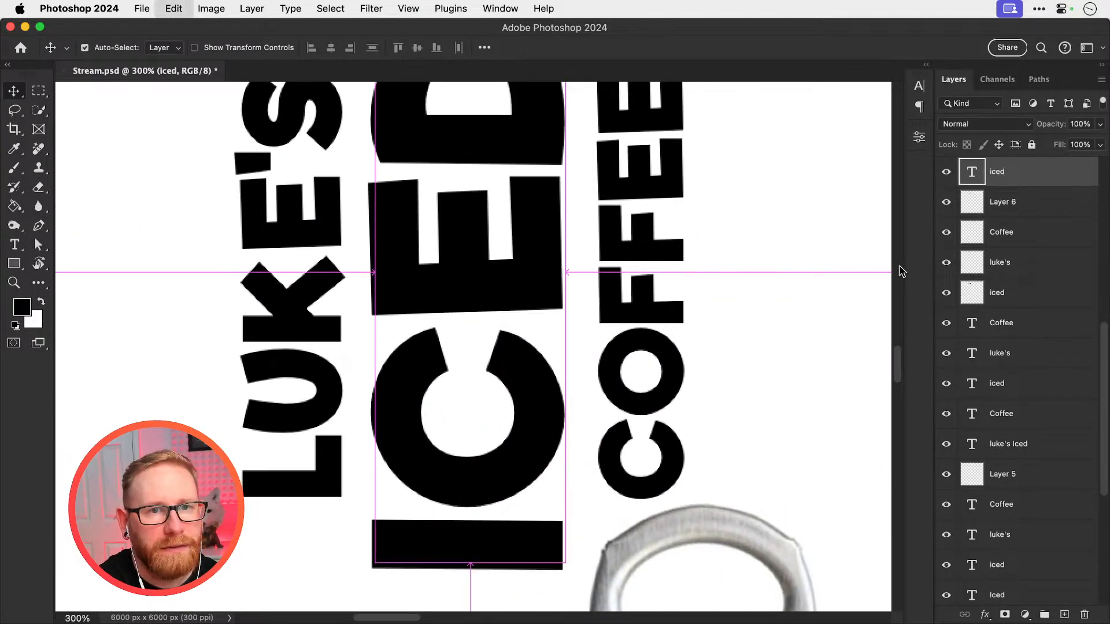
click(946, 279)
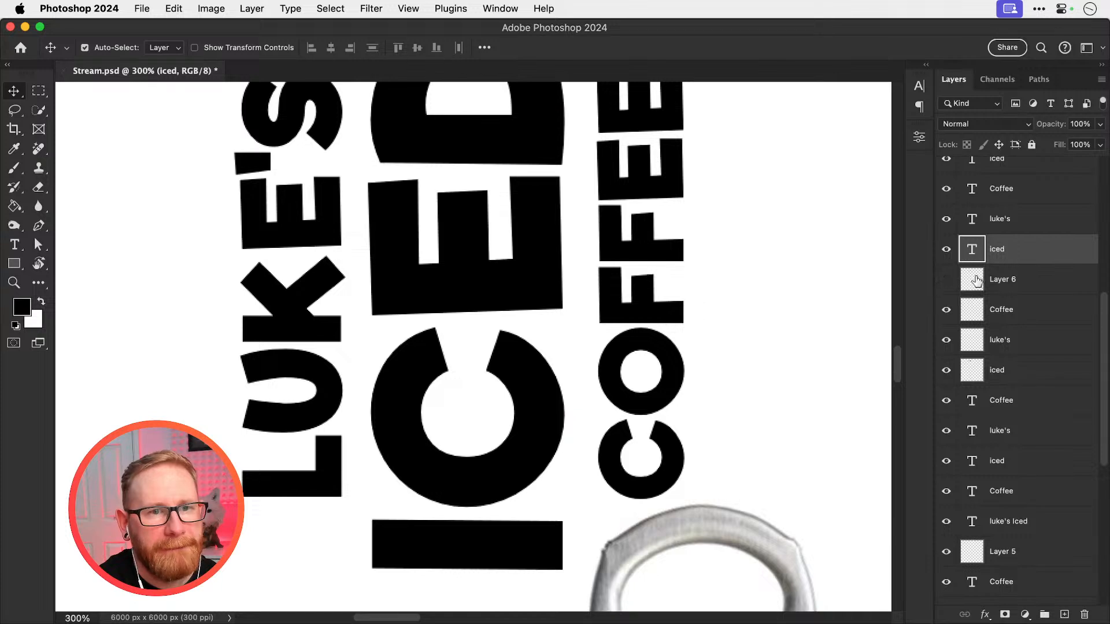
click(1009, 282)
click(1064, 614)
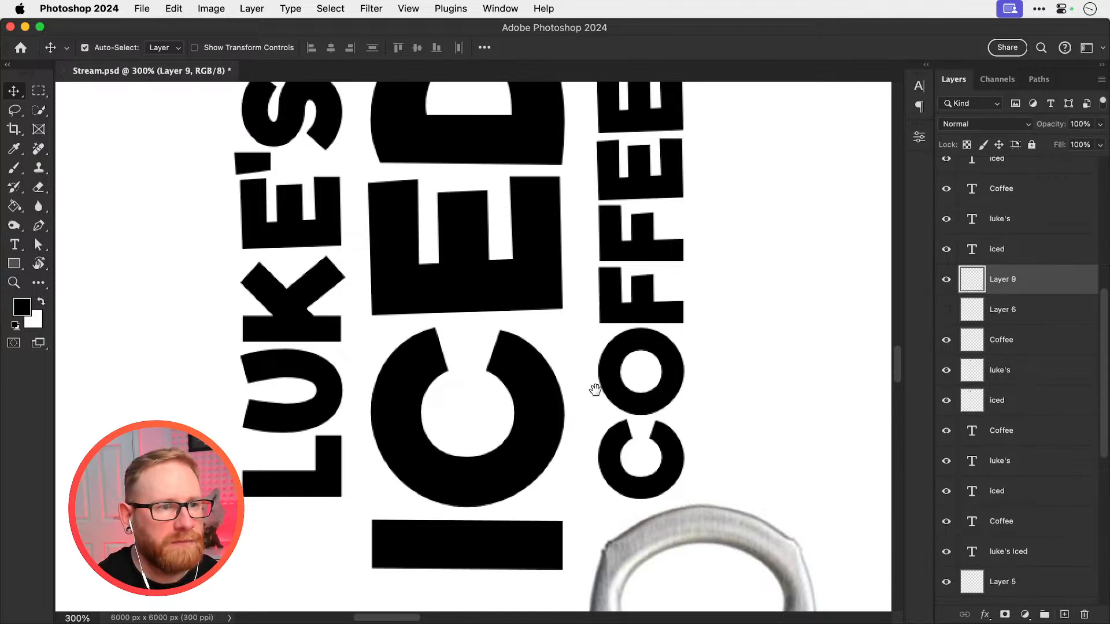
Brush a closed, tapered ring-pull style outline into the gap of the C in ICED
scroll(555, 370, down, 2)
key(b)
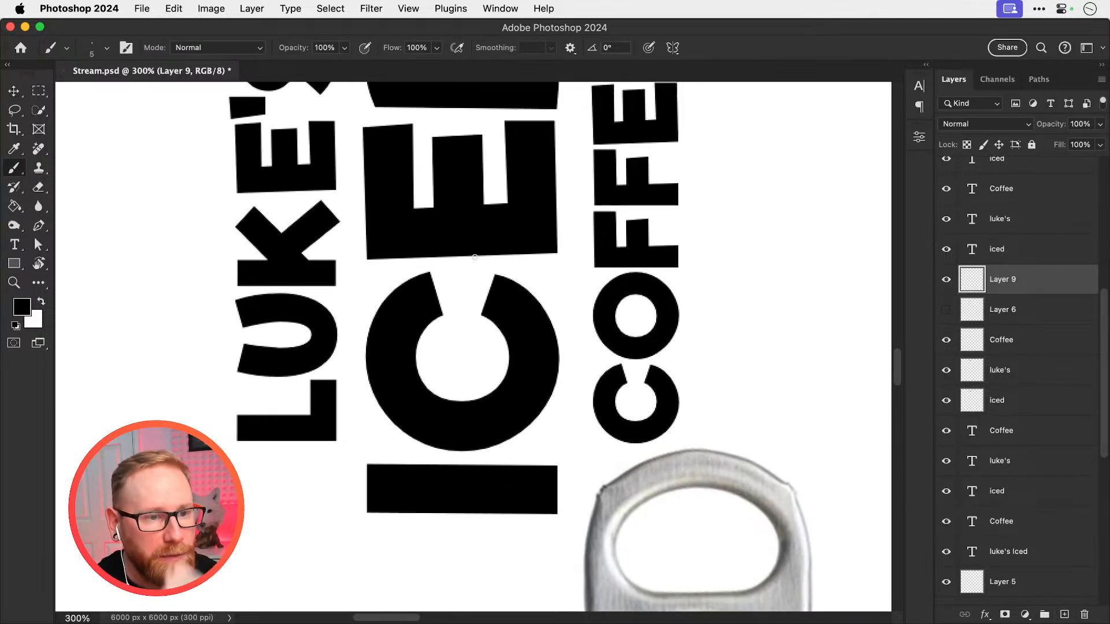
key(super+minus)
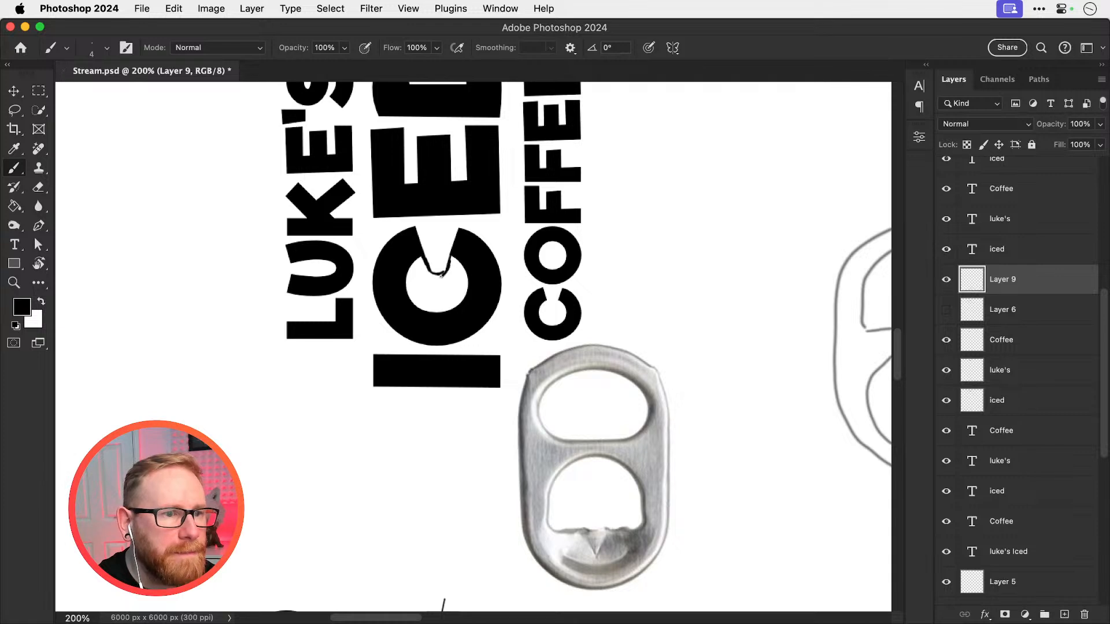
drag(422, 227, 433, 257)
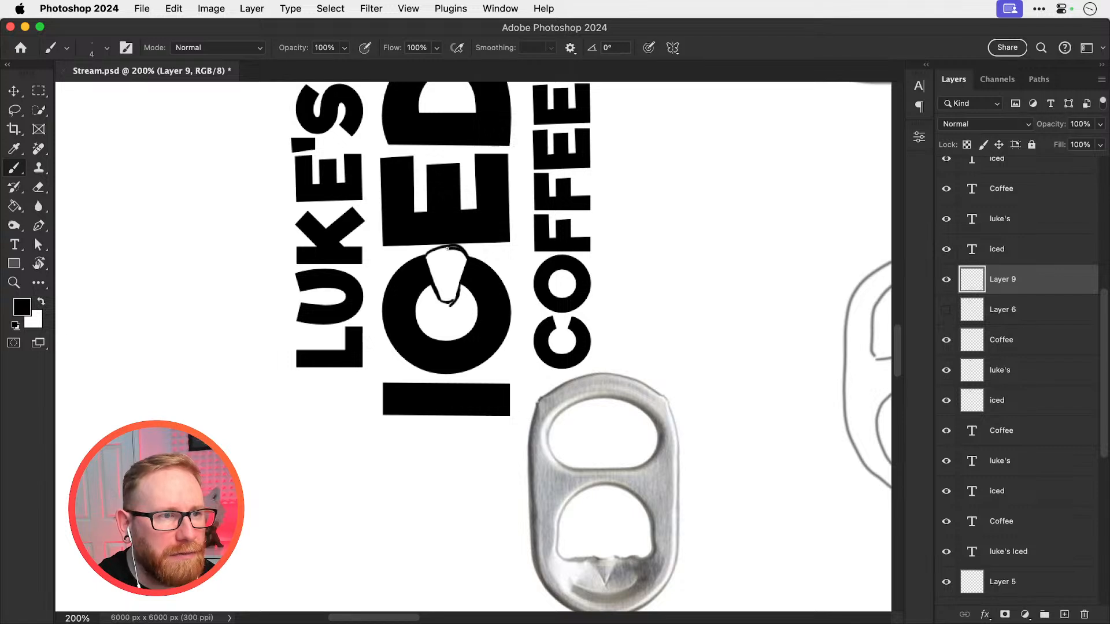
Brush a large D-shaped hole at the wide end and a smaller hole at the narrow end of the ring-pull outline
key(z)
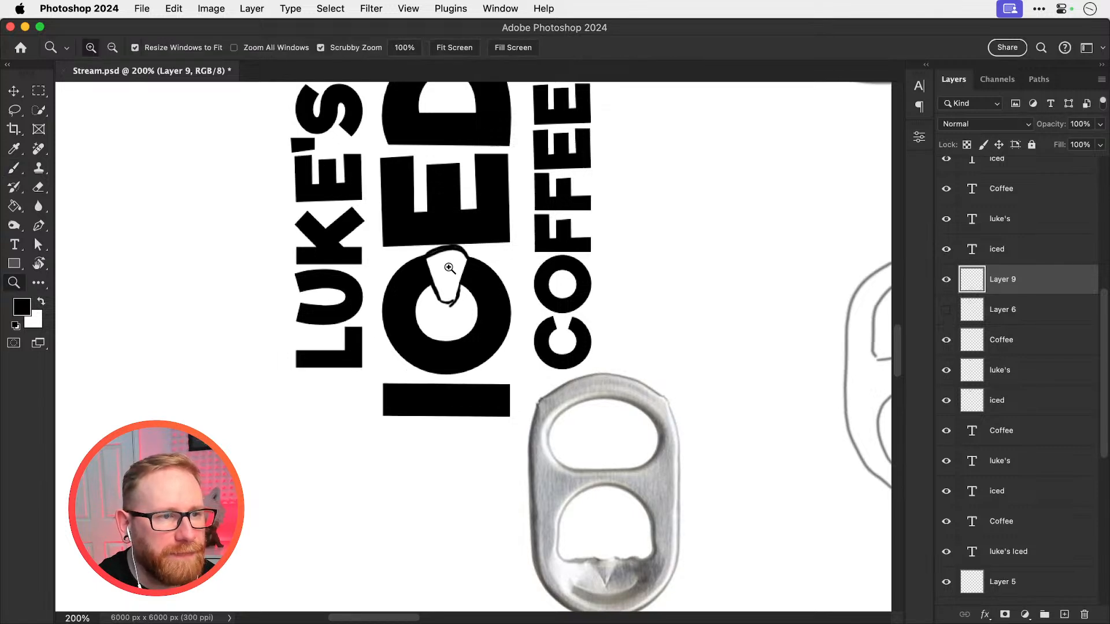
click(454, 266)
key(b)
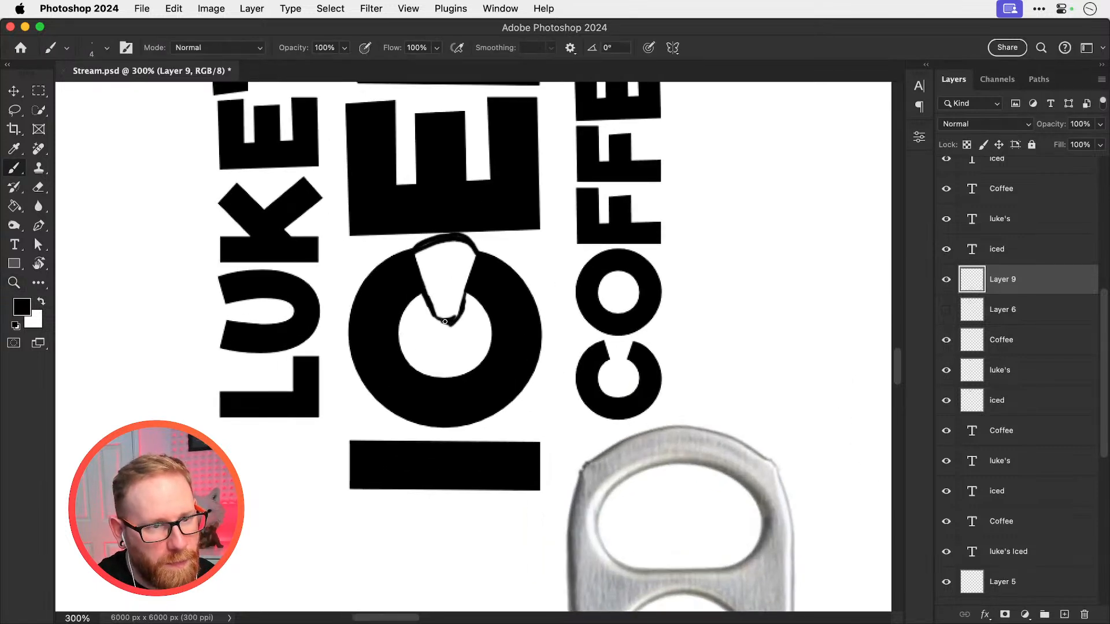
drag(444, 321, 408, 261)
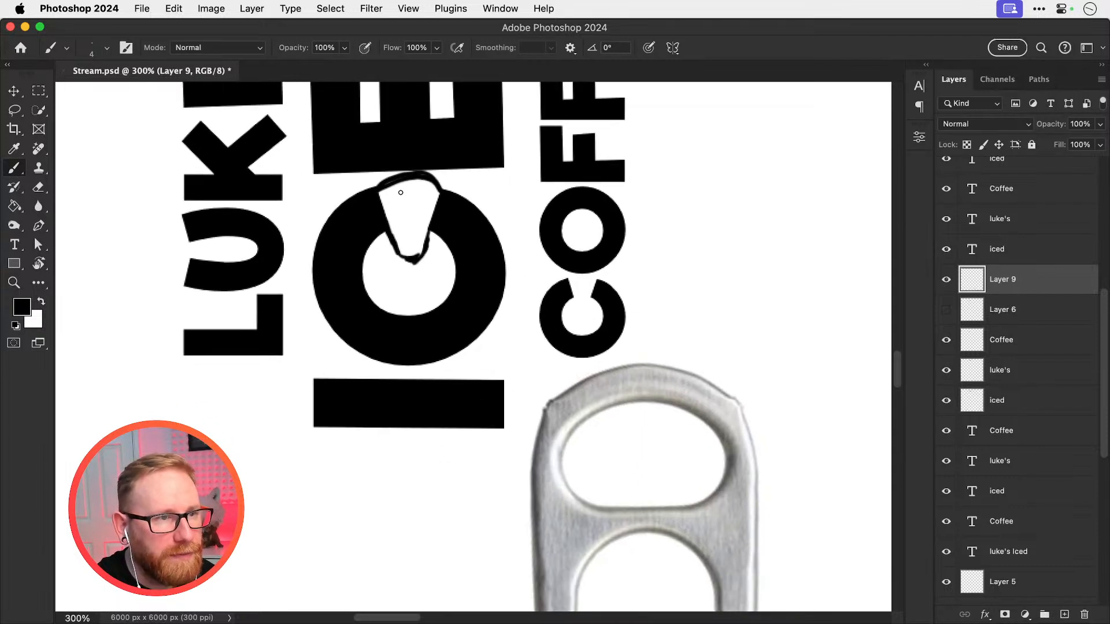
drag(401, 193, 402, 190)
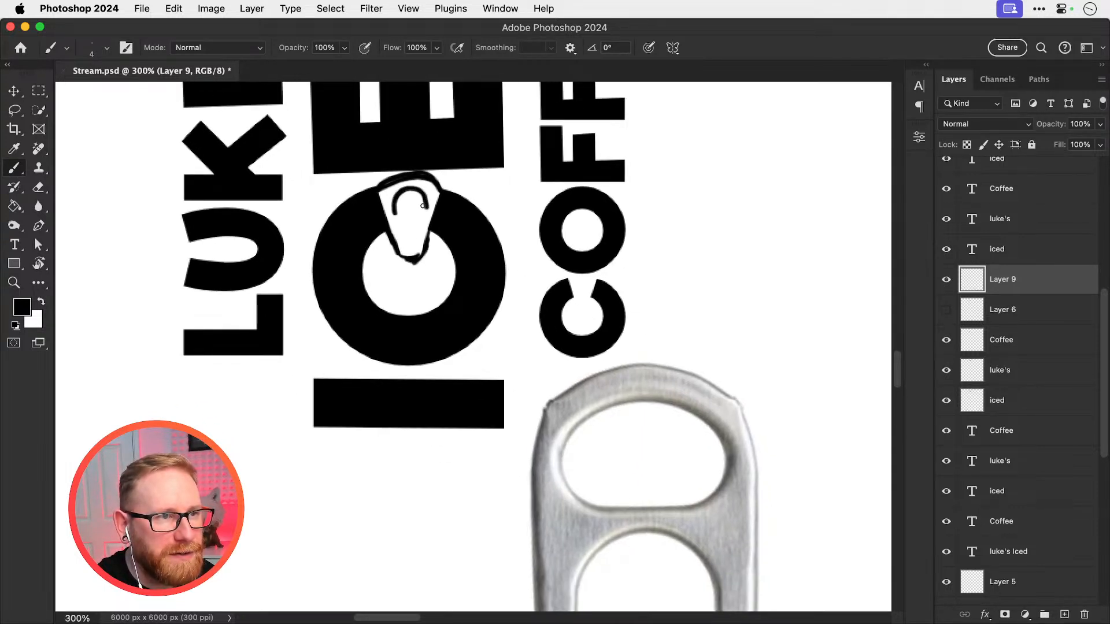
mouse_move(395, 213)
mouse_down()
mouse_move(428, 198)
mouse_move(393, 208)
mouse_up()
mouse_move(436, 229)
mouse_down()
mouse_move(461, 154)
mouse_move(455, 177)
mouse_move(429, 167)
mouse_move(428, 187)
mouse_move(440, 188)
mouse_up()
key(super+z)
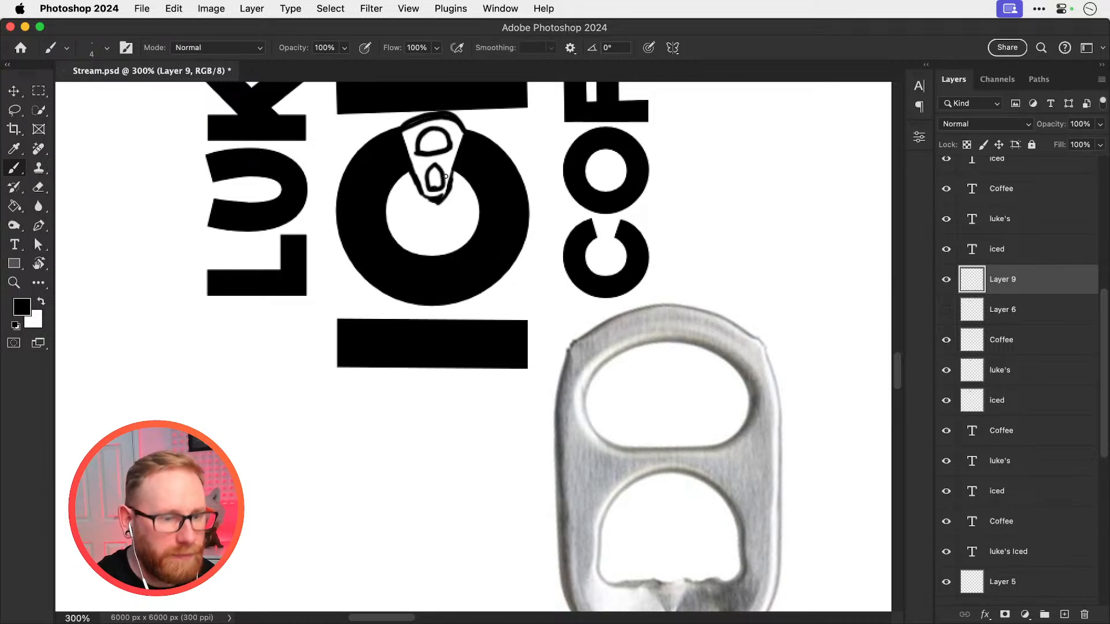
Reset the canvas rotation to 0° and frame the stacked lettering with the ring-pull sketch
key(super+minus)
key(r)
click(228, 48)
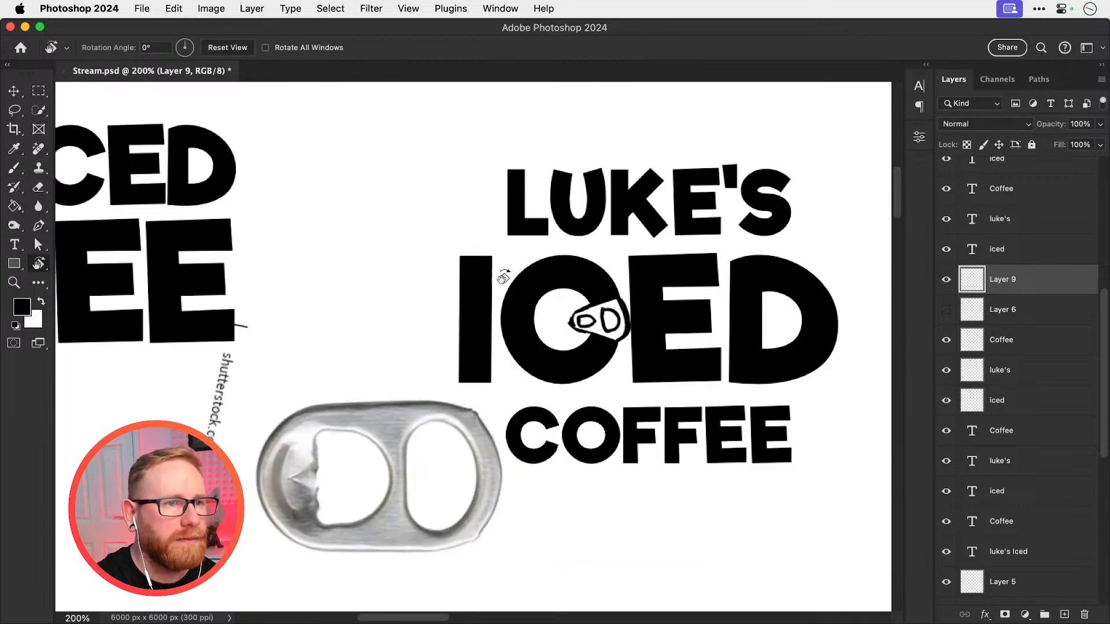
key(super+minus)
drag(593, 355, 518, 360)
key(z)
drag(484, 335, 542, 343)
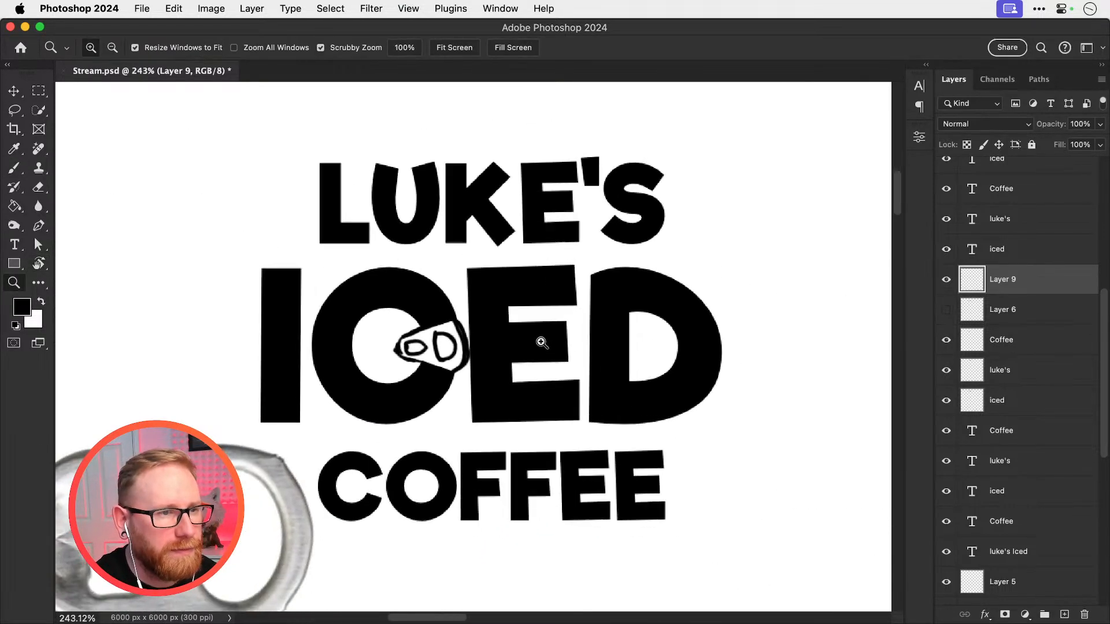
Give the ICED text layer 0% fill and a 4 px outside stroke in solid black
key(v)
click(423, 311)
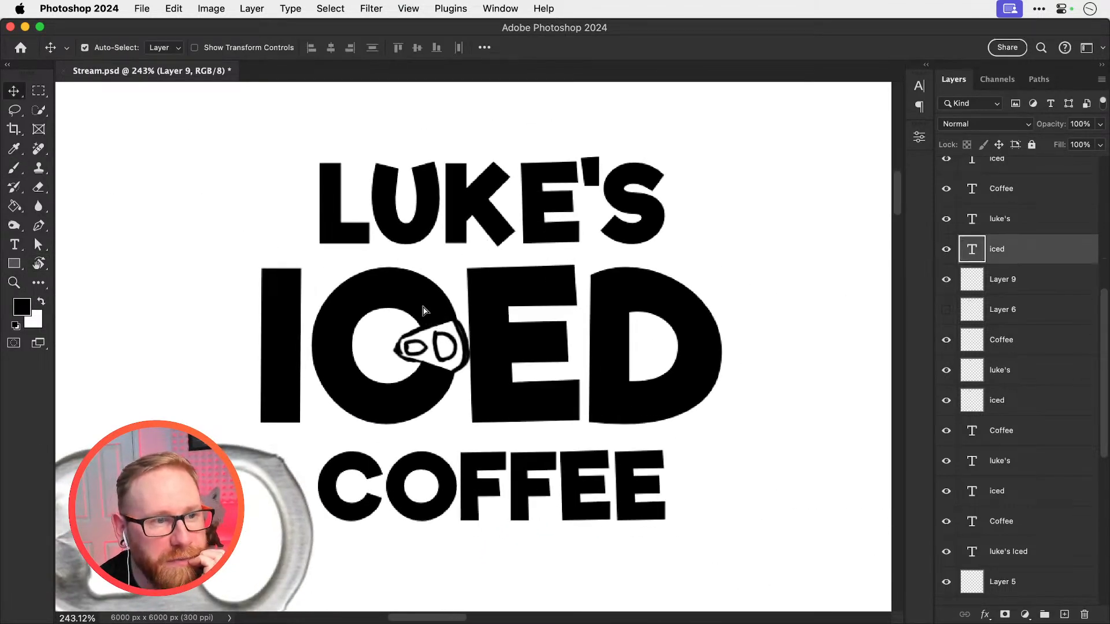
drag(423, 311, 417, 300)
key(super+z)
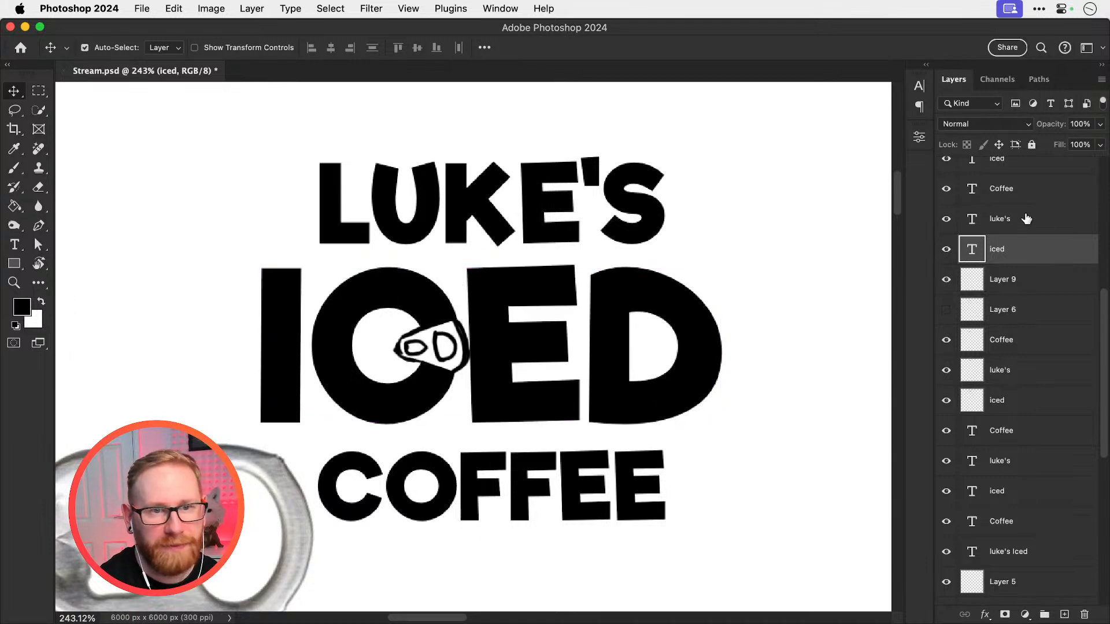
right_click(1028, 249)
click(1008, 252)
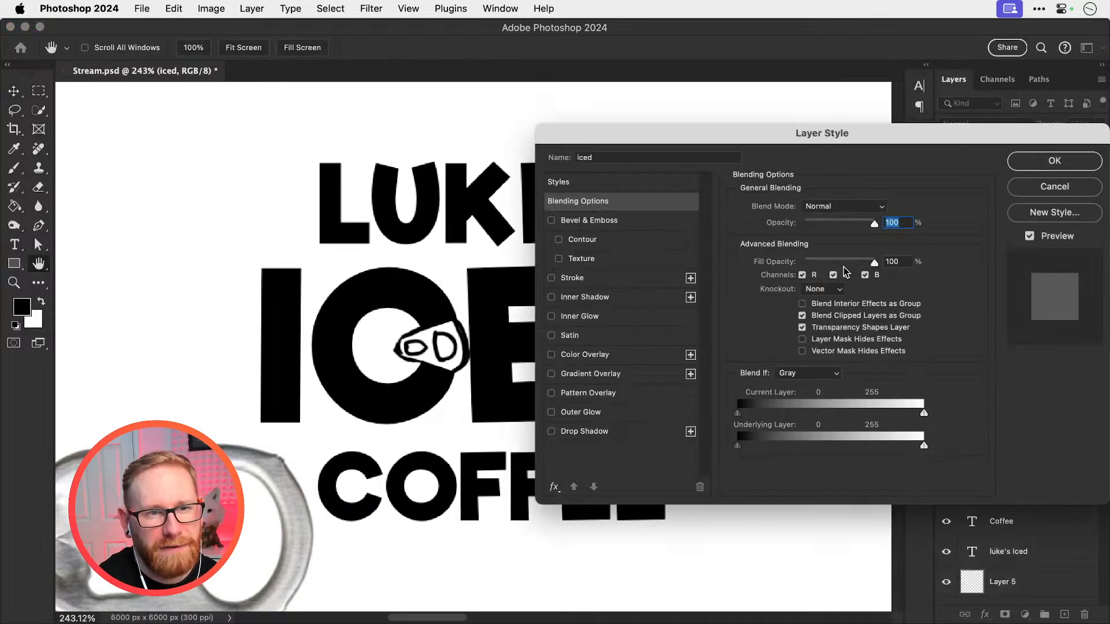
drag(850, 262, 807, 261)
click(605, 274)
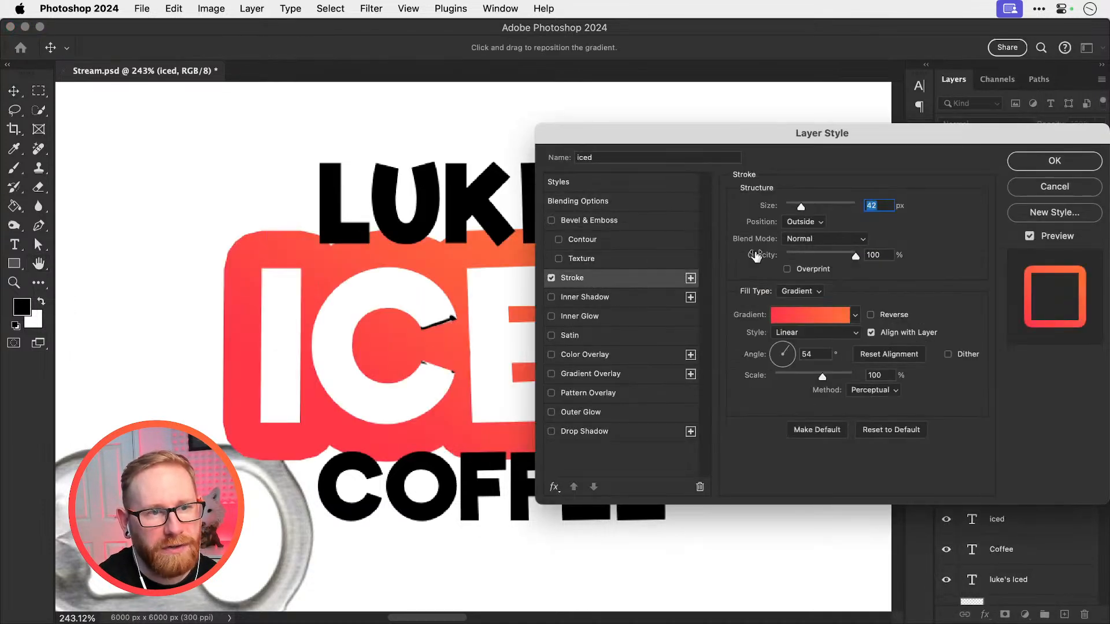
click(799, 292)
click(802, 270)
drag(800, 207, 789, 208)
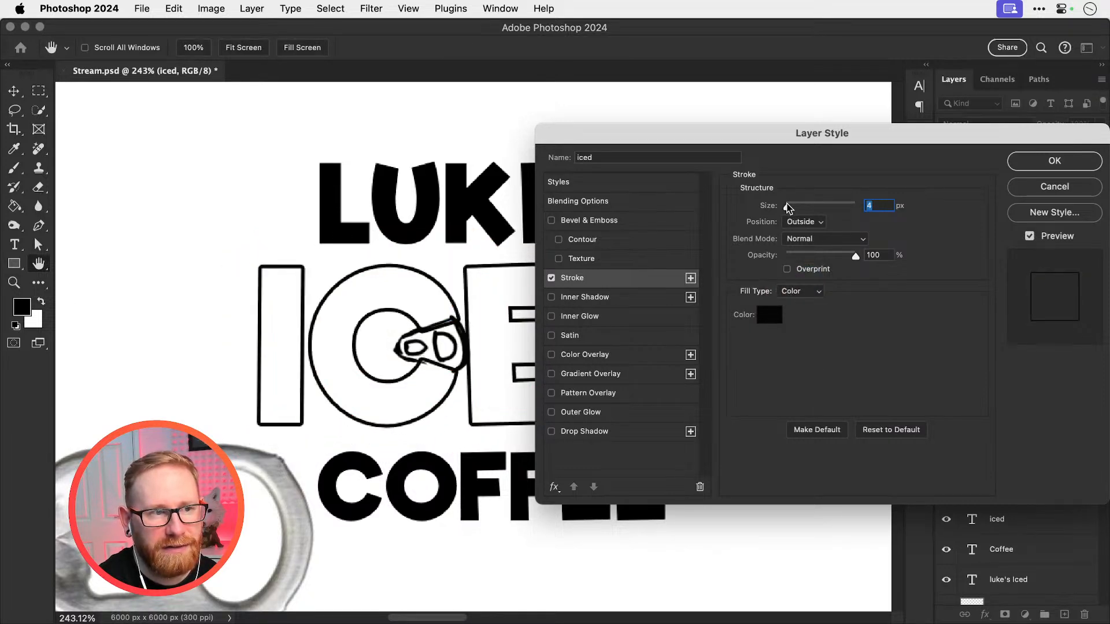
key(Return)
key(super+minus)
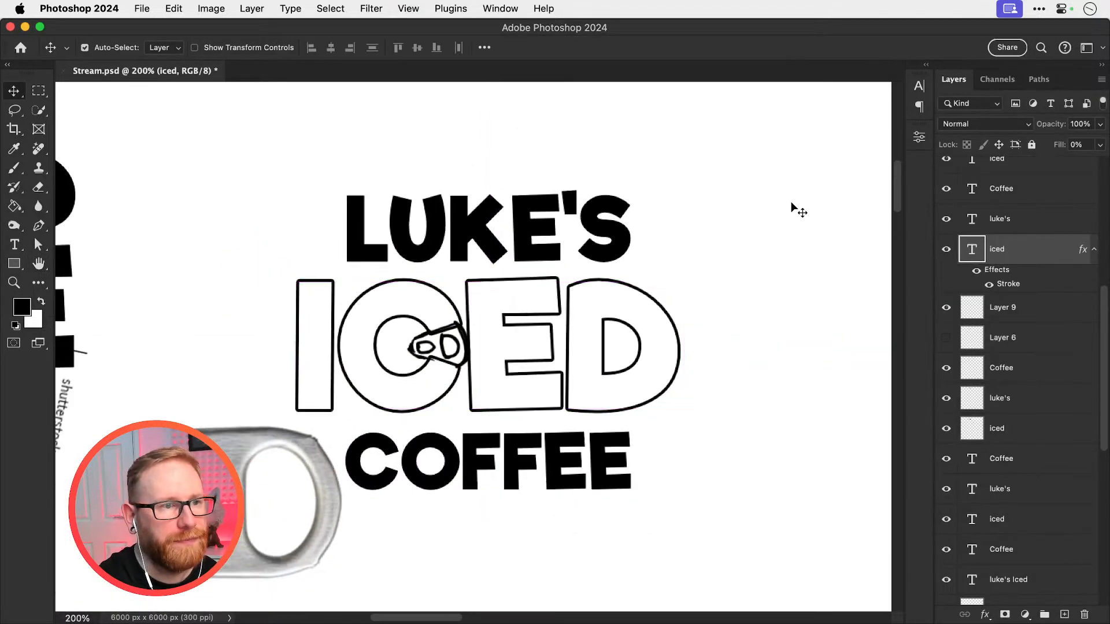
key(z)
click(440, 367)
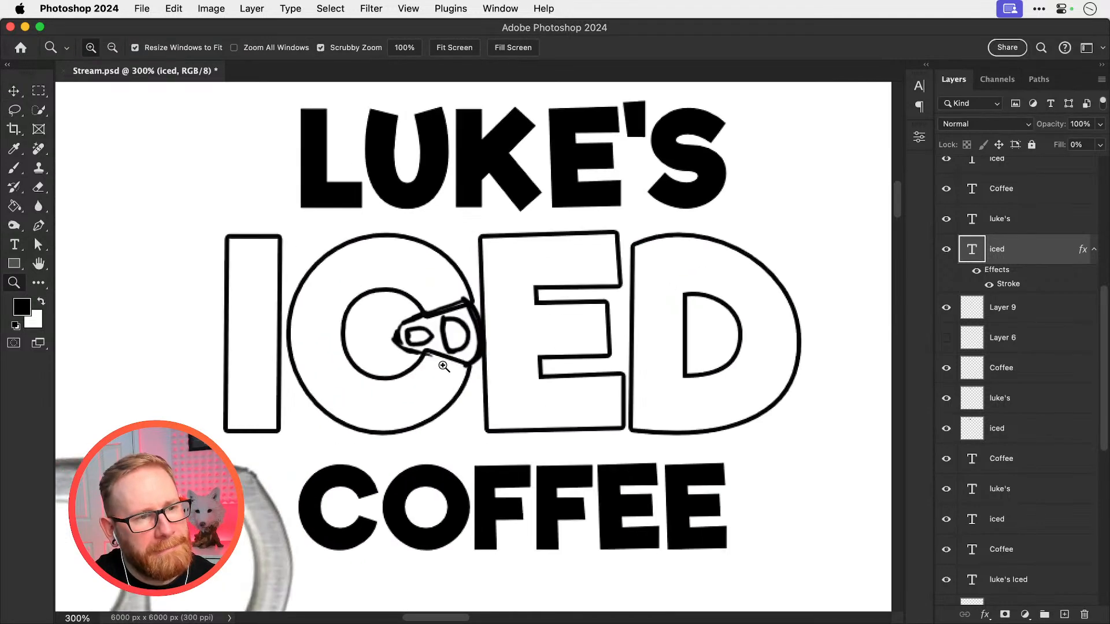
key(v)
mouse_move(474, 321)
mouse_down()
mouse_move(456, 337)
mouse_move(473, 324)
mouse_up()
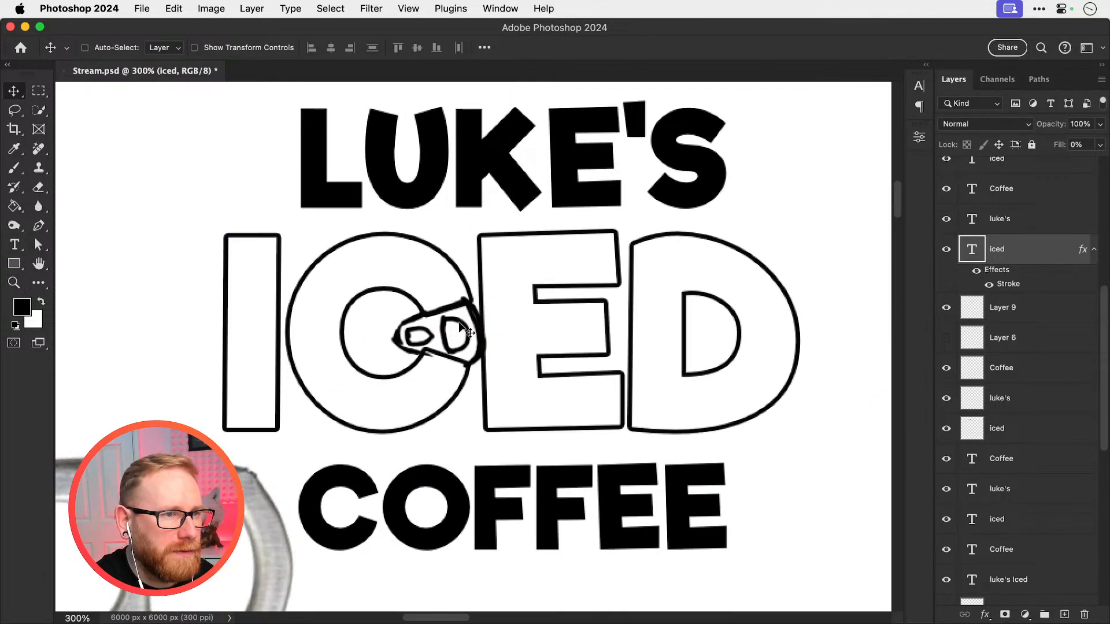
key(super+z)
drag(397, 341, 411, 343)
key(super+z)
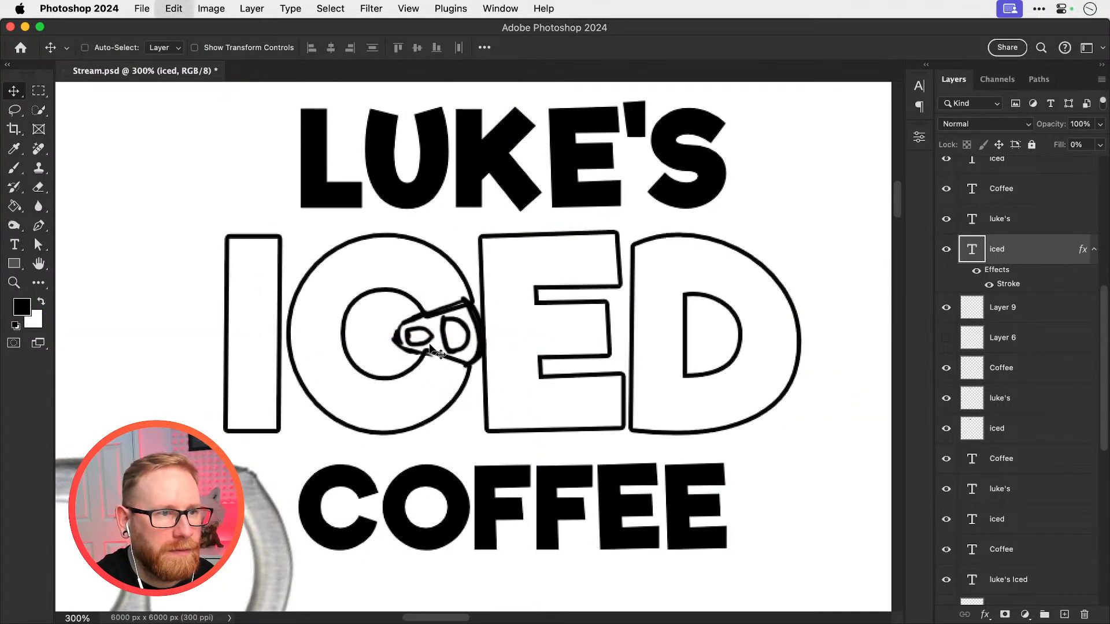
Bring the ring-pull sketch on Layer 9, together with Layer 3, above the outlined ICED text layer
drag(167, 316, 483, 355)
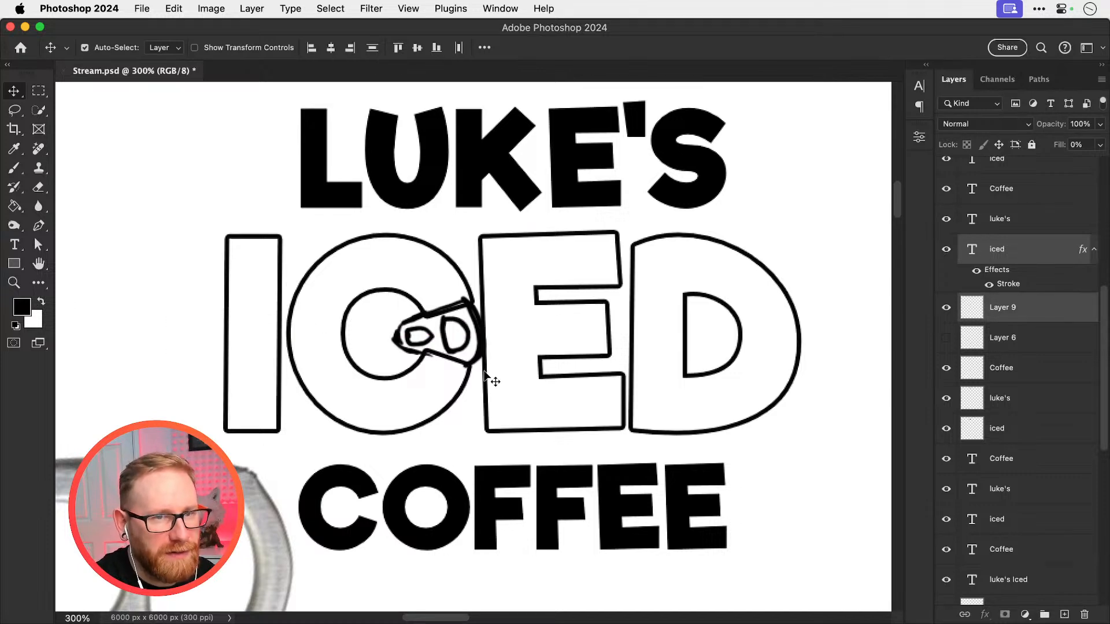
shift+click(484, 373)
key(super+])
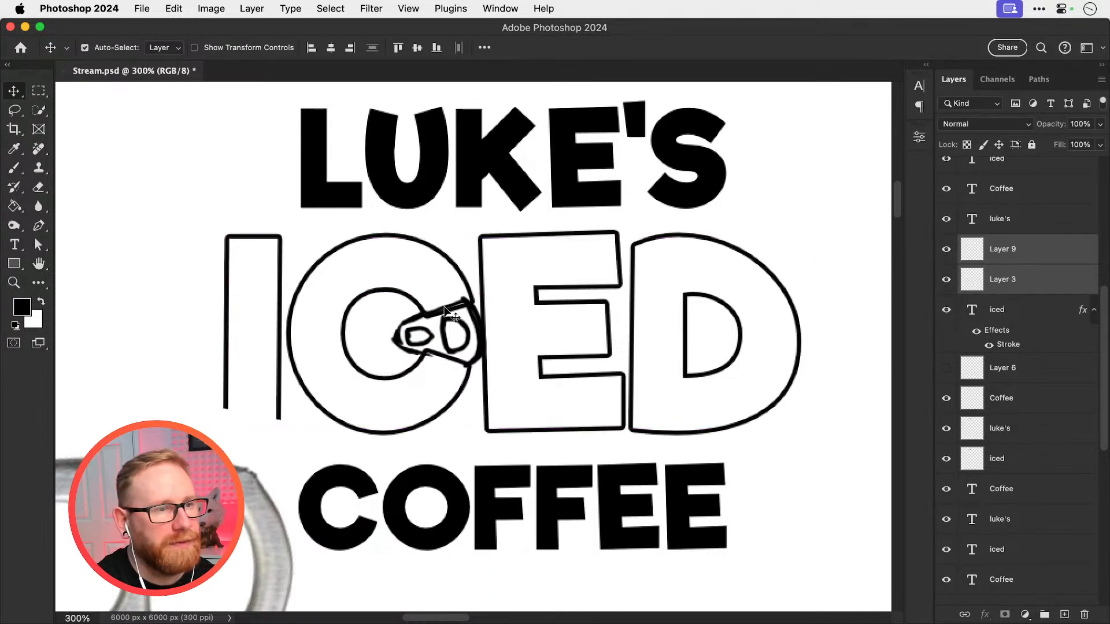
Examine the ring-pull C in the outlined lettering up close and among the surrounding layout variations
key(z)
click(440, 328)
key(v)
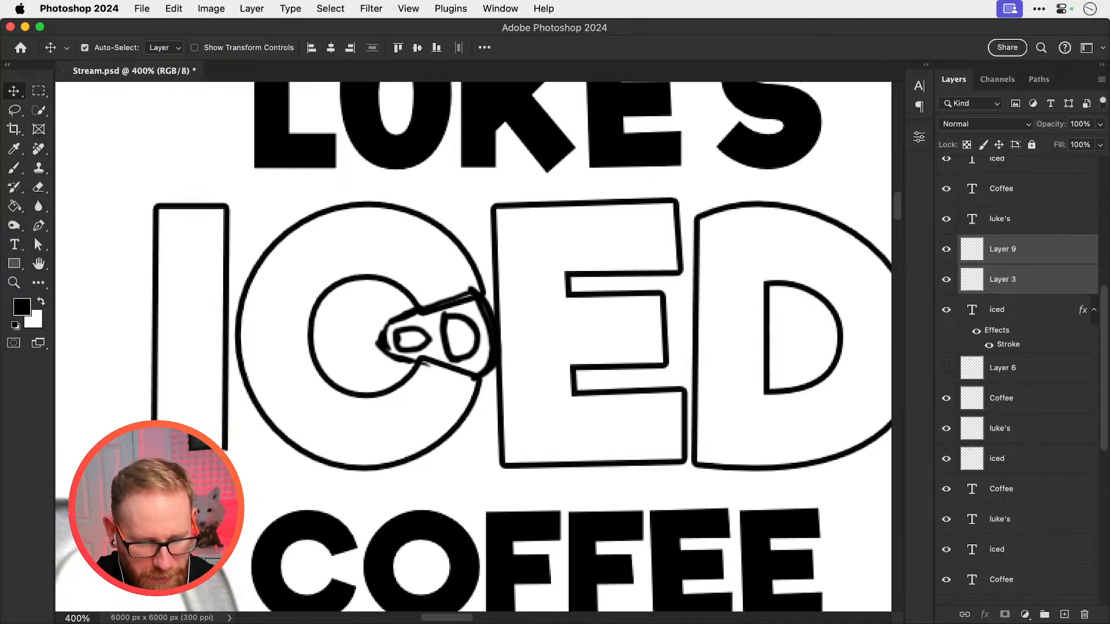
key(super+minus)
key(super+minus)
key(super+minus)
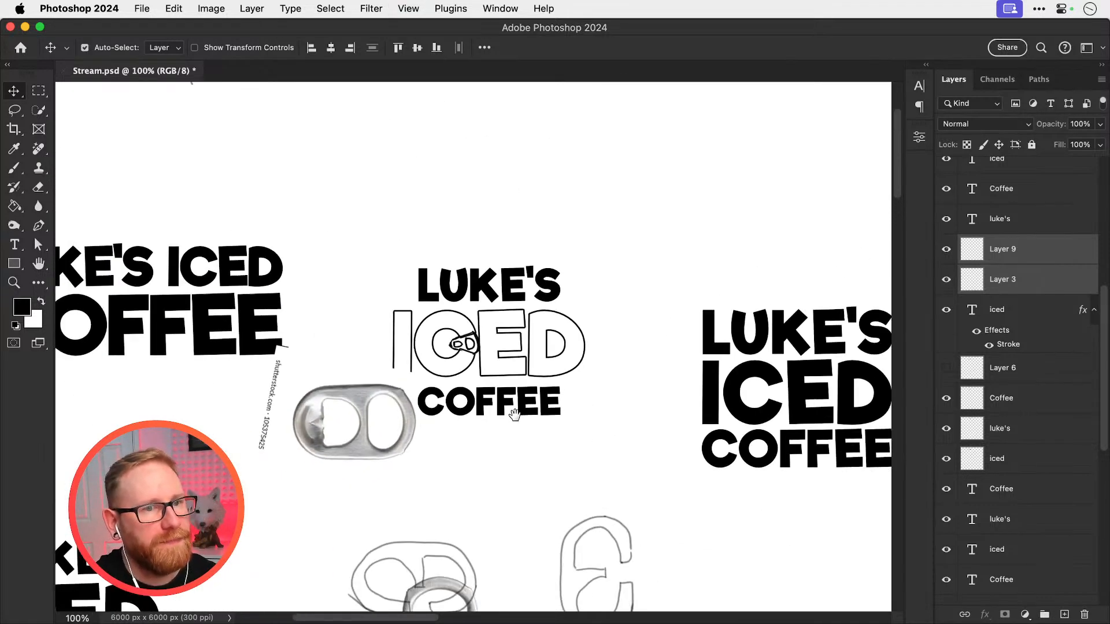
drag(514, 415, 694, 237)
drag(466, 375, 613, 308)
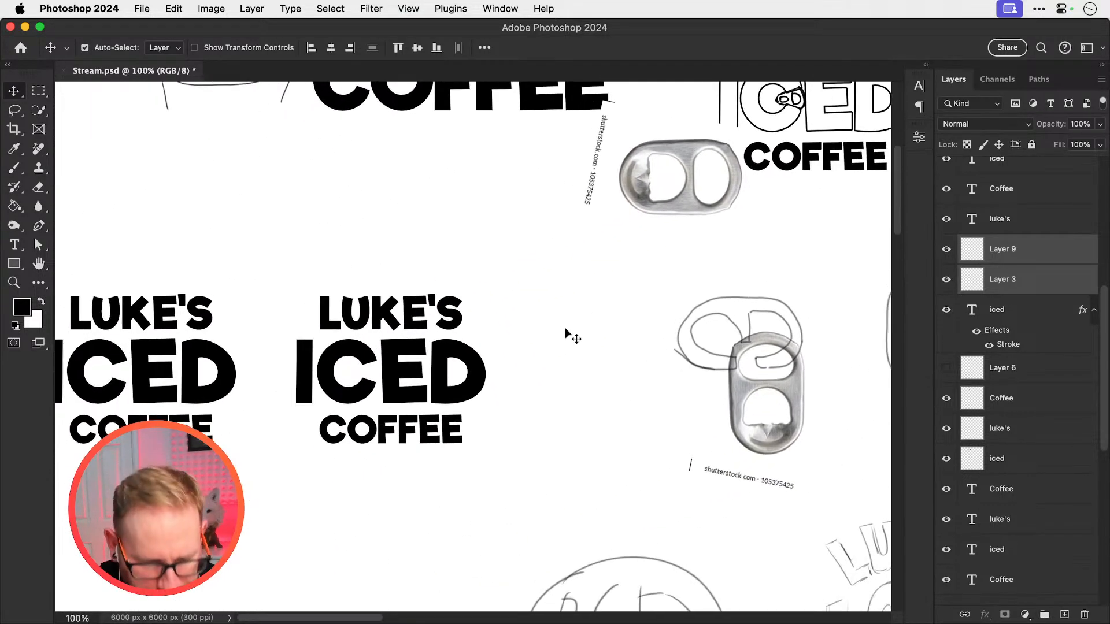
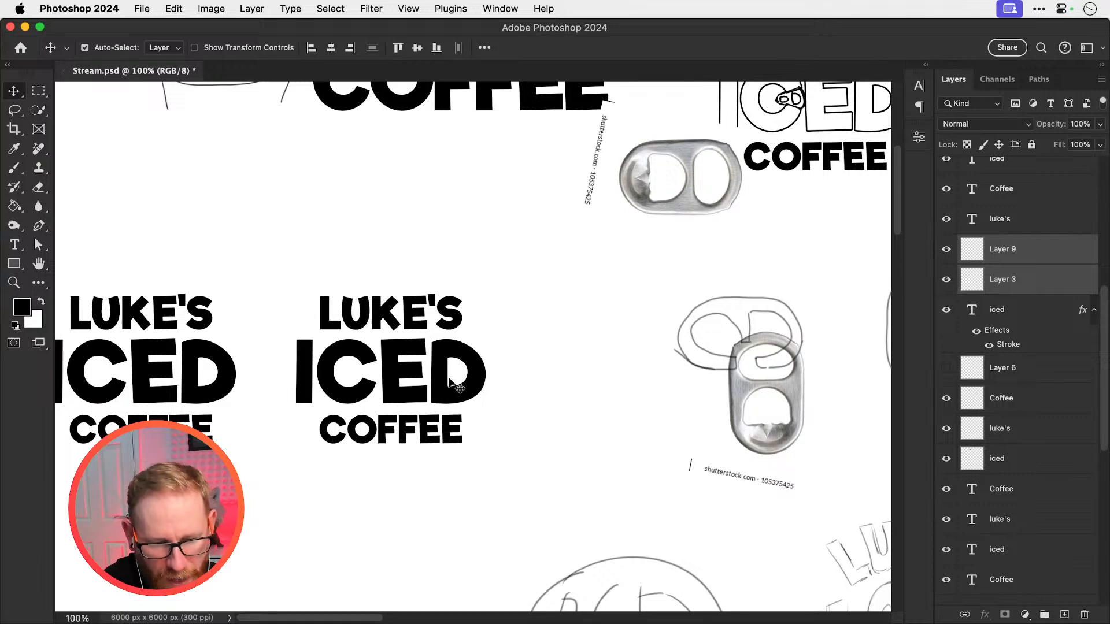
Try a freehand swash running from the D beneath ICED on a new layer in the solid stacked lettering, and undo the stroke
key(z)
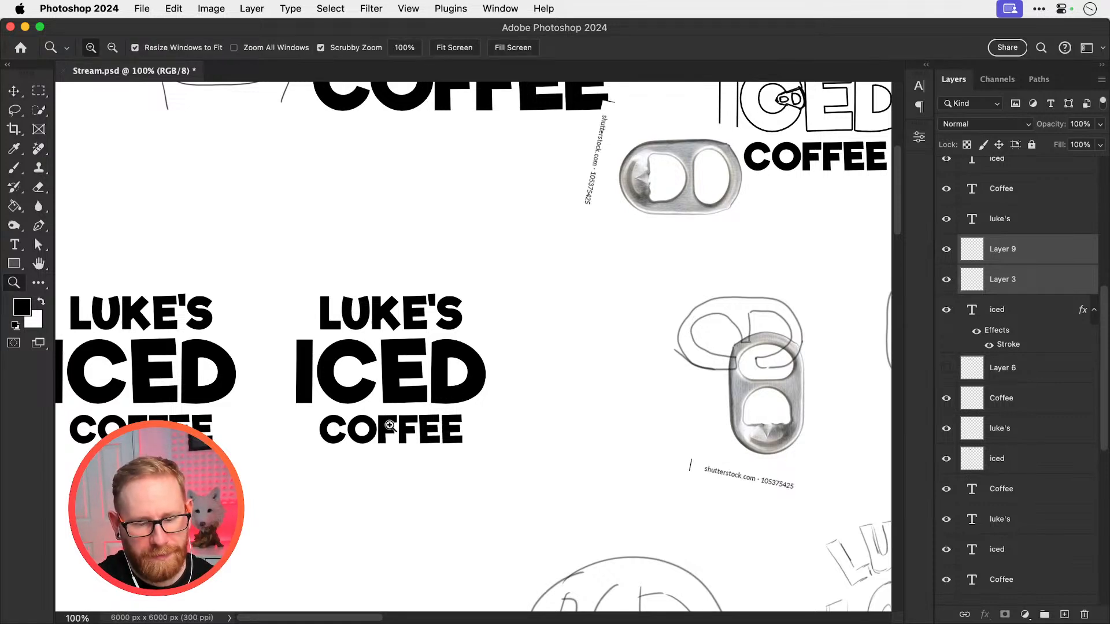
click(389, 426)
key(v)
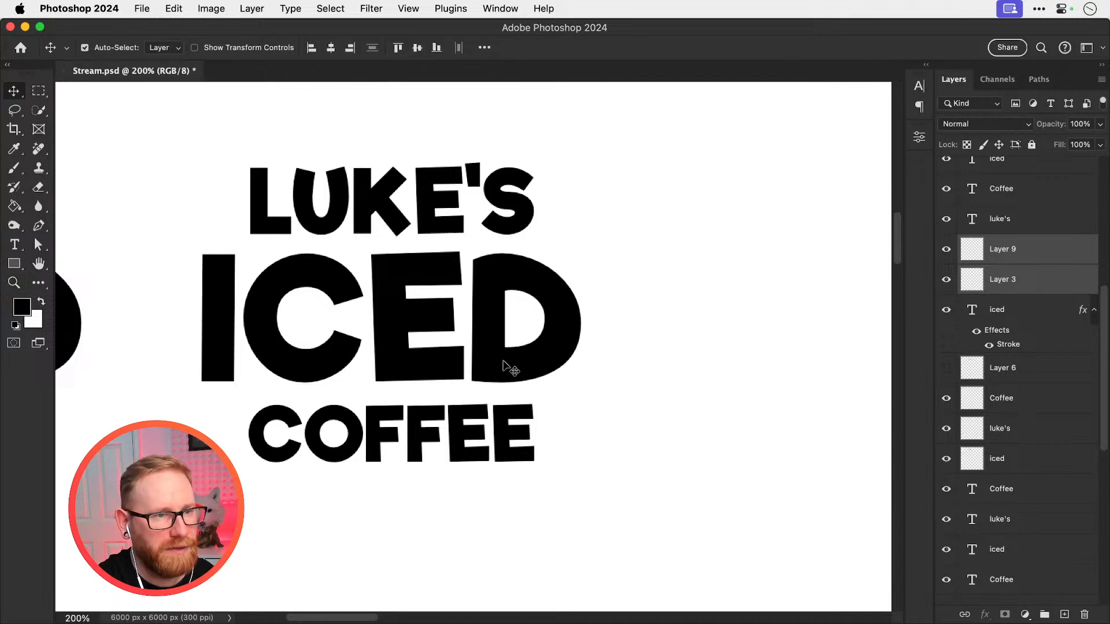
key(b)
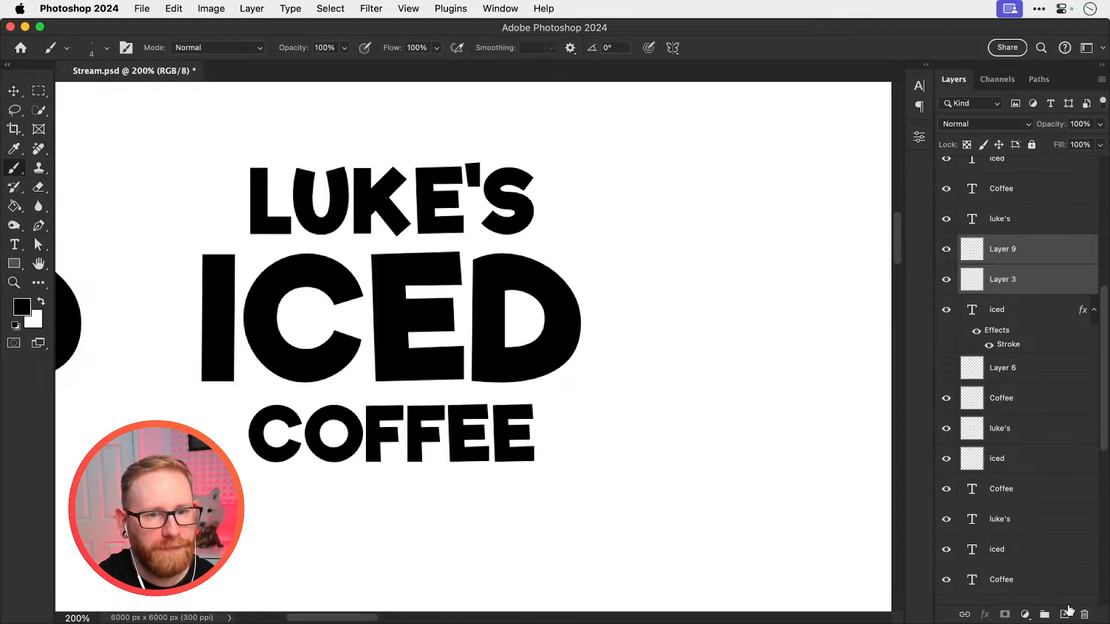
click(1066, 613)
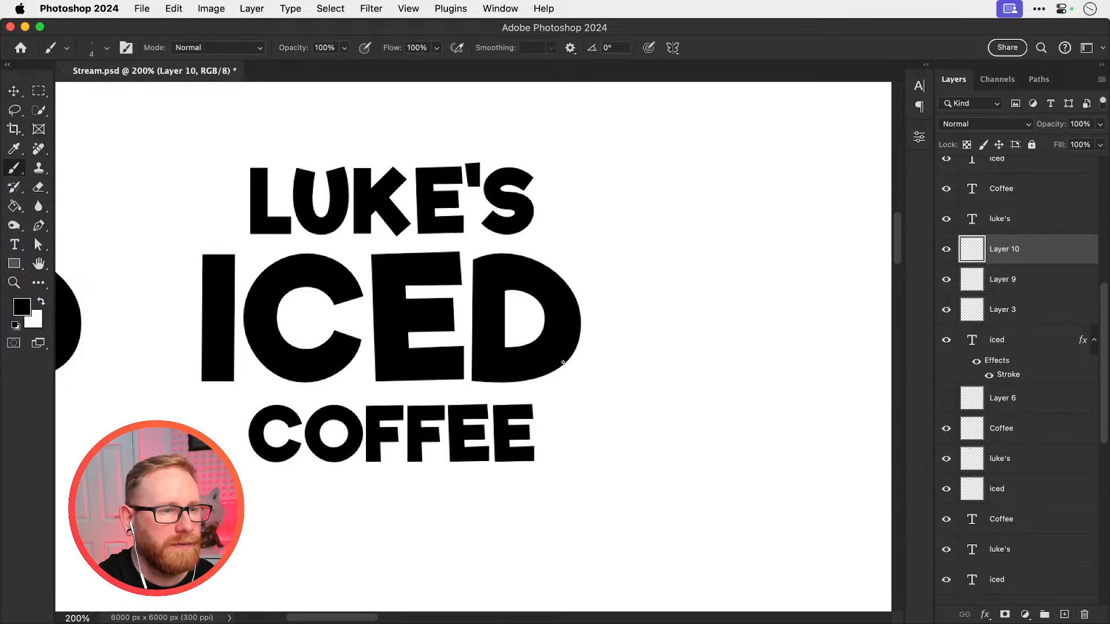
mouse_move(564, 370)
mouse_down()
mouse_move(485, 398)
mouse_move(210, 417)
mouse_up()
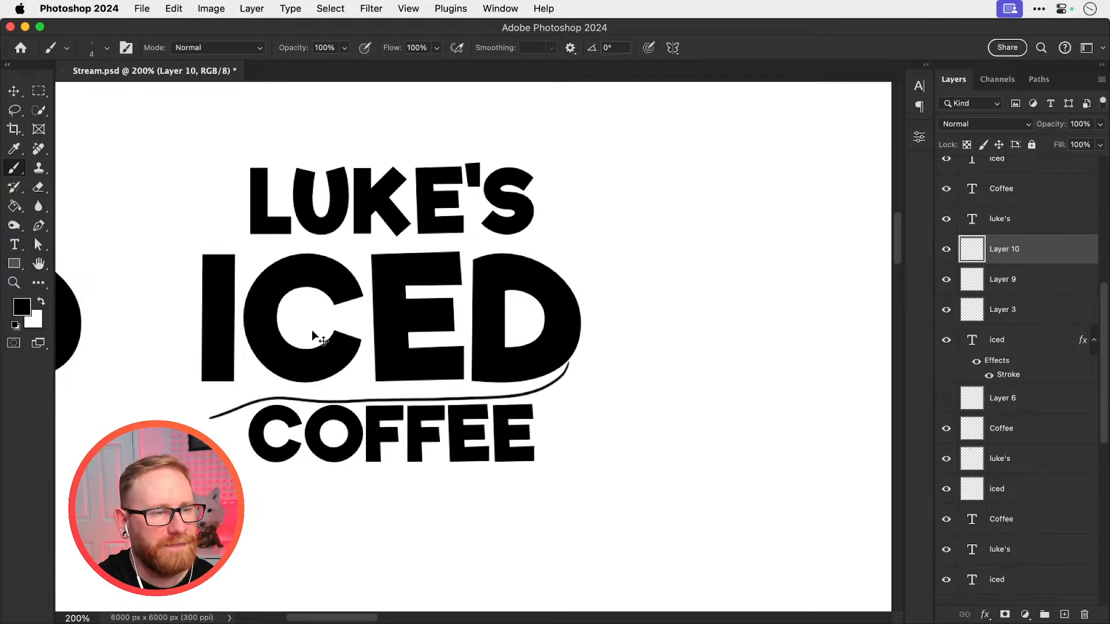
key(super+z)
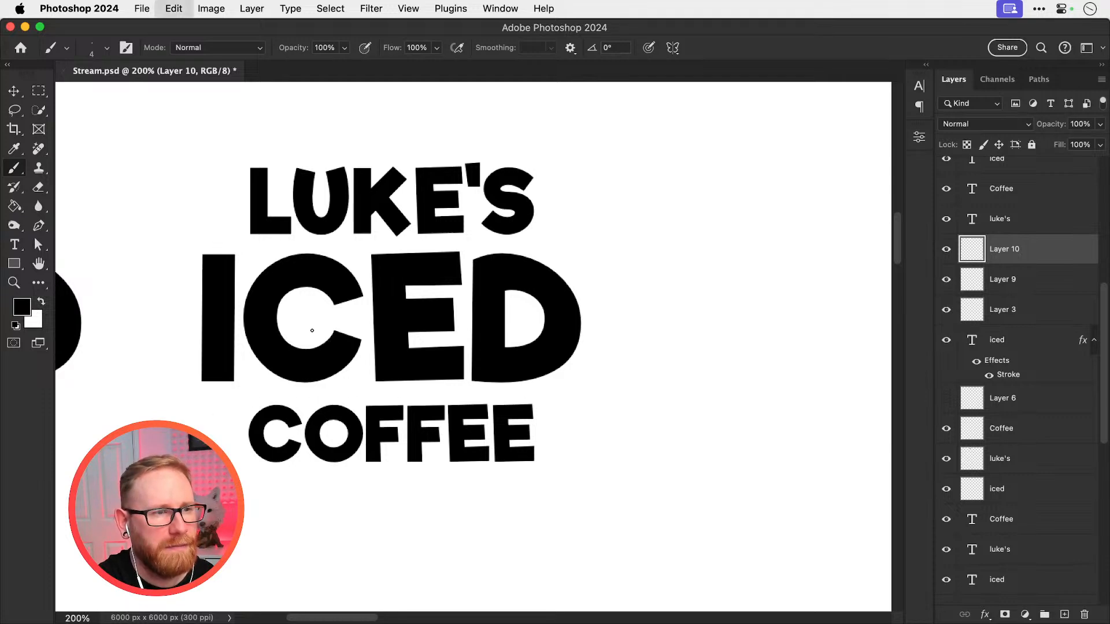
Scale the ring-pull sketch on Layer 9 in the outlined lettering to about 83.6% and move the ring-pull photo clear of the I
key(super+minus)
key(super+minus)
drag(494, 359, 328, 472)
key(z)
click(589, 287)
click(589, 286)
click(590, 286)
key(v)
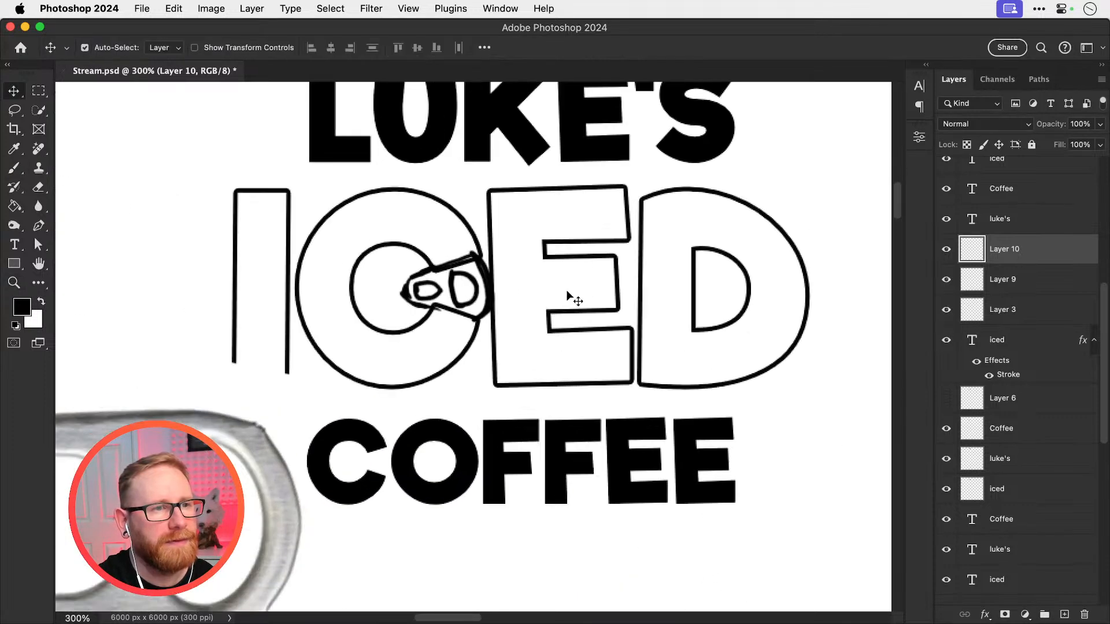
drag(549, 290, 550, 282)
drag(472, 276, 471, 276)
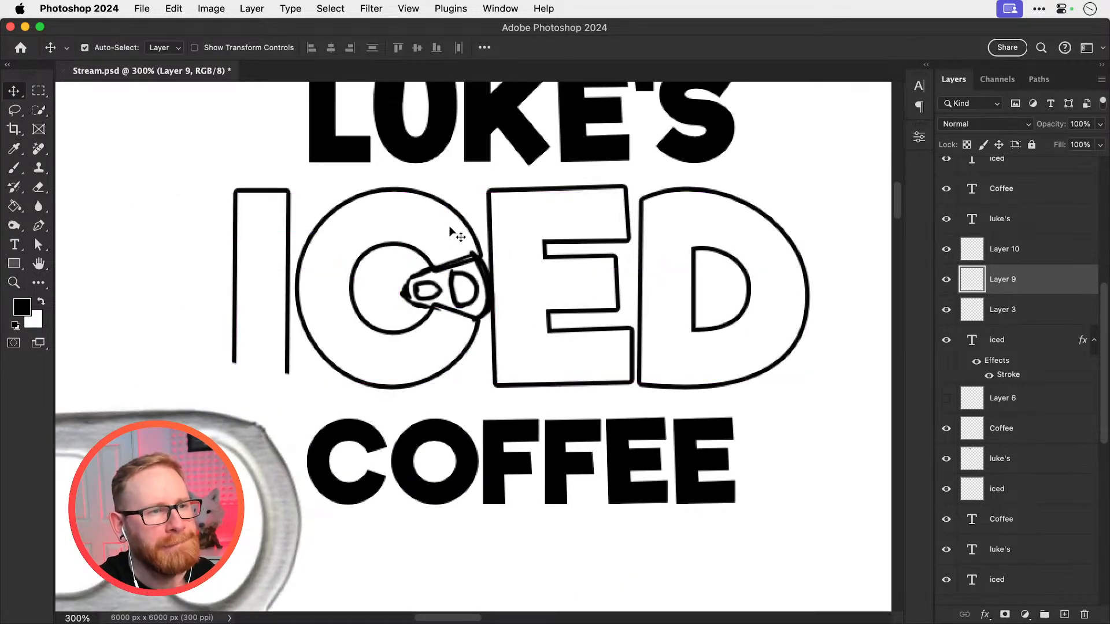
key(super+t)
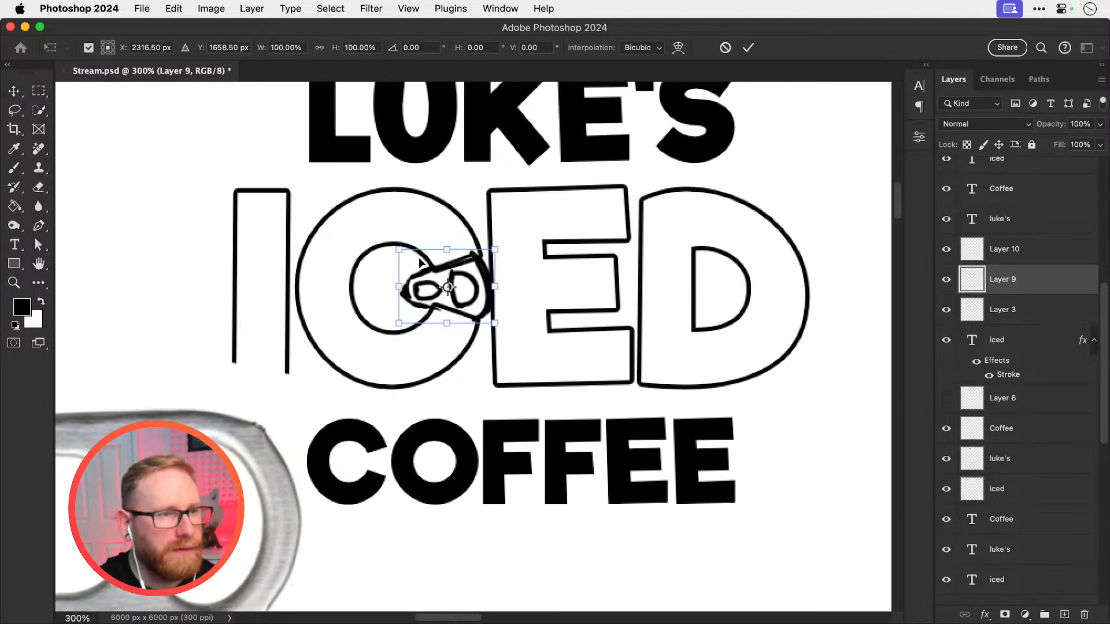
drag(391, 241, 404, 252)
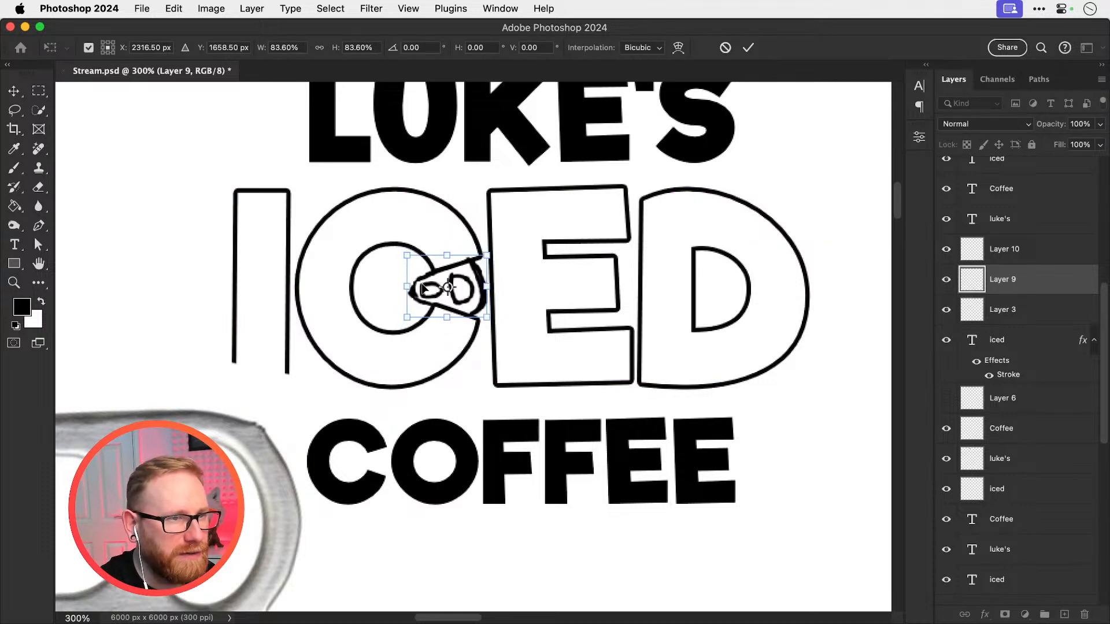
key(Return)
drag(269, 433, 180, 502)
Try shrinking the ring-pull sketch further so it sits inside the opening of the outlined C
click(424, 302)
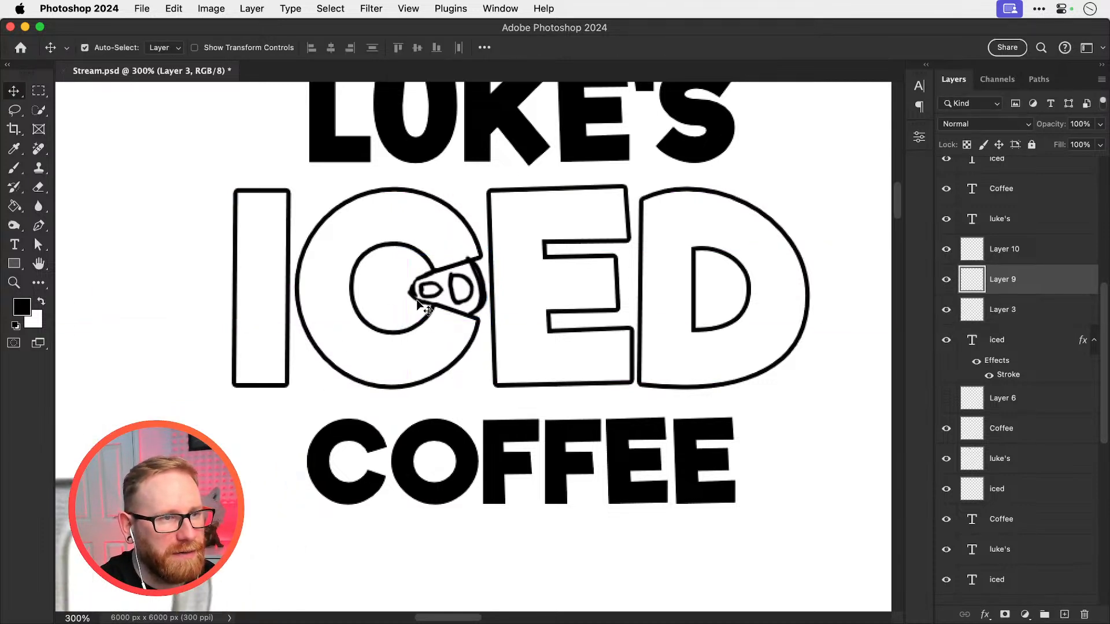
key(super+t)
mouse_move(408, 251)
mouse_down()
mouse_move(422, 260)
mouse_move(412, 291)
mouse_move(426, 291)
mouse_up()
key(Return)
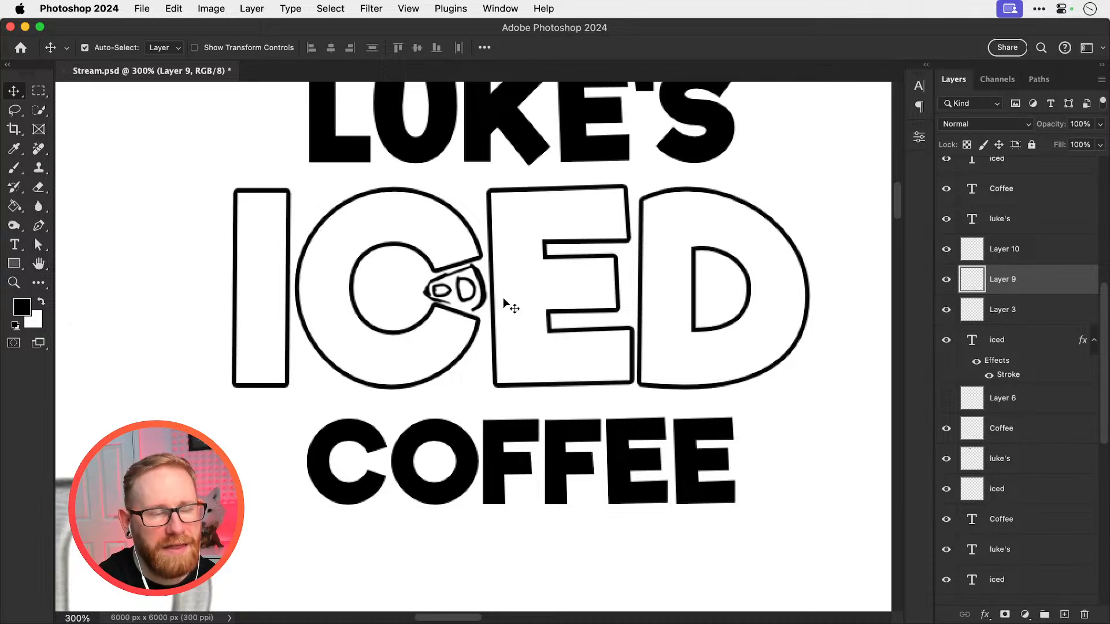
drag(454, 287, 440, 287)
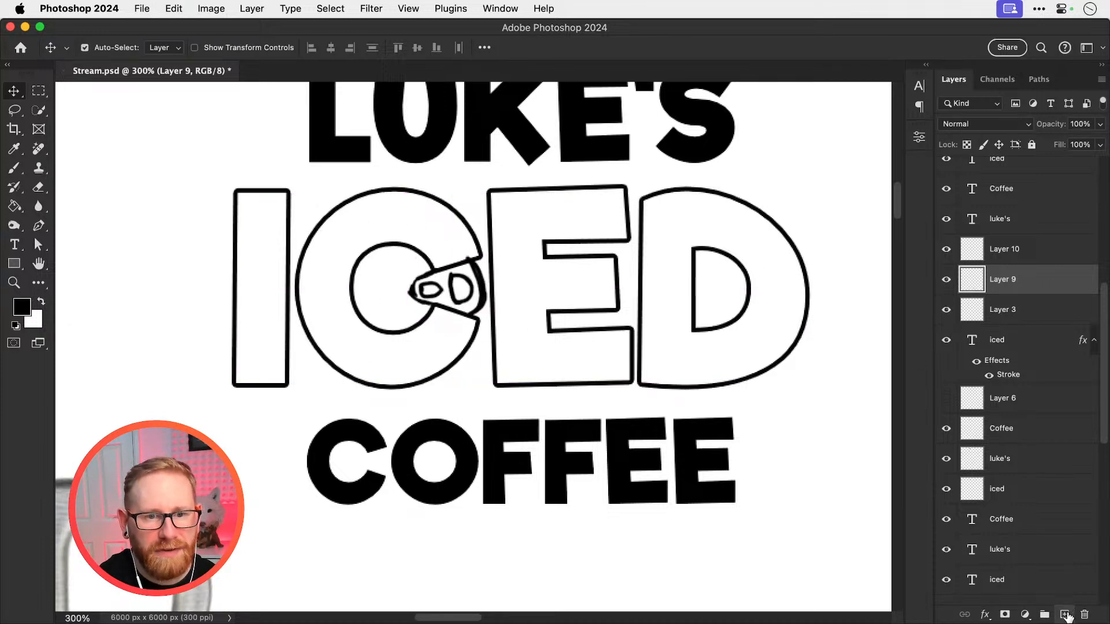
Sketch an inner contour following the outer edge of the outlined C on a new layer, like the rim of a can lid
click(1065, 614)
key(b)
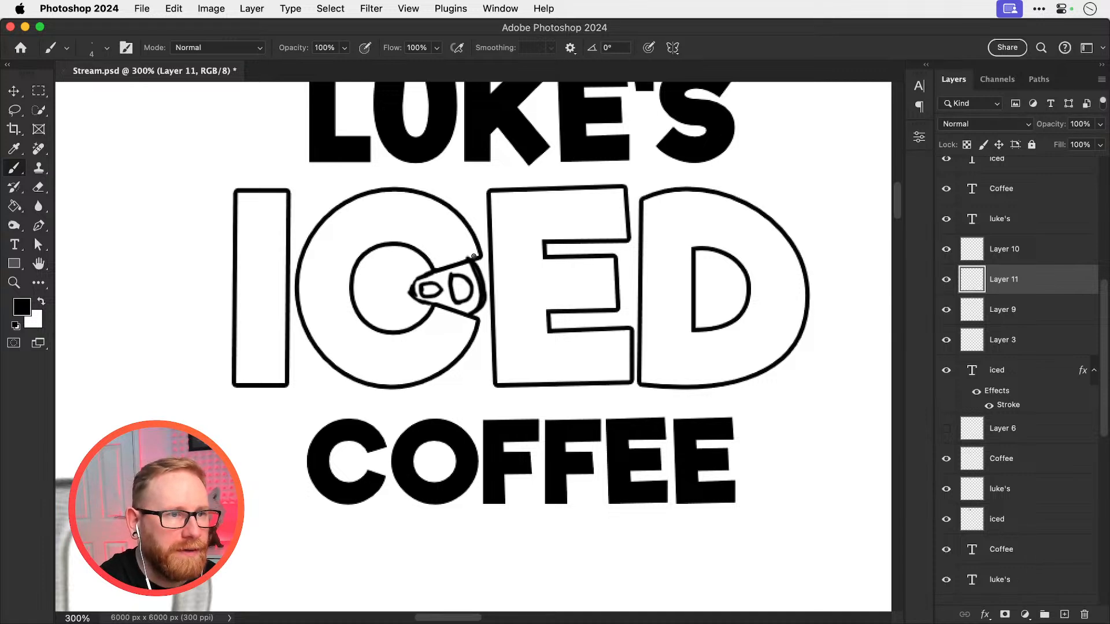
key(super+z)
mouse_move(466, 247)
mouse_down()
mouse_move(406, 200)
mouse_move(377, 199)
mouse_move(334, 226)
mouse_up()
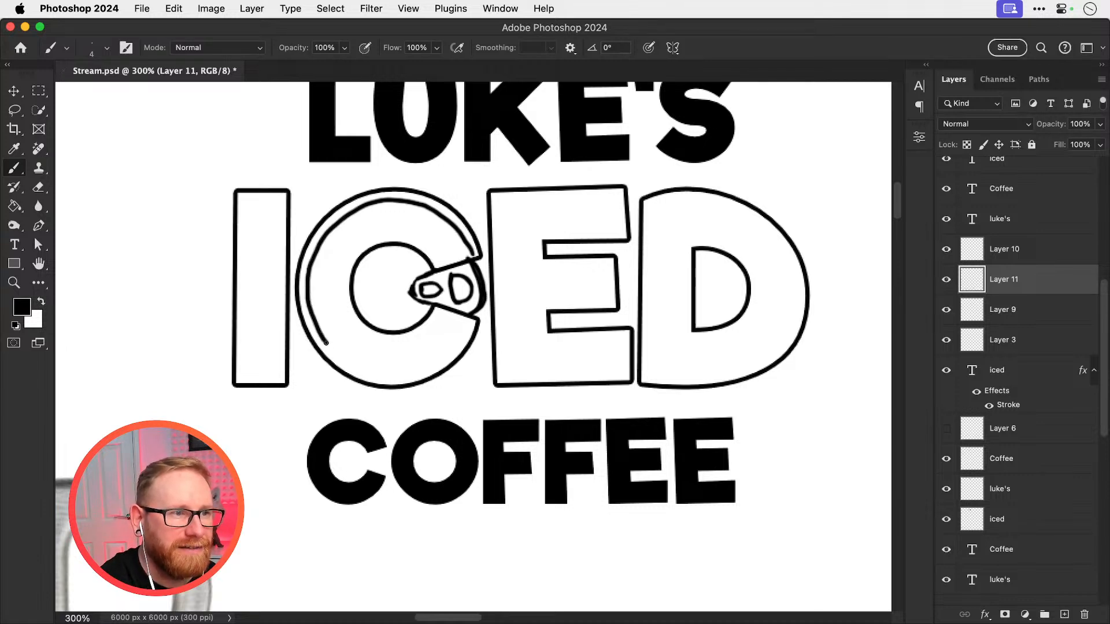
mouse_move(370, 374)
mouse_down()
mouse_move(425, 368)
mouse_move(456, 346)
mouse_up()
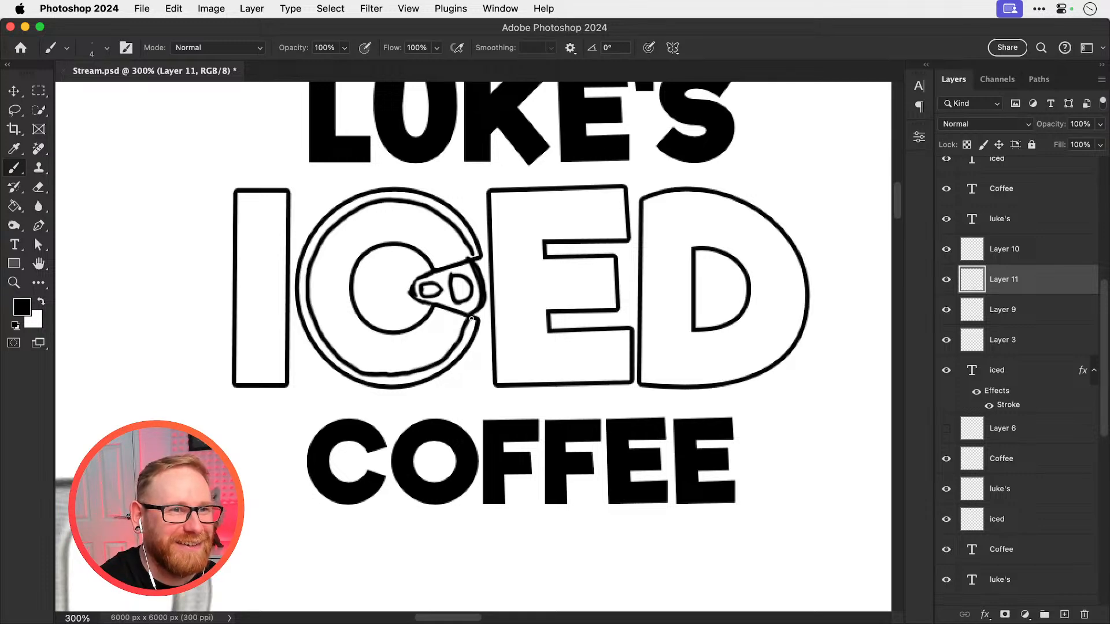
Examine the can-lid C in the outlined ICED lettering up close and among the surrounding layout variations
key(v)
scroll(440, 341, up, 2)
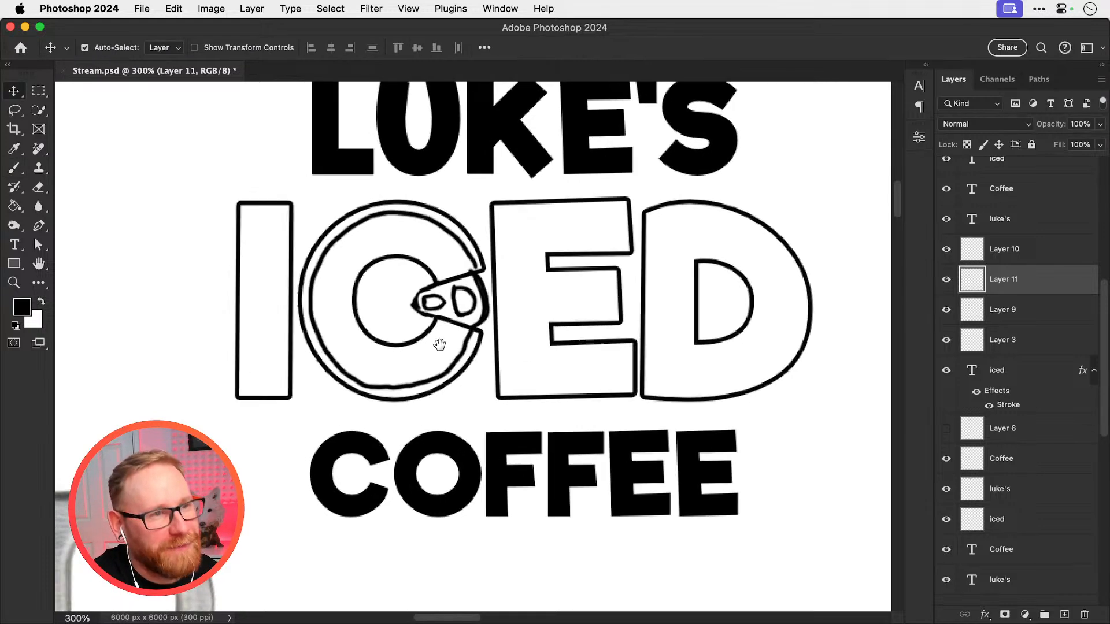
key(b)
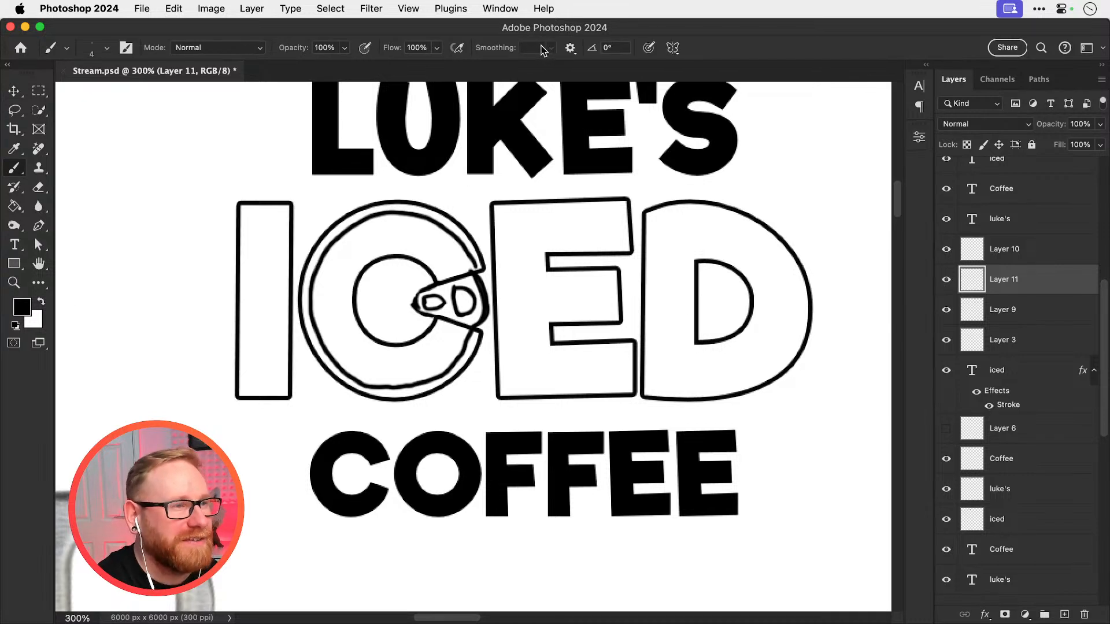
key(v)
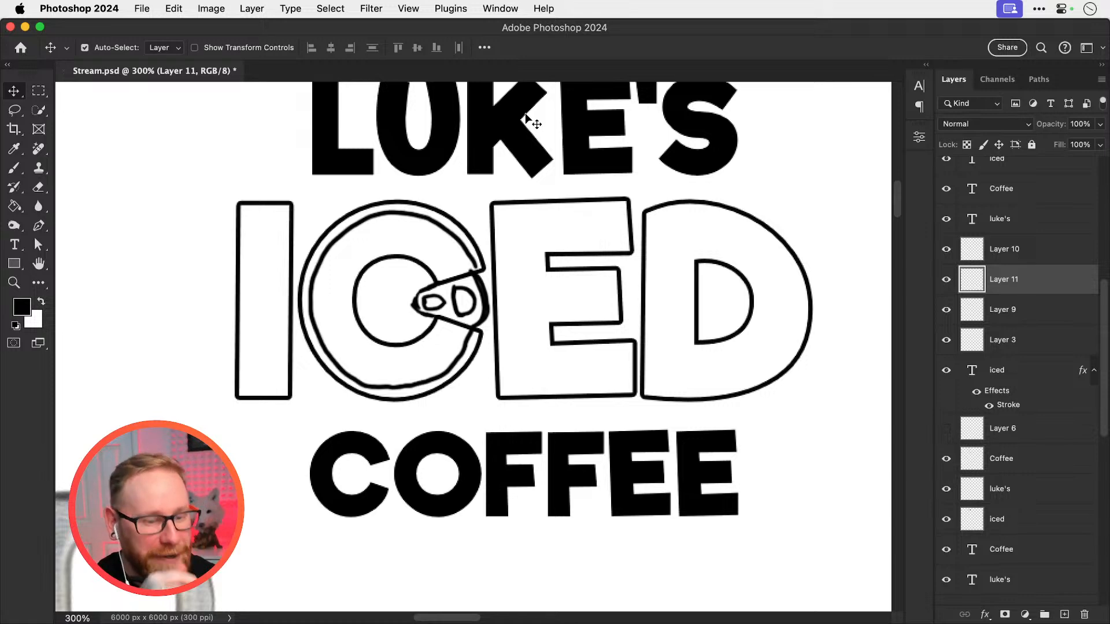
key(super+minus)
key(super+minus)
key(super+minus)
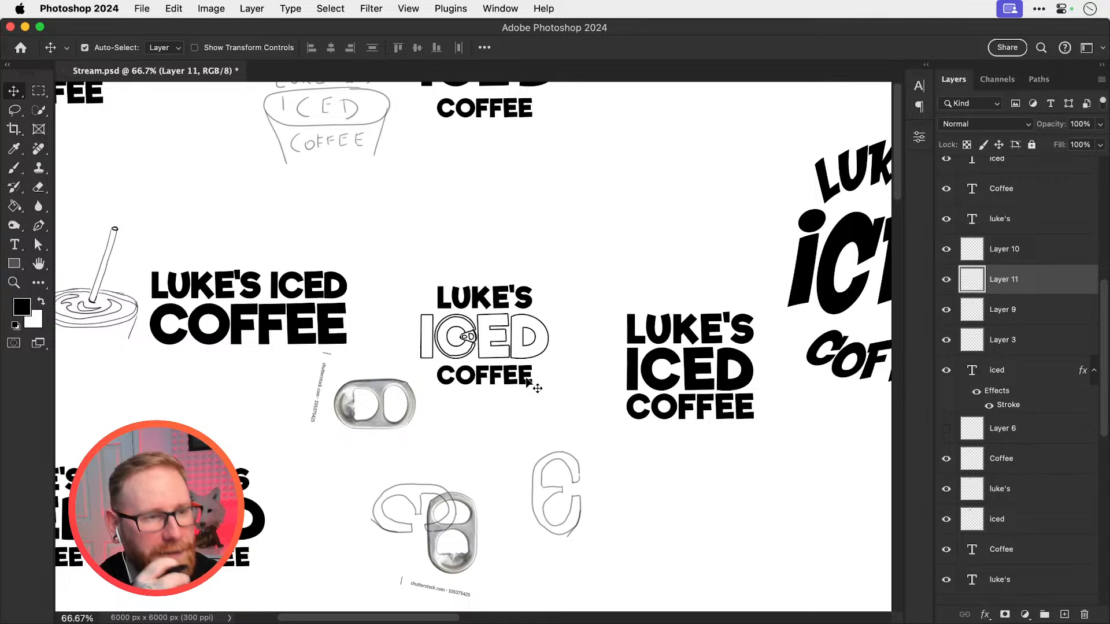
key(z)
click(483, 345)
click(483, 344)
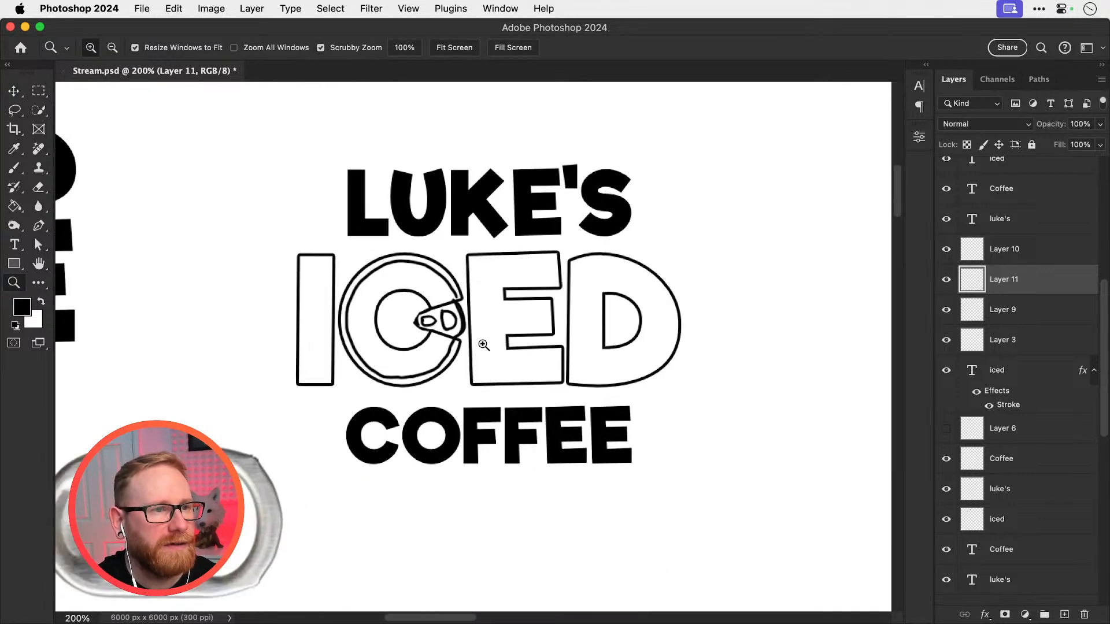
Try shifting the ring-pull sketch on Layer 9 further into the C, and undo the move
key(v)
click(456, 334)
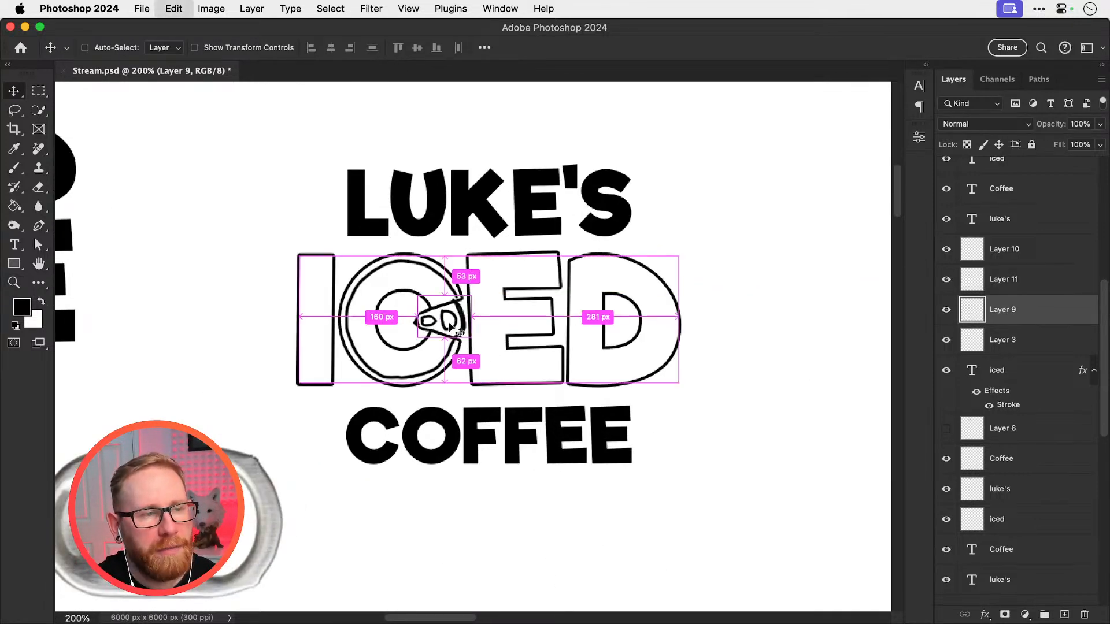
mouse_move(455, 332)
mouse_down()
mouse_move(482, 315)
mouse_move(580, 302)
mouse_move(451, 321)
mouse_move(440, 332)
mouse_move(462, 325)
mouse_move(416, 319)
mouse_up()
super+click(449, 325)
super+click(449, 325)
key(super+z)
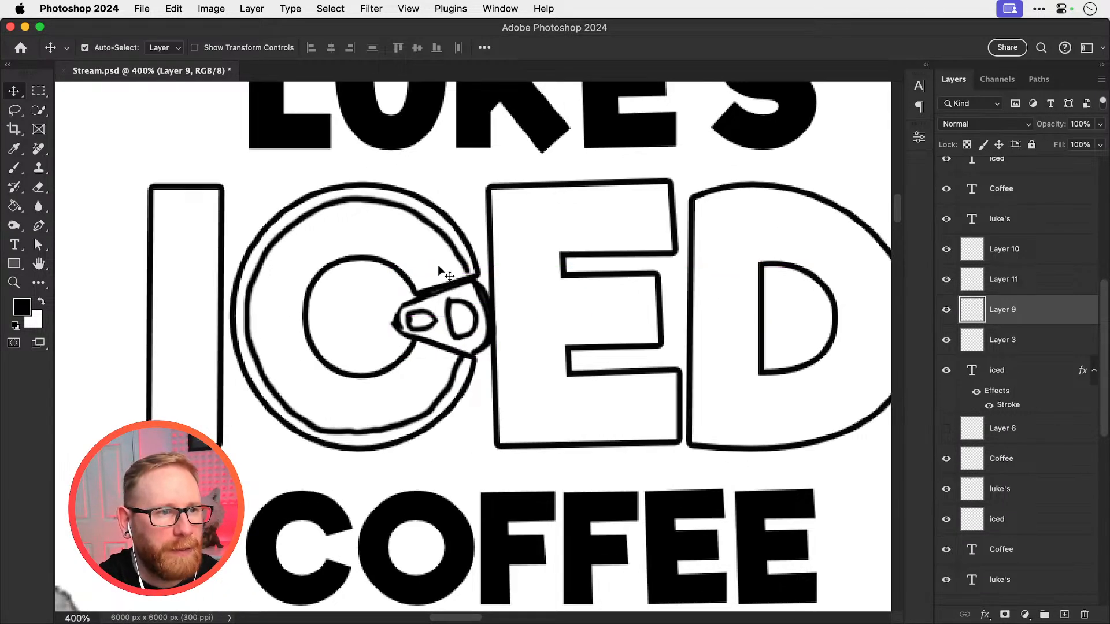
Move the ring-pull sketch on Layer 9 outward from the C so that it overlaps the left edge of the E
key(super+minus)
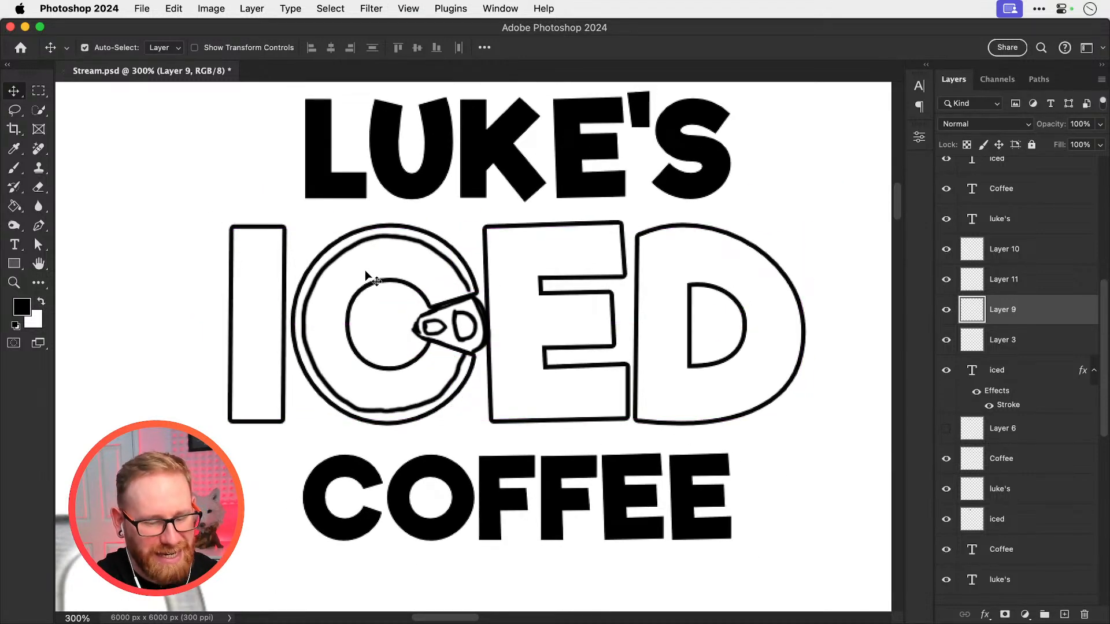
key(super+equal)
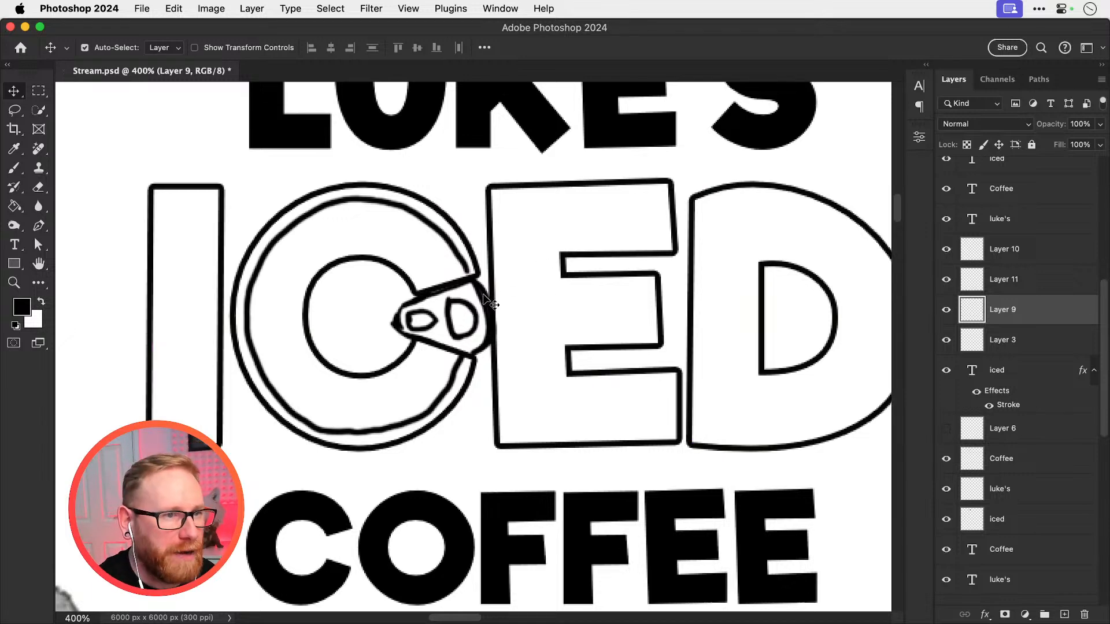
drag(488, 296, 510, 295)
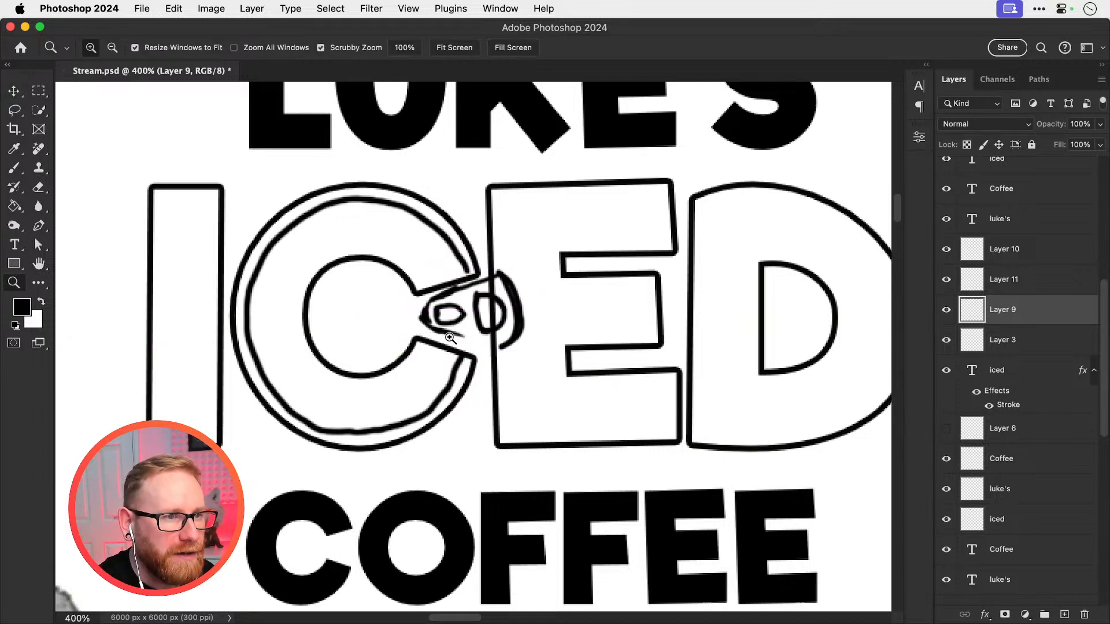
super+click(451, 334)
drag(429, 330, 436, 323)
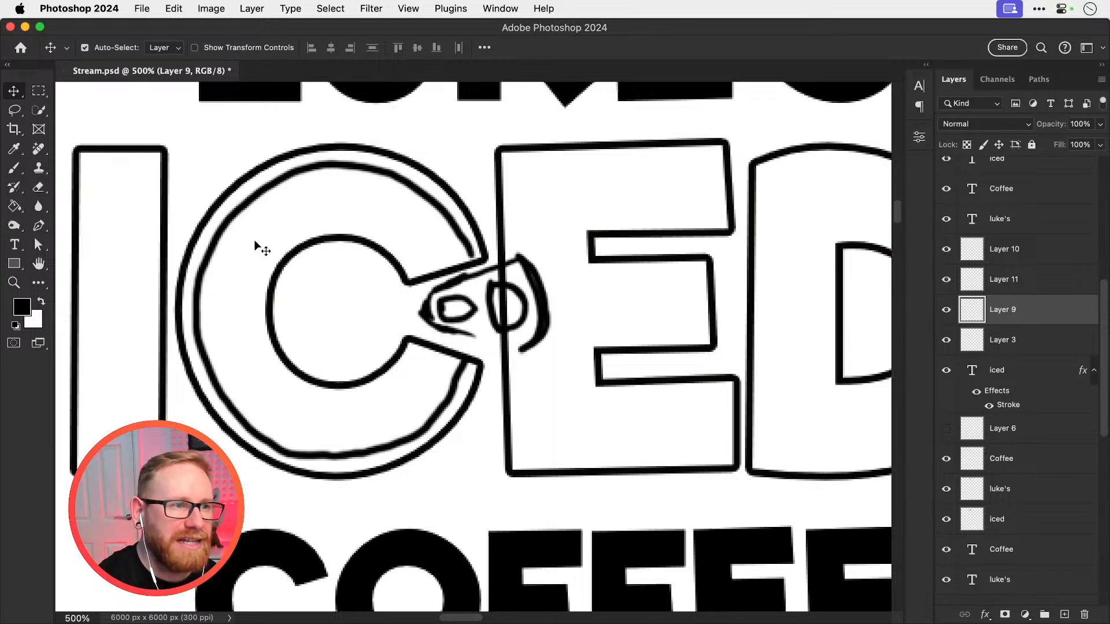
key(super+minus)
key(super+minus)
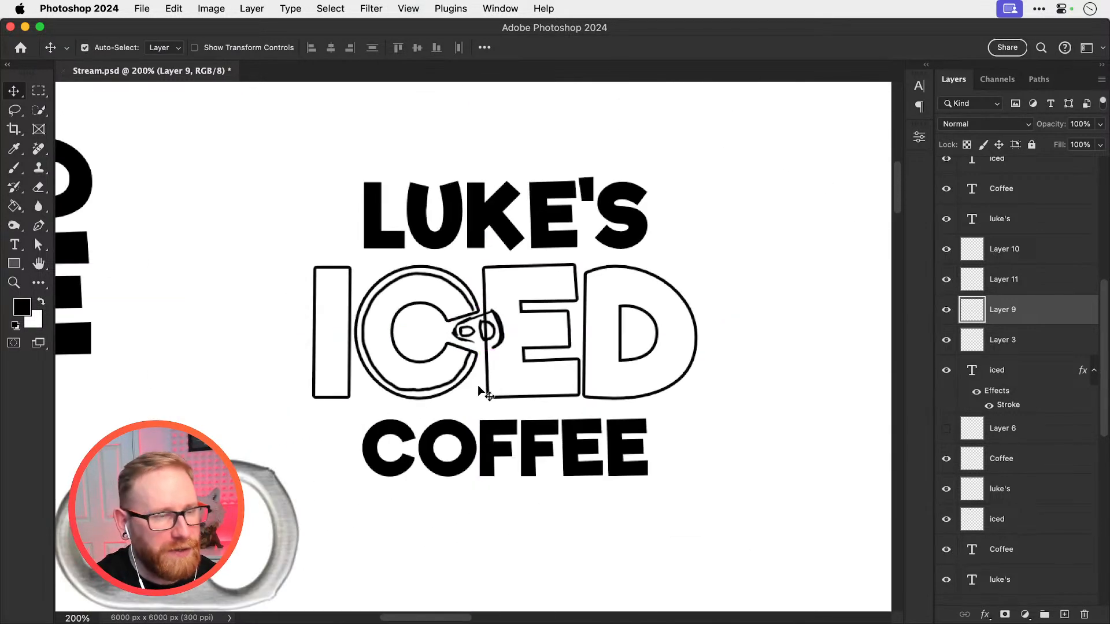
Rasterize the outlined ICED text layer so that it can be erased
super+click(494, 329)
super+click(493, 329)
super+click(473, 272)
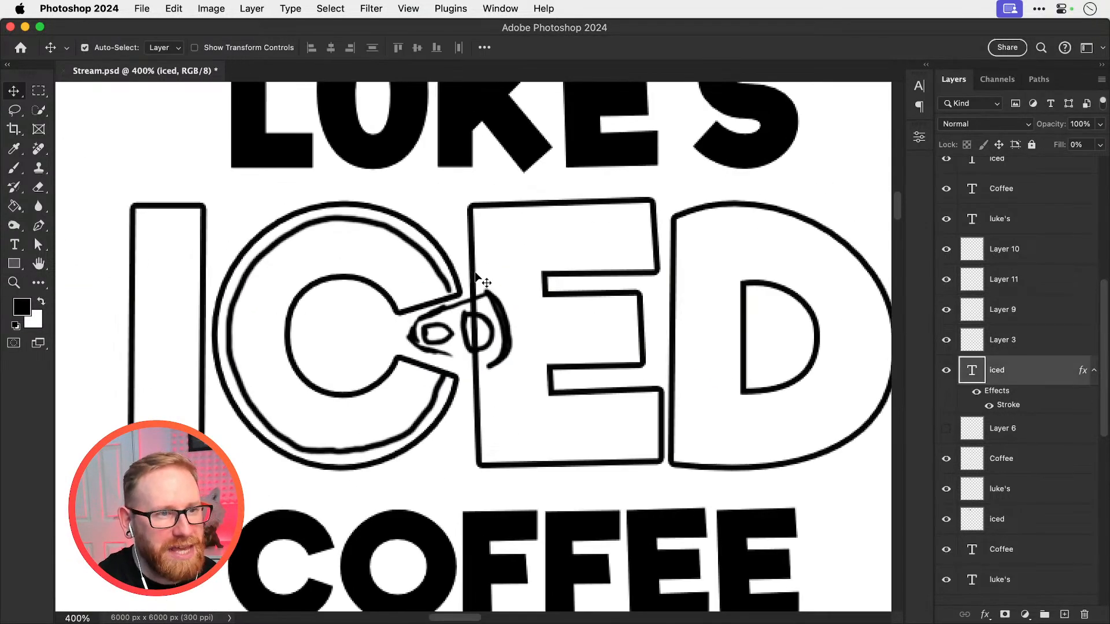
key(e)
right_click(1013, 380)
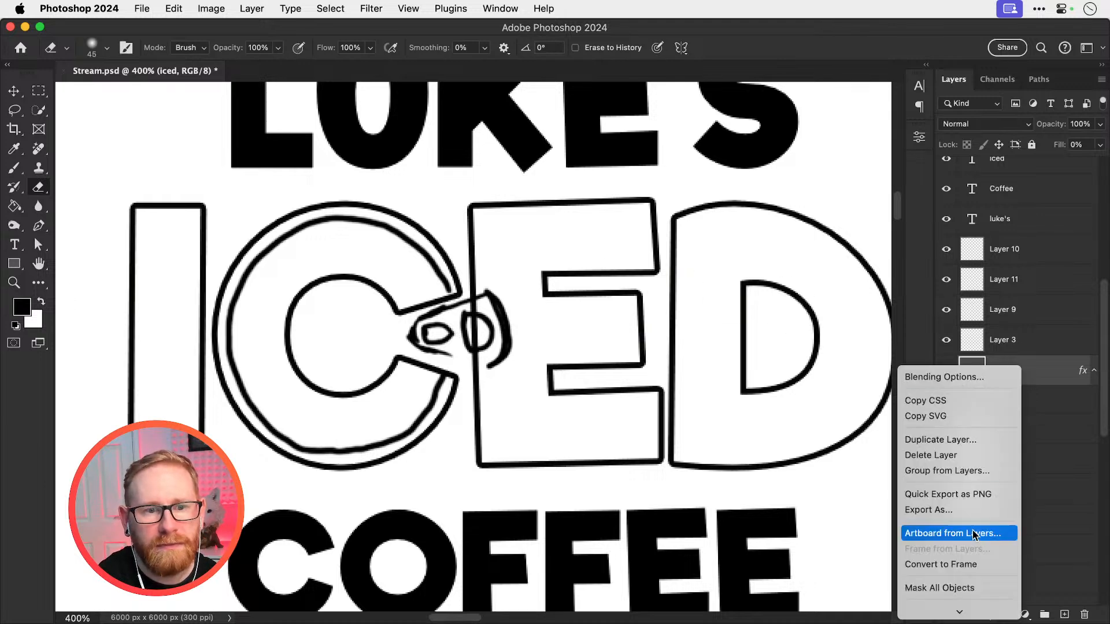
click(897, 516)
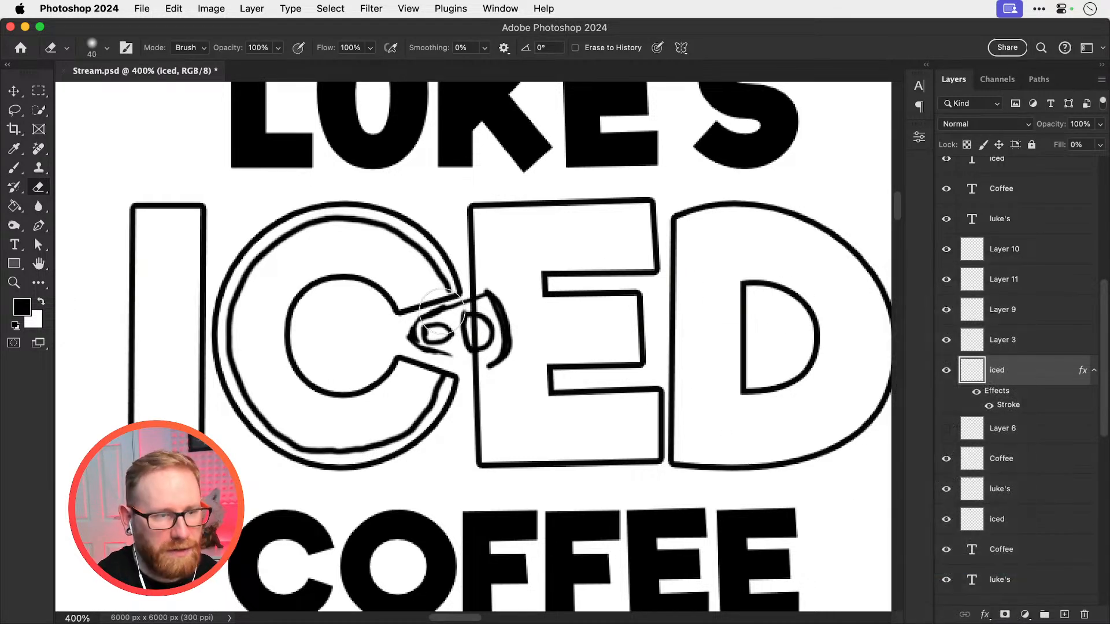
Try erasing the E's left edge near the ring-pull with a 9 px eraser, and undo the strokes
key(bracketleft)
key(bracketleft)
key(bracketleft)
key(bracketleft)
key(bracketleft)
mouse_move(489, 286)
mouse_down()
mouse_move(469, 293)
mouse_move(491, 289)
mouse_up()
key(super+z)
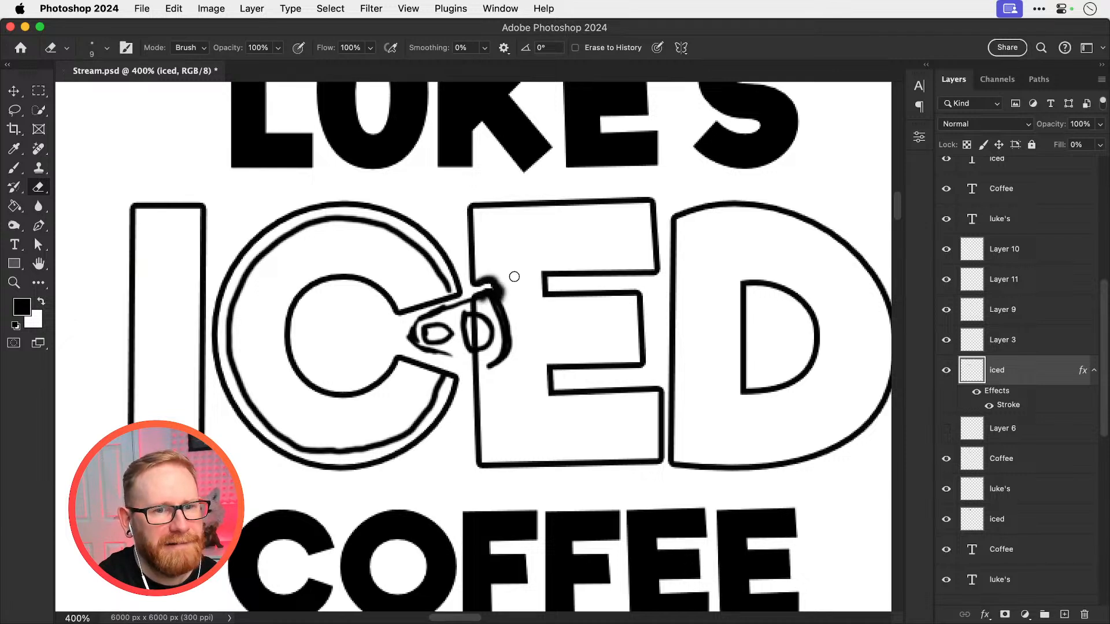
key(super+z)
Bake the stroke effect into the ICED layer by converting it to a Smart Object and rasterizing it
right_click(977, 370)
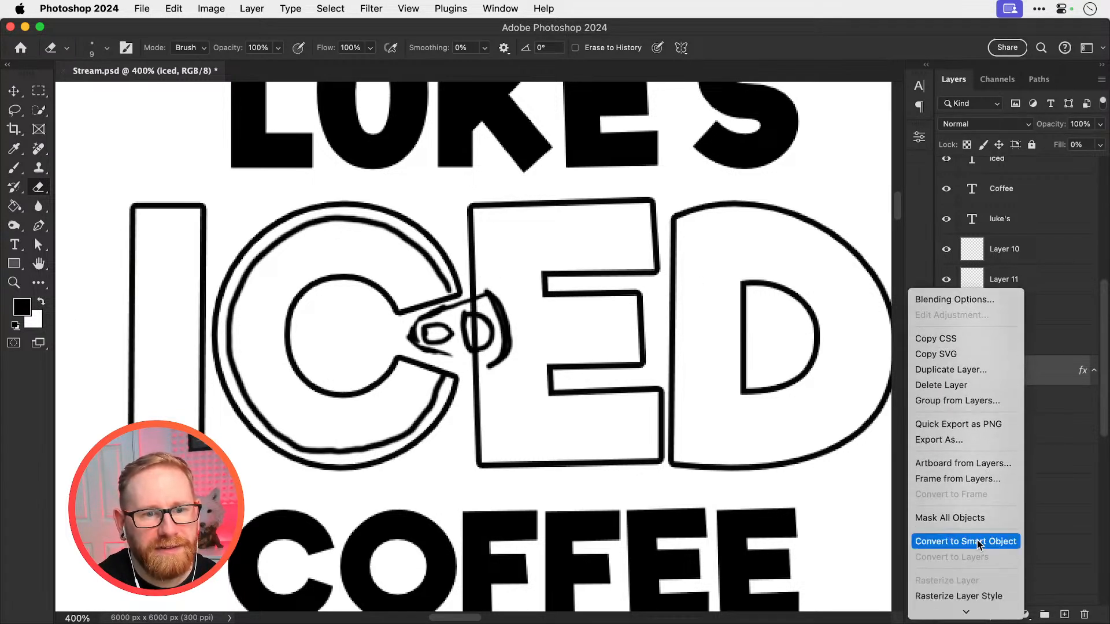
click(959, 537)
right_click(977, 370)
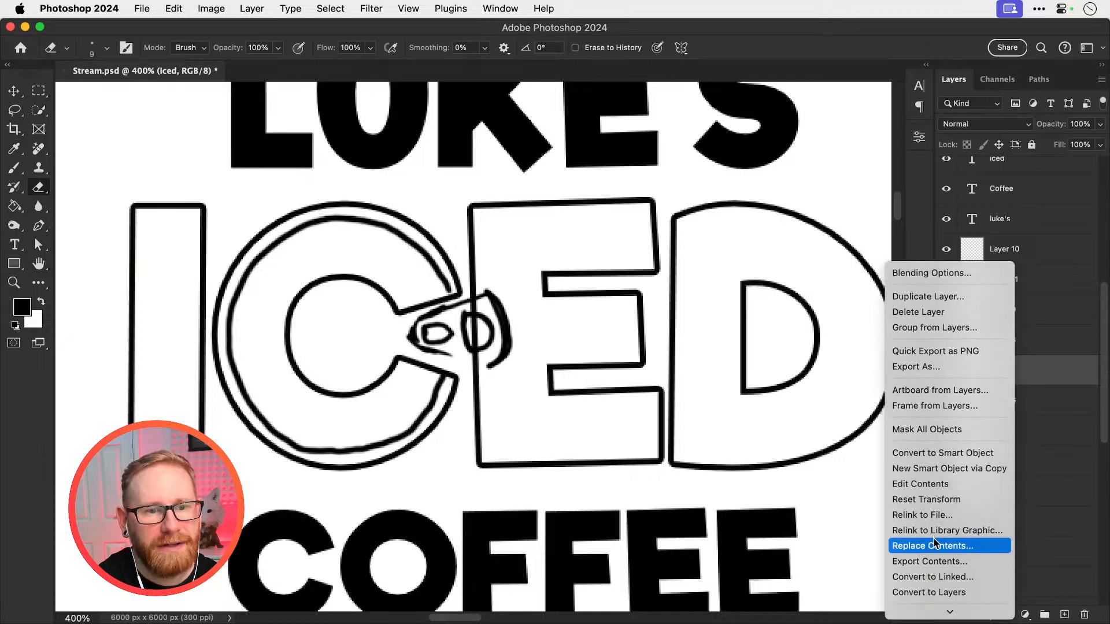
click(925, 536)
Erase the section of the E's left edge that crosses the ring-pull sketch
mouse_move(481, 304)
mouse_down()
mouse_move(469, 286)
mouse_move(474, 389)
mouse_up()
key(b)
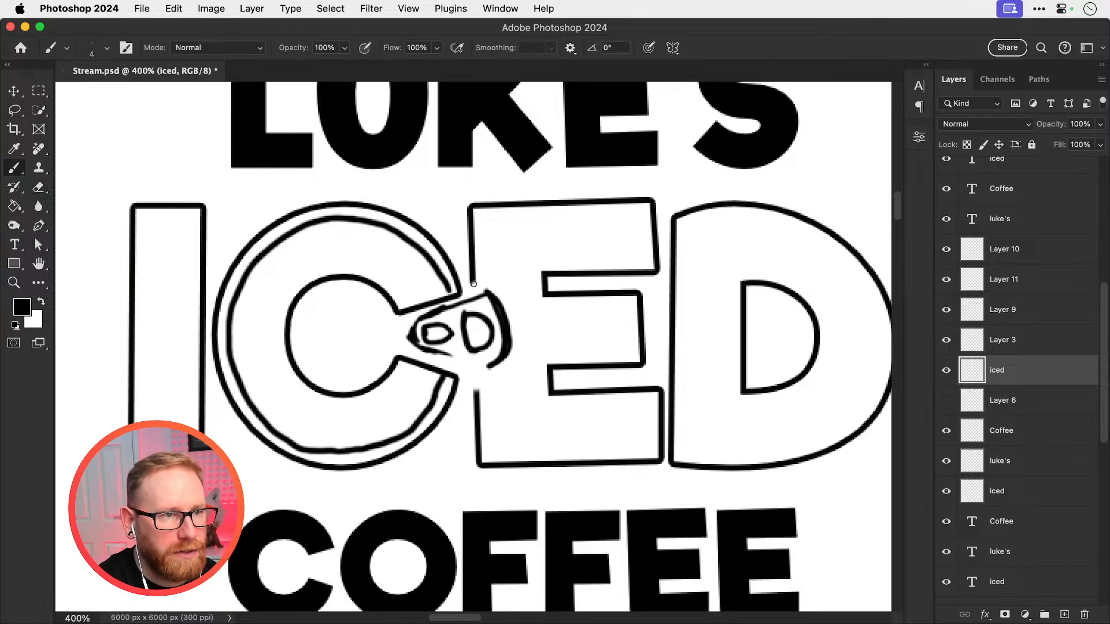
Paint a curved line around the ring-pull sketch, joining the two cut ends of the E's left edge
mouse_move(473, 284)
mouse_down()
mouse_move(519, 310)
mouse_move(524, 336)
mouse_move(514, 369)
mouse_move(475, 394)
mouse_up()
key(super+minus)
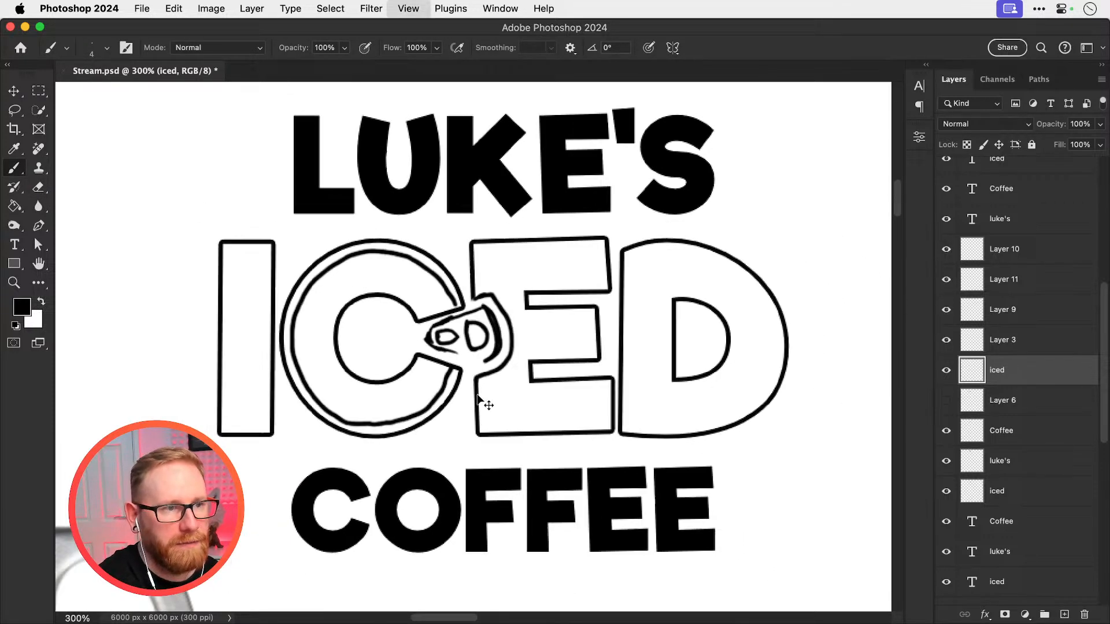
key(super+minus)
key(super+minus)
key(v)
super+click(485, 345)
super+click(485, 345)
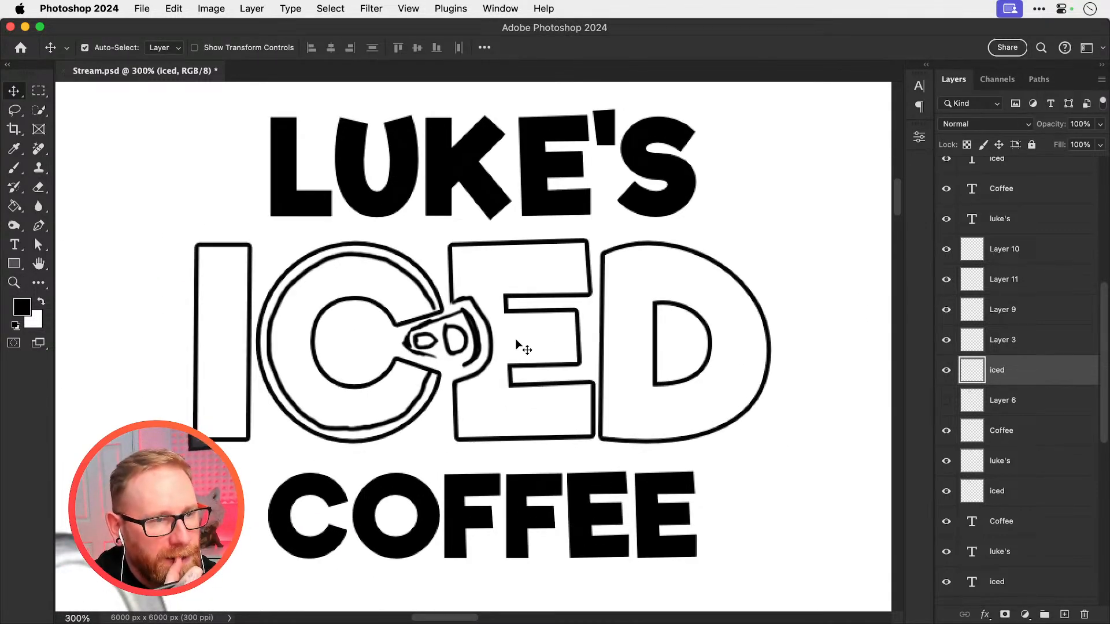
key(super+minus)
key(super+minus)
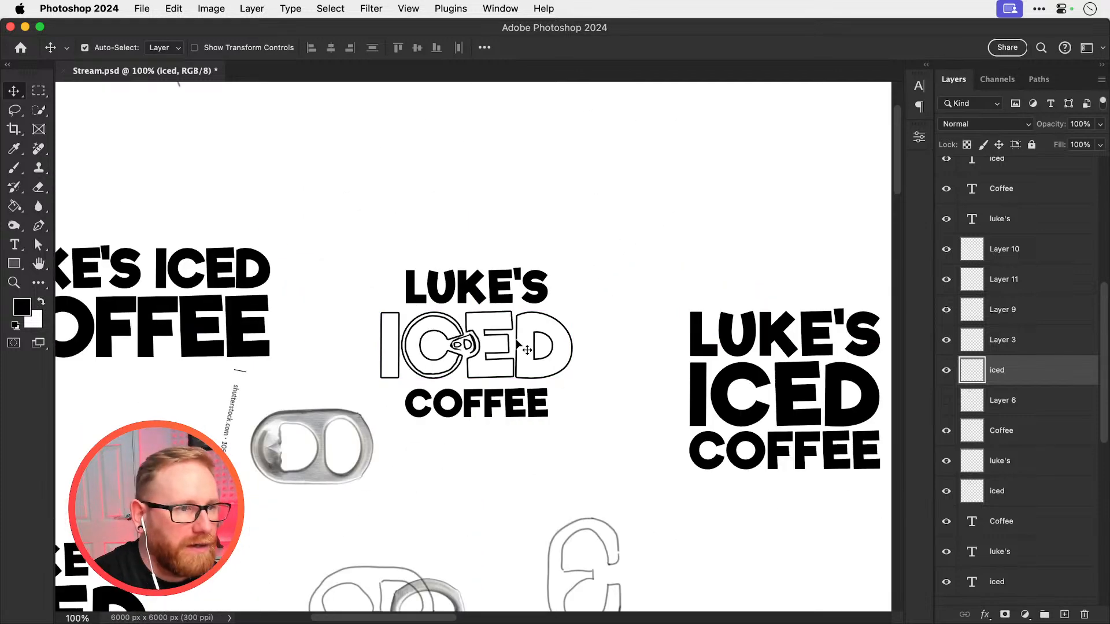
super+click(483, 349)
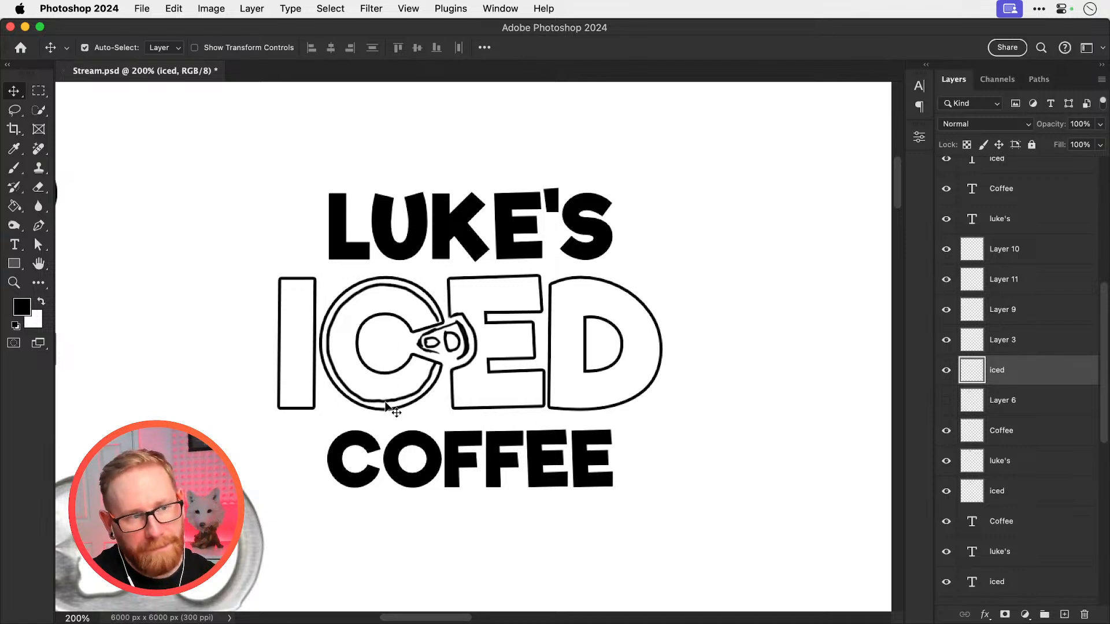
Set the fill opacity of the name lettering above ICED to 0% and add a 4 px black outside stroke
click(425, 255)
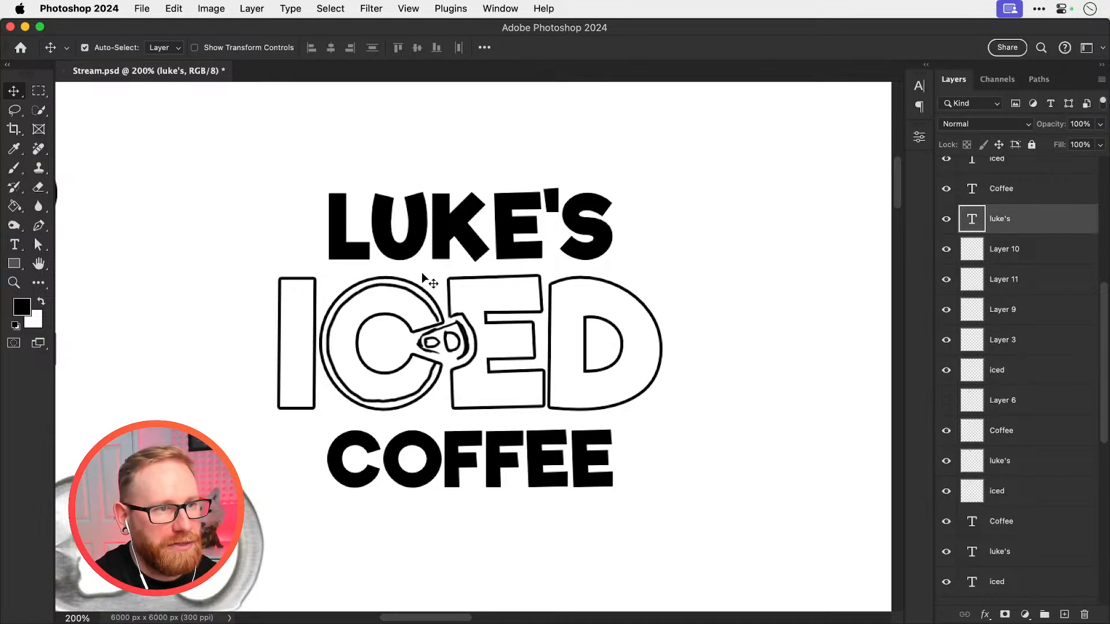
shift+click(437, 463)
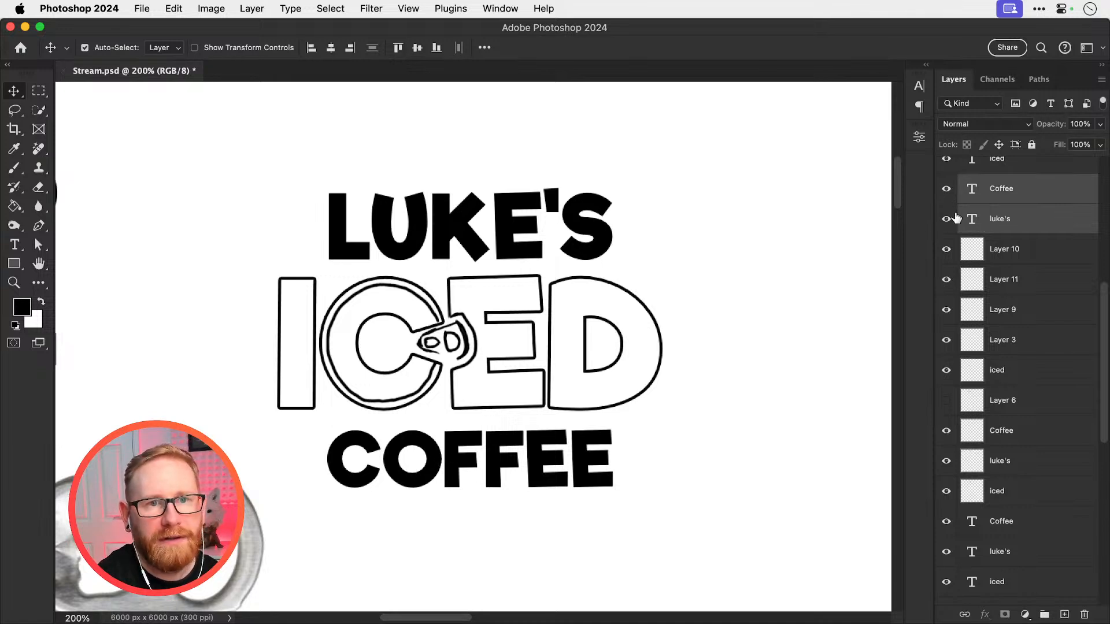
click(1004, 225)
right_click(1006, 229)
click(948, 230)
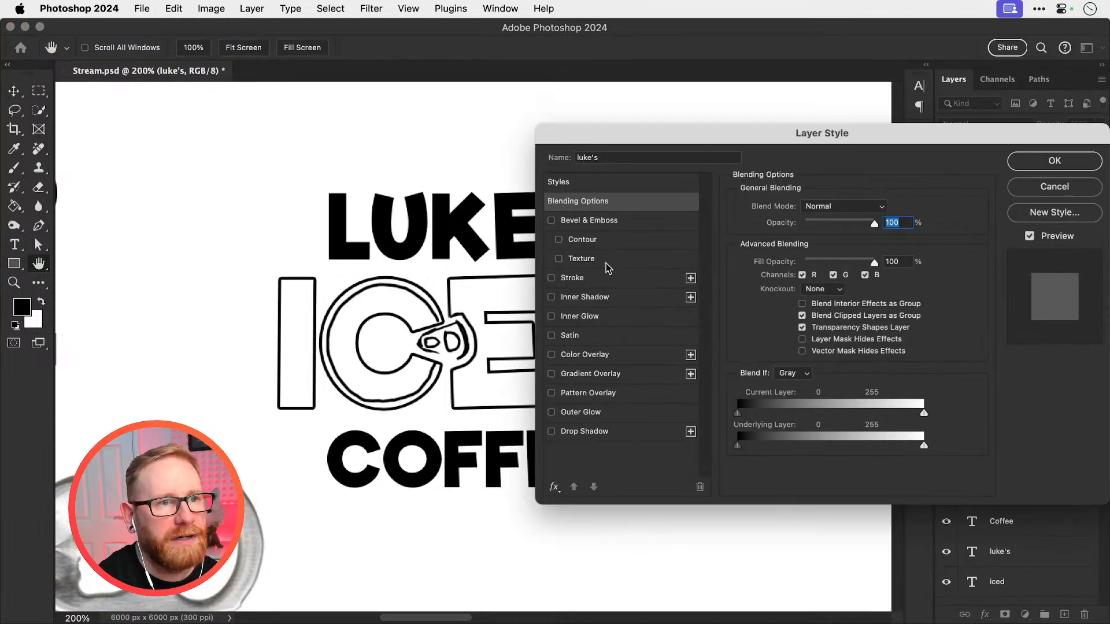
key(Tab)
text(0)
click(592, 279)
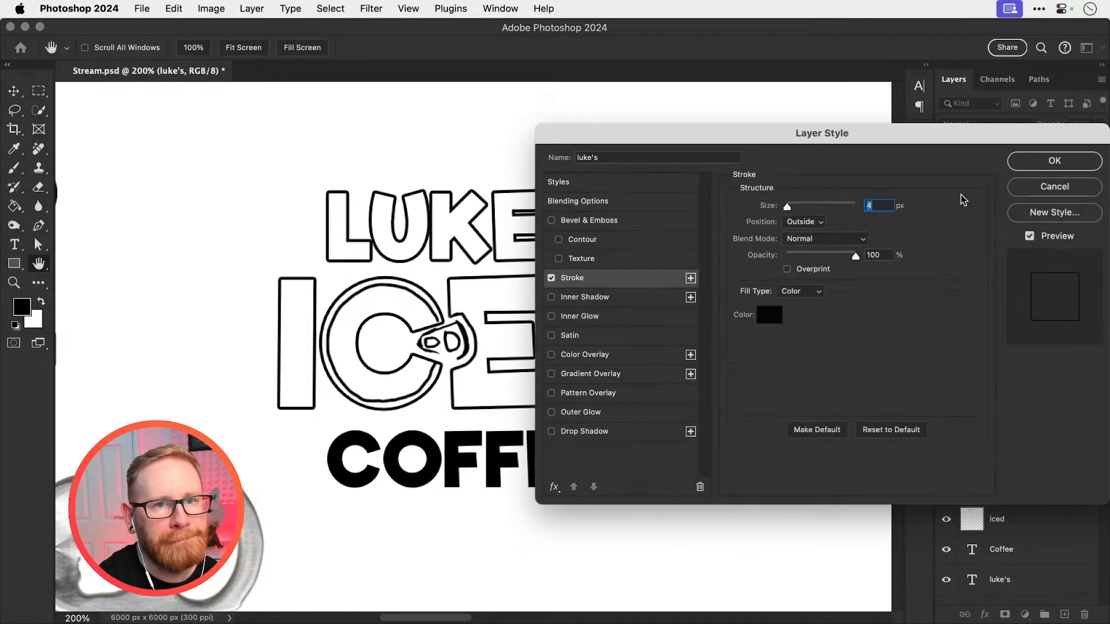
click(1034, 166)
Copy the layer style of the outlined name lettering and paste it onto the COFFEE text layer below ICED
right_click(1015, 220)
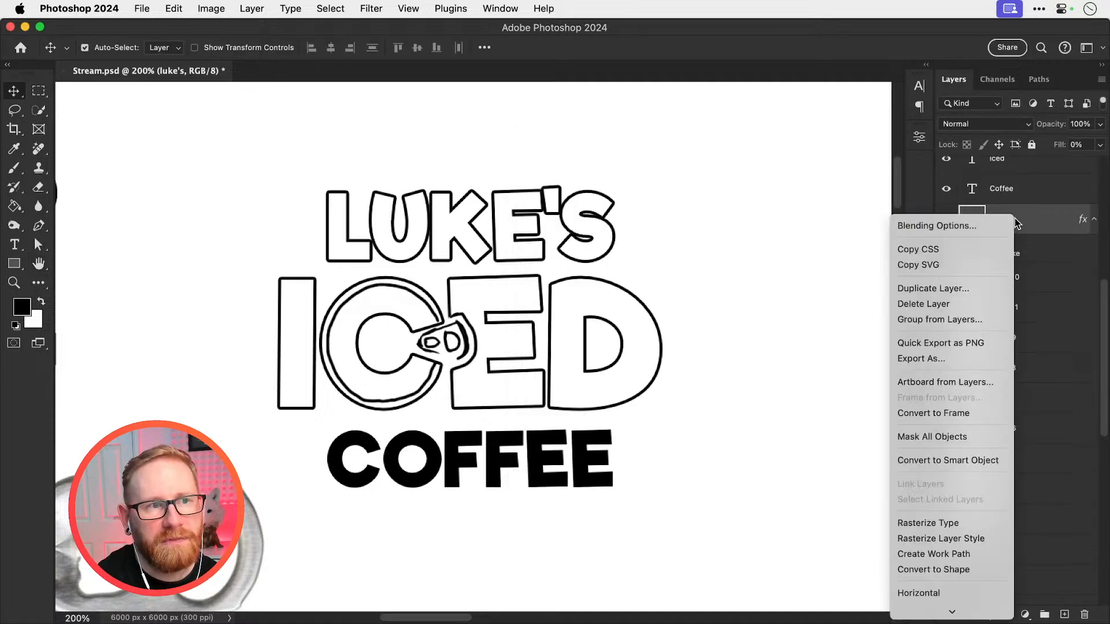
scroll(928, 605, down, 5)
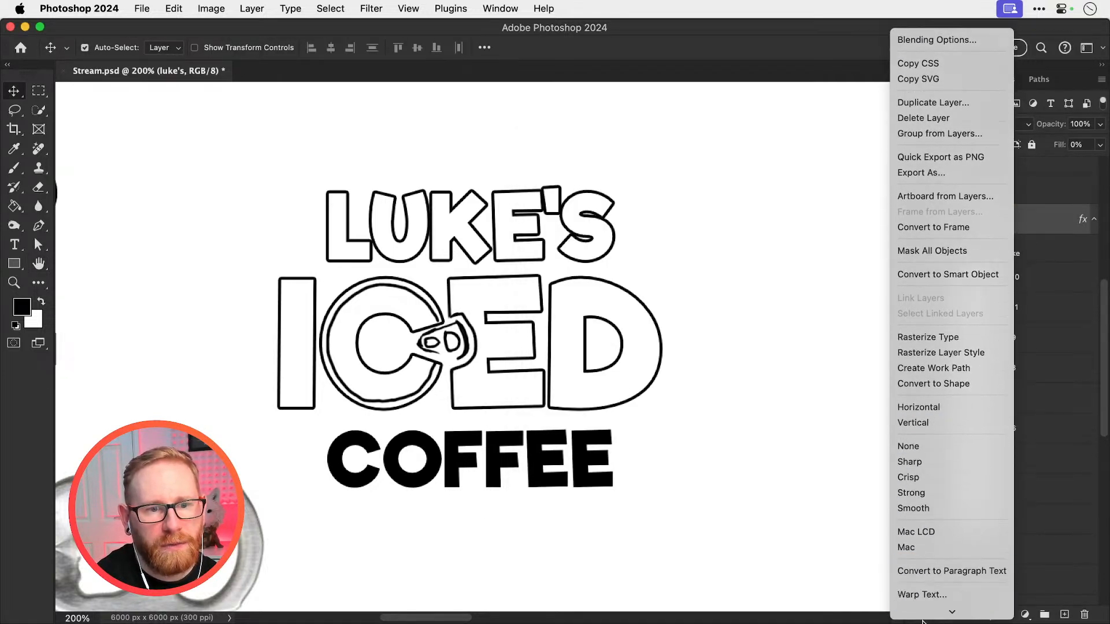
click(925, 565)
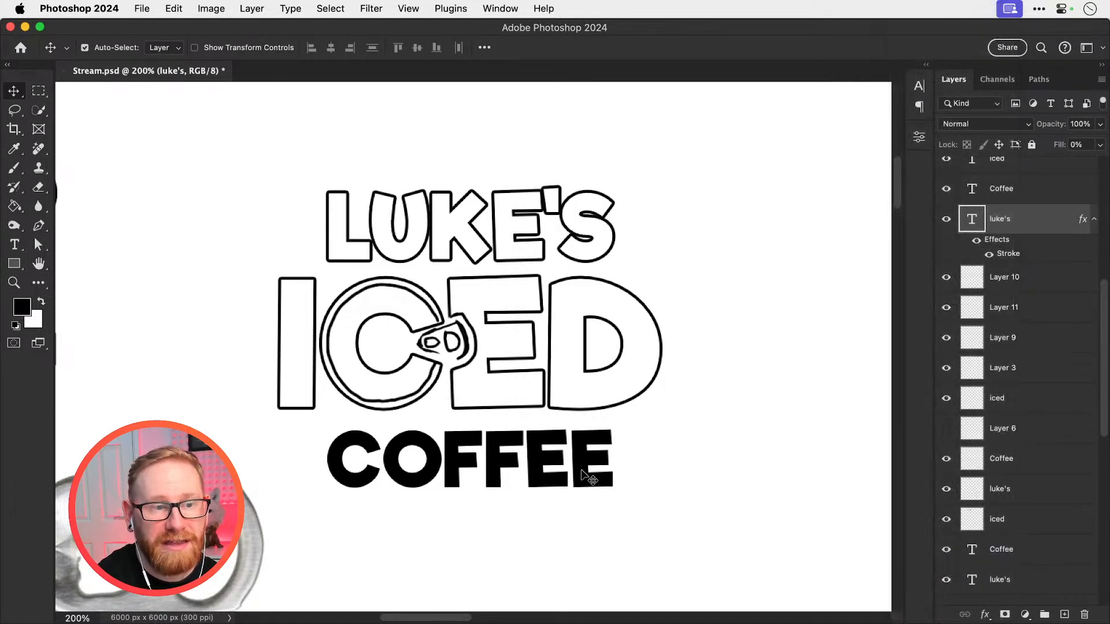
click(1003, 194)
right_click(1002, 203)
scroll(919, 573, down, 5)
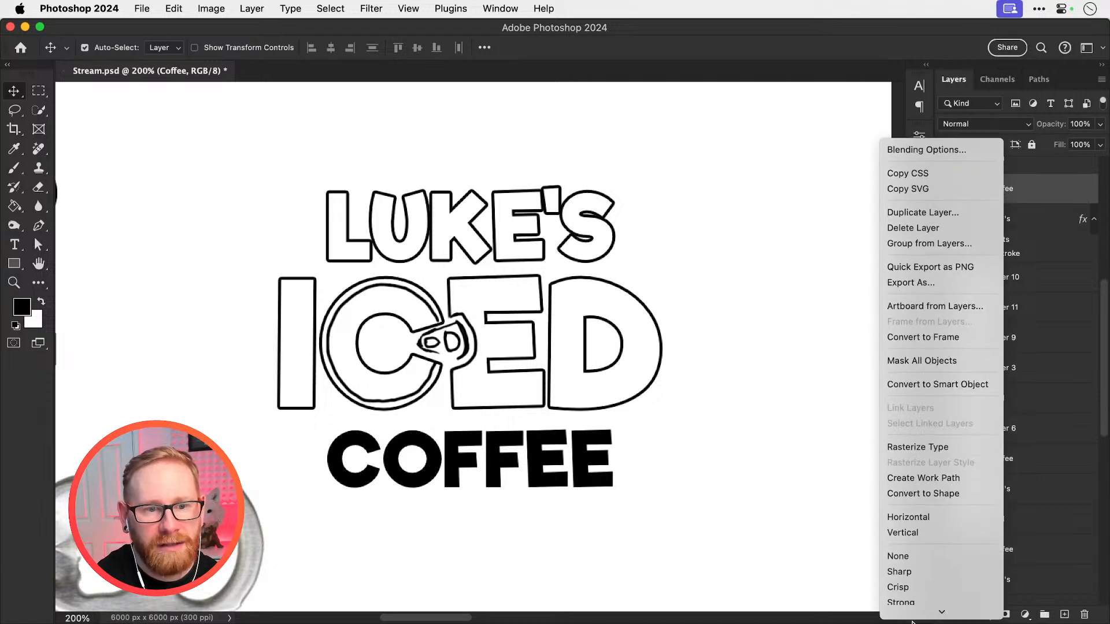
scroll(948, 583, down, 2)
click(949, 583)
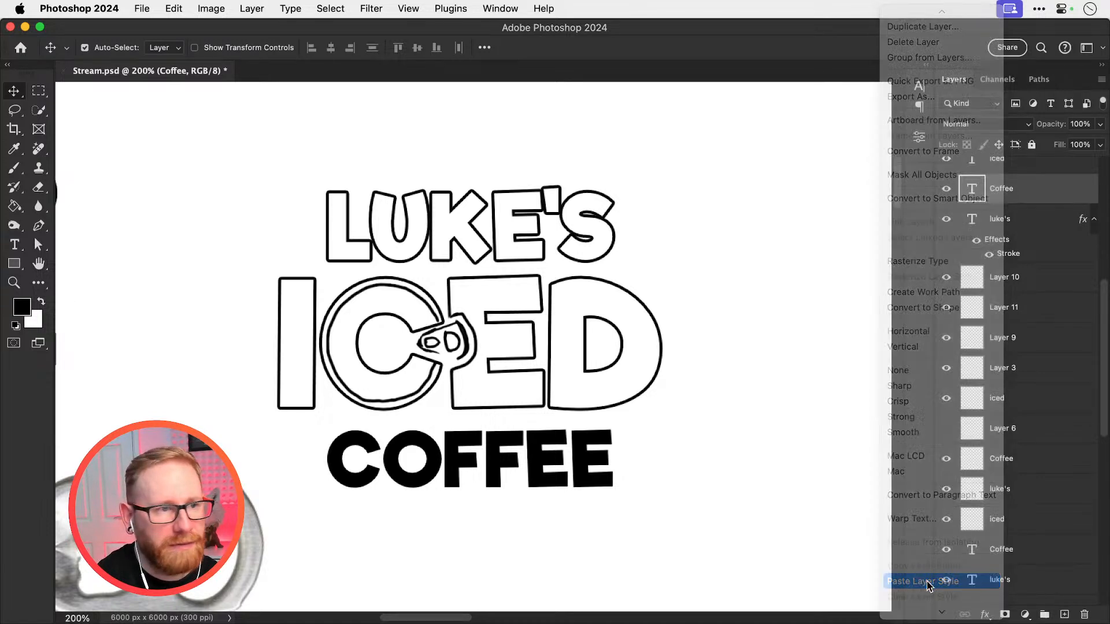
Move COFFEE up and the name lettering down so that both lines touch the ICED outlines, and deselect
drag(448, 481, 444, 463)
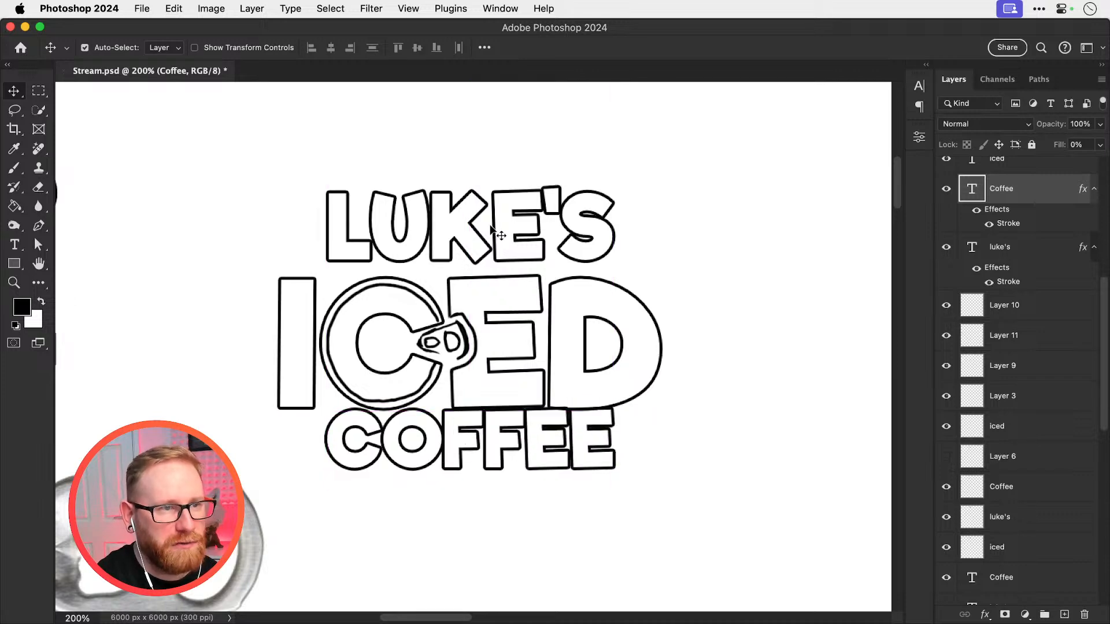
mouse_move(499, 237)
mouse_down()
mouse_move(495, 247)
mouse_move(508, 231)
mouse_up()
click(698, 182)
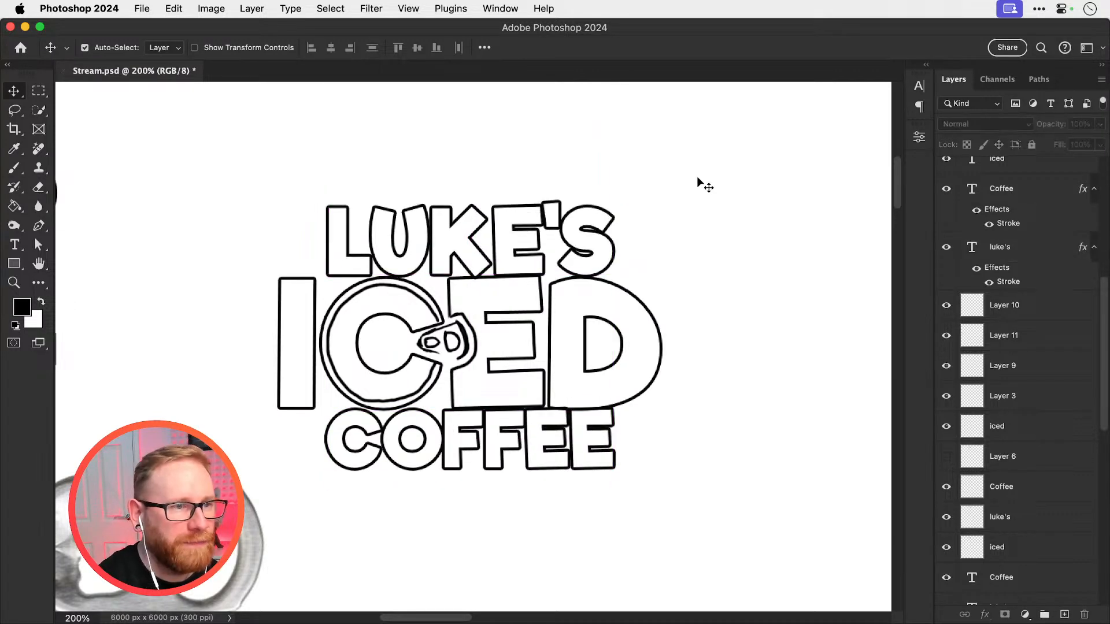
Save Stream.psd with the outlined three-line lettering
key(super+minus)
key(super+minus)
key(super+minus)
key(super+minus)
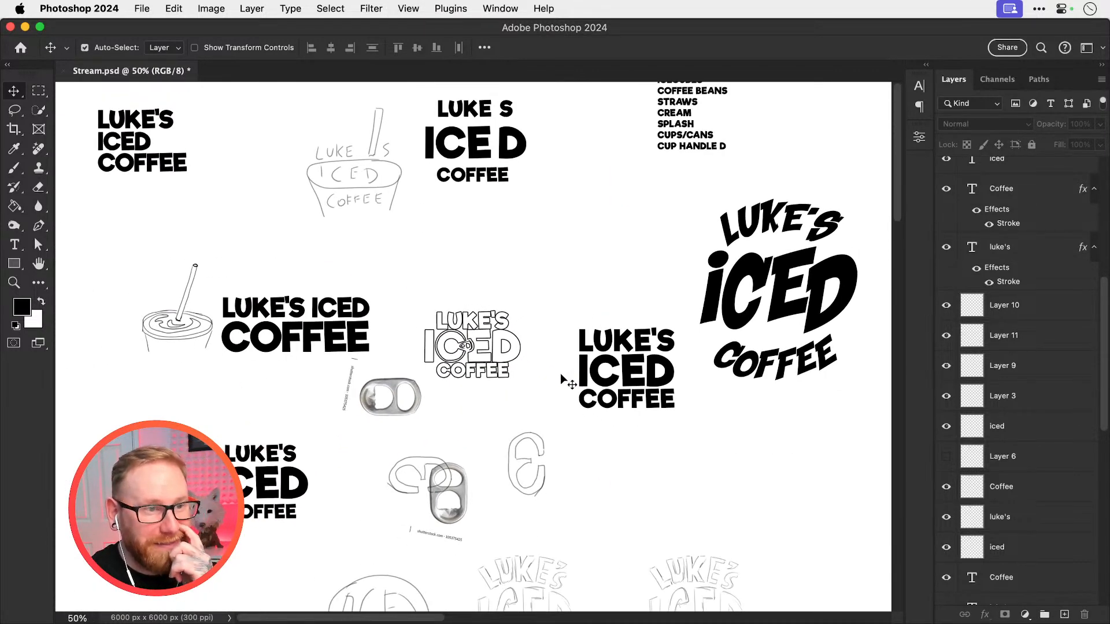
key(super+space)
click(467, 346)
click(467, 345)
click(467, 345)
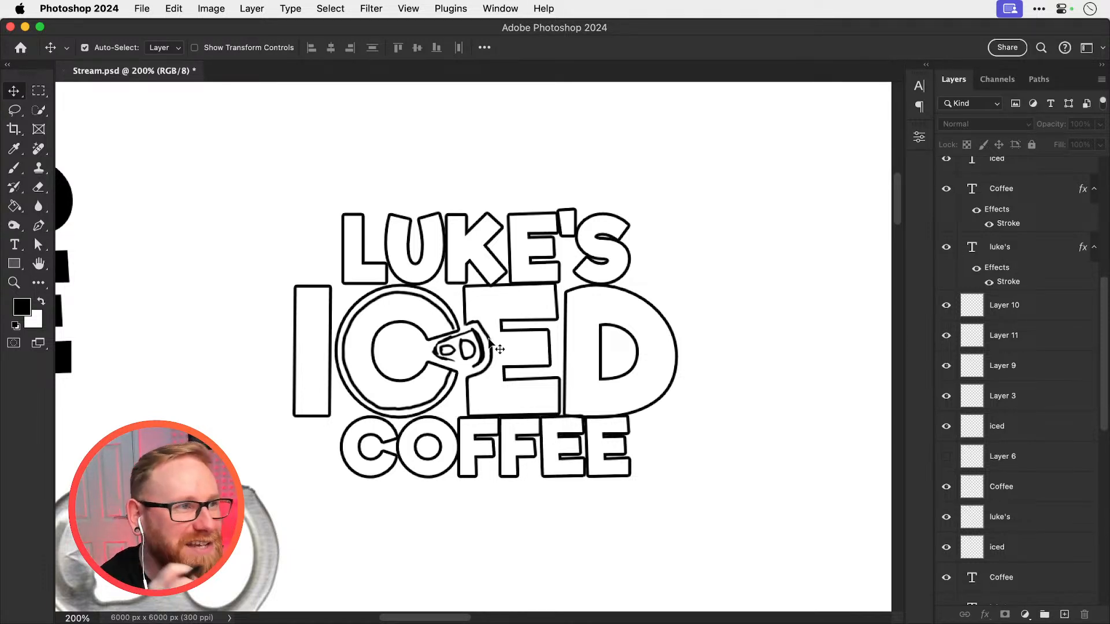
key(super+s)
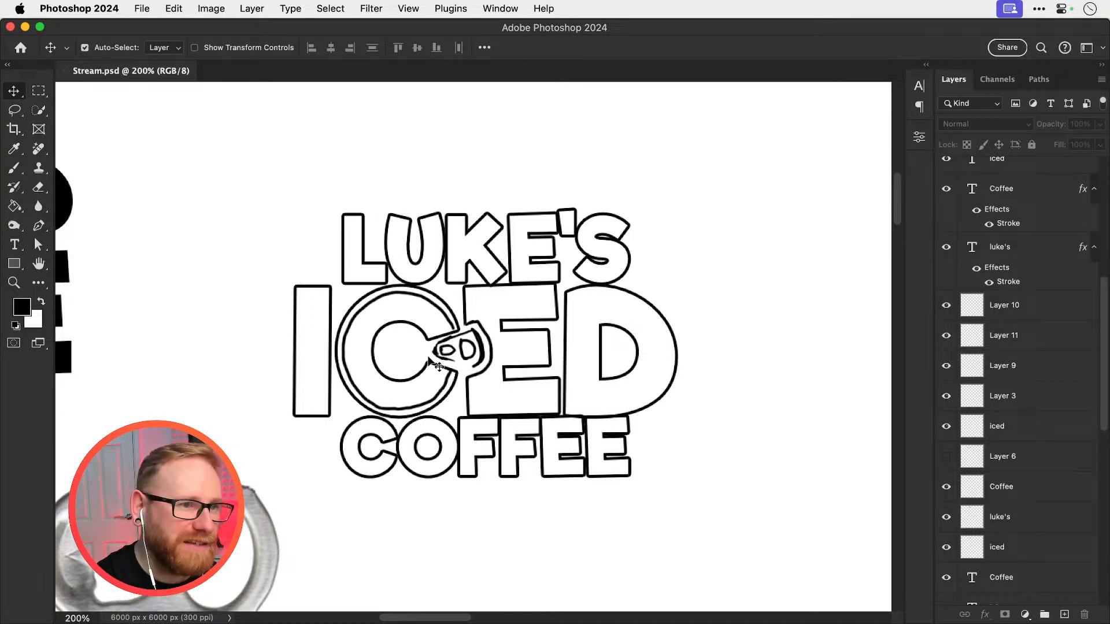
Try shifting the ring-pull sketch on Layer 9 slightly upward, and undo the move
drag(462, 355, 496, 339)
super+click(475, 364)
super+click(475, 365)
click(496, 354)
key(super+z)
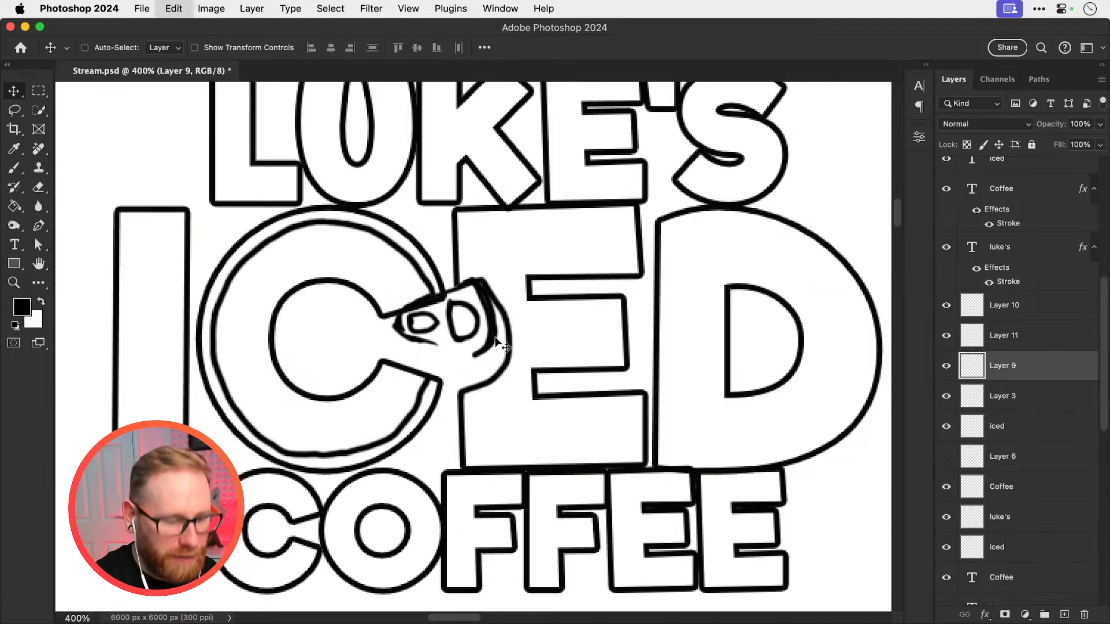
Brush in the missing lower edge of the ring-pull sketch on Layer 9
key(b)
mouse_move(427, 357)
mouse_down()
mouse_move(468, 368)
mouse_move(418, 354)
mouse_up()
key(v)
key(super+minus)
key(super+minus)
key(super+minus)
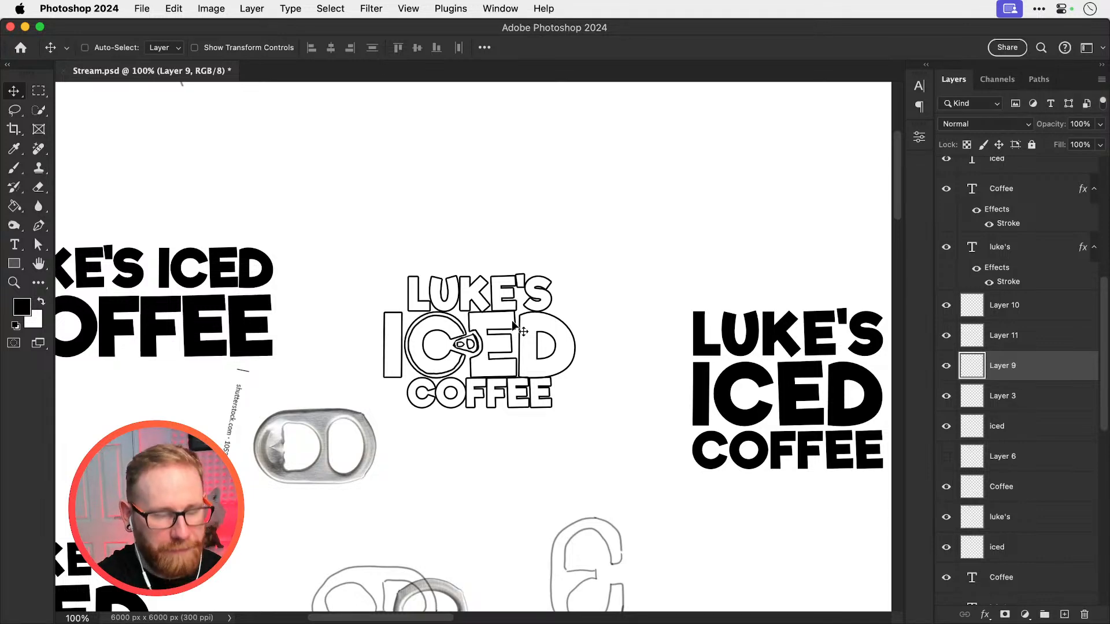
key(super+plus)
key(super+plus)
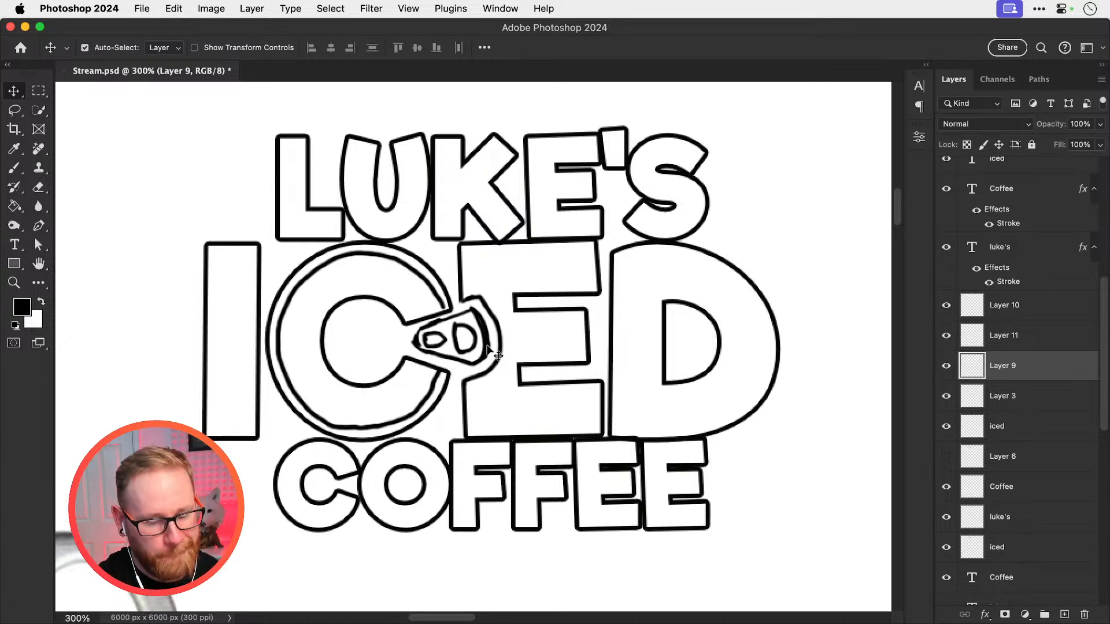
Save the refined ring-pull sketch in Stream.psd
key(super+minus)
key(super+minus)
key(super+minus)
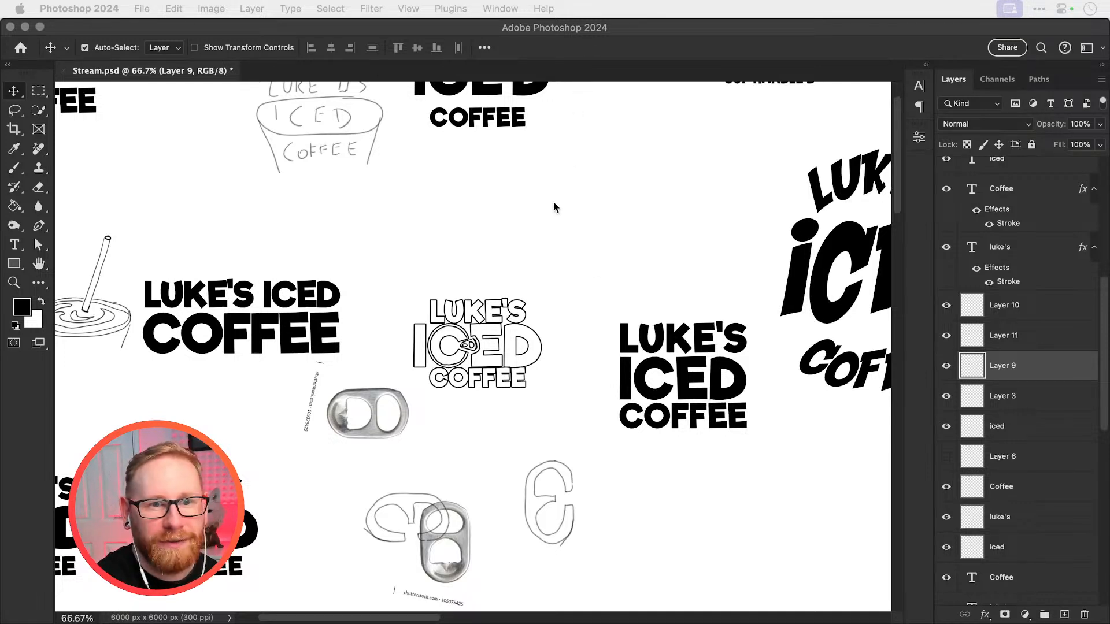
click(1020, 377)
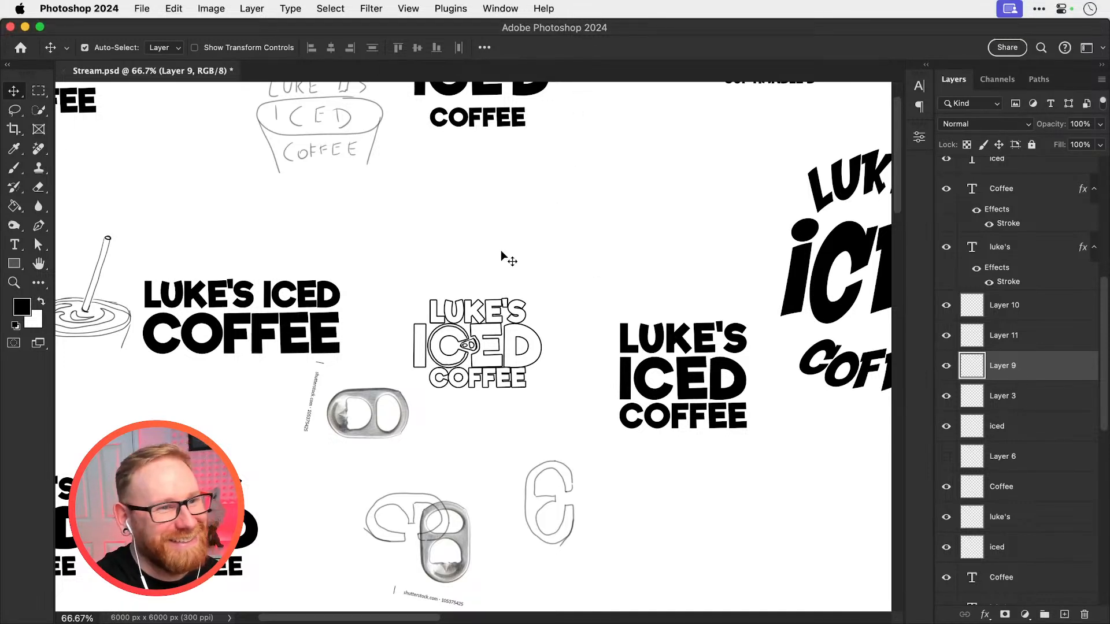
key(super+s)
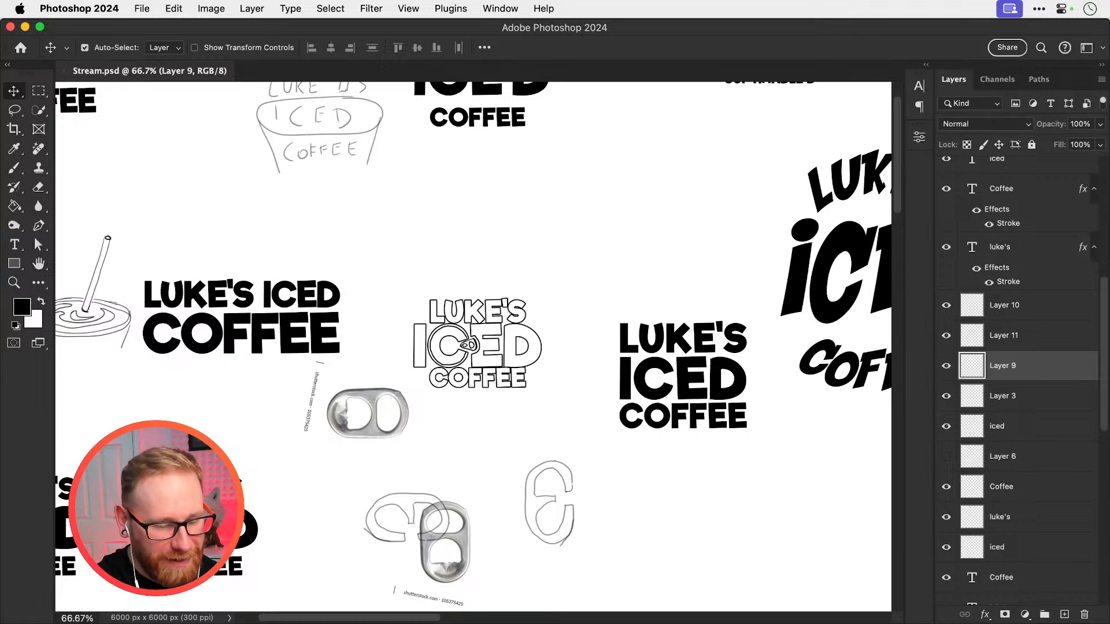
Switch to Illustrator and delete the existing line of text in Stream.ai
key(super+Tab)
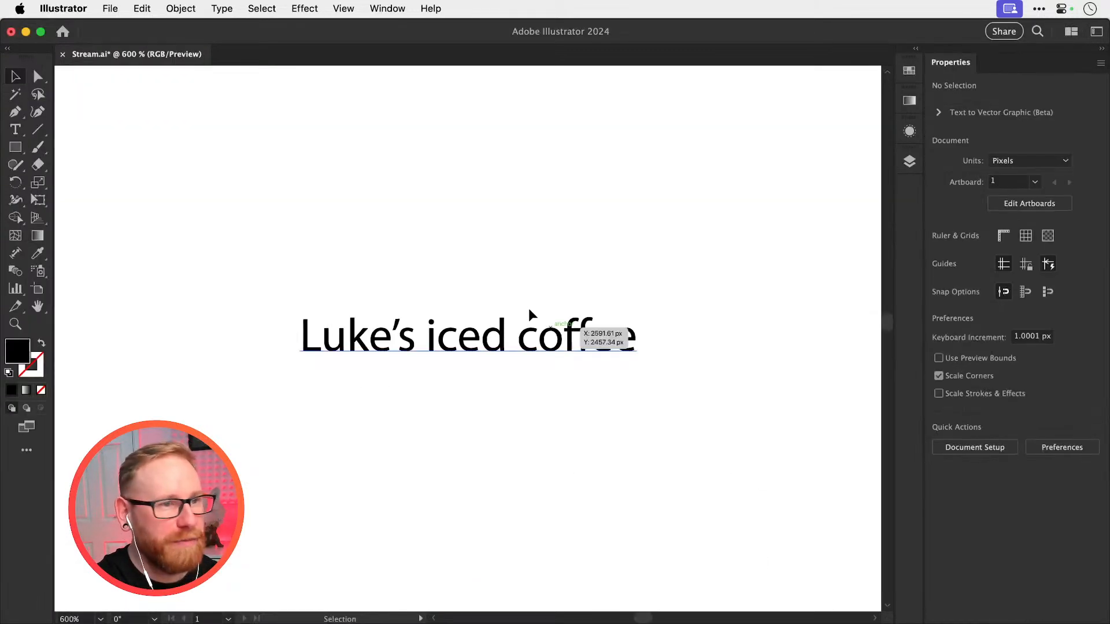
click(430, 339)
key(super+equal)
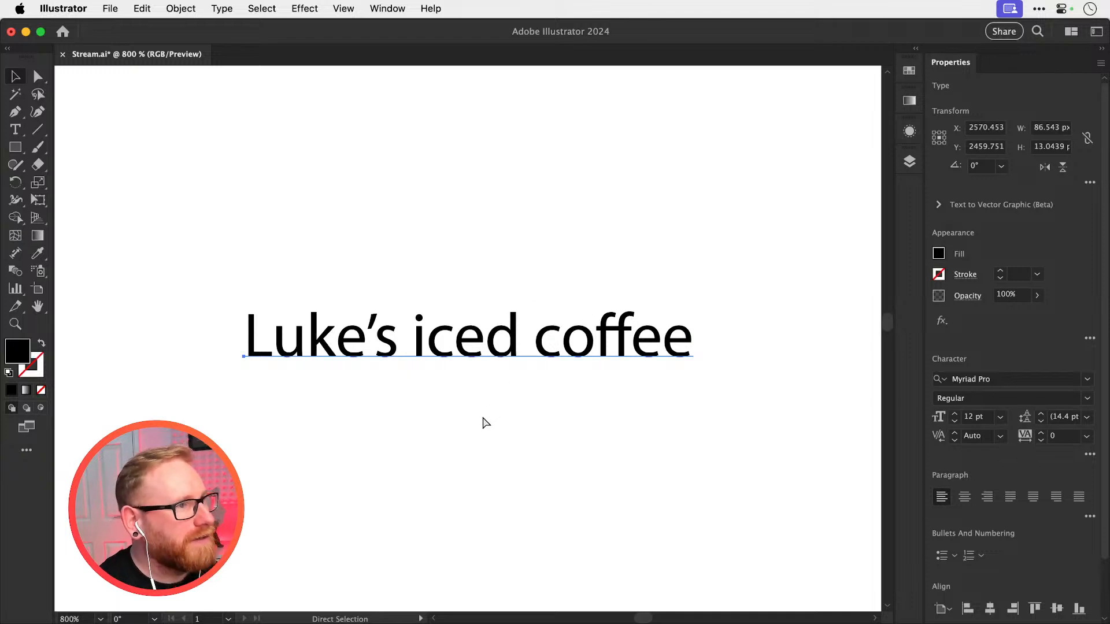
key(BackSpace)
Add point text containing the brand's first name to the empty area of the artboard
key(t)
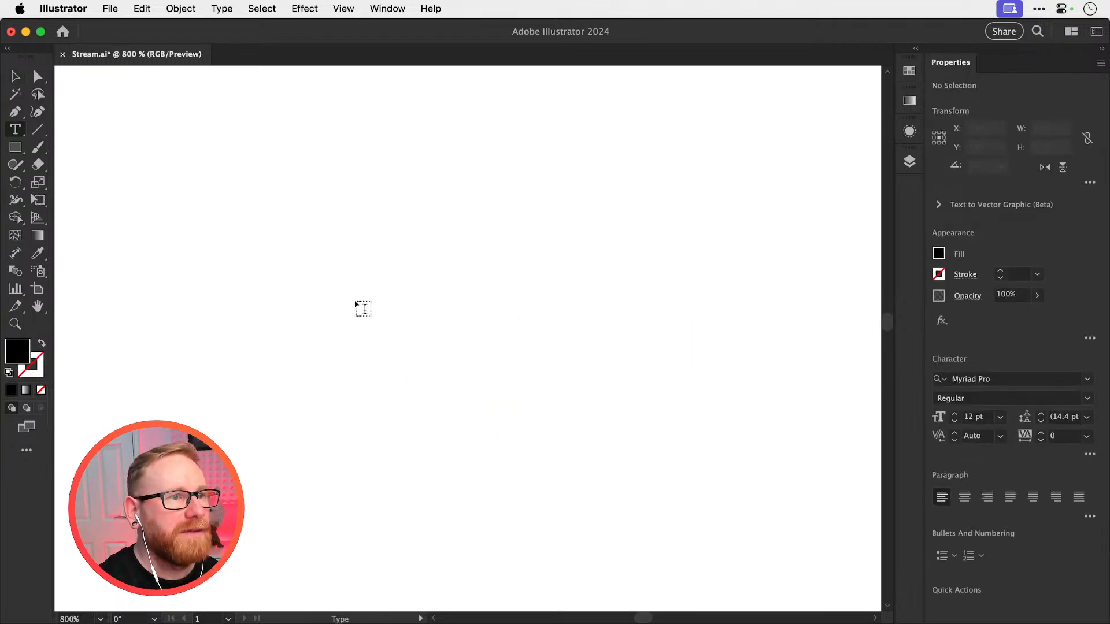
click(362, 301)
text(Luke)
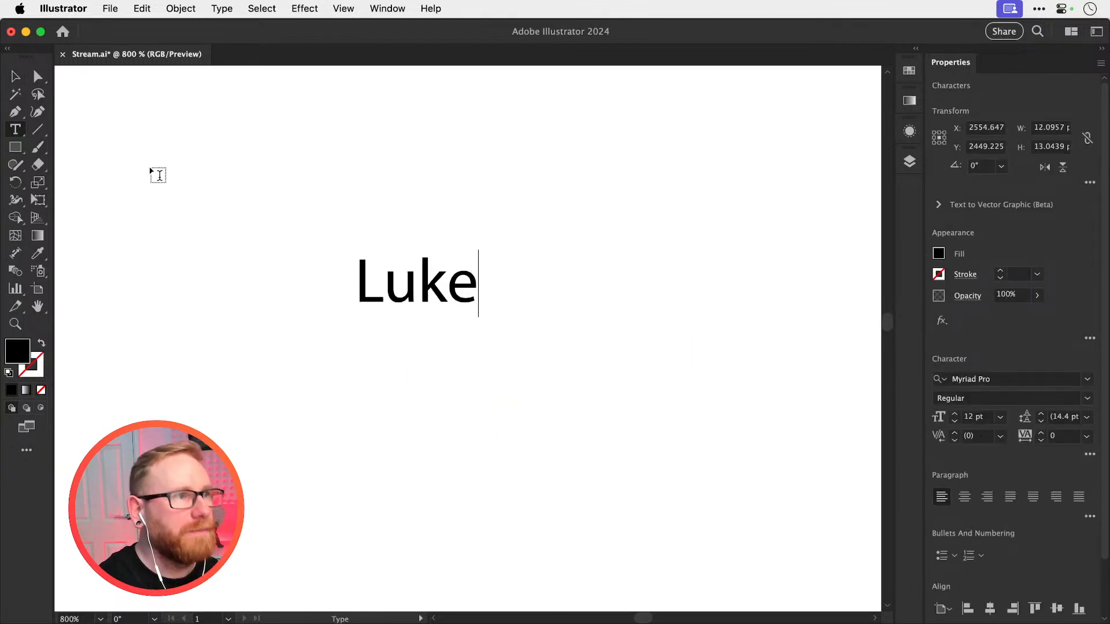
key(Escape)
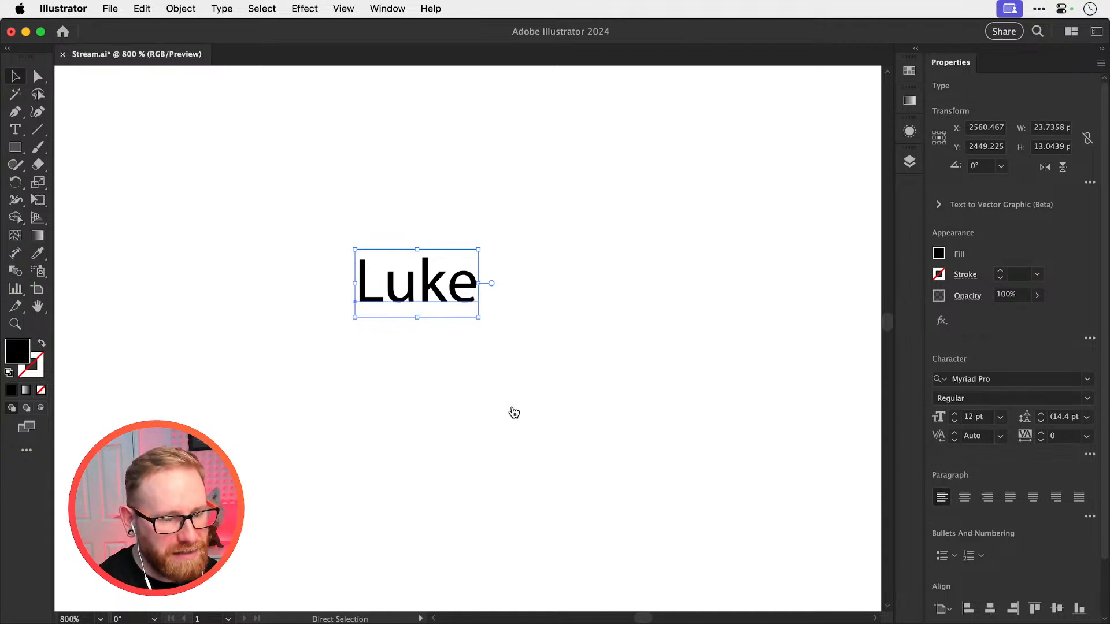
Check the solid lettering's font in Photoshop, and set the Illustrator name text to Riffic Free Medium Bold
key(super+Tab)
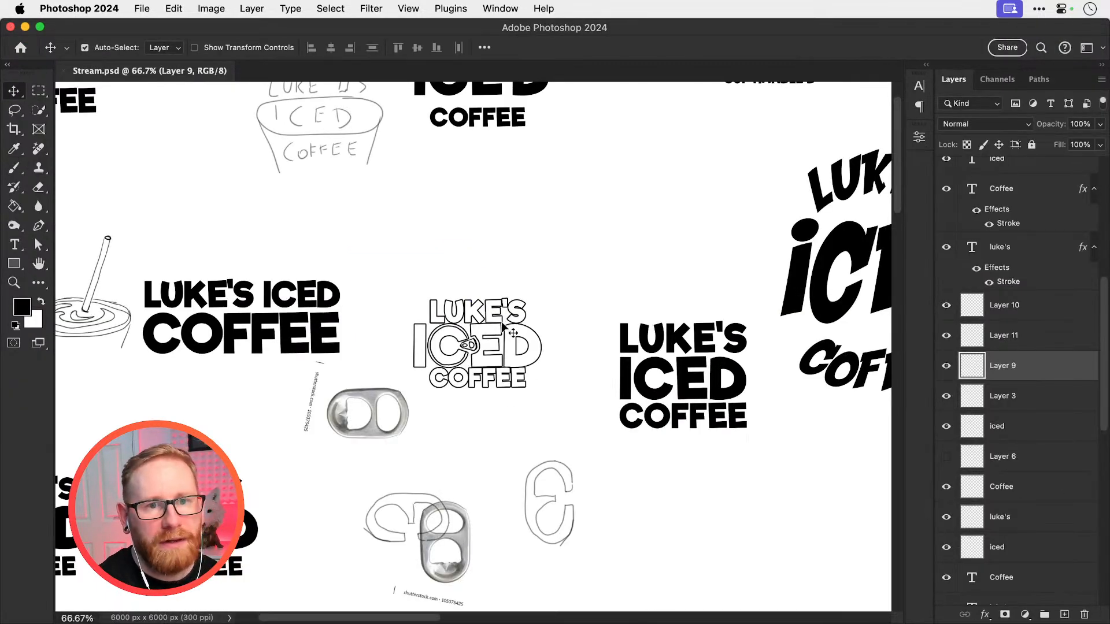
key(t)
click(285, 289)
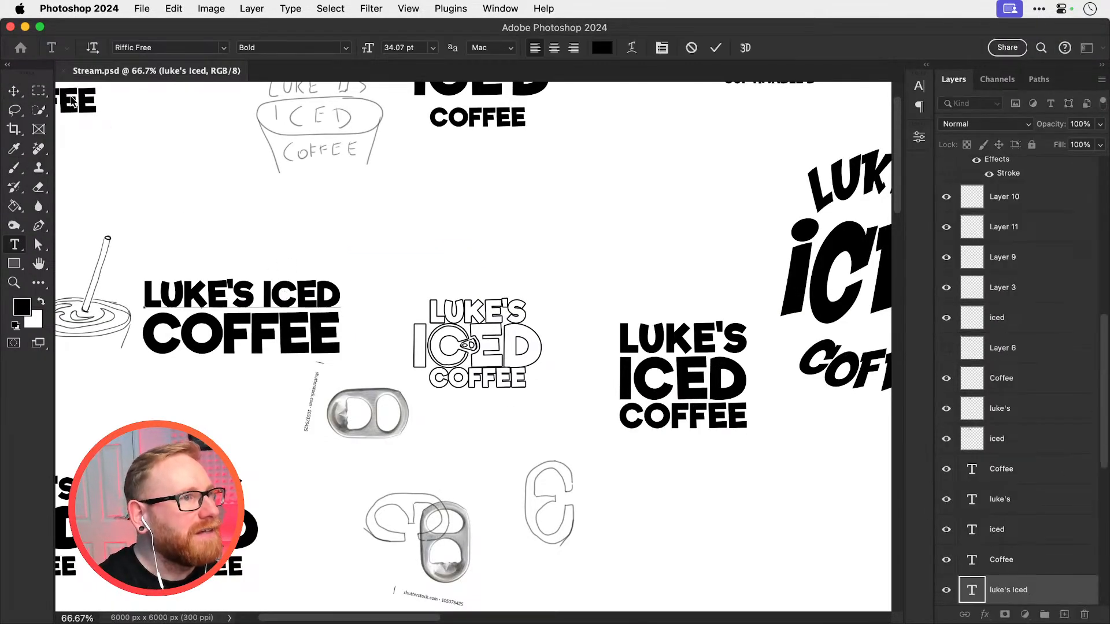
key(super+Tab)
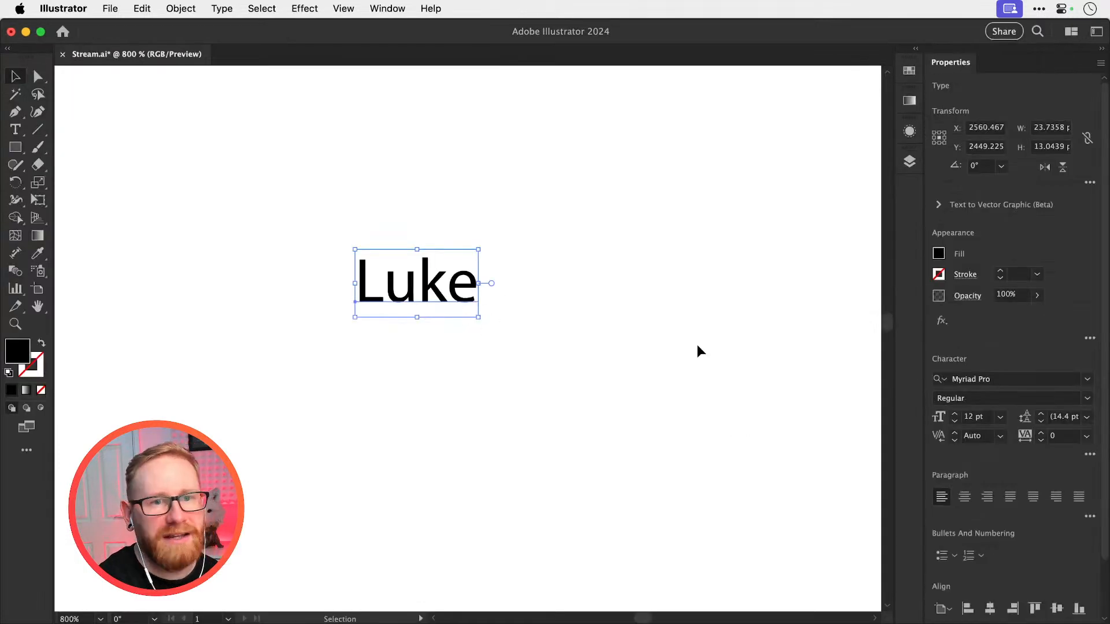
click(1009, 379)
text(riffic)
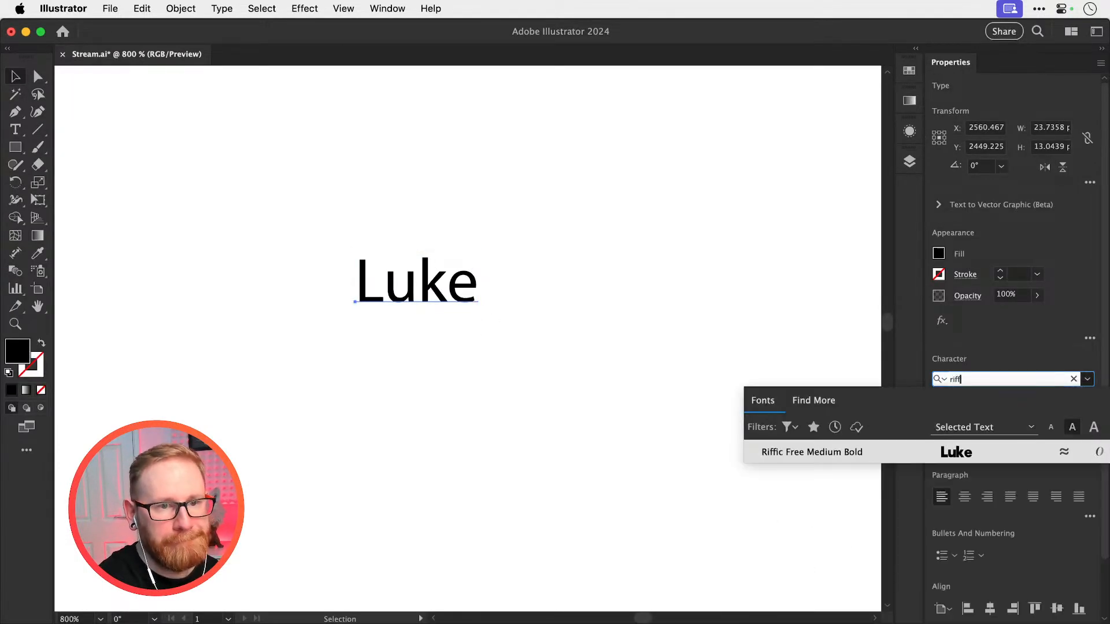
key(Return)
Copy the outlined ring-pull concept with the nearby reference from Photoshop and paste it into Illustrator's Stream.ai
key(super+Tab)
key(z)
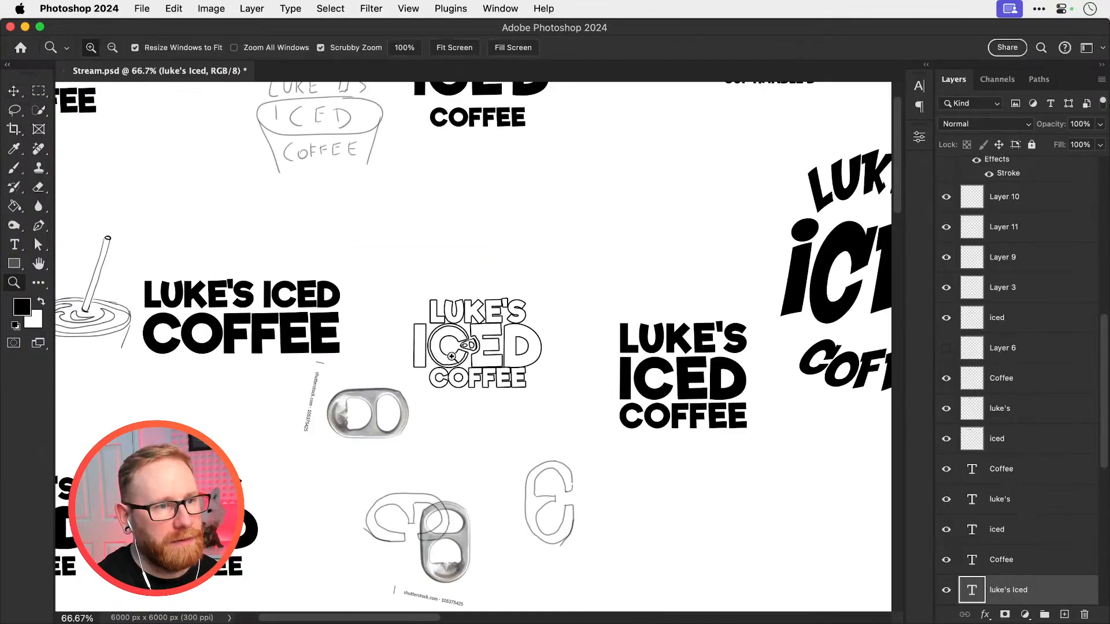
click(461, 350)
key(m)
drag(374, 243, 573, 396)
drag(234, 200, 617, 495)
key(super+c)
key(v)
key(super+Tab)
click(518, 376)
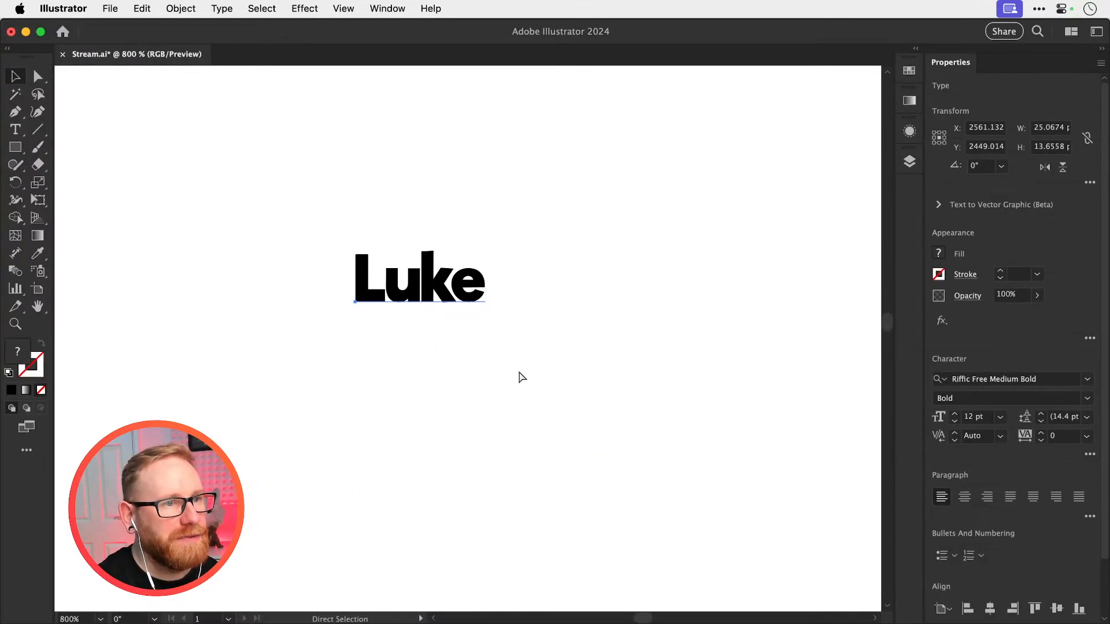
key(super+v)
Scale the pasted reference image down to about 62 px wide and position it above the name text
key(super+minus)
key(super+minus)
key(super+minus)
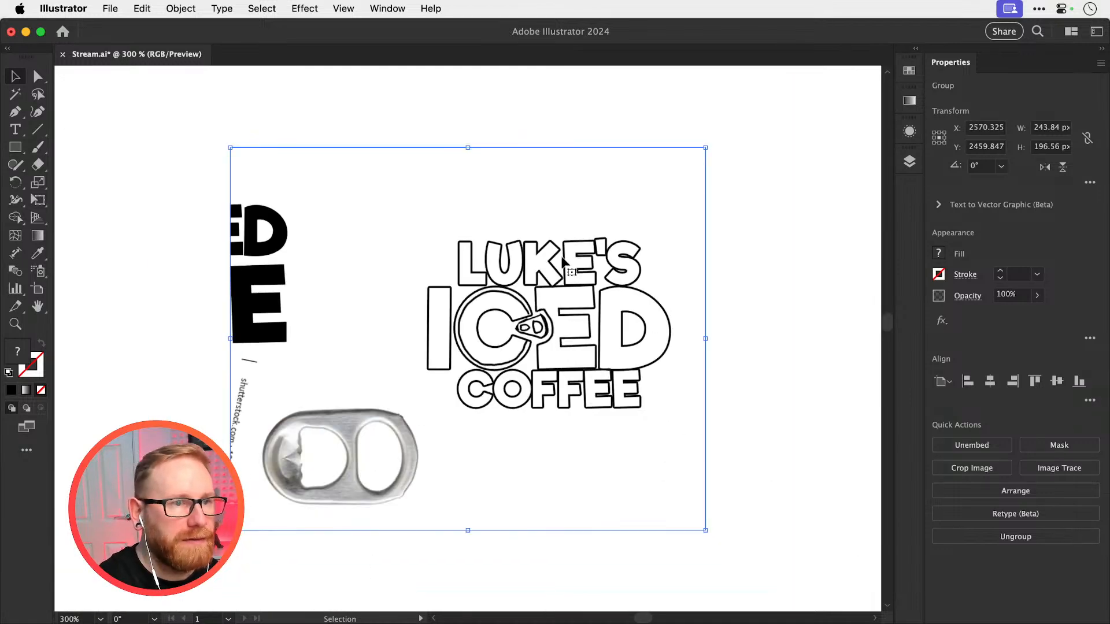
key(s)
drag(680, 182, 627, 191)
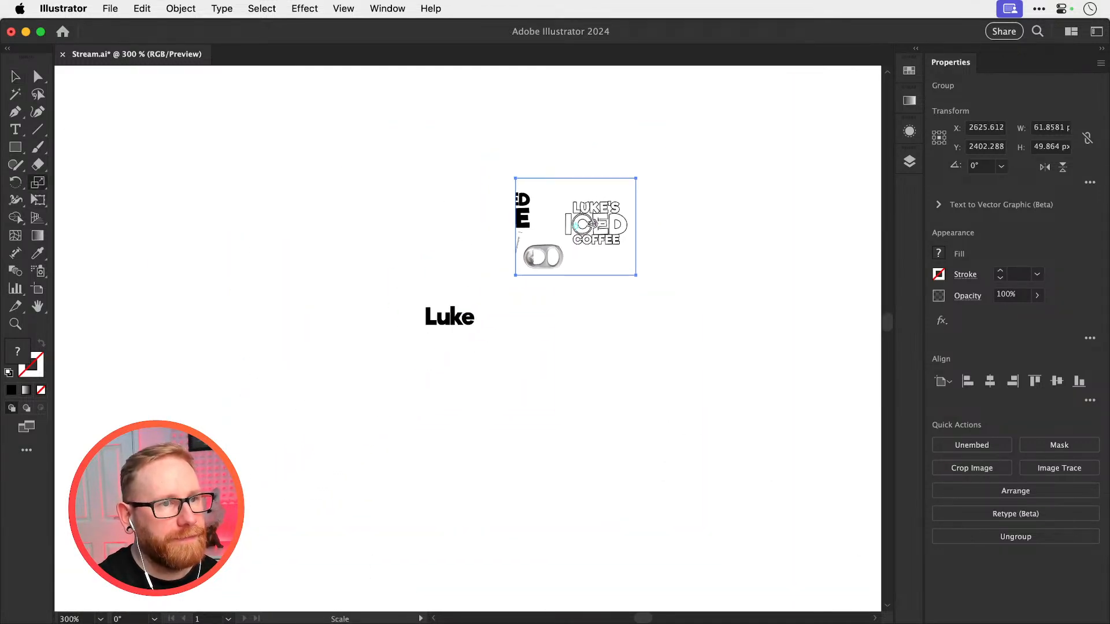
key(v)
drag(596, 229, 523, 239)
Duplicate the name text straight down twice at equal spacing to form three stacked lines
key(z)
drag(477, 304, 586, 329)
key(v)
drag(448, 341, 457, 408)
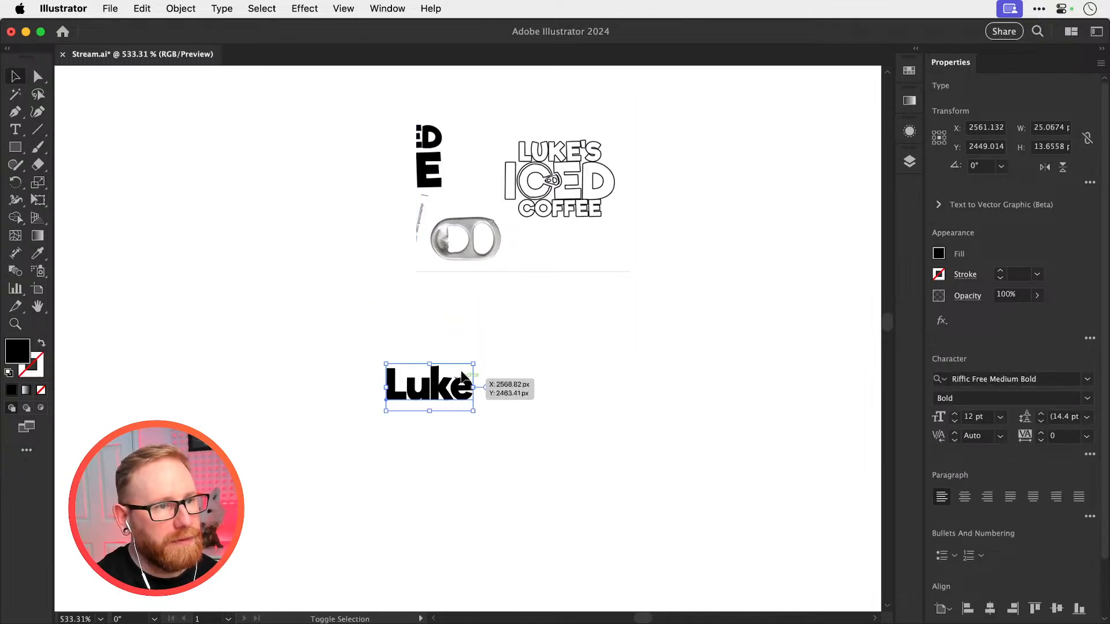
key(super+z)
drag(447, 337, 446, 381)
key(super+d)
Replace the second line's text with ICED and the third line's text with COFFEE
key(t)
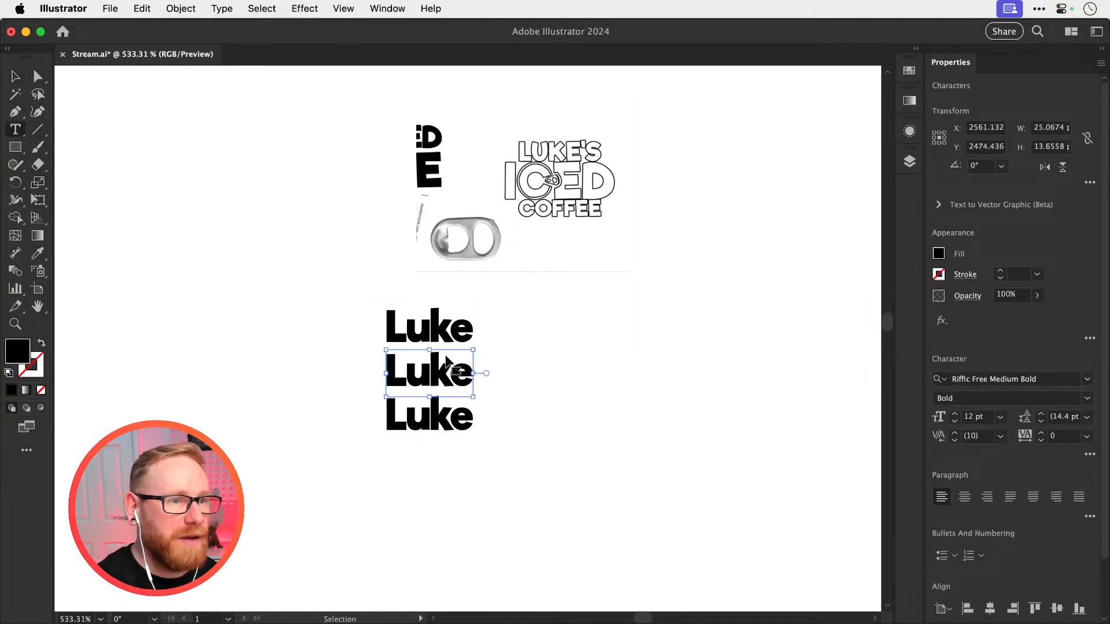
double_click(426, 373)
text(ICE)
double_click(422, 373)
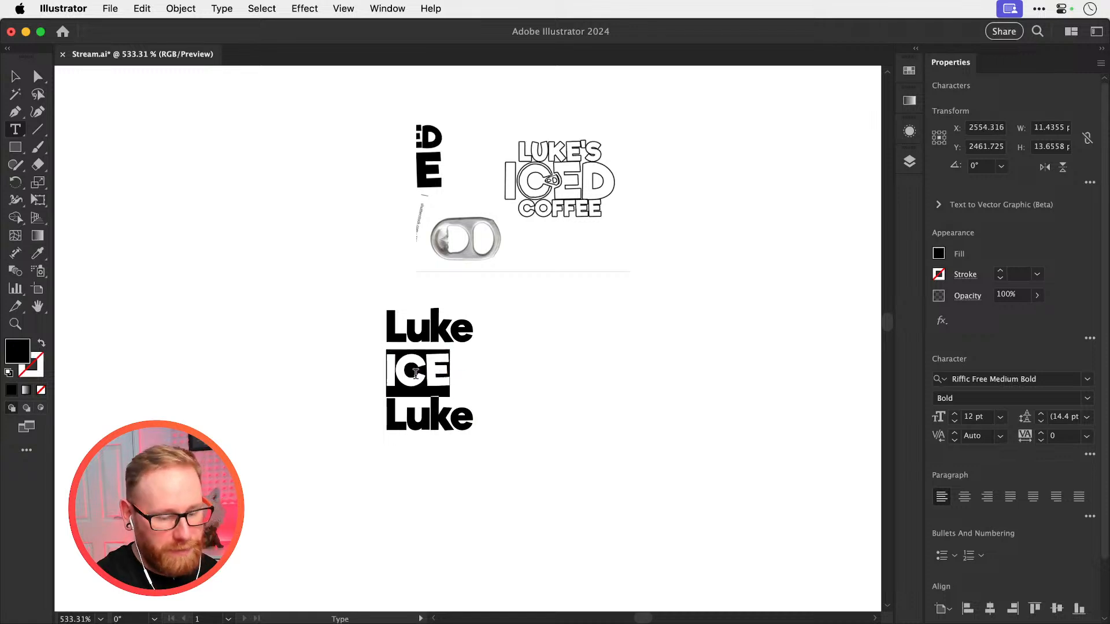
text(iced)
double_click(416, 374)
text(ICED)
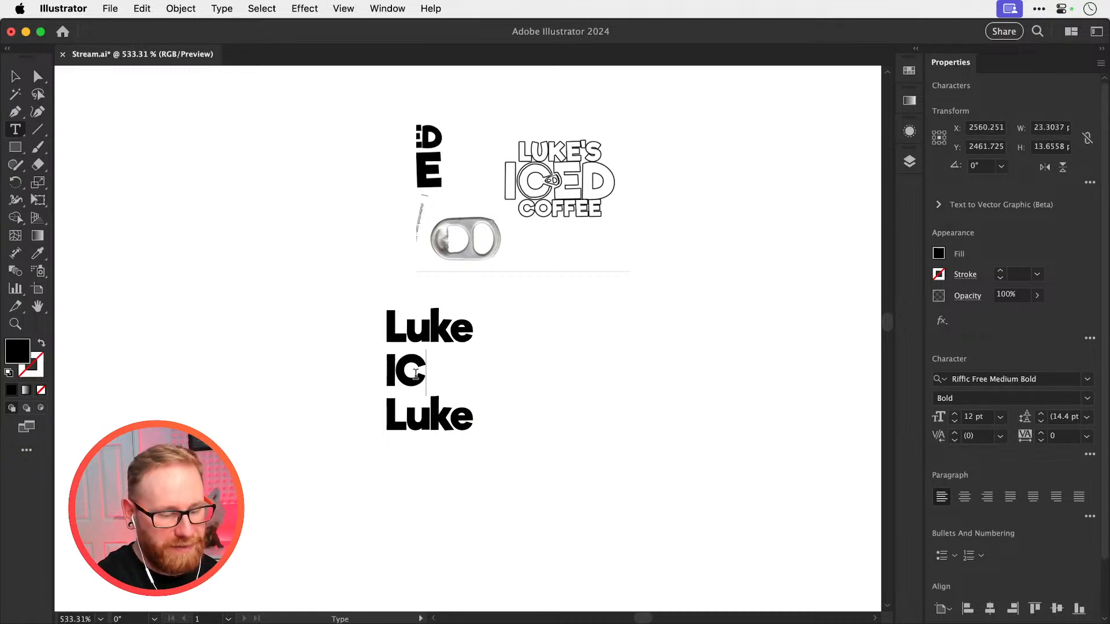
double_click(418, 412)
text(COFFEE)
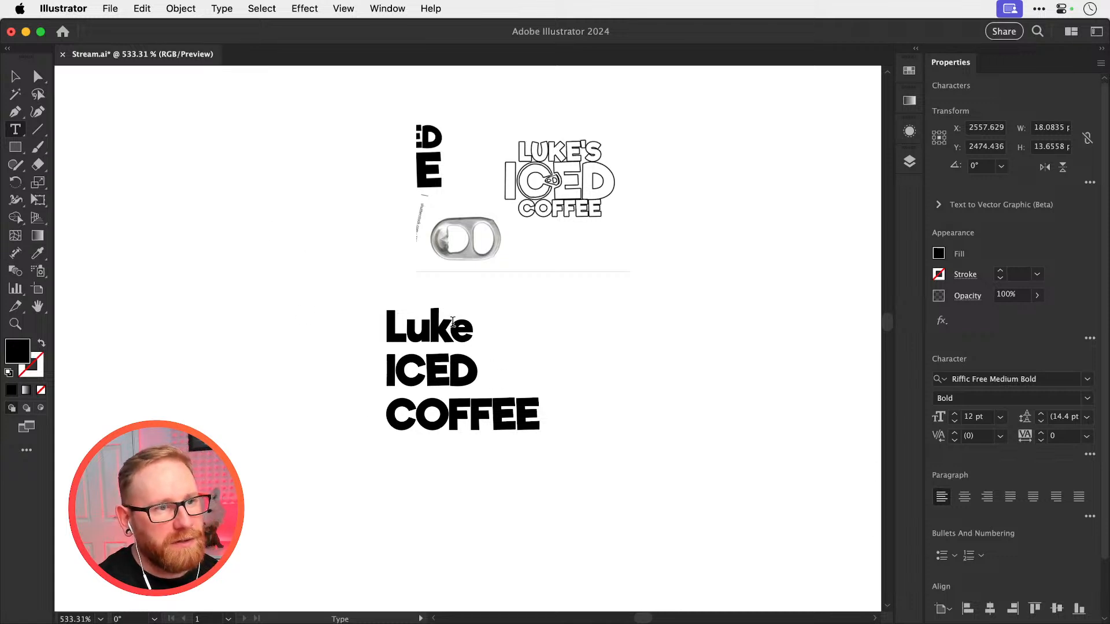
Retype the top line as the brand's first name in capitals, ending in an apostrophe and lowercase s
double_click(449, 320)
text(L)
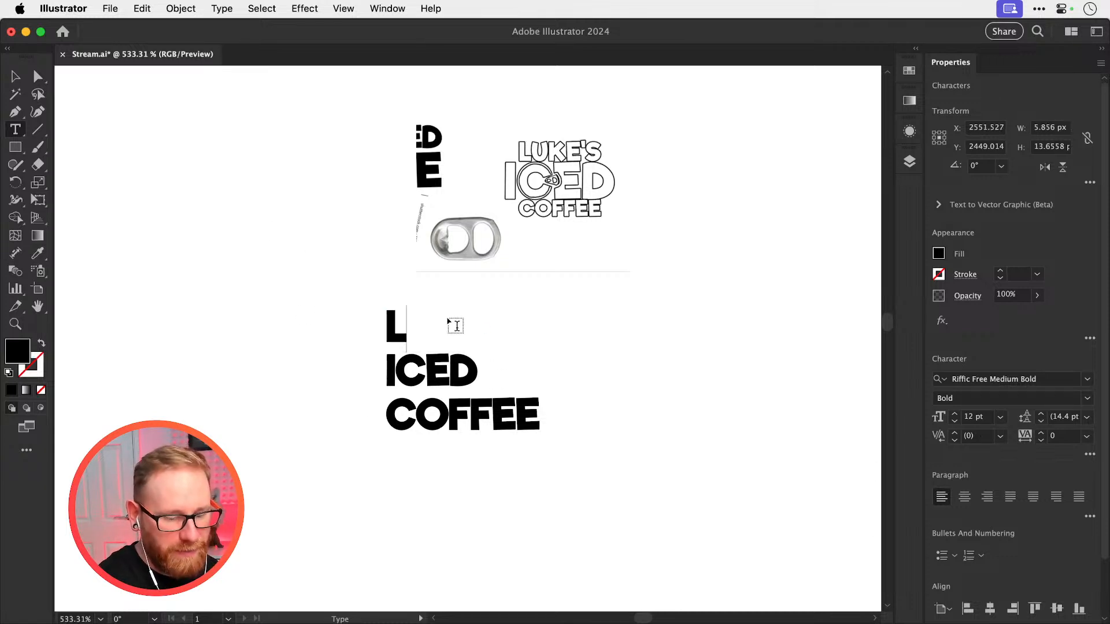
text(UKE's)
key(BackSpace)
text(S)
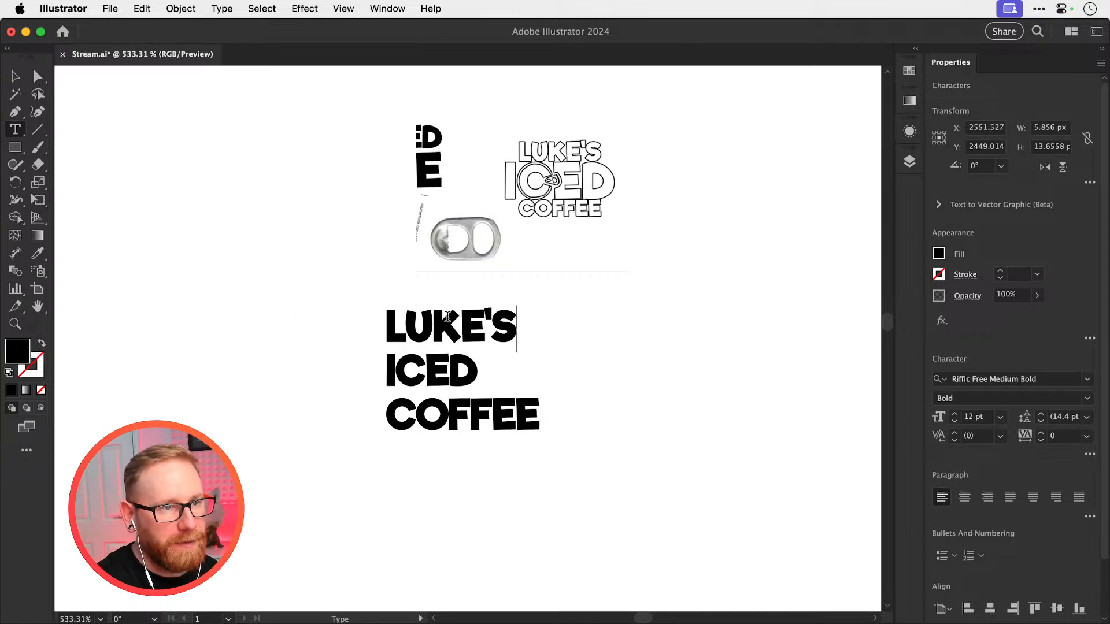
key(BackSpace)
text(s)
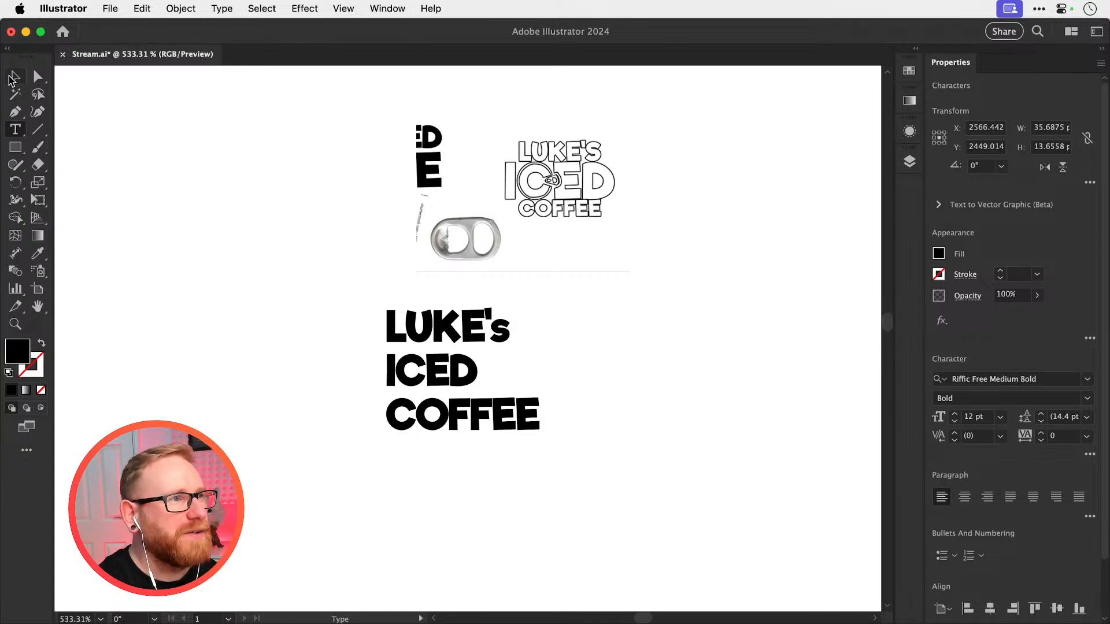
Centre-align the three text lines and place a duplicate of the stack beside the original
key(Escape)
drag(335, 319, 506, 457)
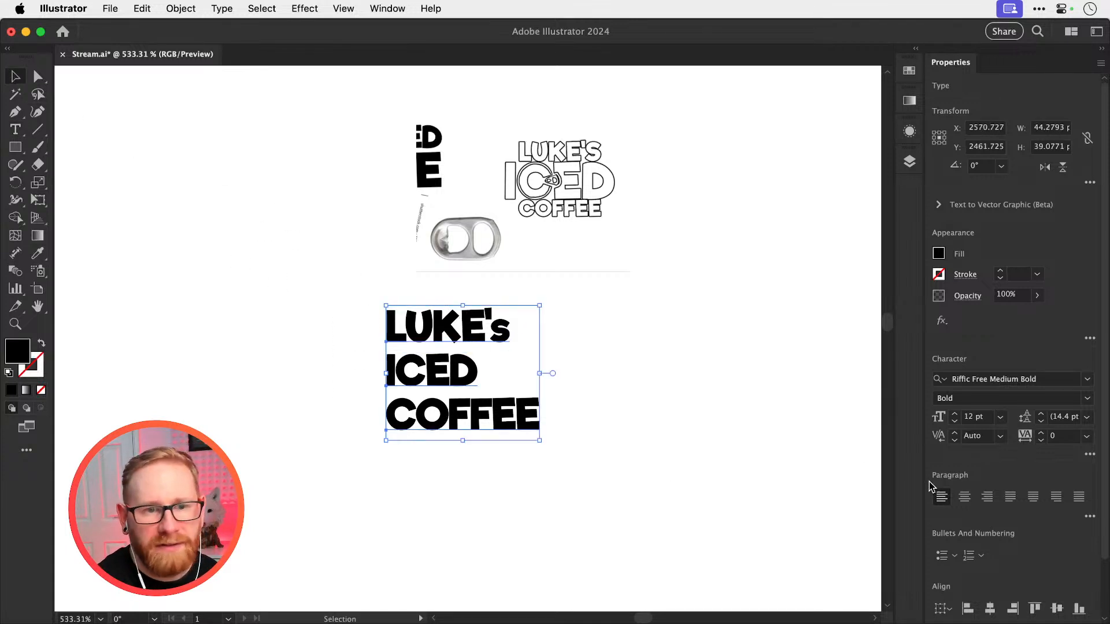
click(964, 497)
drag(411, 325, 480, 391)
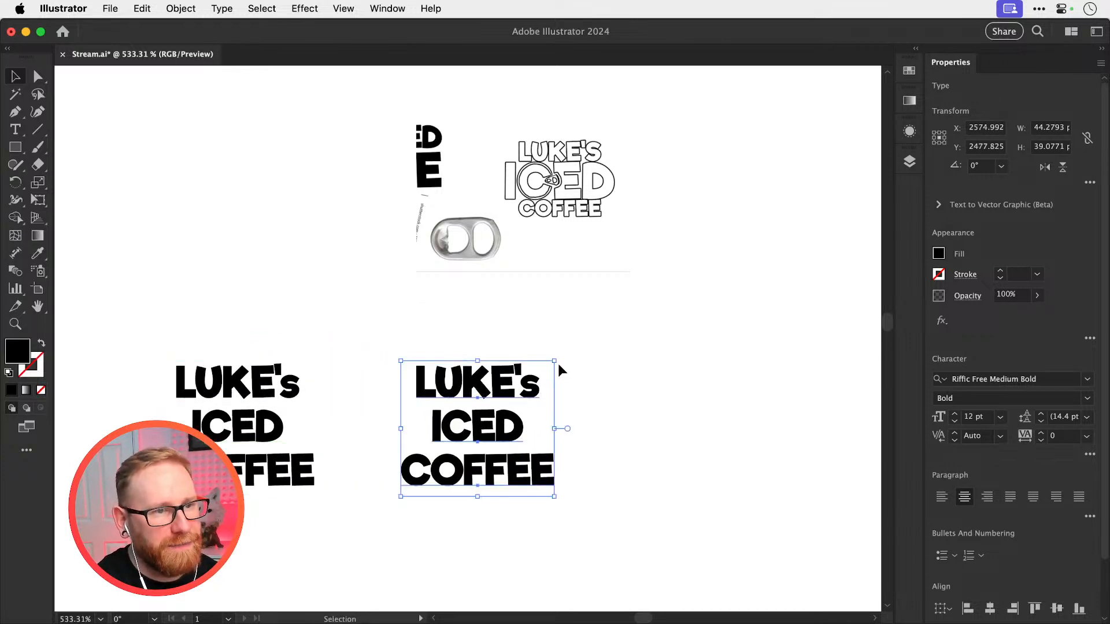
Enlarge ICED in the duplicated stack to about 46 px wide, filling the space between the other lines
click(583, 355)
click(500, 424)
key(super+t)
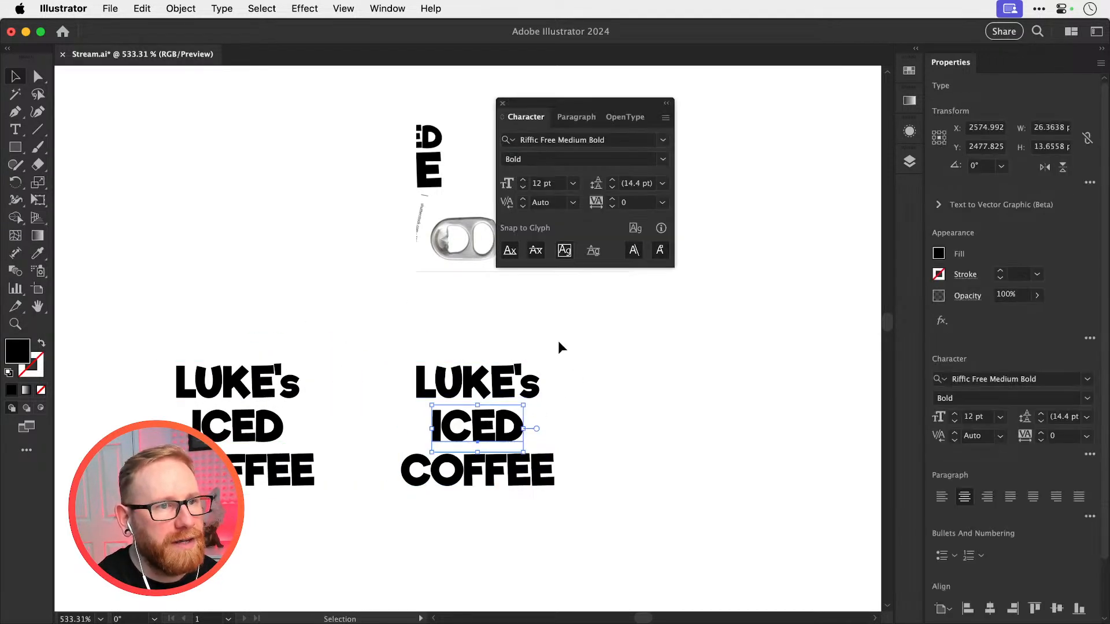
click(499, 101)
drag(523, 405, 559, 382)
Set the tracking of all three lines in the duplicated stack to 30
key(super+equal)
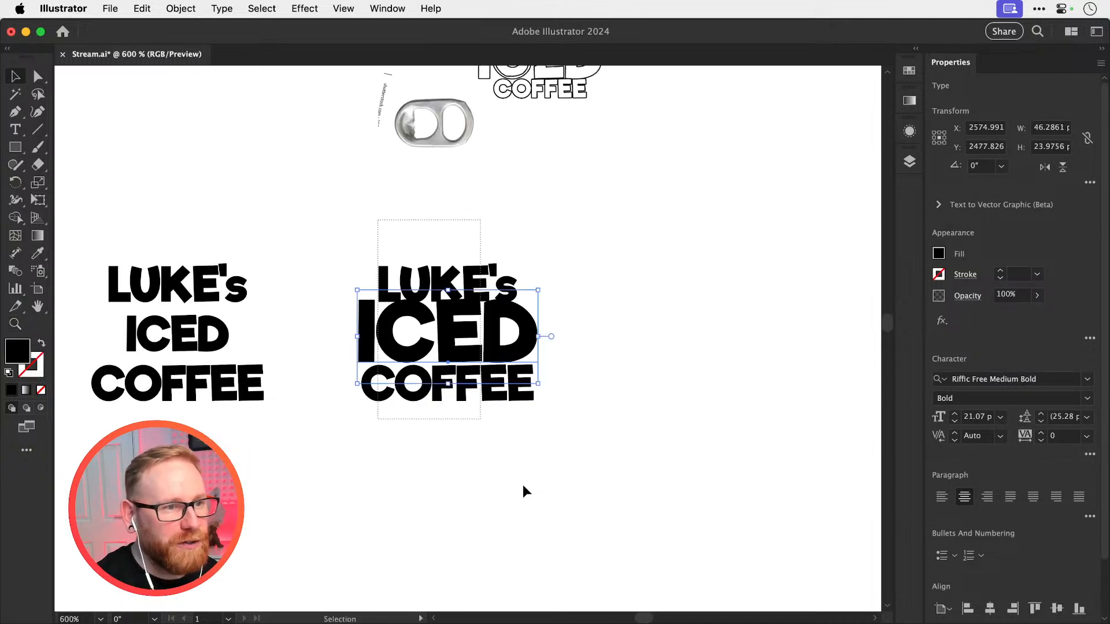
click(1063, 438)
text(30)
key(Return)
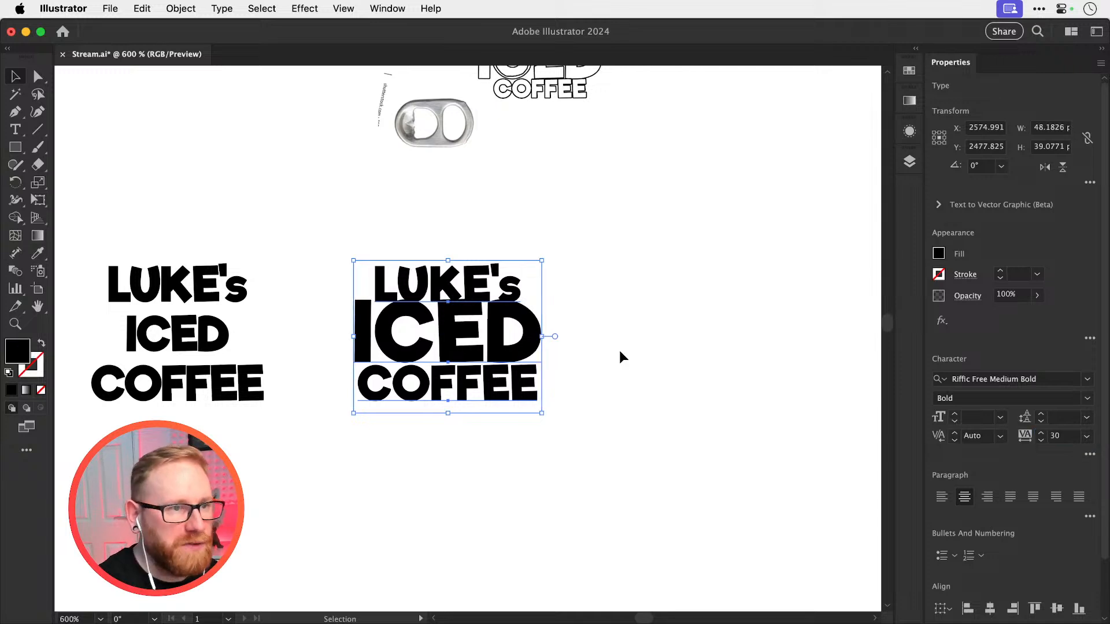
click(620, 354)
Change the lowercase s at the end of the duplicated stack's top line to a capital S
drag(565, 372, 565, 455)
key(t)
click(502, 364)
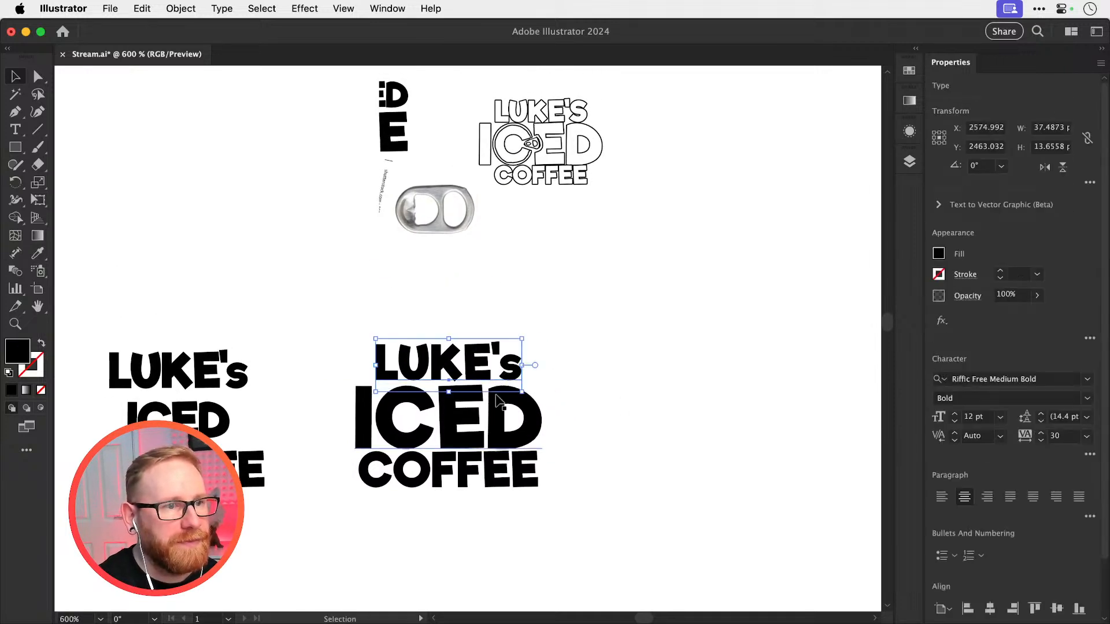
drag(502, 364, 540, 366)
text(S)
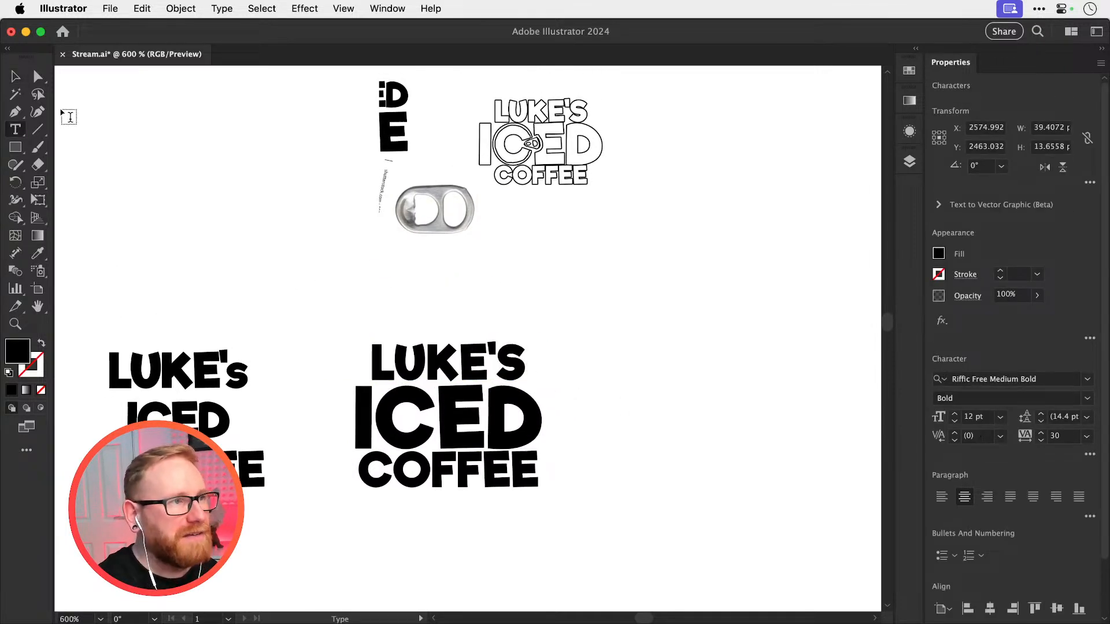
Scale the name line and the COFFEE line down slightly together so they sit narrower than ICED
click(15, 79)
click(452, 376)
shift+click(457, 457)
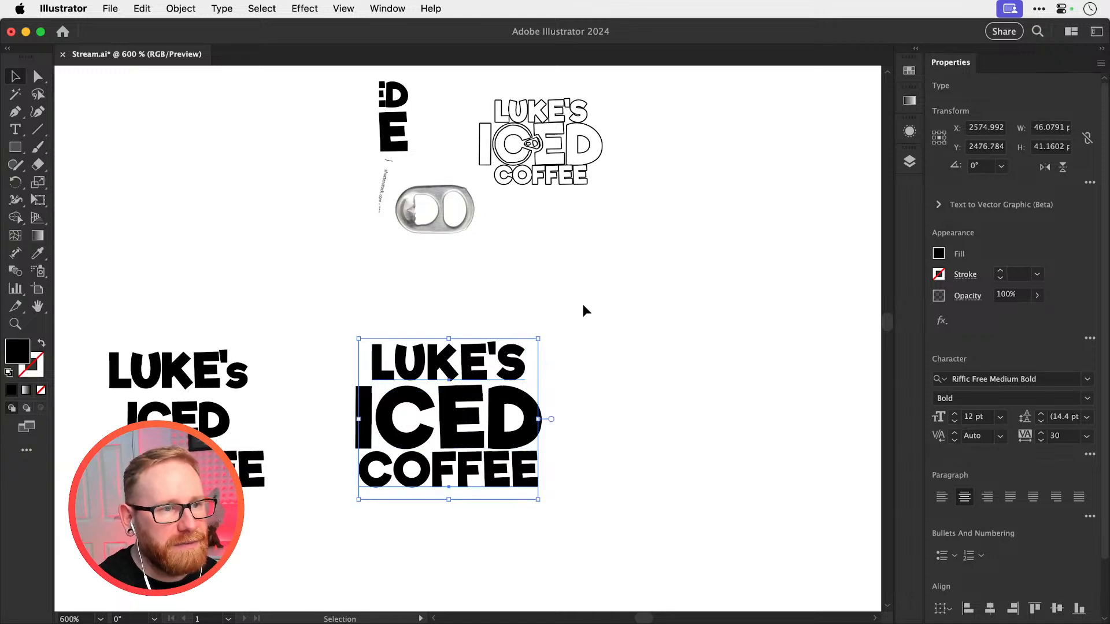
key(s)
drag(620, 247, 597, 277)
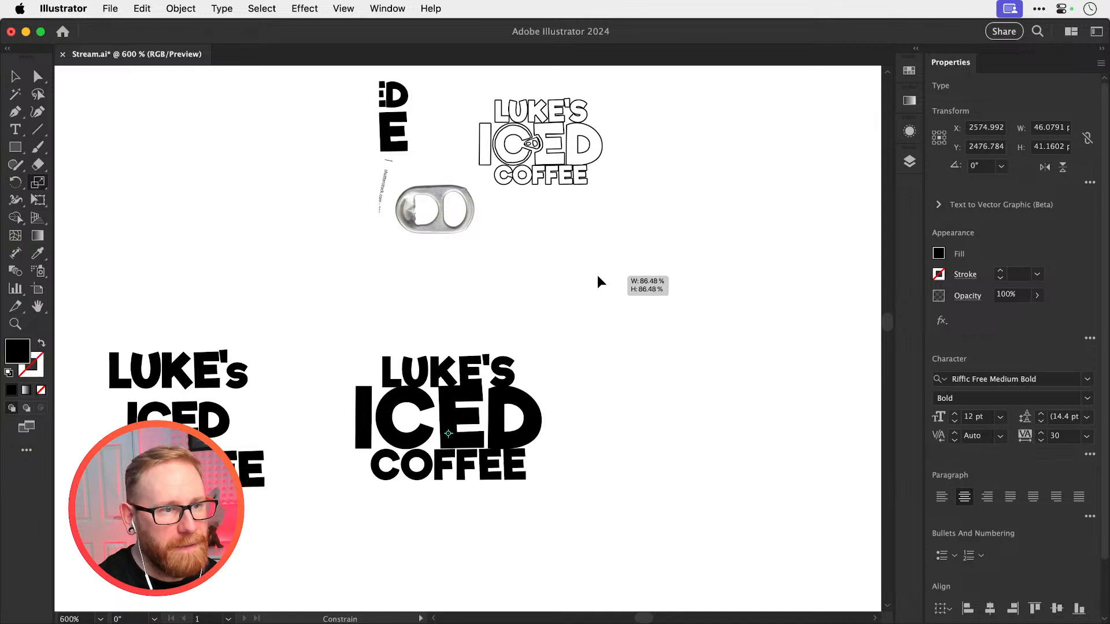
drag(603, 277, 608, 272)
Move the name line up and the COFFEE line down to leave similar gaps around ICED
key(v)
drag(468, 370, 468, 364)
click(613, 366)
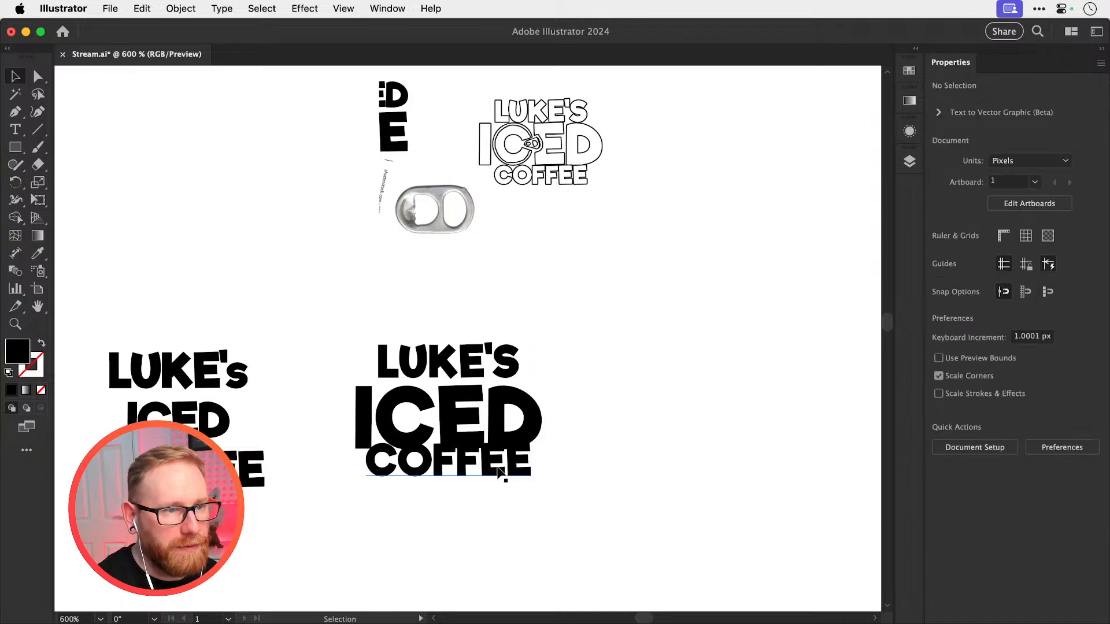
drag(509, 469, 510, 484)
Duplicate the refined three-line stack into the empty space to its right, keeping its solid black fill
click(459, 431)
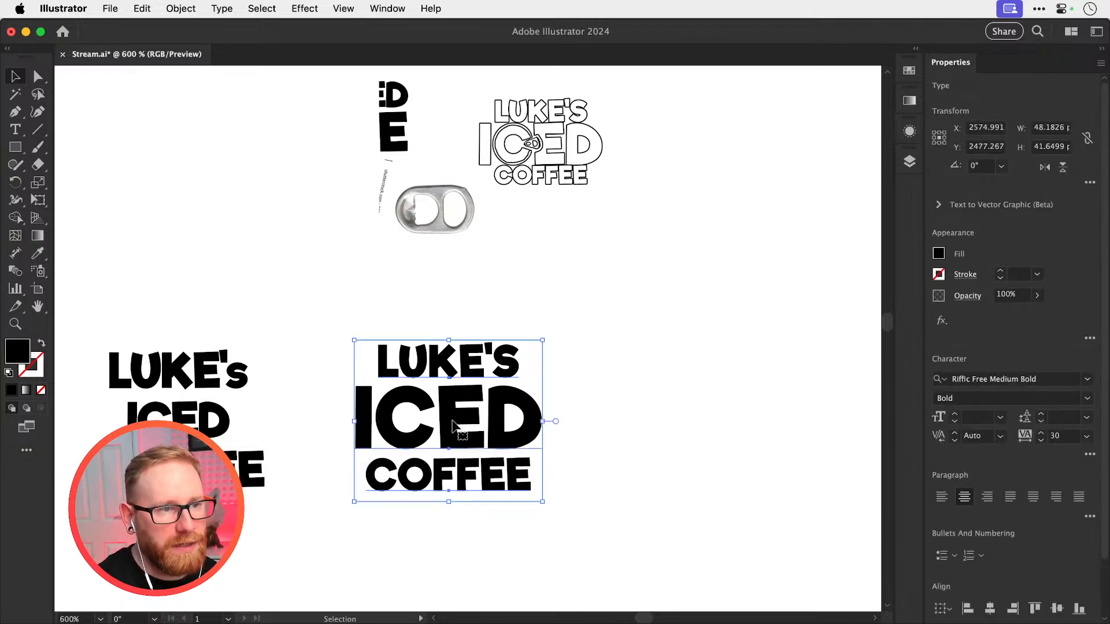
key(shift+x)
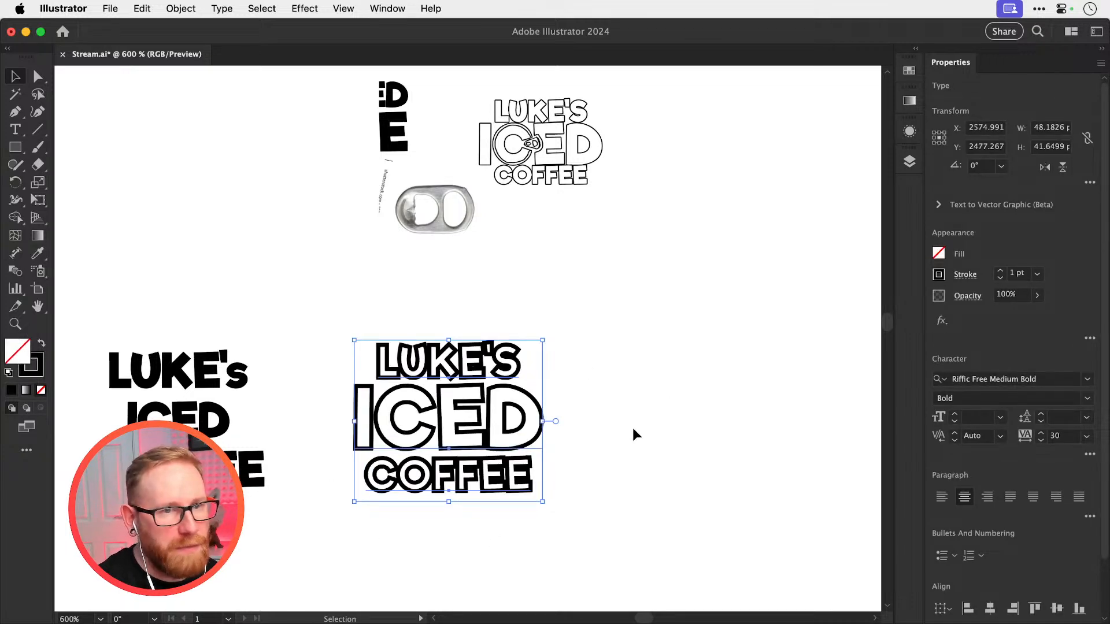
key(shift+x)
alt+drag(434, 358, 731, 358)
drag(679, 359, 411, 366)
key(z)
drag(493, 423, 515, 431)
key(v)
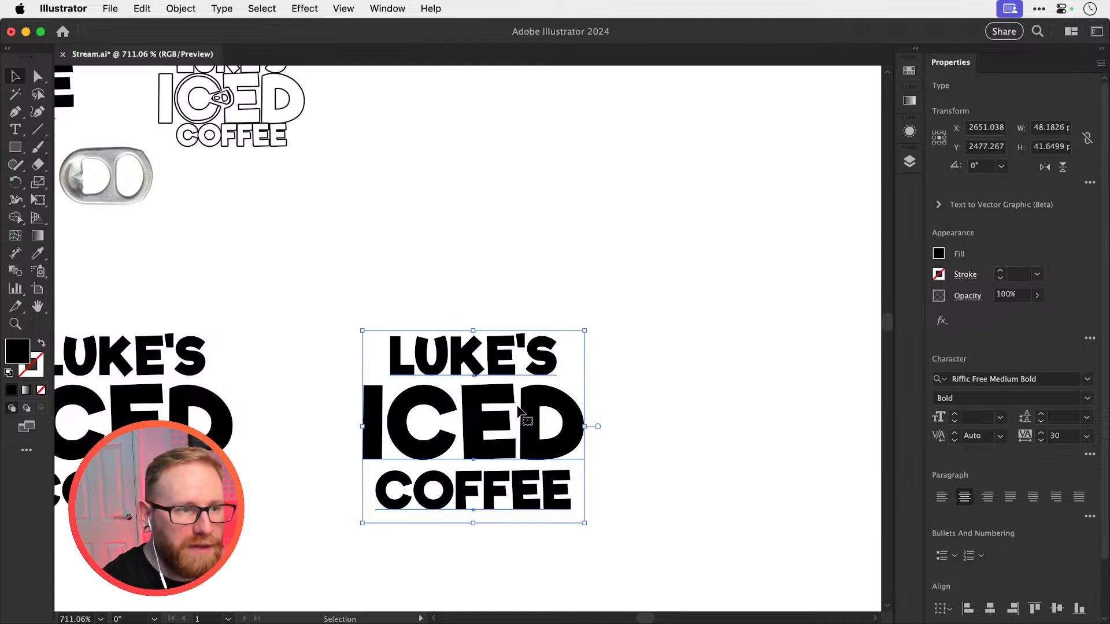
Swap the new copy's black fill for a 1 pt stroke and try to align the stroke to the outside
key(shift+x)
click(965, 275)
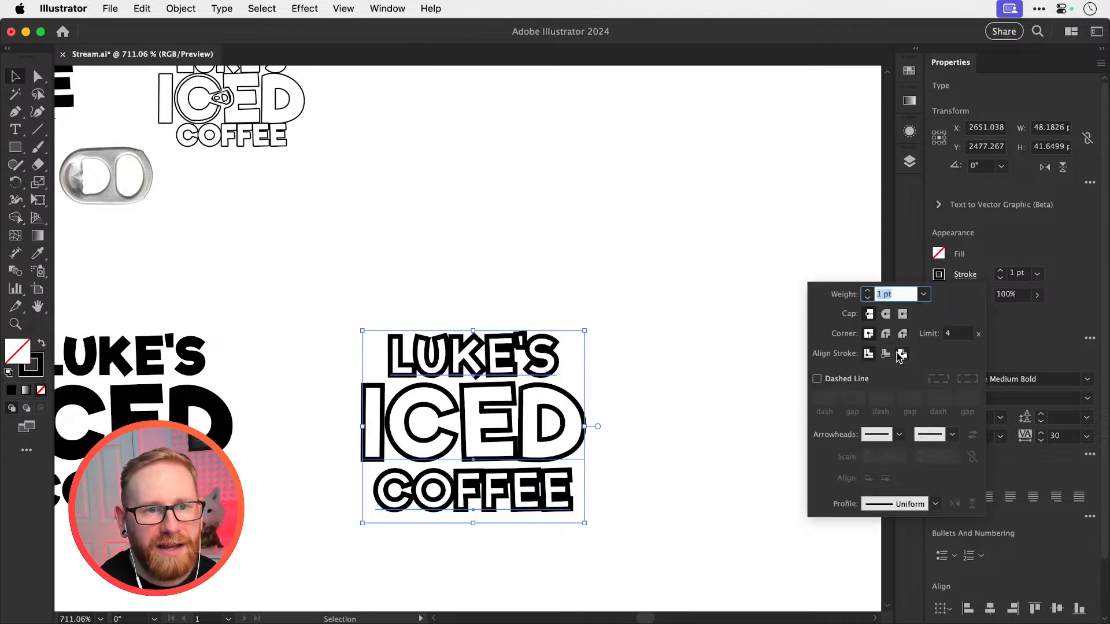
click(901, 354)
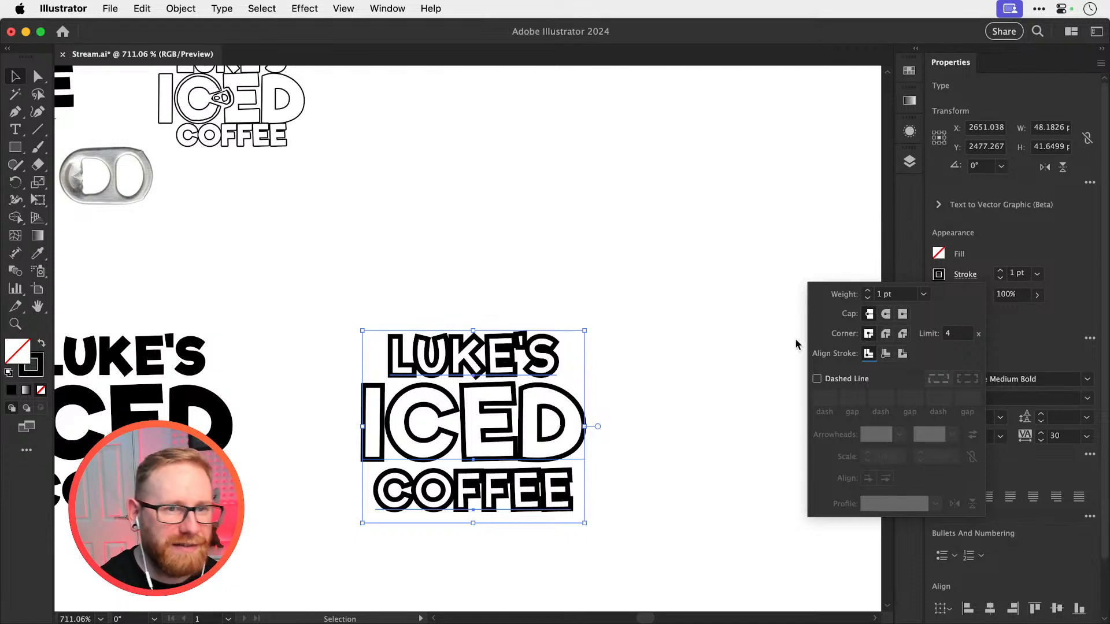
Convert the stroked three-line copy from live text to outlines
click(496, 362)
key(super+shift+o)
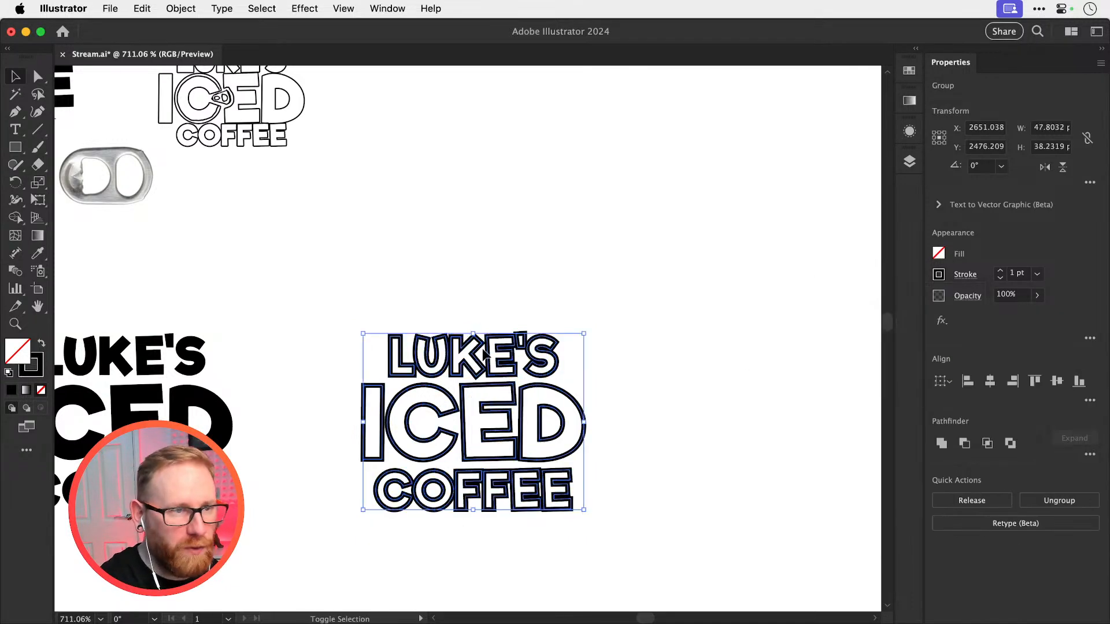
click(221, 8)
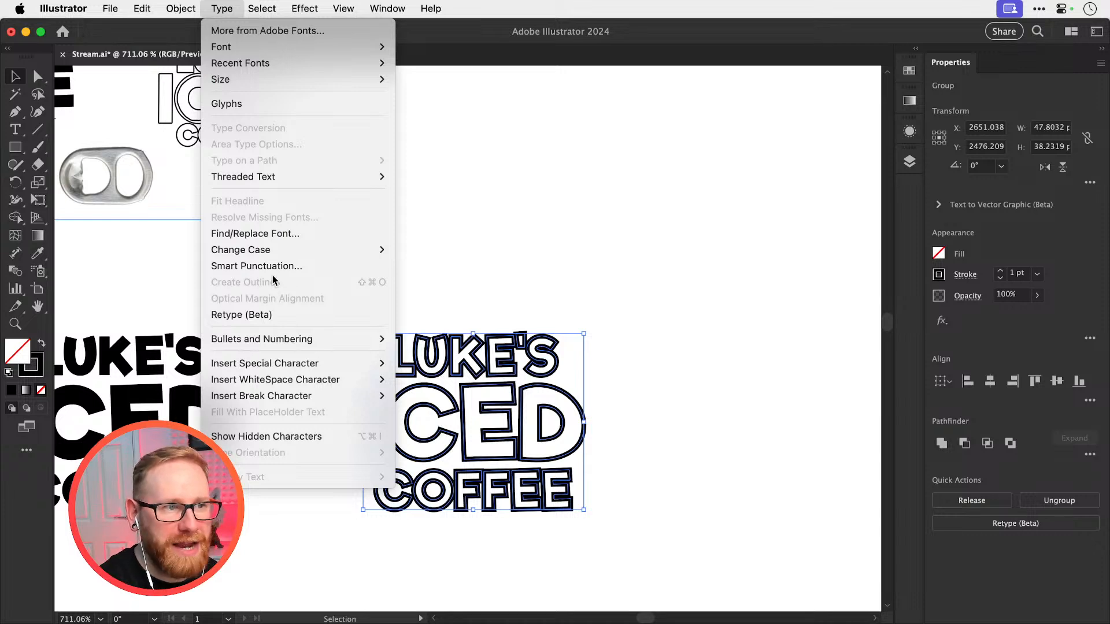
click(624, 344)
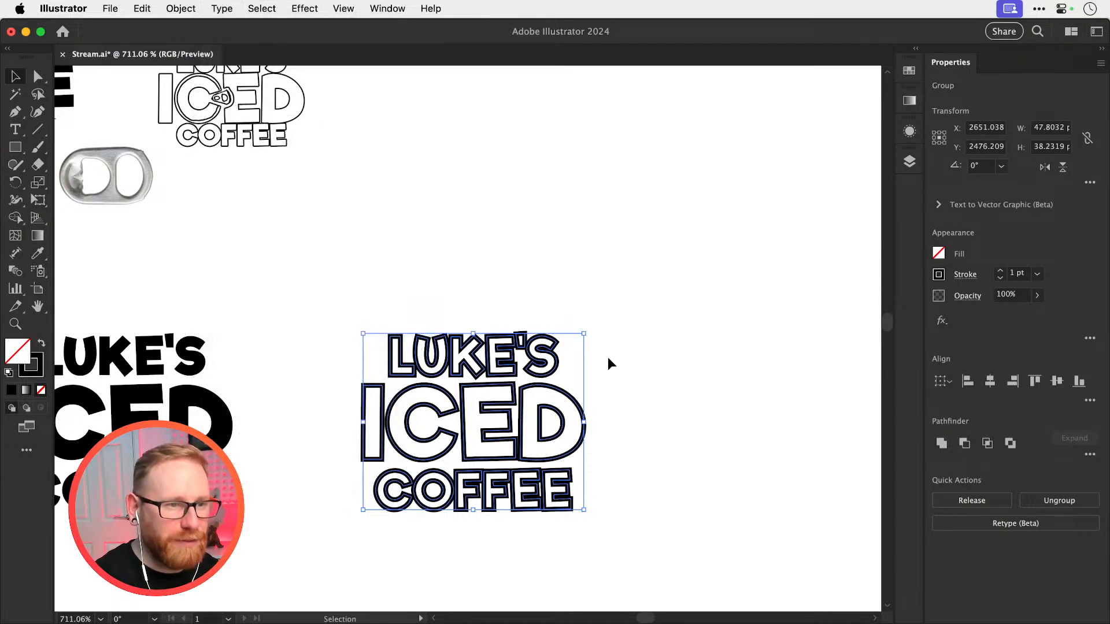
Align the 1 pt stroke of the converted lettering to the outside, and deselect the artwork
click(964, 275)
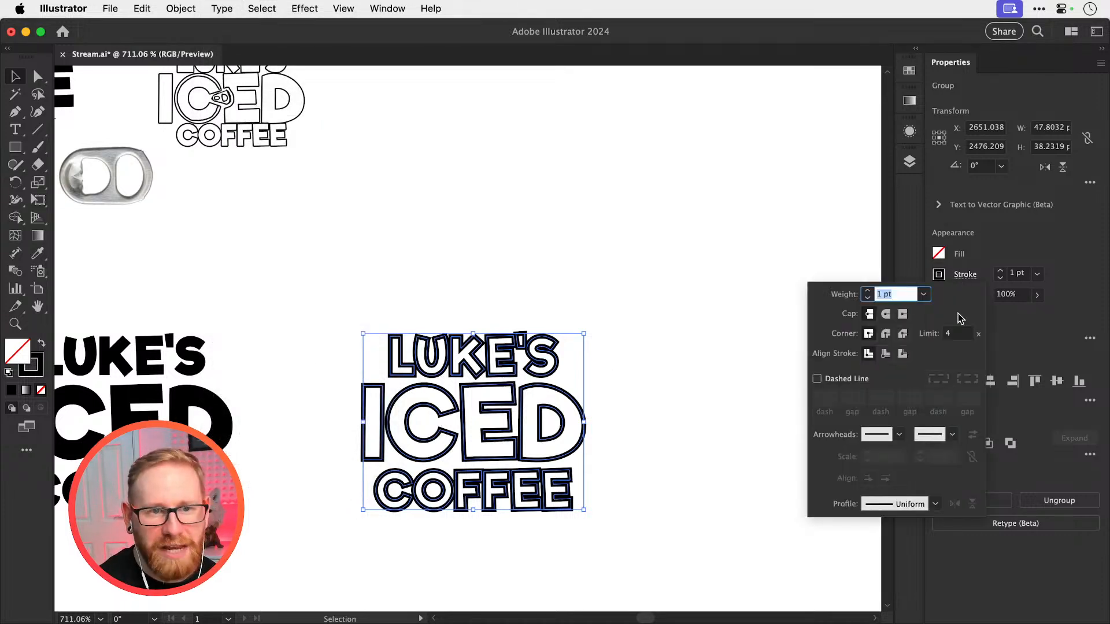
click(903, 354)
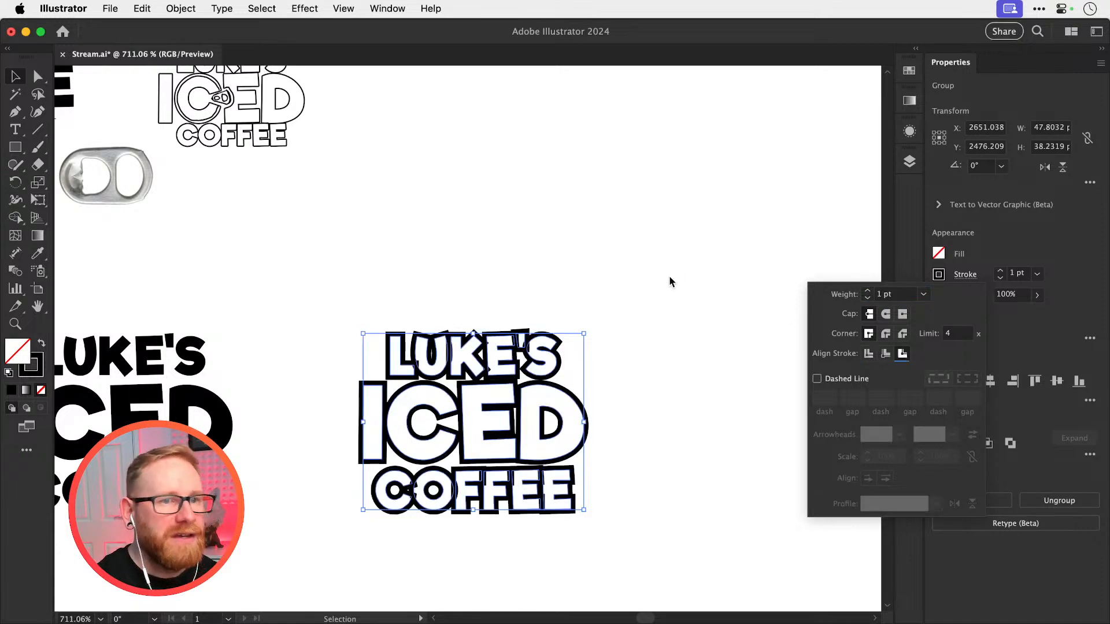
click(726, 318)
click(685, 363)
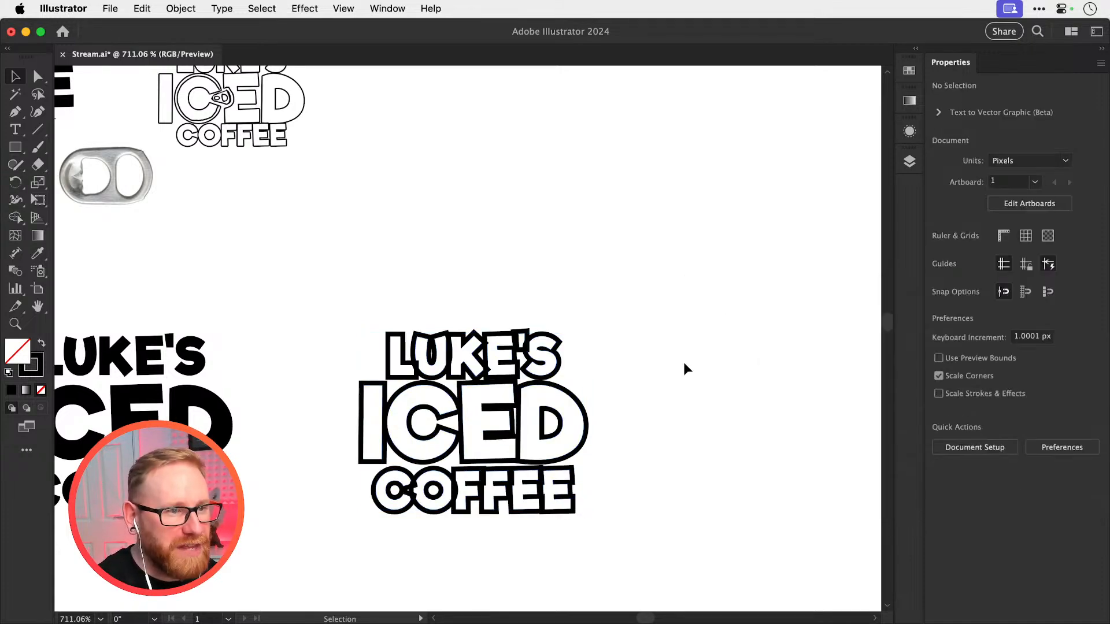
Ungroup the name line of the stroked copy into separate letters
key(super+space)
drag(446, 456, 493, 467)
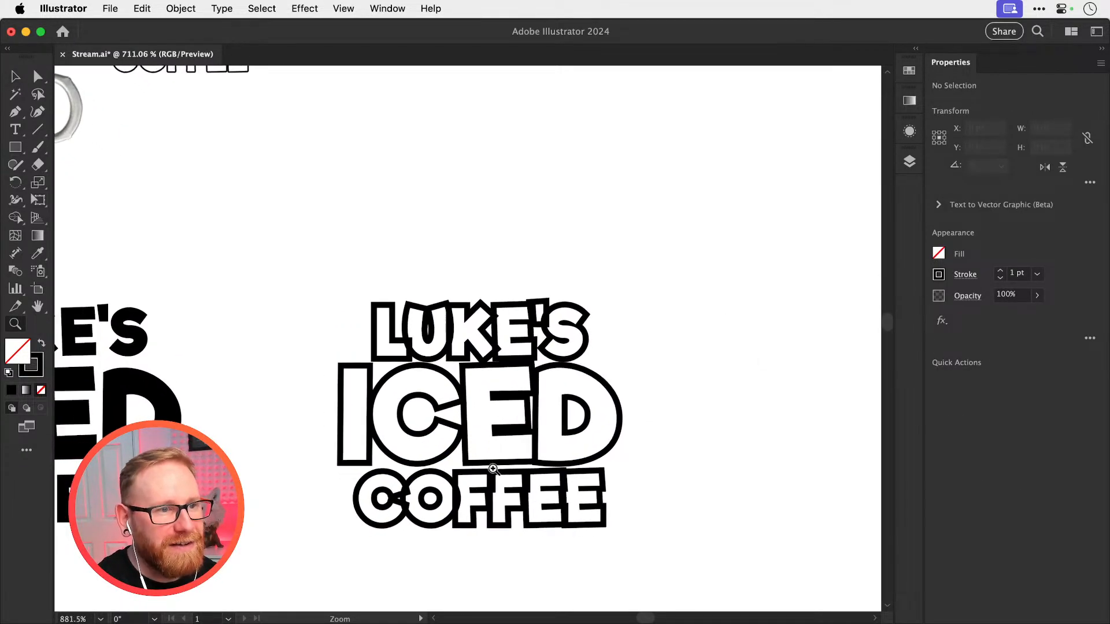
click(469, 313)
click(442, 255)
key(super+space)
drag(446, 327, 488, 340)
click(503, 341)
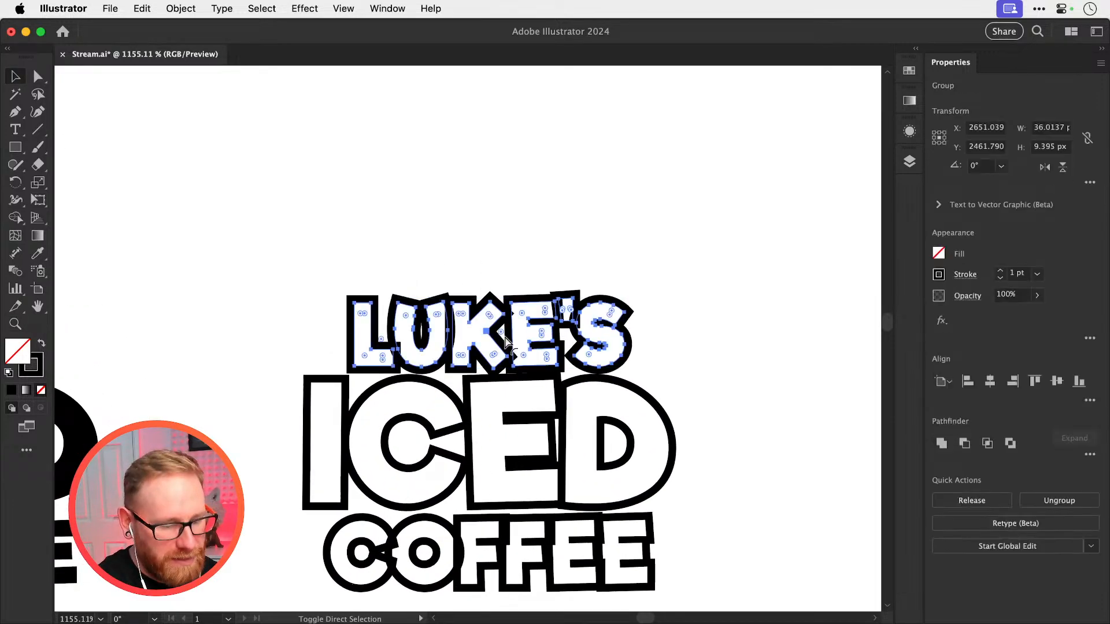
key(super+shift+g)
Widen the spacing of the name line by nudging the remaining letters about 1 px right after each preceding letter
drag(427, 260, 615, 309)
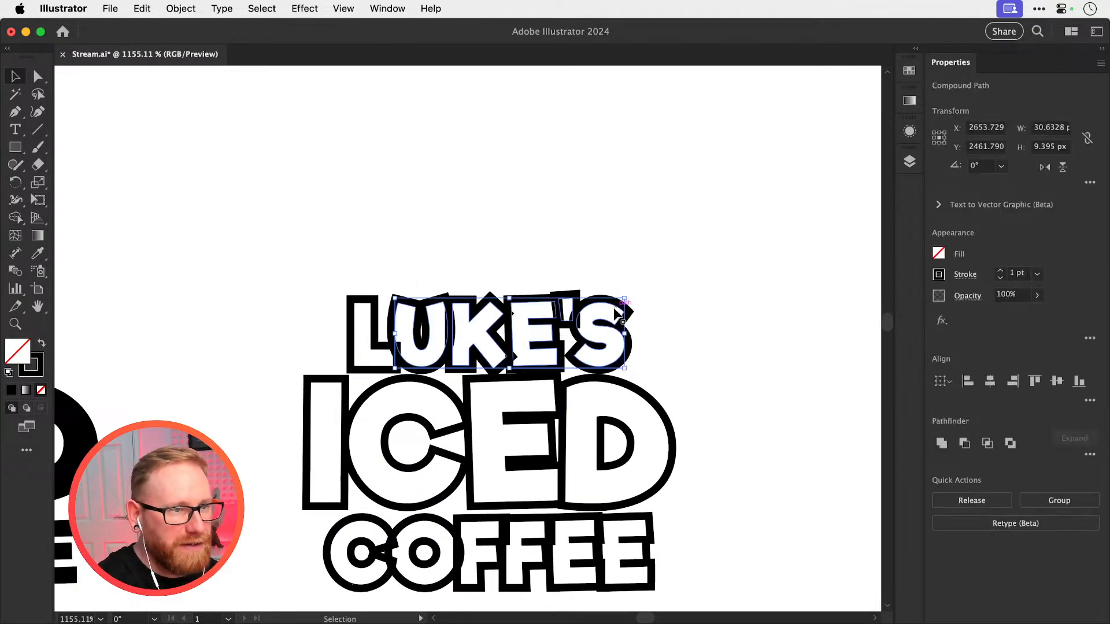
key(Right)
drag(483, 242, 636, 356)
key(Right)
drag(546, 251, 645, 342)
key(Right)
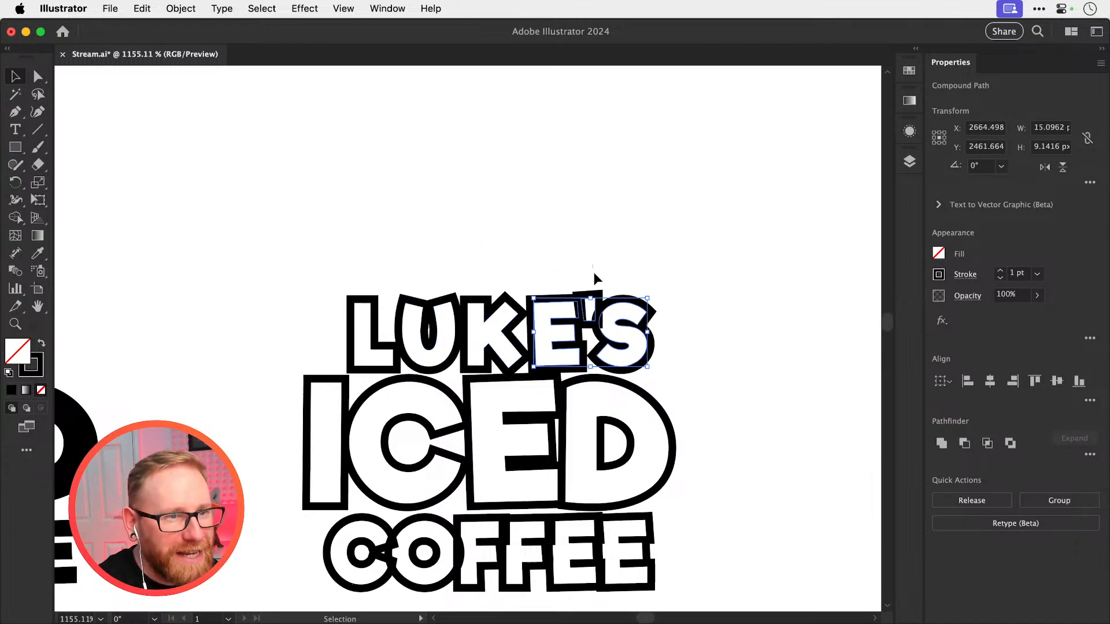
drag(594, 273, 665, 338)
key(Right)
drag(647, 280, 697, 334)
key(Right)
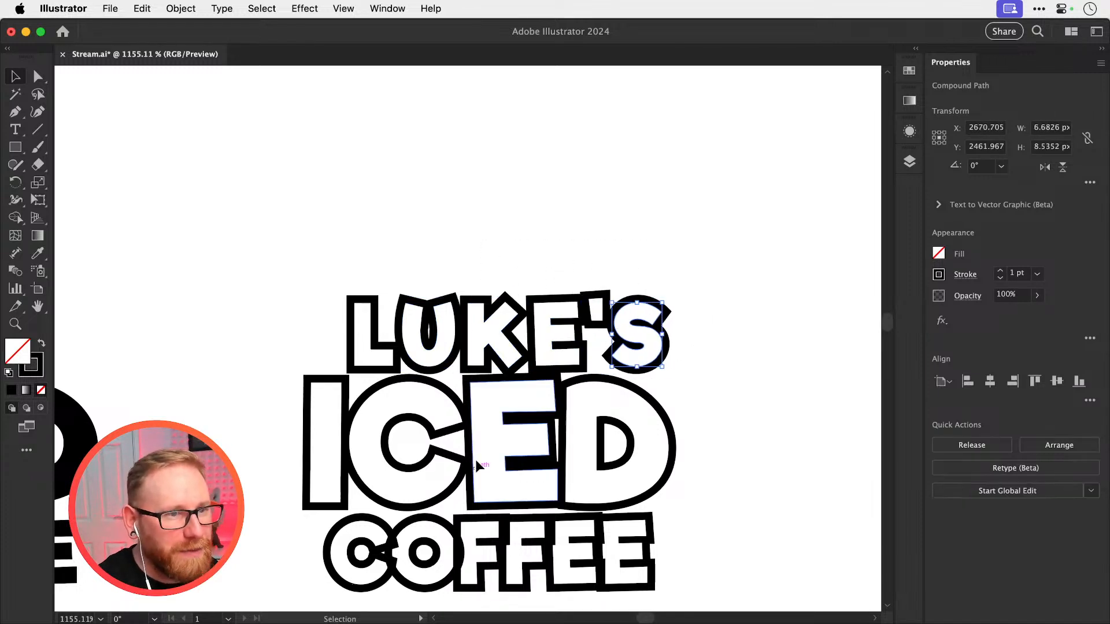
Ungroup the COFFEE line into separate letters, keeping the line at its original position
scroll(405, 456, down, 5)
drag(401, 455, 527, 403)
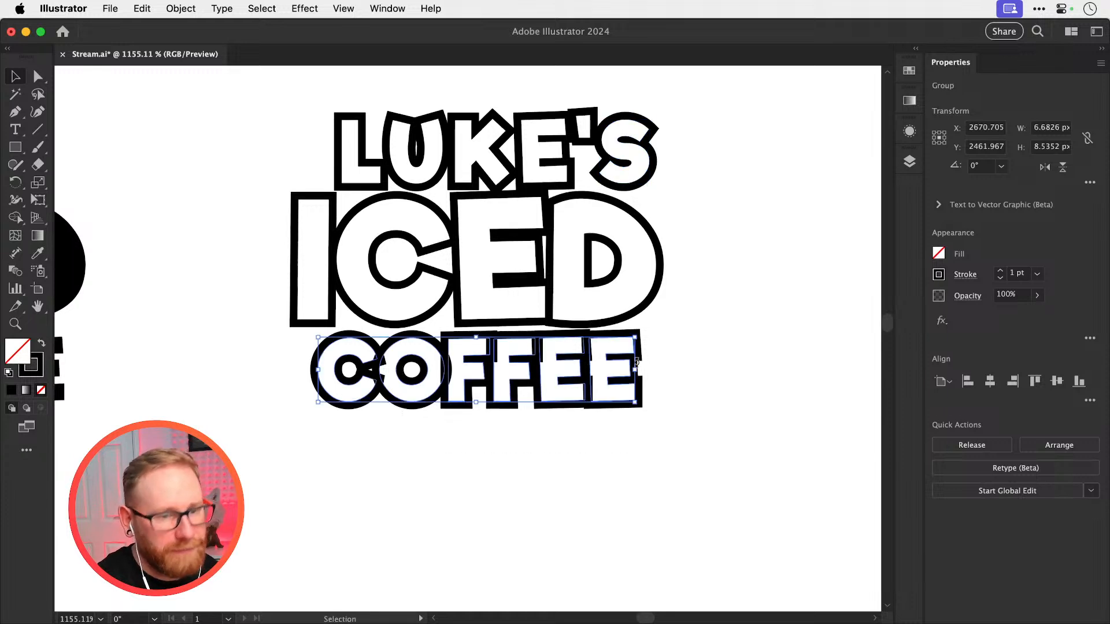
key(Right)
drag(473, 433, 649, 373)
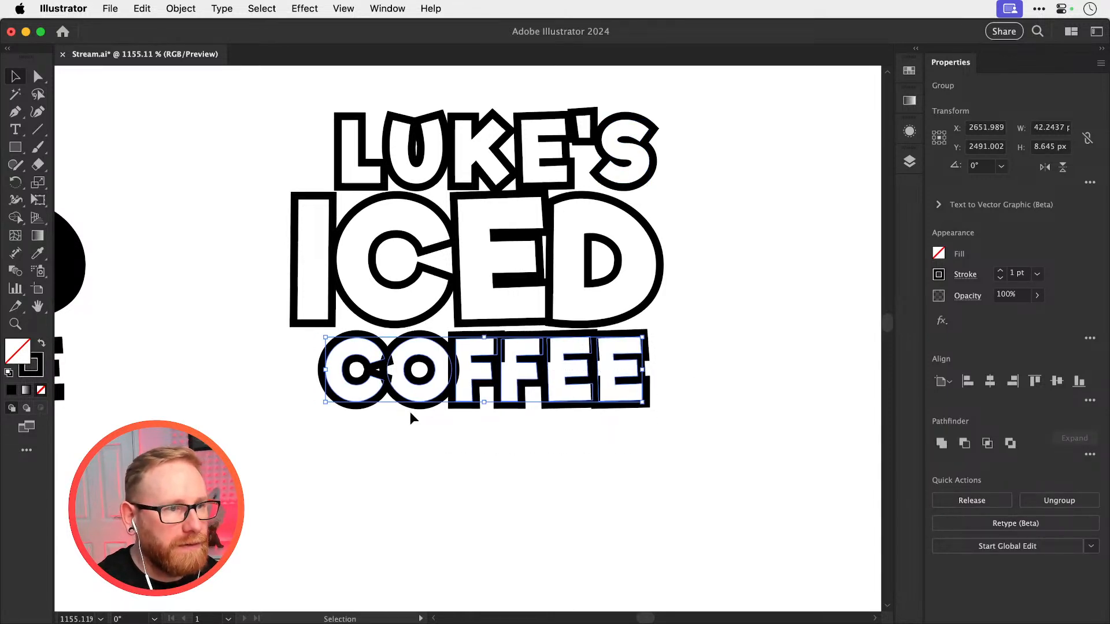
key(super+z)
key(super+shift+g)
Widen the spacing of COFFEE by nudging the remaining letters about 1 px right after each preceding letter
drag(422, 426, 667, 376)
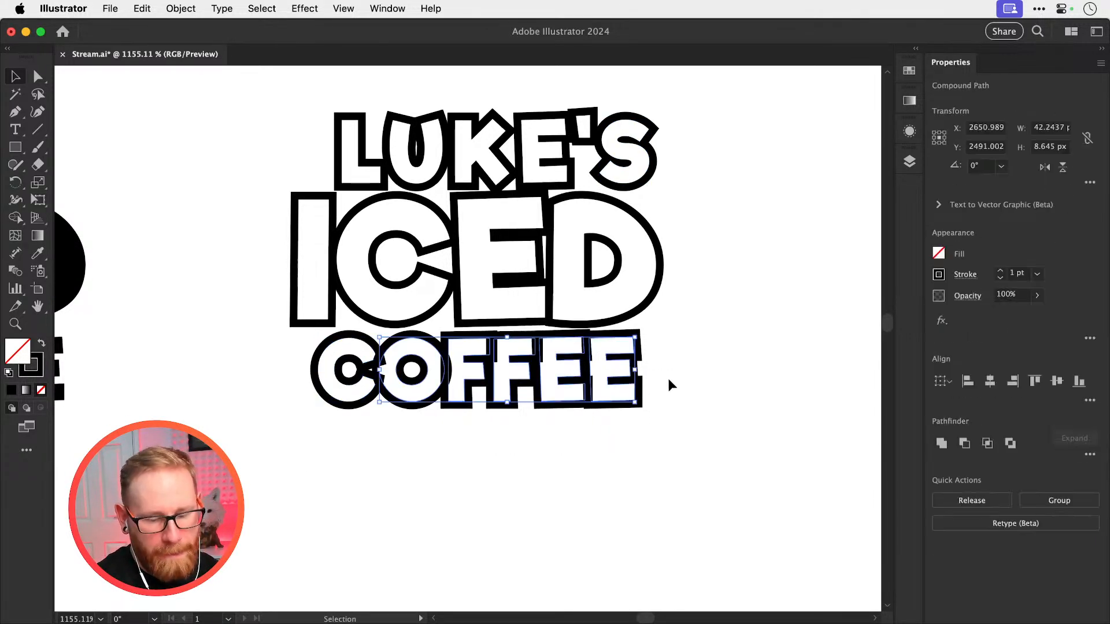
key(Right)
drag(573, 386, 654, 373)
key(Right)
drag(535, 437, 664, 374)
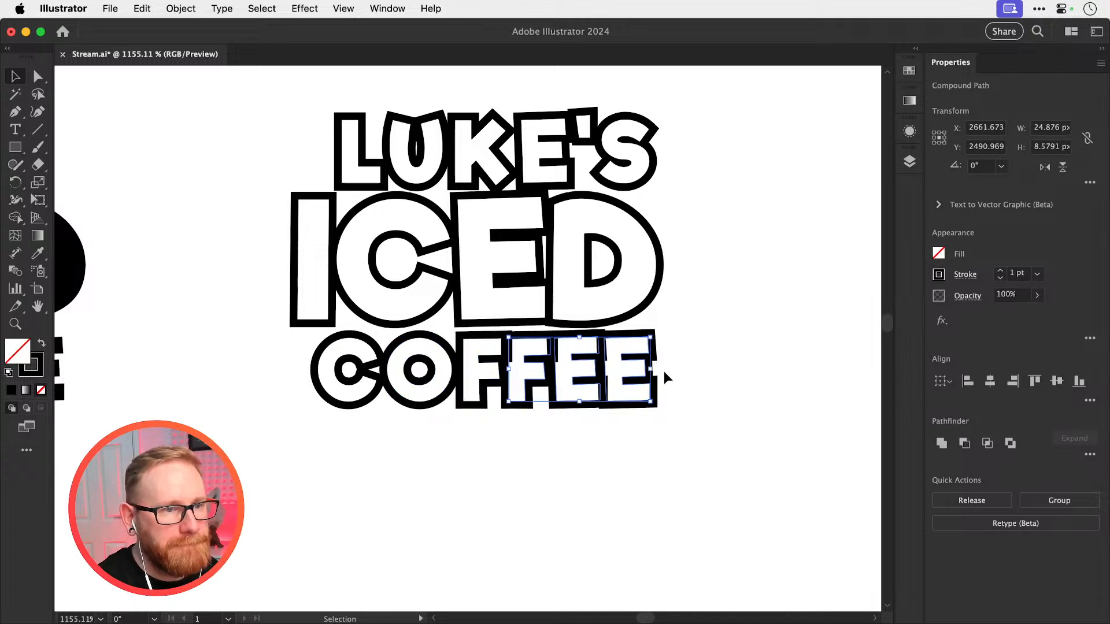
key(Right)
drag(579, 442, 664, 370)
key(Right)
drag(631, 435, 666, 386)
key(Right)
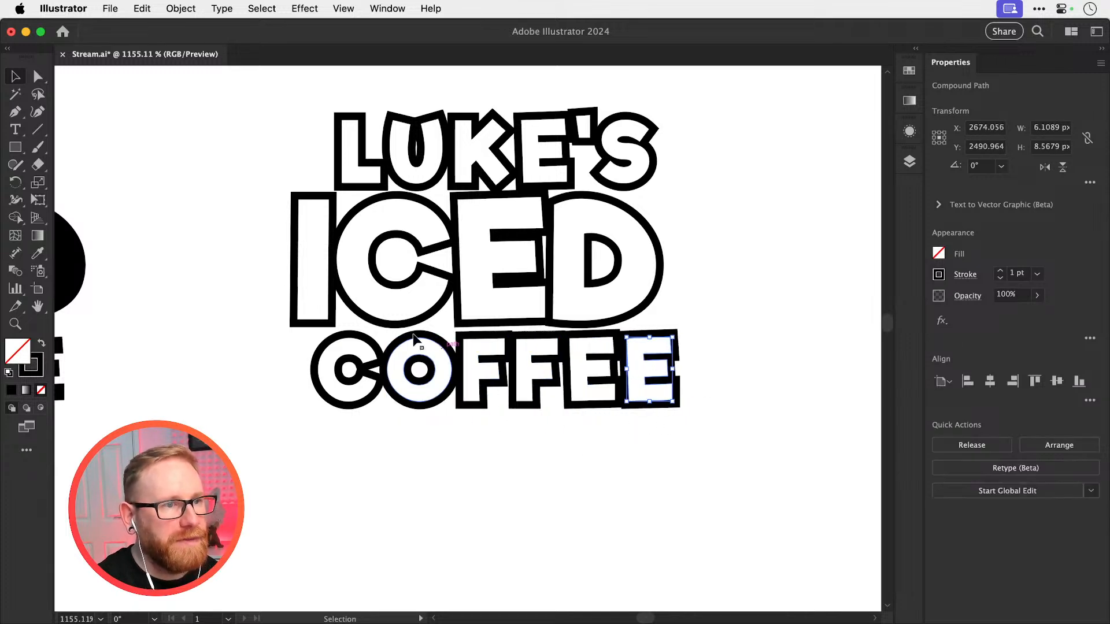
Ungroup ICED and widen its spacing by nudging the remaining letters about 1 px right after each preceding letter
drag(745, 242, 399, 303)
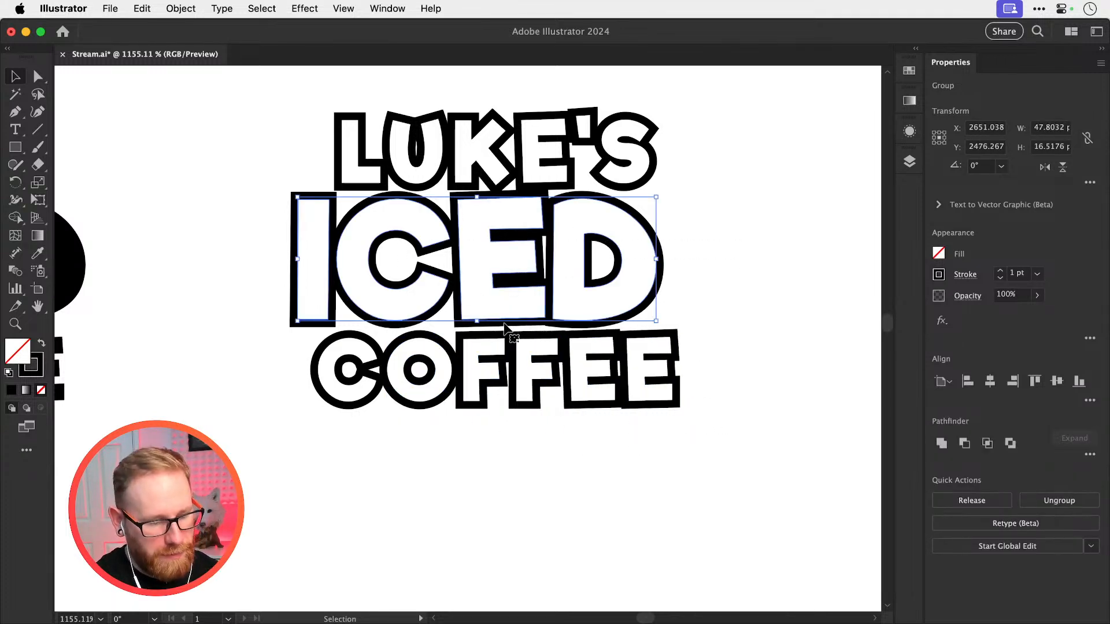
key(shift+super+g)
click(688, 231)
drag(689, 232, 405, 296)
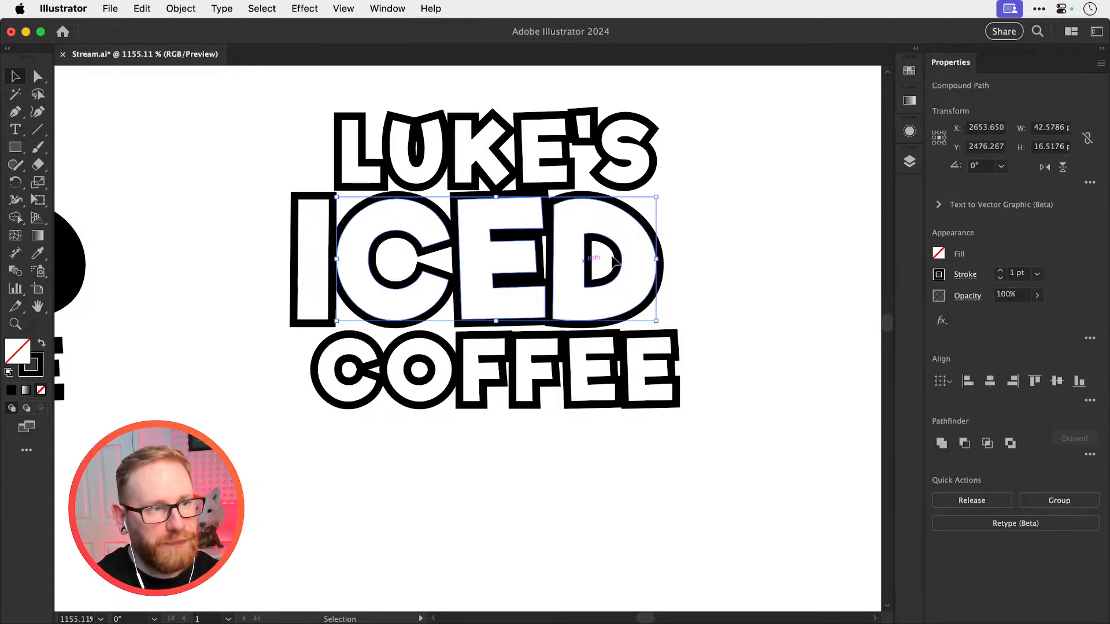
key(Right)
drag(731, 242, 658, 279)
key(Right)
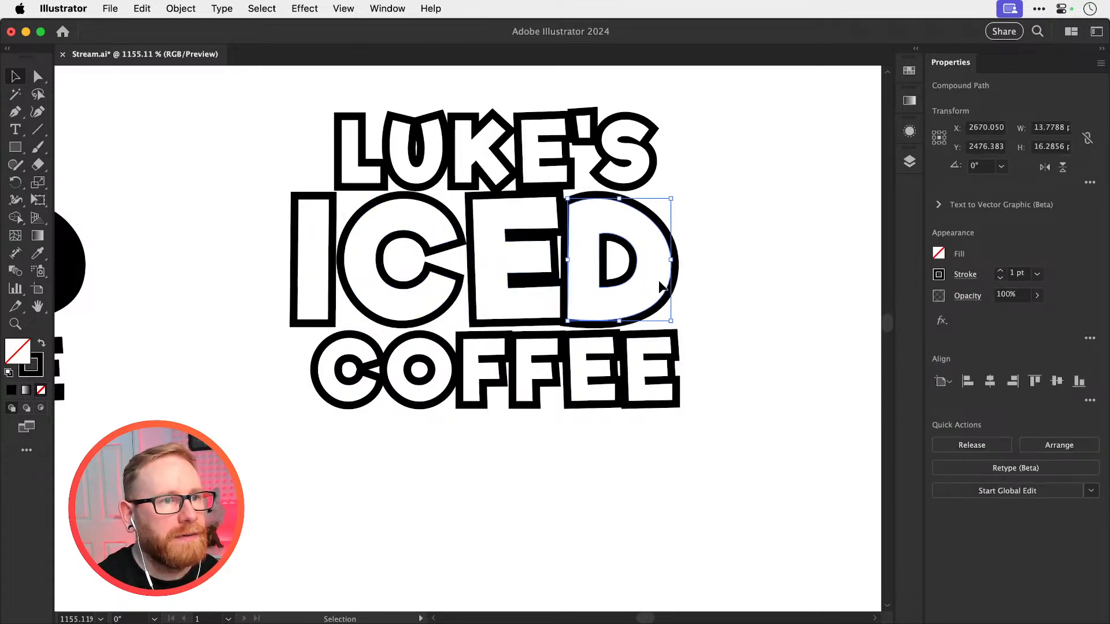
key(Right)
click(751, 246)
Try a 2 pt stroke on all three spaced-out lines, undo it, and set their stroke weight to 0.5 pt
key(super+minus)
key(super+minus)
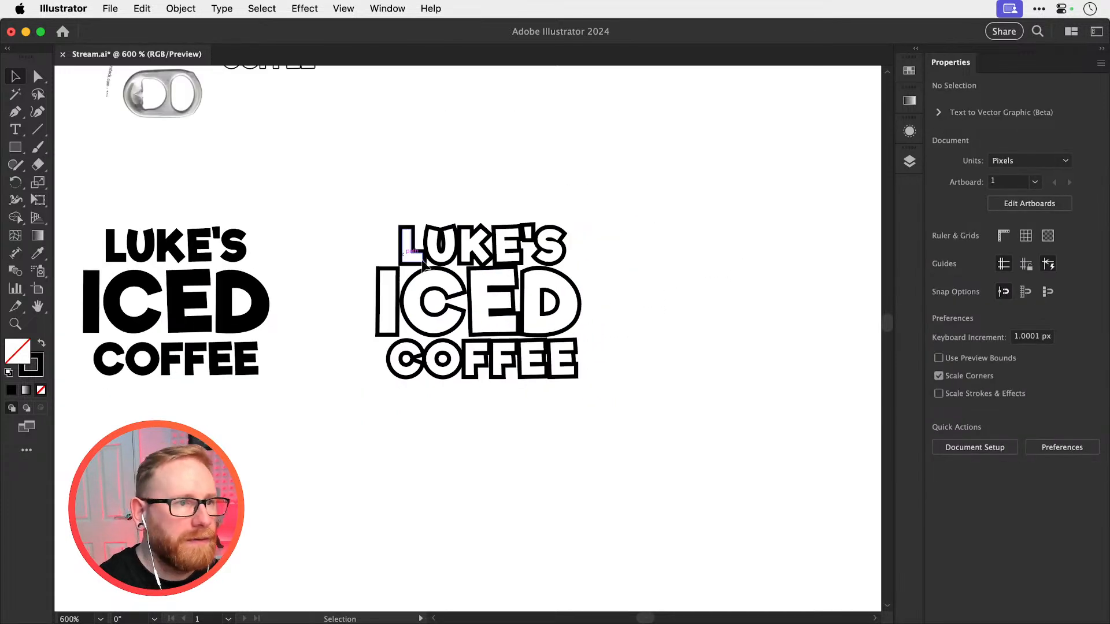
drag(369, 193, 585, 417)
click(1000, 270)
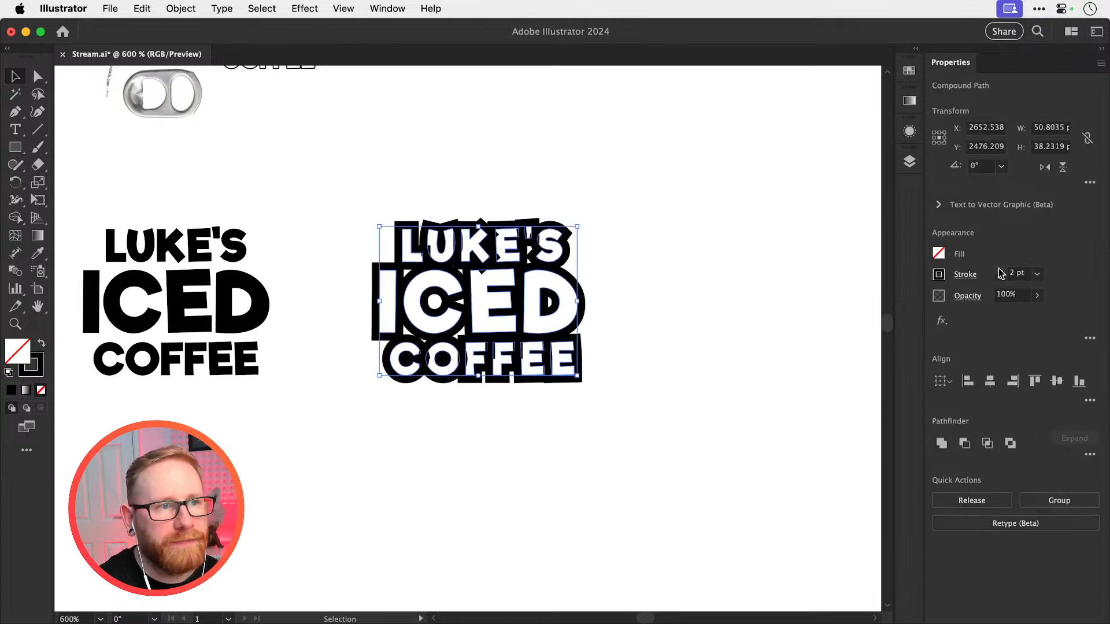
click(732, 288)
key(super+z)
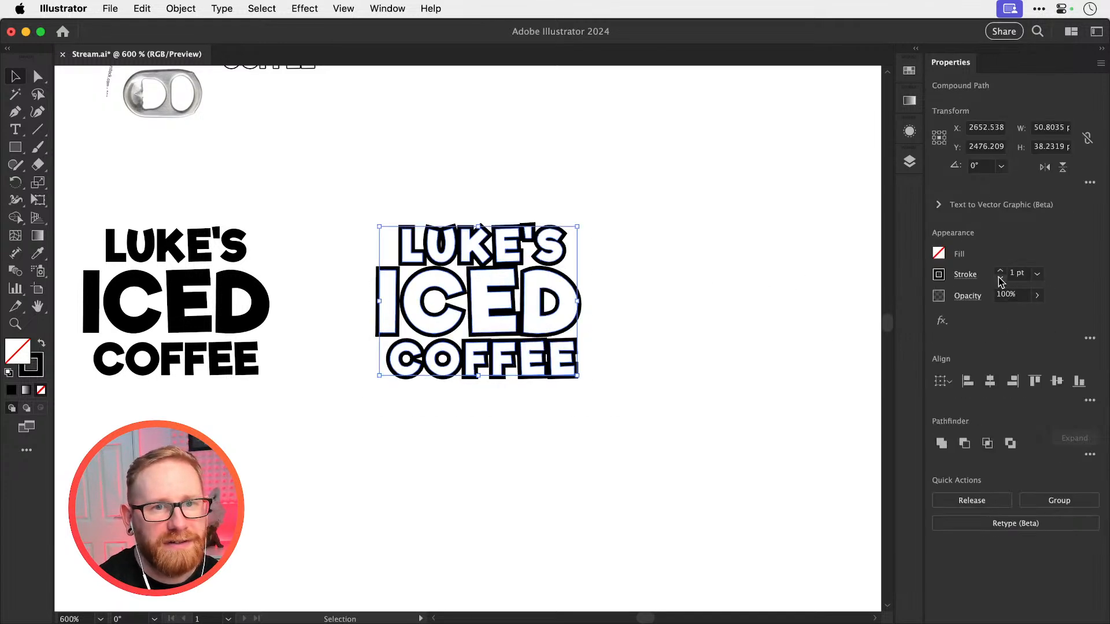
click(999, 279)
click(1000, 279)
click(802, 307)
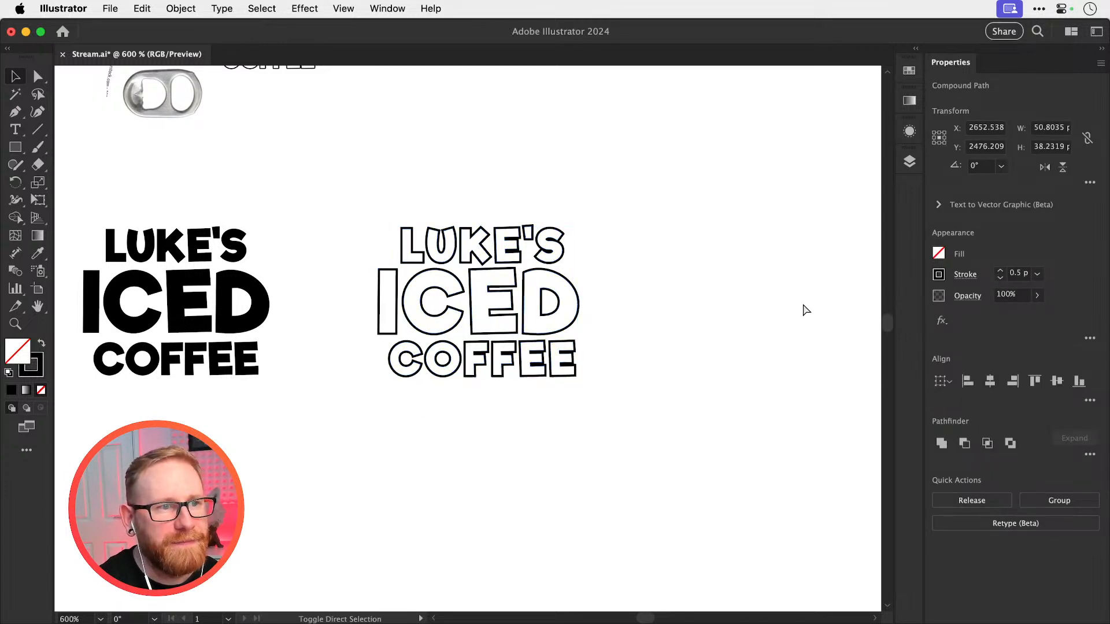
Round the outer stroke corners of all the lettering in the three-line copy
drag(318, 202, 555, 395)
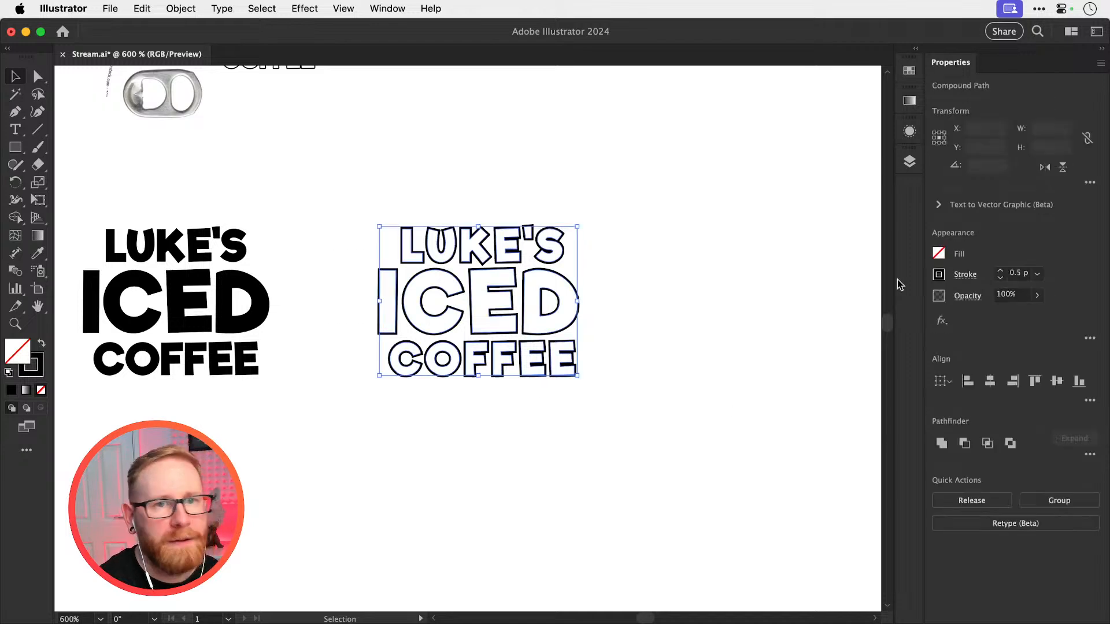
click(965, 274)
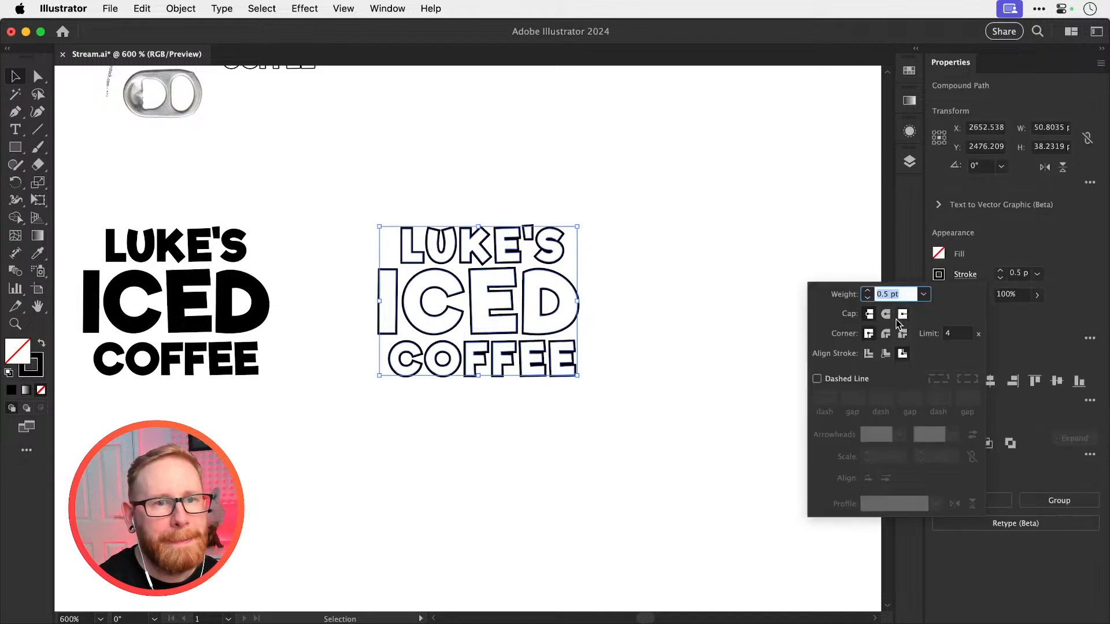
click(684, 283)
key(z)
drag(460, 270, 702, 310)
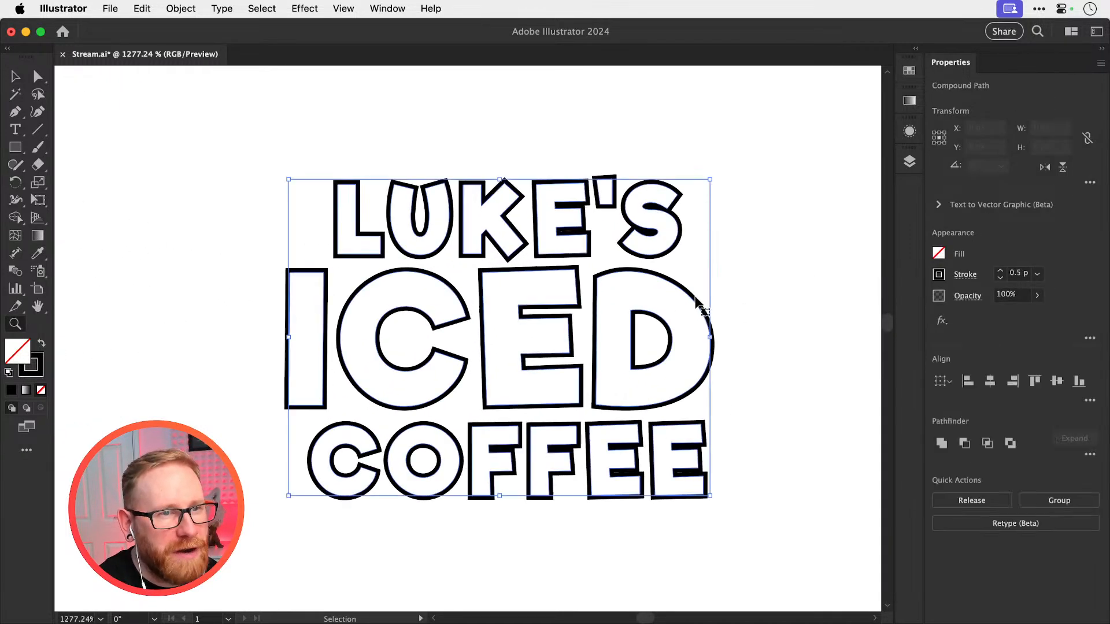
key(v)
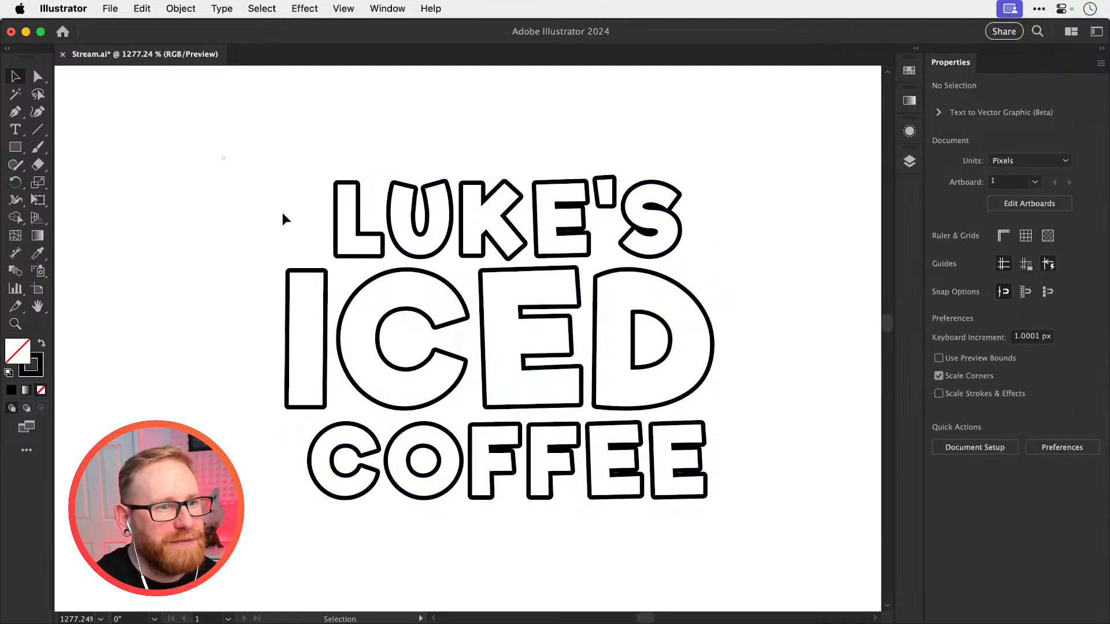
Select all the stroked lettering and examine the narrow gaps between the arms of the E letters in COFFEE
drag(290, 159, 797, 501)
key(z)
drag(613, 480, 906, 526)
drag(667, 484, 775, 472)
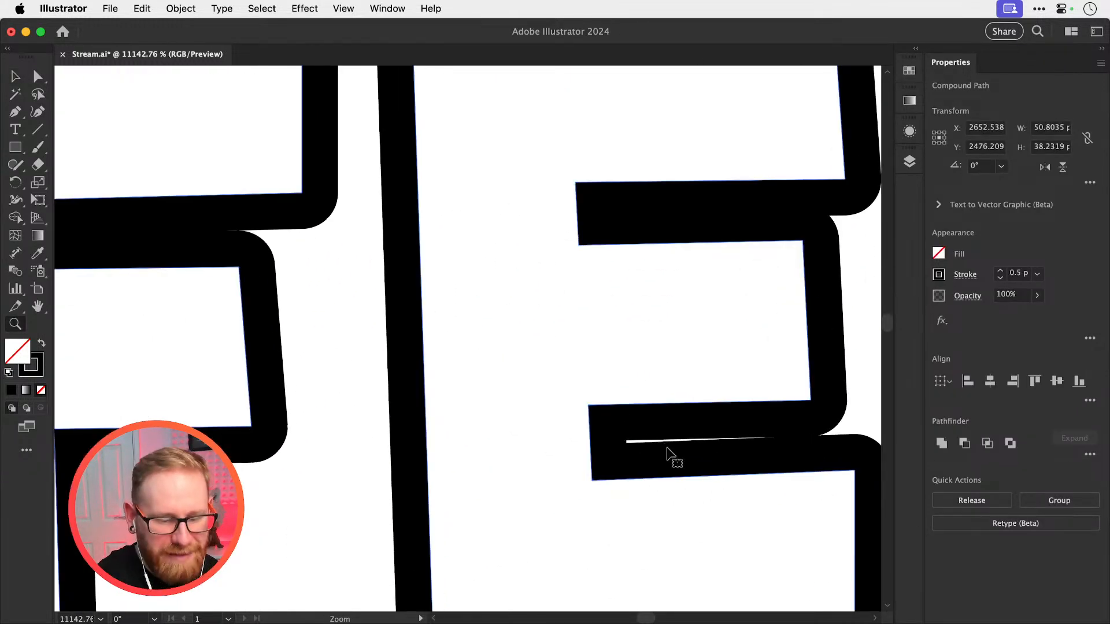
key(super+minus)
key(super+minus)
key(super+minus)
key(super+minus)
key(super+minus)
key(super+minus)
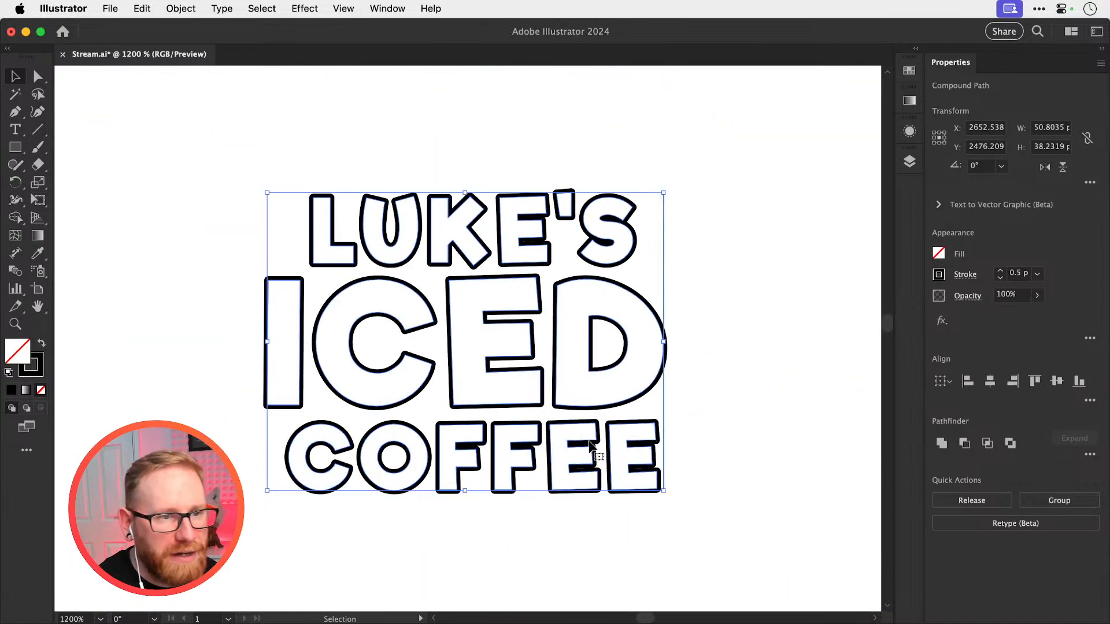
Set the stroke weight of the whole lettering to 0.6 pt and deselect it
key(z)
drag(587, 465, 795, 477)
key(v)
click(1000, 270)
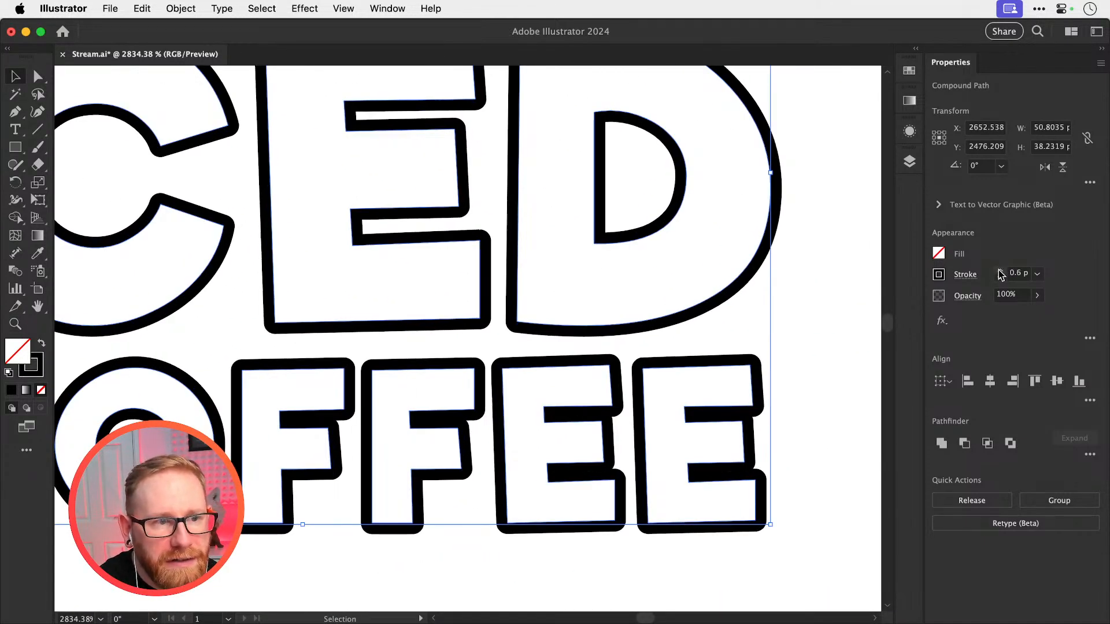
key(super+minus)
key(super+minus)
key(super+minus)
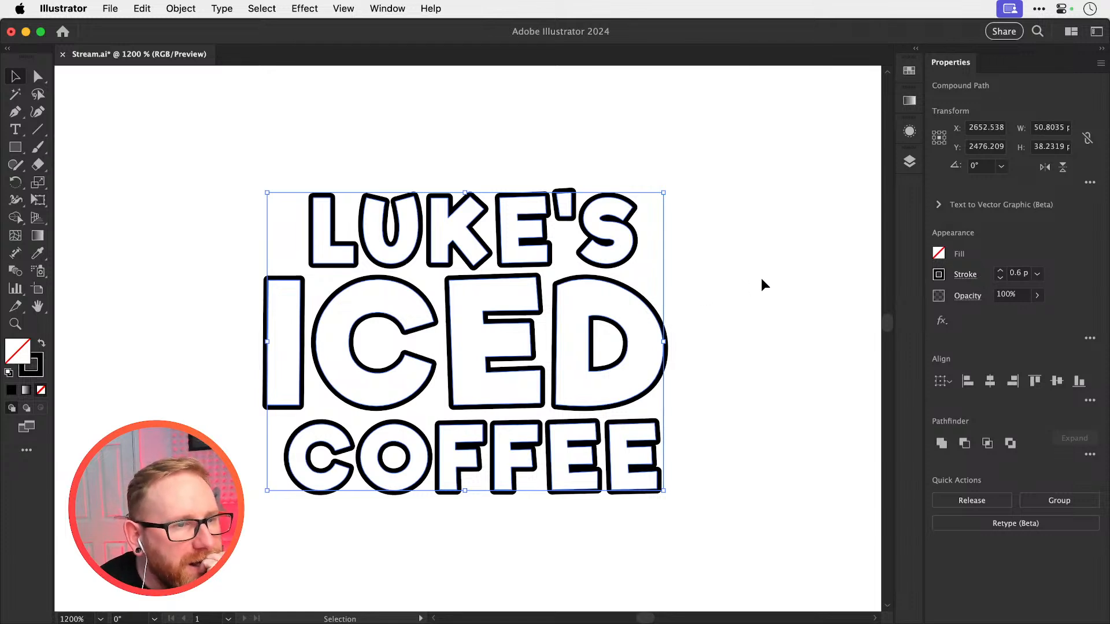
click(761, 284)
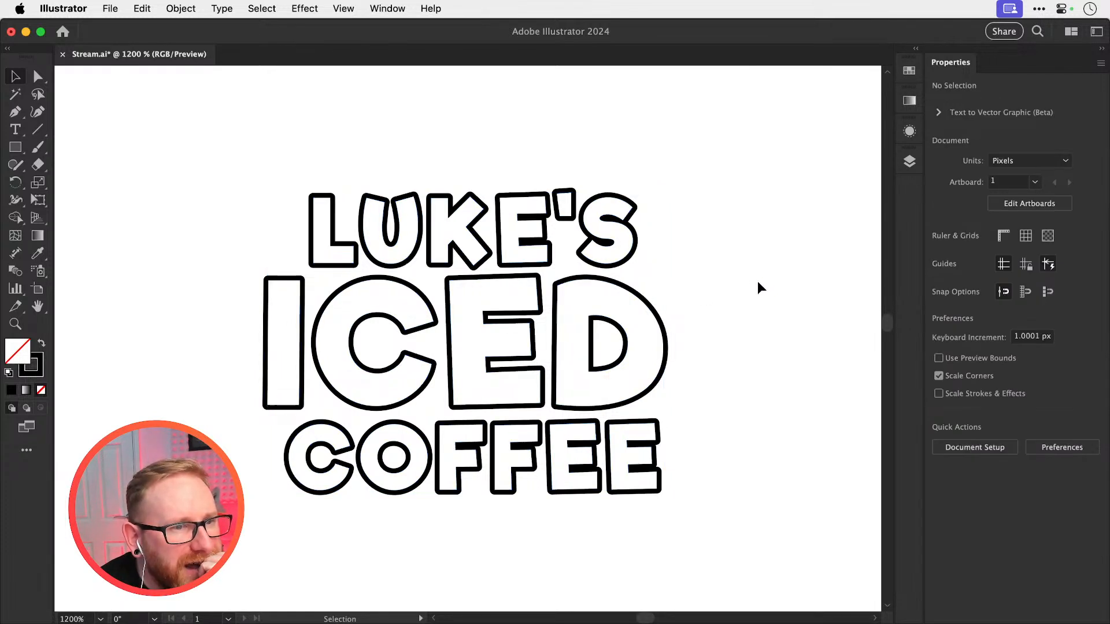
Group the letters of ICED, the name line and COFFEE into three separate line groups
key(super+minus)
key(super+minus)
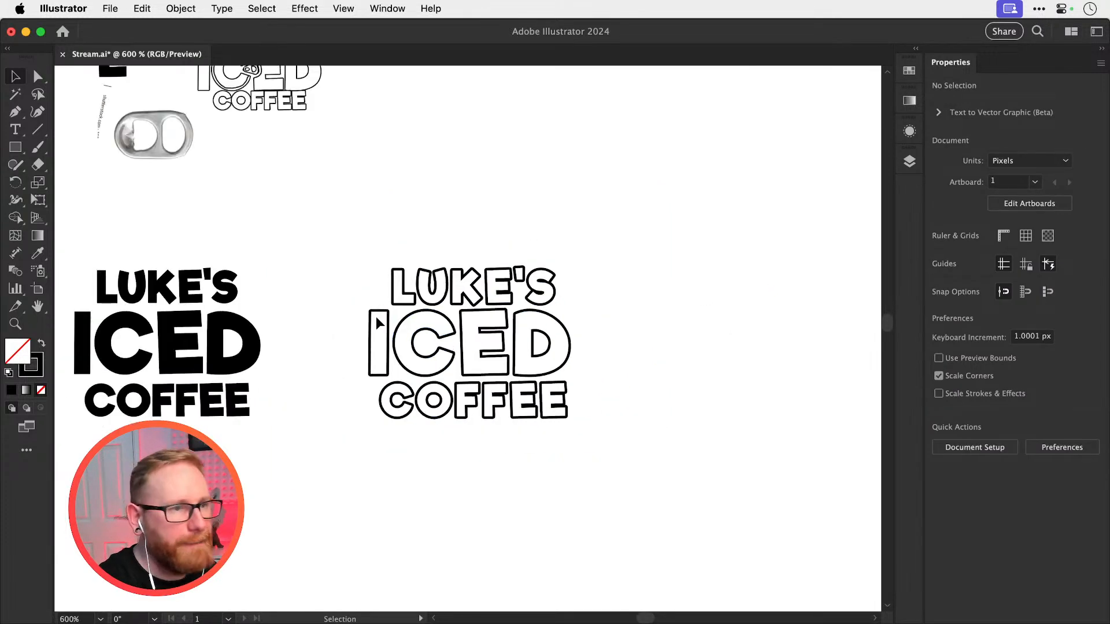
drag(347, 354, 625, 359)
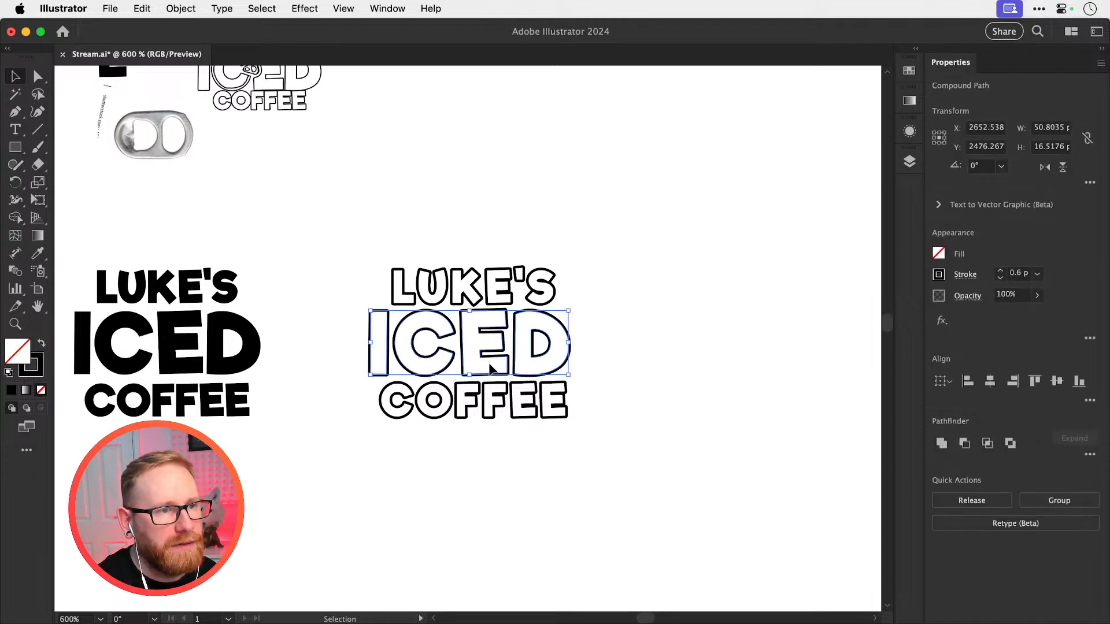
key(v)
key(super+g)
drag(359, 243, 586, 291)
key(super+g)
drag(361, 463, 606, 382)
key(super+g)
Align the three line groups to their horizontal centres, and deselect them
drag(441, 206, 520, 404)
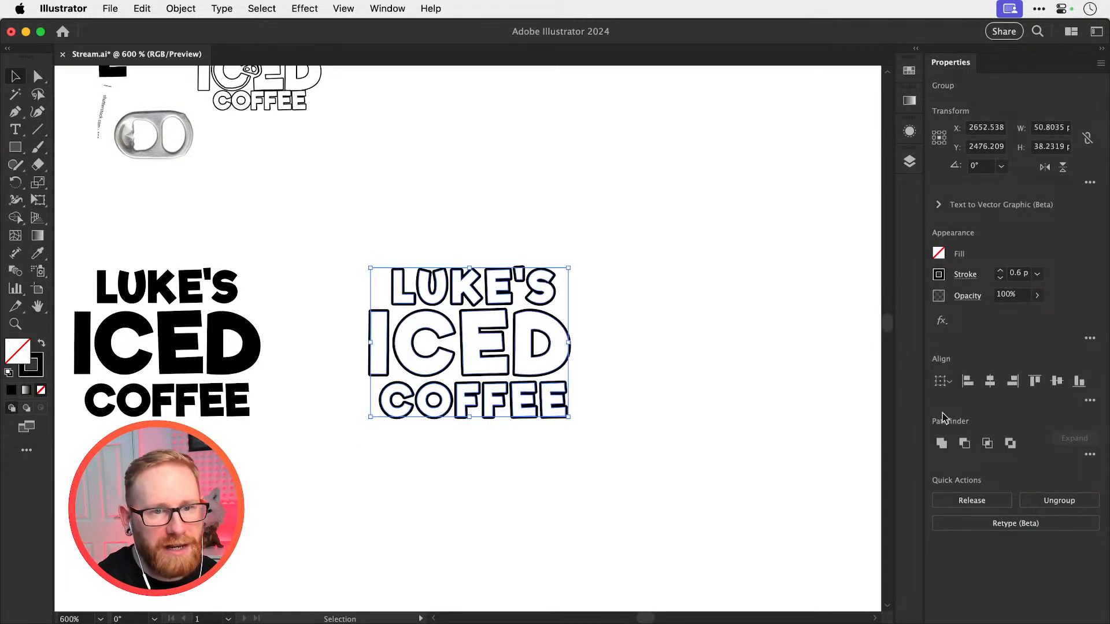
click(991, 382)
click(560, 220)
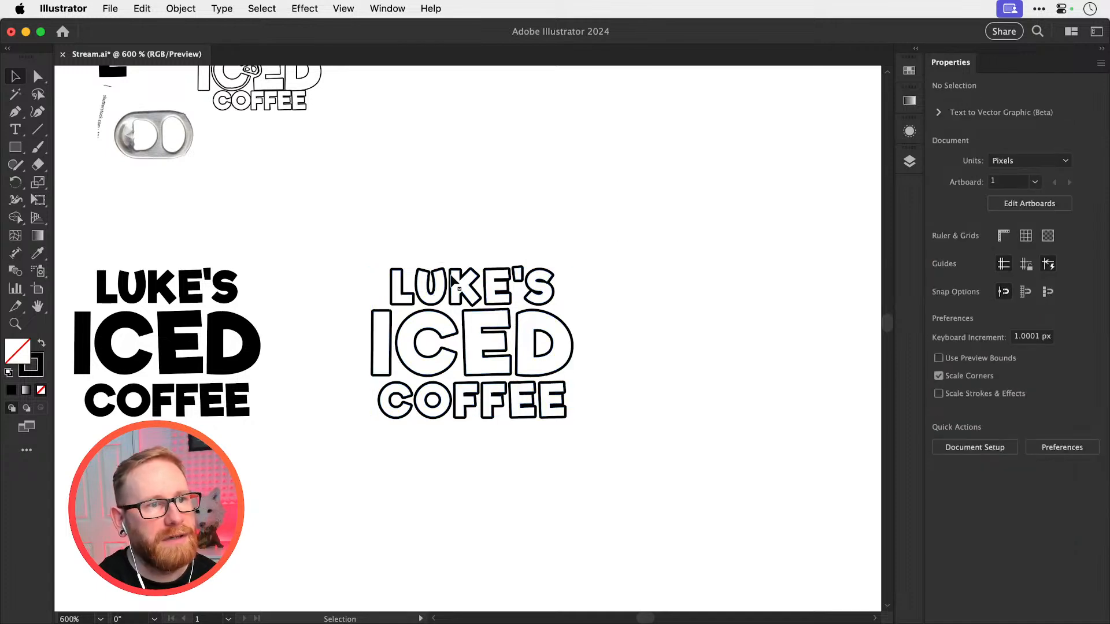
Try to move the COFFEE line up closer to ICED, and put it back in its original position
key(z)
drag(455, 371, 596, 450)
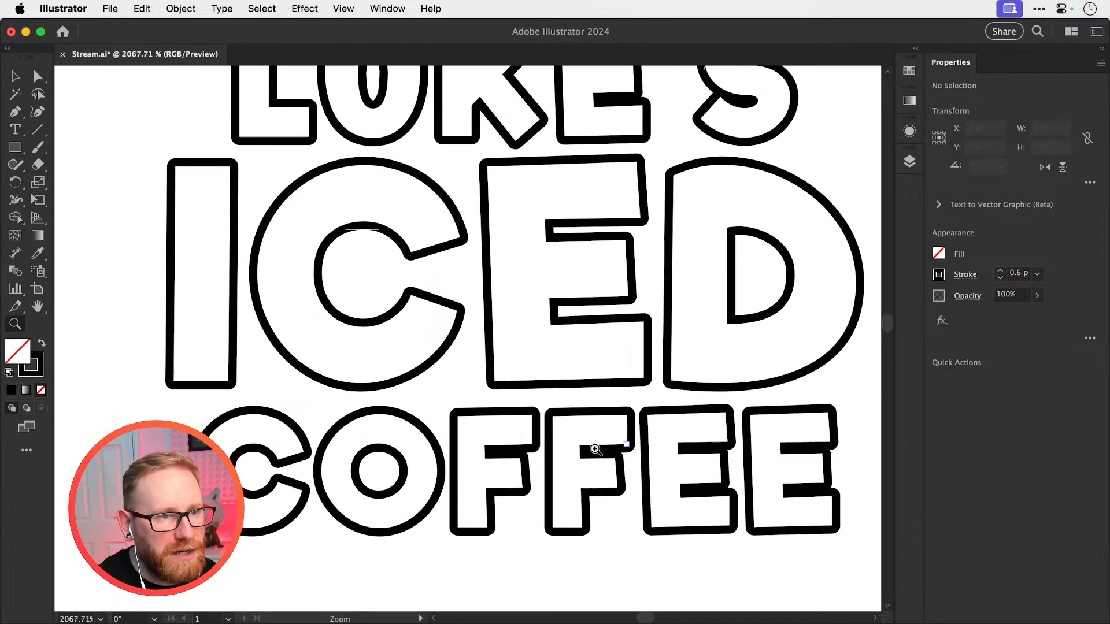
key(v)
drag(505, 448, 503, 420)
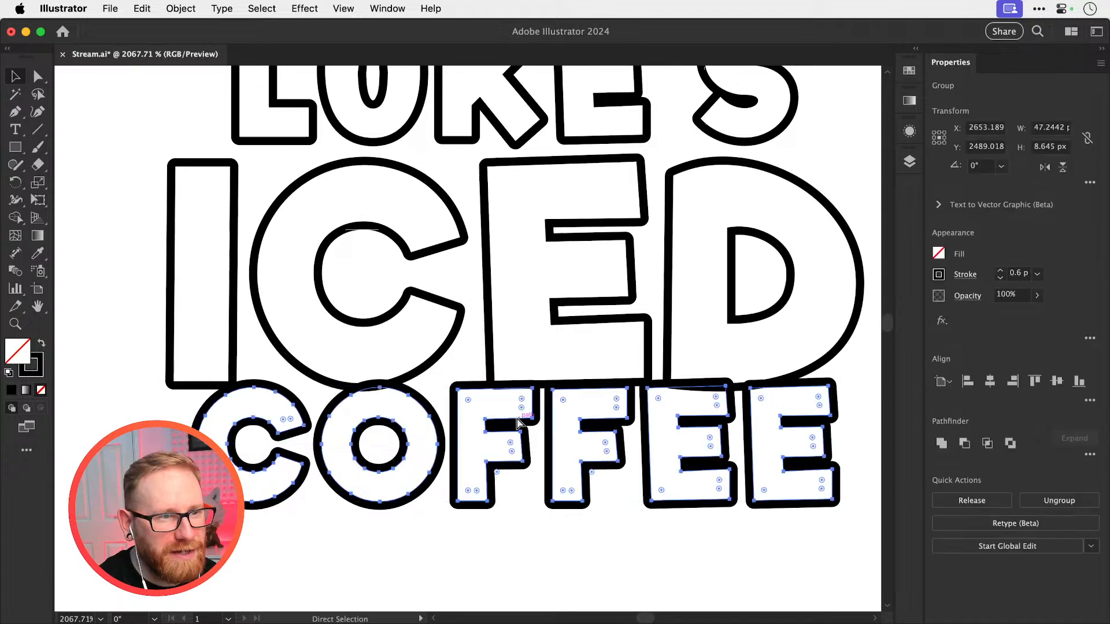
key(super+z)
key(Up)
key(Down)
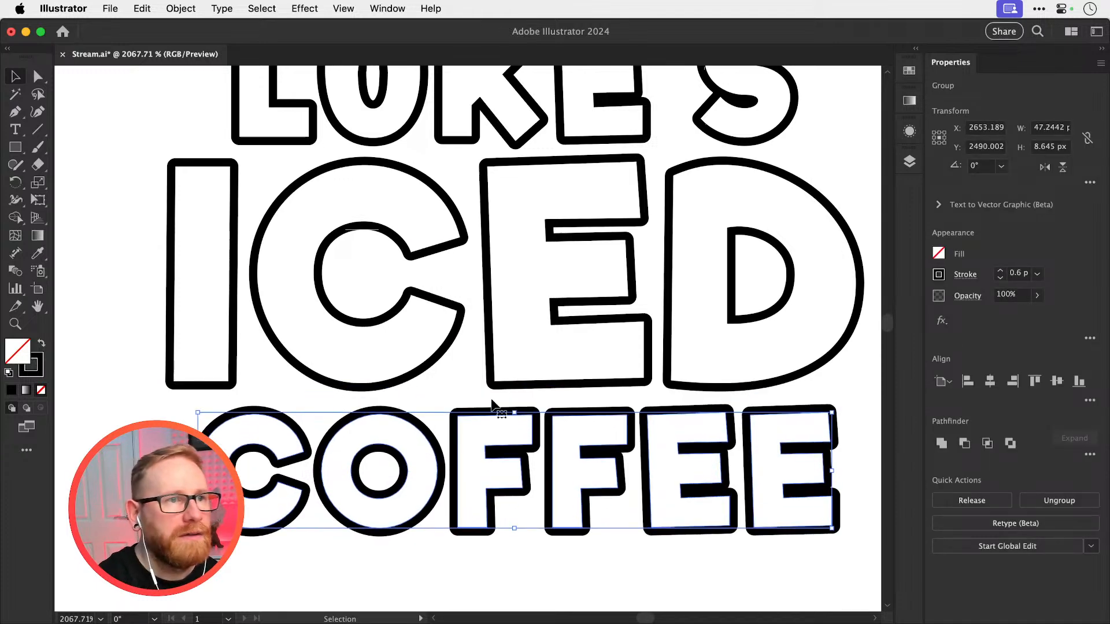
Move the name line up by about 0.3 px to adjust its gap above ICED, and deselect it
drag(510, 170, 495, 268)
key(z)
drag(500, 220, 701, 288)
key(v)
drag(611, 258, 610, 248)
key(super+shift+a)
Duplicate the outlined three-line logo about 80 px to the right of the original, deselect it, and save the document
key(super+minus)
key(super+minus)
key(super+minus)
key(super+minus)
key(super+minus)
key(super+minus)
key(super+minus)
key(super+minus)
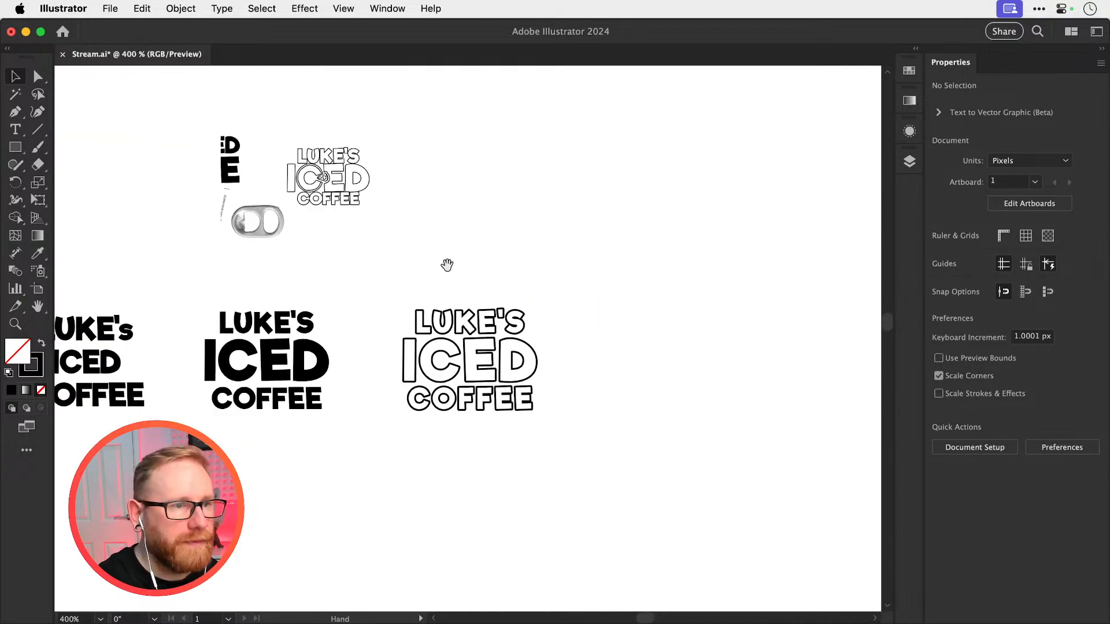
drag(450, 268, 451, 446)
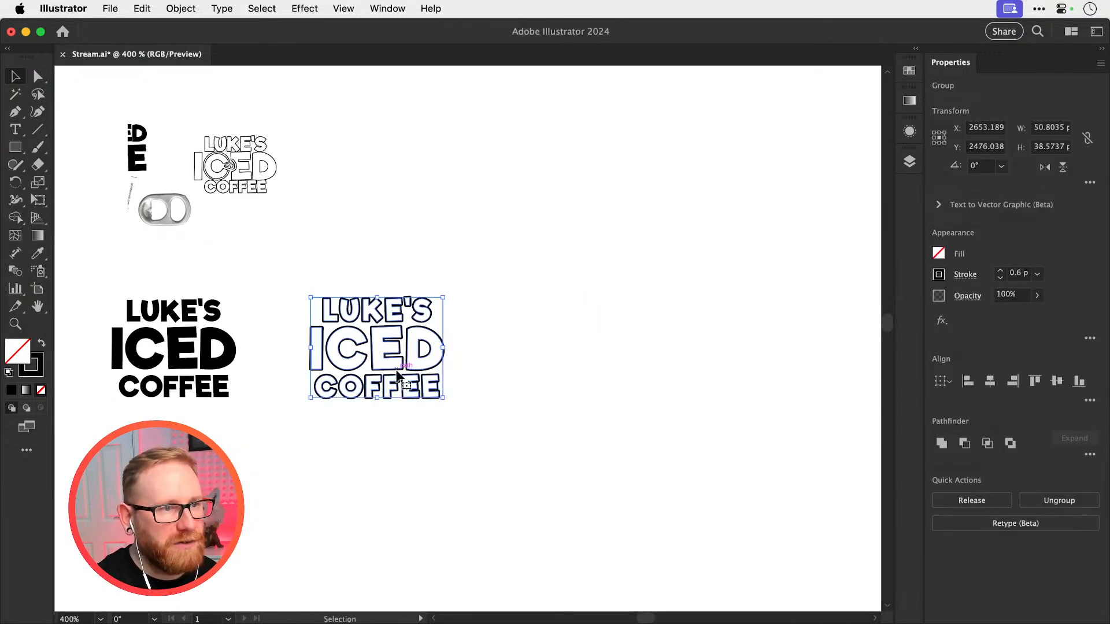
drag(412, 340, 620, 340)
click(652, 293)
scroll(665, 324, up, 6)
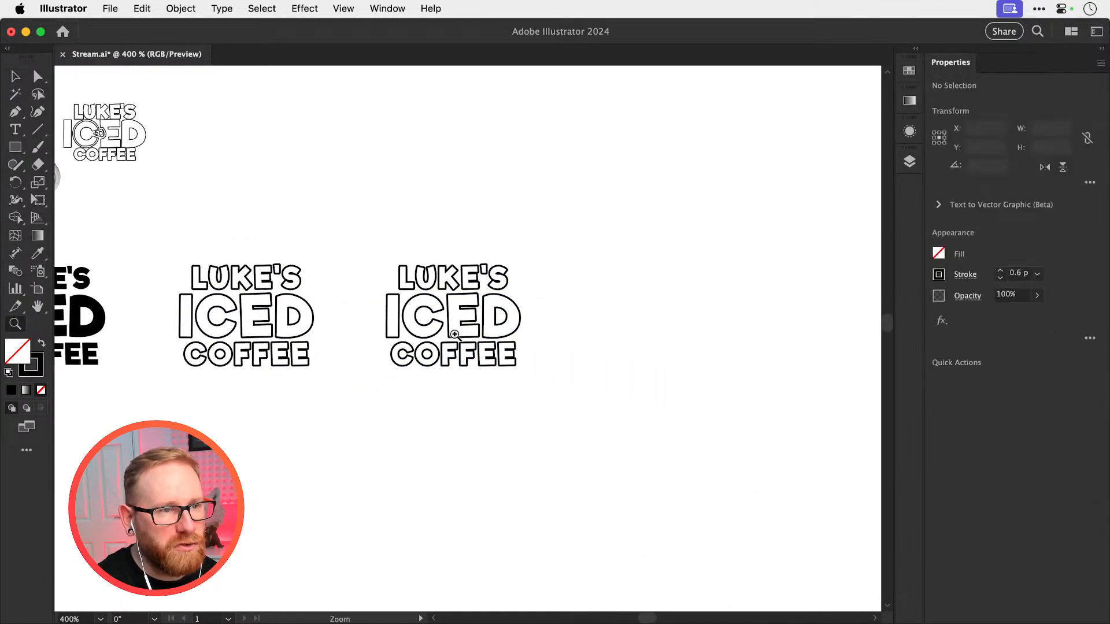
key(super+s)
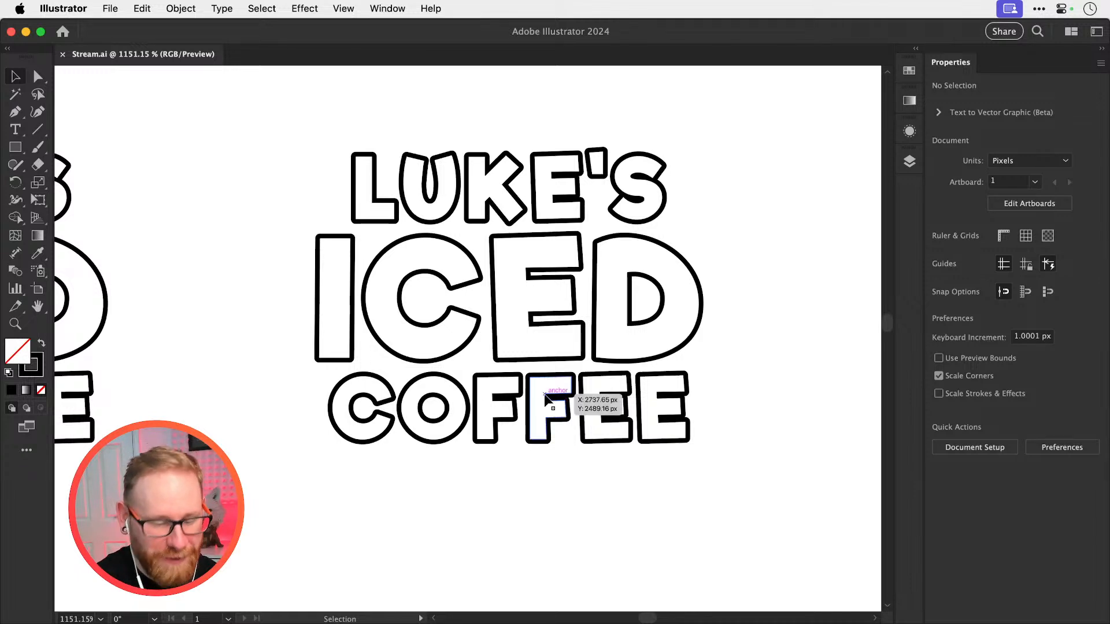
click(37, 291)
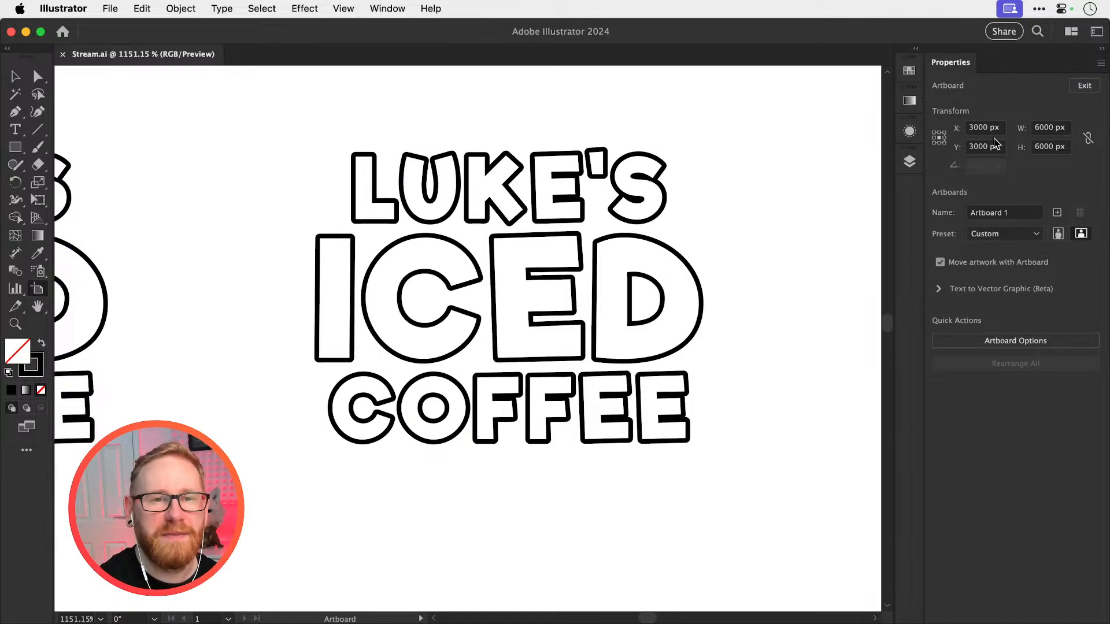
key(Escape)
key(super+0)
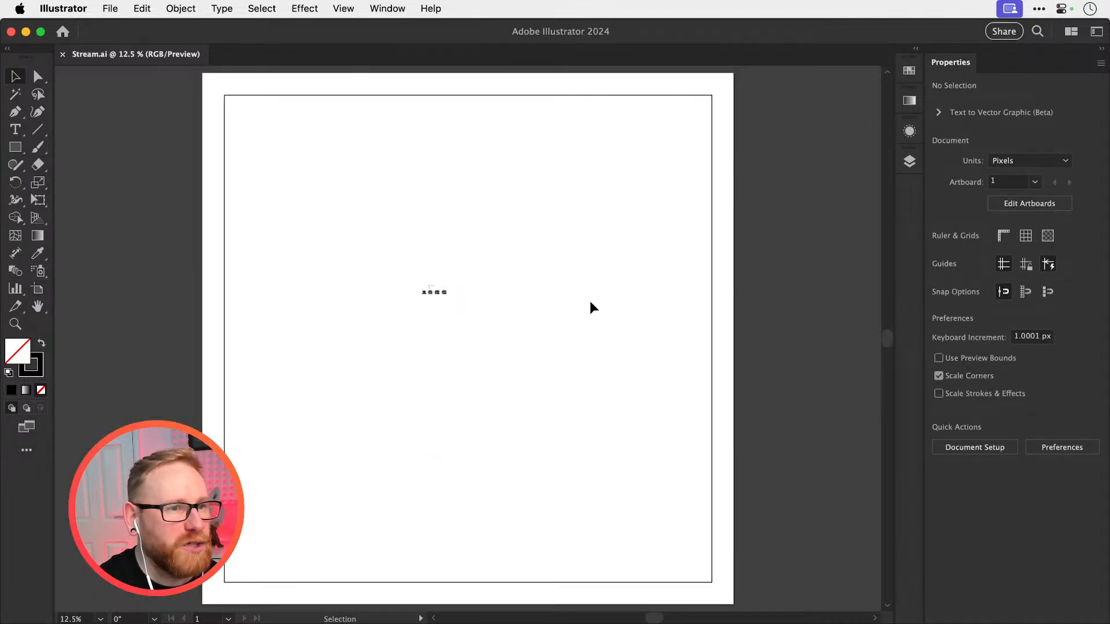
Copy the ICED group of the duplicated logo, paste the copy in front, and move it 70 px straight down, clear of the logo
key(z)
drag(441, 297, 658, 363)
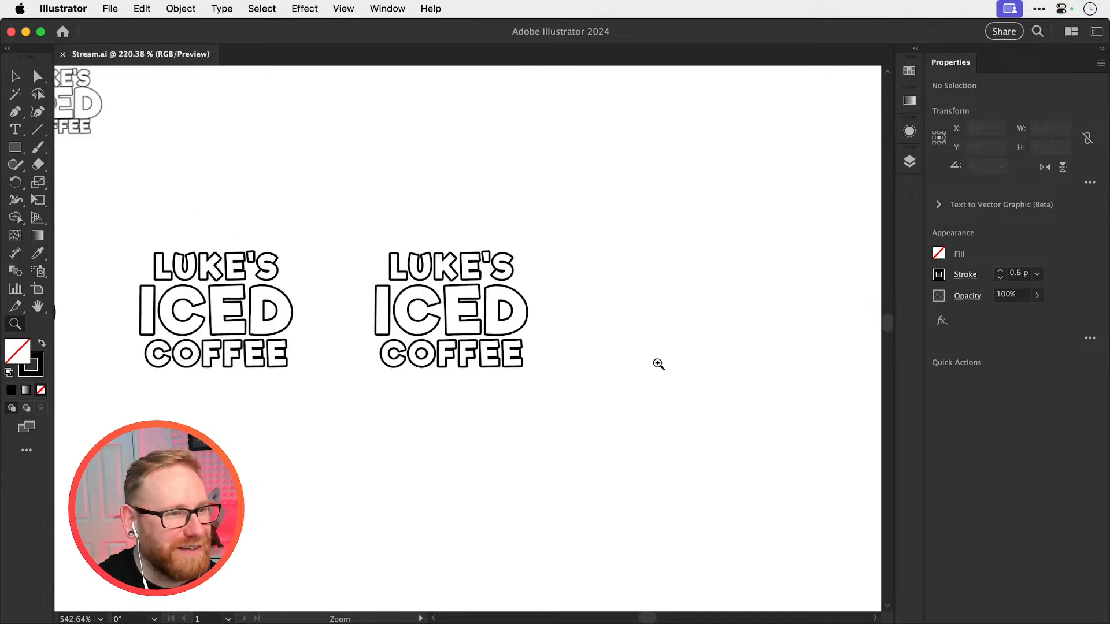
drag(460, 331, 666, 375)
key(v)
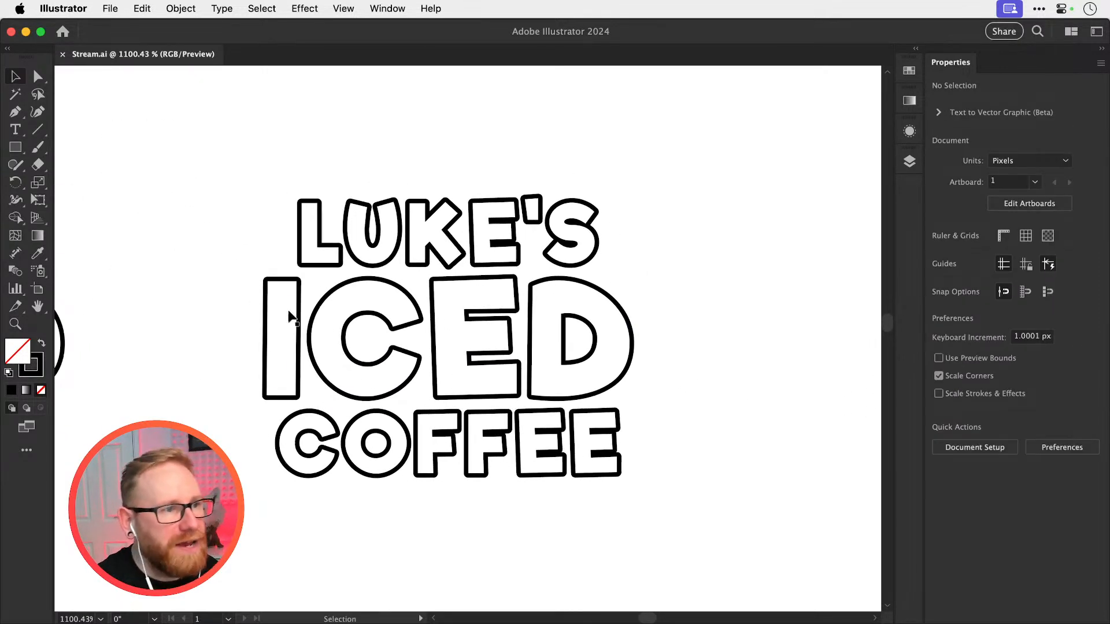
drag(245, 326, 669, 357)
drag(554, 376, 583, 247)
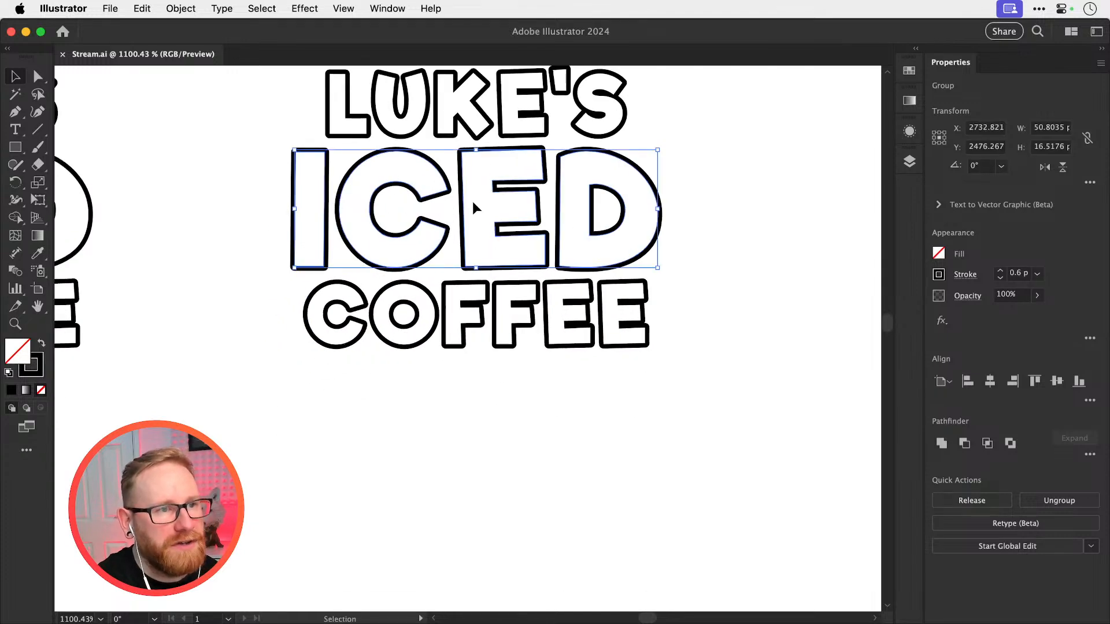
key(a)
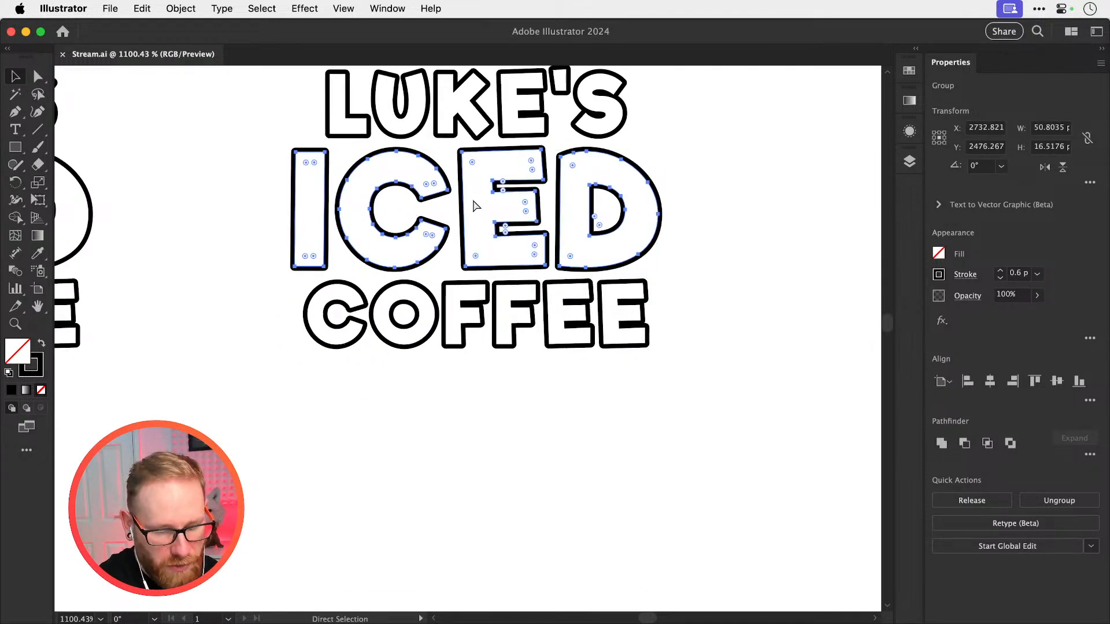
key(super+f)
key(shift+Down)
key(shift+Down)
key(shift+Down)
key(shift+Down)
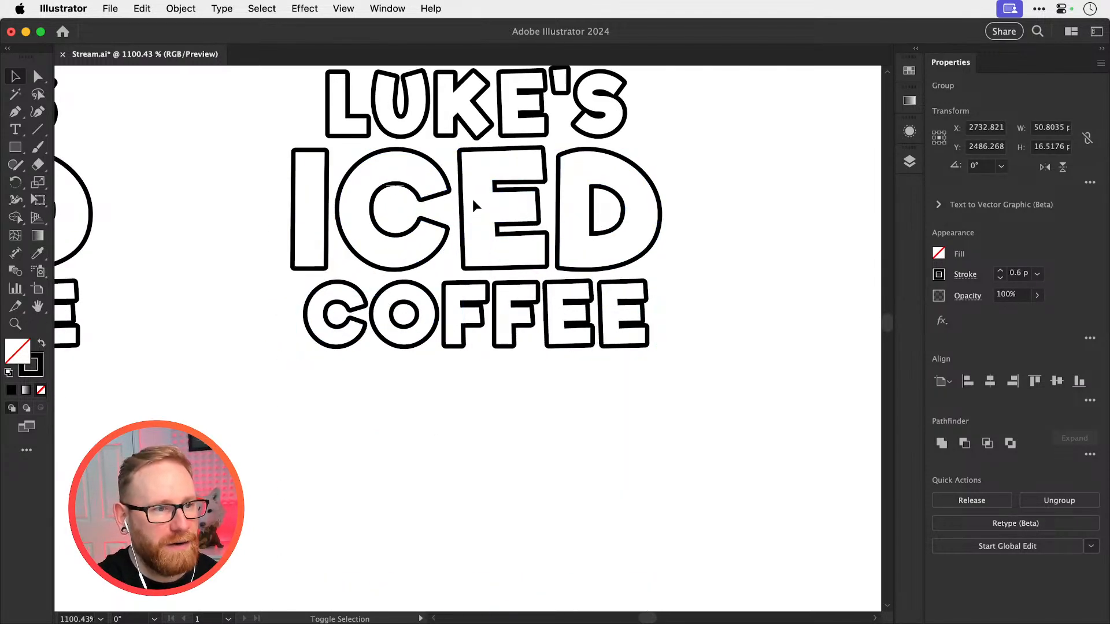
key(space)
drag(526, 557, 537, 264)
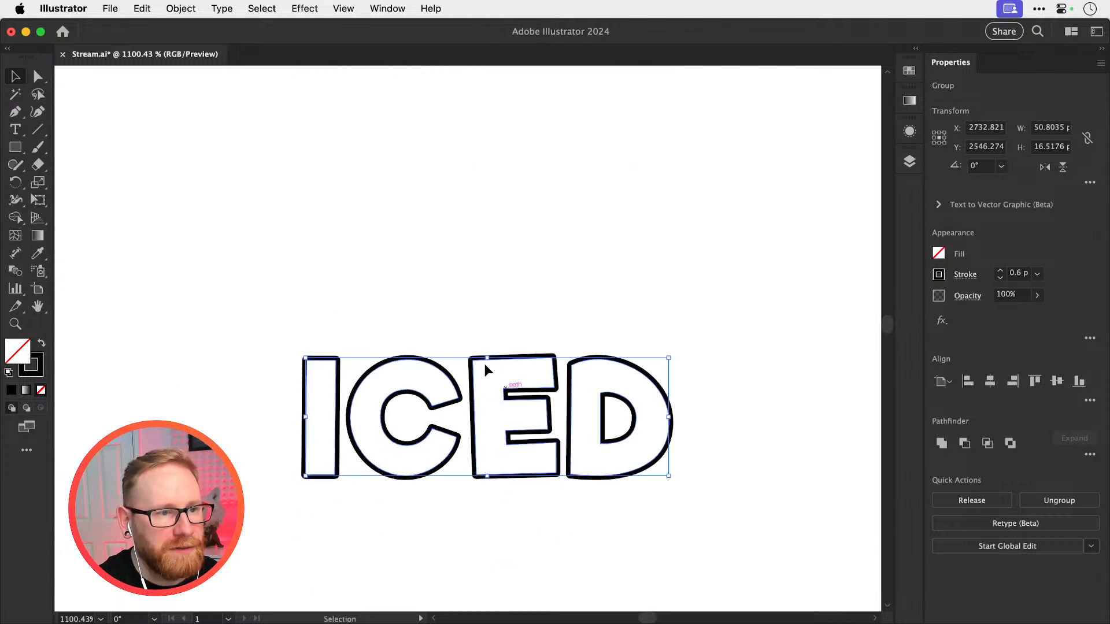
Expand the appearance of the copied ICED group so its strokes become filled outlines, and deselect it
key(super+space)
drag(467, 466, 505, 457)
key(space)
drag(465, 489, 476, 445)
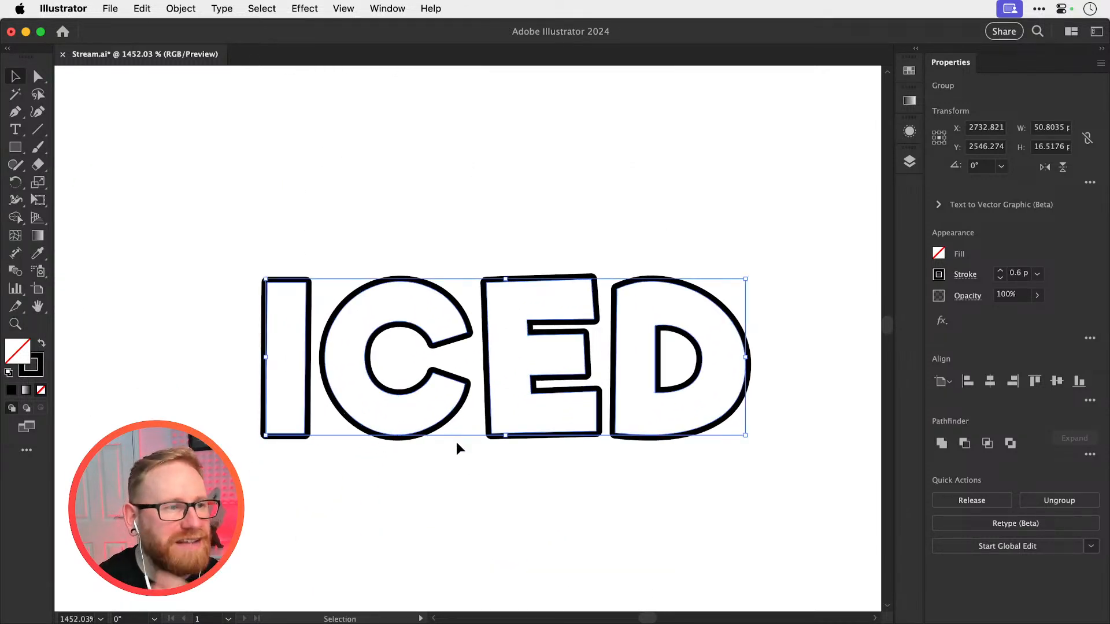
click(176, 8)
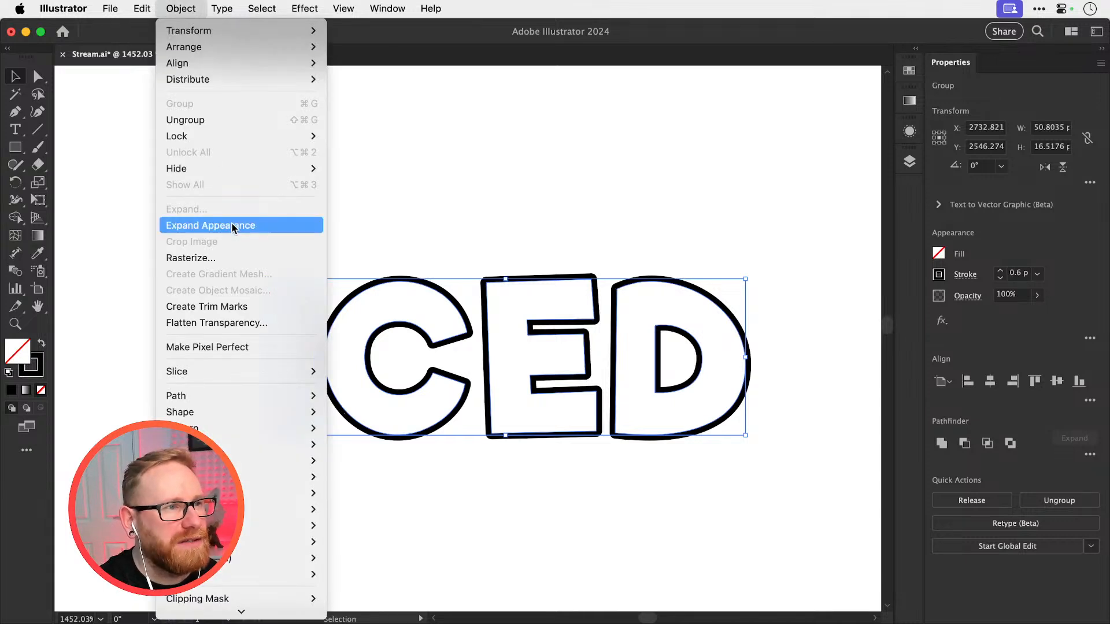
click(232, 225)
click(356, 202)
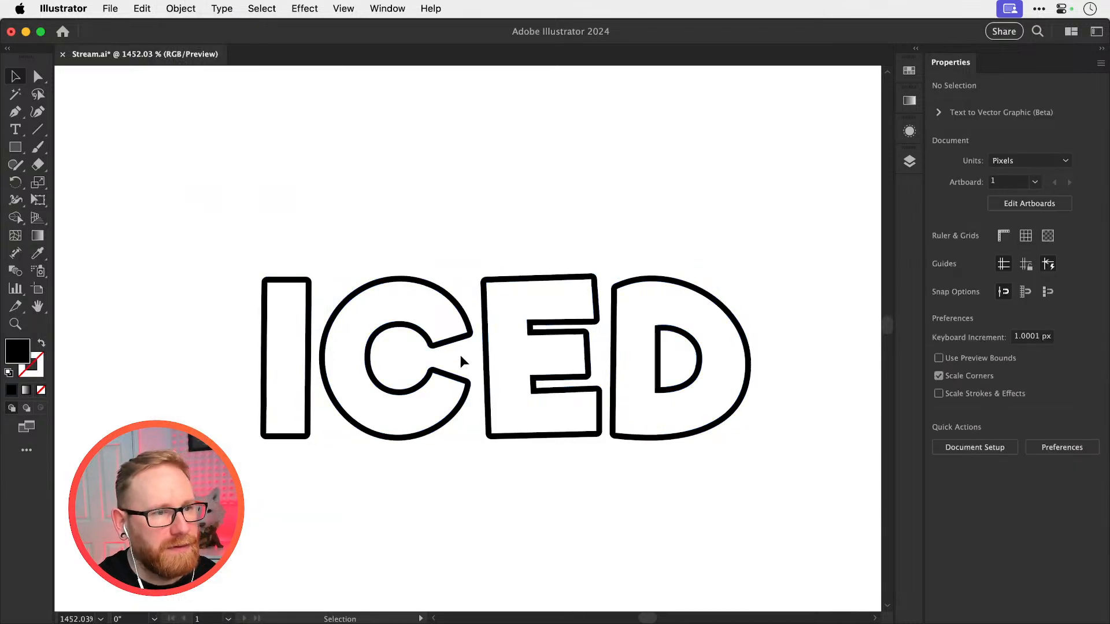
Ungroup the expanded ICED copy into separate letters, test by moving the C, and undo that move
click(466, 332)
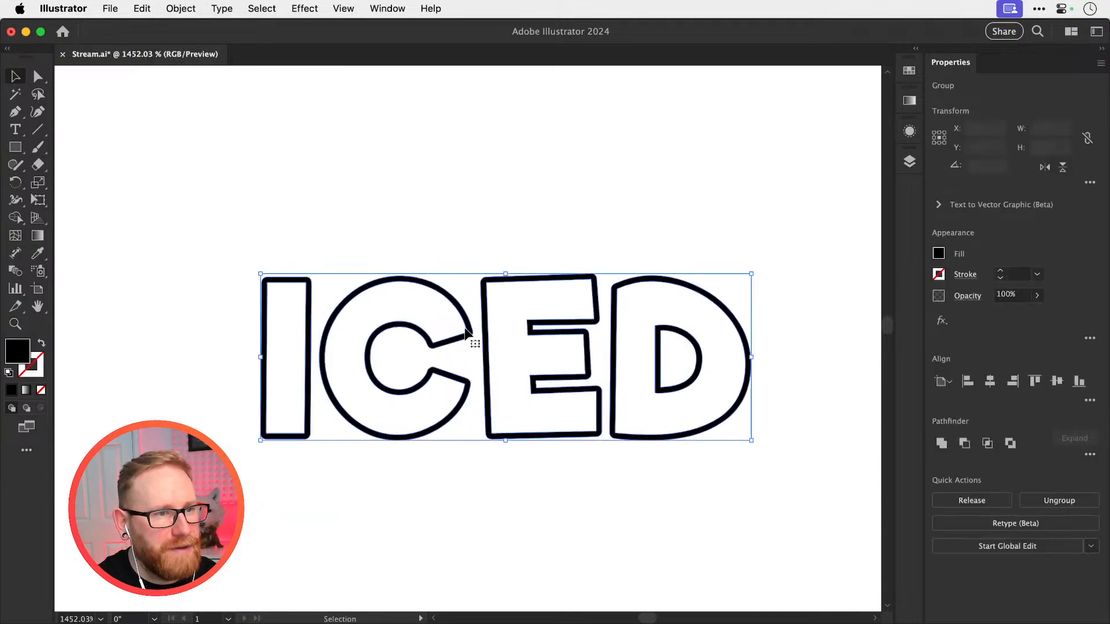
key(shift+super+g)
key(shift+super+a)
drag(467, 334, 480, 299)
key(super+z)
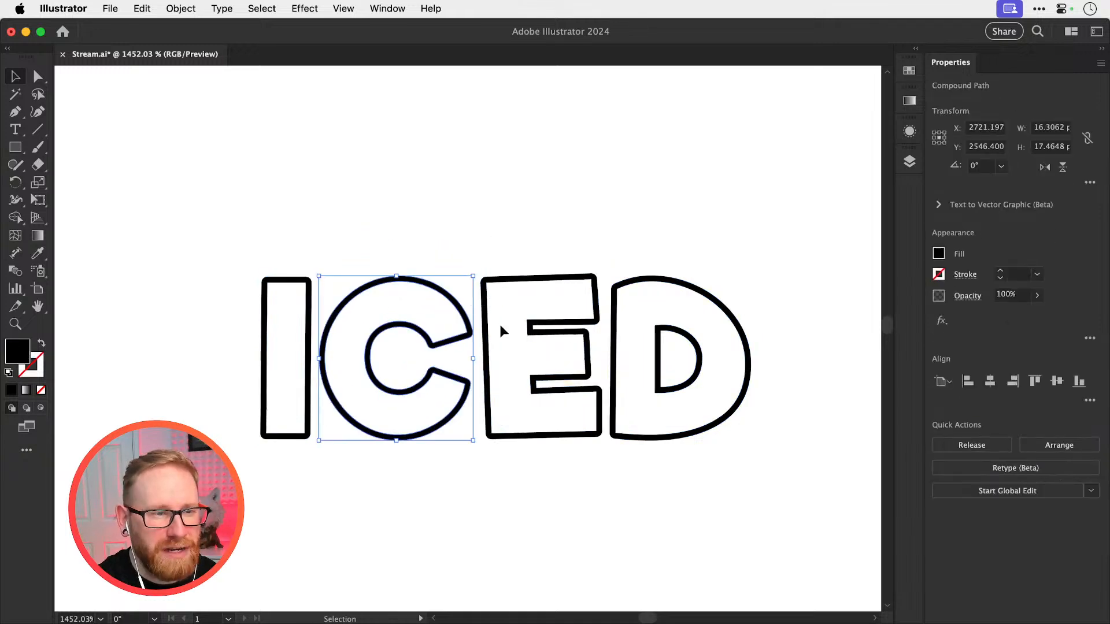
Rotate the canvas view to 90° with the Rotate View tool so the C's opening points upward, and deselect the C
scroll(499, 325, up, 3)
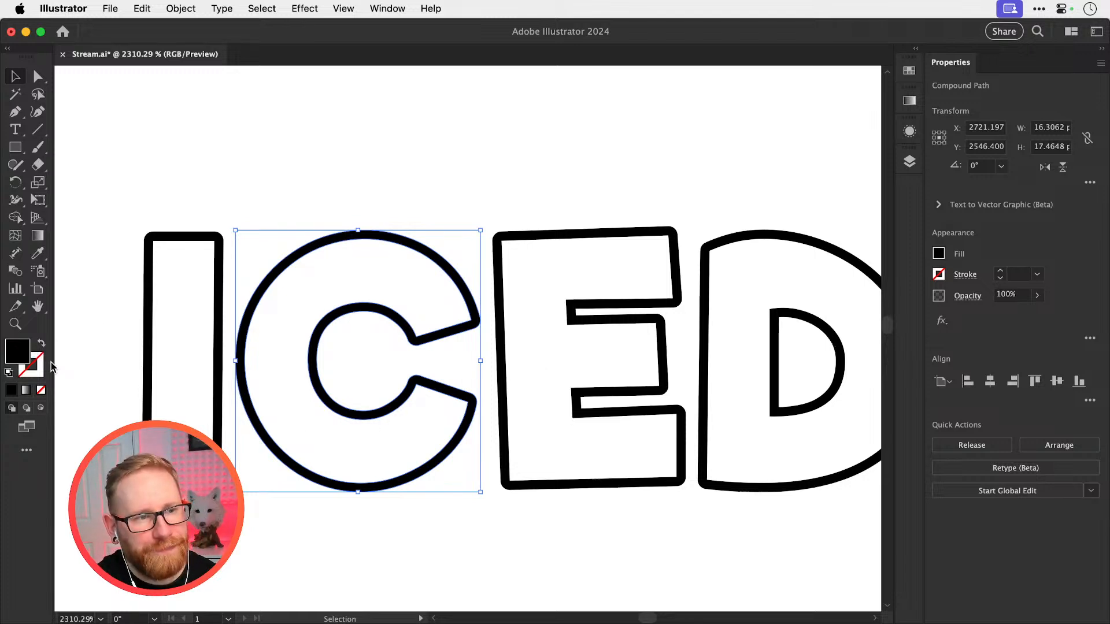
click(37, 307)
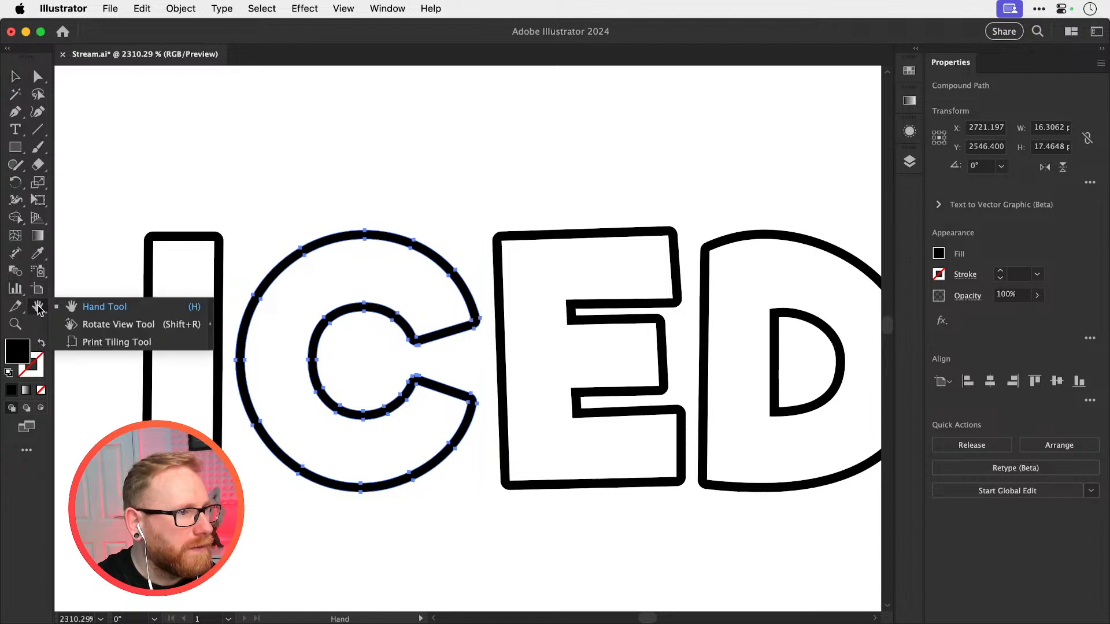
click(133, 327)
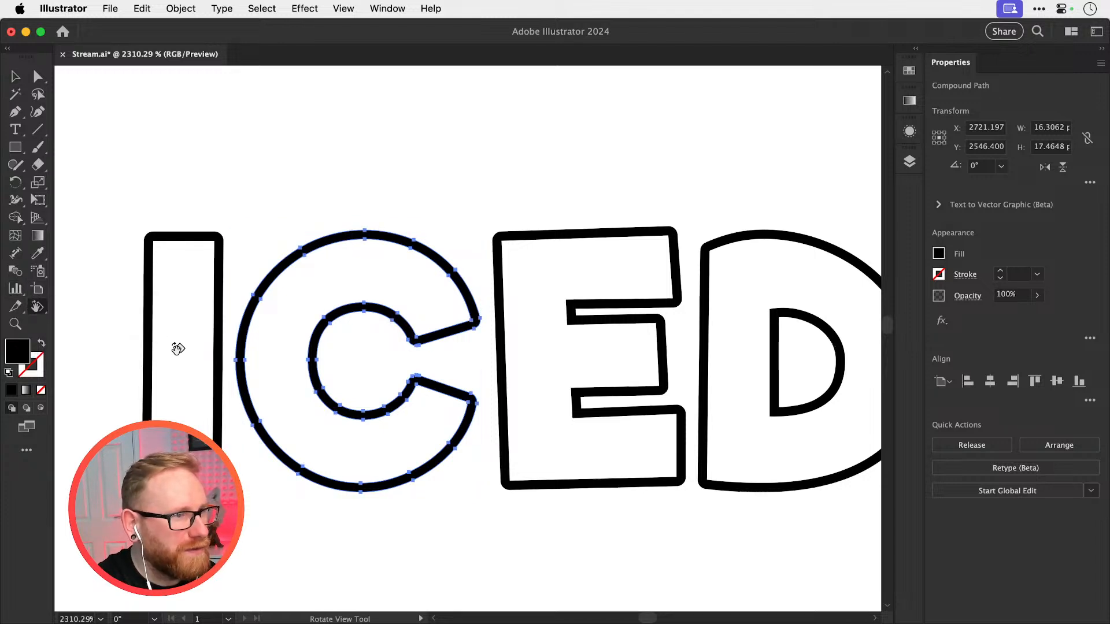
drag(141, 377, 486, 501)
scroll(666, 313, down, 2)
key(v)
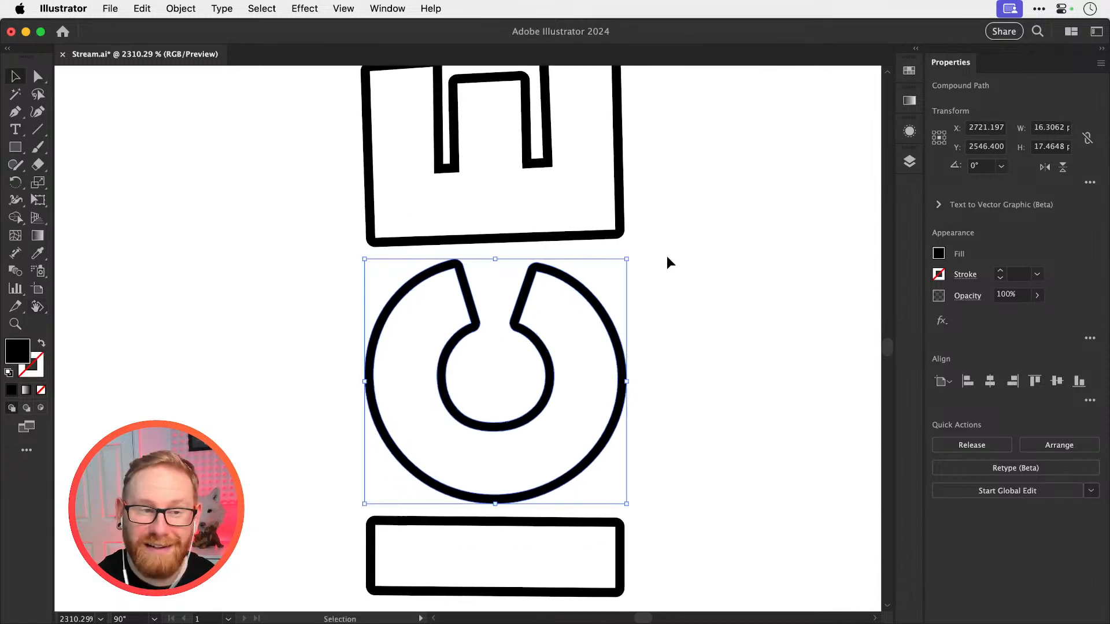
click(667, 268)
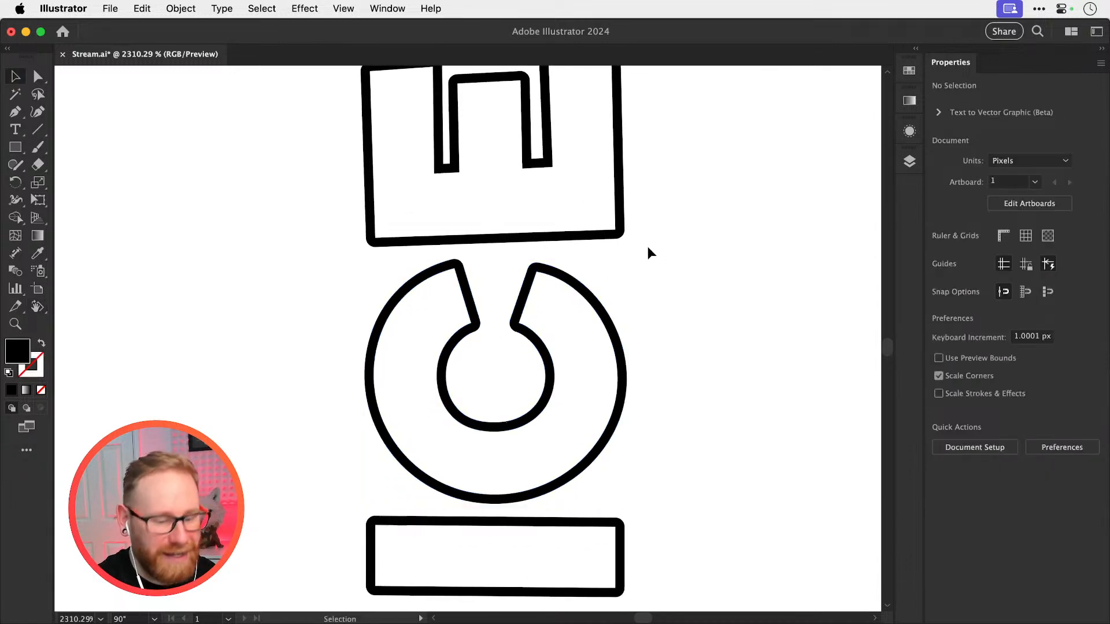
Bring the pasted ring-pull concept group beside the expanded ICED letters
key(super+minus)
key(super+minus)
key(super+minus)
key(super+minus)
key(super+minus)
key(super+minus)
drag(472, 373, 506, 204)
drag(296, 451, 437, 391)
key(z)
drag(693, 271, 832, 381)
drag(862, 454, 711, 360)
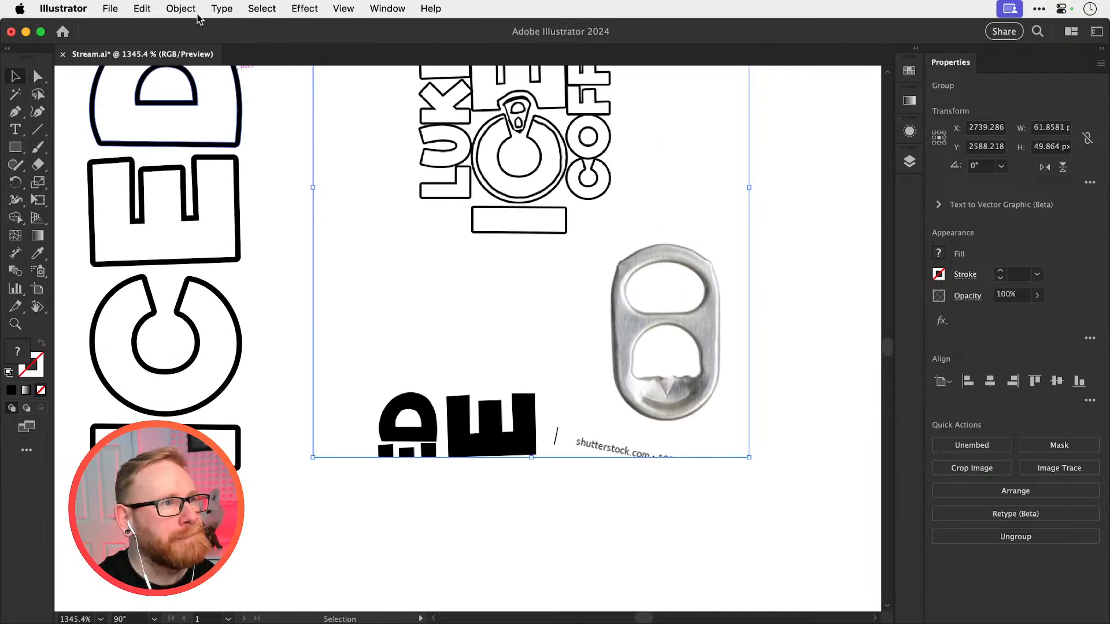
Draw a rectangle about 26 by 18 px around the ring-pull photo and use it as a clipping mask on the concept group
key(m)
mouse_move(584, 221)
mouse_down()
mouse_move(722, 437)
mouse_move(741, 445)
mouse_up()
key(v)
drag(782, 396, 629, 250)
key(super+7)
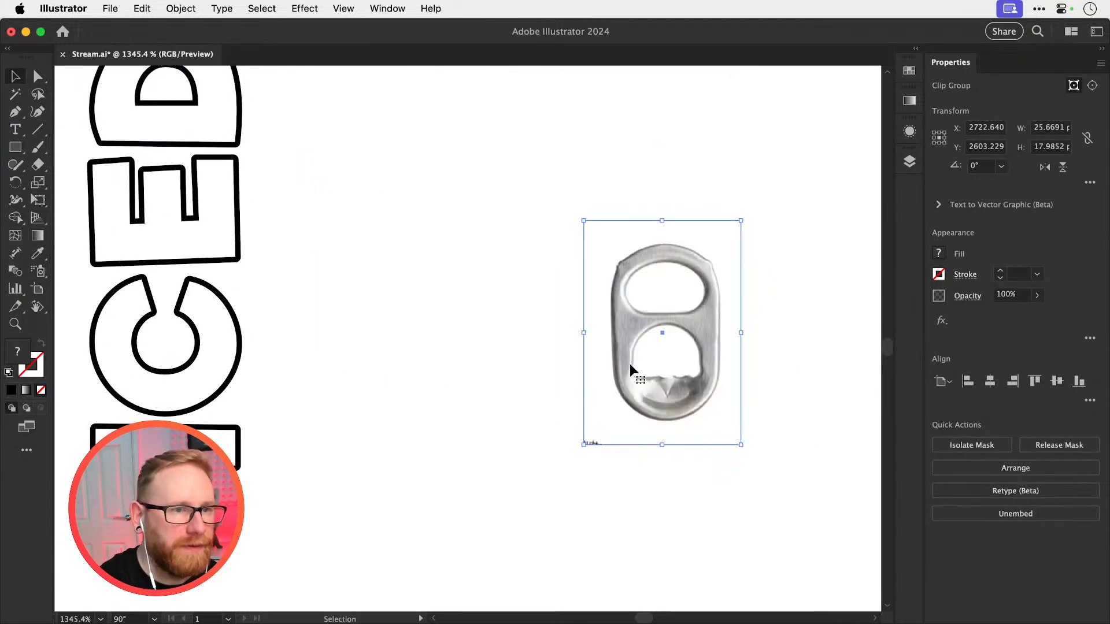
Move the masked ring-pull photo beside the expanded C and scale it down to about 9.2 by 6.5 px
drag(630, 365, 614, 387)
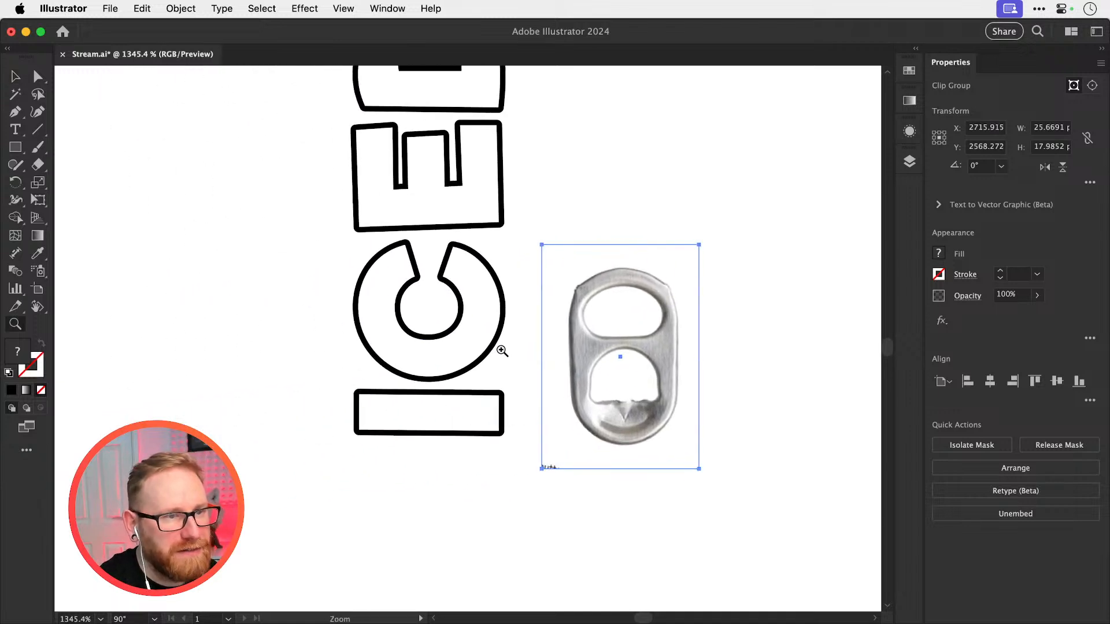
key(super+equal)
key(super+equal)
drag(623, 319, 627, 250)
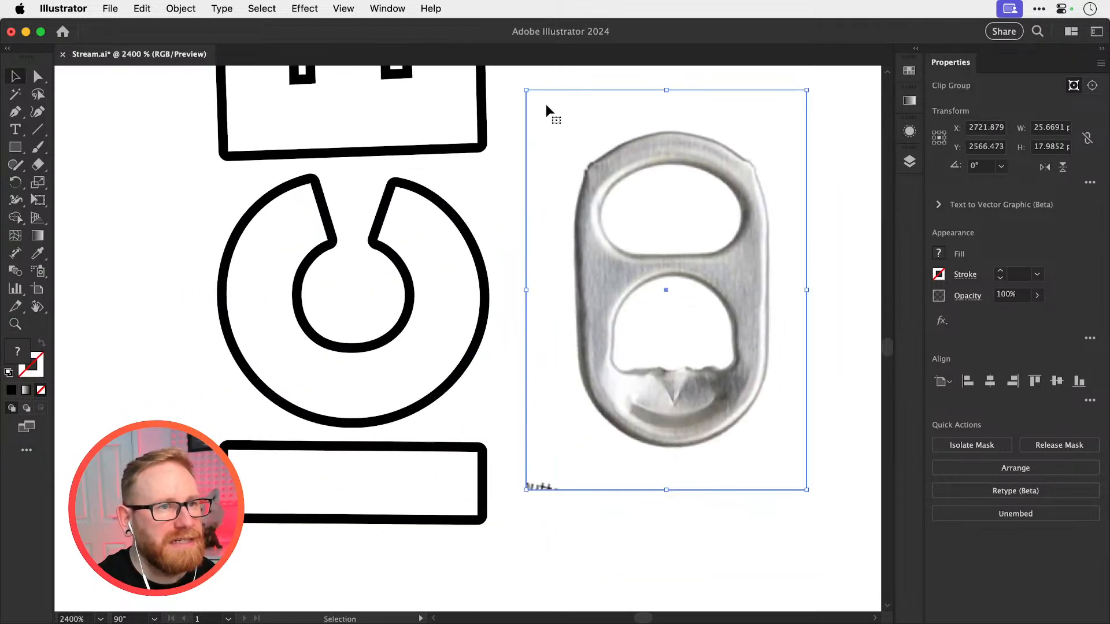
drag(528, 93, 615, 194)
drag(643, 260, 582, 185)
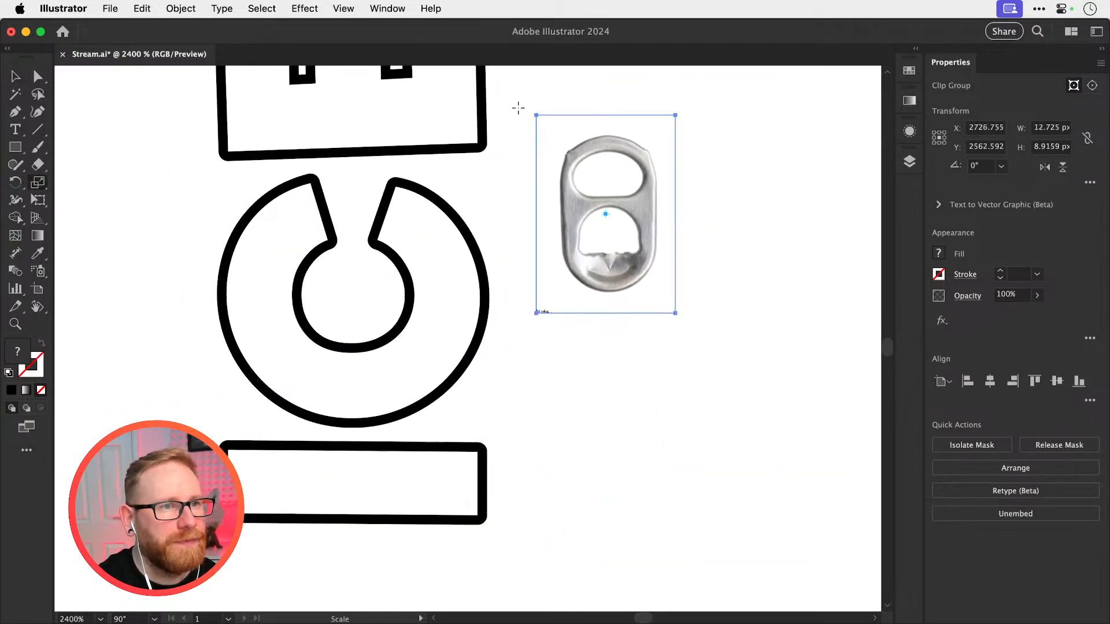
drag(535, 114, 548, 142)
drag(593, 188, 555, 155)
drag(551, 258, 646, 430)
drag(669, 347, 655, 347)
drag(482, 374, 459, 268)
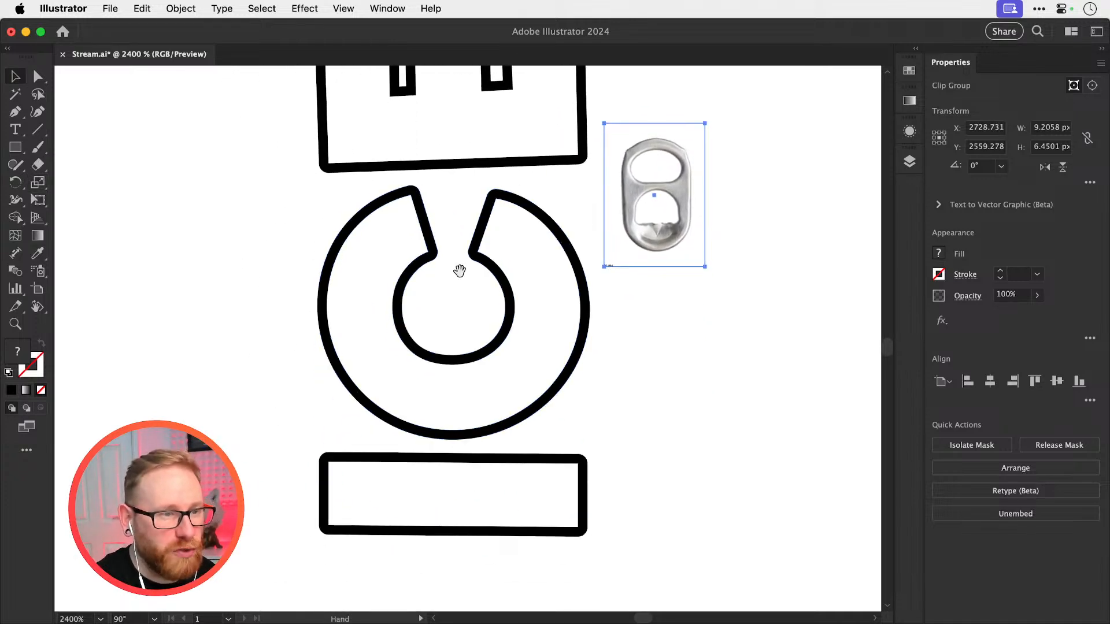
click(369, 460)
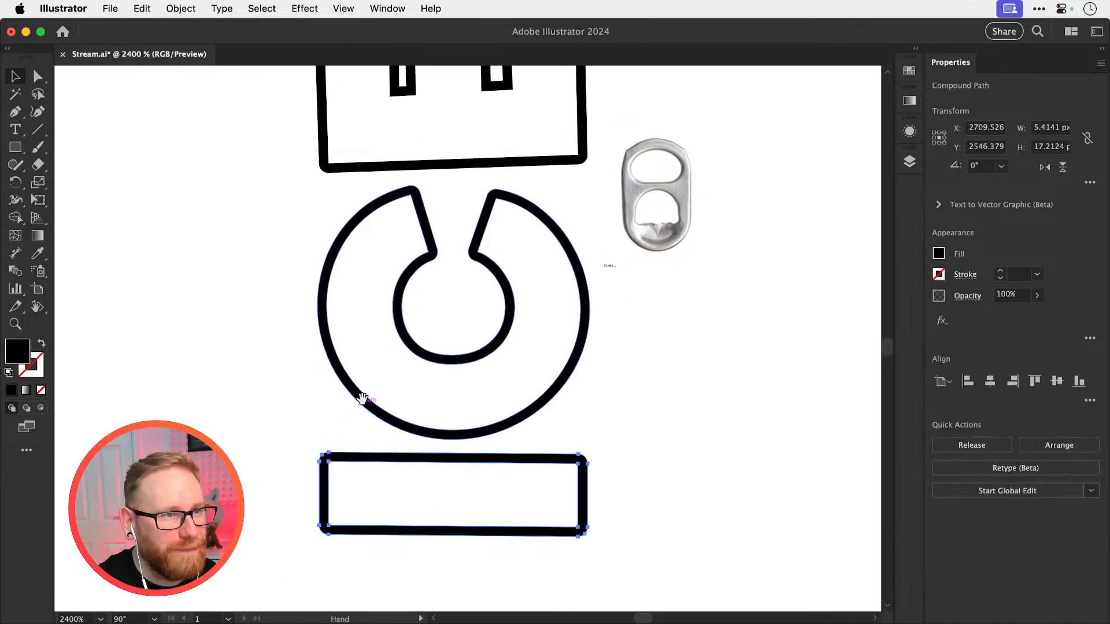
drag(362, 396, 356, 490)
drag(346, 332, 337, 554)
drag(219, 187, 392, 332)
scroll(421, 198, down, 5)
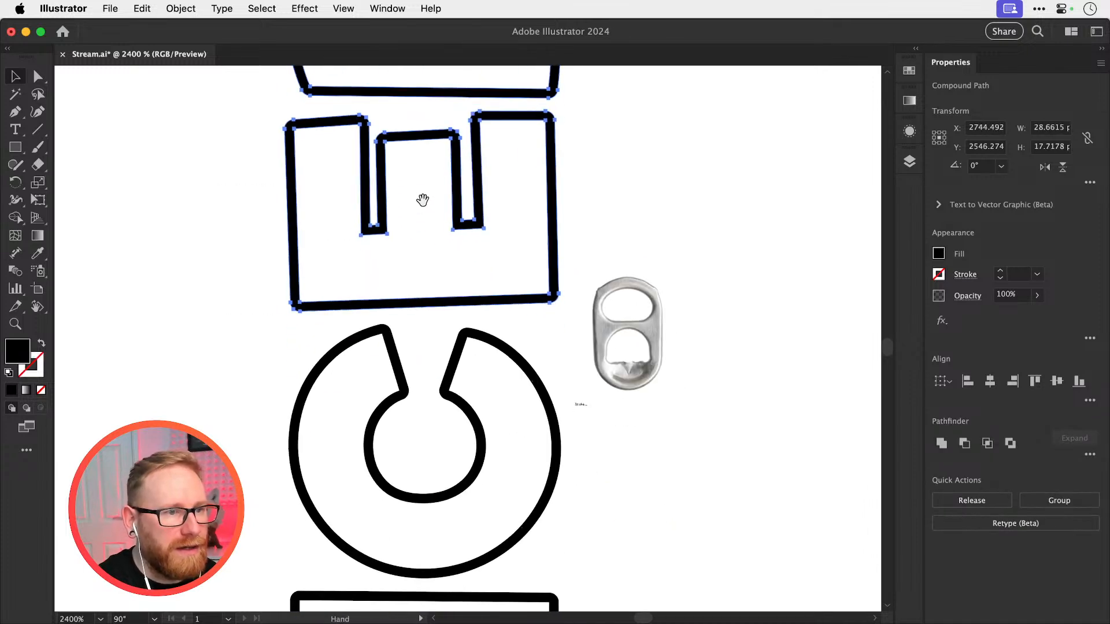
click(655, 223)
Draw a closed tapered wedge about 6 by 4.8 px with the Pen tool, its narrow end inside the C's opening
key(z)
drag(422, 372, 479, 384)
key(v)
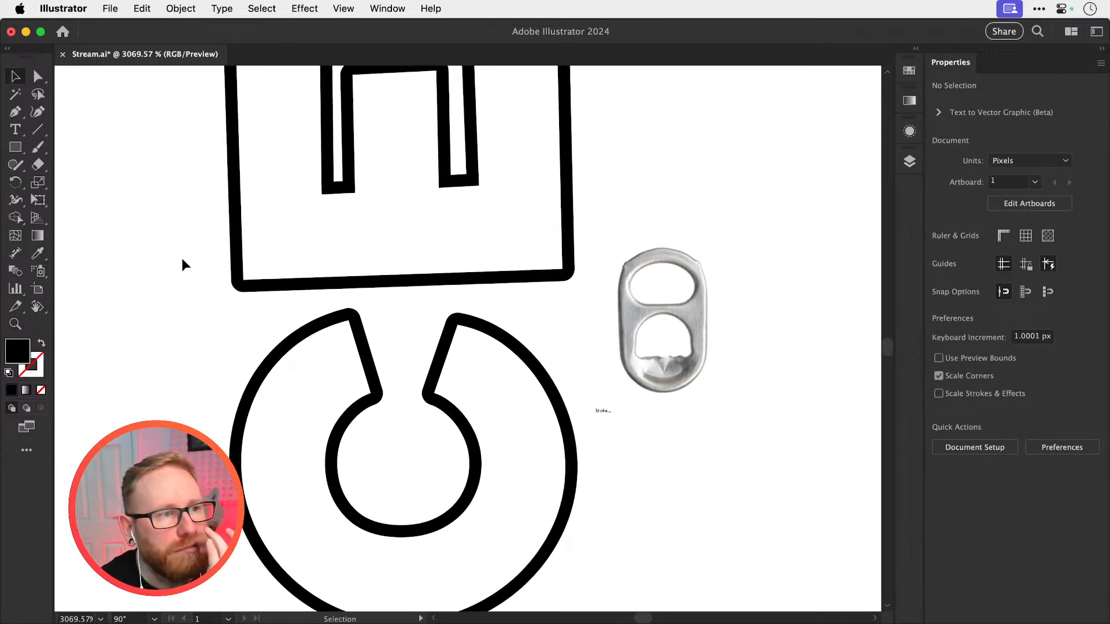
drag(183, 263, 435, 439)
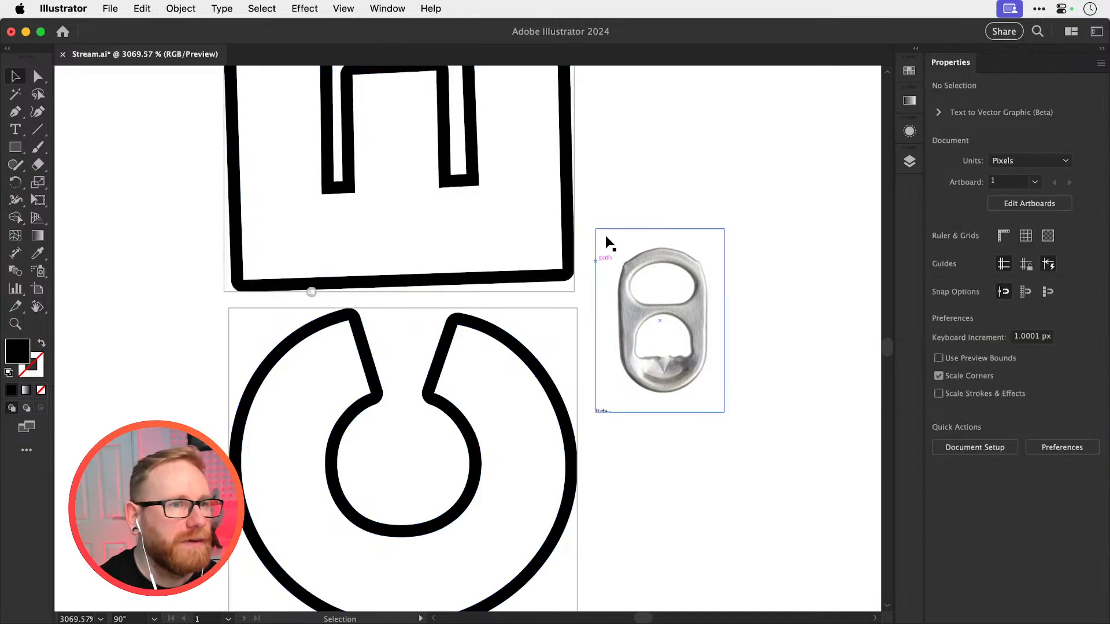
click(430, 299)
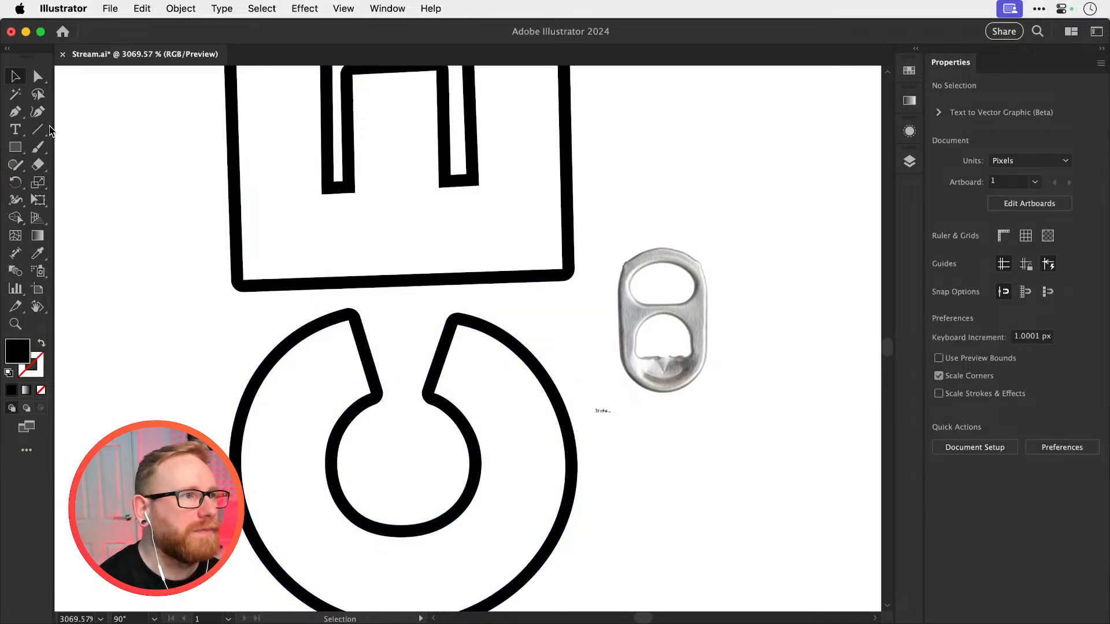
click(15, 112)
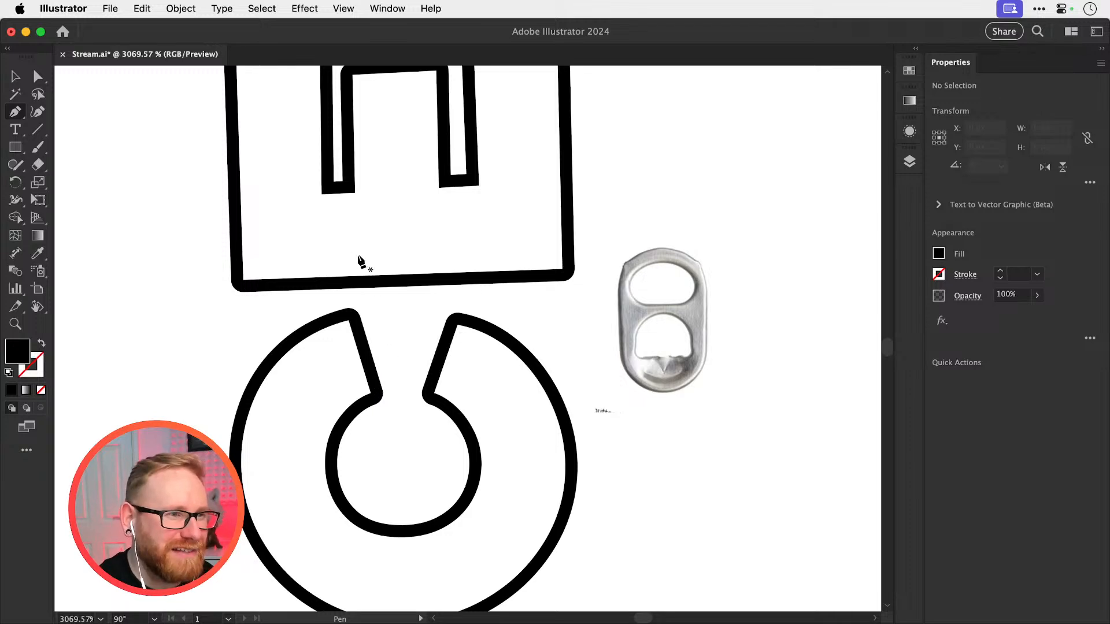
click(355, 247)
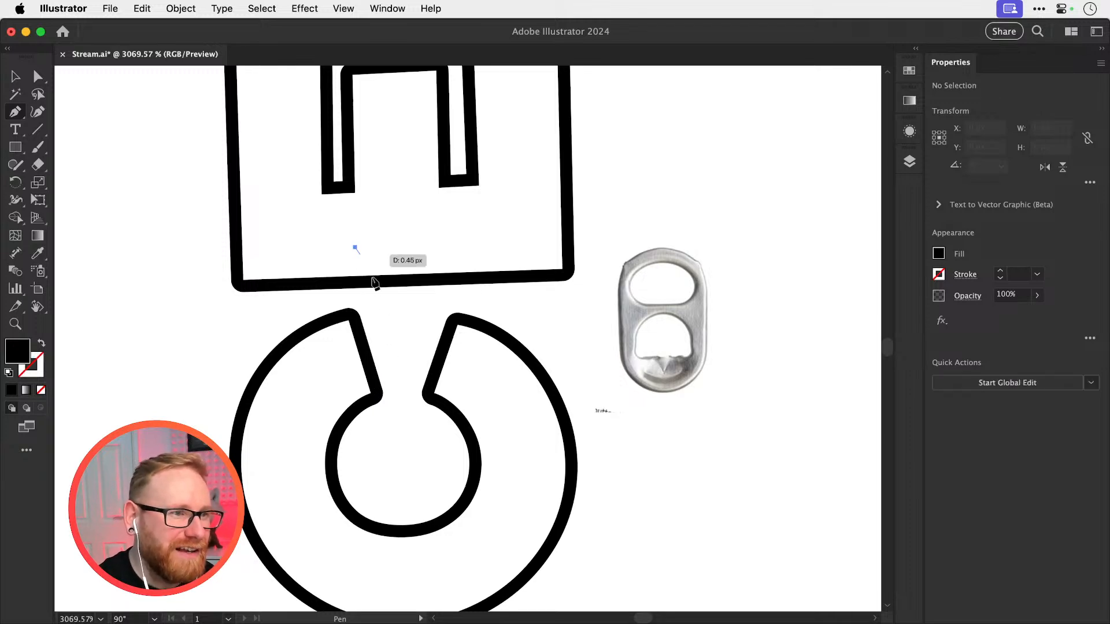
click(390, 367)
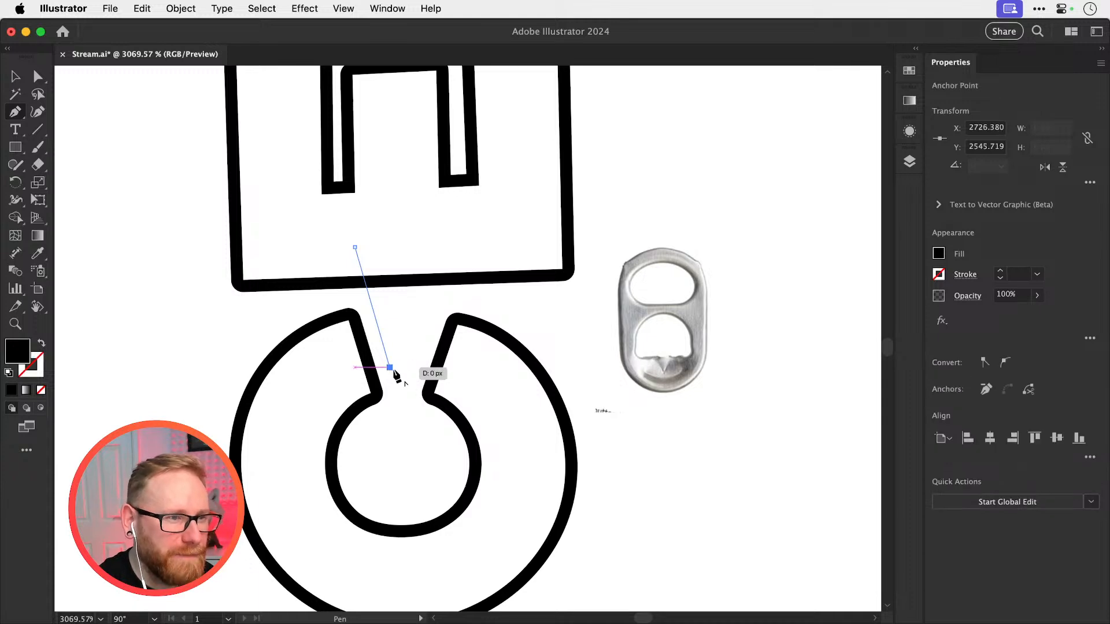
drag(394, 372, 414, 368)
click(414, 367)
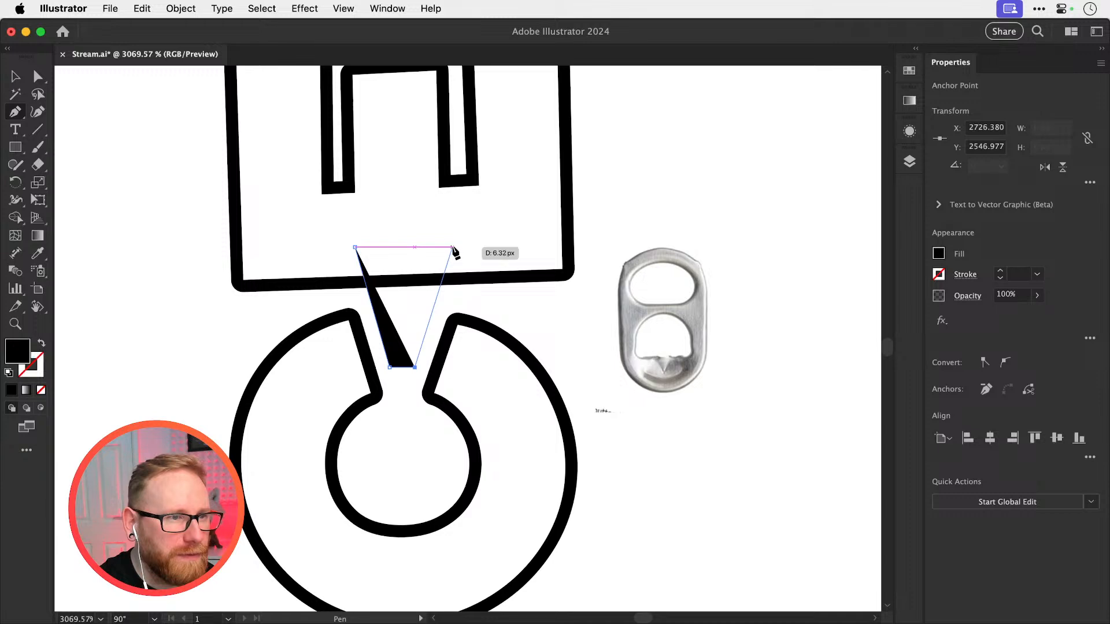
click(451, 247)
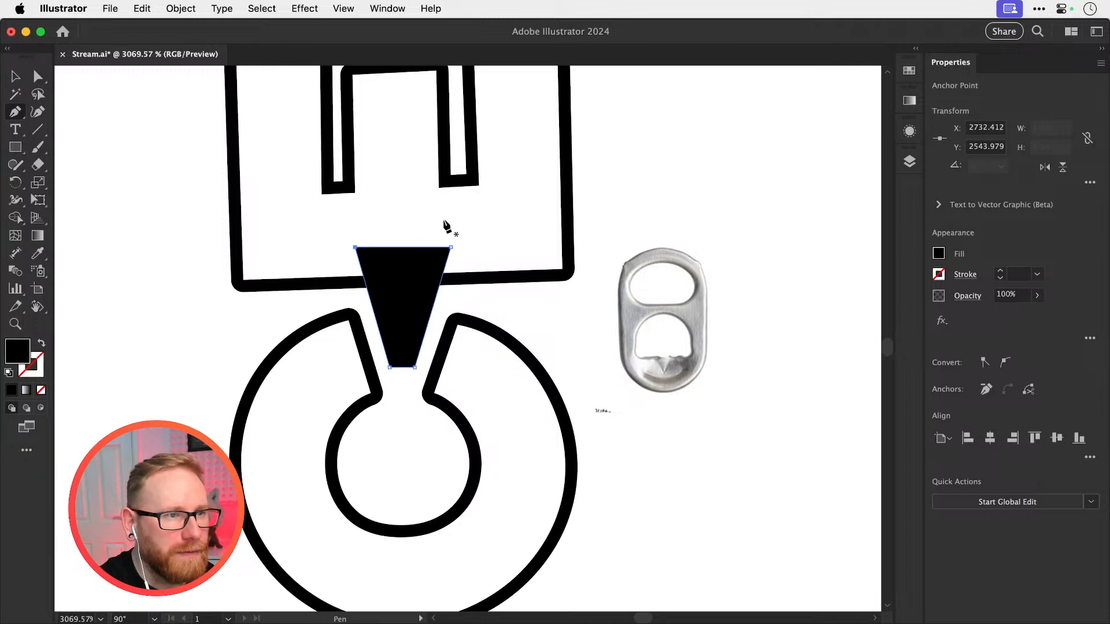
Try to align the anchor points at the wedge's wide end
key(a)
drag(315, 264, 314, 268)
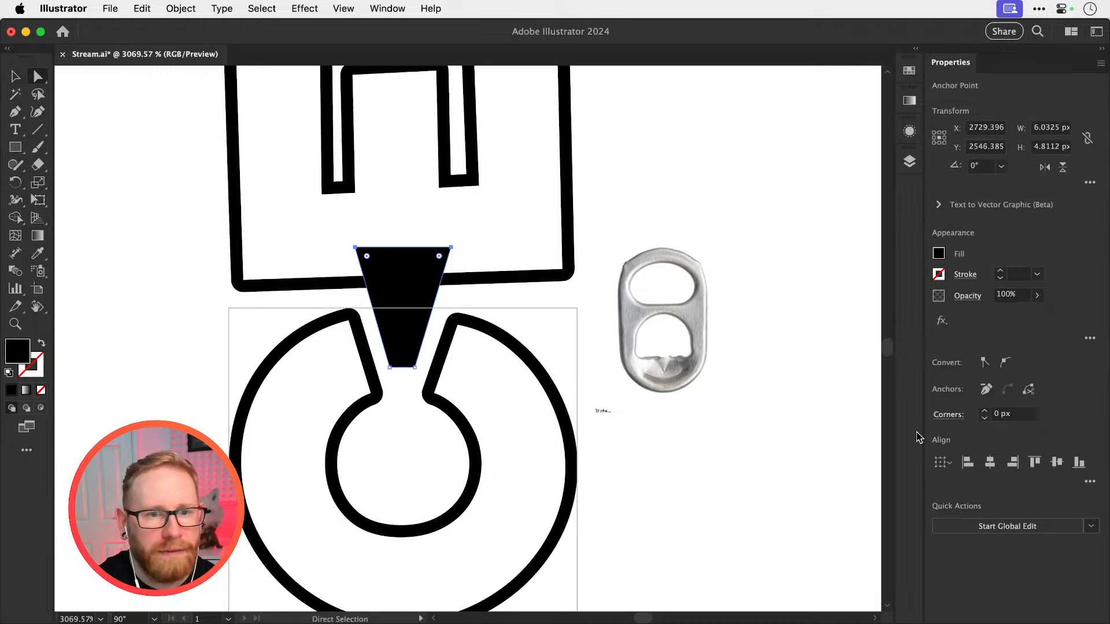
click(1035, 463)
key(super+z)
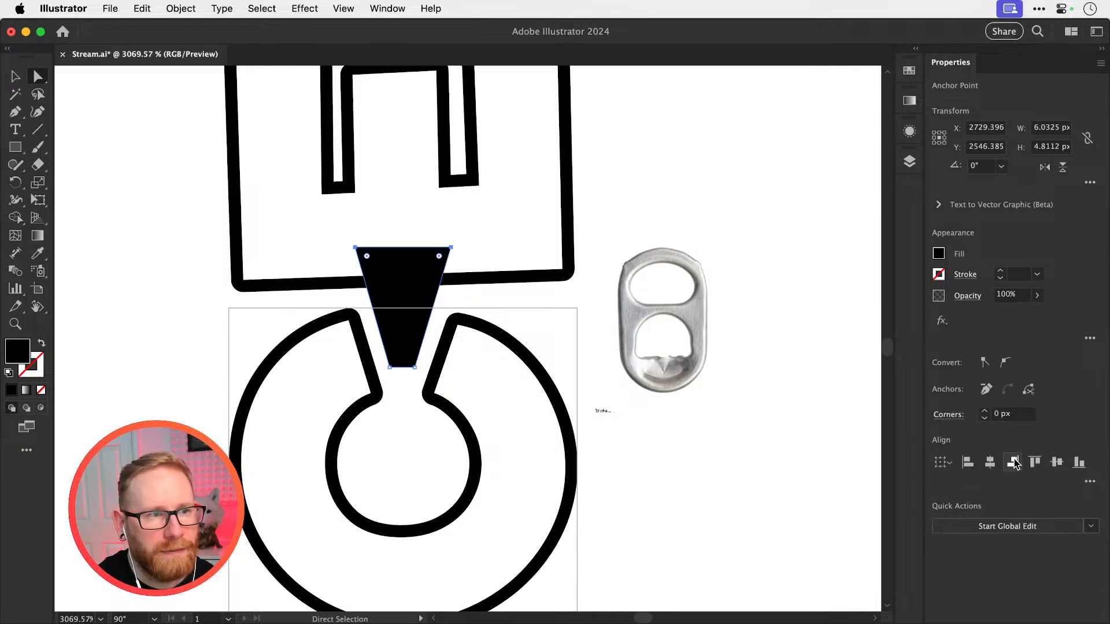
click(726, 235)
Swap the wedge's fill and stroke and reduce the stroke weight to 0.625 pt
key(v)
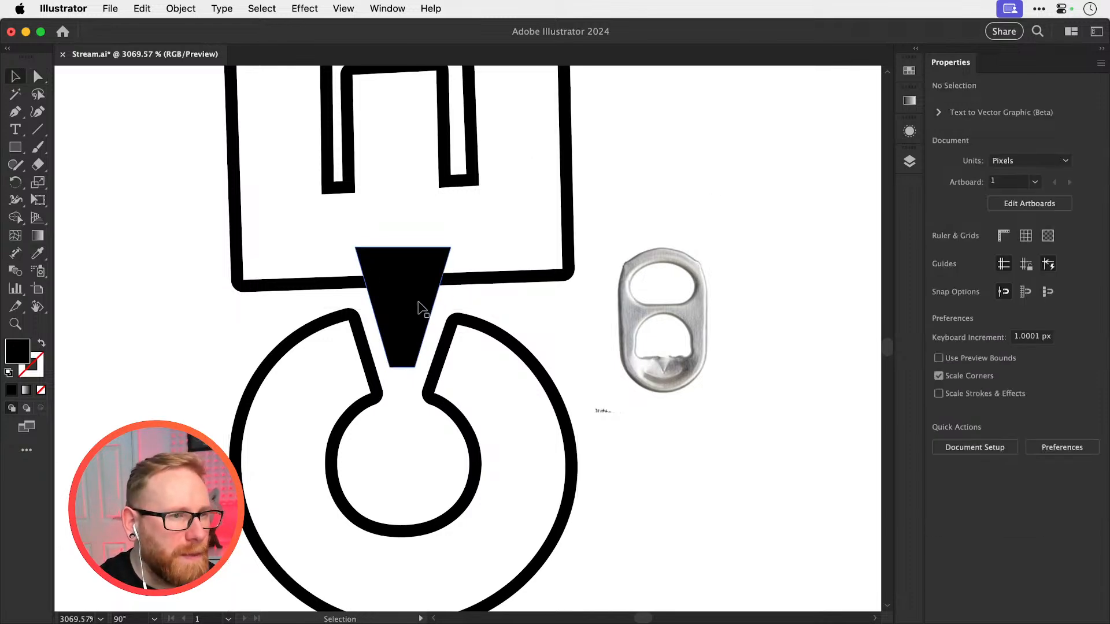
click(422, 310)
key(shift+x)
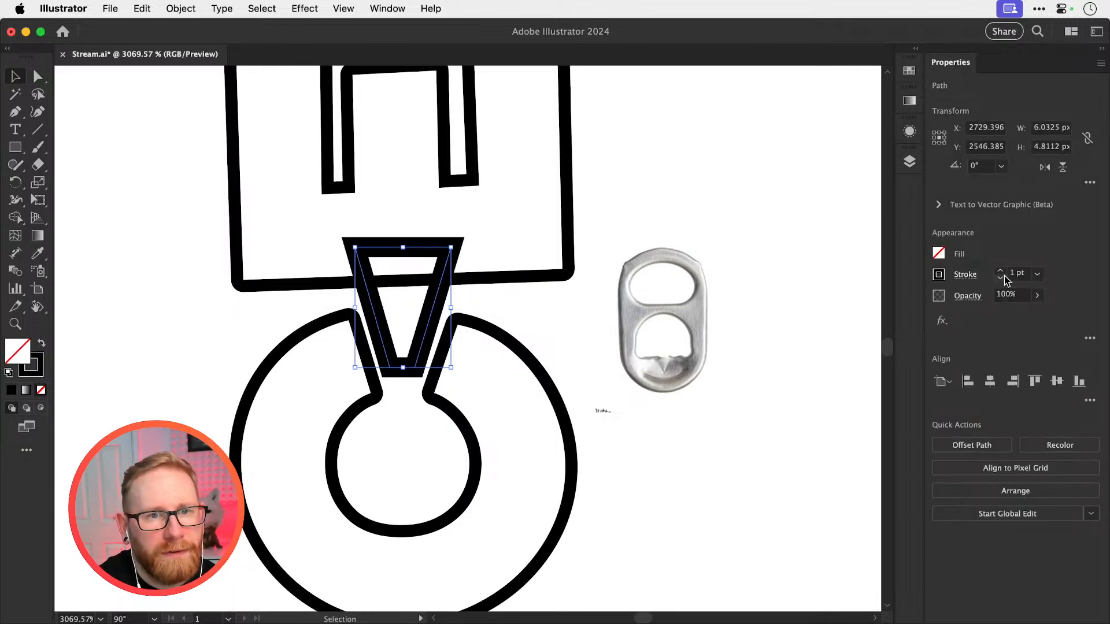
click(1001, 278)
click(1001, 278)
click(1000, 278)
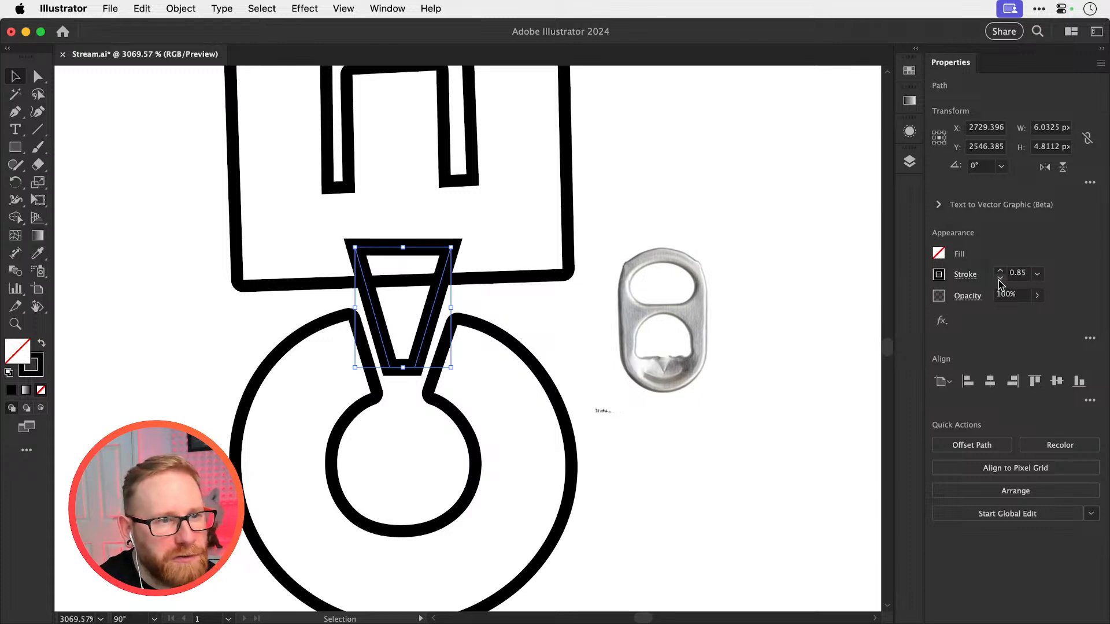
click(1001, 278)
click(1001, 279)
click(1000, 278)
click(1001, 278)
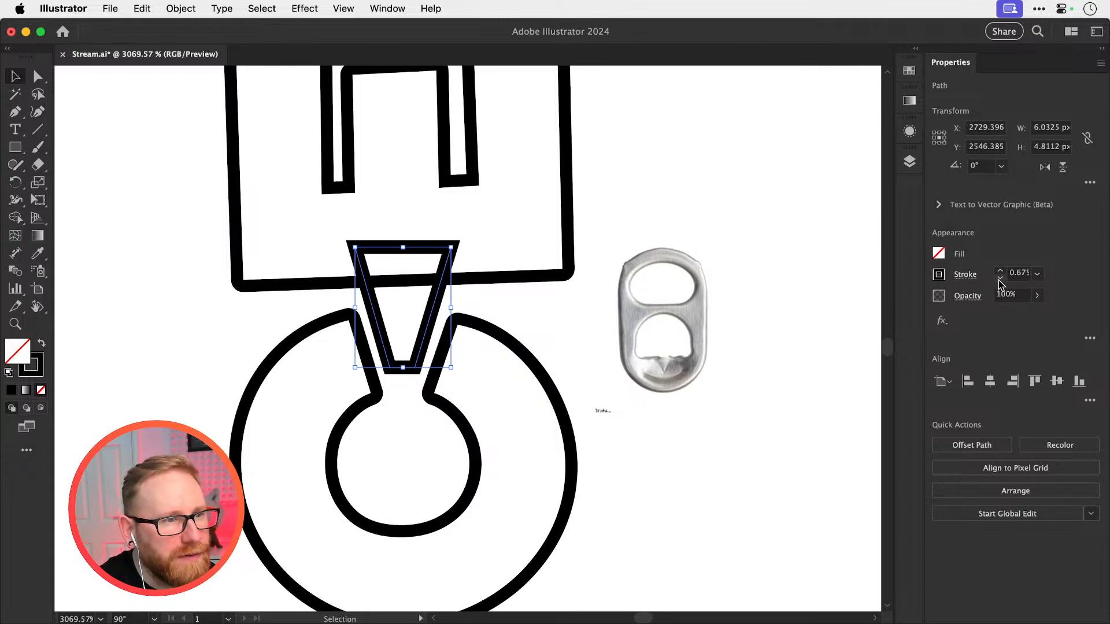
click(1001, 278)
Give the wedge's outline rounded stroke corners to match the letters and compare it closely with the C's opening
click(965, 274)
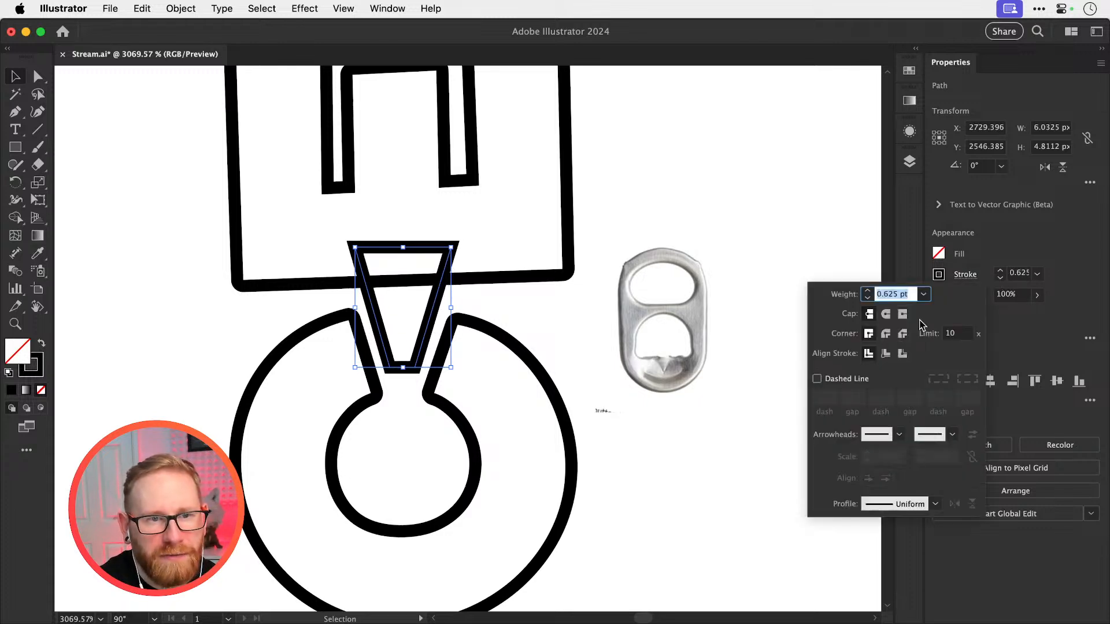
click(747, 179)
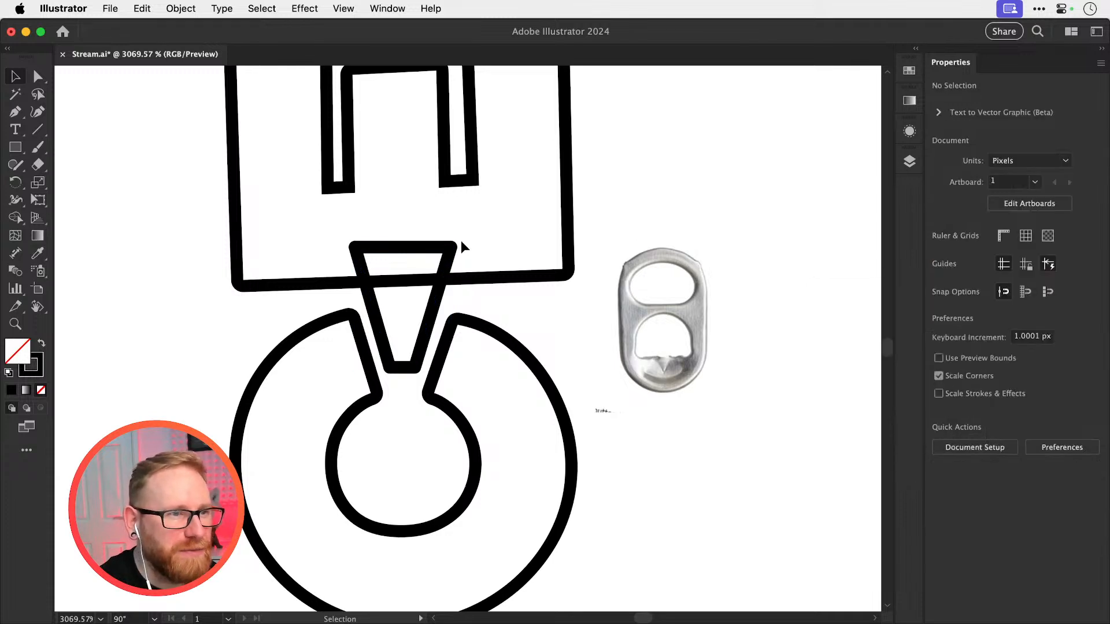
key(z)
drag(426, 289, 599, 296)
key(v)
drag(476, 324, 475, 415)
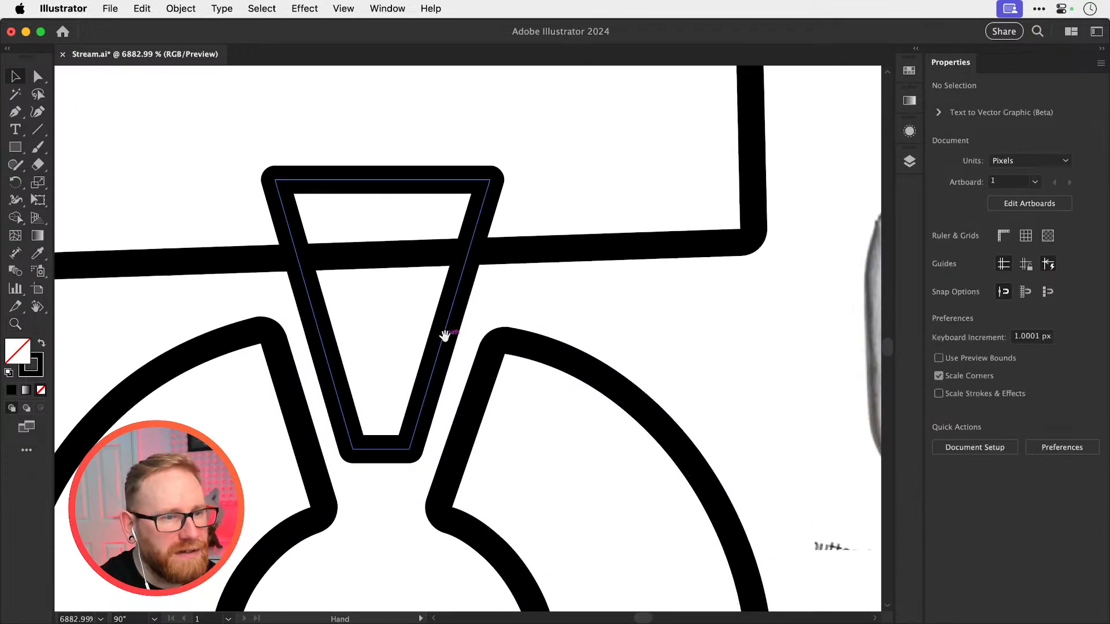
scroll(448, 341, down, 4)
Give the wedge a white fill with the Eyedropper so it covers the E's outline behind it, keeping the black stroke
click(383, 353)
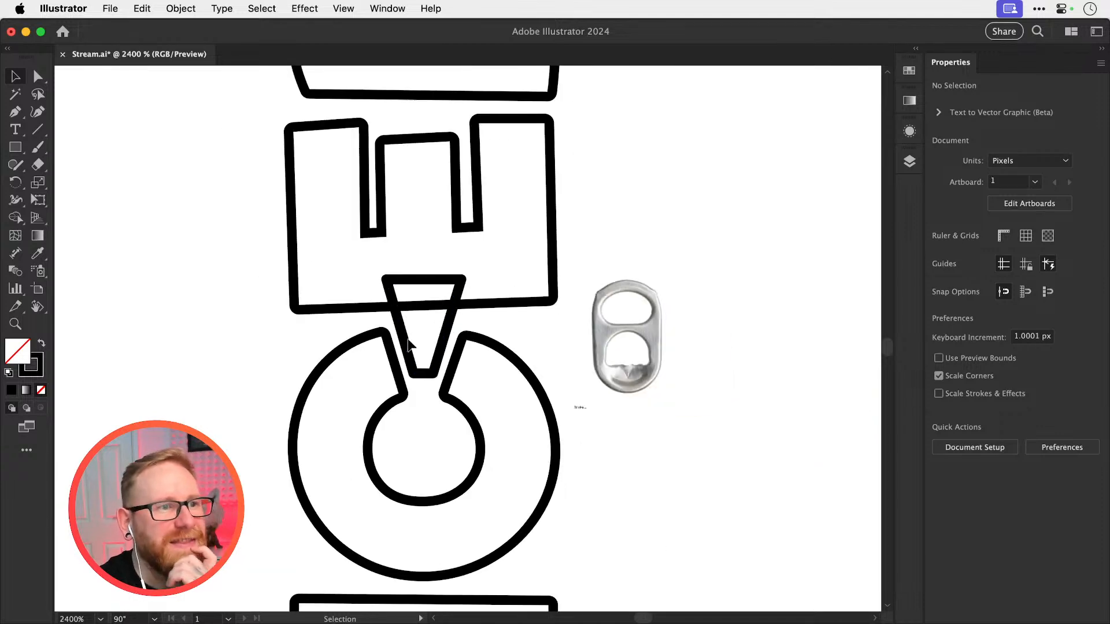
key(i)
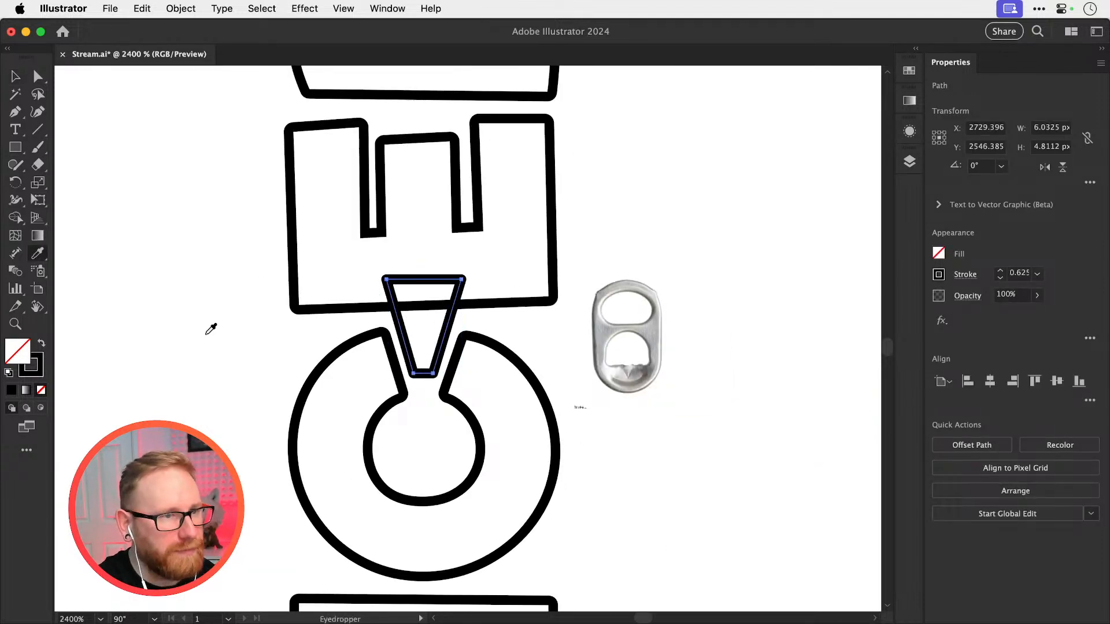
click(196, 415)
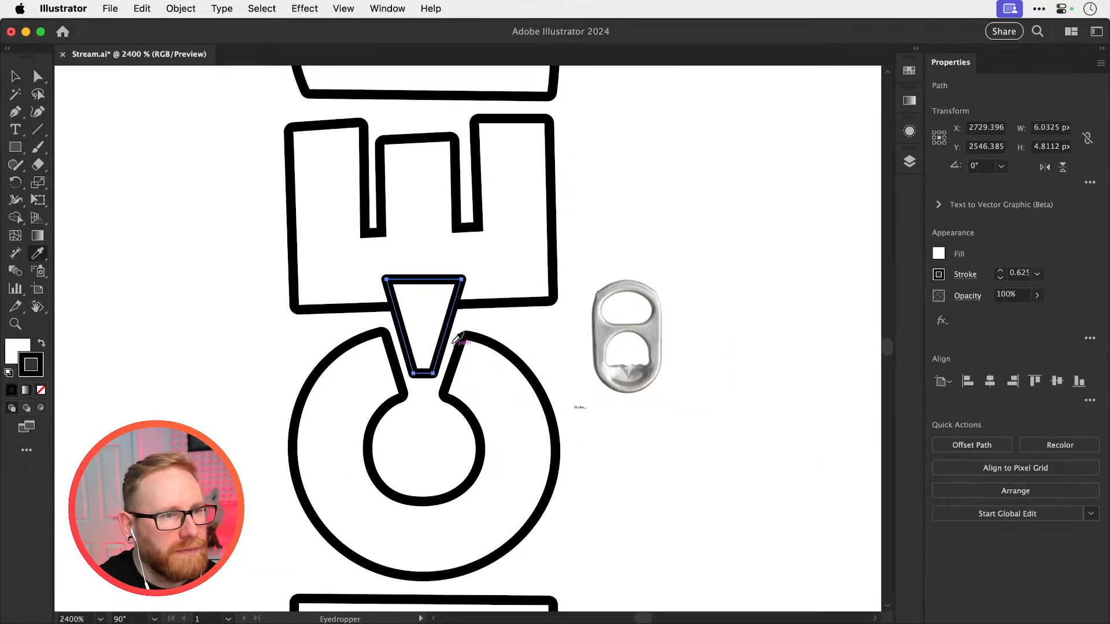
click(517, 346)
key(z)
drag(521, 332, 612, 330)
key(v)
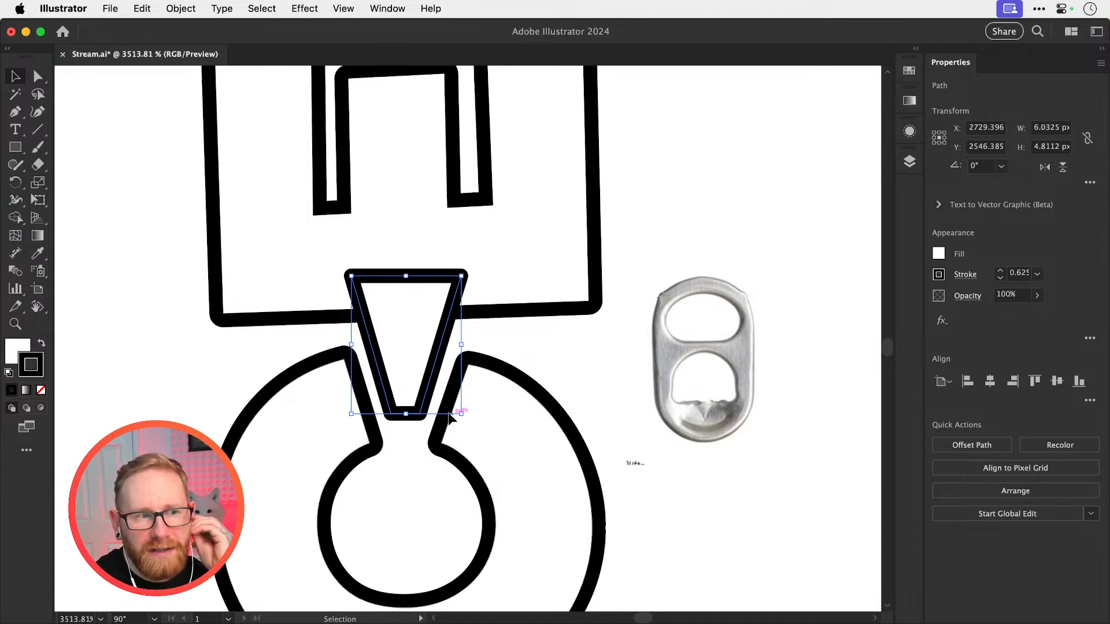
click(274, 344)
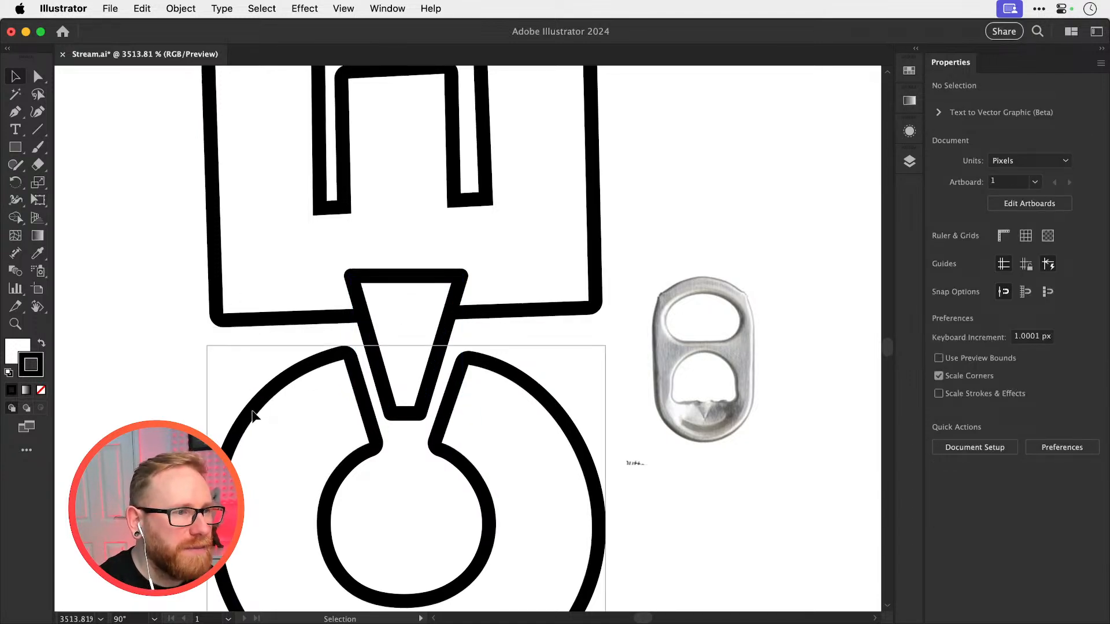
Examine the expanded C's shape and anchor points around its opening, including in Outline view
scroll(283, 468, down, 5)
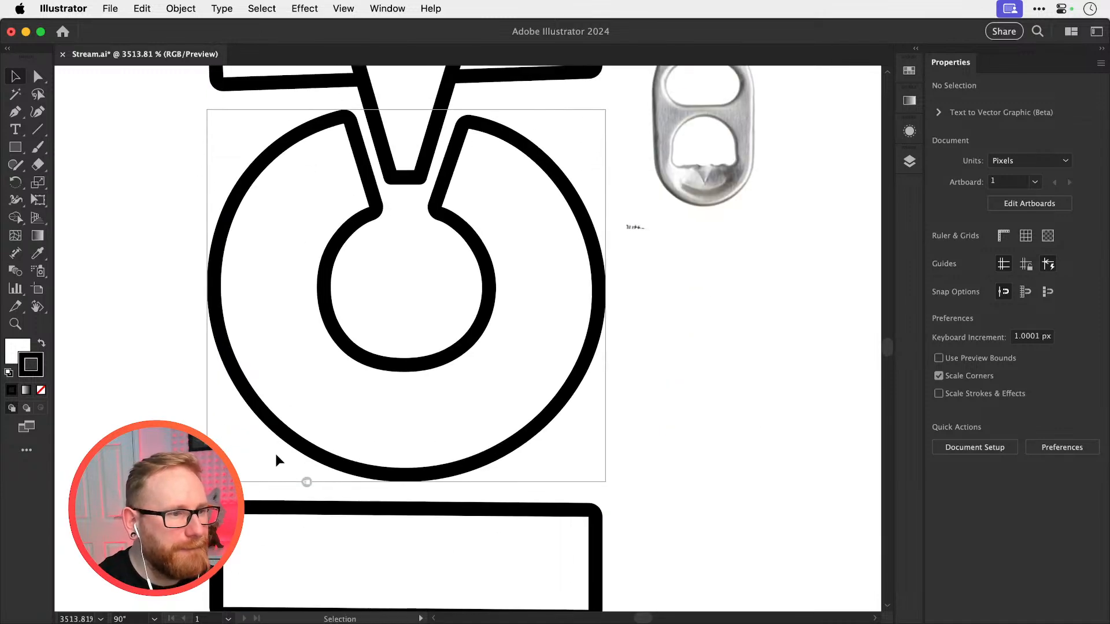
click(306, 479)
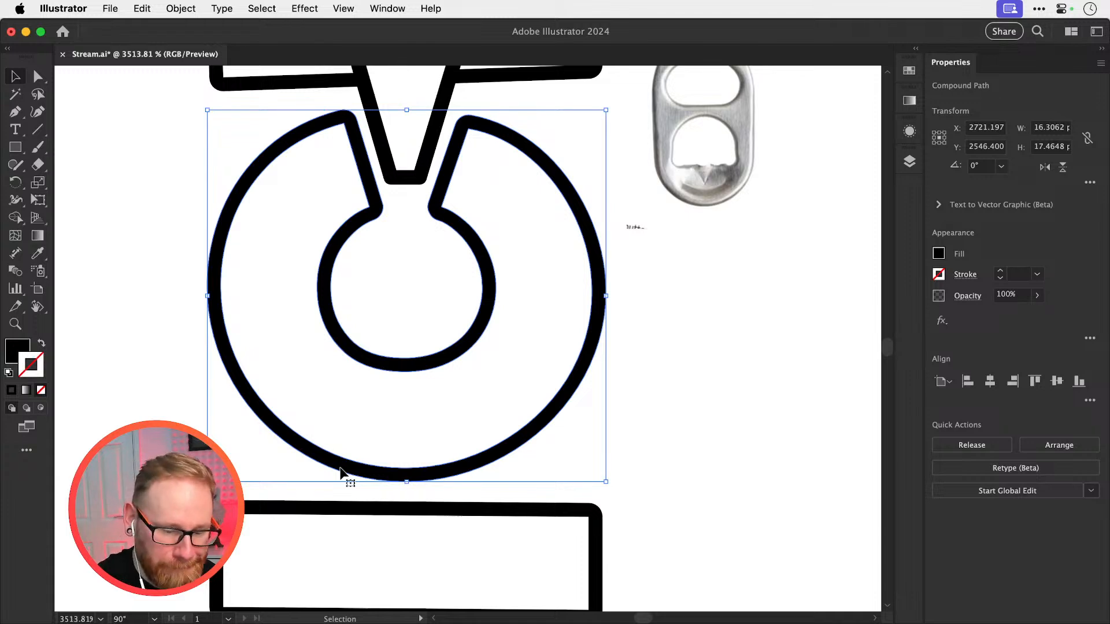
click(628, 272)
scroll(619, 268, up, 5)
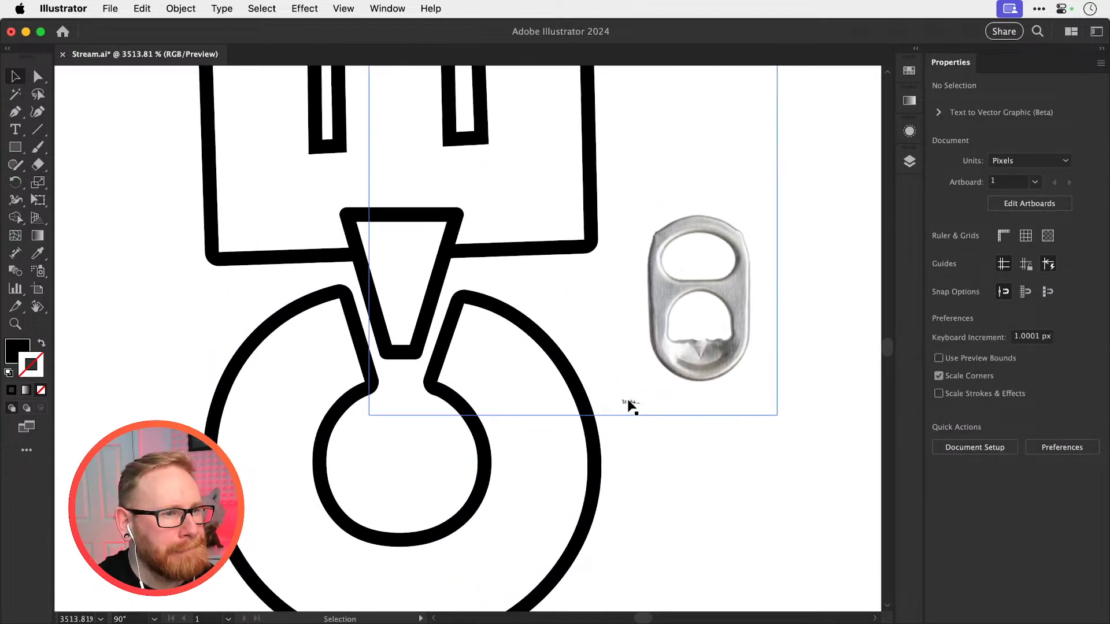
key(z)
click(325, 388)
key(v)
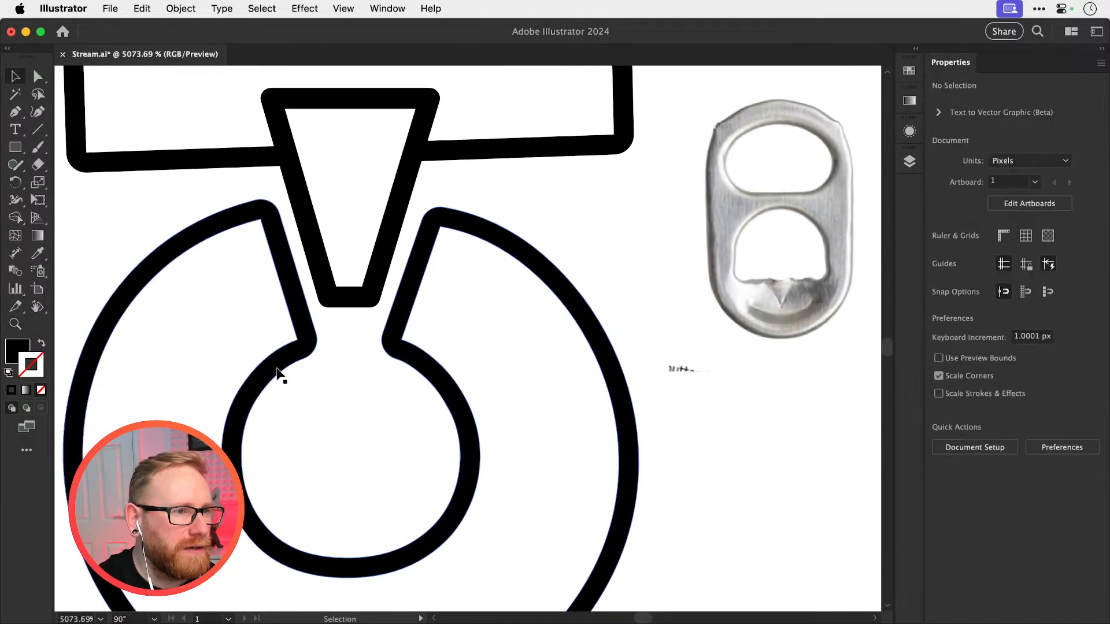
click(280, 364)
drag(280, 364, 449, 378)
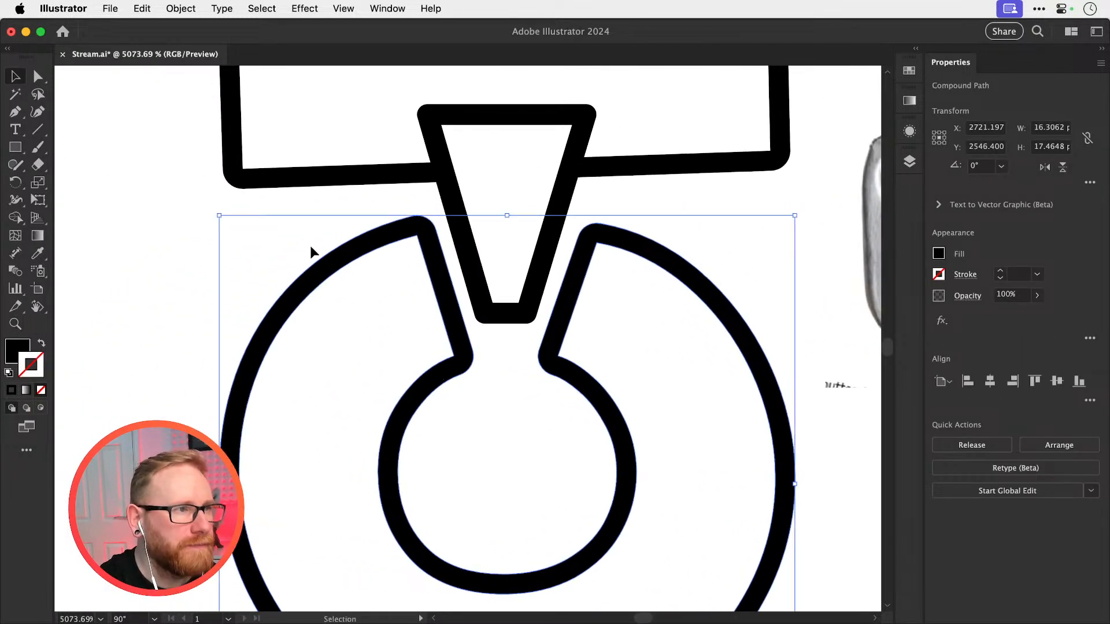
click(9, 111)
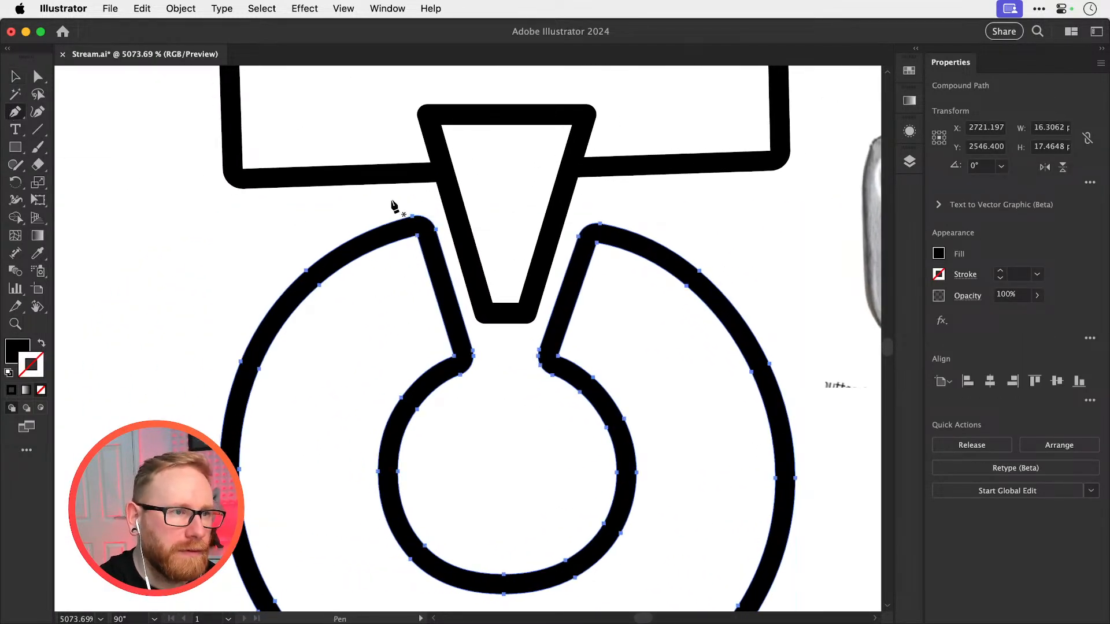
key(super+y)
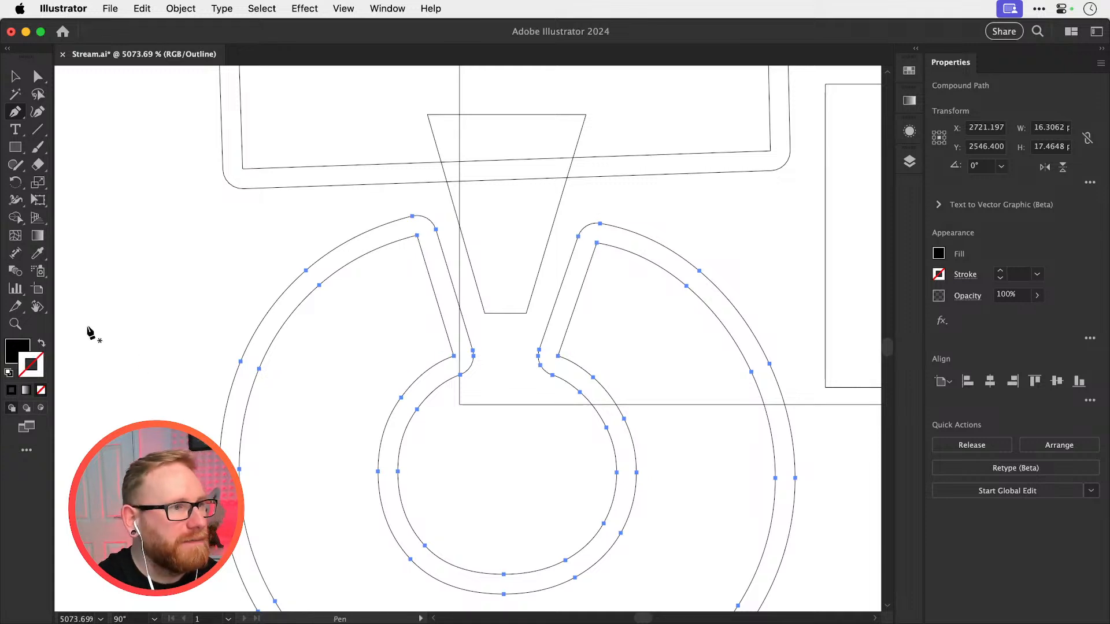
Reset the canvas rotation to 0° and return to Preview view with the whole expanded ICED word in sight
click(39, 303)
double_click(39, 307)
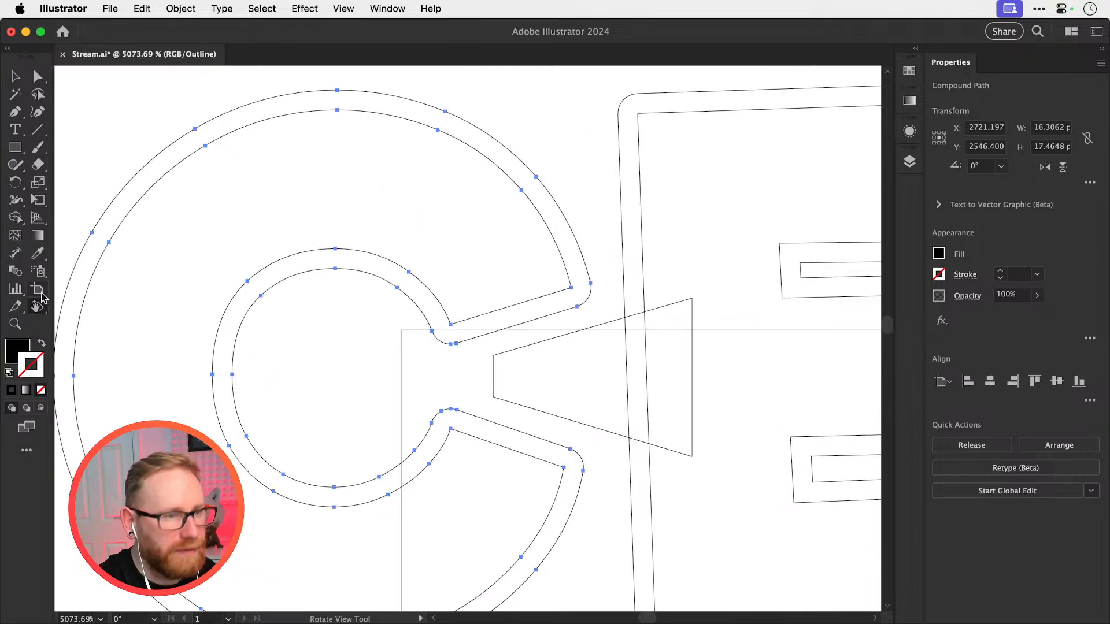
key(v)
key(super+y)
key(super+minus)
key(super+minus)
key(super+minus)
key(super+minus)
key(super+minus)
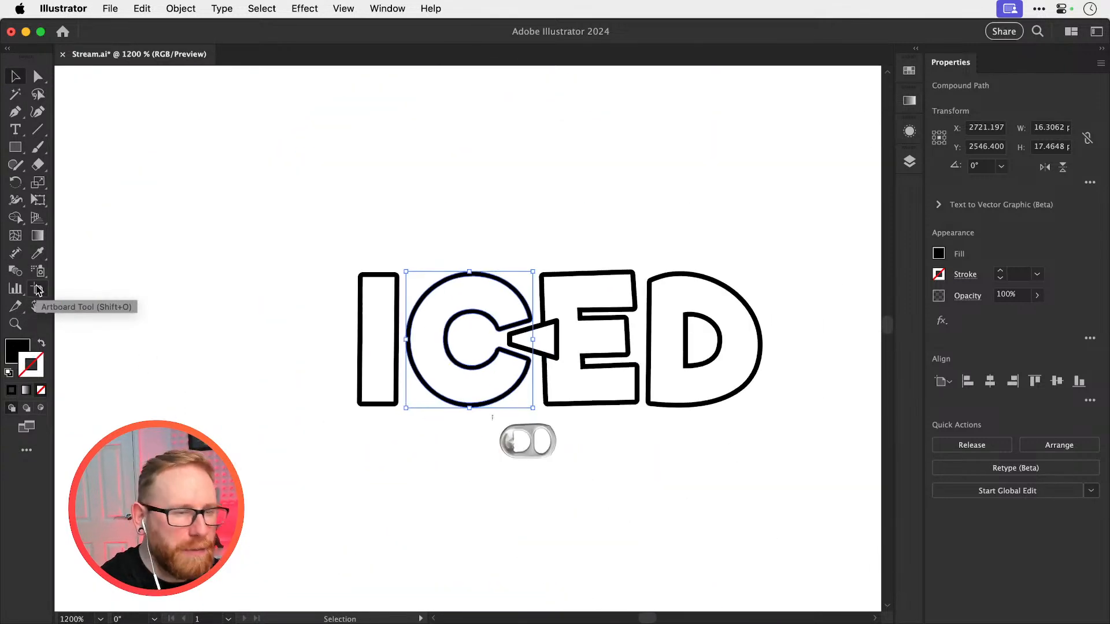
Duplicate the unexpanded C from the ICED above COFFEE and place the copy directly above the expanded ICED's C
drag(493, 253, 478, 353)
scroll(479, 353, up, 6)
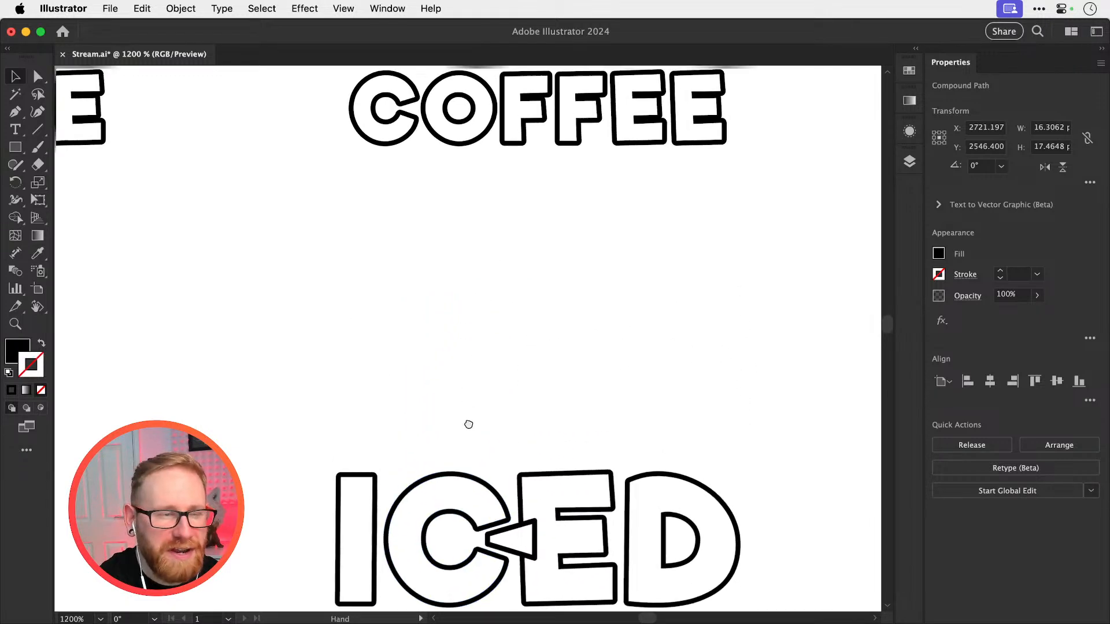
click(455, 180)
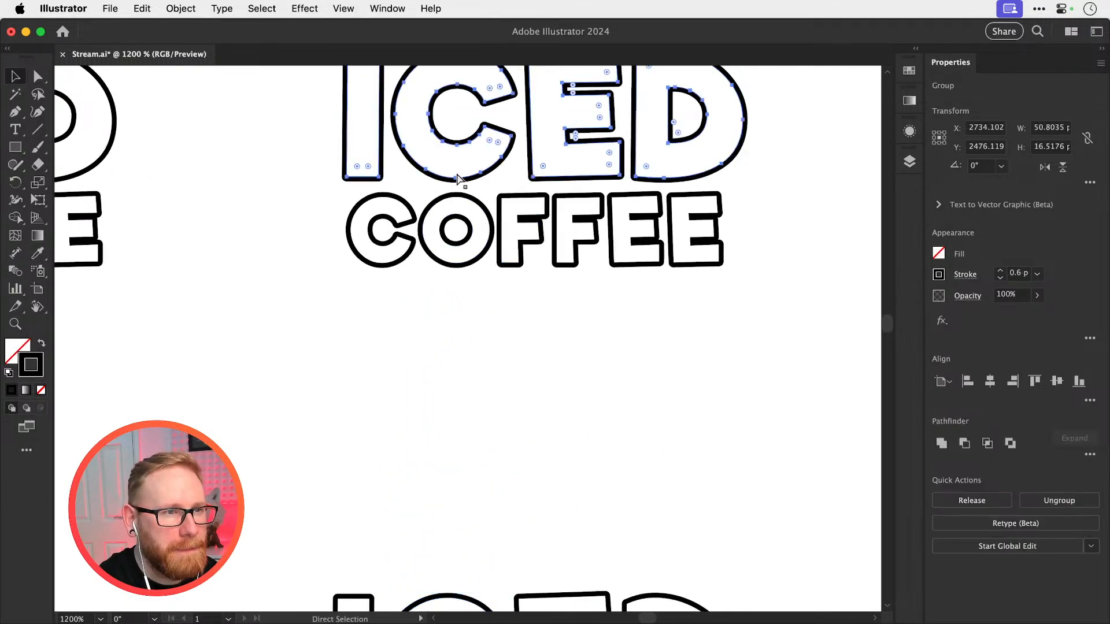
key(super+shift+a)
drag(455, 177, 466, 185)
key(super+z)
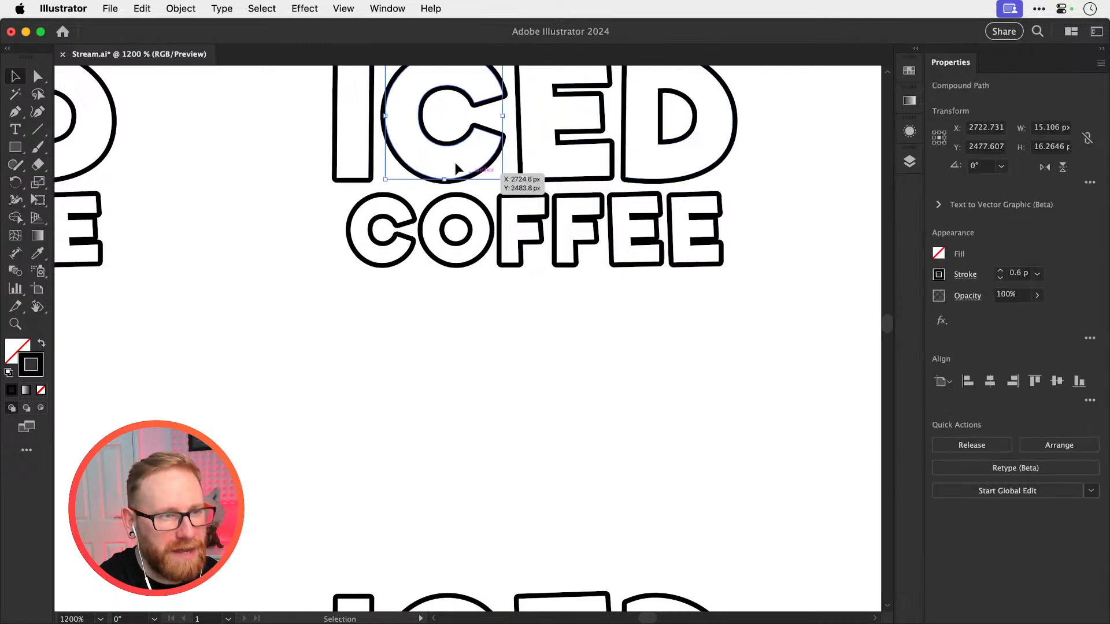
key(super+c)
key(super+f)
key(shift+Down)
key(shift+Down)
key(shift+Down)
key(shift+Down)
key(shift+Down)
key(shift+Down)
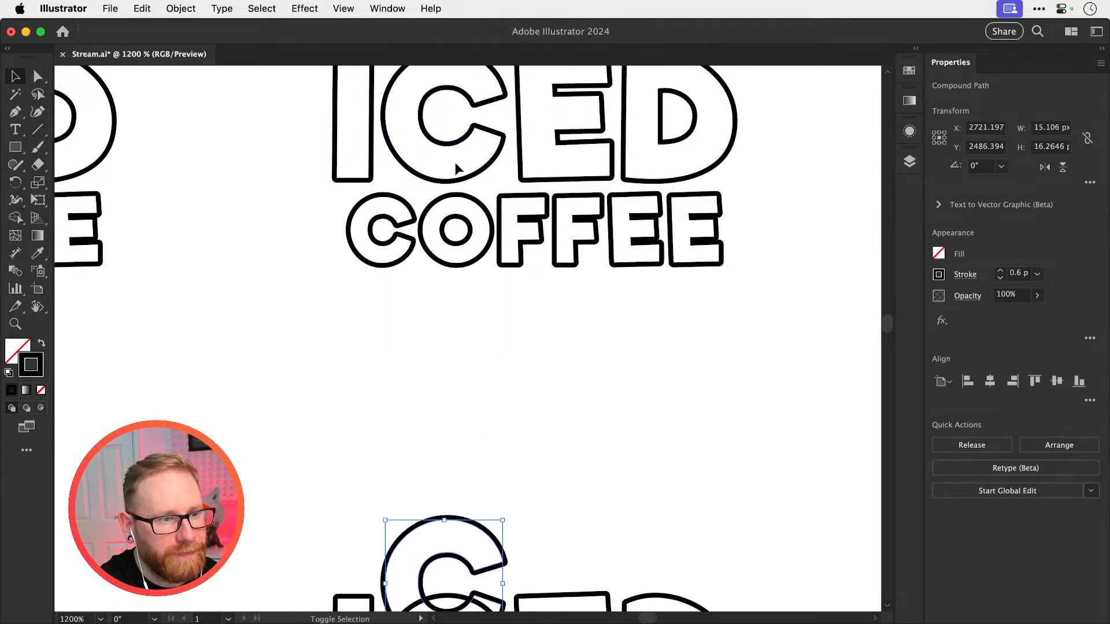
key(shift+Up)
Compare the copied C with the expanded C below it in Outline view, checking their openings
key(space)
drag(500, 383, 491, 205)
key(super+y)
click(627, 345)
key(space)
drag(588, 354, 625, 263)
drag(509, 345, 612, 355)
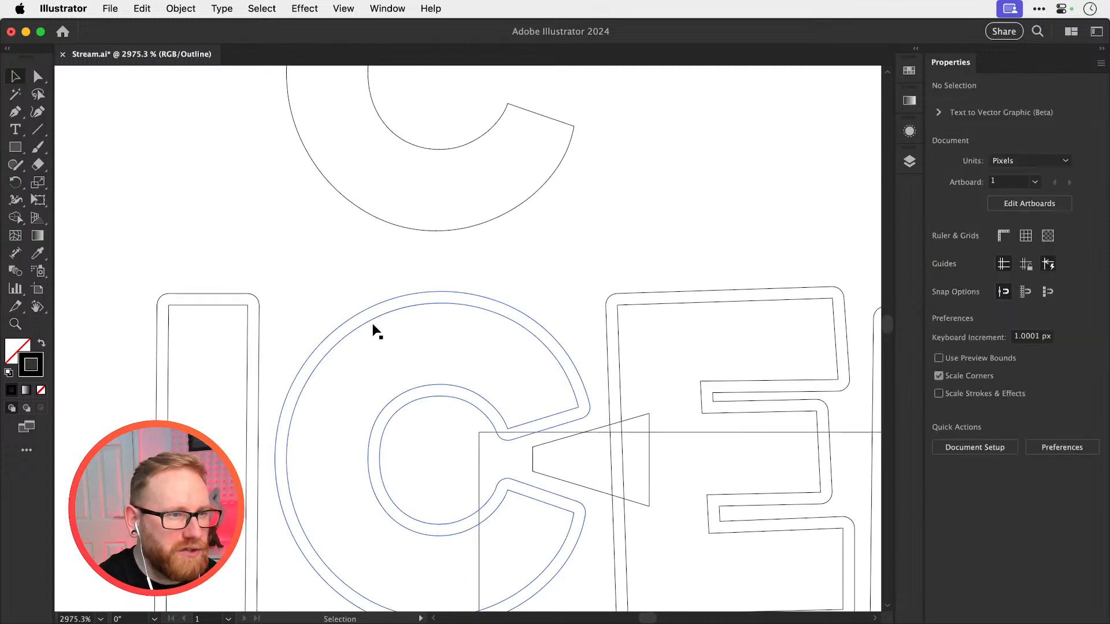
scroll(456, 266, up, 5)
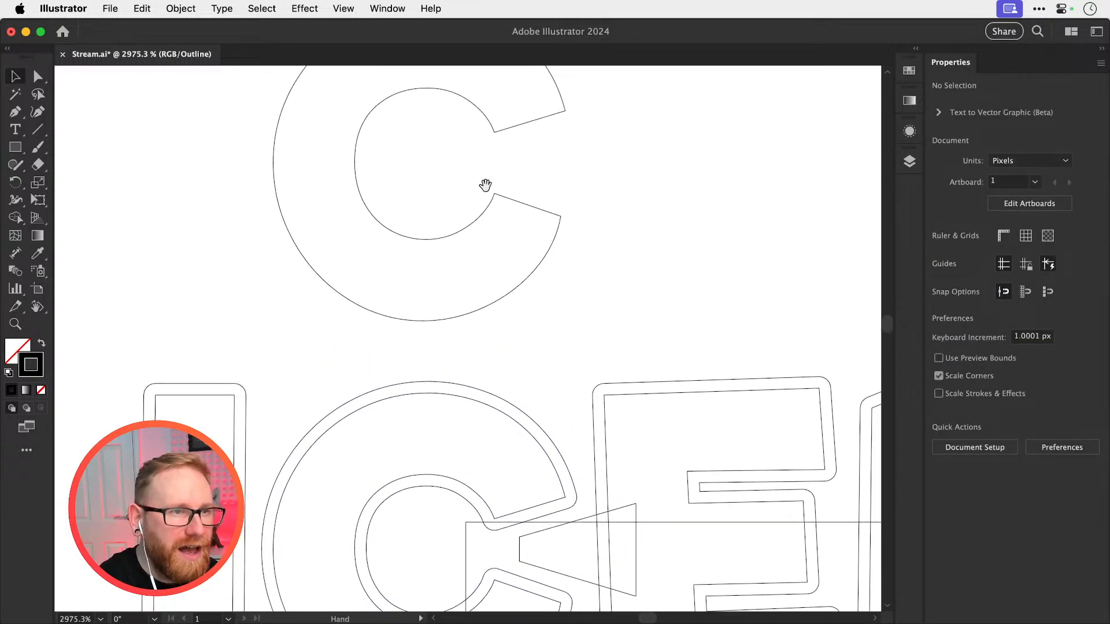
key(super+y)
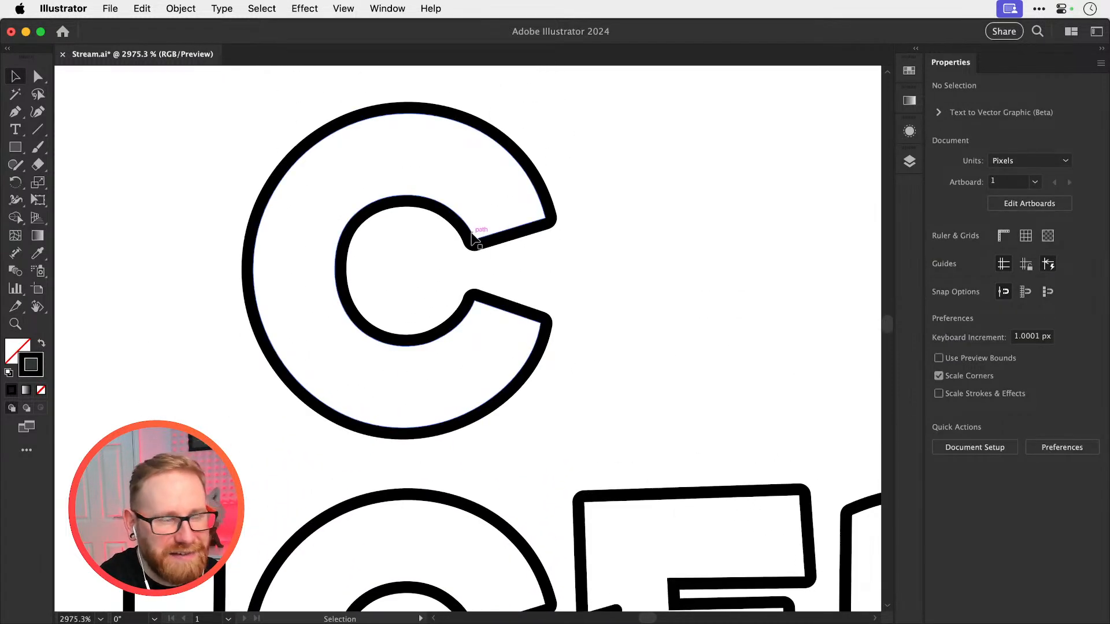
In Outline view, draw a rectangle about 3.9 × 3.2 px across the copied C's opening, starting from its inner corner points
key(super+y)
key(super+space)
drag(485, 227, 582, 317)
scroll(582, 317, up, 1)
key(m)
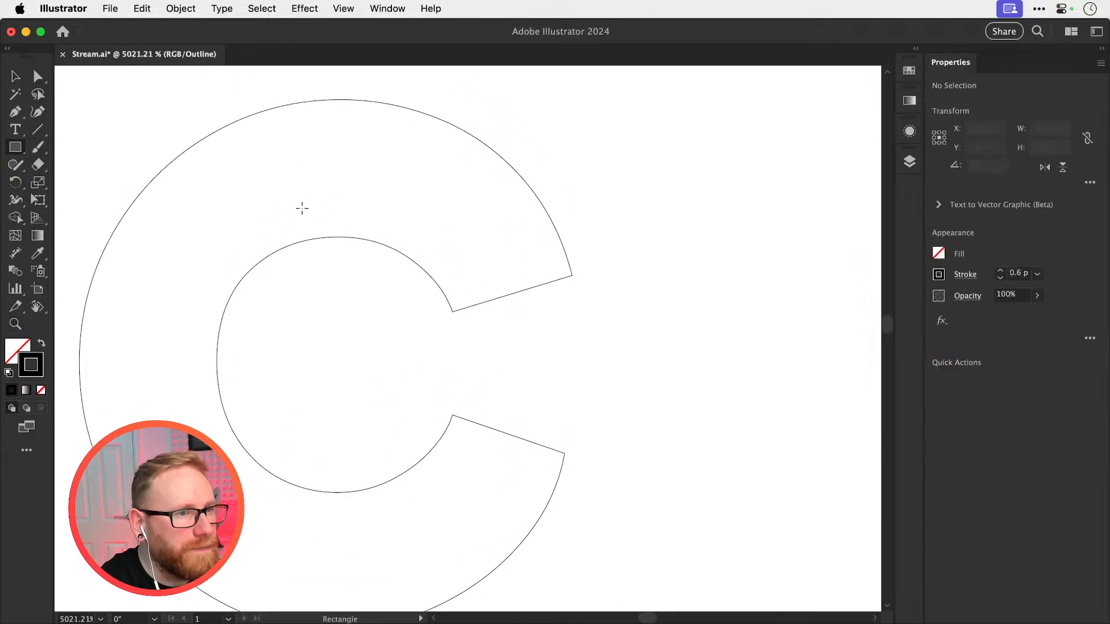
drag(452, 311, 579, 415)
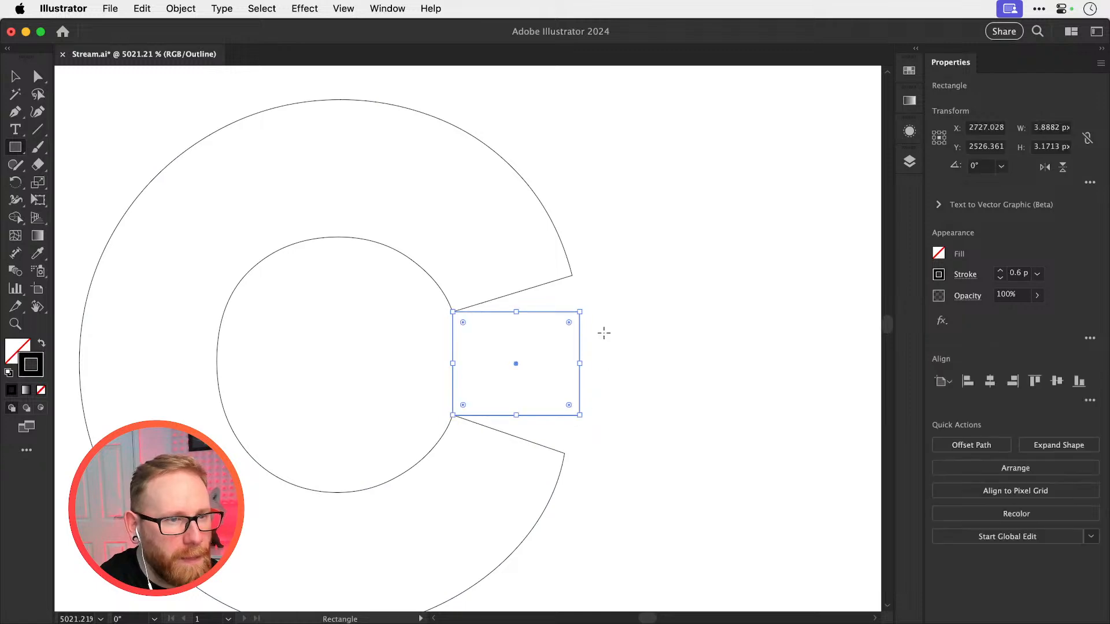
Snap the rectangle's two outer corner points to the C's outer tips so it fills the opening as a wedge
key(a)
click(597, 304)
drag(580, 313, 572, 276)
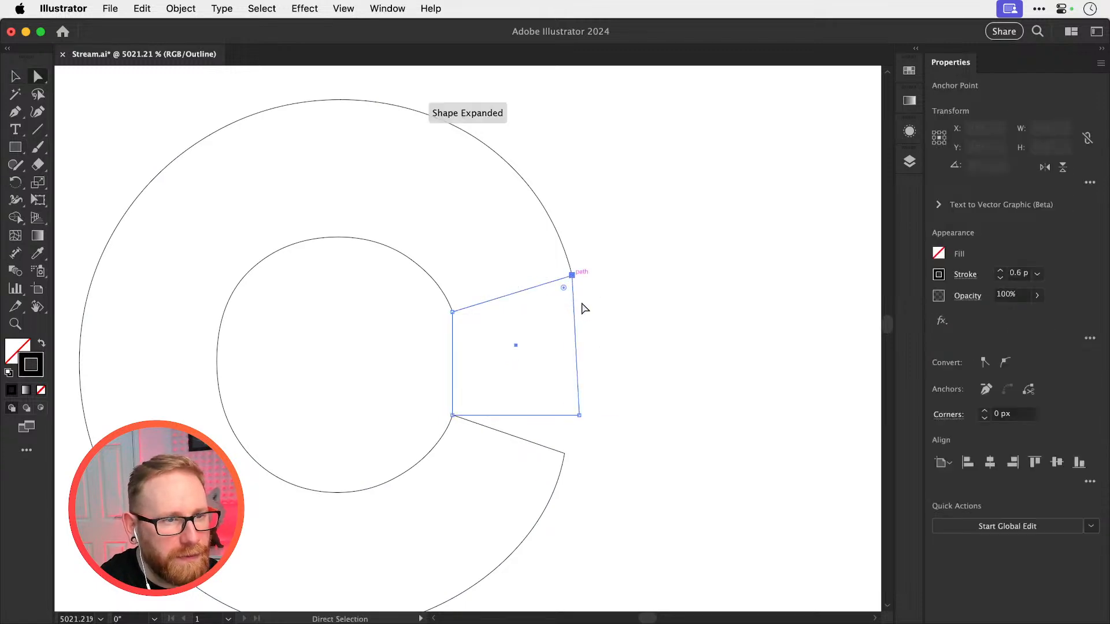
drag(579, 415, 565, 452)
click(571, 388)
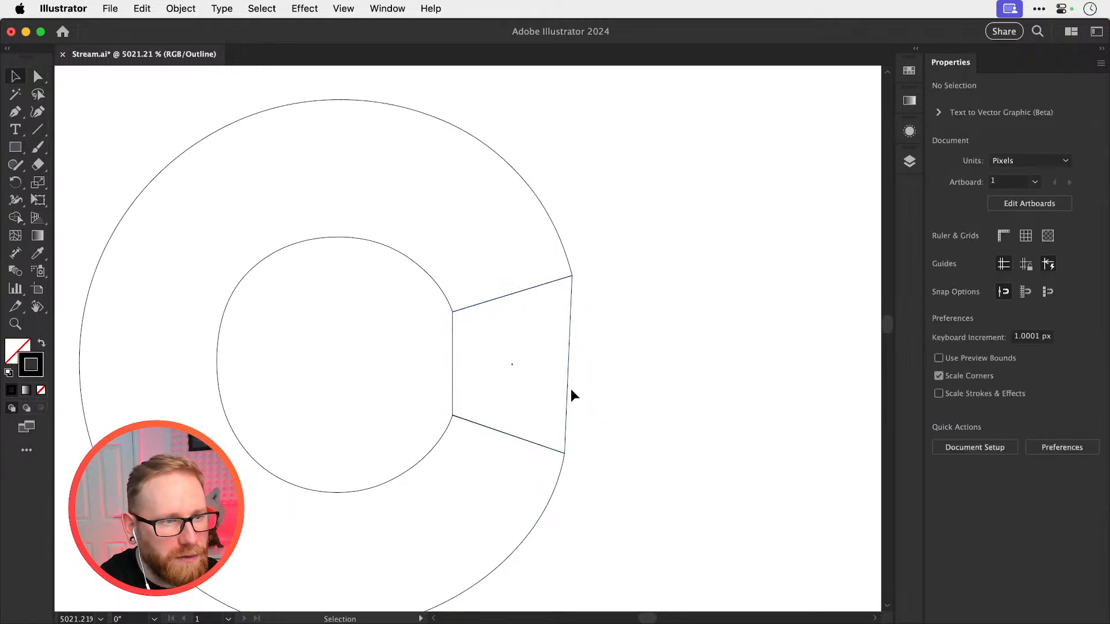
Scale the filler wedge up about its centre so it overlaps both arms of the copied C
key(v)
click(570, 353)
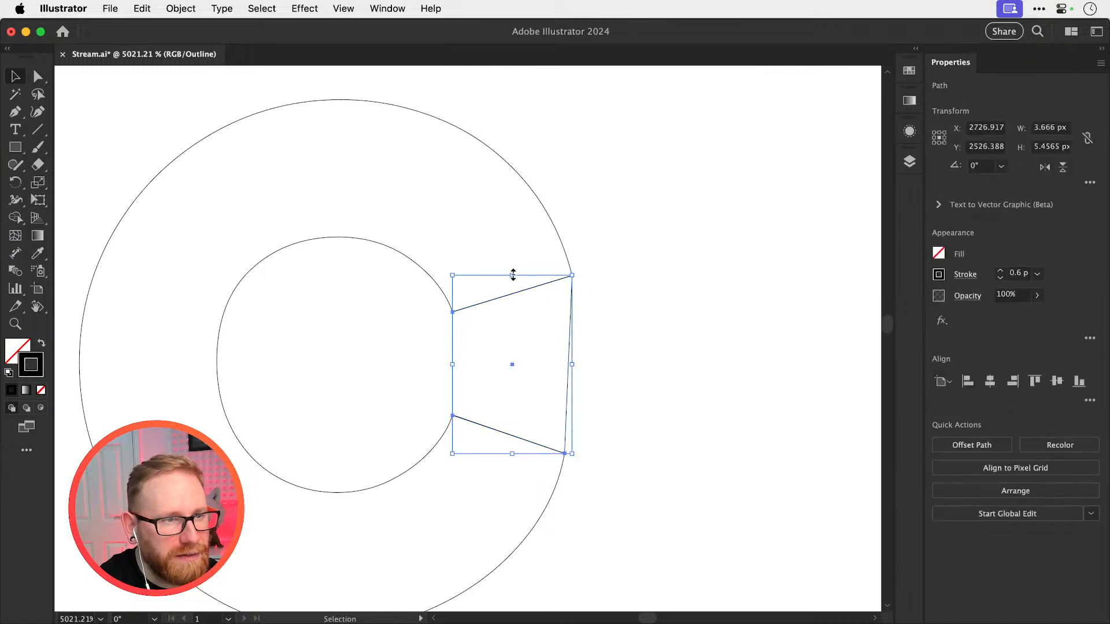
drag(512, 275, 514, 248)
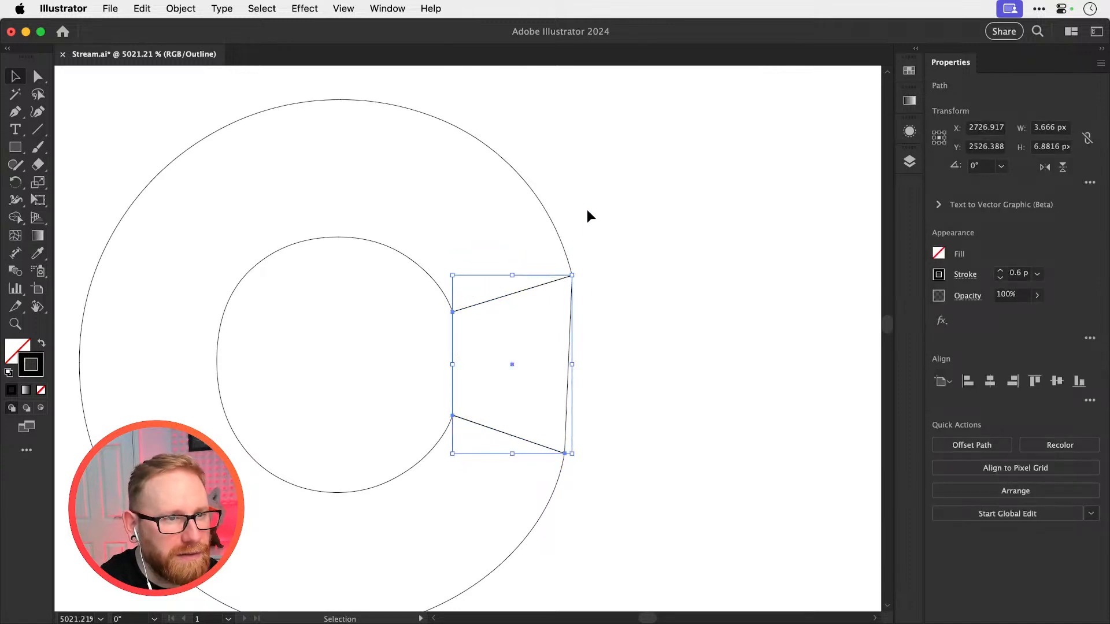
key(super+z)
key(s)
drag(614, 223, 654, 193)
key(v)
click(578, 300)
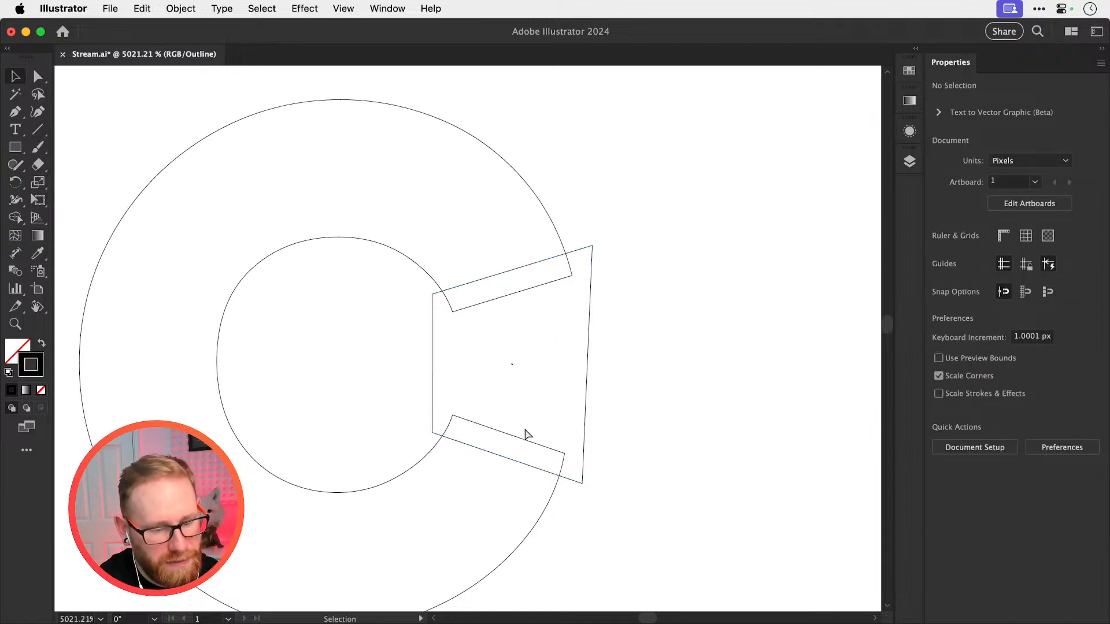
Check the overlap in Preview, return to Outline view and scale the filler wedge down slightly for a narrower overlap
key(super+y)
key(super+y)
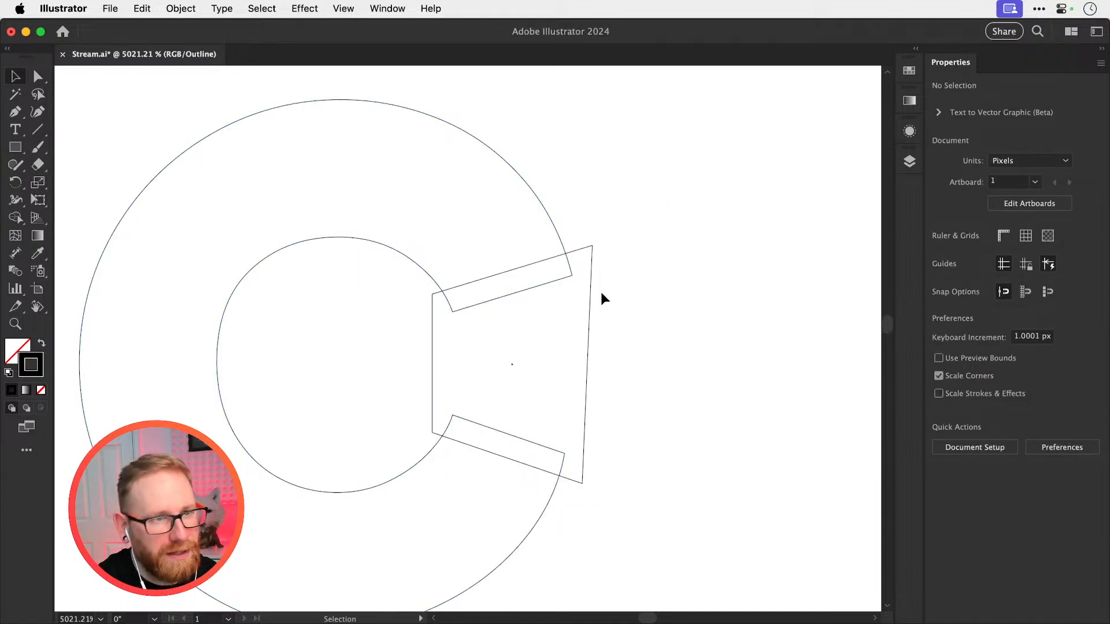
click(591, 261)
mouse_move(592, 247)
mouse_down()
mouse_move(588, 255)
mouse_move(596, 250)
mouse_up()
click(636, 249)
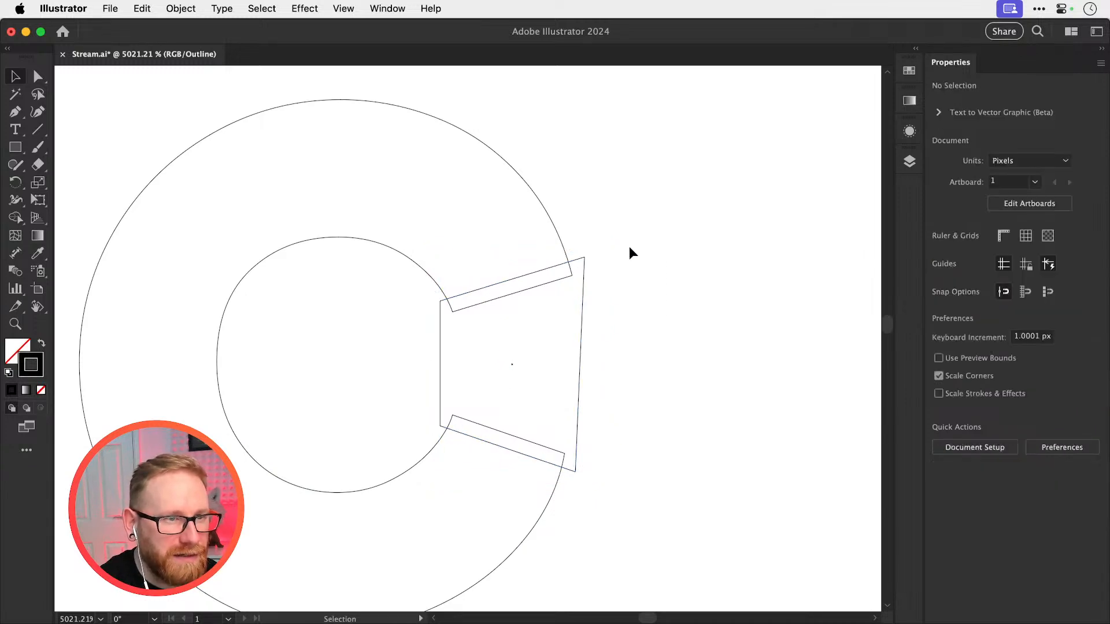
Cut the filler wedge and its overlaps out of the copied C with Shape Builder in Preview, widening the C's opening
drag(664, 223, 327, 451)
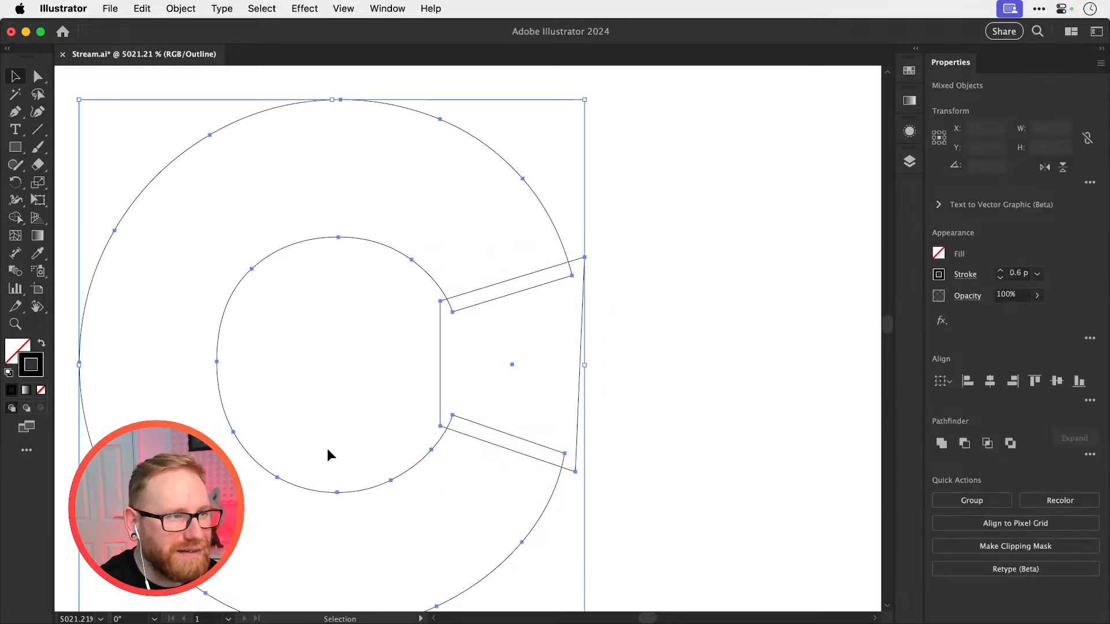
click(17, 221)
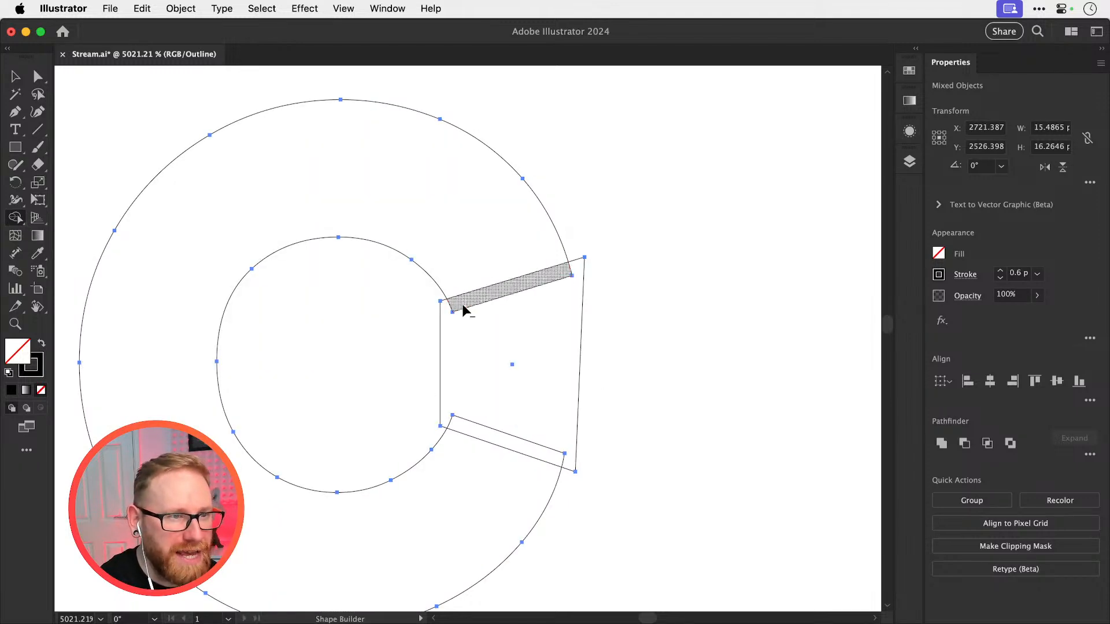
key(super+y)
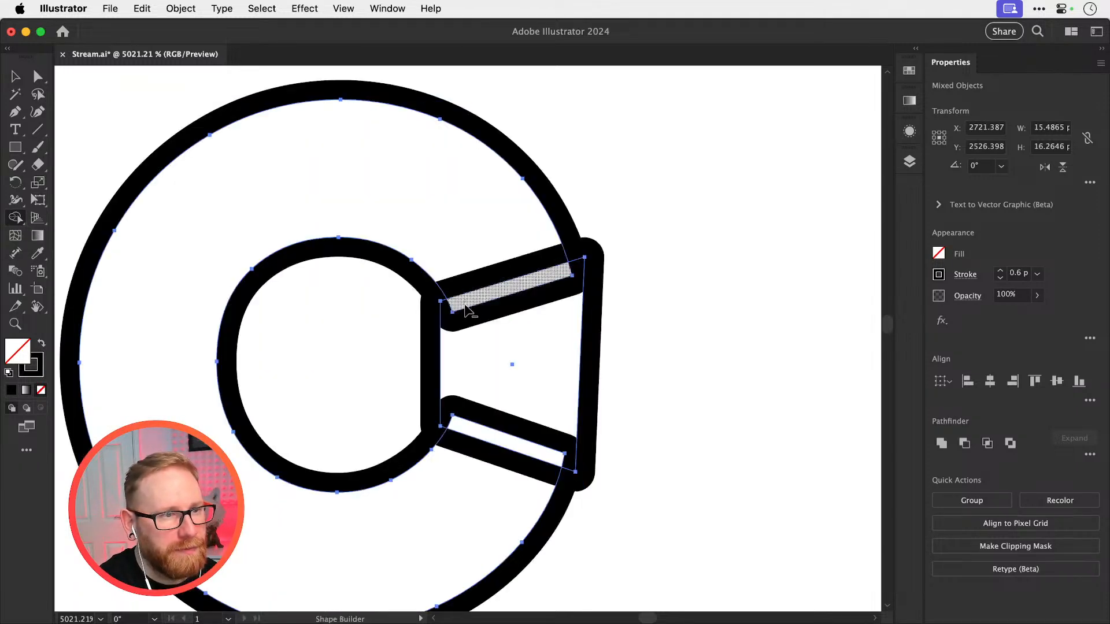
mouse_move(466, 309)
mouse_down()
mouse_move(465, 337)
mouse_move(425, 371)
mouse_move(483, 421)
mouse_up()
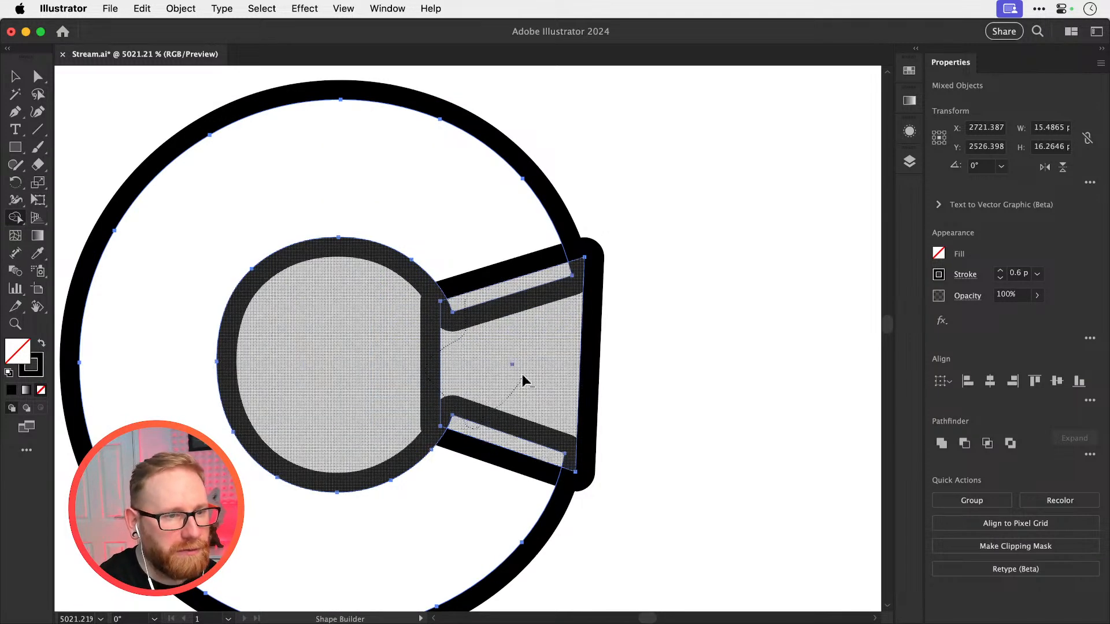
drag(524, 381, 584, 387)
key(v)
click(668, 356)
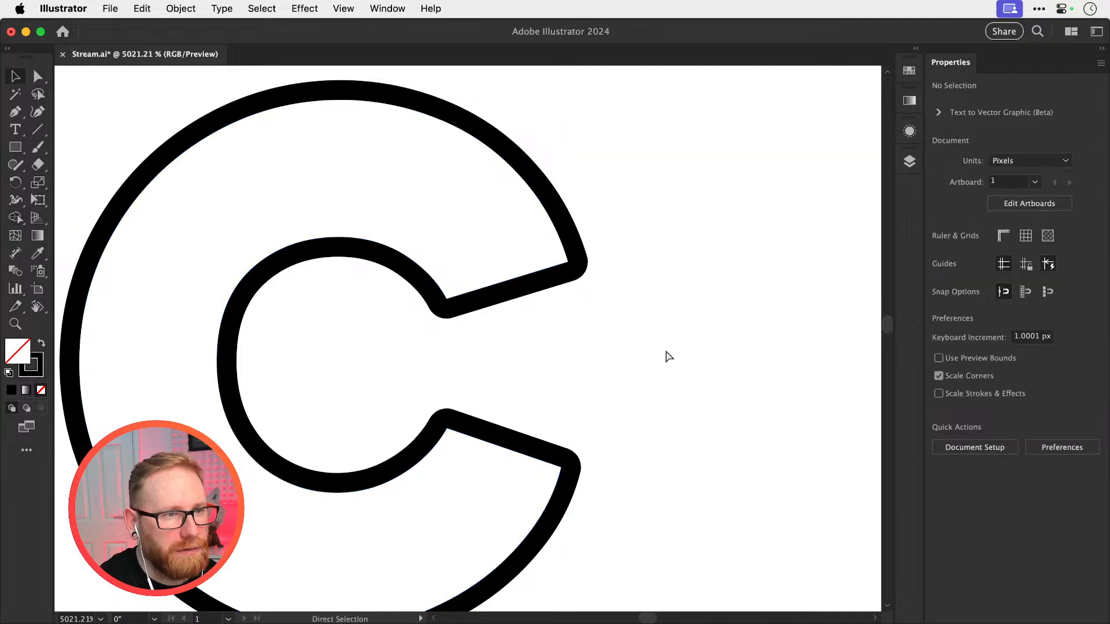
key(super+z)
key(super+shift+z)
click(638, 341)
Delete the old expanded C from ICED and move the copy with the wider opening down into its place
key(super+minus)
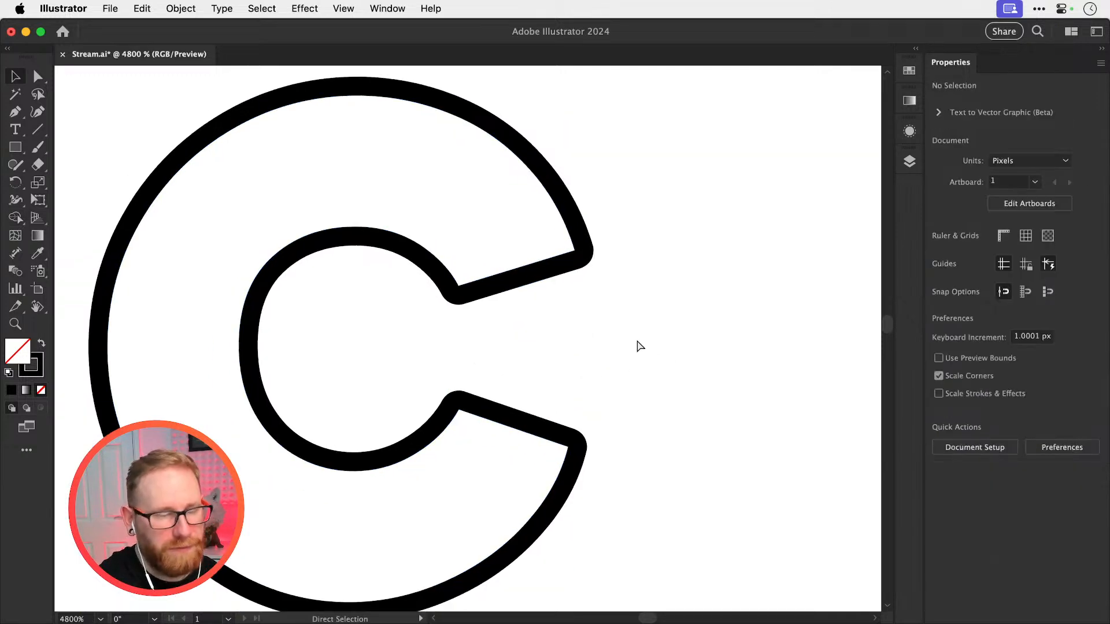
key(super+minus)
key(super+minus)
key(super+minus)
key(super+minus)
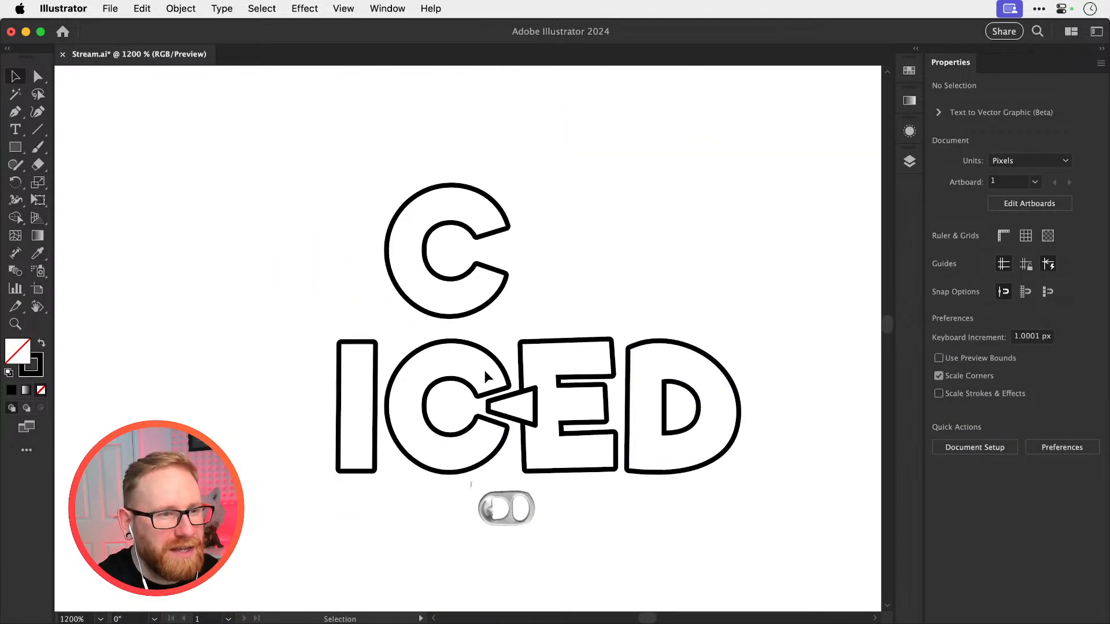
click(485, 377)
key(Delete)
click(482, 311)
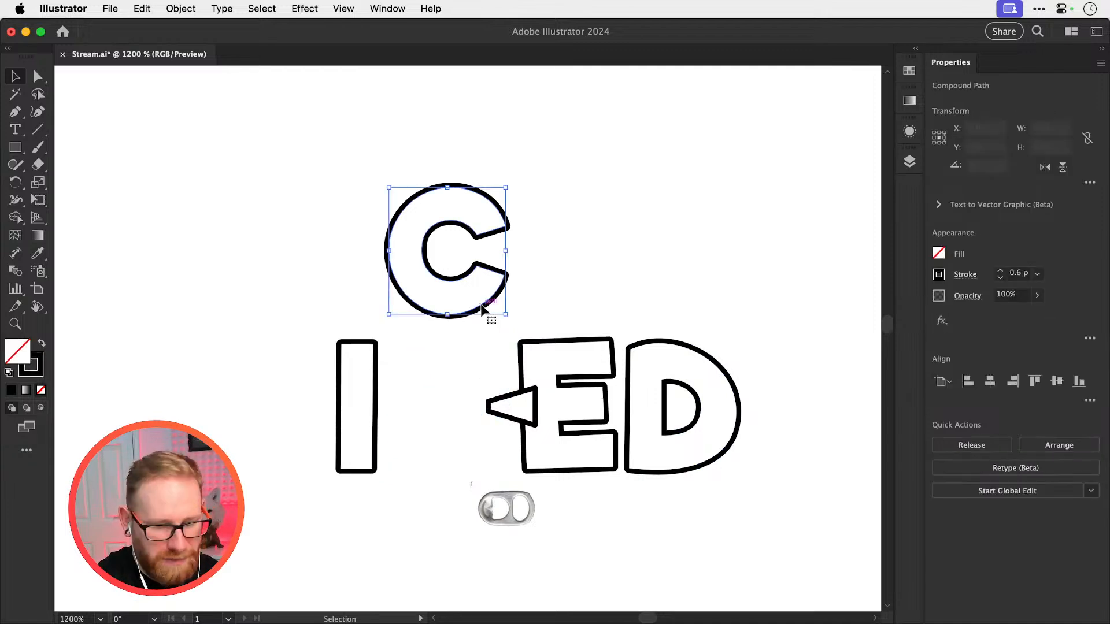
key(shift+Down)
key(shift+Down)
click(482, 309)
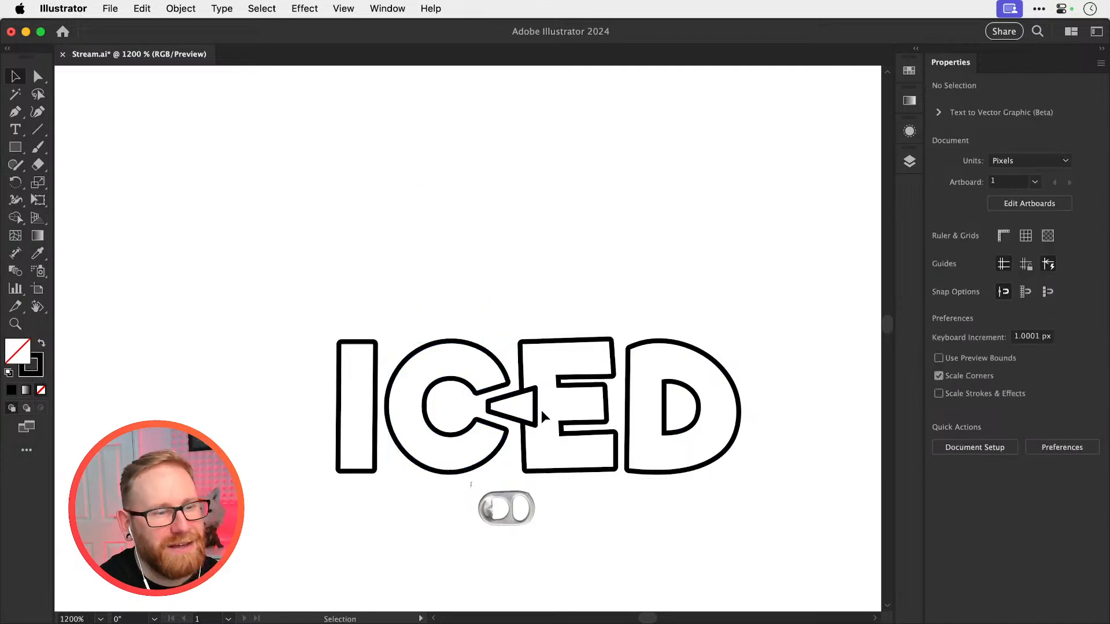
Rotate the canvas view to 90° with the C's opening in close-up and select the white wedge
key(z)
drag(478, 418, 790, 420)
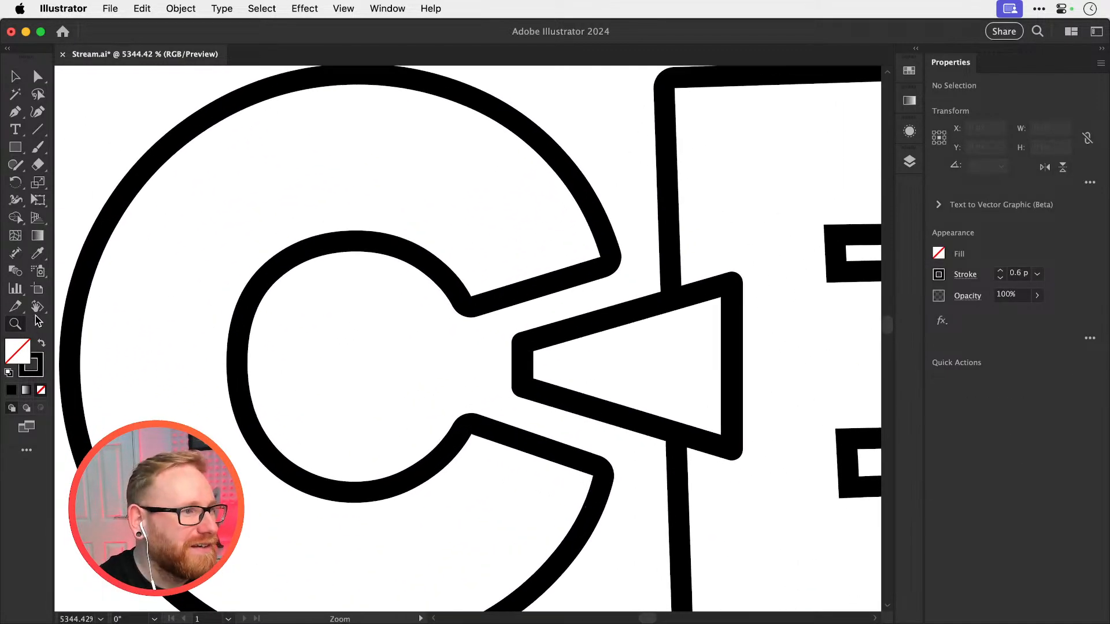
key(shift+h)
drag(186, 310, 462, 467)
key(space)
drag(561, 240, 535, 360)
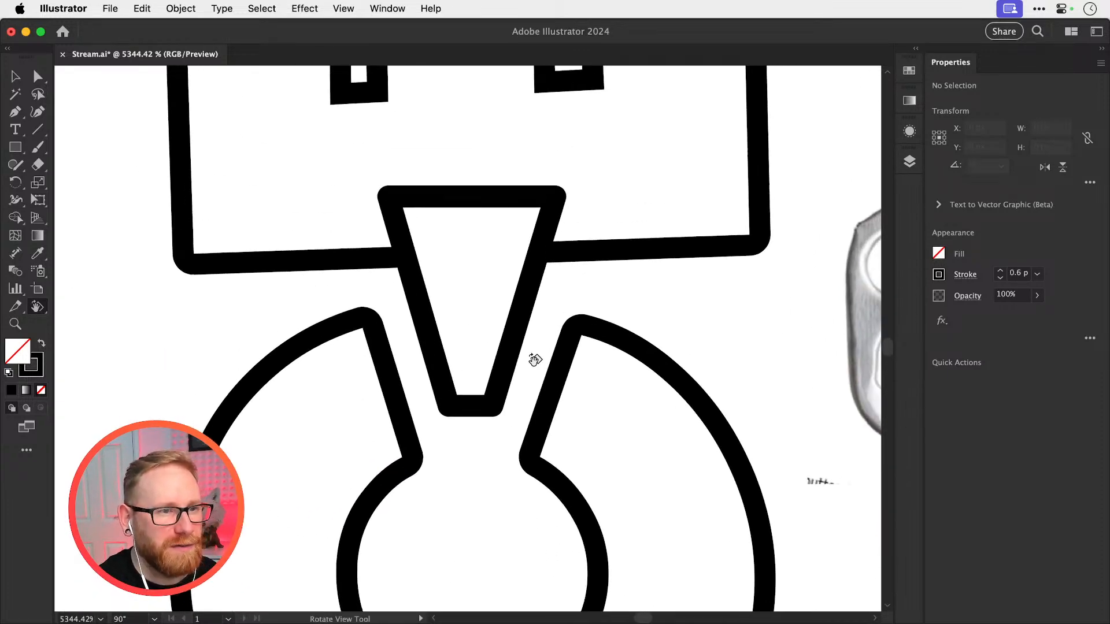
click(513, 354)
key(s)
drag(560, 408, 575, 428)
key(super+z)
key(v)
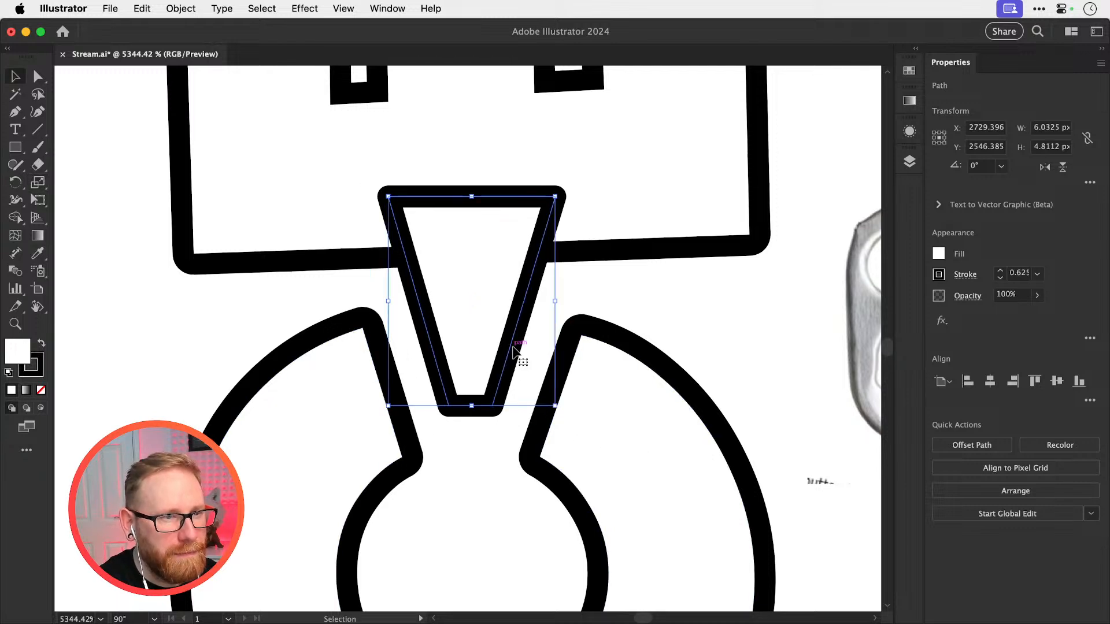
Move the white wedge slightly deeper into the C's opening and deselect it
drag(513, 345, 510, 370)
key(a)
key(super+shift+a)
Shorten the wedge to about 5.3 px by pulling back its narrow end's two anchor points, and widen that end slightly
click(454, 433)
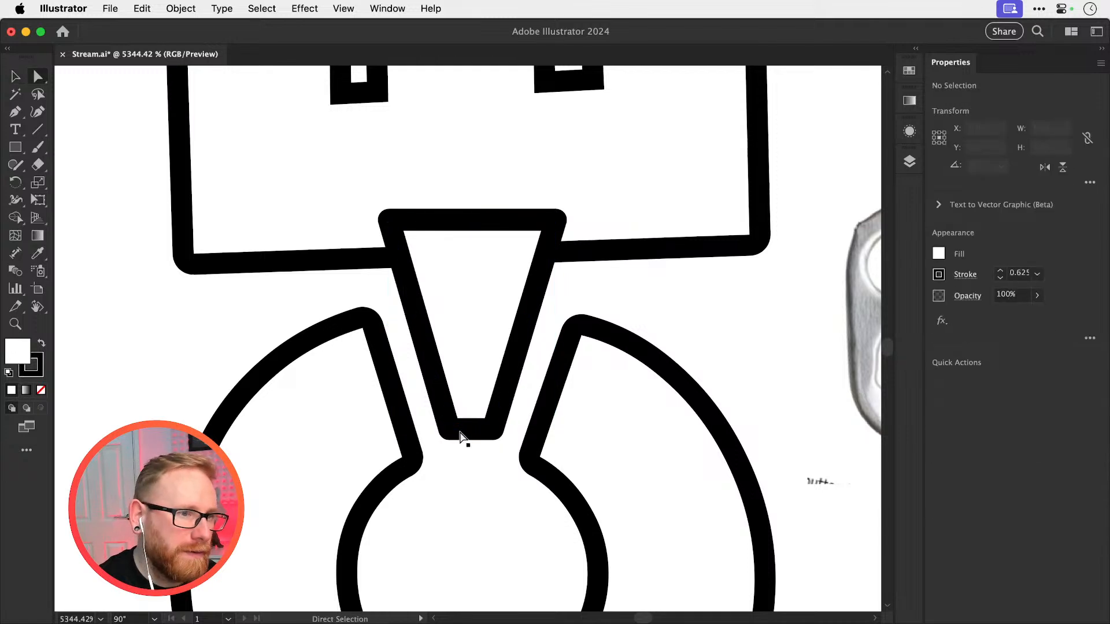
click(451, 430)
shift+click(495, 430)
drag(496, 430, 496, 408)
key(s)
drag(557, 441, 575, 440)
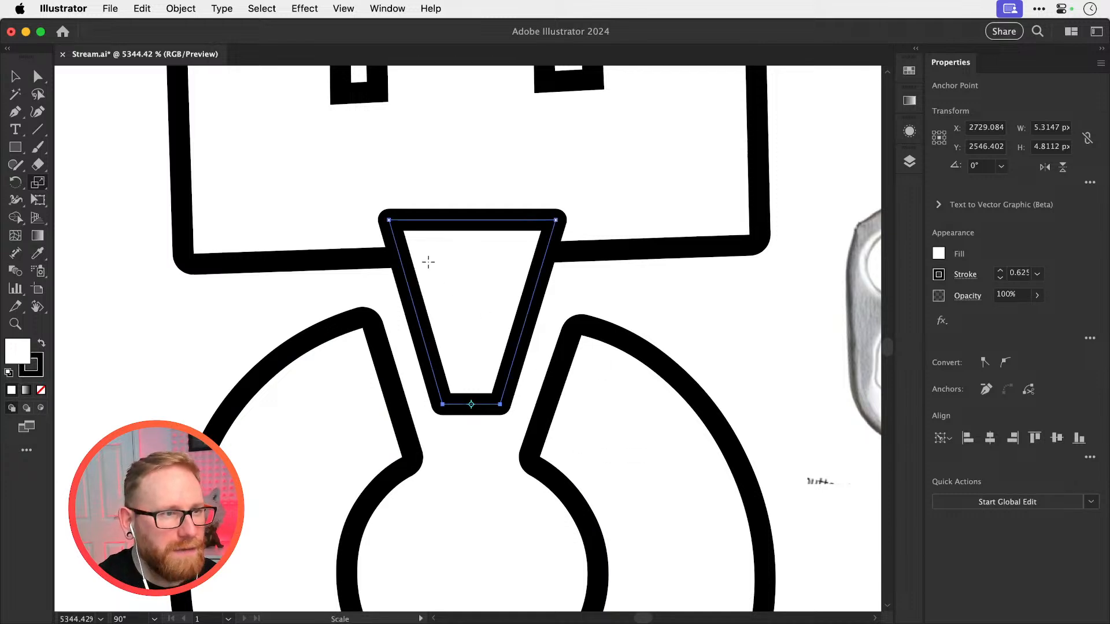
Widen the wedge's broad end slightly about its midpoint to about 4.9 px and bring its narrow end into close-up
click(472, 220)
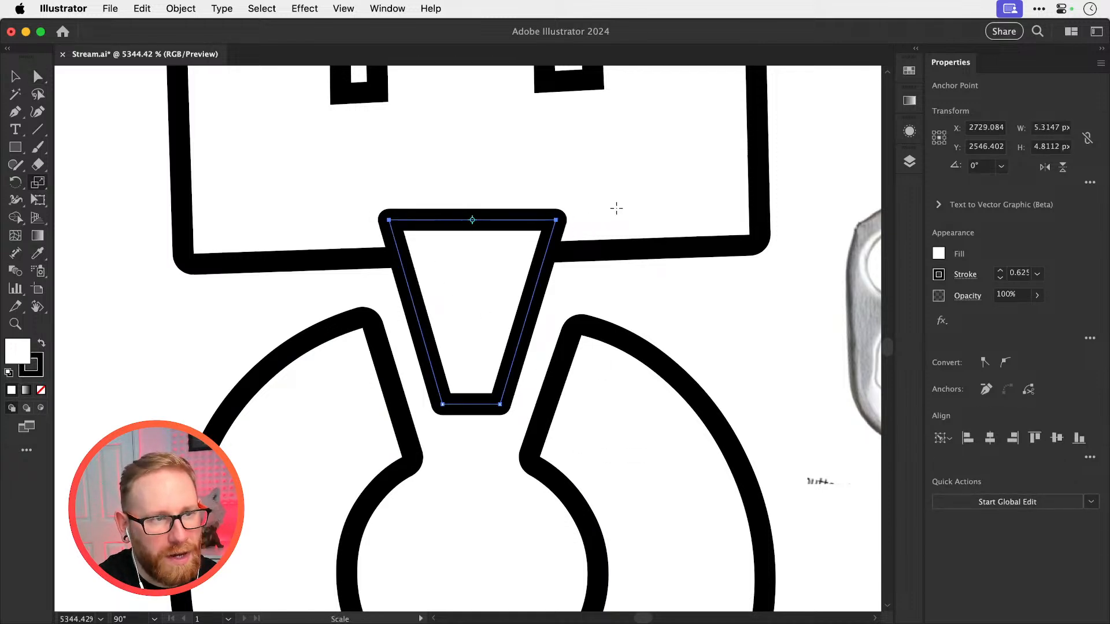
drag(616, 208, 620, 209)
key(z)
drag(474, 391, 520, 466)
drag(412, 507, 487, 508)
key(v)
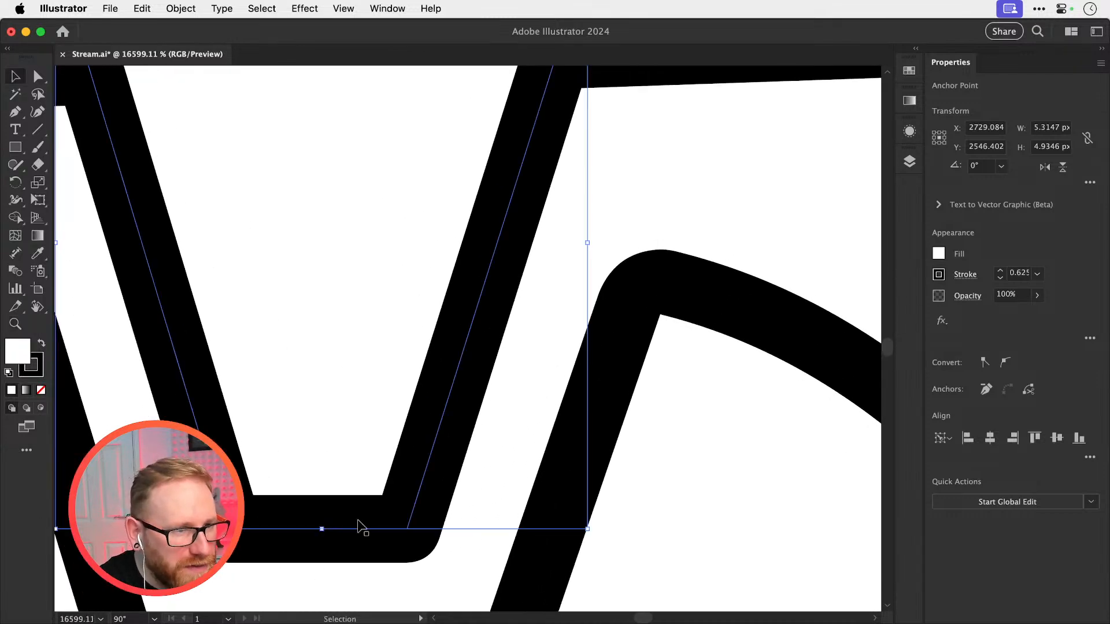
Nudge the whole wedge slightly to centre it between the C's arms, checking it in Outline view and beside the ring-pull photo
drag(358, 529, 362, 527)
key(super+y)
key(super+y)
key(a)
click(363, 526)
key(super+minus)
key(super+minus)
key(super+minus)
key(super+minus)
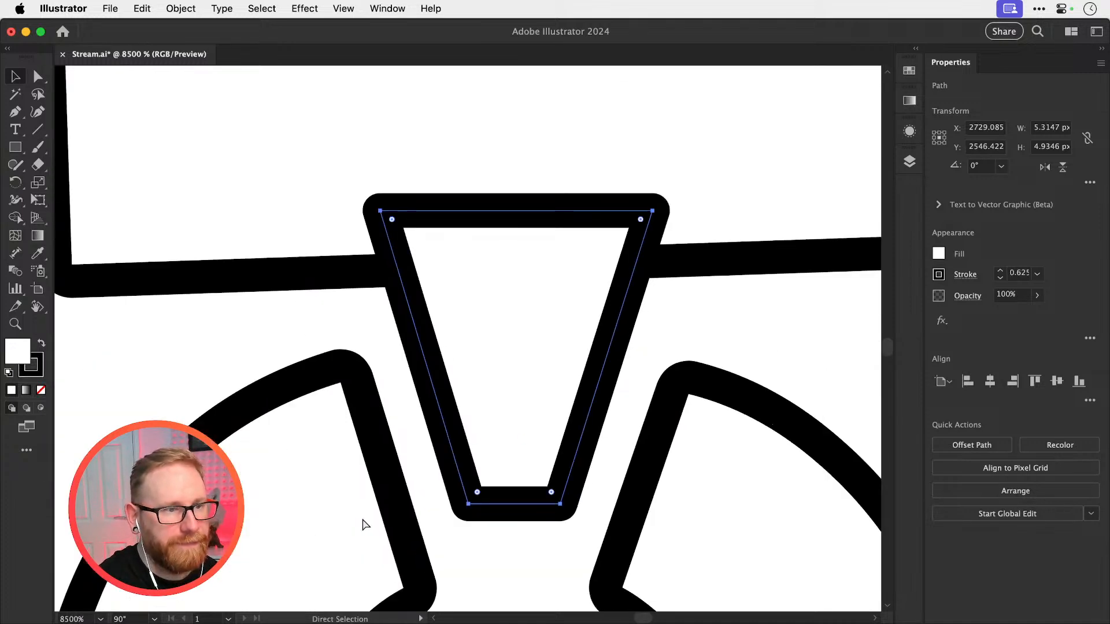
drag(539, 347, 479, 395)
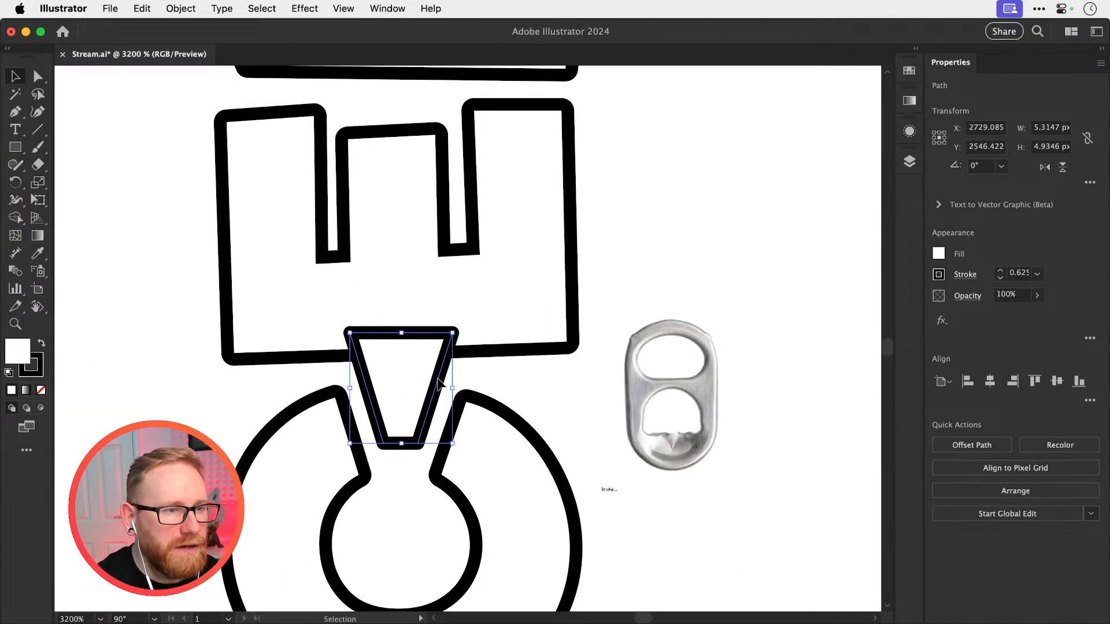
scroll(478, 395, up, 5)
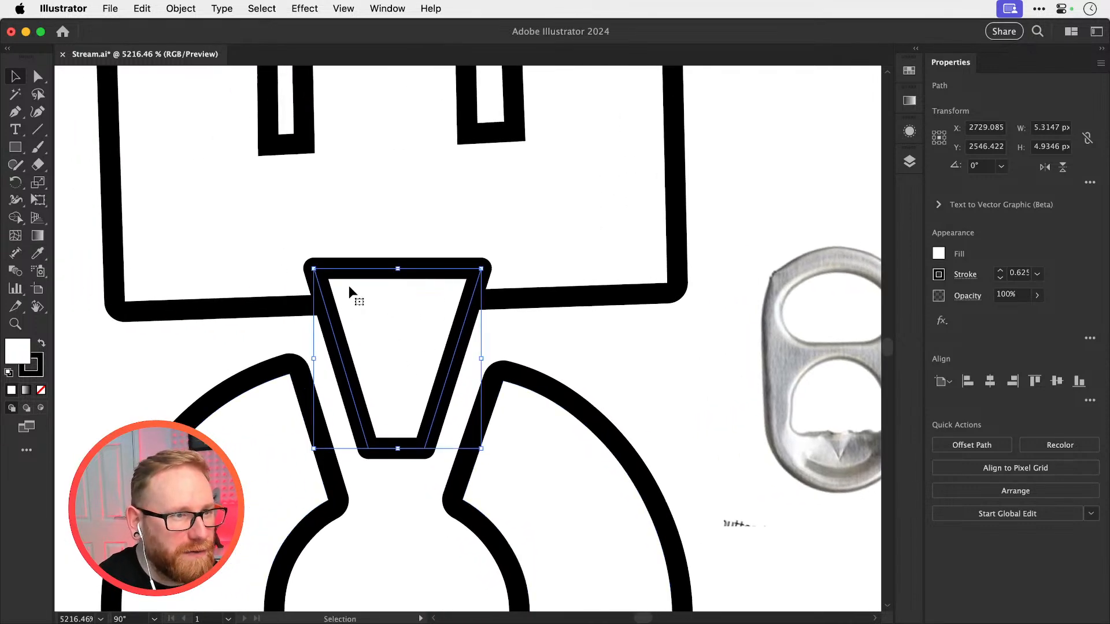
Fully round the two narrow-end corners and the two broad-end corners of the wedge, giving it a teardrop shape
click(543, 332)
click(462, 341)
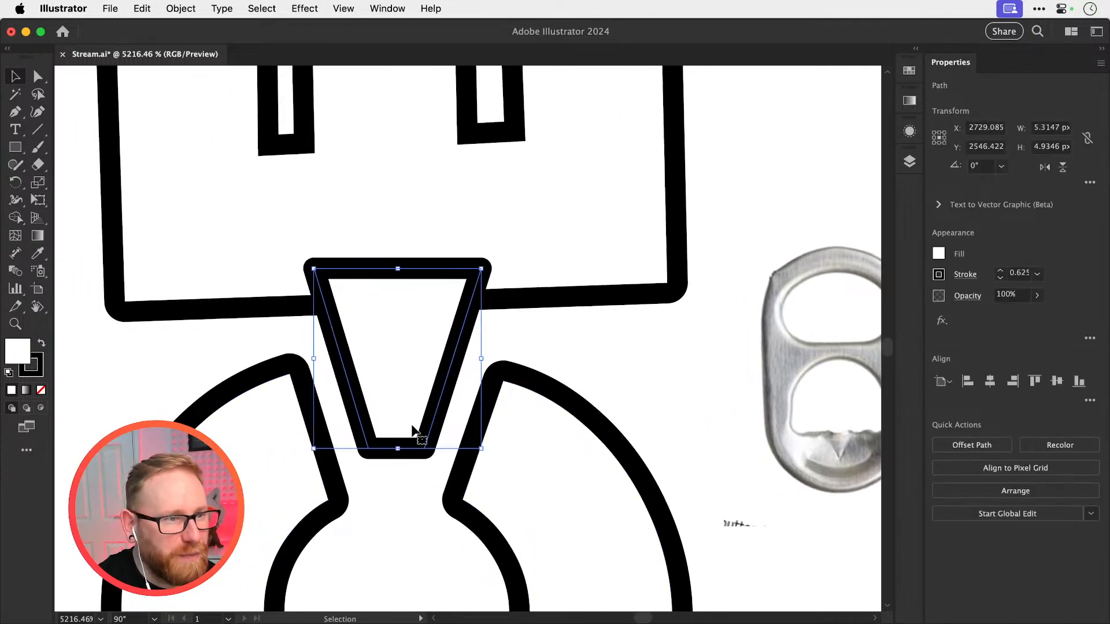
key(a)
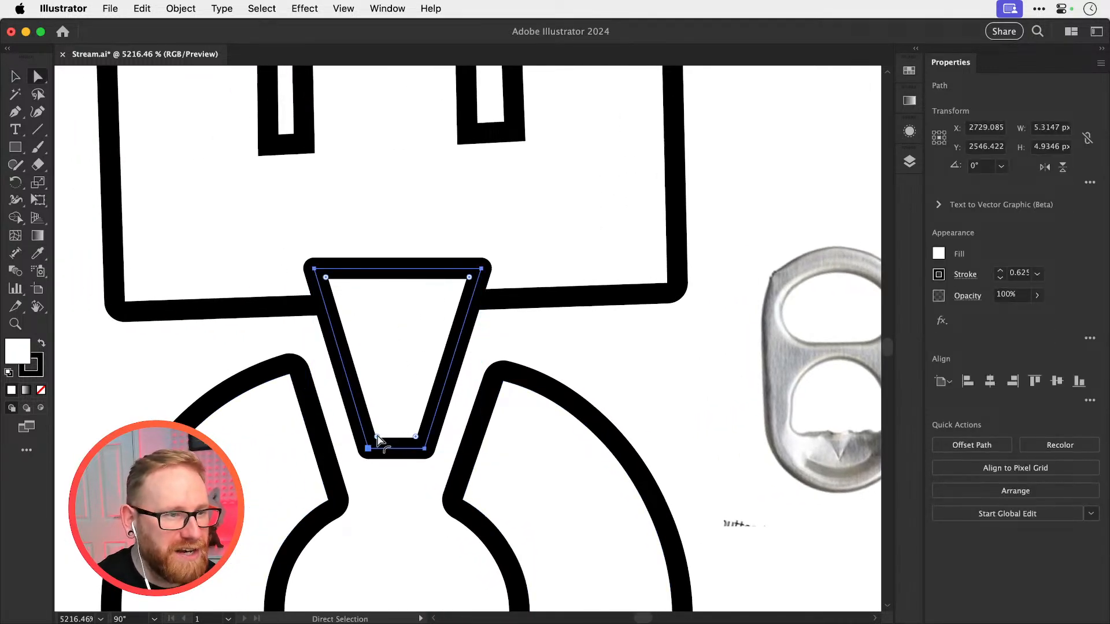
click(378, 437)
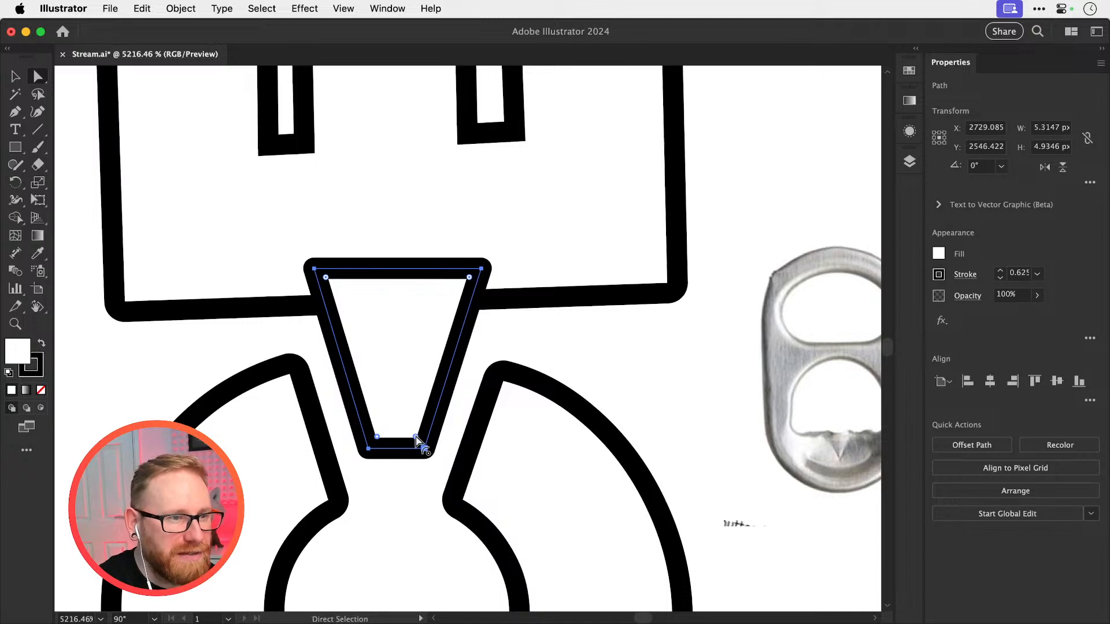
drag(422, 441, 387, 350)
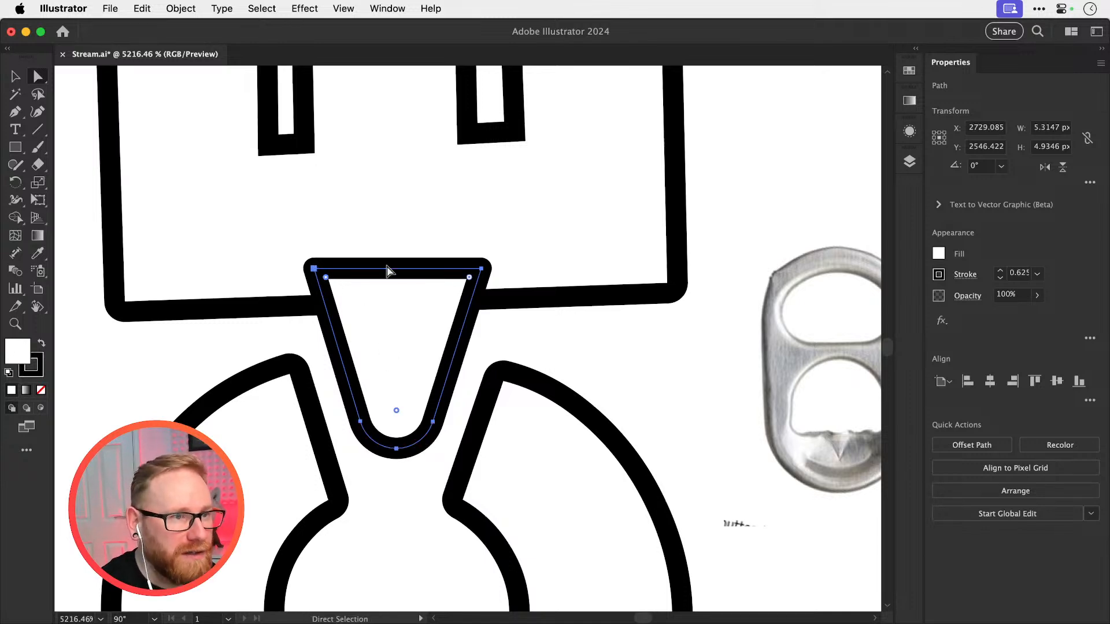
drag(469, 281, 365, 423)
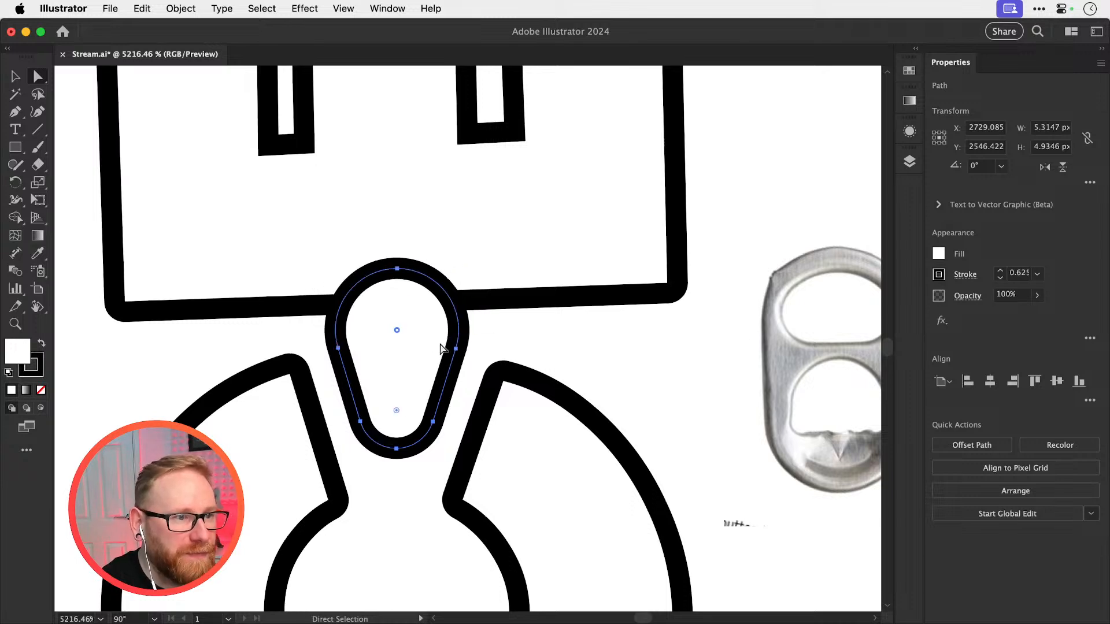
Enlarge the rounded wedge slightly about its centre to about 5.6 × 3.8 px and deselect it
key(v)
click(469, 352)
click(466, 356)
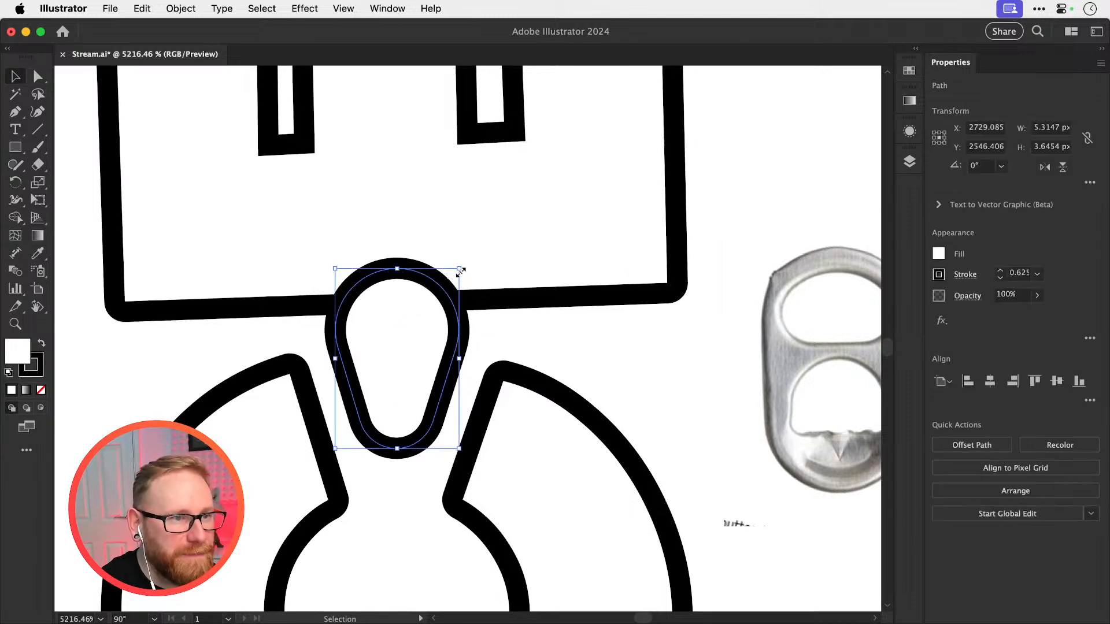
mouse_move(463, 267)
mouse_down()
mouse_move(510, 215)
mouse_move(486, 256)
mouse_move(461, 262)
mouse_up()
key(super+z)
key(z)
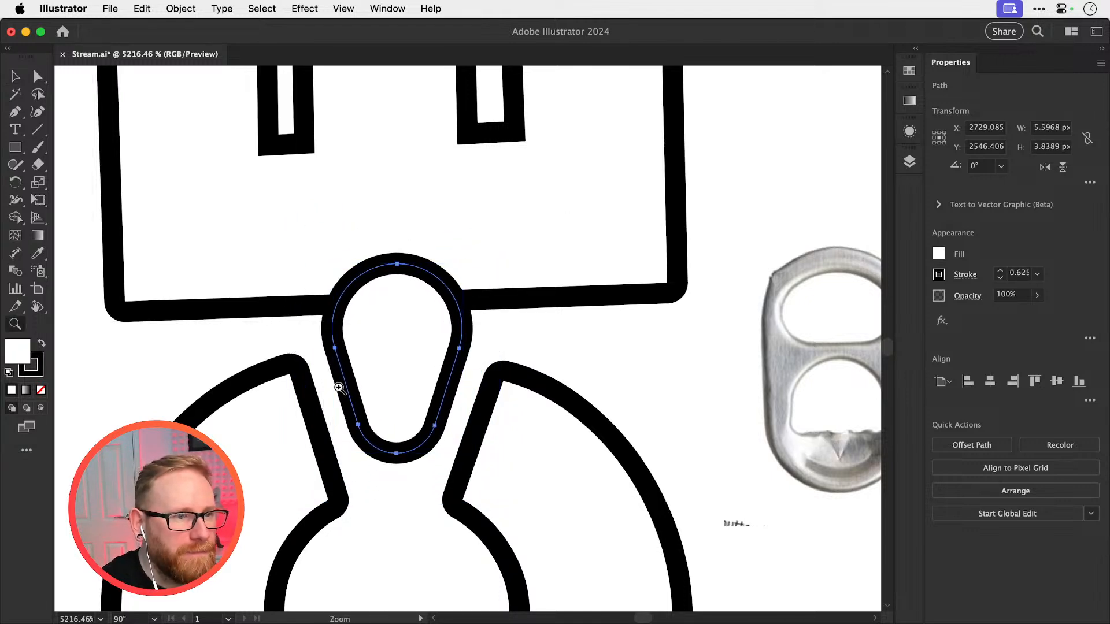
key(a)
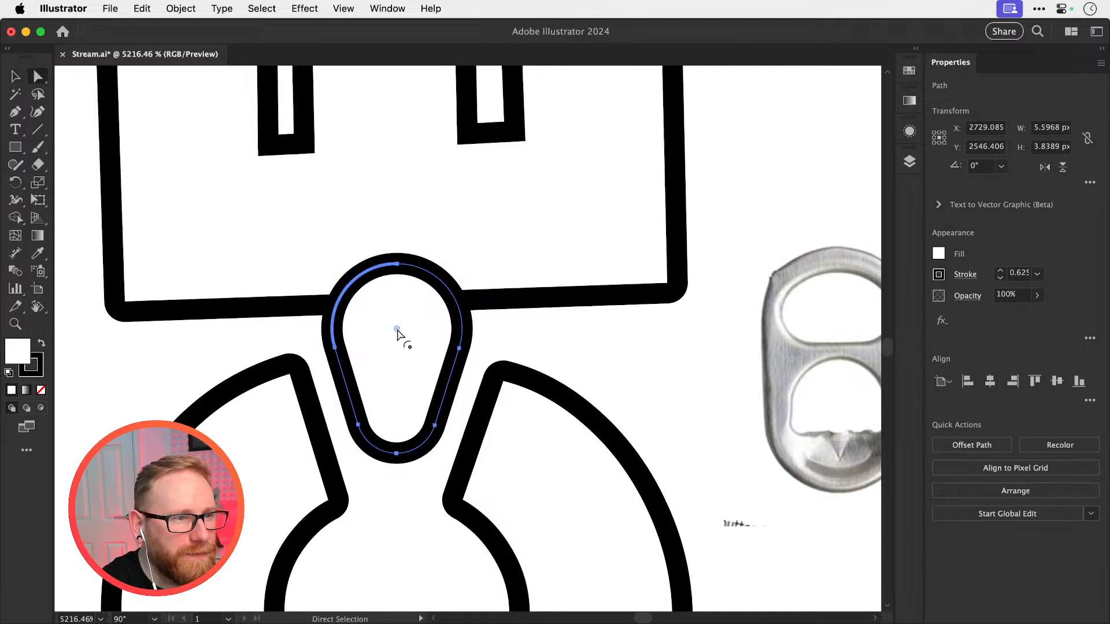
key(v)
click(727, 236)
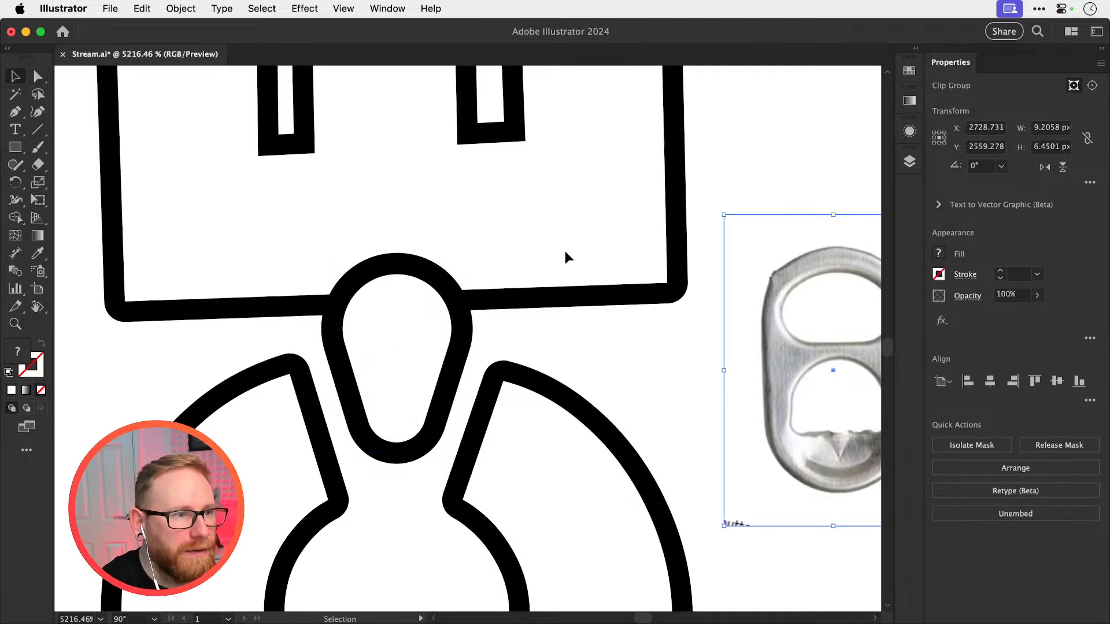
Return the canvas view to 0° rotation and compare the rounded wedge in the C's opening with the ring-pull photo
double_click(37, 307)
key(v)
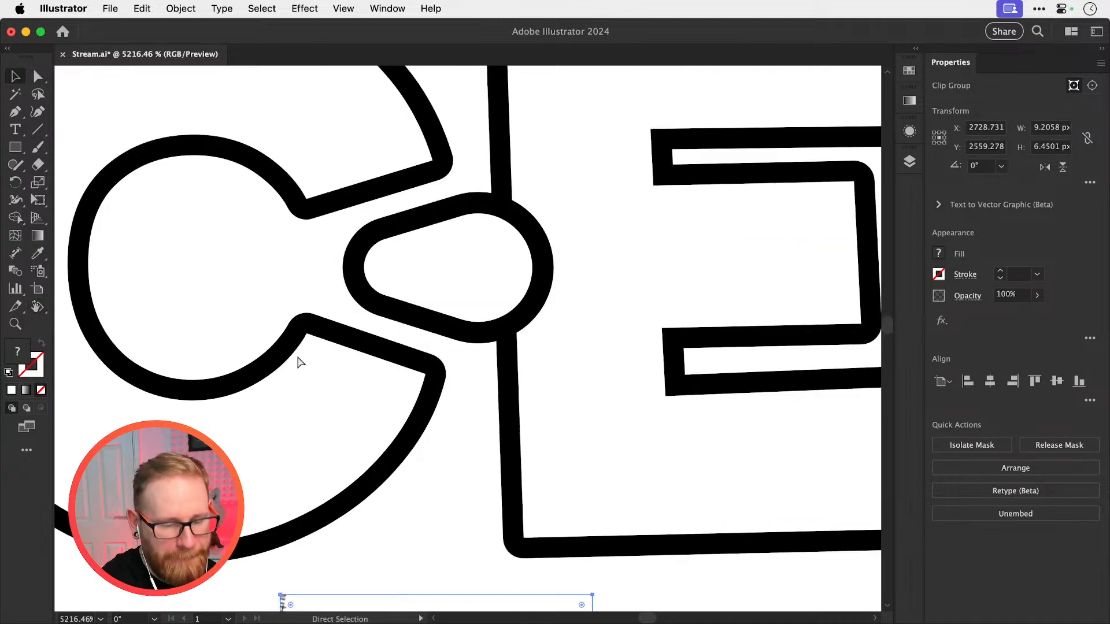
key(super+minus)
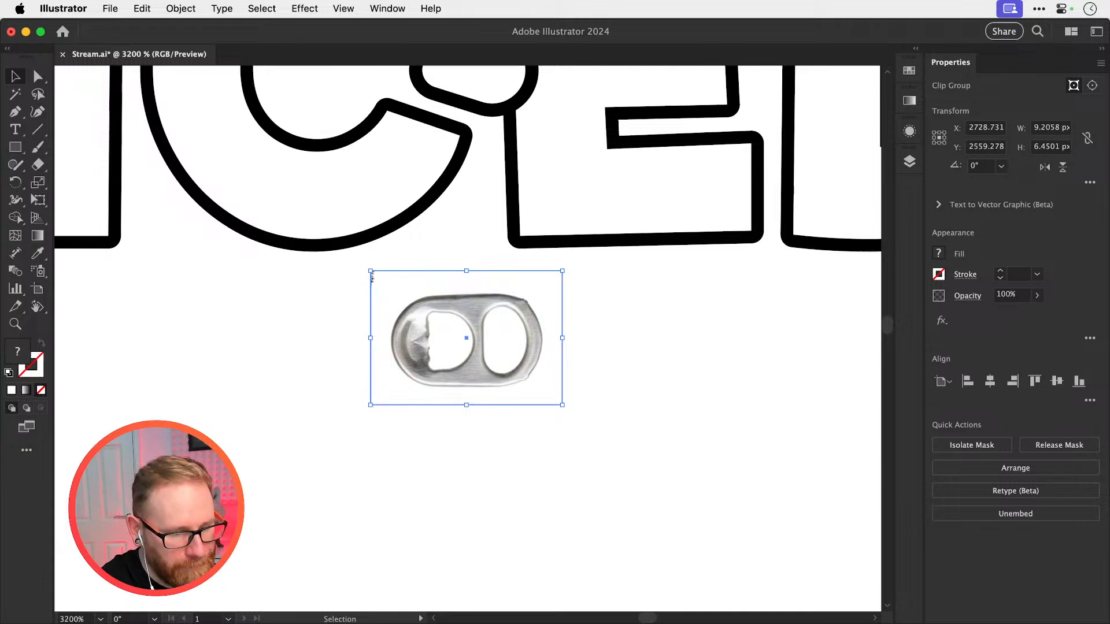
key(super+Tab)
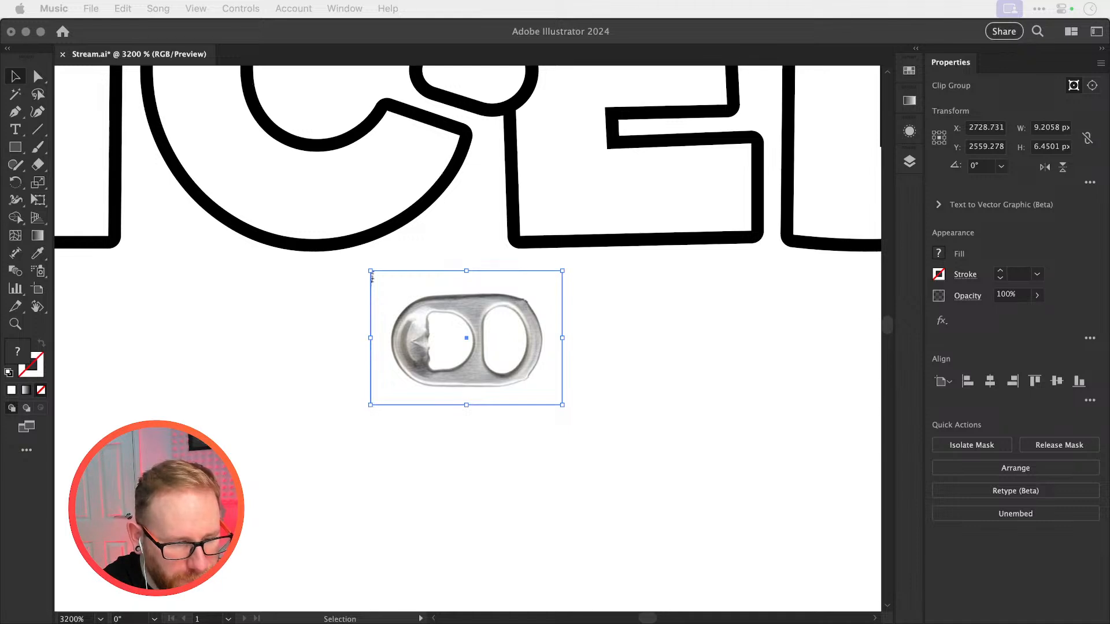
key(super+Tab)
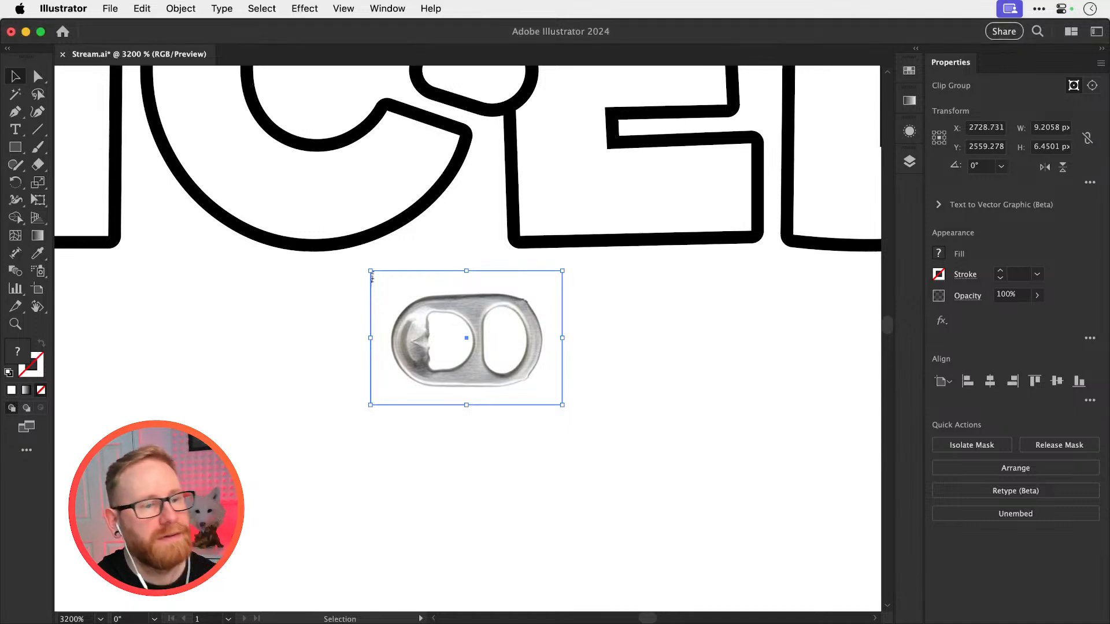
key(super+Tab)
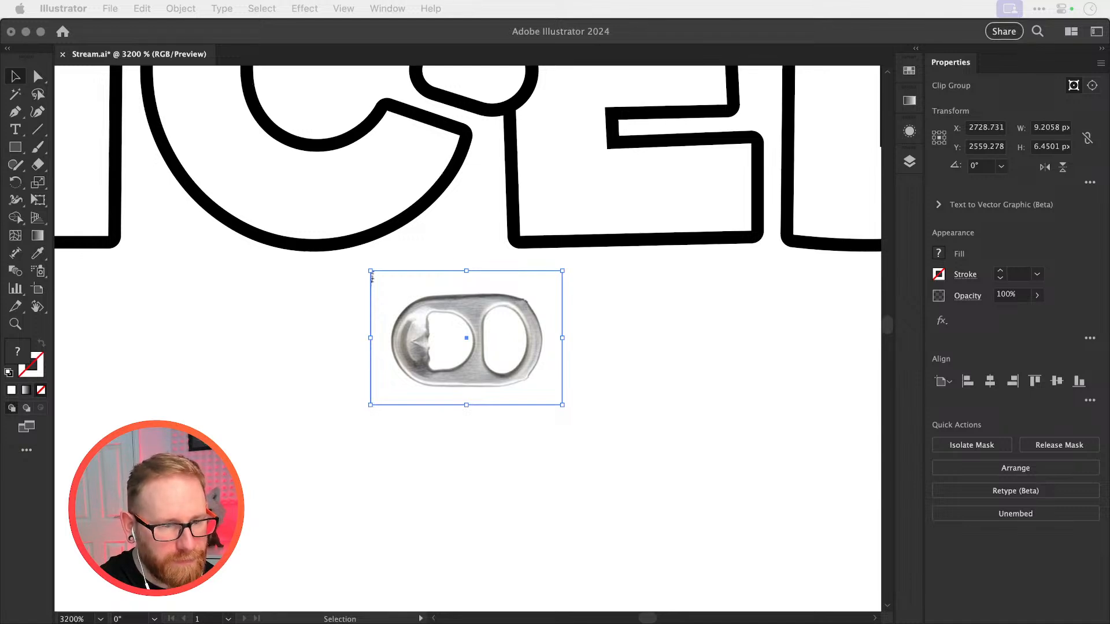
click(621, 293)
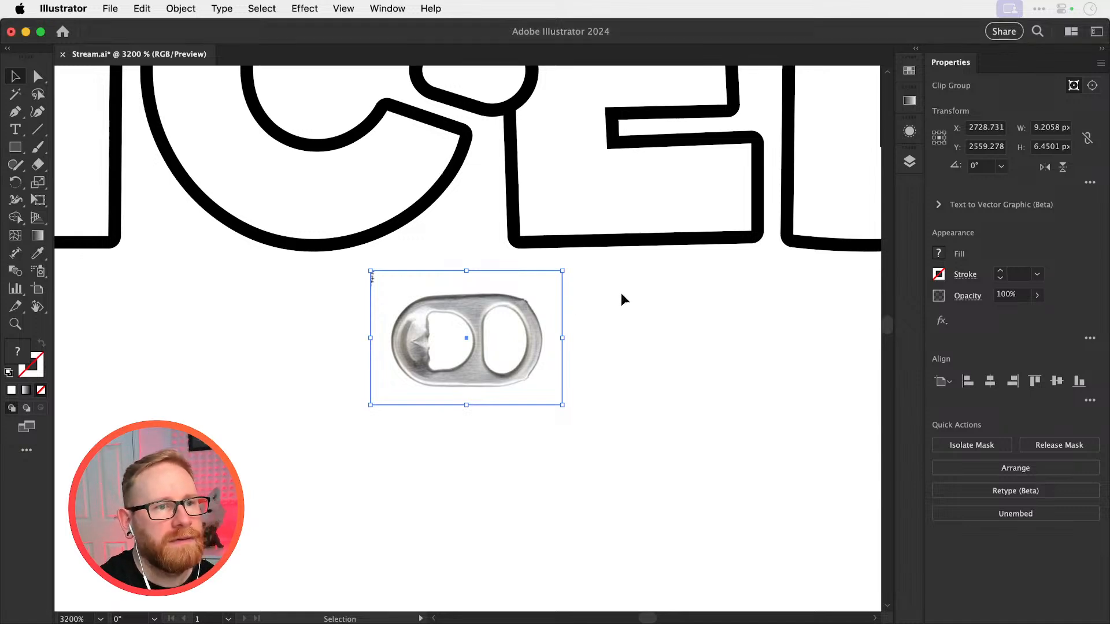
click(613, 303)
key(space)
drag(538, 315, 544, 486)
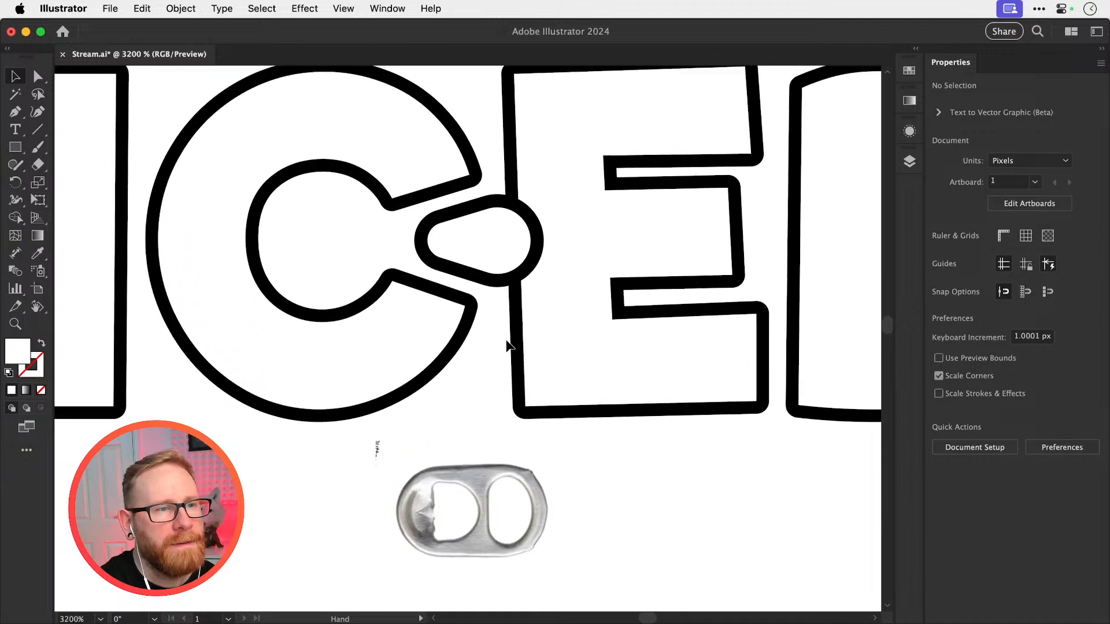
key(super+space)
drag(466, 265, 544, 267)
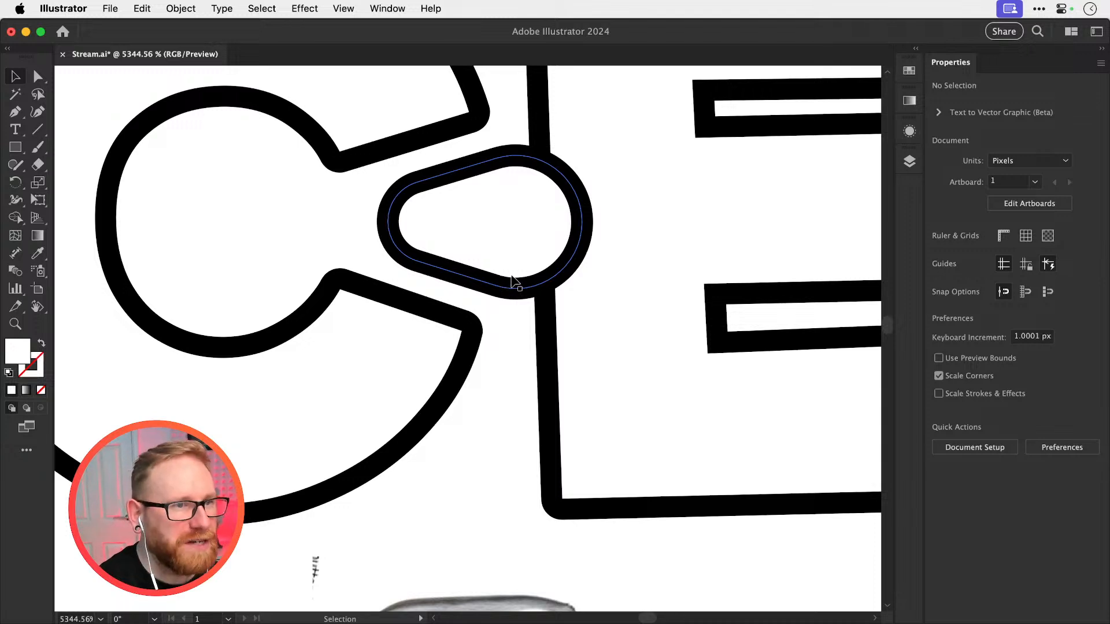
key(super+minus)
key(space)
drag(501, 404, 503, 297)
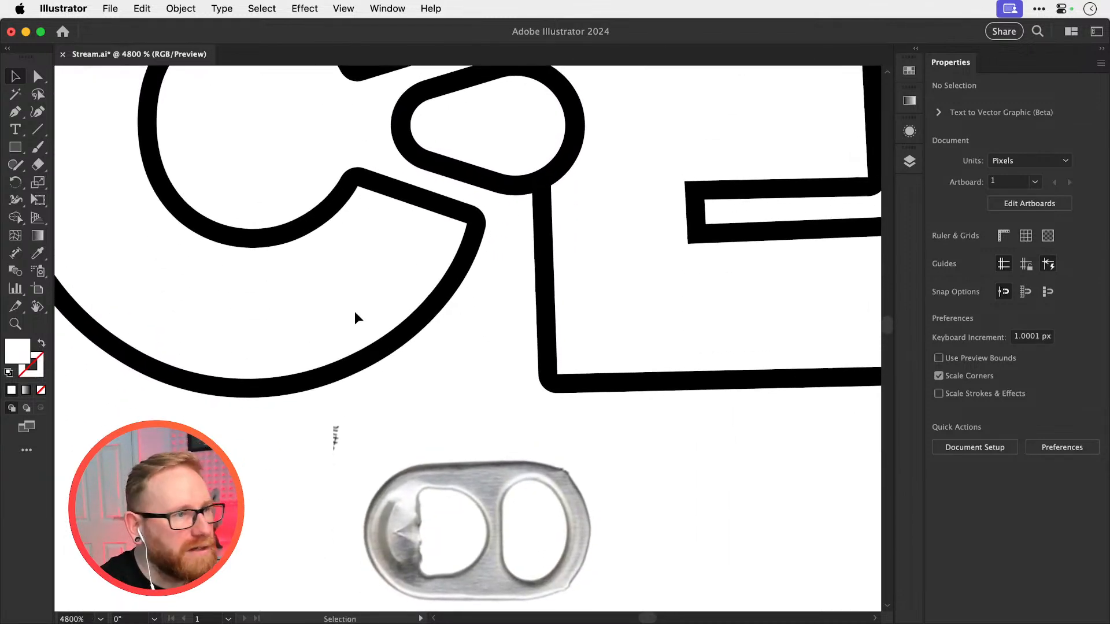
Turn the canvas view to 90° and draw a circle about 13.2 px across over the C with the Ellipse tool
key(shift+h)
drag(166, 273, 464, 377)
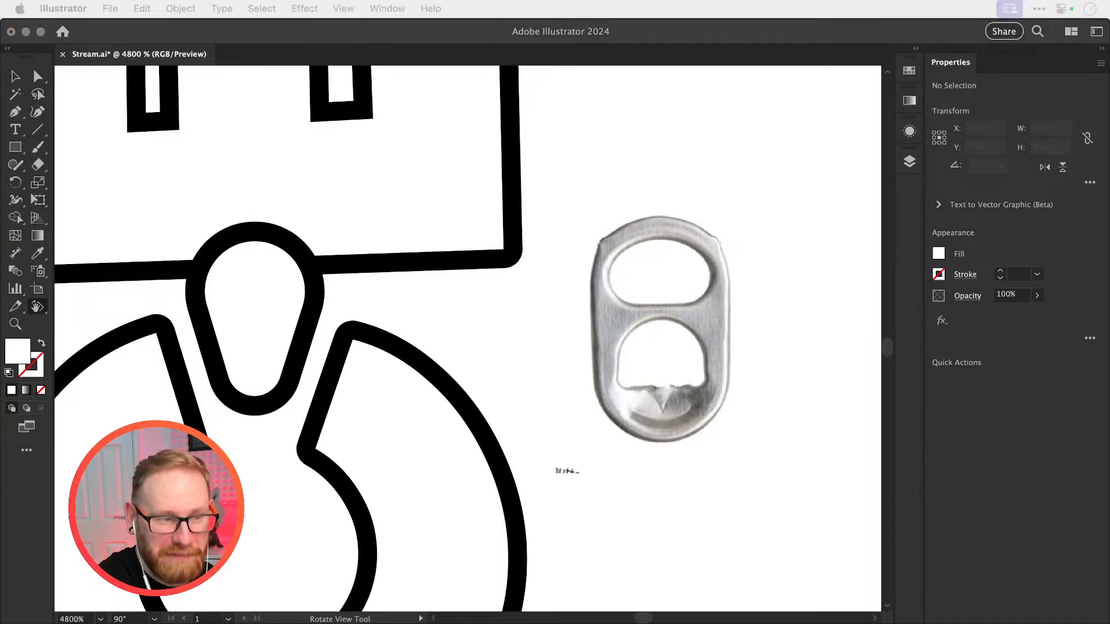
click(535, 382)
key(v)
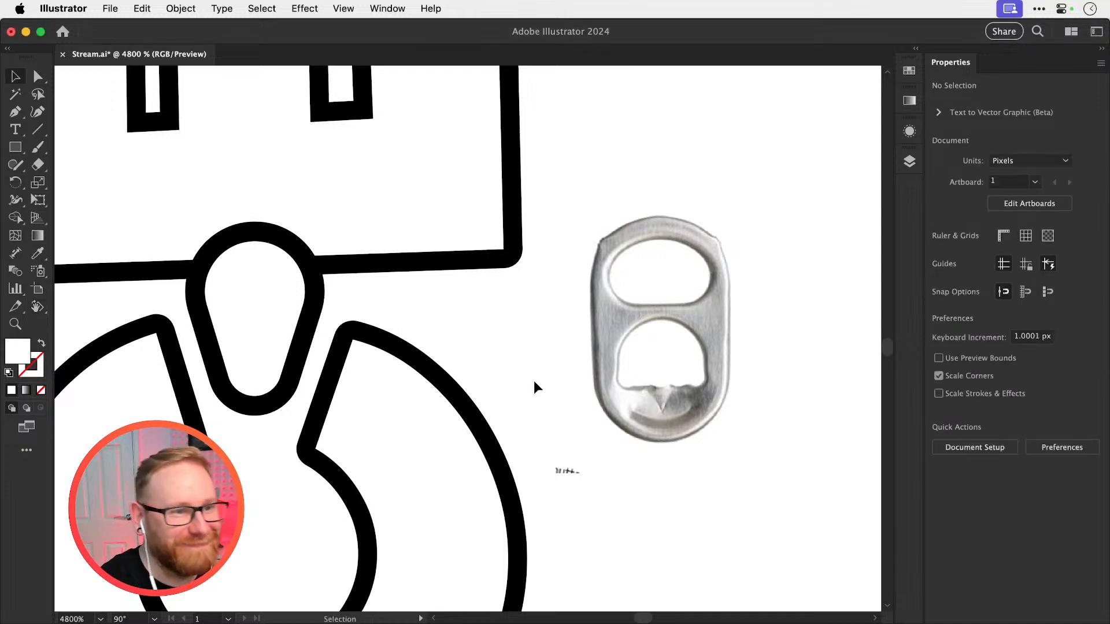
drag(349, 298, 443, 296)
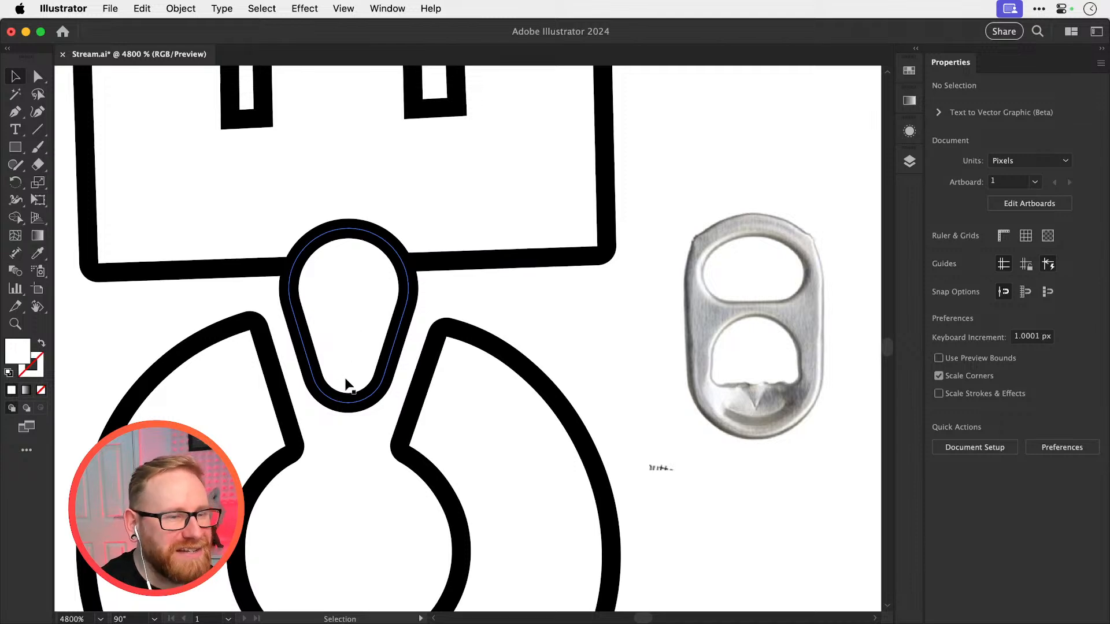
drag(334, 416, 420, 199)
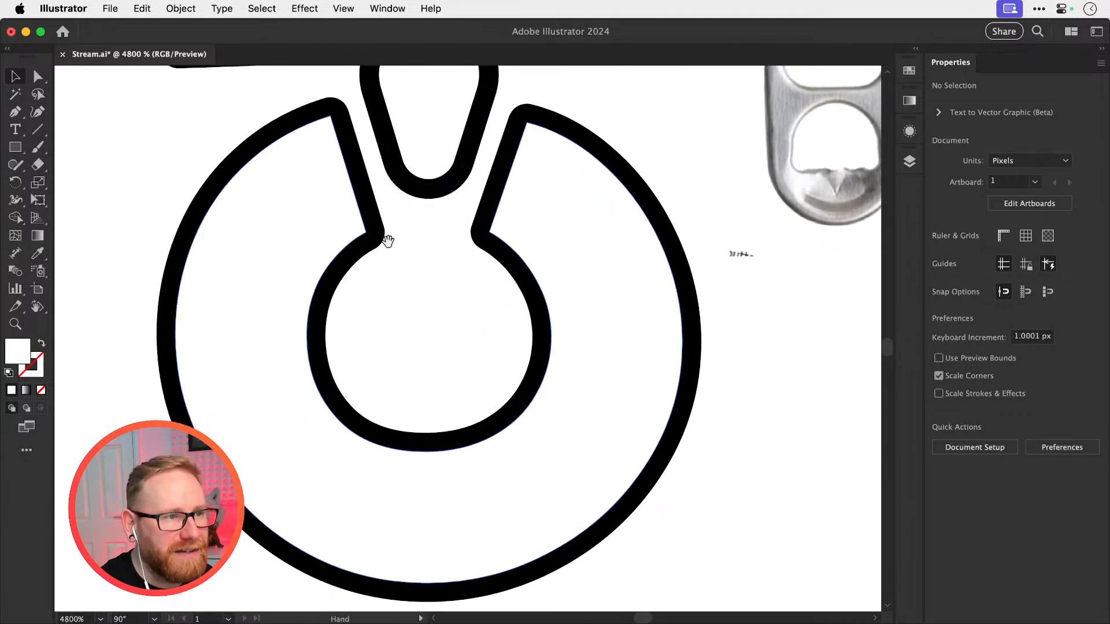
drag(15, 147, 61, 185)
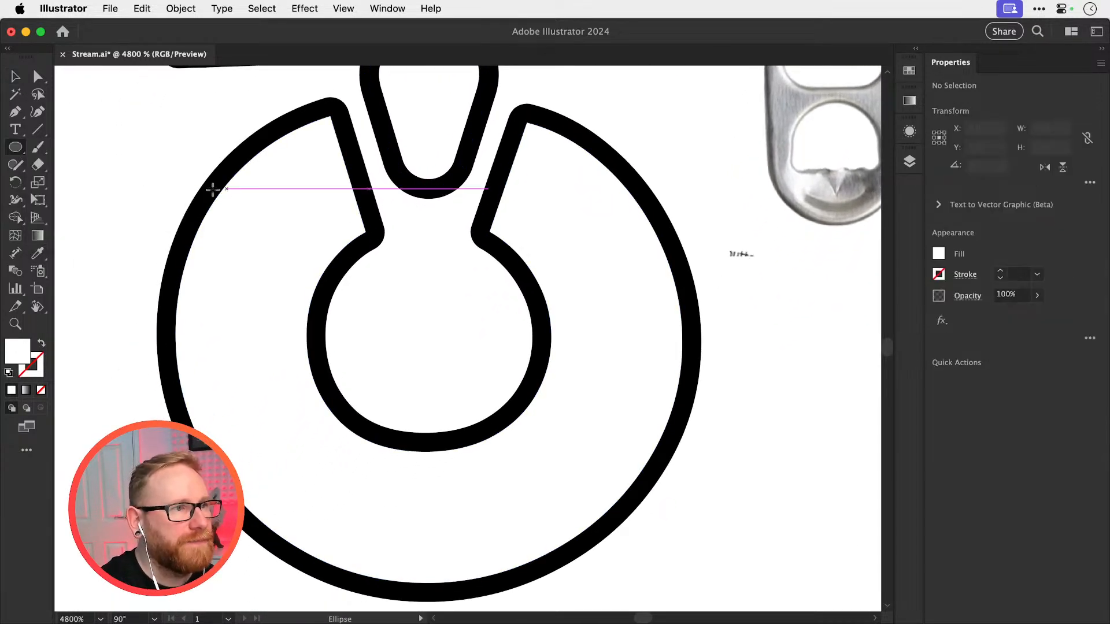
drag(191, 172, 604, 585)
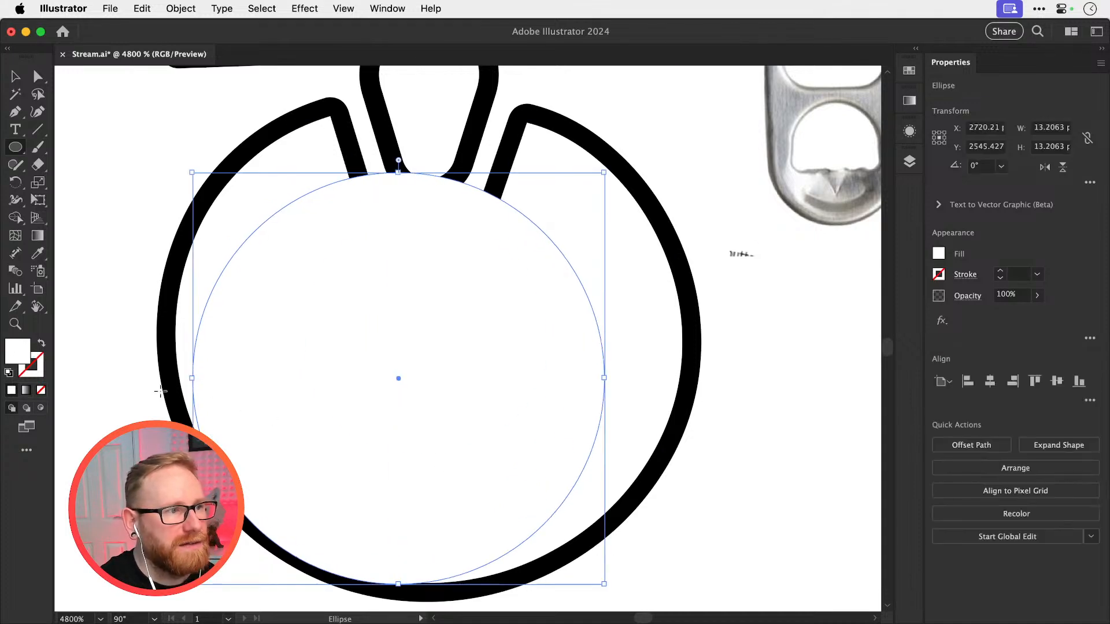
Give the circle no fill and a black stroke, and reduce the stroke weight to 0.25 pt
key(d)
click(41, 392)
key(v)
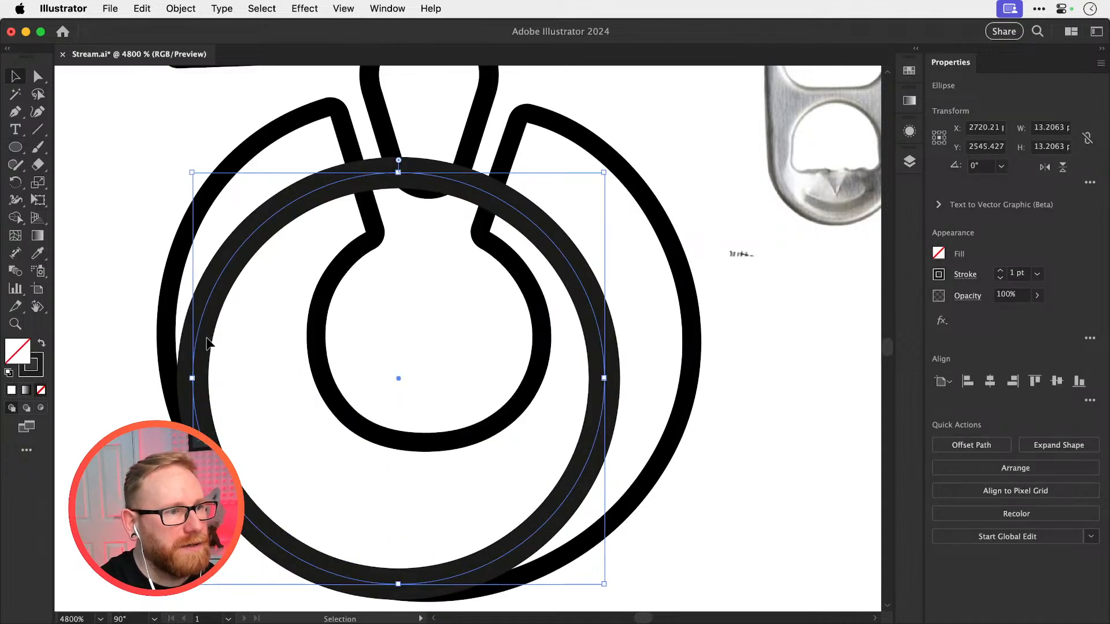
click(1001, 278)
click(1000, 279)
click(1001, 278)
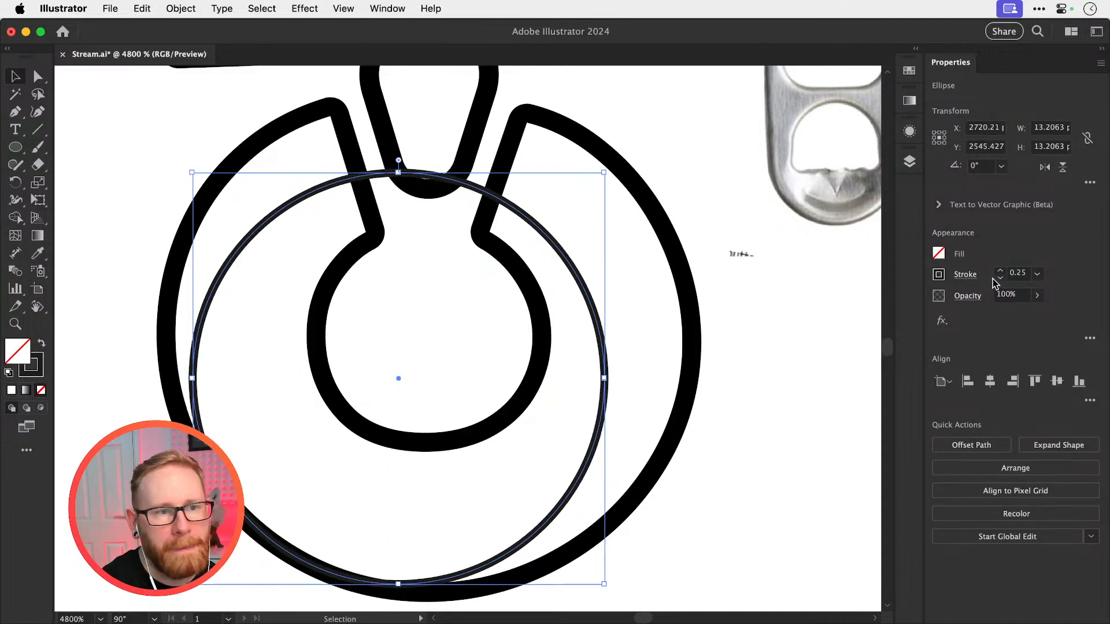
Reposition and stretch the circle into an ellipse of about 14.0 × 14.8 px that follows inside the C's outer edge
drag(600, 321, 608, 282)
drag(613, 340, 659, 336)
drag(429, 545, 429, 559)
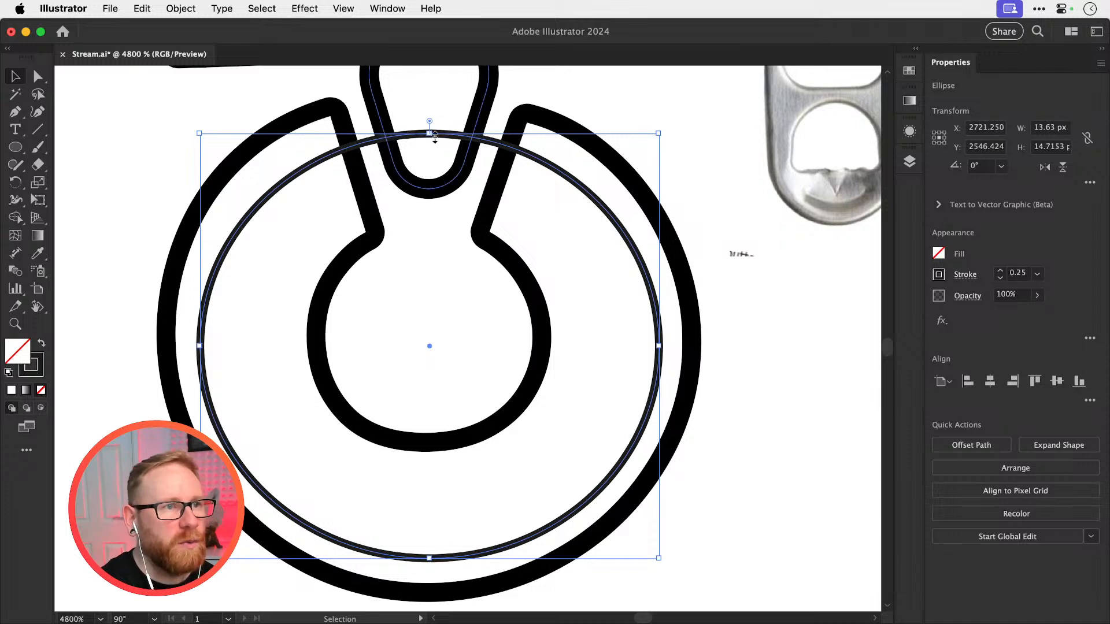
drag(429, 133, 428, 118)
scroll(197, 340, up, 6)
drag(200, 340, 198, 340)
drag(322, 382, 344, 211)
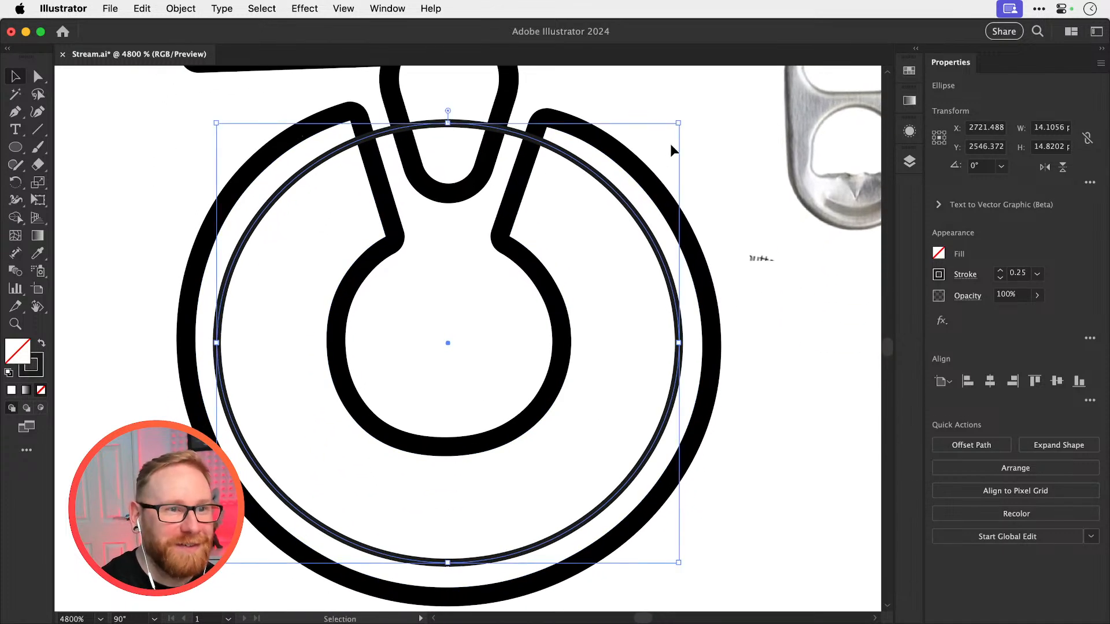
drag(679, 123, 679, 126)
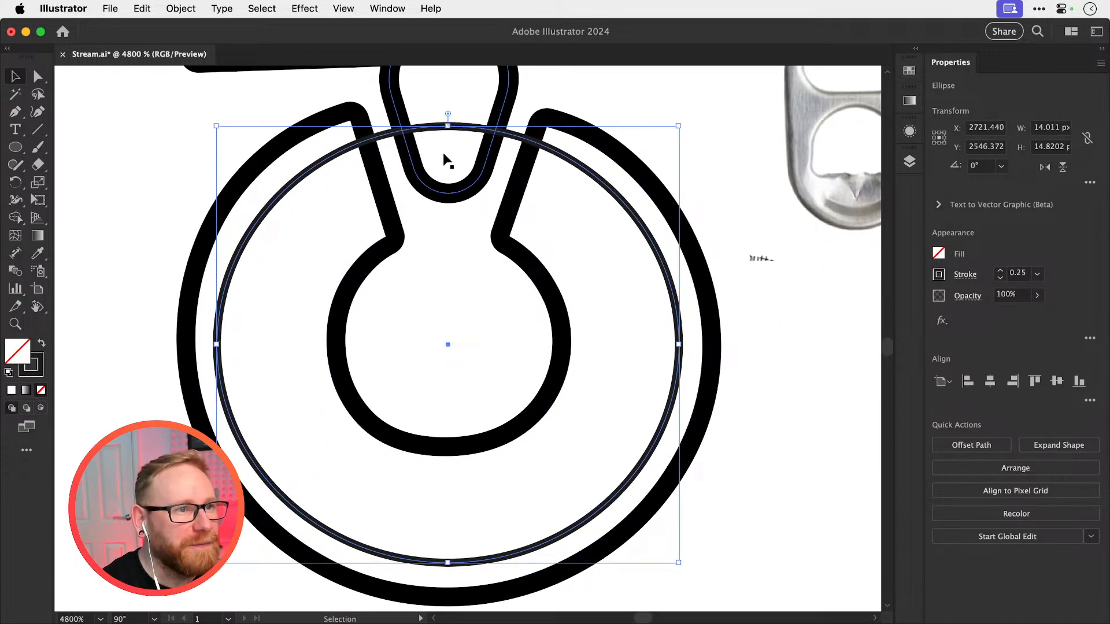
Rotate the ellipse to about 355.4°, extend it slightly towards the C's opening to about 14.2 × 14.8 px, and deselect it
click(16, 182)
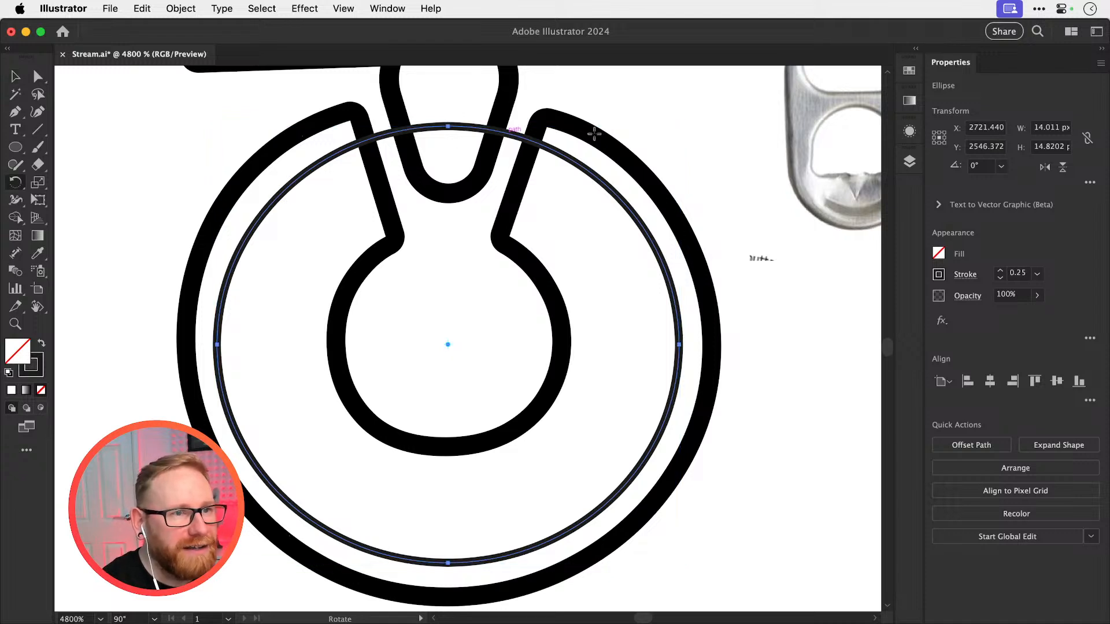
drag(720, 163, 733, 186)
key(v)
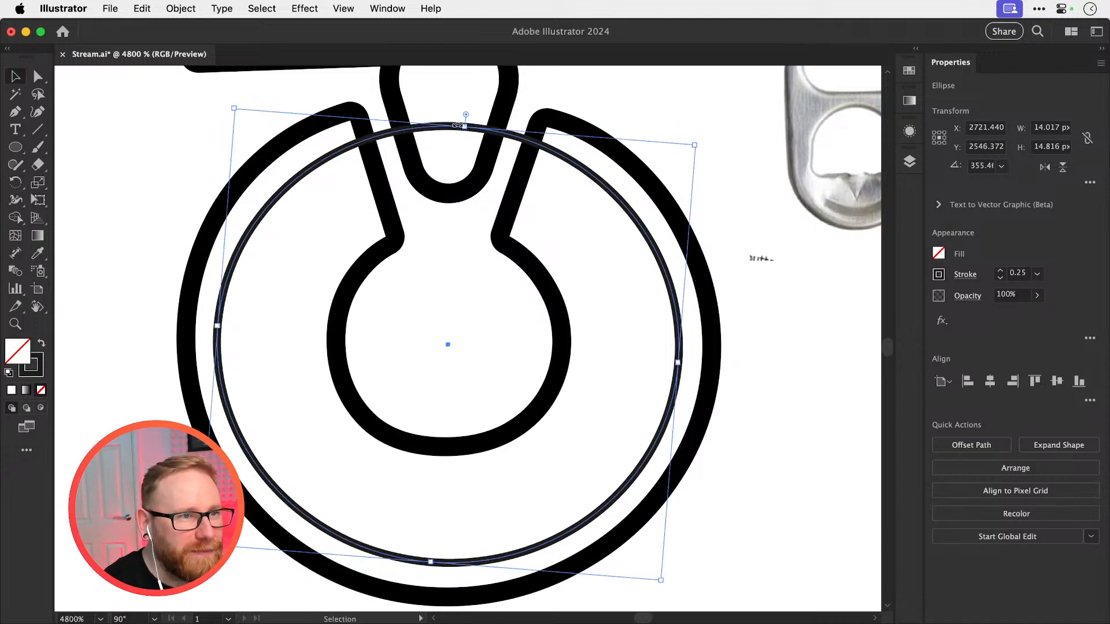
drag(466, 127, 466, 123)
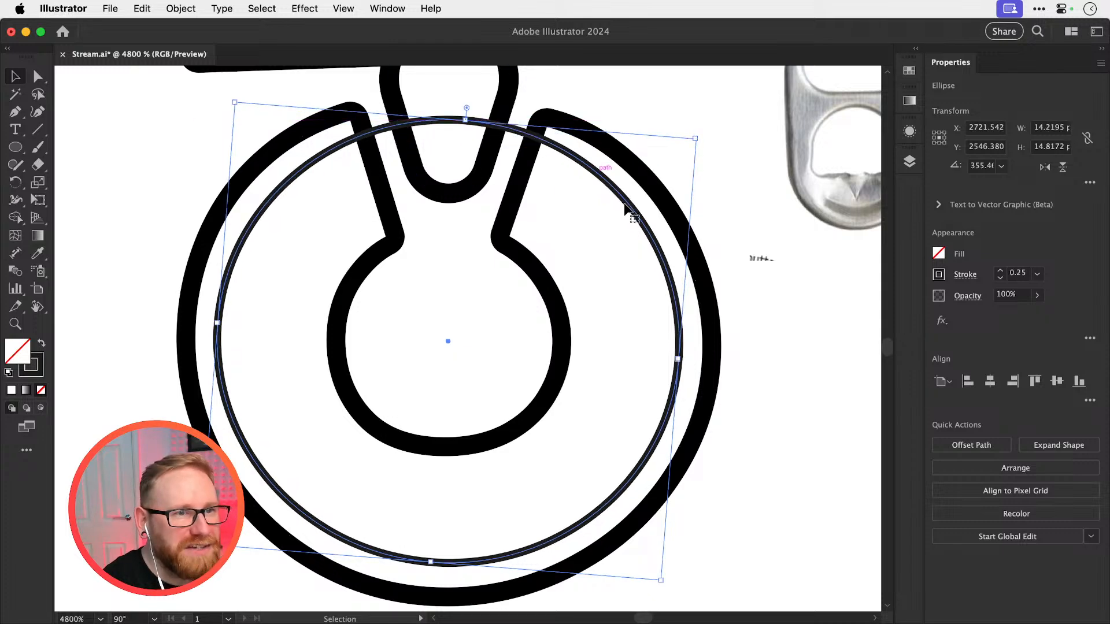
click(774, 383)
Nudge the ellipse slightly to even out its gap to the C's outer edge and deselect it
scroll(735, 347, down, 2)
scroll(414, 495, up, 3)
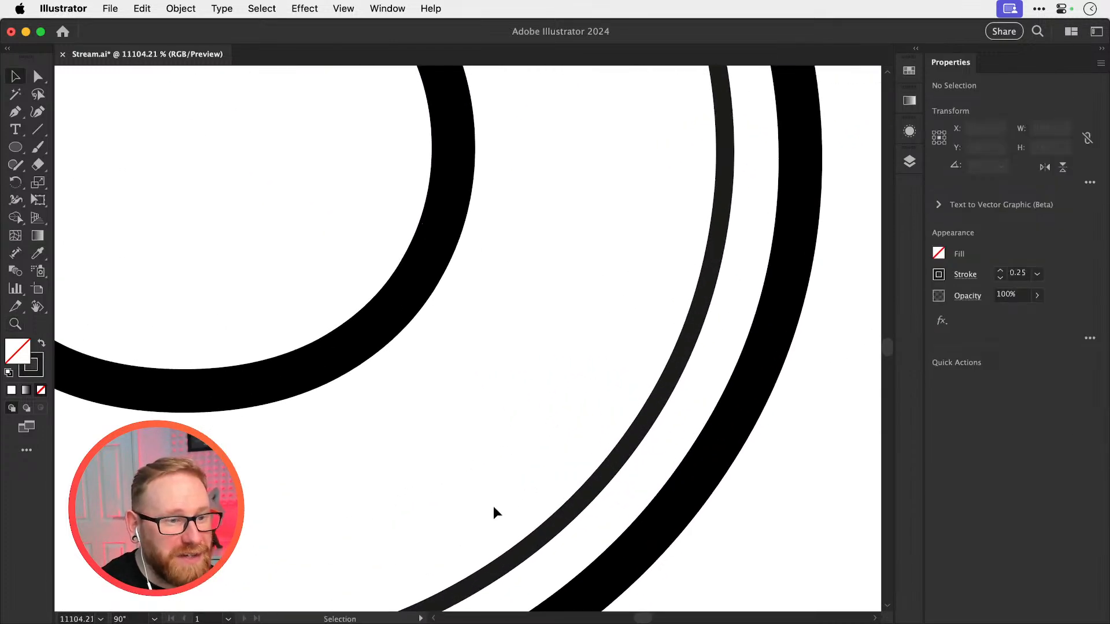
drag(493, 508, 688, 262)
drag(506, 404, 504, 404)
key(super+minus)
key(super+minus)
key(super+minus)
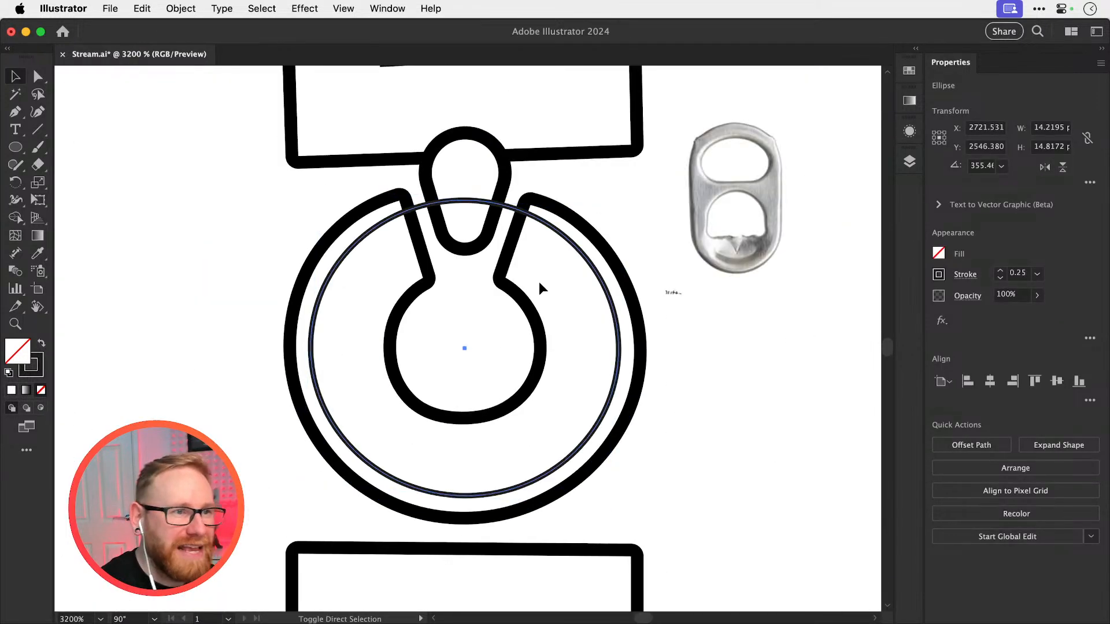
click(539, 283)
scroll(461, 218, up, 5)
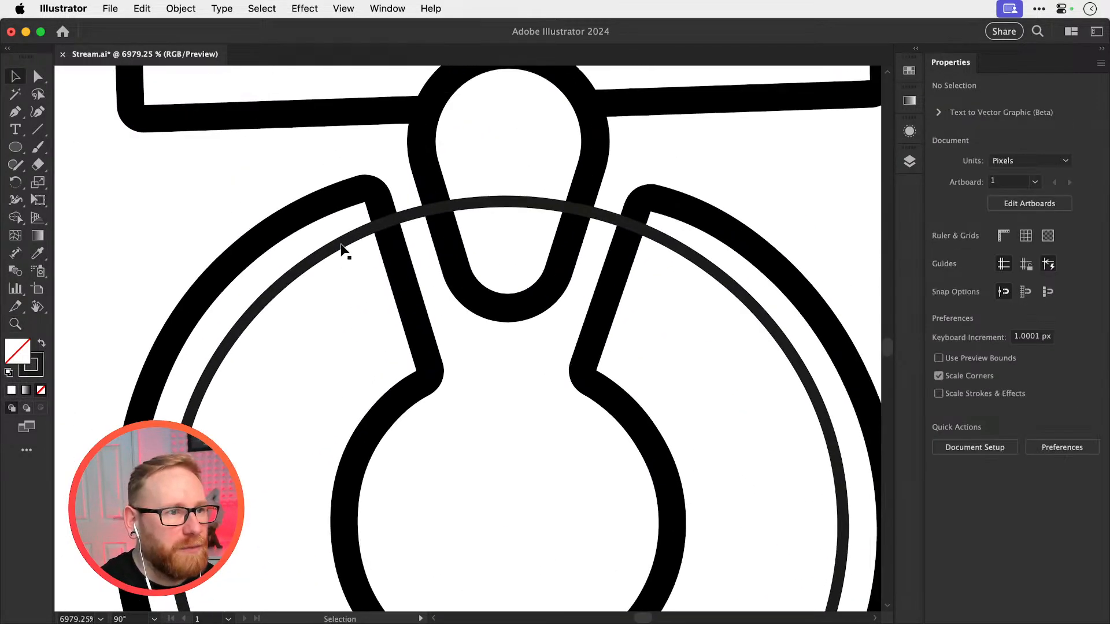
Cut the ellipse with the Scissors tool at both edges of the C's opening and delete the segment crossing the wedge
click(343, 246)
key(c)
click(385, 221)
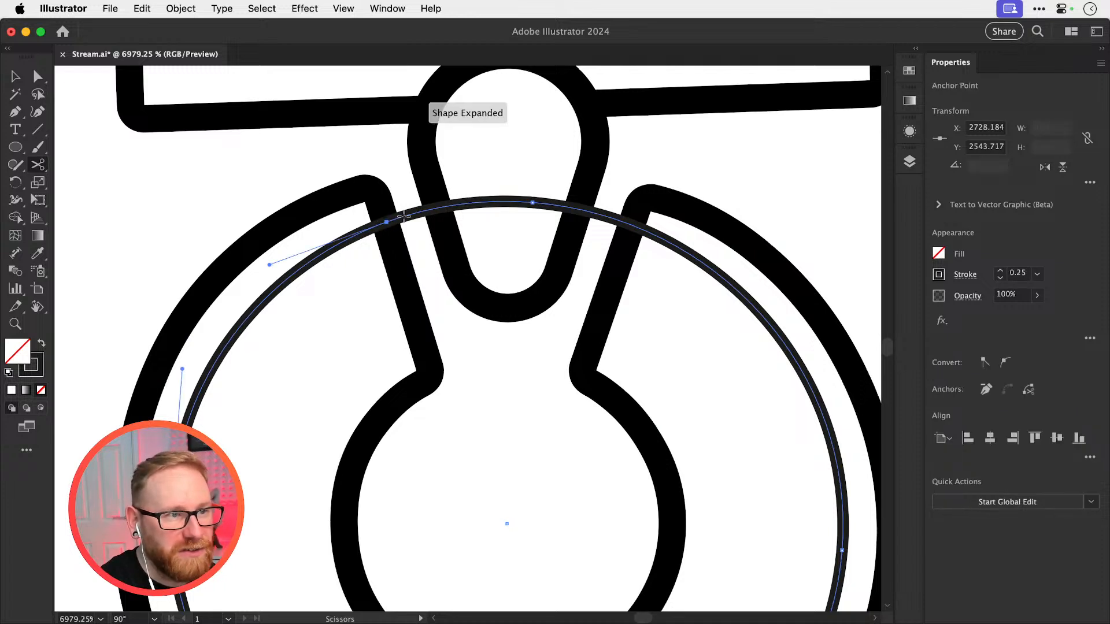
click(631, 225)
key(a)
click(611, 198)
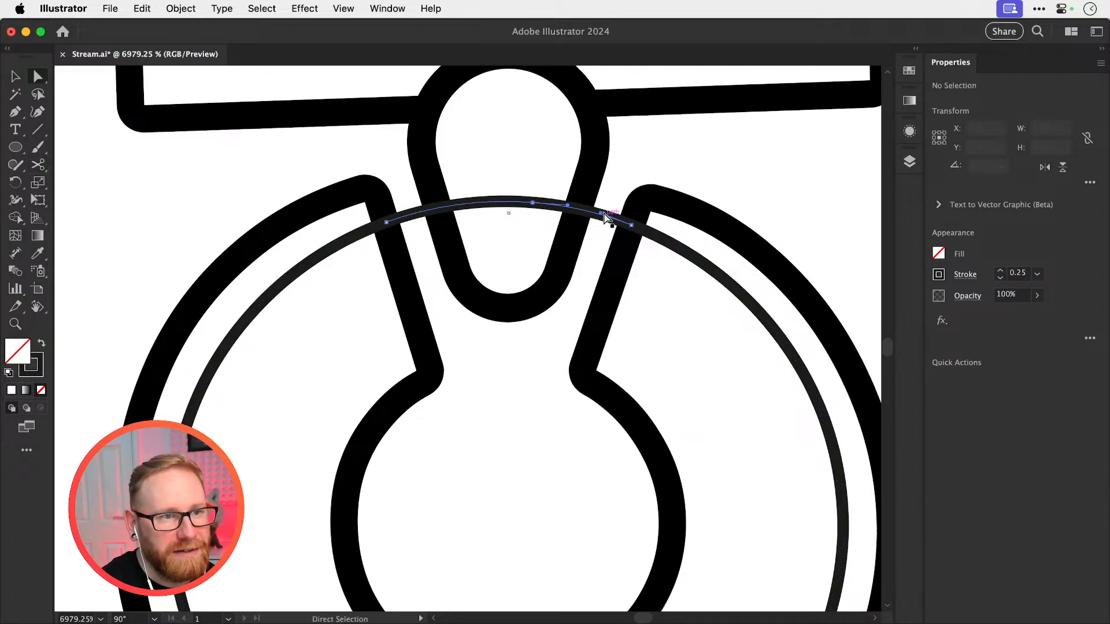
click(611, 217)
key(Delete)
key(Delete)
key(v)
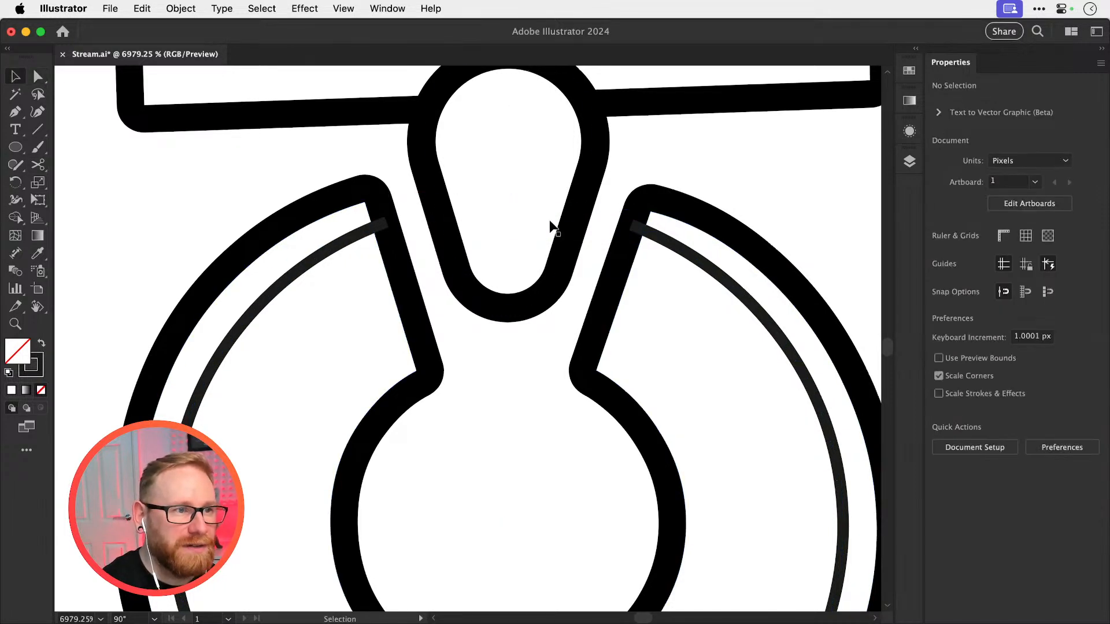
Reset the canvas rotation to 0° so that the ICED lettering reads horizontally
click(38, 307)
key(super+minus)
key(super+minus)
key(super+minus)
key(super+minus)
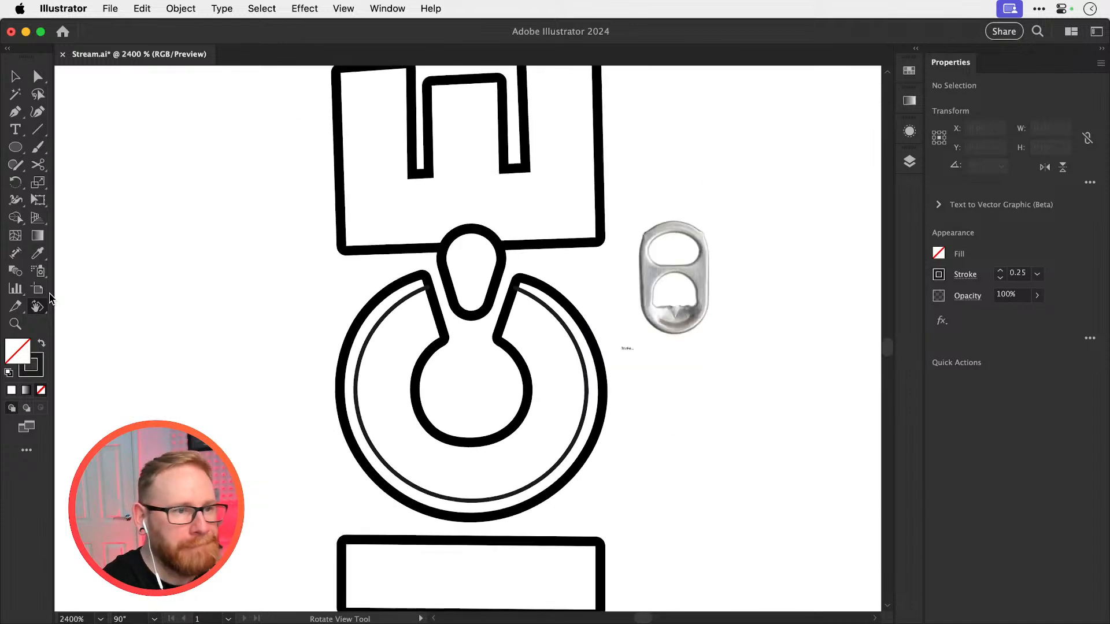
double_click(39, 307)
key(v)
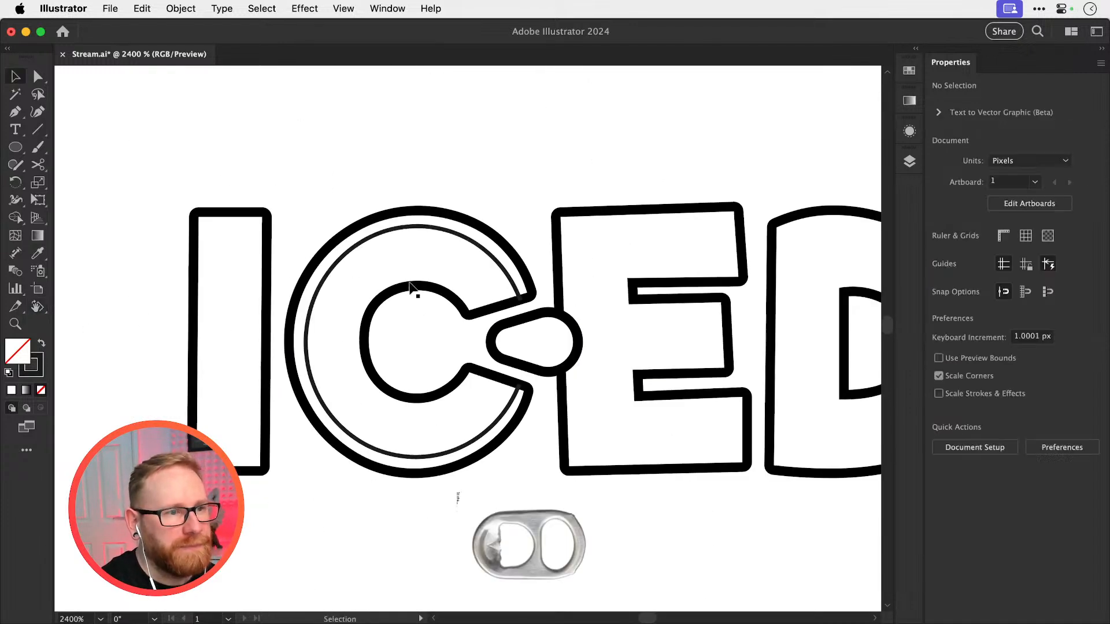
scroll(496, 323, up, 2)
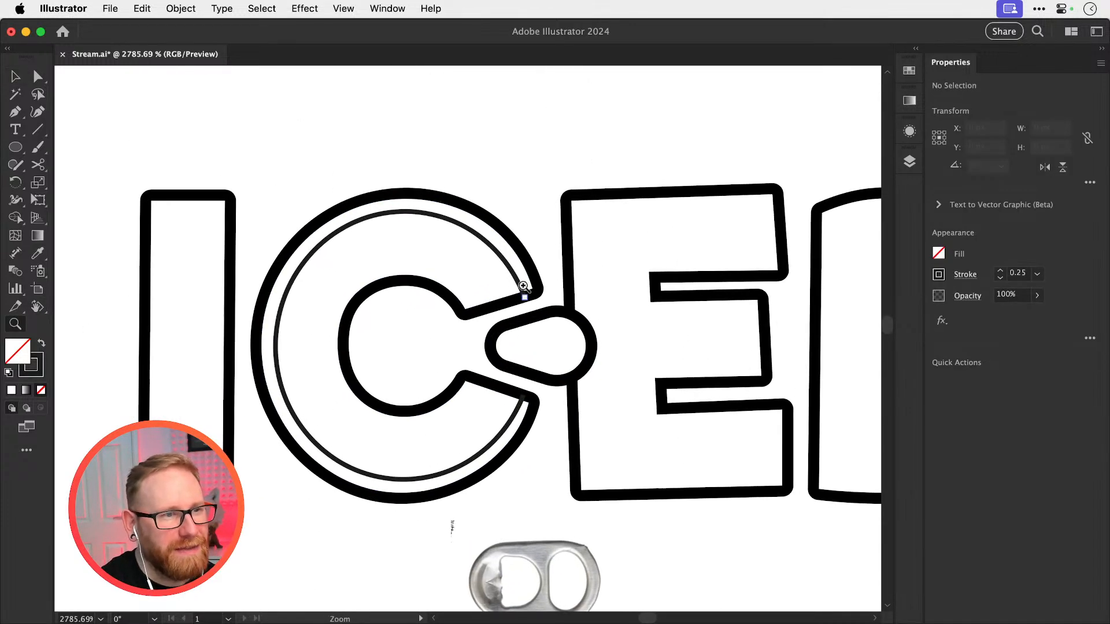
Set the stroke colour of the C's inner detail line to the outline's pure black, save the document and deselect the line
click(503, 260)
key(x)
key(i)
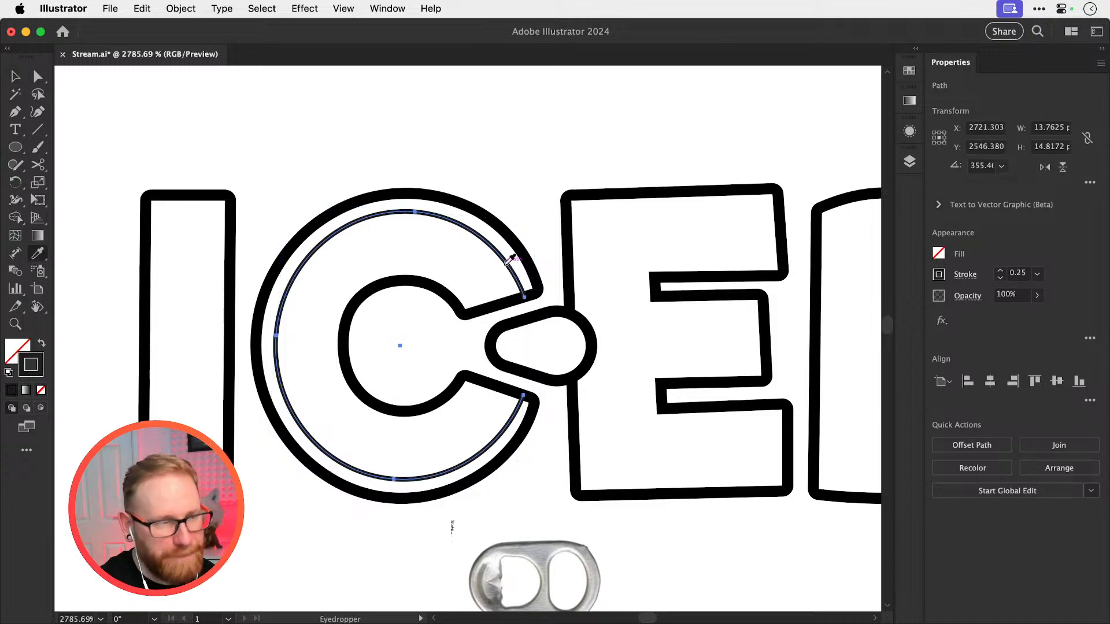
shift+click(529, 265)
shift+click(529, 266)
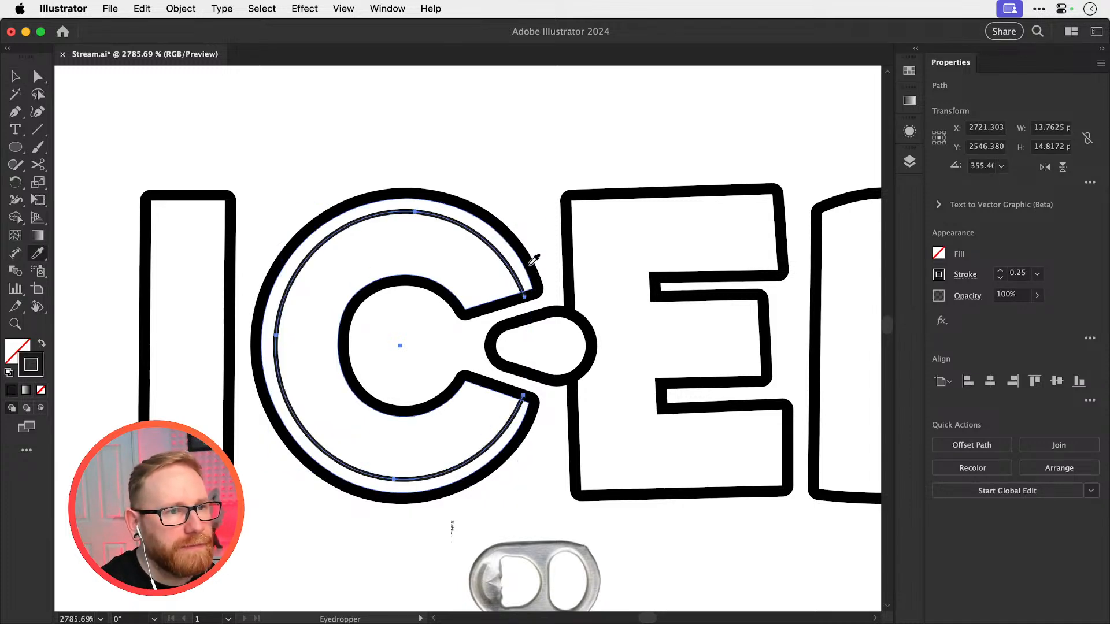
double_click(36, 375)
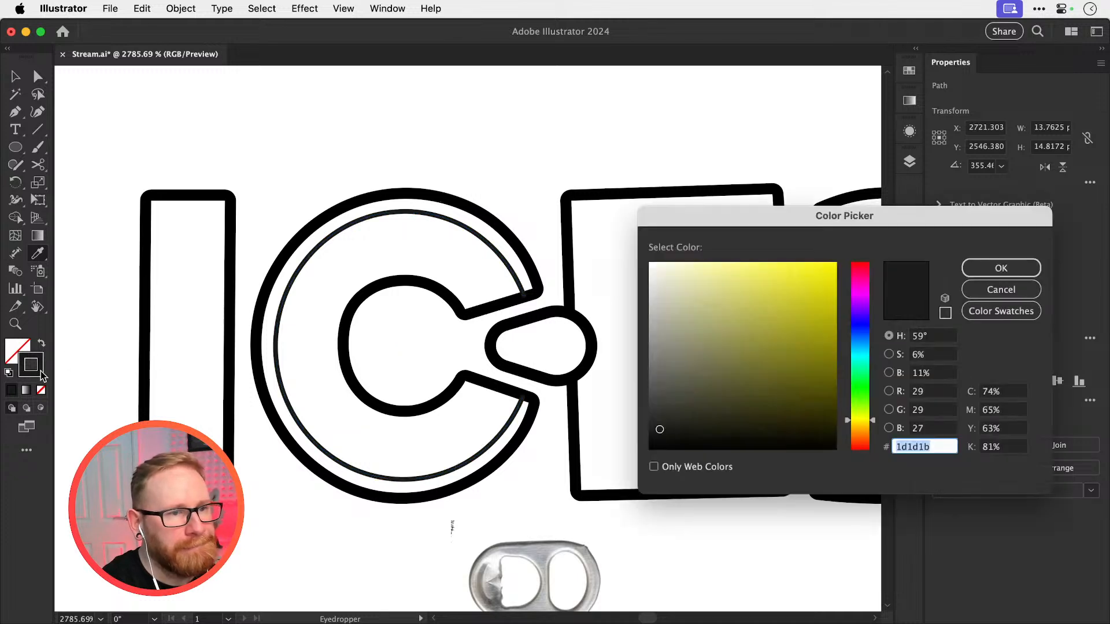
key(Return)
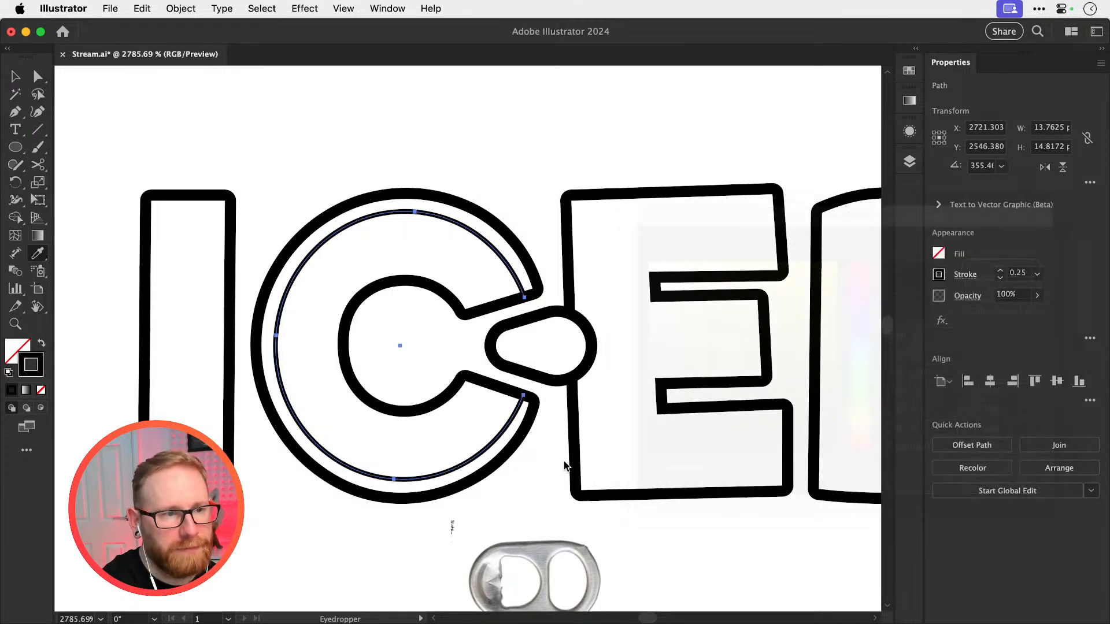
key(v)
key(super+s)
click(529, 172)
Enlarge the rounded wedge in the C's opening slightly to about 6.2 × 4.3 px
key(z)
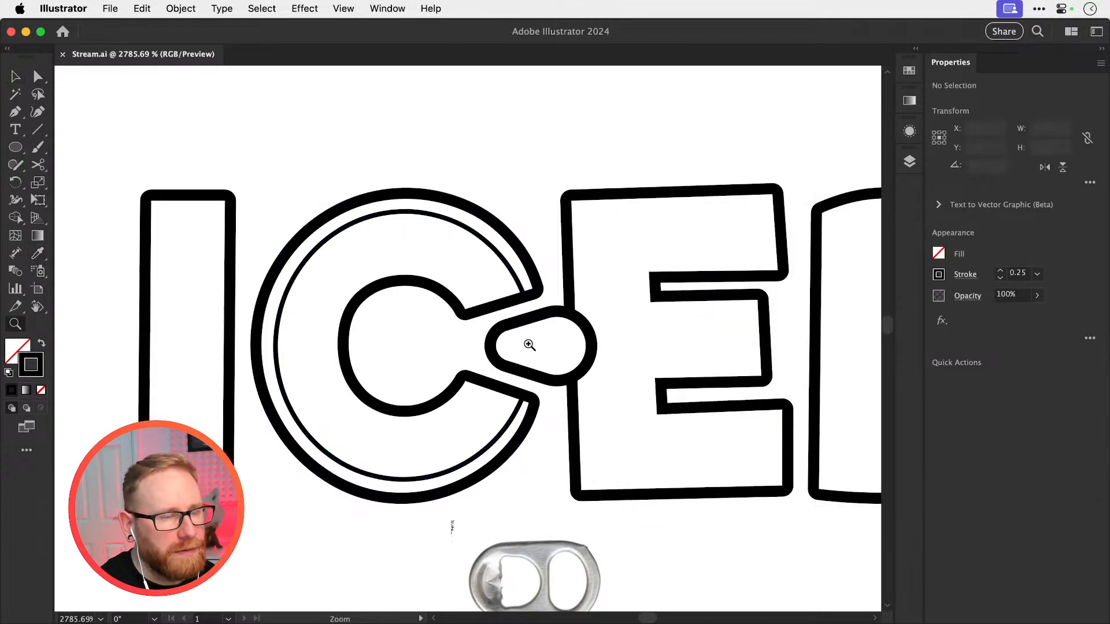
drag(528, 345, 661, 386)
key(v)
click(643, 360)
drag(642, 289, 655, 275)
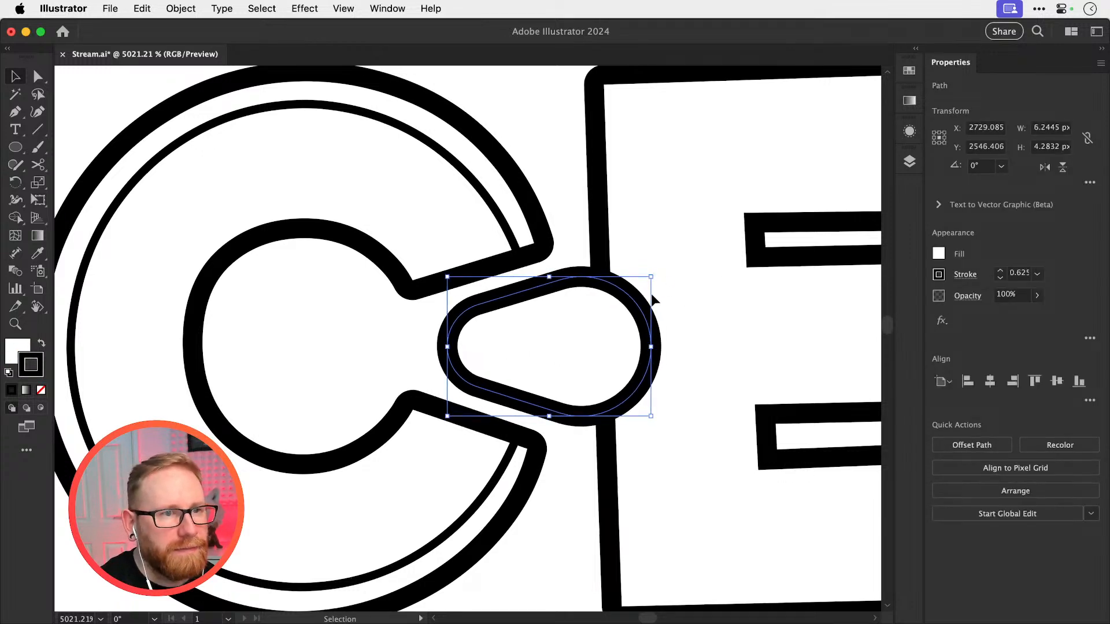
click(577, 200)
scroll(601, 294, right, 3)
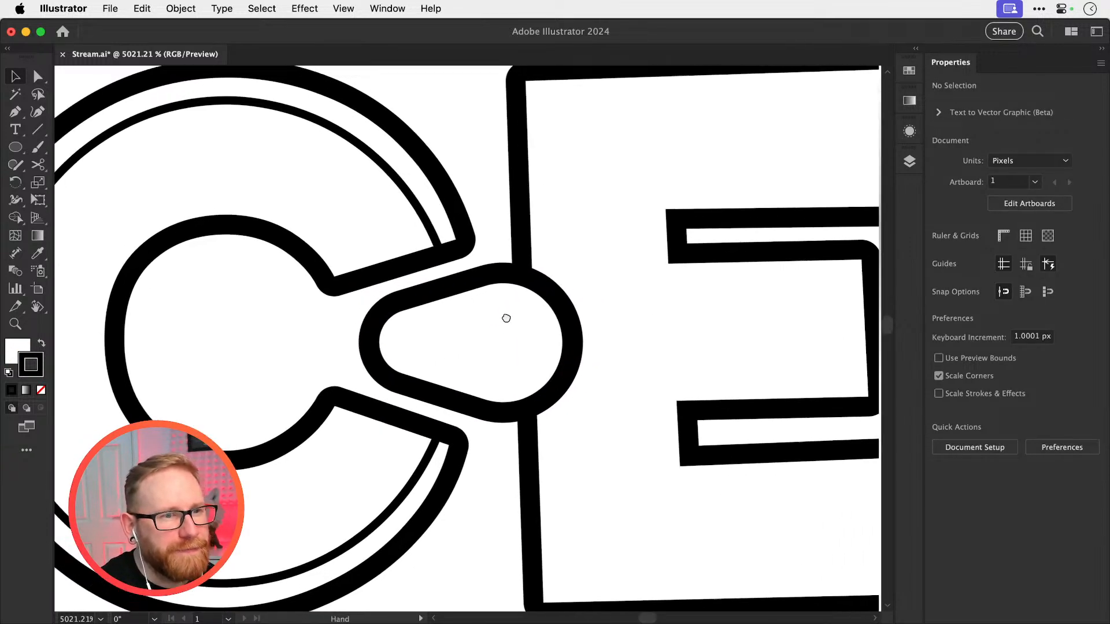
click(536, 279)
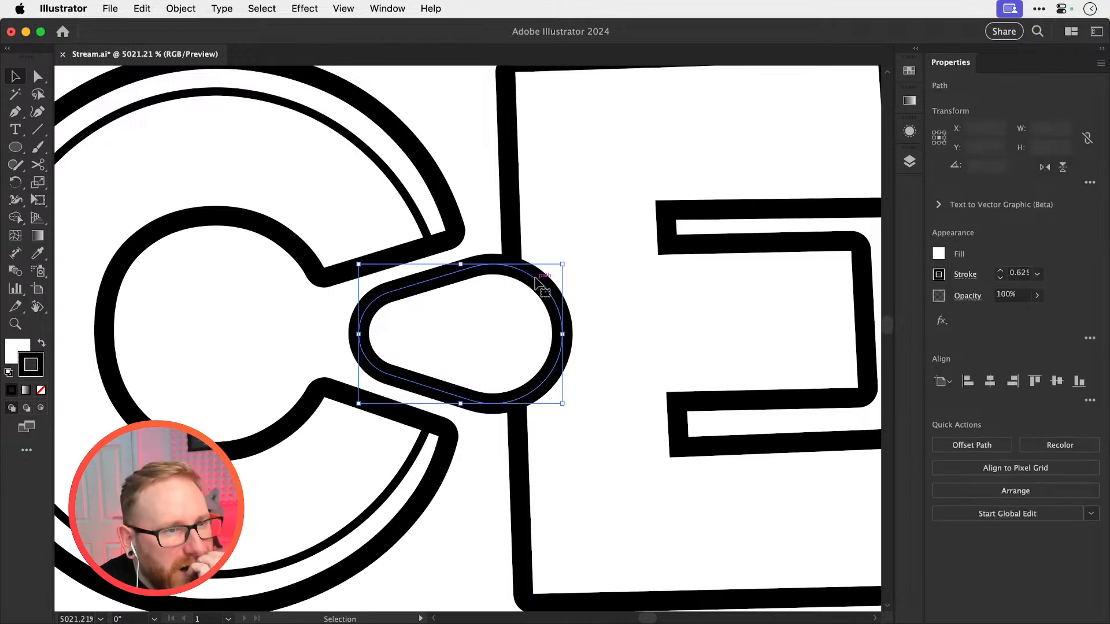
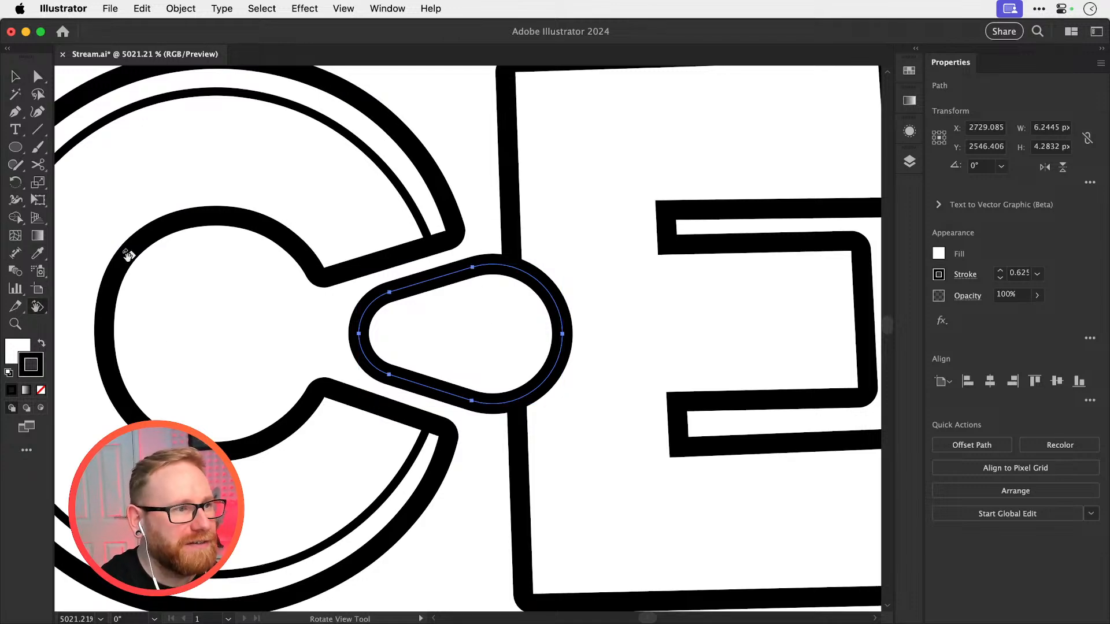
Rotate the canvas view to 90° so the teardrop tab stands upright beside the pull-tab reference photo, and clear the selection
key(shift+h)
drag(129, 251, 411, 439)
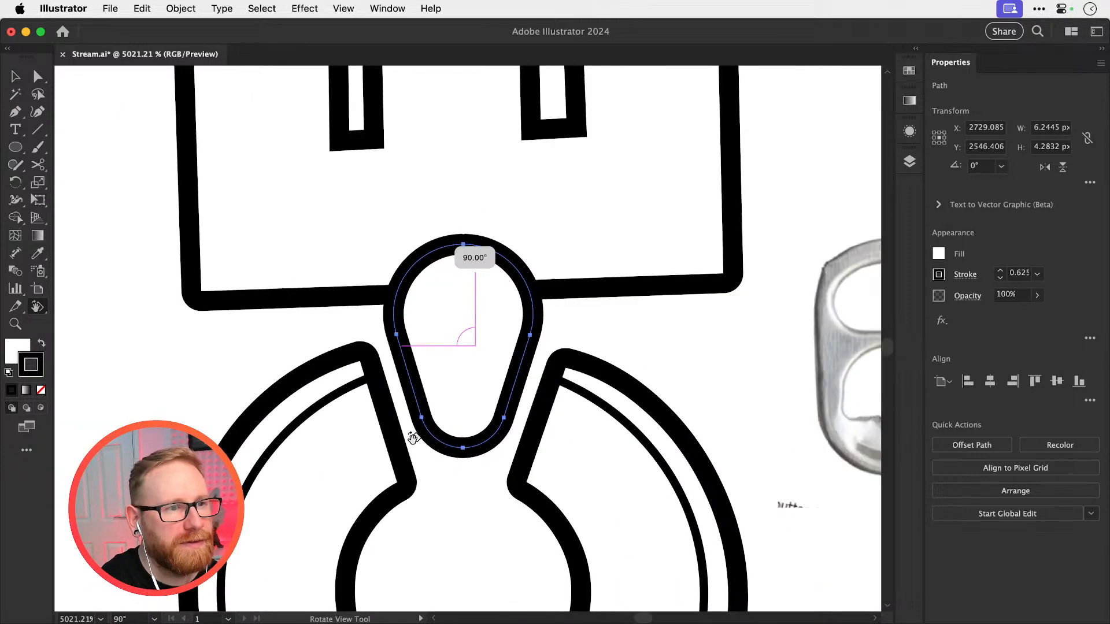
key(space)
drag(659, 394, 517, 318)
key(v)
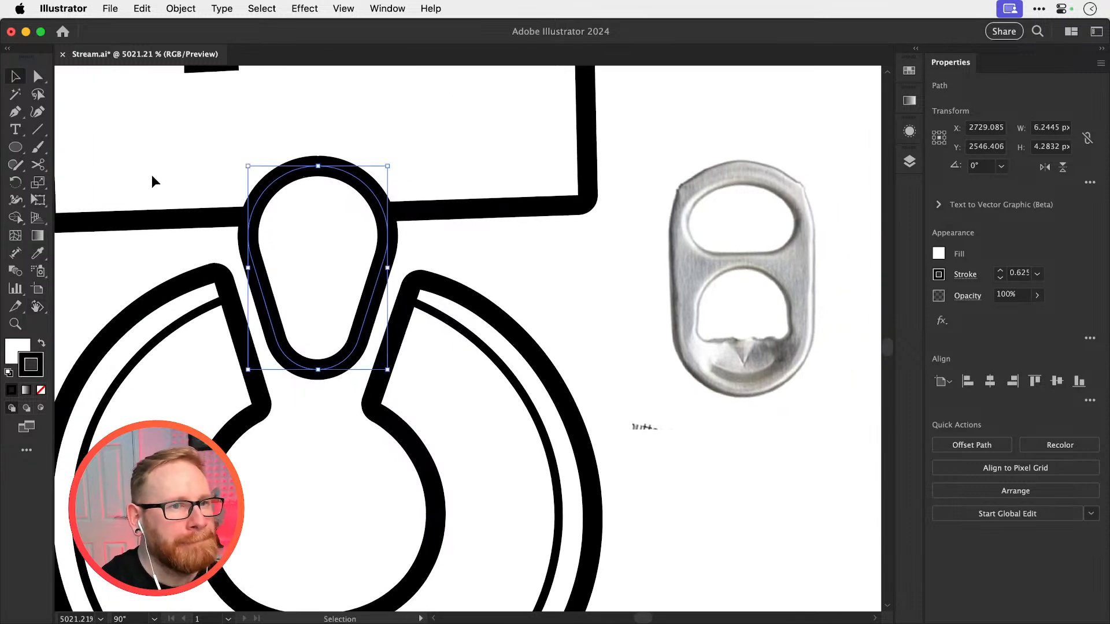
key(space)
drag(164, 203, 192, 214)
click(291, 167)
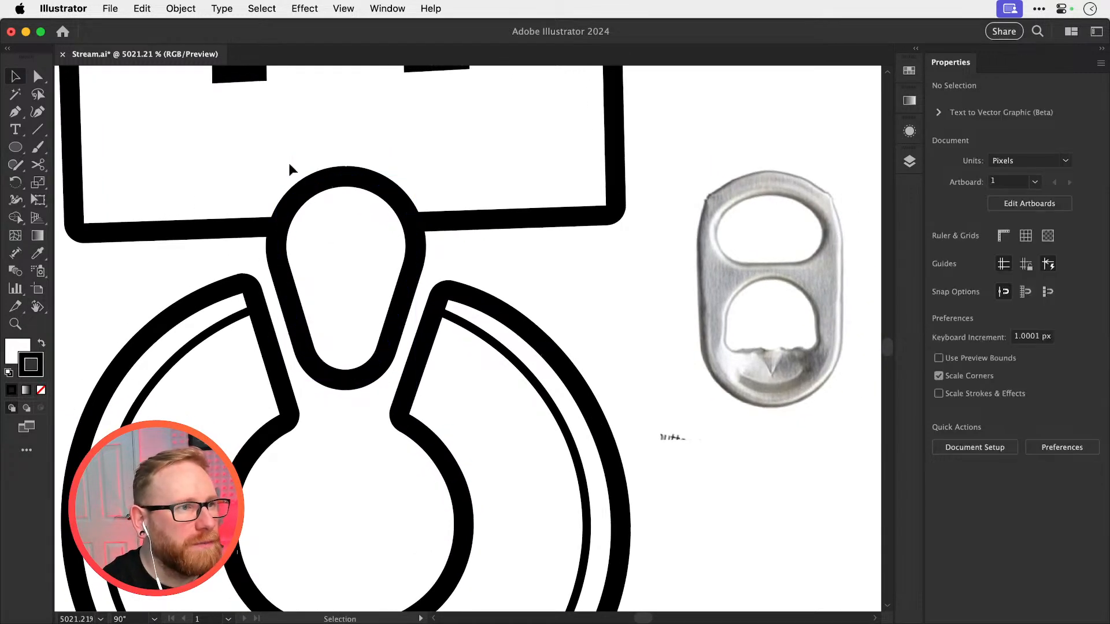
Create an inner copy of the teardrop tab outline with Offset Path, using an offset of -1 px
click(282, 191)
click(180, 9)
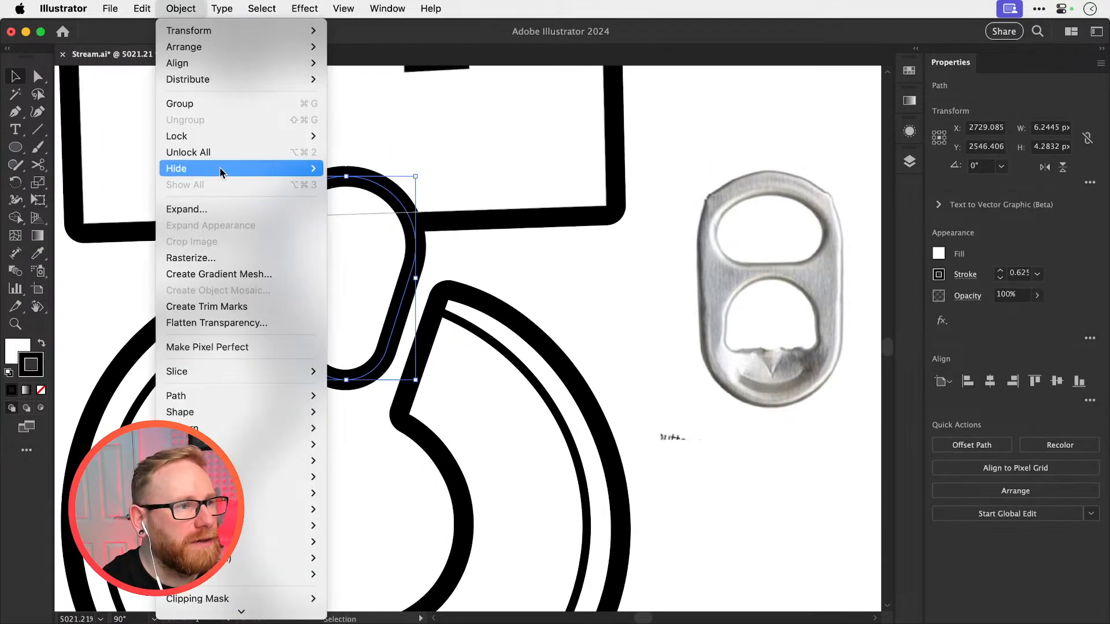
mouse_move(287, 394)
click(377, 448)
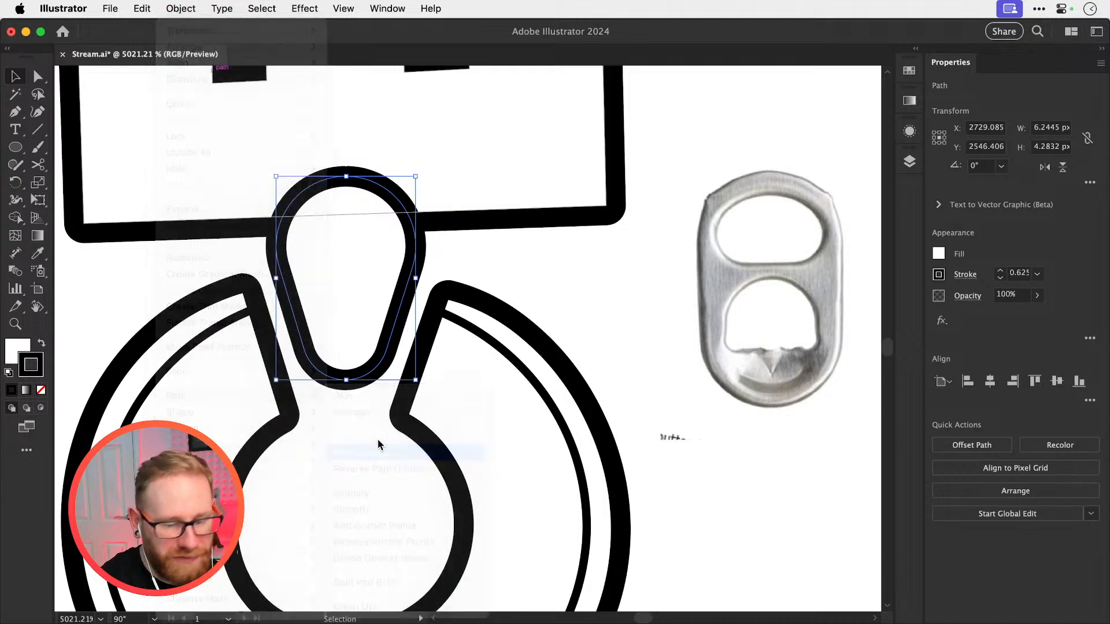
key(Down)
key(Down)
key(Down)
key(Down)
key(Down)
key(Down)
key(Down)
key(Down)
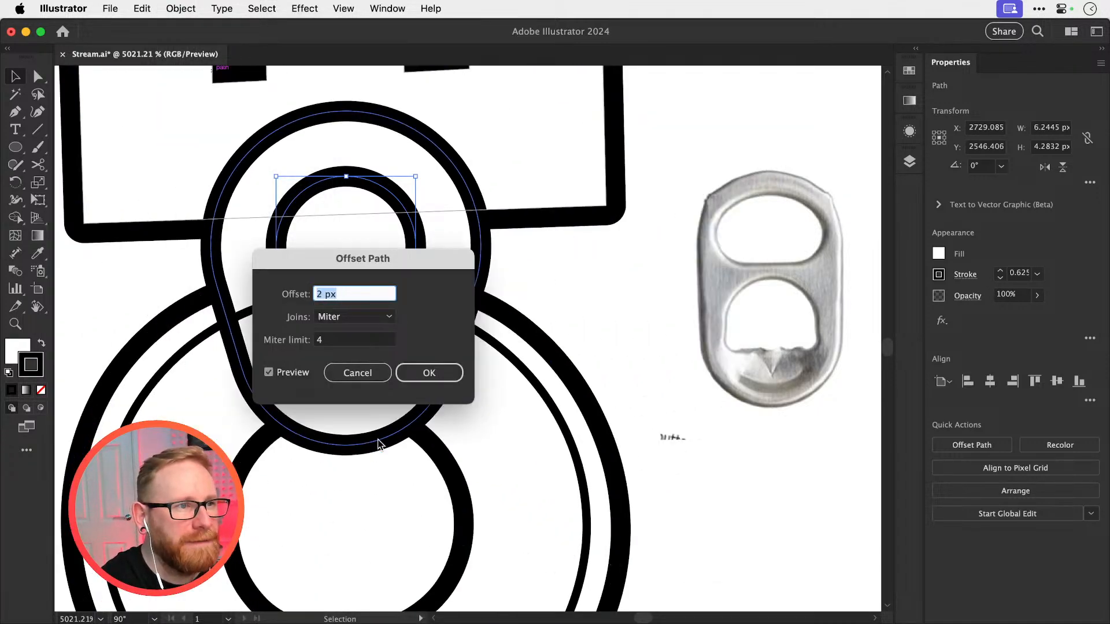
drag(377, 257, 601, 233)
key(Down)
key(Down)
key(Down)
key(Down)
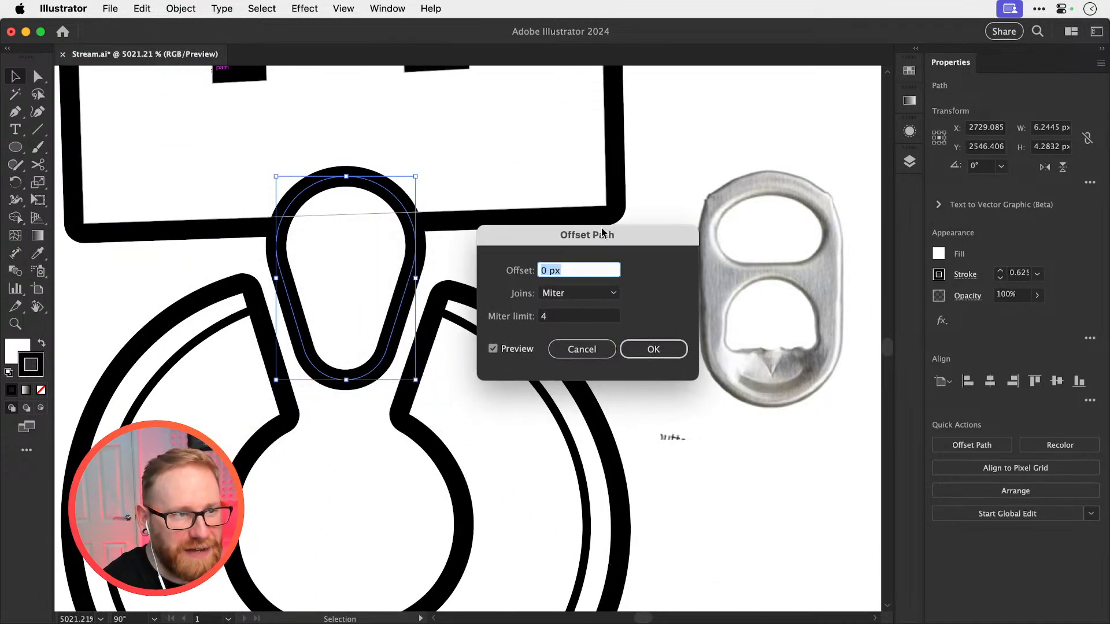
key(Up)
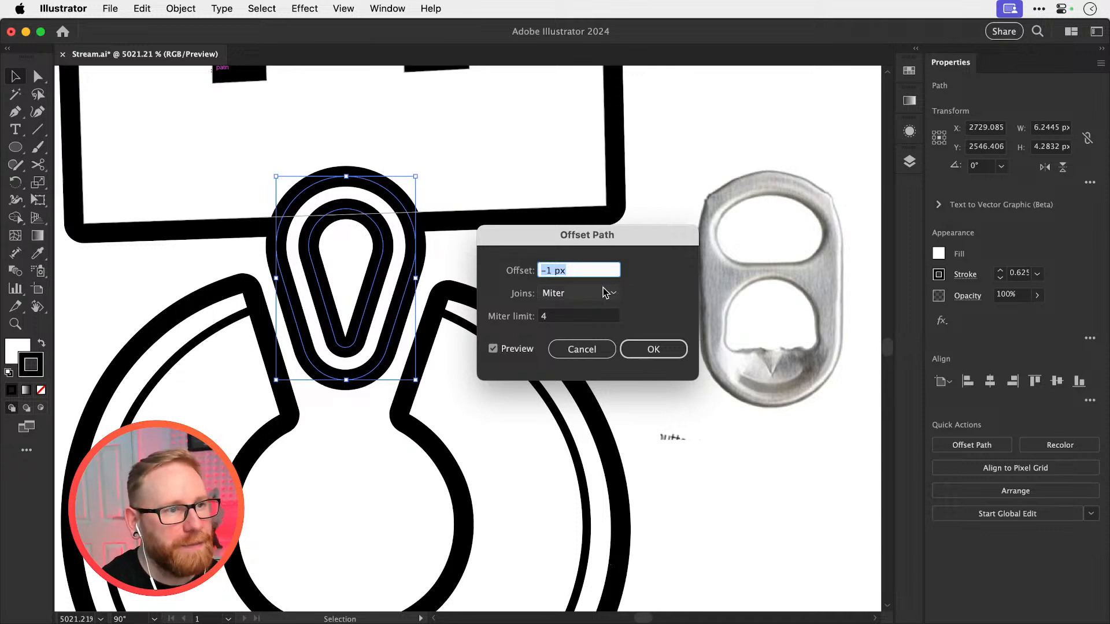
key(super+Down)
key(super+Down)
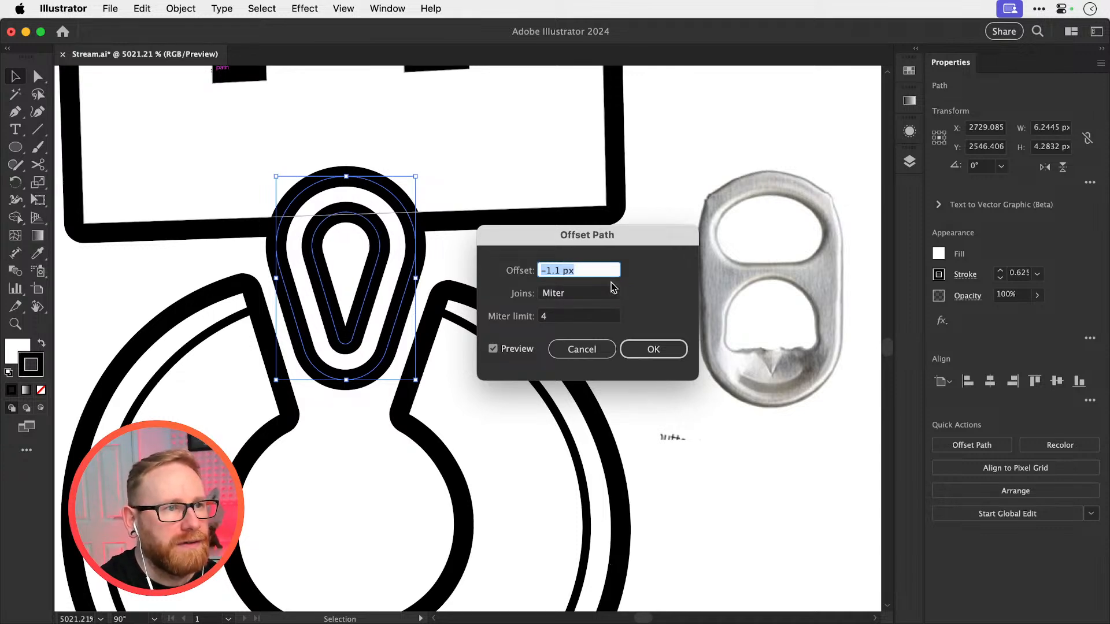
key(super+Up)
key(super+Up)
key(super+Down)
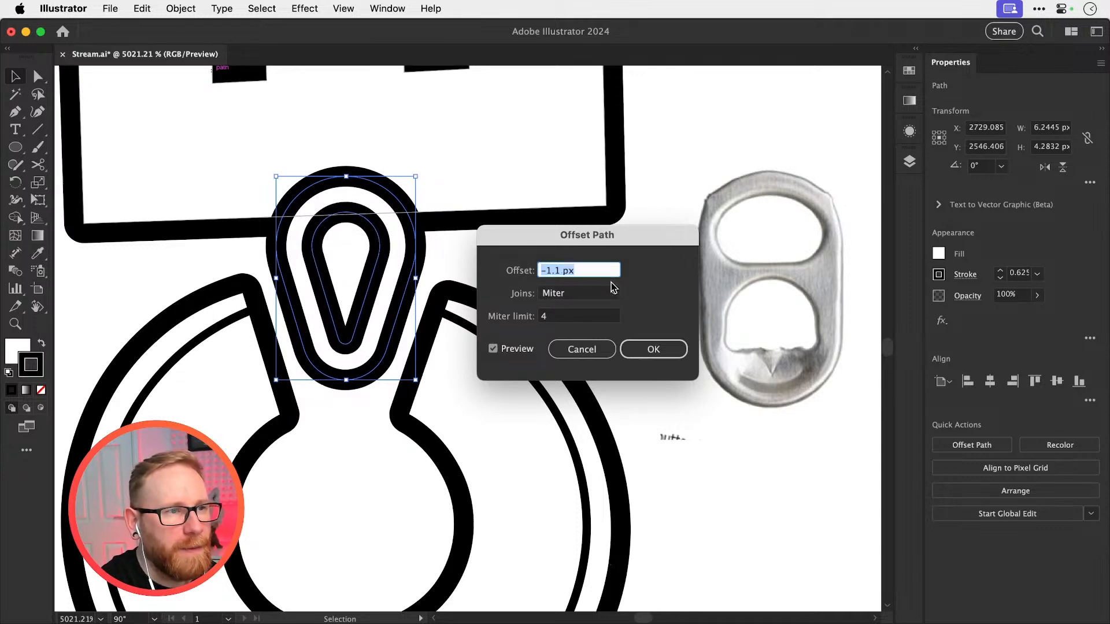
key(super+Up)
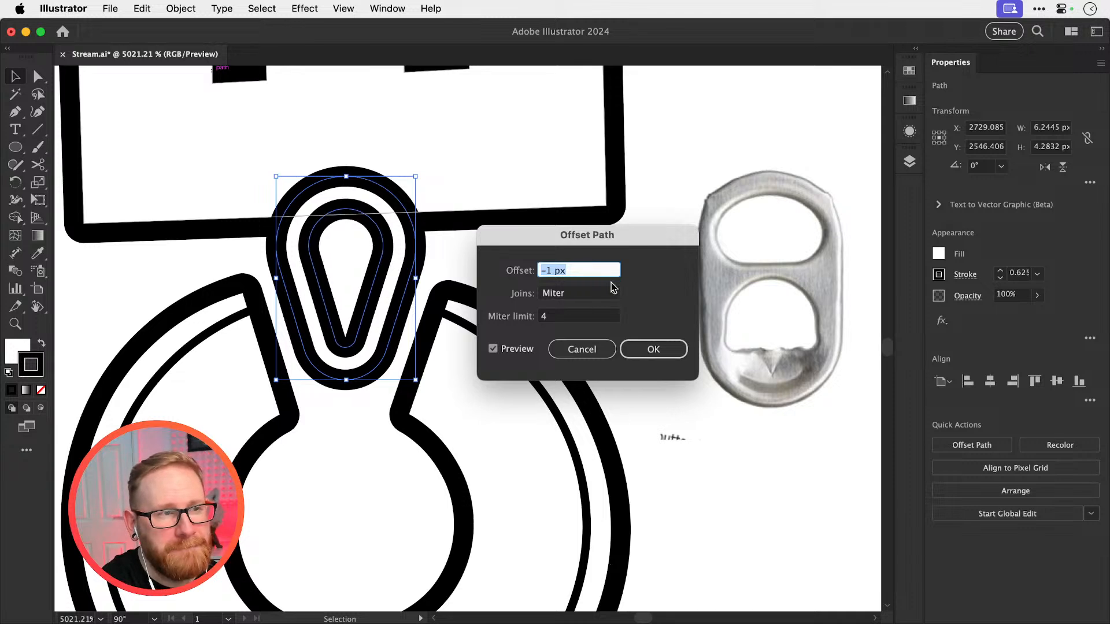
key(Return)
Copy the appearance of the thin inner line of the C onto the inner teardrop with the Eyedropper
key(i)
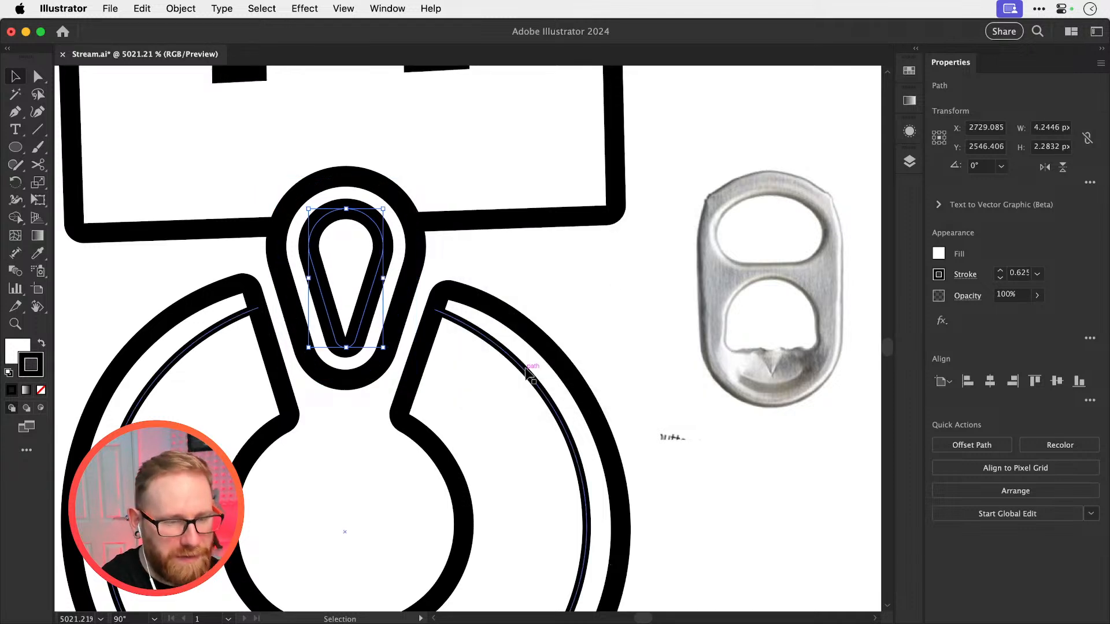
click(508, 351)
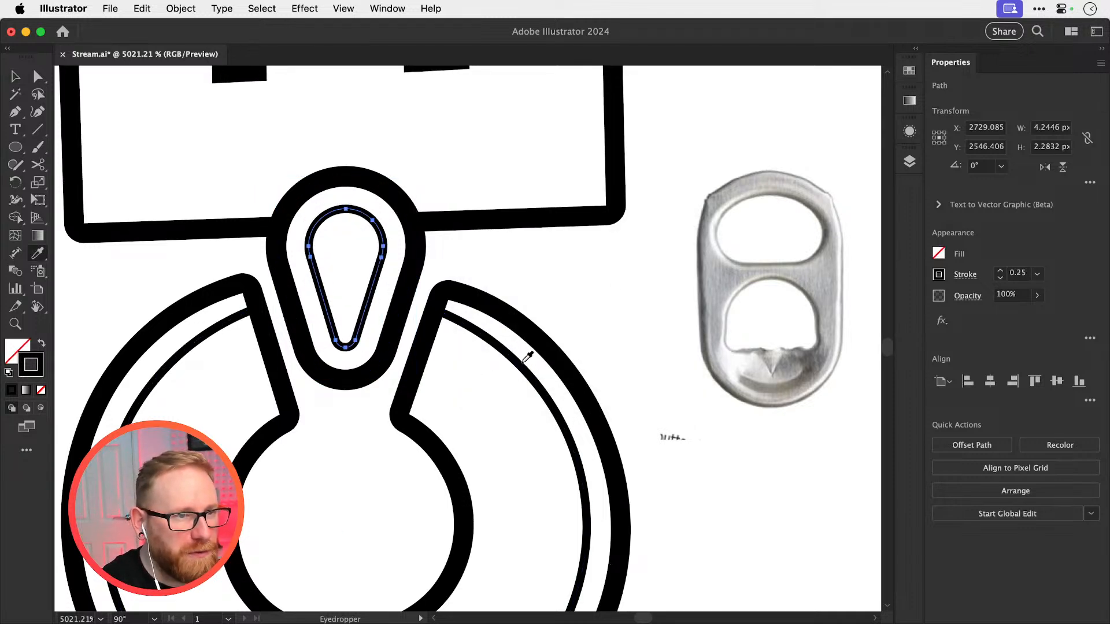
key(v)
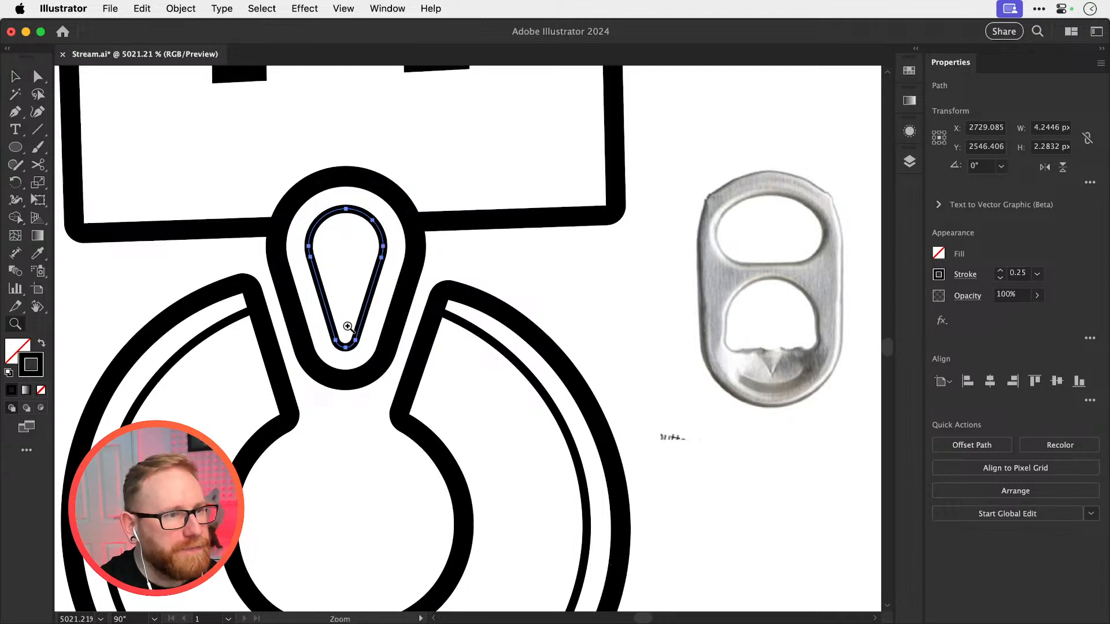
Draw two parallel horizontal lines about 2.87 px long across the inner teardrop, one above the other
scroll(366, 322, up, 1)
click(38, 128)
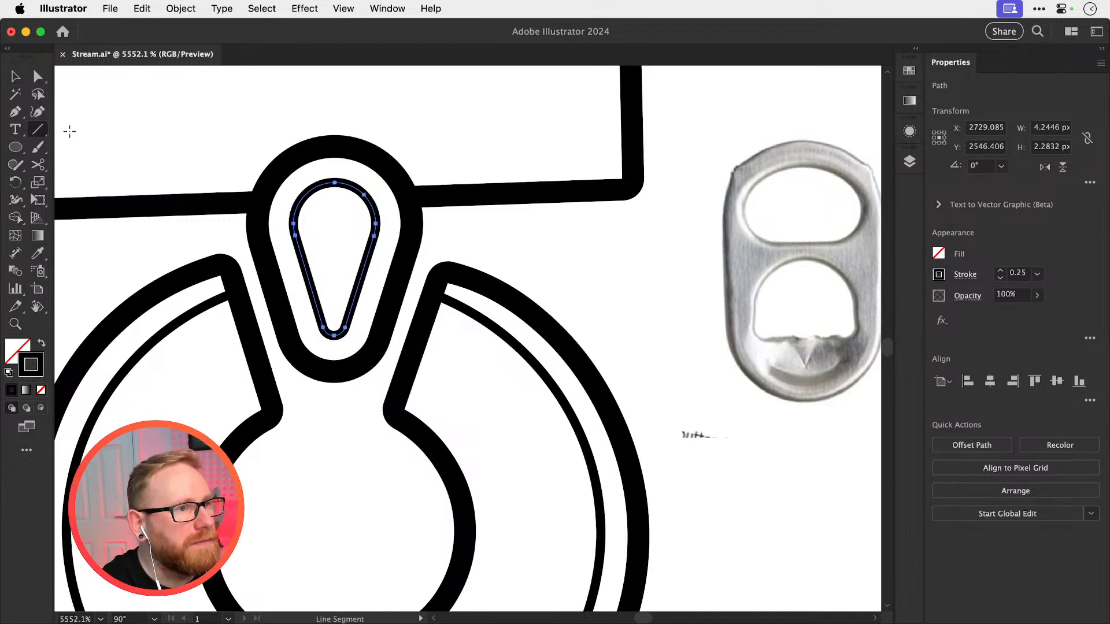
mouse_move(242, 247)
mouse_down()
mouse_move(455, 237)
mouse_move(417, 234)
mouse_move(353, 261)
mouse_move(361, 291)
mouse_up()
key(v)
key(s)
key(super+shift+a)
key(v)
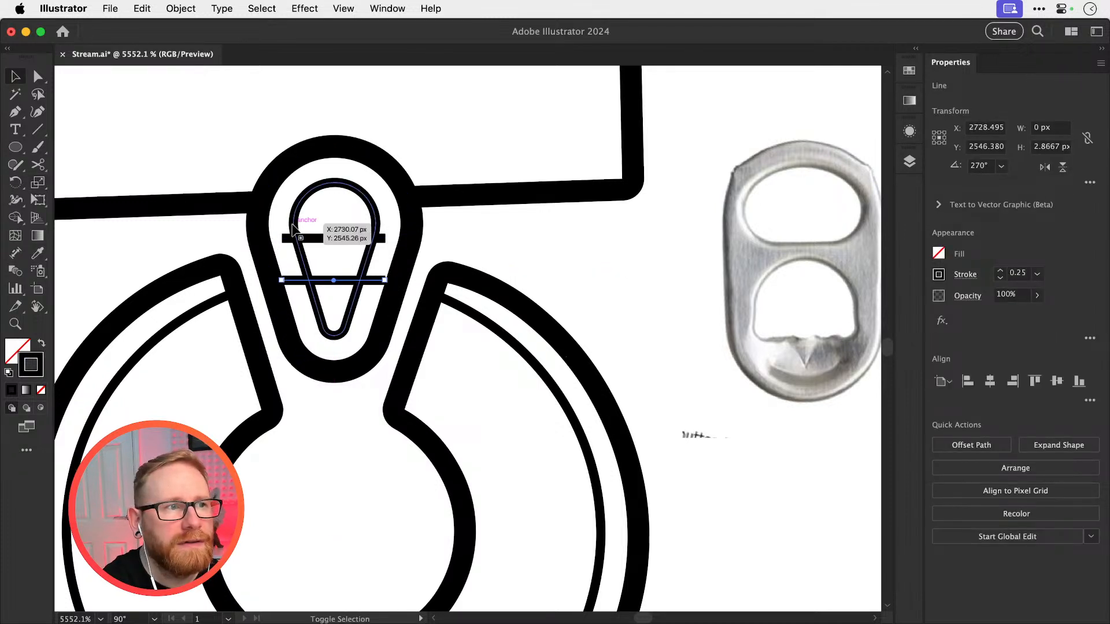
Use Shape Builder to remove the line ends outside the inner teardrop and its side segments between the two lines
shift+click(320, 238)
key(shift+m)
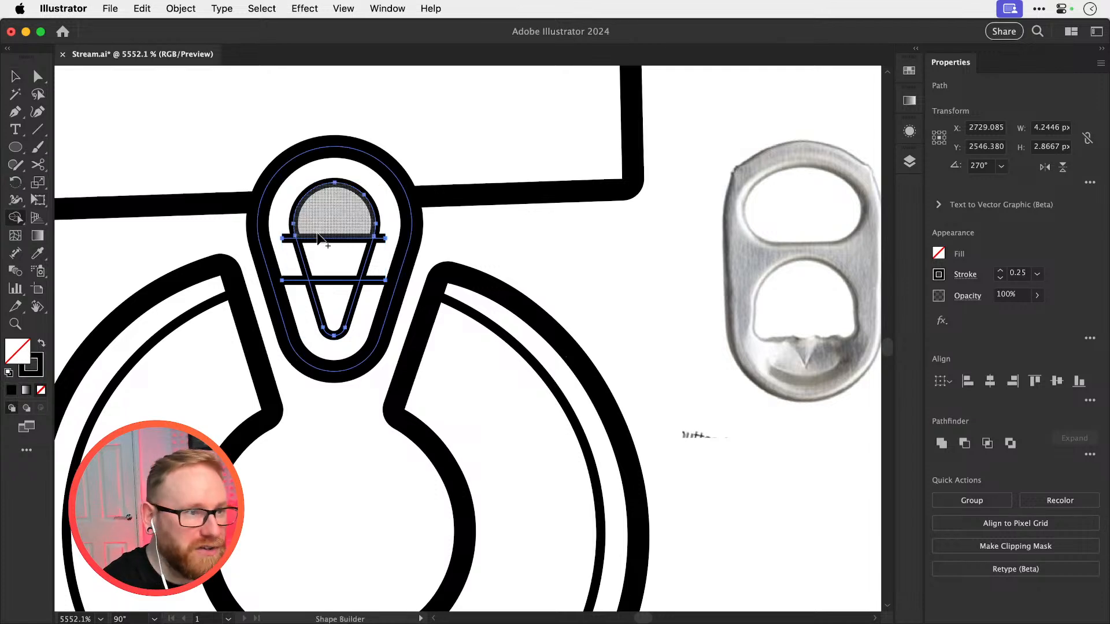
drag(289, 242, 294, 285)
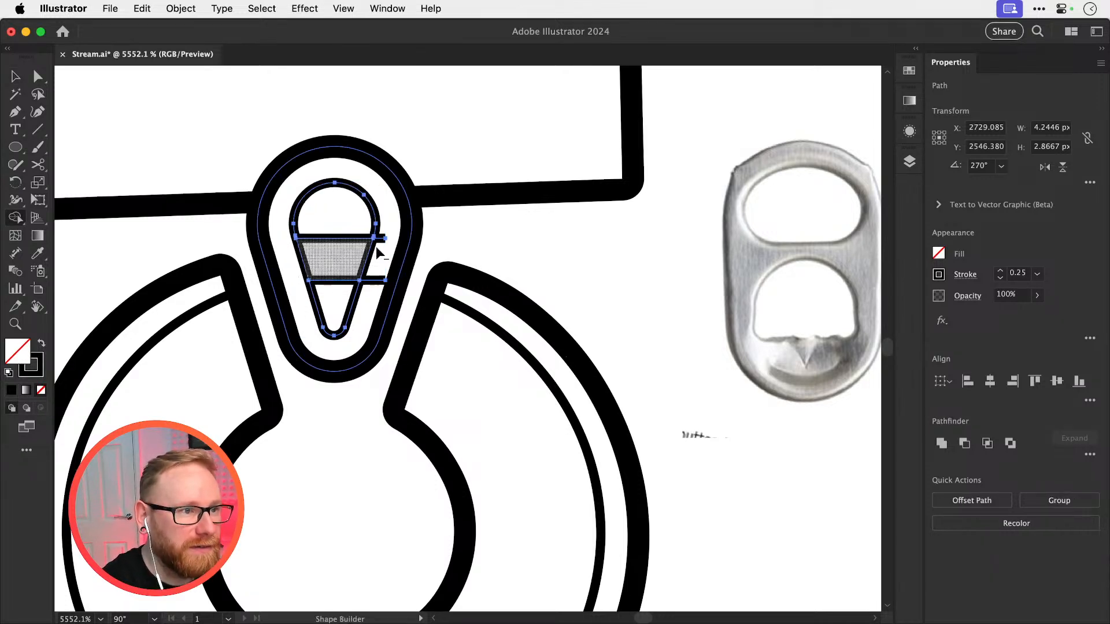
drag(383, 240, 381, 281)
alt+click(378, 281)
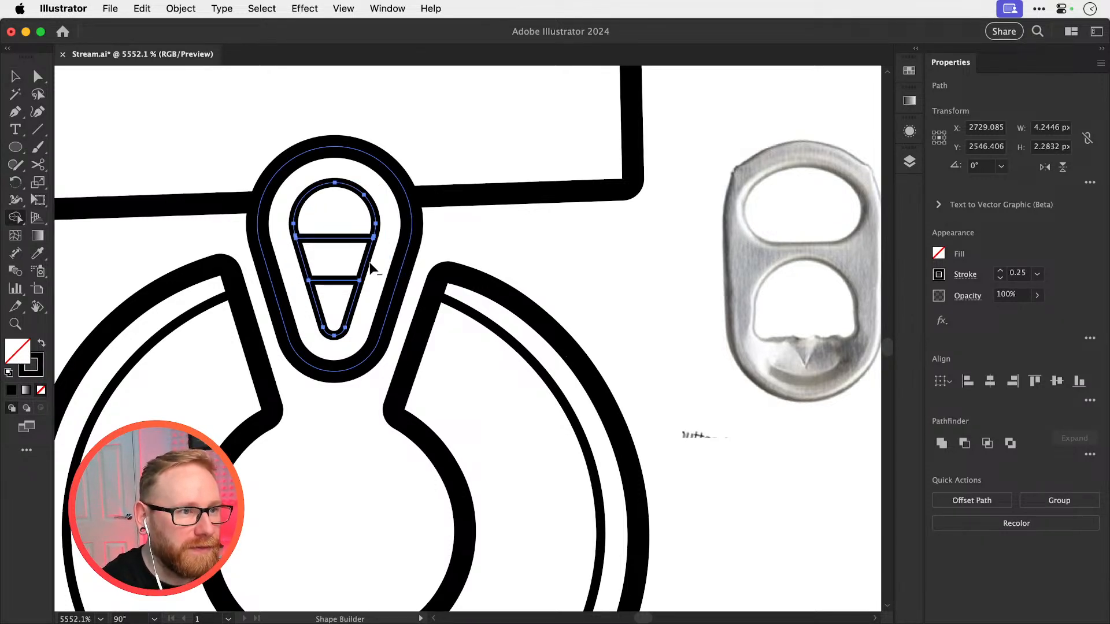
alt+click(367, 258)
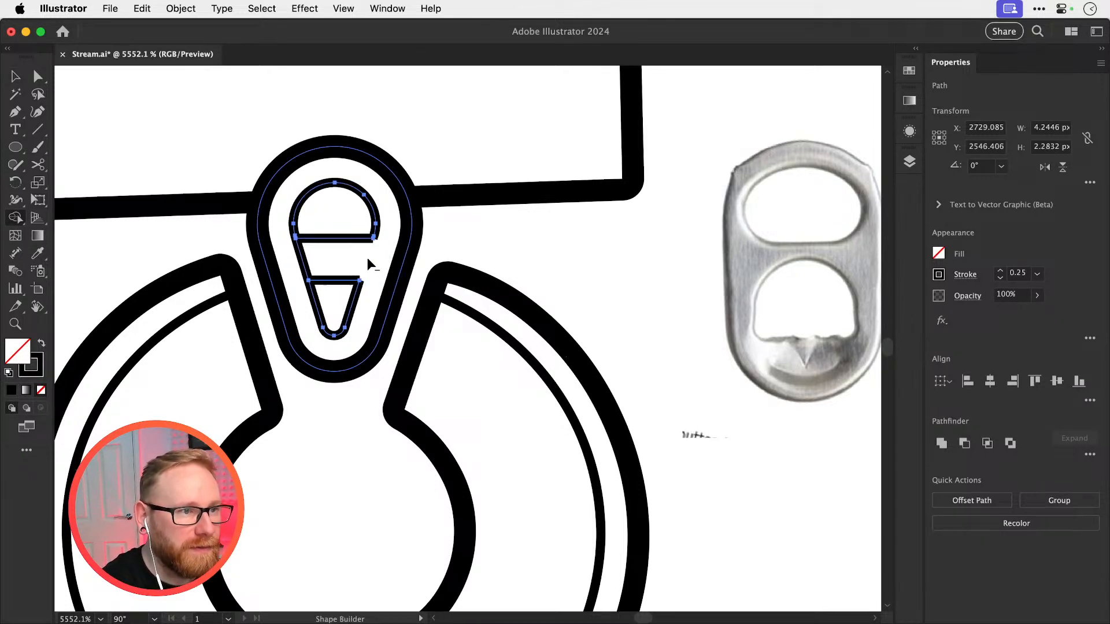
alt+click(303, 265)
Examine the corners of the two cut-outs inside the teardrop tab up close, with nothing selected
scroll(347, 277, up, 2)
scroll(347, 278, left, 3)
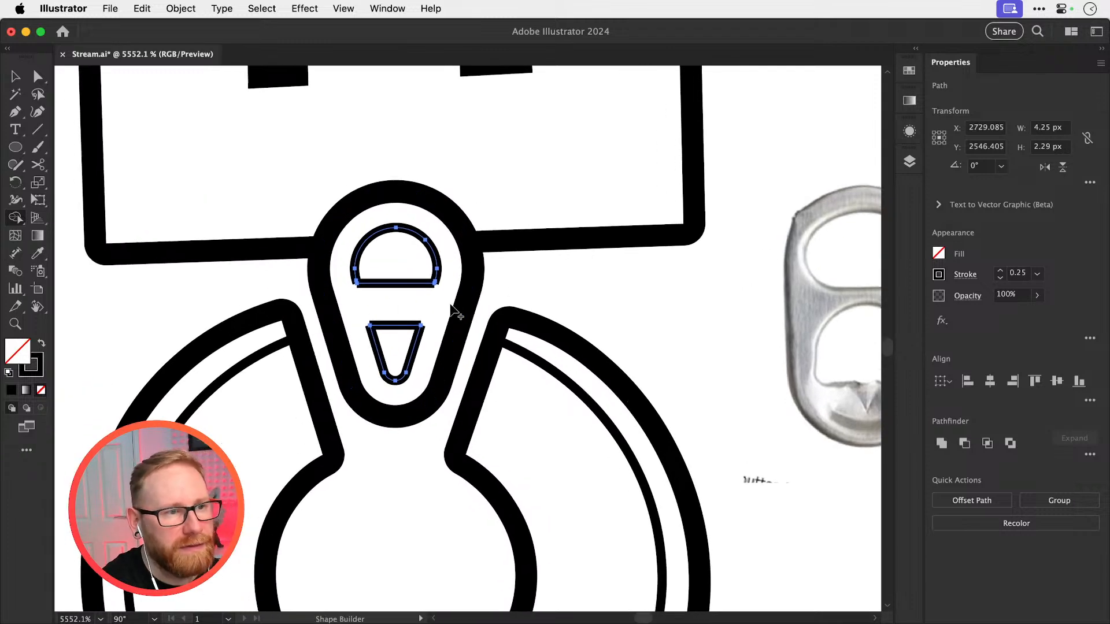
key(z)
drag(404, 333, 448, 338)
drag(345, 258, 448, 425)
drag(429, 292, 459, 337)
key(v)
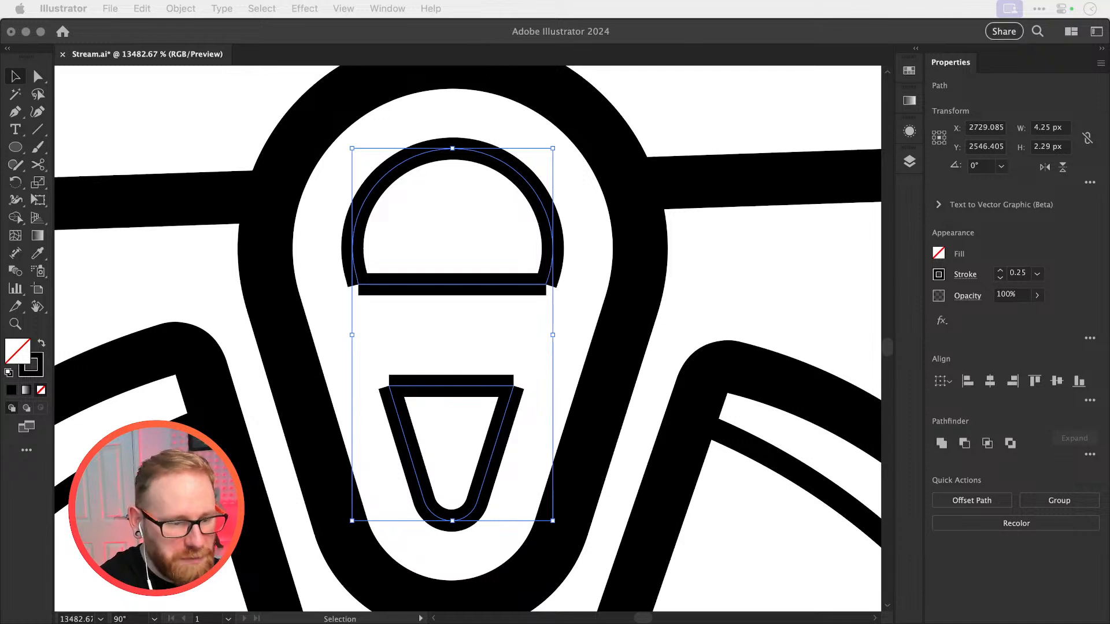
click(322, 282)
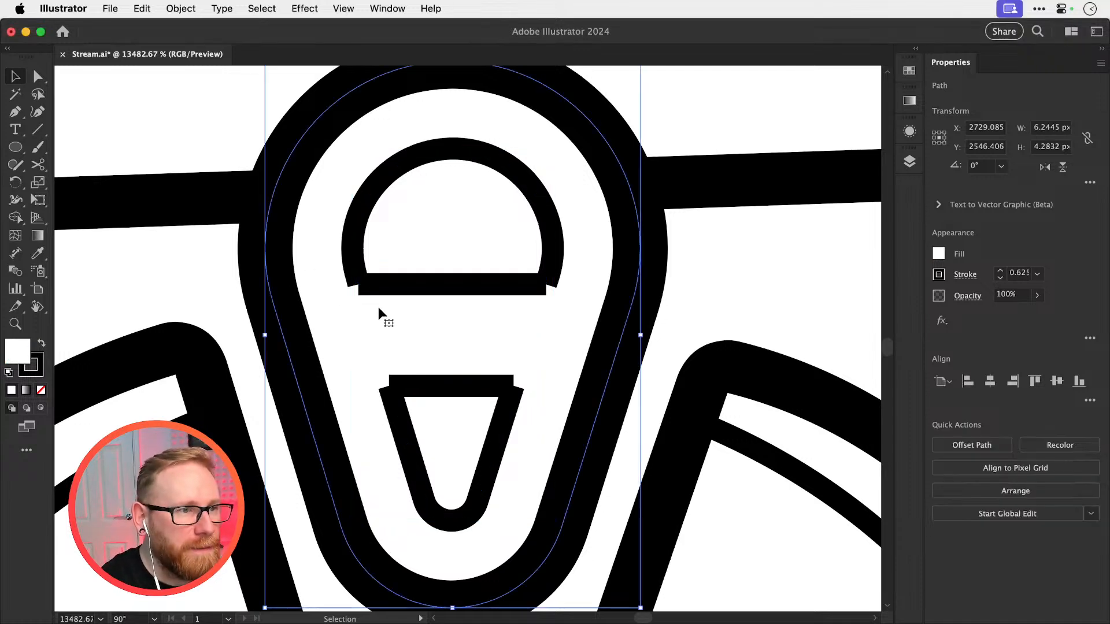
click(206, 276)
key(z)
click(420, 298)
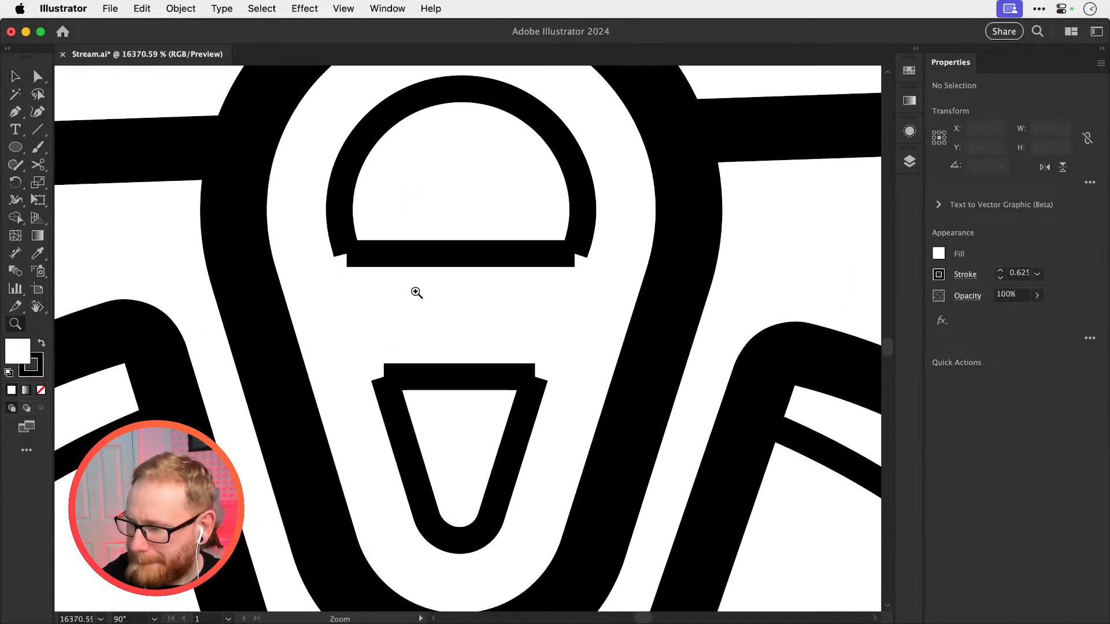
click(466, 283)
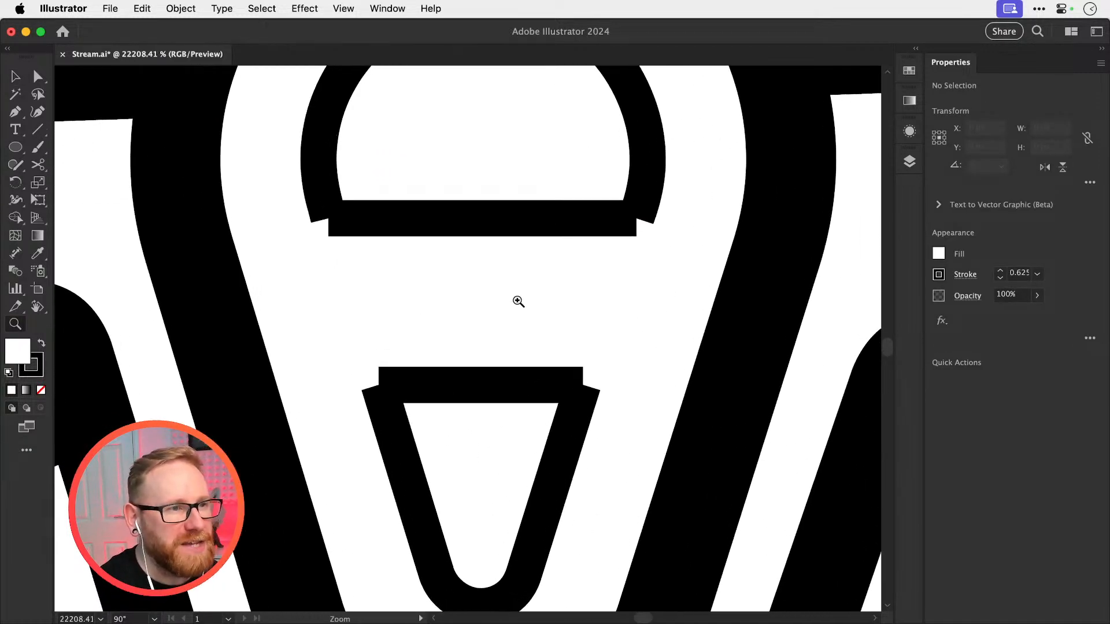
Join the open path ends at both lower corners of the upper, rounded cut-out
key(a)
drag(330, 225, 350, 208)
key(v)
key(a)
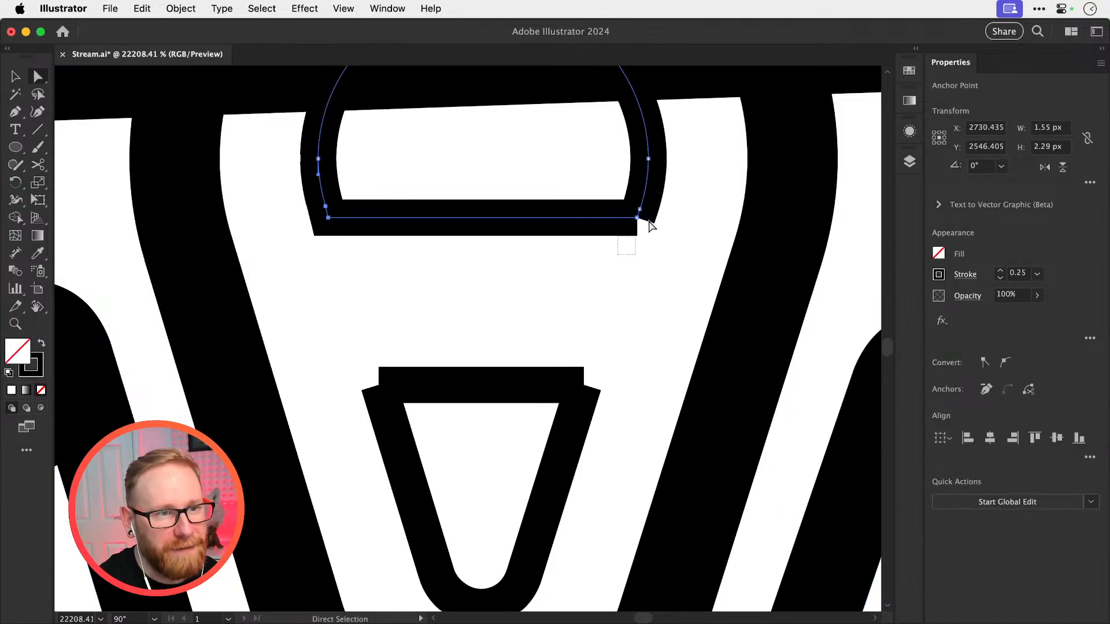
key(a)
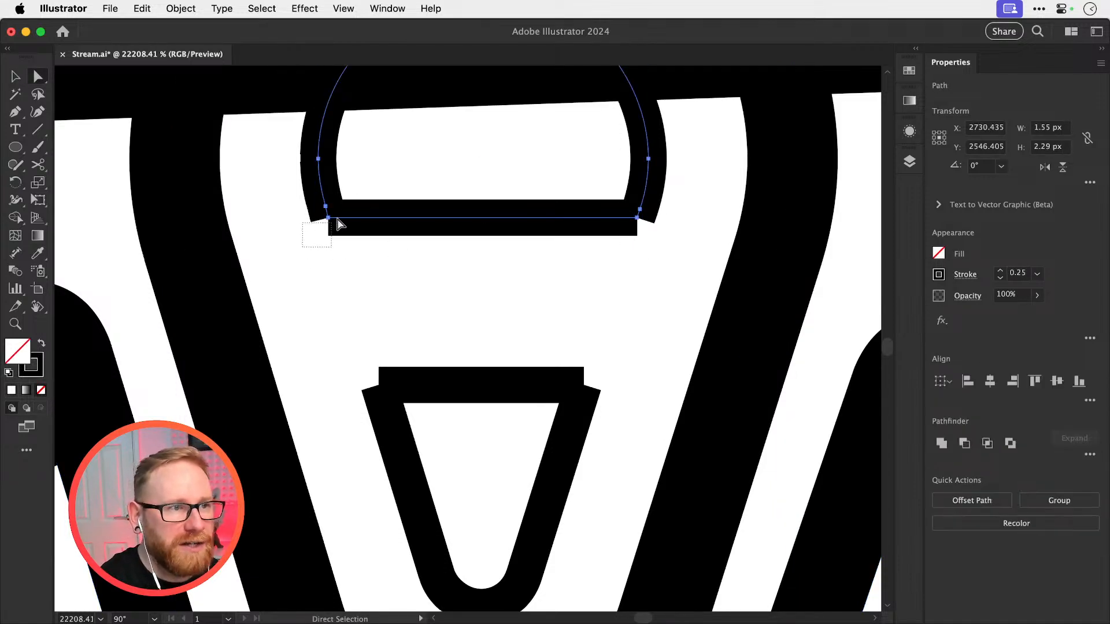
click(328, 218)
key(a)
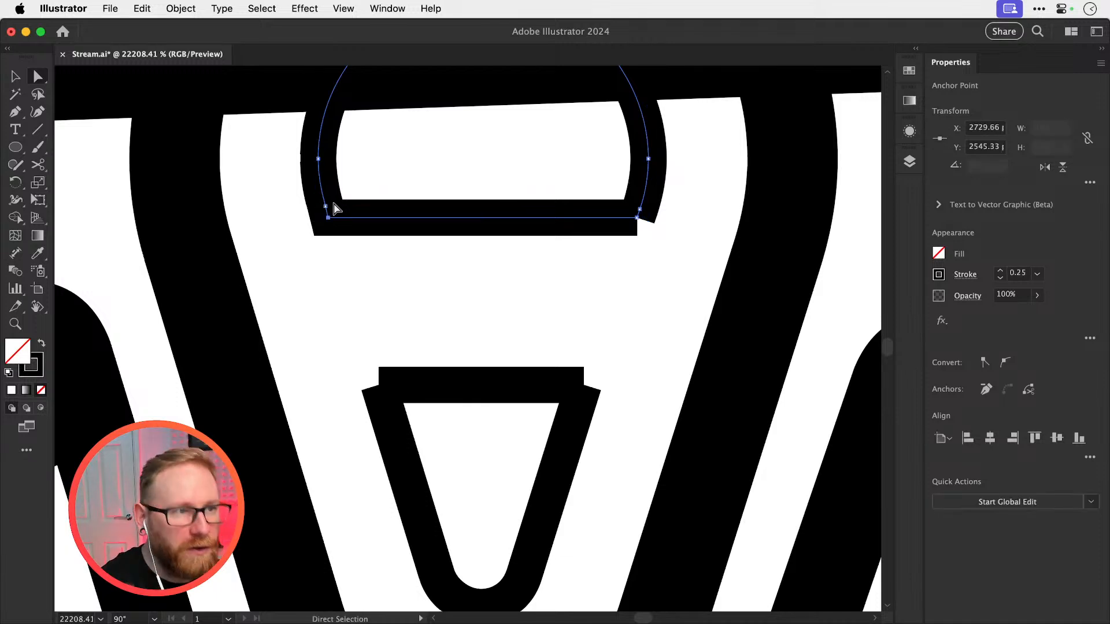
drag(605, 265, 655, 212)
key(super+j)
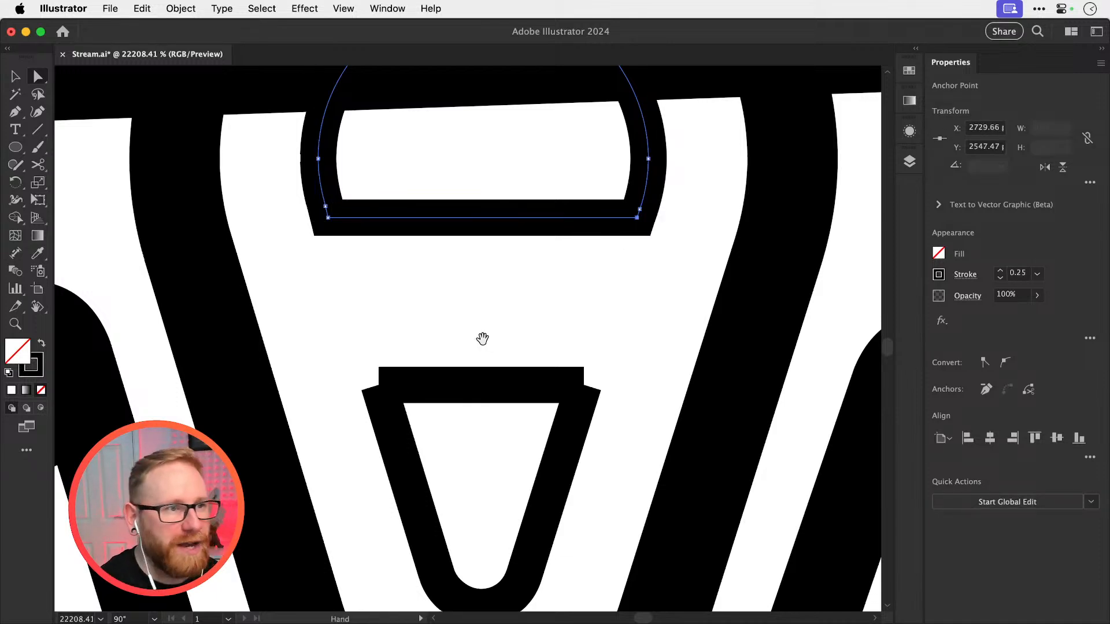
Join the open path ends at both upper corners of the lower, tapered cut-out
scroll(483, 339, down, 5)
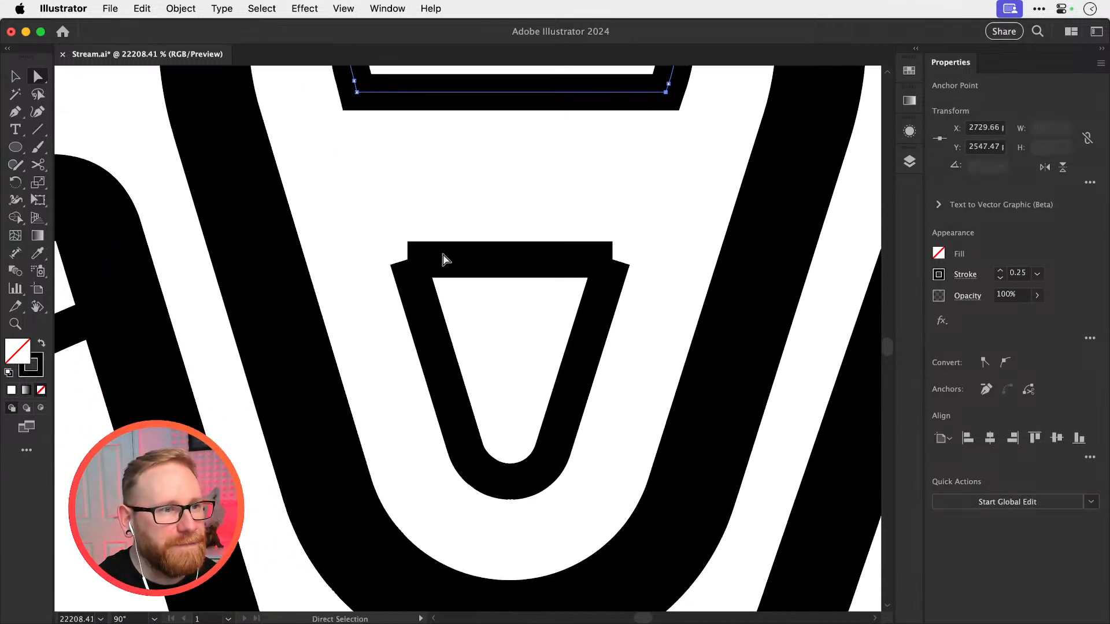
click(413, 268)
key(super+j)
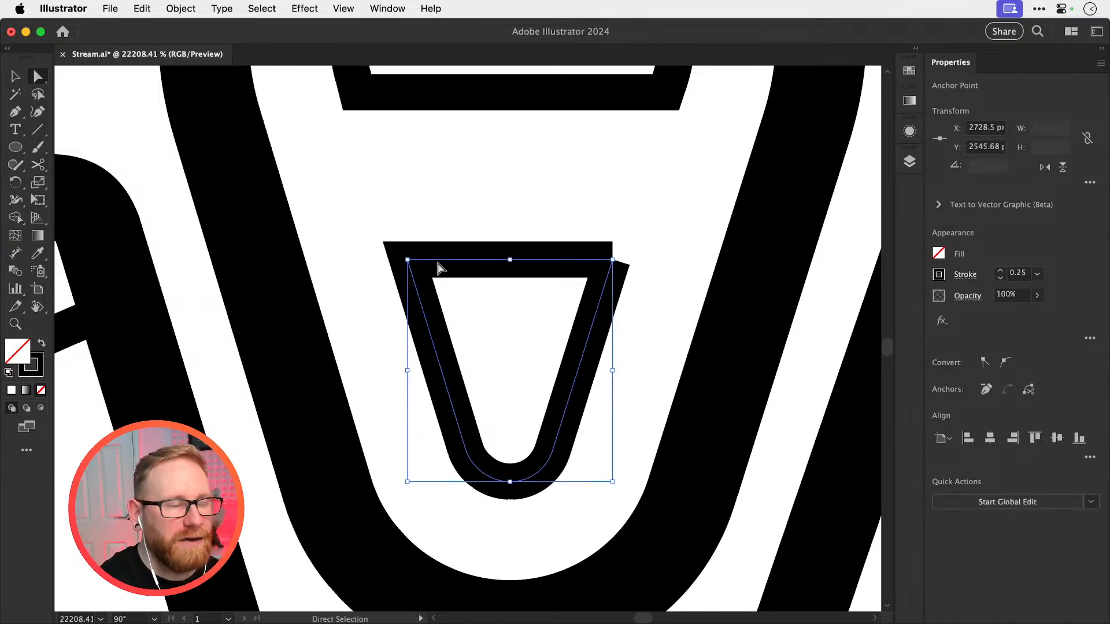
drag(606, 250, 617, 263)
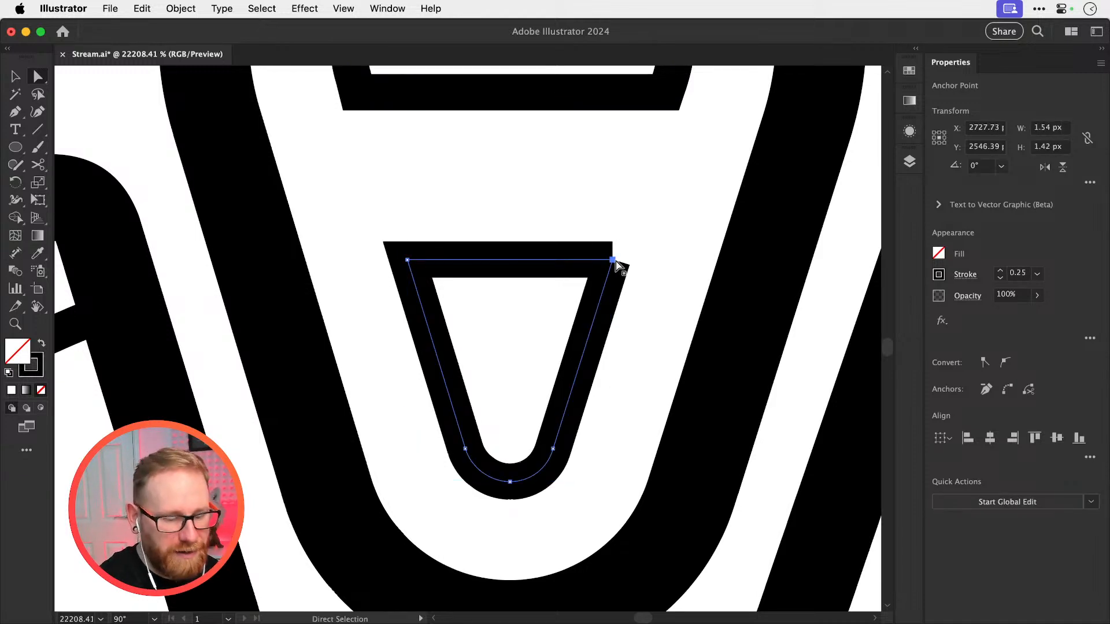
key(super+j)
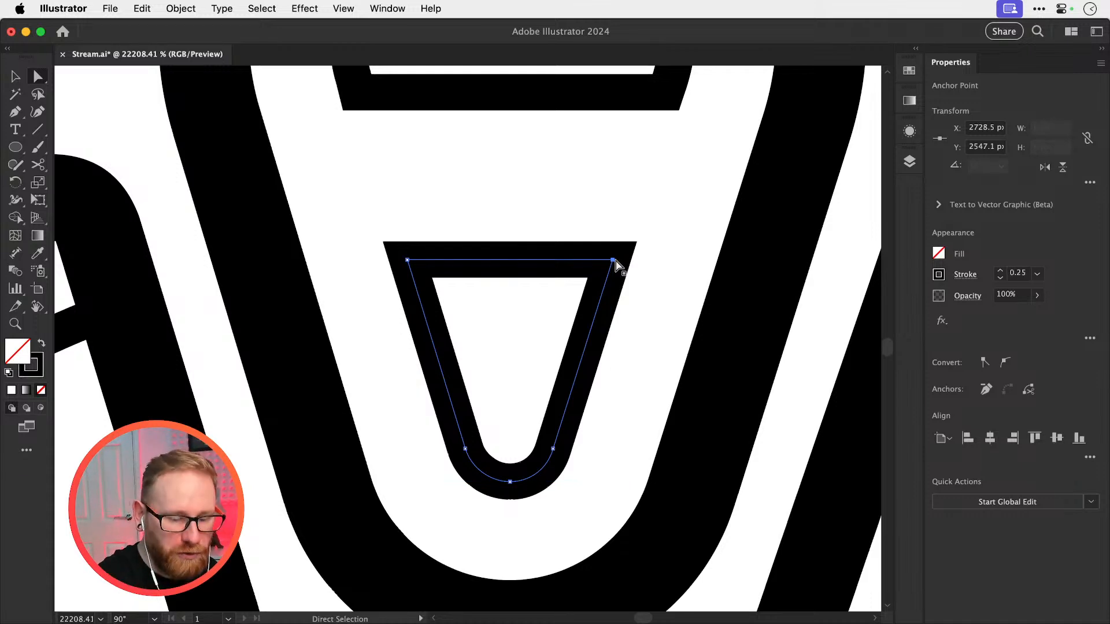
scroll(616, 263, down, 5)
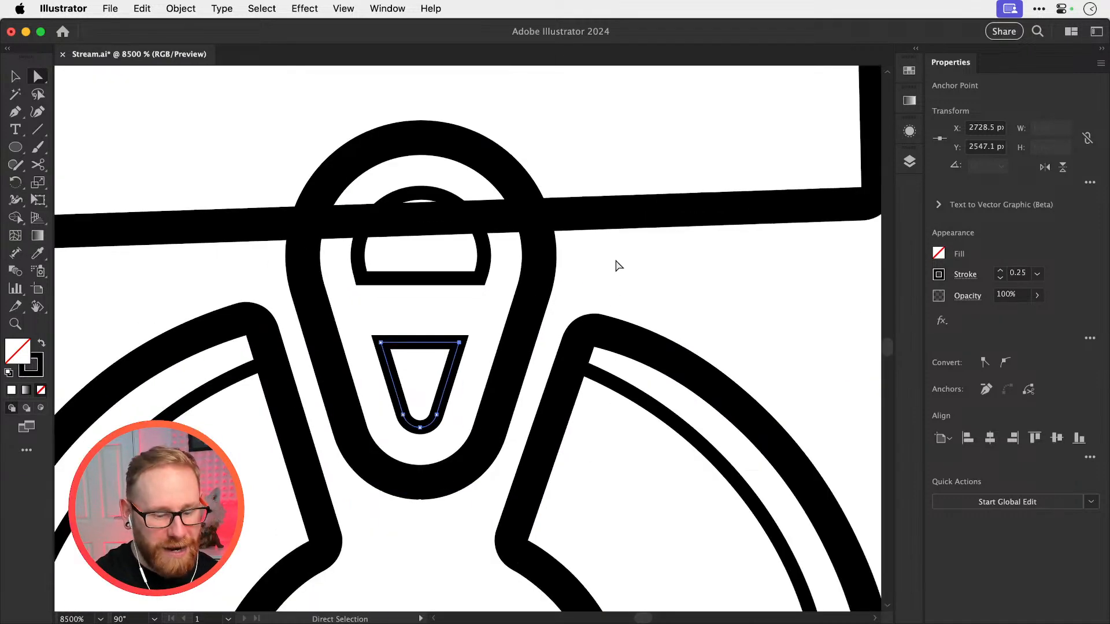
scroll(617, 264, down, 4)
key(v)
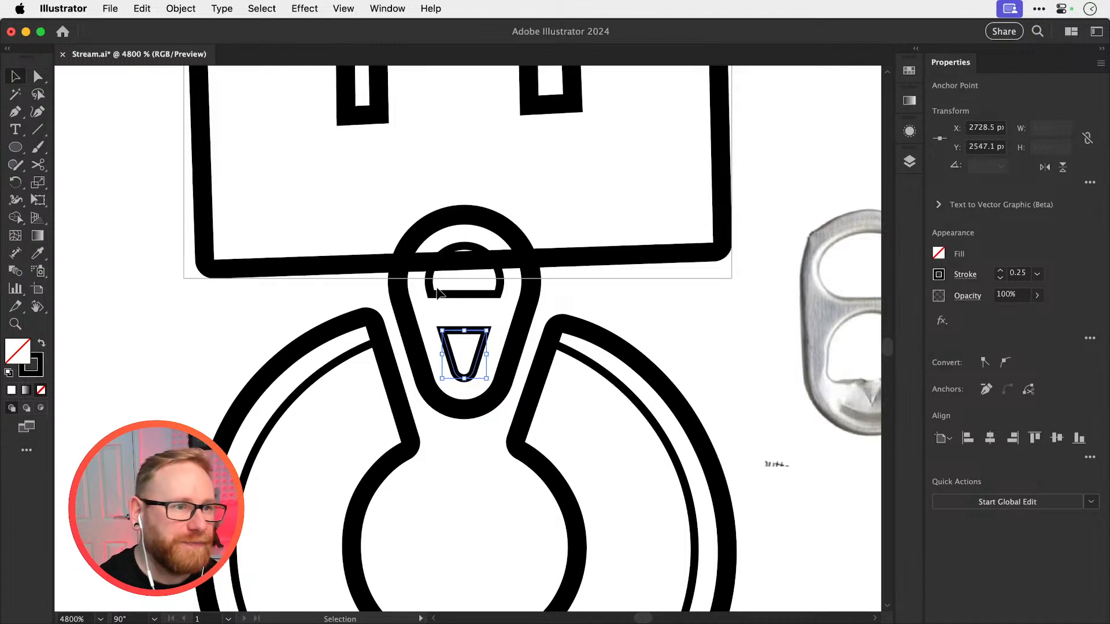
Copy the letter C's white fill and black outline onto the teardrop tab so it covers the artwork behind it
click(402, 310)
key(i)
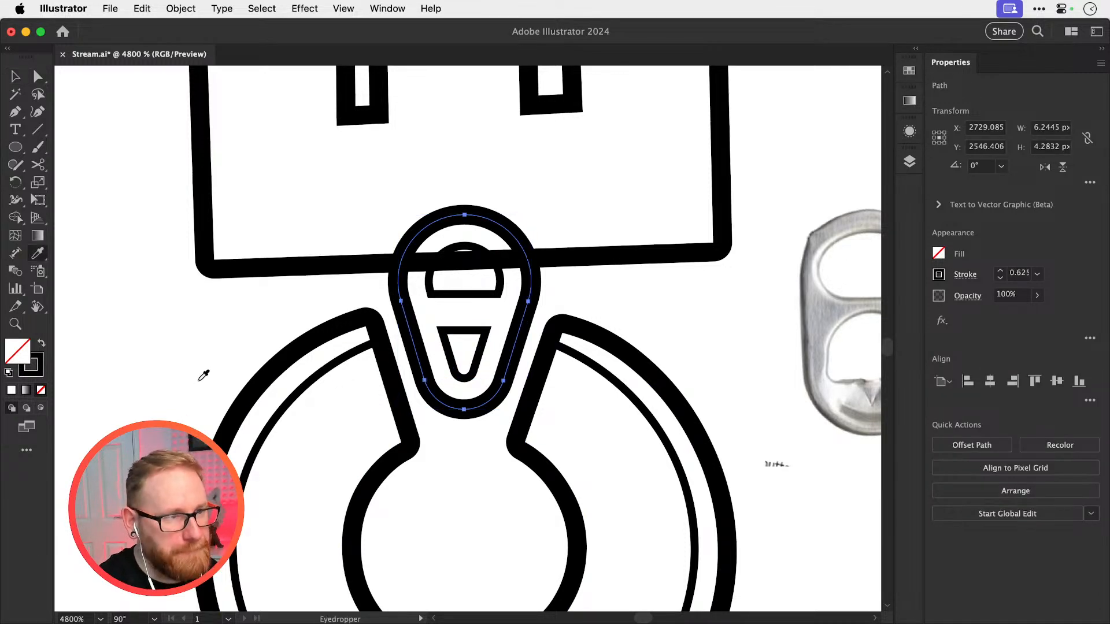
click(199, 380)
key(v)
click(280, 298)
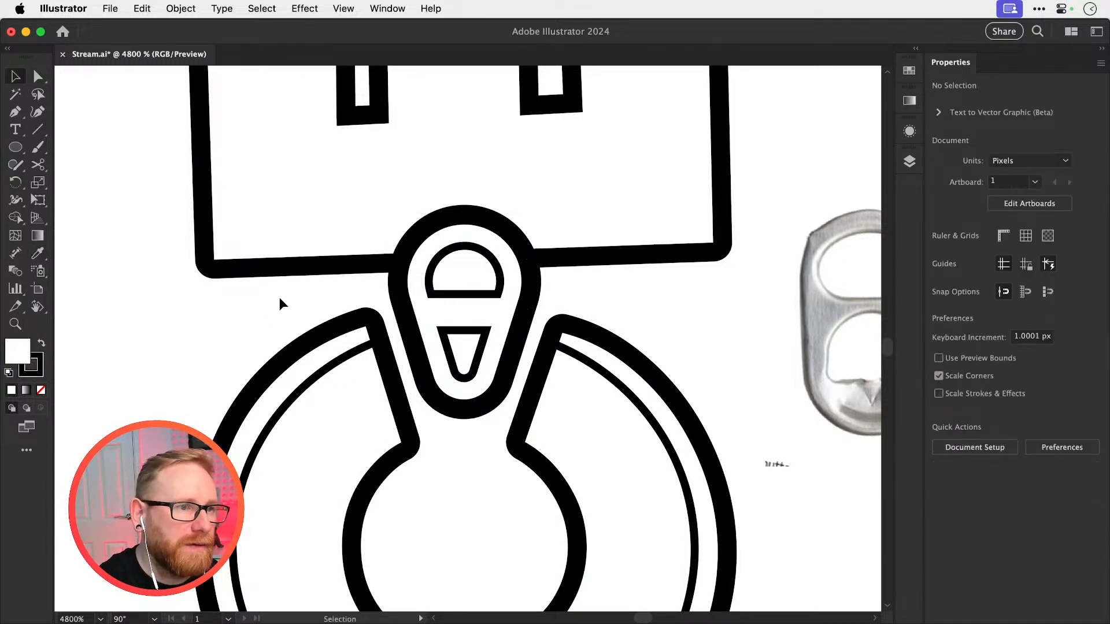
Compare the filled pull tab with the surrounding letters and the reference photo, both at overview scale and up close
key(r)
key(space)
drag(356, 321, 264, 203)
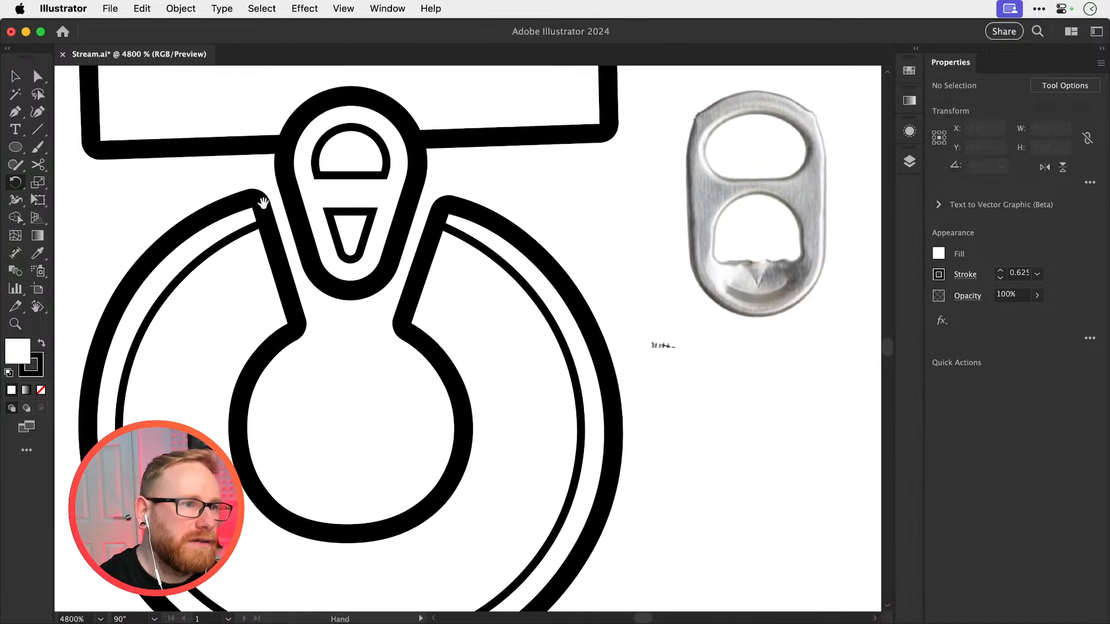
key(super+minus)
key(super+minus)
key(super+minus)
key(super+minus)
key(z)
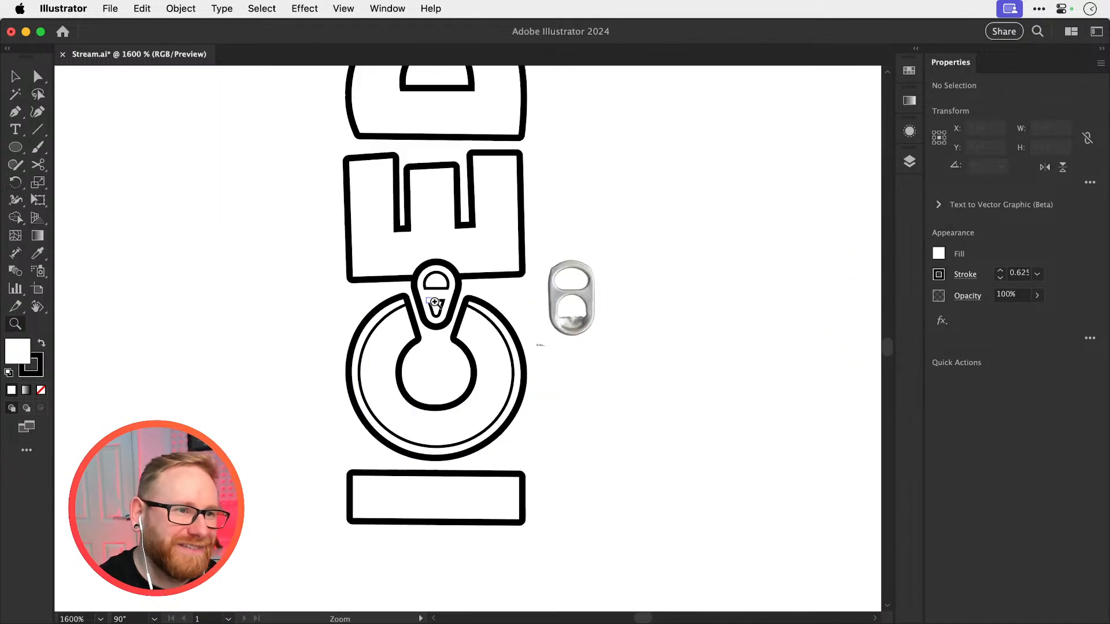
drag(429, 374, 674, 367)
key(space)
drag(474, 295, 448, 408)
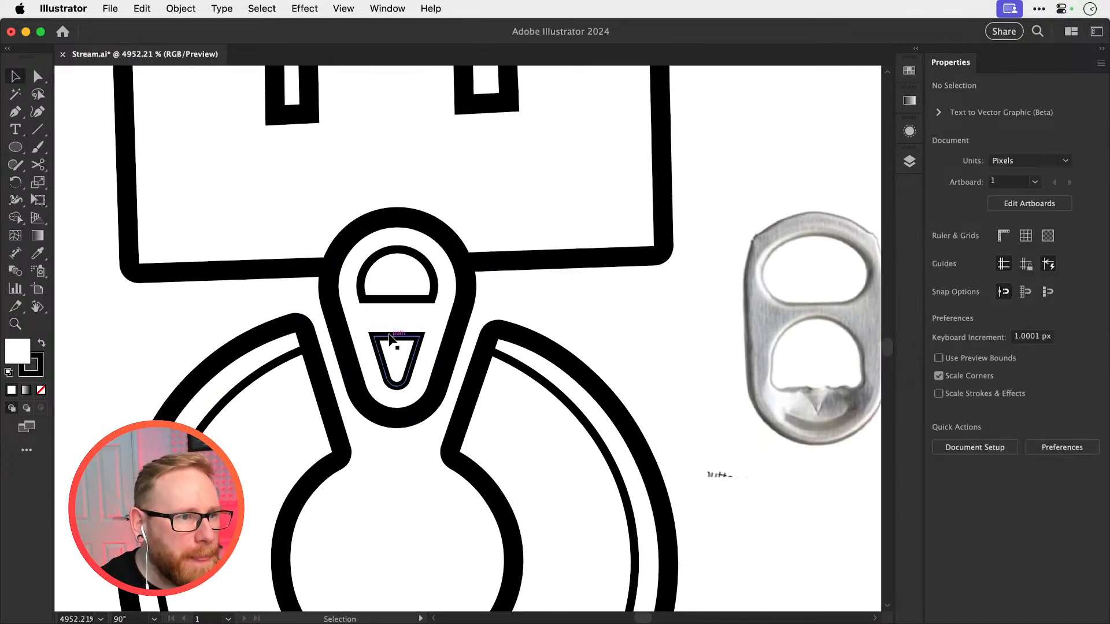
Try to reshape the tapered cut-out by moving its upper right corner point, and undo the change
click(388, 339)
key(z)
drag(383, 342, 498, 354)
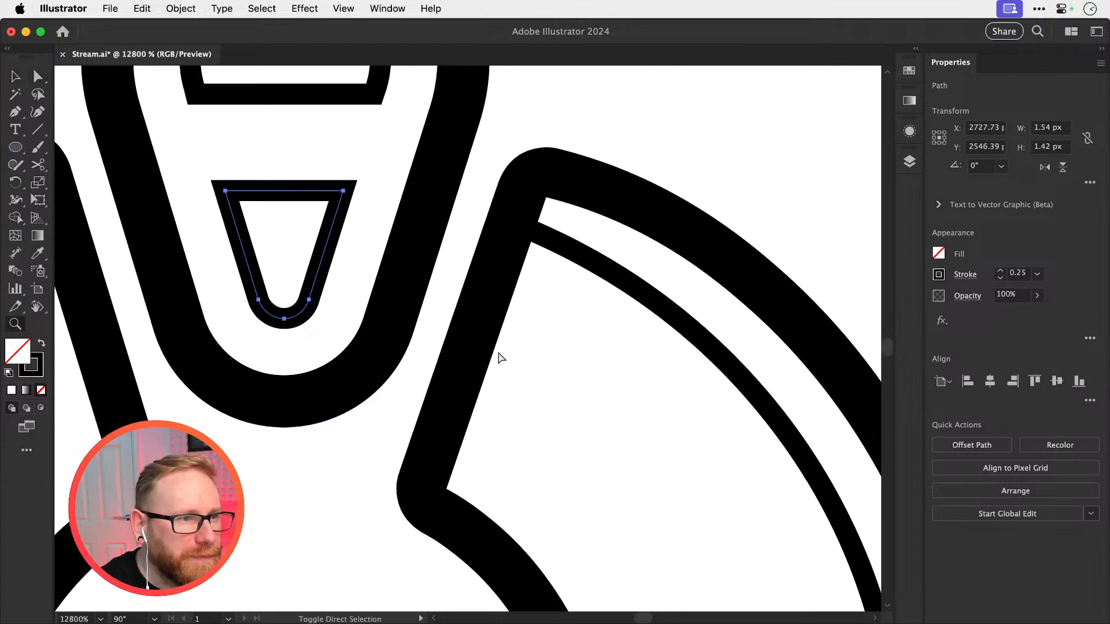
super+click(498, 354)
key(a)
drag(343, 191, 352, 143)
key(super+z)
Try nudging the upper left corner point of the tapered cut-out horizontally and vertically, and back again
key(v)
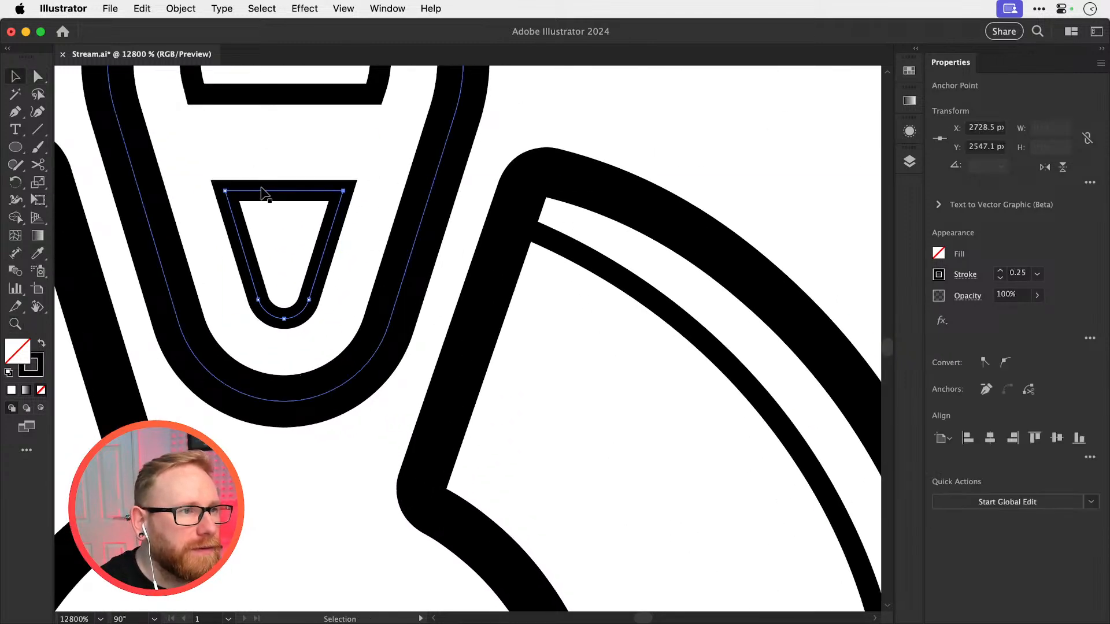
click(266, 163)
click(268, 191)
key(a)
drag(267, 221, 418, 345)
click(377, 301)
click(382, 318)
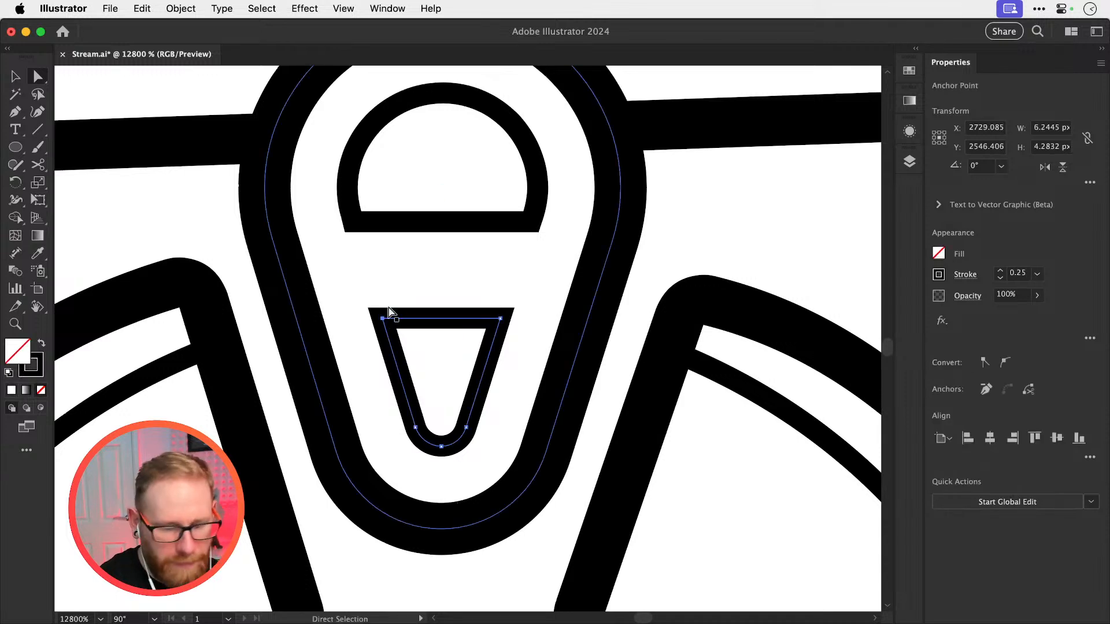
key(Left)
key(Right)
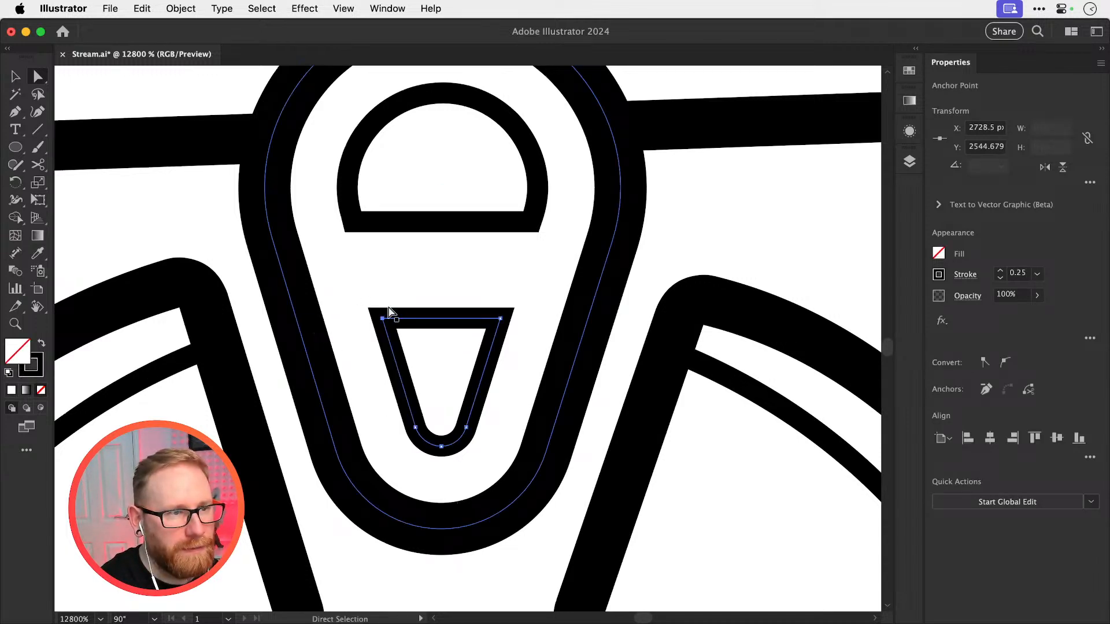
key(Down)
key(Up)
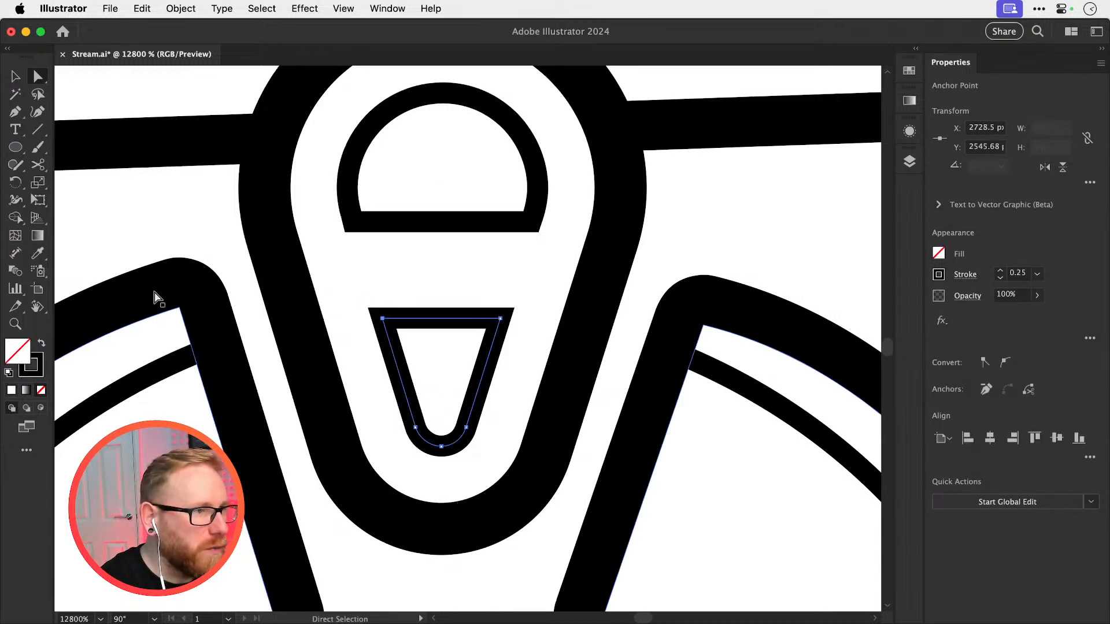
Reset the canvas view rotation to 0° and deselect the tapered cut-out
double_click(39, 312)
key(v)
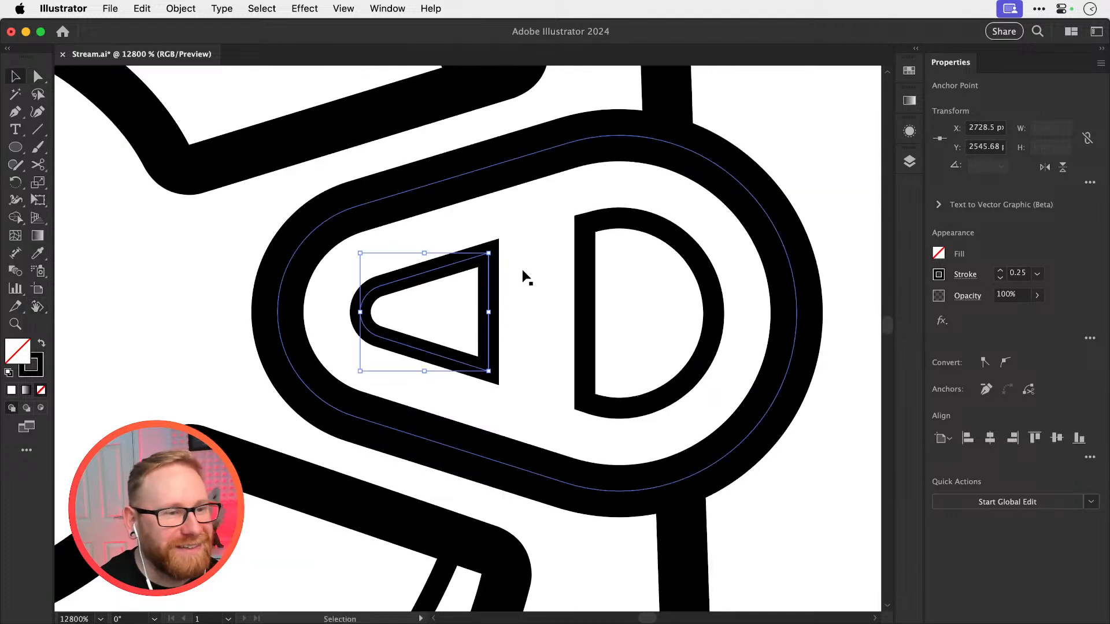
click(505, 226)
Try shifting the upper corner point of the tapered cut-out 10 px to the right, and shift it back
key(a)
click(489, 255)
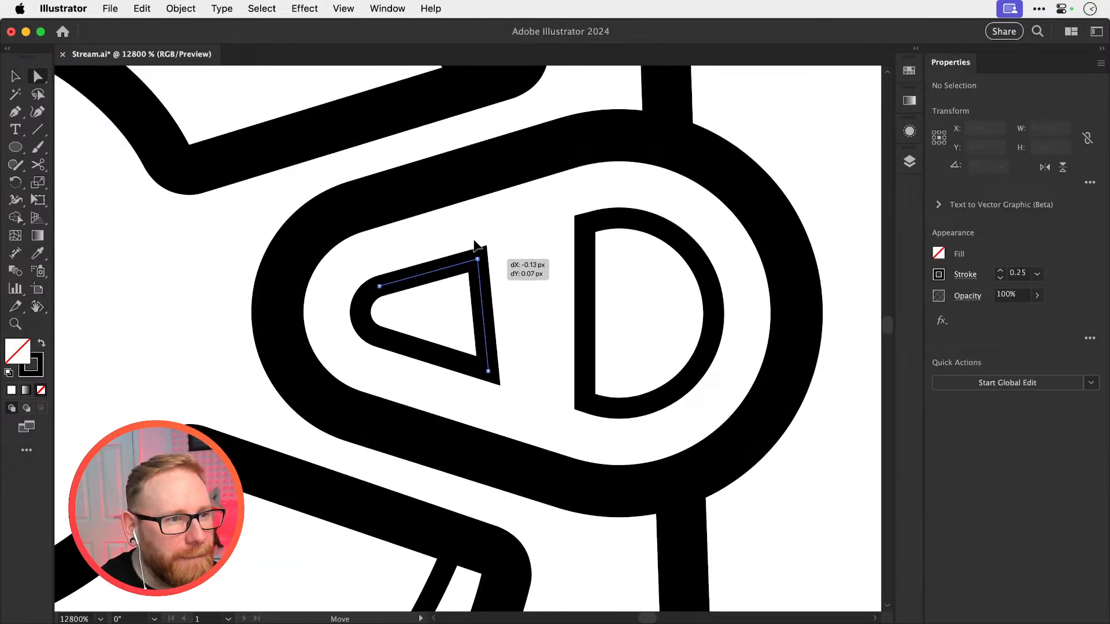
key(shift+Right)
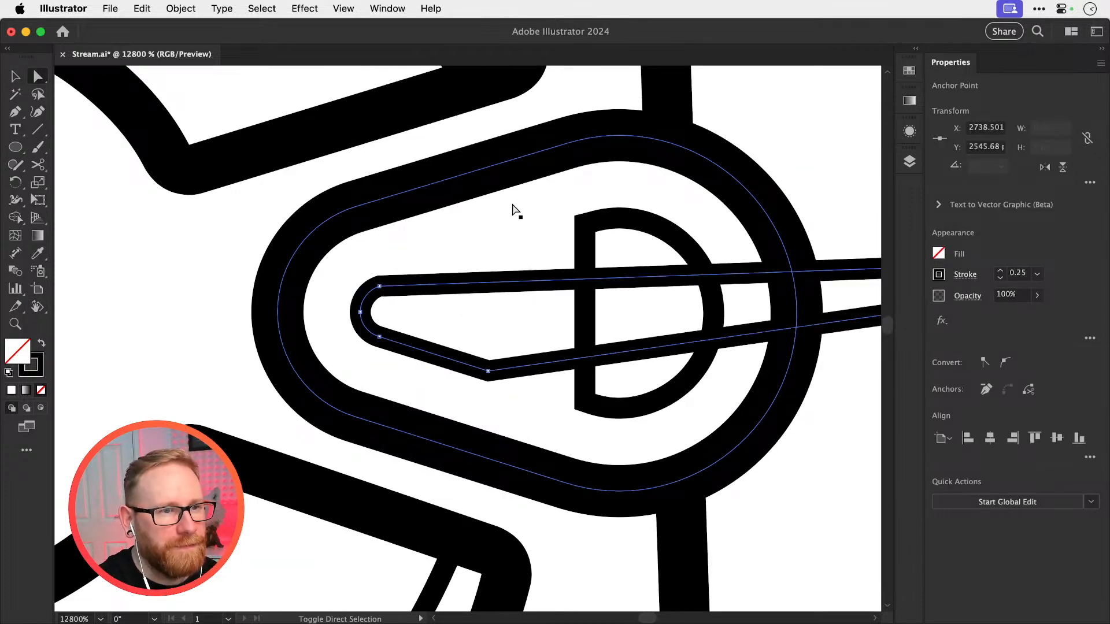
scroll(512, 202, right, 15)
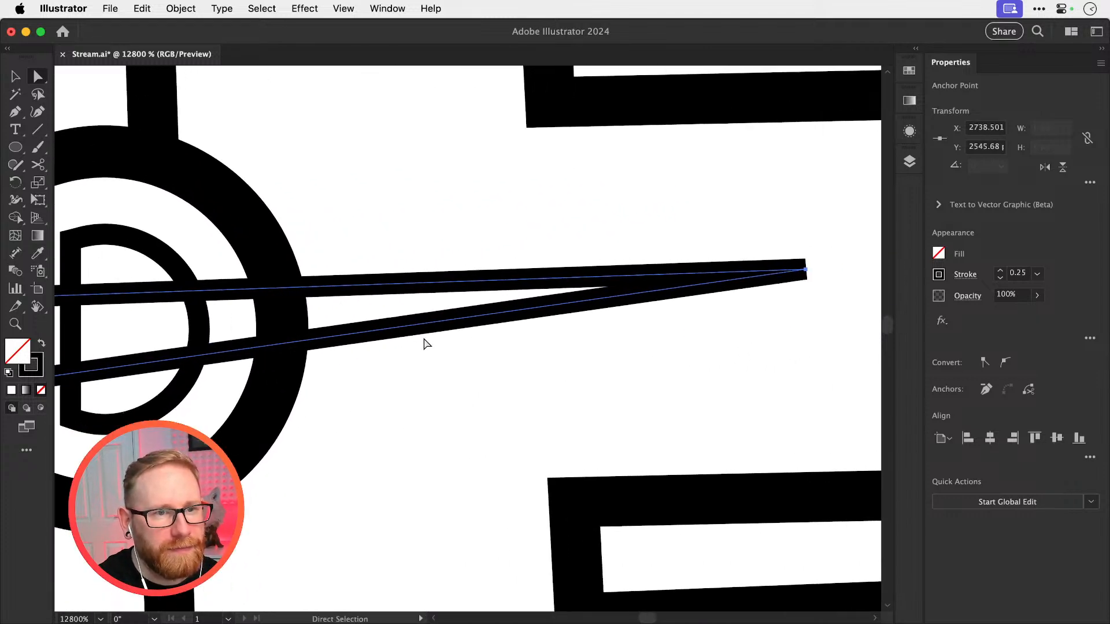
key(shift+Left)
scroll(329, 359, left, 10)
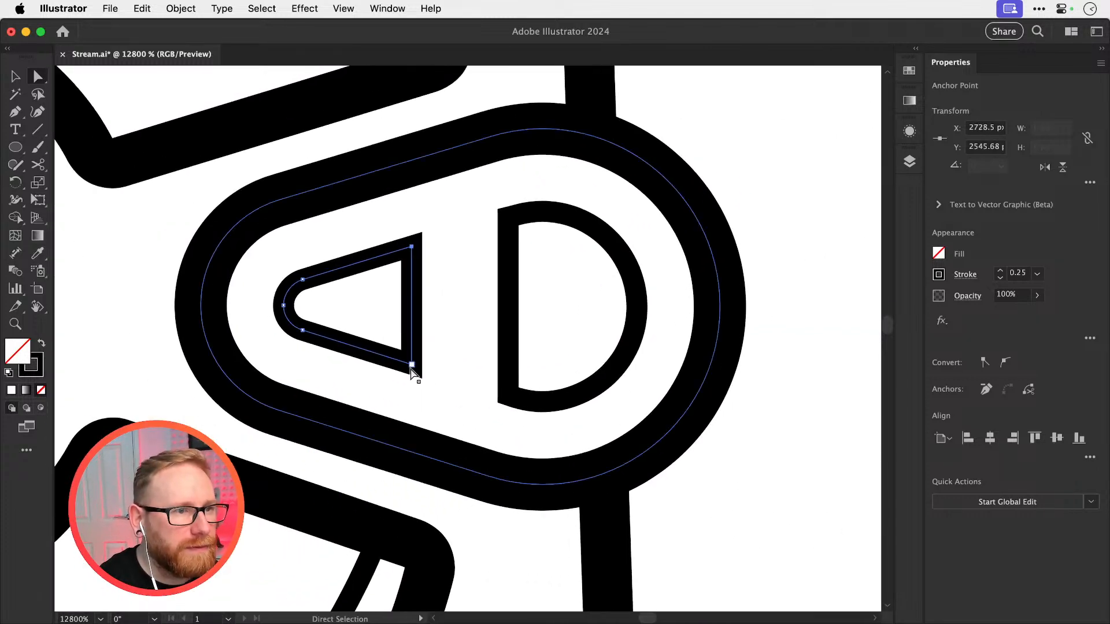
Try pulling both corner points on the tapered cut-out's straight side freehand, and undo both moves
drag(412, 370, 507, 359)
drag(418, 242, 424, 234)
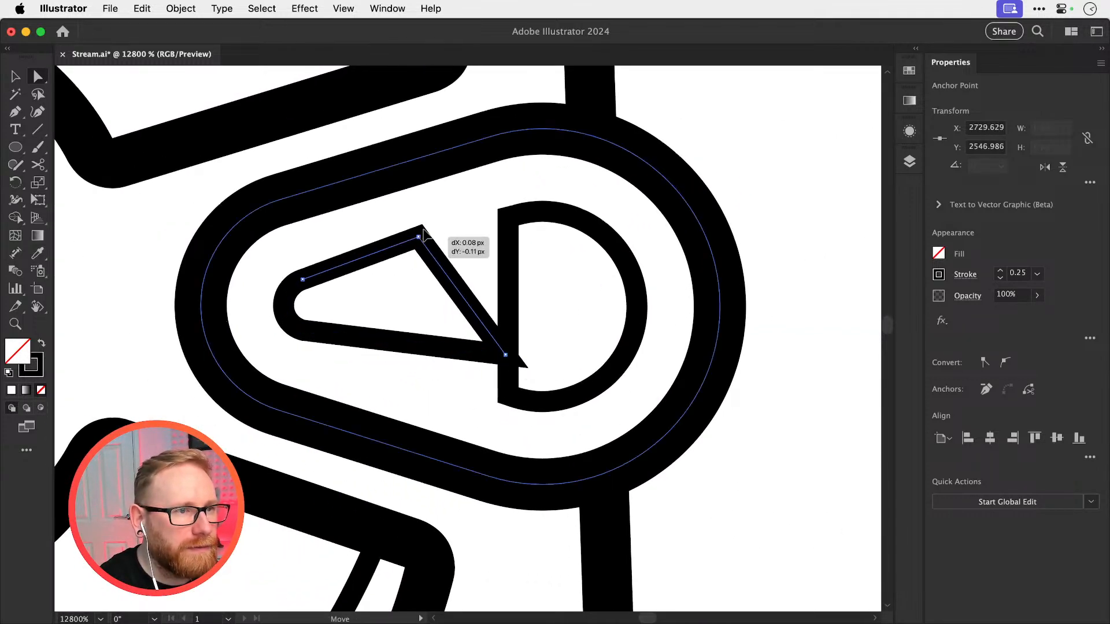
key(super+z)
key(super+z)
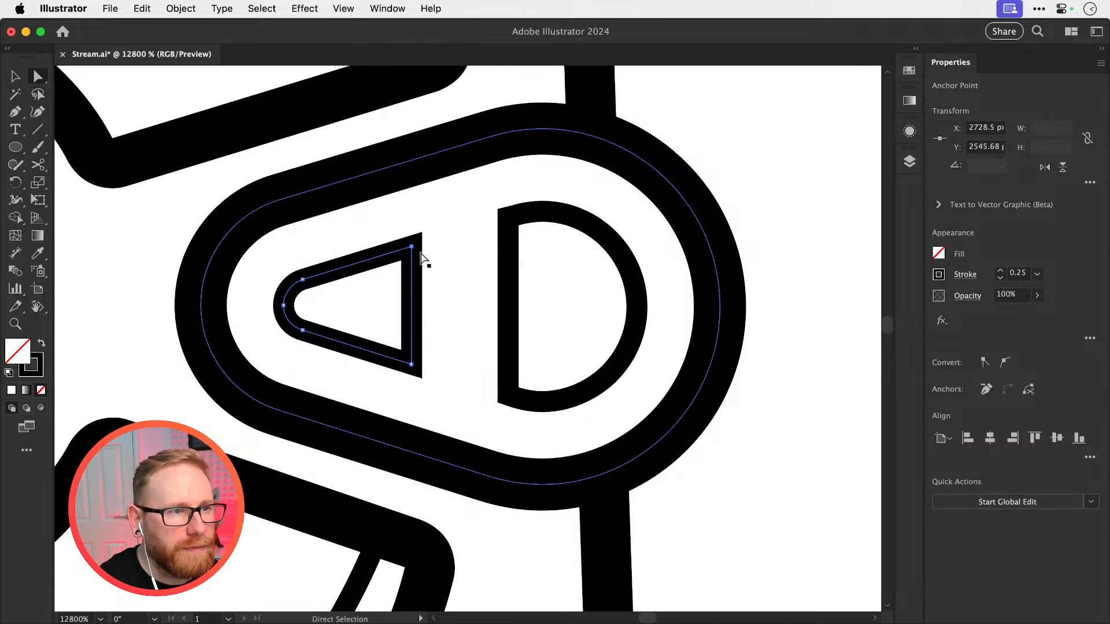
Try shifting the tapered cut-out's lower corner 10 px to the right and rounding its upper corner with a 2 px radius
key(shift+Right)
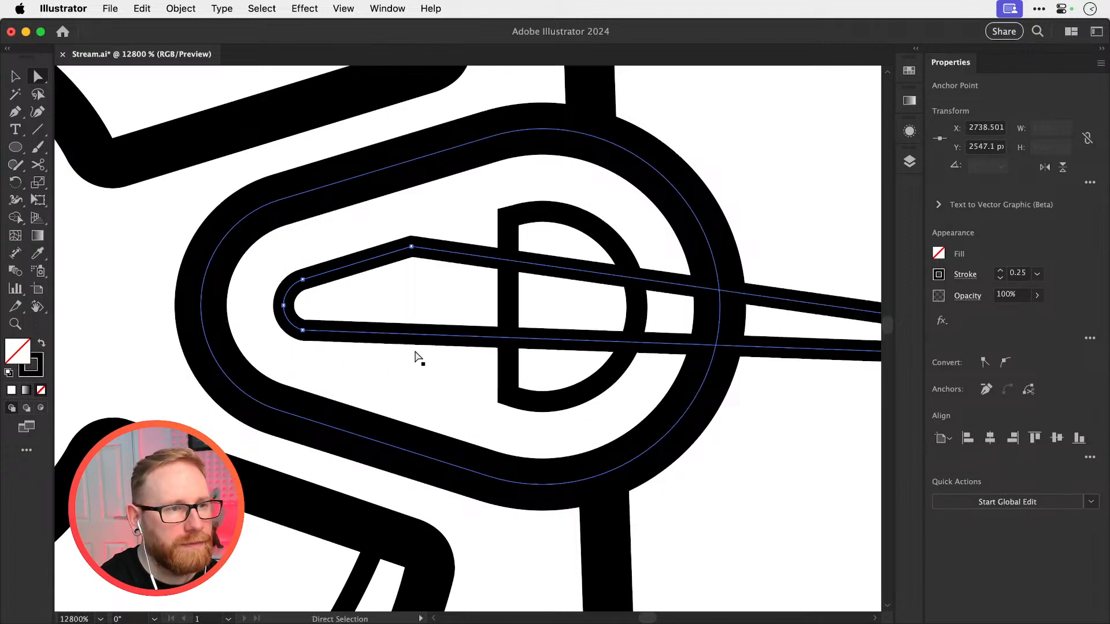
click(411, 247)
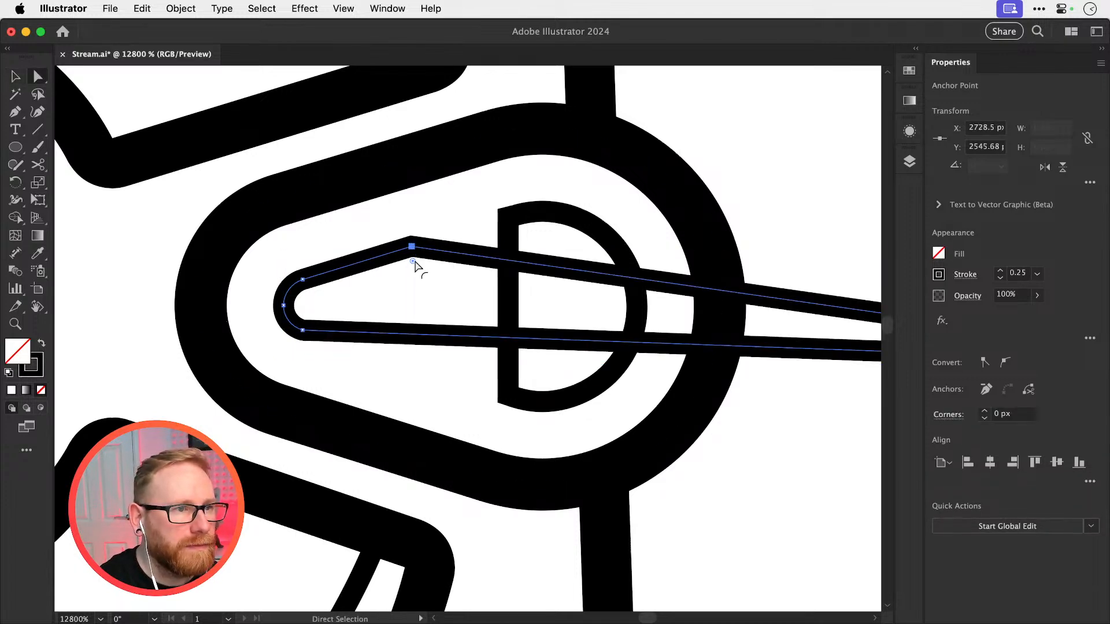
double_click(413, 261)
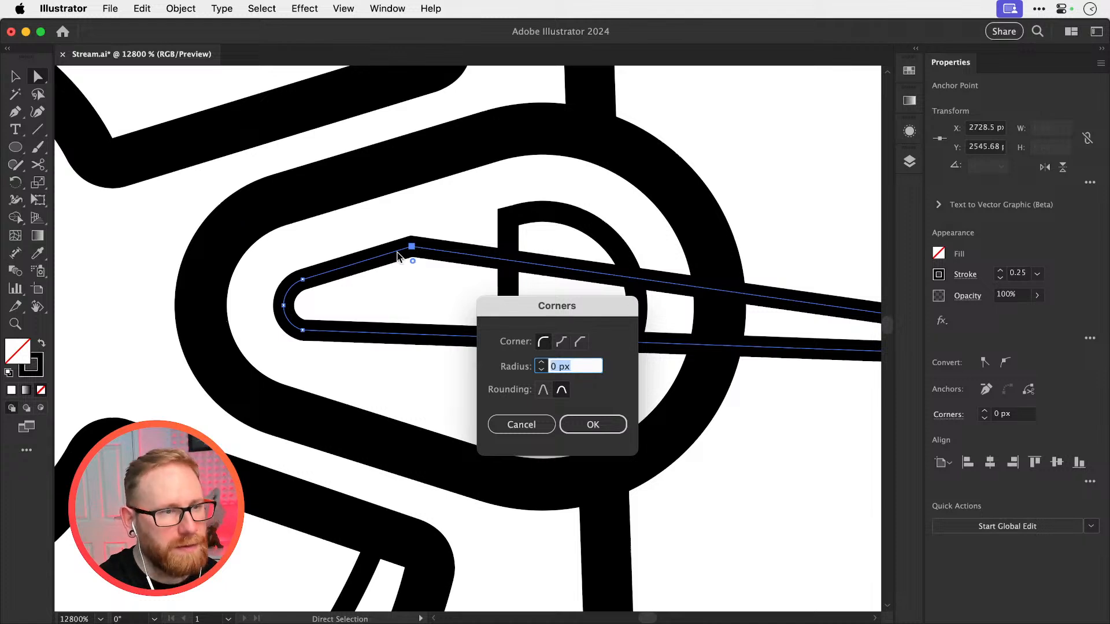
text(2)
key(Return)
Try moving the displaced lower corner point of the tapered cut-out 10 px back to the left
scroll(397, 307, right, 10)
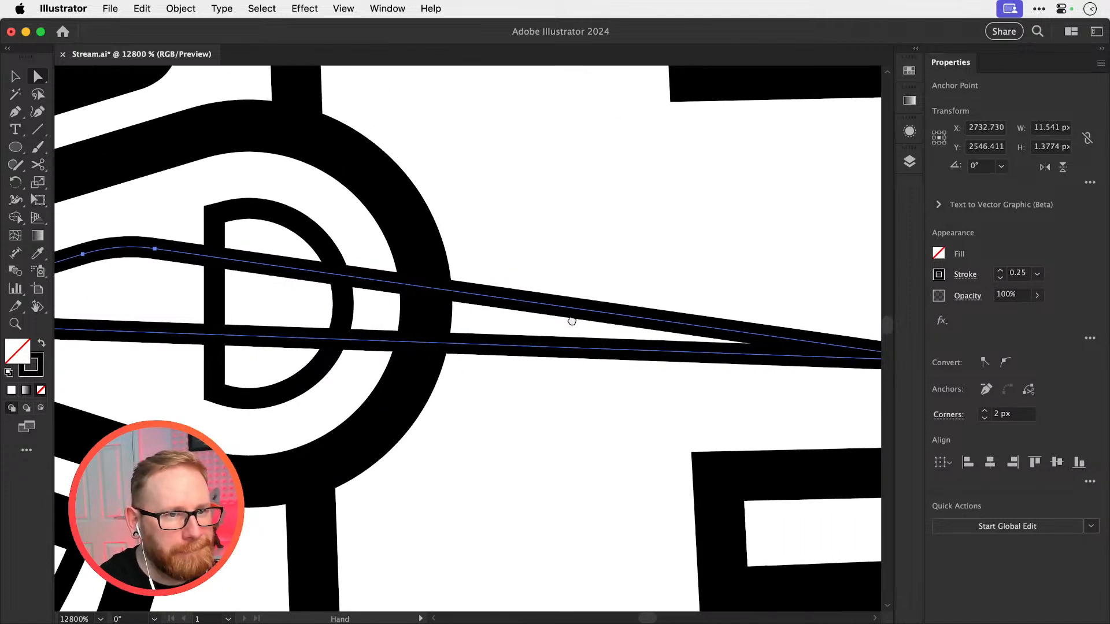
scroll(572, 321, right, 10)
click(656, 345)
click(656, 360)
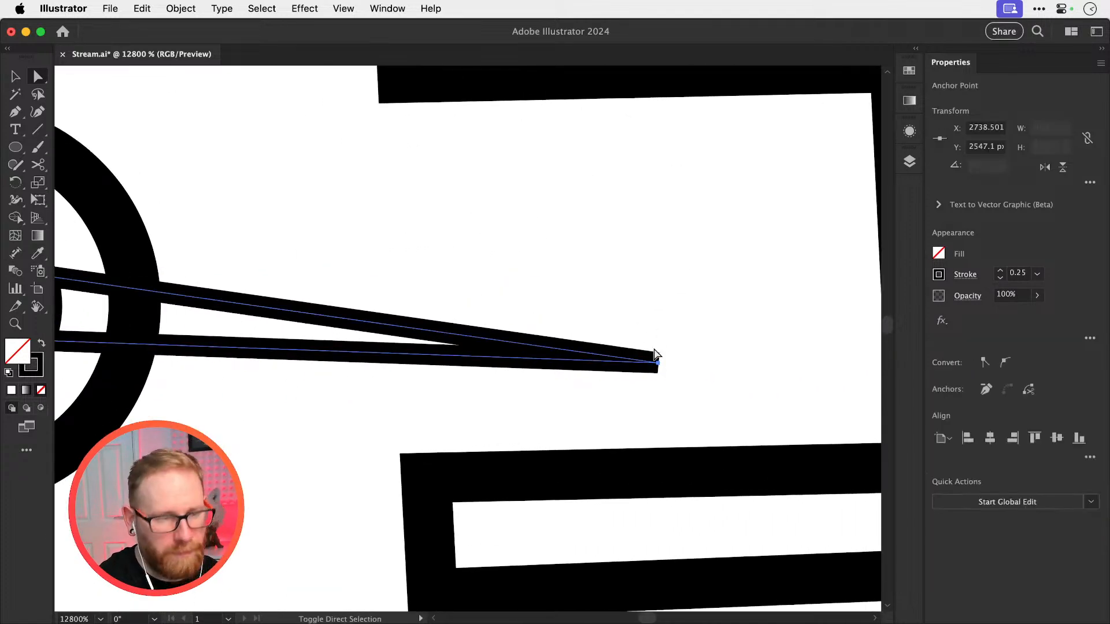
key(shift+Left)
drag(271, 310, 670, 312)
drag(447, 326, 613, 298)
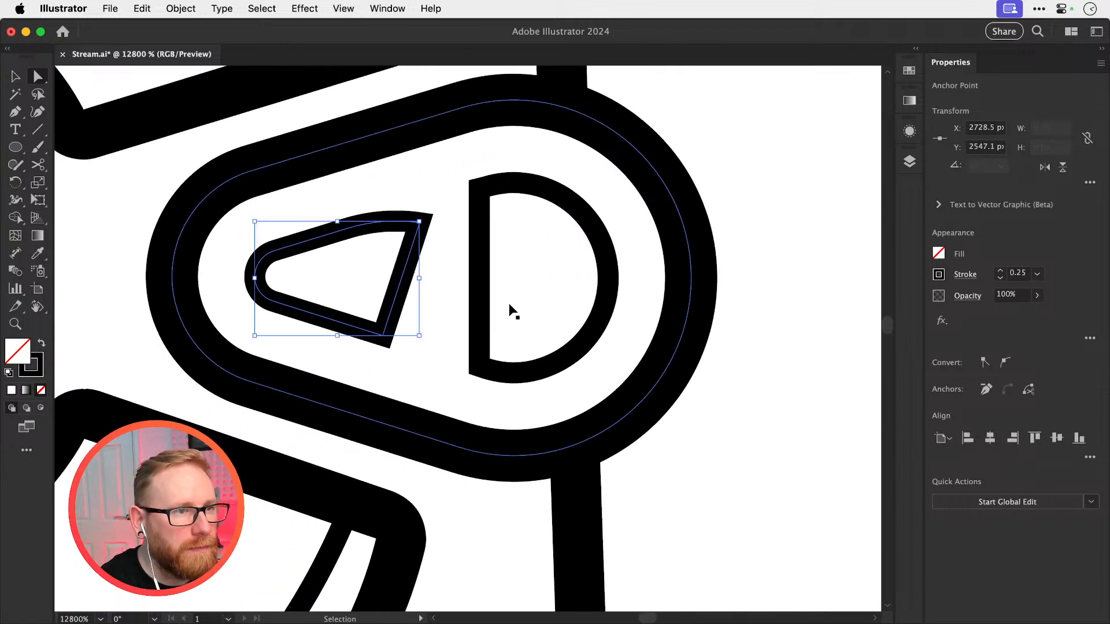
Undo the shifting and rounding of the tapered cut-out's corners and deselect it
key(super+z)
key(super+z)
key(super+z)
click(402, 264)
Delete the tapered cut-out's straight vertical edge and rejoin its two open end points
click(384, 272)
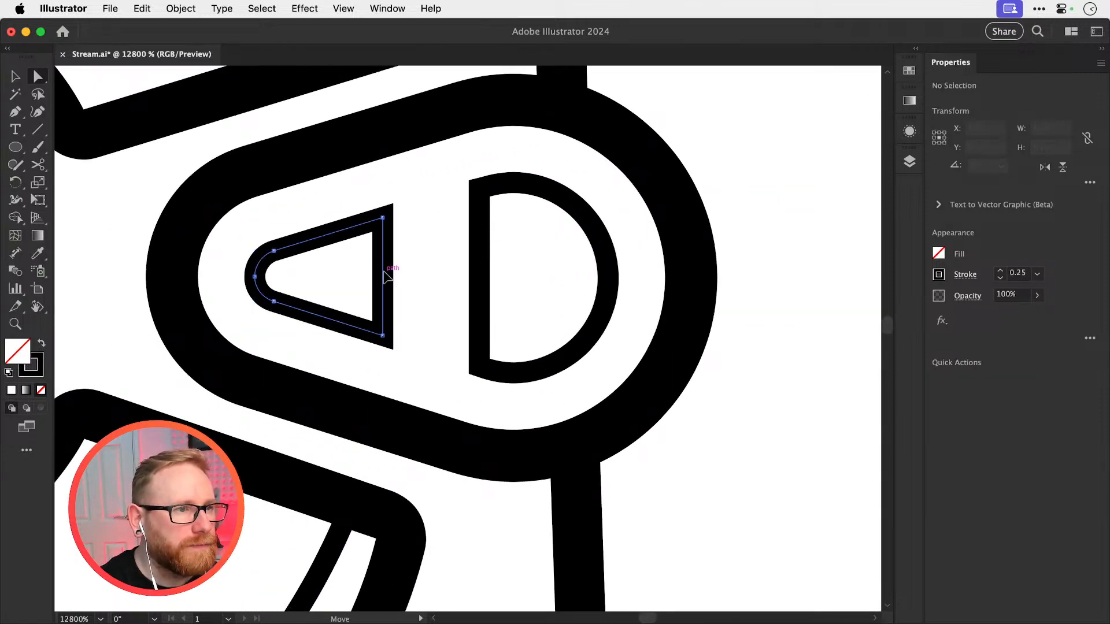
key(Delete)
key(super+shift+a)
click(383, 218)
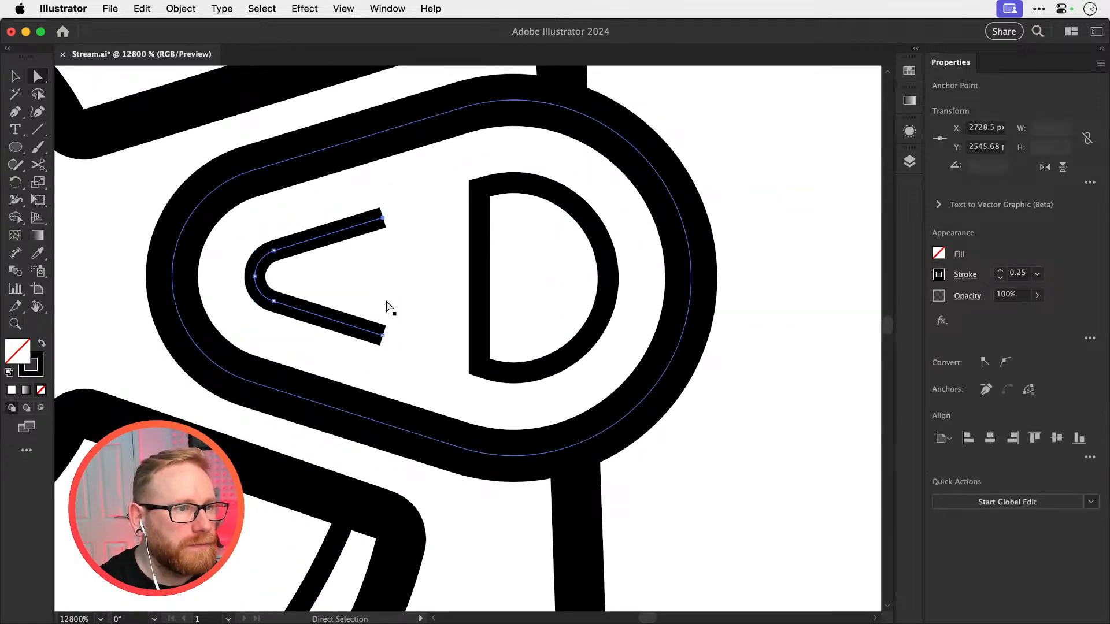
shift+click(383, 335)
key(super+j)
key(super+shift+a)
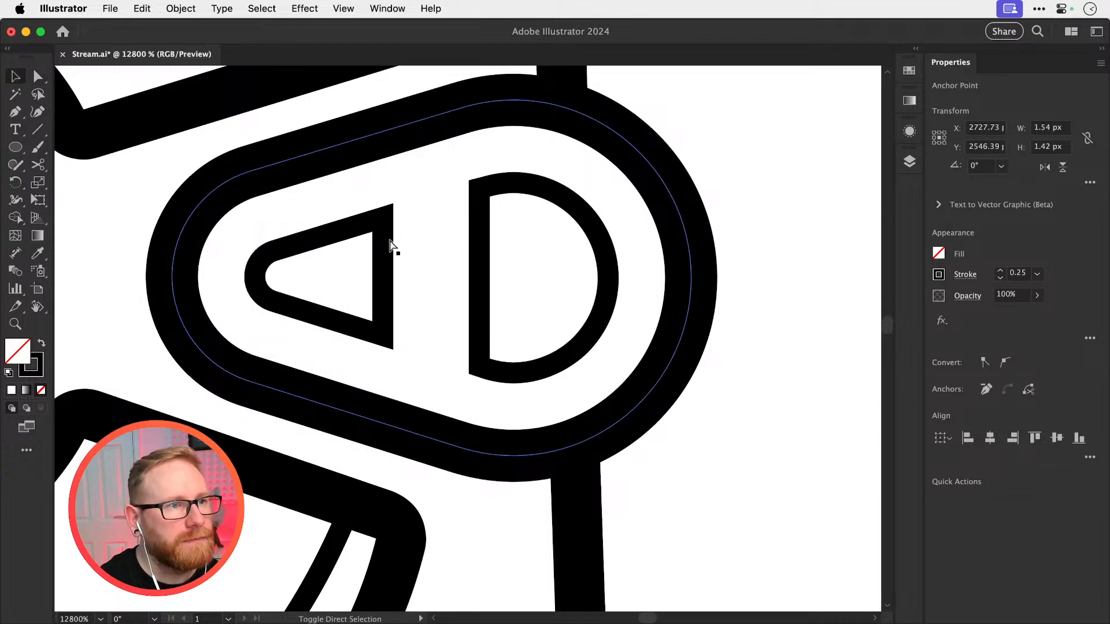
Inspect the rejoined tapered cut-out for live corner handles, selecting it as a whole and by its points
click(389, 241)
click(384, 244)
key(a)
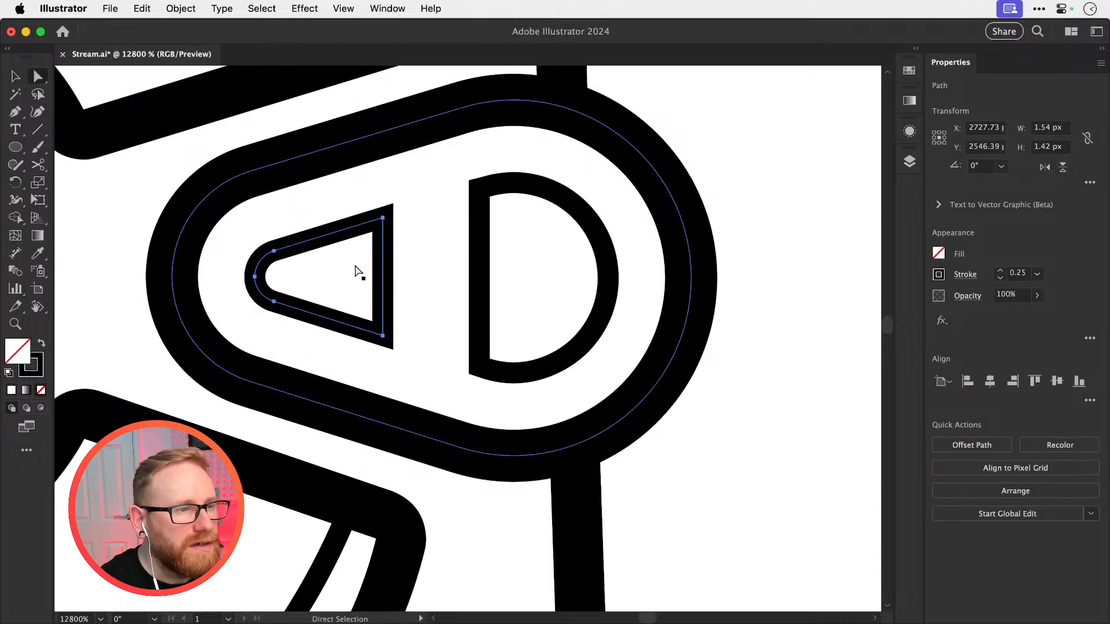
key(super+shift+a)
key(v)
click(382, 236)
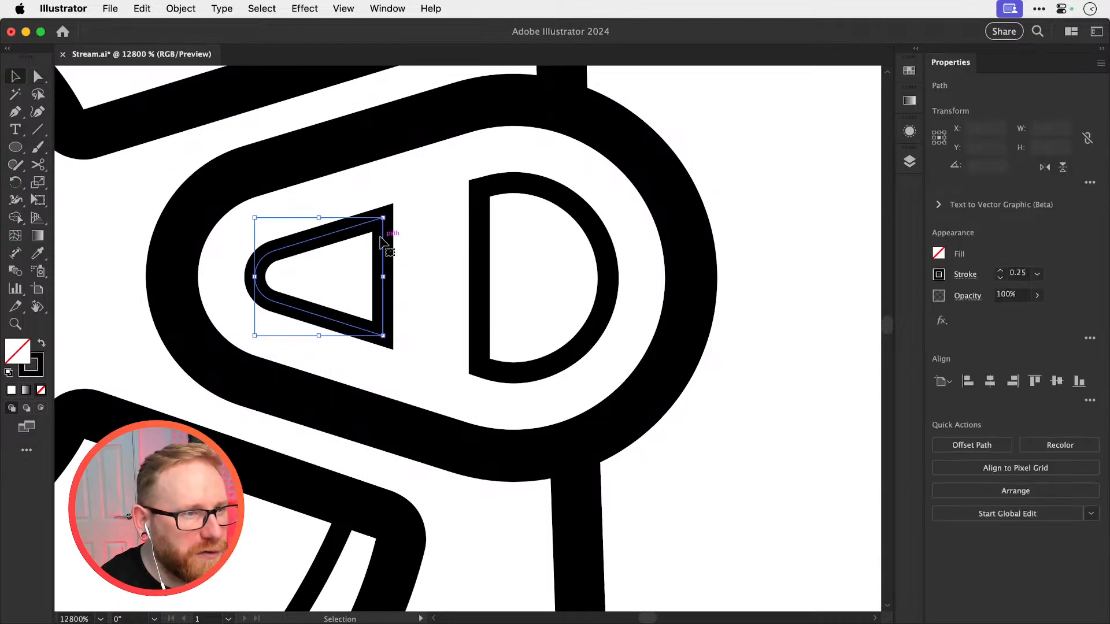
key(a)
key(v)
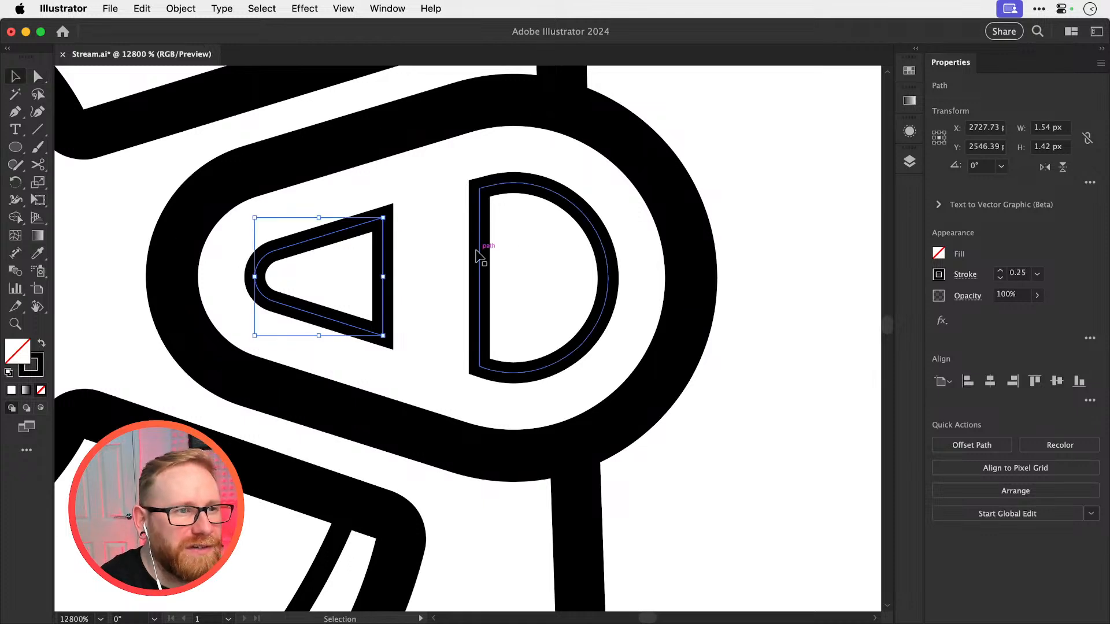
Try adjusting the D-shaped cut-out, undo its shift and deselect it
click(482, 248)
drag(489, 239, 503, 226)
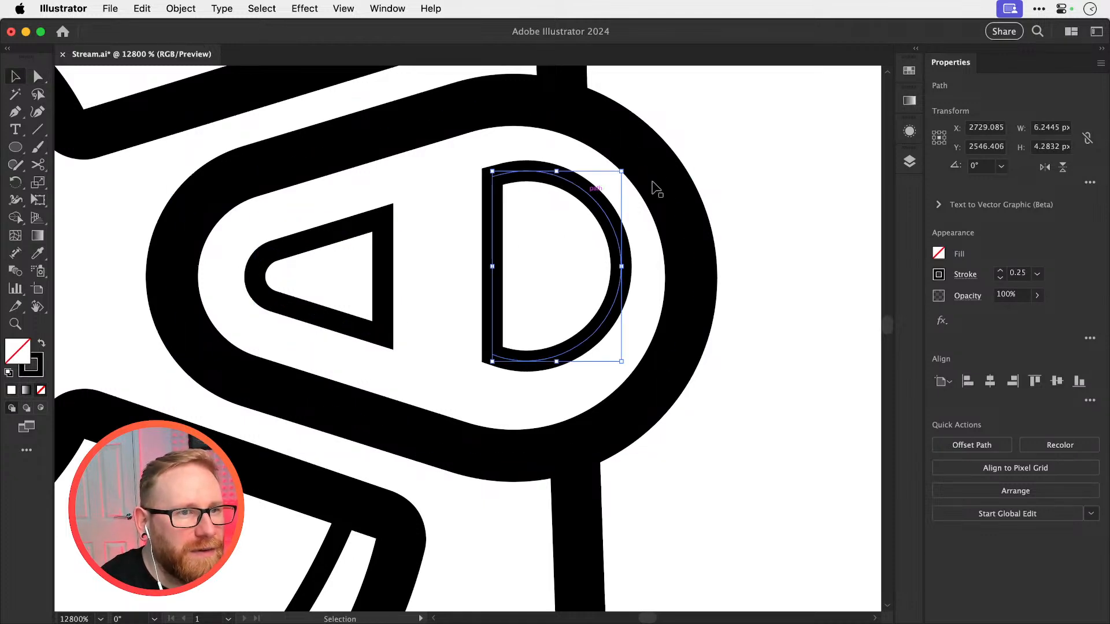
key(a)
key(super+z)
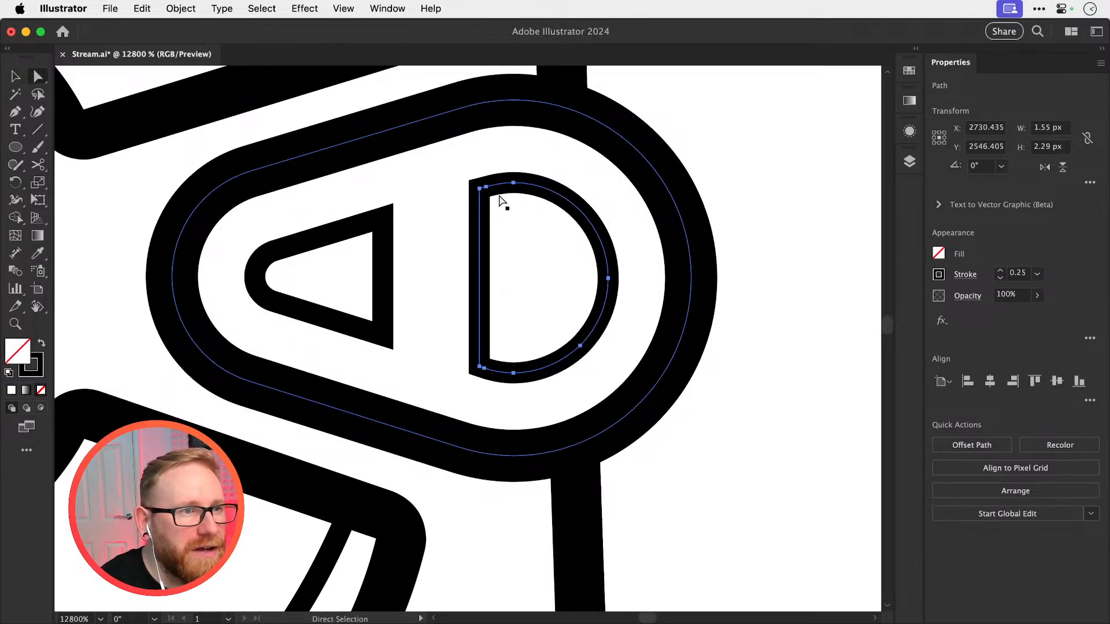
click(745, 178)
Draw a test square about 2.65 px wide in the empty area beside the tab and round all four of its corners
key(v)
drag(425, 199, 290, 218)
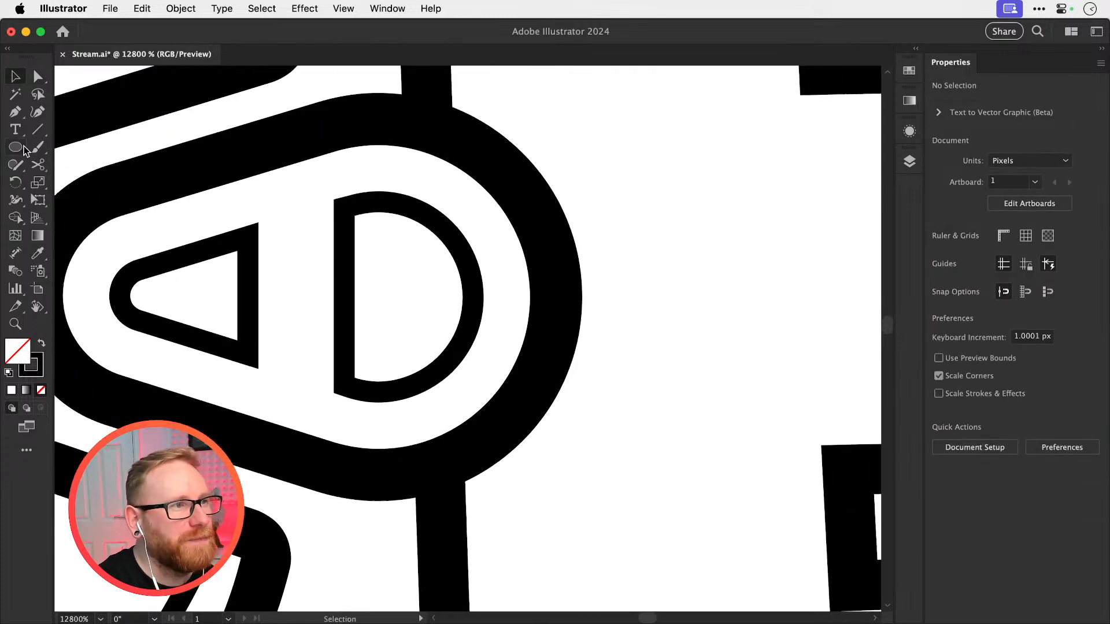
drag(25, 151, 75, 111)
drag(595, 156, 770, 326)
key(a)
drag(607, 172, 659, 226)
key(v)
drag(496, 269, 550, 272)
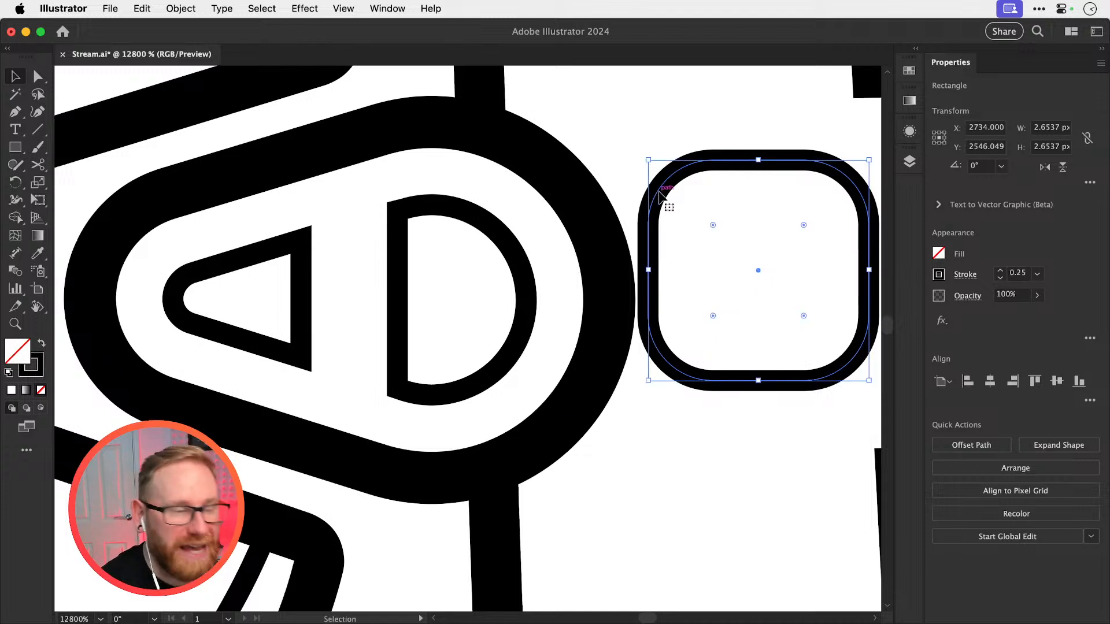
Cut the tapered cut-out's path on both sides of its upper corner and delete that corner piece
scroll(508, 247, left, 5)
key(a)
click(492, 279)
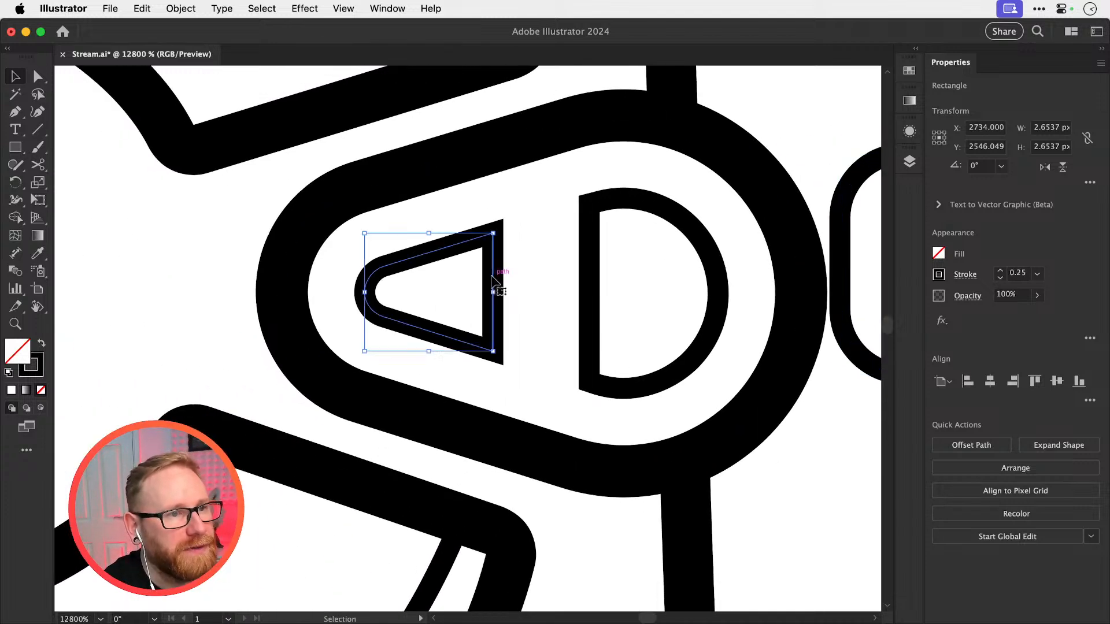
key(z)
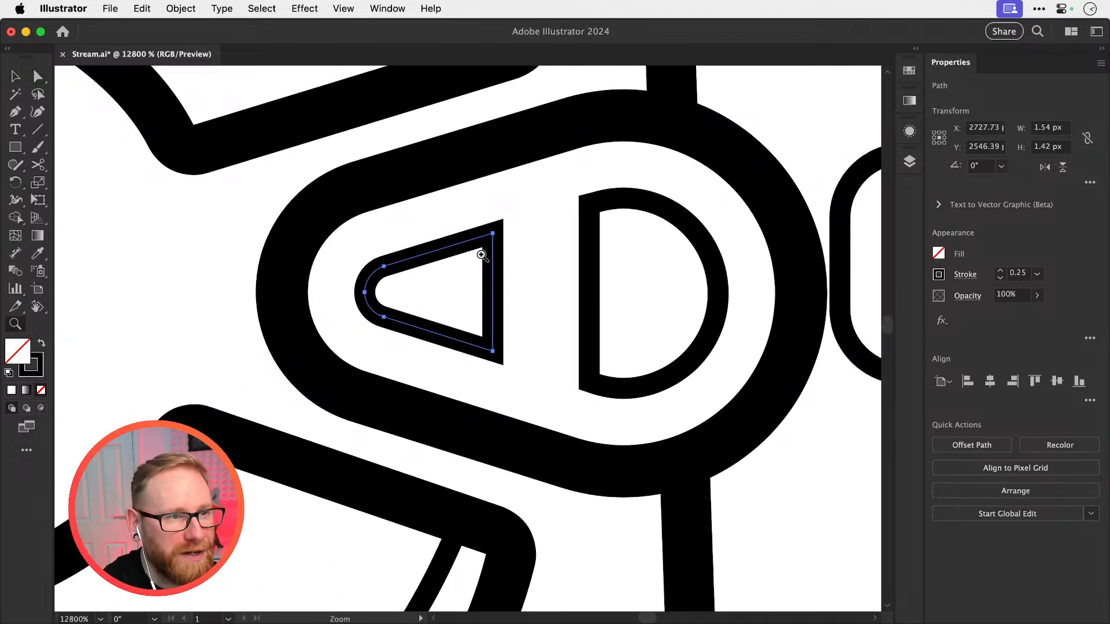
drag(488, 256, 614, 278)
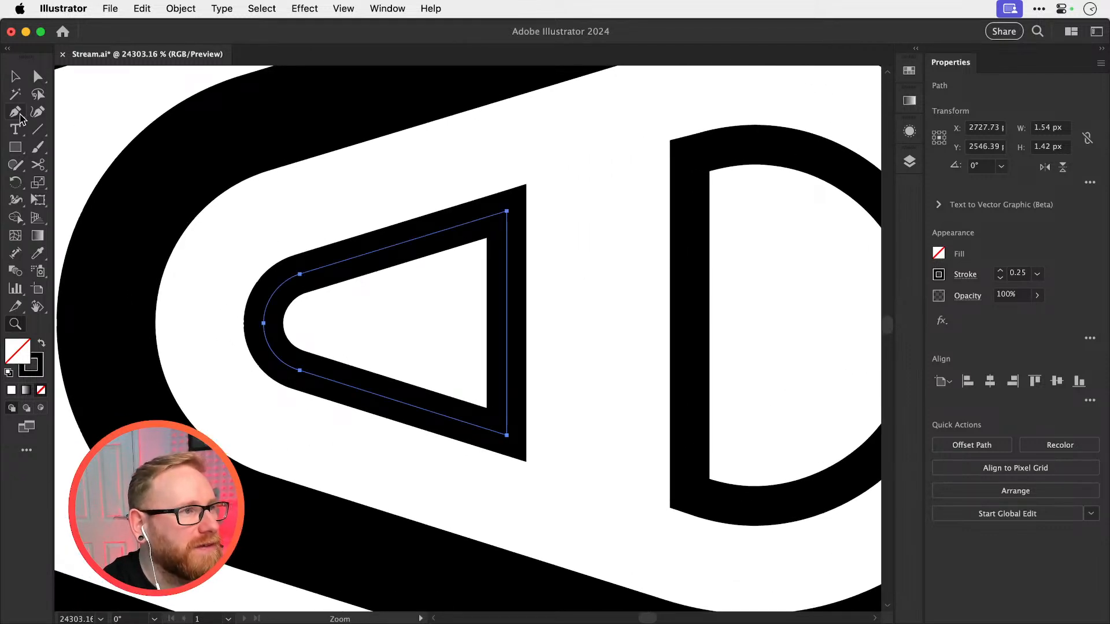
key(c)
click(444, 230)
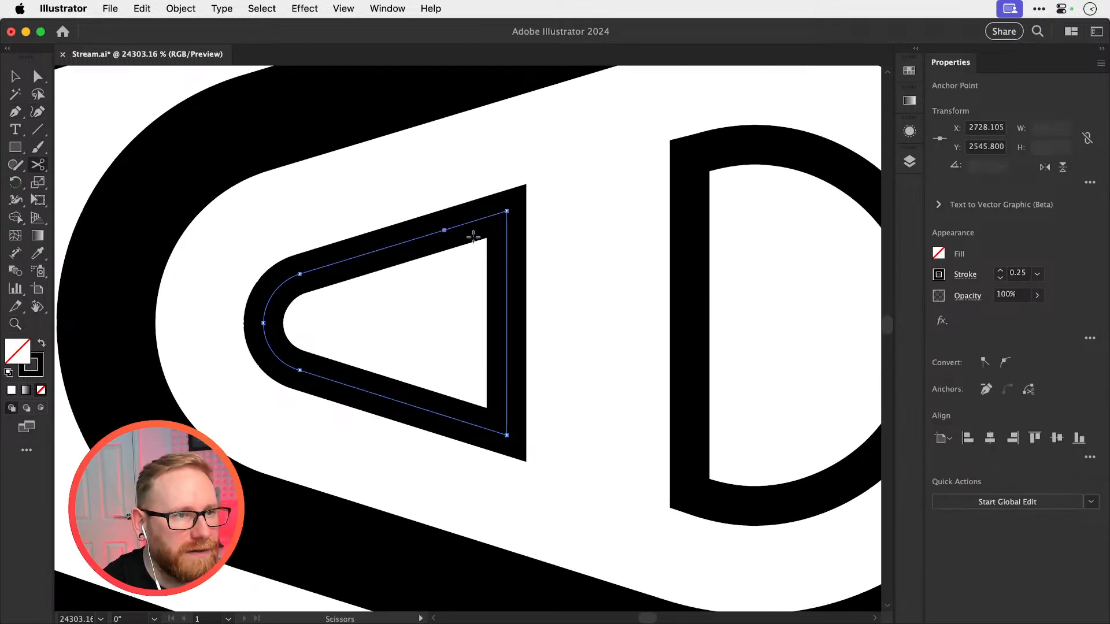
click(509, 280)
key(a)
click(507, 212)
key(Delete)
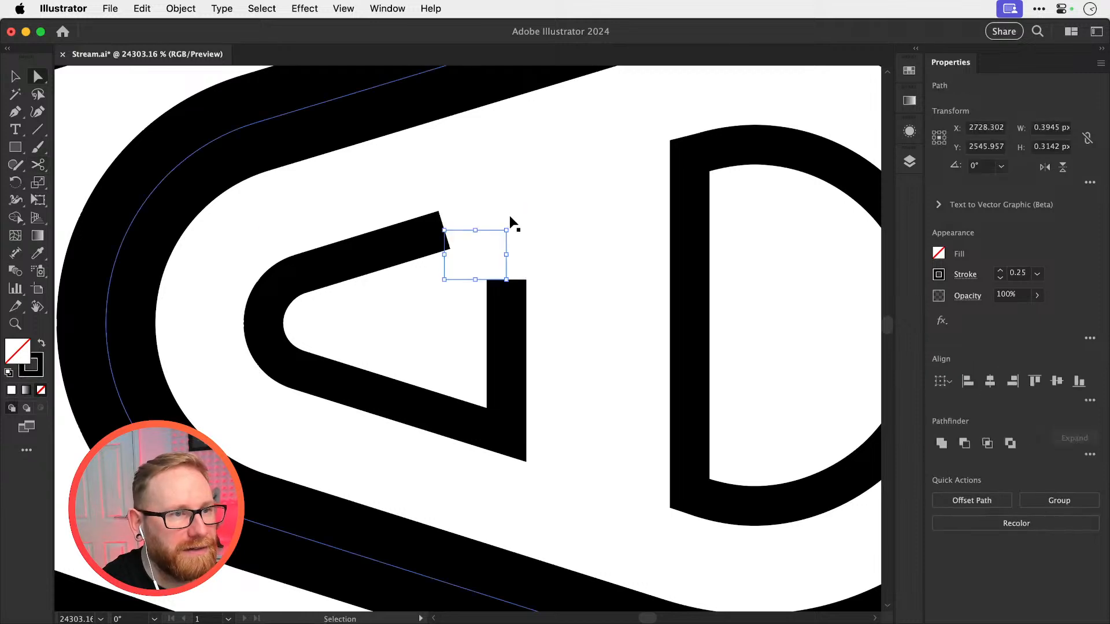
Join the tapered cut-out's two open ends with a straight segment across the removed corner and deselect it
click(469, 231)
click(445, 230)
shift+click(507, 280)
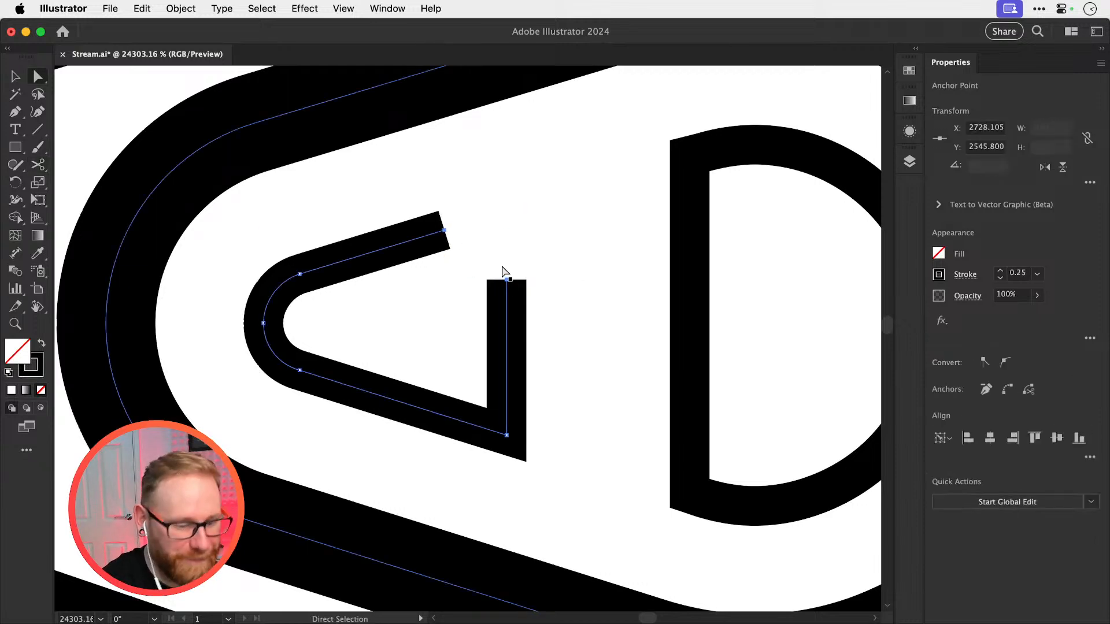
key(super+j)
key(v)
click(541, 231)
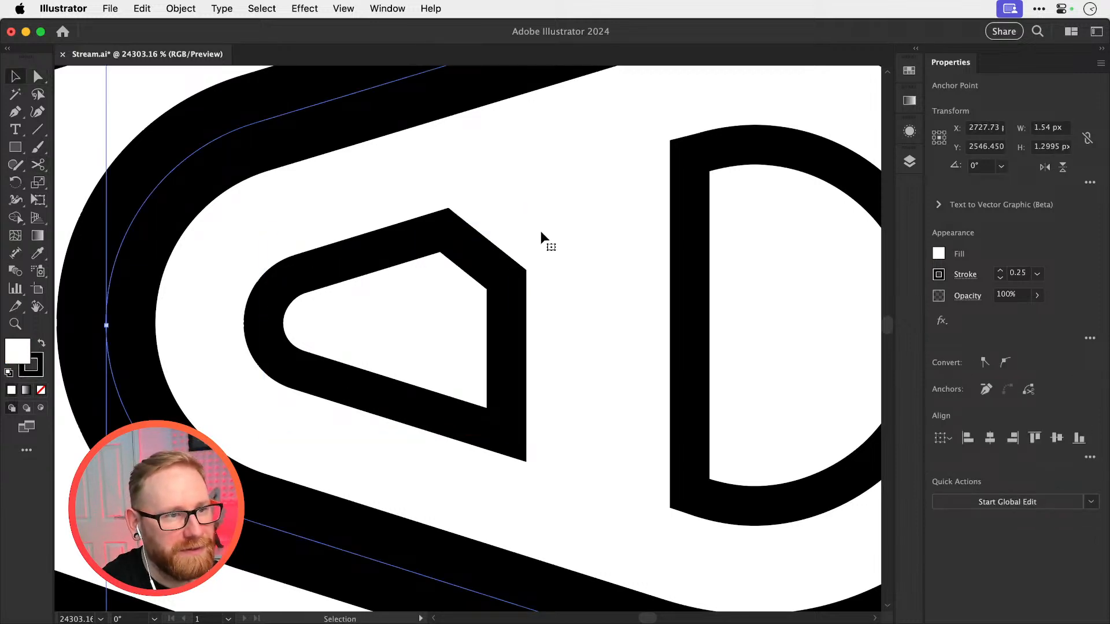
Undo the cuts, deletion and join at the tapered cut-out's upper corner and clear the selection
key(super+z)
key(super+z)
key(super+z)
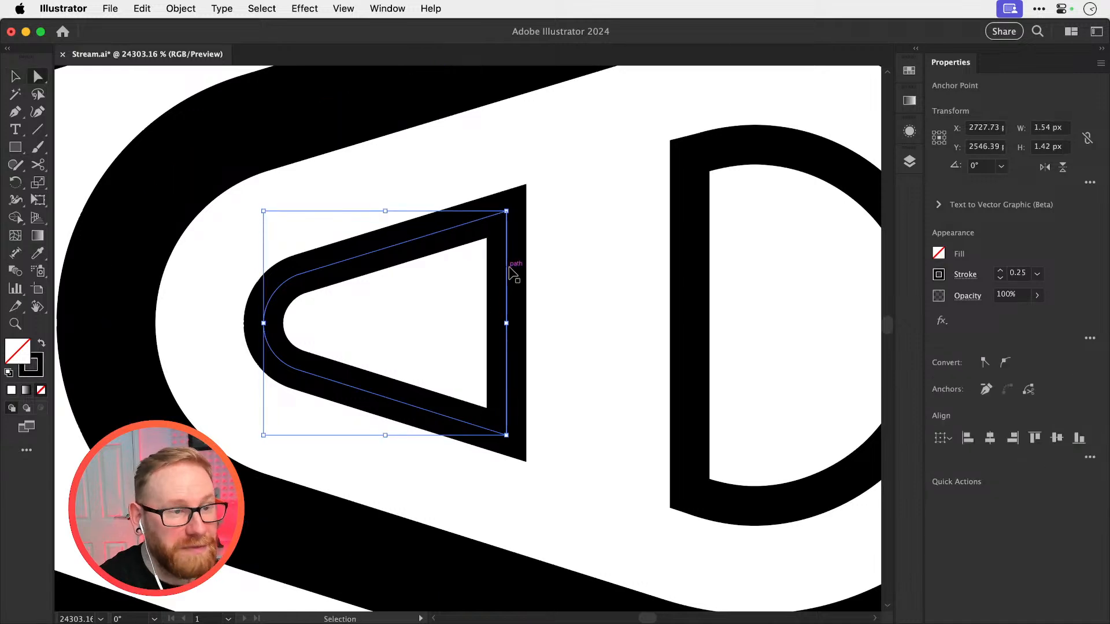
key(a)
key(super+shift+a)
scroll(499, 256, down, 5)
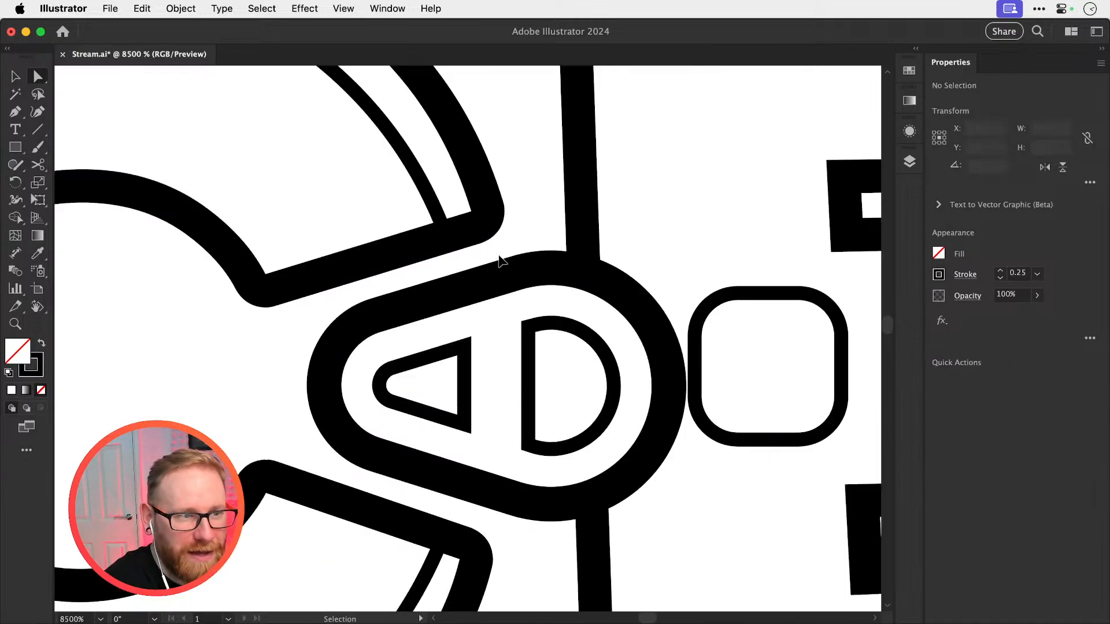
key(v)
scroll(460, 364, down, 1)
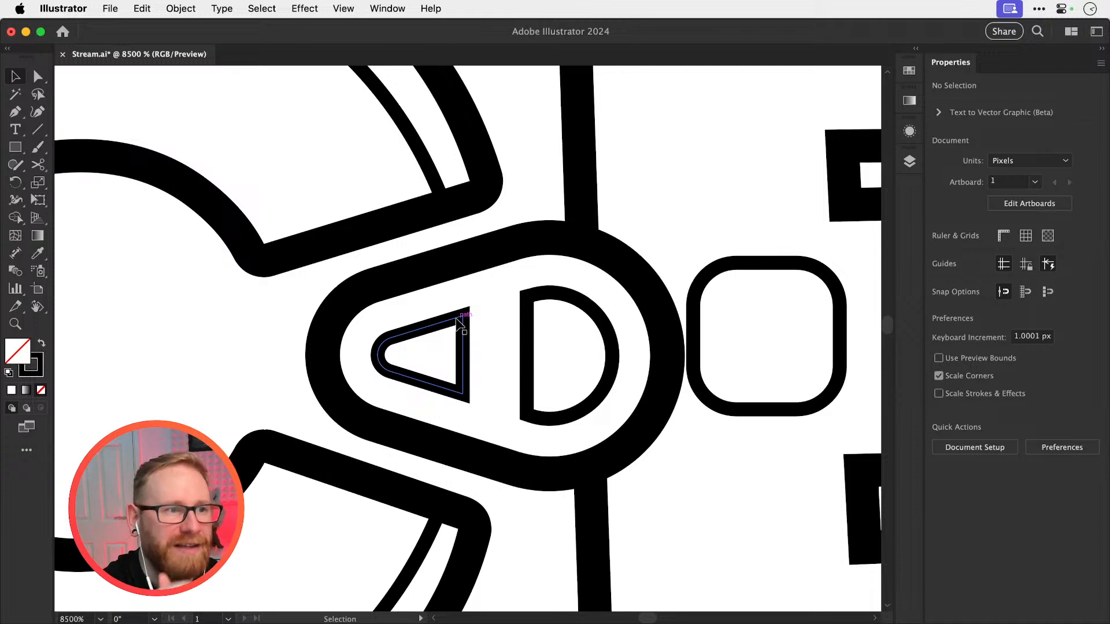
Offset the paths of the tapered and D-shaped cut-outs together by 0.2 px with miter joins
click(401, 330)
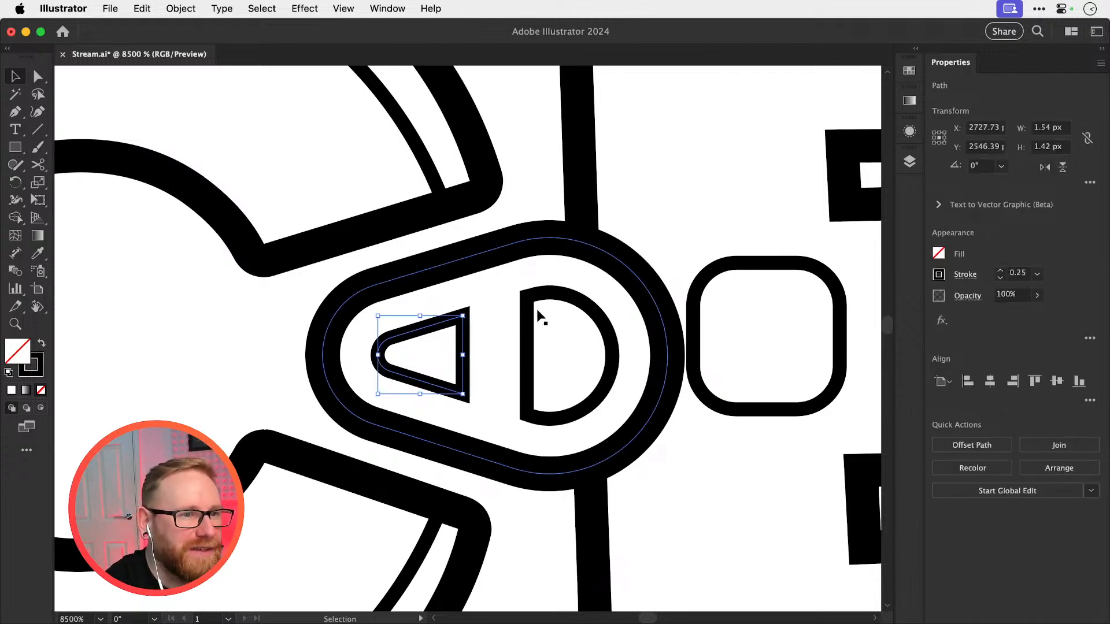
click(181, 8)
mouse_move(176, 396)
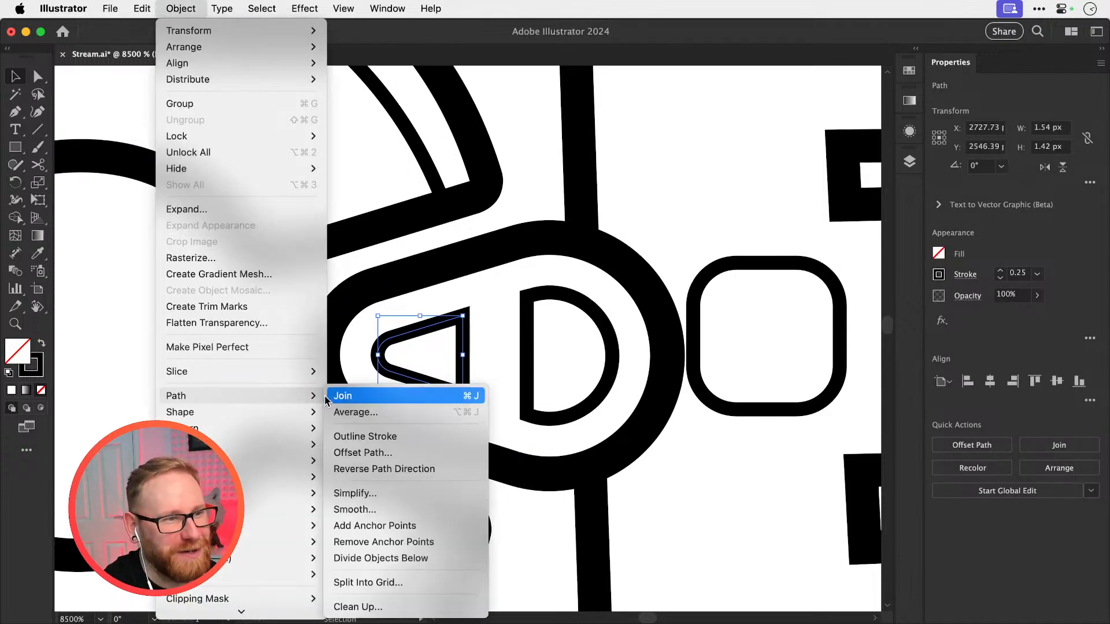
click(526, 334)
shift+click(526, 334)
click(181, 8)
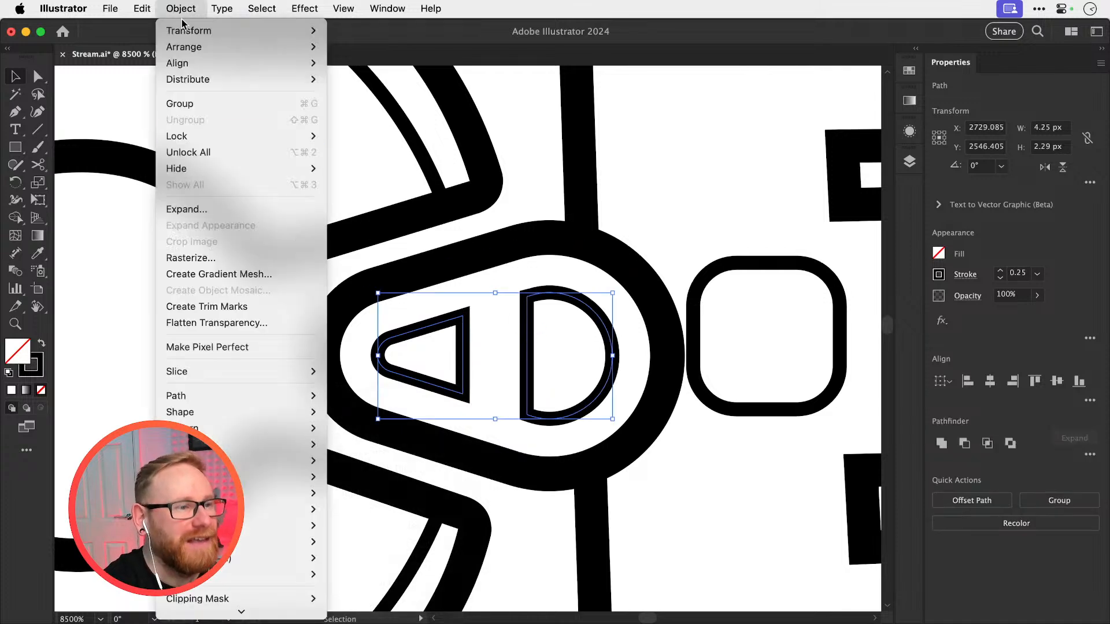
mouse_move(302, 402)
click(399, 451)
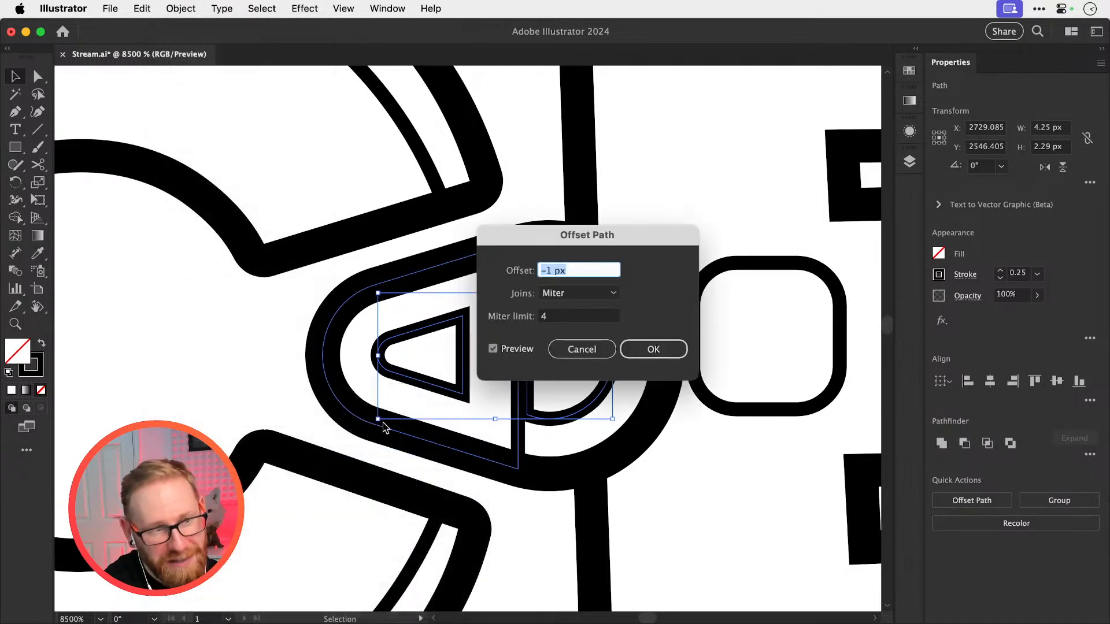
key(Down)
key(Down)
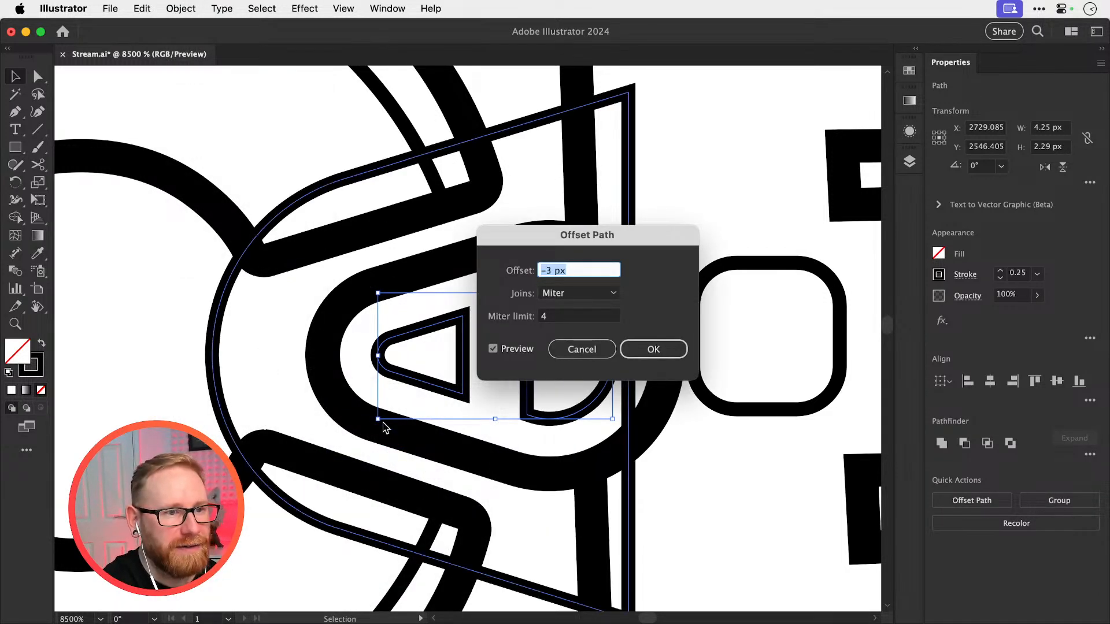
key(Up)
key(Up)
key(Up)
key(super+Up)
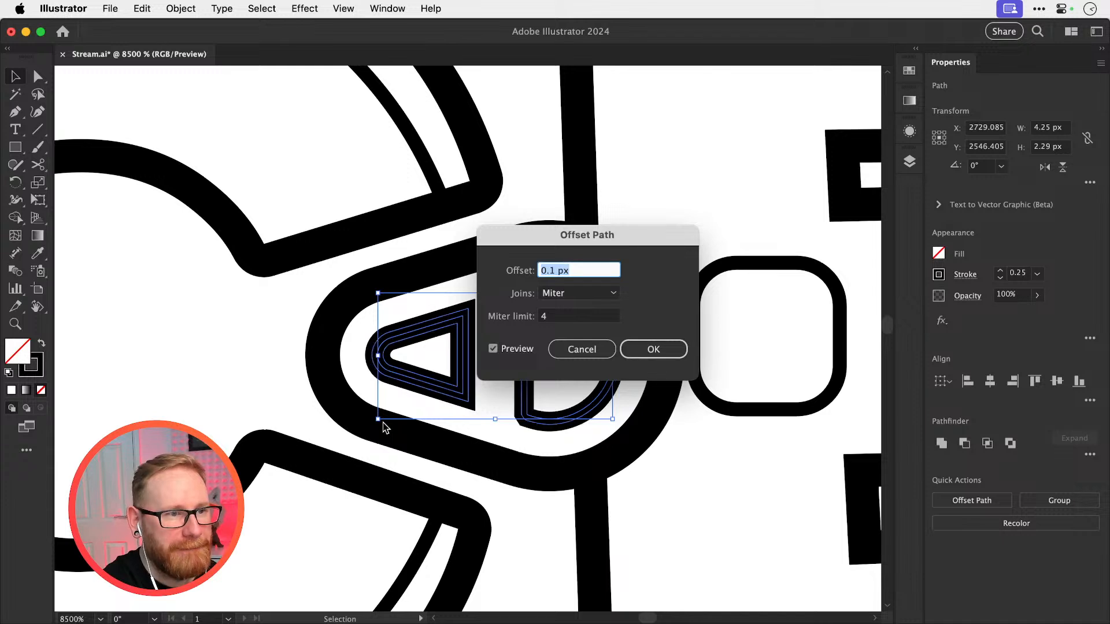
key(super+Up)
key(super+Up)
key(super+Down)
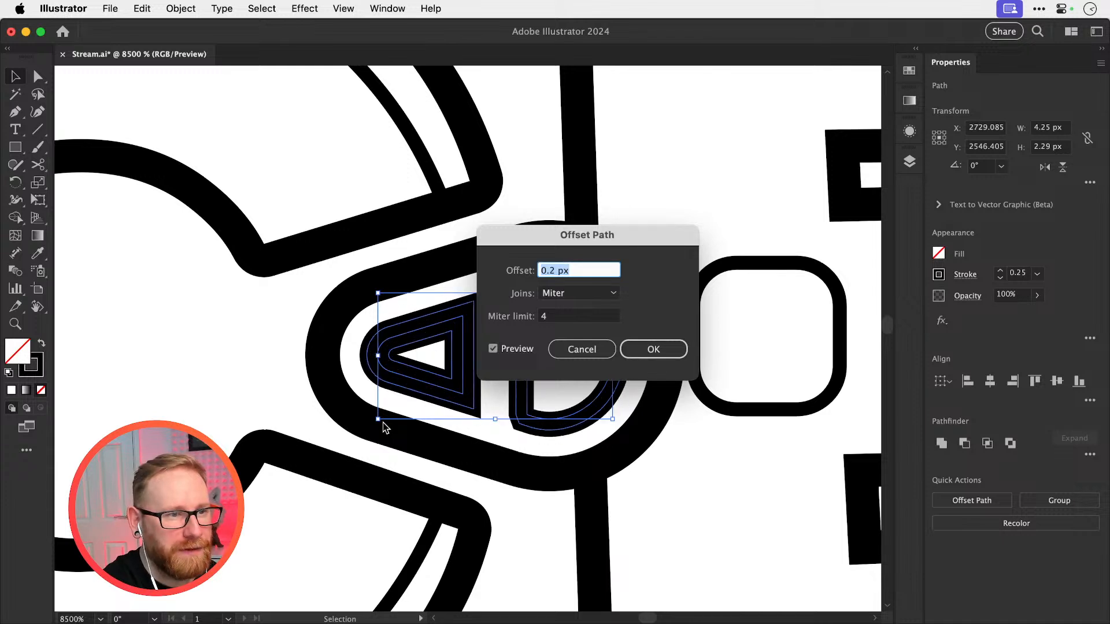
key(Return)
Delete the original tapered and D-shaped cut-out paths, keeping their offset copies
click(476, 404)
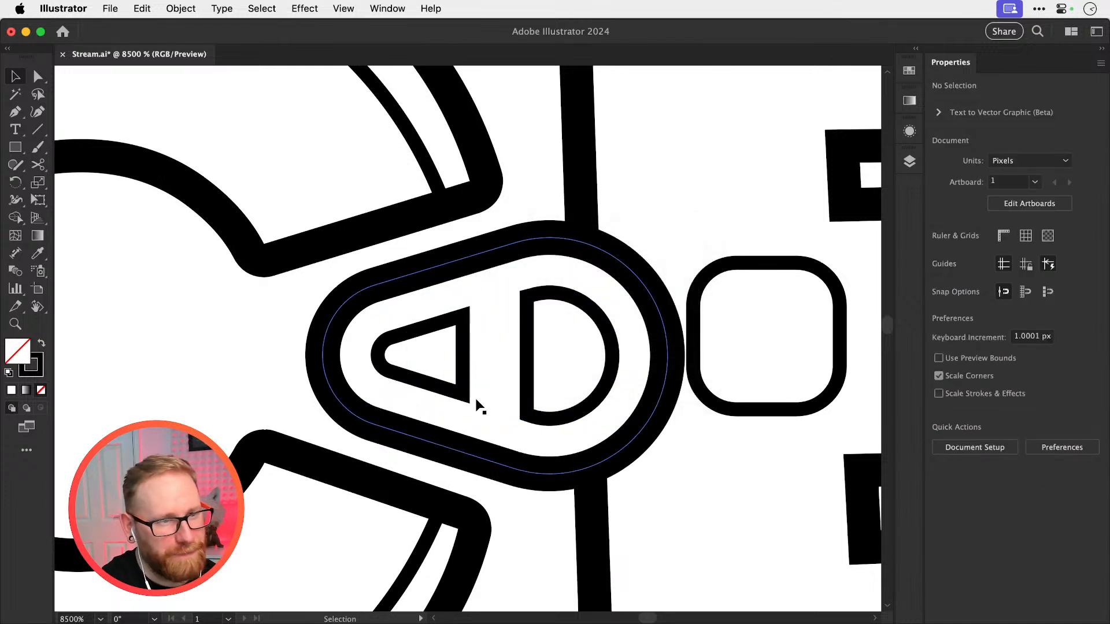
click(466, 389)
shift+click(525, 383)
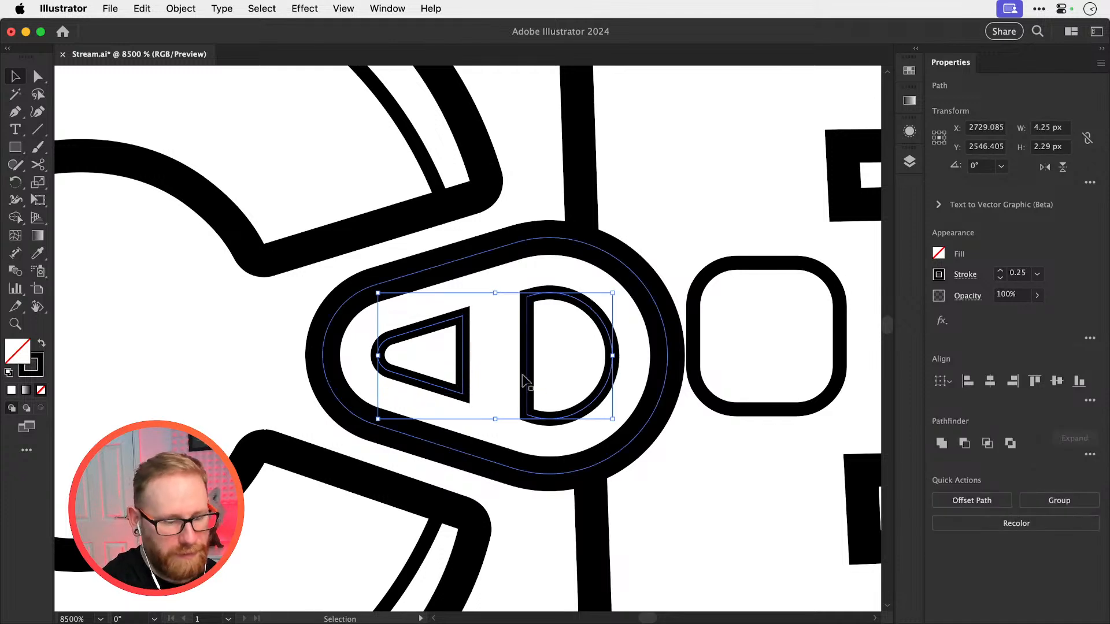
key(super+shift+z)
key(super+z)
key(Delete)
key(super+f)
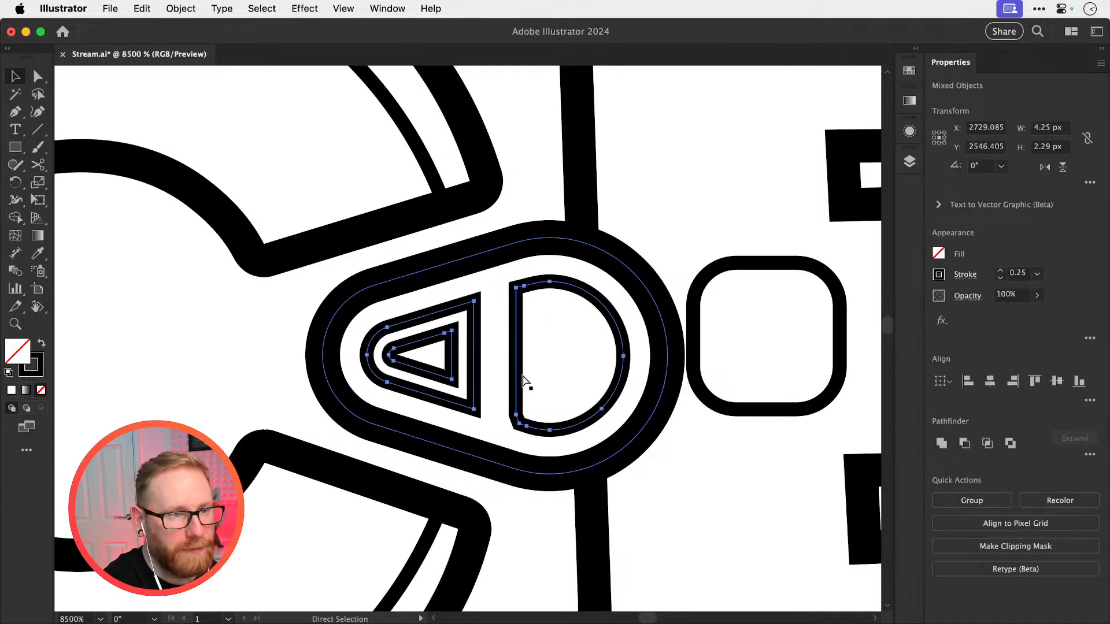
Delete the leftover small inner path inside the offset tapered cut-out
key(super+shift+a)
click(453, 370)
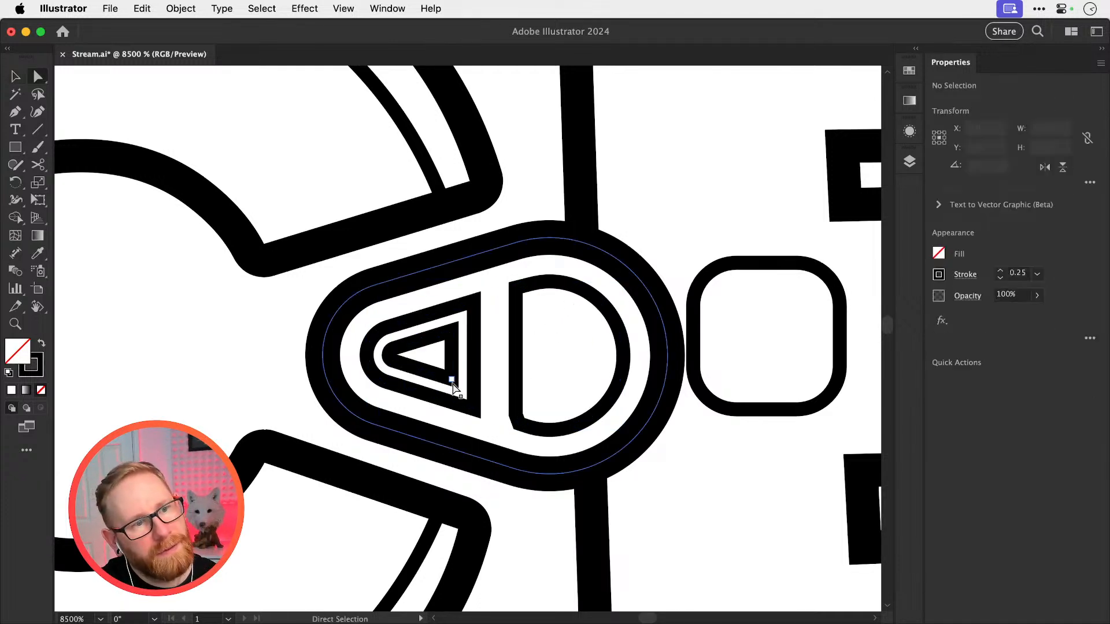
key(Delete)
key(r)
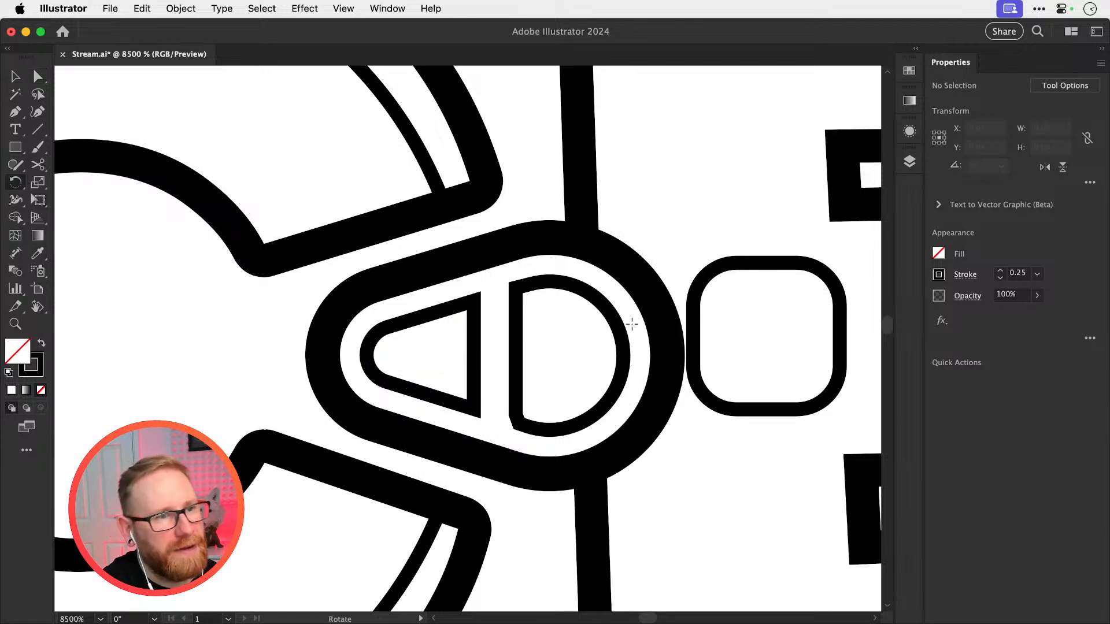
key(super+z)
key(super+shift+z)
Switch to outline view and examine the anchor points at the D-shaped cut-out's lower corner
key(z)
drag(511, 429, 751, 477)
key(super+y)
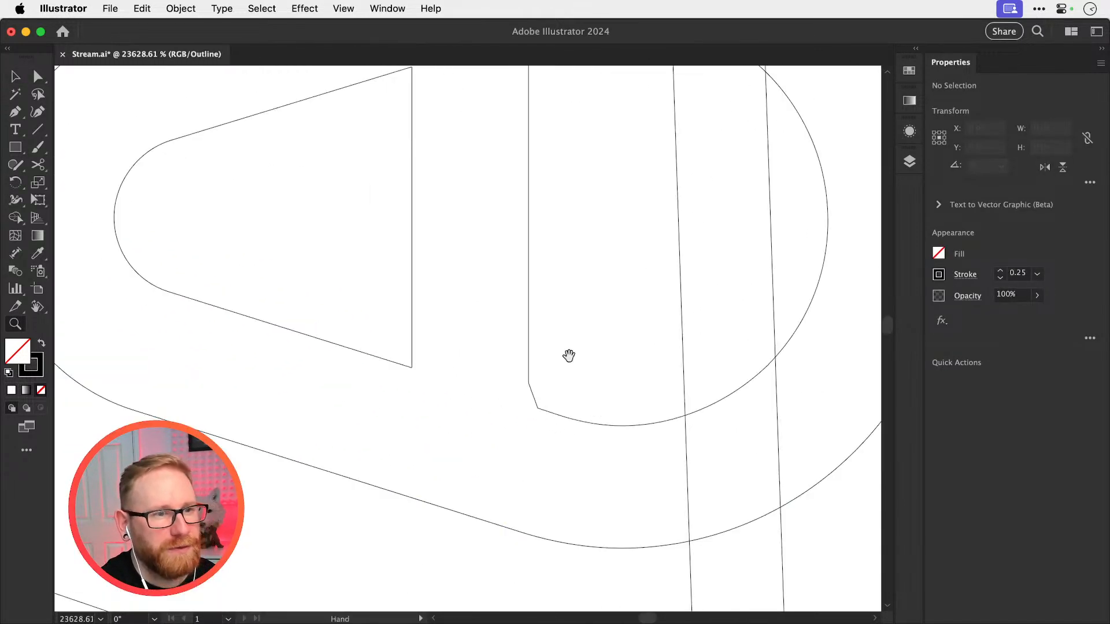
drag(569, 356, 746, 523)
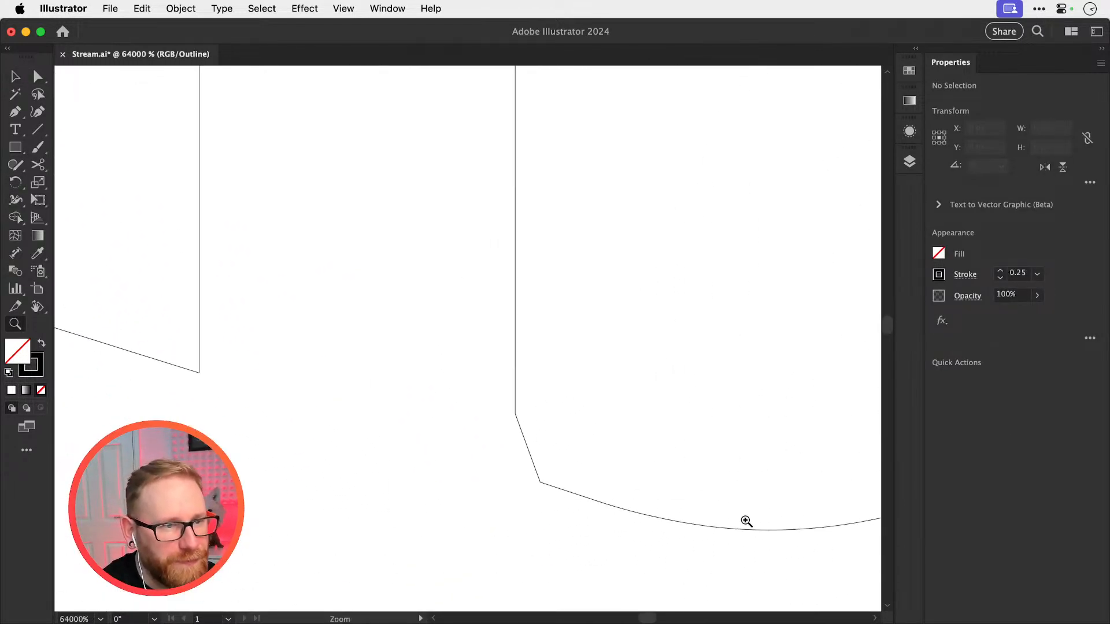
key(a)
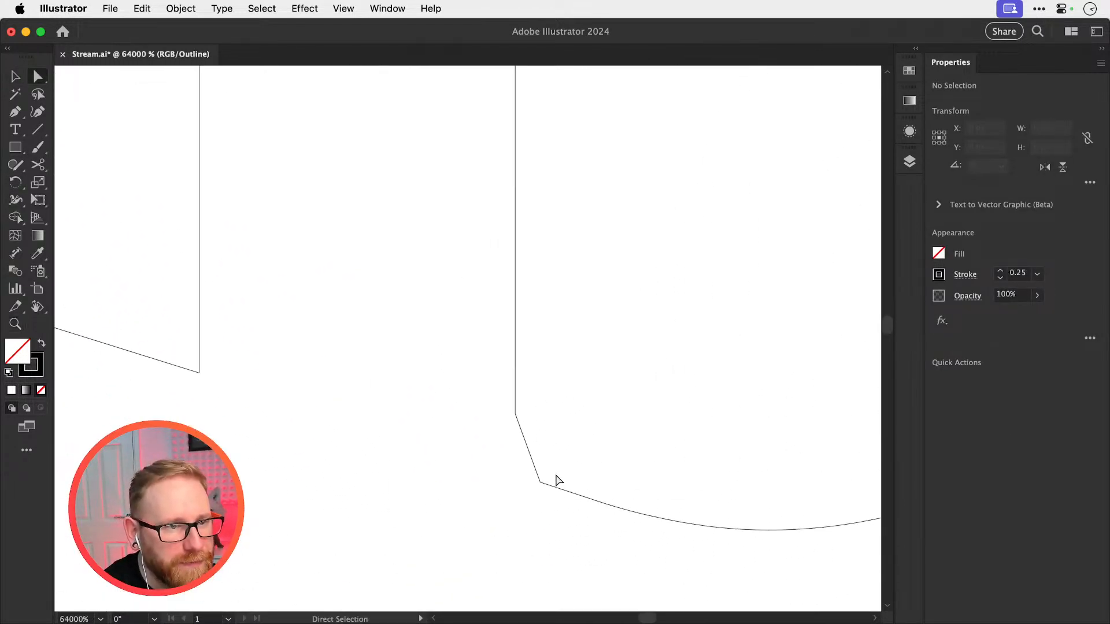
click(515, 414)
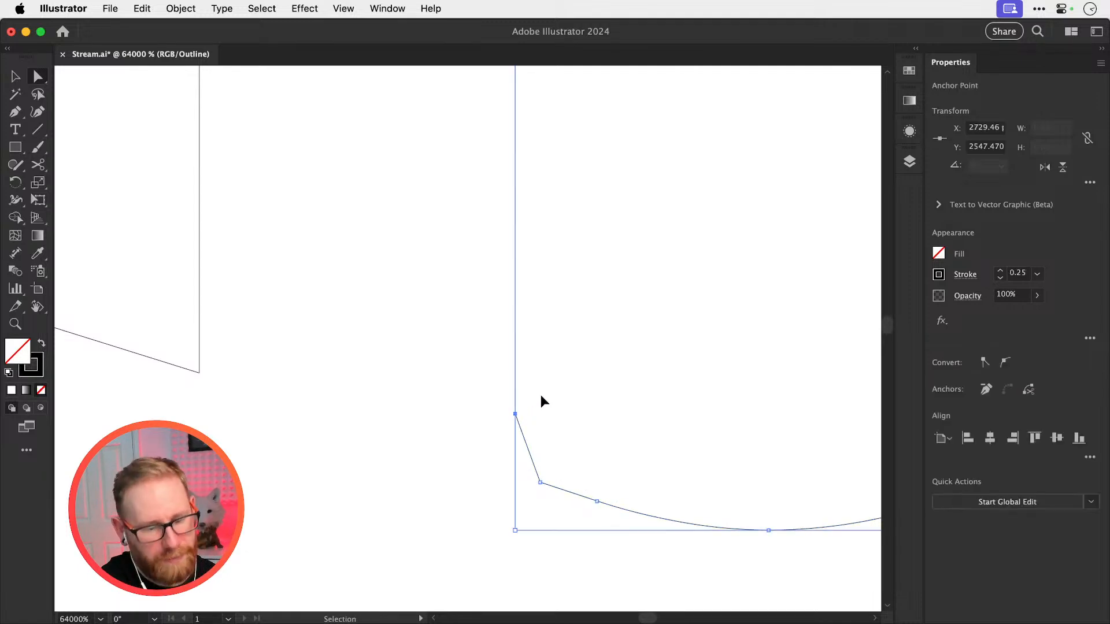
key(ctrl+minus)
key(ctrl+minus)
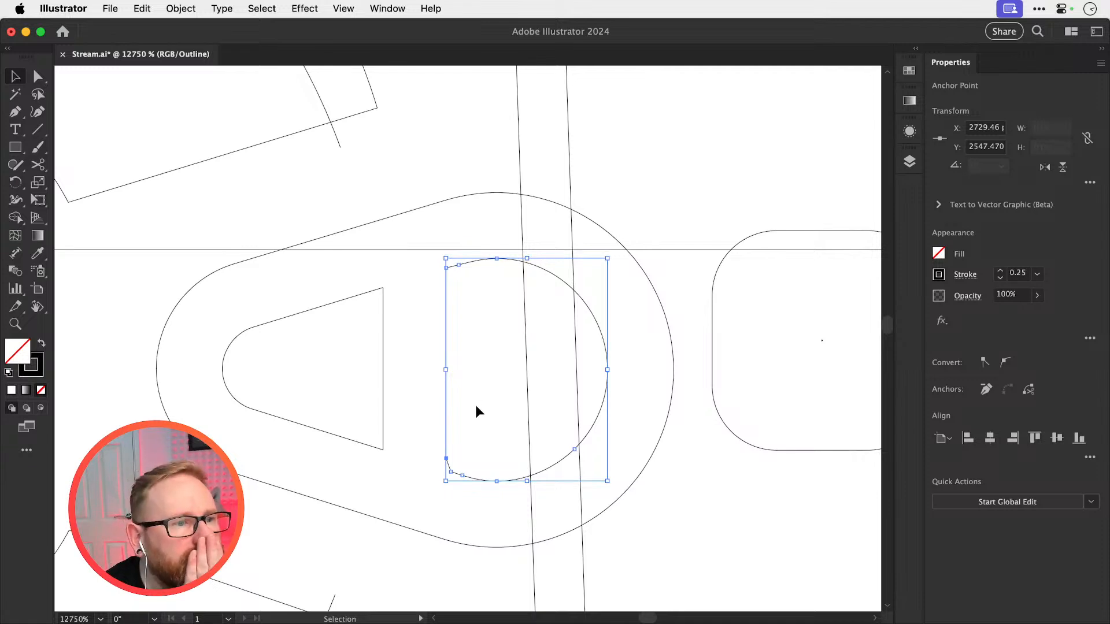
click(412, 405)
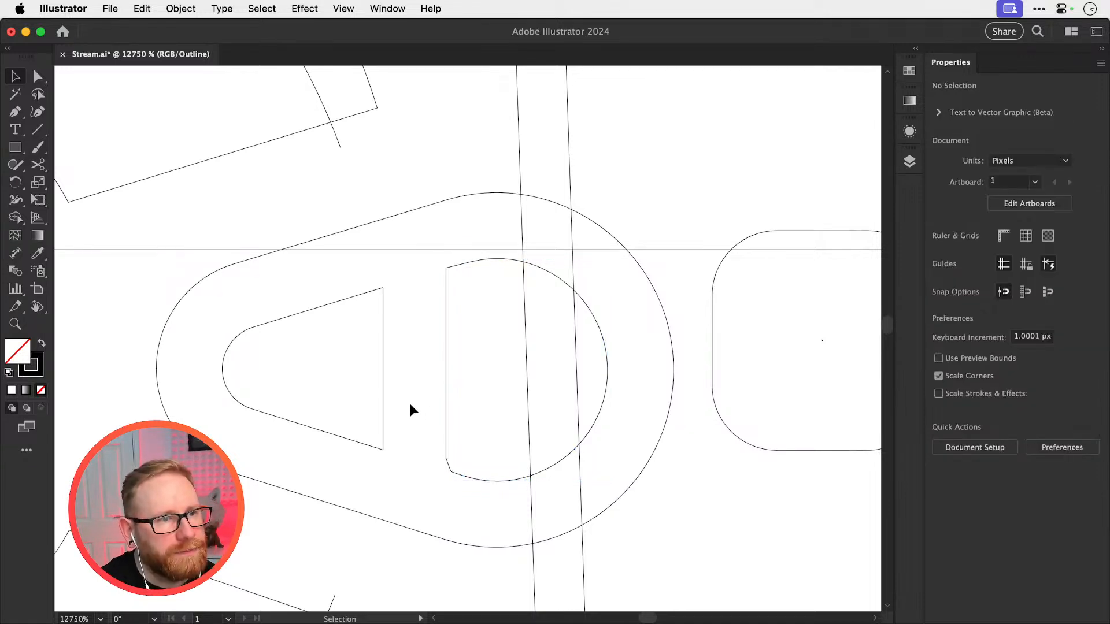
Try adjusting the anchor point beside the D-shaped cut-out's lower corner, undo the change and deselect the shape
click(449, 458)
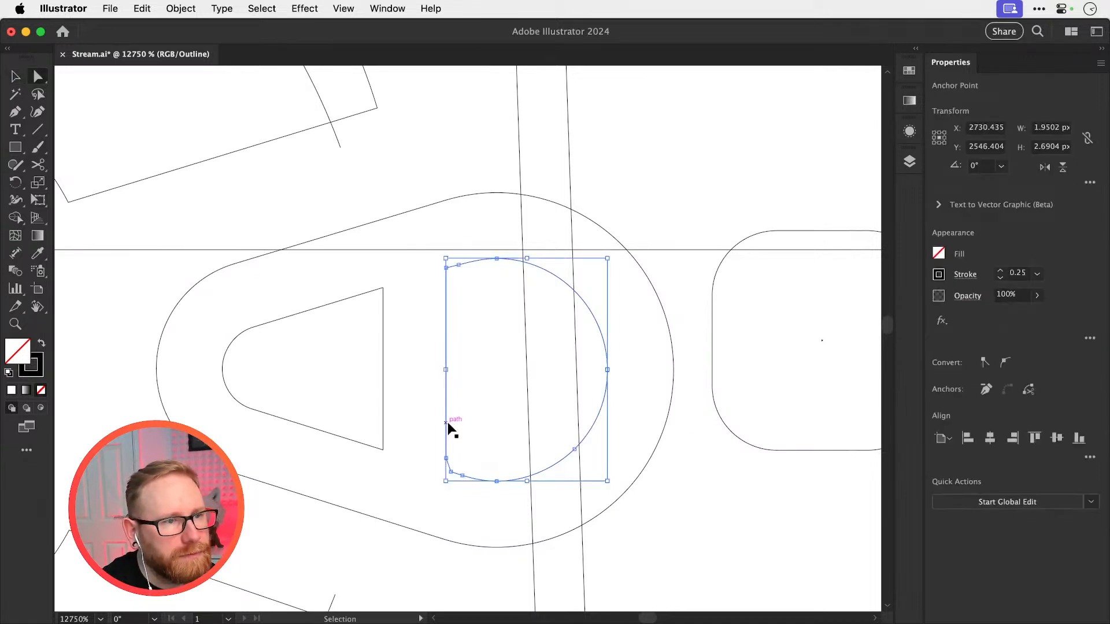
key(a)
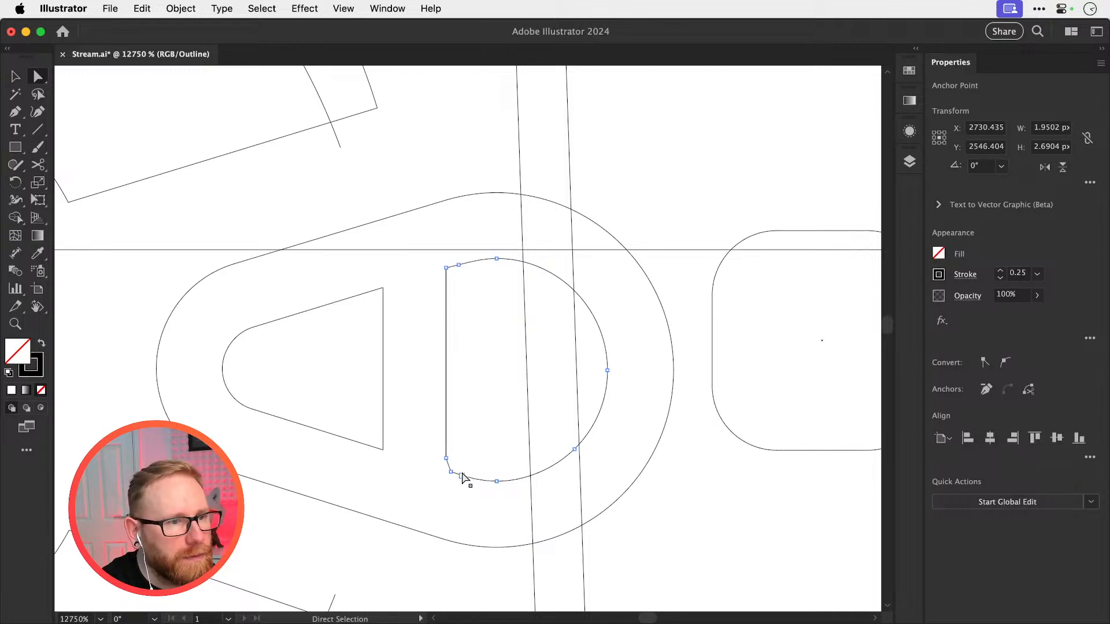
drag(461, 475, 463, 275)
key(super+z)
key(v)
click(503, 298)
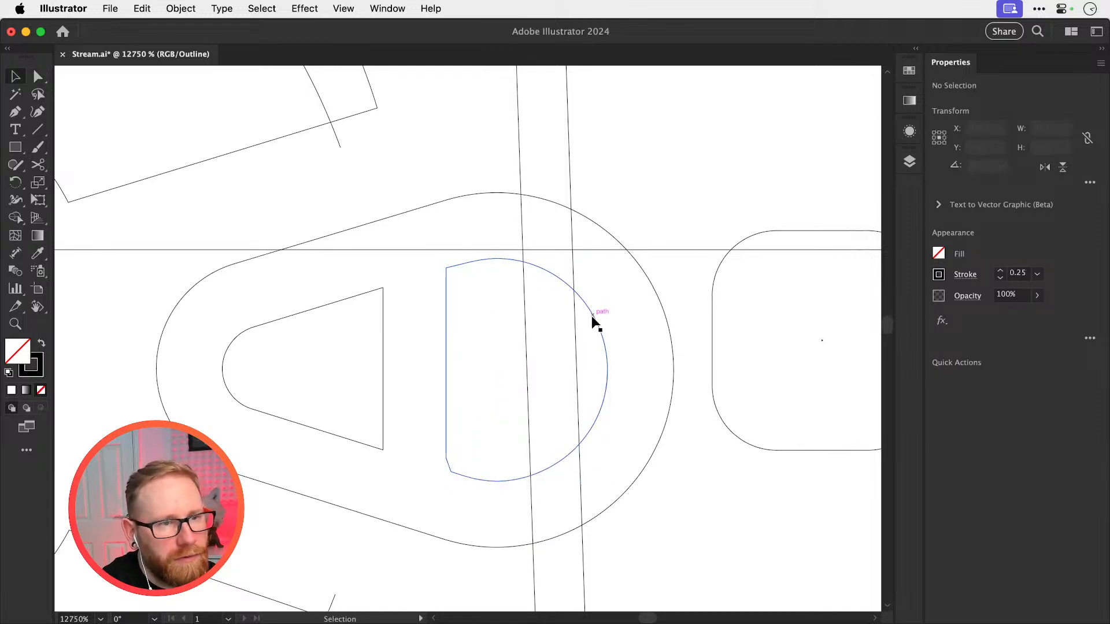
Slice the D-shaped cut-out horizontally through its middle with the Knife and delete its lower half
click(592, 316)
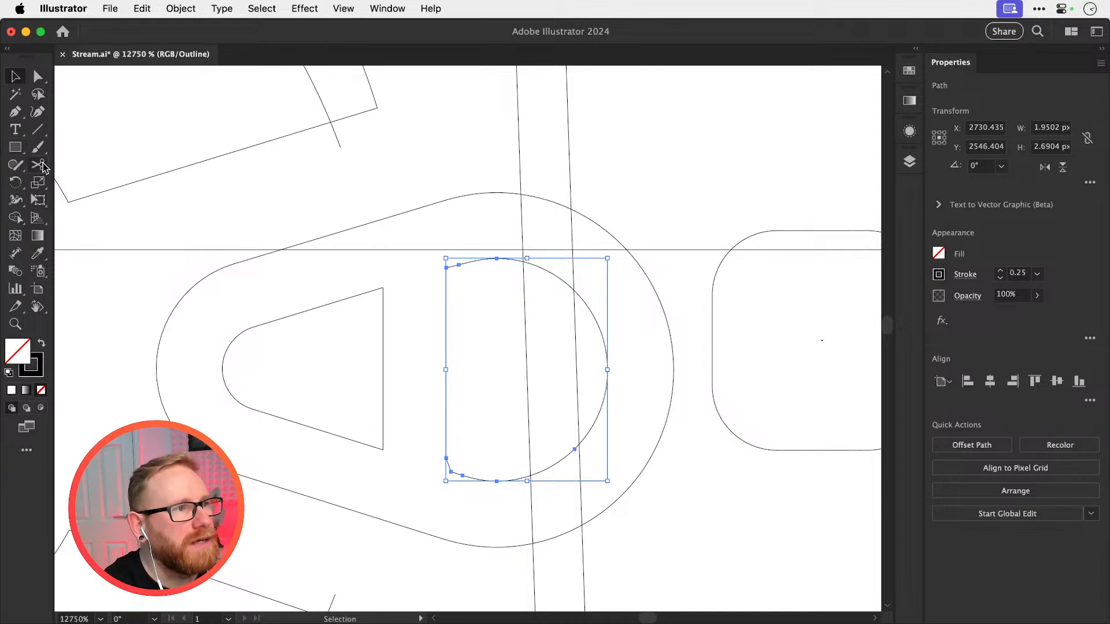
drag(44, 168, 107, 196)
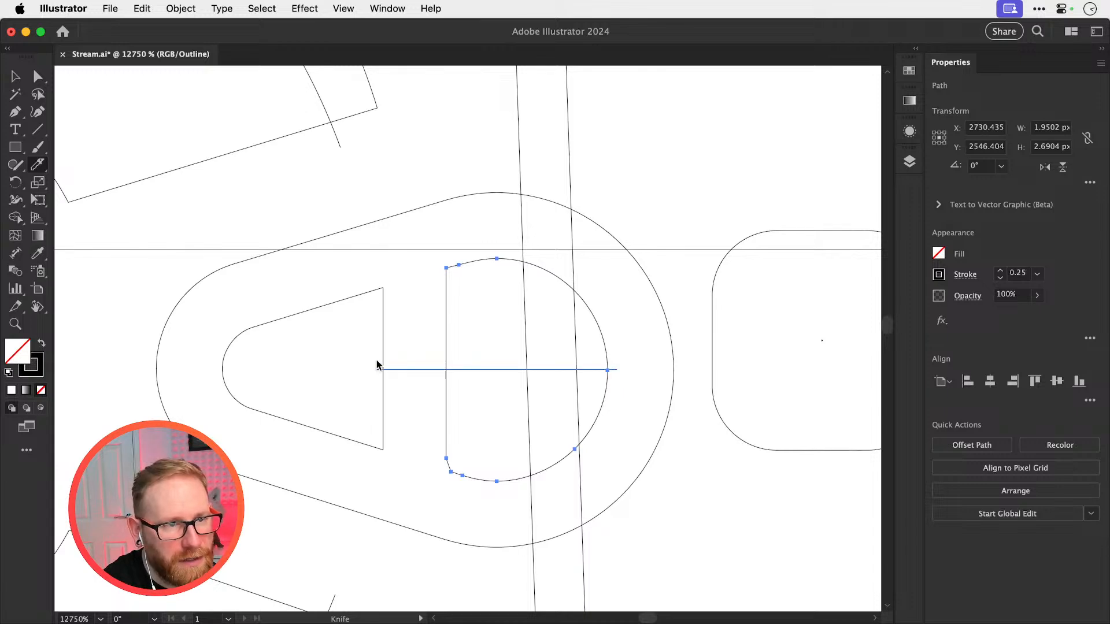
drag(377, 365, 382, 360)
key(a)
click(602, 398)
key(Delete)
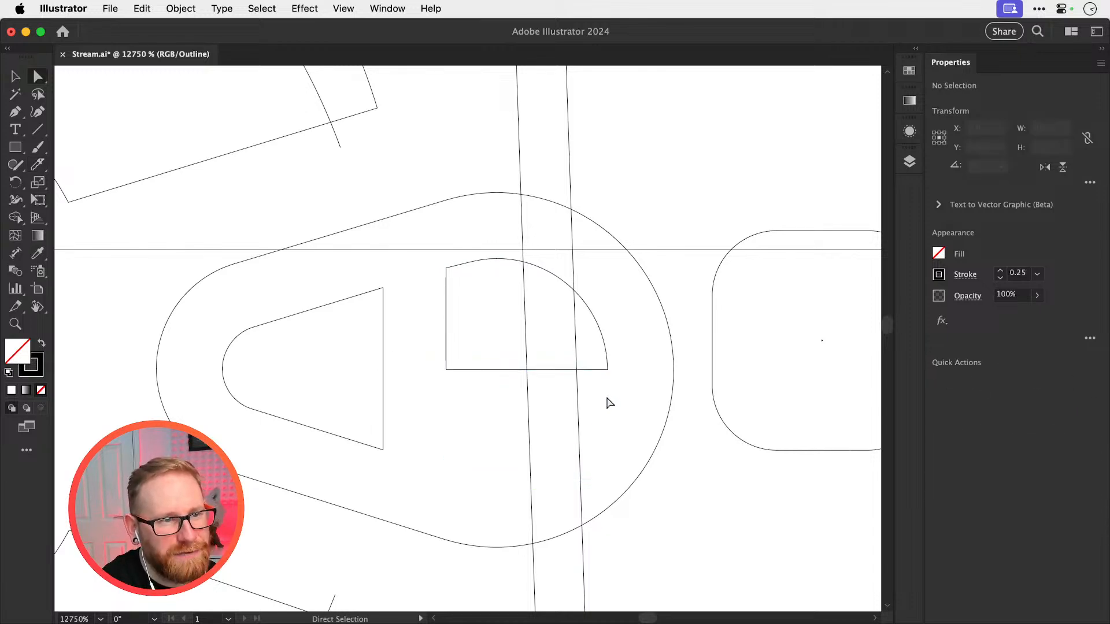
Delete the straight edge along the cut of the remaining upper half and select the open half
key(v)
key(a)
click(592, 370)
key(Delete)
key(v)
click(606, 355)
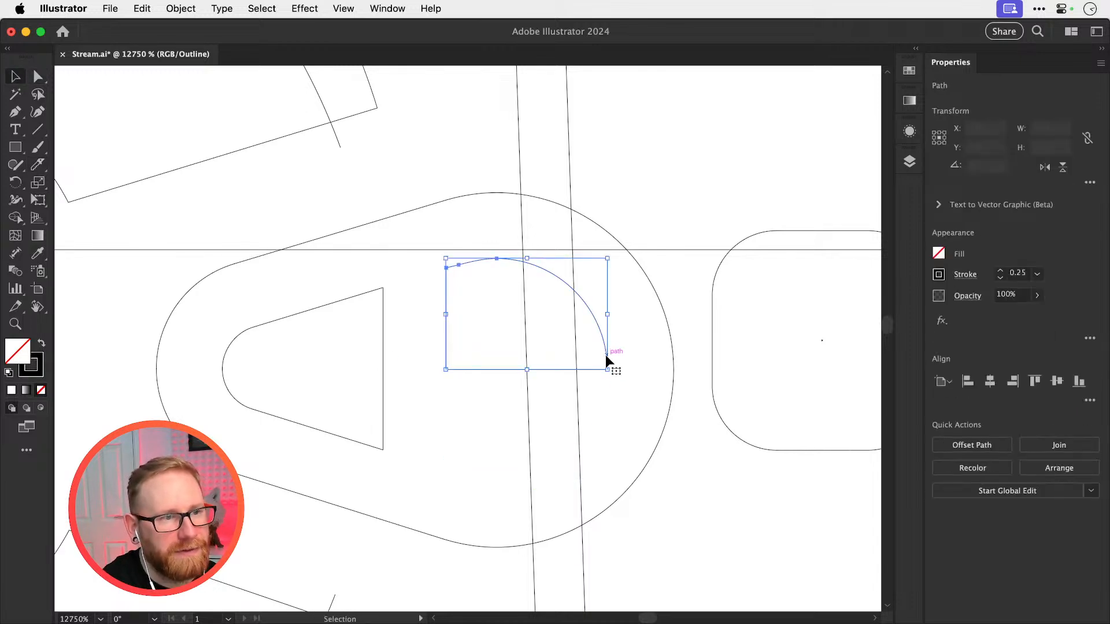
Reflect a copy of the open upper half of the D-shaped cut-out across its horizontal cut line
key(o)
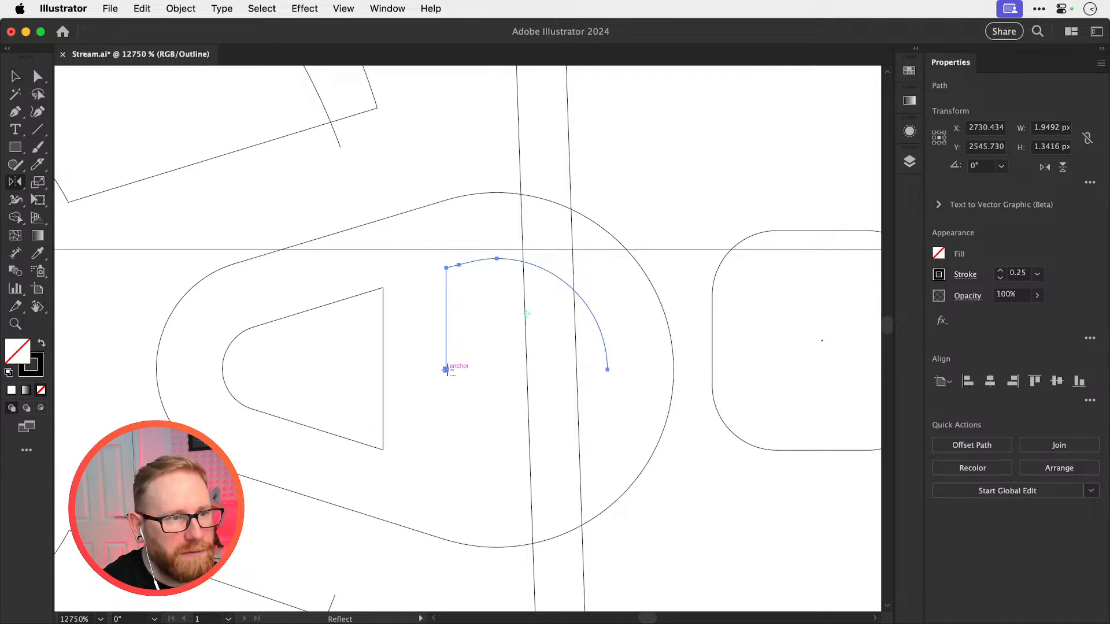
alt+click(446, 369)
click(642, 338)
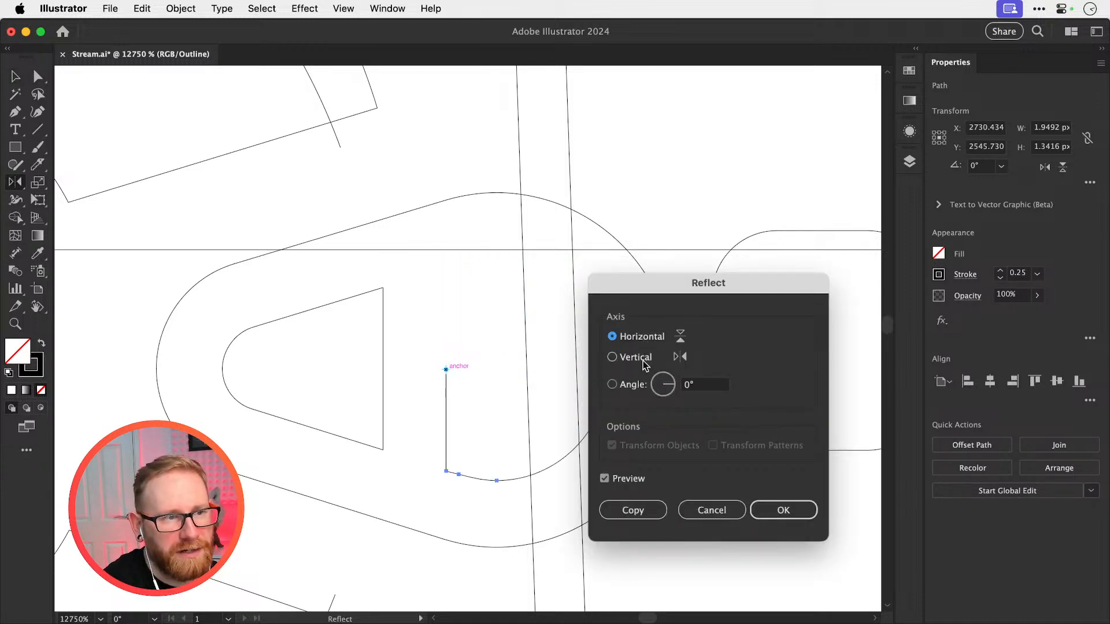
click(633, 511)
click(640, 441)
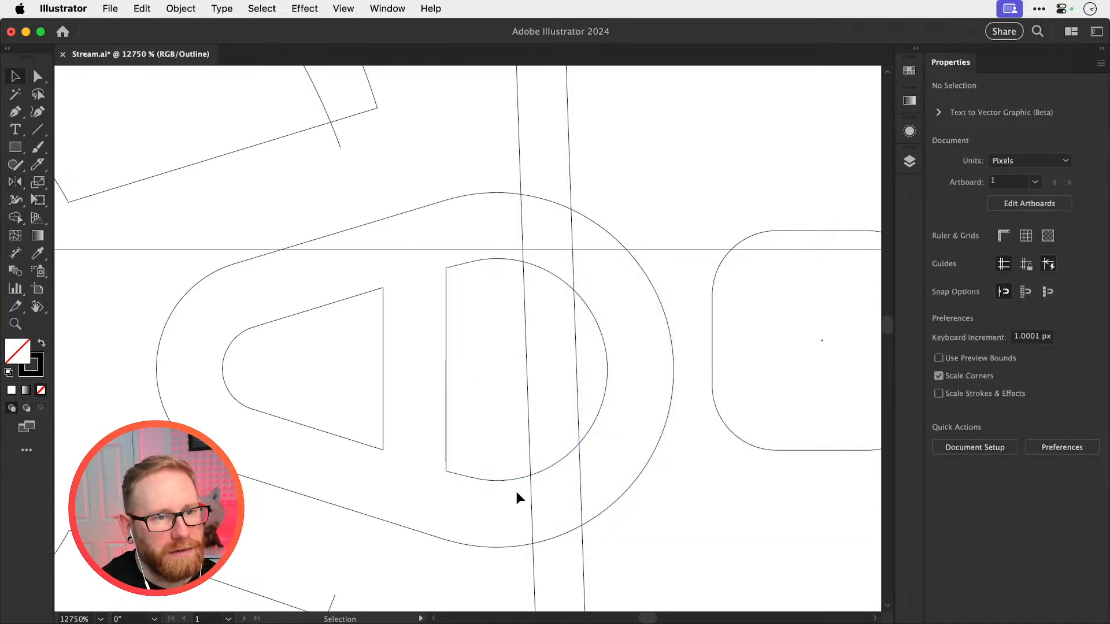
Delete the two-part straight edge of the D-shaped cut-out and join its open corner points with a single segment
key(a)
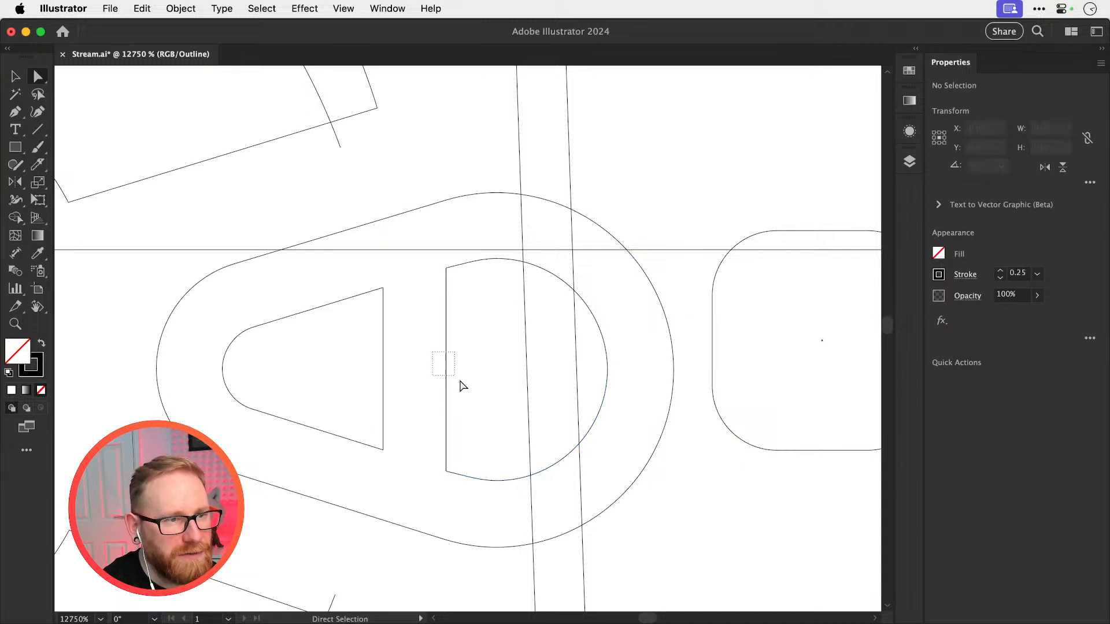
drag(464, 386, 466, 373)
key(BackSpace)
click(447, 268)
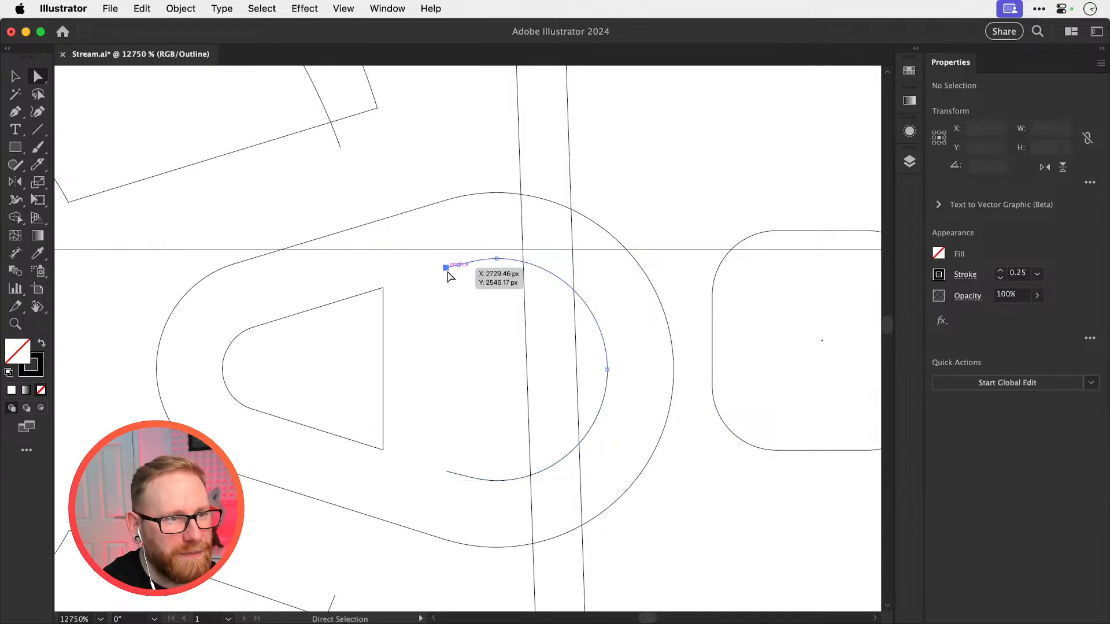
shift+click(446, 472)
key(super+j)
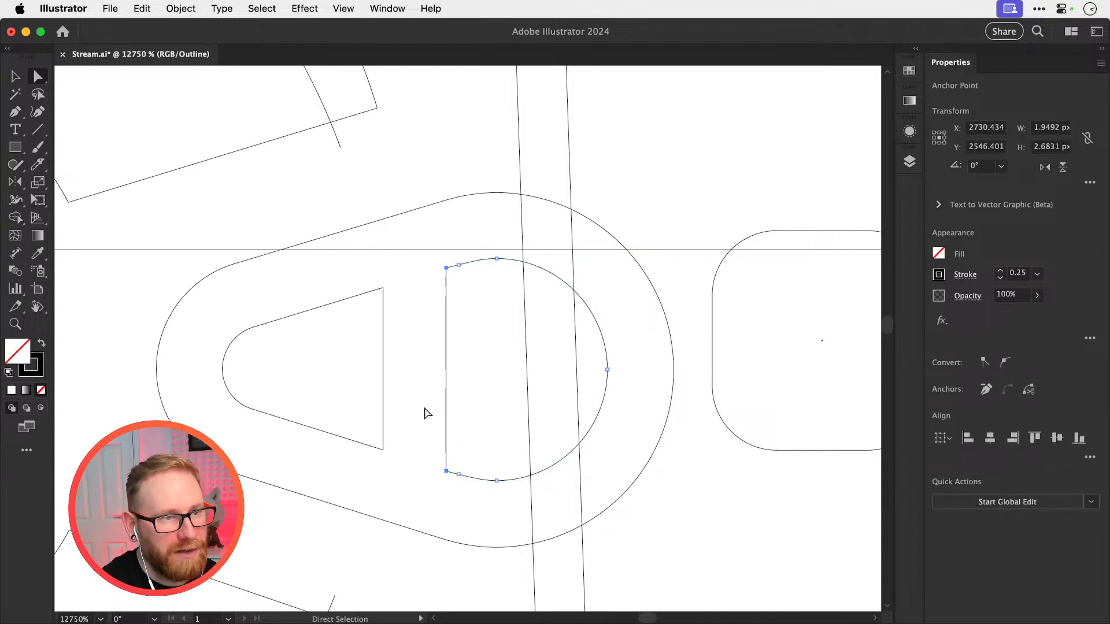
Check that the D-shaped cut-out selects as one path, return to preview view and deselect it
click(414, 397)
click(445, 396)
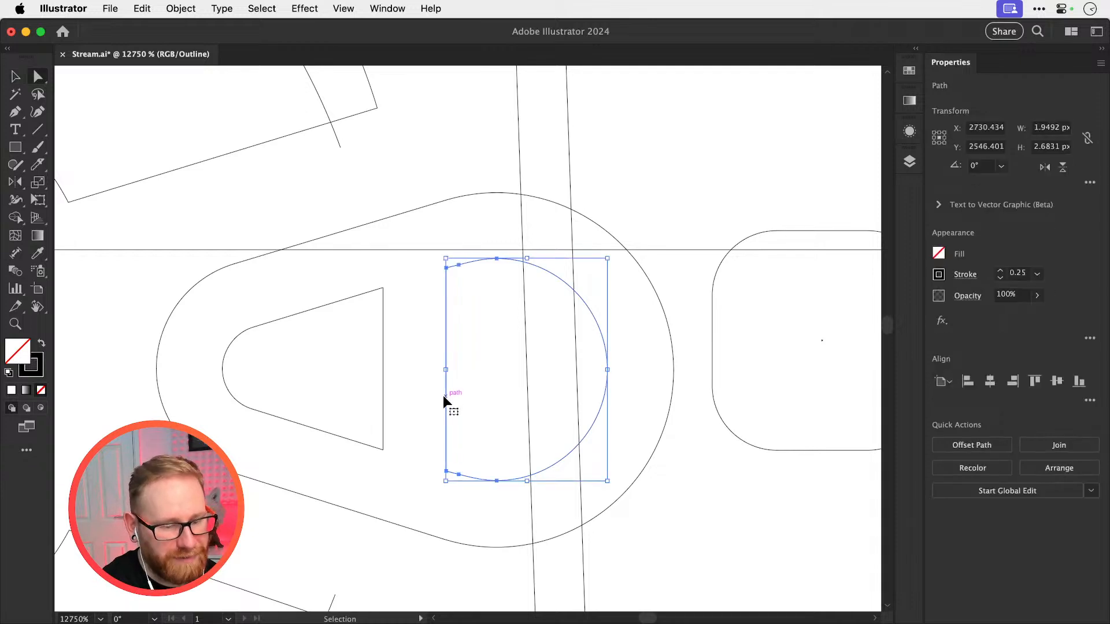
key(super+y)
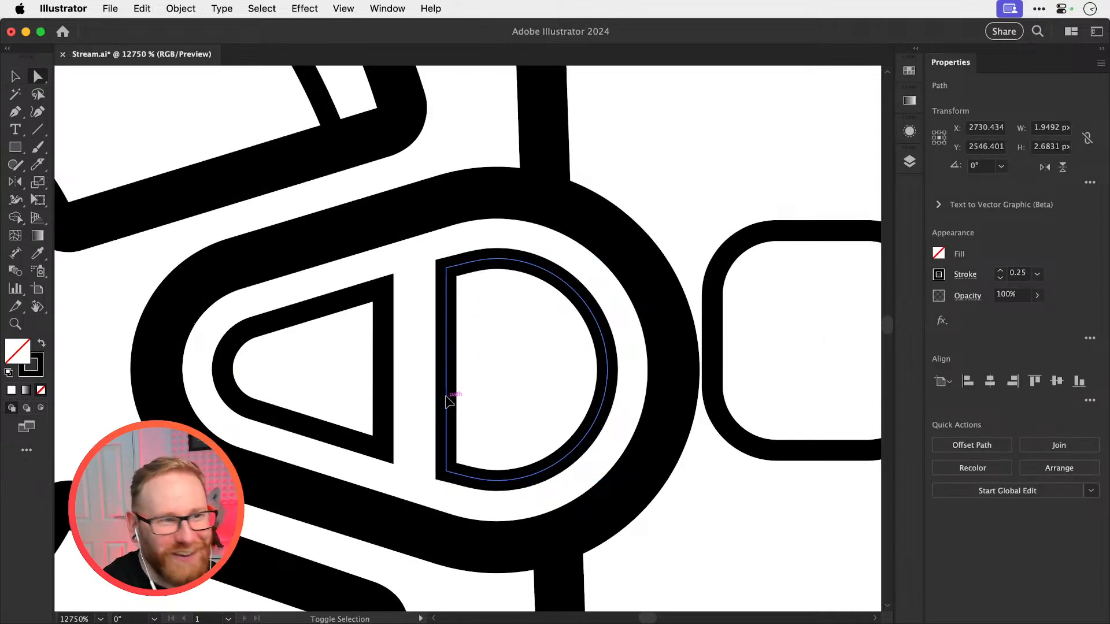
key(v)
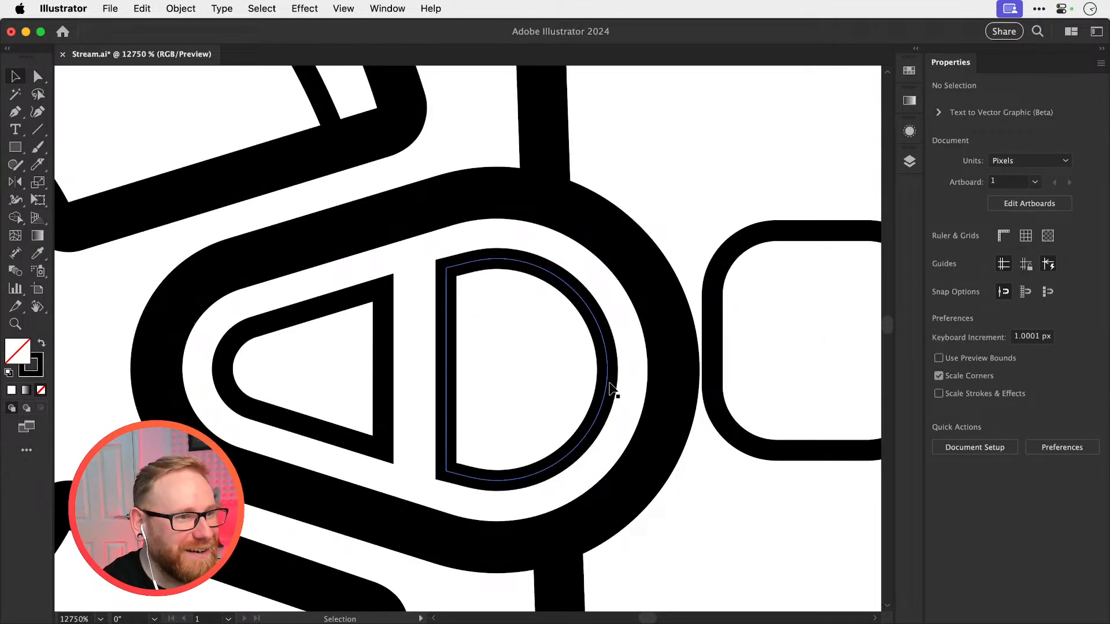
Delete the small rounded square on the letter E beside the pull tab
key(super+minus)
key(super+minus)
key(super+minus)
key(super+minus)
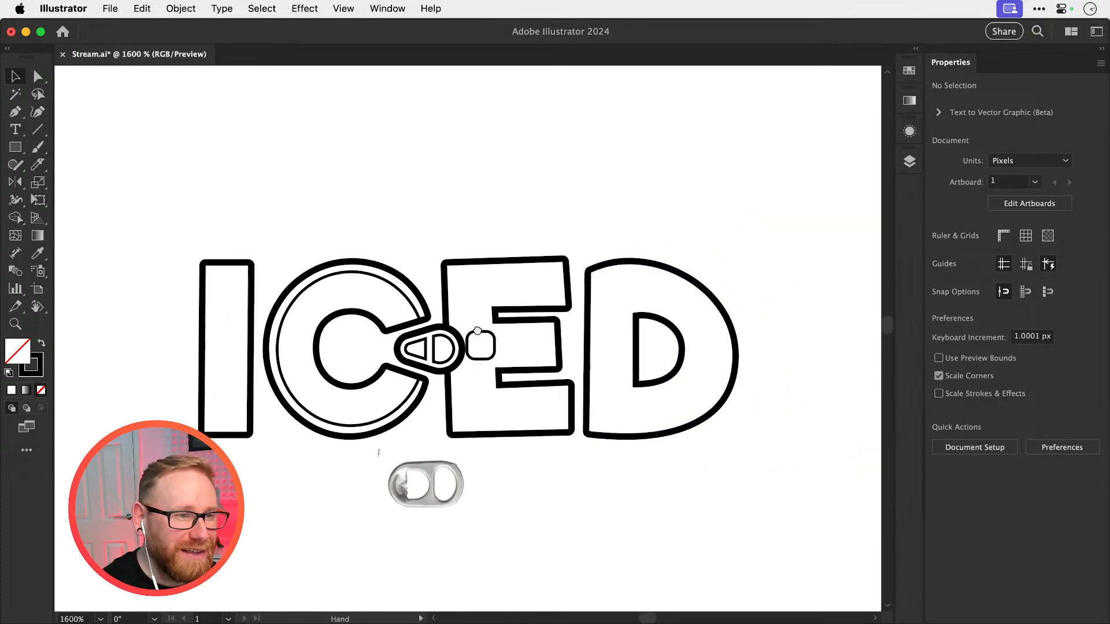
scroll(524, 356, up, 5)
click(537, 359)
key(Delete)
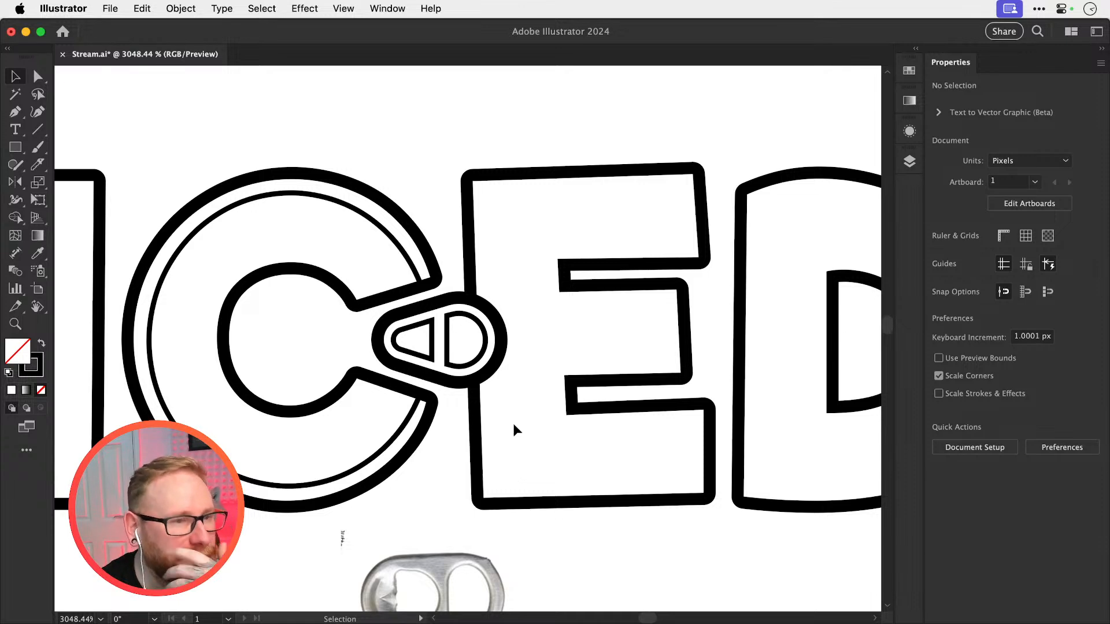
Try swapping fill and stroke on both pull tab cut-outs to make them solid black, undo the swap and deselect them
shift+click(447, 360)
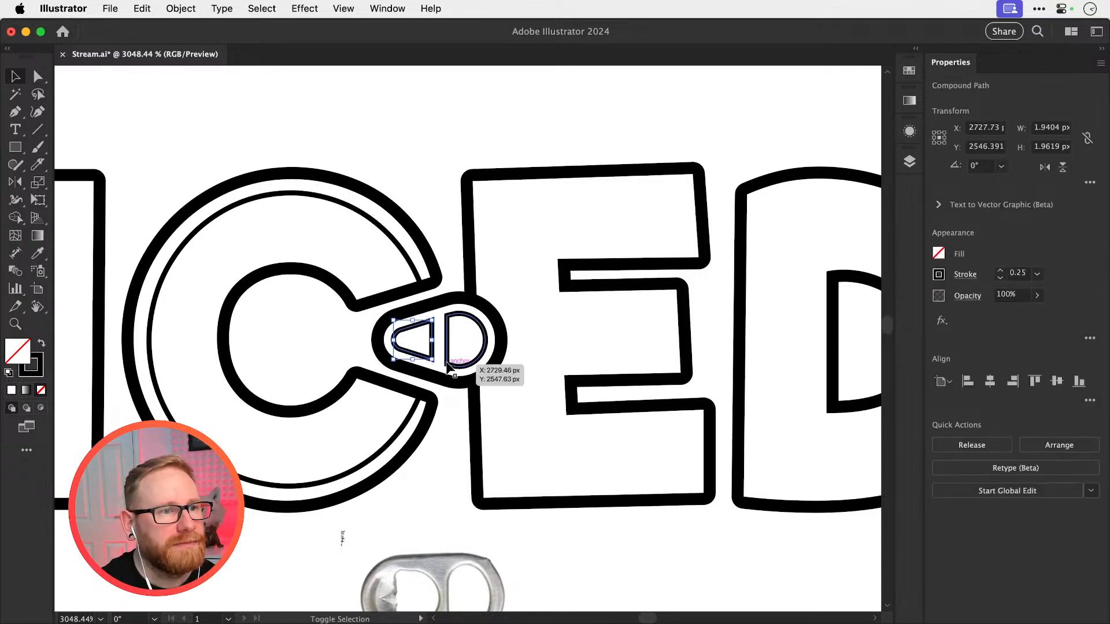
key(shift+x)
click(438, 122)
key(super+minus)
key(super+minus)
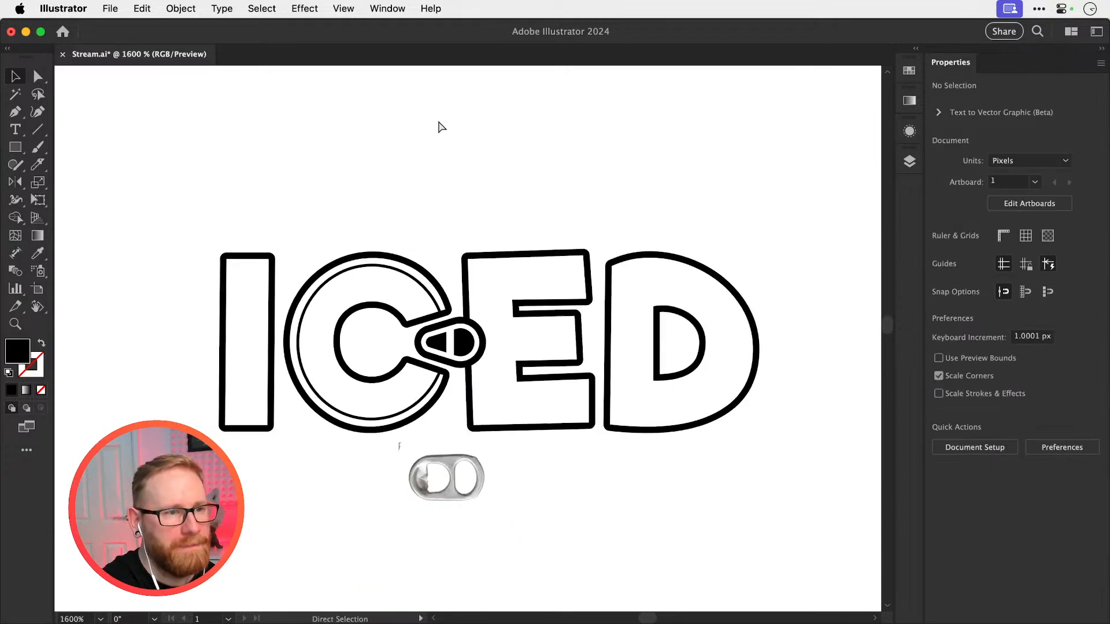
key(super+plus)
key(super+z)
key(super+z)
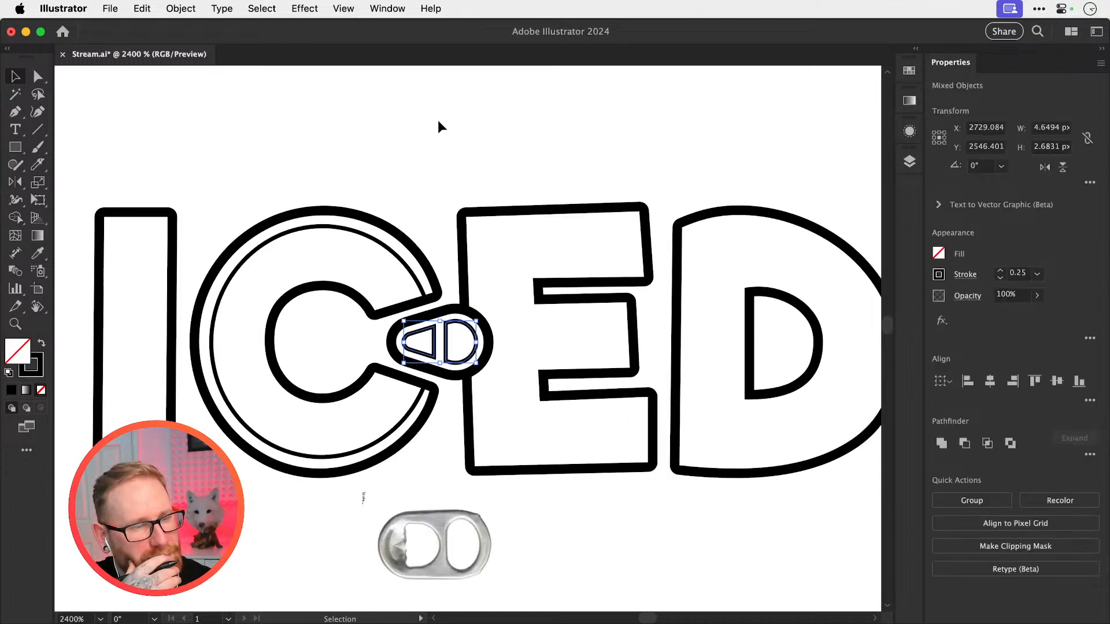
click(481, 148)
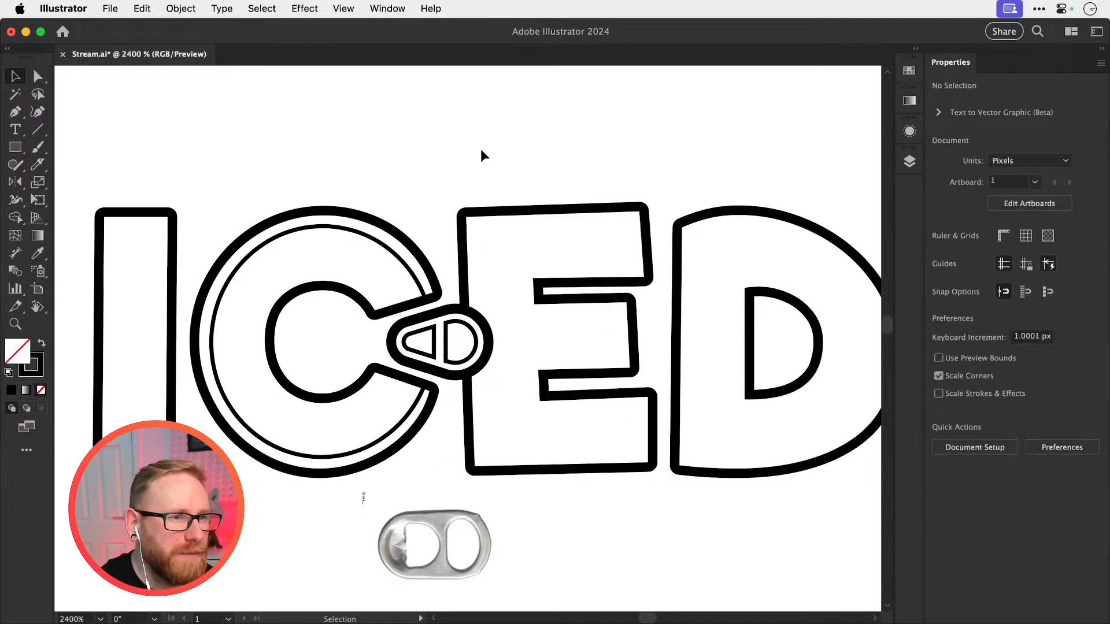
Fill the pull tab's outer teardrop shape with black sampled from the C's outline
click(433, 374)
key(i)
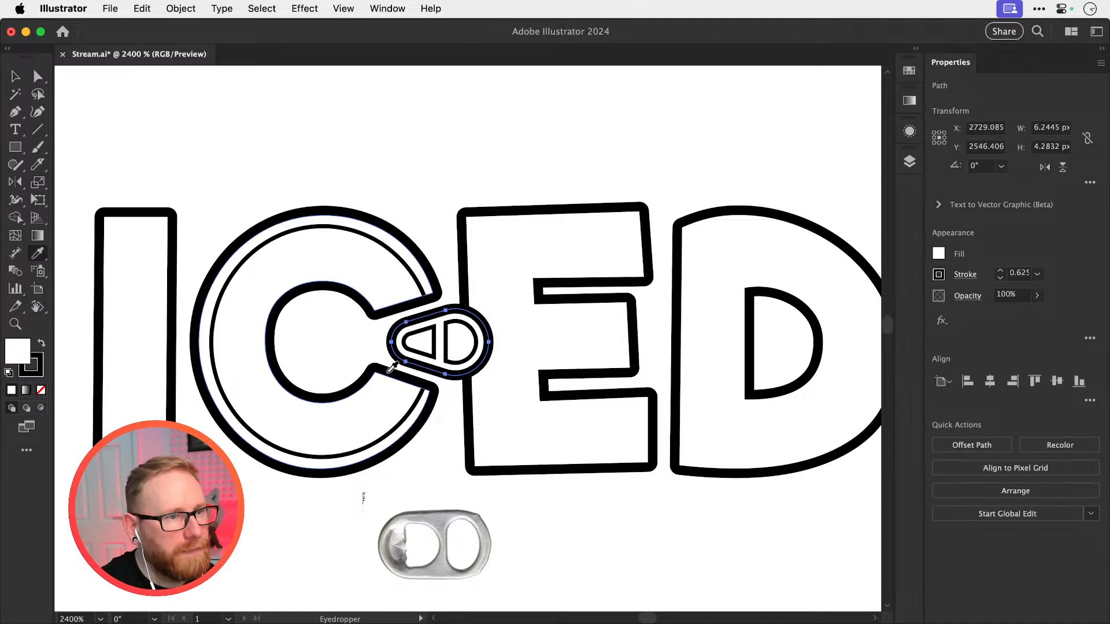
click(391, 367)
key(v)
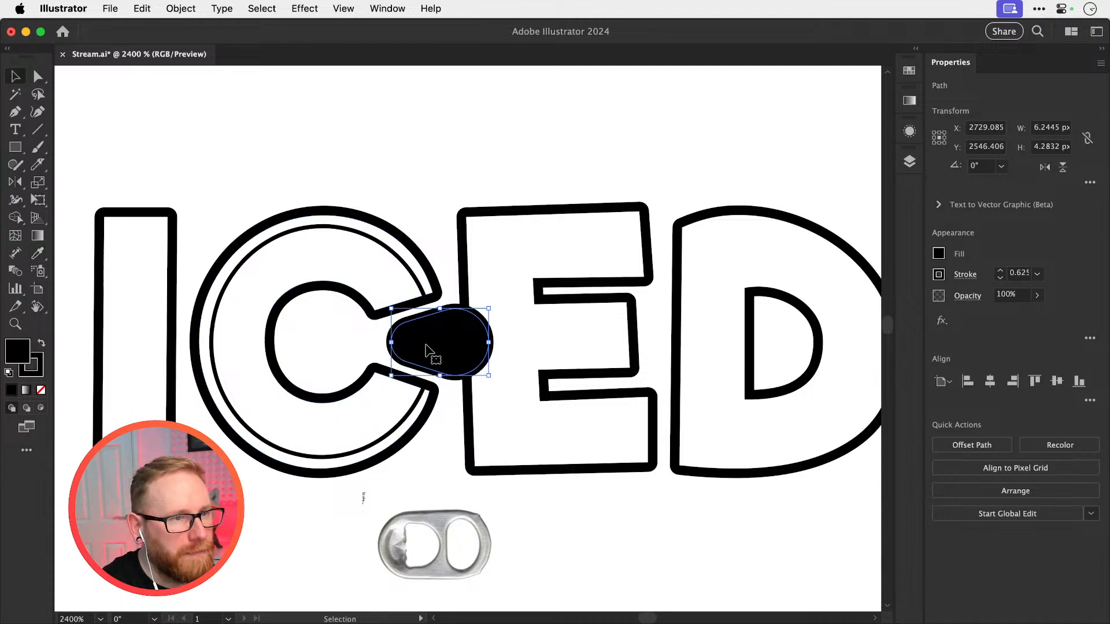
Give the triangular and D-shaped cut-outs a white fill with no stroke
click(426, 359)
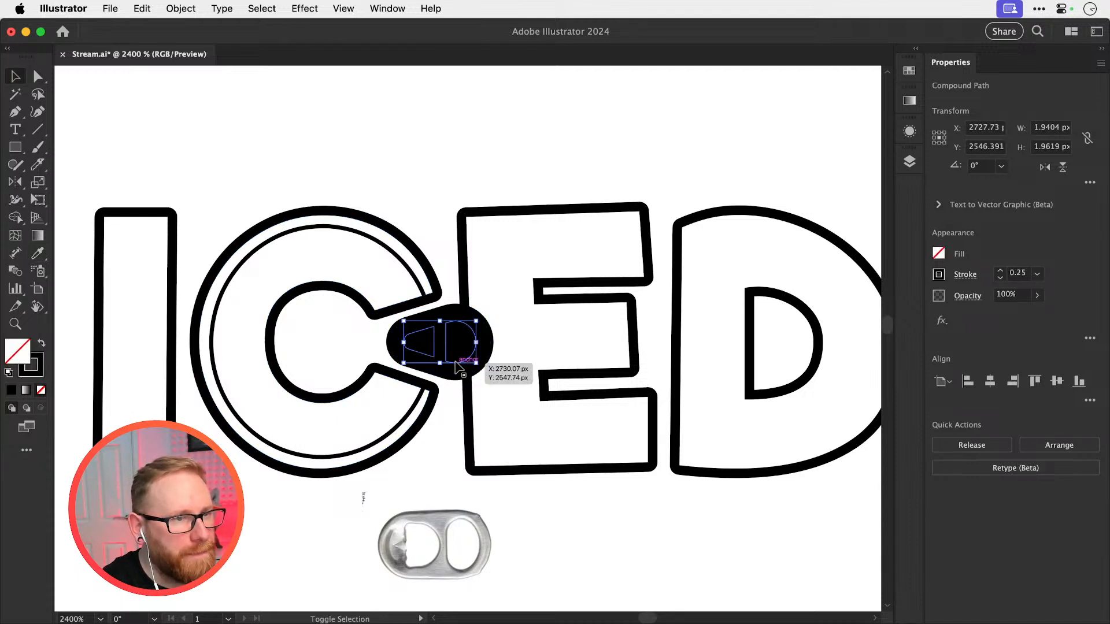
shift+click(459, 354)
key(i)
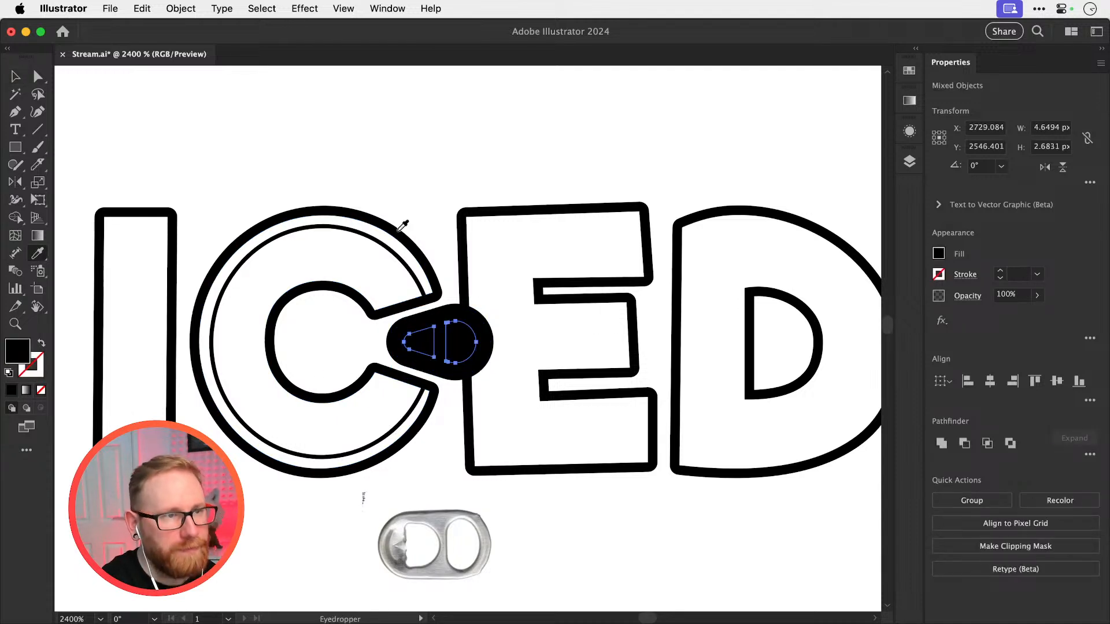
click(402, 180)
key(v)
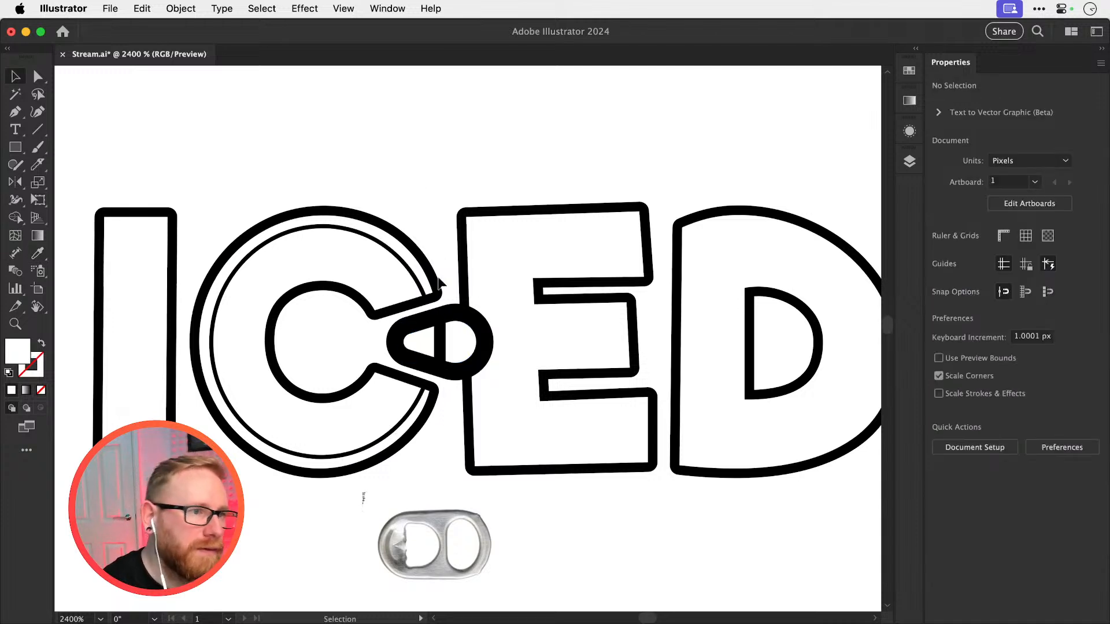
Copy the solid black pull tab, undo the recolouring of the original and paste the black copy
key(a)
click(456, 349)
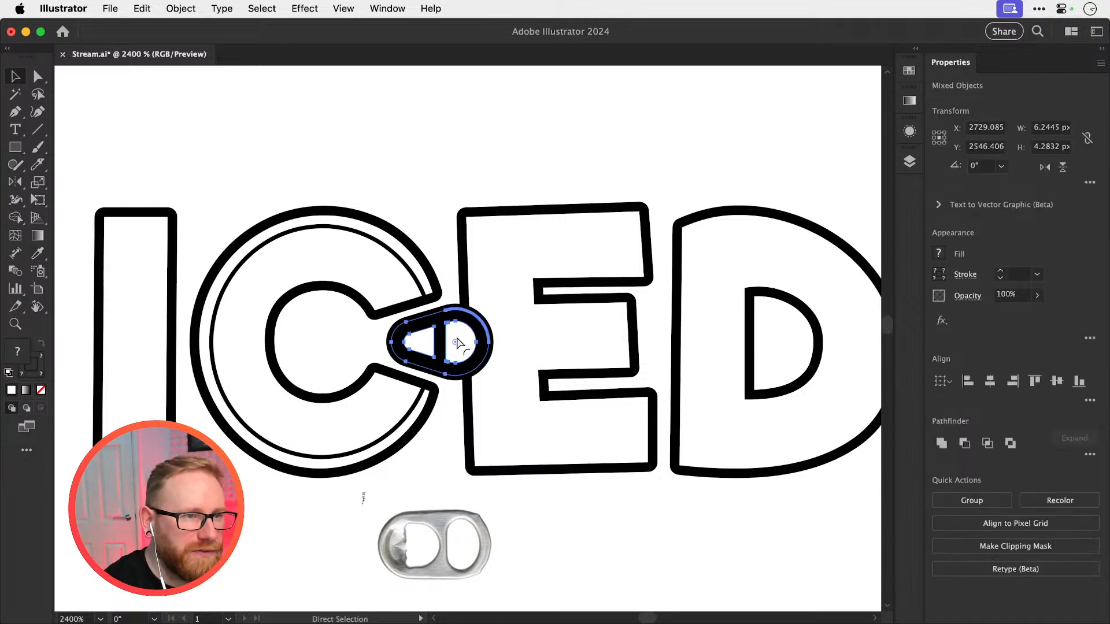
key(super+z)
key(super+z)
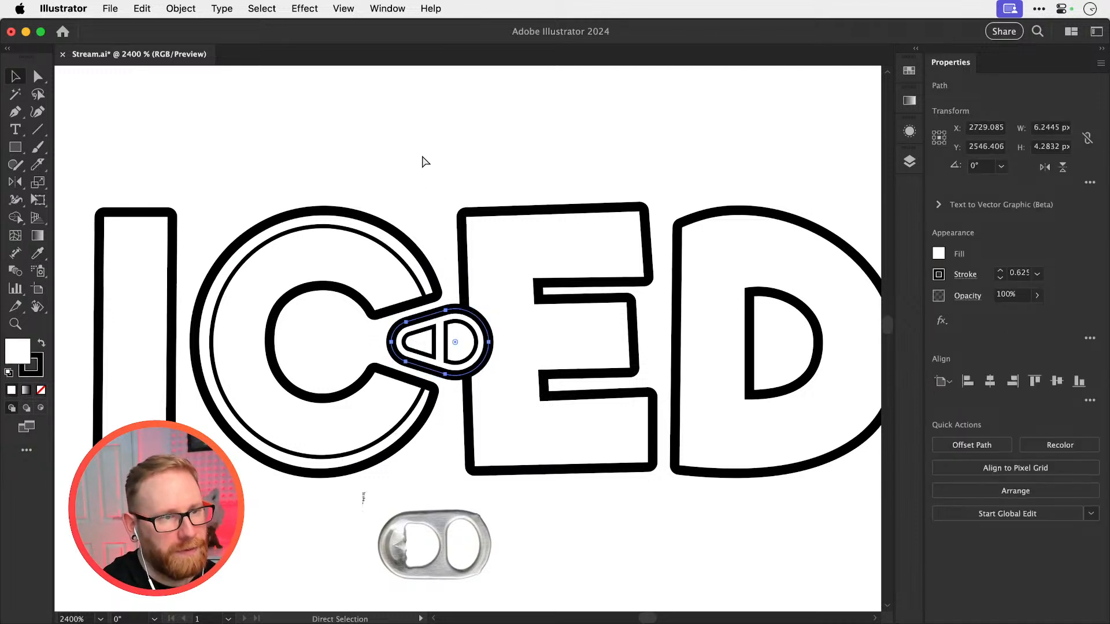
key(super+z)
key(super+z)
key(super+z)
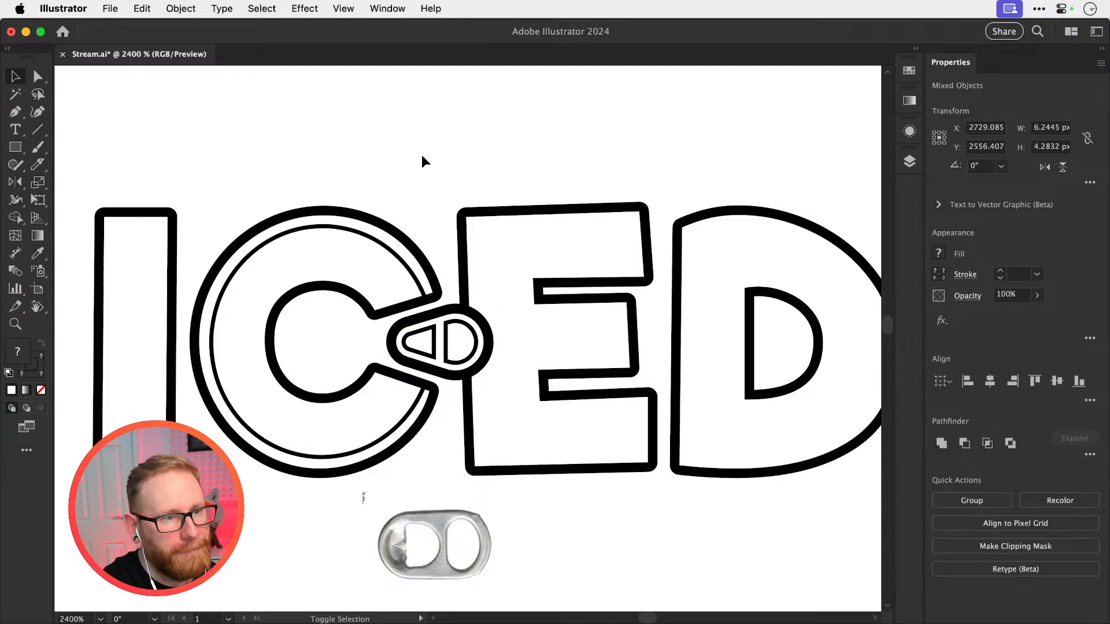
Move the solid black pull tab copy below the lettering, between the E and the D
key(shift+Right)
key(shift+Up)
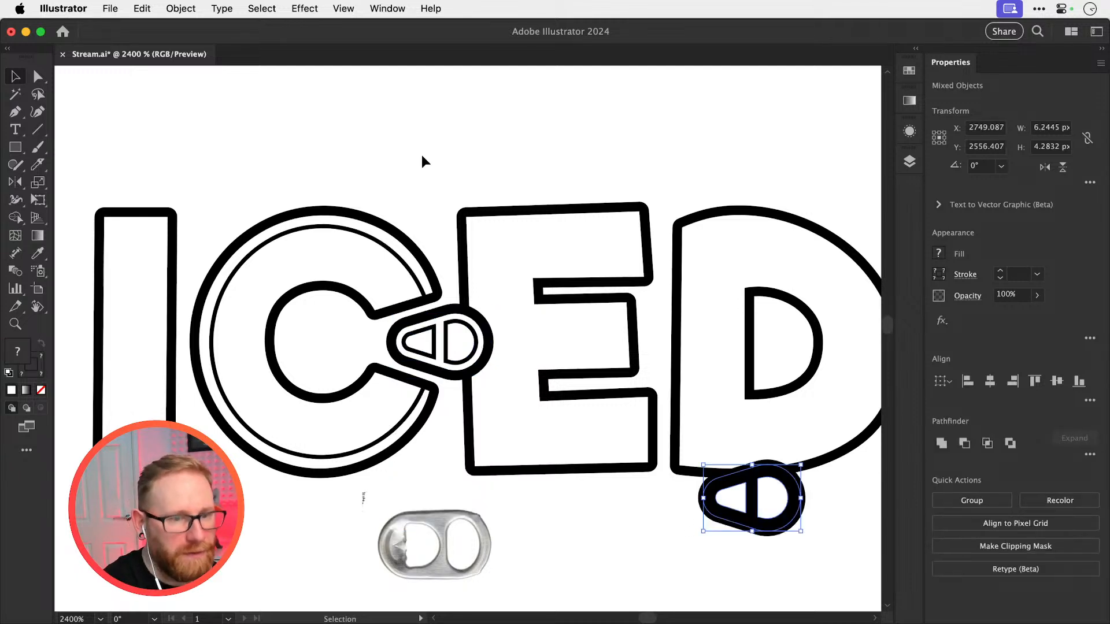
key(Down)
key(Down)
key(Left)
key(Left)
key(Left)
key(Left)
key(Left)
key(Left)
key(Left)
key(Down)
key(Down)
key(Down)
key(Down)
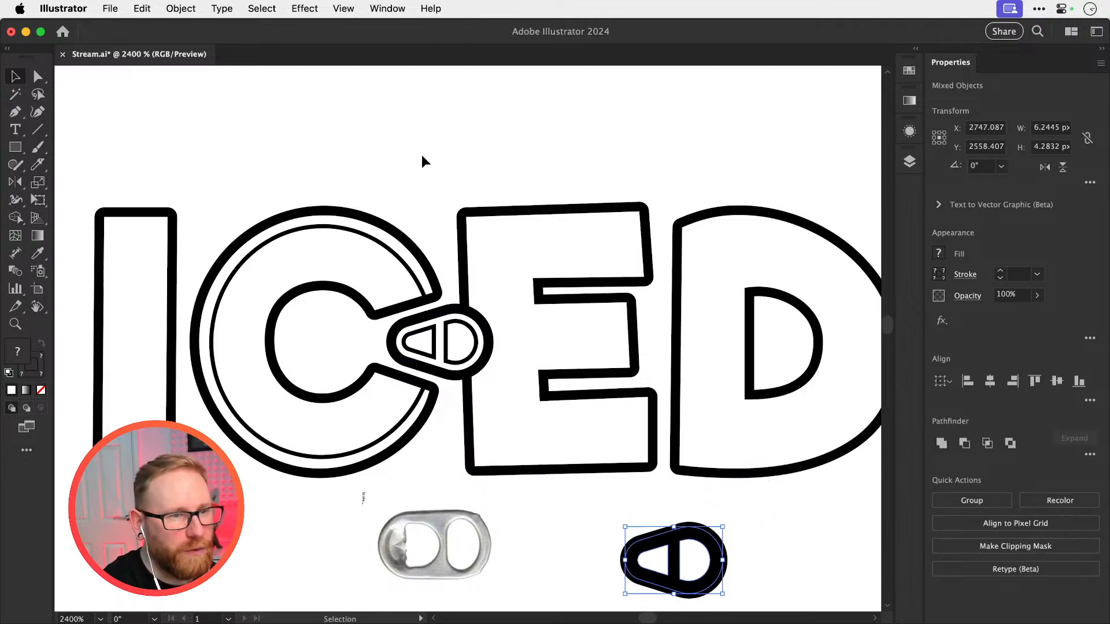
drag(508, 354, 392, 350)
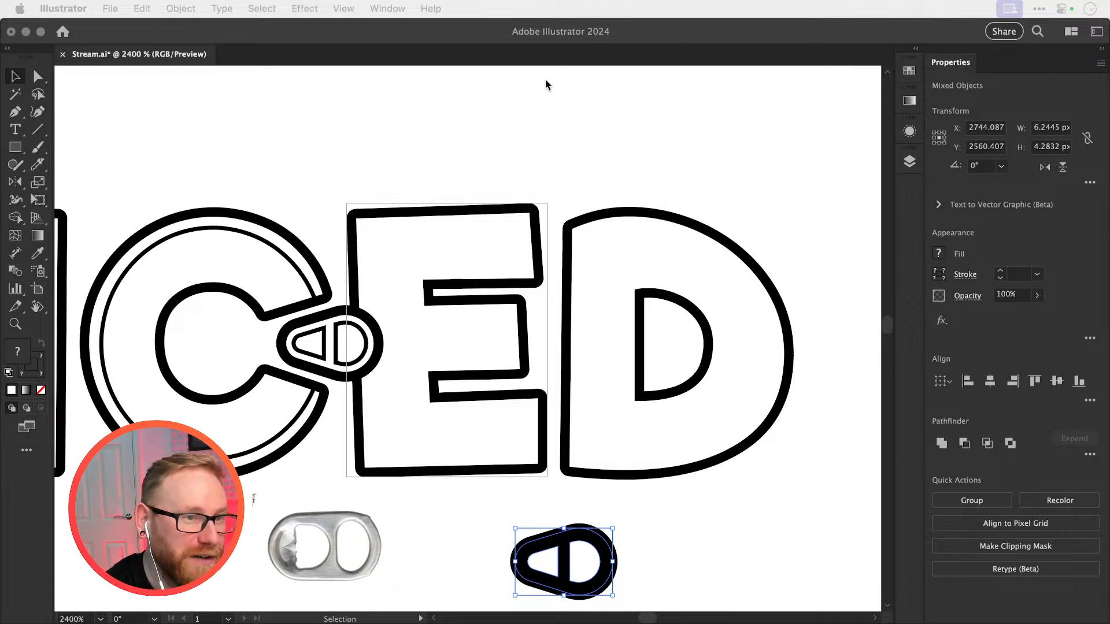
Deselect the black pull tab copy and save the document
click(496, 119)
click(501, 135)
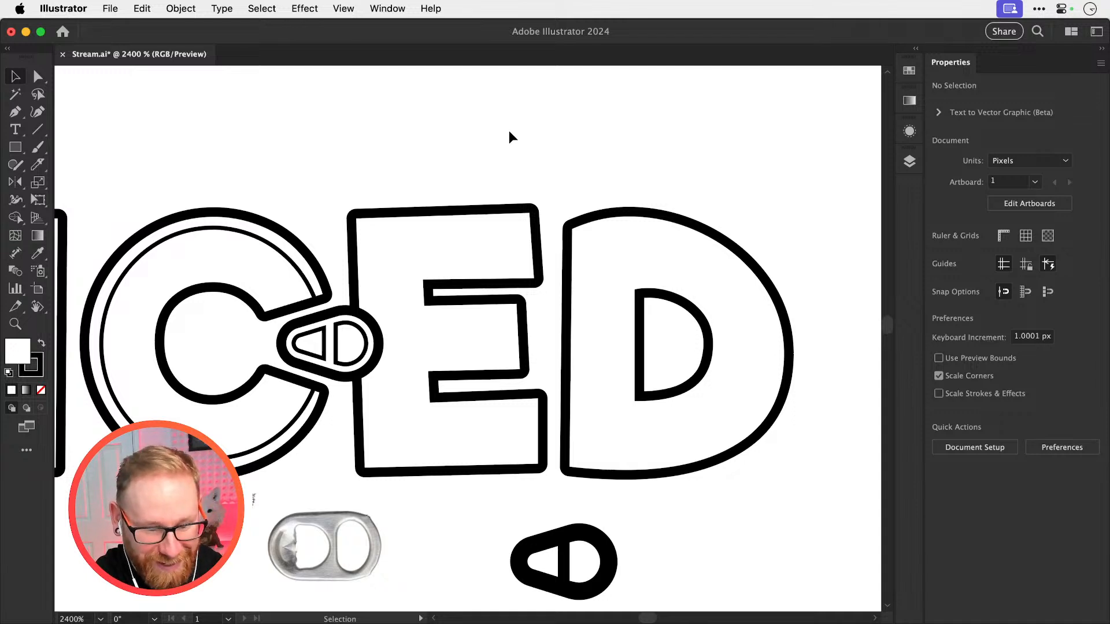
scroll(379, 120, left, 5)
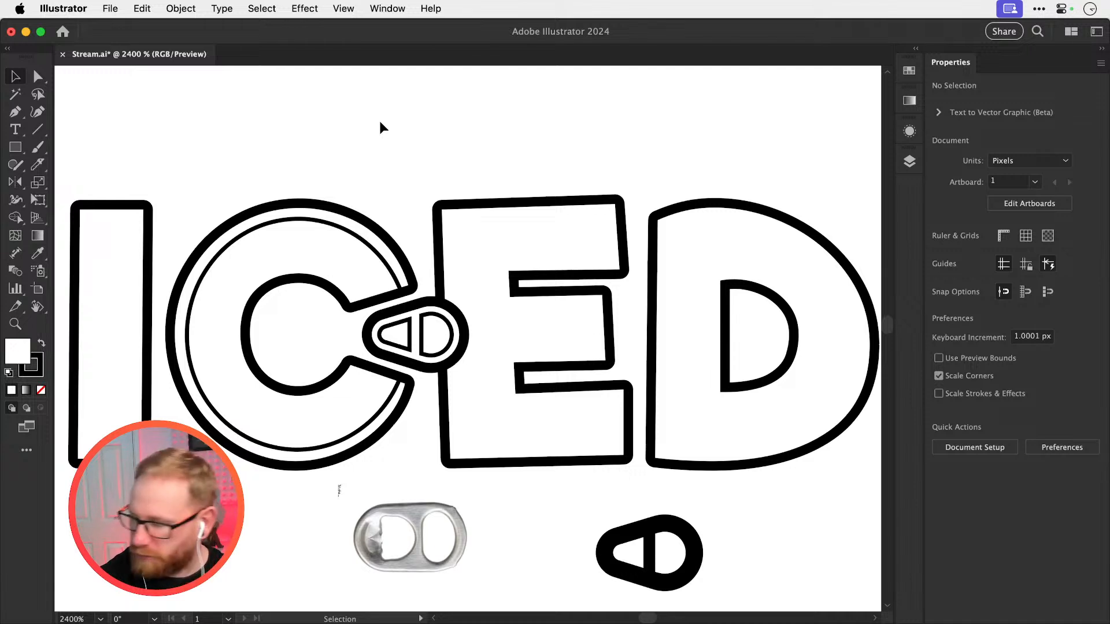
key(super+s)
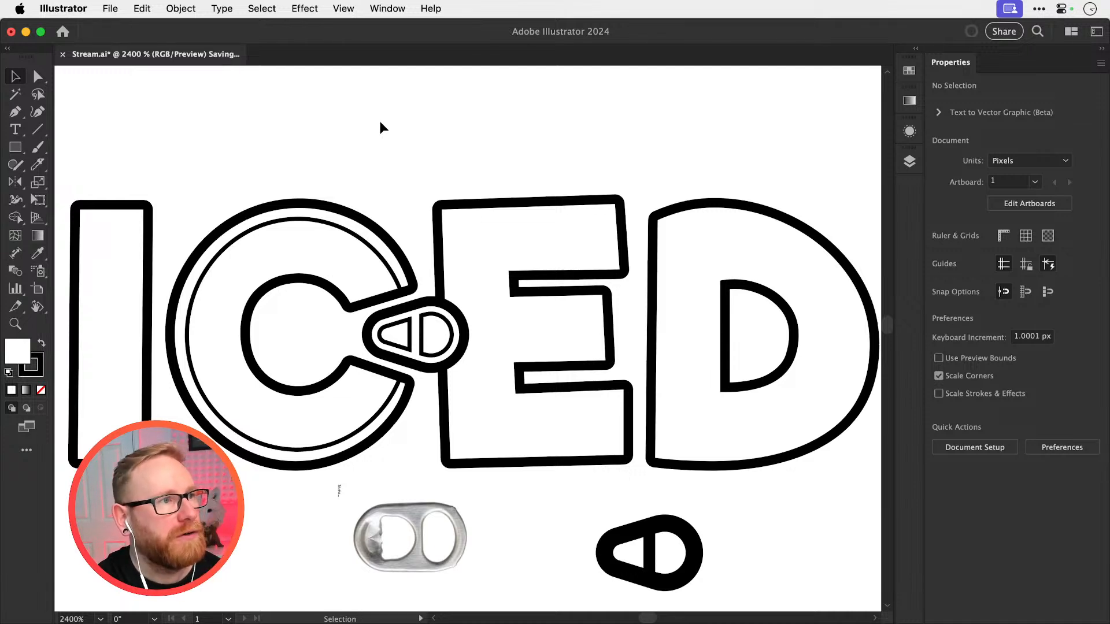
Quit Illustrator and reopen Stream.ai from the desktop
key(super+q)
key(F11)
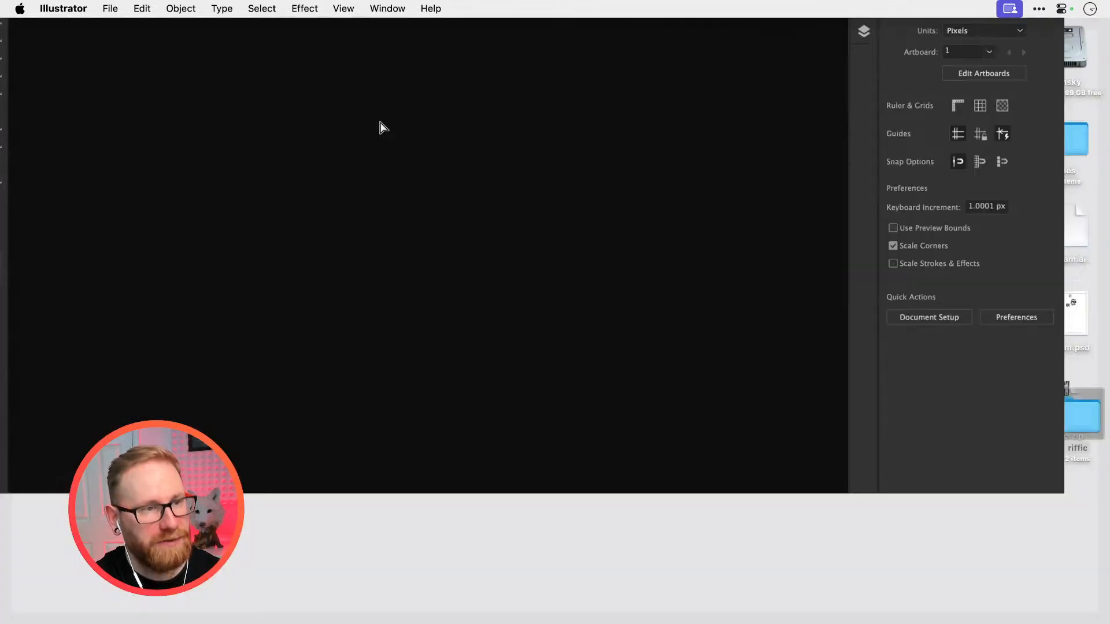
key(F11)
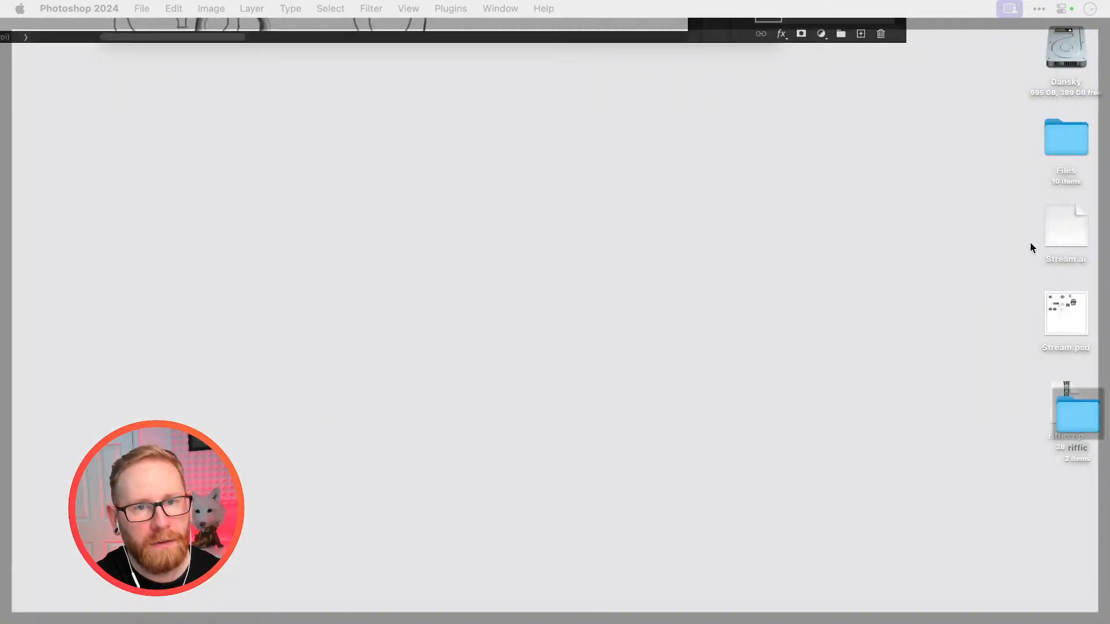
right_click(1069, 219)
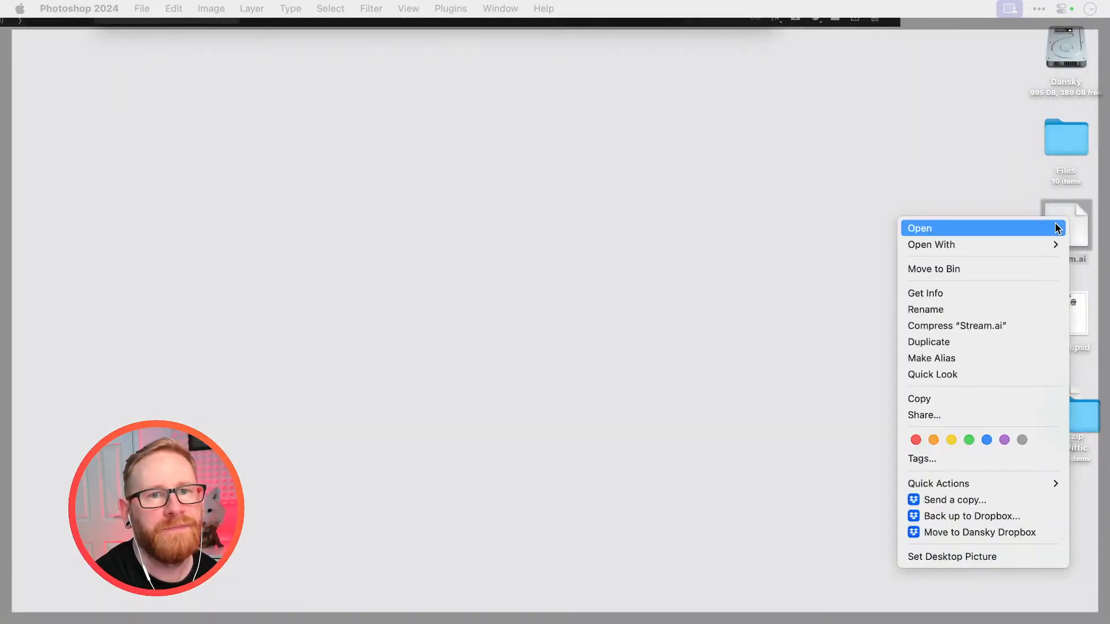
click(1058, 228)
key(F11)
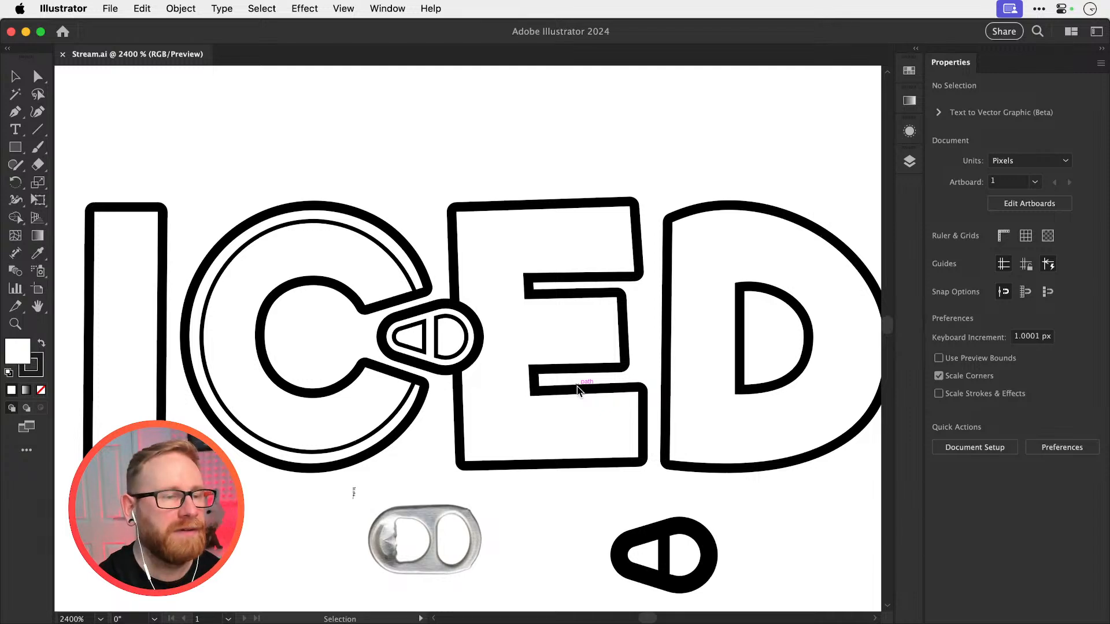
Move the pull tab reference photo slightly so it is centred beneath the drawn pull tab, and deselect it
drag(425, 219, 421, 181)
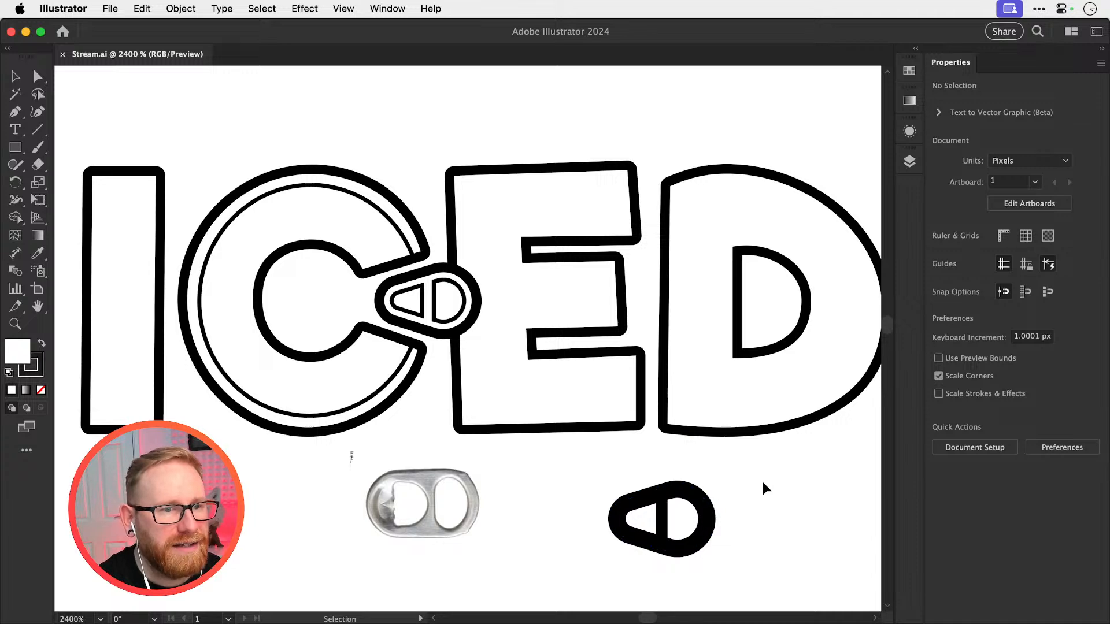
key(z)
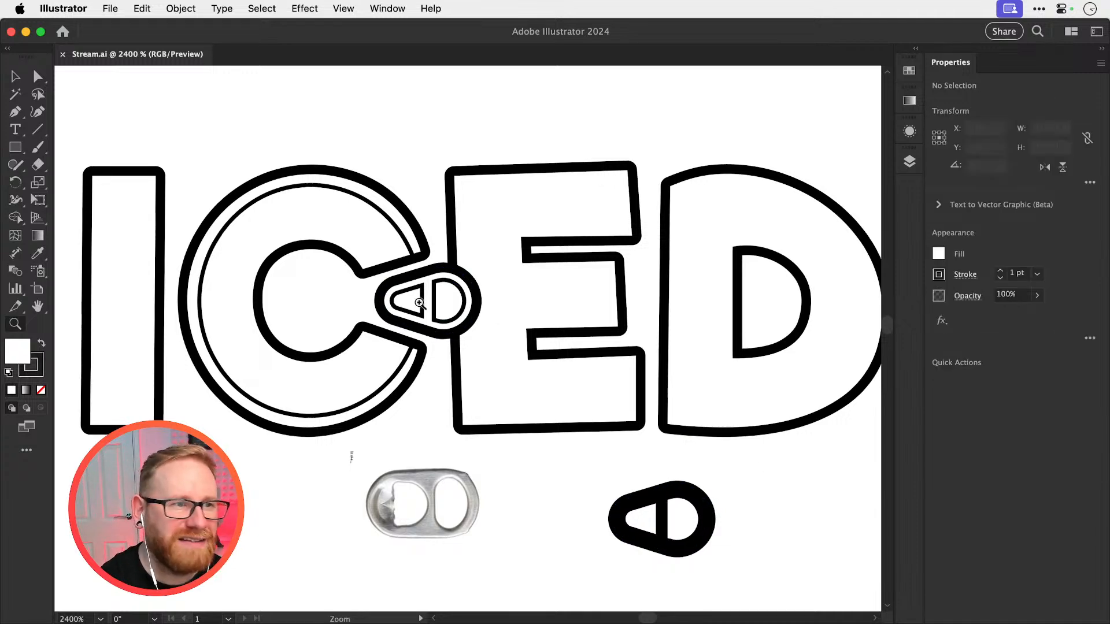
drag(419, 302, 561, 319)
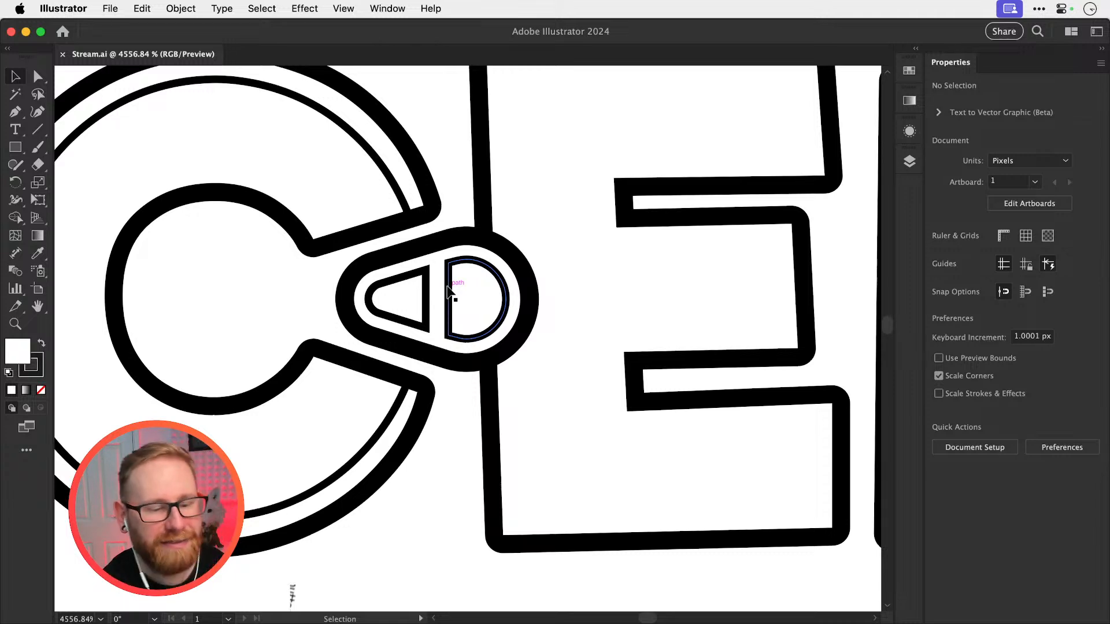
key(super+minus)
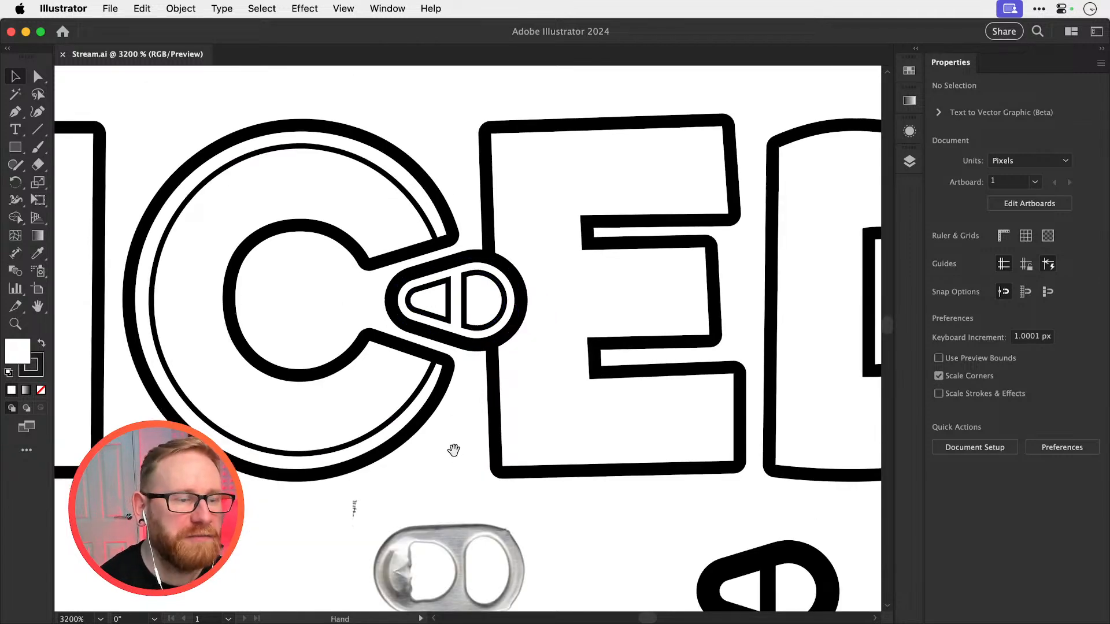
scroll(451, 405, down, 3)
drag(451, 472, 462, 505)
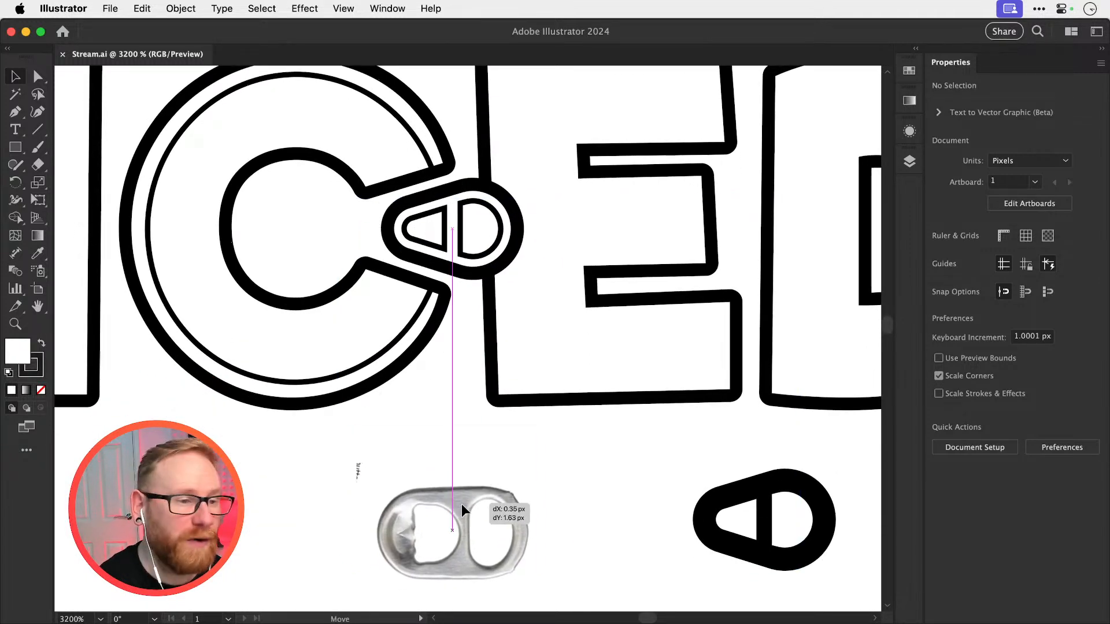
key(Up)
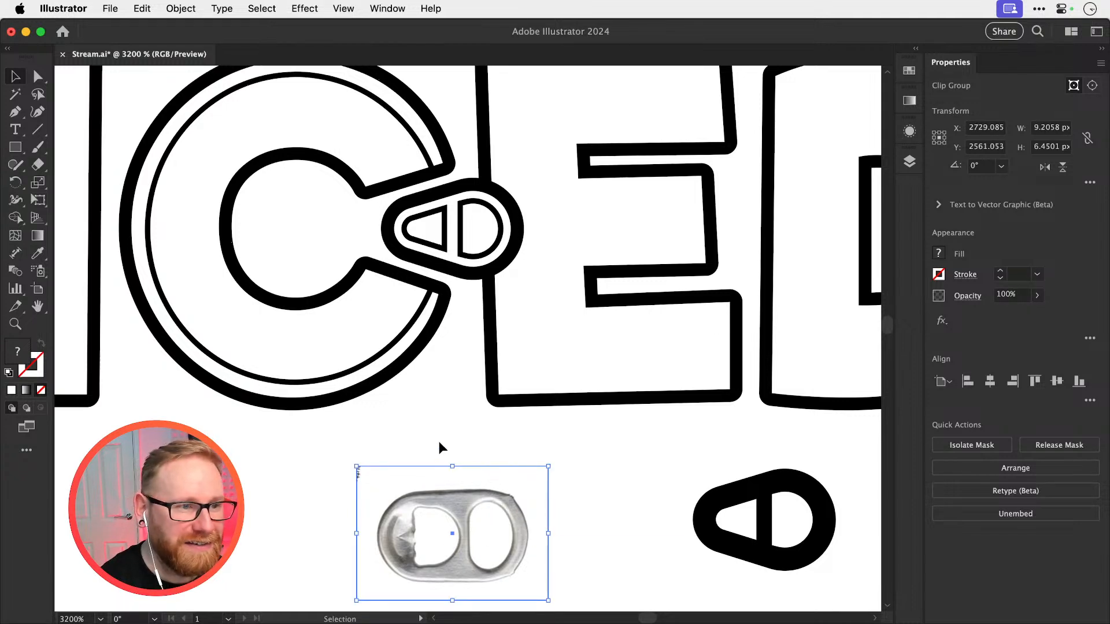
click(443, 440)
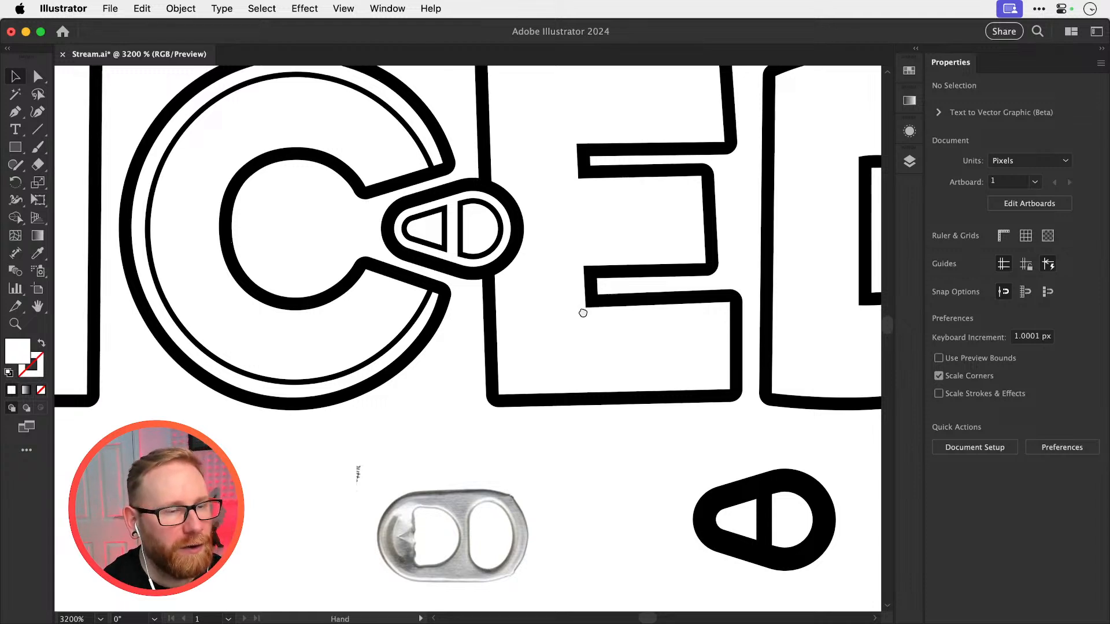
Duplicate the E in place and move the copy 40 px straight down, clear of the ICED lettering
scroll(498, 288, up, 3)
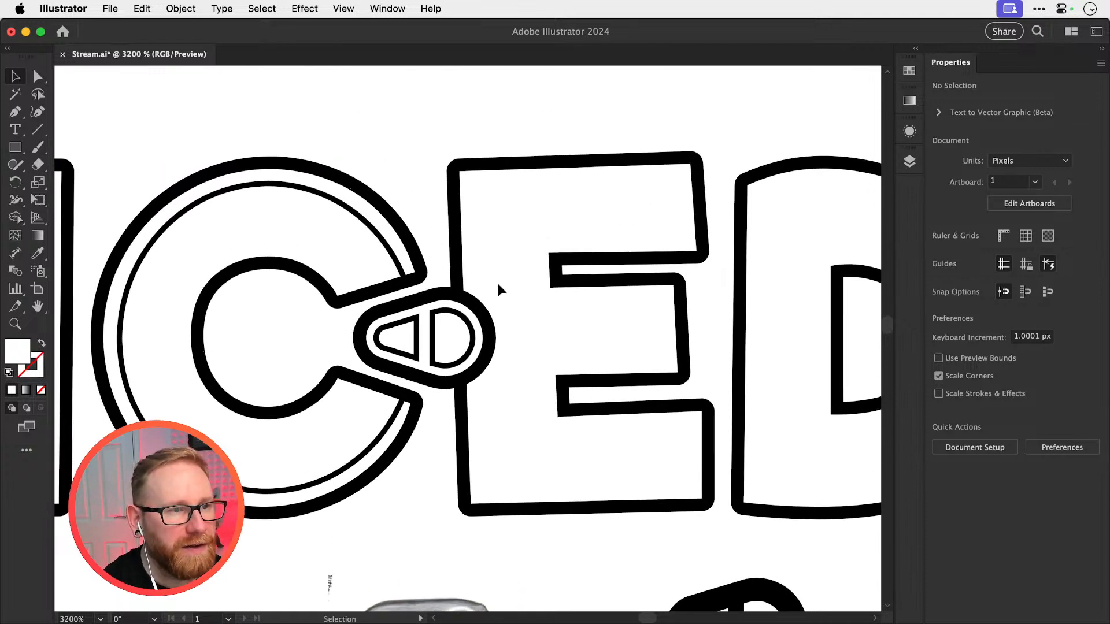
click(447, 243)
key(super+minus)
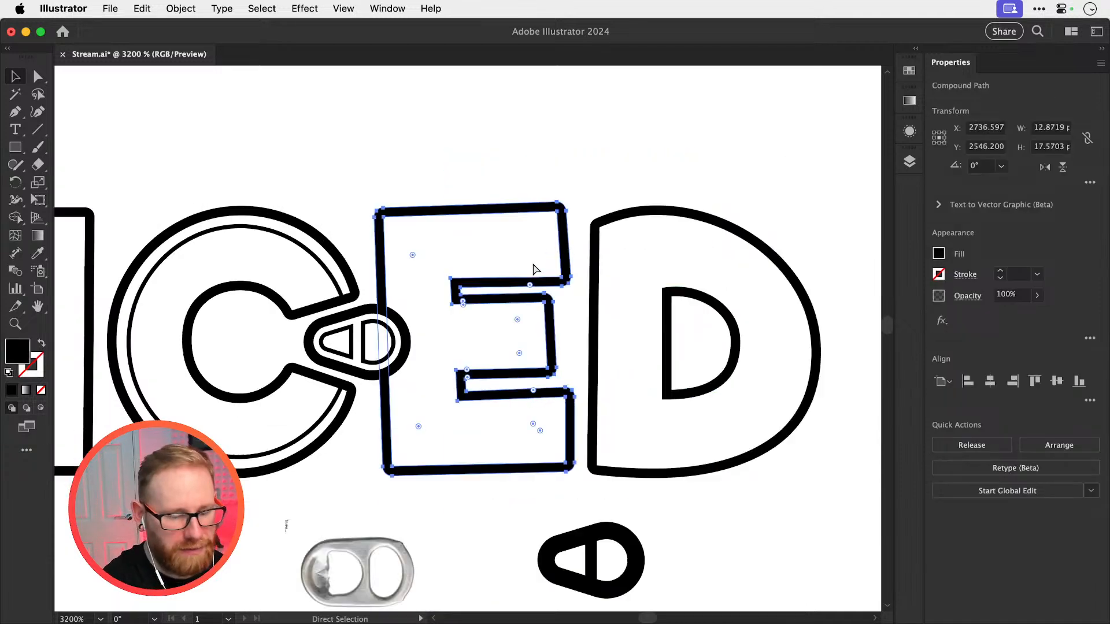
key(super+minus)
key(super+minus)
key(super+minus)
key(super+c)
key(super+f)
key(shift+Down)
key(shift+Down)
key(shift+Down)
key(shift+Down)
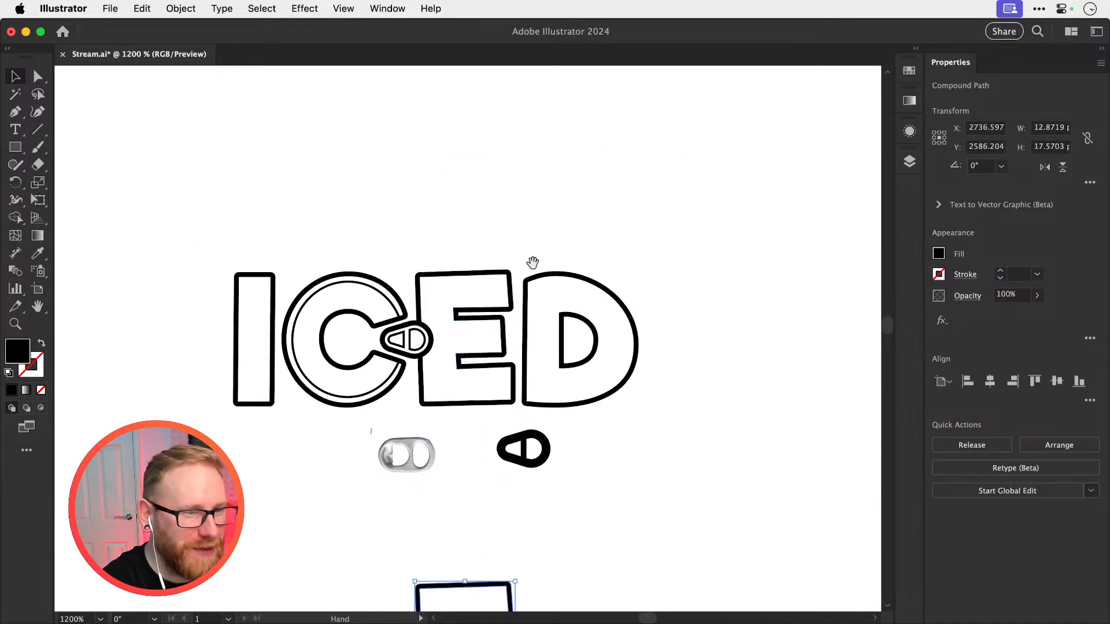
drag(508, 438, 534, 409)
Offset the pull tab's outer teardrop path outward by 1.2 px with miter joins
drag(442, 283, 691, 367)
drag(452, 287, 381, 266)
click(430, 303)
key(super+z)
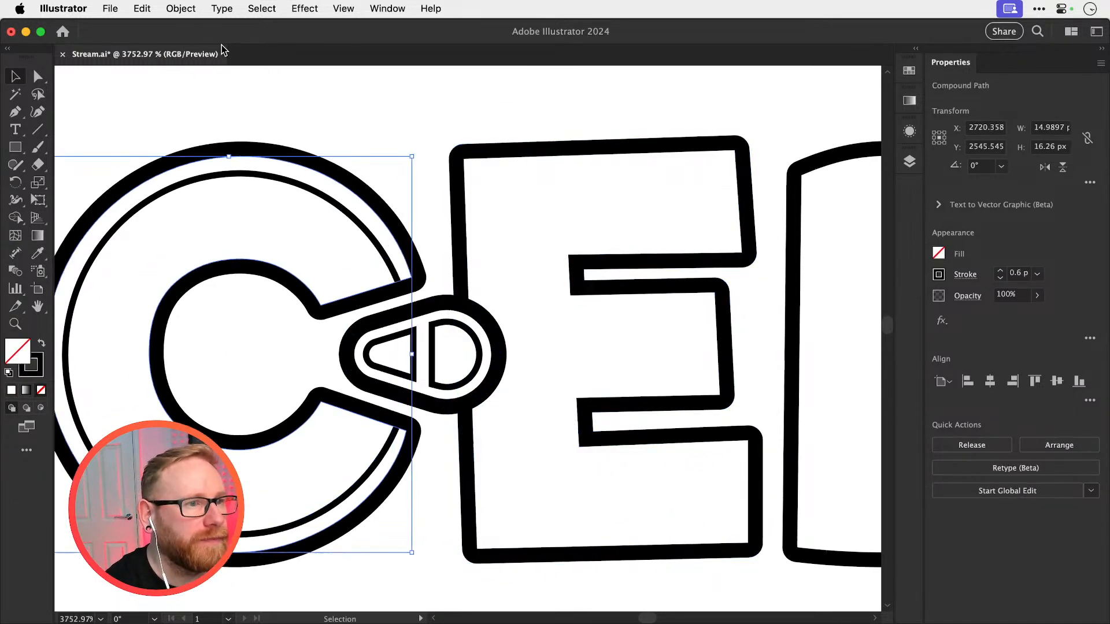
click(447, 309)
click(181, 8)
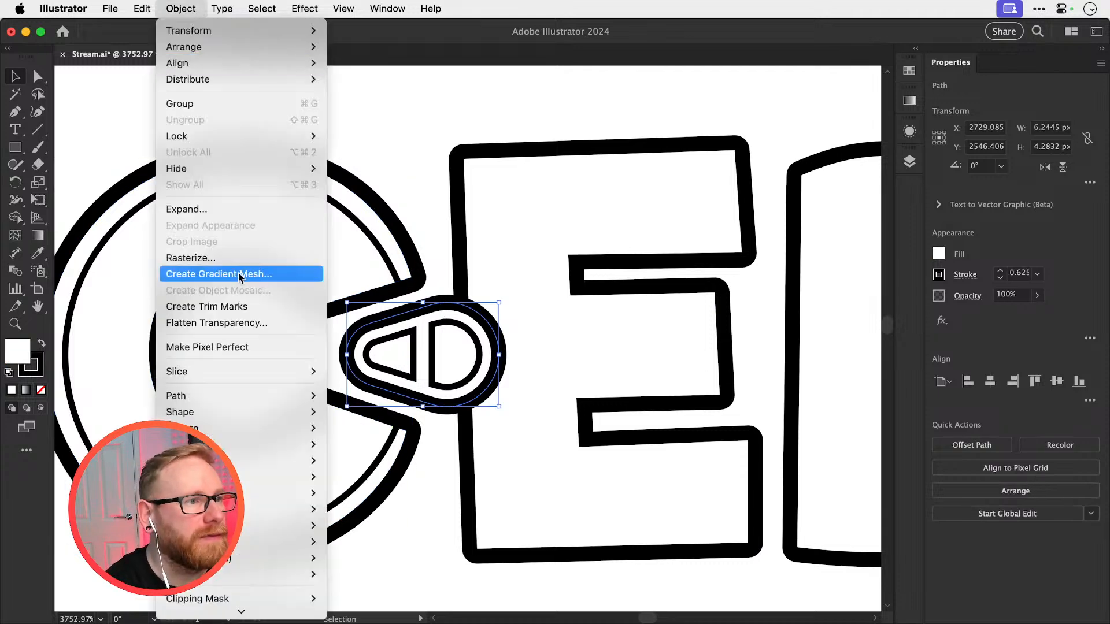
mouse_move(249, 396)
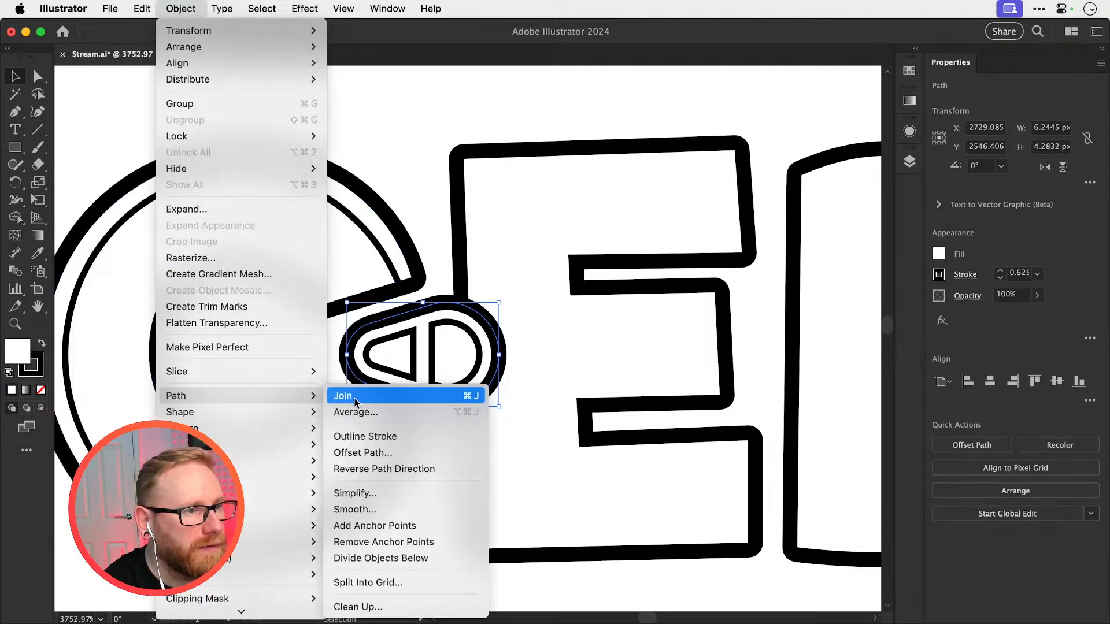
click(400, 454)
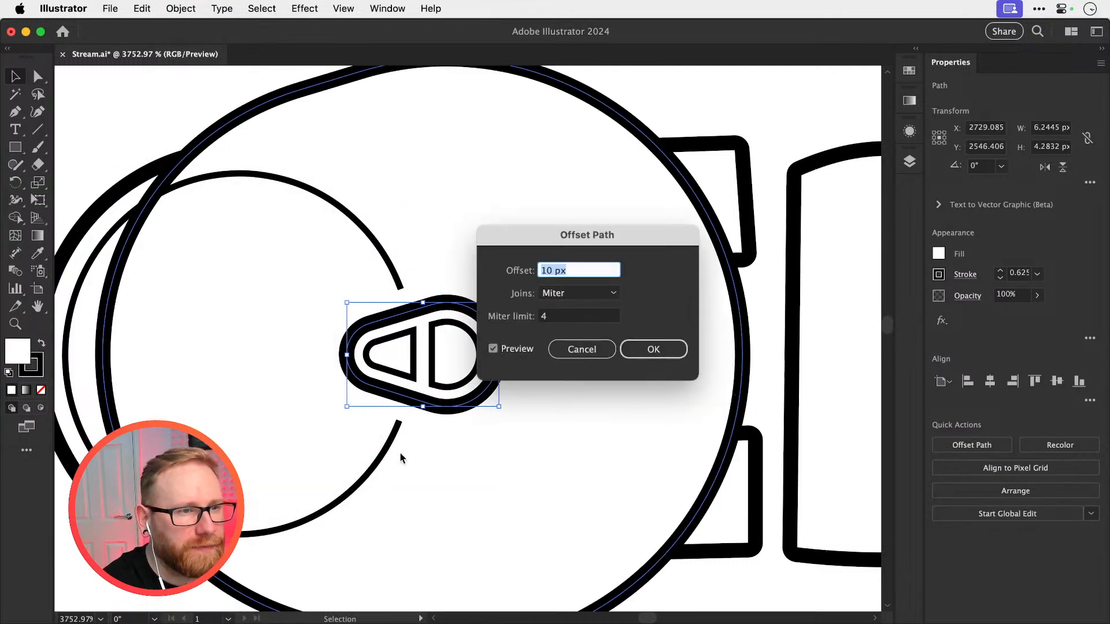
text(-8)
key(Tab)
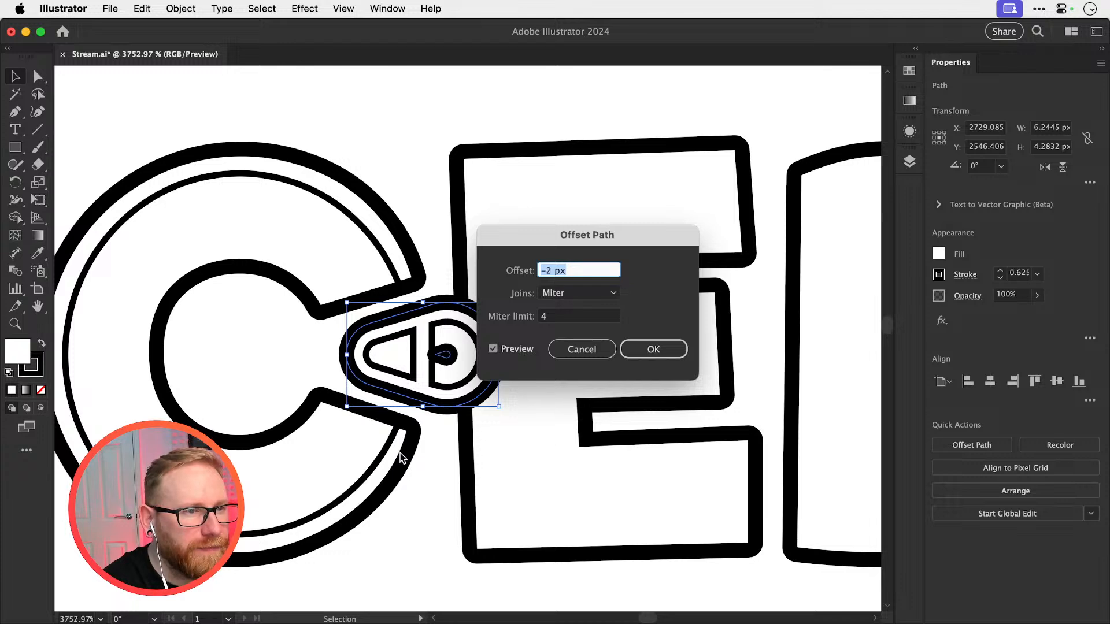
text(1)
key(Tab)
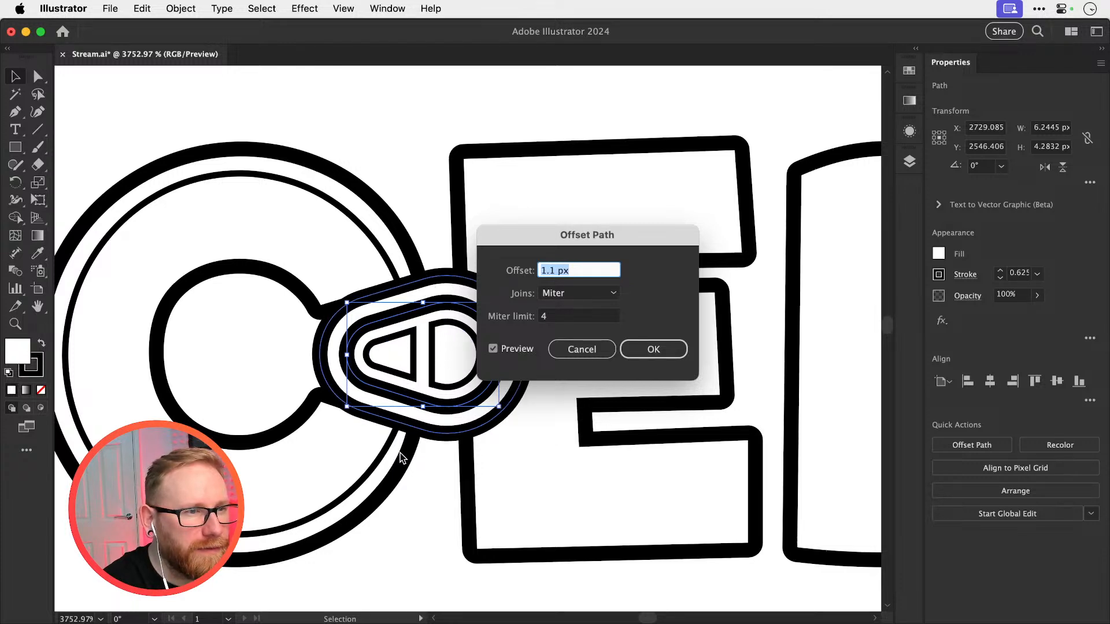
text(1.3)
key(Tab)
text(1.2)
key(Tab)
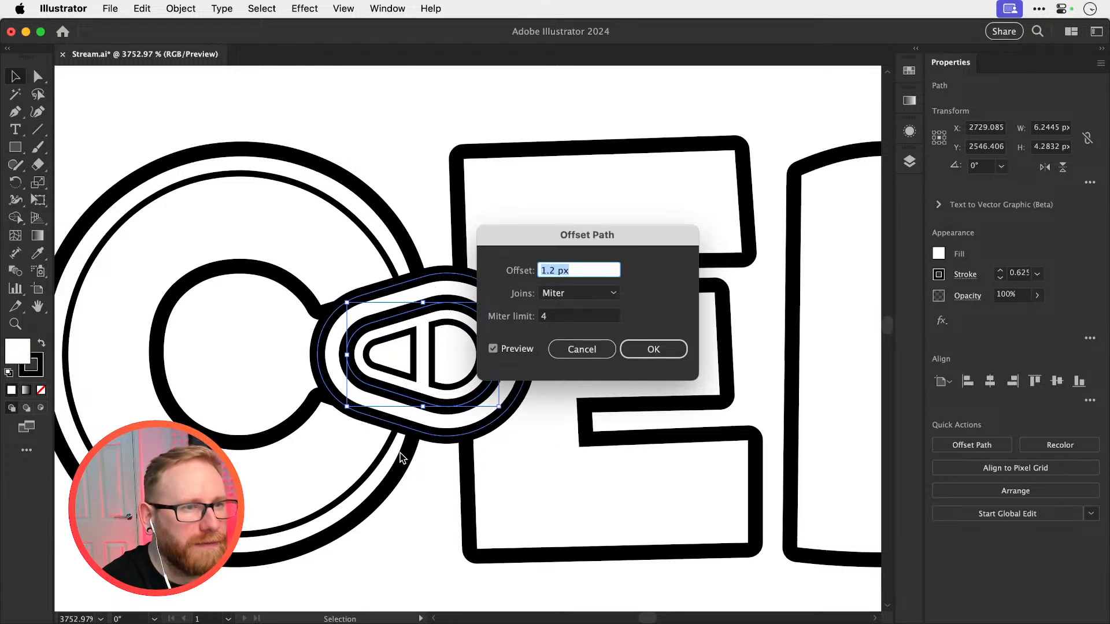
key(Return)
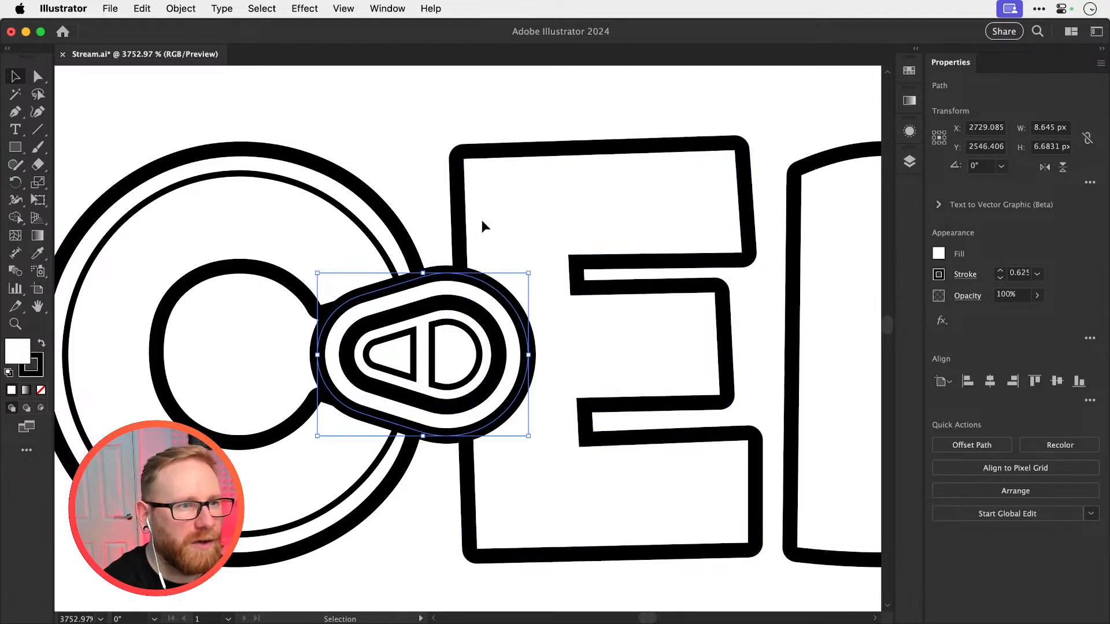
Add the E to the selected offset teardrop and move both 50 px to the right, past the D
shift+click(460, 228)
key(super+minus)
key(super+minus)
key(super+minus)
key(super+minus)
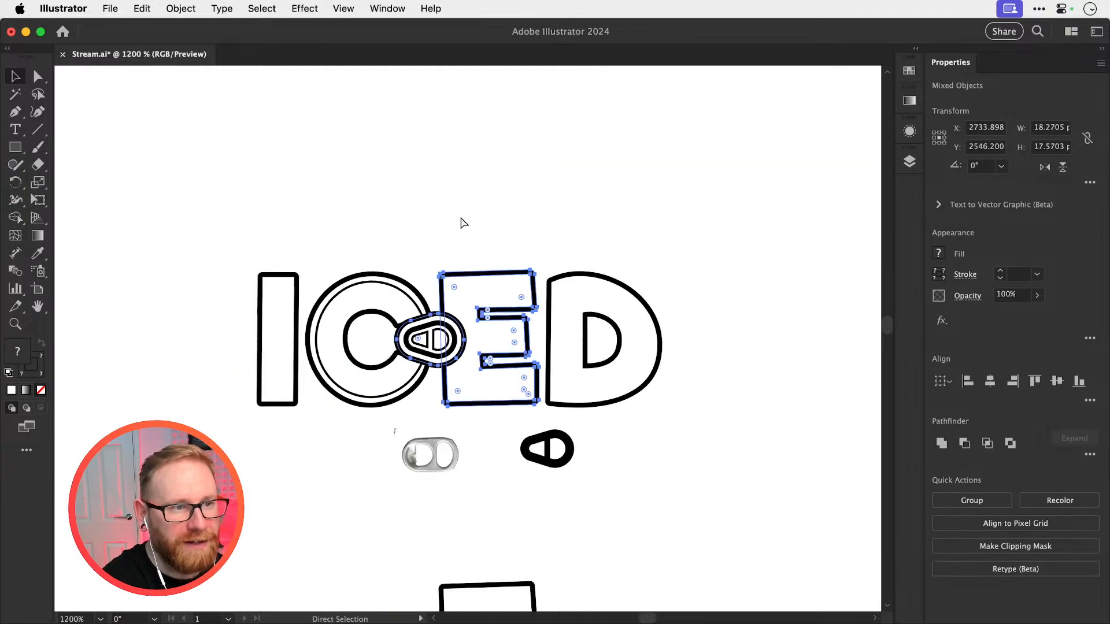
key(super+minus)
key(shift+Right)
key(shift+Right)
key(shift+Right)
key(space)
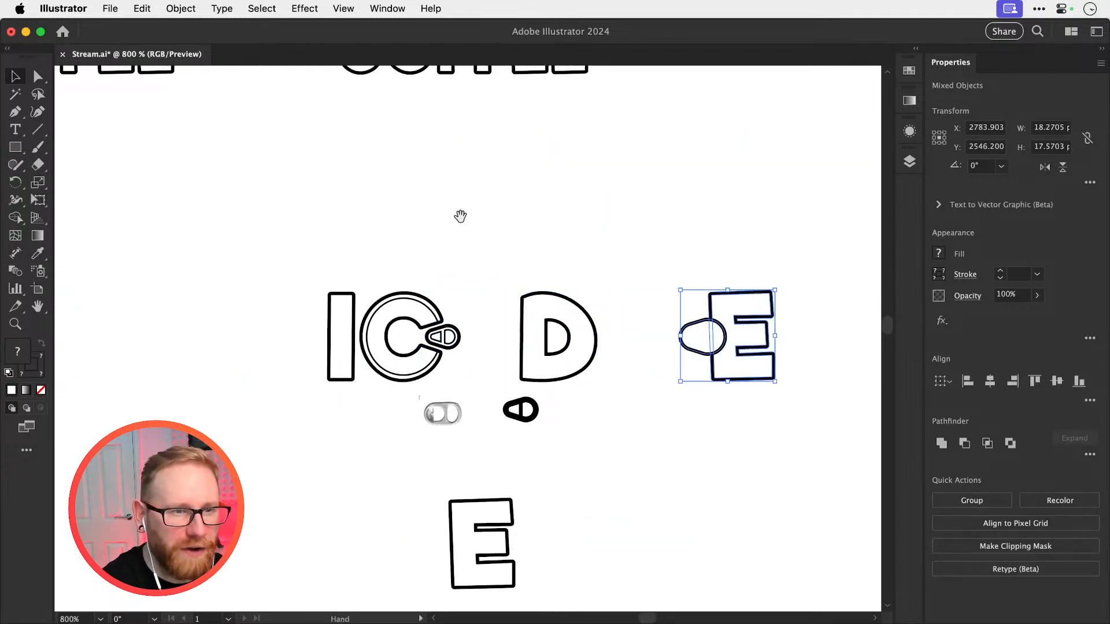
Show the artwork in Outline view and expand the offset teardrop's fill and stroke into separate shapes
drag(460, 216, 216, 209)
key(z)
drag(464, 328, 755, 345)
key(v)
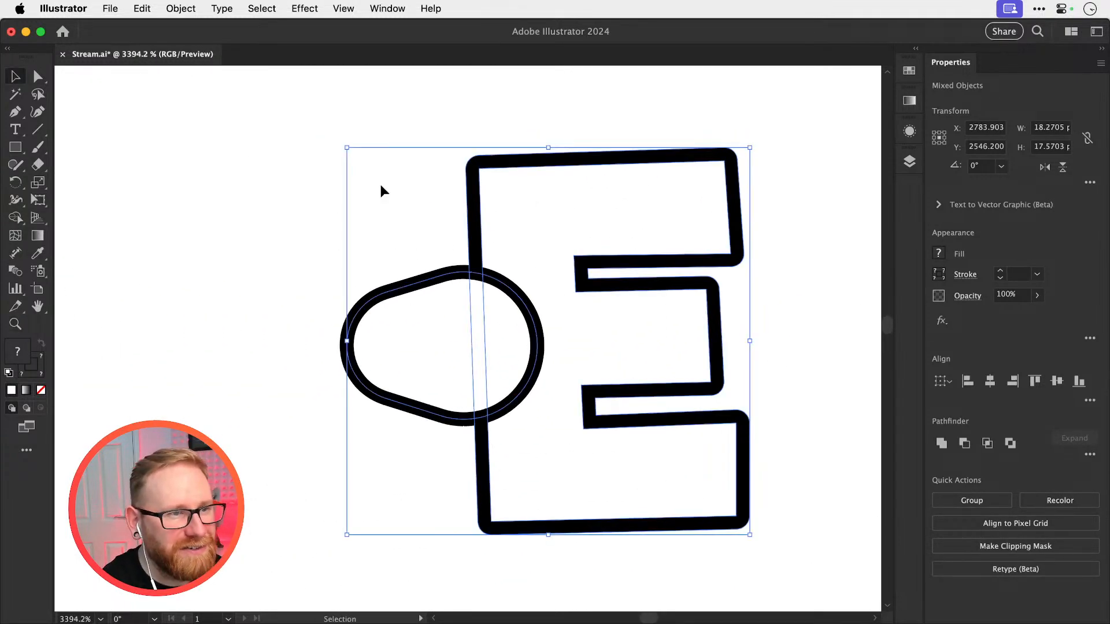
click(382, 185)
key(a)
key(super+y)
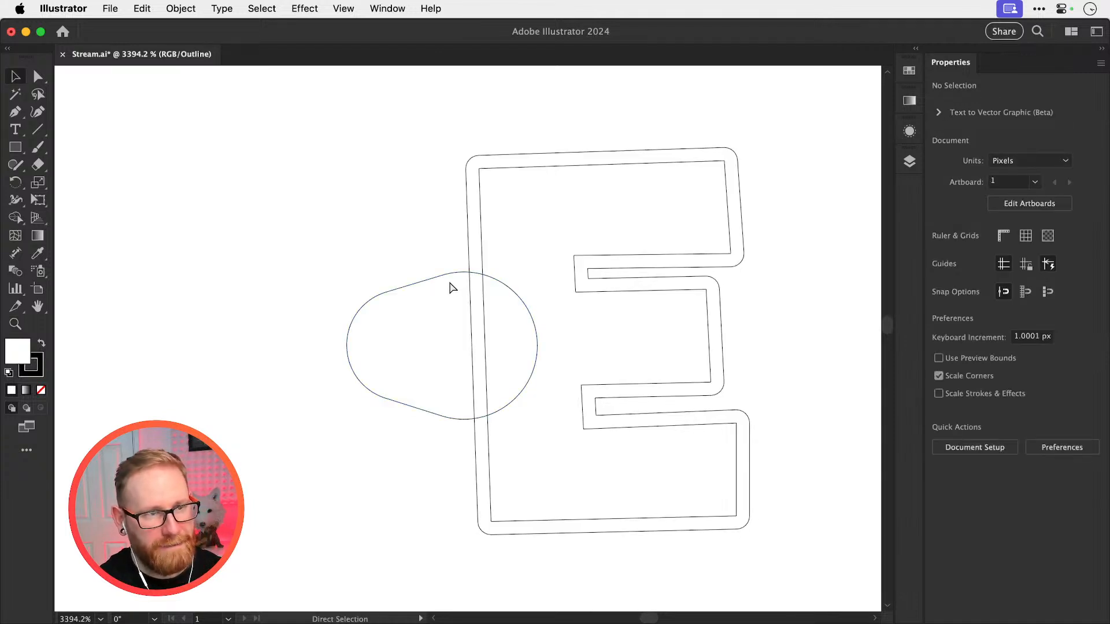
key(v)
click(376, 299)
click(177, 7)
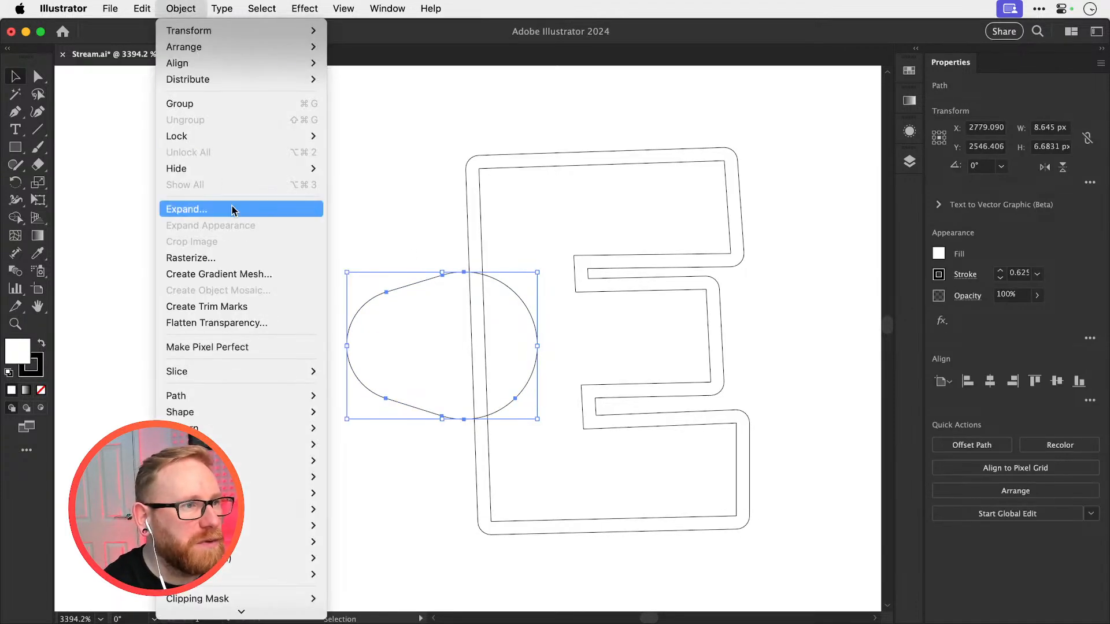
click(318, 209)
key(Return)
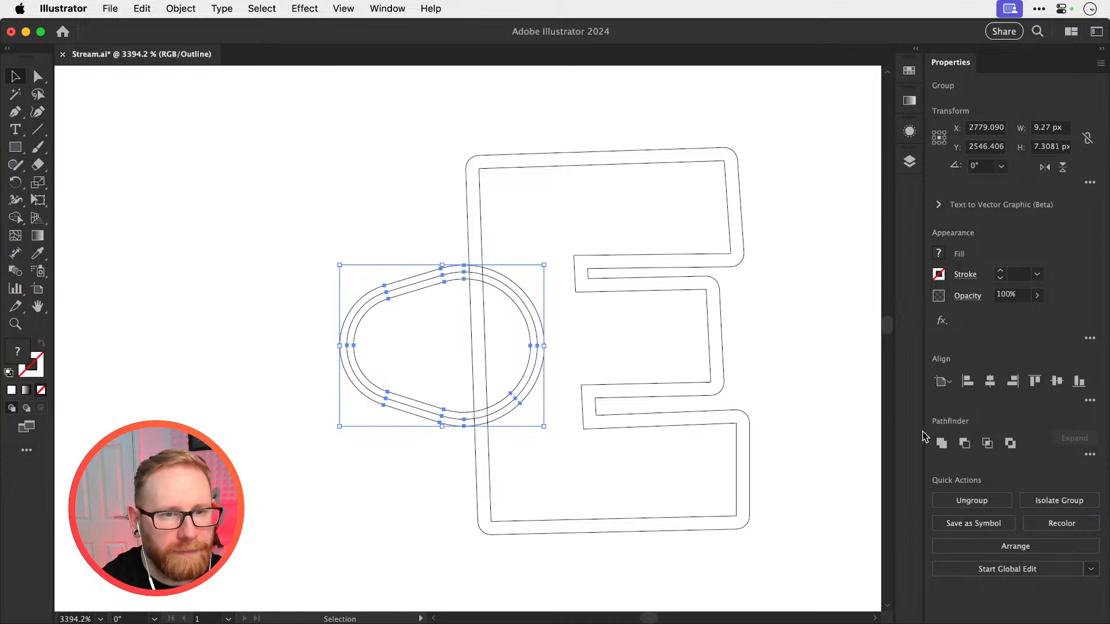
Unite the expanded teardrop into one solid black shape and subtract it from the E in Preview view
click(941, 444)
key(super+y)
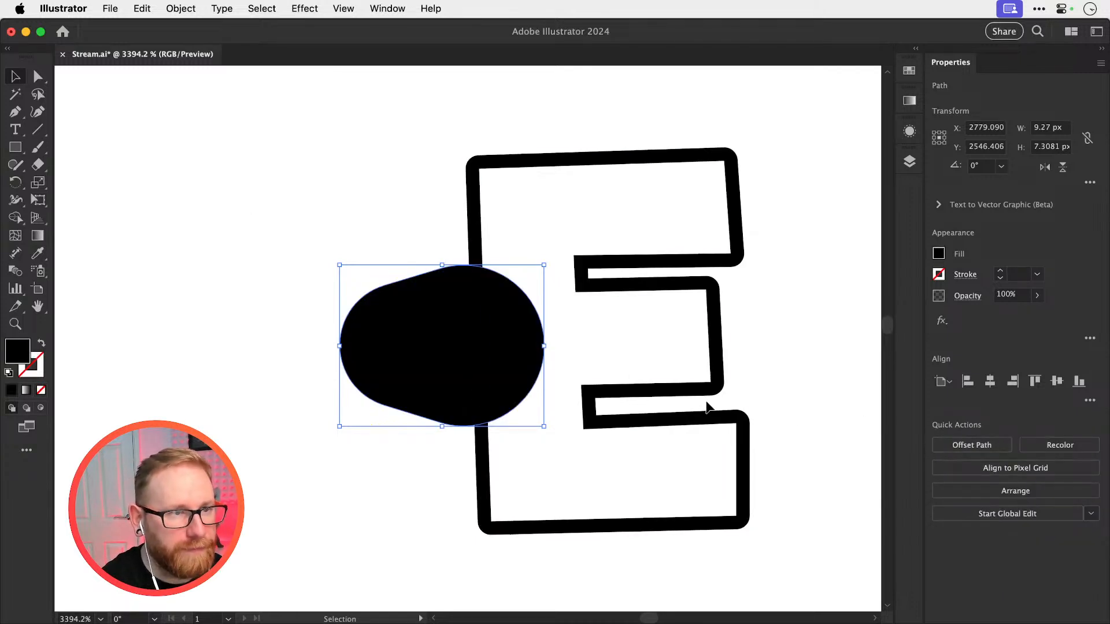
drag(417, 217, 550, 362)
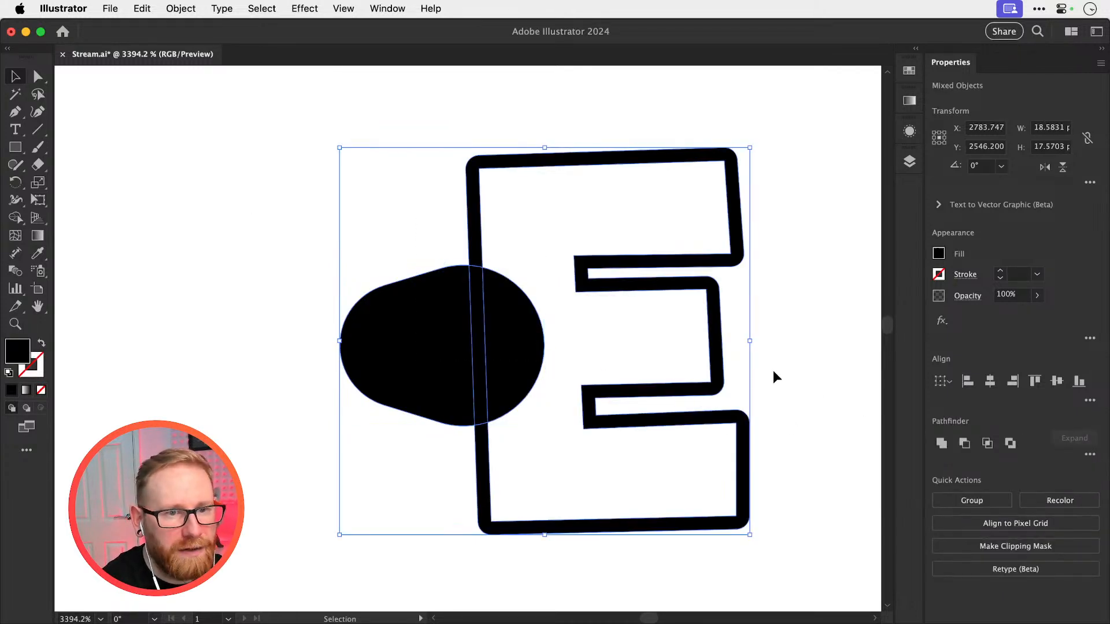
click(965, 446)
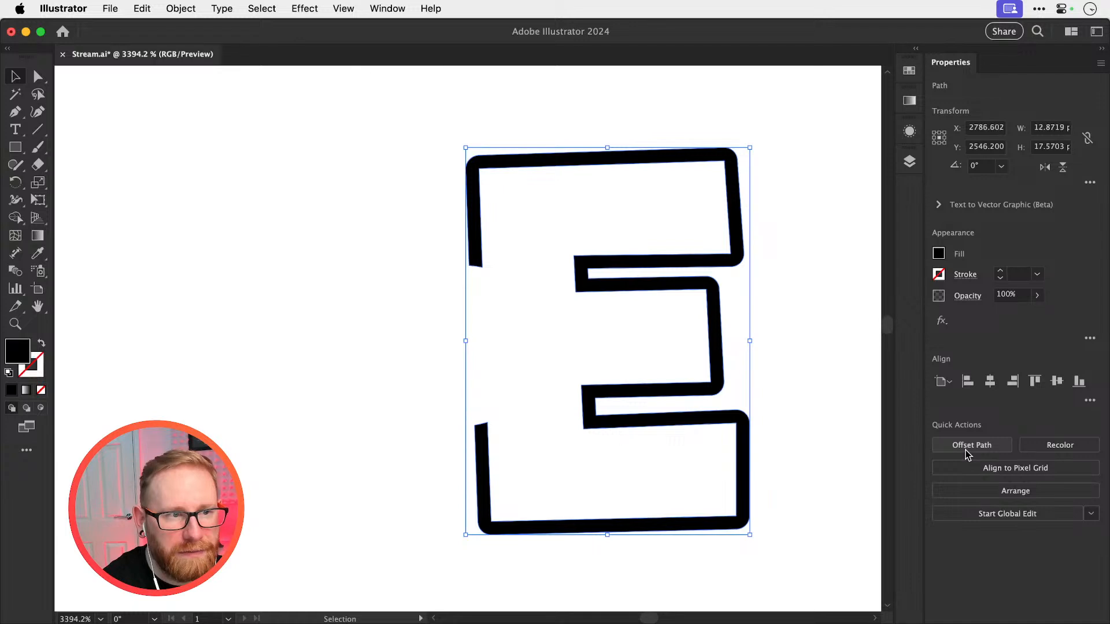
Move the cut E 50 px left, back between the C and D, and deselect it
click(328, 391)
key(super+minus)
key(super+minus)
key(super+minus)
key(super+minus)
drag(397, 288, 629, 319)
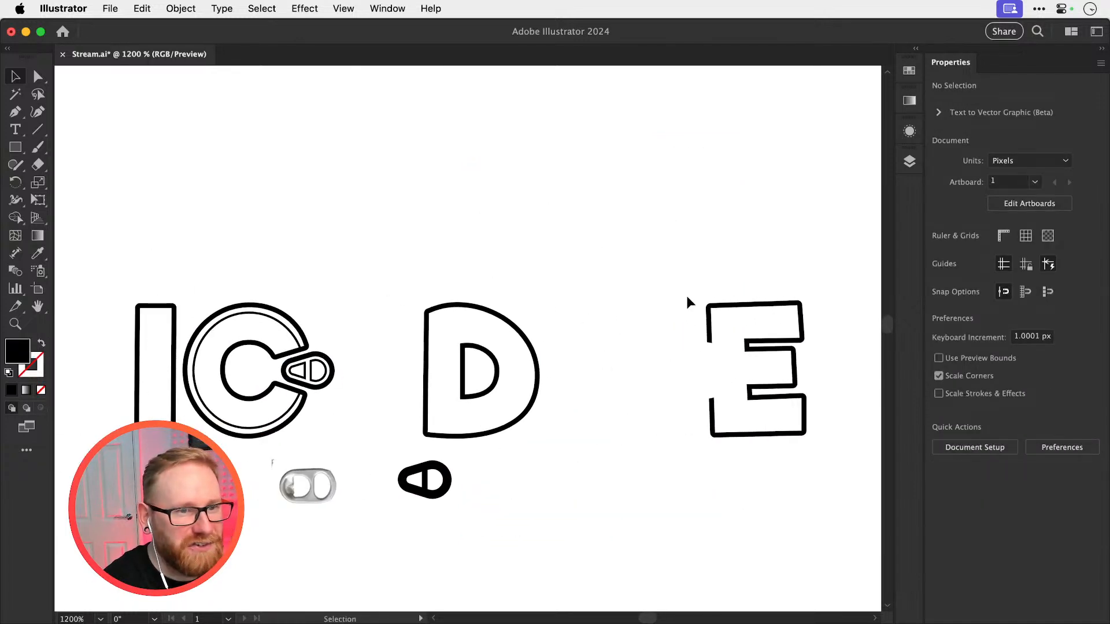
click(734, 425)
key(shift+Left)
key(shift+Left)
key(shift+Left)
key(shift+Left)
key(shift+Left)
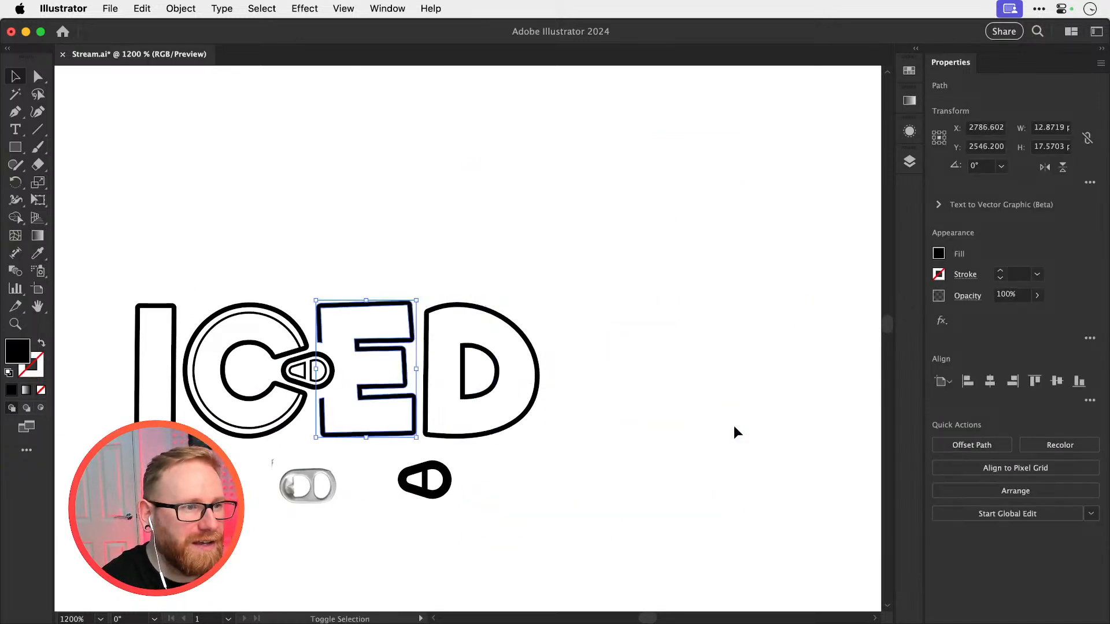
click(453, 203)
drag(405, 276, 580, 254)
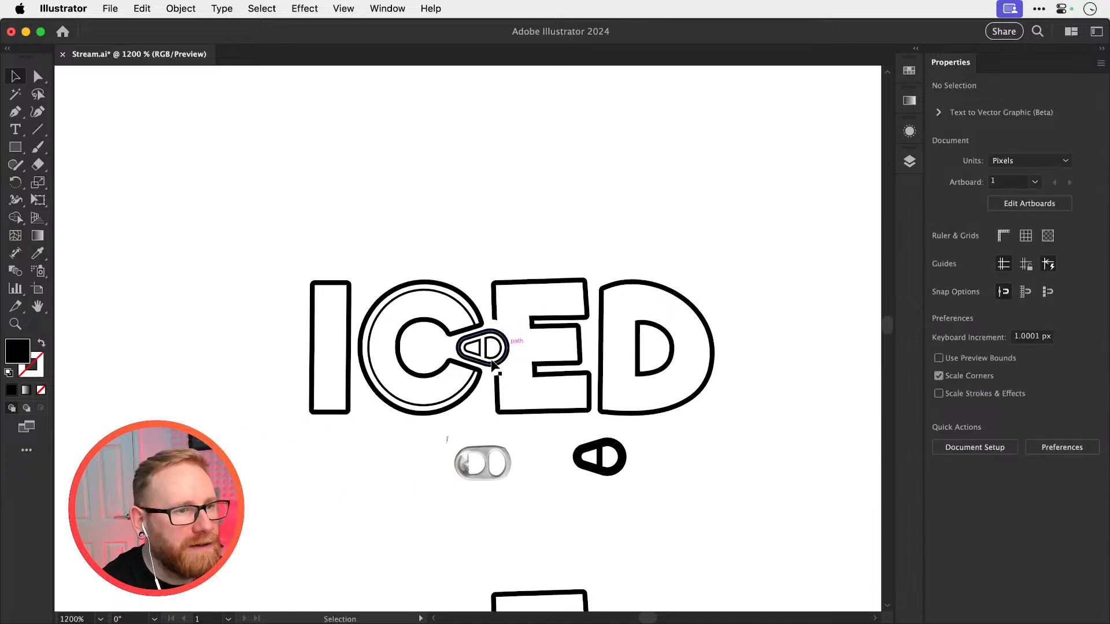
Undo the E's move back, the teardrop cut-out and the teardrop's merge
key(z)
drag(493, 352, 639, 359)
drag(576, 343, 188, 395)
key(super+z)
key(super+minus)
key(super+minus)
key(super+minus)
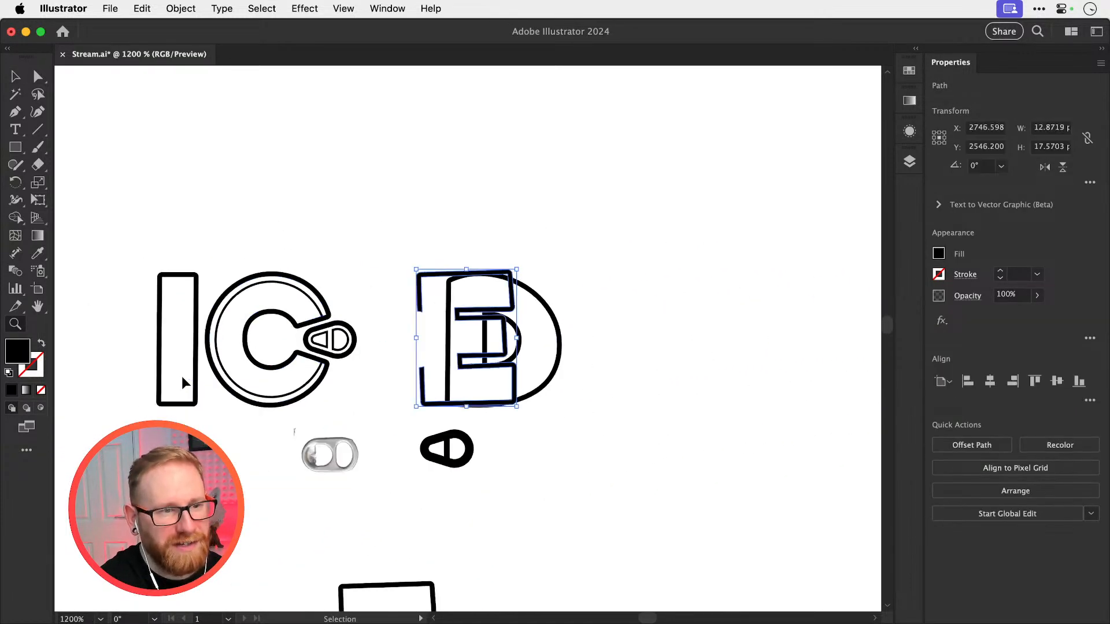
key(super+z)
key(super+z)
key(super+z)
key(super+z)
key(super+z)
key(super+z)
key(super+z)
key(super+z)
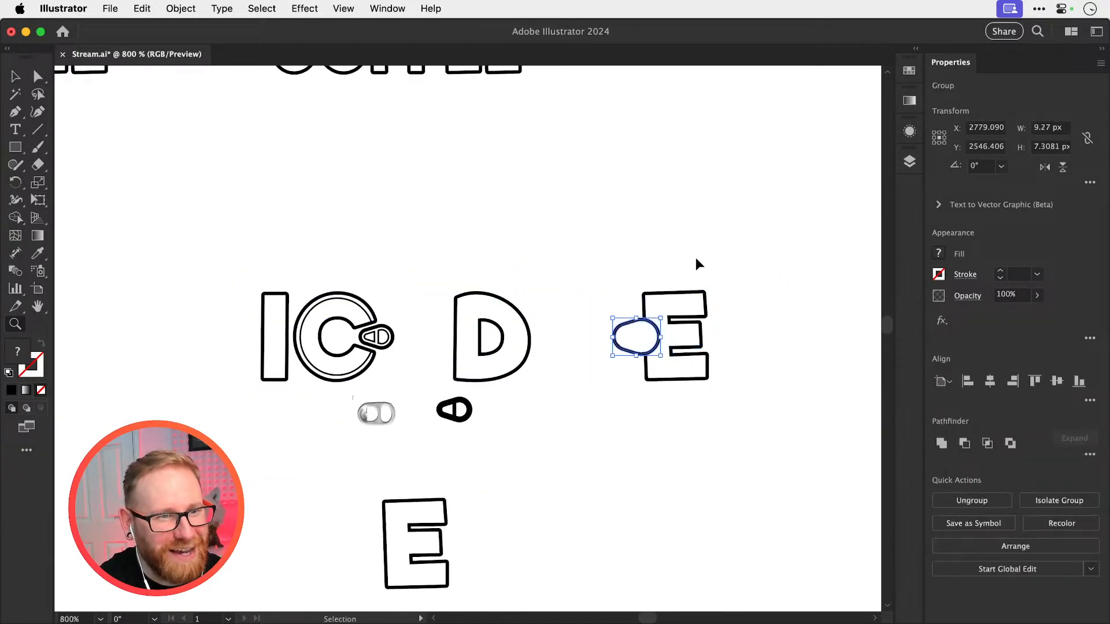
Try to unite the expanded teardrop group beside the E into a single shape, and undo the merge
drag(691, 256, 574, 255)
drag(527, 335, 826, 416)
key(v)
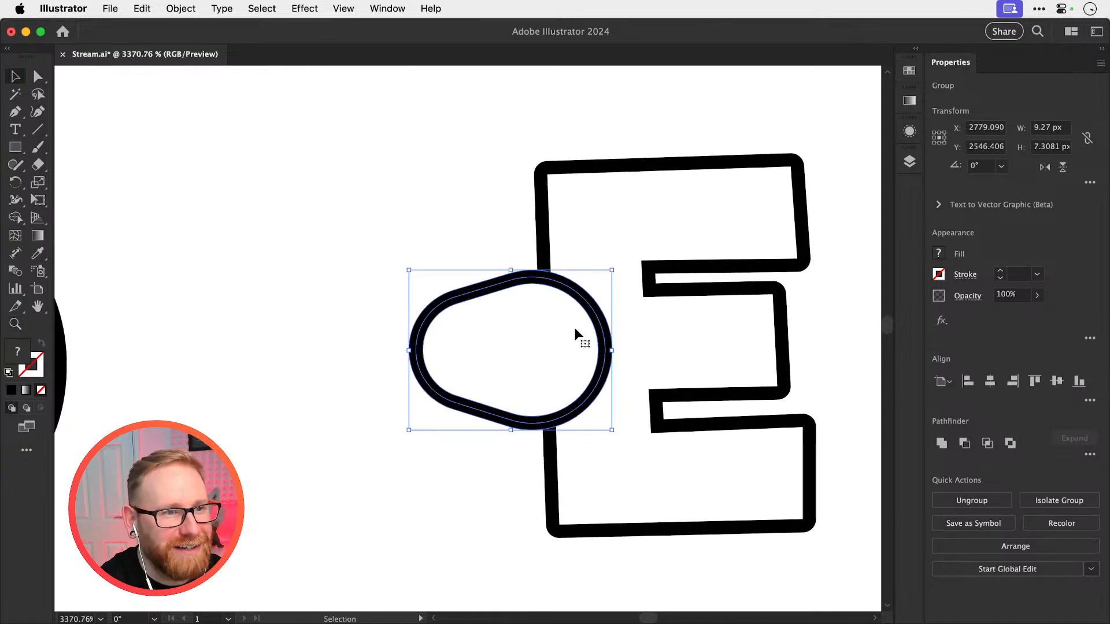
click(942, 442)
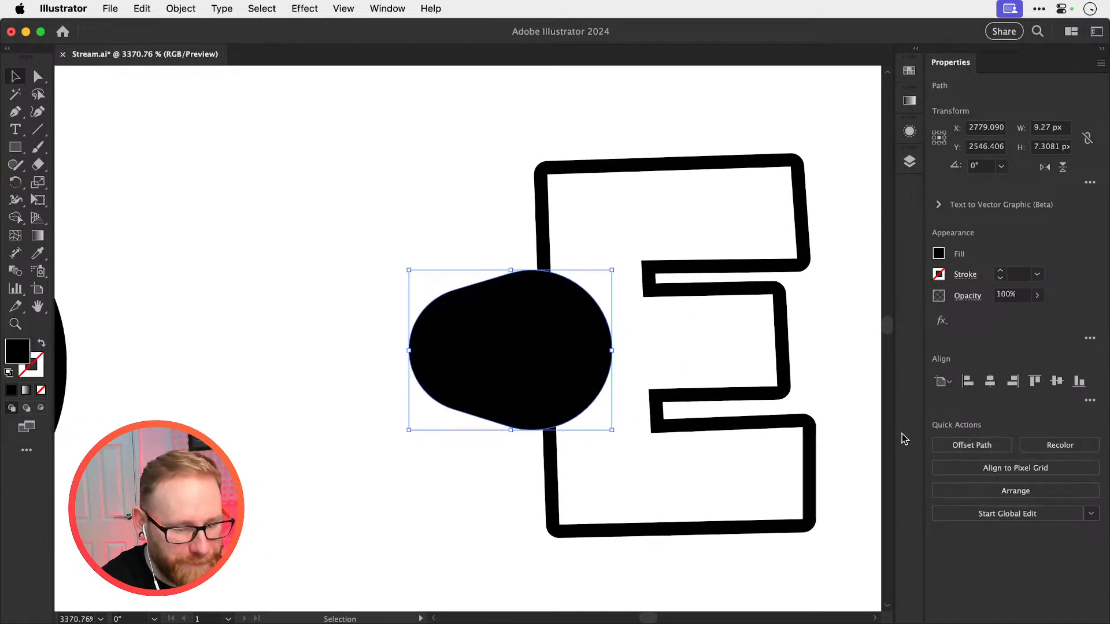
key(super+z)
In Outline view, trim away the teardrop areas outside the E and inside its notch with Shape Builder, keeping only the curved band
key(super+y)
drag(456, 194, 657, 517)
key(z)
drag(564, 318, 686, 390)
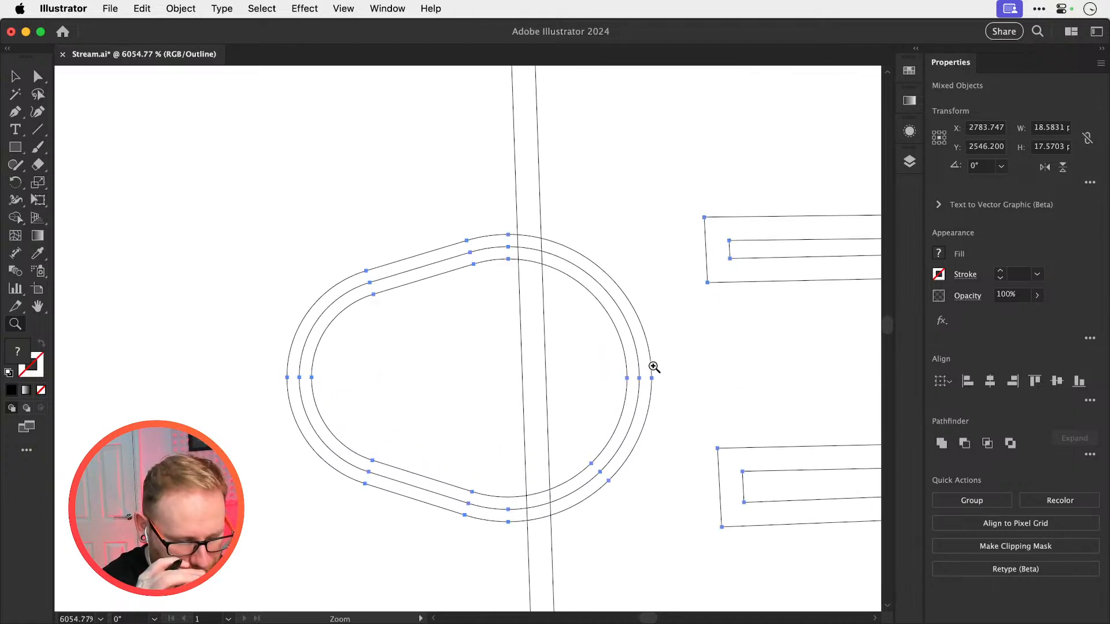
key(shift+m)
mouse_move(364, 236)
mouse_down()
mouse_move(414, 463)
mouse_move(418, 584)
mouse_up()
drag(504, 312, 576, 378)
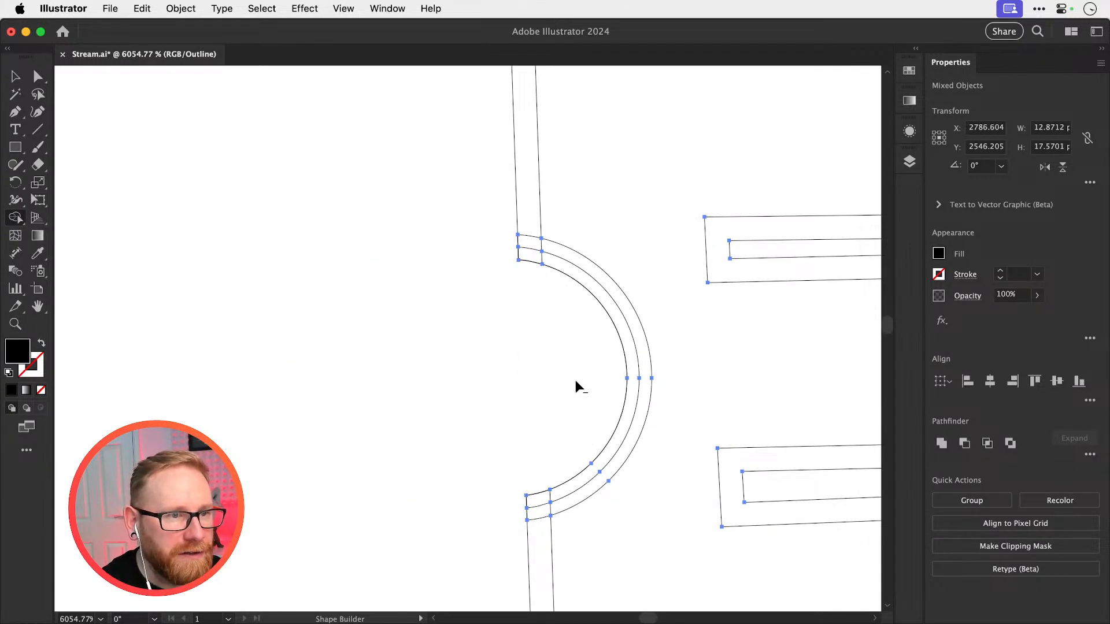
Merge the curved band with the upper and lower parts of the E's outline using Shape Builder, and return to Preview view
mouse_move(528, 222)
mouse_down()
mouse_move(528, 236)
mouse_move(584, 279)
mouse_move(637, 347)
mouse_move(627, 433)
mouse_move(599, 480)
mouse_up()
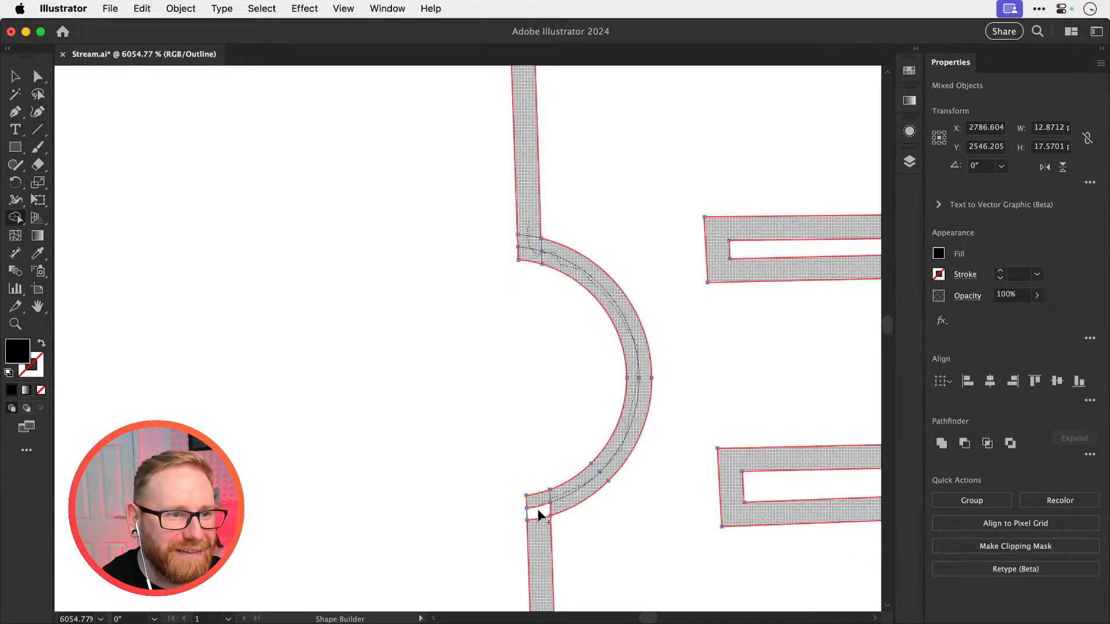
drag(538, 510, 539, 545)
key(v)
key(super+y)
Move the notched E 50 px left, back between the C and D, and deselect it
key(super+minus)
key(super+minus)
key(super+minus)
key(super+minus)
key(super+minus)
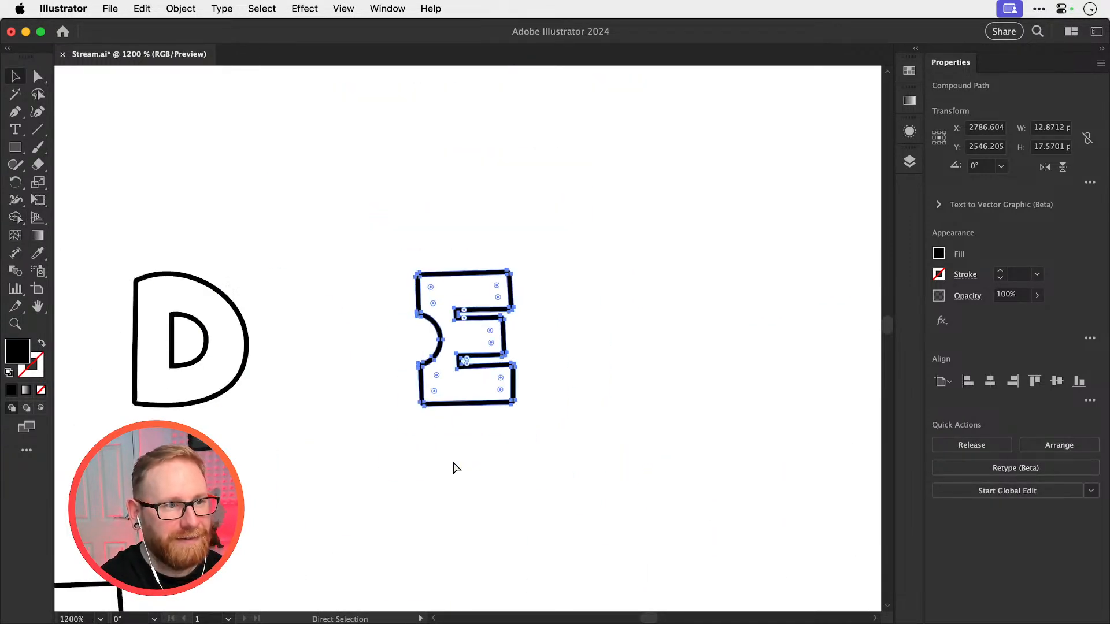
scroll(453, 461, left, 6)
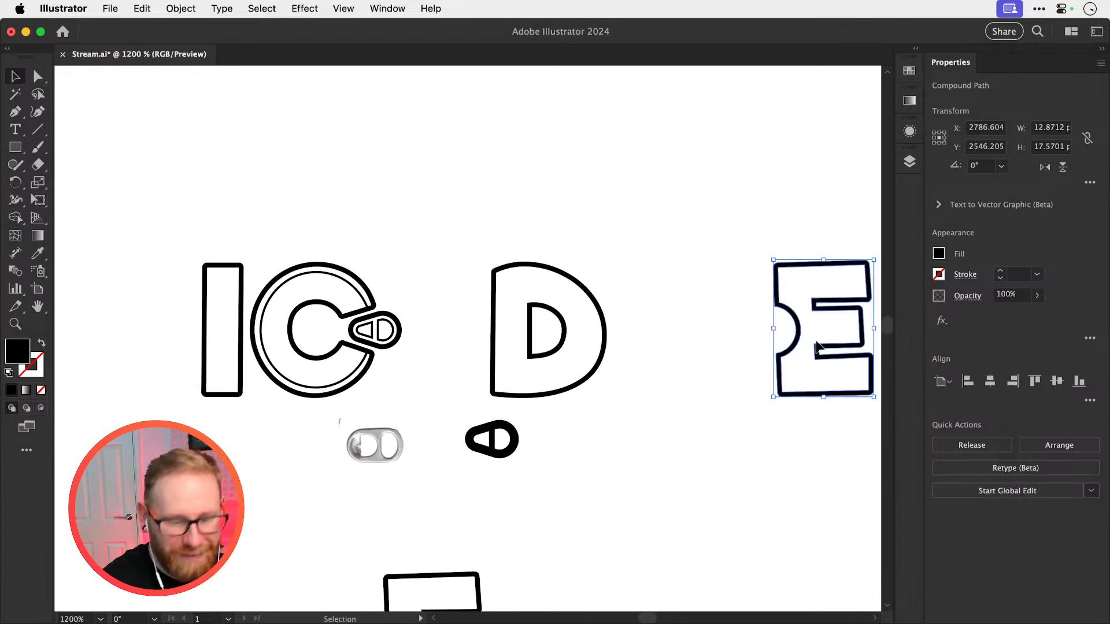
key(shift+Left)
key(shift+Left)
key(shift+Left)
key(shift+Left)
key(shift+Left)
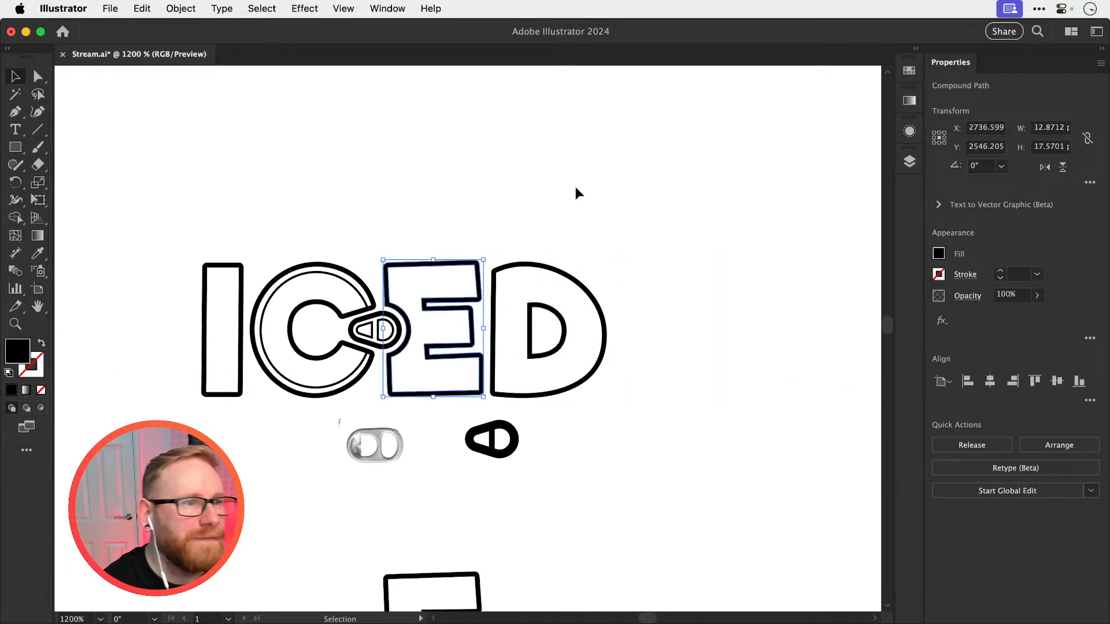
click(574, 187)
Examine the pull tab between the C and E up close, selecting its outer outline and its triangular hole
drag(520, 235, 648, 246)
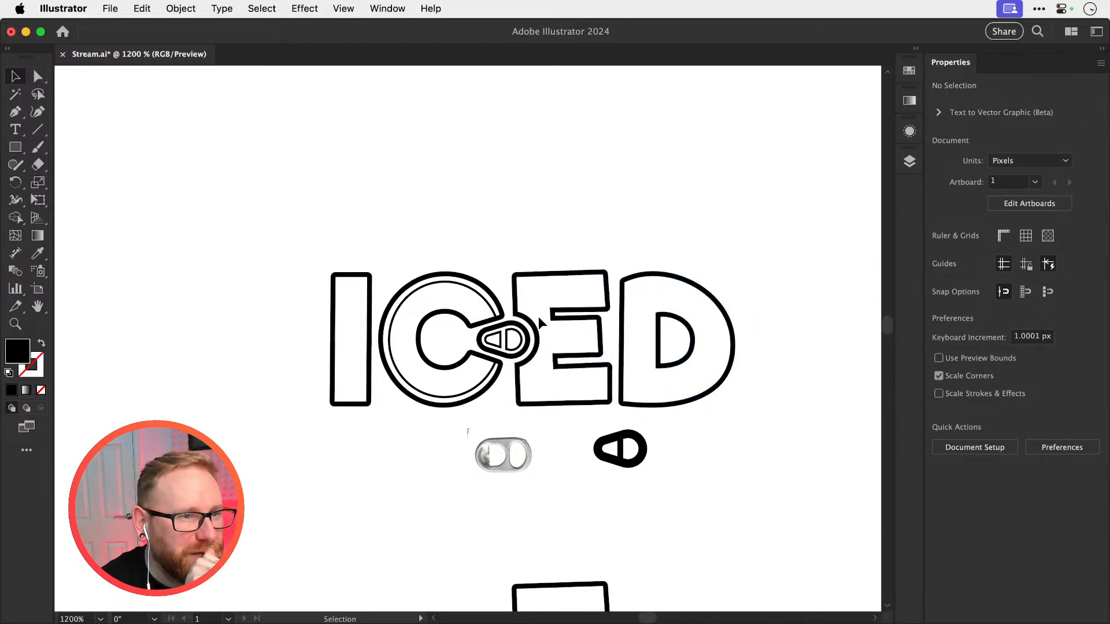
key(z)
drag(486, 339, 748, 396)
key(a)
click(524, 357)
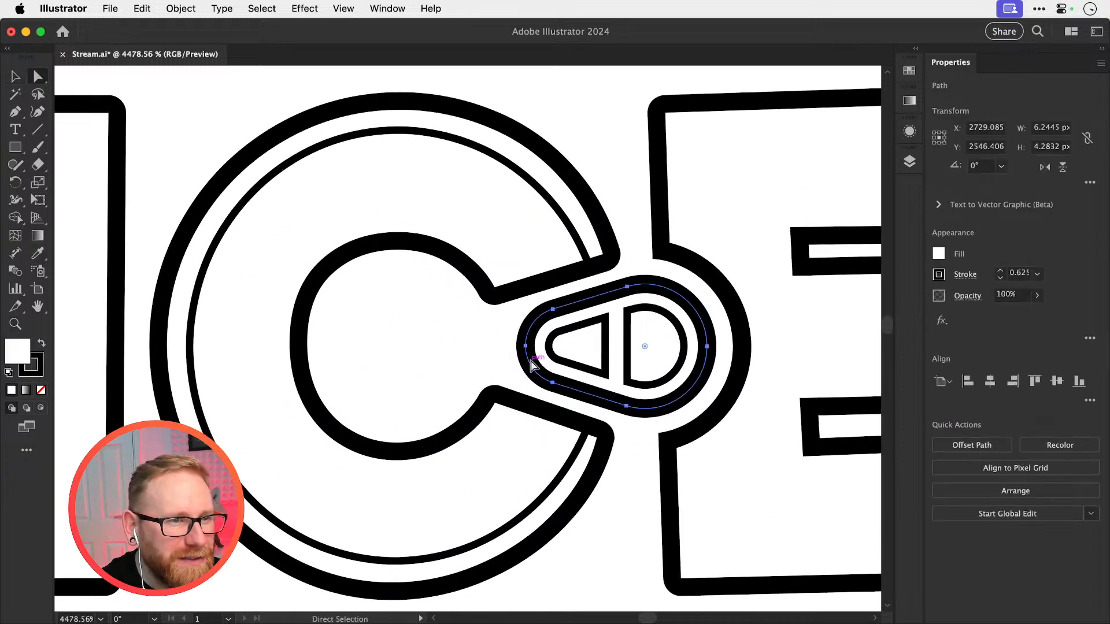
click(523, 357)
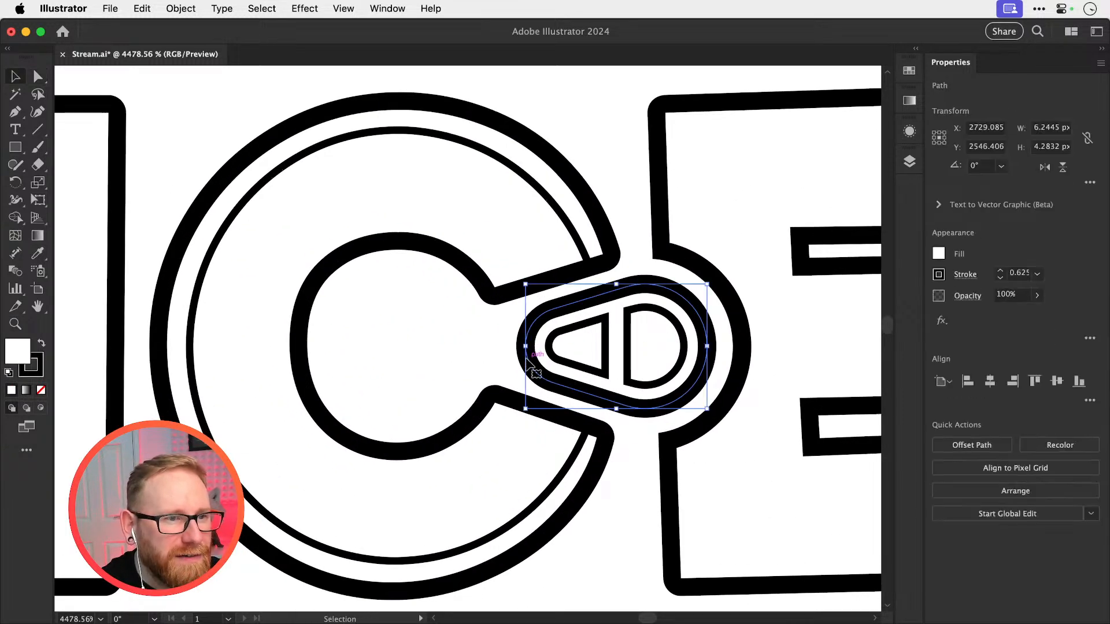
key(v)
click(606, 337)
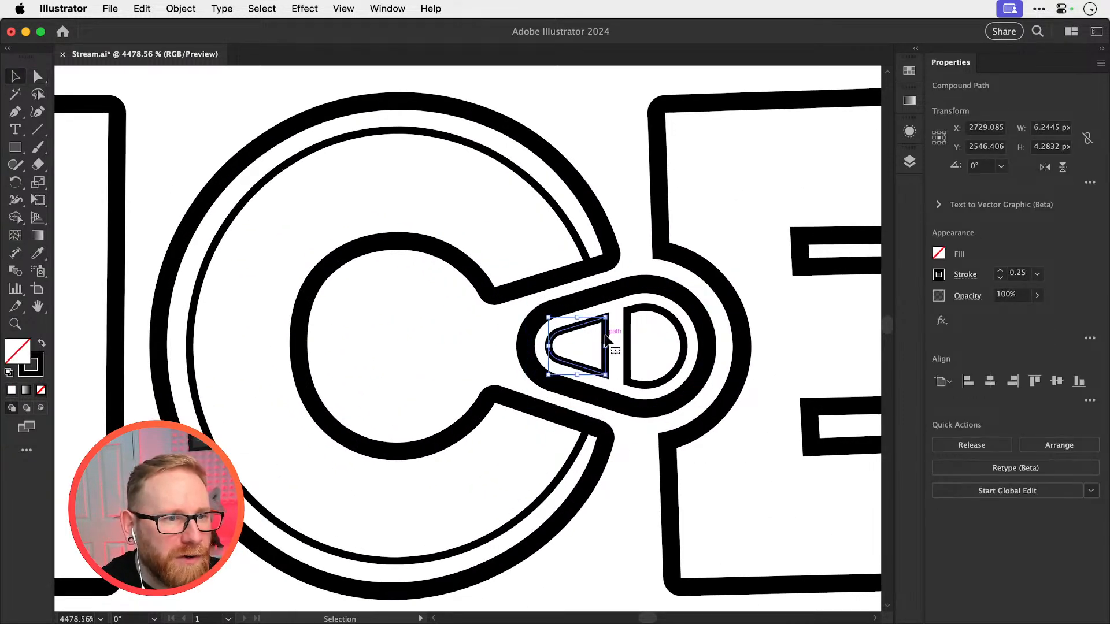
Try to reshape the pull tab's D-shaped hole by pulling its upper straight-side corner point outward, and undo the change
key(a)
key(z)
drag(611, 330, 833, 372)
key(v)
click(668, 331)
key(a)
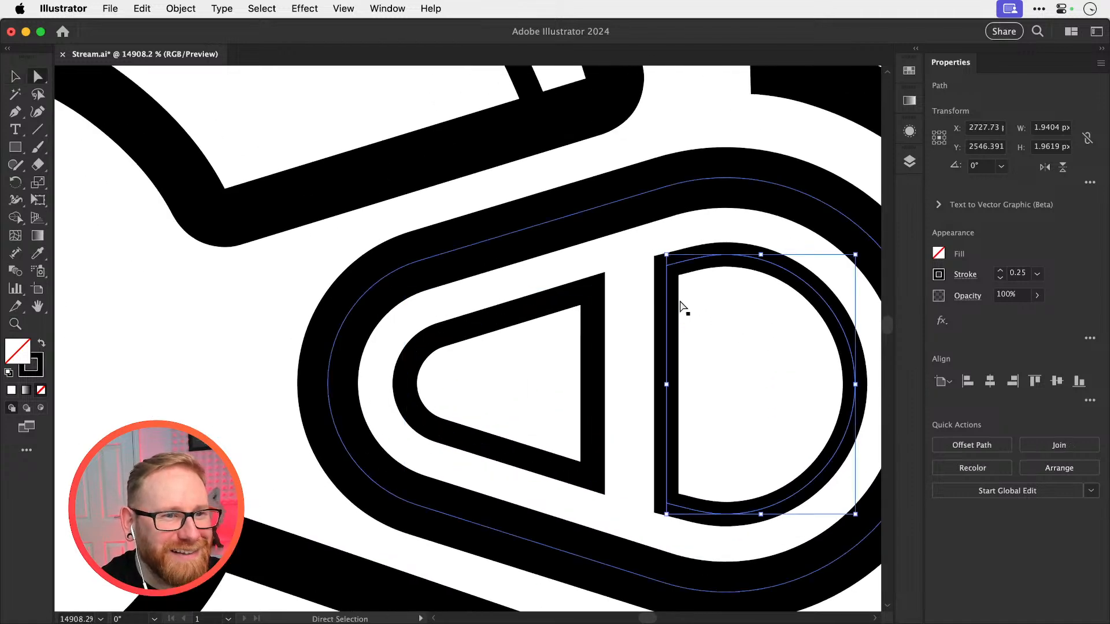
click(662, 271)
drag(667, 266, 650, 285)
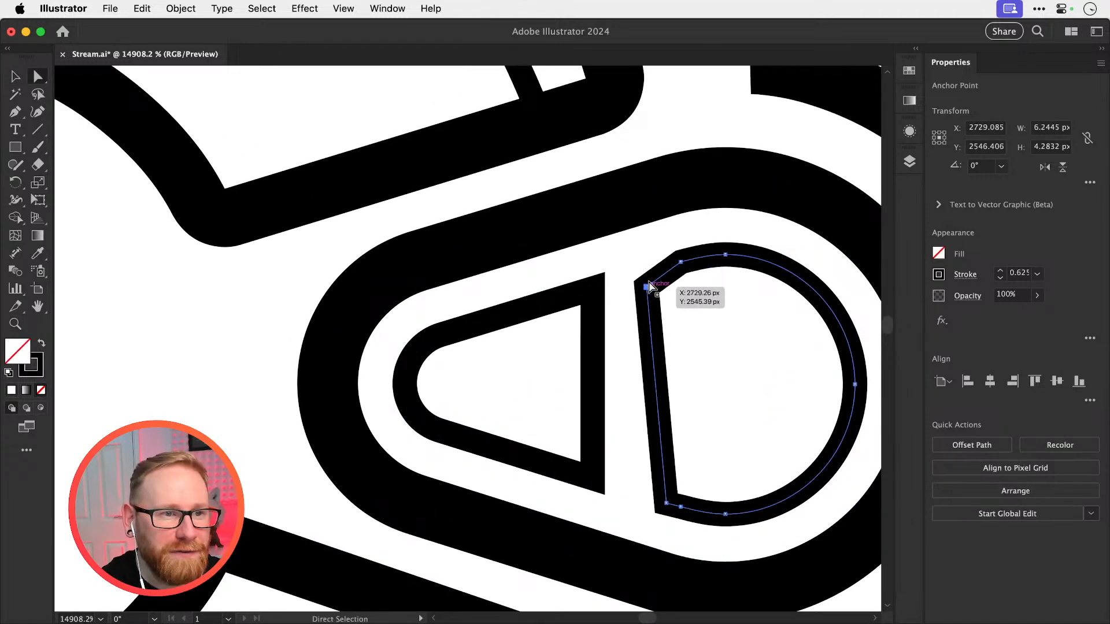
key(super+z)
Place a copy of the pull tab's D-shaped hole in the empty area to the right of the ICED lettering
key(super+minus)
key(super+minus)
key(super+minus)
key(super+minus)
key(super+minus)
key(super+minus)
key(super+minus)
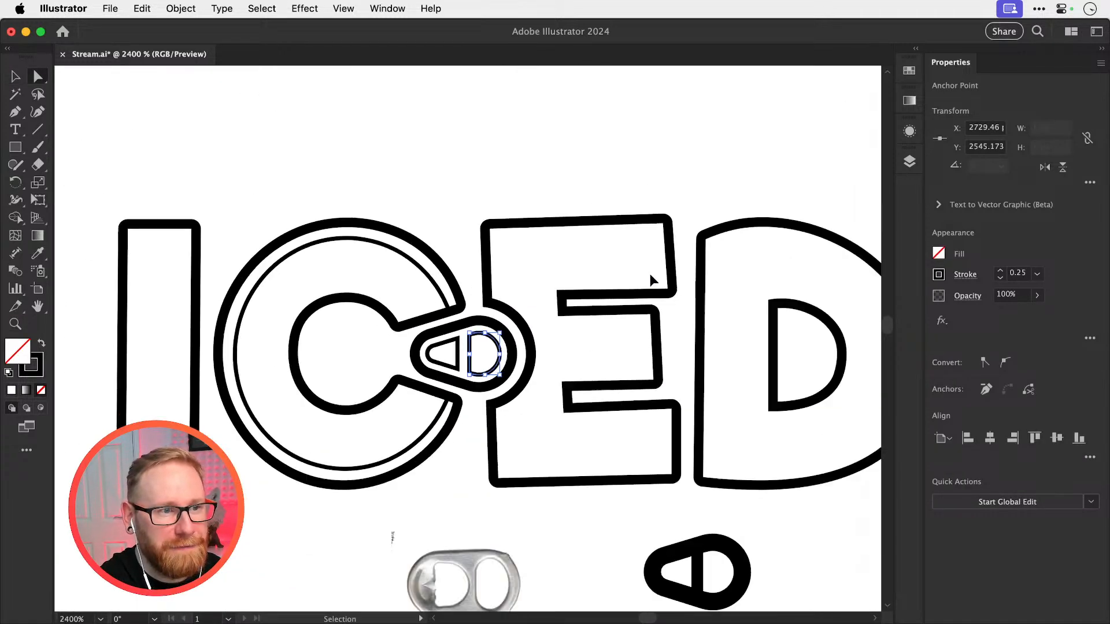
key(v)
mouse_move(496, 342)
mouse_down()
mouse_move(307, 357)
mouse_move(785, 347)
mouse_move(479, 337)
mouse_up()
click(349, 206)
drag(433, 385, 674, 414)
key(super+equal)
key(a)
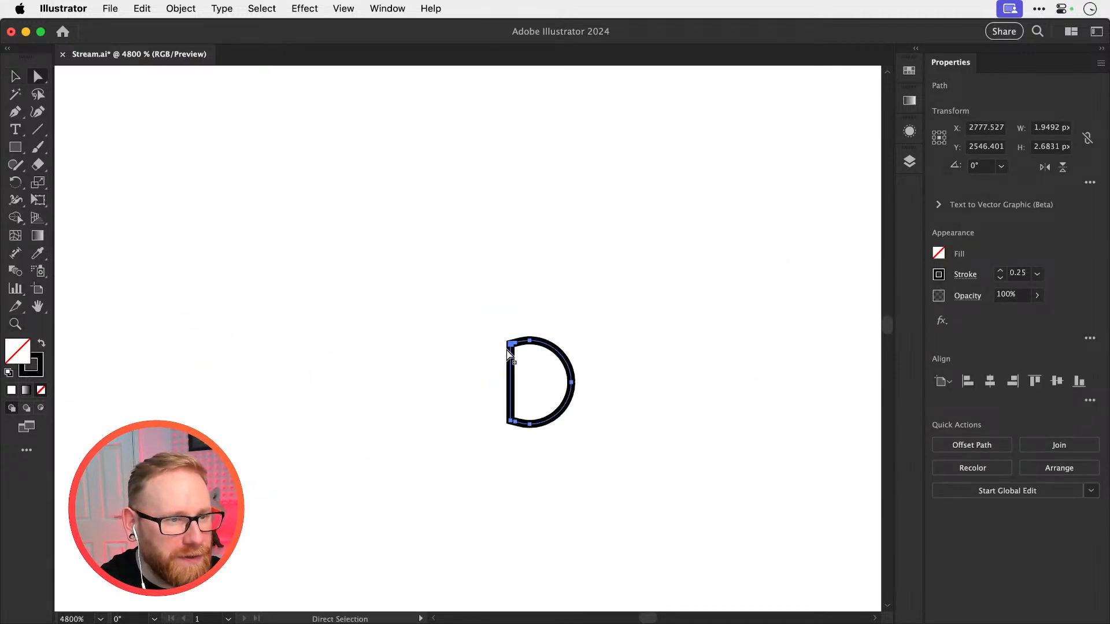
Stretch the copied D shape by moving both corner points of its straight side 10 px left
click(508, 342)
key(shift+Left)
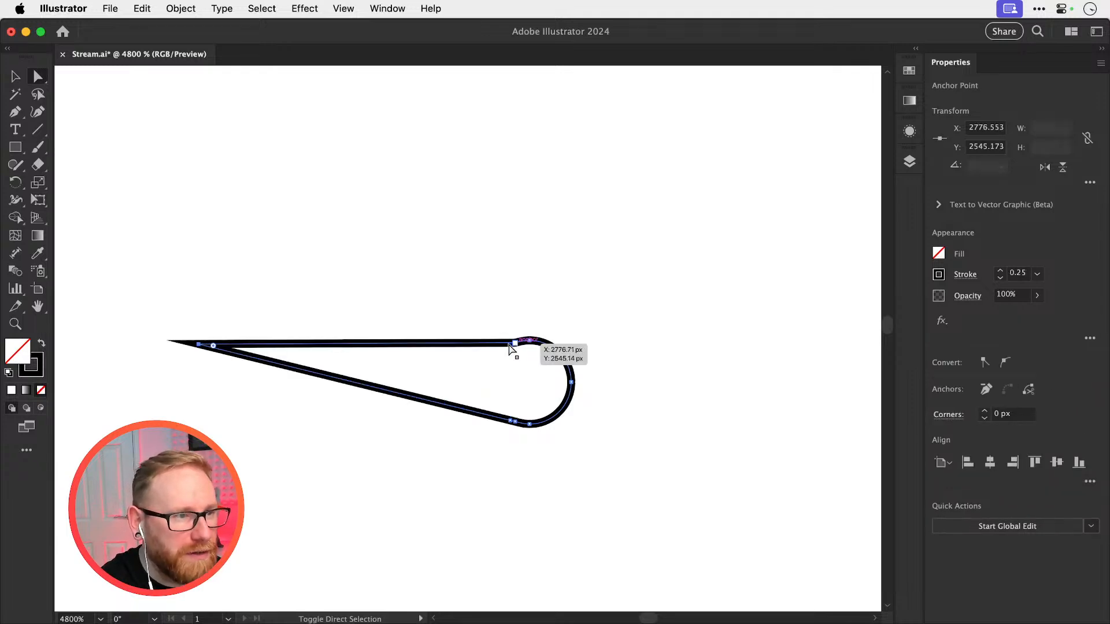
click(512, 421)
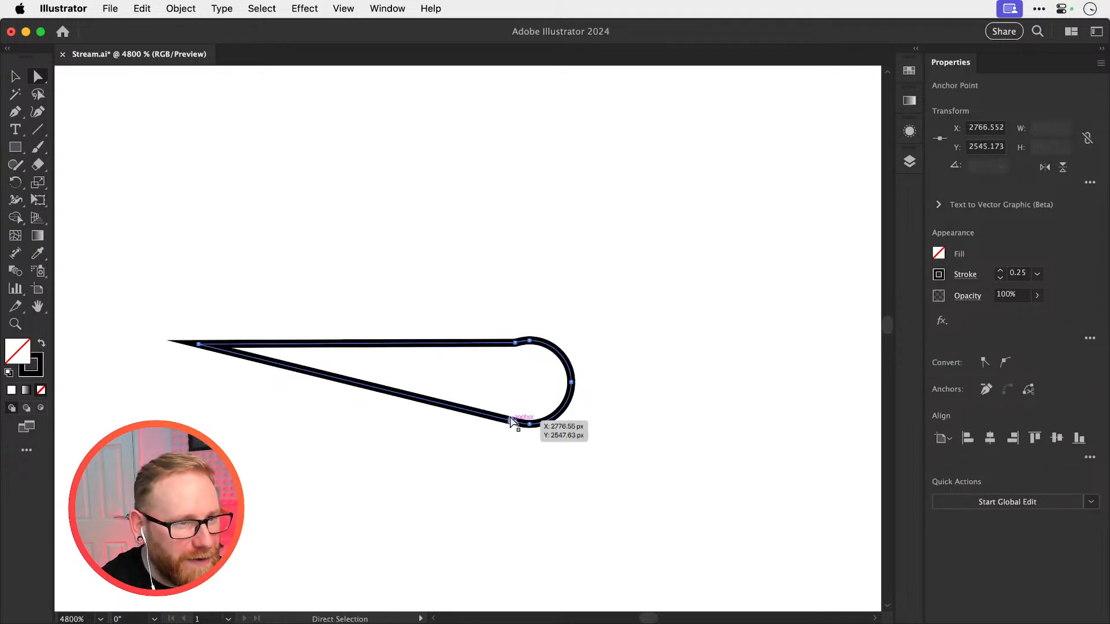
key(shift+Left)
key(v)
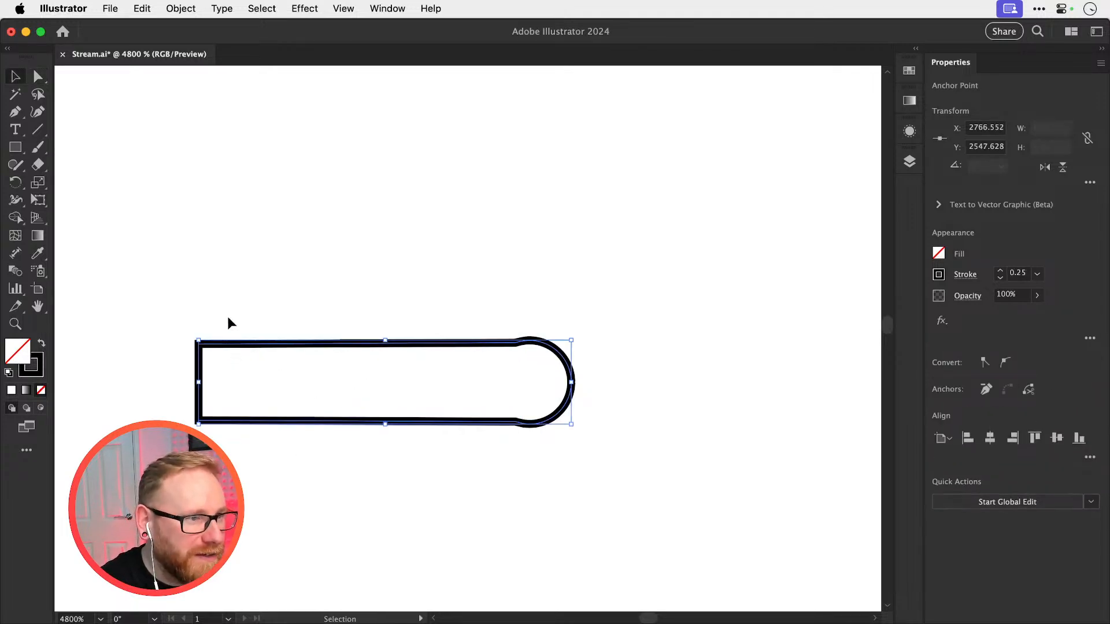
Round both corners at the flat end of the stretched D shape with the live corner widgets
click(227, 318)
click(227, 346)
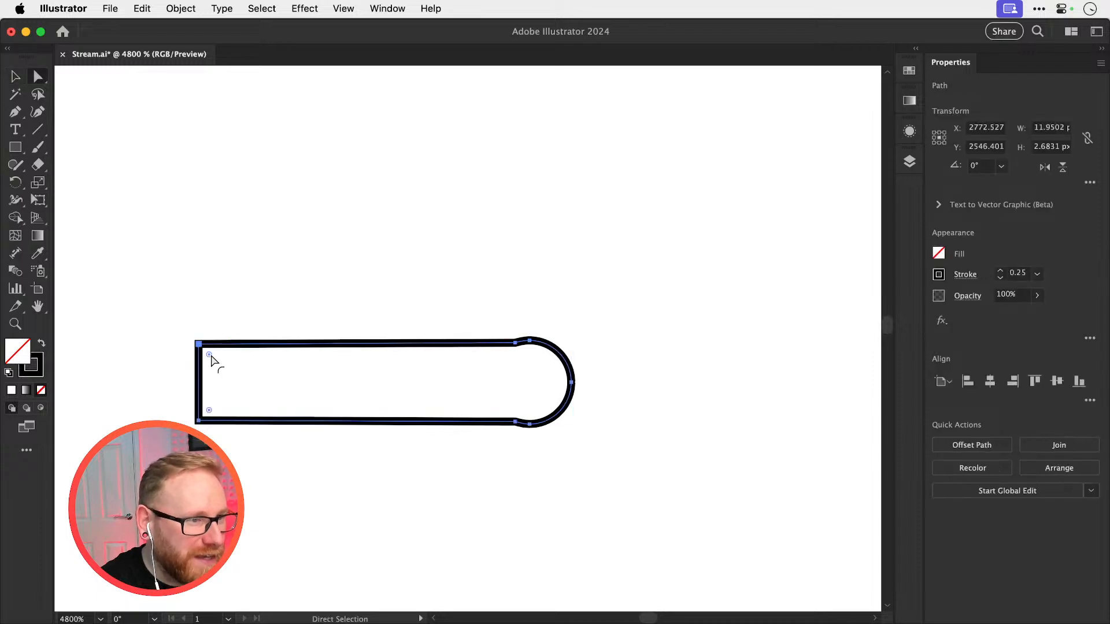
key(super)
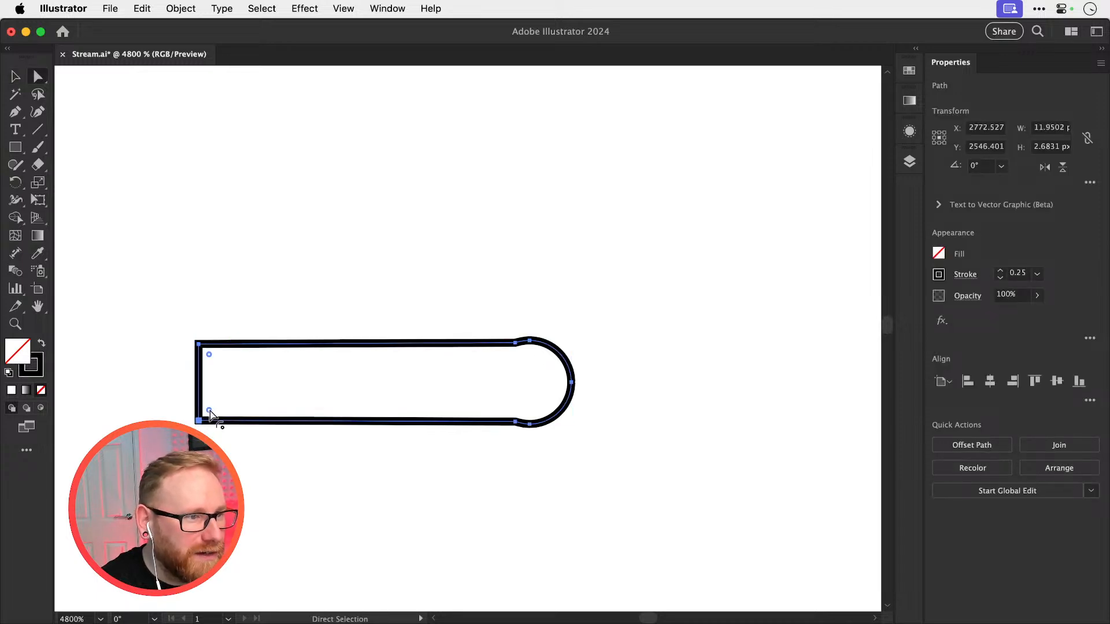
drag(210, 412, 210, 410)
Shift the rounded flat end of the D shape 9 px right, back toward its curved side, and deselect it
drag(172, 313, 273, 496)
key(shift+Right)
key(shift+Right)
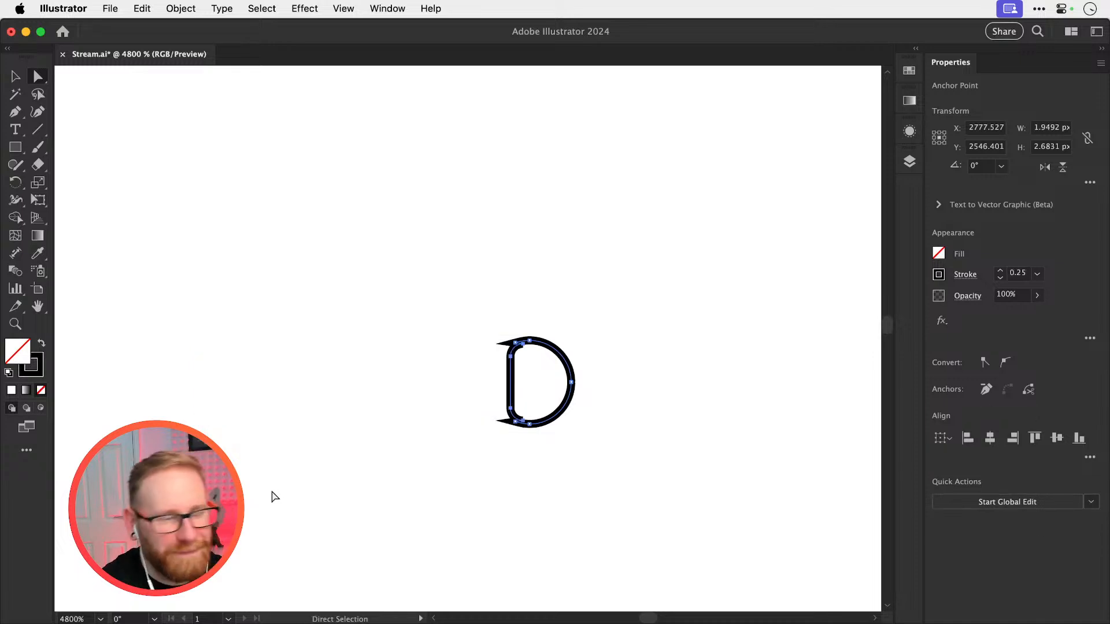
key(Left)
click(272, 491)
key(v)
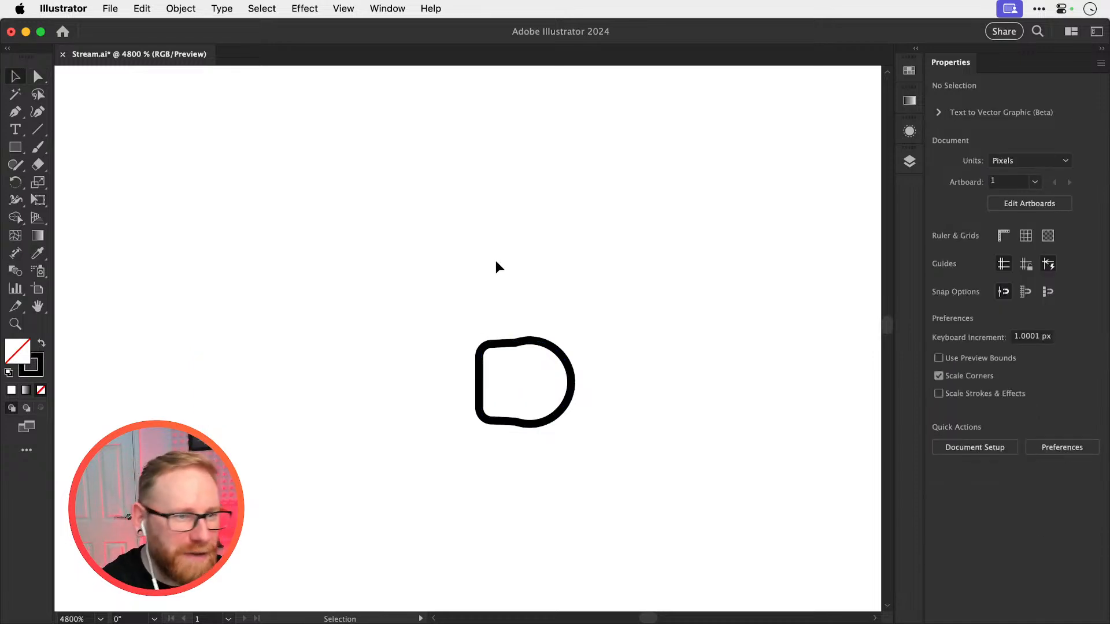
Cut the rounded test copy of the D shape out of the artwork
drag(461, 299, 665, 448)
key(a)
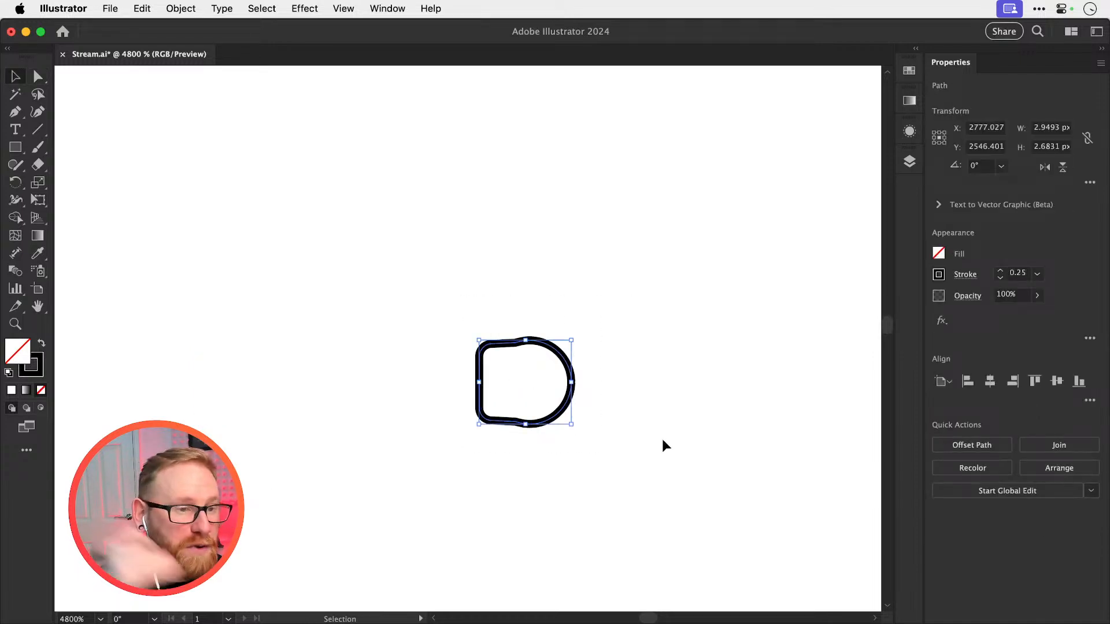
key(super+x)
Move the pull tab photo, the spare black pull tab and the backup E 70 px down, away from the ICED lettering
key(super+minus)
key(super+minus)
key(super+minus)
key(super+minus)
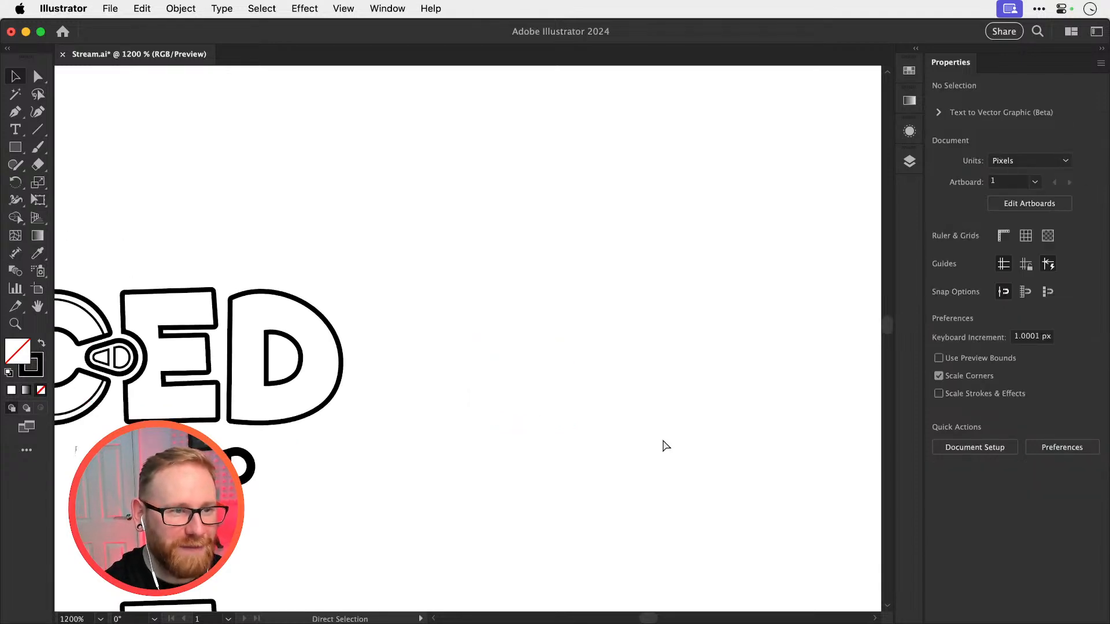
drag(409, 354, 668, 333)
drag(516, 346, 580, 372)
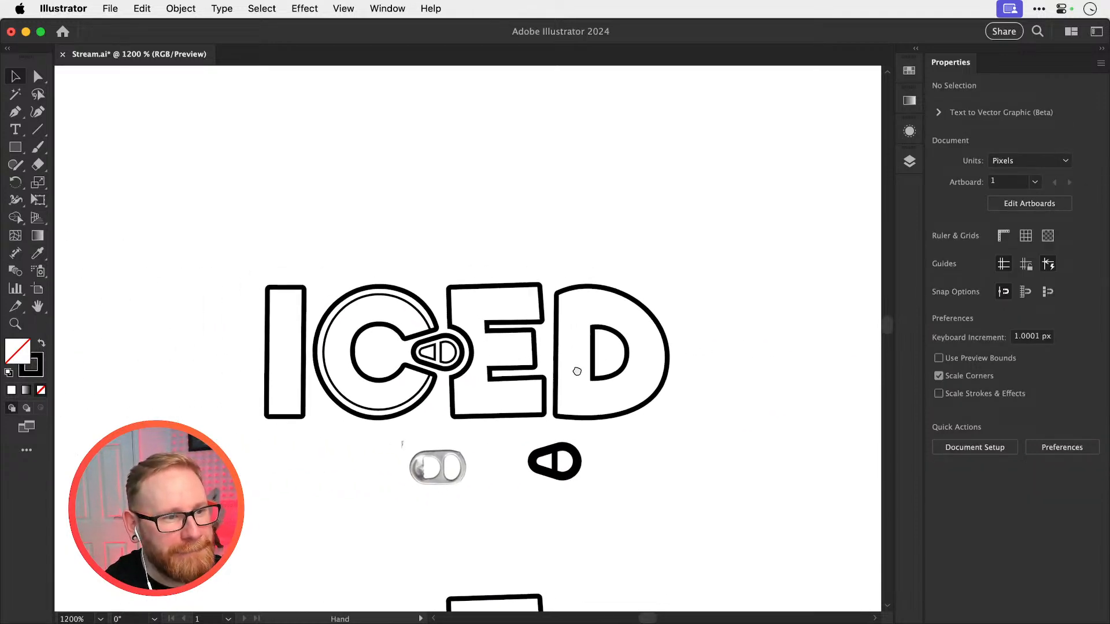
key(super+minus)
key(super+minus)
key(super+minus)
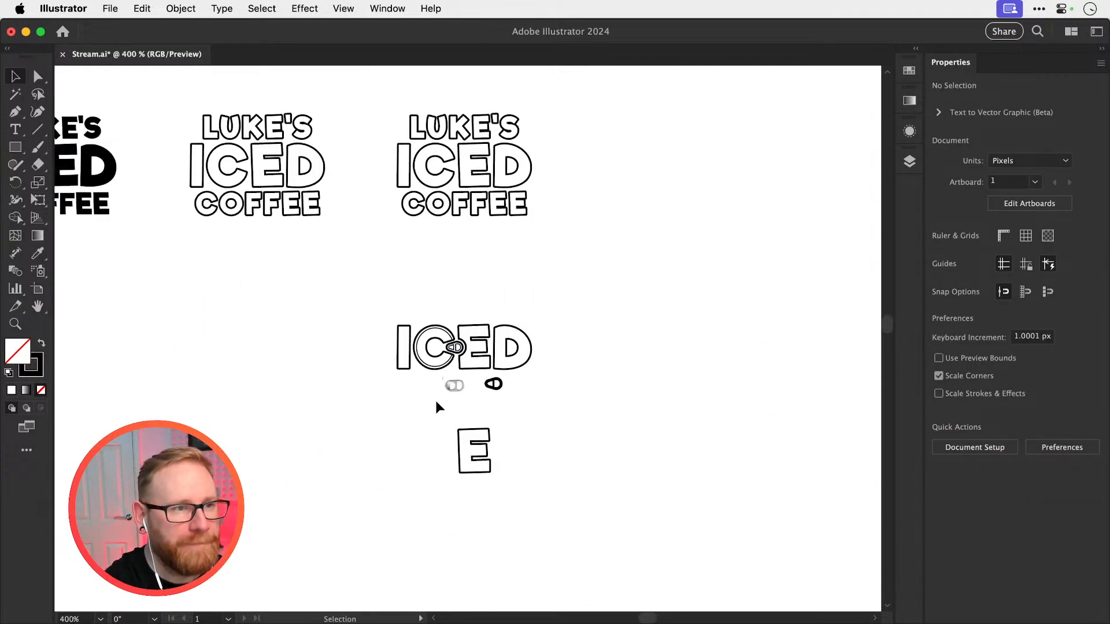
drag(498, 348, 578, 533)
click(448, 388)
key(Delete)
key(super+z)
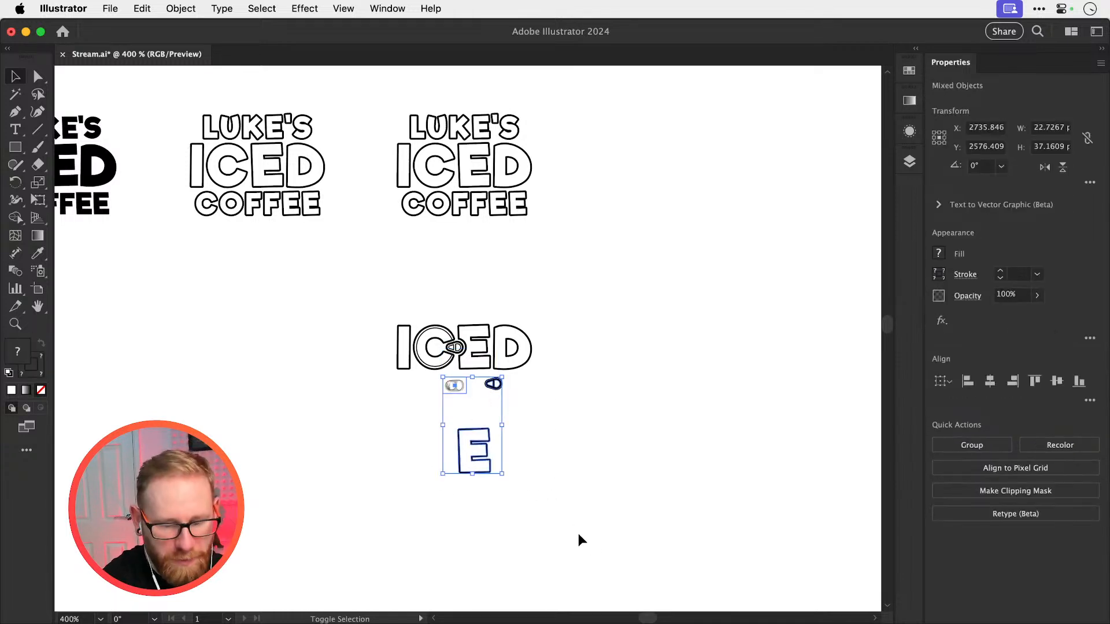
key(shift+Down)
key(shift+Down)
key(shift+Down)
key(shift+Down)
key(shift+Down)
key(shift+Down)
key(shift+Down)
key(shift+Down)
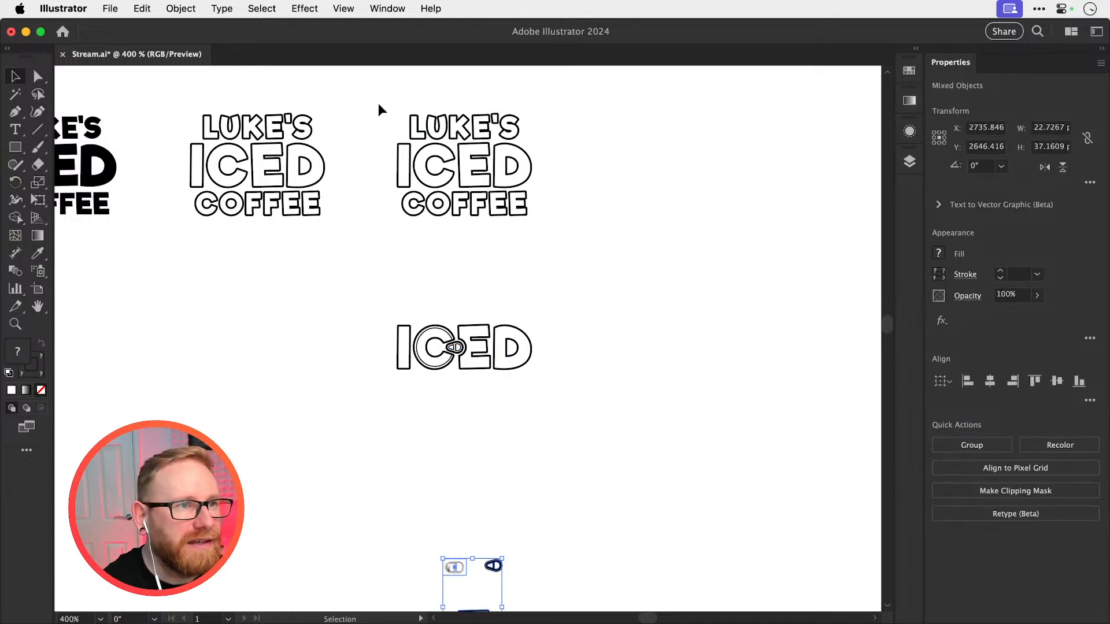
Copy the outlined words LUKE'S and COFFEE in place and move the copy 70 px down around the pull-tab ICED lettering
drag(378, 103, 520, 129)
drag(389, 226, 538, 190)
key(super+c)
key(super+f)
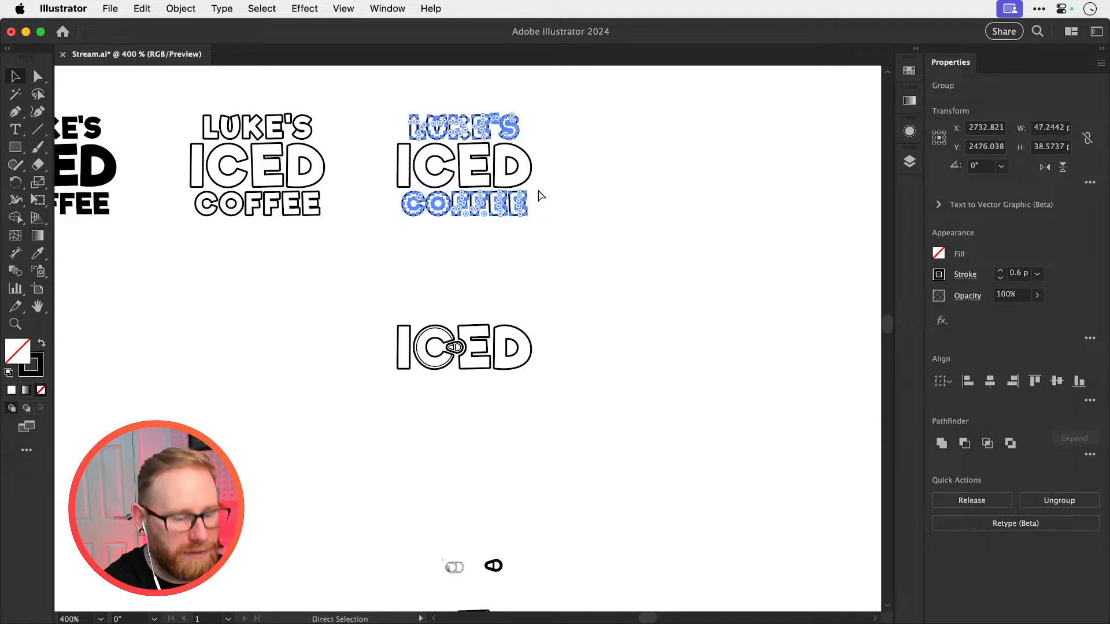
key(shift+Down)
key(shift+Down)
key(shift+Down)
key(shift+Down)
key(shift+Down)
key(shift+Down)
key(shift+Down)
key(shift+Down)
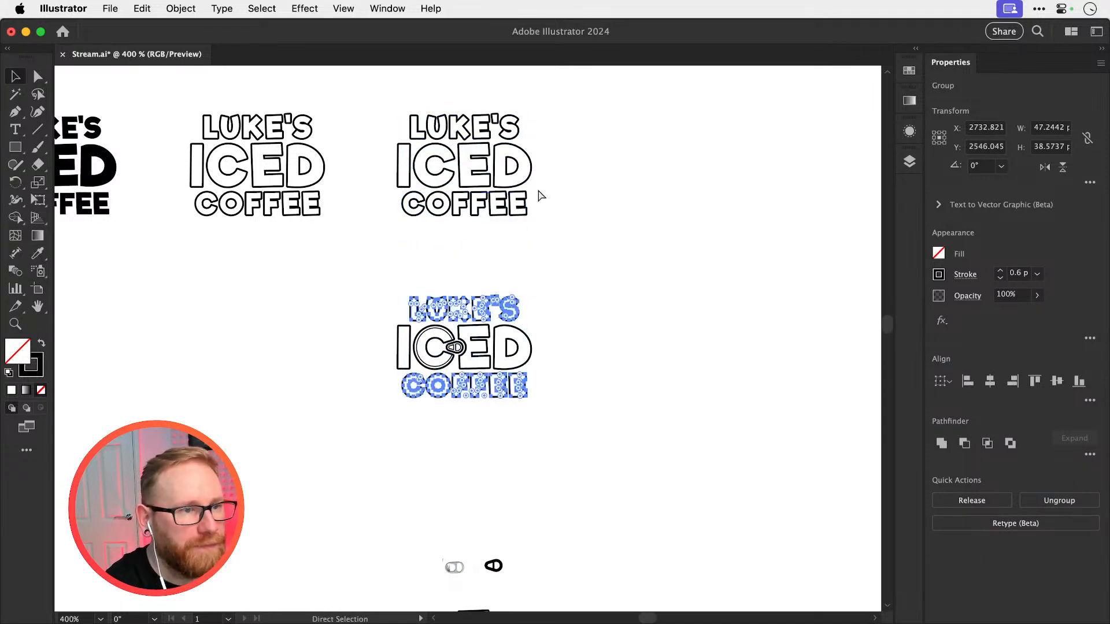
Save the document and deselect the assembled LUKE'S ICED COFFEE lettering
key(super+s)
click(598, 296)
key(z)
drag(504, 343, 684, 339)
key(v)
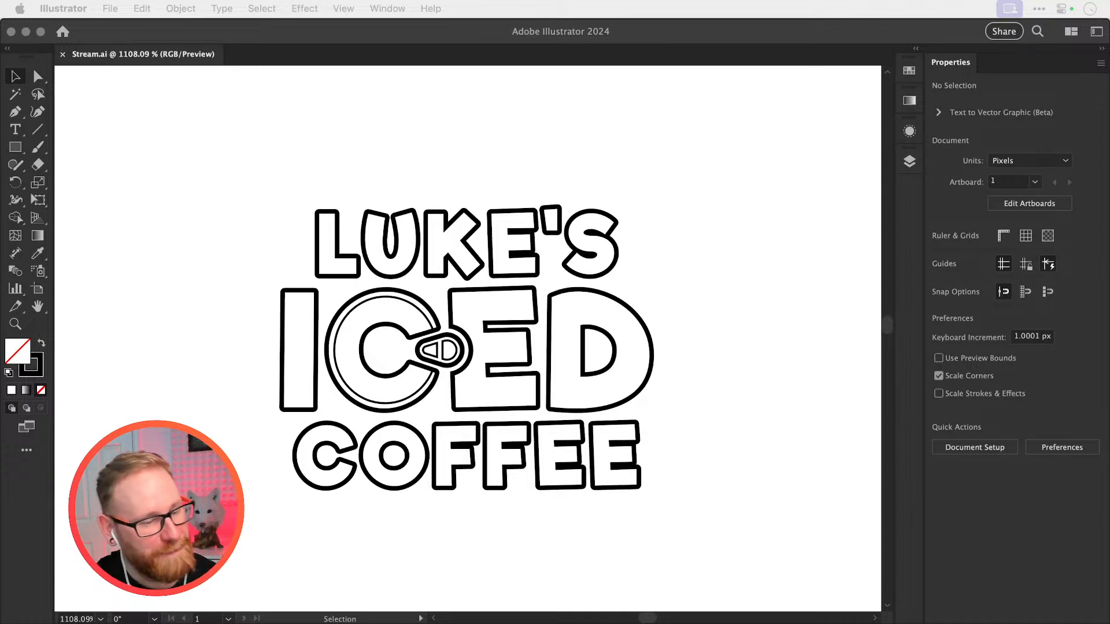
click(625, 149)
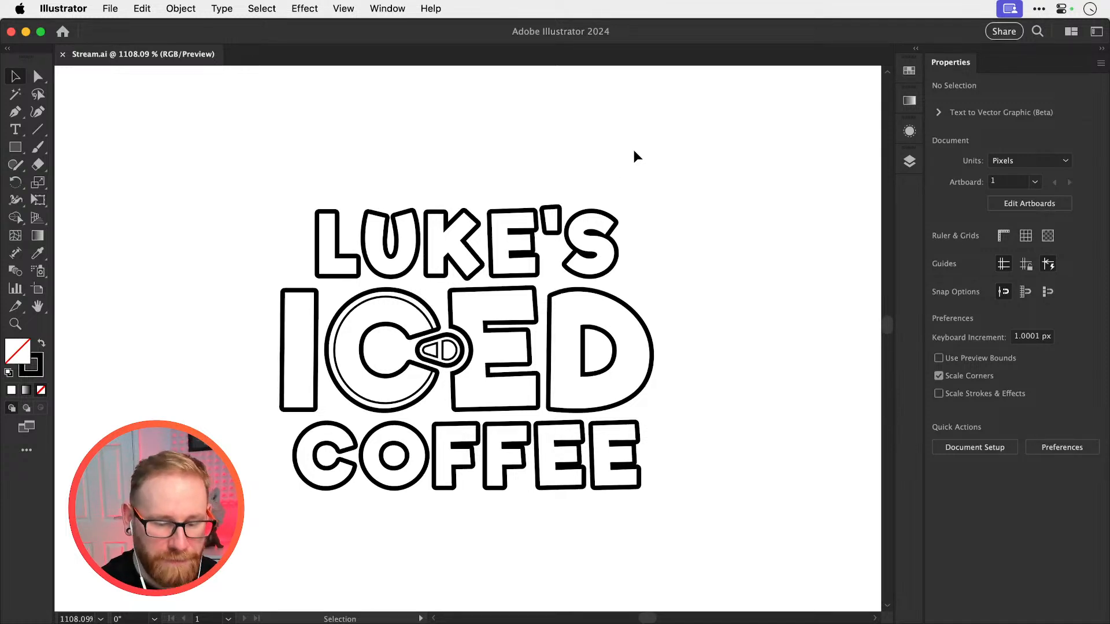
Review the logo's earlier stages, selecting the LUKE's line of the original live text to check its type settings
key(super+minus)
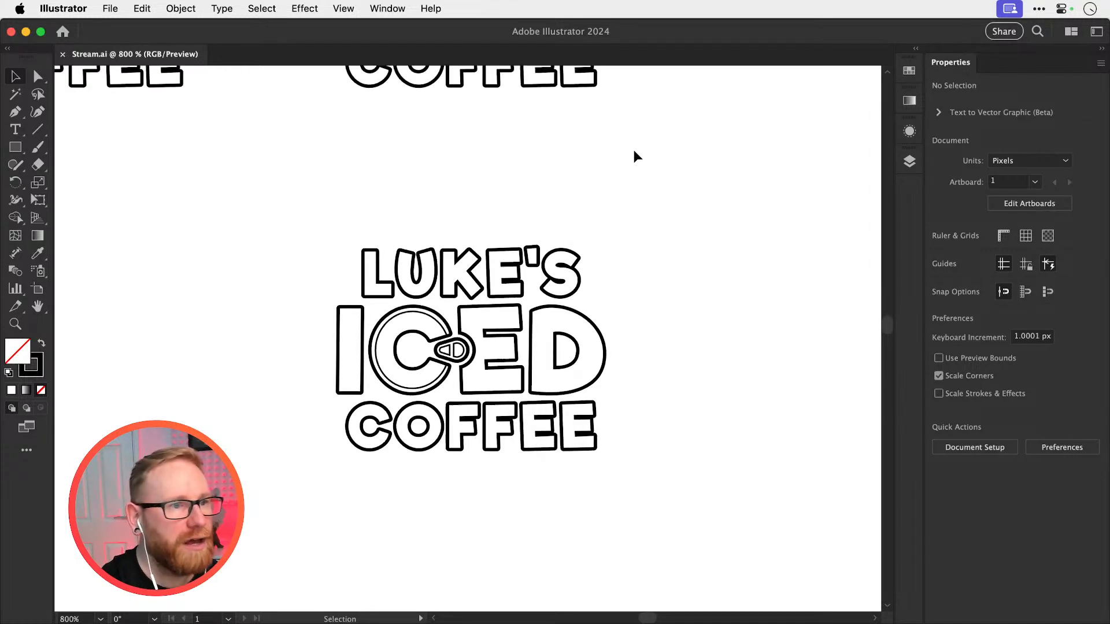
key(super+minus)
key(super+minus)
key(super+minus)
key(super+minus)
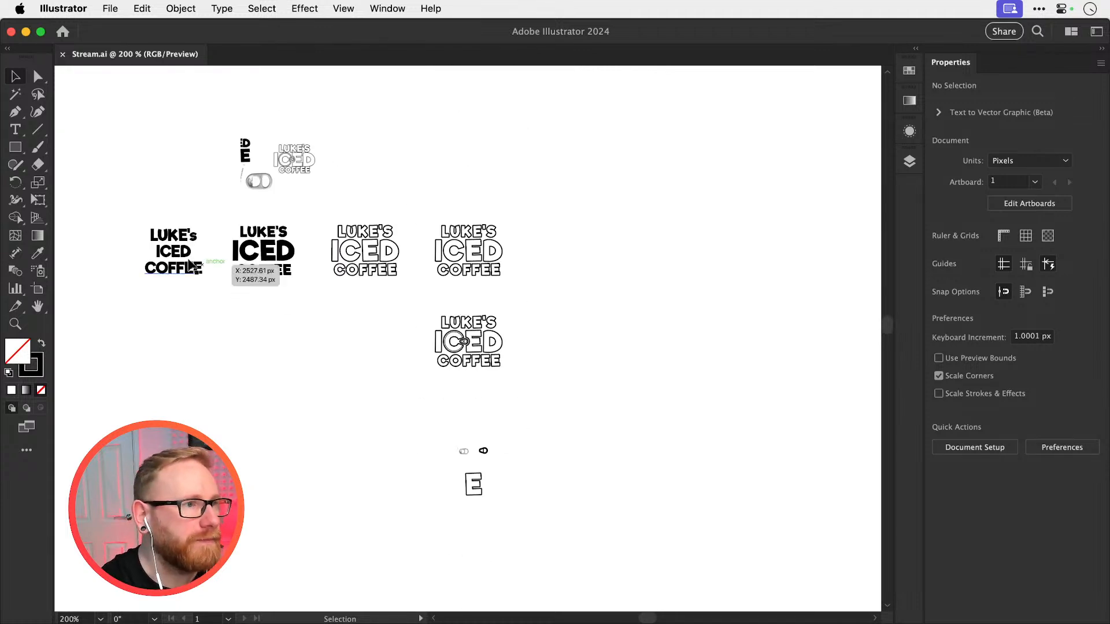
key(z)
drag(163, 253, 336, 254)
key(v)
click(341, 182)
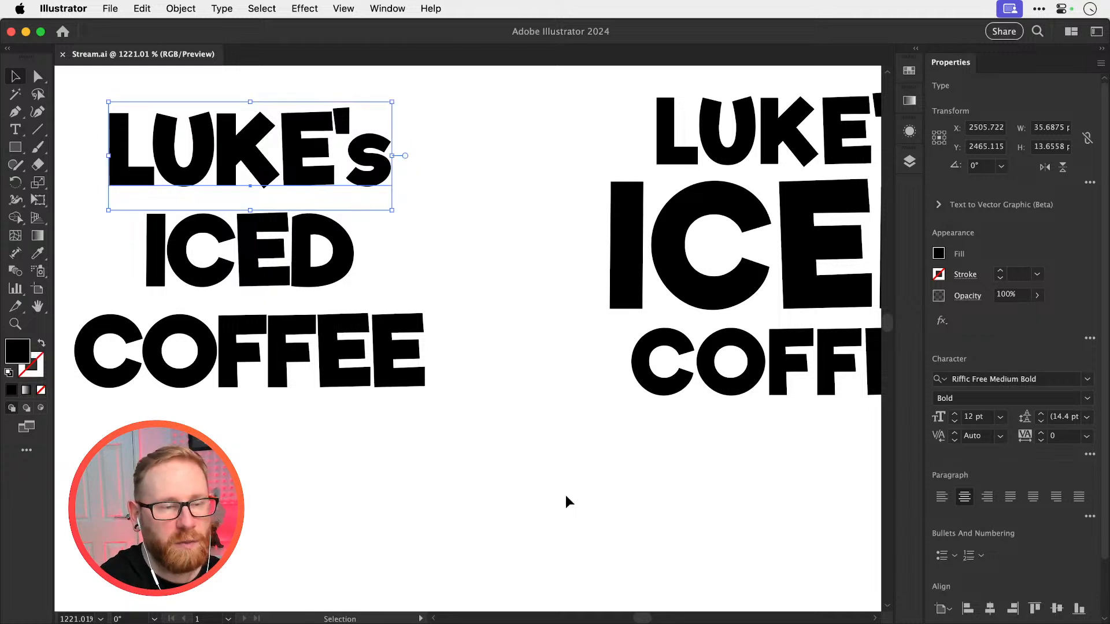
key(super+minus)
key(super+minus)
key(super+minus)
key(super+minus)
key(super+minus)
key(super+minus)
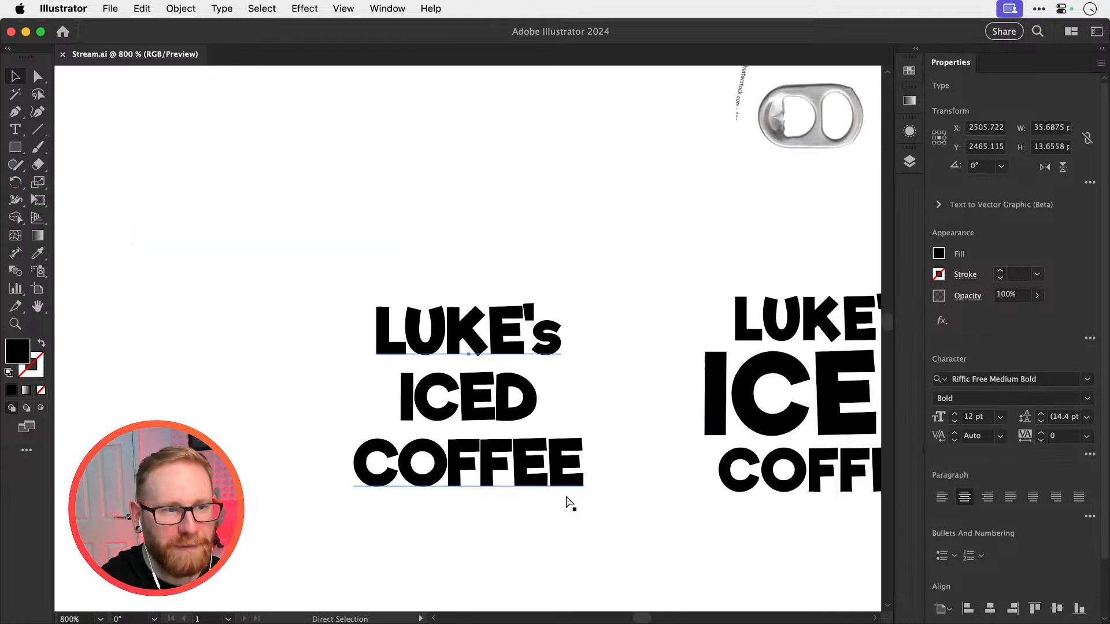
Examine the assembled LUKE'S ICED COFFEE logo with the pull tab between the C and the notched E
key(space)
drag(567, 310, 399, 173)
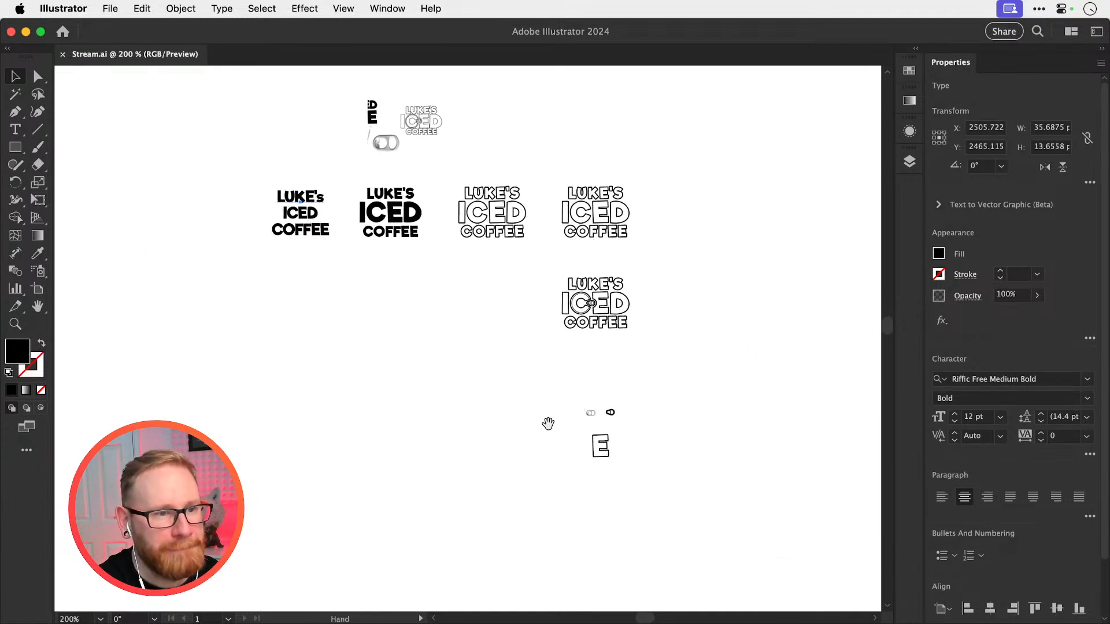
drag(547, 424, 485, 379)
key(z)
drag(527, 248, 832, 321)
key(v)
key(space)
drag(719, 319, 612, 343)
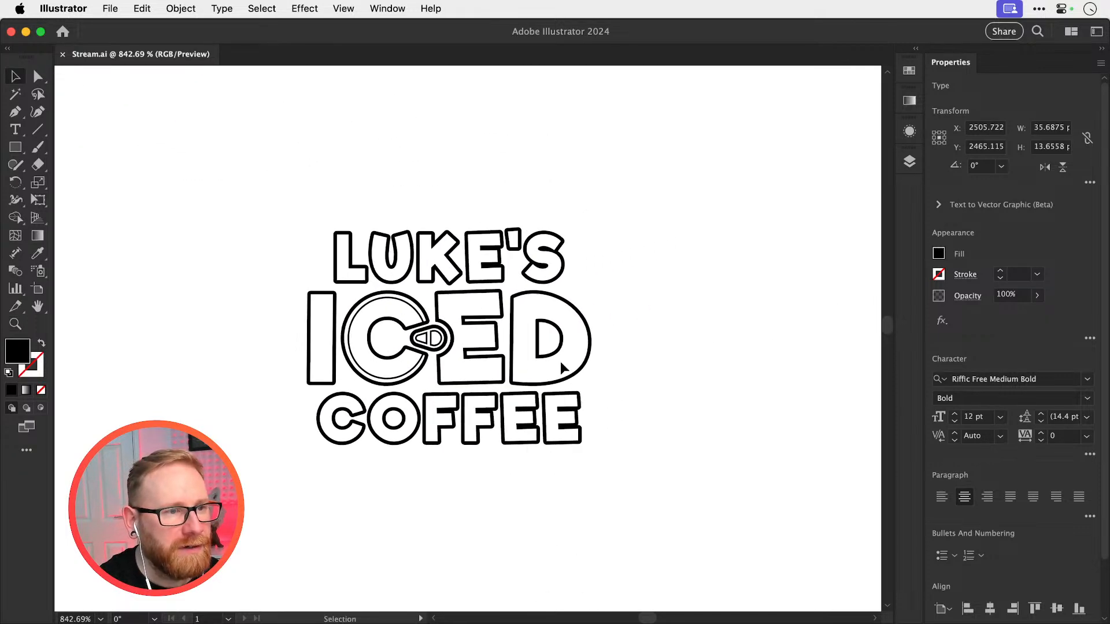
key(z)
drag(426, 335, 544, 341)
key(v)
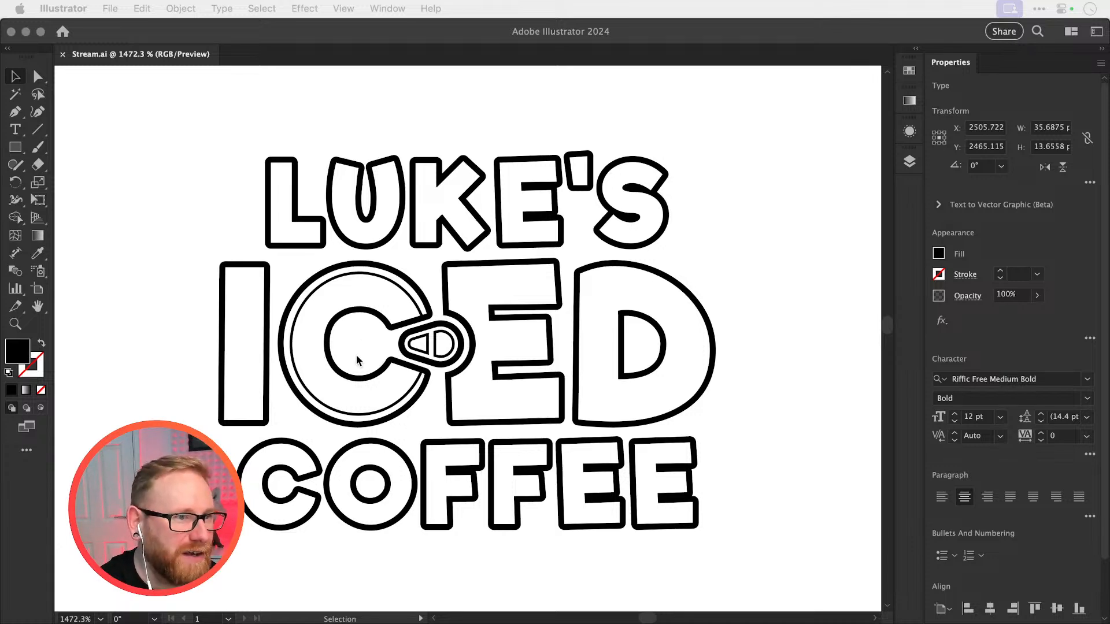
Draw a black ellipse about 7.8 px tall over the hollow centre of the C in ICED, without a stroke
click(356, 338)
click(11, 148)
drag(8, 150, 86, 182)
drag(325, 307, 393, 382)
key(v)
click(758, 260)
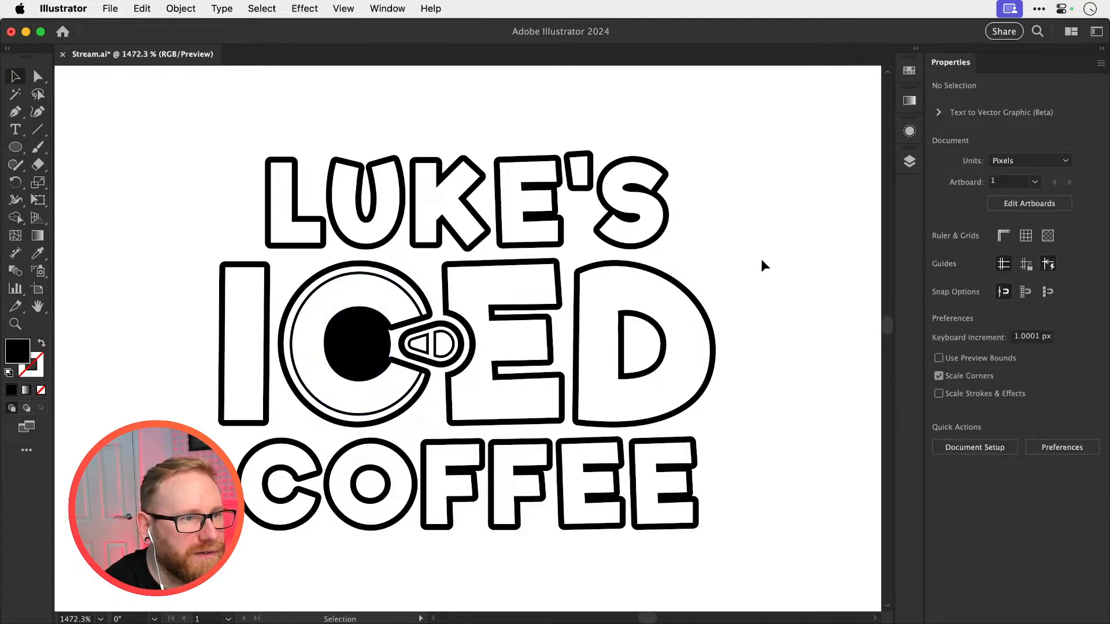
Widen the black ellipse to about 7.3 px so it fills the centre of the C up to the tab opening
click(359, 346)
drag(391, 343, 398, 343)
scroll(367, 344, up, 5)
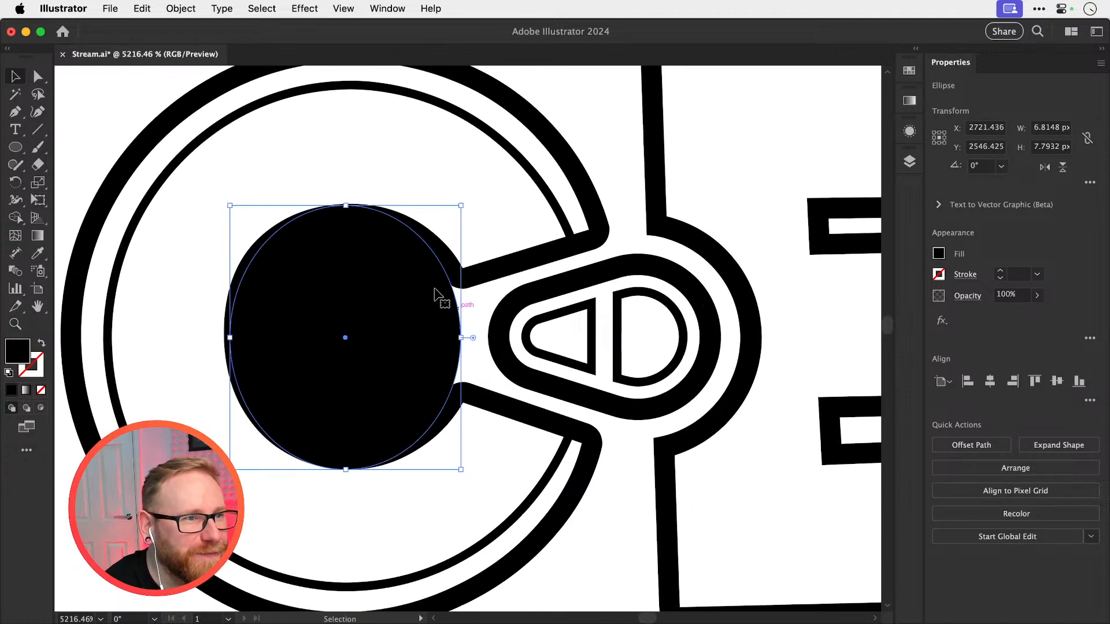
drag(460, 338, 479, 332)
drag(354, 469, 356, 469)
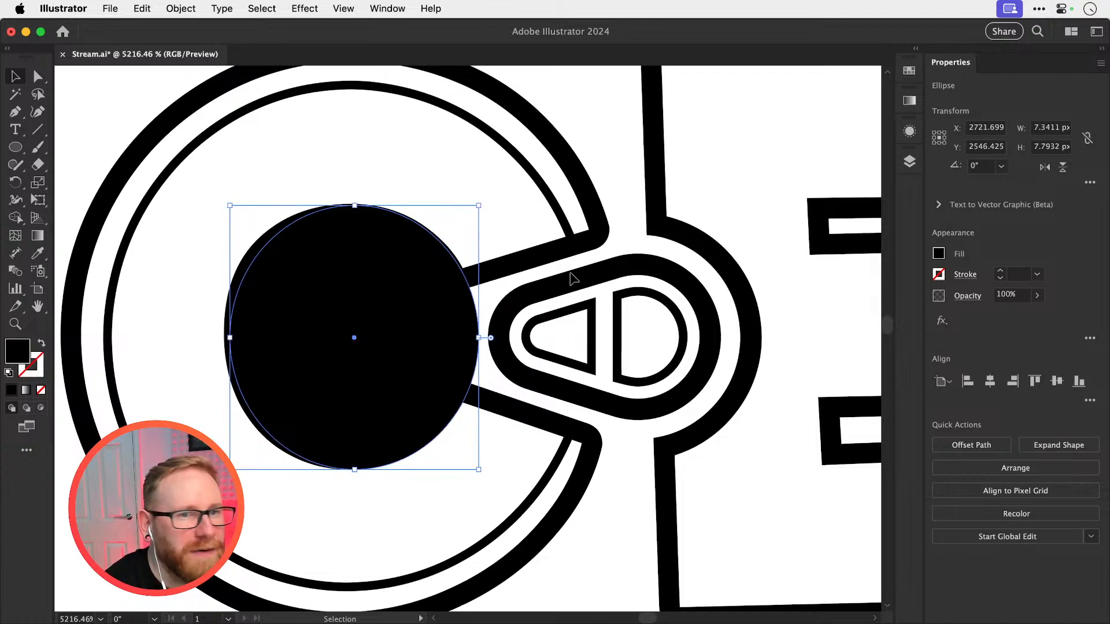
click(758, 169)
key(super+minus)
key(super+minus)
key(super+minus)
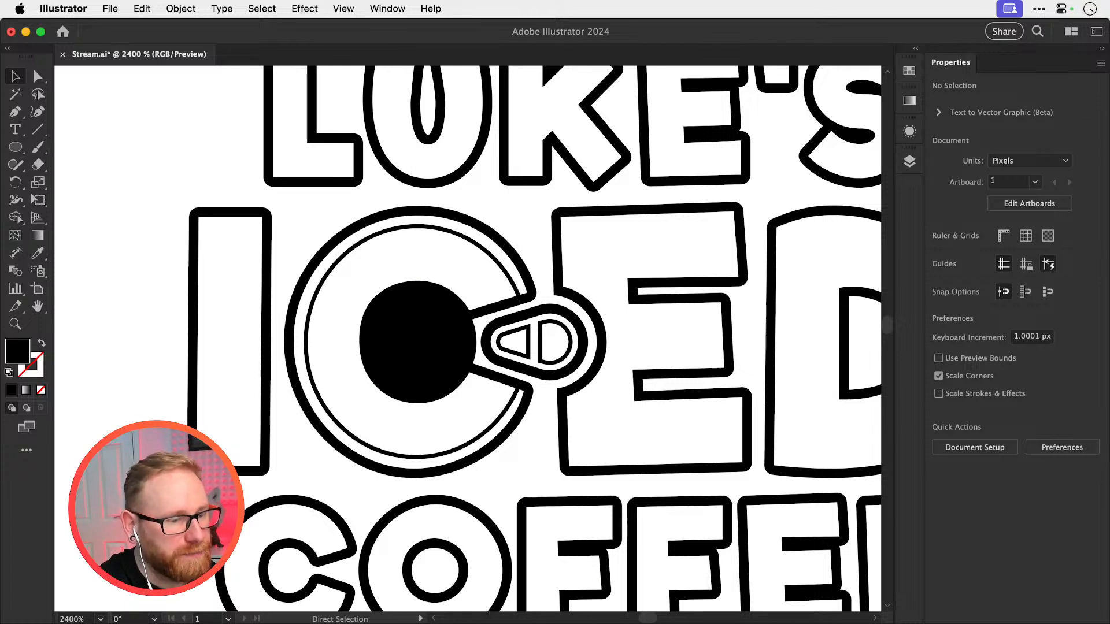
Paste the can-top photo over the ICED lettering and scale it down to about 27 px wide
key(super+z)
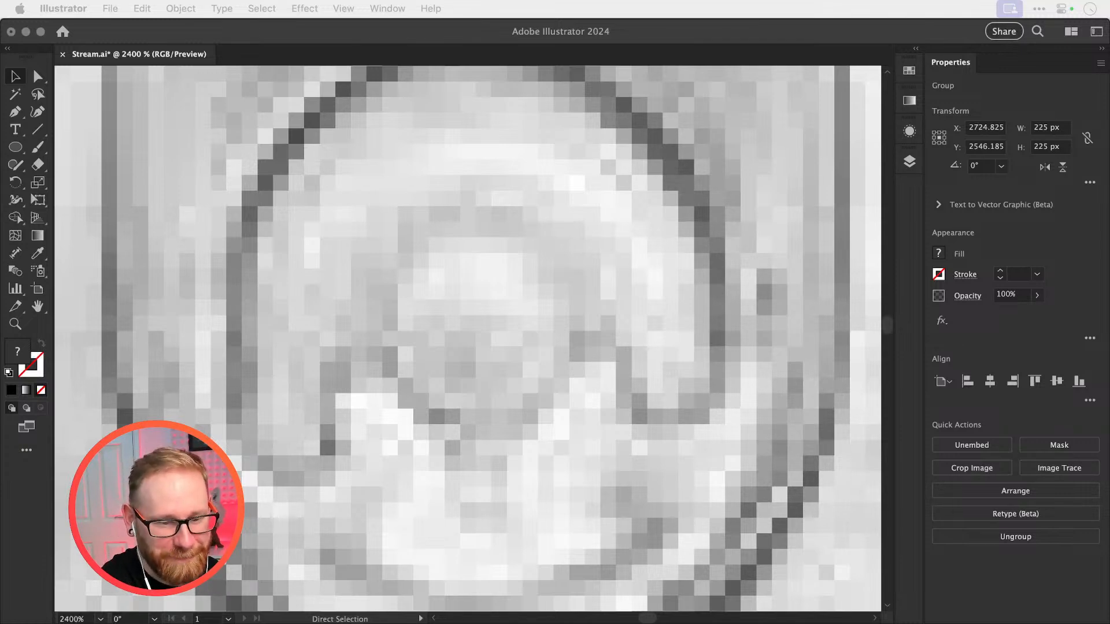
click(456, 222)
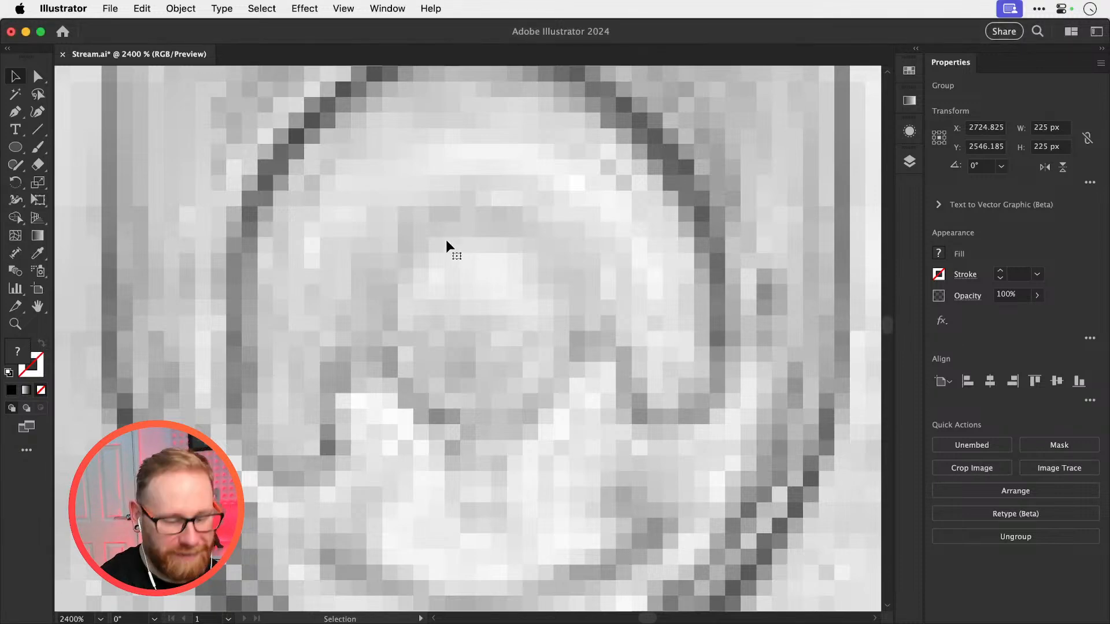
key(super+minus)
key(super+minus)
key(super+minus)
key(super+minus)
key(super+minus)
key(super+minus)
key(super+minus)
key(s)
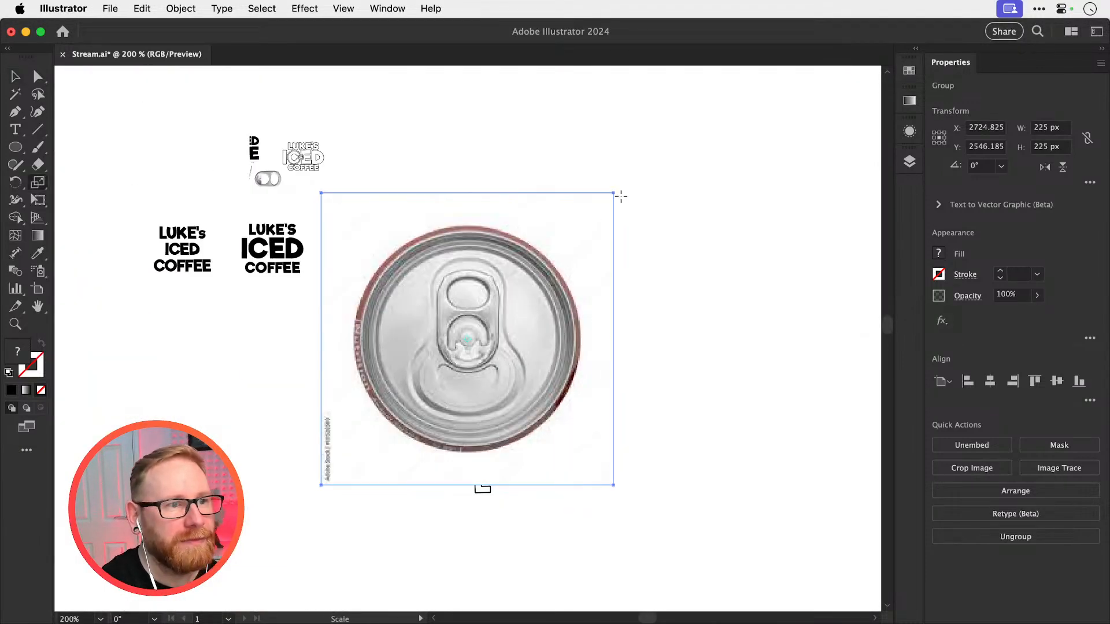
drag(620, 197, 511, 295)
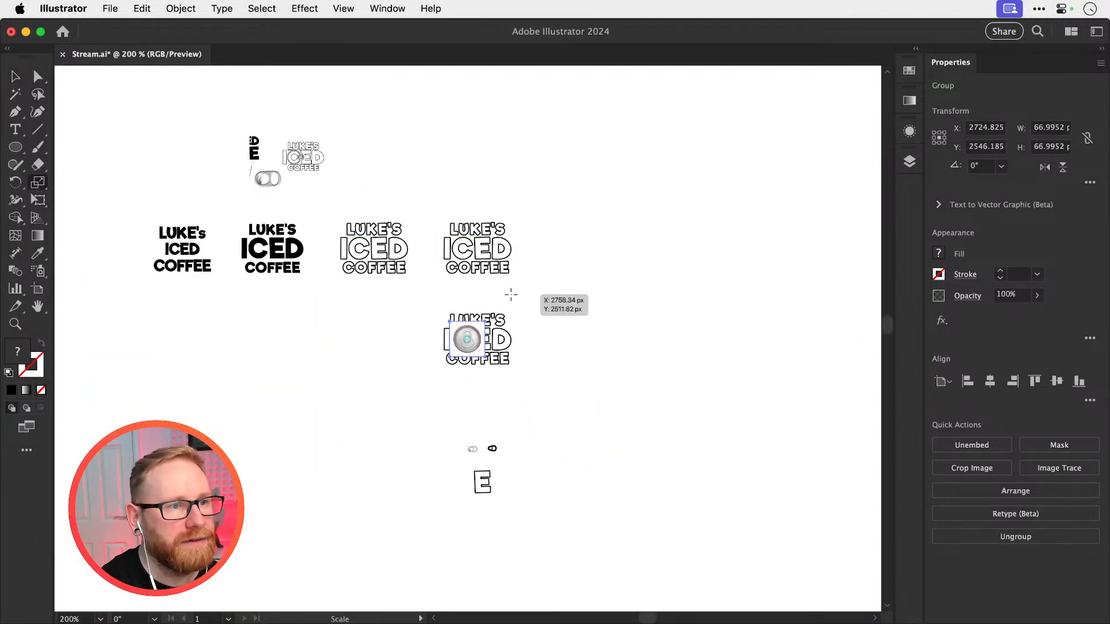
Switch the can-top photo to a darkening blend mode so the lettering shows through it
key(z)
drag(456, 342, 515, 342)
key(v)
click(968, 298)
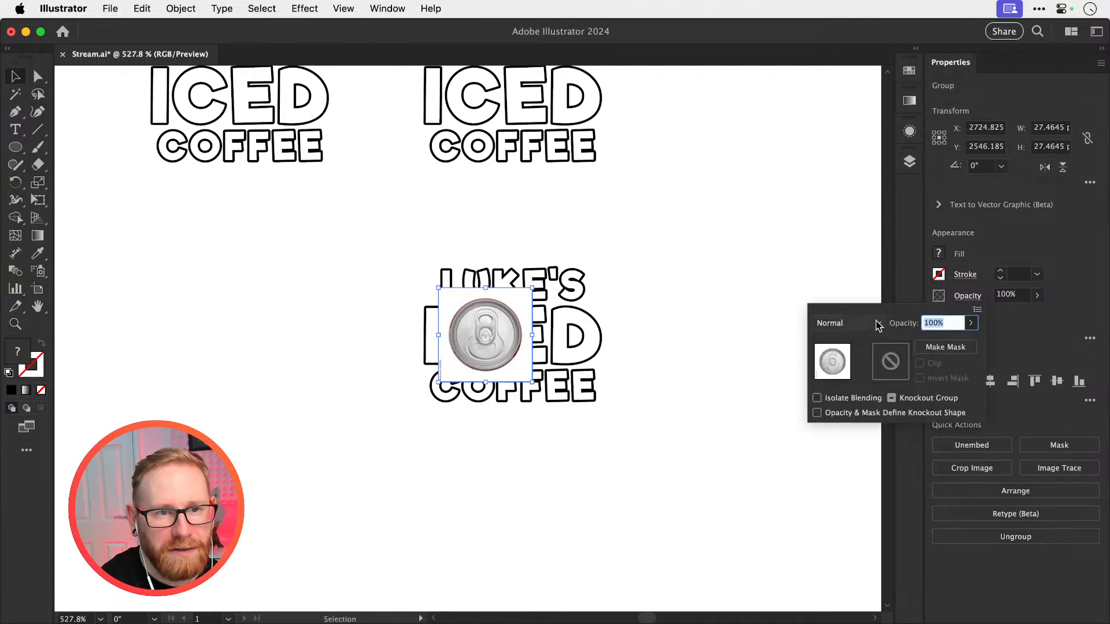
click(877, 324)
click(835, 376)
click(497, 370)
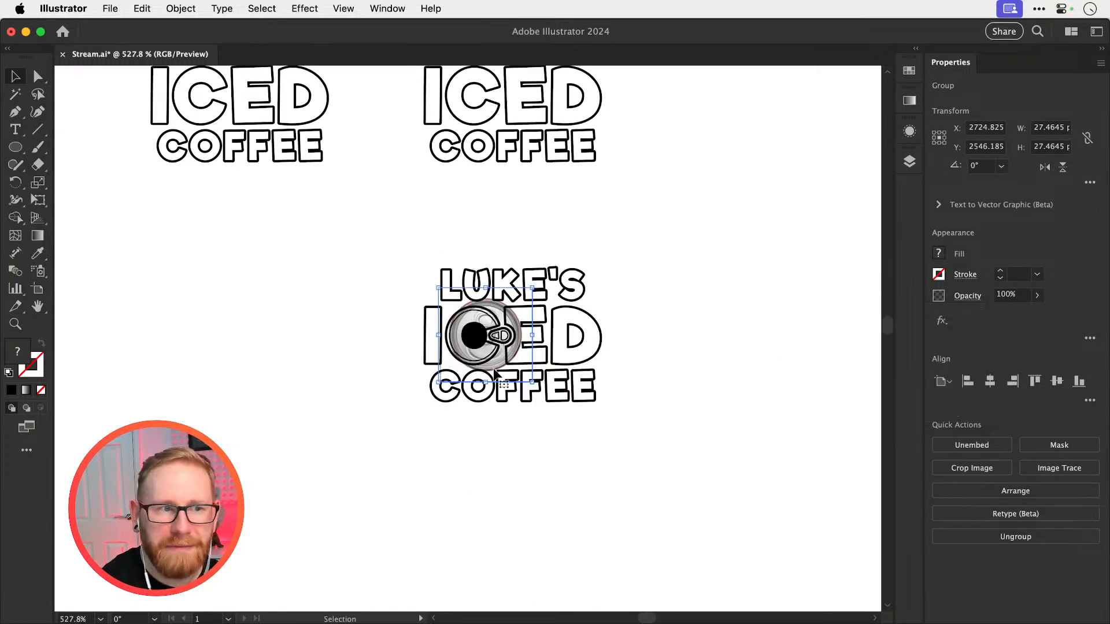
Move the can-top photo to the left of the ICED lettering and scale it down to roughly the size of the C
drag(497, 370, 379, 373)
key(z)
drag(432, 340, 588, 366)
key(s)
drag(464, 185, 432, 213)
key(v)
click(409, 208)
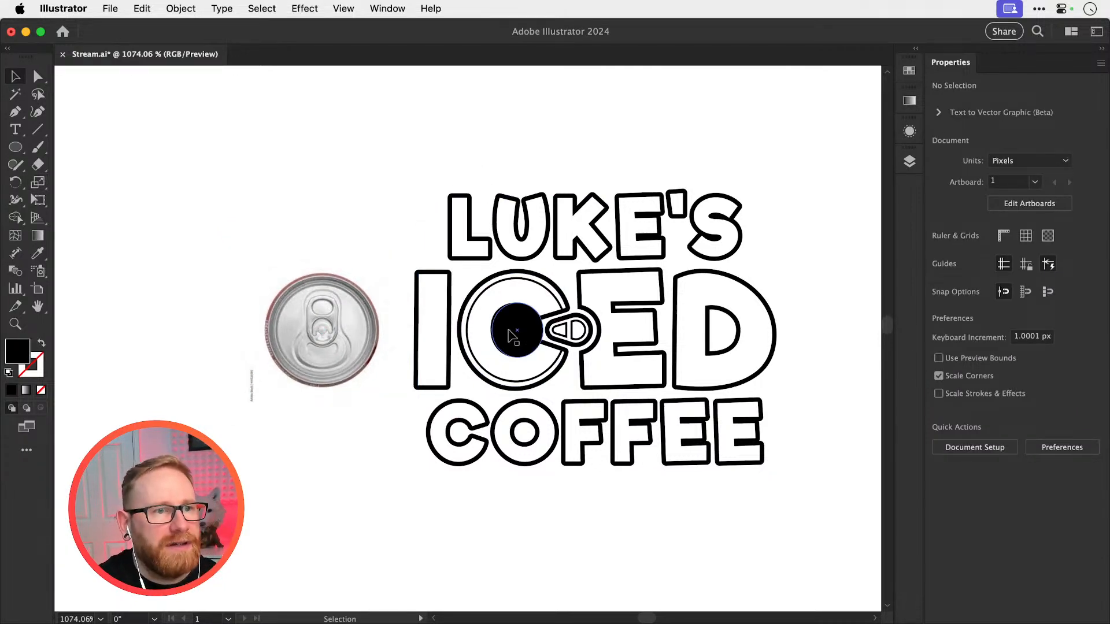
Copy the logo with the black-centred C into the empty space on its right and delete the black ellipse from the original
drag(387, 174, 740, 490)
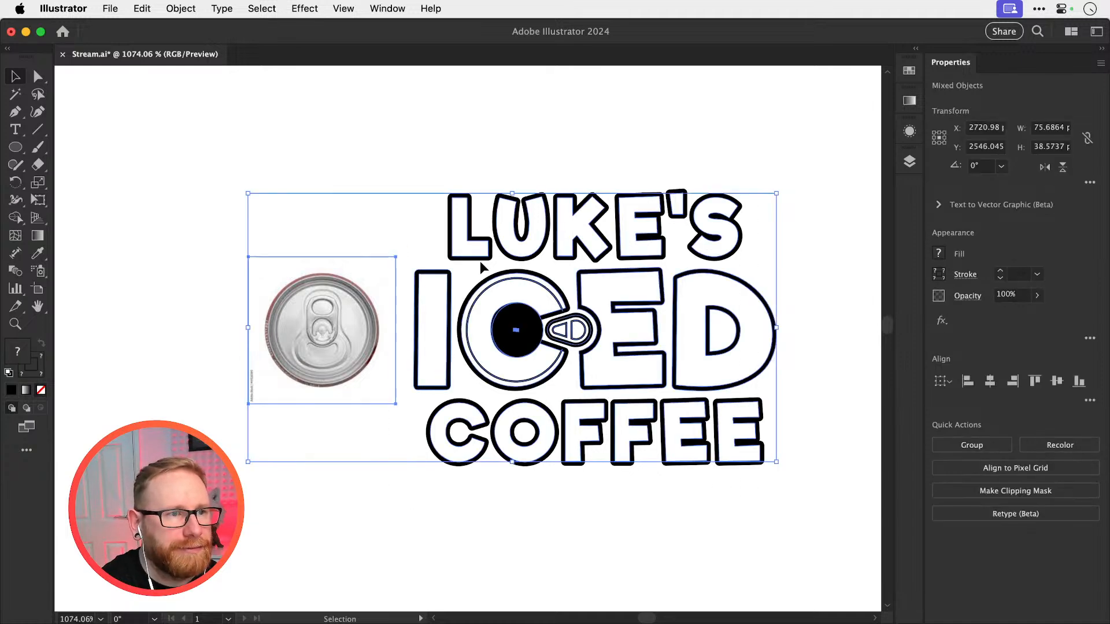
key(super+minus)
key(super+minus)
key(super+minus)
key(super+minus)
drag(429, 255, 595, 405)
key(space)
drag(489, 358, 739, 400)
click(555, 381)
click(337, 400)
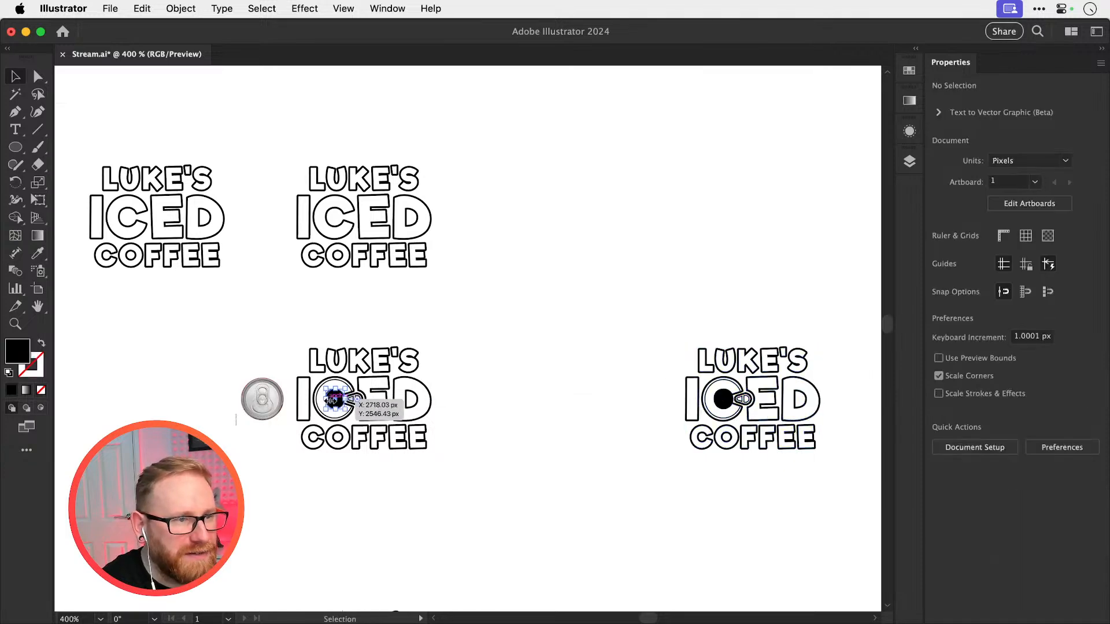
key(Delete)
Copy the C and its pull tab in place and move the copy about 50 px down, below the COFFEE line
key(z)
drag(307, 409, 635, 406)
key(v)
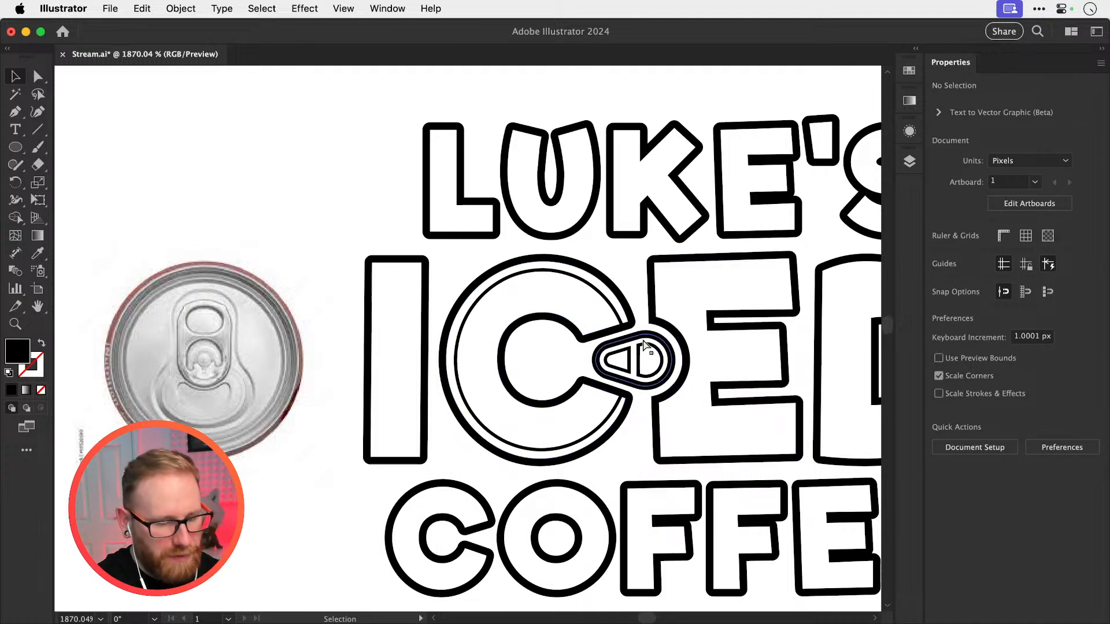
key(super+minus)
key(super+minus)
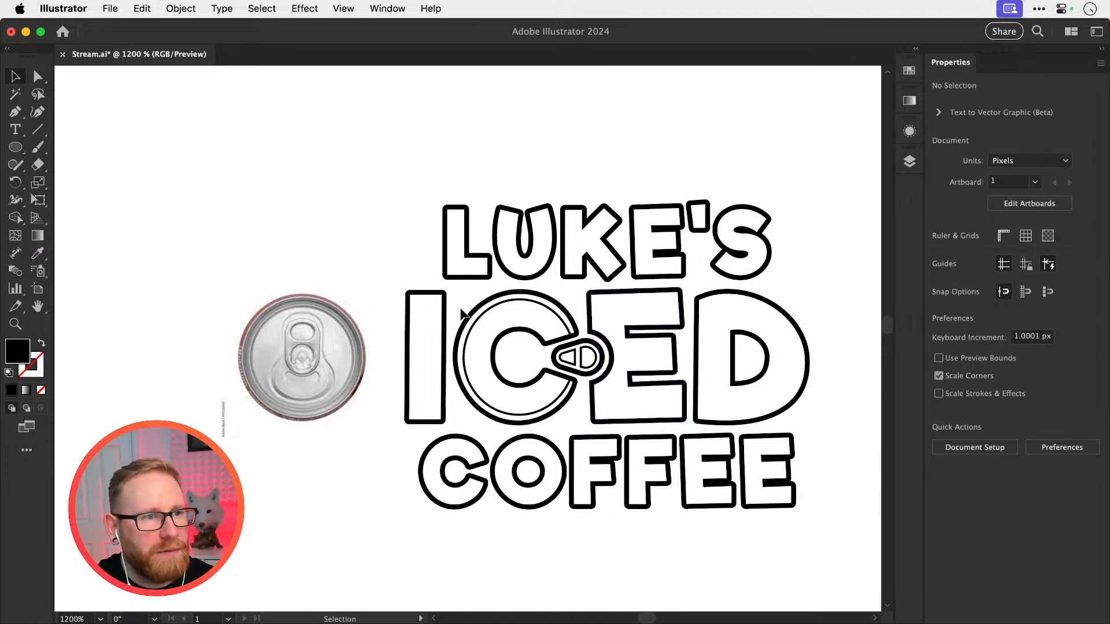
drag(463, 314, 448, 203)
key(super+c)
key(super+f)
key(shift+Down)
key(shift+Down)
key(shift+Down)
key(shift+Down)
key(shift+Down)
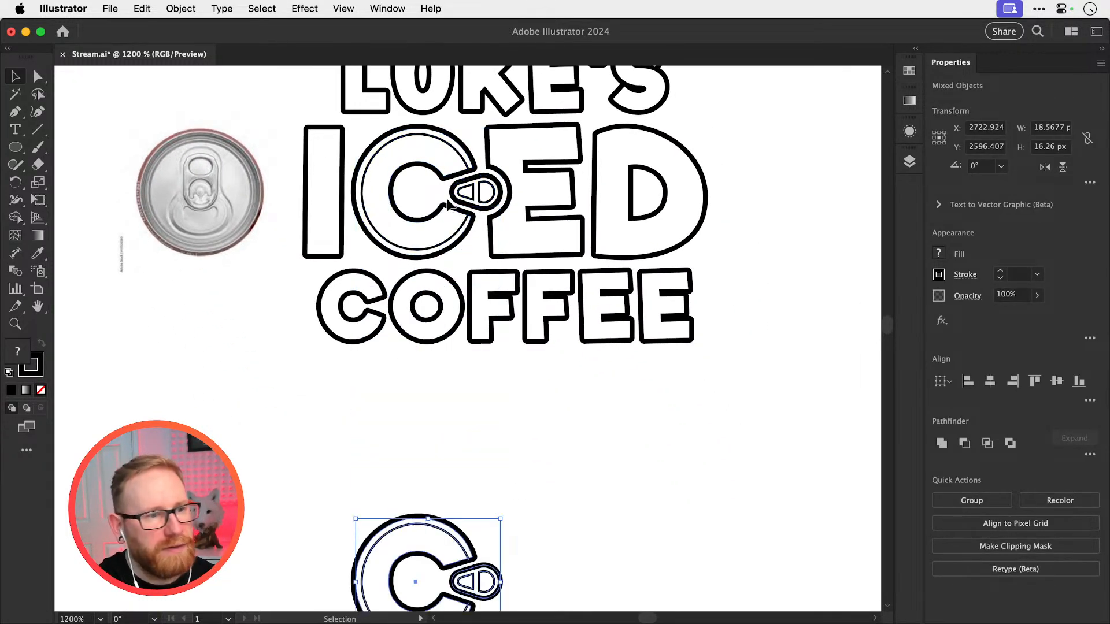
drag(491, 436, 489, 272)
key(super+shift+a)
Enlarge the copied C's pull tab to about 7.6 × 5.2 px and shift it left across the C's opening
drag(421, 438, 601, 393)
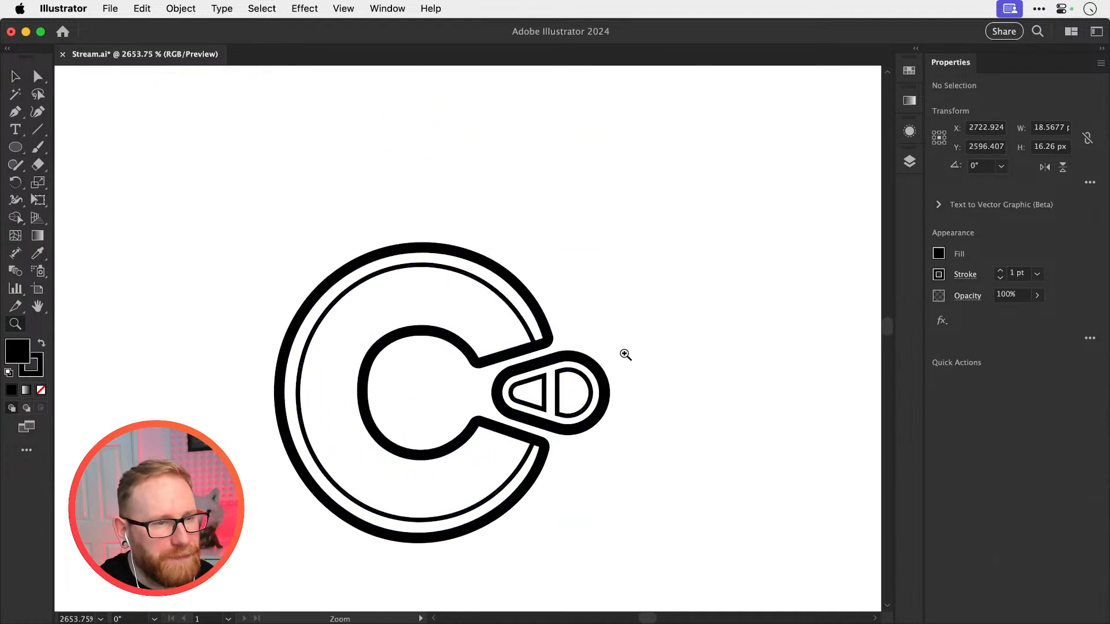
key(v)
drag(626, 357, 538, 412)
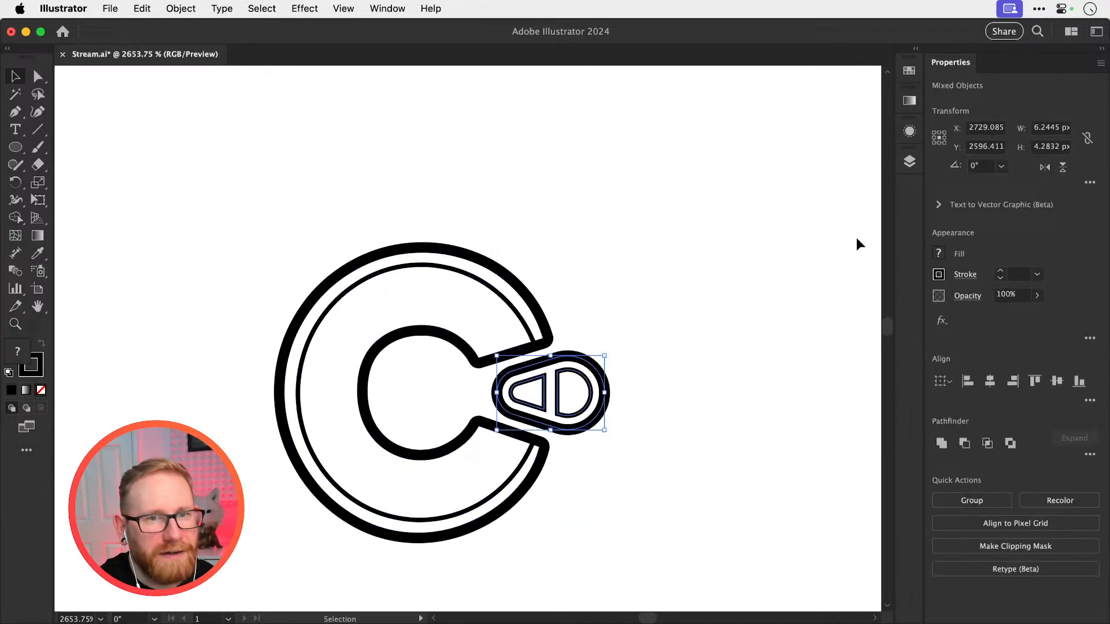
click(1090, 183)
click(1090, 182)
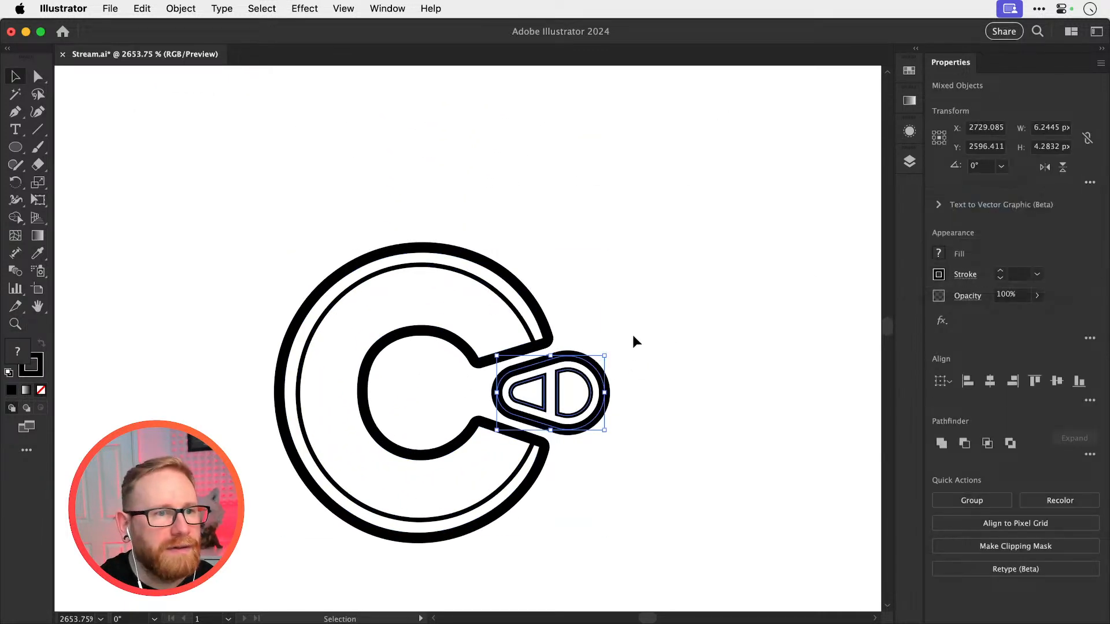
drag(606, 354, 585, 367)
click(711, 260)
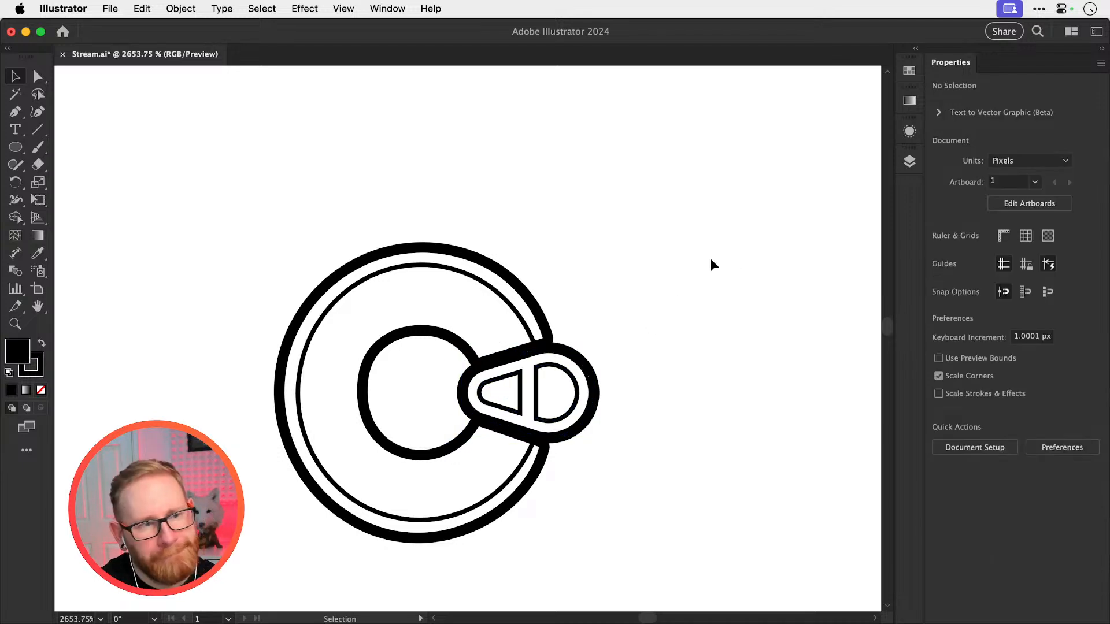
Try the copied pull tab further inside the C, at about 7.1 × 4.9 px
click(586, 368)
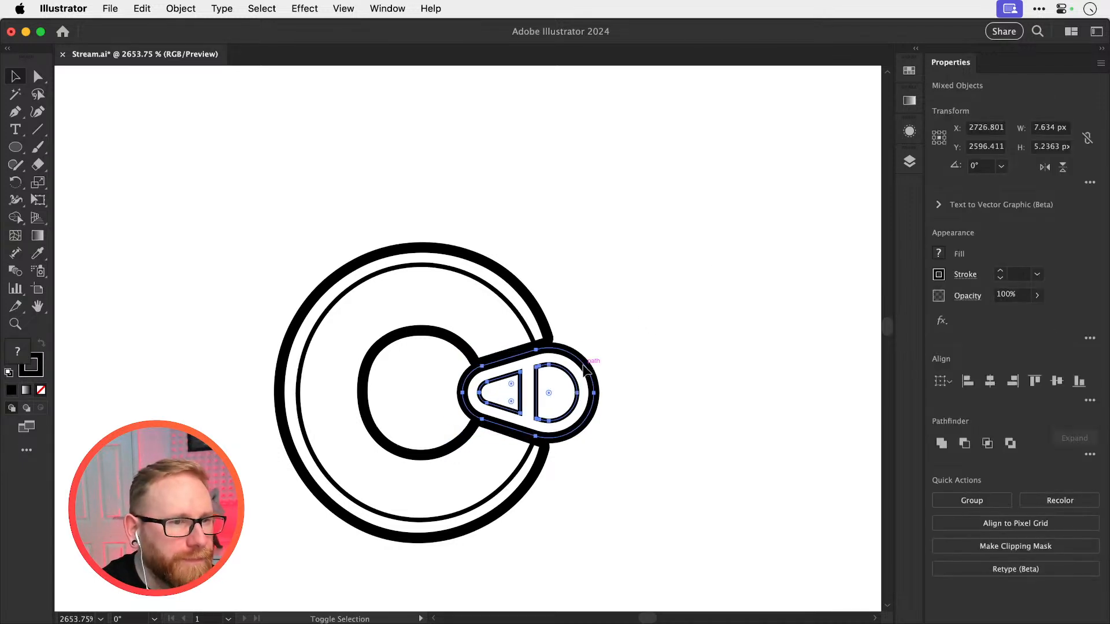
drag(585, 369, 542, 365)
key(a)
key(super+z)
key(super+minus)
key(super+minus)
key(super+minus)
key(super+minus)
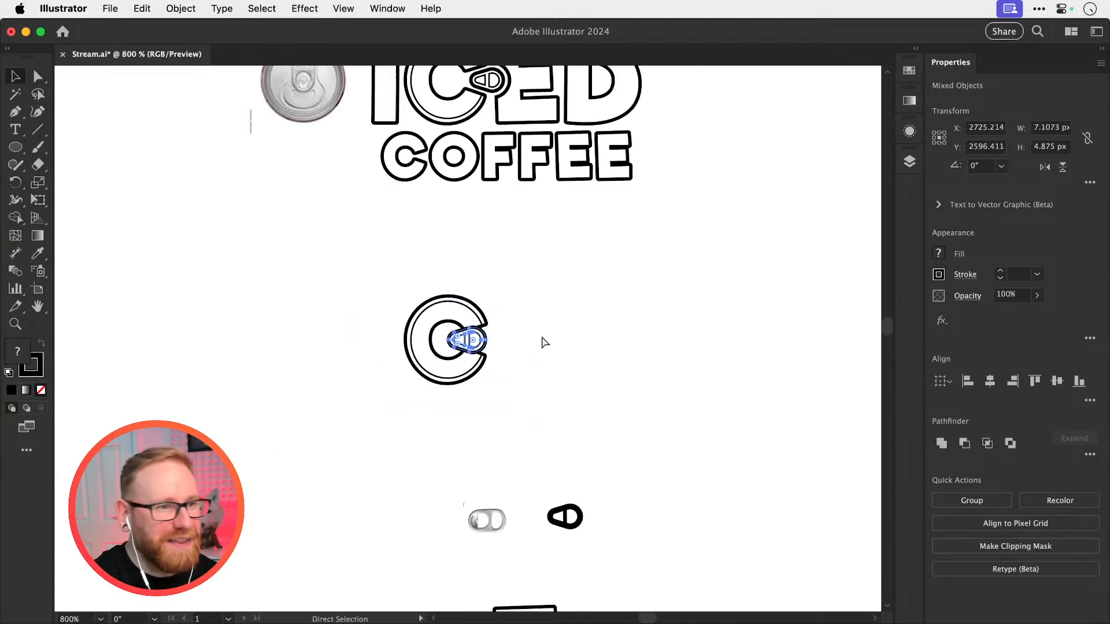
Undo the pull tab's latest shift and resizing on the copied C
key(super+z)
key(super+z)
key(super+z)
key(super+z)
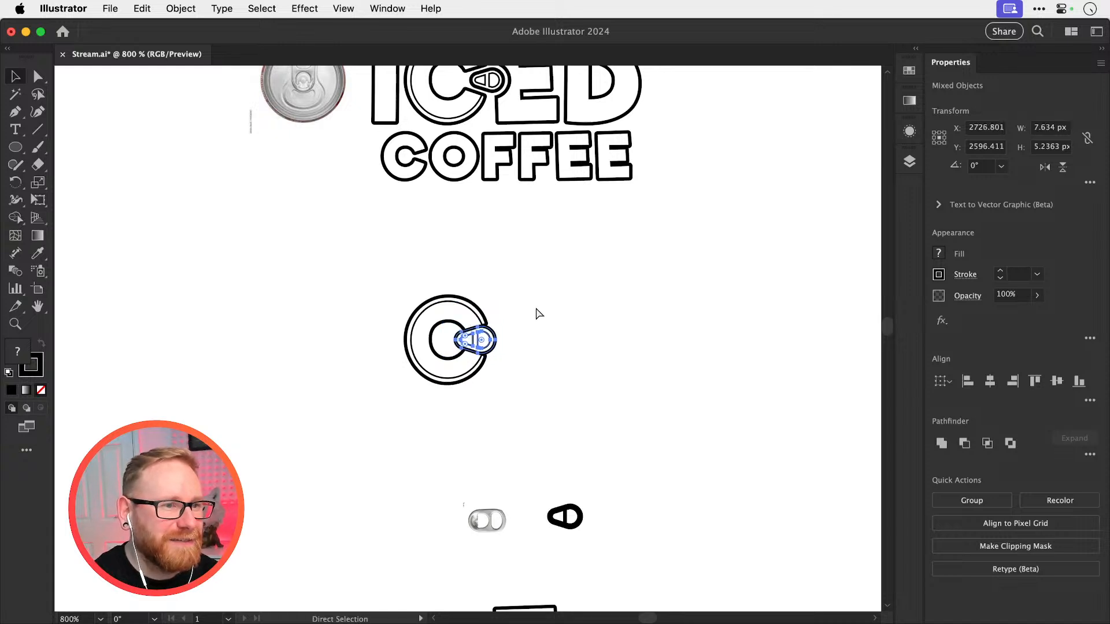
key(super+shift+z)
click(538, 306)
Compare the copied C with the full logo and enlarge its pull tab to about 8.6 × 5.9 px
key(z)
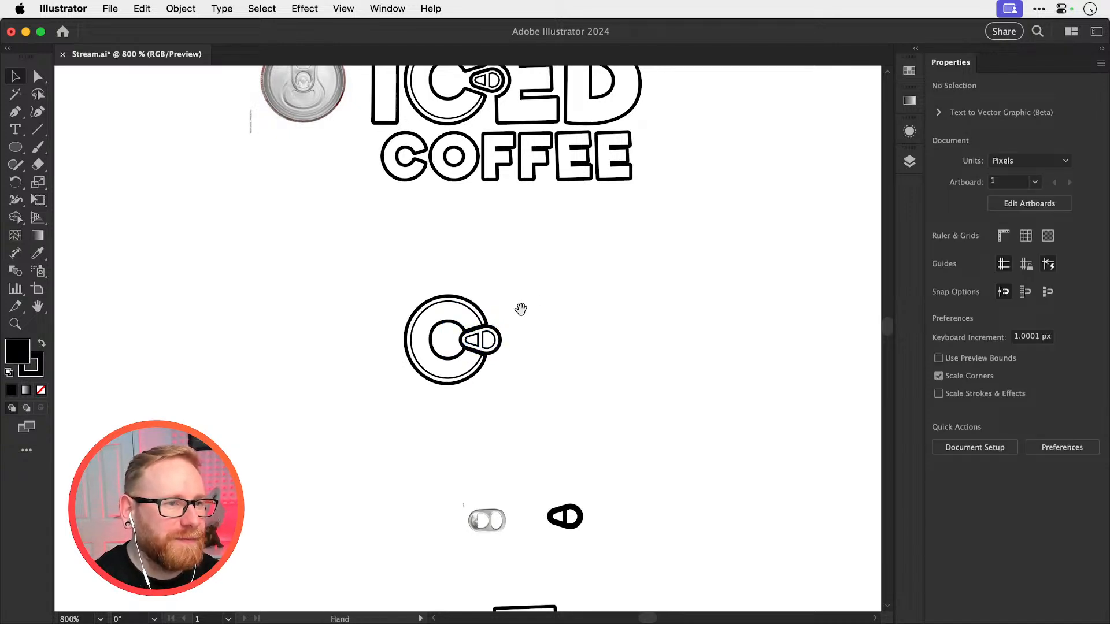
scroll(520, 309, up, 5)
drag(452, 314, 509, 334)
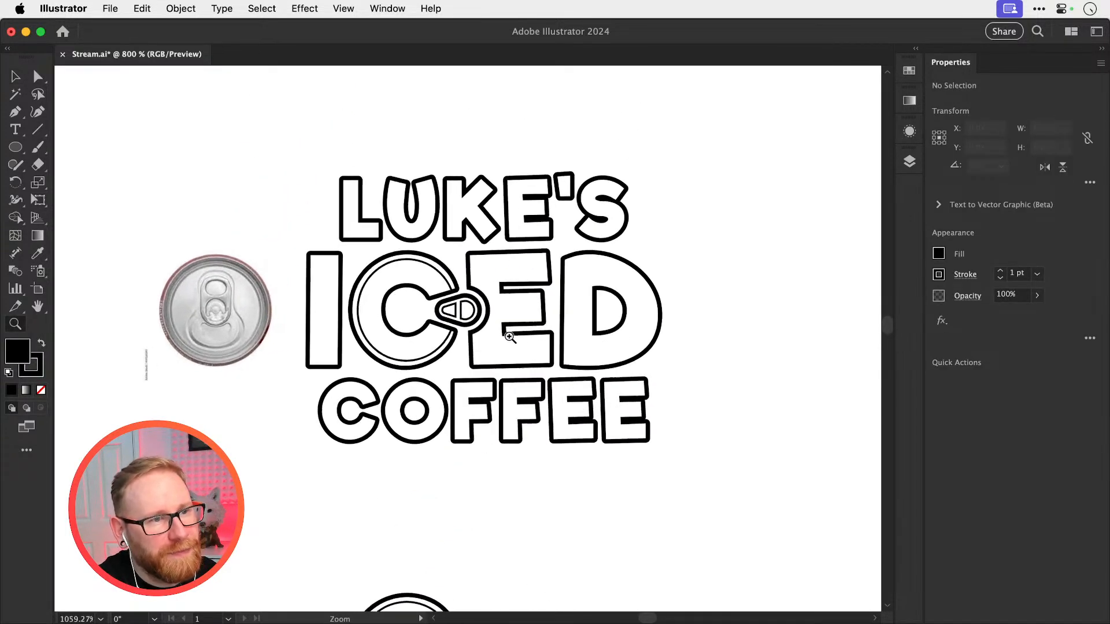
key(v)
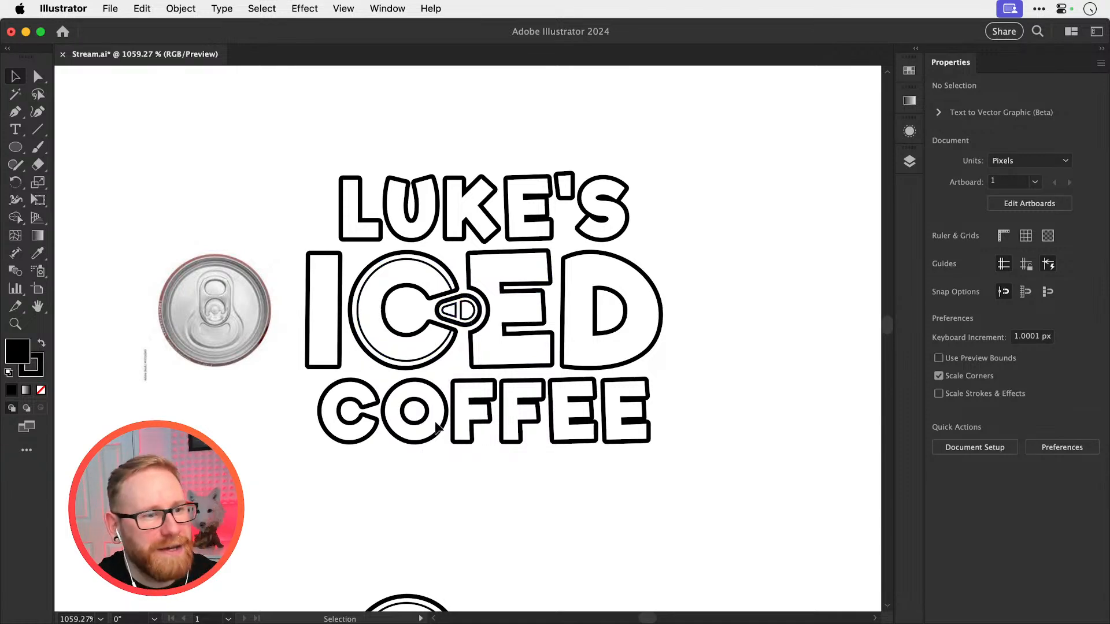
key(space)
drag(439, 537, 445, 300)
key(z)
key(v)
drag(436, 416, 578, 357)
key(z)
key(v)
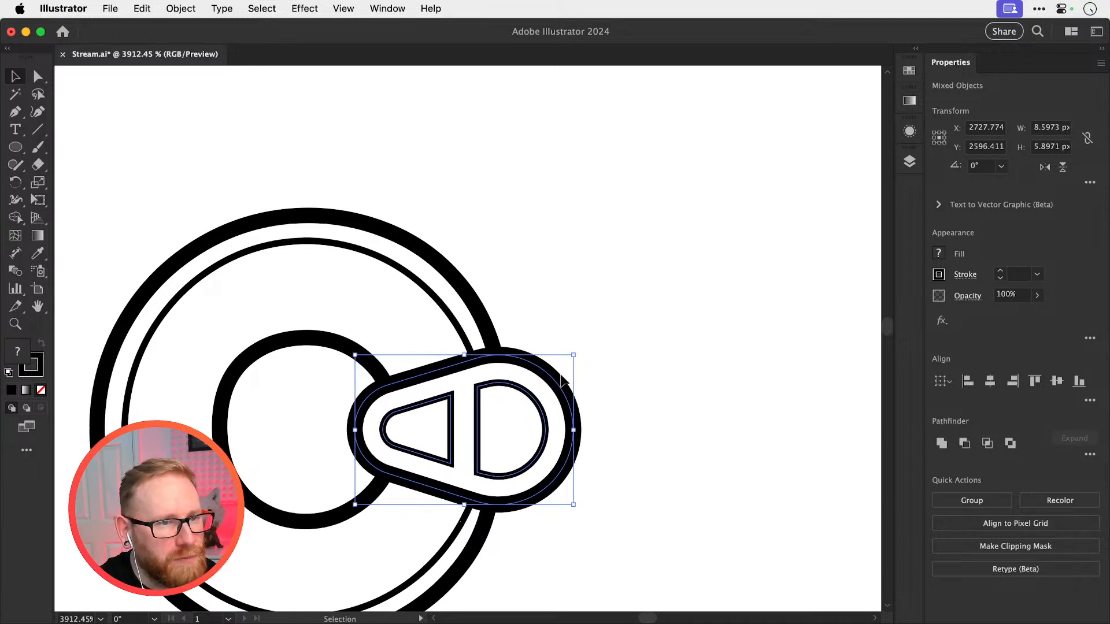
click(602, 323)
Draw a thin horizontal rectangle about 7.1 × 0.73 px from the copied C's centre across its pull tab
key(super+minus)
key(super+minus)
key(super+minus)
key(super+minus)
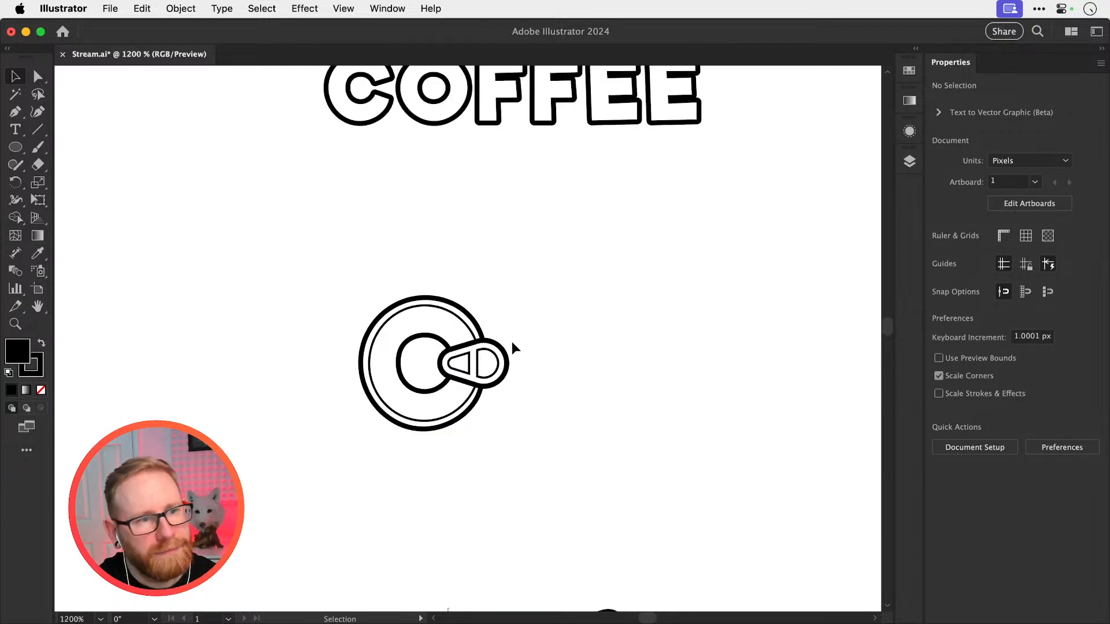
key(super+space)
drag(456, 347, 636, 364)
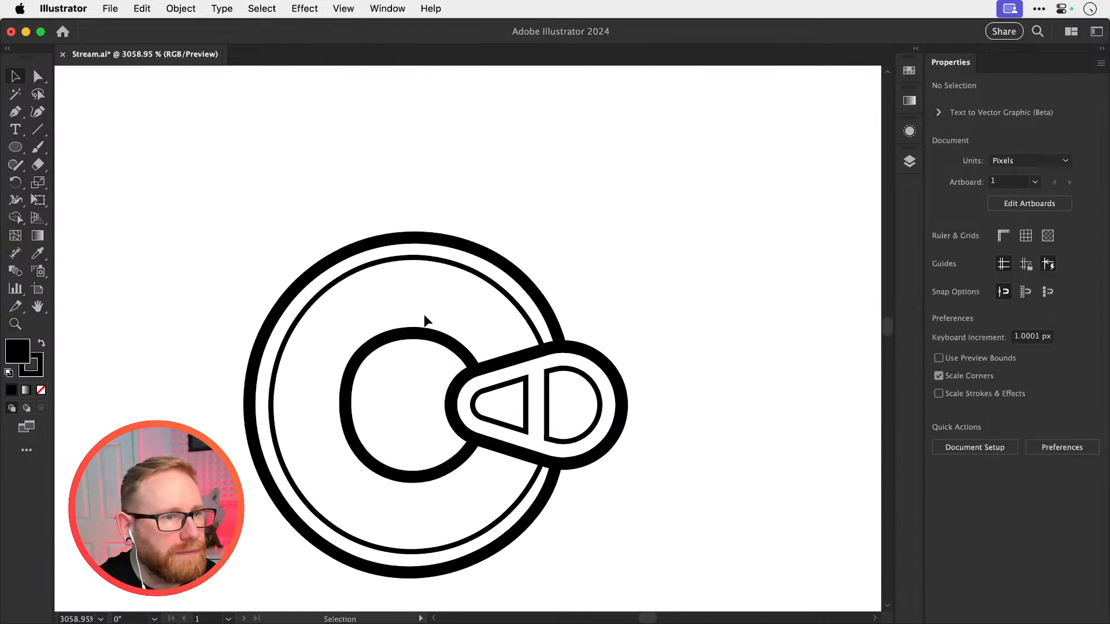
drag(15, 147, 58, 151)
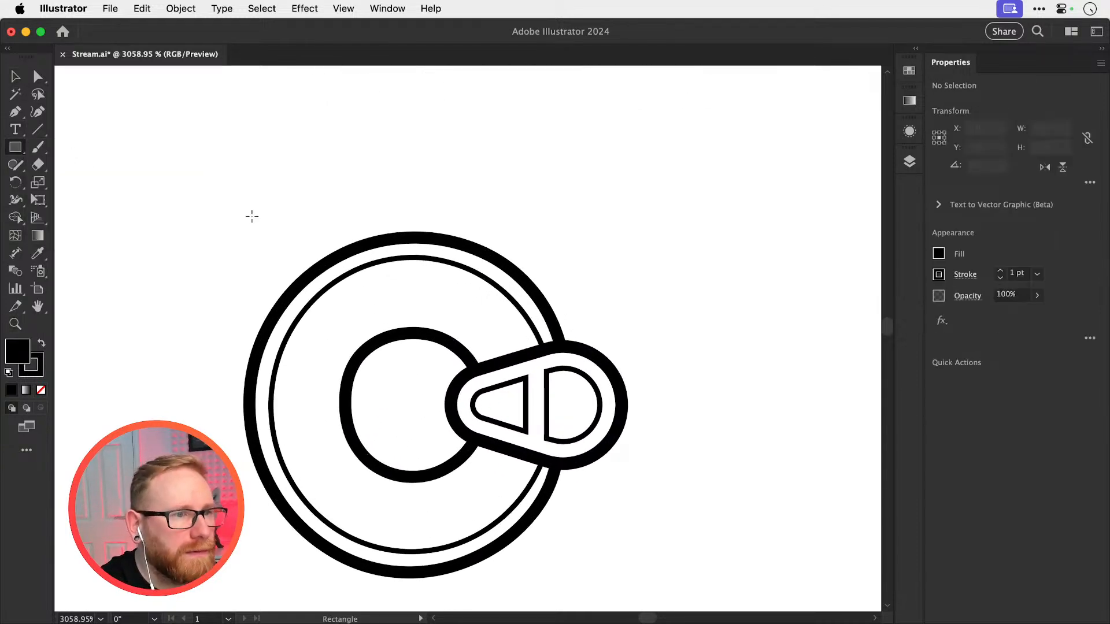
drag(397, 377, 538, 393)
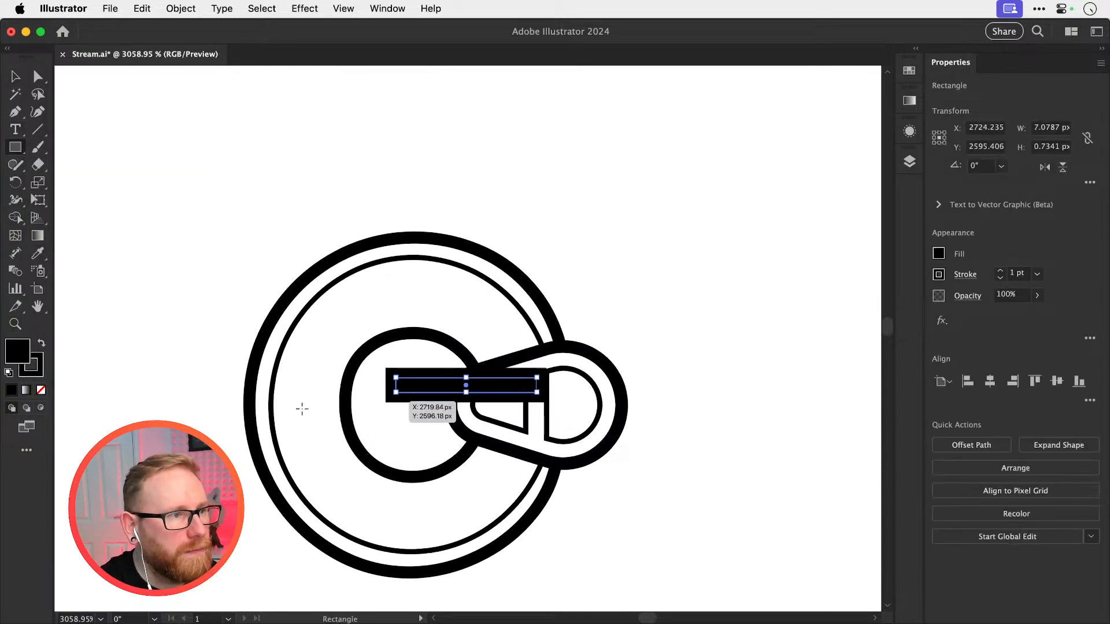
Give the thin rectangle a white fill and no stroke
key(d)
click(39, 372)
click(41, 391)
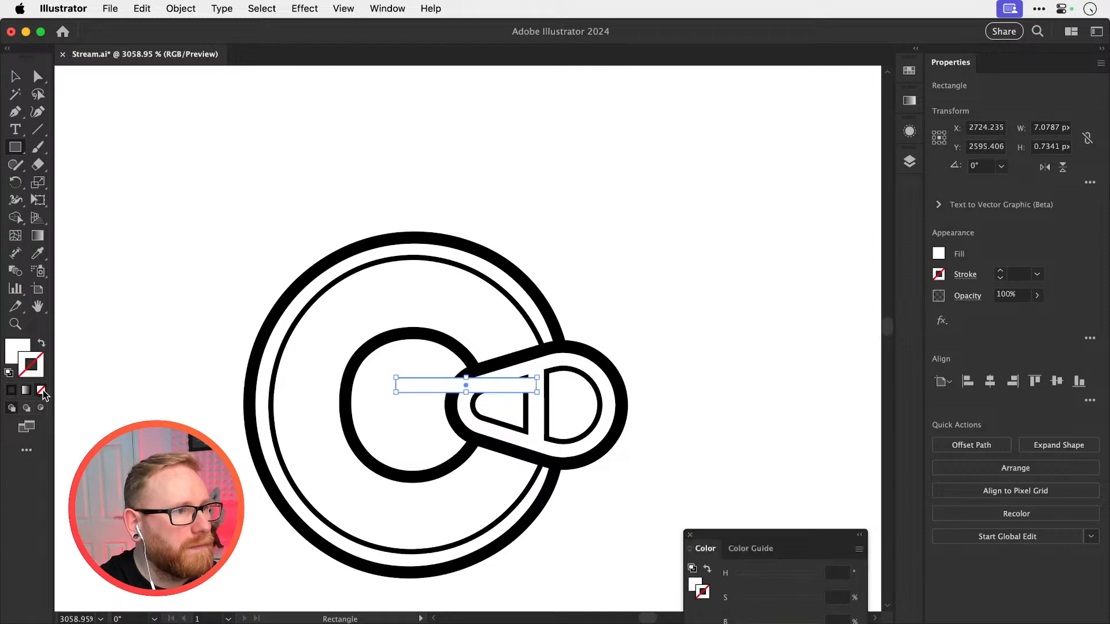
Rotate the white rectangle to about 16.8° and place it along the pull tab's upper edge, across the C's outlines
key(x)
key(z)
drag(478, 382, 620, 399)
key(v)
key(super+y)
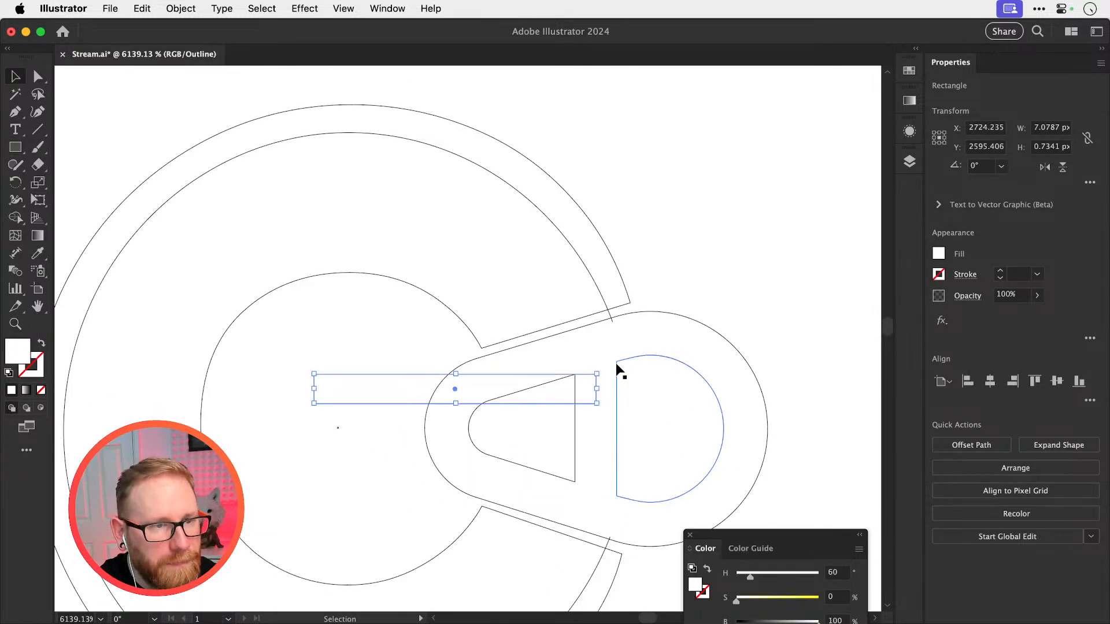
key(r)
drag(635, 353, 616, 306)
key(v)
drag(578, 366, 660, 303)
key(super+y)
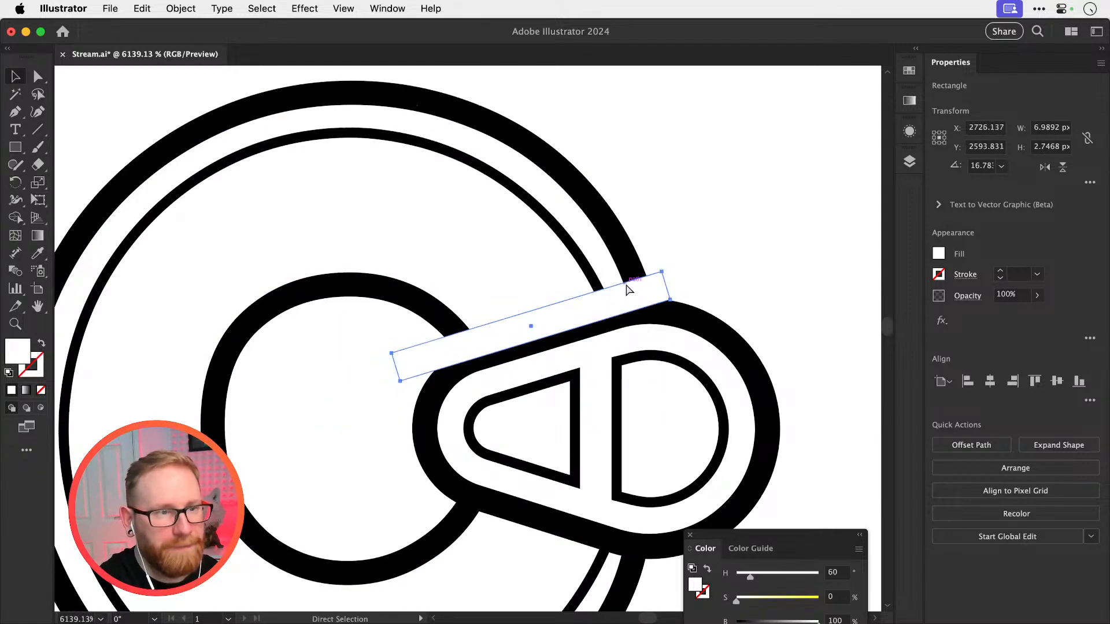
Try different stacking positions for the white rectangle relative to the pull tab and the C's outlines
key(super+[)
key(super+[)
key(super+[)
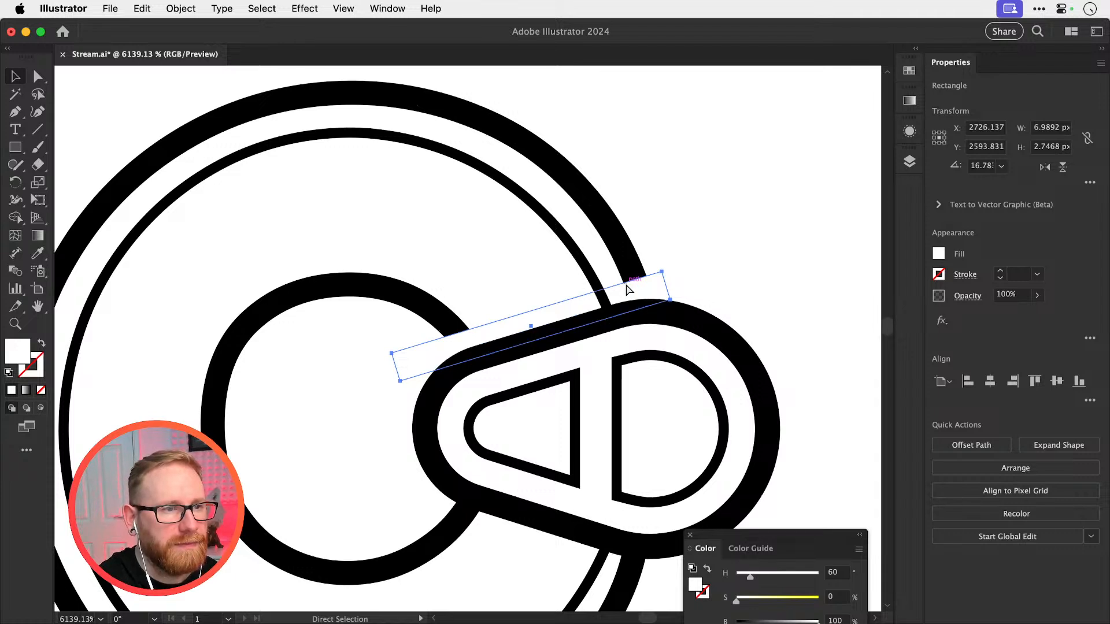
key(super+])
key(super+])
key(super+[)
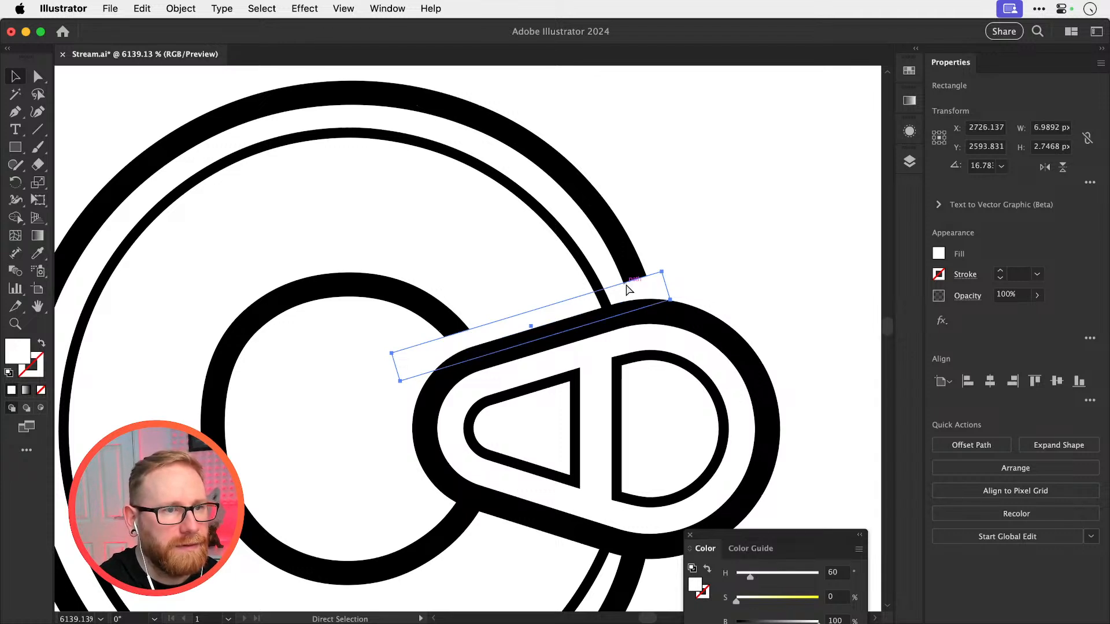
key(super+])
key(v)
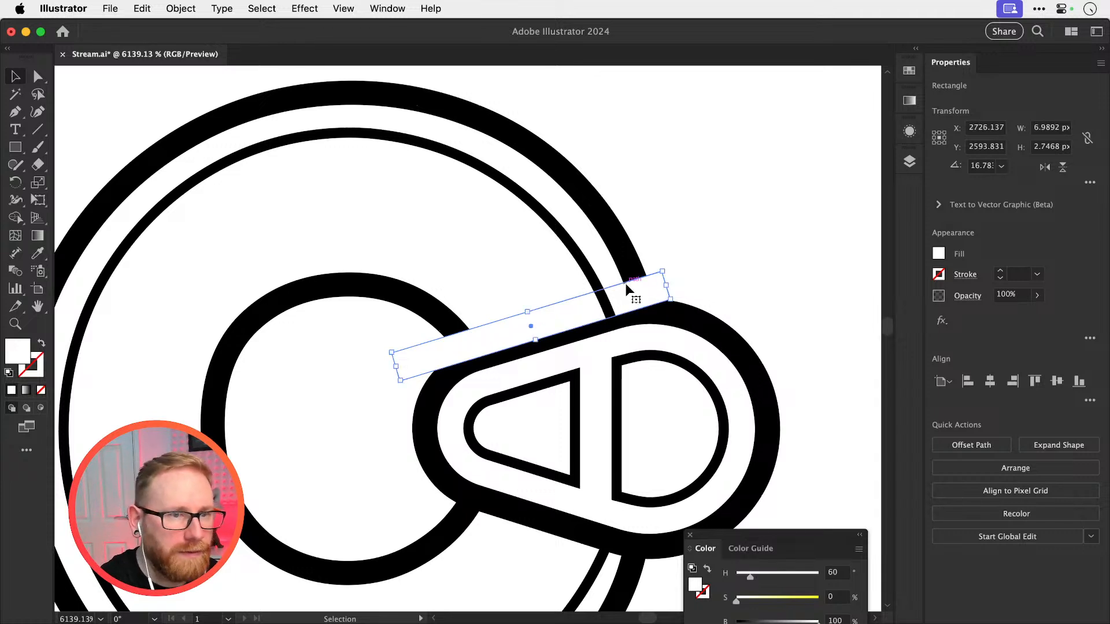
Bring the pull tab's shapes to the front and raise the white rectangle above the C's thin inner ring
drag(817, 407, 578, 449)
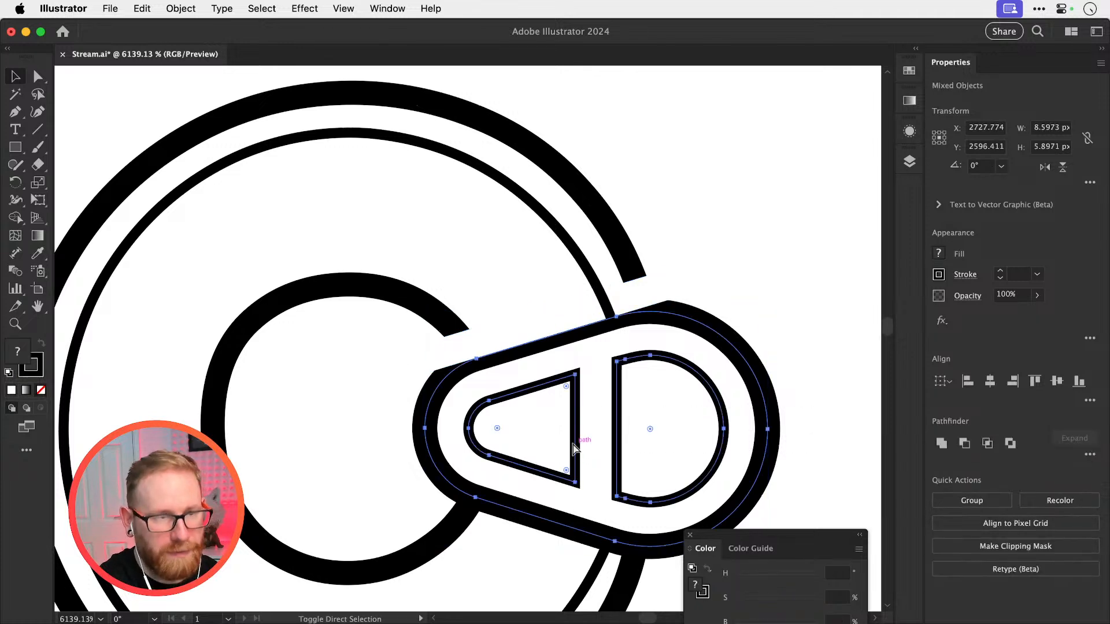
key(super+shift+])
key(super+shift+a)
scroll(565, 292, down, 2)
scroll(566, 291, right, 2)
click(524, 241)
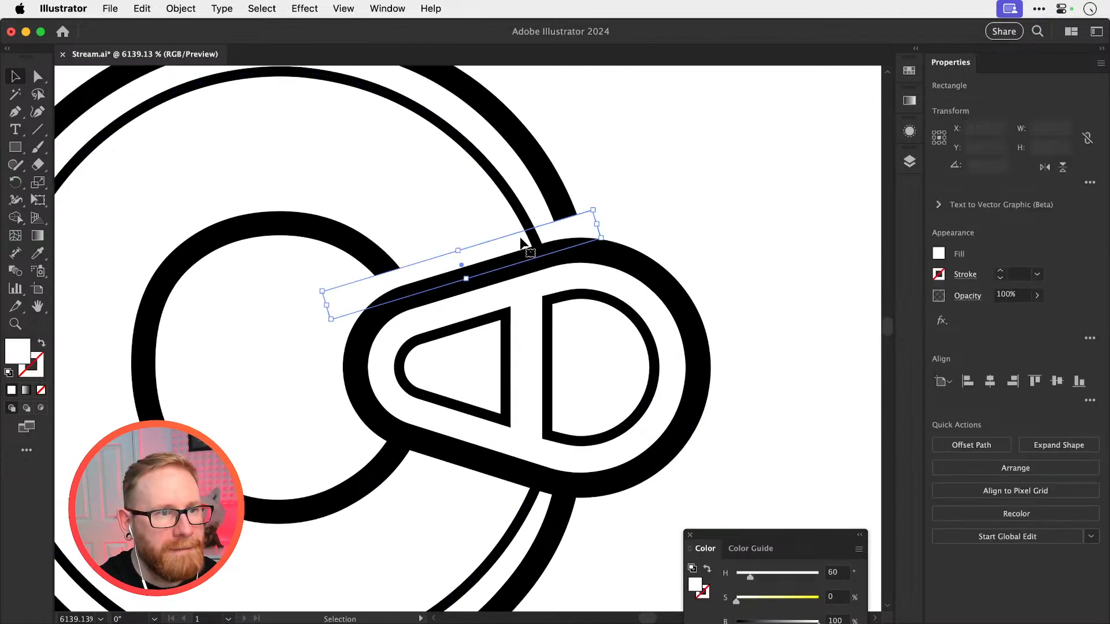
key(super+shift+a)
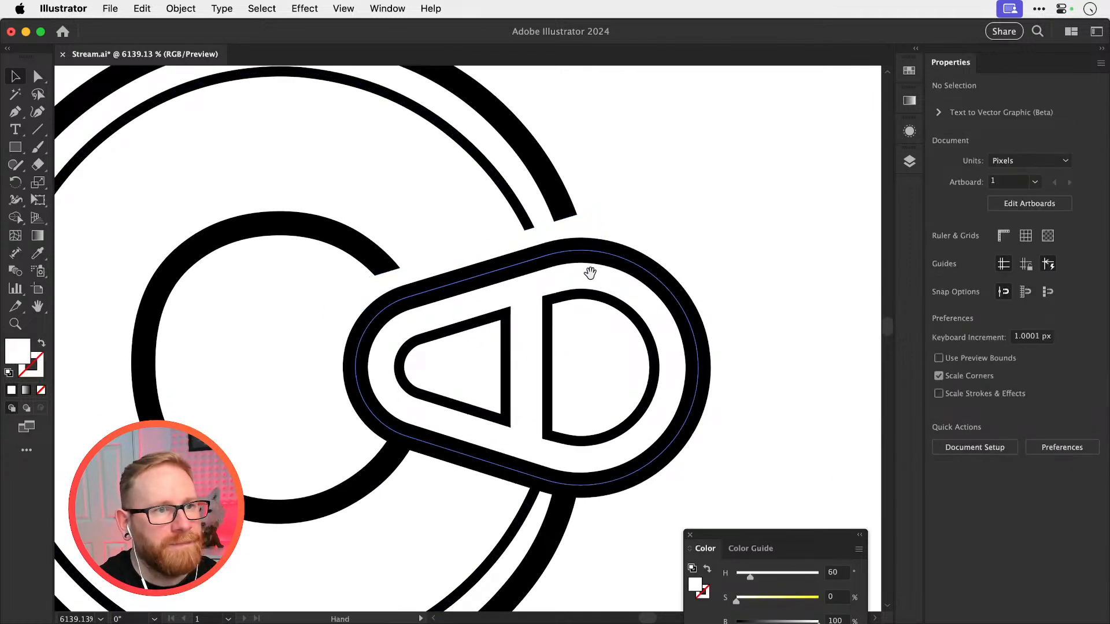
Duplicate the white rectangle to the pull tab's lower edge and rotate the copy to about 341°
drag(590, 272, 574, 232)
drag(476, 212, 492, 457)
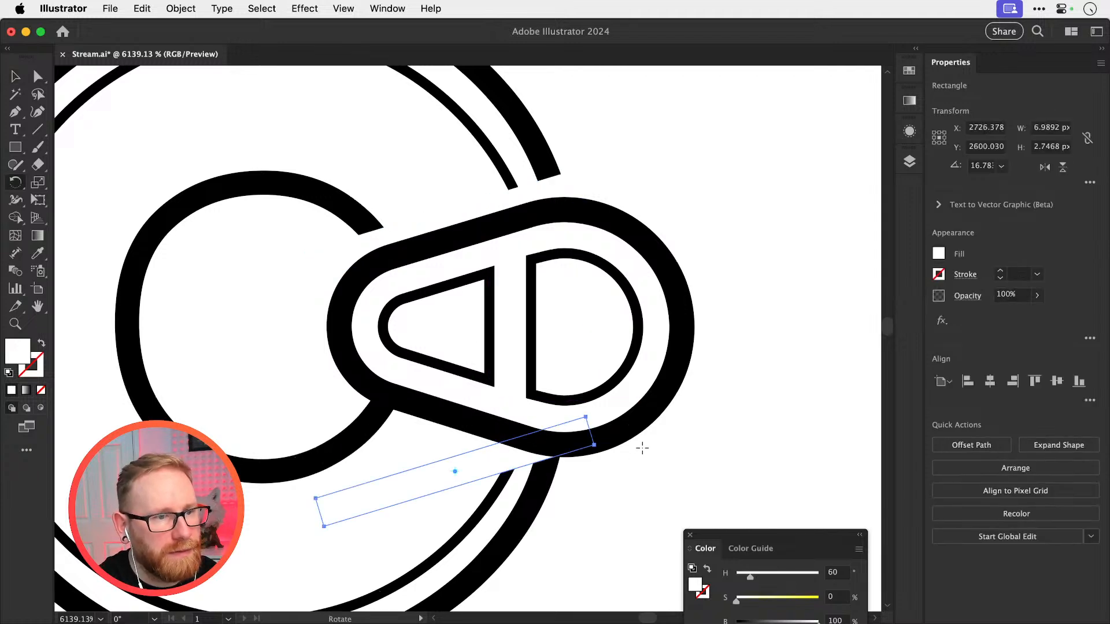
key(r)
drag(597, 503, 567, 498)
key(v)
key(r)
drag(649, 478, 653, 452)
key(v)
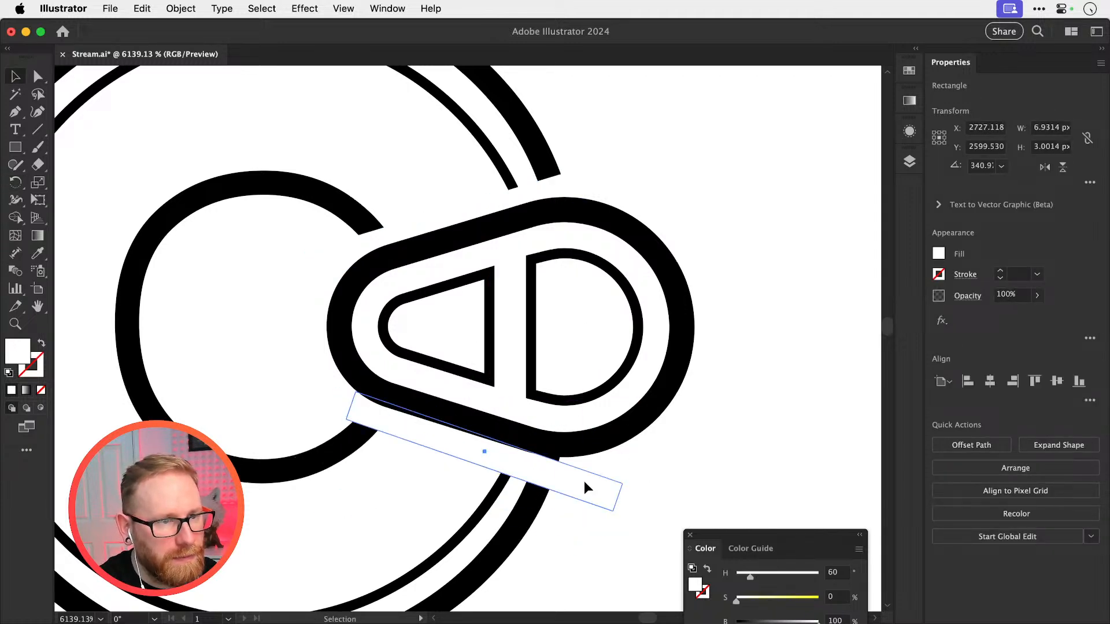
Fine-tune the lower rectangle's position and rotation against the pull tab's edge, and review the C beside the full logo
drag(584, 481, 584, 476)
key(r)
drag(713, 442, 713, 438)
key(v)
click(719, 428)
key(super+minus)
key(super+minus)
key(super+minus)
key(super+minus)
key(super+minus)
key(super+minus)
key(super+minus)
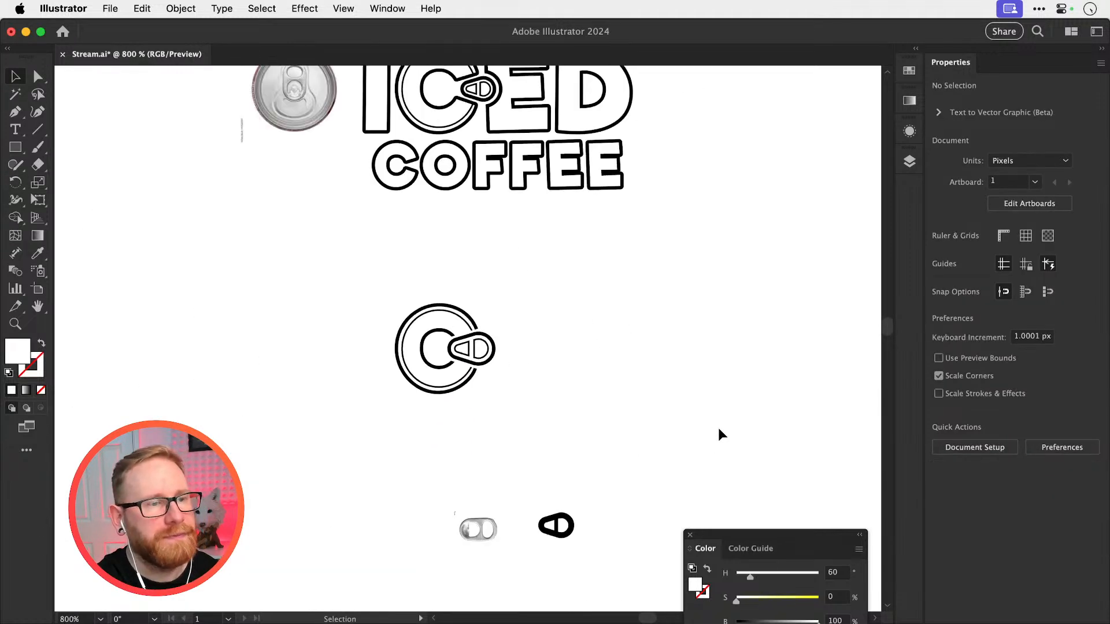
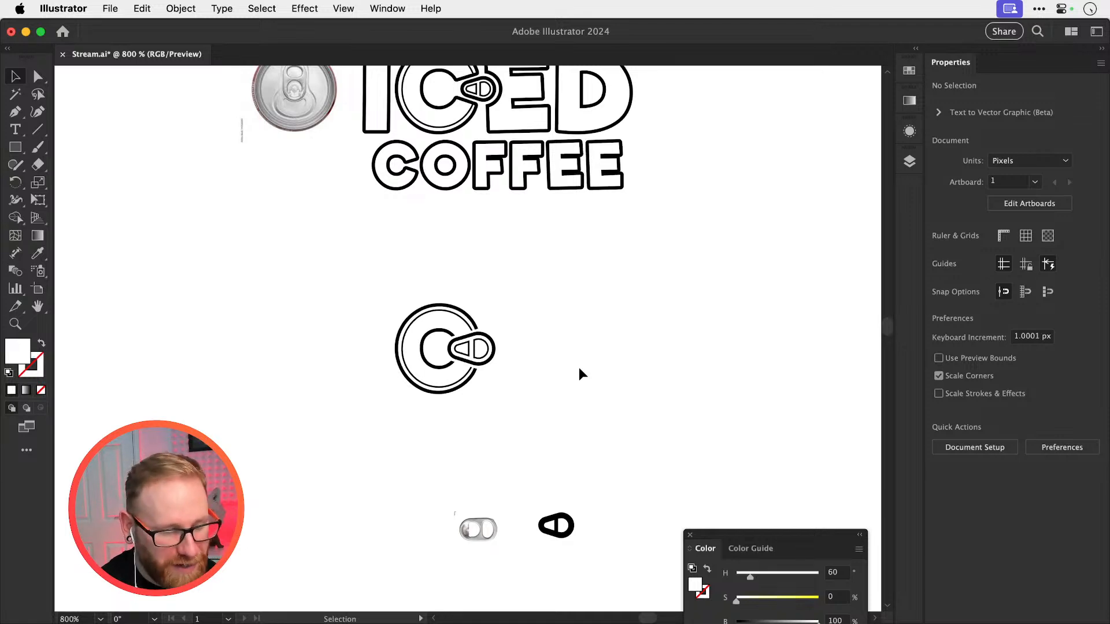
Inspect the gaps that the white rectangles leave along both sides of the pull tab, in outline and preview modes
drag(441, 351, 662, 378)
drag(572, 353, 602, 354)
drag(501, 361, 622, 329)
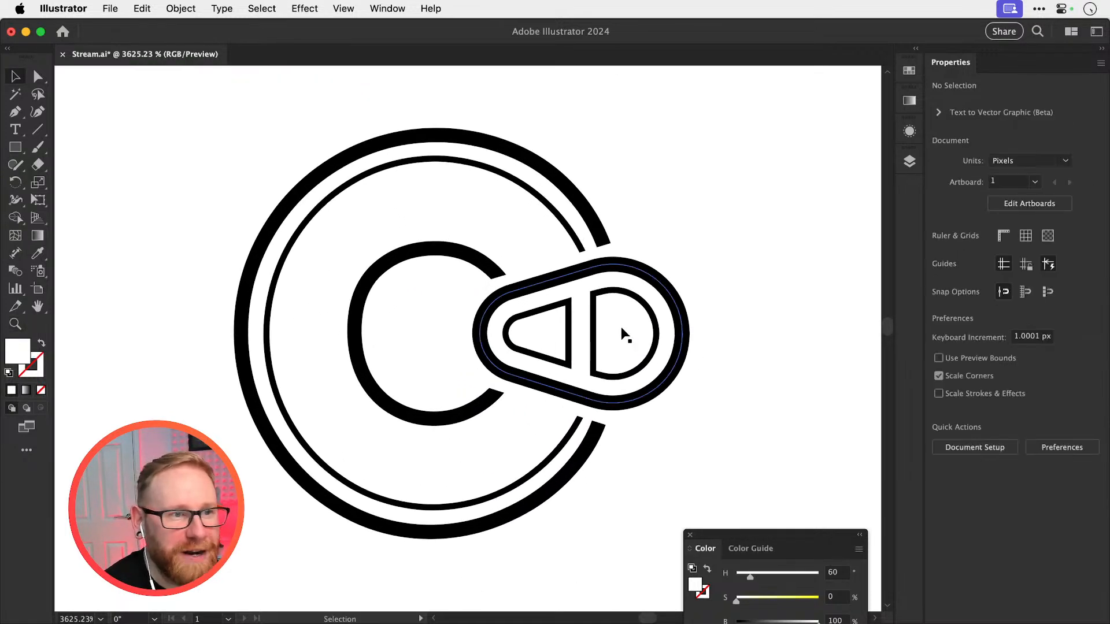
key(super+y)
mouse_move(553, 216)
mouse_down()
mouse_move(742, 306)
mouse_move(736, 269)
mouse_up()
click(741, 306)
key(v)
key(super+y)
key(space)
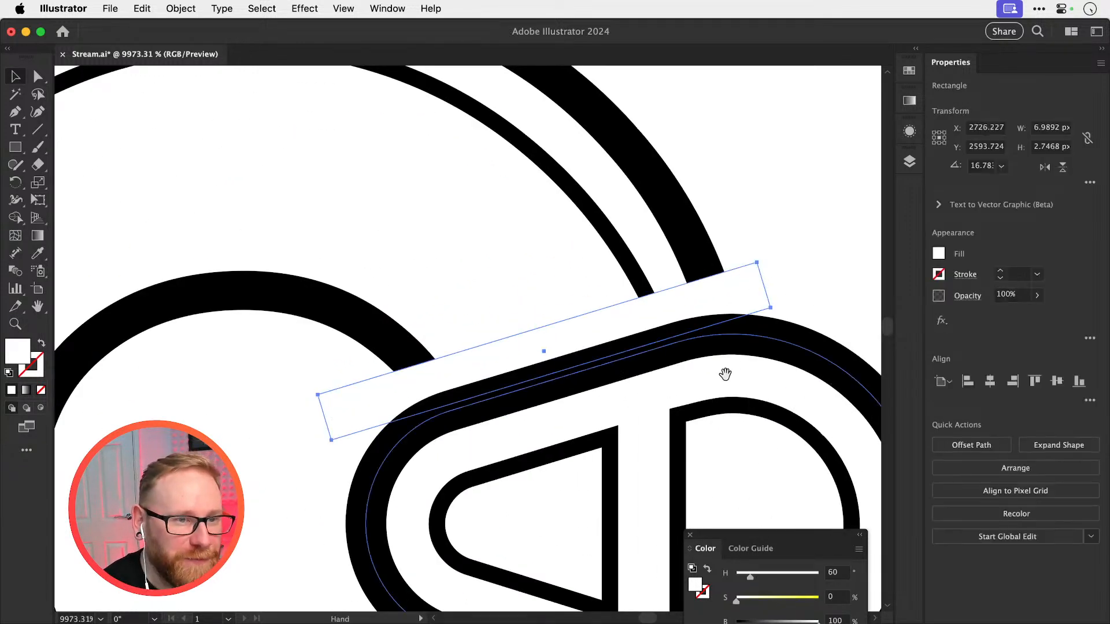
drag(727, 374, 690, 226)
drag(692, 351, 650, 176)
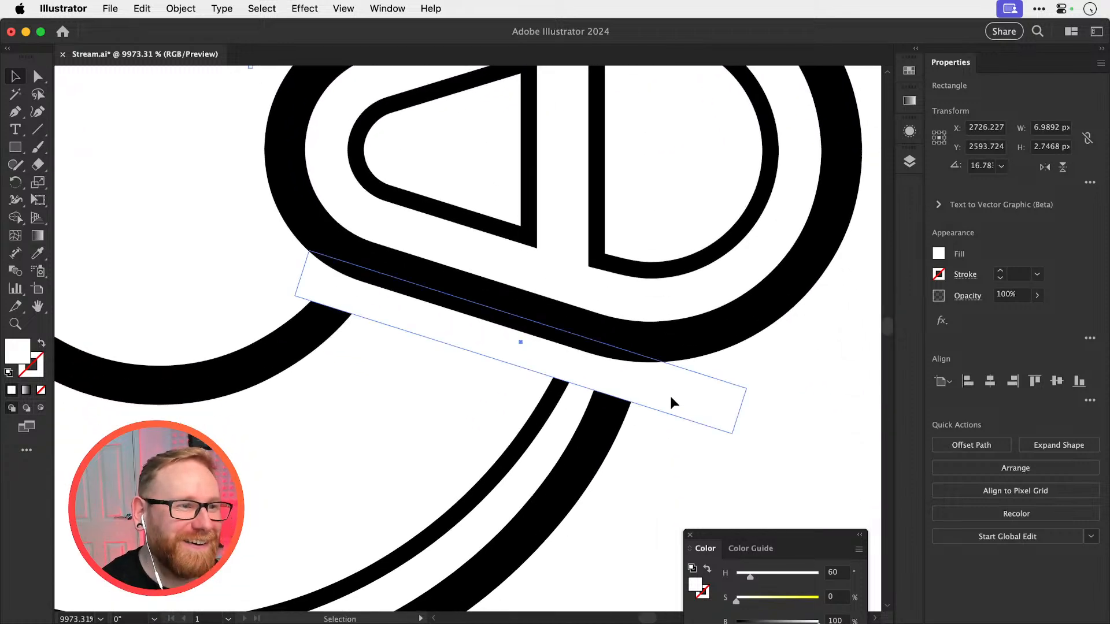
Shift the lower white rectangle along the pull tab's lower edge until its gap mirrors the upper one
key(super+y)
drag(727, 394, 808, 357)
key(r)
key(super+y)
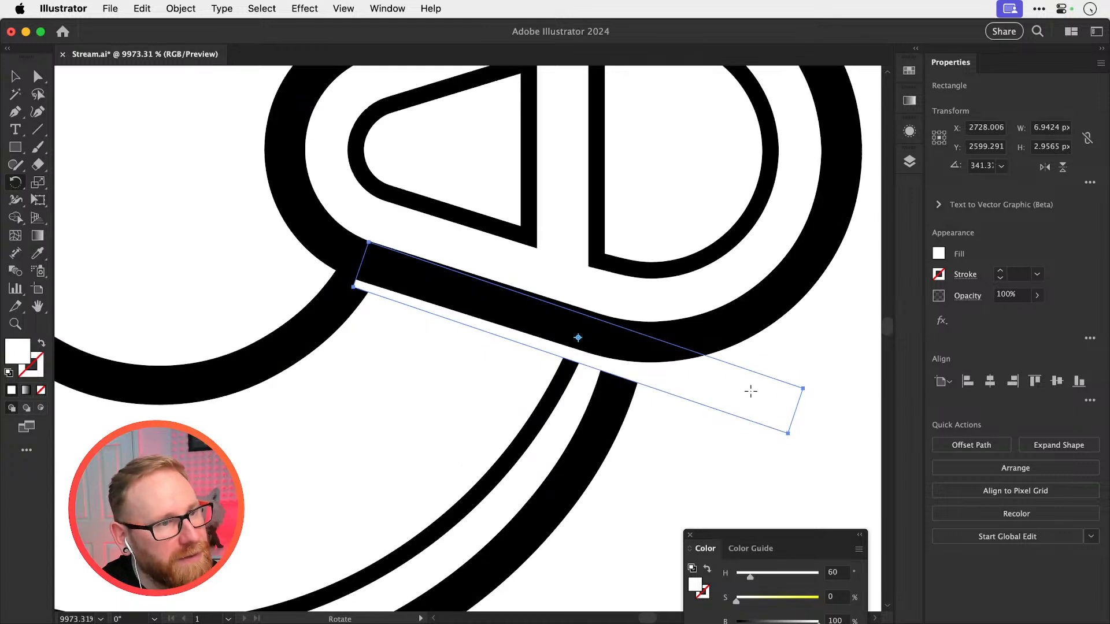
key(v)
drag(744, 391, 668, 377)
key(super+minus)
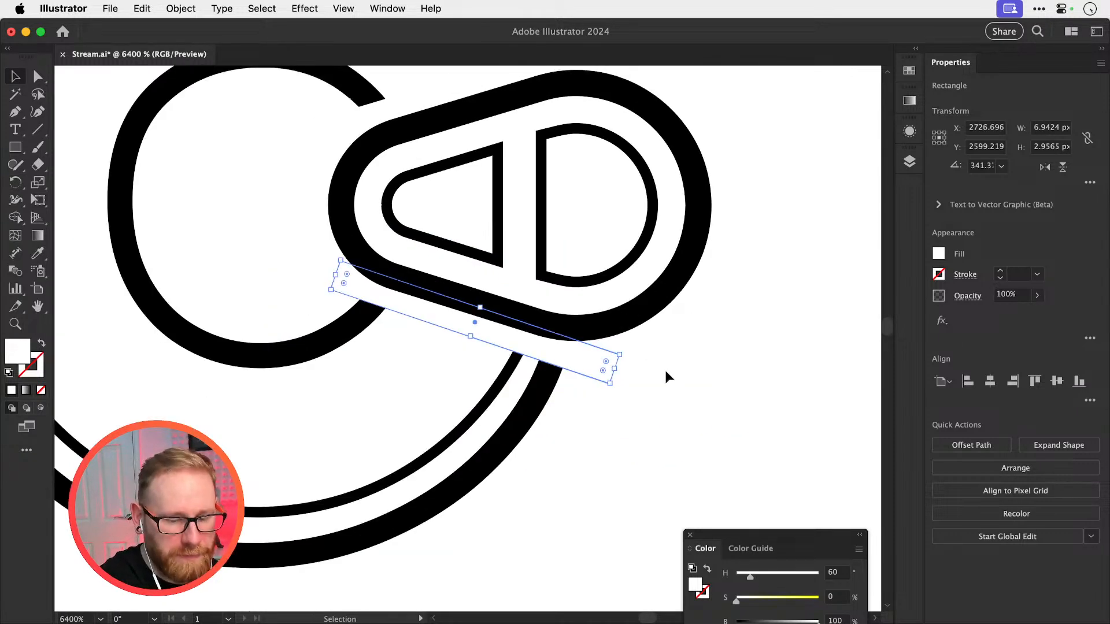
key(XF86AudioLowerVolume)
key(space)
drag(713, 314, 681, 416)
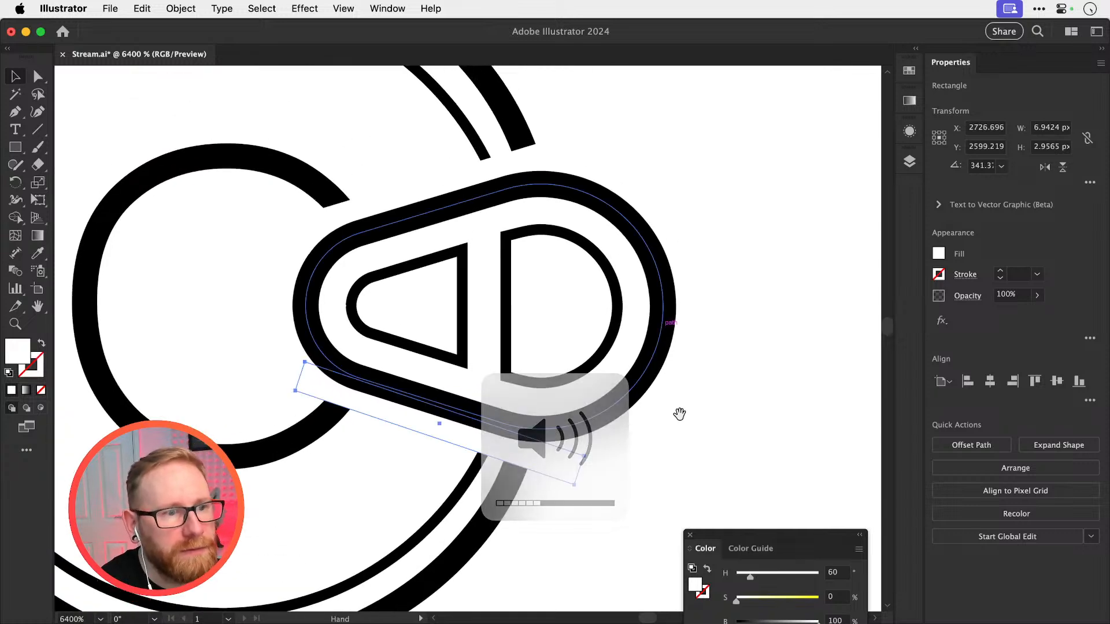
click(742, 348)
key(super+space)
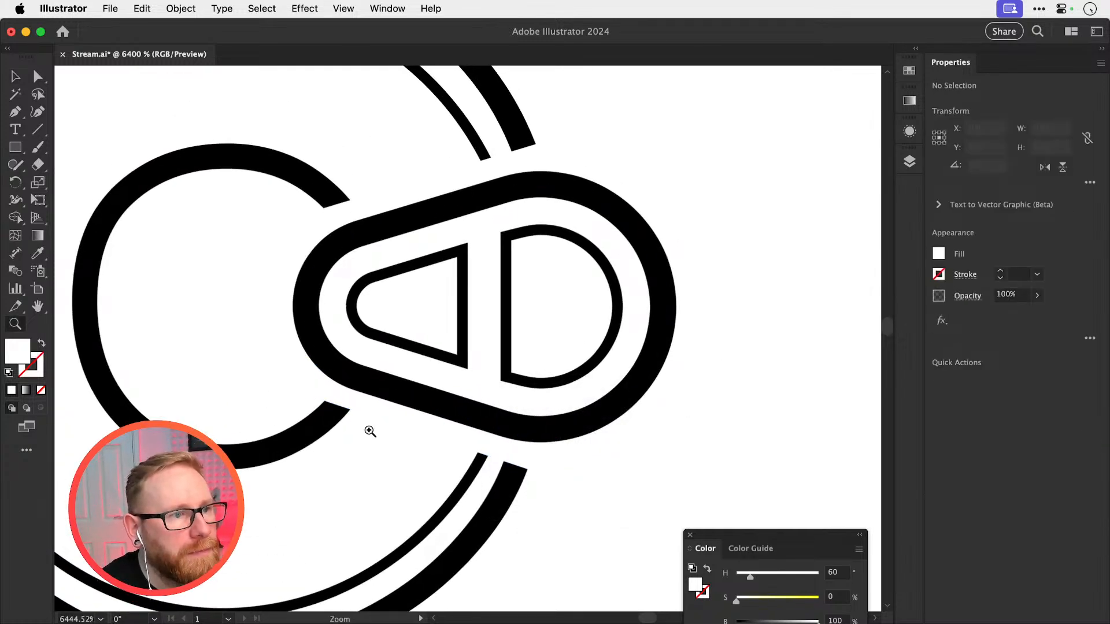
drag(367, 429, 454, 409)
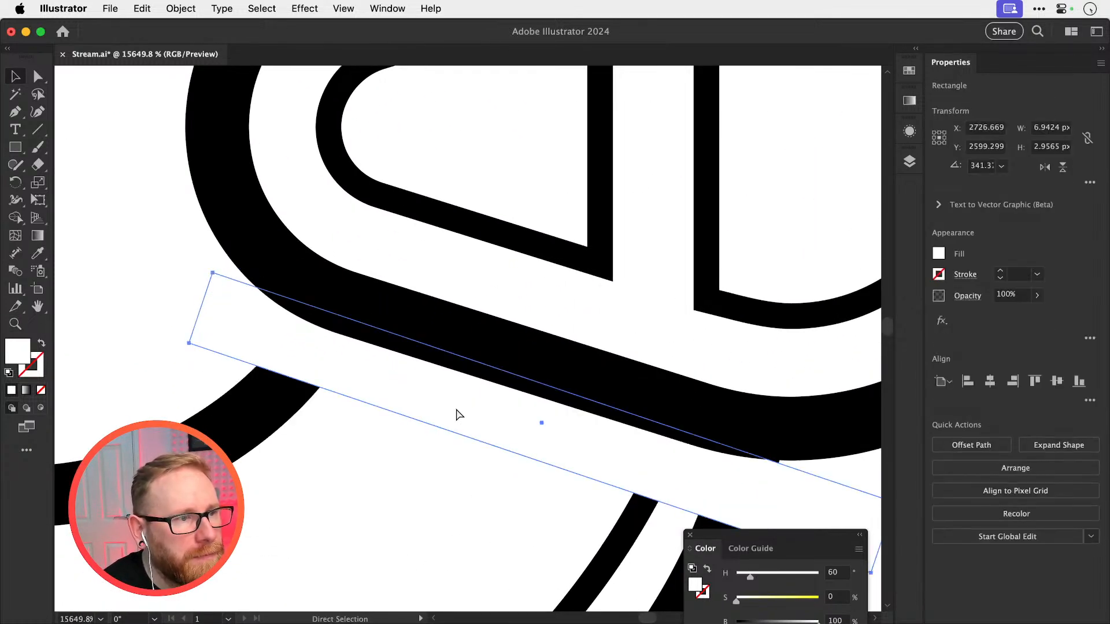
key(super+shift+a)
Compare the separate can-top C with the full LUKE'S ICED COFFEE logo and the can photo
key(super+minus)
key(super+minus)
key(super+minus)
key(super+minus)
key(super+minus)
key(super+minus)
key(super+minus)
key(super+minus)
key(super+minus)
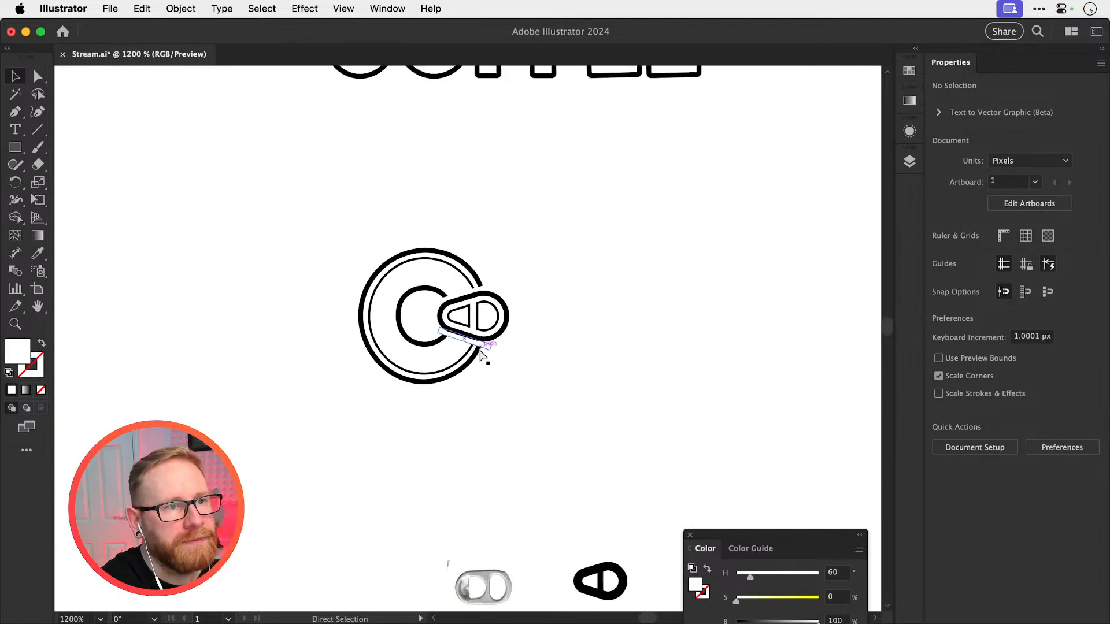
drag(538, 347, 506, 414)
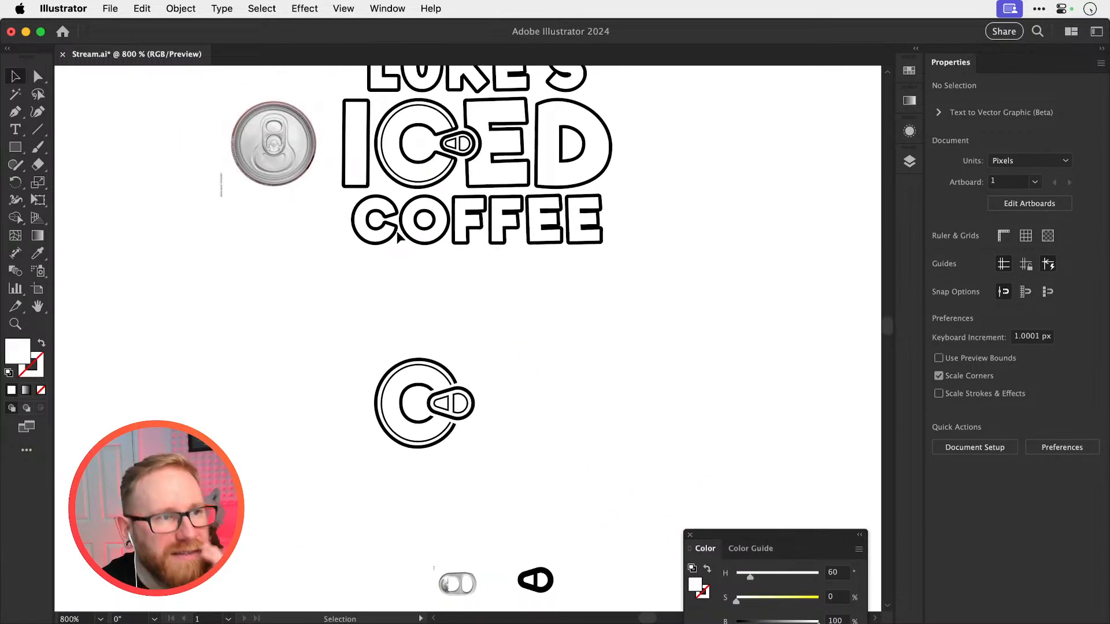
drag(312, 182, 250, 183)
Copy the stroked I, E and D from the logo above and move them about 120 px down around the separate can-top C
click(356, 145)
drag(645, 149, 525, 184)
drag(565, 397, 532, 419)
key(super+minus)
key(super+minus)
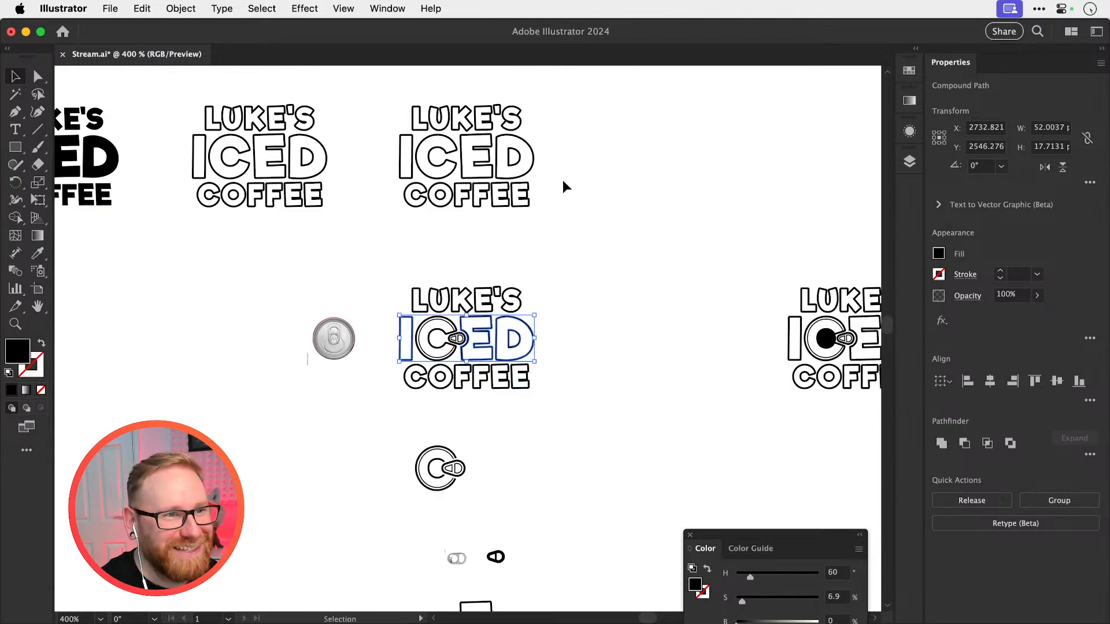
drag(416, 168, 481, 156)
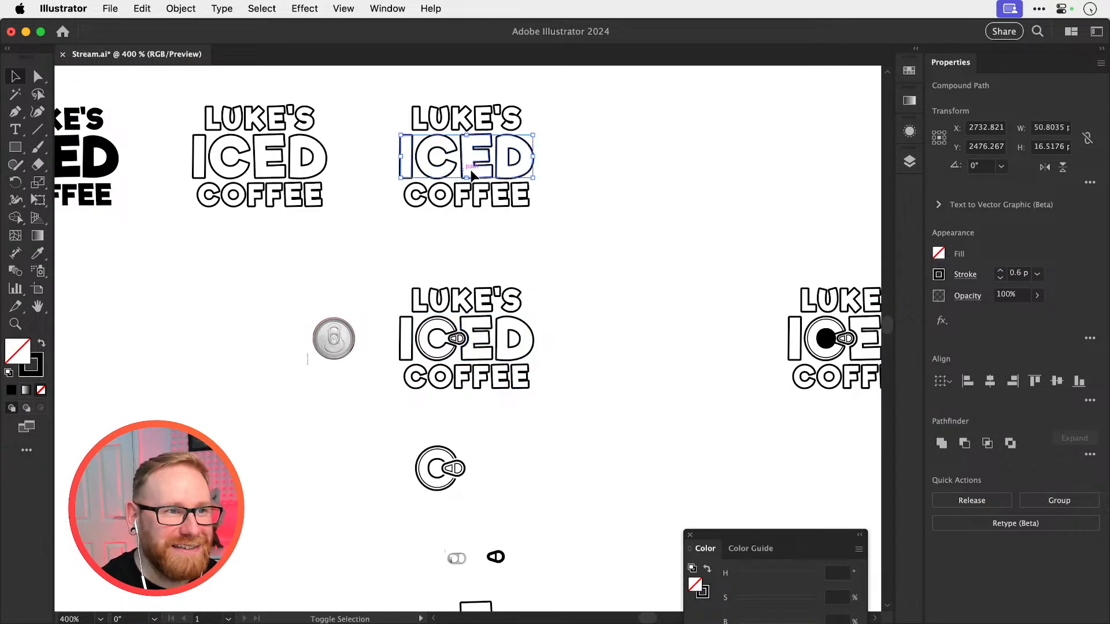
key(shift+Down)
key(shift+Down)
key(shift+Down)
key(shift+Down)
key(shift+Down)
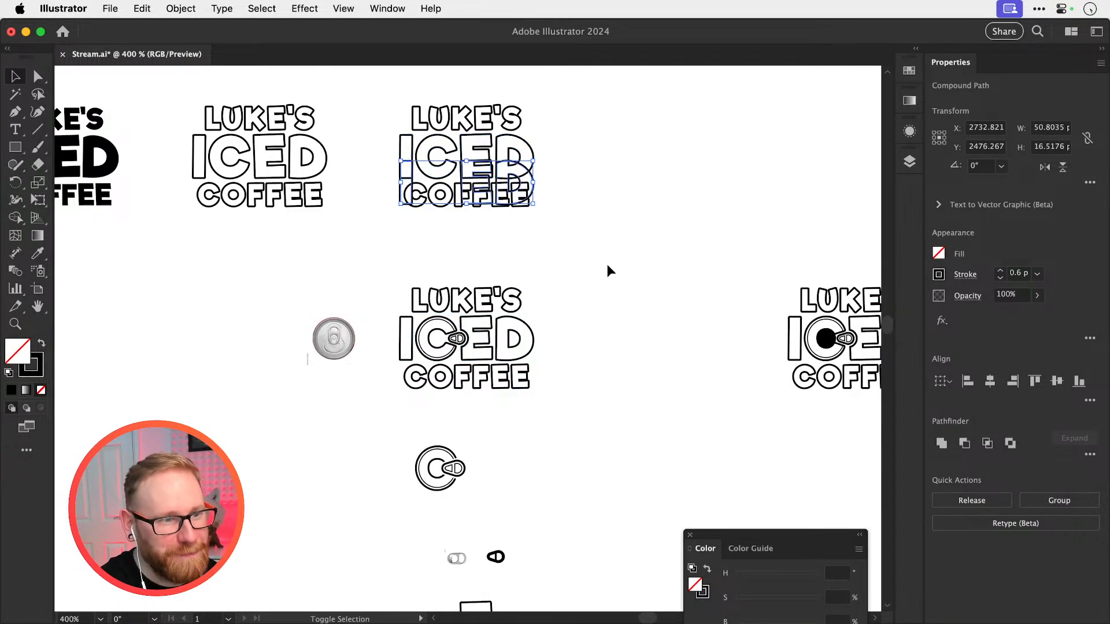
key(shift+Down)
key(shift+Down)
key(shift+Down)
key(shift+Down)
key(shift+Down)
key(shift+Down)
key(shift+Down)
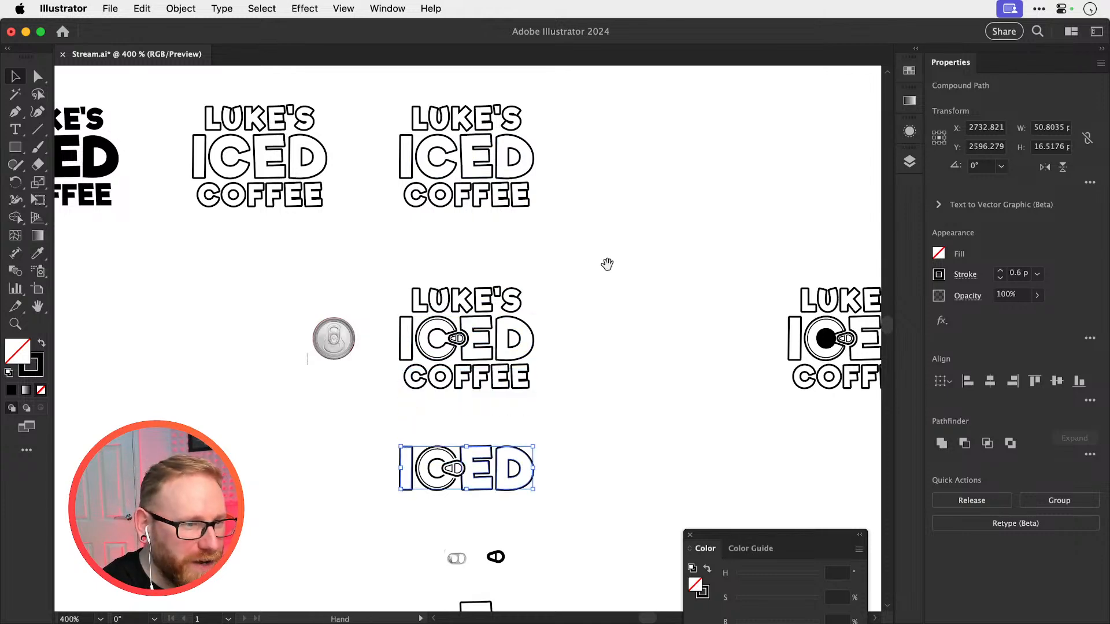
scroll(524, 281, down, 3)
drag(446, 365, 610, 345)
click(715, 250)
Select both inner cut-out shapes of the pull tab, leaving its outer outline unselected
drag(474, 415, 717, 391)
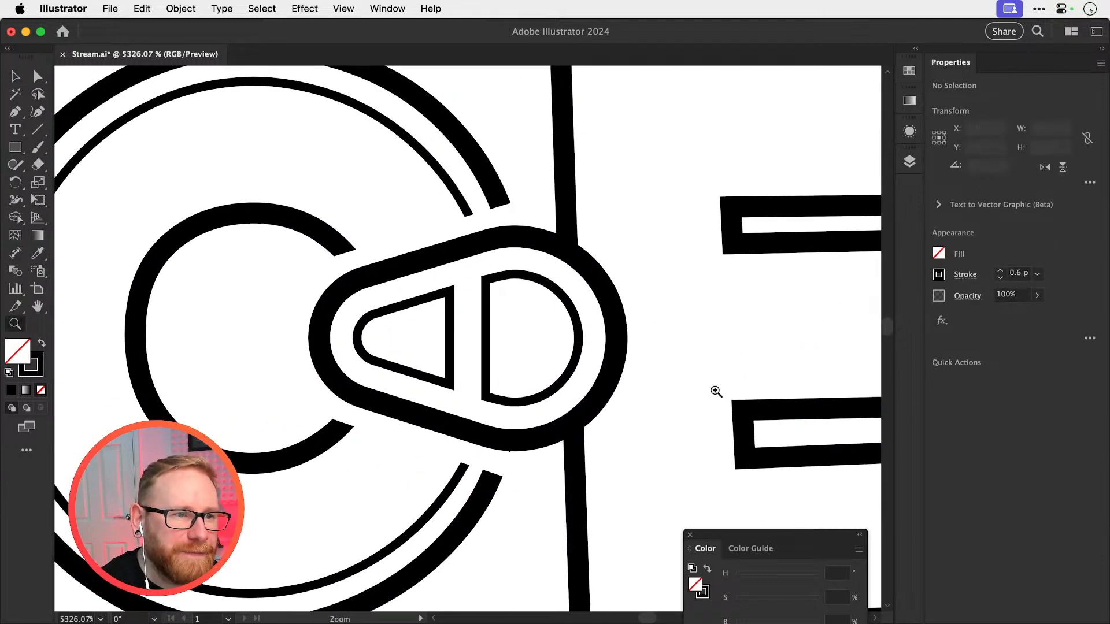
click(447, 386)
shift+click(487, 298)
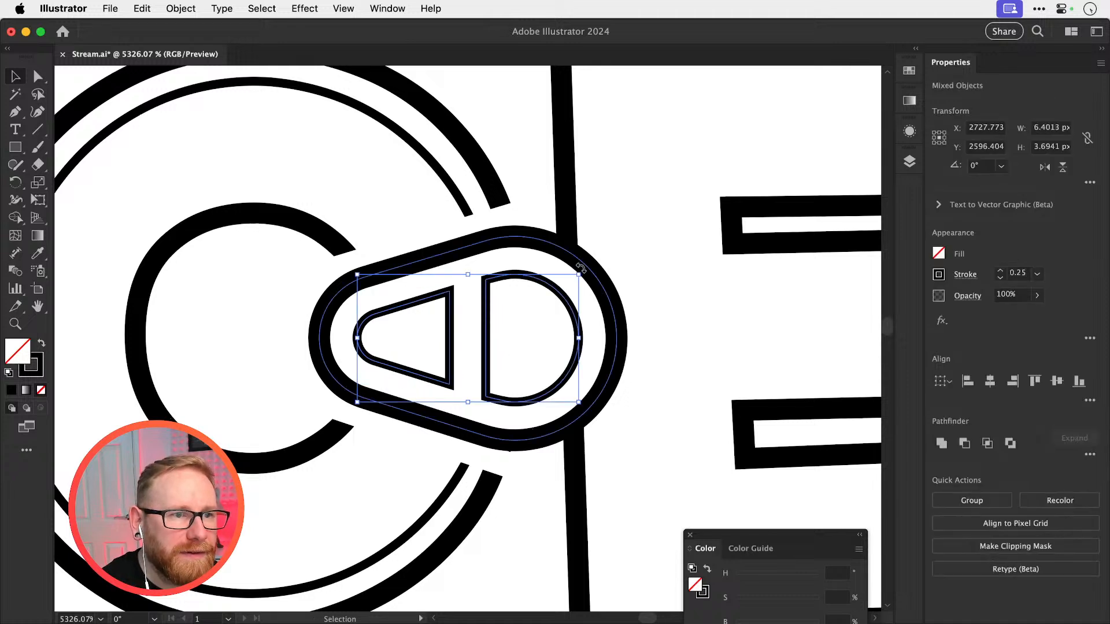
click(465, 315)
click(448, 317)
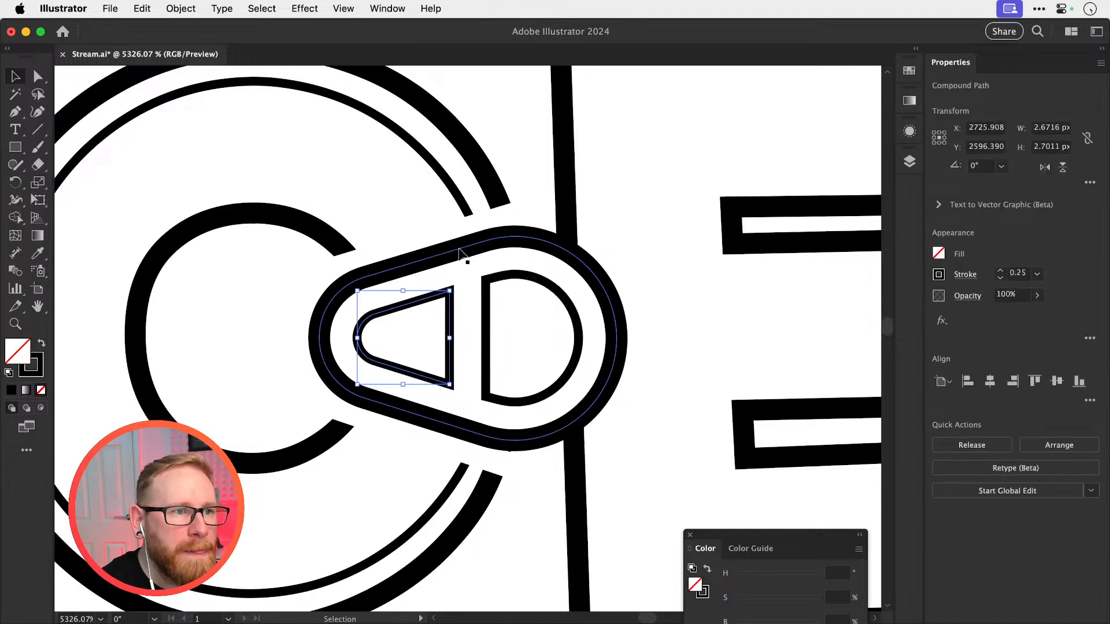
shift+click(499, 279)
click(181, 8)
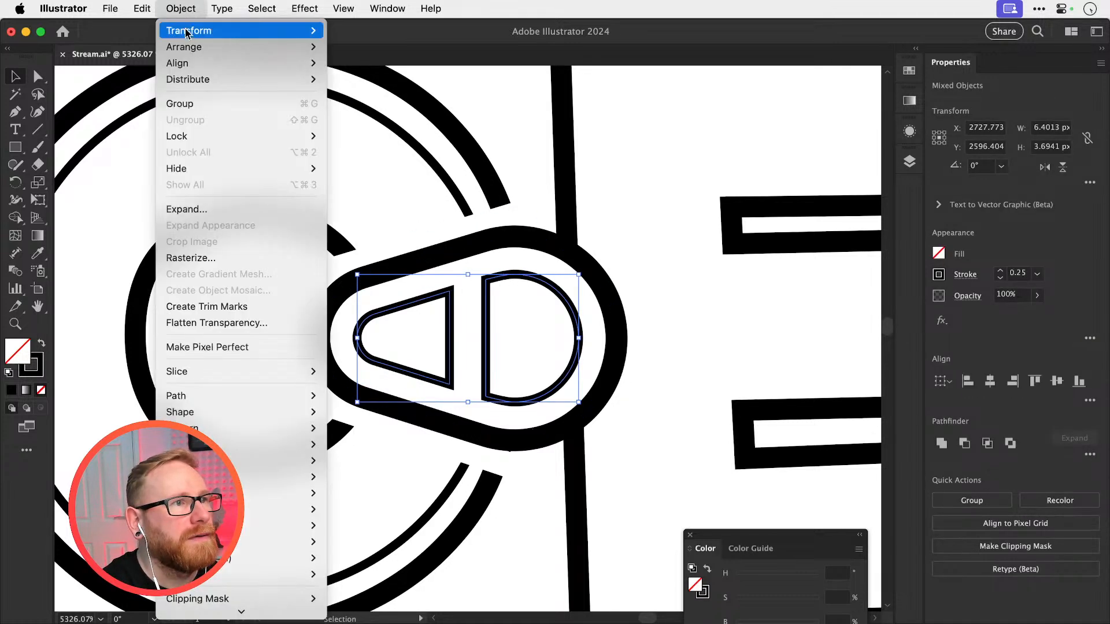
mouse_move(189, 30)
click(357, 142)
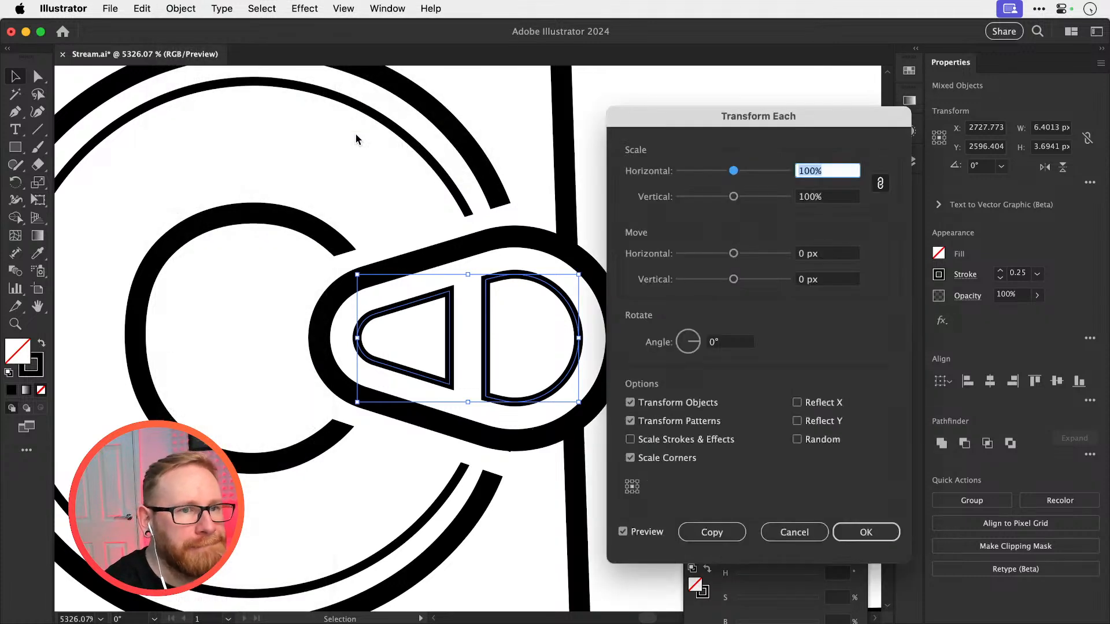
key(Up)
key(Up)
key(Up)
key(Up)
key(Up)
key(Up)
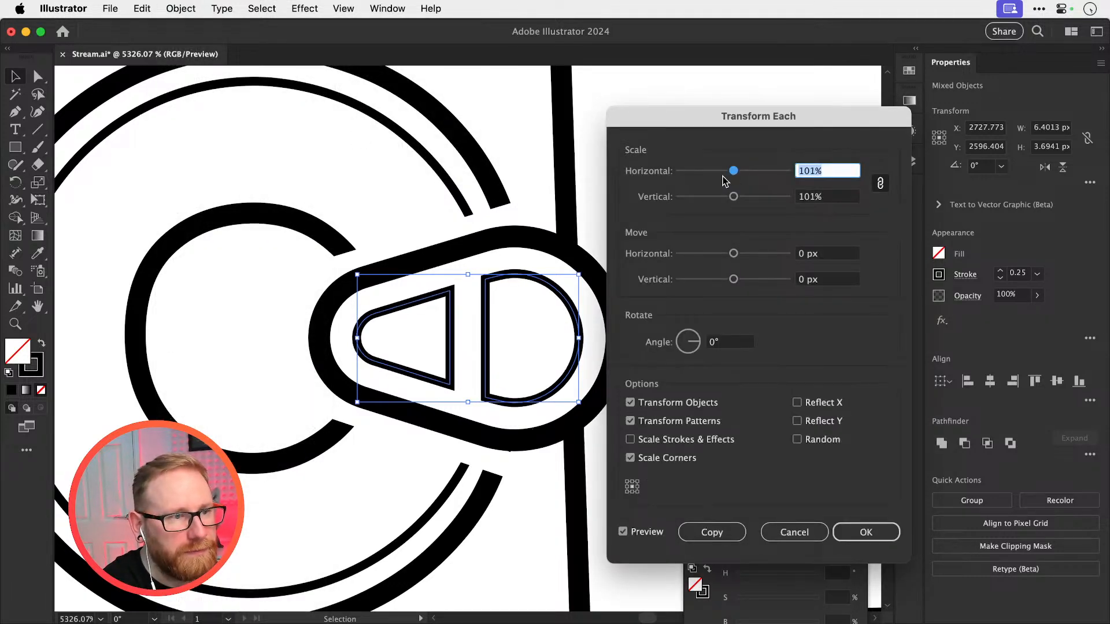
key(shift+Up)
key(shift+Up)
key(shift+Up)
key(shift+Up)
key(Escape)
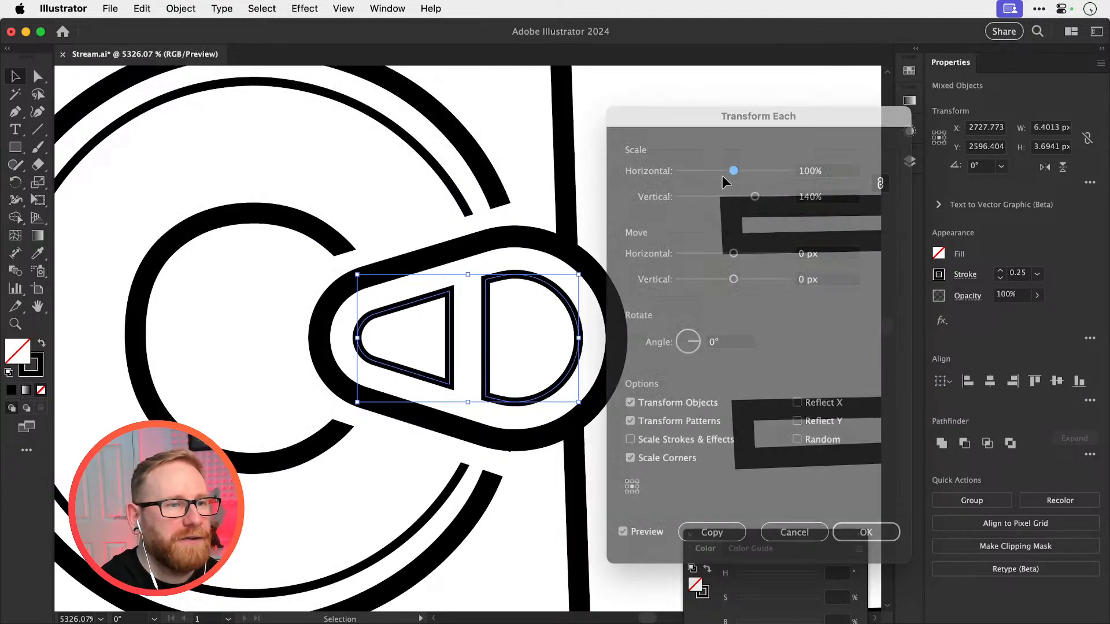
Try enlarging both inner cut-outs of the pull tab together around their shared centre
key(s)
drag(617, 243, 676, 209)
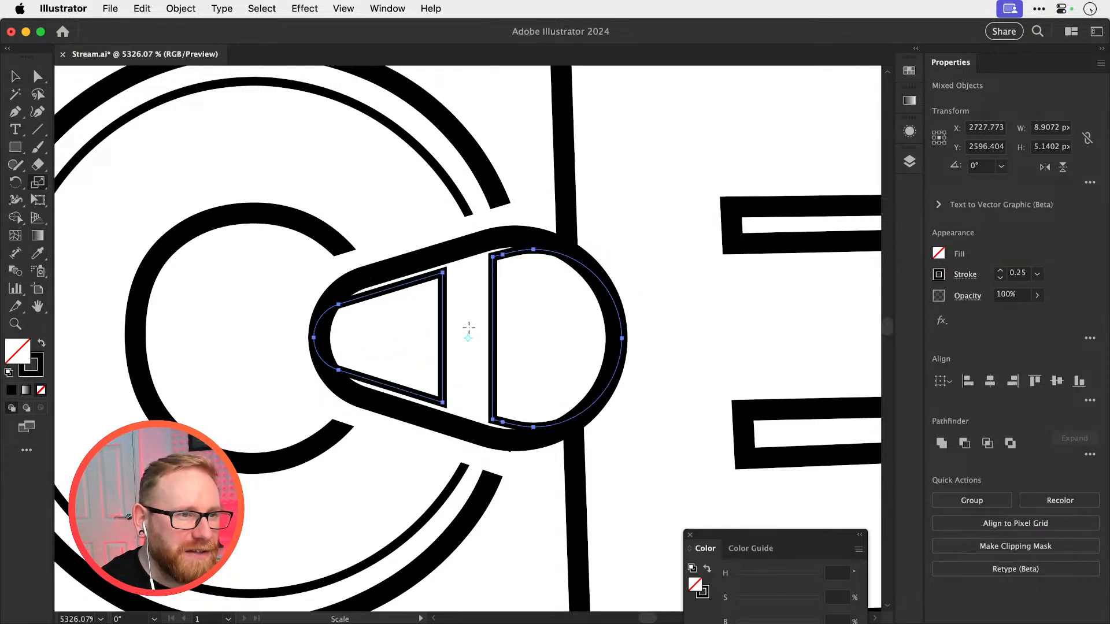
key(super+z)
key(v)
Try scaling each inner cut-out of the pull tab individually to 123% with Transform Each
click(181, 9)
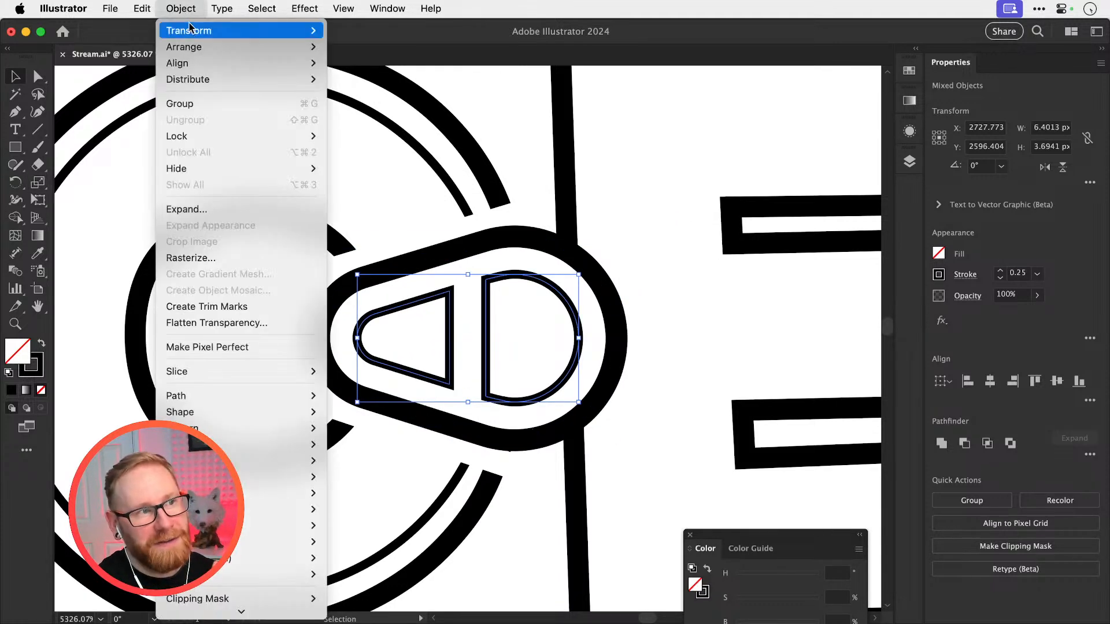
mouse_move(193, 33)
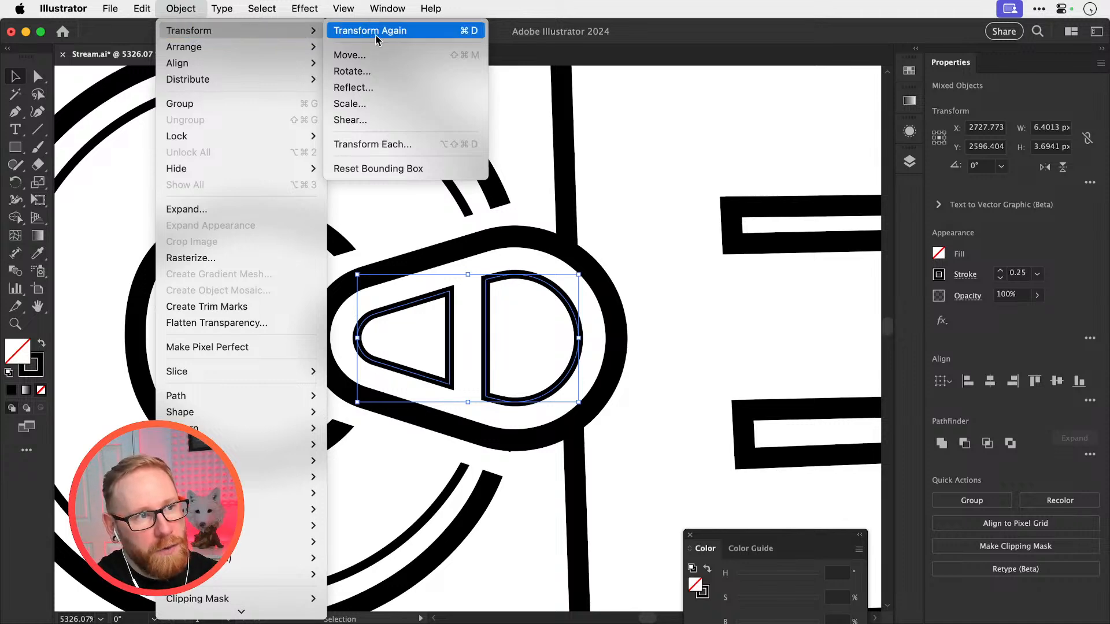
click(383, 145)
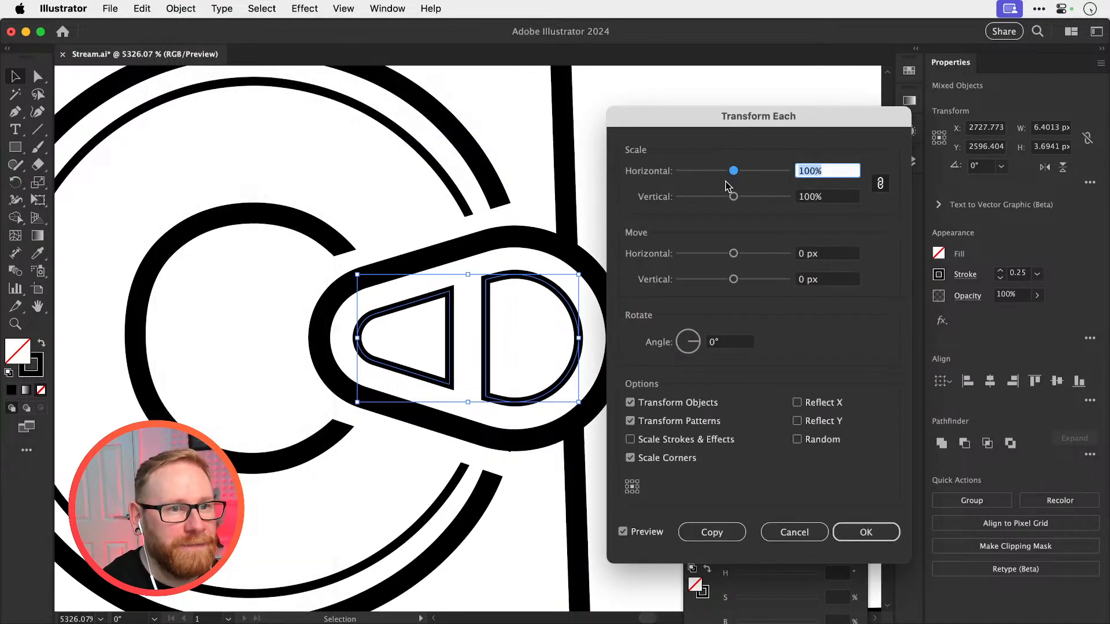
mouse_move(734, 172)
mouse_down()
mouse_move(756, 173)
mouse_move(742, 172)
mouse_up()
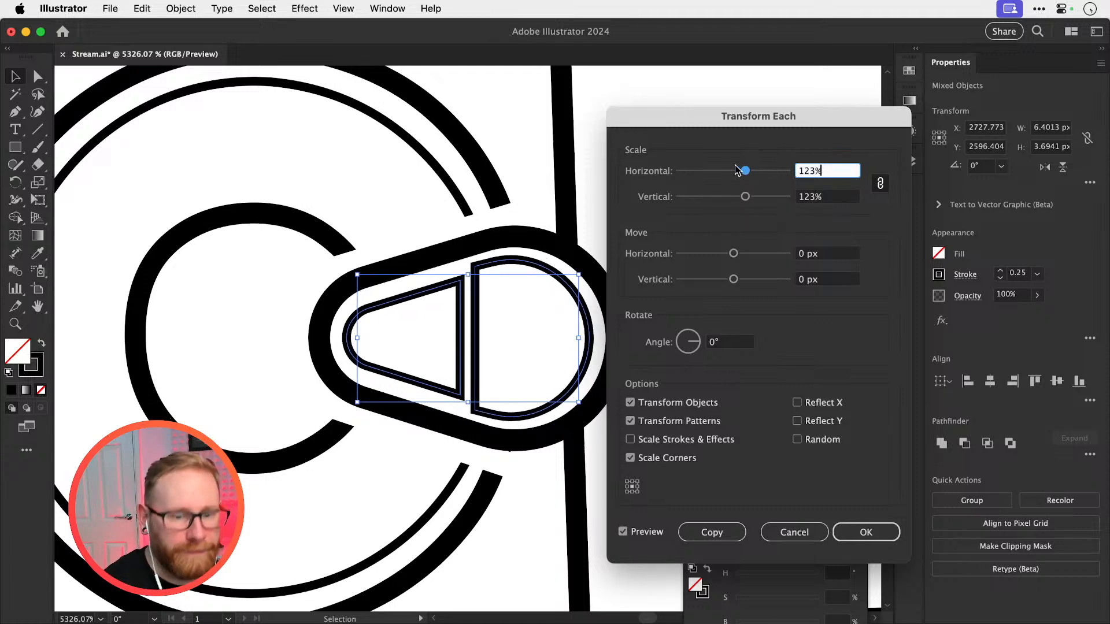
key(Return)
key(super+minus)
key(super+minus)
key(super+minus)
key(super+minus)
key(super+minus)
click(735, 167)
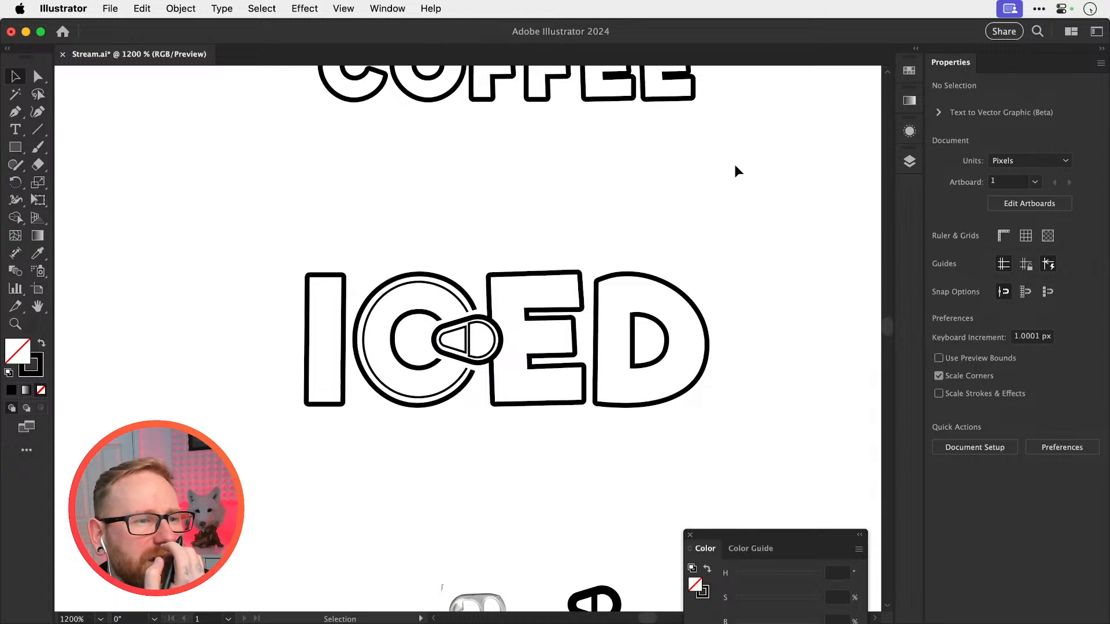
key(super+z)
Delete the pull tab's two inner cut-outs and place a copy of its outer outline 50 px to the right
key(Delete)
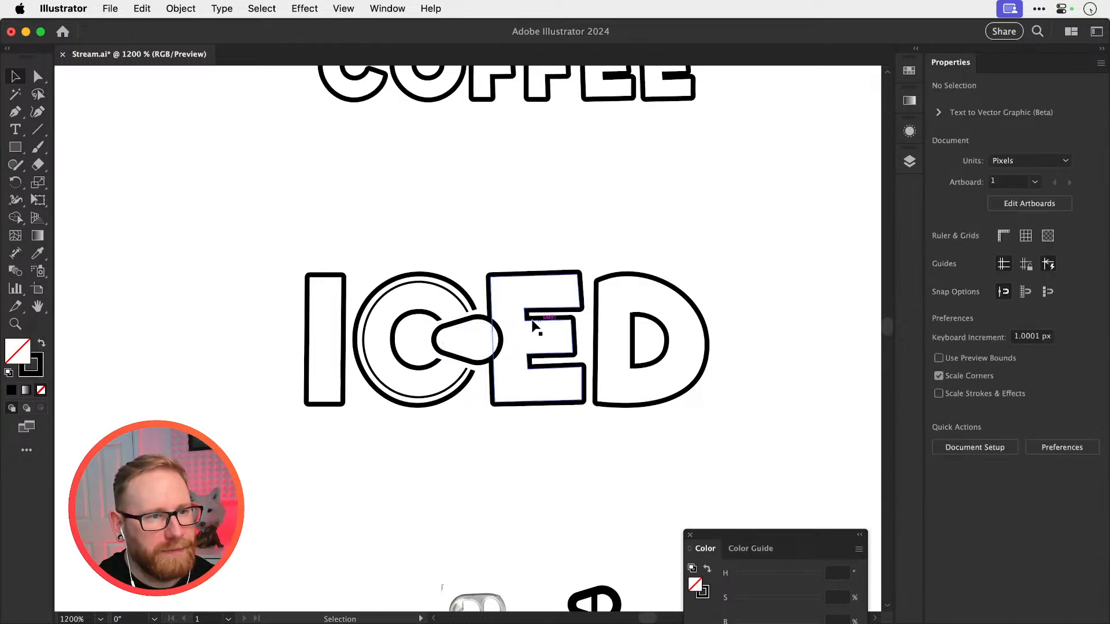
click(478, 320)
drag(509, 316, 371, 321)
key(super+c)
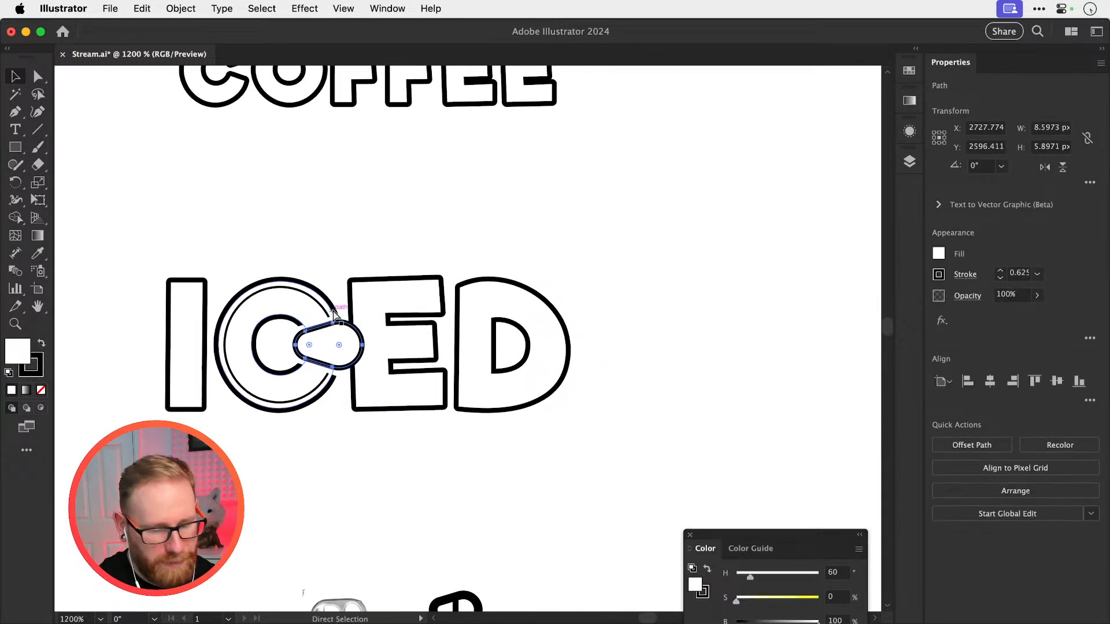
key(super+f)
key(shift+Right)
key(shift+Right)
key(shift+Right)
key(shift+Right)
key(shift+Right)
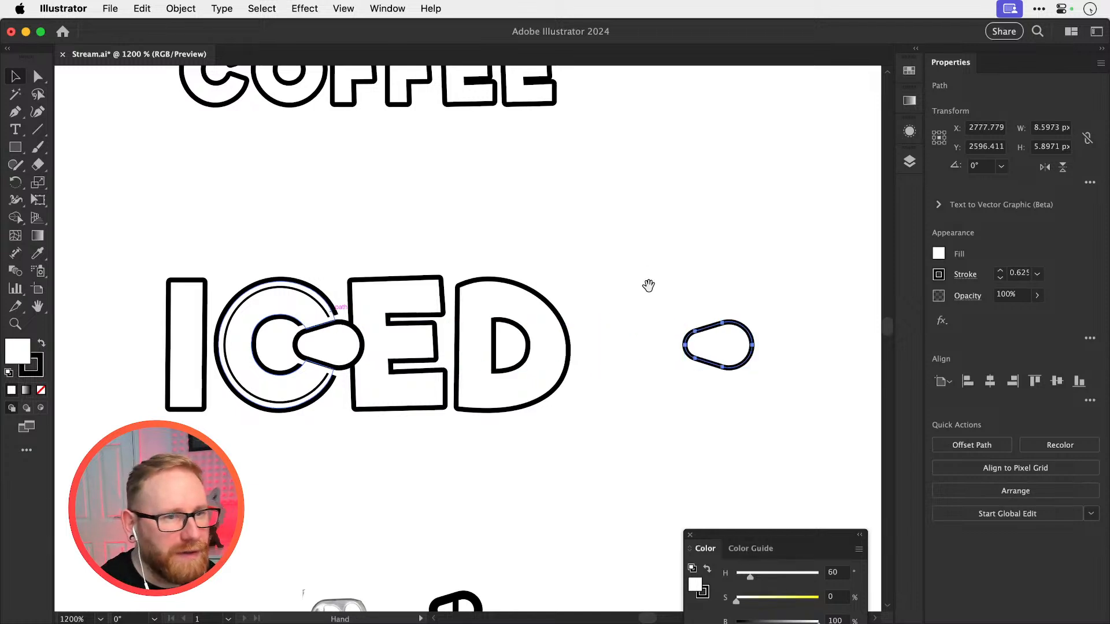
Offset the pull tab's copied outline inward with Offset Path at -0.7 px, keeping miter joins
drag(649, 286, 518, 293)
key(z)
drag(600, 351, 770, 358)
key(v)
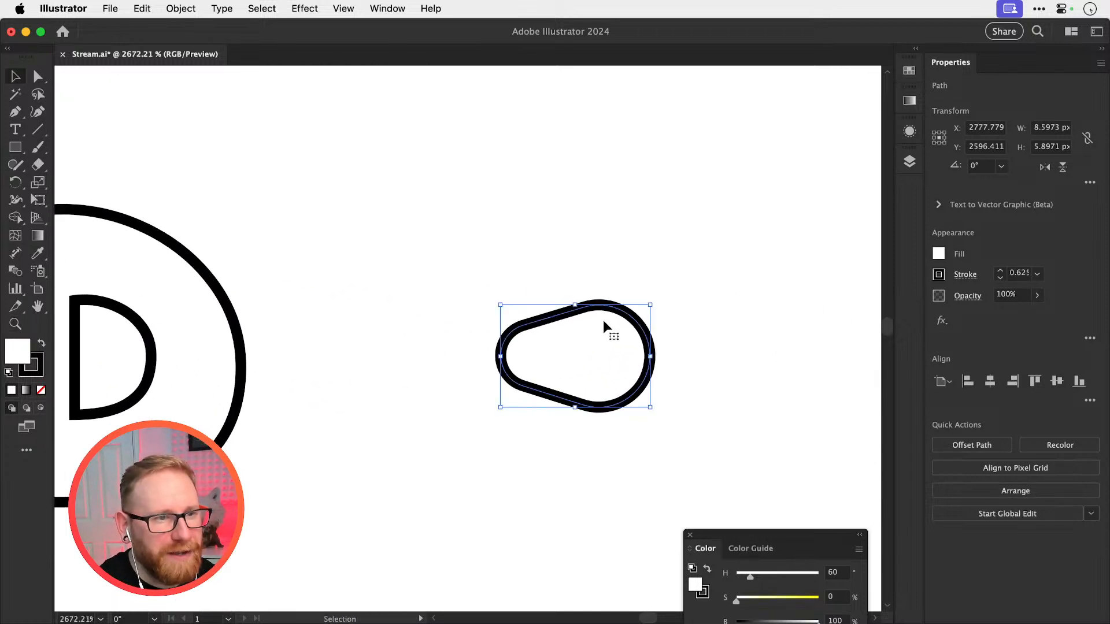
click(193, 7)
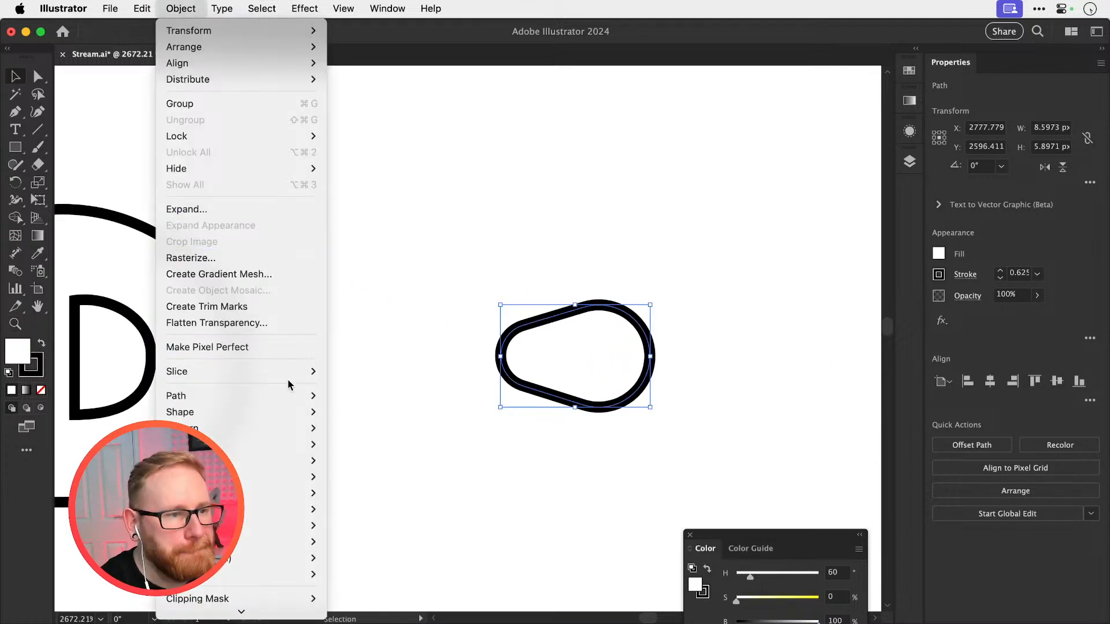
mouse_move(307, 397)
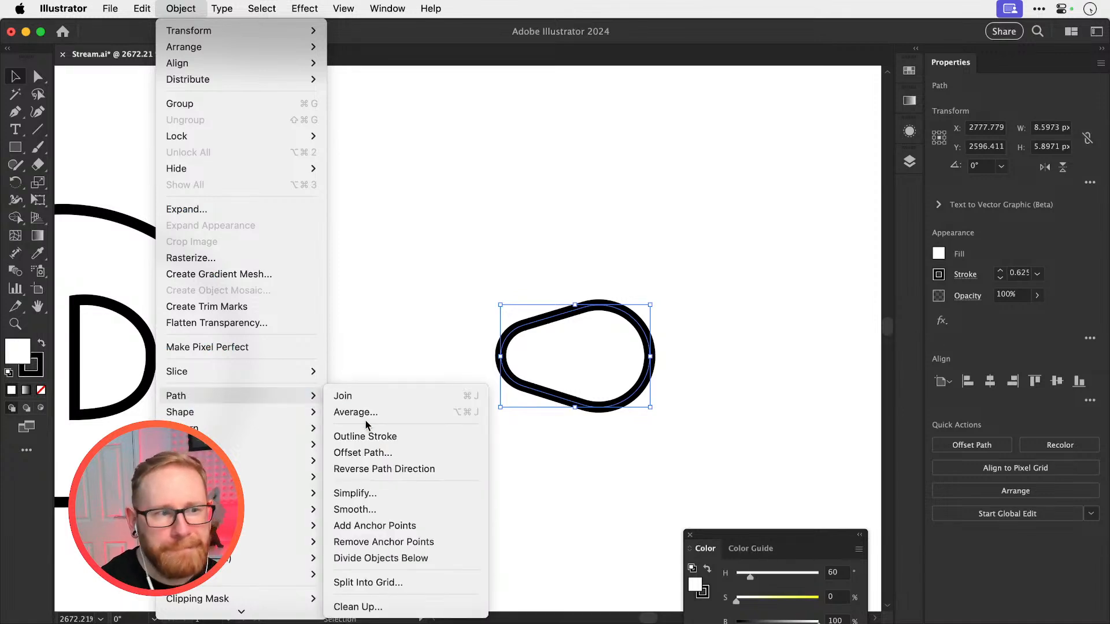
click(363, 454)
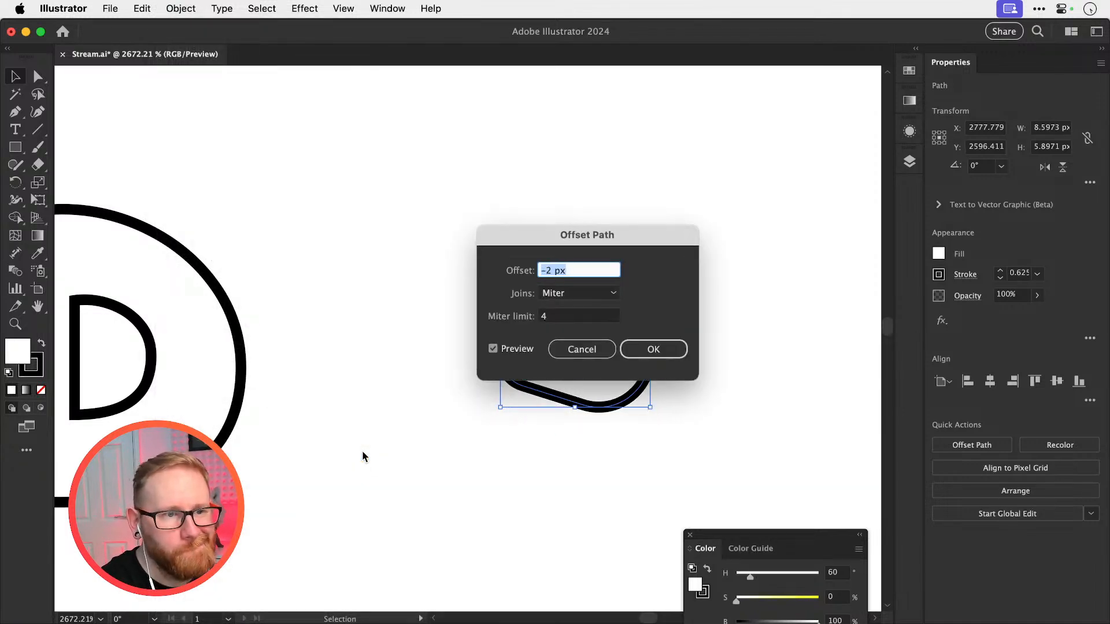
text(-0.7)
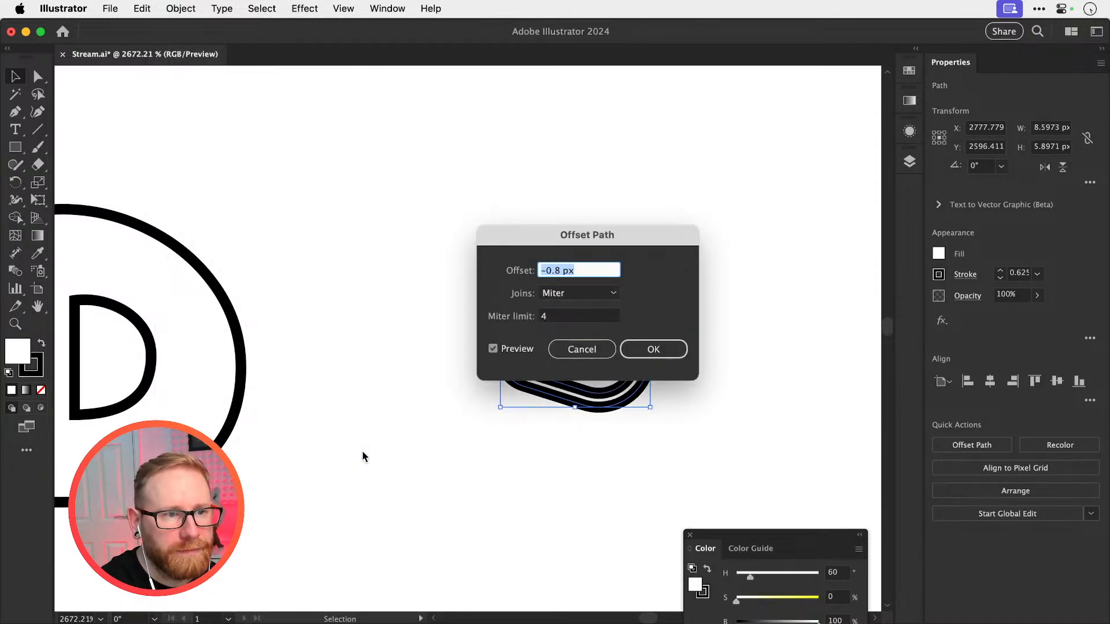
key(Return)
Give the inset tab outline the C's thin inner ring style, with a 0.25 stroke and no fill
drag(429, 374, 850, 352)
drag(376, 372, 771, 332)
key(i)
click(376, 473)
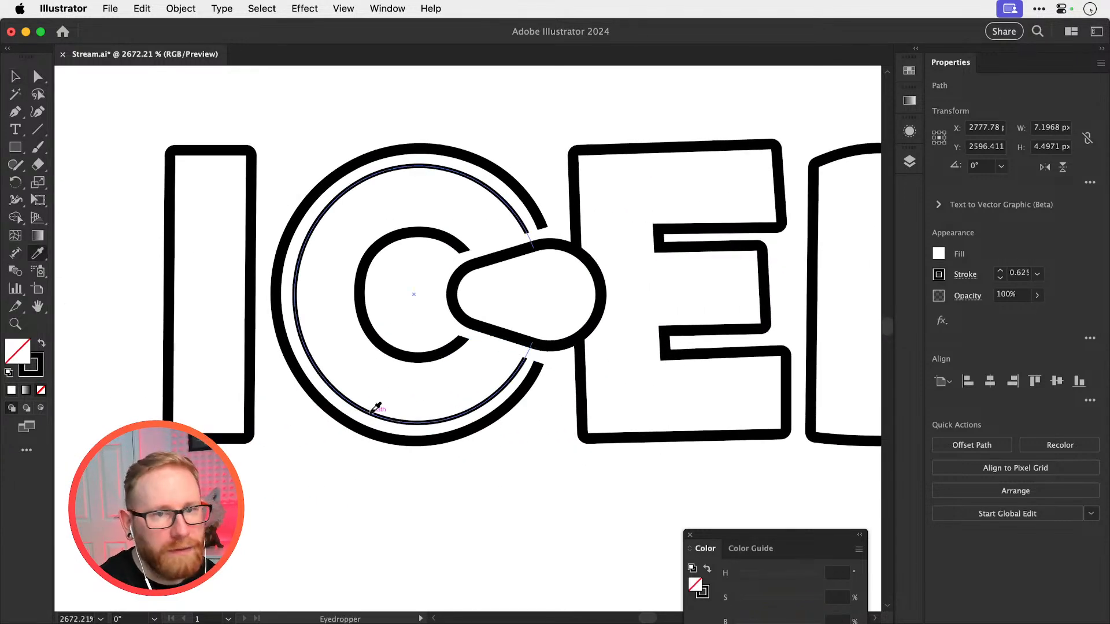
scroll(616, 295, right, 6)
drag(611, 294, 449, 278)
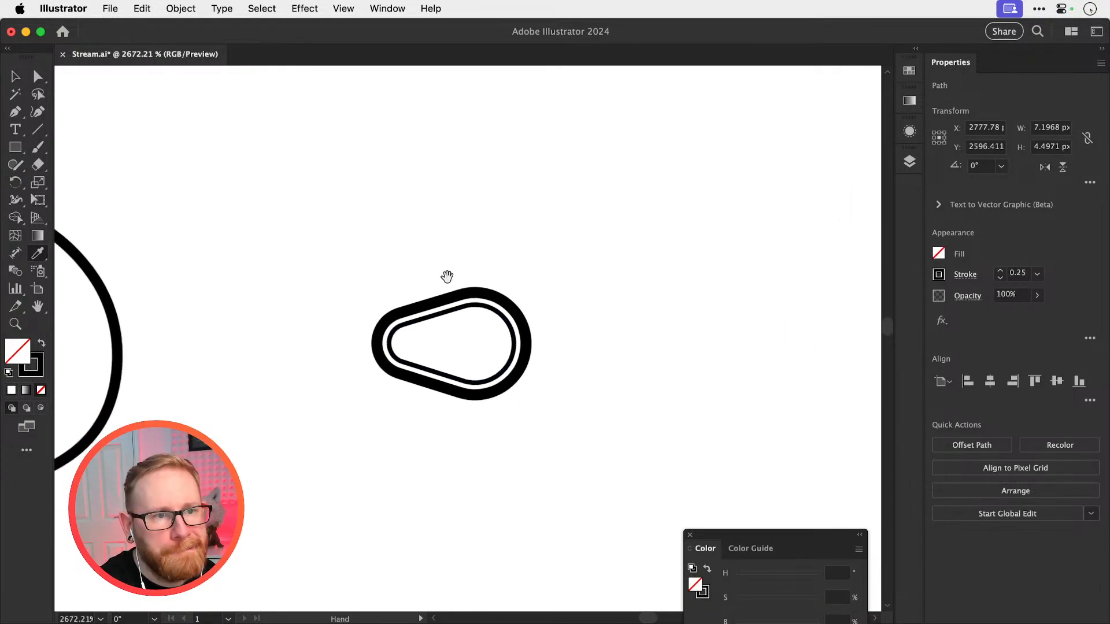
Duplicate the outer and inset tab outlines together 10 px to the right
drag(461, 343, 523, 347)
key(v)
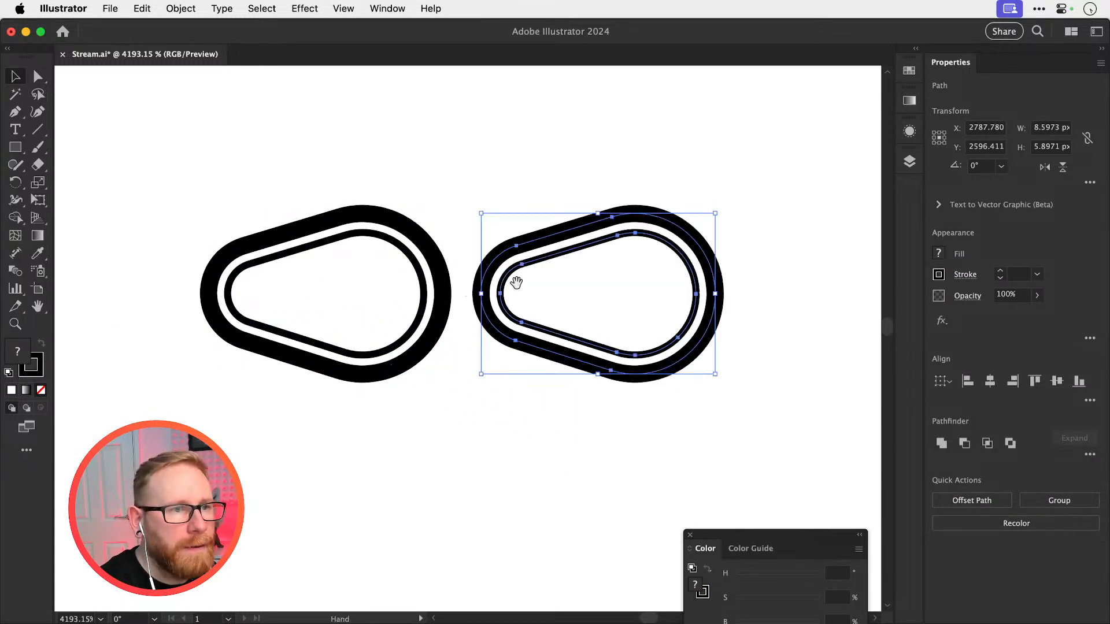
scroll(503, 255, right, 5)
Try drawing a vertical dividing line across the inset outline of the right-hand tab copy
click(496, 231)
click(452, 291)
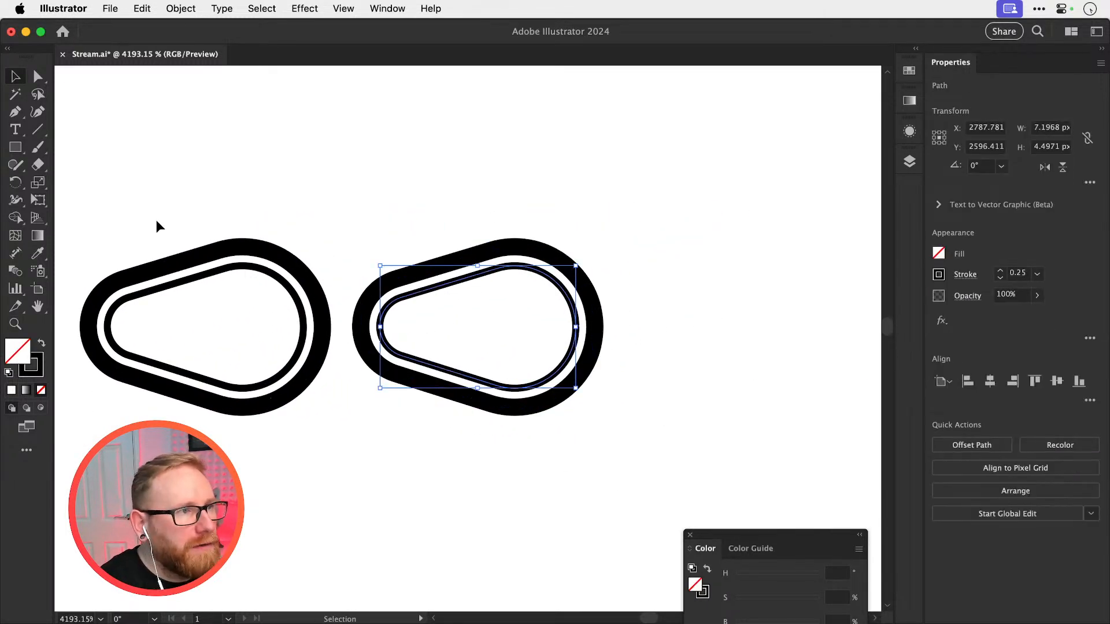
click(38, 129)
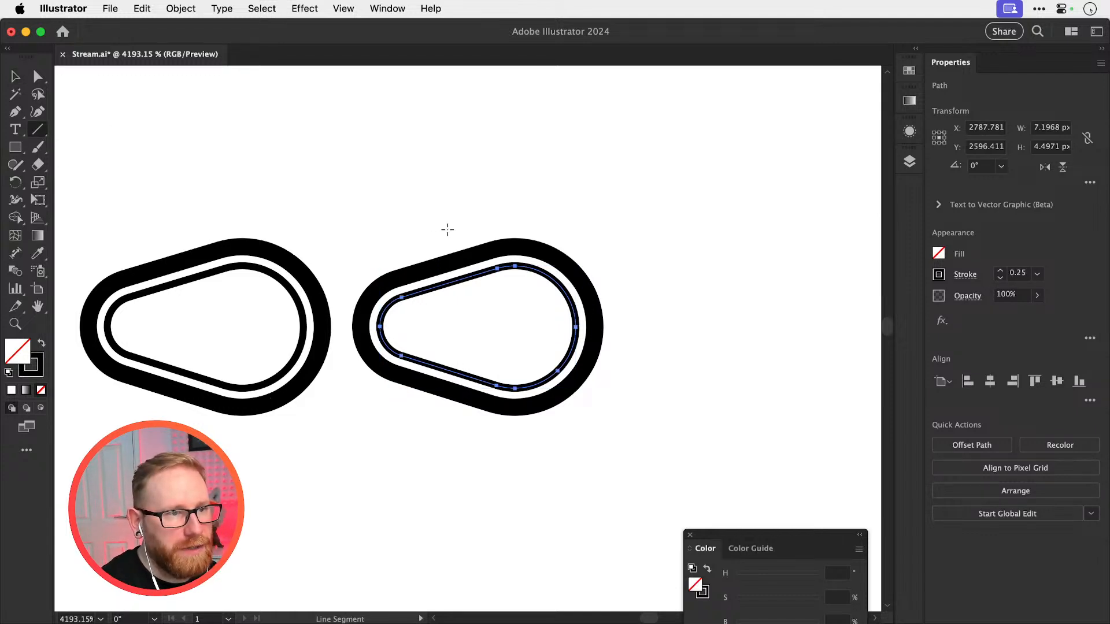
drag(443, 235, 443, 466)
key(ctrl+z)
Place the ring-pull reference photo just above the two tab outlines
key(v)
key(super+minus)
key(super+minus)
key(super+minus)
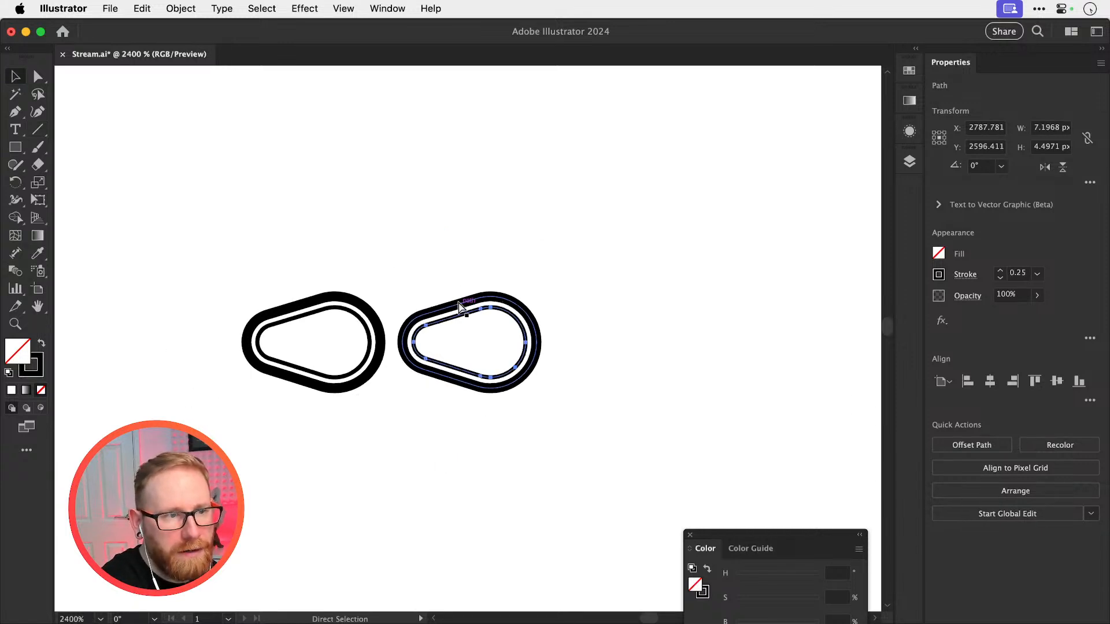
click(458, 303)
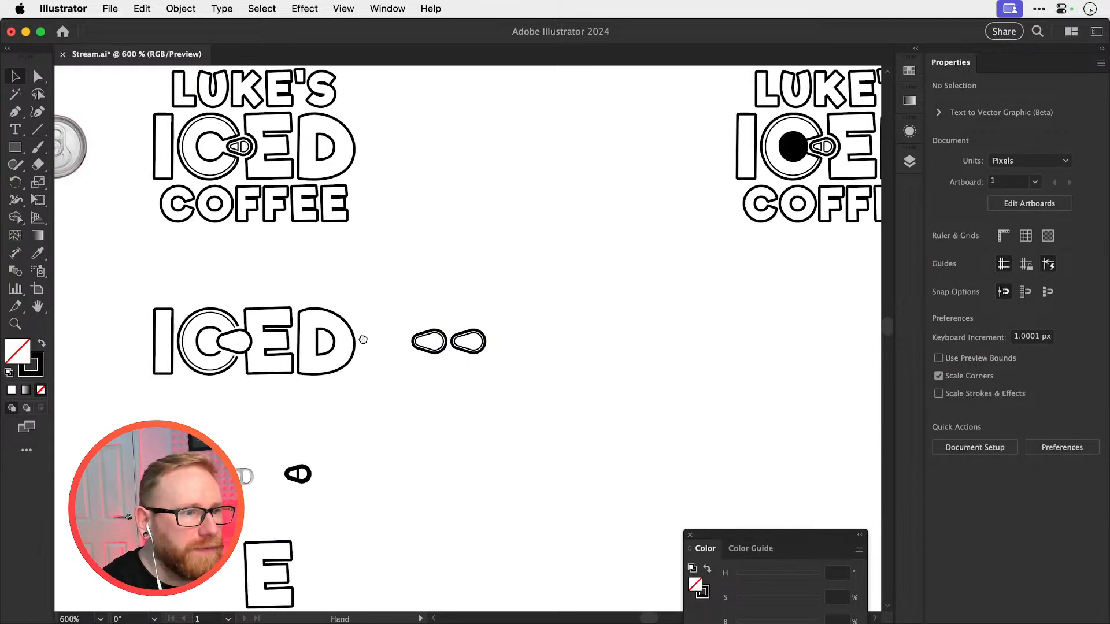
drag(363, 340, 530, 322)
drag(407, 454, 624, 276)
key(z)
drag(642, 312, 645, 368)
key(v)
Nudge the right-hand pair of tab outlines 2 px further right to widen the gap
drag(597, 260, 614, 482)
key(Right)
key(Right)
click(613, 482)
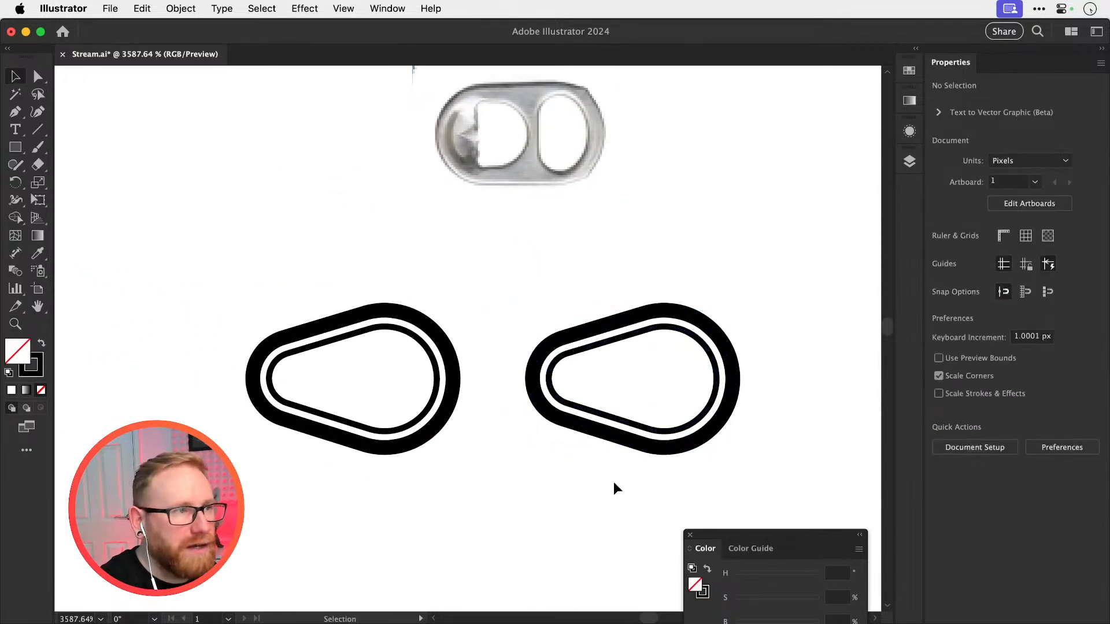
Draw a circle over the right-hand tab outline and scale it down
click(15, 148)
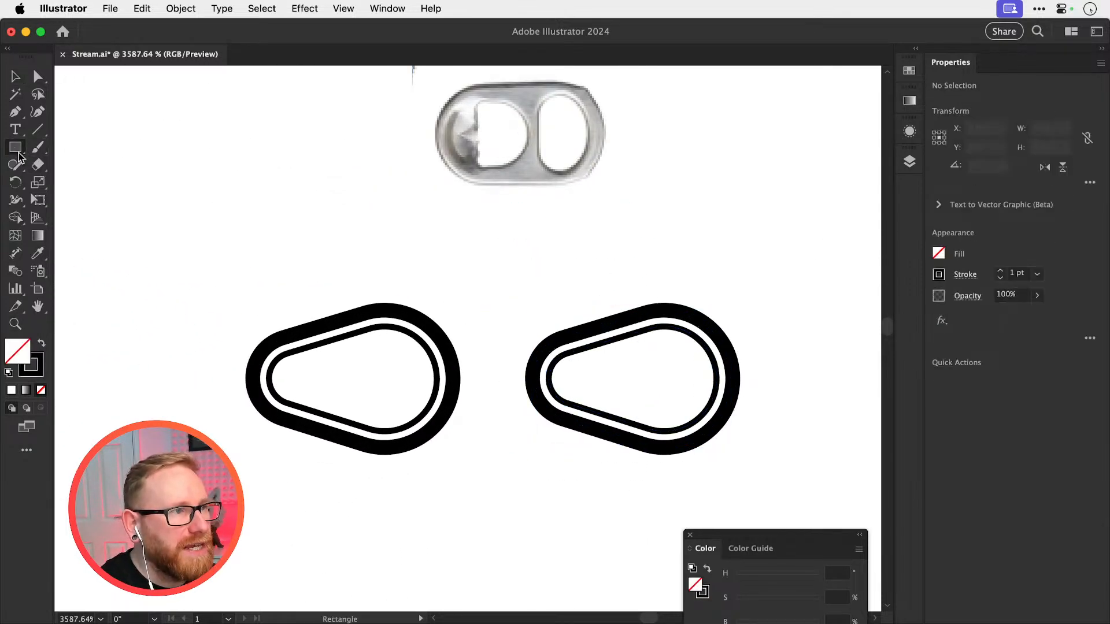
drag(19, 156, 87, 181)
mouse_move(492, 301)
mouse_down()
mouse_move(583, 461)
mouse_move(668, 478)
mouse_up()
key(v)
drag(667, 370, 669, 364)
key(s)
drag(709, 260, 686, 272)
Match the circle to the inset outline's 0.25 stroke and position it, 4.855 px wide, over the tab's narrow end
key(i)
click(683, 327)
key(v)
key(s)
key(v)
drag(629, 354, 599, 356)
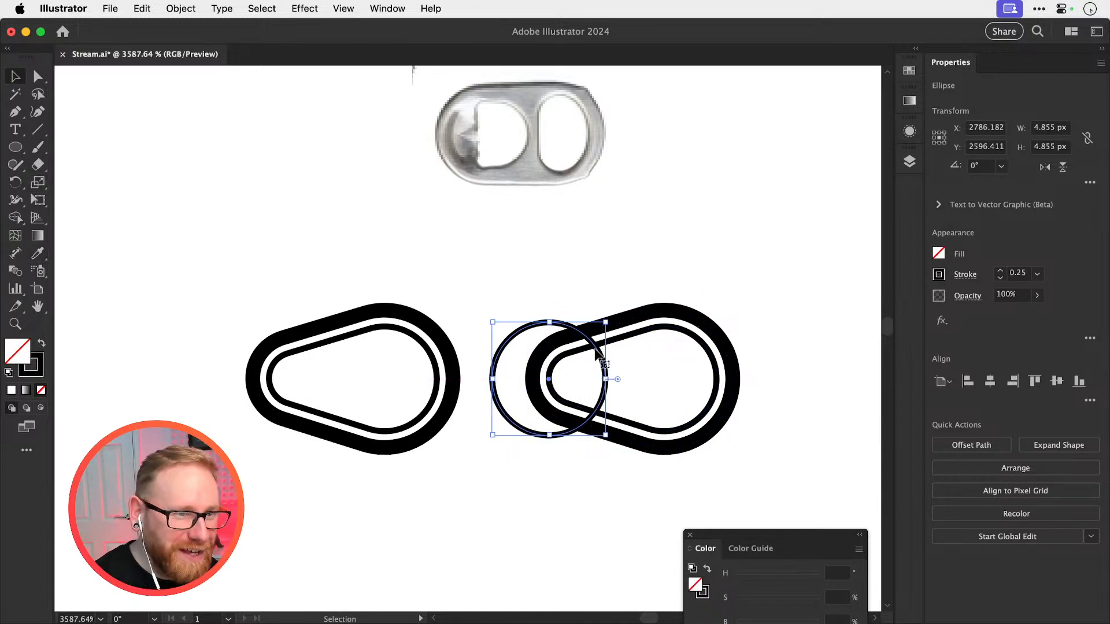
drag(605, 366, 612, 366)
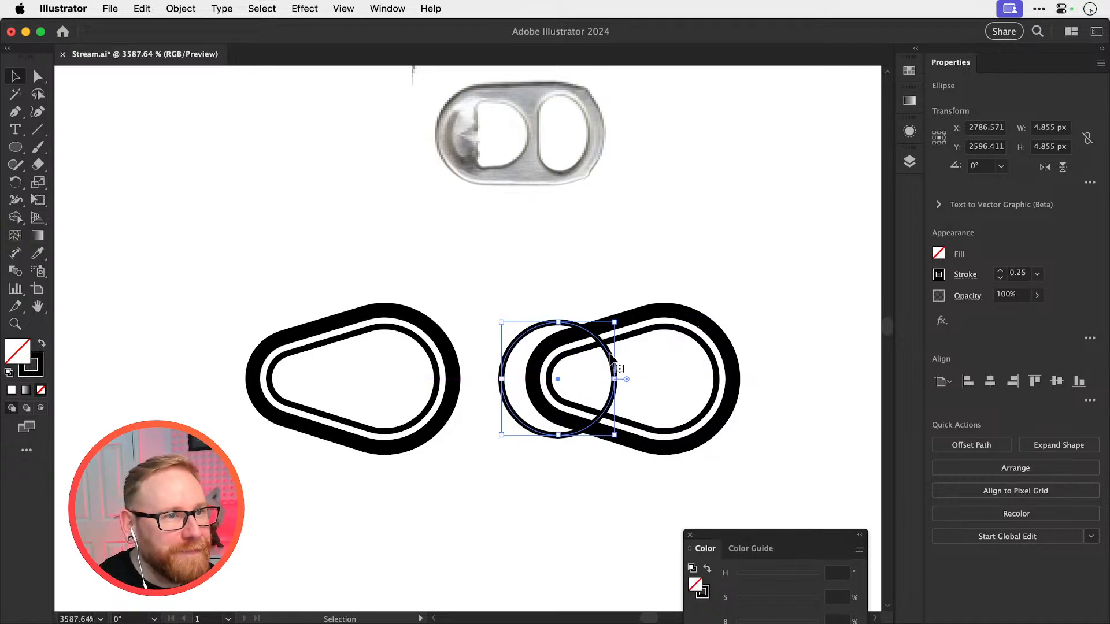
click(37, 129)
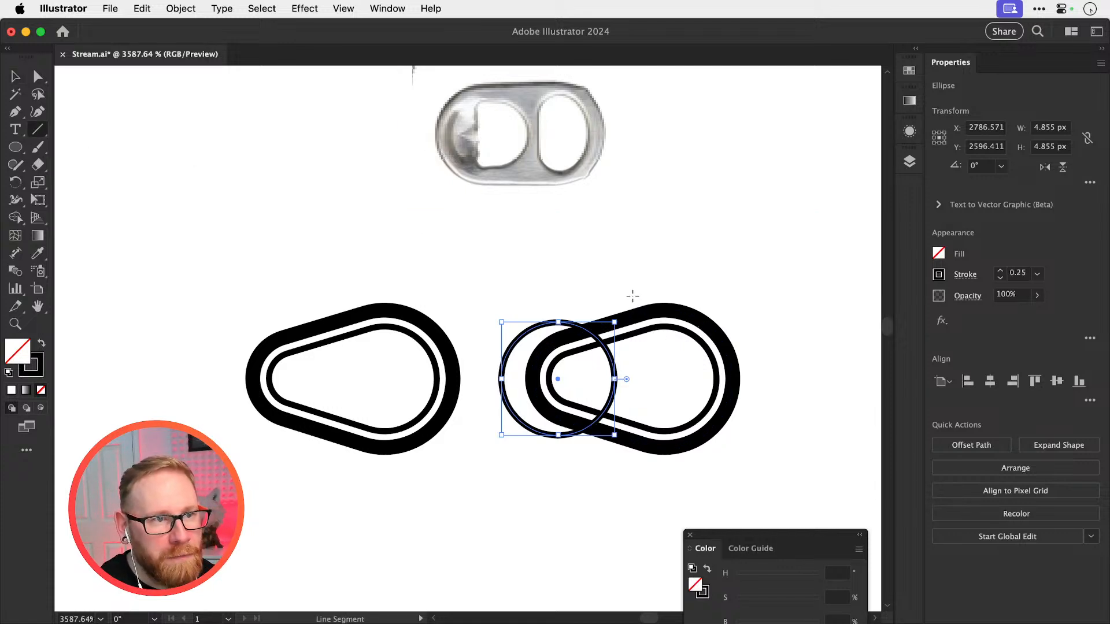
key(v)
drag(618, 357, 628, 357)
key(l)
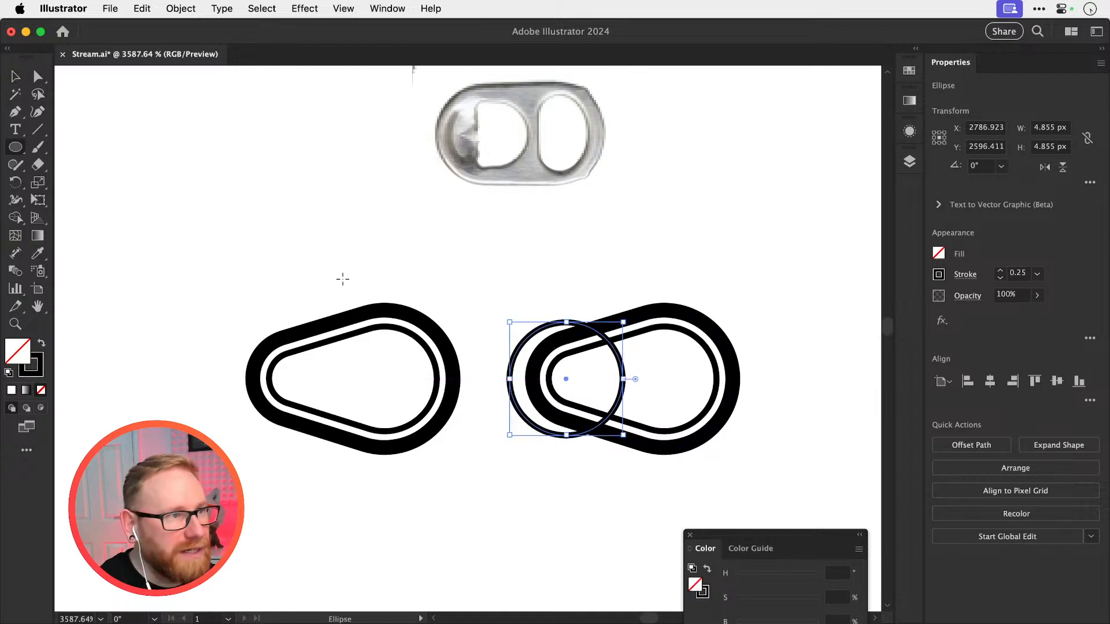
Draw a vertical line about 8.9 px long across the right-hand tab, just right of the circle
click(40, 129)
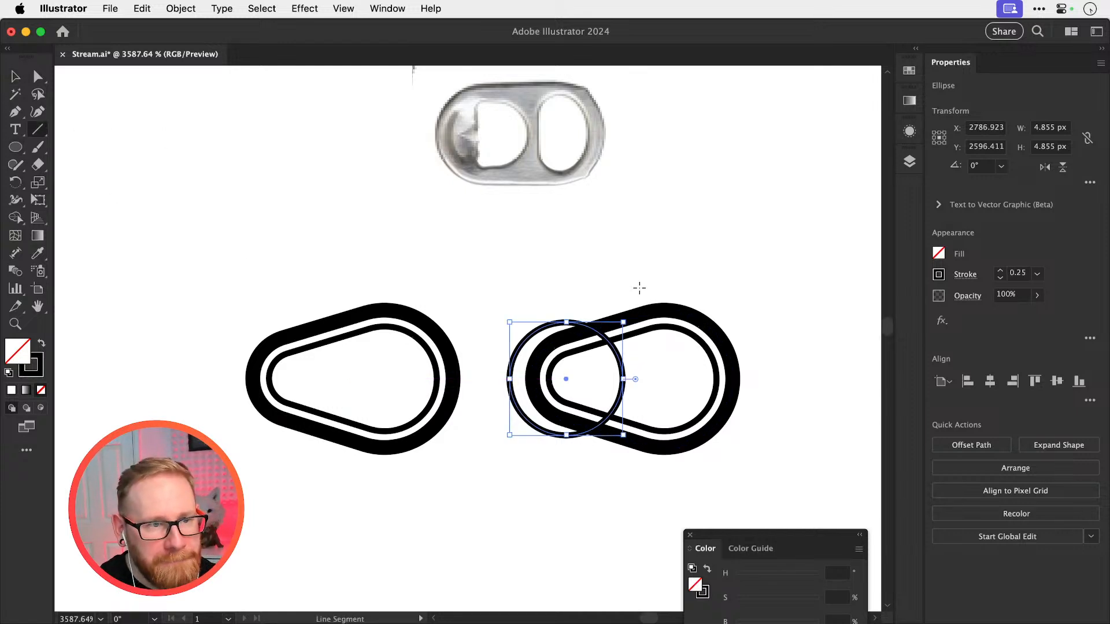
drag(640, 285, 640, 492)
key(v)
click(712, 308)
Select the circle, vertical line and inset outline and place a copy of them 10 px to the right
click(623, 365)
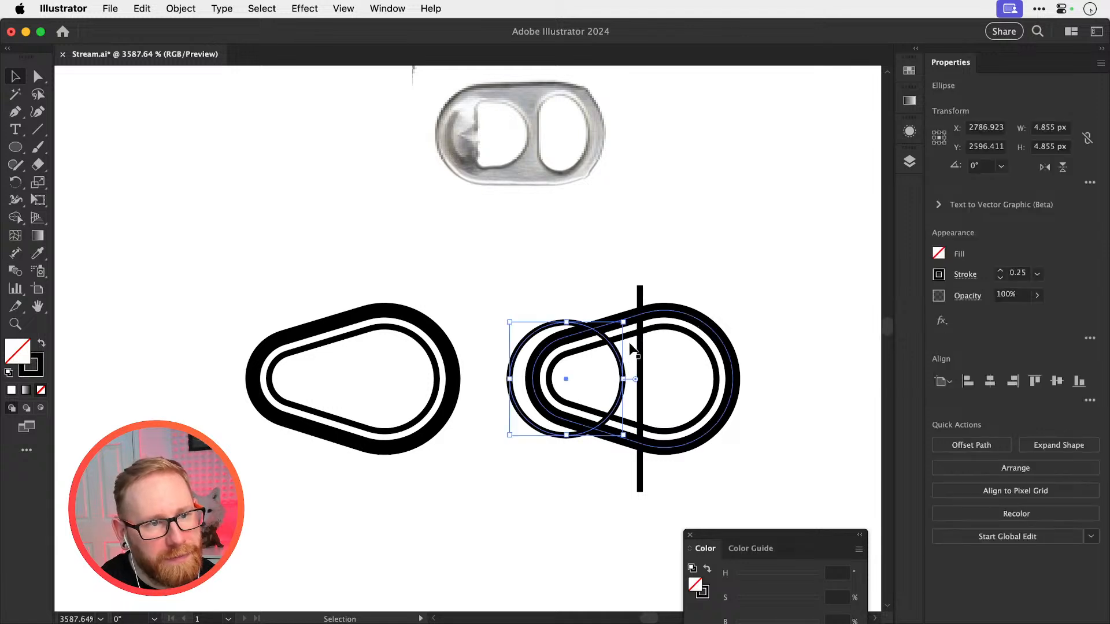
shift+click(639, 334)
shift+click(642, 345)
drag(588, 327, 360, 311)
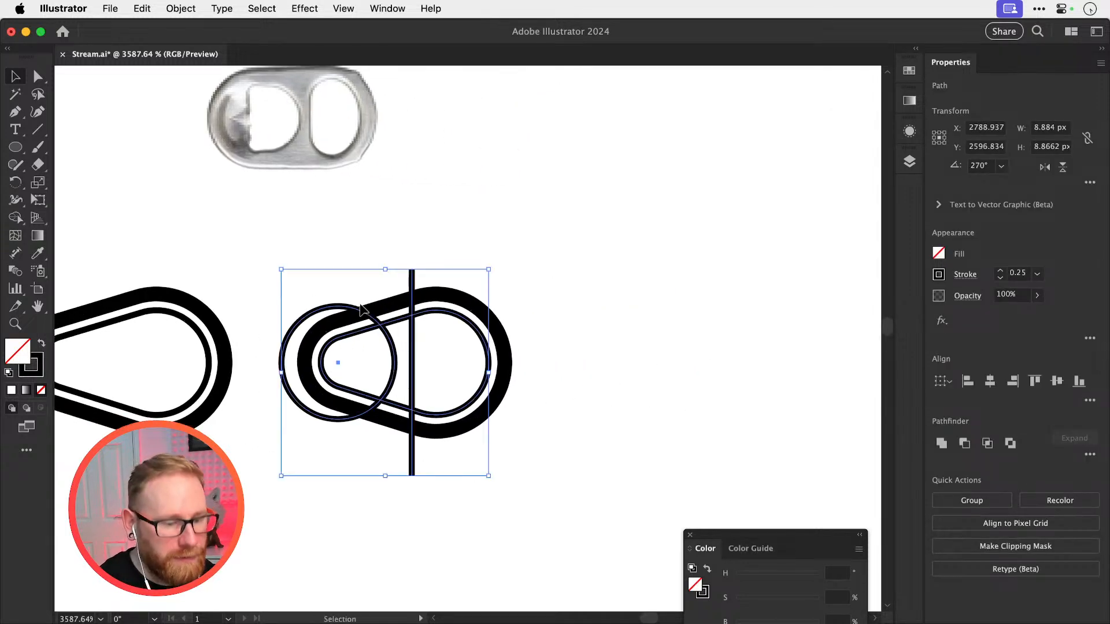
key(super+c)
key(super+f)
key(shift+Right)
key(shift+Right)
drag(627, 367, 495, 425)
key(shift+Left)
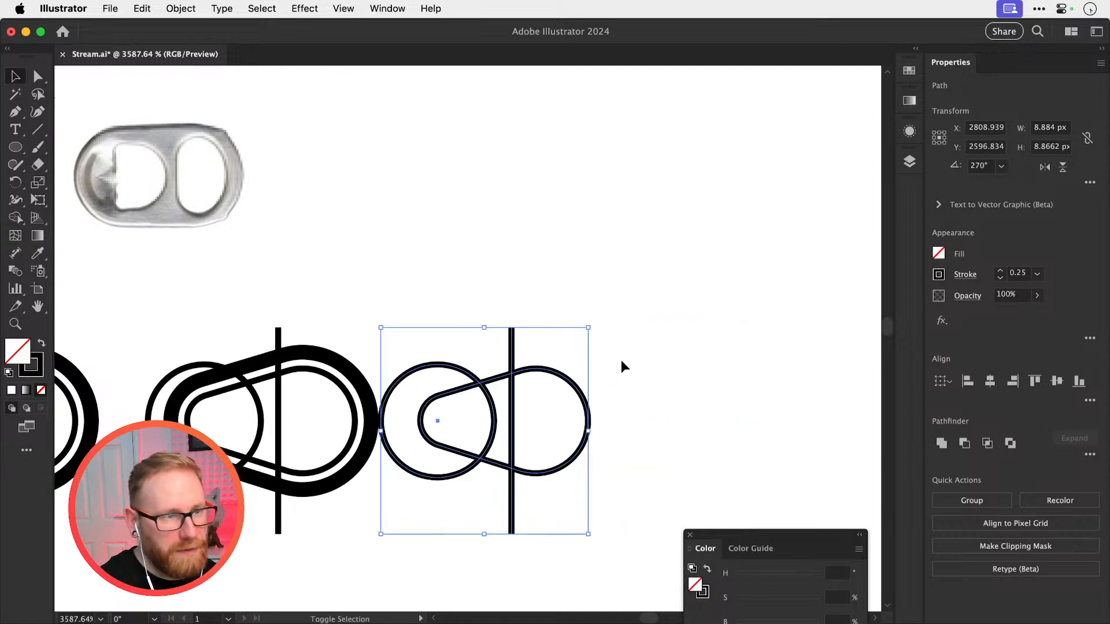
Remove the crescent, the strip between circle and line, and the line's ends with Shape Builder, leaving two cut-outs
key(shift+m)
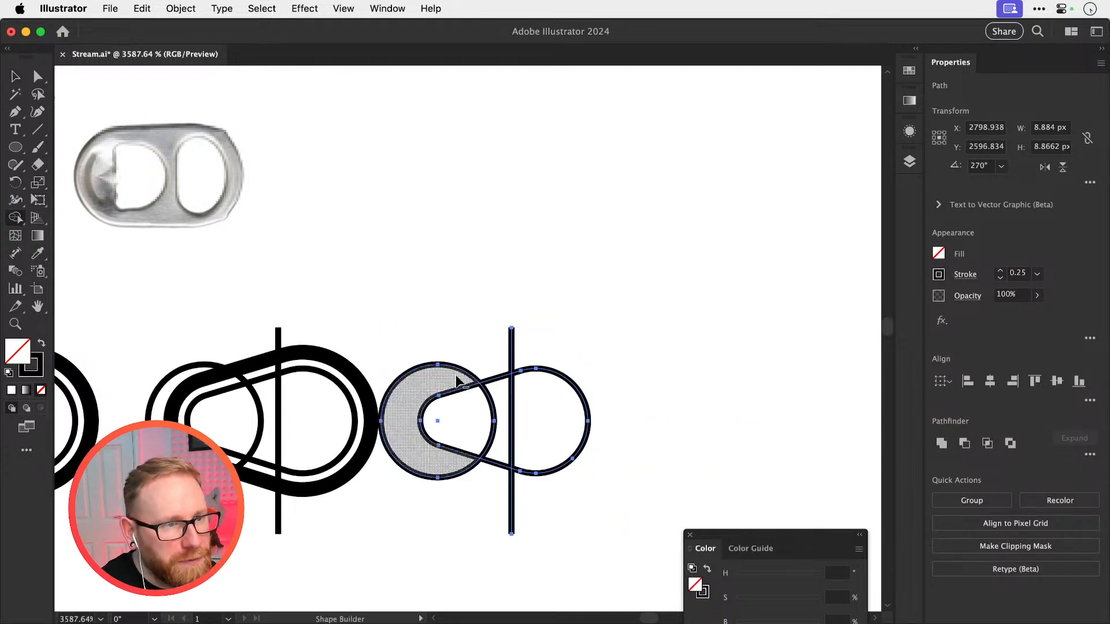
alt+click(426, 388)
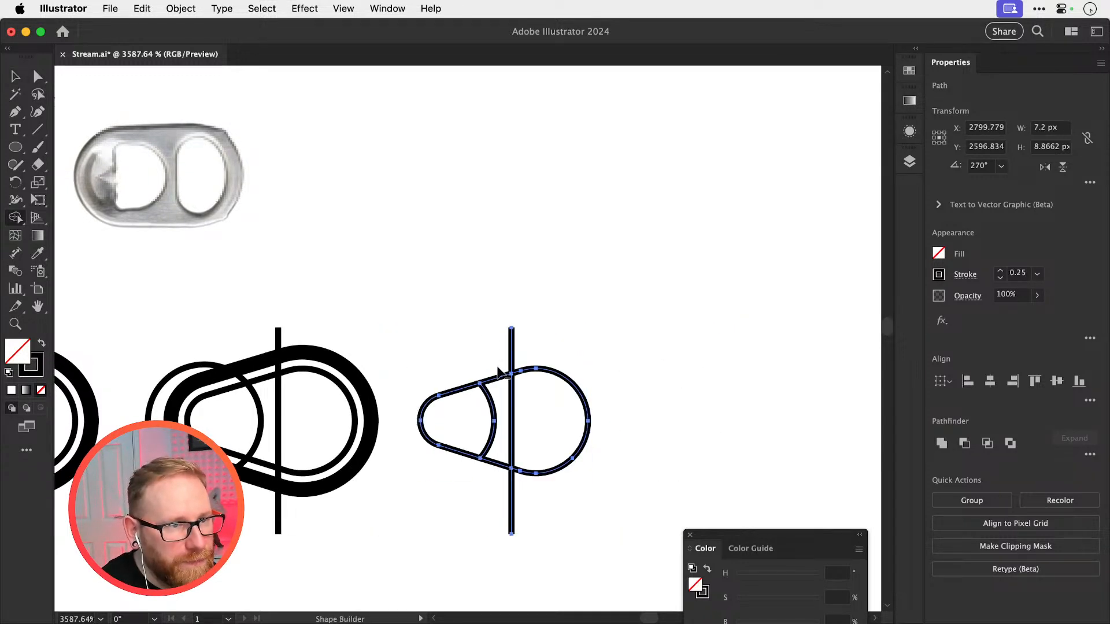
drag(499, 372, 504, 446)
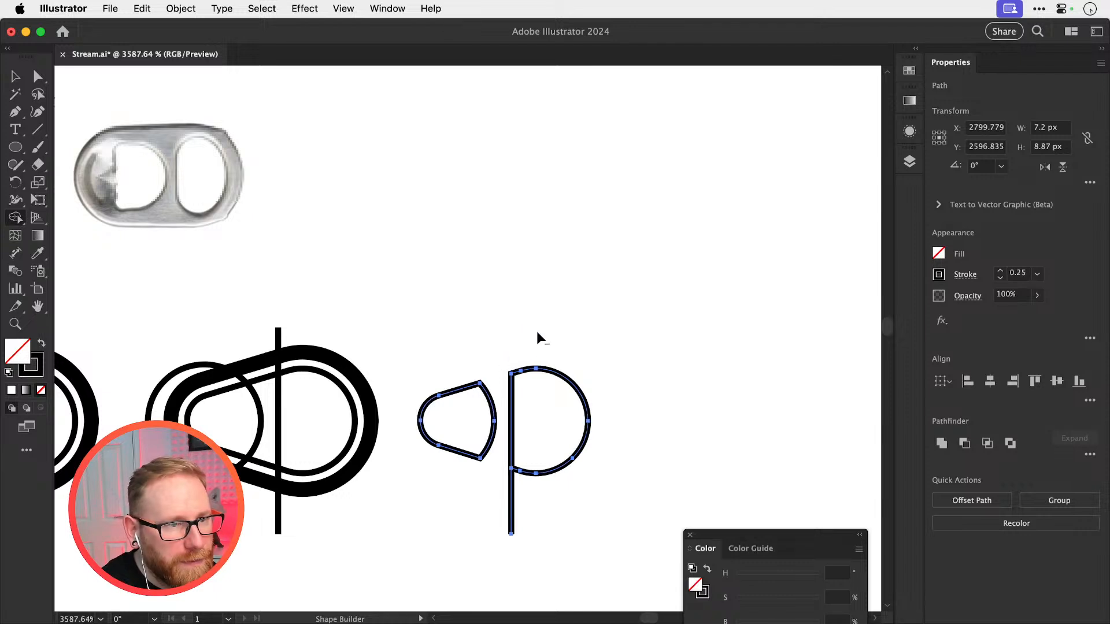
key(v)
click(669, 368)
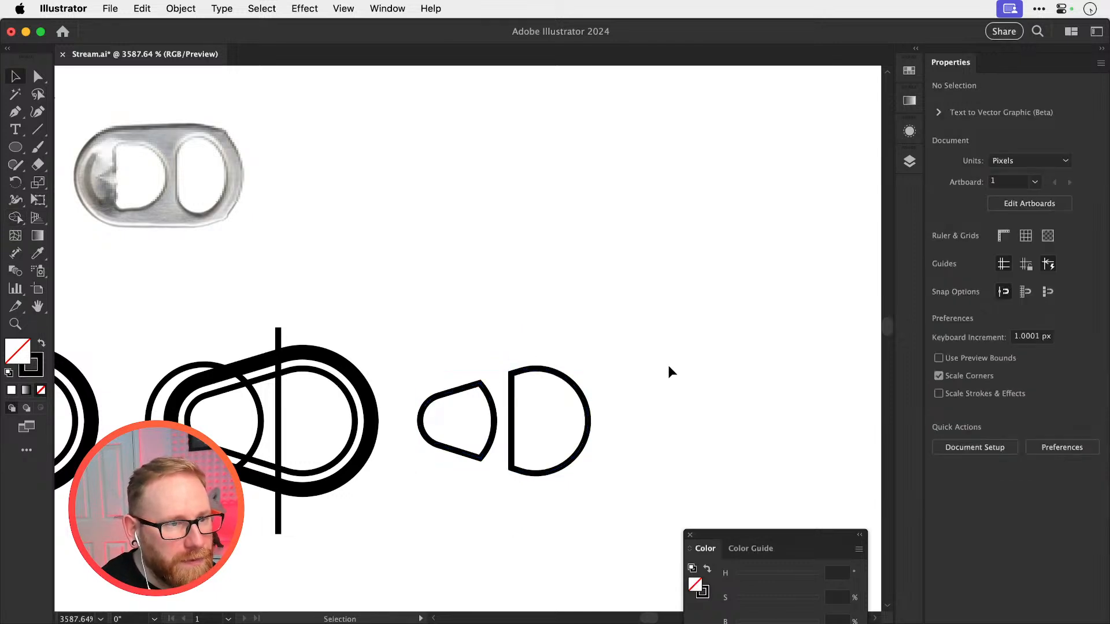
Place a backup copy of the right-hand tab's outlines, circle and line 20 px right and 10 px up
click(278, 435)
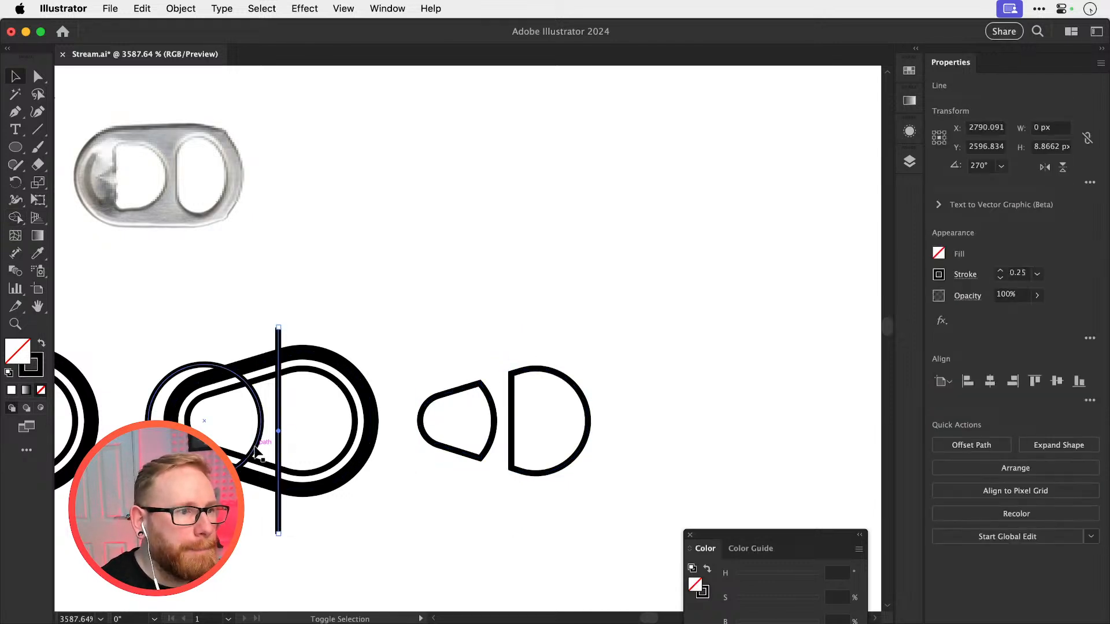
drag(254, 429, 310, 321)
key(super+c)
key(super+f)
key(shift+Right)
key(shift+Right)
key(shift+Up)
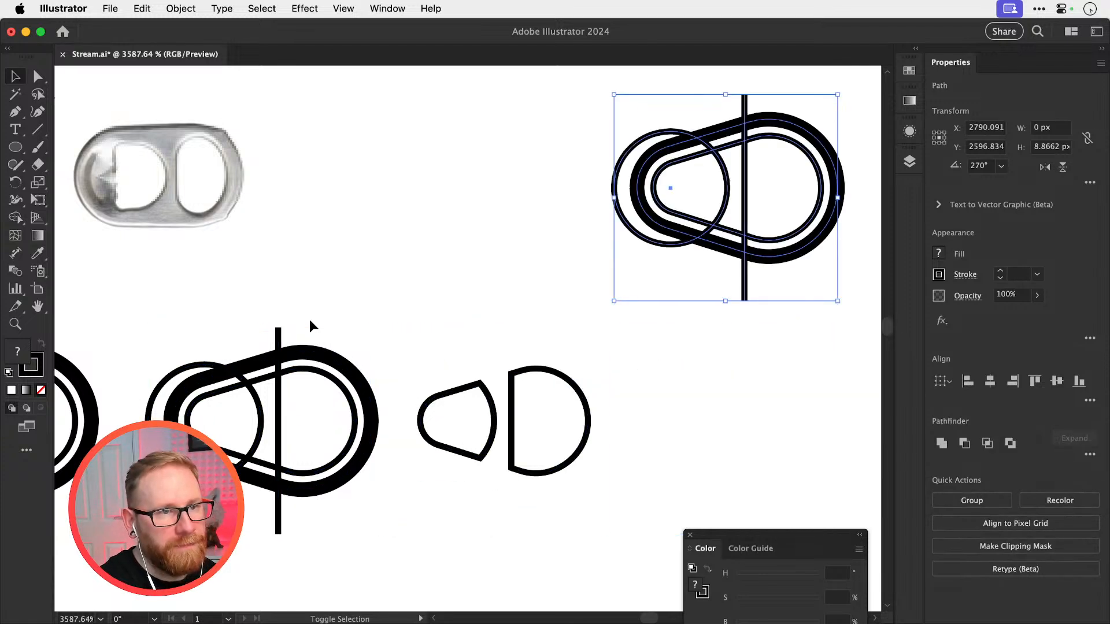
Delete the circle, vertical line and inset outline from the original right-hand tab, keeping its outer outline
drag(461, 364, 736, 433)
click(438, 401)
key(Delete)
click(454, 402)
key(Delete)
click(530, 395)
key(Delete)
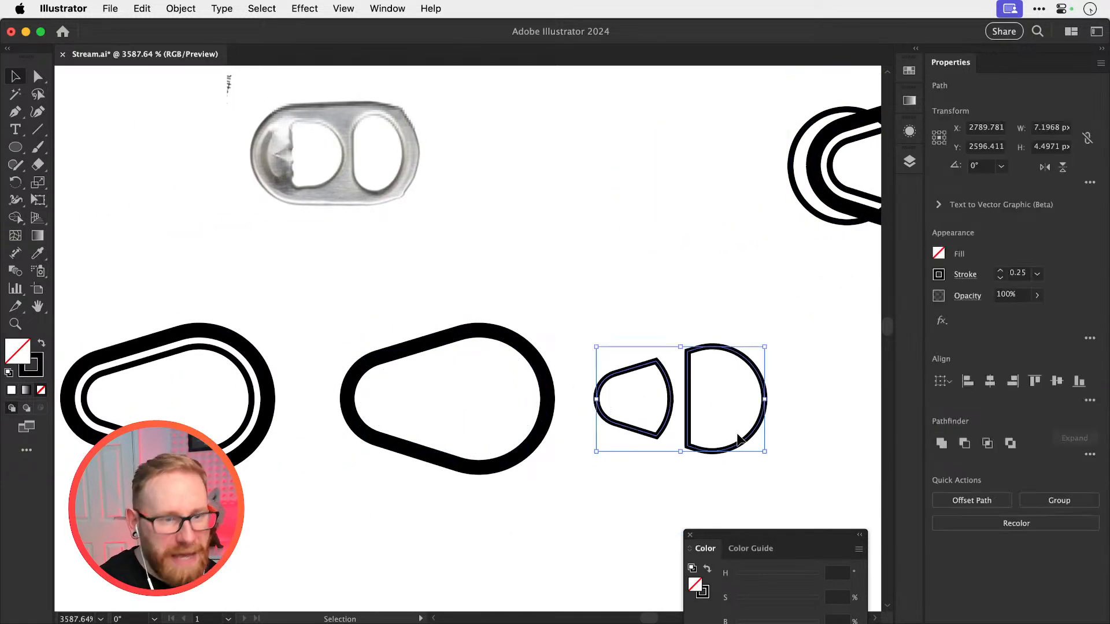
Move the two new cut-outs 10 px left into the tab's outer outline
key(shift+Left)
click(737, 434)
scroll(518, 366, left, 2)
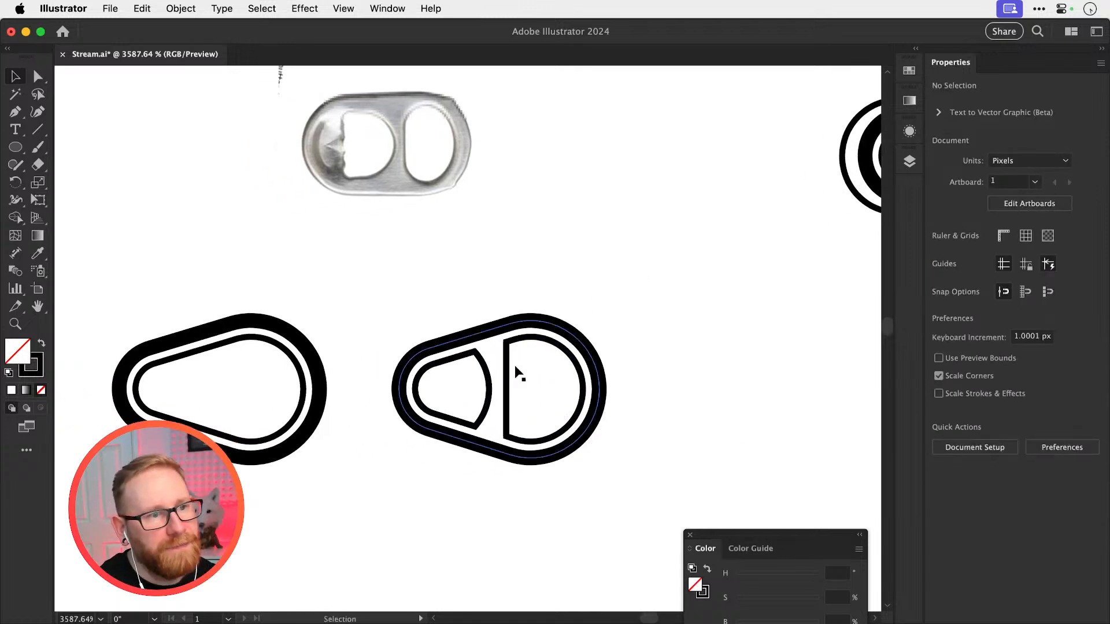
Try rounding the two sharp corners of the tab's narrow cut-out to a 1 px radius
scroll(503, 384, up, 3)
key(a)
click(490, 383)
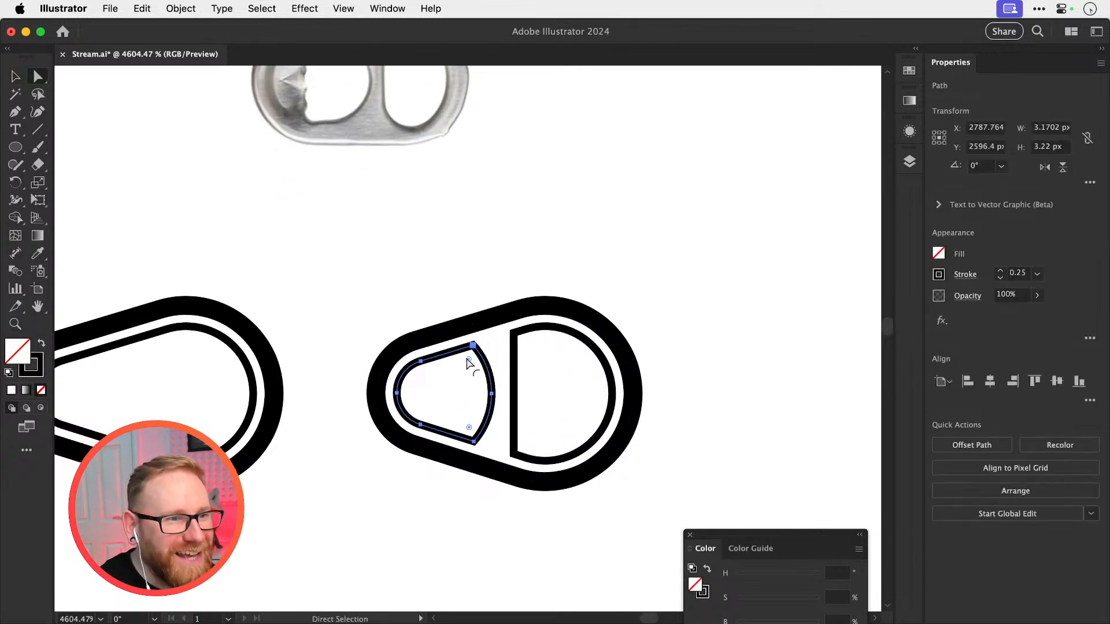
click(469, 359)
shift+click(473, 442)
drag(469, 429, 462, 424)
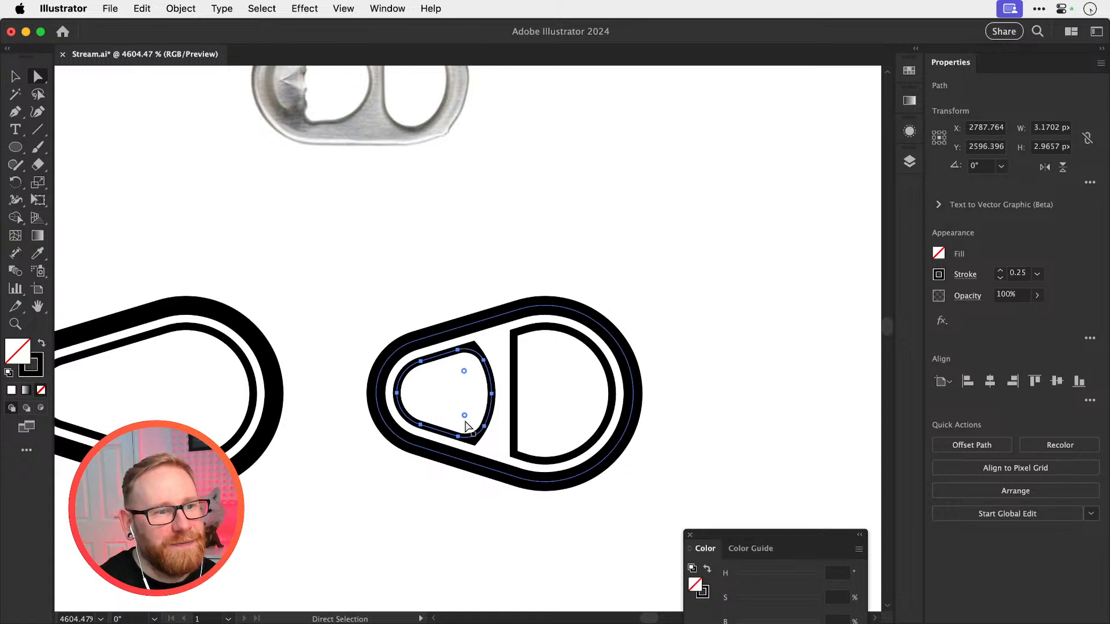
double_click(464, 416)
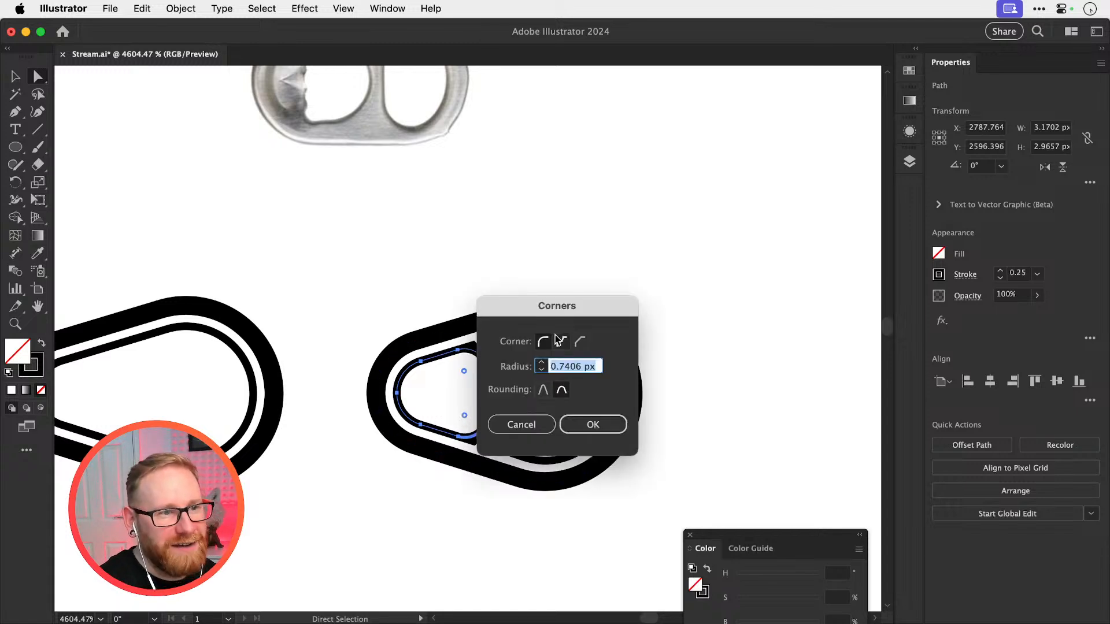
text(1)
key(Return)
key(super+shift+a)
key(v)
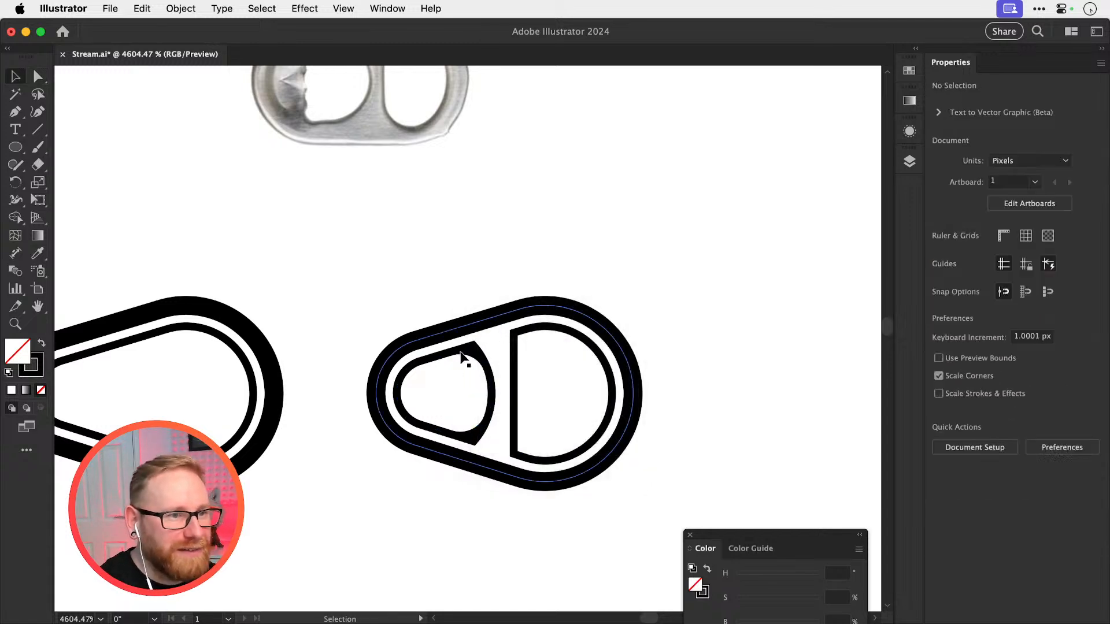
Delete the rounded duplicate lying over the sharp-cornered narrow cut-out
drag(443, 355, 444, 380)
key(Delete)
click(456, 356)
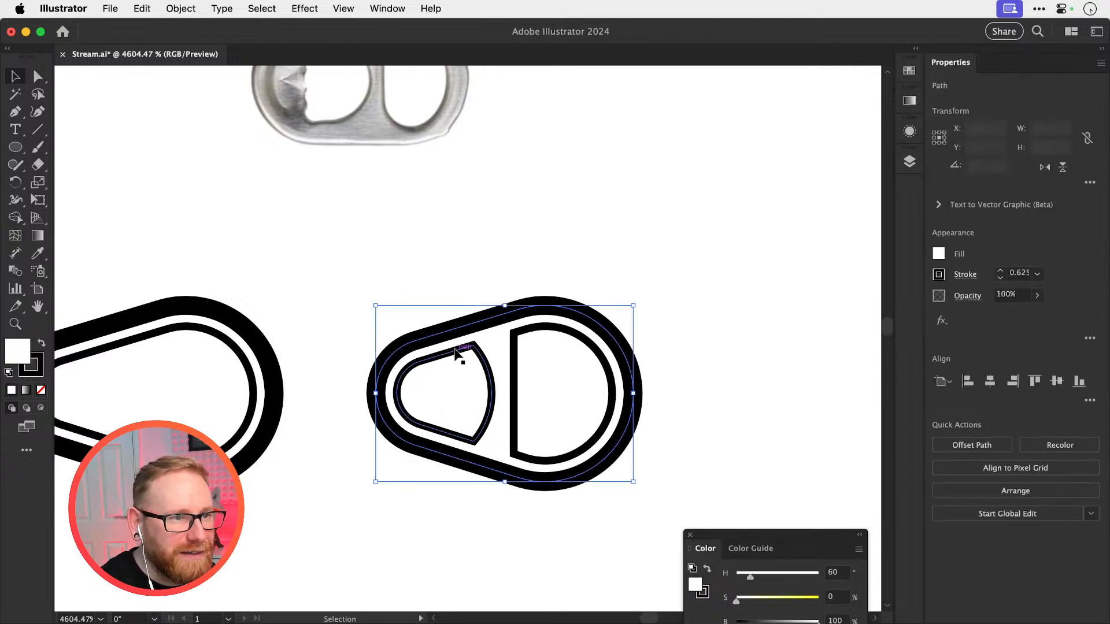
Restore the tab's deleted rounded narrow cut-out and set the radius of its two right-hand corners to 0.5 px
click(458, 351)
key(super+z)
key(super+shift+a)
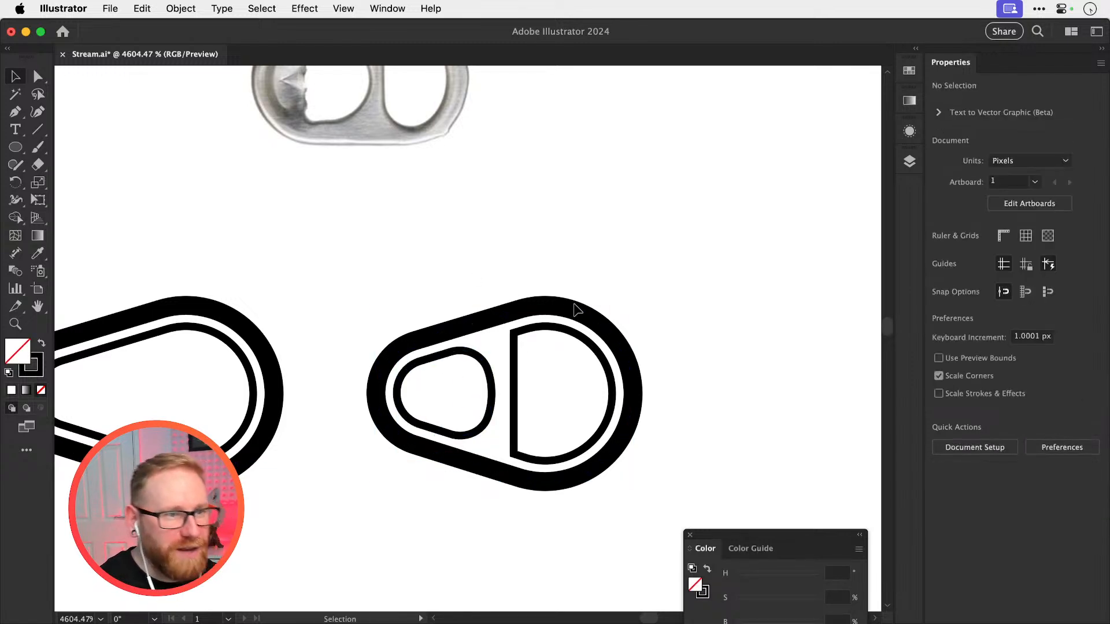
key(a)
click(492, 372)
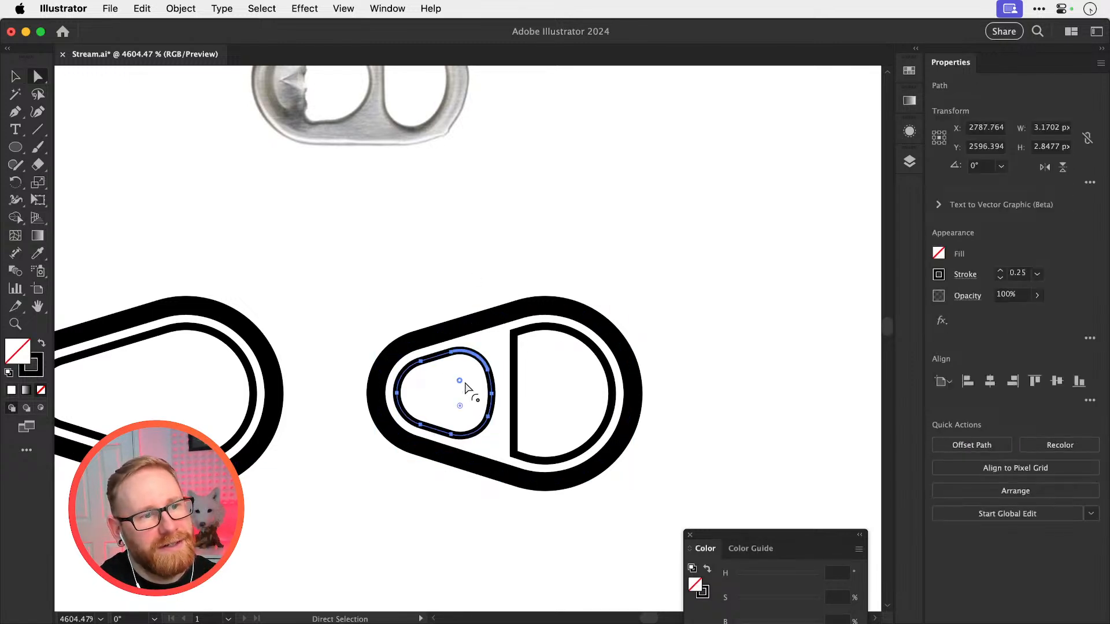
double_click(460, 407)
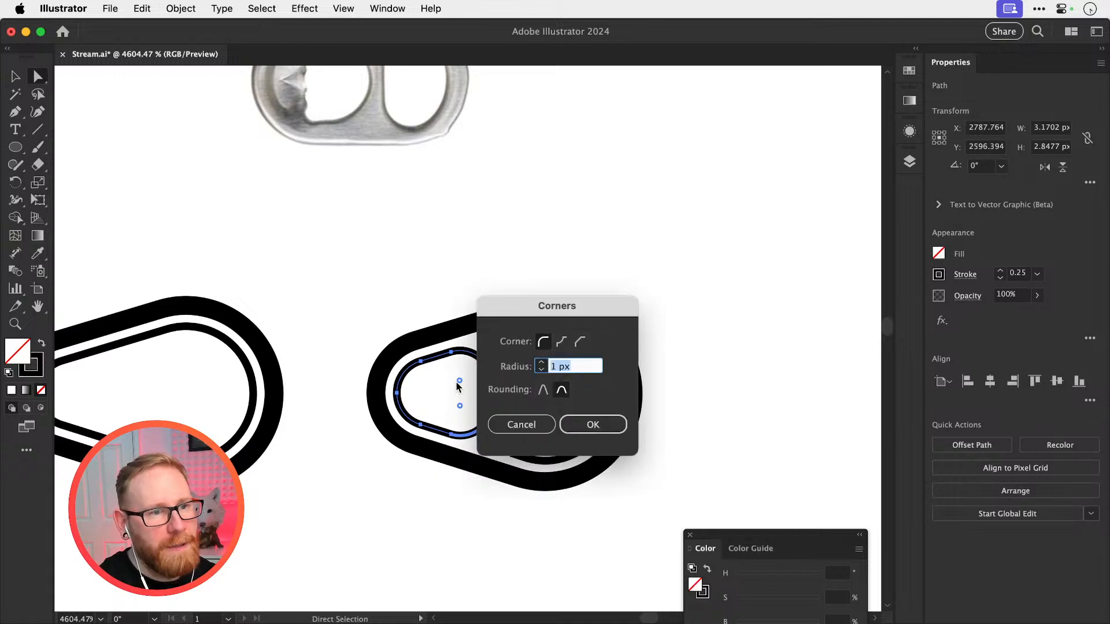
key(Return)
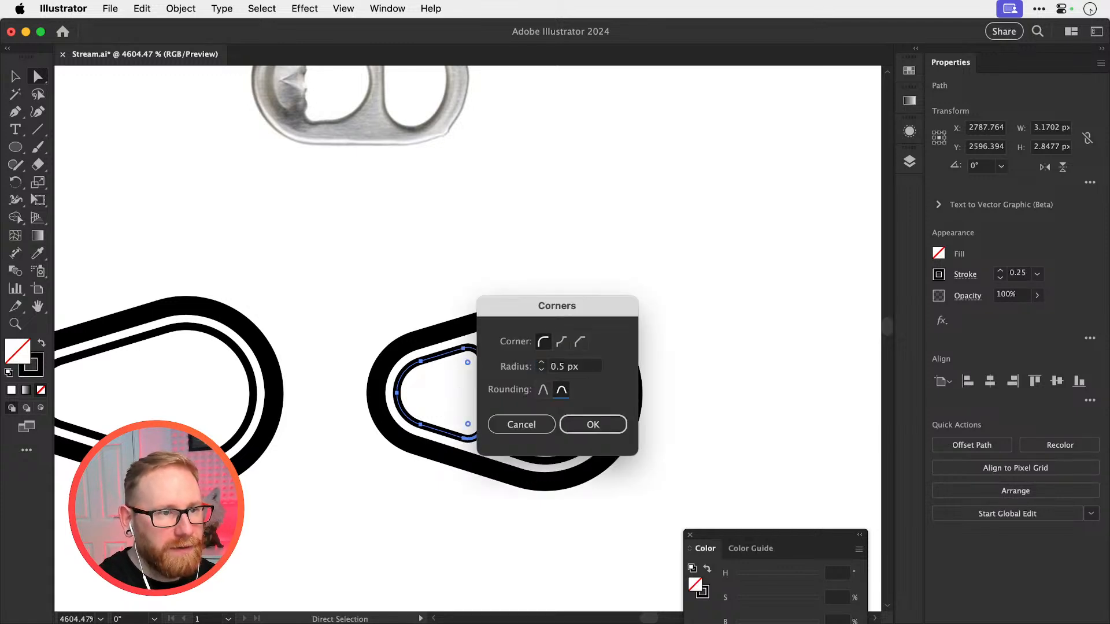
key(v)
key(super+shift+a)
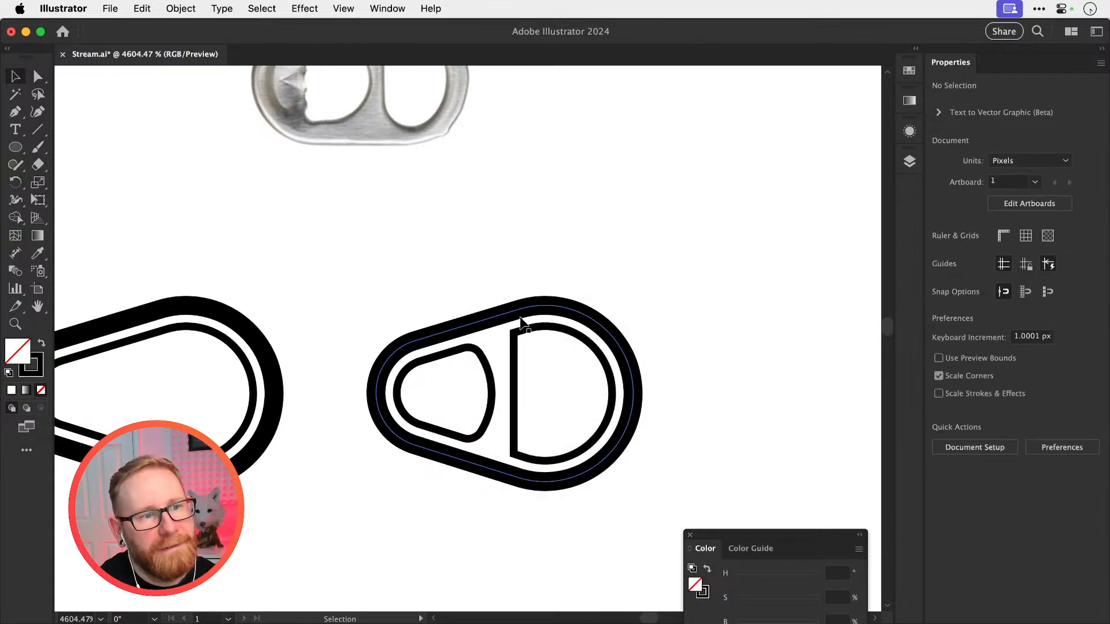
Delete the loose vertical line lying over the straight edge of the tab's wide cut-out
click(517, 356)
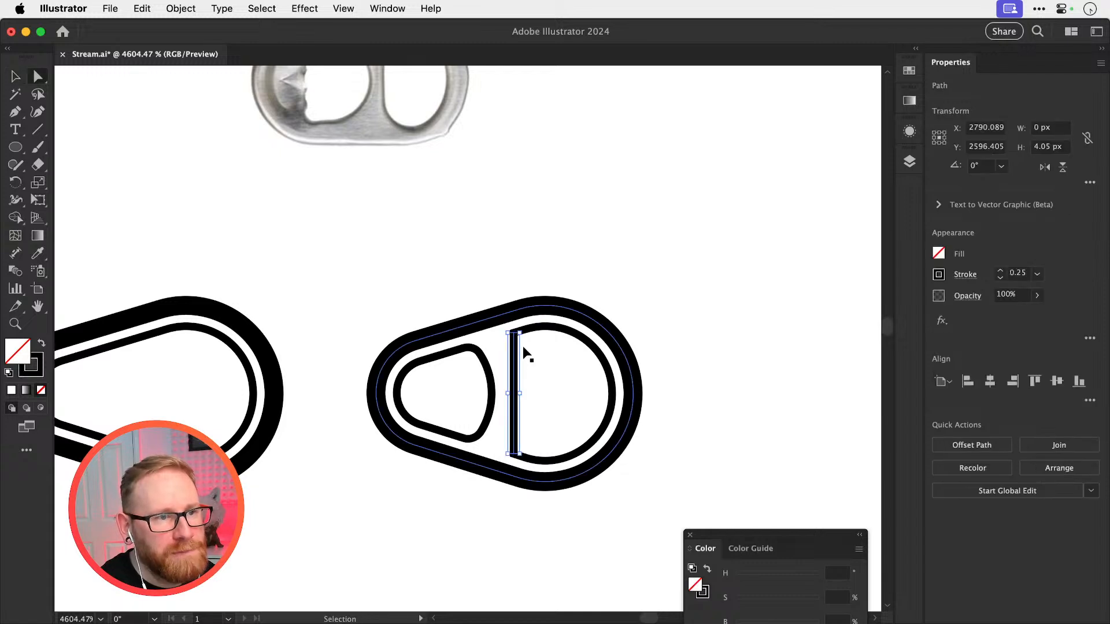
key(Delete)
drag(513, 357, 550, 354)
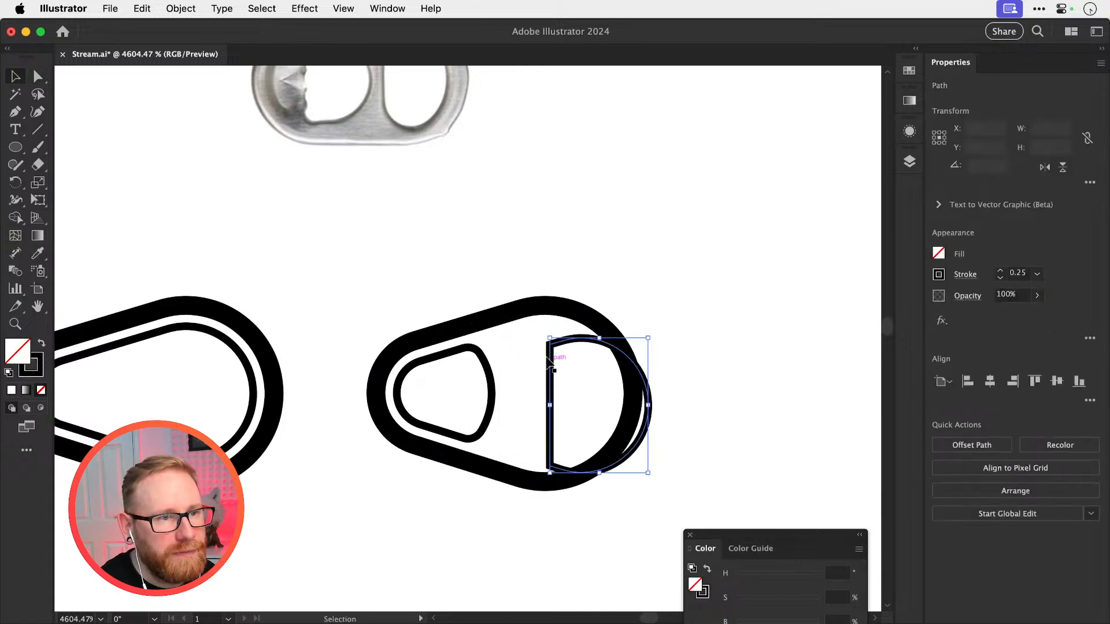
key(super+z)
Try deleting the wide cut-out's straight edge and joining its two open ends with a new straight segment
key(a)
click(516, 353)
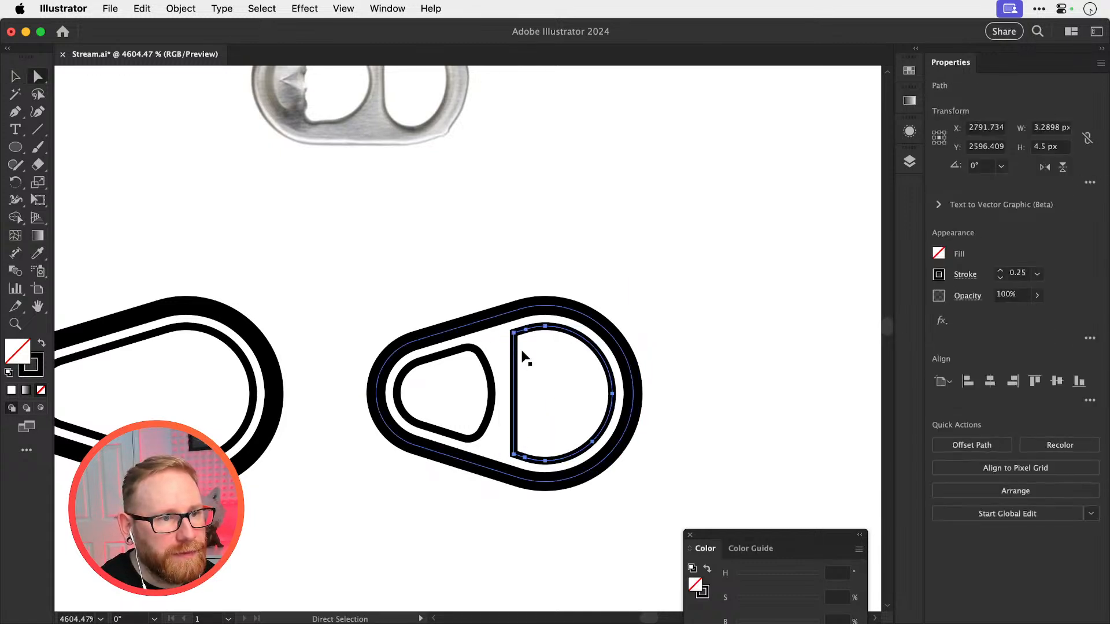
key(super+shift+a)
click(517, 358)
key(Delete)
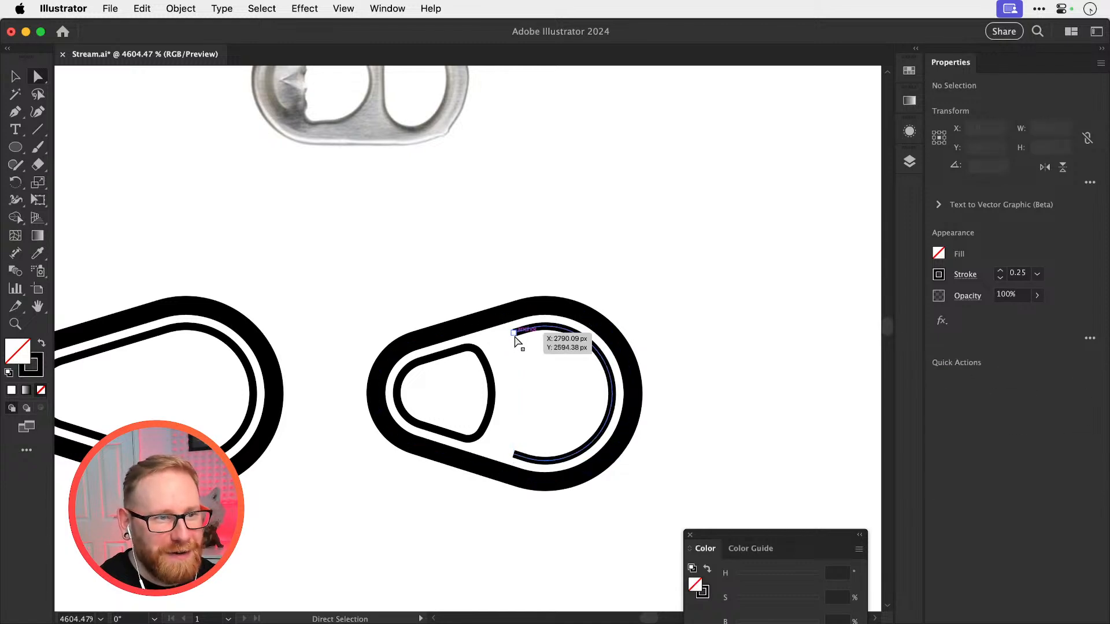
click(516, 457)
key(super+j)
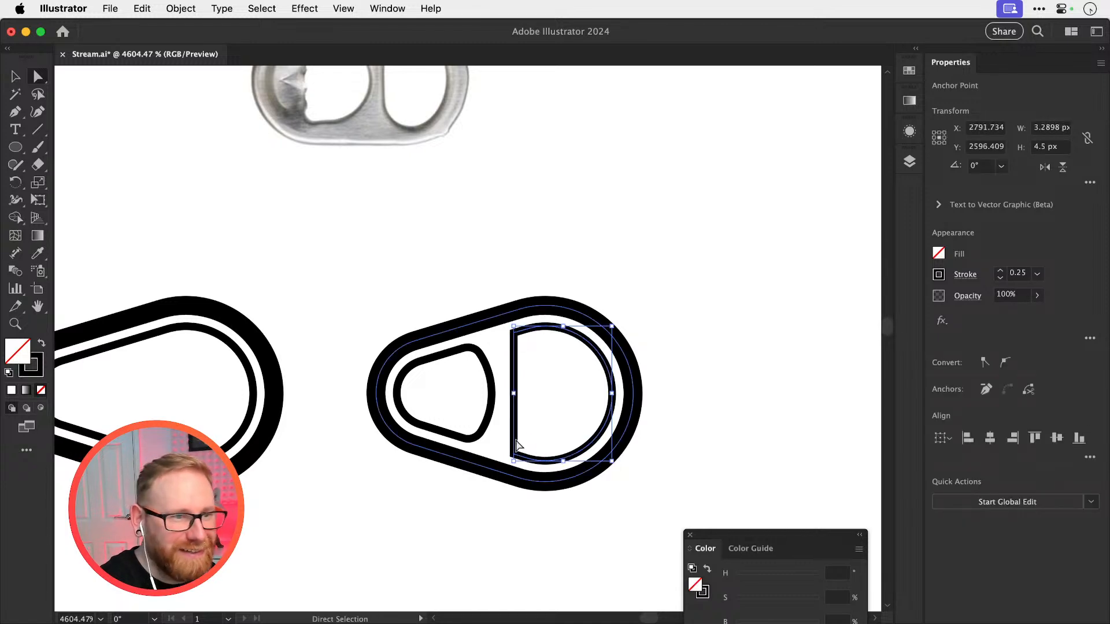
key(super+shift+a)
Try removing the wide cut-out's two sharp corner anchors and joining the remaining ends with a straight segment
click(515, 350)
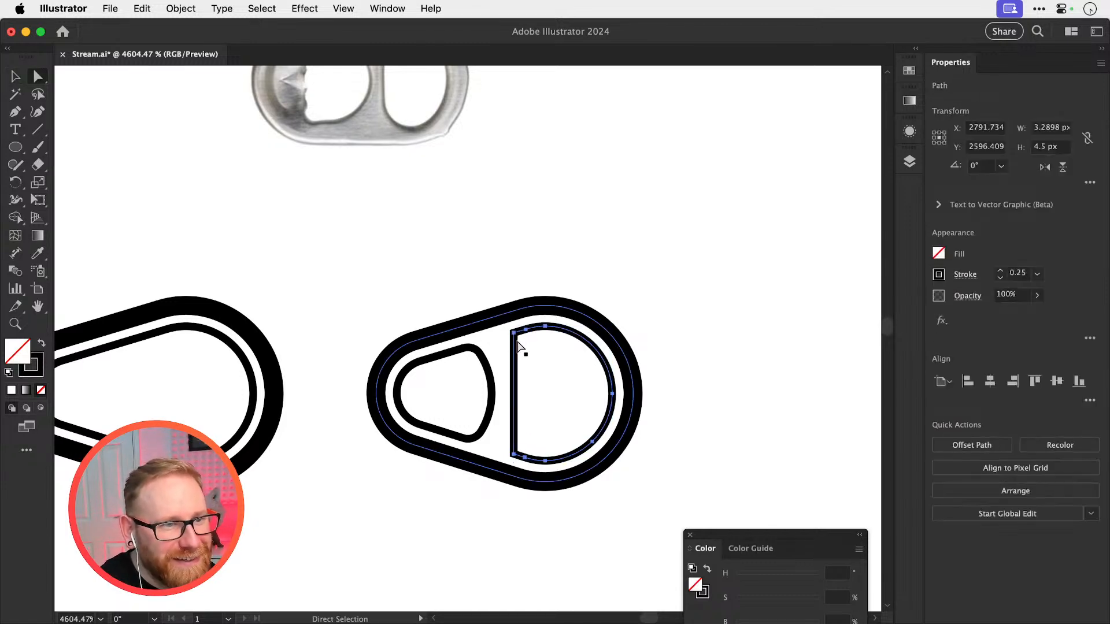
click(514, 333)
shift+click(514, 454)
key(Delete)
key(super+shift+a)
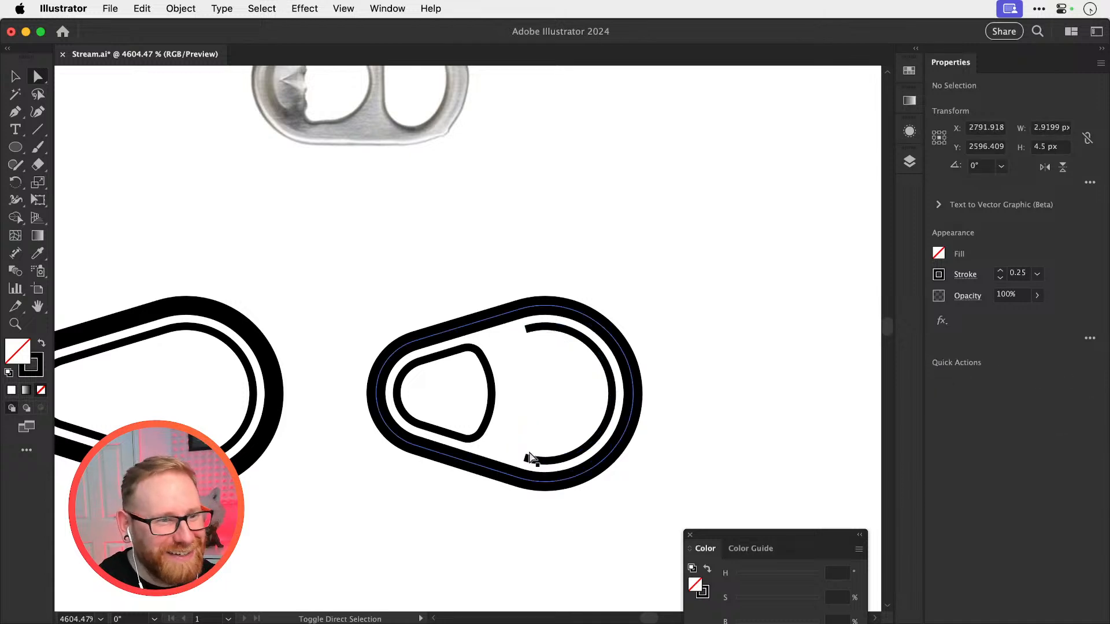
click(529, 457)
shift+click(526, 329)
key(super+j)
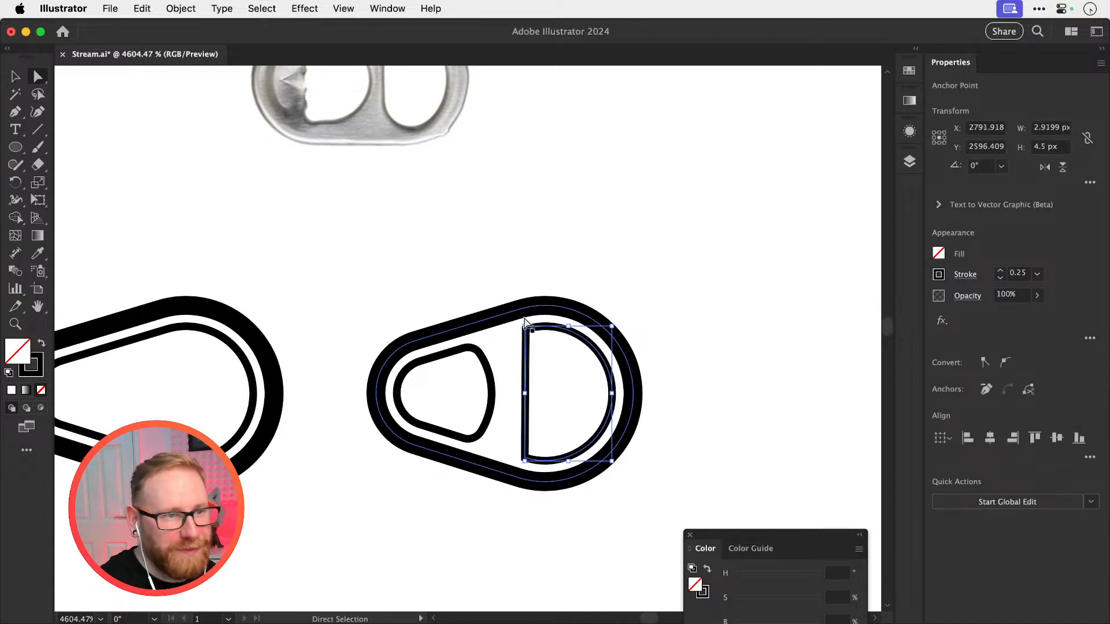
key(super+z)
key(super+z)
key(super+z)
key(super+shift+z)
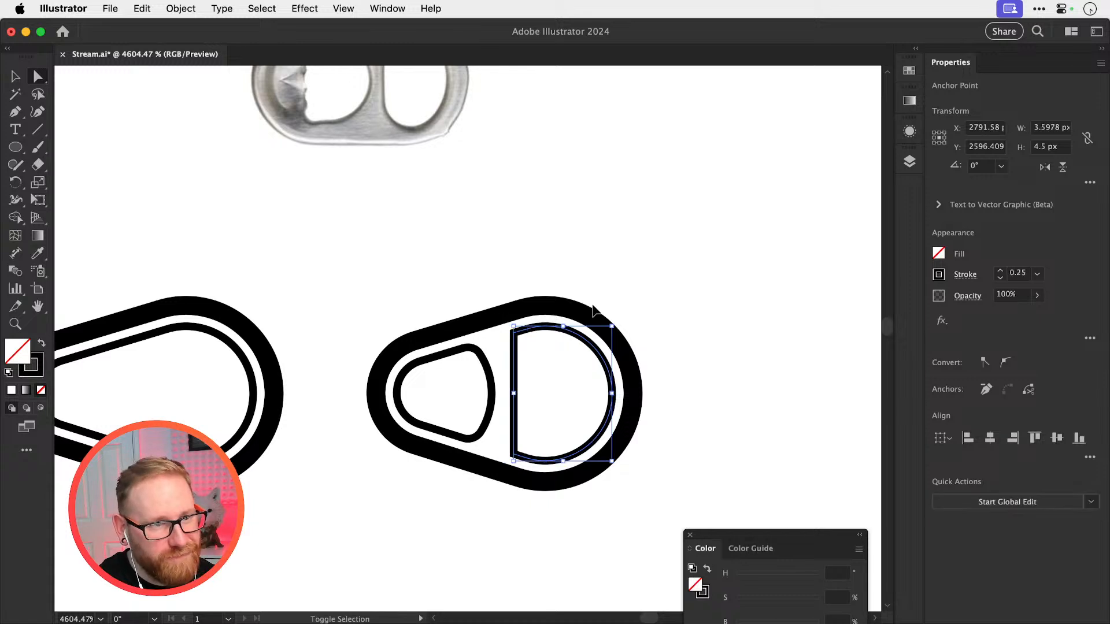
Delete the straight left edge of the tab's wide cut-out, leaving an open curve
key(super+shift+a)
click(517, 385)
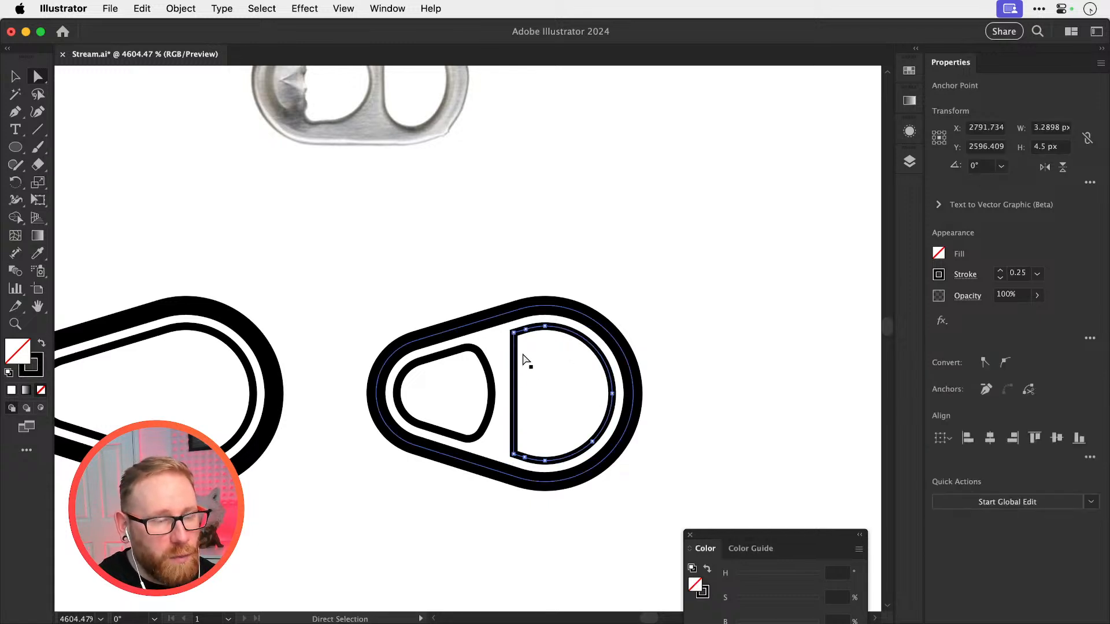
key(z)
drag(519, 348, 697, 373)
key(Delete)
key(super+shift+a)
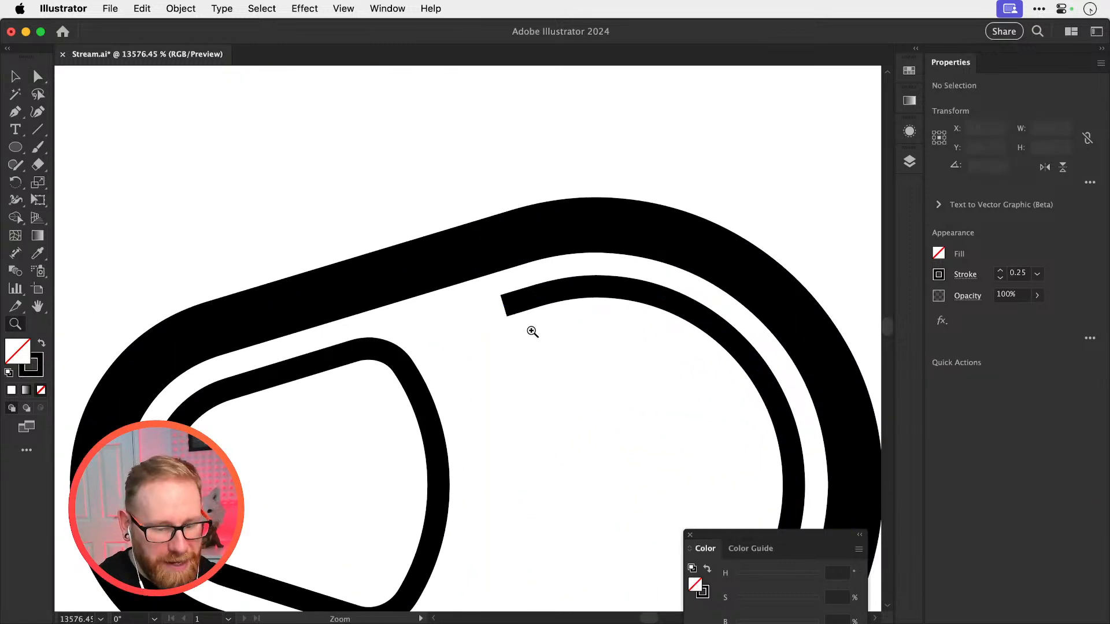
Extend the wide cut-out's upper open end with a short curved Pen segment that bends to a vertical finish
key(p)
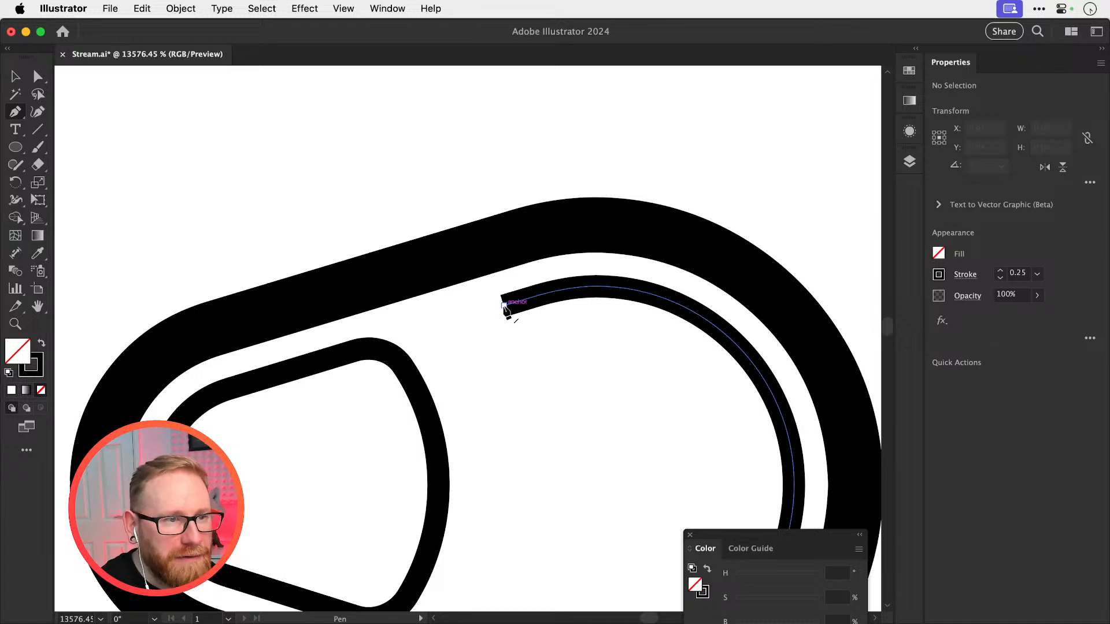
click(504, 306)
drag(483, 344, 484, 369)
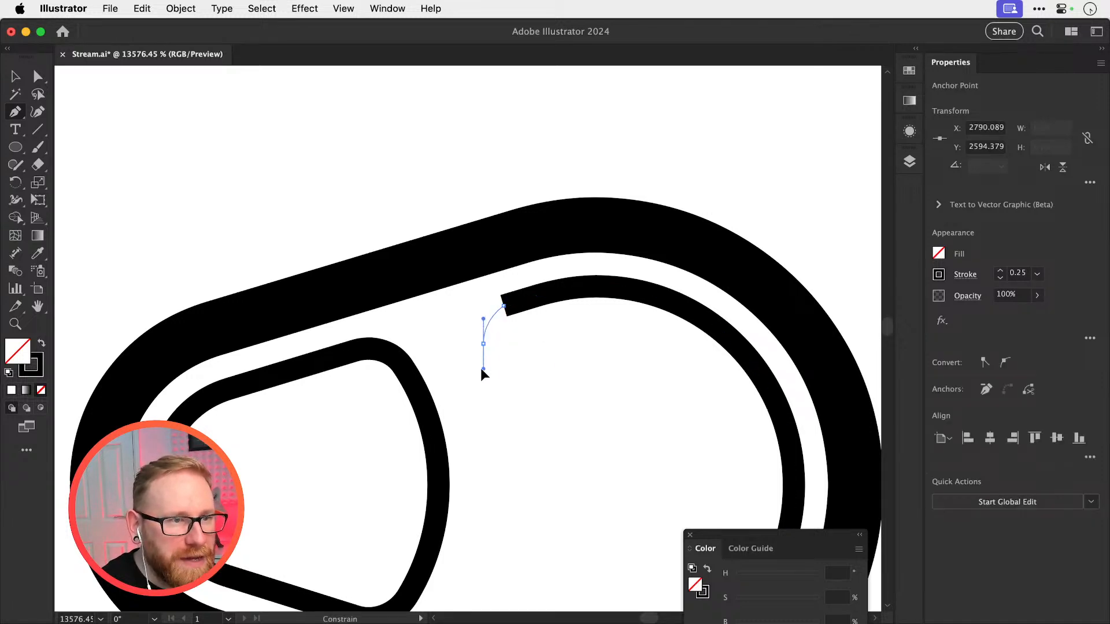
key(z)
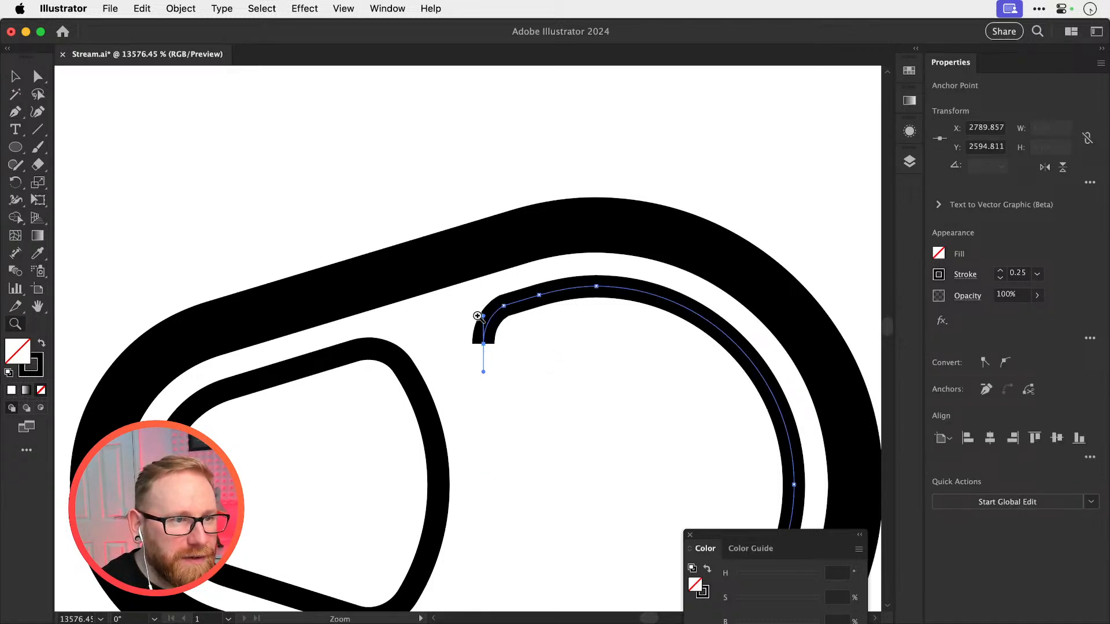
Move the curved corner's end anchor to about X 2789.805, Y 2594.824 px and smooth its upper handle
drag(478, 314, 706, 367)
key(a)
drag(497, 325, 496, 314)
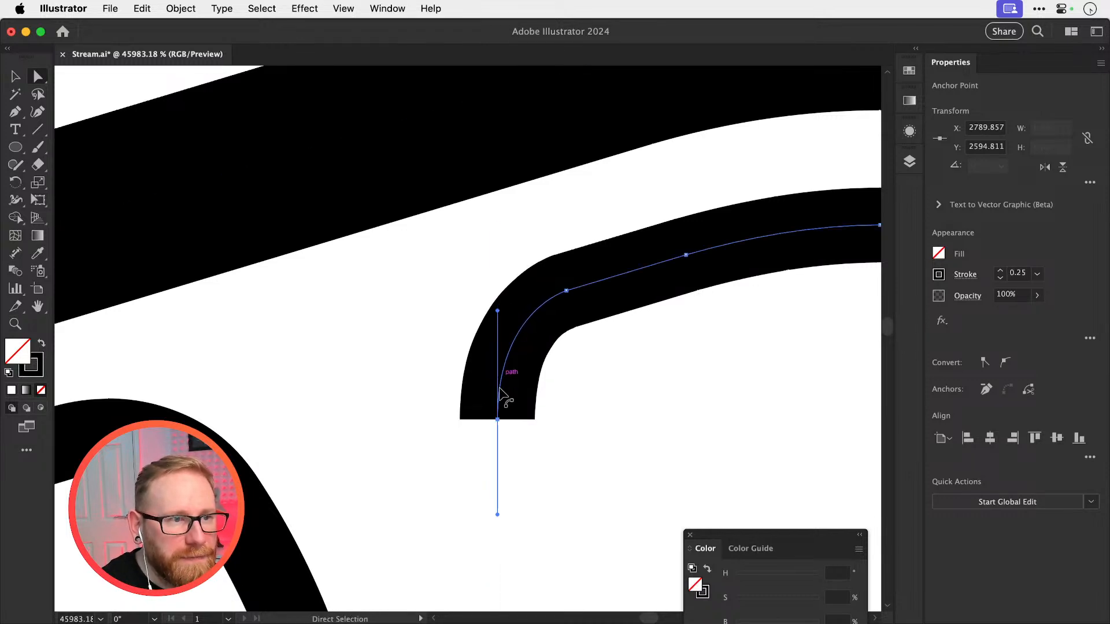
drag(497, 419, 483, 426)
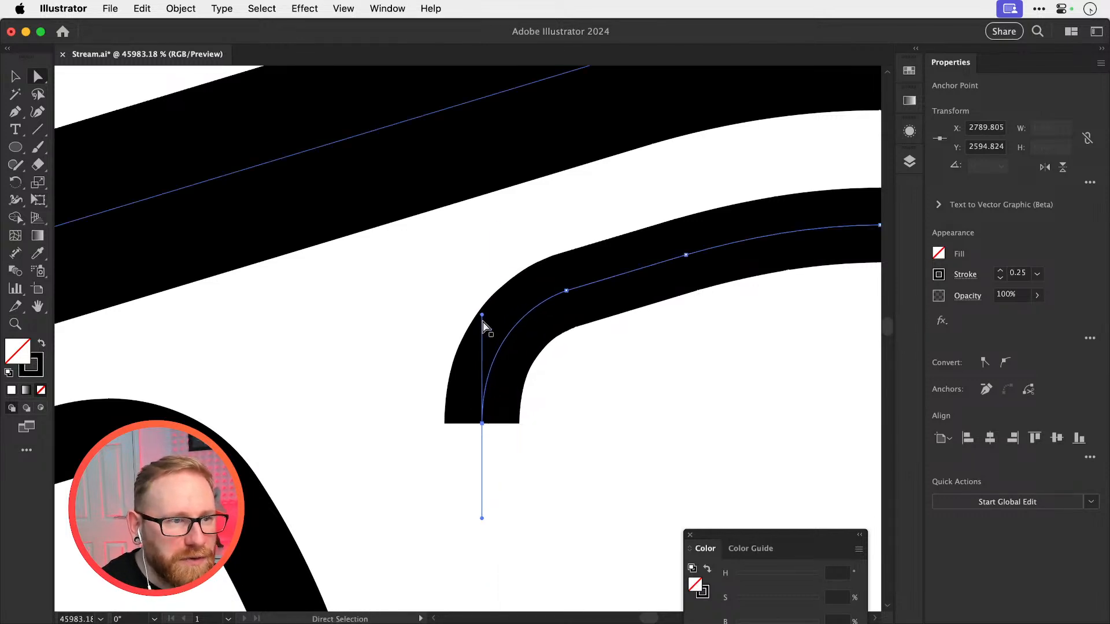
drag(482, 307, 475, 308)
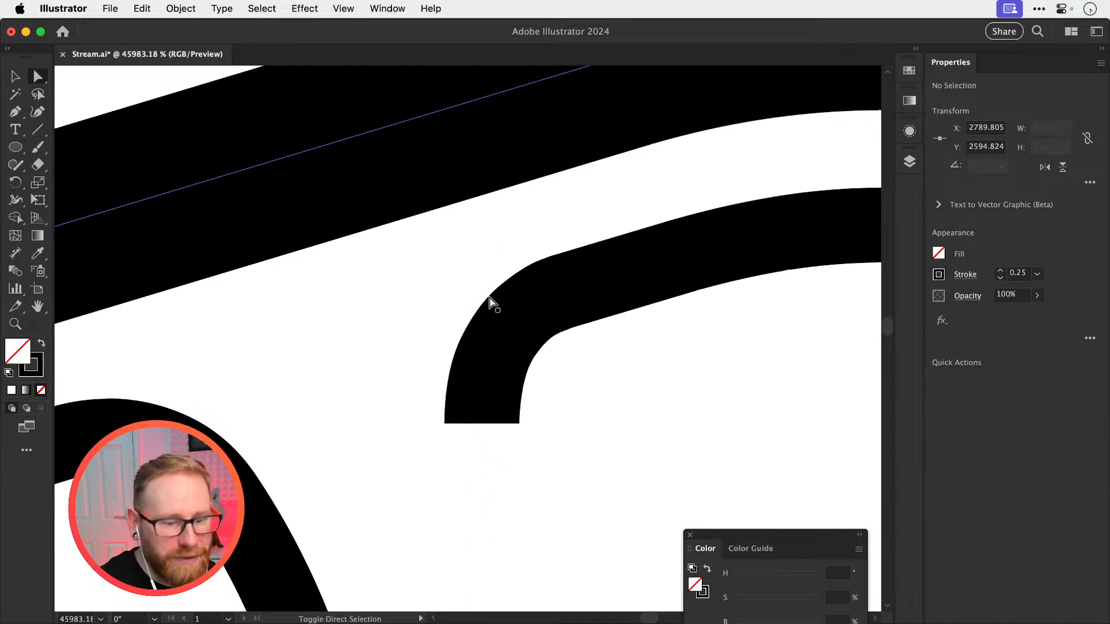
Delete the lower half of the wide cut-out's curve, keeping only the upper half with the rounded corner
scroll(488, 297, down, 10)
drag(598, 394, 507, 293)
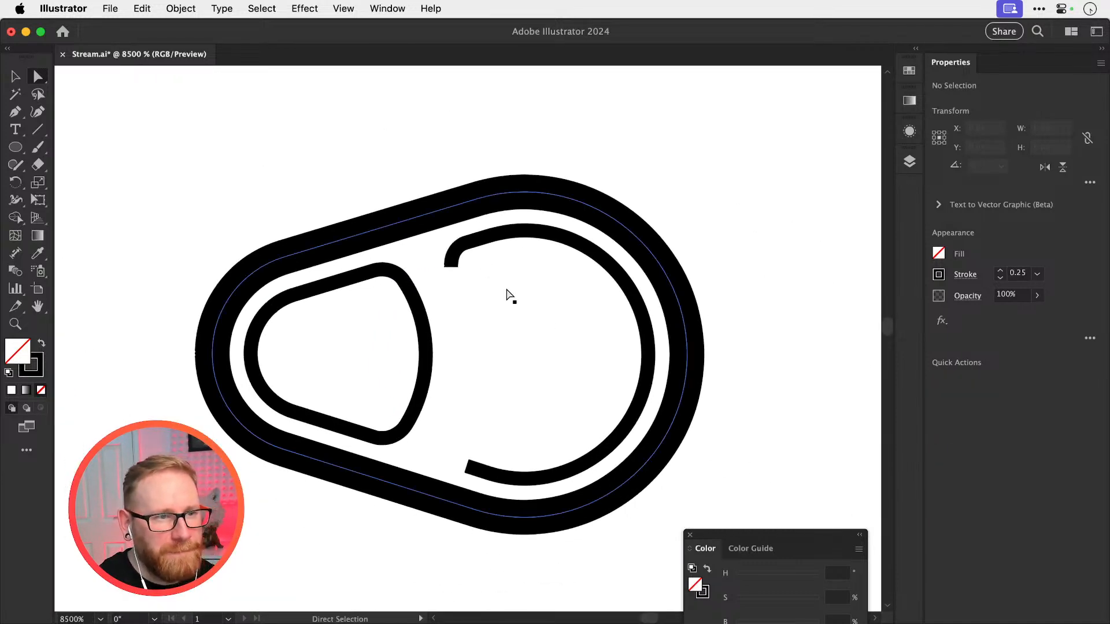
drag(568, 351, 640, 376)
key(v)
key(a)
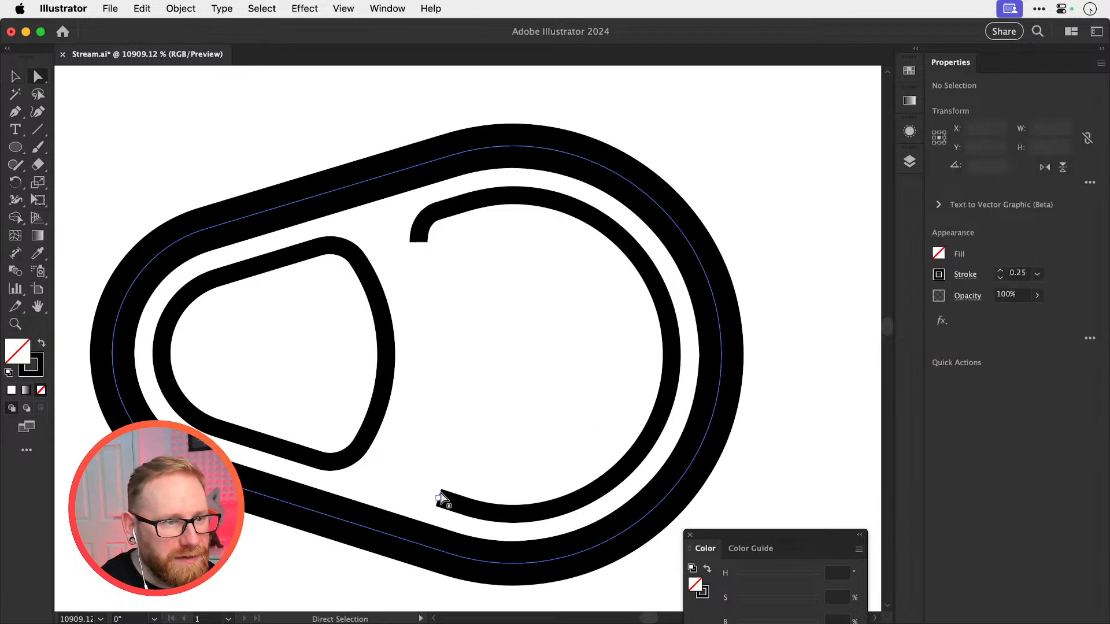
click(439, 497)
key(Delete)
key(super+shift+a)
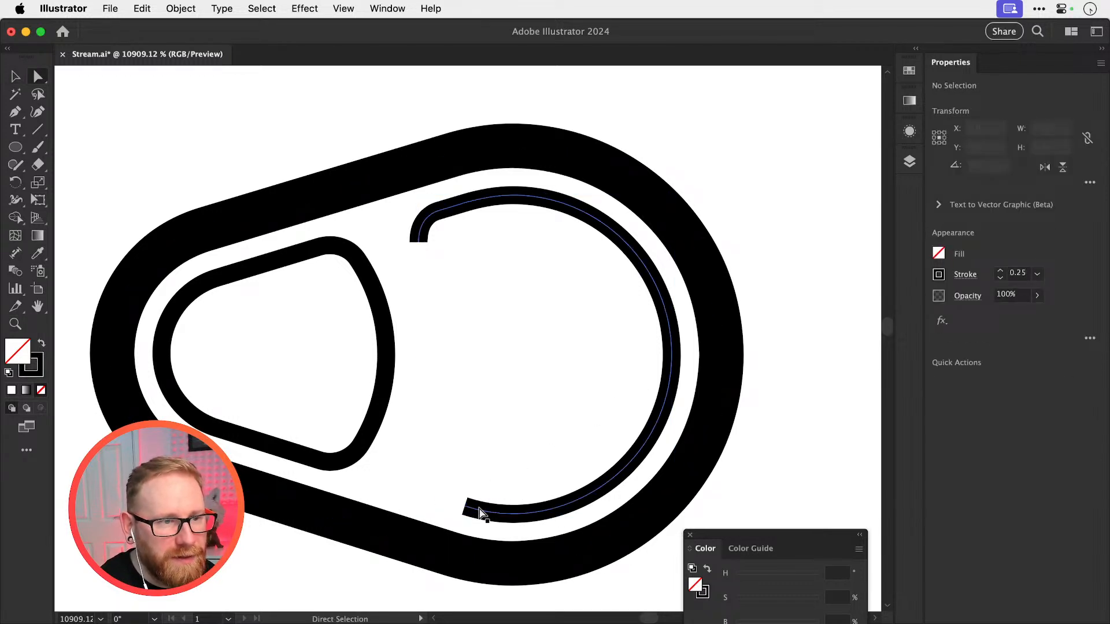
click(465, 506)
shift+click(512, 514)
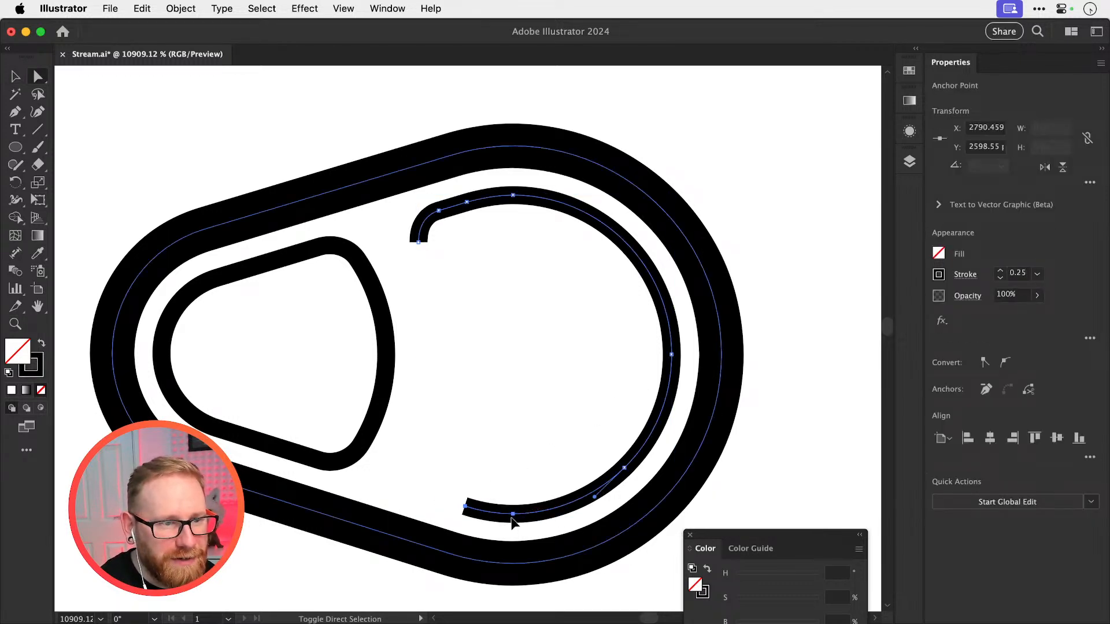
shift+click(625, 469)
key(Delete)
Reflect a copy of the upper half-curve across the horizontal axis through its right end anchor
key(v)
click(674, 372)
click(669, 344)
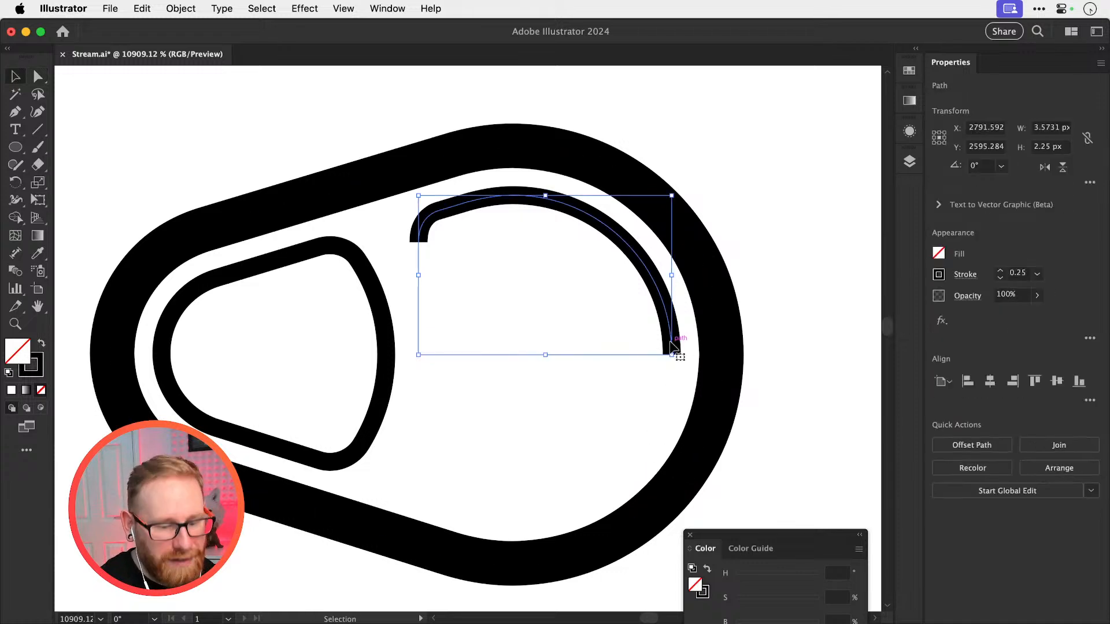
key(o)
alt+click(671, 355)
click(642, 339)
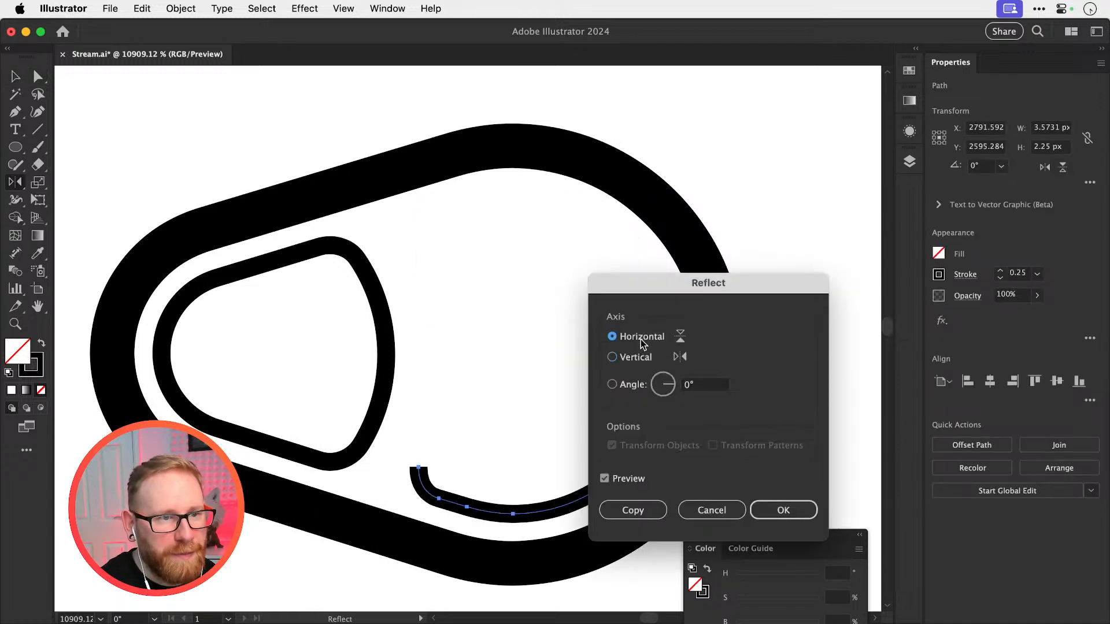
click(633, 510)
Join the two open left ends of the mirrored halves with a straight edge between the rounded corners
key(a)
click(489, 377)
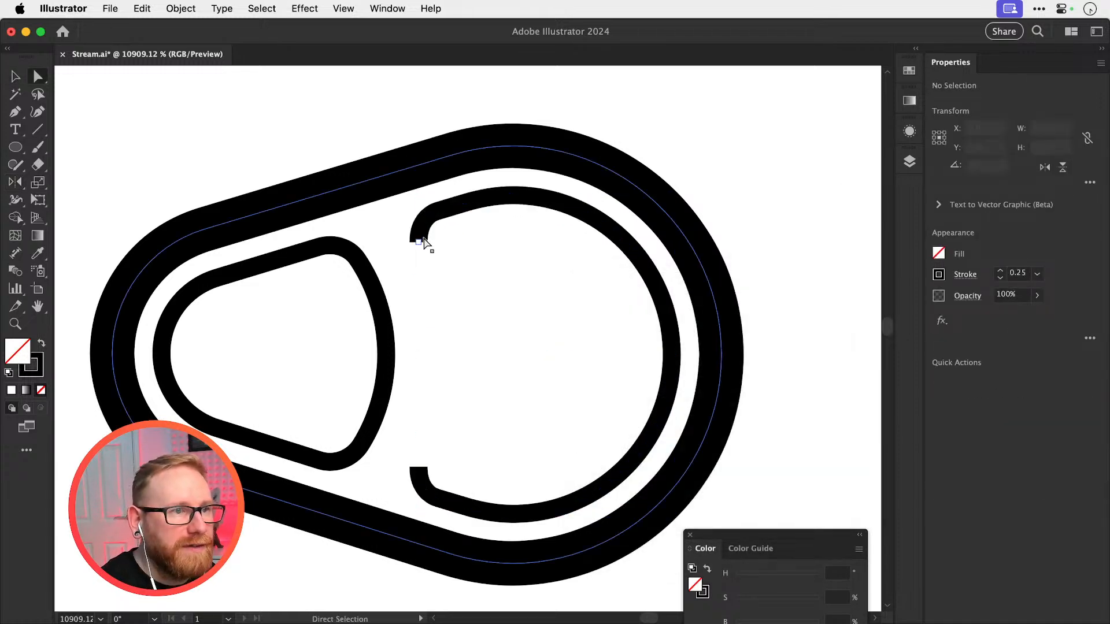
click(420, 242)
shift+click(420, 467)
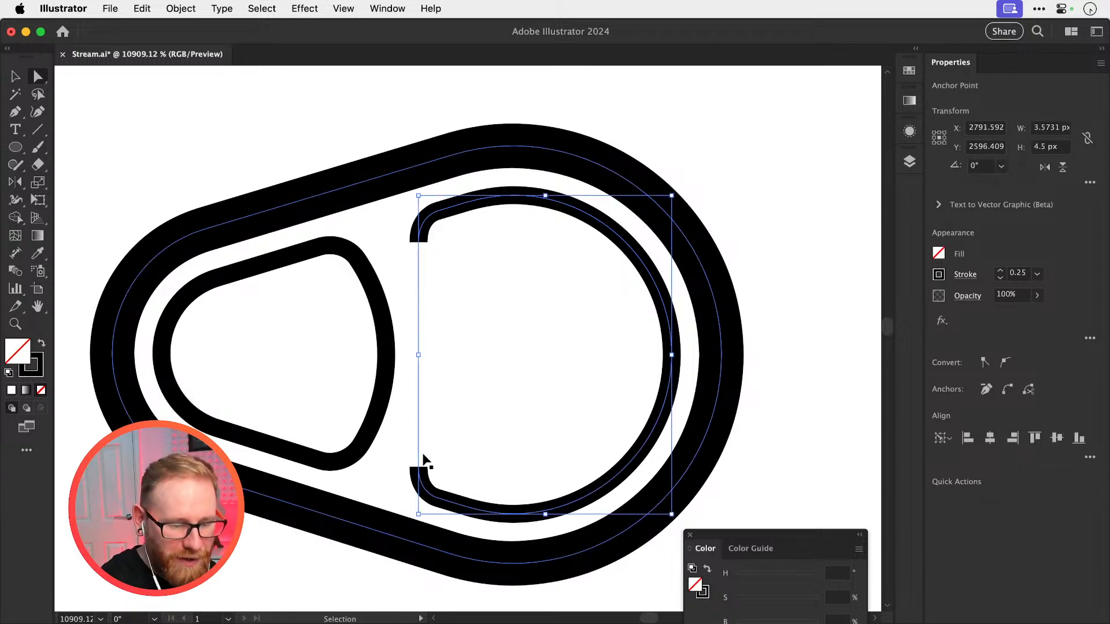
key(super+j)
key(shift+super+a)
key(v)
Delete the plain tab shape overlapping the C in the ICED lettering
scroll(468, 346, down, 5)
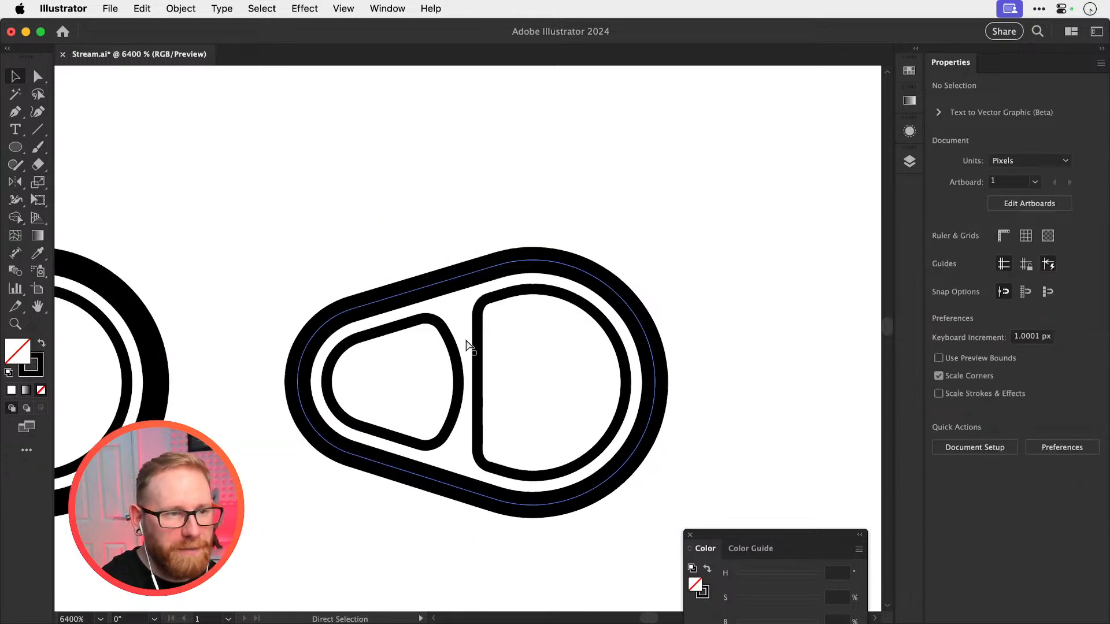
scroll(555, 279, down, 4)
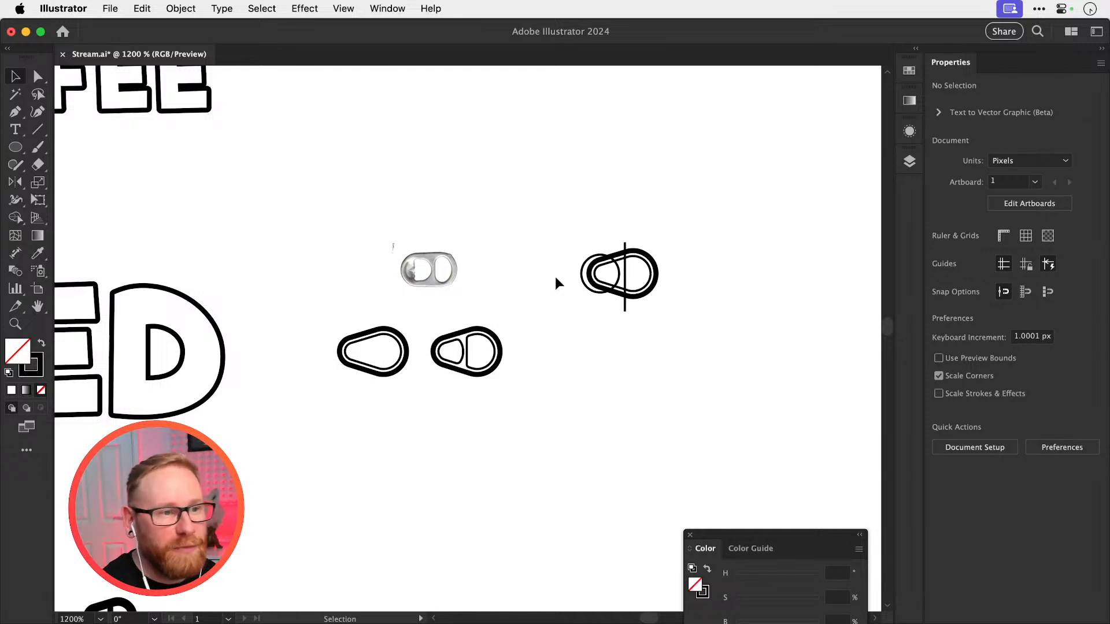
drag(439, 321, 719, 315)
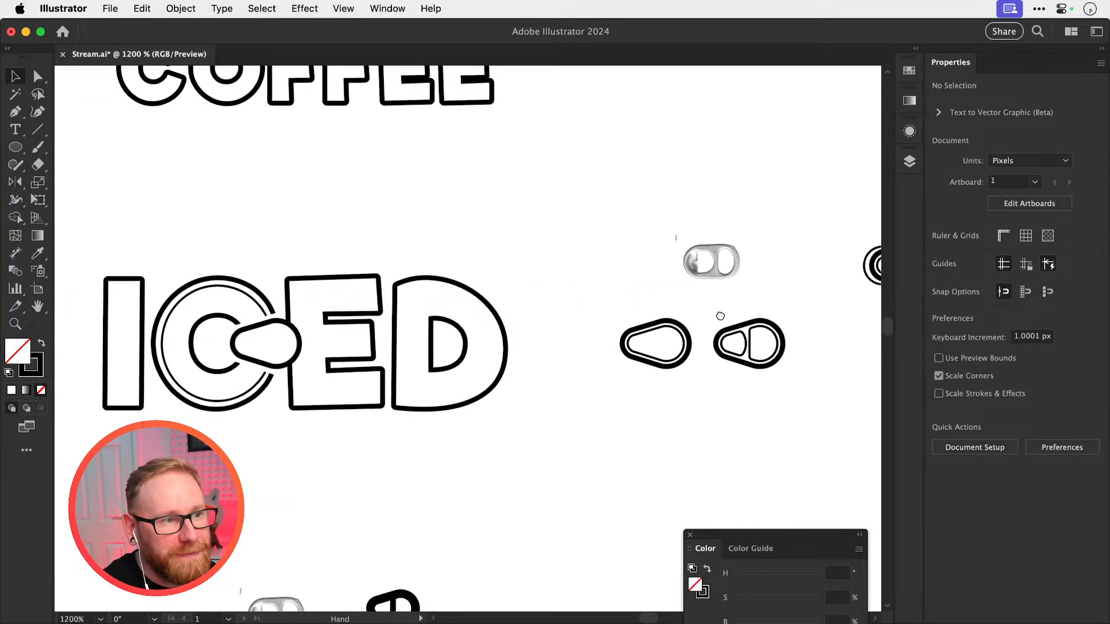
click(718, 327)
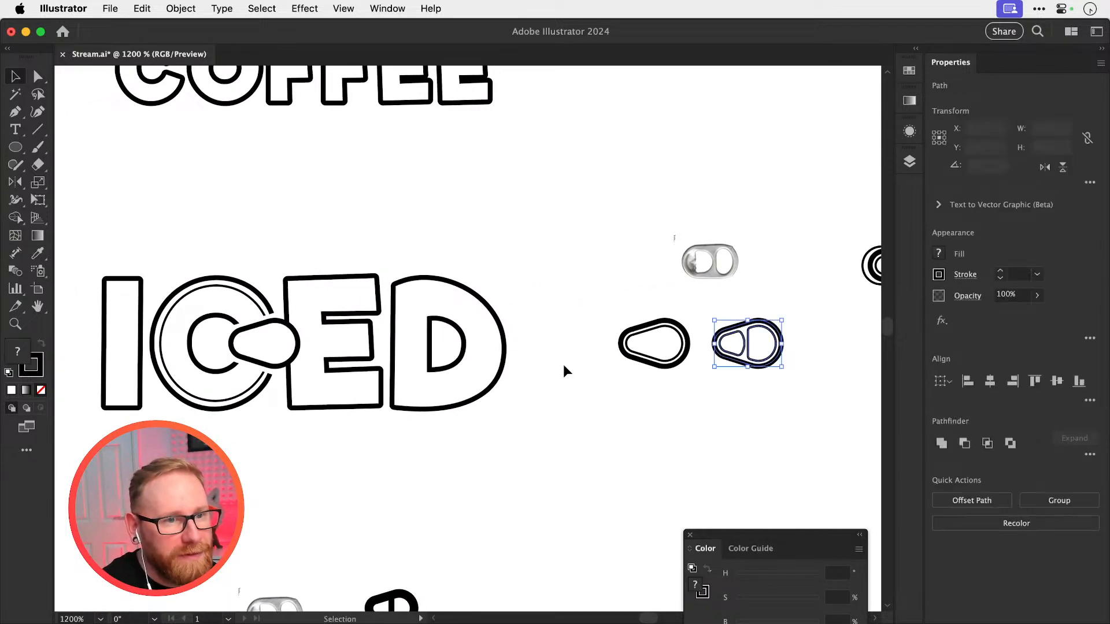
click(262, 359)
key(Delete)
Copy the finished pull tab with its two cut-outs and position the copy over the C's opening in the lower ICED lettering
drag(740, 312, 800, 406)
key(super+c)
key(super+f)
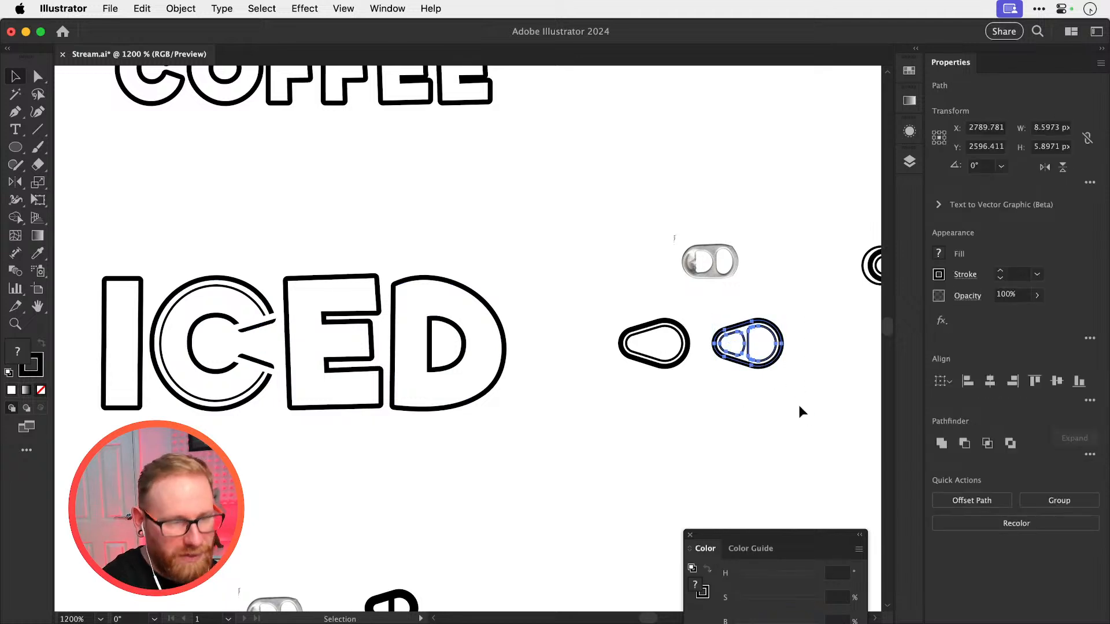
key(shift+Left)
key(shift+Left)
key(shift+Left)
key(shift+Left)
key(shift+Left)
key(shift+Left)
key(shift+Left)
key(shift+Right)
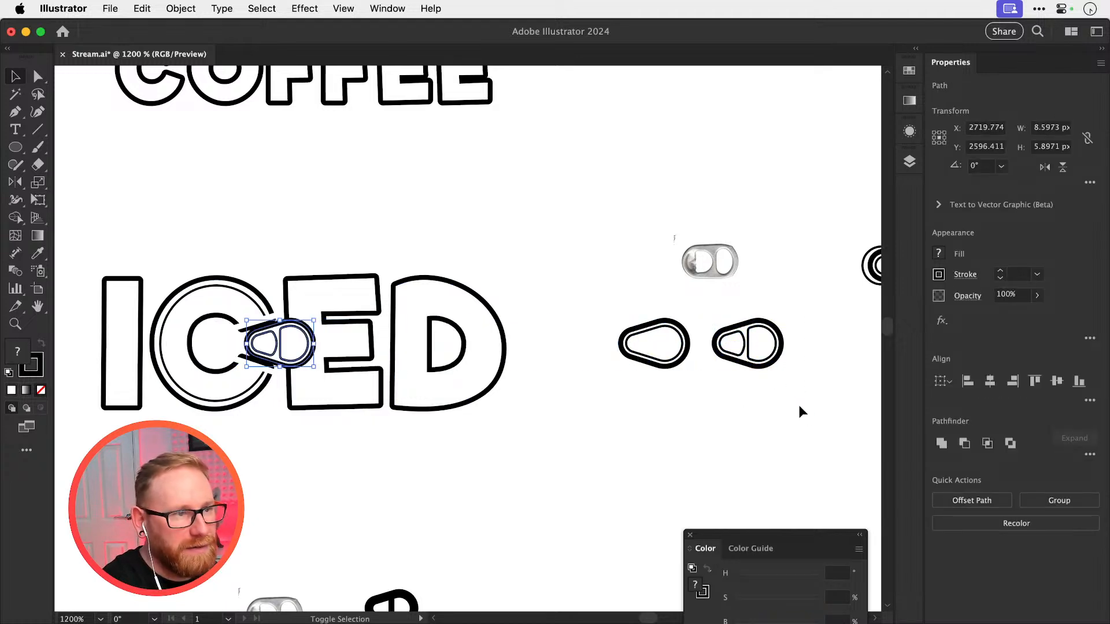
key(Left)
key(Left)
key(Left)
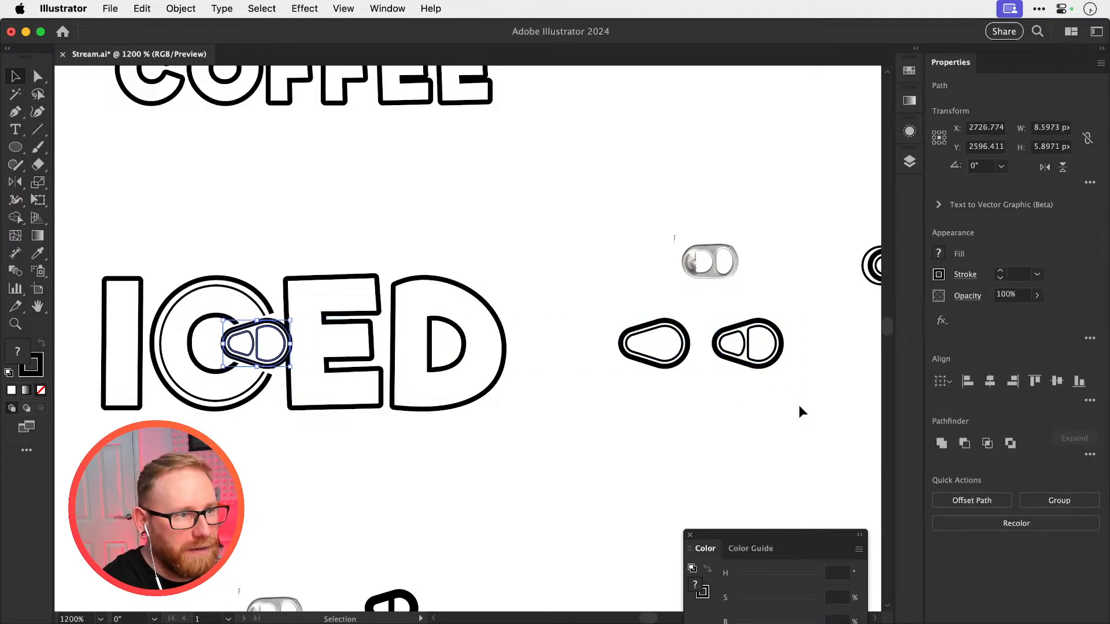
key(Right)
click(800, 406)
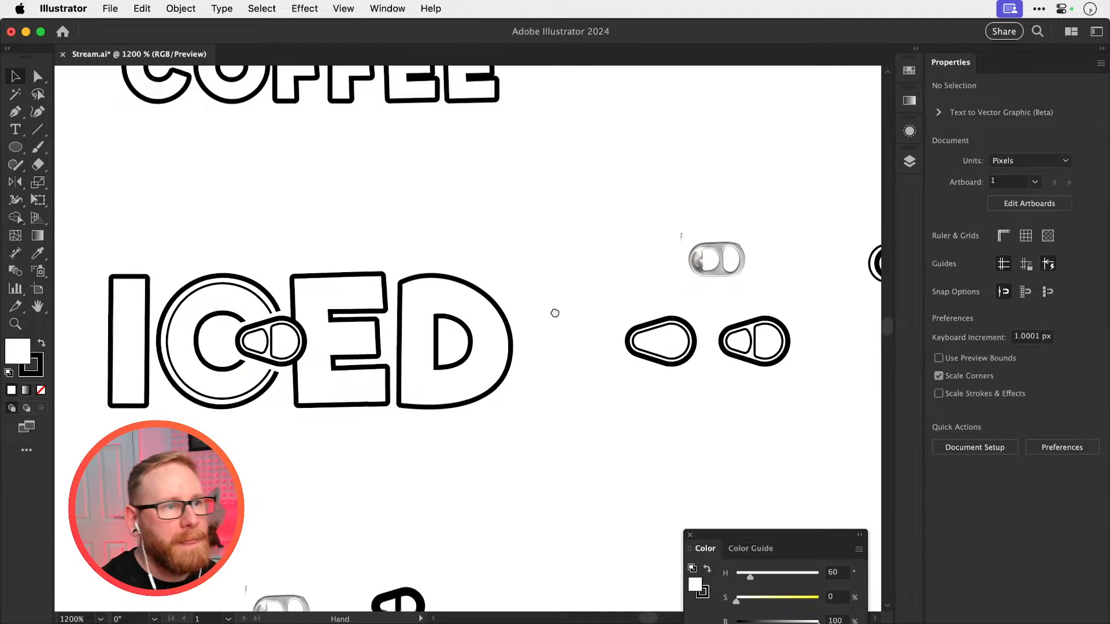
Enlarge the C's thin inner ring slightly so it sits closer to the outer outline, and save the file
drag(539, 346, 749, 341)
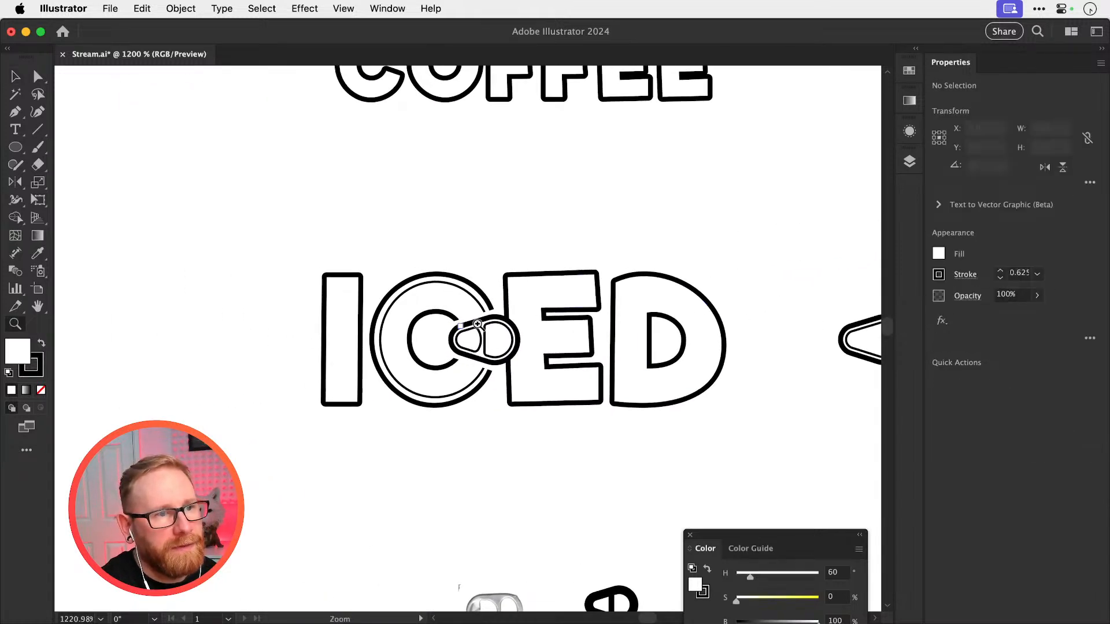
drag(458, 323, 595, 273)
click(545, 272)
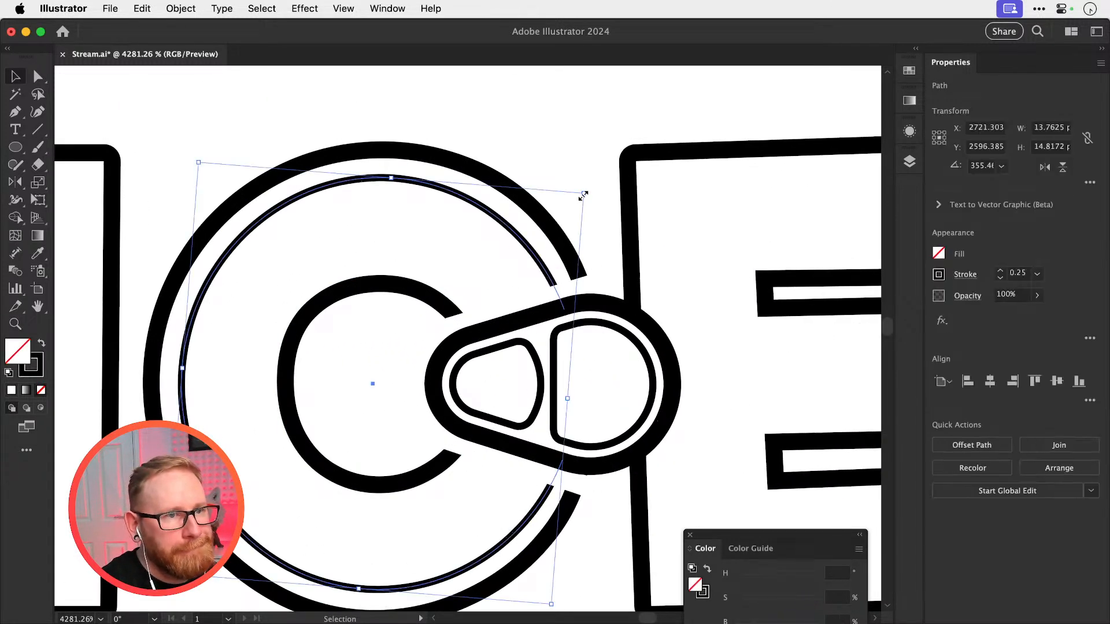
drag(584, 195, 598, 178)
click(598, 179)
key(super+minus)
key(super+minus)
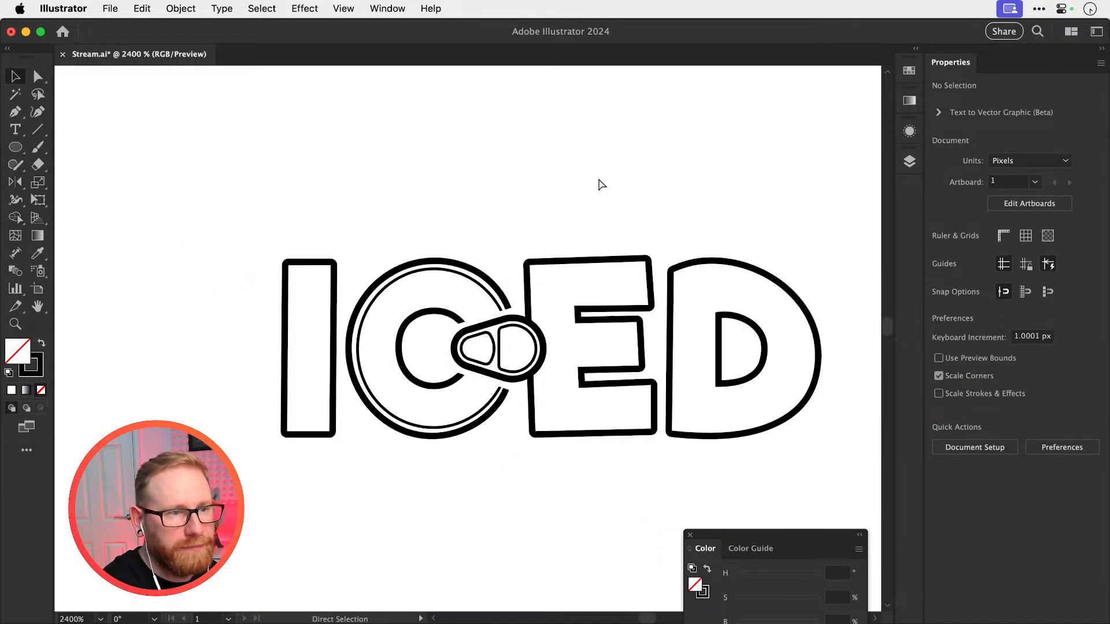
key(super+minus)
key(super+minus)
key(super+minus)
drag(598, 178, 566, 245)
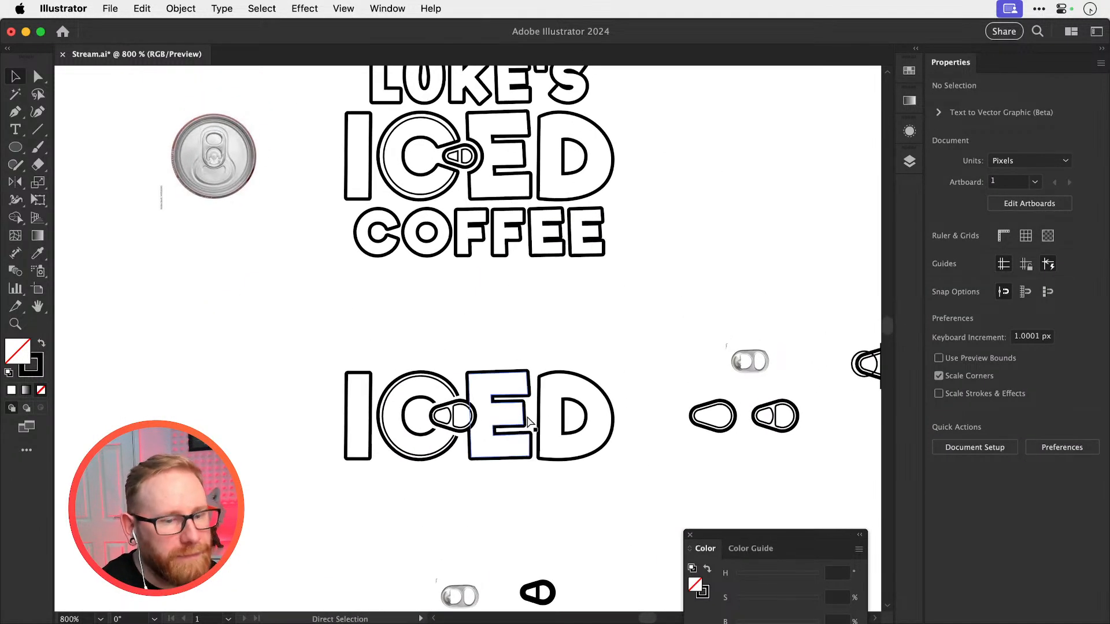
key(super+s)
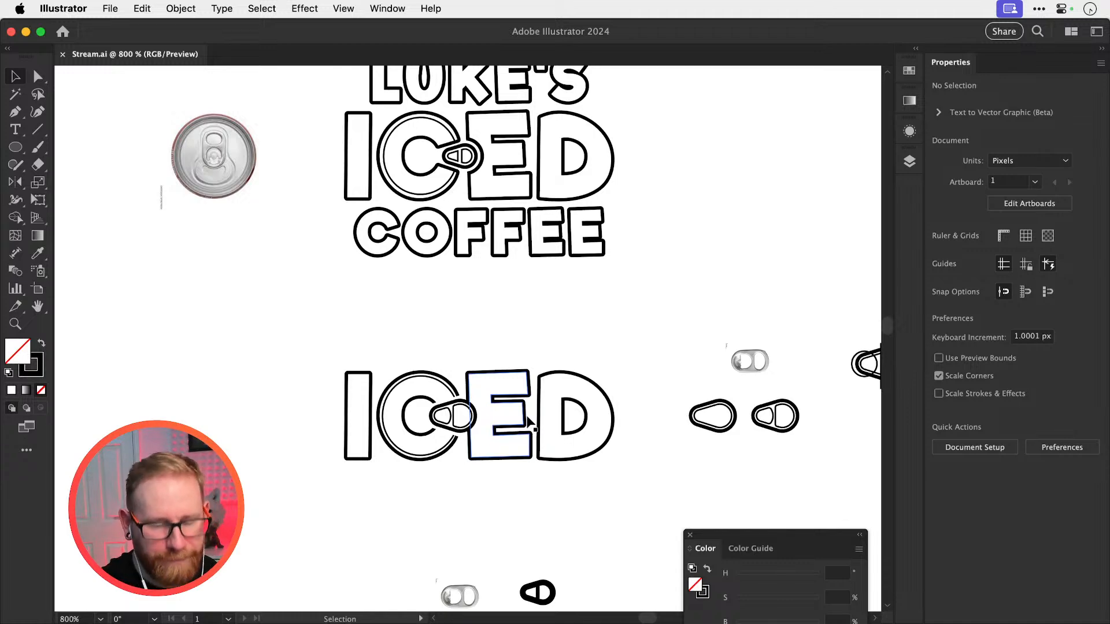
Copy LUKE'S and COFFEE from the upper logo, place them above and below the lower ICED lettering, and save the file
scroll(465, 314, up, 3)
scroll(465, 314, right, 2)
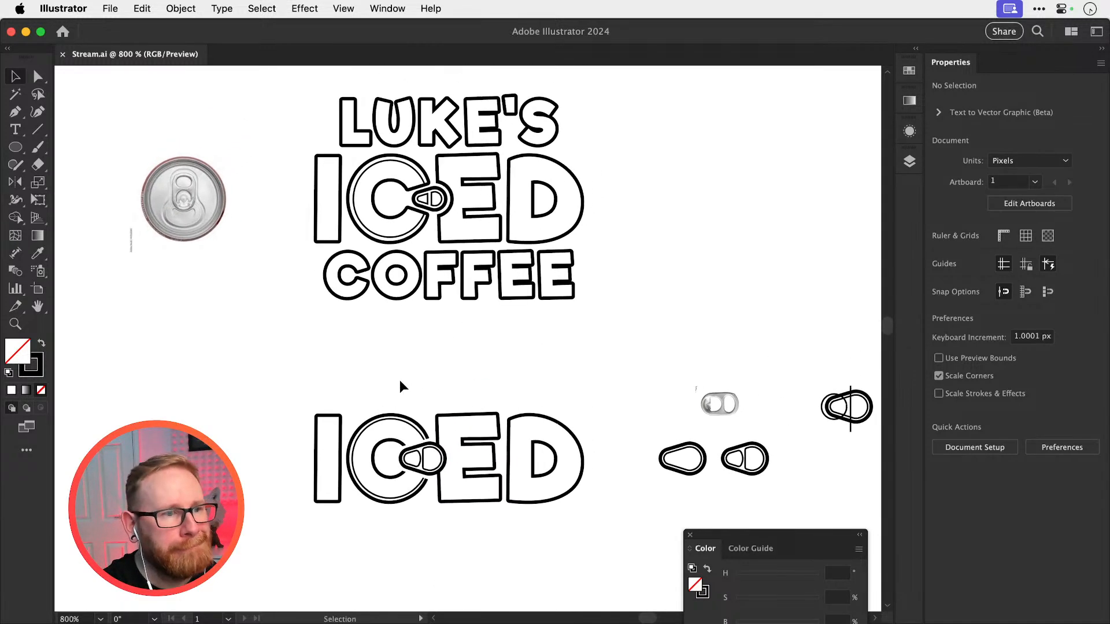
drag(606, 266, 606, 267)
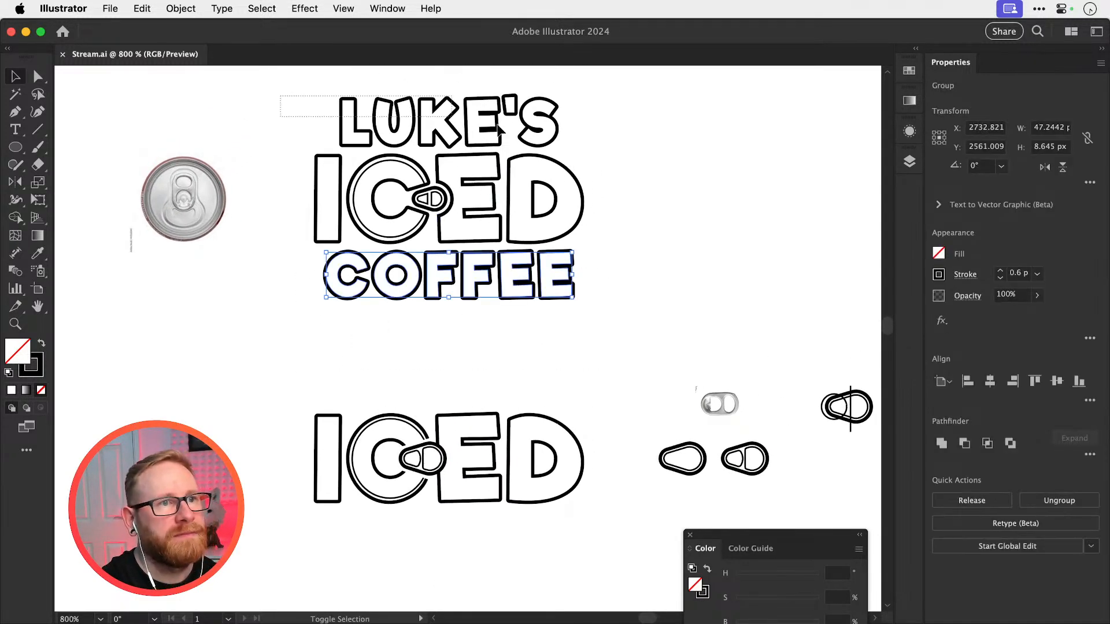
drag(499, 129, 617, 149)
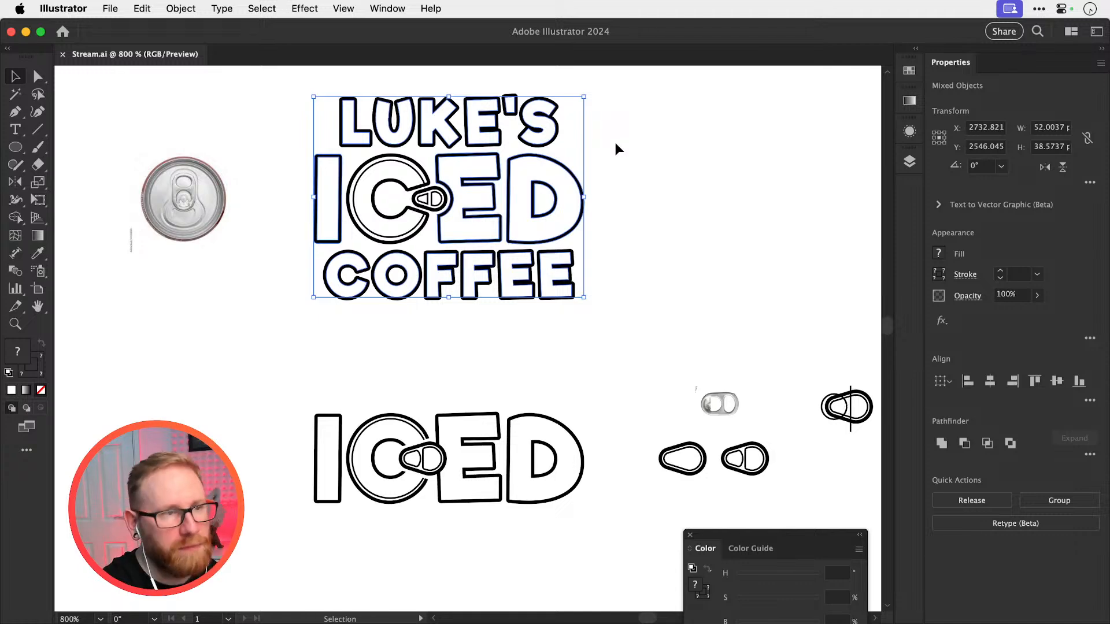
drag(261, 96, 588, 128)
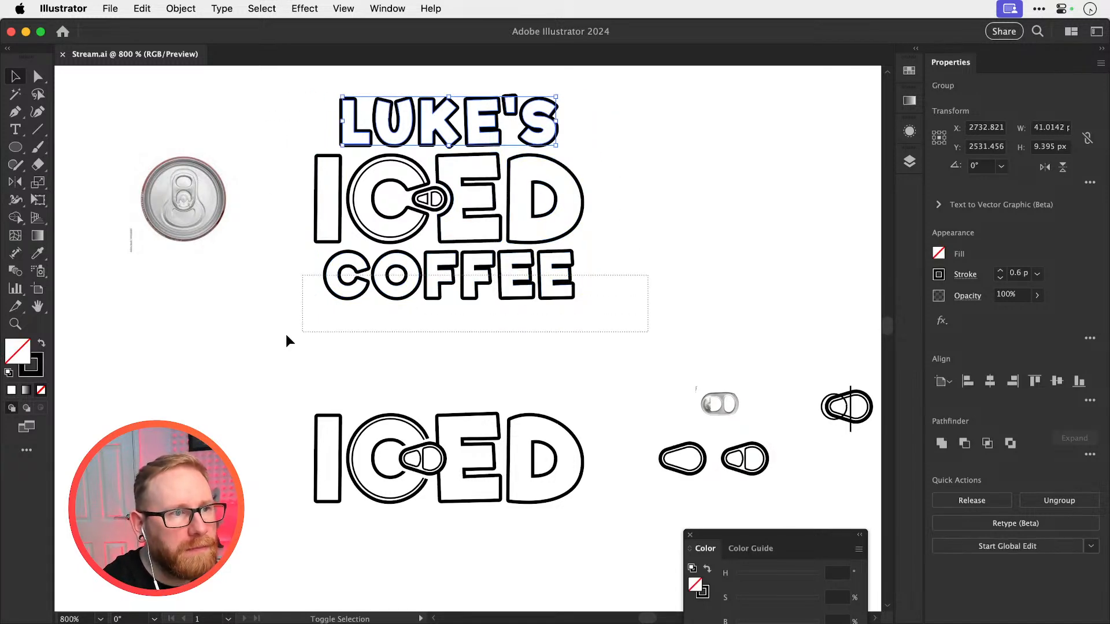
drag(285, 334, 281, 333)
key(super+c)
key(super+f)
key(shift+Down)
key(shift+Down)
key(shift+Down)
key(shift+Down)
key(shift+Down)
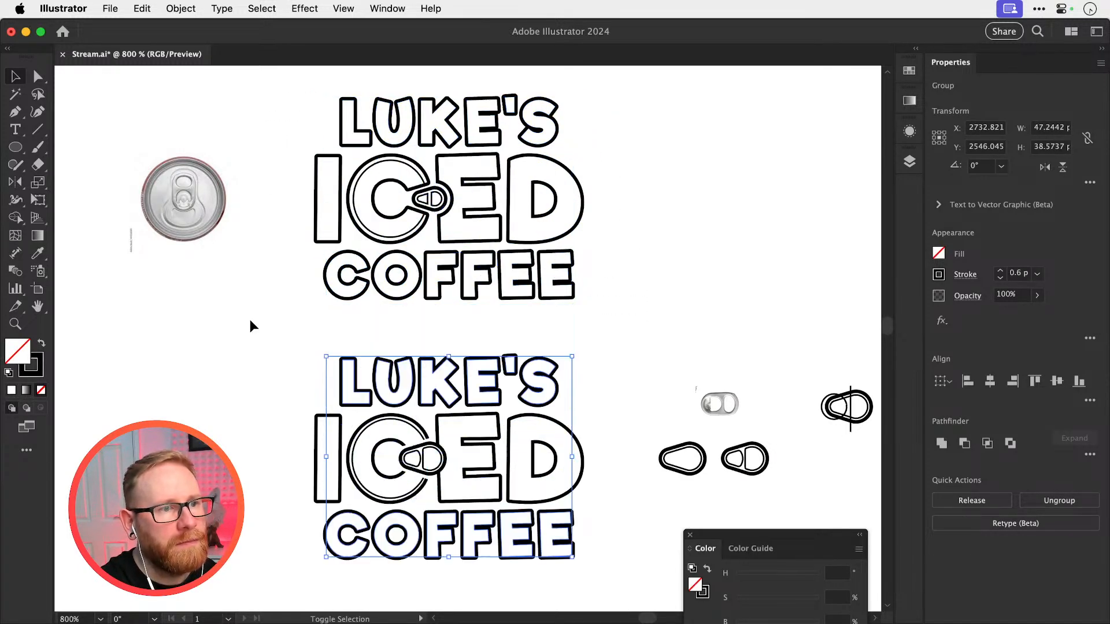
click(250, 322)
key(super+s)
Place a duplicate of the completed lower logo in the empty canvas area below and to the left of the existing versions
key(super+minus)
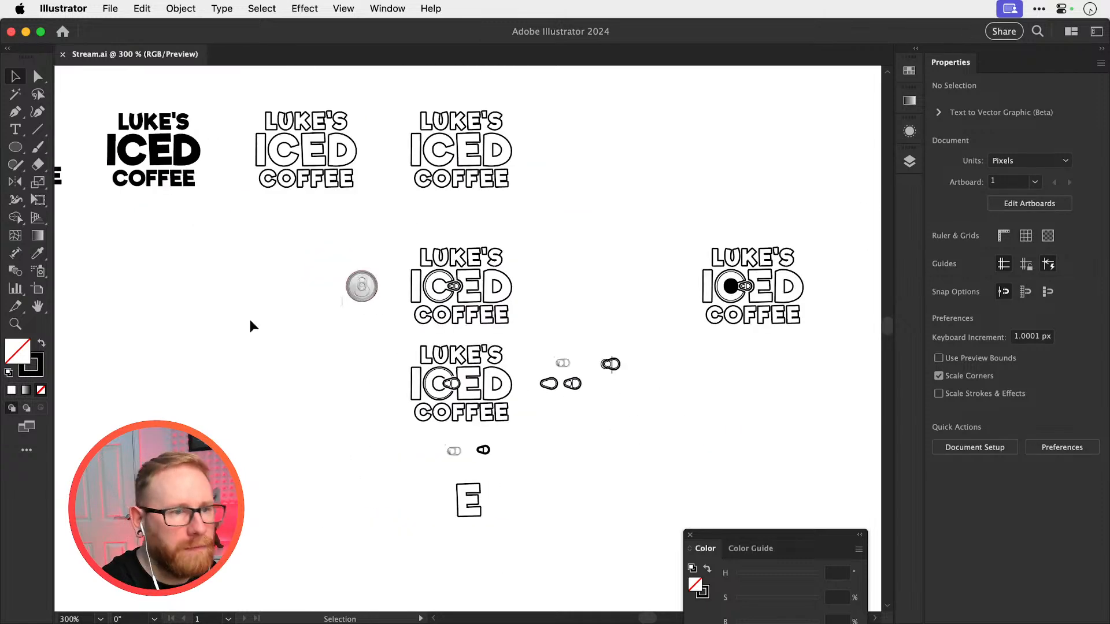
scroll(250, 319, down, 4)
scroll(250, 320, left, 3)
drag(616, 319, 231, 461)
click(290, 426)
drag(316, 421, 526, 298)
drag(321, 347, 730, 357)
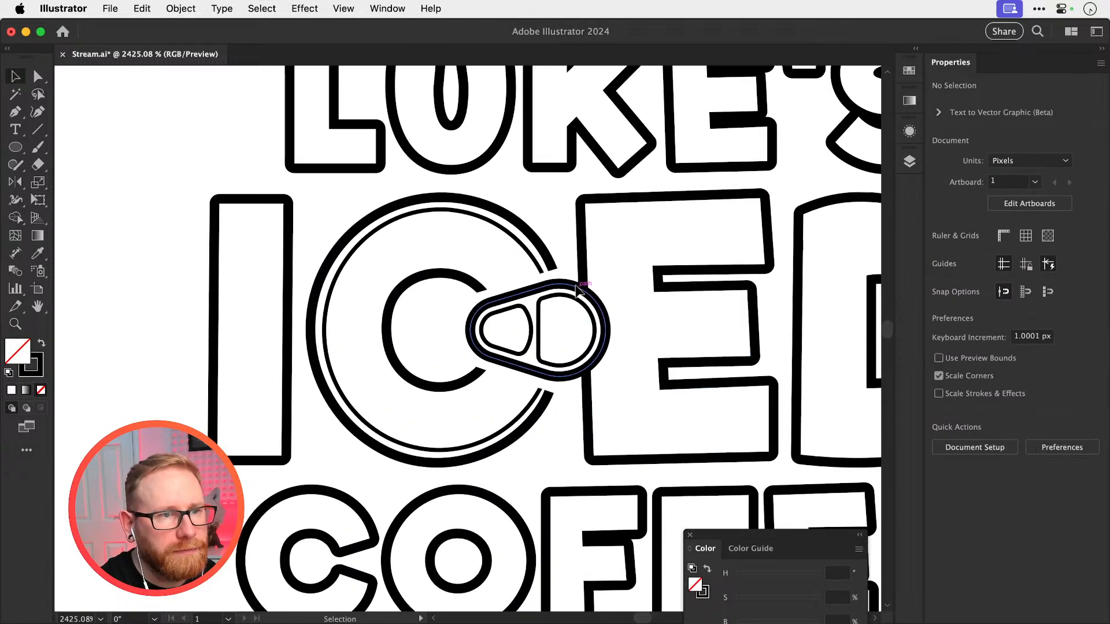
Create an outward offset of the pull tab's outer outline at 1.2 px with miter joins
click(578, 289)
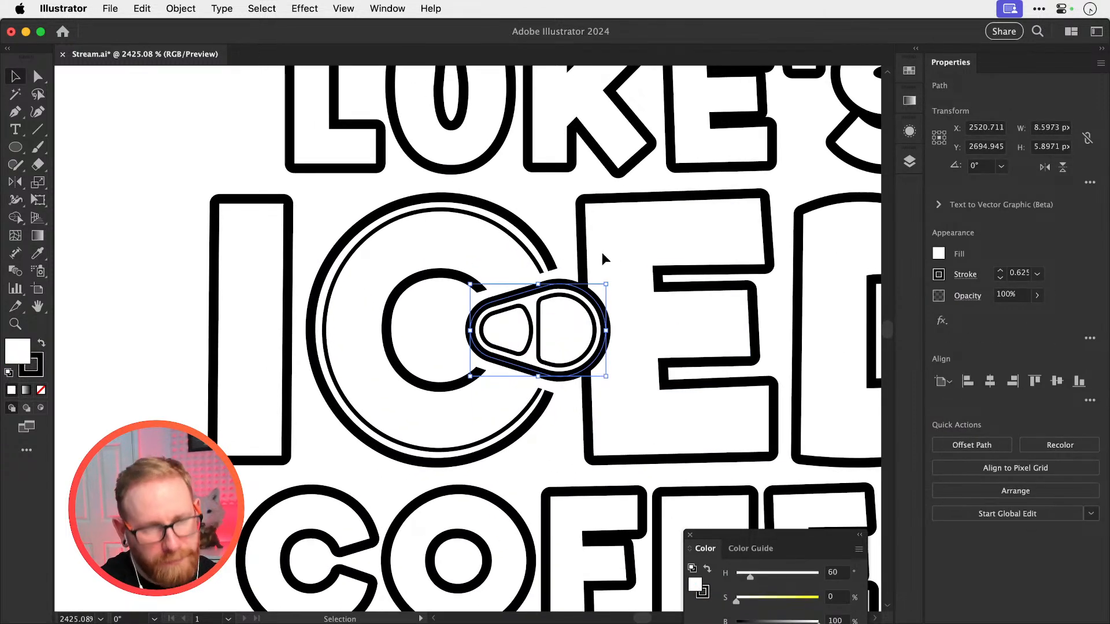
click(181, 8)
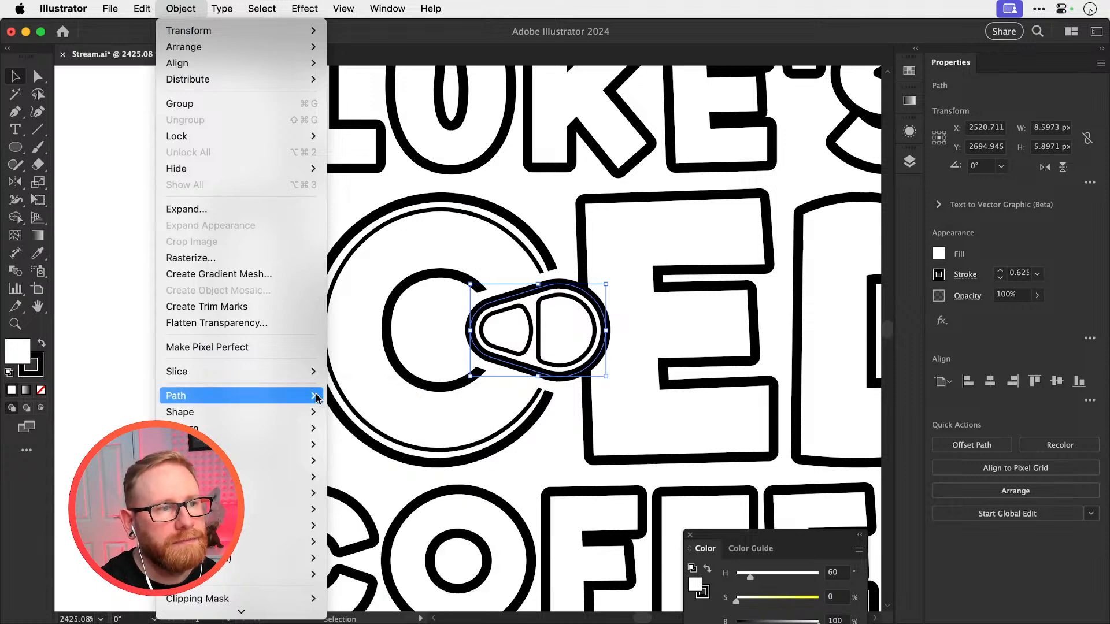
mouse_move(315, 396)
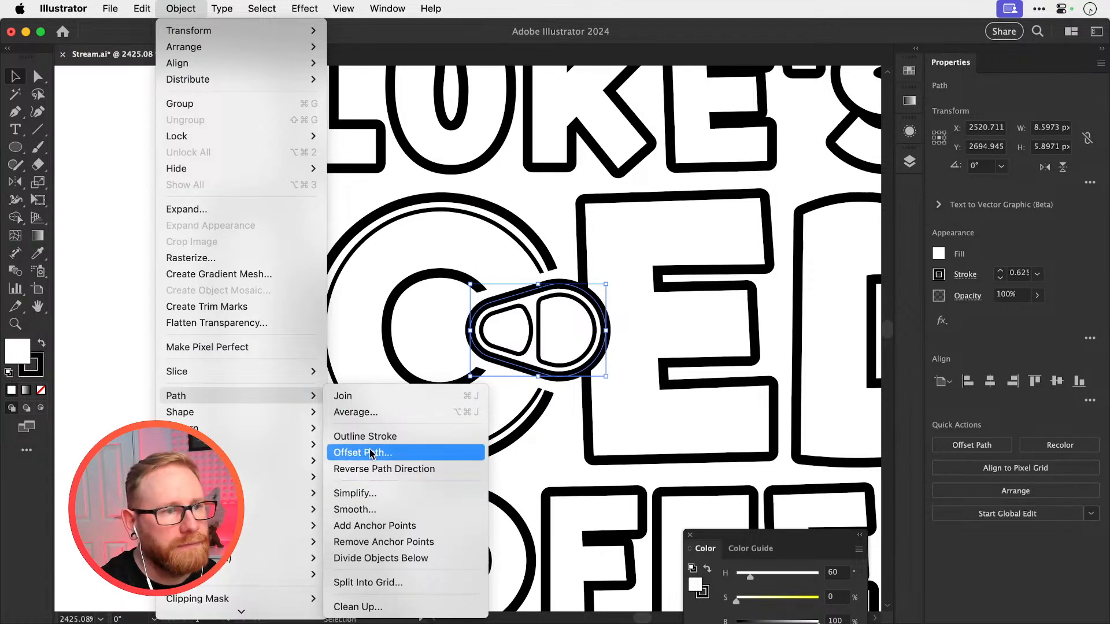
click(371, 453)
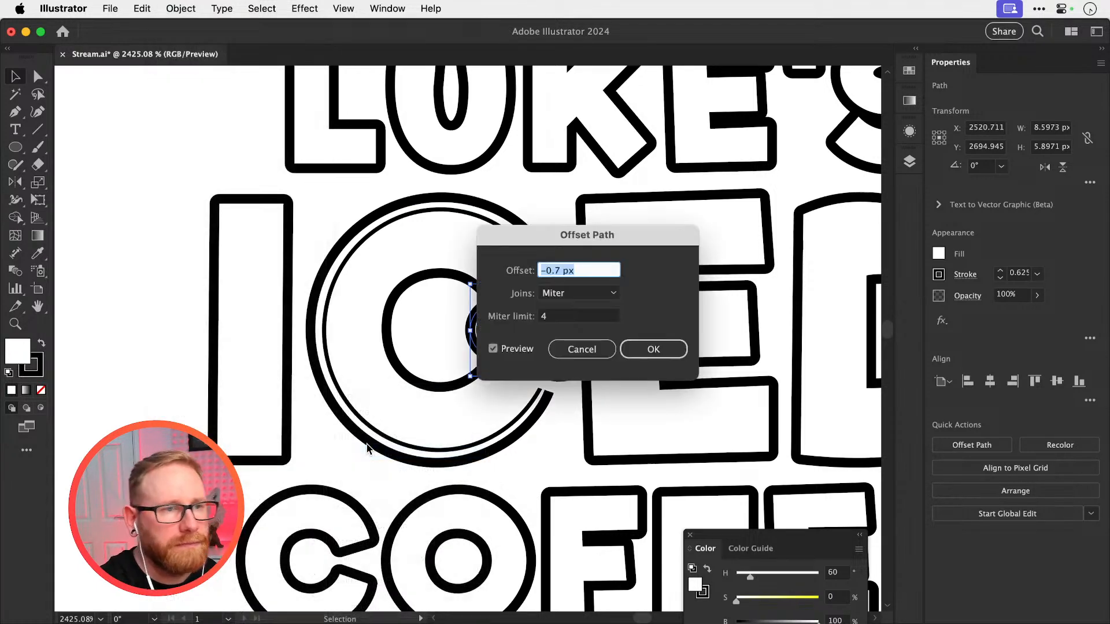
drag(581, 246, 721, 141)
text(1)
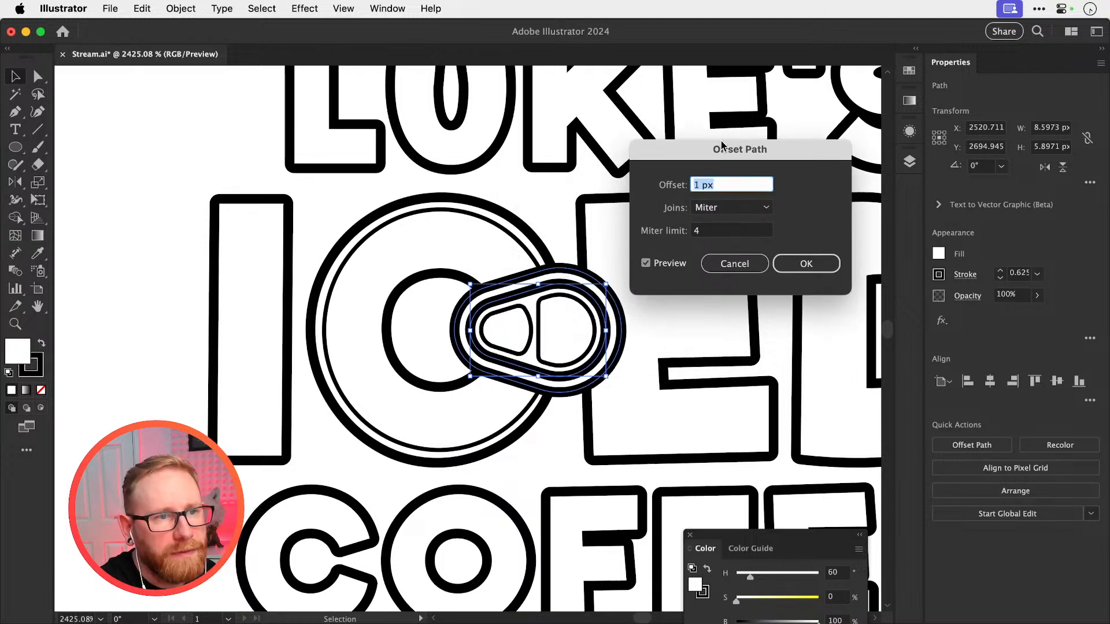
key(Up)
key(Up)
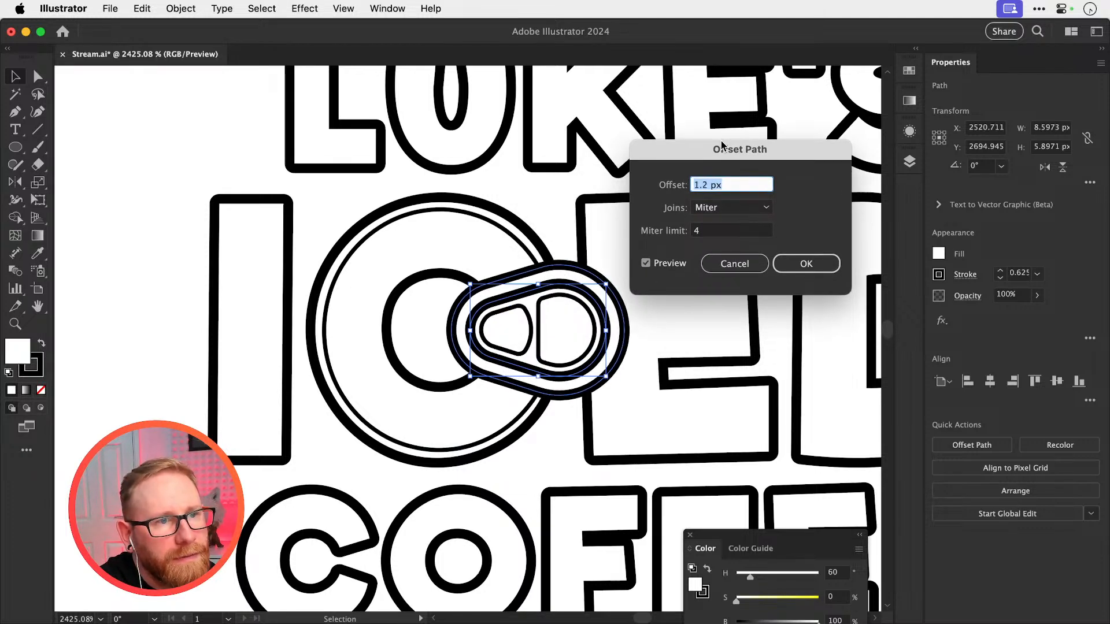
key(Return)
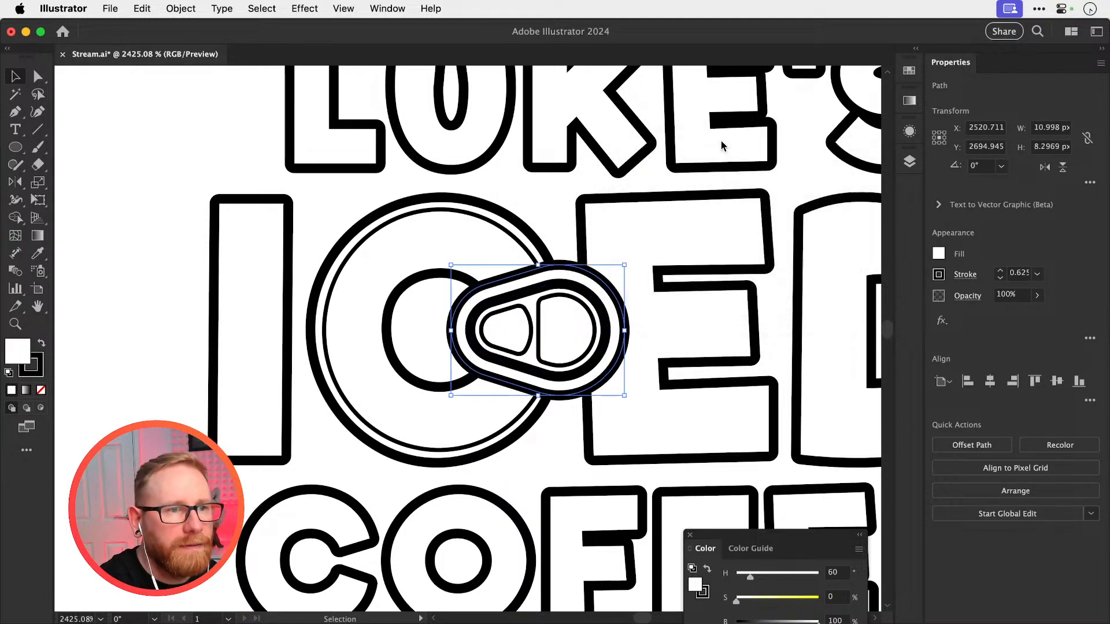
Move the offset tab outline together with the letter E of ICED straight down about 40 px, below the logo
key(super+minus)
key(super+minus)
key(super+minus)
key(super+minus)
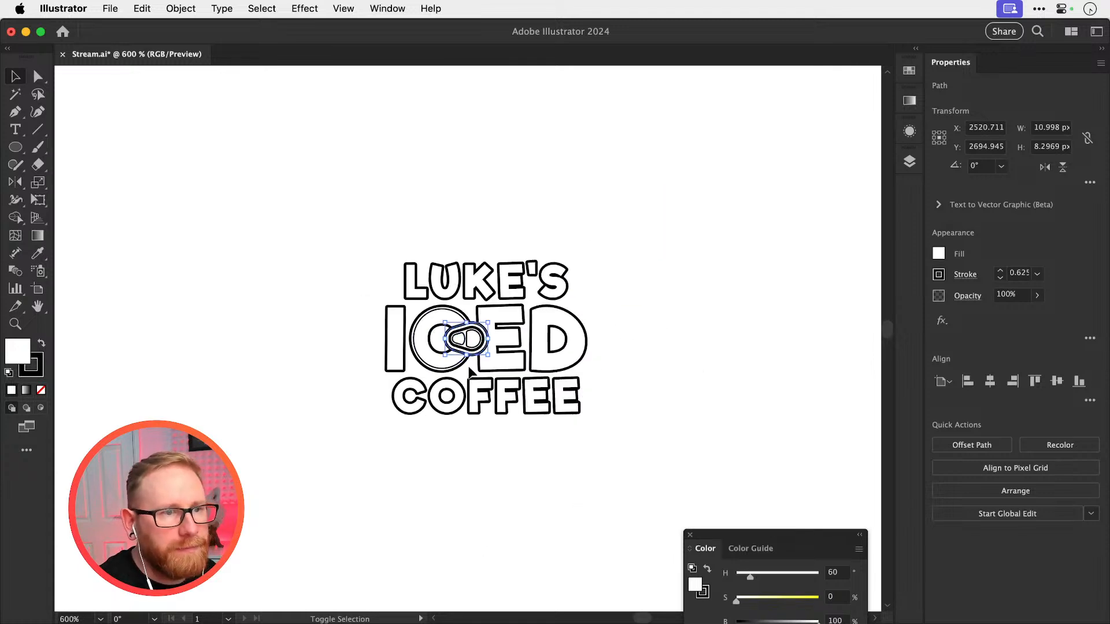
shift+click(507, 363)
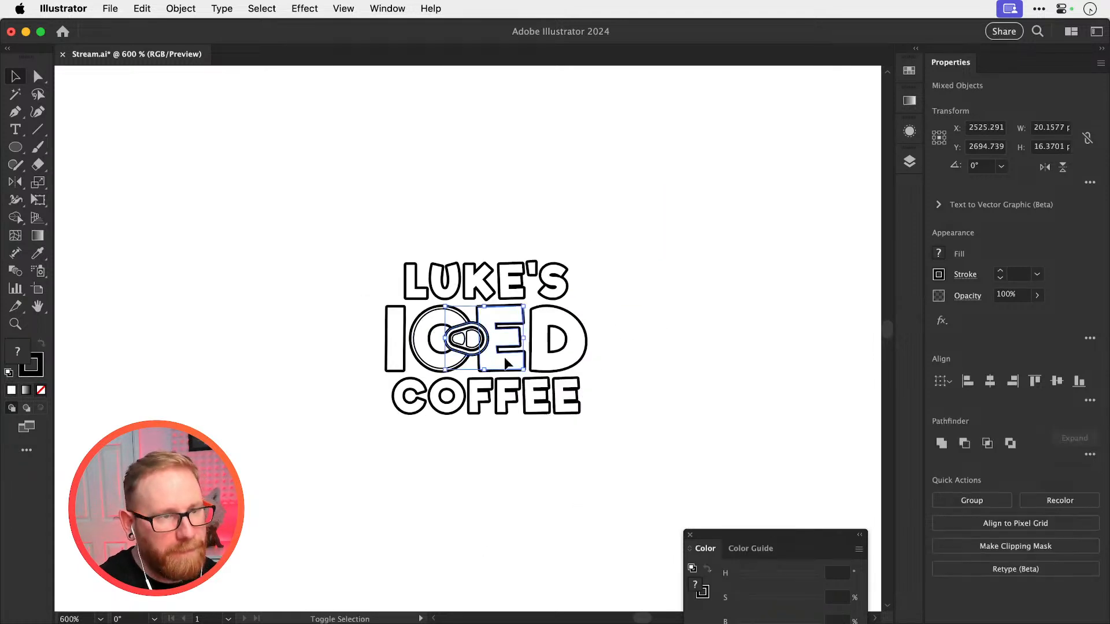
key(shift+Down)
key(shift+Down)
key(shift+Down)
key(shift+Down)
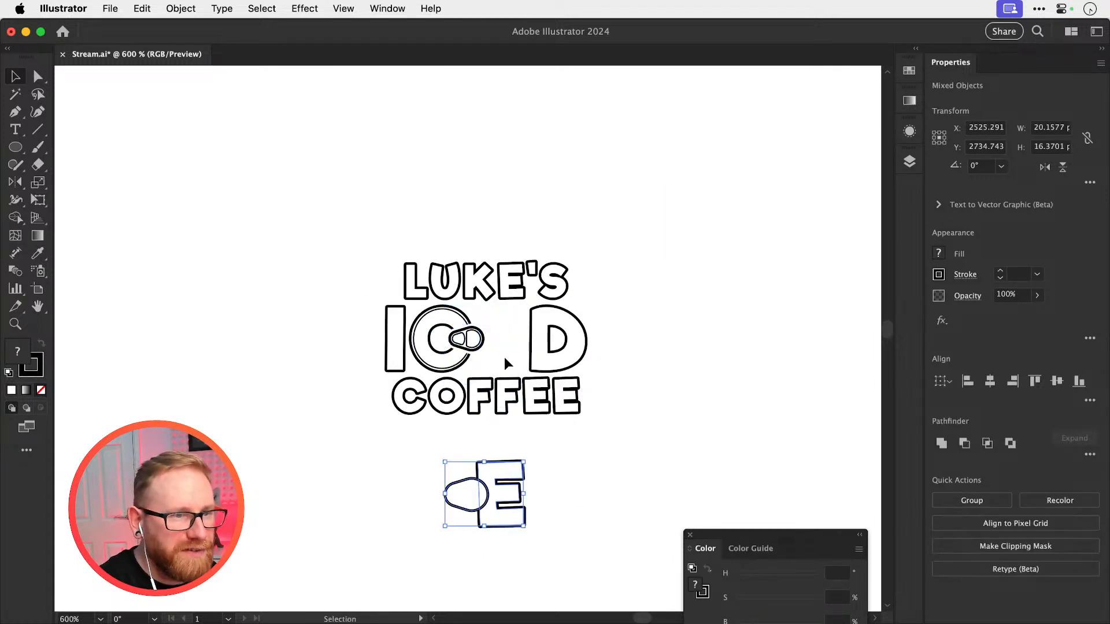
Expand the E's appearance and the offset tab outline's fill and stroke into editable shapes
key(z)
drag(469, 504, 622, 440)
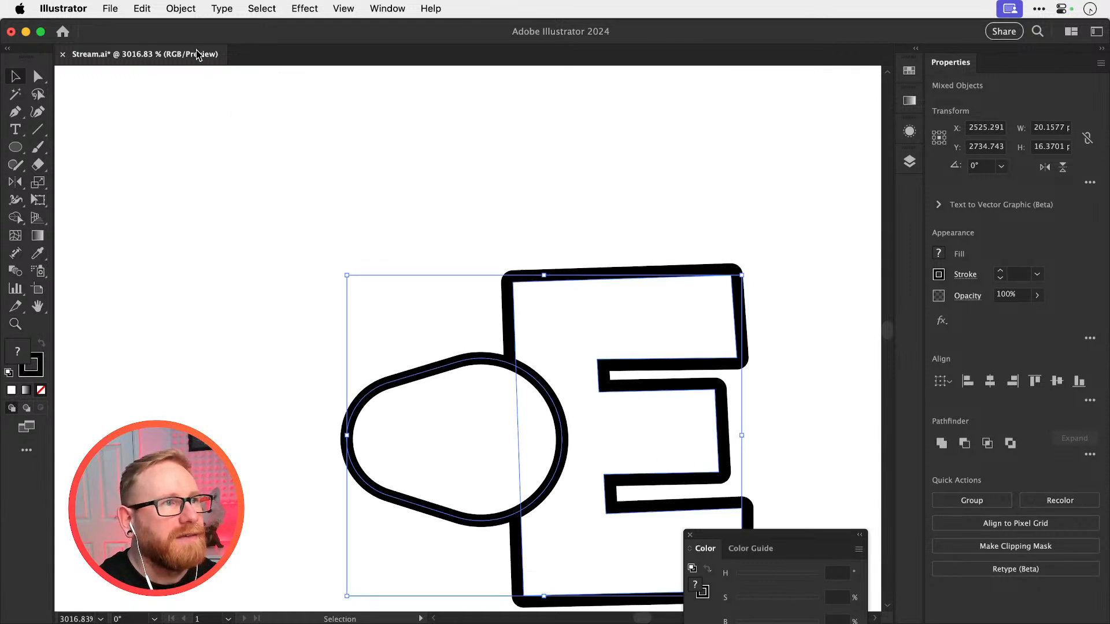
click(181, 8)
click(212, 225)
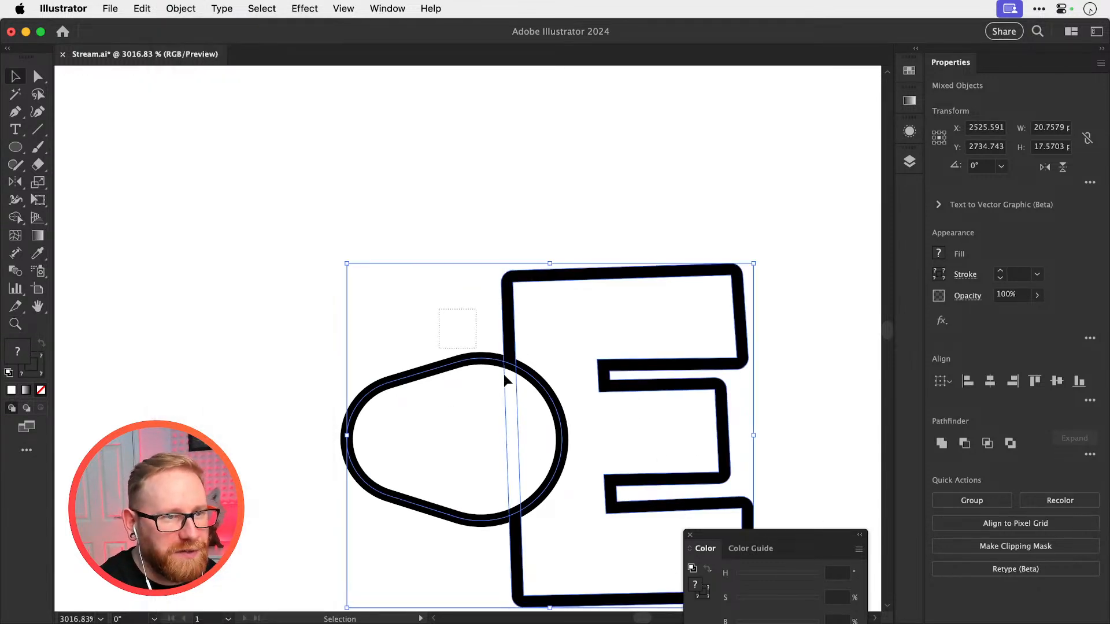
key(super+z)
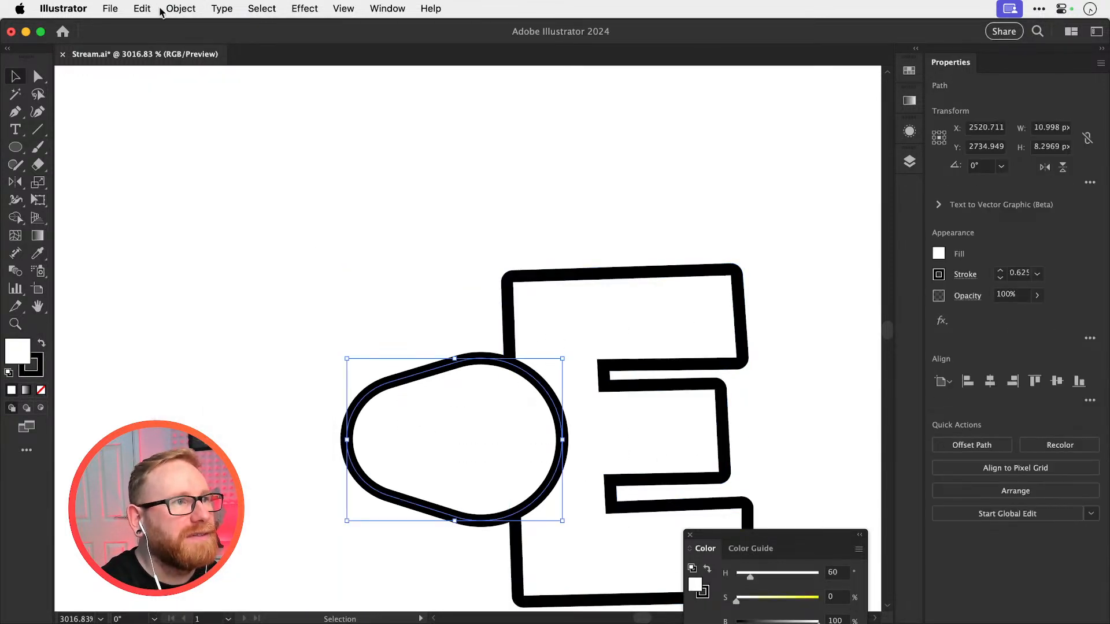
click(174, 8)
click(190, 207)
key(Return)
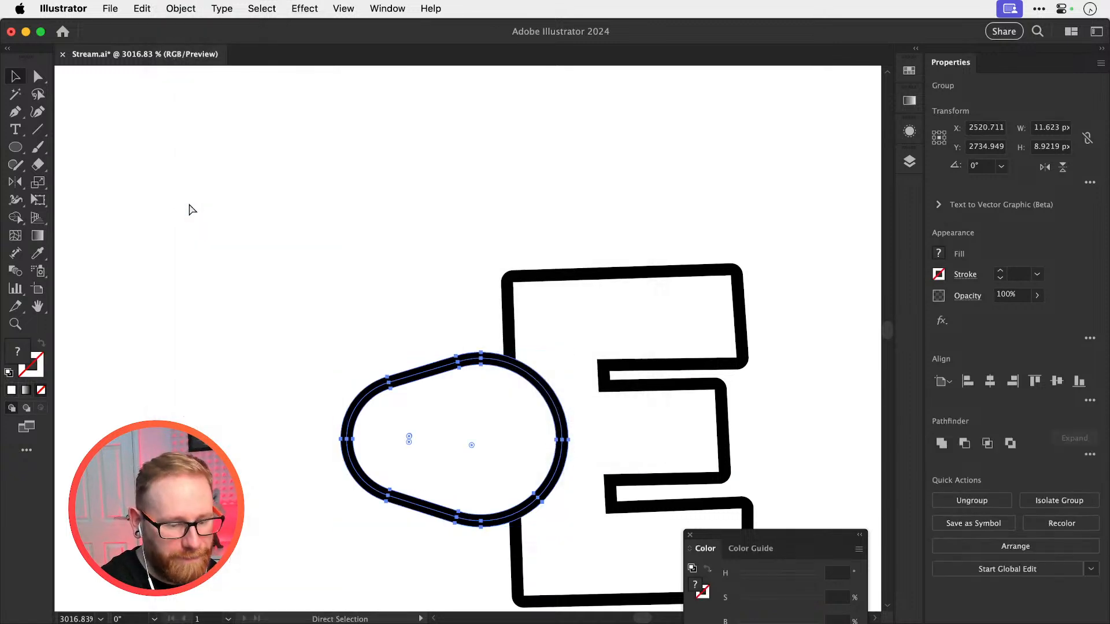
In outline view, remove the tab regions outside and inside the E with Shape Builder, keeping the curved band across its stem
key(super+y)
key(super+a)
key(shift+m)
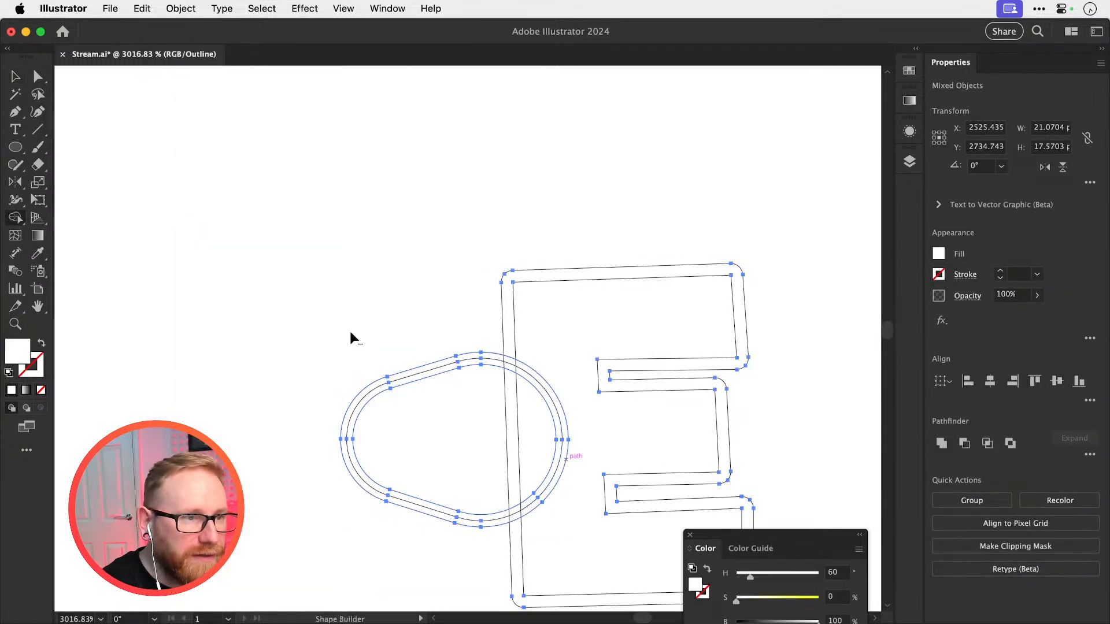
drag(361, 258, 414, 565)
drag(497, 394, 499, 441)
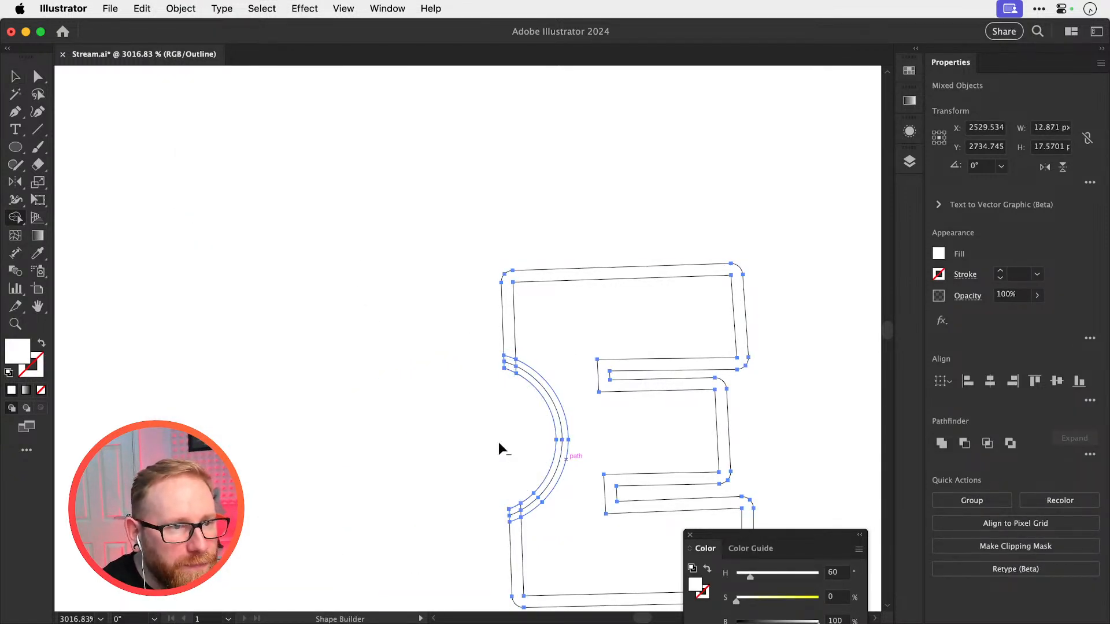
Unite the E's outline and the curved band into one shape, and return to the preview display
key(v)
drag(452, 333, 573, 479)
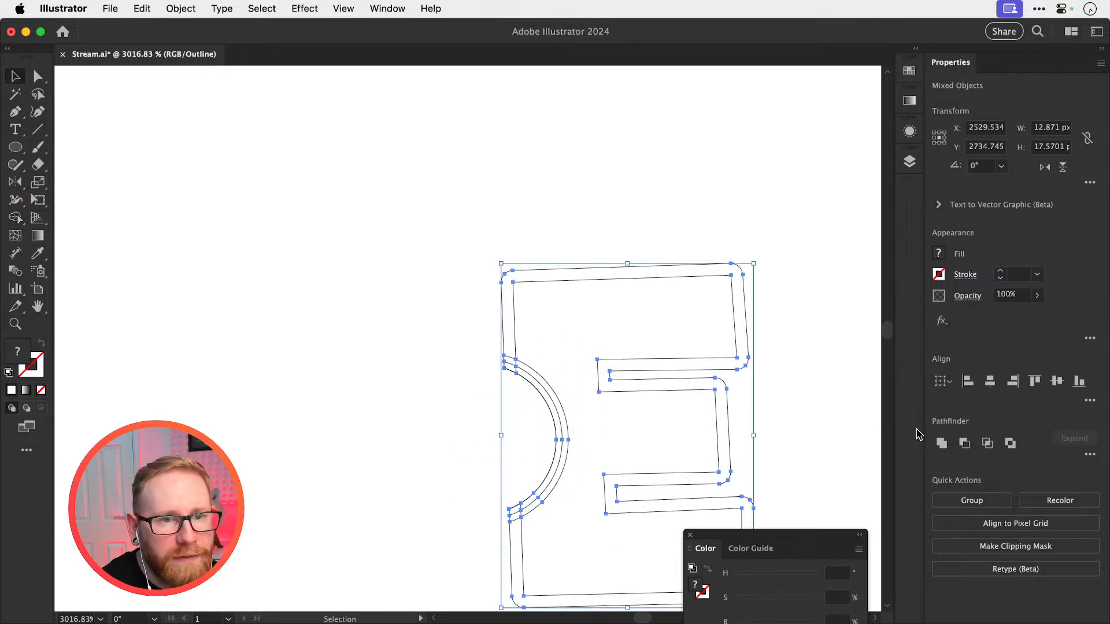
click(941, 443)
key(super+y)
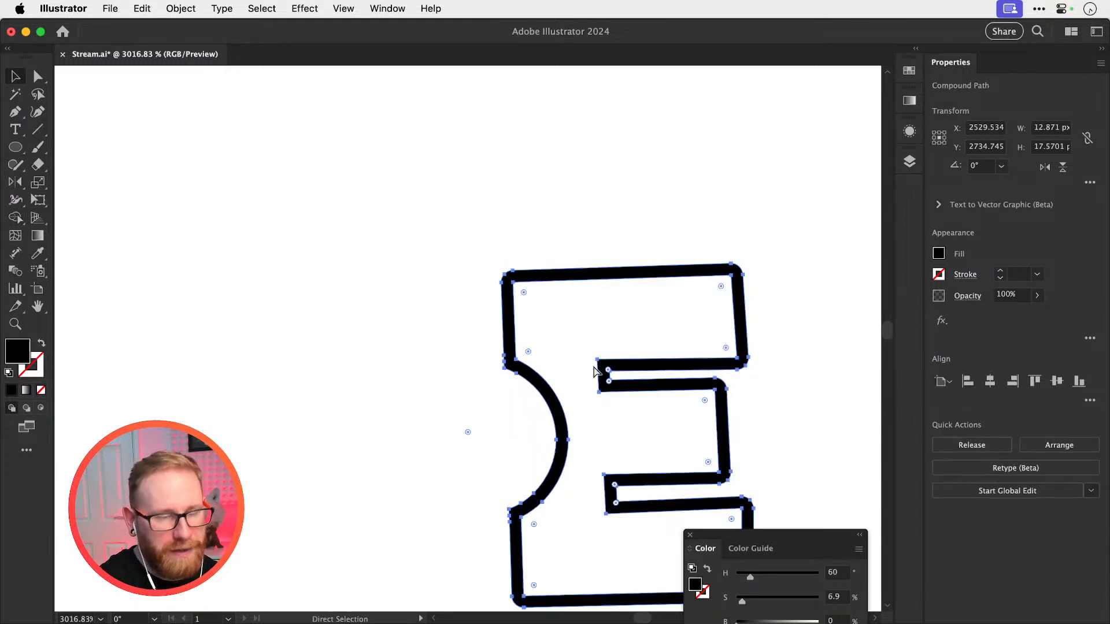
Move the notched E straight up about 40 px, back into its place in the ICED lettering
key(super+minus)
key(super+minus)
key(super+minus)
key(super+minus)
key(shift+Up)
key(shift+Up)
key(shift+Up)
key(shift+Up)
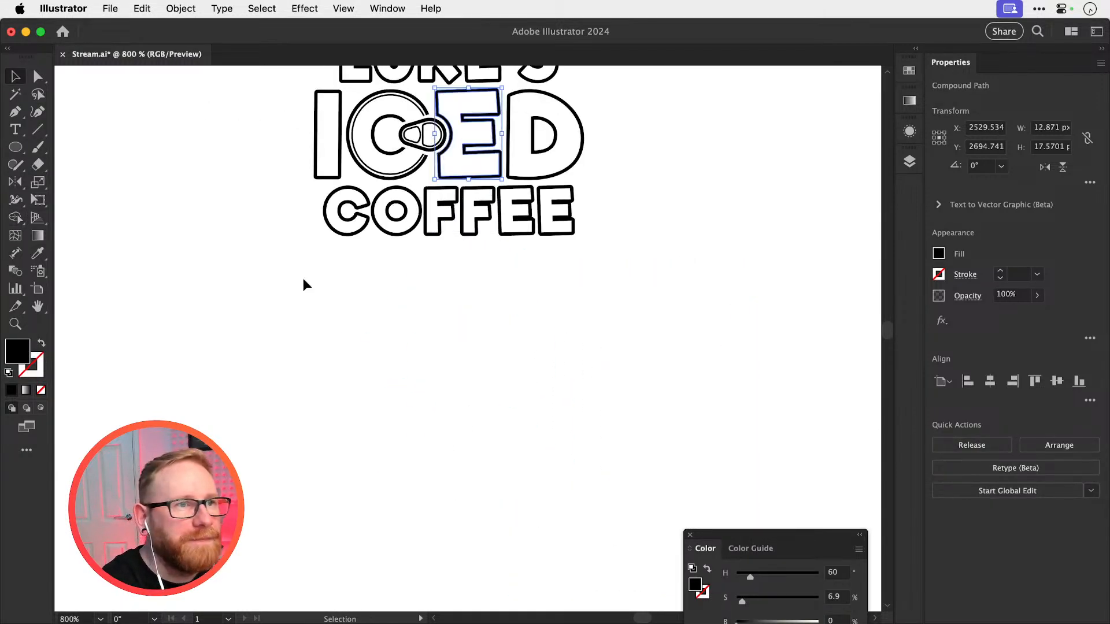
Try solid black lettering for LUKE'S and COFFEE by swapping their fill and stroke, and undo the swap
drag(542, 289, 532, 492)
click(689, 332)
drag(469, 345, 572, 367)
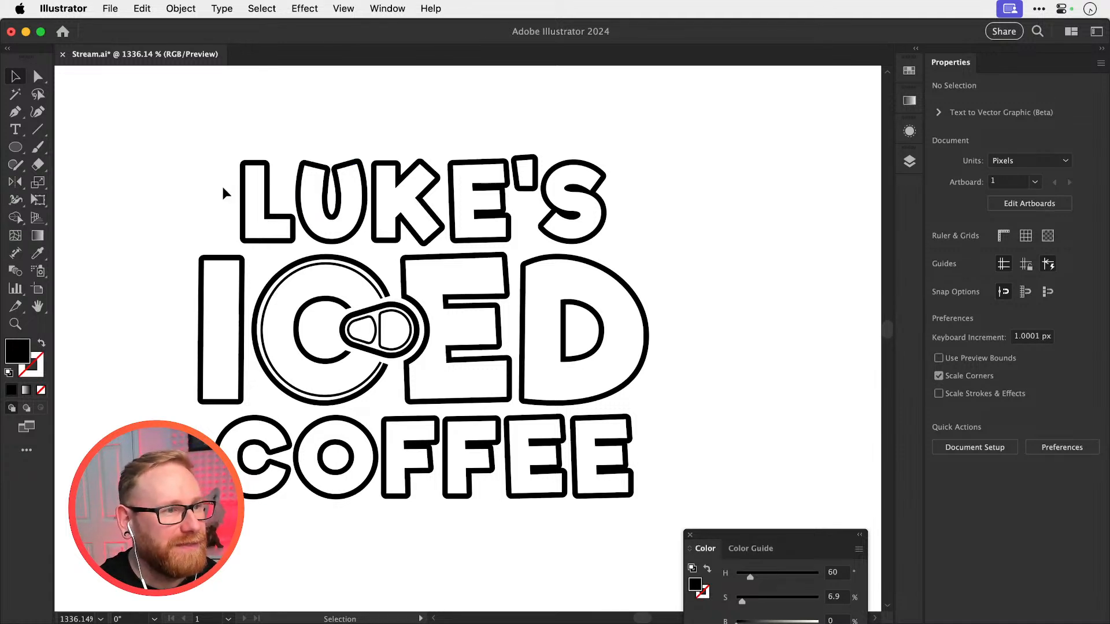
drag(223, 188, 259, 215)
drag(270, 532, 460, 470)
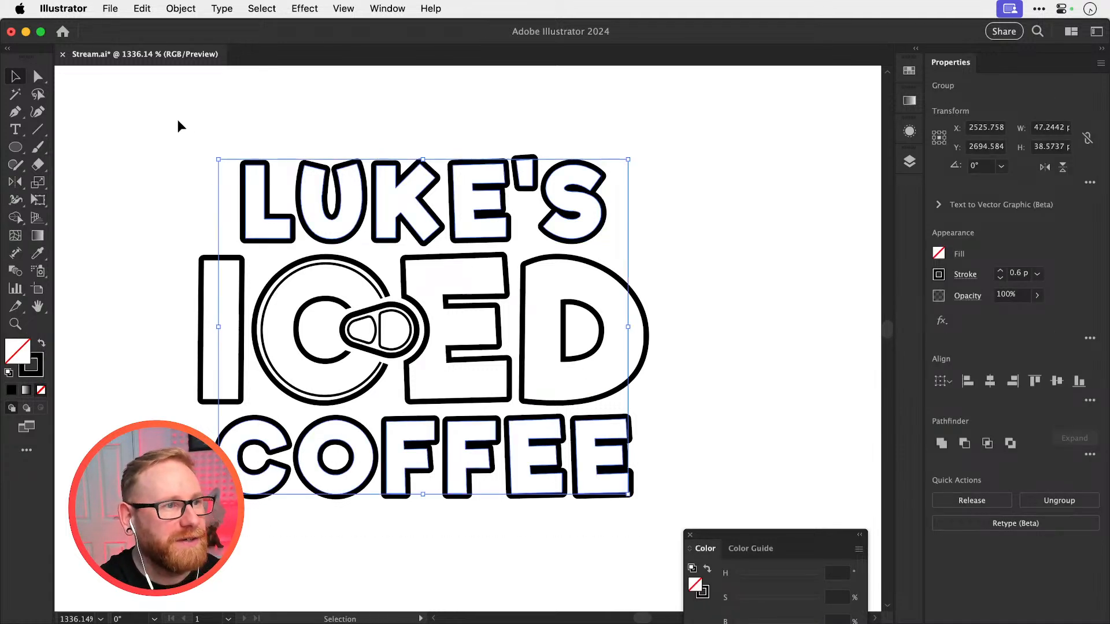
drag(178, 122, 660, 208)
drag(708, 477, 708, 475)
key(shift+x)
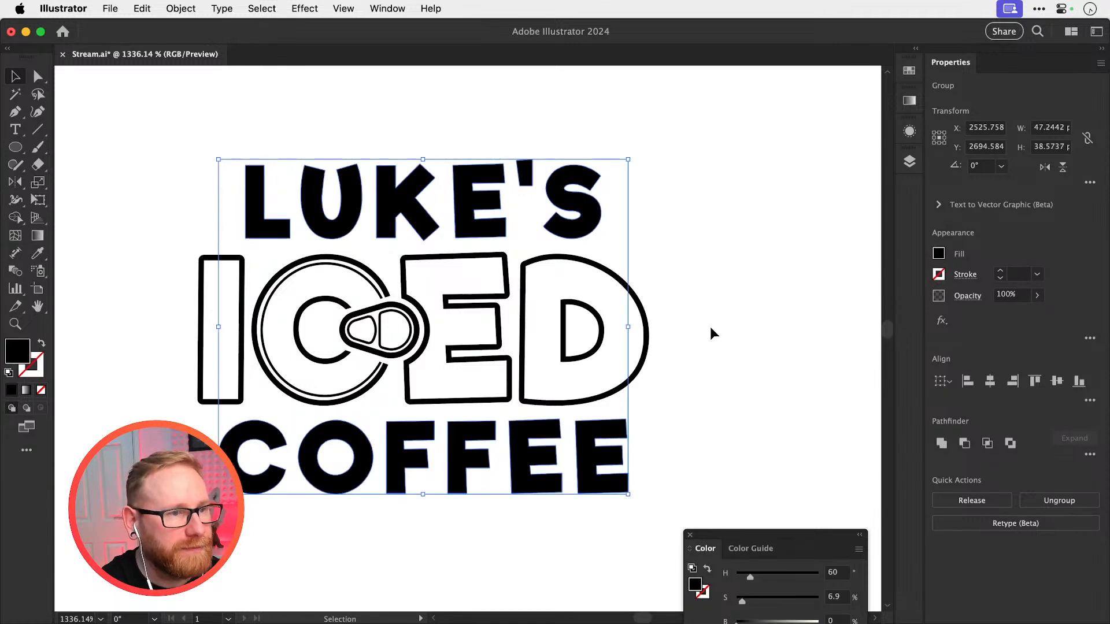
click(717, 305)
key(super+minus)
key(super+minus)
key(super+minus)
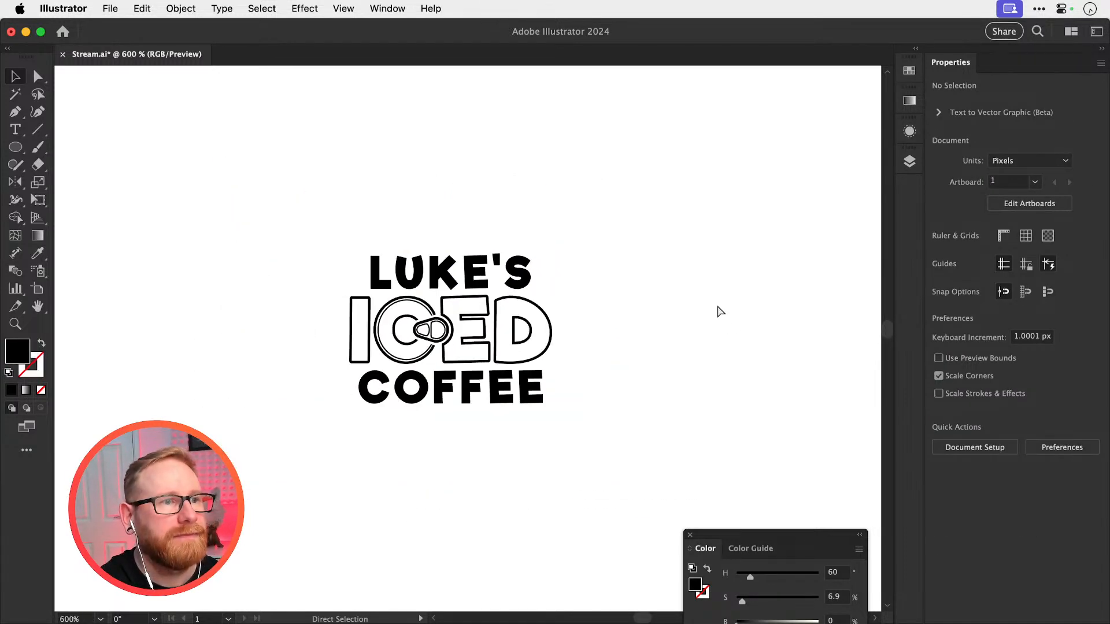
key(super+z)
click(718, 307)
Duplicate the complete LUKE'S ICED COFFEE logo about 29 px to the right of the original
key(z)
drag(404, 287, 460, 295)
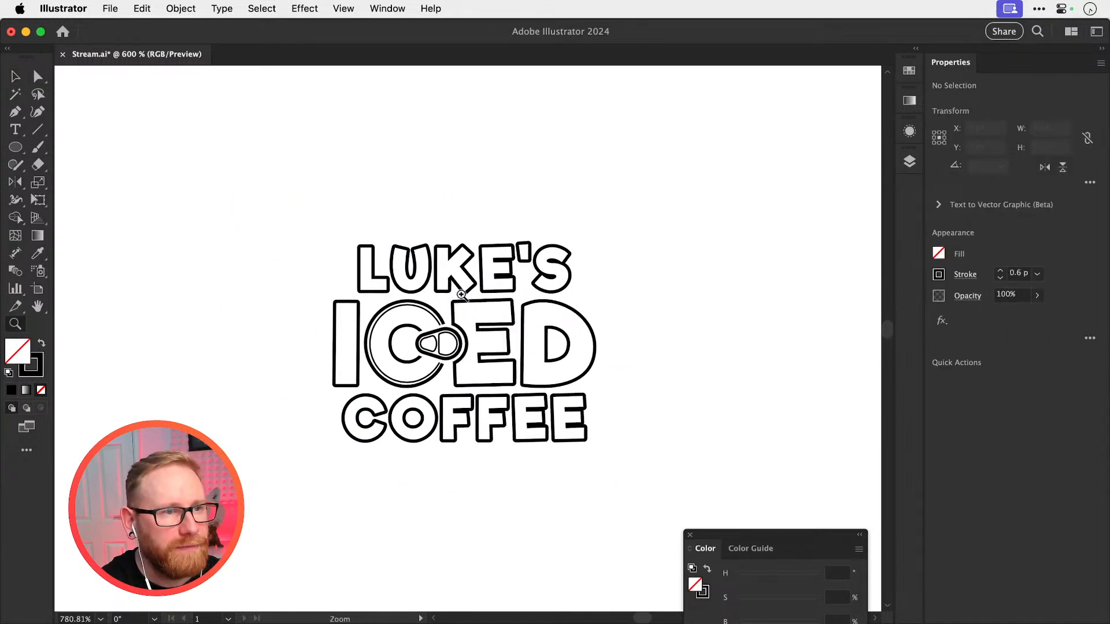
key(v)
drag(247, 223, 602, 431)
drag(428, 375, 610, 259)
drag(650, 290, 467, 354)
key(z)
key(v)
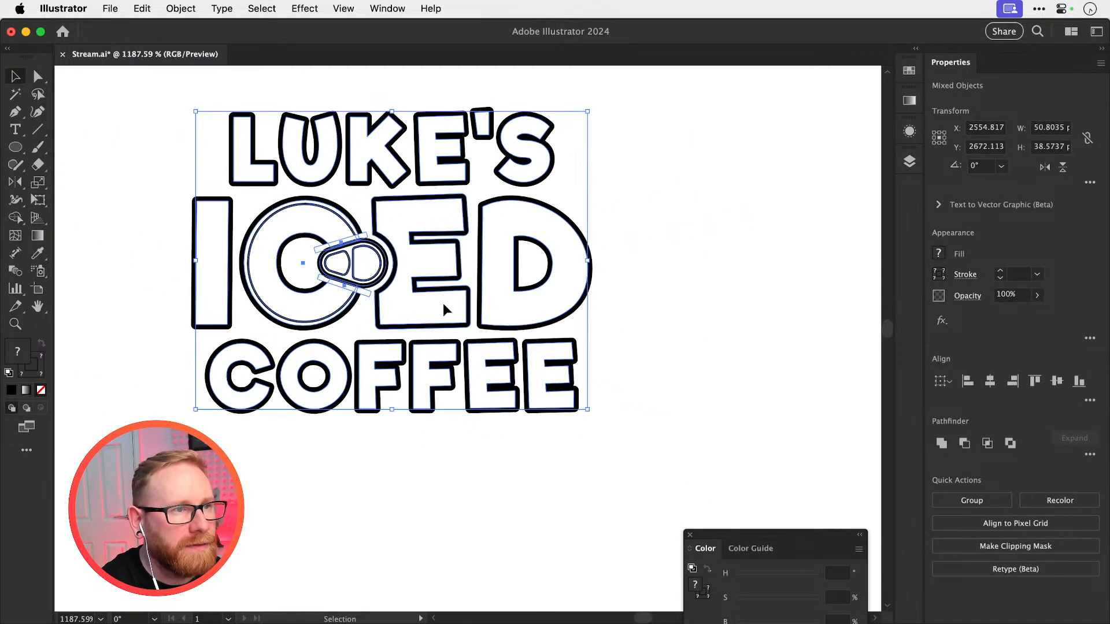
Move the duplicate's LUKE'S lettering down until its outline meets the top of the ICED outline
drag(443, 303, 462, 386)
drag(241, 144, 464, 222)
key(z)
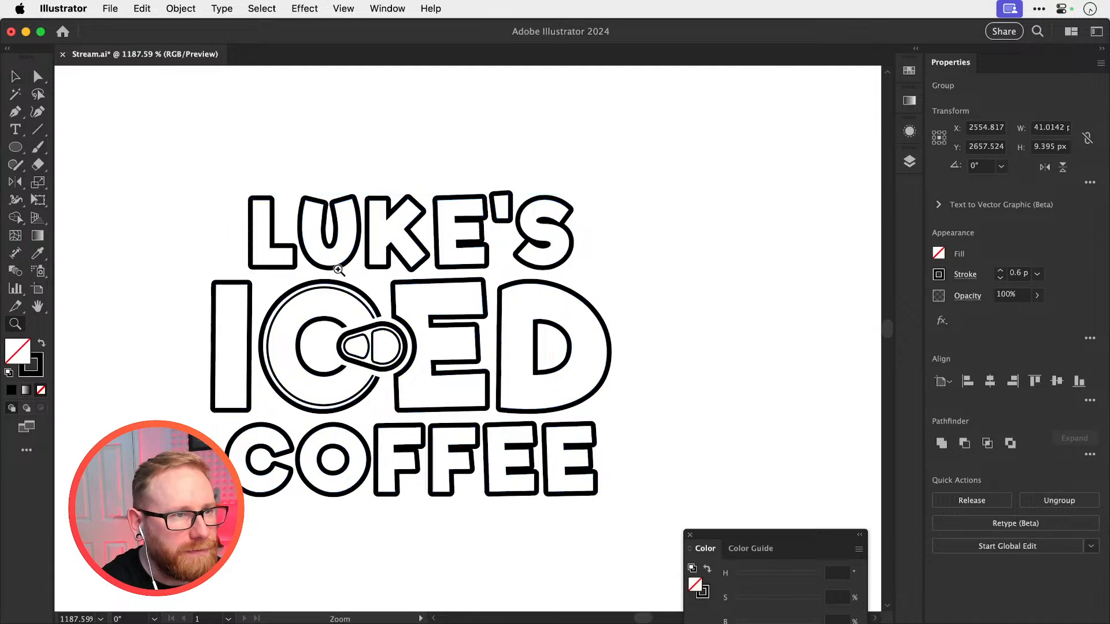
click(339, 269)
key(v)
drag(339, 270, 329, 283)
click(538, 163)
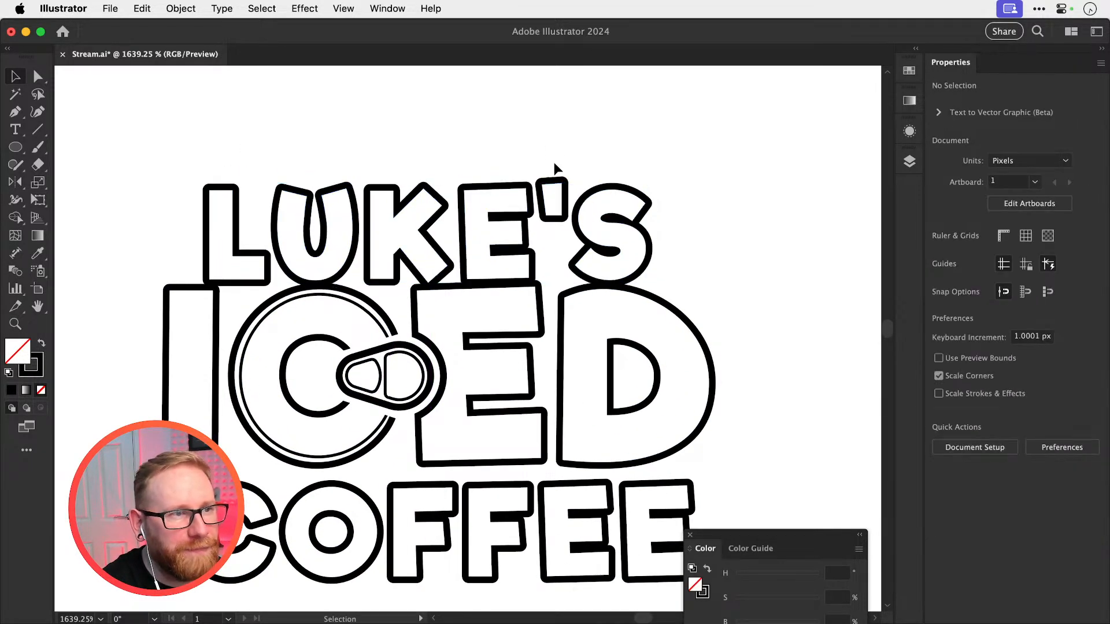
Try tilting the K of LUKE'S slightly counterclockwise
click(368, 257)
scroll(370, 267, up, 5)
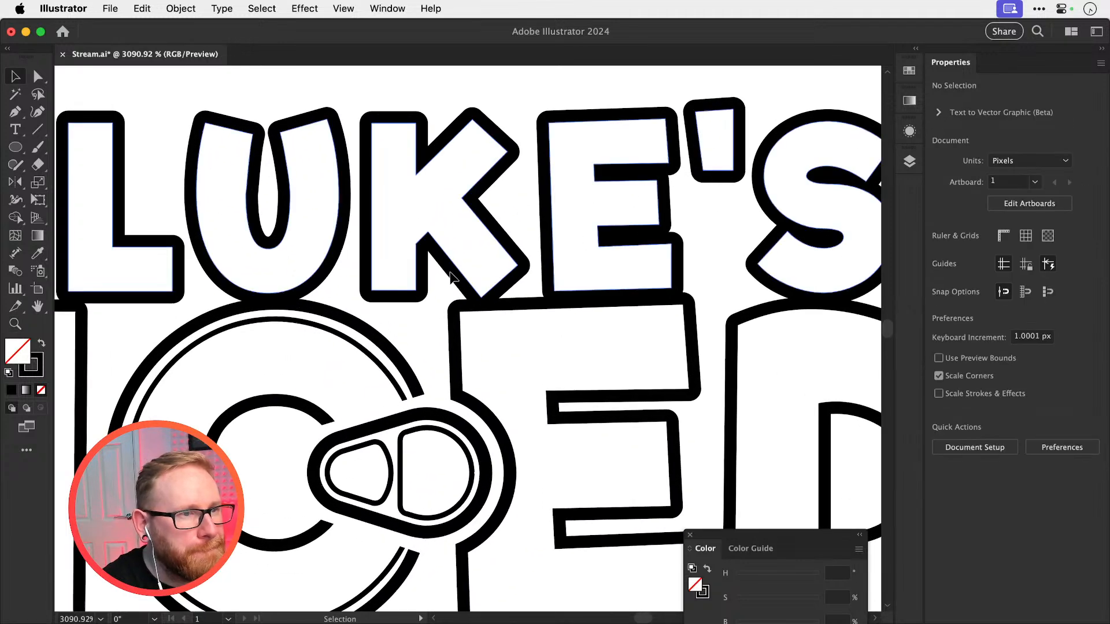
drag(449, 280, 454, 278)
key(r)
drag(580, 244, 584, 228)
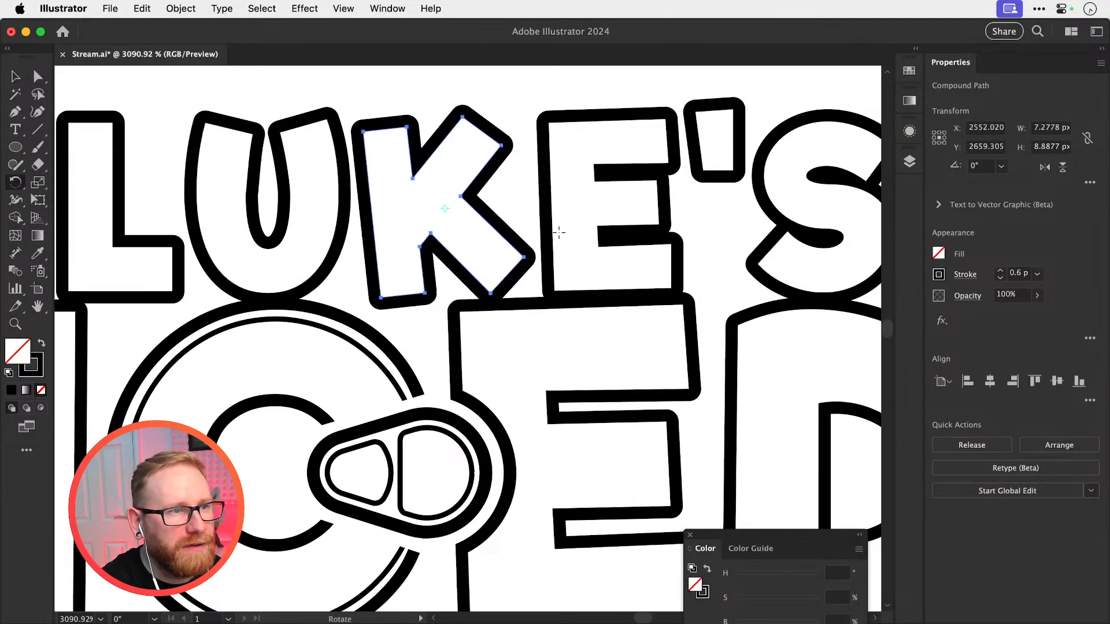
key(super+z)
key(v)
Rotate the U of LUKE'S about 6° counterclockwise for a playful tilt
click(328, 283)
key(r)
drag(459, 239, 465, 216)
key(v)
Nudge the S of LUKE'S slightly right, widening the space after the apostrophe
drag(584, 252, 455, 283)
scroll(551, 249, right, 5)
scroll(552, 248, up, 2)
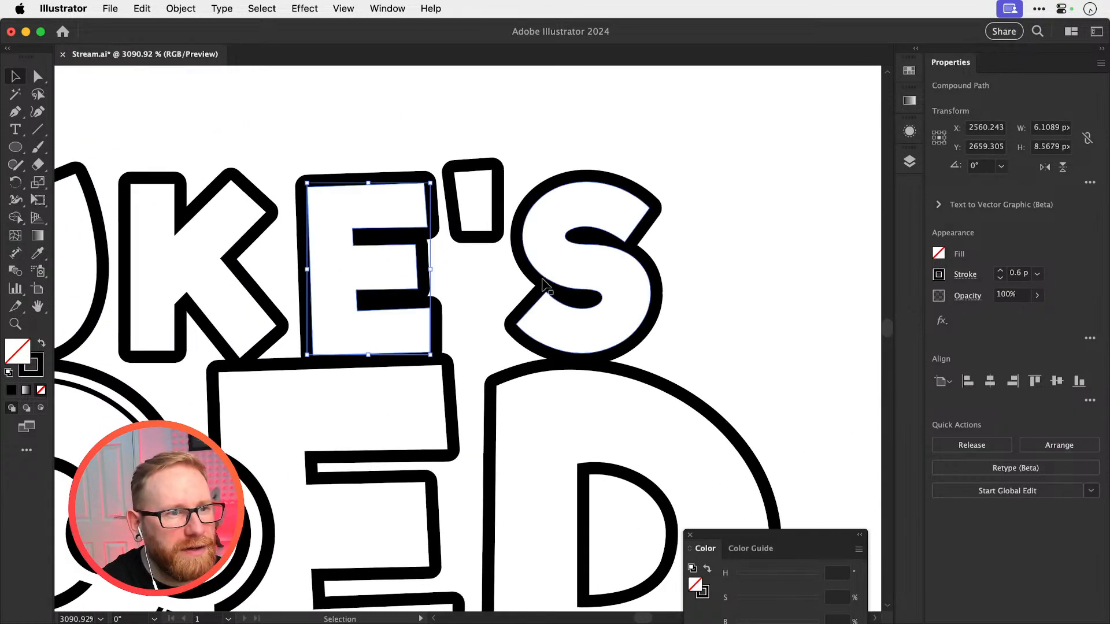
drag(544, 283, 581, 289)
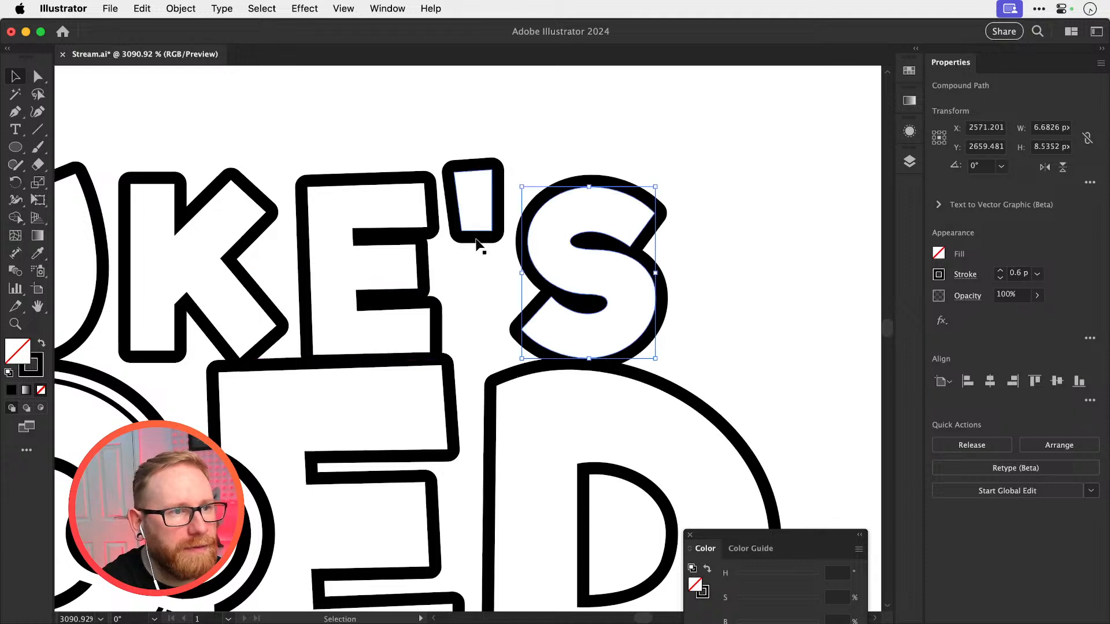
Raise the apostrophe above the E and S of LUKE'S and rotate it about 13° clockwise
drag(476, 239, 482, 213)
key(r)
drag(561, 195, 571, 214)
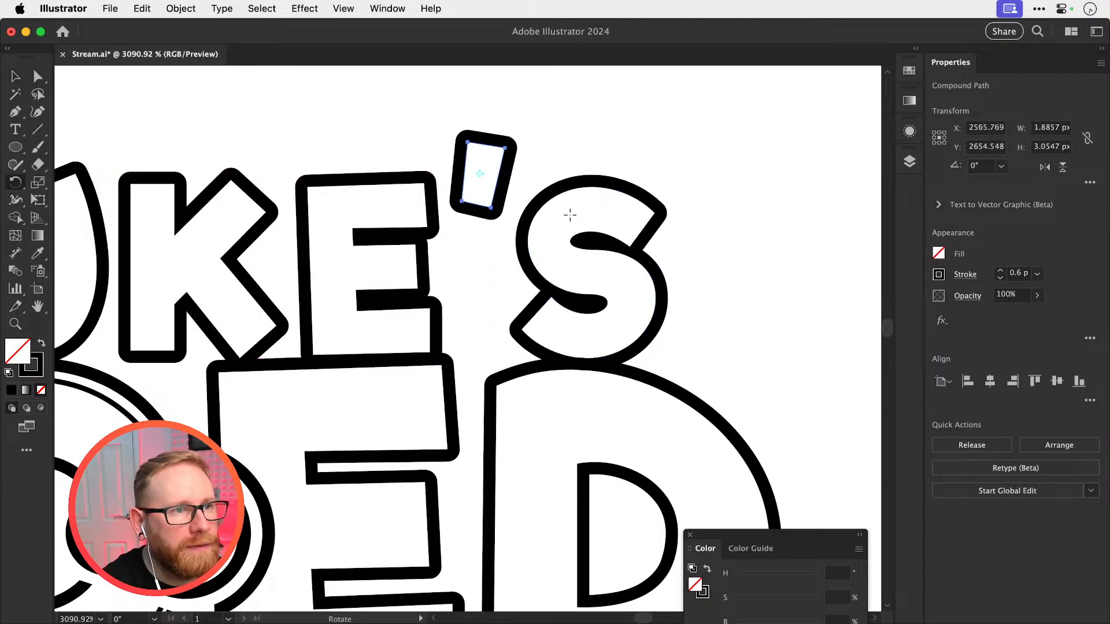
key(v)
drag(470, 209, 484, 206)
key(super+z)
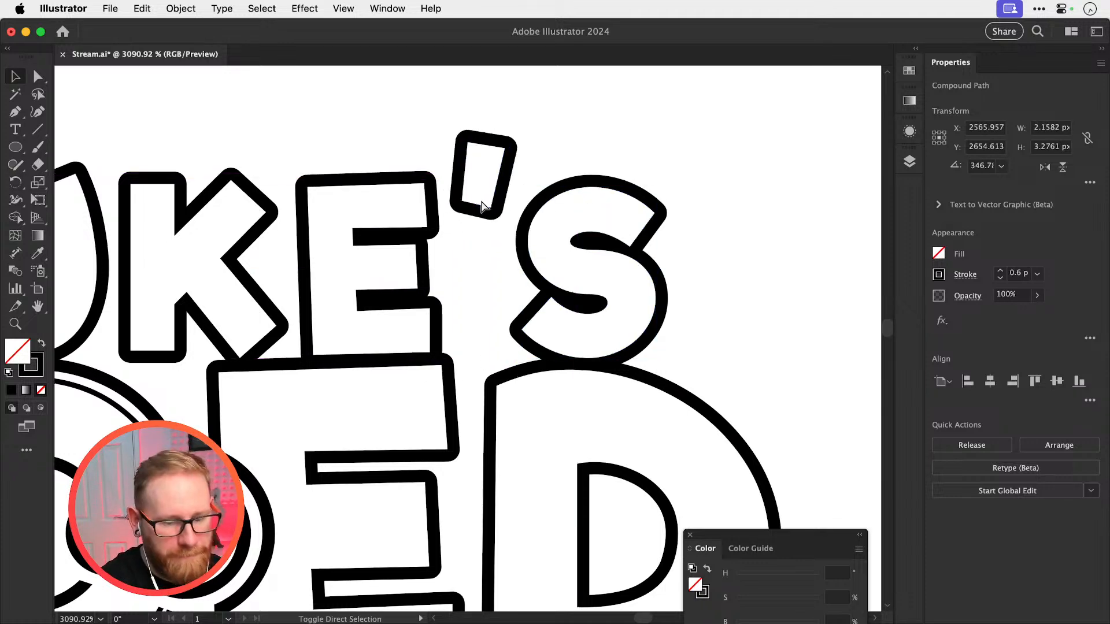
Move the COFFEE lettering up until its outline meets the bottom of the ICED outline
key(super+shift+a)
key(super+minus)
key(super+minus)
key(super+minus)
key(super+minus)
key(super+minus)
drag(419, 399, 595, 359)
drag(269, 491, 649, 425)
drag(390, 383, 533, 400)
drag(454, 388, 443, 359)
Ungroup the COFFEE lettering and nudge its second F slightly right
click(429, 370)
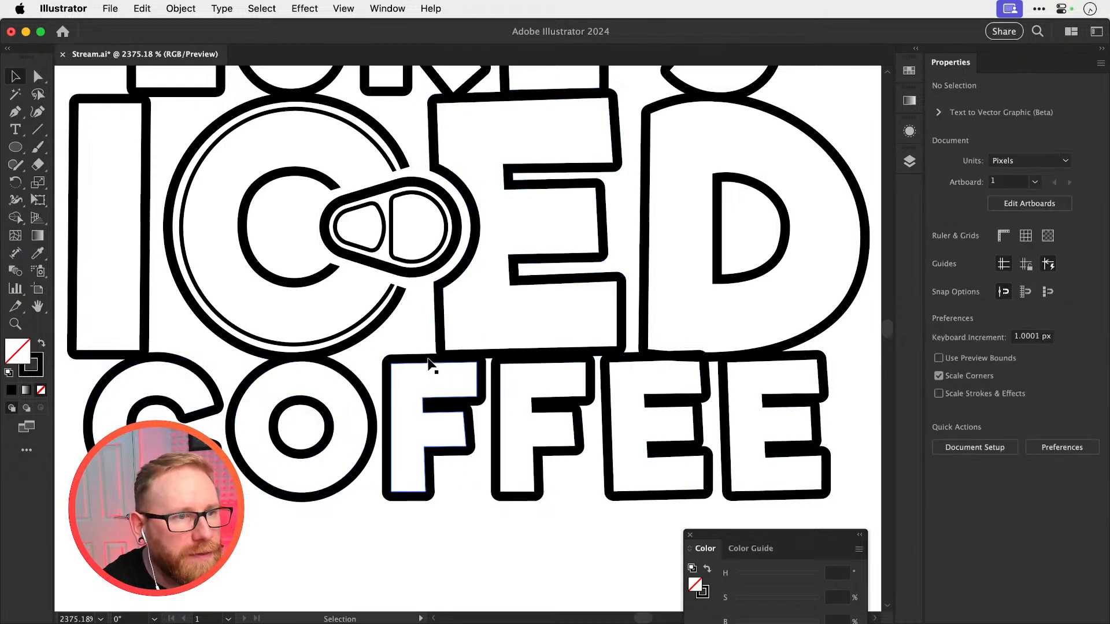
drag(499, 381, 503, 396)
key(super+z)
key(super+shift+g)
click(503, 395)
Rotate the first E of COFFEE about 6° clockwise and adjust its place between its neighbours
click(671, 396)
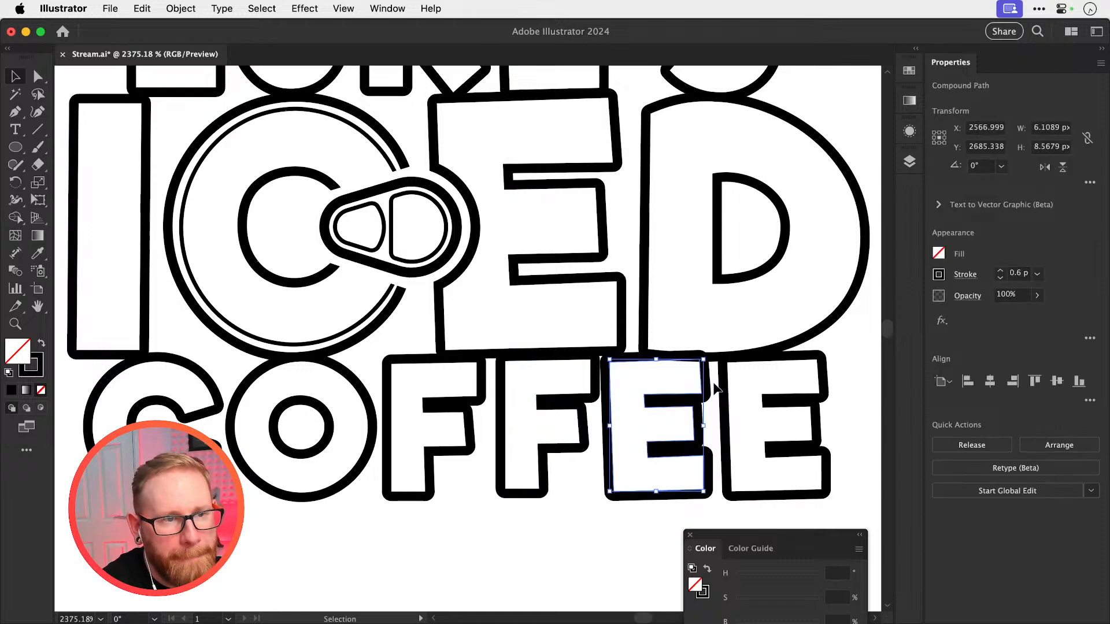
key(r)
drag(670, 417, 765, 383)
key(v)
scroll(706, 414, up, 5)
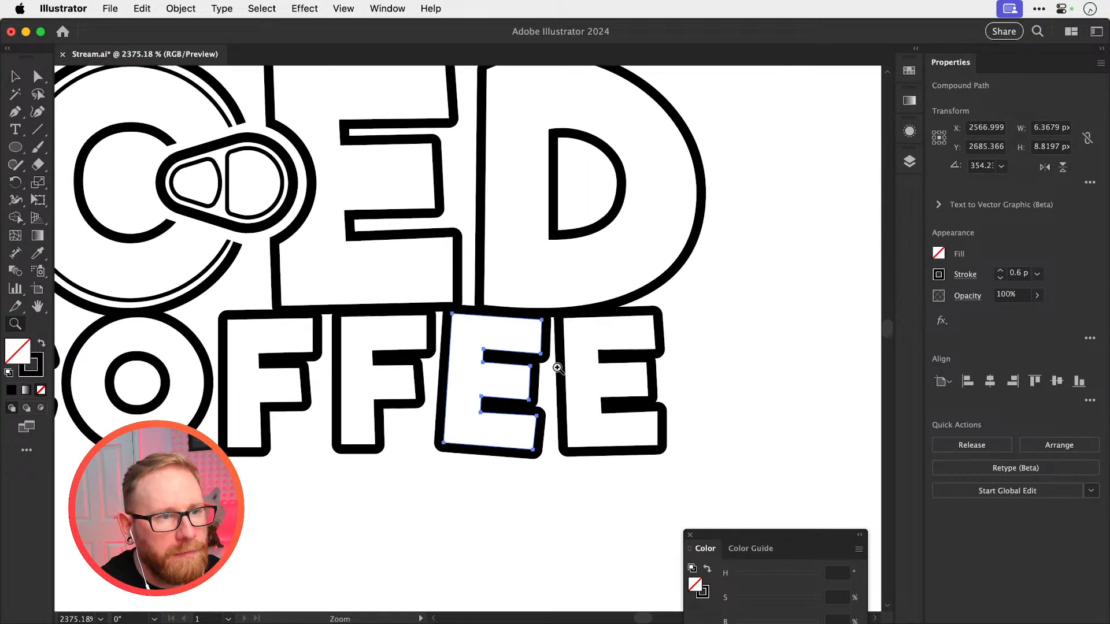
mouse_move(564, 343)
mouse_down()
mouse_move(586, 352)
mouse_move(548, 331)
mouse_up()
key(super+shift+a)
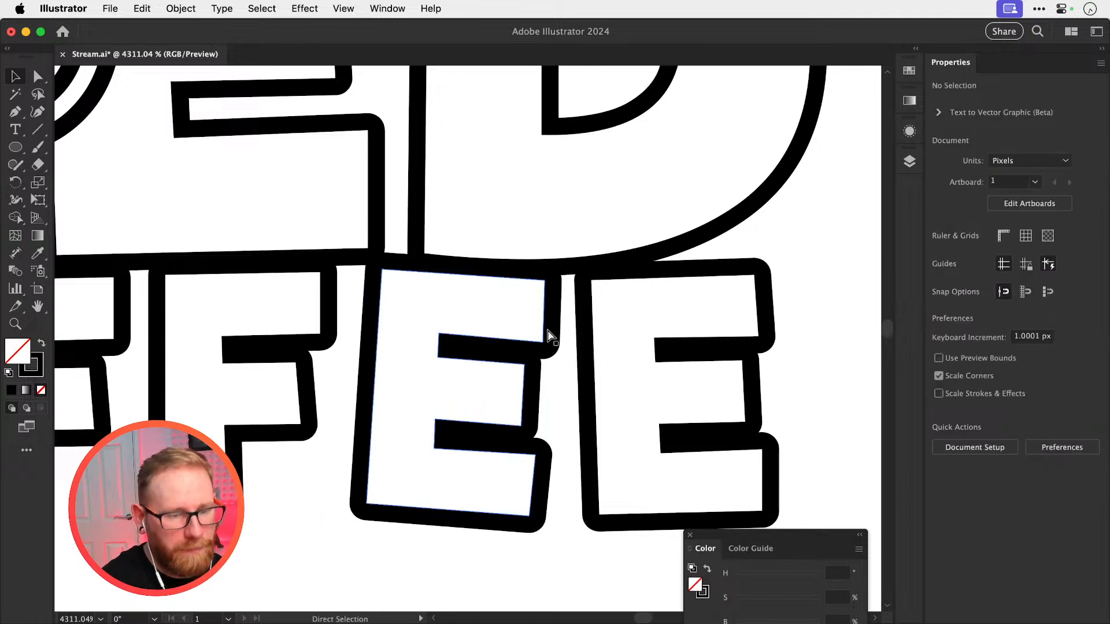
Nudge the tilted E of COFFEE about 0.31 px left, and shift the last E slightly left to close the gap
key(super+minus)
key(super+minus)
key(super+minus)
key(super+minus)
key(super+minus)
drag(529, 271, 525, 313)
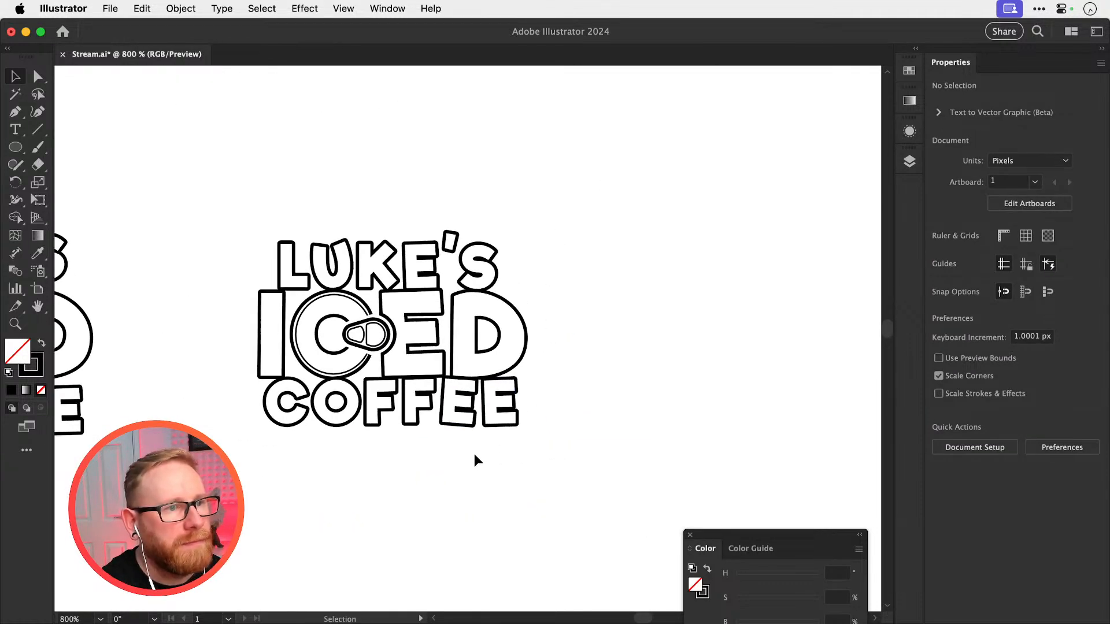
drag(452, 474, 584, 342)
drag(495, 352, 487, 354)
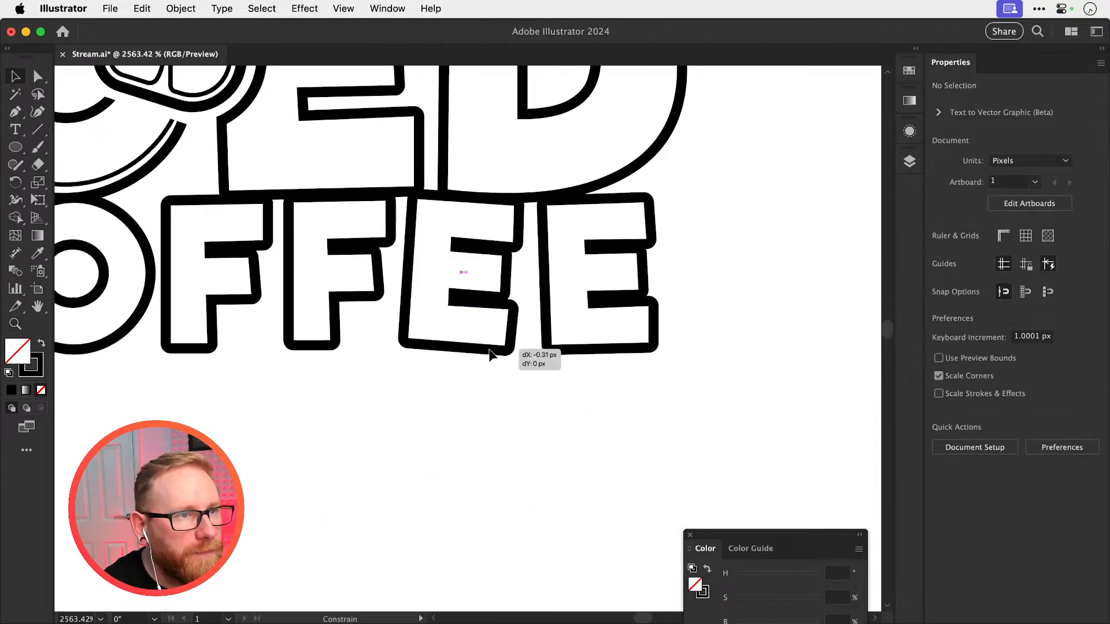
drag(576, 354, 575, 355)
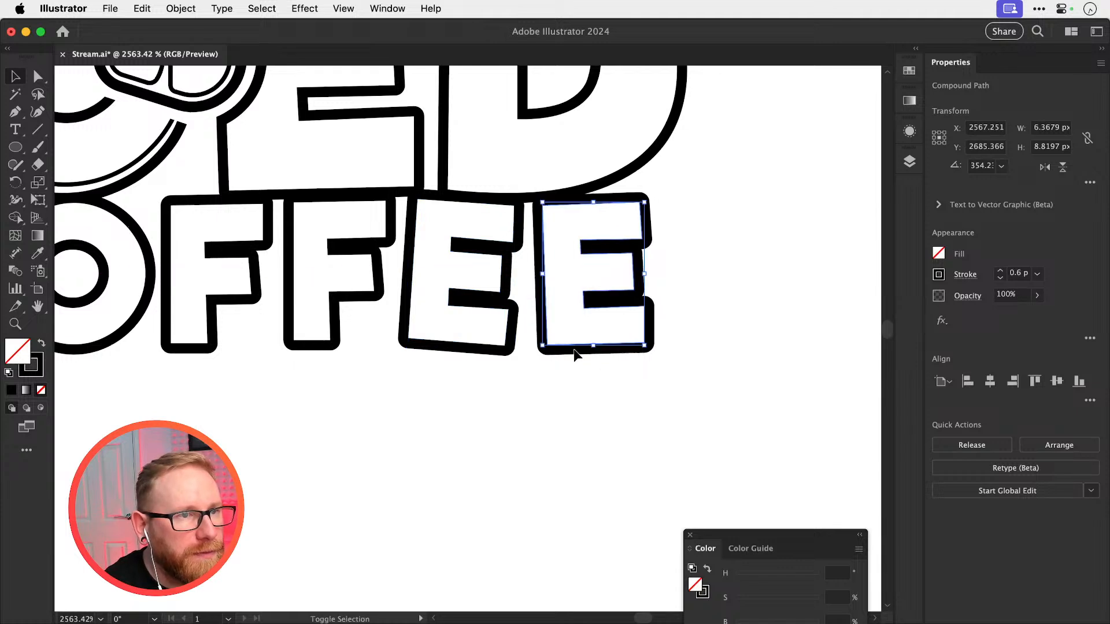
Nudge the last E of COFFEE up about 0.2 px so its outline overlaps the D above
drag(459, 203, 733, 302)
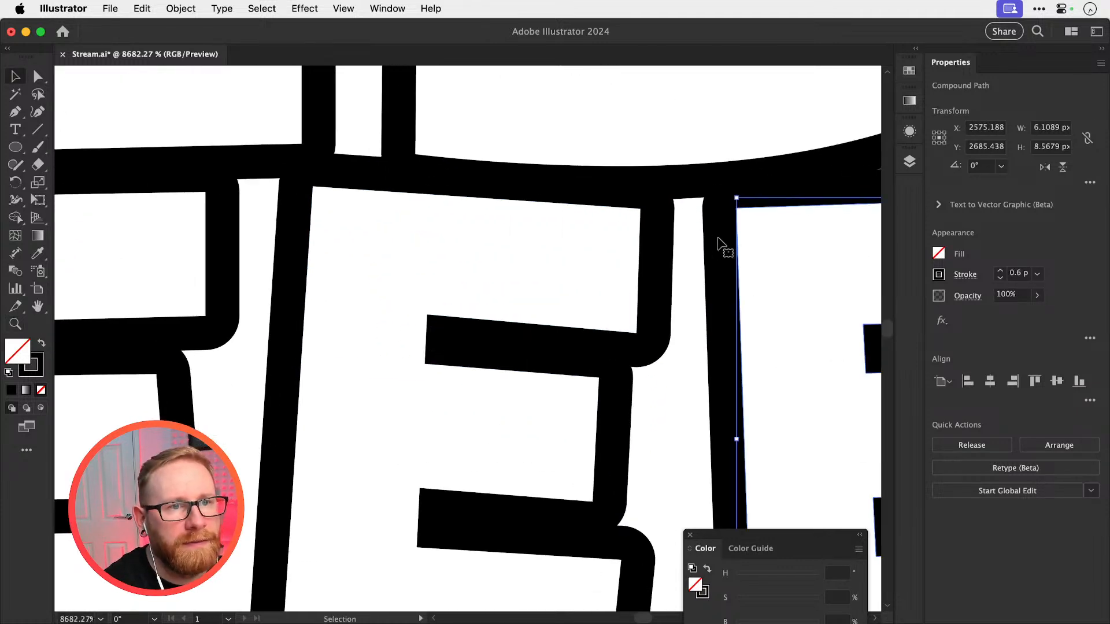
drag(729, 241, 730, 240)
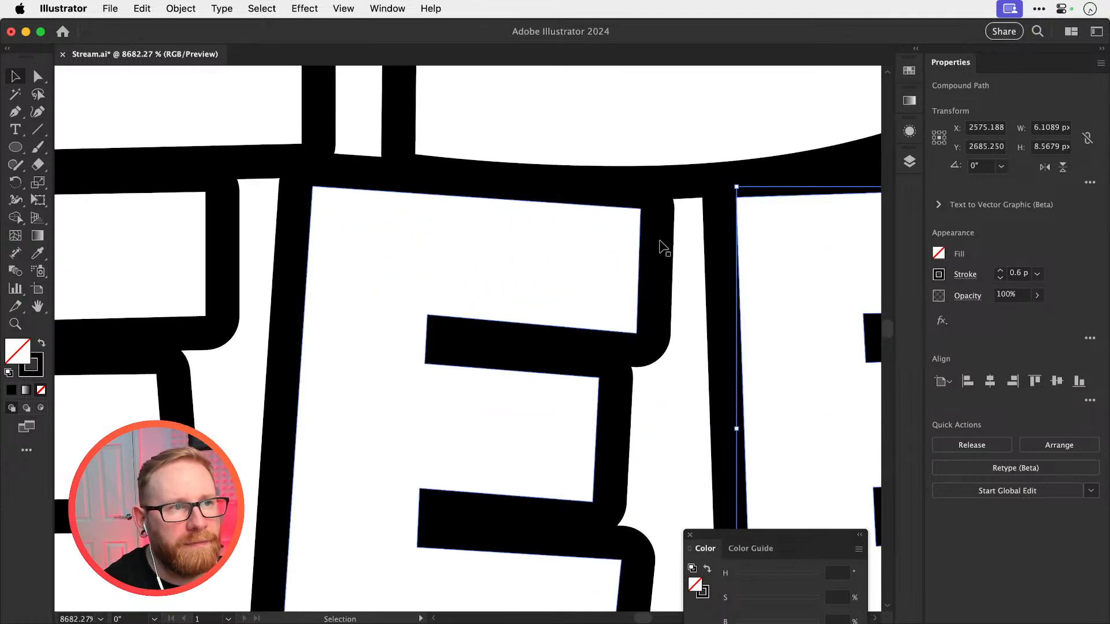
drag(664, 247, 661, 242)
key(super+shift+a)
key(super+minus)
key(super+minus)
key(super+minus)
key(super+minus)
key(super+minus)
key(super+minus)
key(super+minus)
key(super+minus)
key(super+minus)
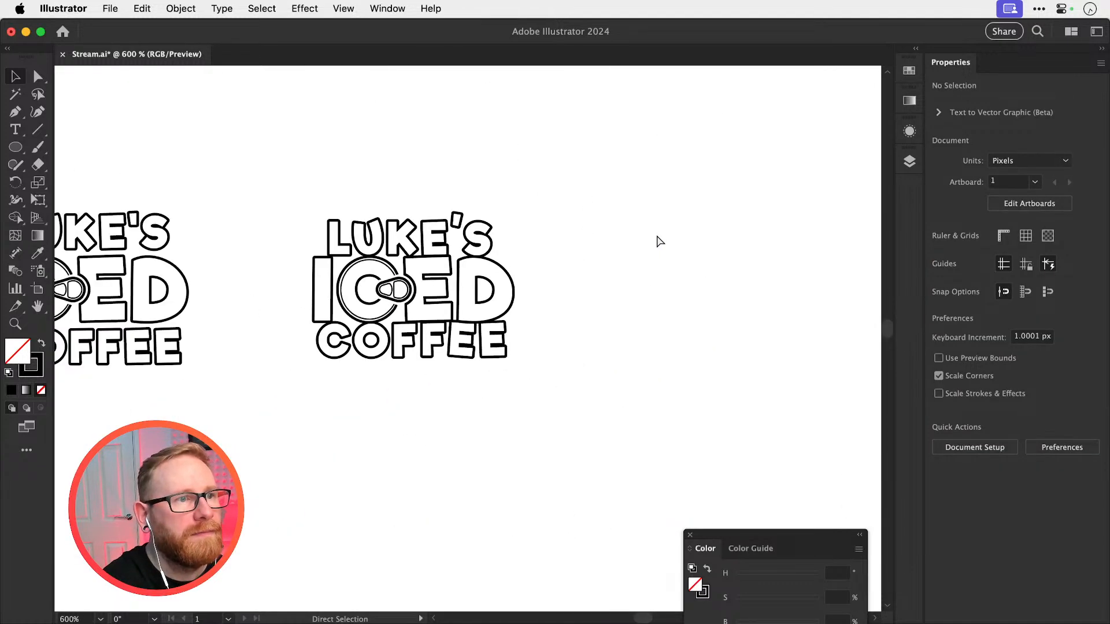
Try scaling the COFFEE lettering down on its own below ICED, and undo the scaling
key(z)
drag(443, 379, 619, 371)
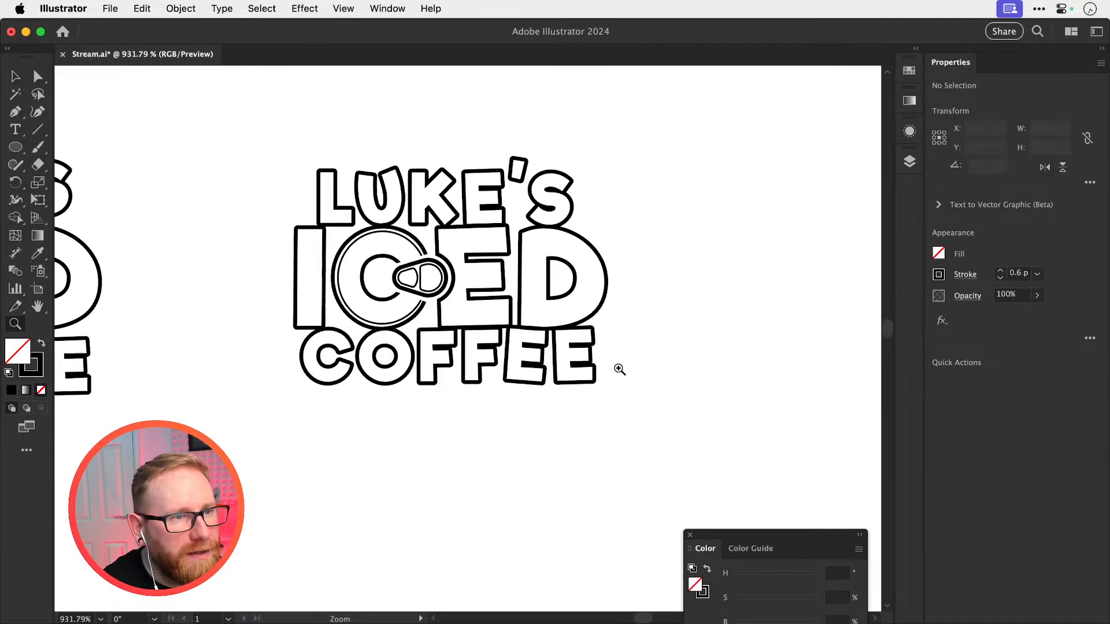
key(v)
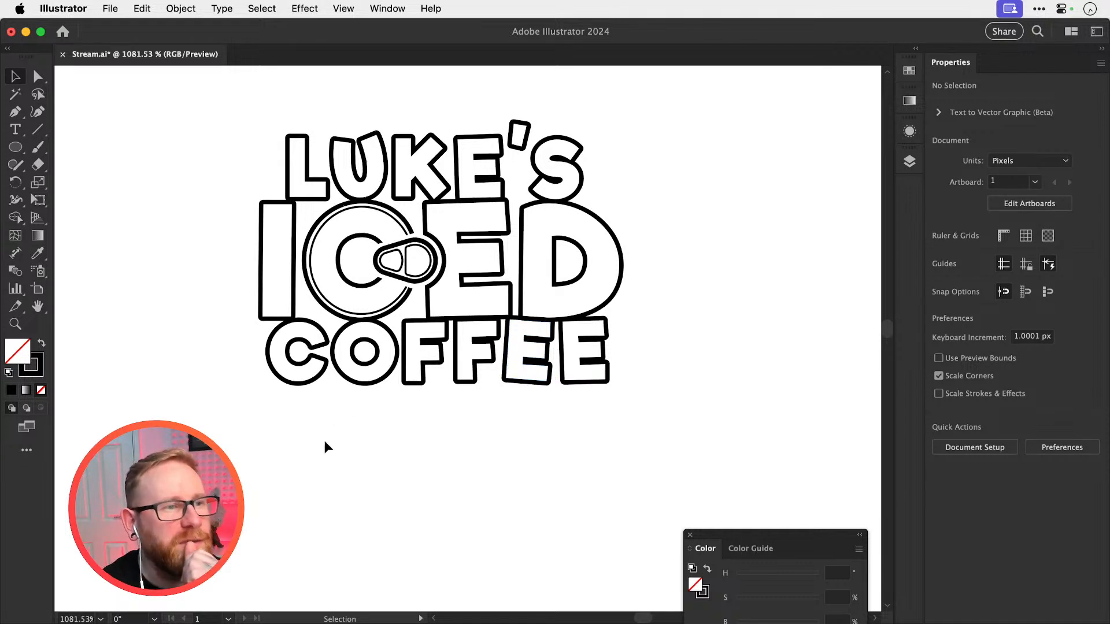
click(599, 366)
drag(606, 322, 597, 399)
click(662, 317)
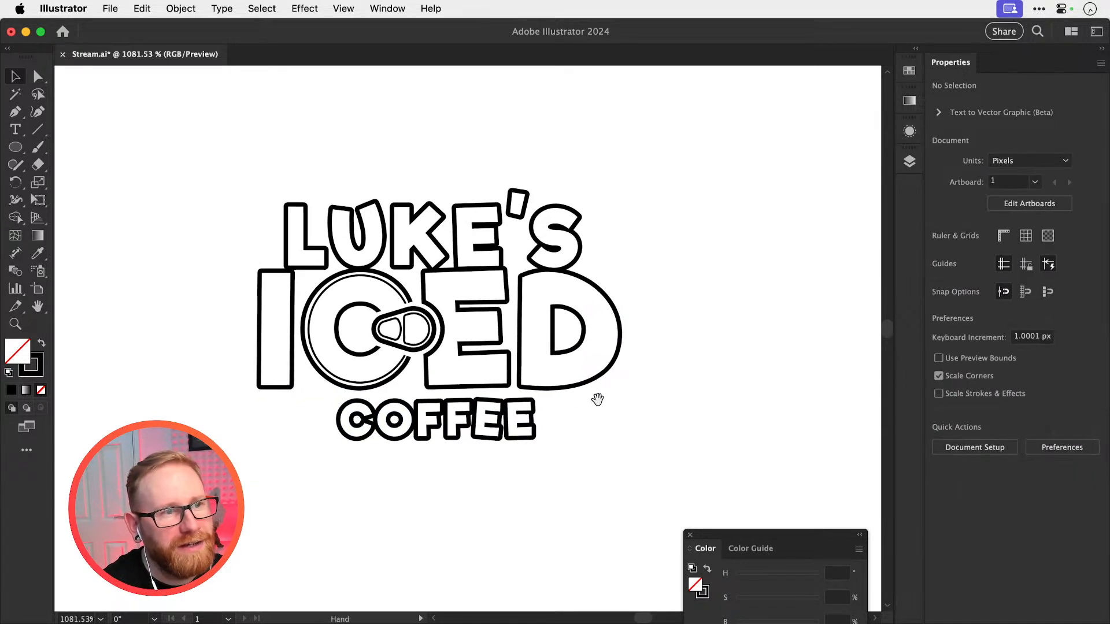
key(ctrl+z)
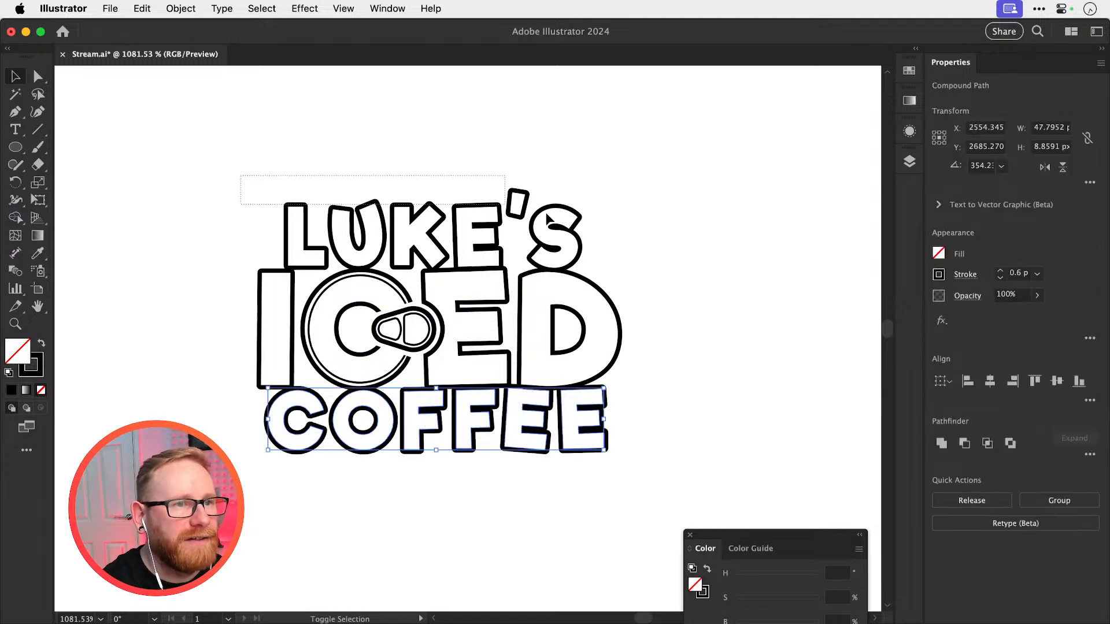
Scale the LUKE'S and COFFEE lettering down together to about 39.5 px wide
shift+click(547, 218)
key(s)
drag(607, 185, 588, 196)
key(v)
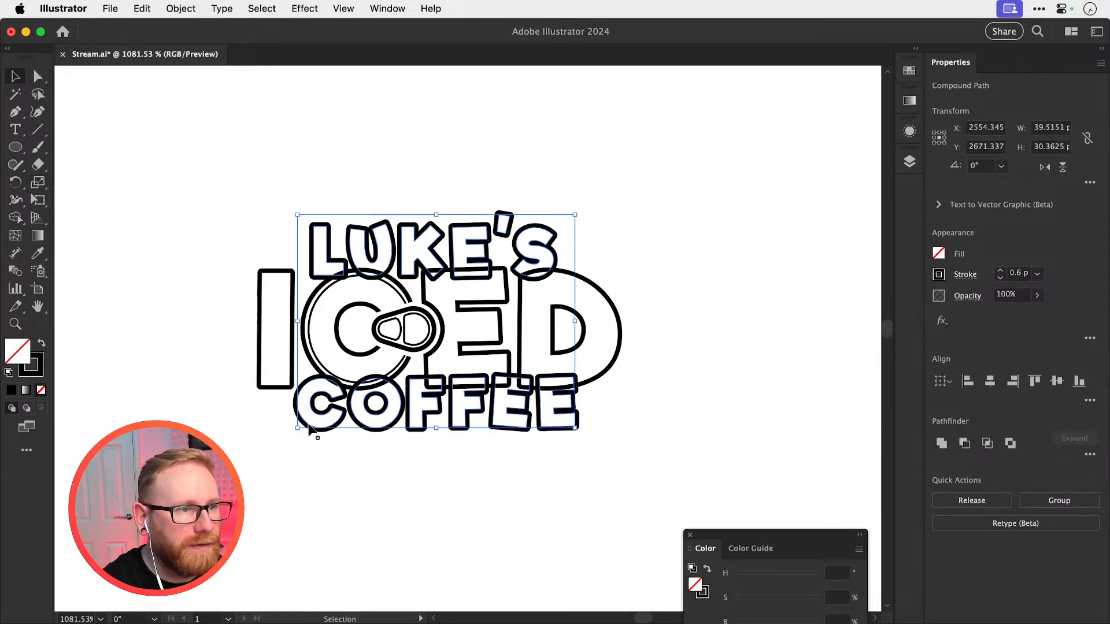
Reposition the smaller LUKE'S letters just above ICED and the smaller COFFEE just below it, leaving small gaps
drag(312, 431, 312, 598)
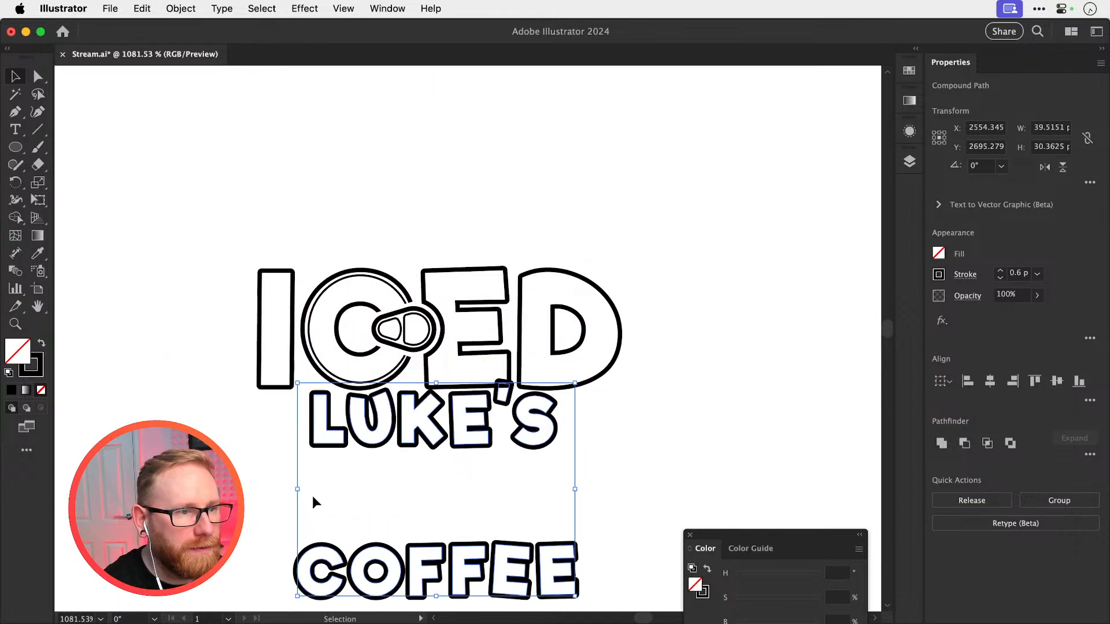
click(547, 412)
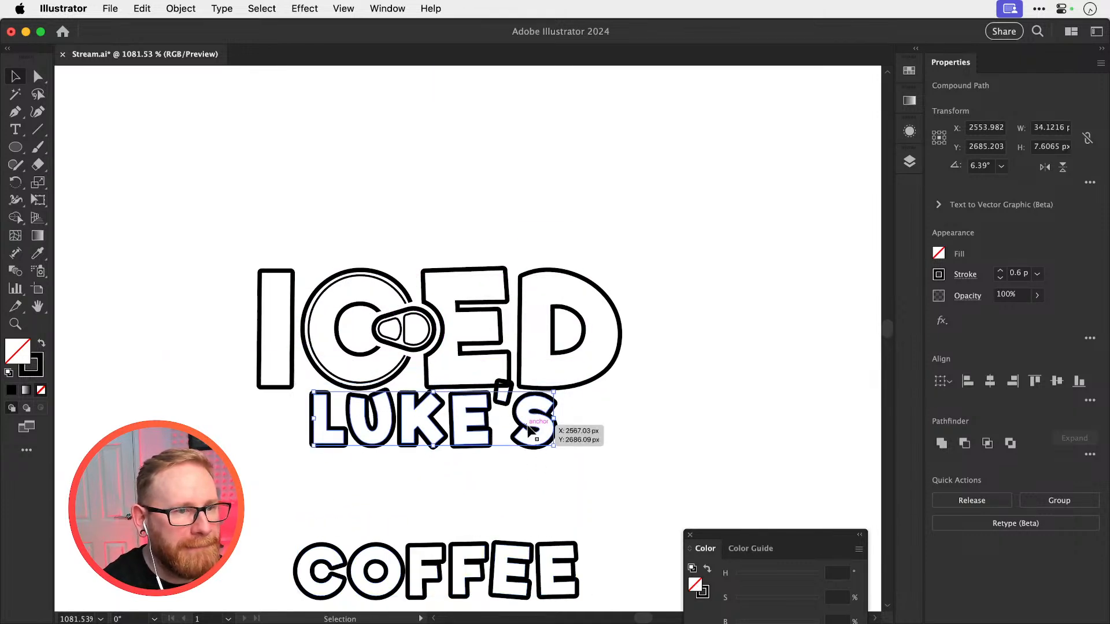
drag(529, 429, 537, 246)
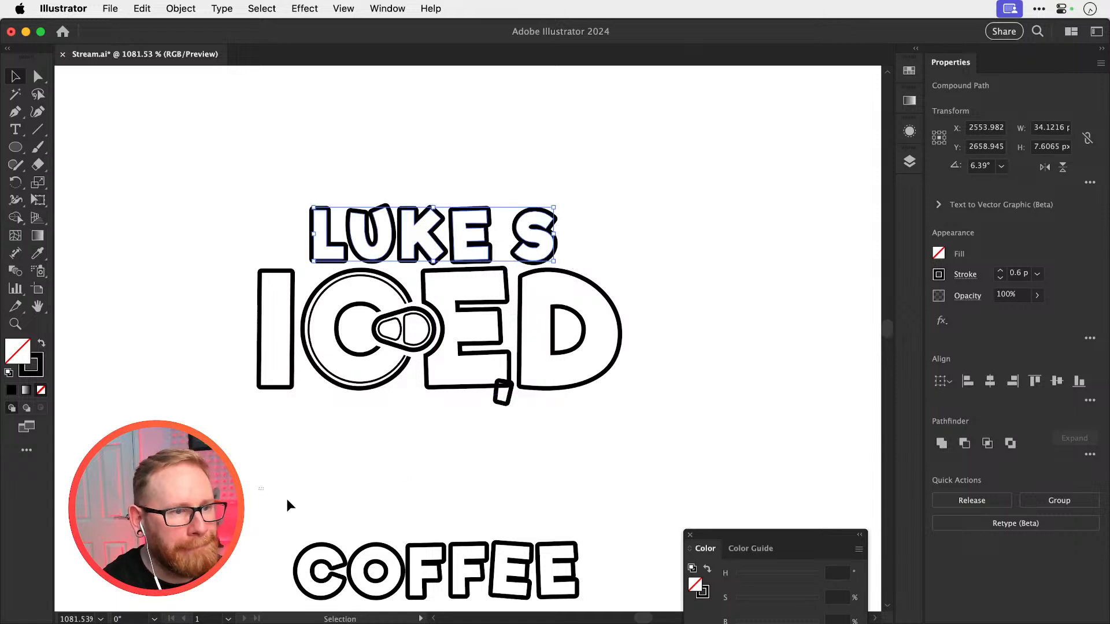
click(556, 575)
drag(538, 578, 534, 444)
Cut the stray apostrophe overlapping ICED's E, paste it in front, and move it up towards the LUKE'S line
click(505, 403)
key(Delete)
key(super+f)
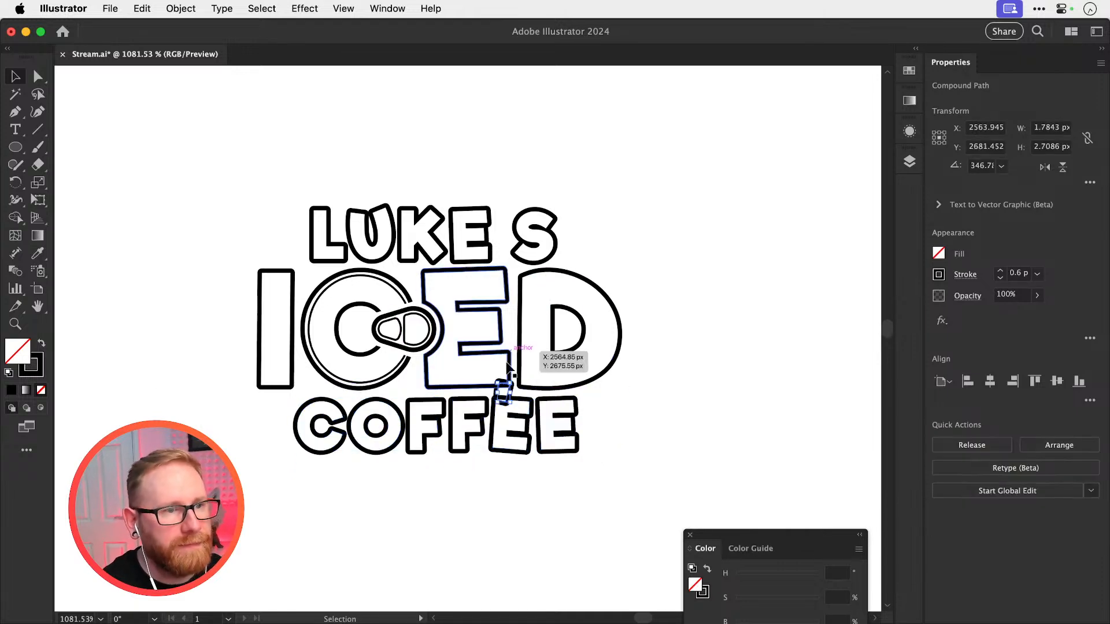
click(543, 362)
drag(512, 387, 522, 414)
key(super+z)
key(super+shift+a)
Place the apostrophe in the gap between the E and S of LUKE'S, raised above the letters
key(z)
key(v)
click(498, 354)
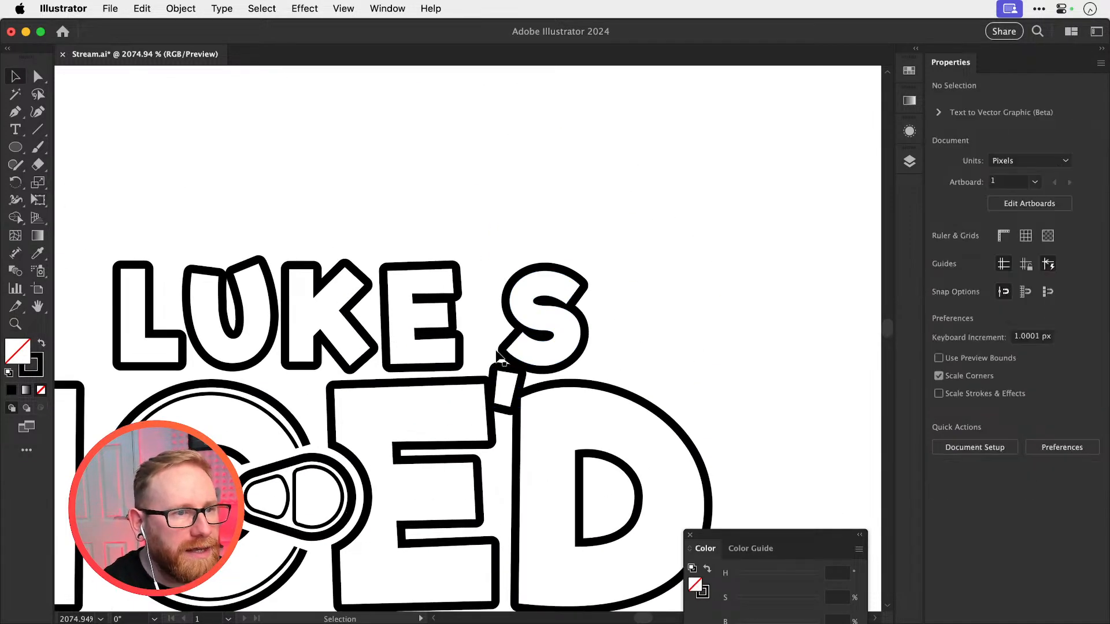
drag(499, 372, 481, 243)
click(529, 204)
key(z)
drag(464, 176, 529, 180)
key(v)
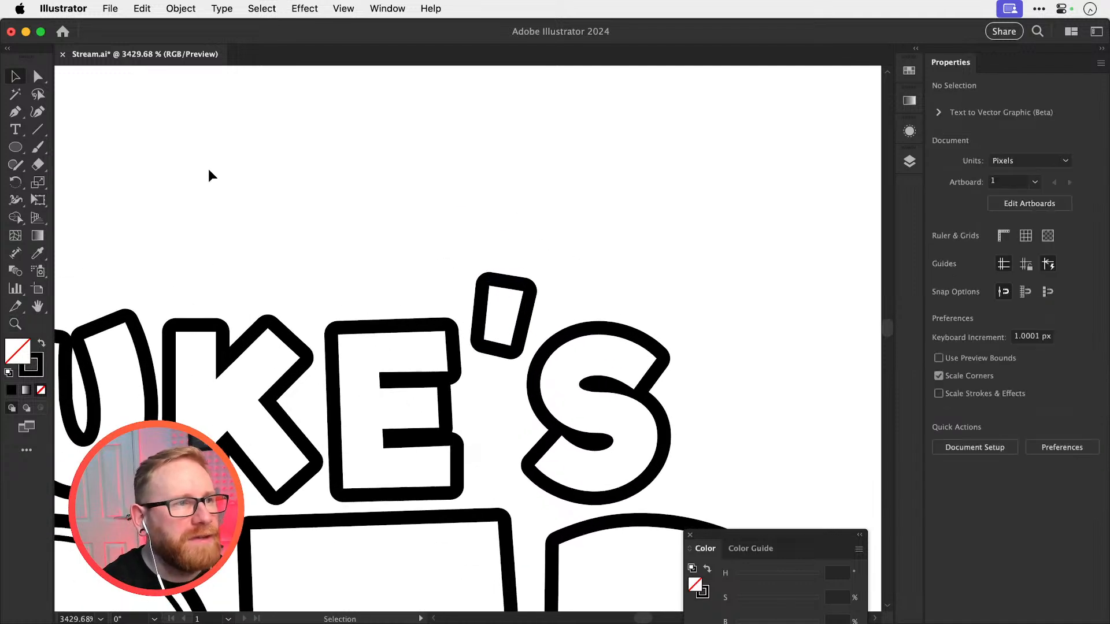
Draw a square about 2.15 px wide above LUKE'S and an arc about 1.79 px wide curving down from its lower-right corner
drag(17, 149, 70, 145)
mouse_move(390, 152)
mouse_down()
mouse_move(449, 211)
mouse_move(438, 200)
mouse_up()
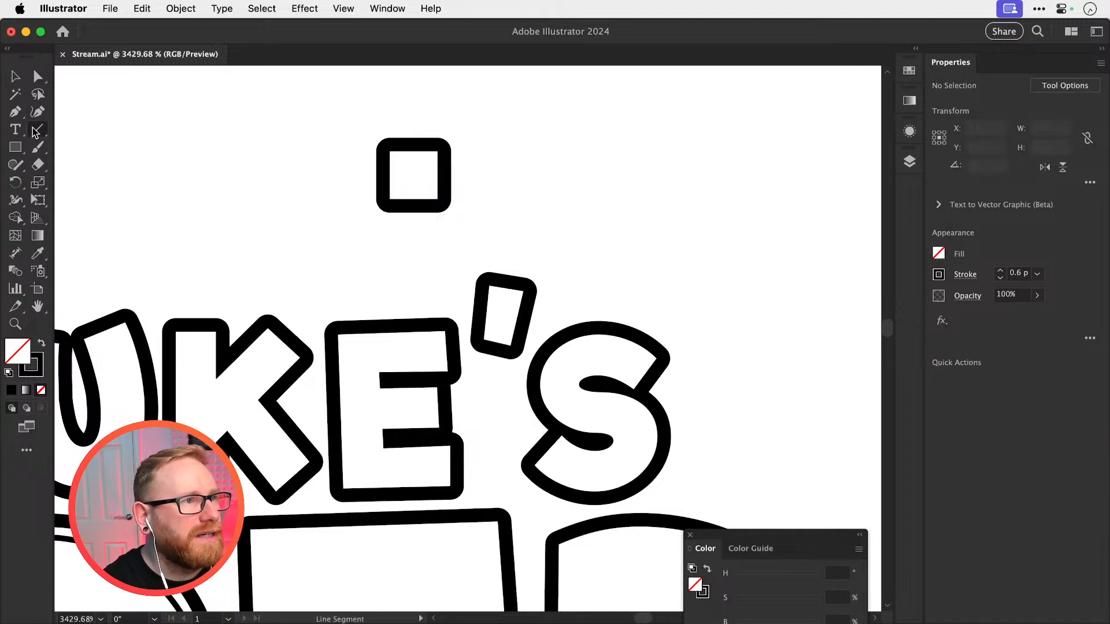
drag(35, 131, 111, 150)
drag(321, 190, 431, 230)
key(v)
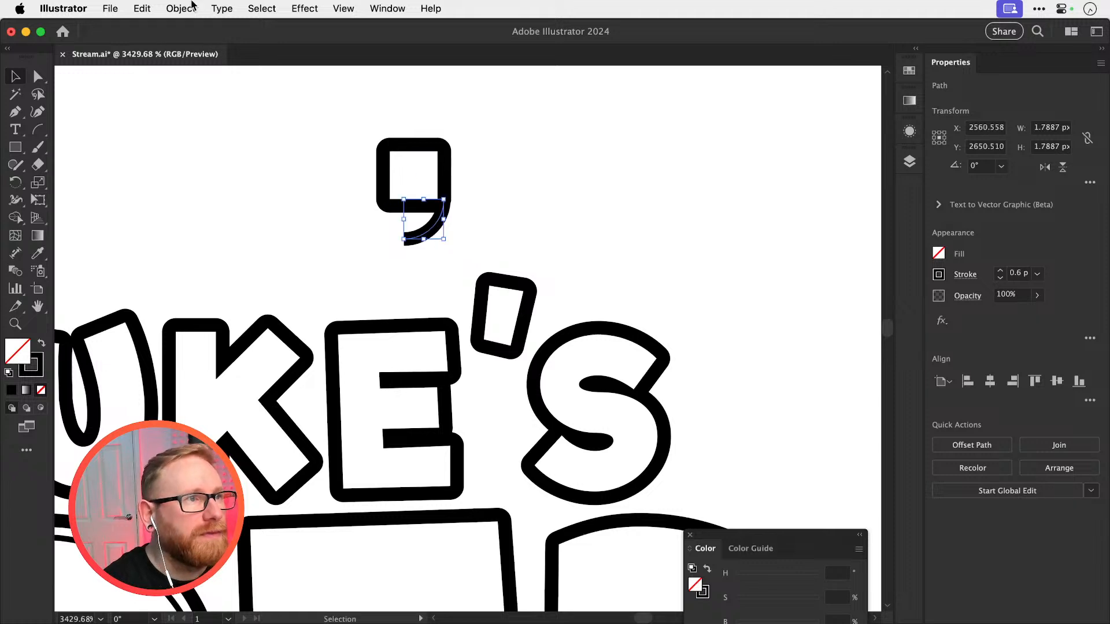
Create an offset path of 0.6 px around the arc to form the apostrophe's tail
click(193, 7)
mouse_move(179, 392)
click(422, 451)
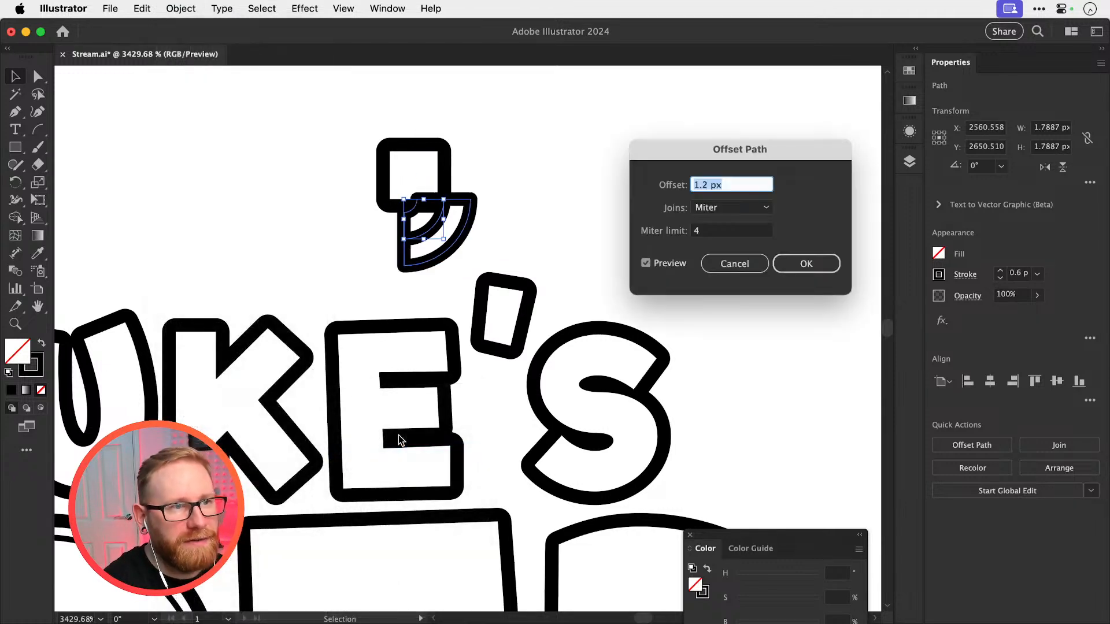
key(super+Up)
key(super+Up)
key(super+Down)
key(super+Down)
key(super+Down)
key(super+Down)
key(super+Down)
key(super+Down)
key(super+Down)
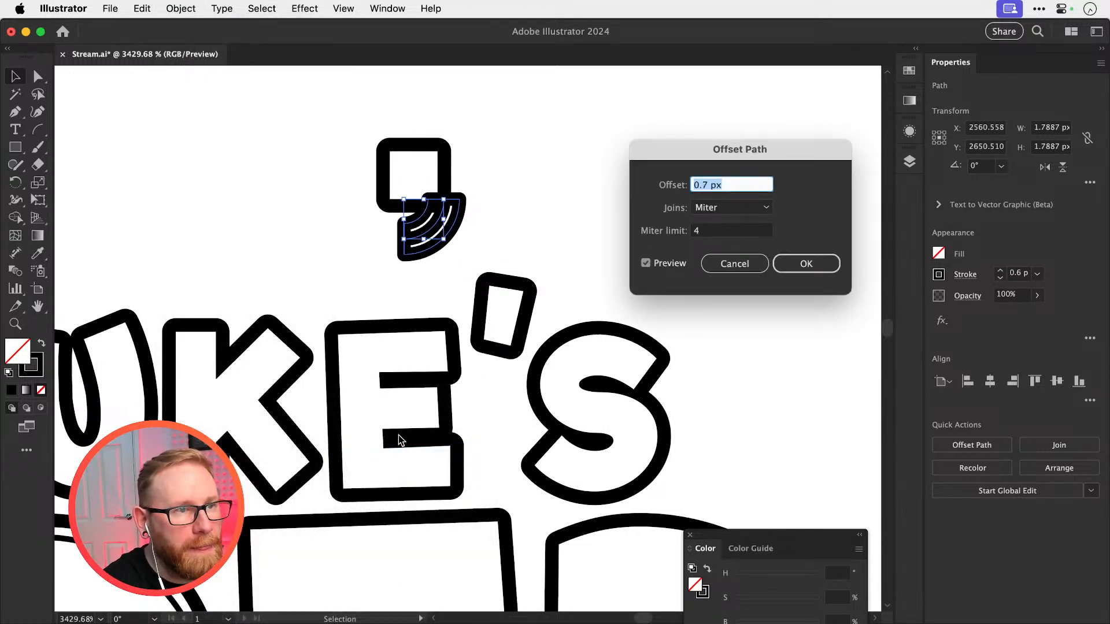
key(super+Down)
key(Return)
Cut the offset tail shape, delete the original arc, and paste the tail back in front
key(Delete)
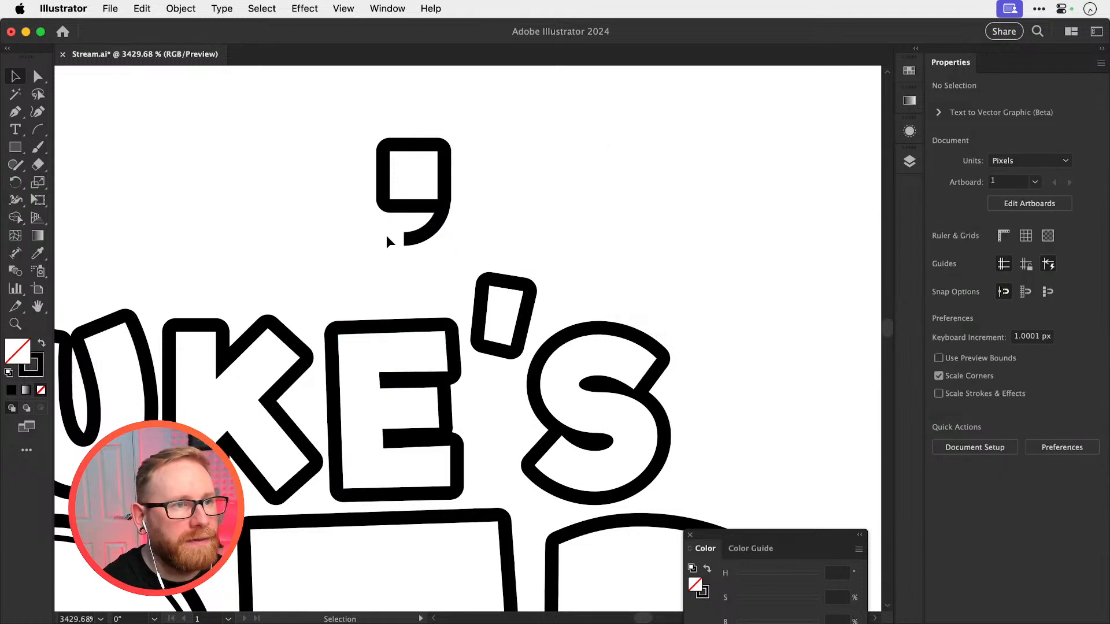
click(433, 229)
key(Delete)
key(super+f)
Align the square's right edge with the right edge of the tail
key(z)
drag(414, 247, 505, 263)
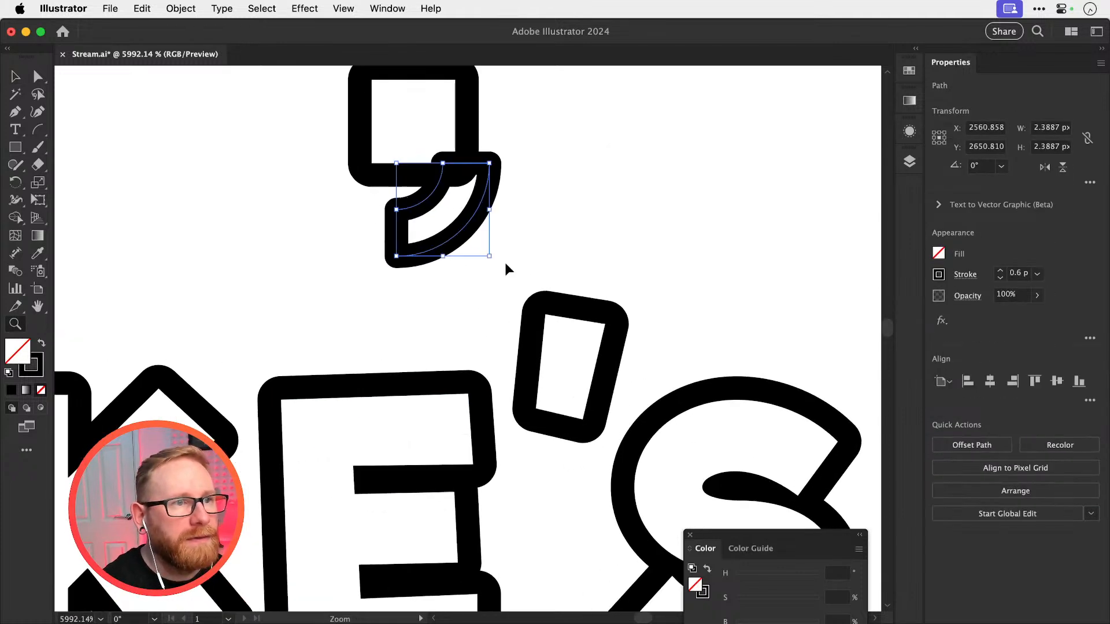
drag(314, 226, 427, 145)
click(1015, 381)
key(super+shift+a)
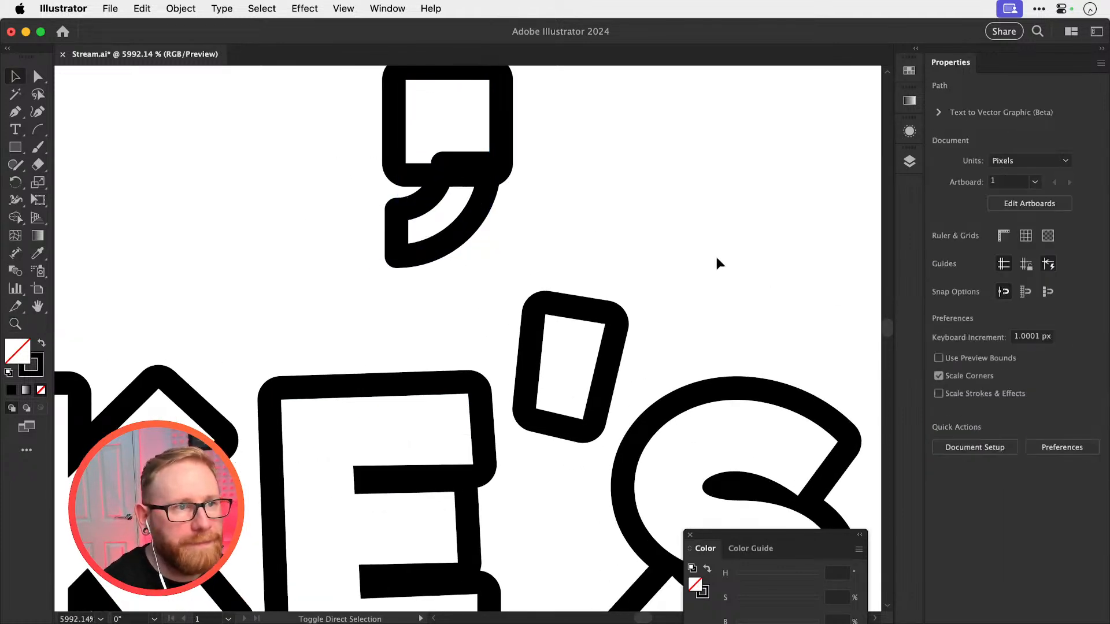
drag(509, 209, 472, 319)
key(super+z)
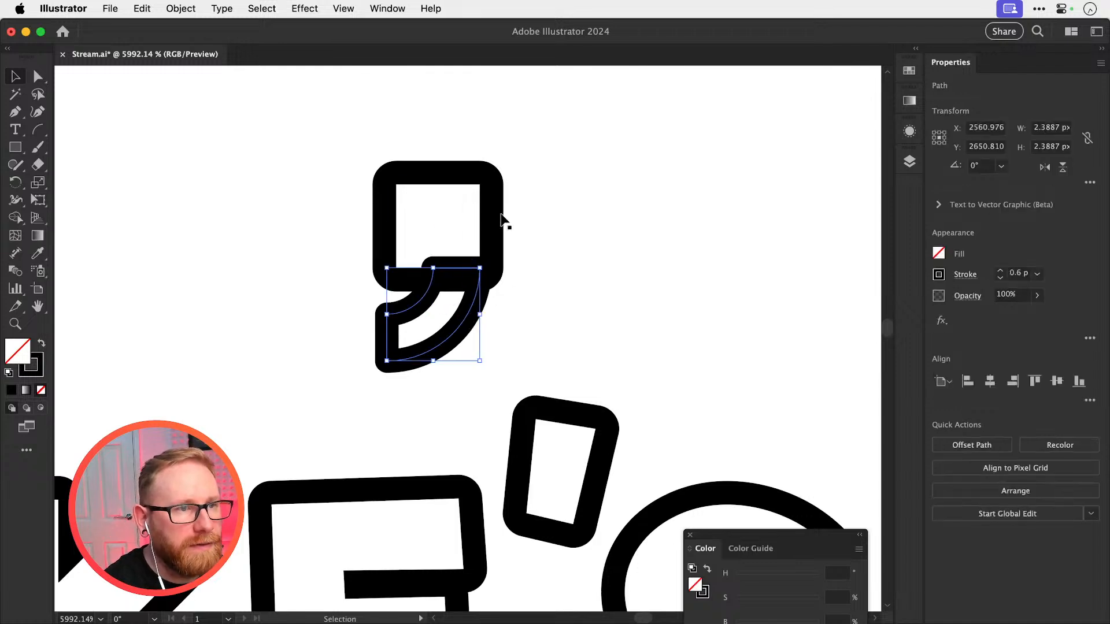
Align the strokes of the square and the tail to the centre of their paths
click(500, 220)
click(960, 276)
click(552, 223)
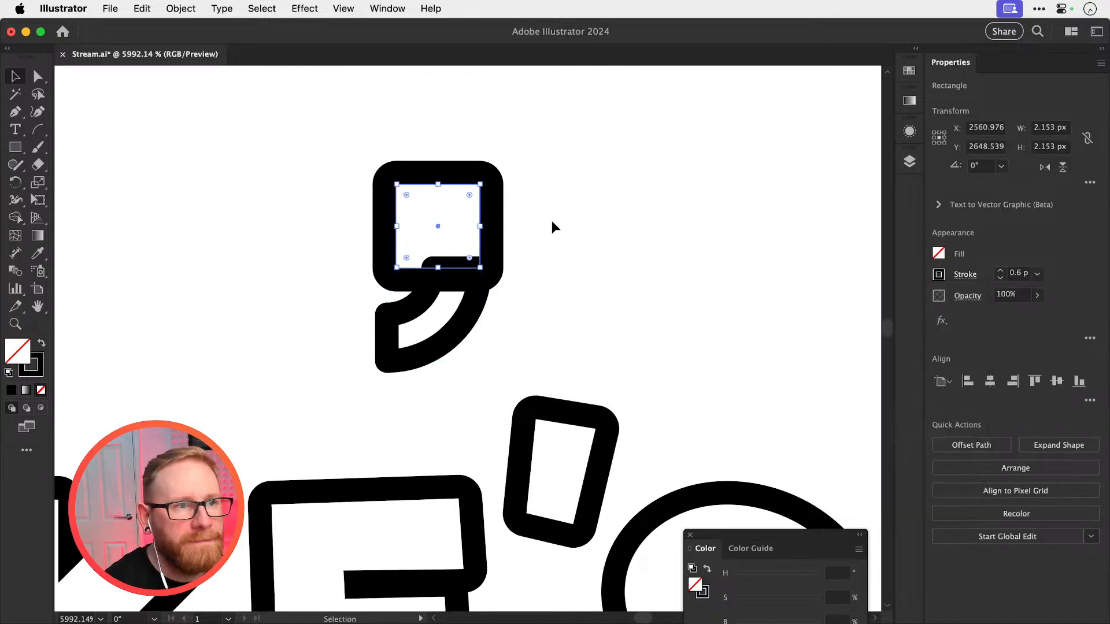
drag(518, 224, 427, 318)
click(964, 275)
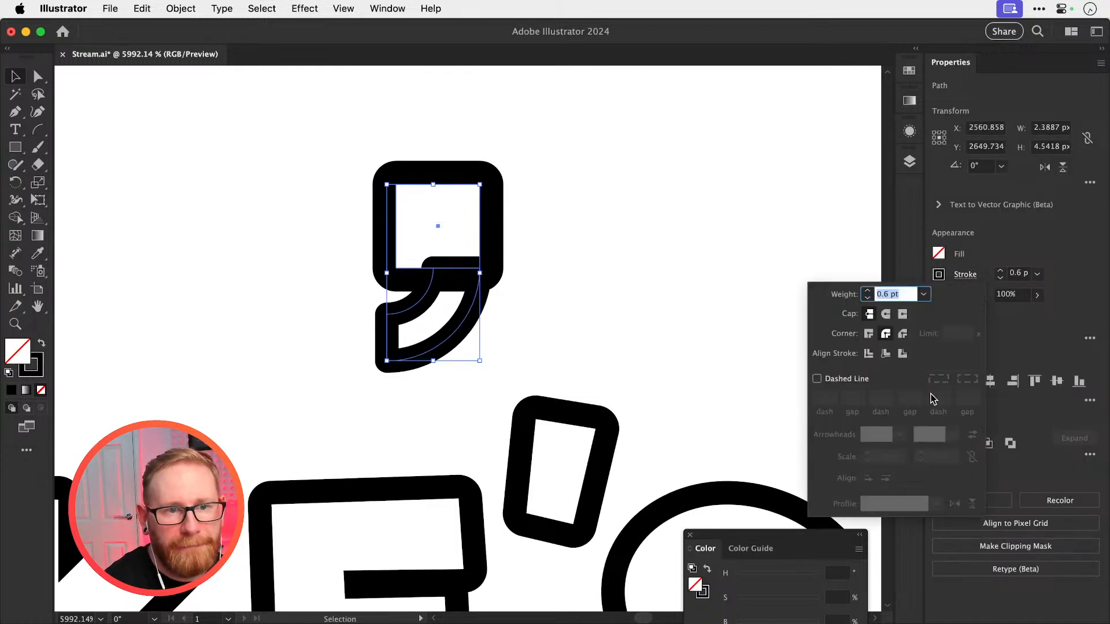
click(870, 358)
click(358, 370)
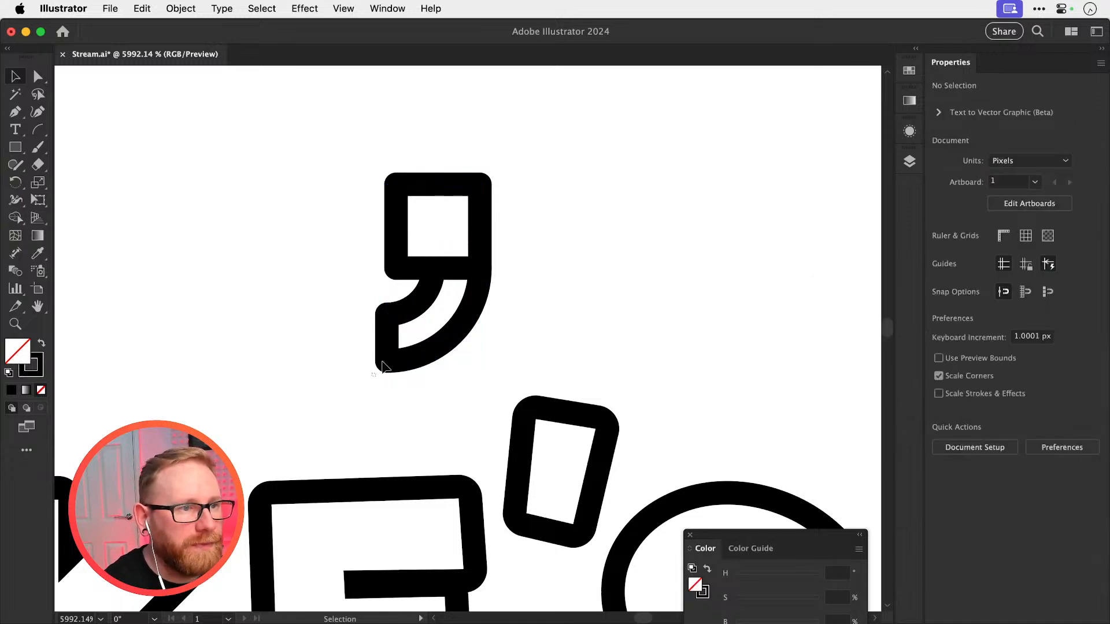
Scale the tail down under the square and try uniting the two shapes
click(386, 354)
drag(387, 361, 562, 259)
click(942, 444)
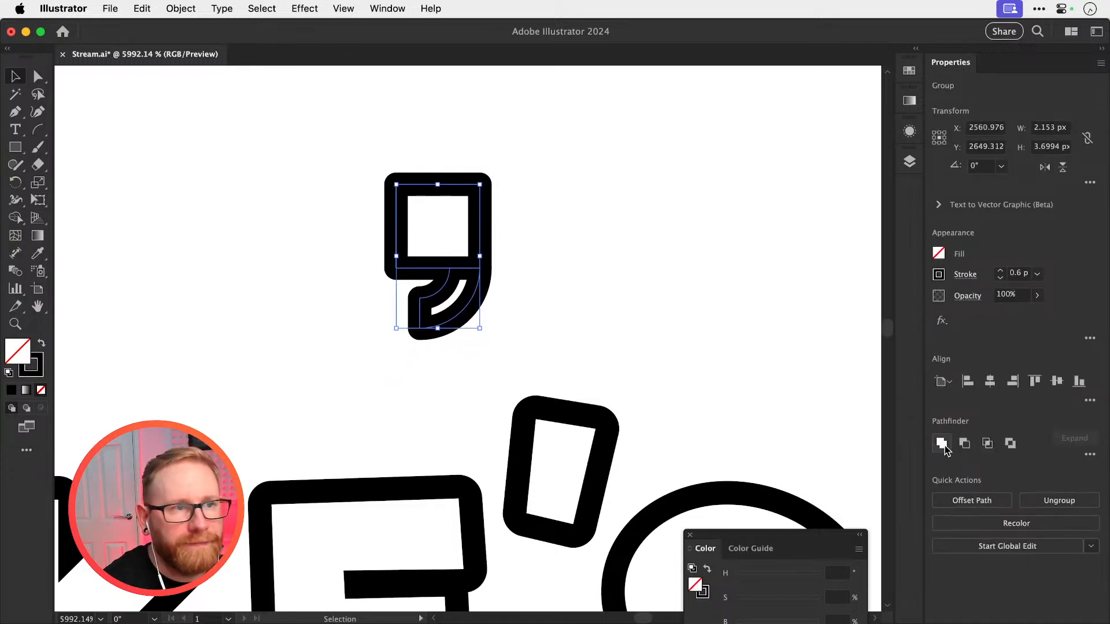
key(super+z)
Shift the tail up slightly to overlap the square and merge the two with Shape Builder
click(553, 301)
drag(454, 266, 709, 343)
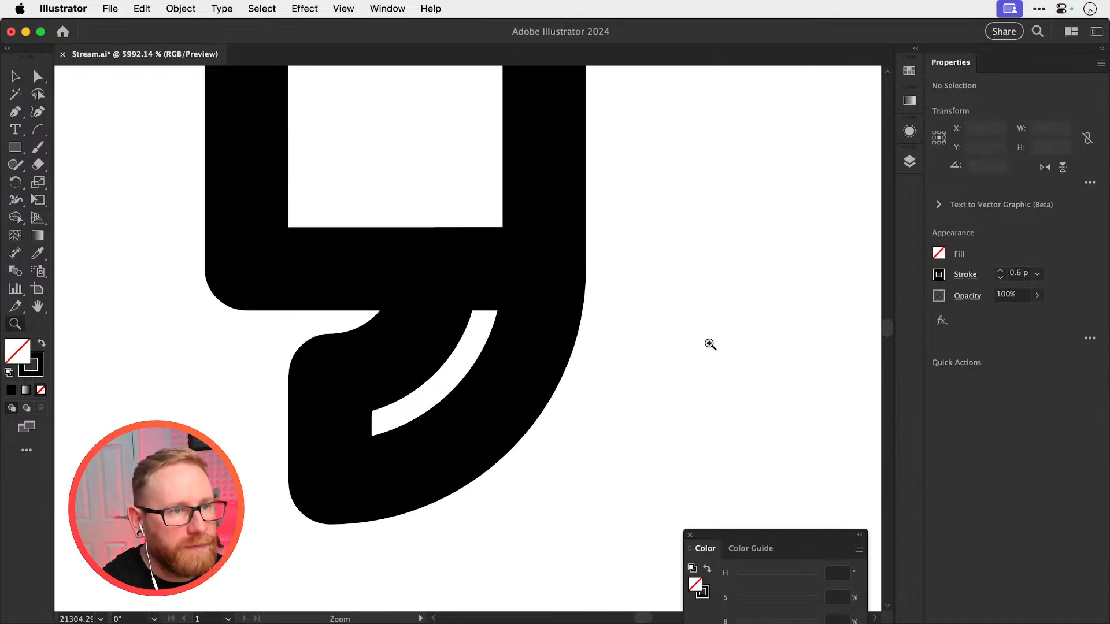
drag(535, 346, 531, 341)
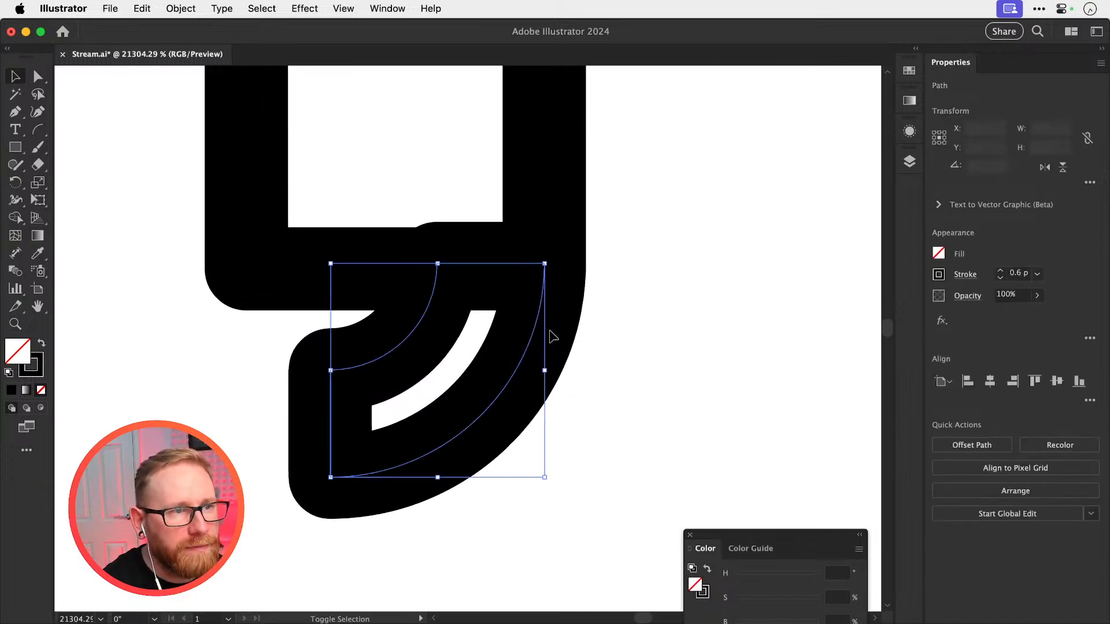
drag(681, 343, 479, 230)
click(223, 9)
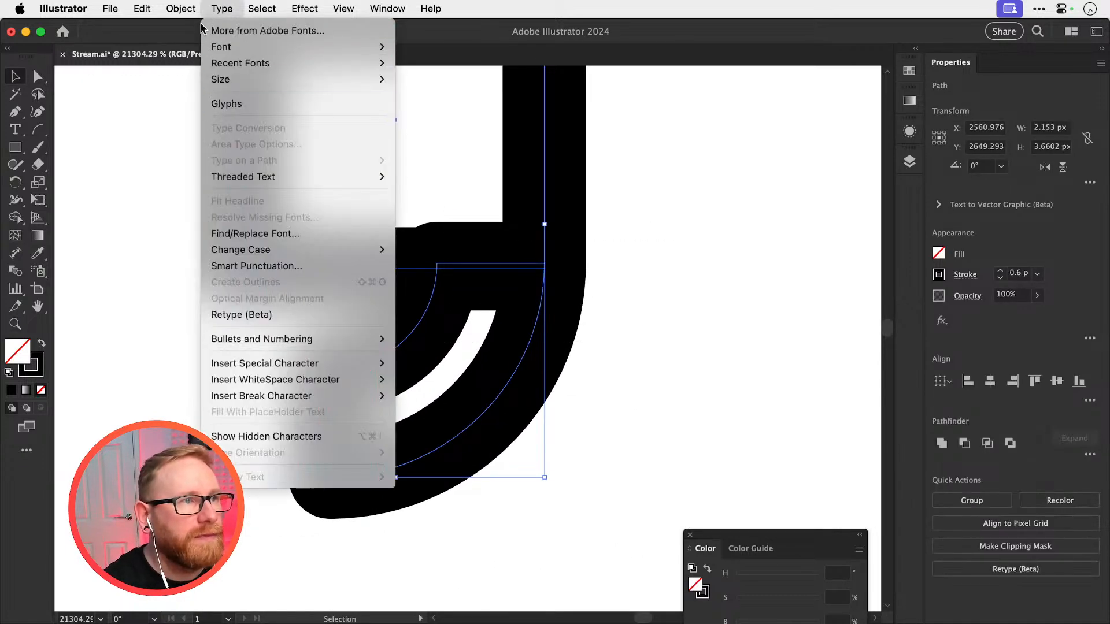
mouse_move(193, 9)
click(201, 224)
key(Return)
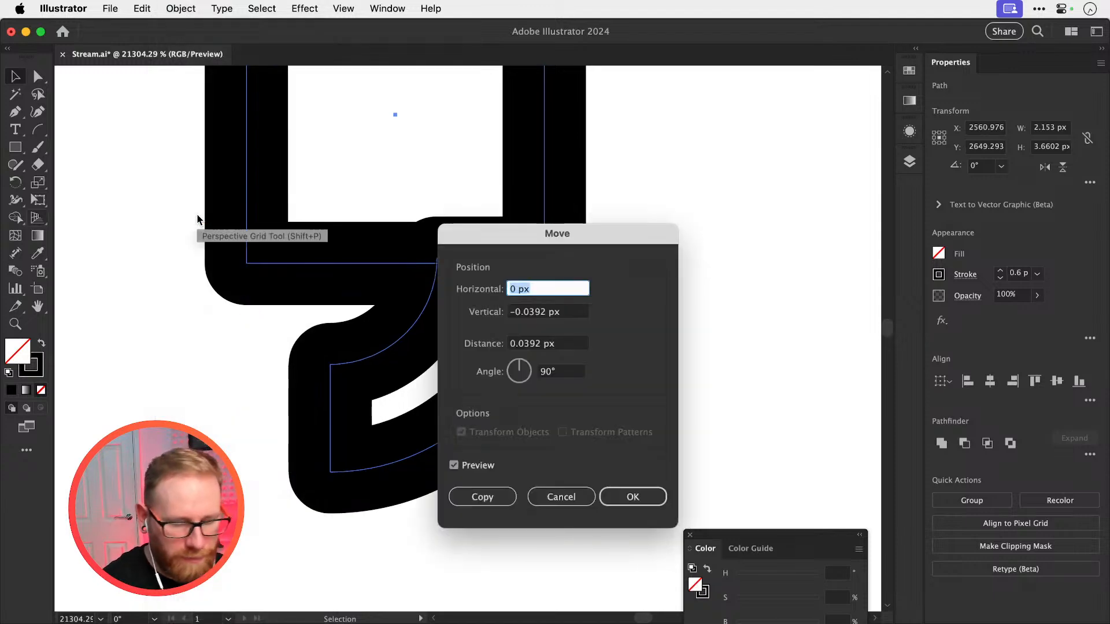
key(Return)
key(shift+m)
mouse_move(333, 296)
mouse_down()
mouse_move(459, 267)
mouse_move(455, 229)
mouse_move(471, 328)
mouse_up()
key(super+shift+a)
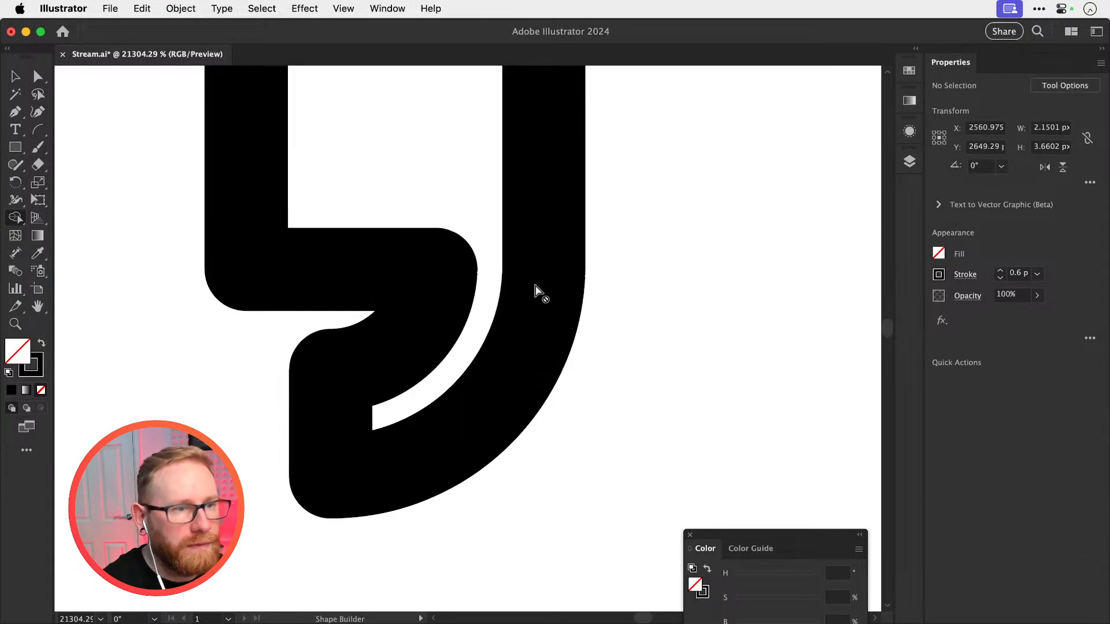
Undo the merge, the tail's shift and its scaling
key(v)
key(super+minus)
key(super+minus)
key(super+minus)
key(super+minus)
key(super+minus)
key(super+minus)
key(super+minus)
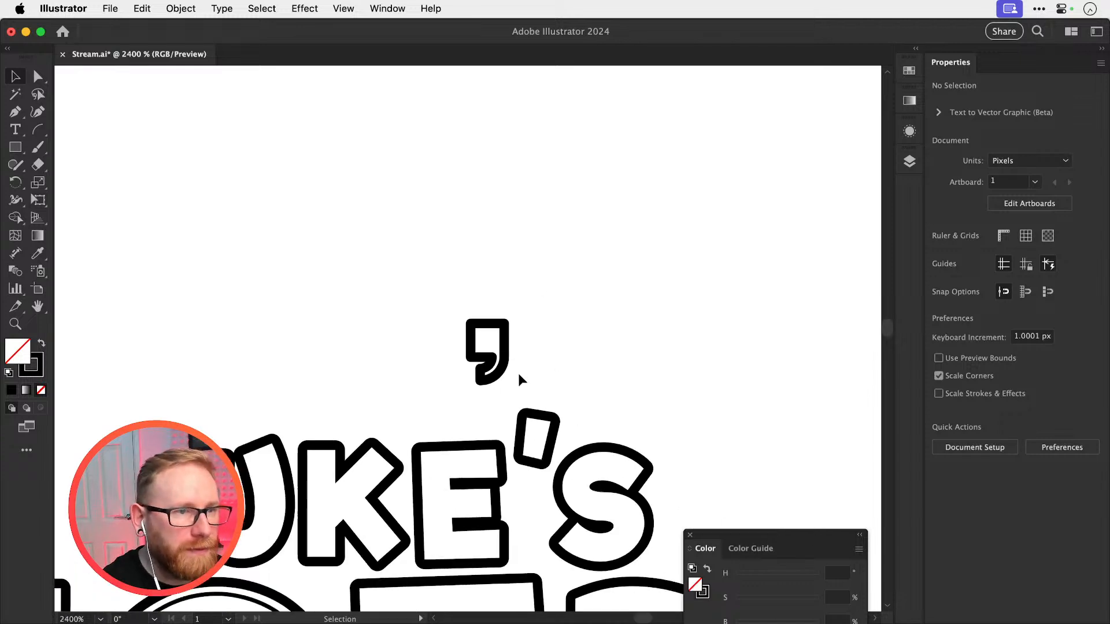
key(z)
drag(512, 367, 844, 382)
key(super+z)
key(super+z)
key(super+z)
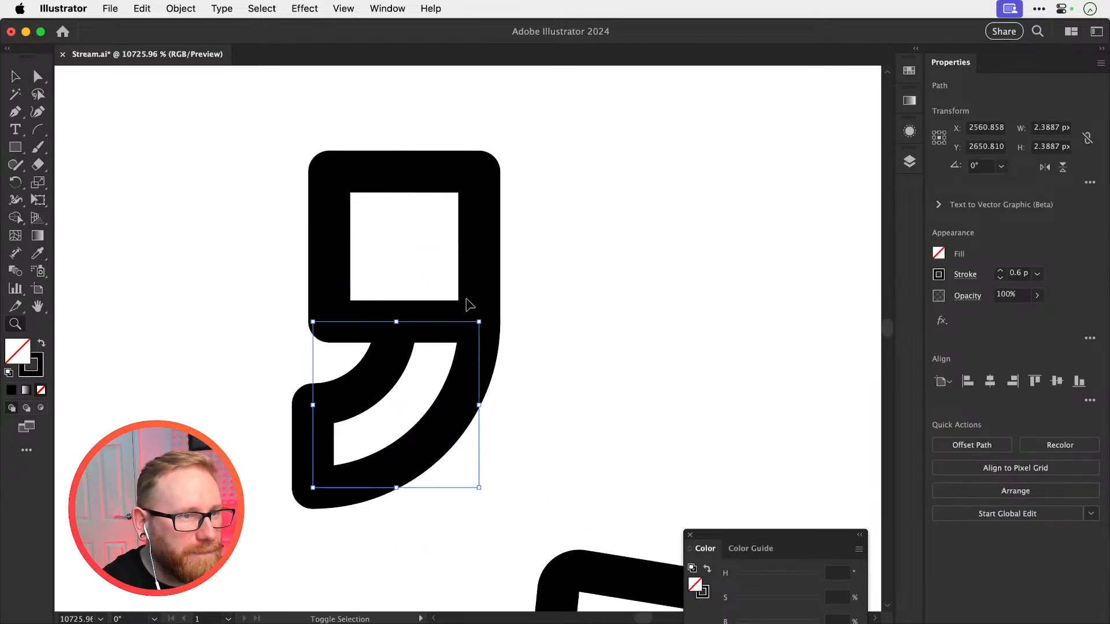
key(super+shift+a)
key(v)
drag(431, 250, 430, 254)
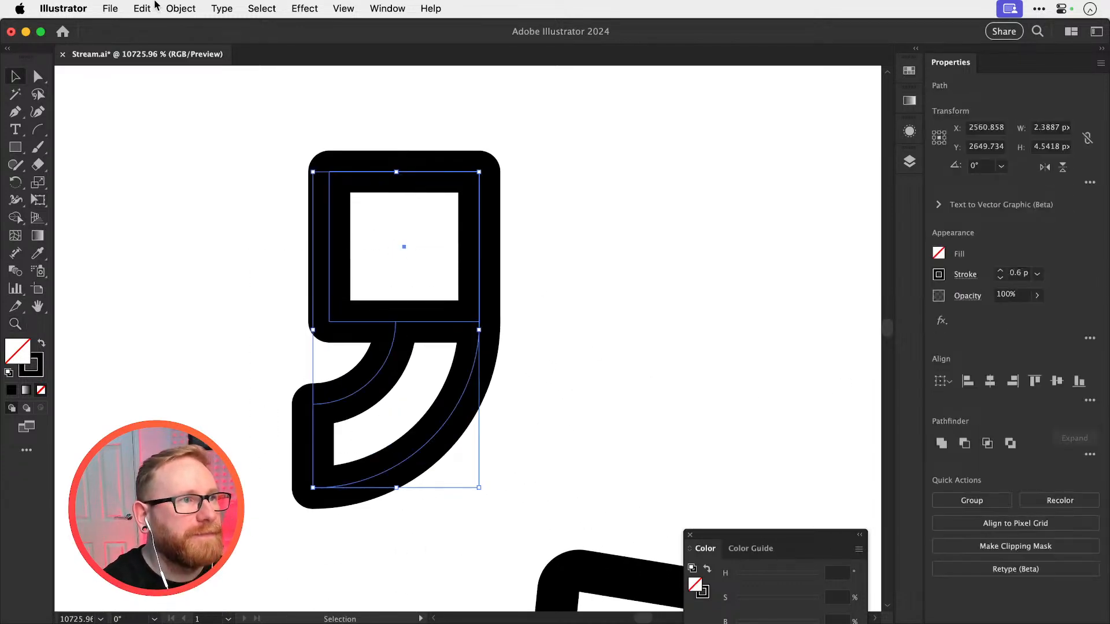
click(181, 8)
click(219, 226)
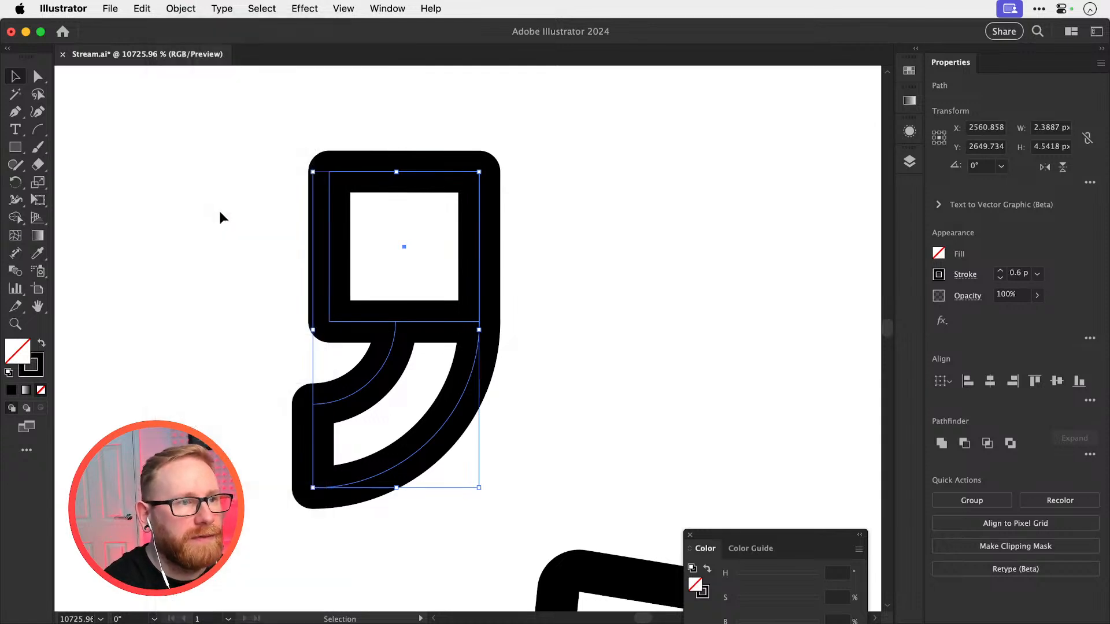
key(super+shift+a)
Enlarge the square to about 2.78 px wide from its lower-right corner and place a duplicate of the square and tail beside it
click(341, 254)
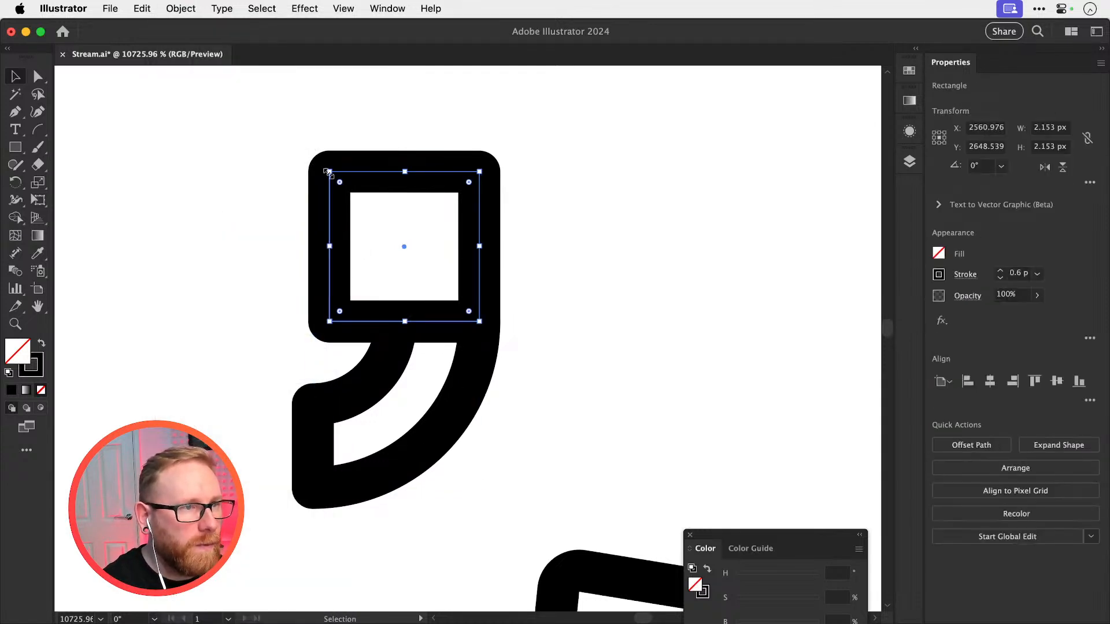
drag(328, 172, 263, 129)
drag(202, 174, 454, 364)
drag(527, 304, 282, 404)
alt+shift+drag(243, 356, 747, 319)
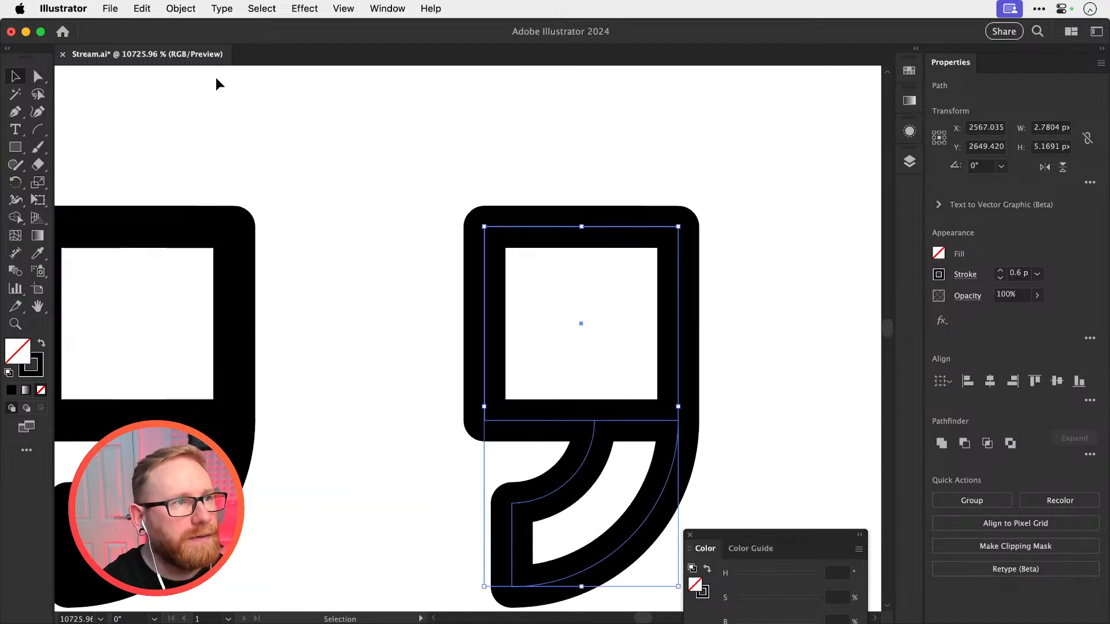
Try expanding the duplicate's fill and stroke and merging the resulting outlines with Shape Builder
click(181, 8)
click(211, 225)
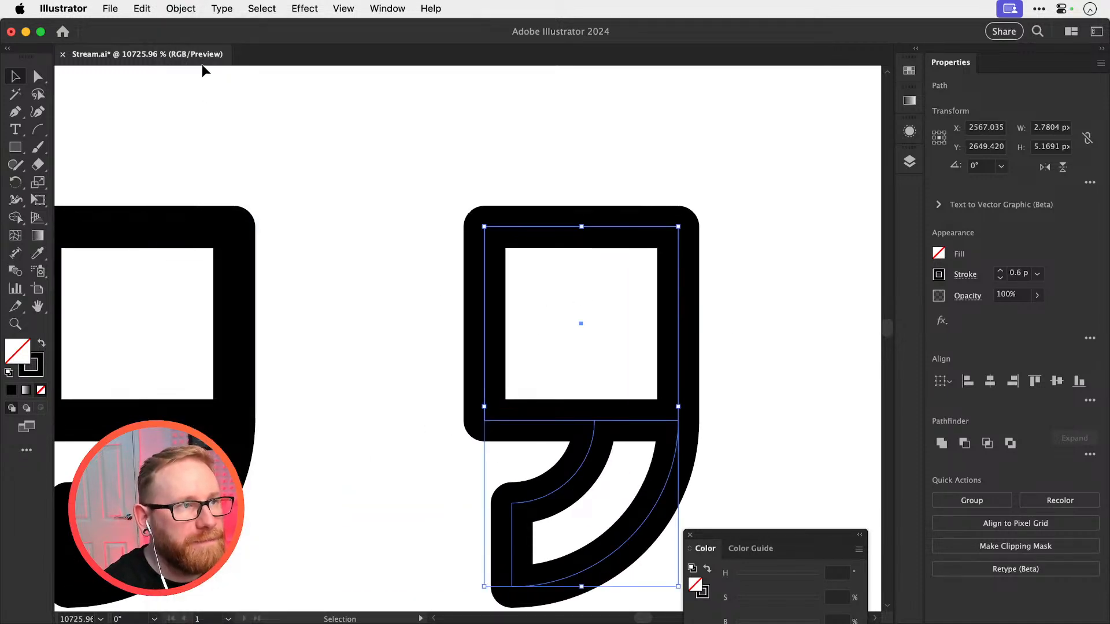
click(181, 8)
click(188, 209)
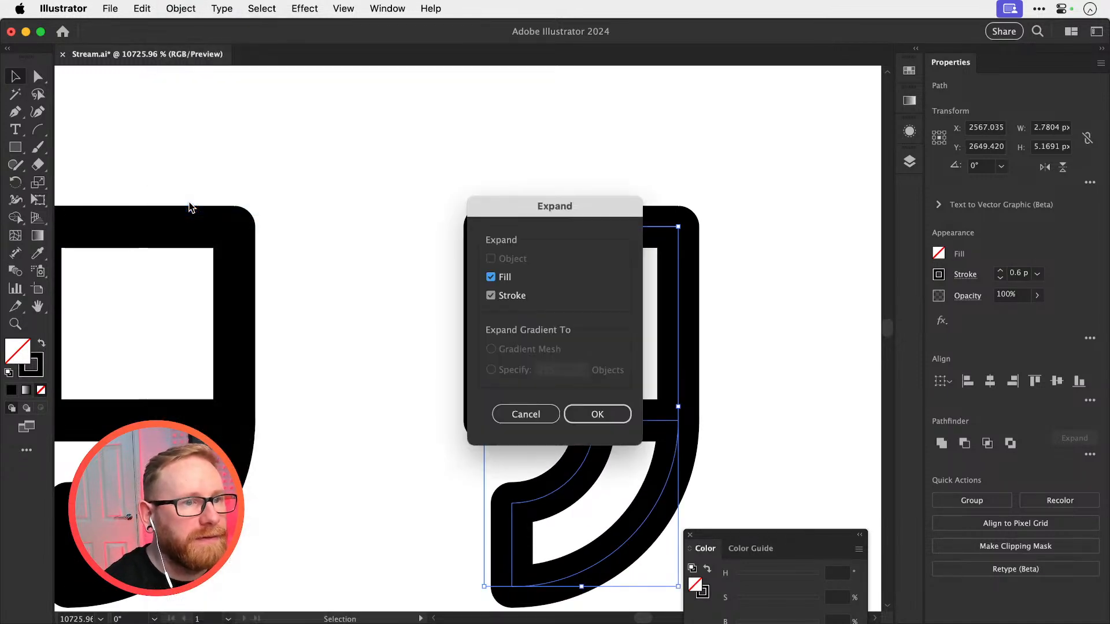
click(613, 412)
key(shift+m)
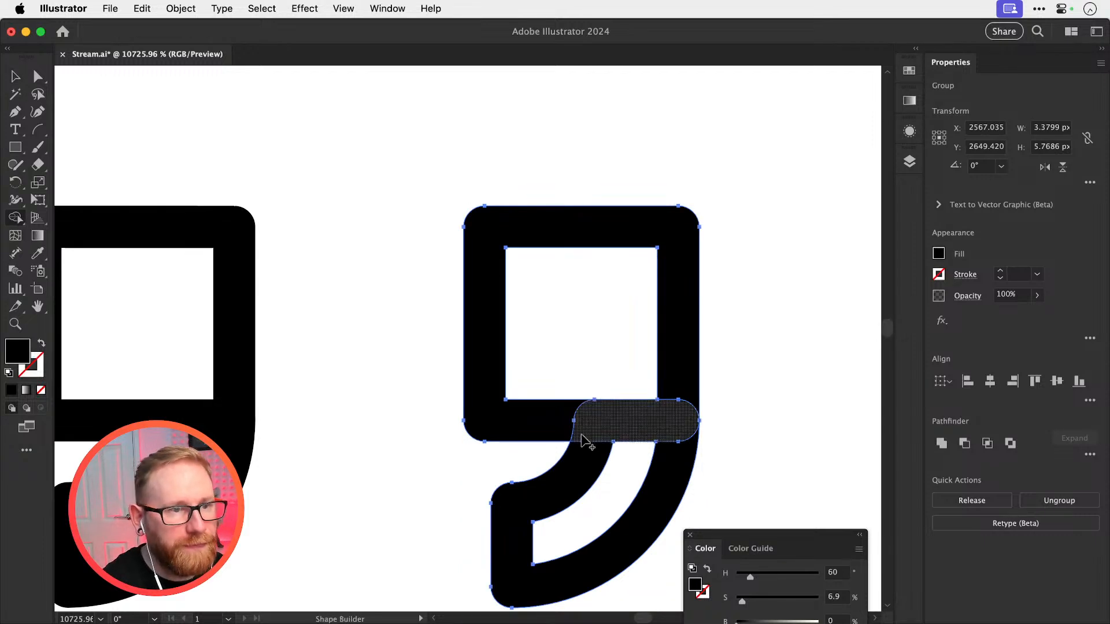
drag(562, 425, 582, 449)
drag(669, 435, 697, 358)
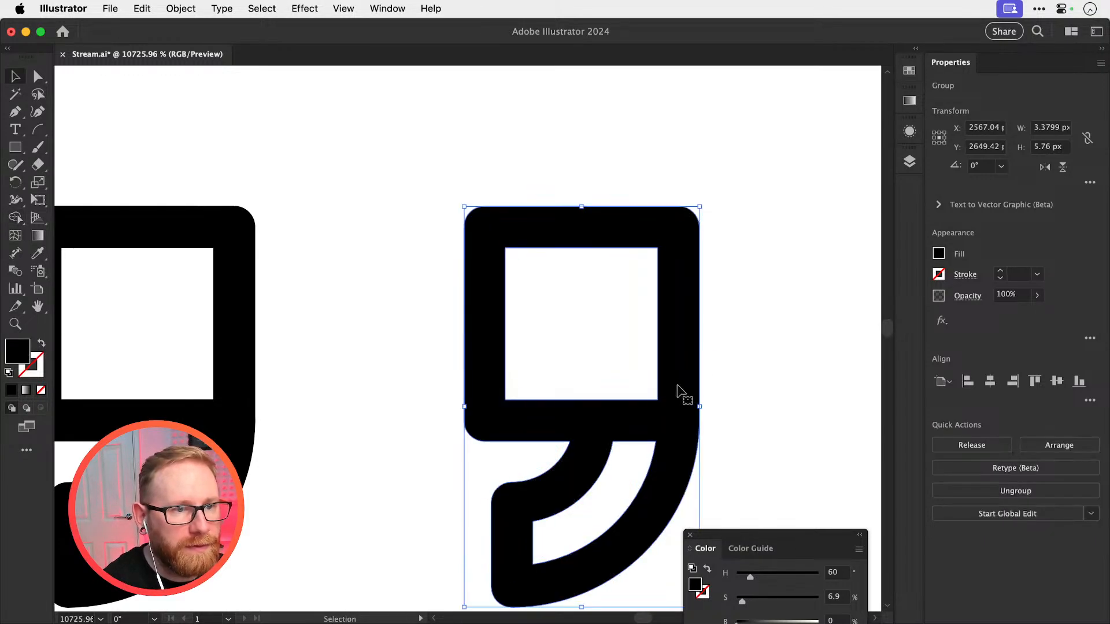
key(super+z)
key(super+z)
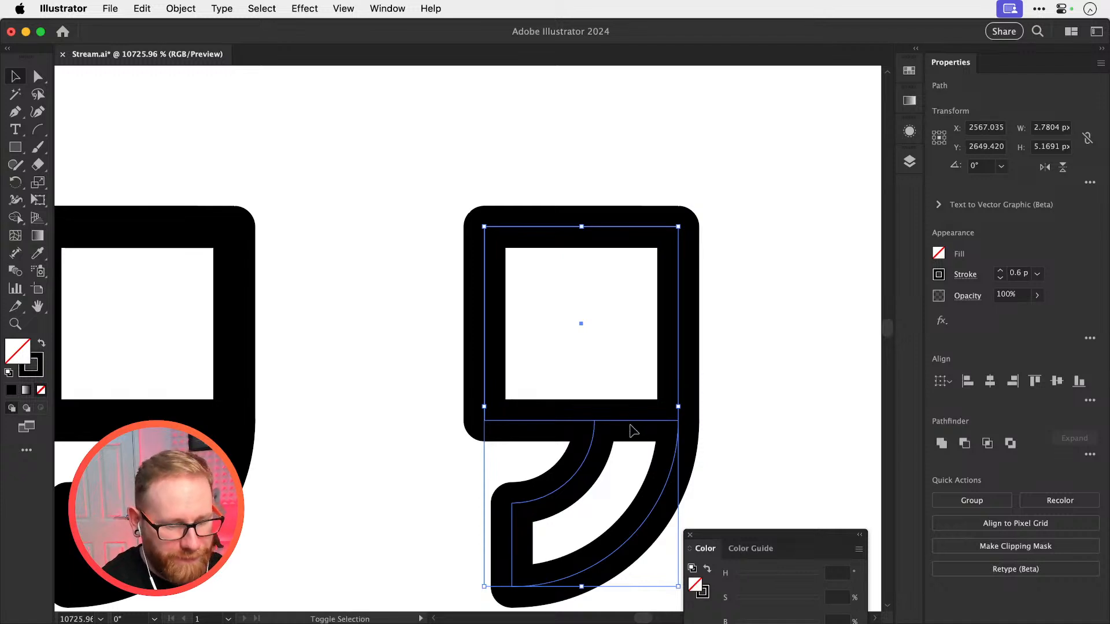
Remove the shared edge between the duplicate's square and tail with Shape Builder and join the open ends into one outline
key(shift+m)
alt+click(637, 422)
key(v)
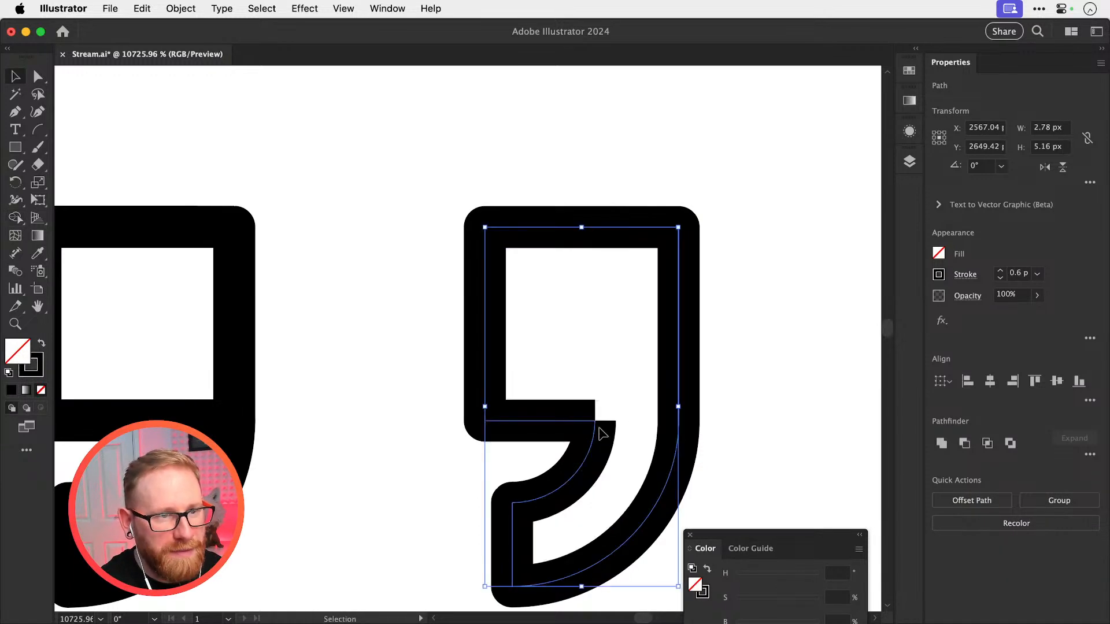
key(a)
key(super+j)
key(super+shift+a)
key(v)
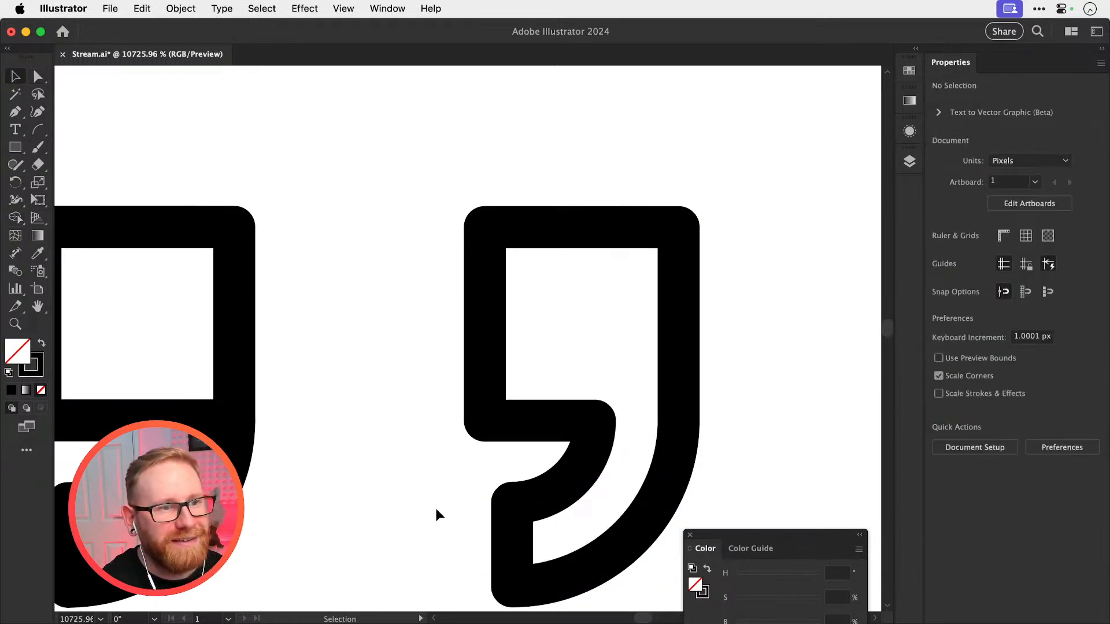
Move the old apostrophe and the unmerged square-and-tail version out of the way above the LUKE'S lettering
drag(435, 508, 580, 339)
key(super+minus)
key(super+minus)
key(super+minus)
key(super+minus)
key(super+minus)
key(super+minus)
key(super+minus)
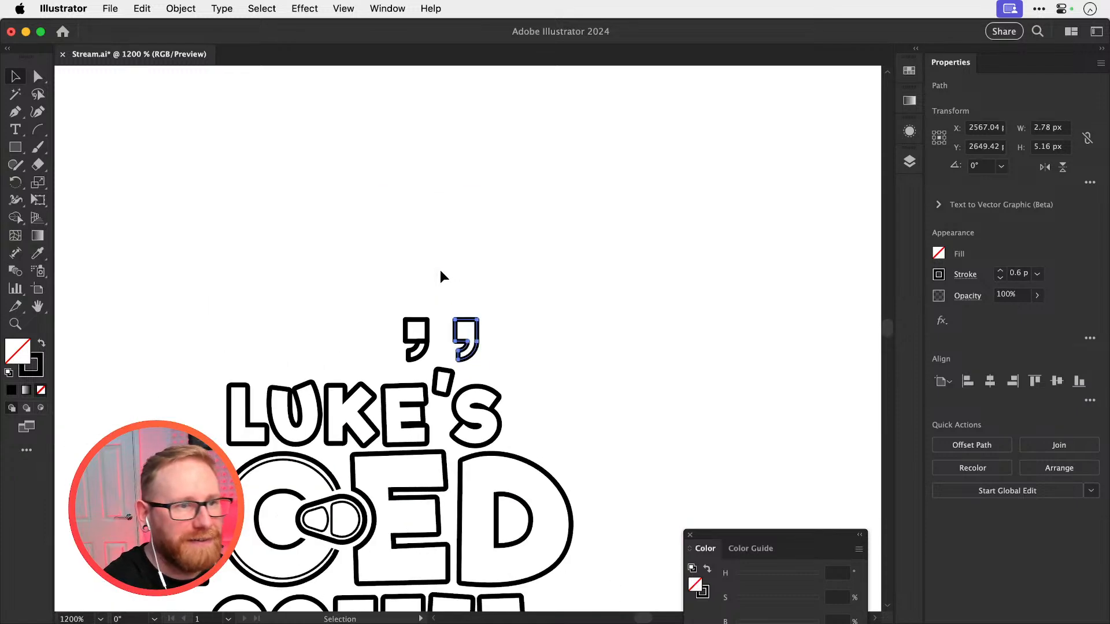
key(v)
drag(442, 384, 442, 197)
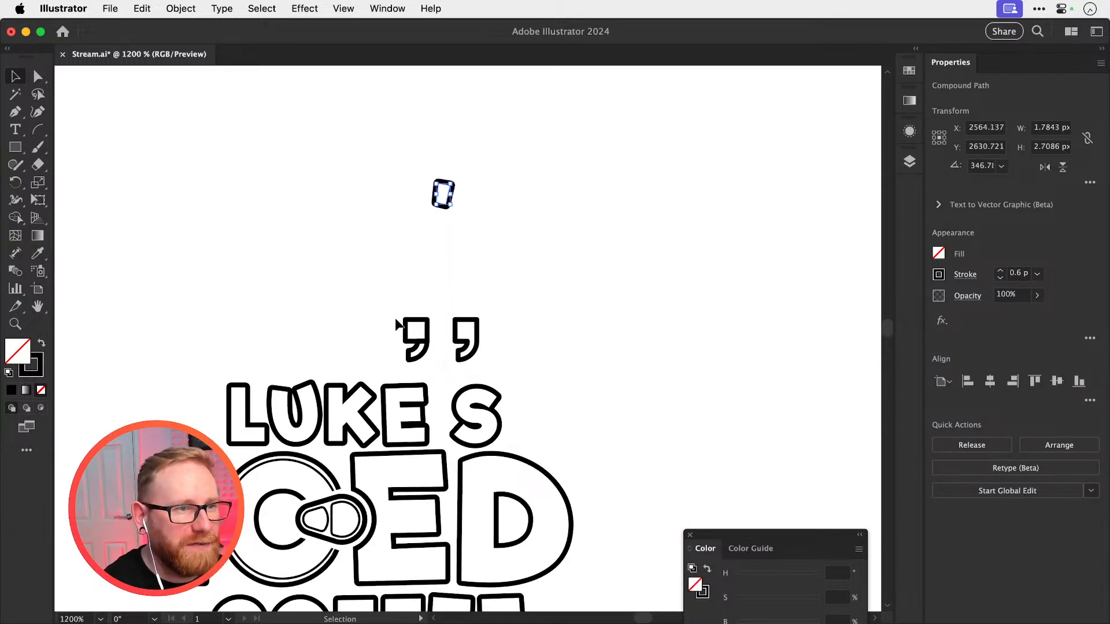
click(435, 321)
drag(433, 316, 542, 359)
key(z)
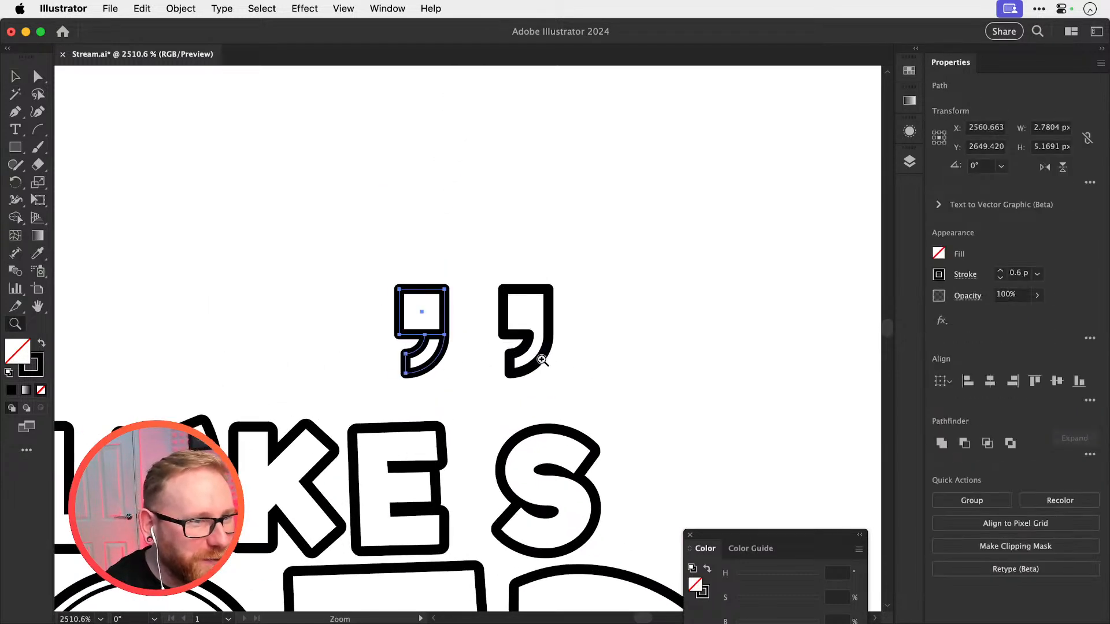
drag(417, 359, 345, 151)
Place the merged apostrophe in the gap between the E and S of LUKE'S and lower its top edge to about 4.16 px height
drag(548, 337, 638, 296)
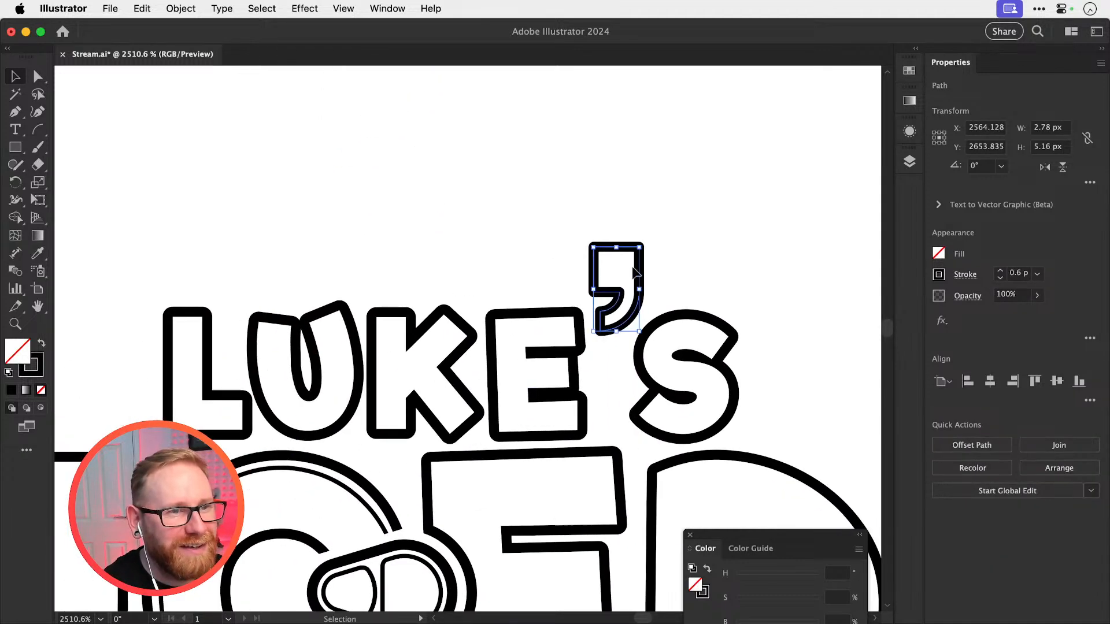
drag(638, 248, 664, 256)
key(super+z)
click(663, 255)
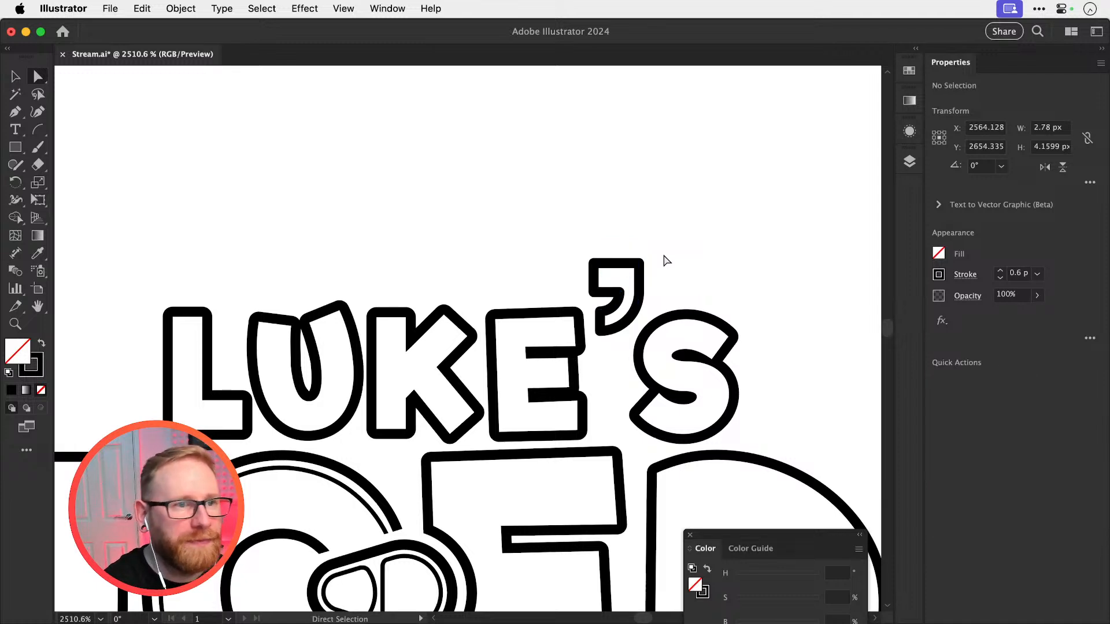
Undo the apostrophe's height reduction and try rotating it by about 6.4°
key(super+z)
drag(723, 184, 721, 250)
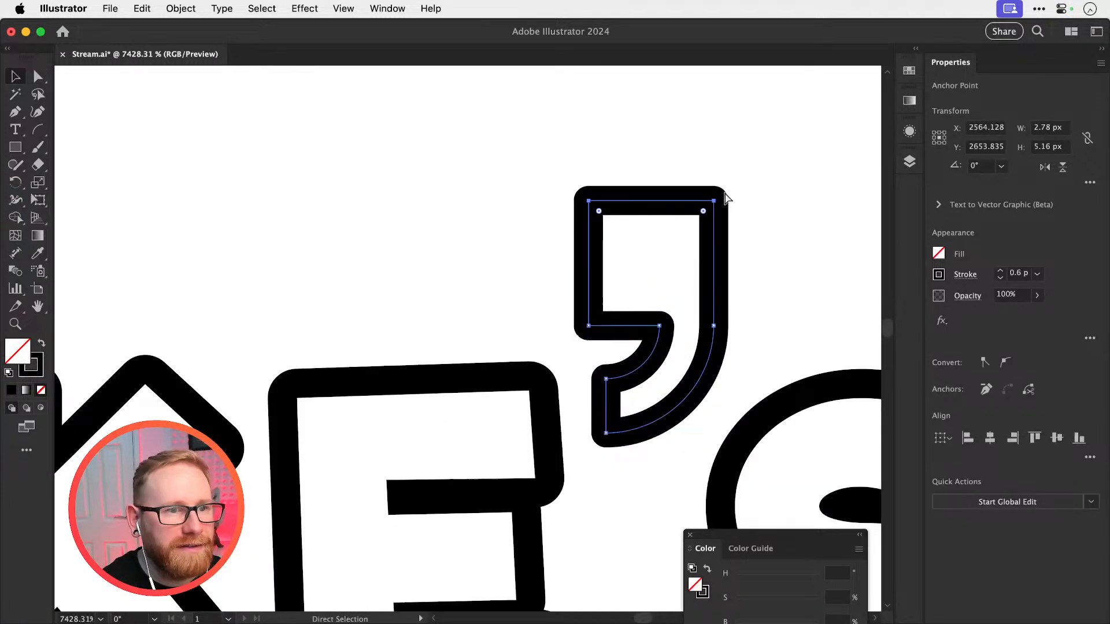
key(super+z)
key(v)
key(r)
drag(786, 264, 766, 238)
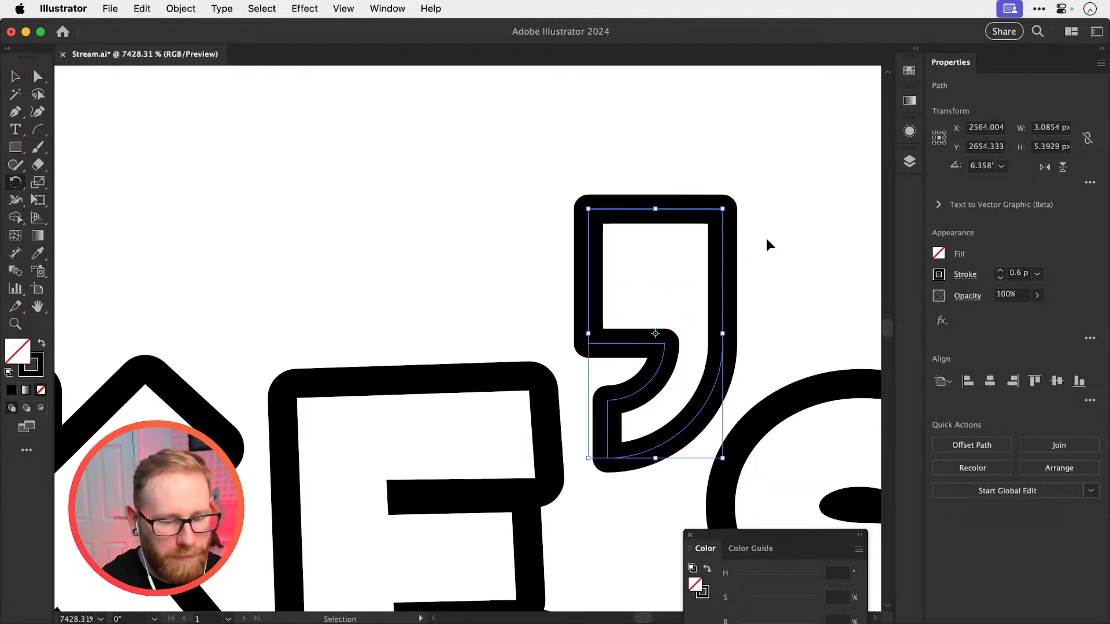
Place a spare copy of the merged apostrophe beside the earlier versions above the LUKE'S lettering
key(super+minus)
key(super+minus)
key(super+minus)
key(super+minus)
key(super+minus)
key(super+minus)
key(super+minus)
key(v)
click(501, 296)
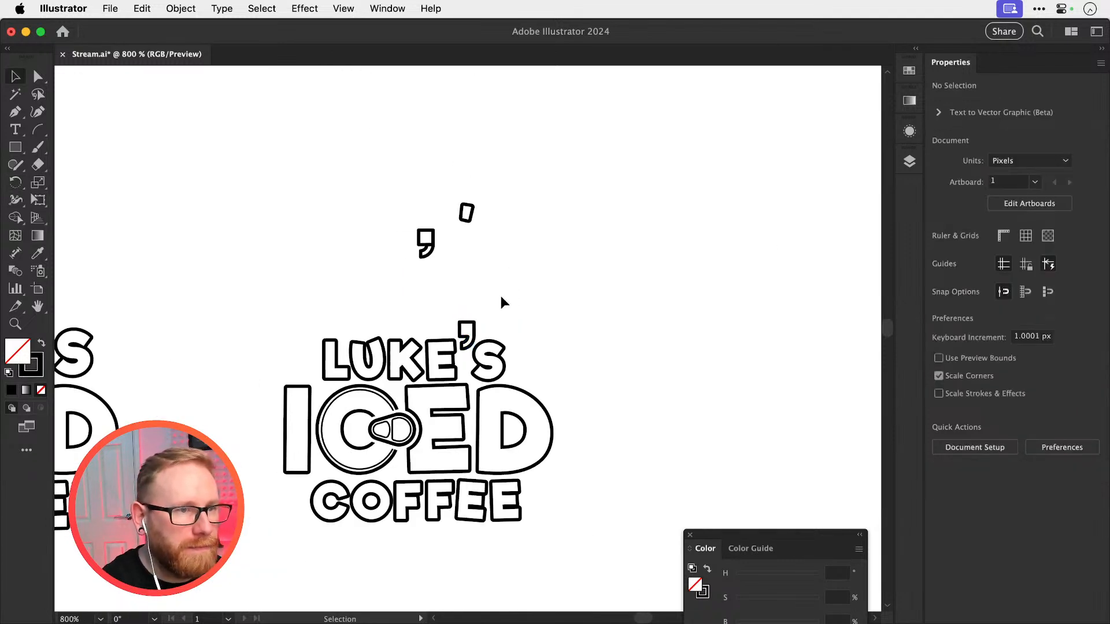
drag(475, 333, 838, 402)
Scale the apostrophe between the E and S down to about 2.34 × 4.06 px and rotate it about 6.9°
key(z)
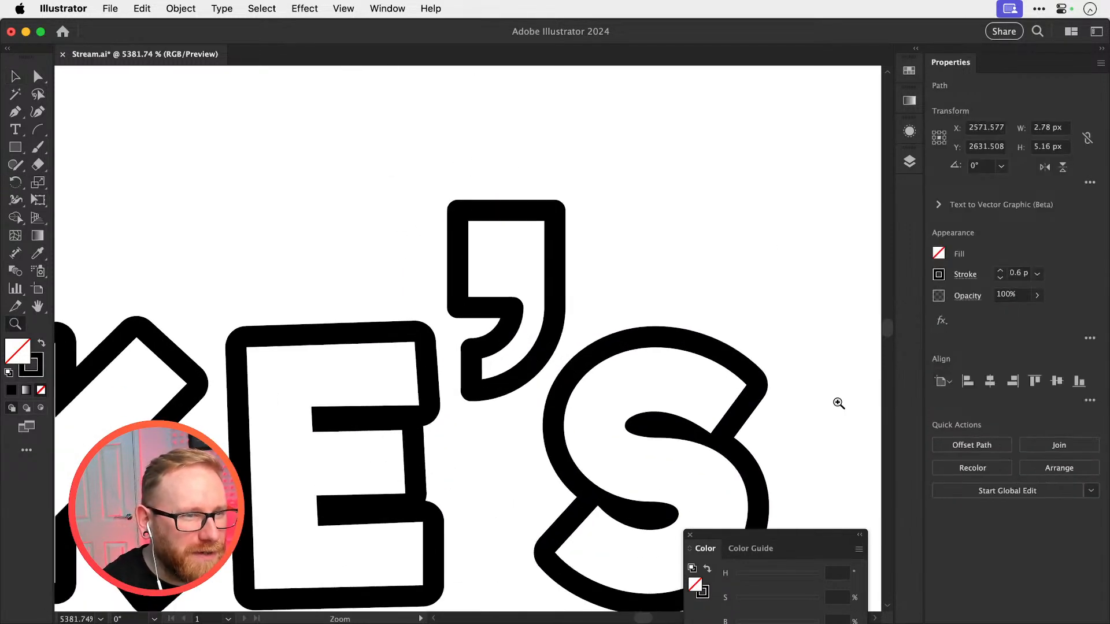
drag(564, 206, 531, 255)
drag(589, 278, 572, 279)
key(v)
drag(531, 313, 537, 310)
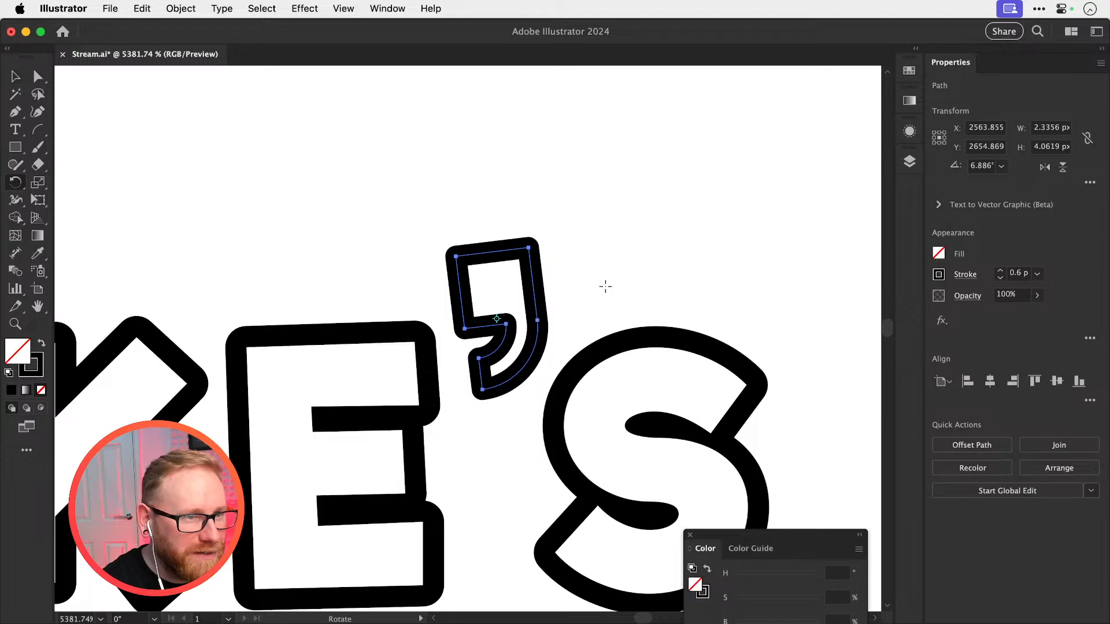
click(608, 287)
key(super+minus)
key(super+minus)
key(super+minus)
key(super+minus)
key(super+minus)
key(super+minus)
key(super+minus)
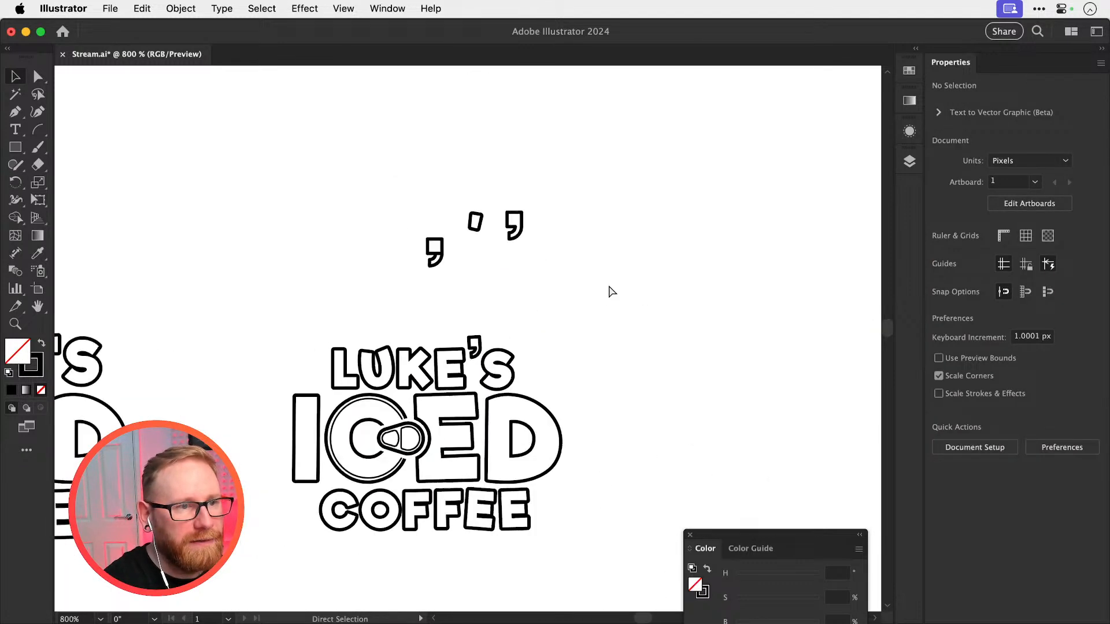
Delete the white shape at the pull tab of the can-top C in the logo with the curved apostrophe
drag(528, 343, 612, 264)
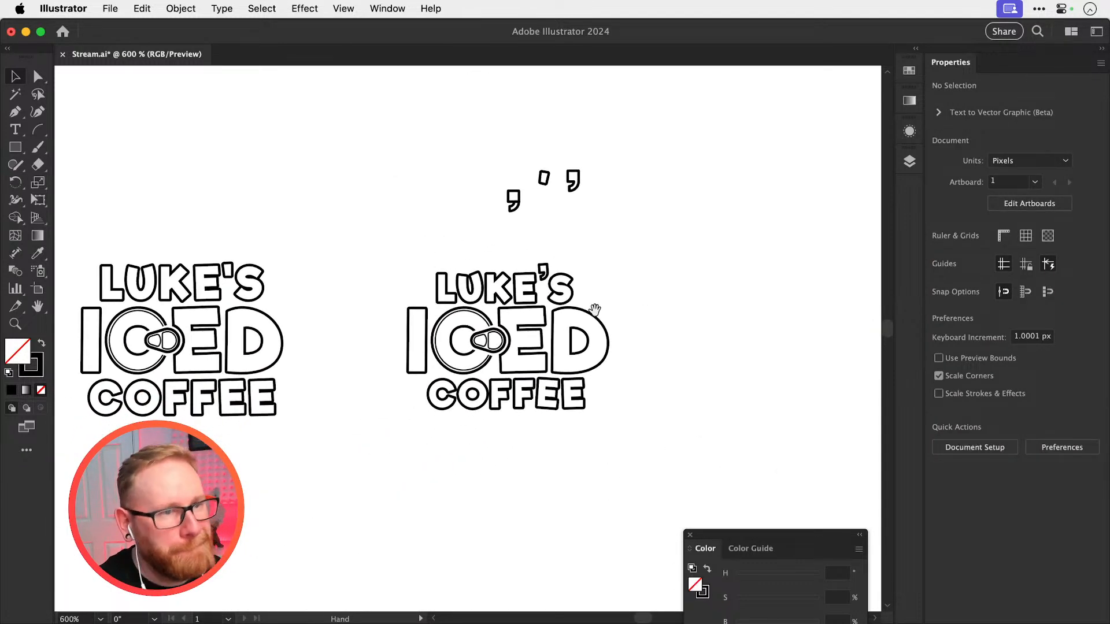
drag(586, 325, 663, 323)
key(z)
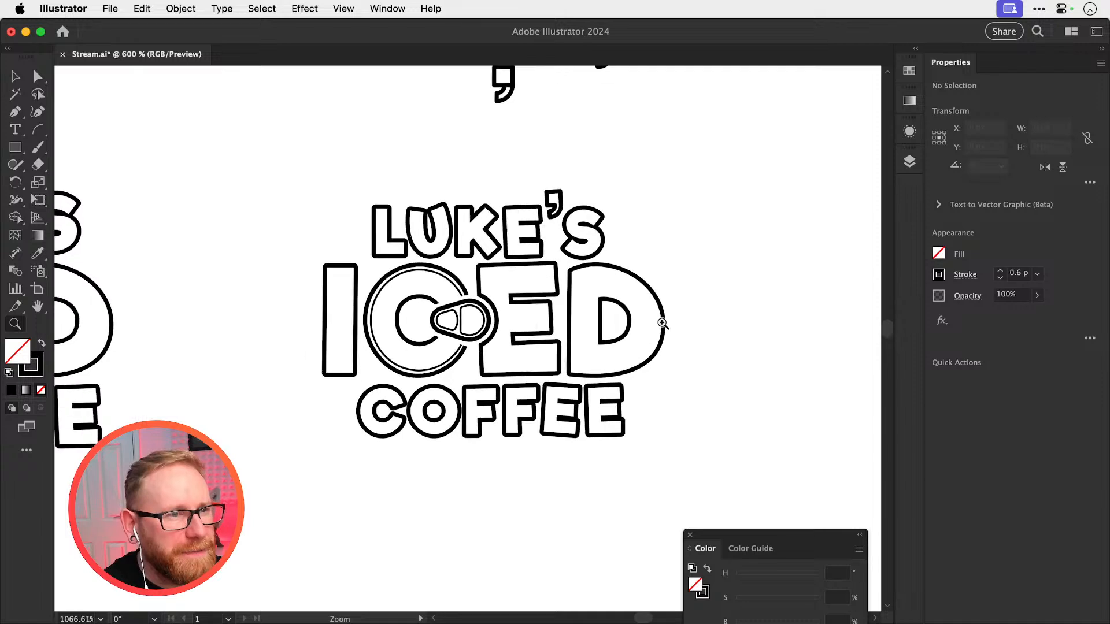
key(v)
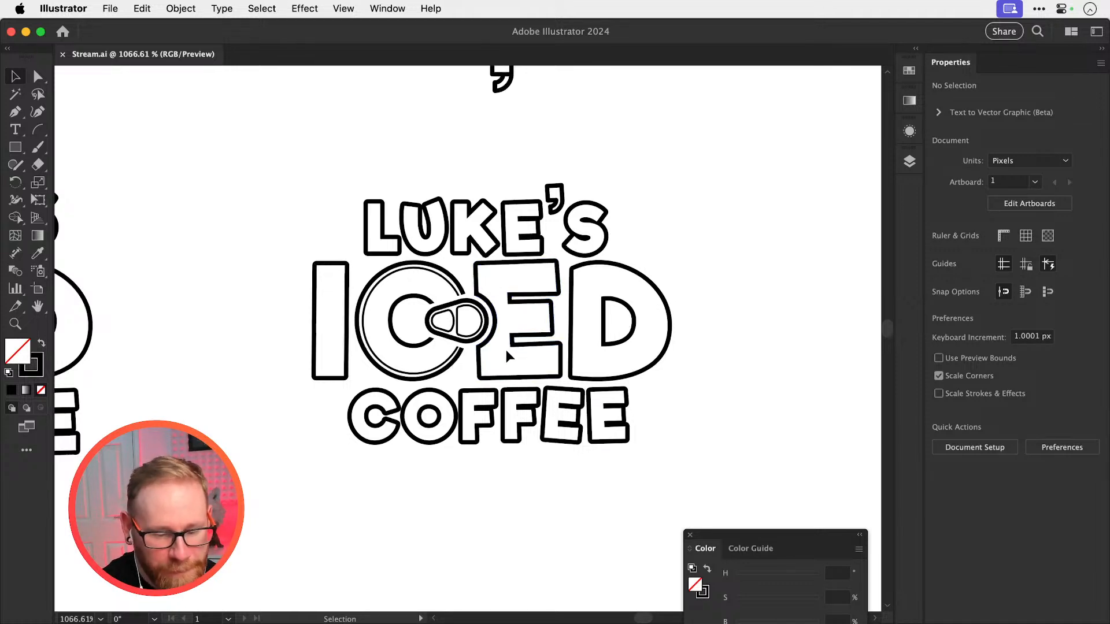
drag(598, 274, 633, 294)
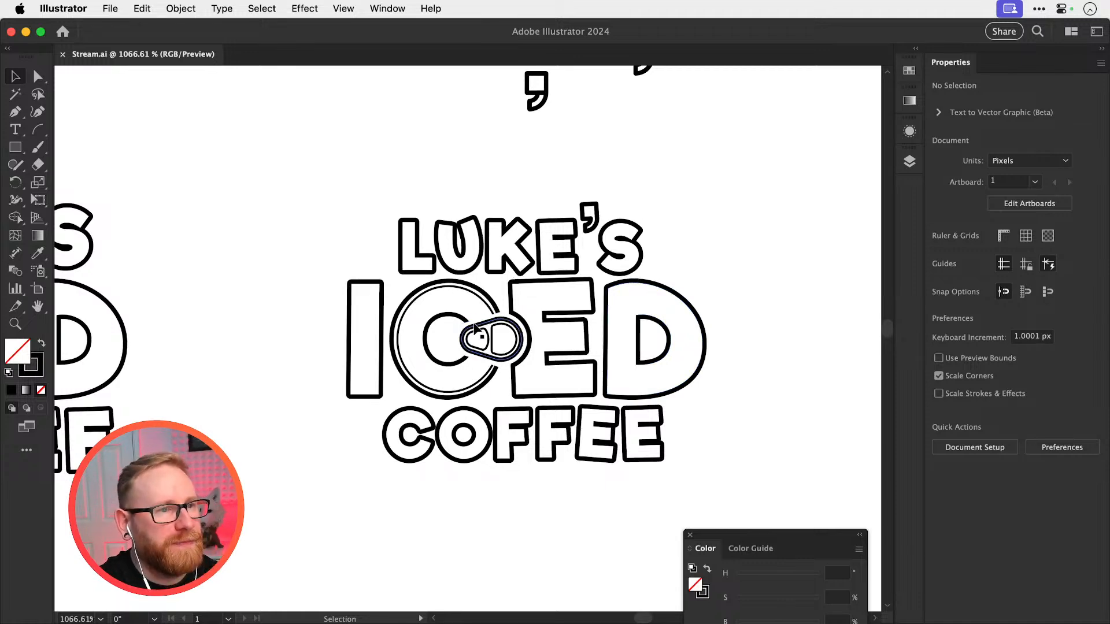
drag(470, 326, 638, 315)
click(508, 305)
key(Delete)
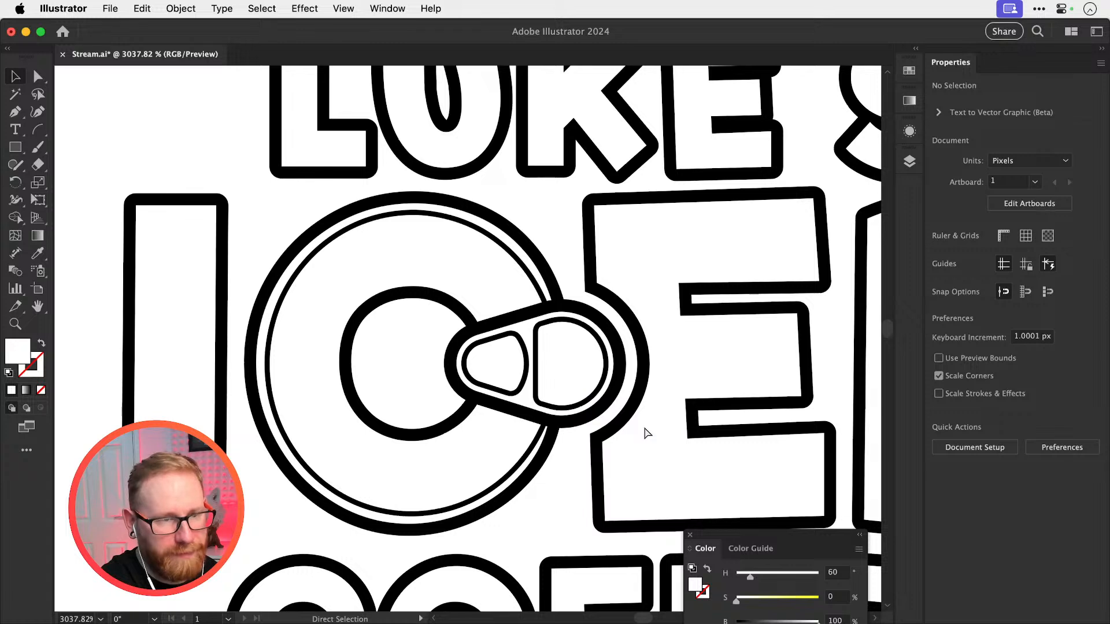
key(super+minus)
key(super+minus)
key(super+minus)
key(super+minus)
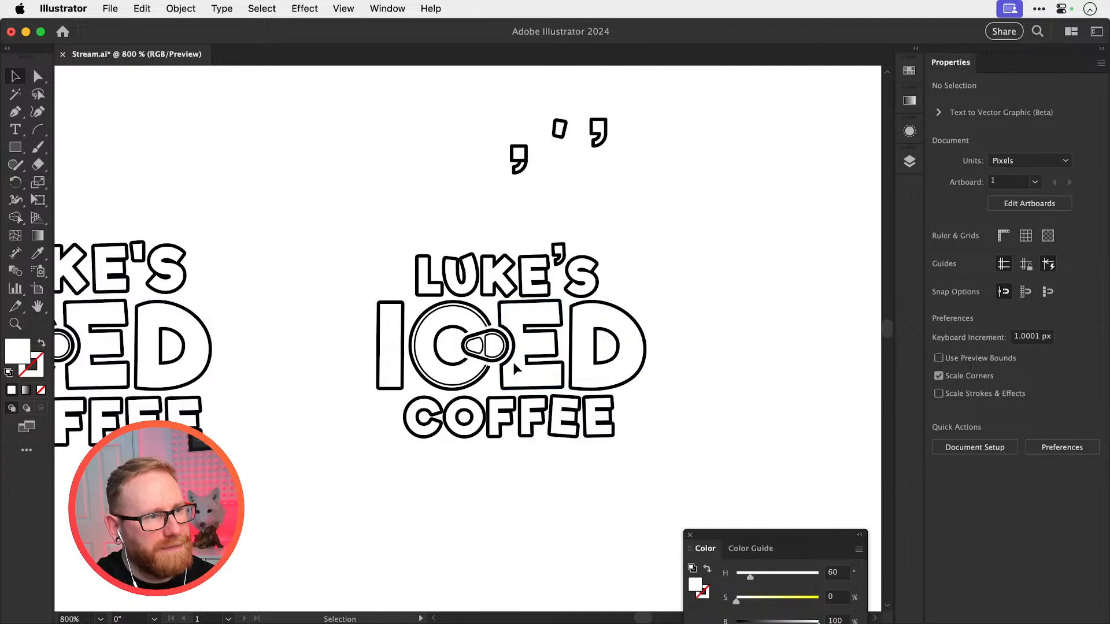
Duplicate the logo version with the straight apostrophe and move the copy about 70 px straight down below the original
mouse_move(512, 362)
mouse_down()
mouse_move(591, 375)
mouse_move(510, 378)
mouse_up()
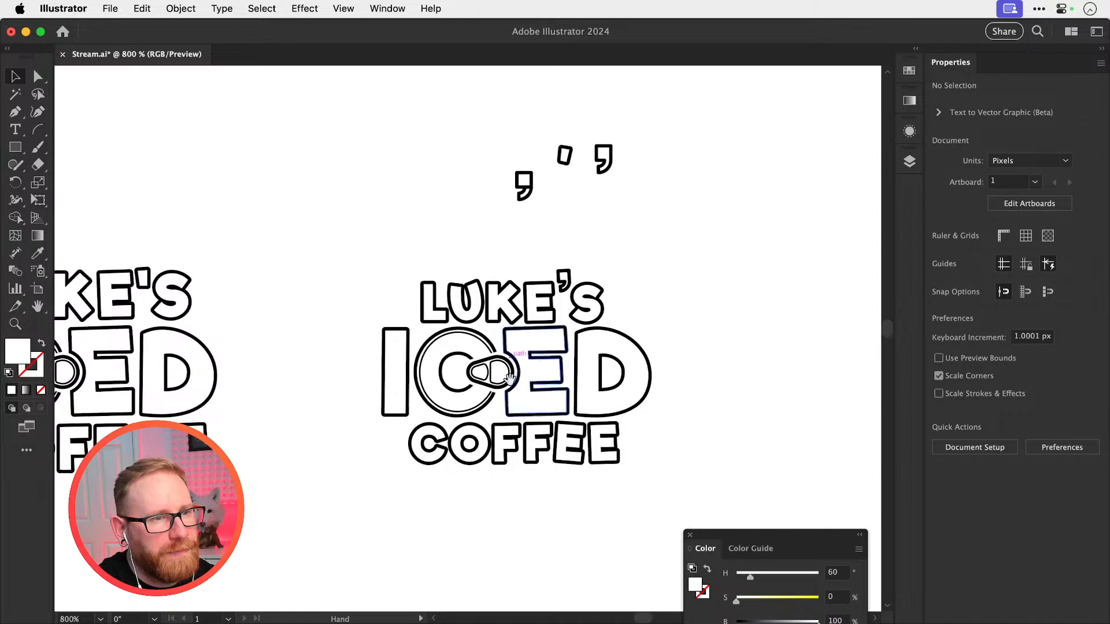
drag(564, 180, 628, 167)
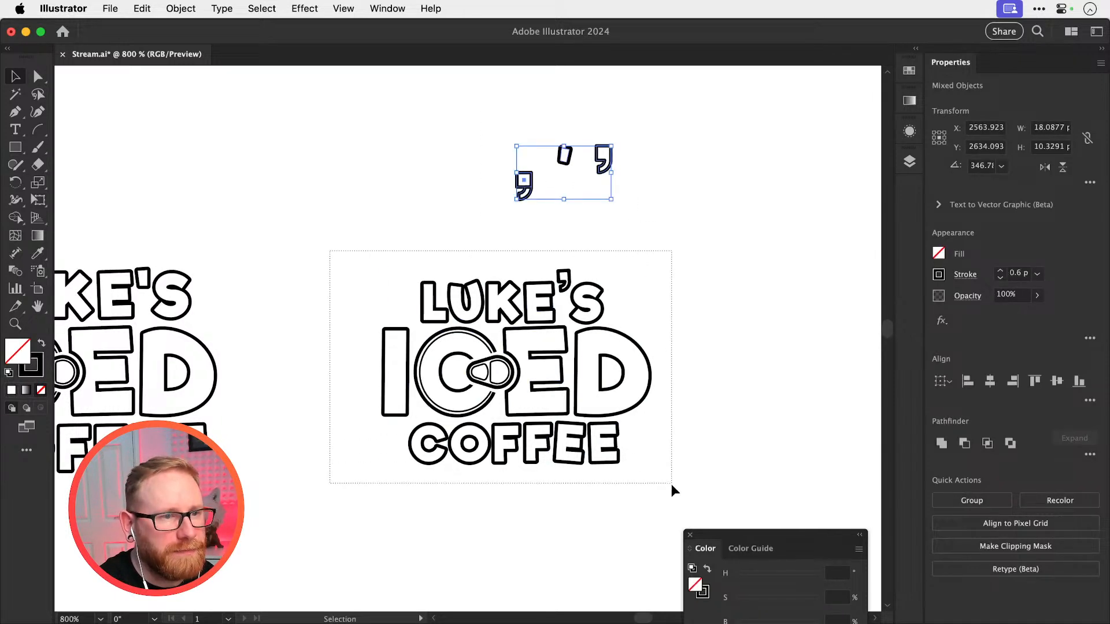
drag(671, 484, 665, 482)
key(super+minus)
key(super+minus)
drag(447, 421, 589, 401)
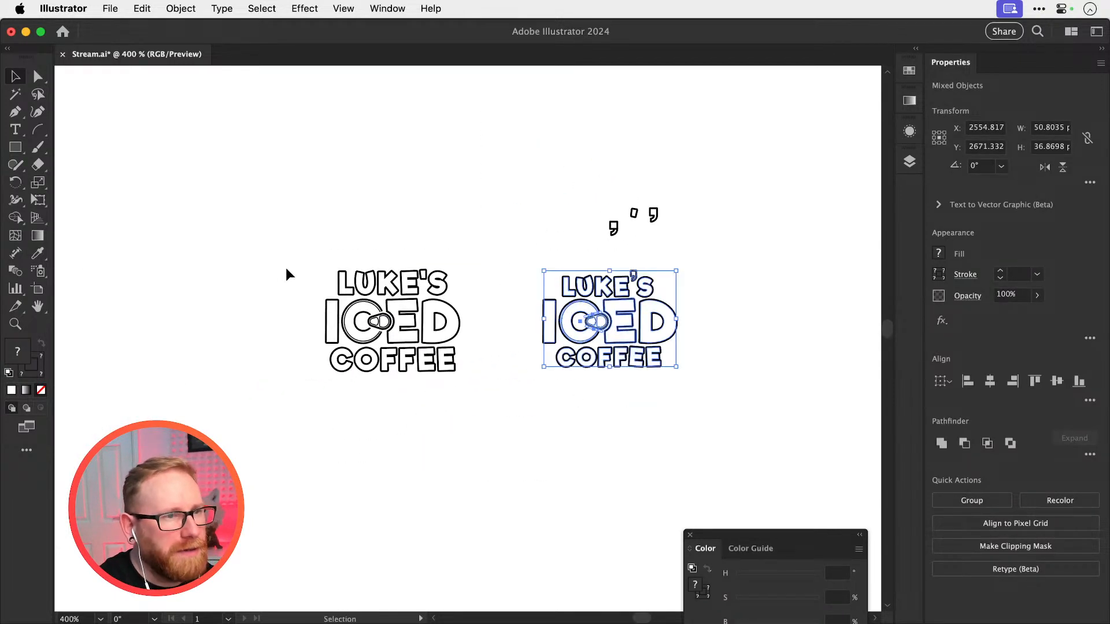
drag(453, 361, 477, 408)
key(super+c)
key(super+f)
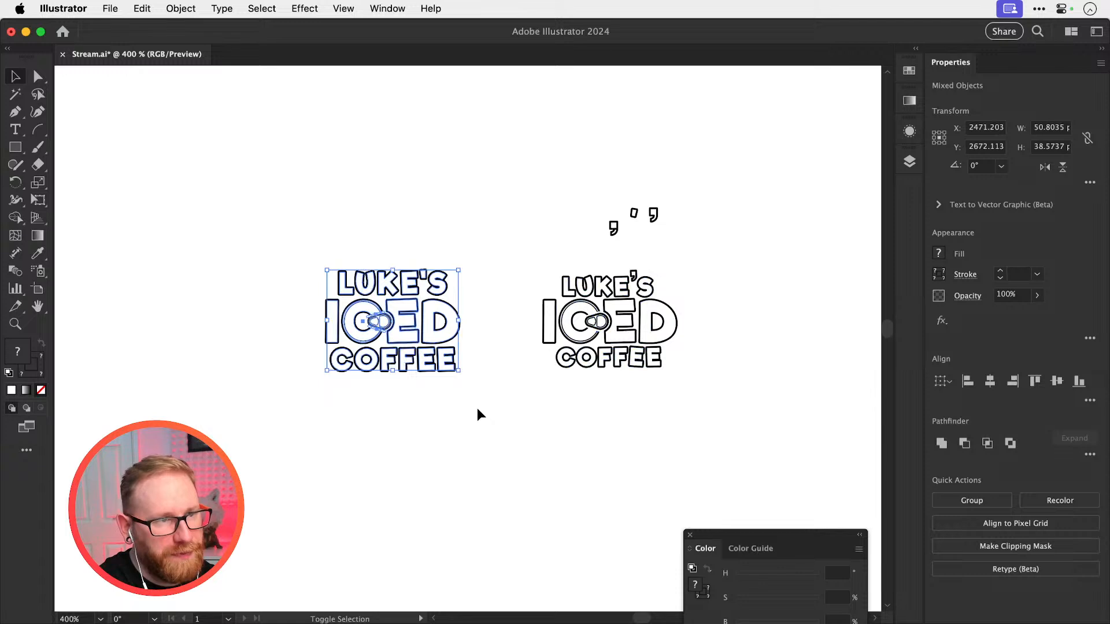
key(shift+Down)
key(shift+Down)
key(shift+Down)
key(shift+Down)
key(shift+Down)
key(shift+Down)
key(shift+Down)
click(483, 407)
drag(548, 377, 641, 314)
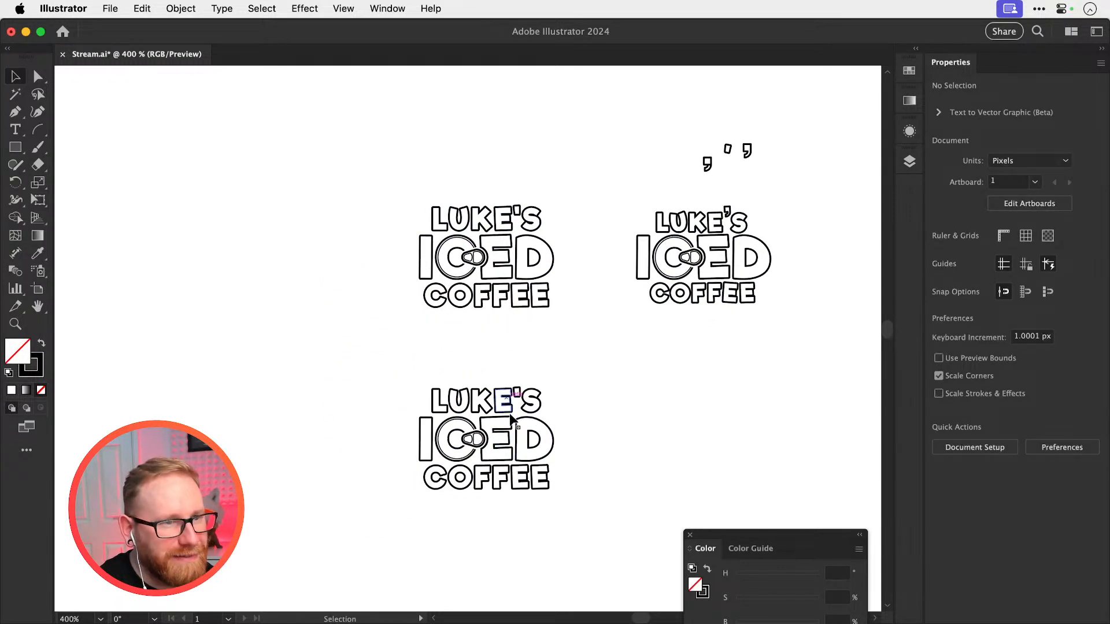
Replace ICED in the lower copy with a duplicate of the ICED lettering from the curved-apostrophe version
drag(385, 439, 585, 441)
key(Delete)
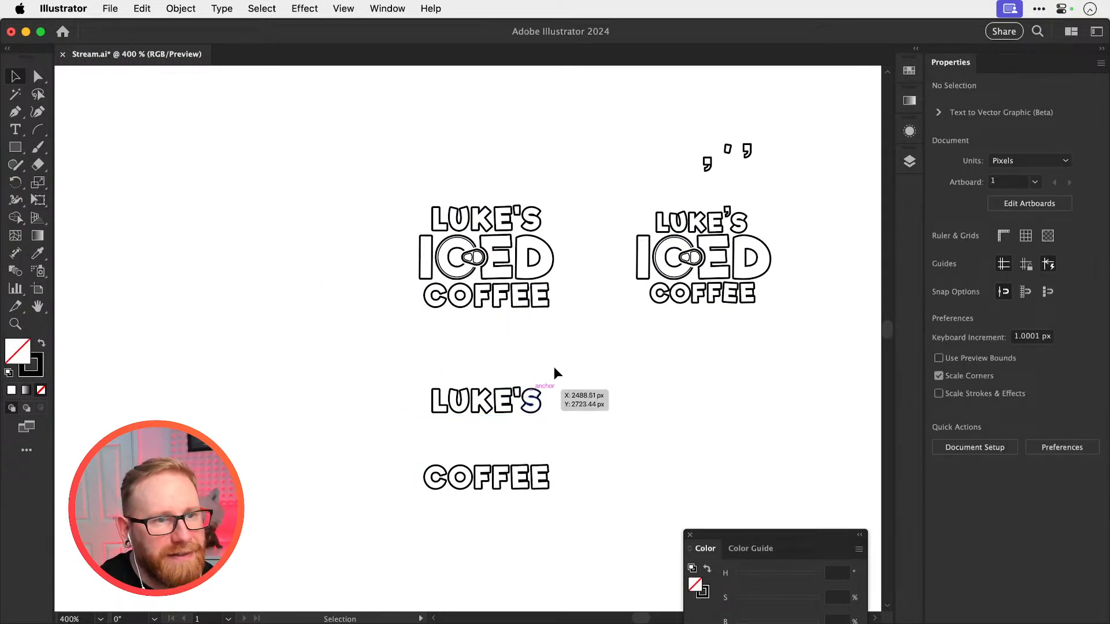
drag(613, 249, 535, 456)
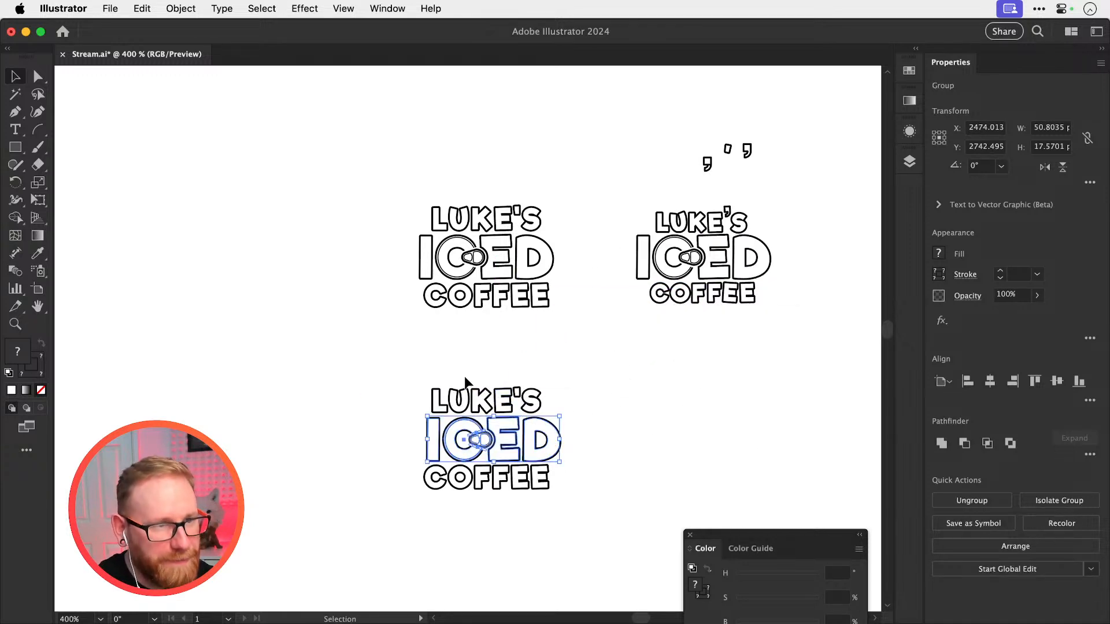
Align LUKE'S, ICED and COFFEE in the lower copy on a common horizontal centre
click(443, 401)
shift+click(453, 444)
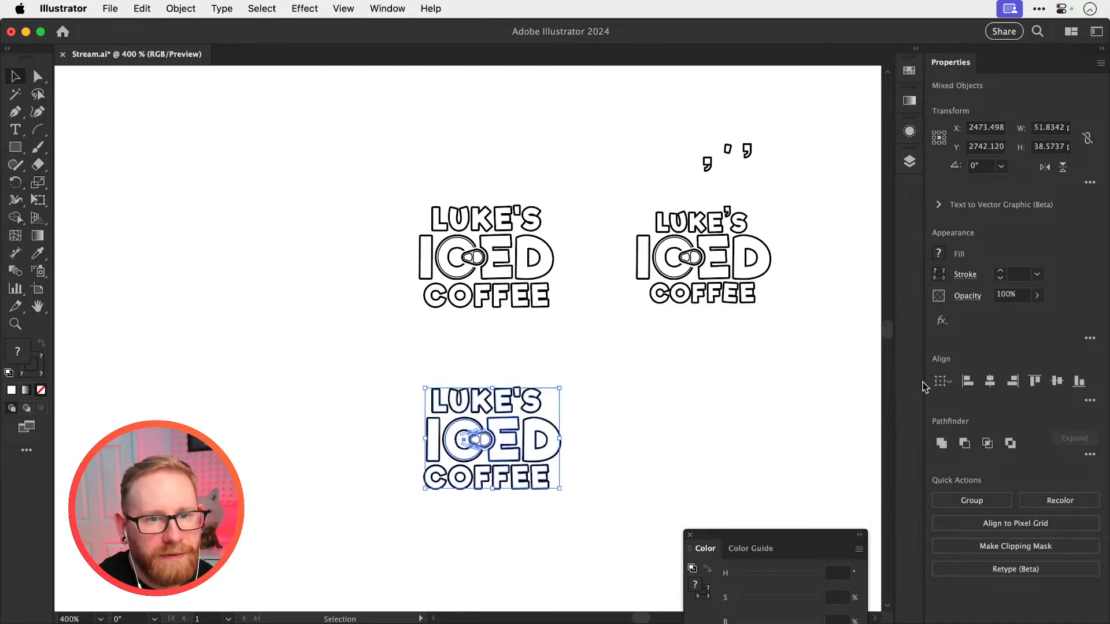
click(988, 382)
click(760, 381)
Shift COFFEE vertically by a small amount to adjust its spacing below ICED in the lower copy
scroll(585, 441, up, 5)
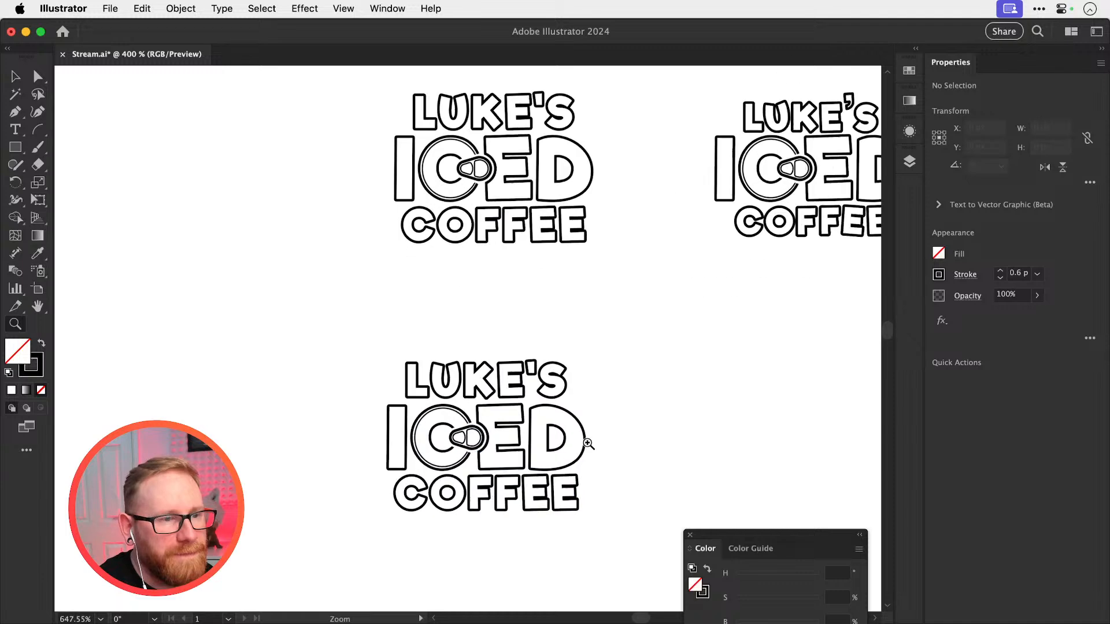
key(z)
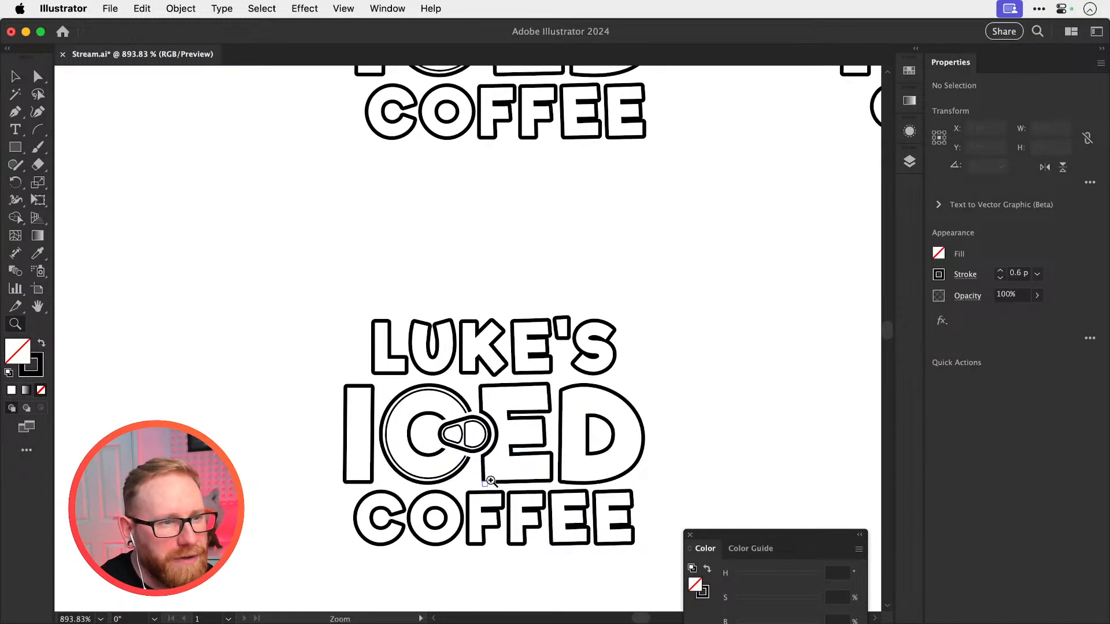
scroll(483, 533, up, 5)
key(v)
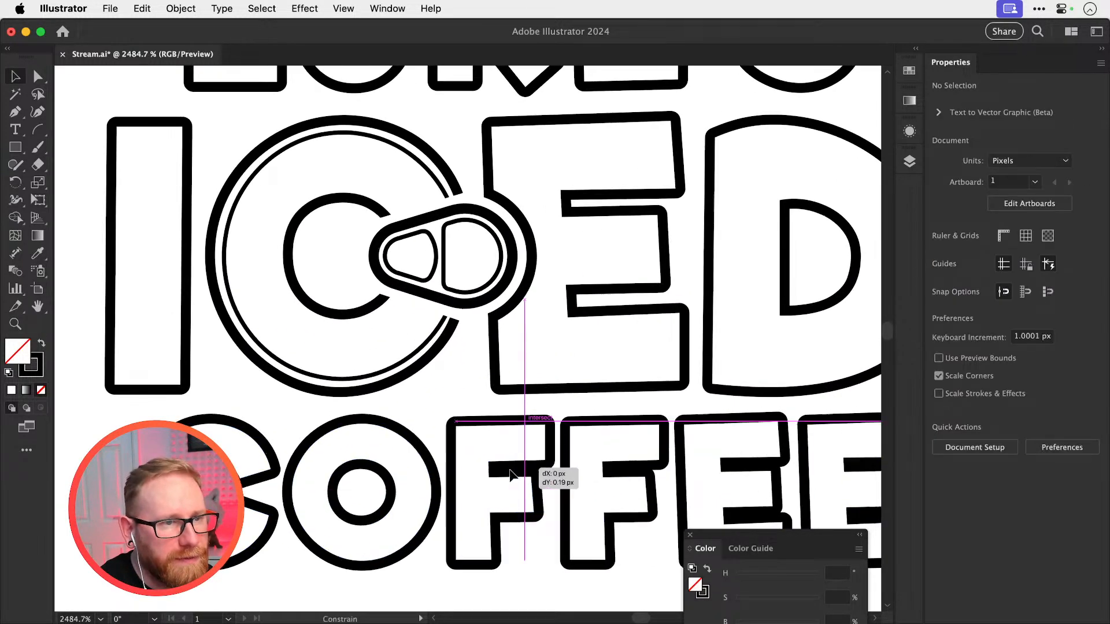
click(518, 466)
key(super+shift+a)
scroll(517, 466, down, 7)
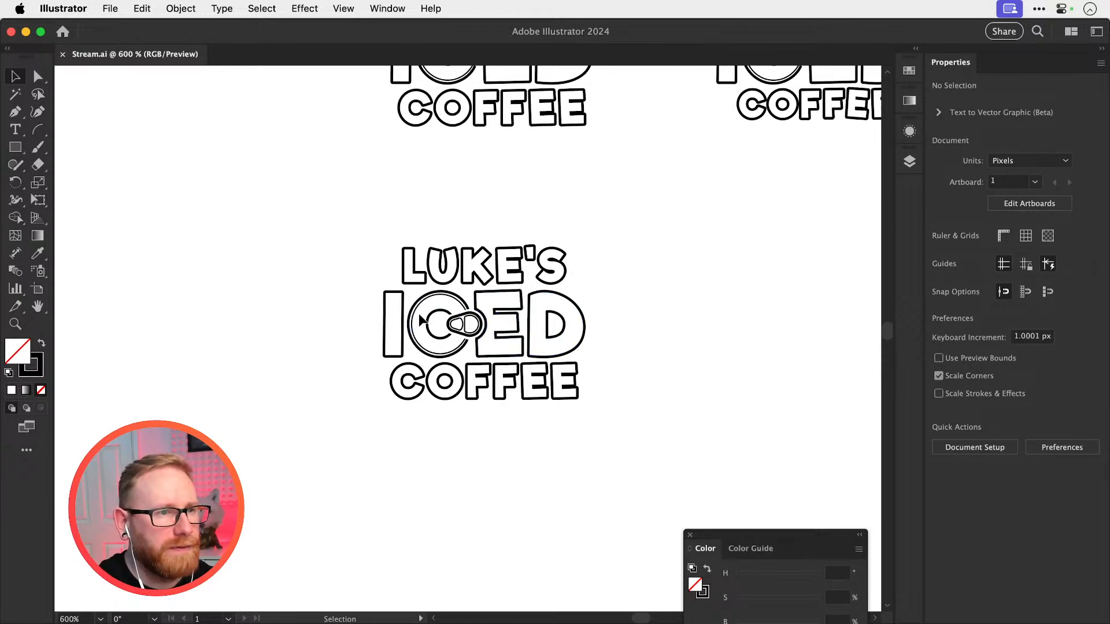
Move ICED in the lower copy slightly closer to LUKE'S and ungroup its letters
scroll(421, 320, up, 7)
click(543, 315)
scroll(543, 317, up, 1)
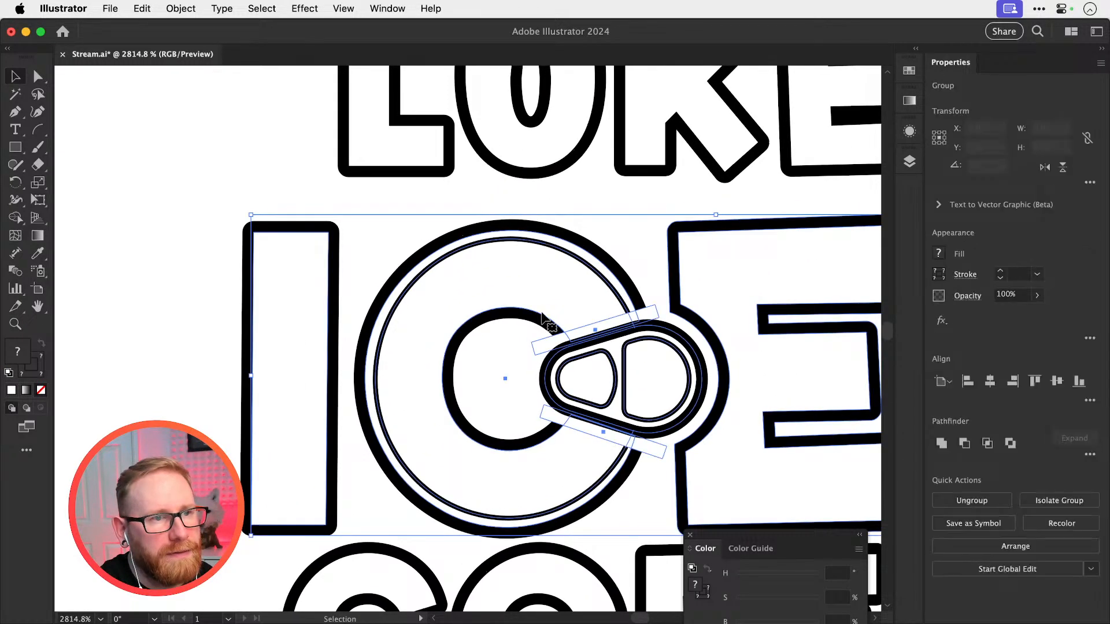
key(super+s)
key(super+shift+g)
key(super+shift+a)
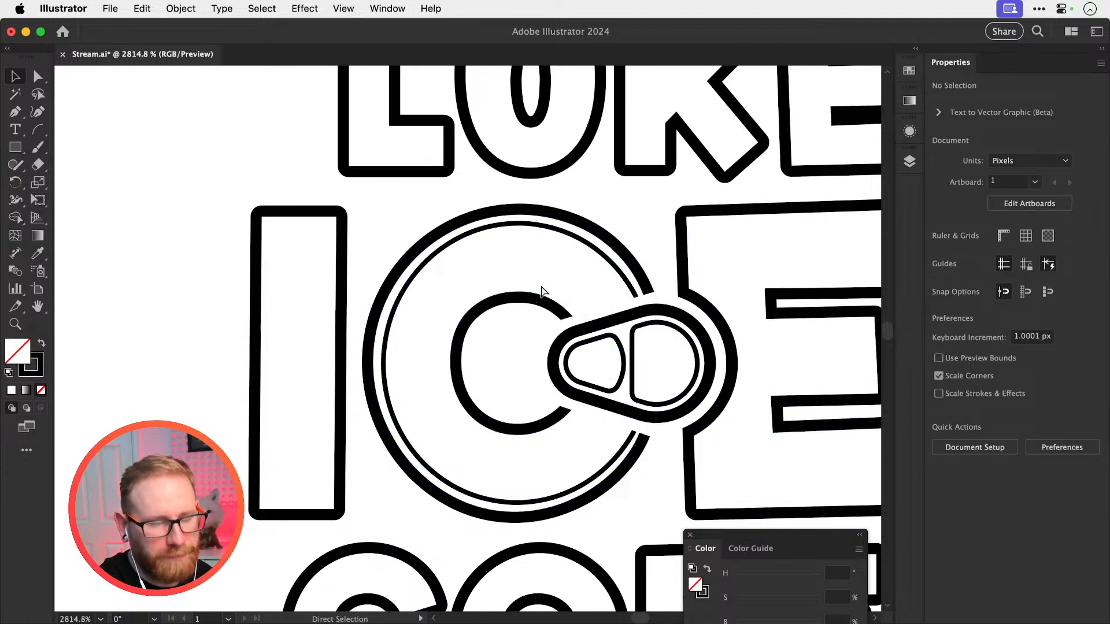
scroll(541, 289, down, 8)
scroll(522, 341, up, 2)
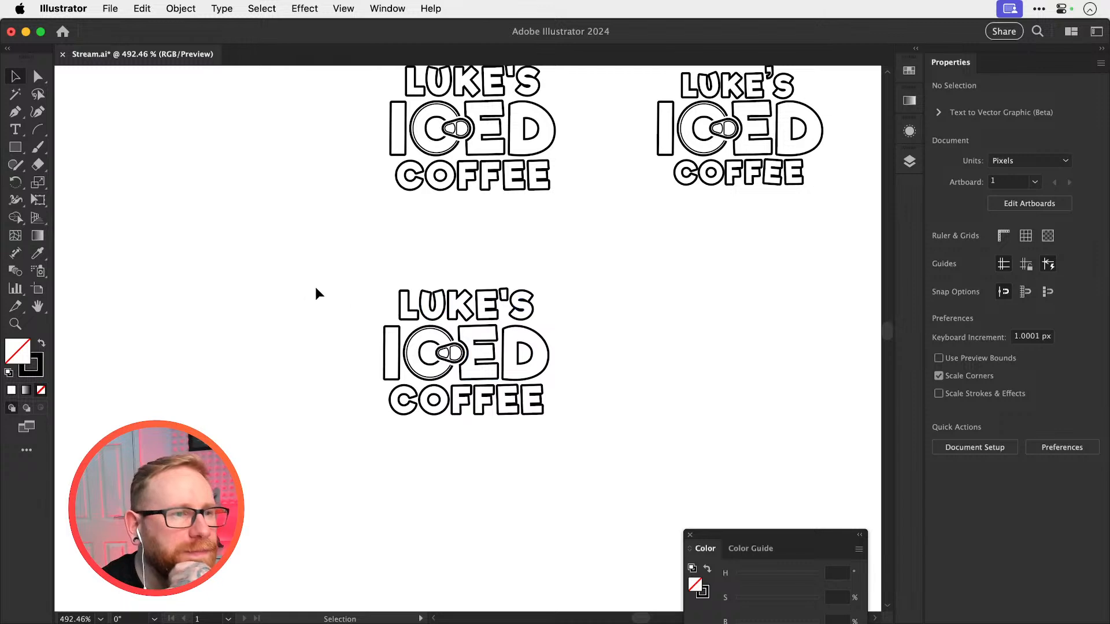
Draw an unfilled circle about 68.5 px in diameter around the lower logo copy and centre it on the lettering
drag(20, 155, 72, 181)
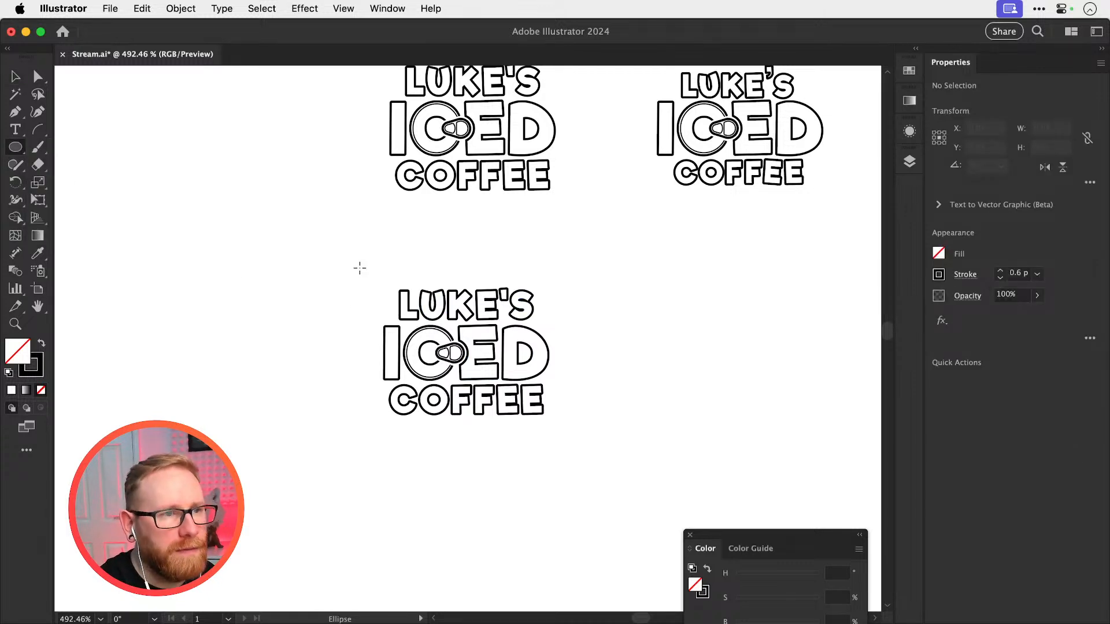
drag(355, 262, 574, 481)
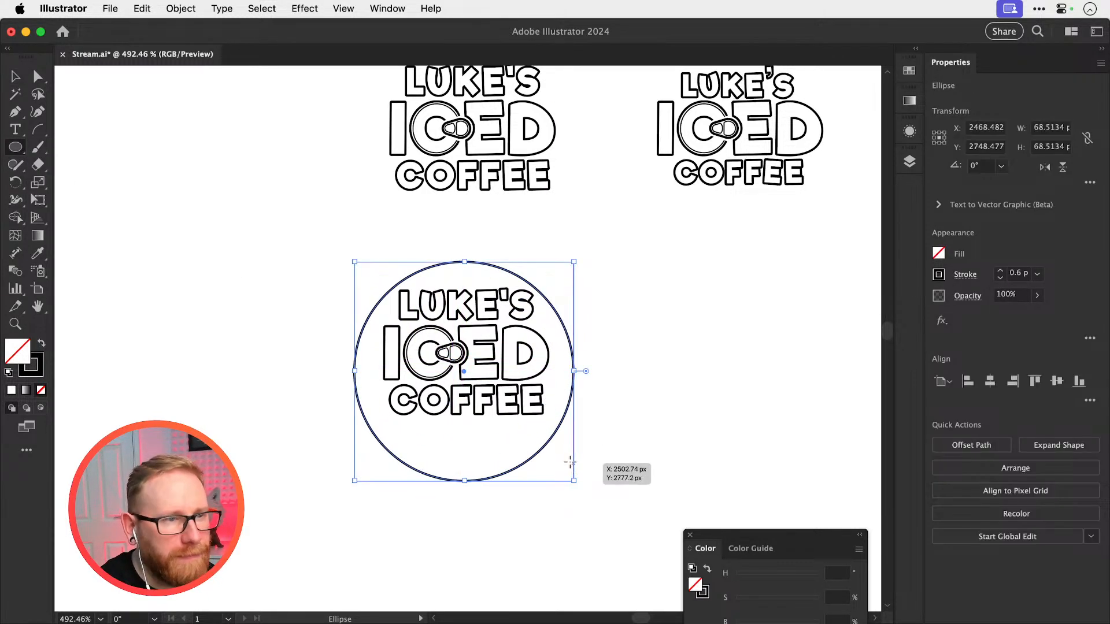
drag(568, 340, 568, 322)
Try filling the circle solid black and scaling it down to about 53.8 px over the lettering
key(shift+x)
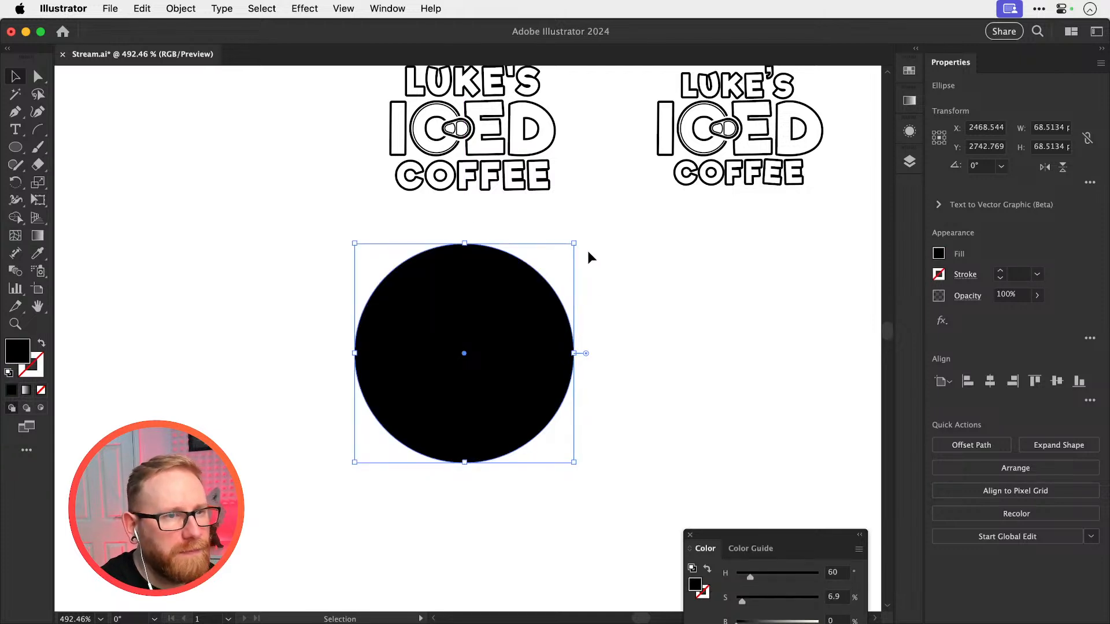
key(s)
drag(587, 248, 563, 250)
key(v)
click(563, 250)
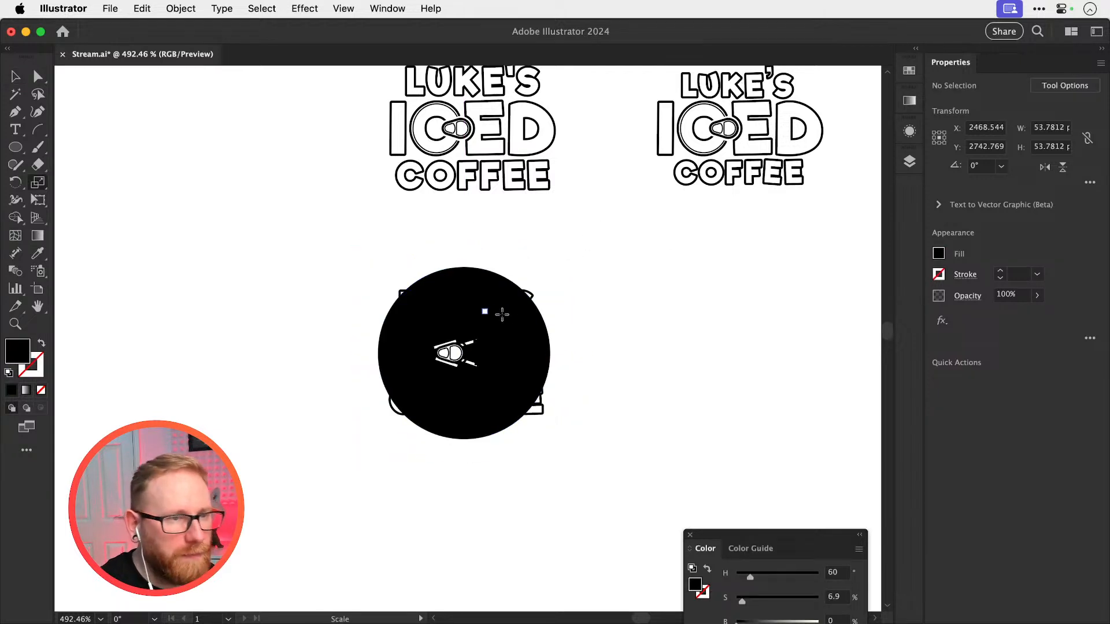
drag(395, 327, 650, 328)
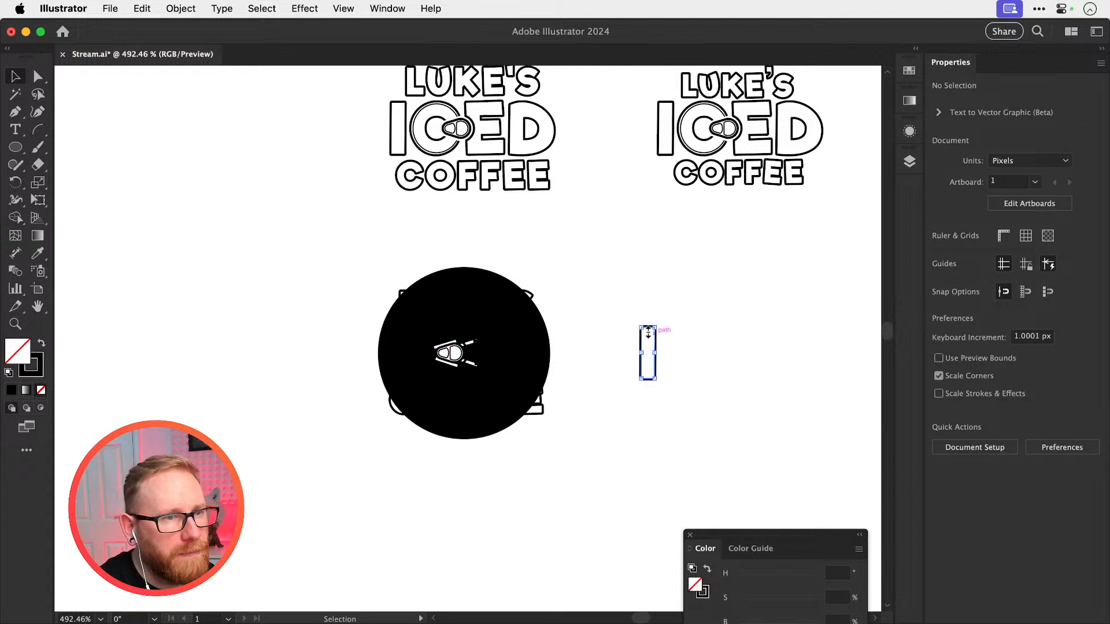
key(super+z)
key(super+z)
key(super+z)
key(super+z)
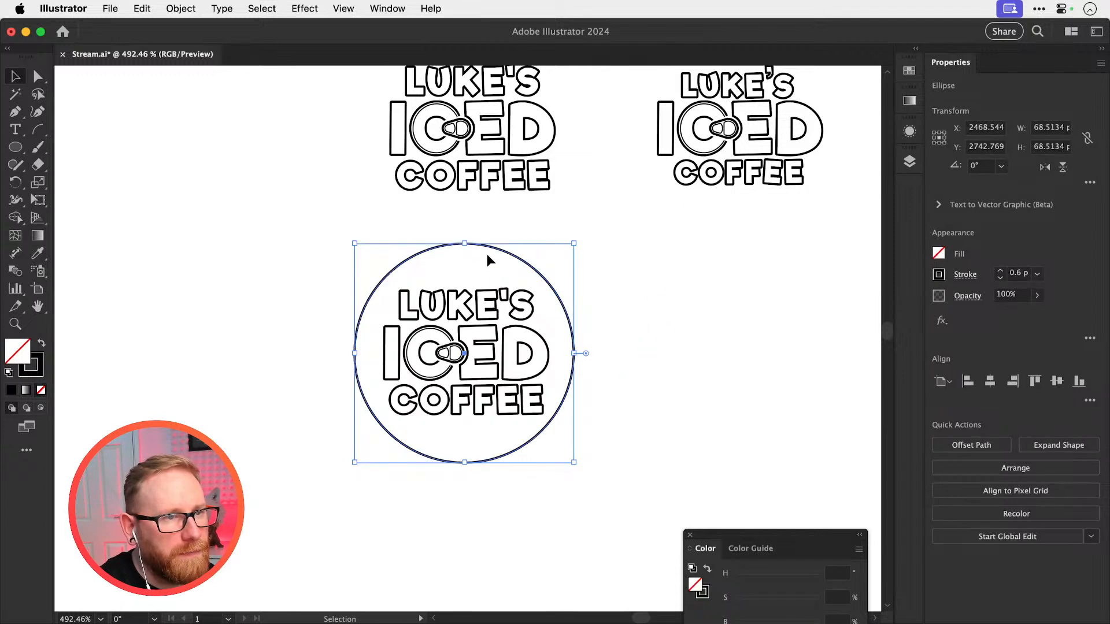
Set the circle aside to the right of the lower logo copy and fill its LUKE'S lettering with white
drag(494, 249, 728, 257)
key(z)
drag(464, 304, 683, 375)
key(v)
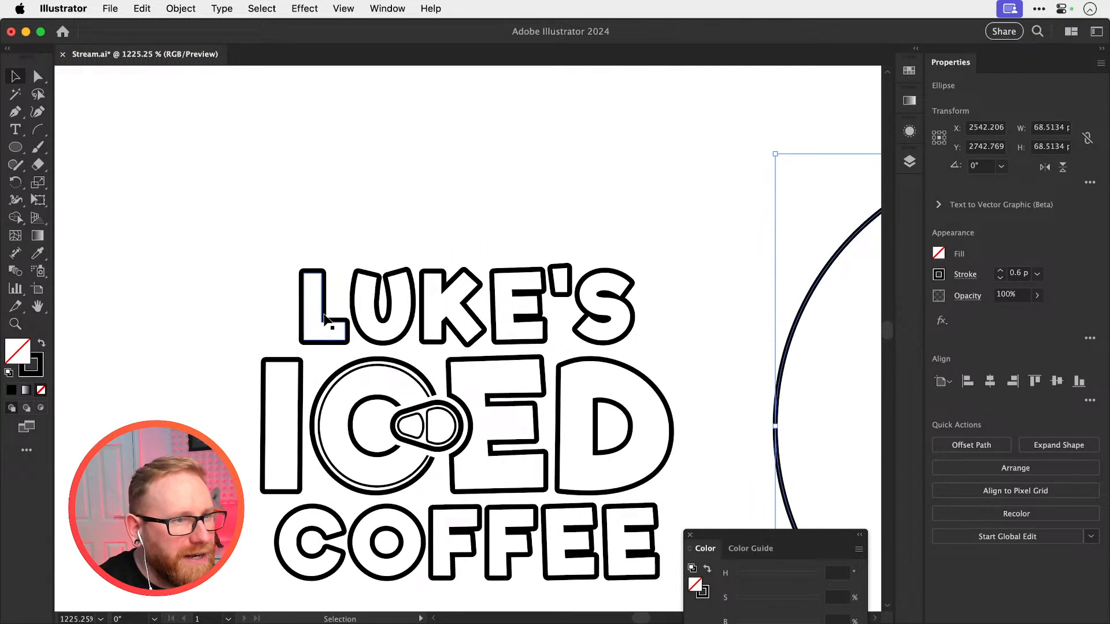
click(360, 336)
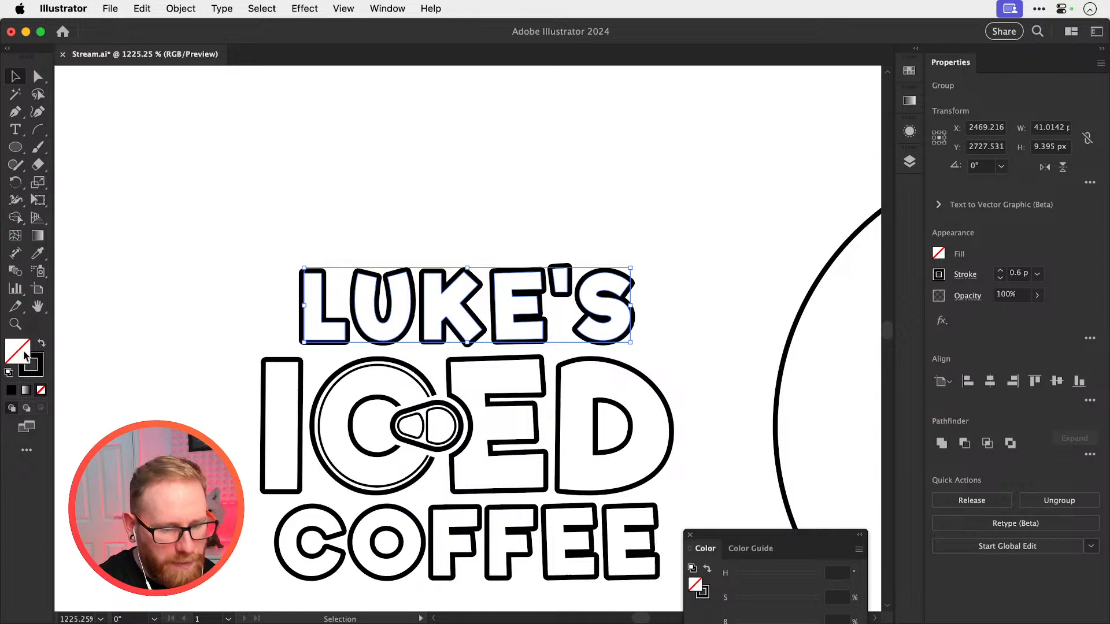
key(i)
shift+click(158, 311)
scroll(296, 413, down, 4)
key(v)
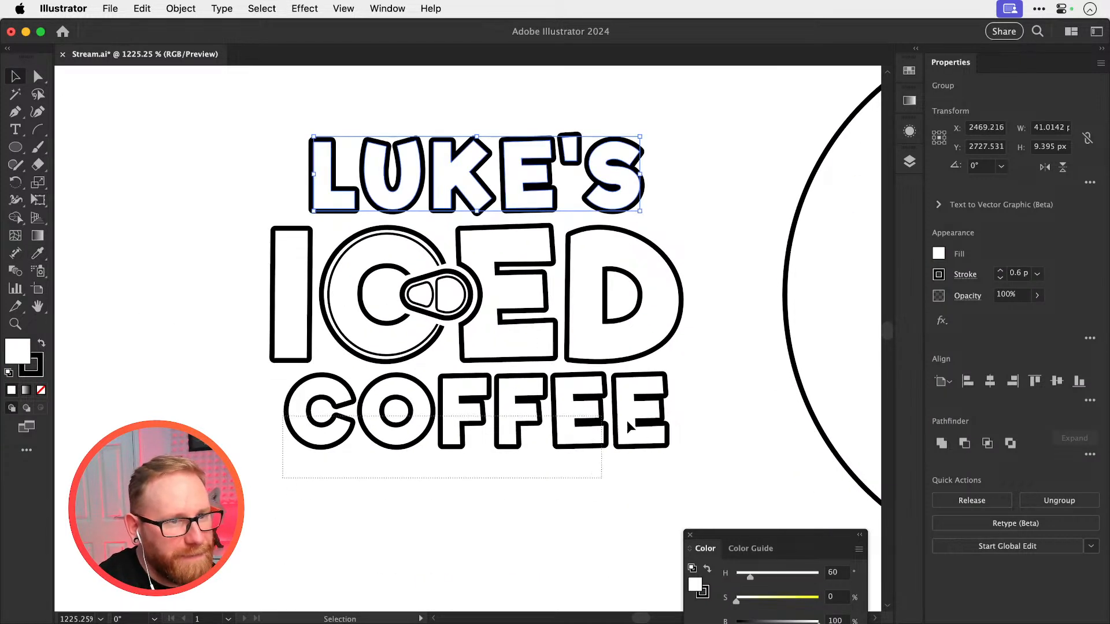
Fill the COFFEE lettering of the lower logo copy with white by sampling the appearance of LUKE'S
drag(627, 421, 628, 419)
key(i)
key(v)
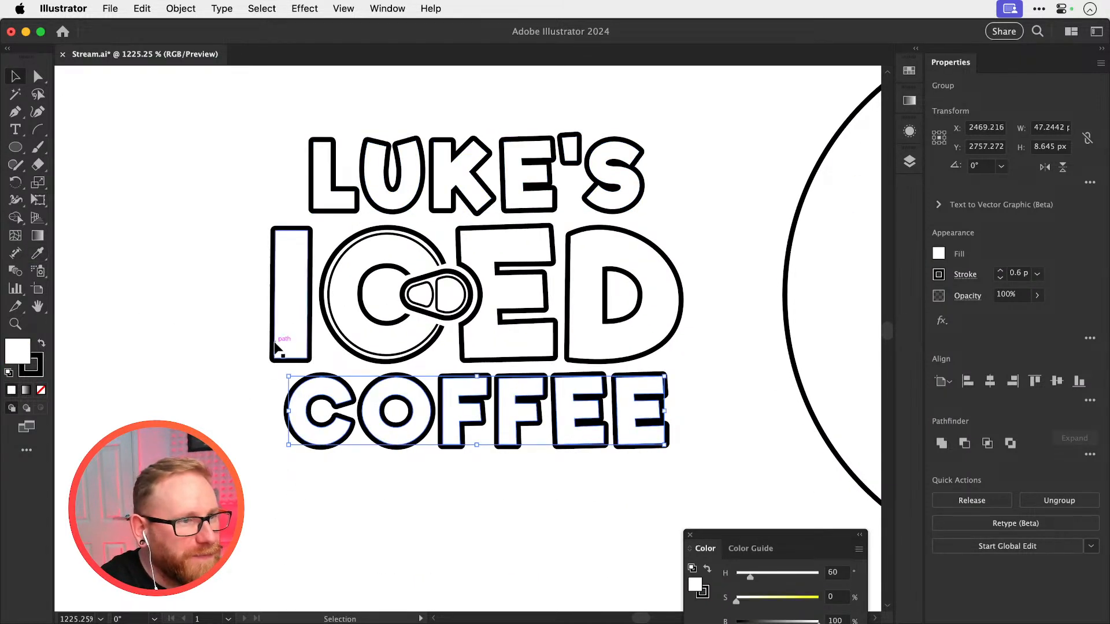
Try applying the white fill and 0.6 px black stroke of LUKE'S to the I, E and D of ICED together
drag(275, 343, 467, 352)
shift+click(500, 358)
key(super+z)
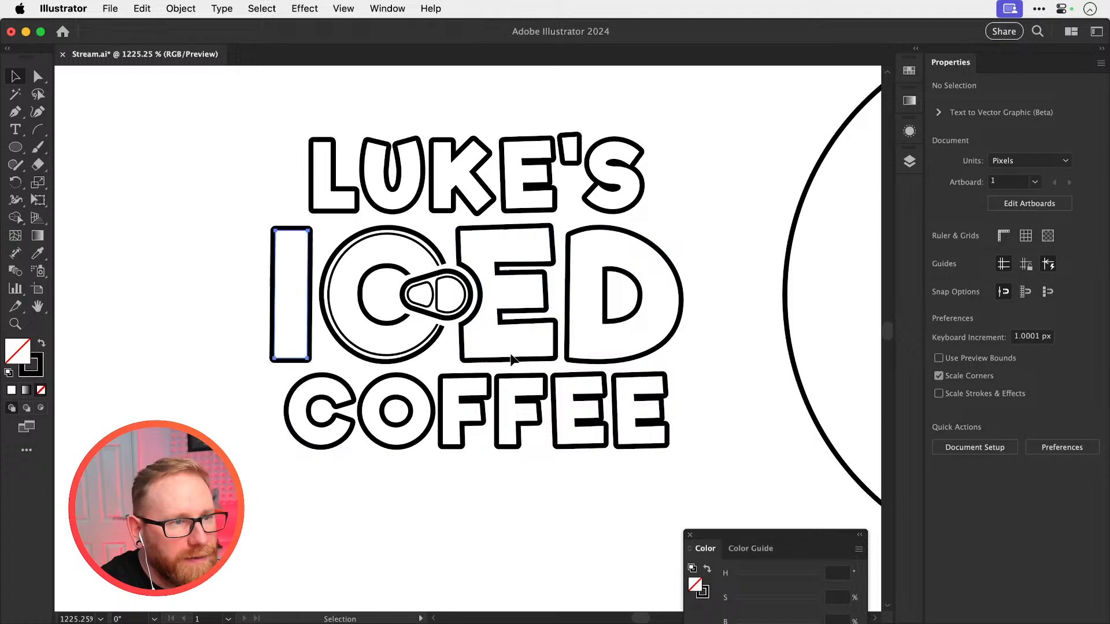
click(308, 352)
shift+click(510, 361)
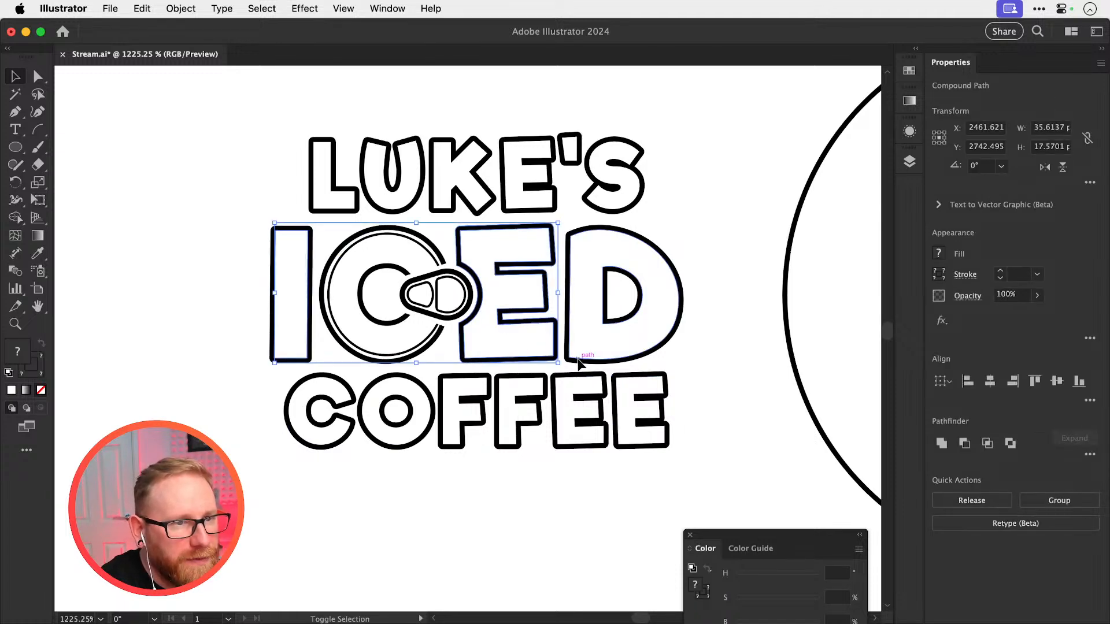
shift+click(578, 359)
key(i)
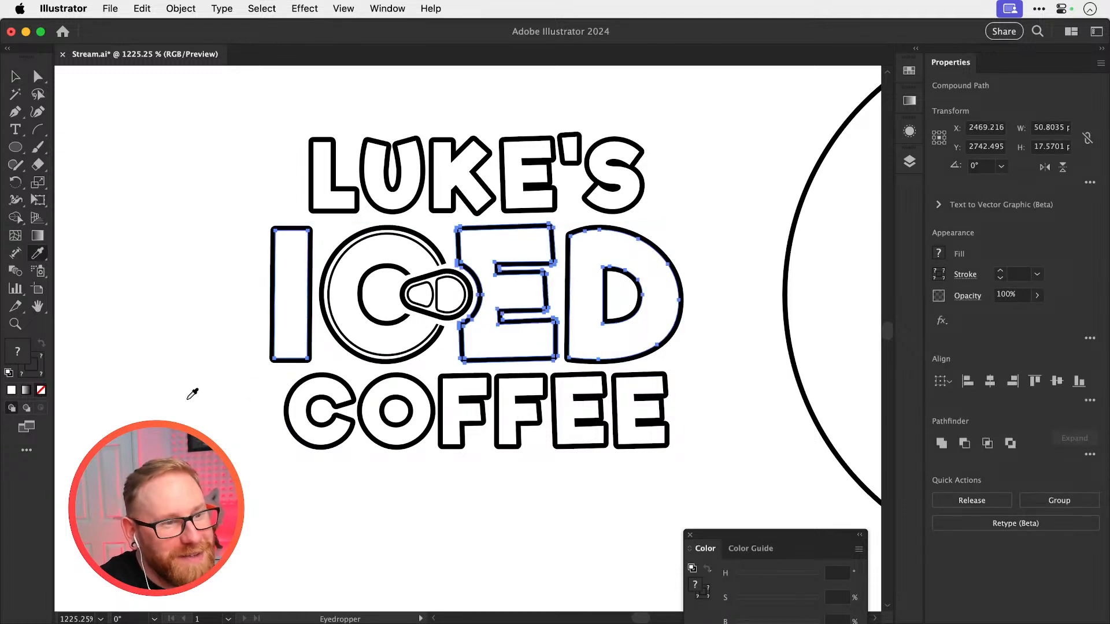
click(320, 207)
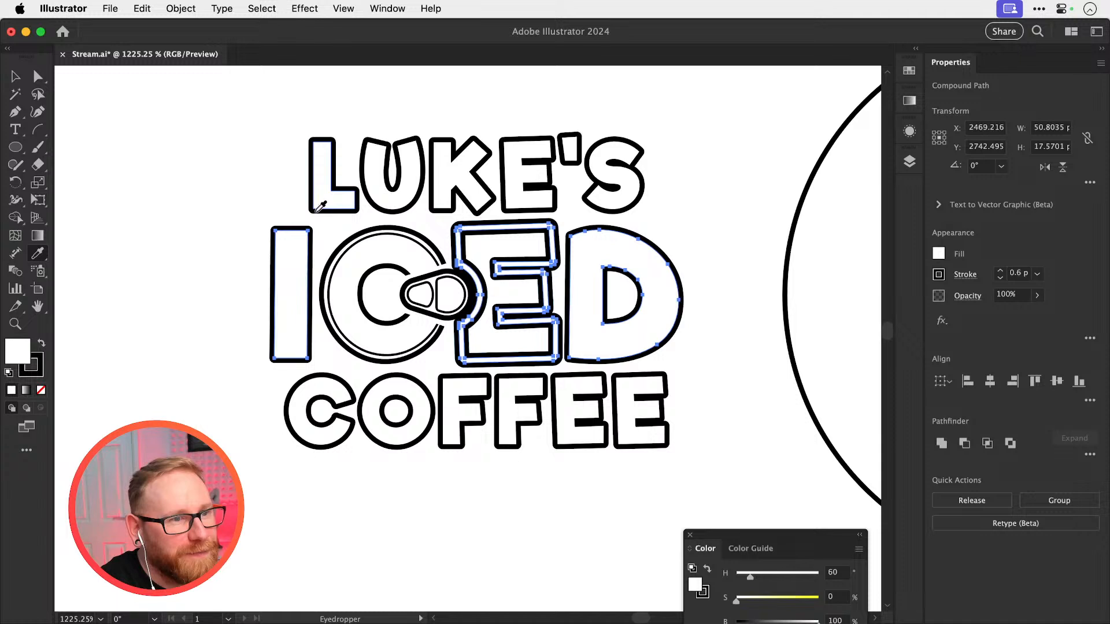
key(super+z)
key(super+shift+a)
key(a)
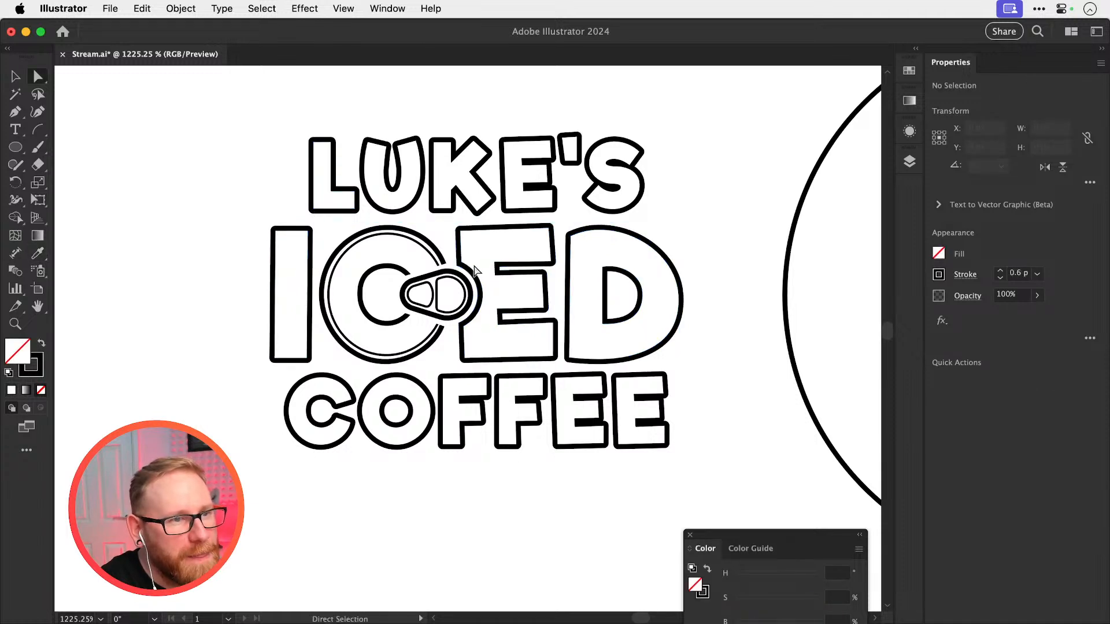
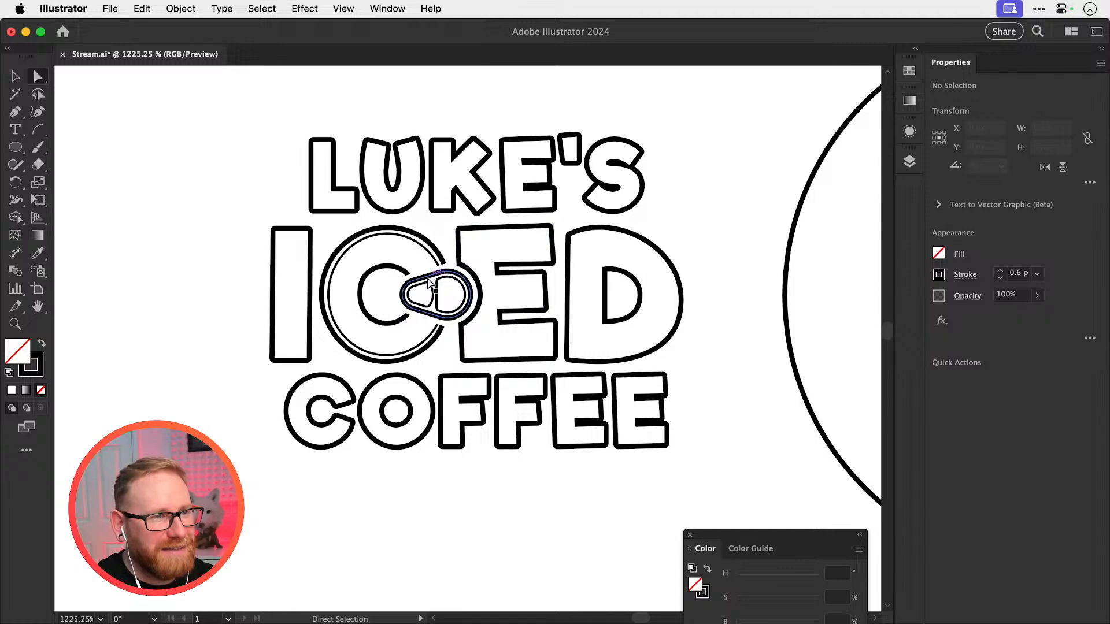
Try closing the upper gap between the C's inner and outer outlines with a straight Pen line beside the ring-pull tab
key(z)
drag(416, 281, 547, 339)
key(p)
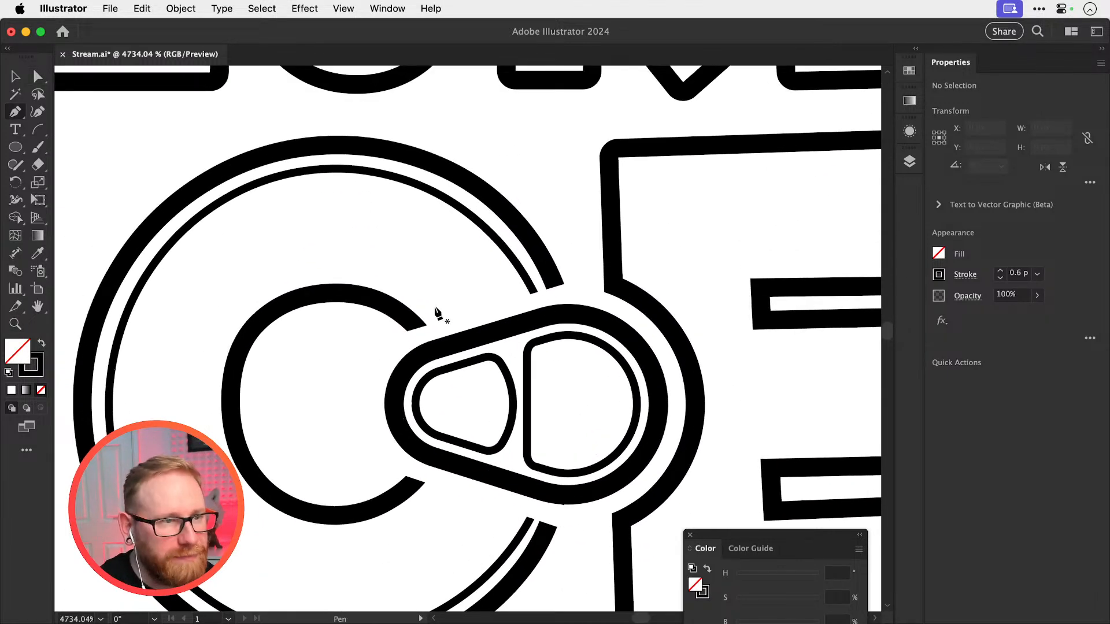
click(412, 322)
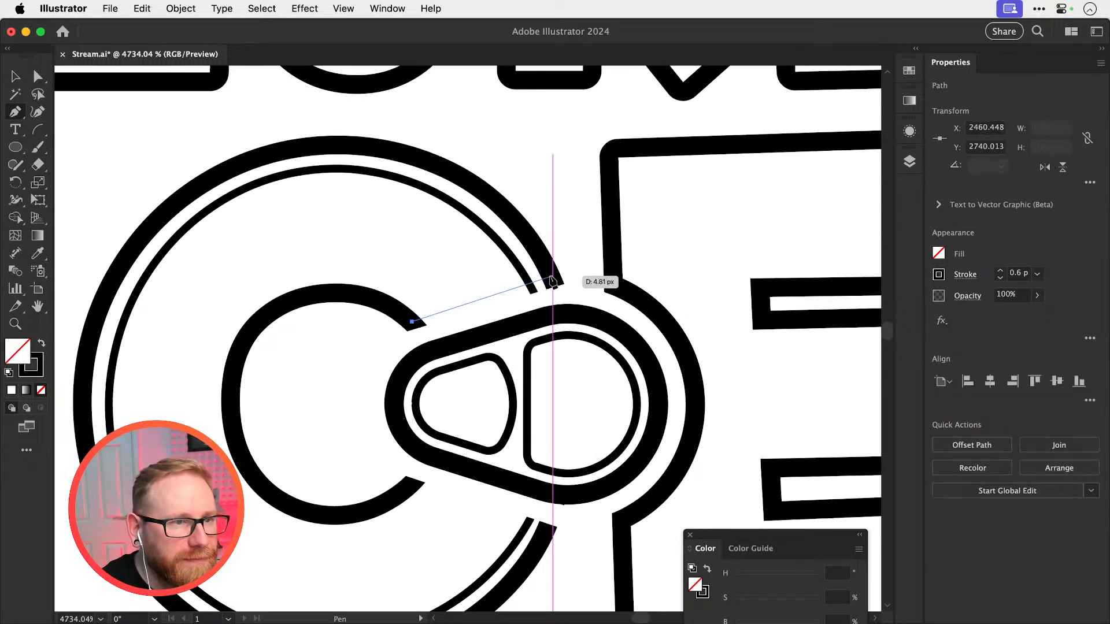
click(553, 280)
super+click(605, 207)
key(v)
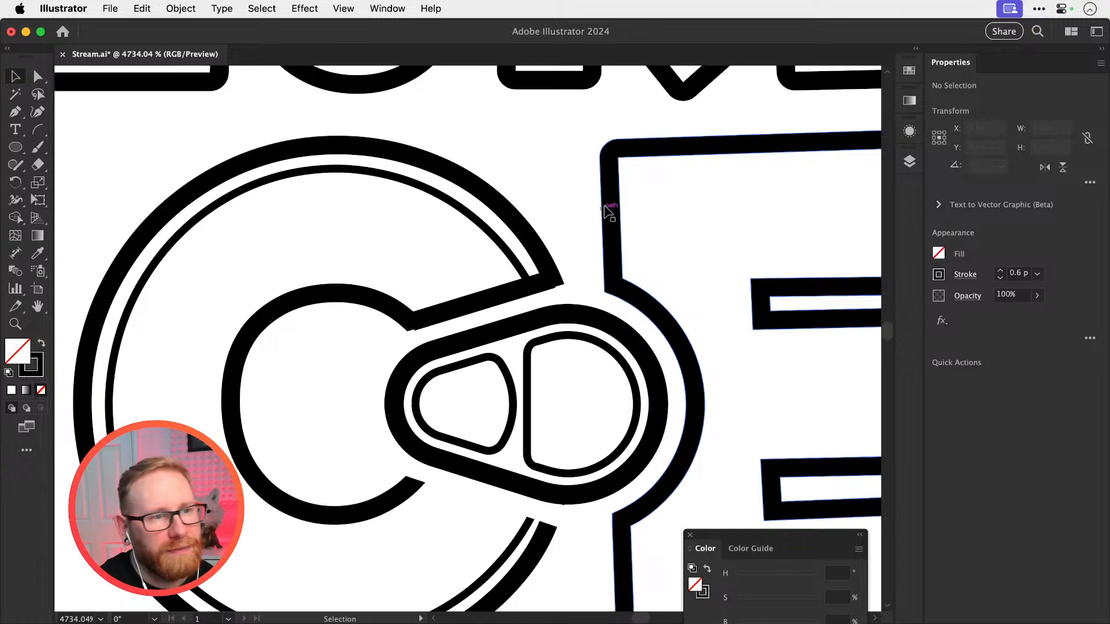
Check the line drawn across the C's upper gap up close and undo it
key(super+minus)
key(super+minus)
key(super+minus)
key(super+equal)
key(super+equal)
key(super+equal)
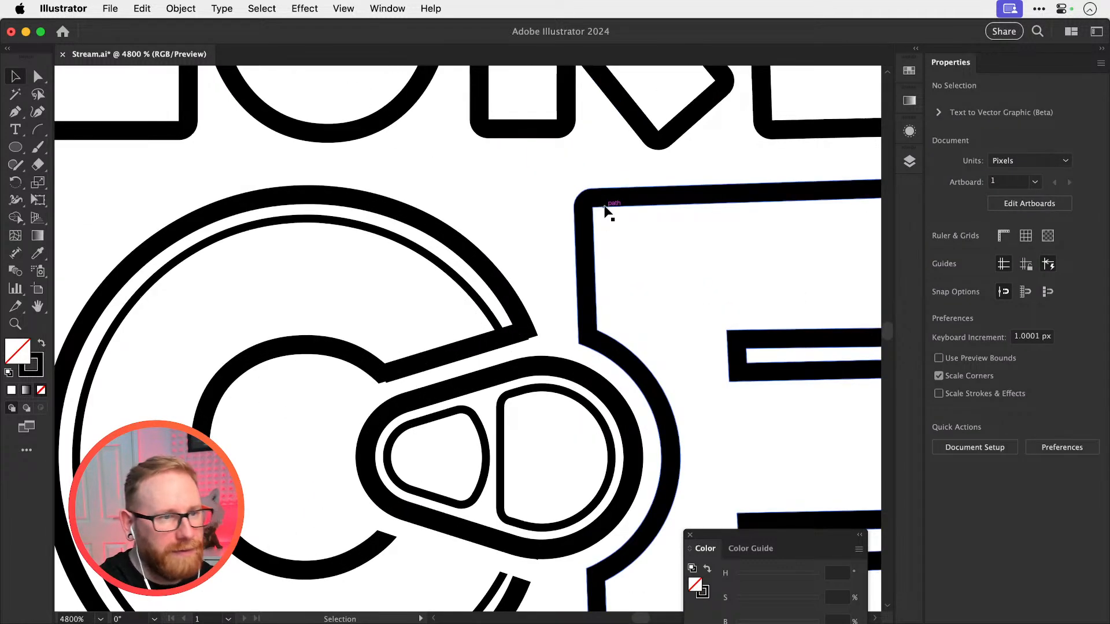
scroll(605, 208, down, 2)
click(465, 265)
key(a)
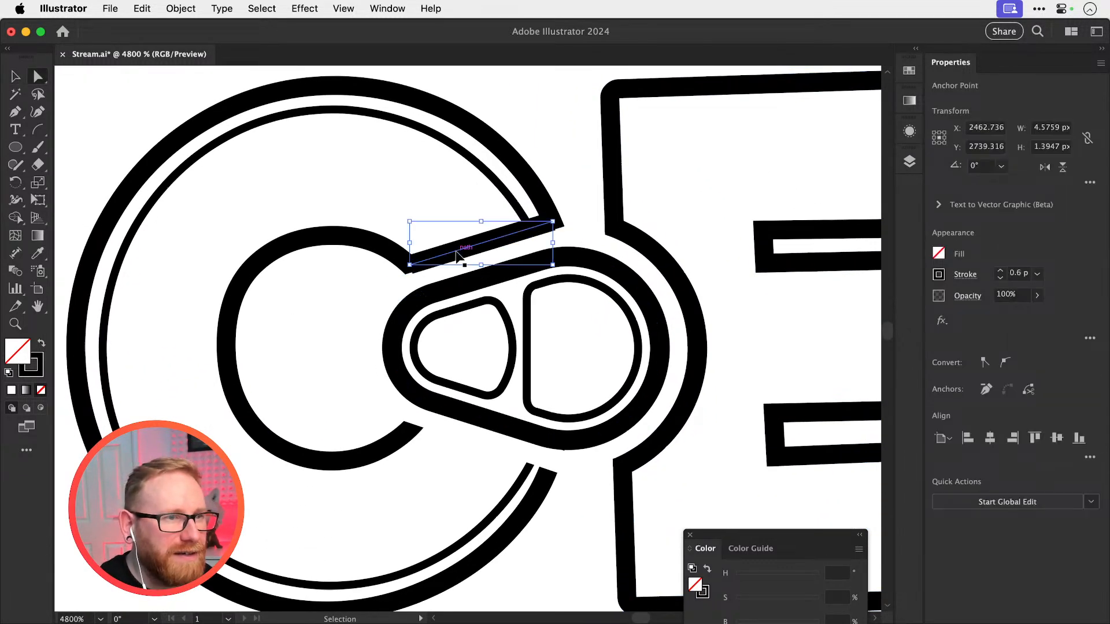
click(456, 262)
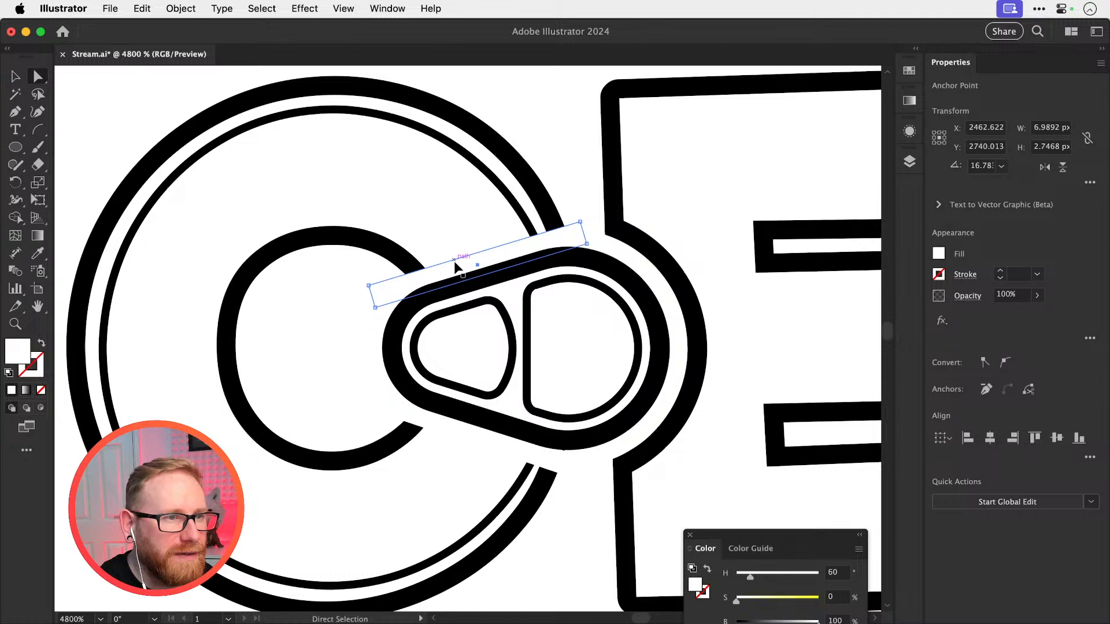
key(super+z)
key(super+z)
key(super+z)
Try deleting the white rectangle that masks the C's upper edge beside the tab, and undo the deletion
key(Delete)
key(Delete)
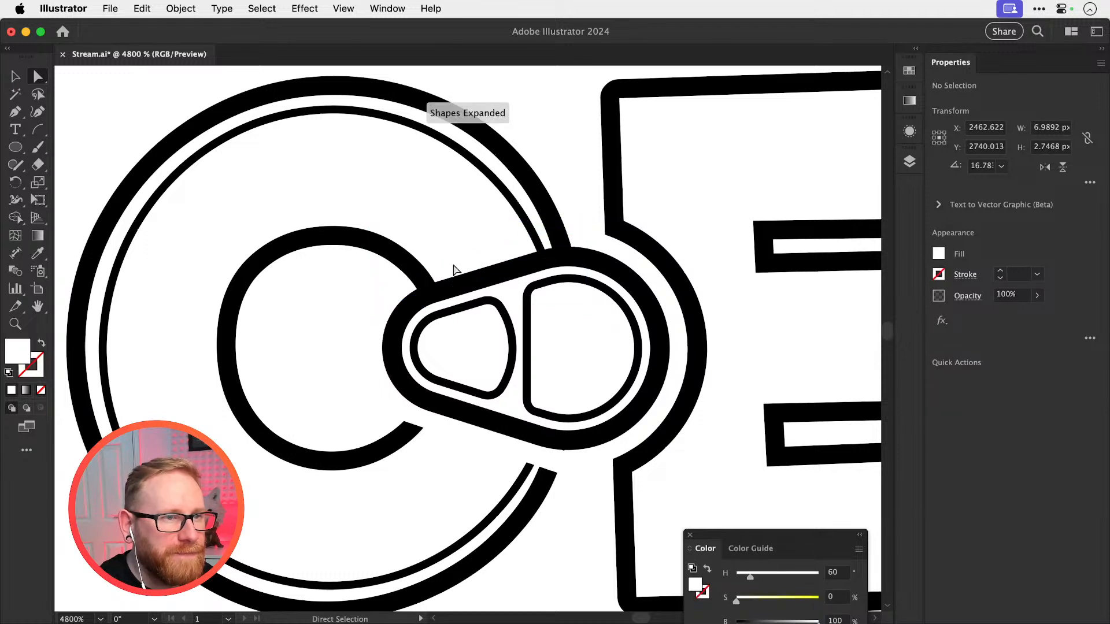
key(v)
key(super+z)
key(super+z)
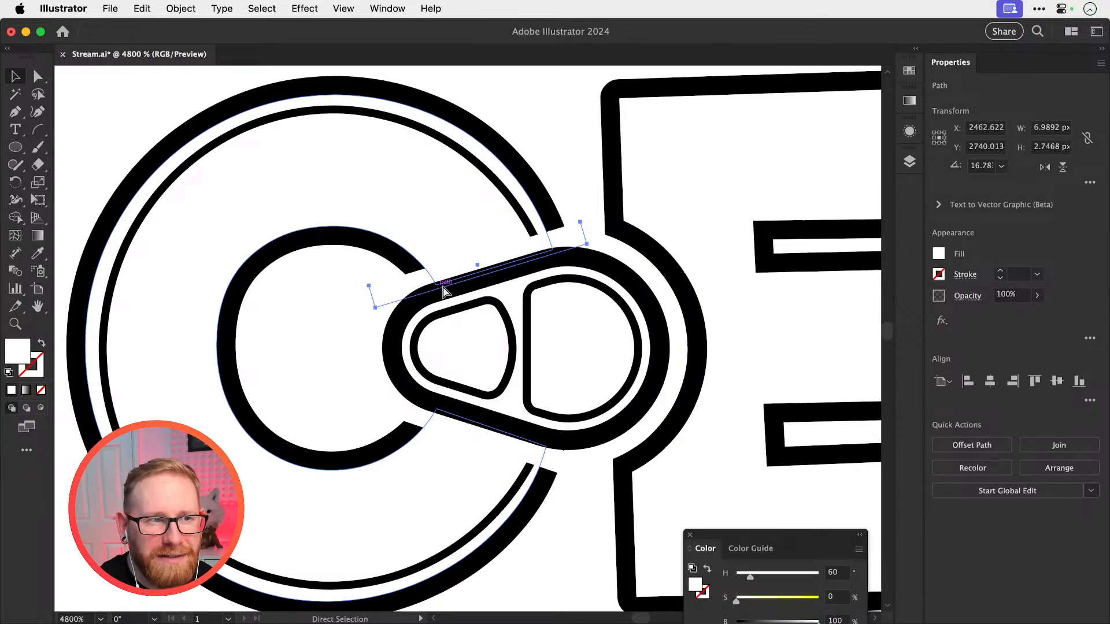
key(super+shift+a)
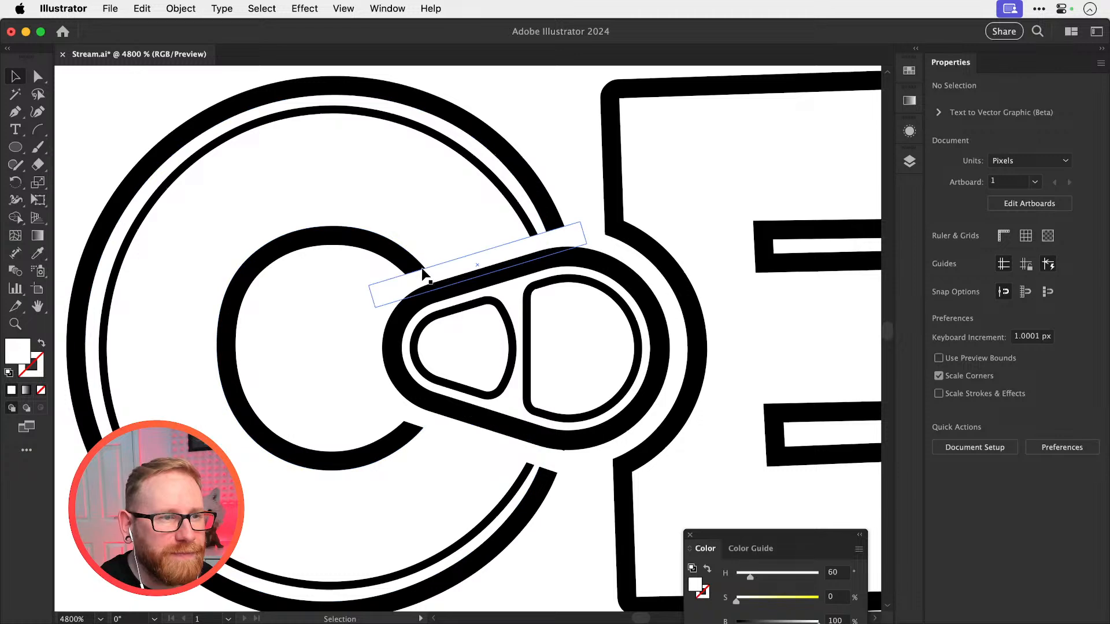
key(super+minus)
key(super+minus)
key(super+minus)
key(super+minus)
key(super+minus)
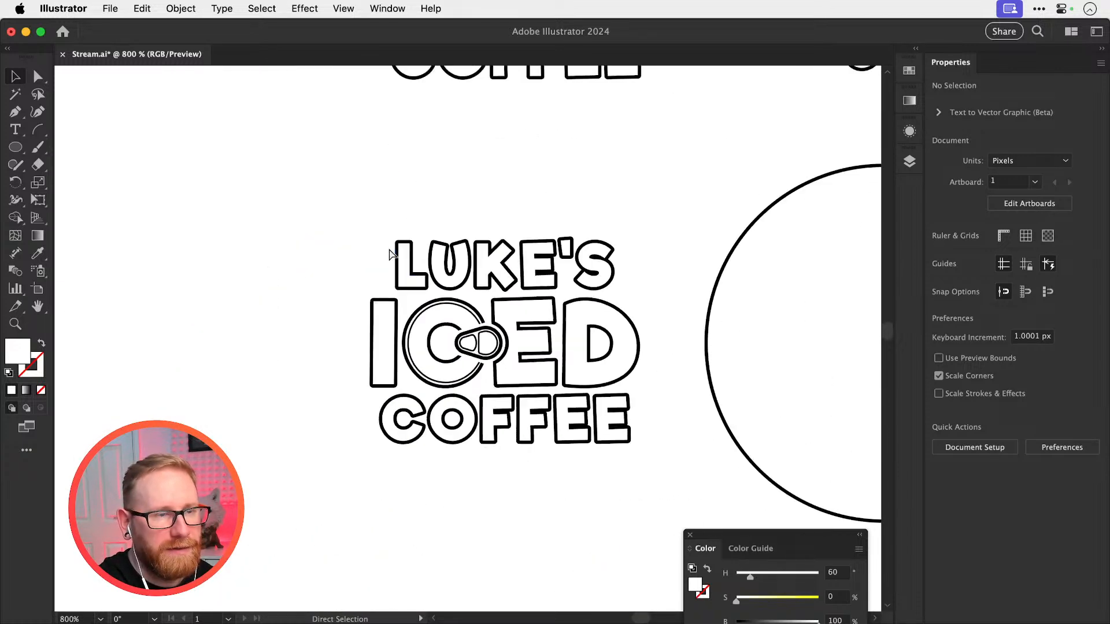
Duplicate the can-top C in place with its tab and white masking rectangles, and move the copy 50 px left of the lettering
key(z)
drag(454, 346, 524, 354)
key(v)
drag(370, 263, 434, 353)
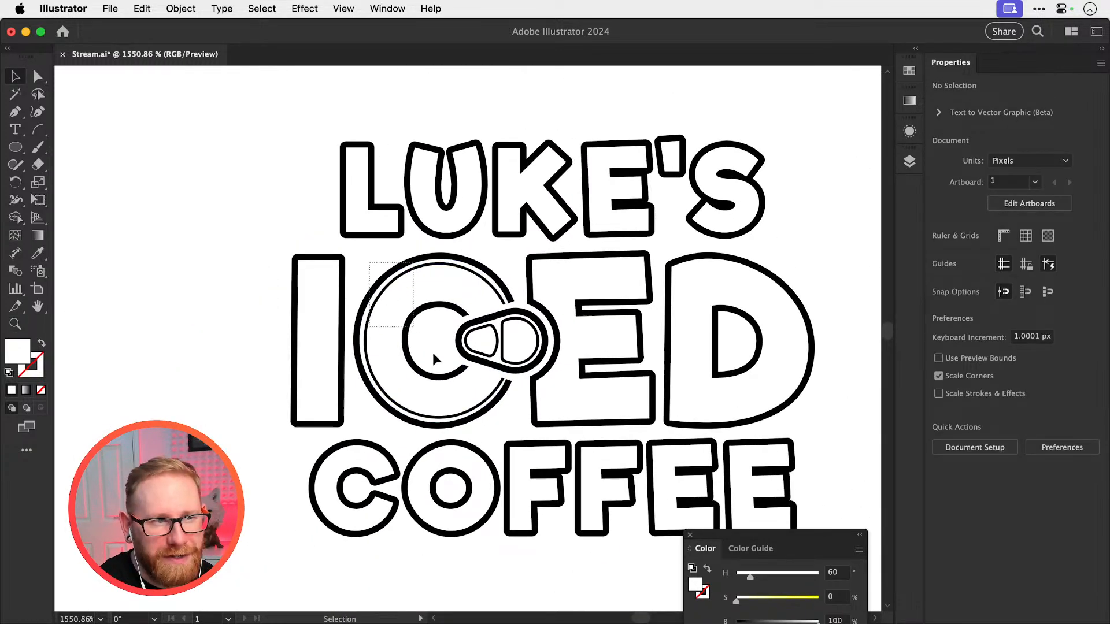
drag(504, 418, 505, 418)
key(super+minus)
key(super+minus)
key(super+c)
key(super+f)
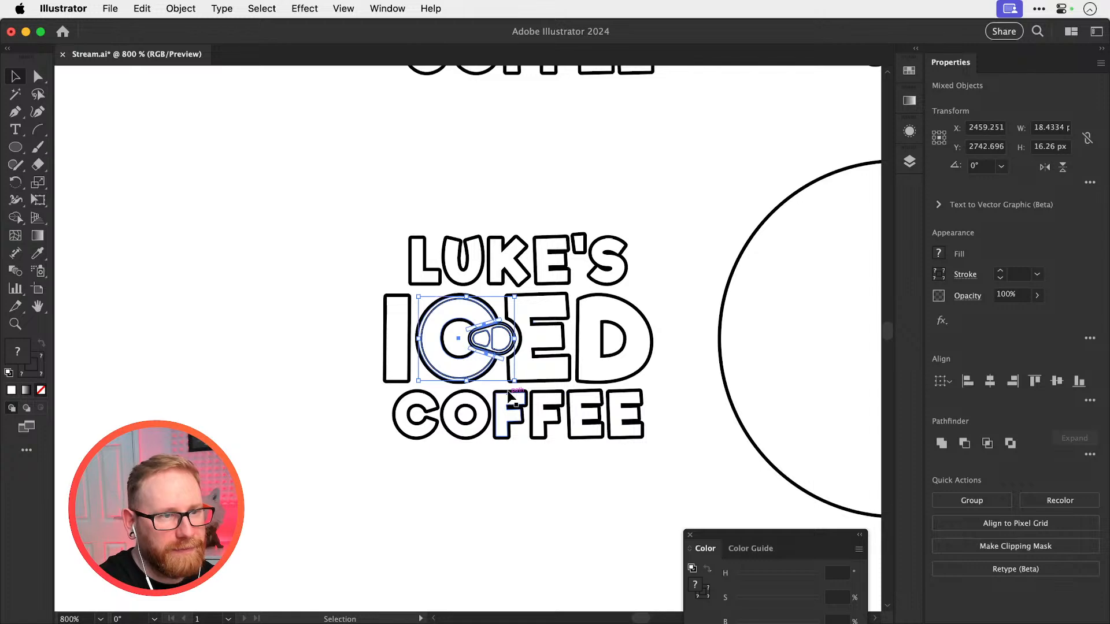
key(shift+Left)
key(shift+Left)
key(shift+Left)
key(shift+Left)
key(shift+Left)
Move the duplicate's ring-pull tab with its inner shapes 20 px to the right, clear of the C
key(z)
drag(158, 348, 474, 379)
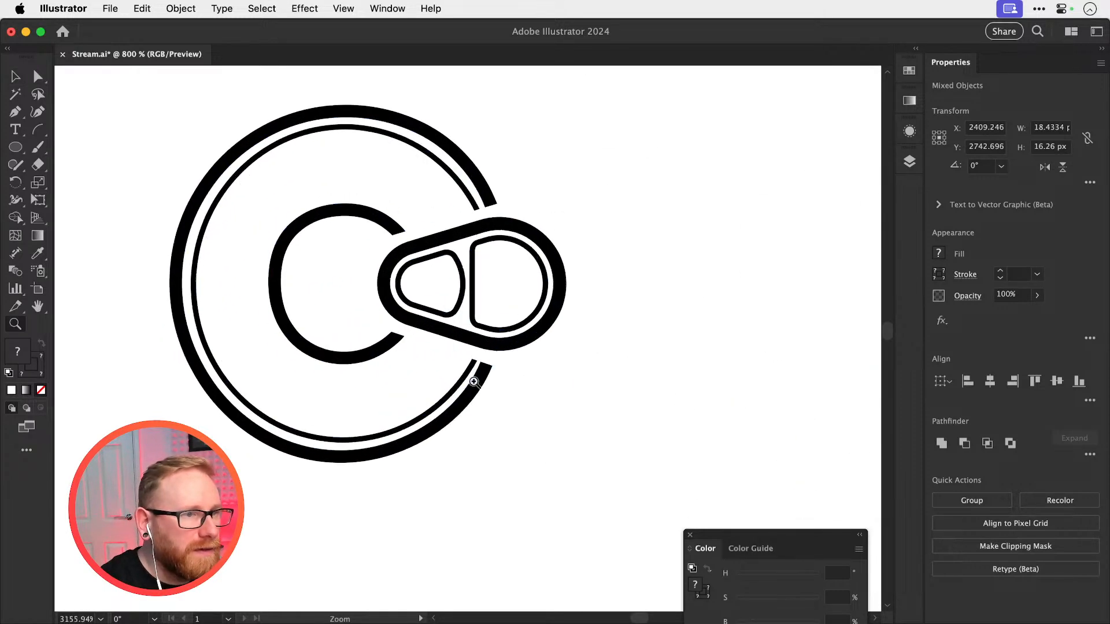
key(v)
click(387, 287)
key(shift+Right)
key(shift+Right)
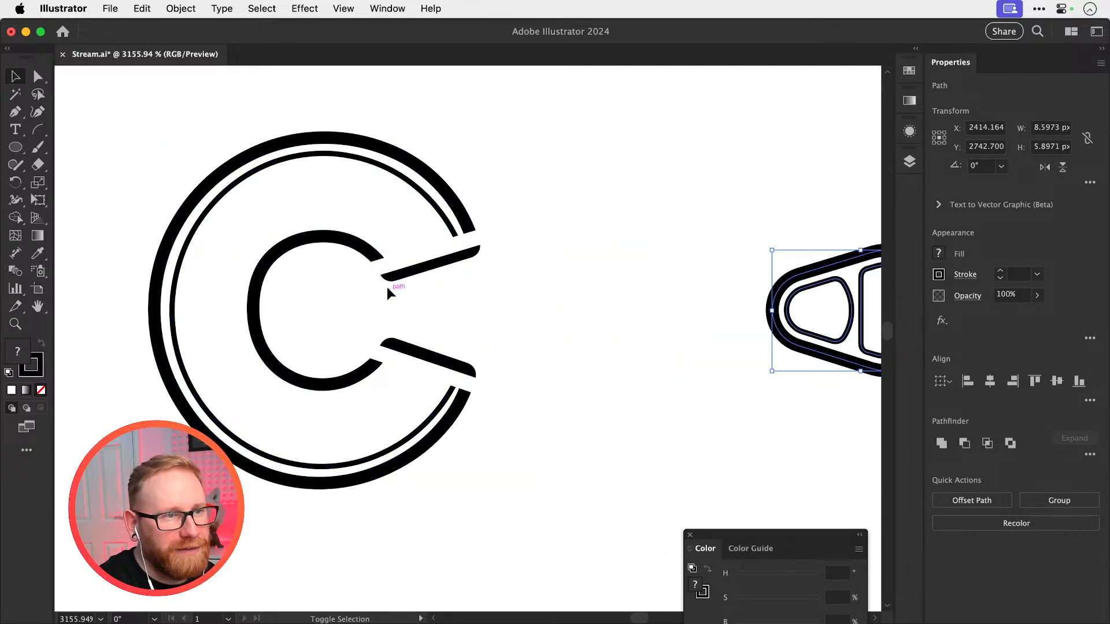
key(shift+Left)
key(shift+Right)
Trim both open ends of the duplicate C along the white masking rectangles, removing the overlapping and leftover pieces with the Shape Builder tool
click(430, 262)
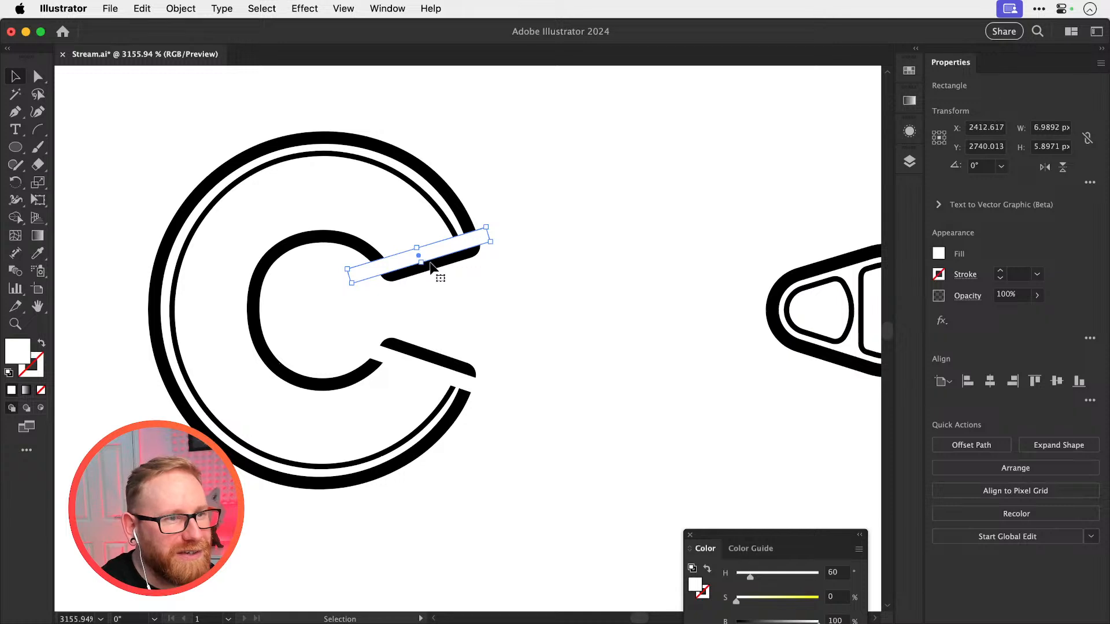
drag(519, 222, 279, 415)
key(shift+m)
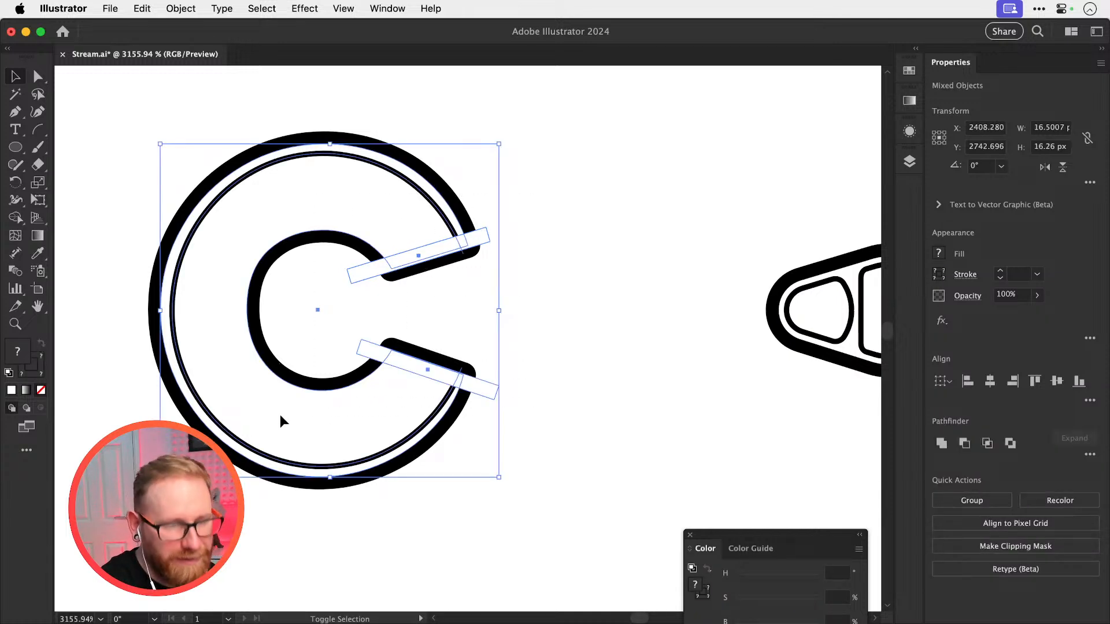
mouse_move(366, 274)
mouse_down()
mouse_move(535, 230)
mouse_move(446, 283)
mouse_up()
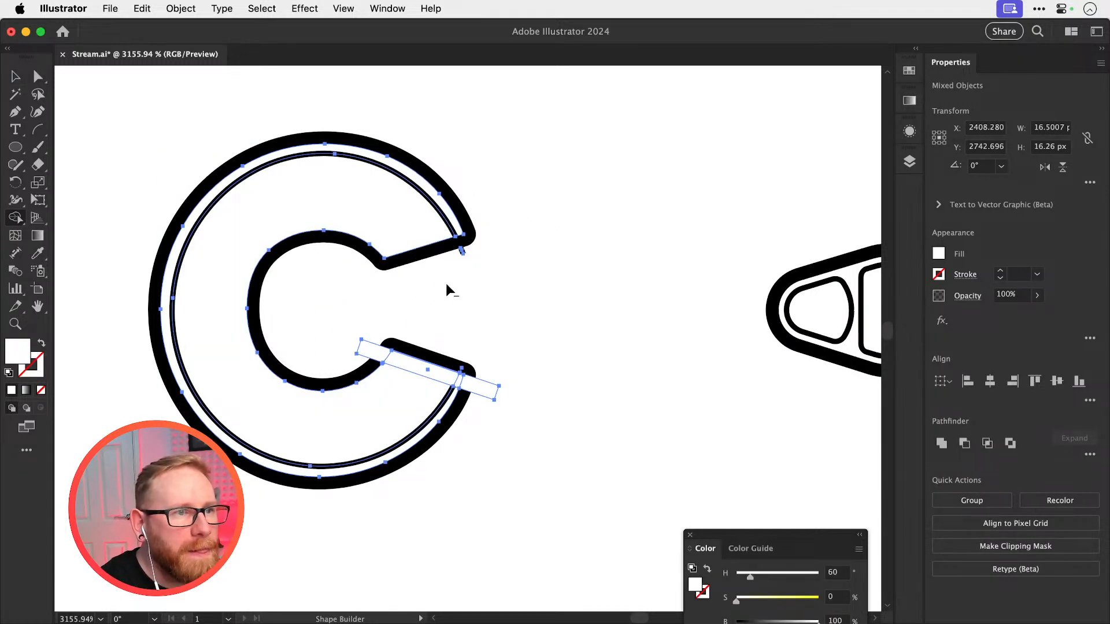
key(super+z)
key(super+shift+z)
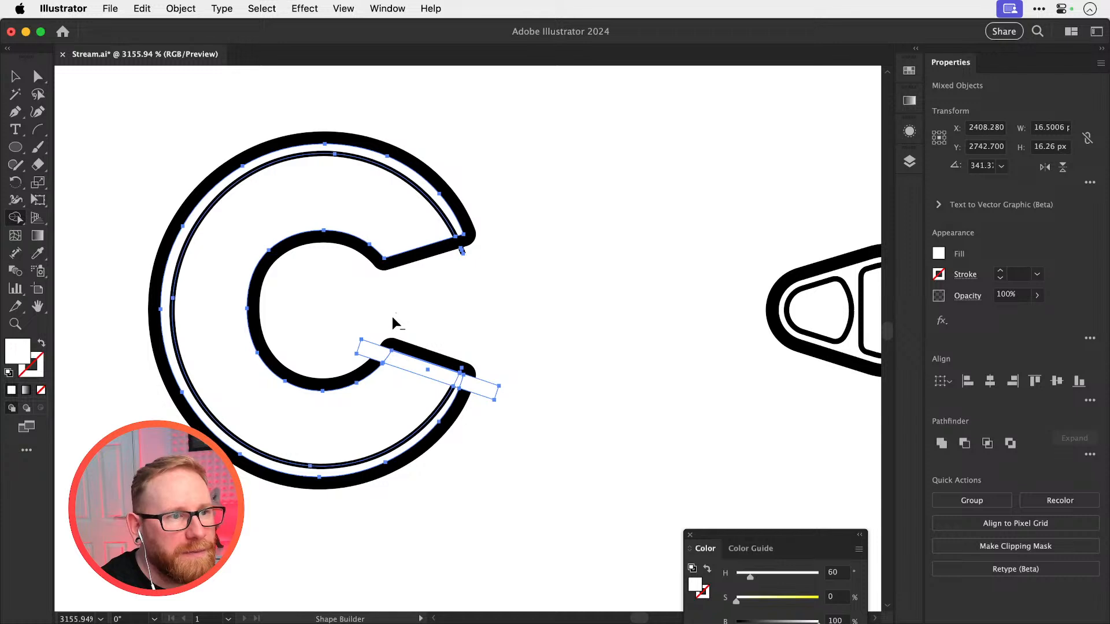
mouse_move(393, 318)
mouse_down()
mouse_move(379, 348)
mouse_move(518, 396)
mouse_up()
drag(468, 351, 486, 349)
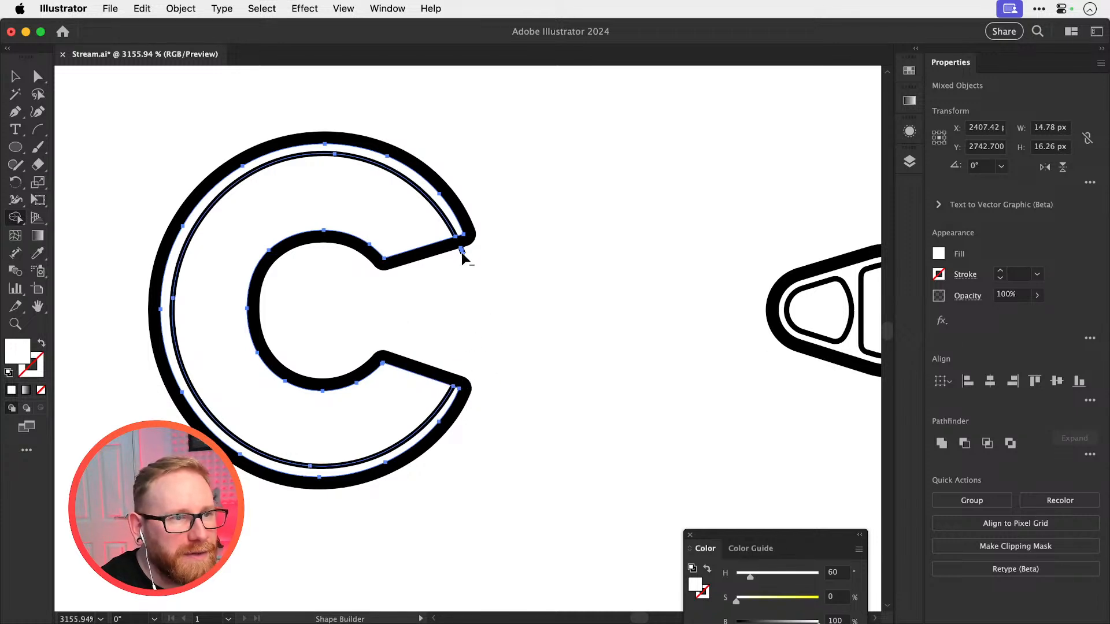
key(v)
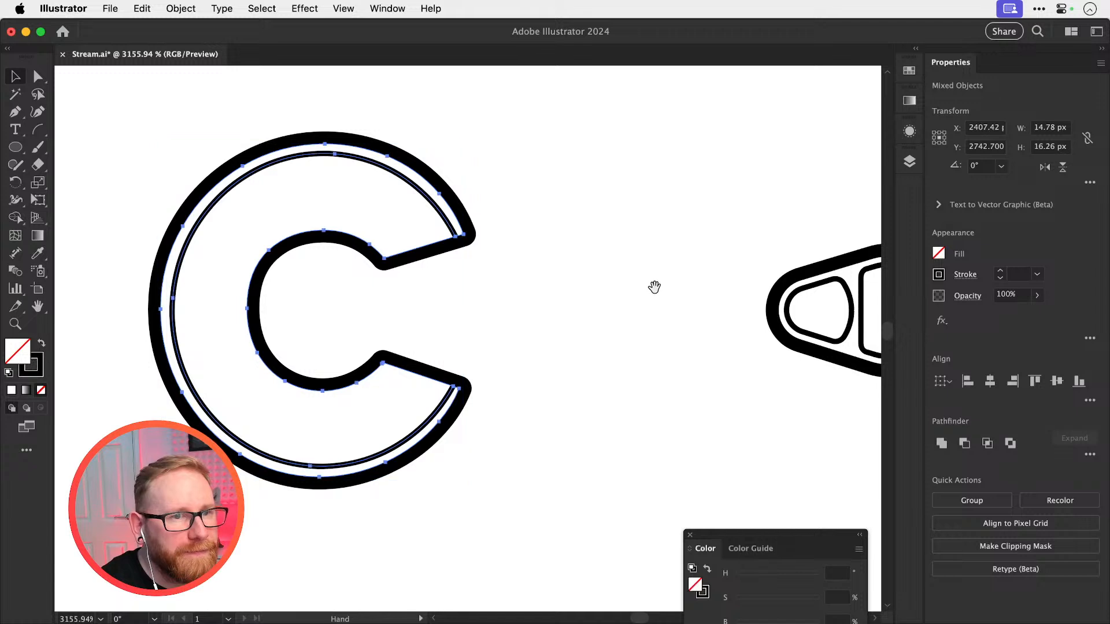
Move the ring-pull tab and its inner shapes 20 px left, back into the opening of the trimmed C
drag(654, 287, 612, 286)
drag(627, 242, 820, 399)
key(shift+Left)
key(shift+Left)
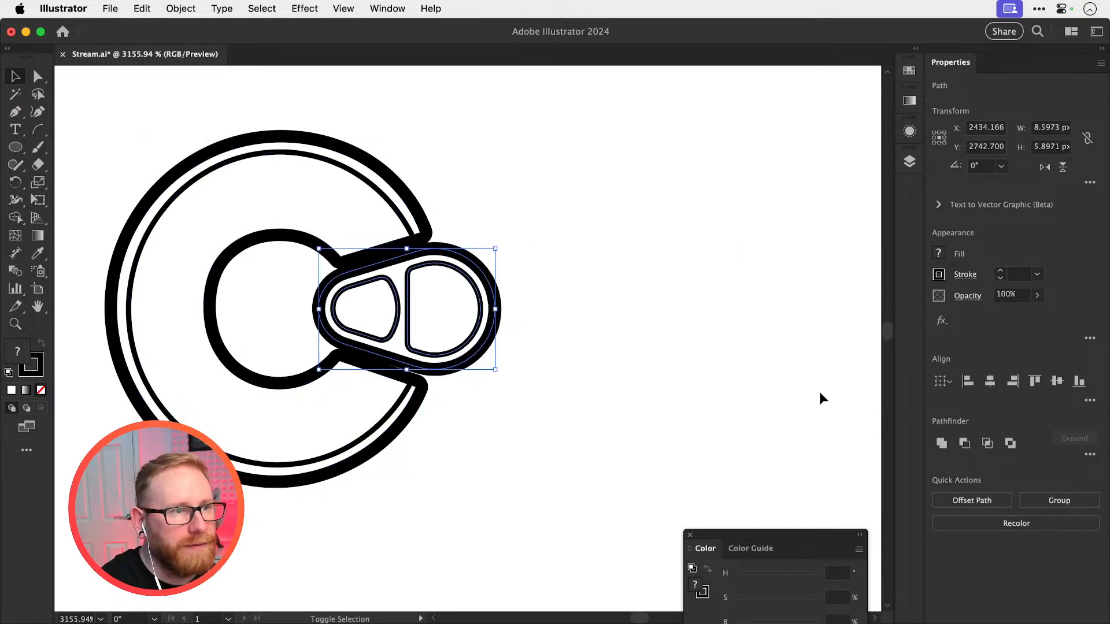
key(shift+Left)
key(shift+Right)
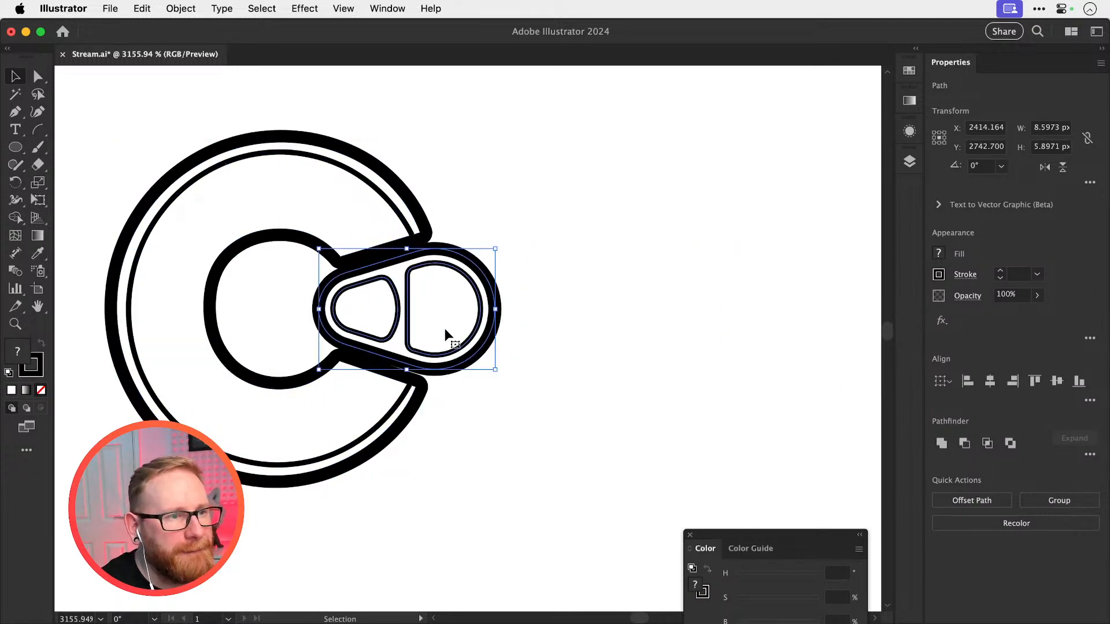
key(super+y)
key(super+y)
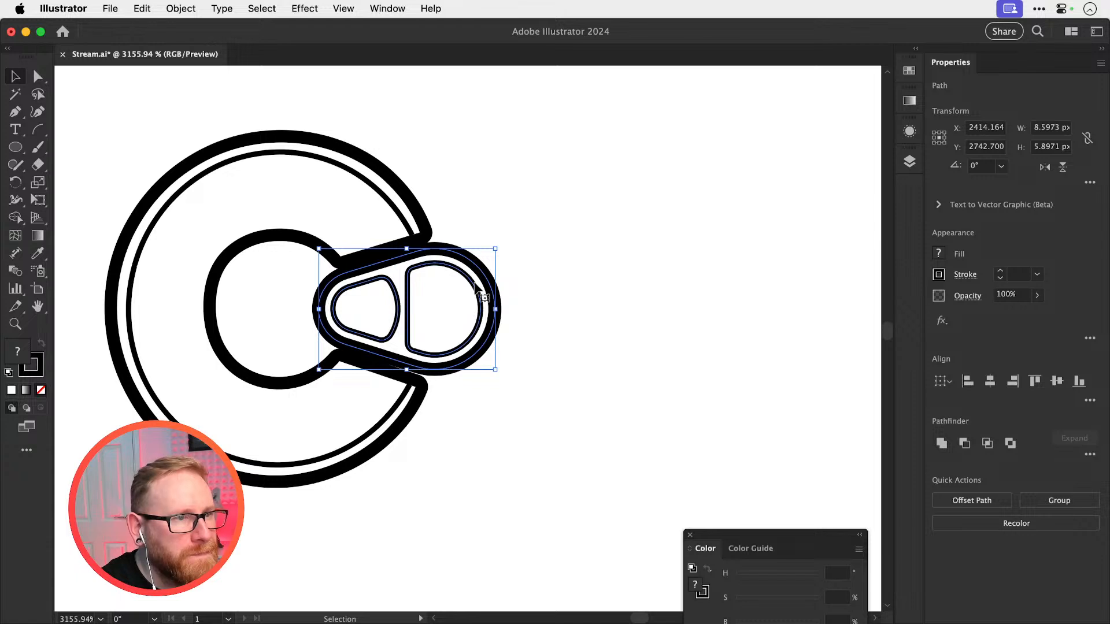
Try scaling up the ring-pull tab and its inner shapes until its outline meets the trimmed ends of the C
key(s)
drag(528, 225, 558, 207)
key(super+z)
key(super+shift+z)
key(super+shift+a)
key(v)
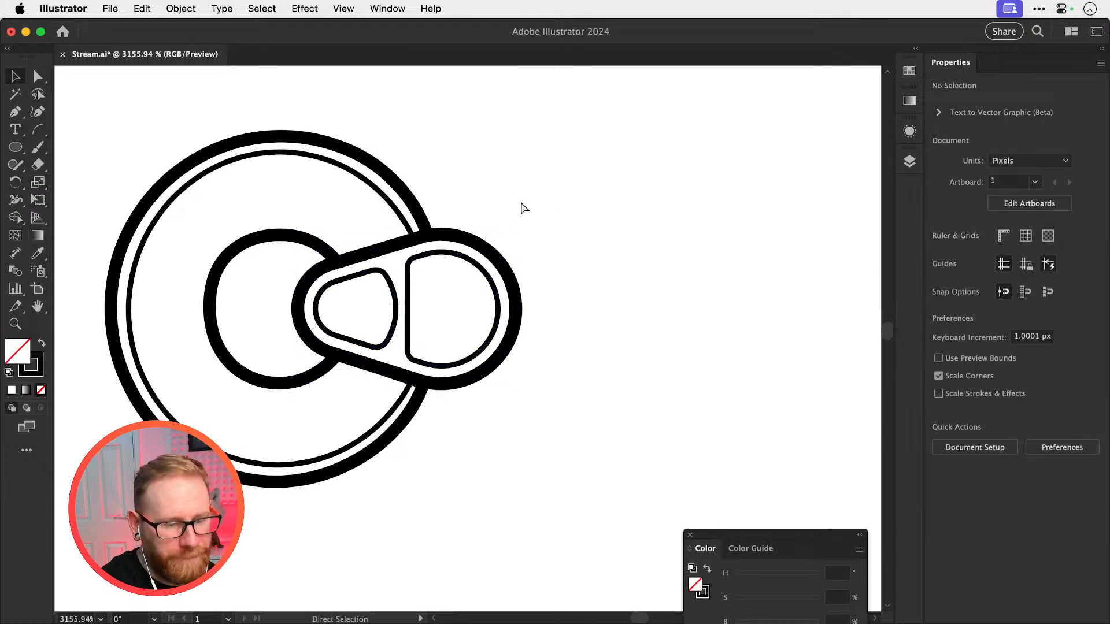
Delete the original C, its ring-pull tab and the white masking rectangles from ICED in the lower logo
key(super+minus)
key(super+minus)
key(super+minus)
key(super+minus)
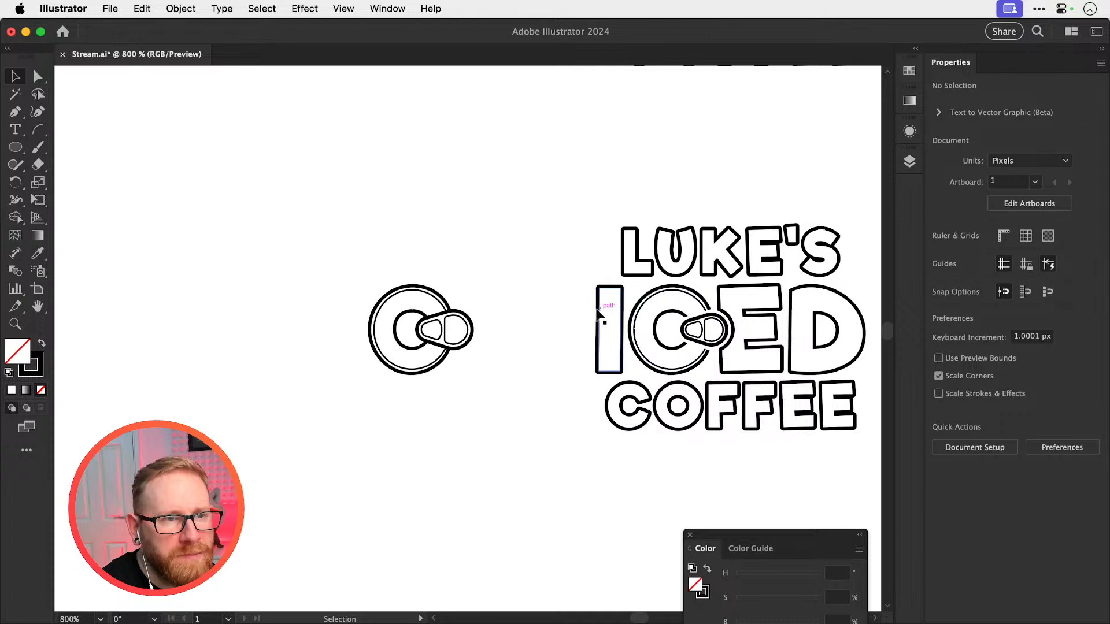
click(717, 338)
drag(717, 339, 545, 332)
key(Delete)
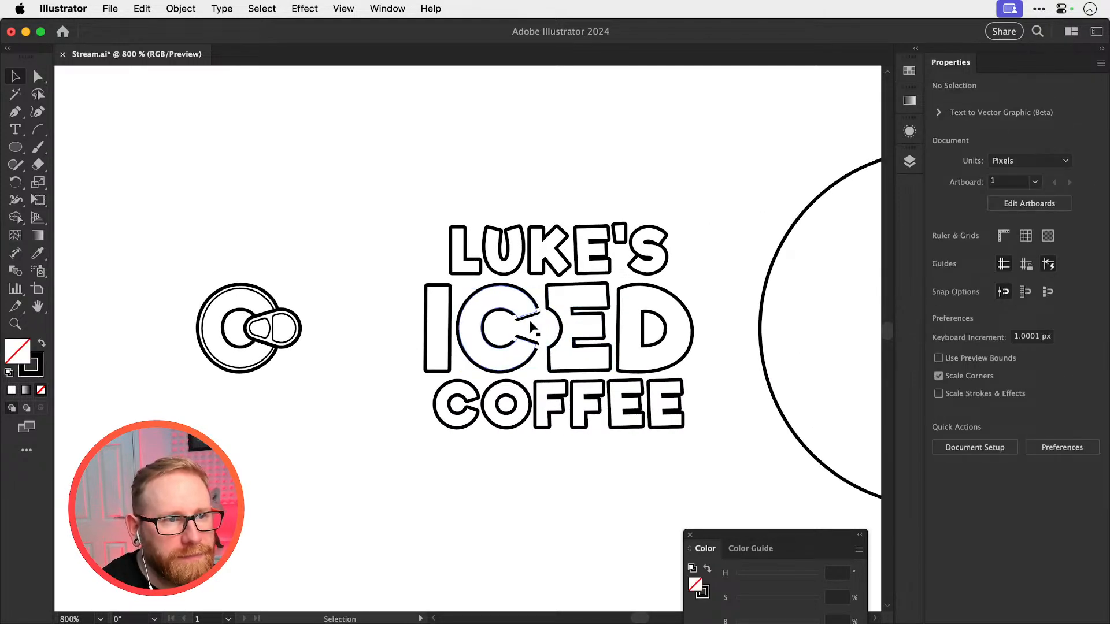
click(532, 326)
key(Delete)
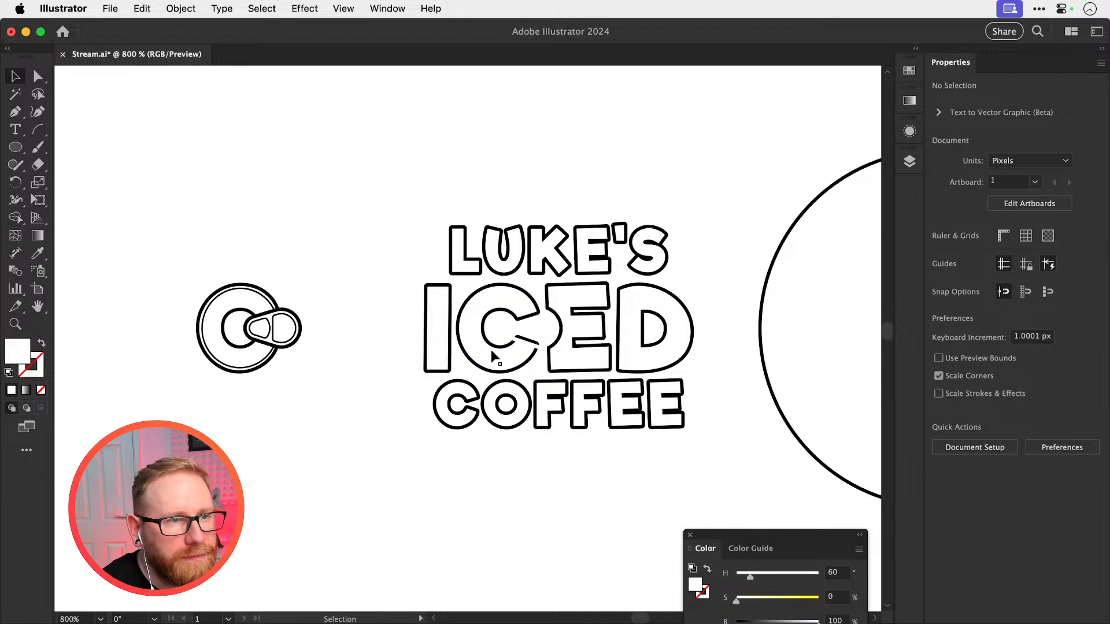
click(528, 327)
key(Delete)
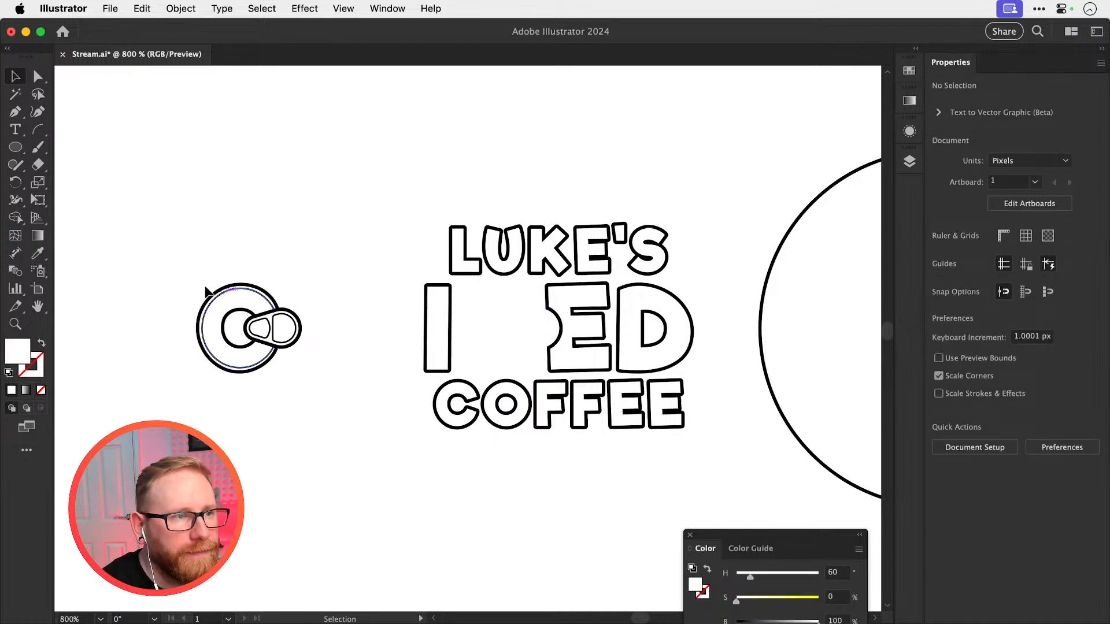
Move the rebuilt C and its enlarged tab to the right into the empty space between the I and E of ICED
drag(194, 275, 297, 408)
key(shift+Right)
key(shift+Right)
key(shift+Right)
key(shift+Right)
key(shift+Right)
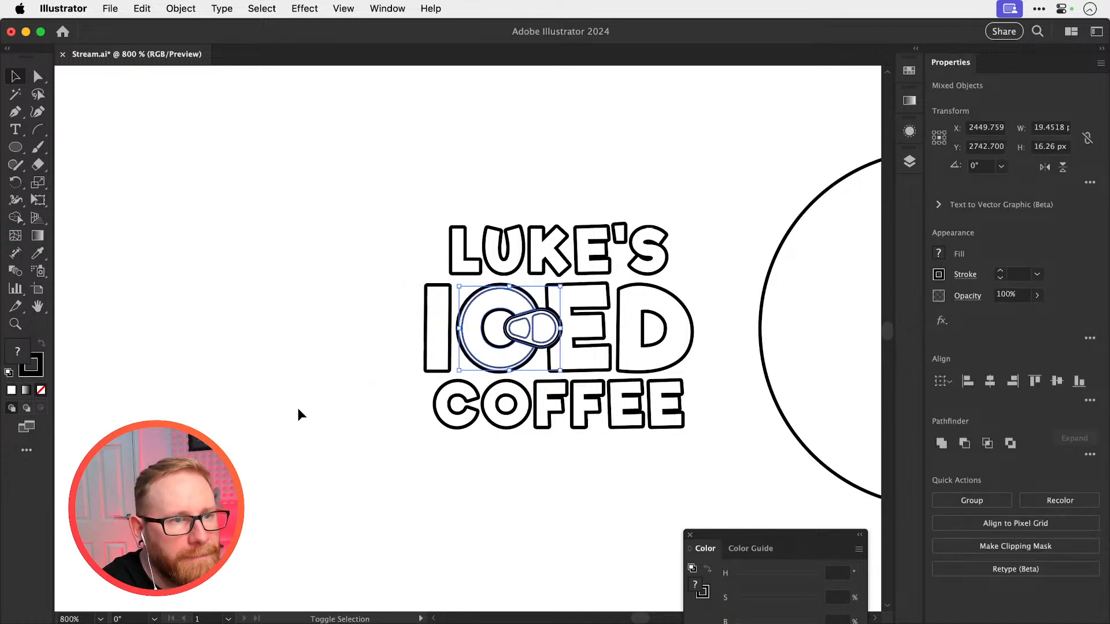
click(298, 409)
key(space)
drag(613, 307, 538, 310)
Undo the replacement of the C in ICED and the tab's enlargement, back to the trimmed duplicate with its original-size tab
key(super+z)
key(super+z)
key(super+z)
key(super+z)
key(super+z)
key(super+z)
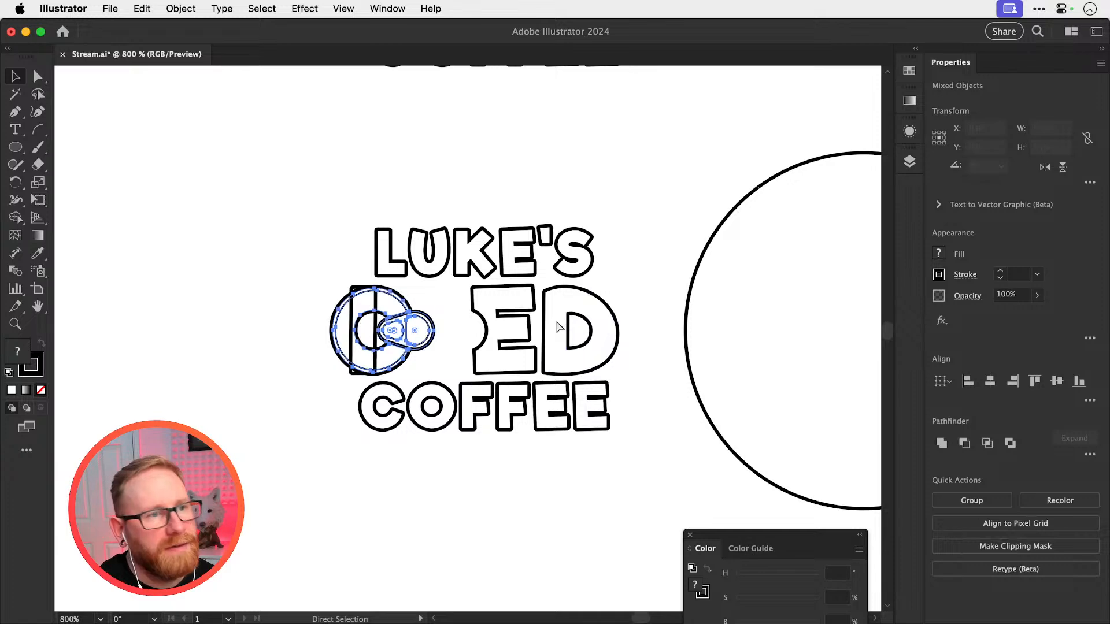
key(super+z)
key(super+z)
key(super+z)
key(super+z)
key(super+z)
key(super+z)
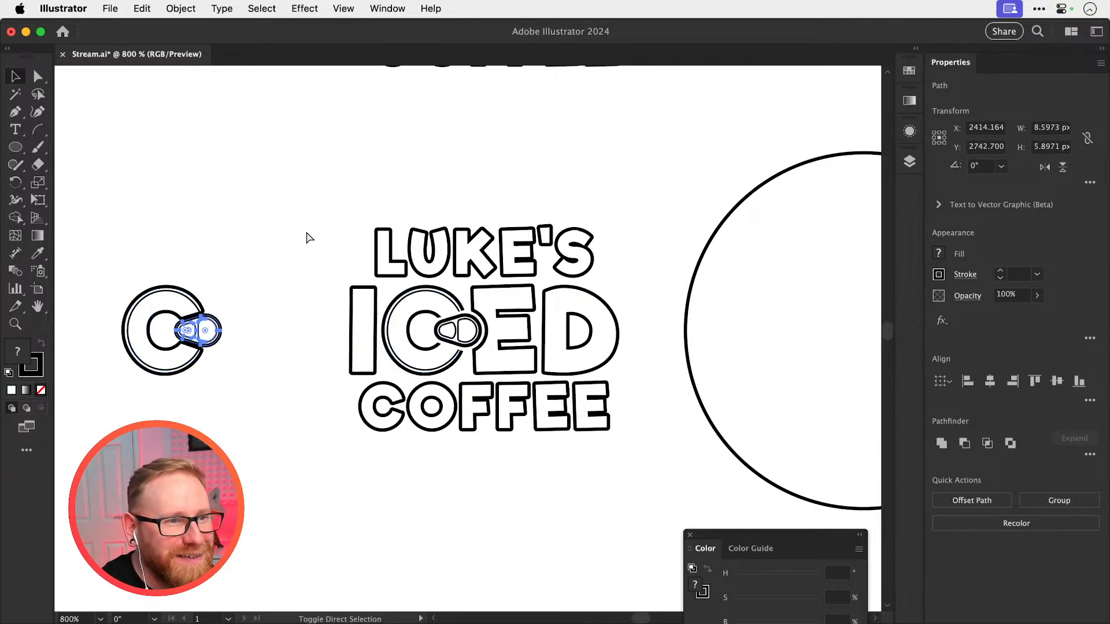
key(super+z)
key(shift+super+z)
Undo and redo through the edits of the duplicate C, stopping at the trimmed C with its tab set aside
key(super+space)
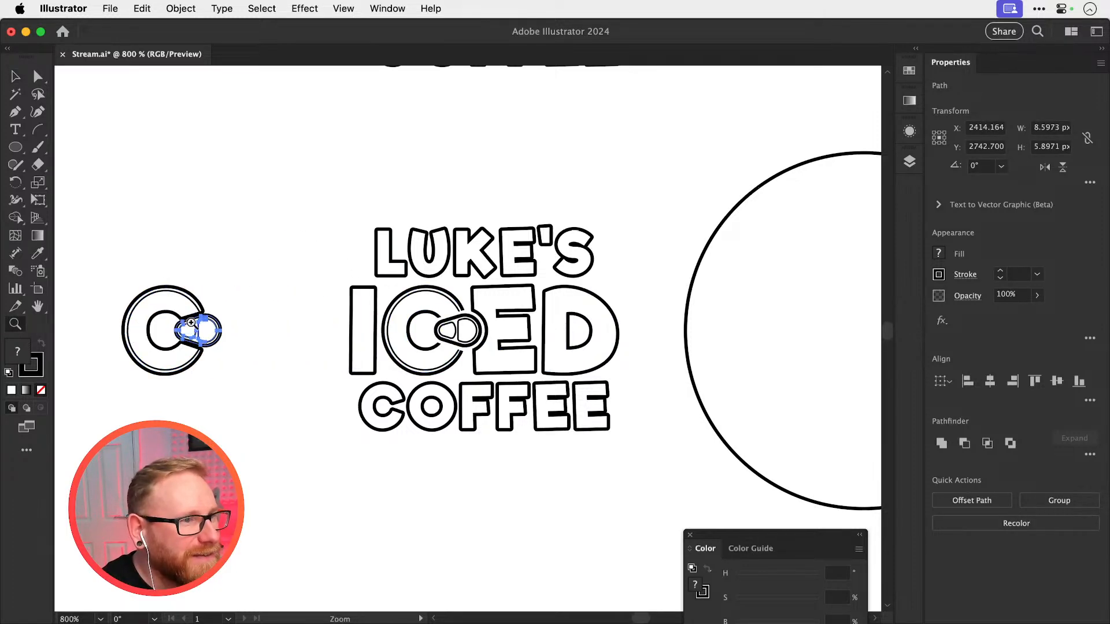
drag(180, 322, 366, 306)
key(super+z)
key(shift+super+z)
key(shift+super+z)
key(shift+super+z)
key(shift+super+z)
key(shift+super+z)
key(shift+super+z)
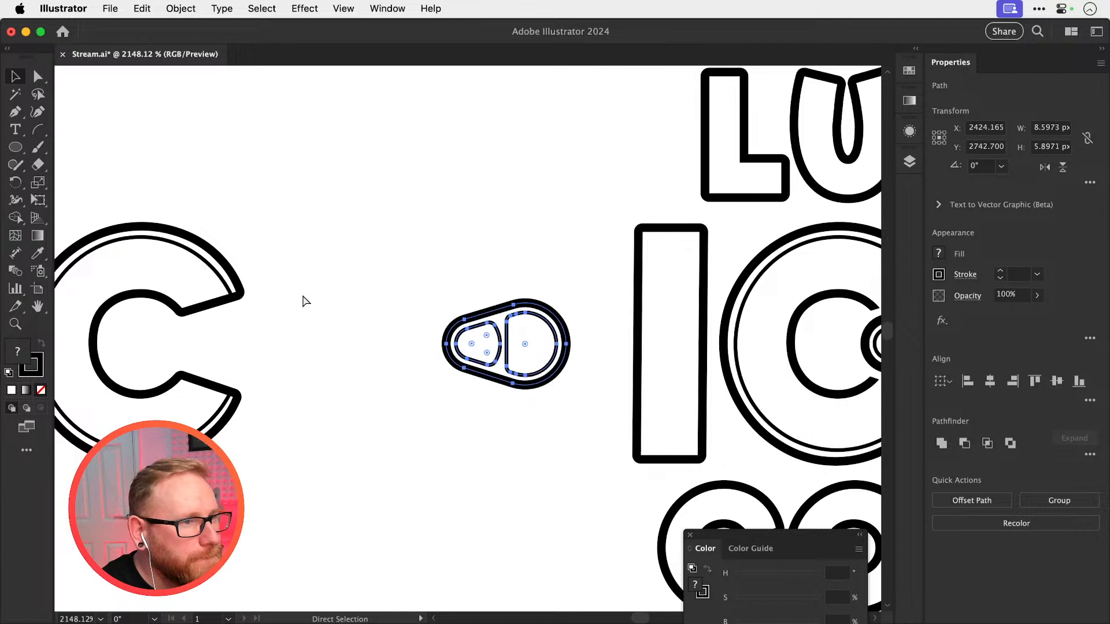
key(super+z)
key(super+z)
key(super+z)
key(super+z)
key(super+z)
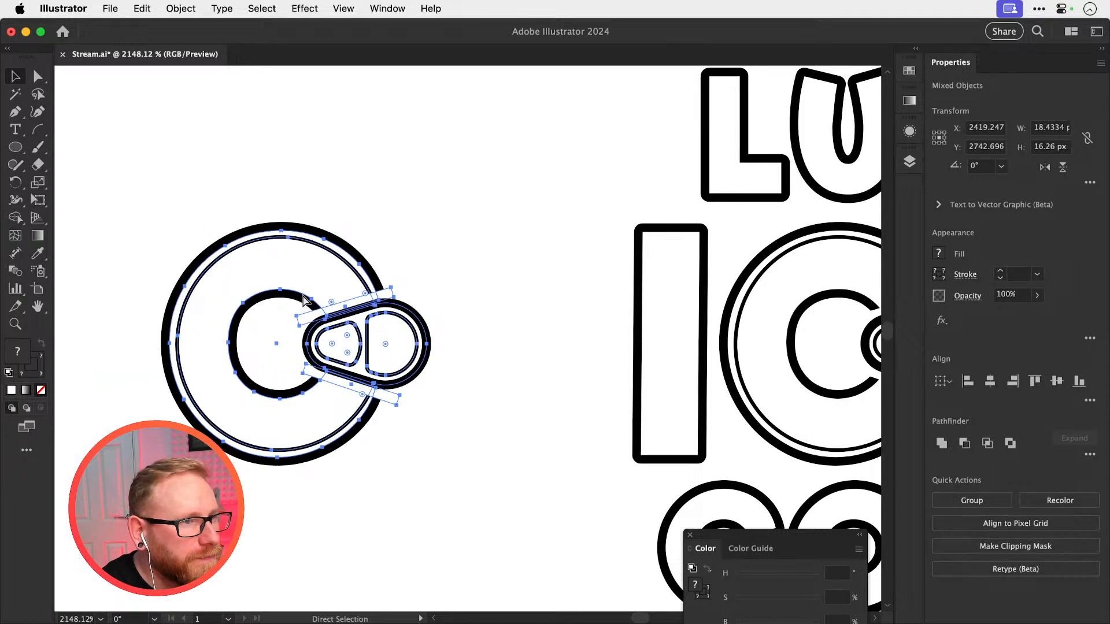
key(shift+super+z)
key(shift+super+z)
key(shift+super+z)
key(super+z)
key(super+z)
key(super+z)
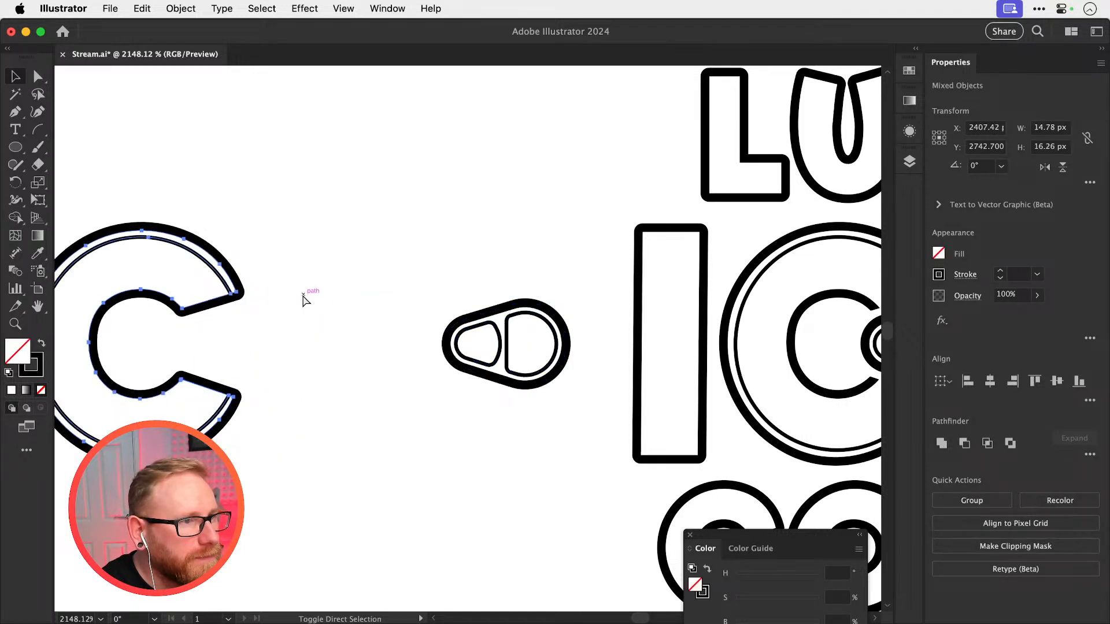
Redo and undo the C's edit history back to the trimmed duplicate with its tab in place, and clear the selection
key(shift+super+z)
key(shift+super+z)
key(shift+super+z)
key(shift+super+z)
key(shift+super+z)
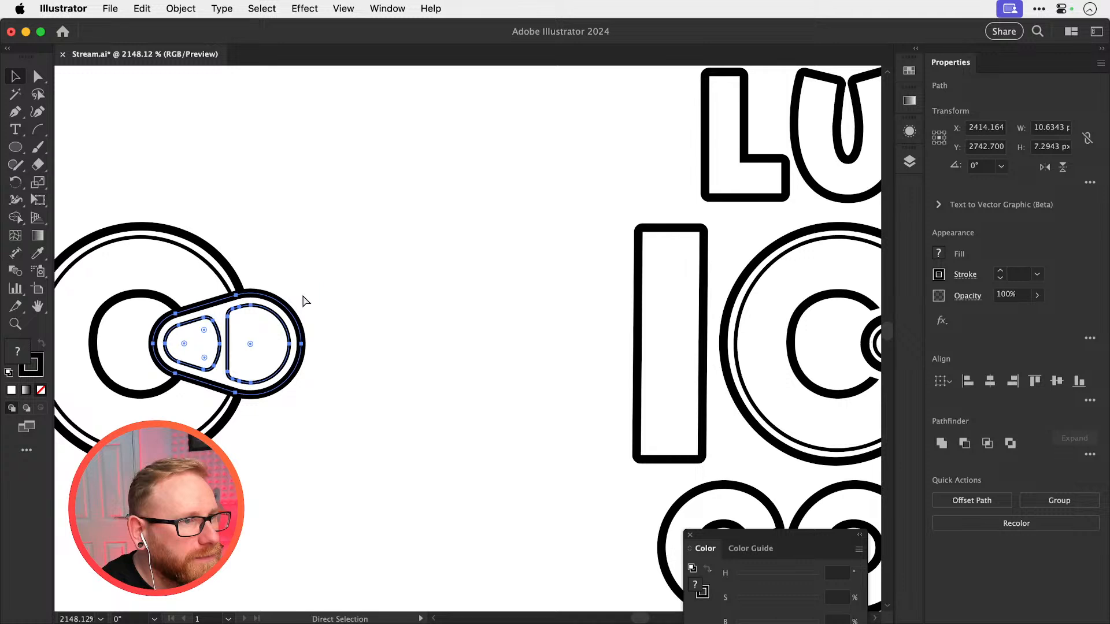
key(super+z)
click(372, 188)
key(super+minus)
key(super+minus)
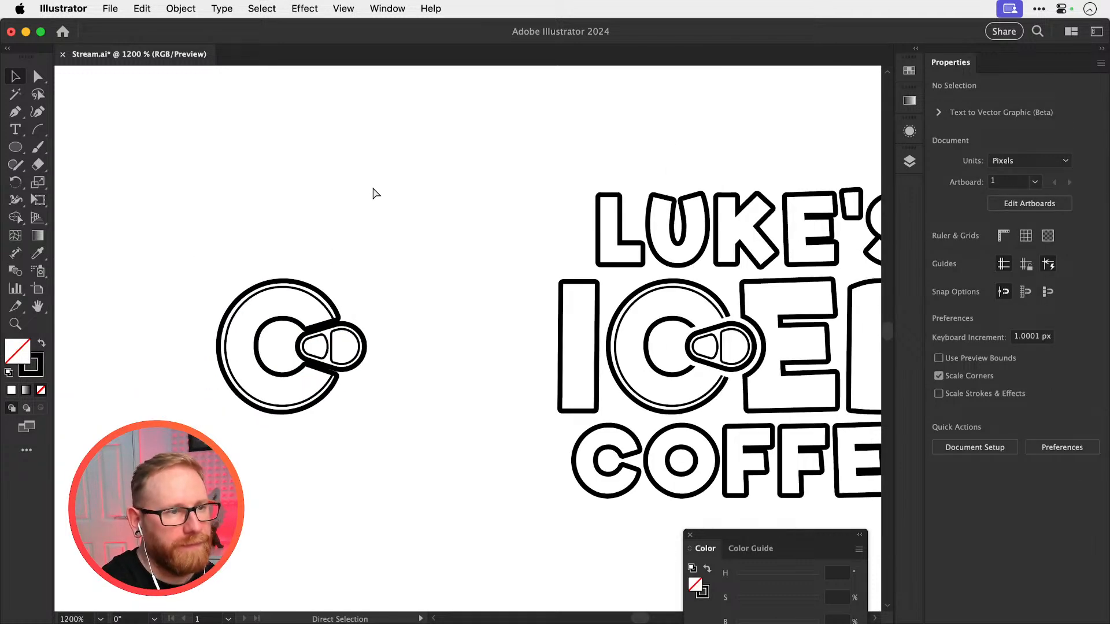
Duplicate the E from ICED horizontally so the copy sits beside the separate duplicate C and its tab
click(745, 287)
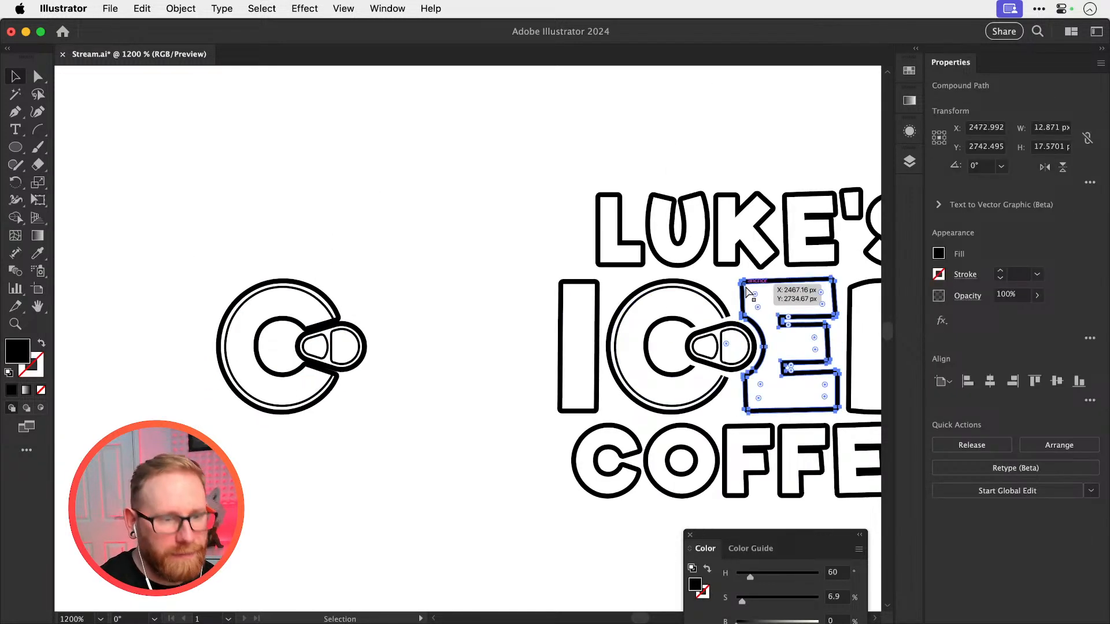
drag(744, 285, 354, 286)
key(shift+super+a)
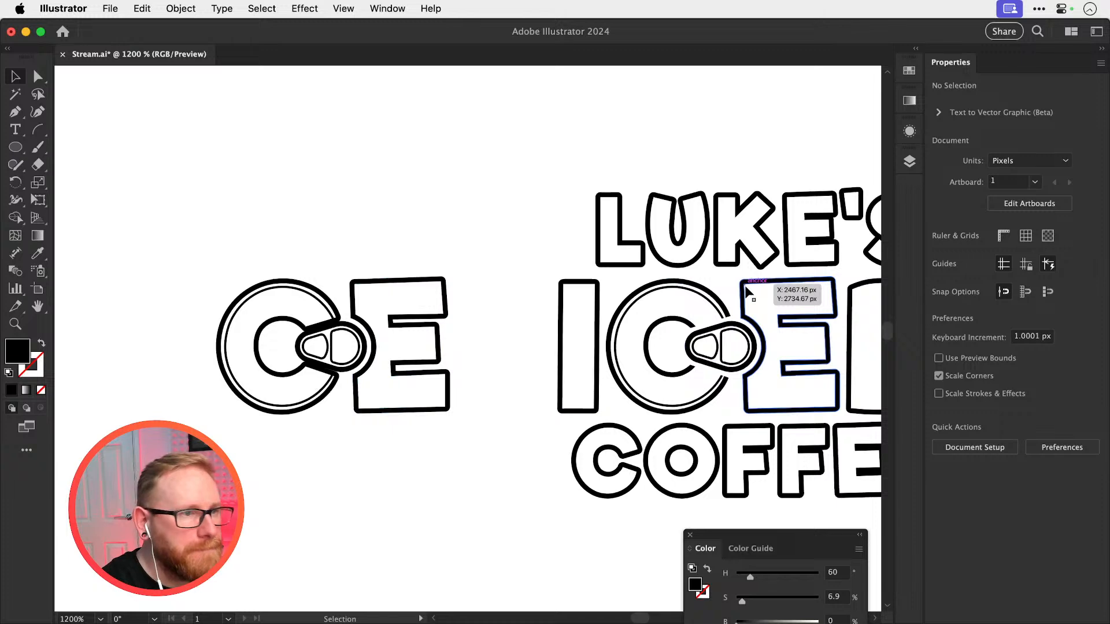
scroll(387, 376, up, 6)
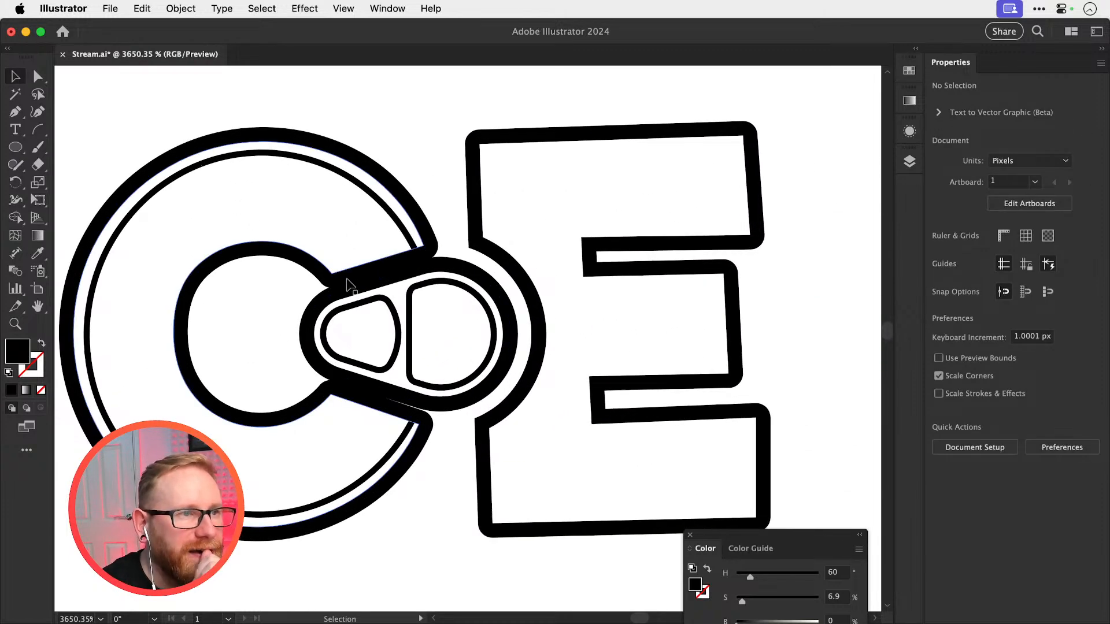
Copy the duplicate C's upper end edge, paste it in front, and lengthen the line beyond both ends to about 6.6 px wide
click(325, 278)
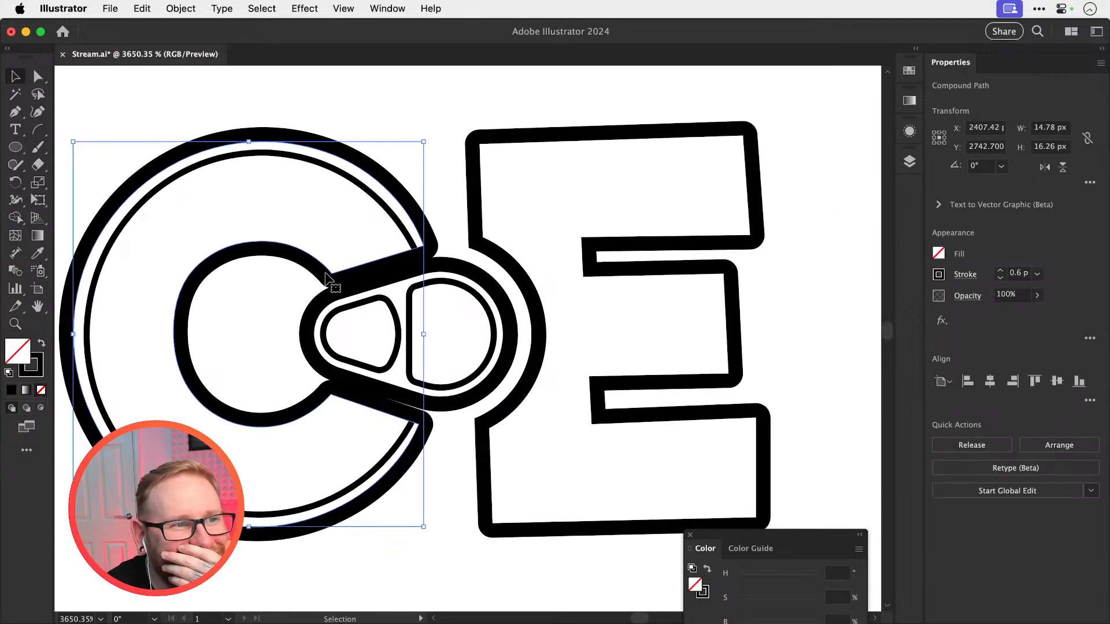
drag(325, 278, 322, 220)
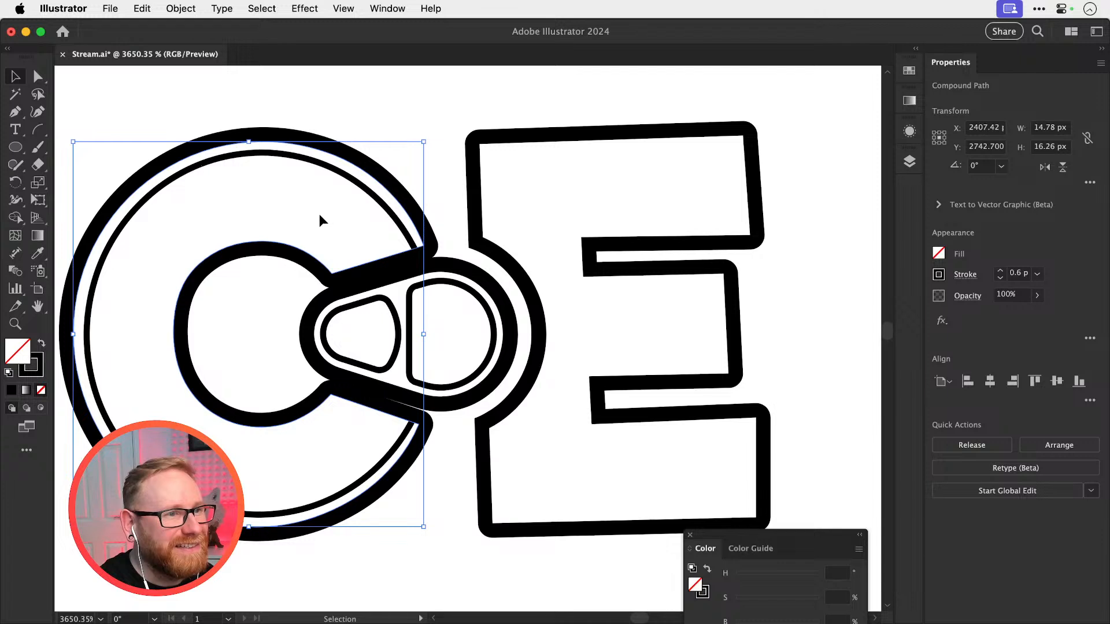
key(a)
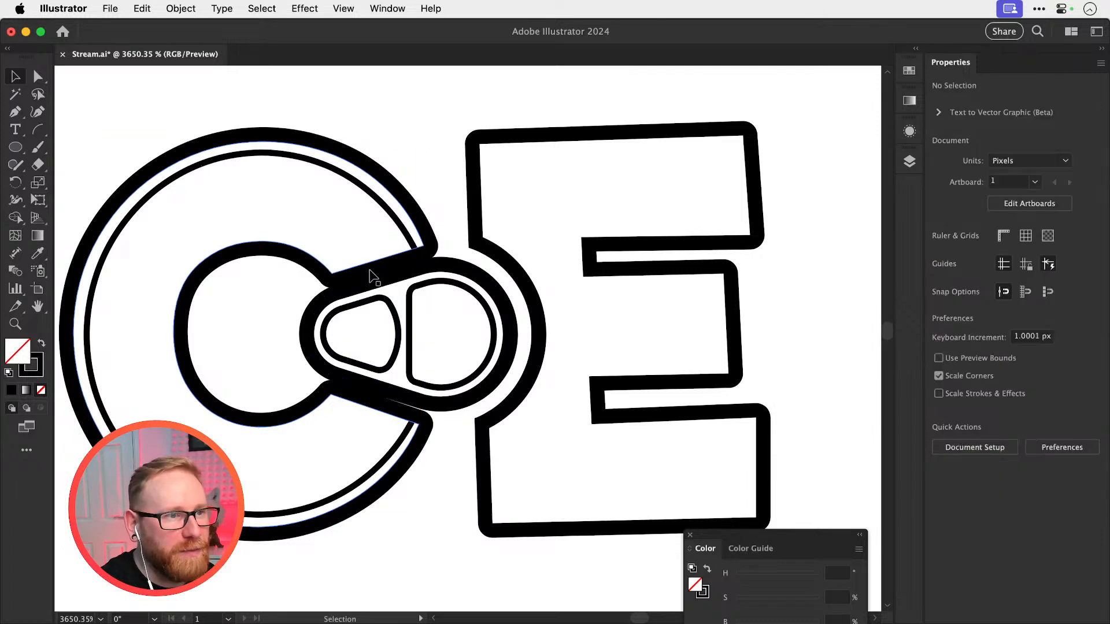
click(375, 269)
key(super+c)
key(v)
click(443, 165)
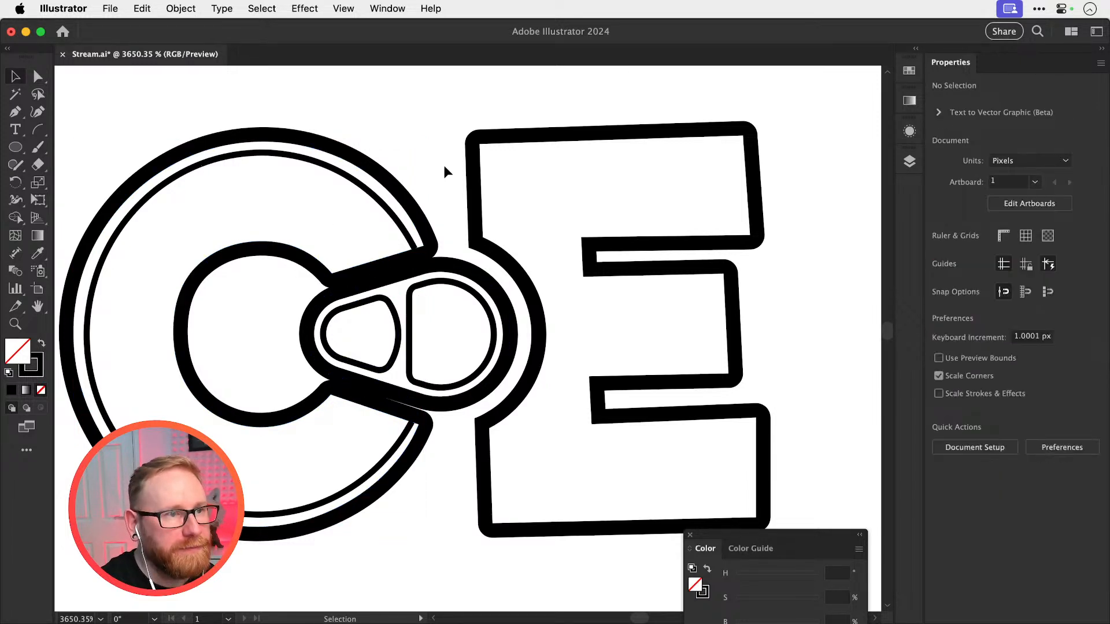
key(super+f)
drag(423, 249, 452, 238)
Give the lengthened line a yellow #fff800 stroke and reduce its stroke weight to 0.275
click(37, 373)
double_click(38, 375)
drag(732, 311, 945, 269)
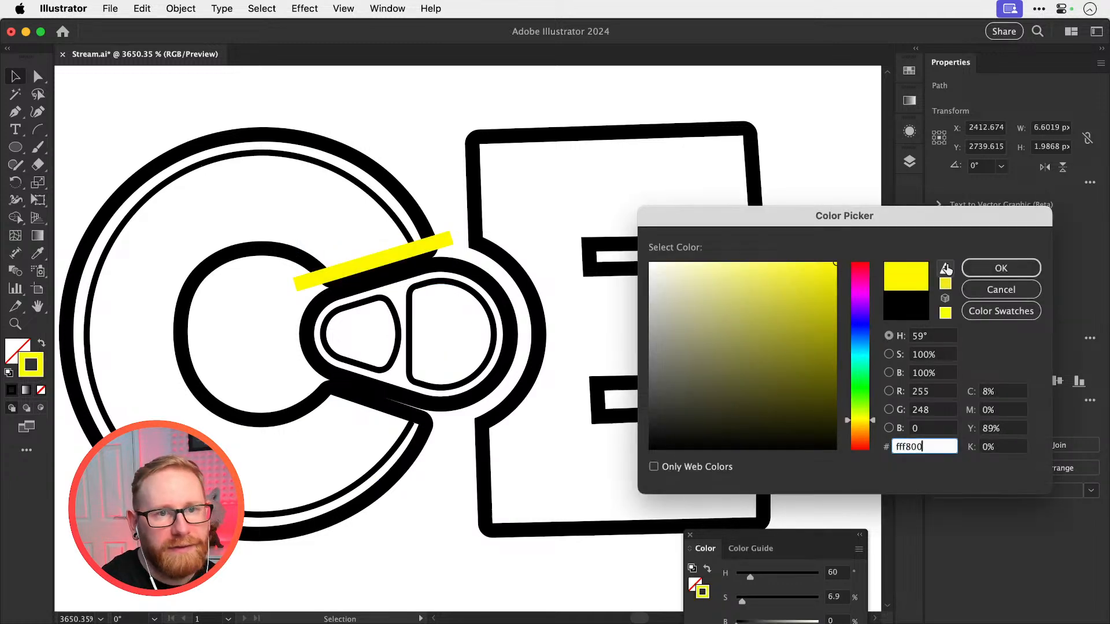
click(976, 271)
click(1001, 279)
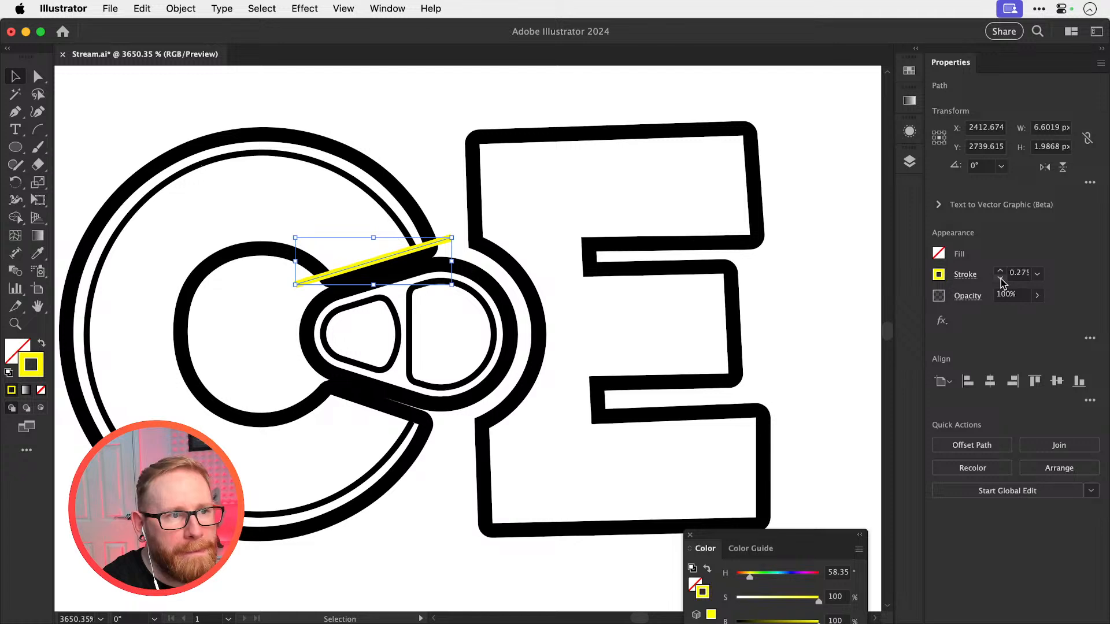
Reflect a copy of the yellow line across the horizontal axis through the tab's centre onto the C's lower end
key(a)
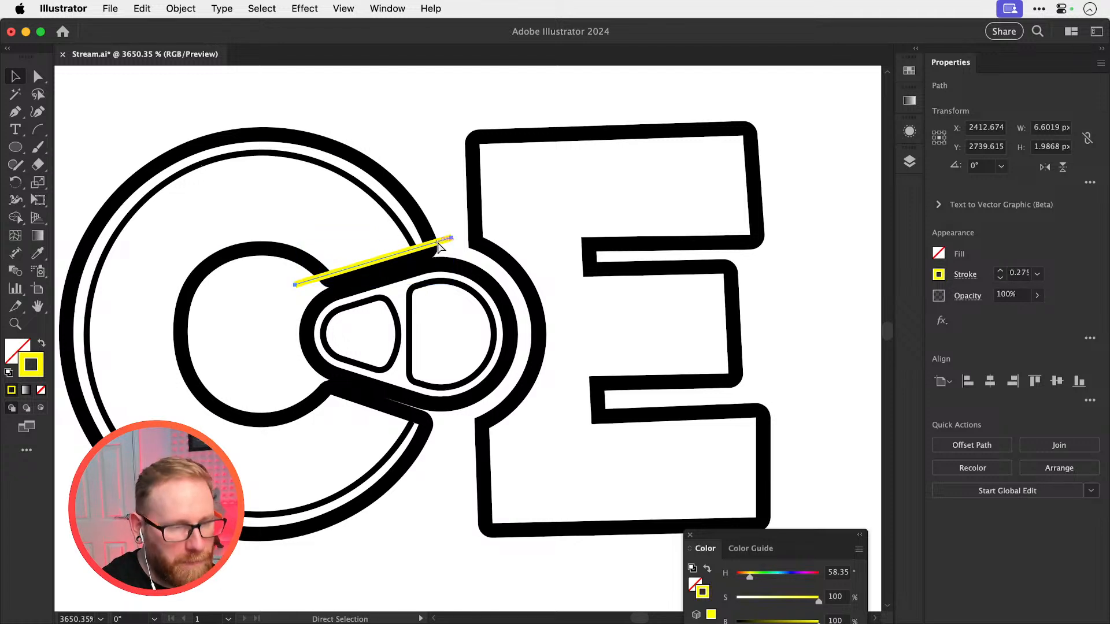
key(o)
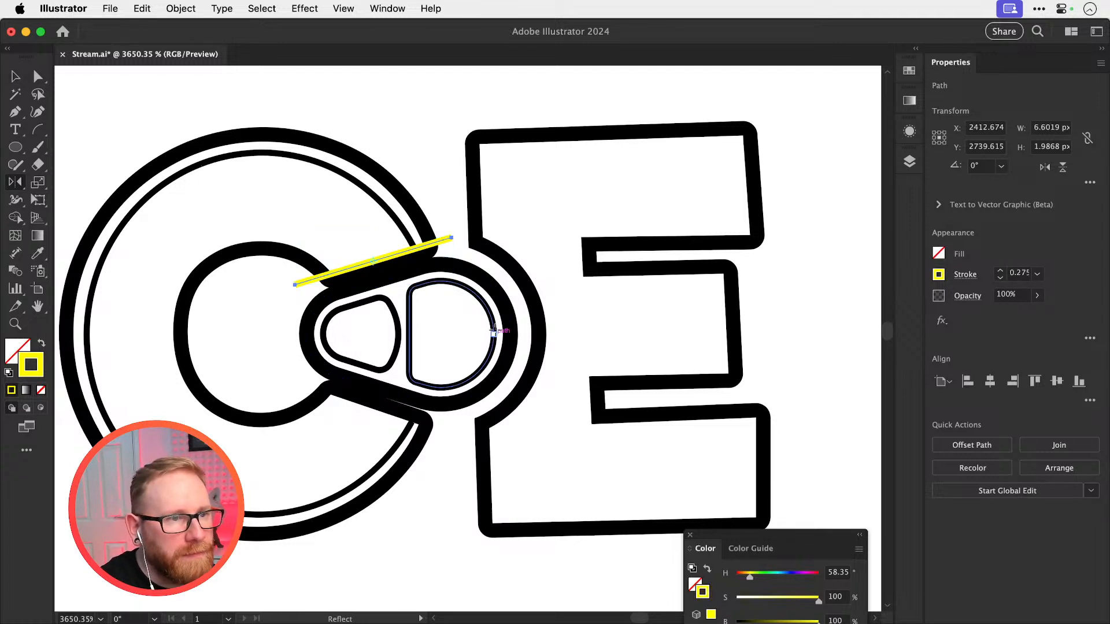
alt+click(494, 334)
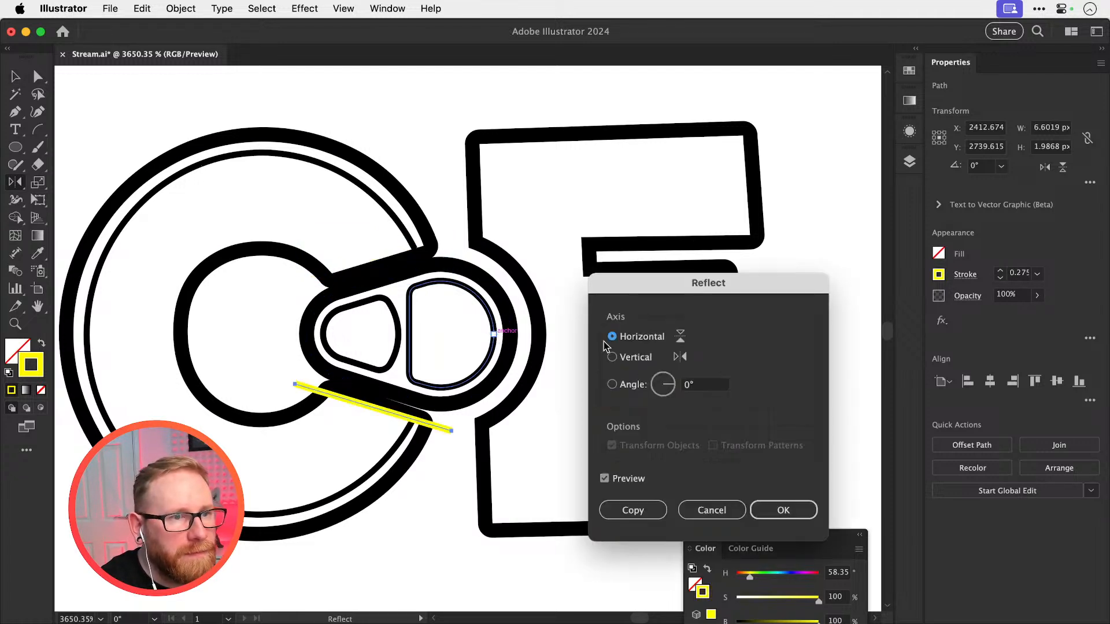
click(651, 510)
key(v)
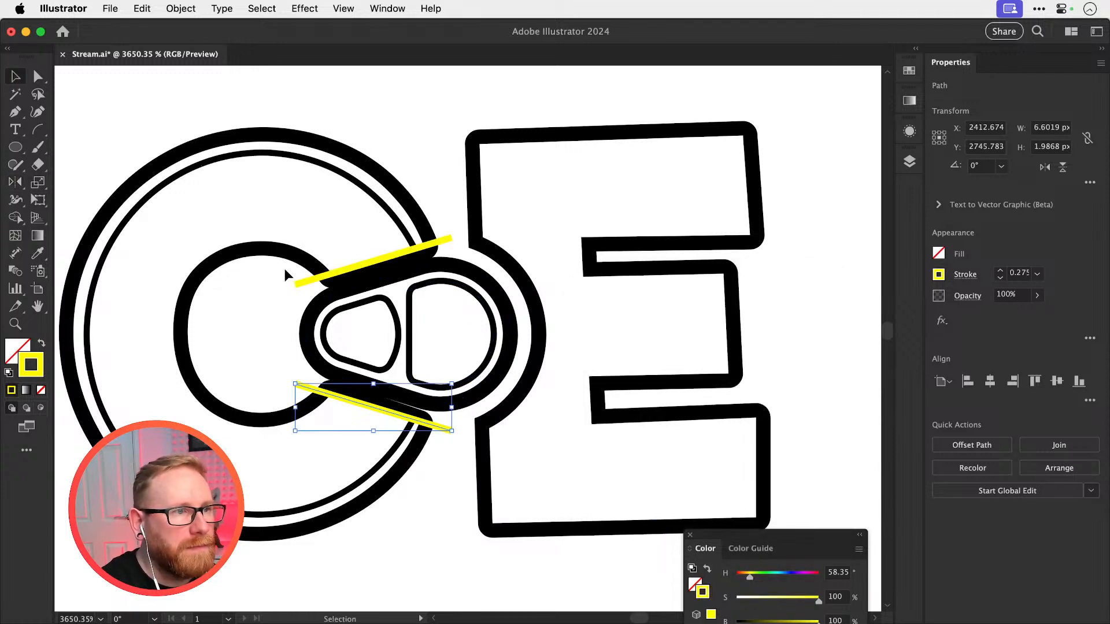
Try to trim the upper yellow line's overhang inside the C with the Shape Builder tool
shift+click(316, 244)
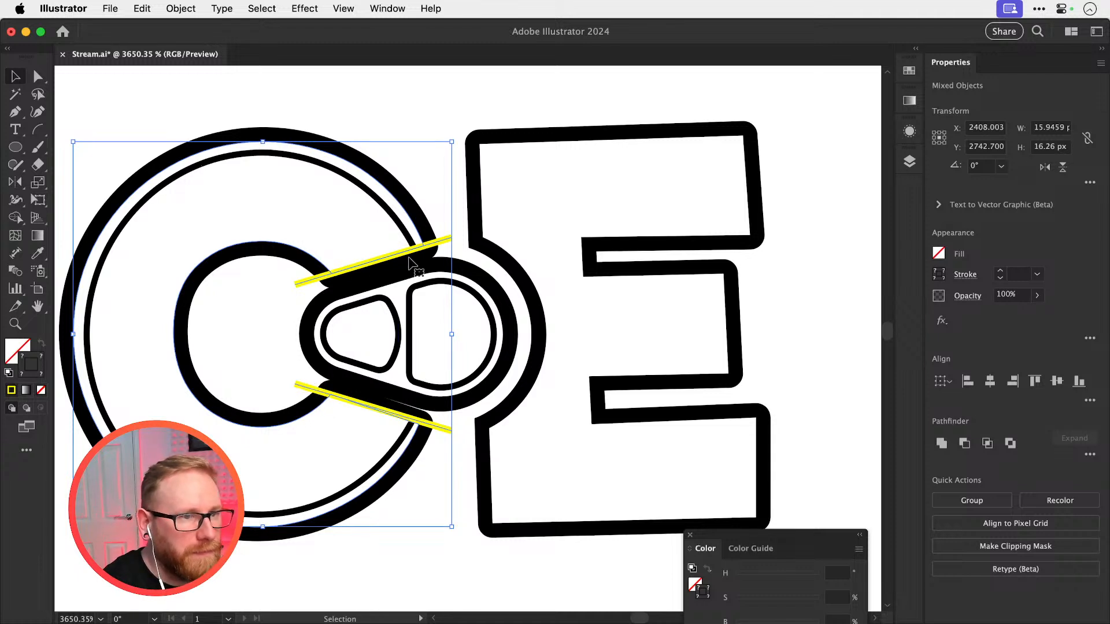
key(shift+m)
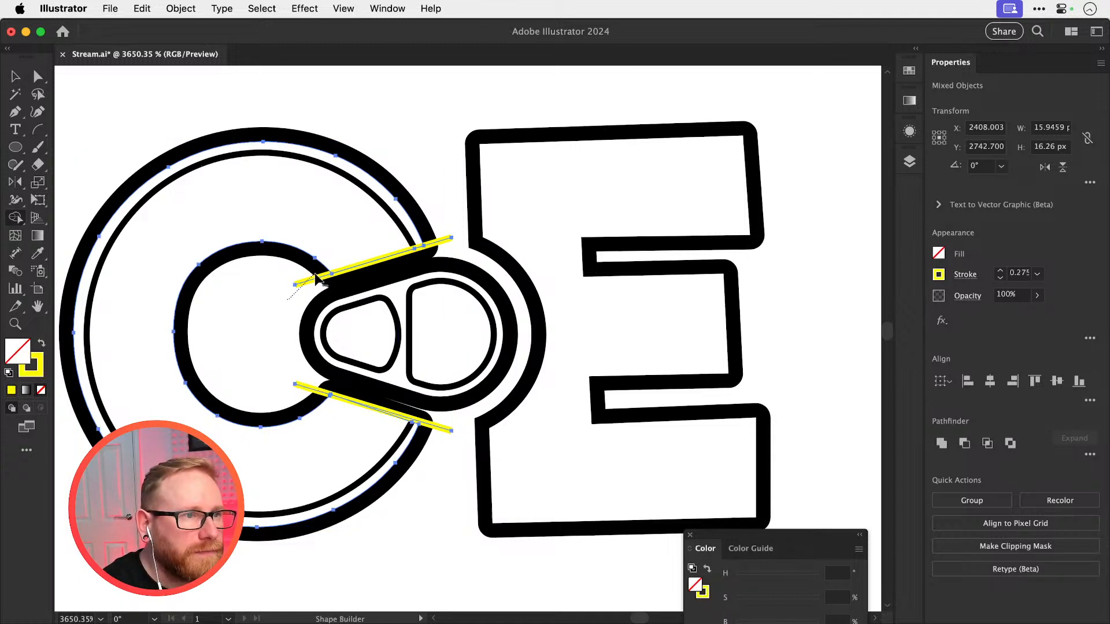
drag(329, 280, 328, 282)
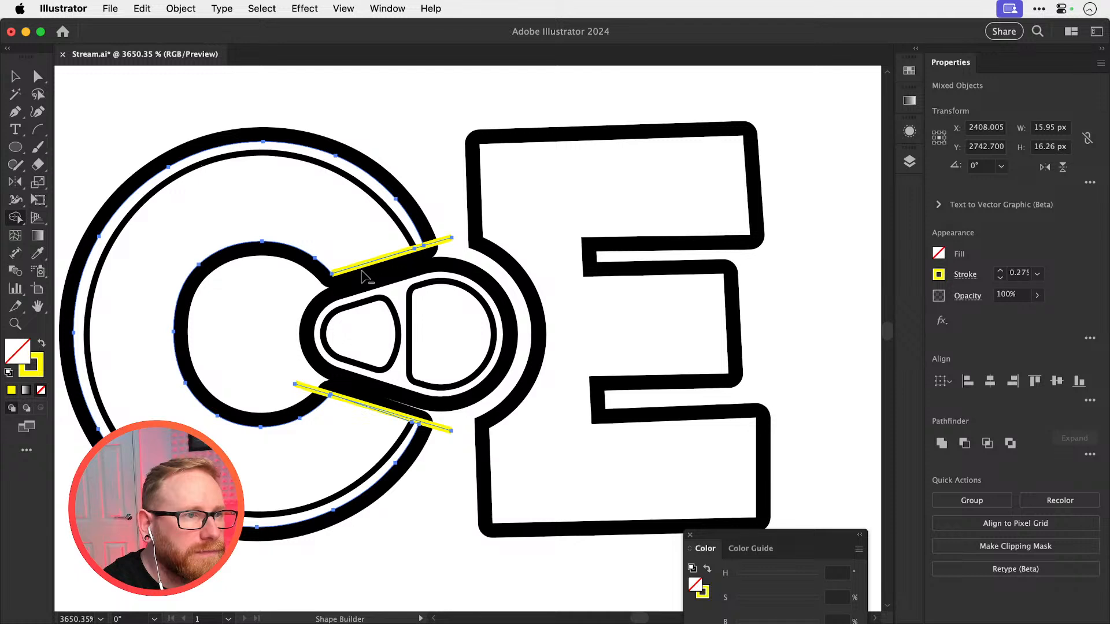
key(super+z)
Switch the artwork to outline view and clear the selection
key(super+y)
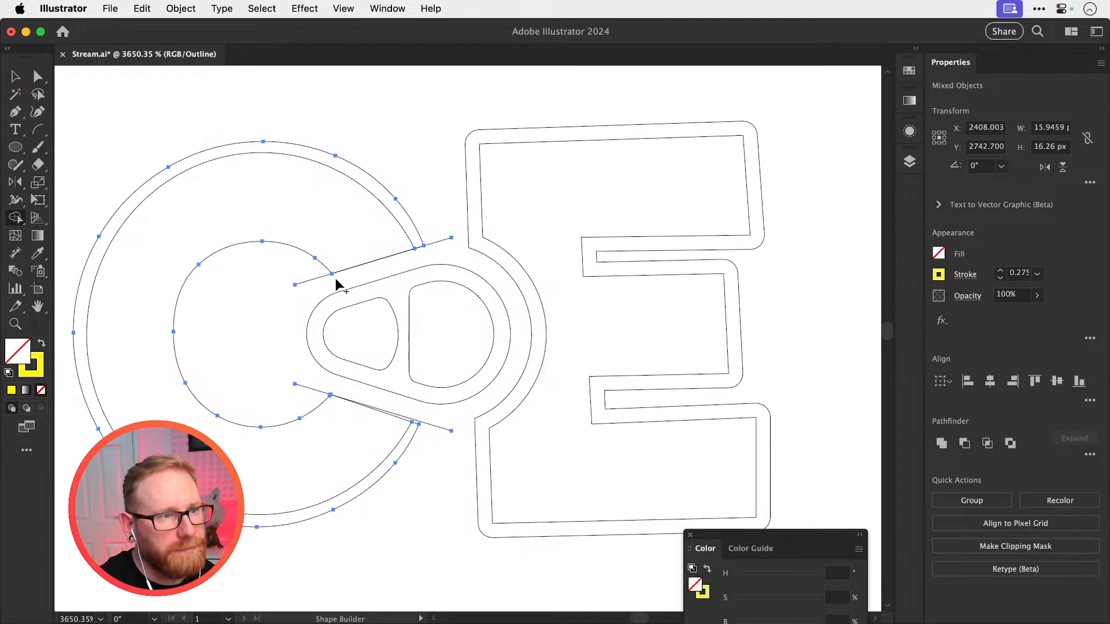
key(super+shift+a)
key(v)
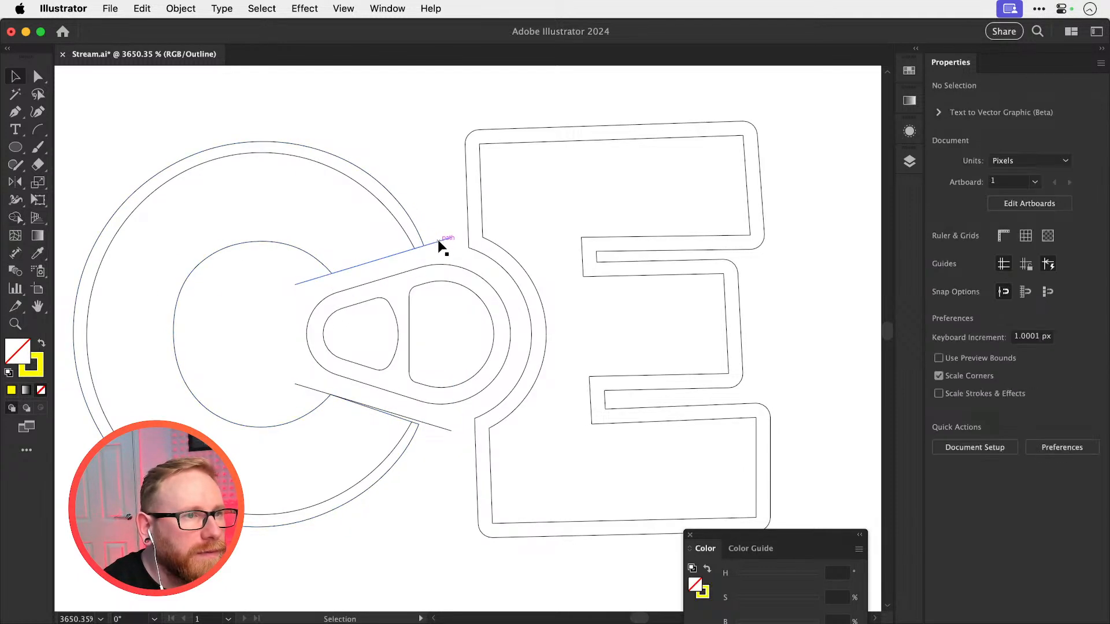
Try to reposition the upper line relative to the C's end edge by moving and nudging it vertically
drag(439, 241, 432, 211)
key(super+z)
shift+click(302, 384)
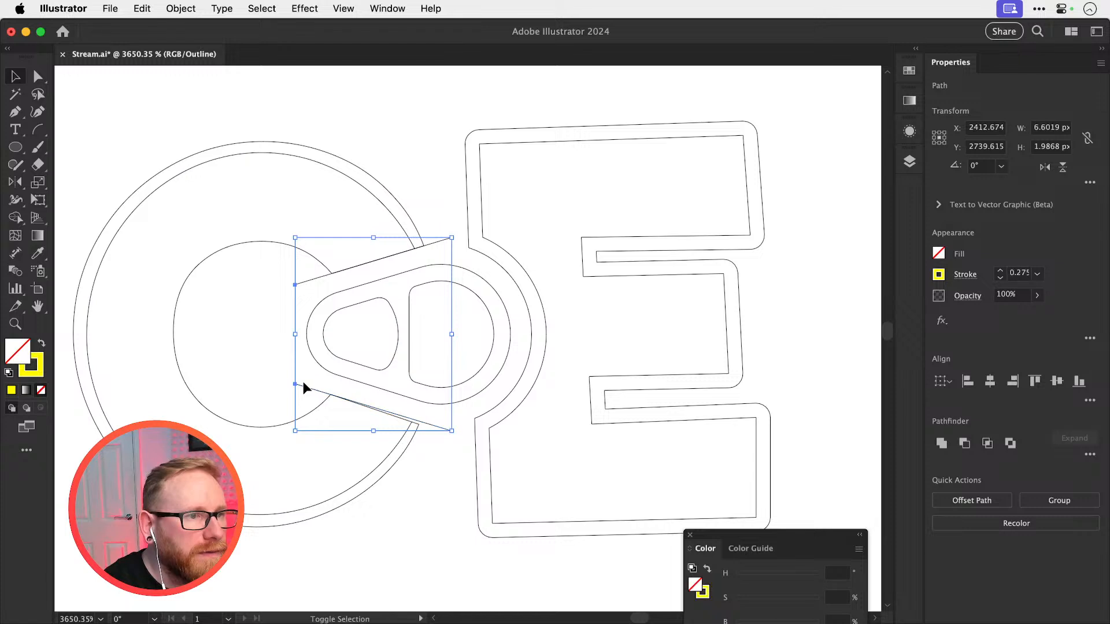
click(432, 411)
click(445, 246)
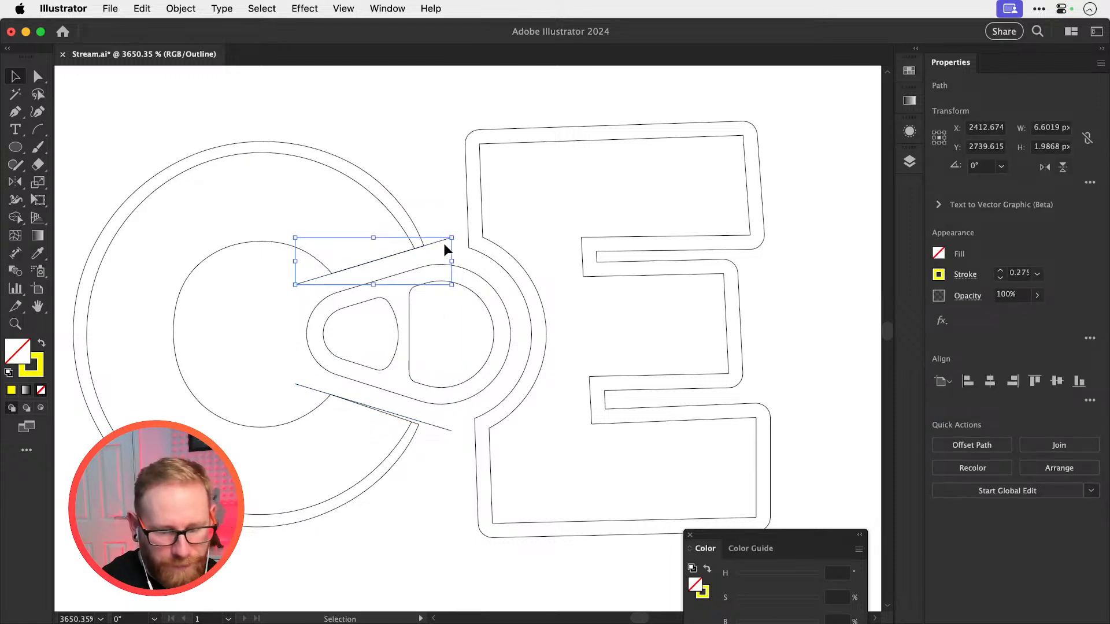
key(Down)
key(Down)
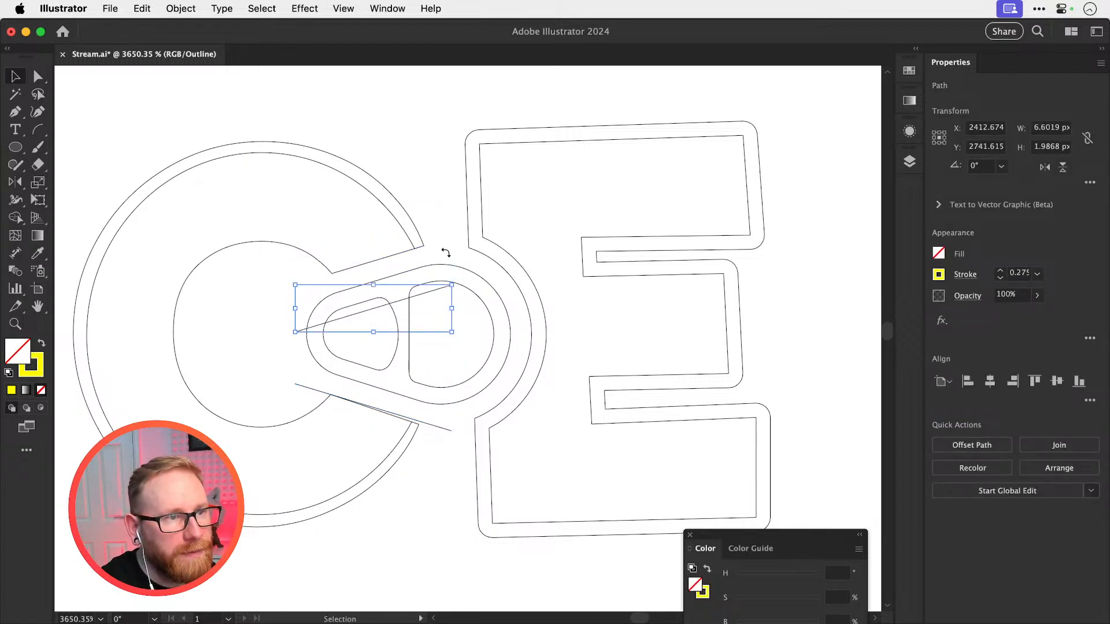
key(Up)
key(Up)
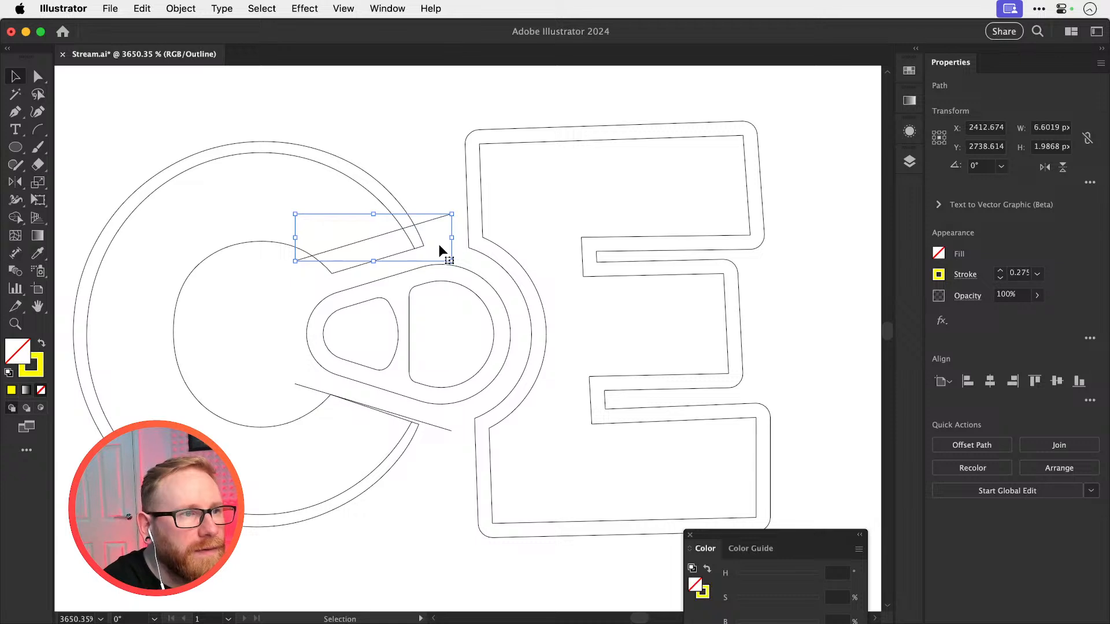
key(Down)
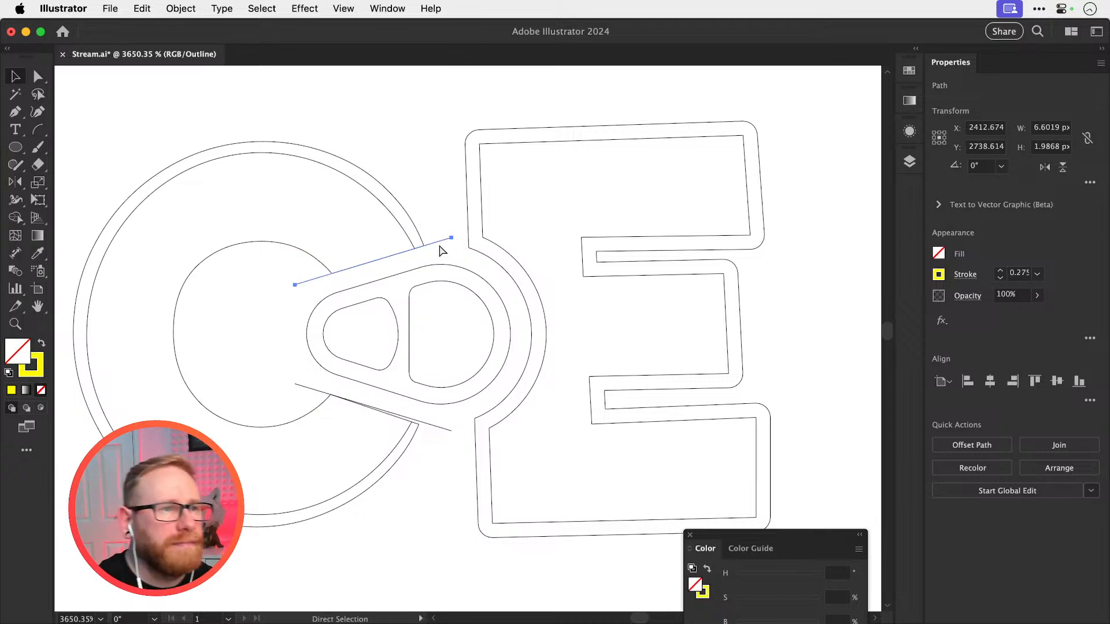
Move the upper line slightly above the C's upper end edge and remove the reflected line at the lower end
scroll(495, 266, up, 3)
drag(514, 235, 513, 228)
key(o)
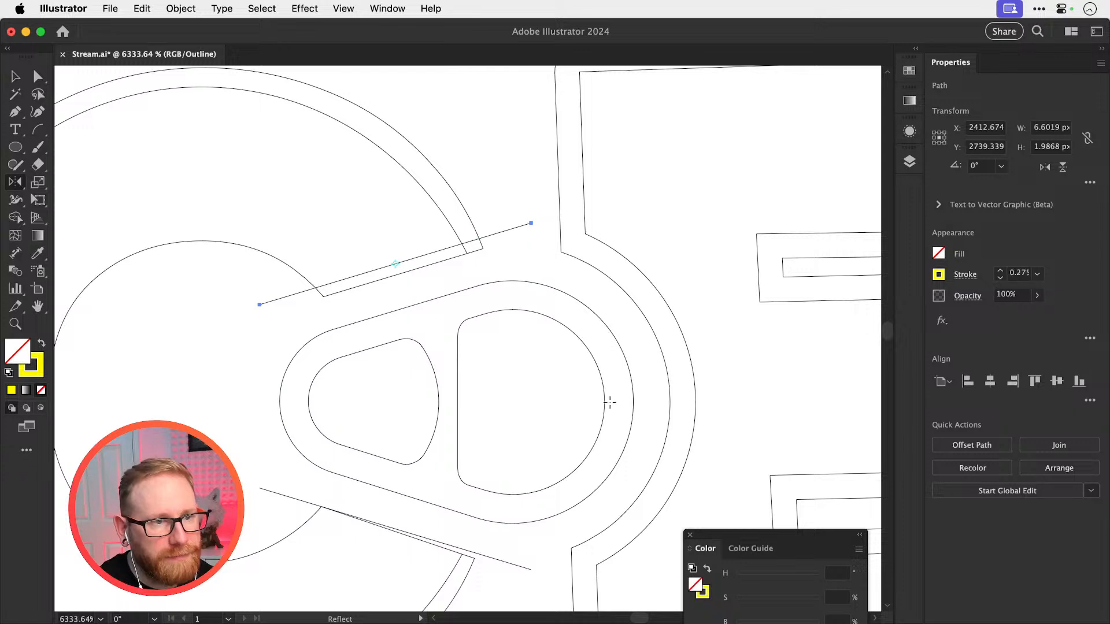
key(v)
click(510, 564)
key(super+x)
Reflect a copy of the raised line across the horizontal axis through the tab's centre for the C's lower end
click(498, 233)
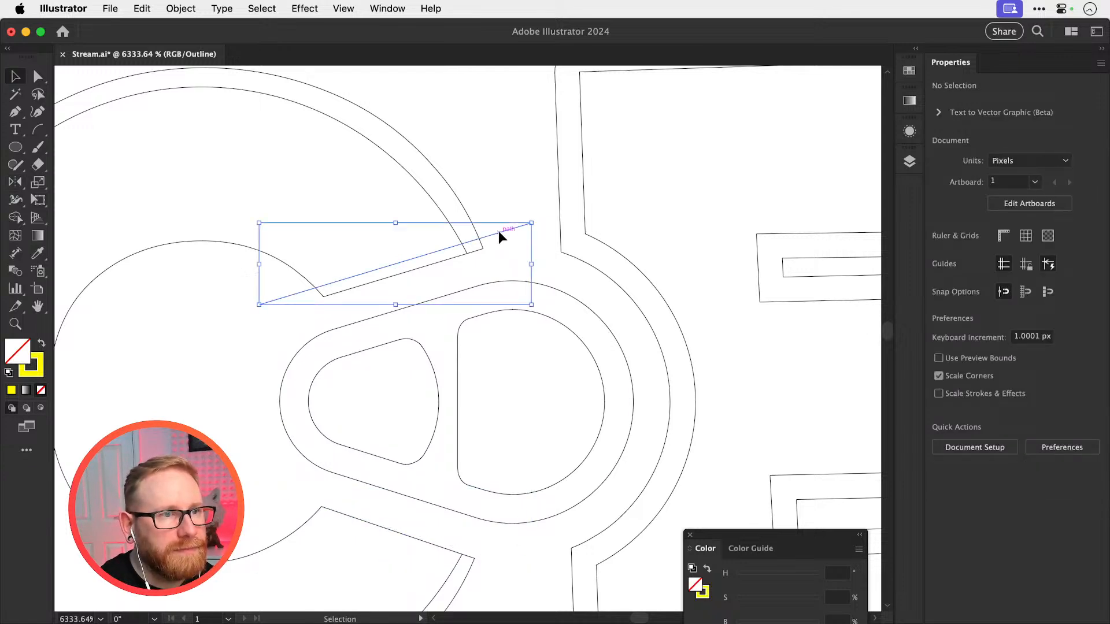
key(o)
alt+click(604, 399)
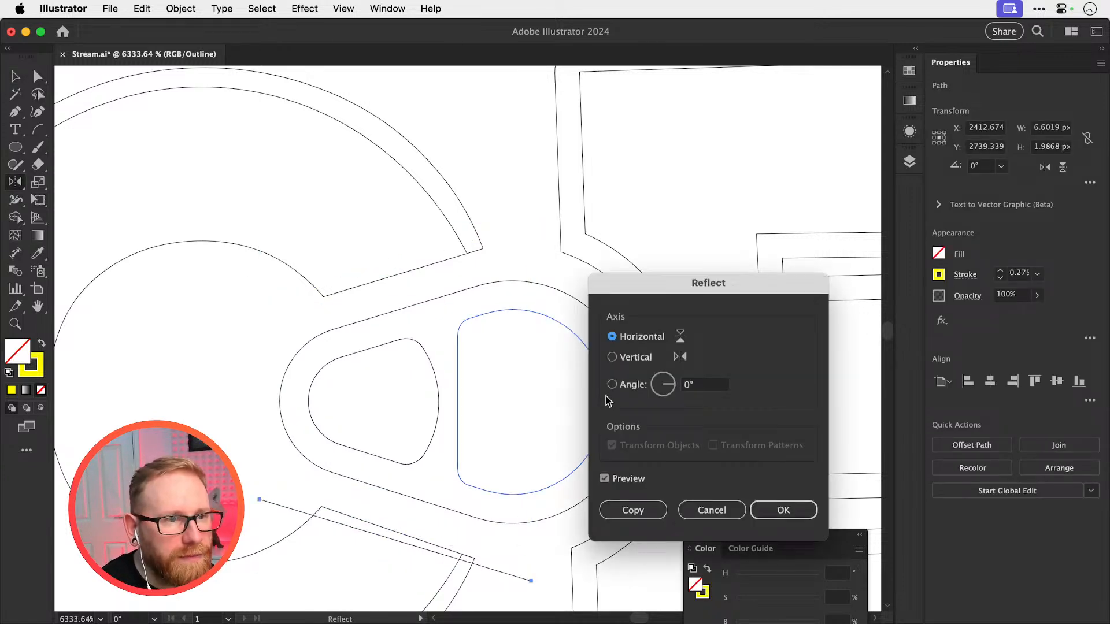
click(633, 510)
key(v)
Expand the strokes of the upper and lower lines into filled yellow strips
scroll(425, 373, down, 5)
scroll(424, 372, left, 2)
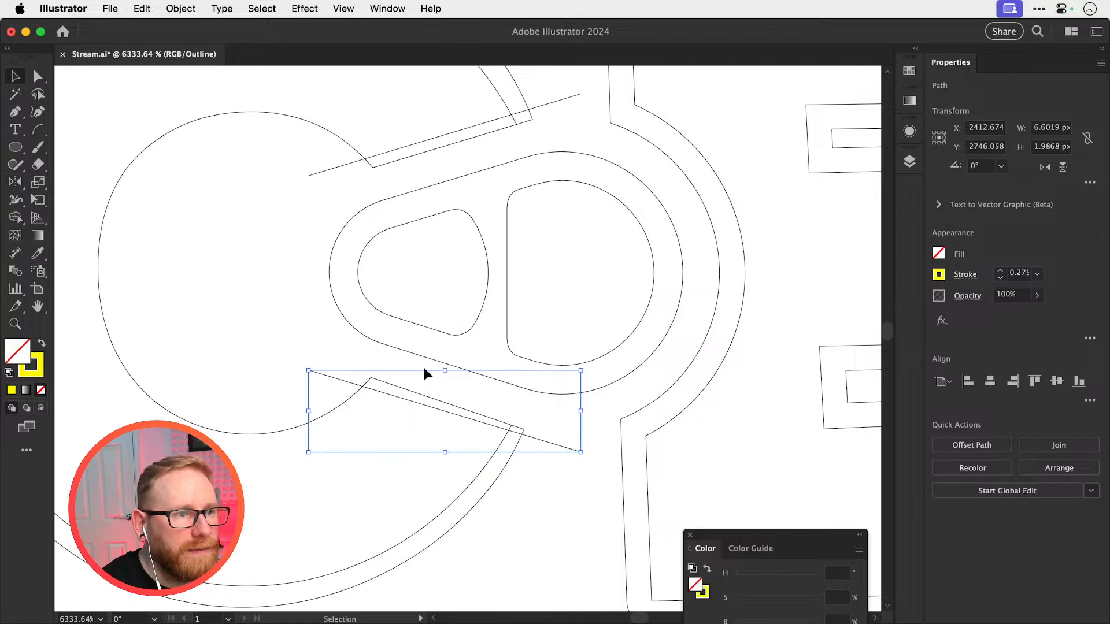
shift+click(315, 175)
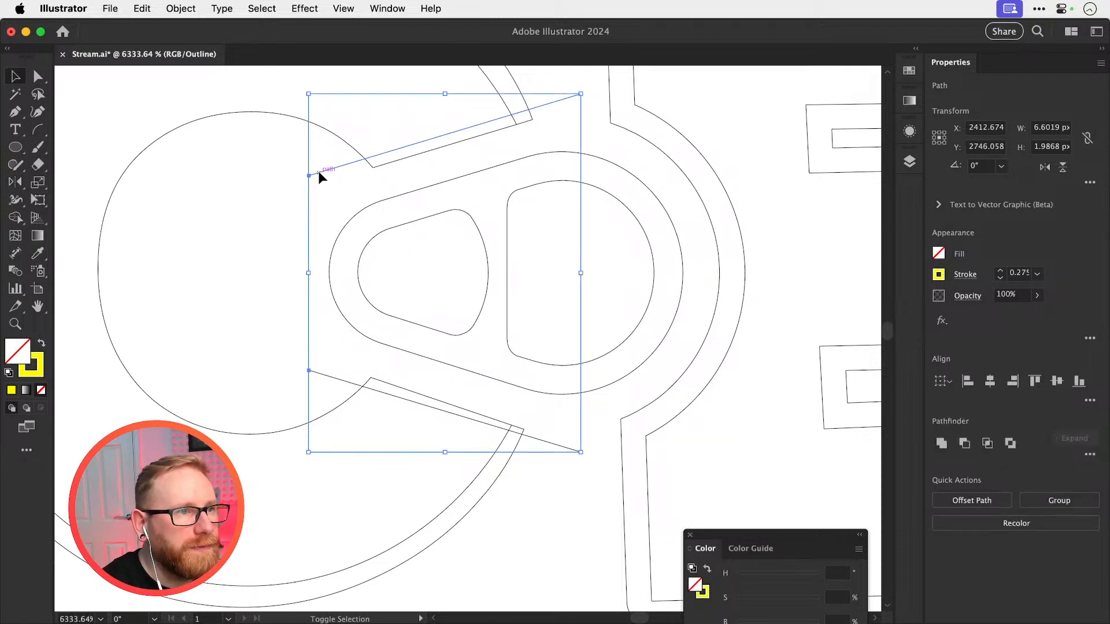
click(180, 9)
click(220, 205)
key(Return)
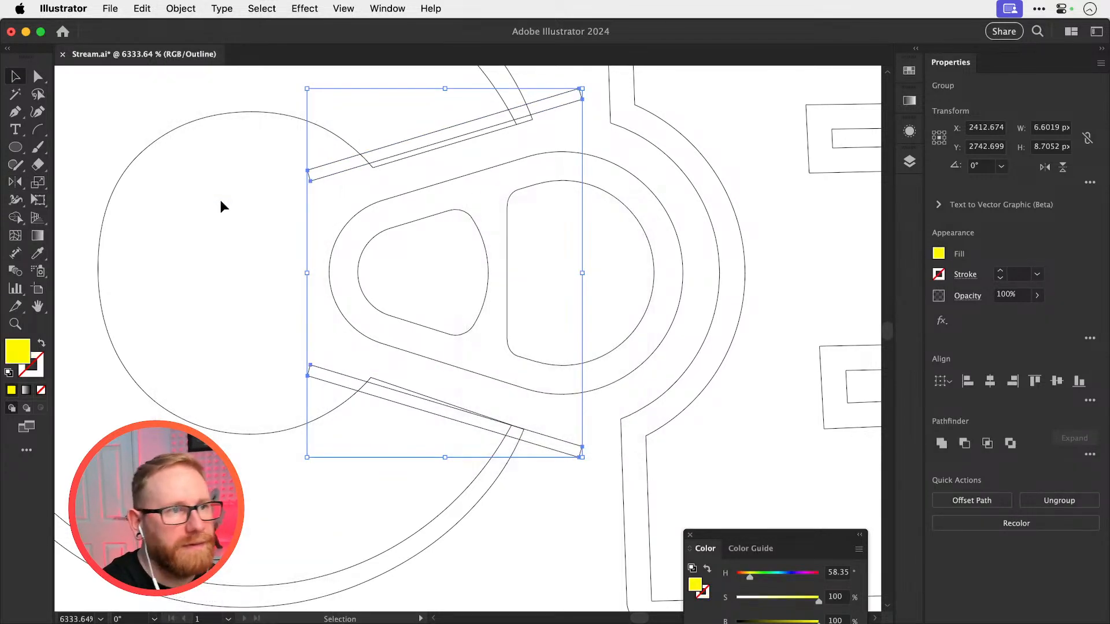
Trim the C's upper end back to the strip's upper edge by removing the strip and the excess with Shape Builder
scroll(372, 292, up, 3)
drag(398, 198, 520, 148)
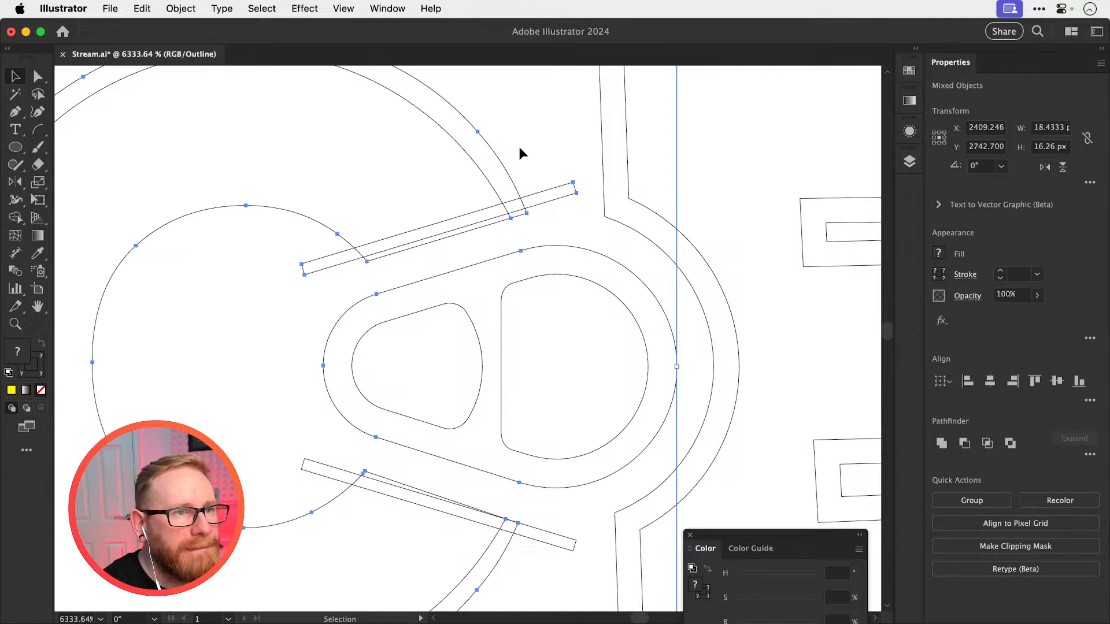
key(shift+m)
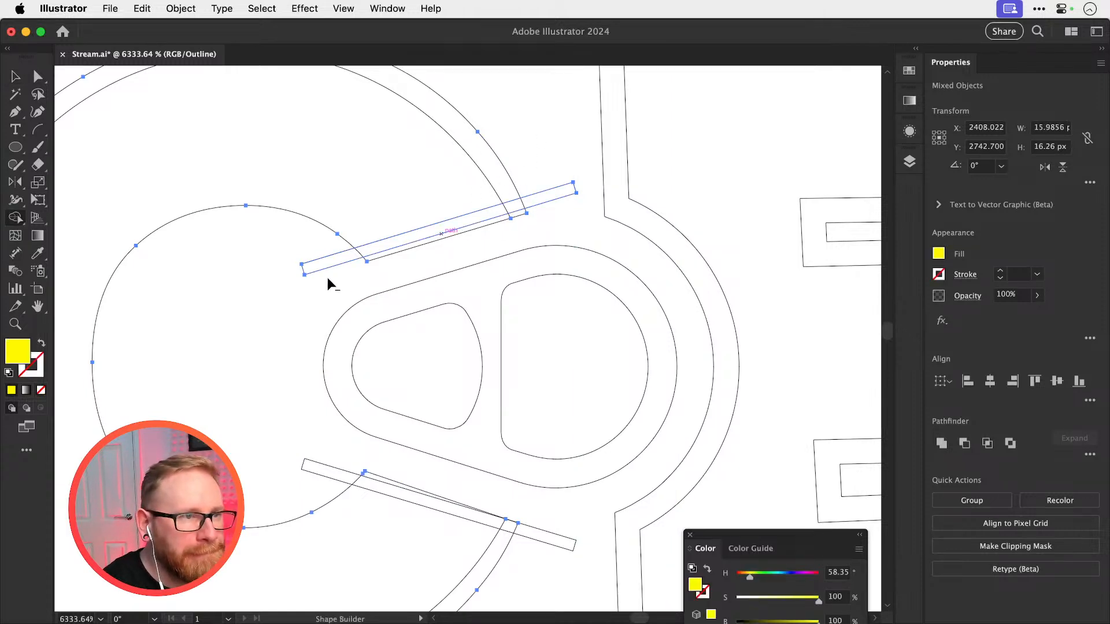
drag(327, 279, 551, 199)
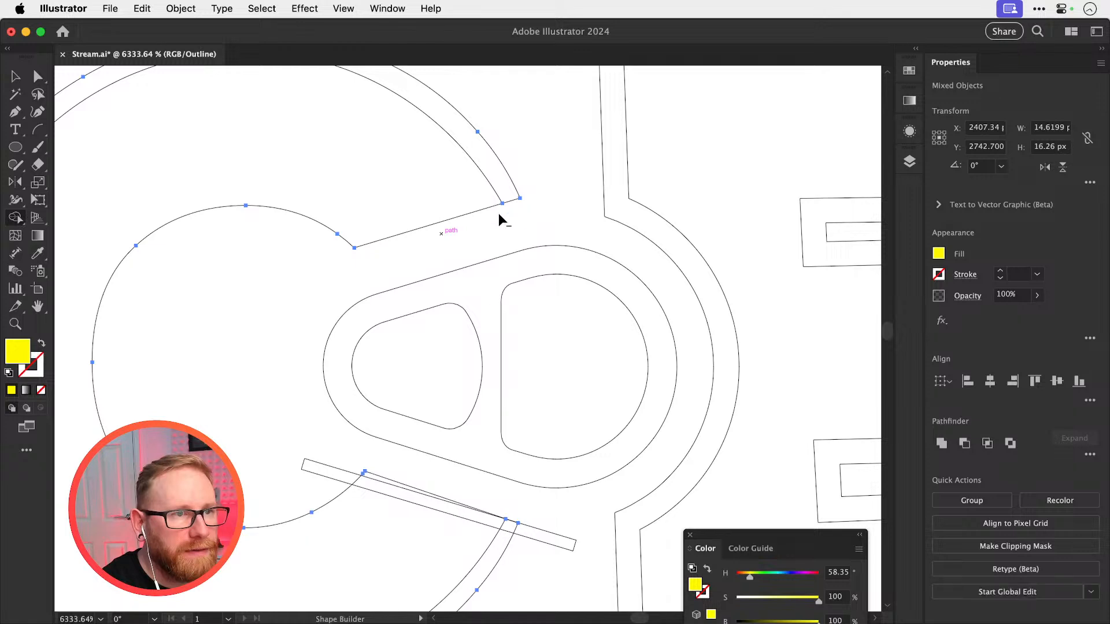
key(v)
scroll(460, 326, down, 5)
scroll(460, 326, left, 2)
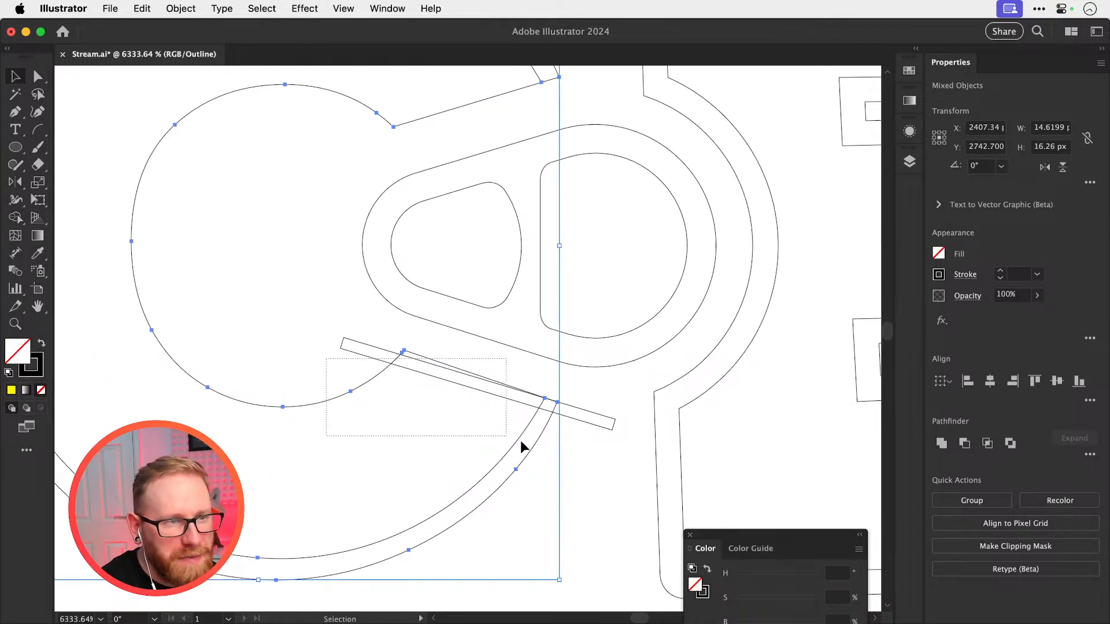
Trim the C's lower end back to the strip's lower edge by removing the strip and the excess with Shape Builder, and return to preview view
drag(522, 447, 545, 457)
key(shift+m)
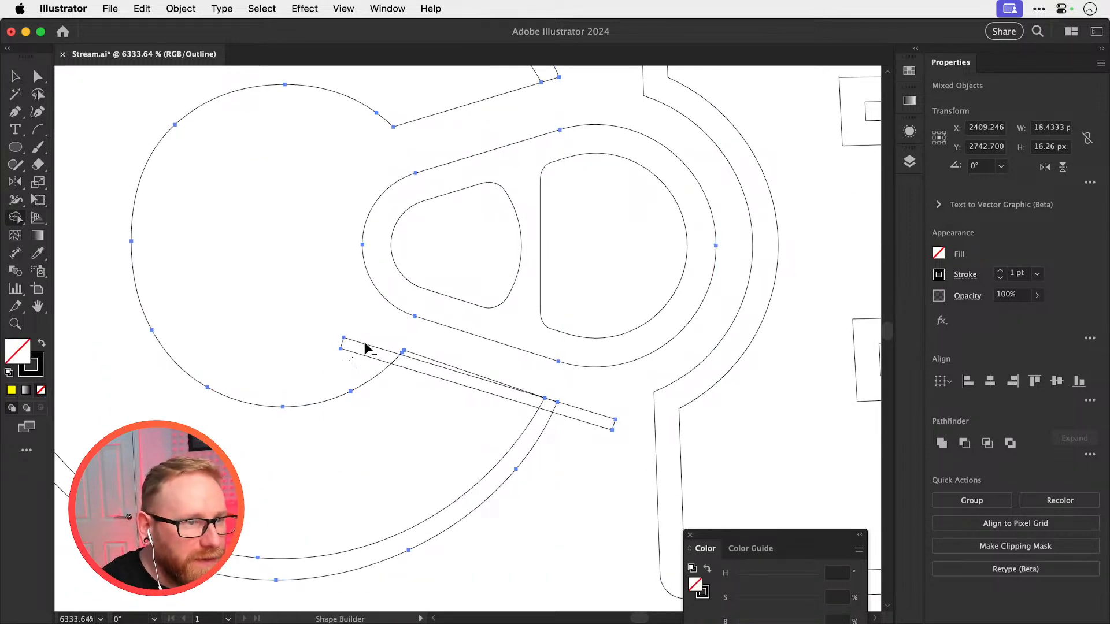
drag(366, 348, 461, 379)
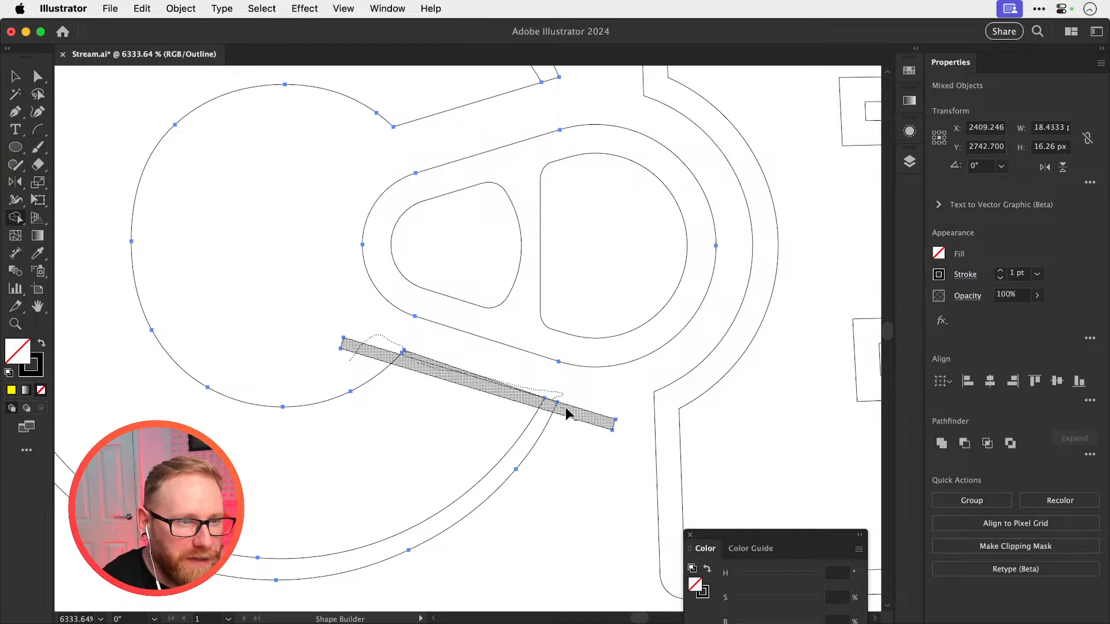
drag(565, 407, 568, 390)
key(v)
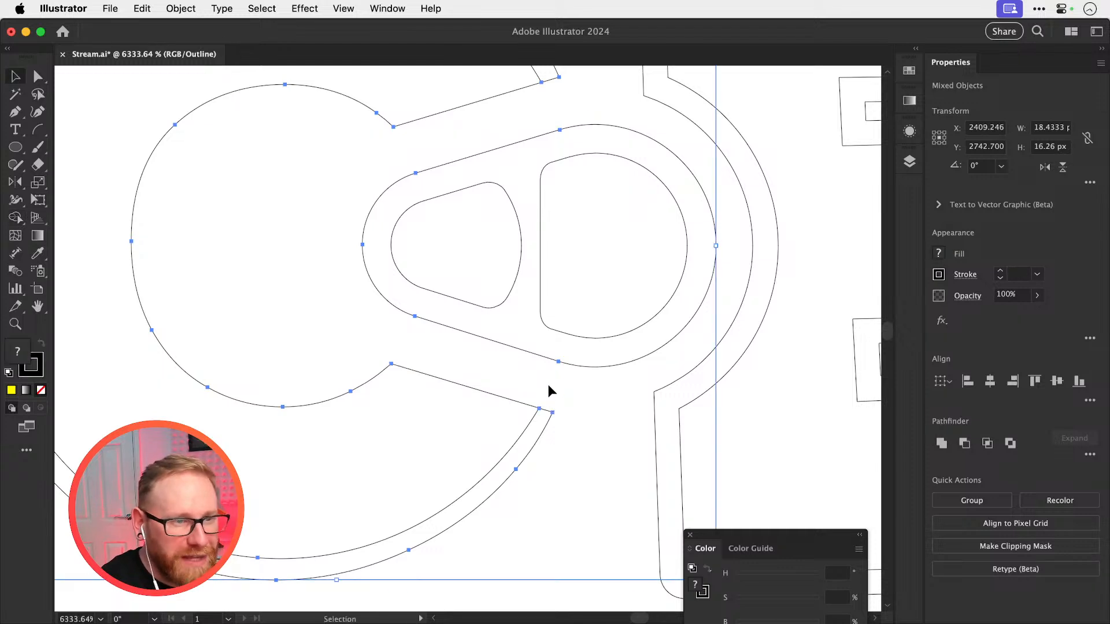
key(super+minus)
key(super+minus)
key(super+minus)
key(super+minus)
key(super+y)
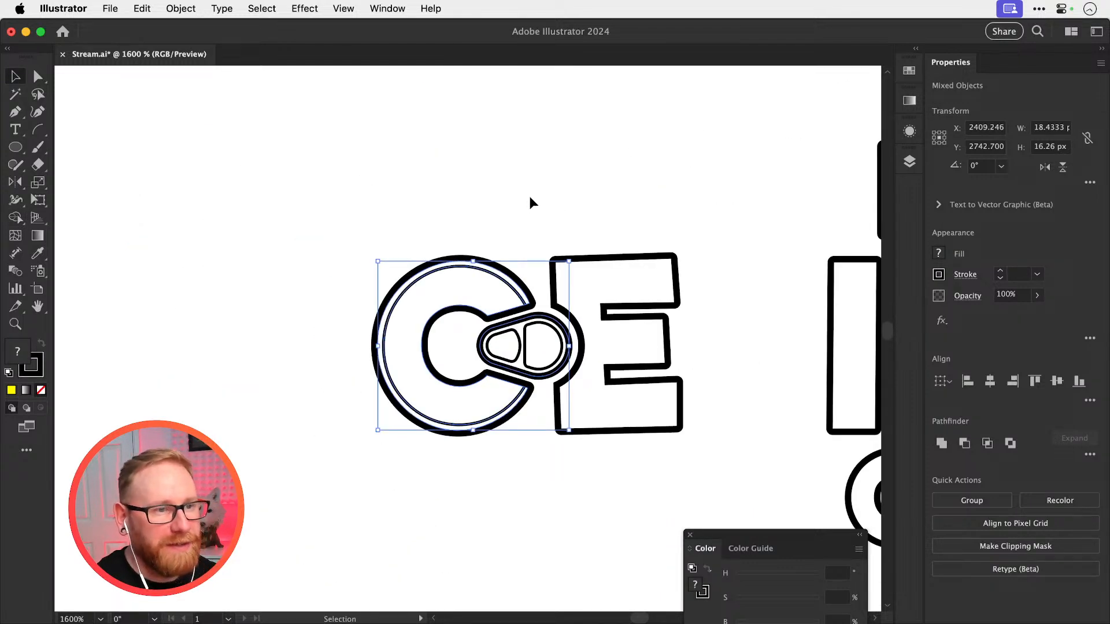
click(529, 193)
Move the reworked C, tab and E further left, away from the full logo
scroll(433, 248, right, 3)
key(super+minus)
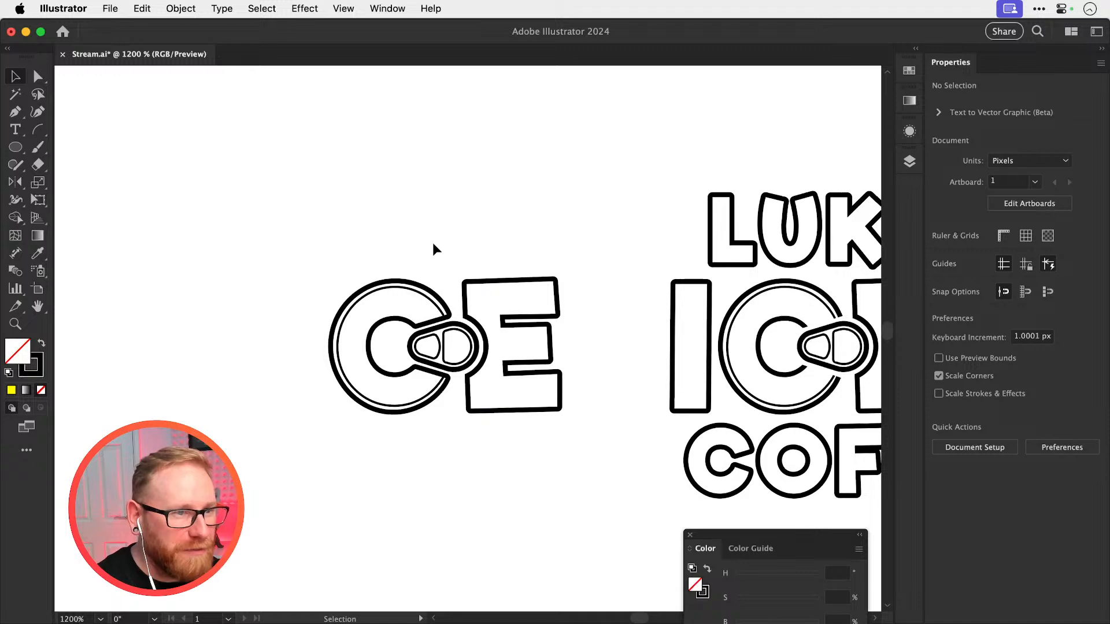
scroll(435, 249, right, 5)
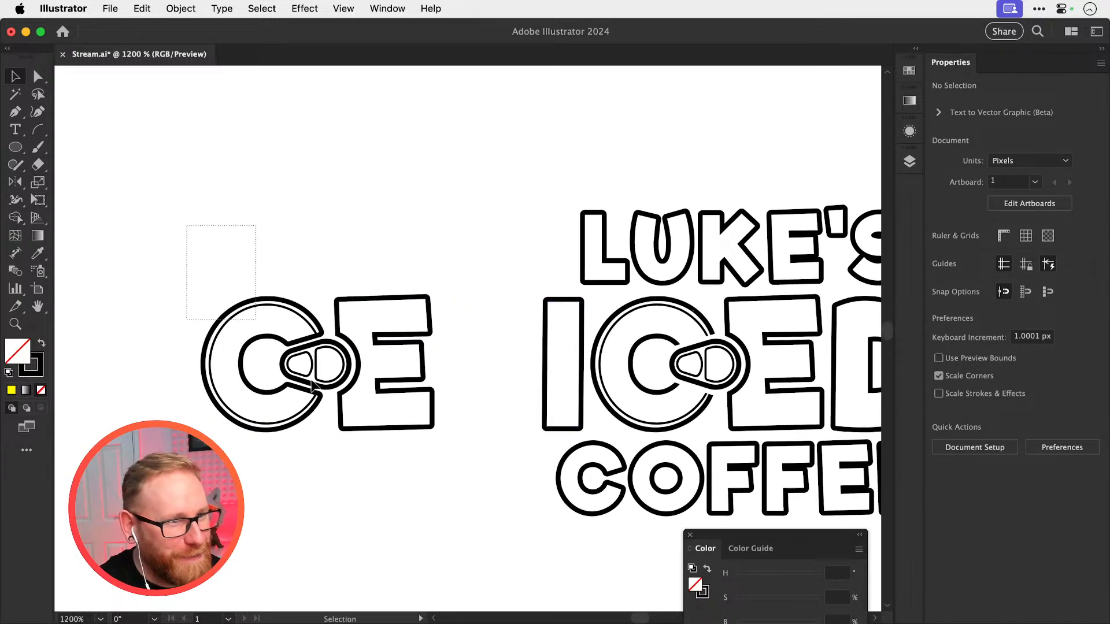
drag(312, 385, 374, 500)
key(super+minus)
key(shift+Left)
key(shift+Left)
Copy the I and D from the full logo and place them around the reworked letters to complete the word ICED
click(584, 357)
shift+click(817, 345)
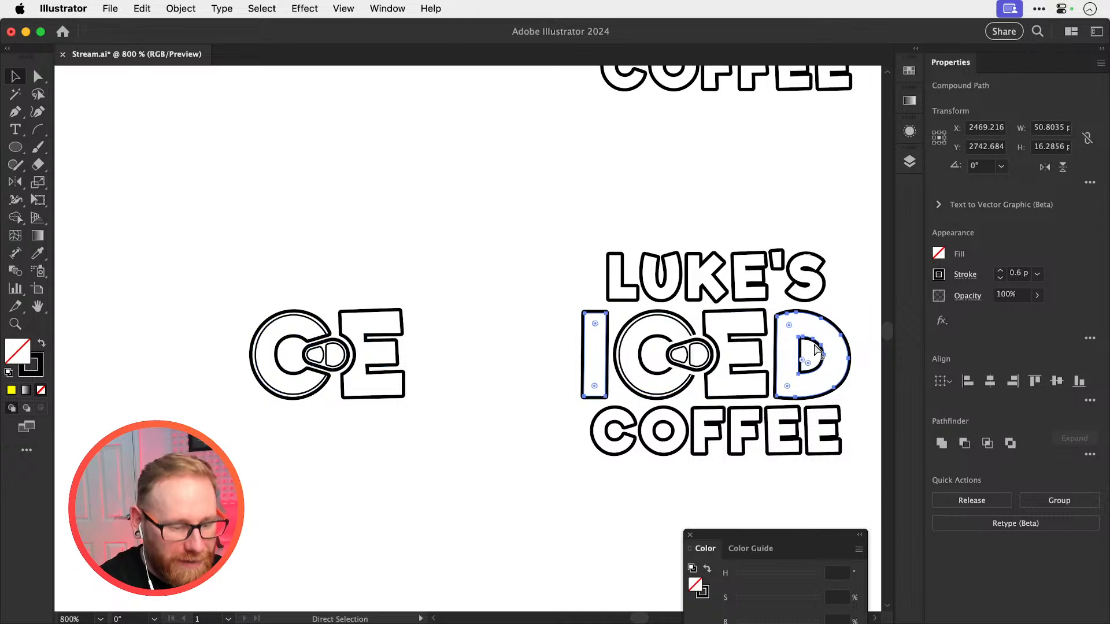
key(super+c)
key(super+f)
key(shift+Left)
key(shift+Left)
key(shift+Left)
key(shift+Left)
key(shift+Left)
key(shift+Left)
key(shift+Left)
key(shift+Left)
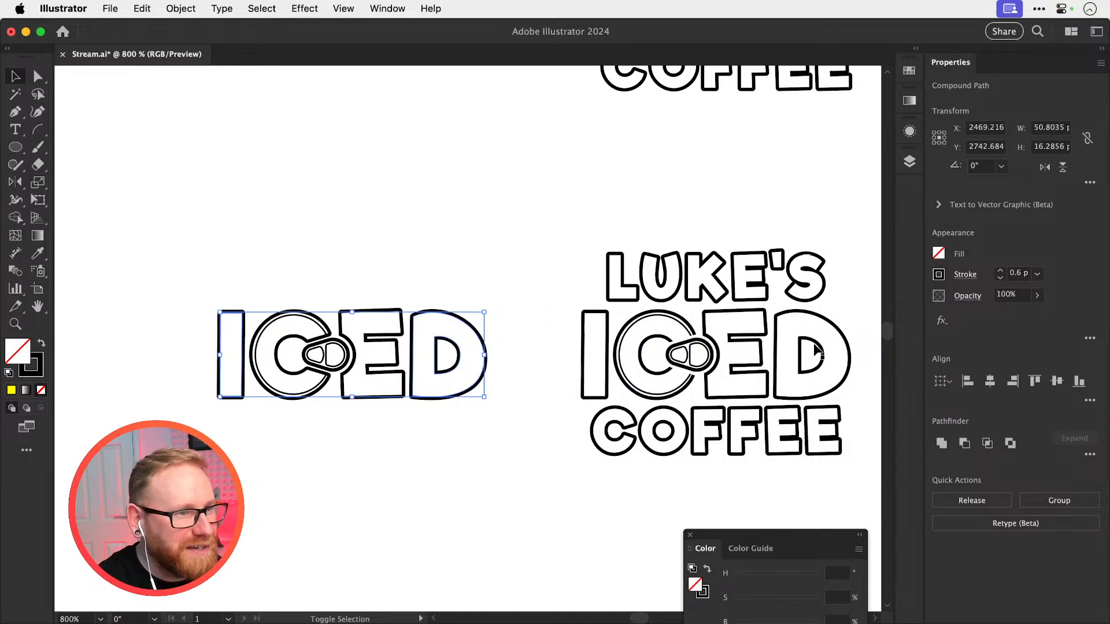
key(shift+Right)
key(super+shift+a)
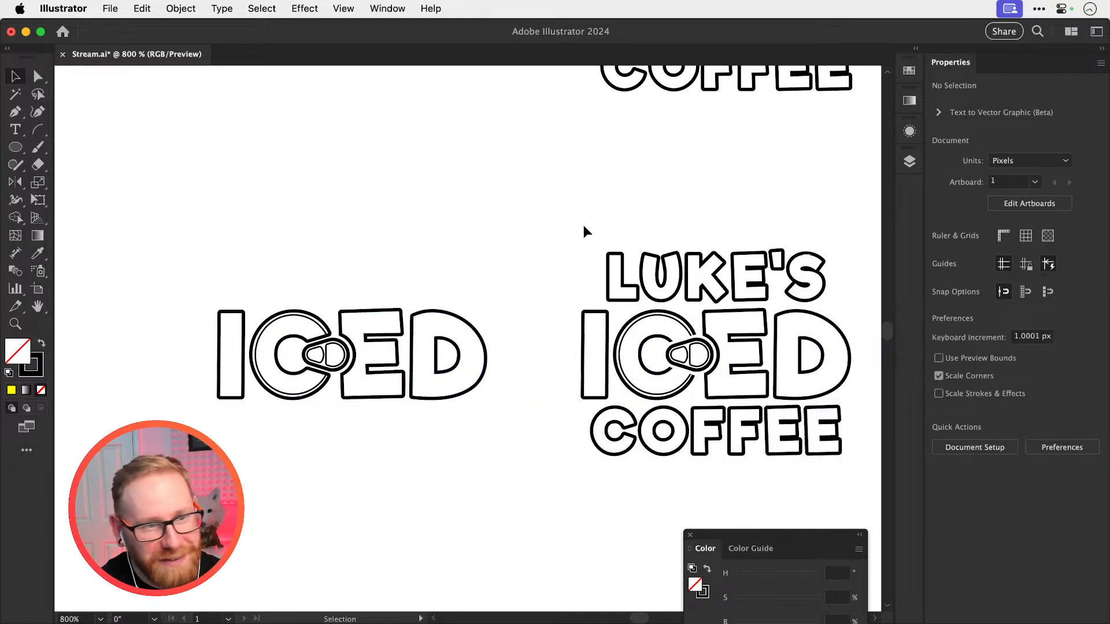
Copy the words LUKE'S and COFFEE from the full logo to above and below the reworked ICED
drag(584, 227, 844, 291)
drag(837, 424, 466, 410)
click(833, 421)
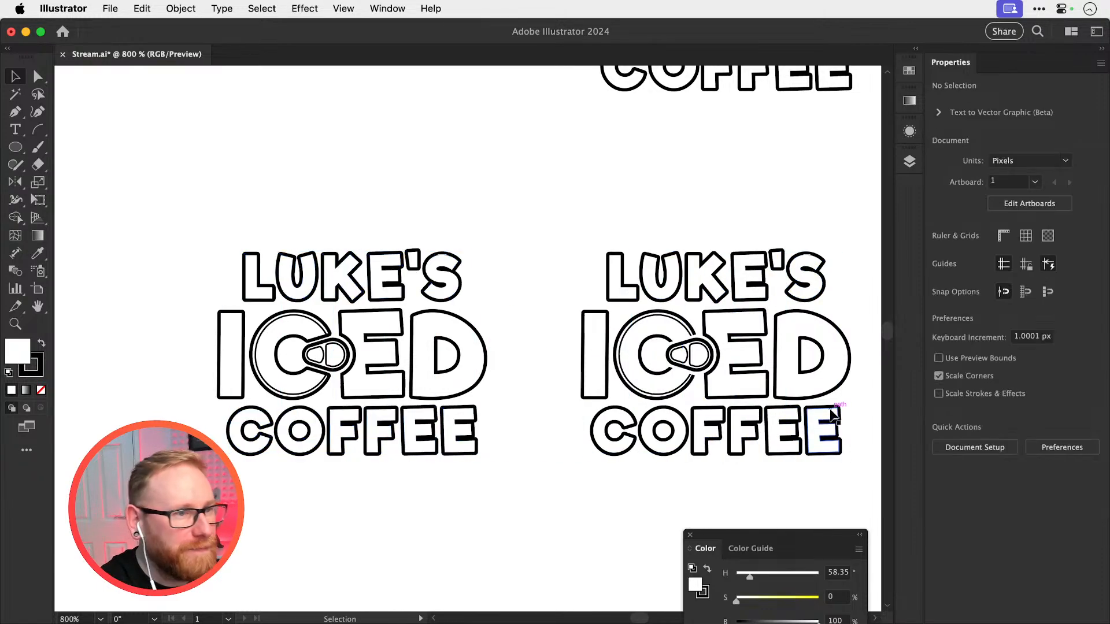
Try to fill the letters of the reworked ICED with yellow e0d624
drag(520, 255, 417, 266)
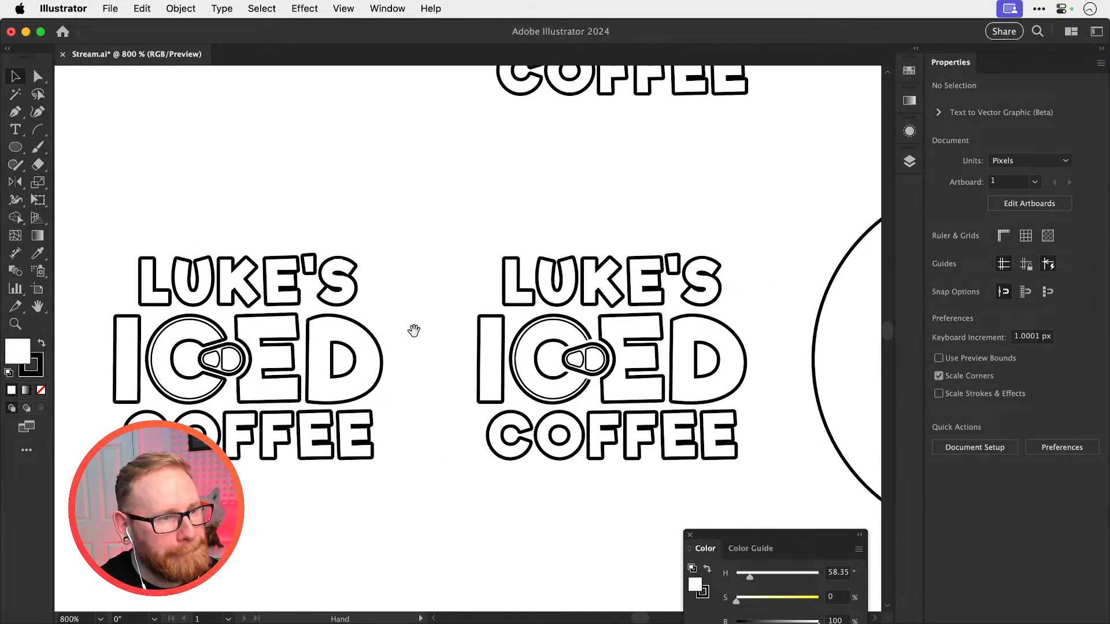
key(super+minus)
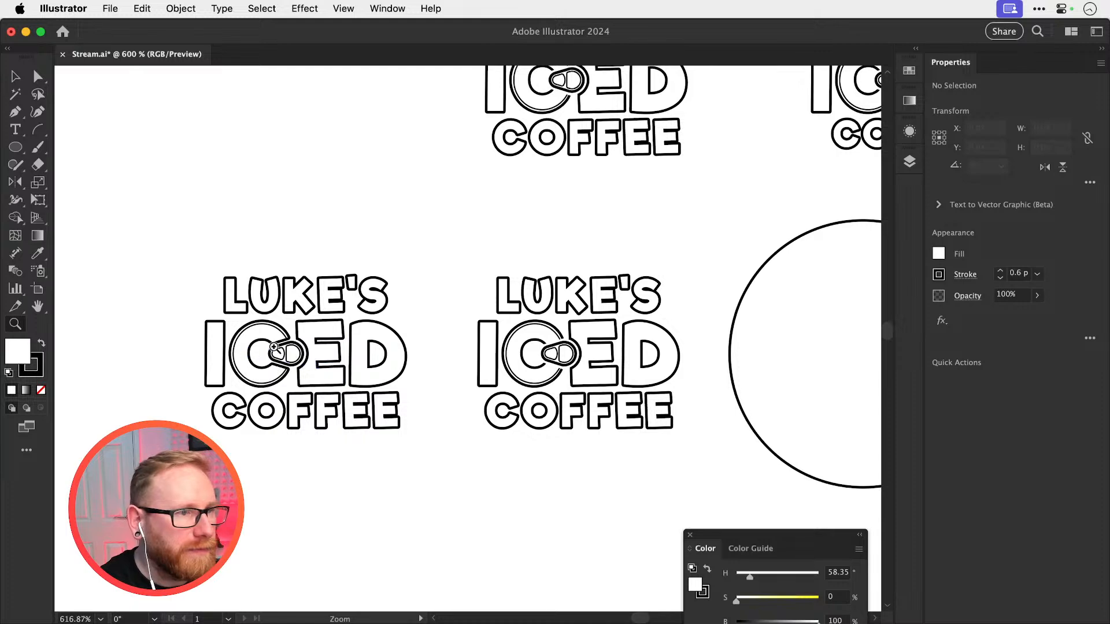
scroll(251, 348, up, 5)
click(304, 315)
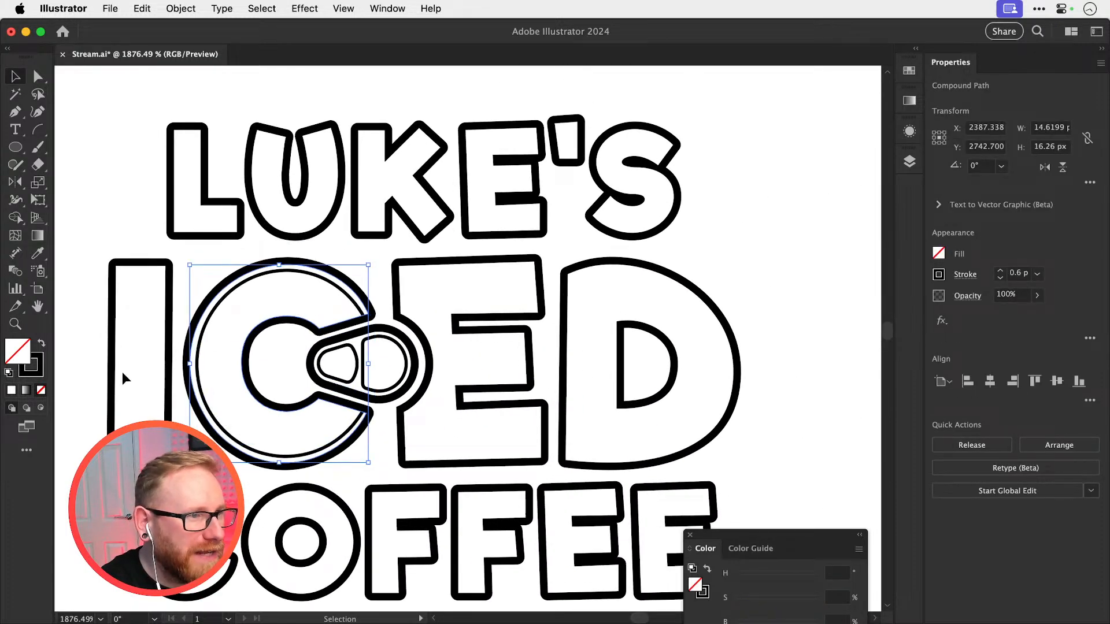
shift+click(111, 387)
shift+click(513, 390)
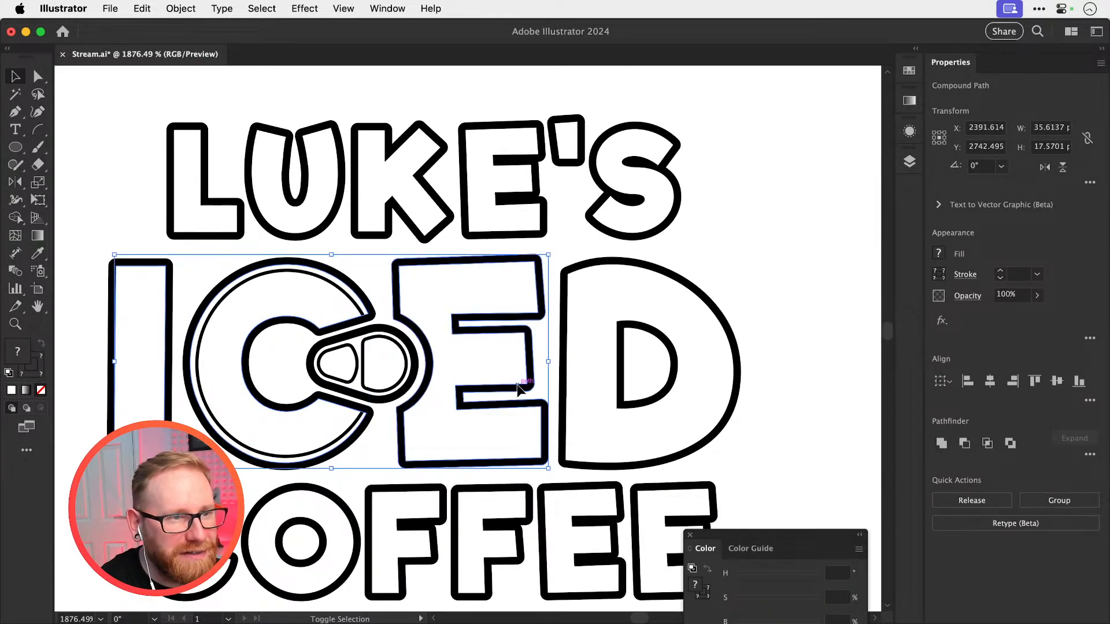
shift+click(562, 376)
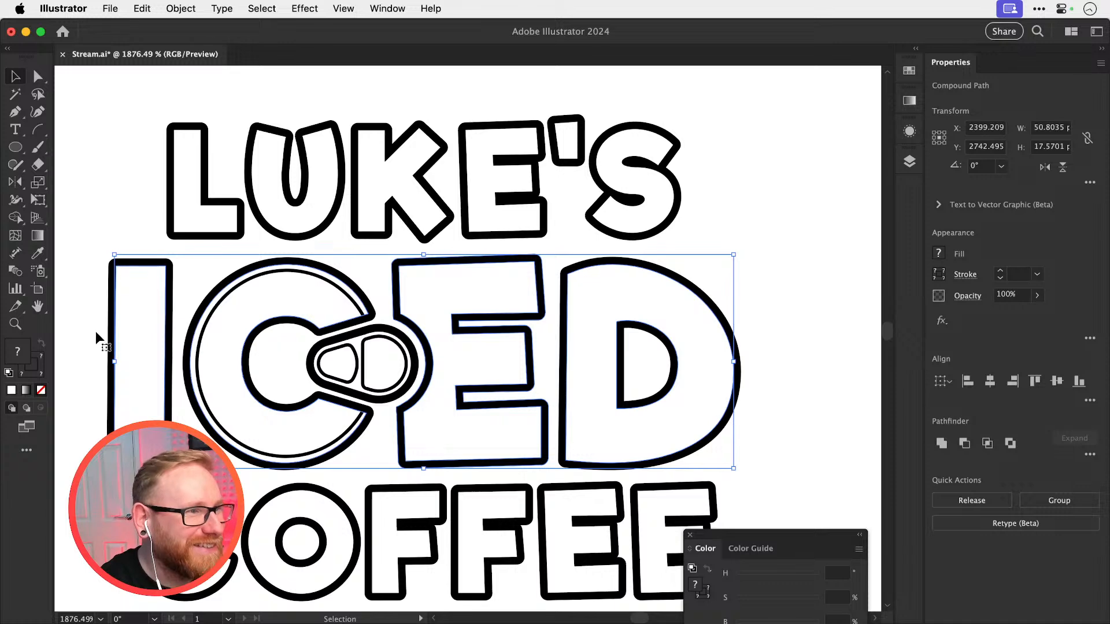
double_click(18, 351)
text(afaa46)
click(806, 285)
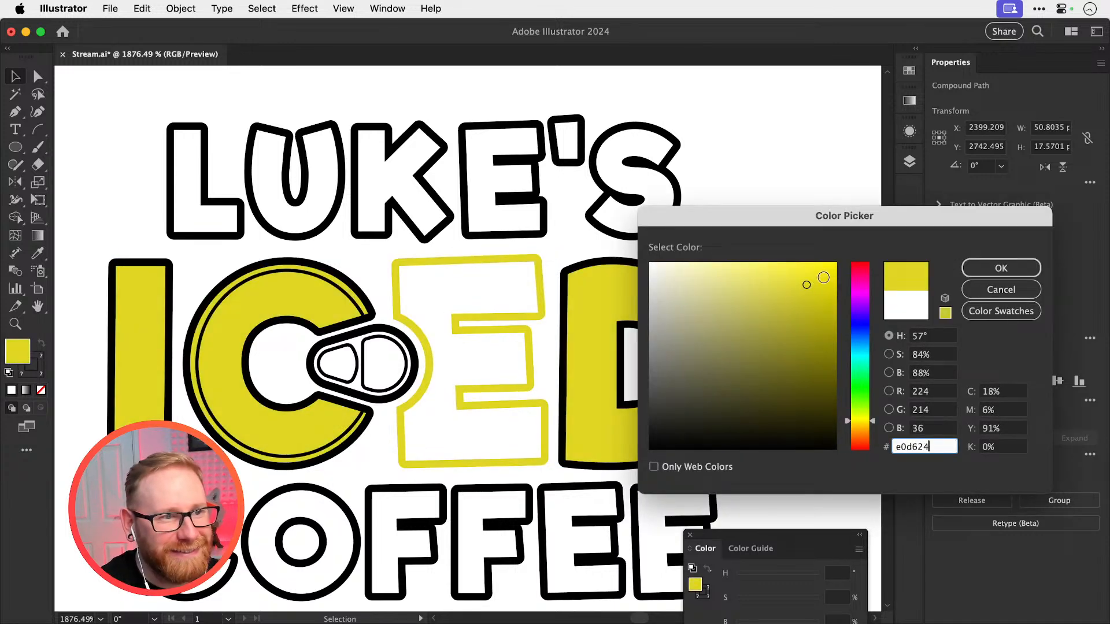
key(Return)
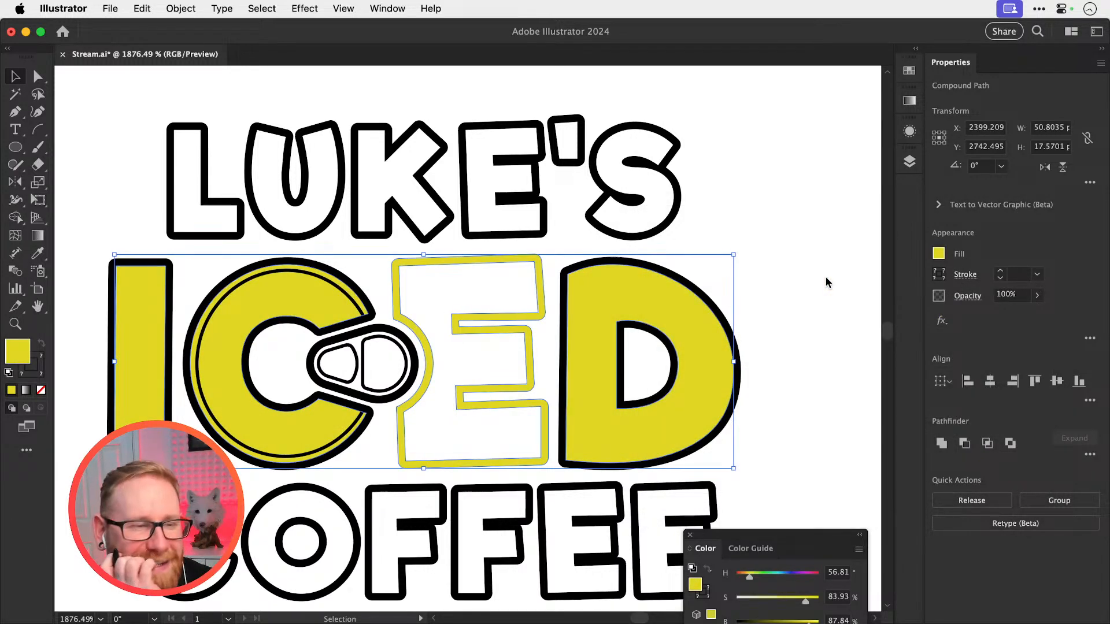
Undo the yellow fill on the ICED letters
key(super+z)
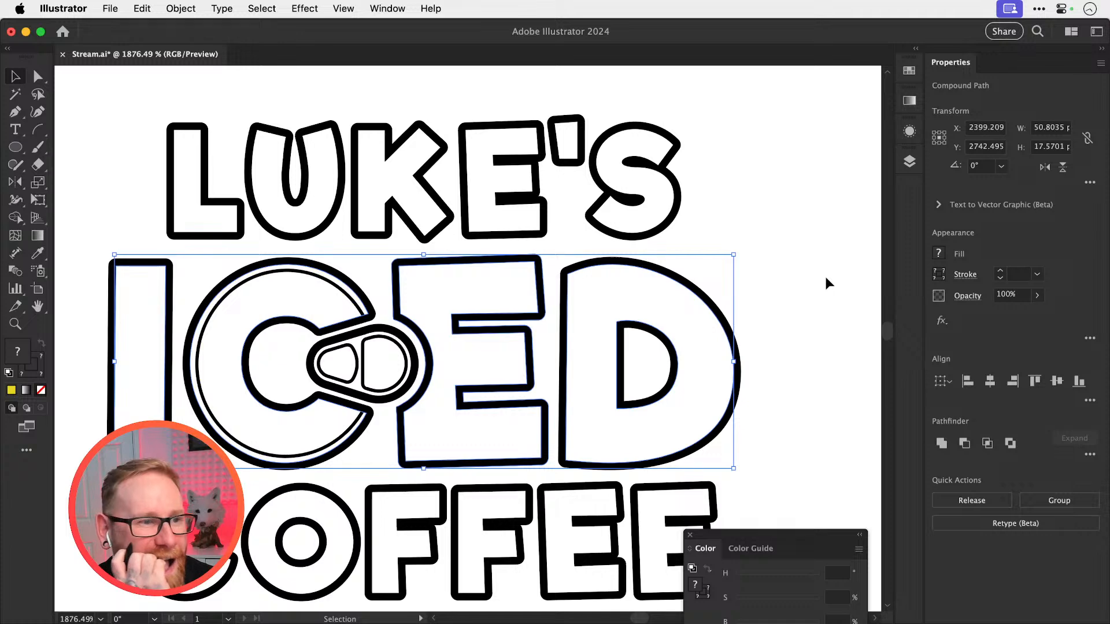
key(super+z)
key(super+minus)
key(super+minus)
key(super+minus)
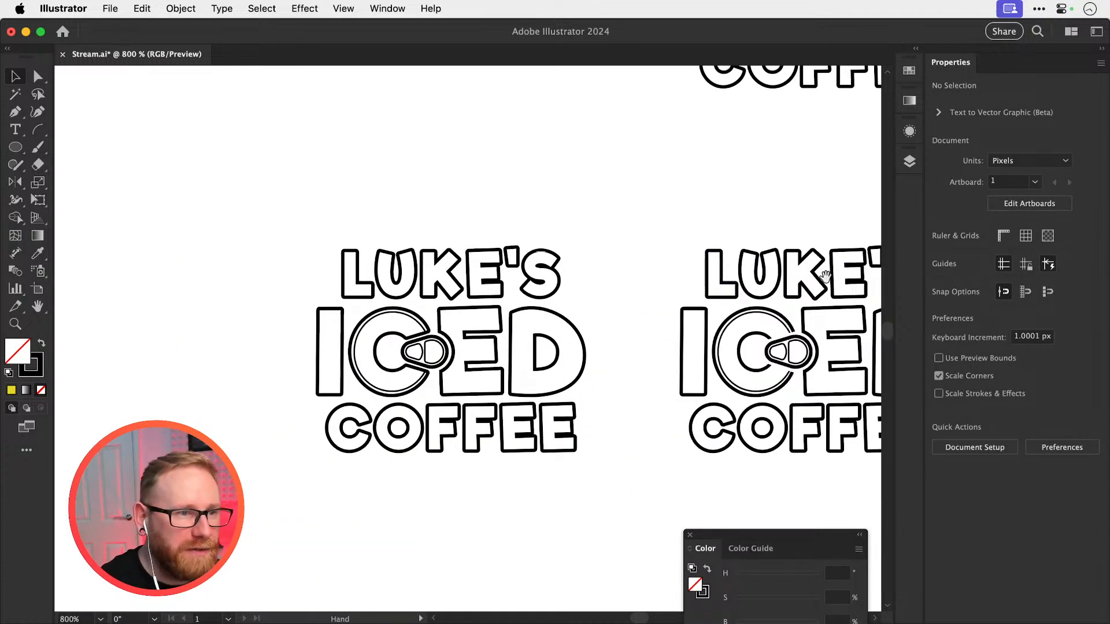
drag(484, 309, 548, 348)
key(super+shift+z)
key(super+shift+z)
key(super+z)
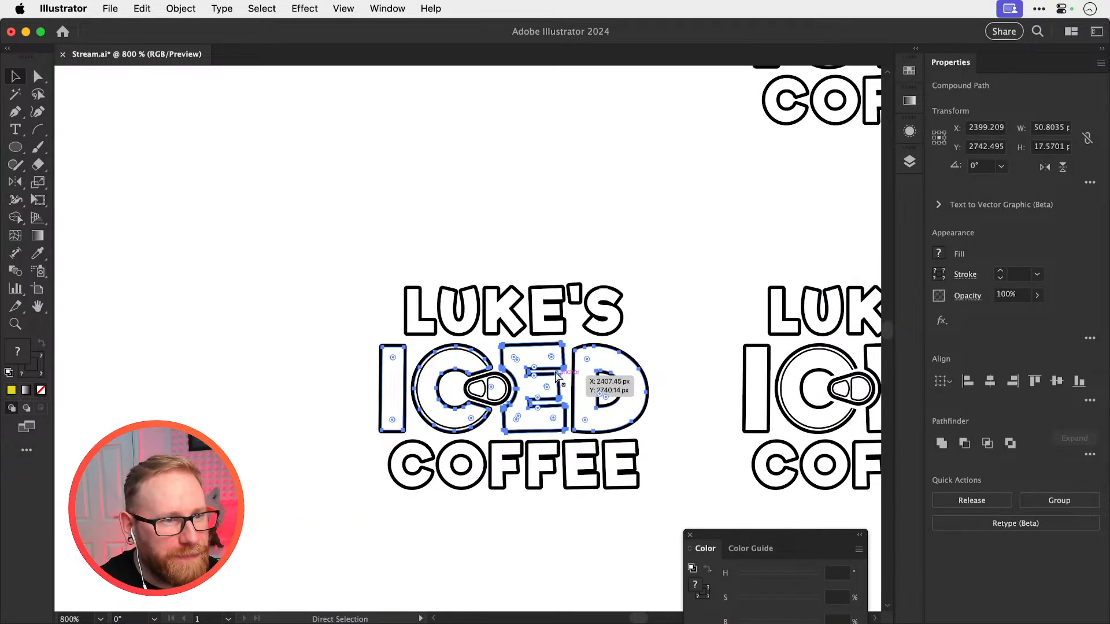
key(super+z)
Place a copy of the E from ICED above the logo and a second copy to the left of it
click(564, 349)
key(shift+Up)
key(shift+Up)
key(shift+Up)
key(shift+Up)
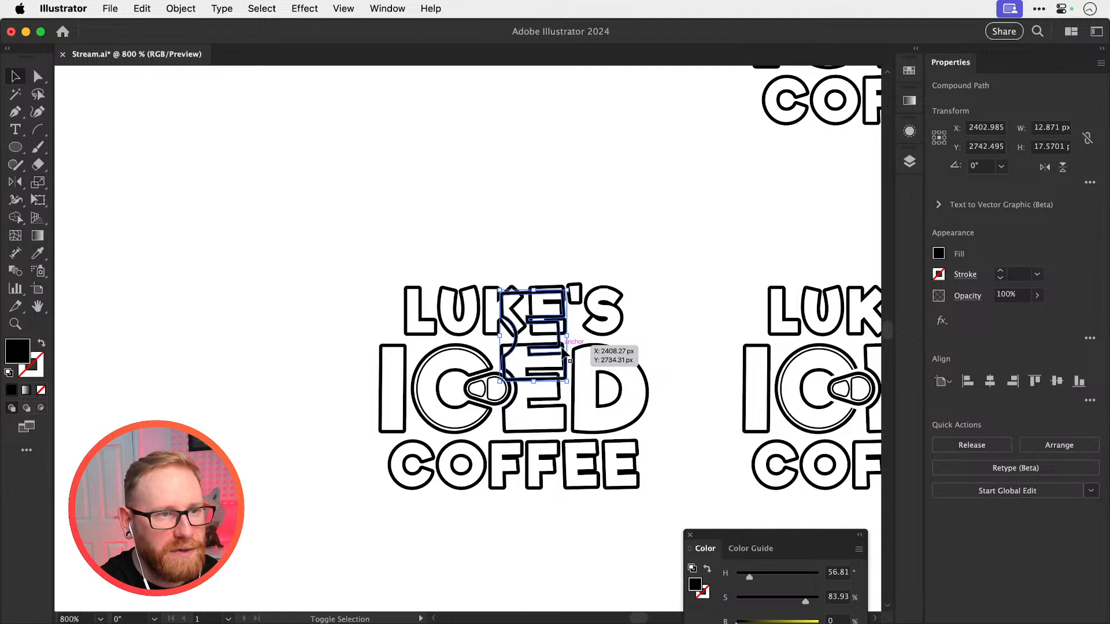
key(alt+shift+Left)
key(shift+Left)
key(shift+Left)
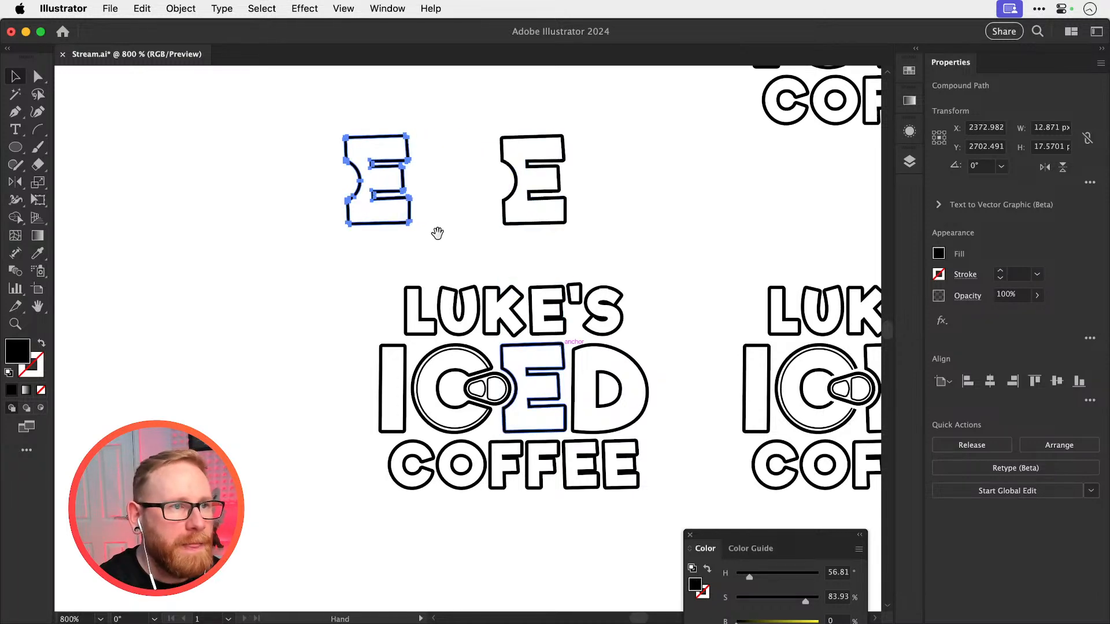
Delete the outer contour of the left E copy so that only its solid inner shape is left
drag(449, 168, 681, 385)
drag(648, 344, 675, 314)
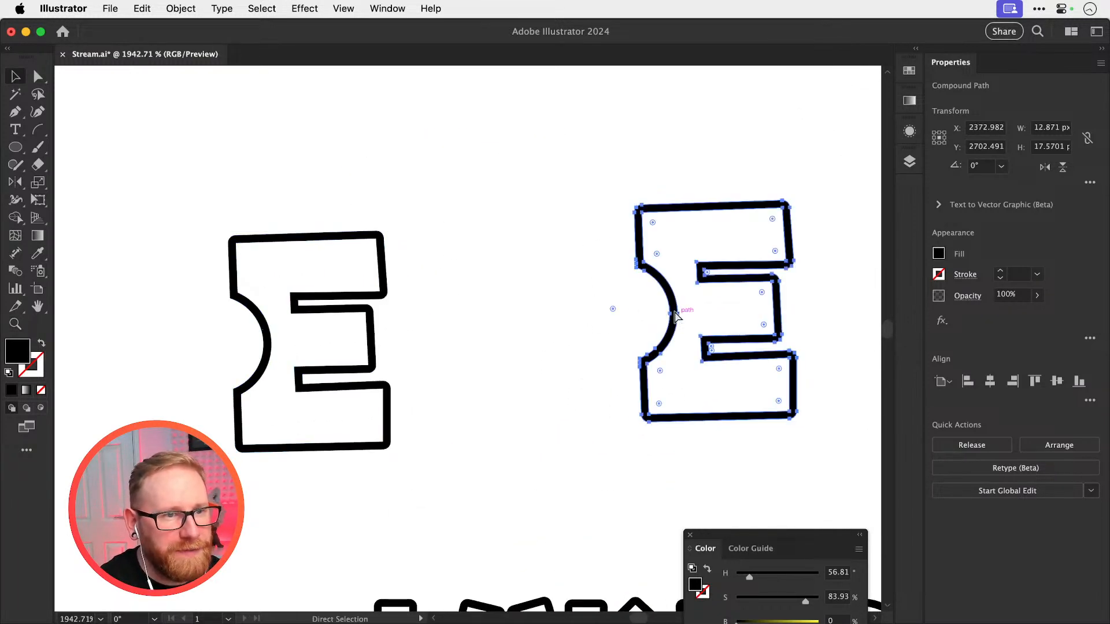
key(super+z)
click(388, 323)
key(a)
click(238, 247)
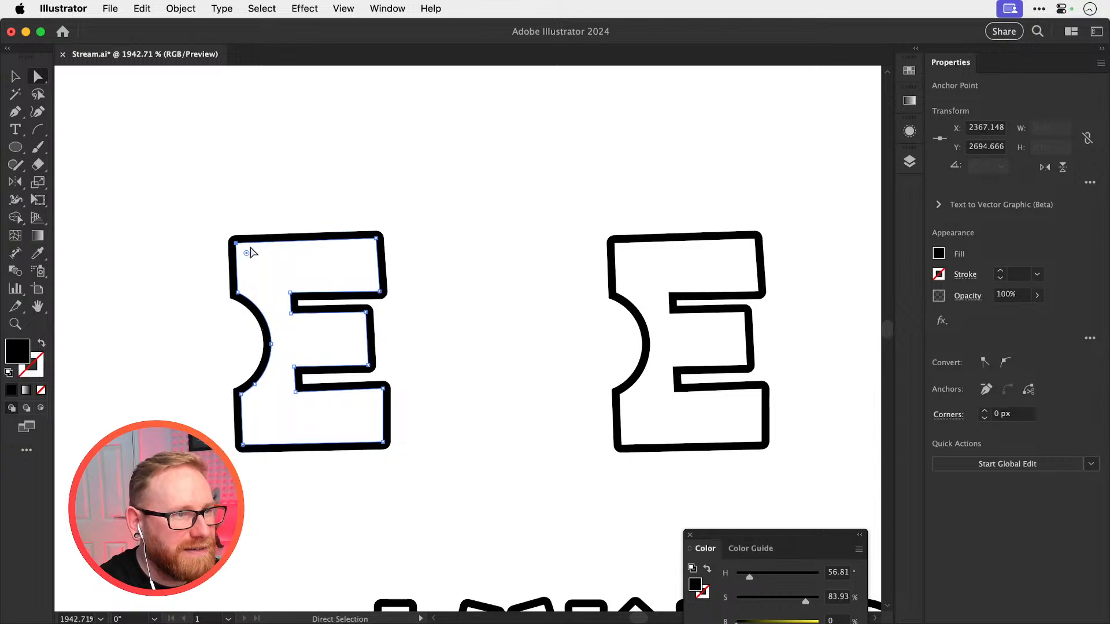
scroll(214, 243, up, 5)
click(258, 240)
key(Delete)
key(v)
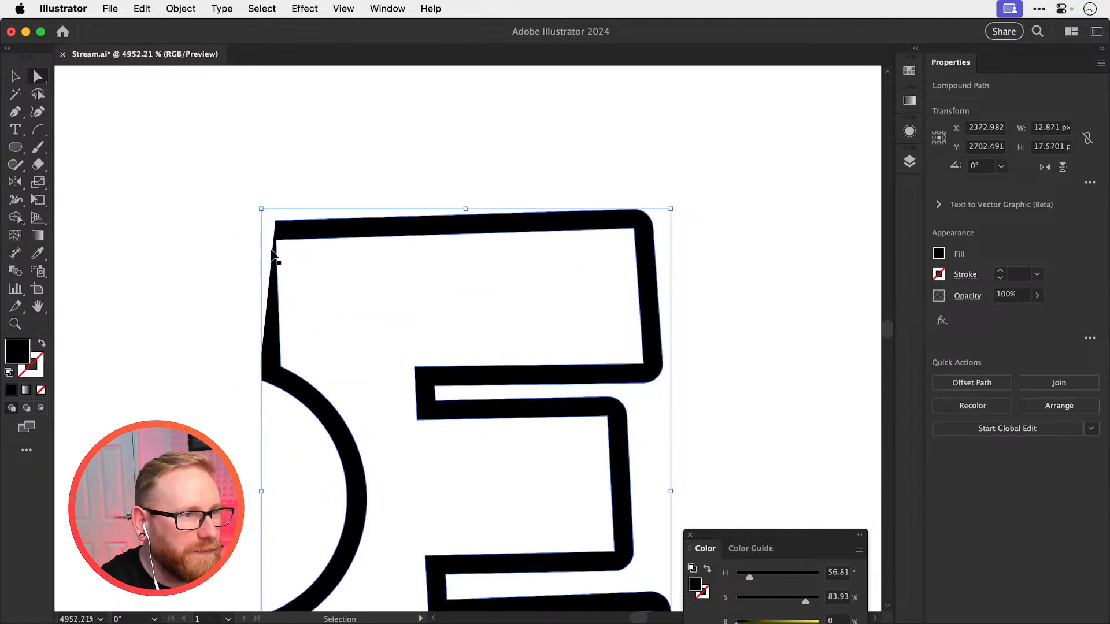
key(Delete)
key(a)
key(super+minus)
key(super+minus)
key(super+minus)
key(super+minus)
key(super+minus)
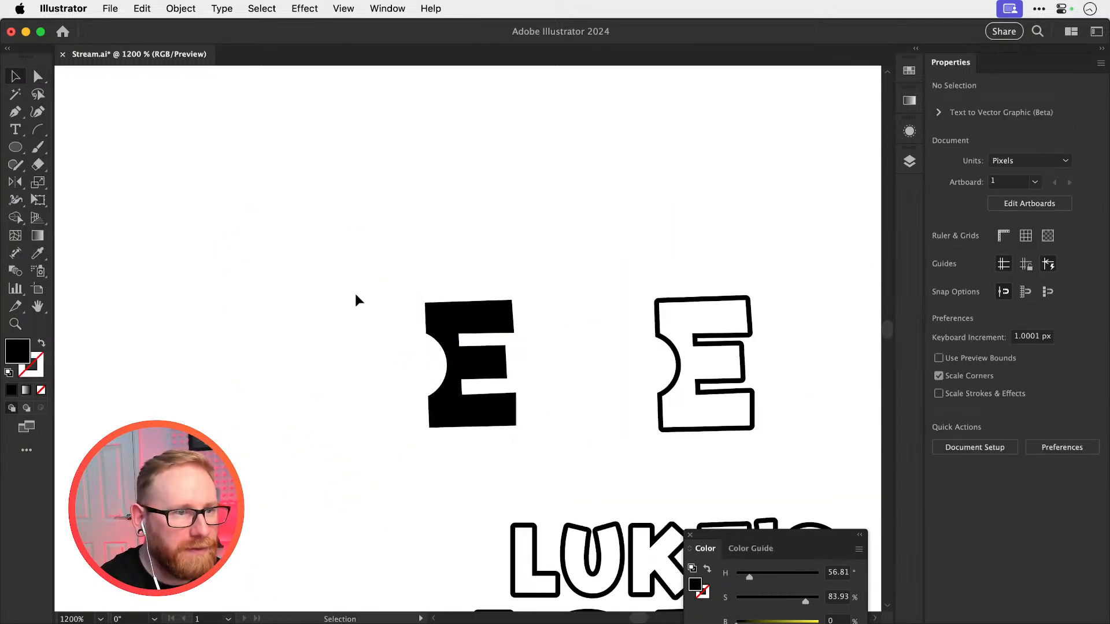
Fill the solid E shape with bright yellow (H 55.42°, S 100%, B 97.65%) and move it right into the outlined E copy
click(444, 321)
double_click(25, 357)
drag(737, 318, 839, 265)
click(977, 270)
key(shift+Right)
key(shift+Right)
key(shift+Right)
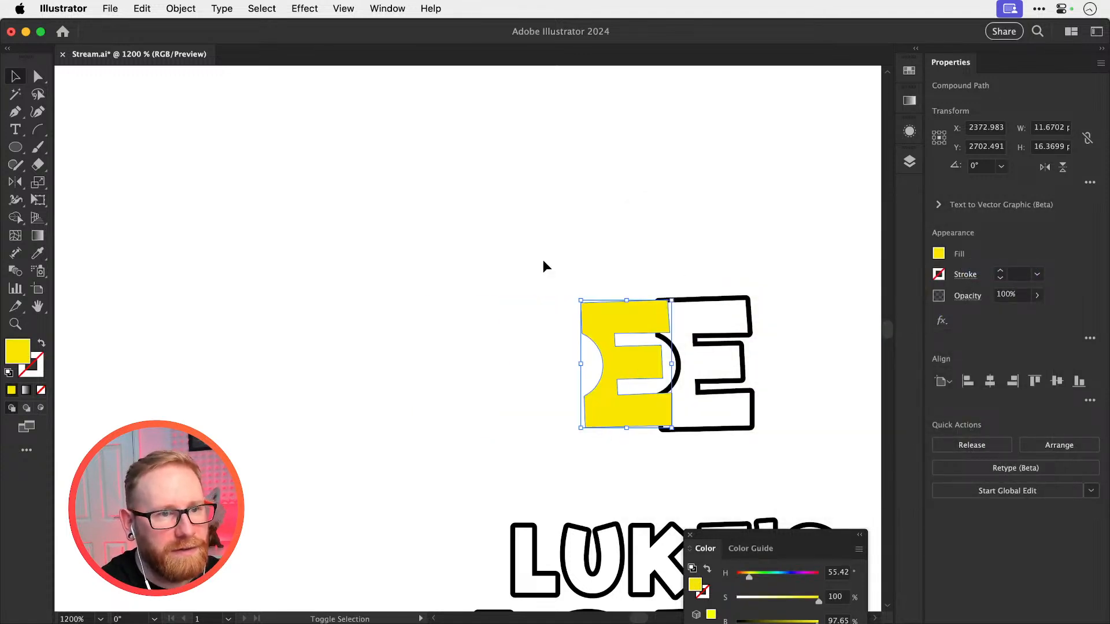
key(super+shift+a)
Delete the unfilled E from the reworked ICED and move the outlined yellow E down into its place
drag(595, 351, 389, 254)
drag(437, 309, 425, 194)
click(507, 428)
key(Delete)
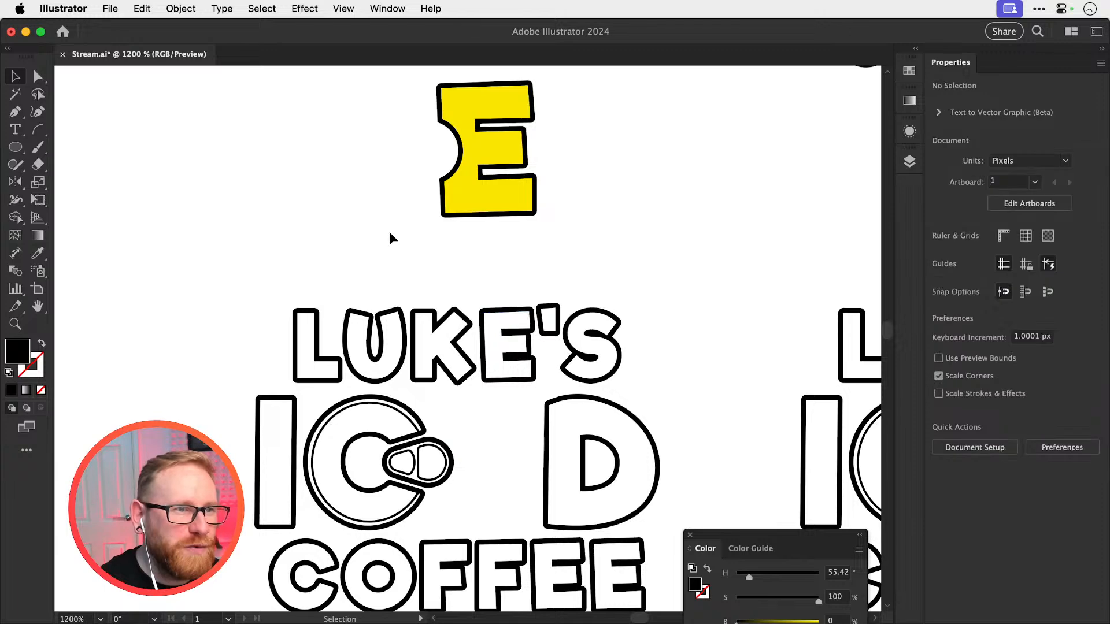
click(528, 79)
key(shift+Down)
key(shift+Down)
key(shift+Down)
key(shift+Down)
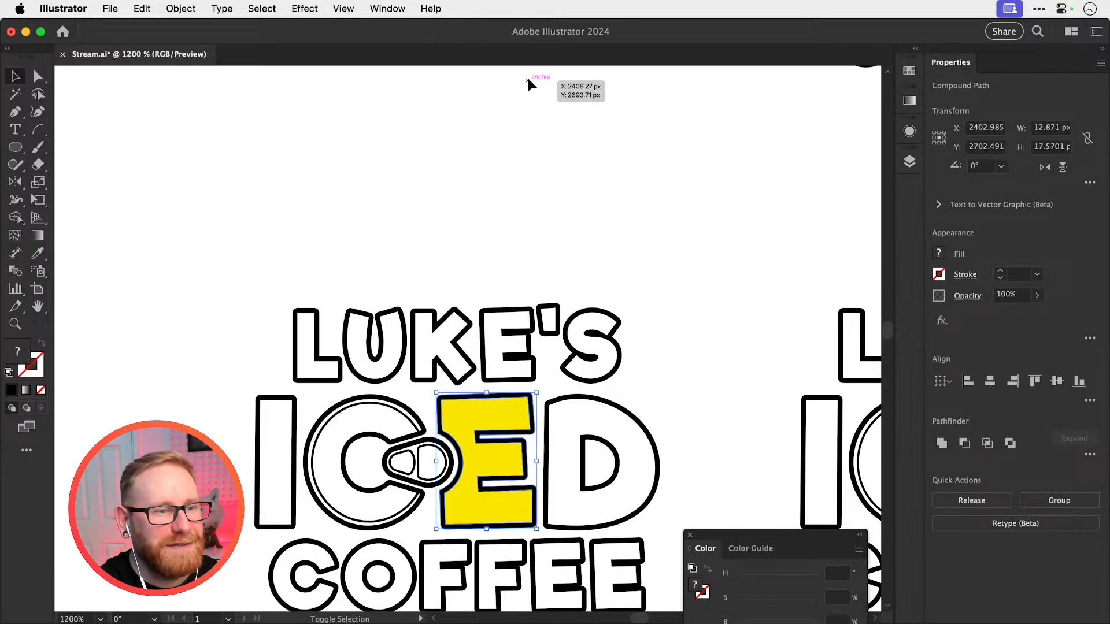
key(super+shift+a)
Fill the I and D of ICED with the E's yellow using the Eyedropper
scroll(511, 300, down, 3)
drag(441, 390, 520, 412)
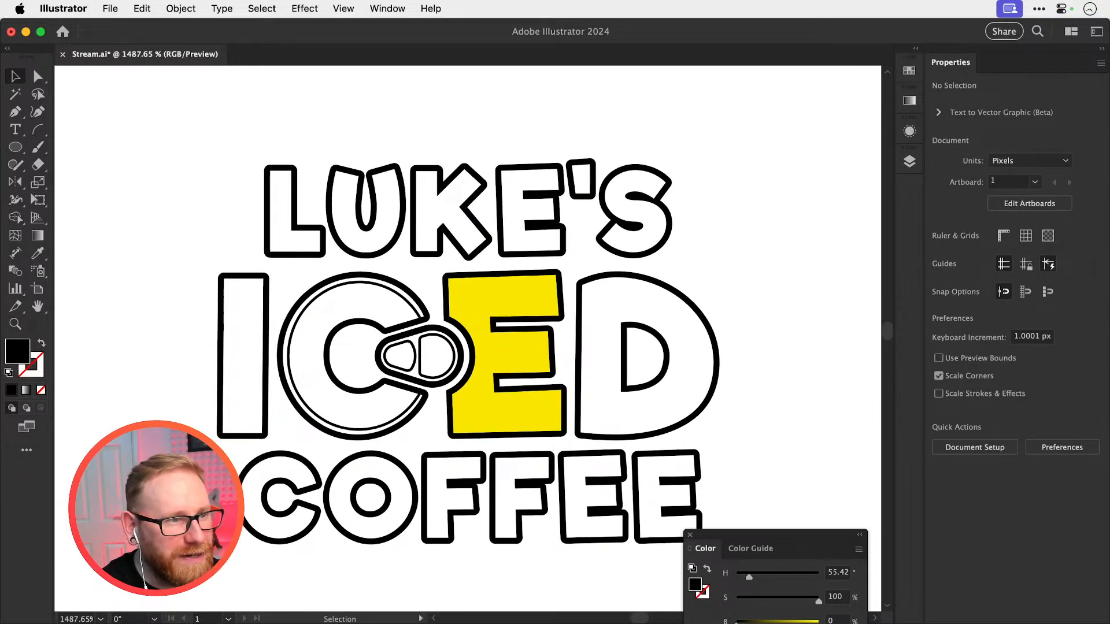
click(267, 376)
shift+click(579, 384)
key(i)
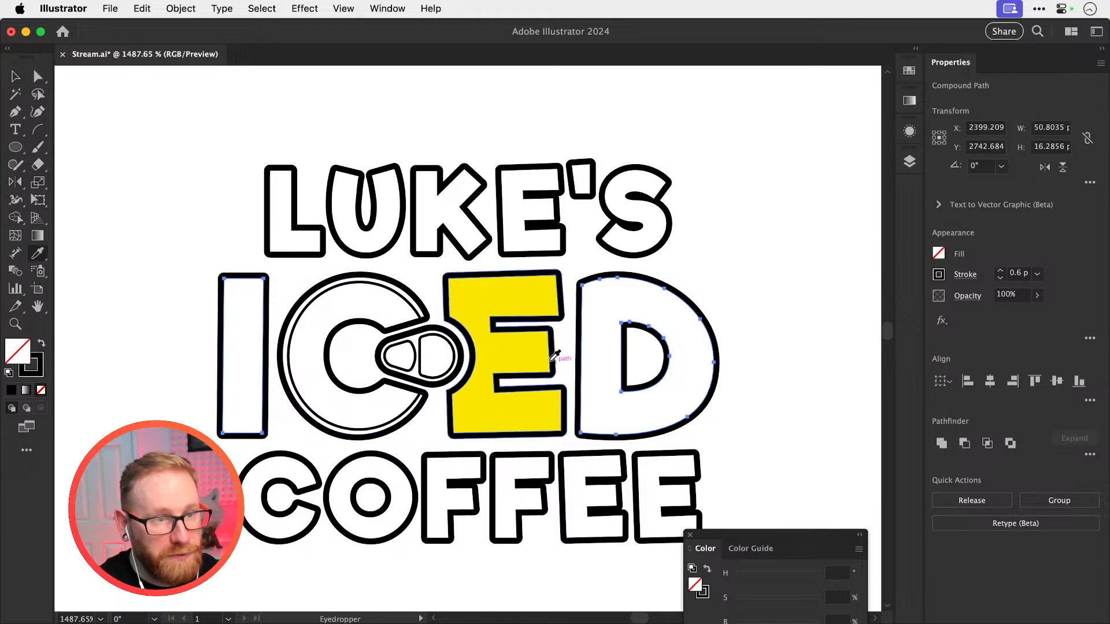
click(528, 346)
key(v)
Fill the can-top C with the E's yellow using the Eyedropper
click(374, 389)
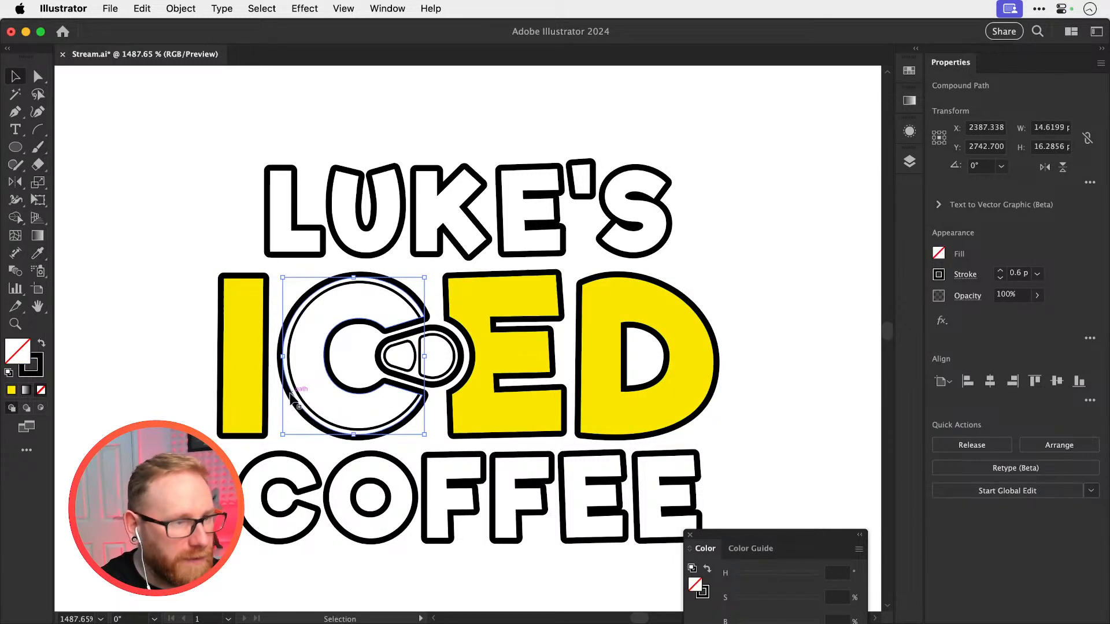
key(i)
click(467, 304)
key(super+shift+a)
key(v)
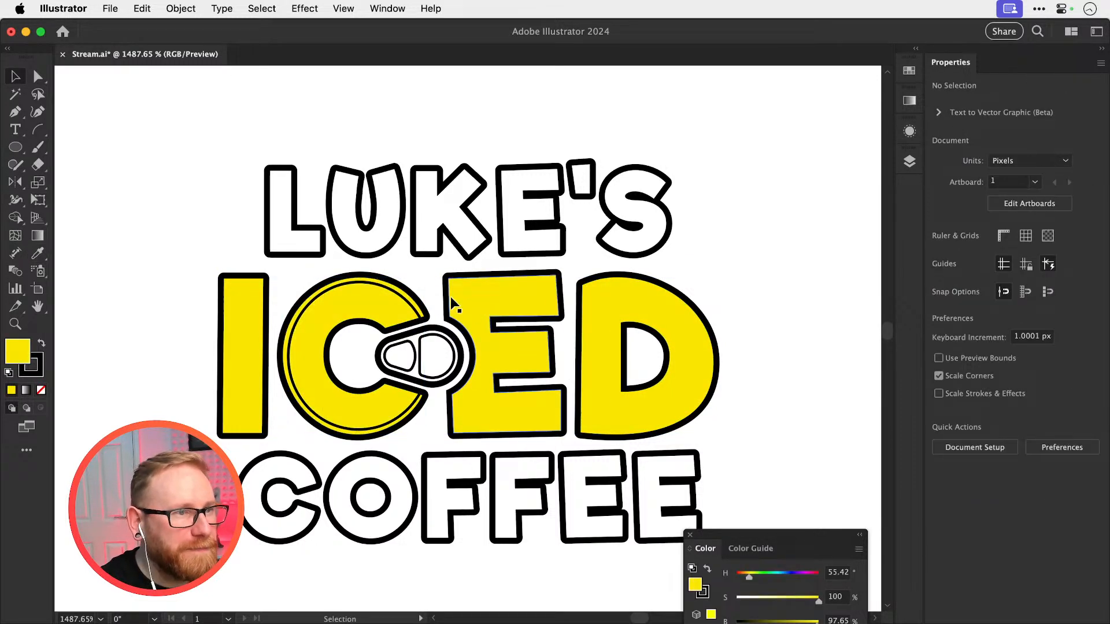
Fill all letters of LUKE'S and COFFEE with the same yellow, sampled from the D of ICED
drag(225, 176, 704, 270)
drag(259, 562, 650, 483)
key(i)
click(605, 343)
key(super+shift+a)
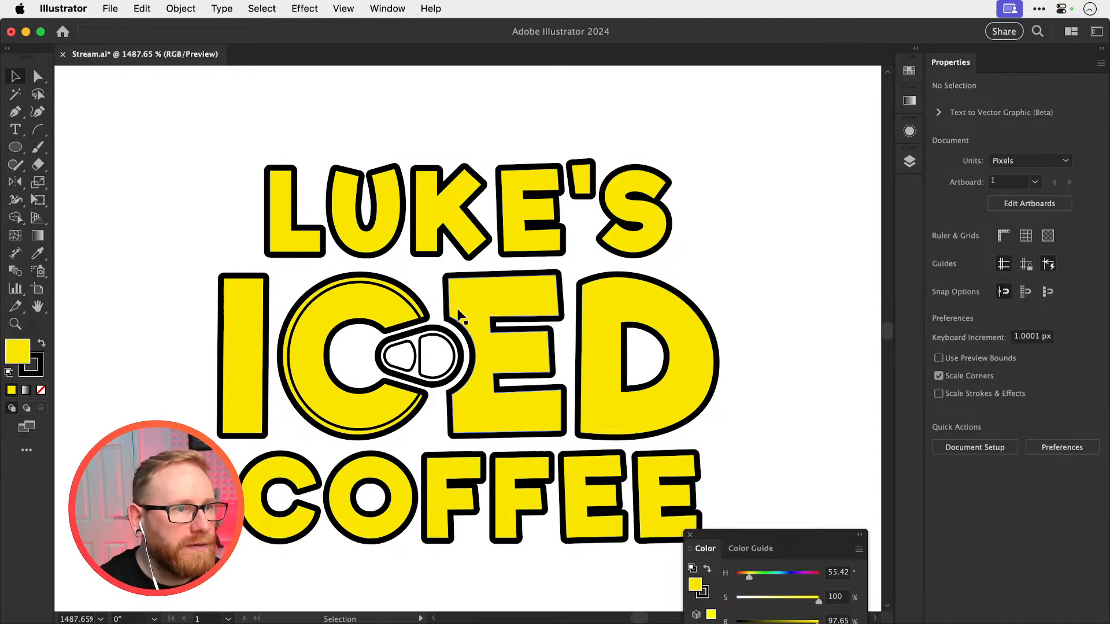
key(v)
Fill the can tab's outer shape with the E's yellow using the Eyedropper
scroll(393, 356, up, 5)
click(470, 398)
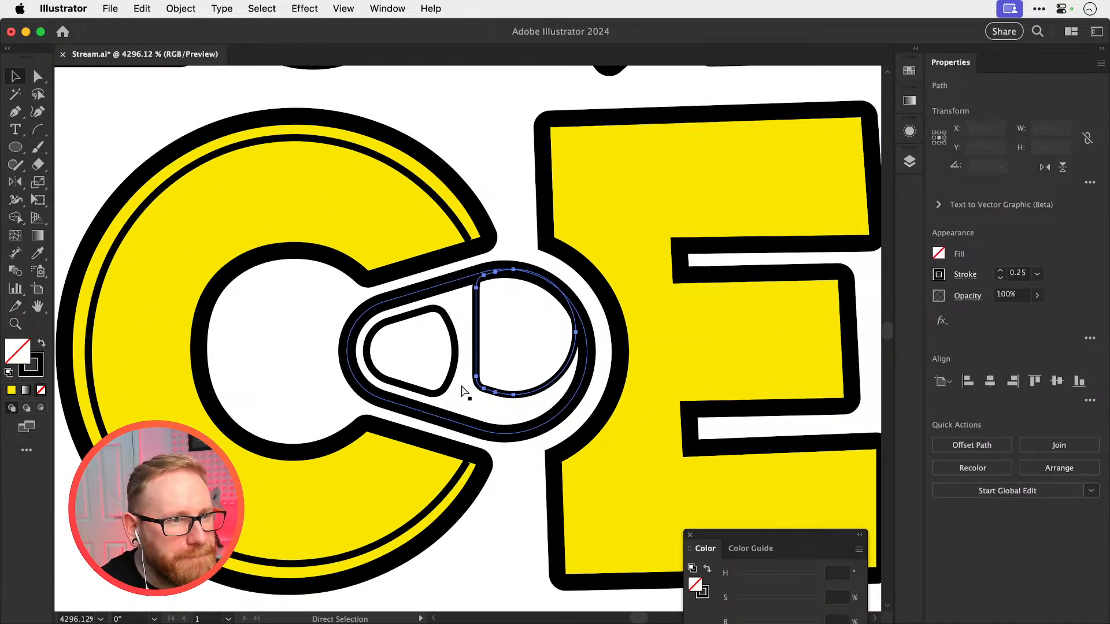
click(444, 413)
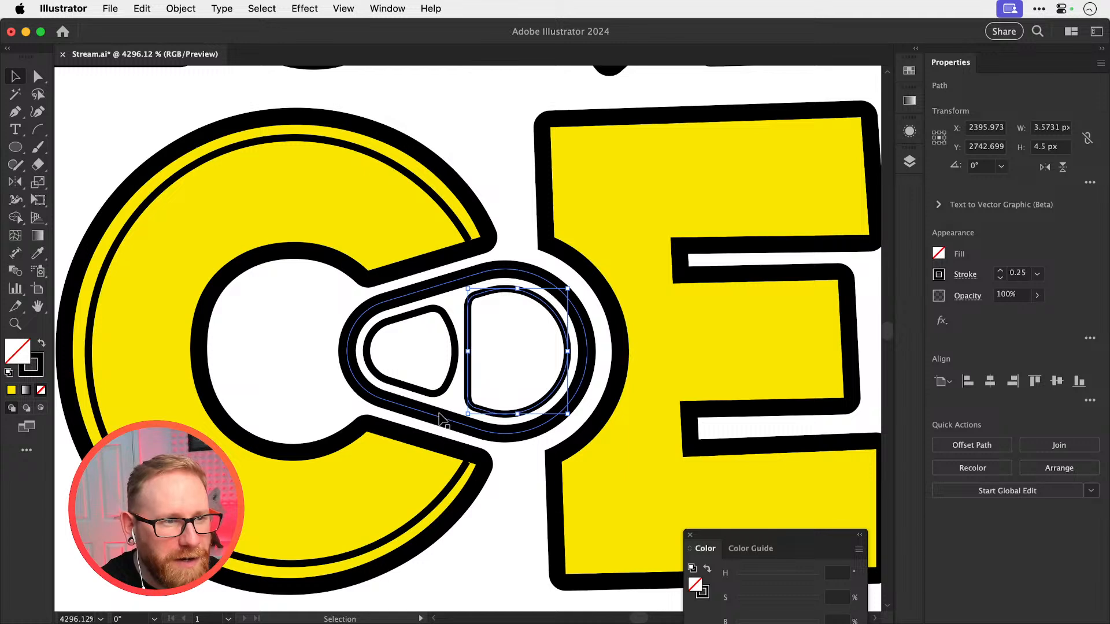
key(i)
click(598, 231)
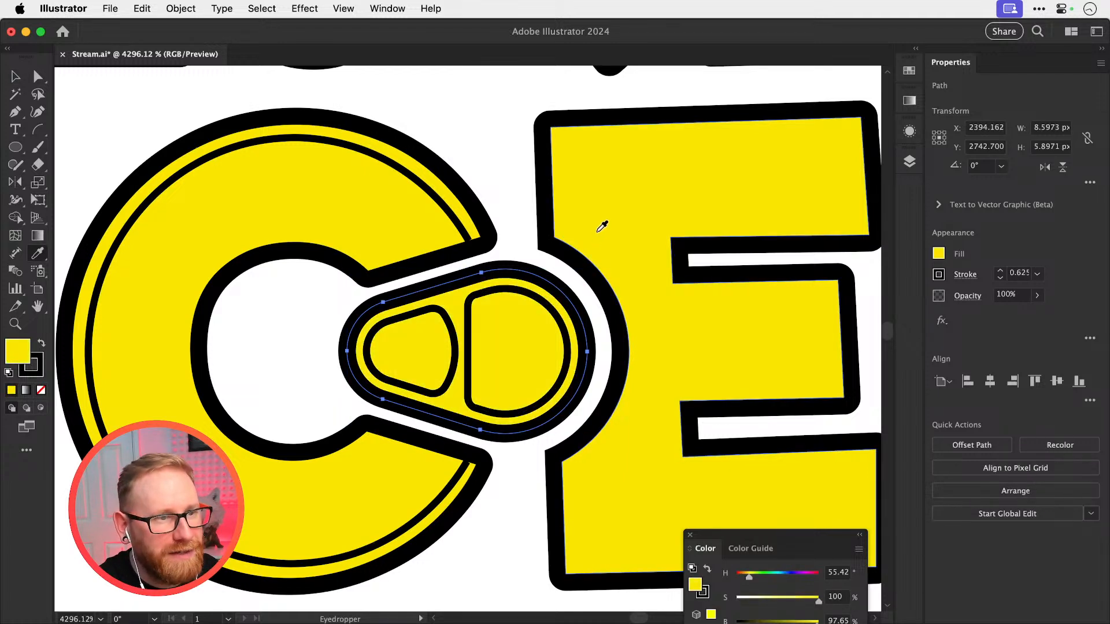
key(super+shift+a)
Fill both inner openings of the can tab with white, sampled from the background using the Eyedropper
key(v)
click(455, 360)
shift+click(469, 353)
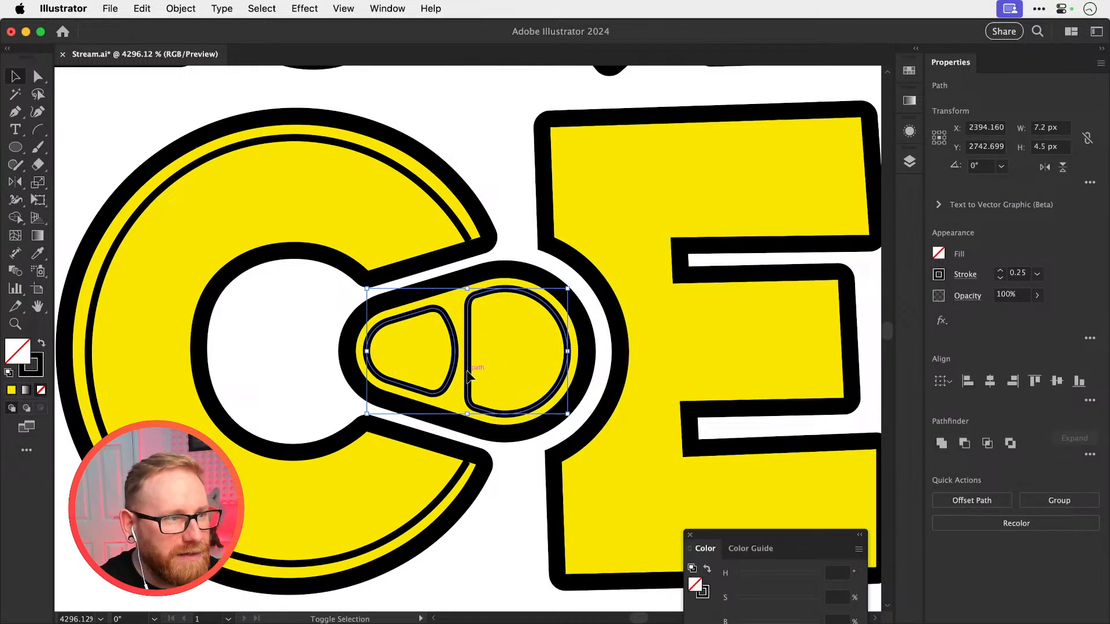
key(i)
click(504, 180)
key(super+minus)
key(super+minus)
key(super+minus)
key(super+minus)
key(super+minus)
key(super+minus)
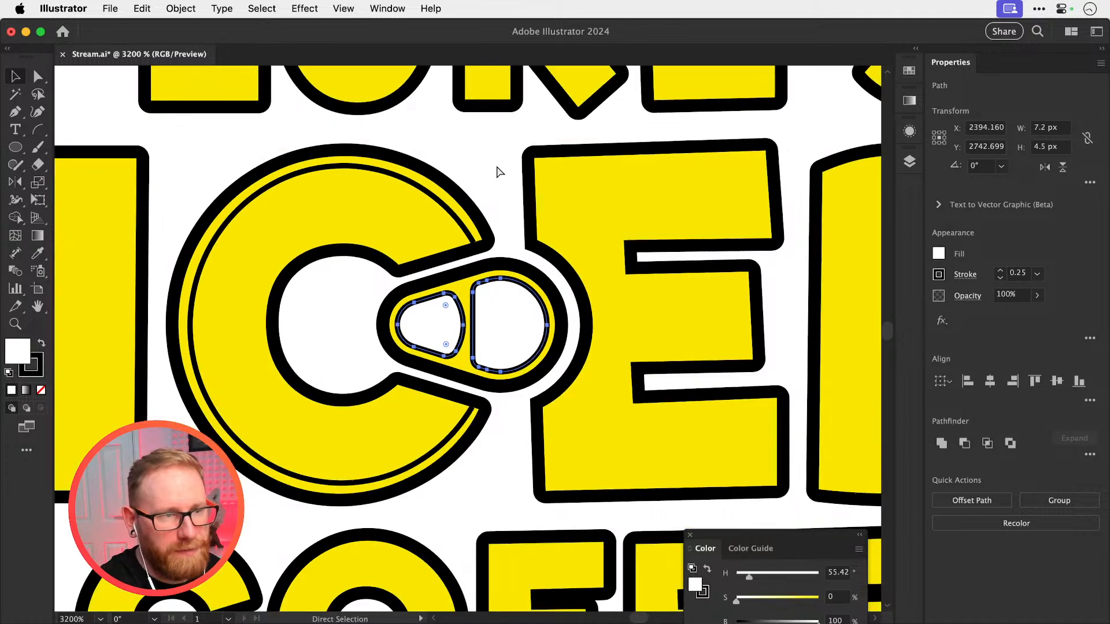
key(v)
key(super+shift+a)
Bring the filled and outlined logo versions into view and save the document
scroll(302, 432, right, 3)
scroll(302, 431, up, 2)
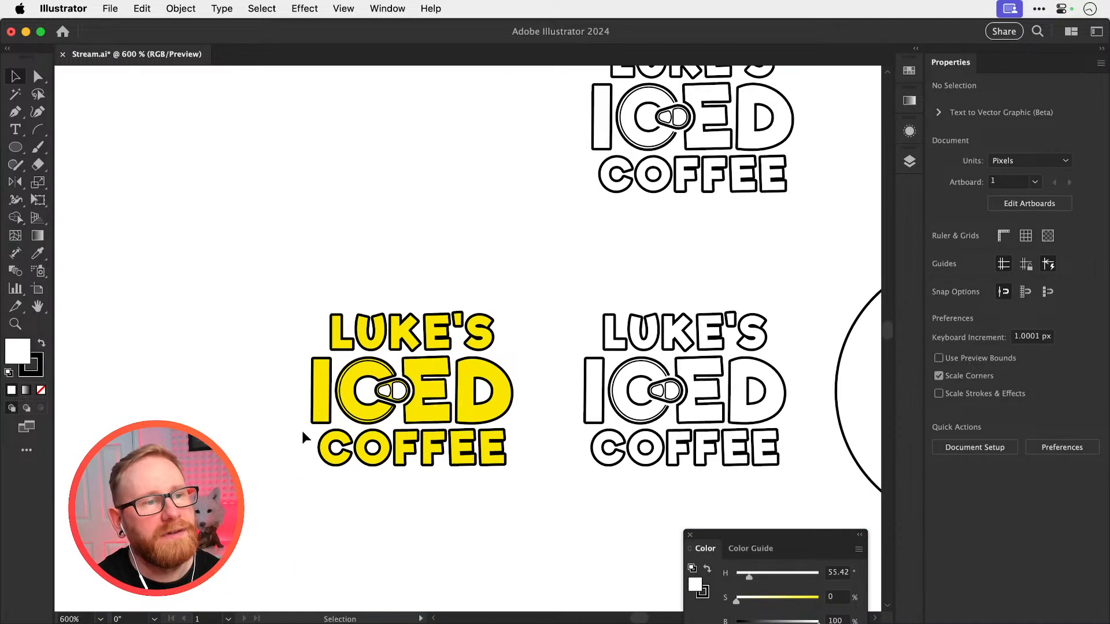
key(super+s)
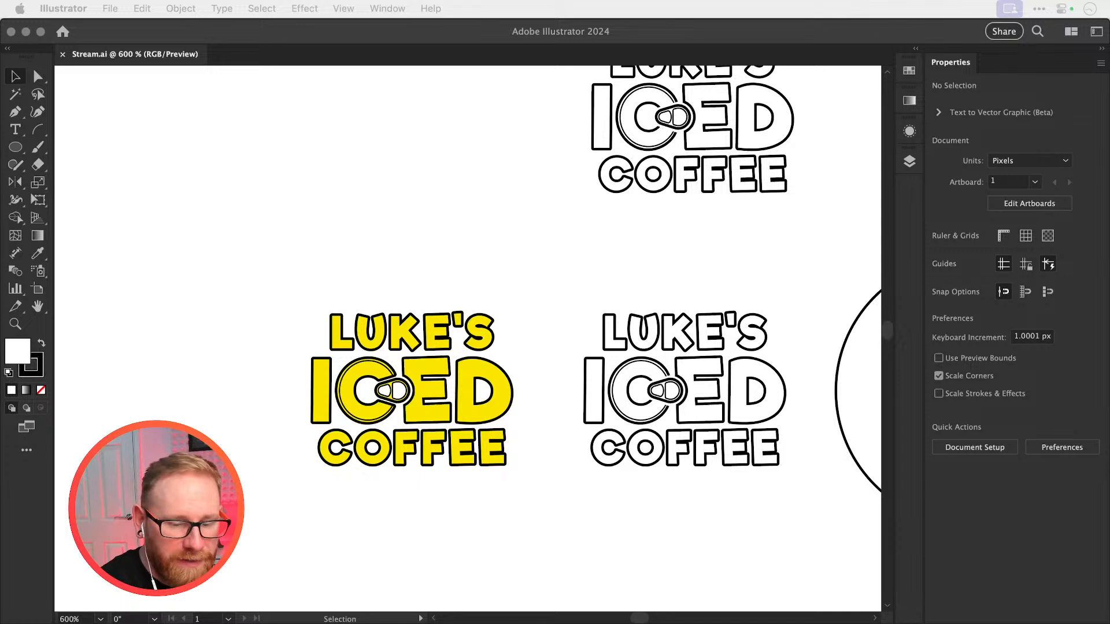
Examine the yellow-filled LUKE'S ICED COFFEE logo up close
click(243, 197)
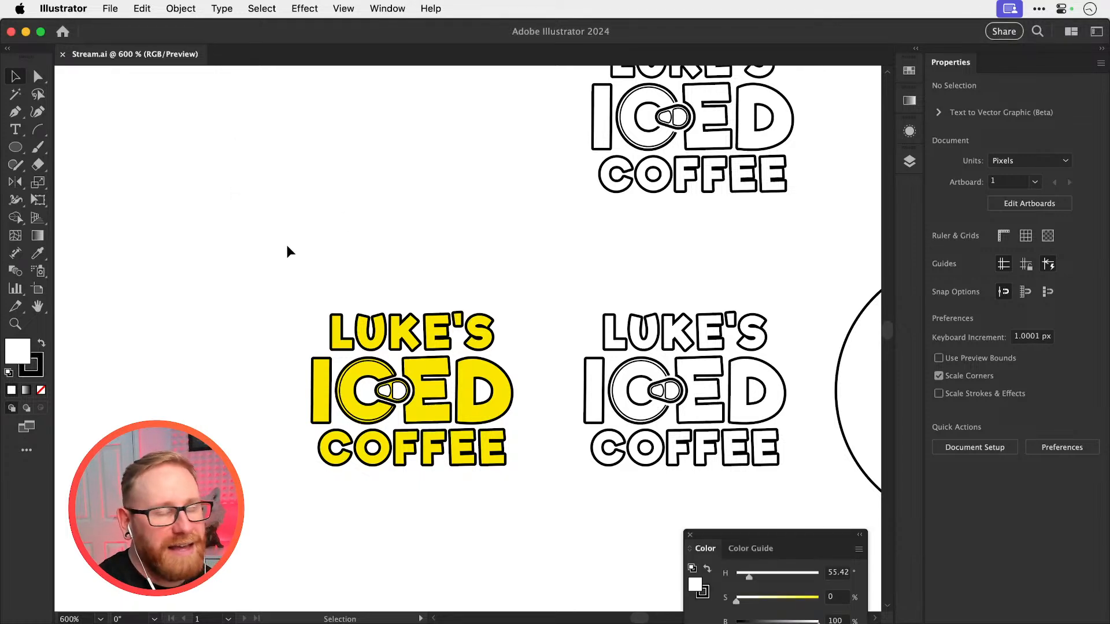
drag(725, 540, 725, 448)
click(692, 446)
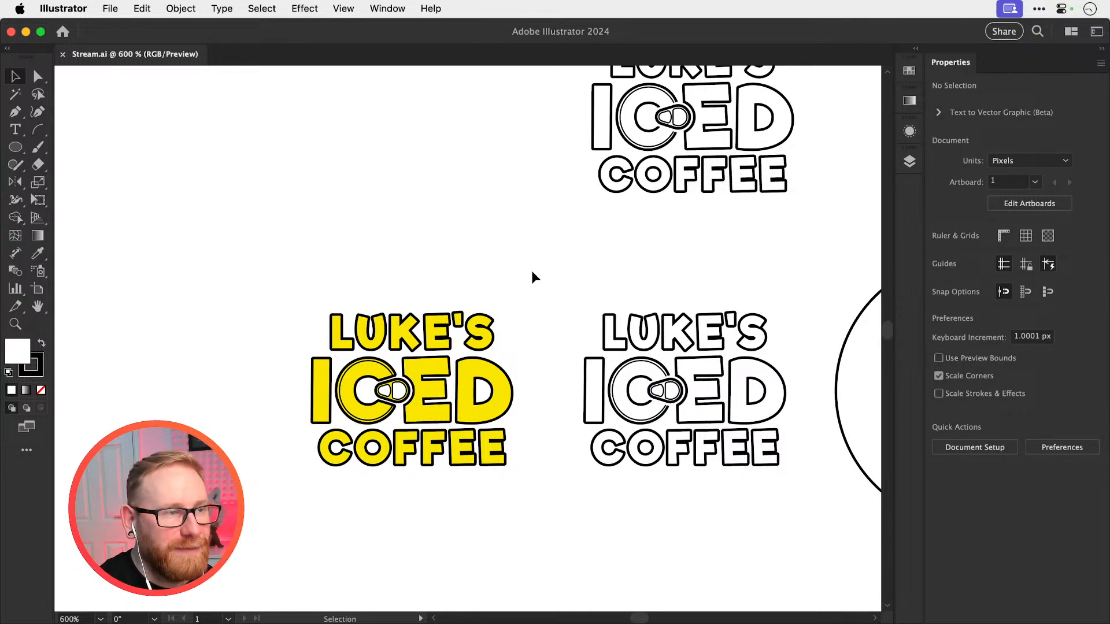
key(z)
drag(381, 397, 563, 362)
key(v)
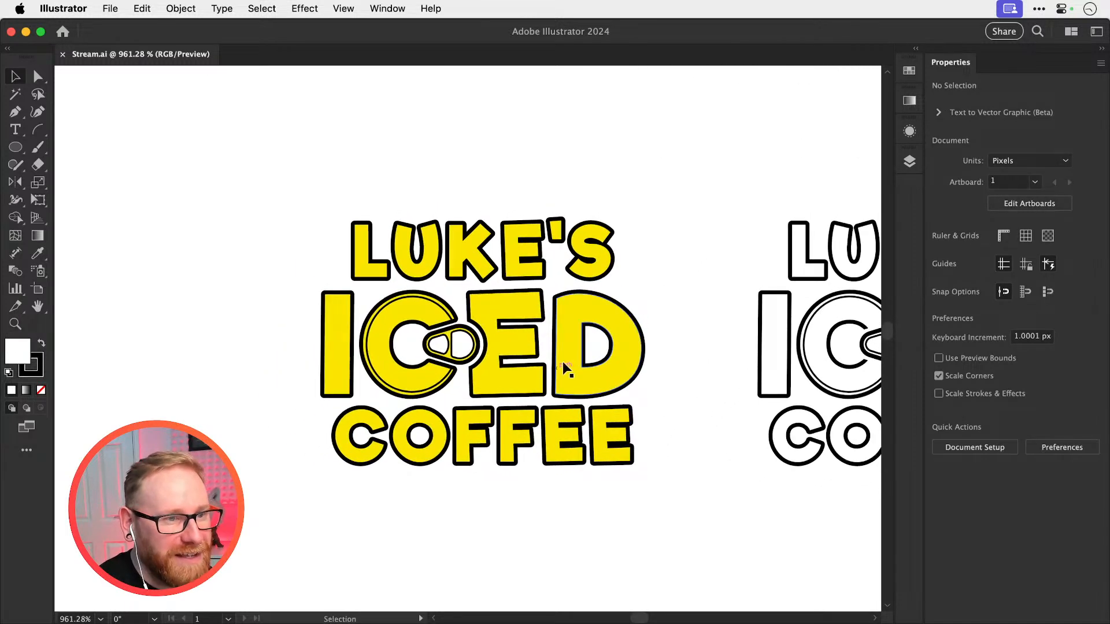
key(z)
drag(470, 355, 595, 389)
key(v)
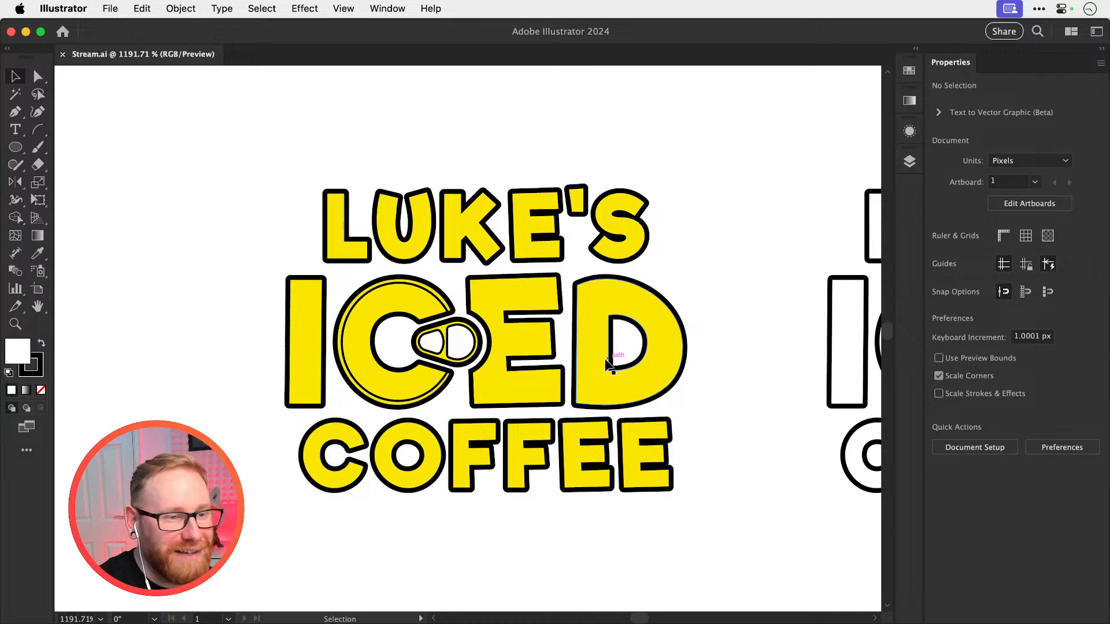
key(space)
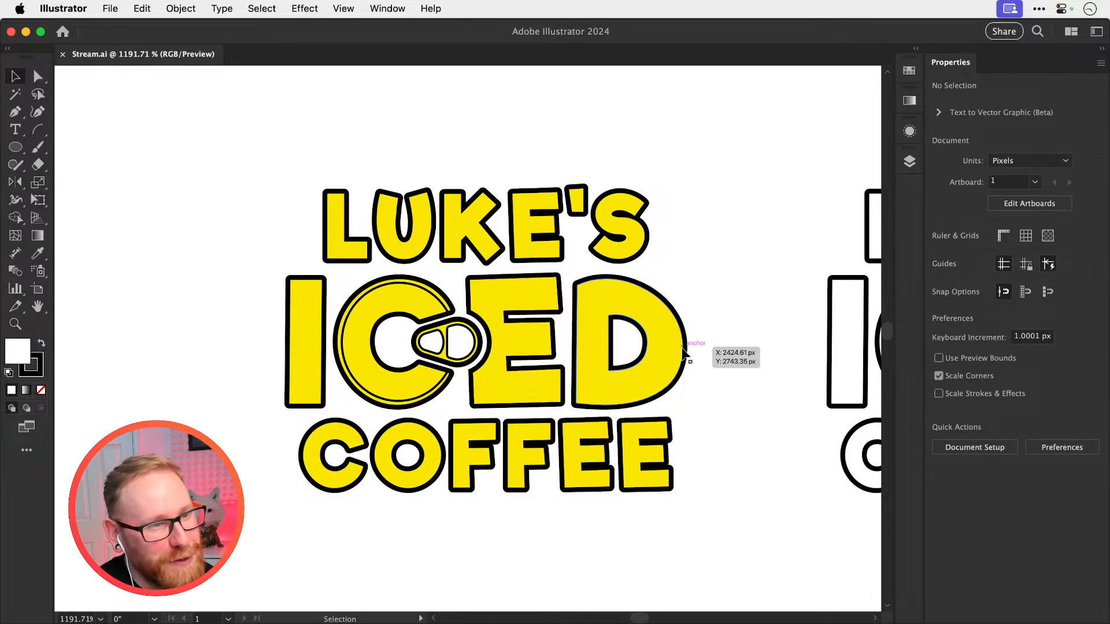
drag(738, 318, 740, 313)
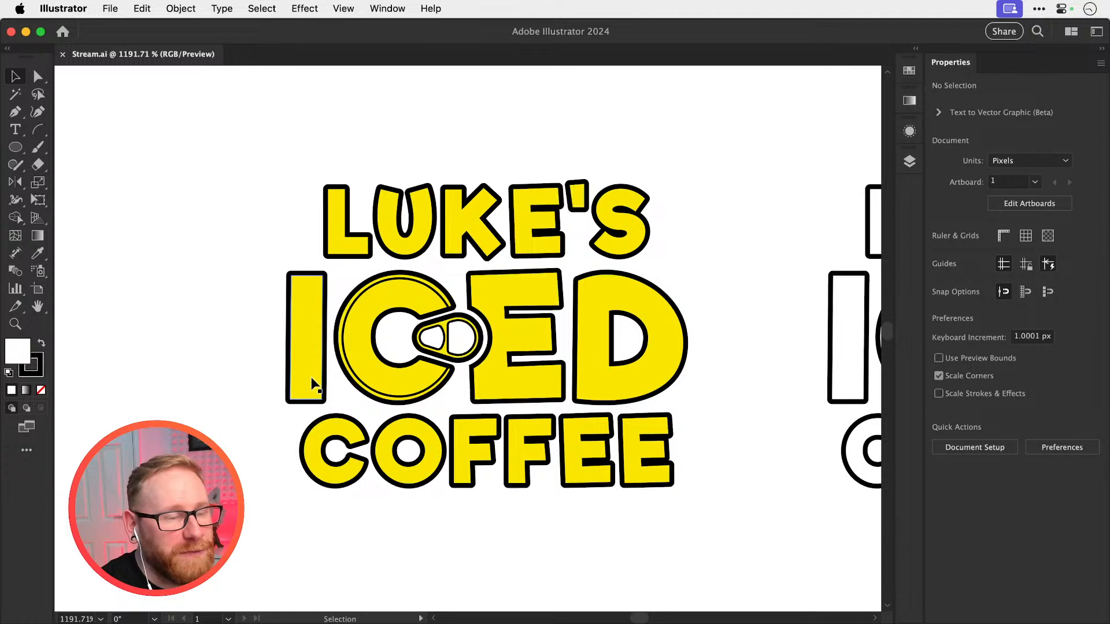
Fill LUKE'S and COFFEE in the yellow logo with orange #ff7c24
drag(262, 184, 640, 466)
drag(222, 209, 652, 223)
drag(288, 519, 405, 478)
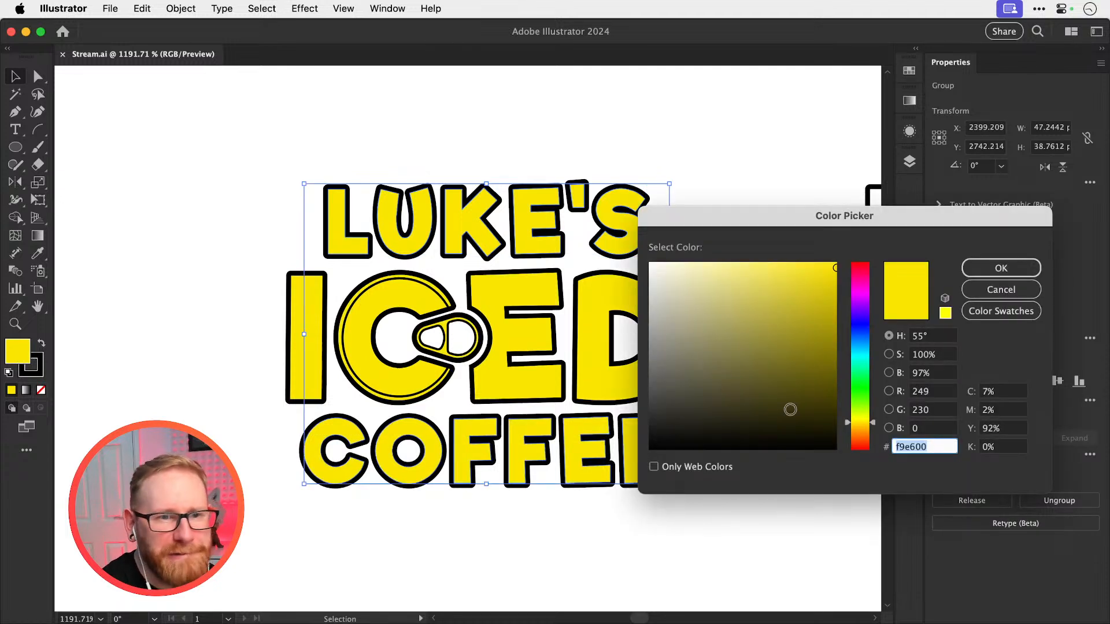
text(ff9331)
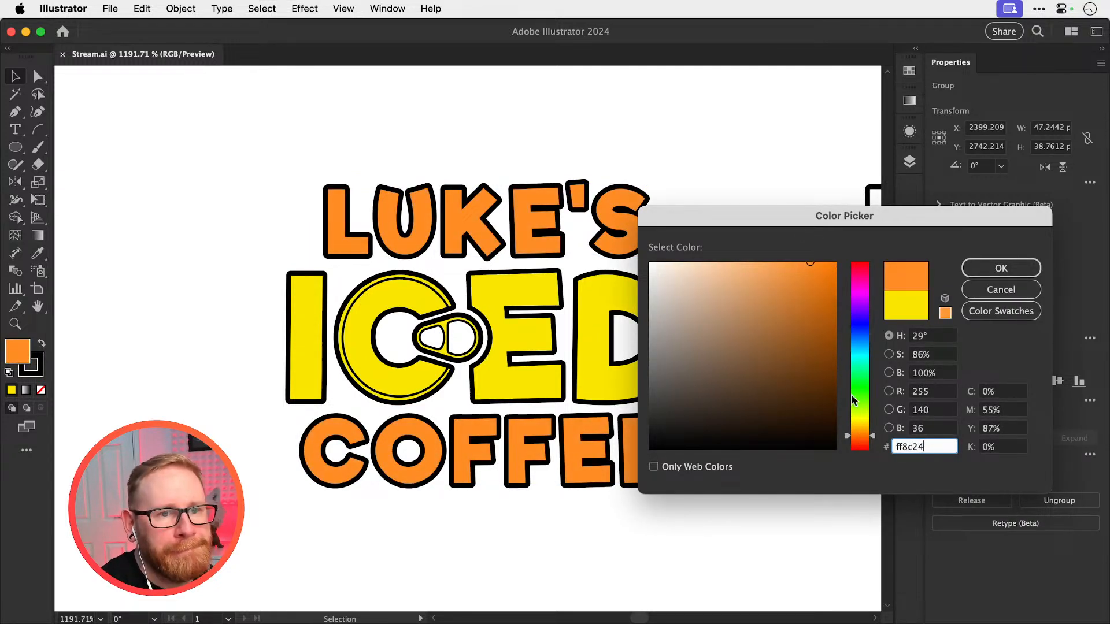
drag(868, 442, 865, 440)
click(974, 273)
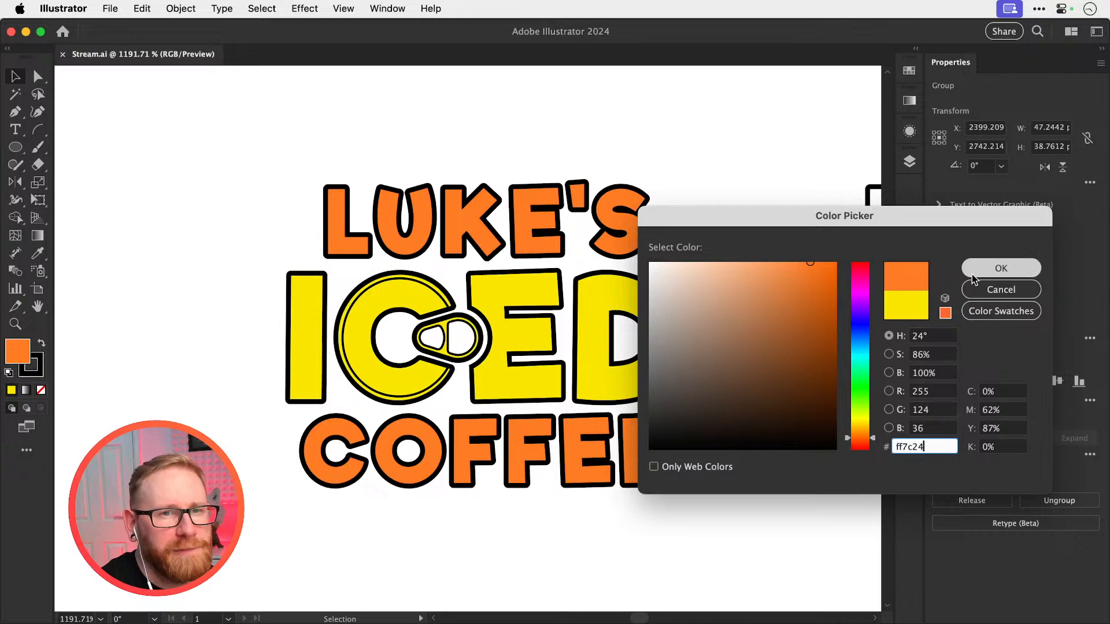
click(303, 354)
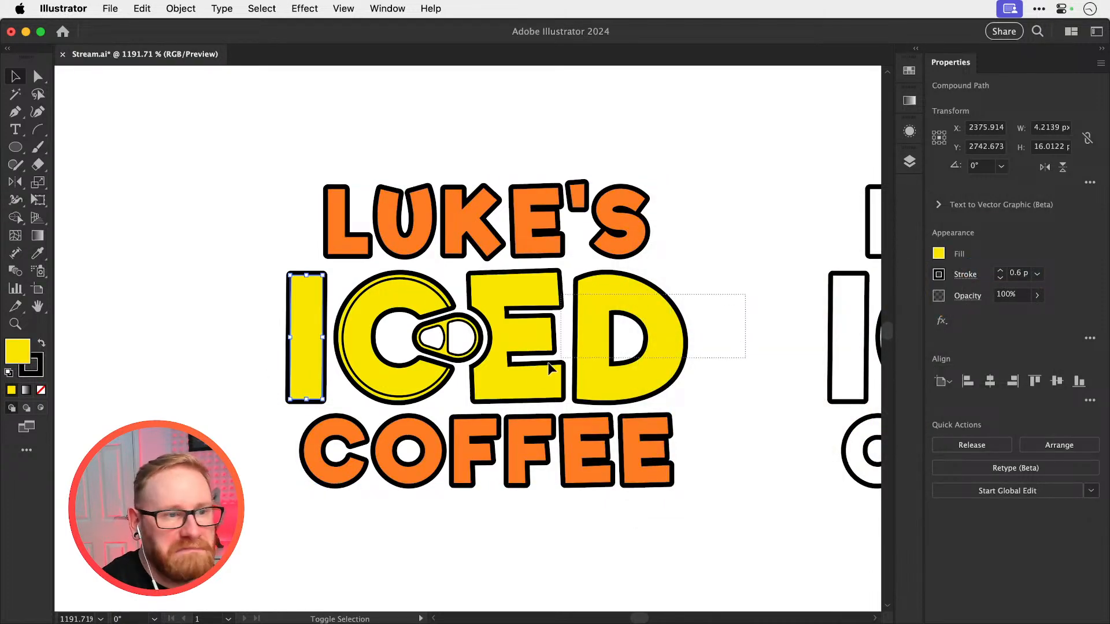
drag(549, 363, 191, 344)
click(185, 262)
Draw a rectangle about 134 by 118 px beside the coloured logo and remove its stroke
key(super+minus)
key(super+minus)
key(super+minus)
key(super+minus)
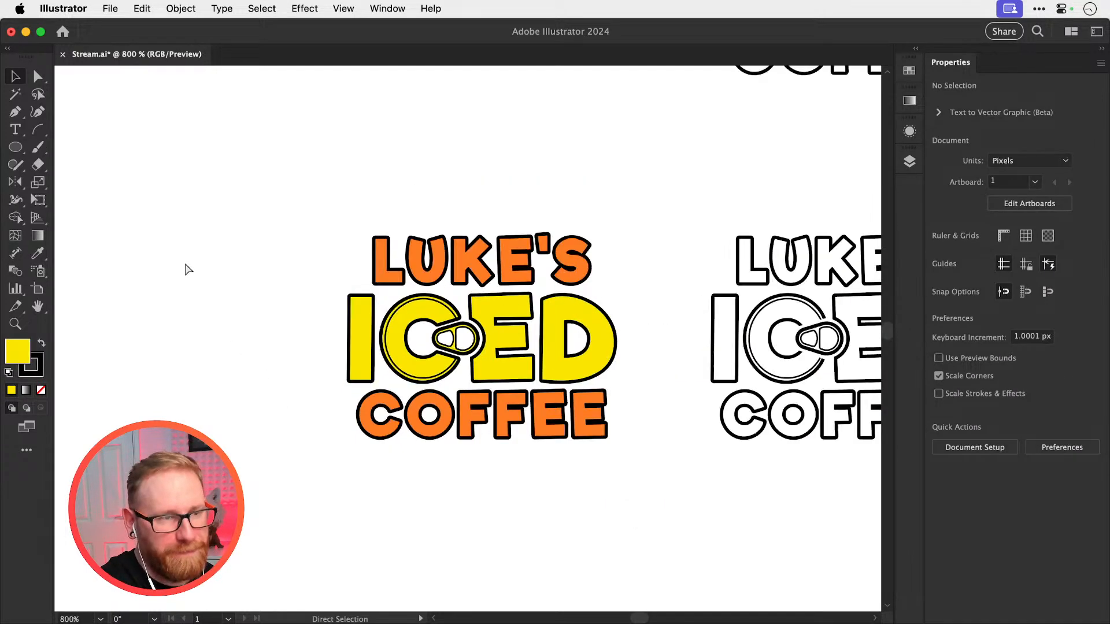
click(16, 147)
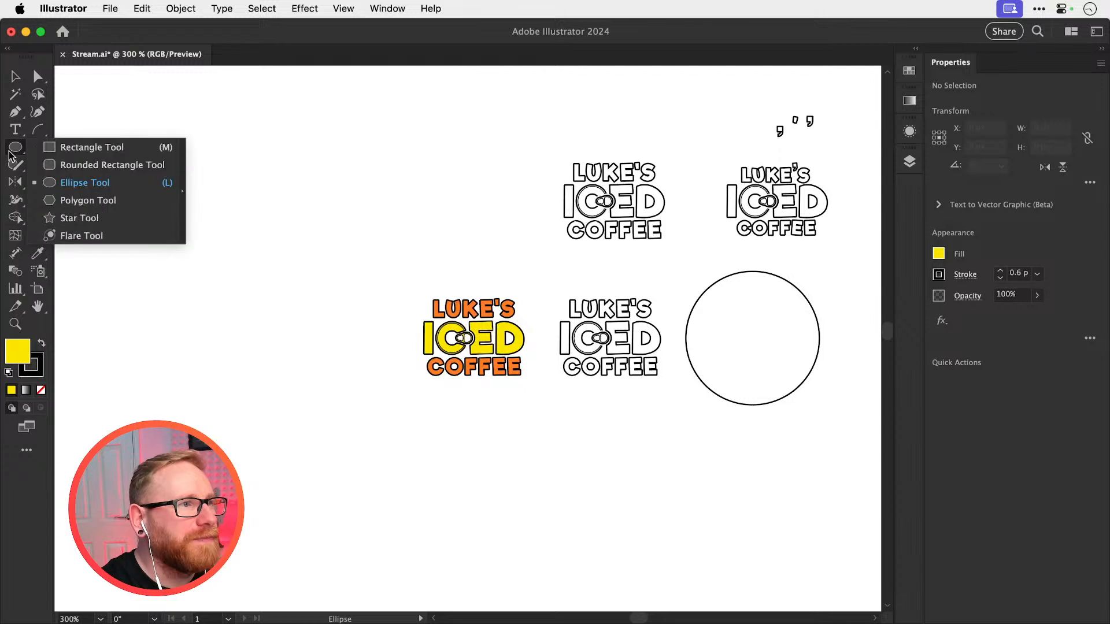
click(70, 153)
drag(162, 205, 425, 435)
key(v)
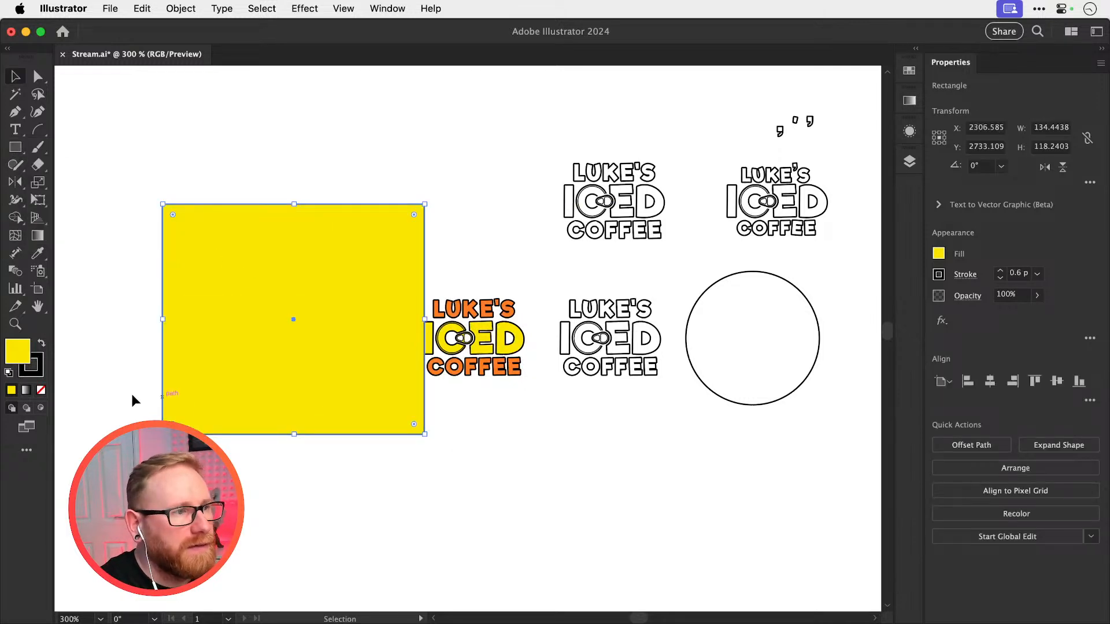
click(41, 390)
Fill the rectangle with dark brown and move it clear of the coloured logo
double_click(17, 349)
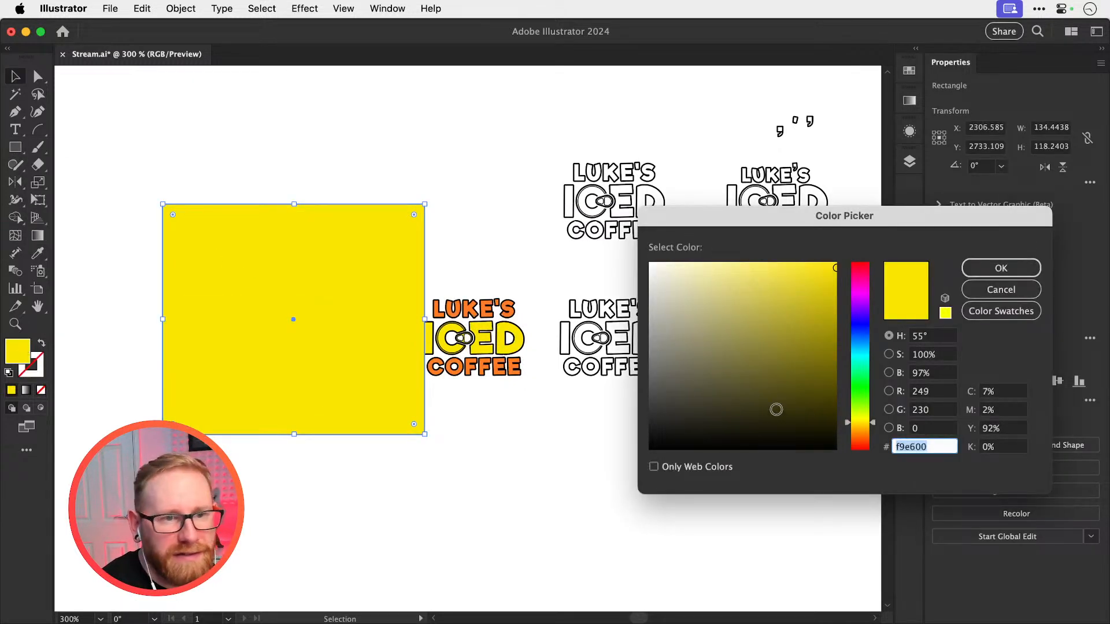
click(857, 433)
drag(856, 434, 857, 437)
drag(812, 429, 834, 409)
click(1001, 268)
drag(407, 312, 353, 312)
Place a copy of the orange and yellow logo on the dark brown rectangle
drag(510, 422, 519, 422)
key(z)
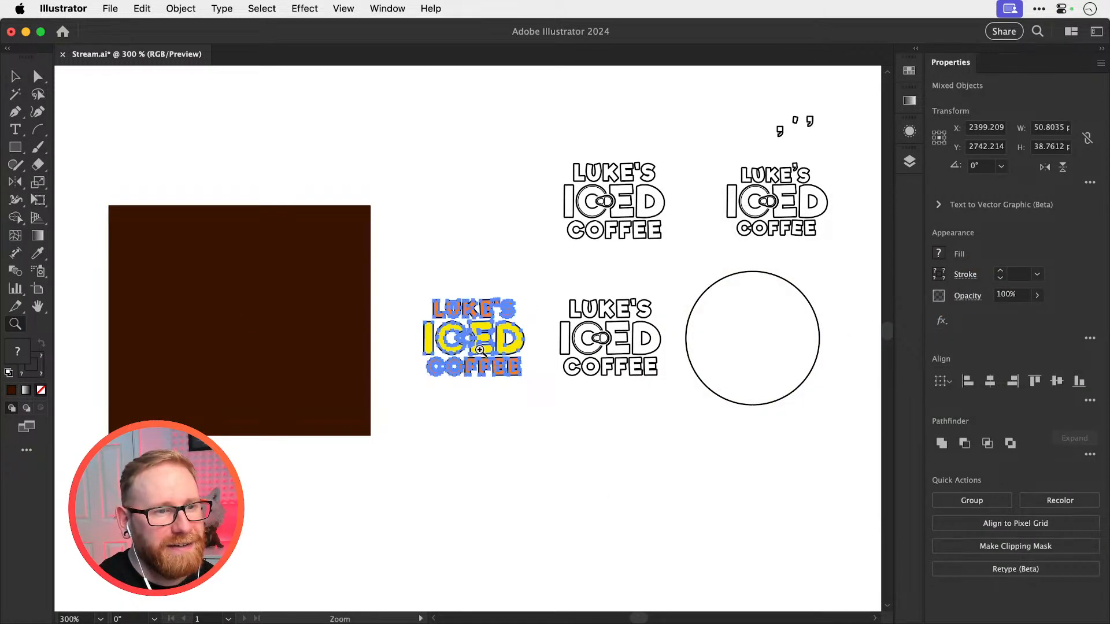
drag(481, 350, 175, 308)
key(v)
click(519, 193)
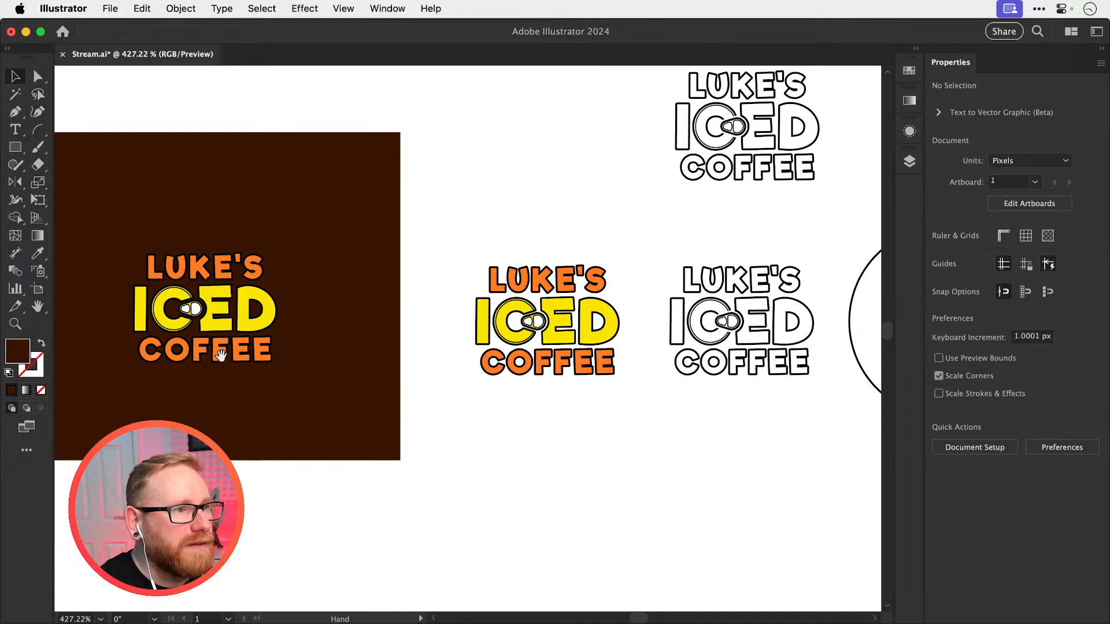
Undo the logo copy and remove the dark brown rectangle
drag(221, 355, 269, 361)
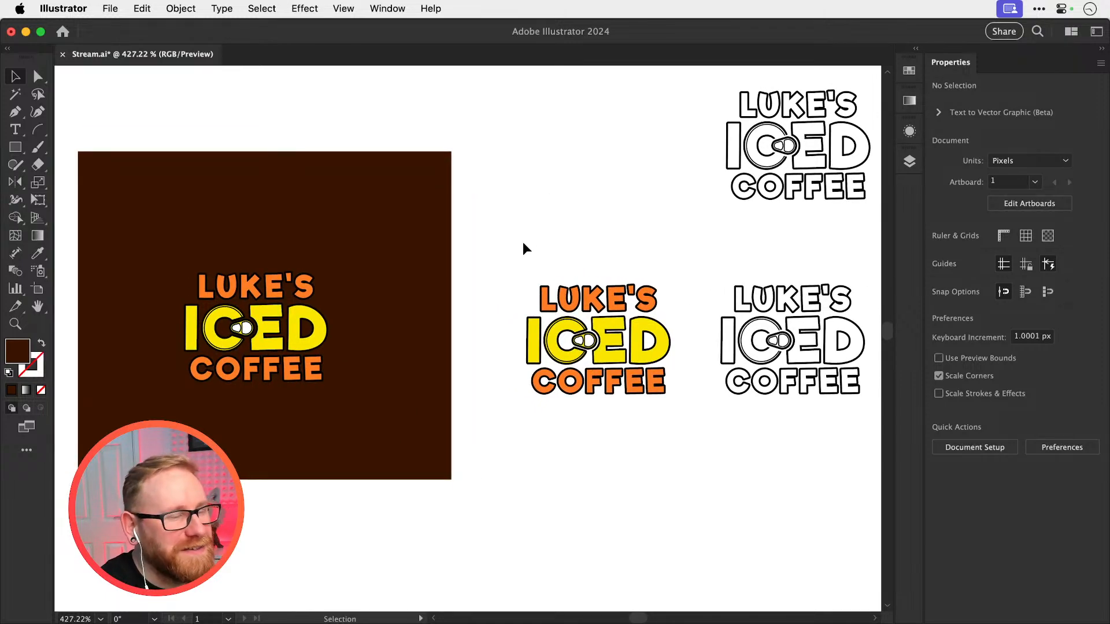
key(super+z)
key(super+z)
key(super+z)
key(super+z)
key(super+z)
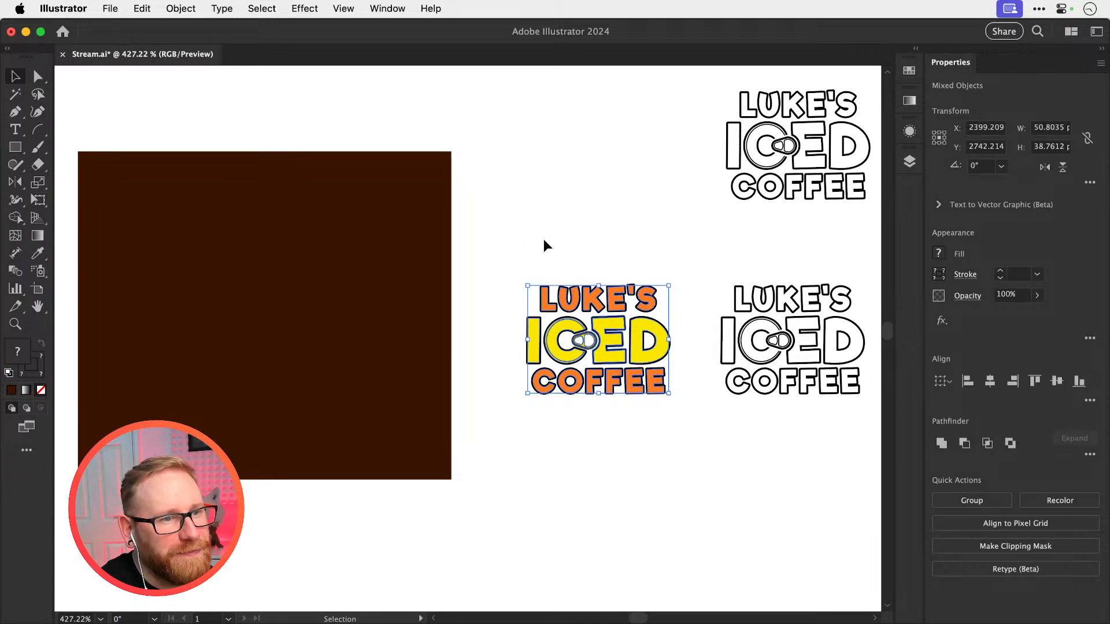
drag(490, 385, 302, 304)
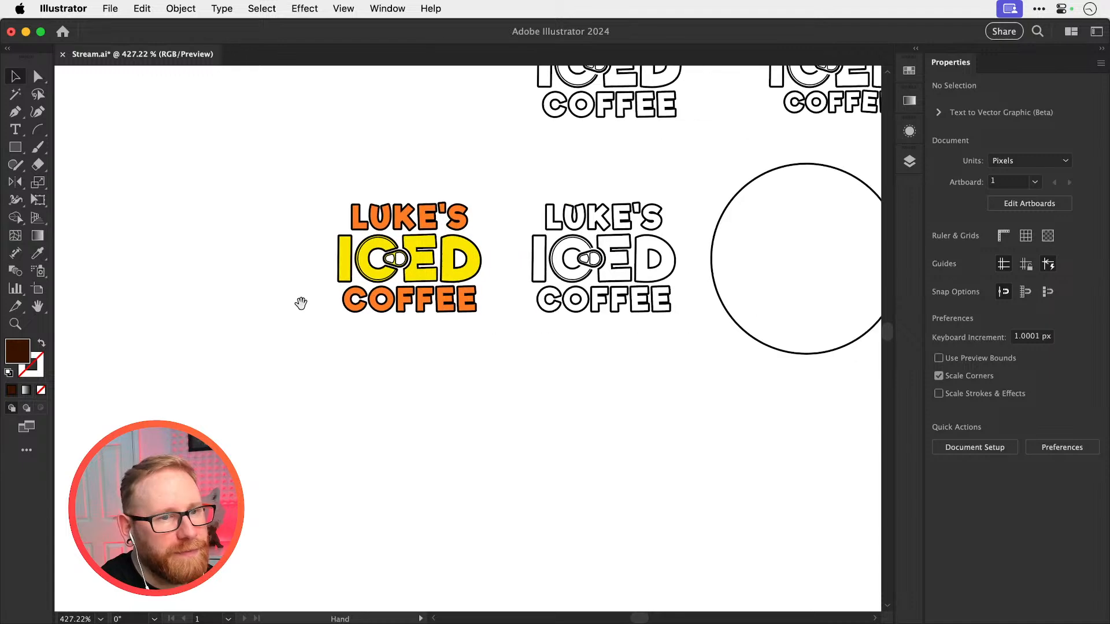
drag(509, 306, 461, 320)
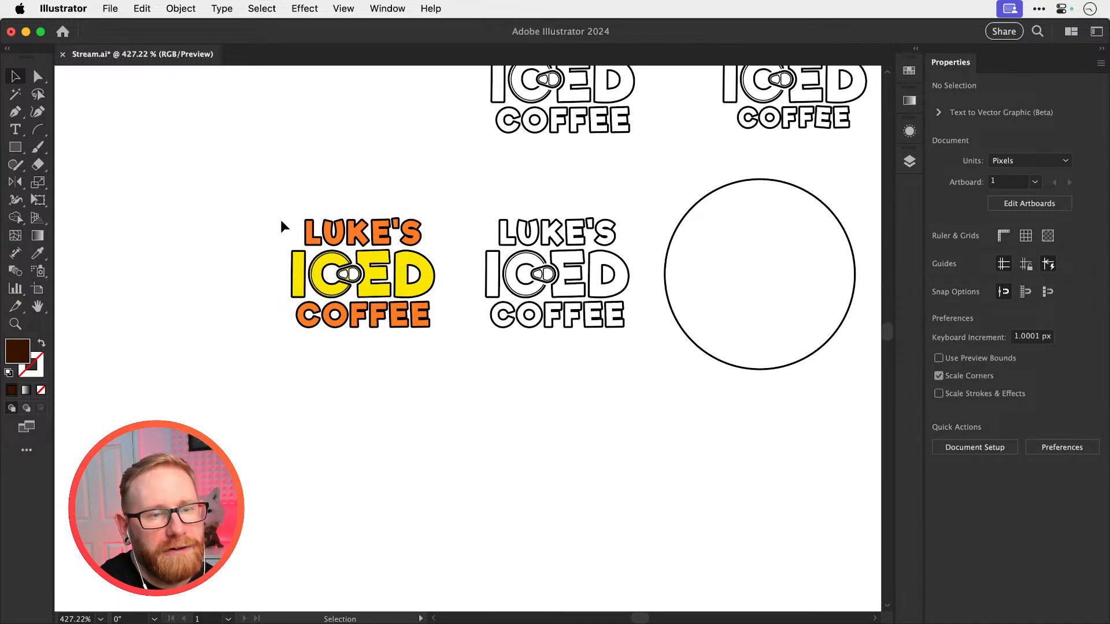
Fill LUKE'S in the coloured logo with white, sampled from the background using the Eyedropper
drag(280, 220, 440, 234)
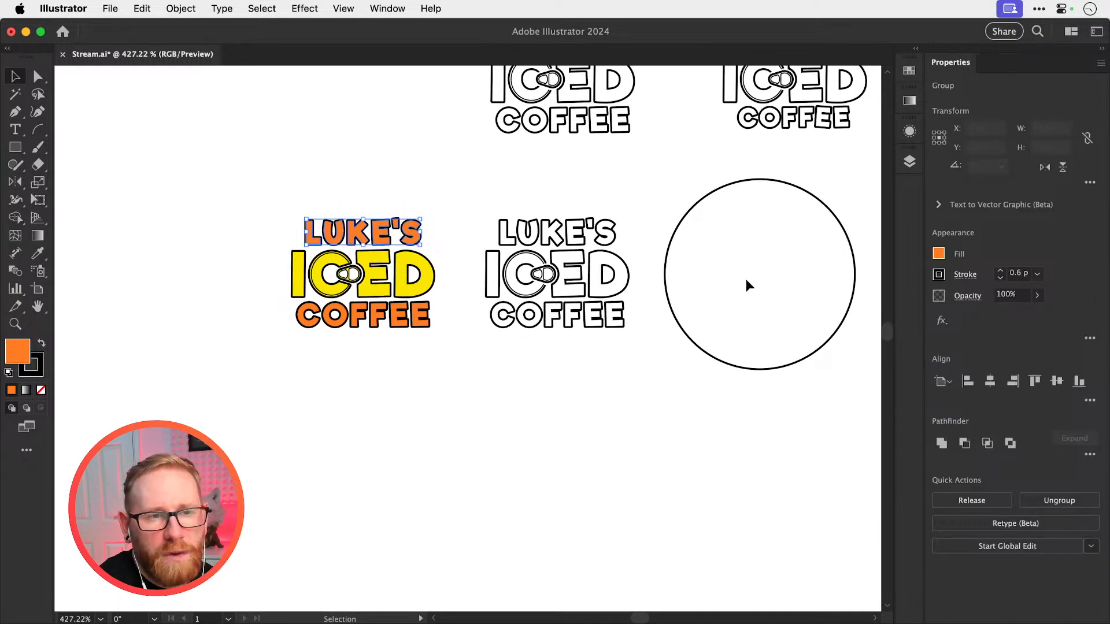
drag(359, 258, 564, 332)
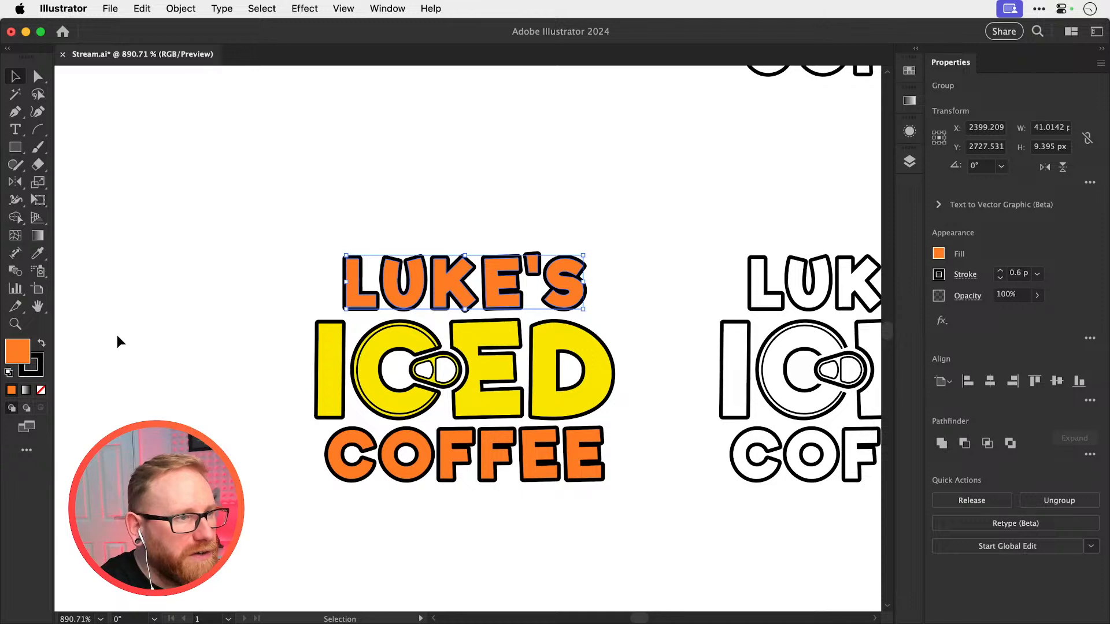
key(i)
shift+click(239, 355)
key(v)
Fill the I and D of ICED with the background's white using the Eyedropper
click(331, 393)
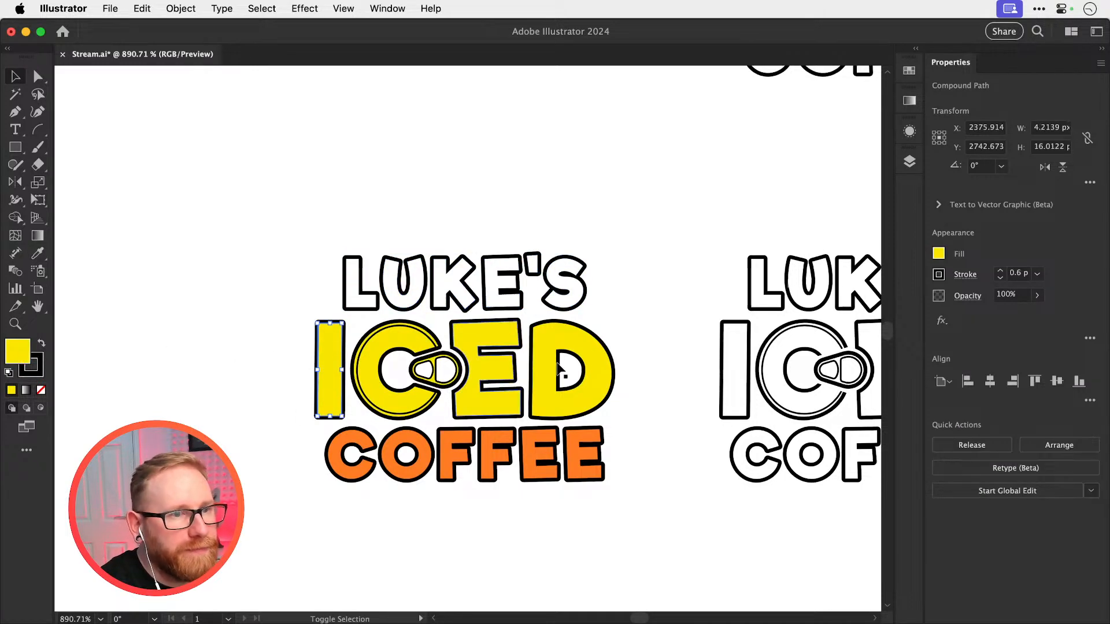
shift+click(539, 393)
key(i)
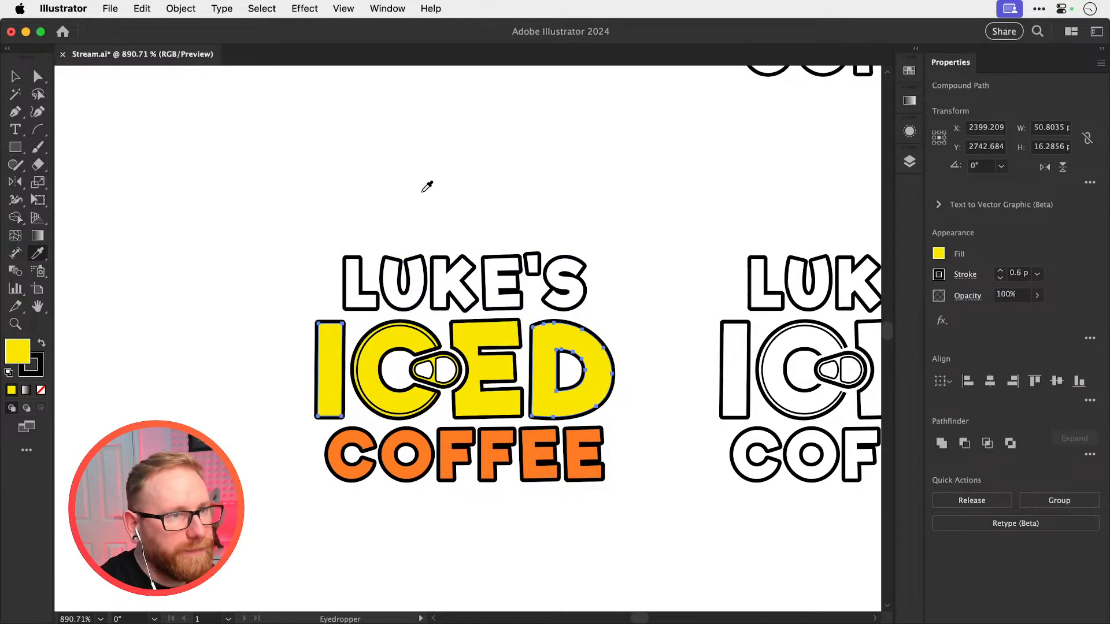
shift+click(426, 186)
key(v)
Fill the can-top C and the E of ICED with the background's white using the Eyedropper
scroll(395, 412, up, 3)
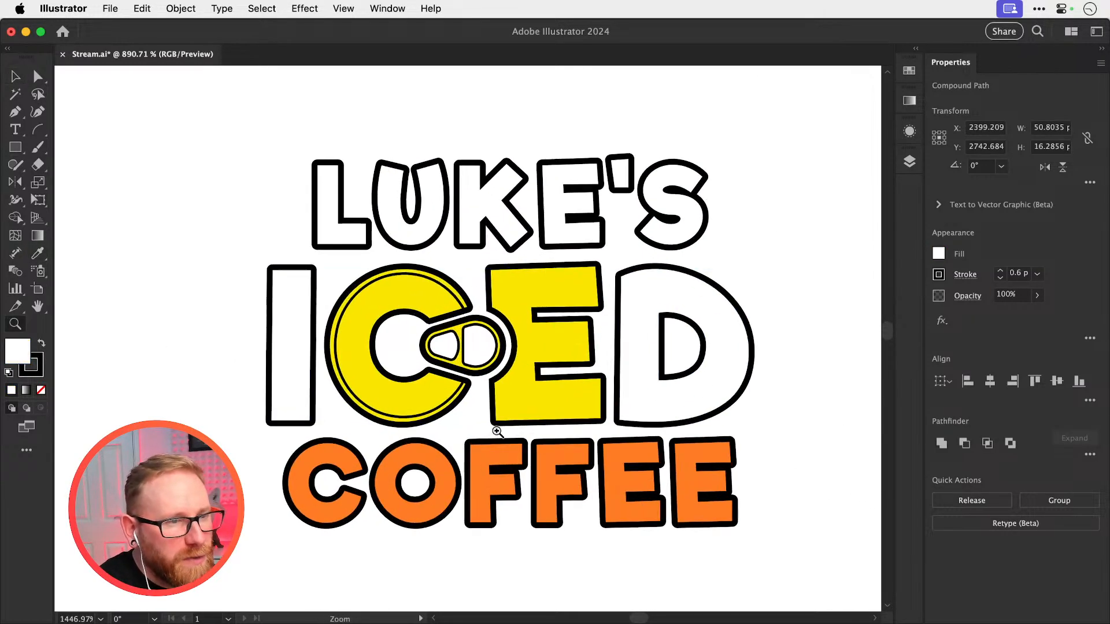
click(410, 411)
key(i)
shift+click(222, 419)
key(v)
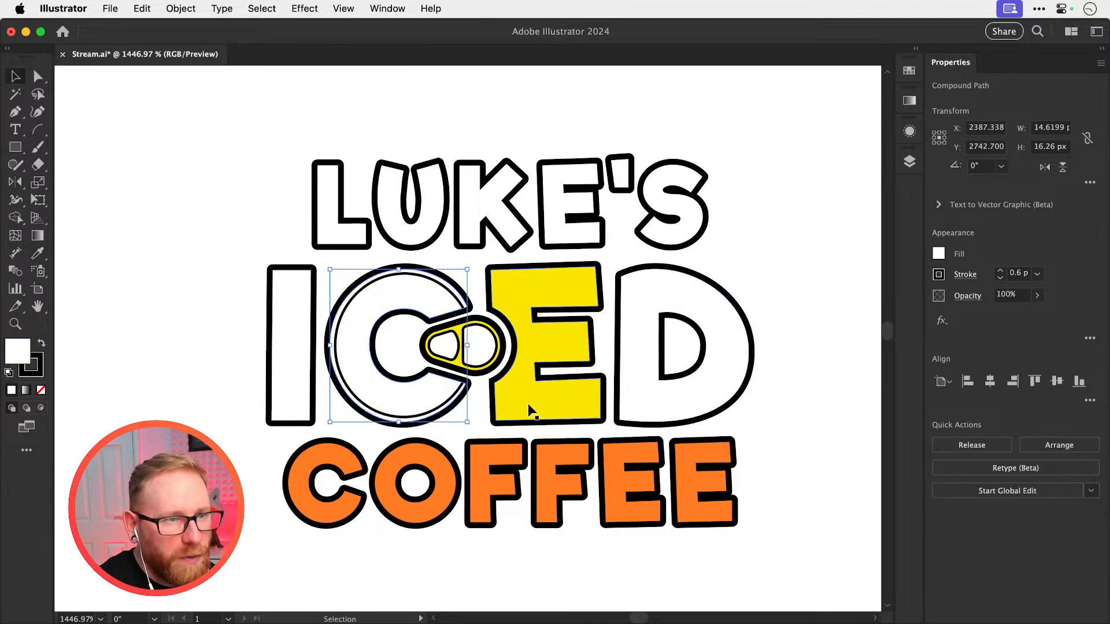
click(526, 401)
key(i)
shift+click(200, 405)
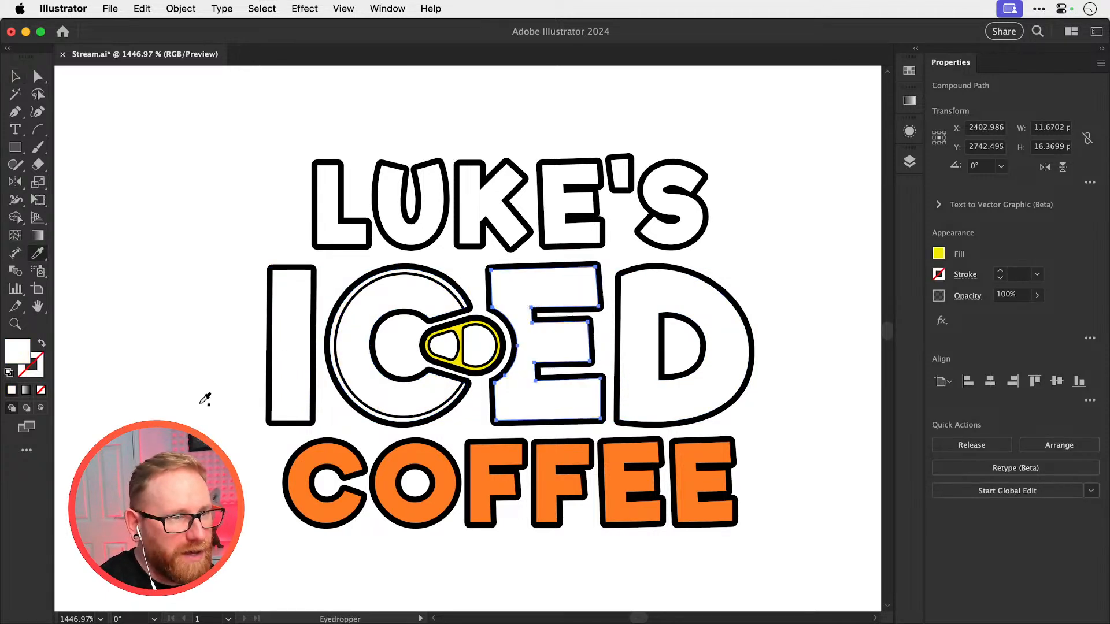
Fill the can tab of the coloured logo with the background's white using the Eyedropper
key(v)
scroll(450, 357, up, 4)
click(459, 365)
key(i)
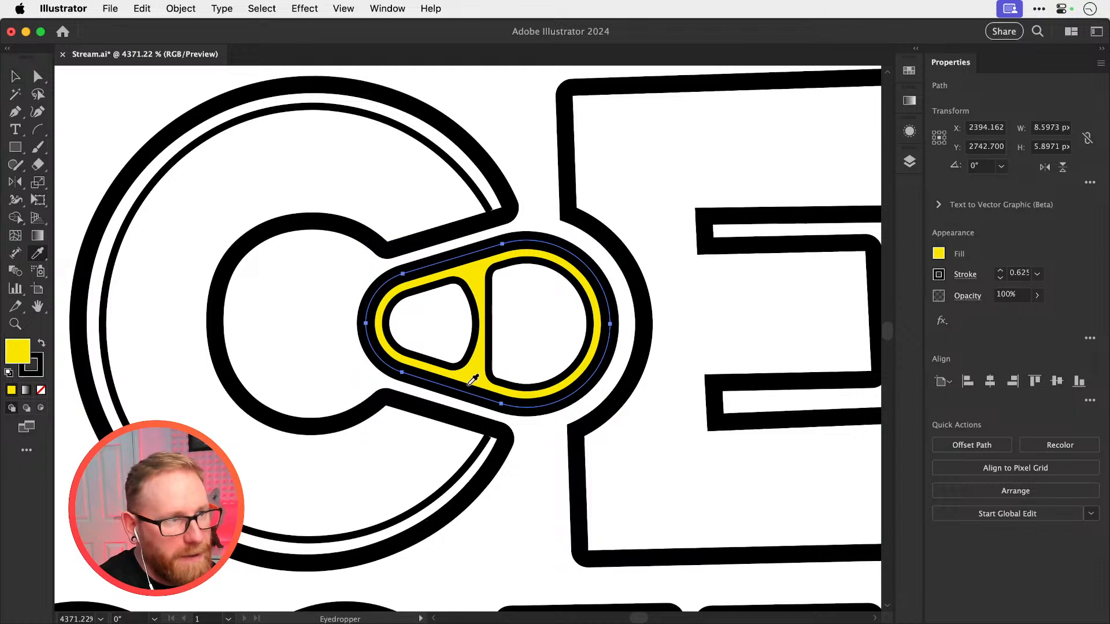
click(409, 448)
key(a)
Fill the orange COFFEE lettering with the background's white using the Eyedropper
scroll(395, 422, down, 1)
key(super+minus)
key(super+minus)
key(super+minus)
key(super+minus)
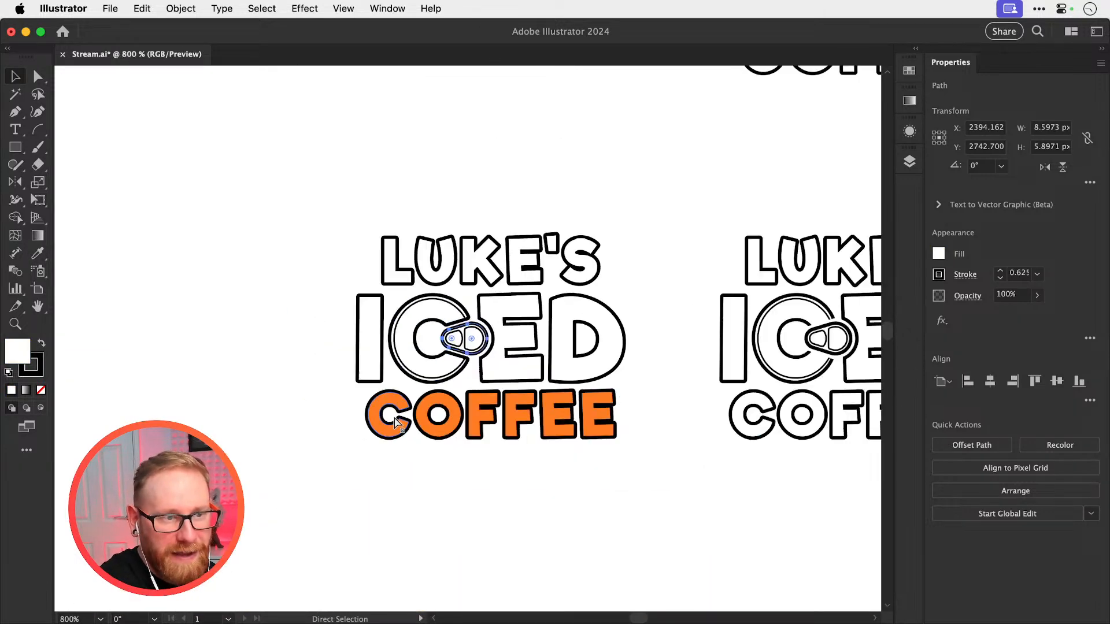
click(603, 429)
key(i)
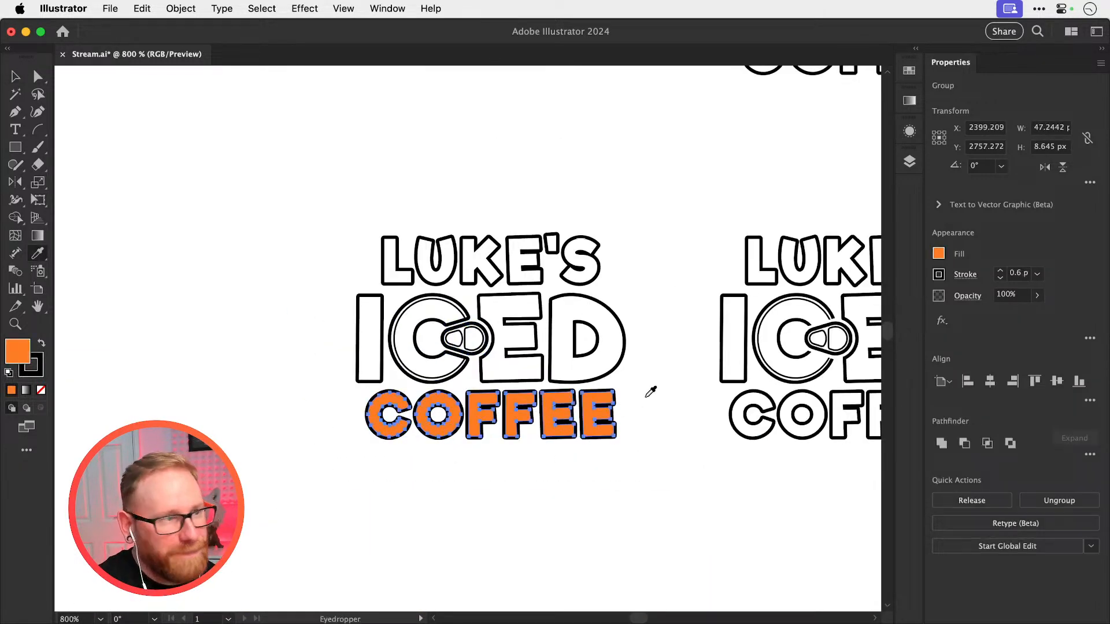
click(645, 399)
key(v)
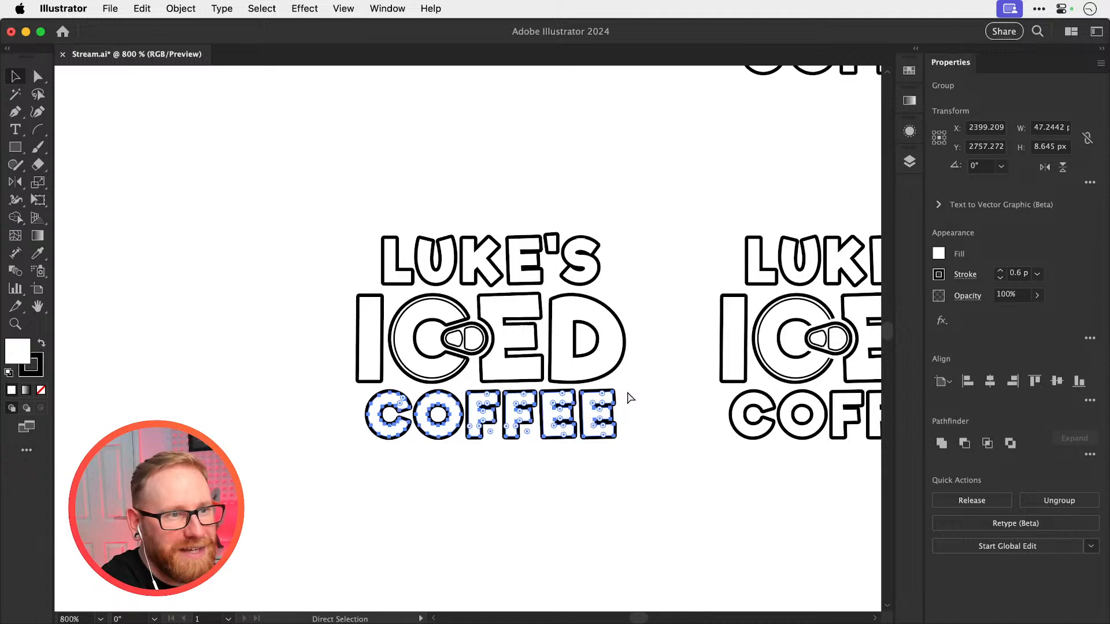
Duplicate the whole white-filled logo into the empty area to its left
key(super+minus)
key(super+minus)
key(super+minus)
drag(391, 429, 501, 248)
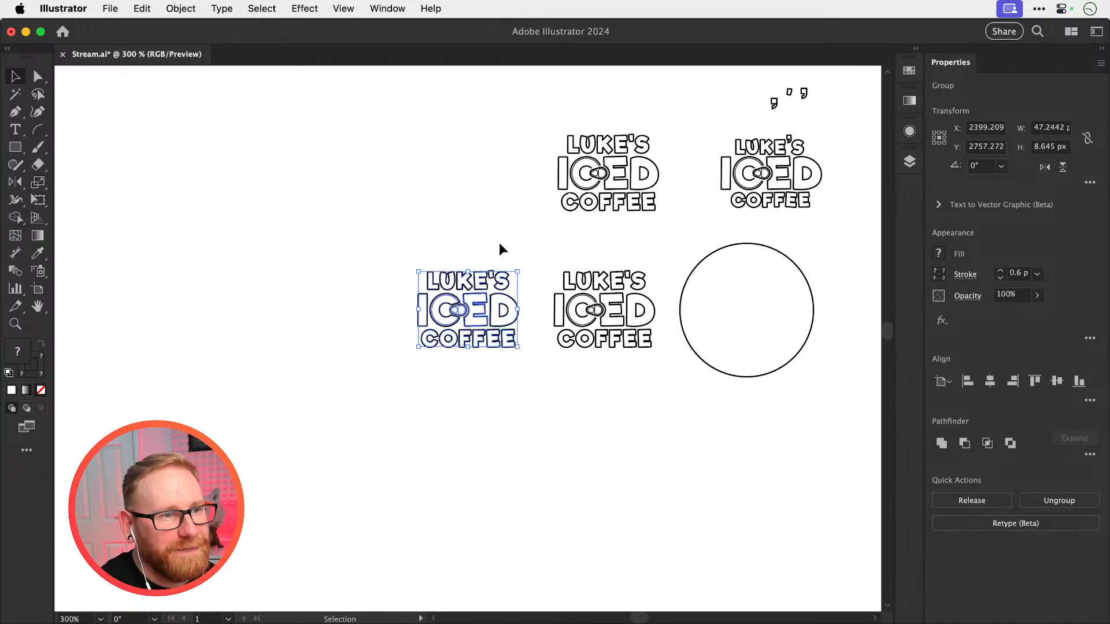
drag(496, 330, 203, 341)
scroll(686, 367, left, 3)
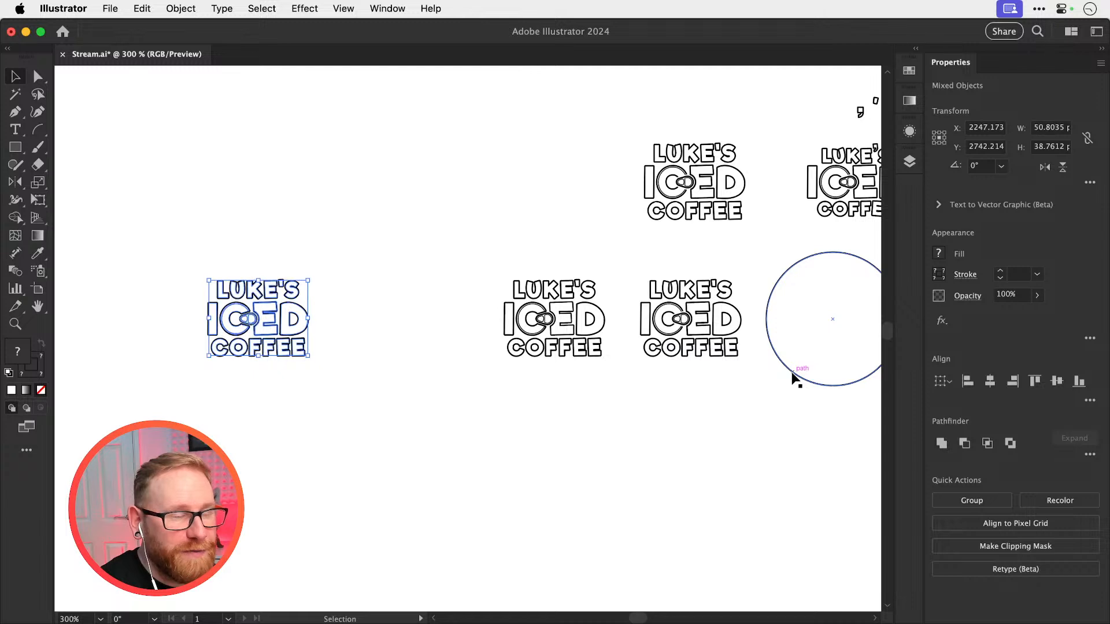
Place the circle over the new logo copy and scale it down to about 48.4 px across
drag(796, 380, 216, 368)
drag(287, 367, 543, 421)
drag(518, 366, 632, 251)
key(s)
drag(519, 317, 553, 283)
key(v)
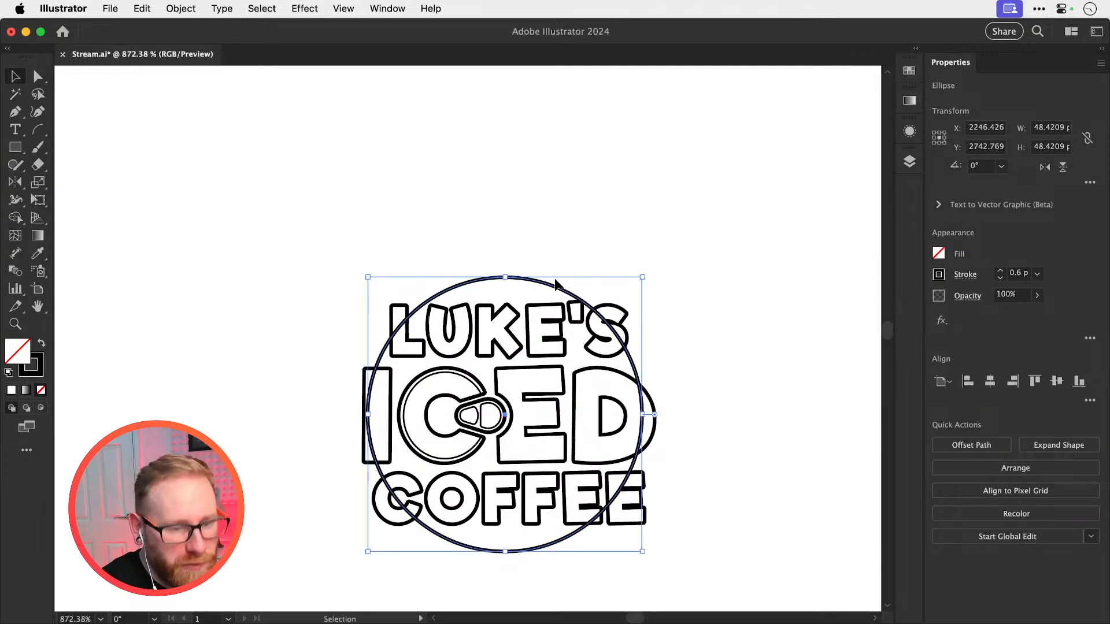
Duplicate the logo together with its circle so two versions sit side by side
key(super+minus)
key(super+minus)
drag(381, 295, 584, 285)
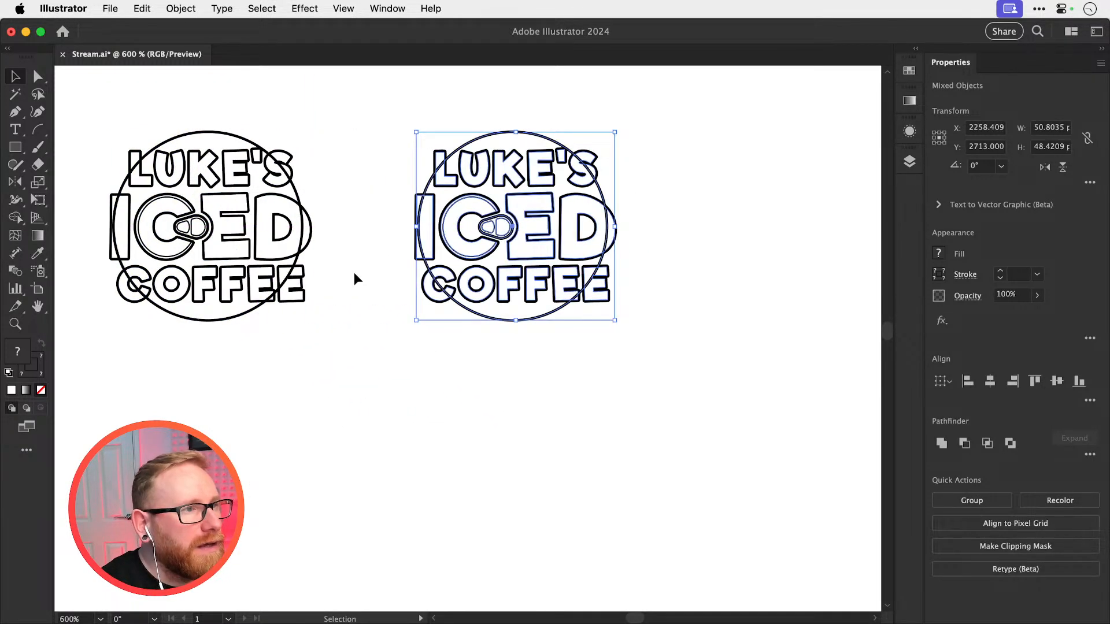
Enlarge the circle over the left logo version from its centre to about 50.1 px across
scroll(405, 290, left, 5)
scroll(405, 289, up, 2)
drag(323, 274, 584, 329)
drag(399, 138, 372, 225)
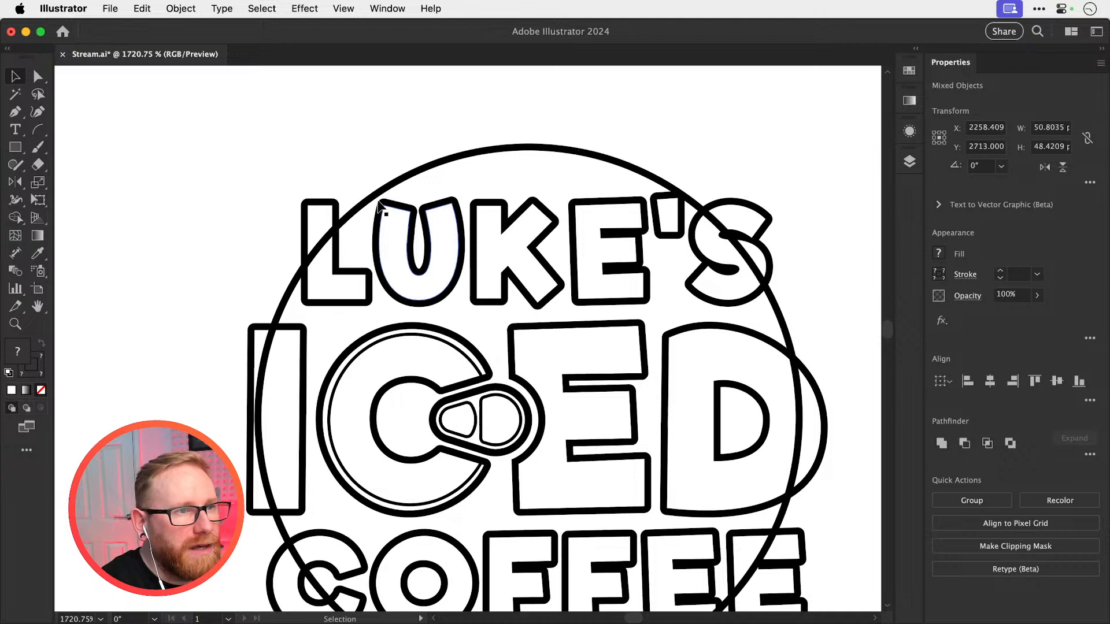
key(c)
key(v)
click(376, 192)
key(super+minus)
key(super+minus)
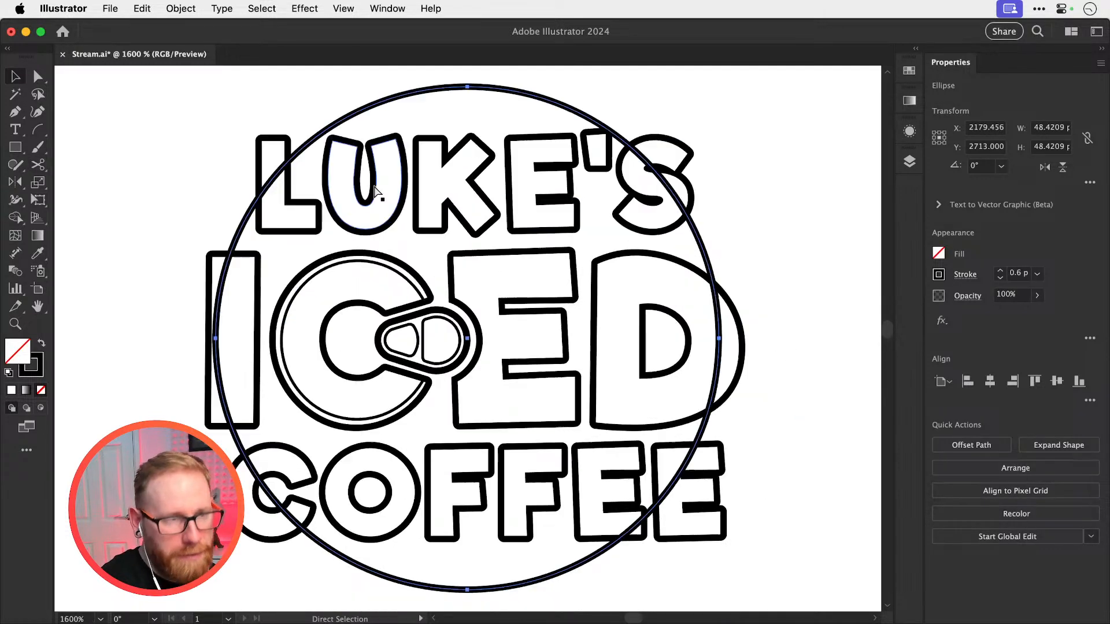
key(s)
drag(671, 122, 697, 116)
key(v)
click(387, 184)
click(359, 183)
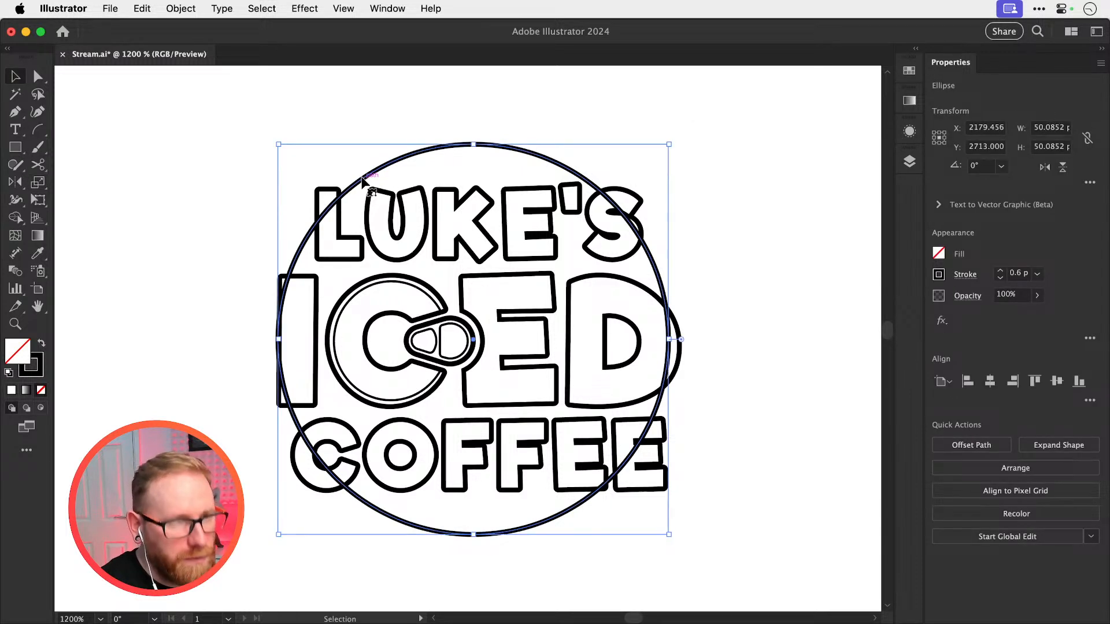
Cut the left version's circle above LUKE'S and below COFFEE with the Scissors tool, and delete the two side arcs
key(c)
click(360, 181)
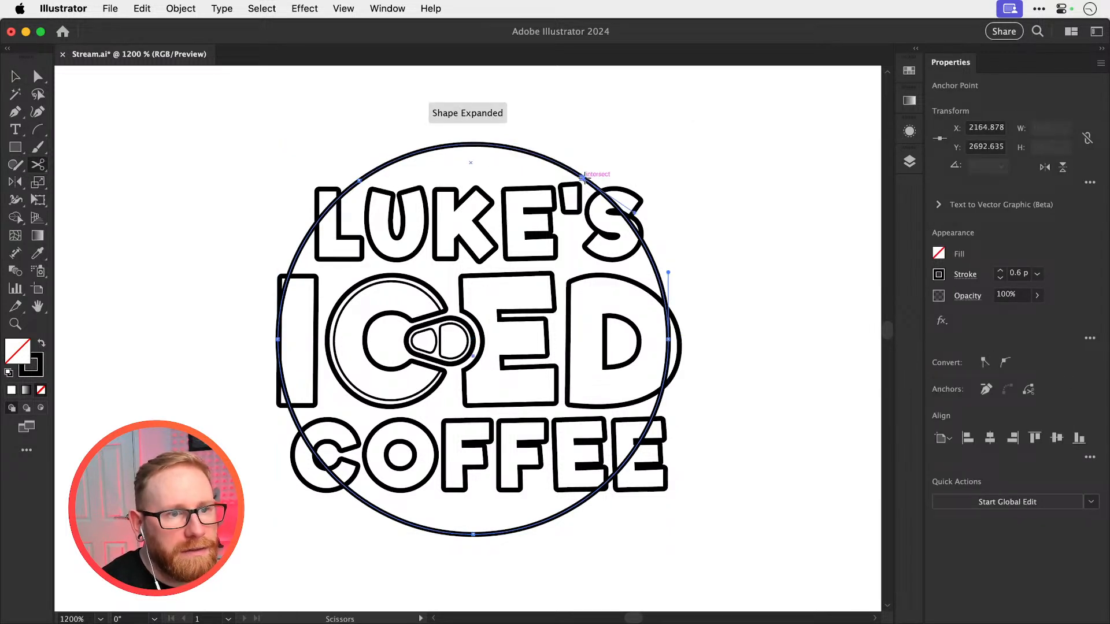
click(569, 508)
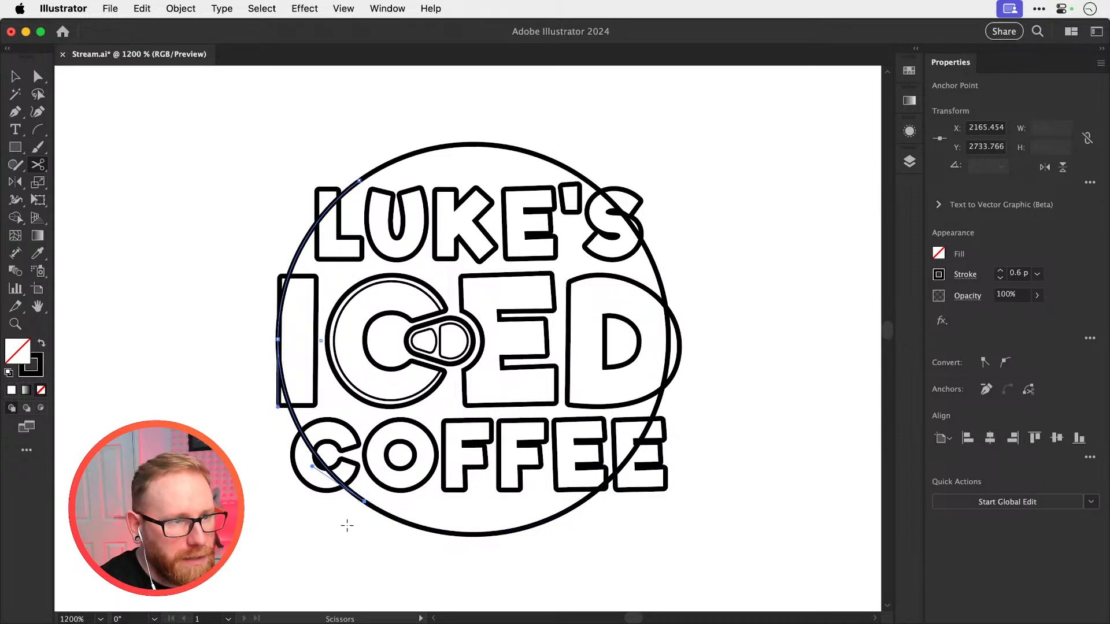
key(a)
click(350, 507)
click(355, 501)
key(Delete)
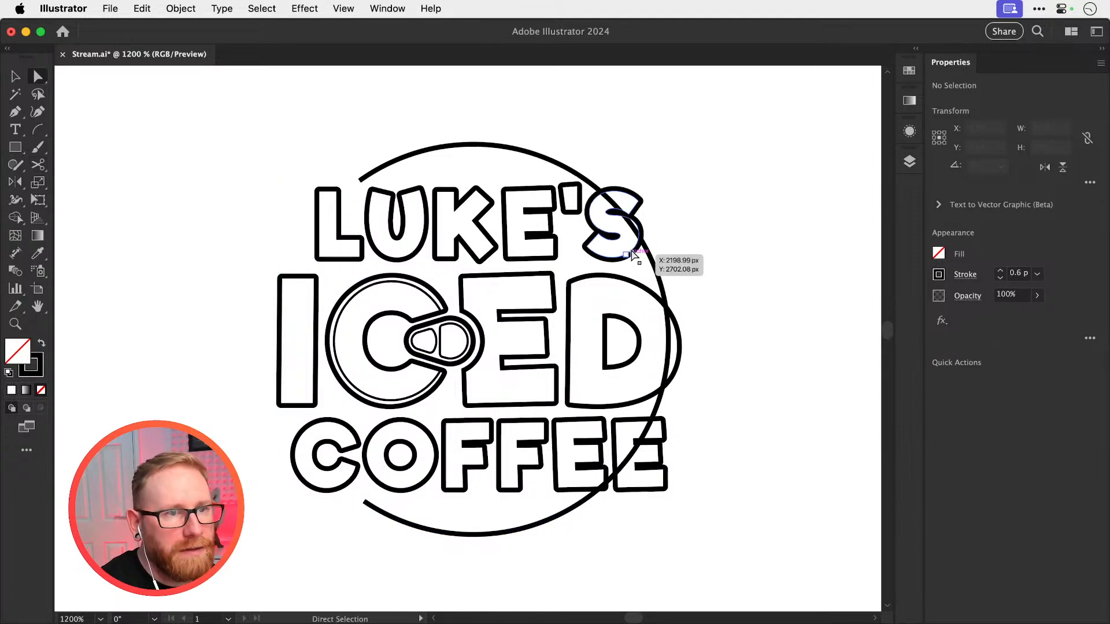
click(656, 260)
key(Delete)
key(v)
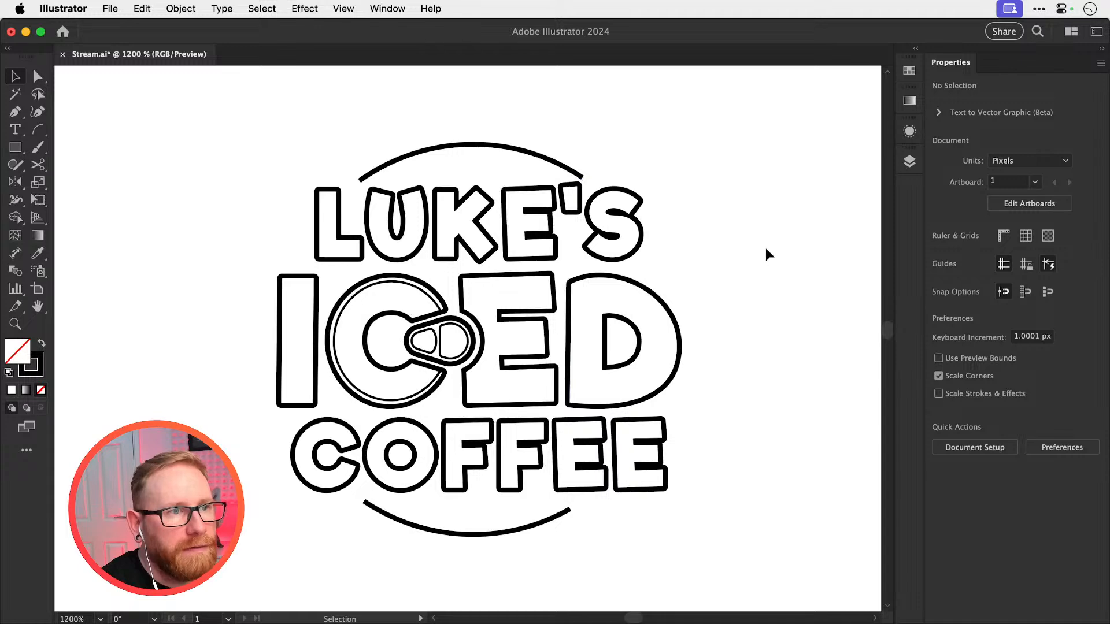
Trim the right end of the arc above LUKE'S so it stops short of the apostrophe
key(super+minus)
key(super+minus)
key(super+minus)
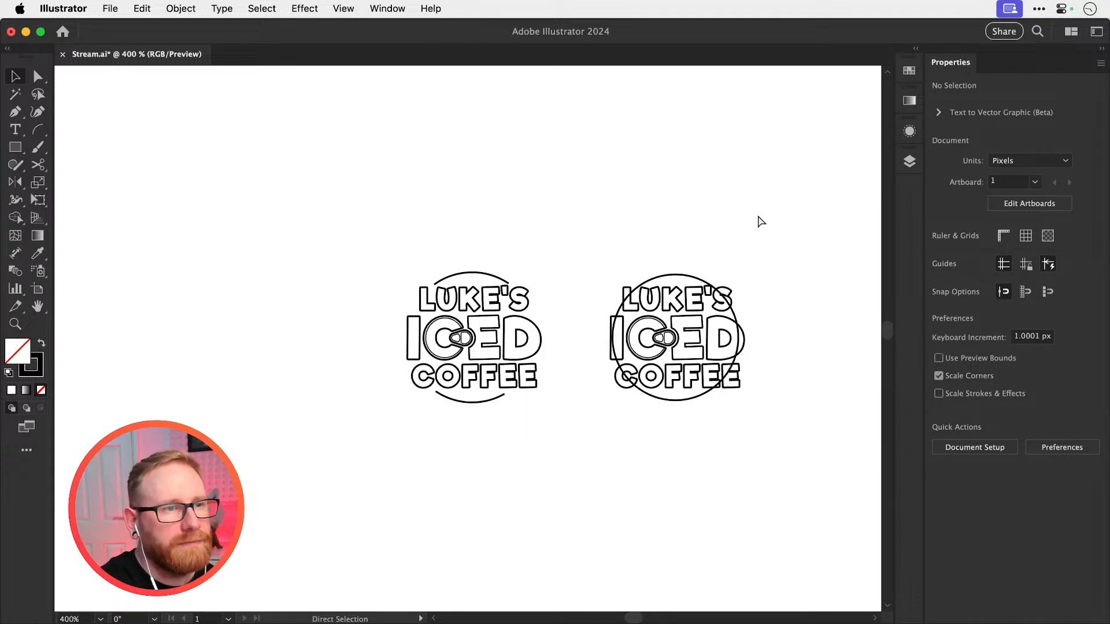
key(z)
drag(482, 307, 824, 353)
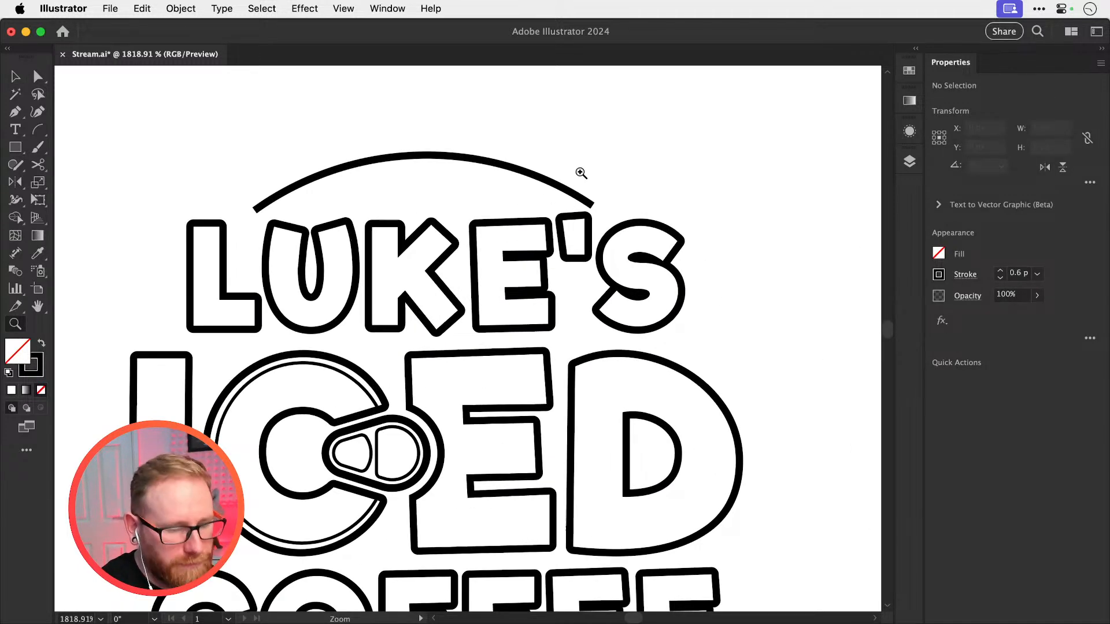
key(c)
click(573, 194)
key(a)
click(592, 204)
key(Delete)
key(v)
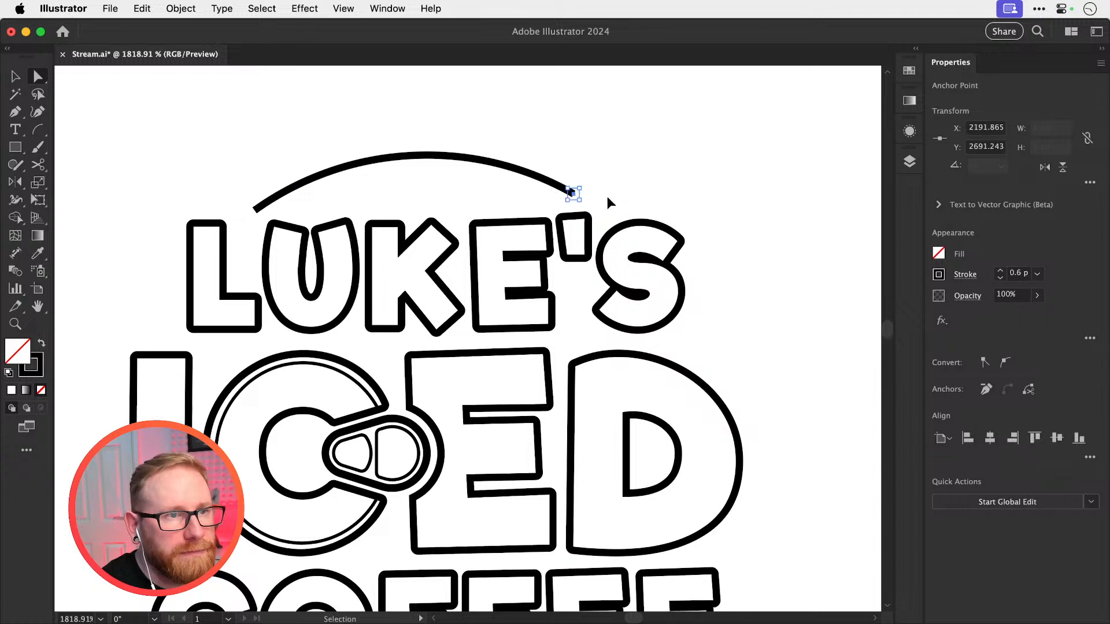
click(667, 134)
key(super+minus)
key(super+minus)
key(super+minus)
key(super+minus)
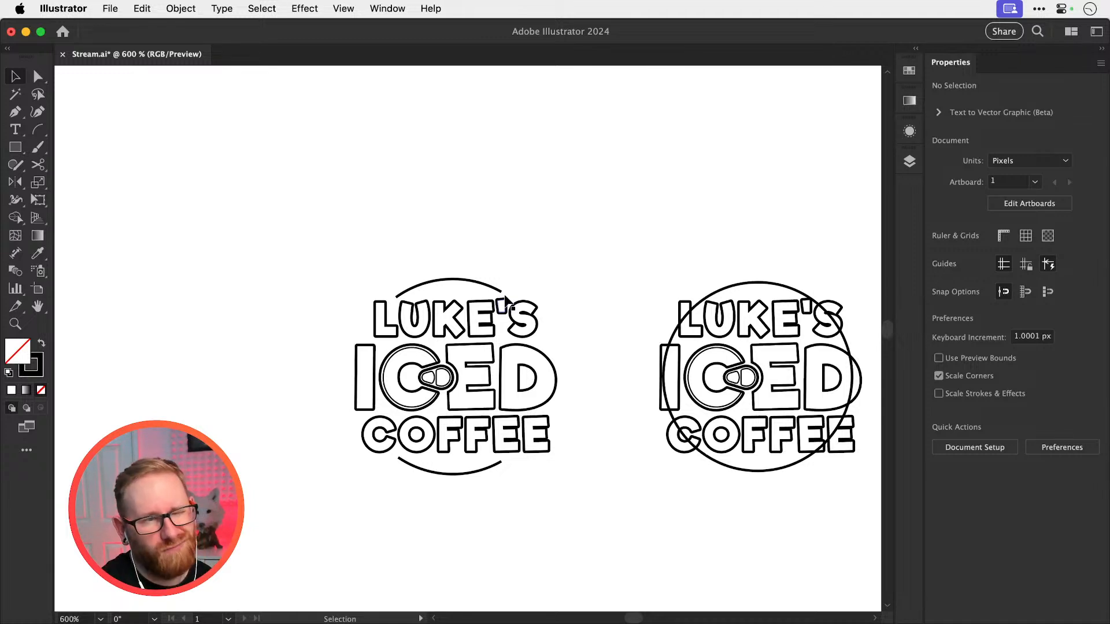
Duplicate the arc above LUKE'S slightly higher and pull both of its end points down to the original arc's ends
drag(455, 296, 705, 341)
alt+shift+drag(458, 262, 459, 250)
key(a)
drag(331, 289, 331, 300)
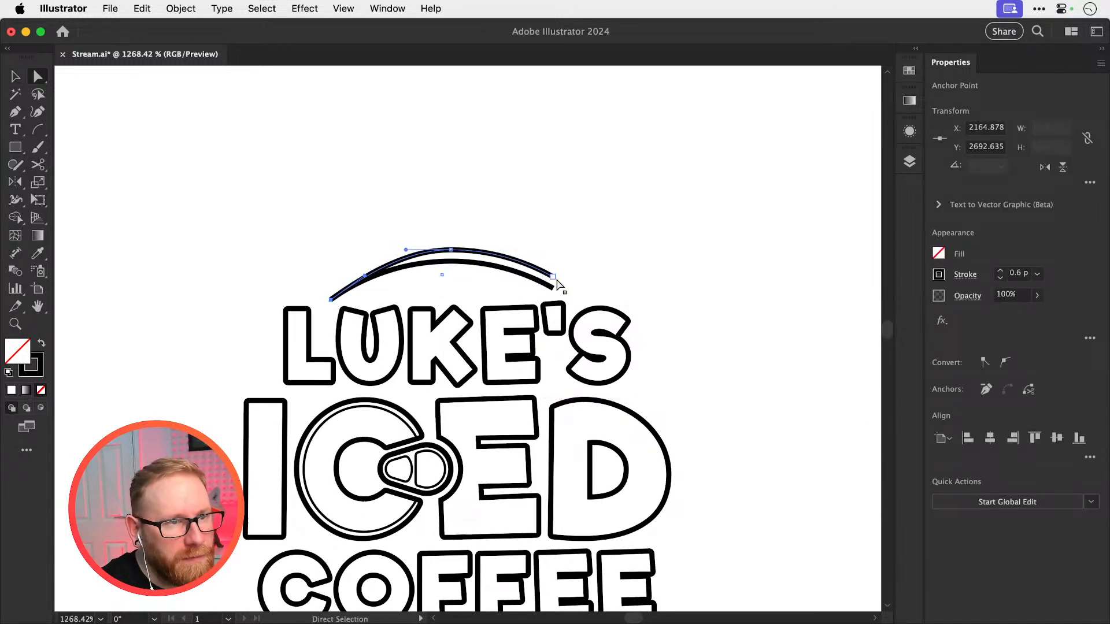
drag(554, 277, 554, 288)
click(612, 225)
key(v)
Duplicate the arc below COFFEE slightly lower and pull both of its end points up to the original arc's ends
key(super+minus)
key(super+minus)
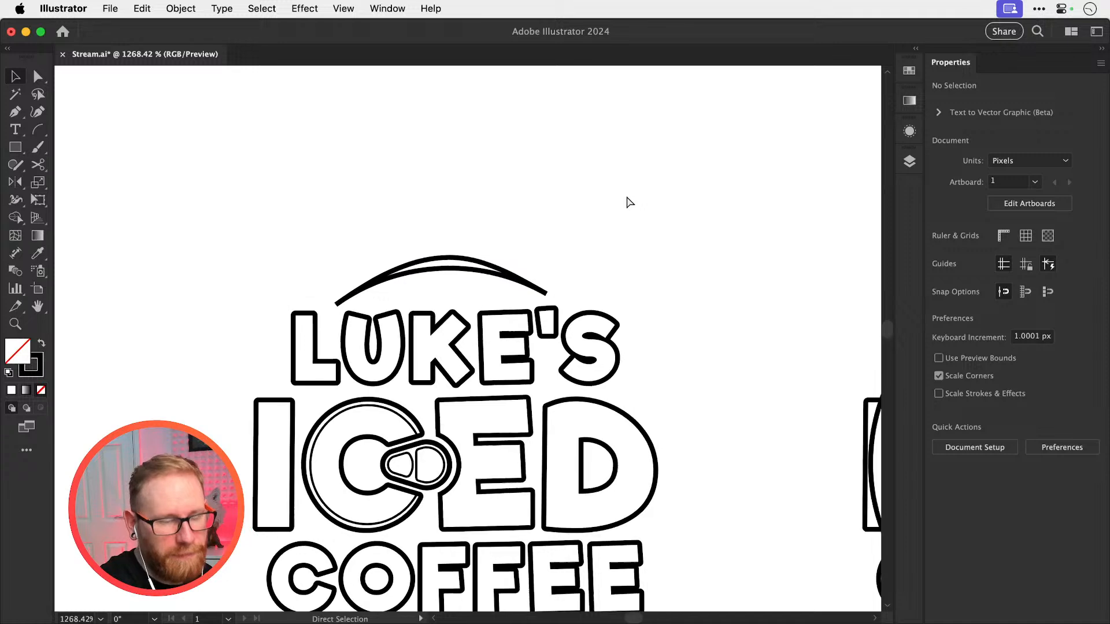
drag(507, 330, 529, 206)
super+drag(465, 419, 496, 466)
key(a)
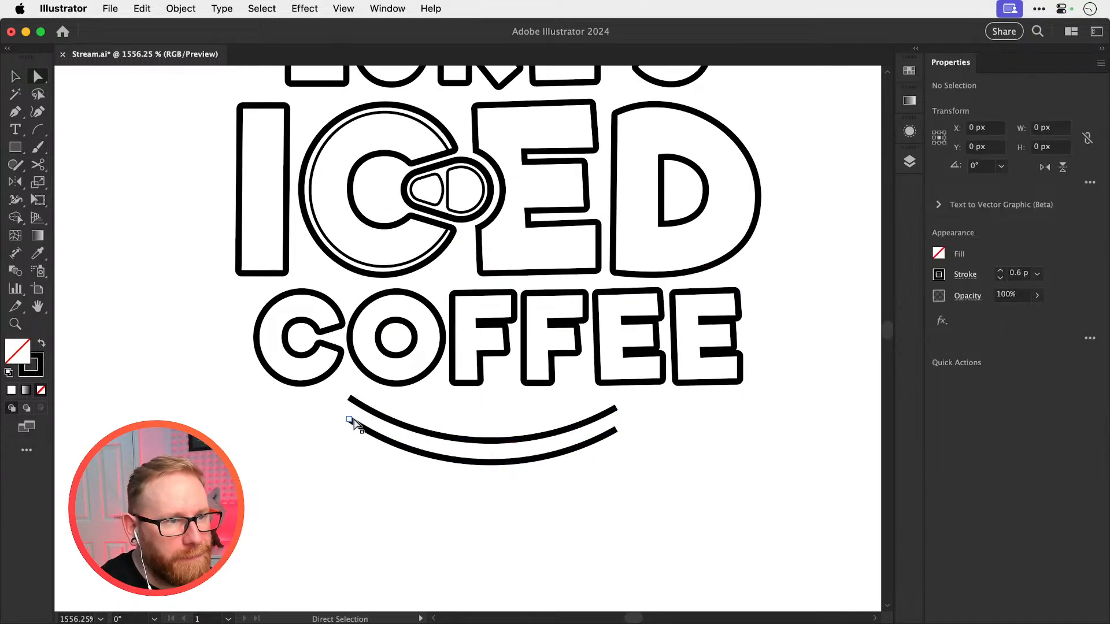
drag(351, 420, 352, 405)
drag(616, 428, 617, 408)
key(v)
click(649, 452)
key(super+minus)
key(super+minus)
key(super+minus)
key(super+minus)
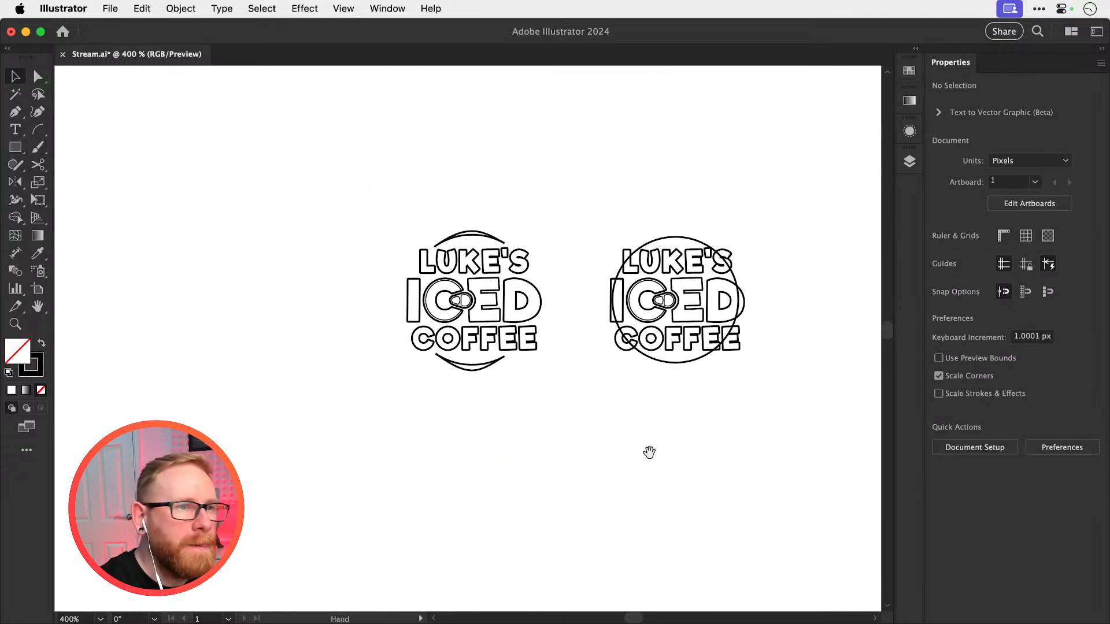
Duplicate the logo with the full circle into the empty space below it
drag(572, 314, 437, 377)
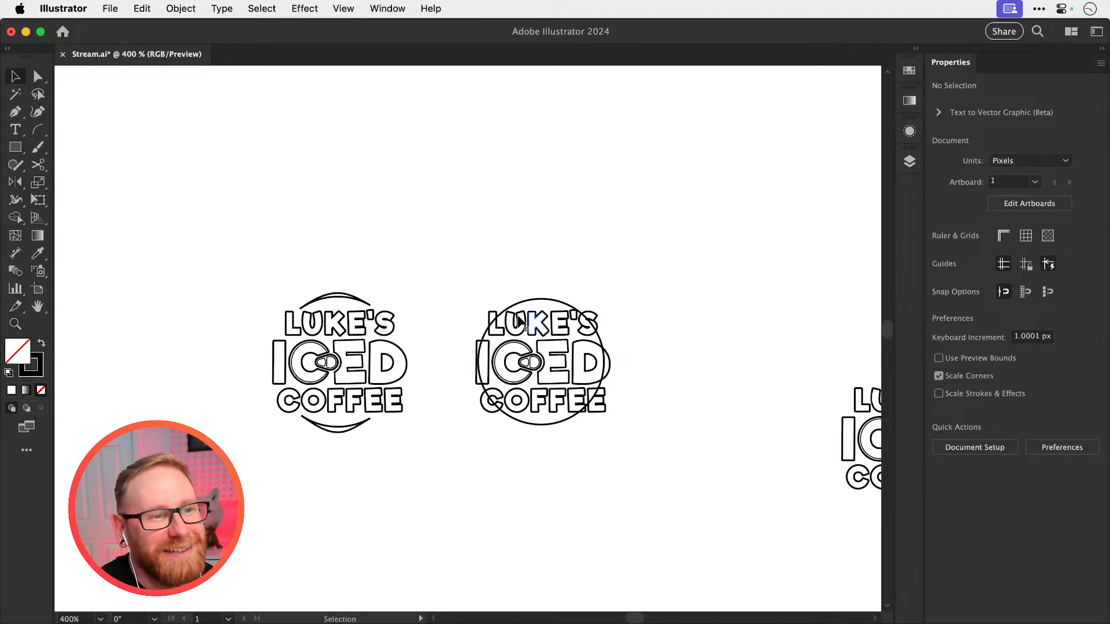
drag(459, 285, 629, 245)
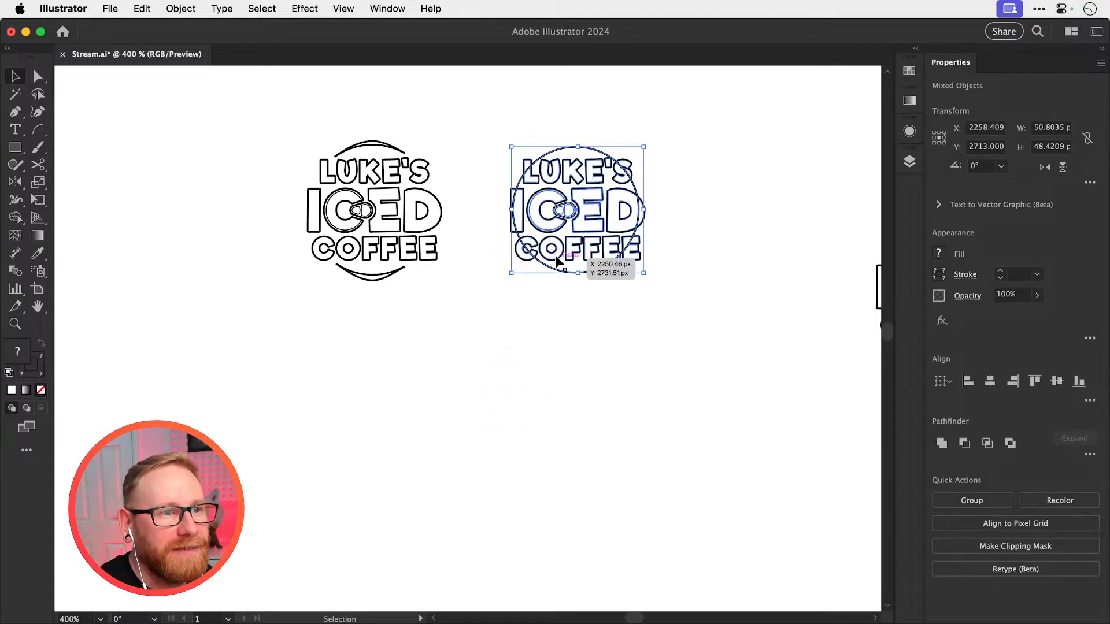
drag(553, 257, 541, 476)
drag(601, 400, 602, 289)
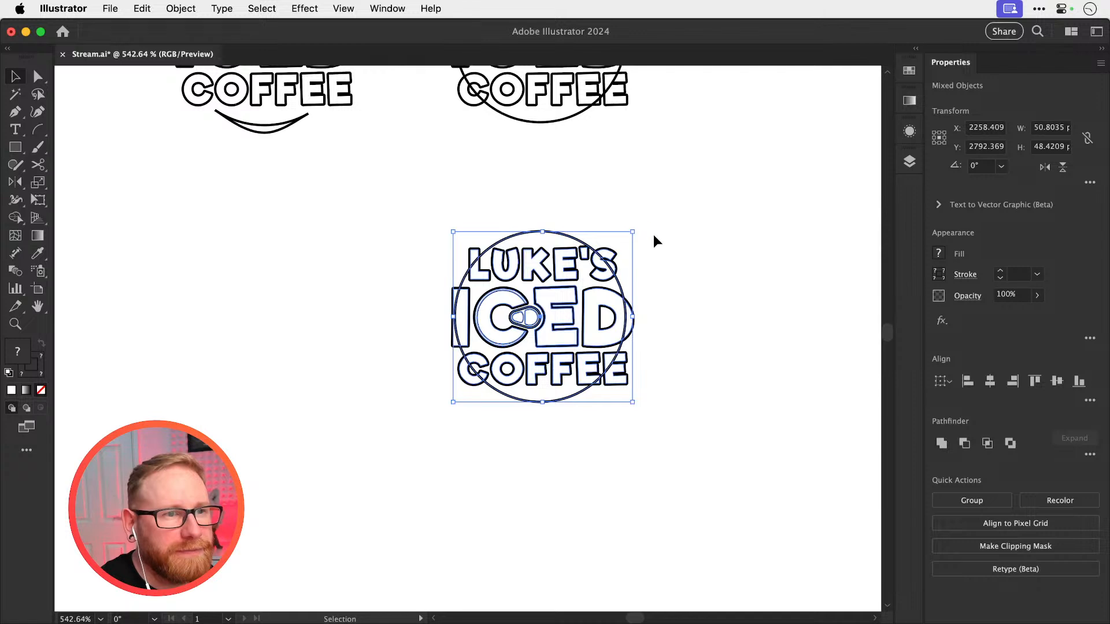
Swap the lower copy's circle to a solid black fill without stroke and send it behind the lettering
click(653, 236)
click(577, 235)
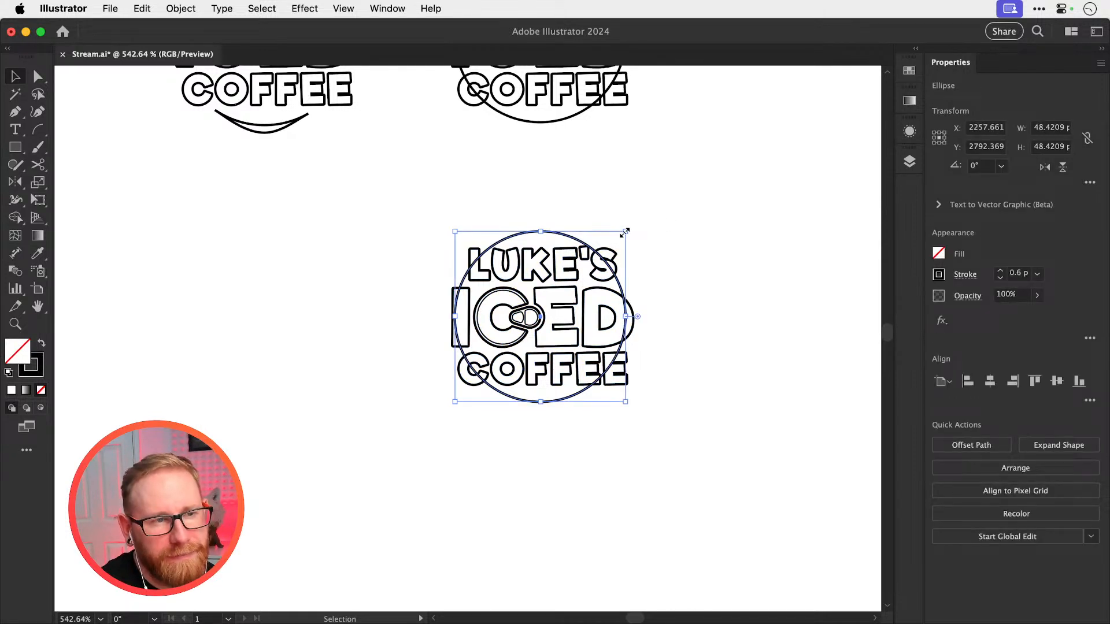
key(super+x)
key(super+f)
drag(625, 232, 624, 231)
key(shift+x)
key(super+shift+bracketleft)
click(615, 209)
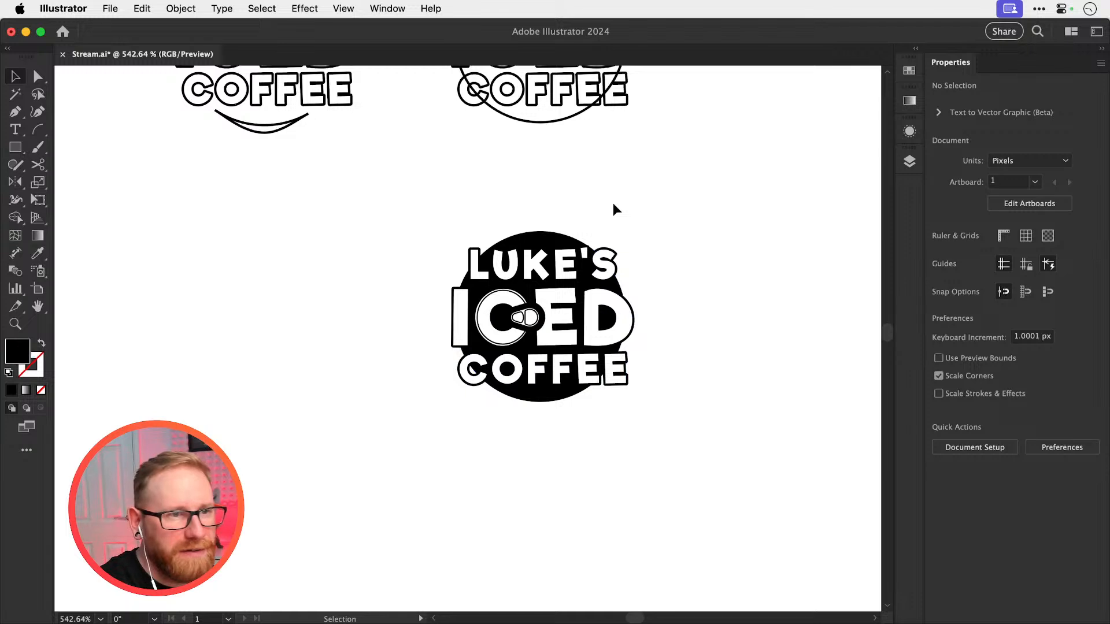
Delete the black circle behind the lower logo copy
click(547, 232)
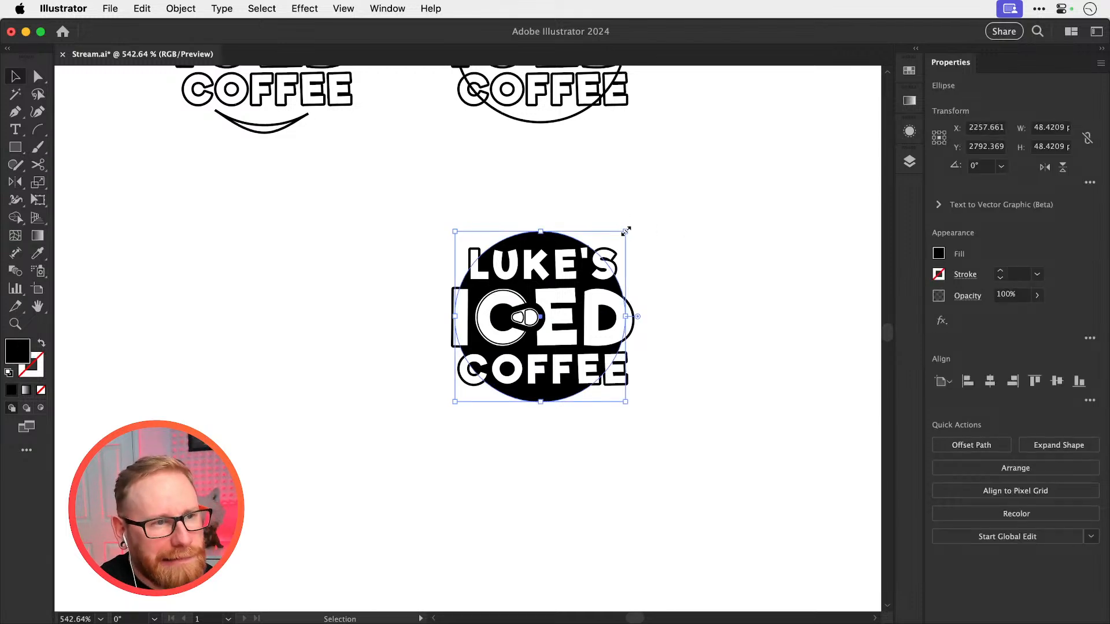
drag(626, 231, 655, 203)
key(Delete)
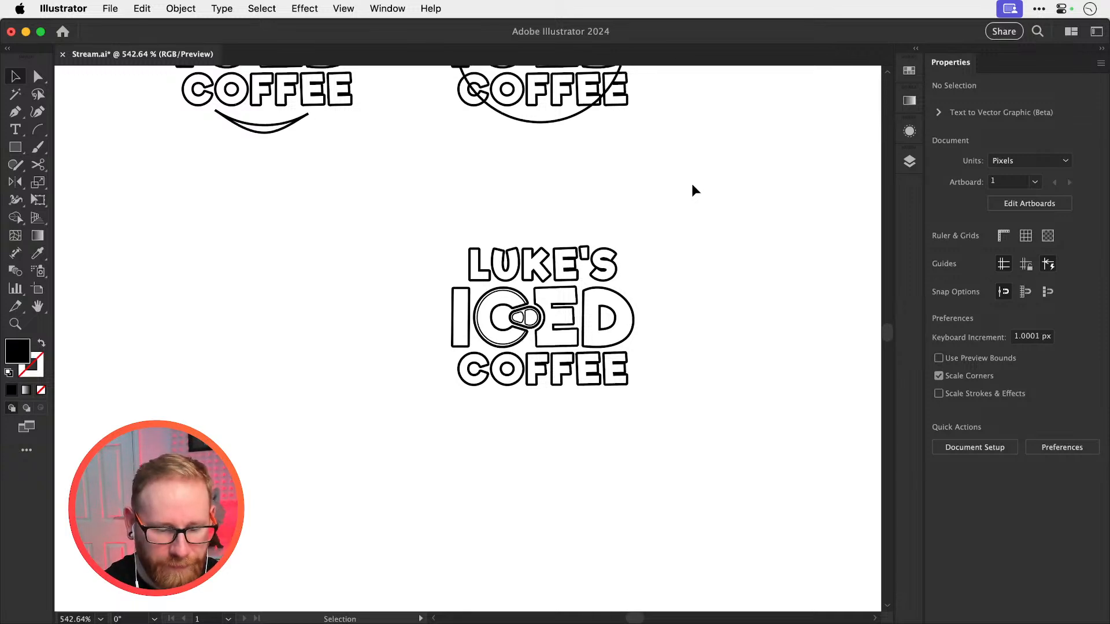
Duplicate the logo with the full circle into the empty space above it
scroll(698, 262, up, 8)
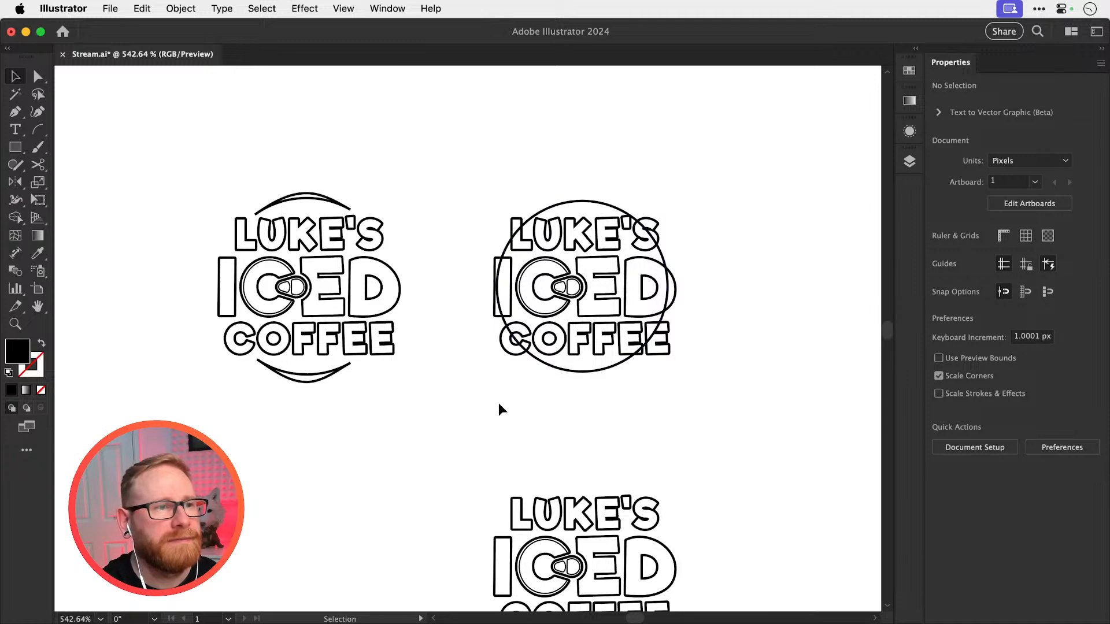
drag(453, 436, 746, 168)
drag(681, 253, 482, 432)
drag(418, 400, 408, 115)
drag(431, 271, 524, 437)
drag(479, 354, 651, 341)
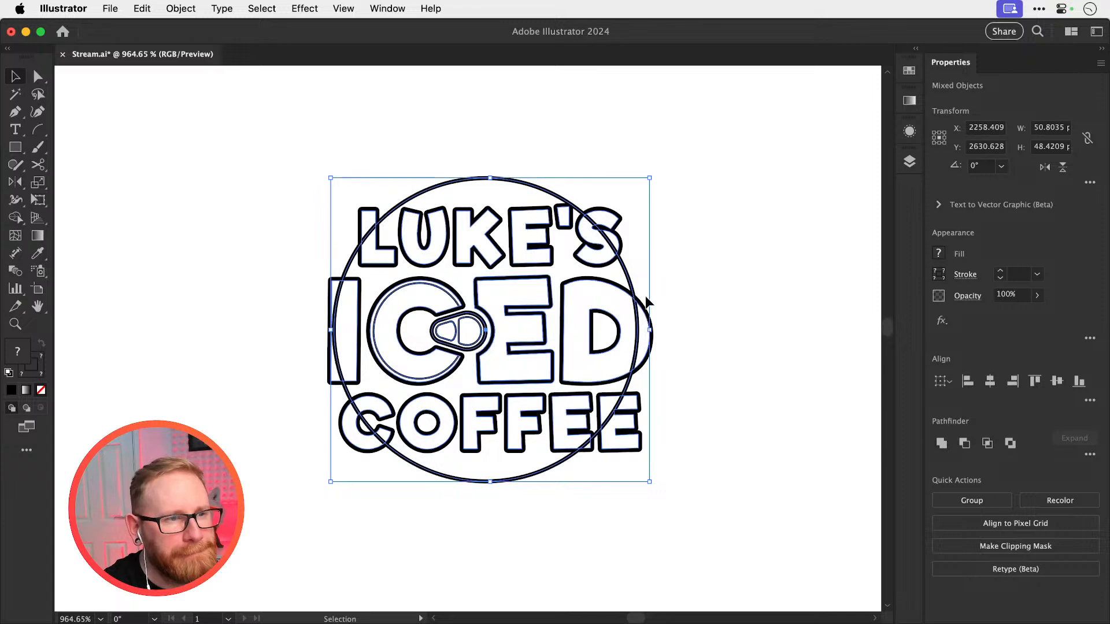
Try to enlarge the circle around the upper logo copy with the Scale tool
drag(682, 242, 676, 295)
click(675, 293)
click(556, 248)
key(s)
drag(680, 182, 711, 158)
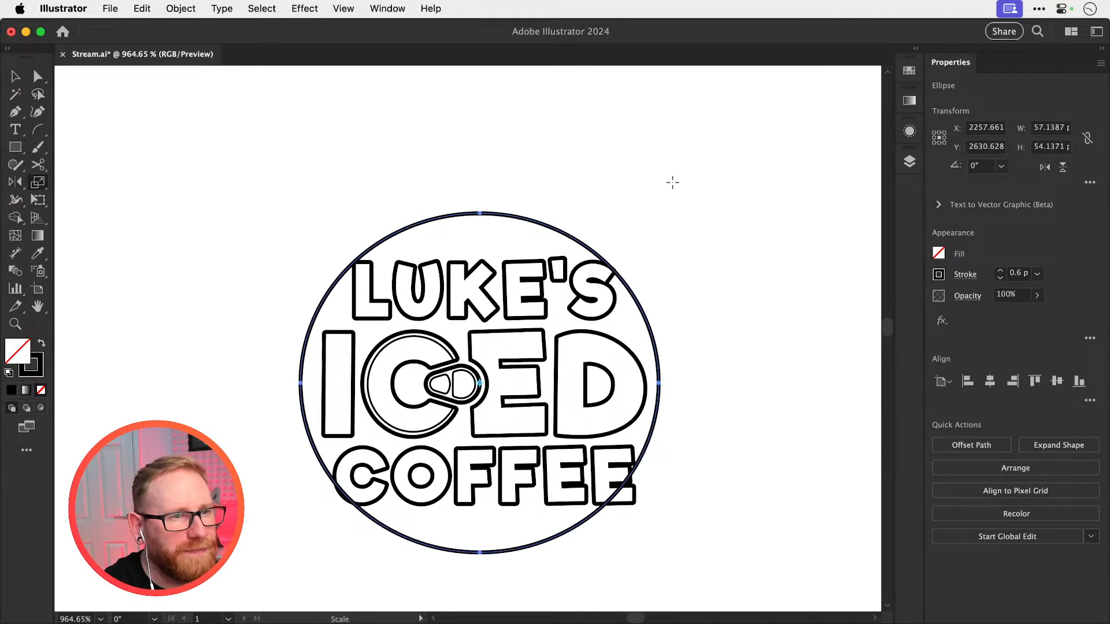
key(super+z)
Enlarge the upper copy's circle proportionally from its centre to about 58.3 px across
key(v)
drag(632, 234, 666, 202)
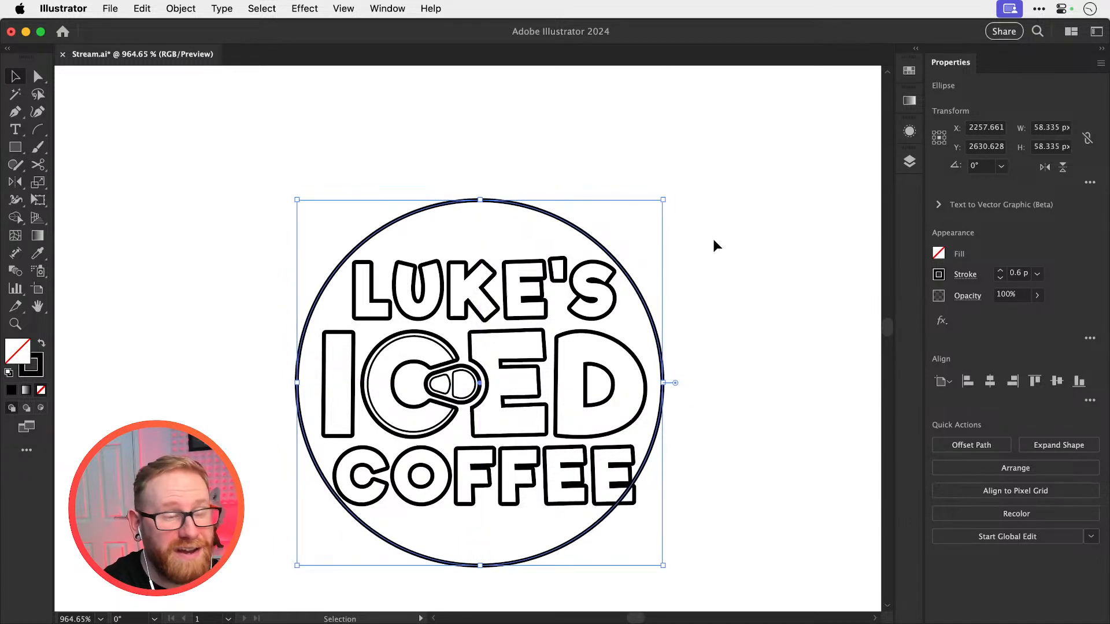
key(c)
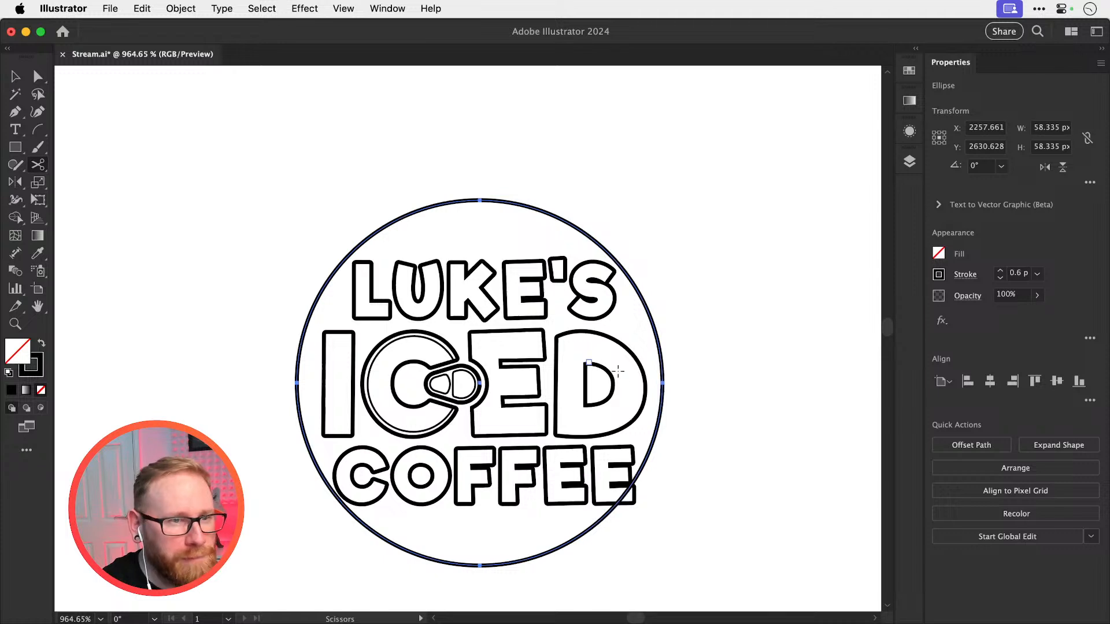
Enlarge the upper logo's circle from its centre to about 60.6 px across, and cut out the arc crossing COFFEE's last E
key(v)
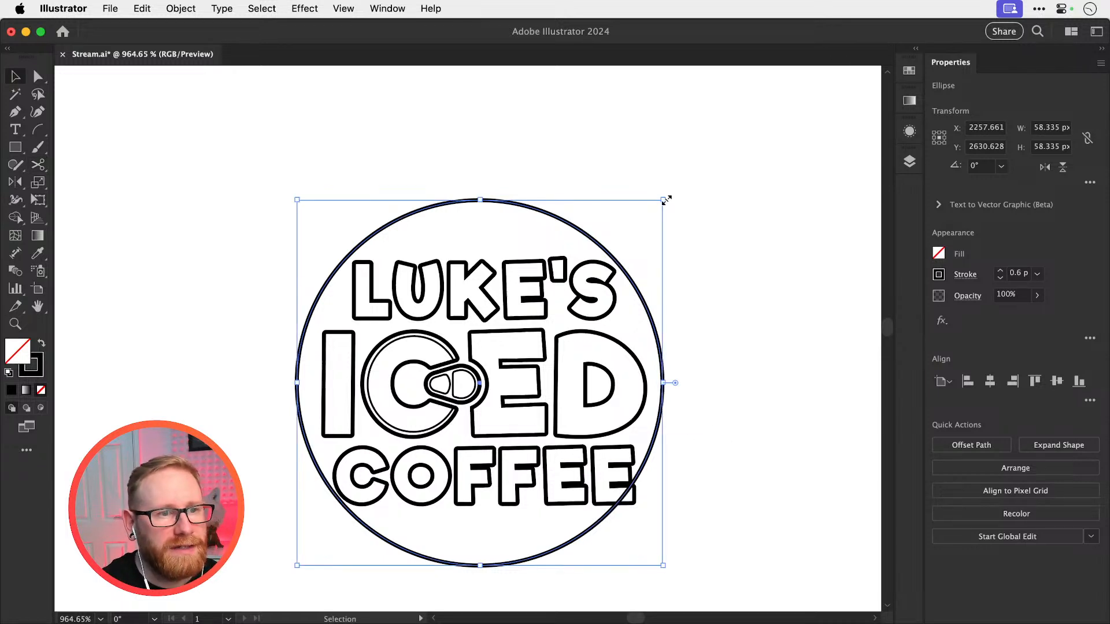
drag(665, 200, 671, 196)
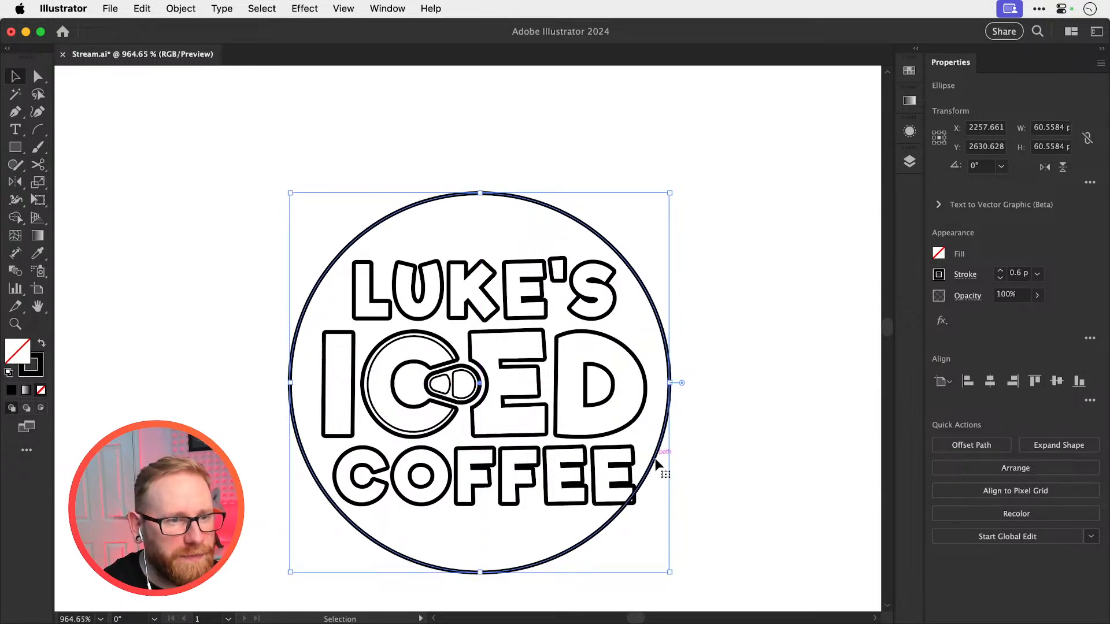
key(c)
click(606, 524)
key(a)
click(617, 521)
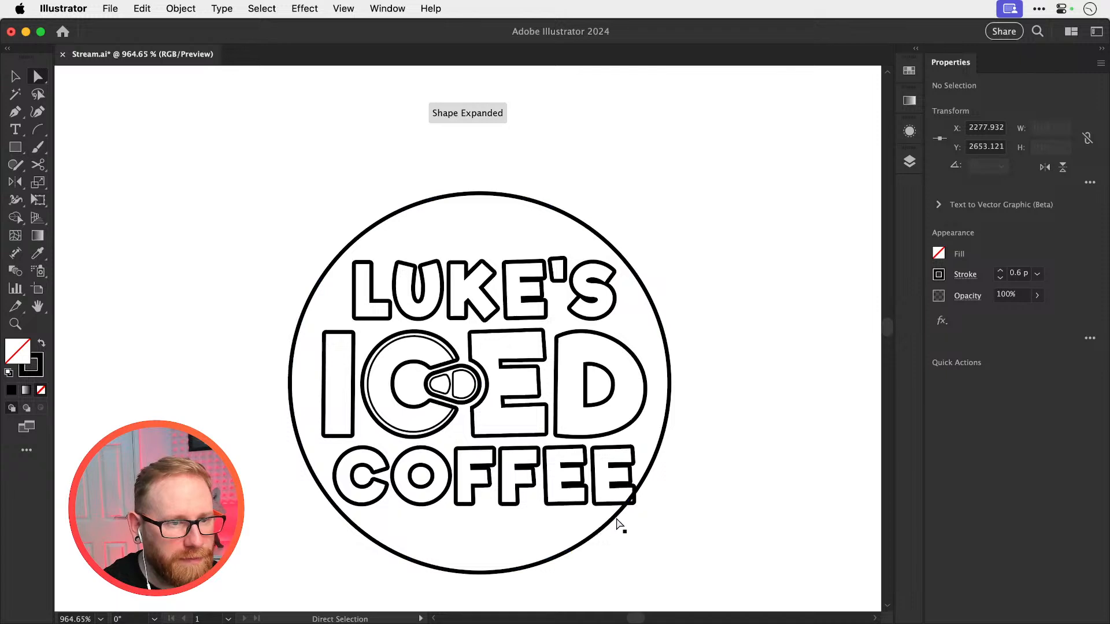
key(v)
click(619, 511)
key(Delete)
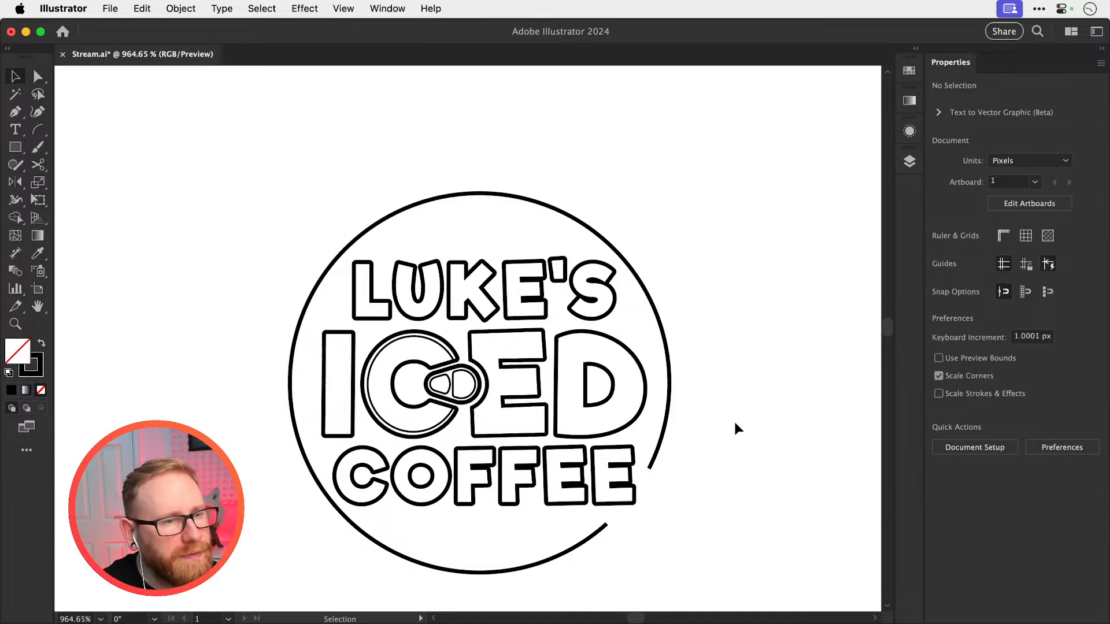
Give the open circle's stroke round caps and save the document
click(653, 459)
click(955, 275)
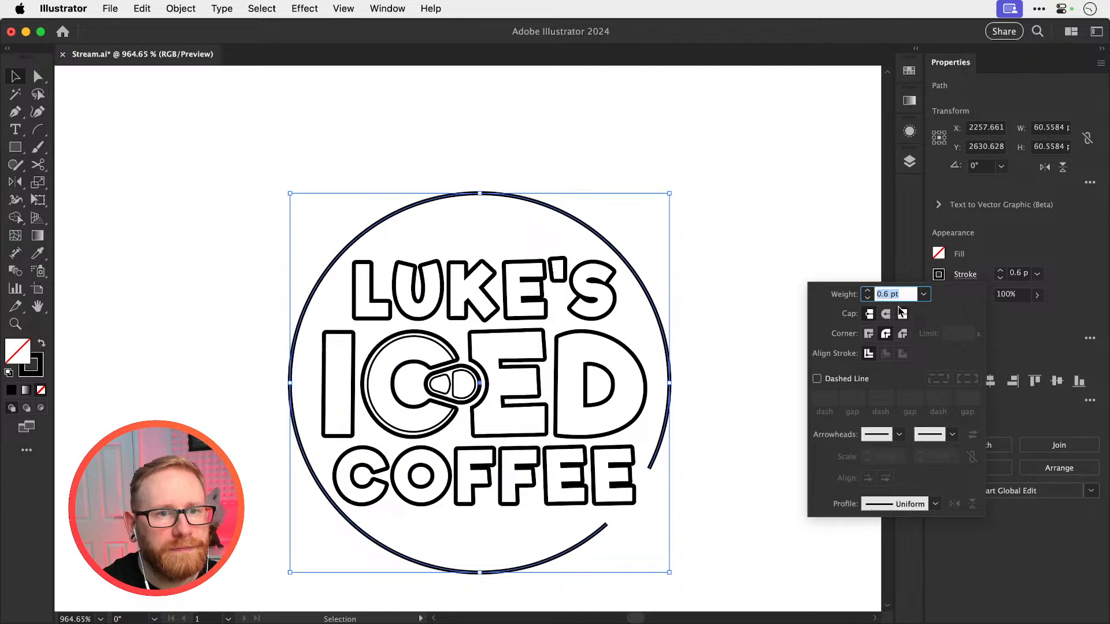
click(789, 315)
key(super+s)
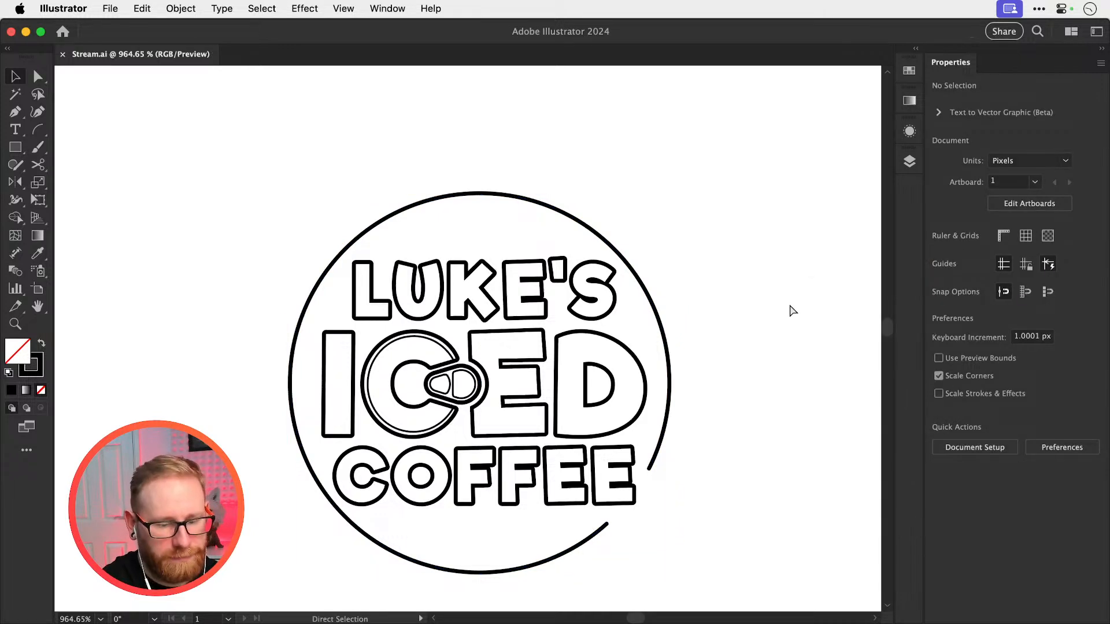
Duplicate the upper logo's lettering, without its circle, into the empty space beside it
key(super+minus)
key(super+minus)
key(super+minus)
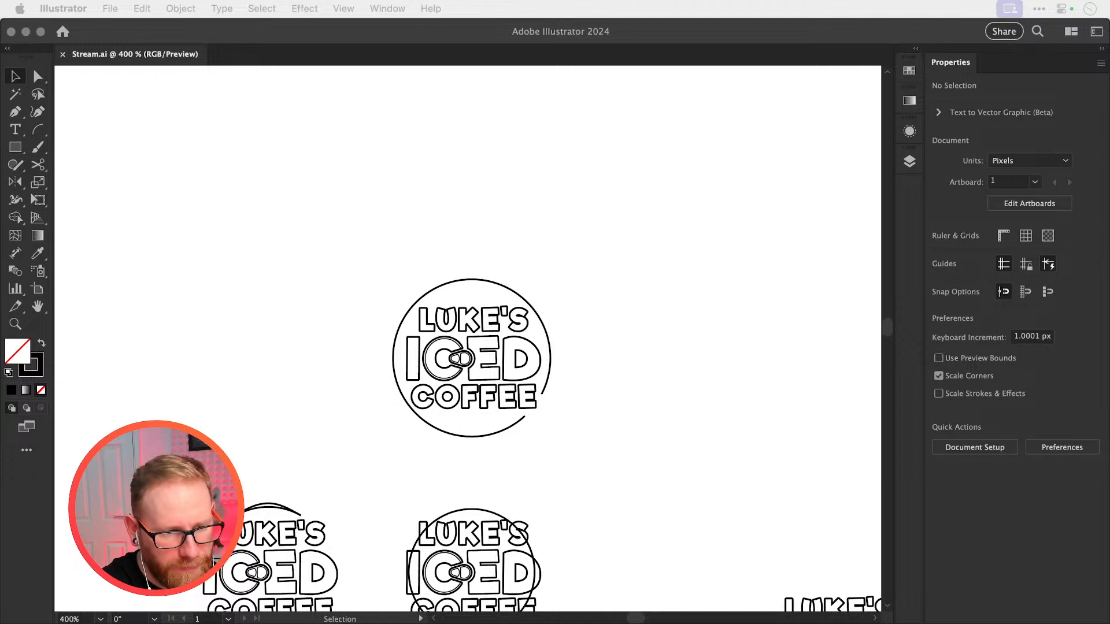
click(649, 266)
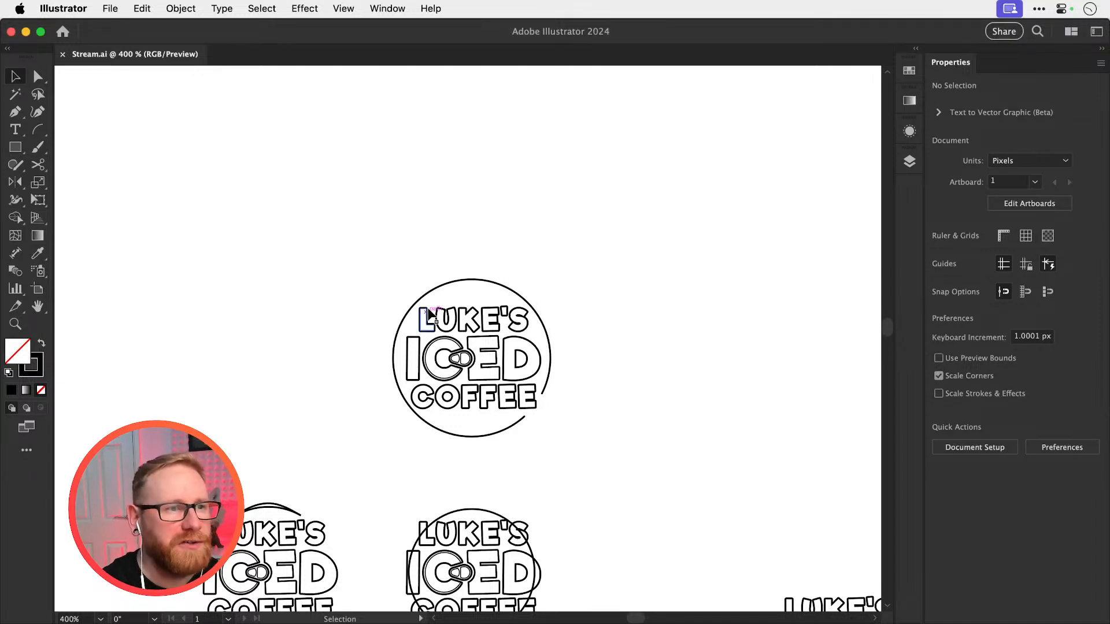
drag(356, 257, 805, 388)
scroll(654, 344, right, 5)
key(z)
drag(533, 352, 711, 384)
key(v)
click(391, 244)
Set the stroke weight of LUKE'S in the new copy to 1 pt
click(555, 276)
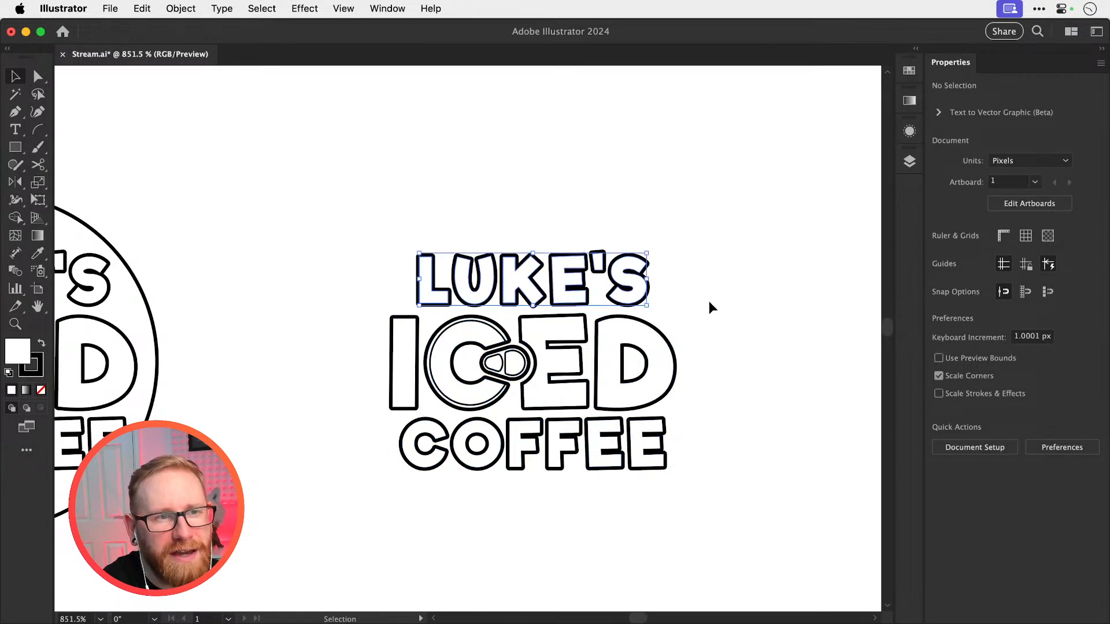
click(971, 275)
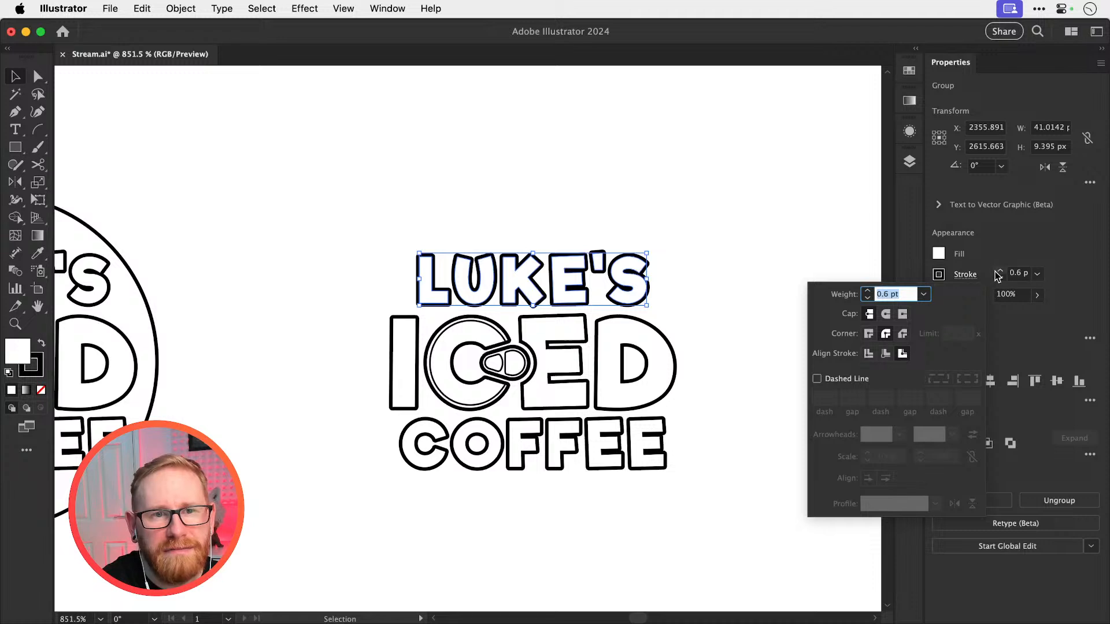
click(1000, 271)
click(1000, 271)
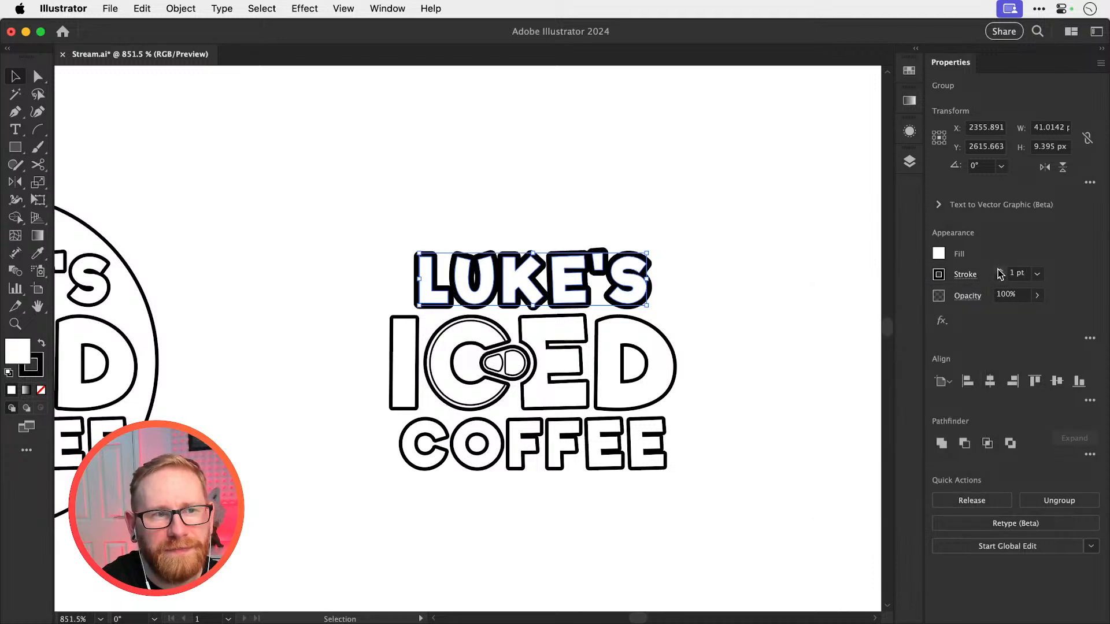
click(828, 275)
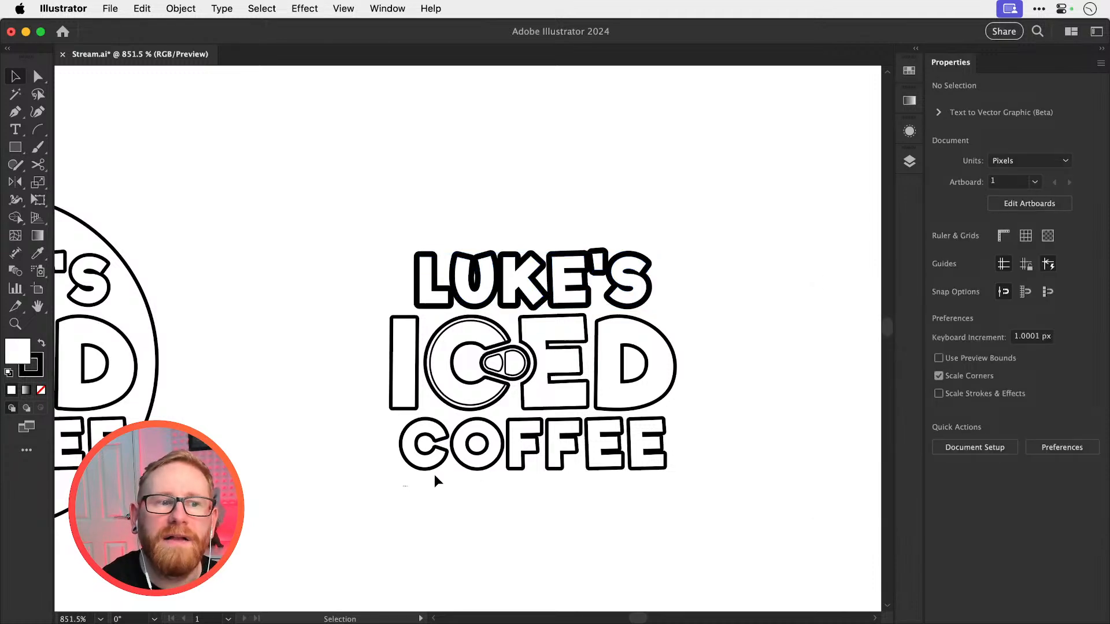
Set the stroke weight of COFFEE in the new copy to 1 pt
drag(434, 480, 659, 469)
click(992, 272)
click(865, 293)
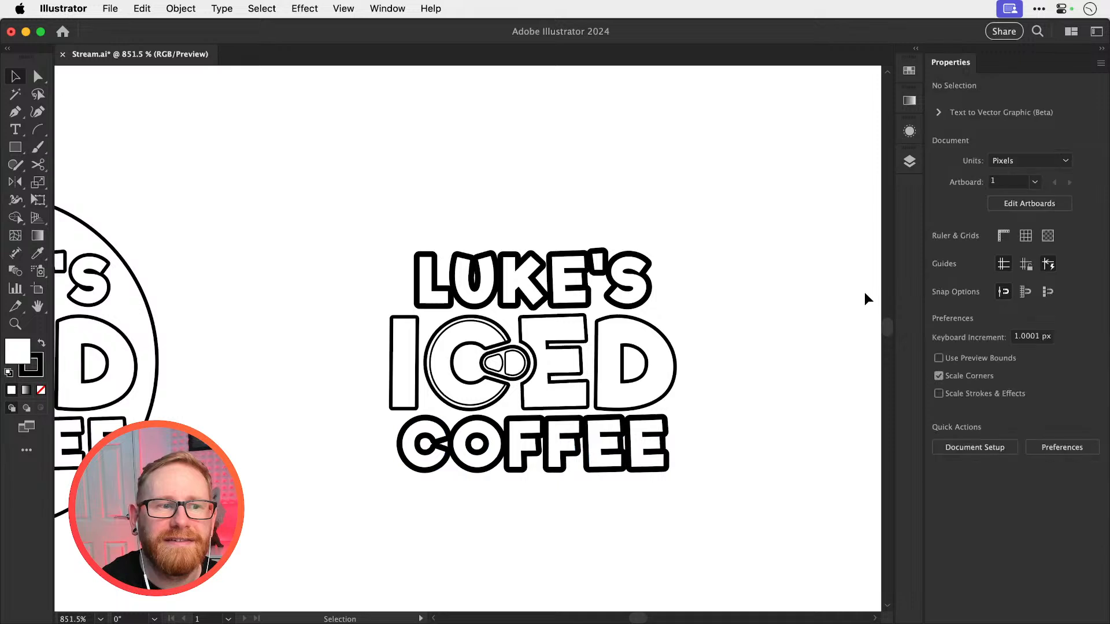
Set the stroke weight of the I and D of ICED to 1 pt
click(431, 402)
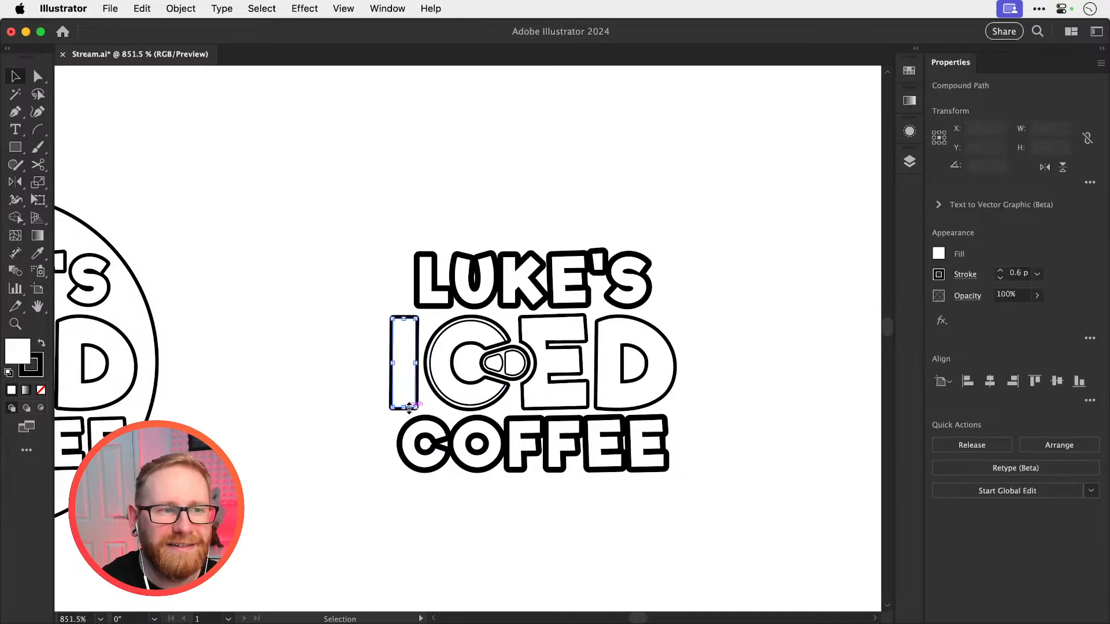
shift+click(597, 403)
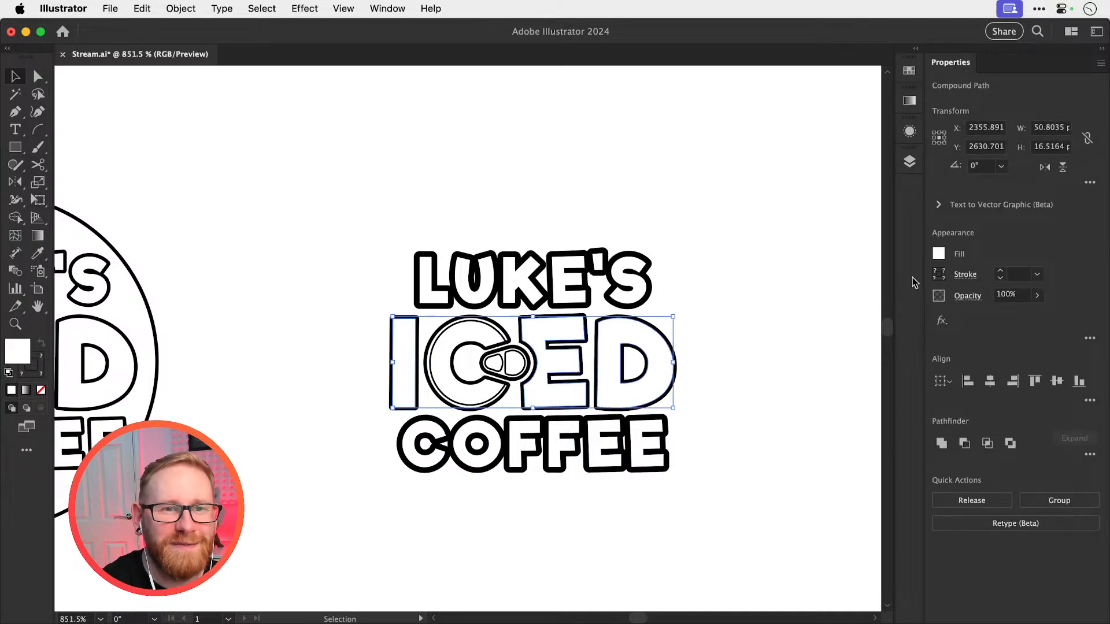
key(super+shift+a)
drag(584, 385, 686, 411)
drag(756, 401, 685, 355)
shift+click(300, 413)
click(1000, 270)
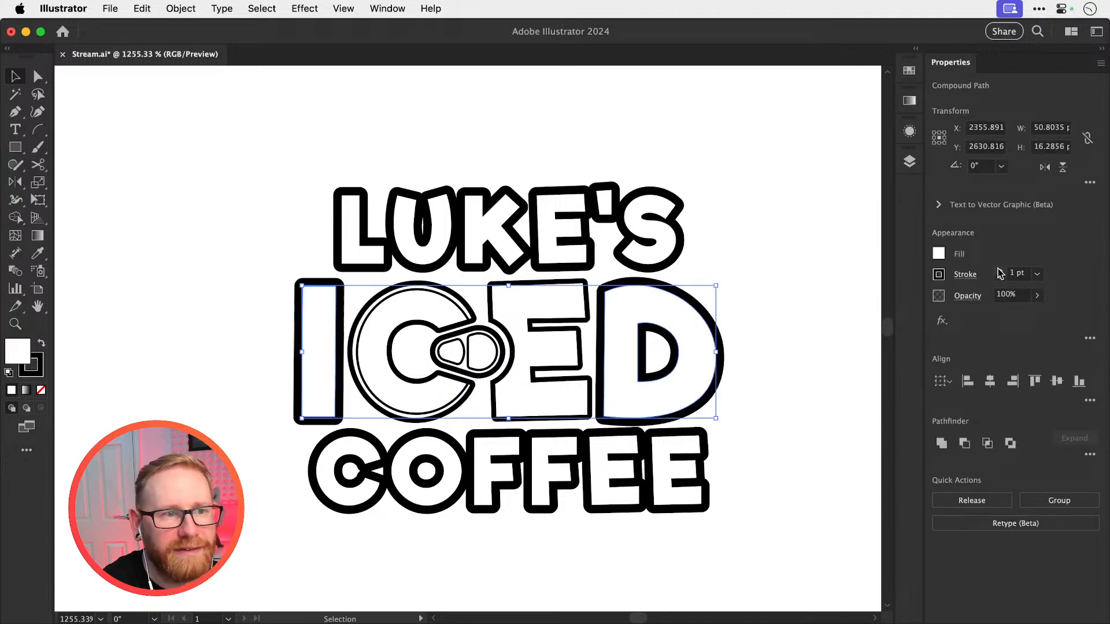
key(super+shift+a)
drag(564, 417, 569, 400)
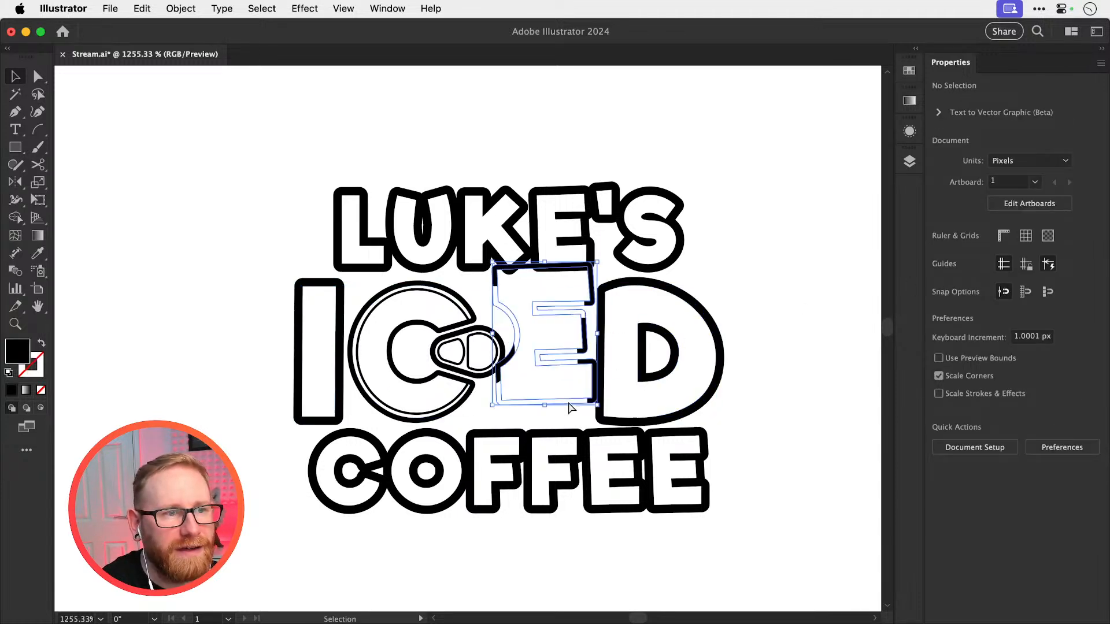
key(super+z)
key(a)
key(super+shift+a)
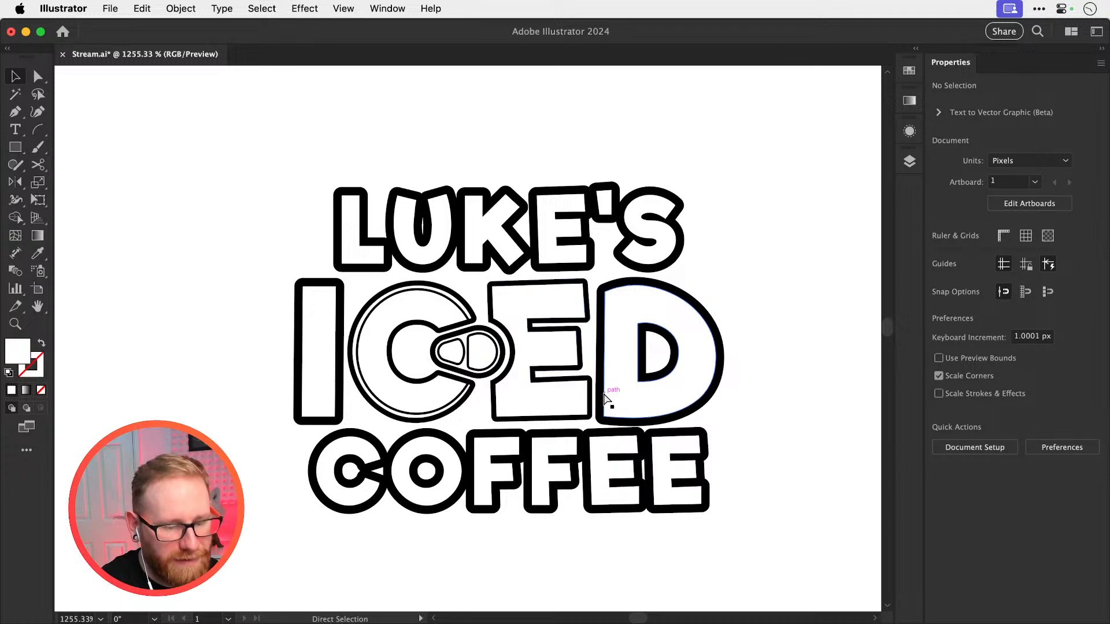
key(super+y)
key(super+y)
key(v)
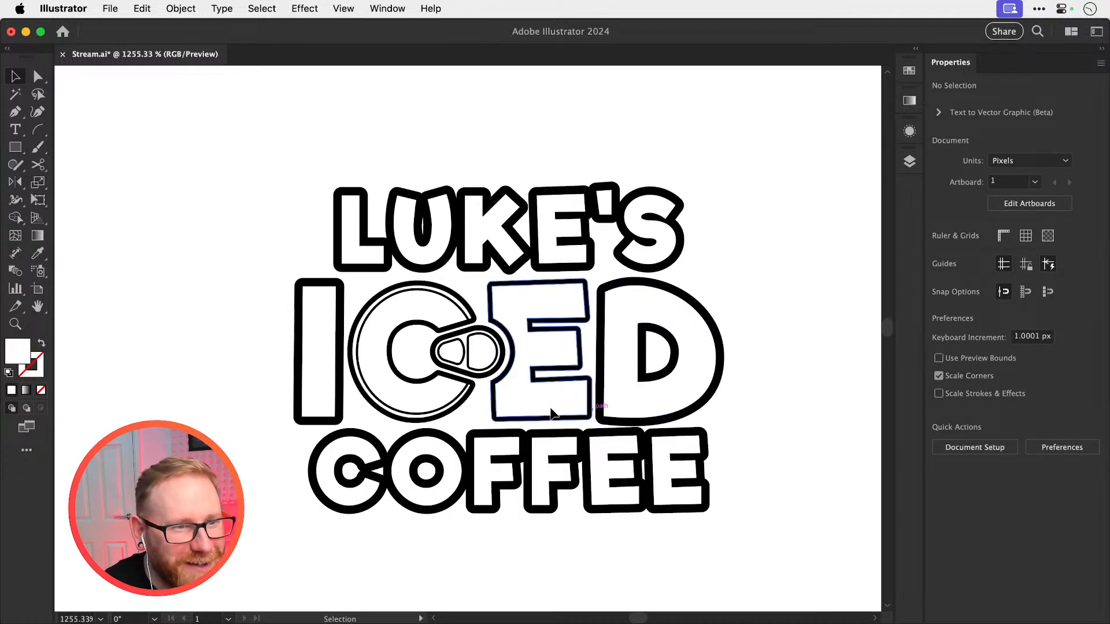
Add a thin black stroke to the E of ICED to thicken its outline like the neighbouring D
drag(590, 418, 656, 421)
key(super+z)
key(super+space)
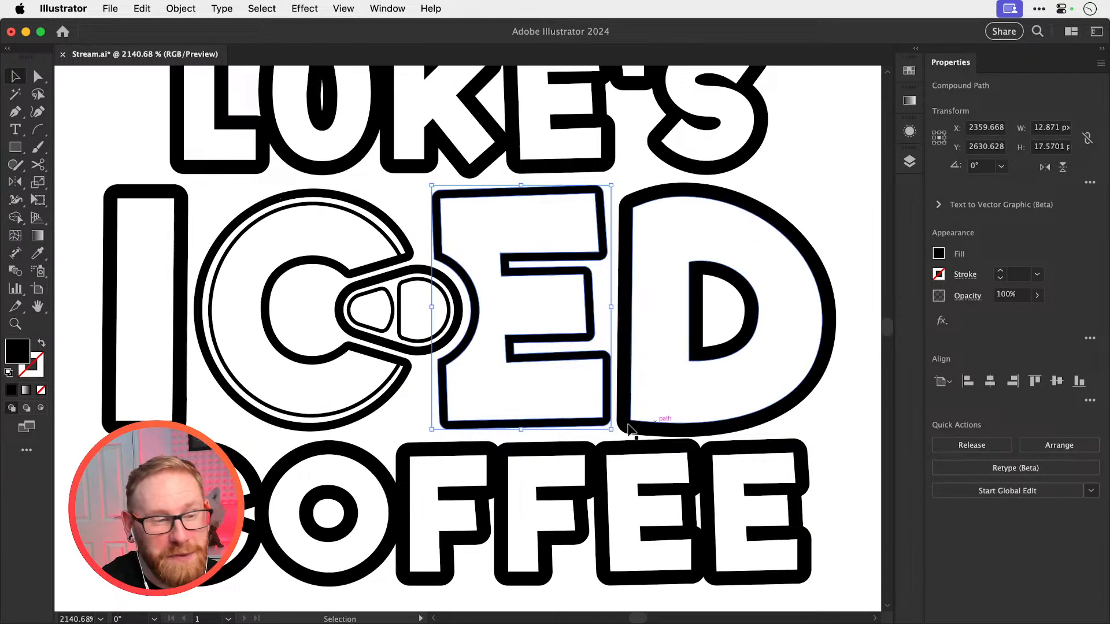
click(1001, 271)
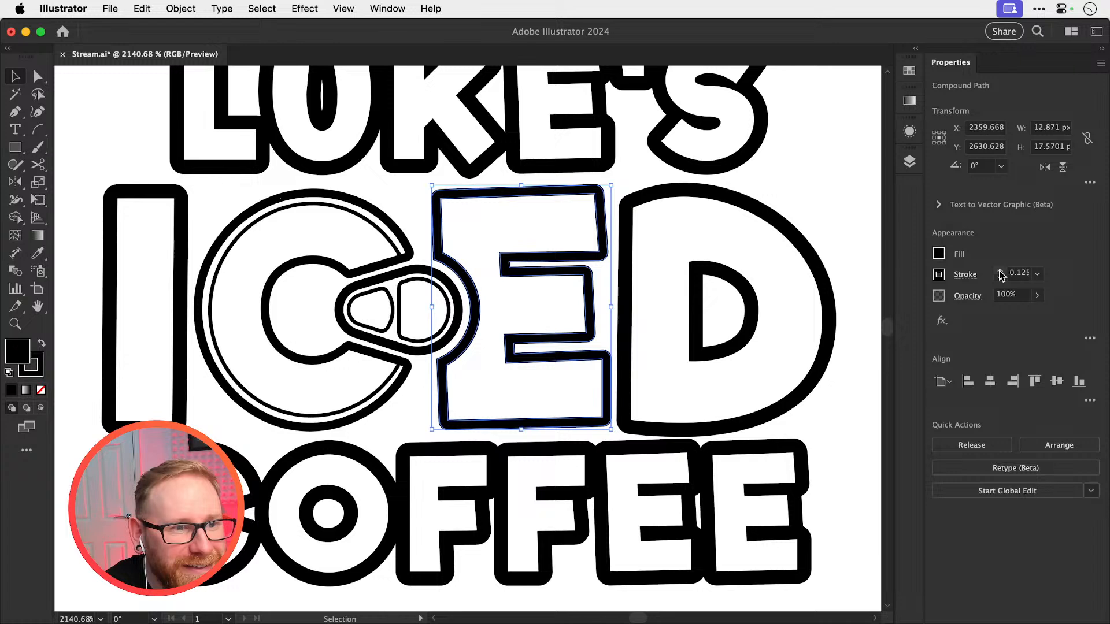
click(1000, 271)
click(1000, 270)
click(1001, 270)
click(1001, 270)
click(1000, 270)
click(1001, 270)
click(1000, 270)
click(1000, 270)
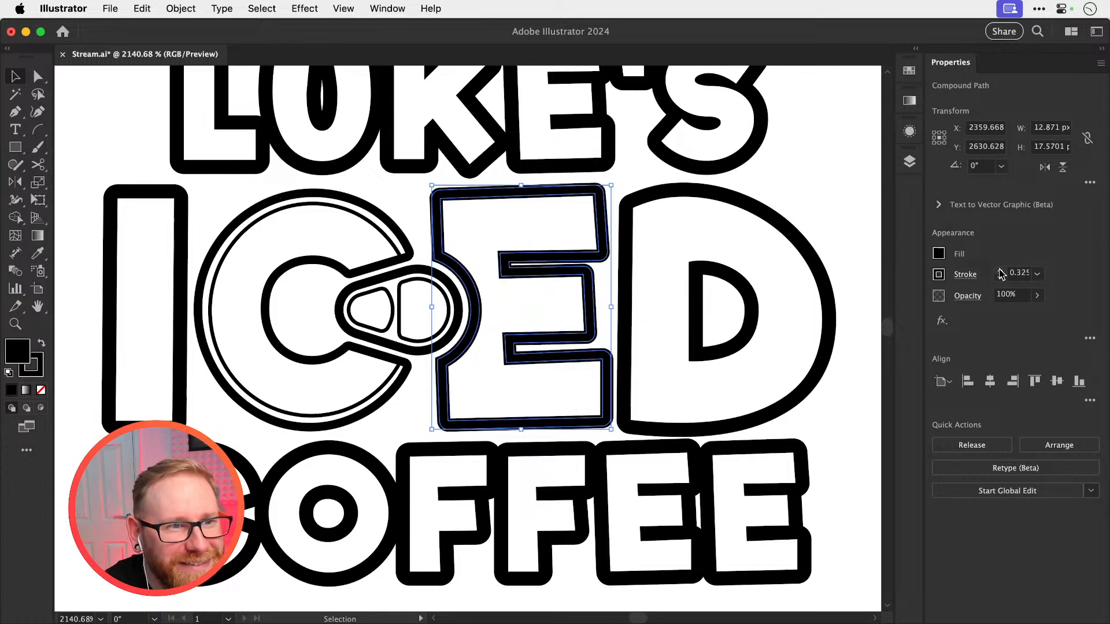
key(super+shift+a)
key(super+z)
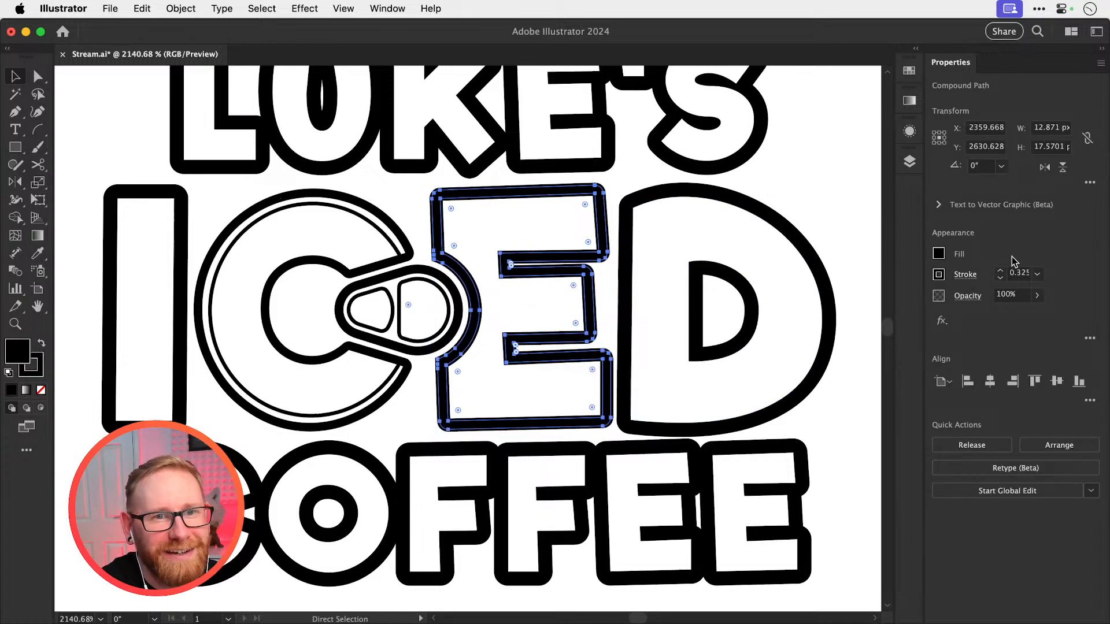
click(1001, 272)
click(1000, 271)
click(1000, 271)
key(super+shift+a)
key(space)
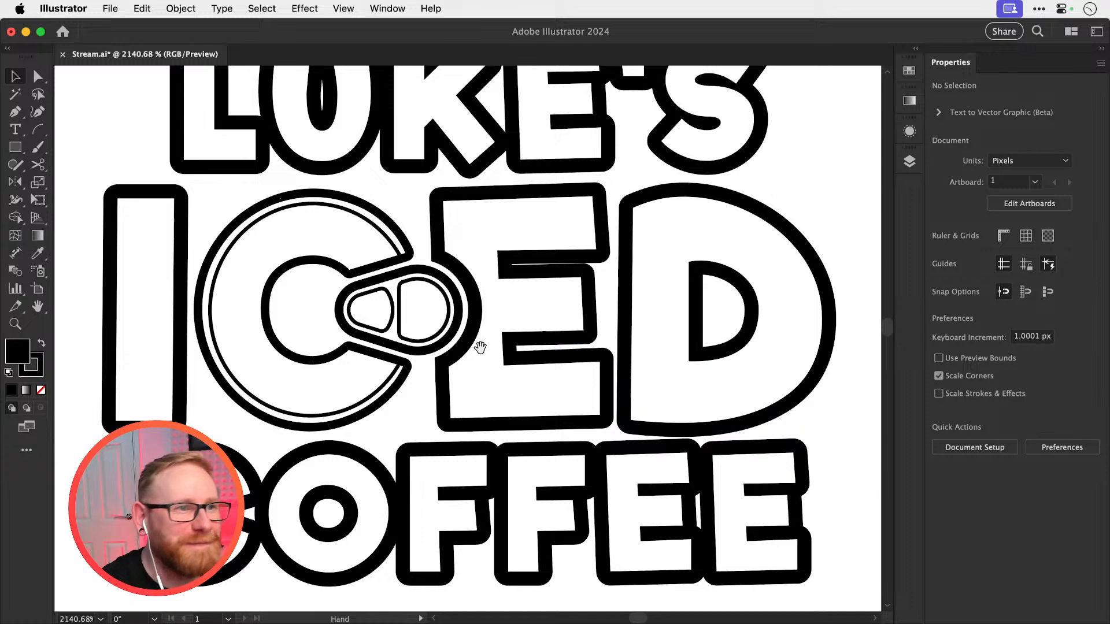
Set the stroke weight of the can-shaped C of ICED to 1 pt and compare it with the I
drag(488, 354, 625, 375)
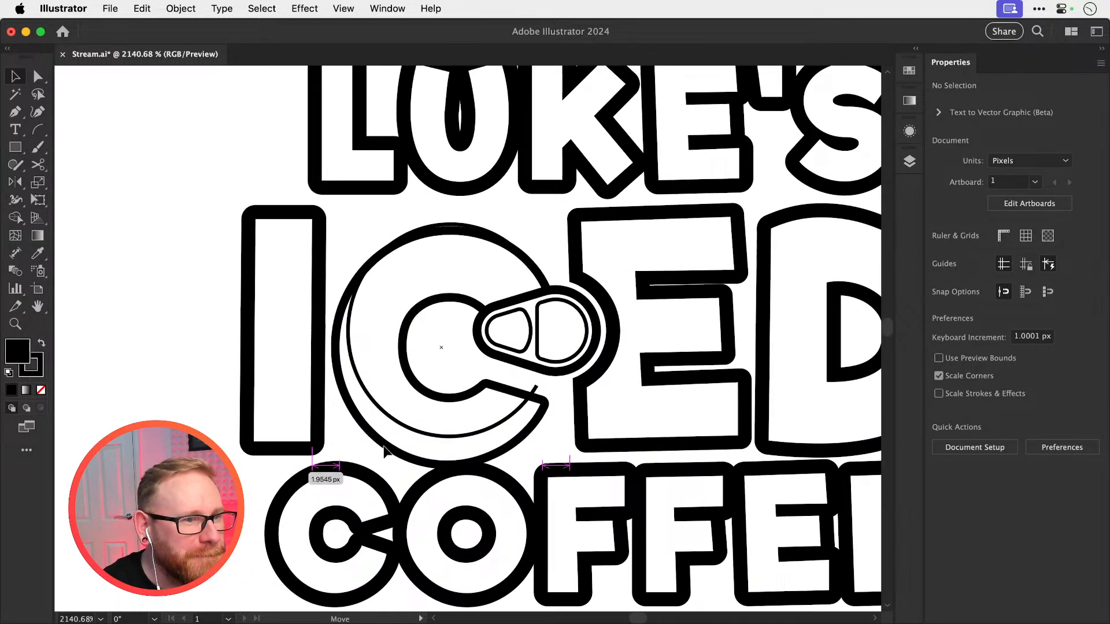
click(439, 414)
click(1001, 271)
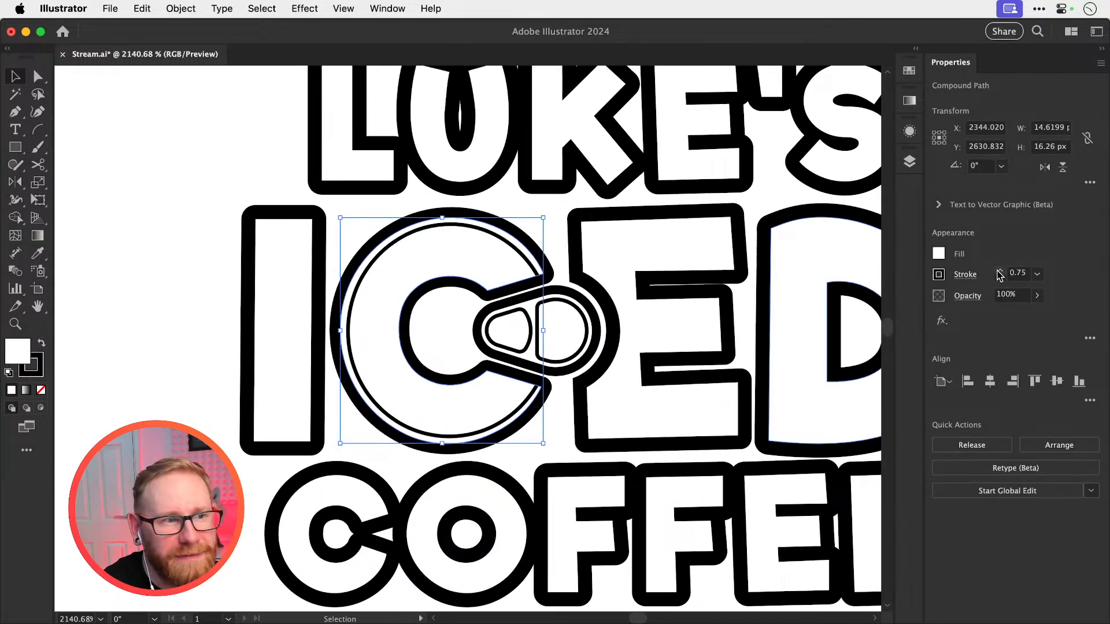
click(1001, 271)
key(super+shift+a)
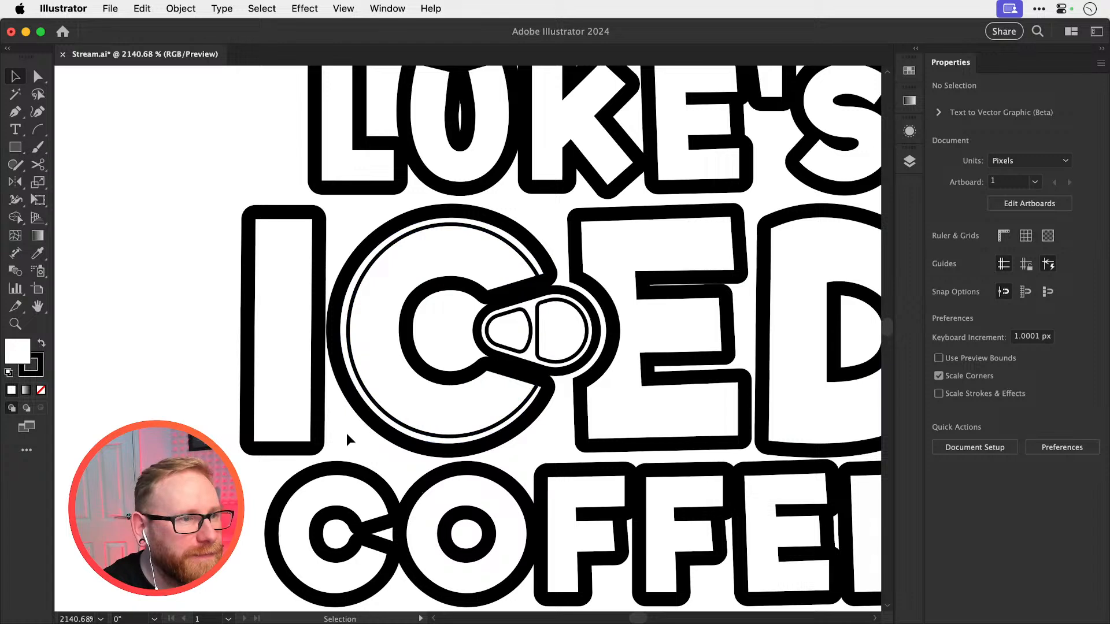
click(317, 439)
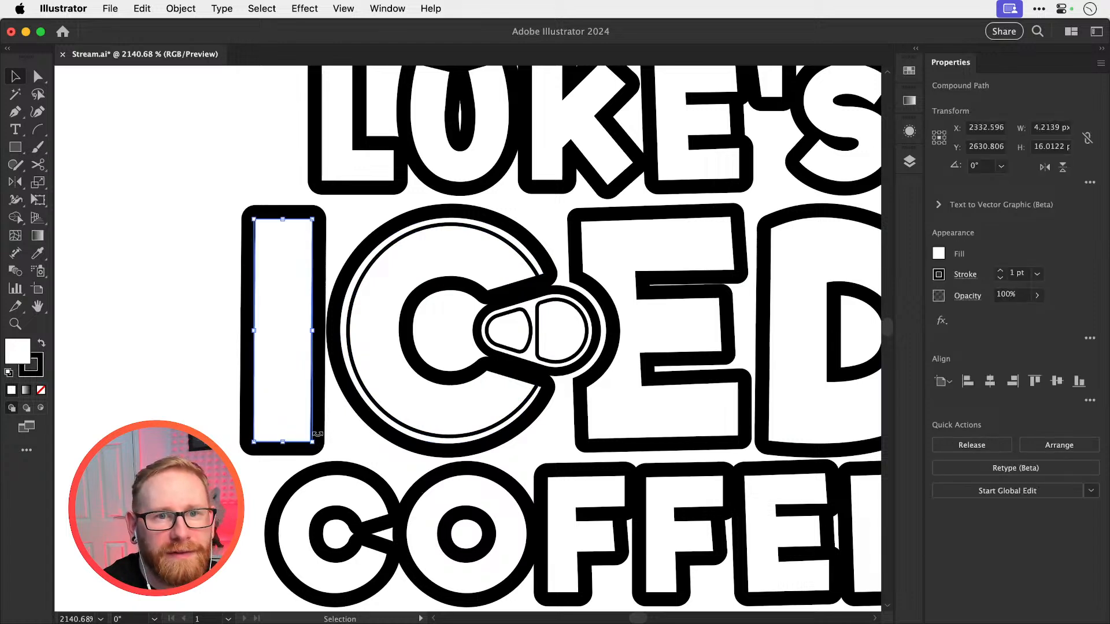
click(371, 421)
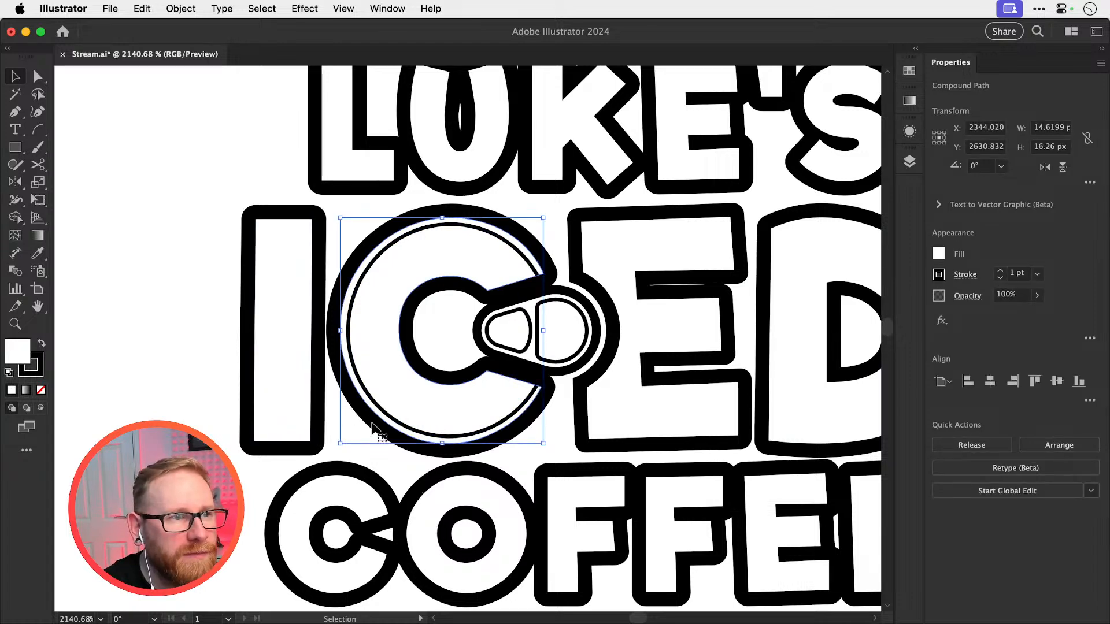
key(super+shift+a)
Thicken the outer stroke of the can's ring pull between the C and E of ICED
drag(598, 323, 601, 320)
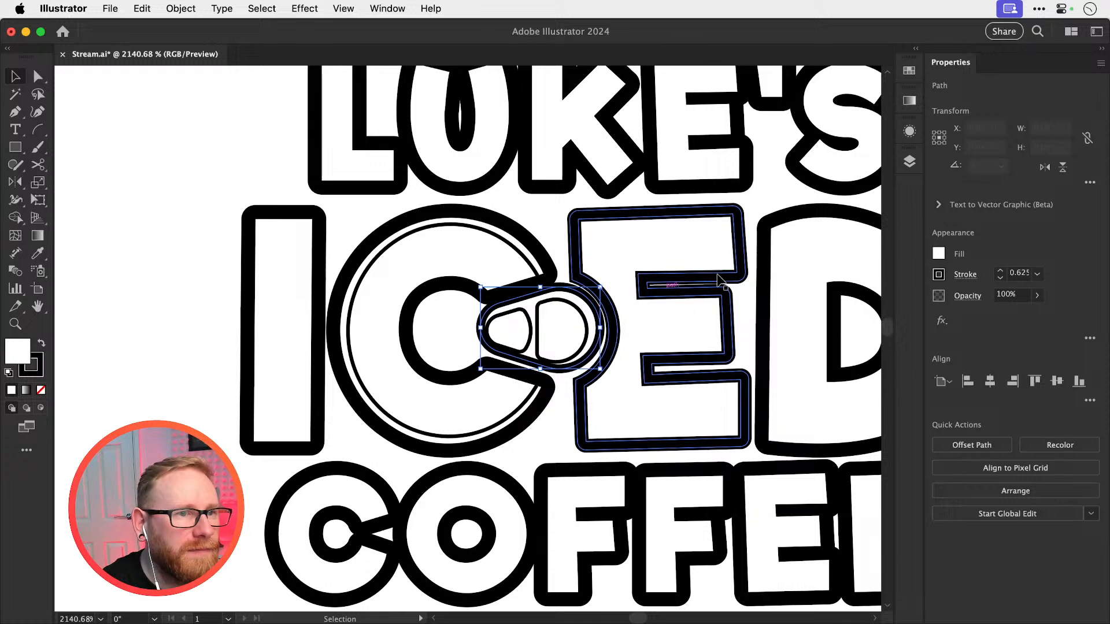
key(a)
click(1000, 269)
key(super+shift+a)
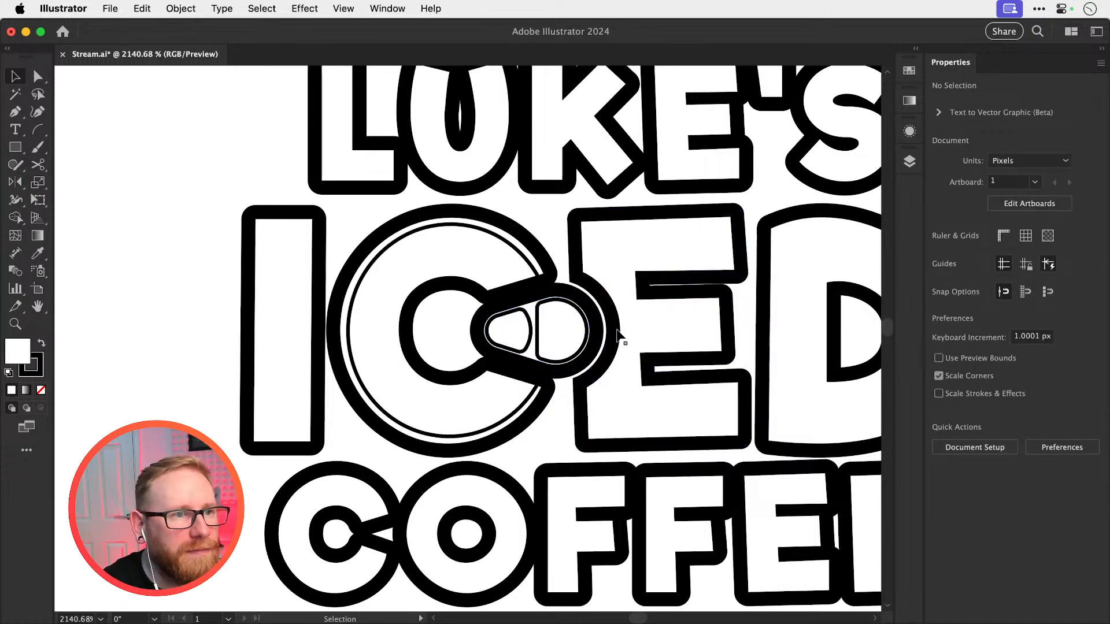
Nudge the COFFEE line down by one keyboard increment to widen its gap below ICED
key(v)
key(super+minus)
key(super+minus)
key(super+minus)
key(super+minus)
drag(617, 329, 610, 347)
key(z)
drag(480, 393, 698, 385)
key(v)
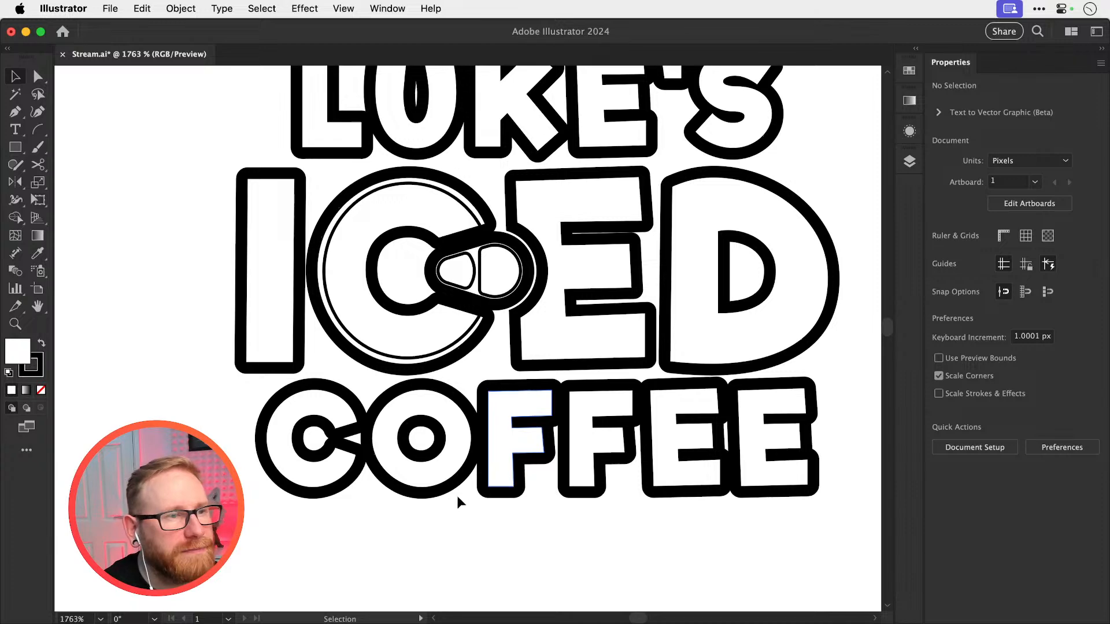
drag(459, 499, 452, 470)
drag(311, 524, 747, 395)
key(Down)
Nudge the LUKE'S line up by one keyboard increment to widen its gap above ICED
drag(532, 239, 511, 385)
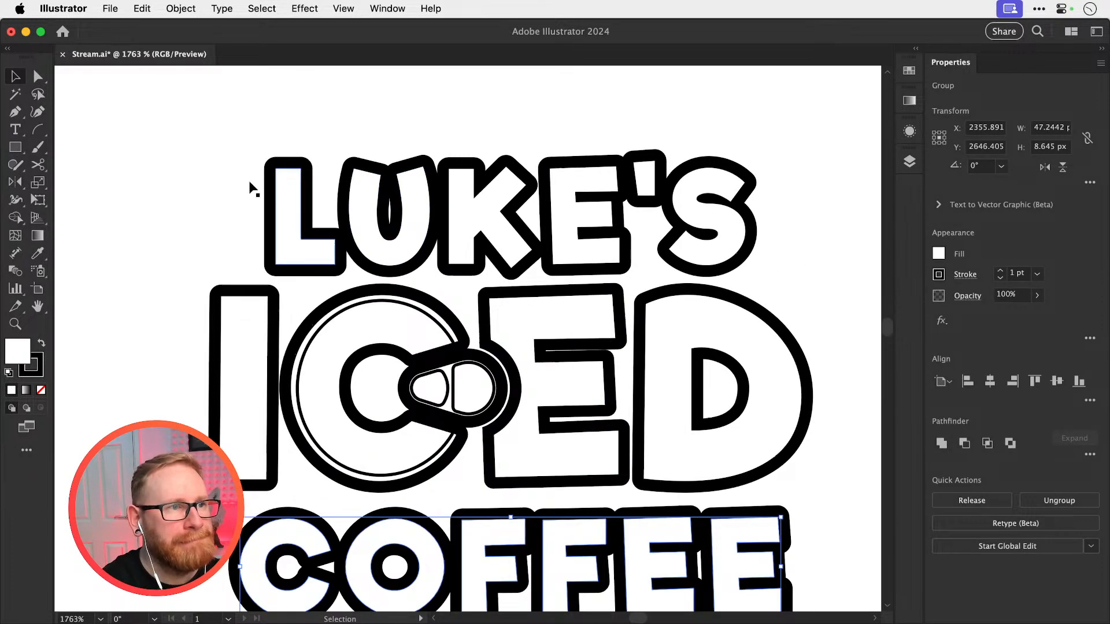
drag(204, 157, 752, 254)
key(Up)
key(super+shift+a)
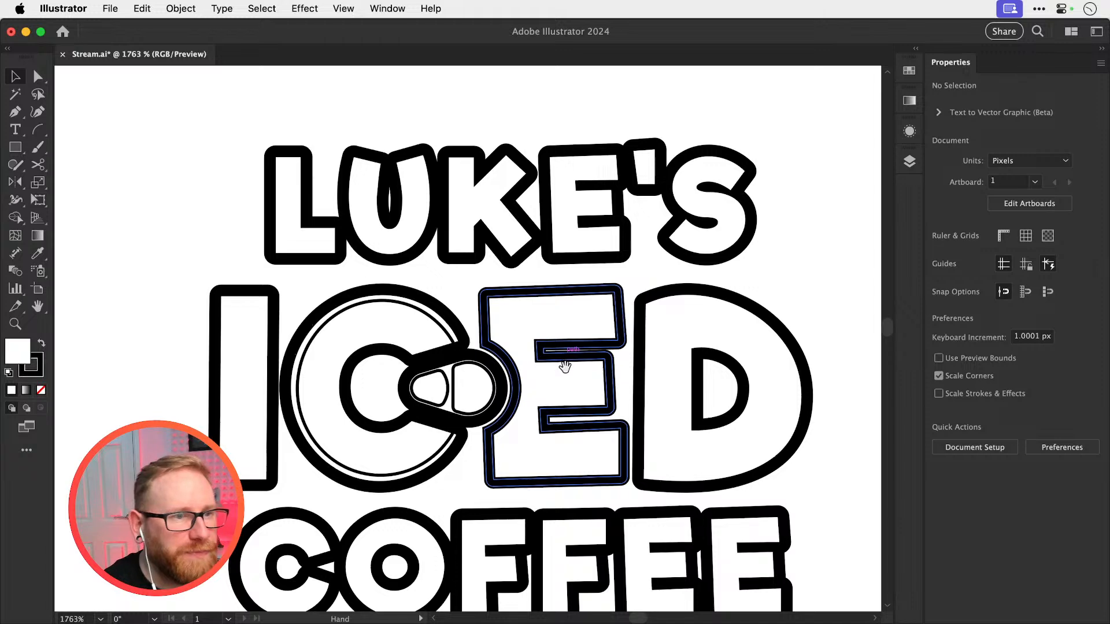
Scale the ring pull's outer and inner shapes down to about 6.3 px wide and place a copy about 50 px to the right
drag(565, 367, 573, 302)
drag(449, 348, 598, 352)
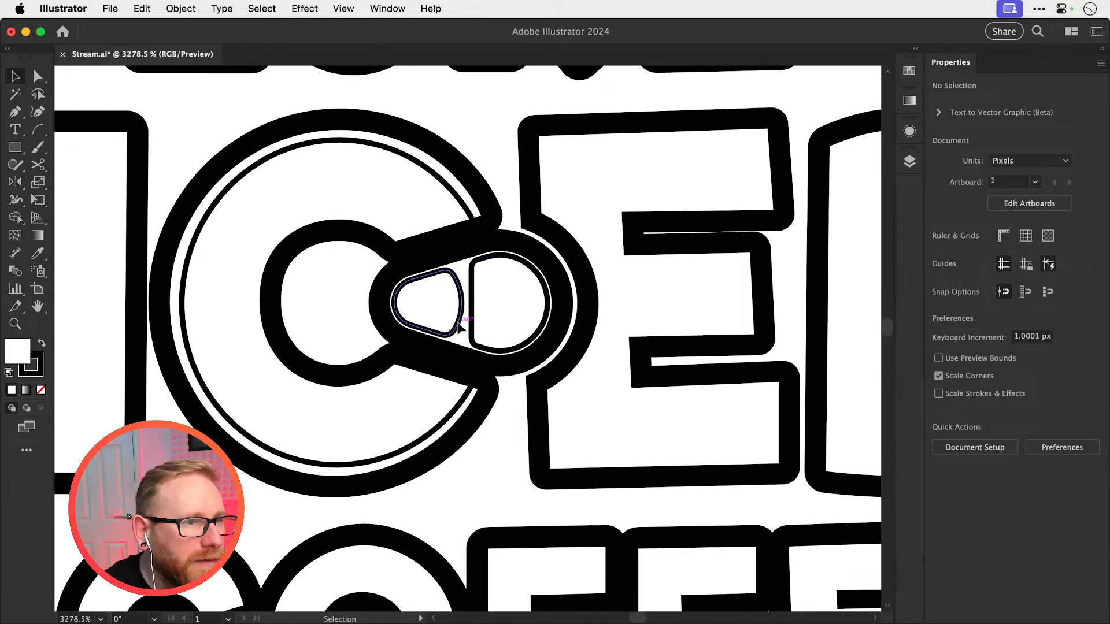
click(460, 317)
shift+click(380, 316)
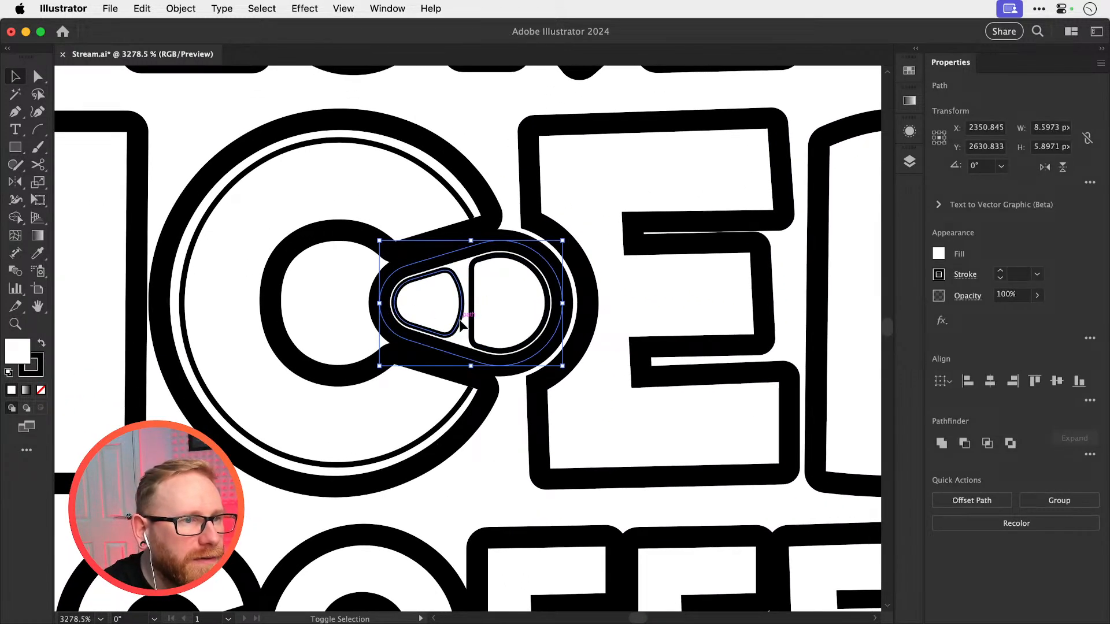
shift+click(471, 321)
key(s)
drag(627, 203, 595, 236)
key(v)
key(super+minus)
key(super+minus)
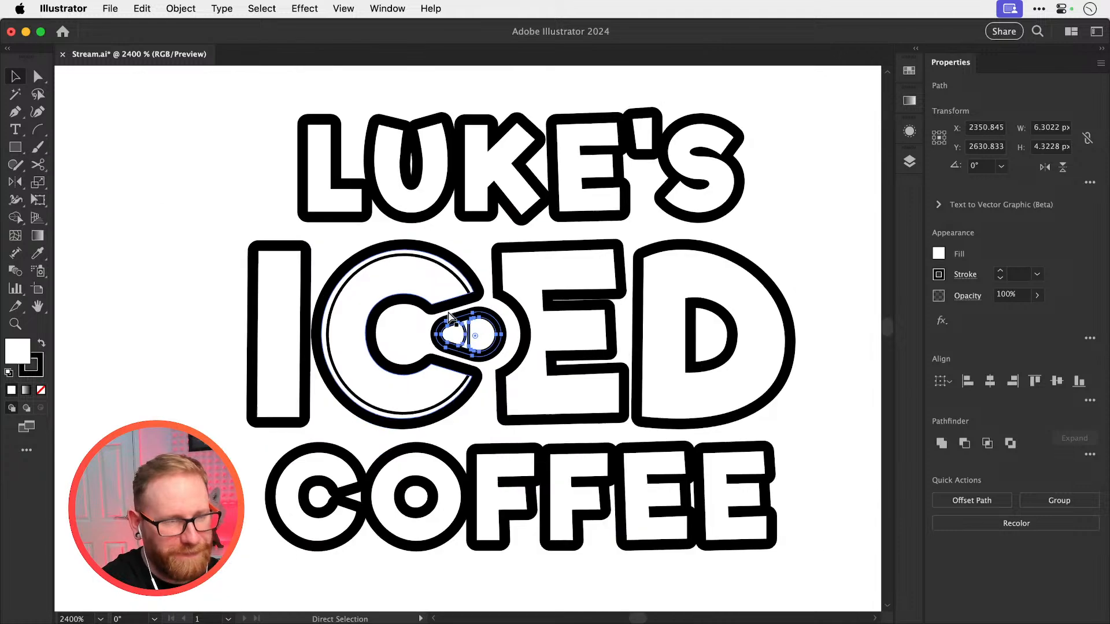
key(z)
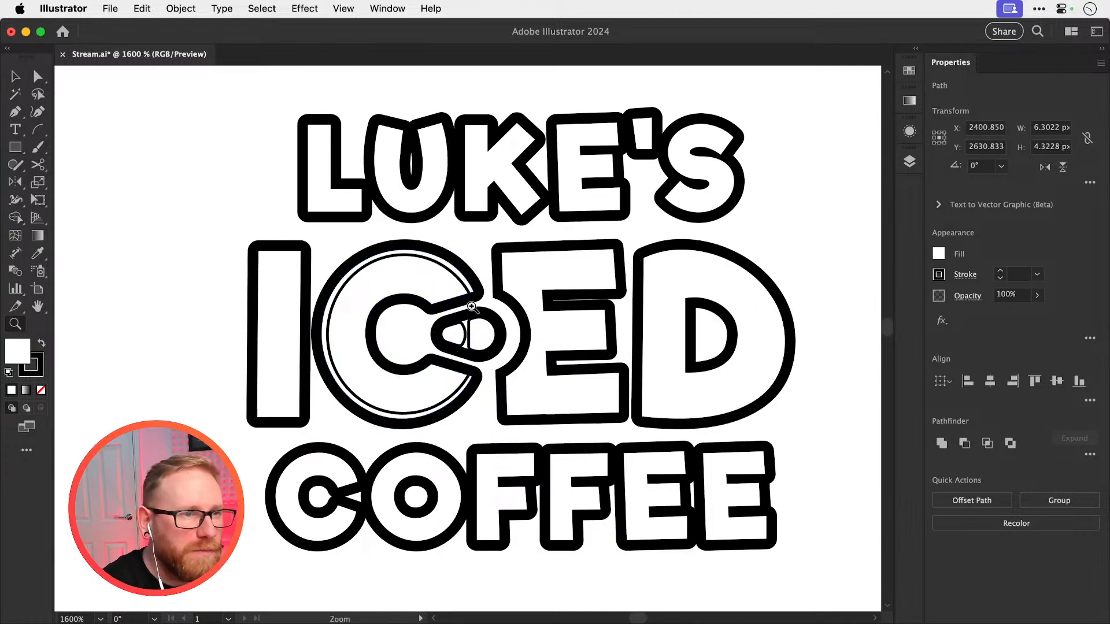
Delete the two thin inner shapes of the ring pull between the C and E, leaving only its thick outline
drag(466, 308, 861, 399)
key(shift+super+a)
key(a)
click(479, 399)
key(Delete)
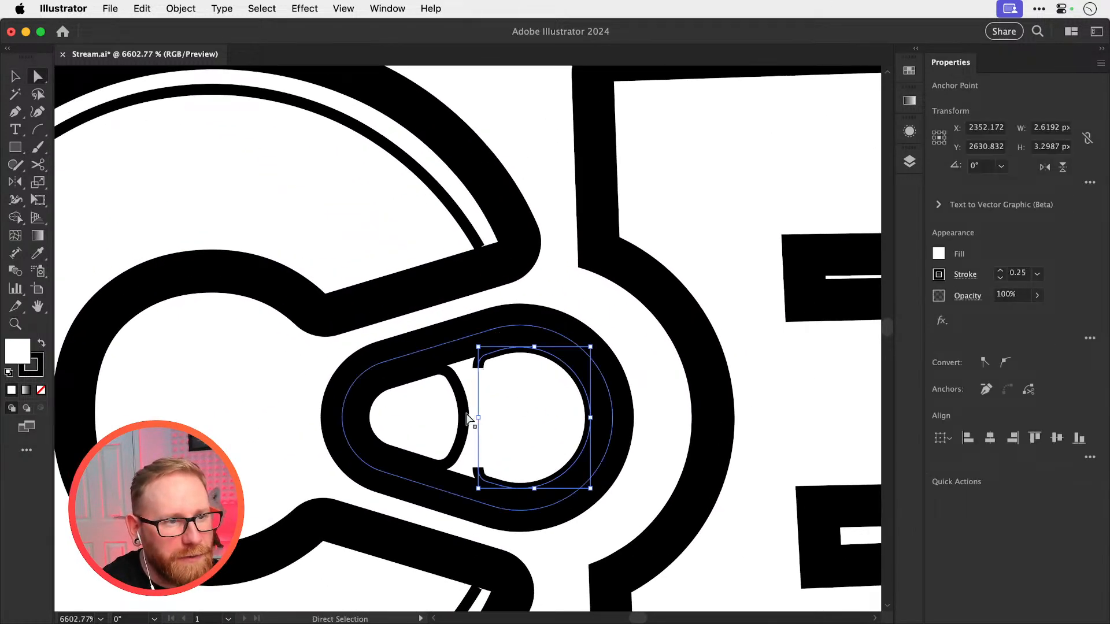
click(466, 415)
key(Delete)
key(Delete)
click(478, 366)
key(Delete)
key(Delete)
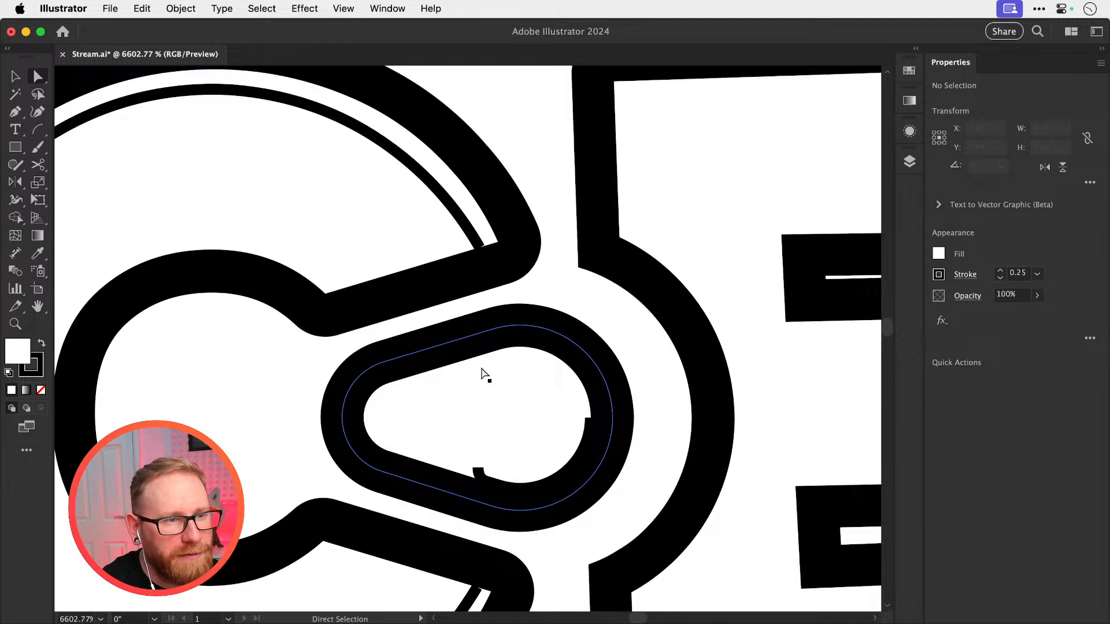
key(v)
scroll(637, 305, down, 3)
scroll(638, 305, left, 2)
click(523, 426)
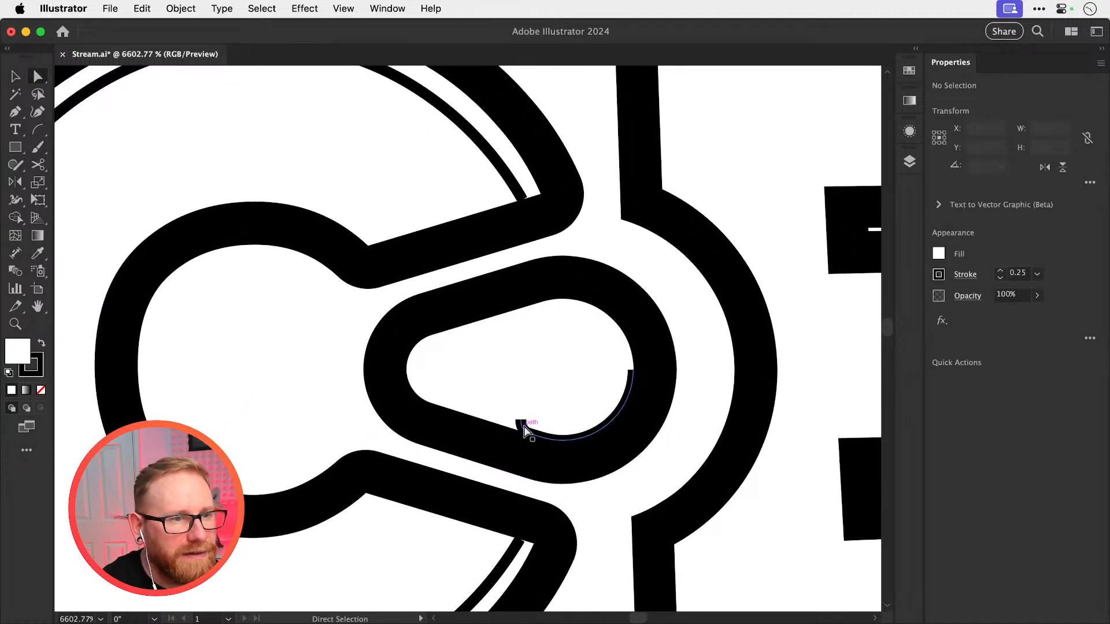
key(Delete)
Draw a rectangle about 2.5 by 4.8 px across the middle of the ring pull, with white fill and no stroke
click(480, 309)
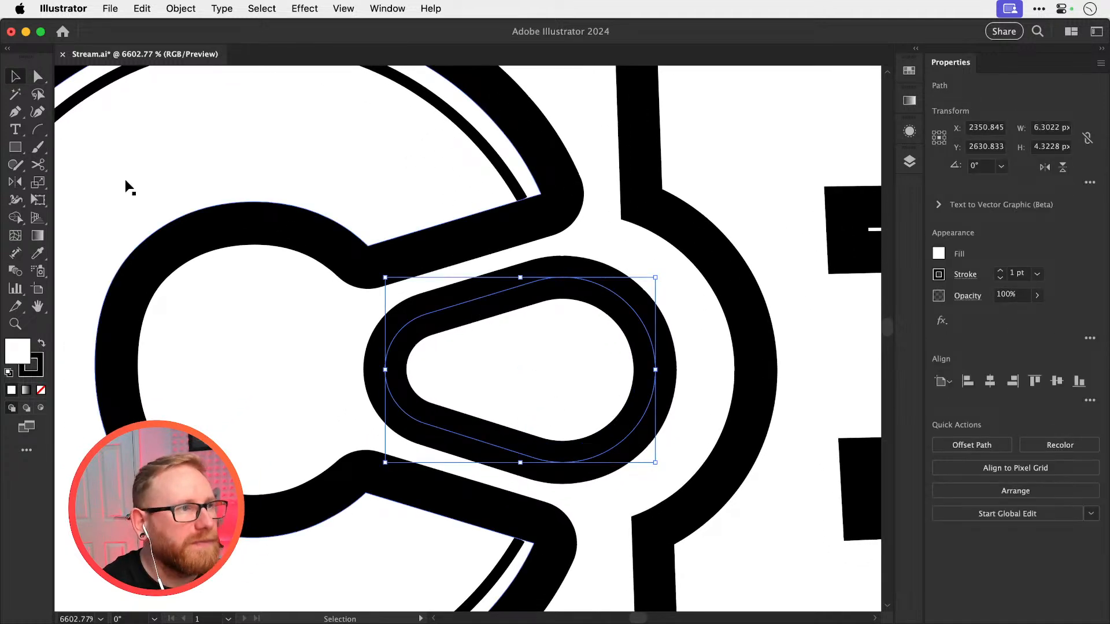
click(20, 145)
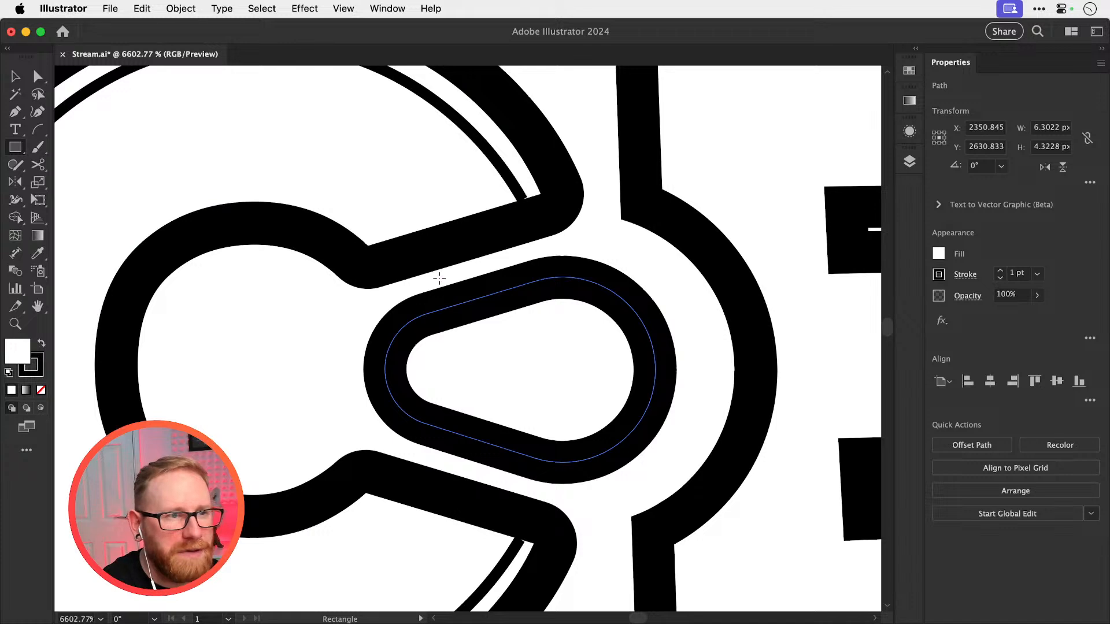
drag(455, 270, 564, 474)
key(shift+x)
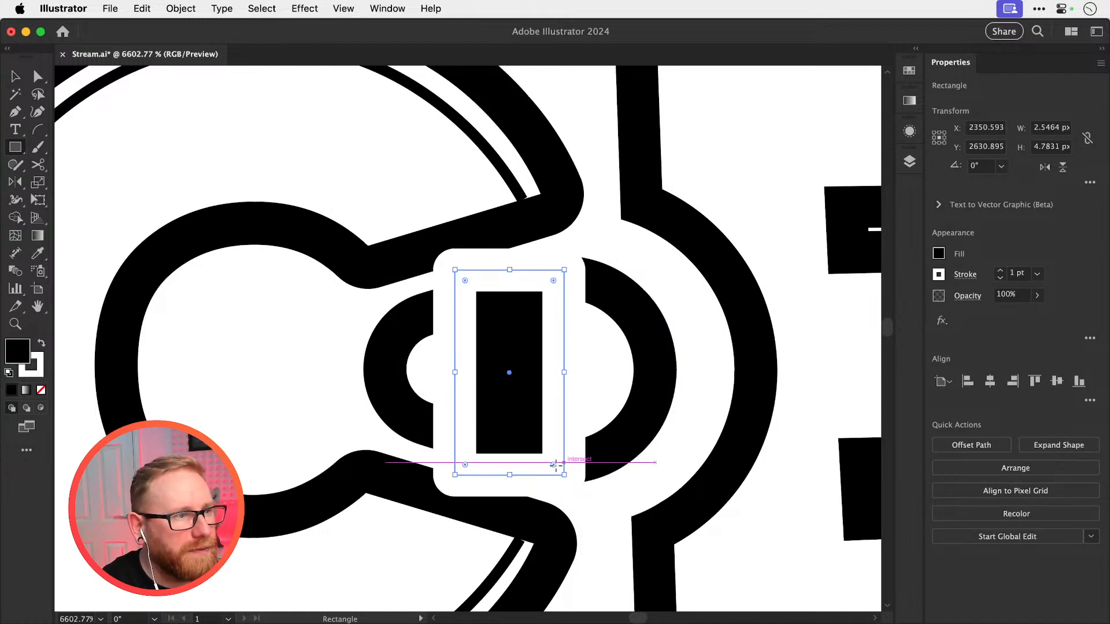
click(41, 390)
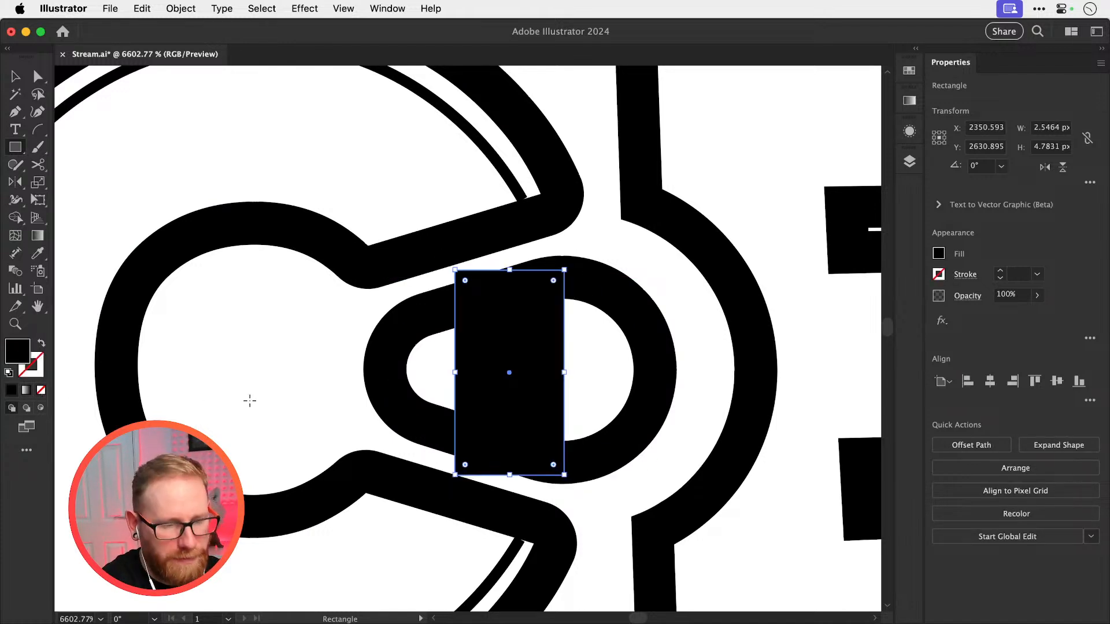
key(i)
click(277, 379)
key(super+shift+a)
key(v)
click(537, 343)
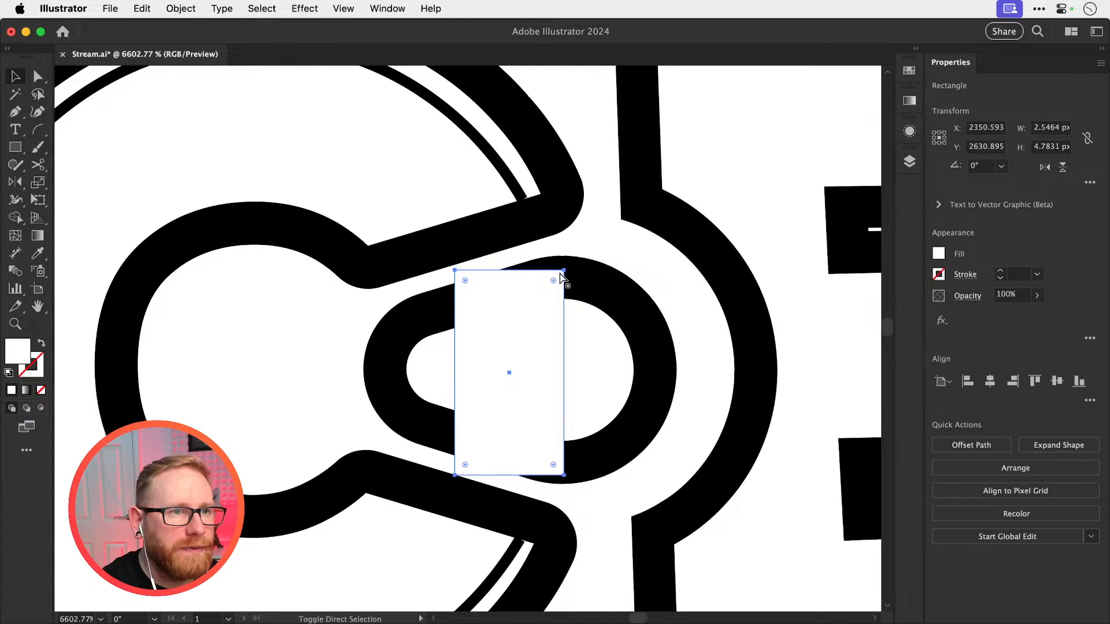
Extend the white rectangle's right-hand corners above and below so that side fully crosses the ring pull's outline
key(a)
drag(564, 270, 564, 247)
drag(564, 476, 563, 499)
click(726, 358)
key(v)
key(super+minus)
key(super+minus)
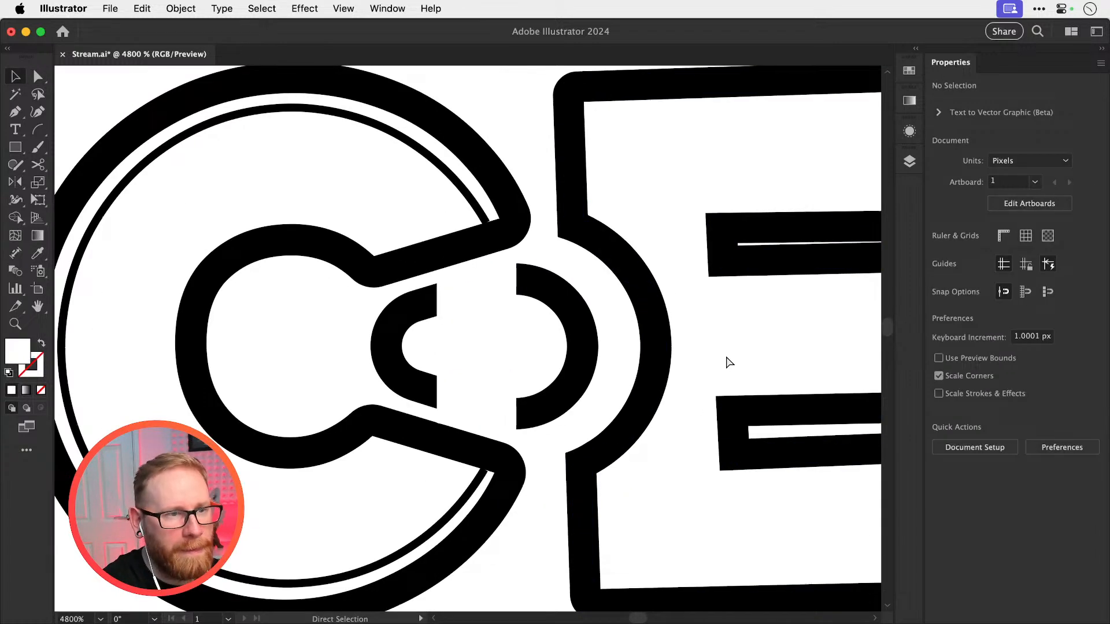
Narrow the white gap in the ring pull by moving the rectangle's left edge towards its right edge
key(super+minus)
key(super+minus)
drag(526, 374, 734, 391)
click(467, 345)
drag(439, 344, 508, 341)
click(724, 351)
click(503, 347)
key(super+shift+a)
Examine the split ring pull in the full logo against the spare ring-pull copy beside it
key(super+minus)
key(super+minus)
key(super+minus)
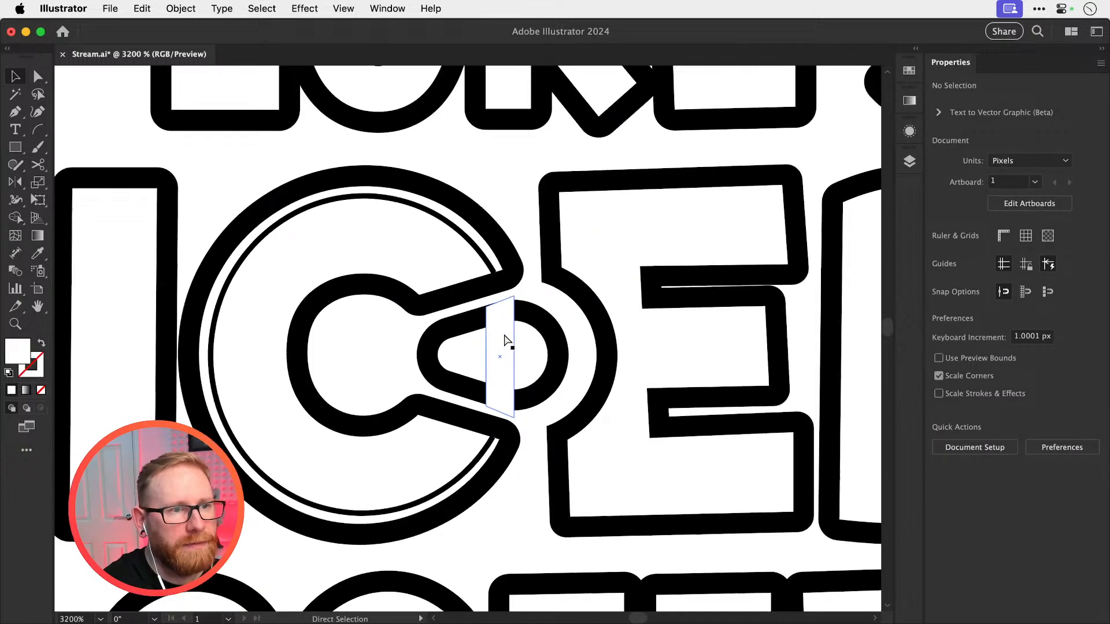
key(super+minus)
key(super+minus)
key(super+minus)
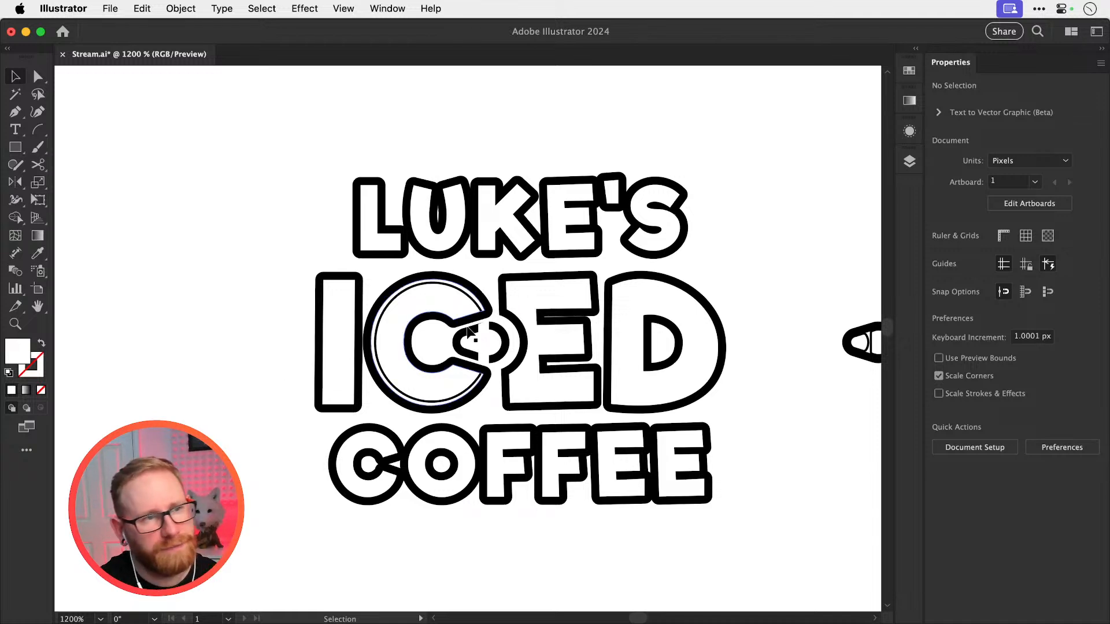
drag(499, 350, 396, 370)
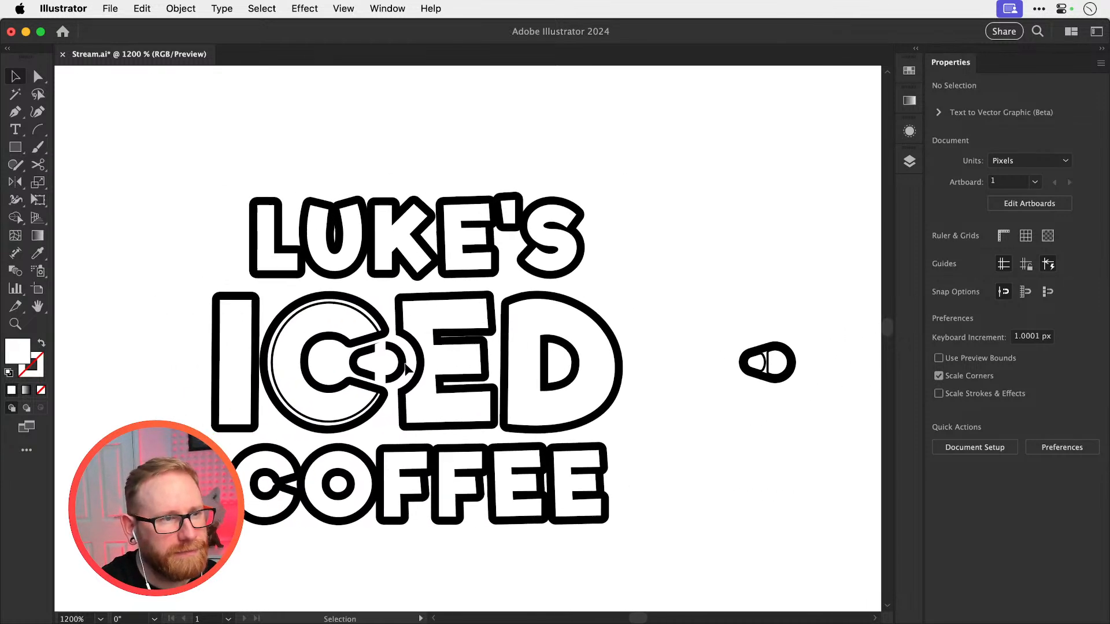
click(765, 369)
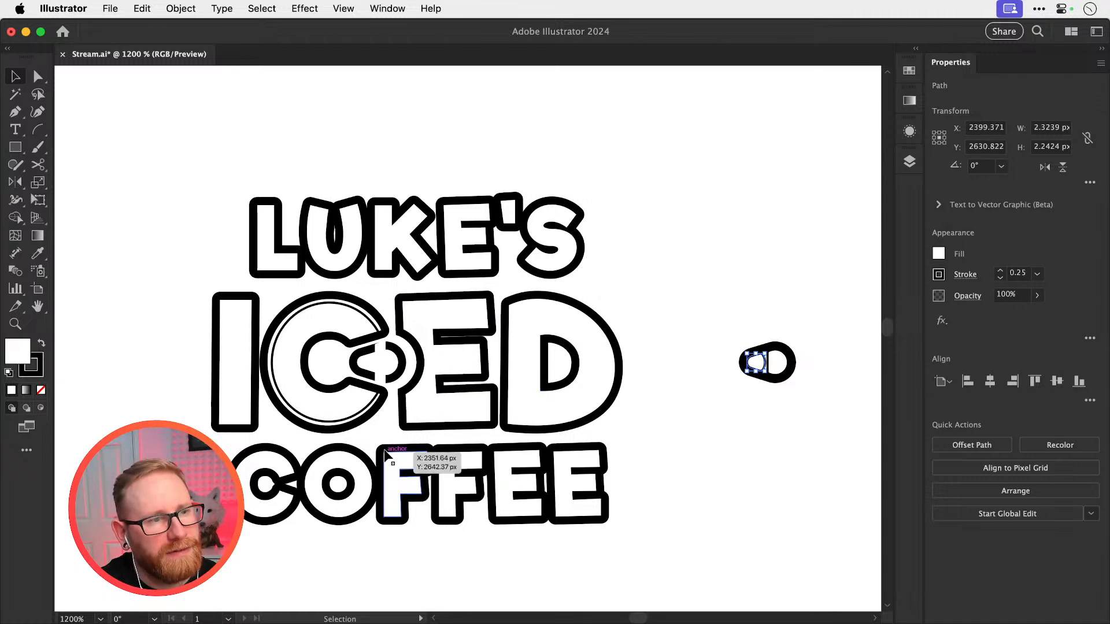
Draw an open path with the Pen tool down the left side and along the bottom of the I, inside its outline
drag(405, 445, 561, 414)
drag(399, 329, 598, 367)
click(348, 329)
click(359, 266)
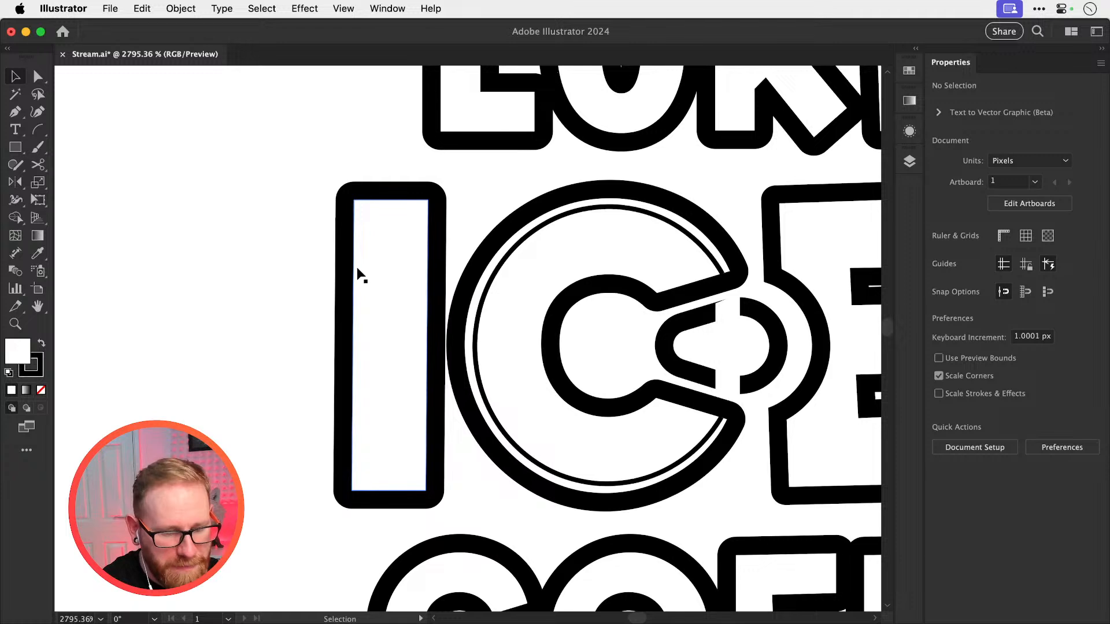
key(p)
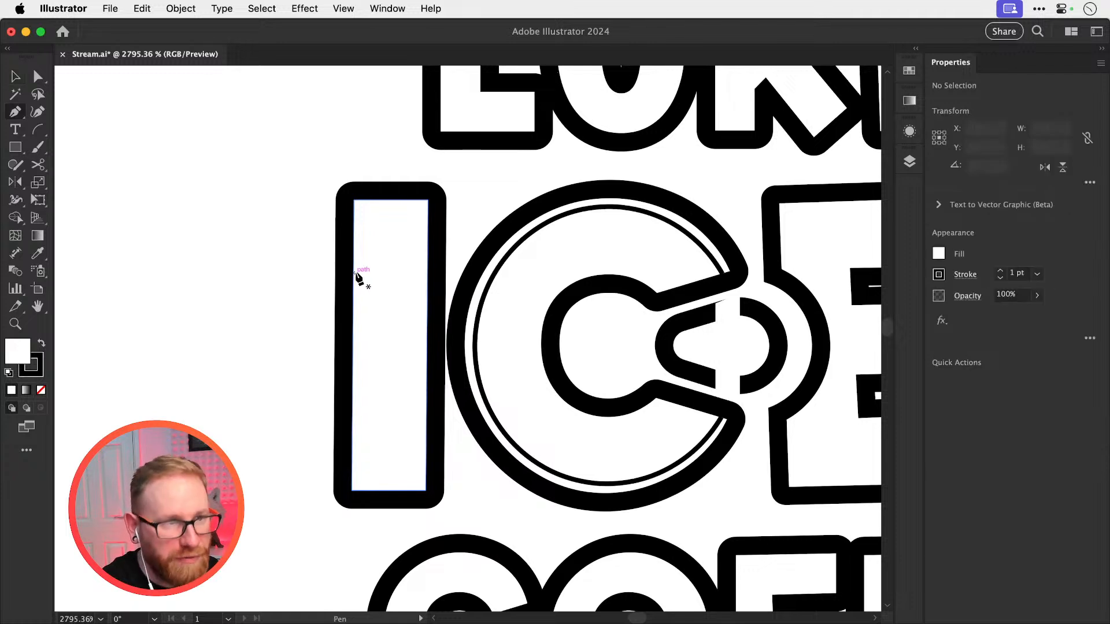
click(363, 194)
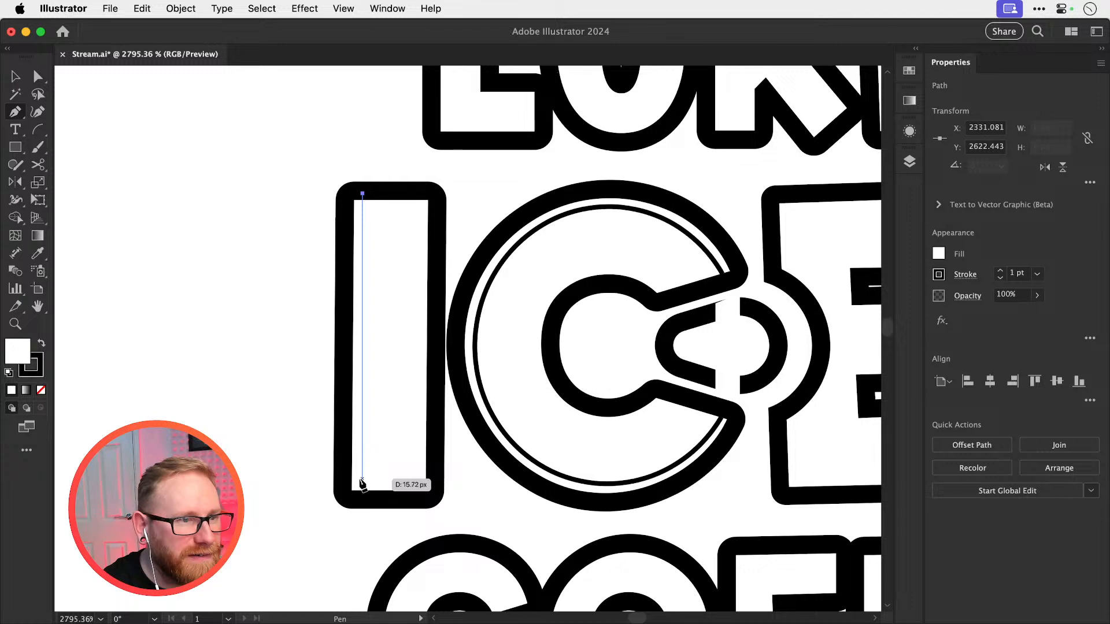
key(Escape)
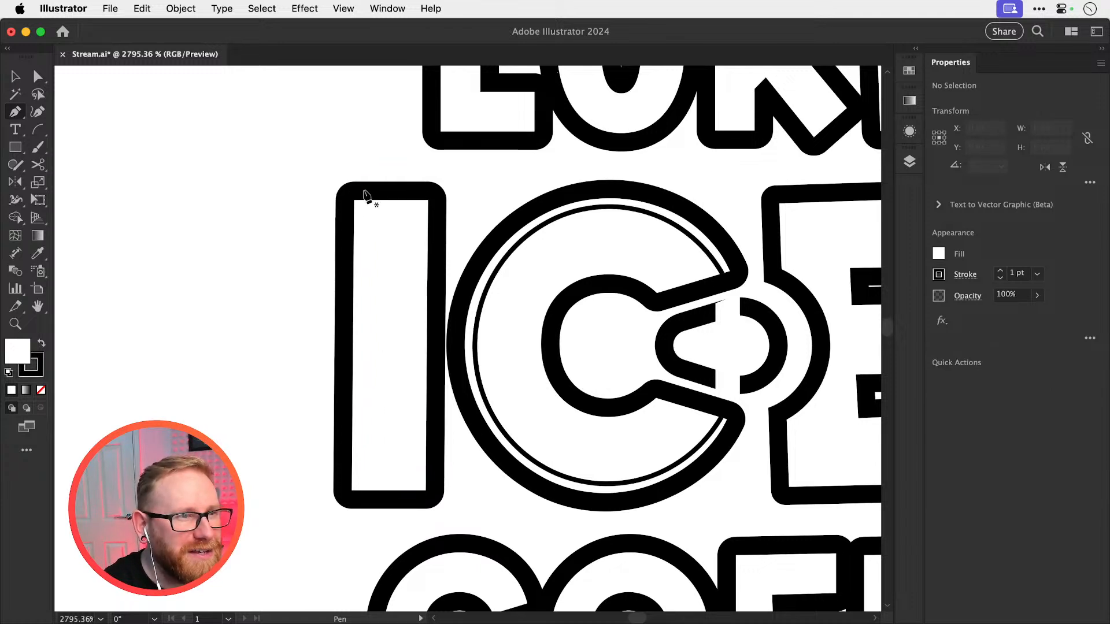
click(364, 191)
click(363, 477)
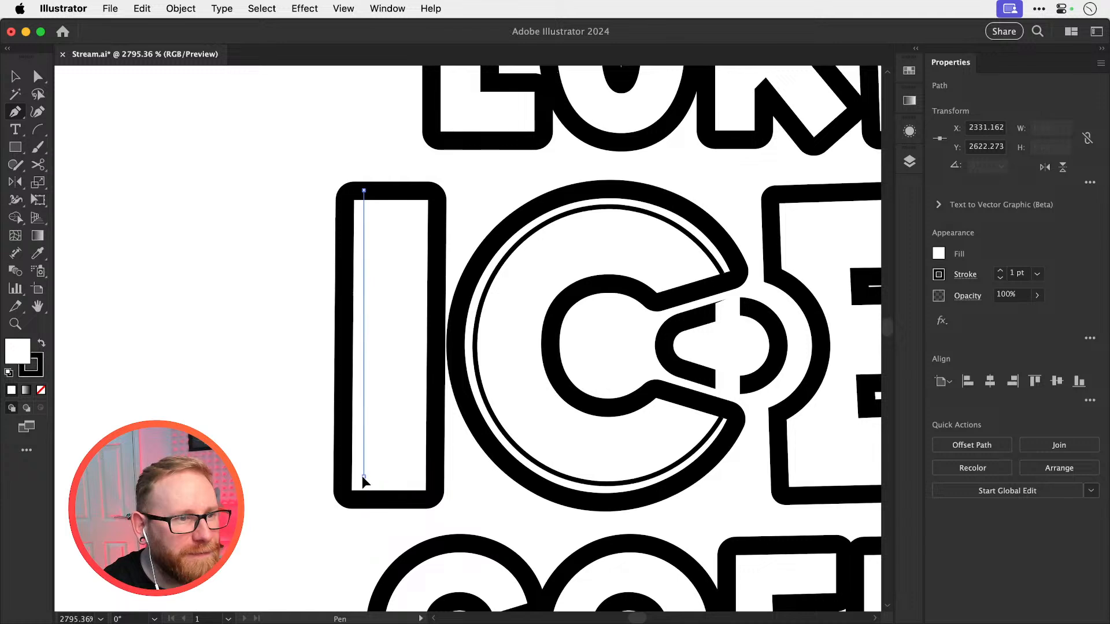
click(429, 476)
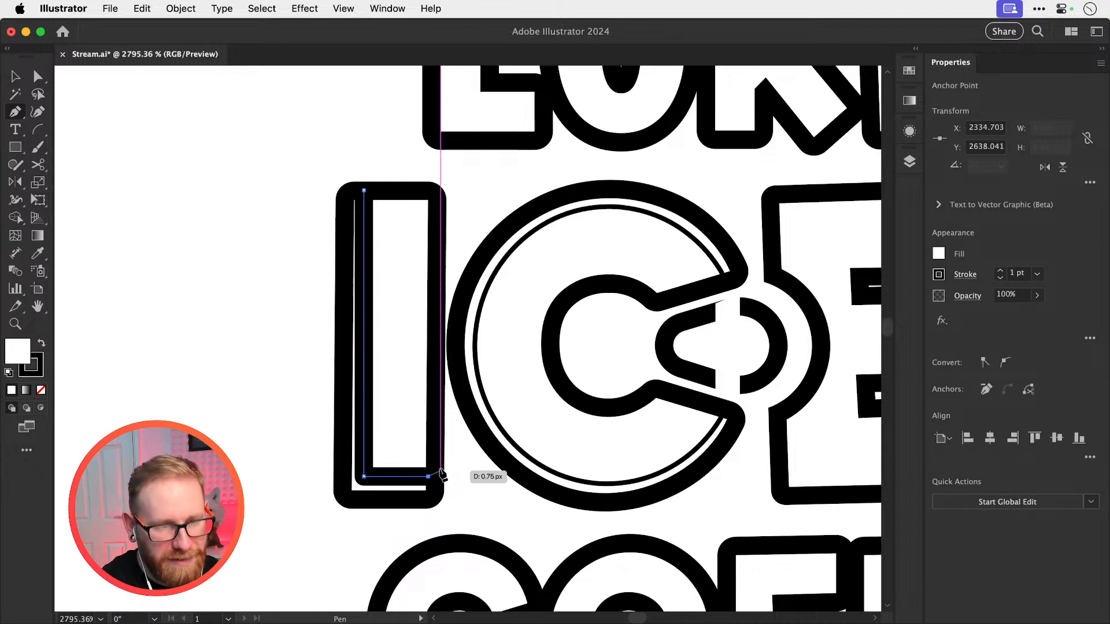
Match the I's inner path to the C's thin inner line, with no fill and a 0.25 pt stroke
key(i)
click(514, 440)
key(v)
click(461, 441)
Draw a thin inner line with the Pen tool down the E's left side, around its curved cut-out and along its bottom
drag(263, 461, 119, 475)
drag(416, 416, 293, 416)
key(p)
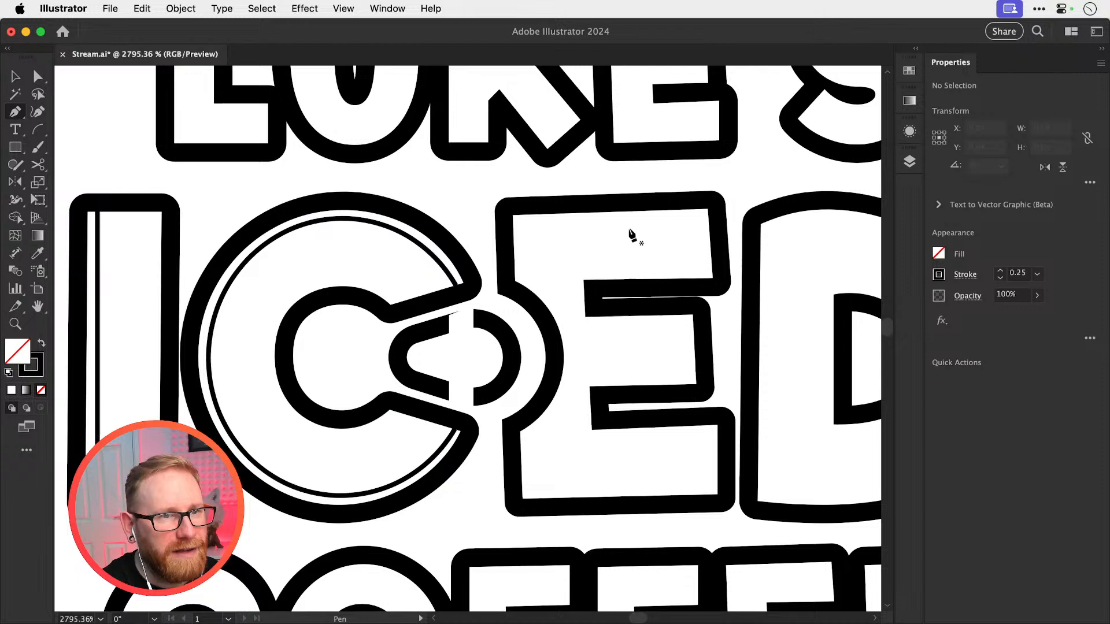
click(520, 212)
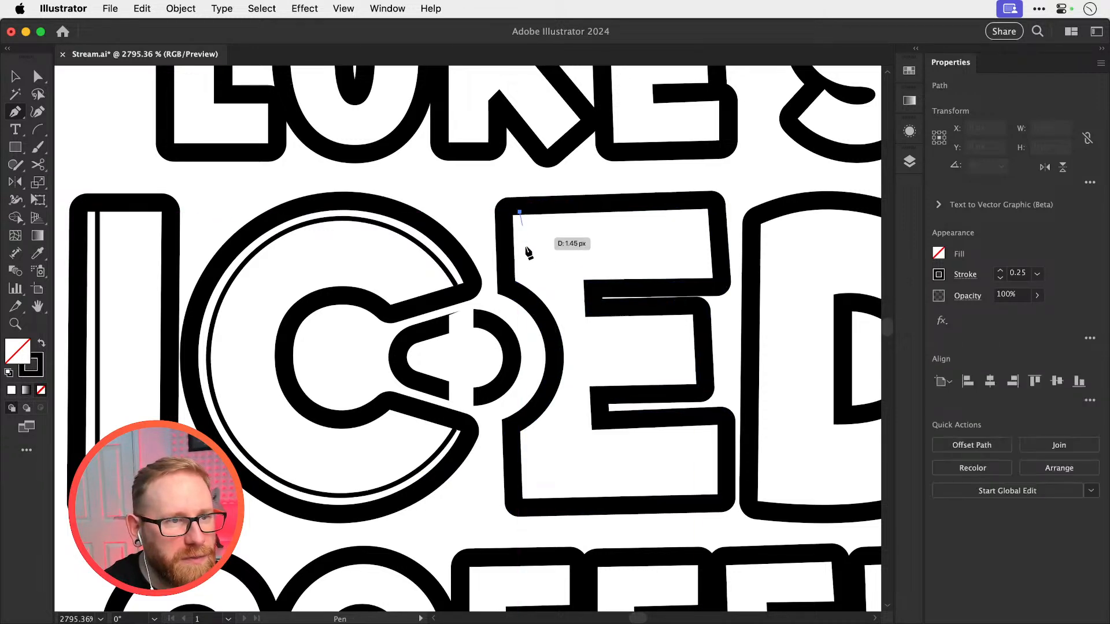
key(ctrl+z)
click(523, 205)
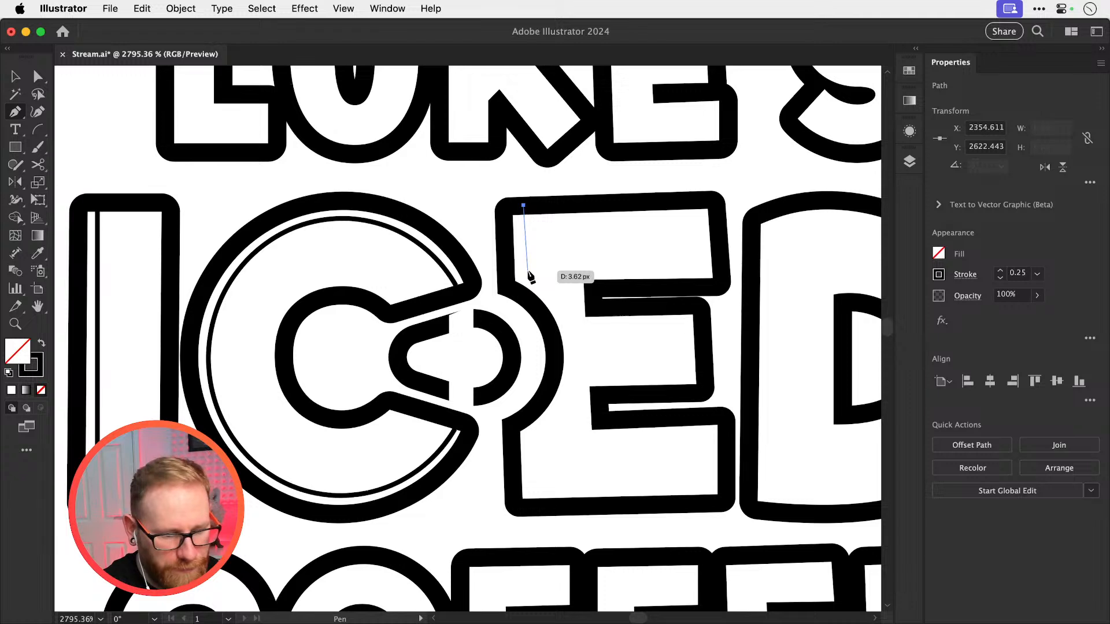
click(525, 270)
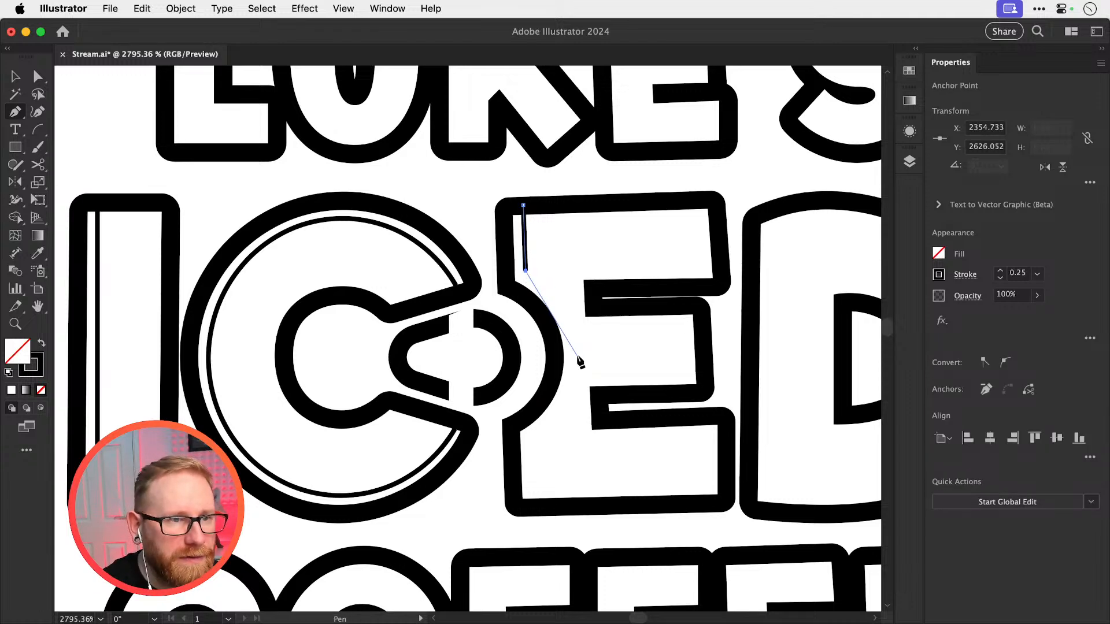
drag(575, 349, 576, 399)
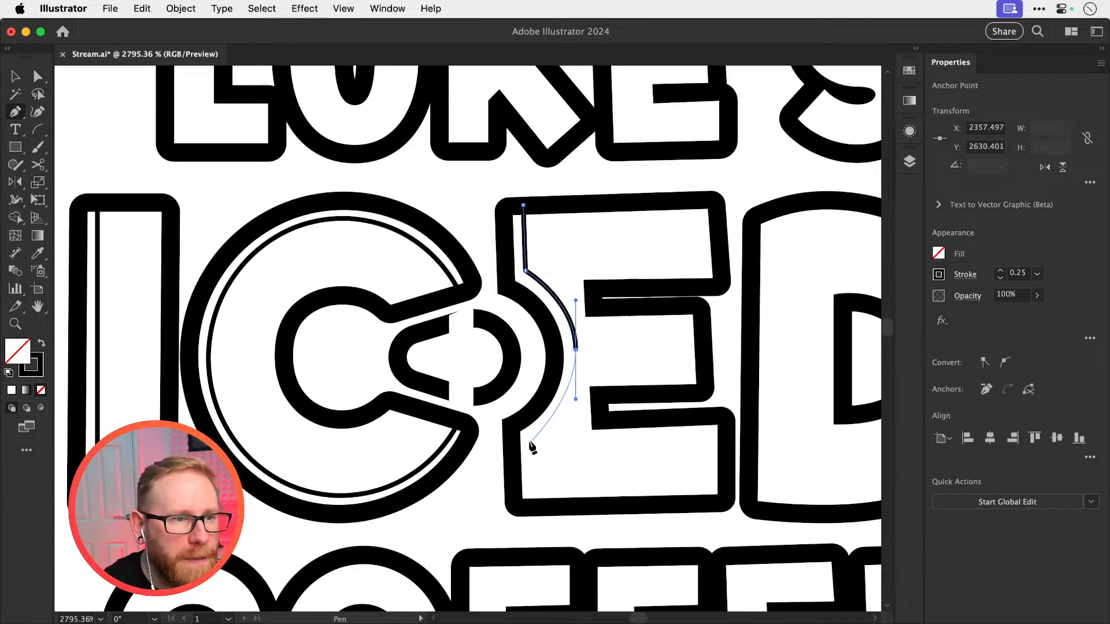
key(super+z)
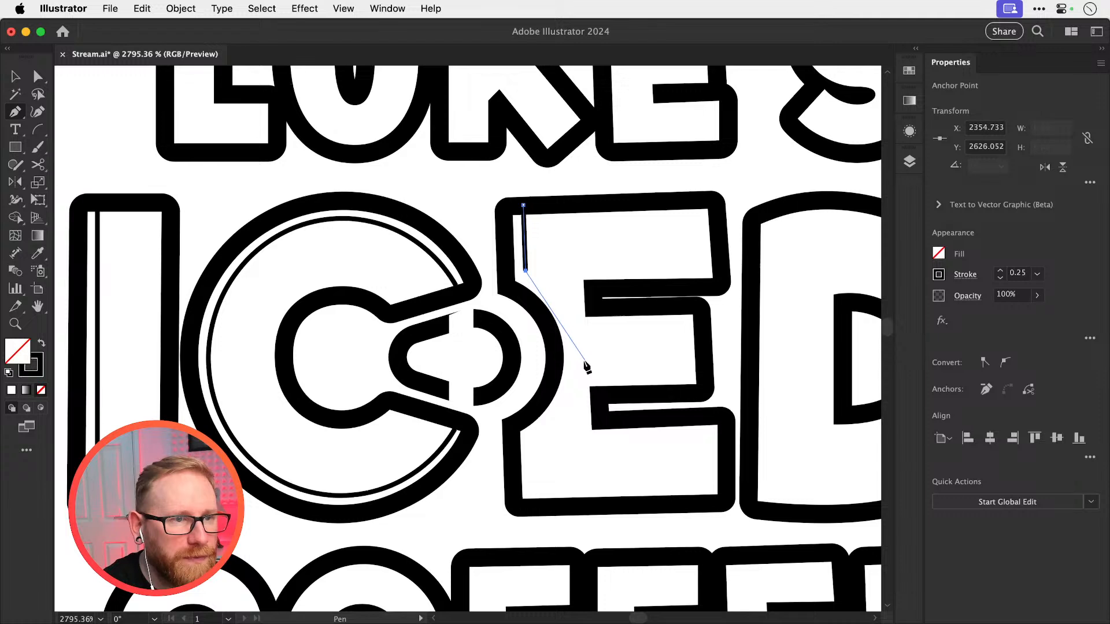
drag(573, 414, 573, 417)
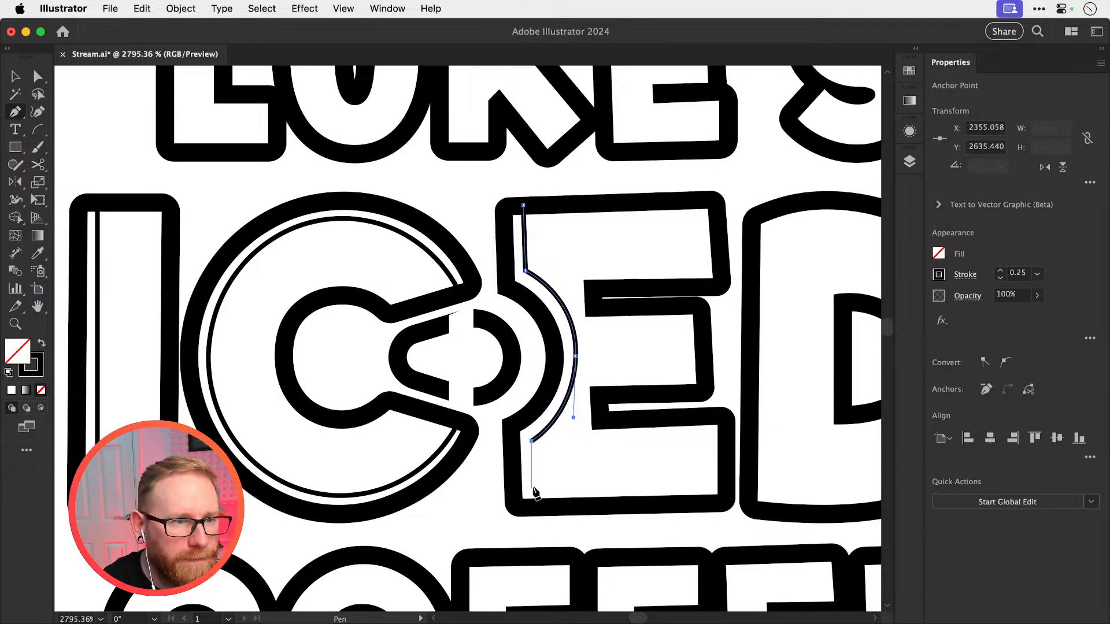
click(724, 482)
super+click(733, 397)
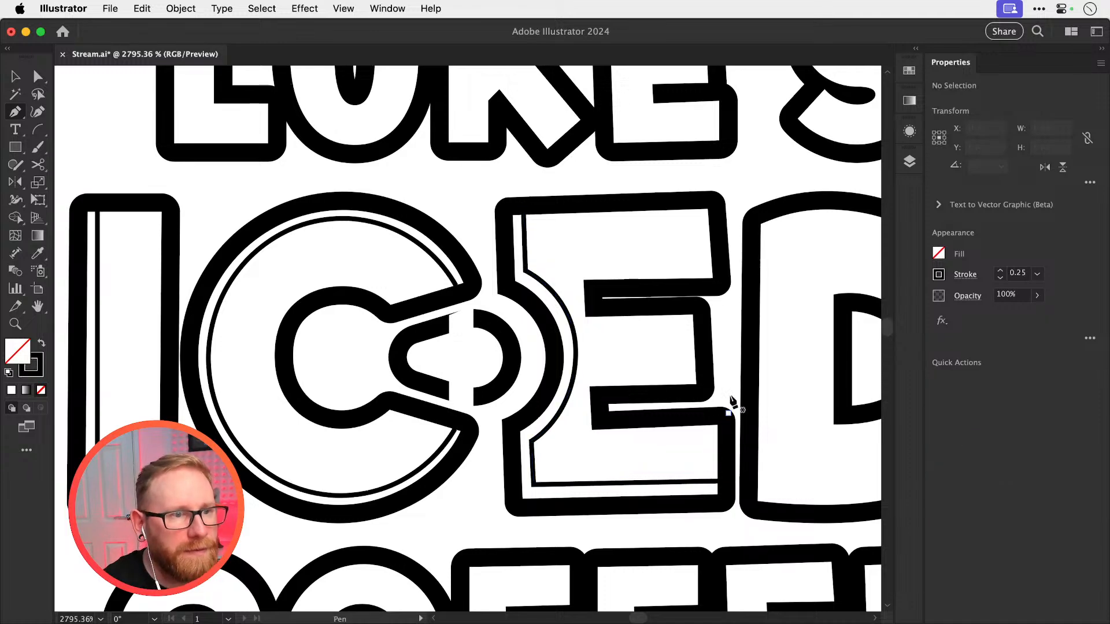
Draw a thin inner line with the Pen tool down the D's left side and curving along its bottom to the right edge
drag(734, 396, 519, 296)
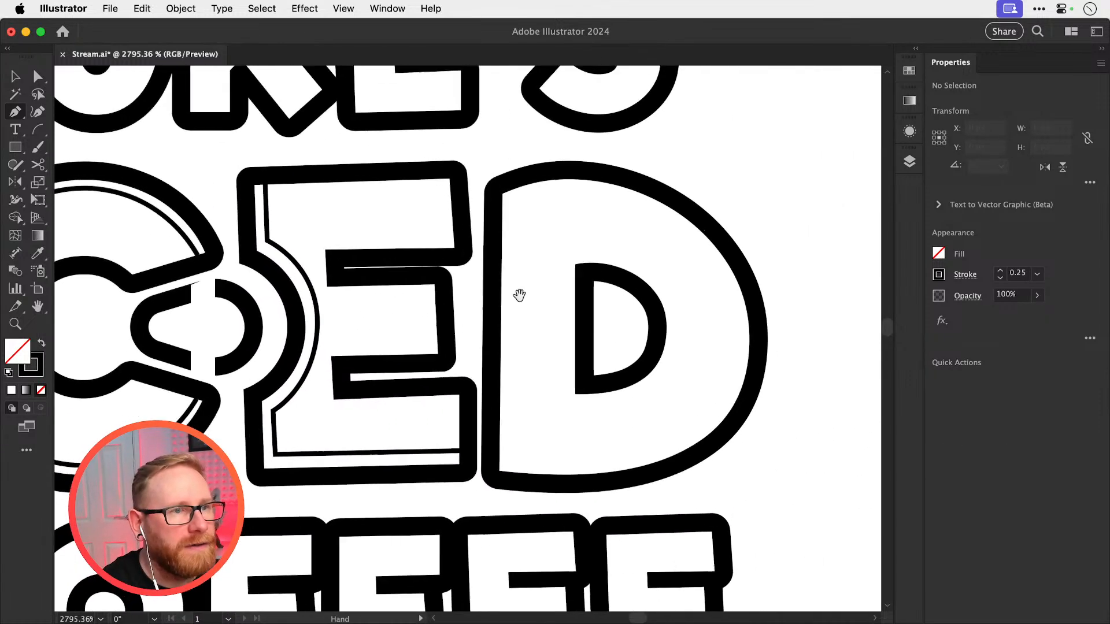
click(517, 181)
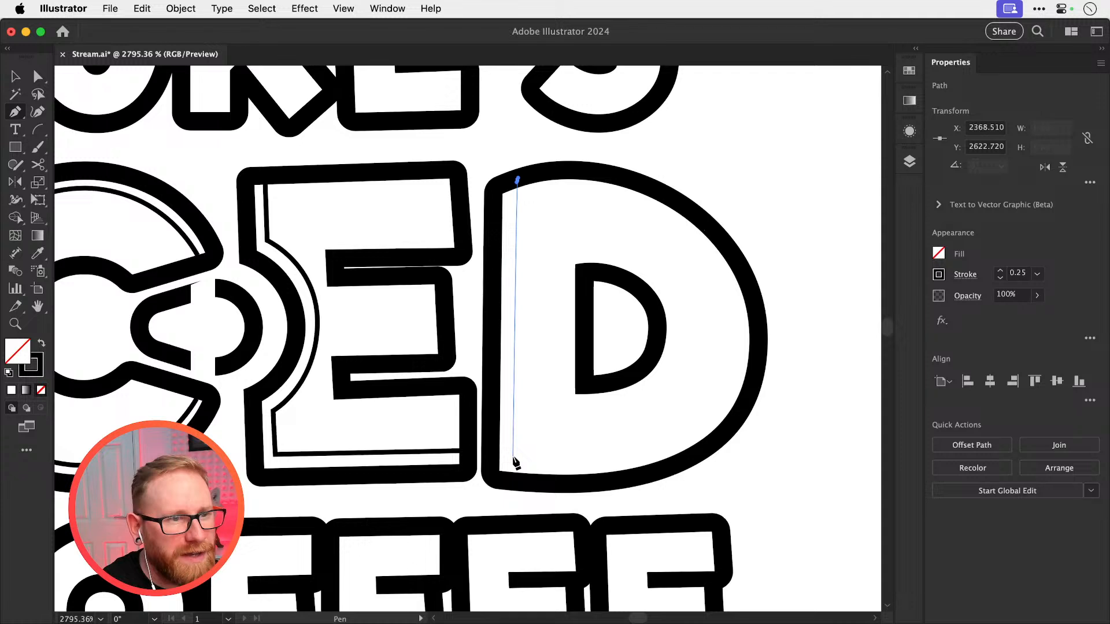
click(512, 457)
drag(719, 409, 669, 436)
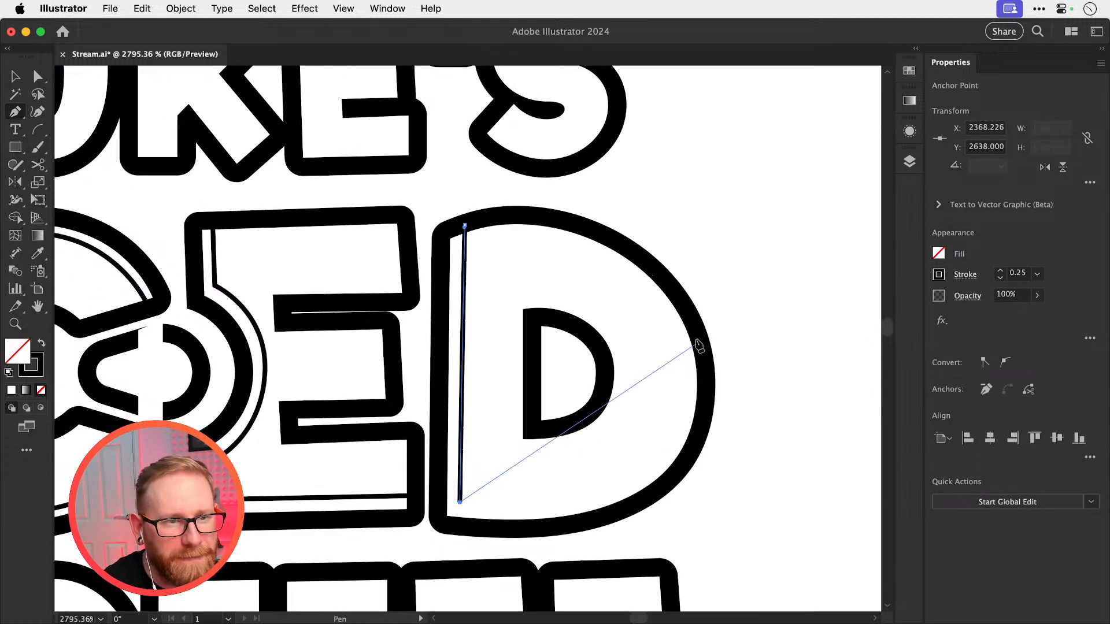
drag(697, 335, 709, 123)
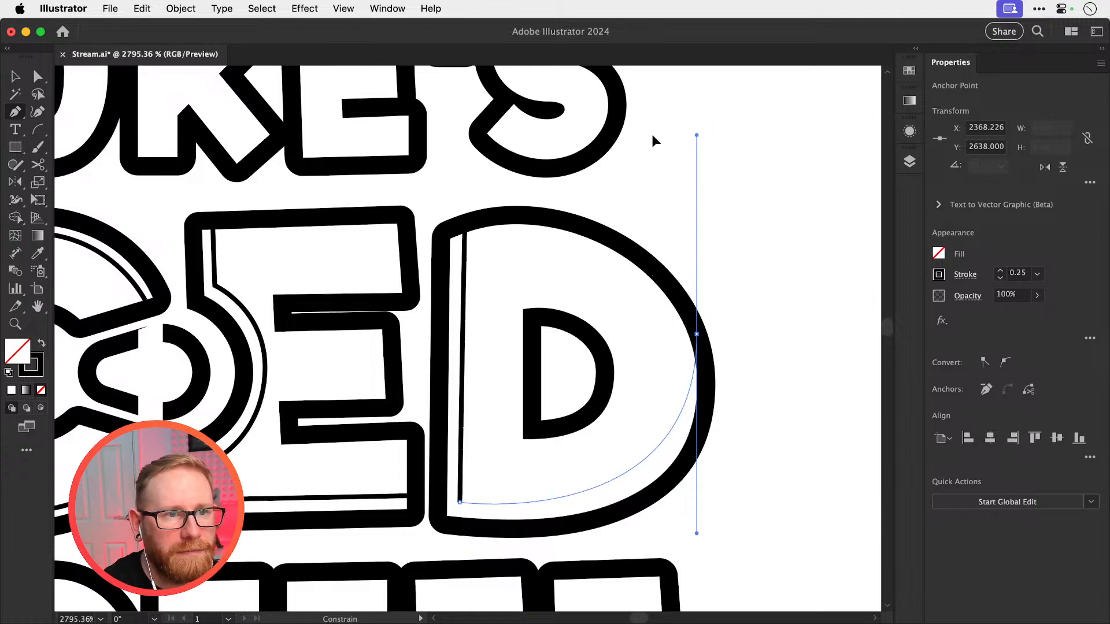
drag(653, 136, 667, 108)
super+click(778, 370)
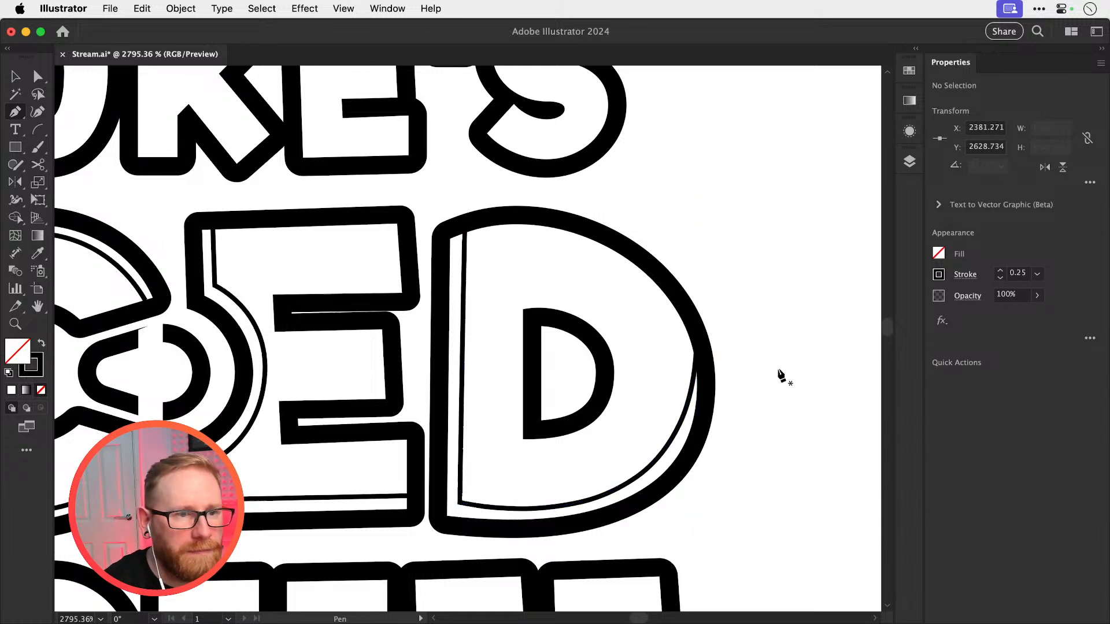
key(v)
key(super+minus)
key(super+minus)
key(super+minus)
key(super+minus)
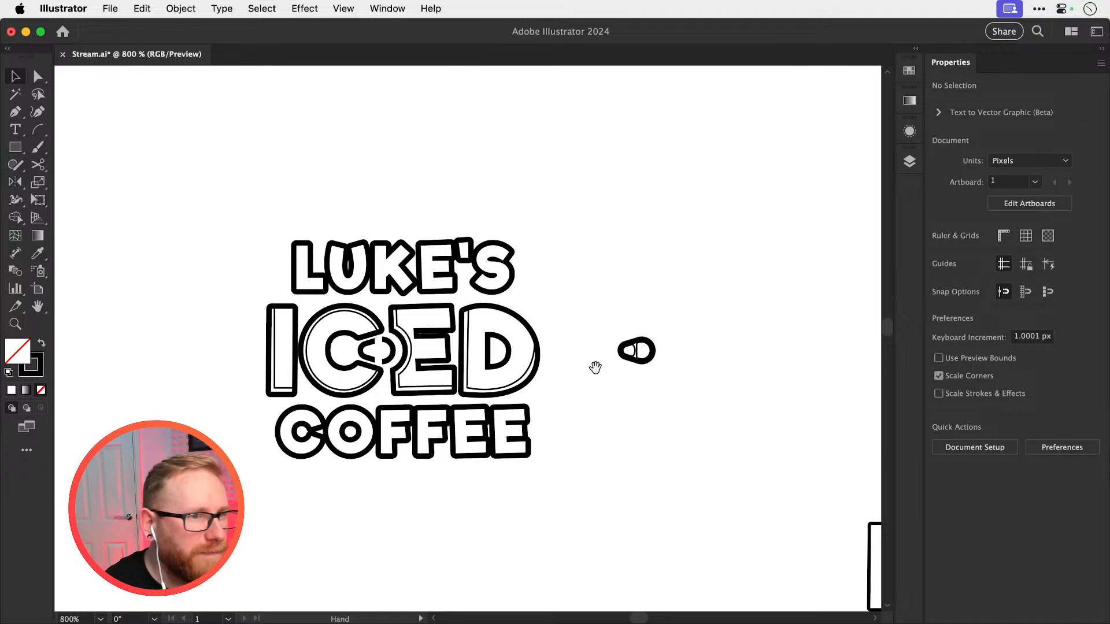
Delete the curved segment of the D's inner line and extend the remaining straight line down to the bottom outline
drag(570, 407, 659, 438)
key(a)
drag(583, 419, 793, 435)
click(622, 423)
key(Delete)
click(619, 421)
drag(523, 419, 526, 424)
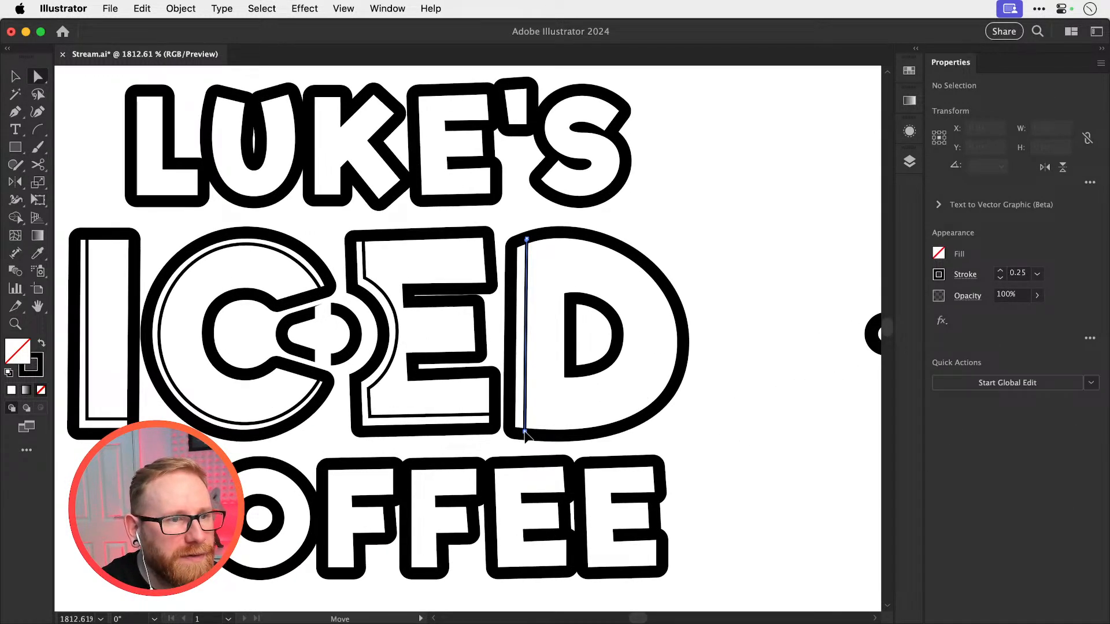
click(855, 286)
key(super+minus)
key(super+minus)
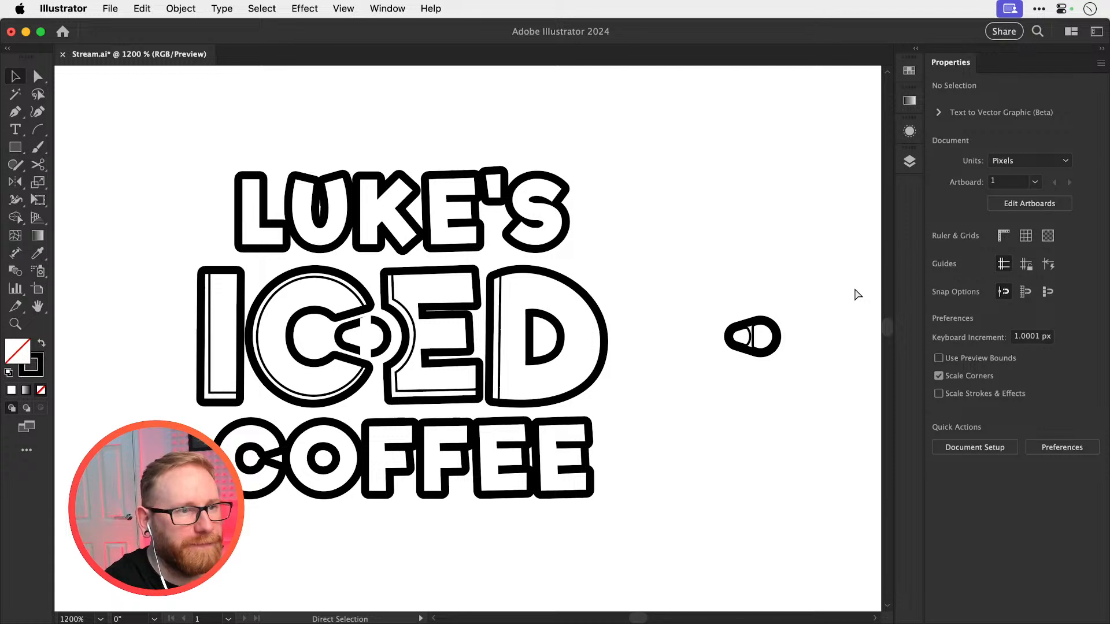
Replace the split ring pull between the C and E with a copy of the spare ring pull beside the logo
drag(488, 377, 506, 387)
click(374, 360)
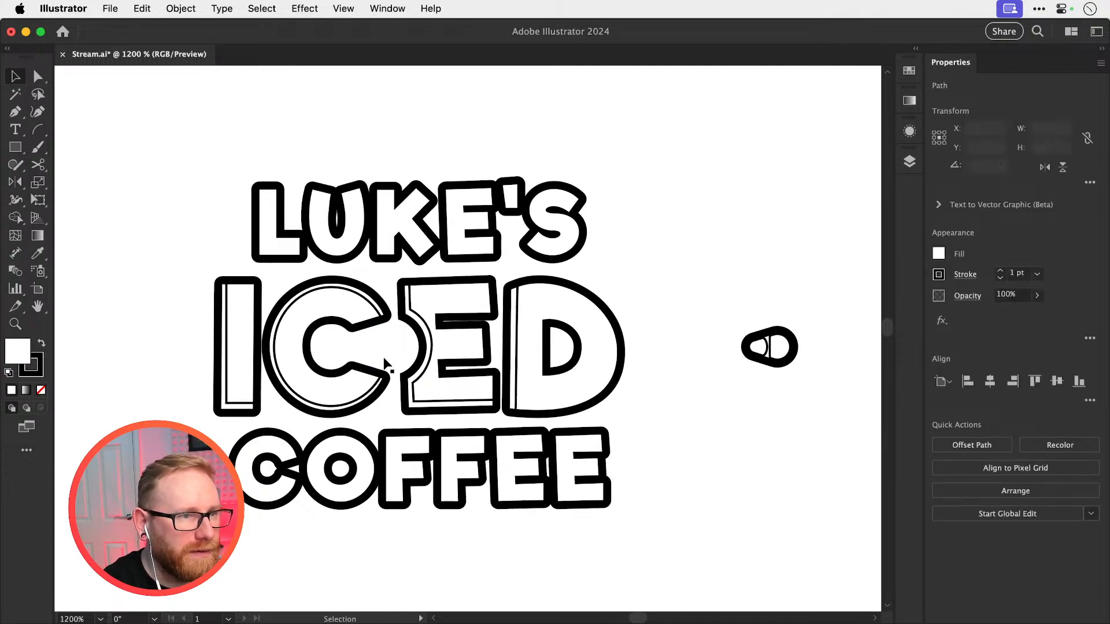
key(Delete)
drag(790, 369, 848, 397)
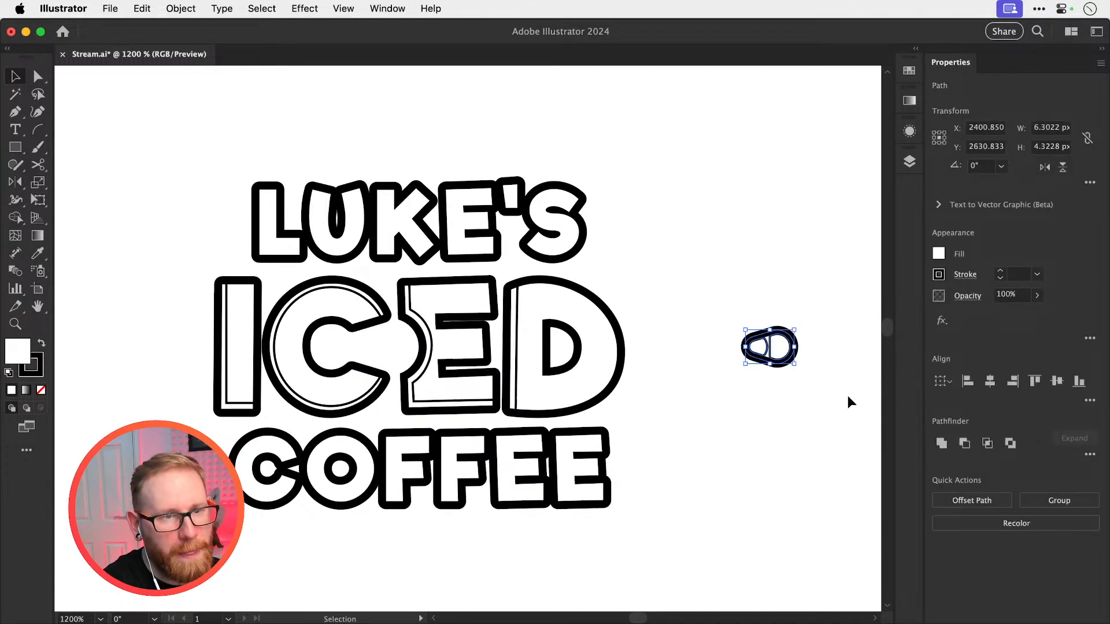
key(super+c)
key(super+f)
key(shift+Left)
key(shift+Left)
key(shift+Left)
key(shift+Left)
key(shift+Left)
click(847, 396)
Match the new ring pull's outer shape to the C's thin inner line, with no fill and a 0.25 pt stroke
key(z)
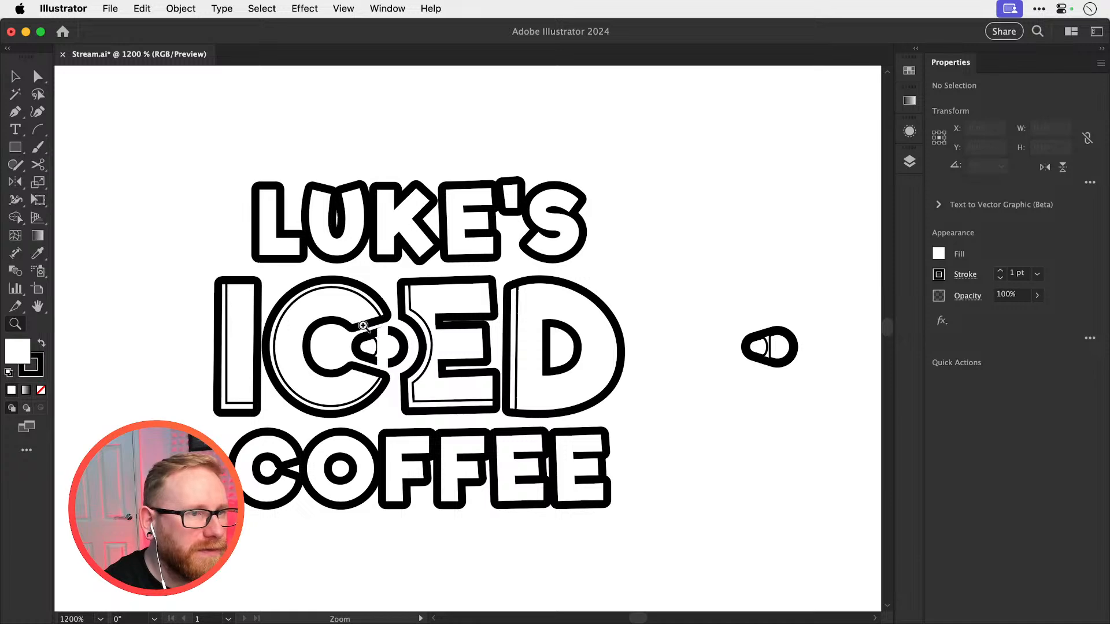
drag(363, 326, 409, 376)
key(v)
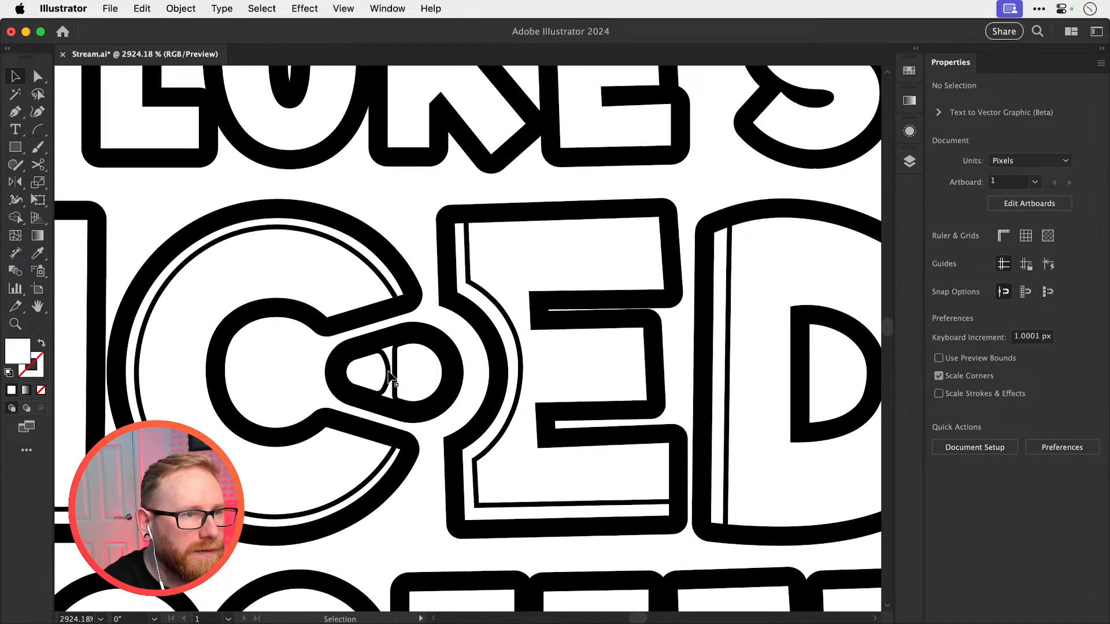
click(389, 379)
scroll(389, 379, up, 5)
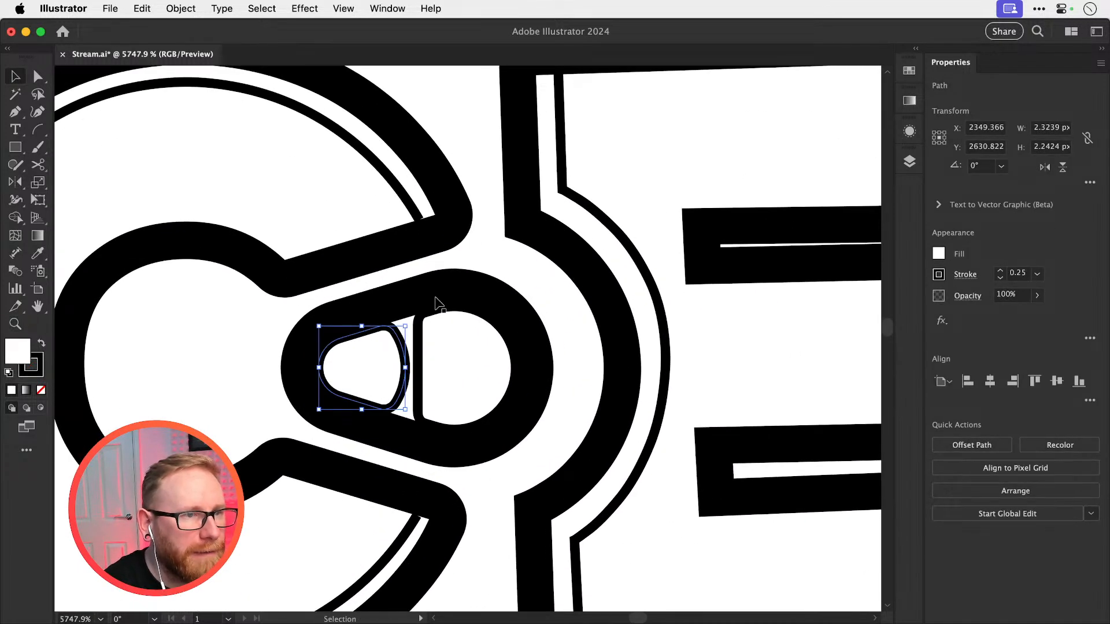
click(436, 300)
key(i)
click(418, 208)
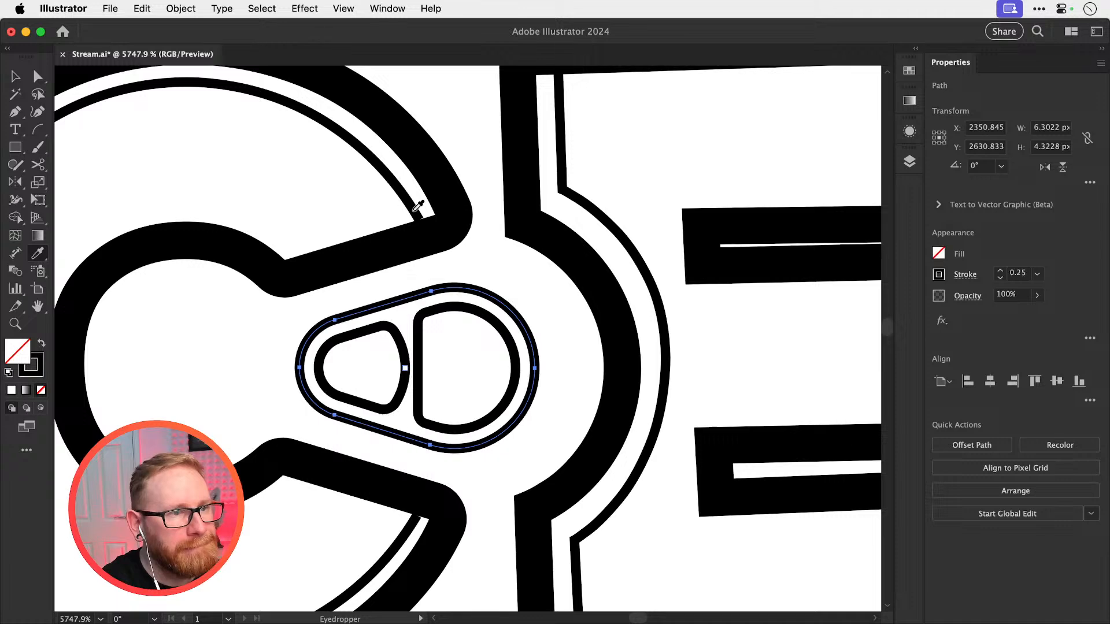
key(super+shift+a)
key(v)
key(super+minus)
key(super+minus)
key(super+minus)
key(super+minus)
key(super+minus)
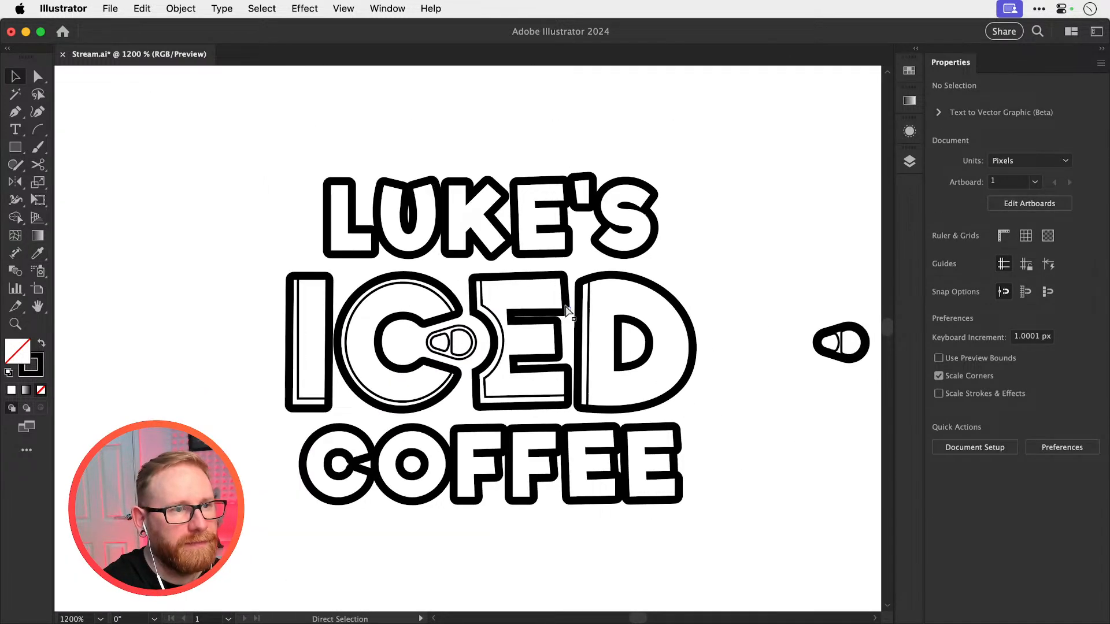
Shift the whole thin-lined ring pull slightly right within the gap between the C and E
key(super+plus)
key(super+plus)
key(super+plus)
key(super+plus)
drag(276, 337, 489, 393)
drag(514, 303, 533, 289)
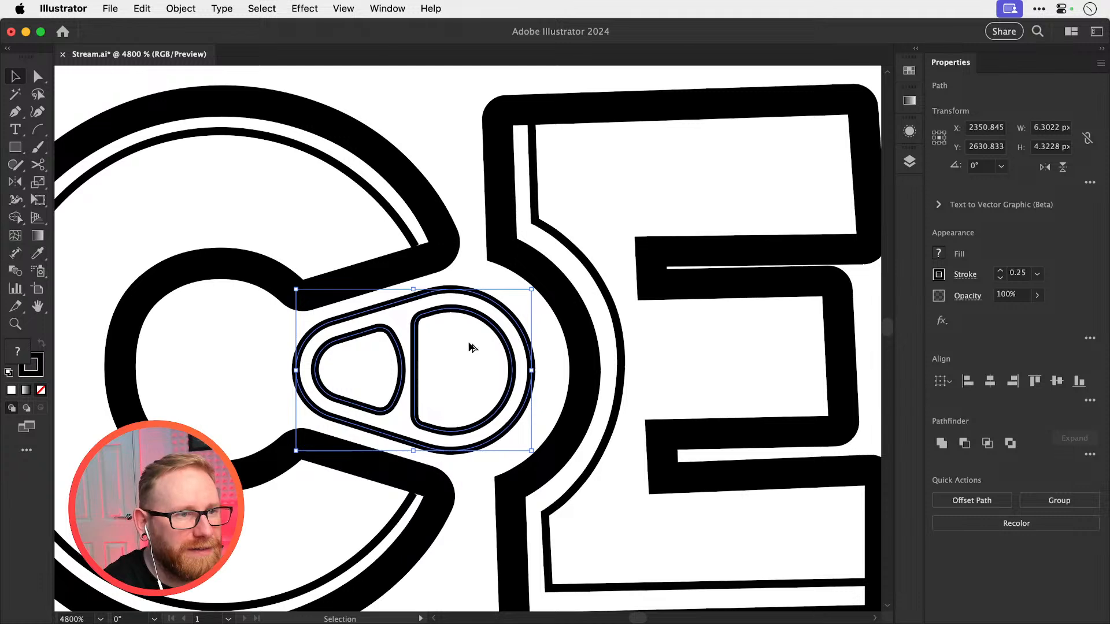
key(super+d)
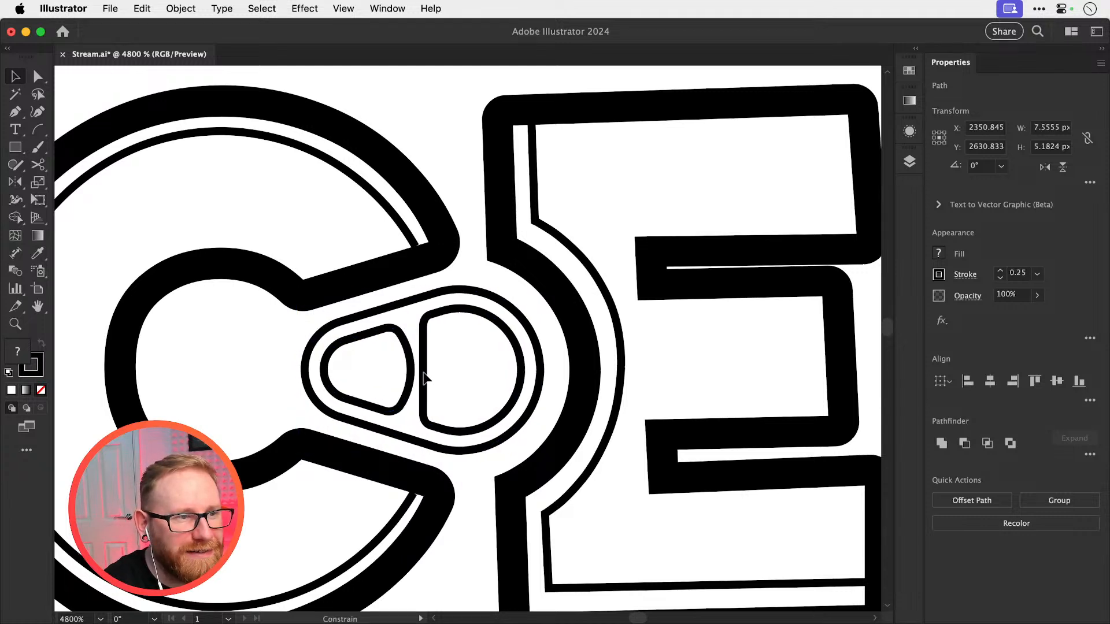
key(shift+super+a)
key(super+minus)
key(super+minus)
key(super+minus)
key(super+minus)
key(super+minus)
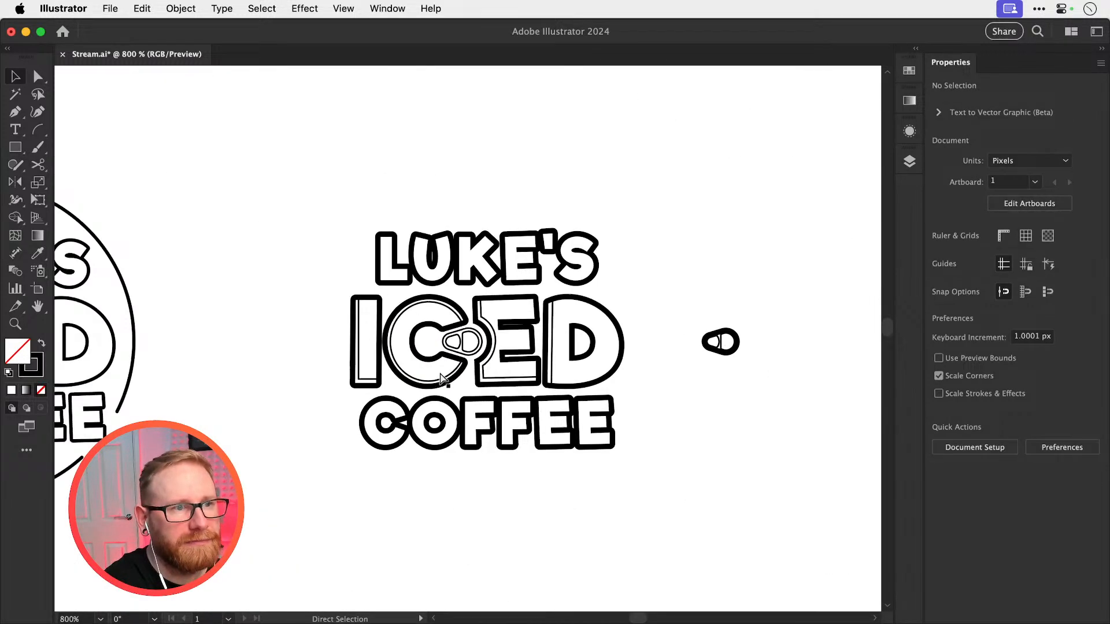
scroll(488, 305, right, 3)
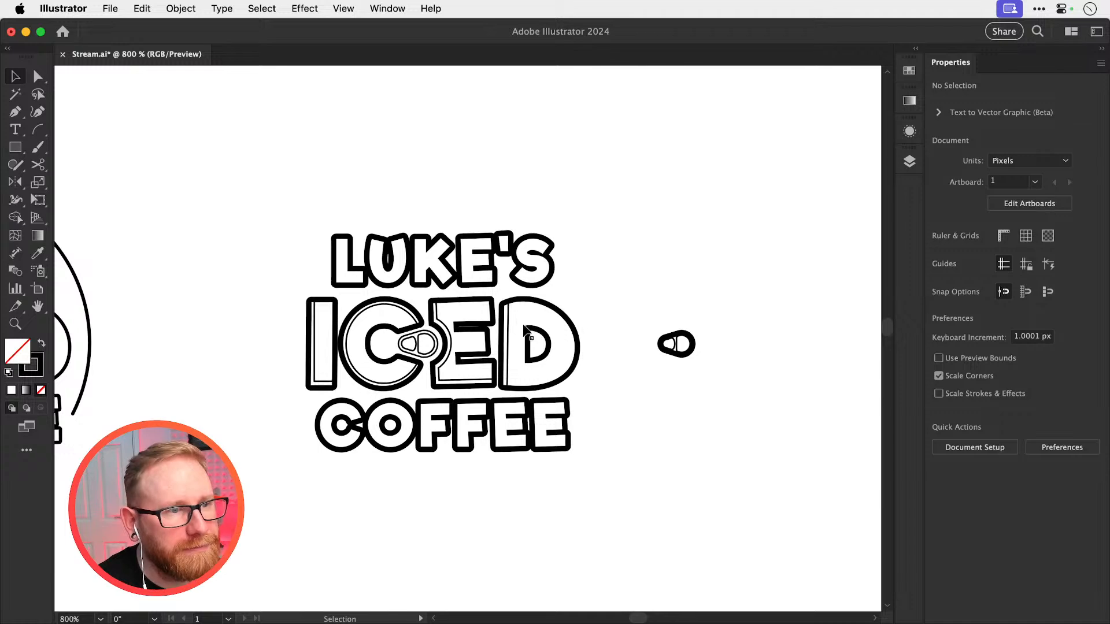
Try moving the LUKE'S and COFFEE text together with the E's outline away from their positions
drag(291, 215, 557, 255)
scroll(447, 327, up, 3)
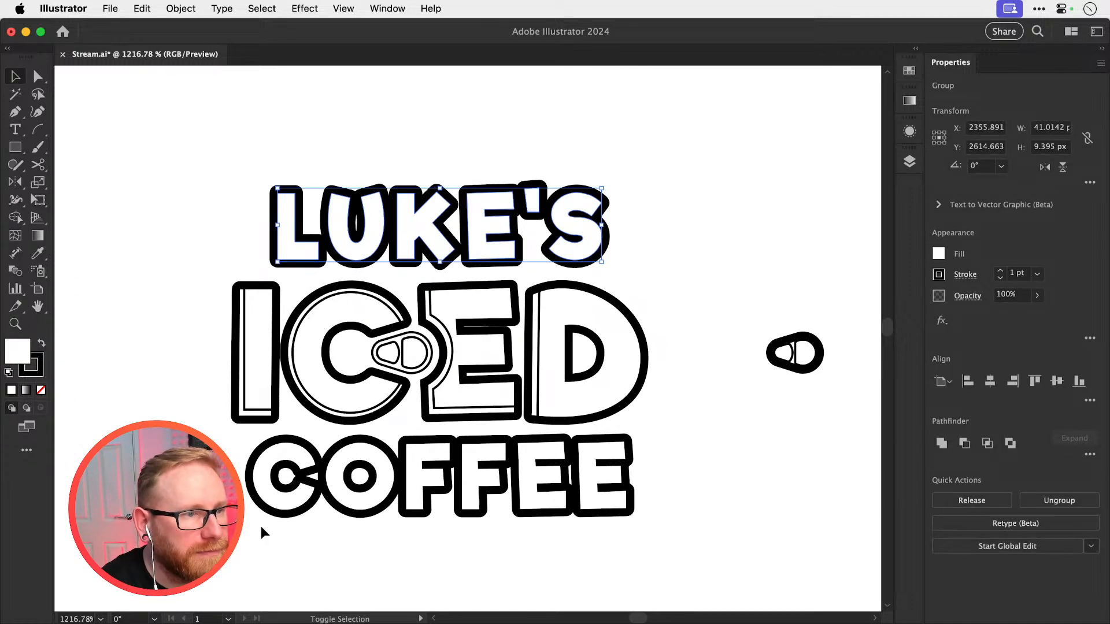
drag(249, 555, 567, 471)
key(z)
click(480, 329)
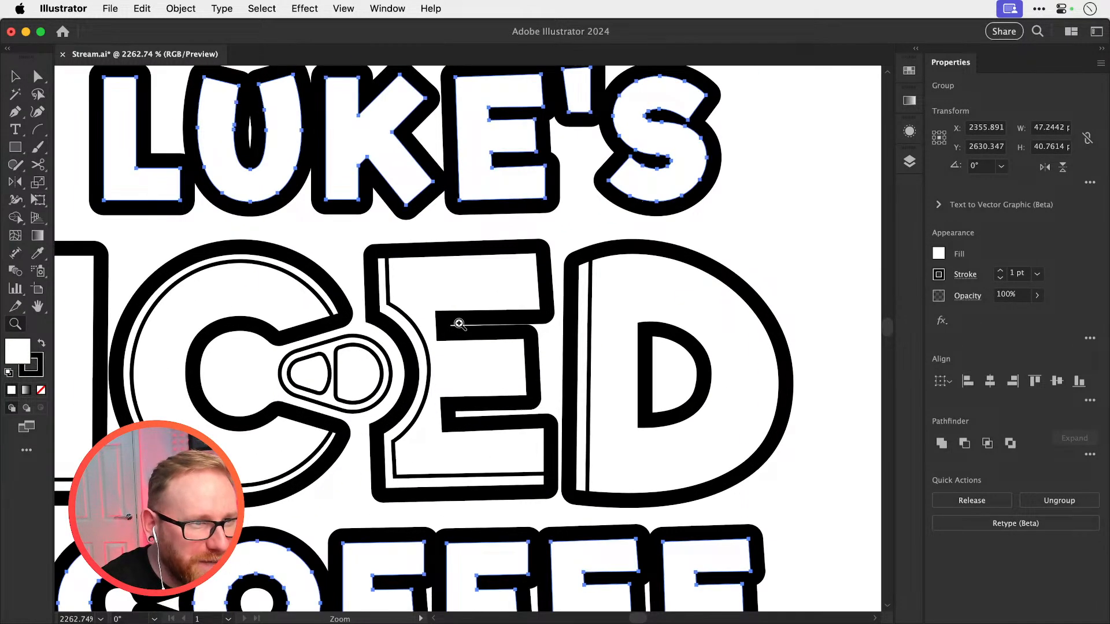
key(v)
shift+click(461, 324)
drag(486, 323, 719, 274)
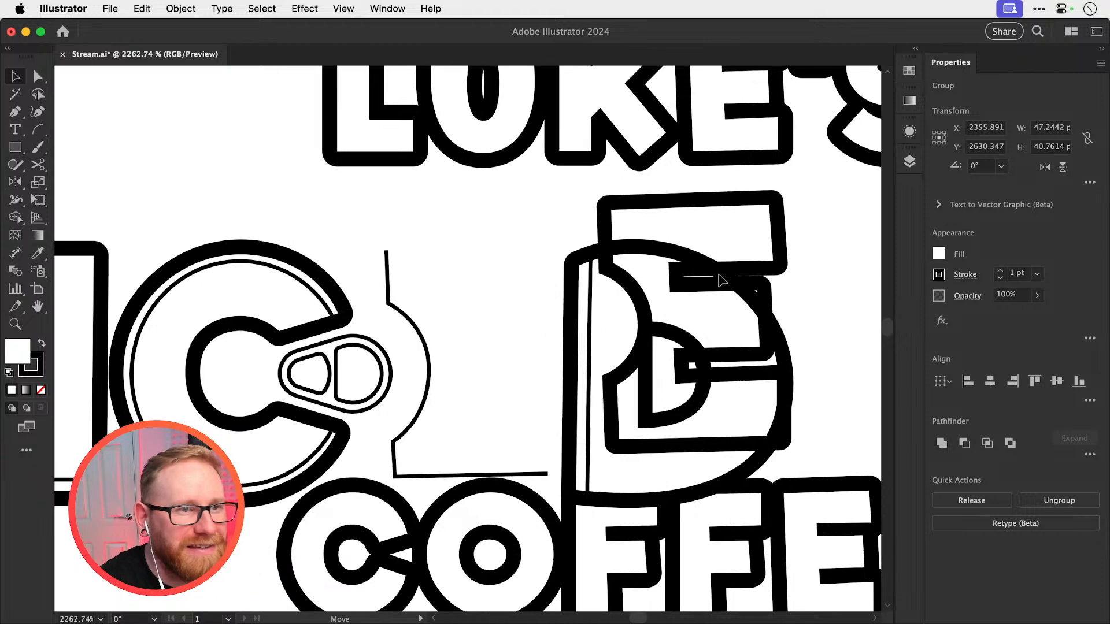
key(super+z)
Clear the selection and save the document
click(773, 273)
key(super+s)
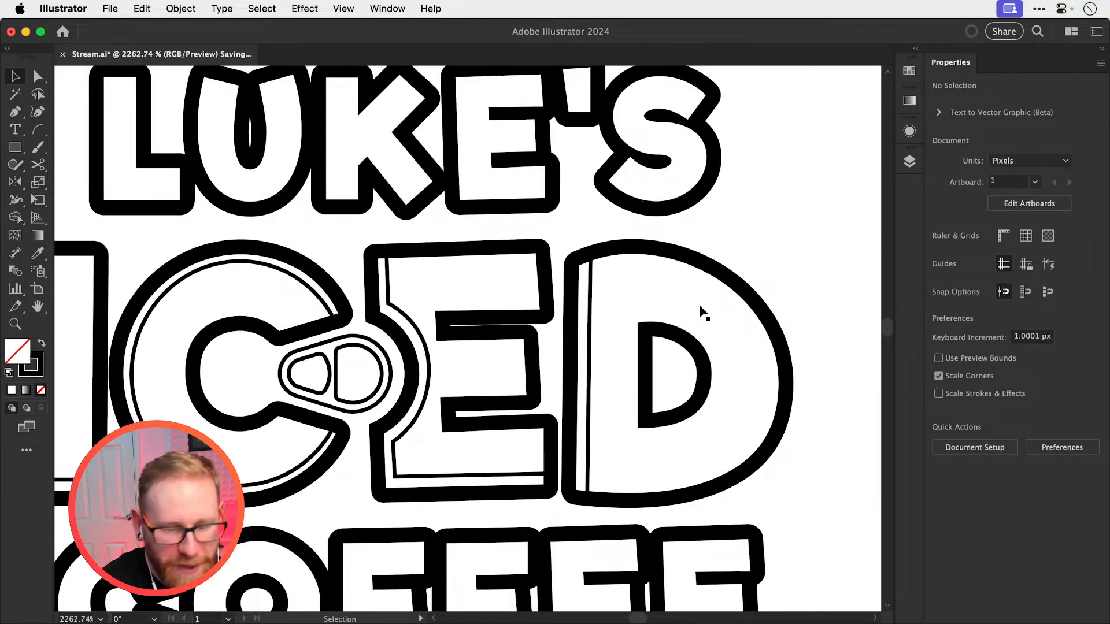
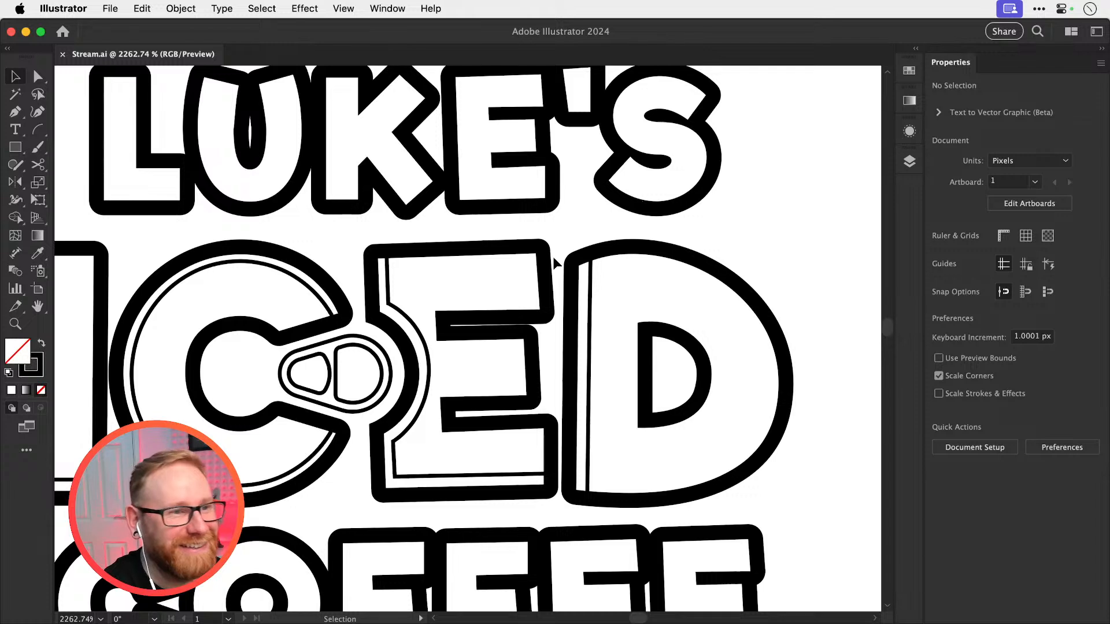
Increase the stroke of the E's outline in ICED to 0.475 pt
click(470, 249)
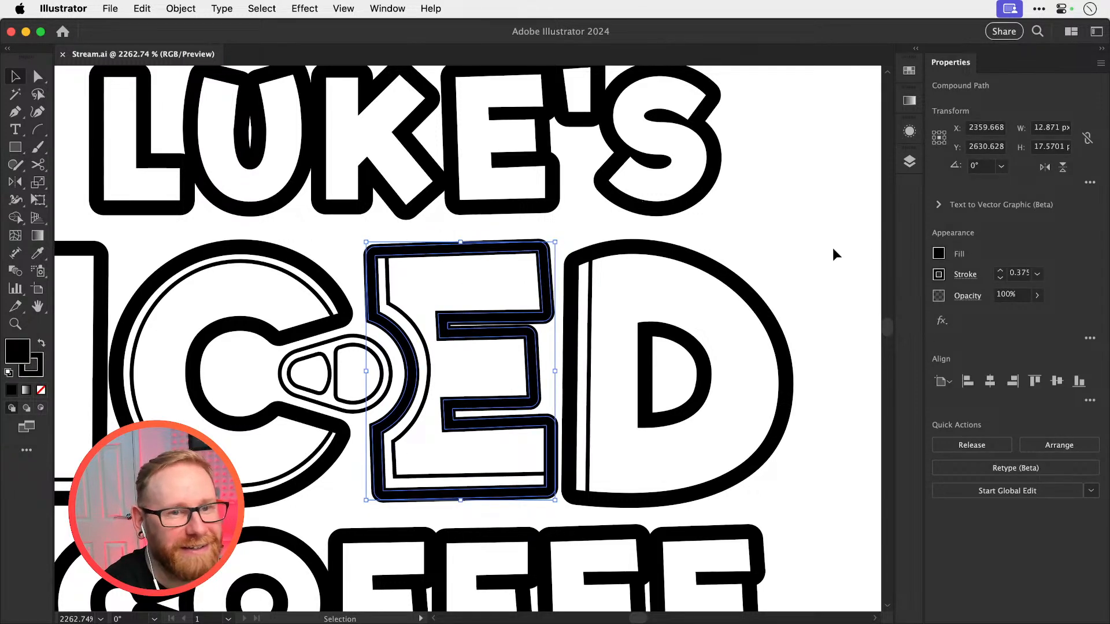
click(999, 272)
click(1000, 272)
click(999, 272)
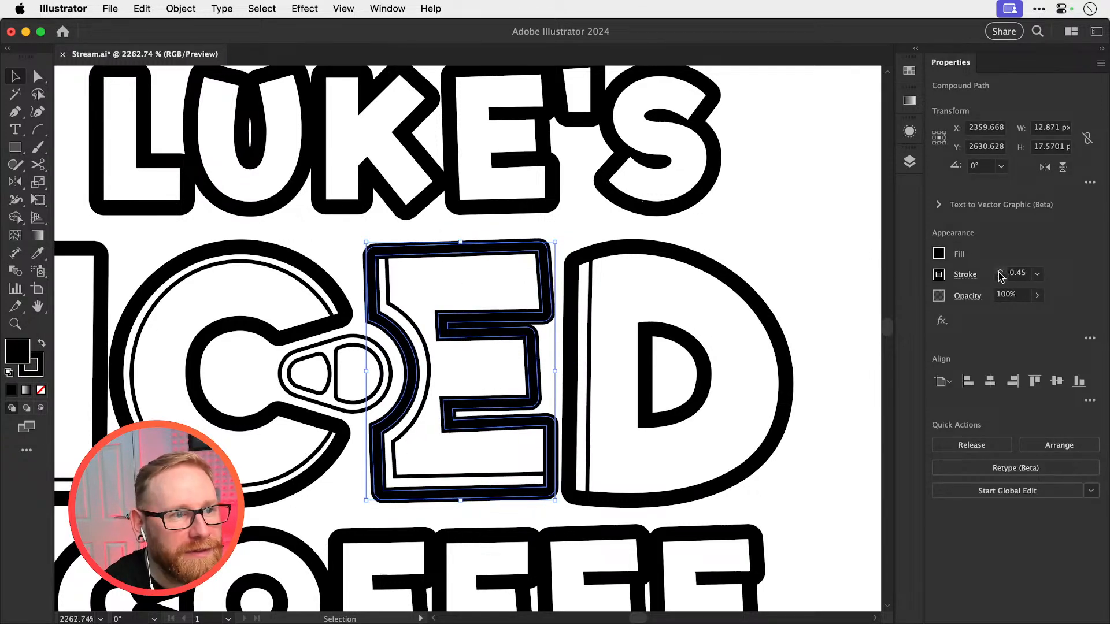
click(999, 271)
click(767, 242)
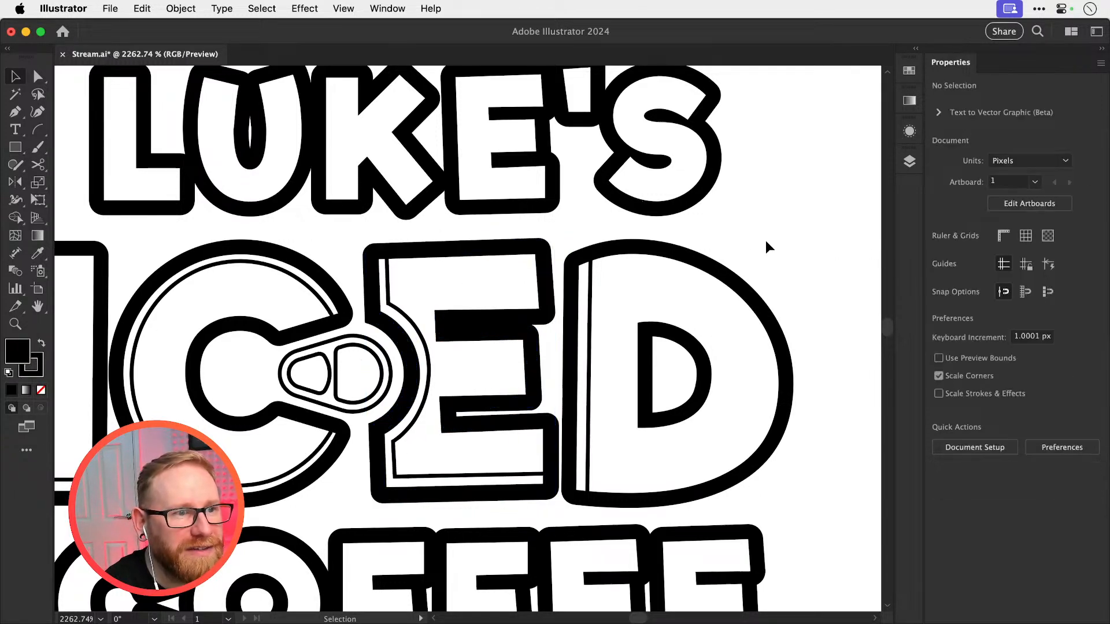
Increase the strokes of the D, I and C in ICED to 1.1 pt
click(678, 260)
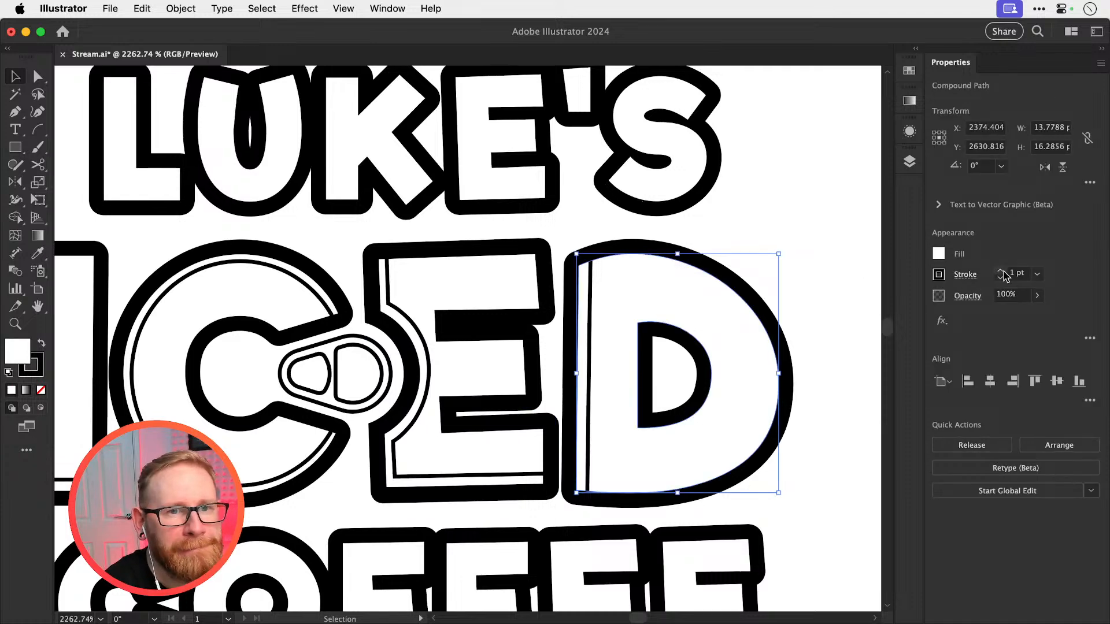
click(1001, 271)
drag(425, 297, 718, 269)
click(394, 243)
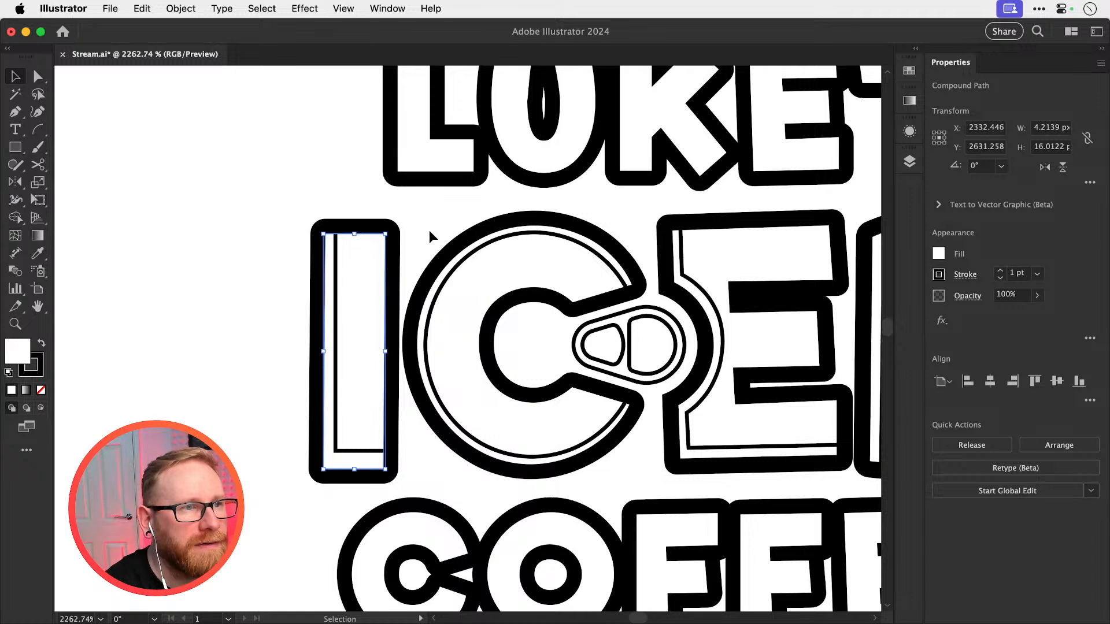
shift+click(455, 248)
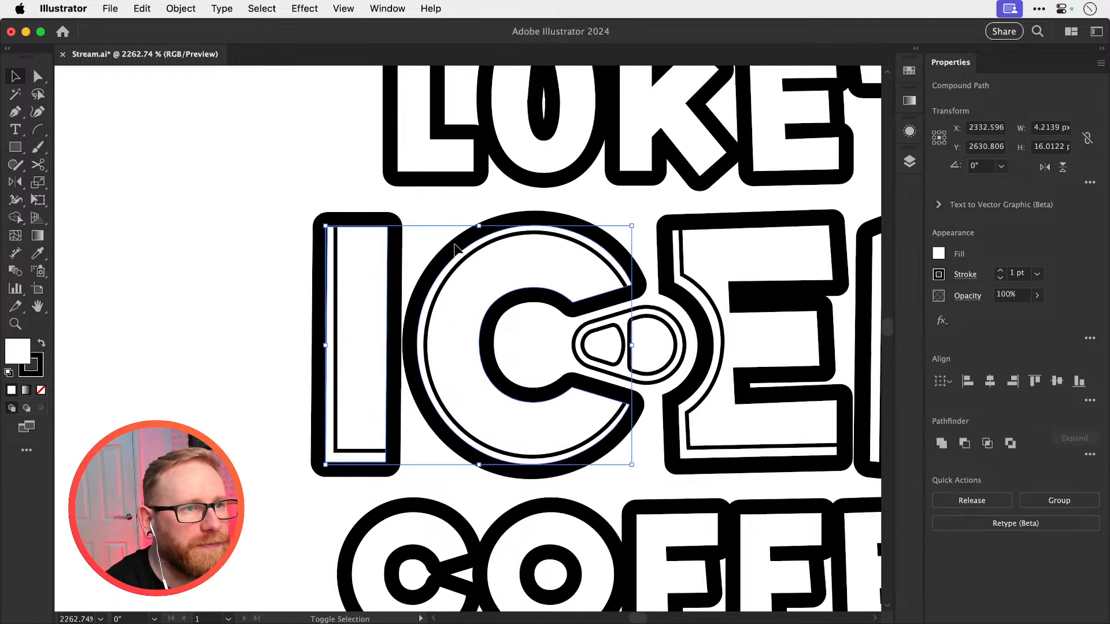
click(1000, 271)
Set the stroke of the LUKE'S and COFFEE text to 1.1 pt and save the document
key(super+minus)
key(super+minus)
key(super+minus)
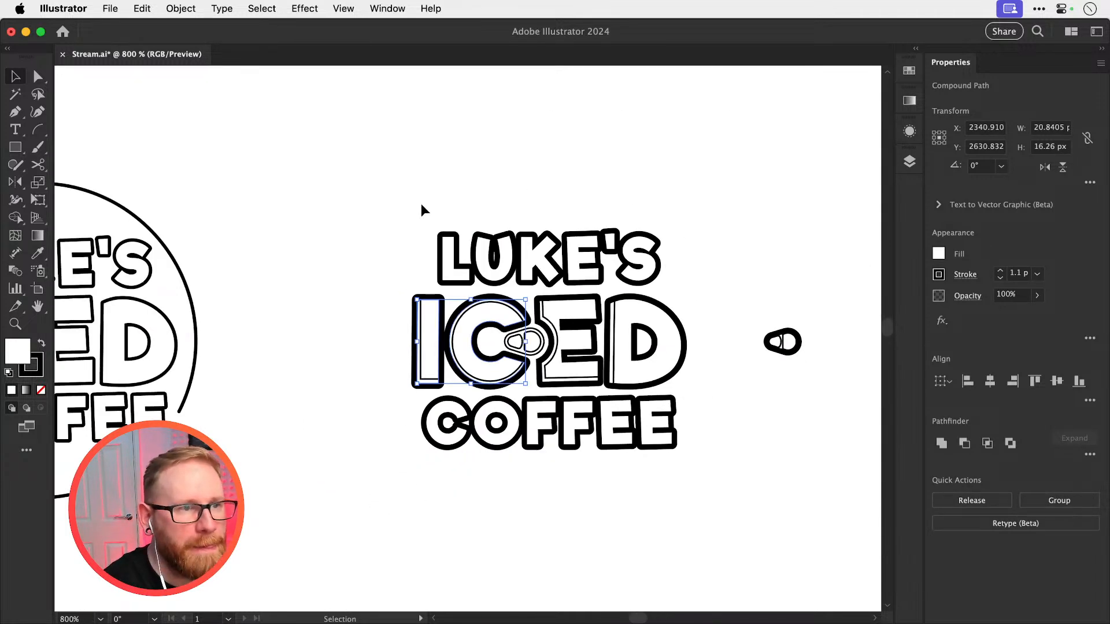
drag(699, 288, 701, 289)
drag(388, 513, 708, 416)
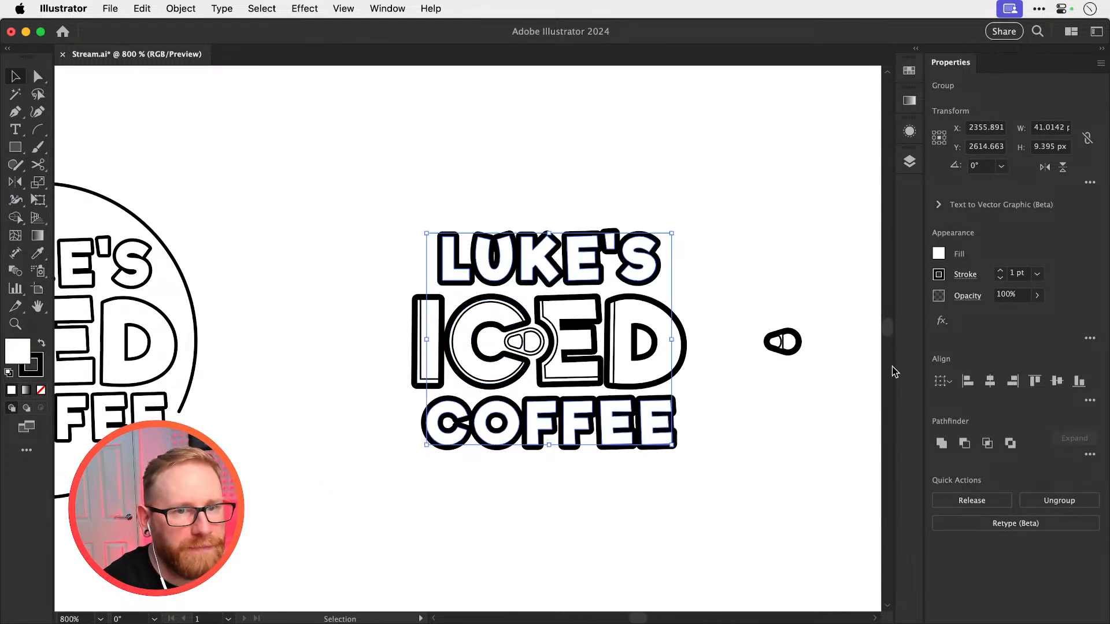
click(1000, 271)
click(740, 193)
drag(740, 194, 643, 202)
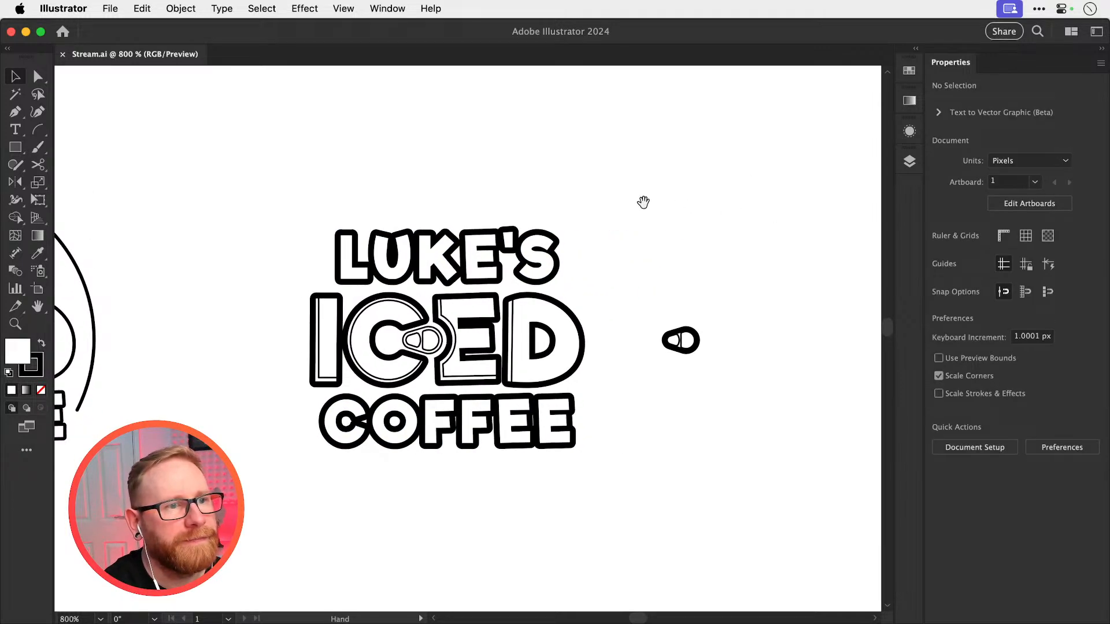
Remove the bottom segment of the I's thin inner line, extend its vertical line down into the outline, and save
scroll(502, 403, up, 3)
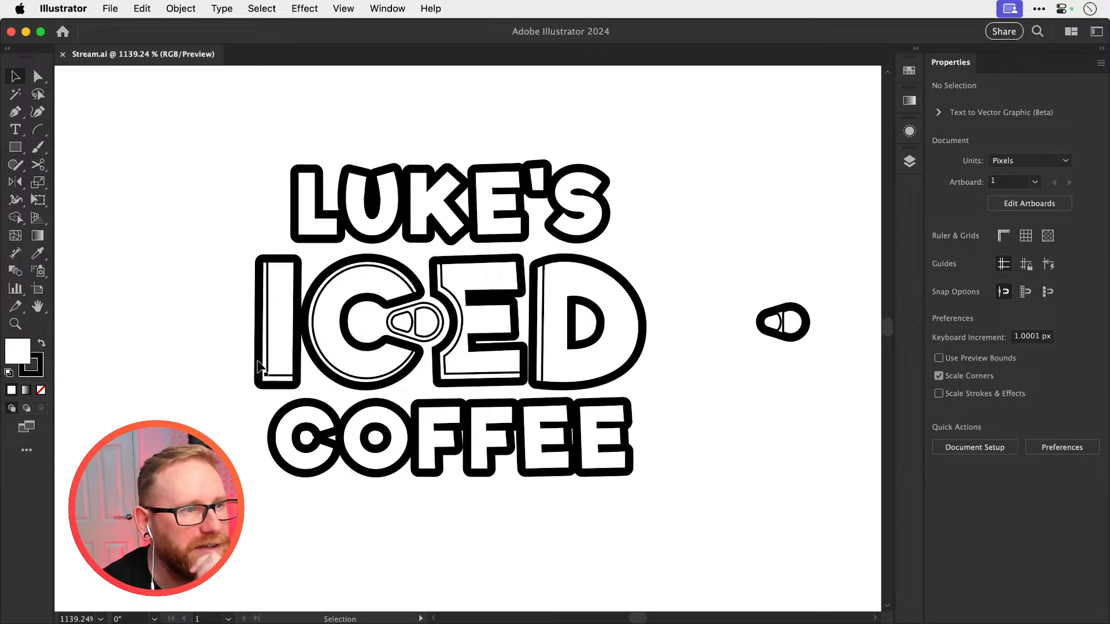
key(a)
scroll(283, 390, up, 5)
click(294, 374)
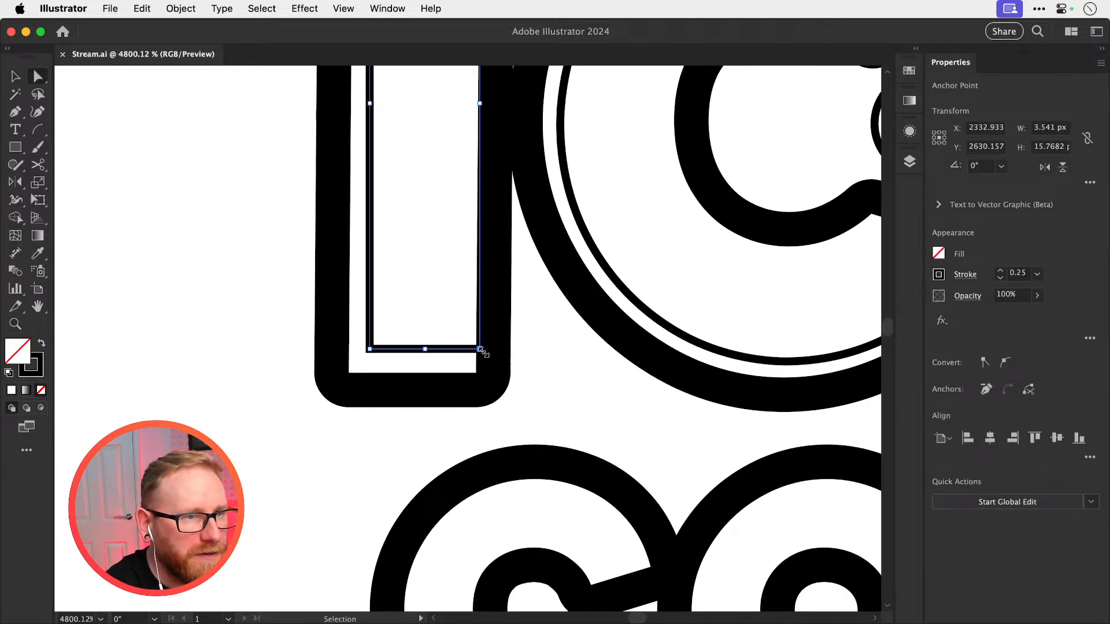
key(Delete)
click(354, 353)
drag(370, 349, 370, 384)
scroll(370, 369, down, 10)
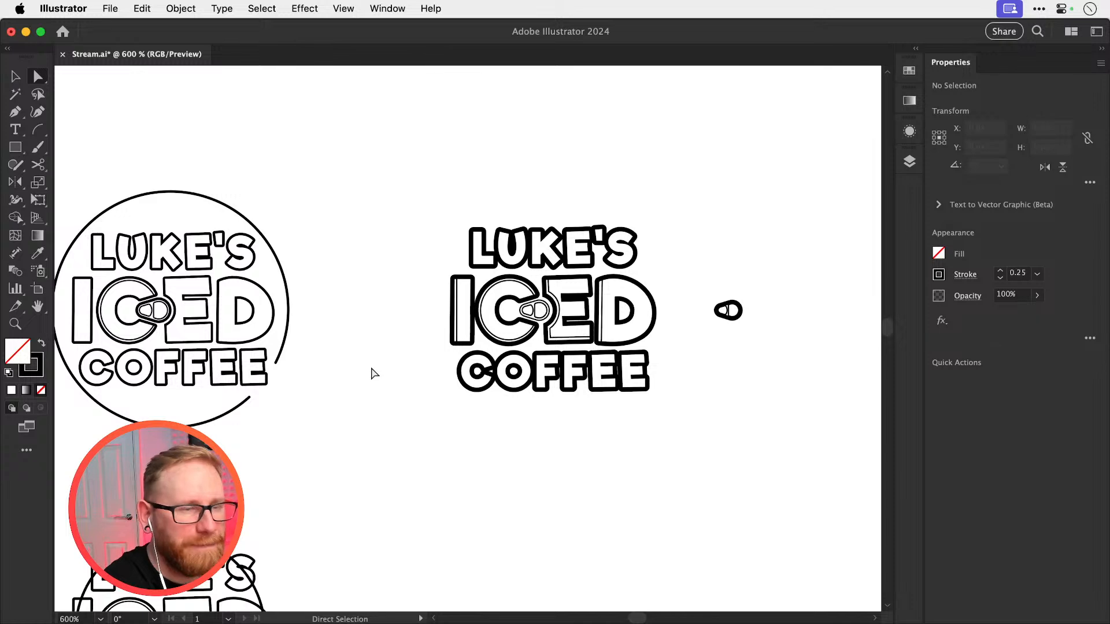
key(v)
drag(638, 328, 475, 384)
key(super+s)
Place a duplicate of the whole frameless logo straight above the original, leaving out the separate ring pull
drag(365, 380, 442, 378)
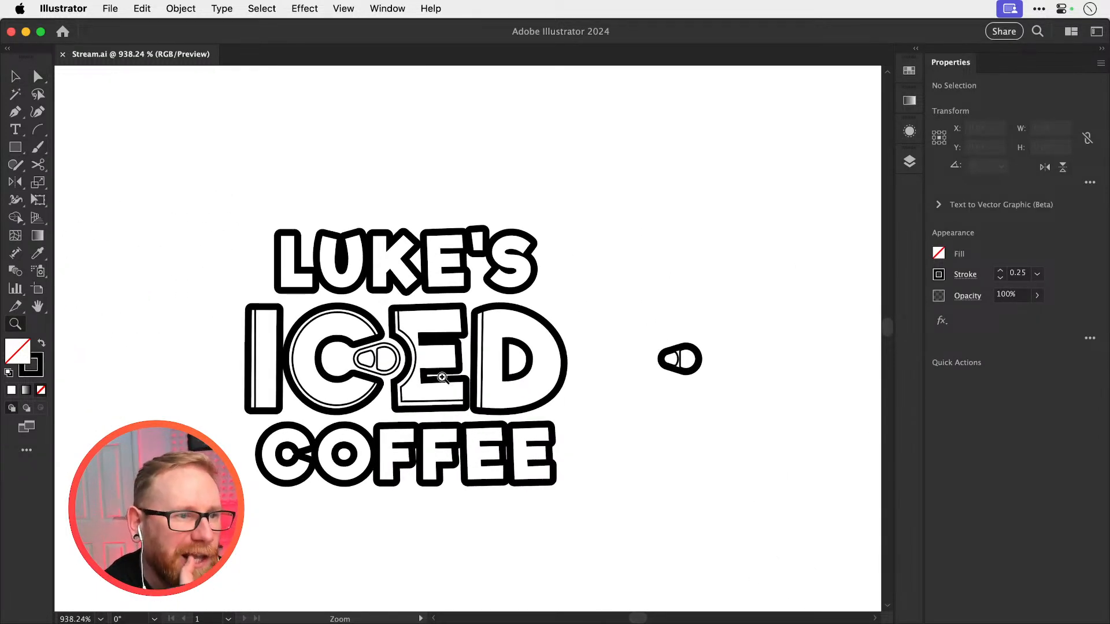
key(v)
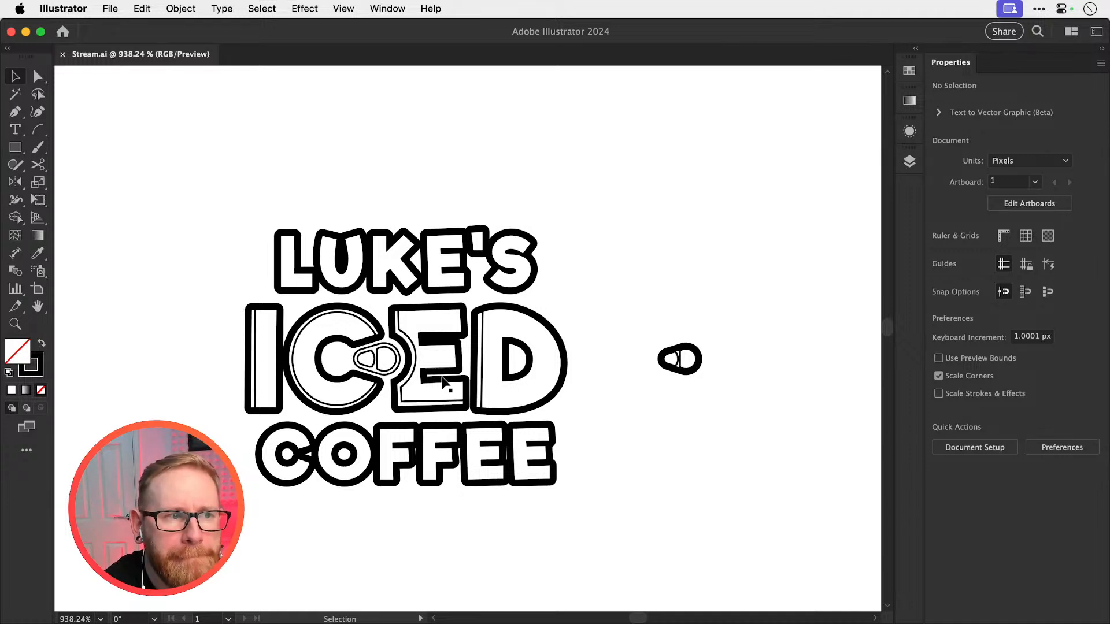
drag(244, 199, 554, 538)
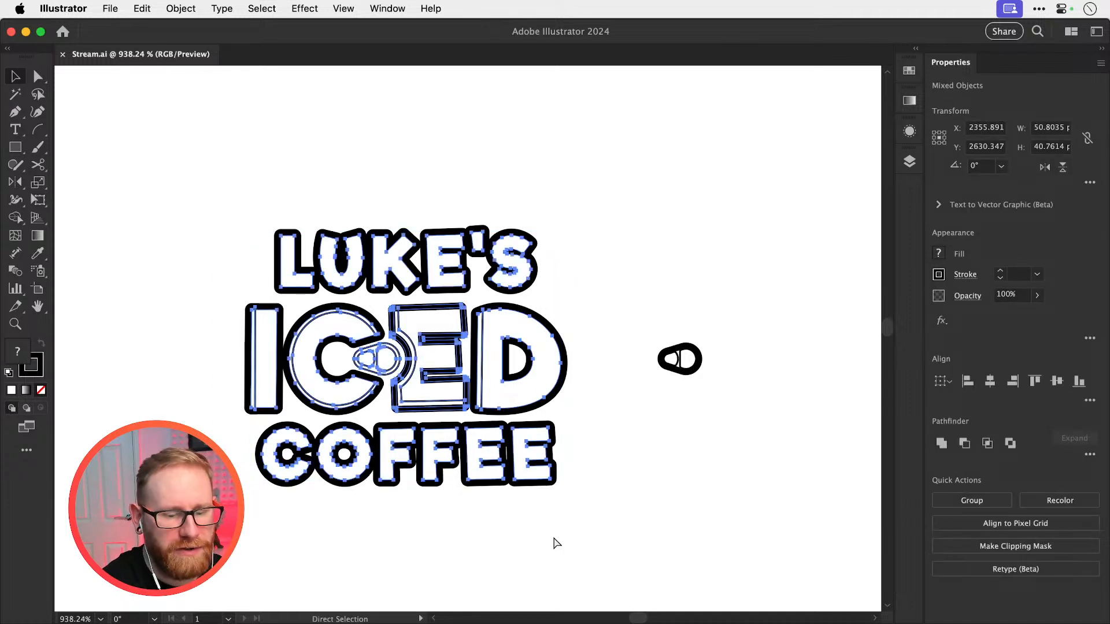
key(super+minus)
key(super+minus)
scroll(555, 535, up, 5)
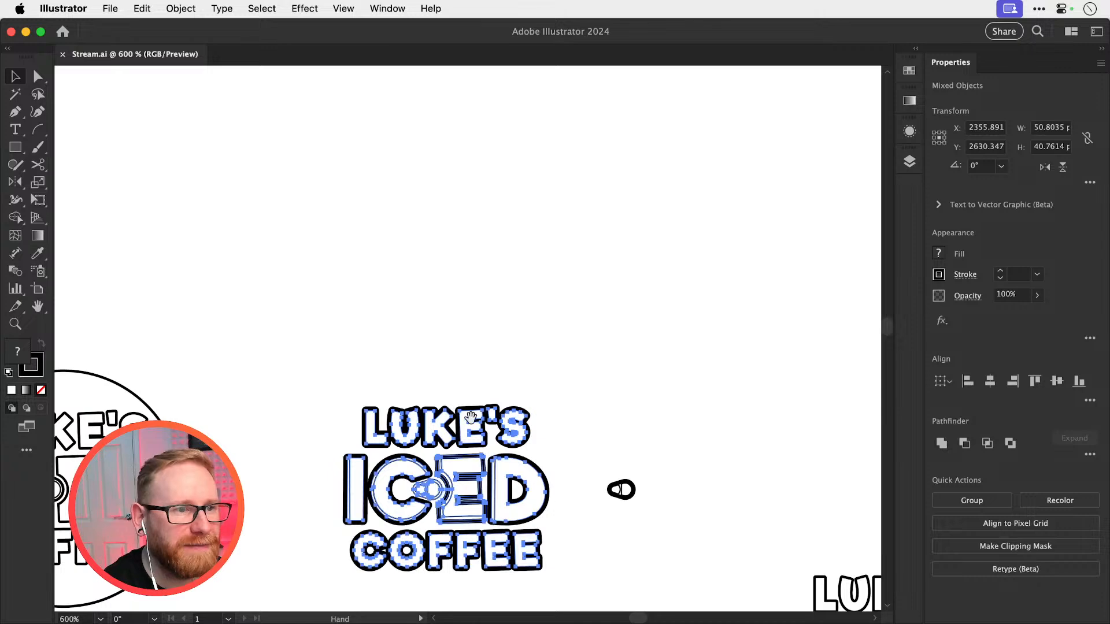
drag(426, 484, 457, 159)
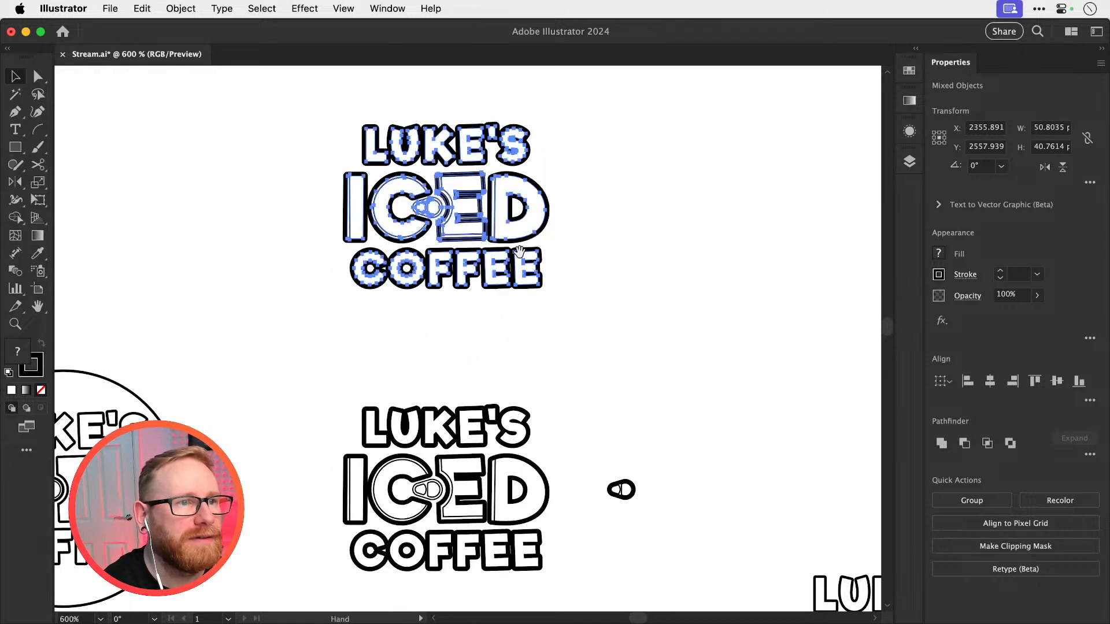
scroll(538, 351, up, 3)
Switch to Photoshop to check the earlier logo sketches, and return to Illustrator
key(super+Tab)
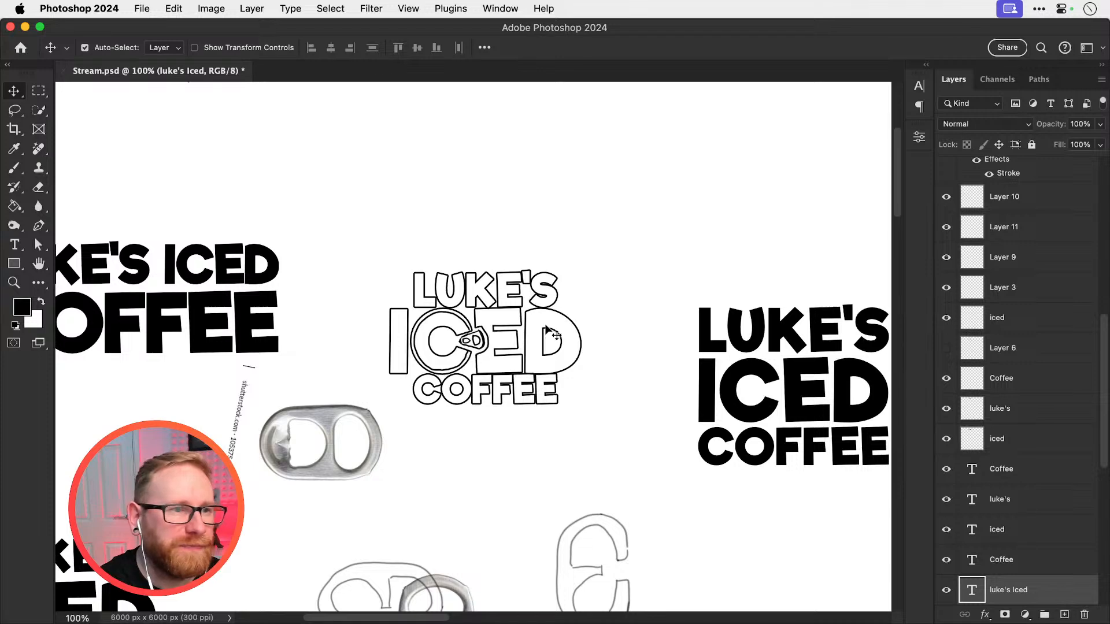
key(super+Tab)
click(550, 330)
key(super+Tab)
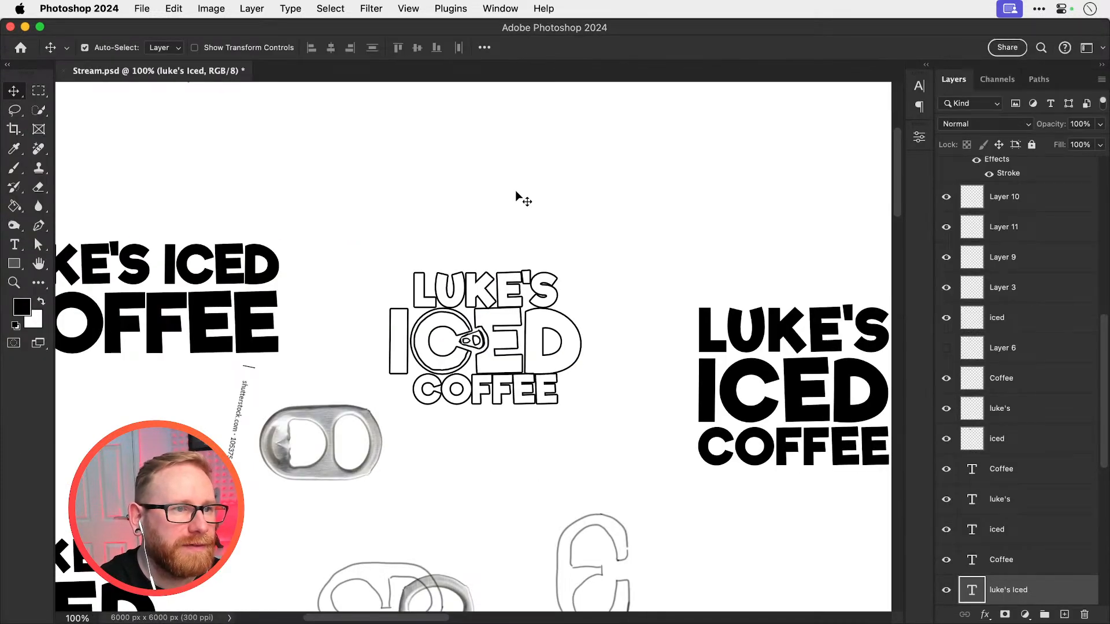
key(super+Tab)
click(485, 184)
Swap fill and stroke on the duplicate's LUKE'S and COFFEE text so the letters are black with white strokes
drag(417, 224, 585, 279)
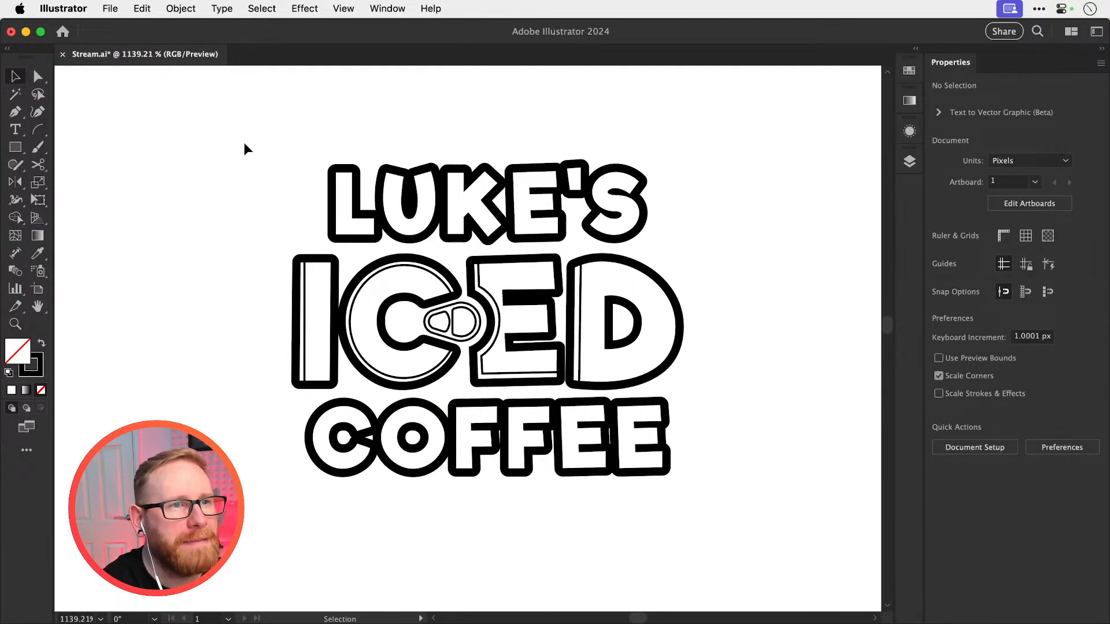
drag(293, 141, 457, 225)
drag(283, 529, 491, 448)
key(shift+x)
click(762, 313)
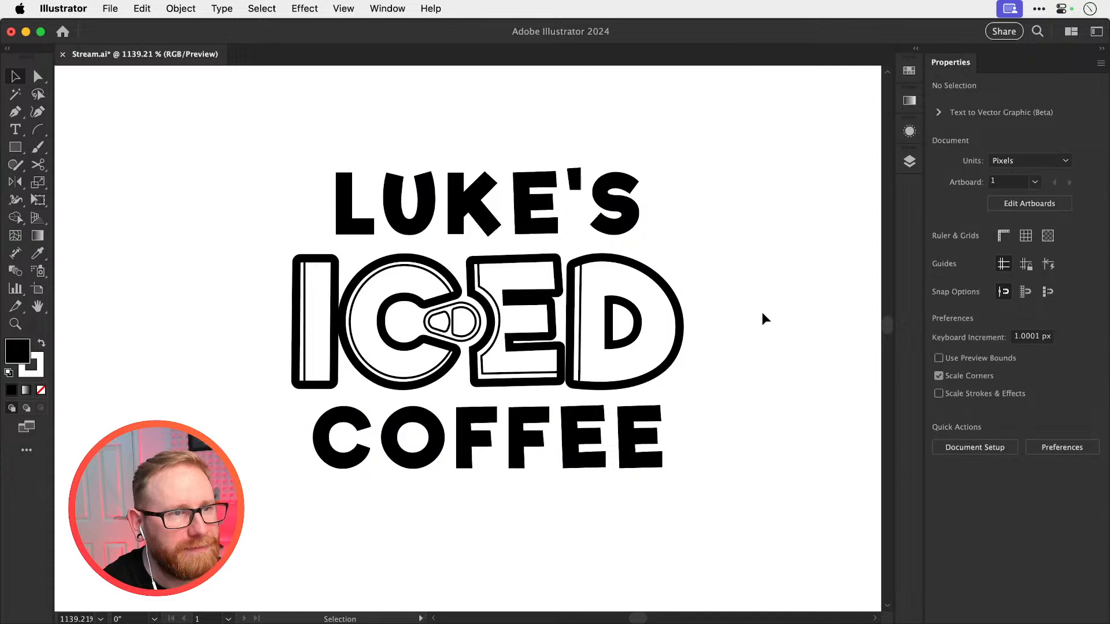
click(344, 215)
key(a)
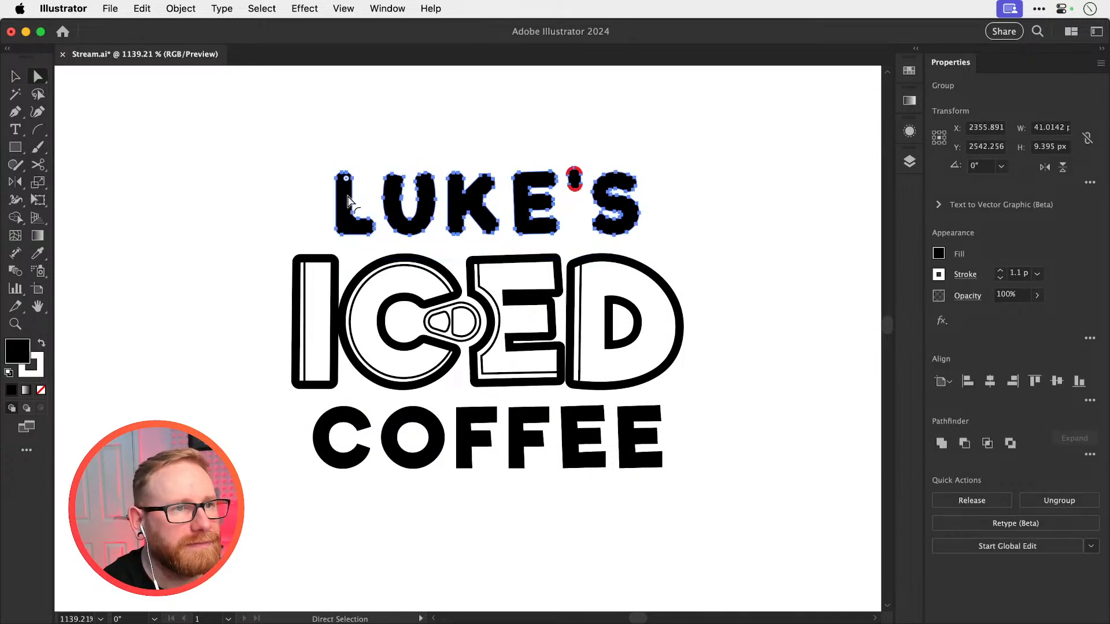
drag(348, 196, 348, 202)
key(v)
click(268, 211)
key(super+z)
click(274, 221)
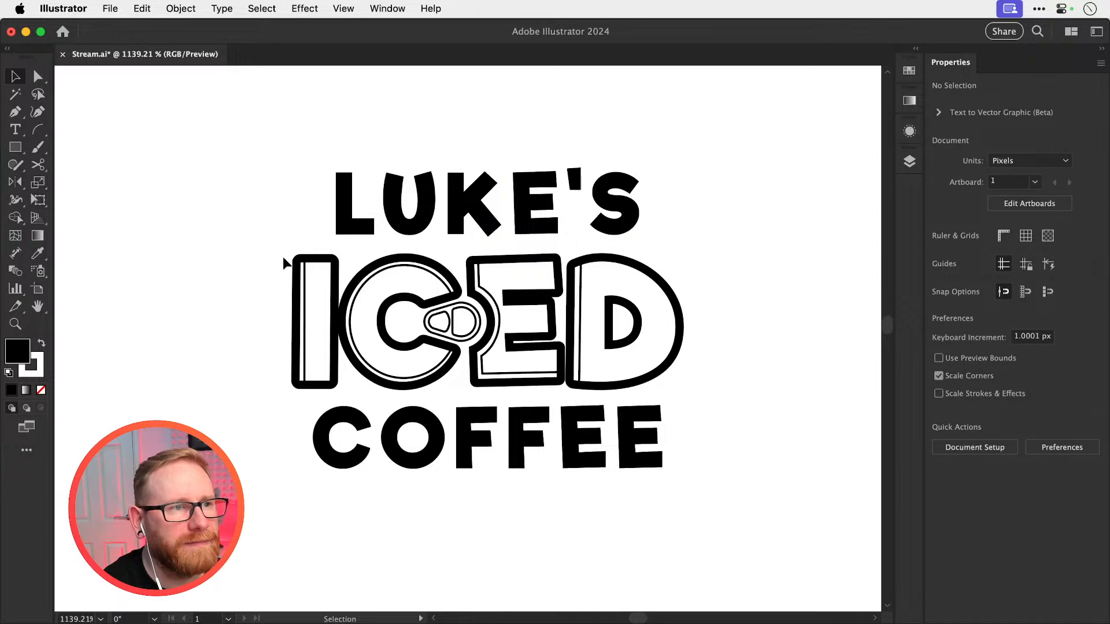
Delete the thin inner lines from the I, C, E and D of the duplicate logo
click(302, 347)
key(Delete)
click(469, 301)
key(Delete)
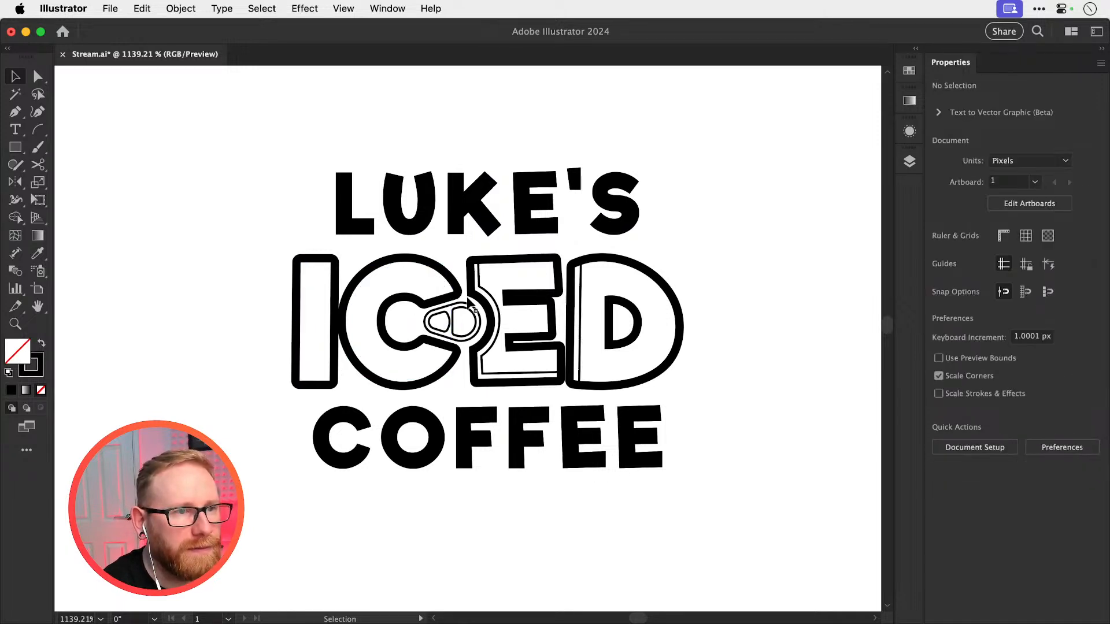
click(476, 301)
key(Delete)
click(580, 290)
key(Delete)
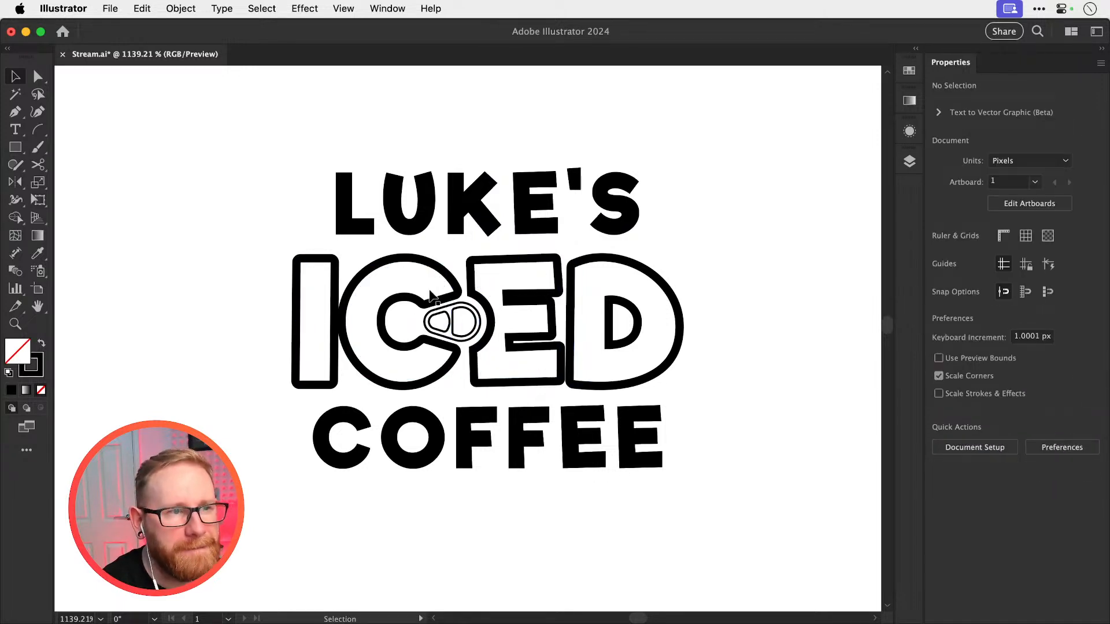
Swap fill and stroke on the I and D so they are black with white strokes
click(294, 276)
shift+click(636, 269)
key(super+8)
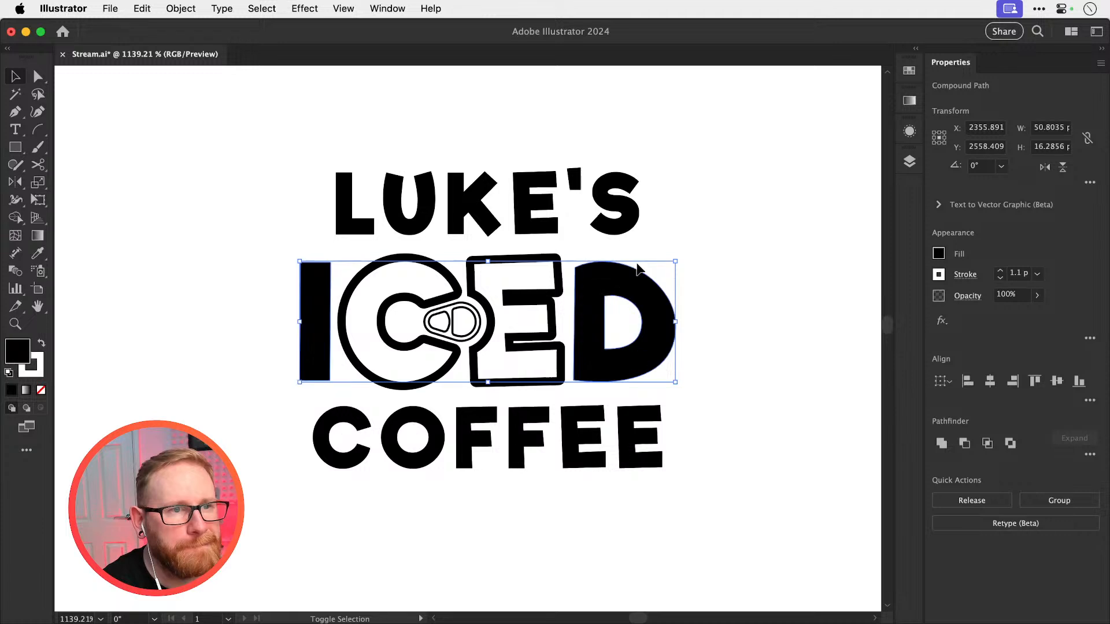
click(696, 228)
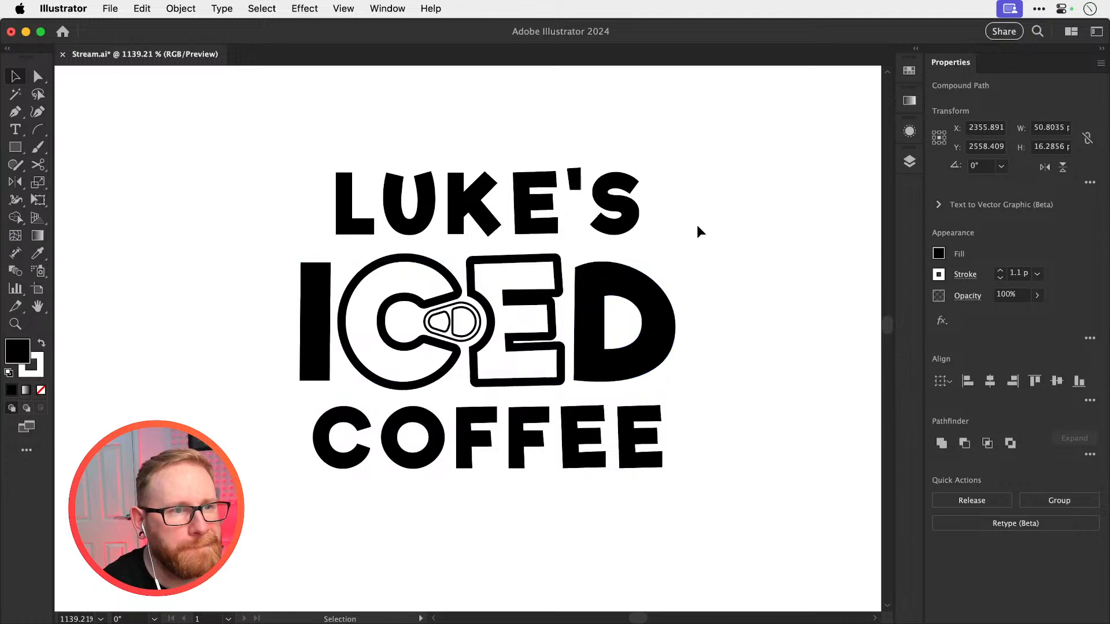
Remove the stroke from the E's outline and delete its outer contour to leave a solid black E
click(555, 281)
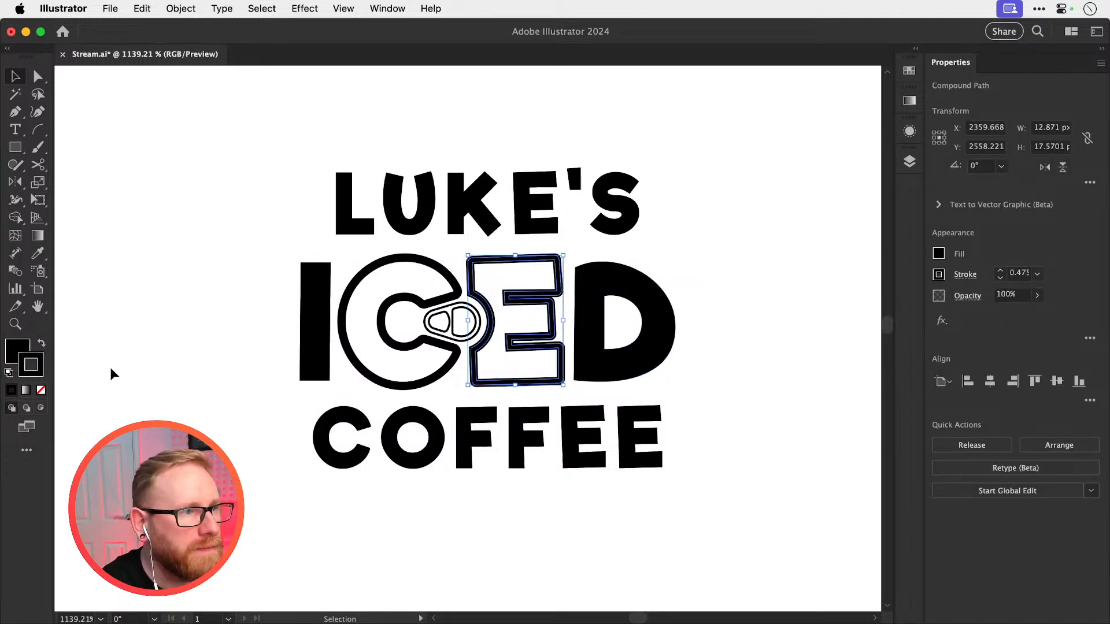
click(41, 391)
key(super+shift+a)
key(a)
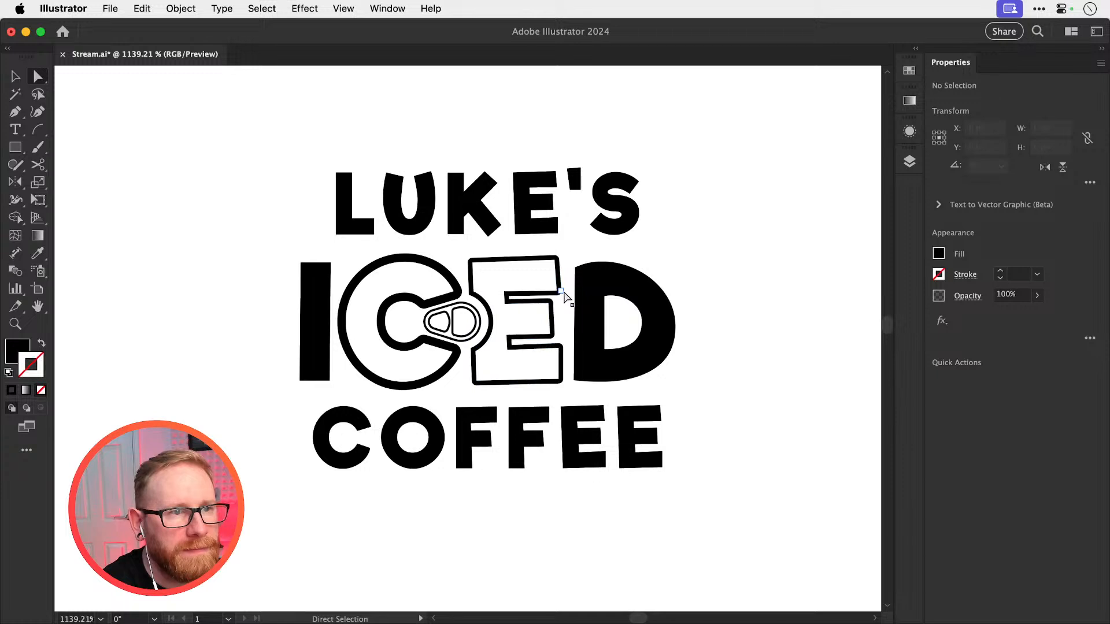
drag(561, 294, 704, 322)
key(super+z)
key(v)
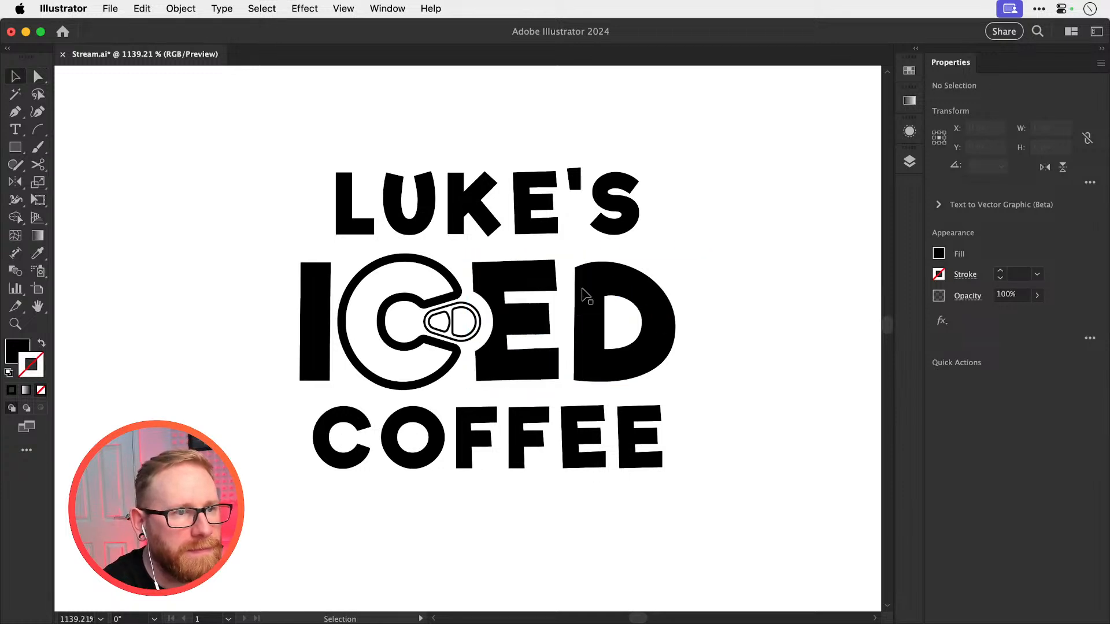
key(super+shift+a)
Swap fill and stroke on the C so it is black with a white stroke
click(421, 310)
key(shift+x)
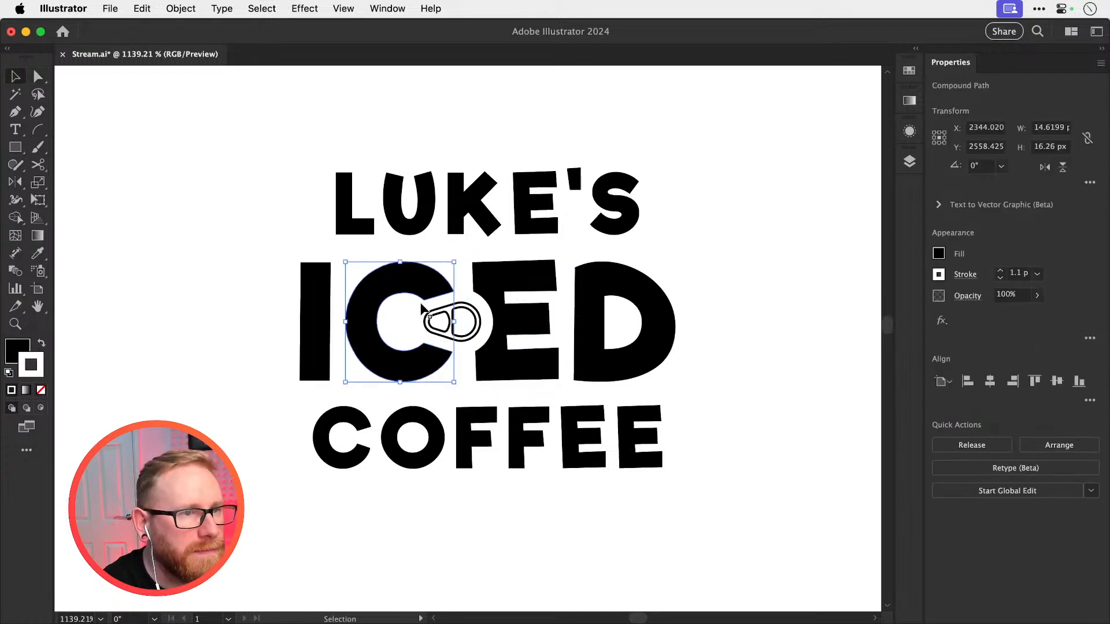
click(783, 241)
Swap fill and stroke on the ring pull's outer shape so it is solid black with no stroke
key(z)
drag(415, 318, 497, 339)
key(v)
click(477, 351)
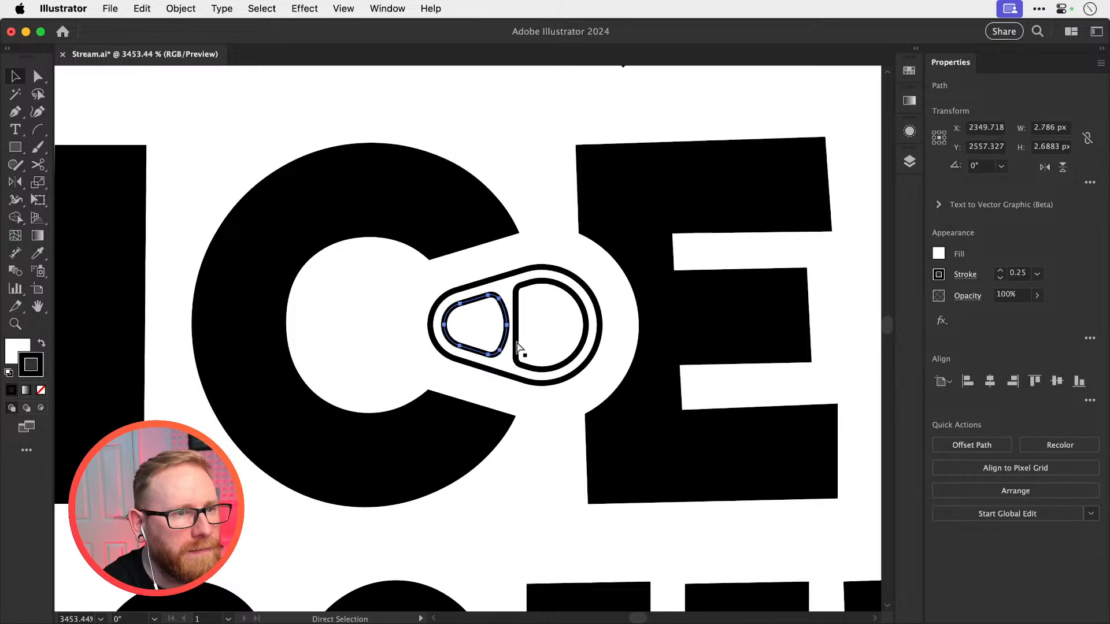
click(510, 377)
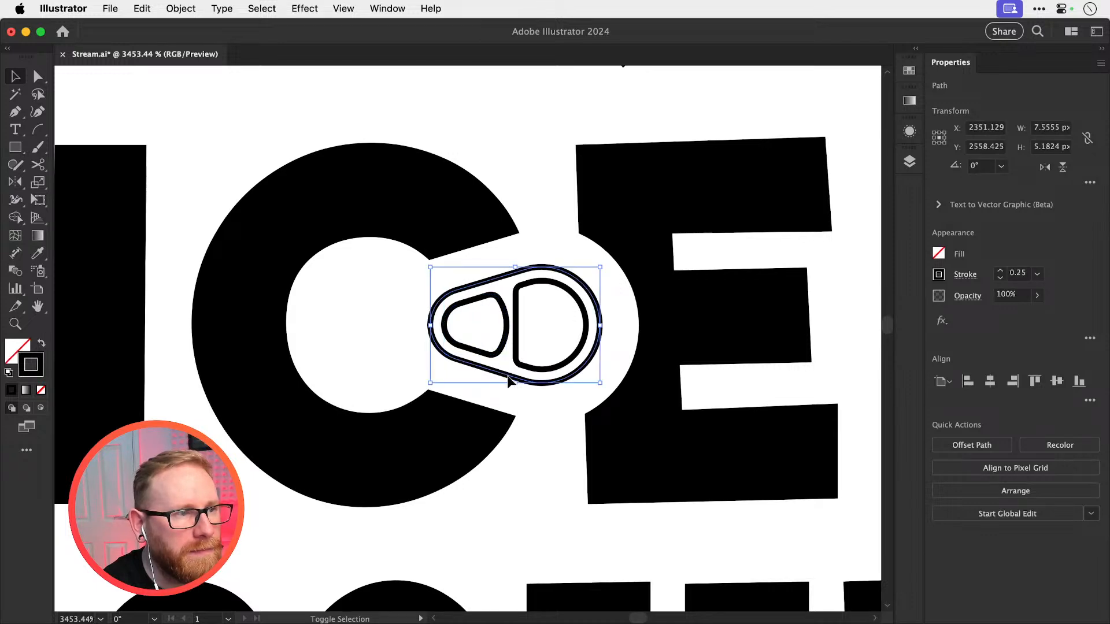
key(shift+x)
click(376, 334)
key(super+minus)
key(super+minus)
key(super+minus)
key(super+minus)
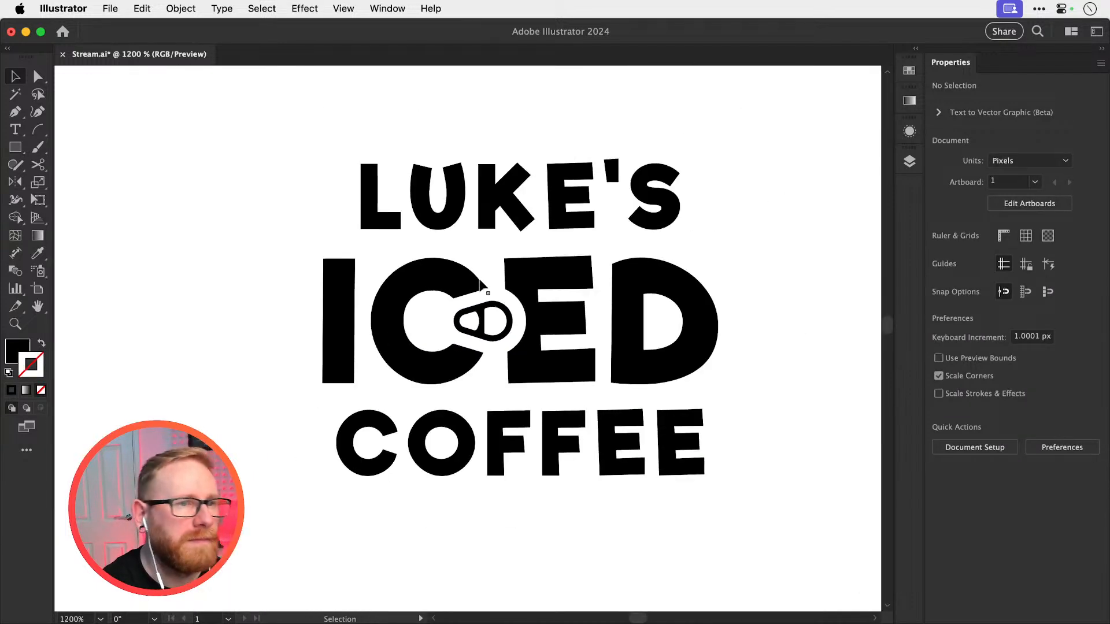
drag(446, 324, 400, 364)
drag(409, 353, 493, 342)
key(super+shift+a)
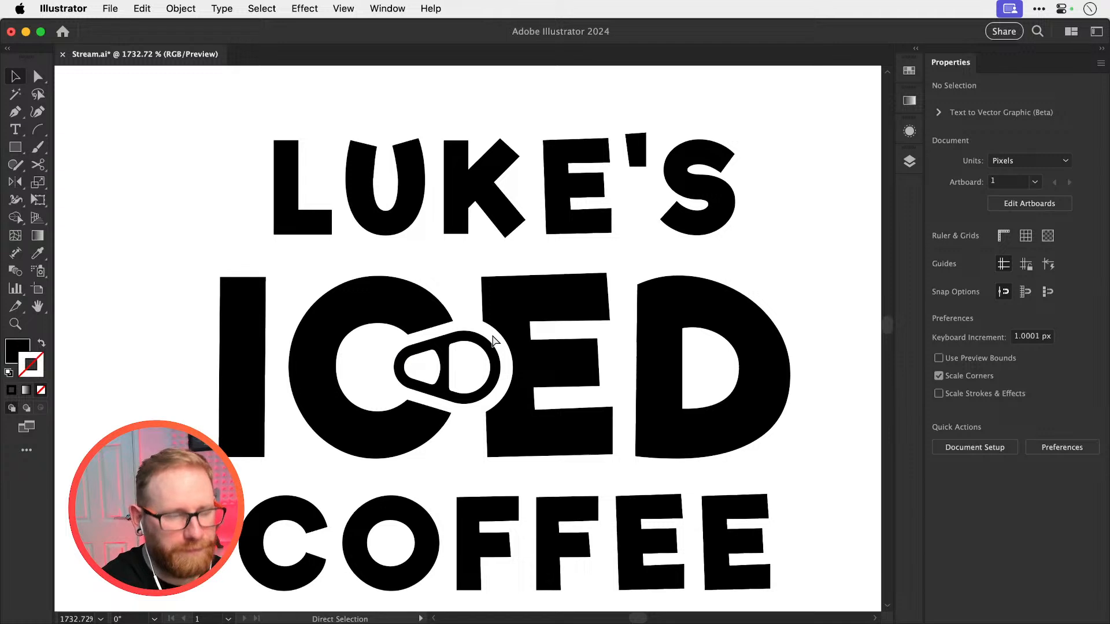
Tighten the spacing of ICED by nudging the I, C and ring pull right, and then the E along with them
key(super+minus)
key(super+minus)
key(super+minus)
click(370, 369)
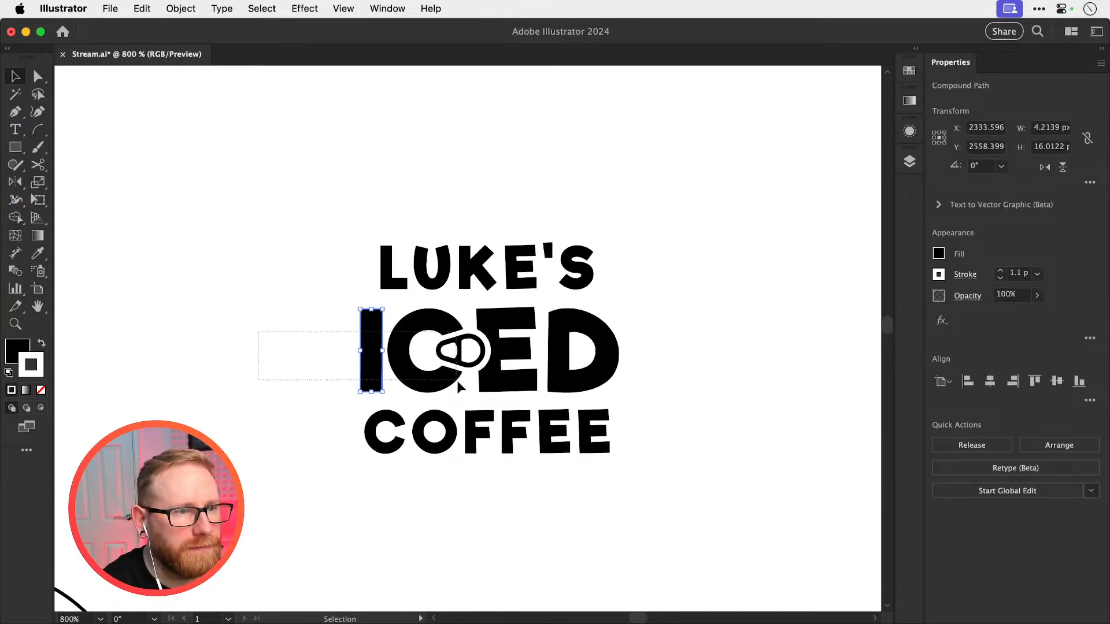
drag(458, 381, 458, 382)
key(Right)
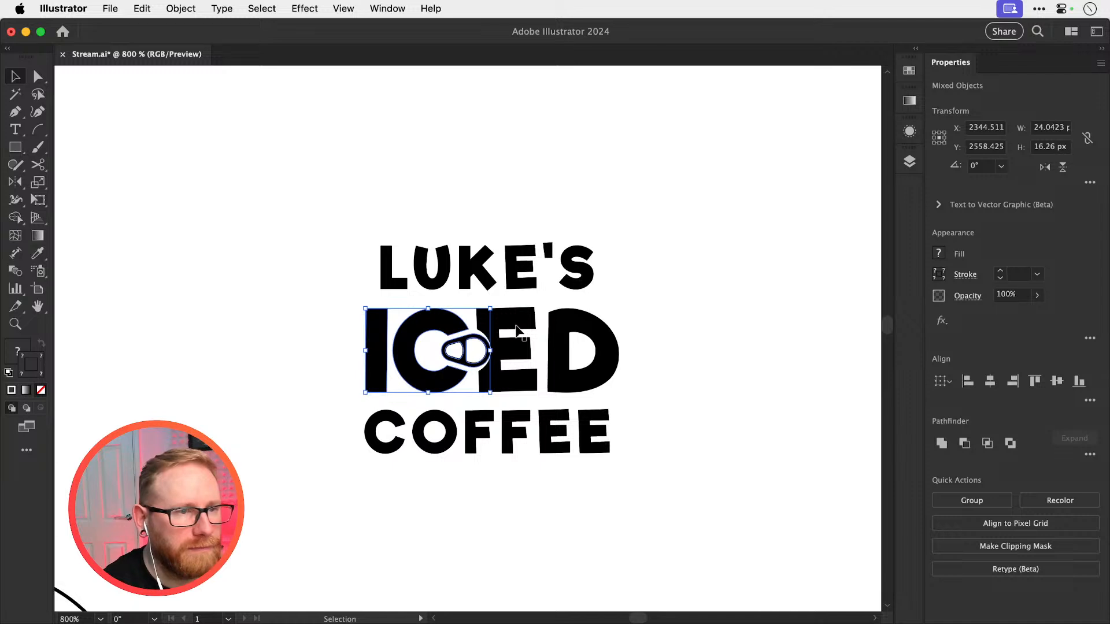
shift+click(516, 369)
key(Right)
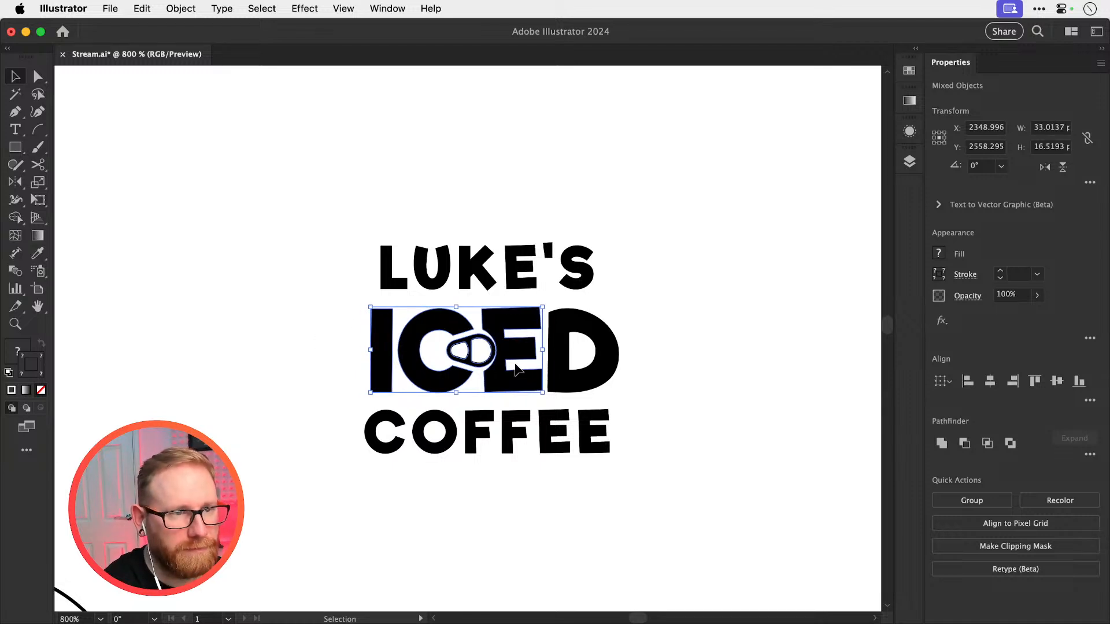
Nudge the ring pull left so it sits evenly within the white gap between the C and E
click(515, 364)
super+drag(449, 342, 589, 390)
drag(403, 358, 510, 374)
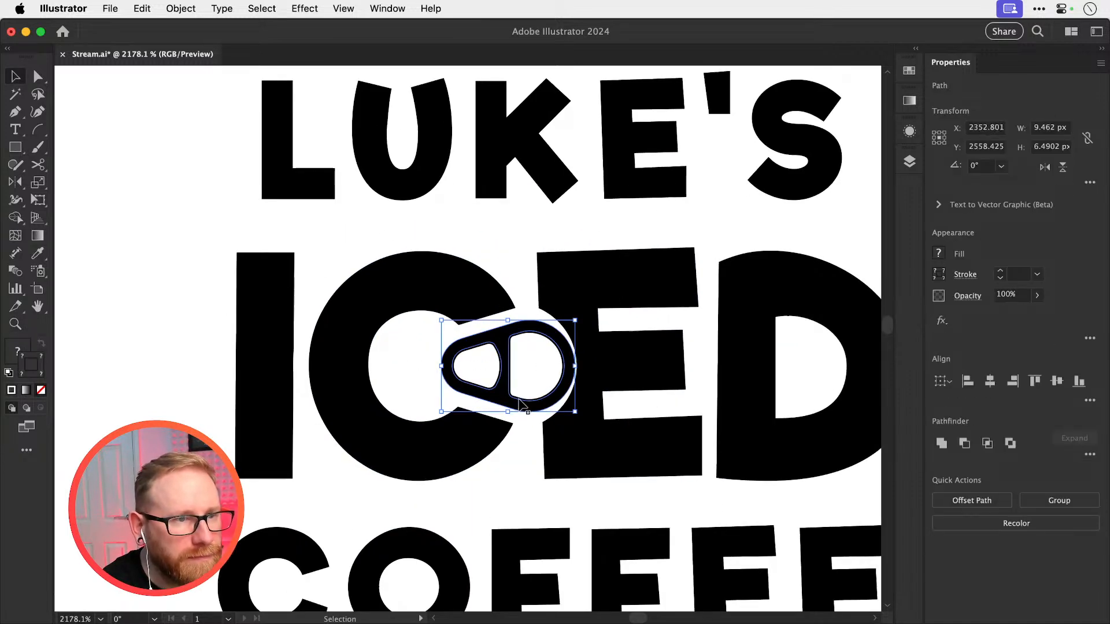
key(Left)
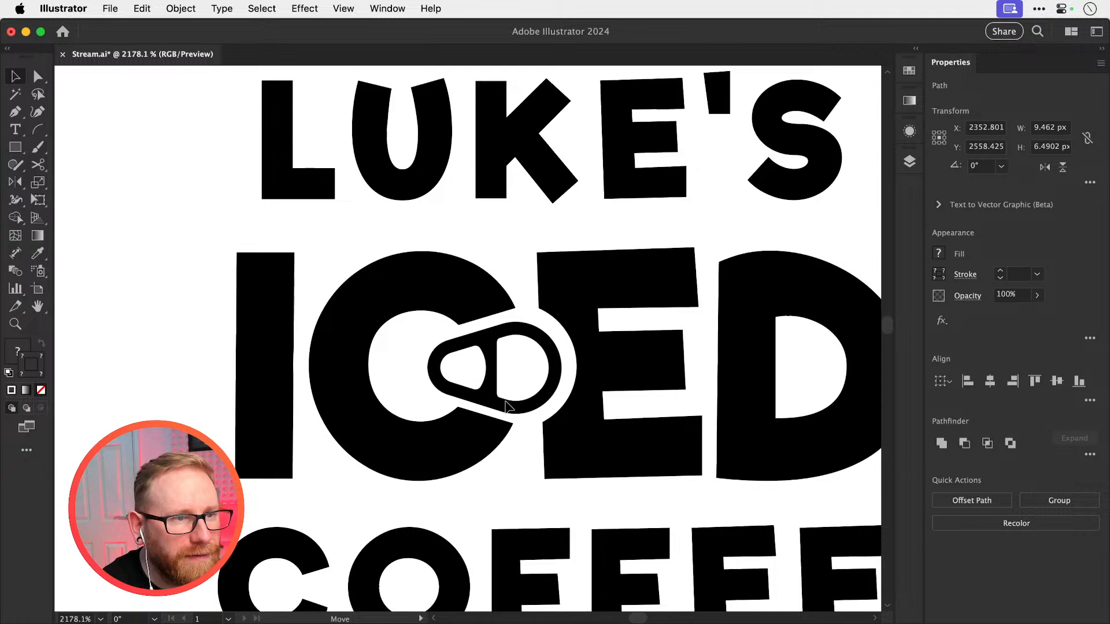
key(super+shift+Right)
key(super+shift+Right)
key(super+shift+a)
key(super+minus)
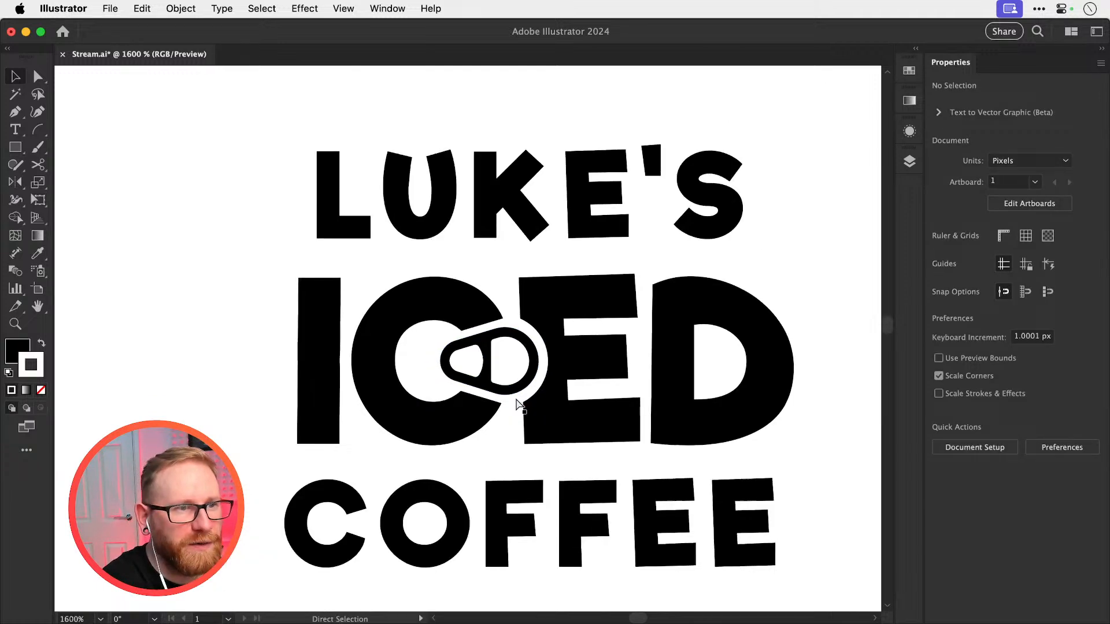
Ungroup LUKE'S, nudge the L 1 px right toward the U and bring the L to the front
key(super+minus)
key(super+minus)
click(390, 272)
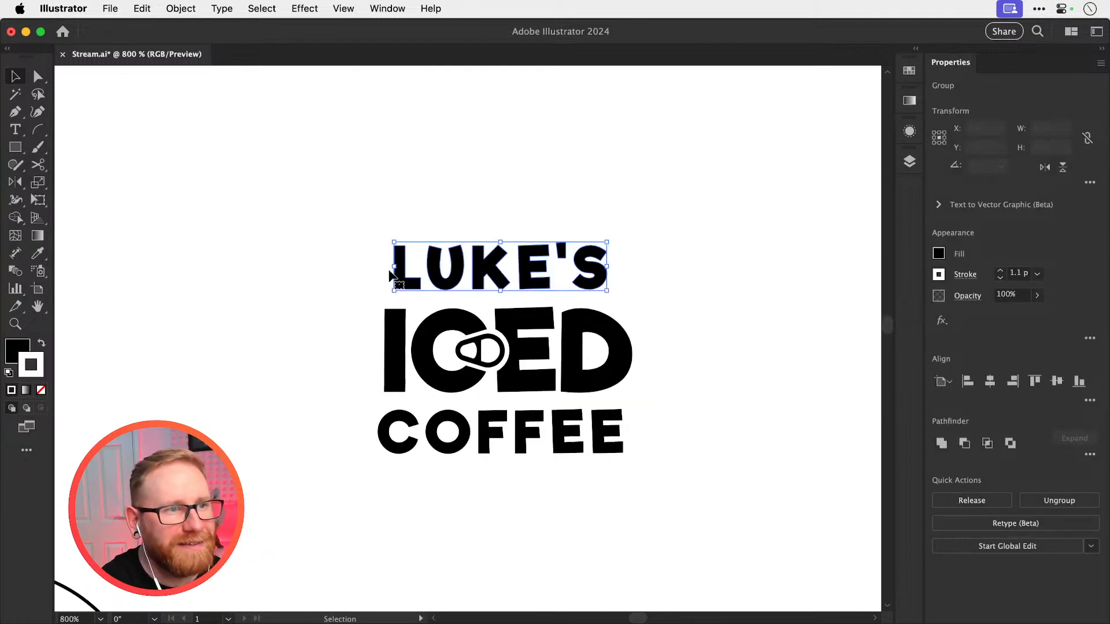
key(super+shift+g)
drag(363, 248, 407, 276)
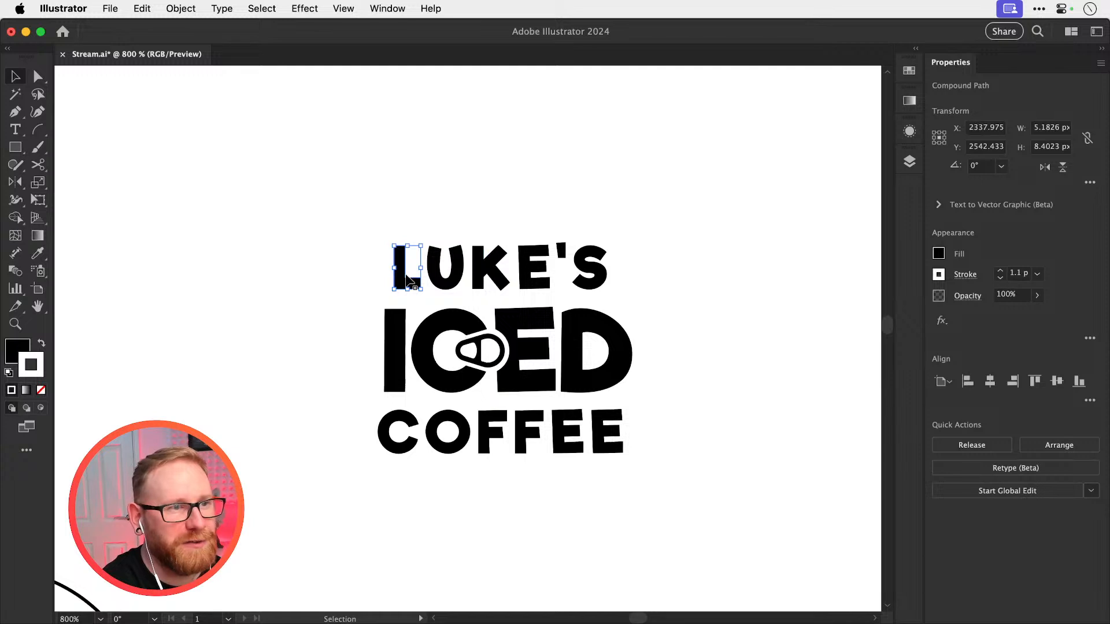
key(Right)
scroll(436, 254, up, 3)
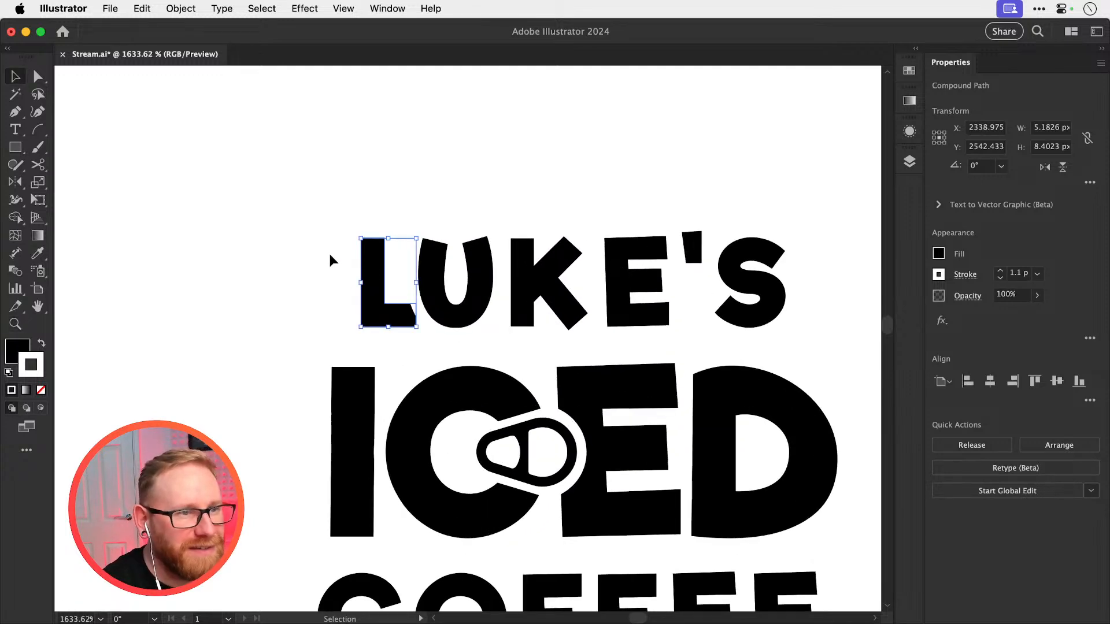
key(super+shift+])
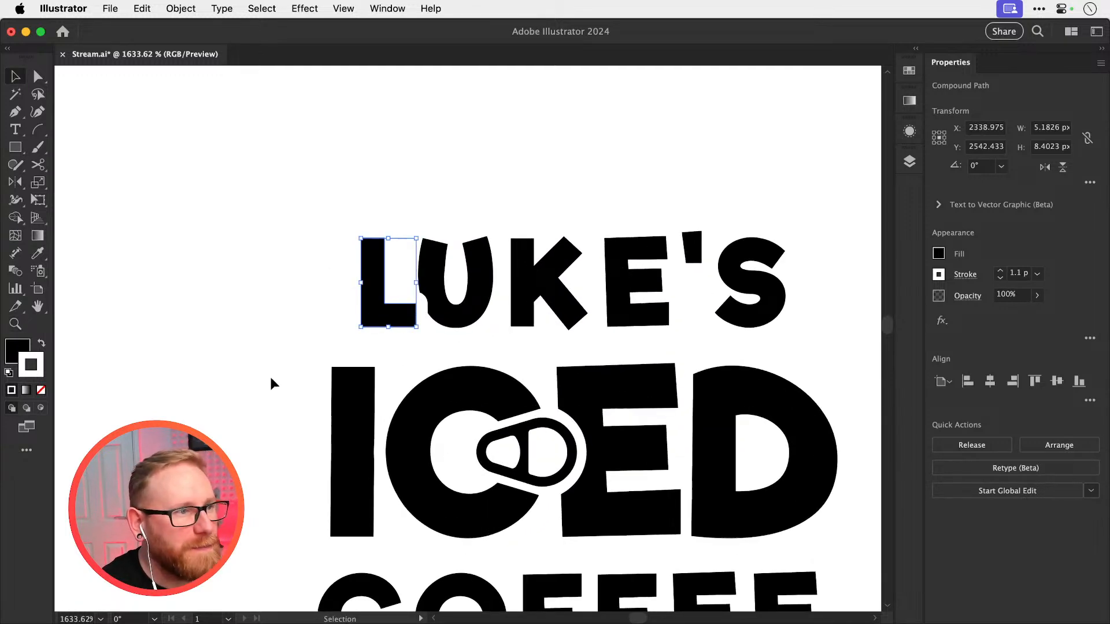
Remove the white stroke from all the letters of LUKE'S and COFFEE
drag(235, 247, 751, 289)
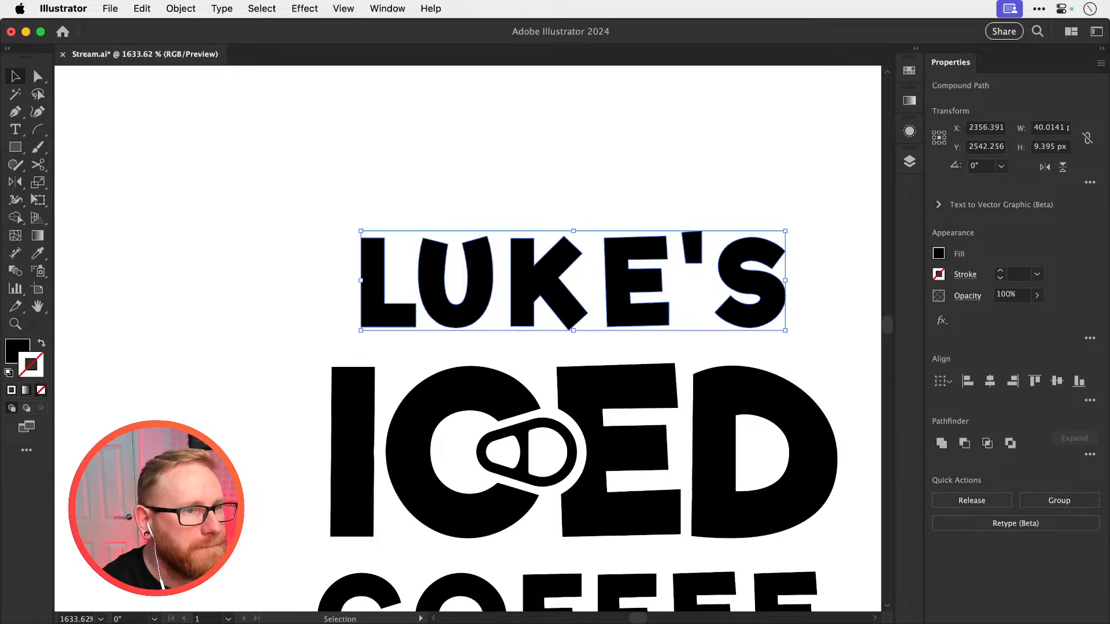
click(228, 382)
drag(229, 381, 218, 166)
click(728, 394)
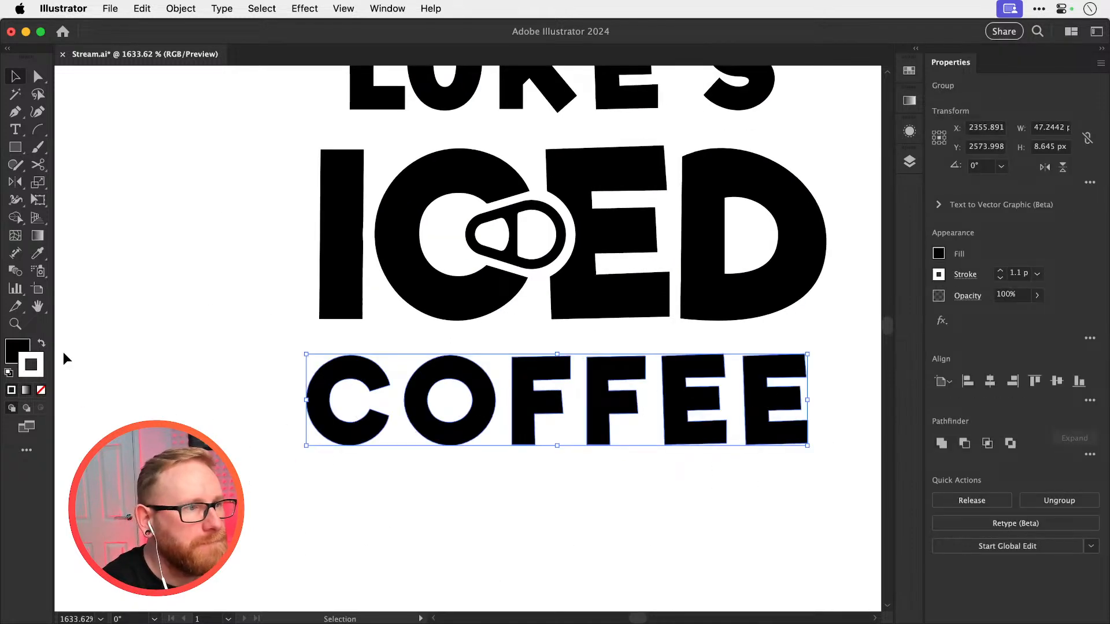
click(42, 391)
Tighten the letter spacing of LUKE'S by nudging the growing run of letters from the L onward right in 1 px steps
drag(353, 273, 341, 481)
drag(249, 236, 449, 321)
key(Right)
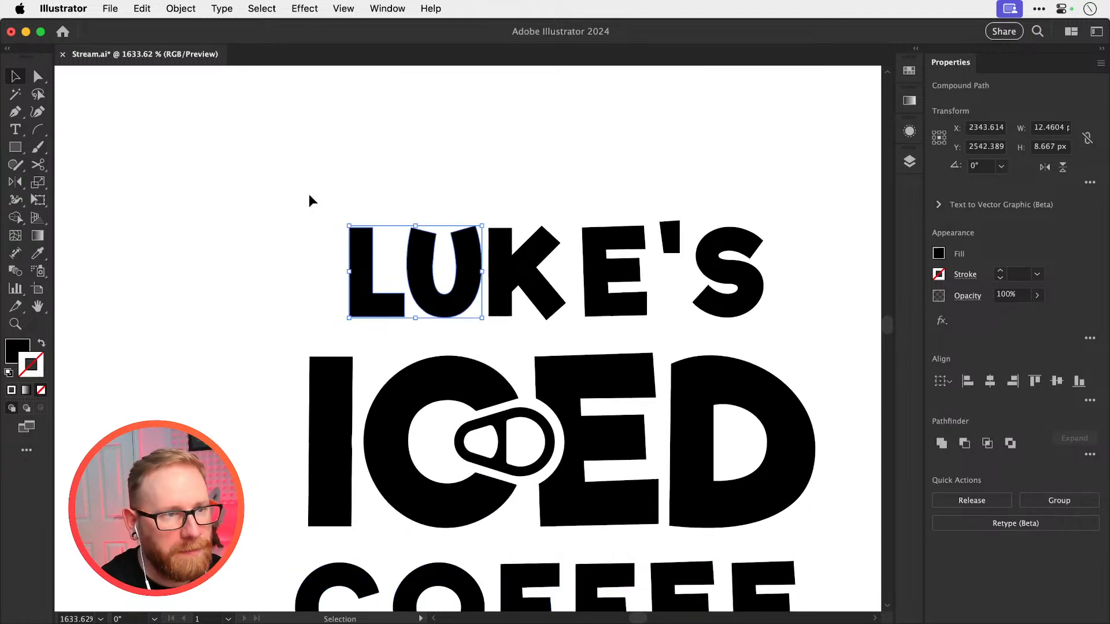
drag(312, 194, 527, 300)
key(Right)
drag(335, 190, 589, 278)
key(Right)
drag(280, 184, 671, 300)
key(Right)
drag(575, 495, 564, 201)
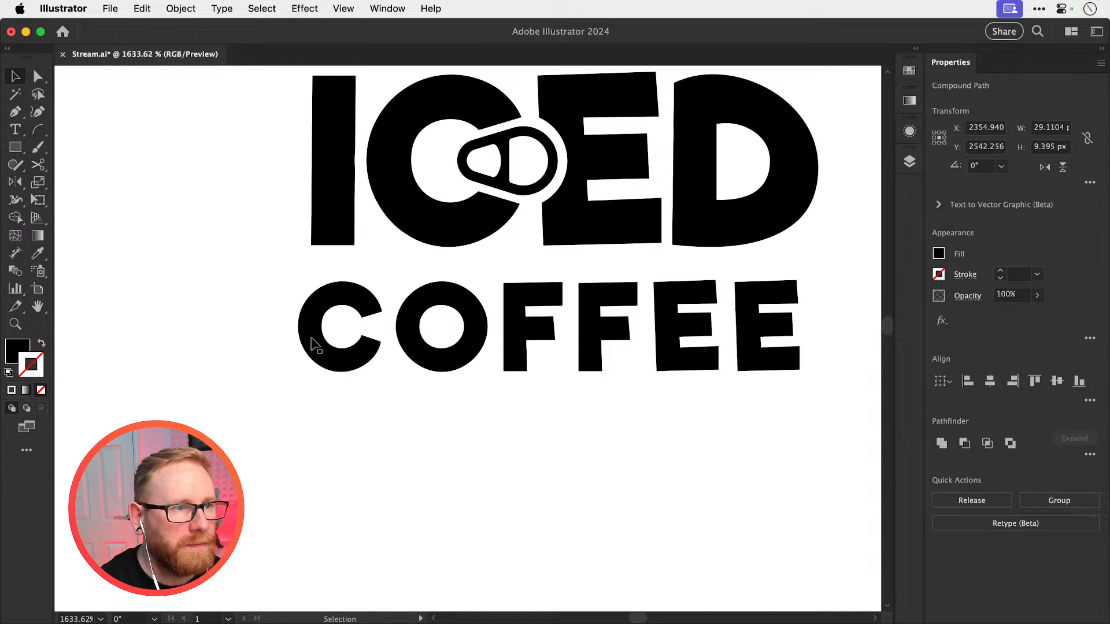
drag(218, 300, 349, 373)
key(Right)
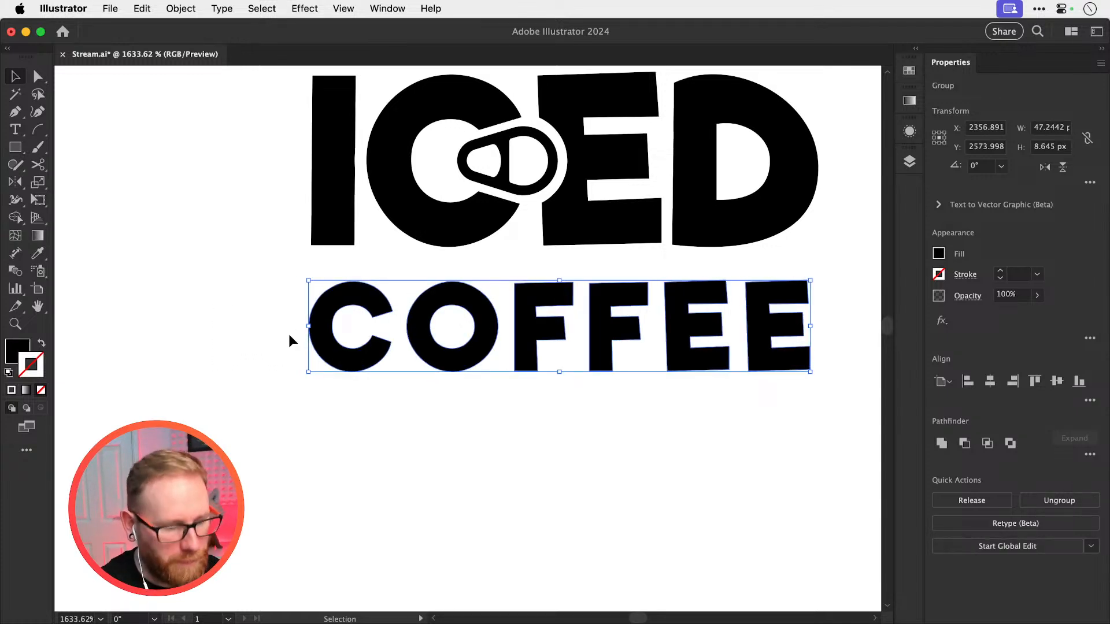
key(super+z)
Ungroup COFFEE and tighten its letter spacing by nudging the growing run of letters from the C onward to the right
key(super+shift+g)
drag(270, 315, 407, 398)
key(Right)
key(Right)
drag(276, 415, 538, 326)
key(Right)
drag(328, 451, 619, 332)
key(Right)
drag(286, 463, 702, 293)
key(Right)
Group the solid logo's LUKE'S letters, its COFFEE letters, and its ICED letters with the ring pull as three separate groups
key(super+minus)
key(super+minus)
key(super+minus)
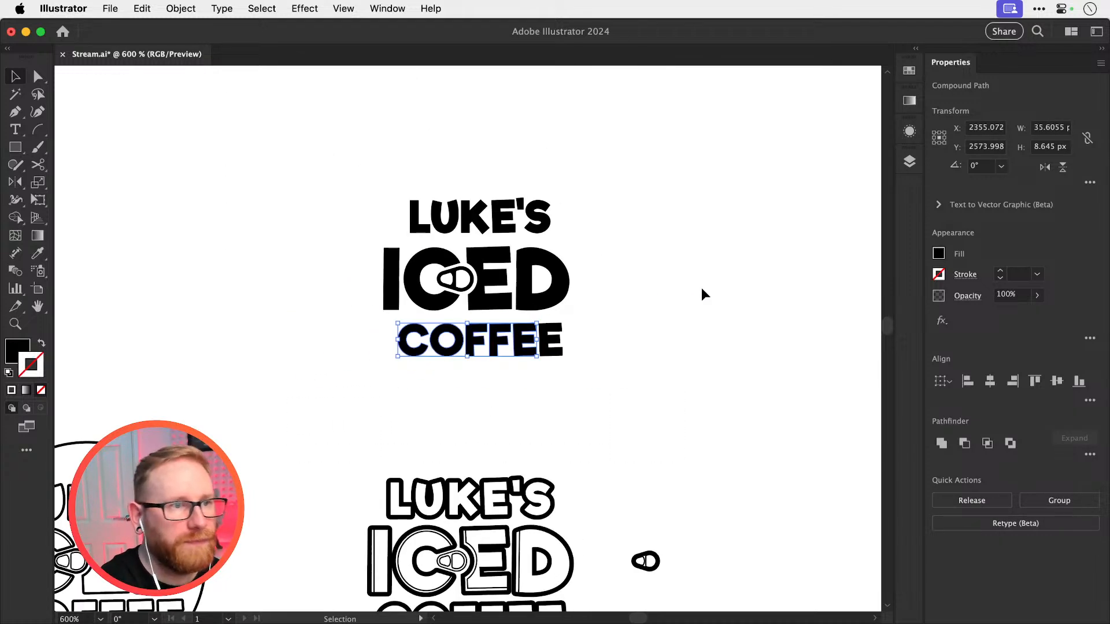
drag(558, 243, 538, 302)
drag(344, 229, 550, 289)
key(super+g)
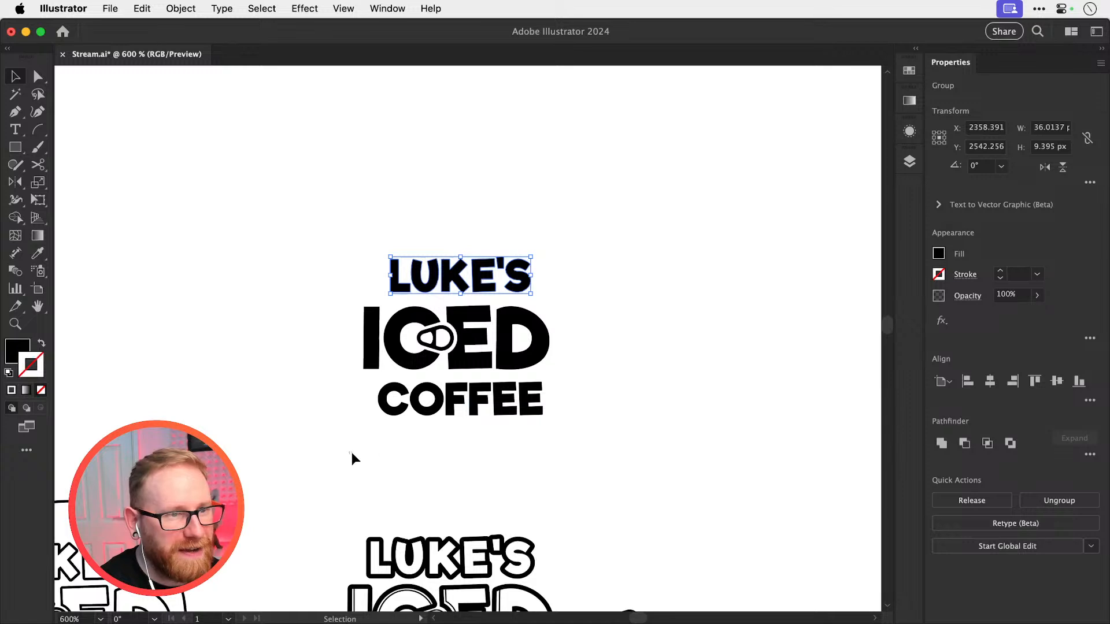
drag(350, 452, 556, 399)
key(super+g)
drag(297, 322, 549, 354)
key(super+g)
Centre the LUKE'S, ICED and COFFEE groups horizontally and move LUKE'S down and COFFEE up closer to ICED
drag(321, 204, 681, 488)
scroll(543, 312, up, 5)
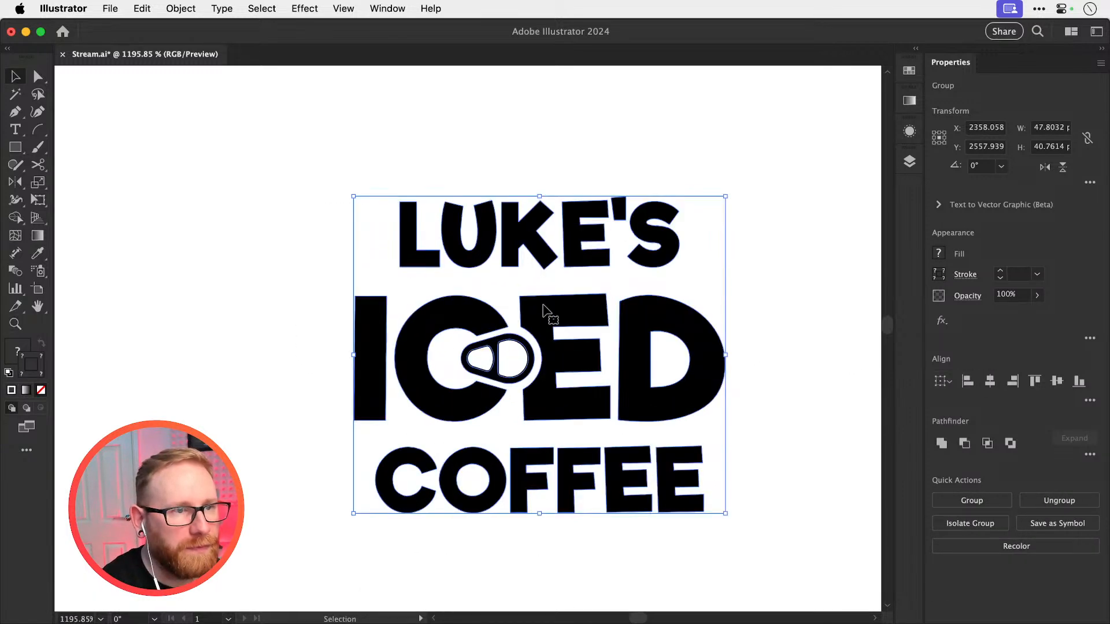
click(541, 173)
drag(520, 231, 521, 249)
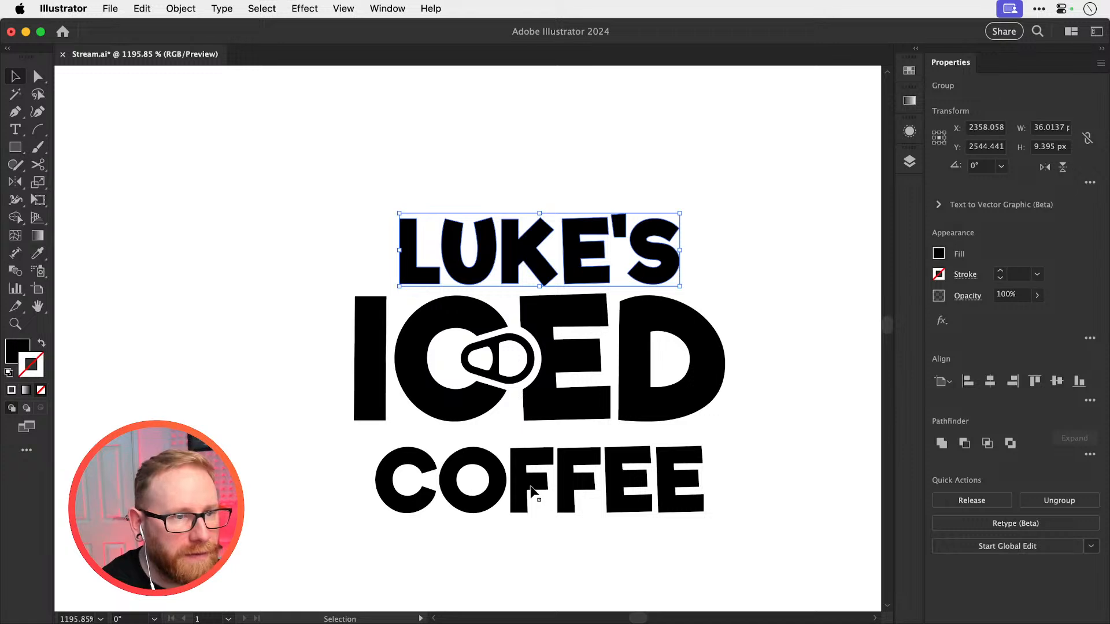
key(super+shift+a)
key(super+minus)
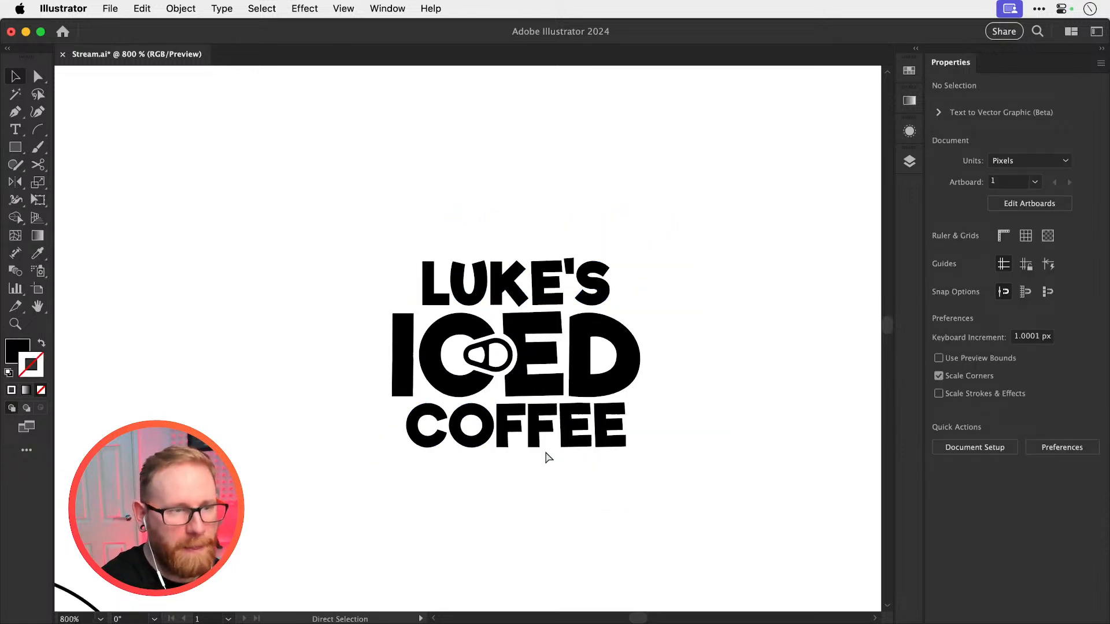
Examine the solid black logo and compare it with the outlined version below it
key(super+minus)
key(super+minus)
scroll(545, 453, down, 3)
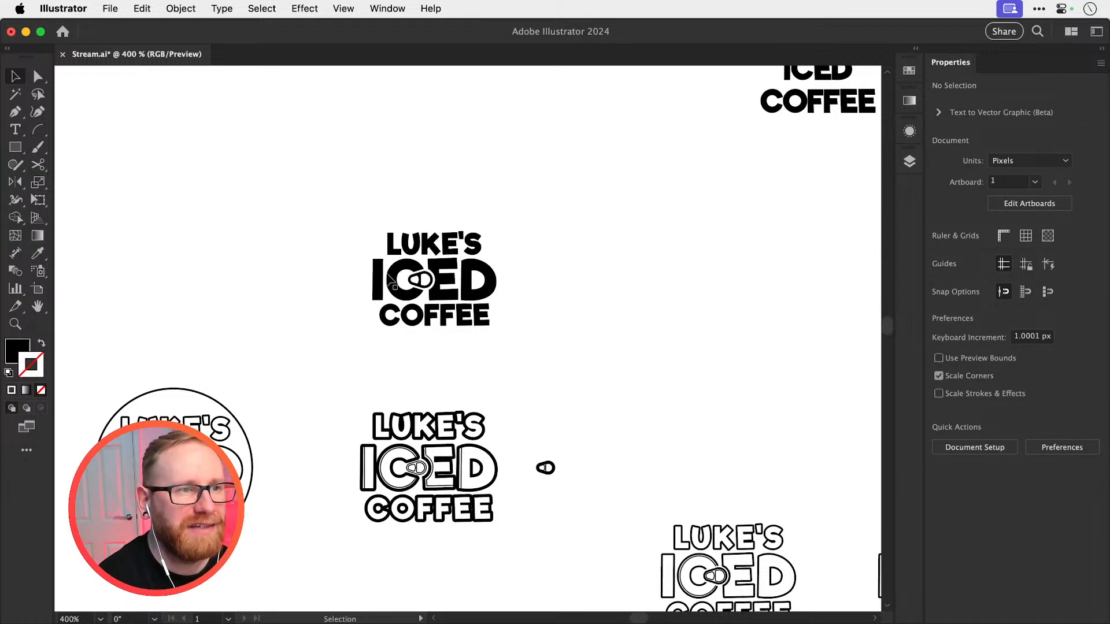
key(z)
drag(427, 290, 548, 330)
key(v)
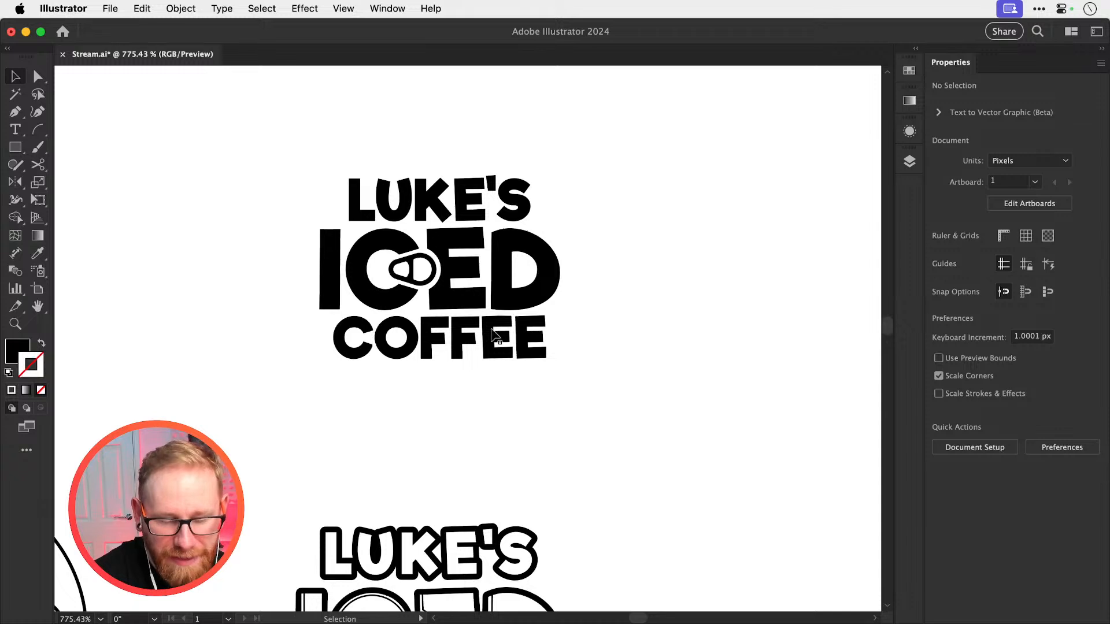
scroll(492, 330, down, 3)
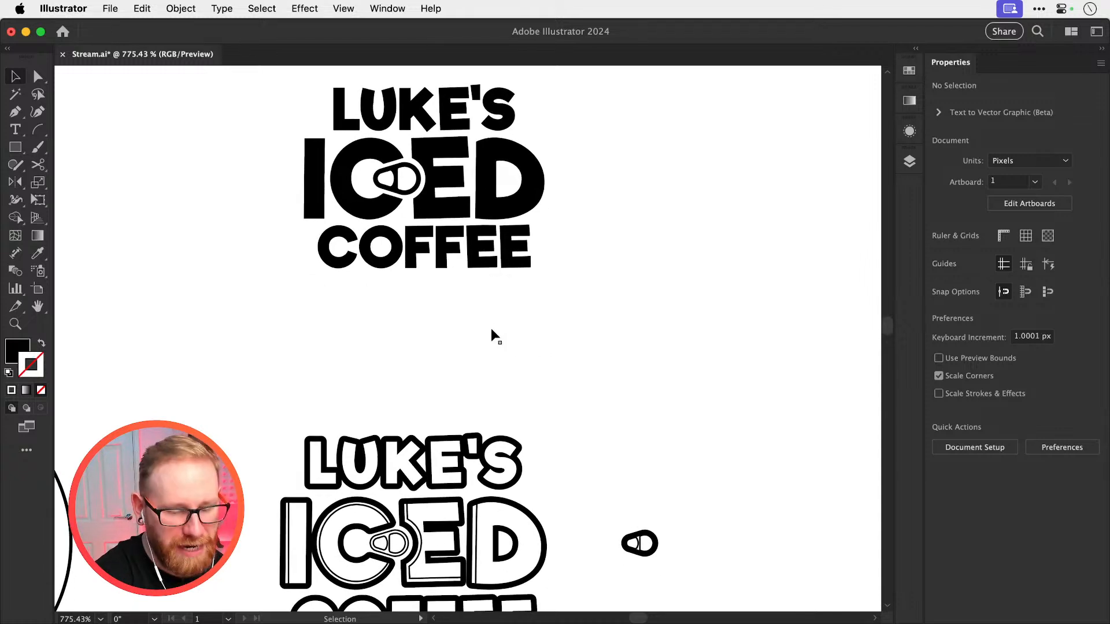
scroll(492, 330, down, 2)
scroll(491, 328, up, 2)
Move the solid black logo down about 10 px toward the outlined version and save the document
drag(239, 130, 736, 377)
key(shift+Down)
scroll(736, 378, down, 3)
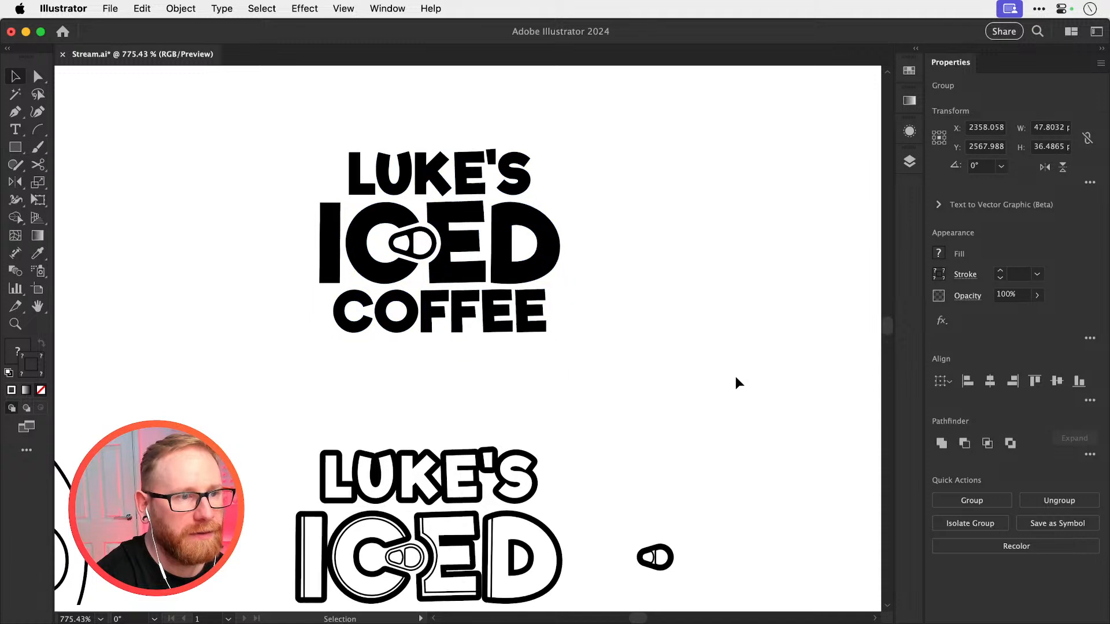
key(cmd+s)
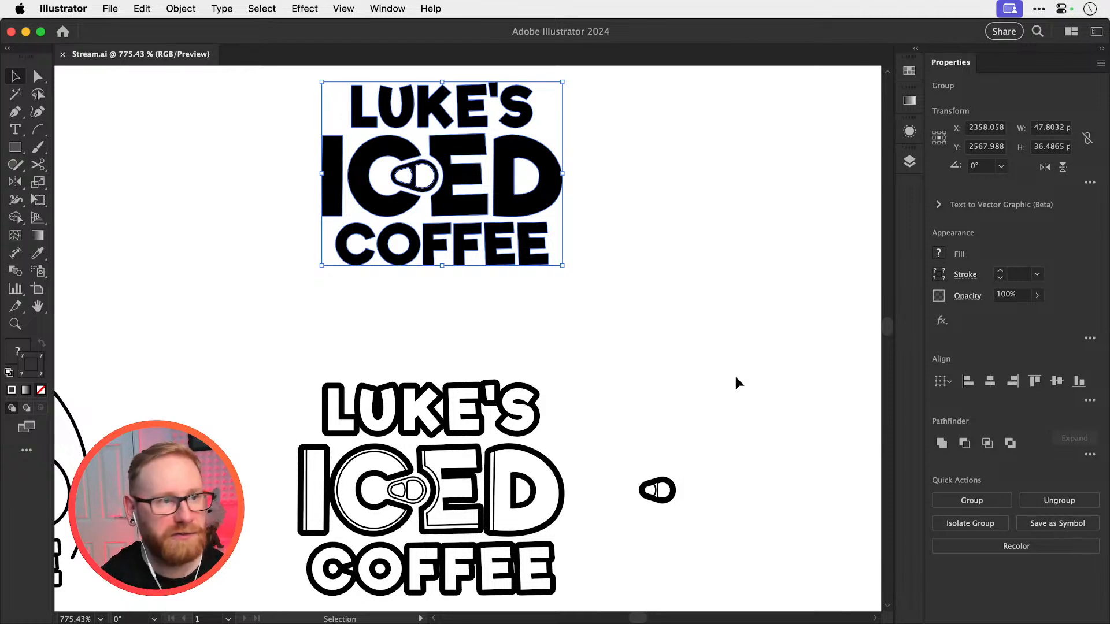
click(685, 269)
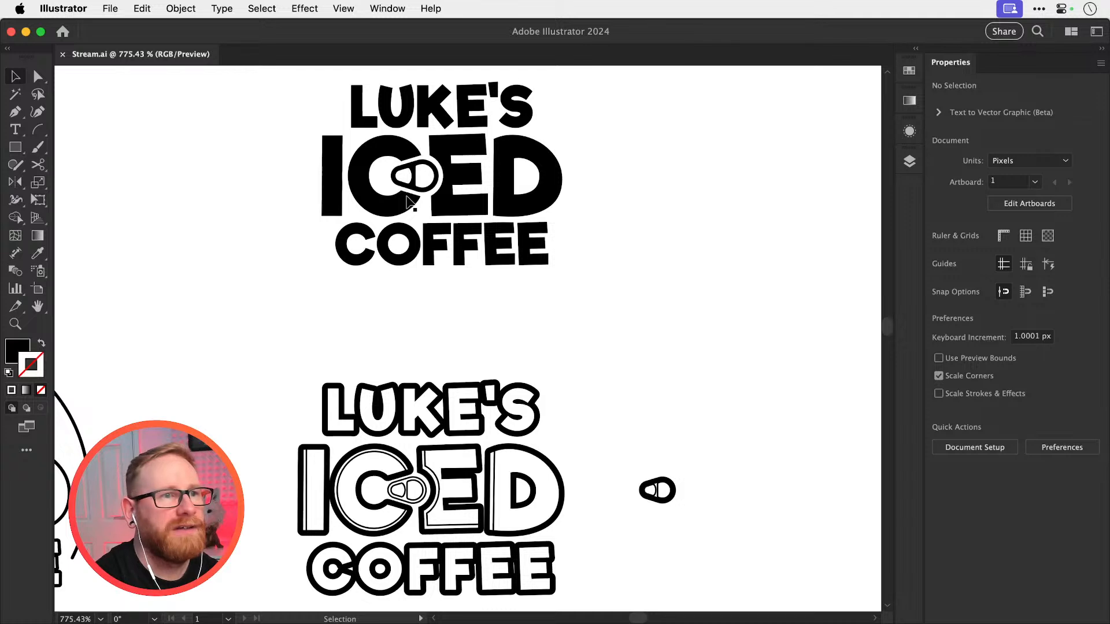
key(space)
drag(614, 366, 604, 401)
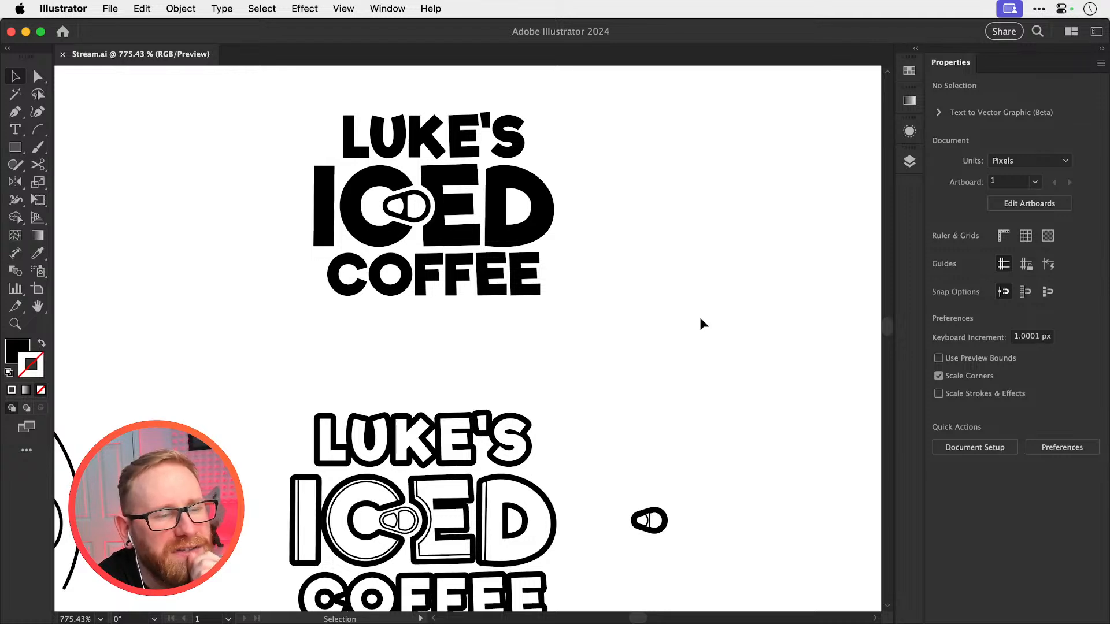
scroll(701, 319, down, 1)
scroll(700, 318, up, 1)
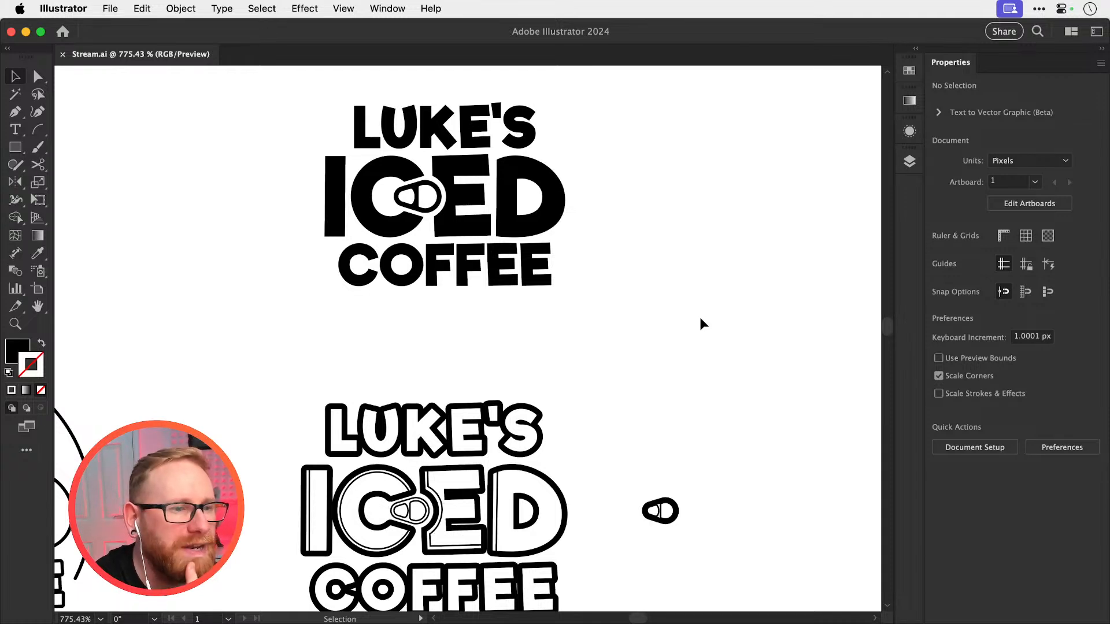
scroll(676, 335, down, 1)
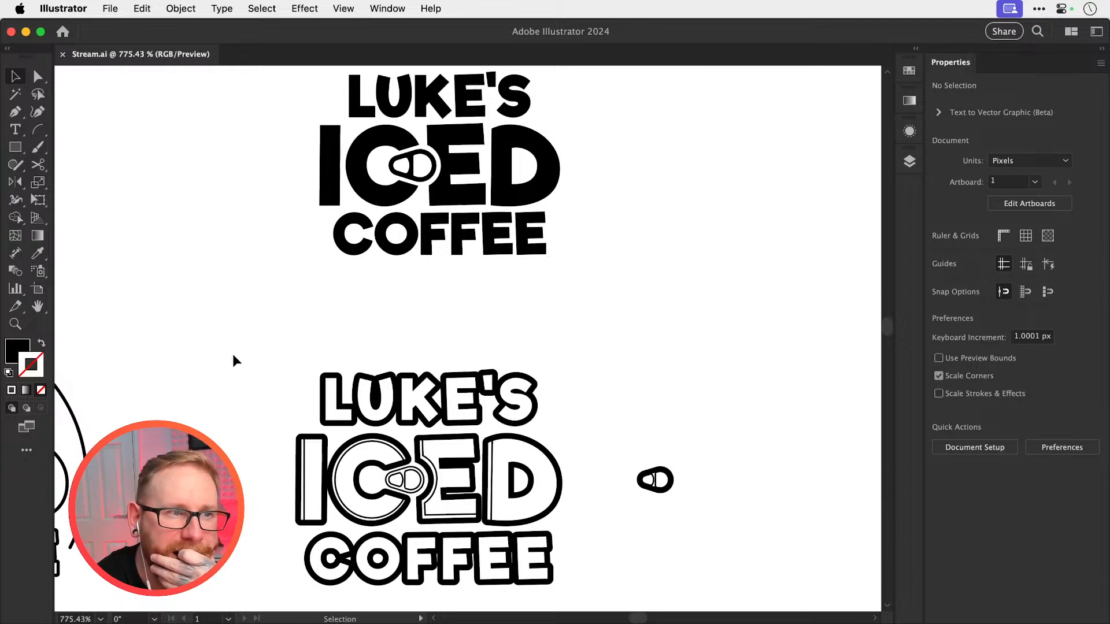
Duplicate the heavy-outlined logo and place the copy to the right of the solid black logo
drag(231, 353, 565, 565)
key(space)
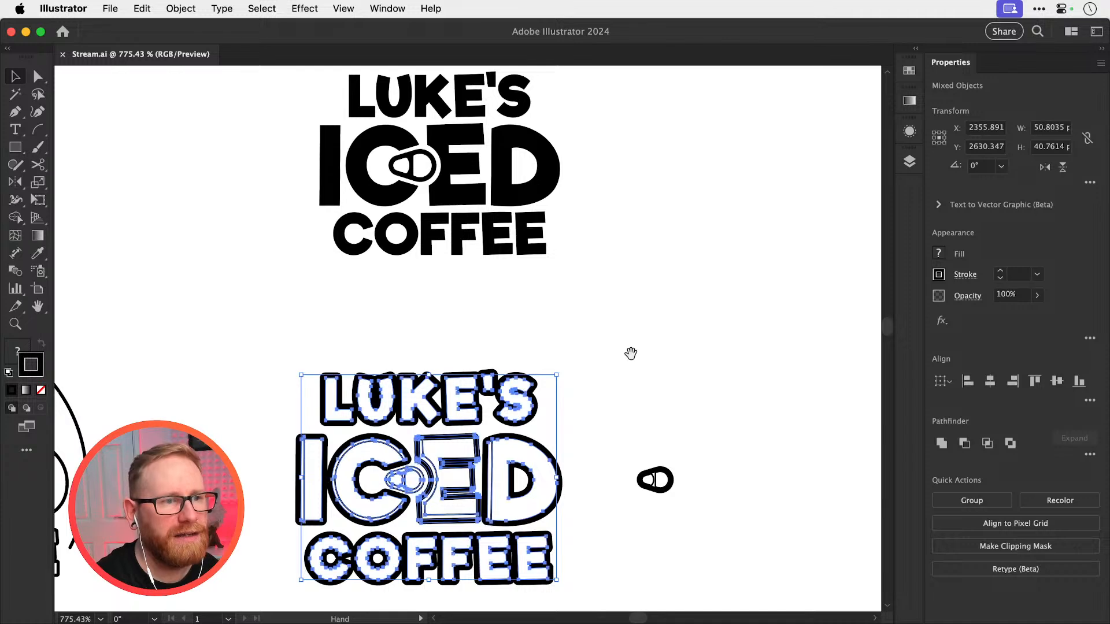
drag(632, 354, 449, 445)
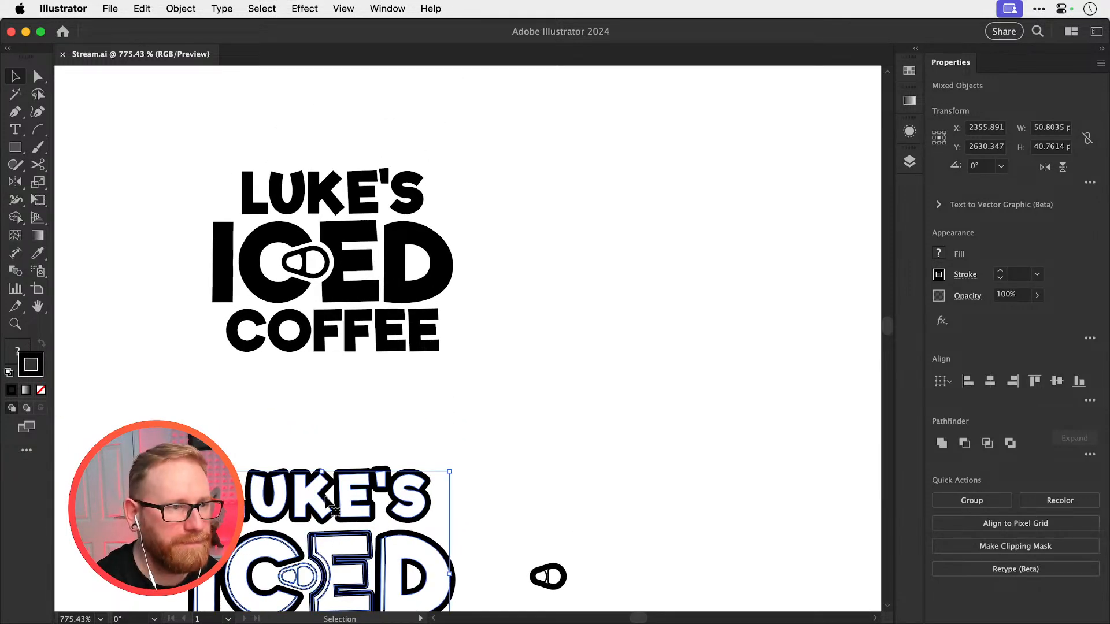
drag(330, 500, 702, 180)
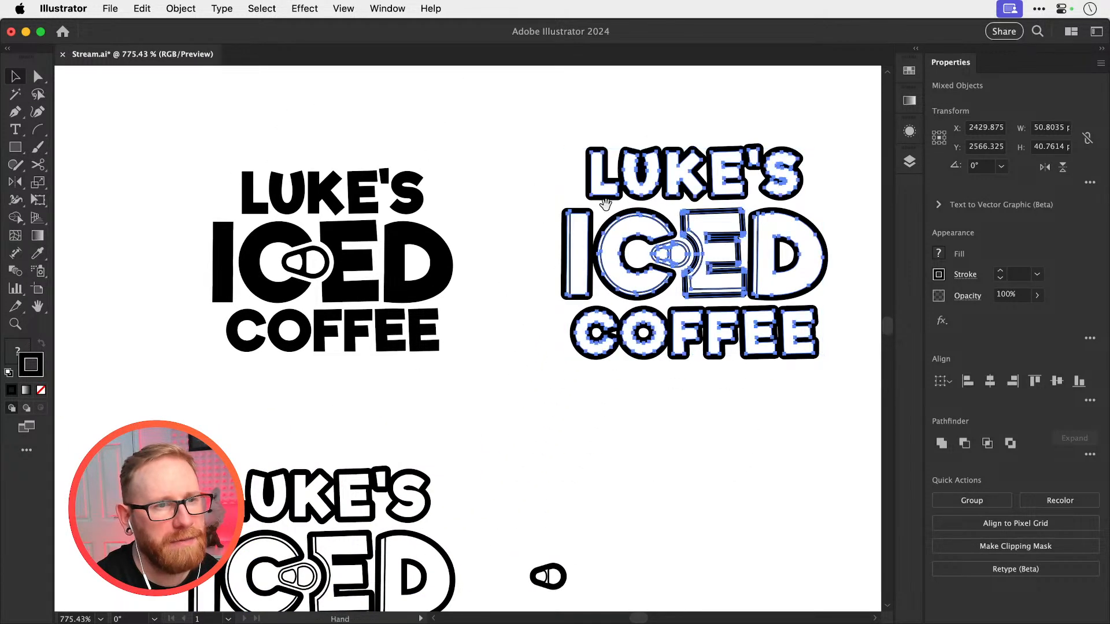
key(space)
drag(528, 204, 496, 236)
click(496, 237)
Delete the thin inner detail lines from the I, C, E and D of the duplicated outlined logo
click(536, 280)
key(Delete)
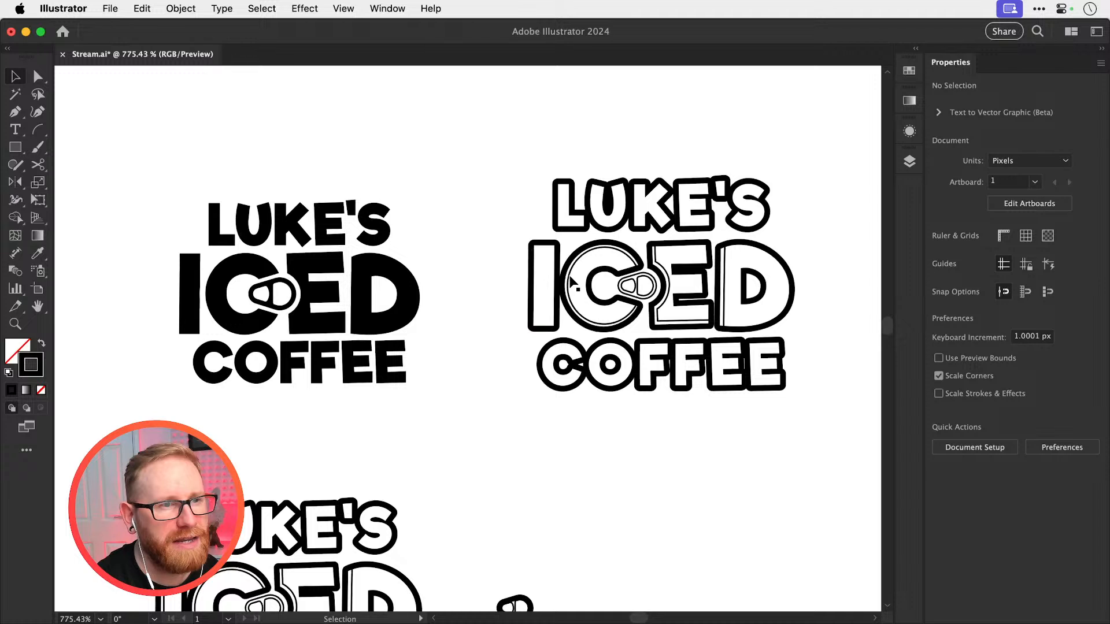
click(569, 283)
key(Delete)
click(664, 266)
key(Delete)
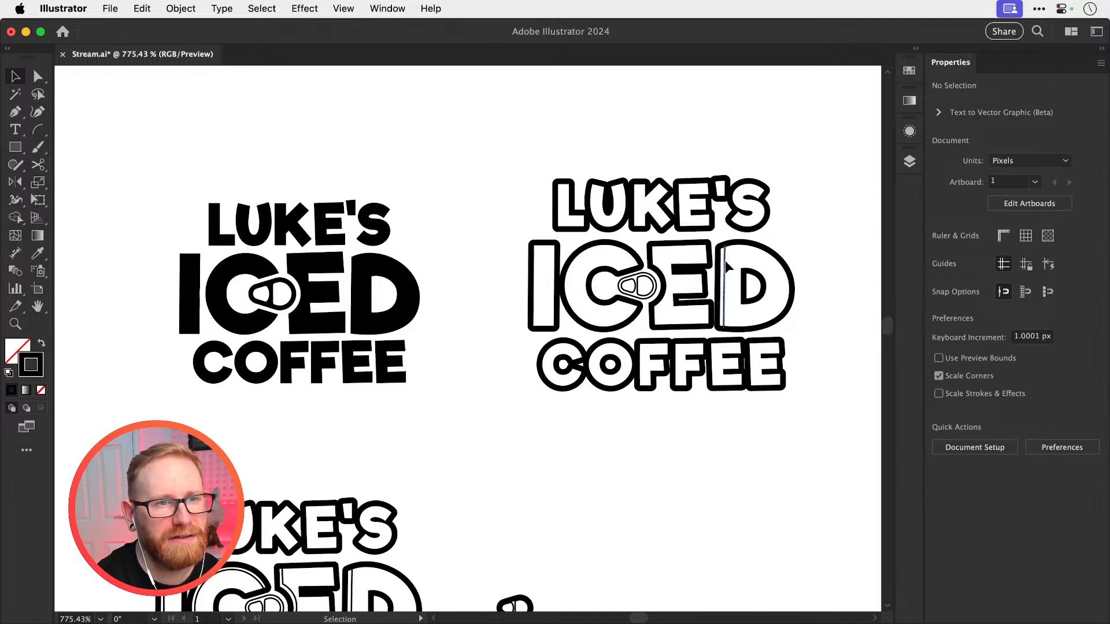
click(725, 261)
key(Delete)
Delete the can tab from the outlined logo copy and replace it with a duplicate of the solid black logo's tab
click(647, 292)
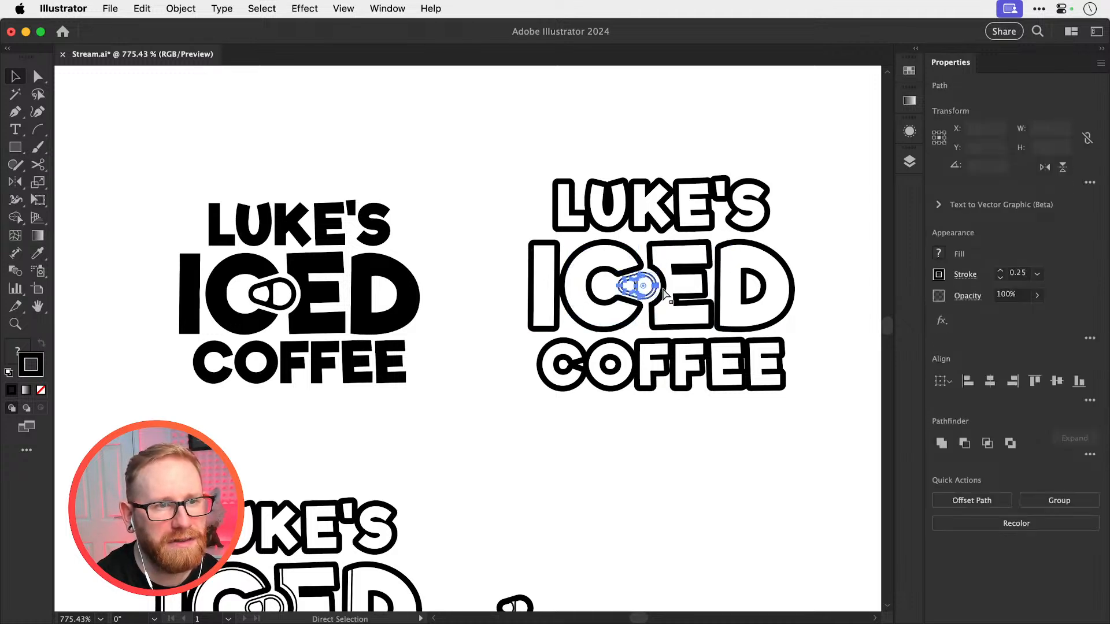
key(Delete)
click(250, 295)
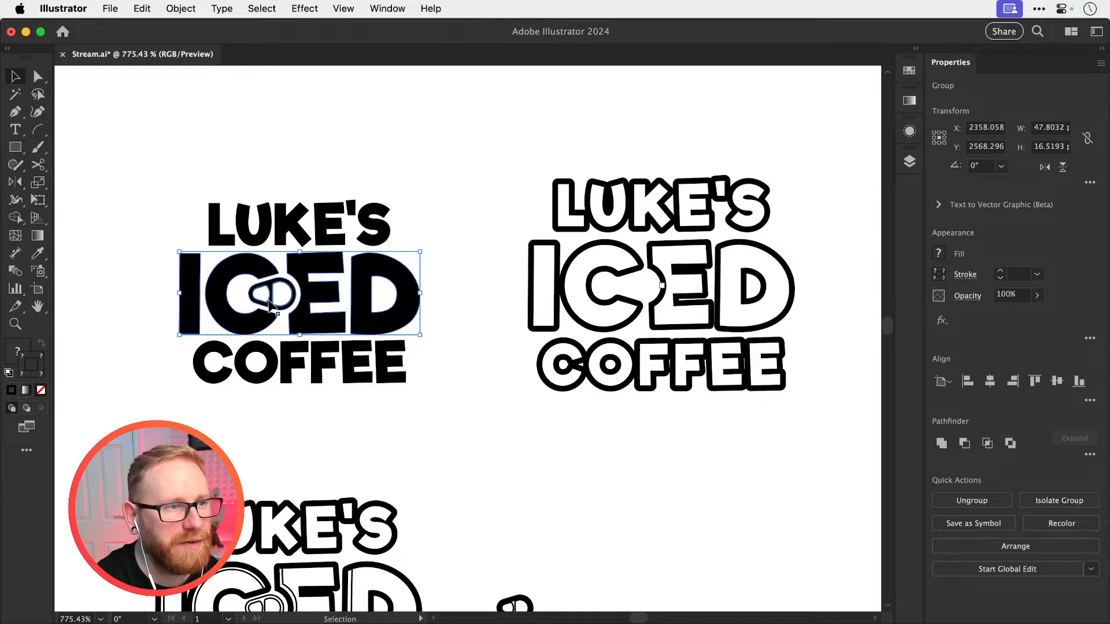
click(272, 295)
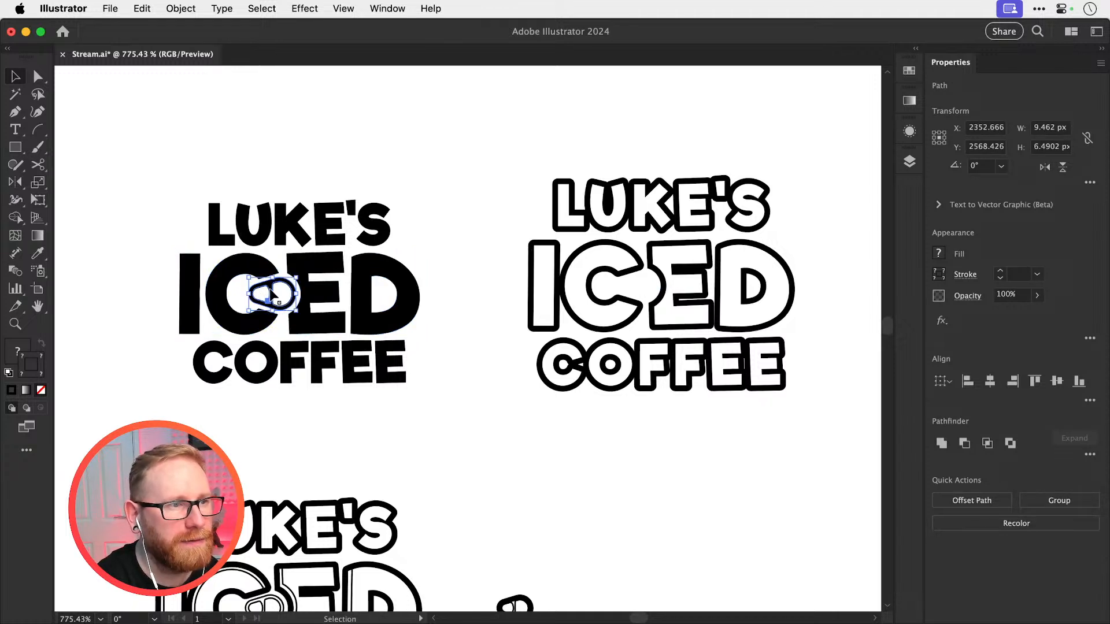
drag(272, 295, 638, 282)
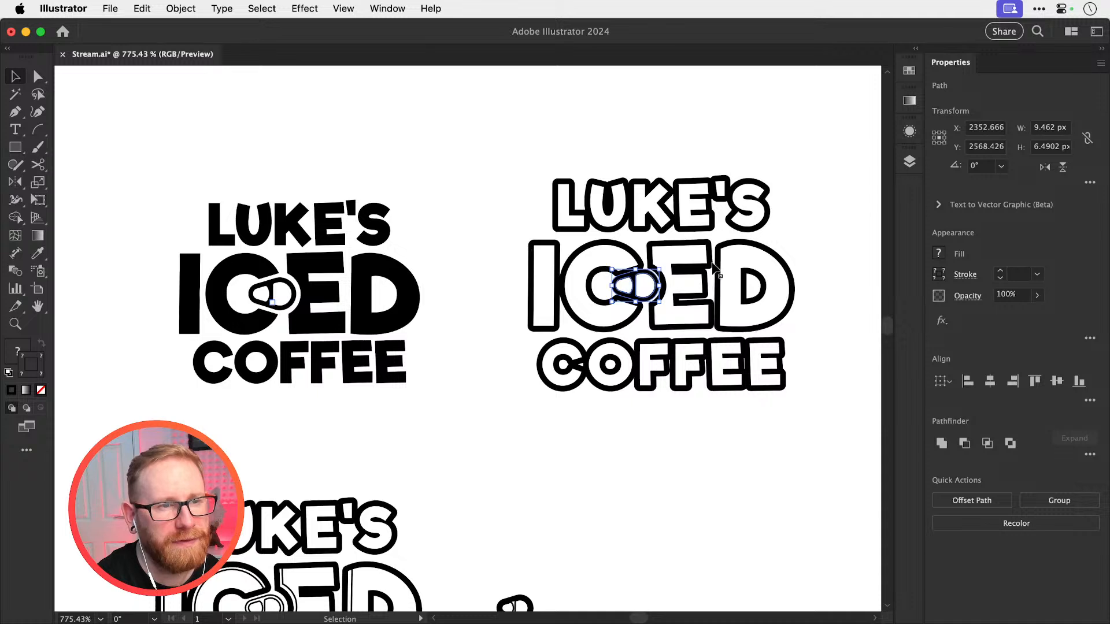
click(850, 231)
drag(838, 231, 780, 248)
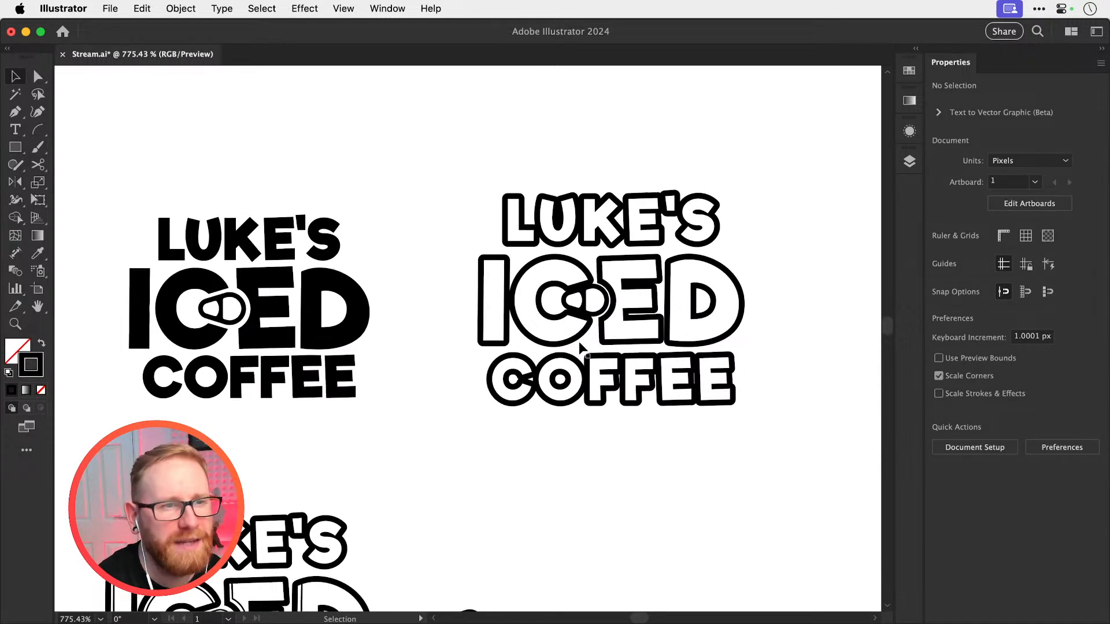
Scale the duplicated can tab down and fit it evenly into the gap between the C and E
click(584, 306)
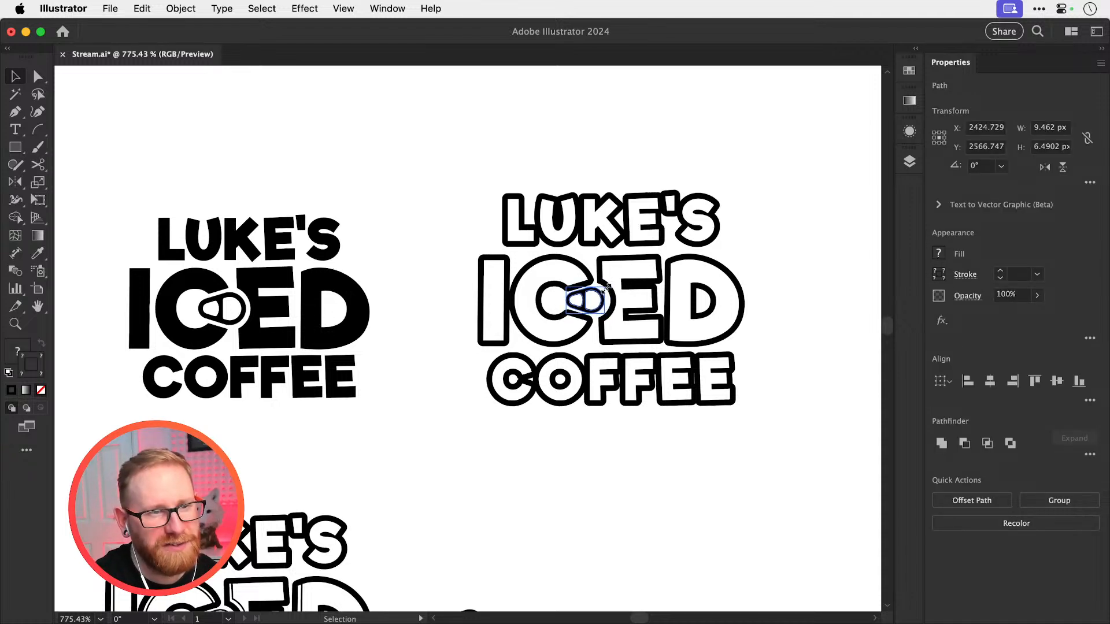
drag(582, 305, 833, 364)
drag(605, 319, 614, 319)
key(shift+super+a)
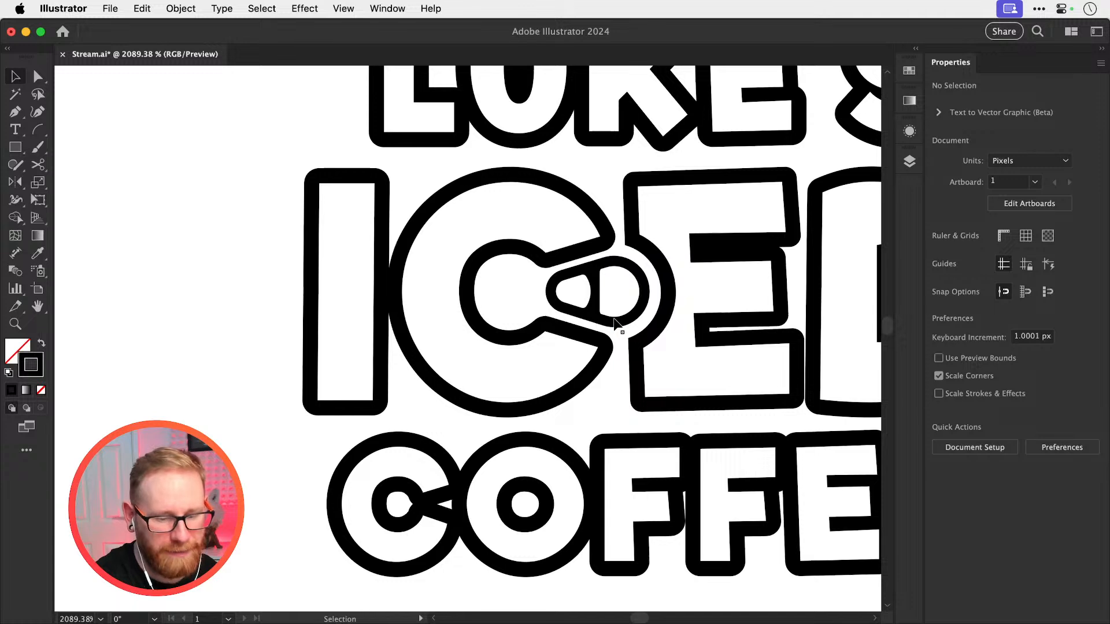
Move LUKE'S down and COFFEE up in the outlined copy so both sit closer to ICED
key(super+minus)
key(super+minus)
key(super+minus)
key(super+minus)
key(v)
drag(404, 219, 641, 270)
key(Down)
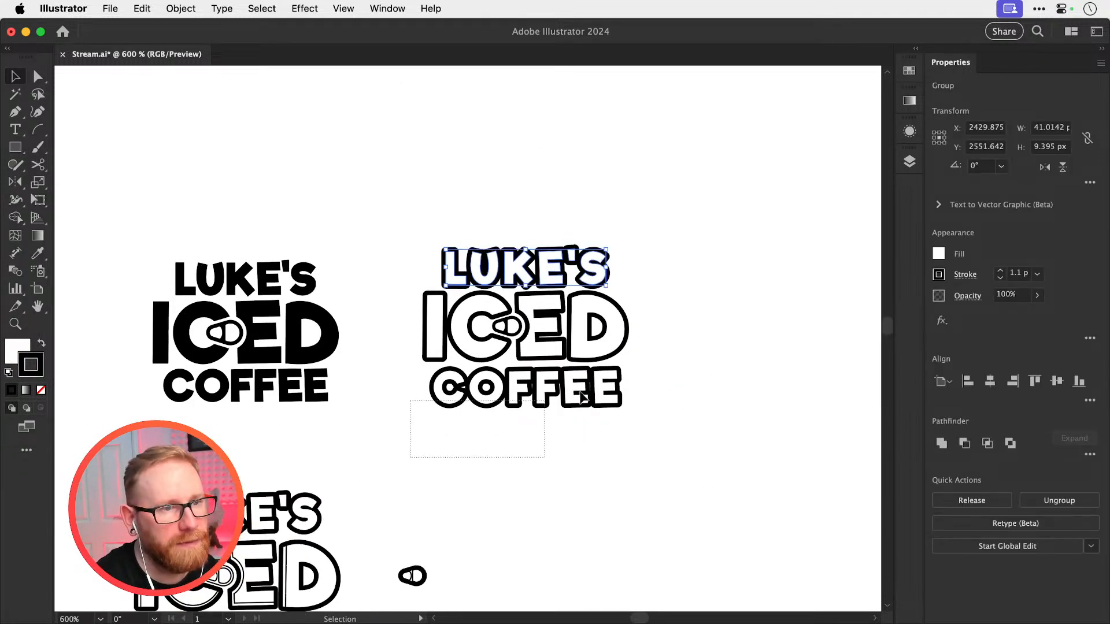
drag(580, 392, 636, 377)
key(Up)
click(695, 316)
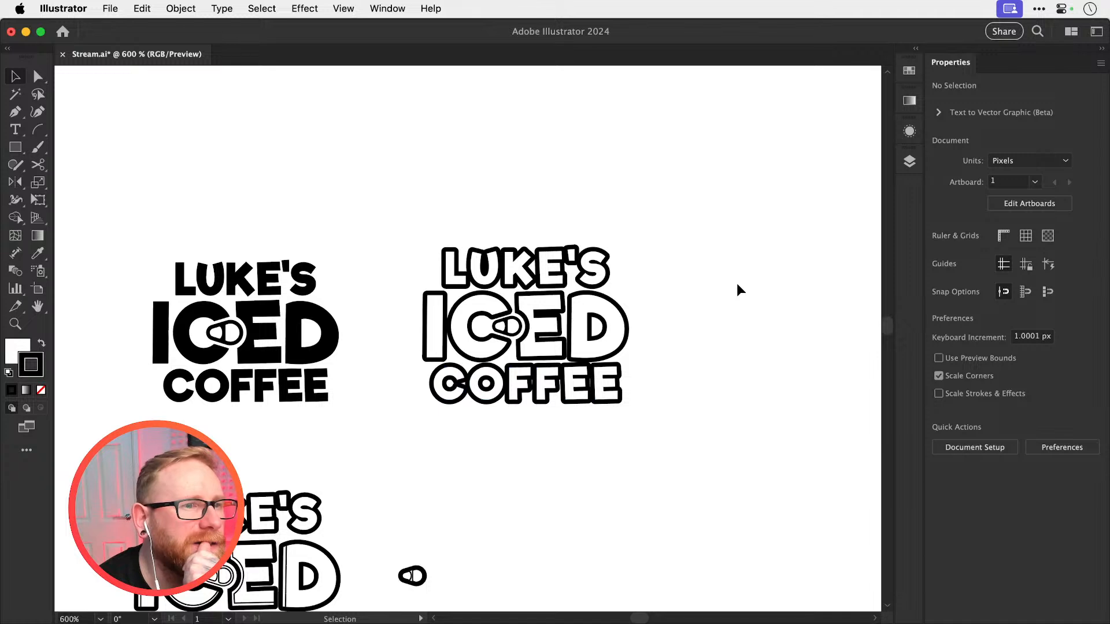
Try a 2 pt stroke on LUKE'S and COFFEE in the outlined copy, and undo it
drag(488, 242, 636, 272)
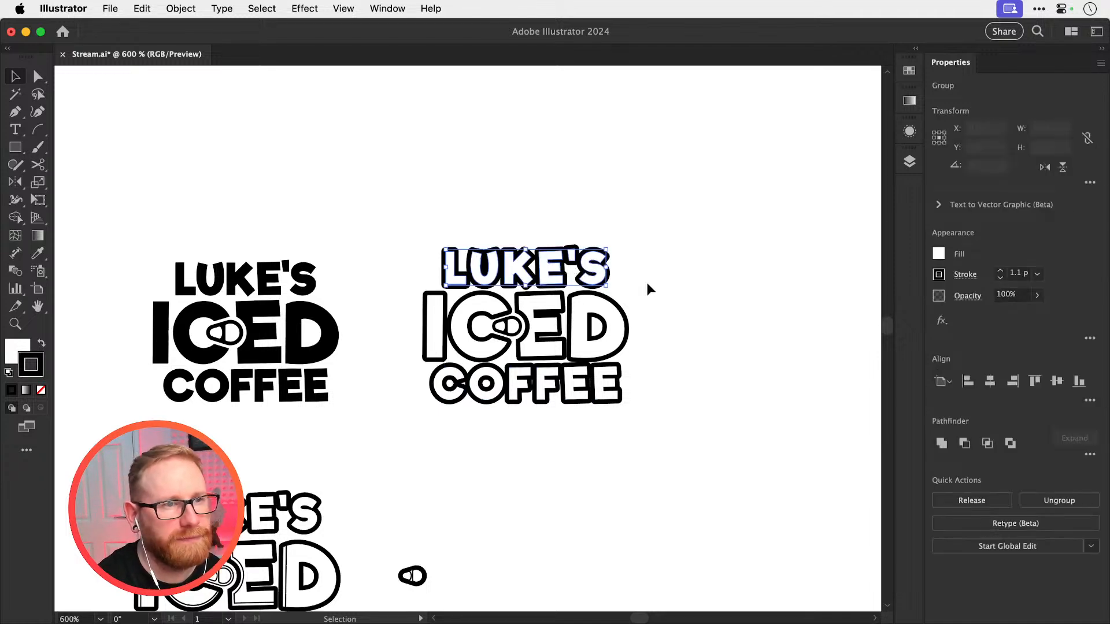
shift+drag(418, 452, 660, 379)
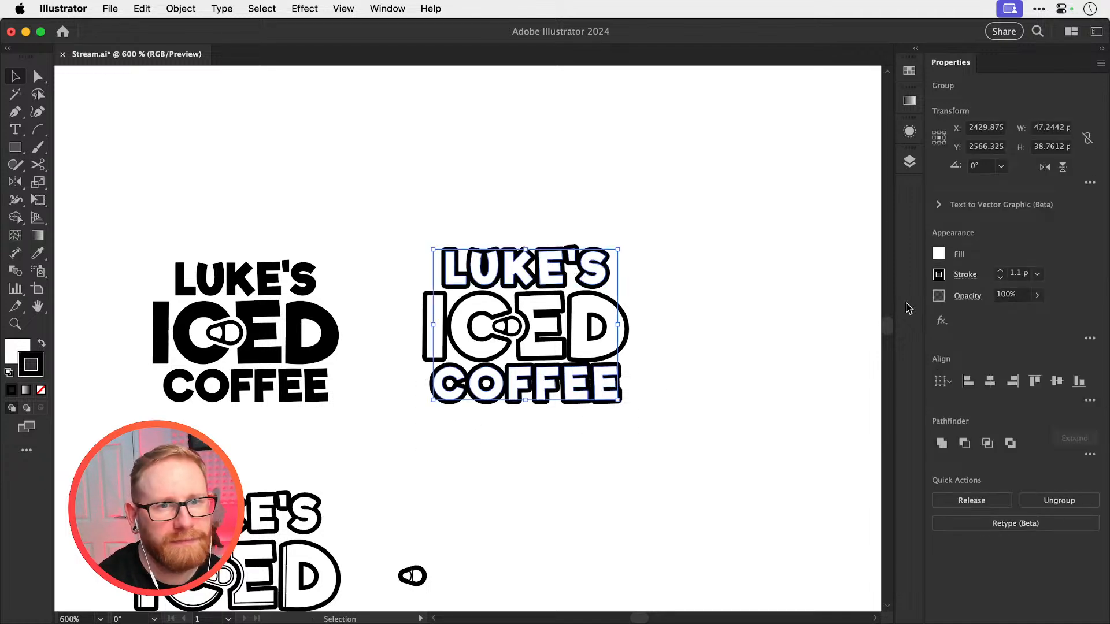
click(999, 272)
click(767, 288)
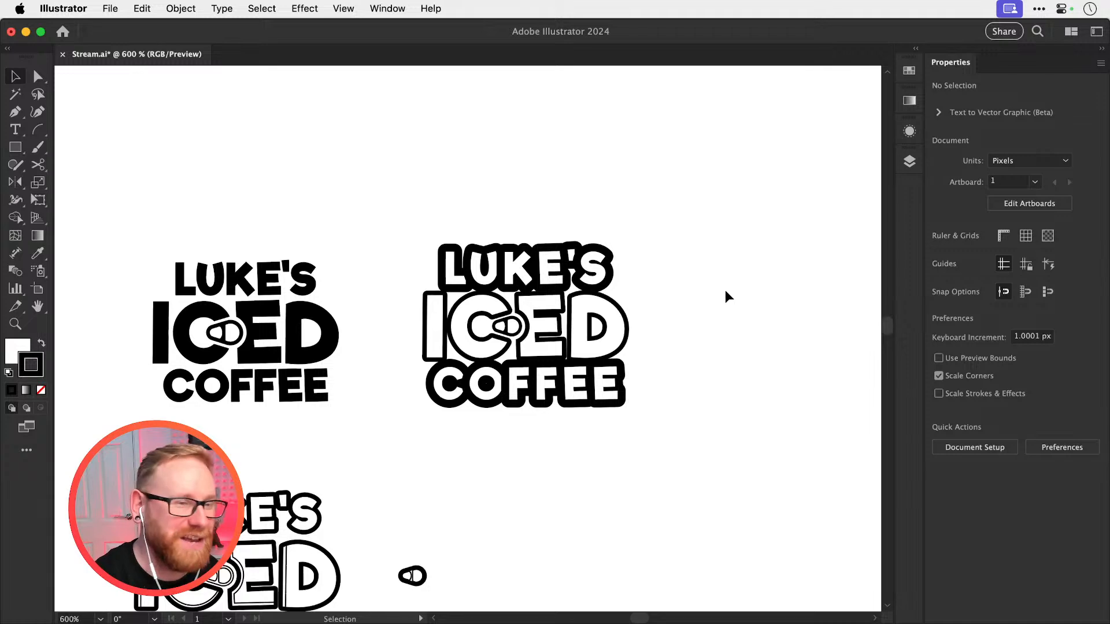
key(super+z)
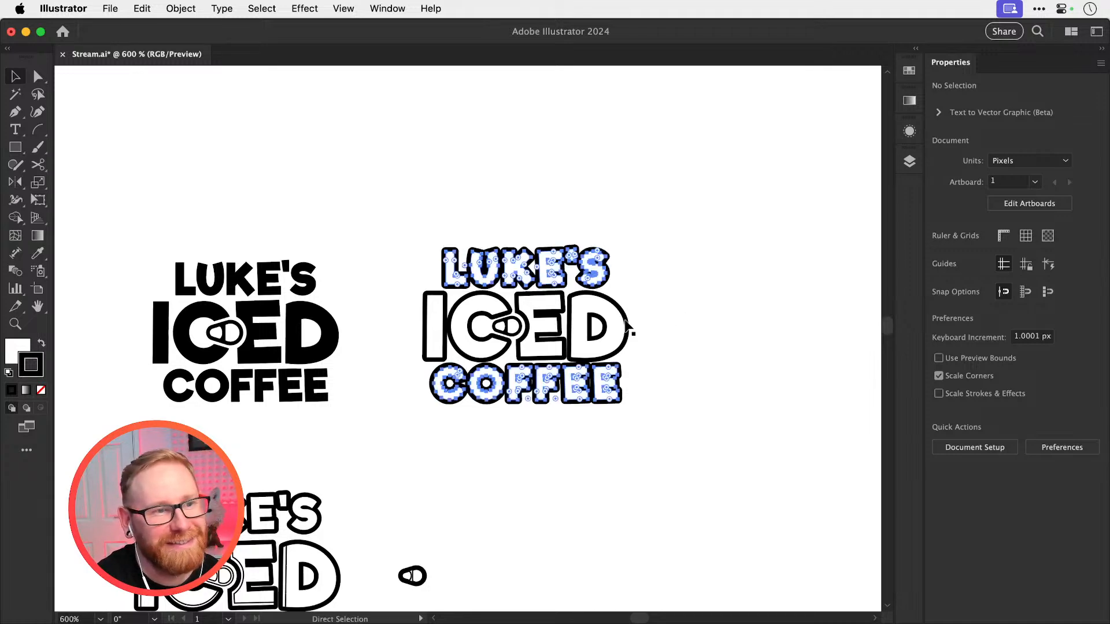
Try strongly rounding the letter corners of LUKE'S and COFFEE in the outlined copy, and undo it
super+drag(509, 307, 662, 339)
key(a)
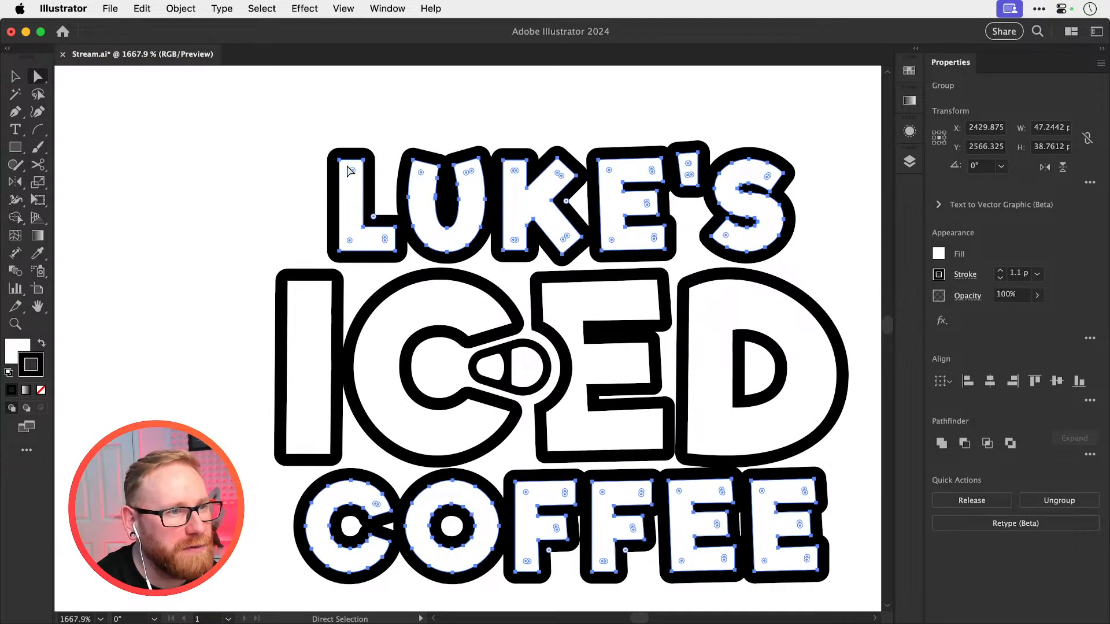
drag(348, 166, 359, 174)
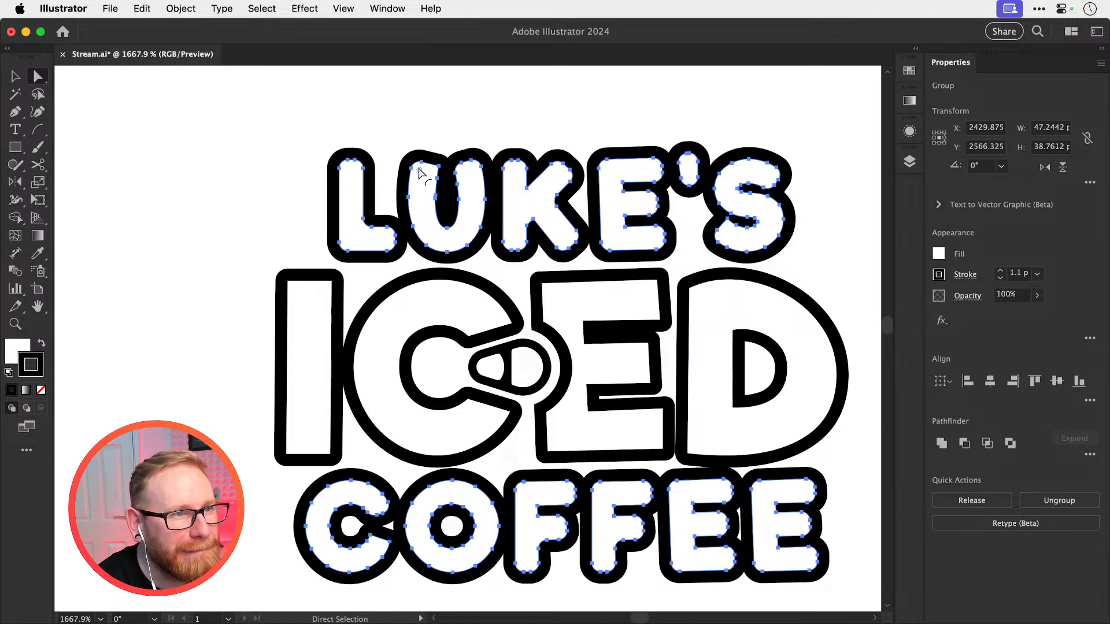
drag(413, 162, 416, 169)
key(v)
key(super+shift+a)
scroll(539, 461, down, 3)
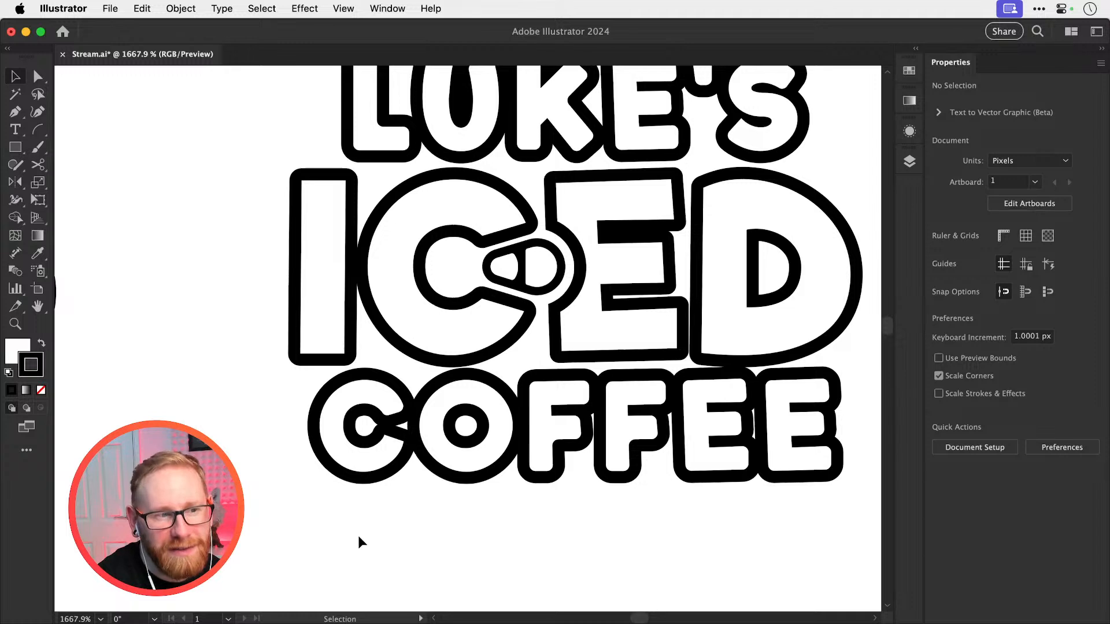
key(super+a)
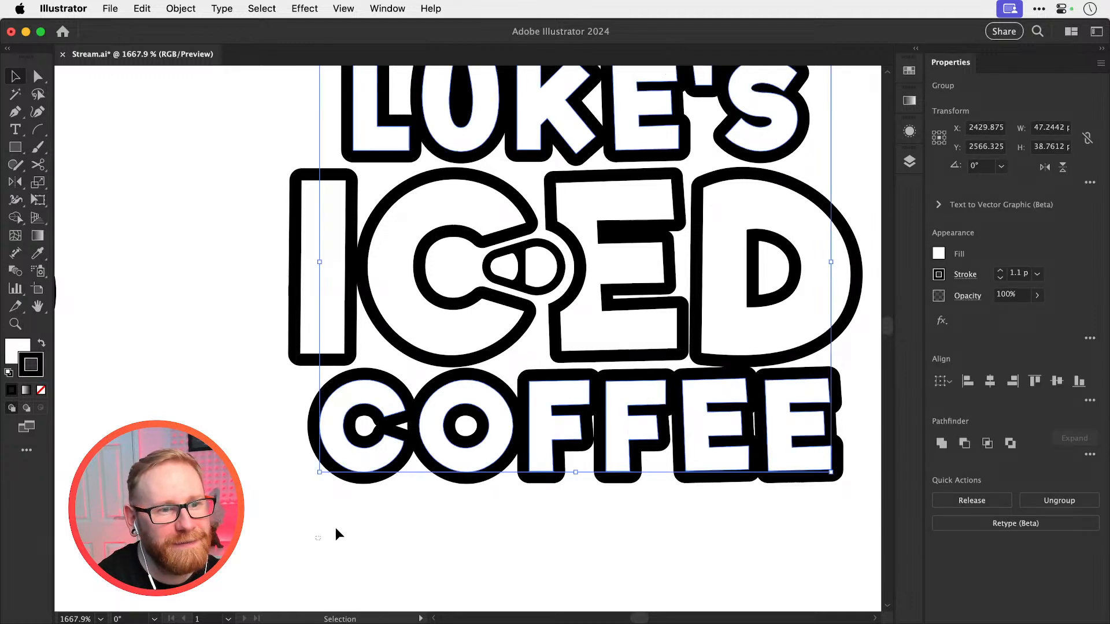
Slightly round the letter corners of LUKE'S and COFFEE in the outlined copy
scroll(433, 446, up, 4)
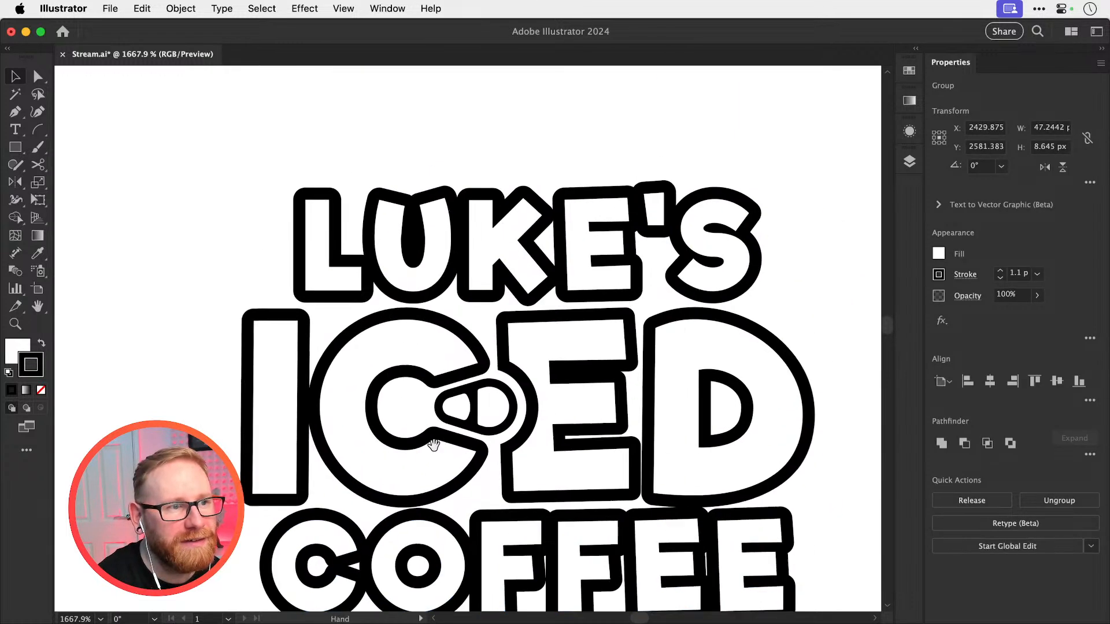
shift+click(402, 214)
key(a)
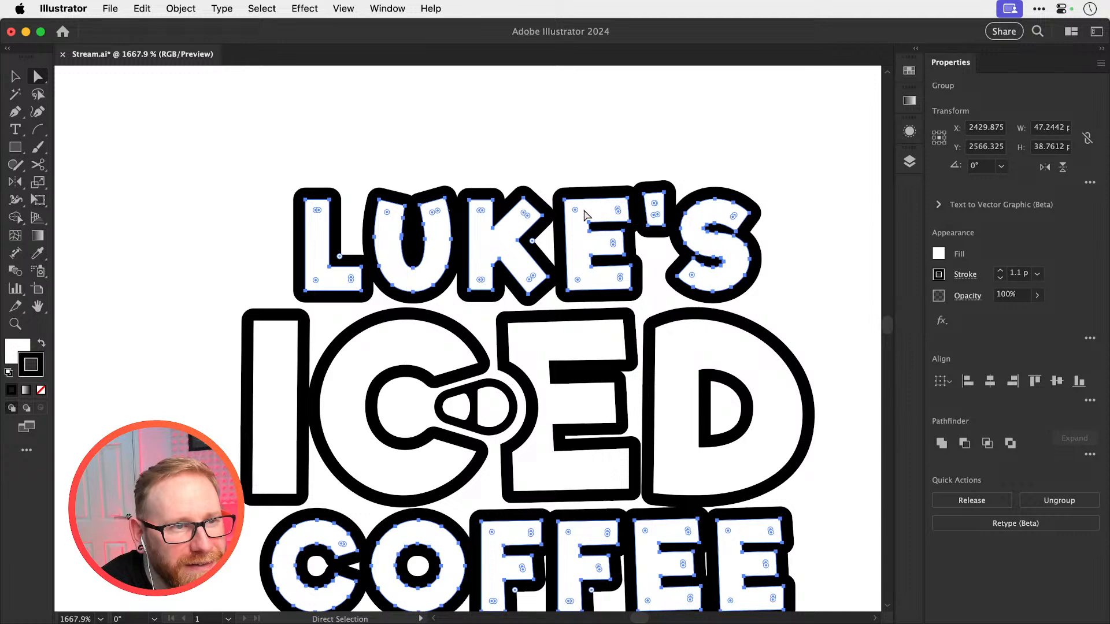
drag(574, 210, 570, 205)
key(v)
click(590, 157)
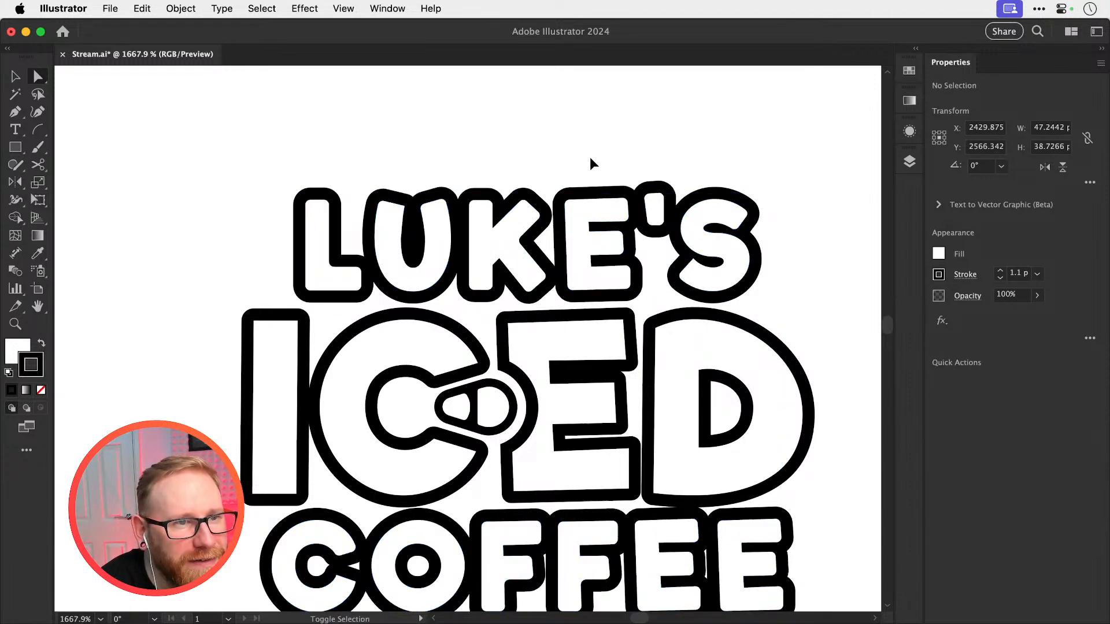
Nudge COFFEE up and LUKE'S down until their outlines meet the outline of ICED
scroll(619, 127, down, 5)
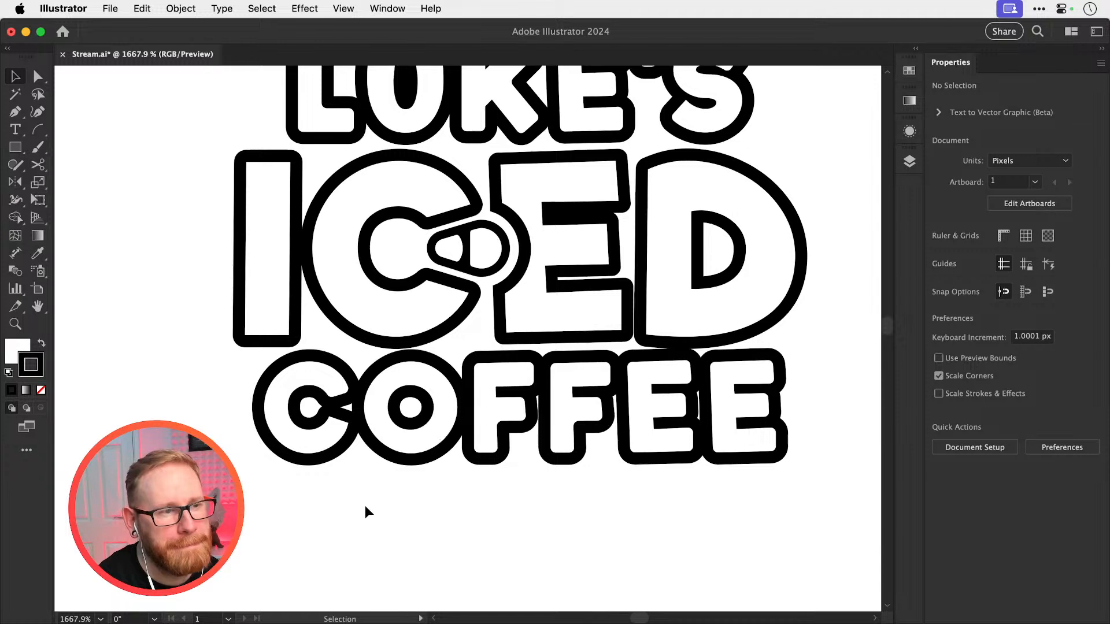
drag(294, 529, 706, 389)
scroll(550, 248, up, 5)
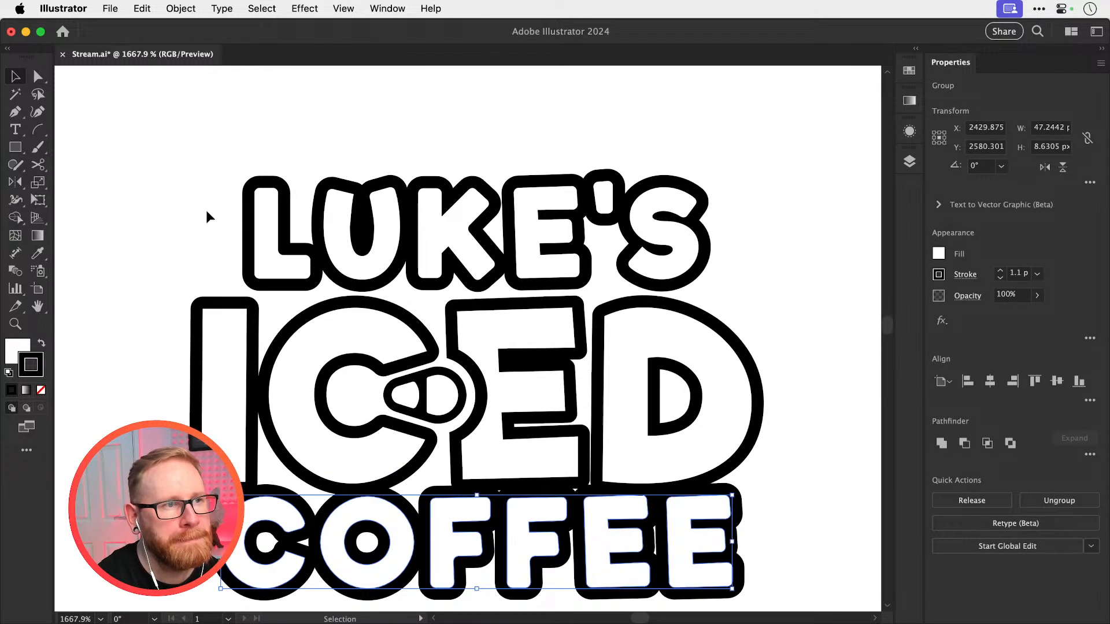
drag(179, 188, 635, 250)
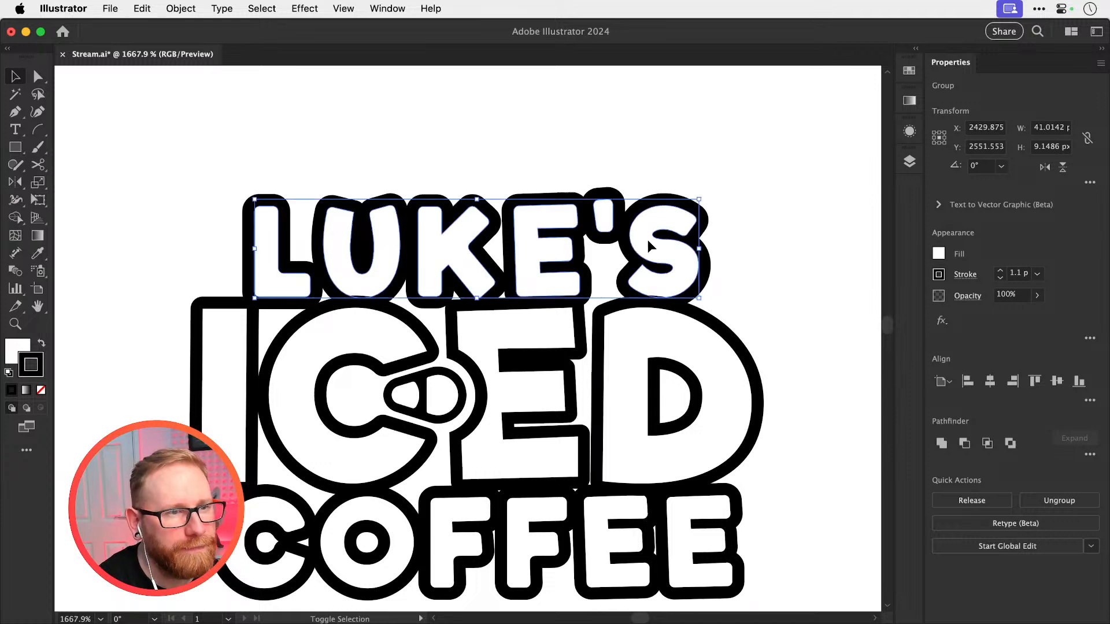
key(super+shift+a)
key(super+minus)
key(super+minus)
key(super+minus)
key(super+minus)
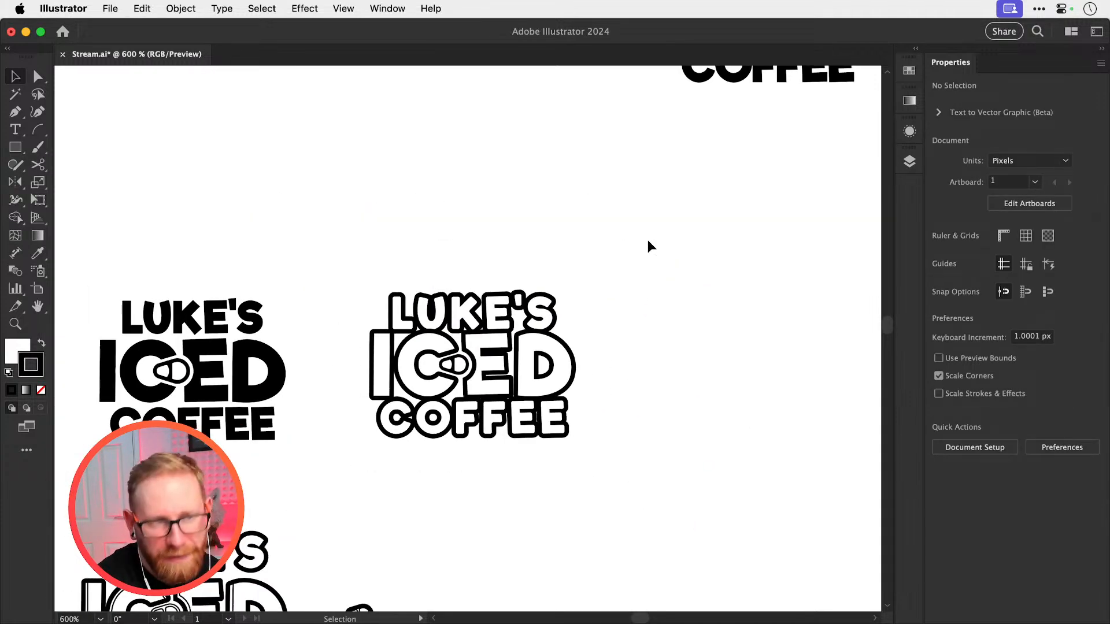
Examine up close how the outlines of COFFEE and ICED meet in the outlined copy
key(z)
drag(438, 413, 508, 433)
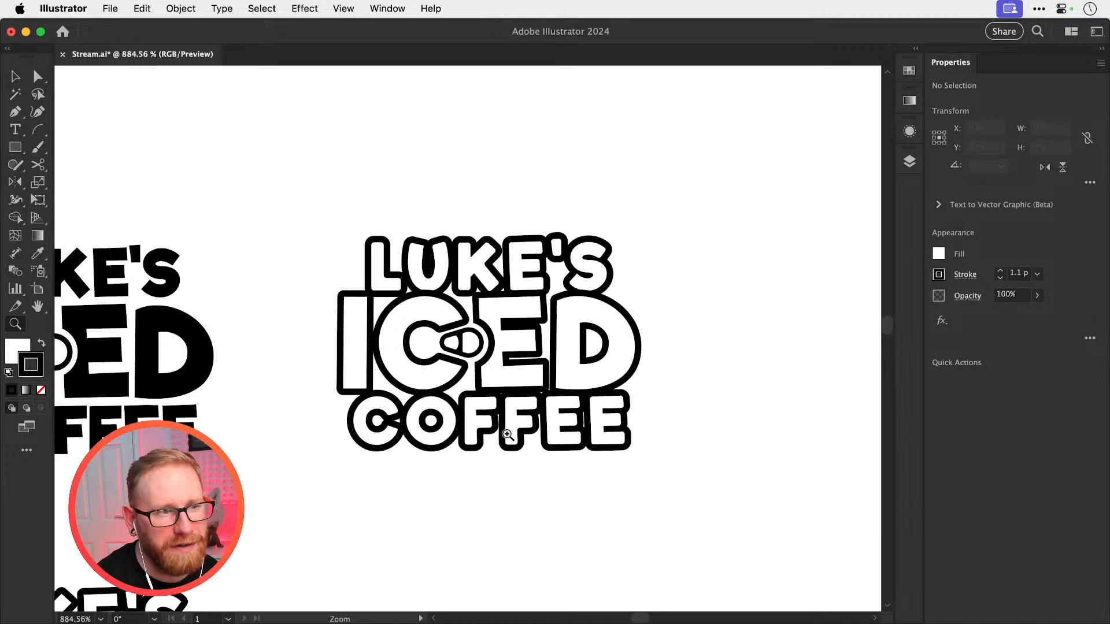
key(v)
drag(340, 502, 790, 449)
key(z)
key(v)
scroll(499, 390, left, 5)
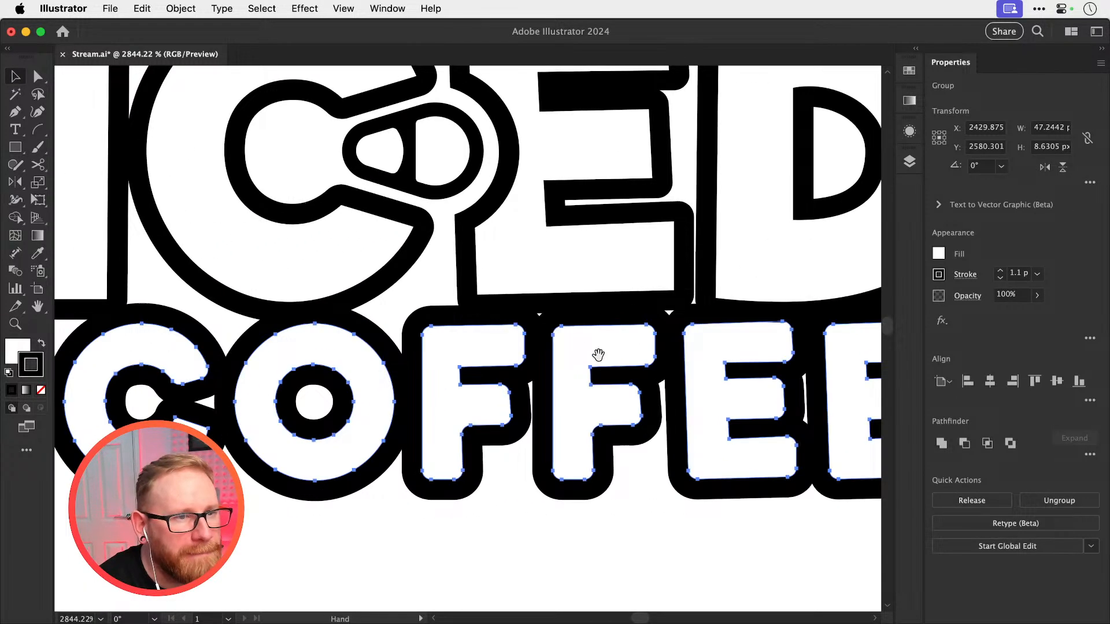
drag(536, 345, 537, 345)
key(super+shift+a)
key(super+minus)
key(super+minus)
key(super+minus)
key(super+minus)
key(super+minus)
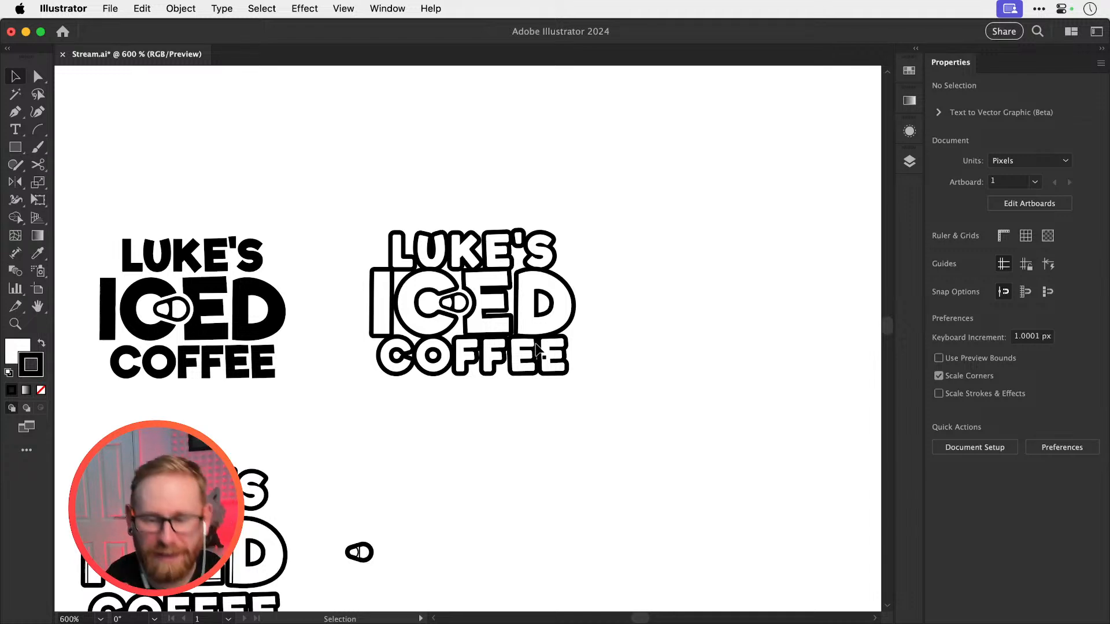
Duplicate the outlined logo to its right and delete LUKE'S and COFFEE from the copy, keeping only ICED
drag(355, 193, 581, 435)
drag(431, 335, 702, 329)
drag(608, 203, 827, 254)
key(Delete)
drag(594, 437, 834, 377)
key(Delete)
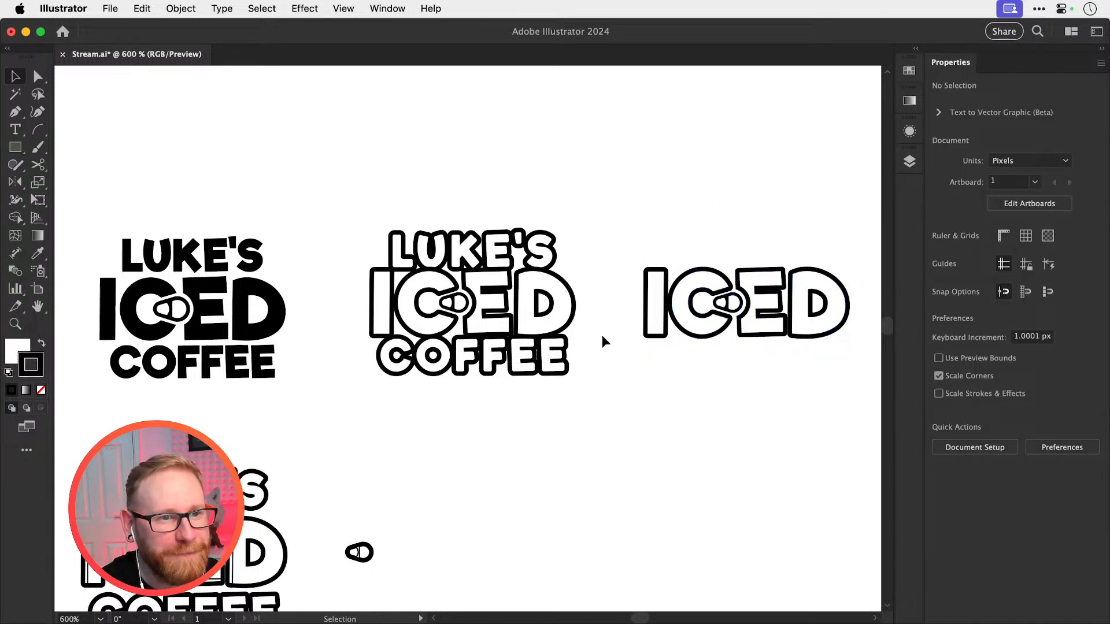
Copy the solid black LUKE'S and COFFEE from the first logo and place them around the standalone outlined ICED
drag(98, 225, 293, 255)
shift+click(238, 365)
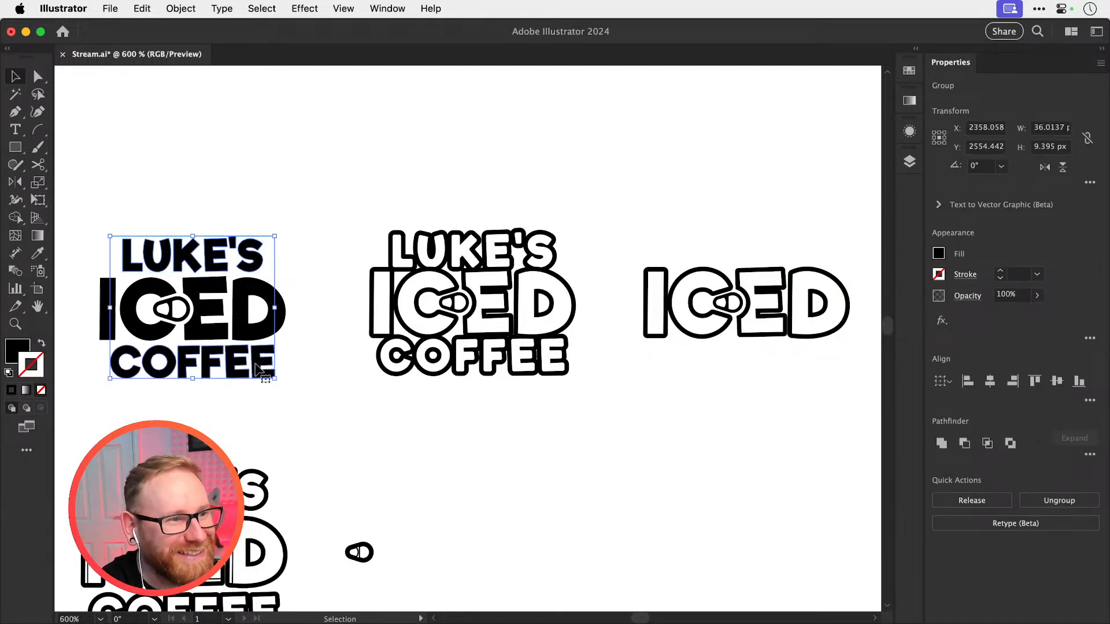
drag(239, 364, 655, 387)
key(z)
drag(605, 277, 780, 355)
key(v)
drag(666, 305, 672, 284)
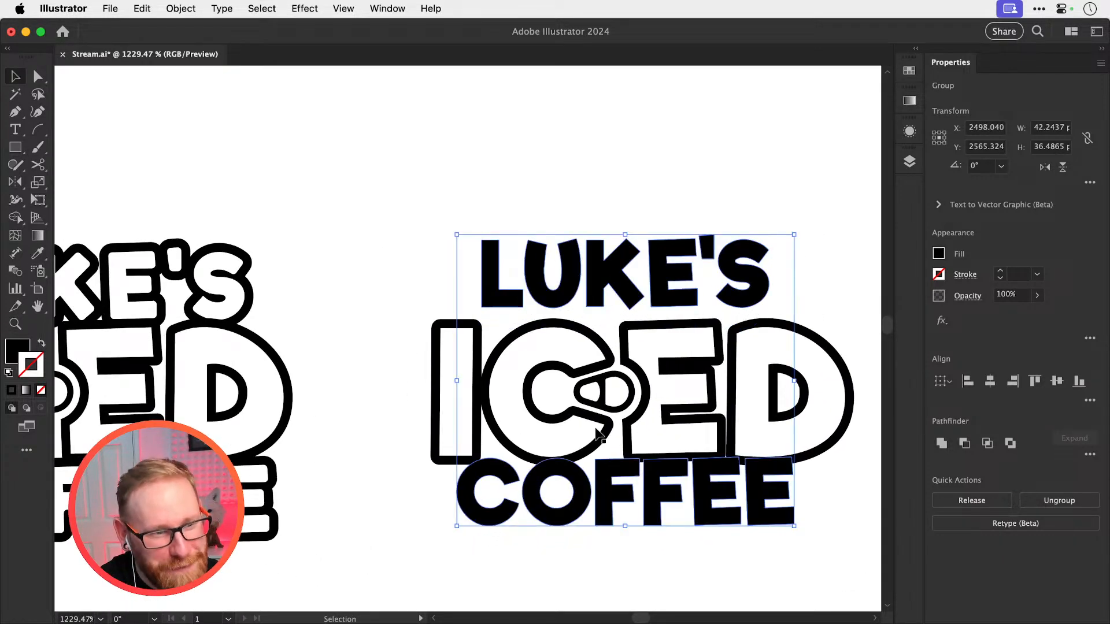
Try moving the solid COFFEE down and the solid LUKE'S up, away from the outlined ICED, and undo both moves
click(466, 543)
drag(478, 523, 481, 559)
key(super+z)
click(575, 283)
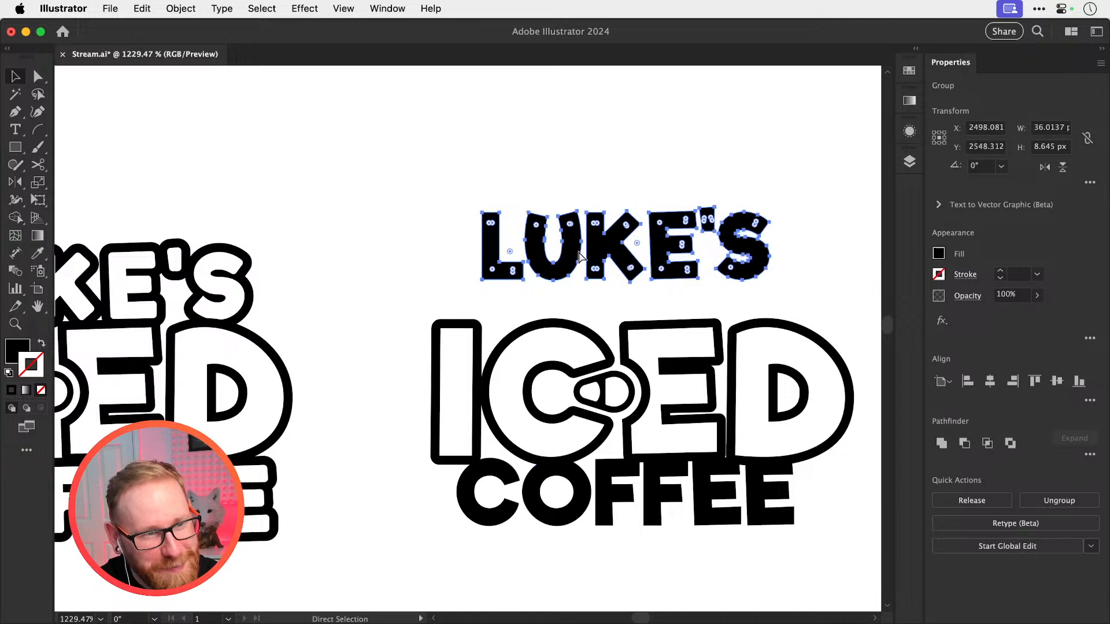
click(436, 355)
Group the outlined ICED letters with their can tab and move the solid COFFEE down to open a gap beneath them
drag(363, 377, 830, 415)
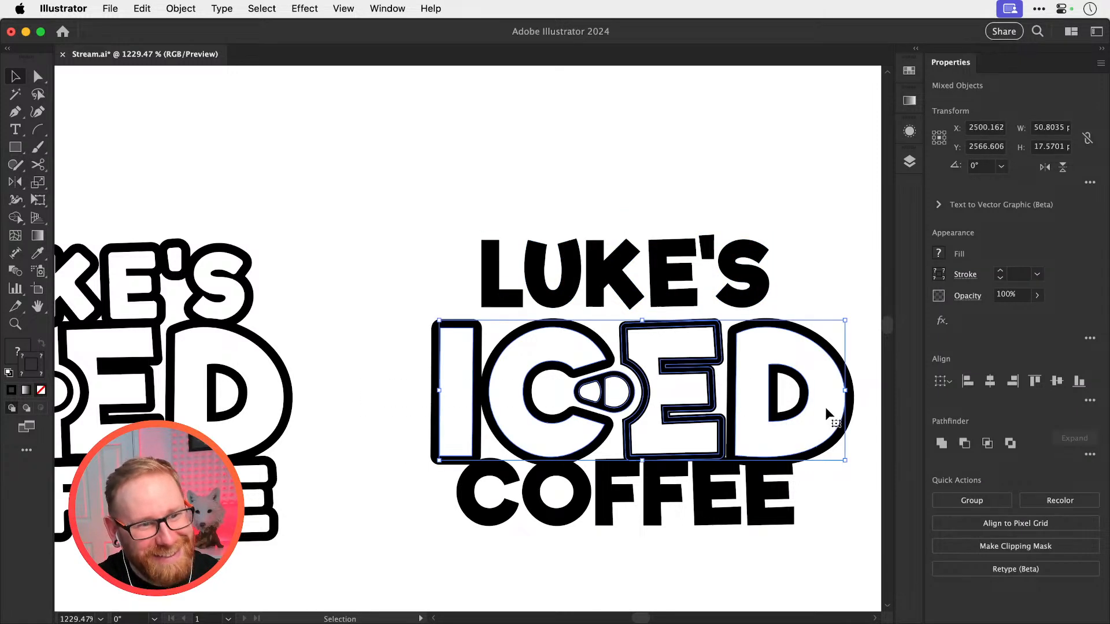
key(super+g)
drag(541, 493, 543, 514)
Align the solid LUKE'S, outlined ICED and solid COFFEE to a common horizontal center
drag(425, 239, 646, 507)
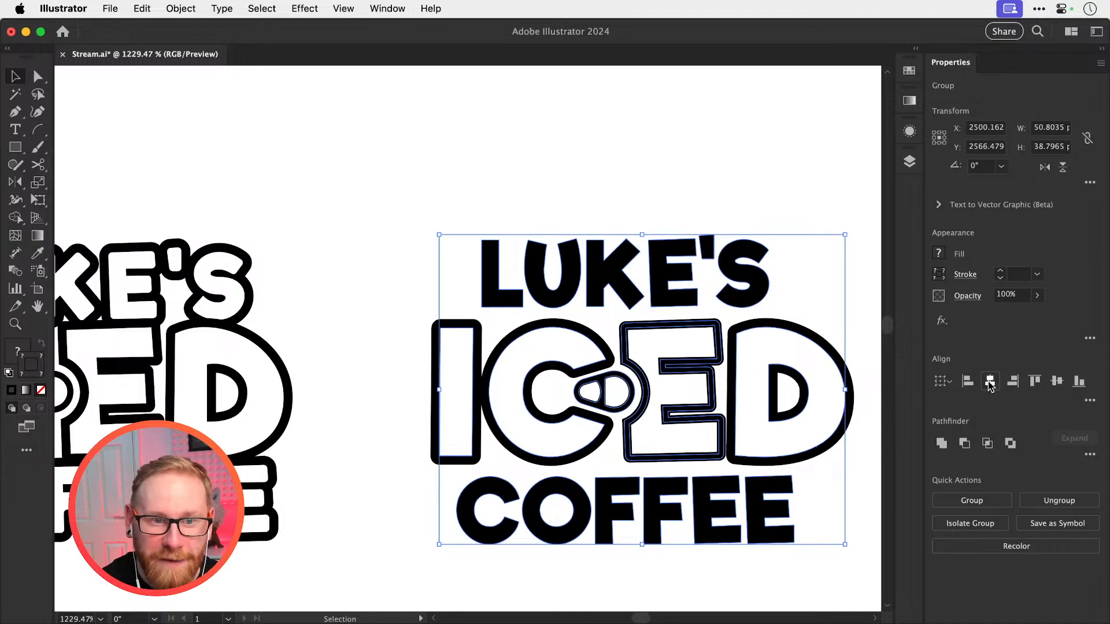
click(989, 381)
click(872, 441)
key(super+minus)
key(super+minus)
key(super+minus)
key(super+minus)
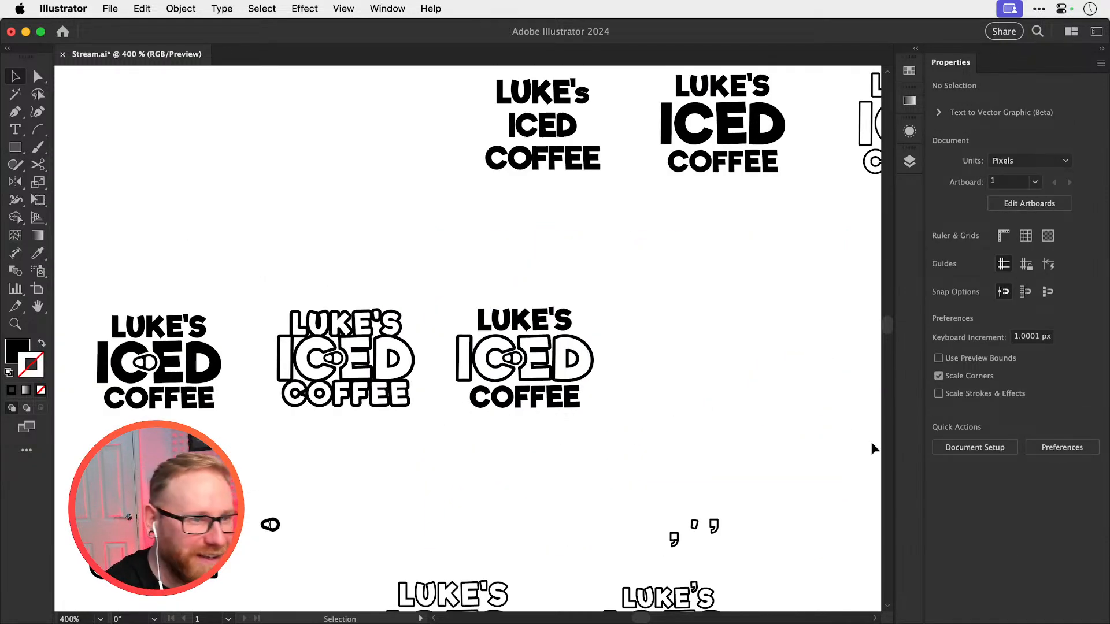
scroll(664, 327, left, 2)
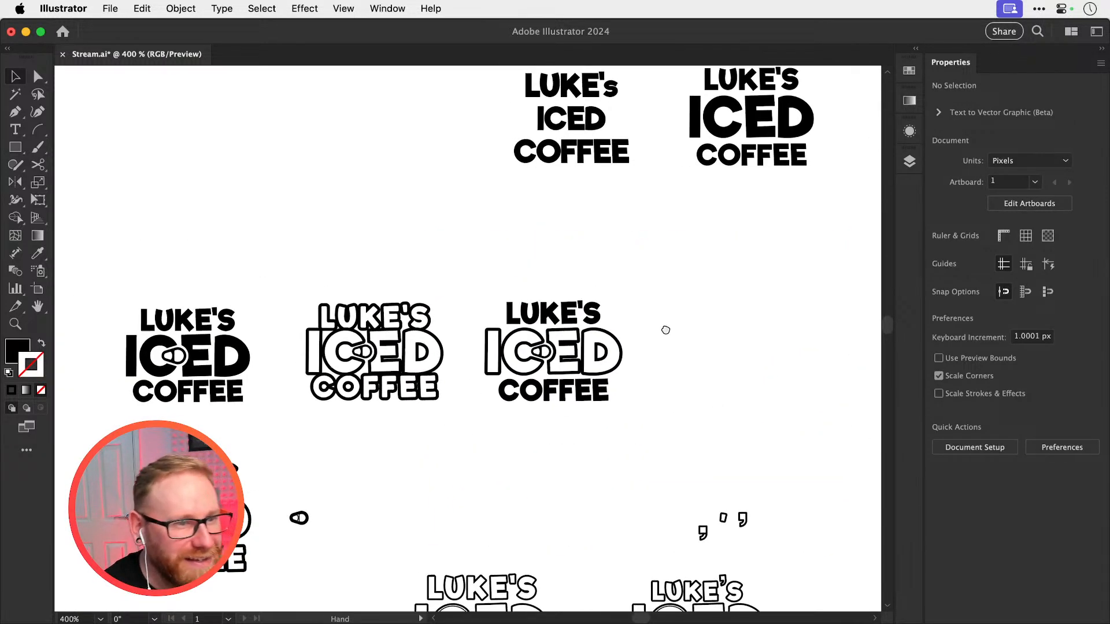
click(618, 402)
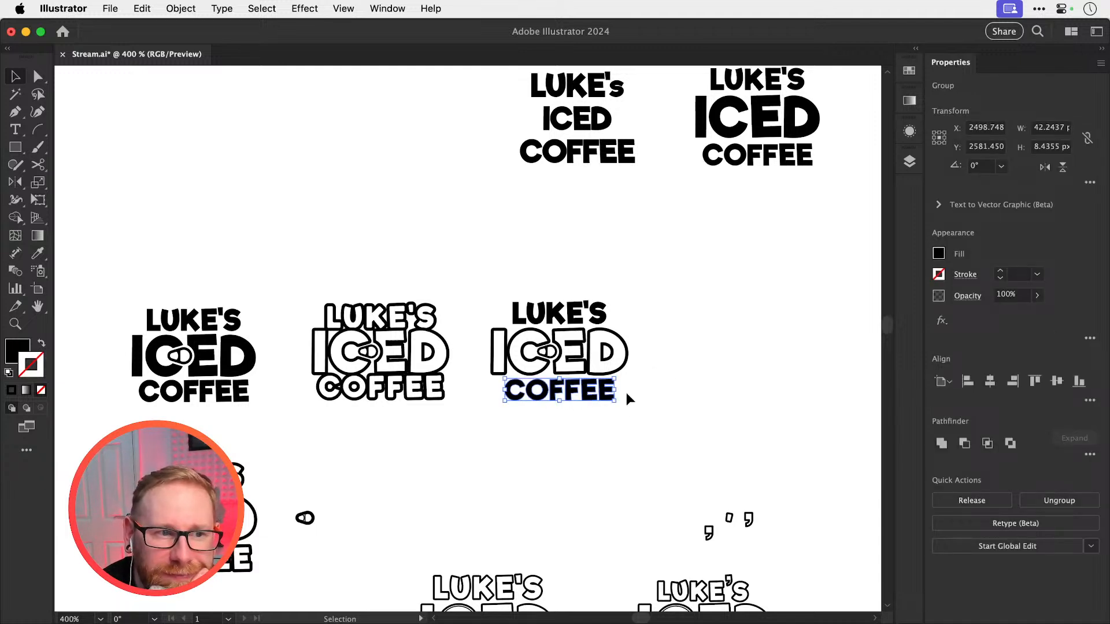
click(704, 361)
key(super+z)
key(super+shift+z)
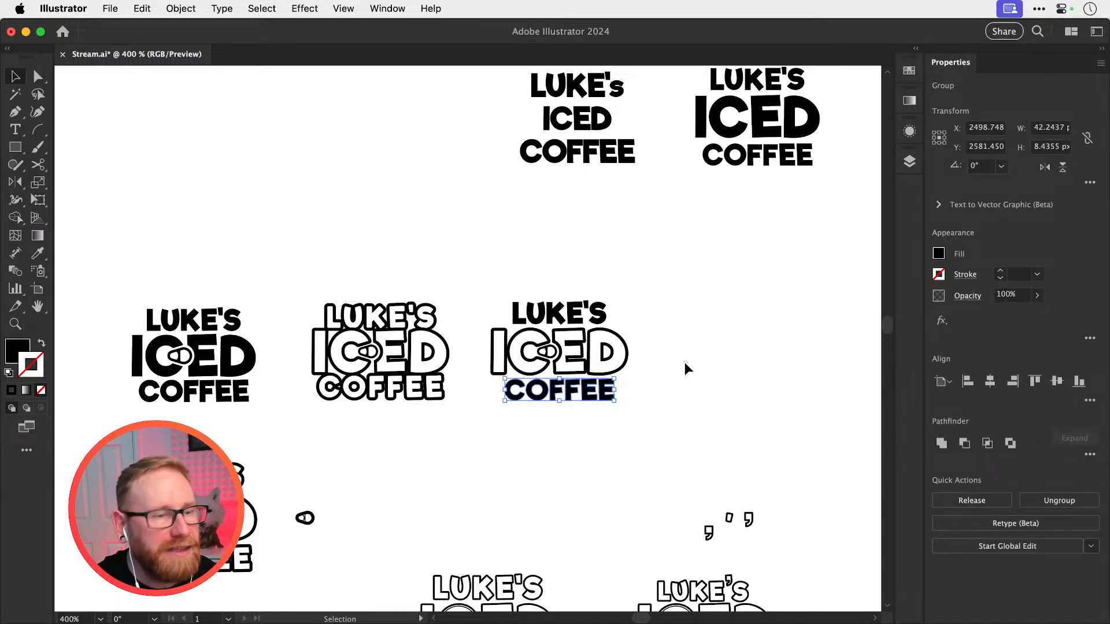
click(685, 364)
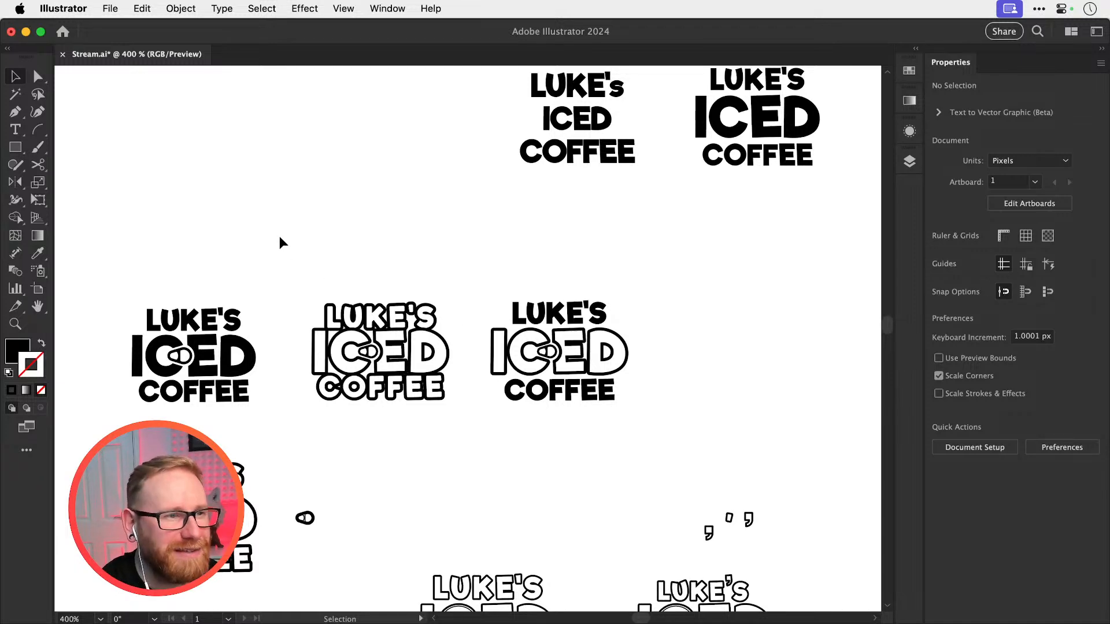
Copy the fully outlined LUKE'S ICED COFFEE logo into the empty canvas area above the row of variations
drag(290, 243, 652, 490)
drag(574, 437, 487, 184)
click(487, 235)
drag(486, 236, 477, 361)
drag(469, 278, 702, 306)
drag(305, 163, 605, 232)
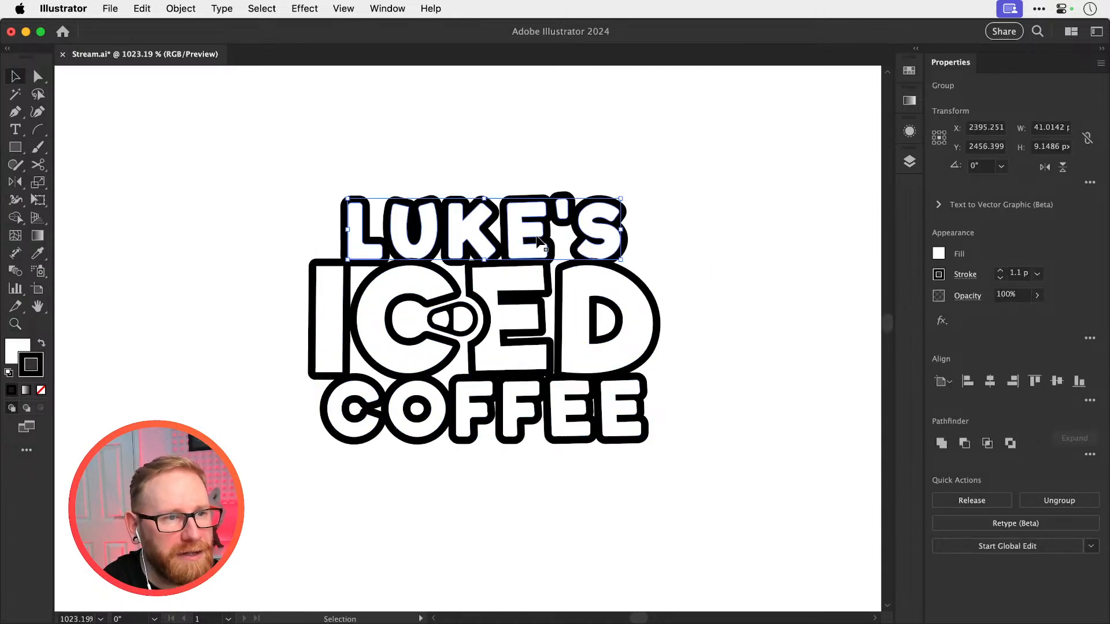
Move the copy's LUKE'S up and COFFEE down away from ICED, and scale both words down together
drag(536, 238, 536, 222)
drag(328, 474, 602, 434)
shift+click(553, 205)
key(s)
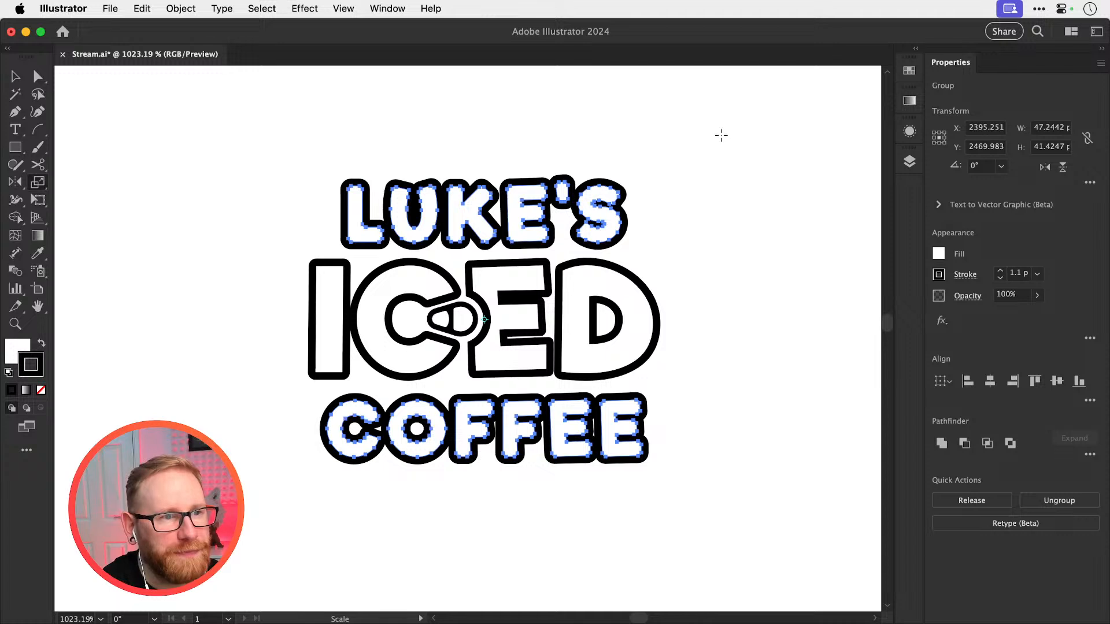
drag(721, 134, 665, 177)
Offset the two small words so LUKE'S sits at ICED's left edge and COFFEE at its right edge
key(v)
click(666, 178)
drag(555, 247, 489, 248)
drag(552, 421, 588, 424)
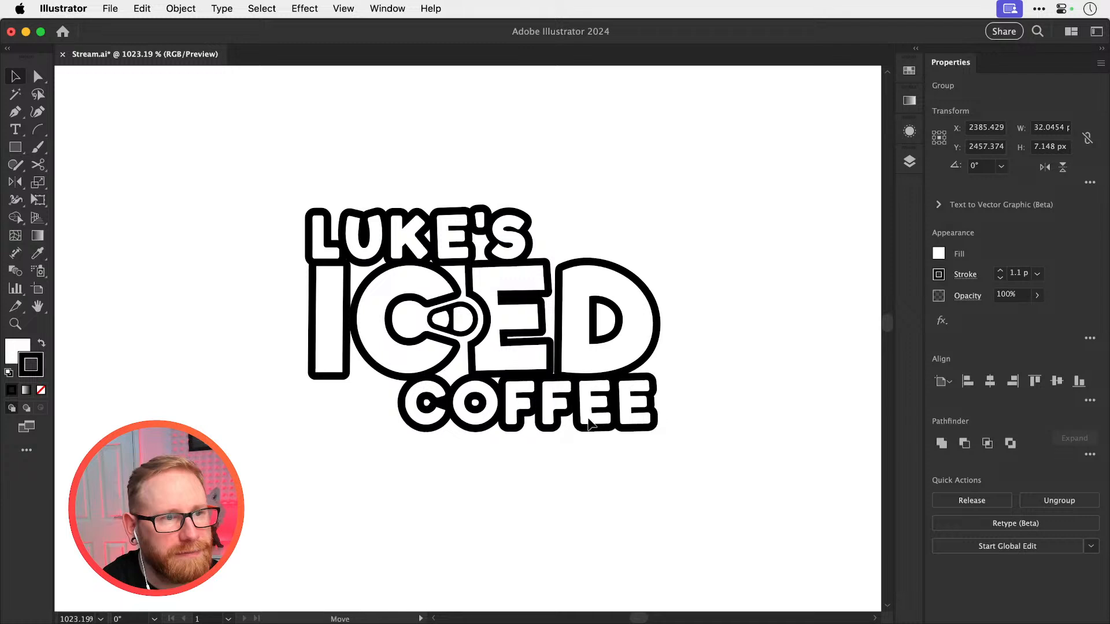
Try rotating the whole staggered logo slightly counter-clockwise, and undo the rotation together with the last COFFEE move
drag(285, 486, 682, 211)
key(r)
drag(753, 267, 741, 226)
key(v)
click(758, 255)
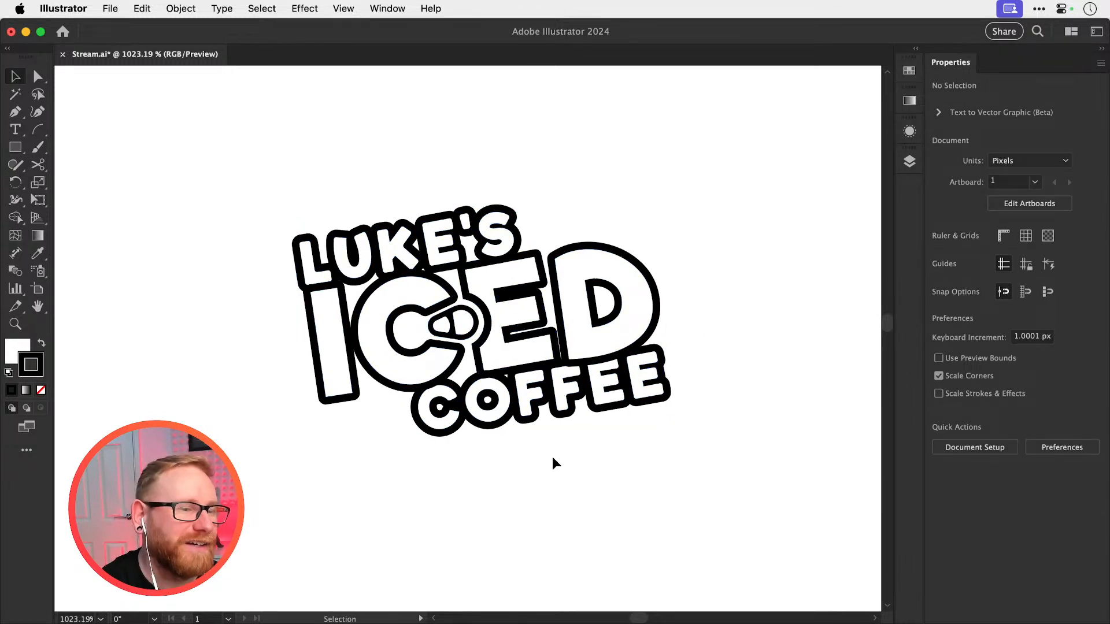
key(super+z)
key(super+z)
click(617, 238)
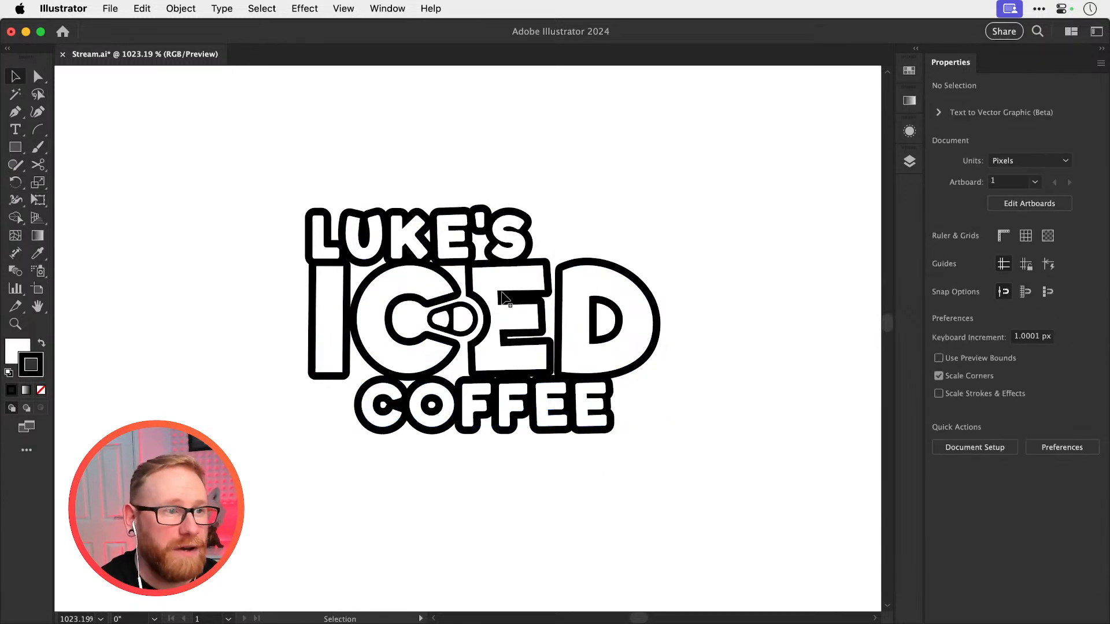
Shift LUKE'S slightly right so it is inset from ICED's left edge, and move COFFEE right beneath ICED
click(328, 242)
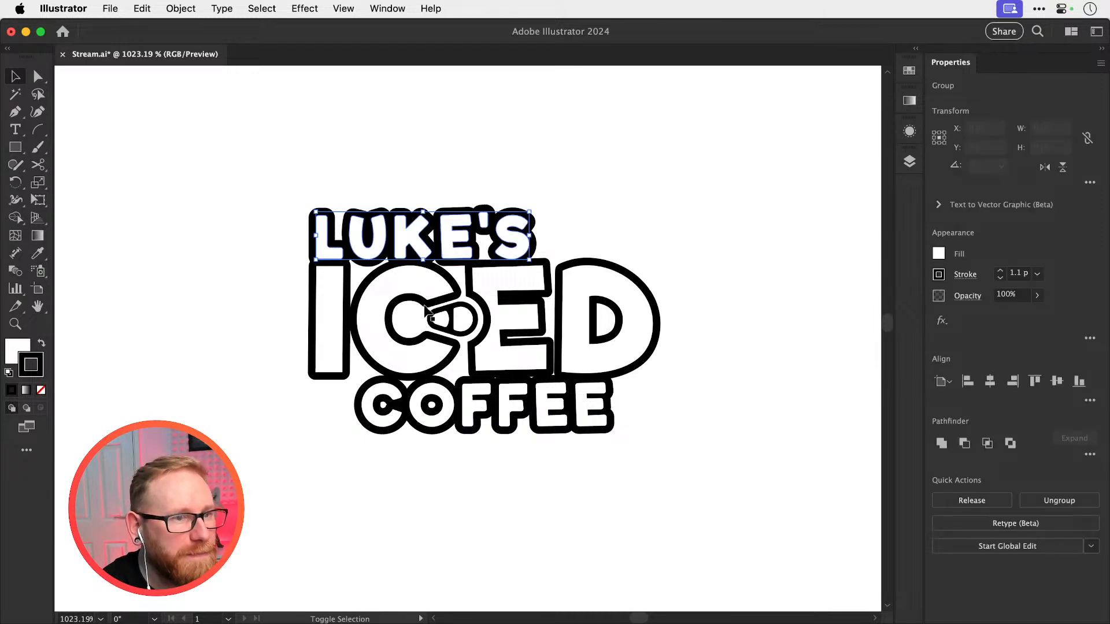
drag(488, 412, 509, 411)
drag(386, 259, 398, 259)
key(z)
drag(437, 260, 676, 242)
key(v)
key(super+shift+a)
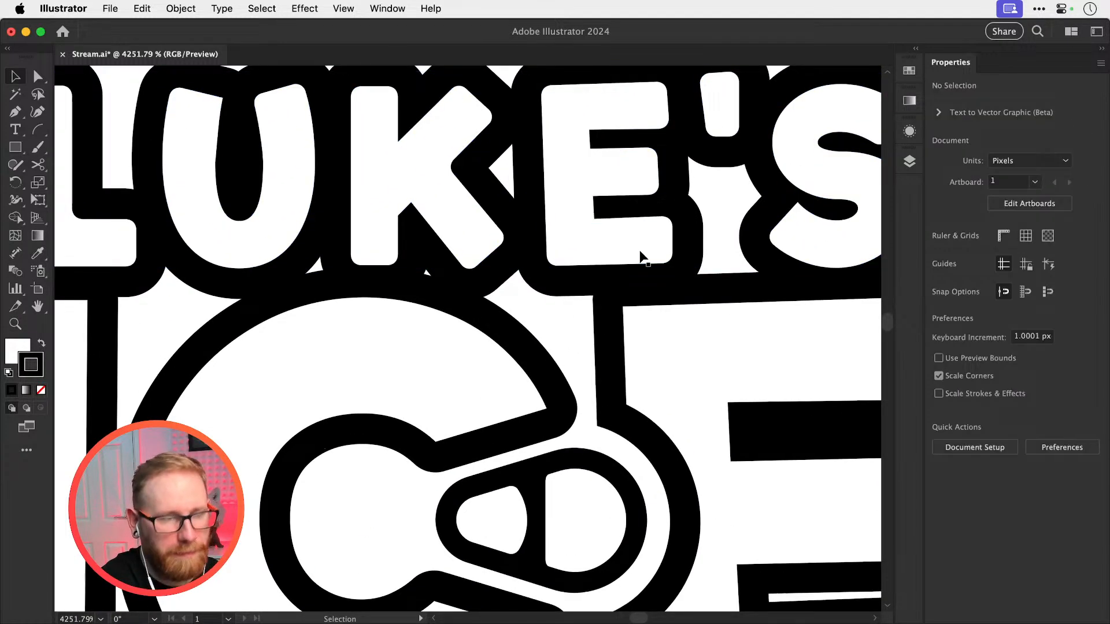
Nudge COFFEE slightly further right beneath the outlined ICED
key(super+minus)
key(super+minus)
key(super+minus)
key(super+minus)
key(super+minus)
key(z)
drag(611, 454, 659, 455)
key(v)
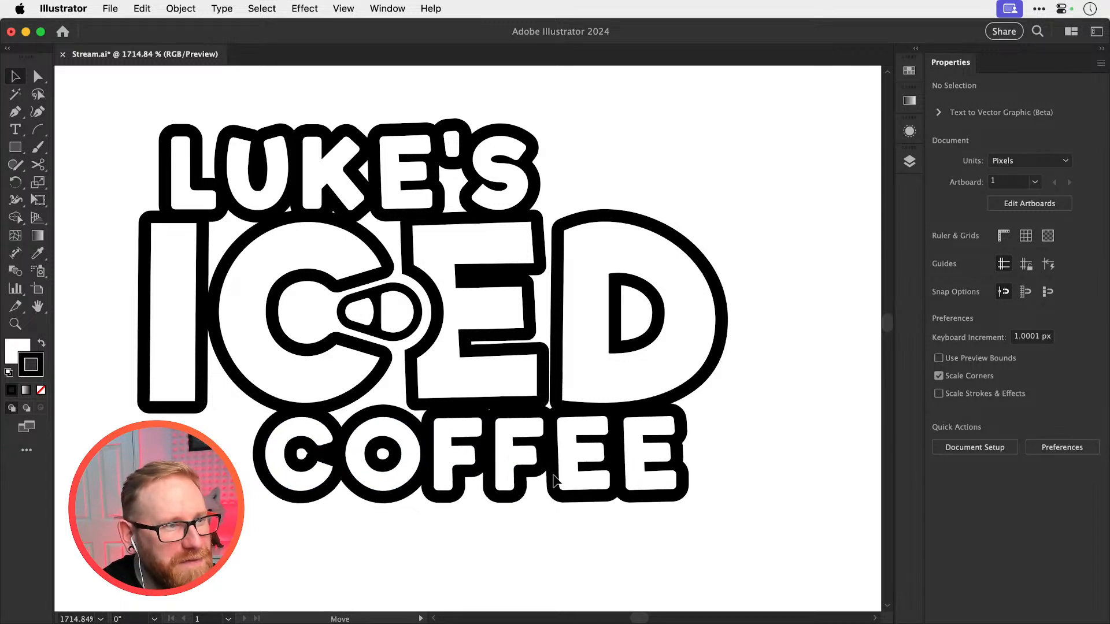
drag(553, 480, 572, 473)
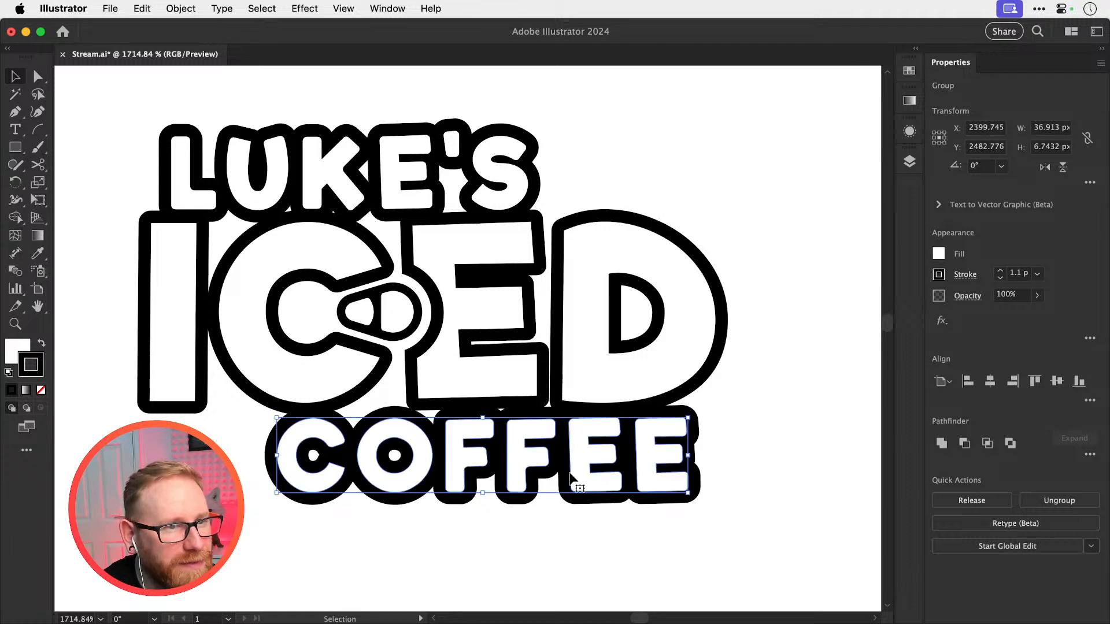
key(super+shift+a)
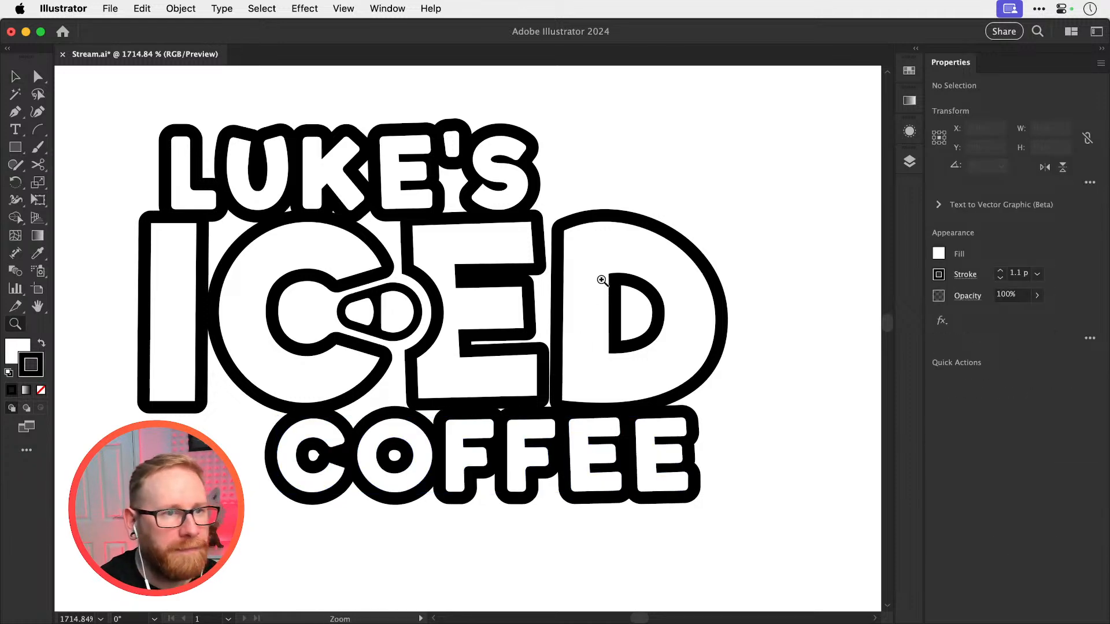
Isolate the D of the staggered logo's ICED and shift it slightly away from the E
scroll(578, 358, up, 5)
drag(544, 396, 343, 485)
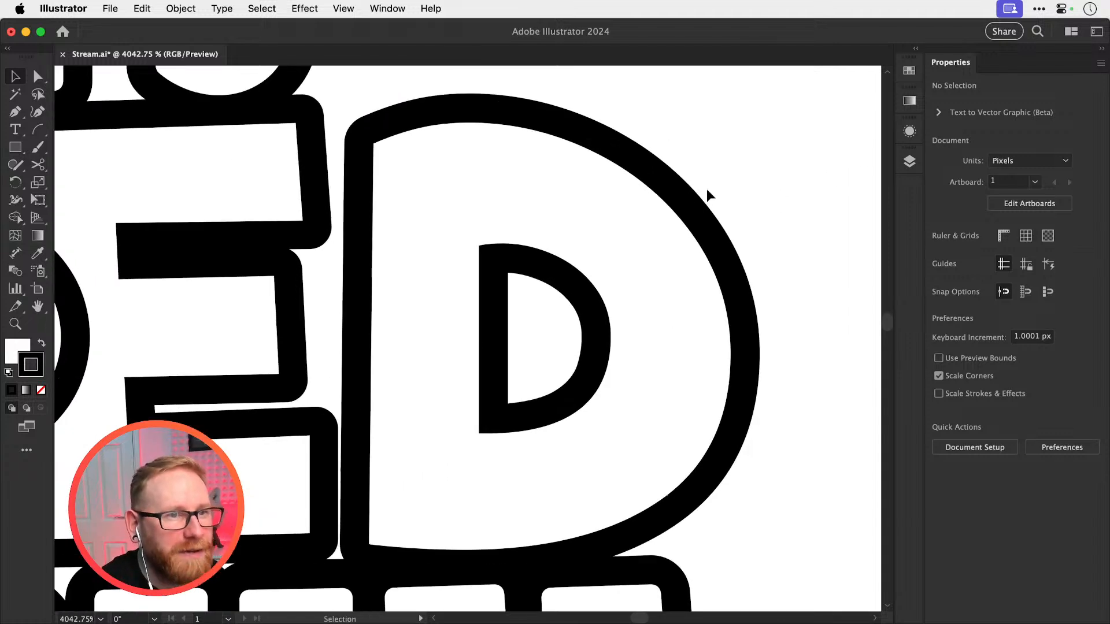
double_click(556, 283)
click(456, 351)
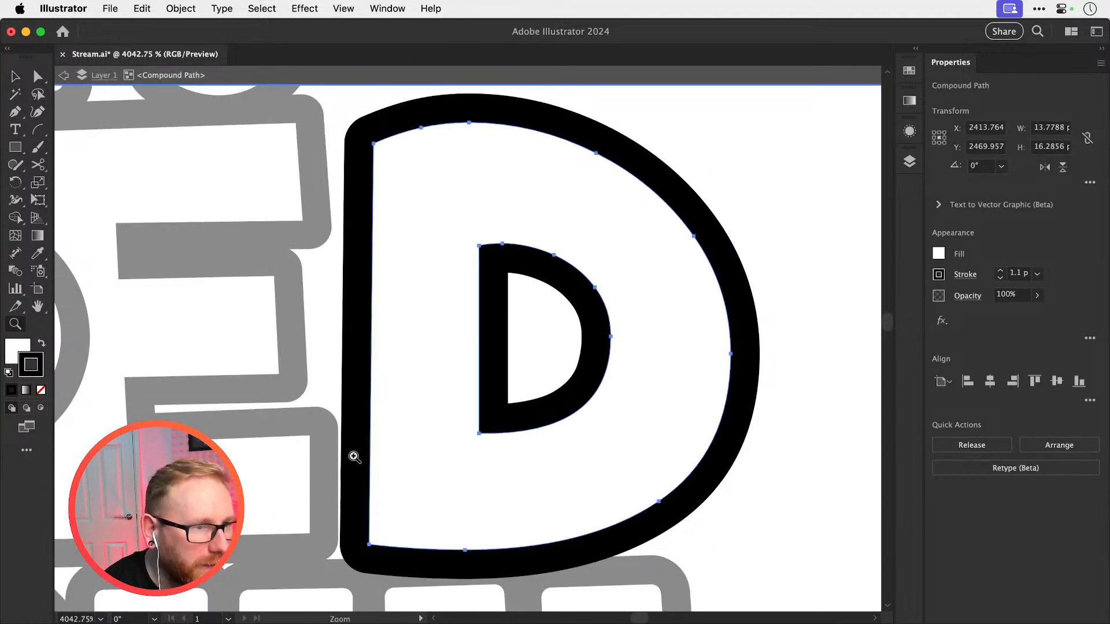
scroll(370, 463, up, 3)
drag(373, 483, 389, 466)
Check the spacing between the E and D paths in outline view and return to the normal preview
key(super+shift+a)
key(super+y)
key(super+minus)
key(super+minus)
key(super+minus)
key(super+minus)
key(super+minus)
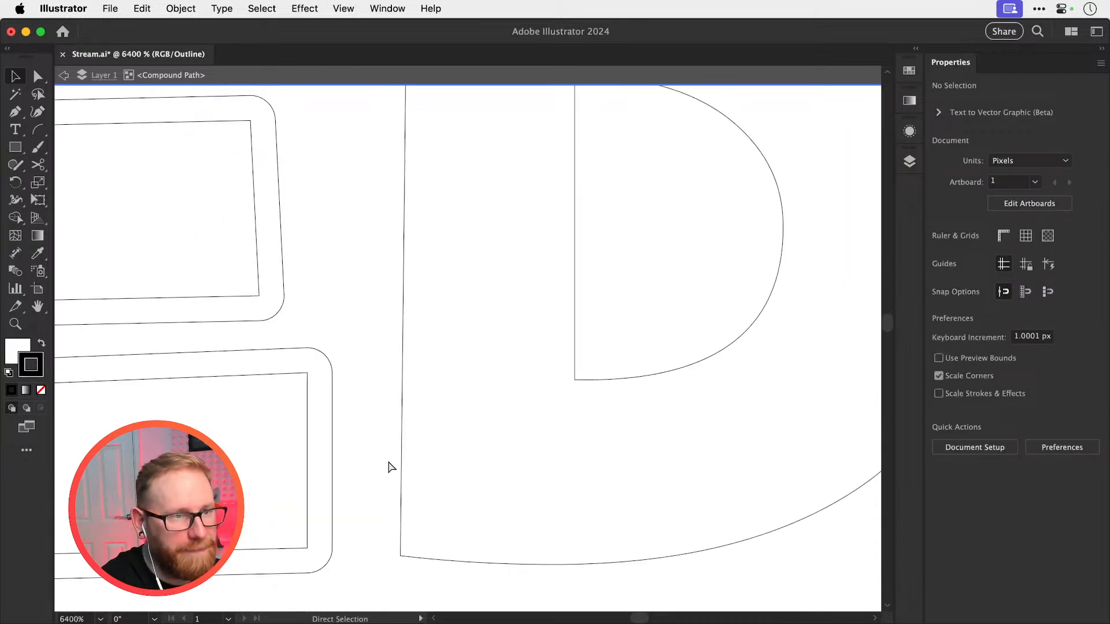
key(super+y)
key(super+minus)
key(super+minus)
double_click(686, 304)
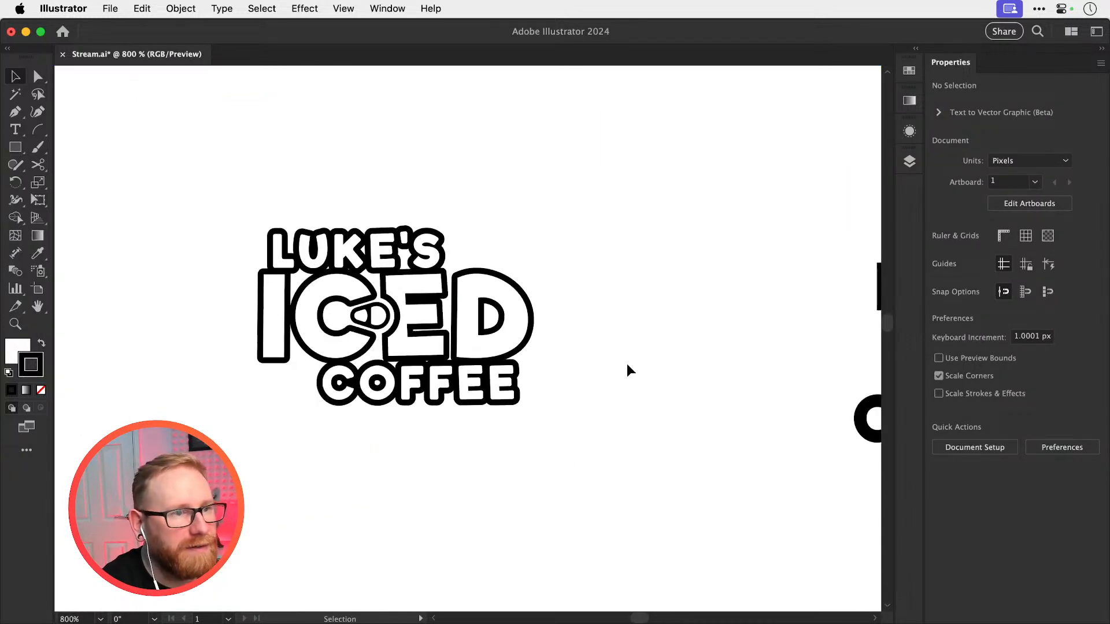
Isolate the D of ICED again, move it slightly left to close the gap to the E, and save the document
drag(617, 429, 682, 465)
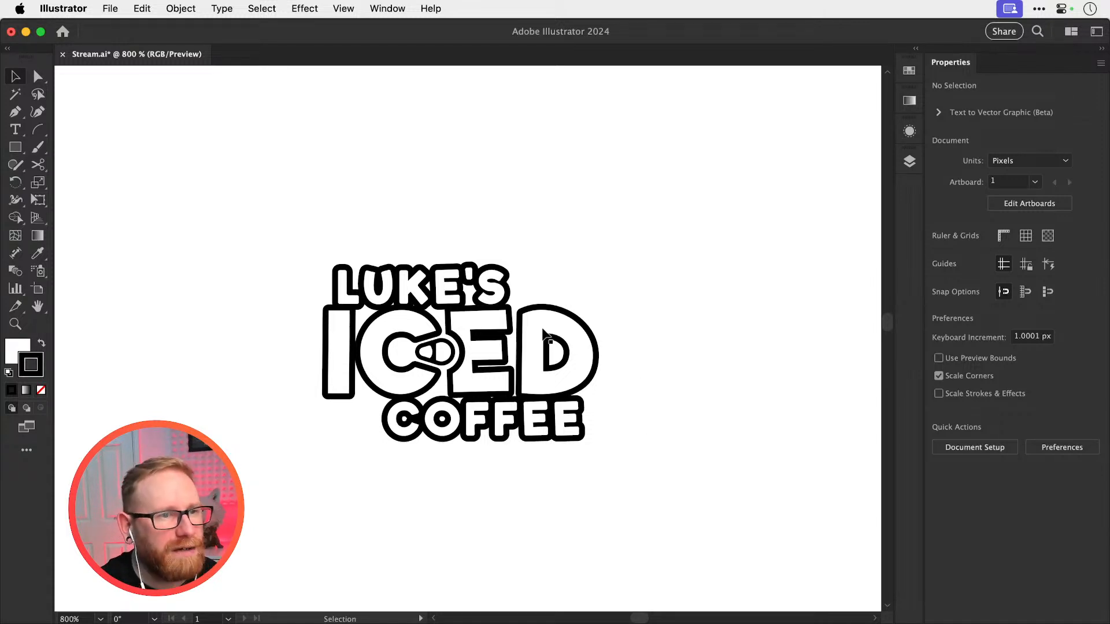
key(super+space)
drag(529, 354, 694, 405)
double_click(490, 380)
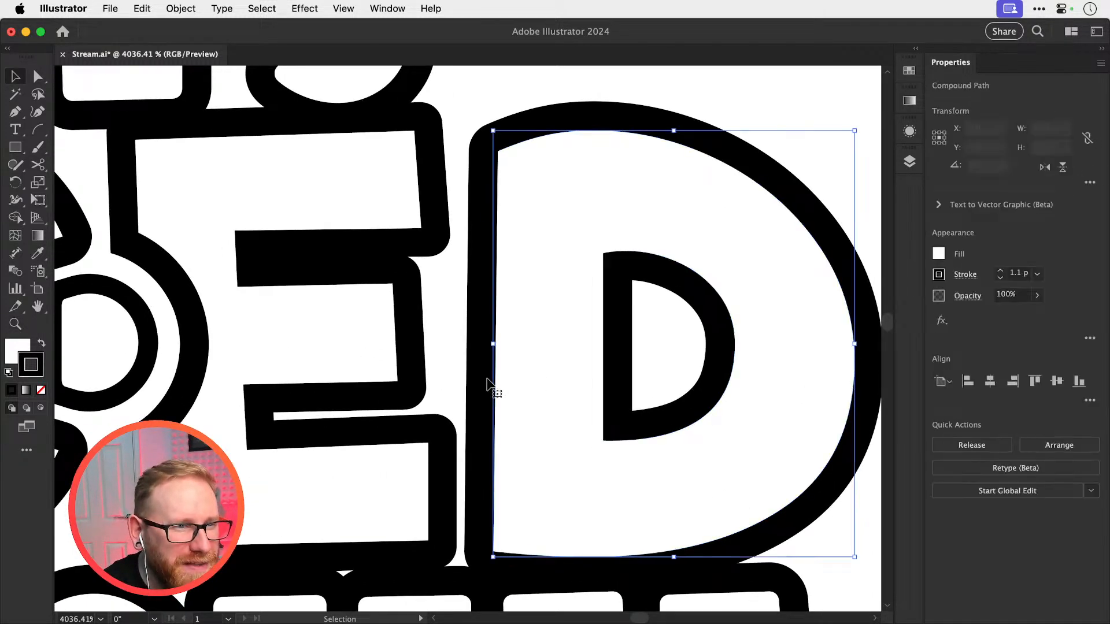
click(617, 376)
drag(607, 371, 599, 372)
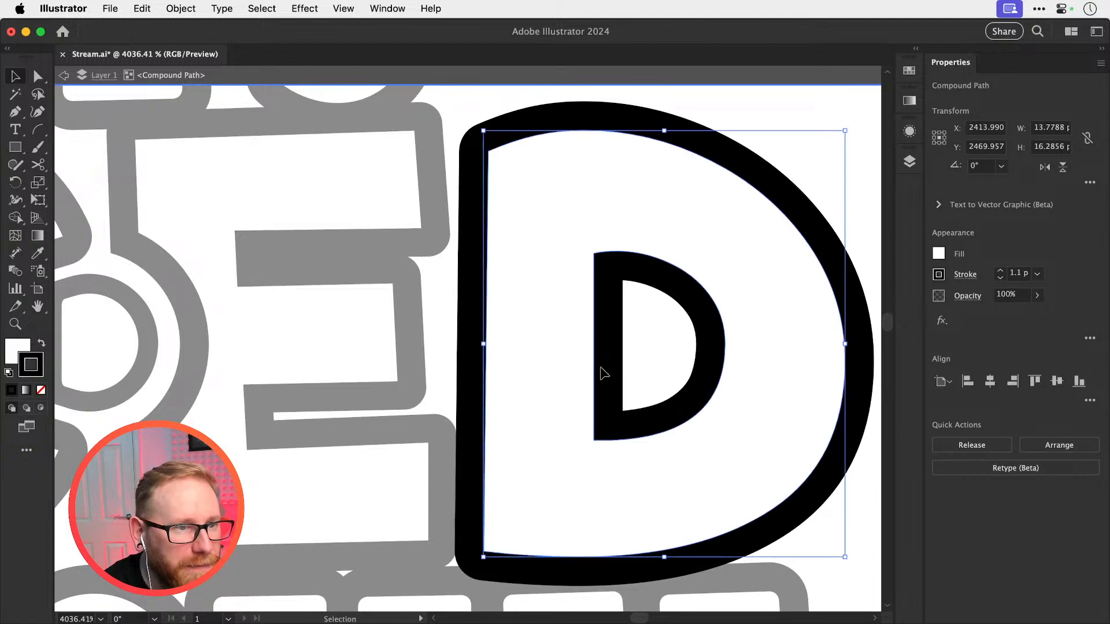
click(625, 365)
key(p)
key(super+minus)
key(super+minus)
key(super+minus)
key(super+minus)
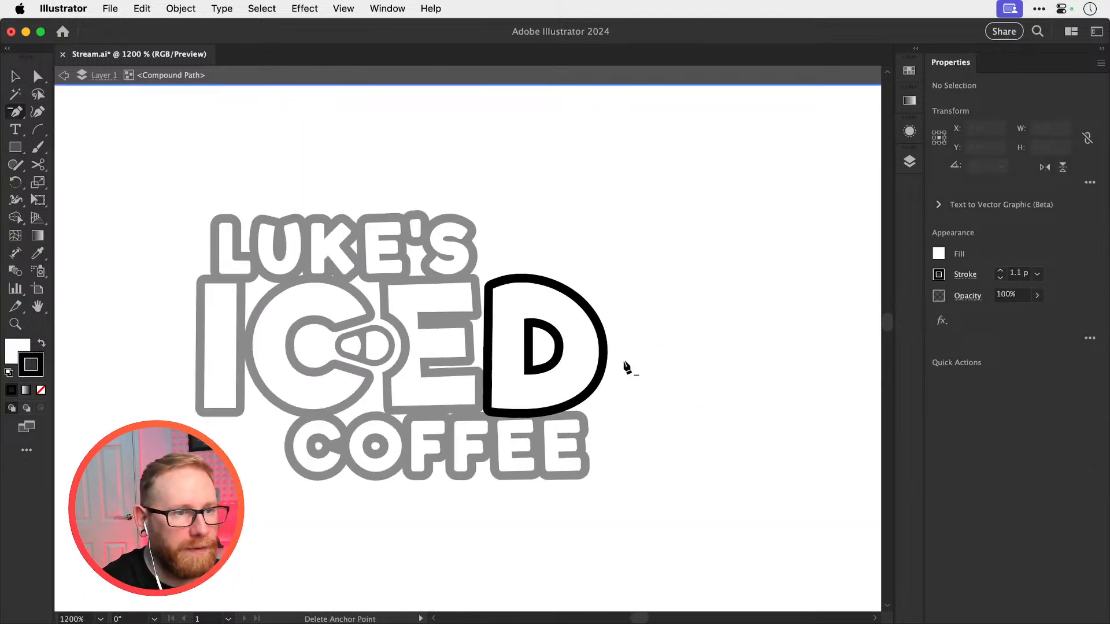
key(v)
key(Escape)
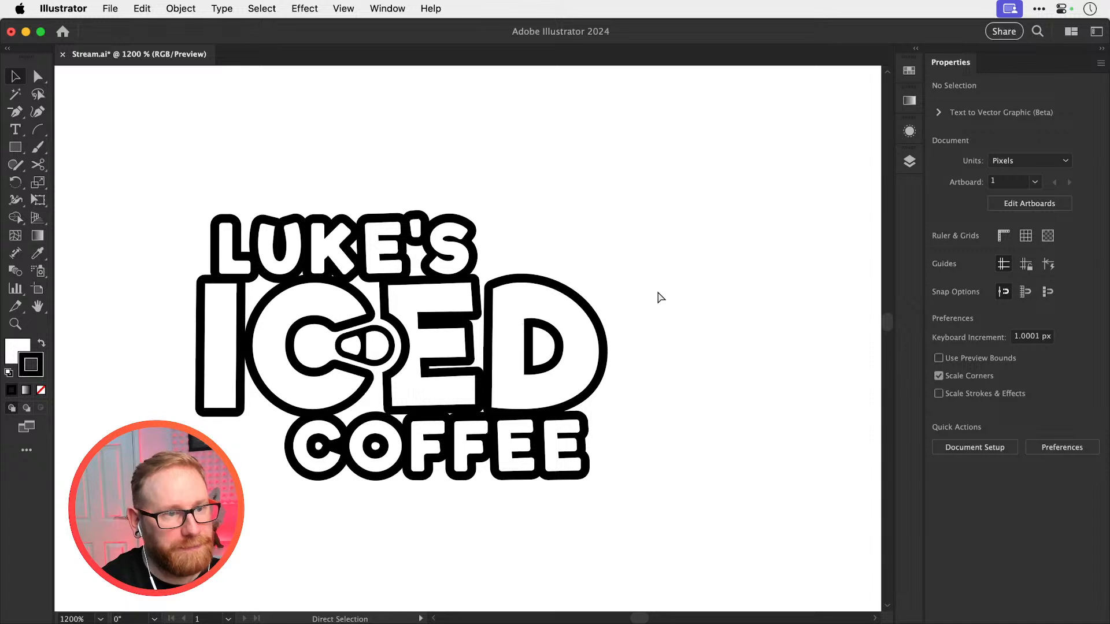
key(super+s)
key(super+minus)
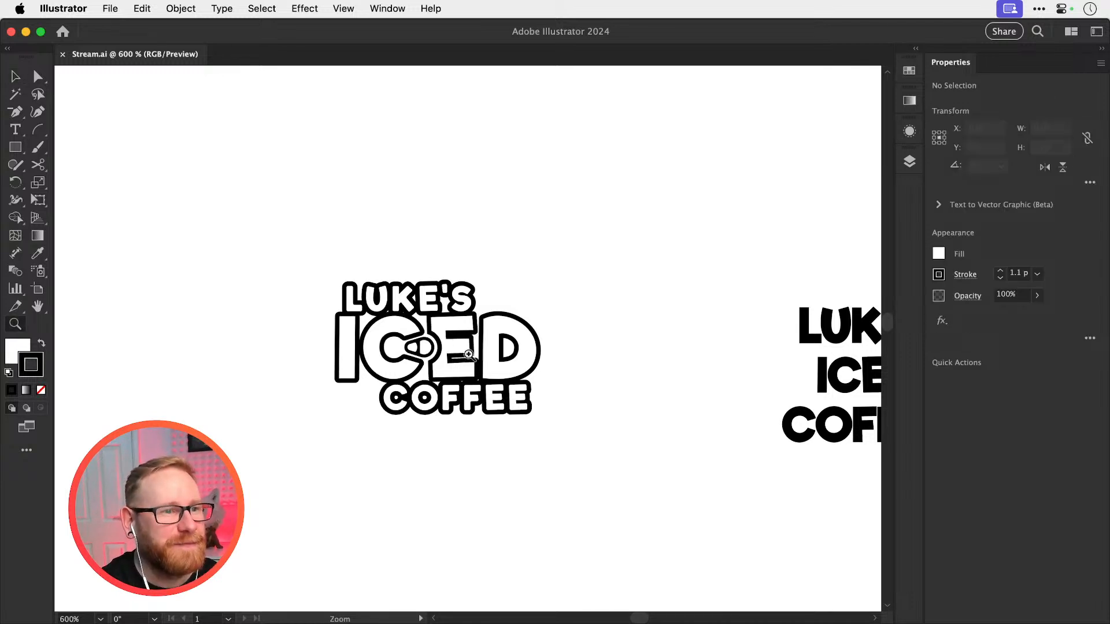
Try rotating the isolated D of ICED slightly clockwise, and undo the rotation
scroll(463, 344, up, 5)
click(522, 335)
double_click(520, 327)
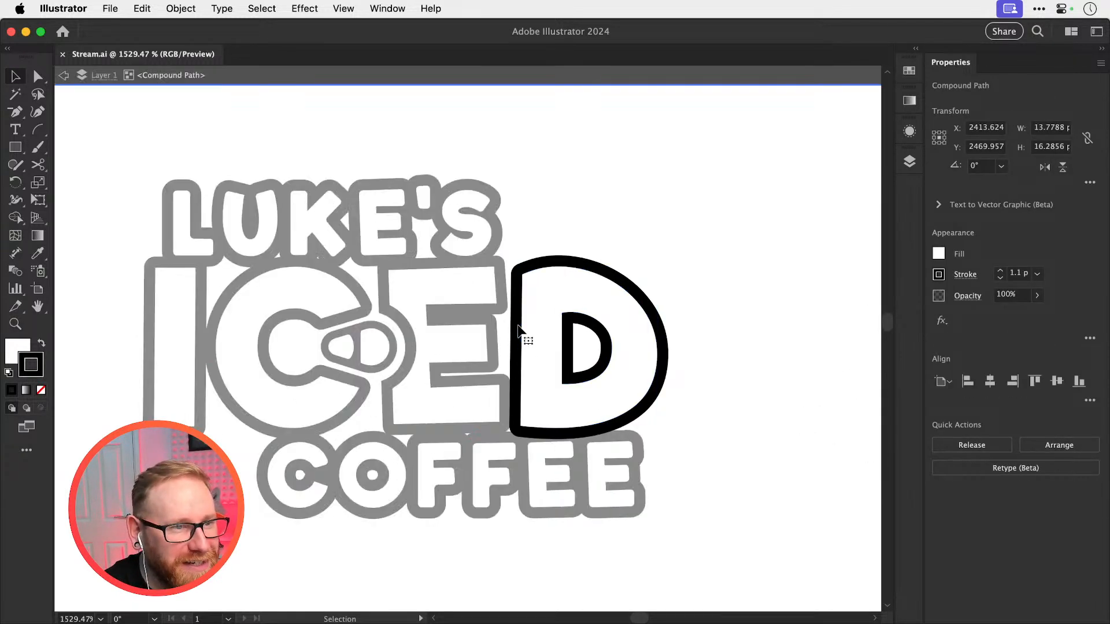
click(533, 276)
key(r)
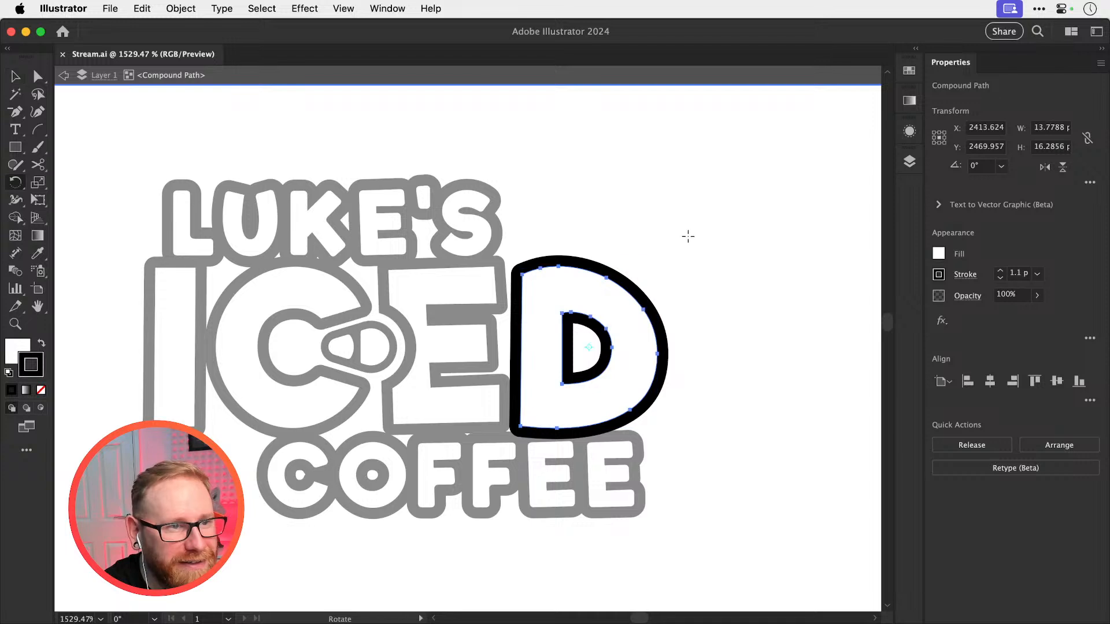
drag(686, 235, 695, 243)
key(v)
double_click(726, 230)
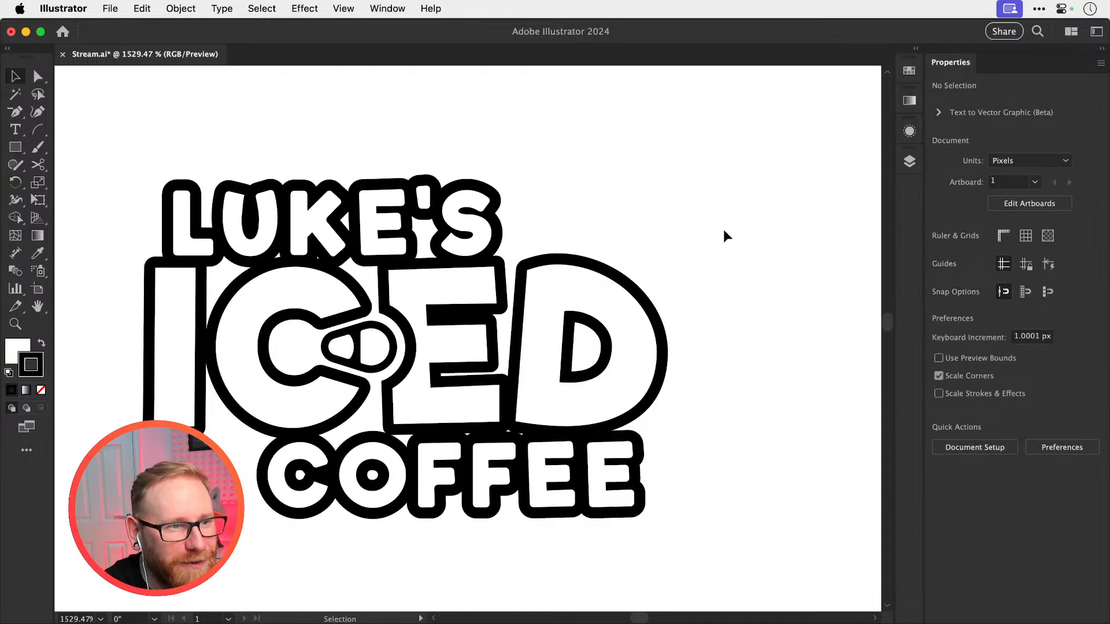
key(super+minus)
key(super+minus)
key(super+minus)
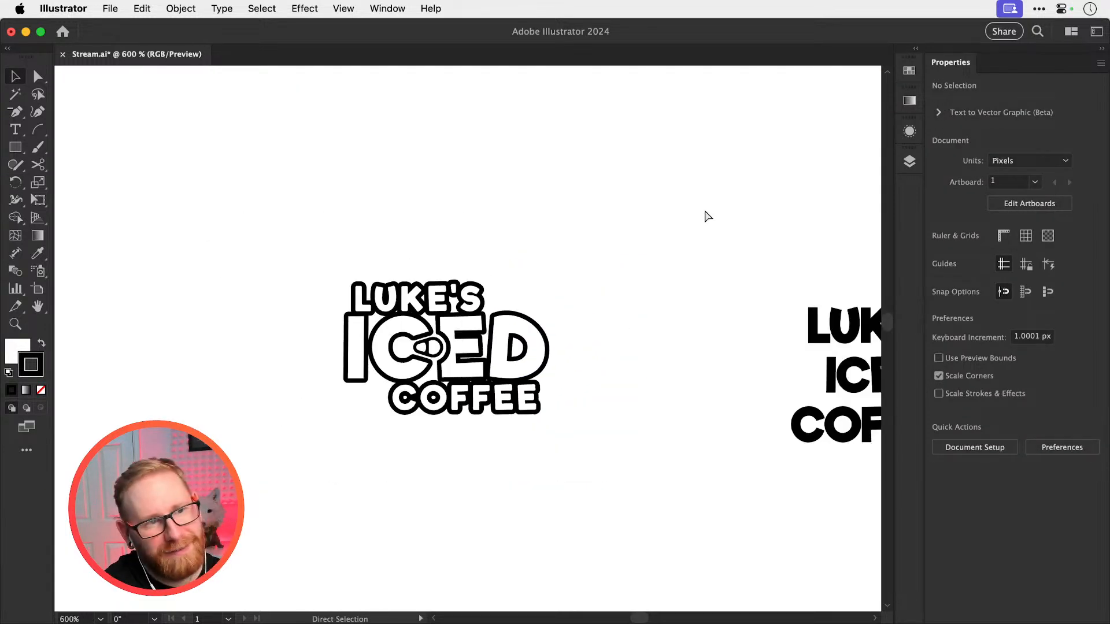
key(super+z)
key(super+z)
click(601, 271)
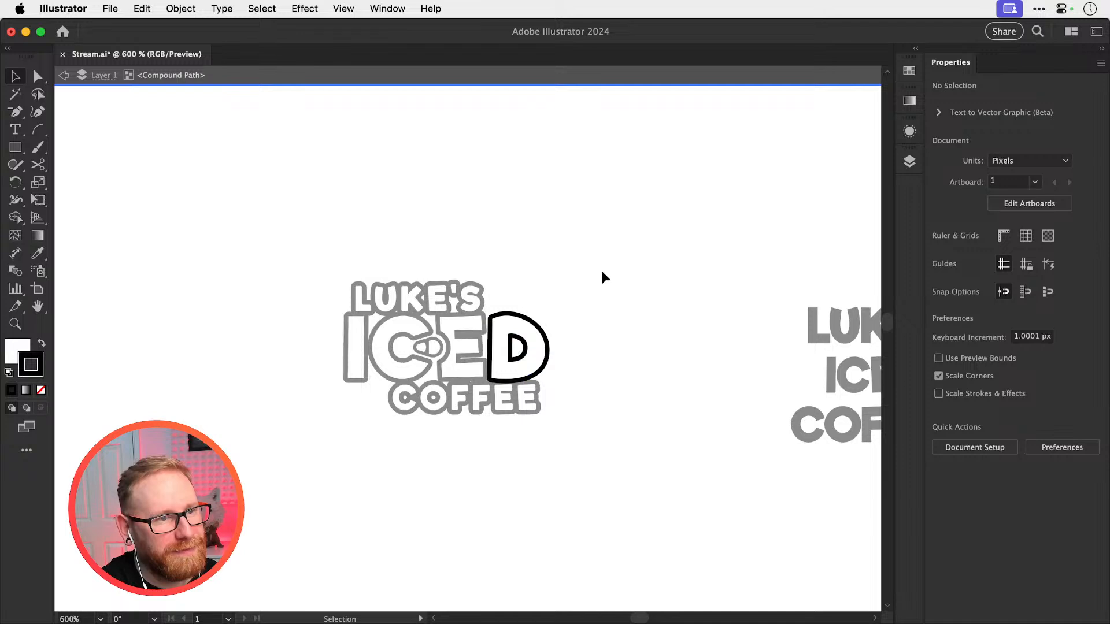
double_click(602, 272)
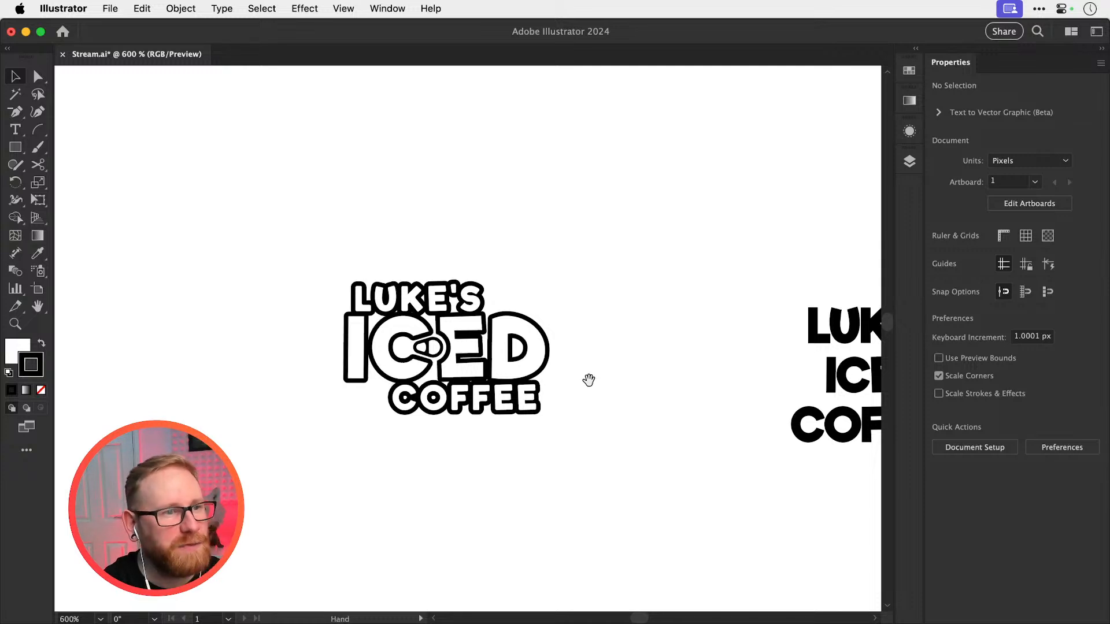
Move the whole staggered logo up and to the left, and place a copy of it to its right
drag(550, 356, 516, 317)
key(super+minus)
key(super+minus)
drag(531, 392, 492, 347)
drag(498, 427, 571, 503)
key(z)
drag(456, 362, 509, 364)
key(v)
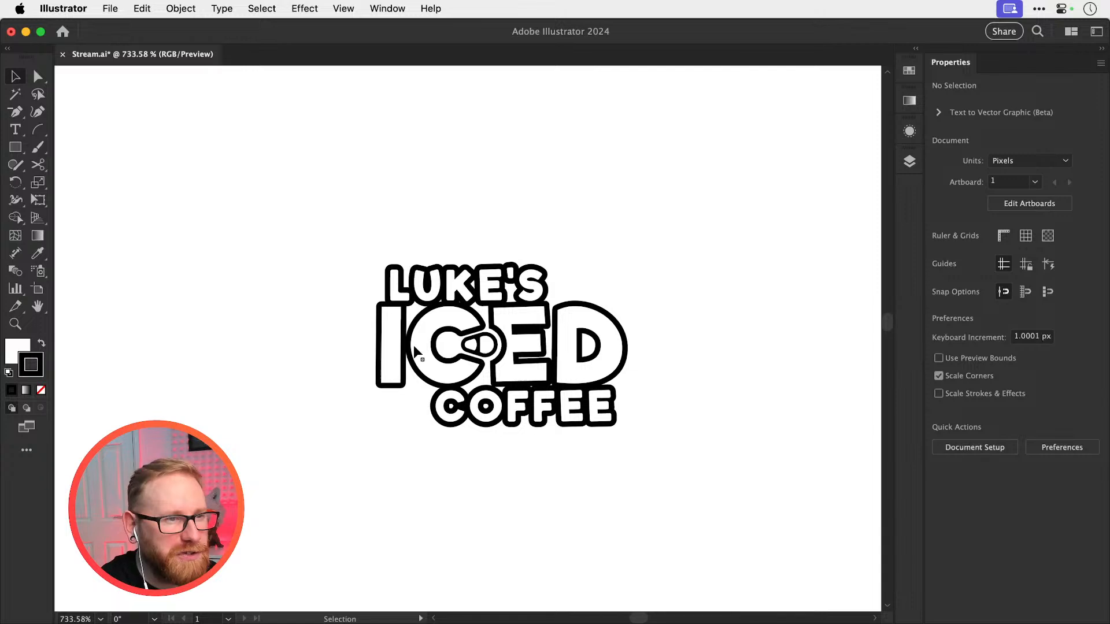
drag(322, 245, 632, 455)
drag(533, 394, 248, 291)
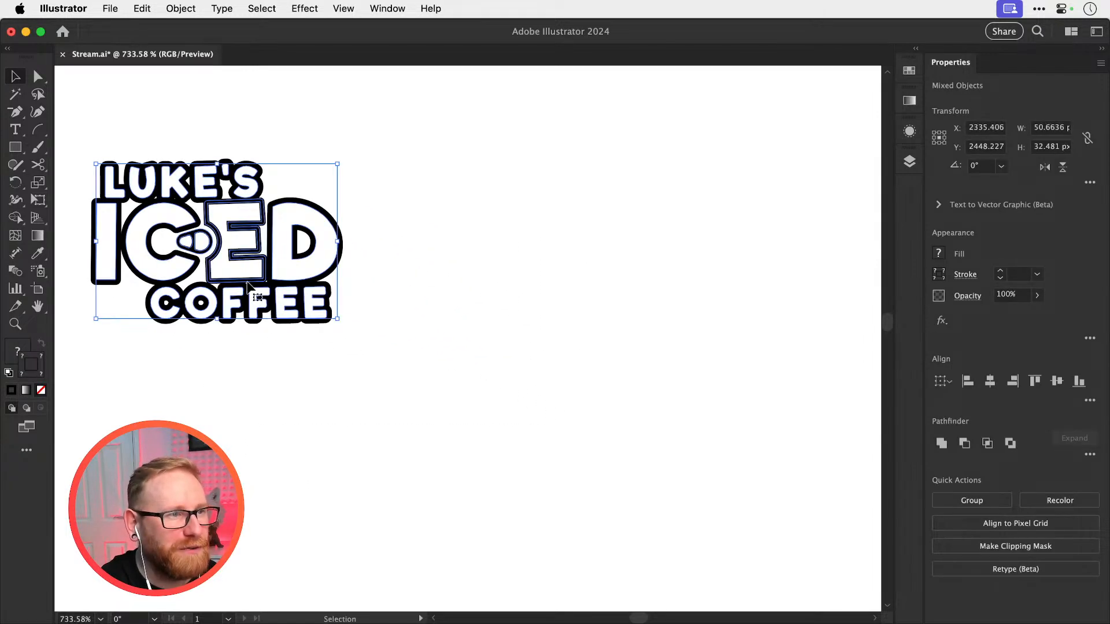
drag(318, 315, 682, 315)
click(631, 404)
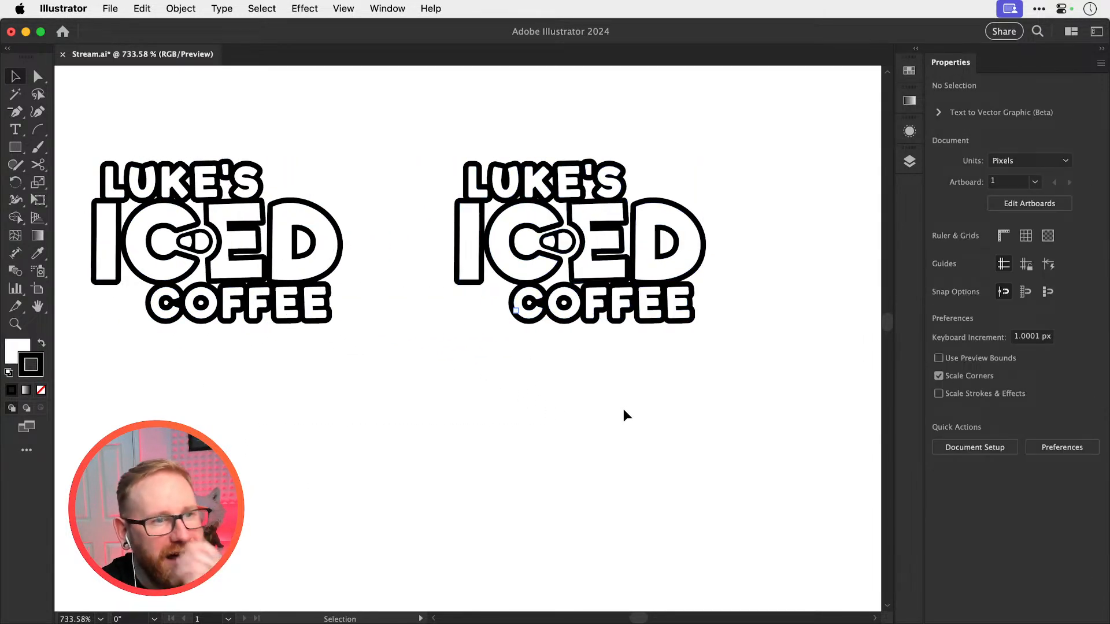
Try moving the copied logo's LUKE'S and center-aligning its separate parts, undoing both changes
drag(443, 119, 655, 187)
click(591, 187)
drag(577, 185, 591, 157)
key(super+z)
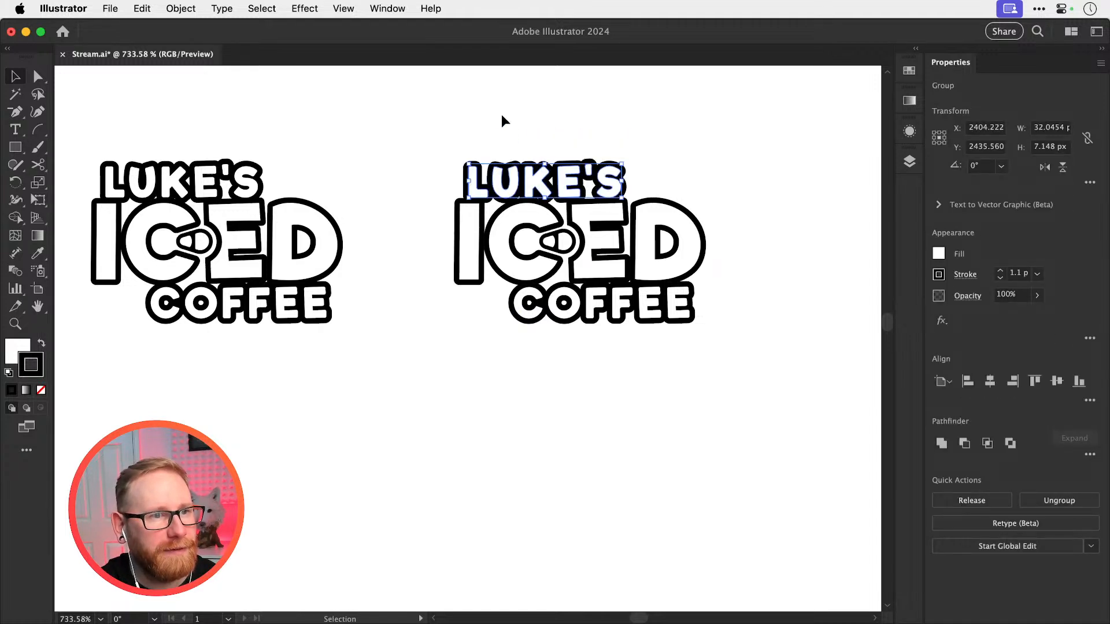
drag(502, 114, 691, 347)
click(990, 381)
key(super+z)
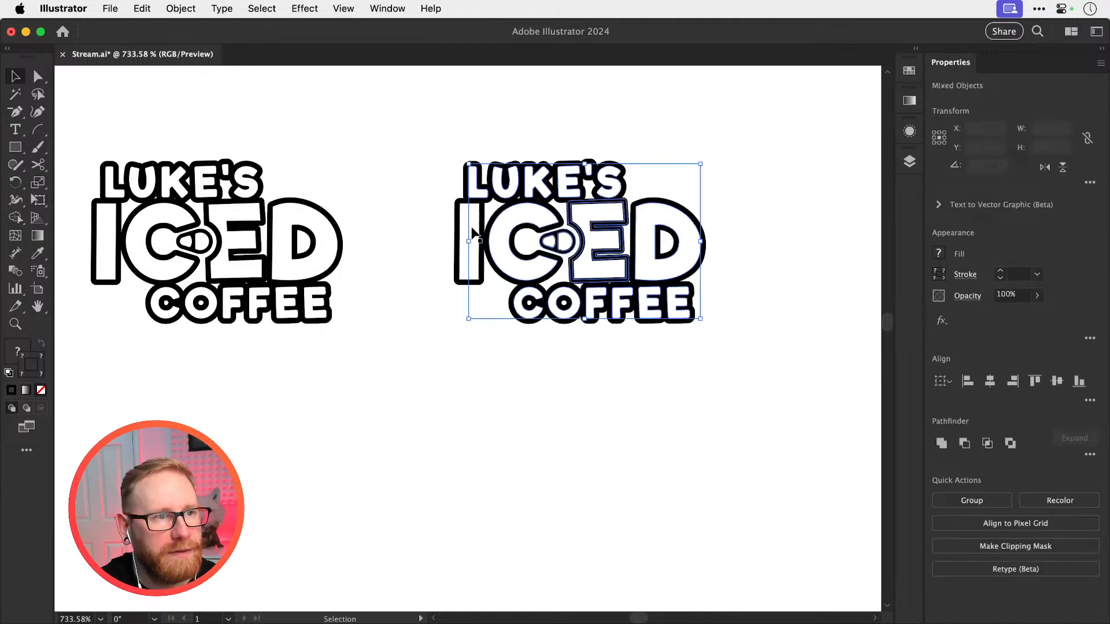
Group the copied logo's ICED letters and align LUKE'S, ICED and COFFEE to a common horizontal center
key(super+g)
drag(491, 145, 673, 414)
click(990, 382)
key(super+shift+a)
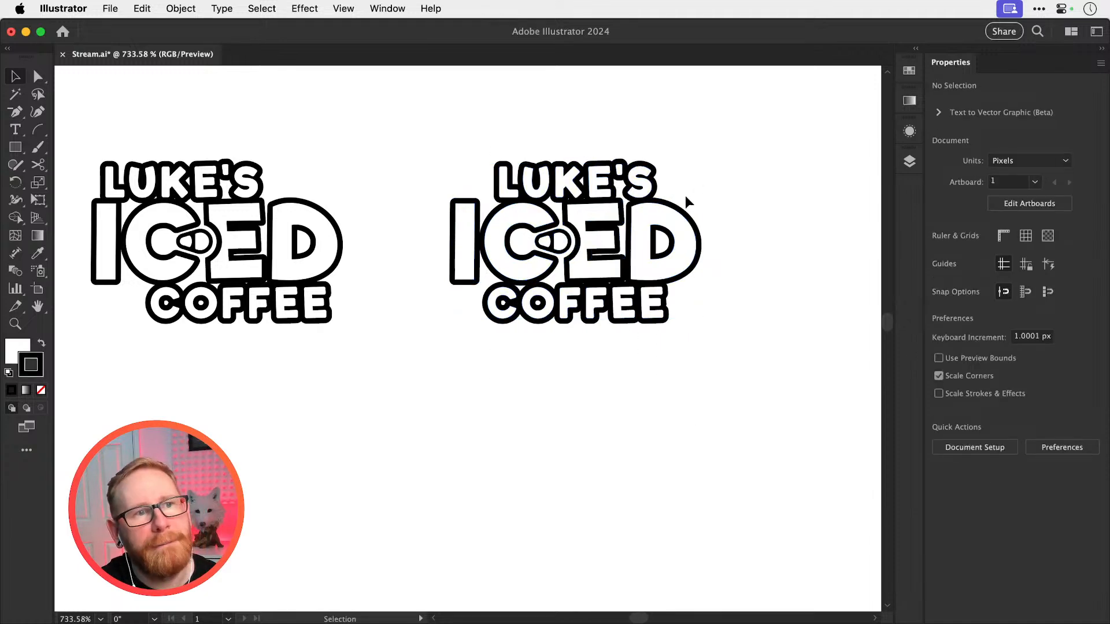
Nudge LUKE'S and COFFEE together slightly to the left relative to ICED in the centered logo
scroll(685, 196, up, 5)
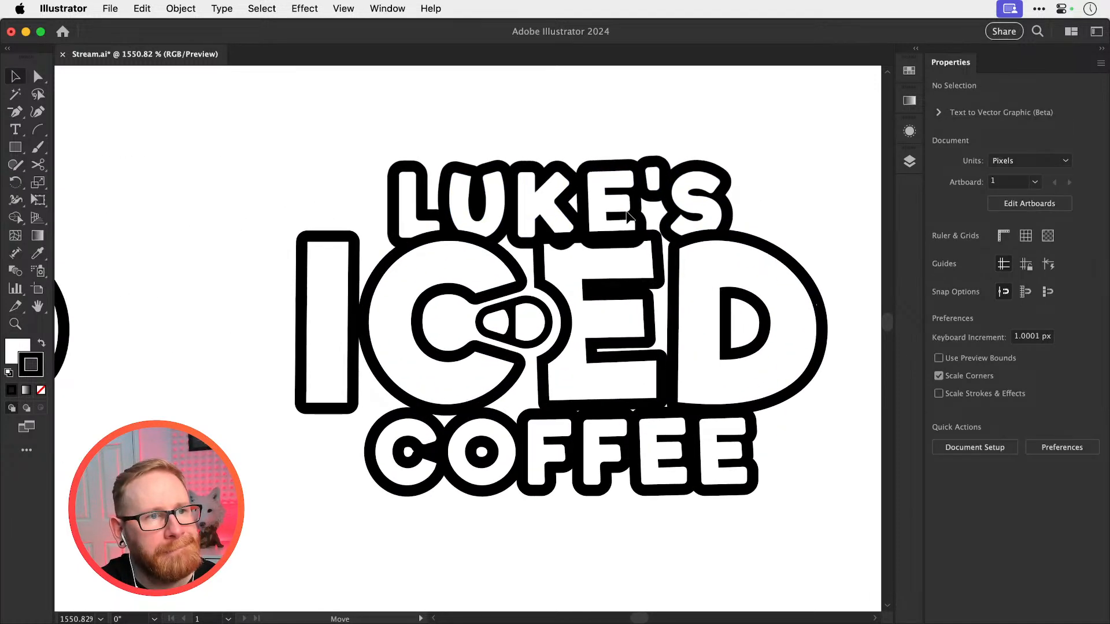
click(628, 217)
scroll(546, 440, up, 1)
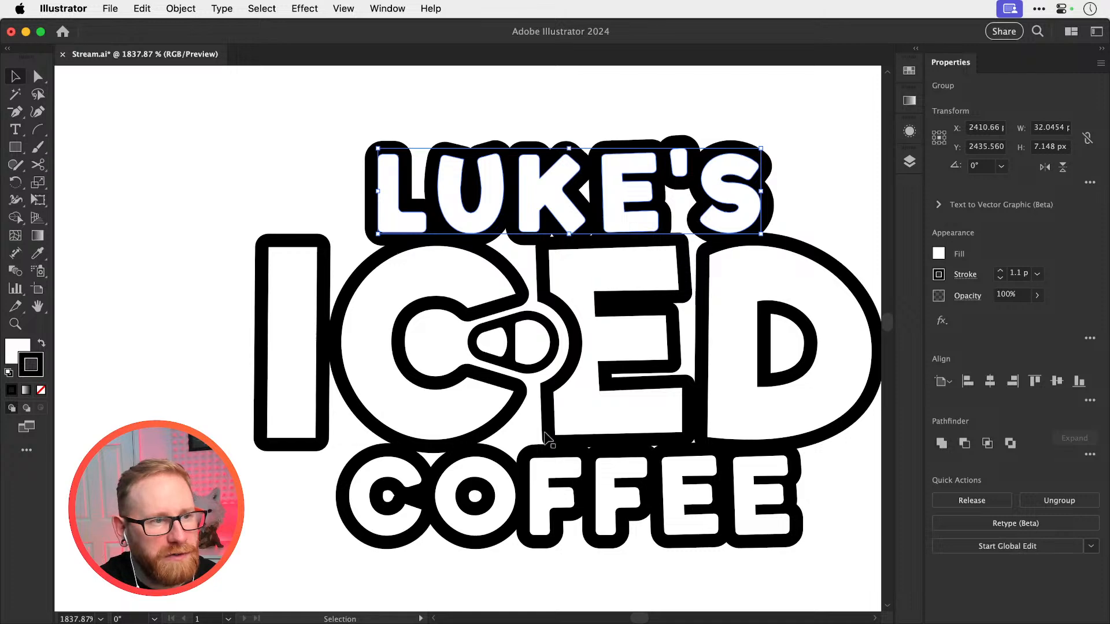
shift+click(527, 516)
drag(519, 514, 507, 511)
key(super+shift+a)
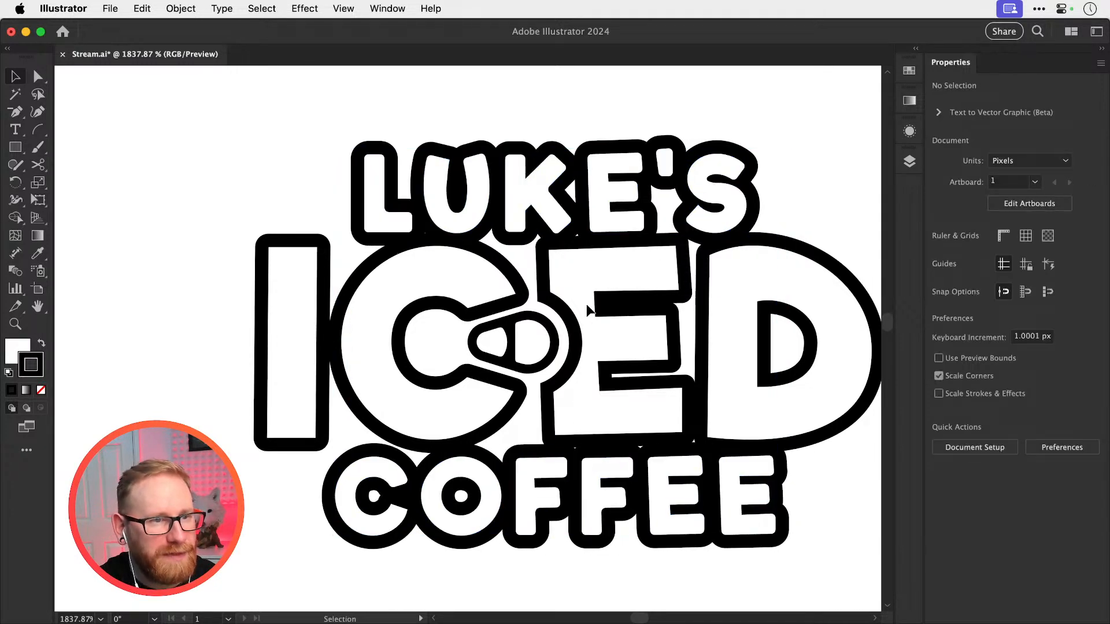
Nudge COFFEE slightly upward so its black outline meets the bottom of the ICED lettering
scroll(570, 450, up, 3)
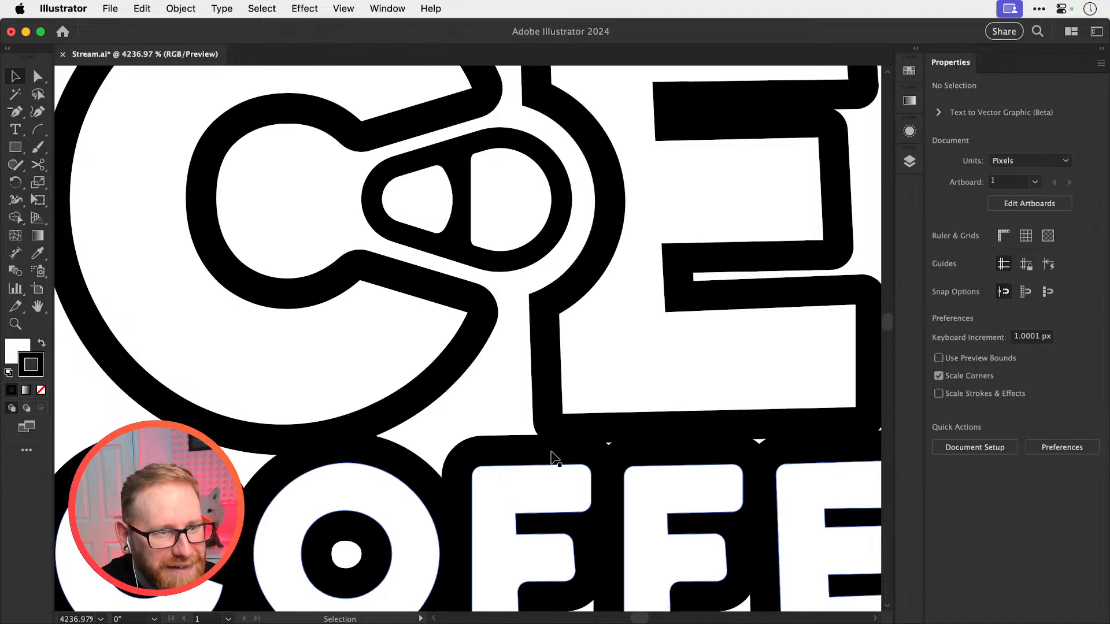
drag(551, 449, 551, 439)
drag(648, 426, 342, 416)
key(super+shift+a)
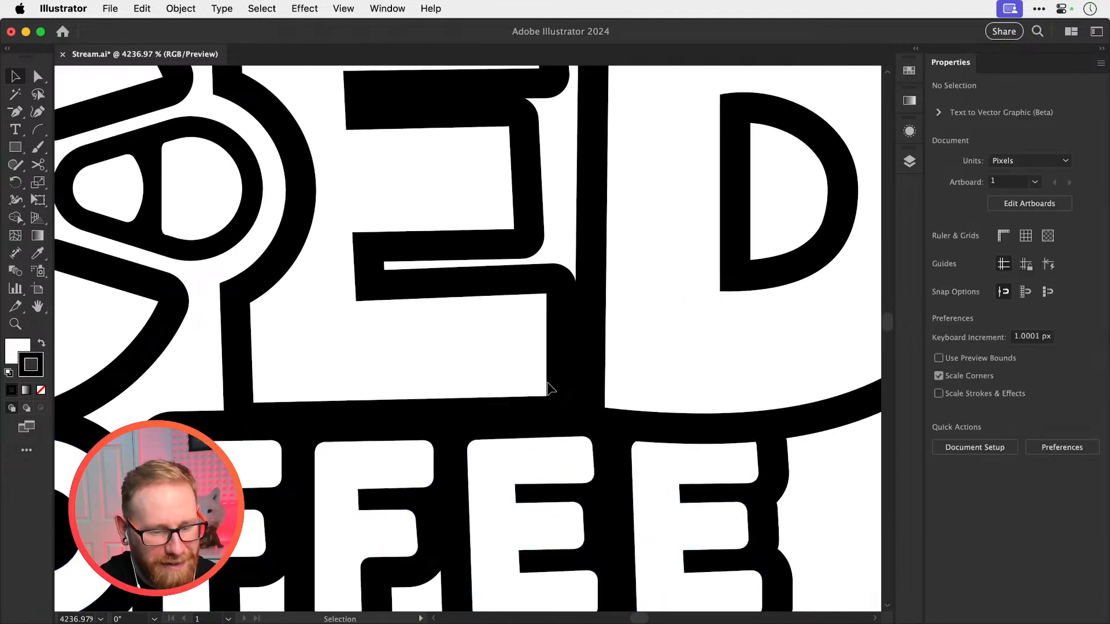
Nudge LUKE'S slightly closer to ICED to close the small gaps between their outlines
key(super+minus)
key(super+minus)
key(super+minus)
key(super+minus)
drag(560, 350, 679, 414)
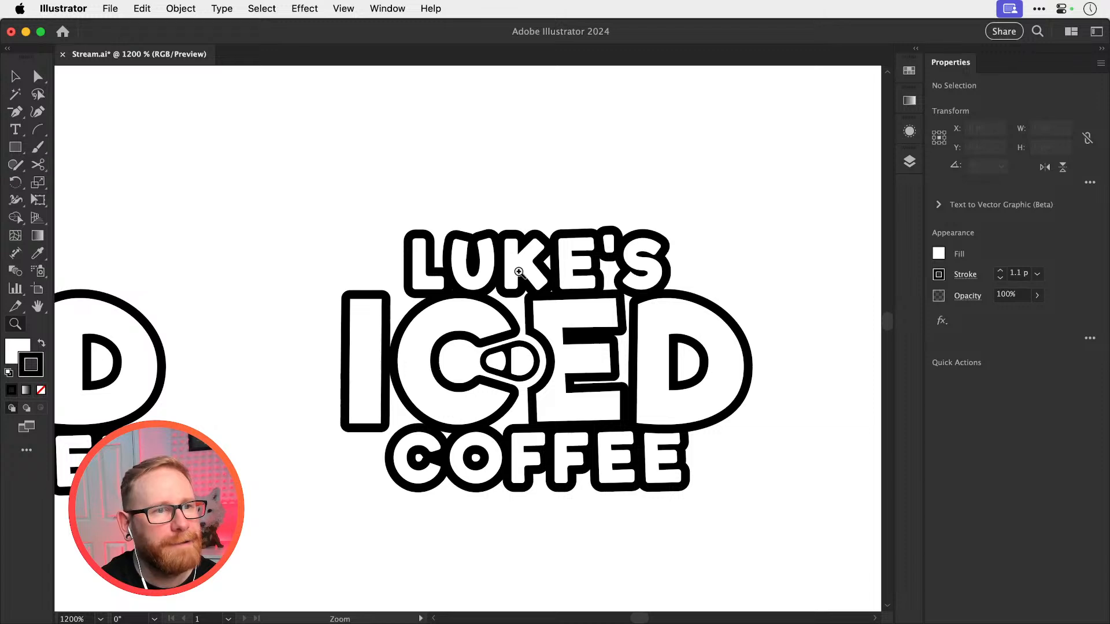
scroll(560, 279, up, 3)
click(560, 278)
key(z)
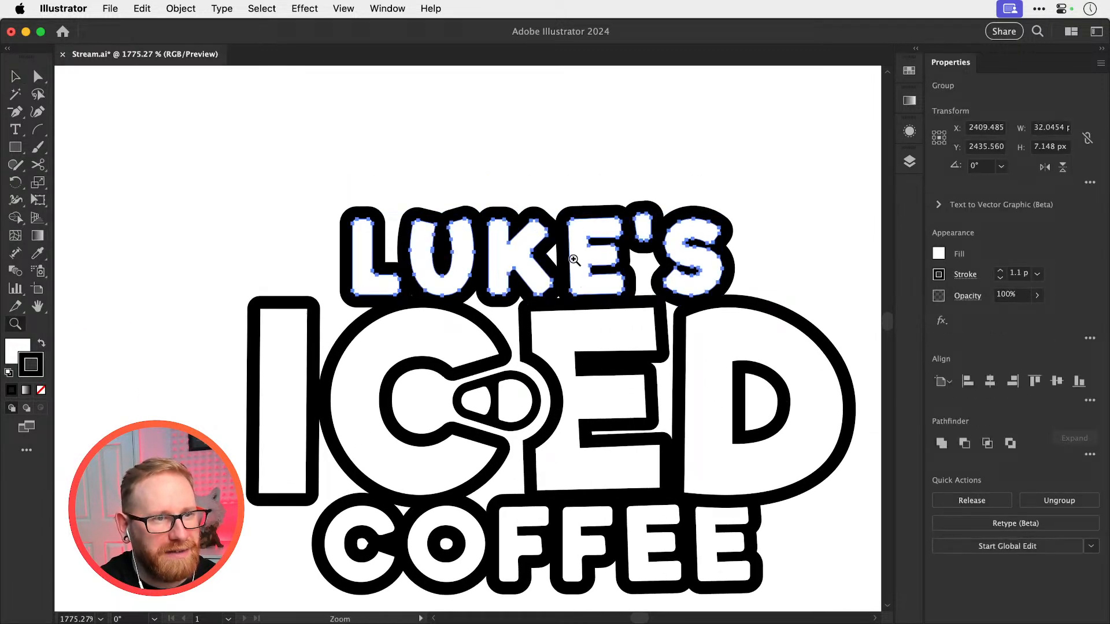
drag(572, 263, 668, 301)
key(v)
drag(557, 292, 555, 287)
key(super+shift+a)
Place a copy of the whole centered logo directly above the original
key(super+minus)
key(super+minus)
key(super+minus)
key(super+minus)
key(super+minus)
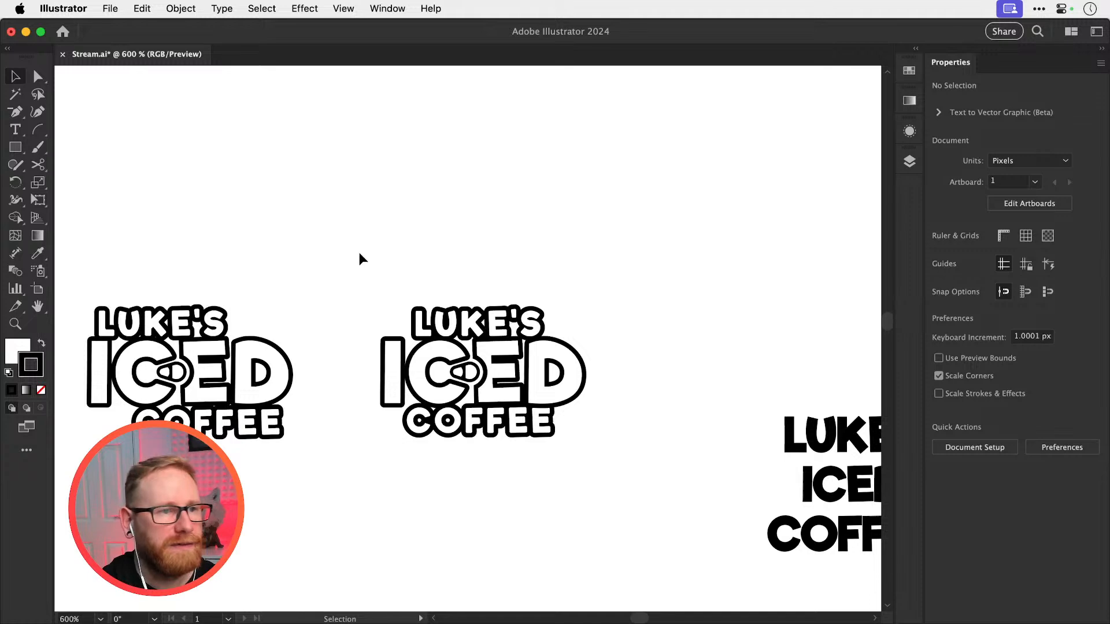
drag(357, 252, 653, 512)
scroll(525, 387, up, 2)
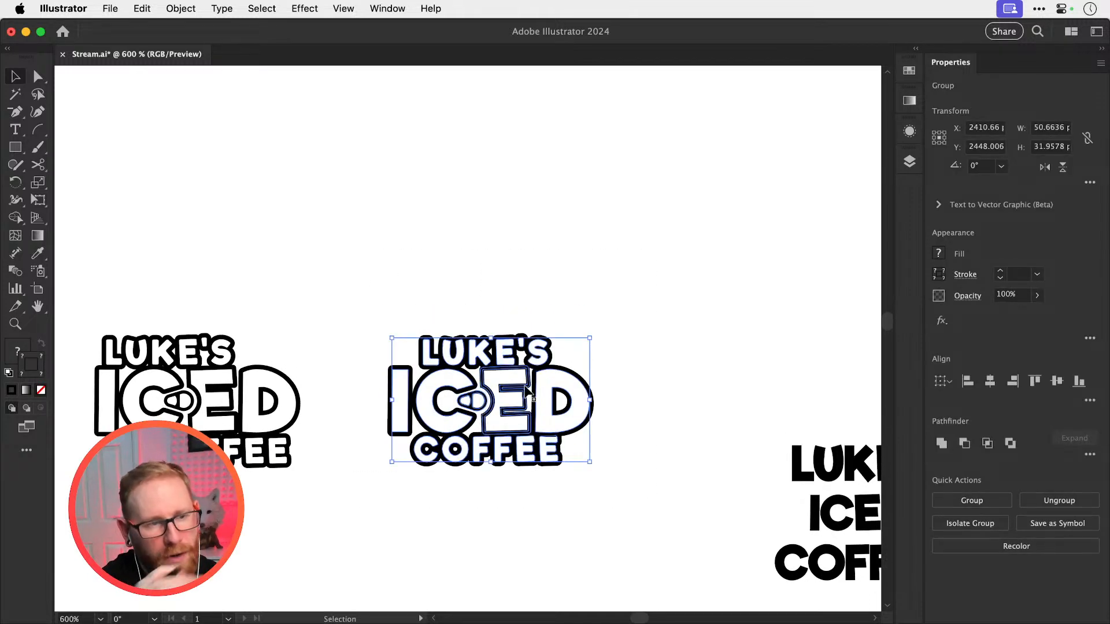
scroll(526, 393, up, 2)
drag(489, 444, 517, 223)
Try deleting the rounded two-part shape in the C's opening of the copied logo, and undo the deletion
drag(515, 269, 503, 384)
drag(462, 284, 844, 359)
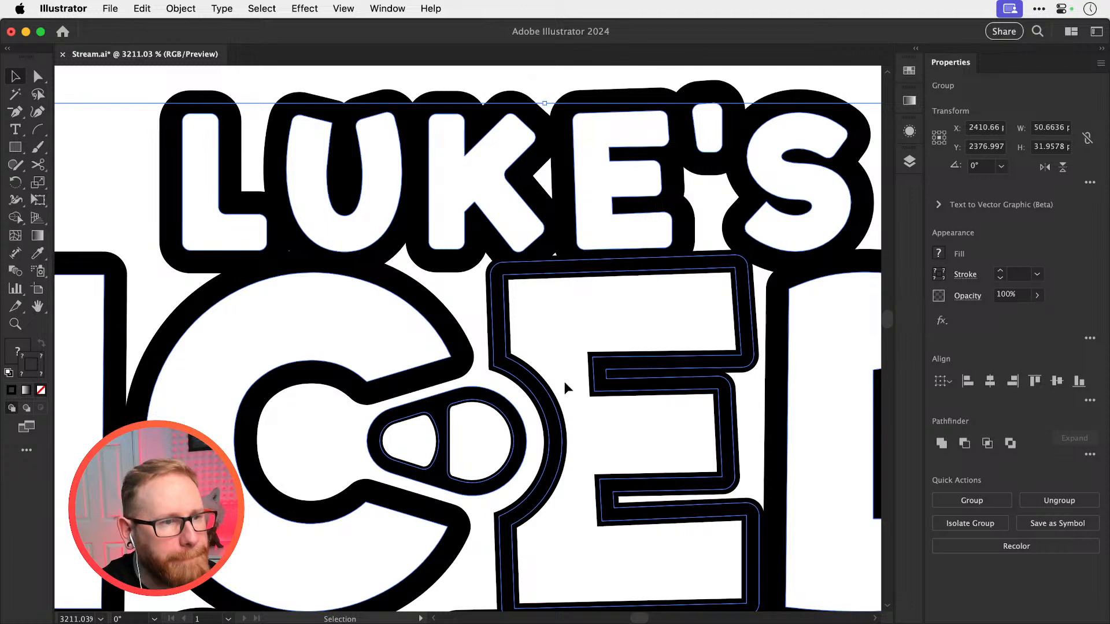
click(354, 444)
drag(354, 444, 361, 380)
click(454, 386)
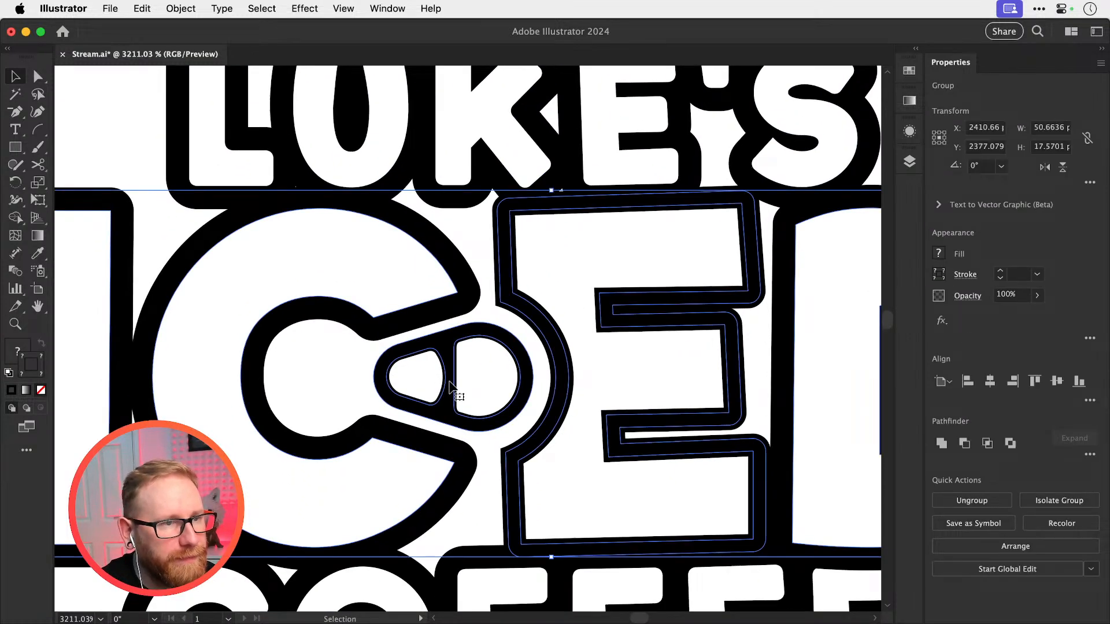
key(a)
click(476, 372)
key(super+minus)
key(super+minus)
key(super+minus)
key(super+minus)
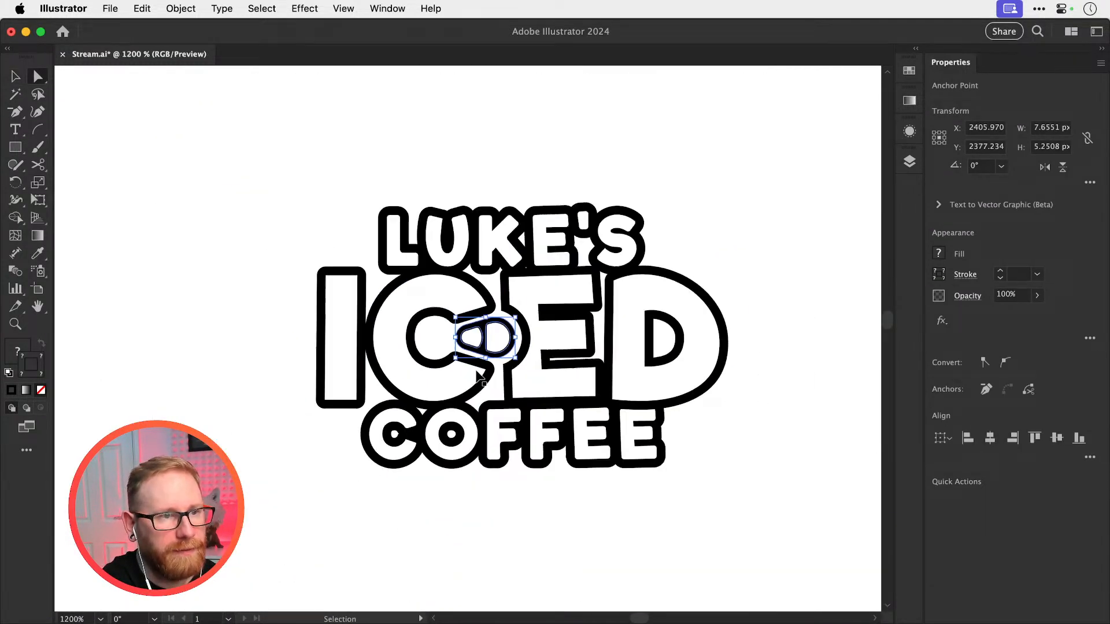
key(Delete)
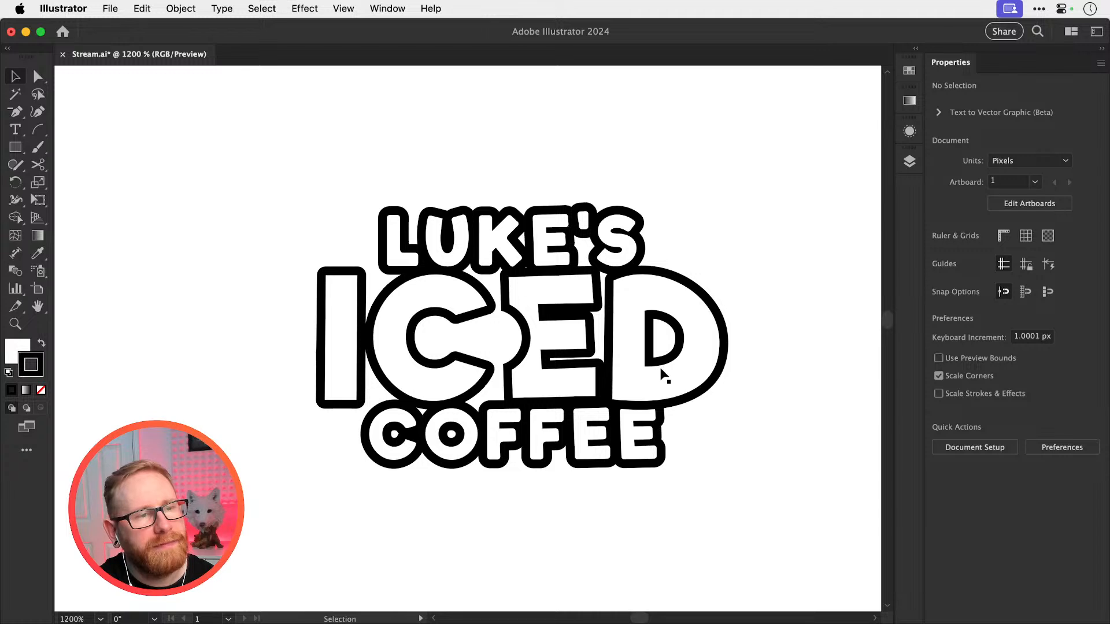
key(super+z)
key(super+shift+a)
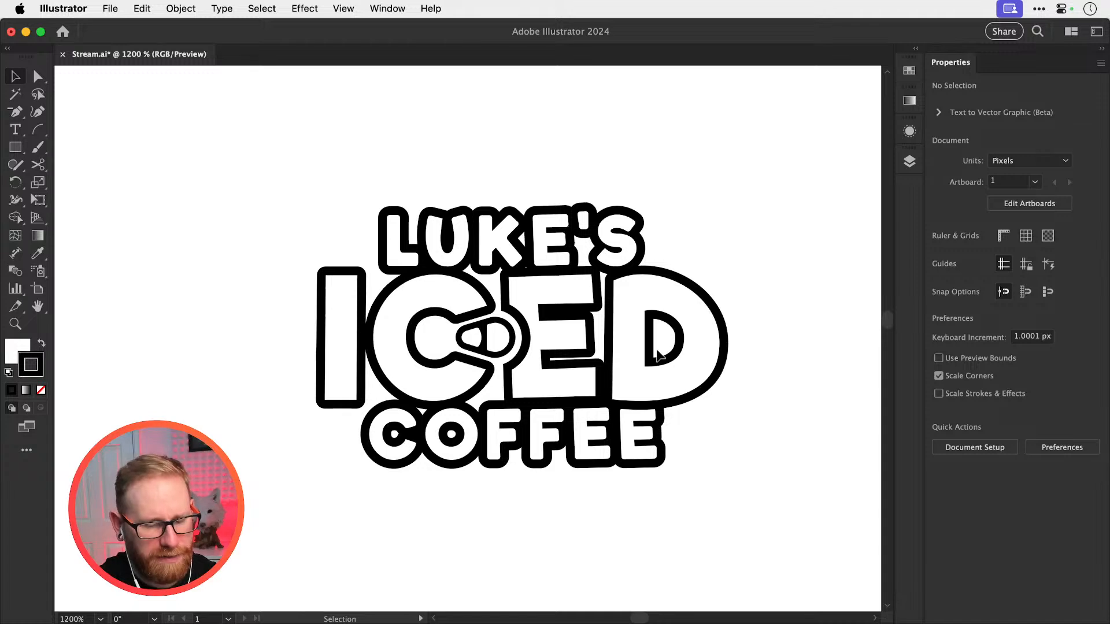
Place ICED by itself to the left of the upper centered logo and ungroup its letters
key(super+minus)
key(super+minus)
key(super+minus)
click(508, 357)
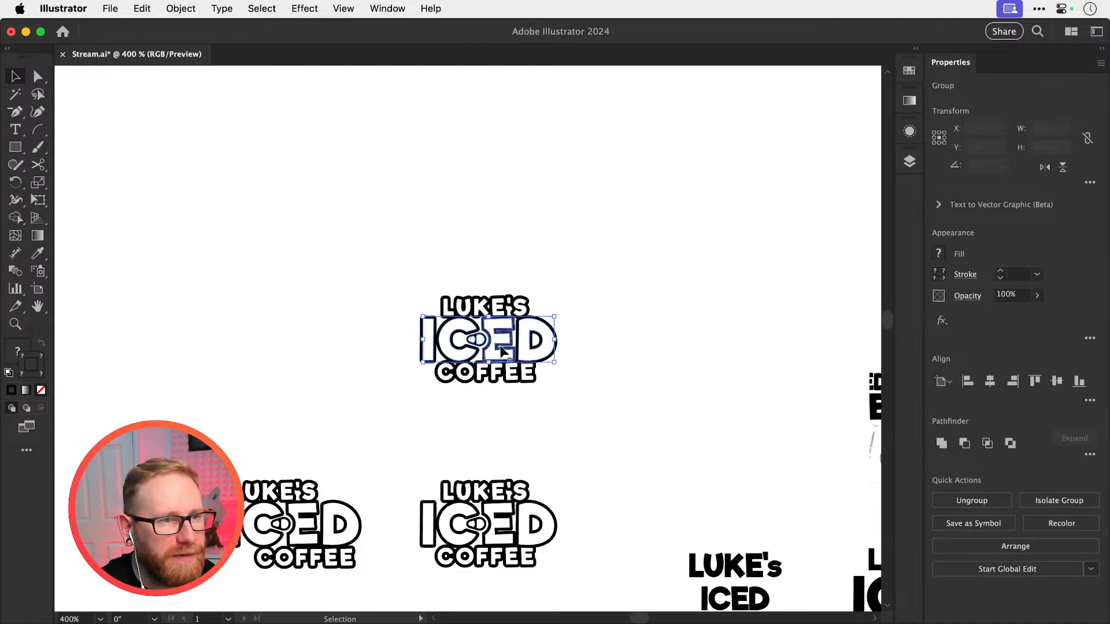
drag(507, 358, 607, 396)
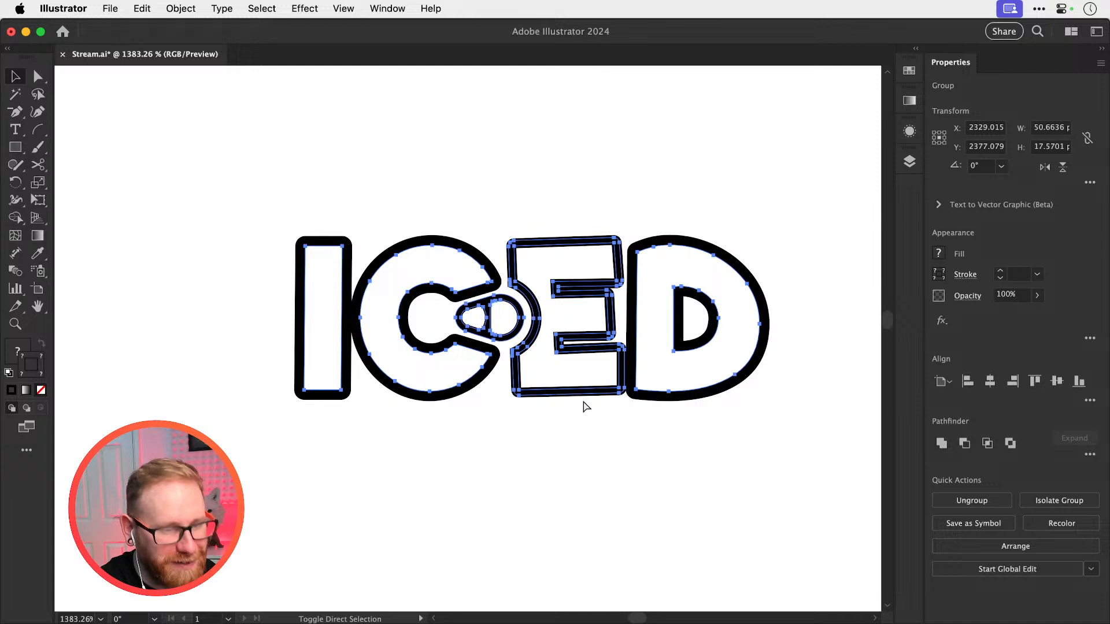
key(super+shift+g)
Try deleting the black rounded shape between the separated C and E, and undo the deletion
click(682, 324)
key(z)
drag(469, 307, 682, 263)
key(v)
click(466, 347)
key(Delete)
key(super+z)
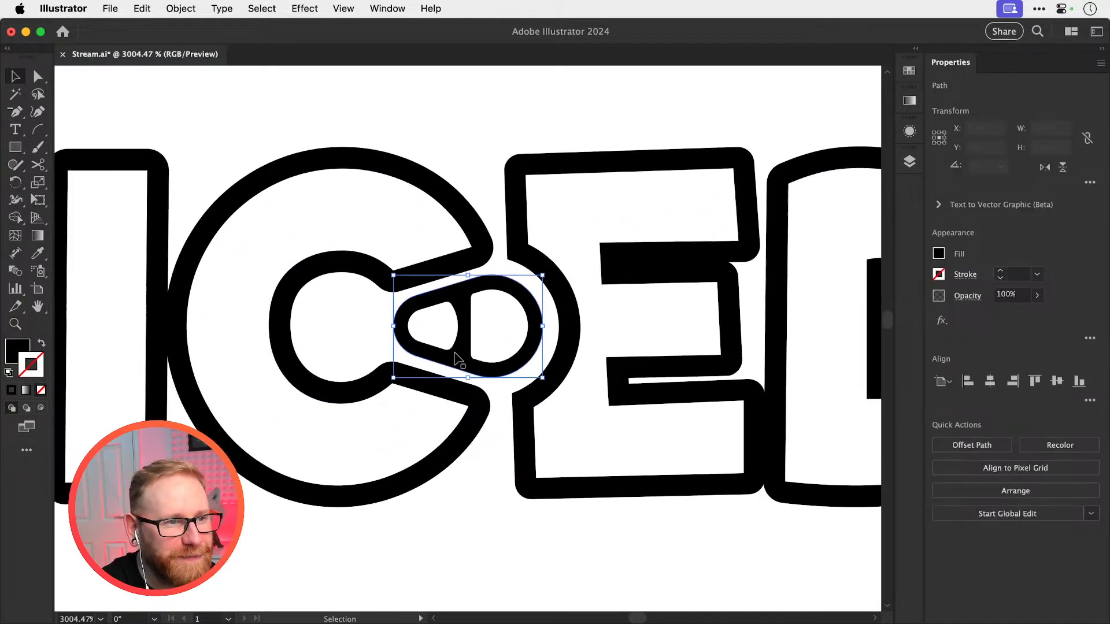
Enlarge the rounded two-part shape between the C and E to about 11.7 × 8.4 px, keeping it centered in place
drag(544, 276, 582, 244)
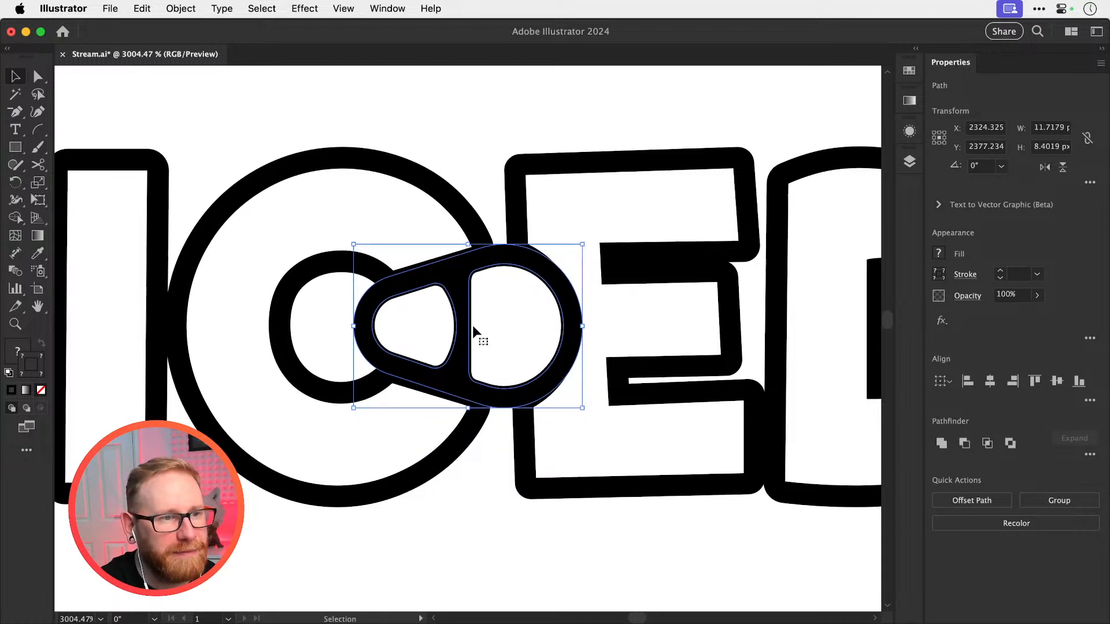
key(super+minus)
key(super+minus)
key(super+minus)
key(super+shift+a)
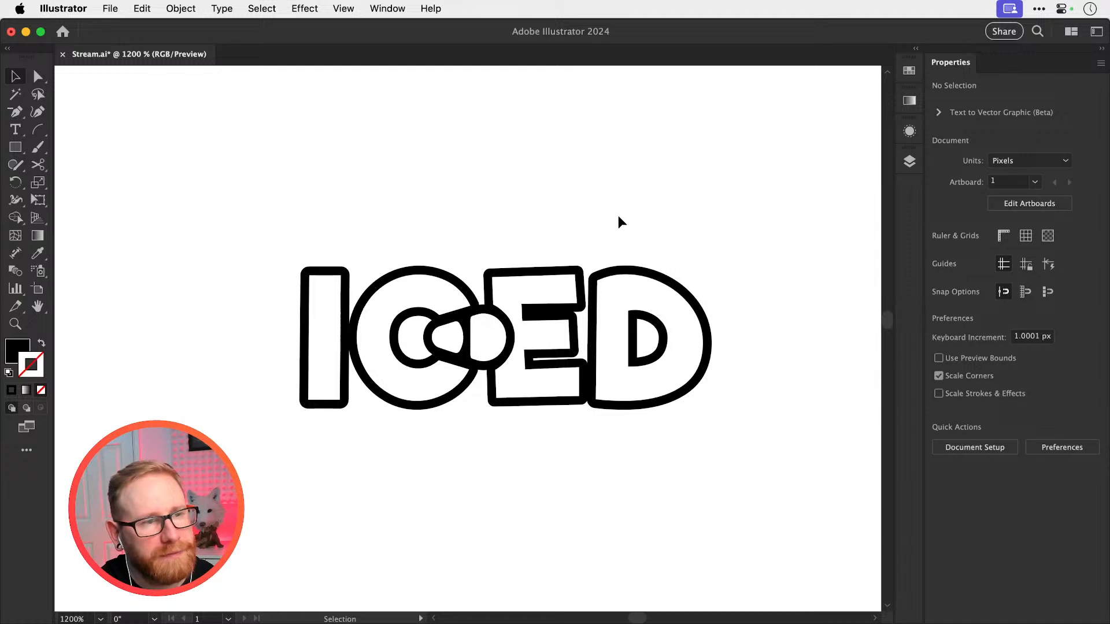
Cut the enlarged rounded shape, including both white inner parts, out of the ICED lettering
scroll(486, 352, up, 3)
click(479, 355)
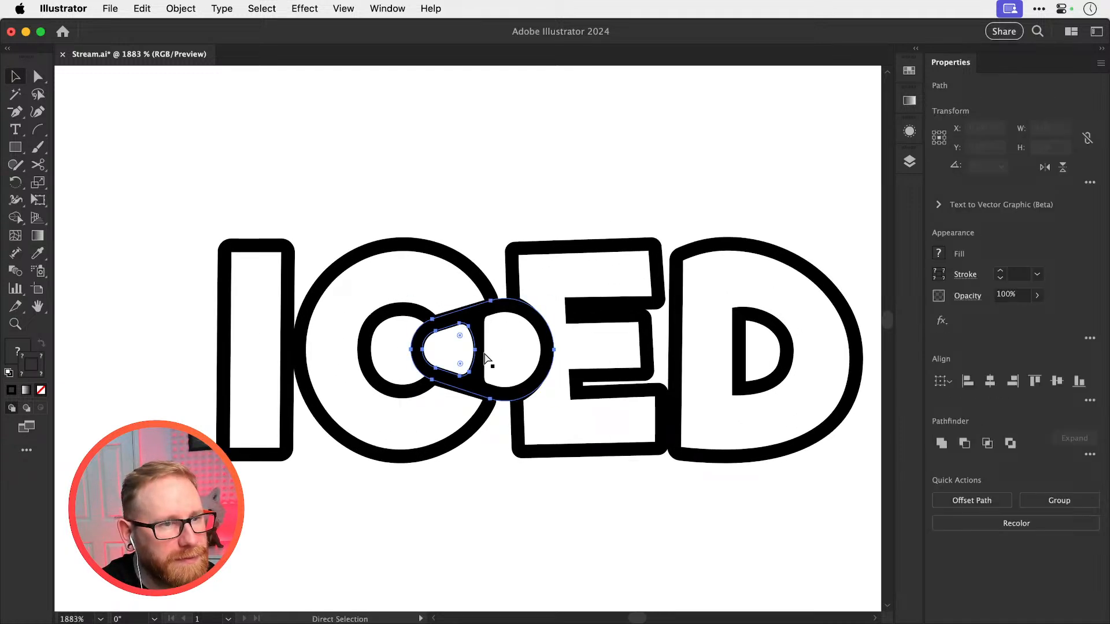
key(Delete)
click(485, 349)
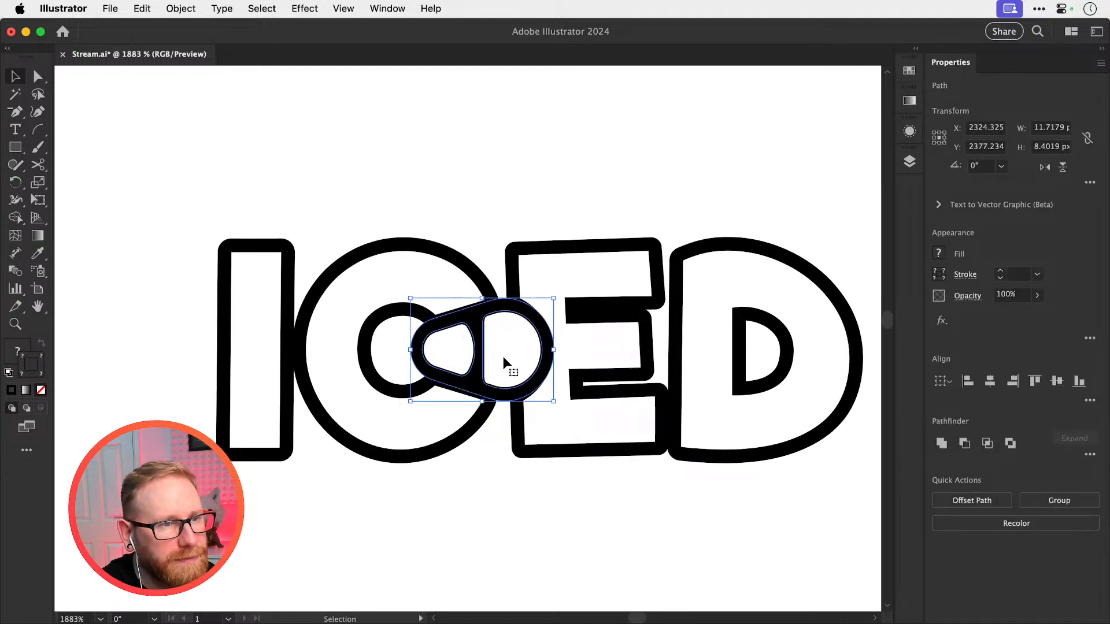
key(Delete)
Try removing anchor points along the curved notch in the E, and undo the removals
key(a)
click(544, 334)
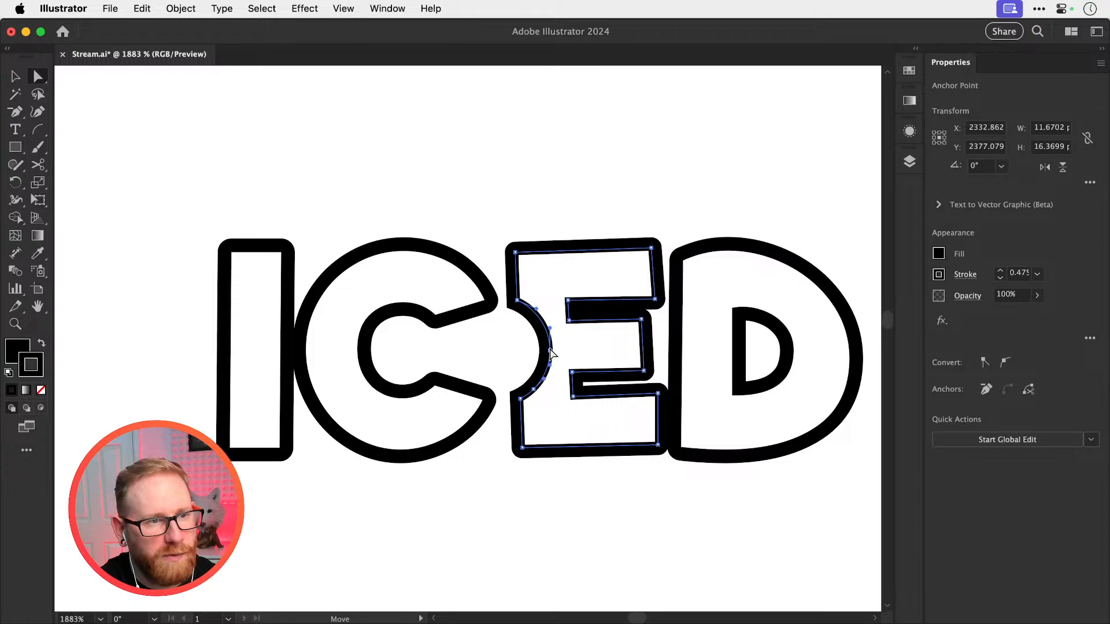
click(502, 362)
click(533, 390)
key(Delete)
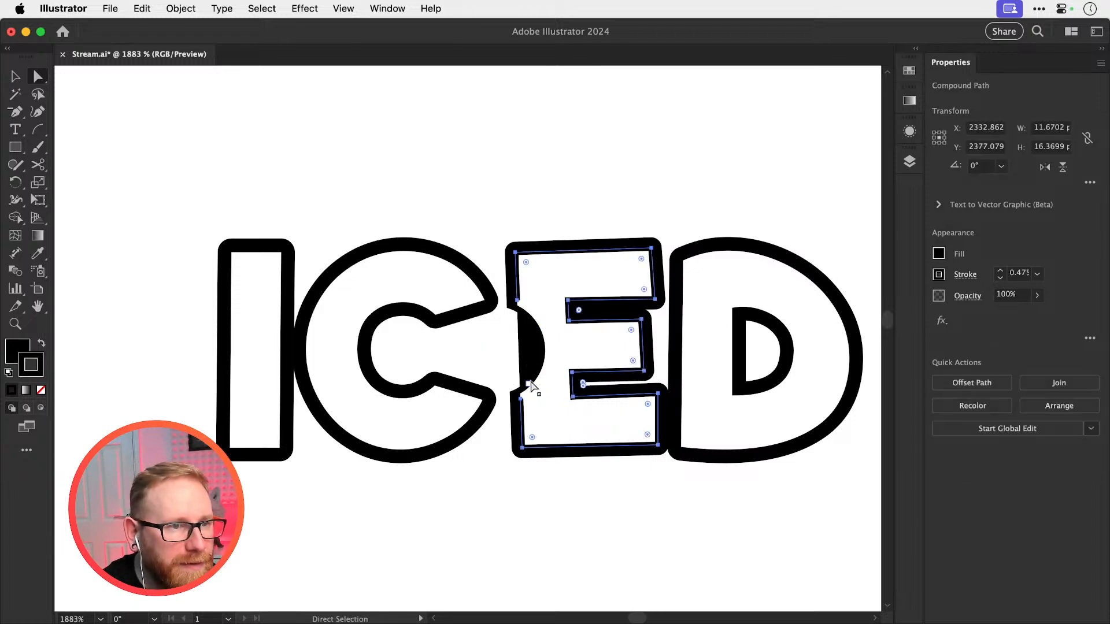
click(502, 361)
key(super+z)
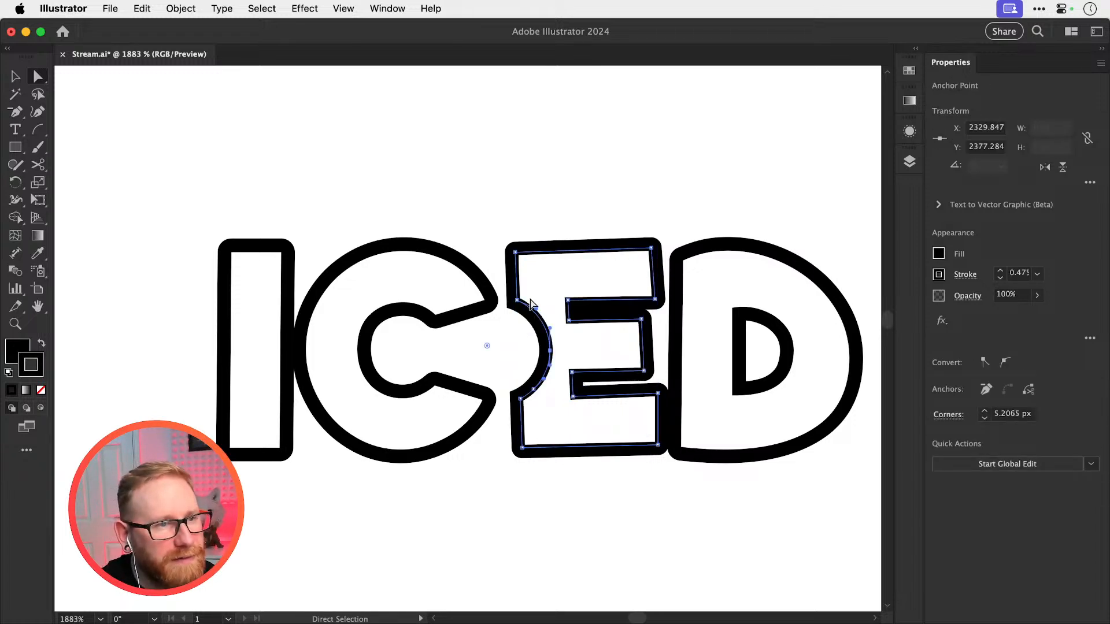
super+click(533, 228)
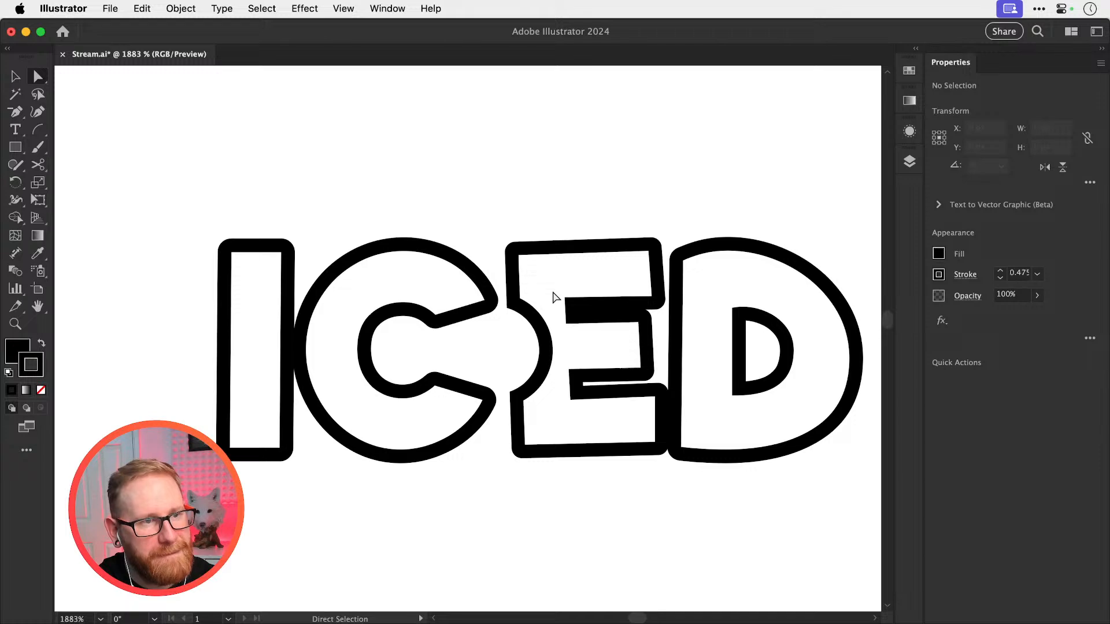
Try moving the outlined E slightly upward, and undo the move
key(v)
drag(539, 248, 554, 219)
key(super+z)
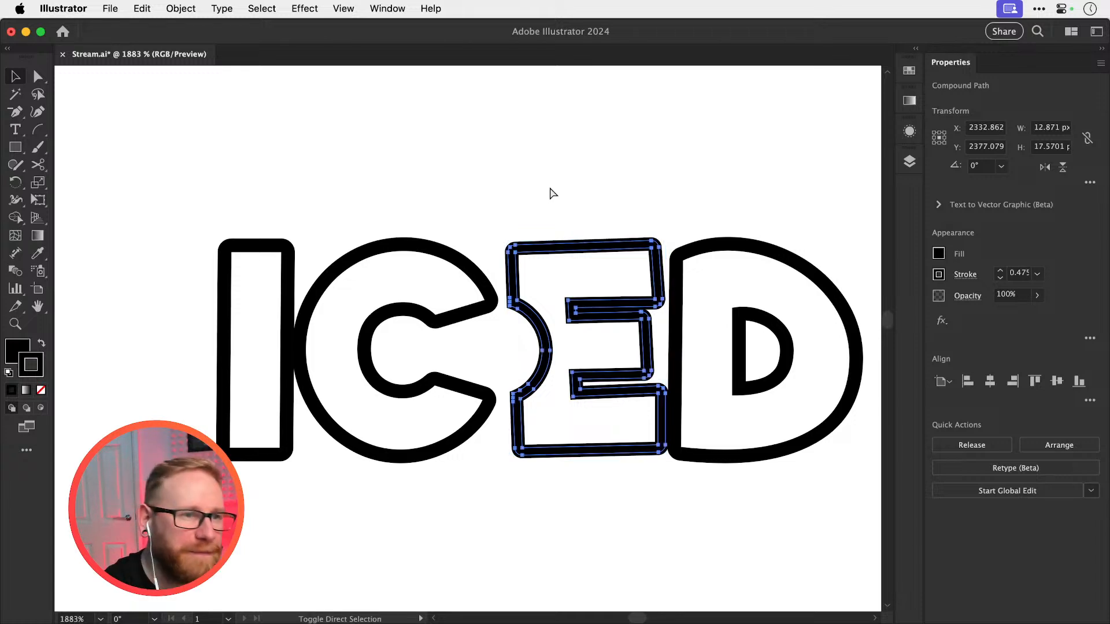
key(super+shift+a)
Draw a short black arc with the Arc tool, rotate it to 315°, and place it upright inside the C
drag(453, 350, 694, 352)
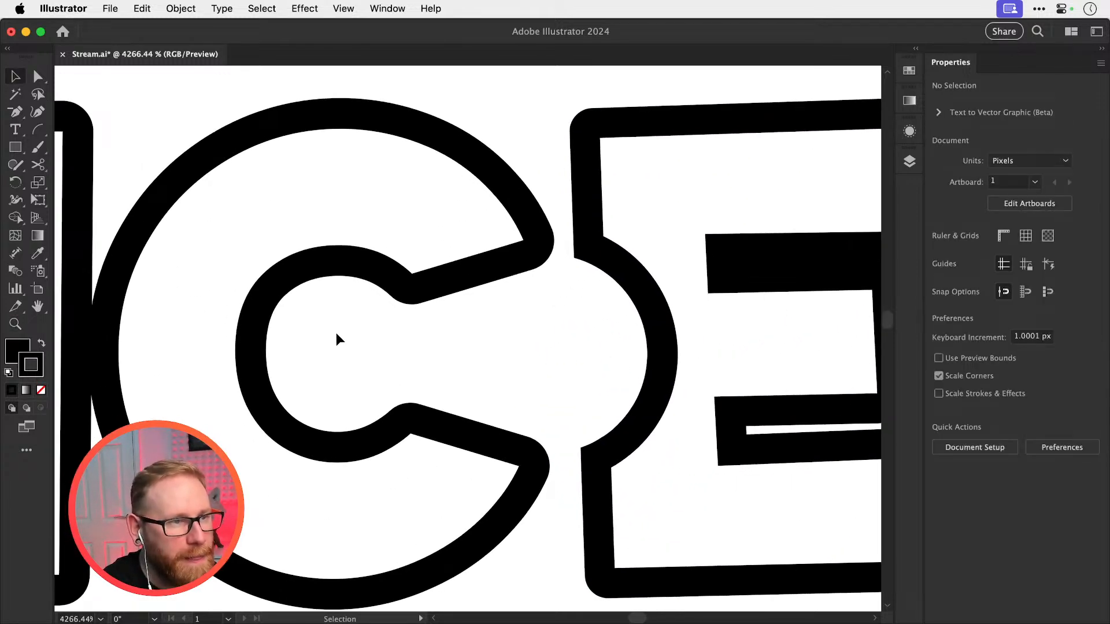
click(38, 133)
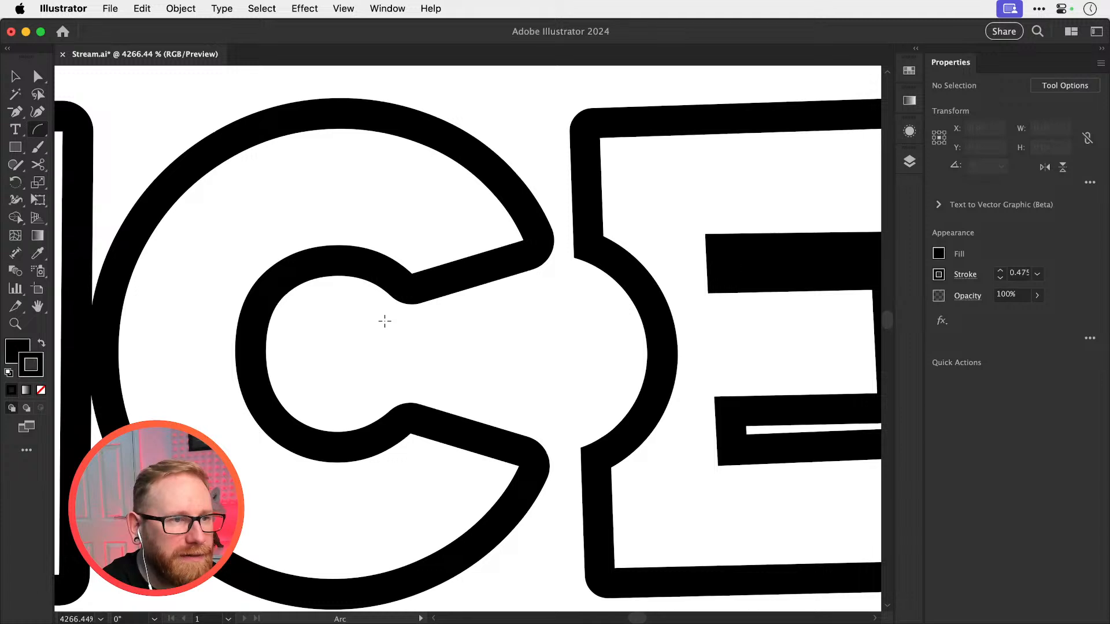
mouse_move(385, 321)
mouse_down()
mouse_move(387, 376)
mouse_move(458, 387)
mouse_move(440, 376)
mouse_up()
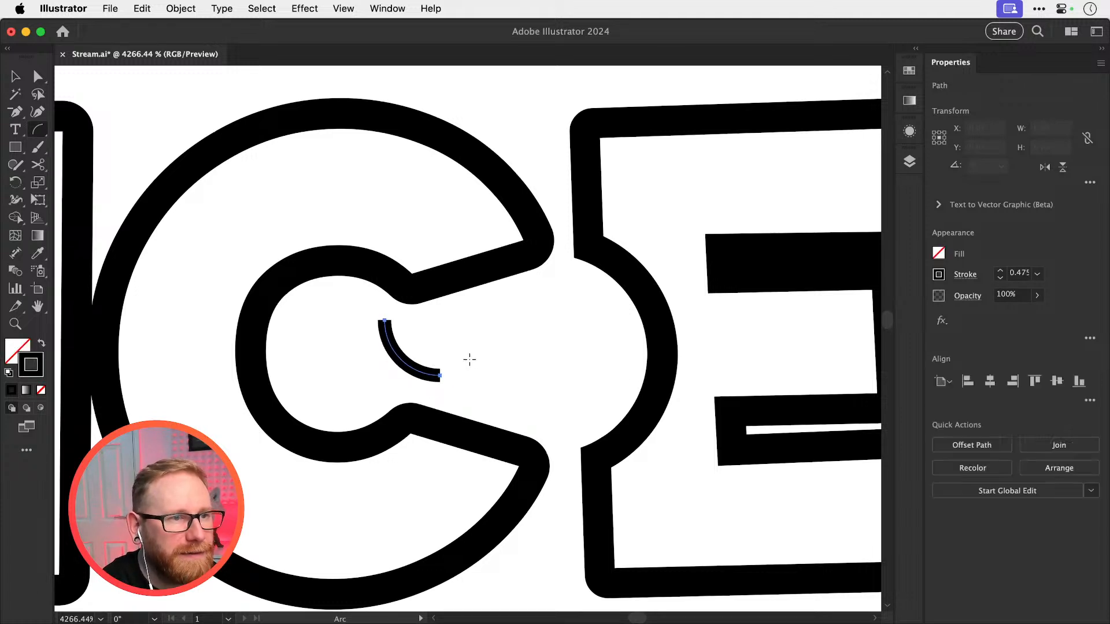
key(r)
drag(494, 402, 466, 418)
key(super+shift+a)
key(v)
drag(401, 371, 373, 374)
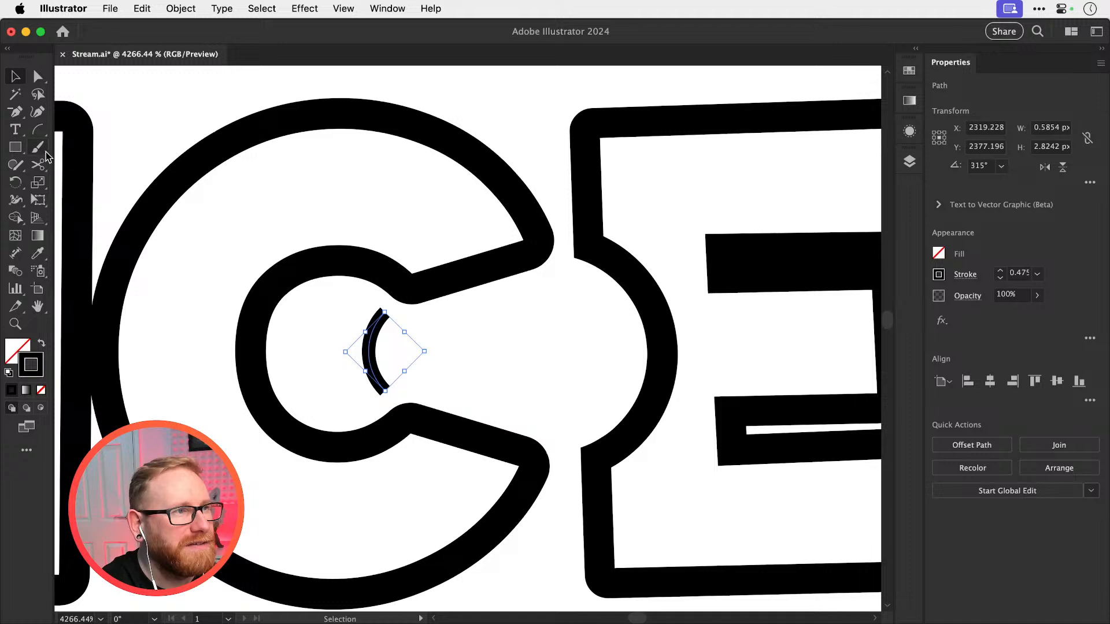
Paste the cut rounded shape in front at its original place, and move it 20 px down below ICED
key(super+minus)
key(super+minus)
key(super+minus)
key(super+f)
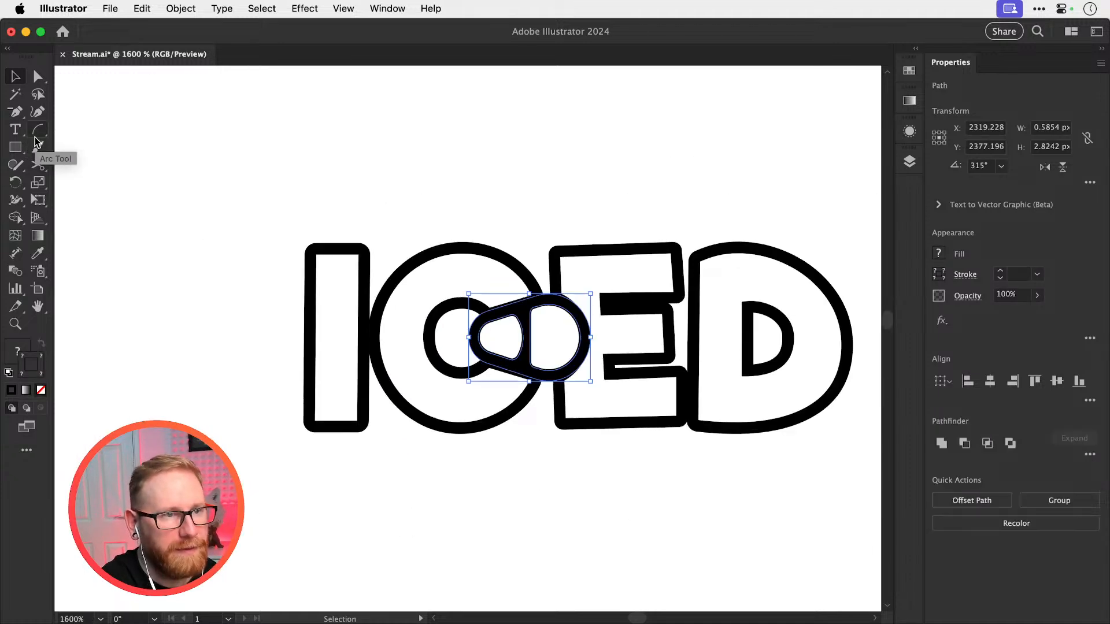
key(shift+Down)
key(shift+Down)
key(super+shift+a)
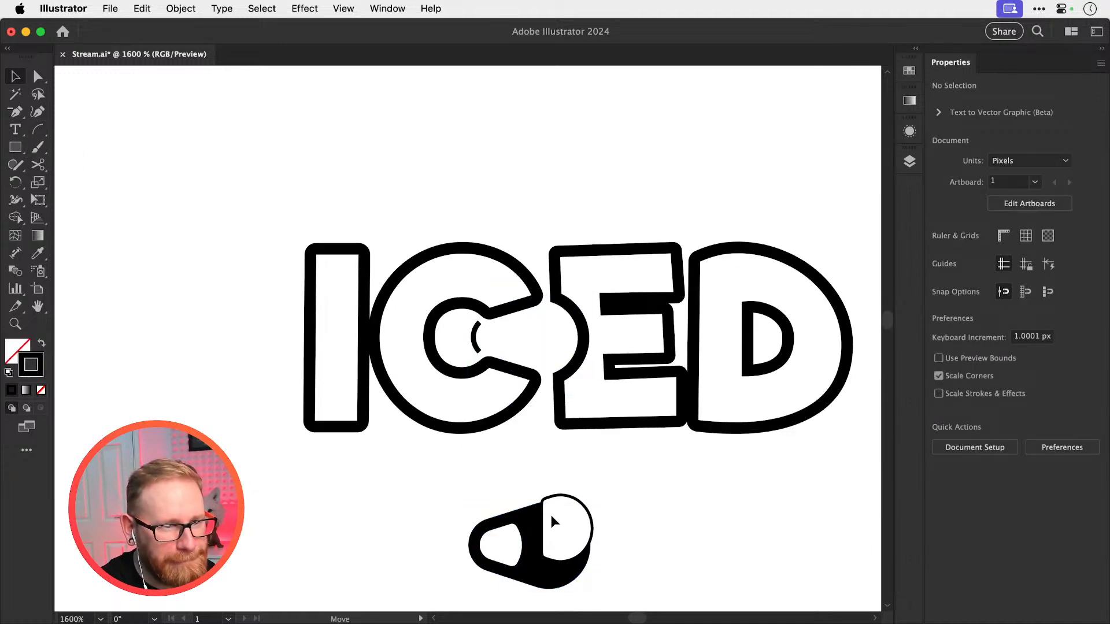
Move the two white inner shapes 20 px up into the C's opening, and shrink them to about 7.6 × 4.9 px
click(517, 536)
shift+click(516, 535)
key(shift+Up)
key(shift+Up)
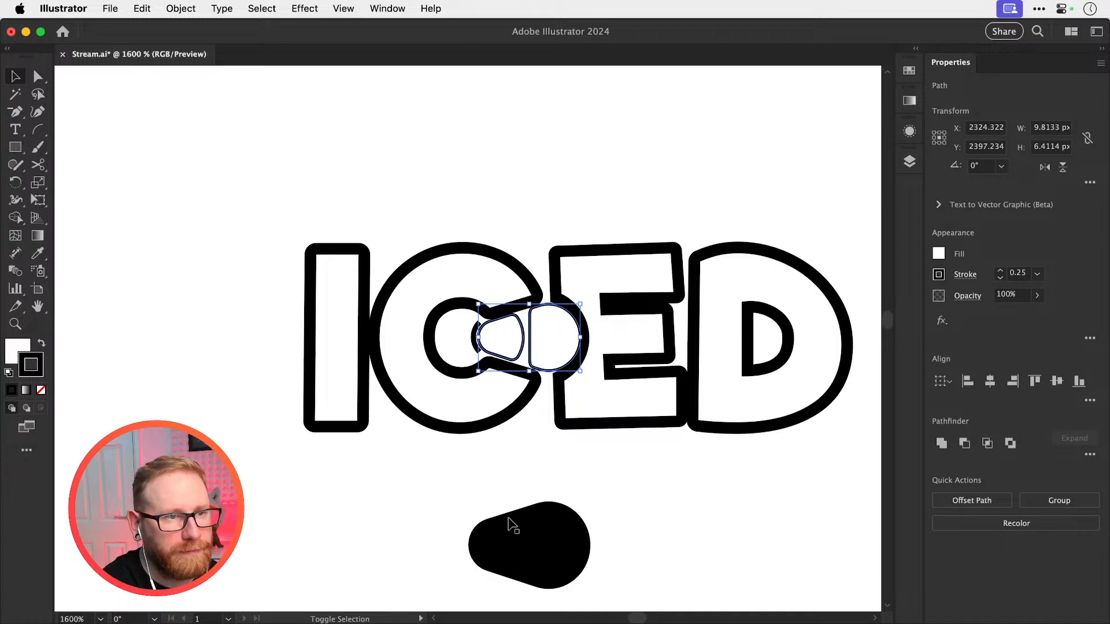
key(s)
drag(629, 261, 613, 286)
Try applying the C outline's appearance to the two inner shapes with the Eyedropper, and undo it
key(i)
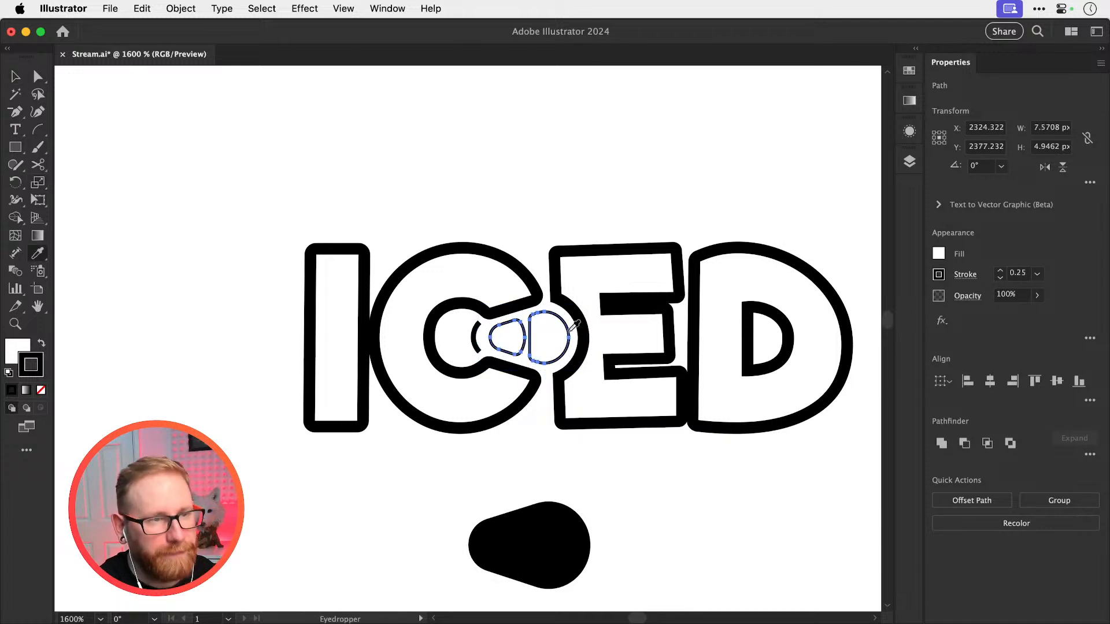
click(492, 315)
key(super+shift+a)
key(super+z)
key(z)
drag(522, 335, 557, 363)
key(super+shift+a)
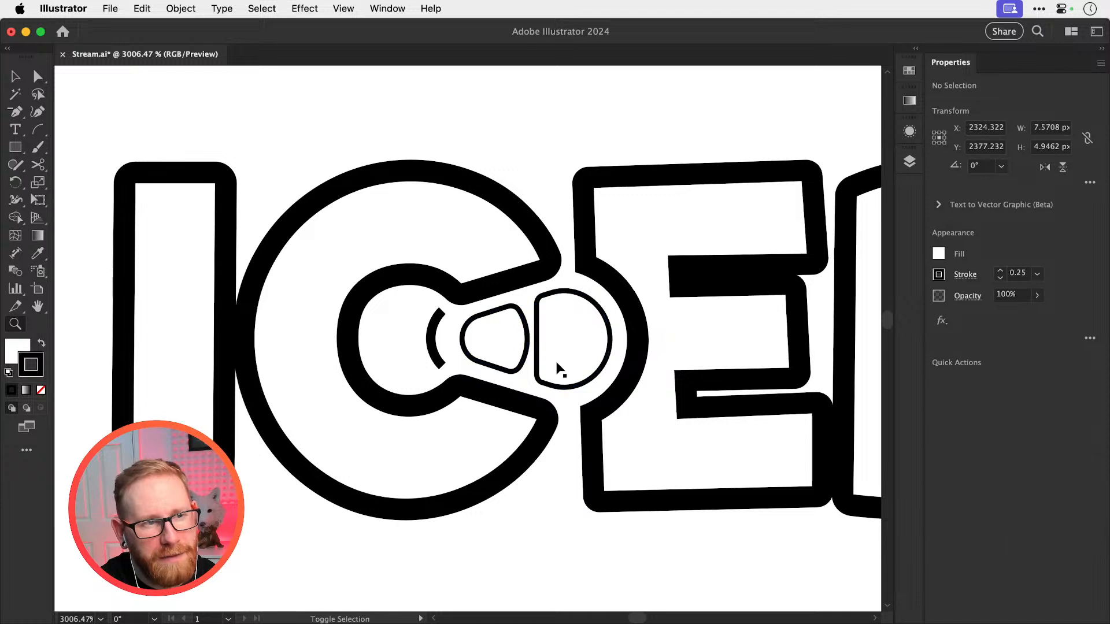
Try deleting the short arc inside the C, and undo the deletion
key(v)
click(434, 338)
key(o)
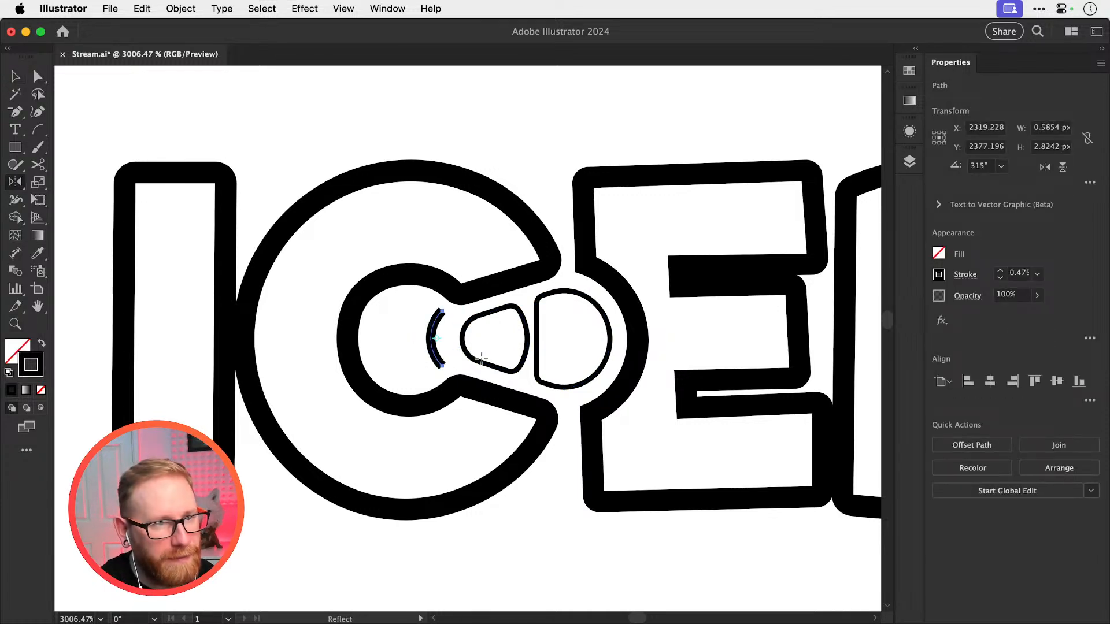
key(Delete)
key(v)
key(super+minus)
key(super+minus)
key(super+minus)
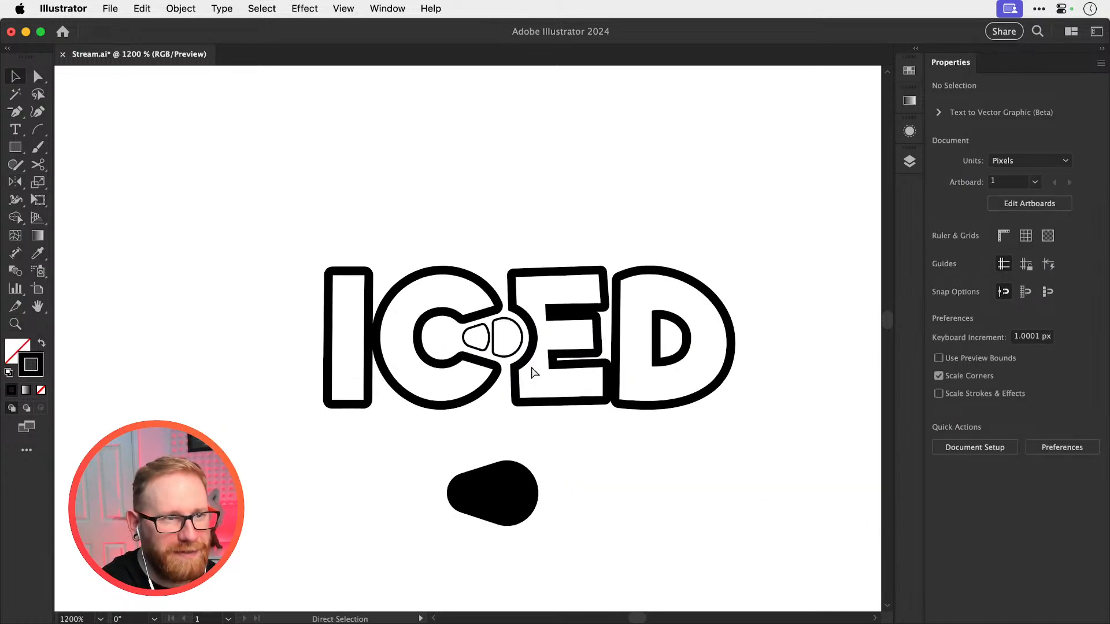
key(v)
key(z)
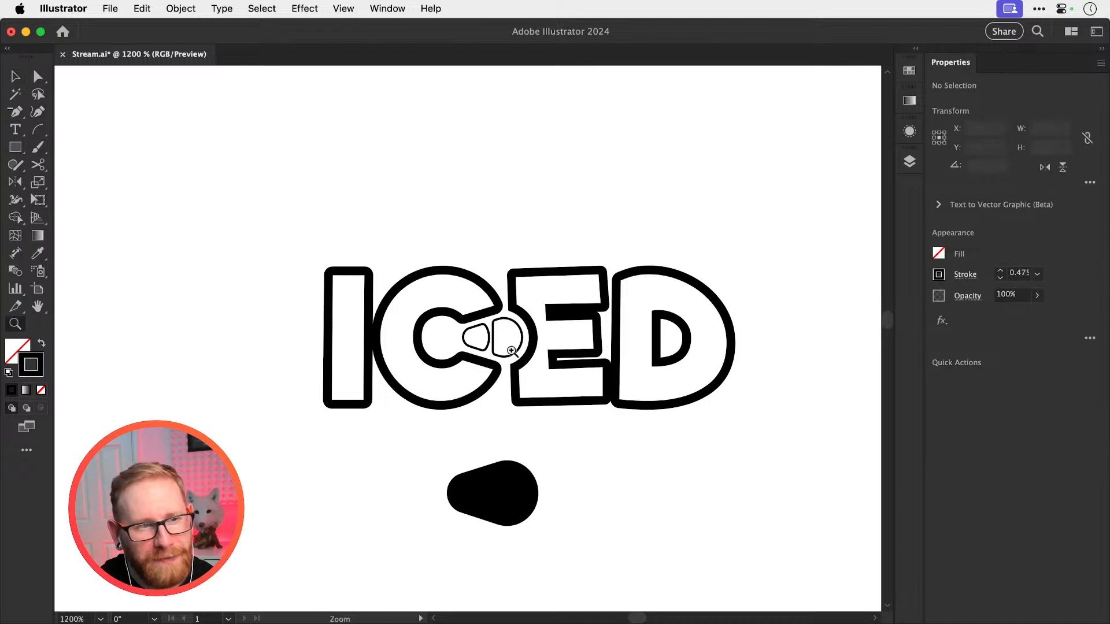
drag(480, 345, 601, 338)
key(v)
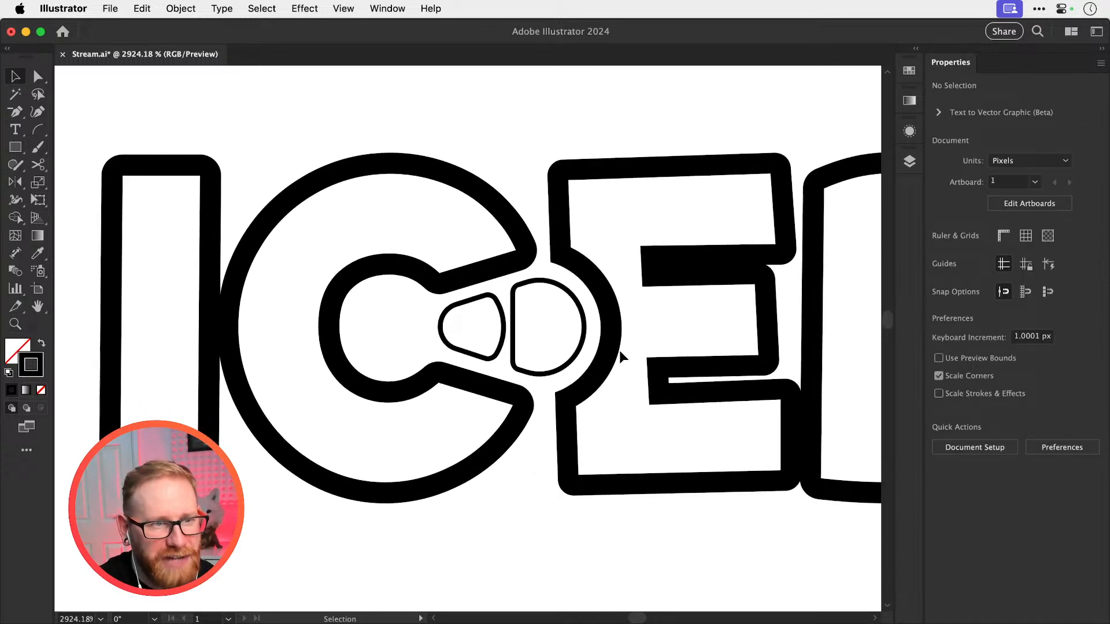
key(super+z)
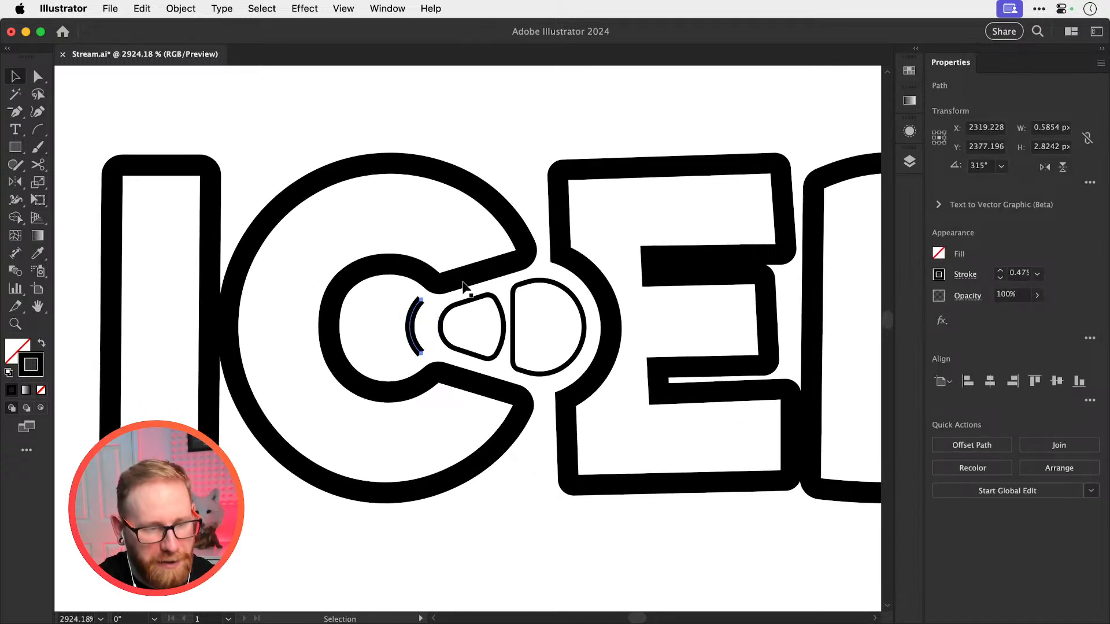
Apply the C outline's white fill and 1.1 px black stroke to the short arc with the Eyedropper
key(i)
click(456, 281)
key(super+shift+a)
key(v)
click(413, 320)
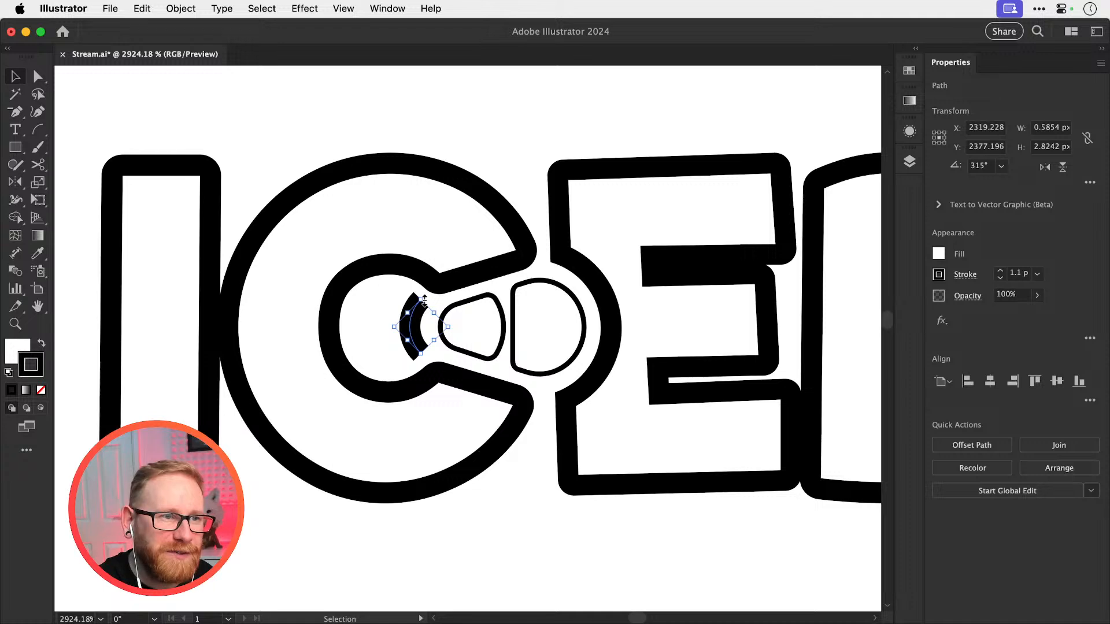
Scale the arc to about 0.96 × 4.6 px so it joins both inner corners of the C's opening
mouse_move(423, 299)
mouse_down()
mouse_move(430, 270)
mouse_move(418, 320)
mouse_up()
key(s)
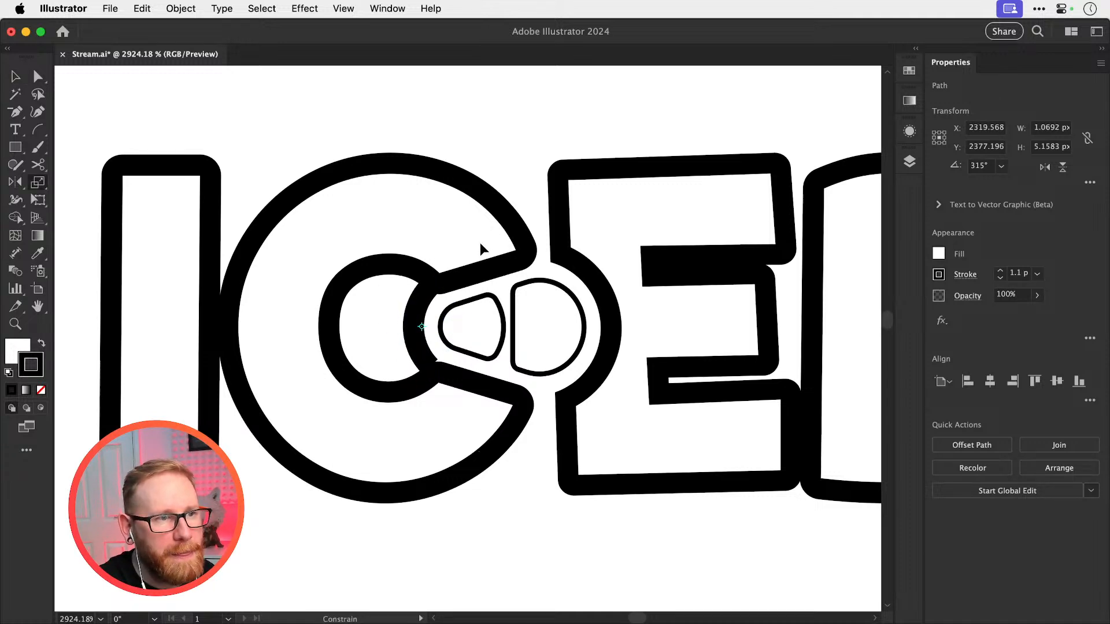
key(a)
key(super+shift+a)
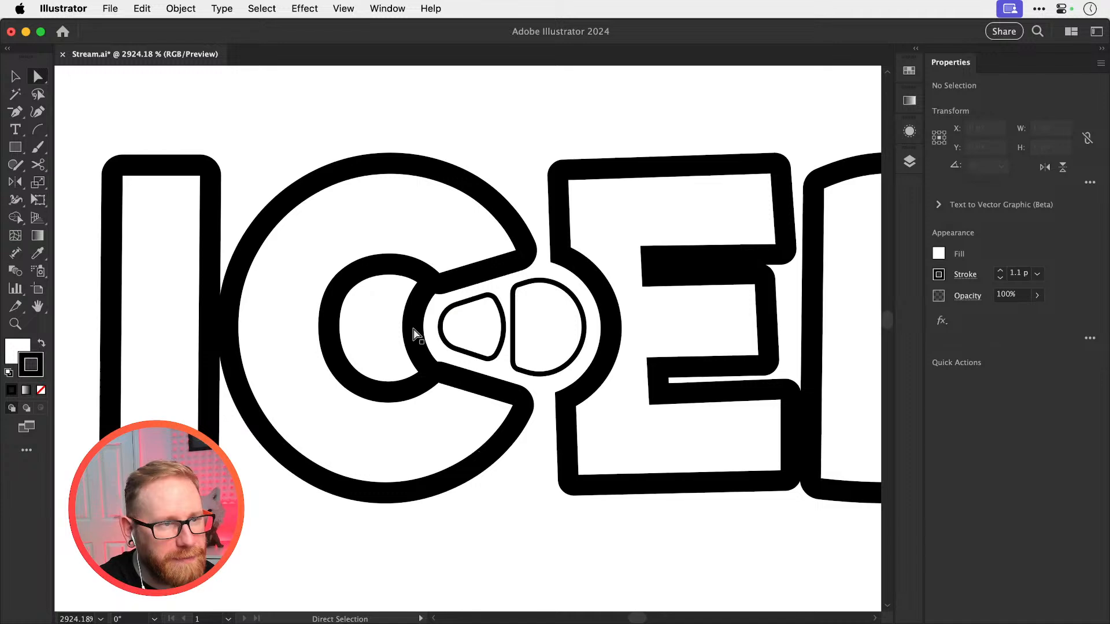
Try bulging the arc's curve further into the C with Direct Selection, and undo it
drag(408, 329, 409, 328)
key(super+shift+a)
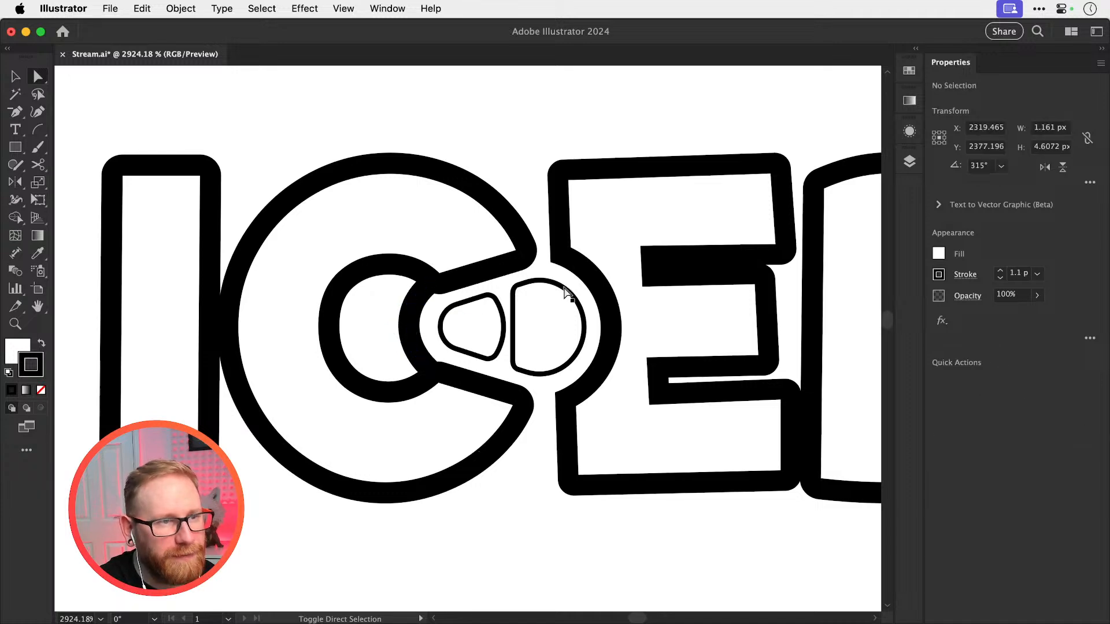
key(super+z)
key(super+shift+a)
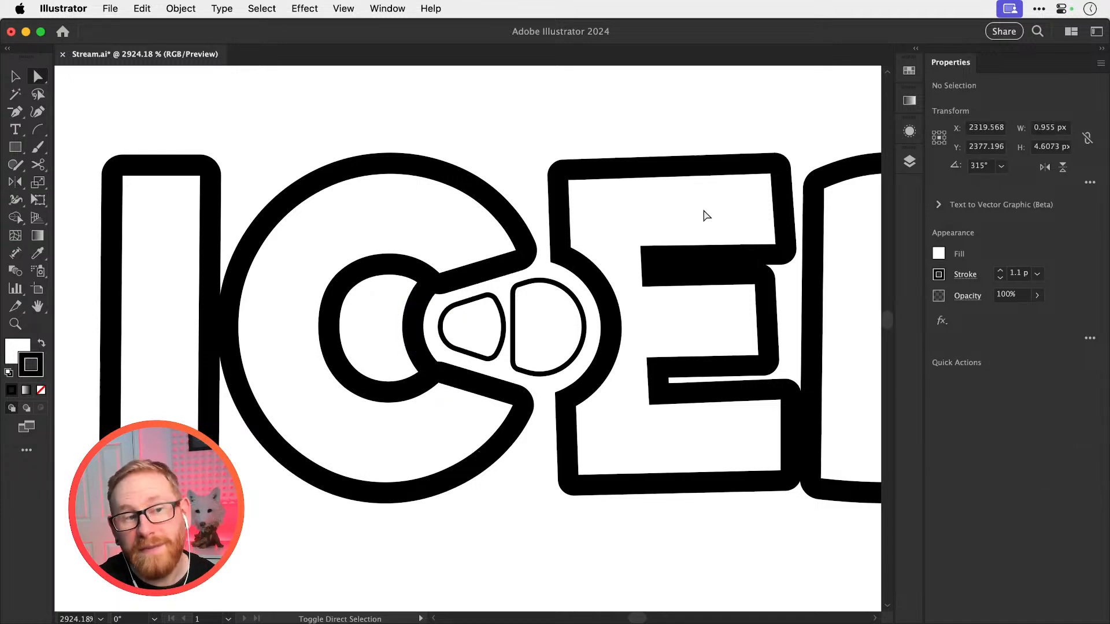
Switch to Chrome and examine the "drinks can ringpull logo" image results for ring-pull shape references
key(super+minus)
key(super+minus)
key(super+minus)
key(super+minus)
key(v)
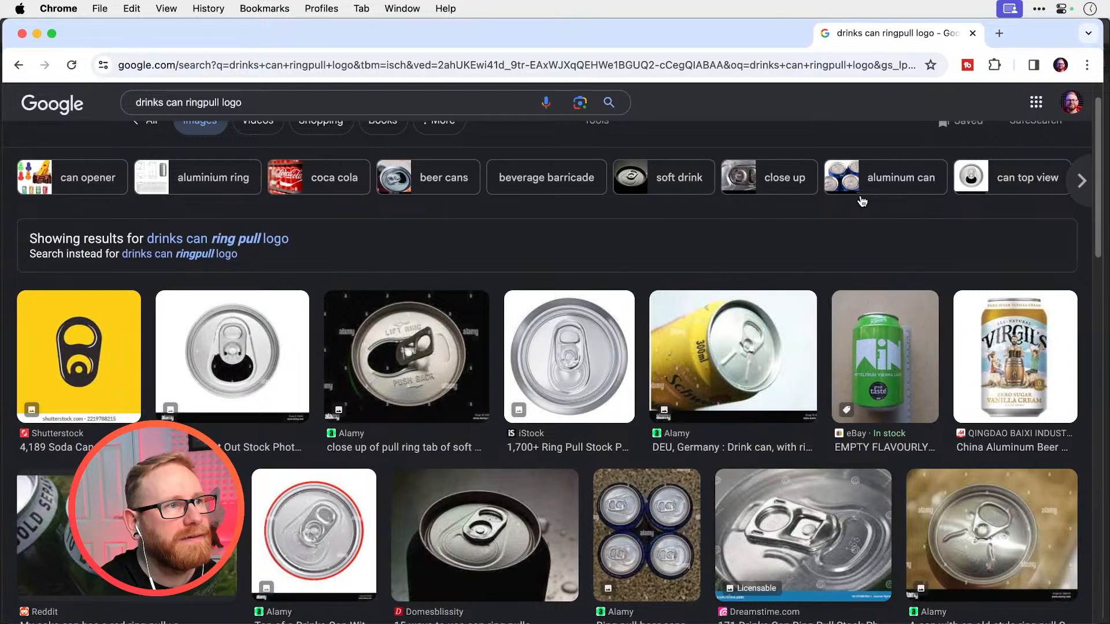
scroll(480, 487, down, 7)
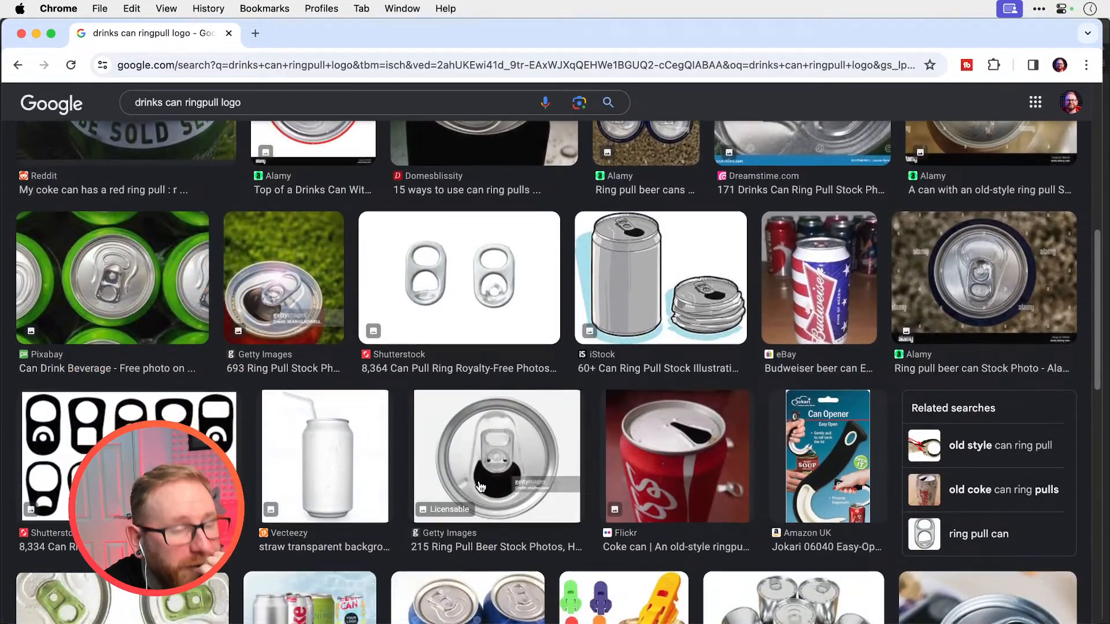
scroll(479, 487, down, 3)
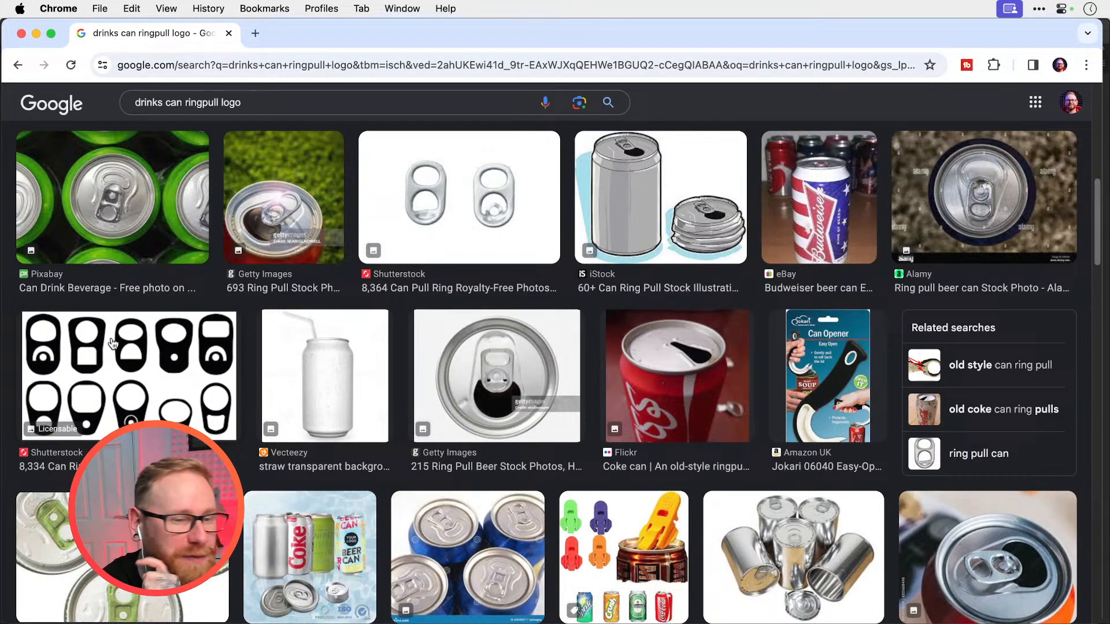
scroll(619, 394, down, 7)
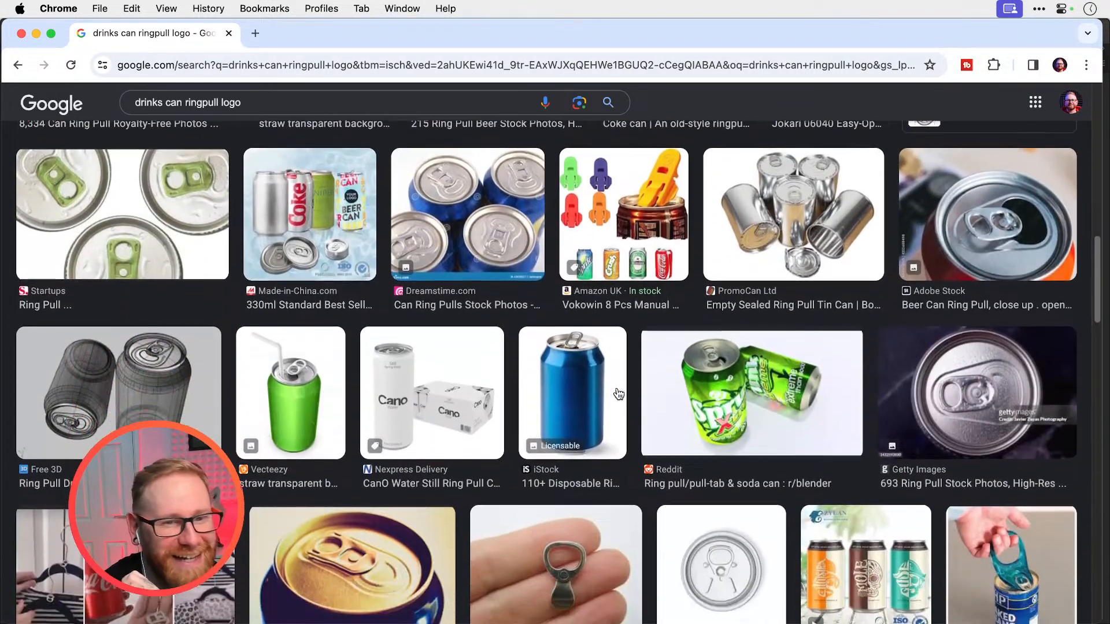
scroll(619, 394, down, 5)
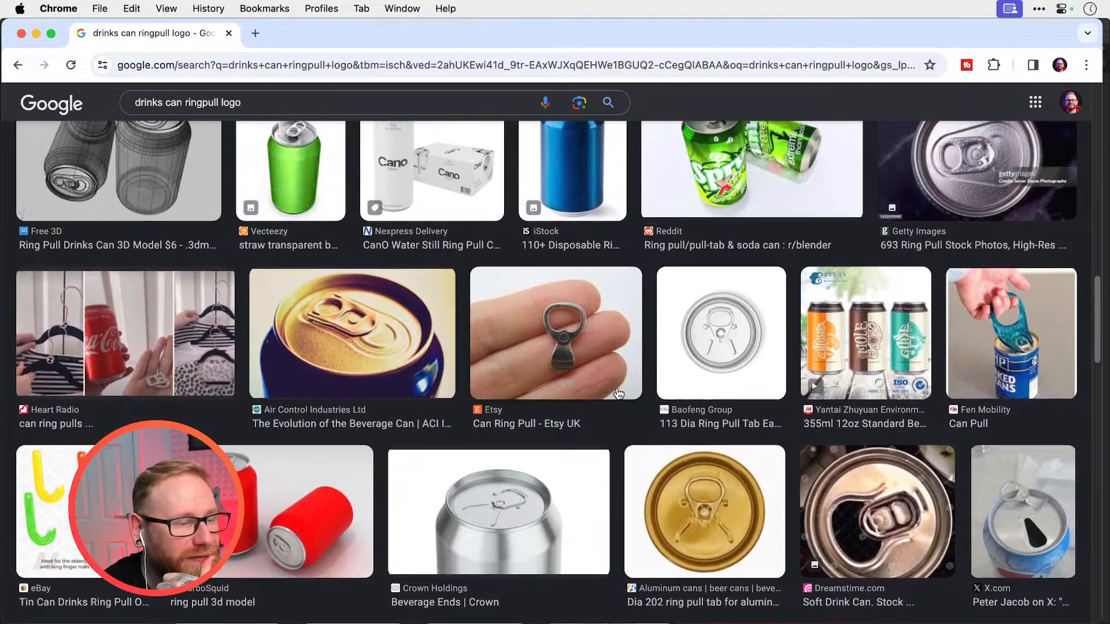
scroll(619, 394, down, 7)
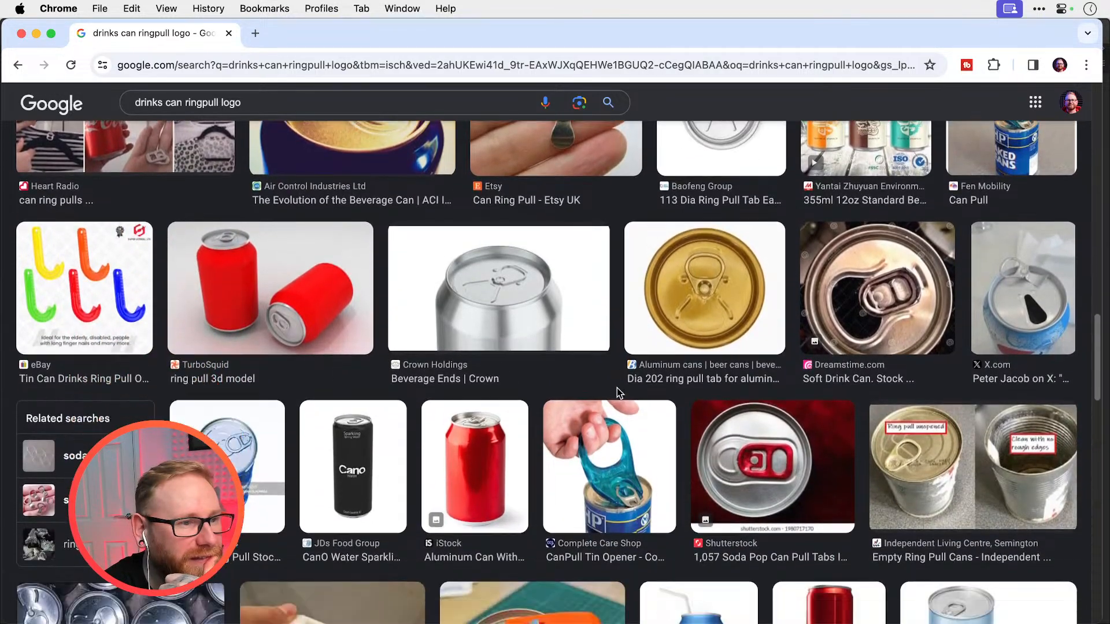
scroll(617, 394, down, 1)
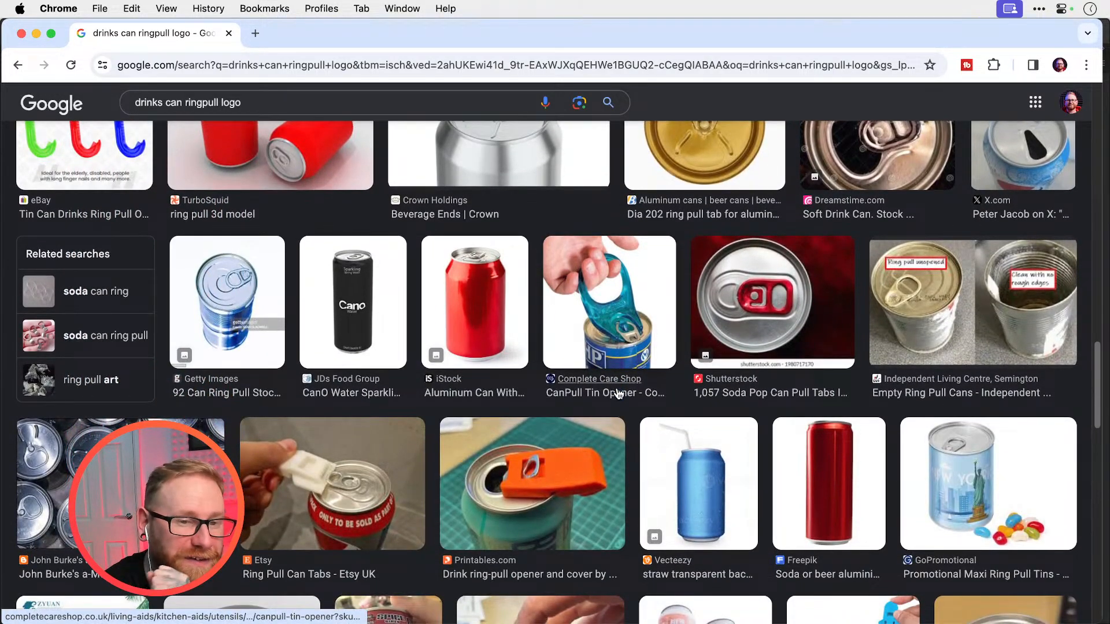
scroll(617, 394, down, 4)
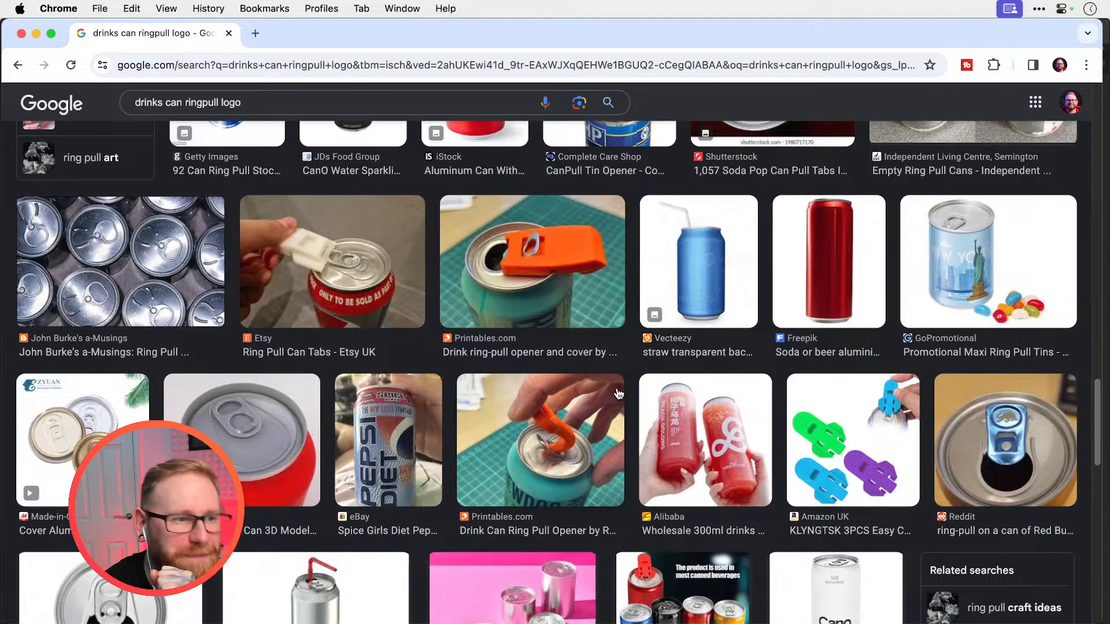
scroll(619, 394, down, 9)
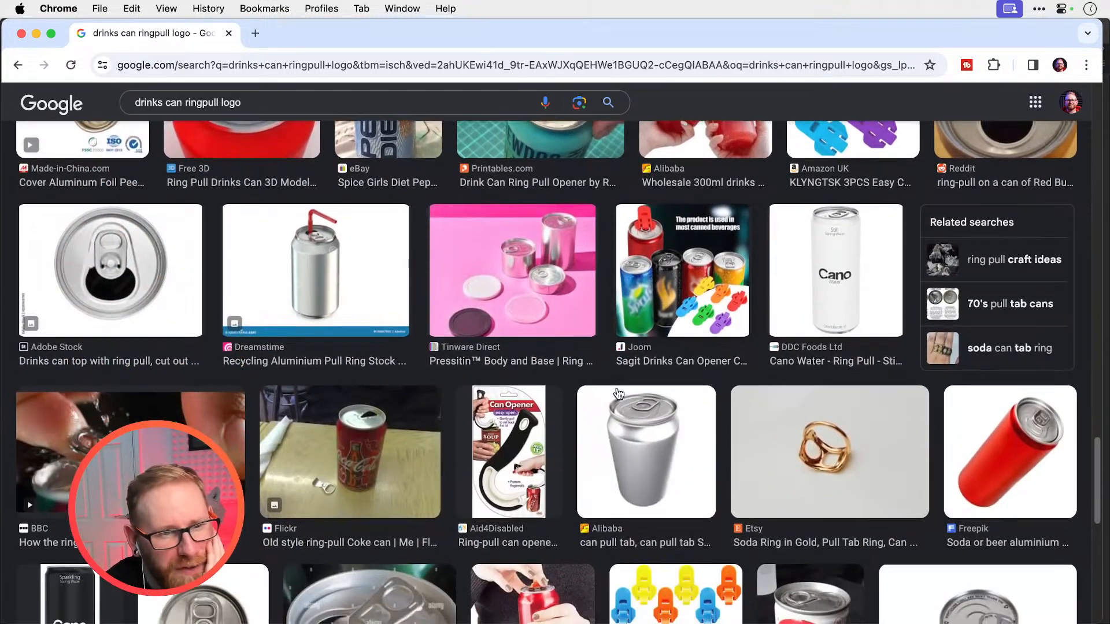
scroll(617, 393, down, 1)
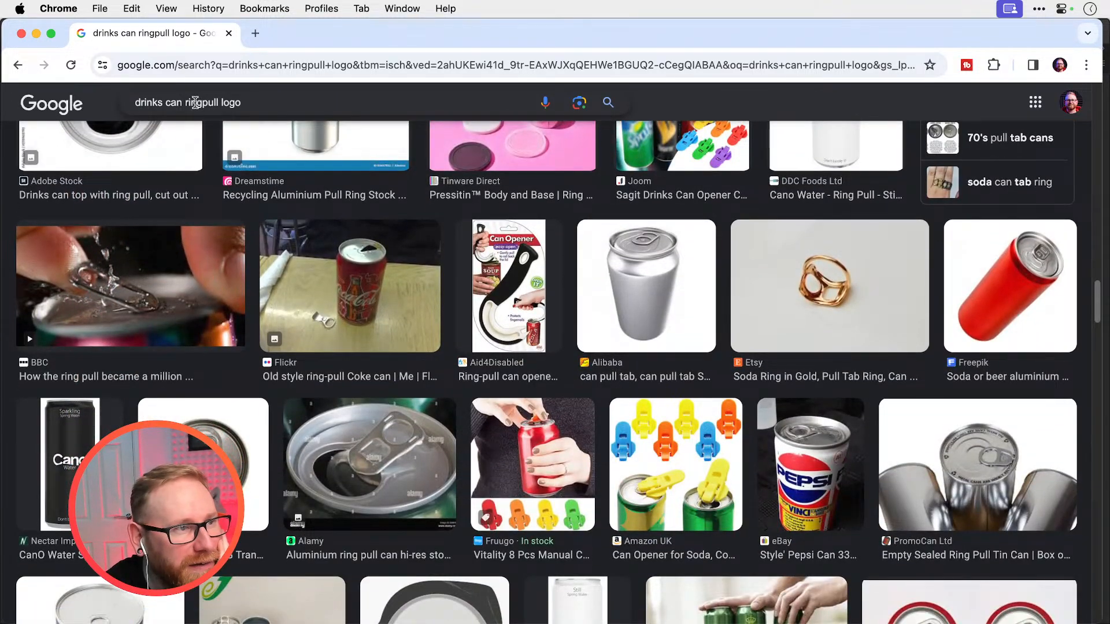
Shorten the image search to "ringpull logo" and look through the results
drag(185, 102, 135, 102)
key(BackSpace)
key(Return)
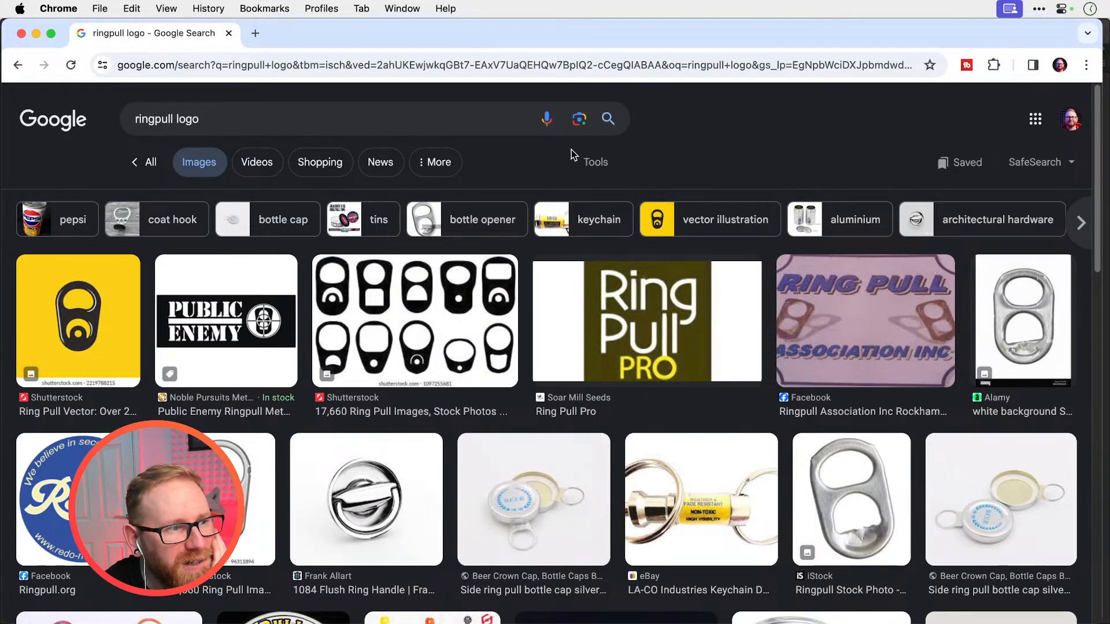
scroll(571, 151, down, 6)
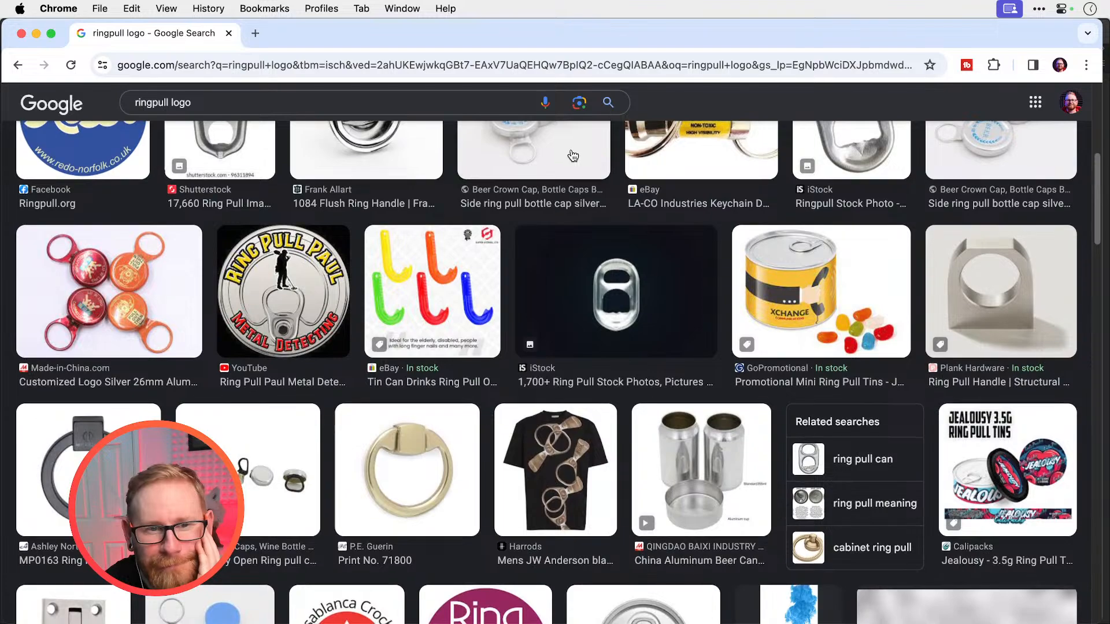
scroll(573, 155, down, 5)
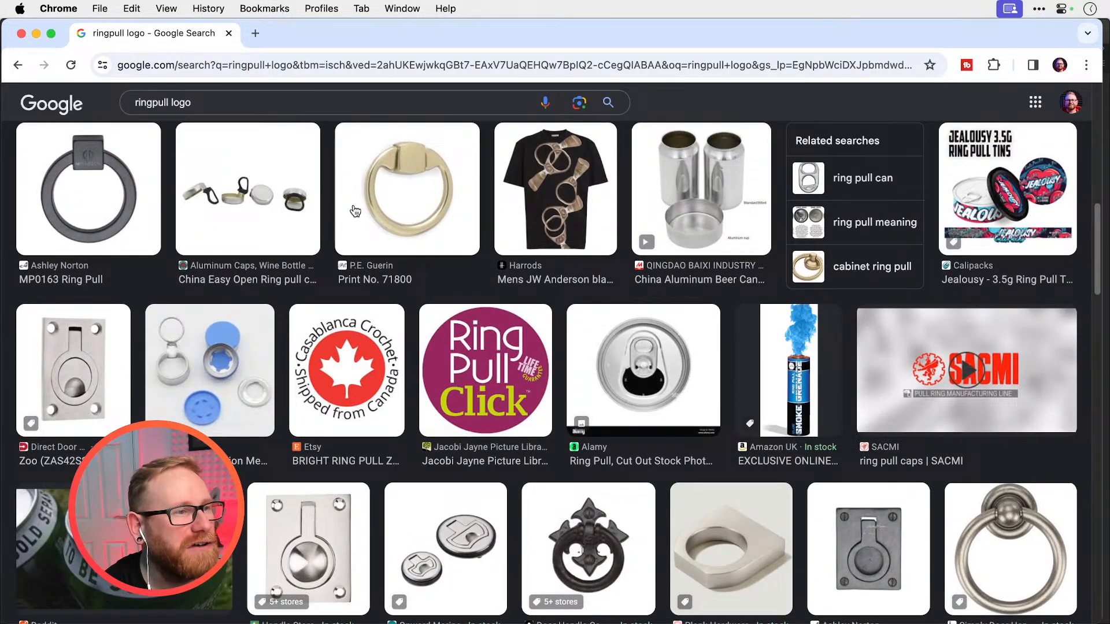
scroll(129, 138, up, 12)
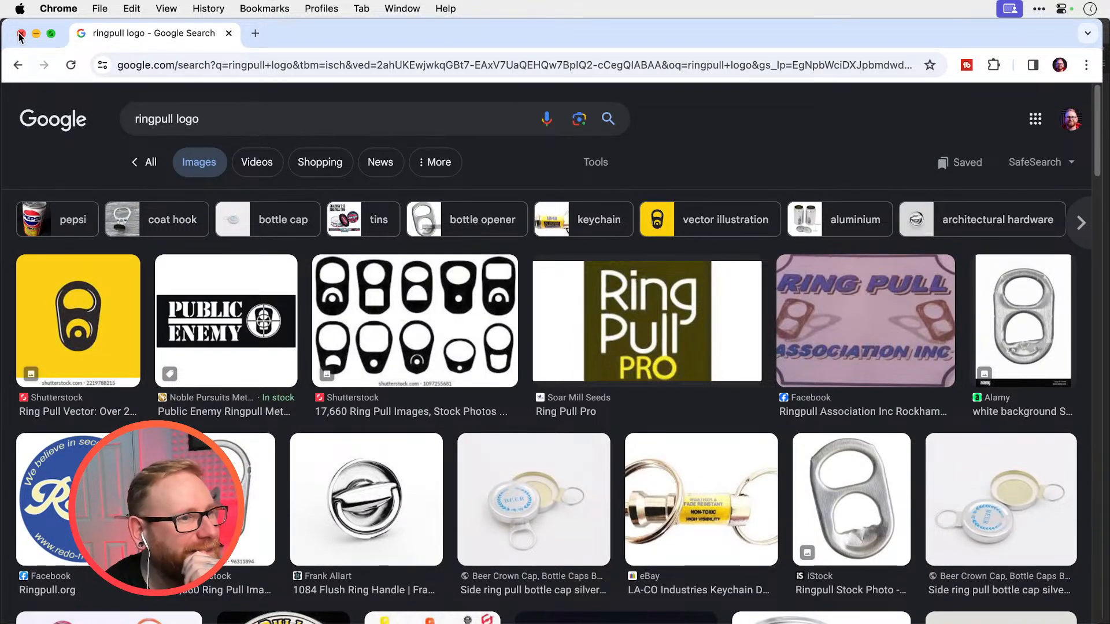
Copy the black ring-pull silhouette sheet and the yellow ring-pull image from the results, and paste both into the Illustrator document
right_click(419, 319)
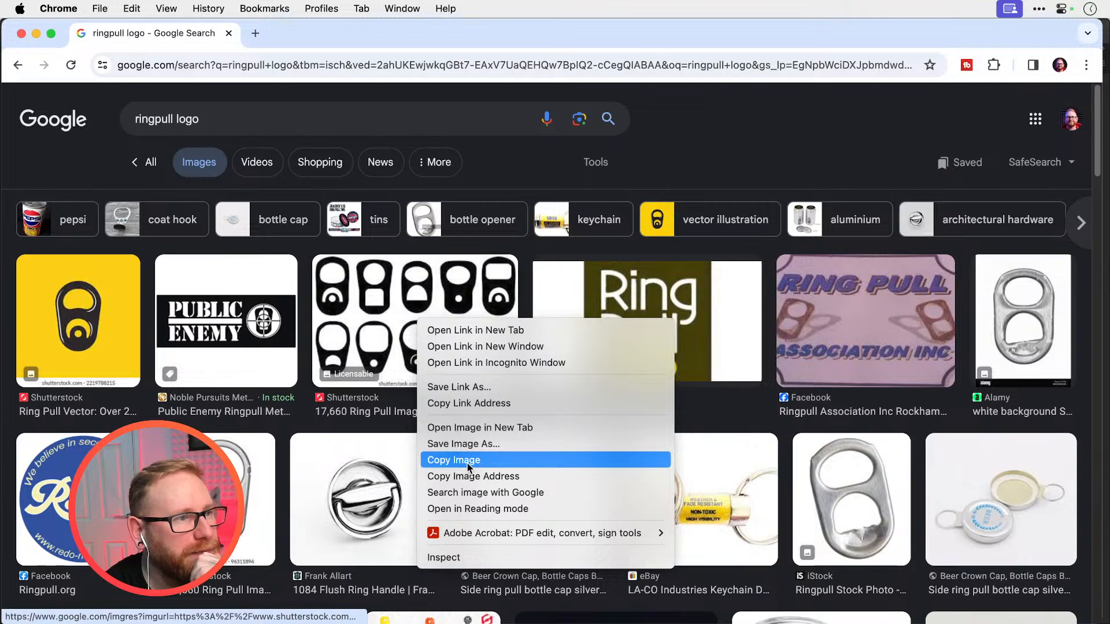
click(467, 461)
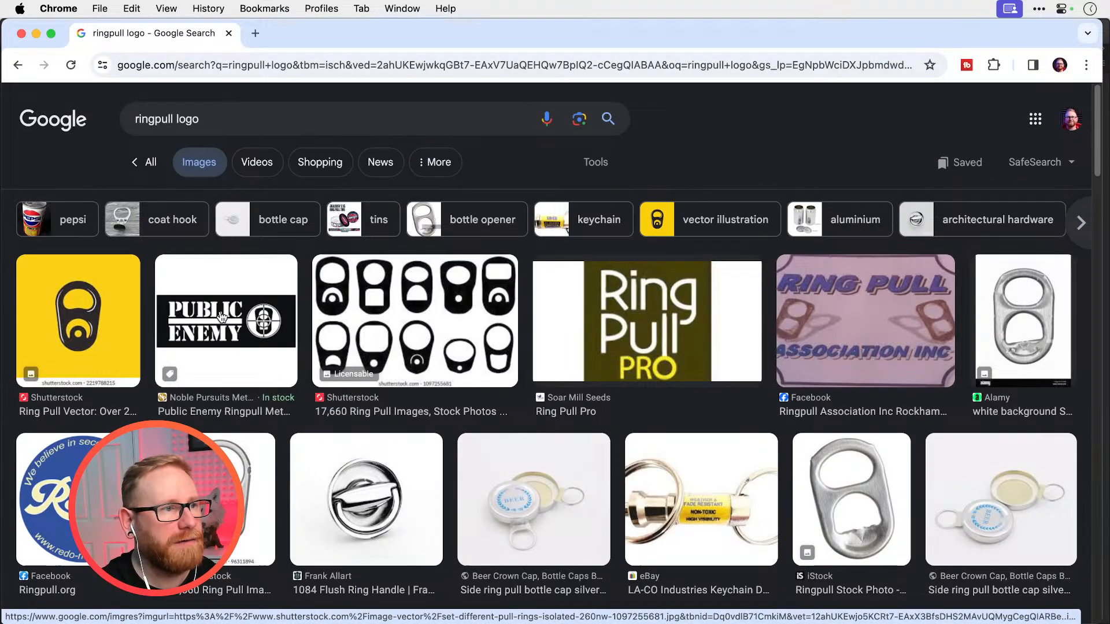
right_click(104, 321)
click(289, 455)
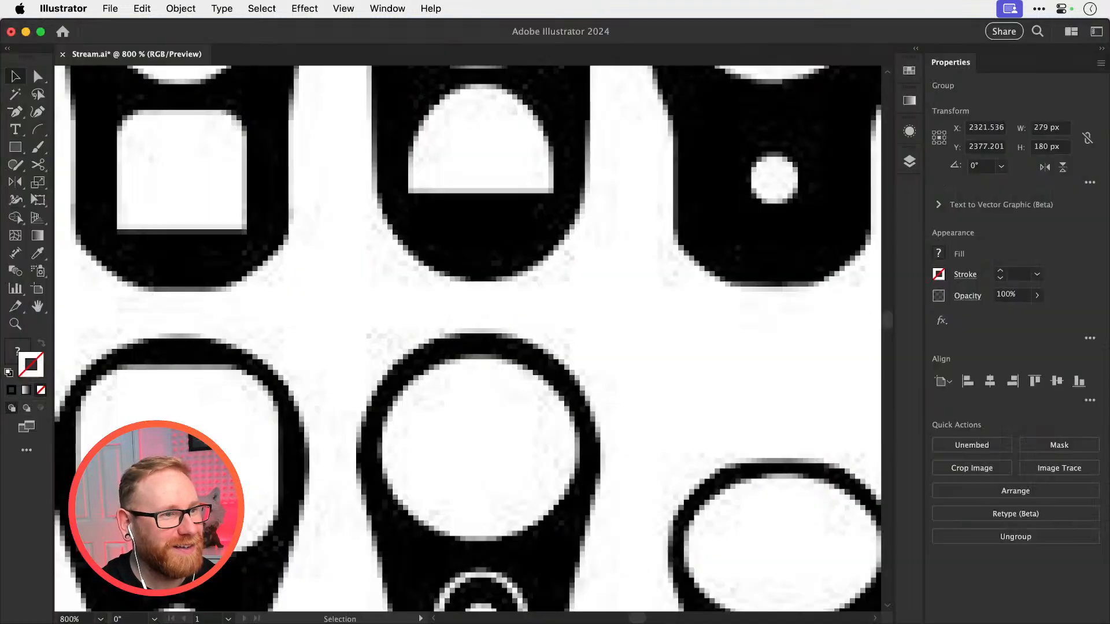
key(super+0)
key(super+v)
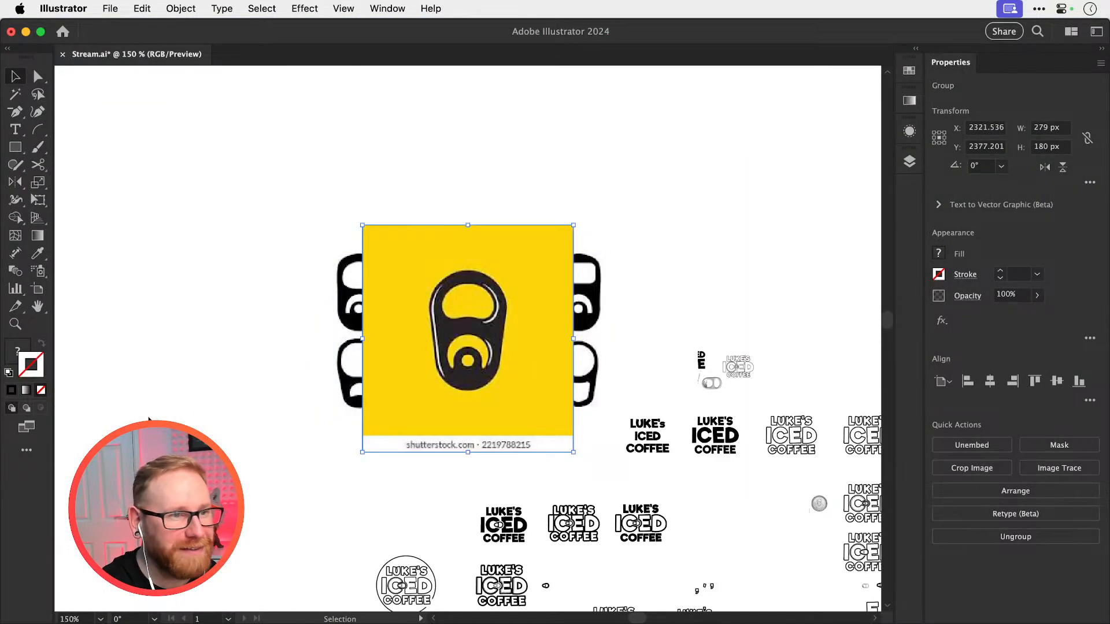
Offset the yellow image to the left, scale both references together to about 178 × 111 px, and place them above the logo variations
drag(435, 357, 273, 357)
shift+click(444, 318)
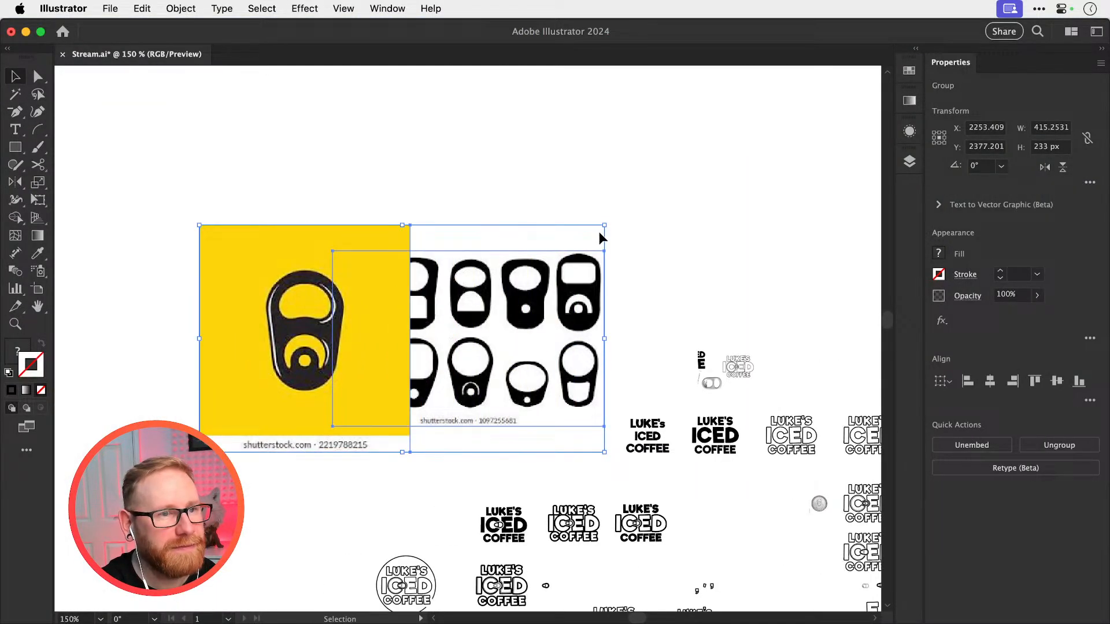
drag(604, 227, 444, 328)
key(super+z)
drag(604, 224, 489, 285)
drag(448, 338, 571, 229)
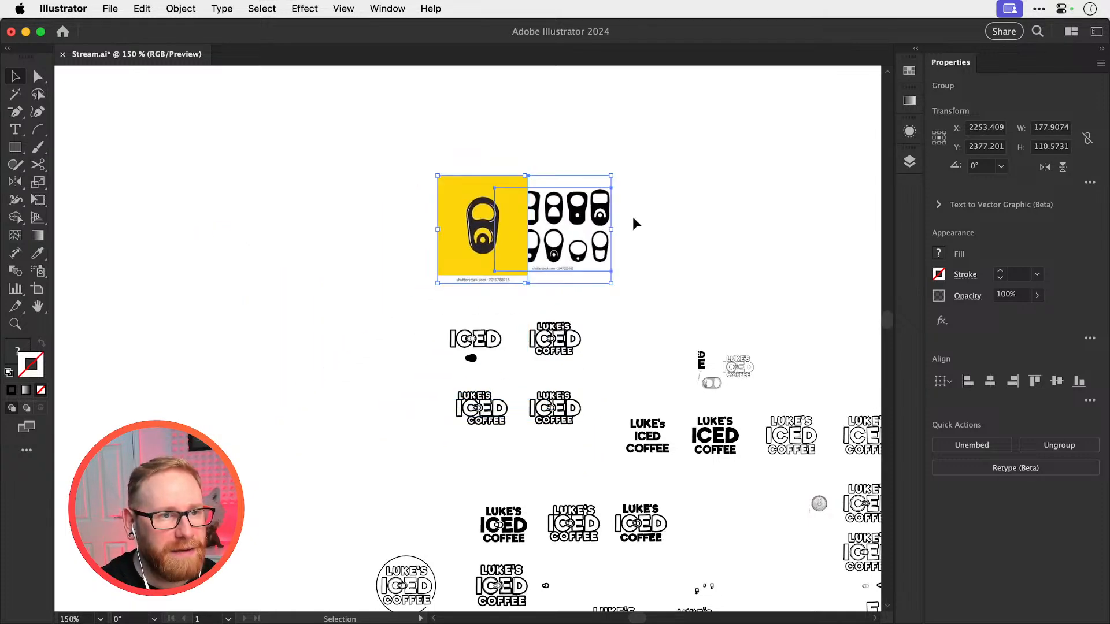
Move the yellow ring-pull image left, clear of the black silhouette sheet, and inspect its shape up close
click(633, 217)
drag(501, 228, 797, 324)
key(z)
key(v)
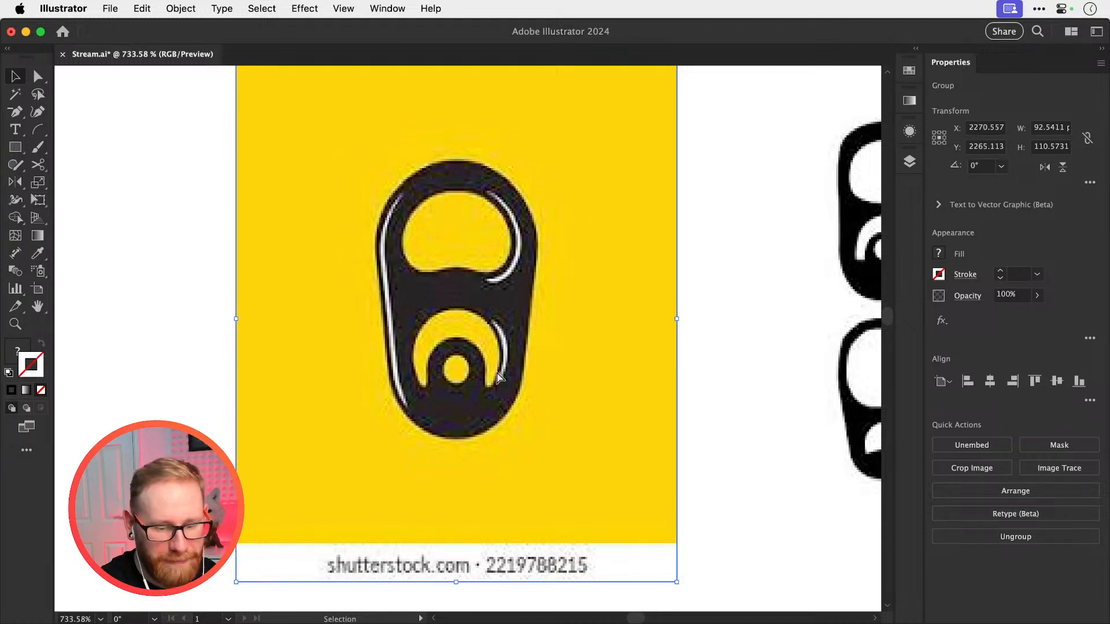
key(super+minus)
key(super+minus)
key(super+minus)
key(super+minus)
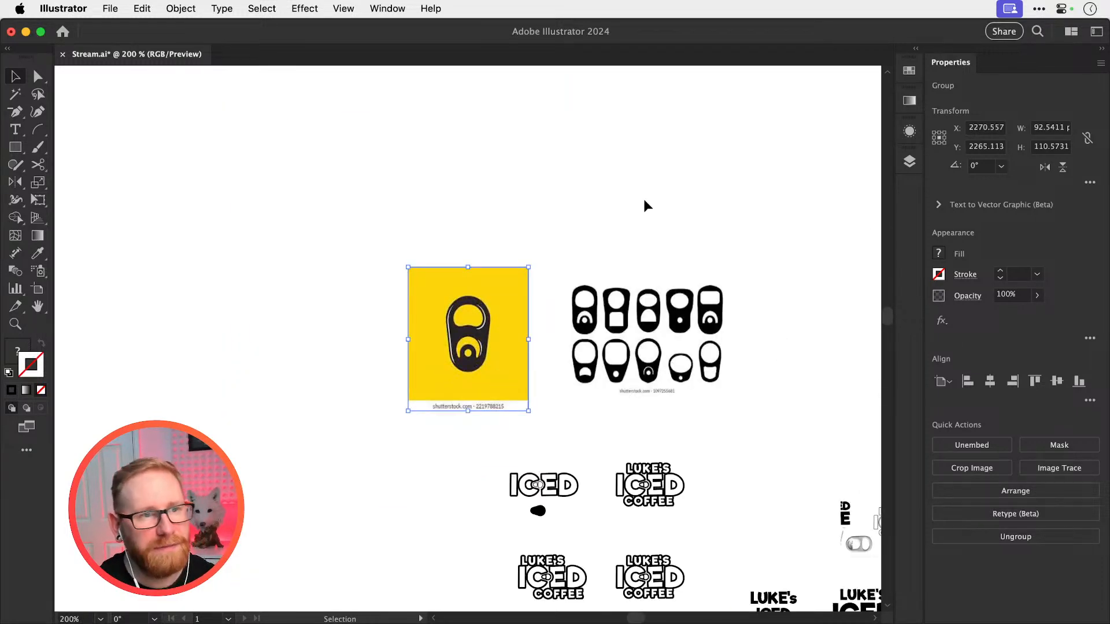
Compare the ICED artwork with the ring-pull reference images above it
click(644, 206)
scroll(572, 306, right, 5)
scroll(572, 307, down, 2)
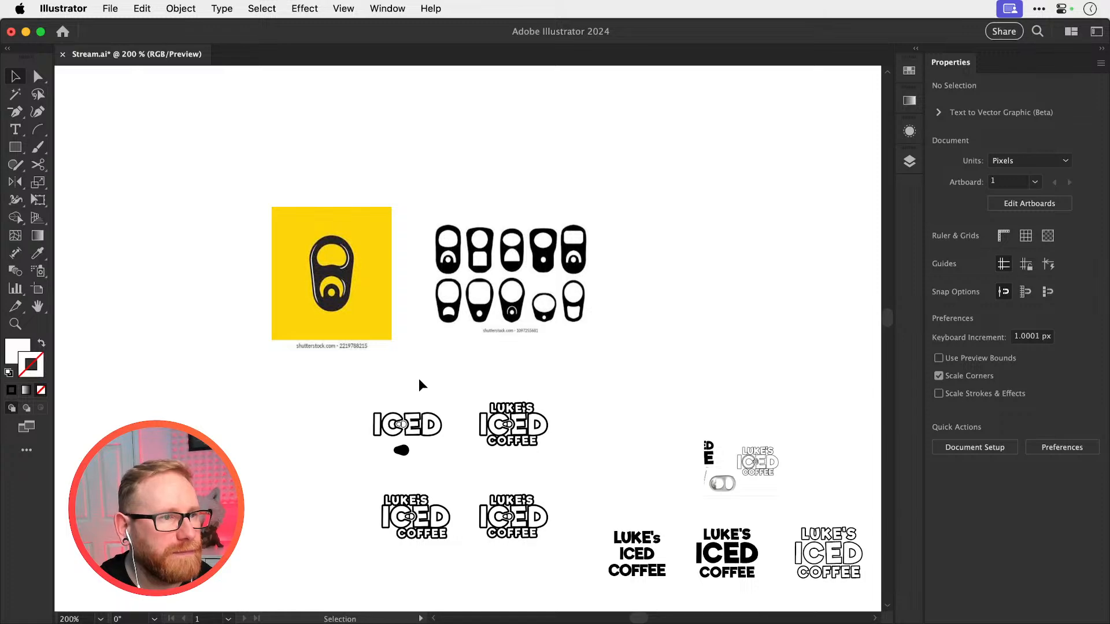
key(z)
drag(399, 437, 515, 419)
key(v)
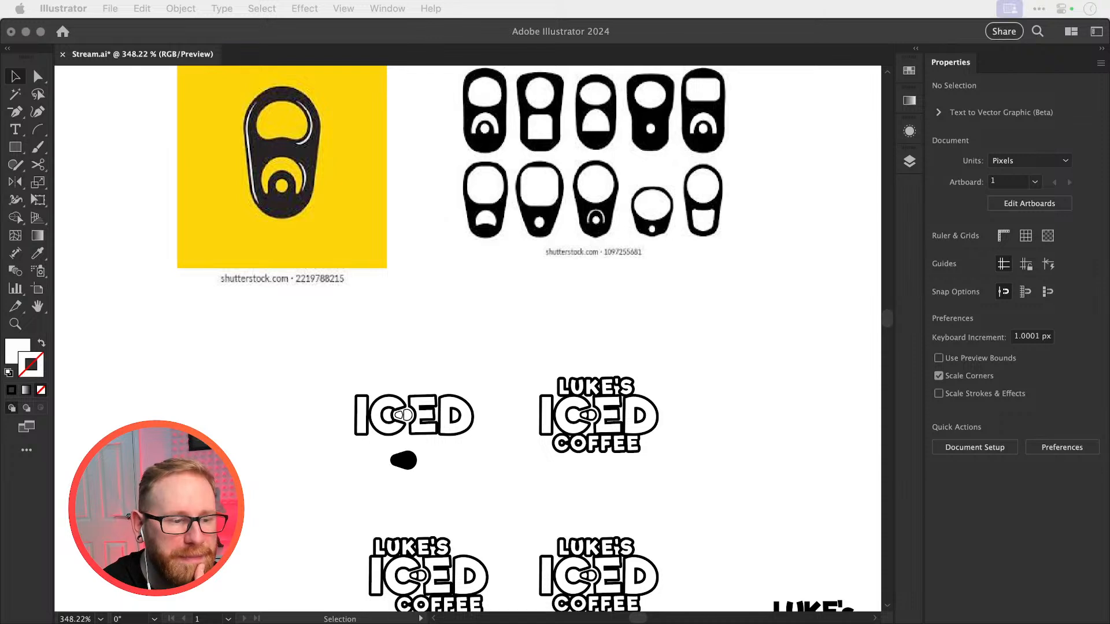
click(806, 342)
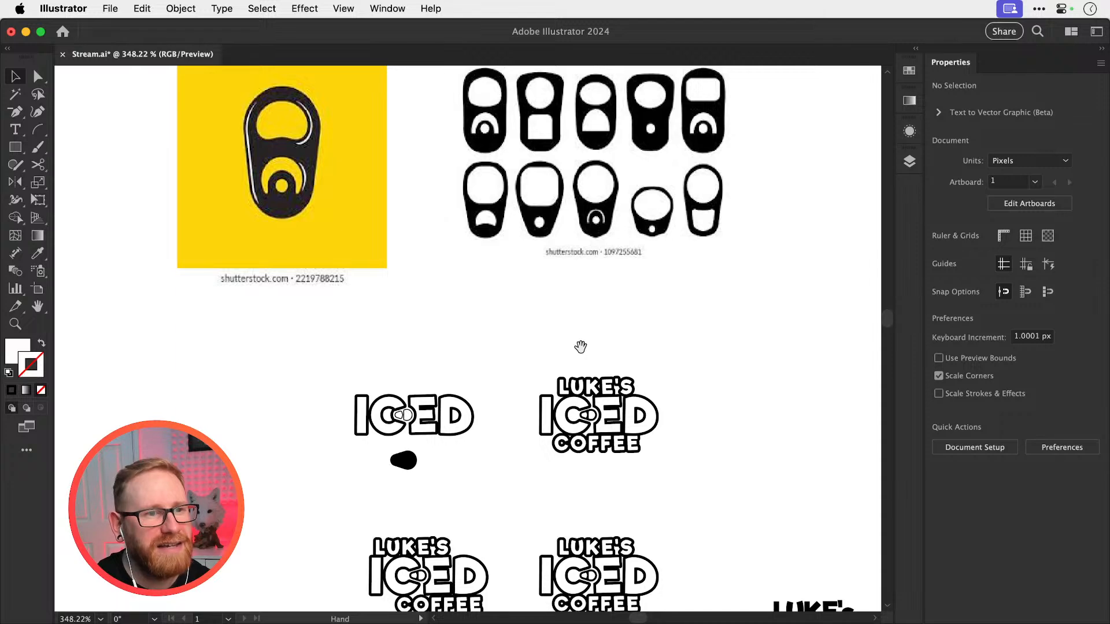
Delete the outer ring-pull outline between the C and E of the upper LUKE'S ICED COFFEE logo
drag(580, 347, 500, 250)
key(z)
drag(516, 315, 681, 307)
key(v)
key(z)
drag(484, 320, 694, 318)
key(a)
click(521, 346)
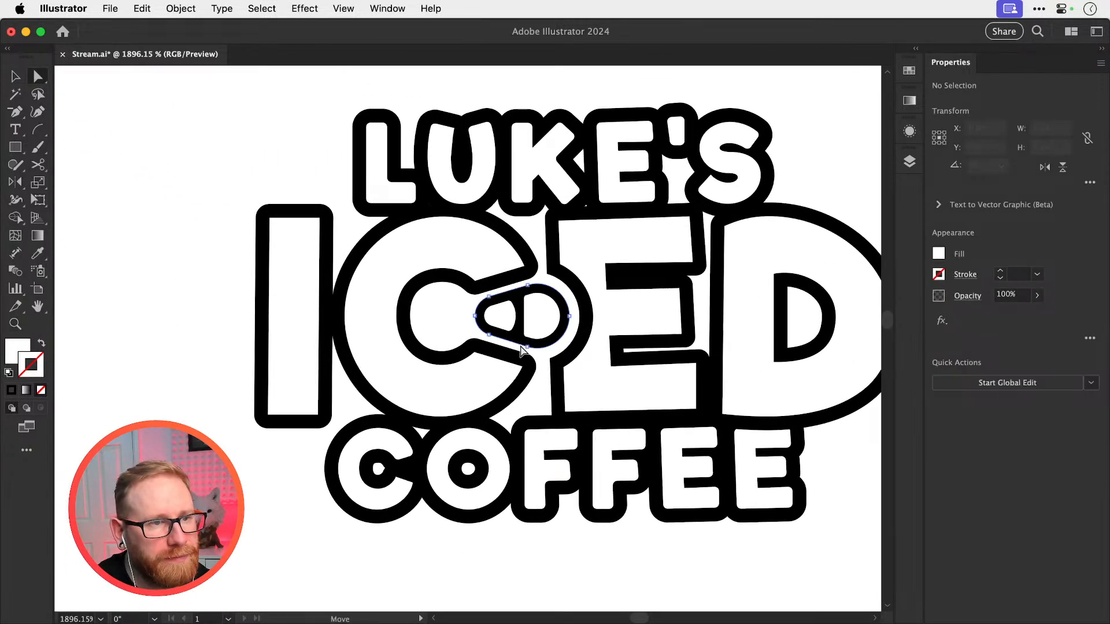
key(Delete)
key(Delete)
Ungroup the ICED artwork and swap fill and stroke on the two inner ring-pull shapes, giving black fills with white outlines
key(v)
click(533, 342)
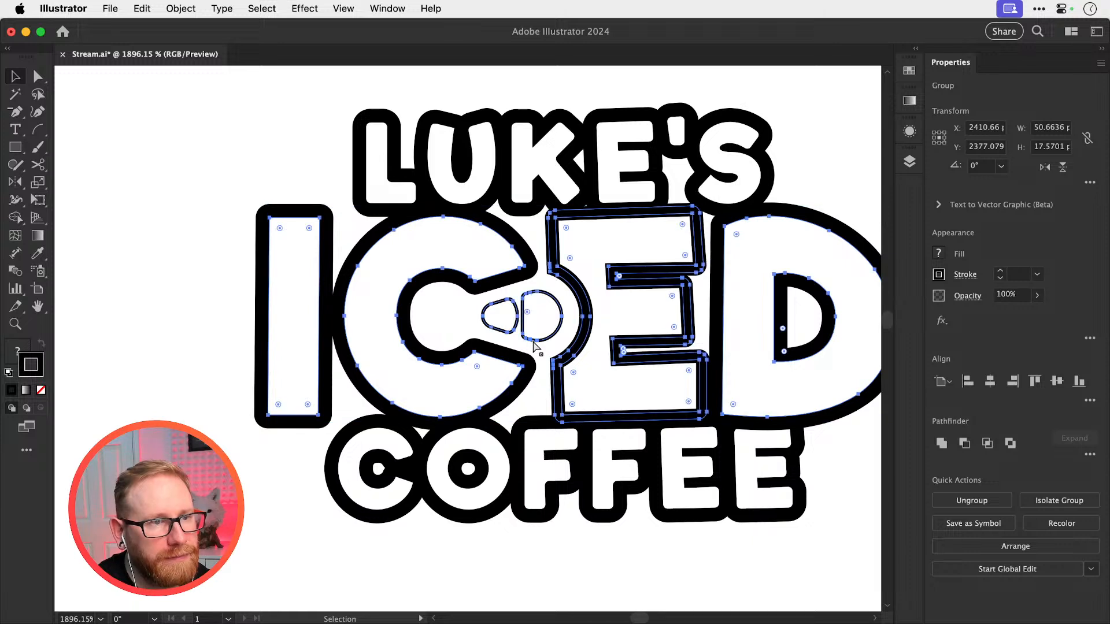
key(super+shift+g)
key(super+shift+a)
click(536, 341)
shift+click(507, 332)
key(shift+x)
key(super+shift+a)
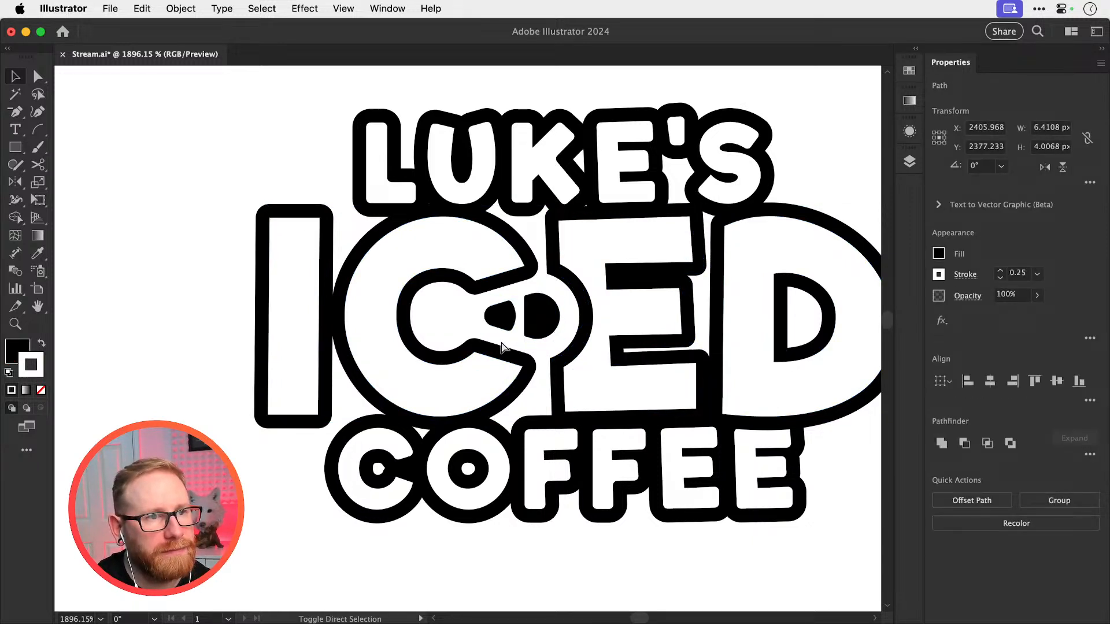
Enlarge the two black ring-pull openings together to about 8.5 × 5.3 px and shift them slightly toward the C
click(509, 309)
shift+click(538, 315)
key(s)
drag(582, 277, 605, 260)
key(v)
drag(553, 322, 549, 322)
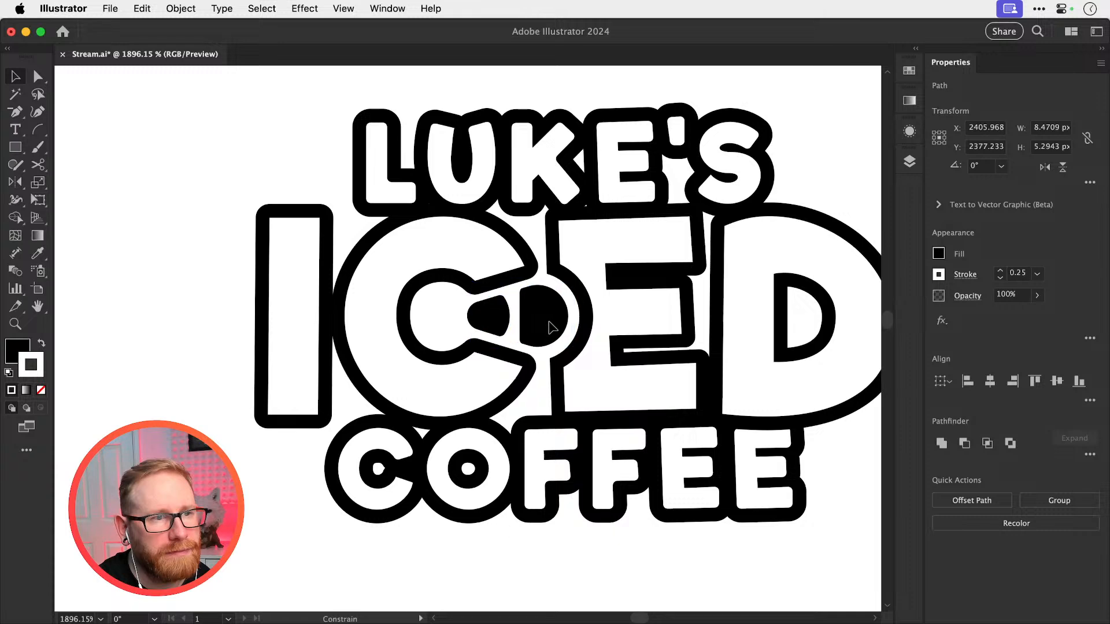
key(super+shift+a)
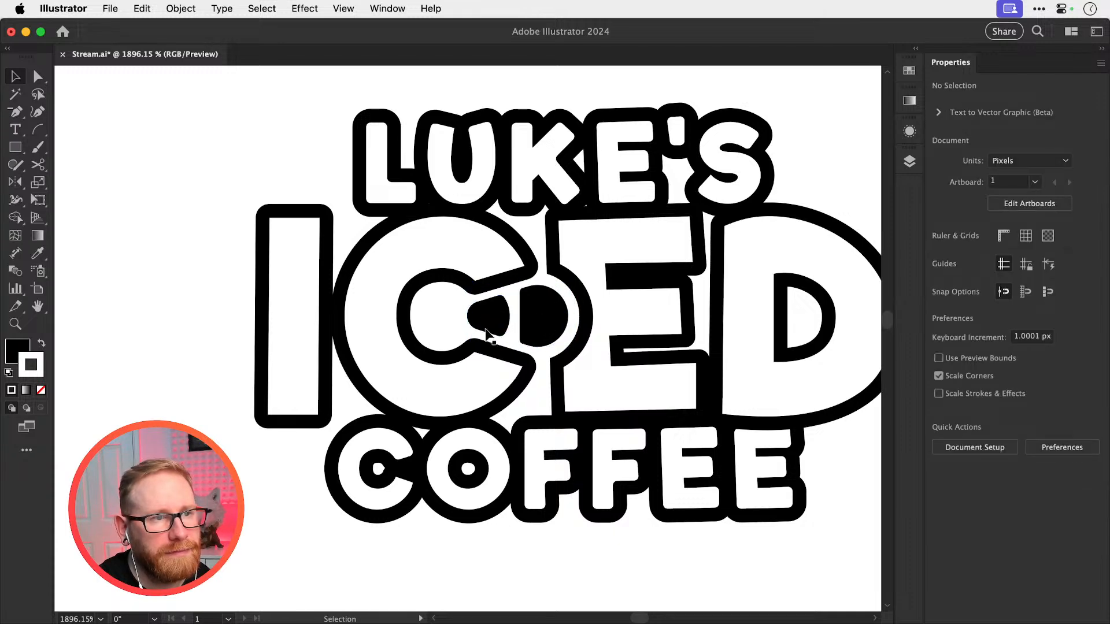
Align the two black ring-pull openings to each other on their vertical centres
scroll(491, 336, up, 5)
click(549, 328)
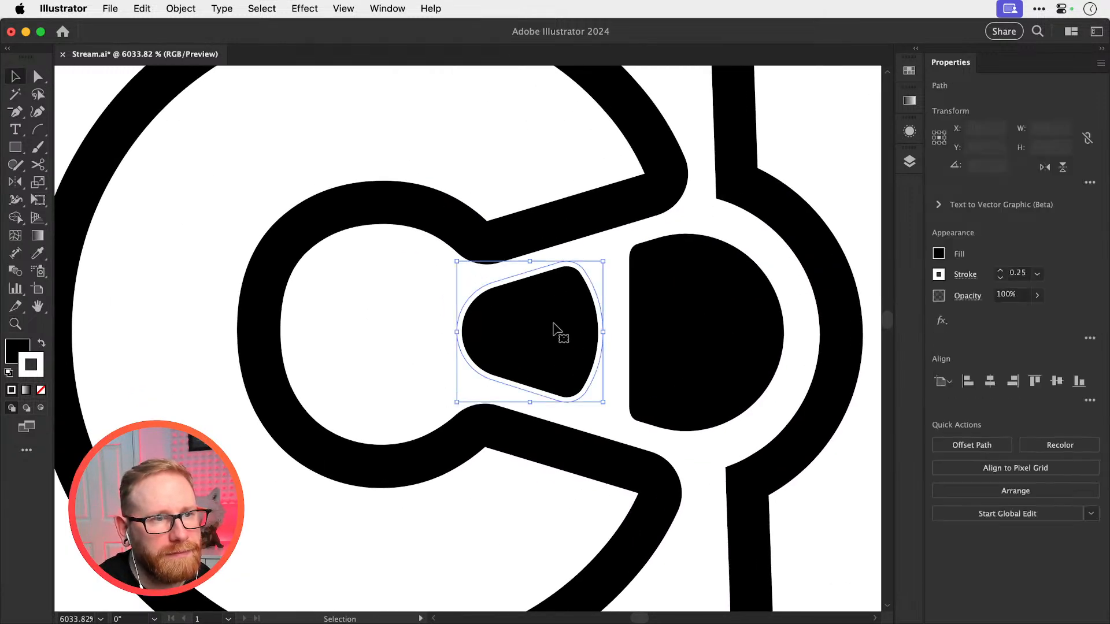
shift+click(691, 313)
click(1057, 381)
key(super+space)
drag(605, 366, 753, 350)
key(super+shift+a)
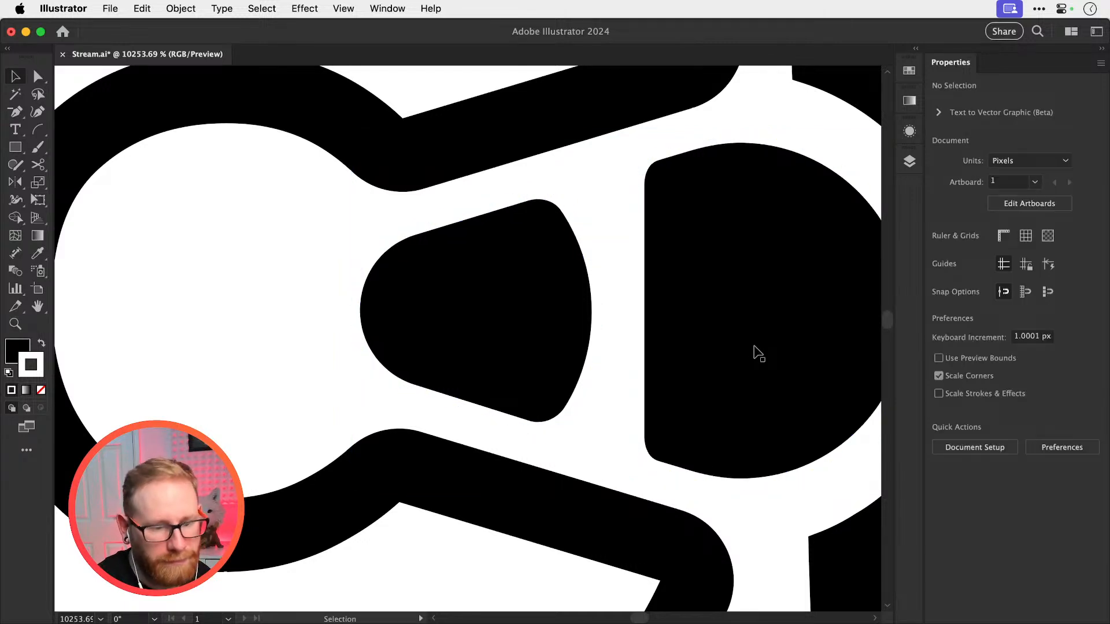
Try the two ring-pull openings with white fills and black outlines, and undo the colour swap
key(super+minus)
key(super+minus)
key(super+minus)
key(super+minus)
key(super+minus)
key(super+minus)
key(super+minus)
key(super+minus)
key(super+minus)
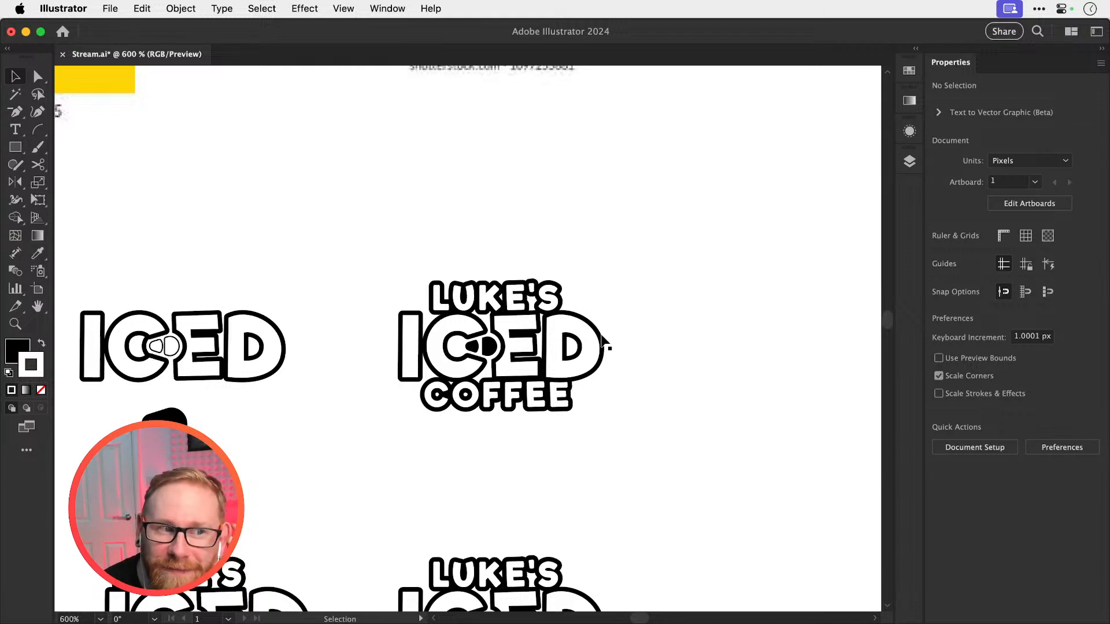
scroll(459, 354, up, 3)
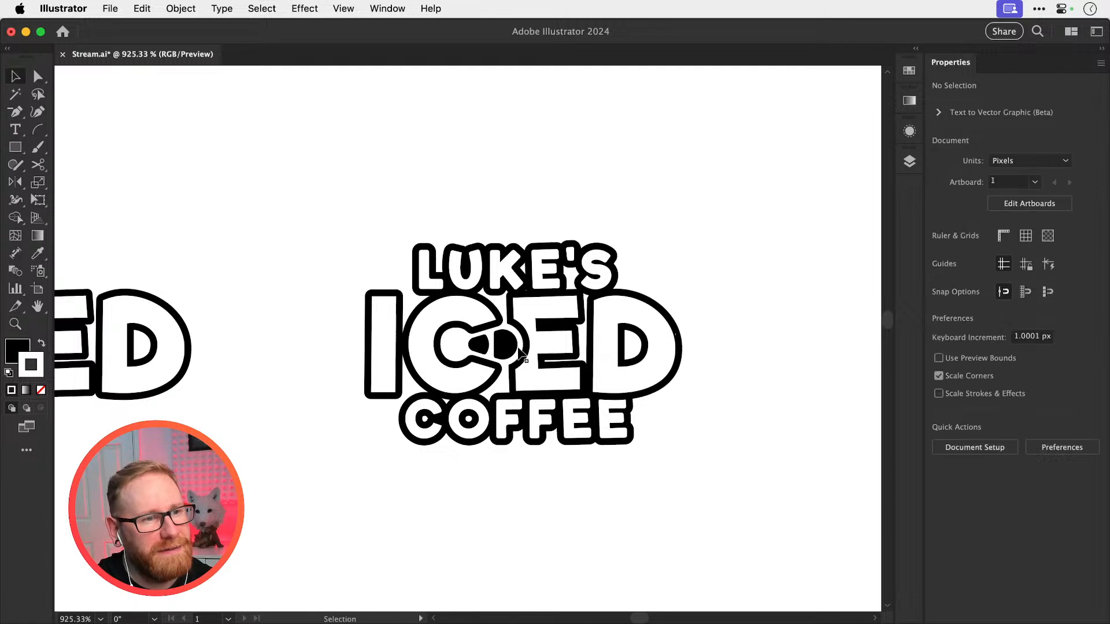
click(464, 350)
click(756, 253)
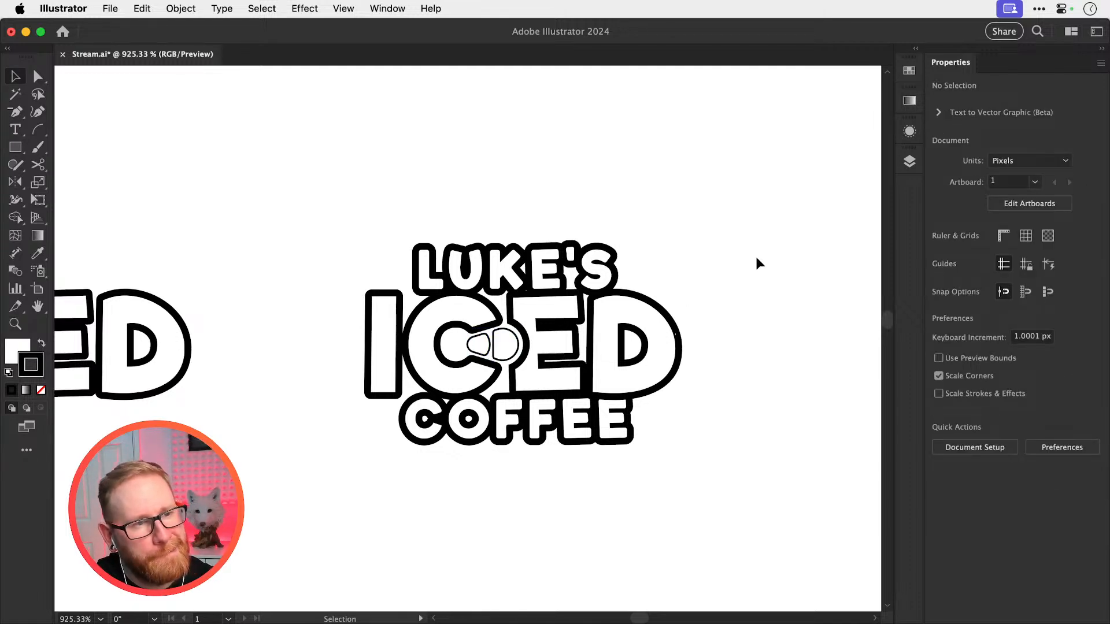
key(super+z)
key(super+z)
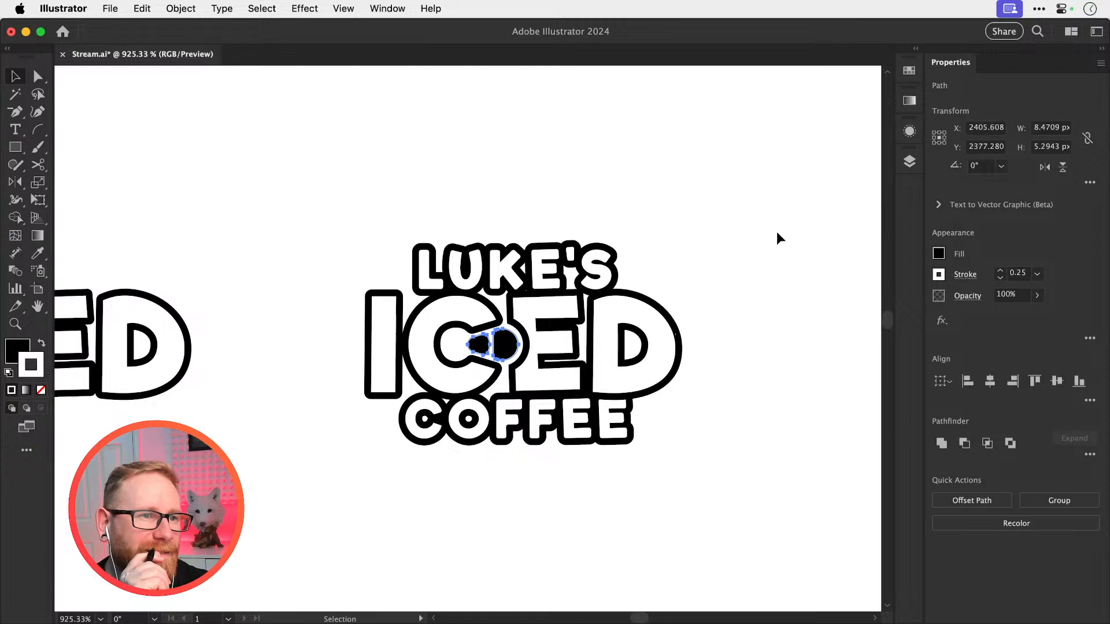
Try rotating the D of ICED about 3.8° counter-clockwise, and undo the rotation
click(656, 320)
key(r)
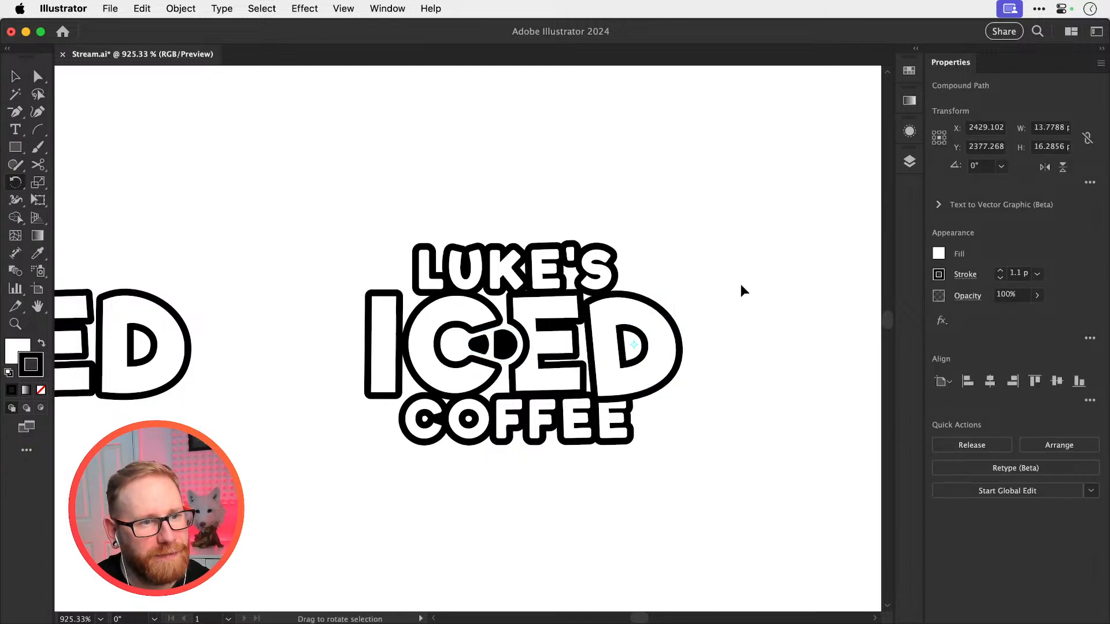
drag(743, 289, 744, 289)
key(v)
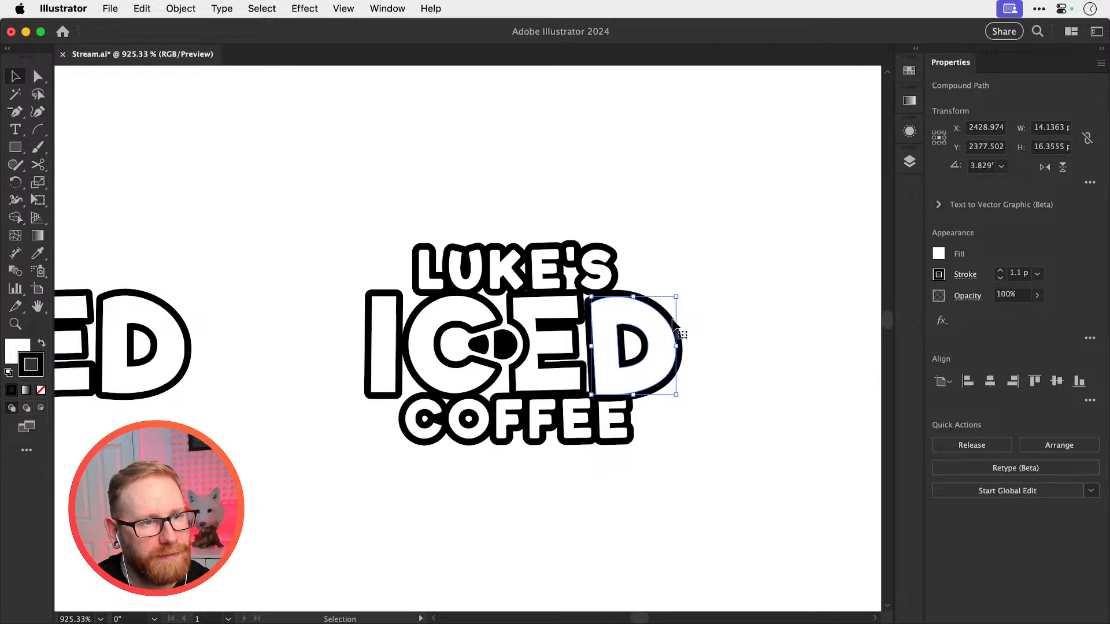
drag(638, 322, 702, 318)
click(702, 317)
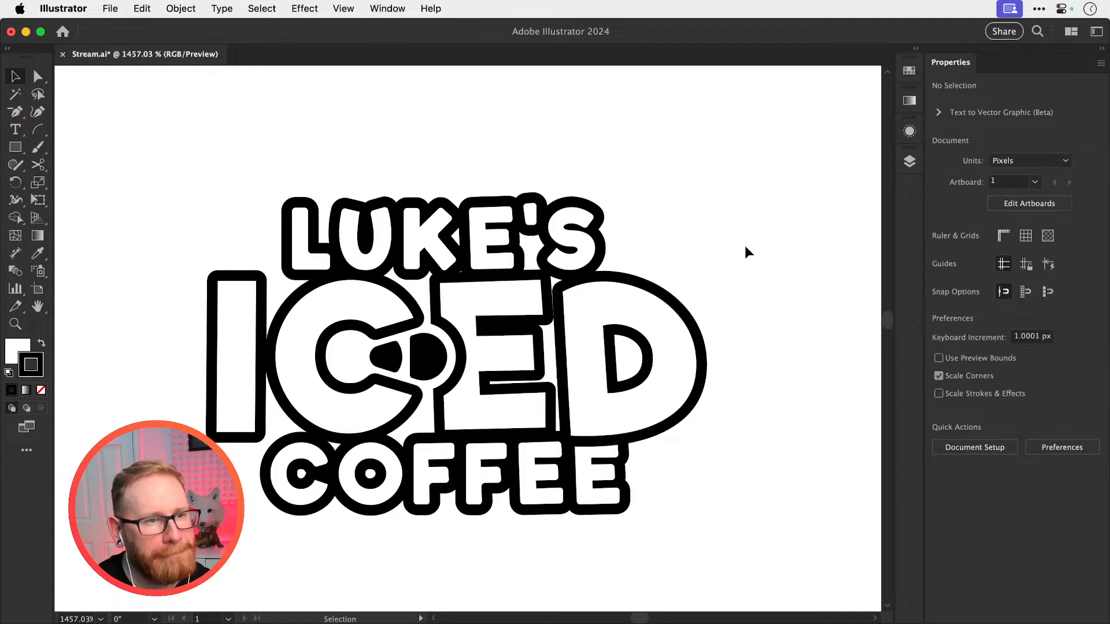
key(super+z)
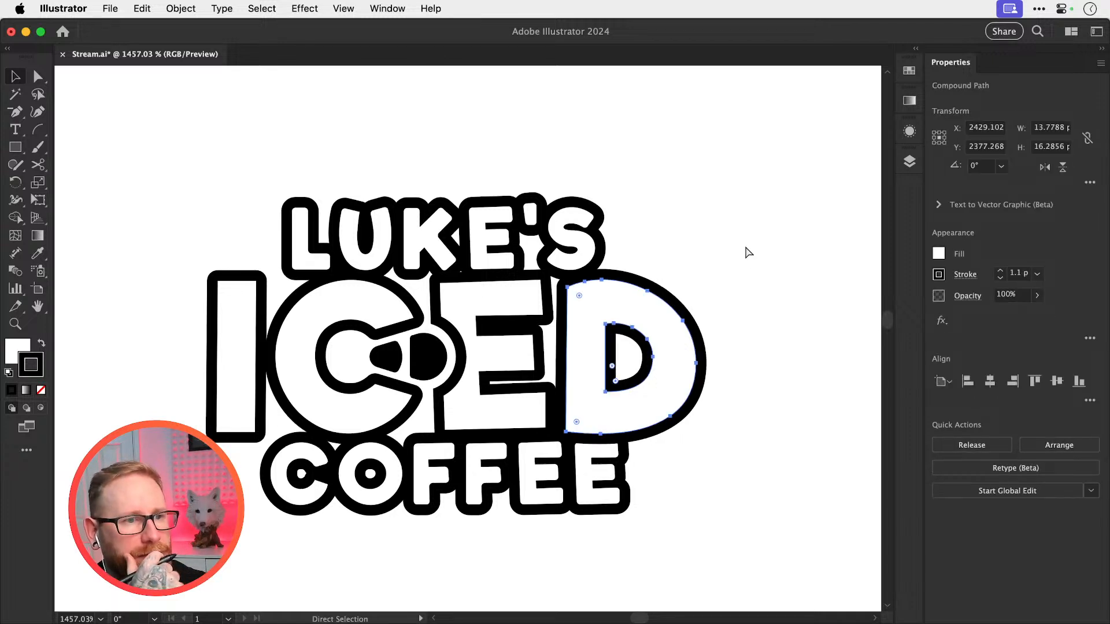
key(super+shift+a)
click(697, 312)
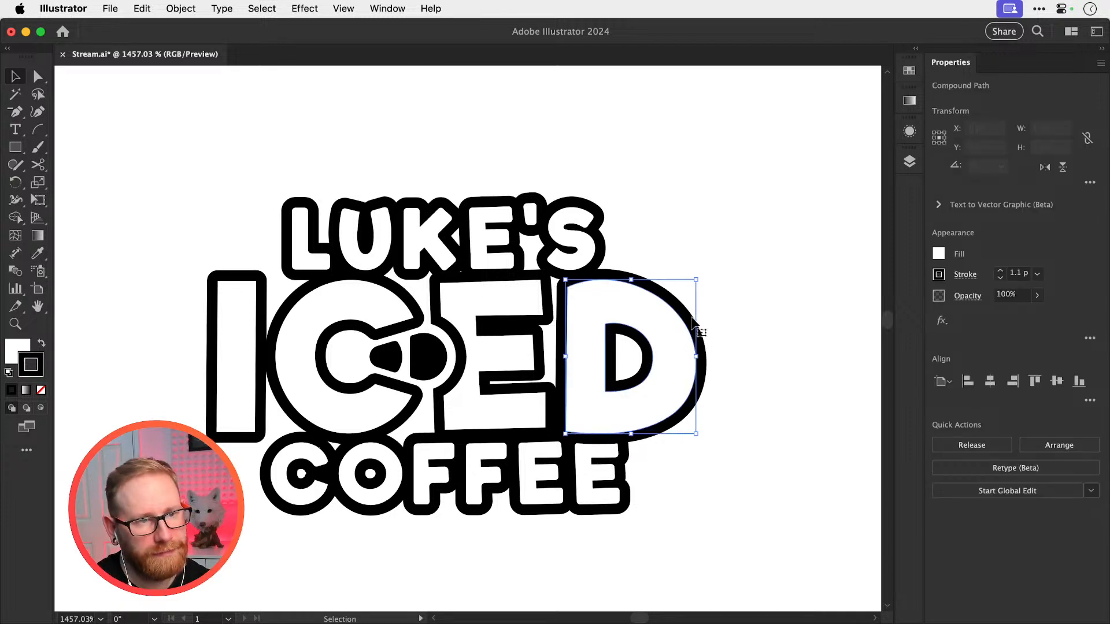
key(r)
key(v)
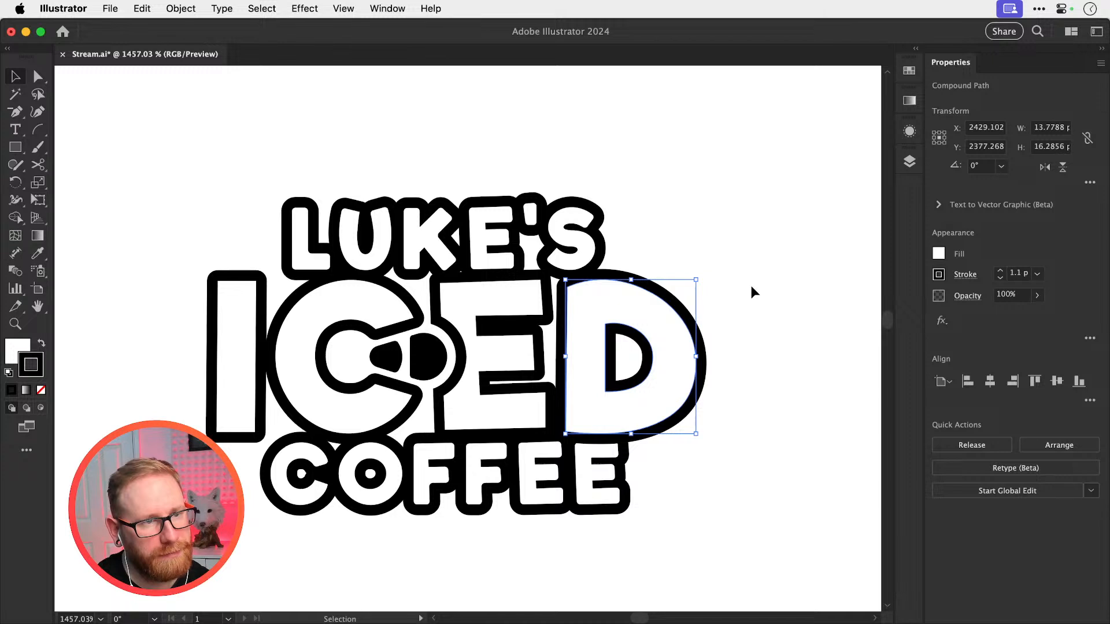
key(super+shift+a)
Save the document and return to an overview of the logo variations with their ring-pull references
key(super+s)
key(super+minus)
key(super+minus)
key(super+minus)
key(super+minus)
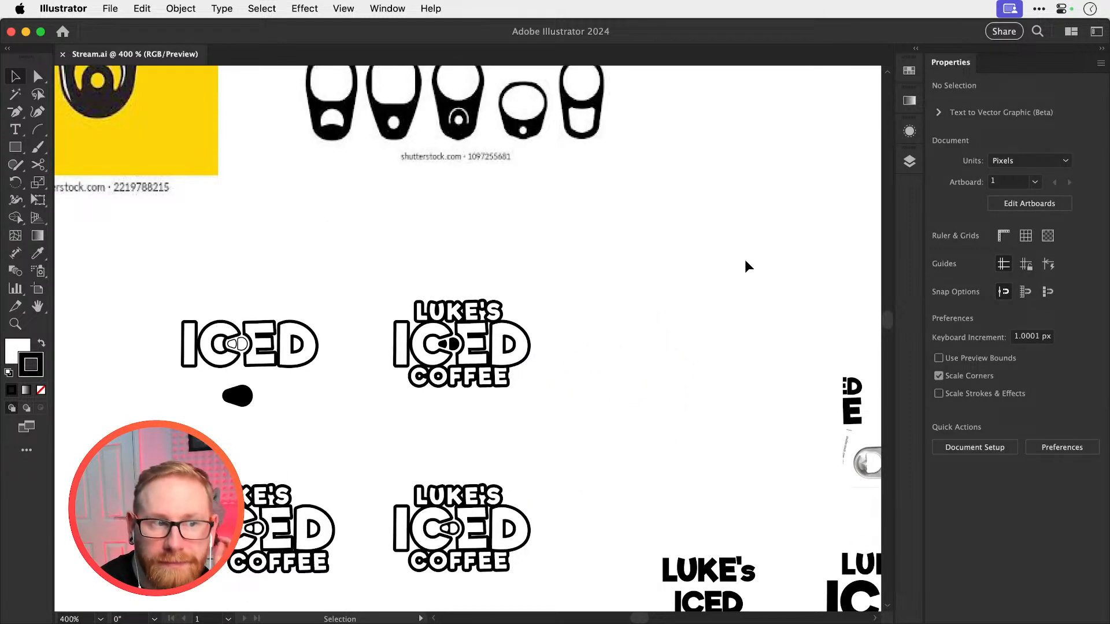
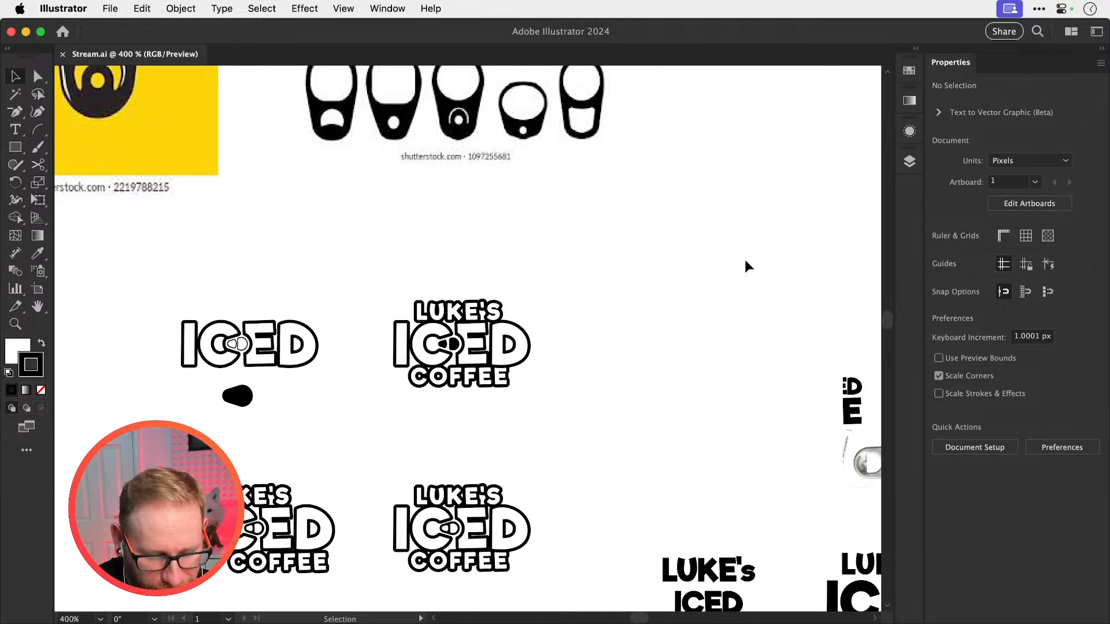
Examine the pull-tab shape inside the upper stacked logo's ICED lettering up close and alongside the other logo variants
key(super+space)
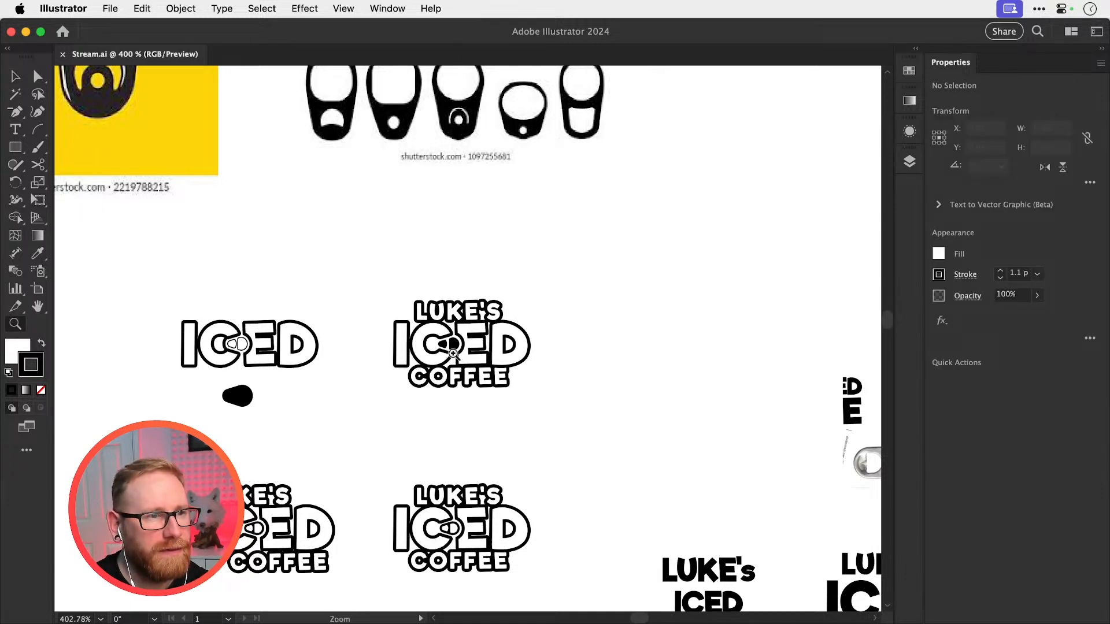
drag(448, 348, 756, 328)
key(super+space)
drag(434, 319, 542, 314)
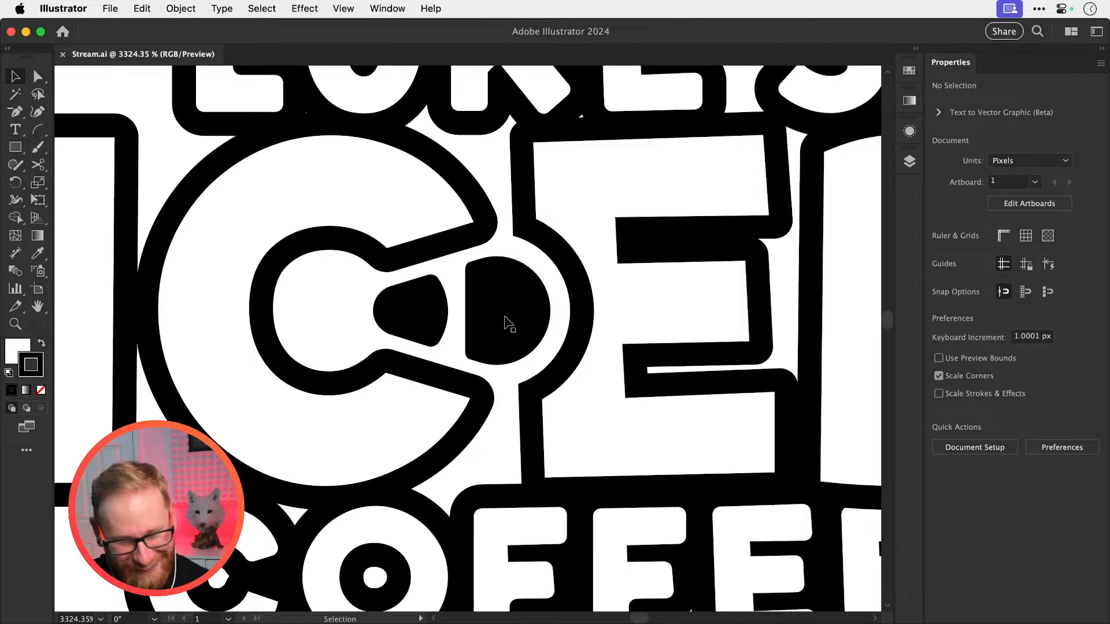
key(super+minus)
key(super+minus)
key(super+minus)
key(super+minus)
key(super+minus)
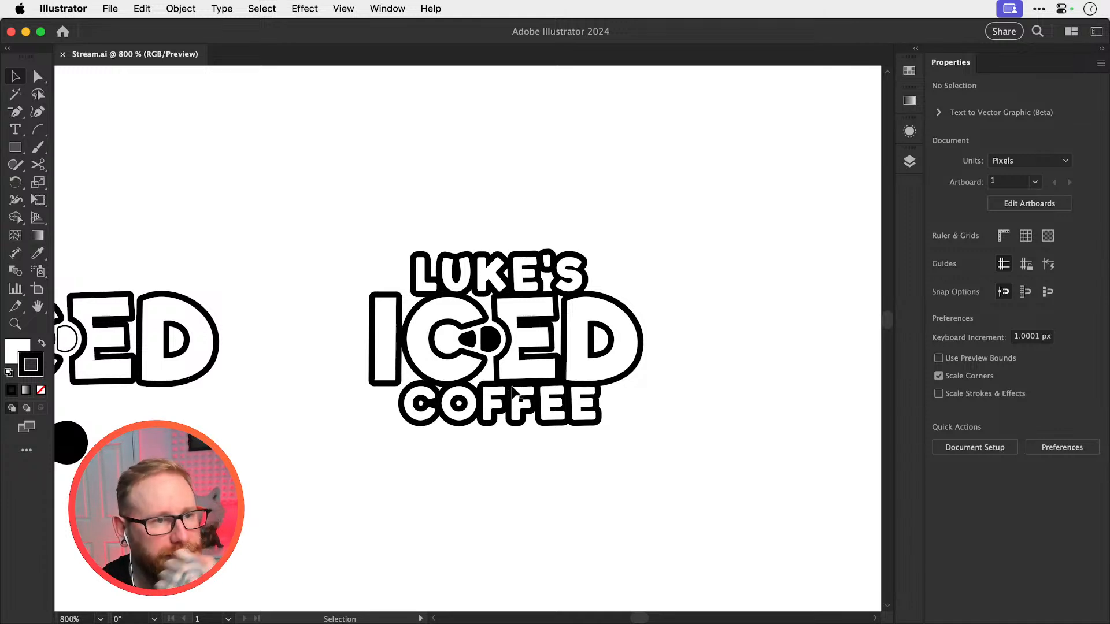
key(super+minus)
key(super+minus)
key(super+minus)
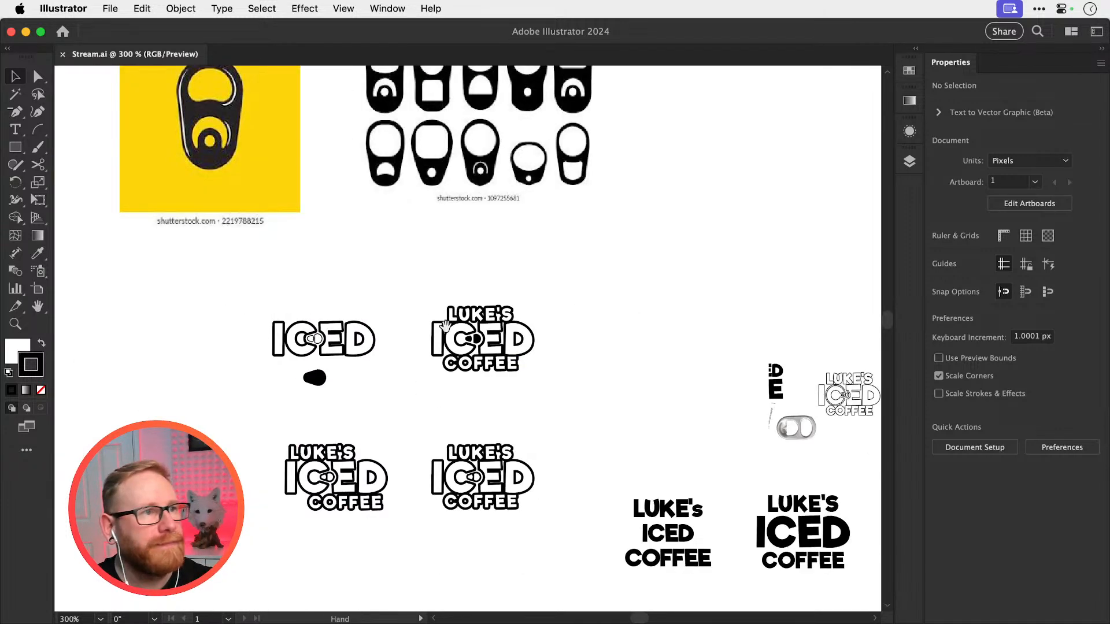
Draw a circle about 36 px wide over the yellow reference image's pull tab, with no fill and a white stroke
drag(441, 359, 457, 427)
drag(426, 372, 431, 381)
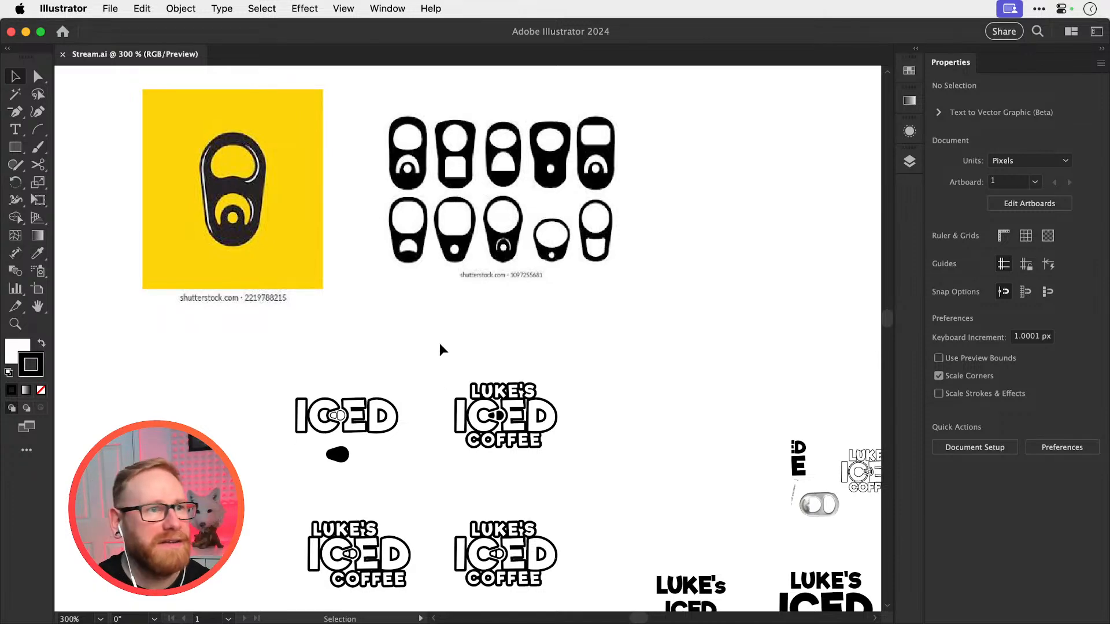
scroll(283, 208, up, 6)
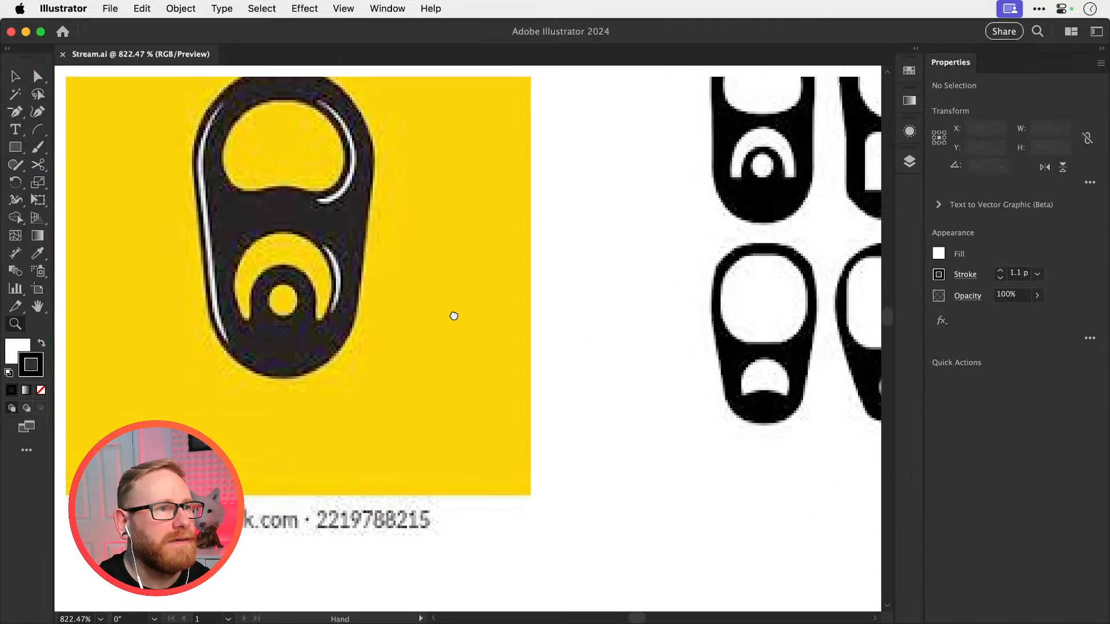
drag(15, 147, 86, 181)
mouse_move(242, 139)
mouse_down()
mouse_move(443, 339)
mouse_move(435, 330)
mouse_up()
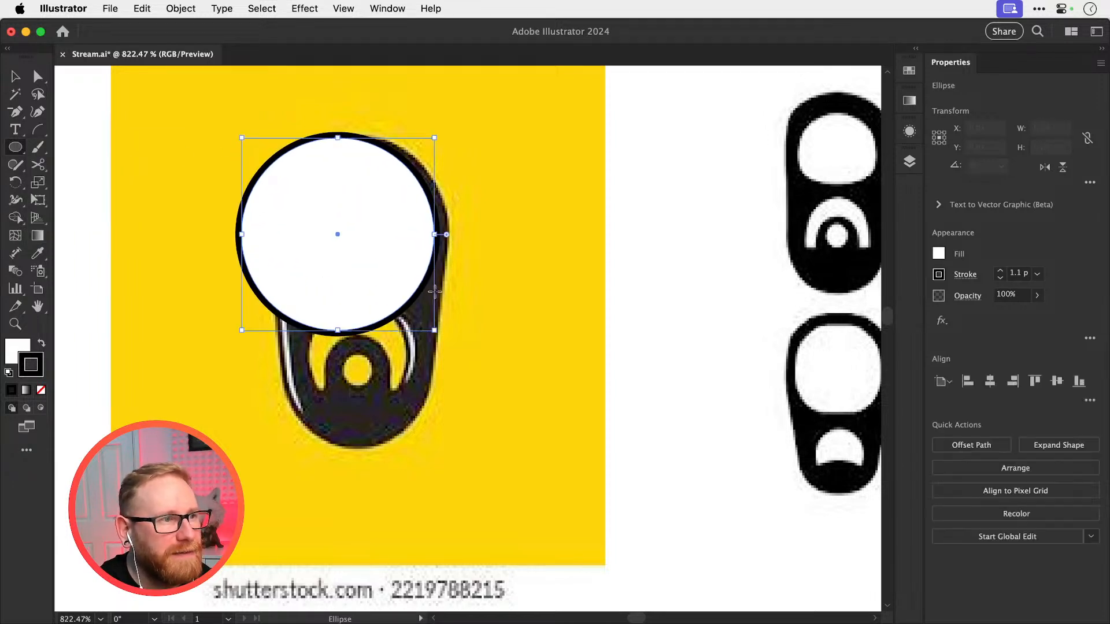
click(41, 391)
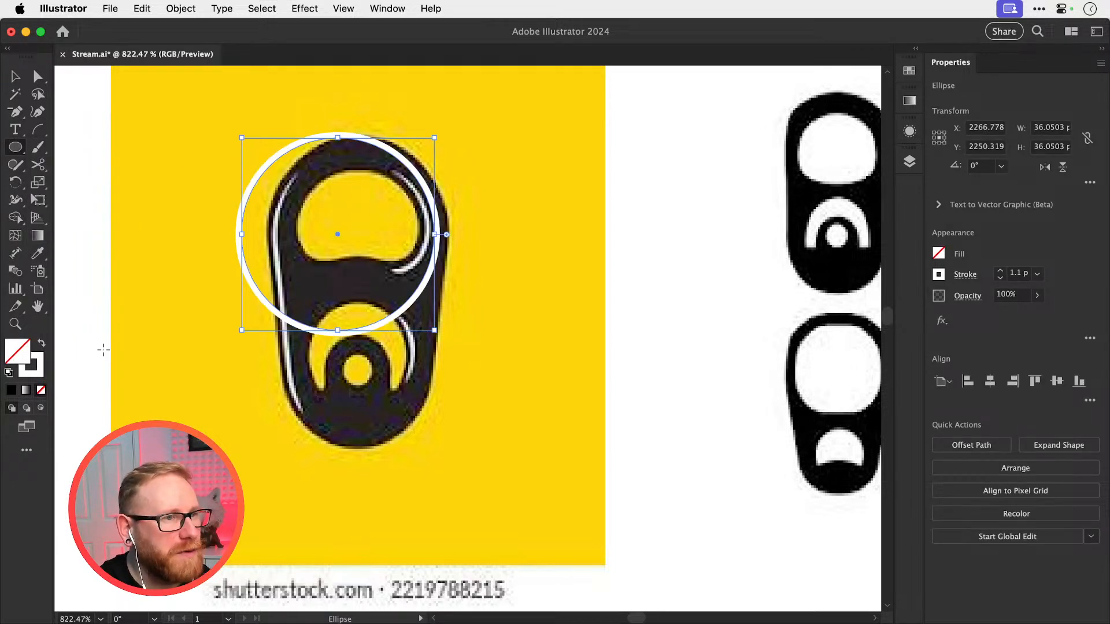
Fit the circle to the tab's upper curve at about 31.8 px wide, and fit a copy about 24.3 px wide to its lower curve
key(v)
drag(298, 321, 325, 318)
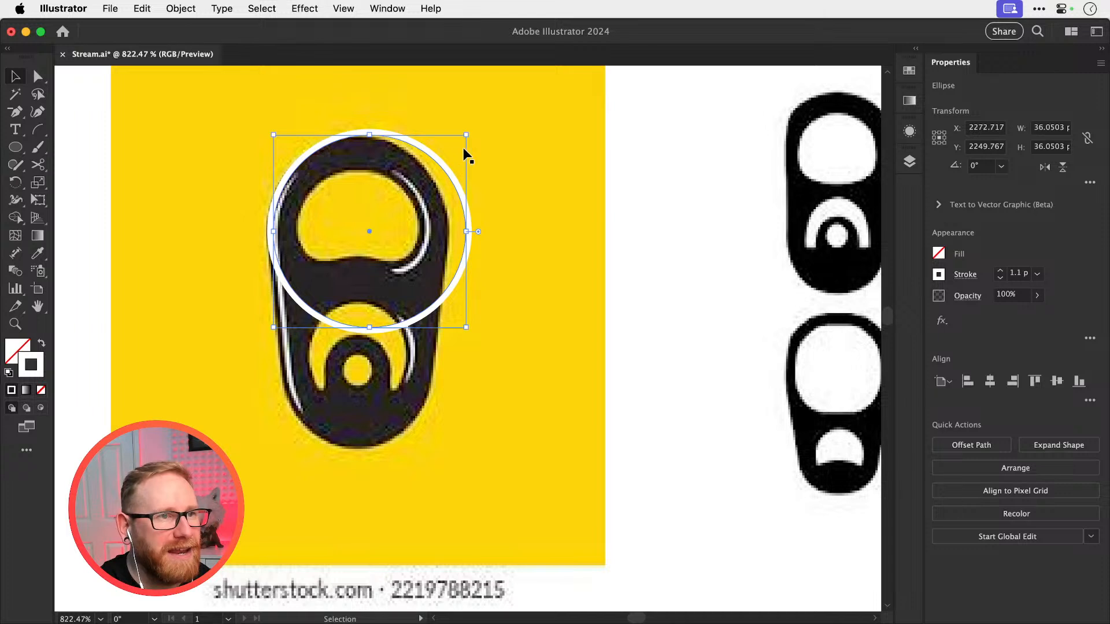
mouse_move(467, 137)
mouse_down()
mouse_move(444, 157)
mouse_move(404, 164)
mouse_move(409, 292)
mouse_up()
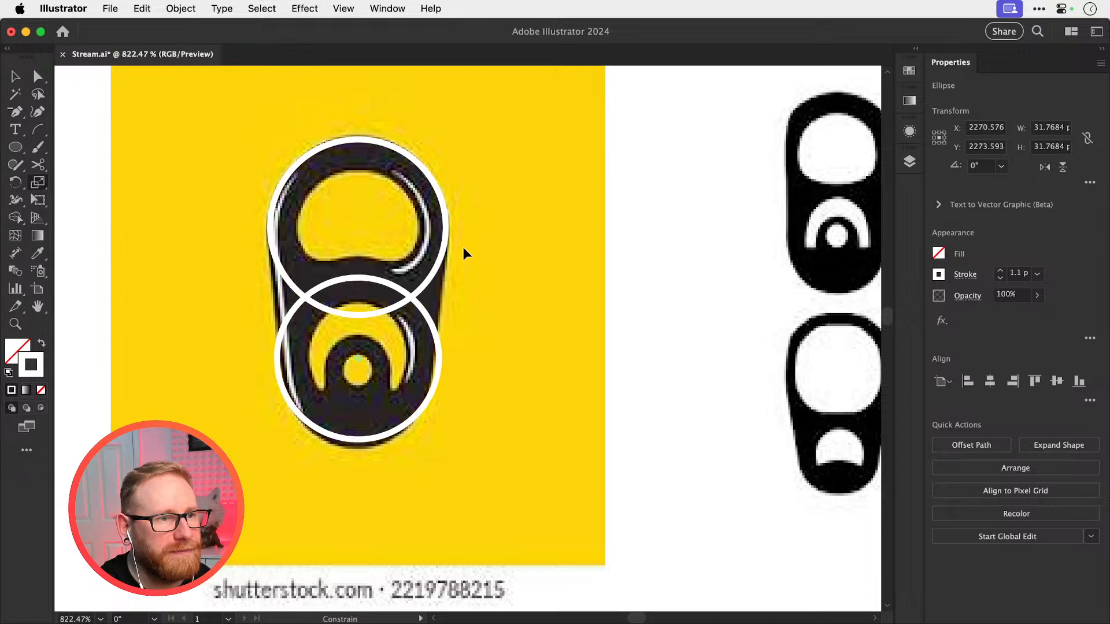
drag(446, 446, 408, 424)
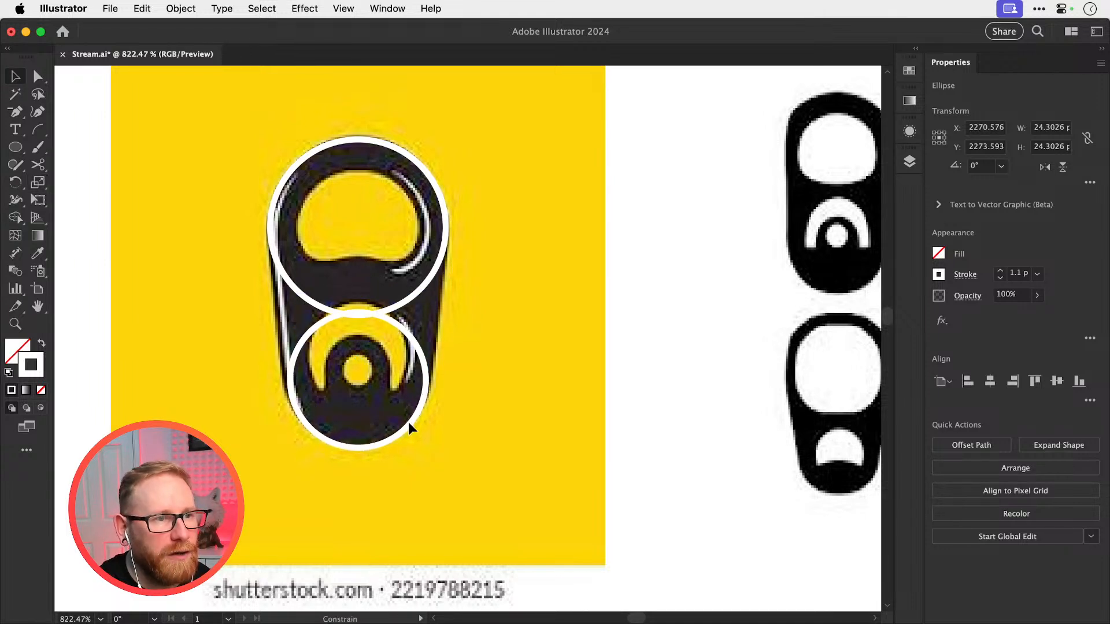
Try to delete the anchor point at the top of the lower circle, and undo the deletions
key(a)
click(379, 326)
click(391, 321)
click(361, 316)
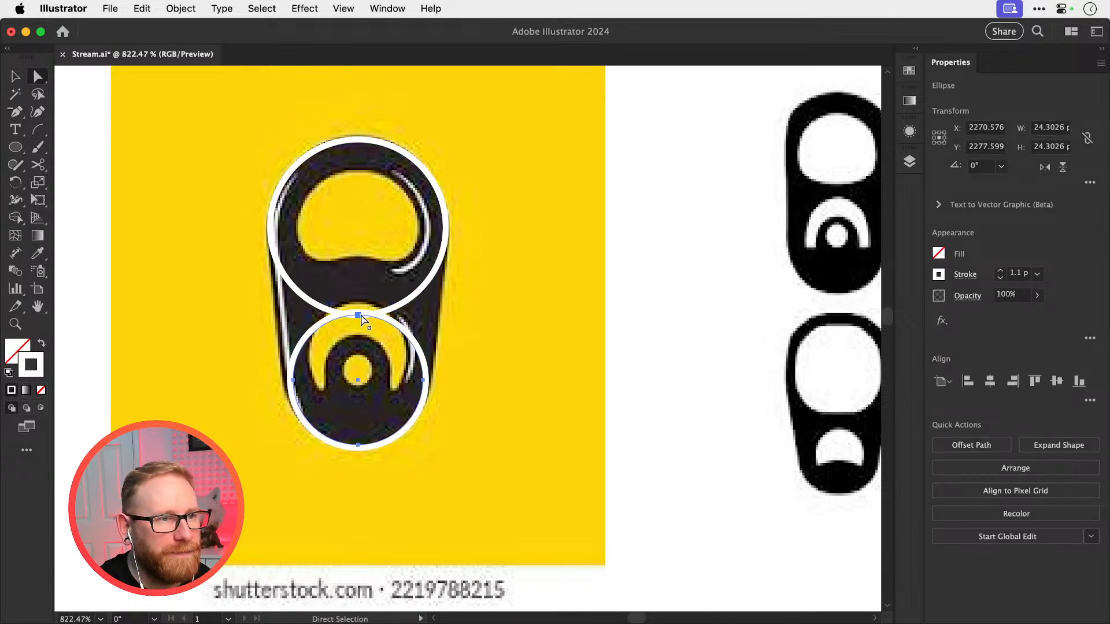
key(Delete)
key(super+z)
click(365, 320)
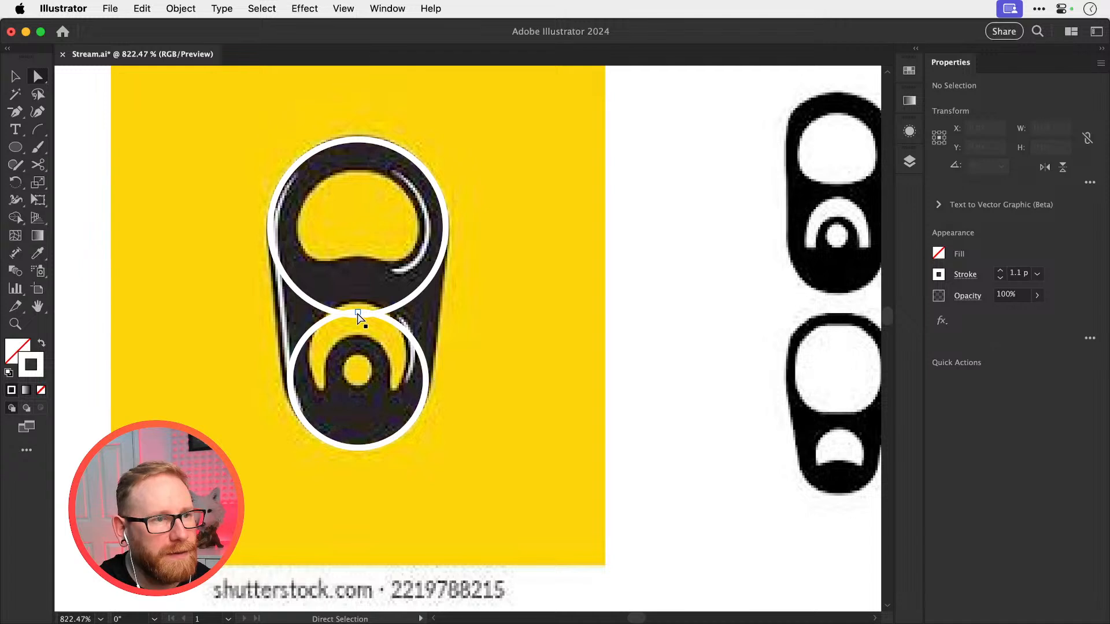
click(359, 316)
click(359, 317)
click(359, 316)
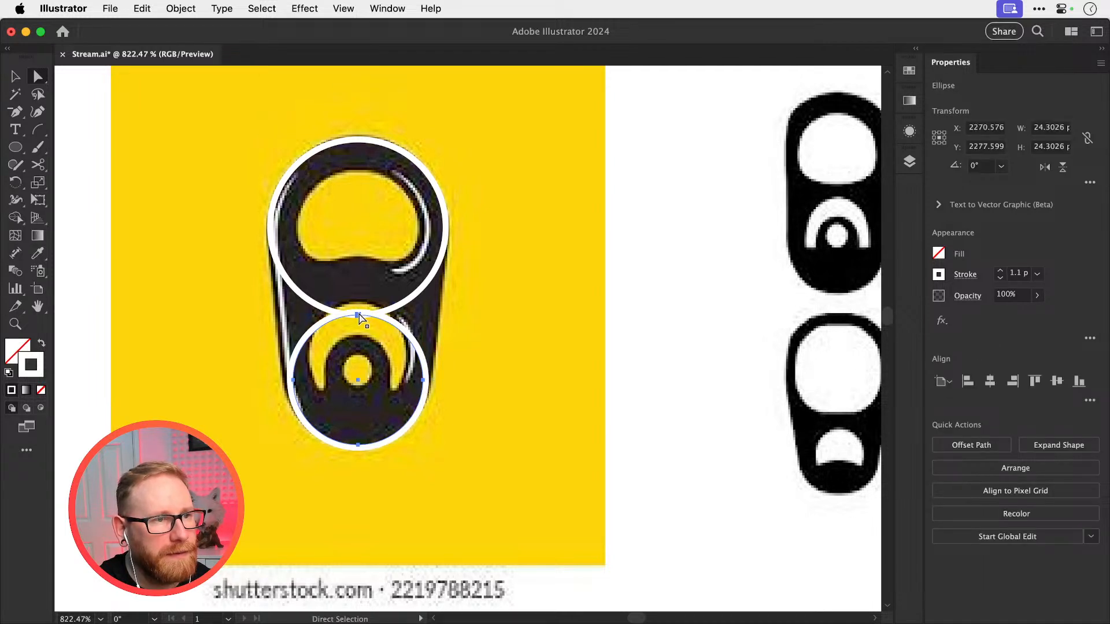
key(Delete)
key(super+z)
click(312, 356)
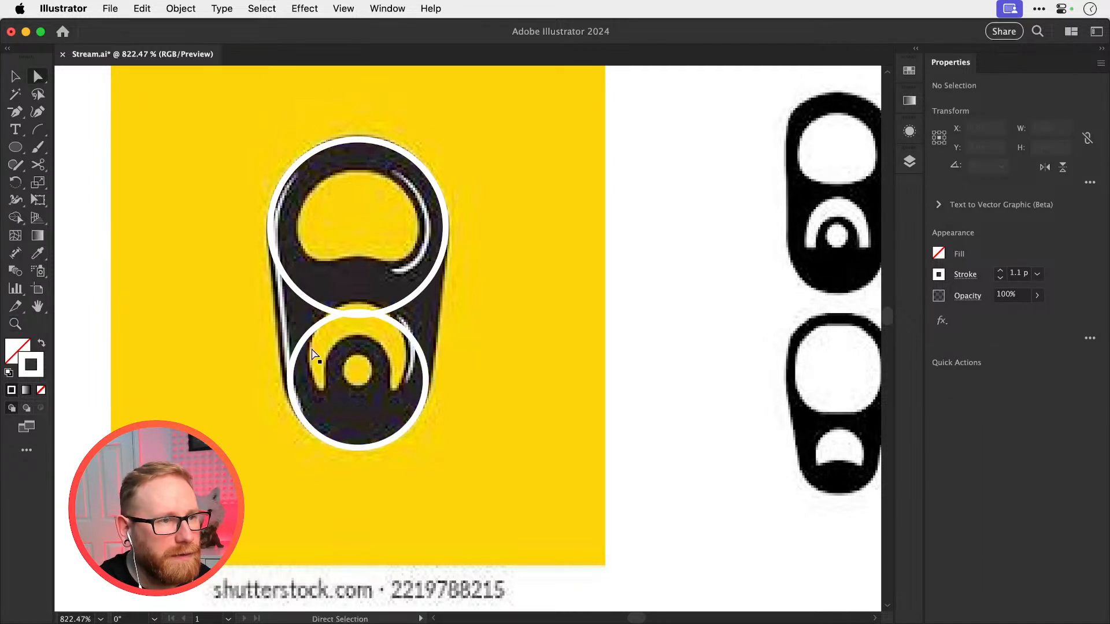
Delete the top anchor point of the lower circle so only its bottom arc is left
click(311, 331)
key(Delete)
click(372, 324)
click(390, 321)
key(Delete)
Try to delete the bottom anchor point of the upper circle, and undo the deletions
click(384, 326)
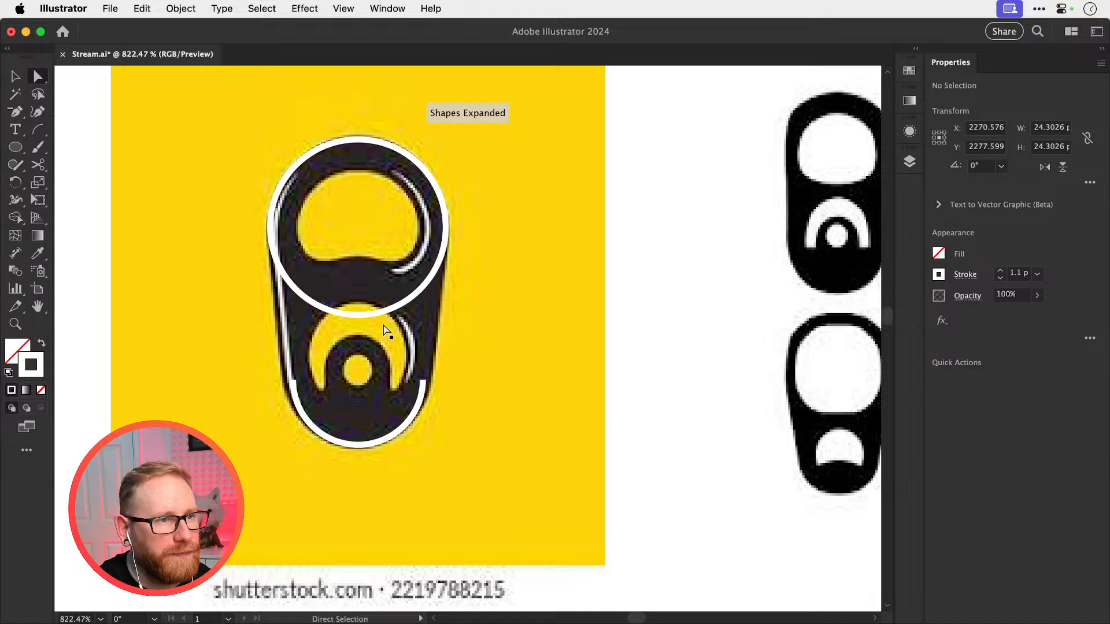
click(376, 312)
key(Delete)
click(372, 333)
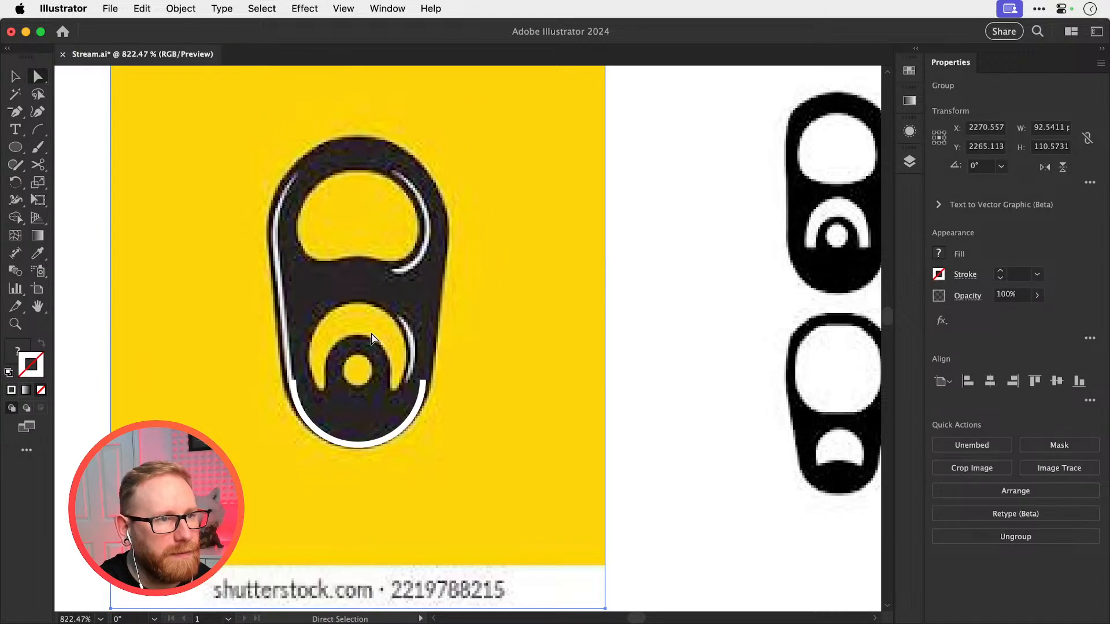
key(super+z)
key(super+z)
key(super+z)
key(super+z)
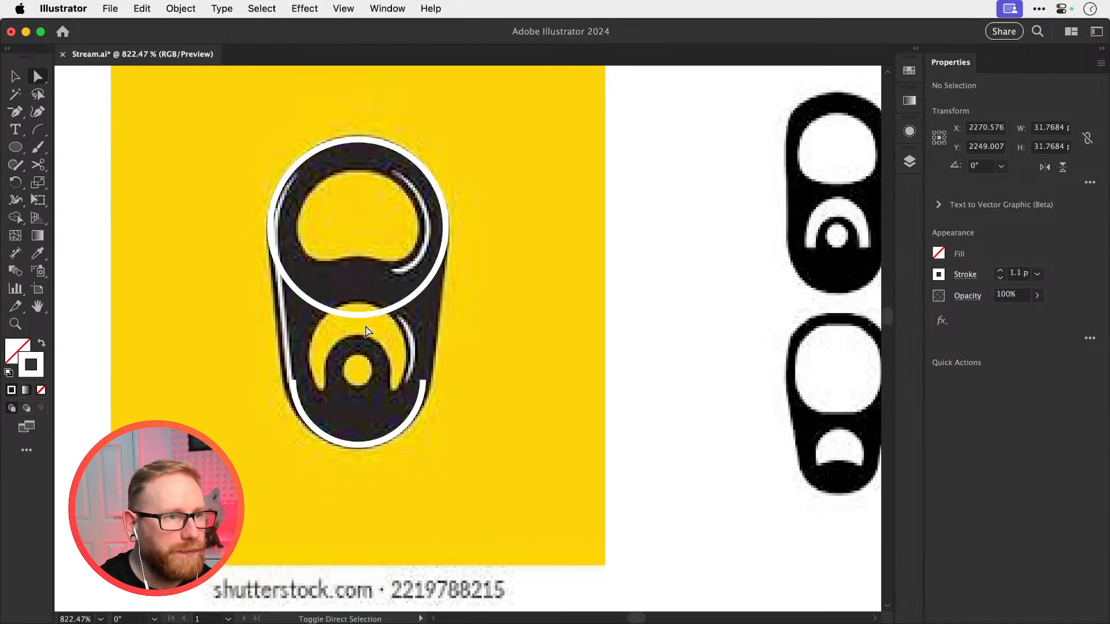
click(363, 317)
key(Delete)
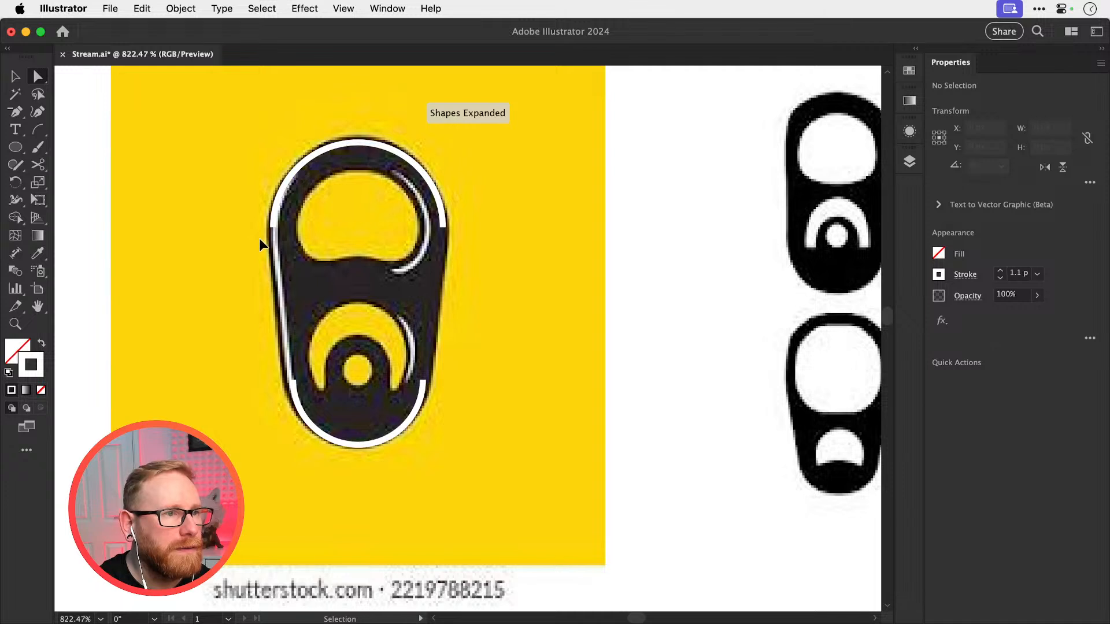
key(super+z)
key(super+z)
Switch to Outline view and remove the upper circle's bottom anchor point, leaving only its top arc
key(super+y)
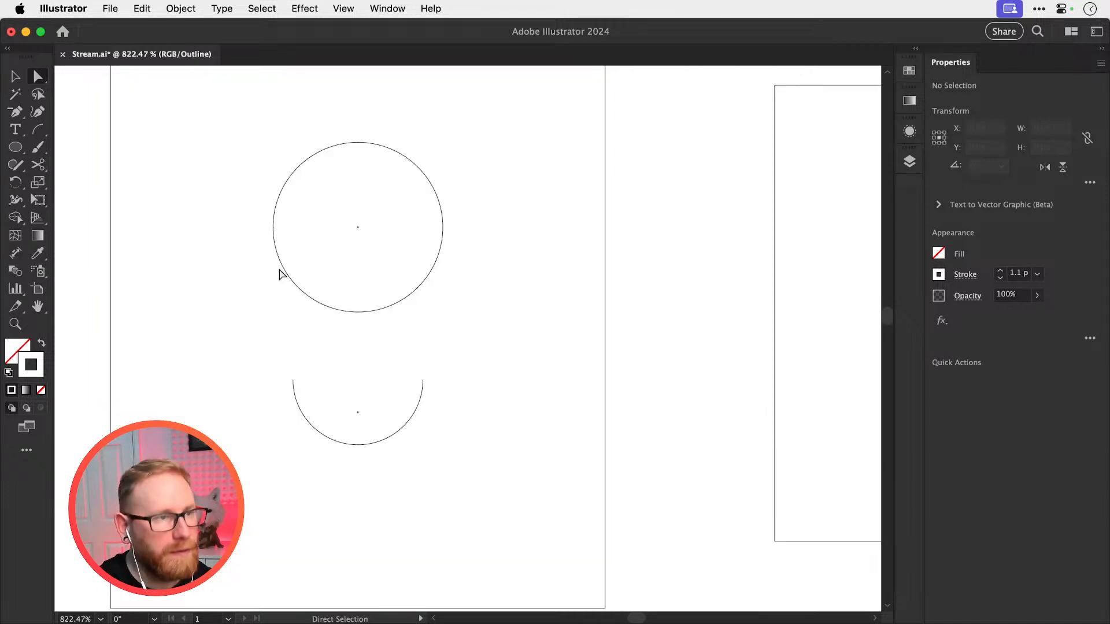
key(super+shift+z)
key(super+shift+z)
click(373, 278)
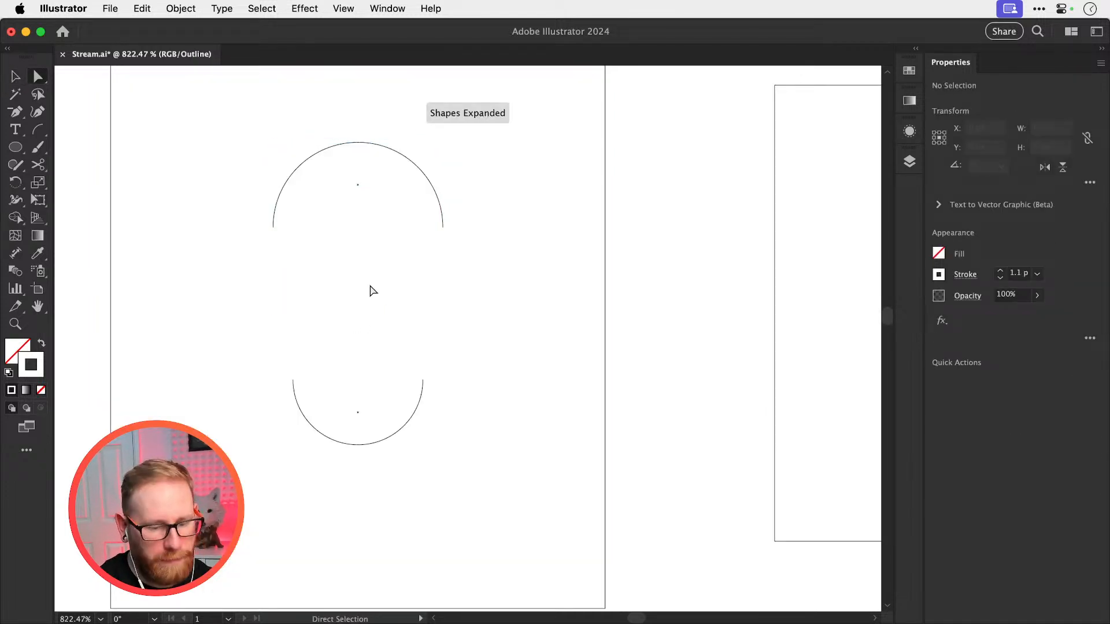
Connect the ends of both arcs with straight Pen tool segments to close the tab outline, and return to Preview view
key(p)
click(273, 227)
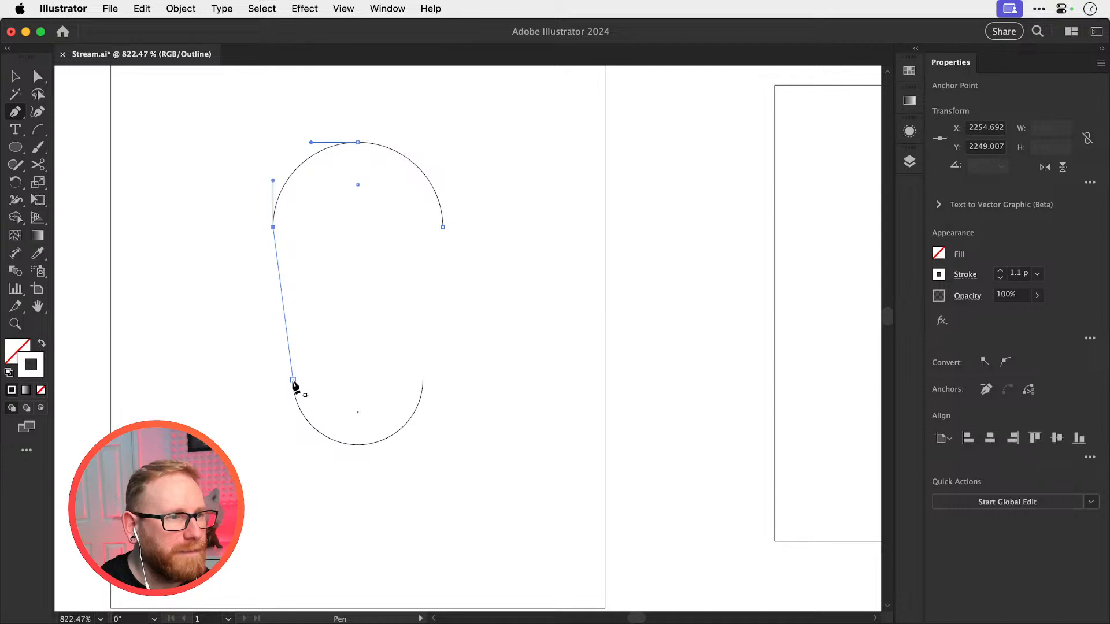
click(293, 380)
click(422, 380)
click(443, 227)
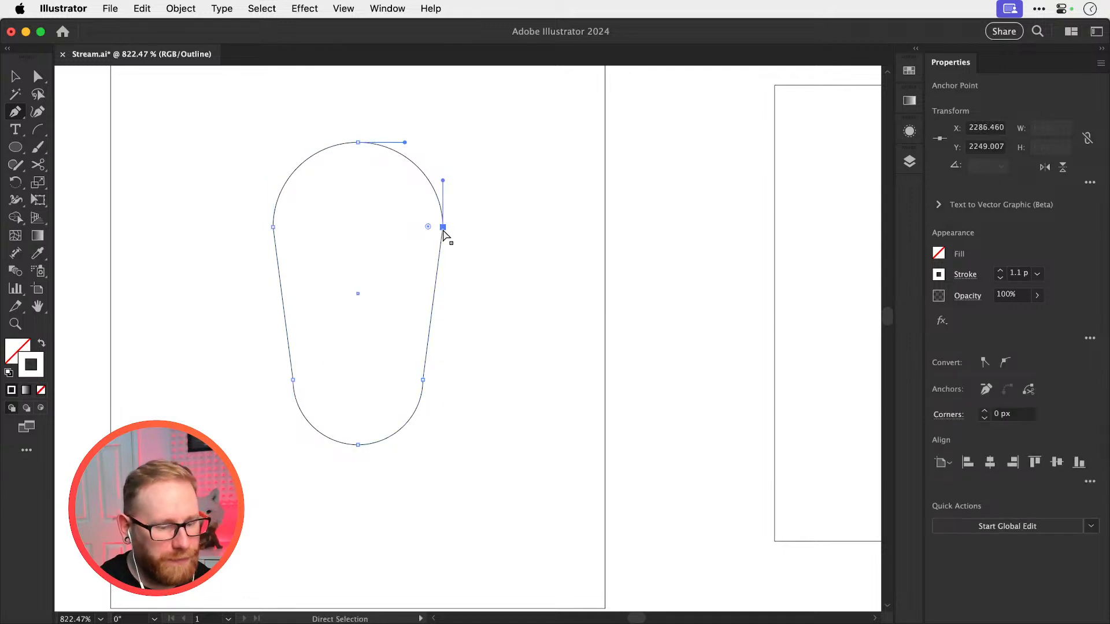
key(super+y)
key(v)
click(521, 252)
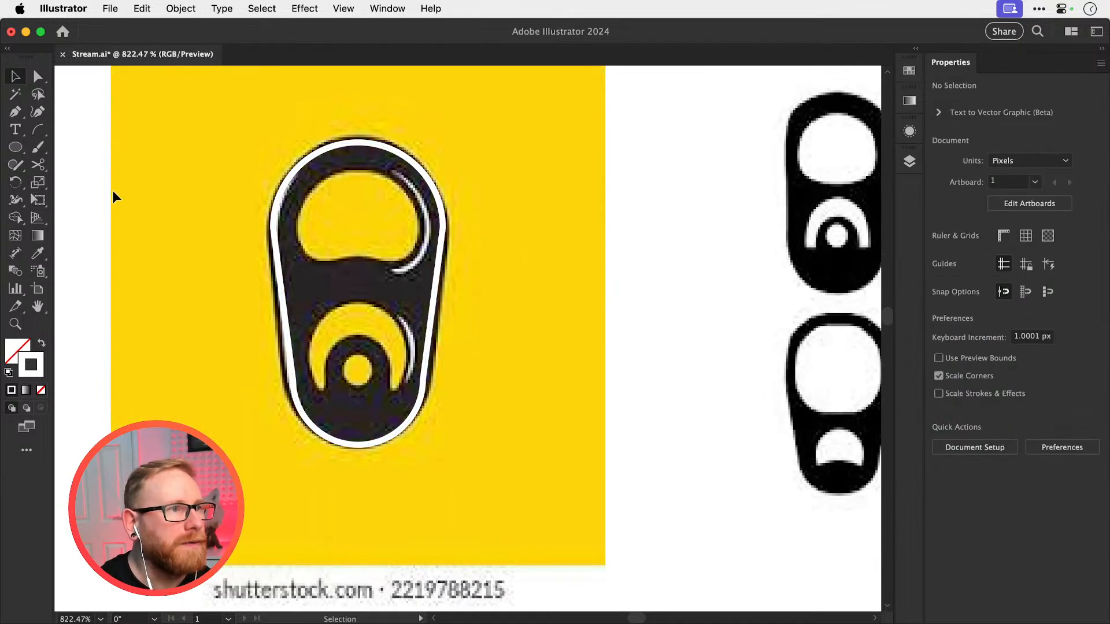
Trace the left half of the tab's upper opening with the Pen tool, from its bottom centre around to its top centre
click(18, 147)
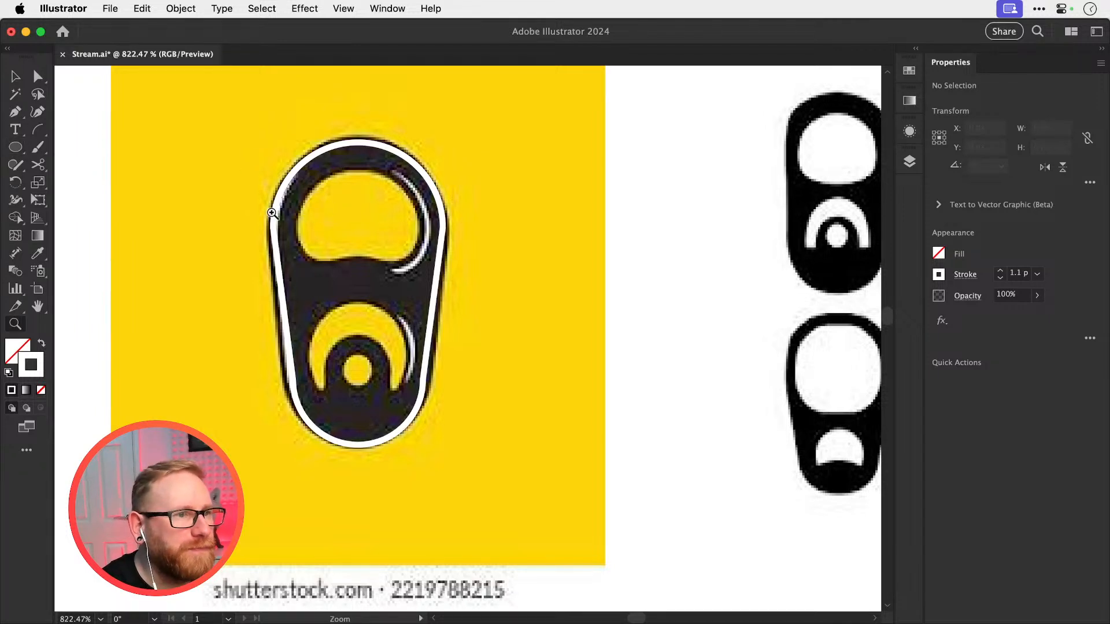
drag(272, 213, 433, 317)
key(v)
key(p)
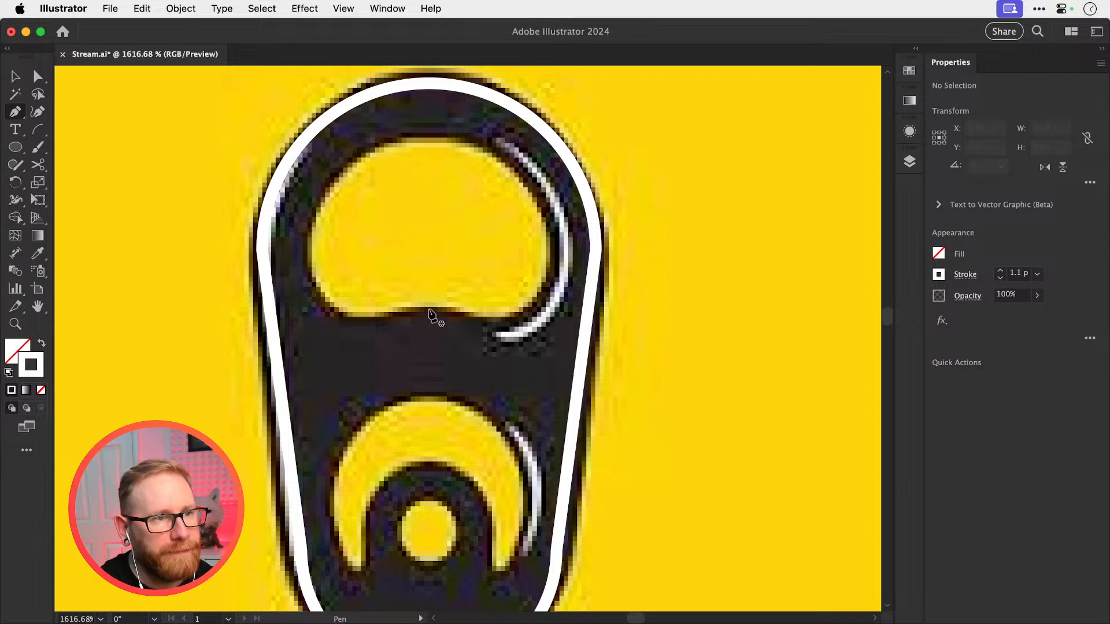
click(430, 309)
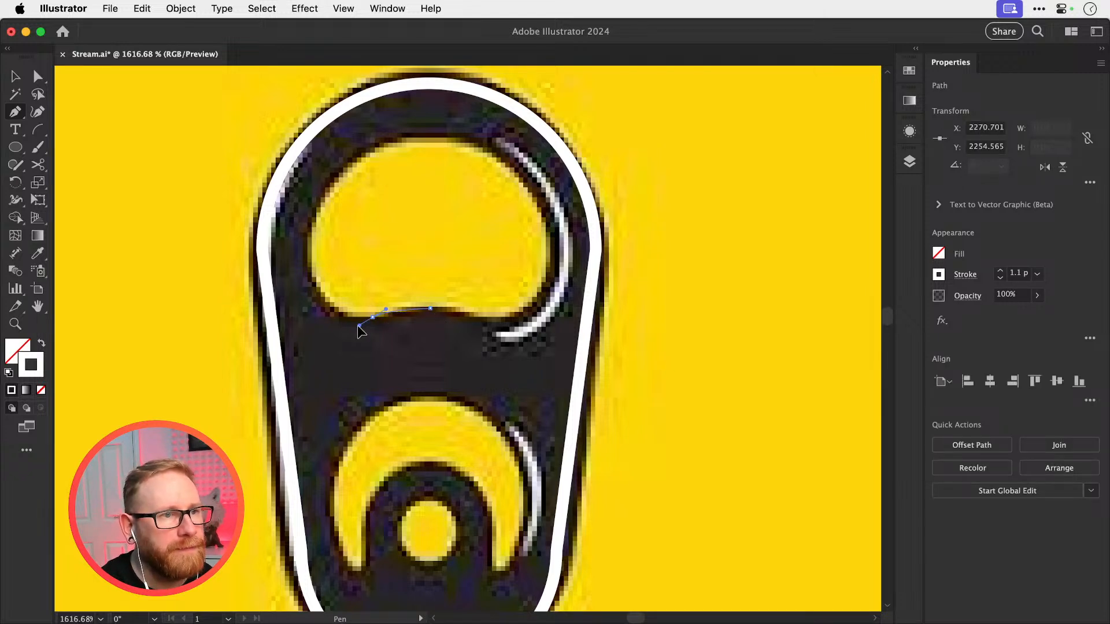
drag(359, 326, 350, 326)
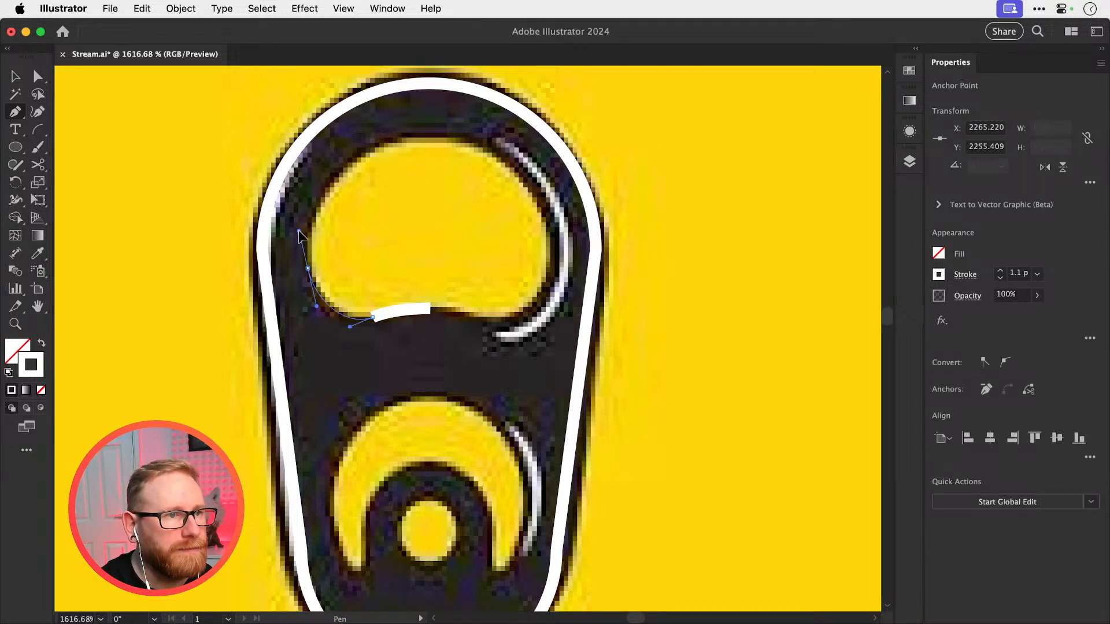
drag(298, 230, 299, 227)
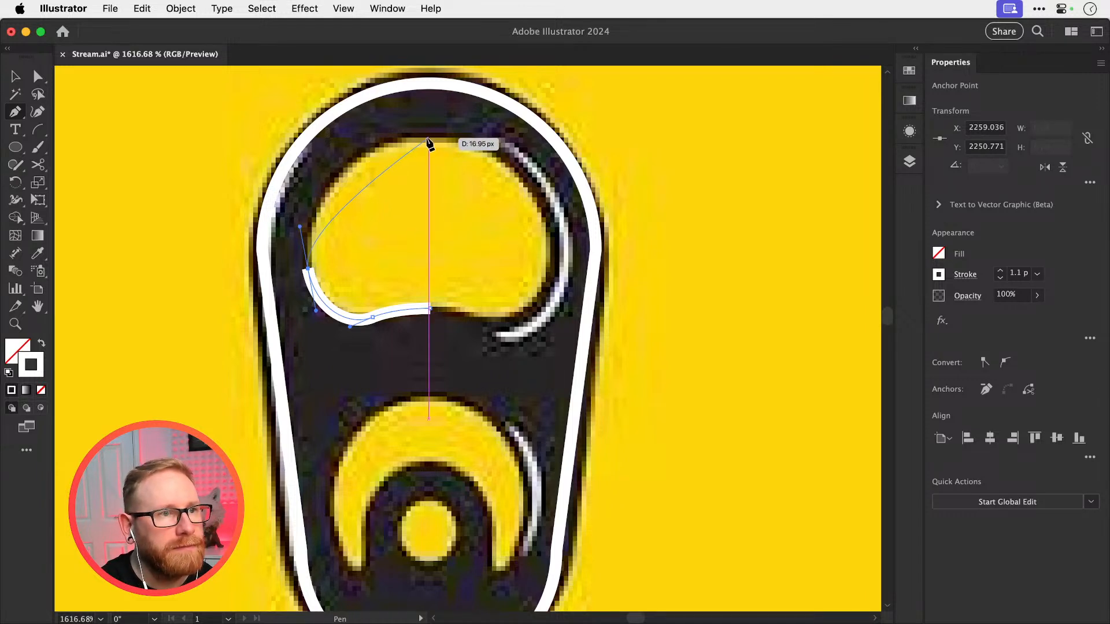
drag(428, 139, 461, 137)
drag(528, 128, 531, 131)
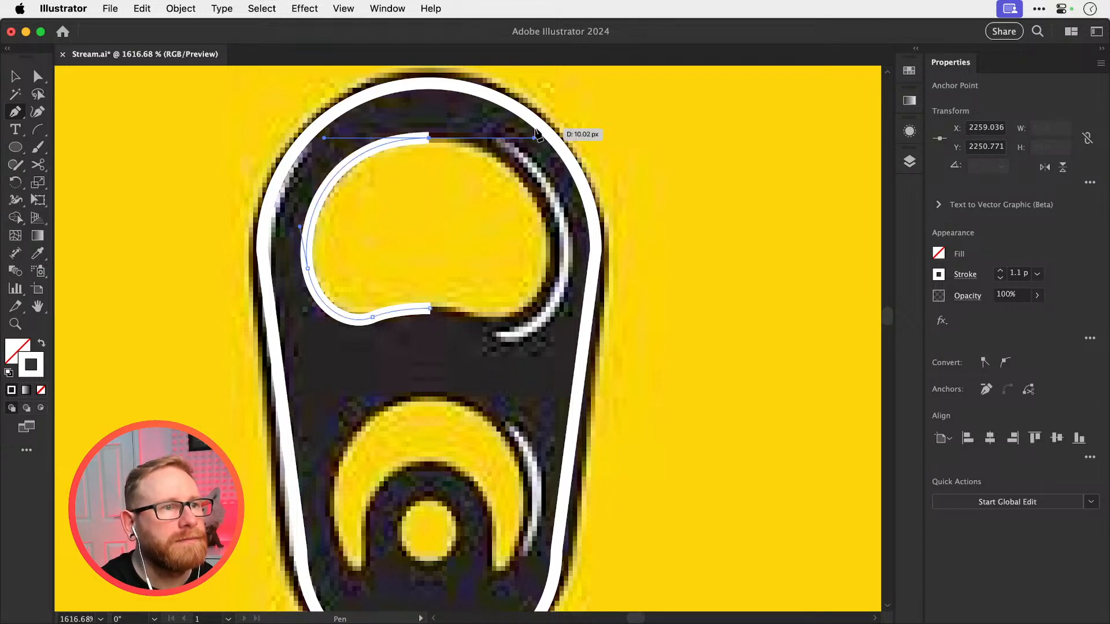
key(Escape)
key(v)
Smooth the lower left curve of the traced half-opening path with the Smooth tool, and deselect it
click(354, 160)
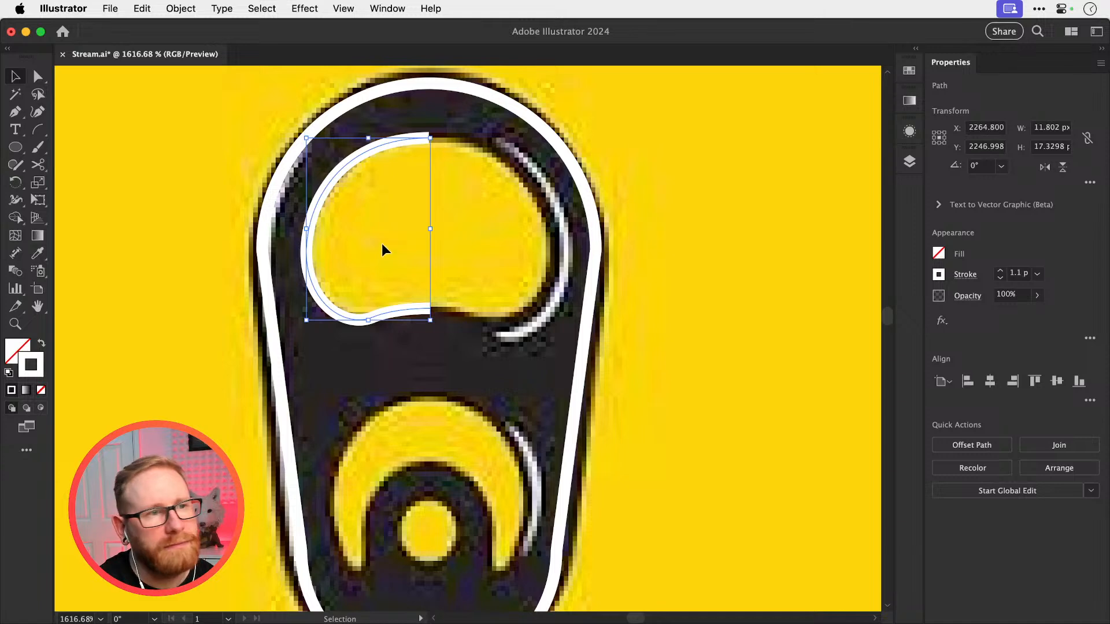
key(z)
click(336, 325)
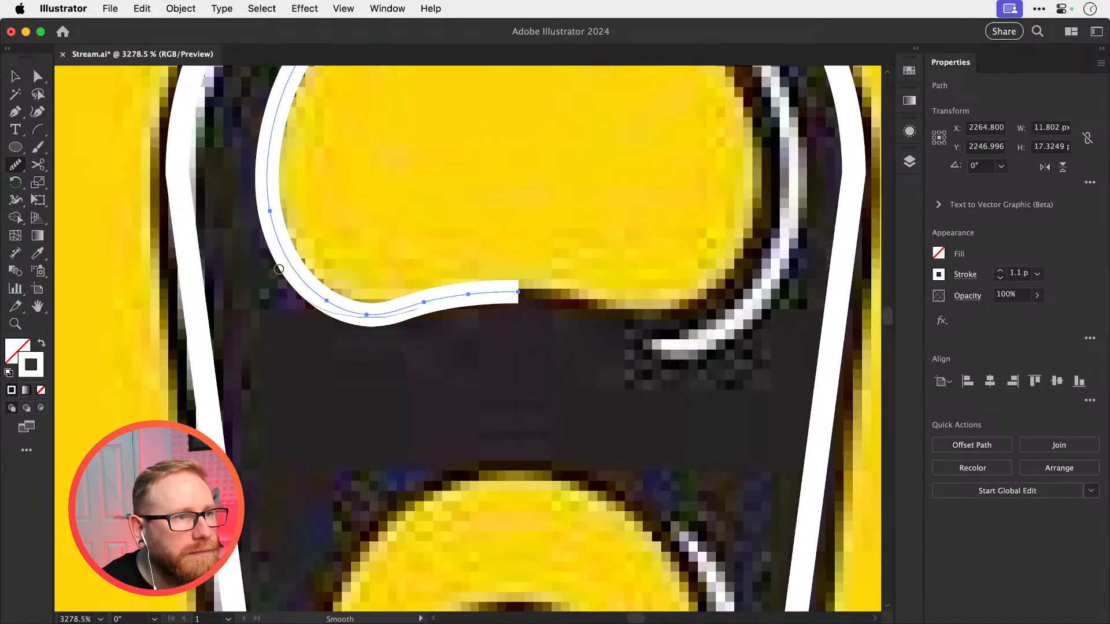
drag(278, 269, 268, 167)
key(super+minus)
key(super+minus)
key(super+minus)
key(super+shift+a)
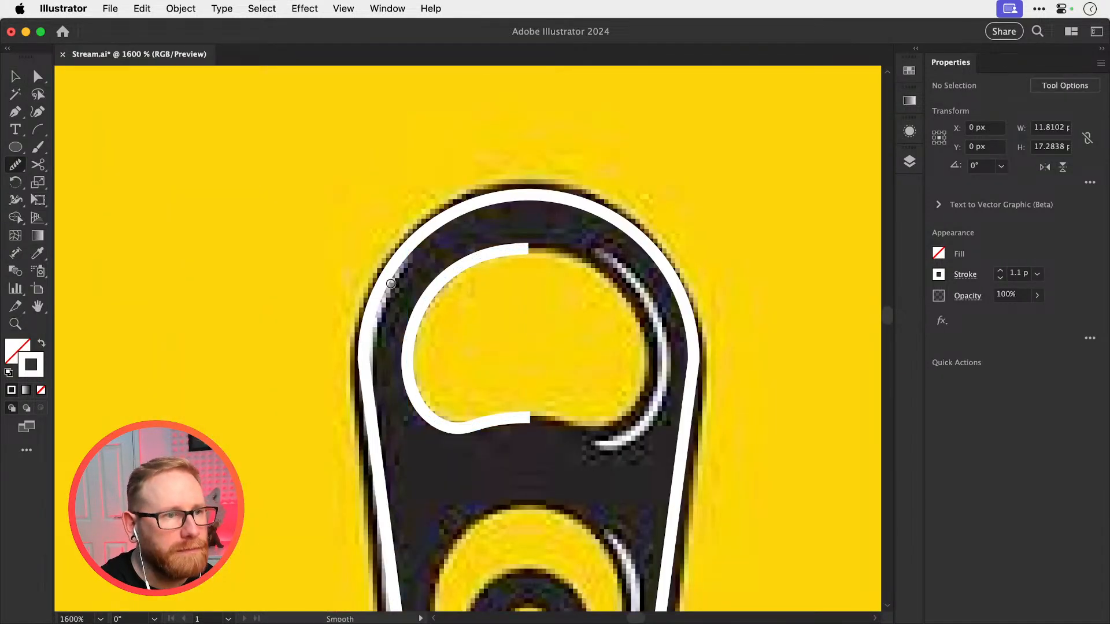
Reflect a copy of the half-opening path across a vertical axis at its top centre, and join both halves into one closed path
key(v)
click(414, 321)
key(o)
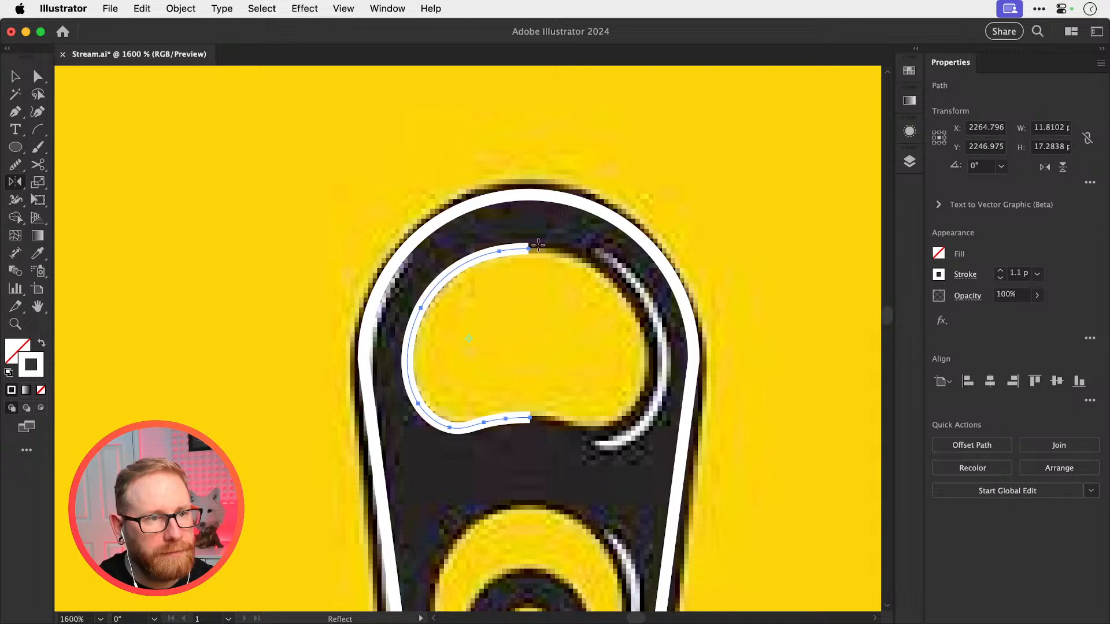
alt+click(537, 246)
click(611, 357)
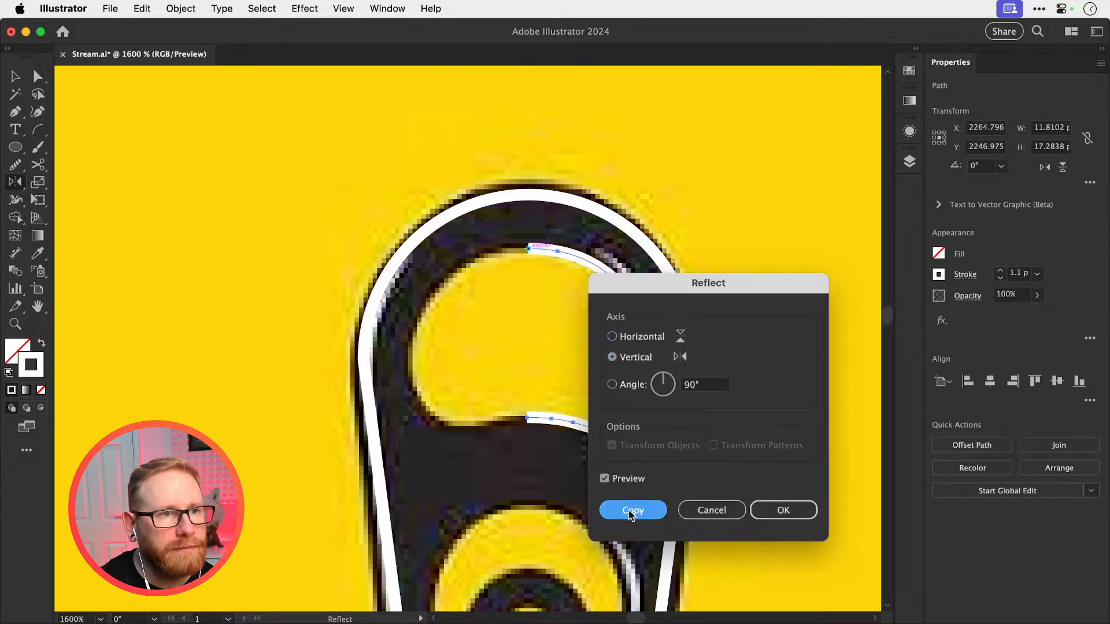
click(631, 509)
key(v)
shift+click(512, 250)
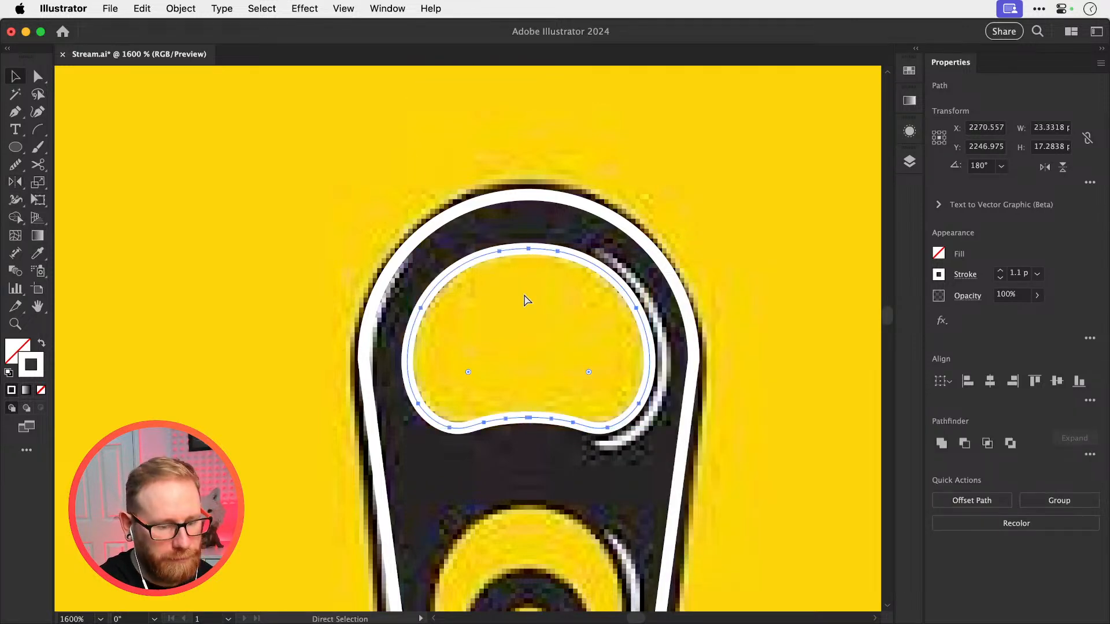
key(super+j)
Draw an ellipse about 18.5 by 22.4 px around the tab's lower opening and centre it horizontally with the other tab paths
drag(538, 384, 520, 230)
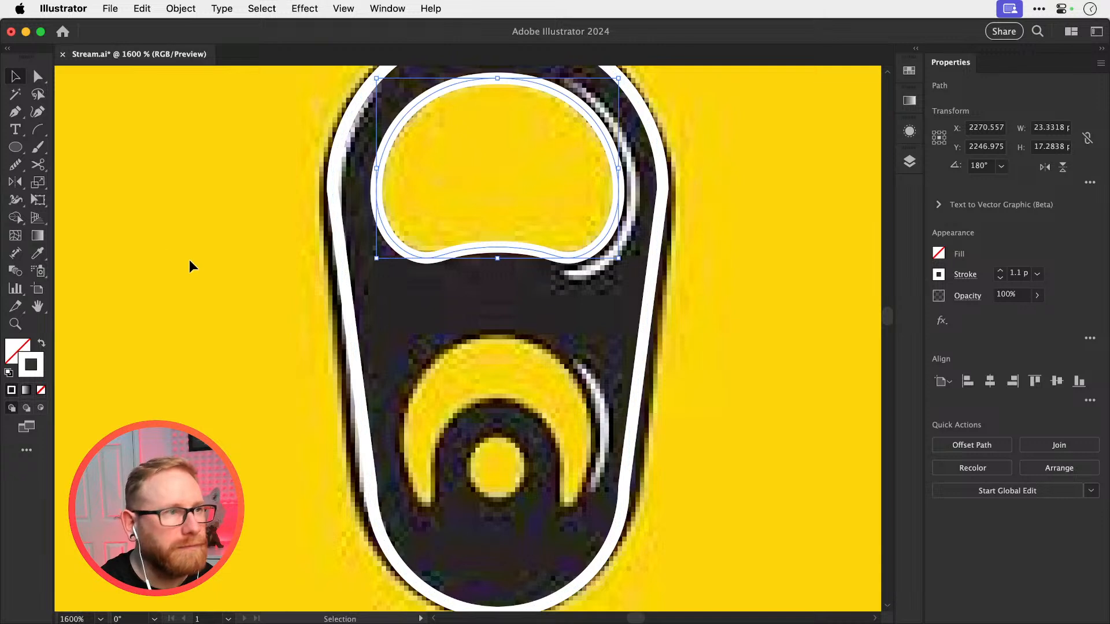
click(11, 150)
mouse_move(403, 335)
mouse_down()
mouse_move(491, 455)
mouse_move(583, 539)
mouse_move(593, 566)
mouse_up()
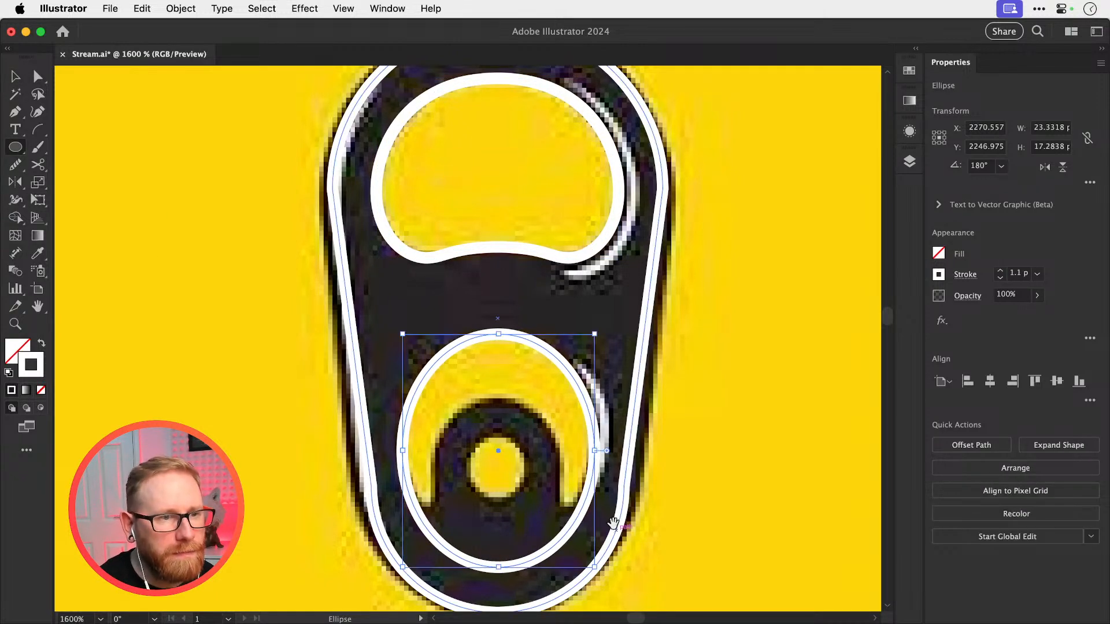
scroll(644, 394, down, 3)
drag(583, 224, 536, 153)
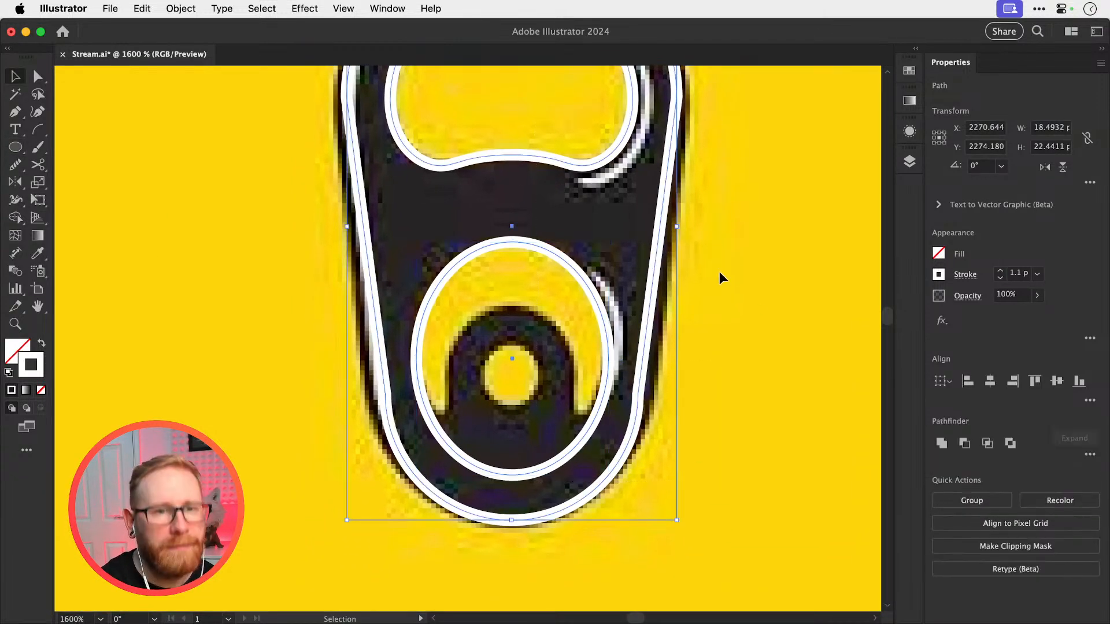
click(989, 381)
click(769, 324)
Make a smaller copy of the ellipse, about 12.1 by 14.7 px, fitted to the top of the inner arch
click(593, 287)
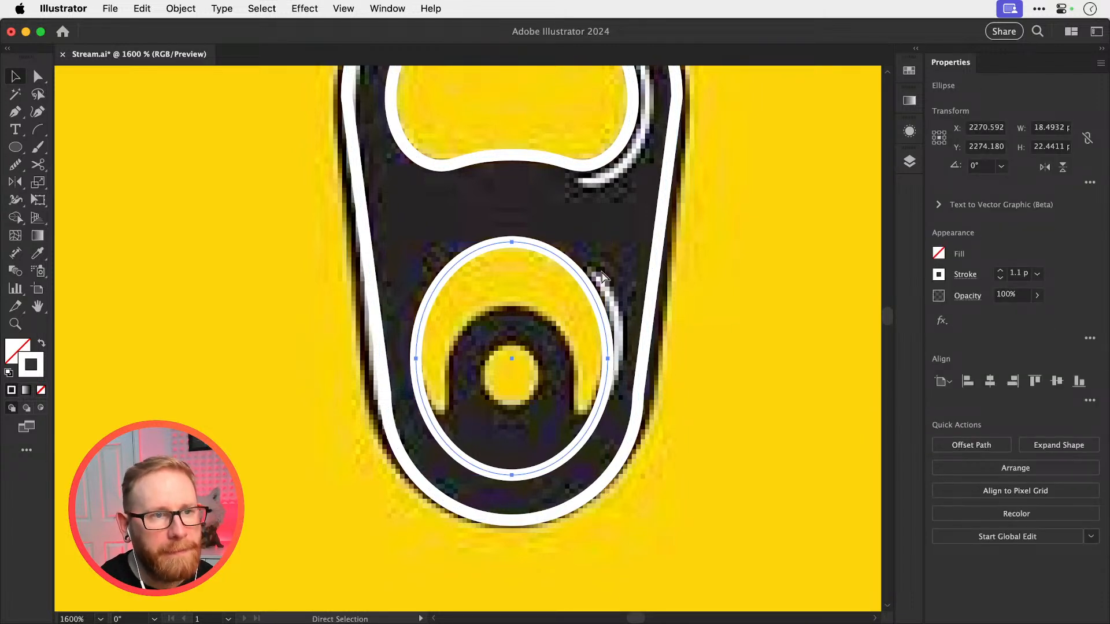
key(v)
drag(608, 242, 577, 306)
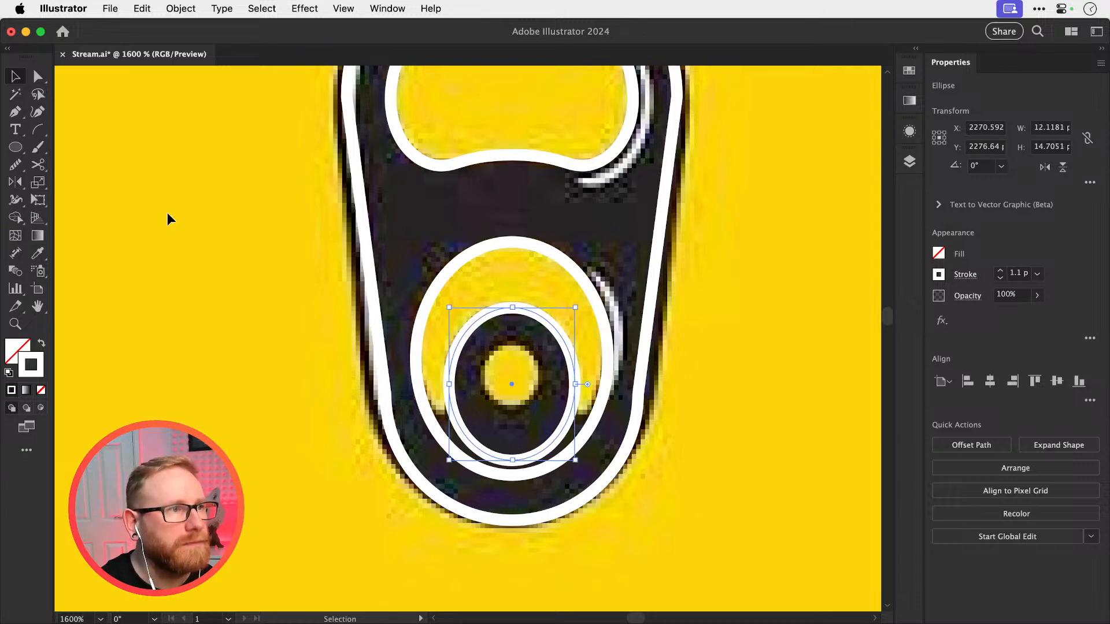
Draw a horizontal line across both ellipses at the flat lower edge of the yellow crescent
drag(28, 152, 75, 147)
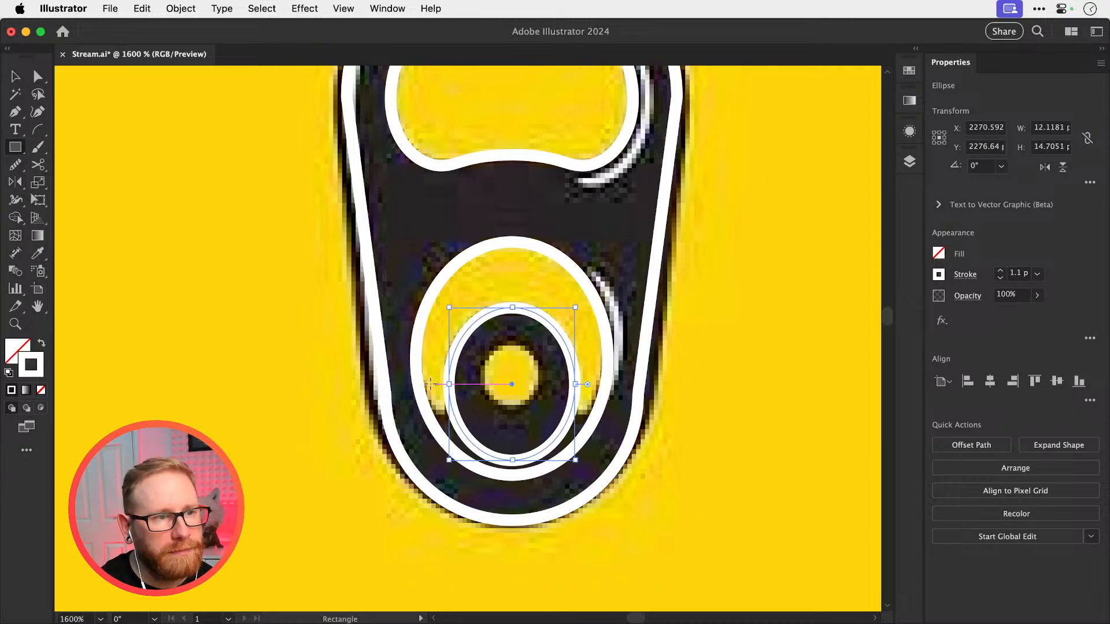
click(27, 128)
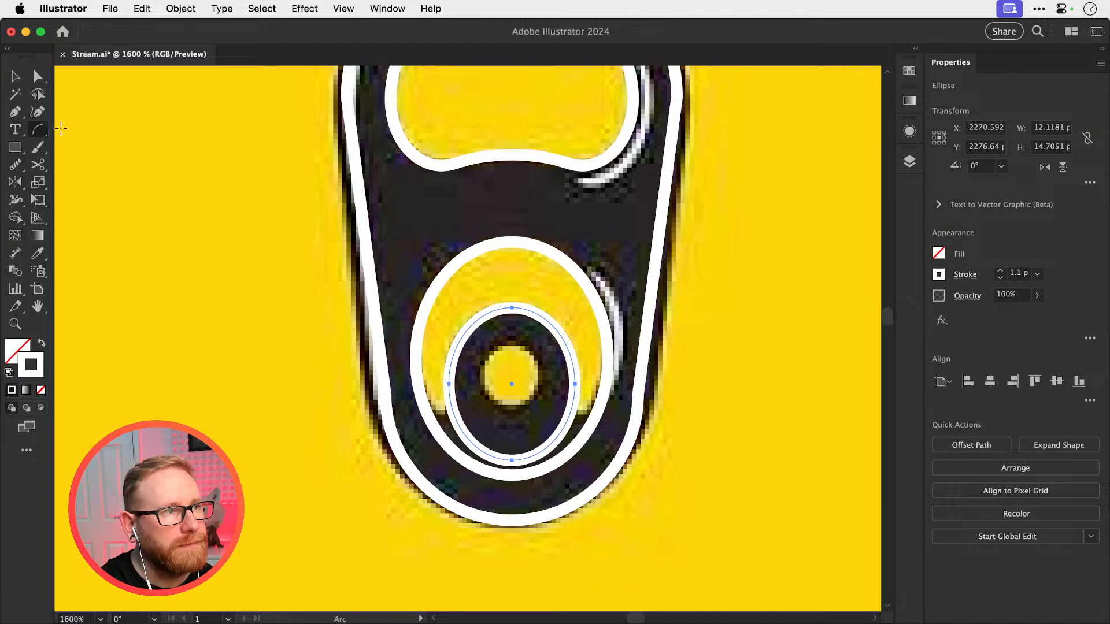
drag(38, 130, 115, 132)
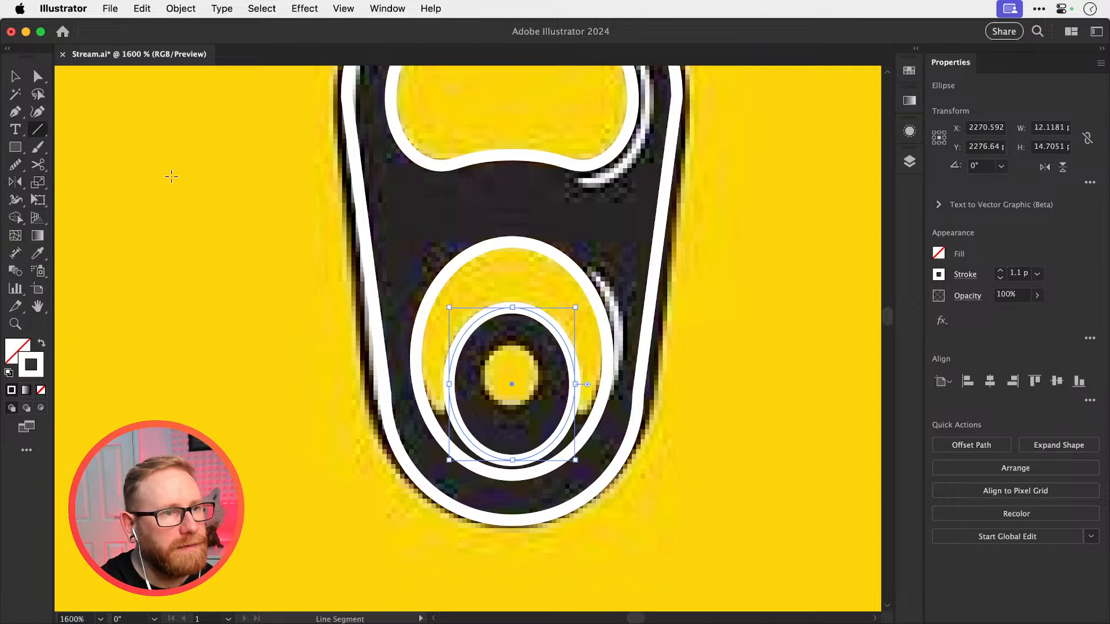
drag(409, 413, 616, 413)
key(super+shift+a)
Cut away the ellipse parts below the line and inside the inner arch with Shape Builder, leaving the crescent
key(v)
key(super+a)
key(shift+m)
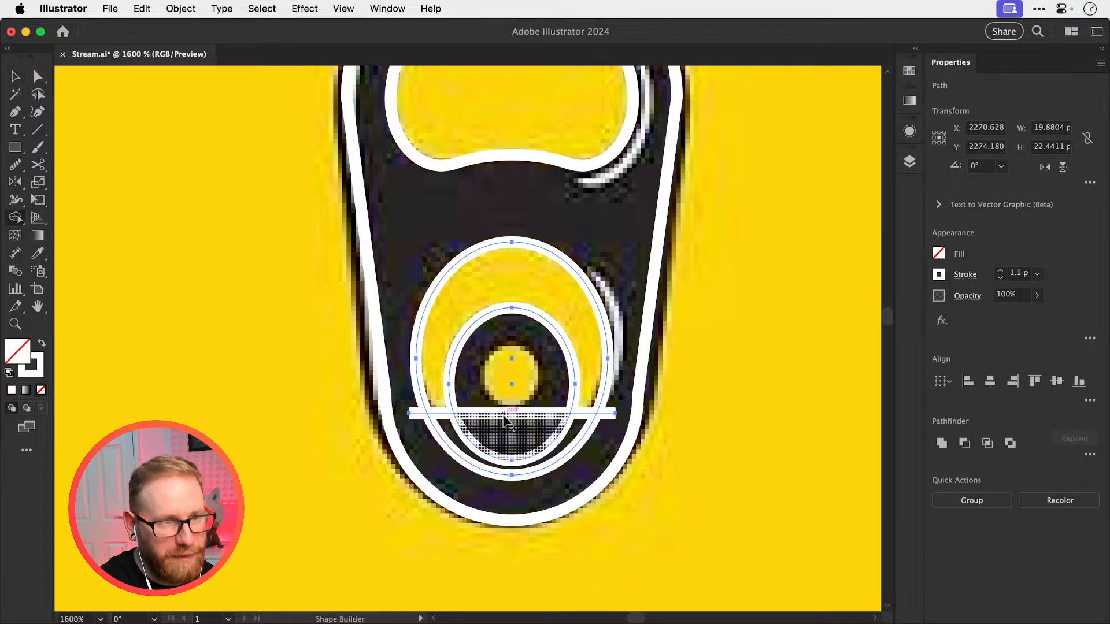
mouse_move(438, 447)
mouse_down()
mouse_move(480, 429)
mouse_move(525, 375)
mouse_up()
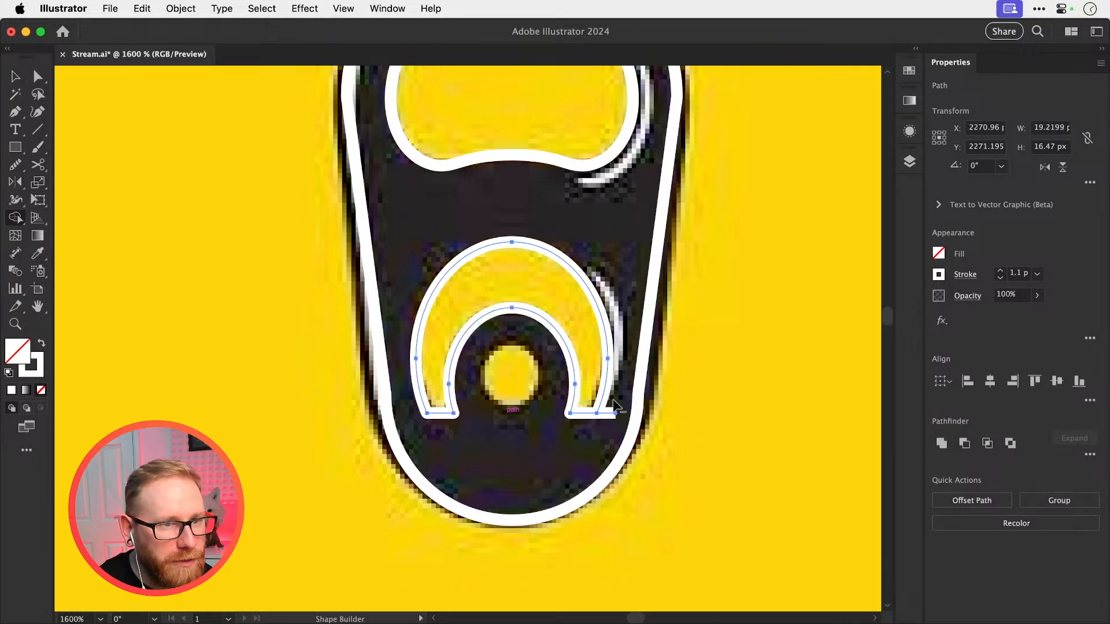
key(super+shift+a)
key(v)
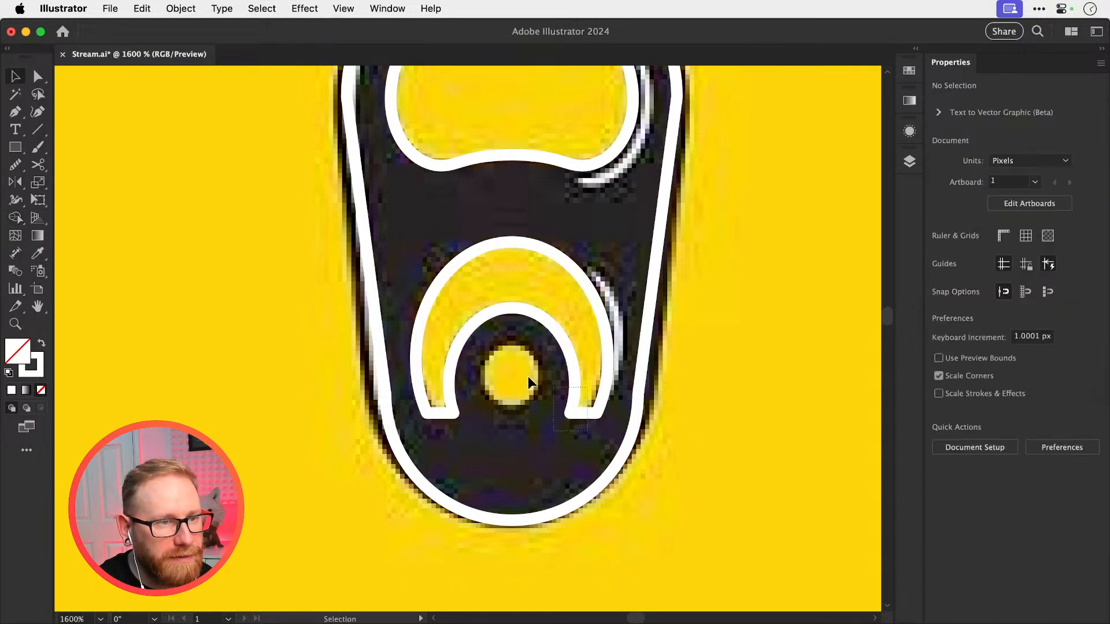
Delete the leftover straight segment between the crescent's two feet
click(428, 323)
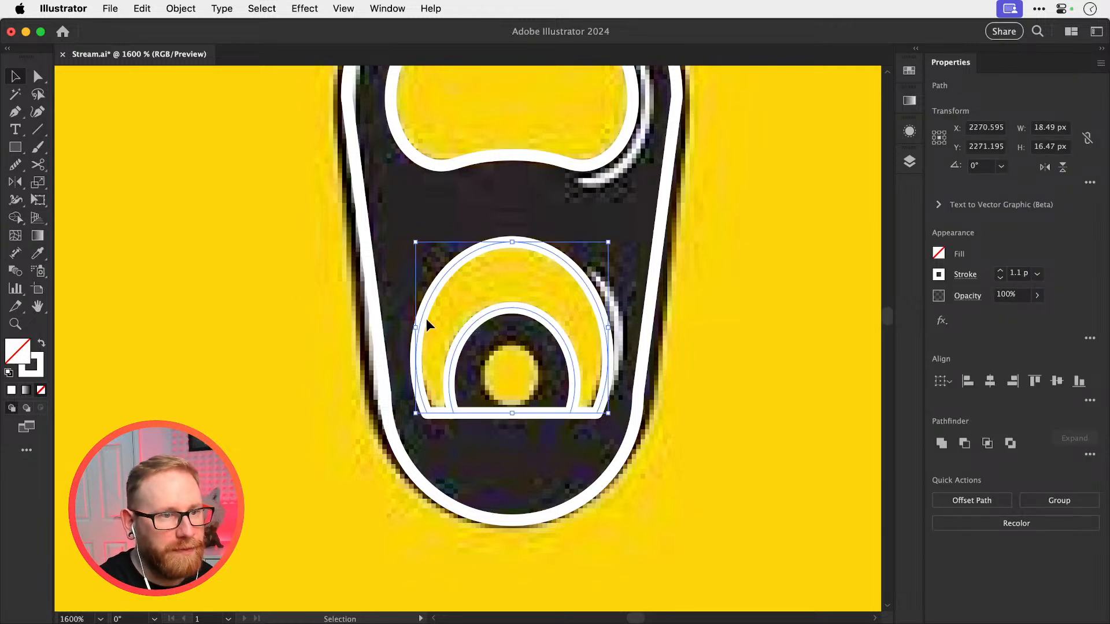
key(super+shift+a)
key(a)
drag(483, 452, 518, 380)
key(Delete)
key(super+shift+a)
key(v)
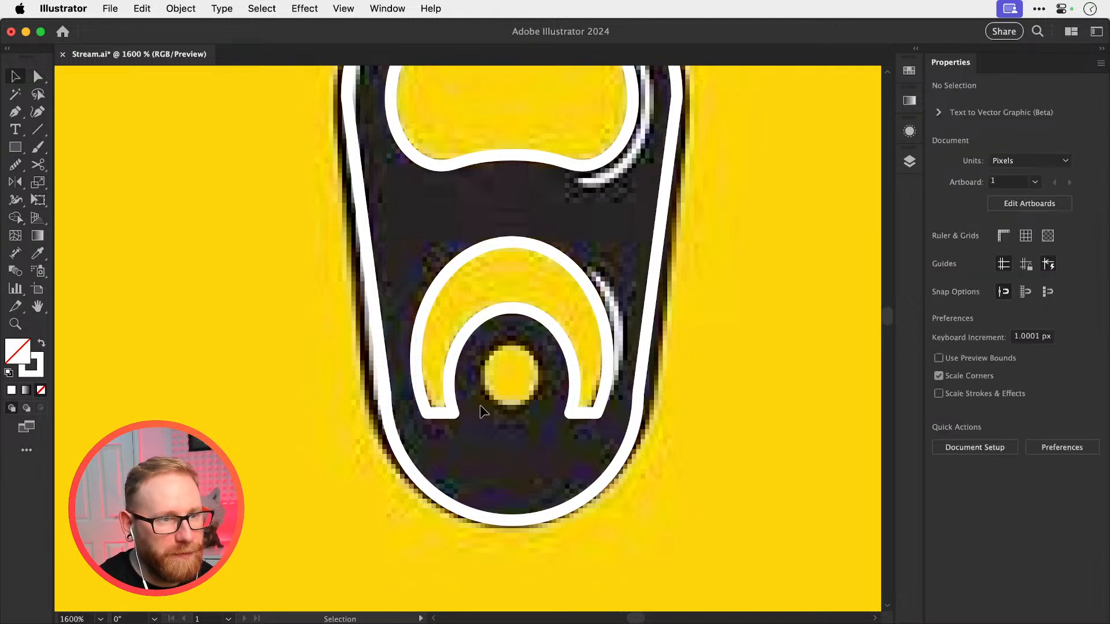
Draw a small ellipse about 4.9 by 5.5 px over the yellow rivet hole inside the crescent
key(super+minus)
key(super+minus)
key(super+minus)
key(super+minus)
key(z)
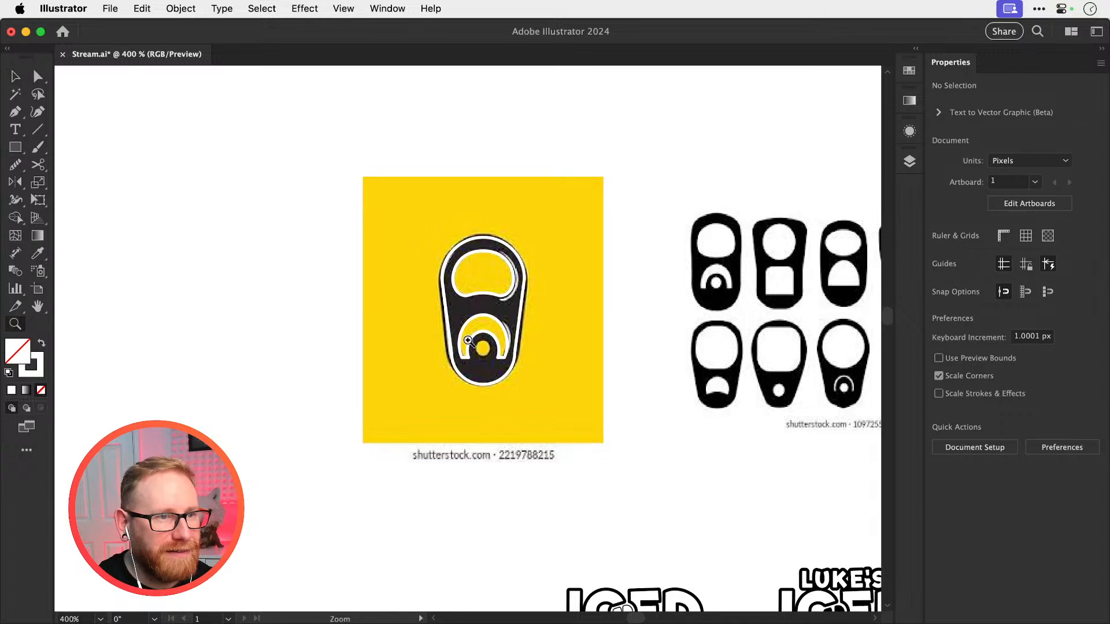
drag(467, 340, 749, 426)
drag(8, 152, 86, 182)
drag(506, 363, 557, 421)
Select all the traced pull tab paths and group them
key(super+minus)
key(super+minus)
key(super+minus)
key(super+minus)
key(super+minus)
key(super+minus)
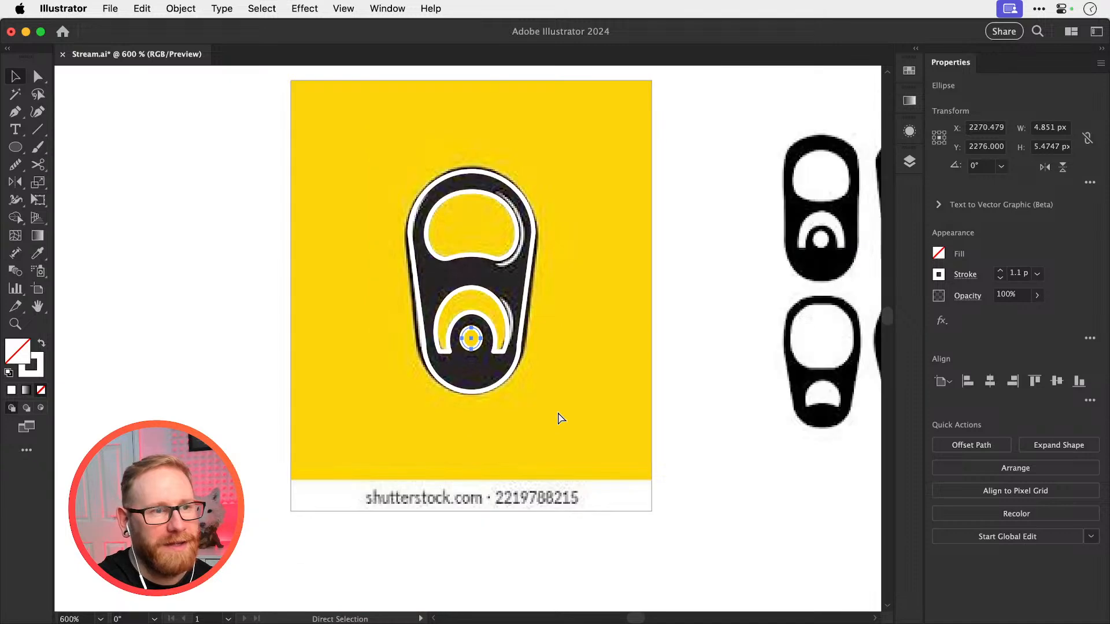
click(471, 340)
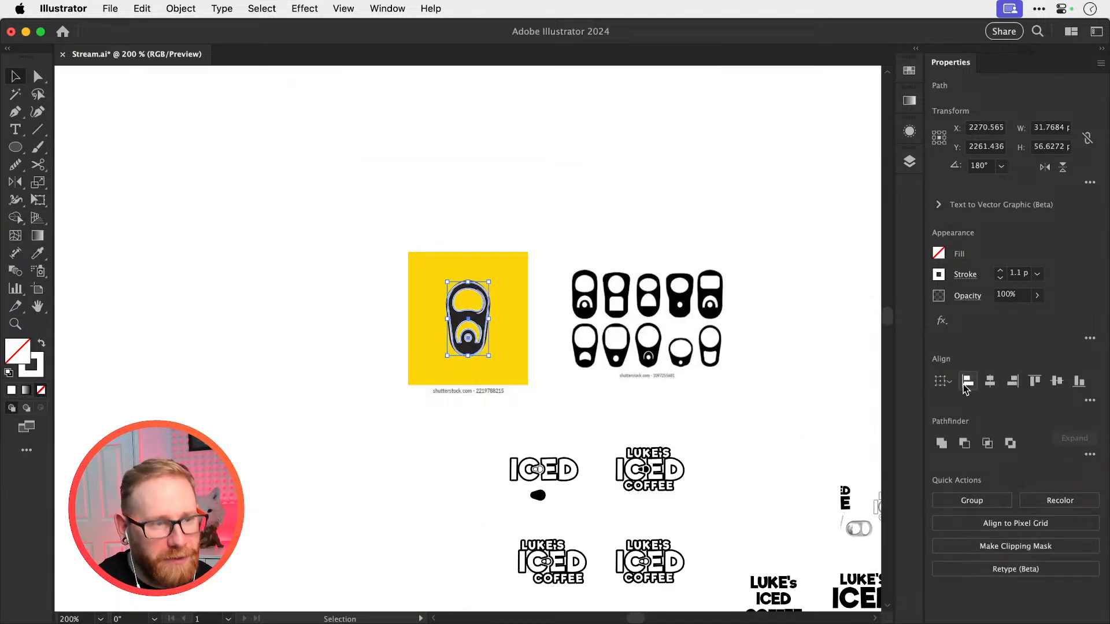
key(super+g)
Move the grouped tab from the yellow reference down to the logos and give it a black 1 pt stroke with no fill
scroll(405, 261, right, 5)
scroll(404, 260, down, 3)
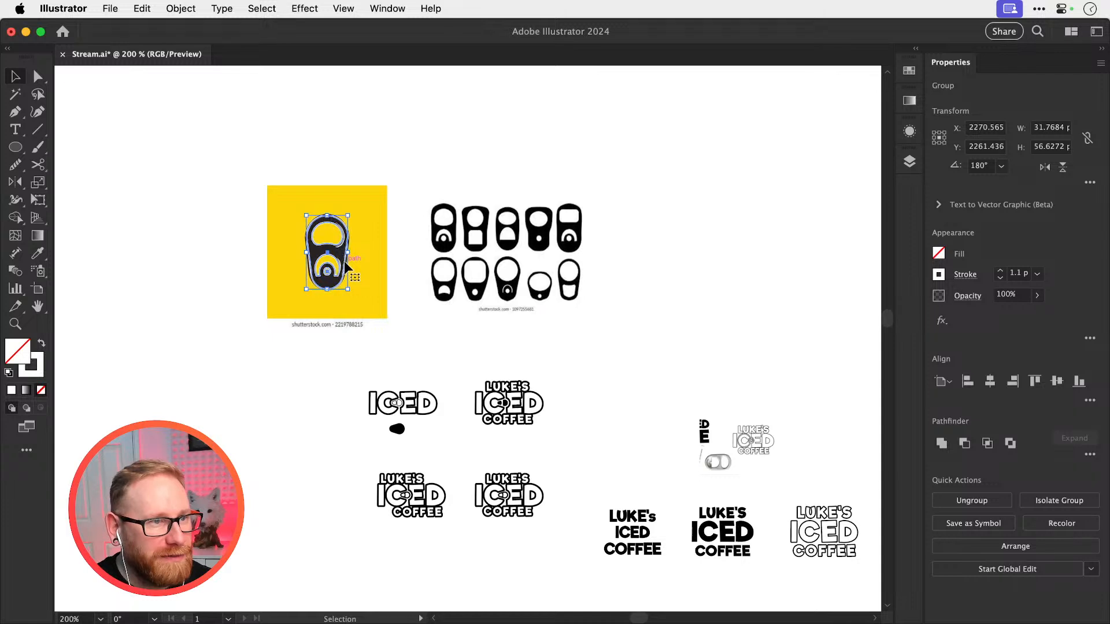
drag(346, 267, 546, 396)
scroll(547, 397, down, 2)
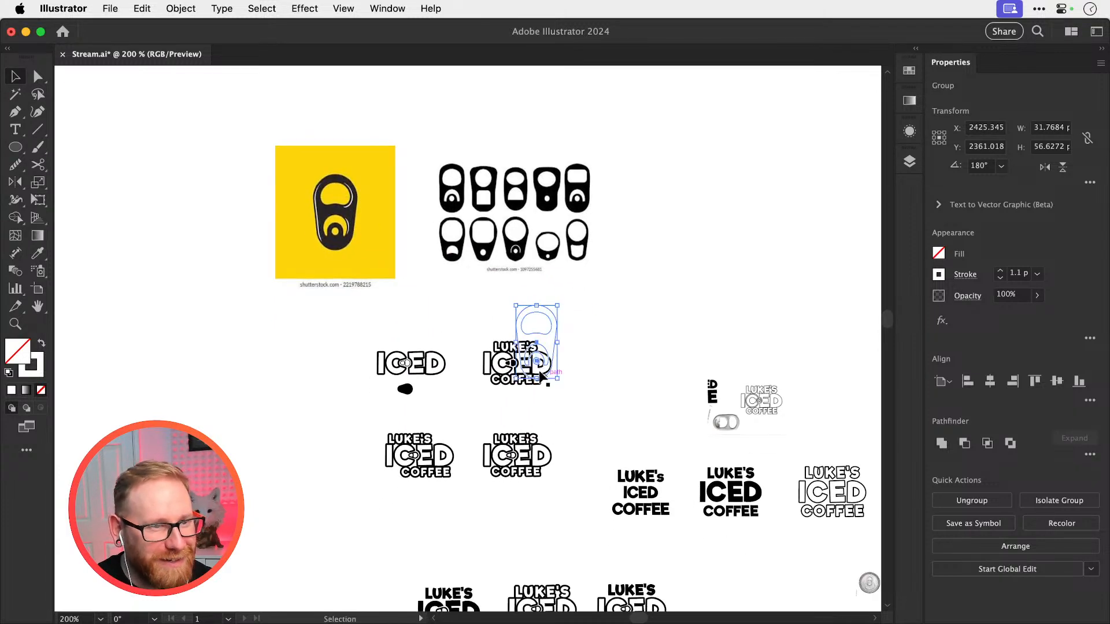
scroll(542, 374, right, 3)
scroll(541, 374, up, 2)
key(d)
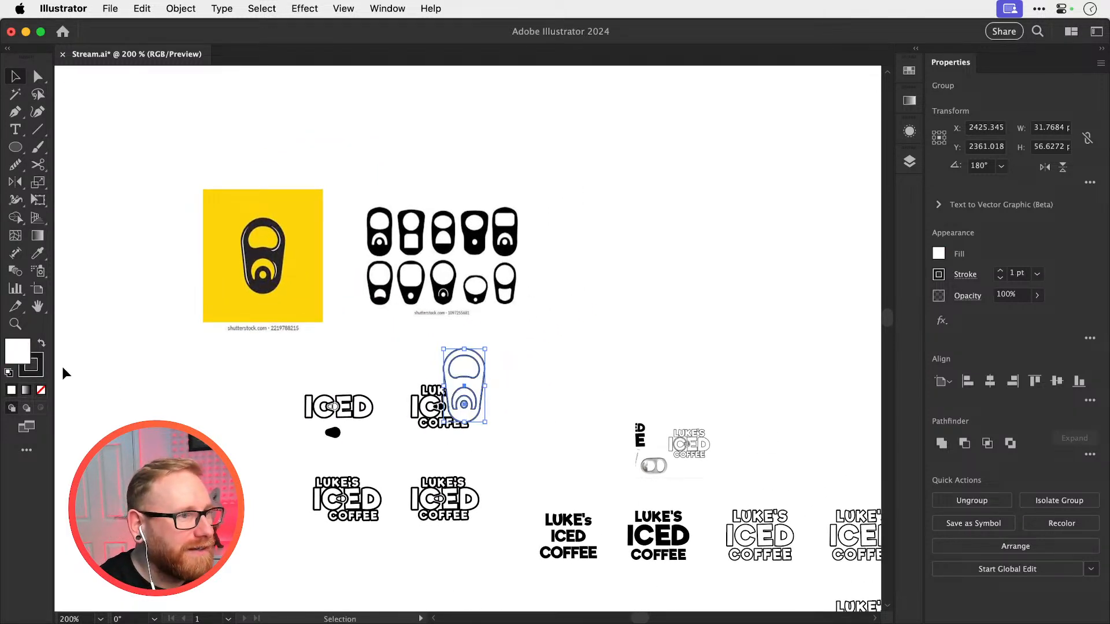
click(40, 390)
Move the tab clear of the logos and duplicate the upper LUKE'S ICED COFFEE logo to its right
drag(482, 370, 630, 292)
drag(483, 449, 484, 451)
alt+drag(474, 410, 595, 399)
Place a copy of the tab above the duplicated logo and scale it down to about 21.5 by 38.4 px
key(z)
drag(532, 378, 769, 418)
key(v)
alt+drag(739, 255, 556, 380)
key(s)
shift+drag(674, 167, 659, 186)
key(v)
Delete the larger original tab and place a spare copy of the scaled tab to the upper right
click(729, 225)
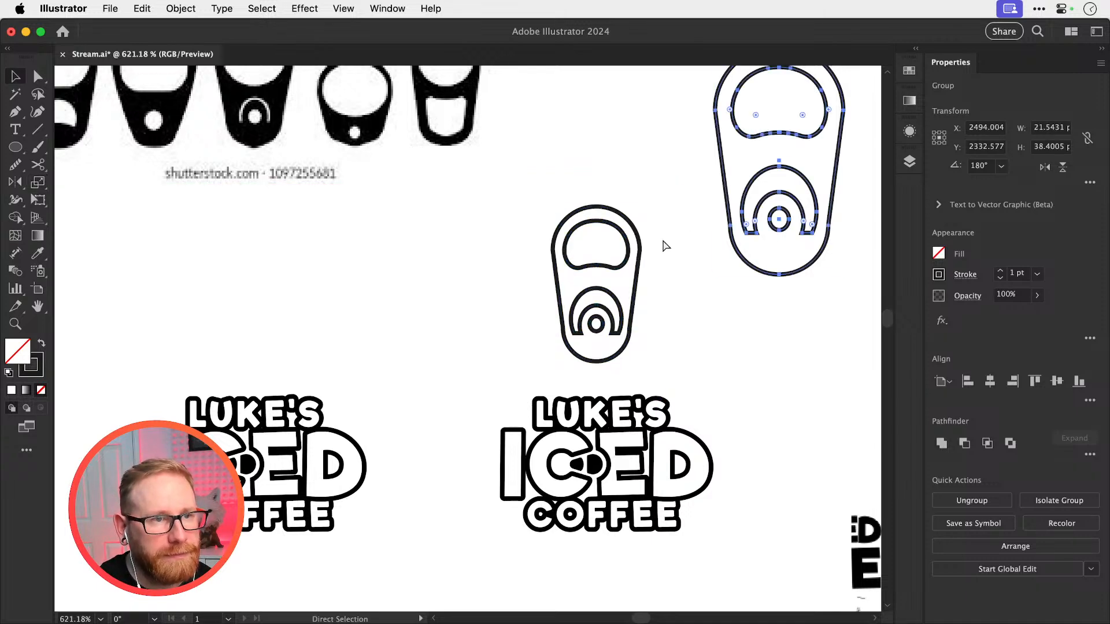
key(Delete)
alt+drag(628, 259, 827, 142)
Delete the two black tab hole shapes between the C and E in the duplicated logo
key(space)
drag(645, 375, 588, 288)
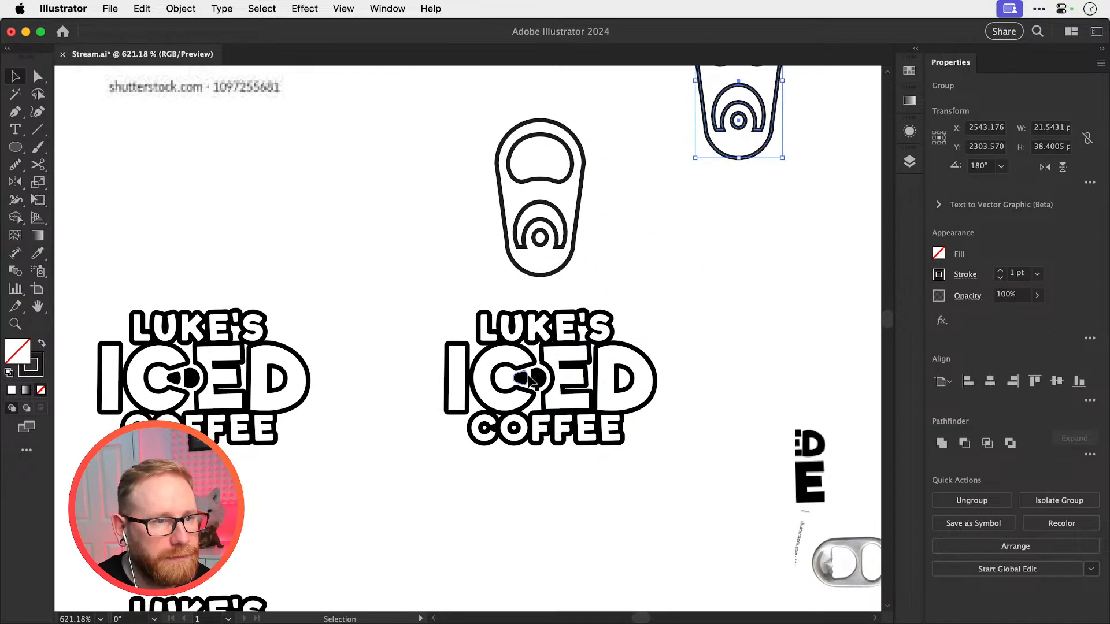
click(523, 379)
key(Delete)
click(538, 378)
key(Delete)
Rotate the tab above the logo to horizontal with its large opening facing right, and scale it to about 16.3 by 9.2 px
click(539, 274)
key(r)
shift+drag(640, 214, 555, 353)
key(s)
shift+drag(702, 154, 627, 153)
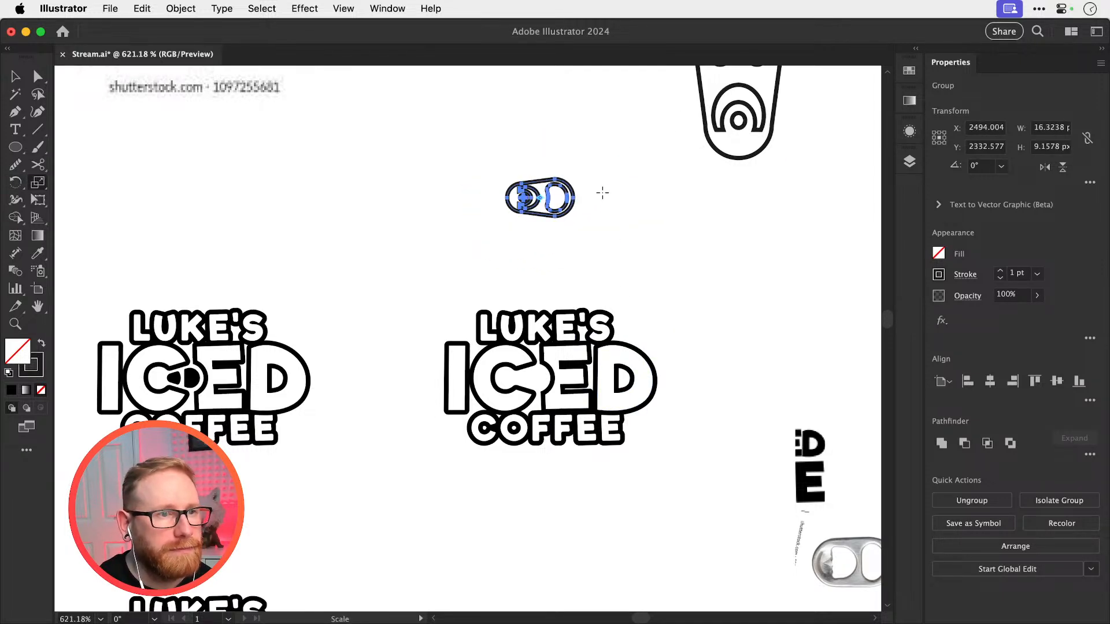
Select the whole duplicated logo lettering and scale it up to suit the tab
key(v)
drag(435, 276, 636, 504)
key(s)
shift+drag(681, 316, 767, 212)
Move the horizontal tab into the mouth of the C, with its wide end in the E's curved cut-out
key(v)
drag(511, 176, 526, 389)
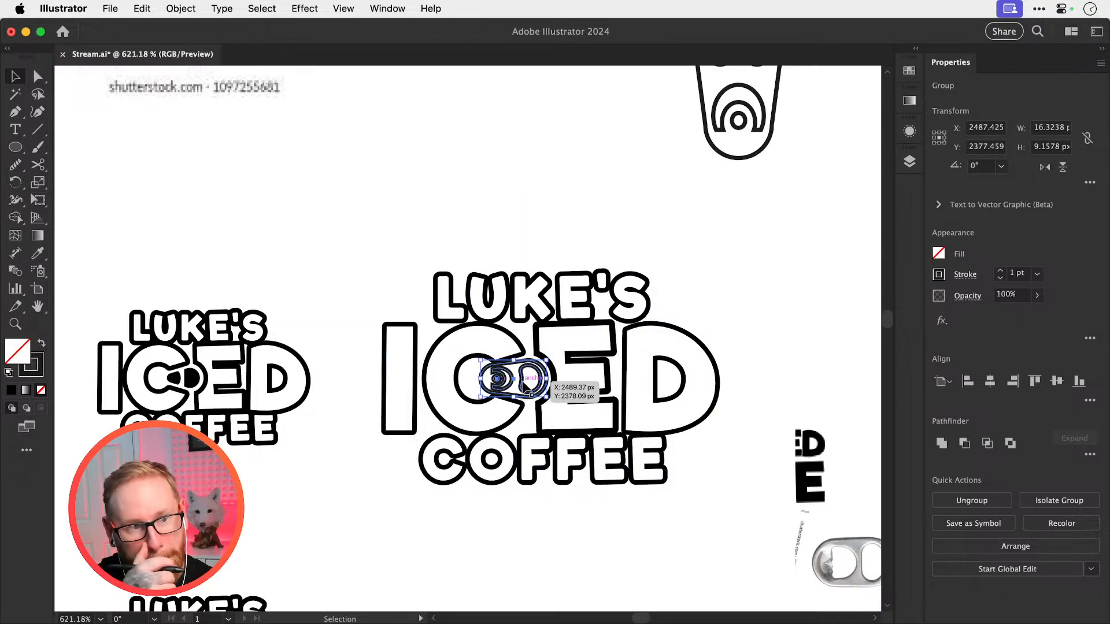
key(z)
drag(486, 357, 580, 429)
key(super+shift+a)
key(v)
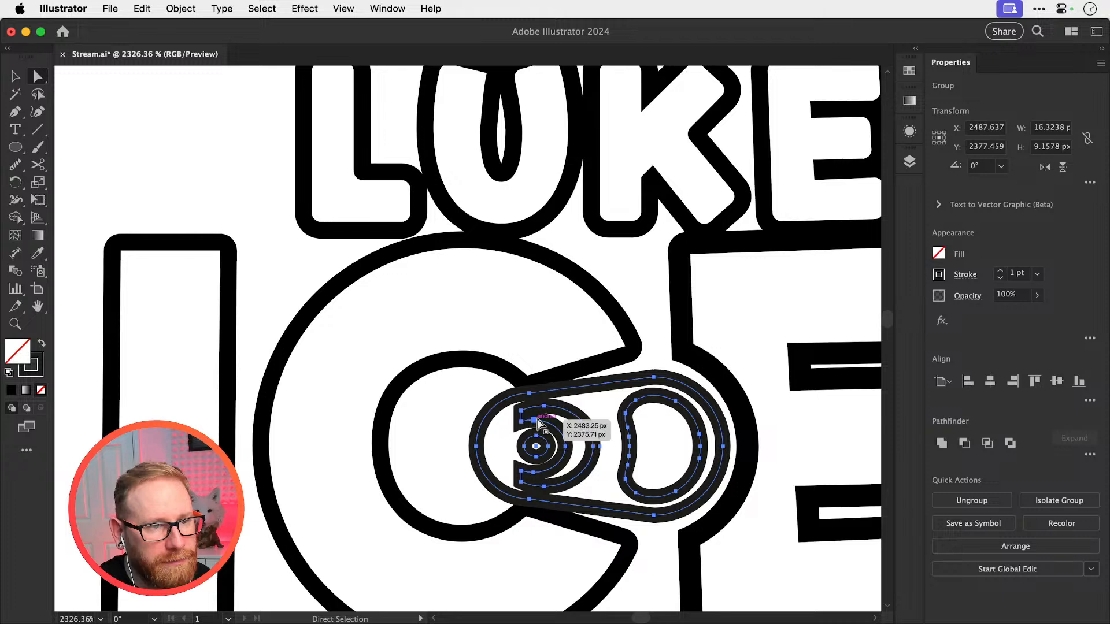
key(super+shift+a)
key(a)
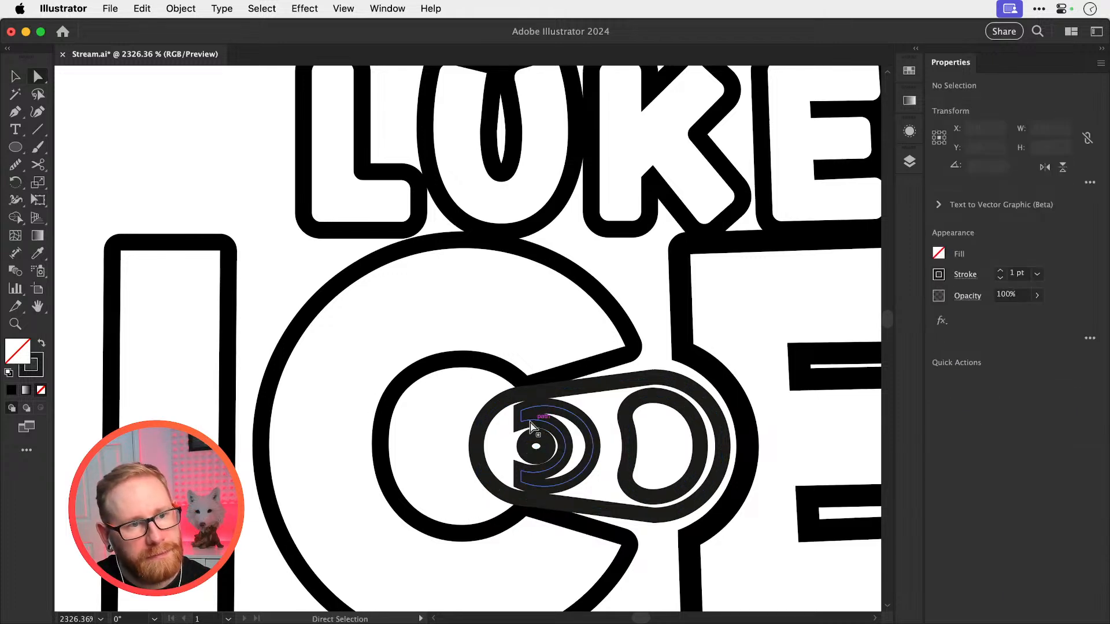
click(542, 428)
key(v)
key(super+shift+a)
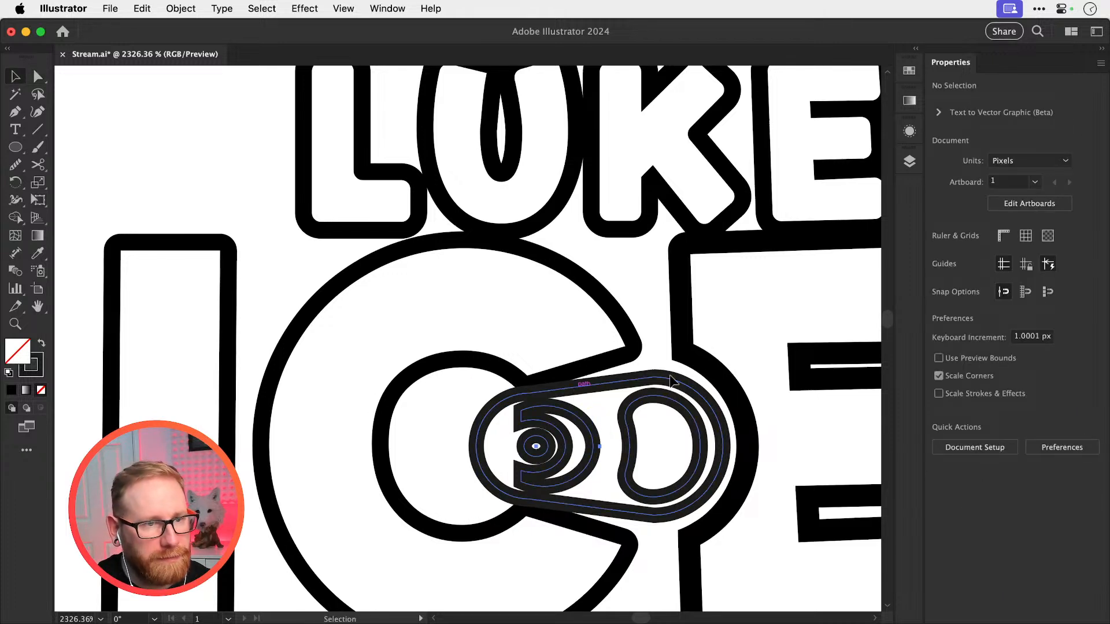
click(730, 371)
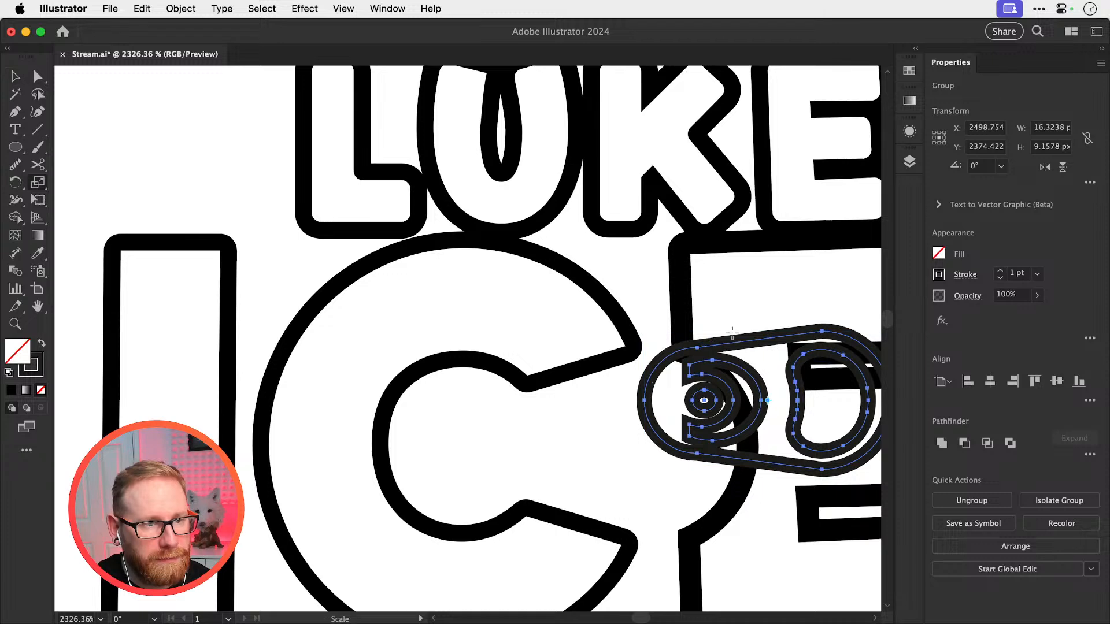
key(s)
mouse_move(745, 323)
mouse_down()
mouse_move(717, 345)
mouse_move(735, 331)
mouse_up()
key(super+z)
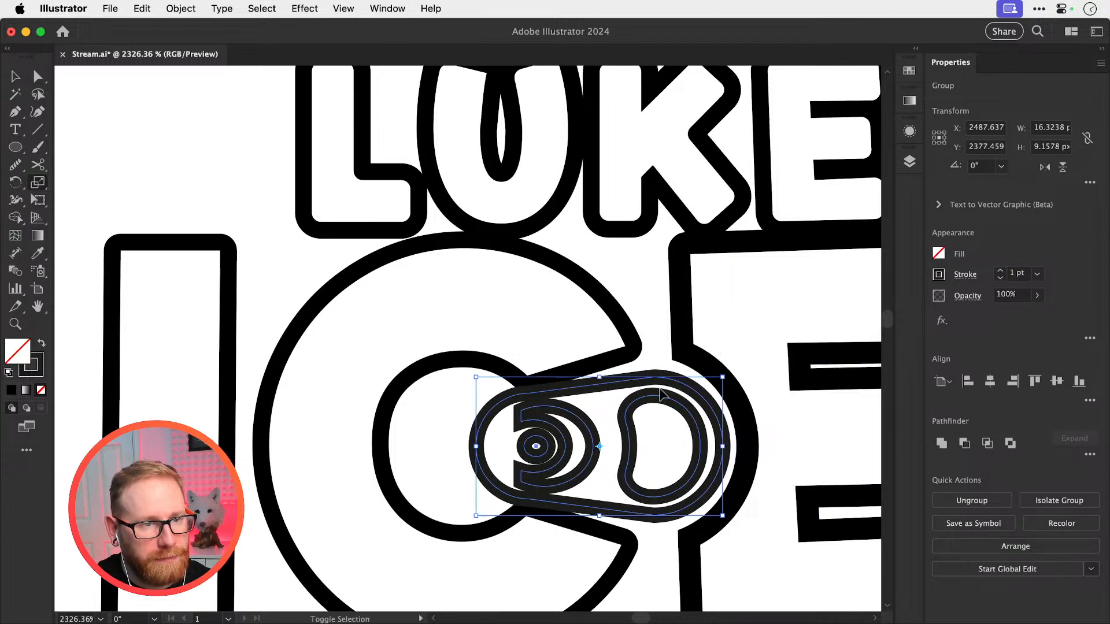
Make the strokes of the tab's inner opening, crescent and rivet hole thinner than the 1 pt outer outline
key(super+shift+a)
key(a)
click(626, 421)
shift+click(585, 447)
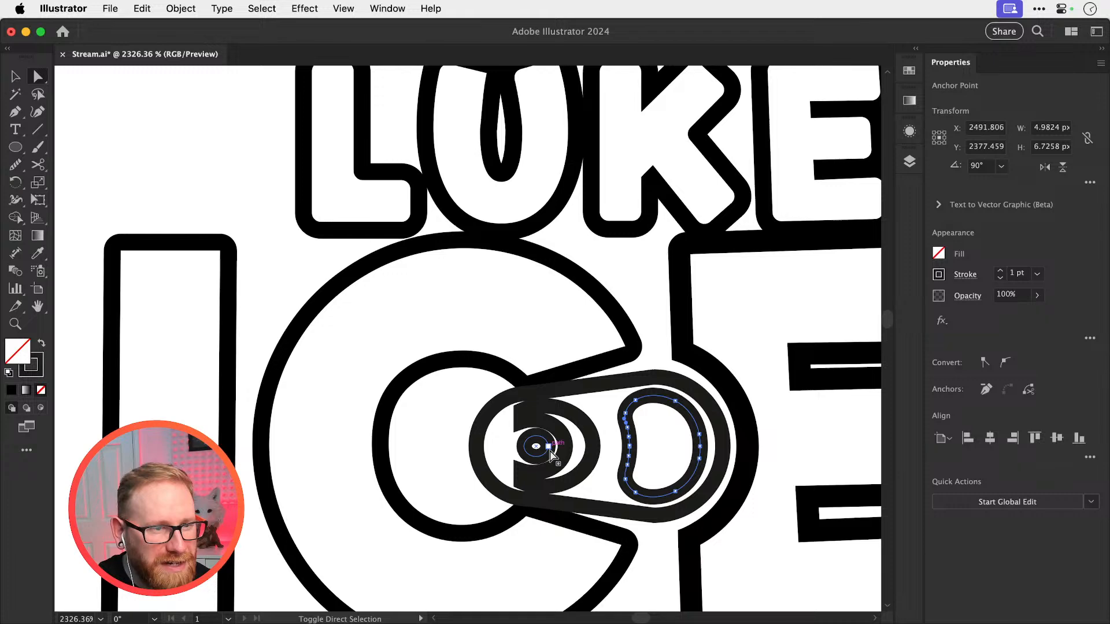
click(1000, 278)
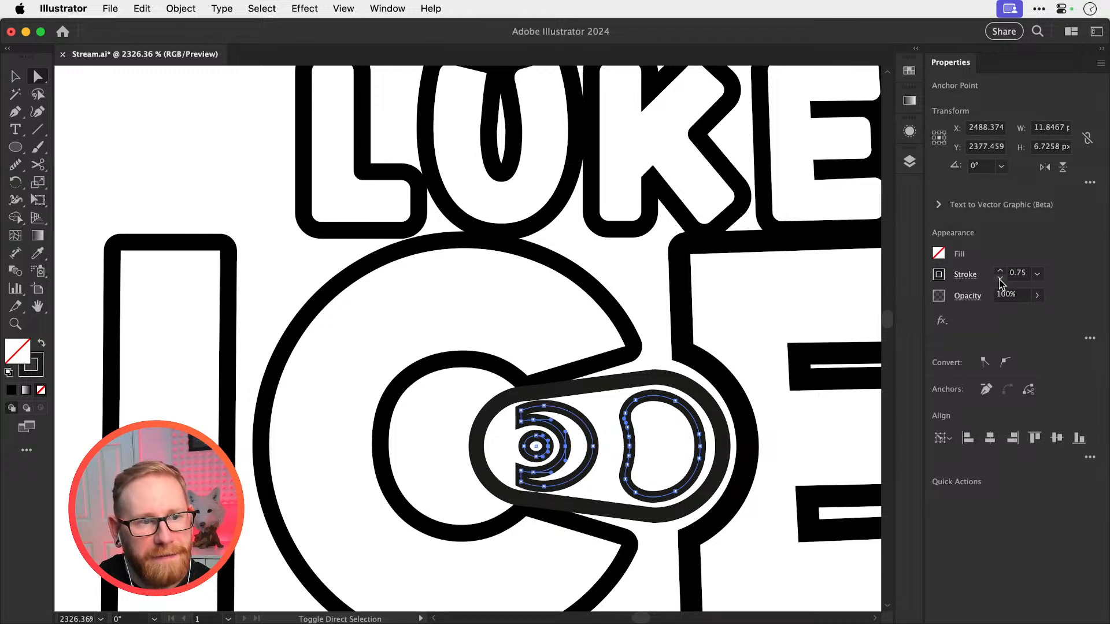
click(1000, 278)
key(super+shift+a)
key(v)
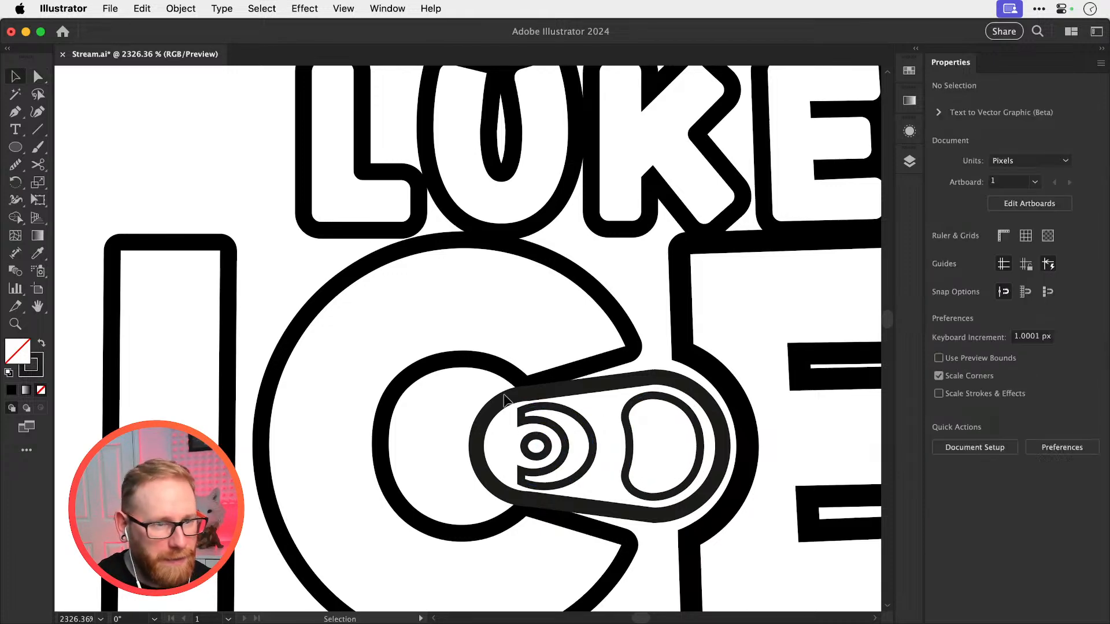
key(super+minus)
key(super+minus)
key(super+minus)
key(super+minus)
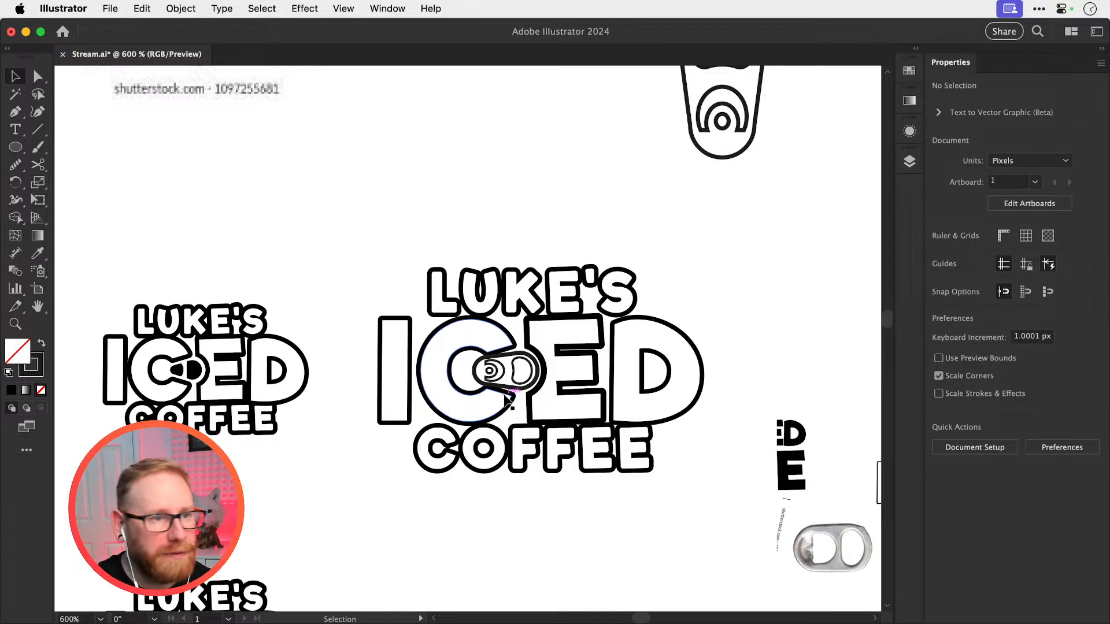
Move the detailed pull tab of the enlarged logo deeper into the opening of the C
drag(696, 309, 621, 353)
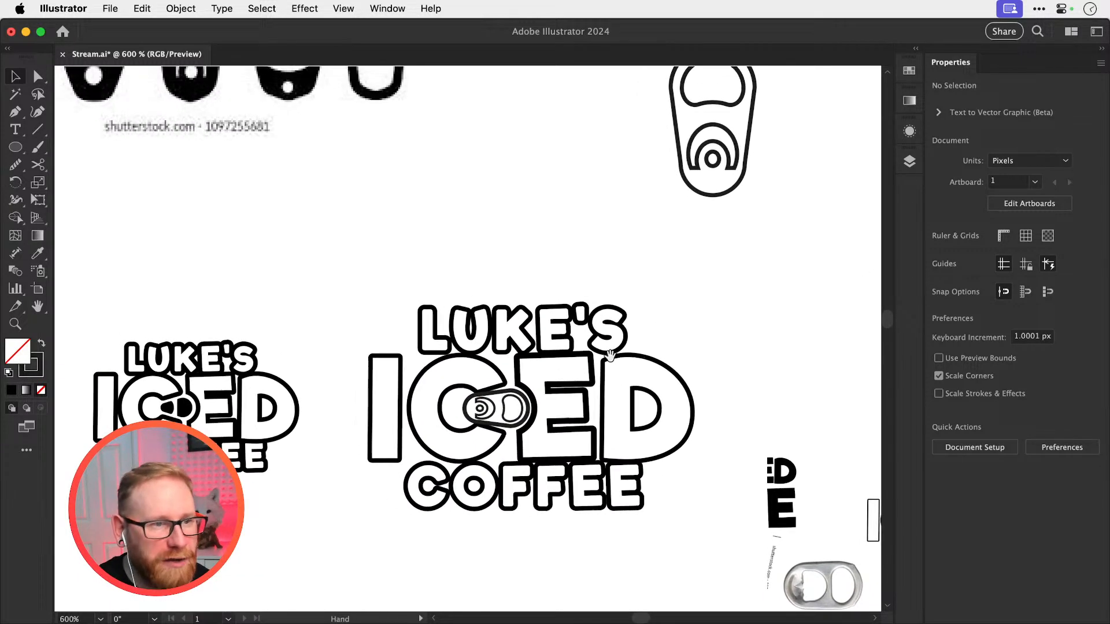
key(z)
drag(495, 412, 623, 414)
key(v)
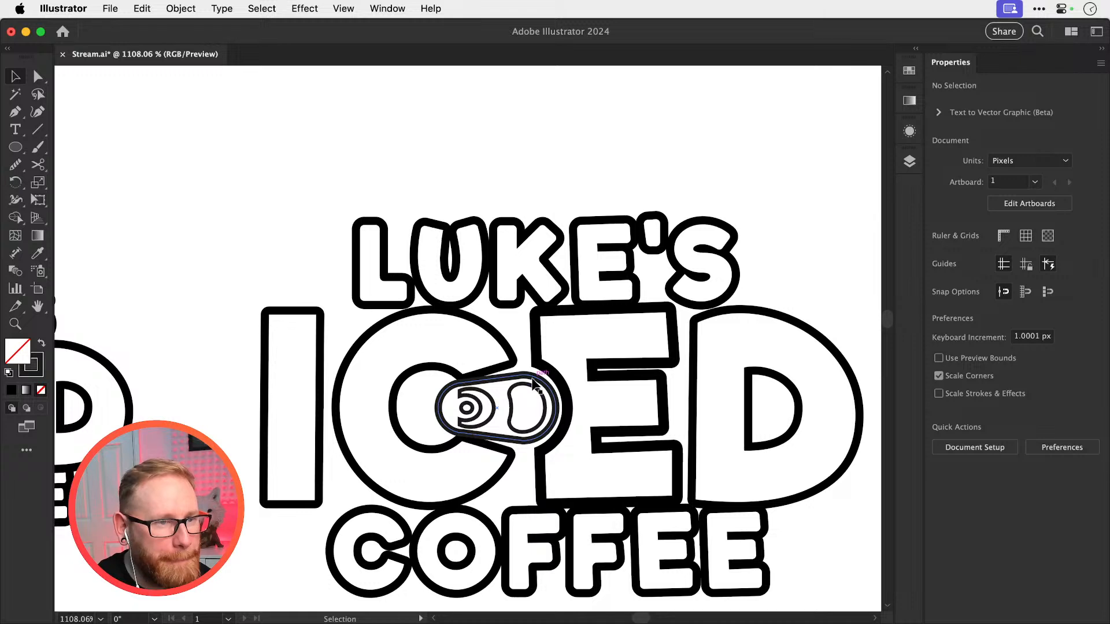
drag(516, 382, 503, 375)
key(super+shift+a)
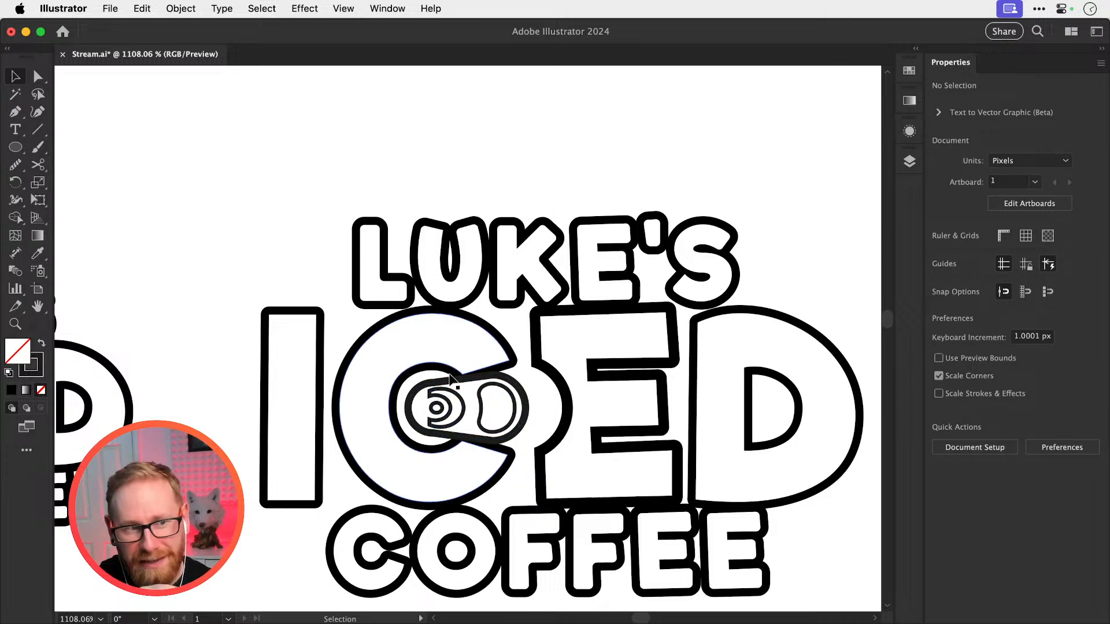
Duplicate the small heavy-outlined logo from the lower row into the empty space beside the standalone pull tab
key(super+minus)
key(super+minus)
key(super+minus)
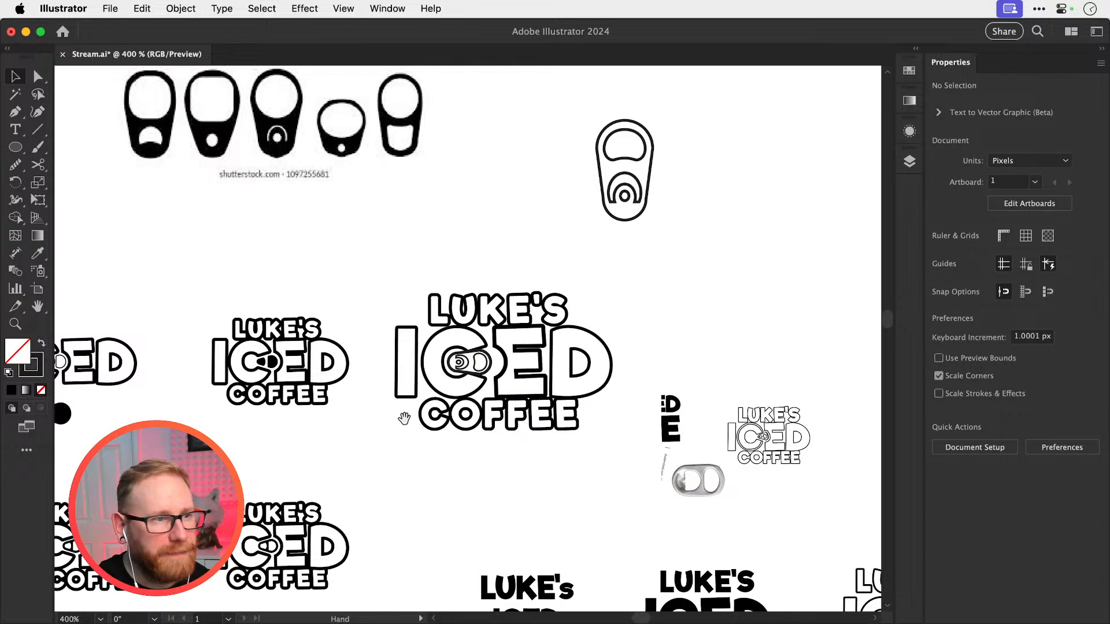
drag(295, 562, 784, 295)
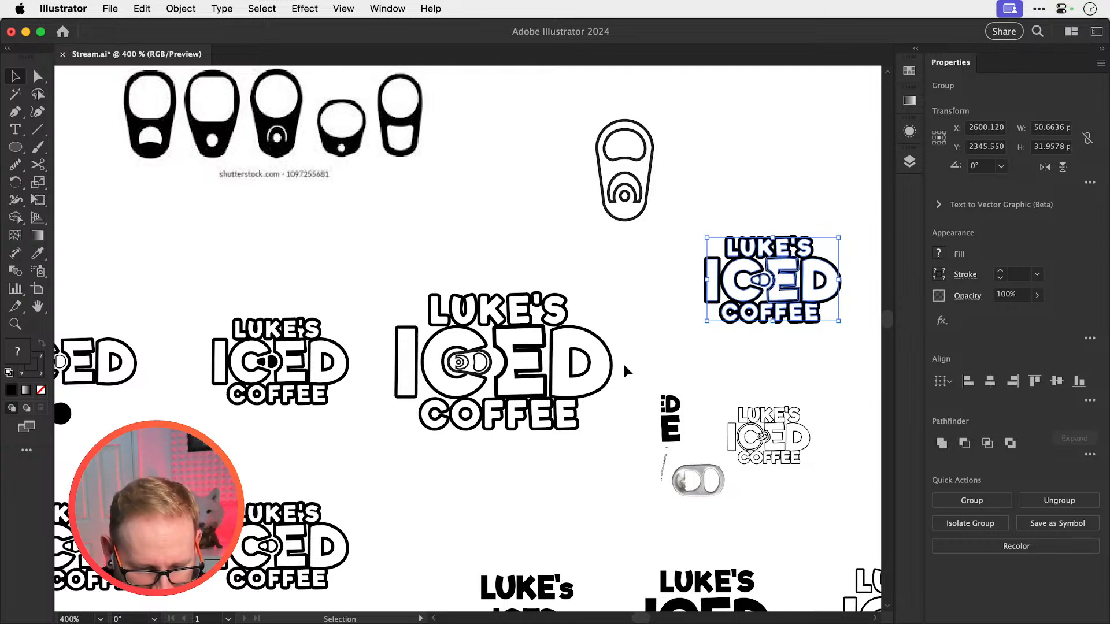
drag(677, 327, 453, 394)
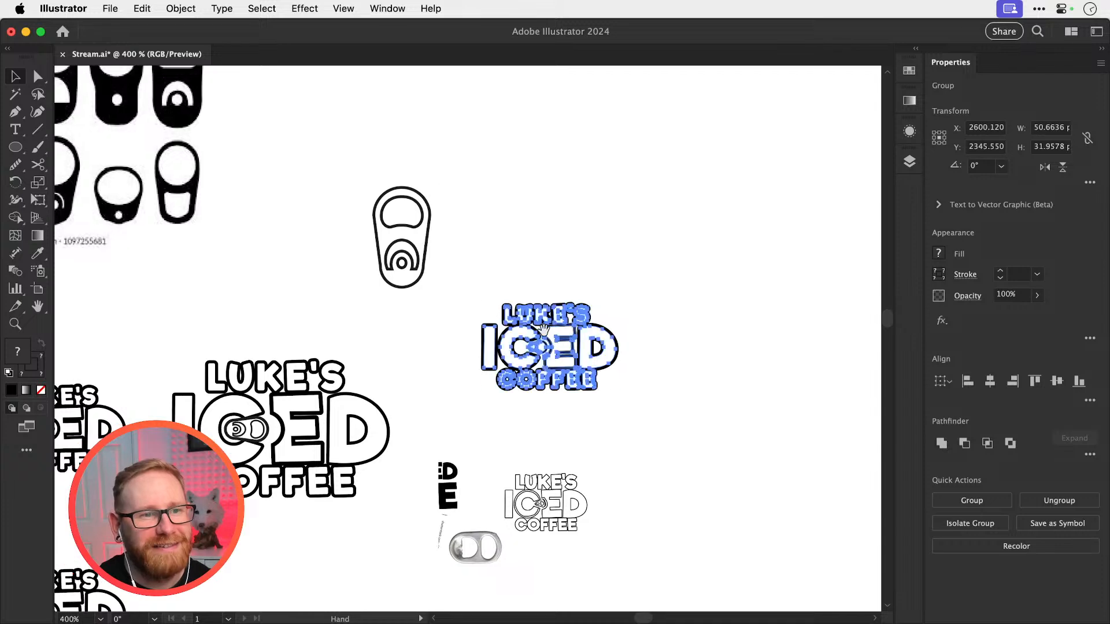
click(457, 388)
Scale the duplicated logo's pull tab up to about 10 by 6.9 px and move it further into the C
key(z)
drag(532, 353, 705, 366)
key(v)
key(z)
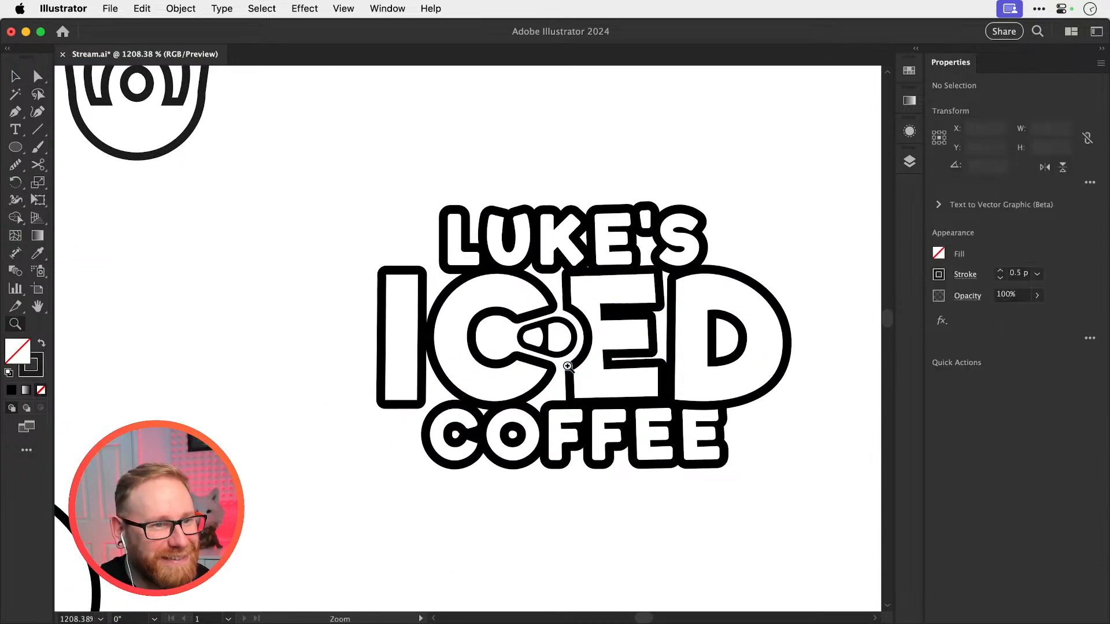
drag(567, 364, 601, 407)
key(v)
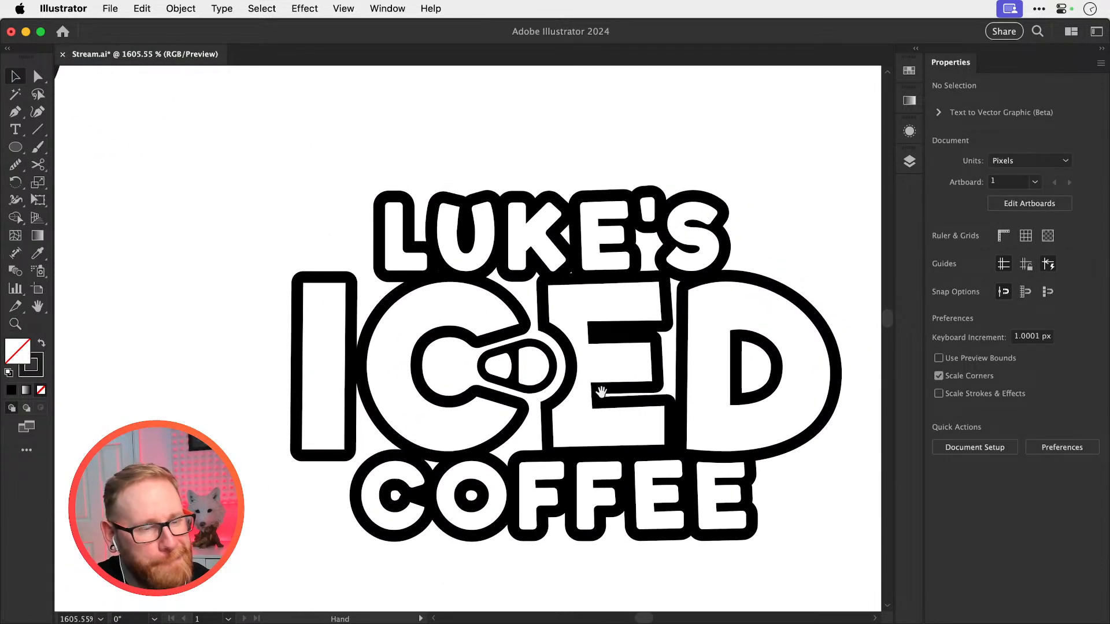
key(z)
drag(478, 358, 548, 352)
key(v)
click(532, 369)
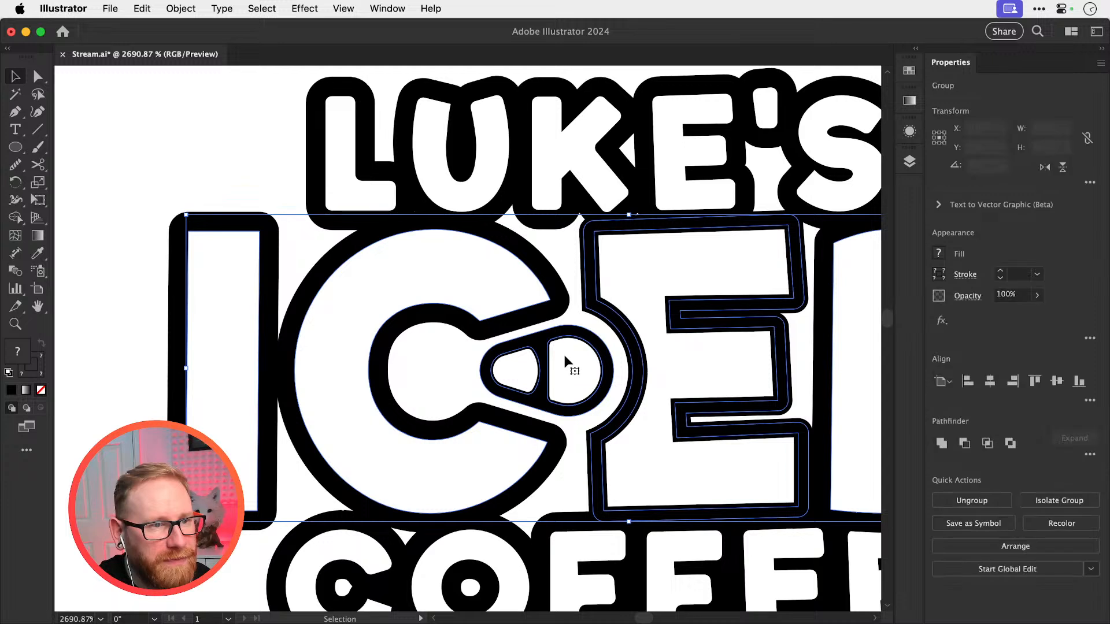
drag(527, 380, 579, 387)
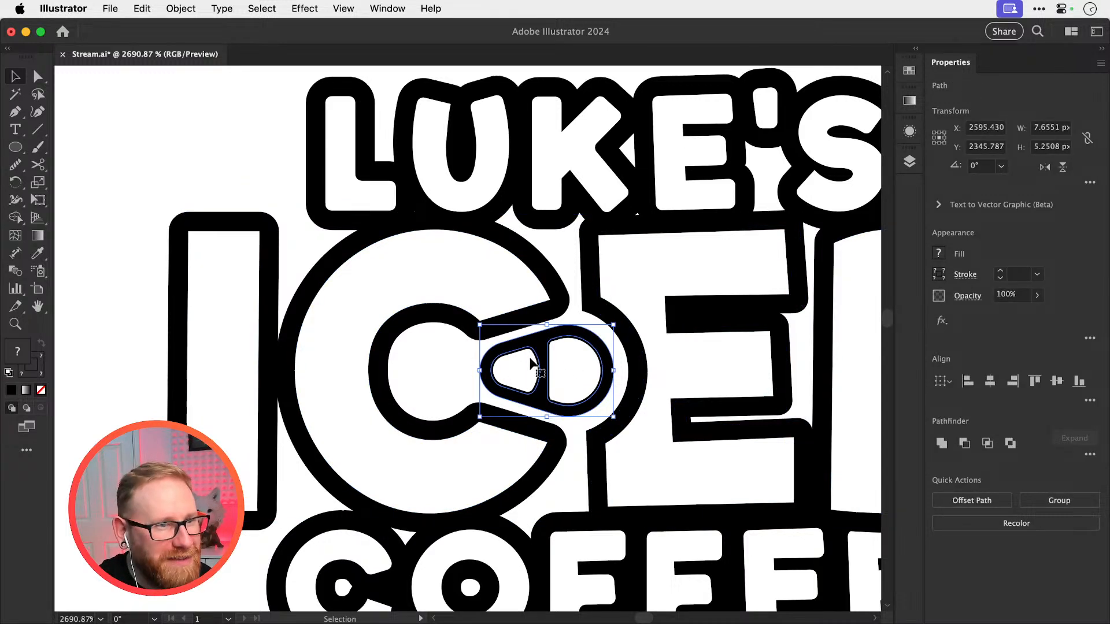
drag(480, 325, 454, 312)
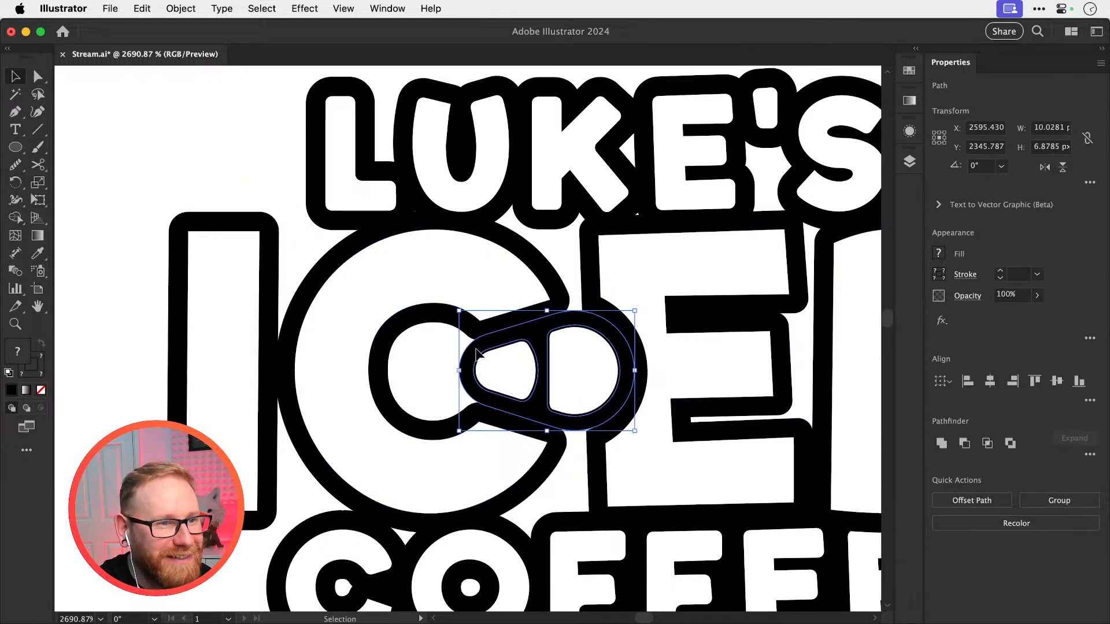
drag(477, 356, 426, 359)
key(super+shift+a)
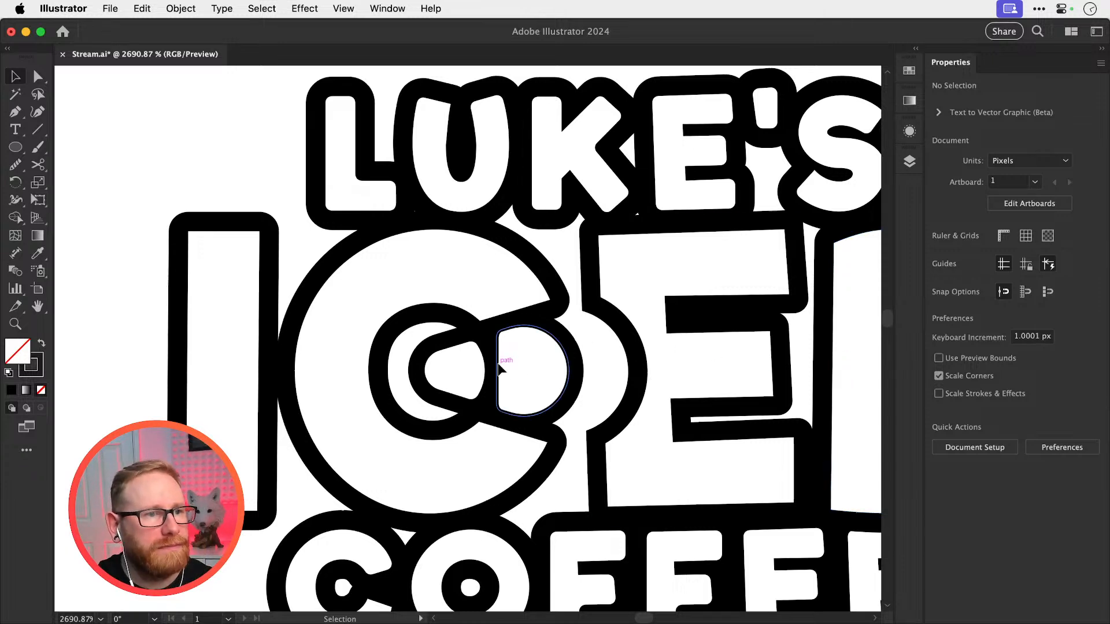
Swap the fill and stroke of the tab's solid black body, giving it no fill and a 1 pt black stroke
drag(498, 365, 511, 380)
key(super+z)
click(583, 341)
key(shift+x)
key(super+h)
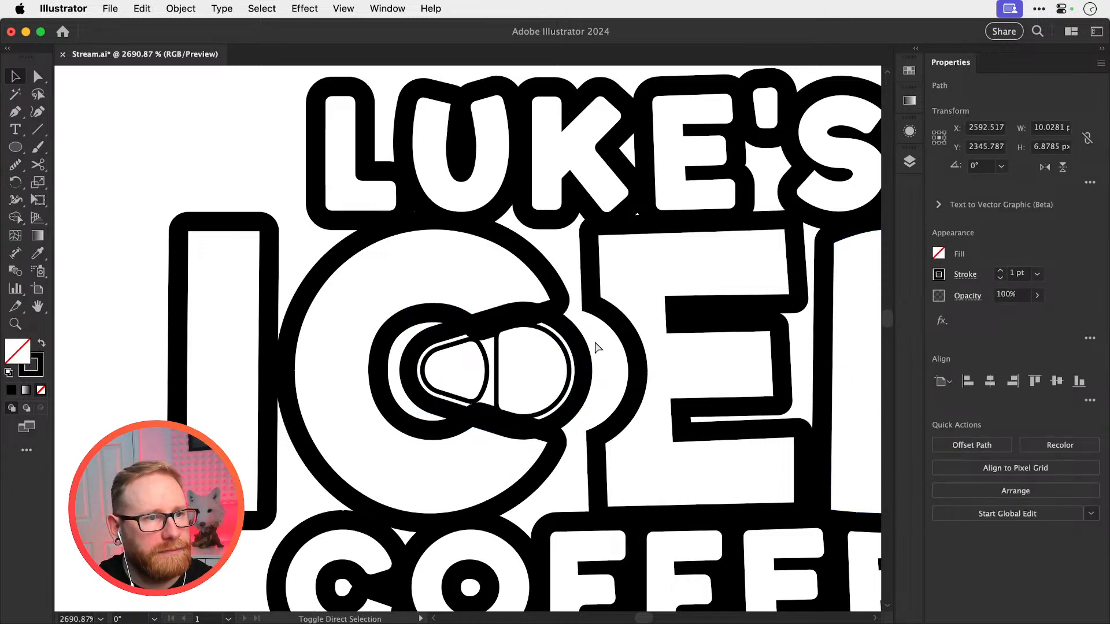
Apply the white fill and thin 0.25 pt stroke of the tab's openings to its outer shape
click(595, 348)
click(580, 363)
key(i)
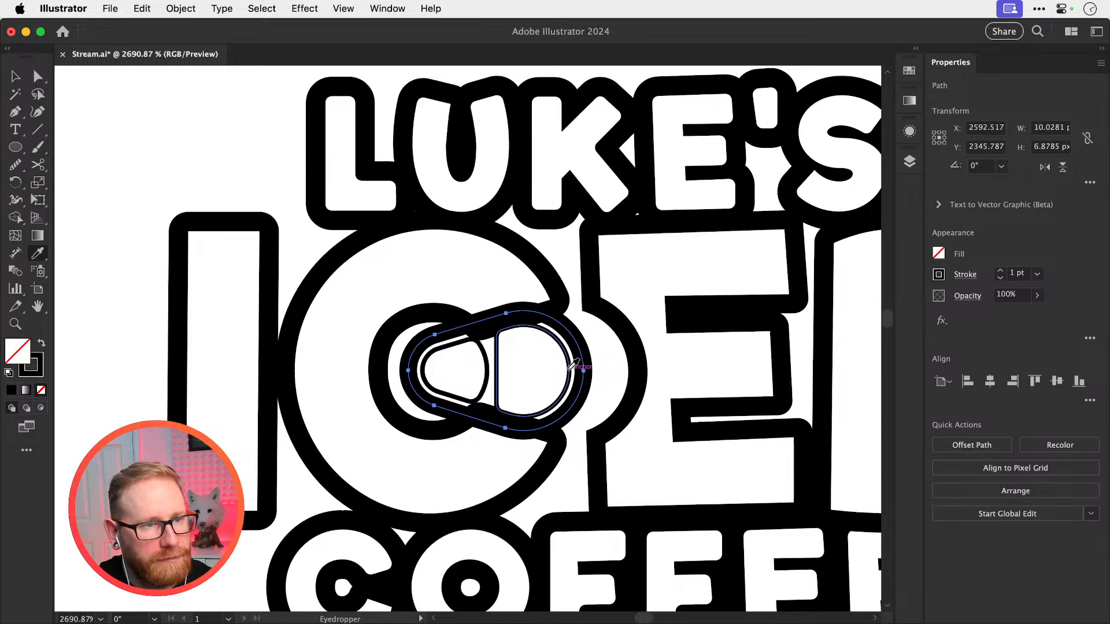
click(569, 370)
key(v)
click(608, 362)
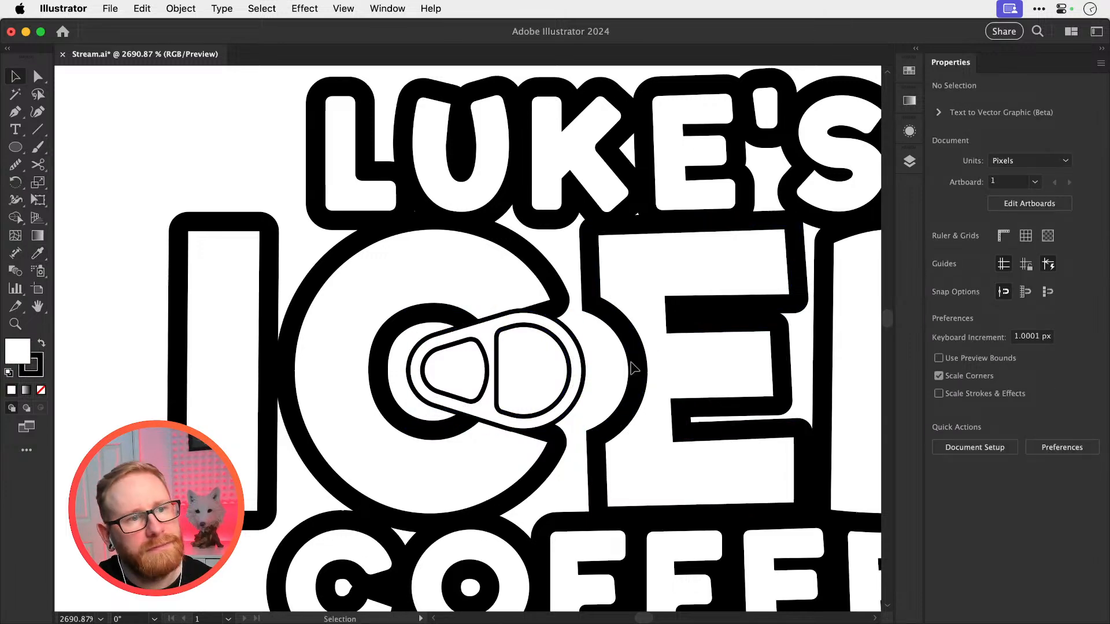
Try applying the C's thick stroke to the tab's two inner openings
key(super+minus)
key(super+minus)
key(super+minus)
key(super+minus)
key(super+equal)
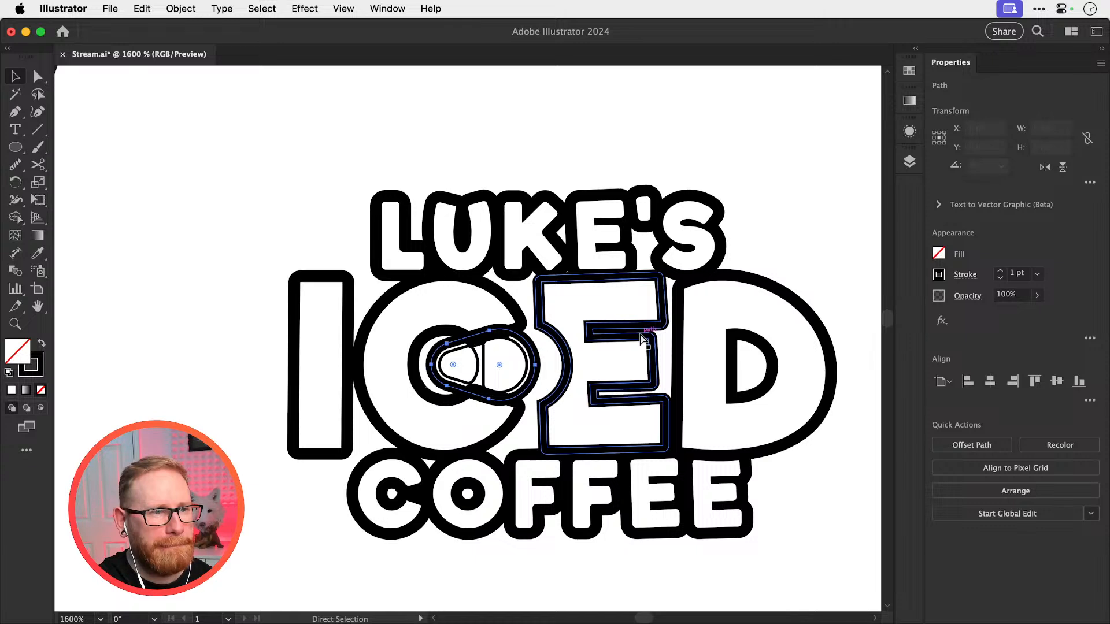
key(super+equal)
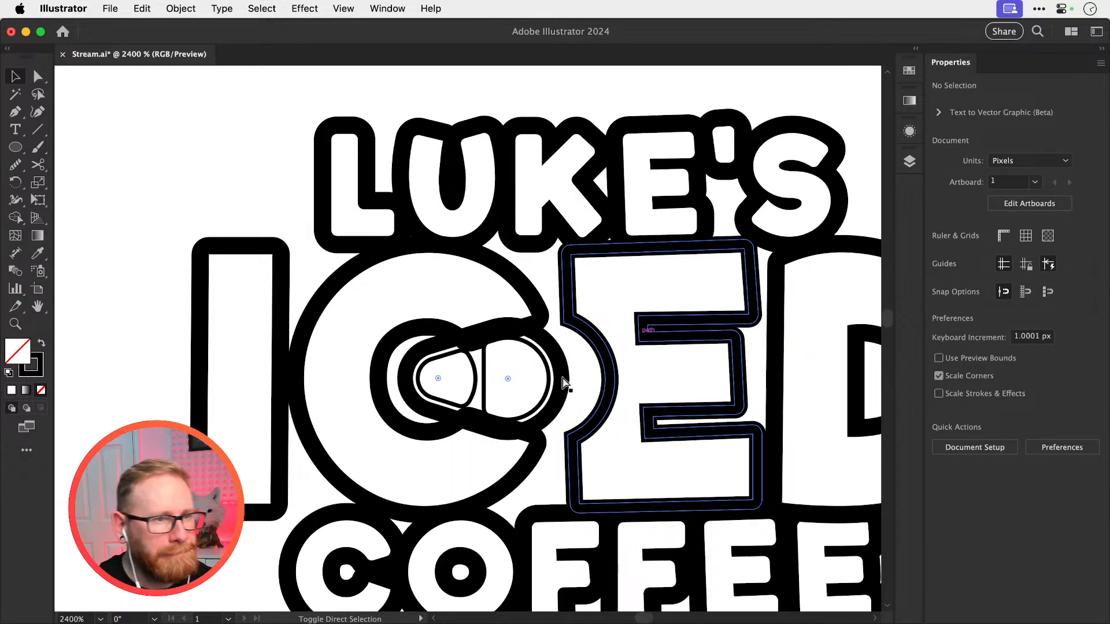
click(489, 413)
shift+click(498, 405)
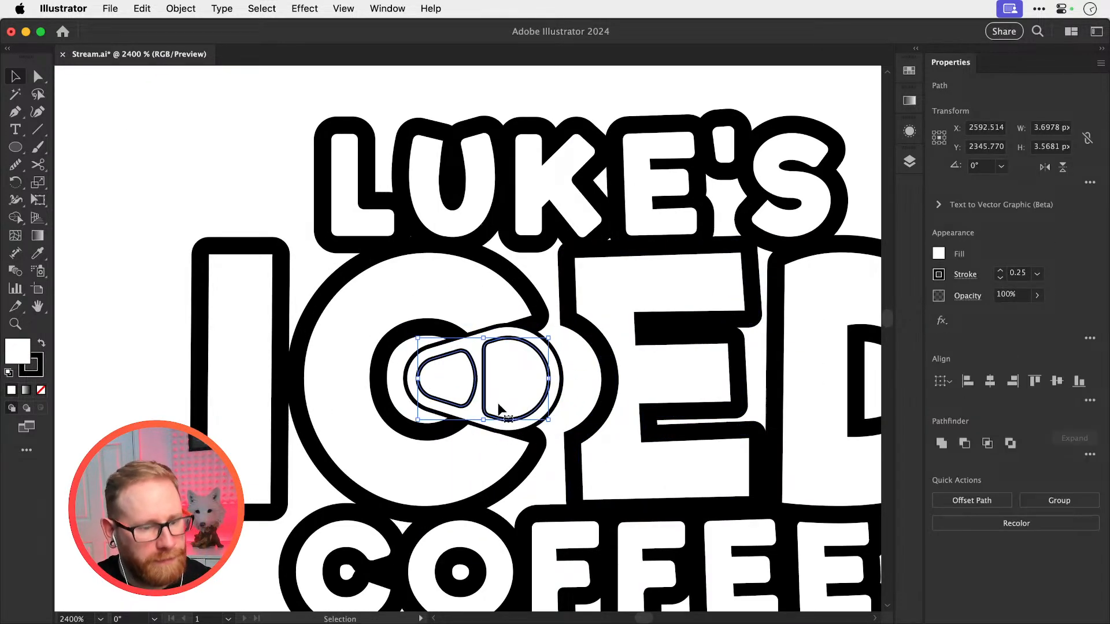
key(i)
click(533, 299)
key(super+shift+a)
key(v)
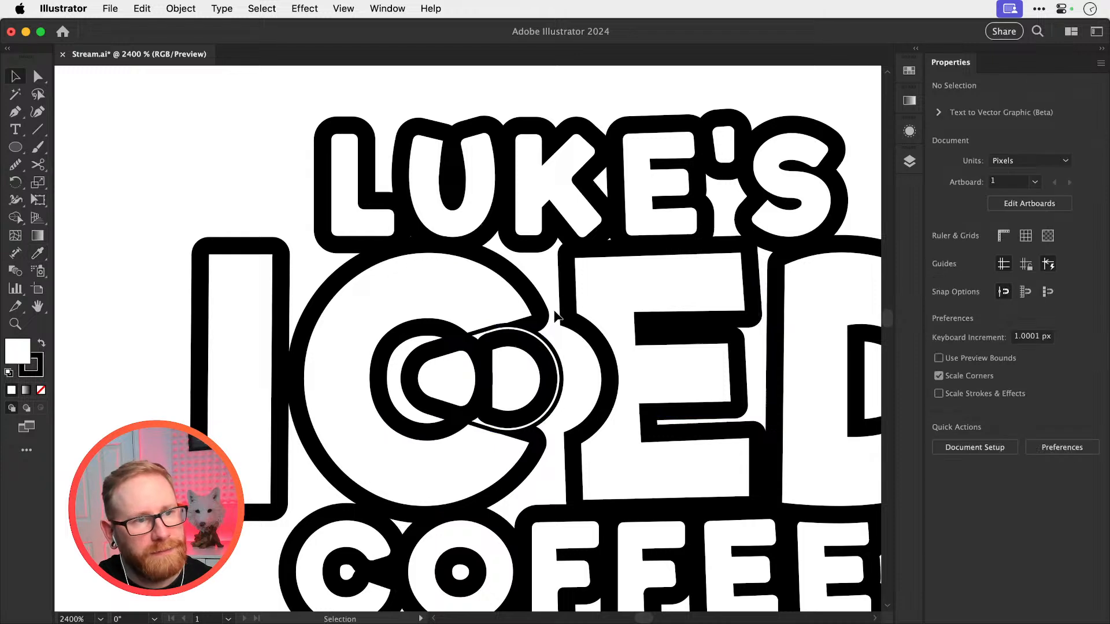
key(super+z)
key(super+z)
Try offsetting the tab's outer path outward to enlarge its outline
key(super+shift+a)
click(554, 350)
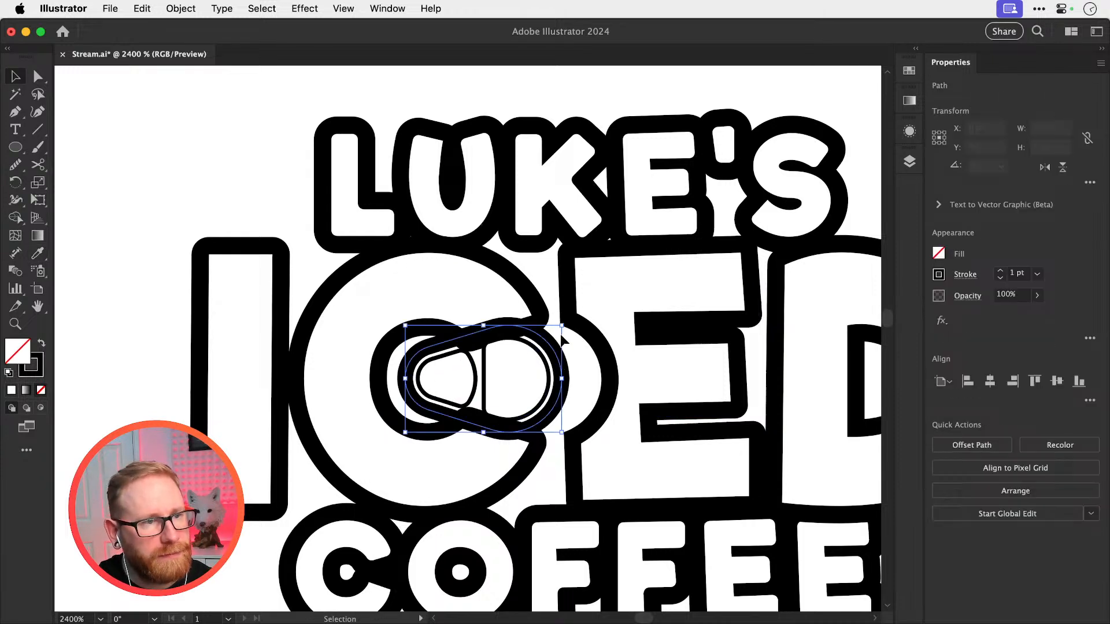
key(super+shift+o)
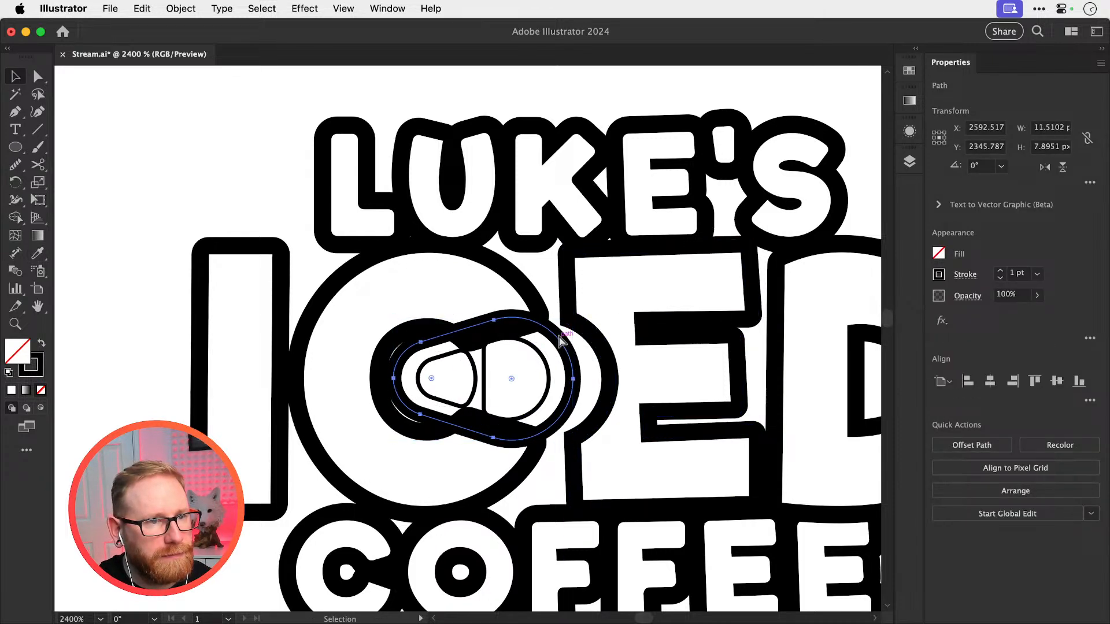
key(super+z)
Make the tab's body solid black and try shrinking its two white openings to about 5.8 by 3.6 px
key(shift+x)
mouse_move(572, 318)
mouse_down()
mouse_move(560, 333)
mouse_move(596, 310)
mouse_move(568, 332)
mouse_up()
click(470, 387)
shift+click(507, 379)
key(s)
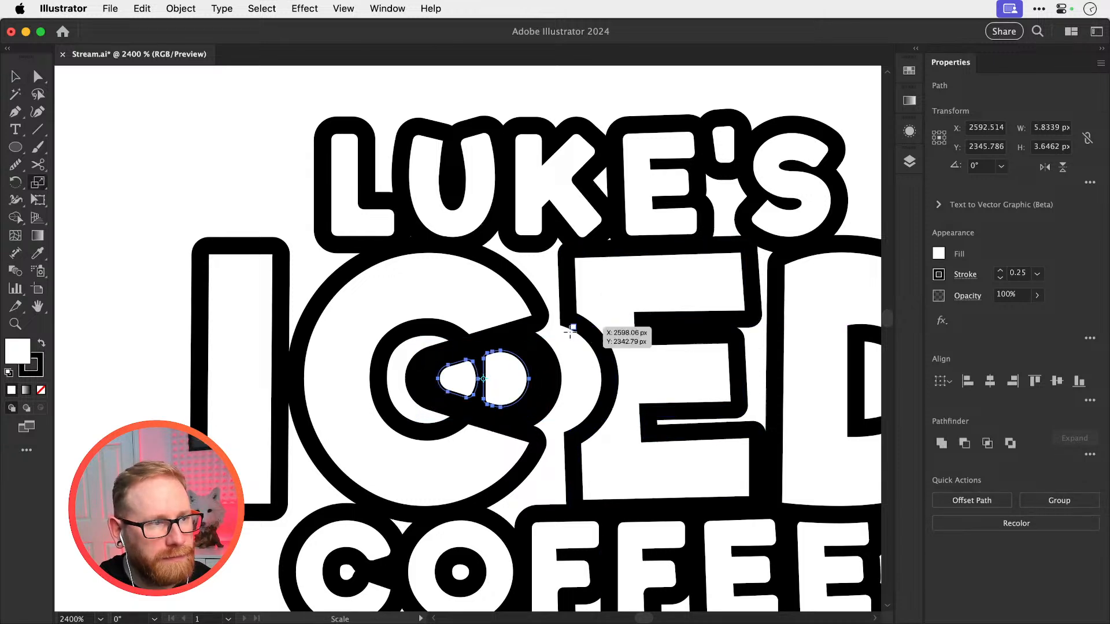
key(shift+x)
key(super+shift+a)
key(v)
key(super+z)
key(super+z)
key(super+z)
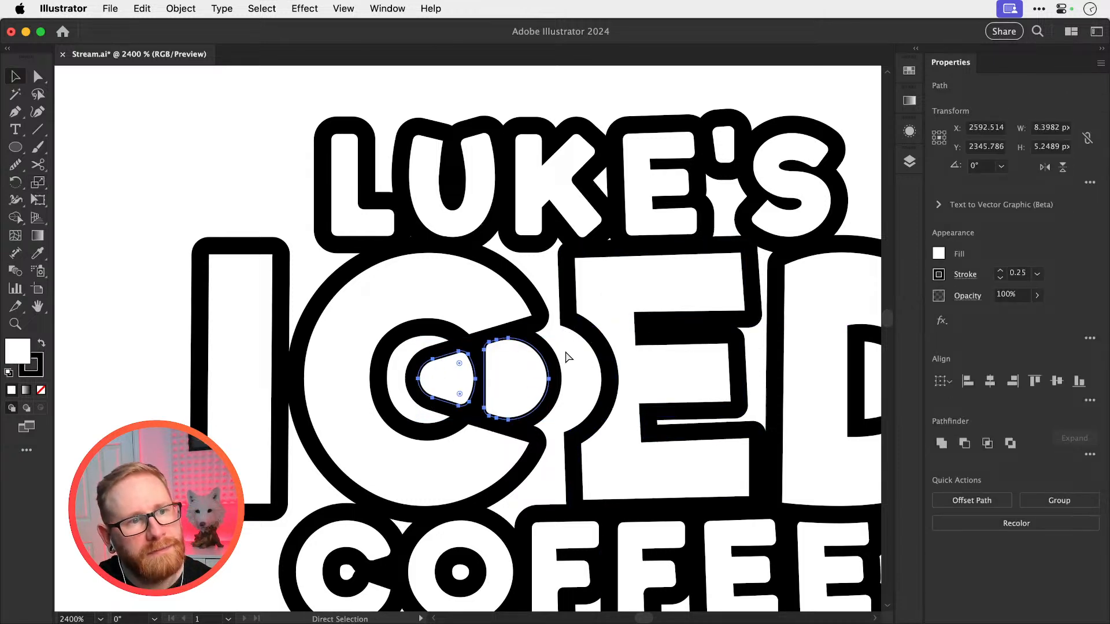
key(super+shift+a)
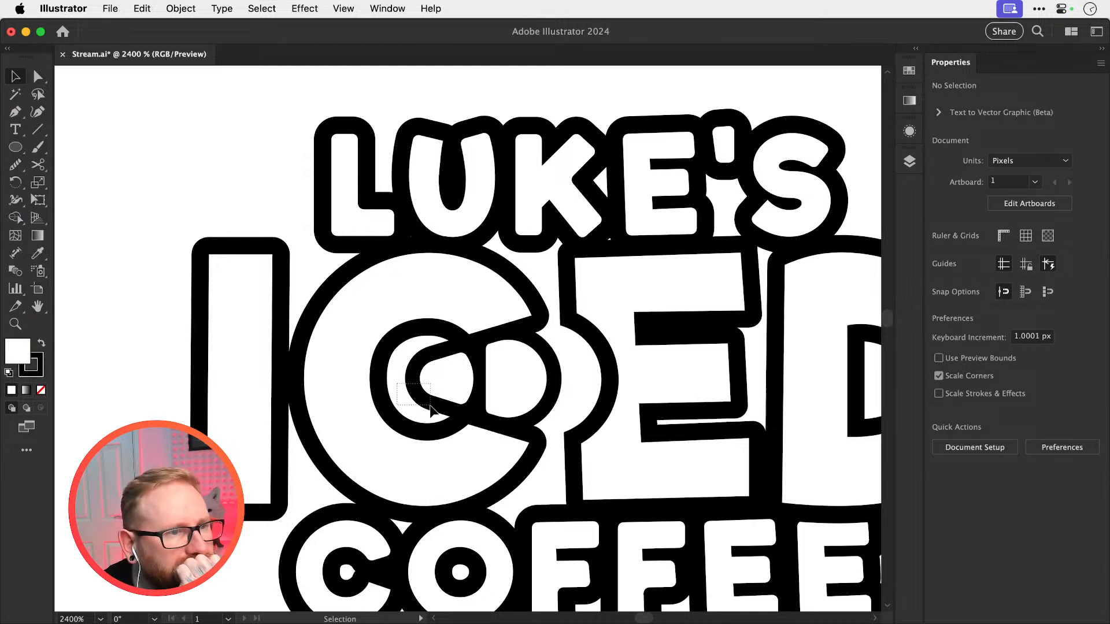
Shift the whole pull tab slightly right toward the curved cut-out of the E
click(482, 388)
mouse_move(481, 384)
mouse_down()
mouse_move(500, 385)
mouse_move(498, 397)
mouse_up()
key(super+z)
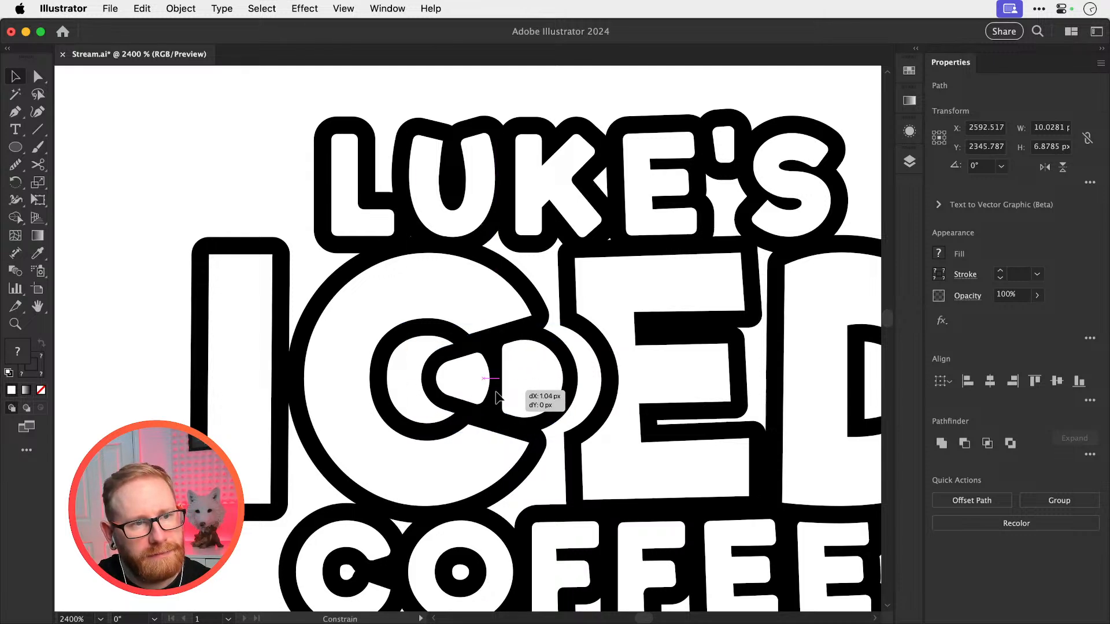
drag(495, 392, 499, 393)
key(super+shift+a)
Compare the pull tab treatments in the logo variations across the canvas, including the earlier versions in the lower rows
key(super+minus)
key(super+minus)
key(super+minus)
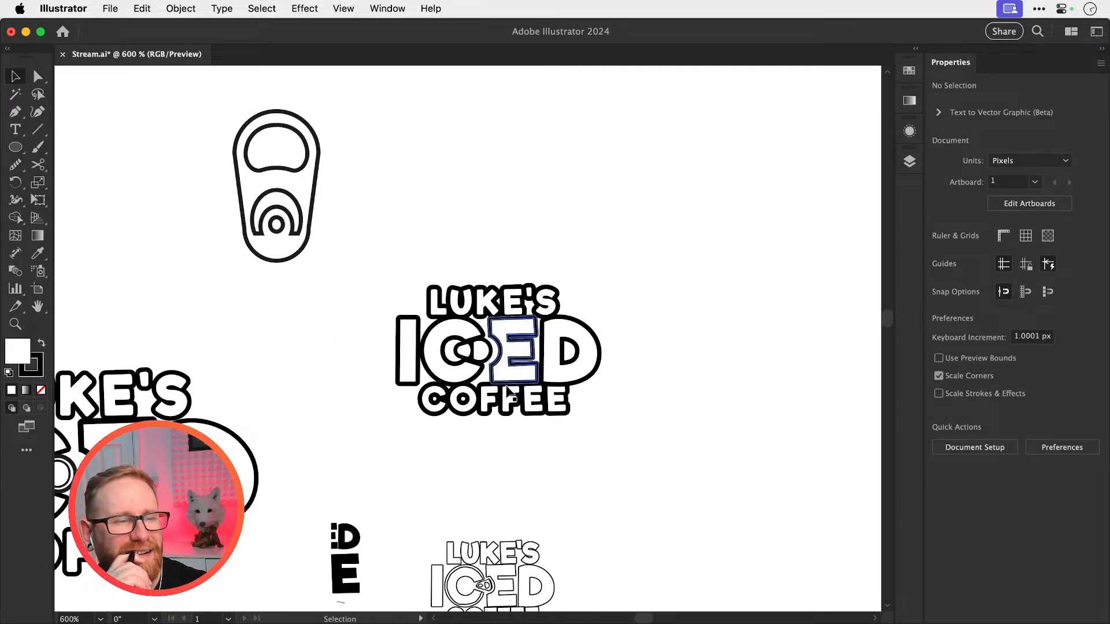
key(super+minus)
key(super+minus)
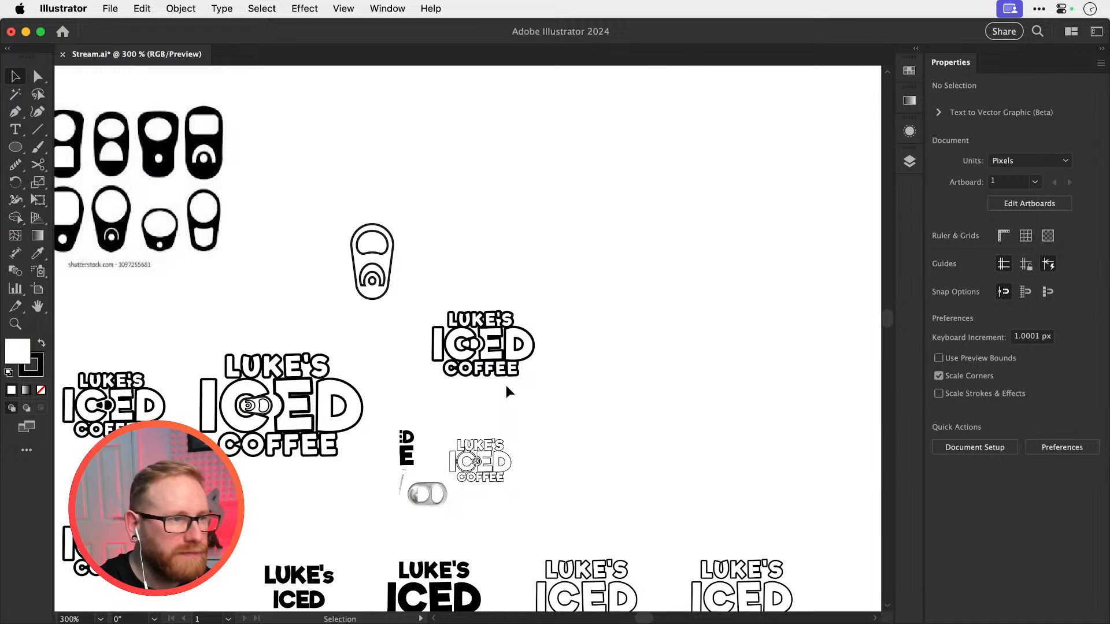
drag(509, 392, 695, 327)
drag(560, 424, 683, 335)
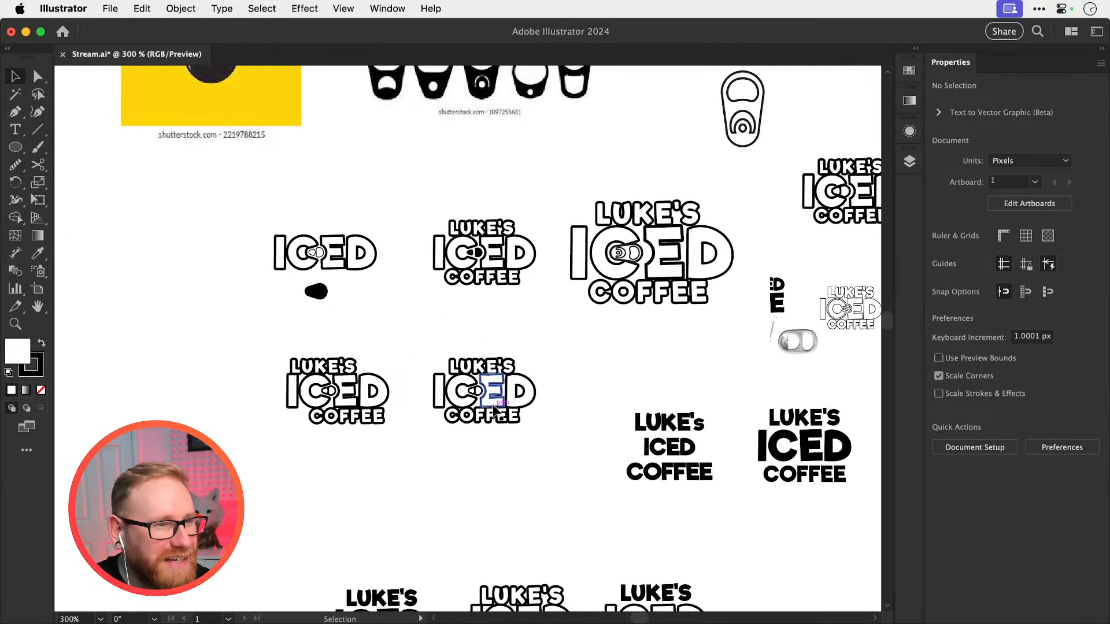
drag(448, 397, 472, 419)
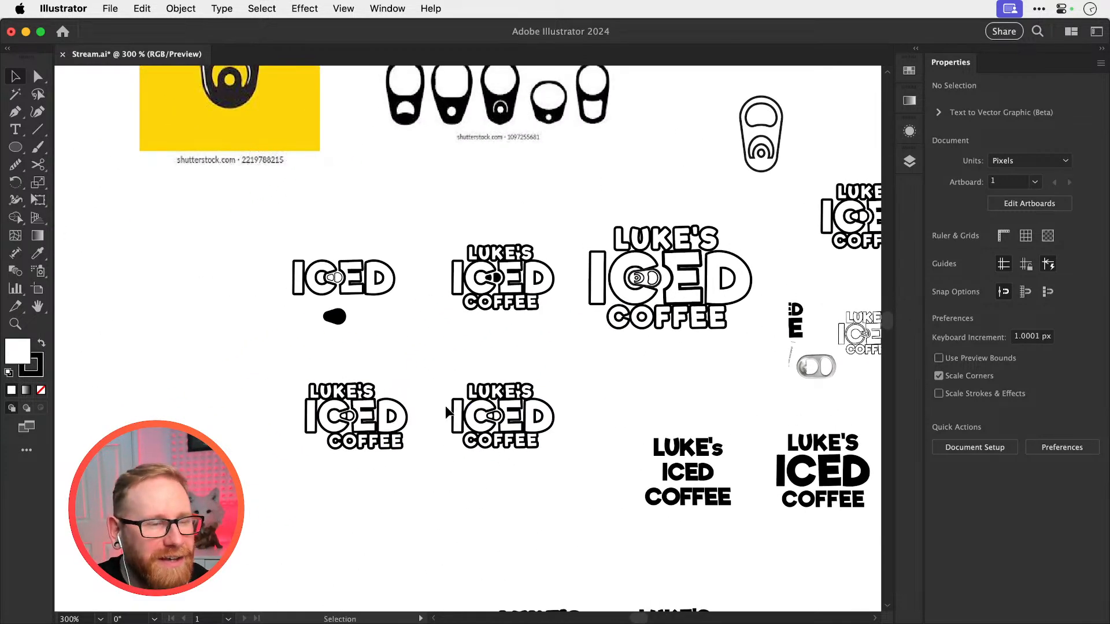
scroll(483, 335, right, 2)
scroll(483, 336, down, 1)
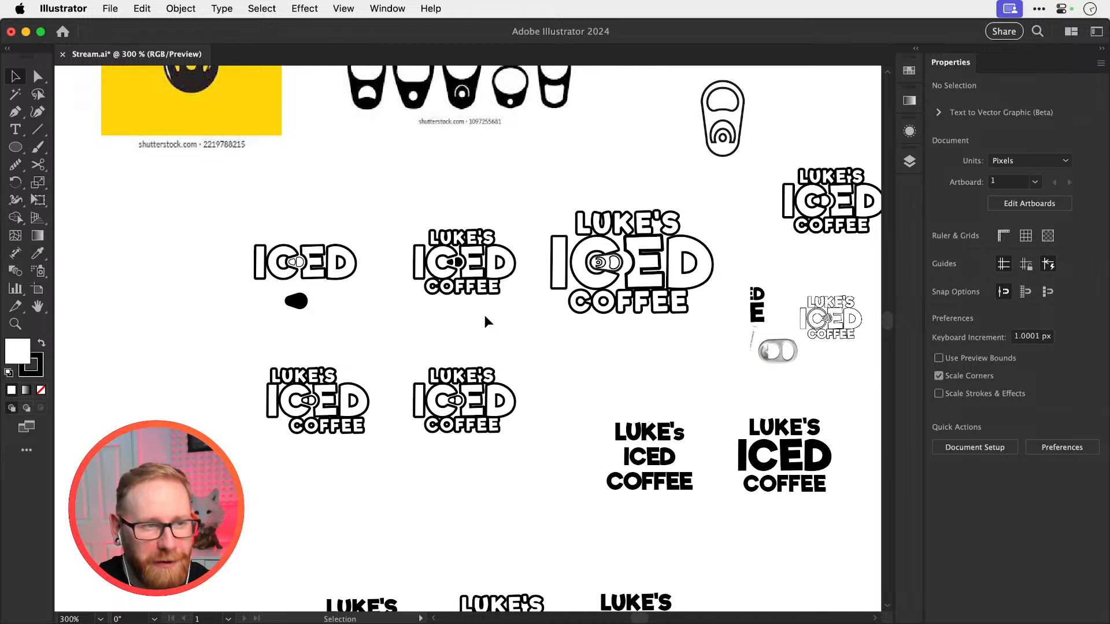
drag(495, 363, 483, 273)
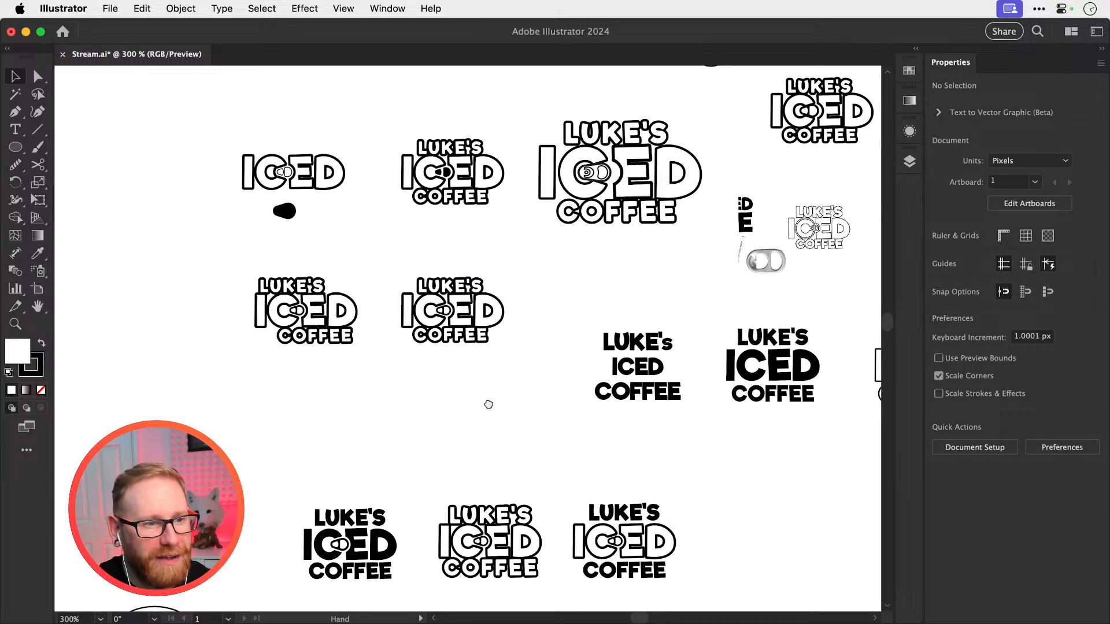
scroll(488, 404, down, 5)
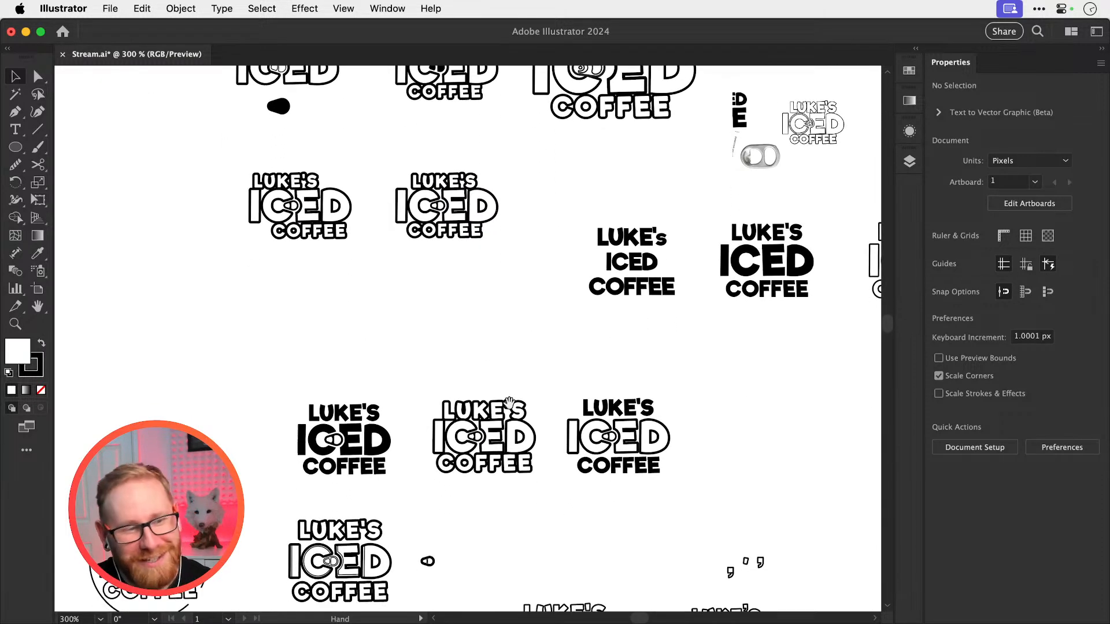
scroll(508, 403, down, 6)
scroll(509, 403, left, 3)
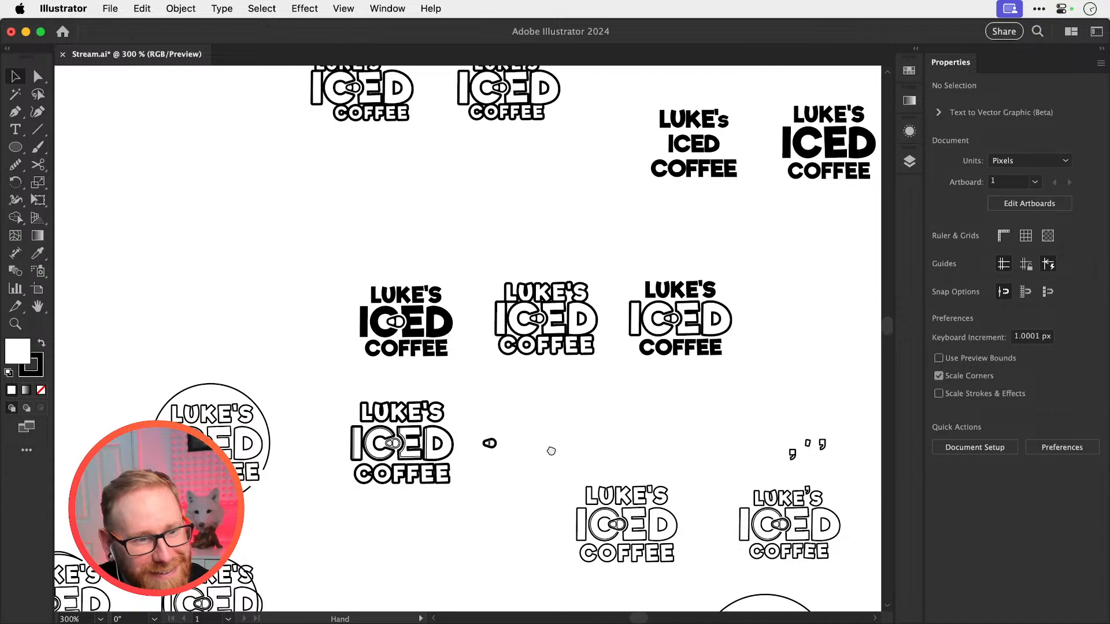
Copy the can pull tab from the outlined ICED logo, paste it above the bold-outline logo and group its paths
drag(551, 451, 484, 347)
drag(539, 421, 908, 422)
drag(616, 414, 714, 414)
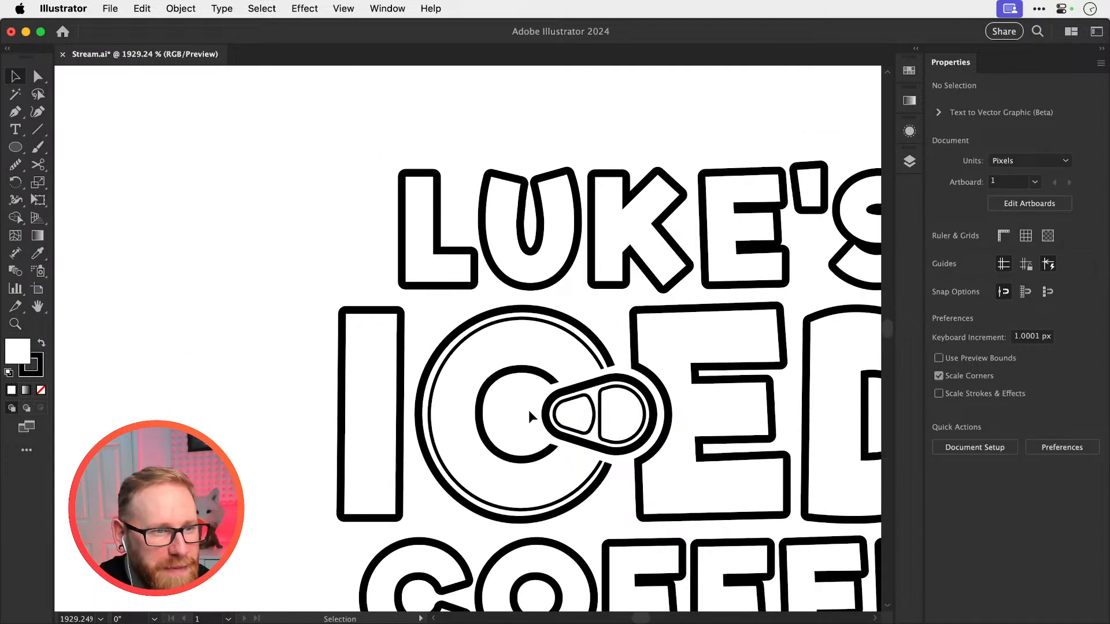
drag(529, 411, 635, 428)
key(super+minus)
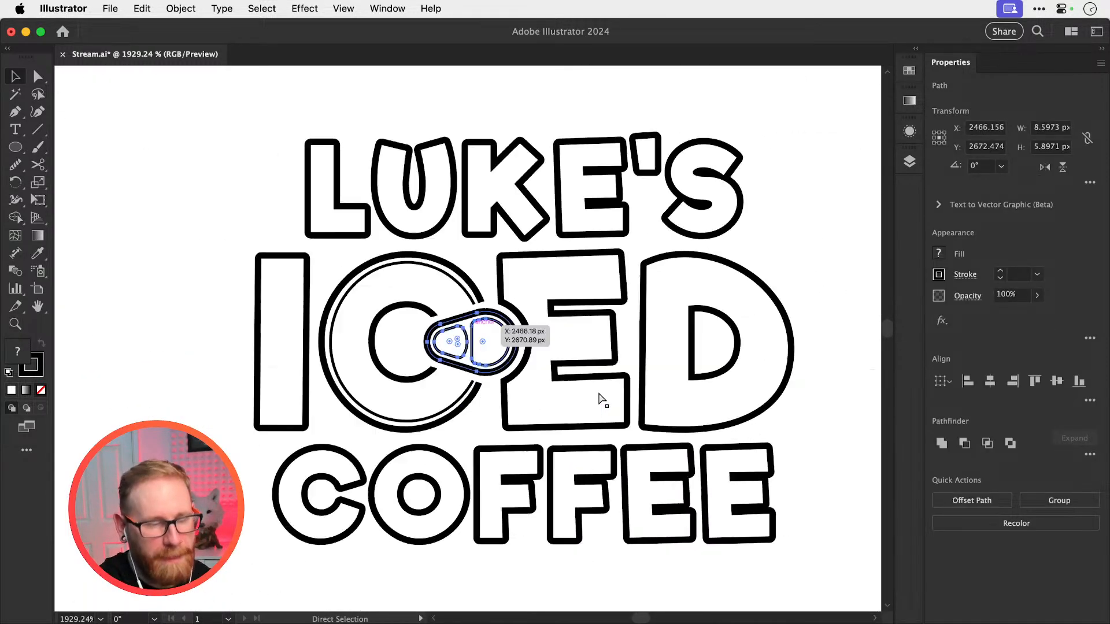
key(super+minus)
key(super+minus)
key(super+minus)
key(super+minus)
drag(597, 392, 572, 573)
drag(589, 338, 517, 581)
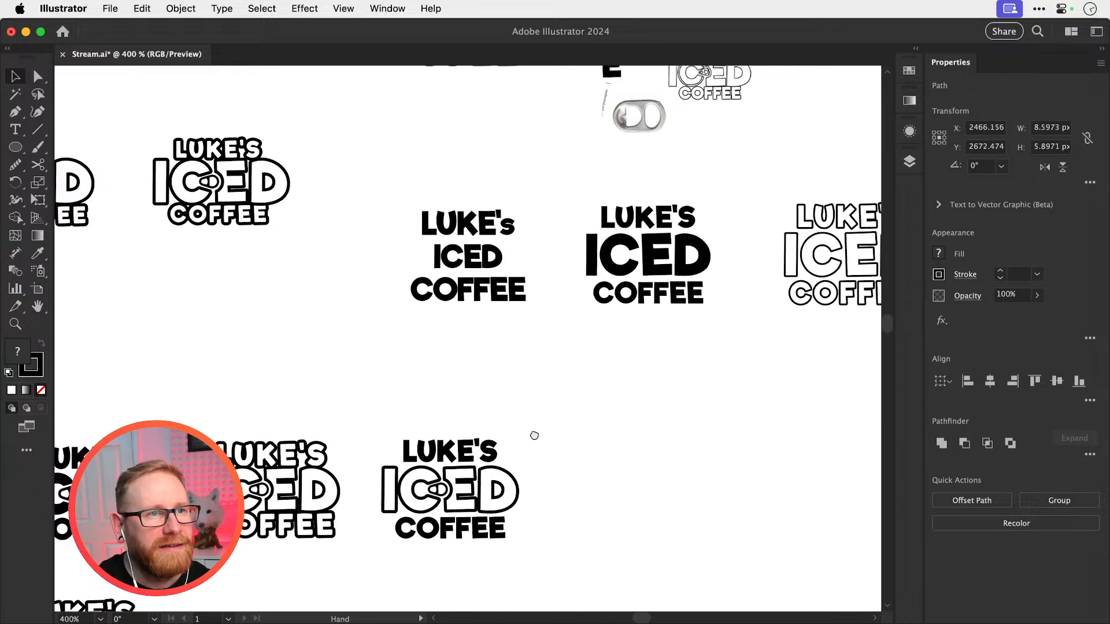
drag(534, 435, 498, 595)
drag(512, 399, 491, 604)
drag(625, 342, 541, 433)
key(super+v)
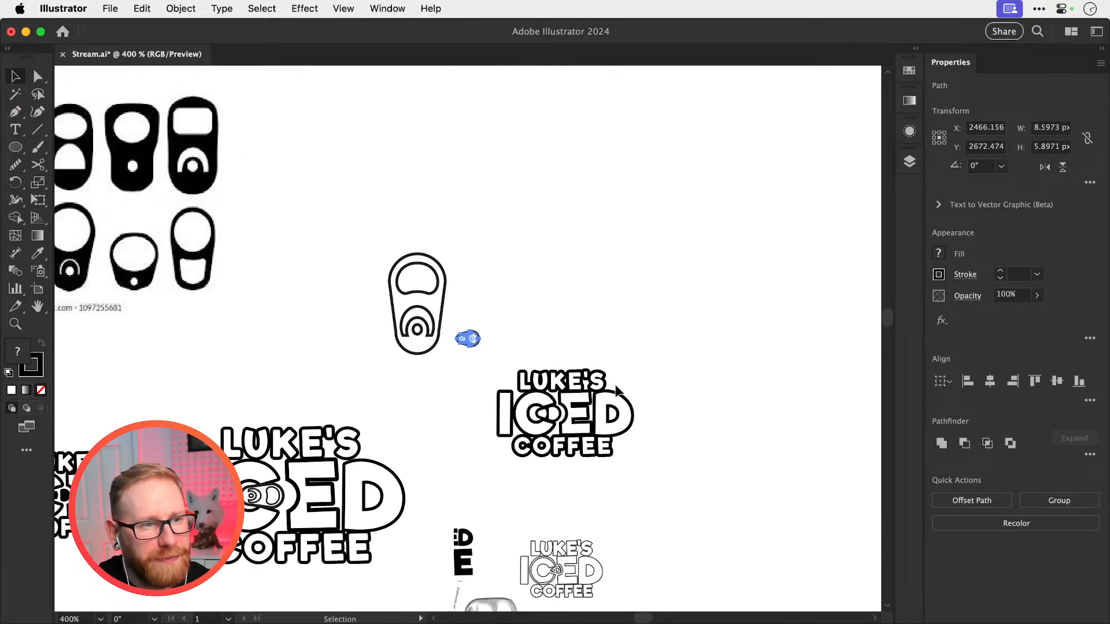
drag(545, 383, 621, 380)
key(super+g)
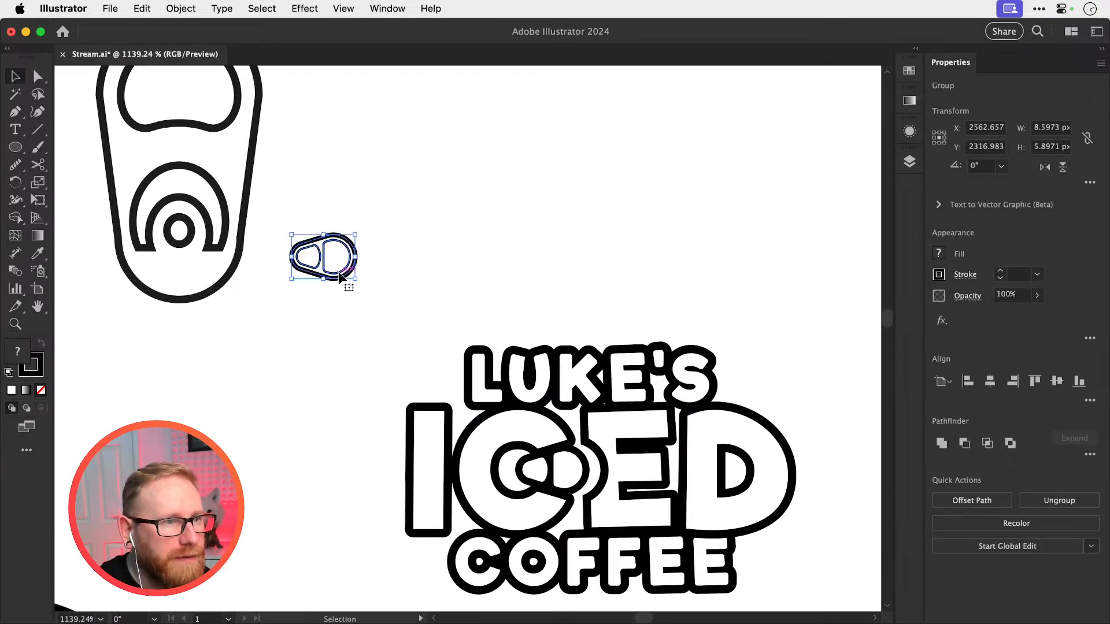
Move the grouped pull tab between the C and E of the bold-outline logo and delete the old tab there
drag(341, 277, 566, 489)
click(590, 458)
key(Delete)
mouse_move(552, 475)
mouse_down()
mouse_move(627, 478)
mouse_move(574, 473)
mouse_up()
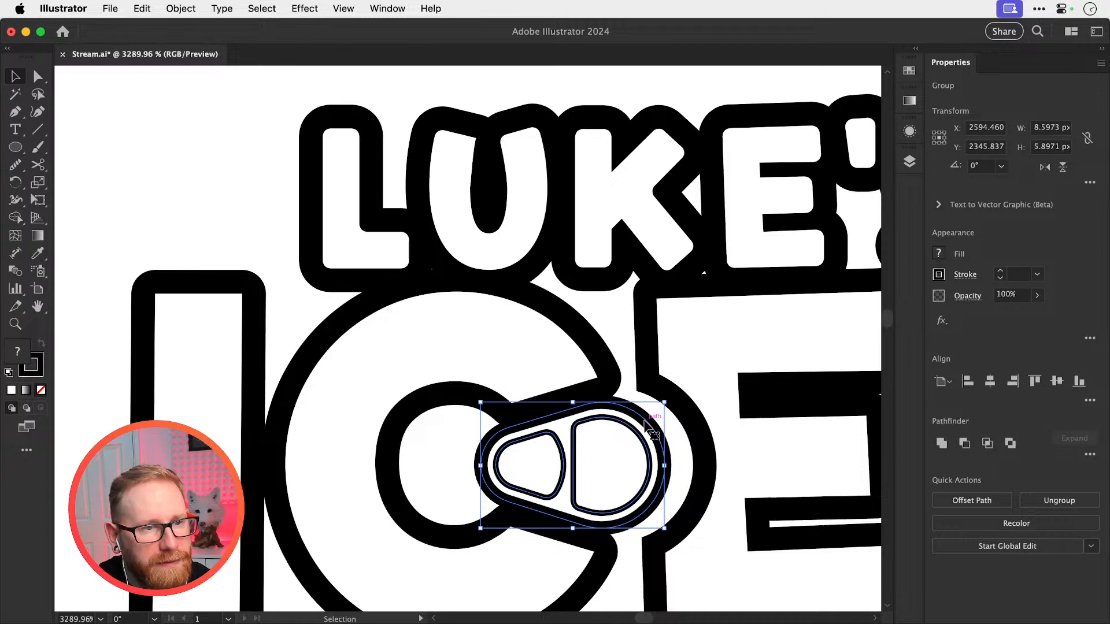
key(super+minus)
key(super+minus)
key(super+minus)
key(super+minus)
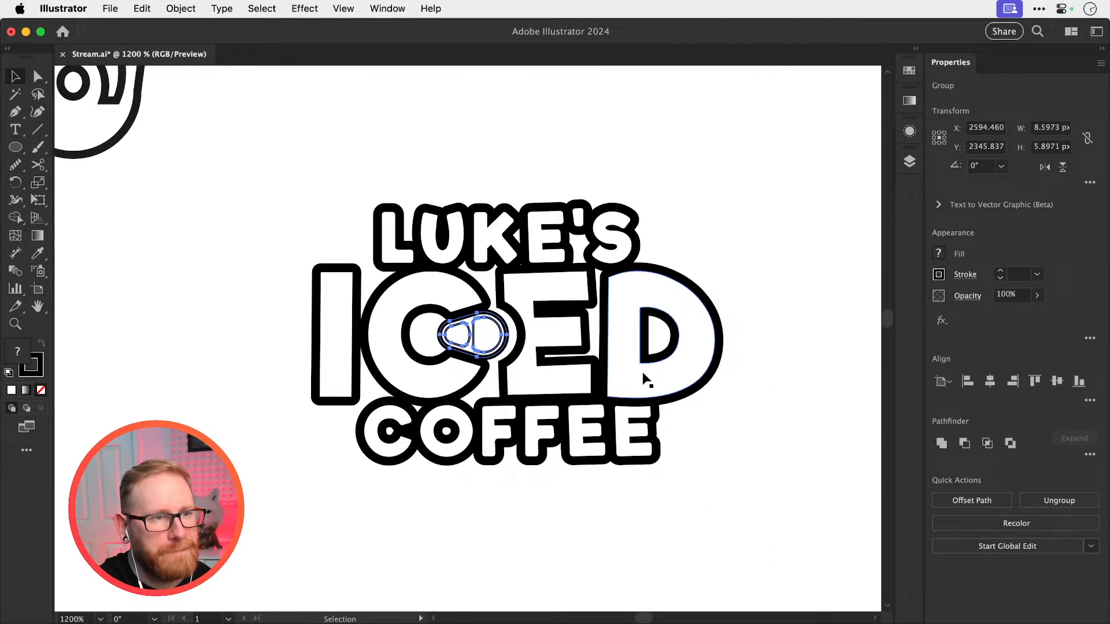
Shift the grouped pull tab about 1.2 px left, further into the C
key(super+shift+a)
drag(422, 336, 436, 345)
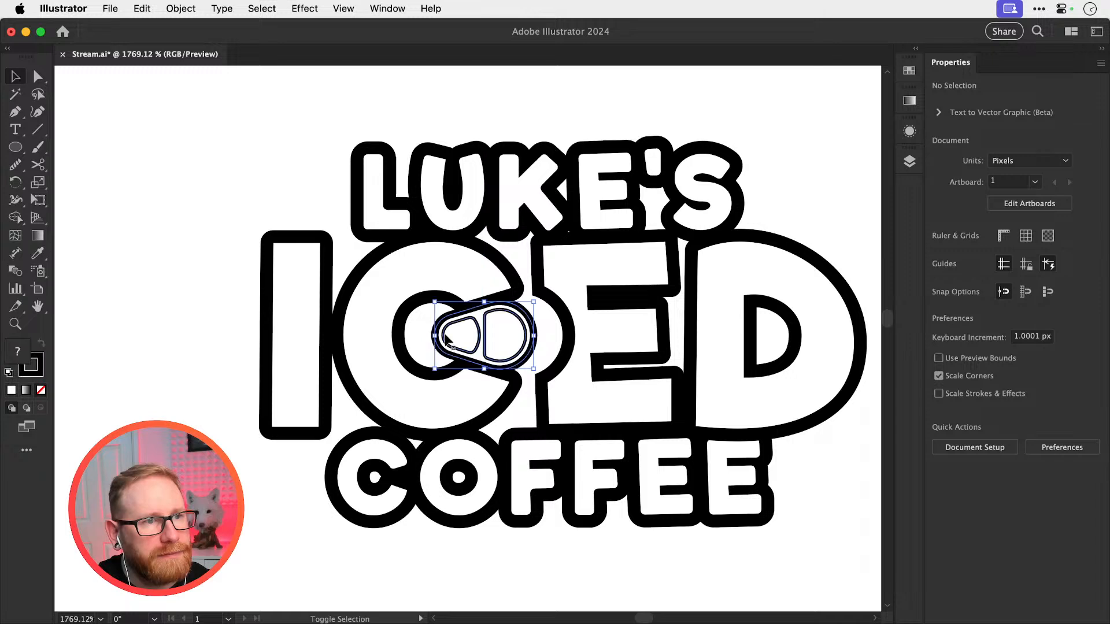
key(super+shift+a)
key(space)
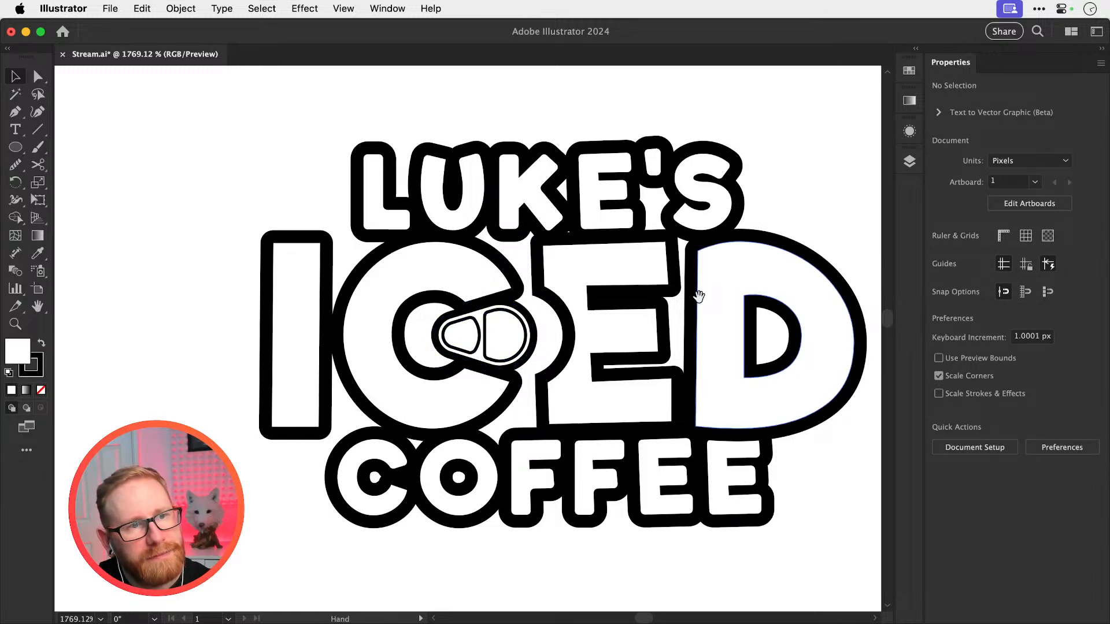
Try nudging the E and D about 1 px left, closer to the pull tab
drag(682, 308, 617, 346)
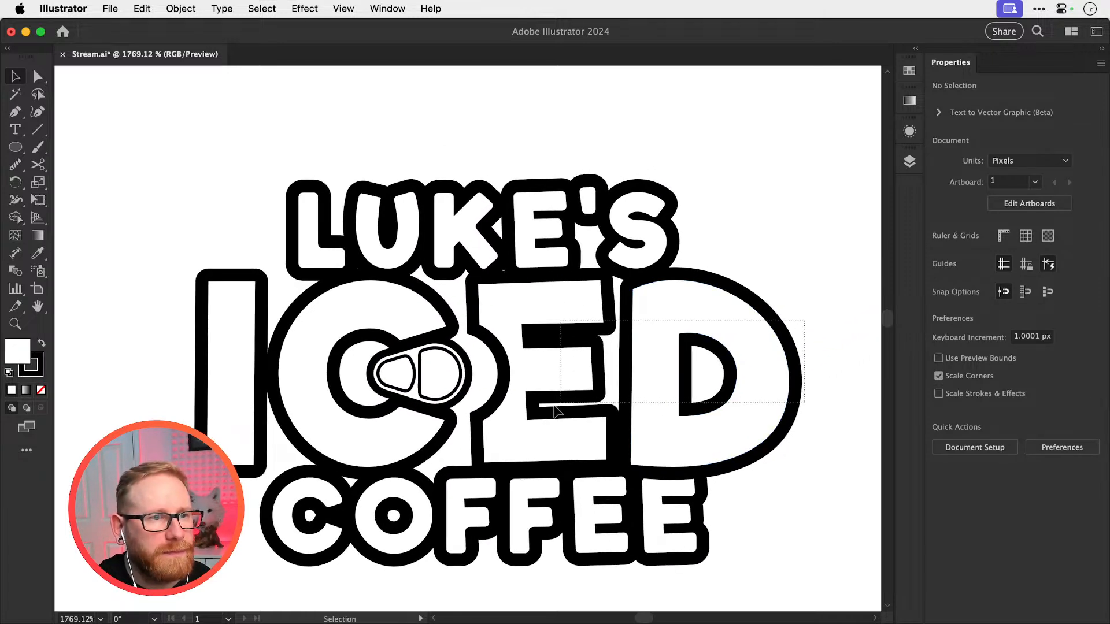
click(554, 382)
key(Left)
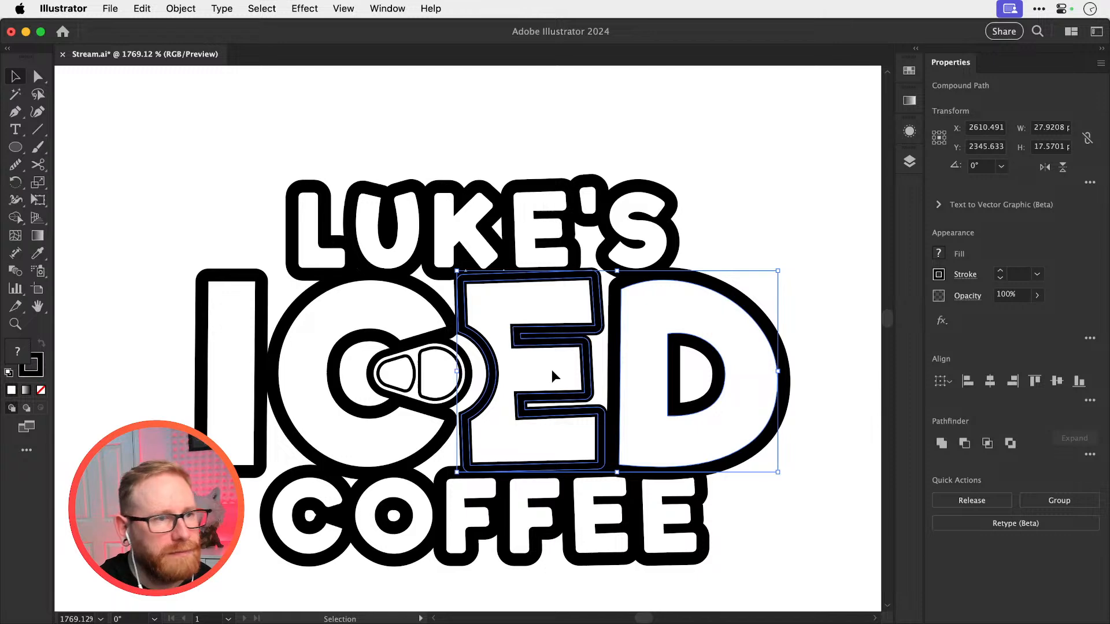
key(super+space)
mouse_move(490, 374)
mouse_down()
mouse_move(535, 363)
mouse_move(490, 370)
mouse_up()
key(super+shift+a)
key(super+minus)
key(super+minus)
key(super+minus)
key(super+minus)
key(super+minus)
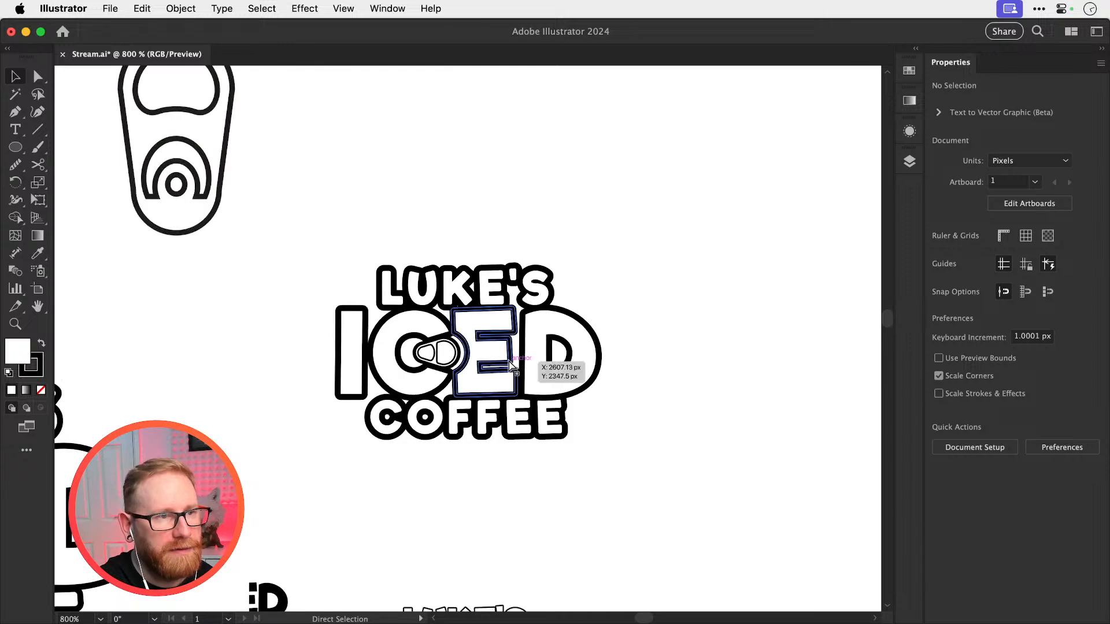
key(super+space)
drag(520, 376, 648, 379)
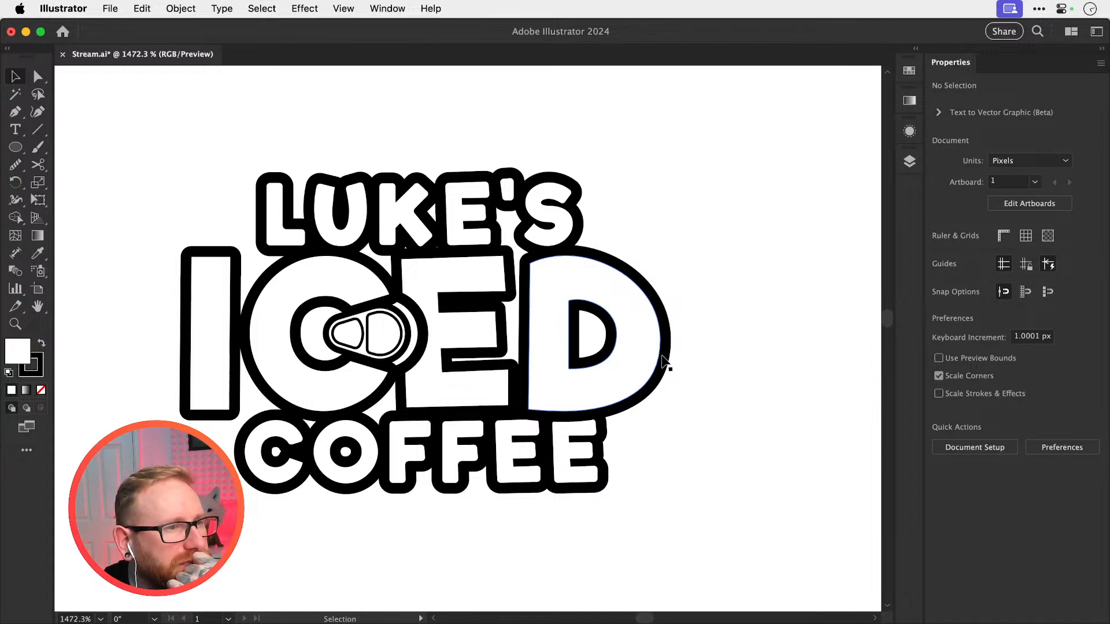
key(super+z)
key(super+shift+a)
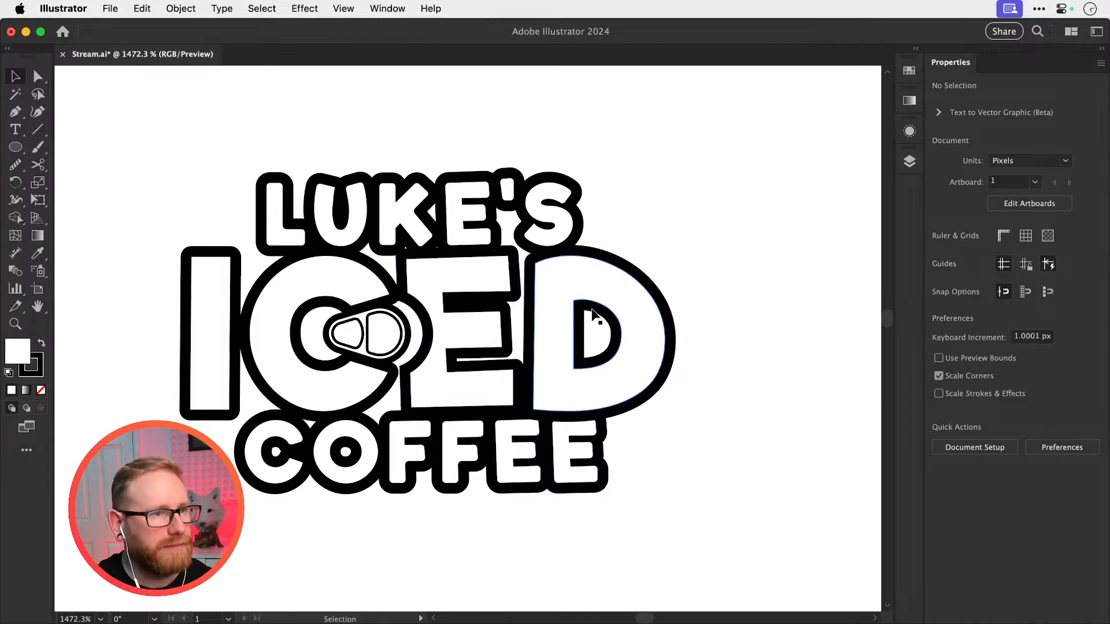
Move the E and D together about 1 px right to widen the gap beside the pull tab
drag(773, 327, 461, 392)
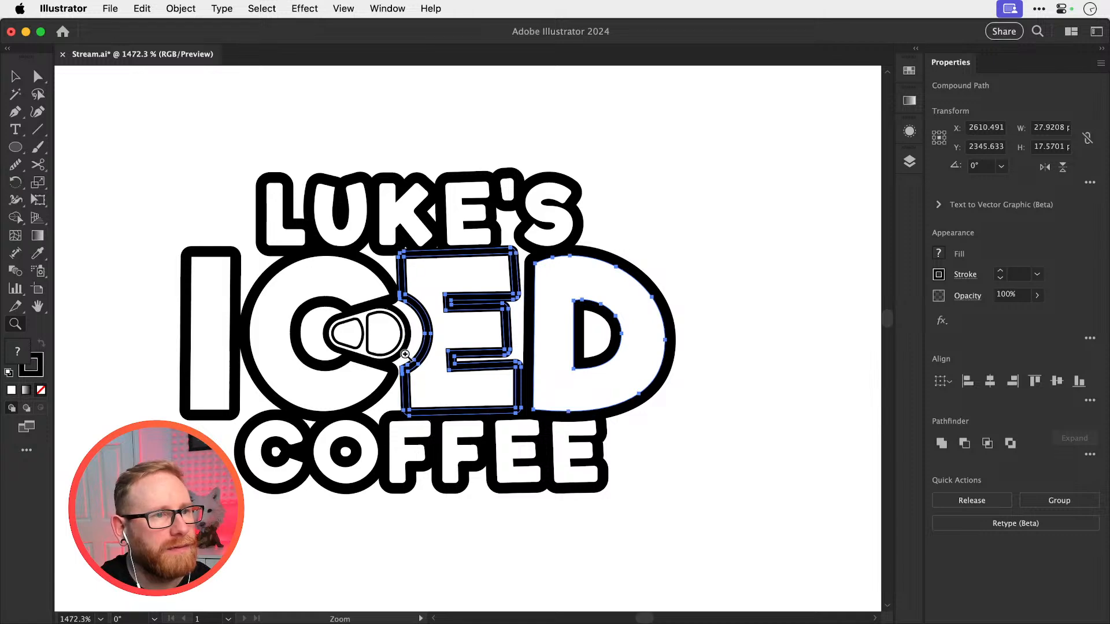
scroll(454, 347, up, 3)
drag(454, 347, 469, 347)
key(super+shift+a)
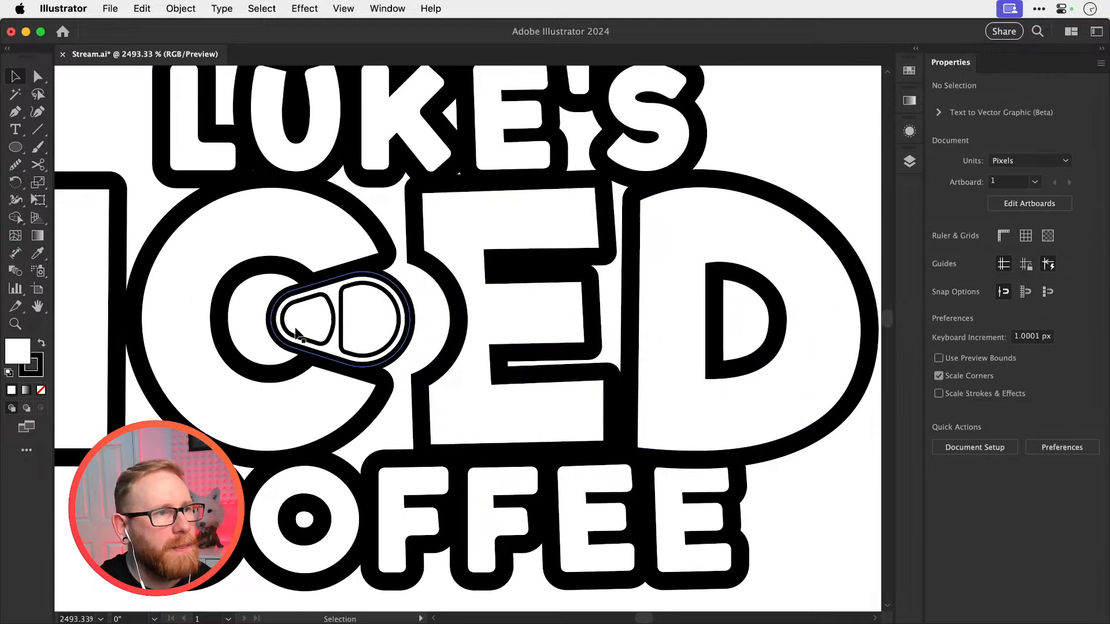
Widen the other gaps in ICED by moving the I about 1 px left and the D about 1 px right
drag(133, 257, 117, 258)
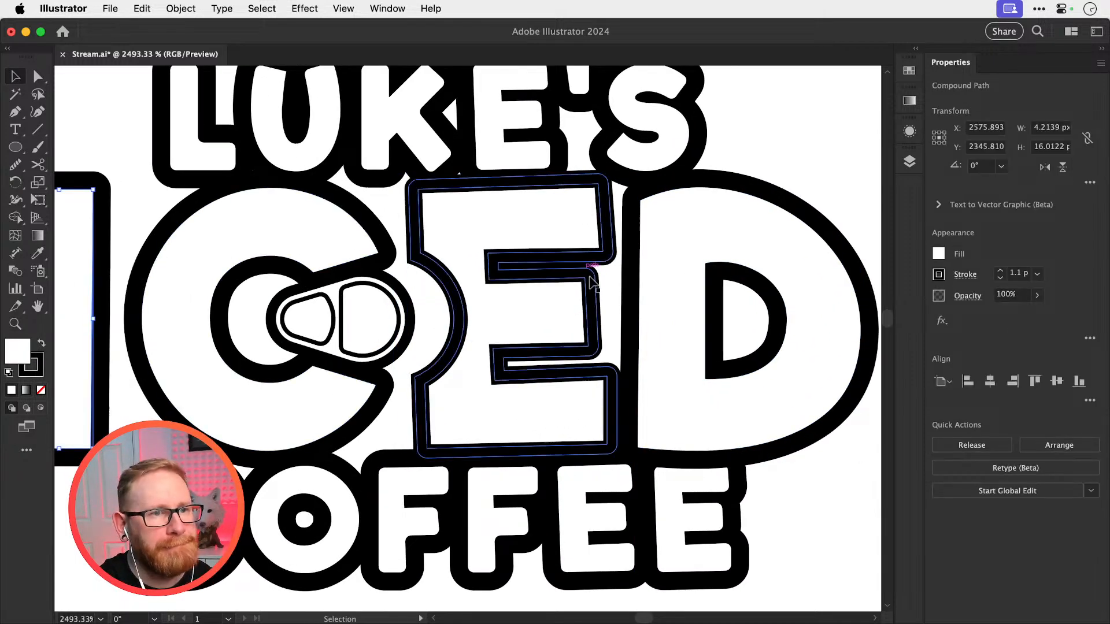
drag(627, 279, 643, 281)
key(super+shift+a)
key(super+minus)
key(super+minus)
key(super+minus)
key(super+minus)
key(super+minus)
key(super+minus)
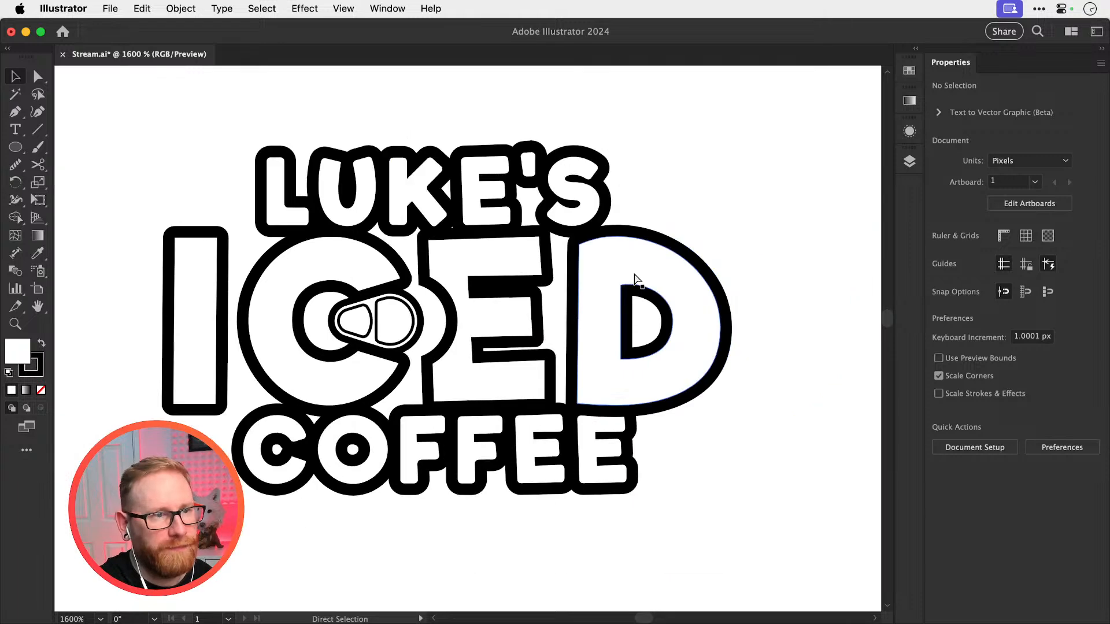
key(super+equal)
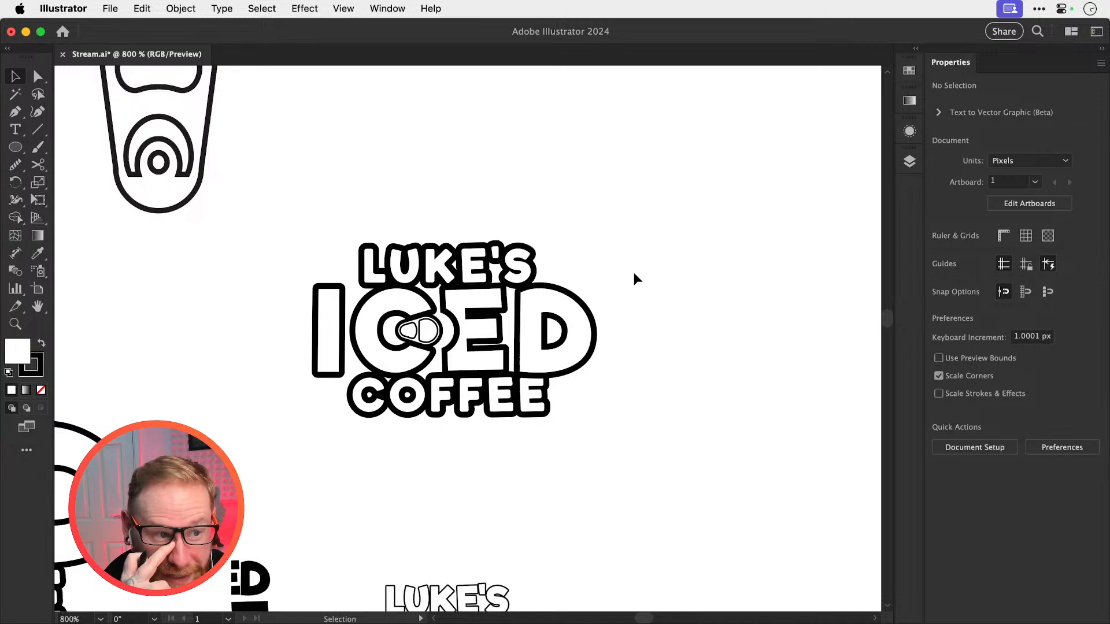
Try turning the pull tab's two outlined openings into solid black shapes without a stroke
scroll(405, 333, up, 5)
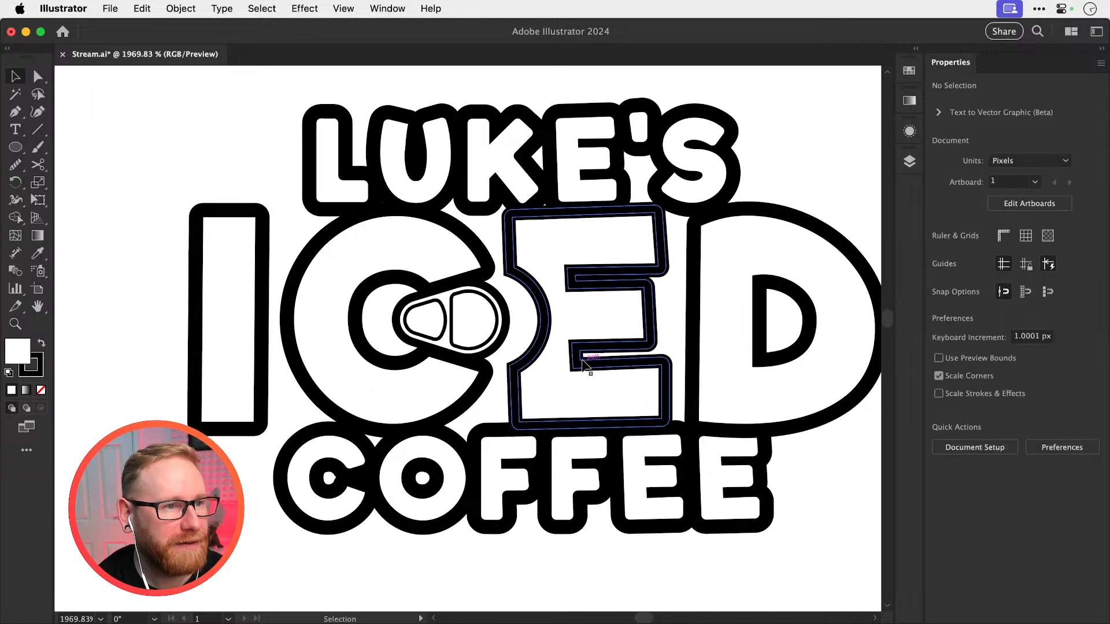
click(464, 349)
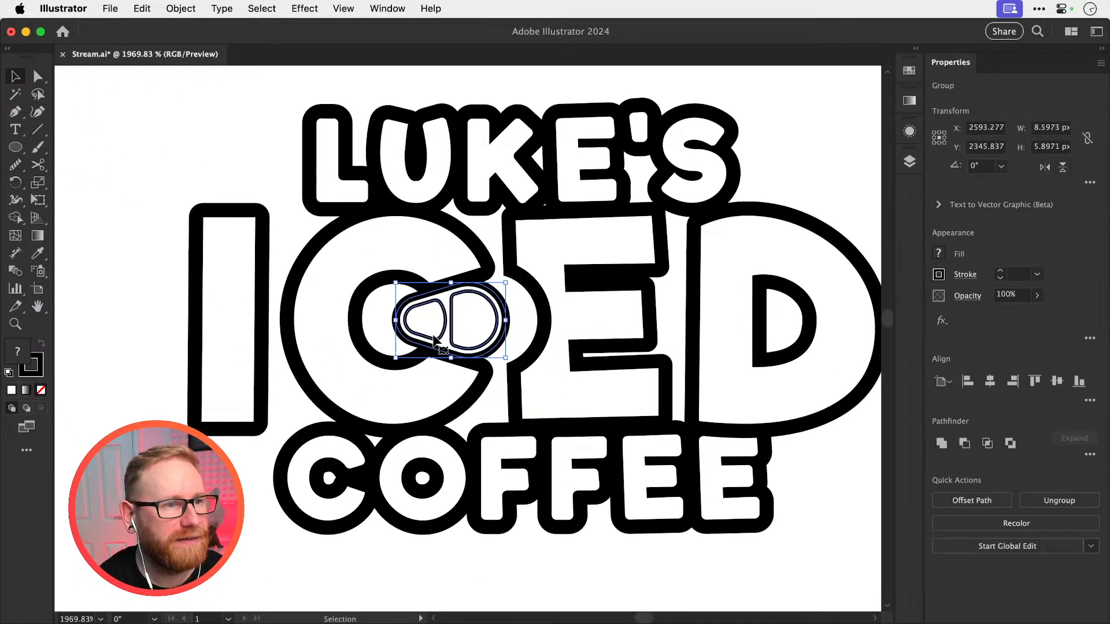
key(a)
key(super+shift+a)
click(441, 337)
shift+click(453, 347)
key(shift+x)
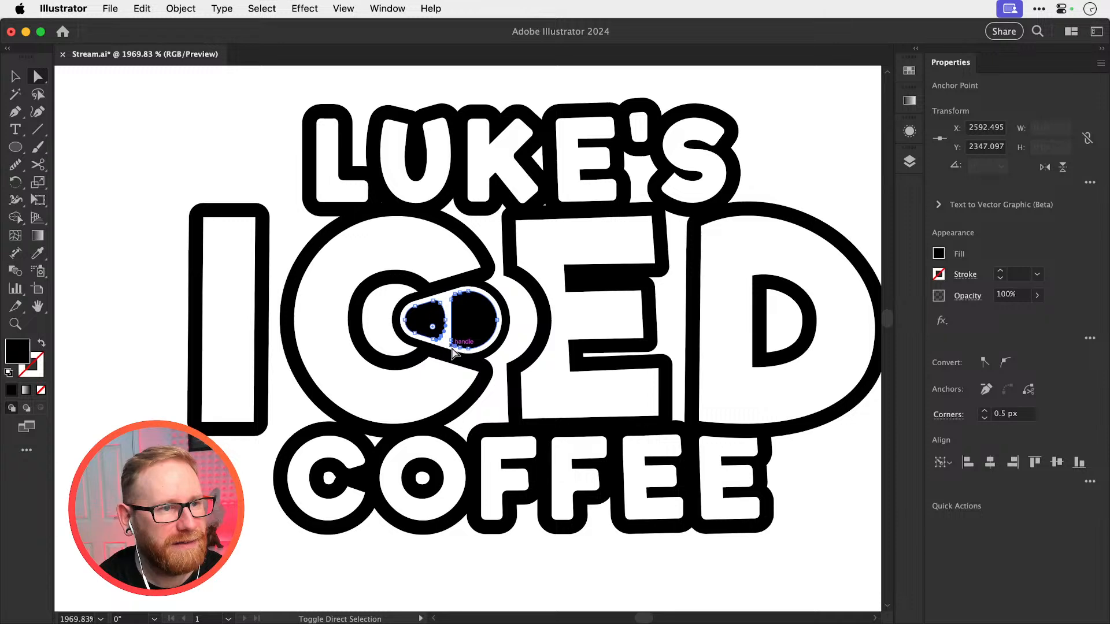
key(super+shift+a)
key(v)
key(super+minus)
key(super+minus)
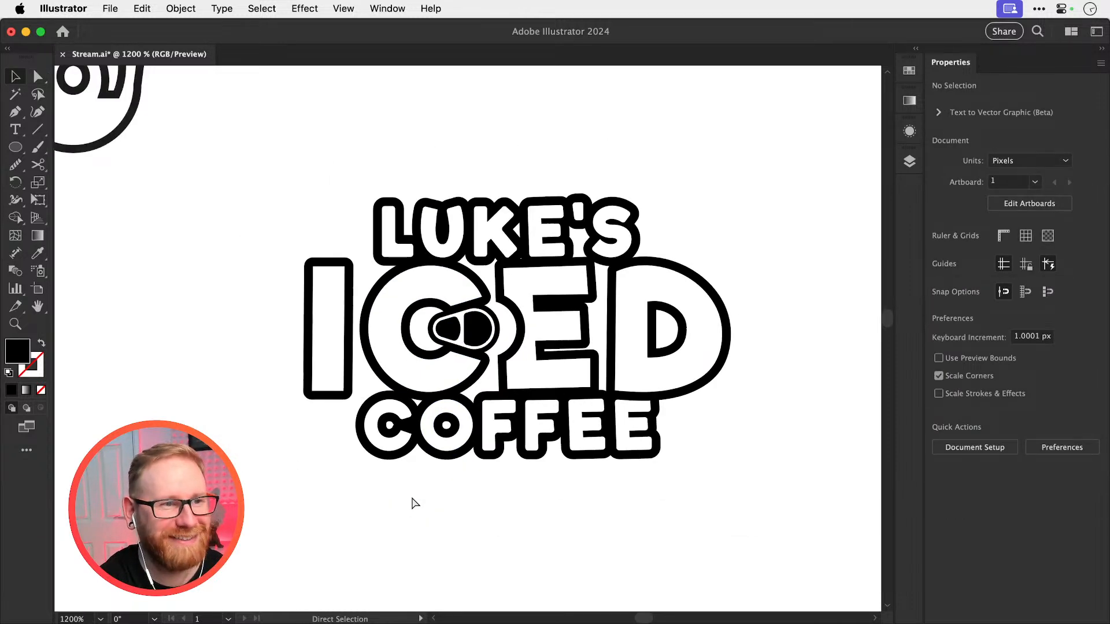
key(super+minus)
key(super+equal)
key(super+z)
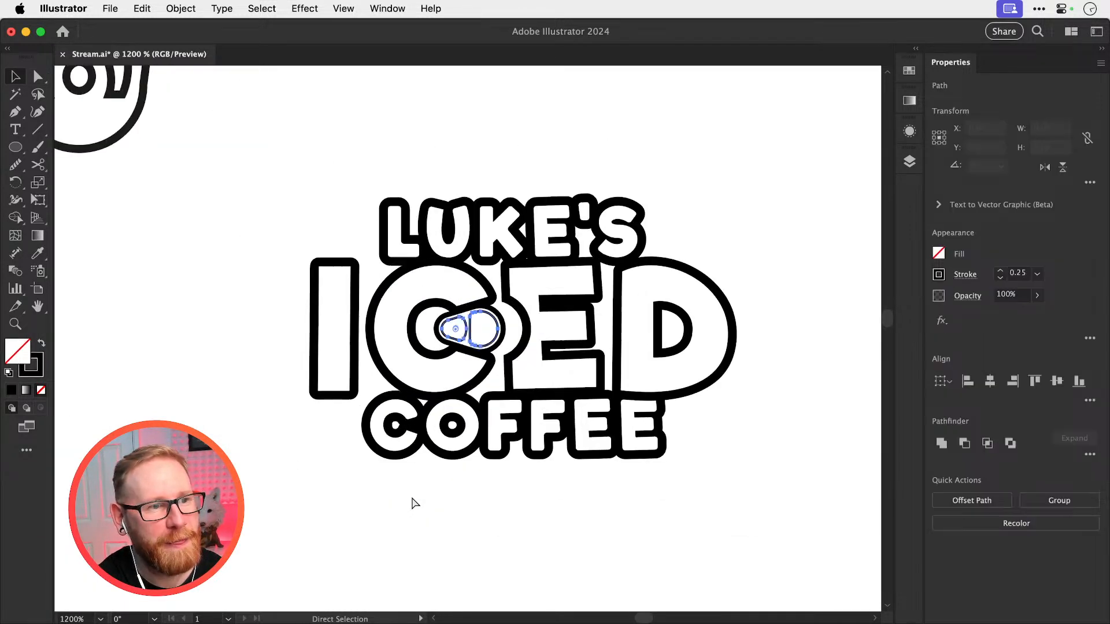
key(super+shift+a)
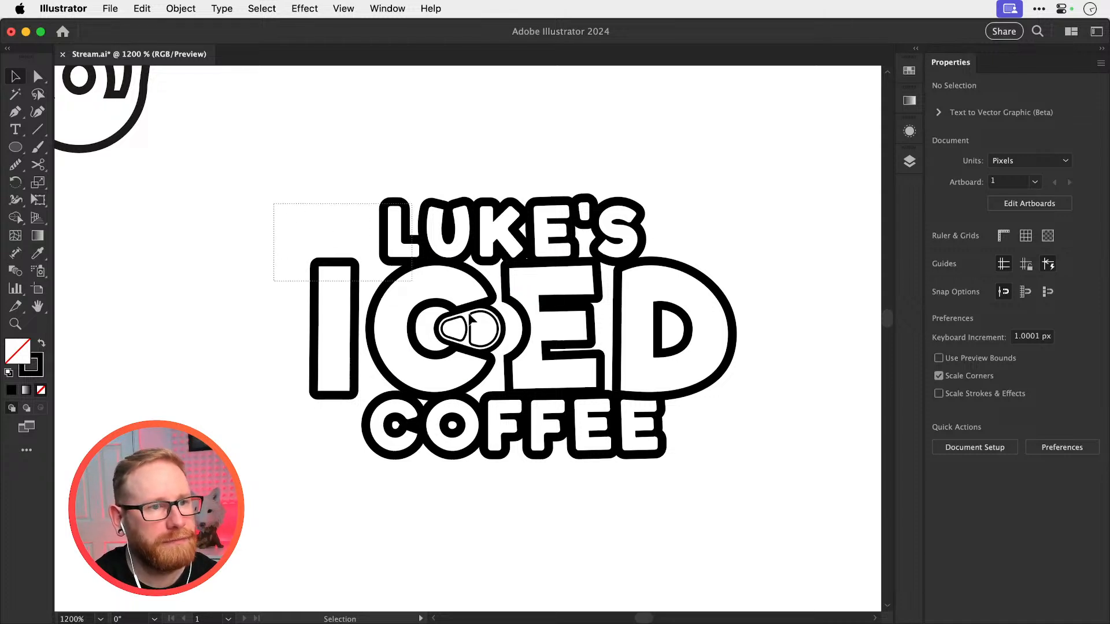
Try applying the pull tab's unfilled 0.25 stroke style to the whole logo with the Eyedropper and compare it with the bold version
drag(471, 318, 706, 519)
key(i)
click(490, 344)
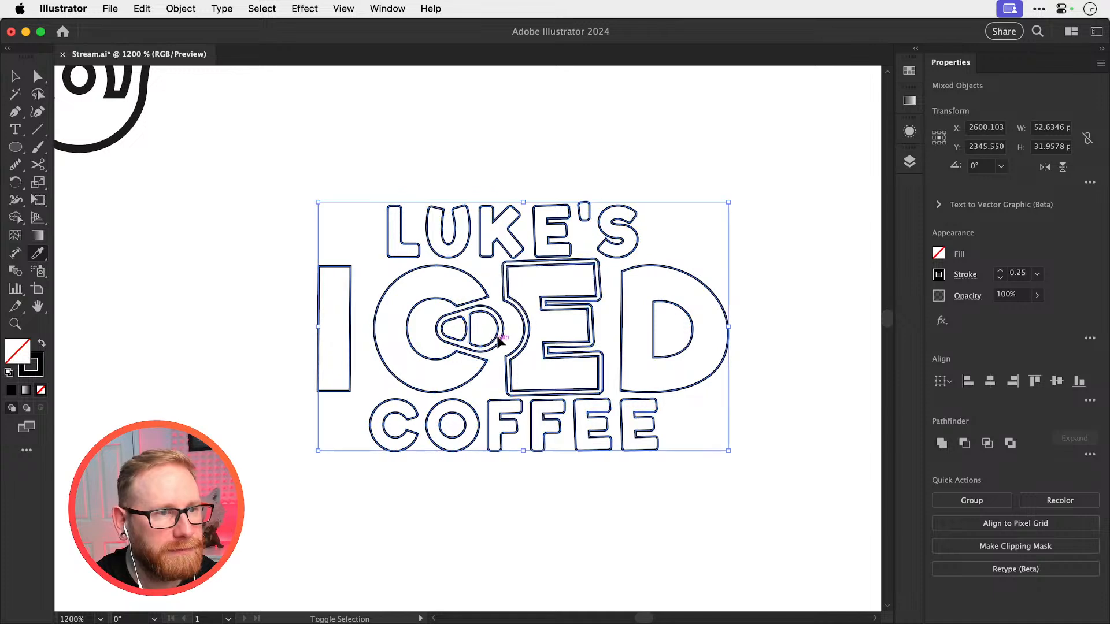
key(super+shift+a)
key(v)
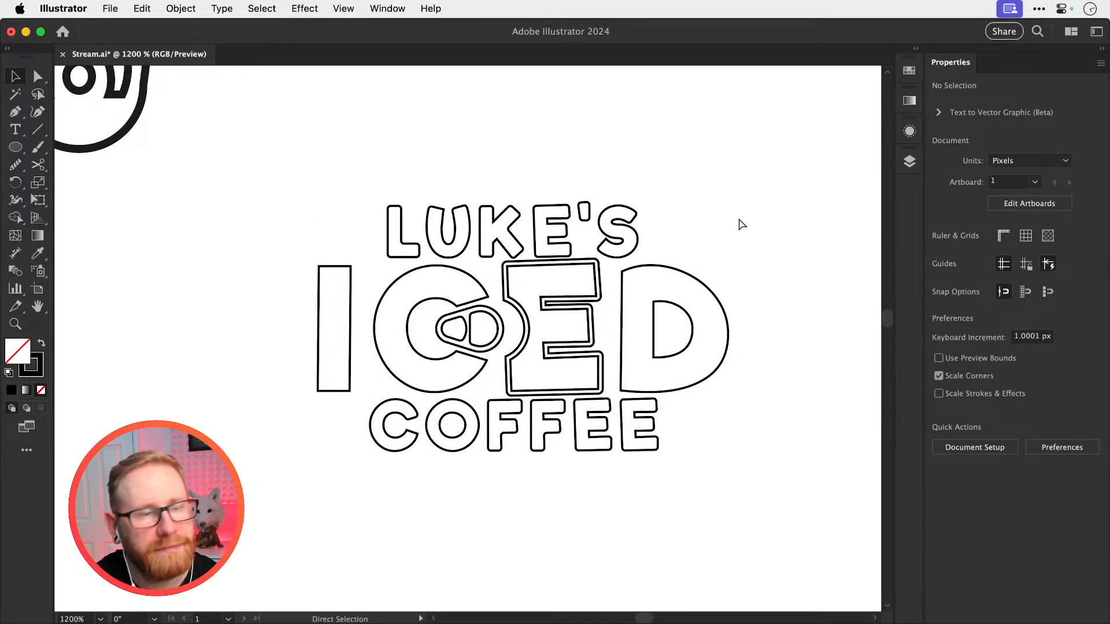
key(super+z)
key(super+z)
key(super+shift+z)
key(super+shift+z)
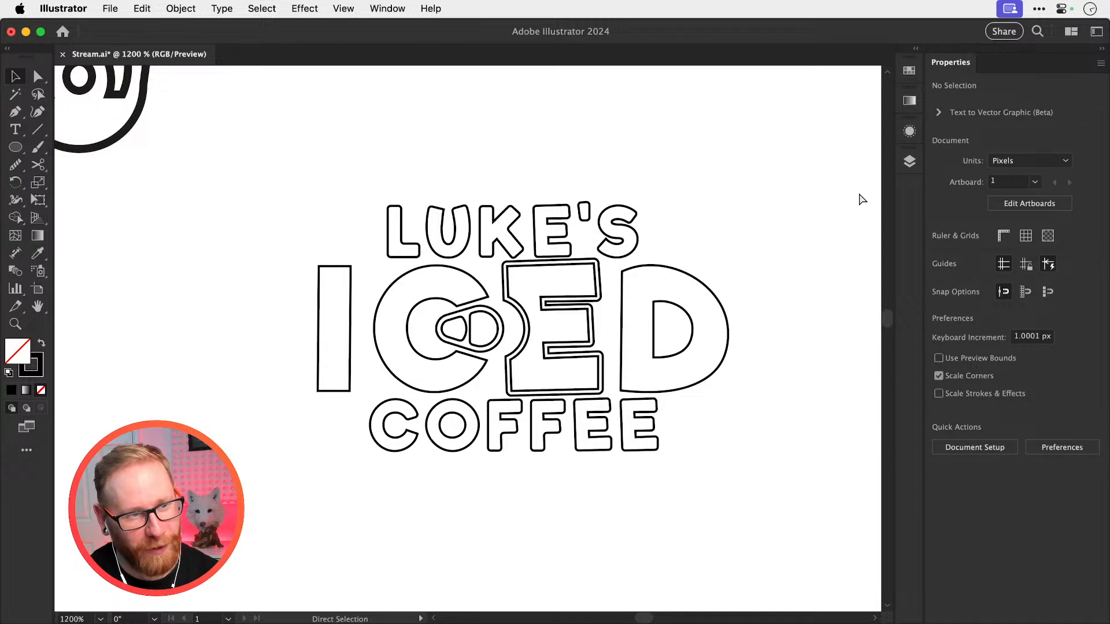
key(super+z)
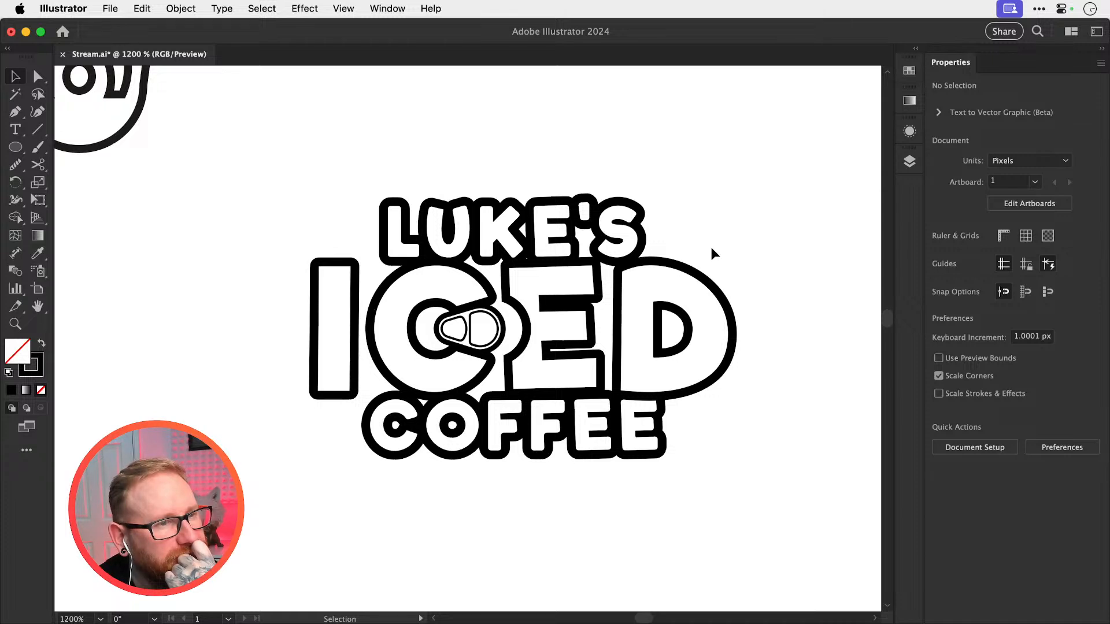
Duplicate the whole bold-outline logo about 100 px to the right of the original
key(super+minus)
key(super+minus)
key(super+minus)
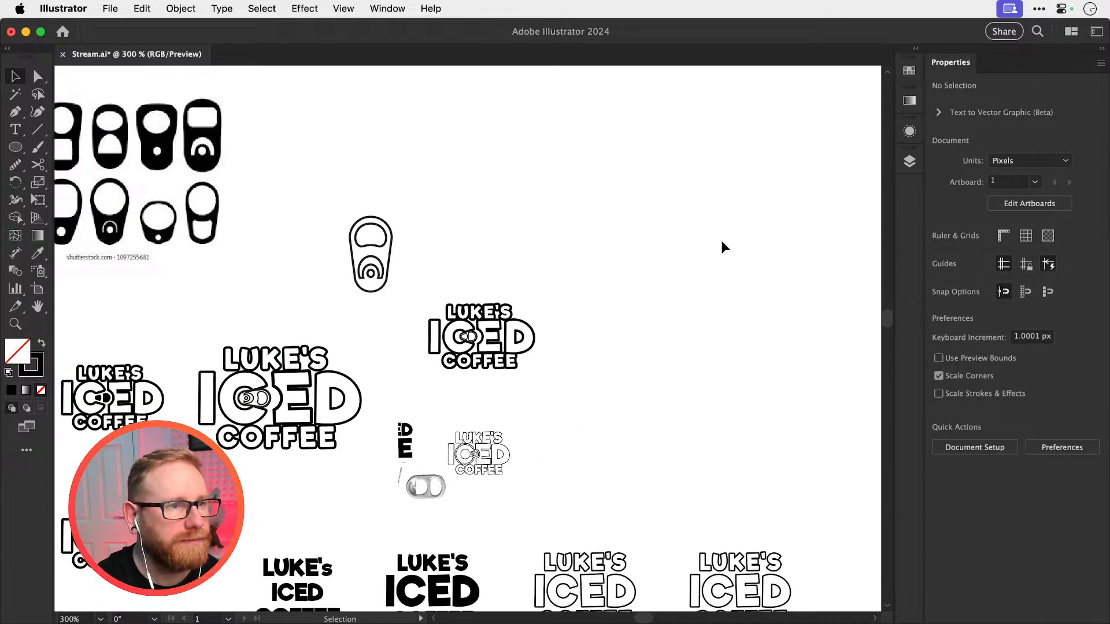
drag(414, 280, 558, 403)
drag(483, 356, 788, 364)
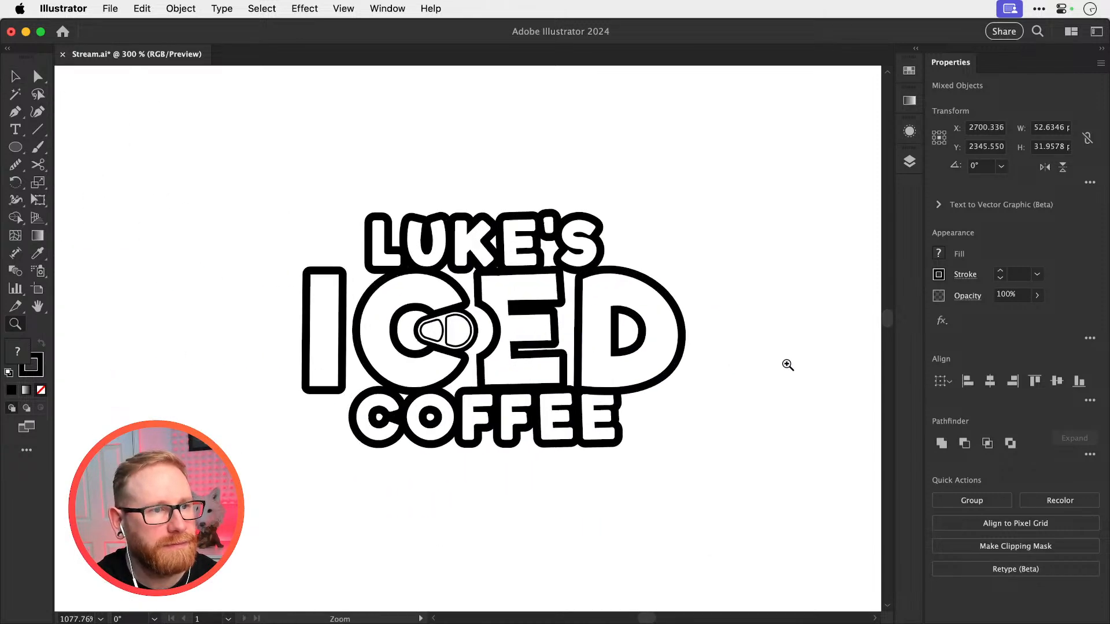
Delete the pull tab group from the duplicated logo, leaving the lettering with the curved cut-out in the E
click(789, 364)
key(a)
click(457, 333)
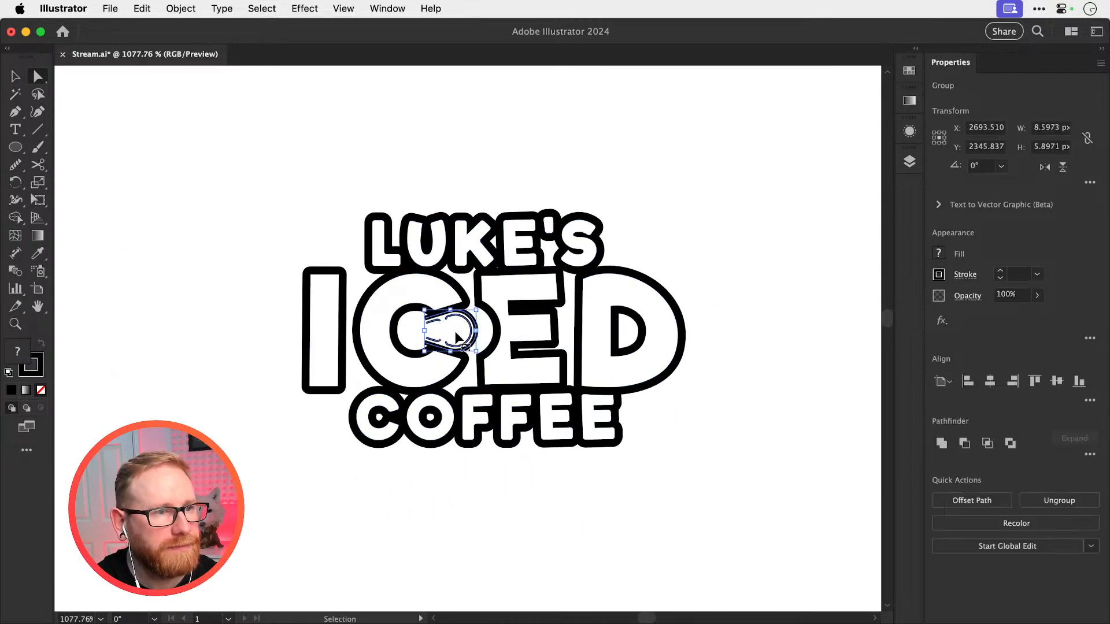
key(BackSpace)
key(v)
key(a)
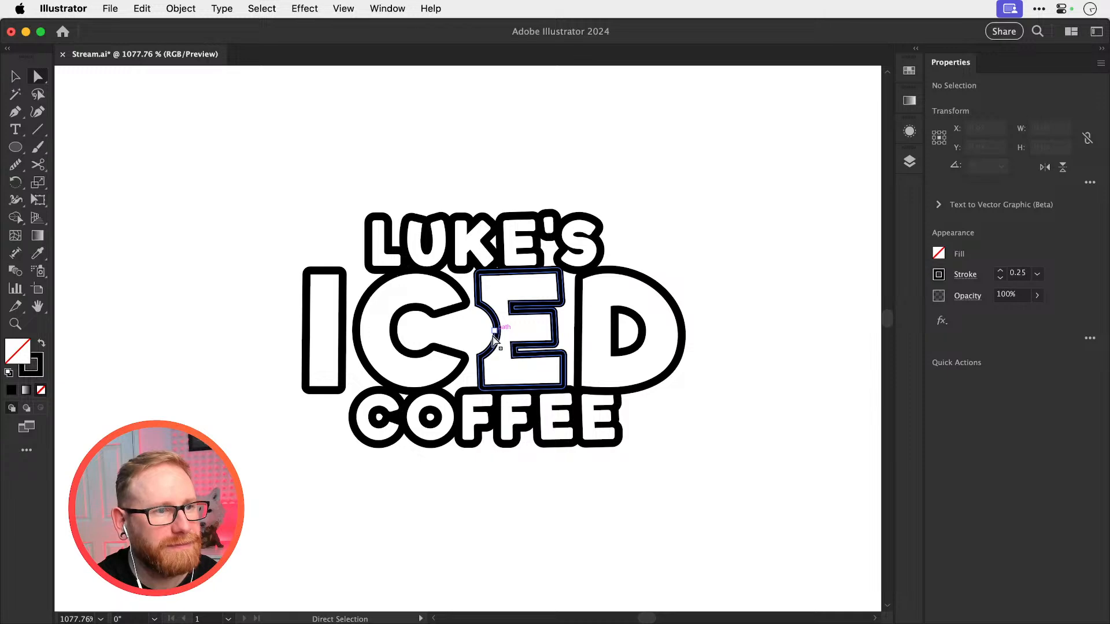
key(v)
Examine the earlier logo variations on the canvas for a plain outlined version whose E has no cut-out
key(super+minus)
key(super+minus)
key(super+minus)
key(super+minus)
key(super+minus)
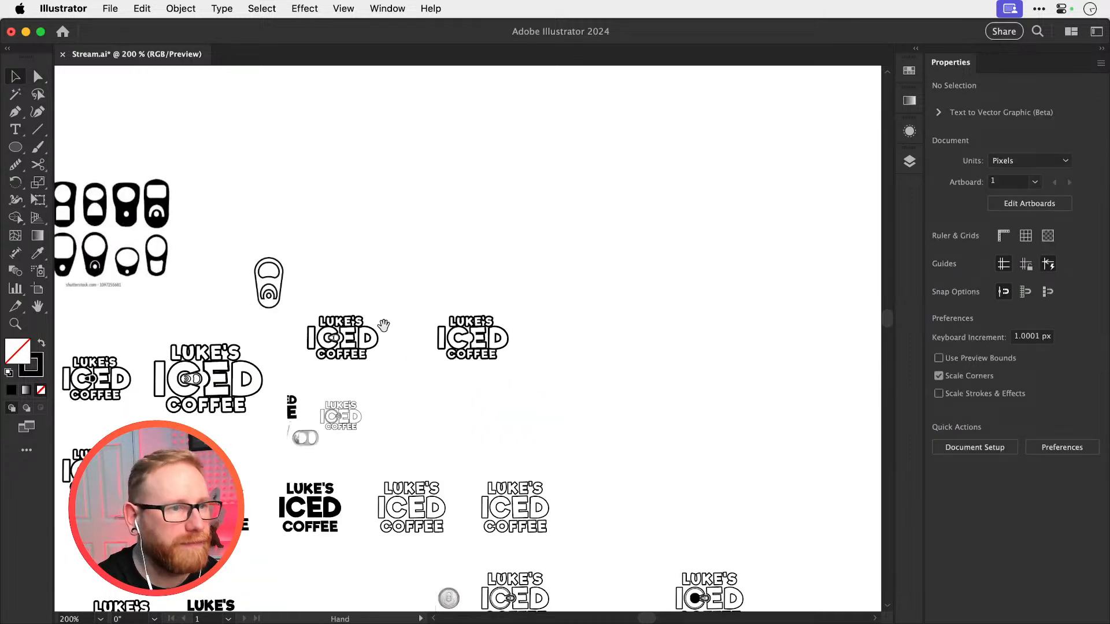
scroll(384, 325, down, 5)
scroll(383, 326, left, 5)
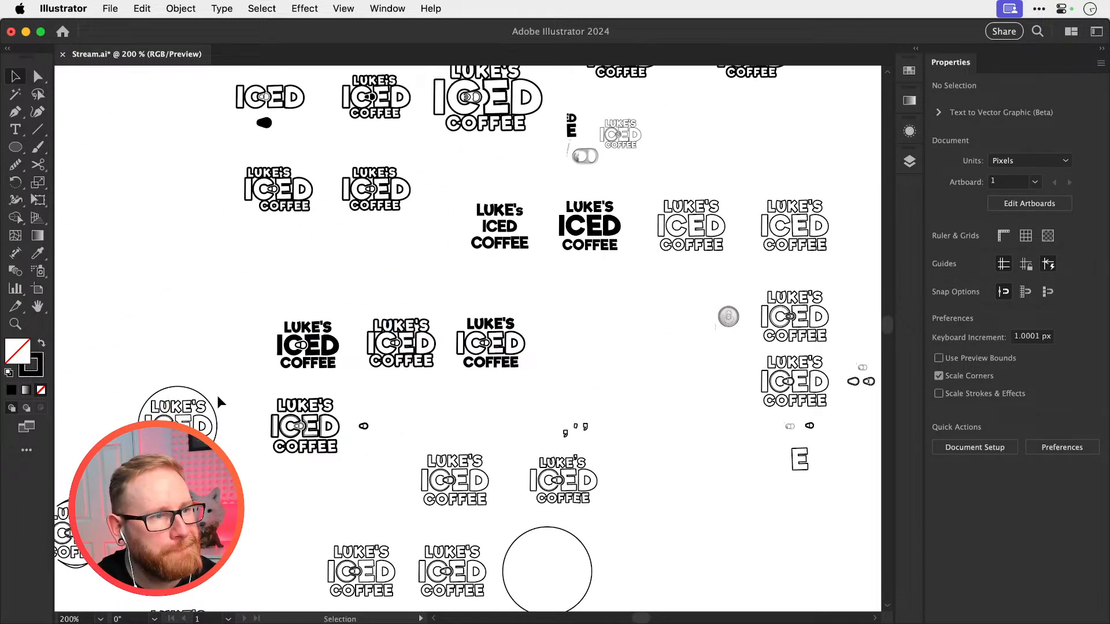
drag(349, 441, 396, 368)
drag(397, 369, 328, 478)
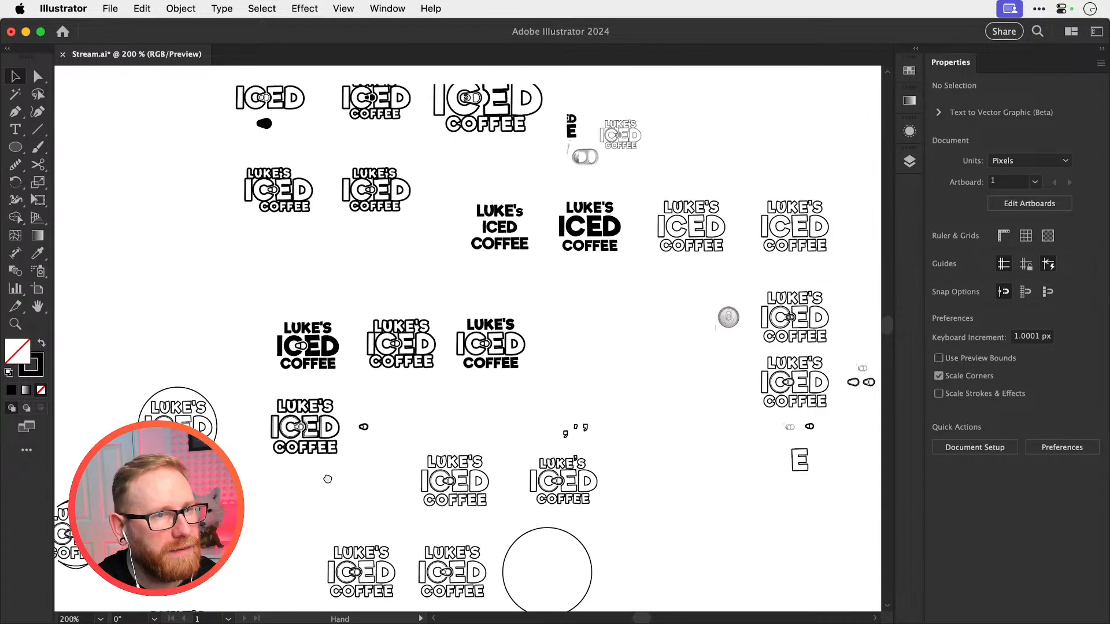
drag(523, 307, 709, 384)
key(z)
drag(500, 331, 419, 426)
key(v)
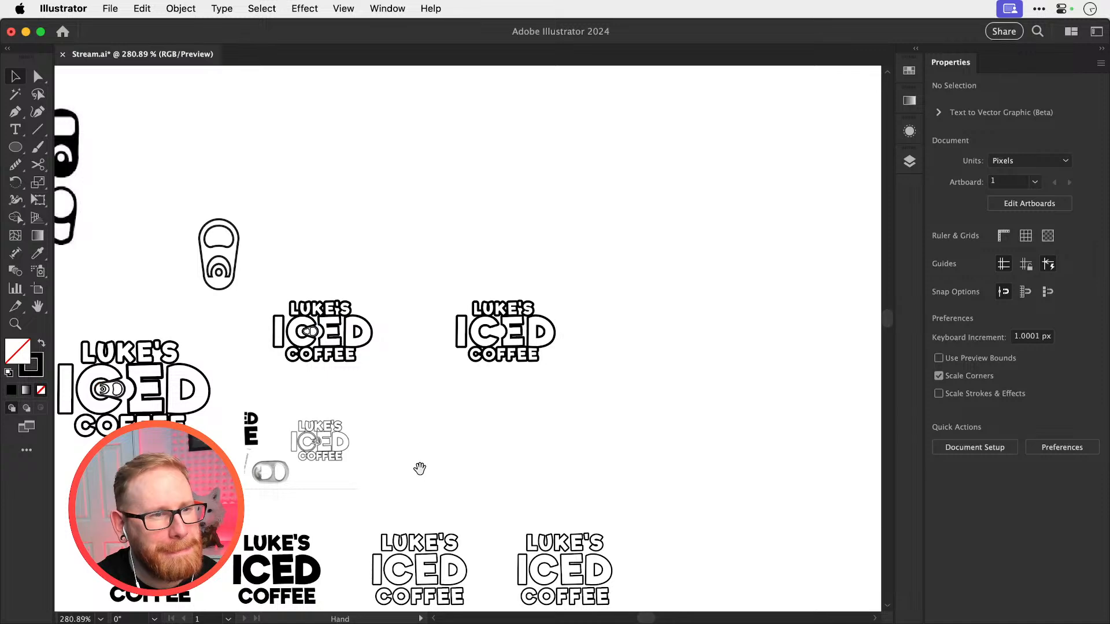
drag(418, 466, 457, 358)
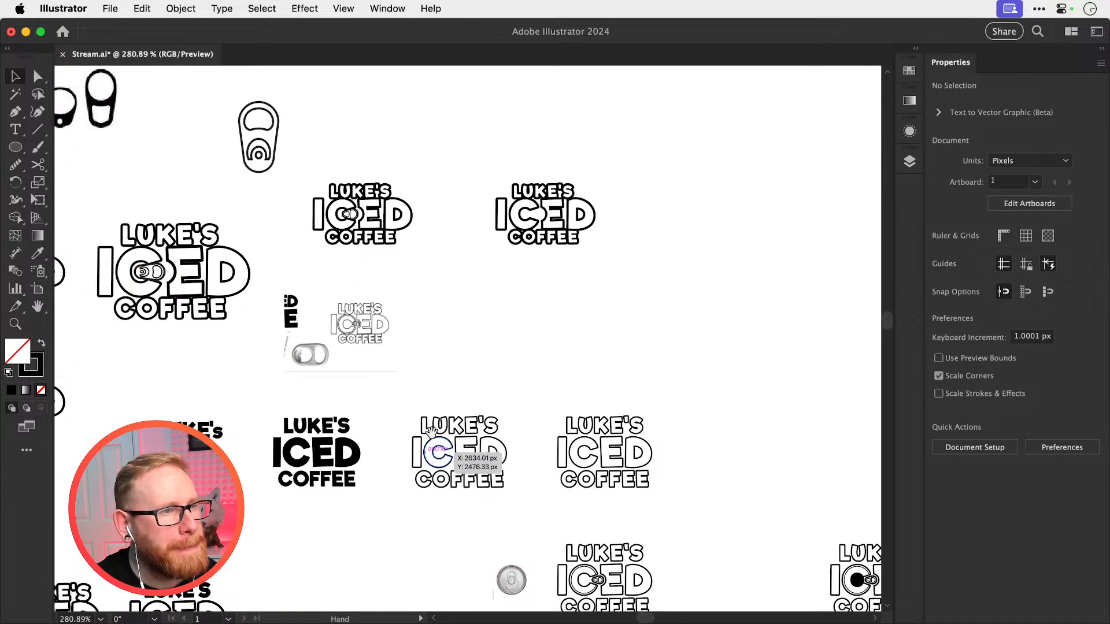
drag(432, 432, 492, 296)
drag(394, 539, 400, 508)
drag(477, 358, 343, 502)
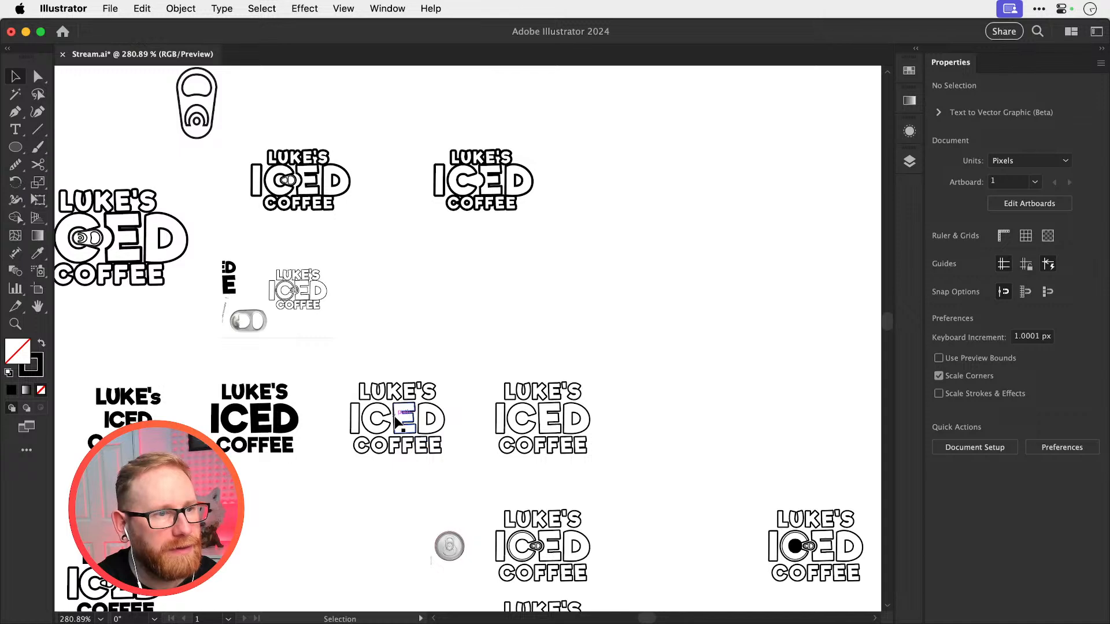
Copy the intact C and E of ICED from the plain outlined logo and paste them by the tabless bold logo
click(385, 422)
drag(383, 419, 612, 416)
key(super+shift+g)
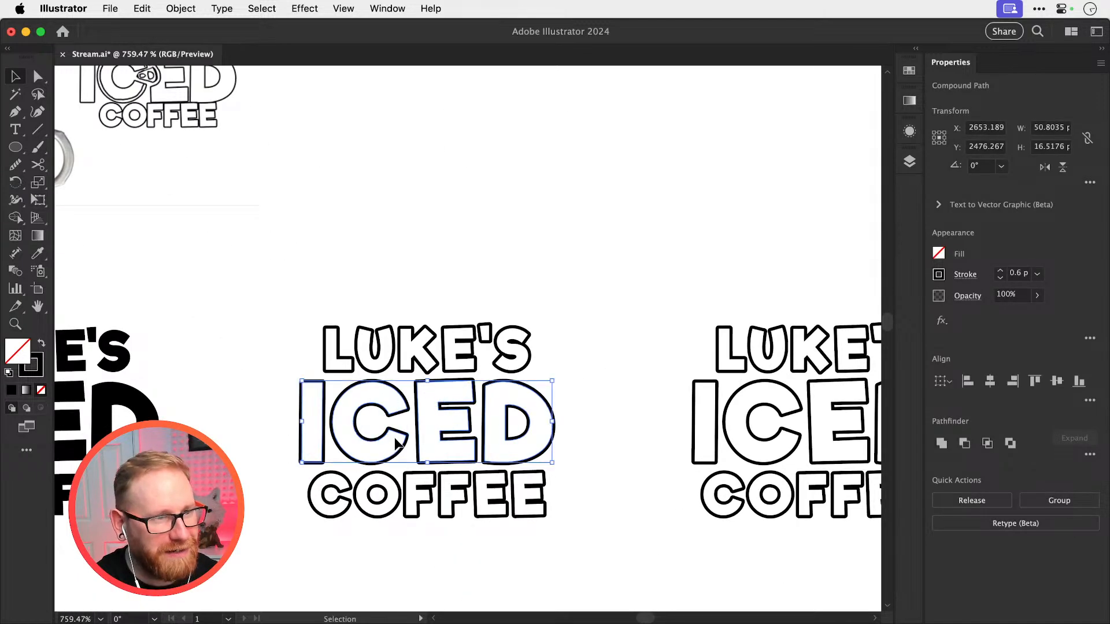
click(393, 445)
click(389, 434)
shift+click(453, 433)
key(super+z)
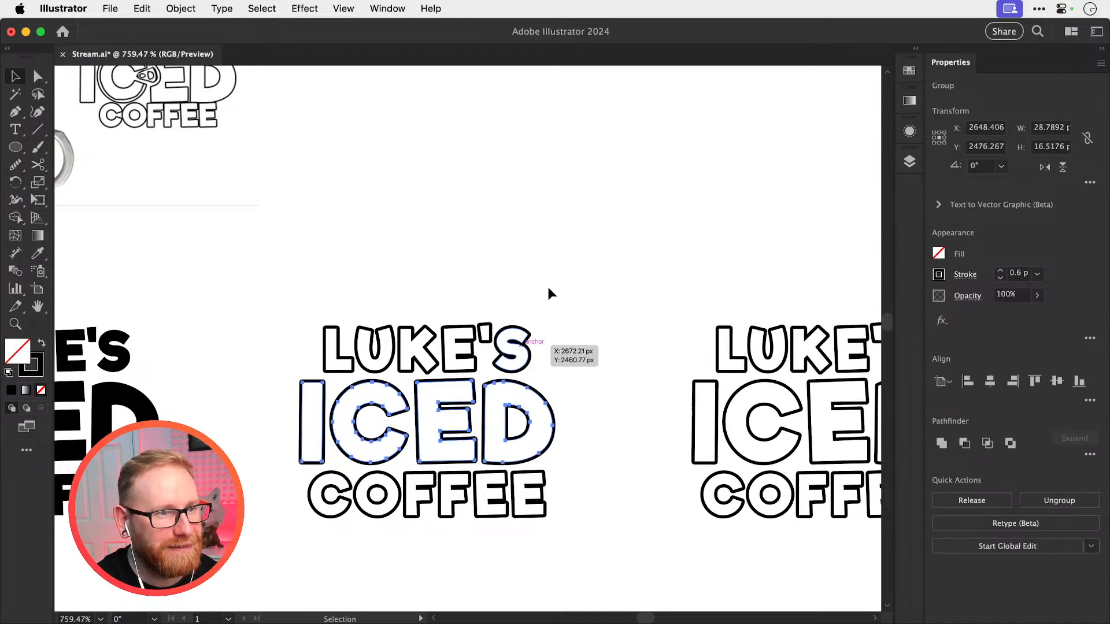
drag(479, 294, 330, 565)
drag(459, 314, 376, 611)
key(super+v)
Match the pasted C and E to the bold lettering's white fill and 1.1 stroke with the Eyedropper and align them over the existing letters
drag(381, 387, 592, 387)
key(i)
click(410, 380)
key(v)
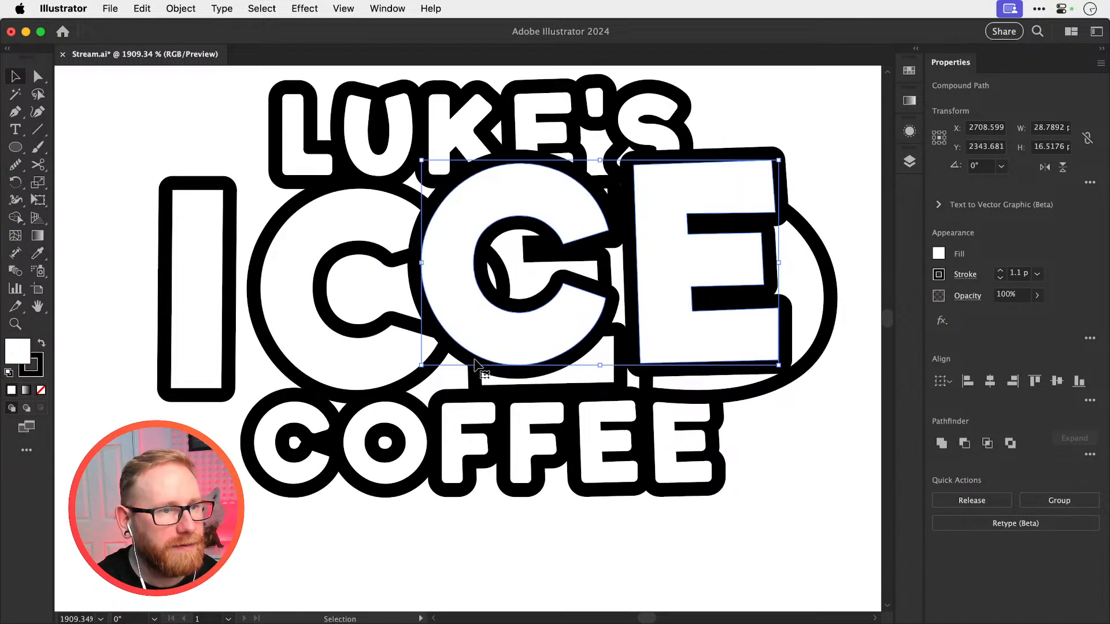
mouse_move(471, 361)
mouse_down()
mouse_move(372, 389)
mouse_move(381, 382)
mouse_up()
key(super+y)
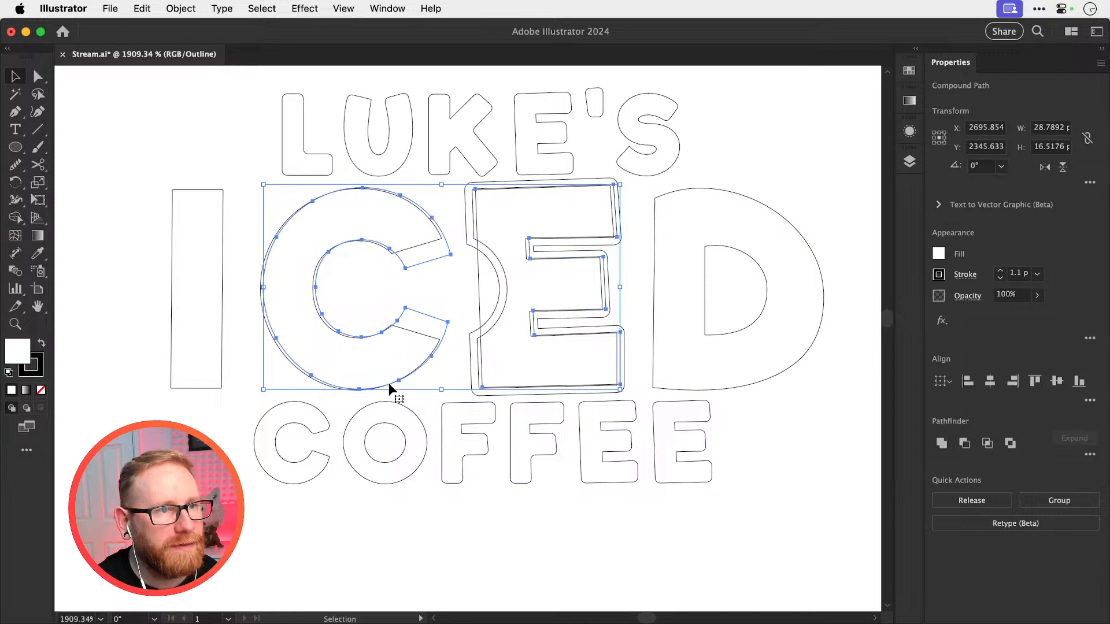
Delete the old C and cut-out E so that only the pasted intact letters remain in ICED
key(Delete)
key(super+z)
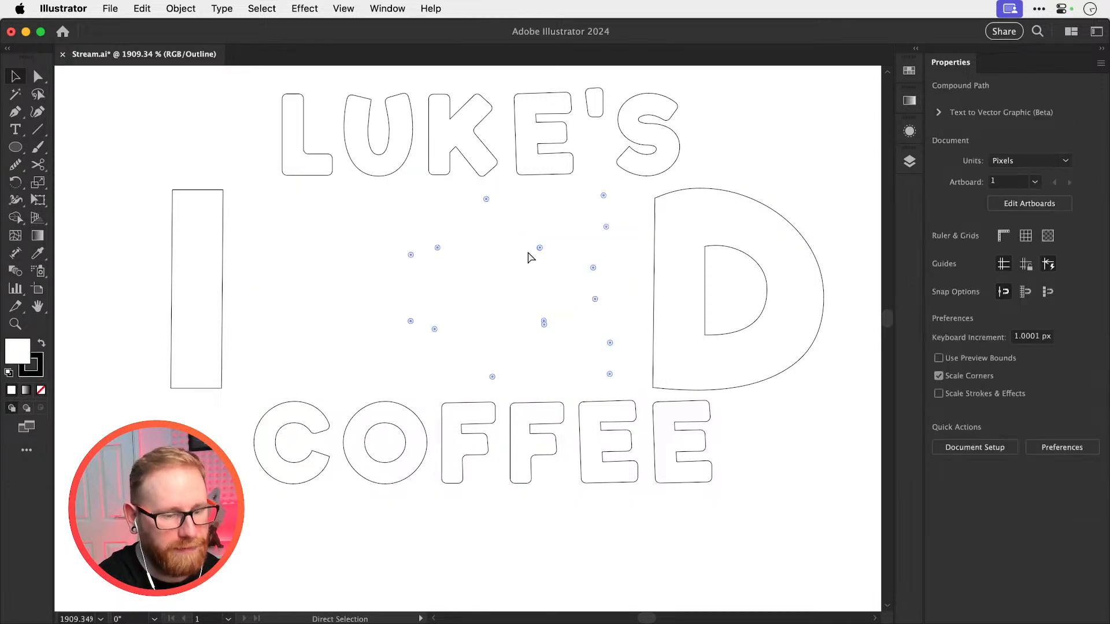
key(super+minus)
key(super+y)
key(super+minus)
key(super+shift+a)
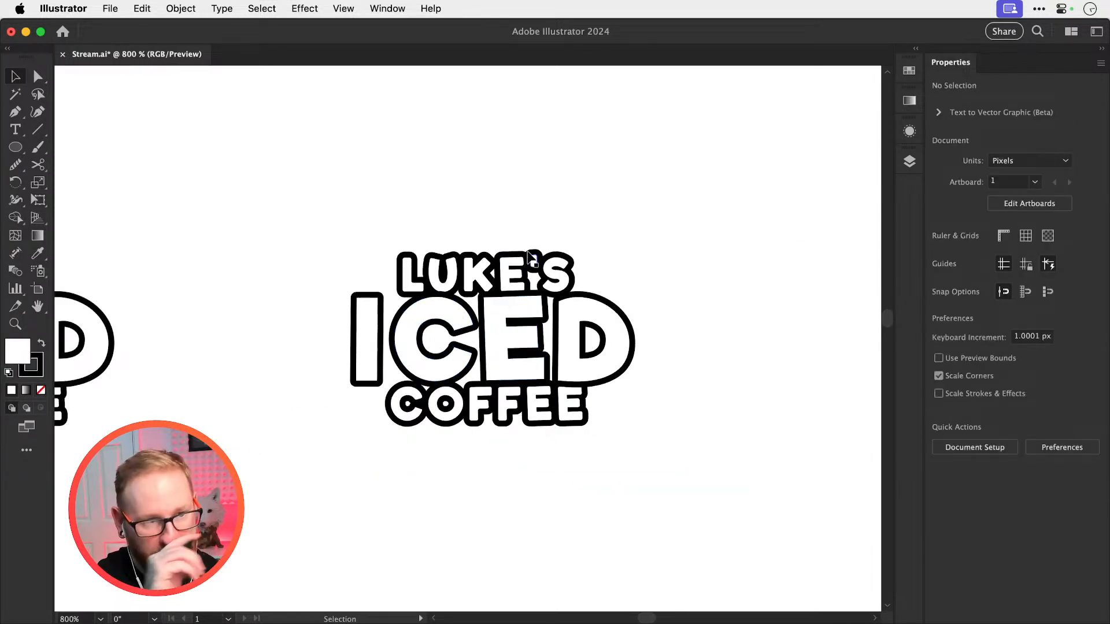
Draw a circle about 62 px across over the tabless logo and remove its fill
drag(406, 353, 378, 376)
click(16, 148)
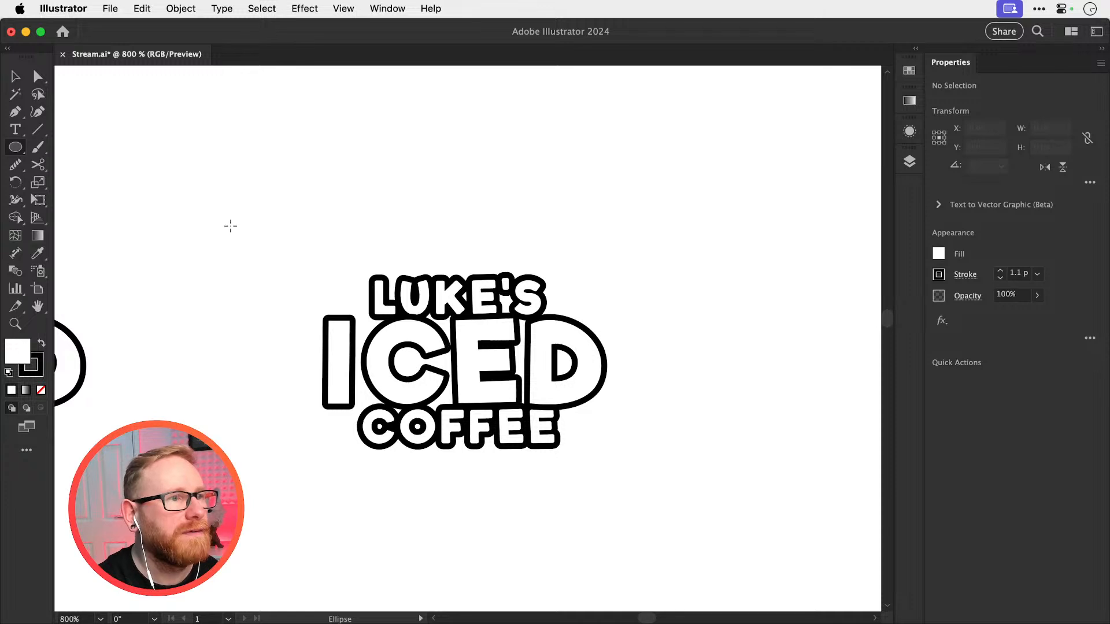
drag(279, 250, 602, 573)
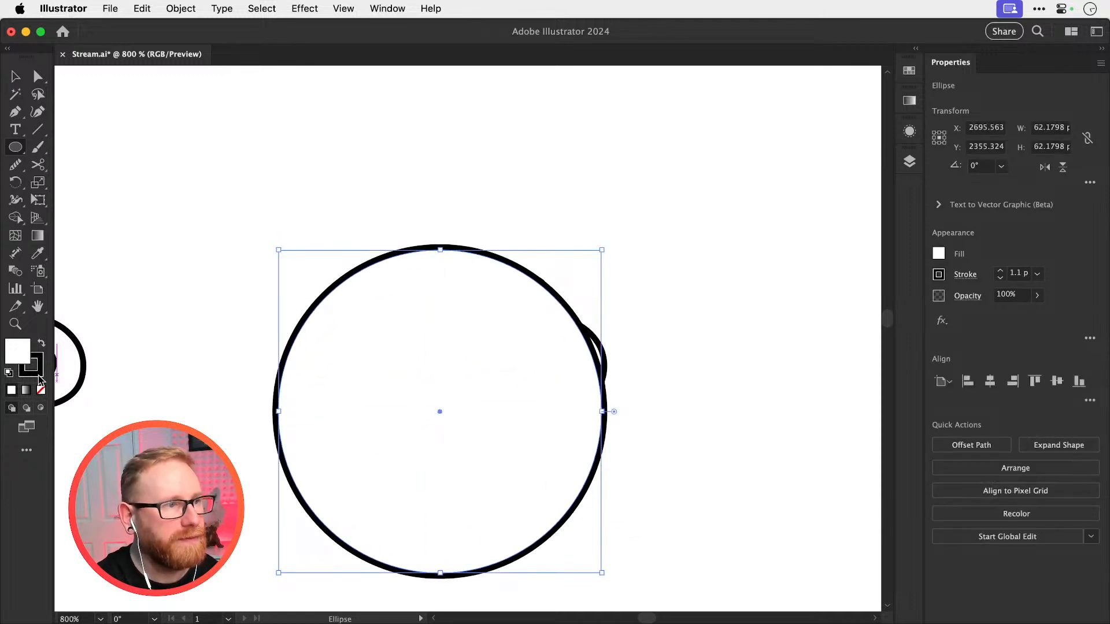
click(42, 392)
key(v)
key(Delete)
Group the lettering and center it with the circle horizontally and vertically
drag(290, 244, 664, 526)
key(super+g)
key(super+b)
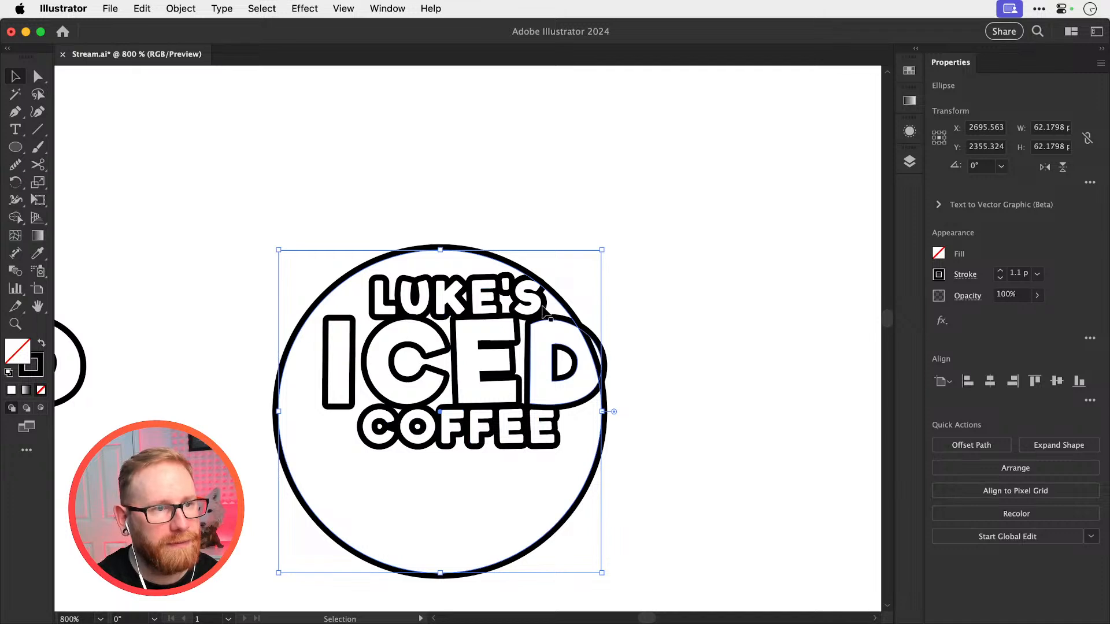
shift+click(603, 374)
click(990, 383)
click(1057, 380)
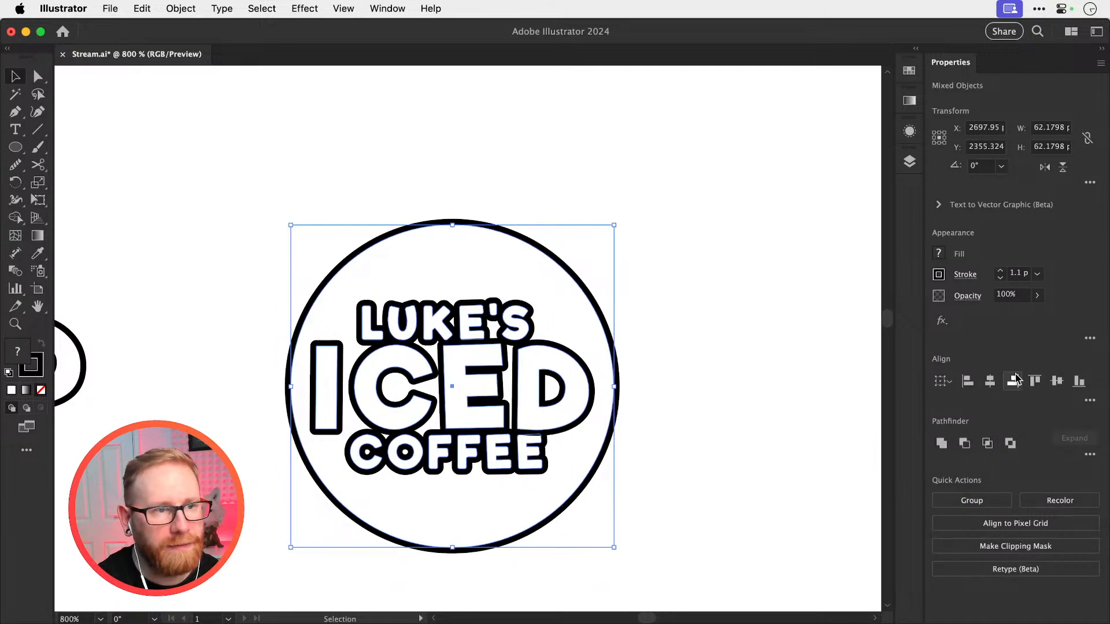
Scale the circle down around its center to about 46 px across
click(553, 221)
click(546, 247)
key(s)
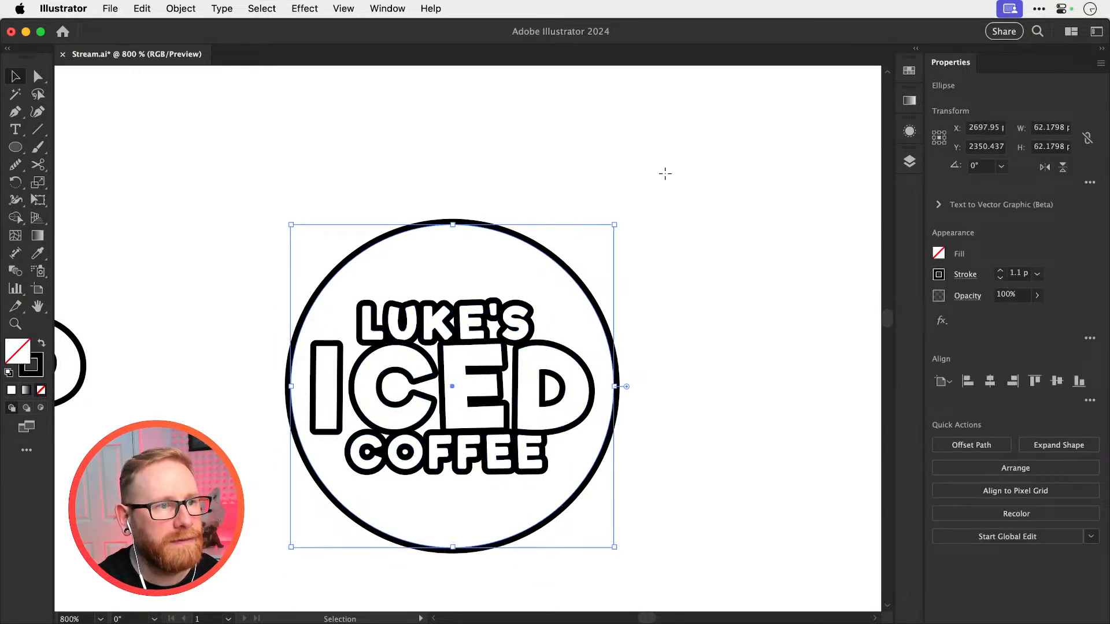
drag(664, 174, 613, 231)
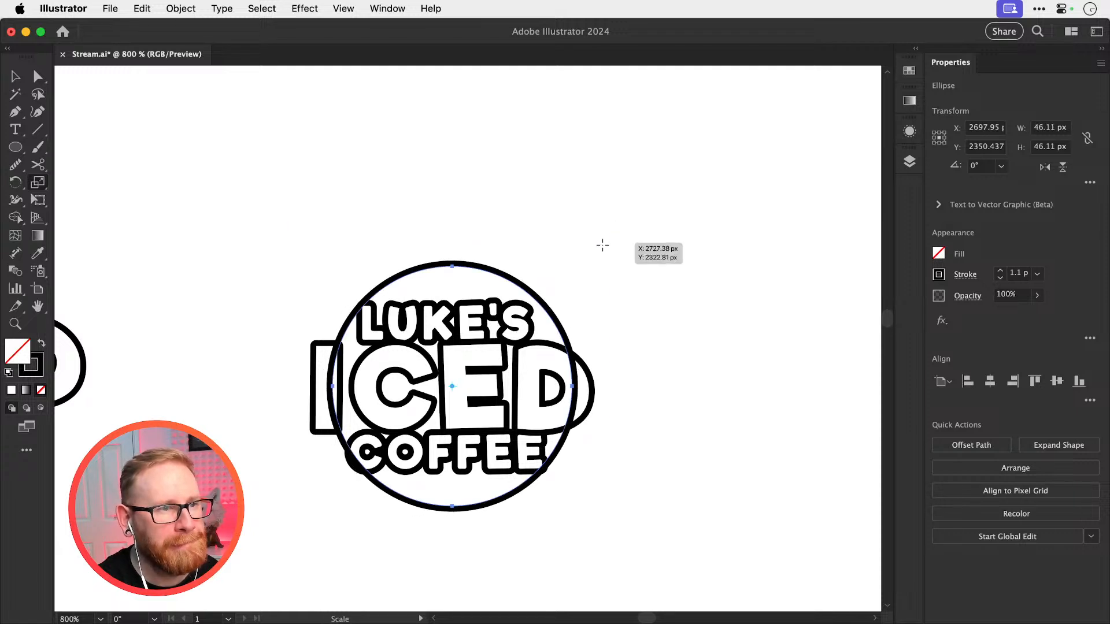
scroll(359, 321, up, 1)
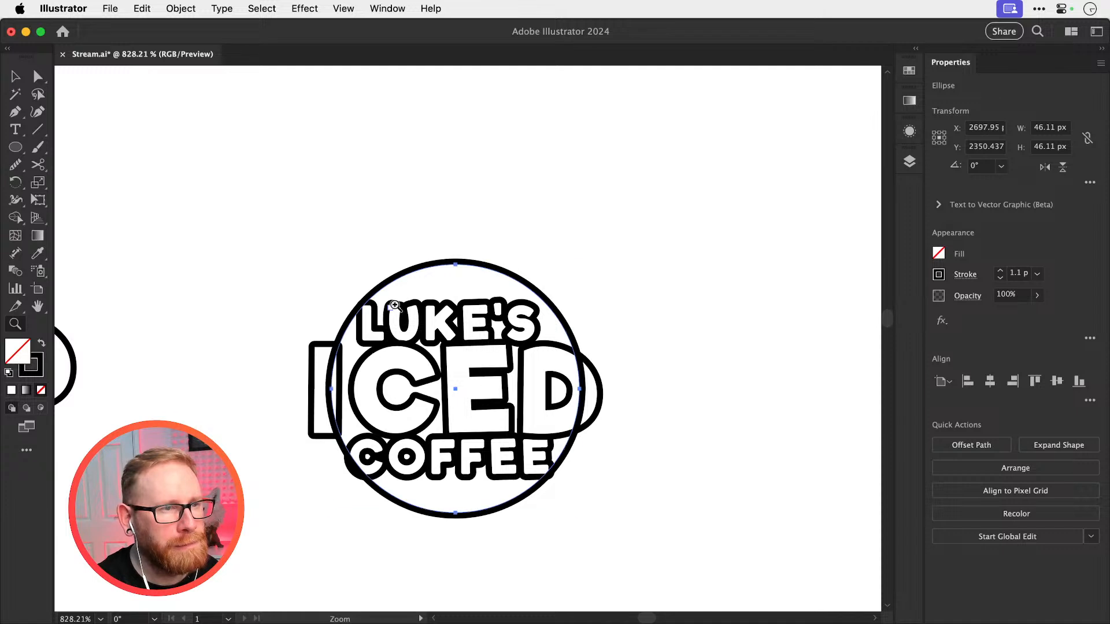
drag(627, 215, 636, 218)
key(v)
mouse_move(581, 263)
mouse_down()
mouse_move(612, 234)
mouse_move(581, 263)
mouse_up()
click(347, 245)
Cut the circle with the Scissors at four points, above and below the lettering on both sides
key(z)
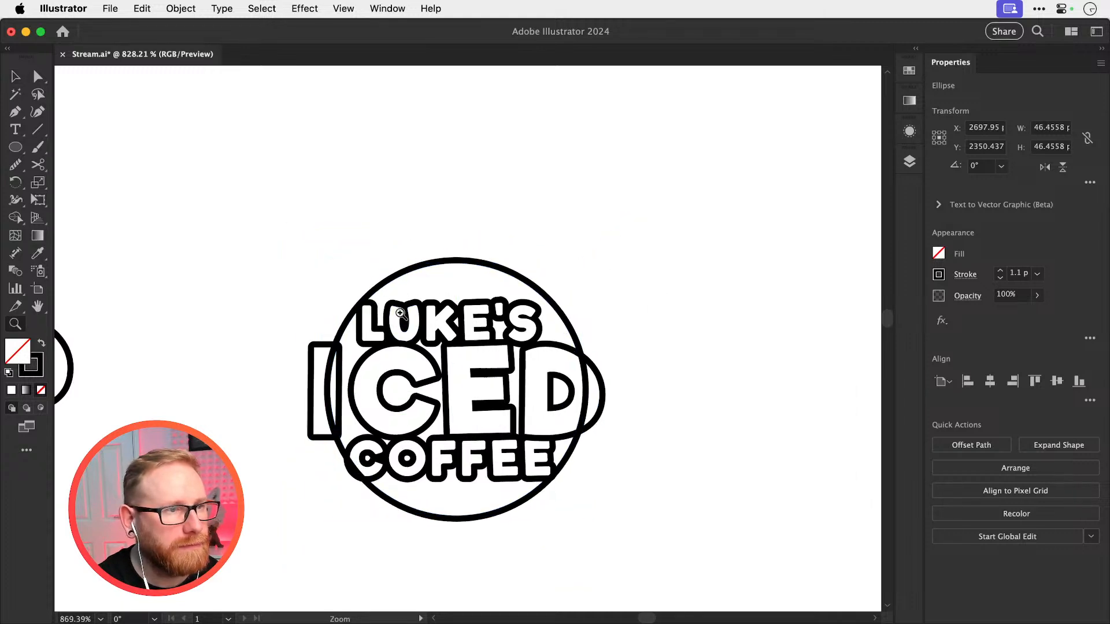
click(368, 305)
click(369, 305)
key(c)
click(381, 277)
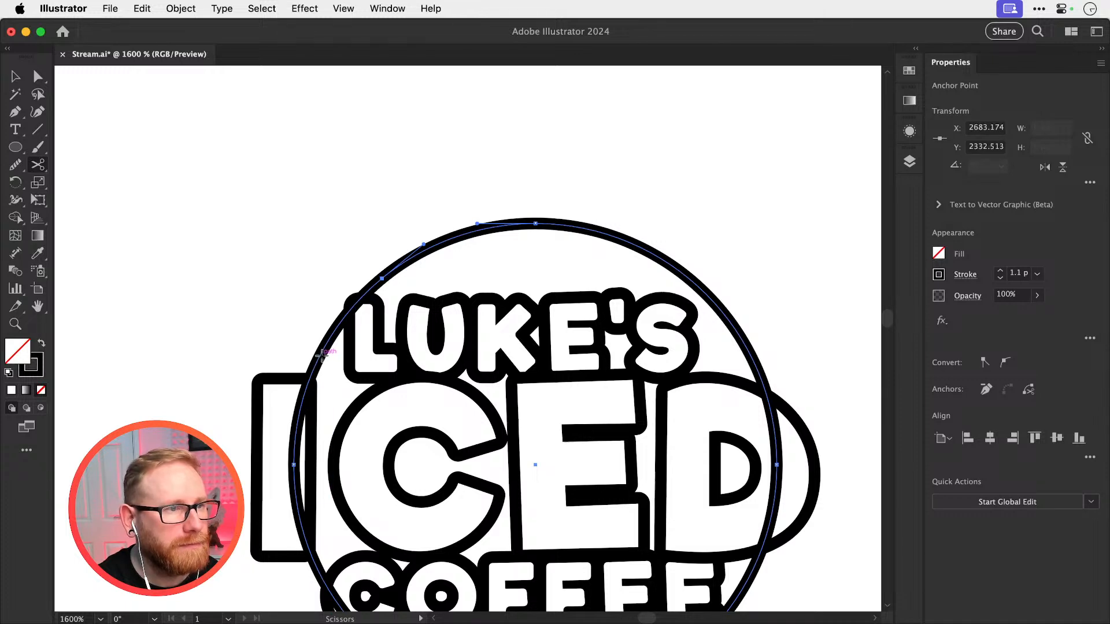
drag(386, 612, 395, 492)
click(402, 536)
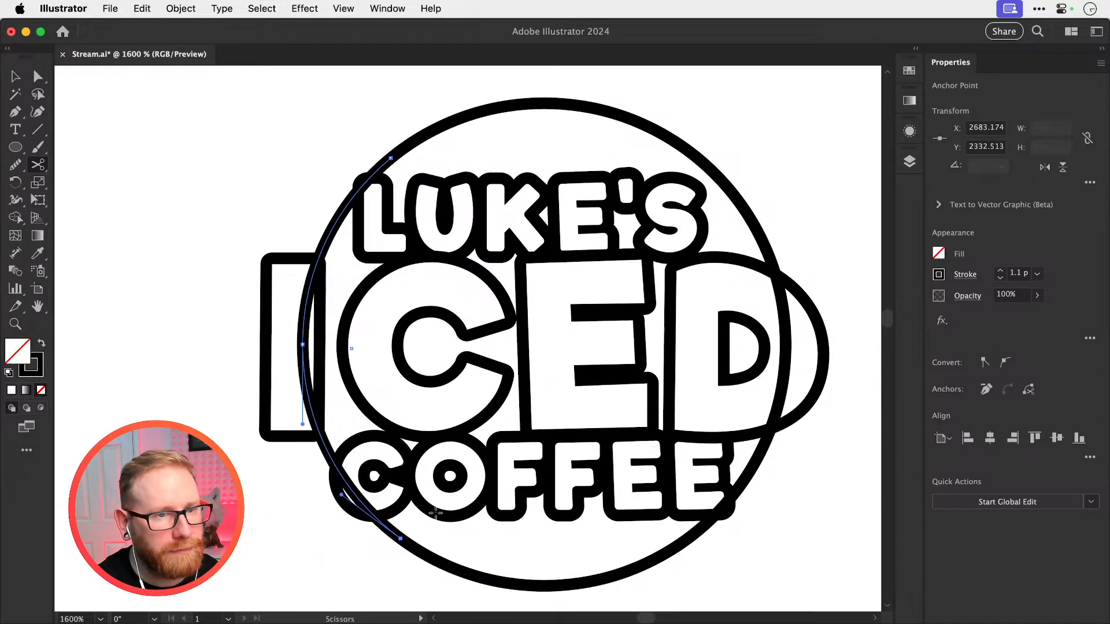
click(688, 539)
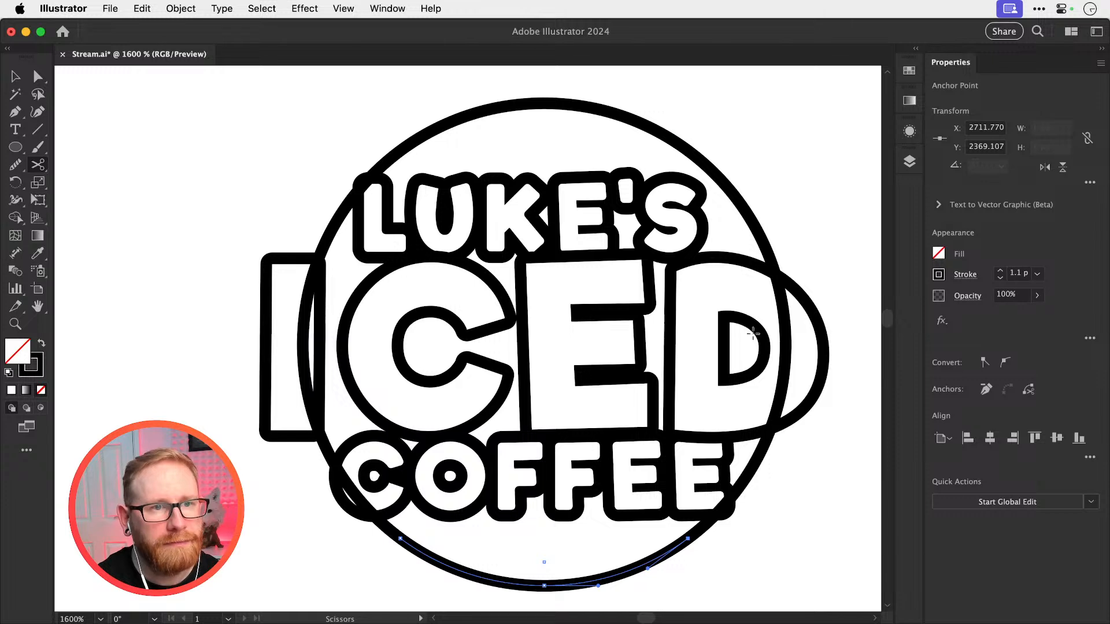
click(762, 241)
key(super+shift+a)
key(a)
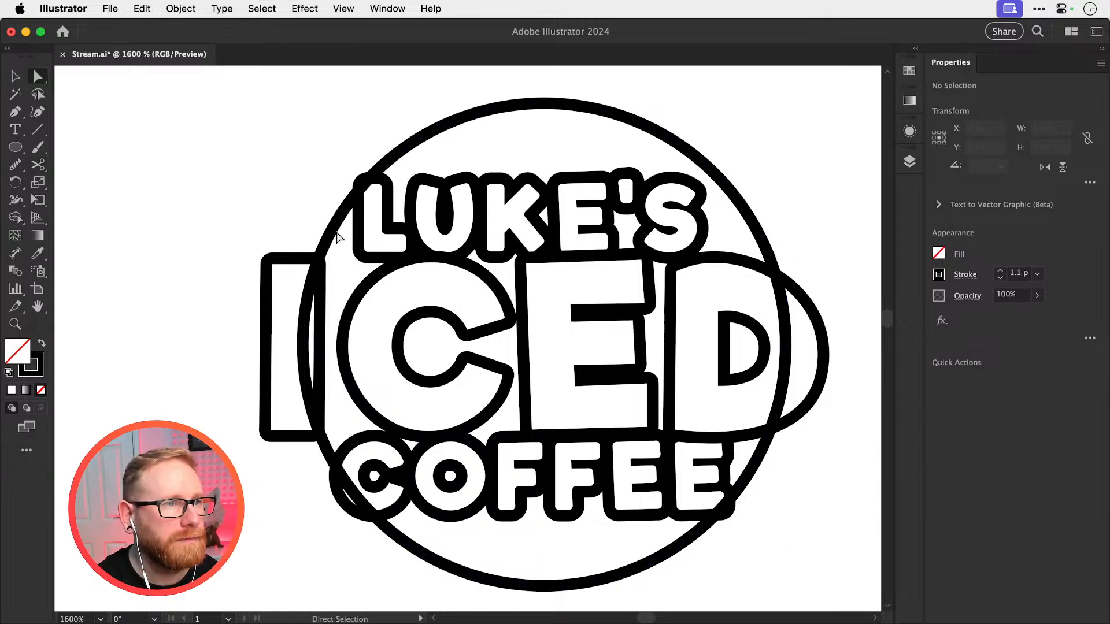
Delete the circle's two side segments that cross the lettering, leaving an arc above and an arc below
click(339, 236)
key(Delete)
key(Delete)
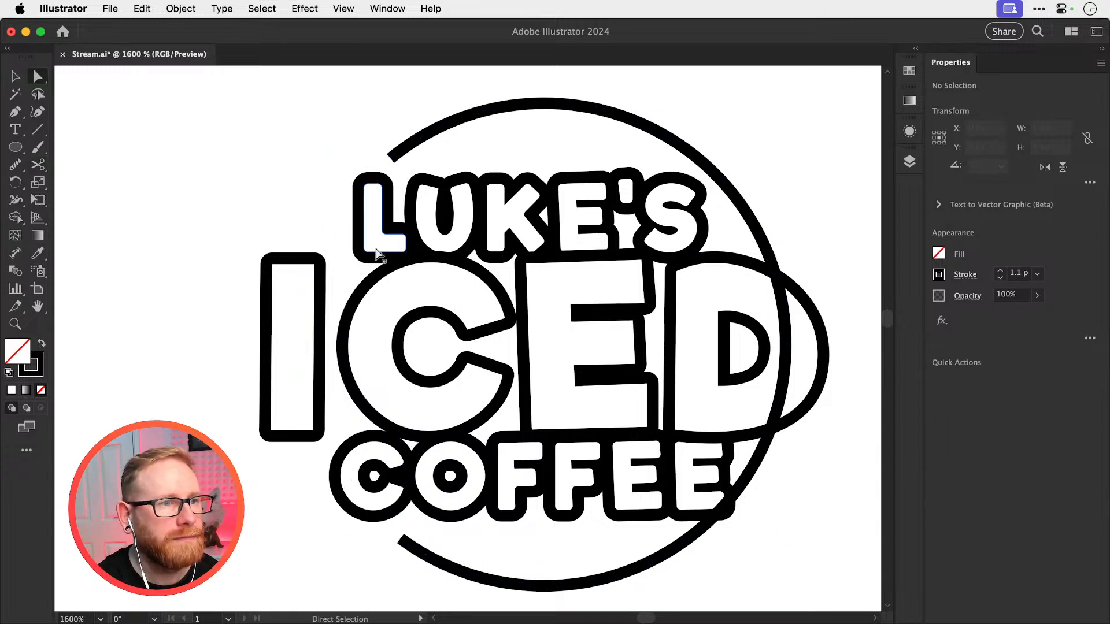
click(768, 454)
key(Delete)
key(v)
key(super+z)
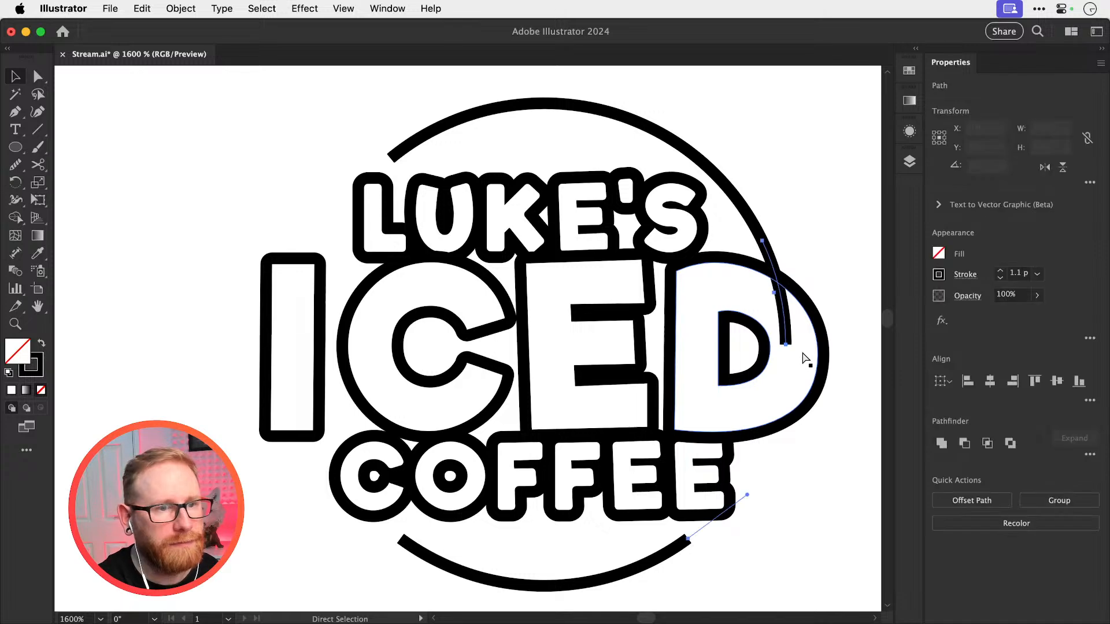
key(Delete)
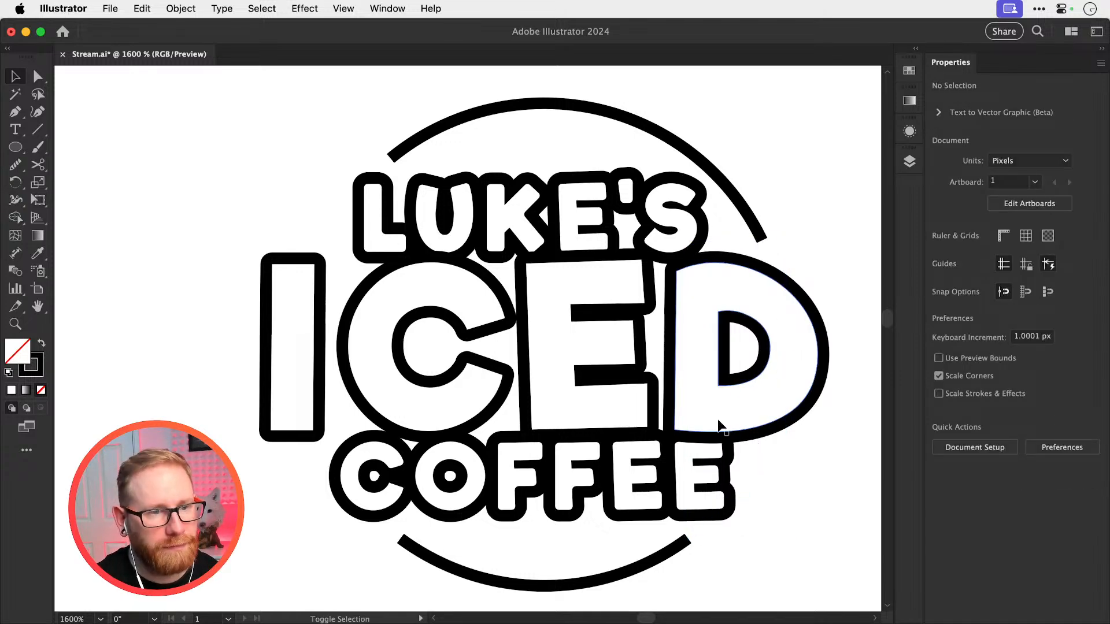
Give the strokes of the upper and lower arcs round caps and save the document
key(super+minus)
key(super+minus)
key(super+minus)
key(super+minus)
key(super+minus)
key(super+space)
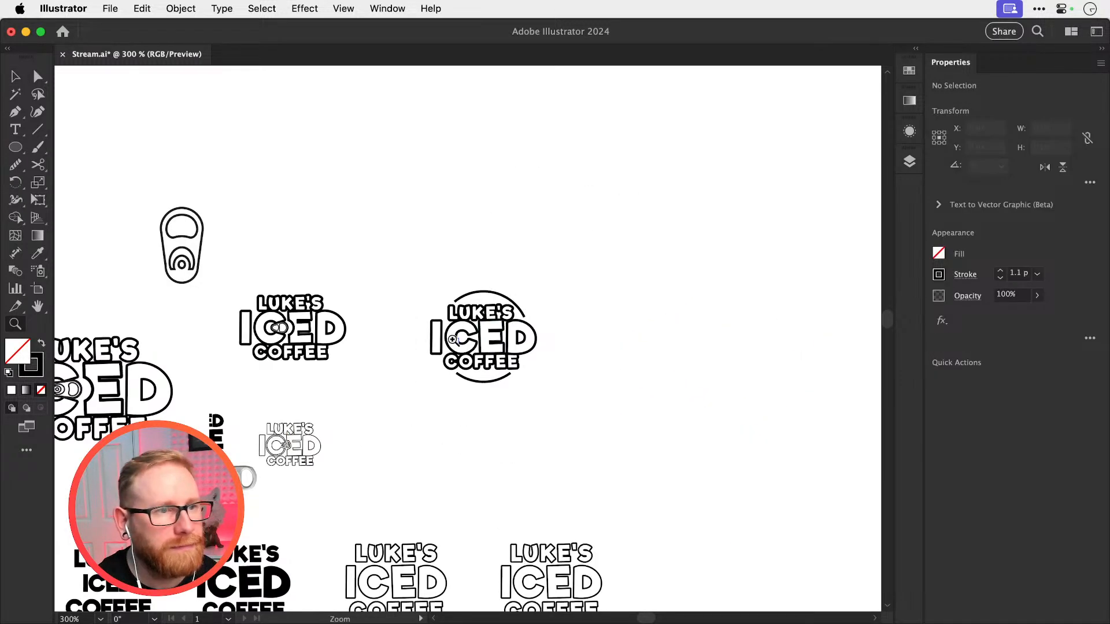
drag(451, 344, 602, 310)
click(595, 240)
shift+click(588, 427)
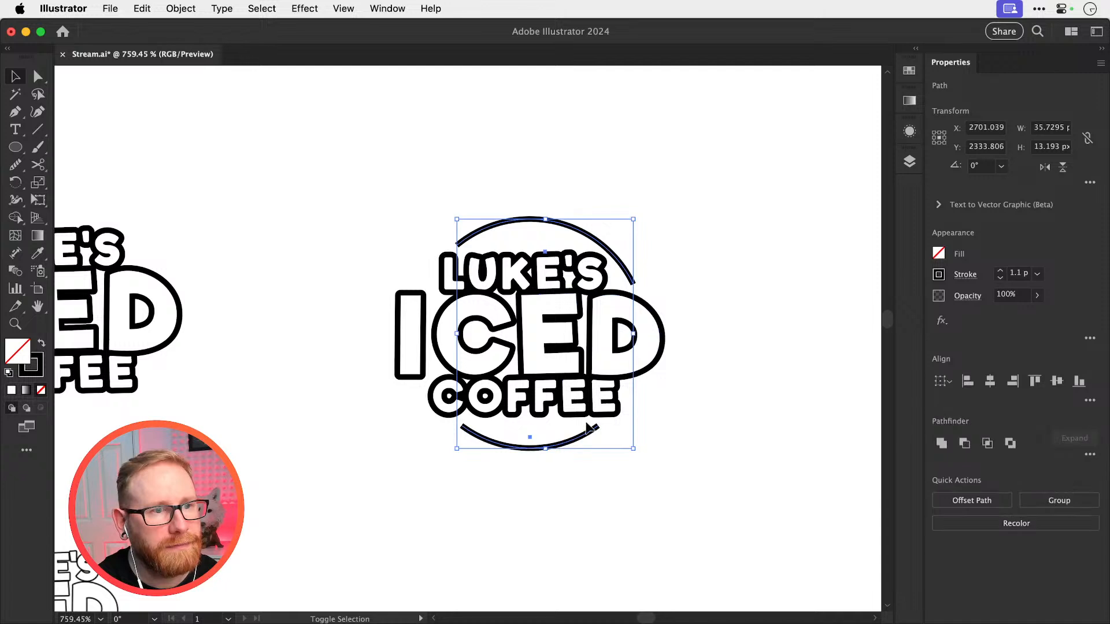
click(962, 275)
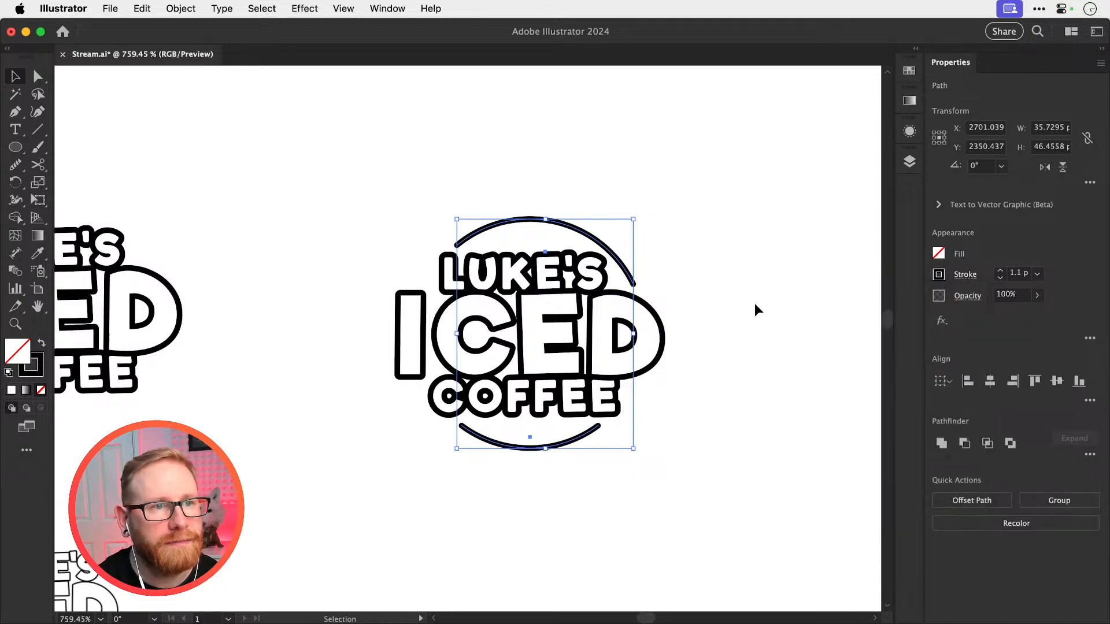
key(a)
key(super+s)
Duplicate the logo with its two arcs to the right of the original
click(760, 274)
key(super+minus)
key(super+minus)
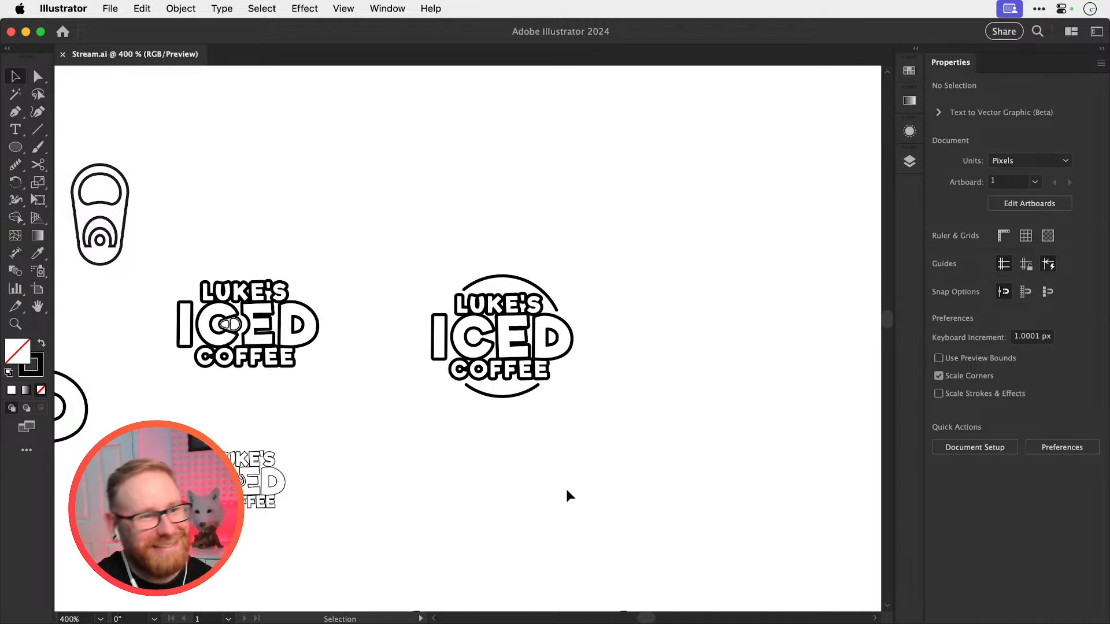
scroll(519, 322, right, 3)
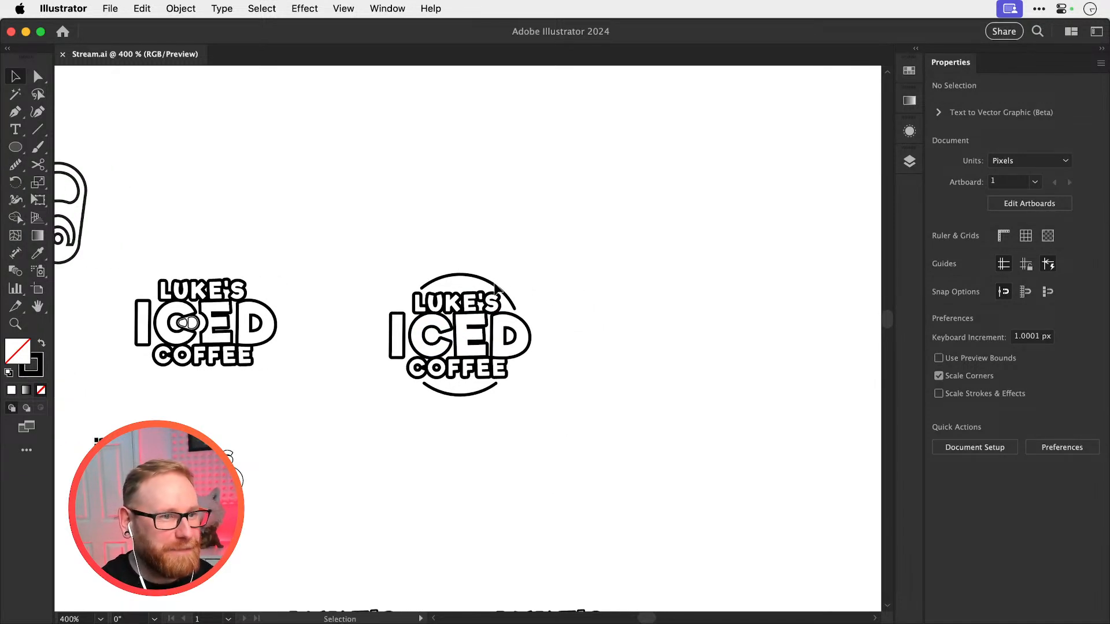
drag(489, 403, 492, 406)
drag(474, 347, 513, 331)
key(super+shift+a)
Delete the upper and lower arcs from the duplicated logo
click(461, 242)
key(Delete)
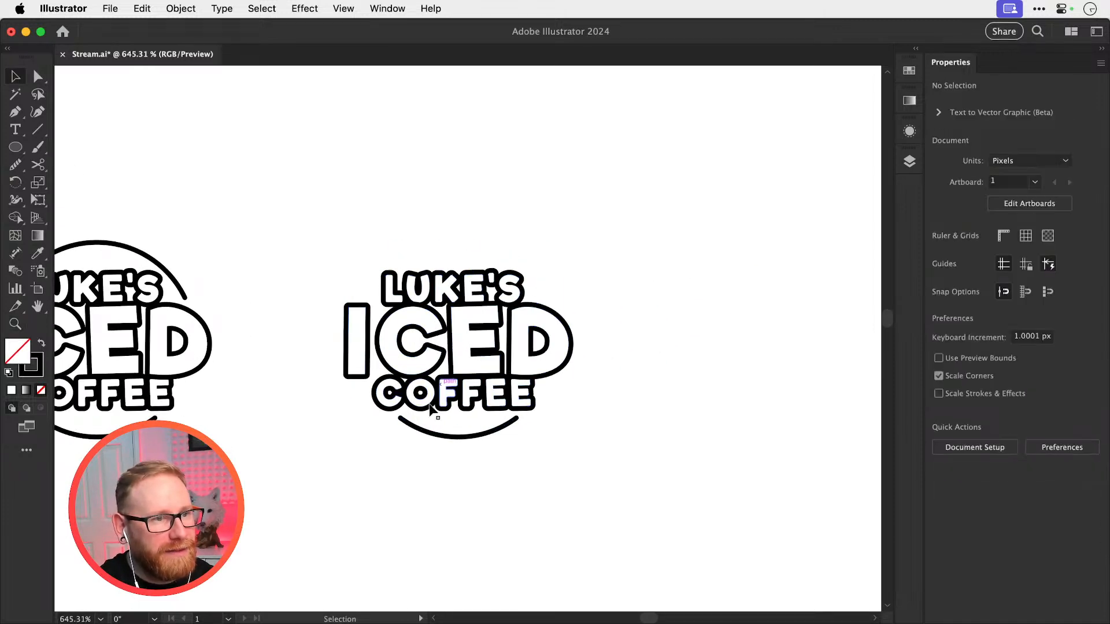
click(456, 435)
key(Delete)
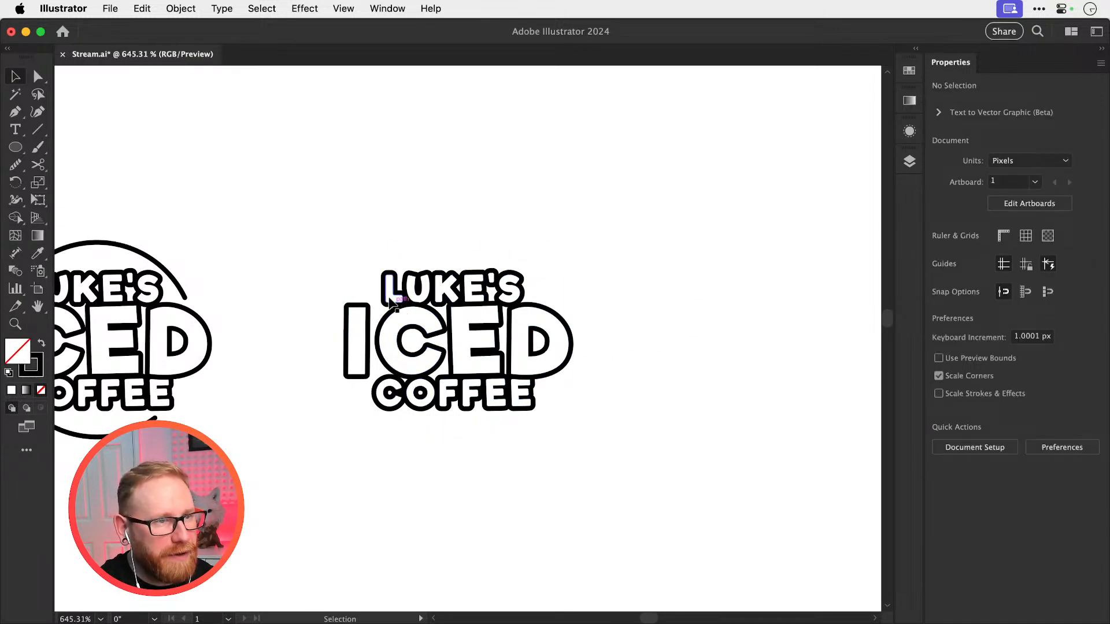
drag(389, 296, 395, 269)
key(super+z)
key(super+shift+a)
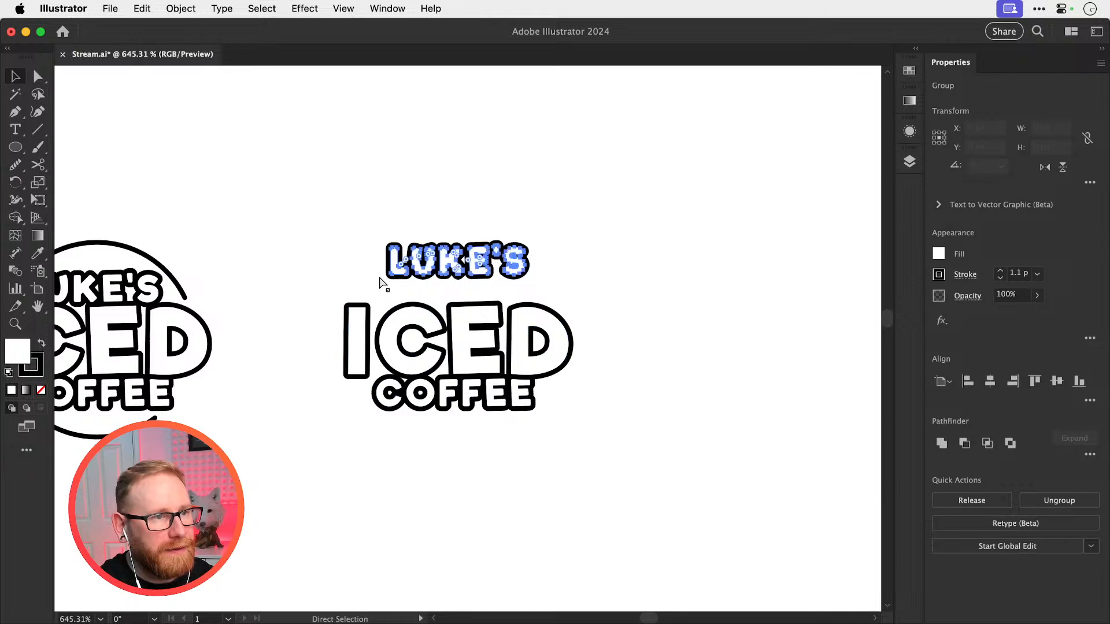
key(super+z)
Align LUKE'S flush with the outer edge of the I in ICED
shift+click(355, 315)
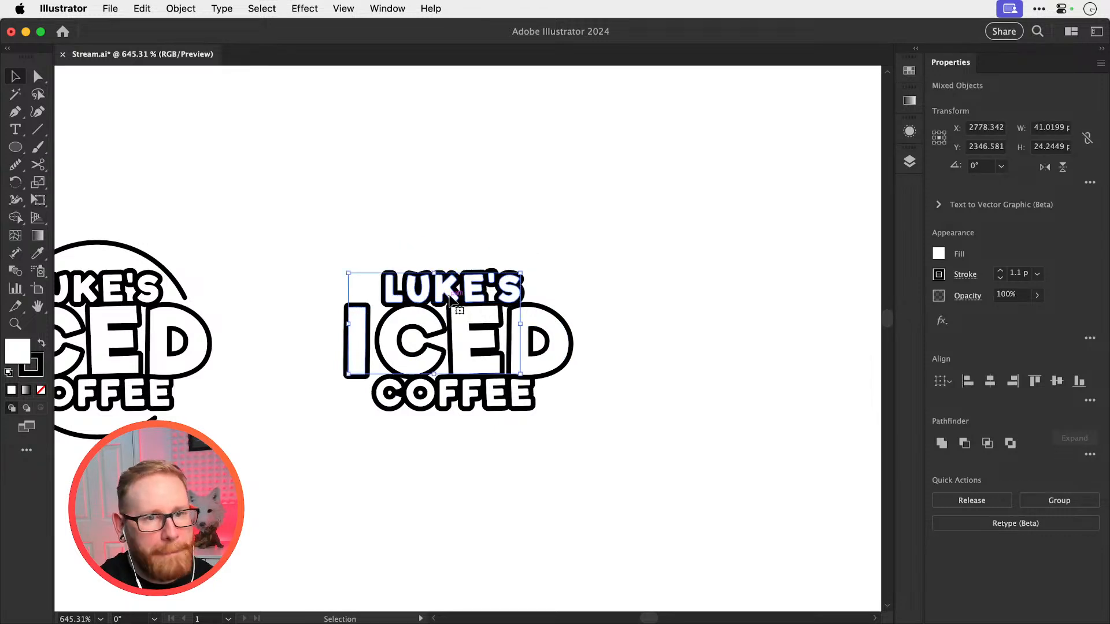
click(968, 381)
key(super+shift+a)
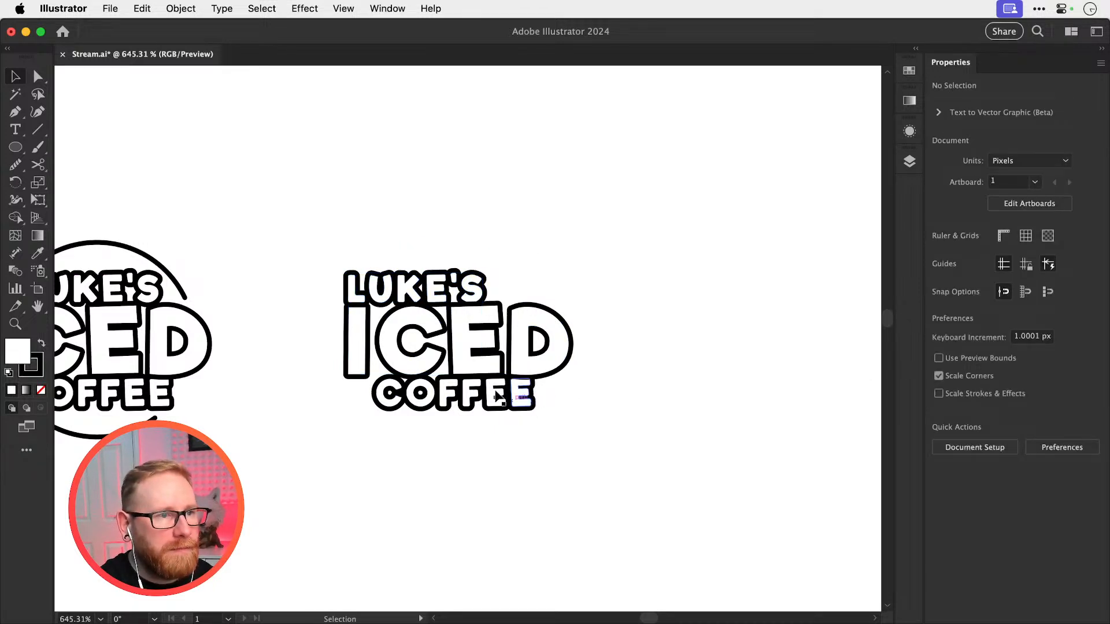
Align COFFEE flush with the outer edge of the D in ICED
click(463, 286)
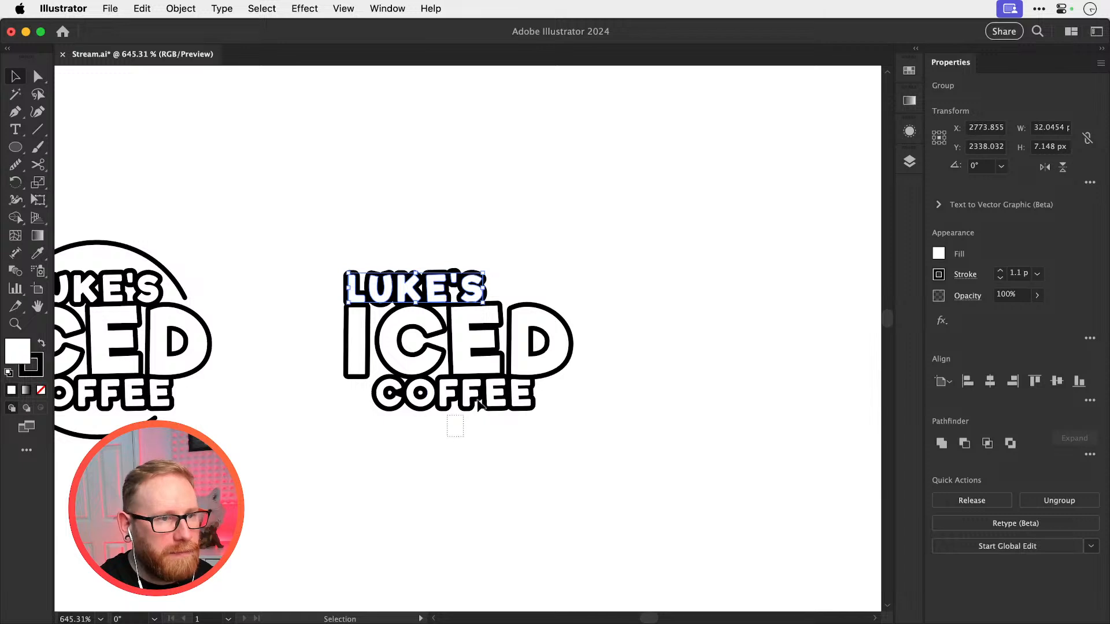
click(479, 405)
shift+click(570, 366)
click(1012, 381)
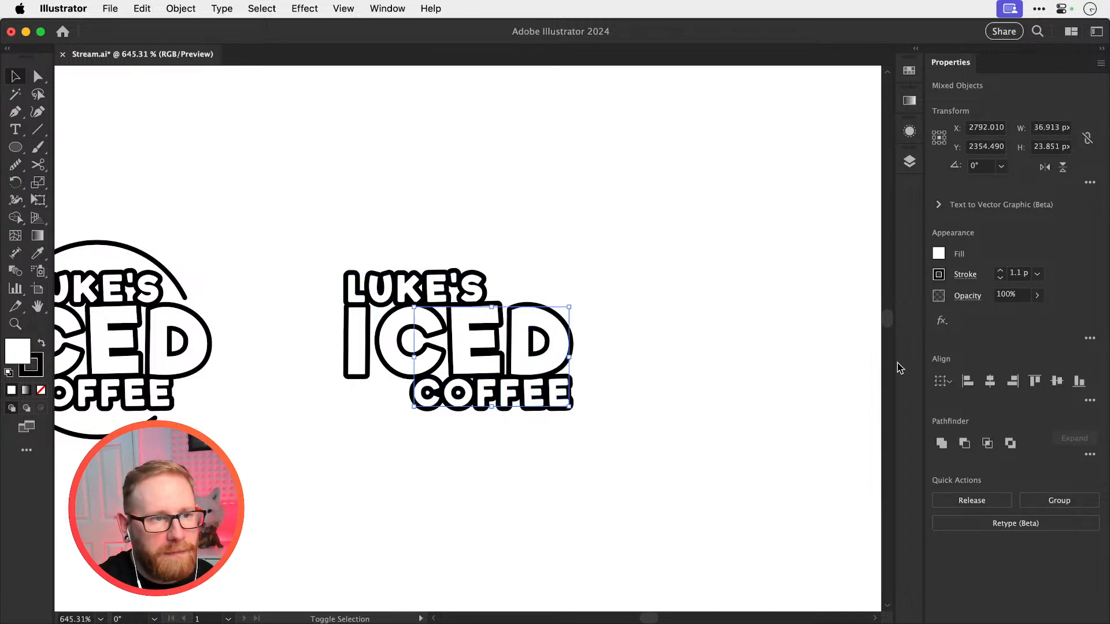
key(super+shift+a)
Nudge LUKE'S 2 px to the right and COFFEE 3 px to the left for a softer stagger
click(441, 272)
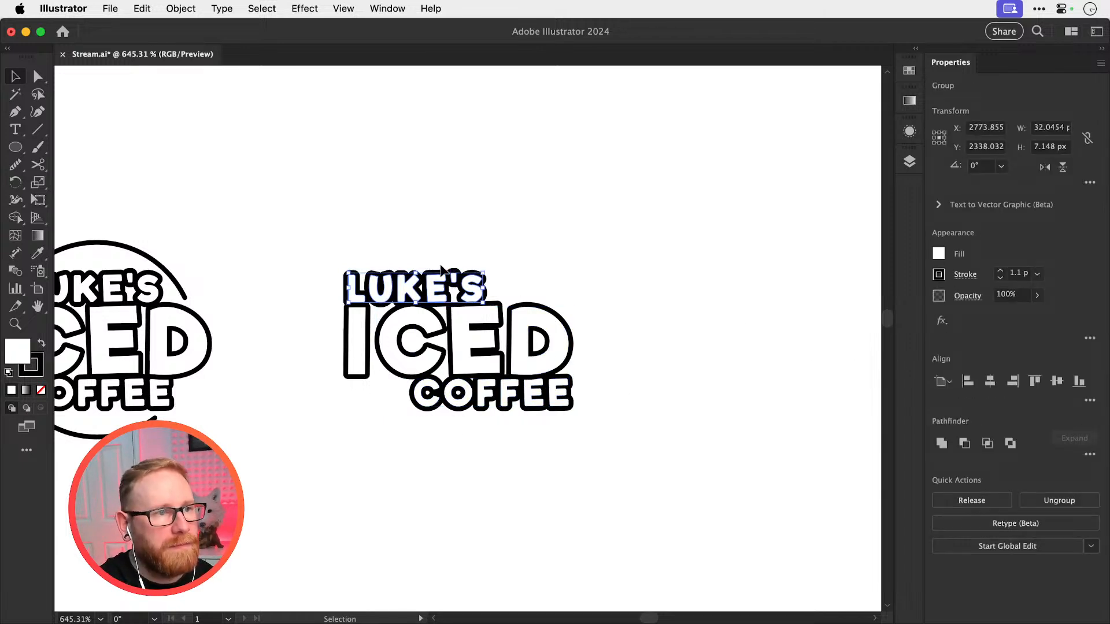
key(Right)
key(Right)
drag(528, 385, 521, 383)
key(Left)
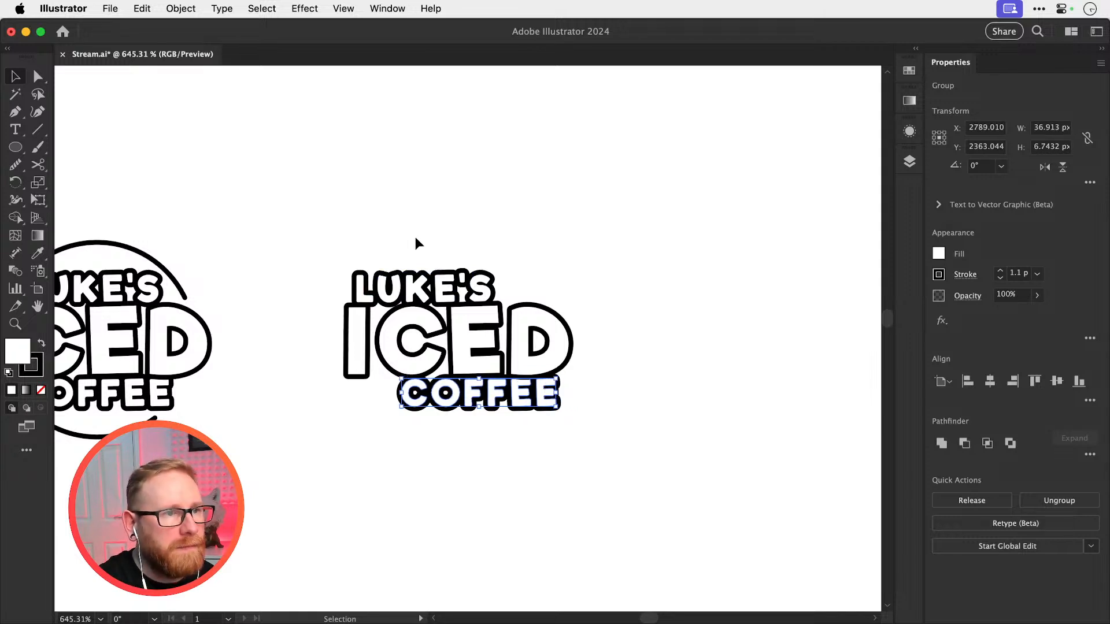
click(416, 238)
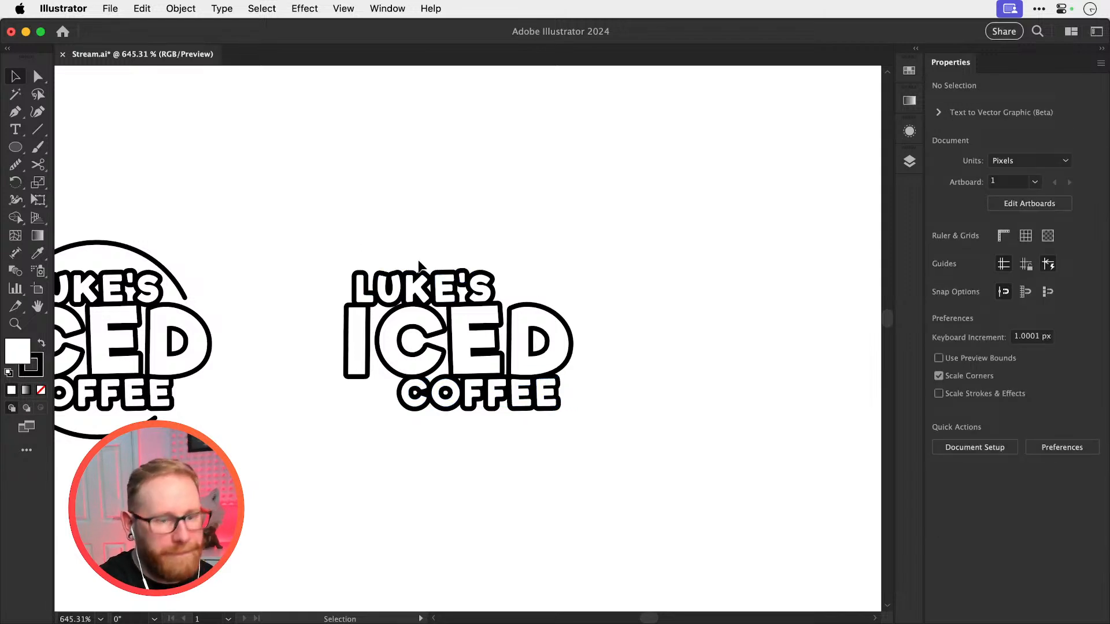
Examine the staggered logo's lettering up close and beside the version with arcs
drag(471, 296, 501, 286)
click(645, 243)
key(z)
key(super+space)
key(space)
drag(589, 354, 565, 207)
drag(573, 446, 568, 450)
shift+click(581, 434)
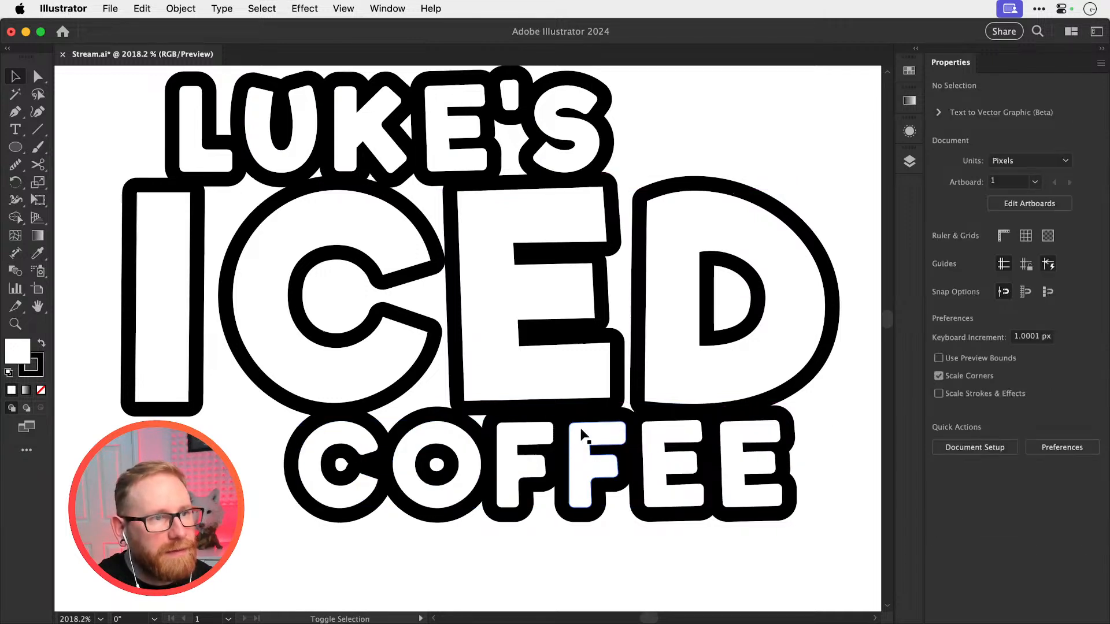
key(super+minus)
key(super+minus)
key(super+minus)
key(super+minus)
key(super+minus)
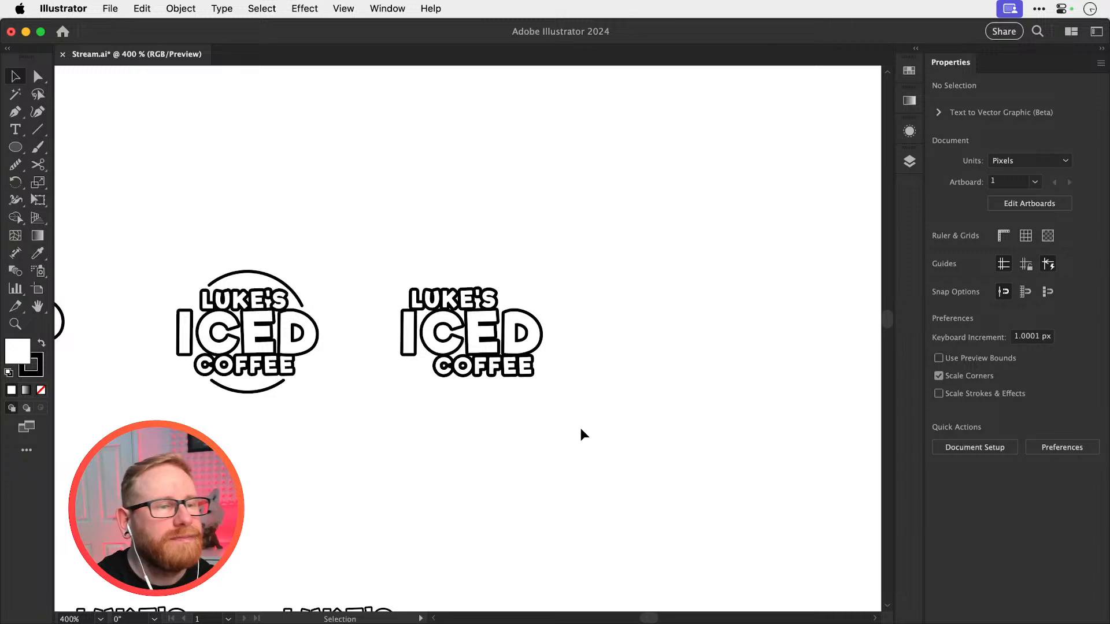
drag(430, 250, 513, 408)
drag(496, 310, 704, 312)
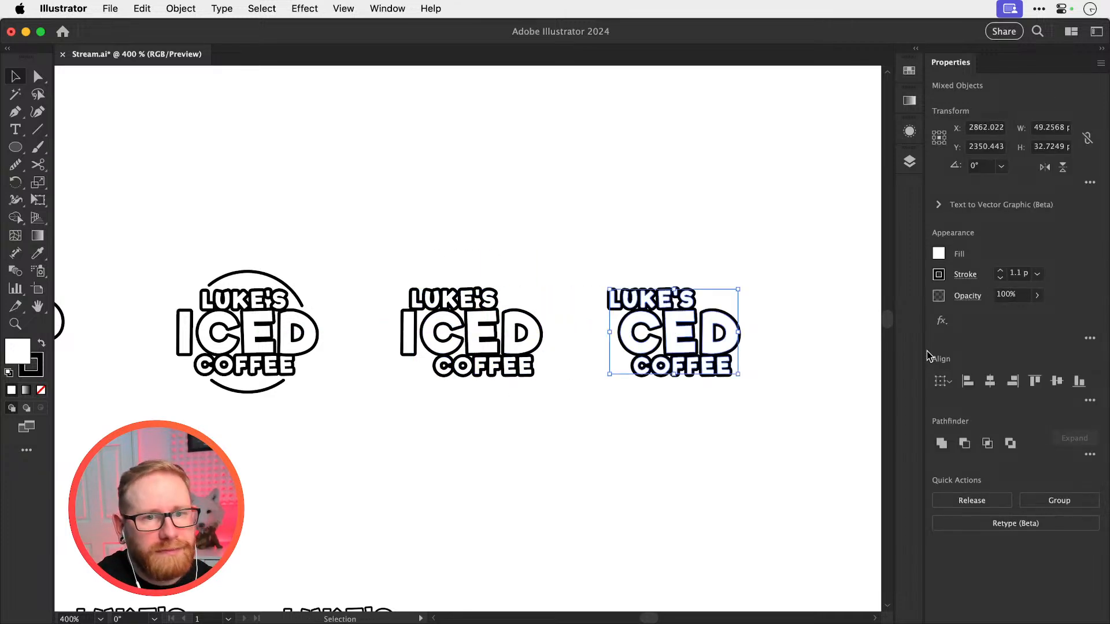
click(990, 381)
key(super+z)
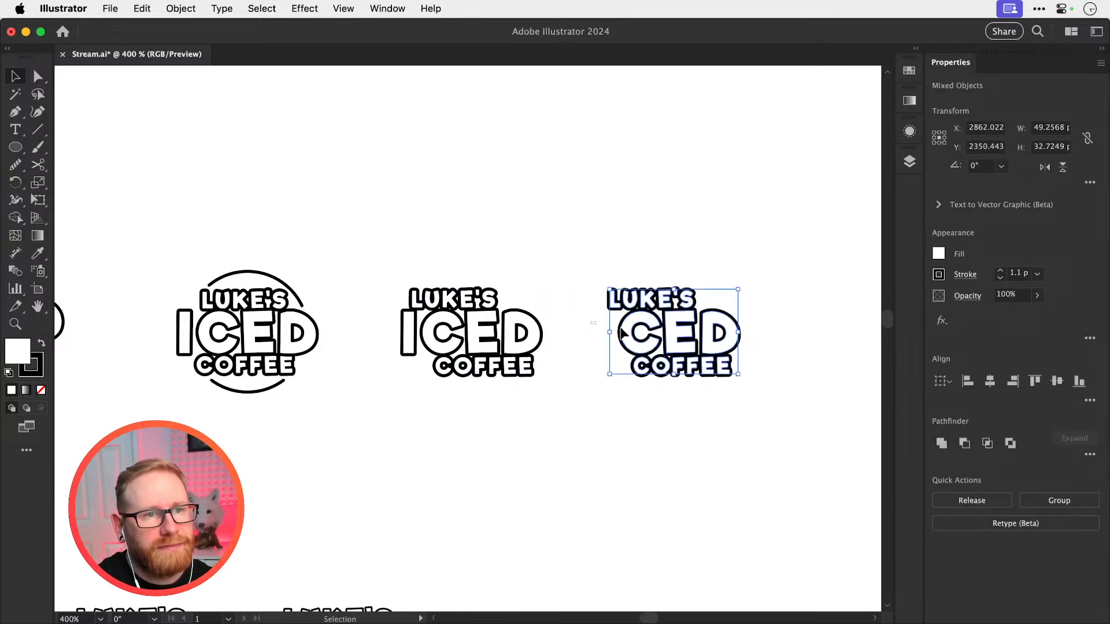
key(super+z)
Duplicate the complete staggered logo, including its I, to the right and group the duplicate's ICED letters
click(499, 323)
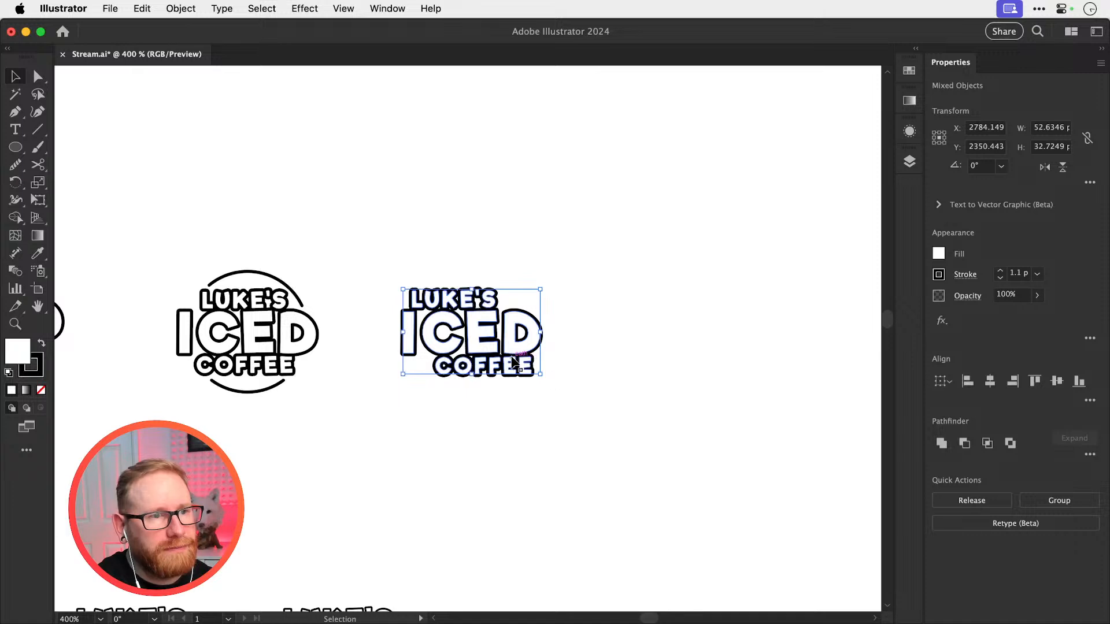
drag(512, 363, 780, 343)
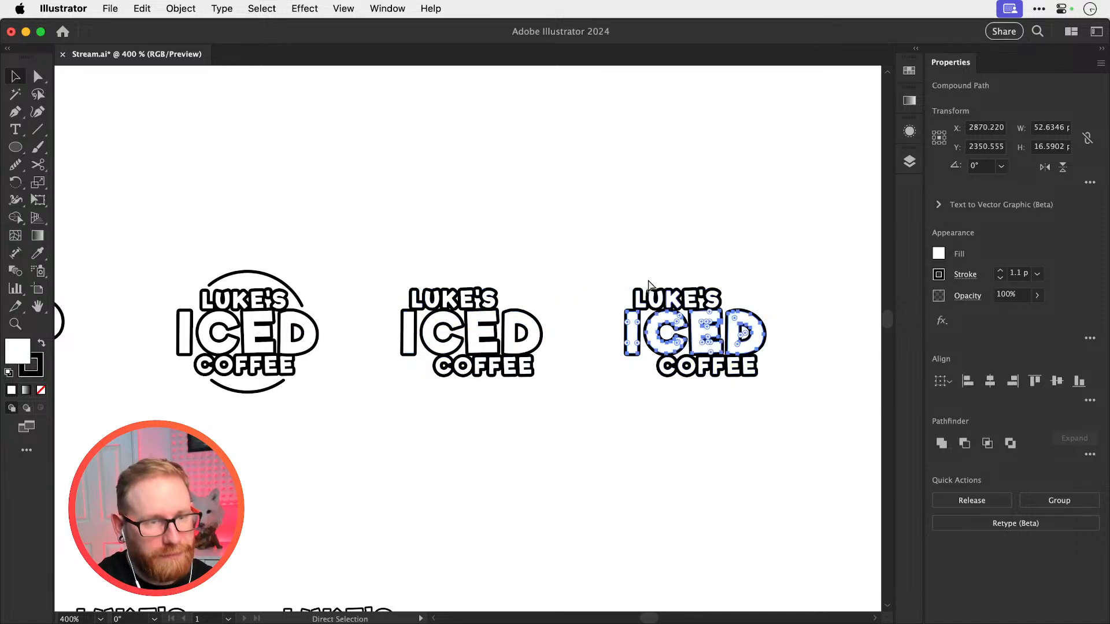
key(super+g)
Center the duplicate's LUKE'S, ICED and COFFEE horizontally on one another and save the document
drag(598, 240, 752, 413)
click(991, 382)
click(756, 236)
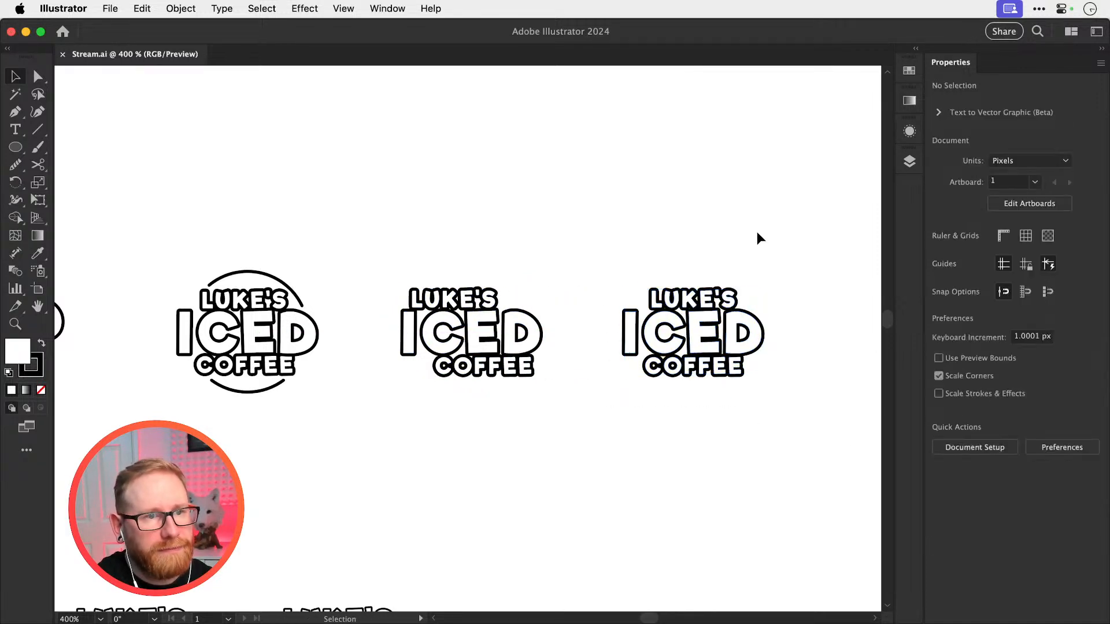
key(super+s)
Ungroup the centered duplicate's ICED and move its I 1 px closer to the C
scroll(657, 236, right, 5)
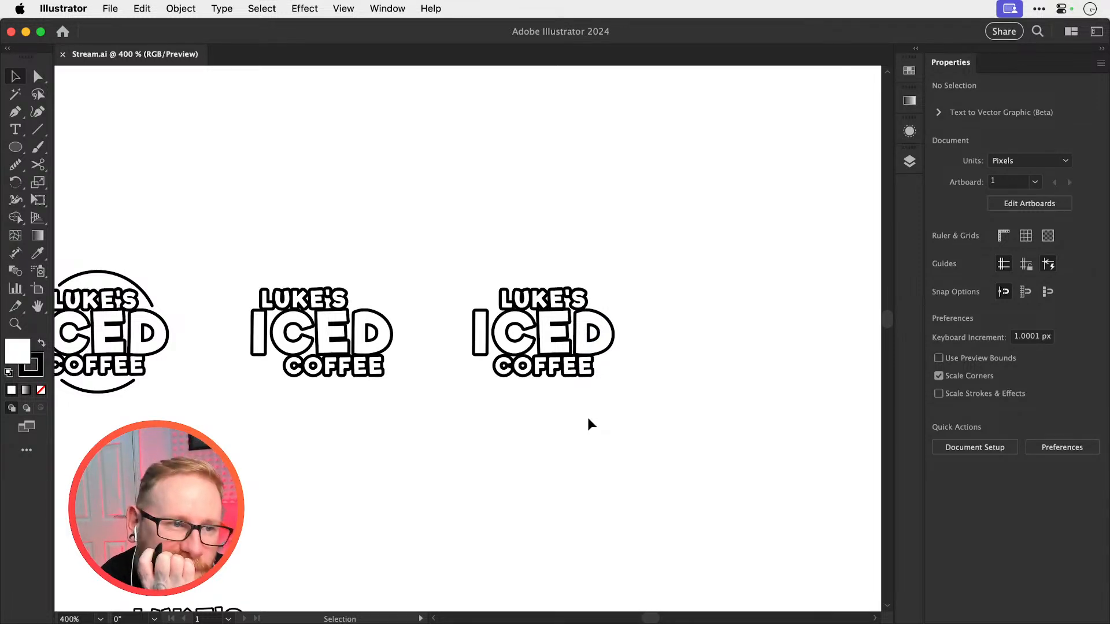
key(z)
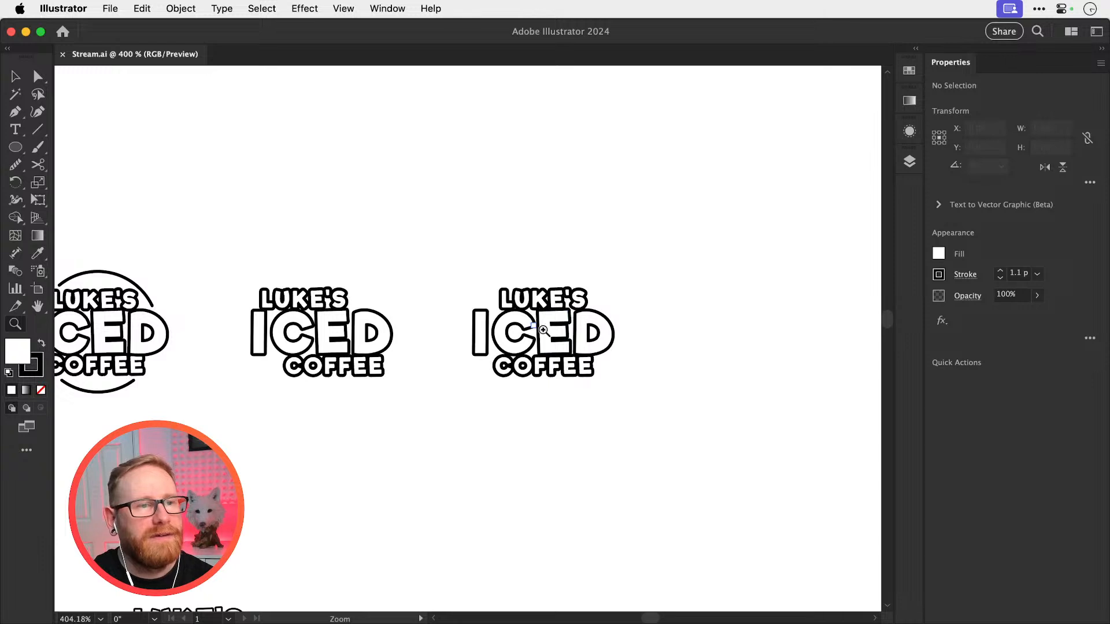
key(v)
drag(529, 325, 552, 341)
key(super+z)
key(super+shift+g)
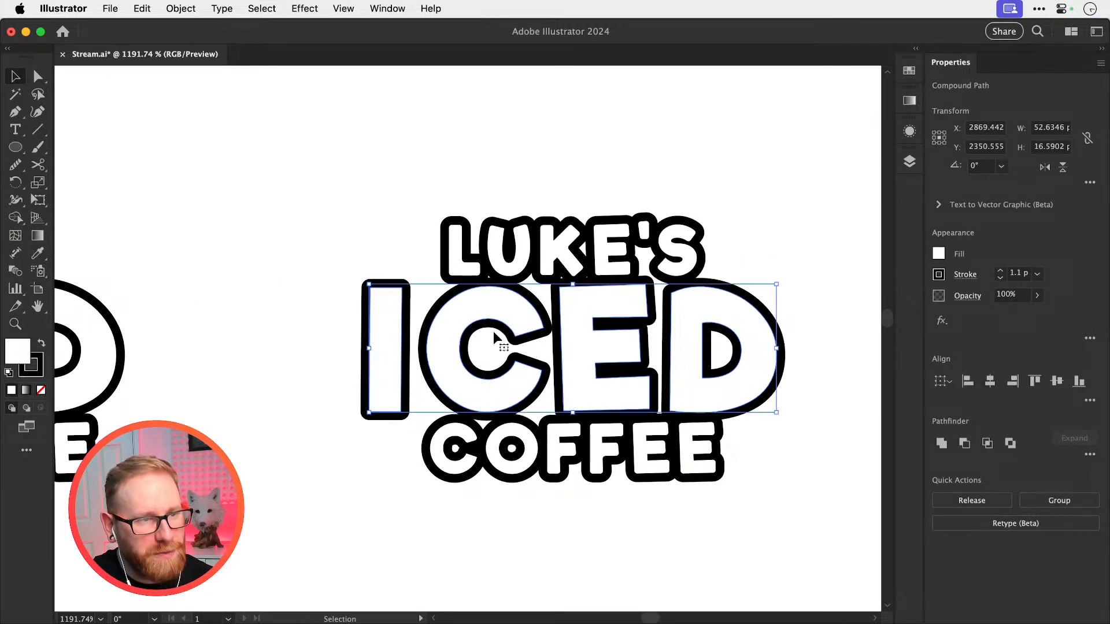
click(494, 333)
click(405, 363)
key(Right)
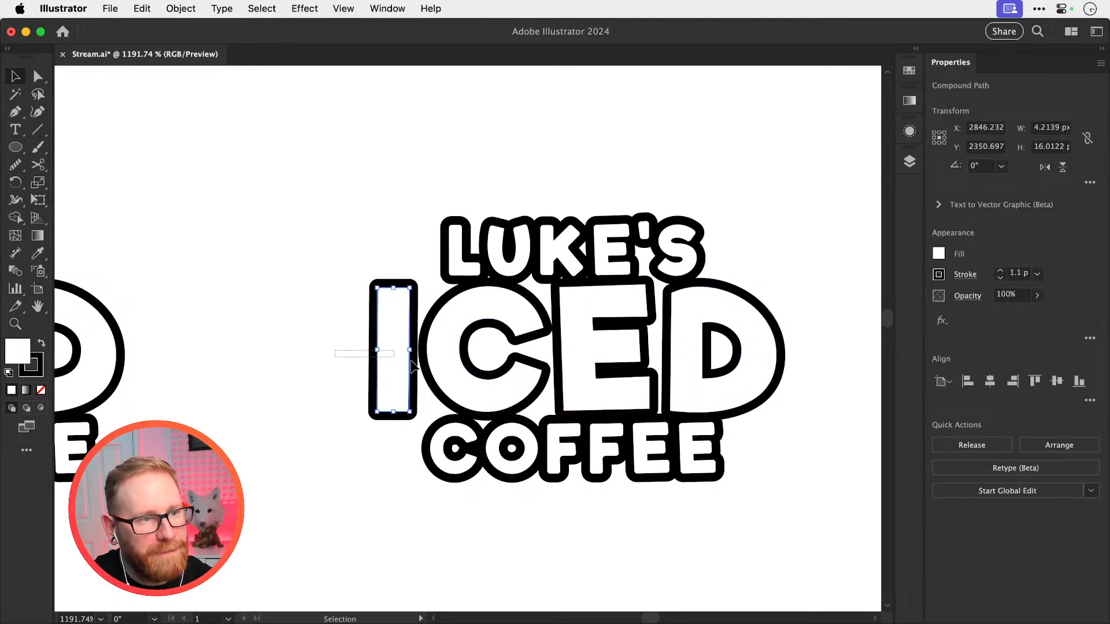
Move the I slightly further right until its outline meets the outline of the C
key(z)
drag(394, 364, 425, 386)
key(super+shift+a)
key(v)
key(super+z)
key(z)
drag(415, 345, 496, 361)
key(v)
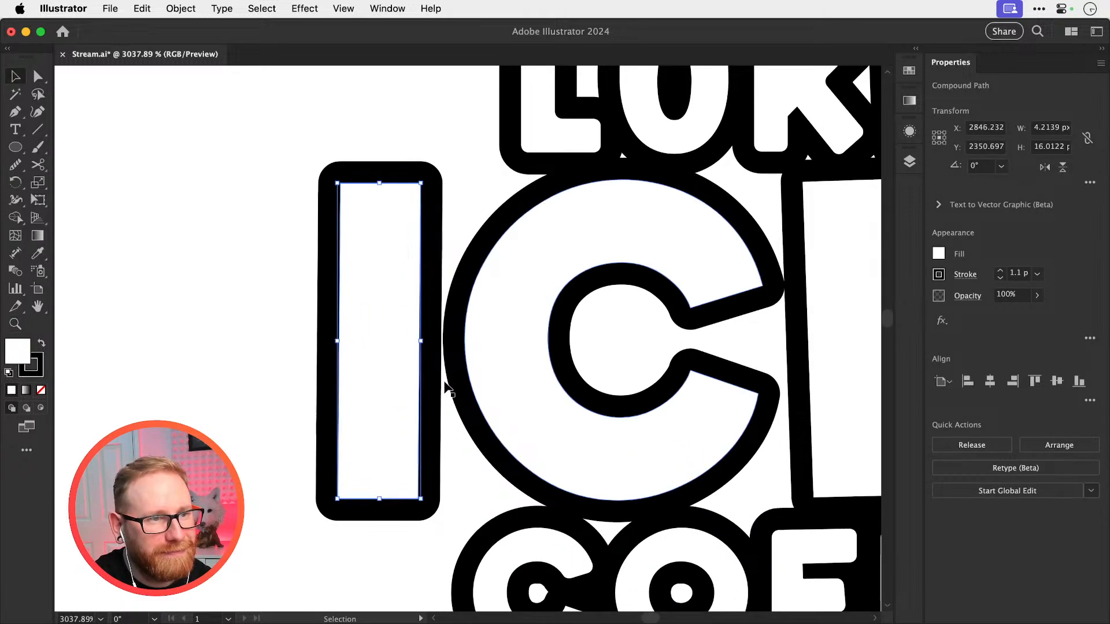
drag(432, 386, 440, 392)
Move the I, C and E together to the right to close the gap before the D
drag(283, 362, 664, 372)
scroll(736, 345, right, 8)
shift+click(638, 377)
key(super+minus)
key(super+shift+a)
key(super+minus)
key(super+minus)
key(super+minus)
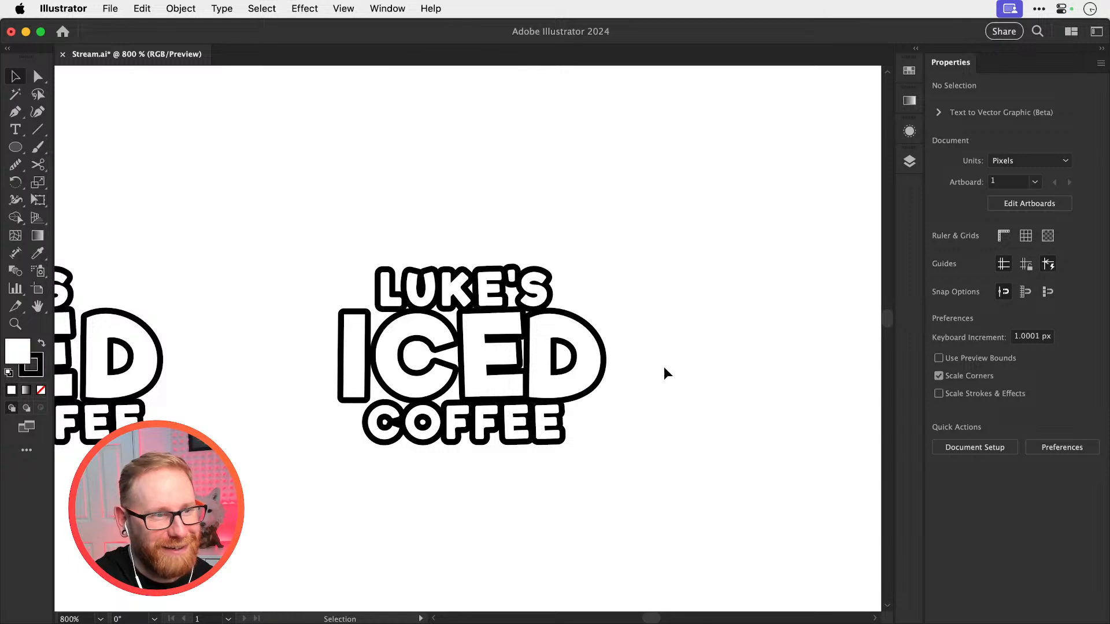
Move the I and C together slightly right so that the C's outline overlaps the E's
key(z)
drag(295, 361, 728, 401)
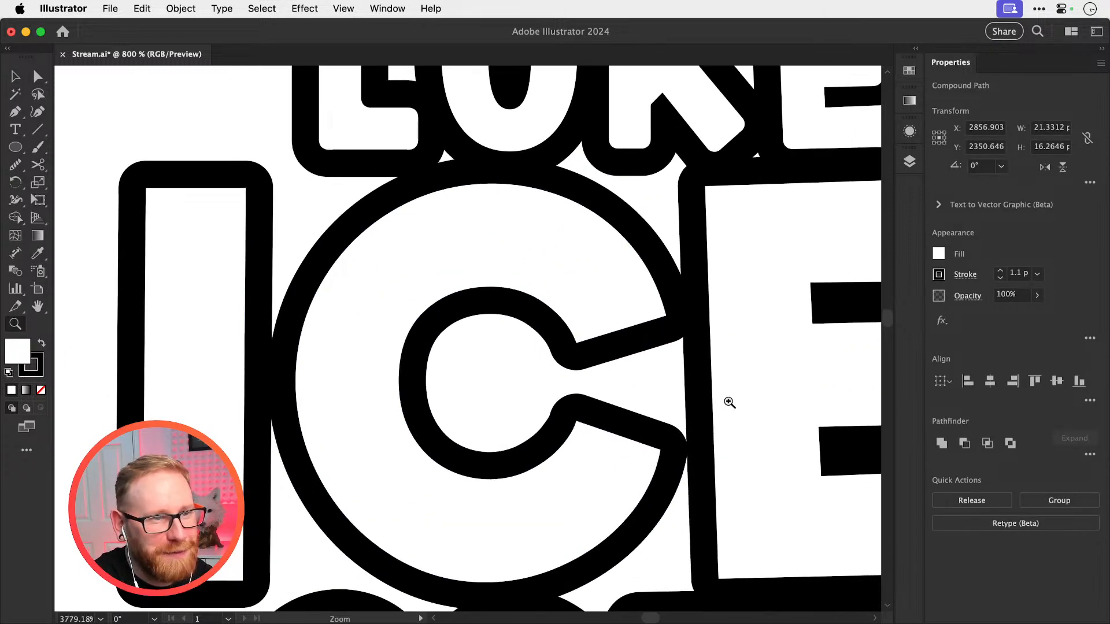
key(v)
drag(613, 354, 620, 354)
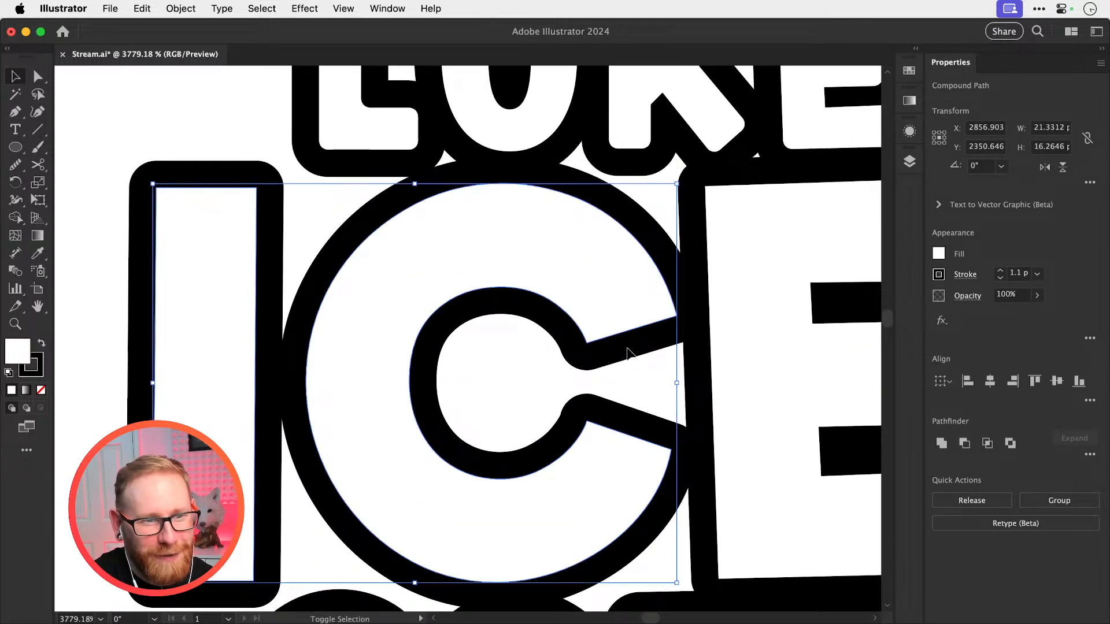
key(super+shift+a)
key(super+minus)
key(super+minus)
key(super+minus)
key(super+minus)
key(super+minus)
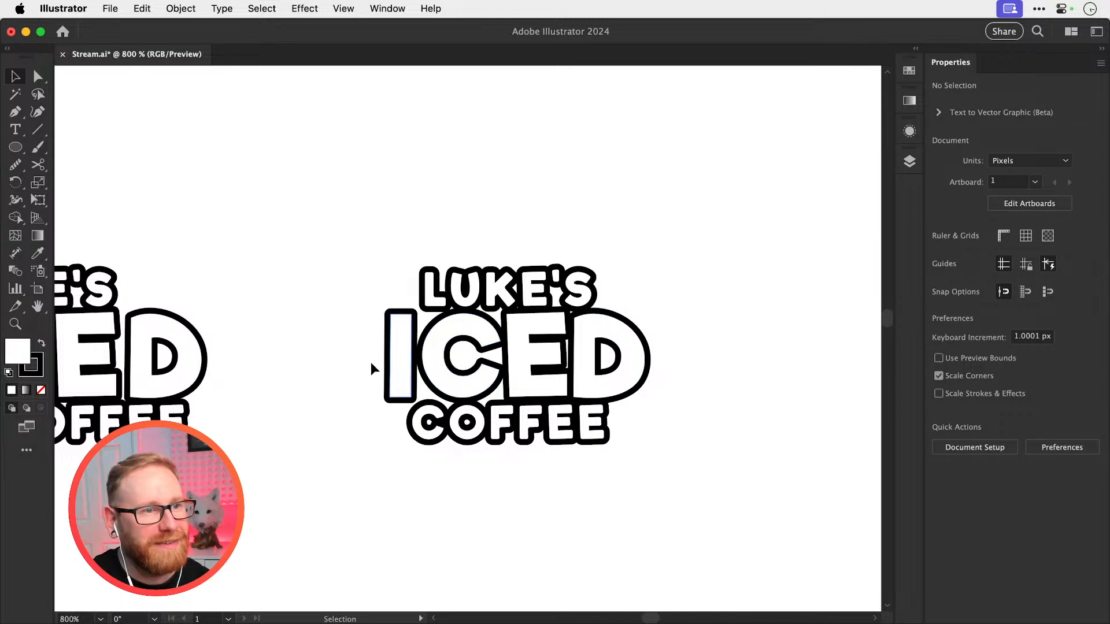
Group the tightened ICED letters, center the three words horizontally on one another and save the document
click(625, 355)
drag(493, 206, 674, 552)
click(990, 381)
click(771, 353)
key(super+s)
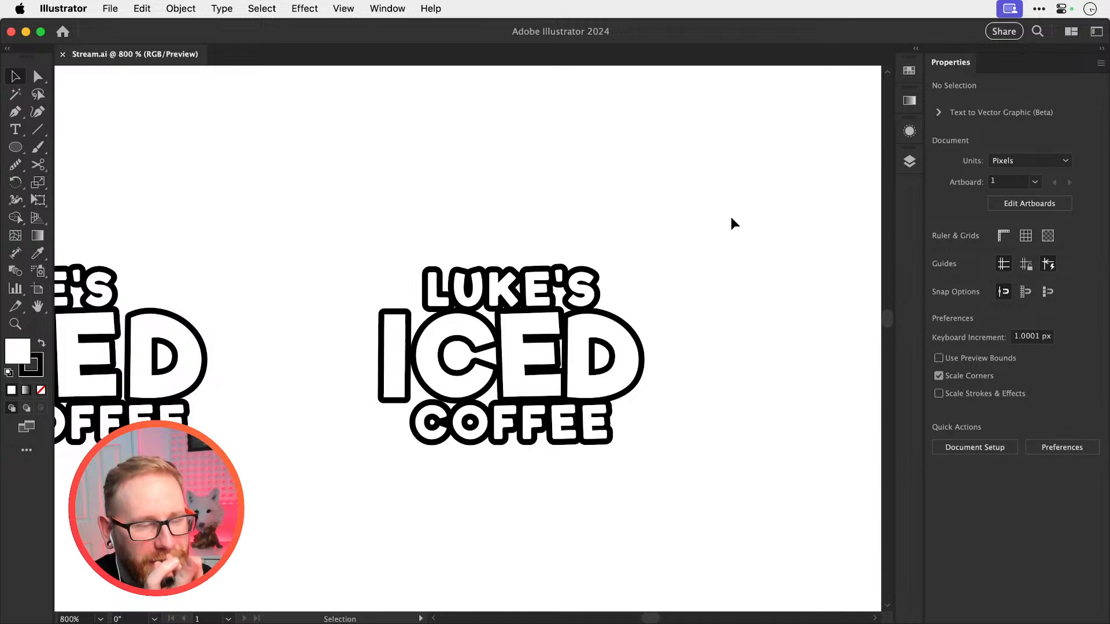
Nudge LUKE'S and COFFEE together 1 px to the left relative to ICED
click(469, 292)
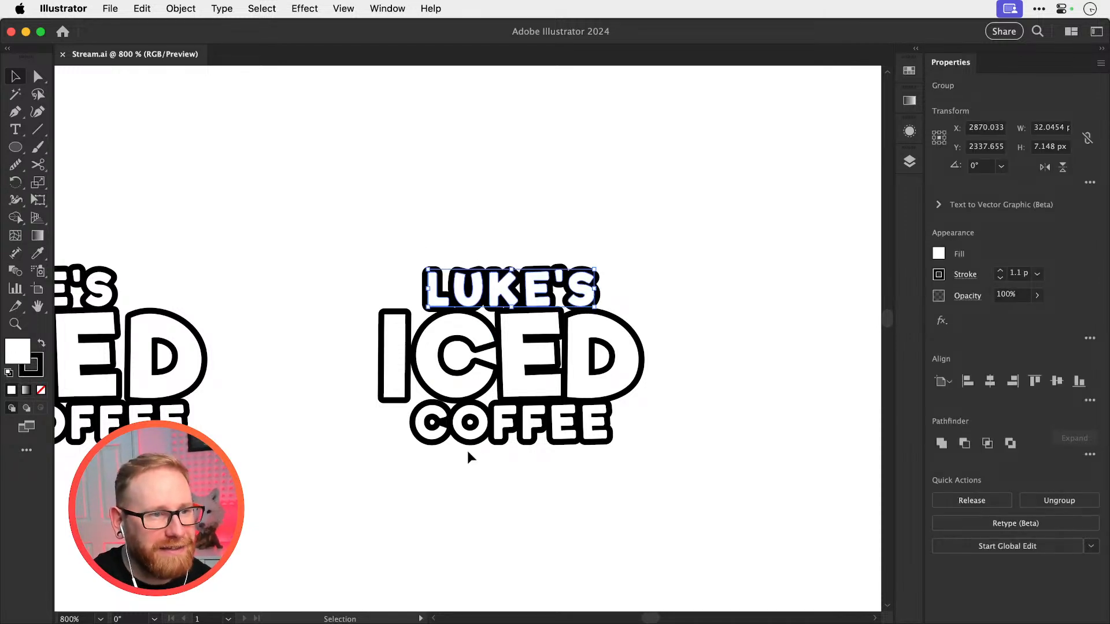
shift+click(489, 409)
key(Left)
key(super+shift+a)
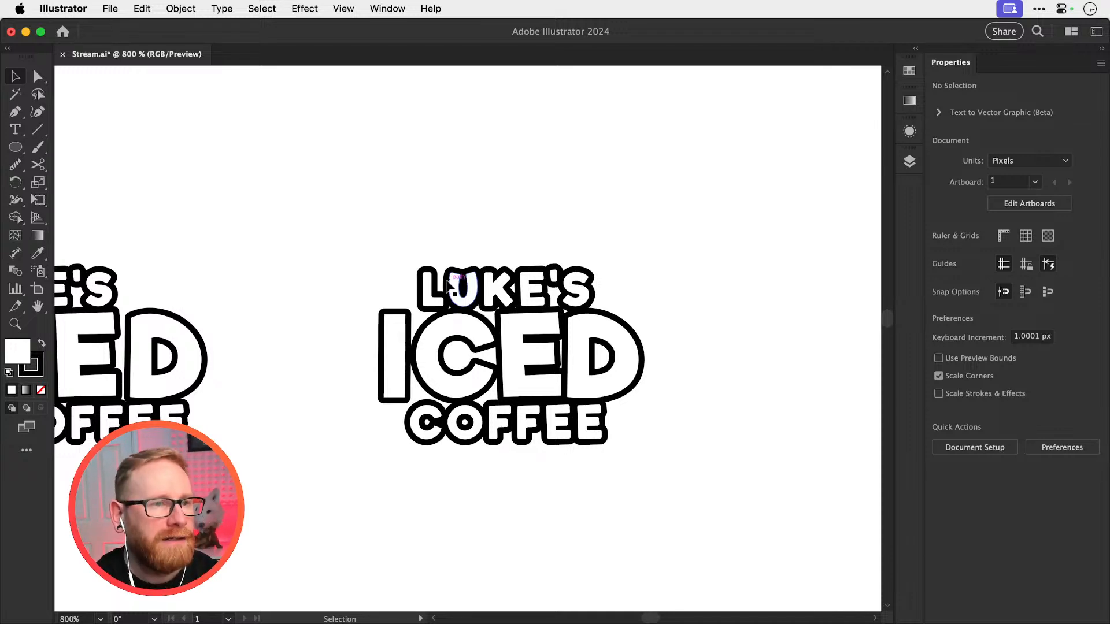
Inspect where the outlines of LUKE'S, ICED and COFFEE meet in the tightened logo and save the document
key(super+space)
drag(446, 309, 482, 317)
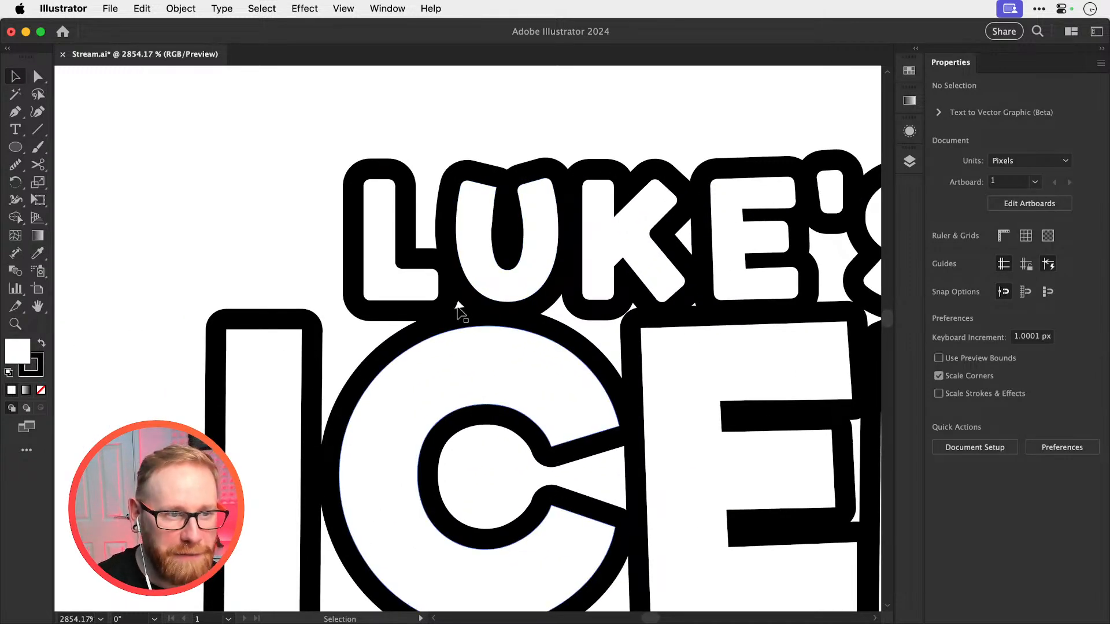
scroll(716, 313, right, 5)
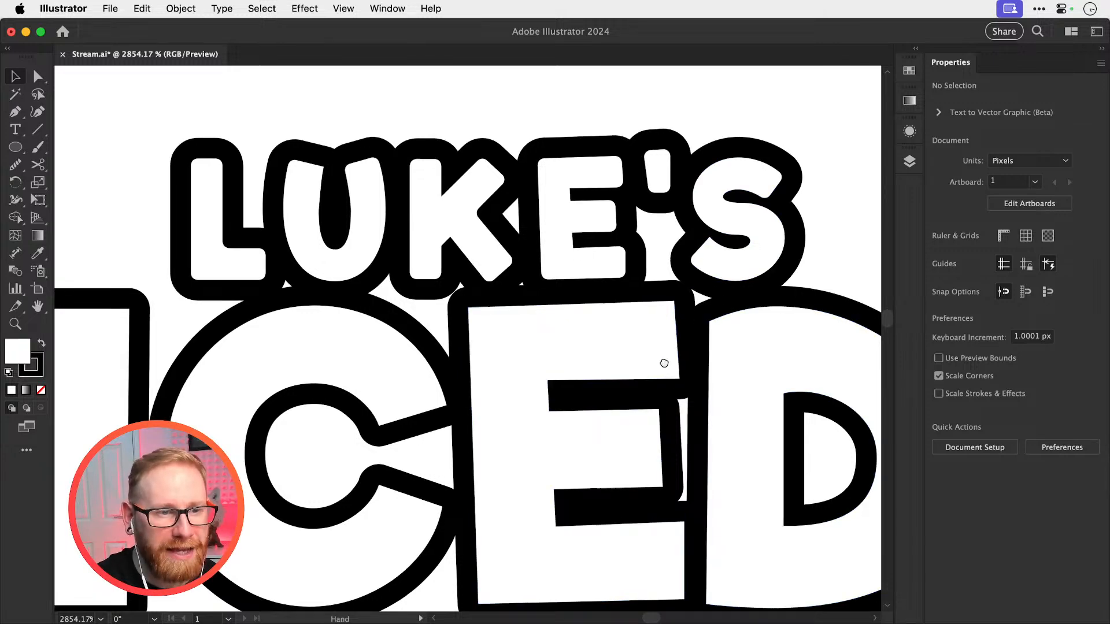
scroll(661, 365, down, 5)
scroll(591, 341, down, 1)
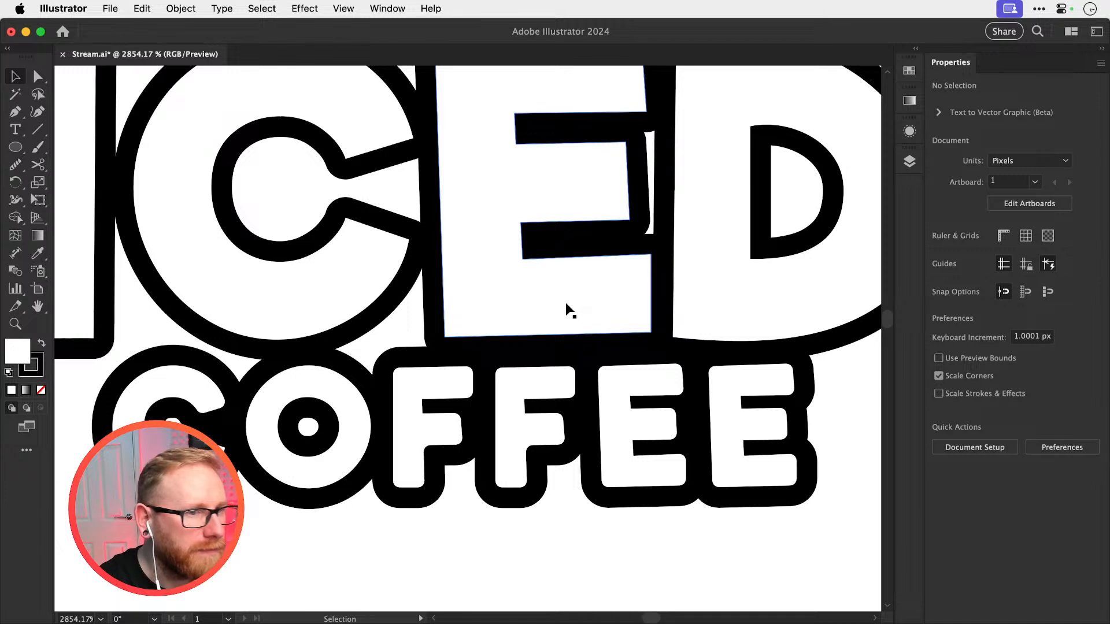
scroll(566, 303, down, 5)
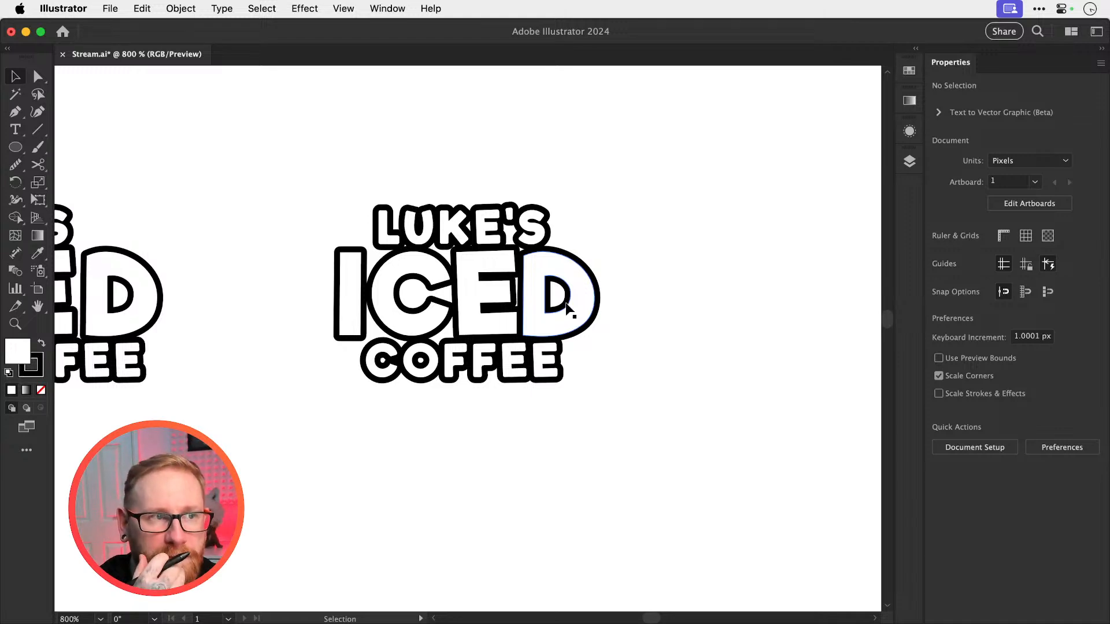
key(super+s)
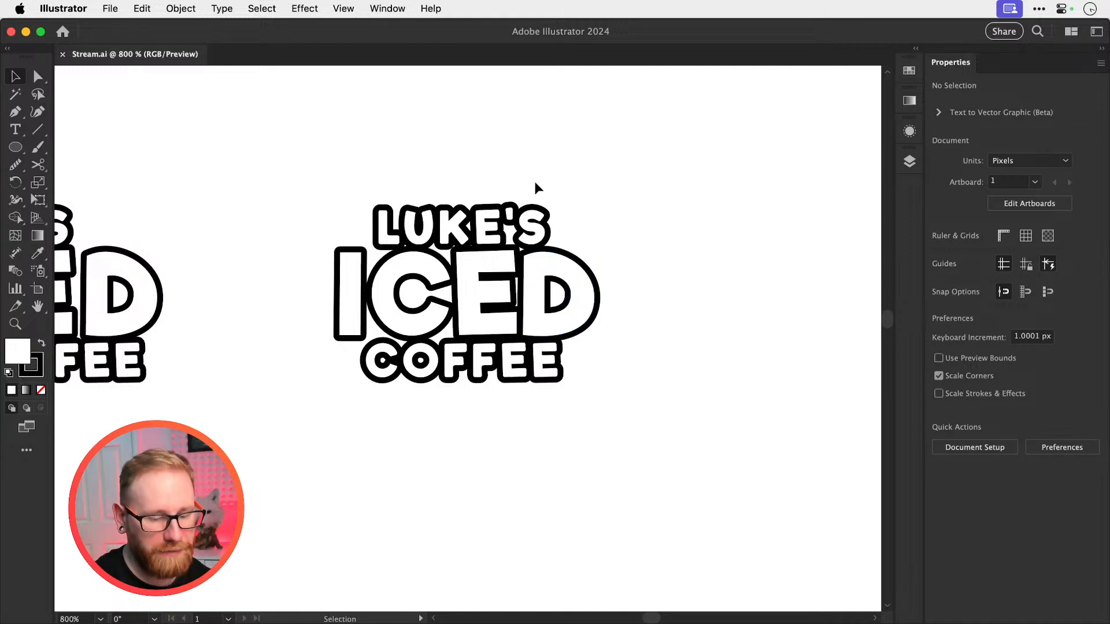
Examine the tightened centered logo as a whole and compare it with the staggered version
key(super+minus)
scroll(617, 381, left, 3)
key(super+space)
drag(500, 273, 723, 363)
key(space)
drag(645, 373, 562, 347)
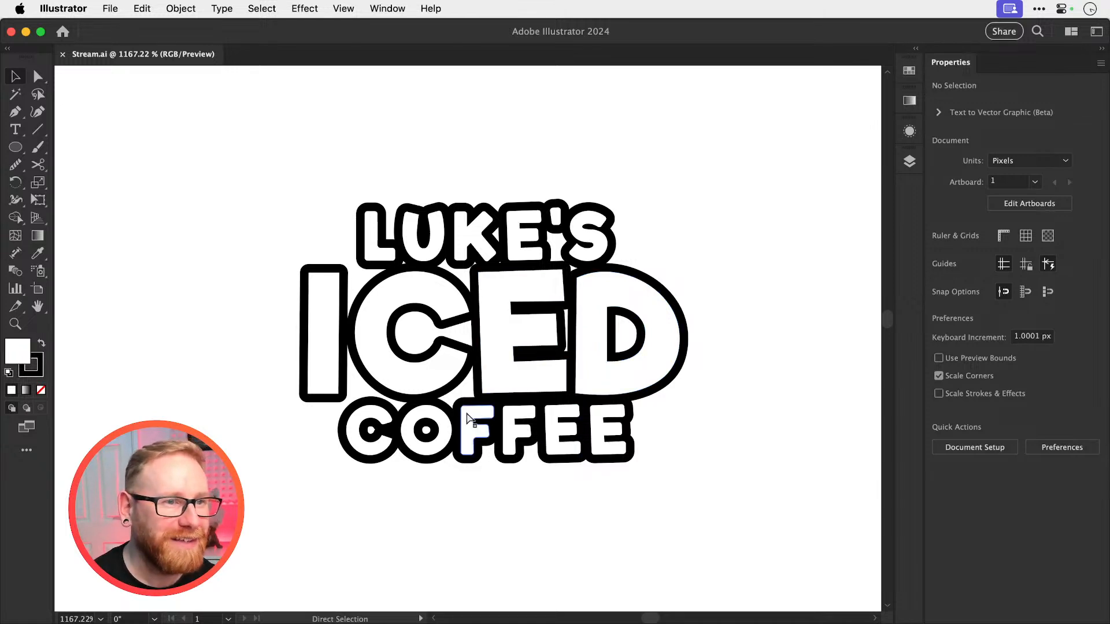
key(super+minus)
key(super+minus)
key(super+minus)
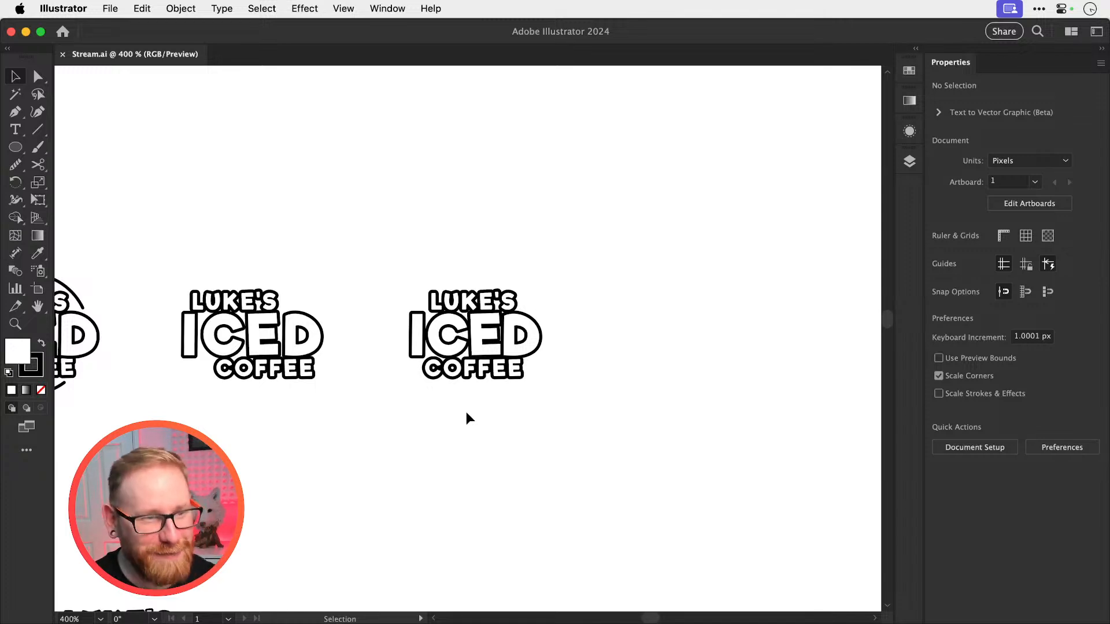
Try to separate the D from the grouped ICED, turning it on its side as a smiling mouth beside the logo
drag(536, 338, 559, 348)
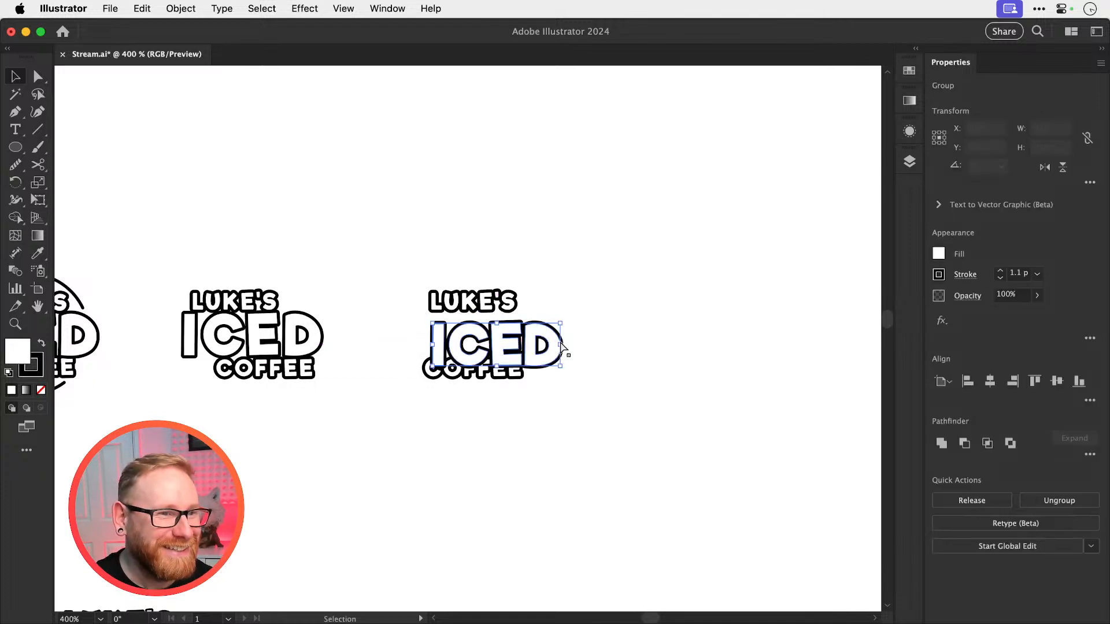
key(super+z)
key(super+shift+g)
click(554, 347)
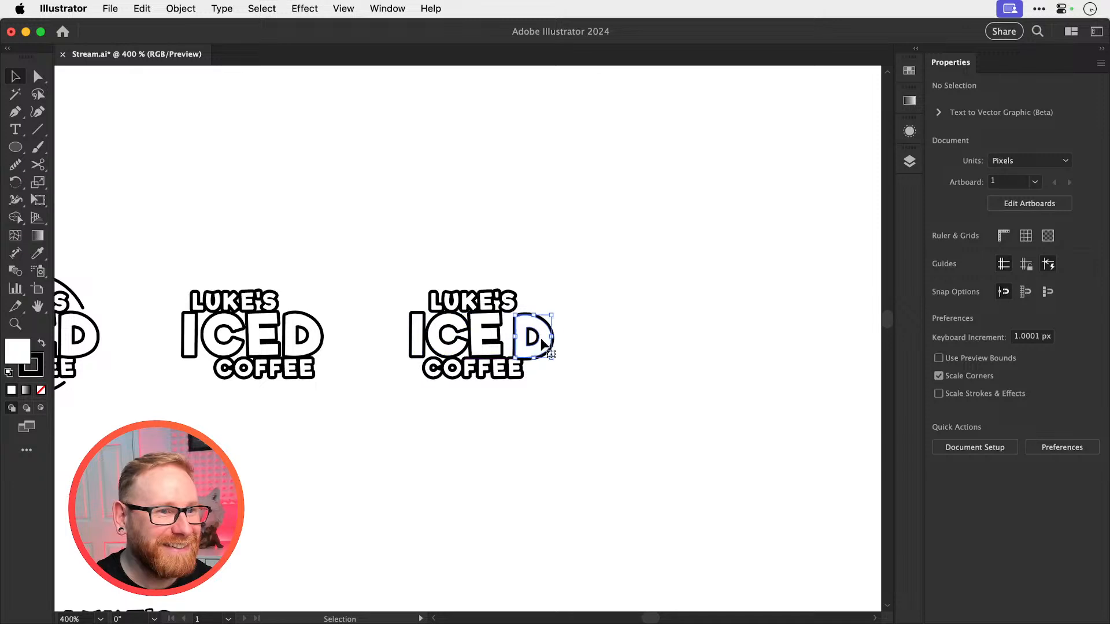
click(532, 344)
mouse_move(543, 360)
mouse_down()
mouse_move(536, 391)
mouse_move(531, 343)
mouse_move(597, 390)
mouse_up()
Paint two round black eyes above the turned D with the 5 pt. Round brush to form a face
key(b)
click(577, 343)
click(610, 348)
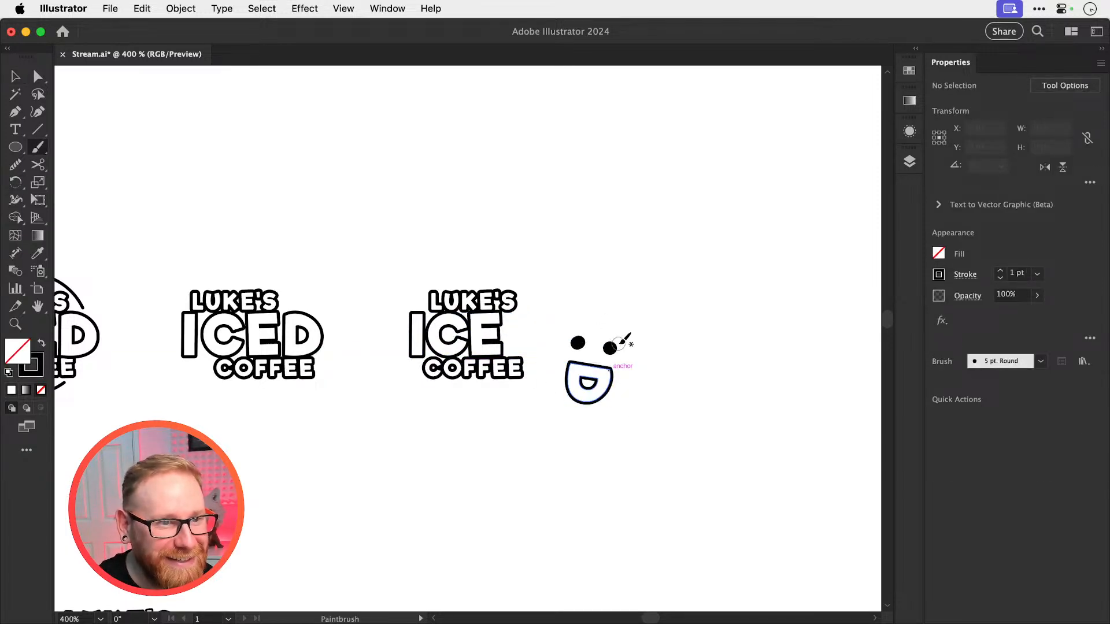
key(x)
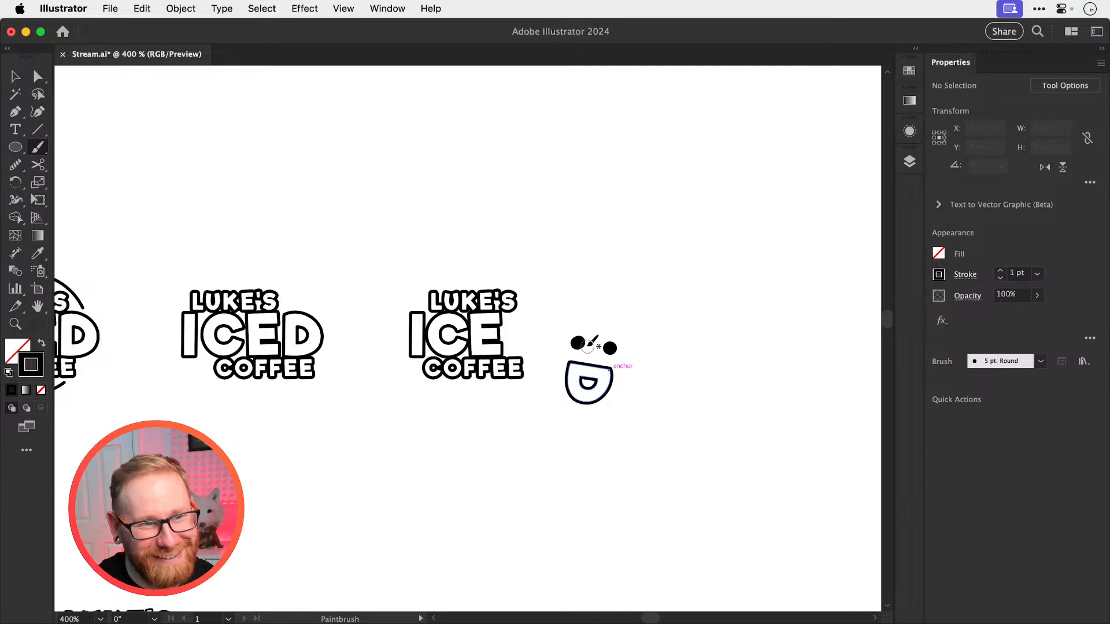
key(z)
drag(595, 377, 704, 408)
Undo the painted eyes and the D's move and rotation, restoring the letter to ICED
key(v)
key(super+z)
key(super+z)
key(super+z)
key(super+z)
key(super+z)
key(super+z)
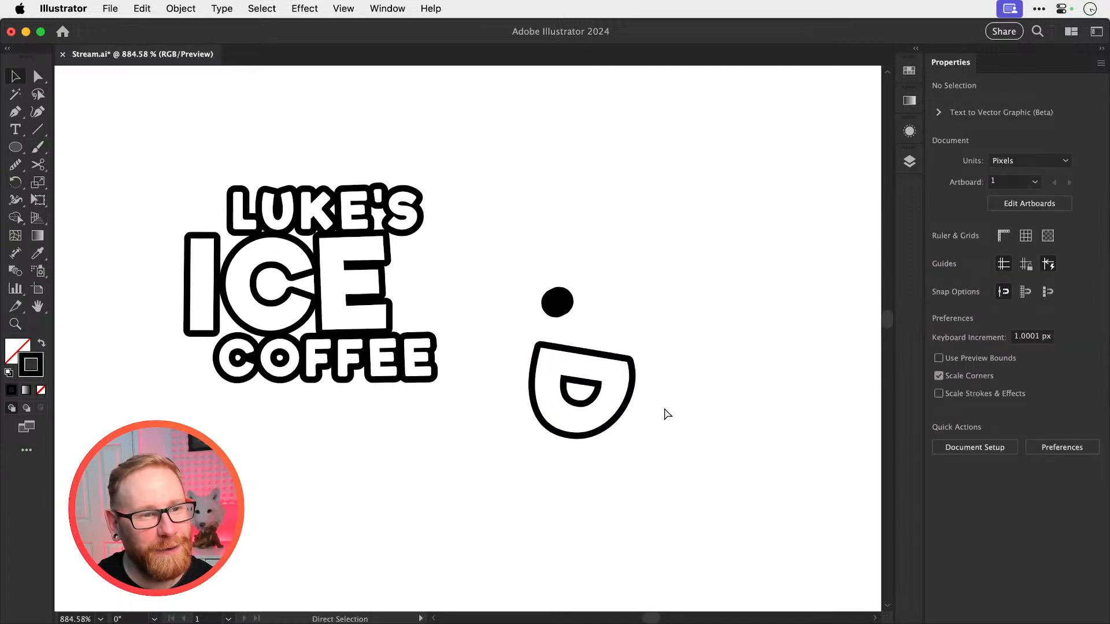
click(550, 353)
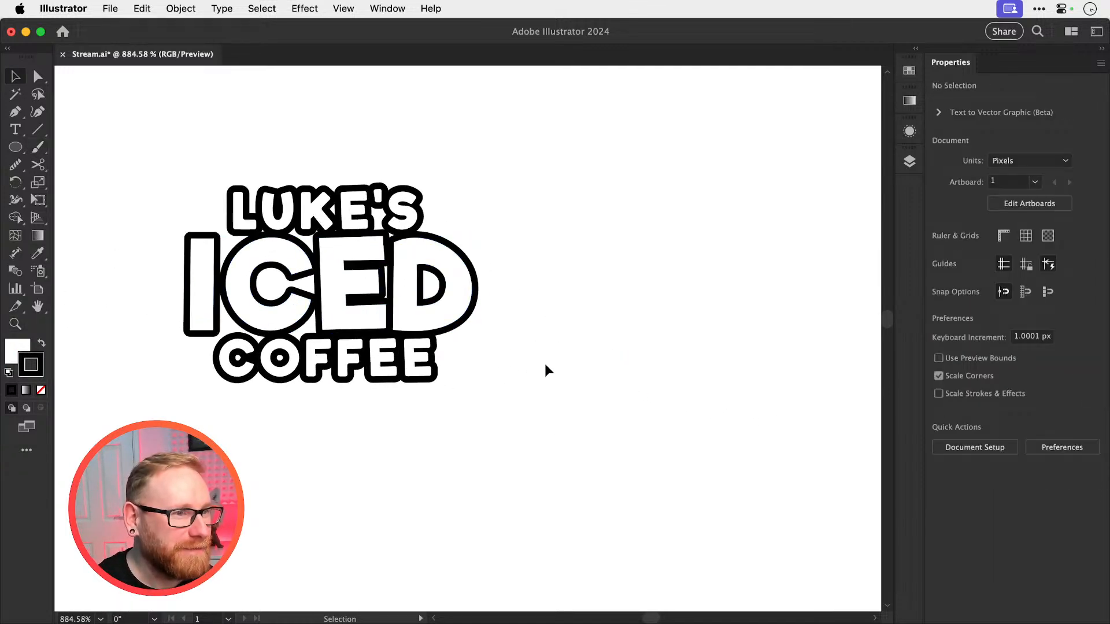
Review the centered logo alongside all earlier logo variations and pull-tab references, and save the document
drag(545, 364, 642, 364)
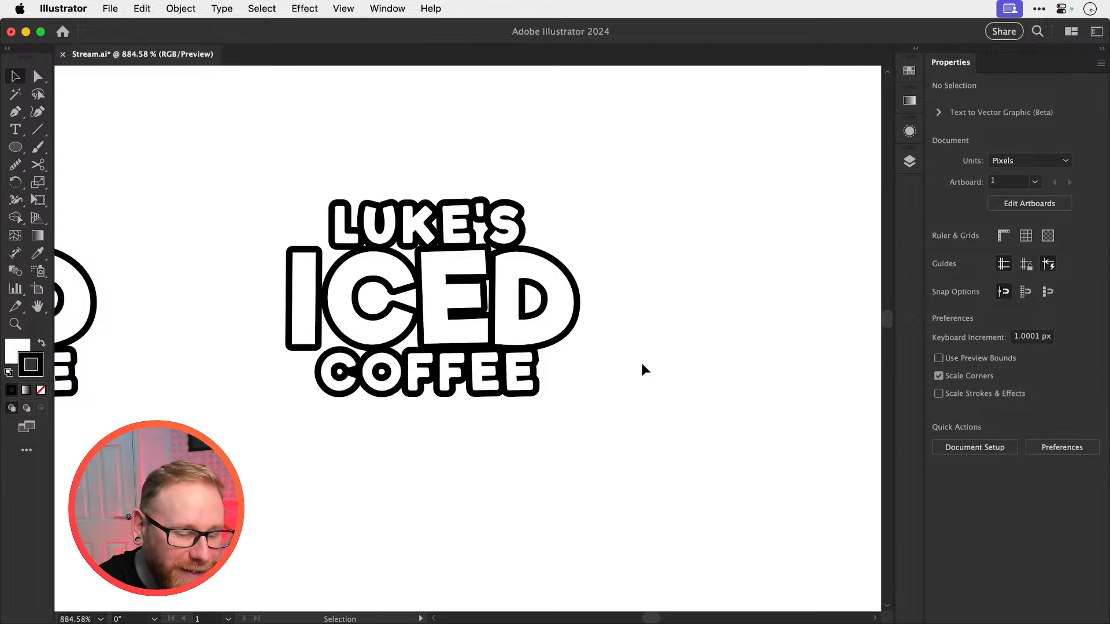
key(super+minus)
key(super+minus)
key(super+minus)
key(super+minus)
key(super+minus)
key(super+minus)
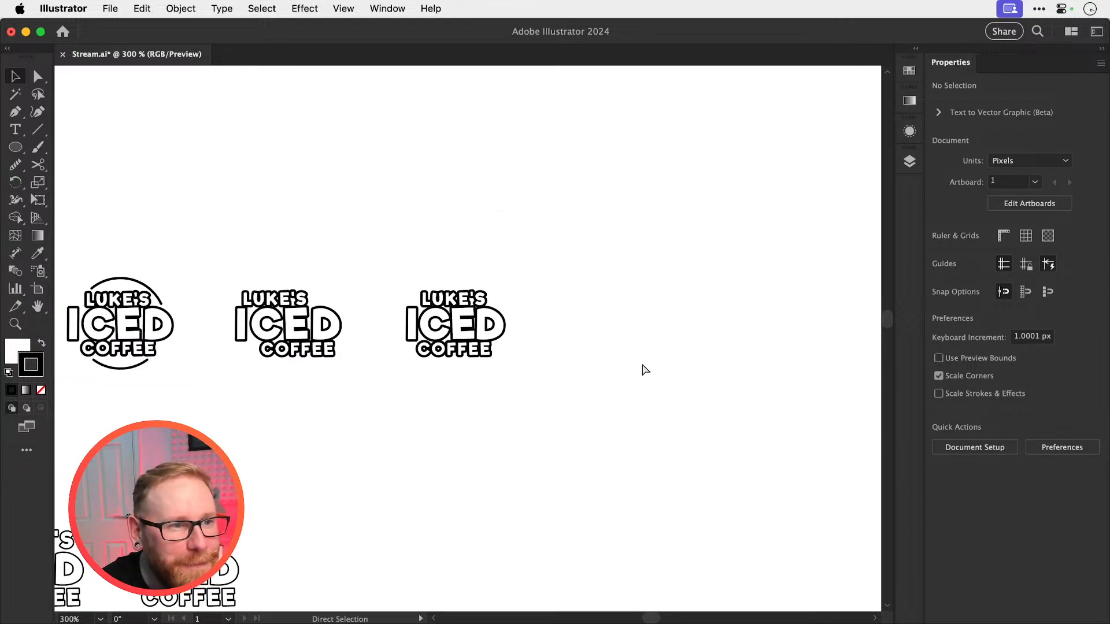
scroll(642, 369, left, 10)
scroll(642, 368, down, 6)
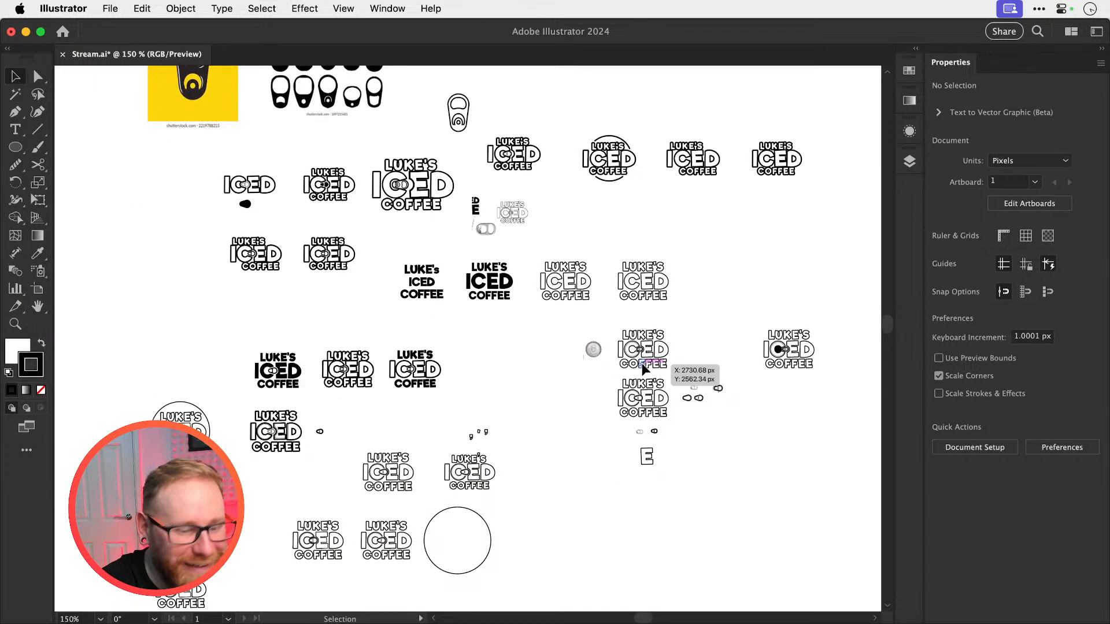
key(super+minus)
scroll(642, 364, left, 3)
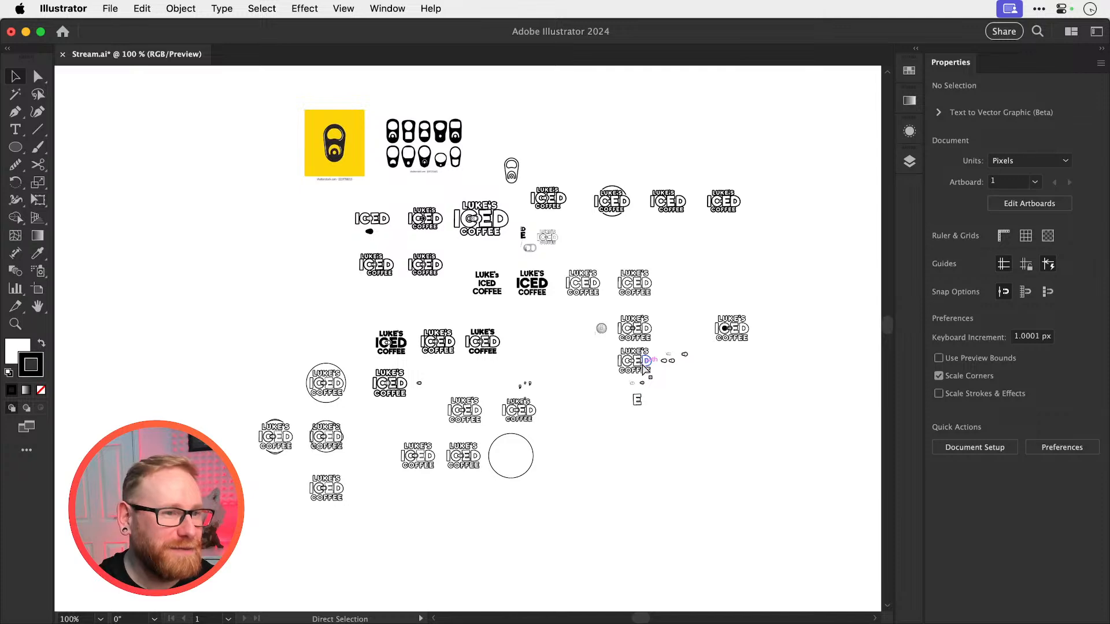
key(super+s)
scroll(460, 286, up, 5)
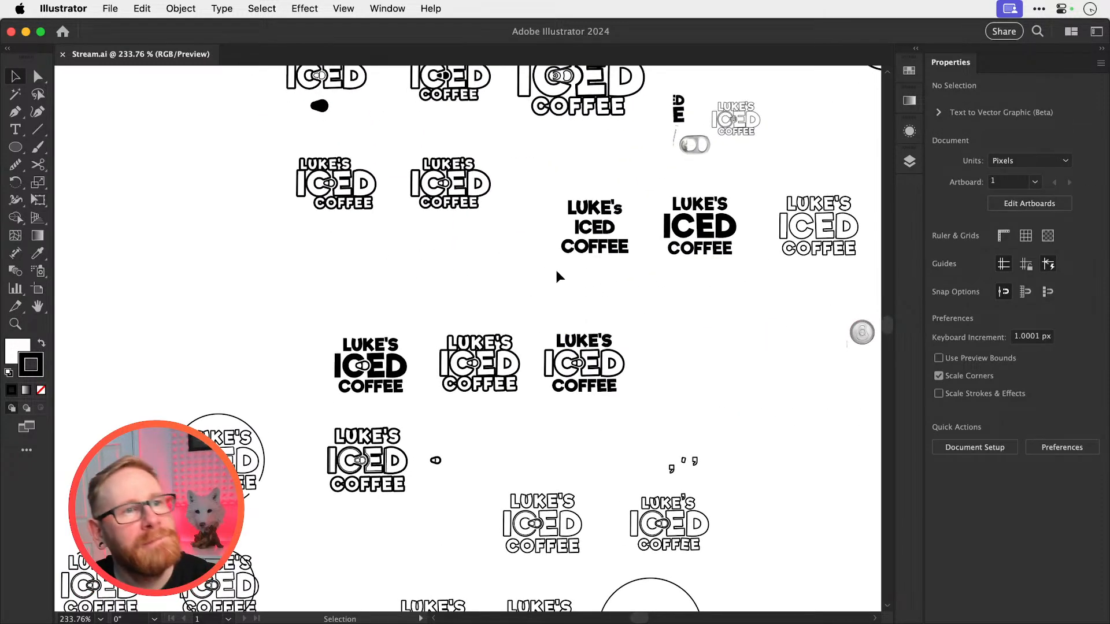
scroll(560, 302, up, 5)
scroll(543, 295, right, 3)
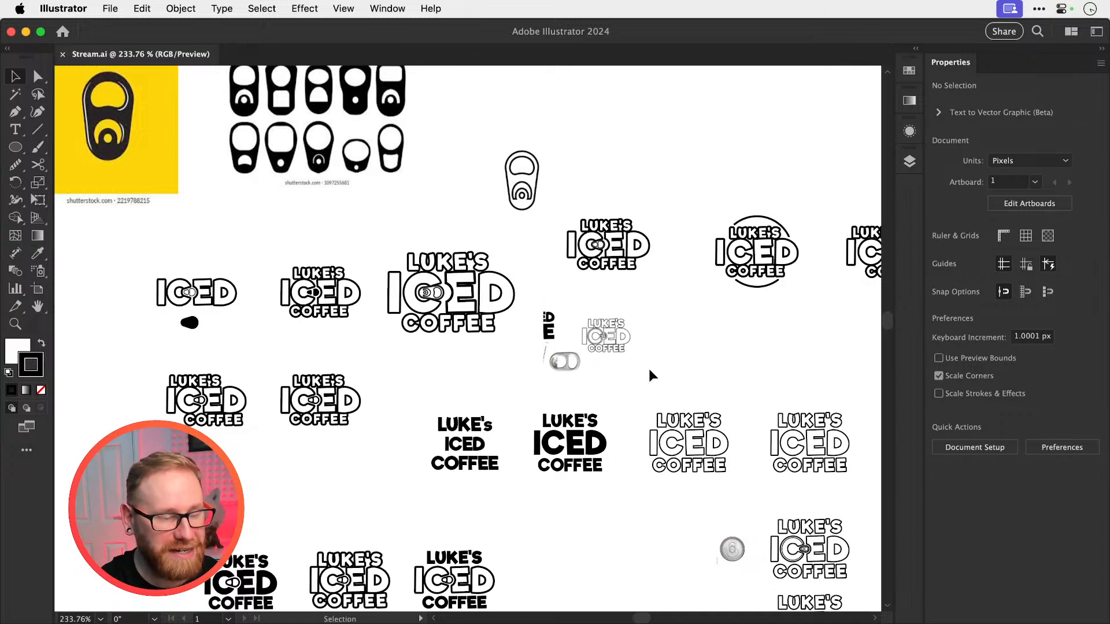
Switch to Photoshop and read the list of logo ideas, from ICECUBES to CUP HANDLE D, in Stream.psd
key(super+Tab)
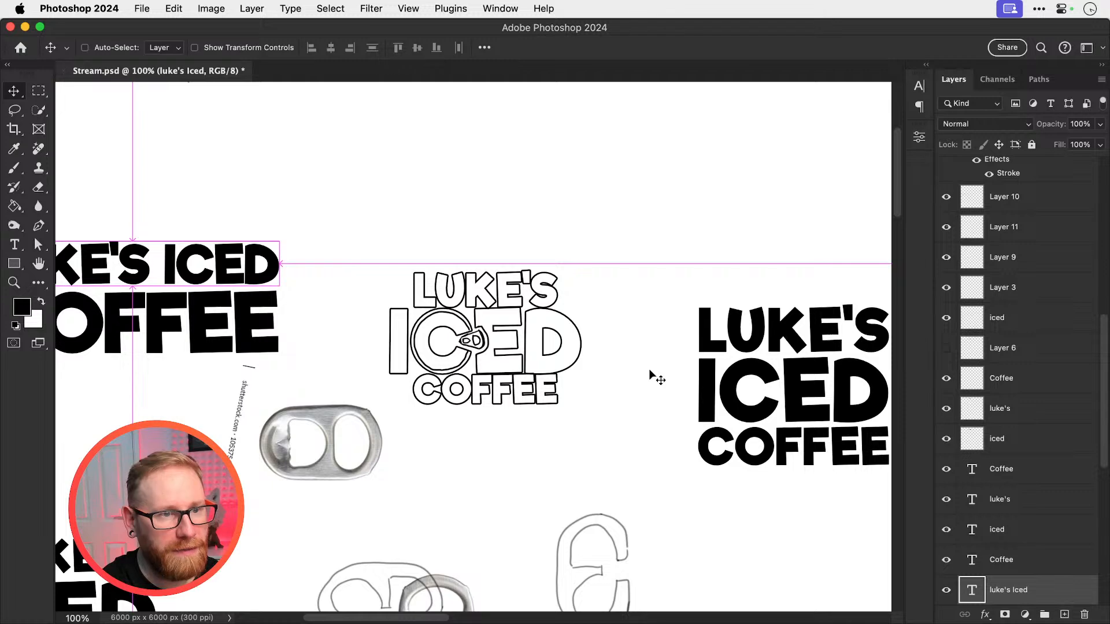
key(super+minus)
key(super+minus)
drag(566, 328, 503, 493)
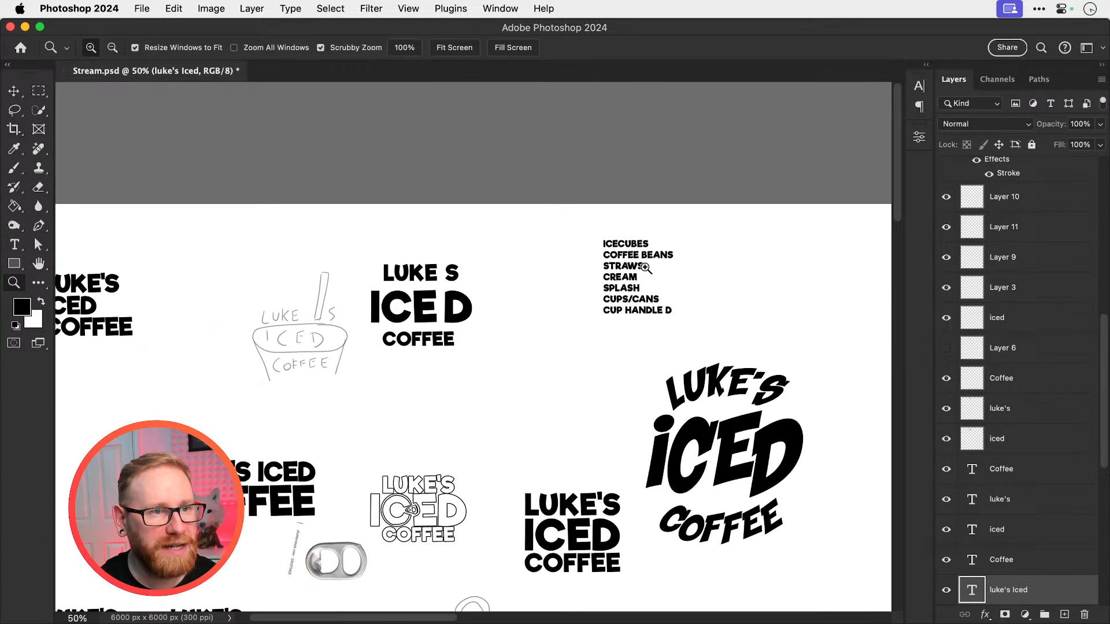
drag(644, 267, 674, 295)
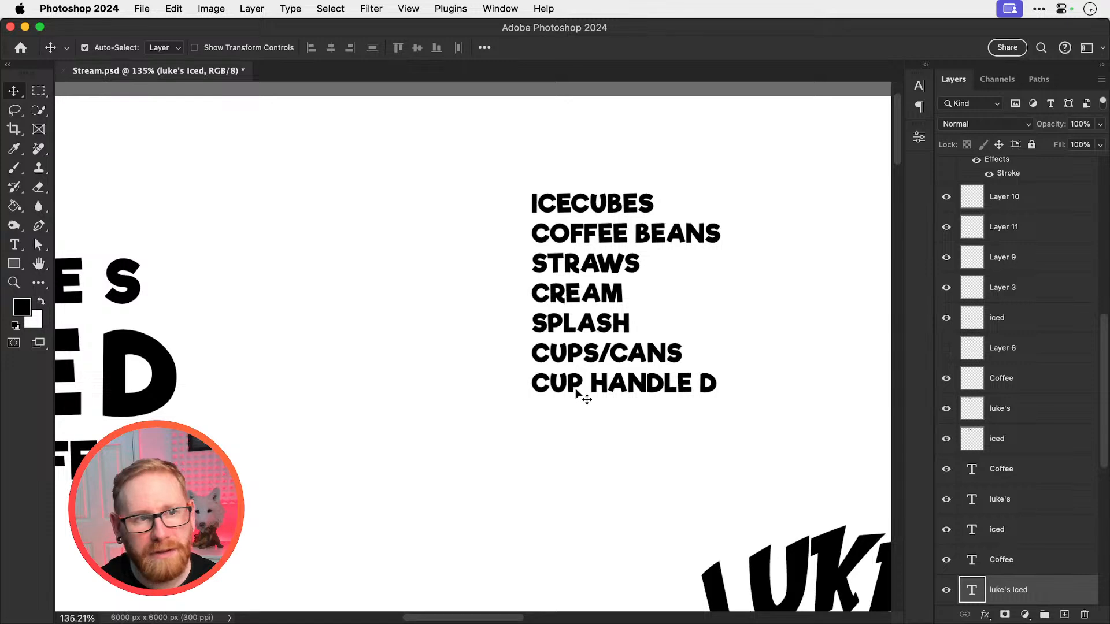
key(super+minus)
key(super+minus)
key(super+minus)
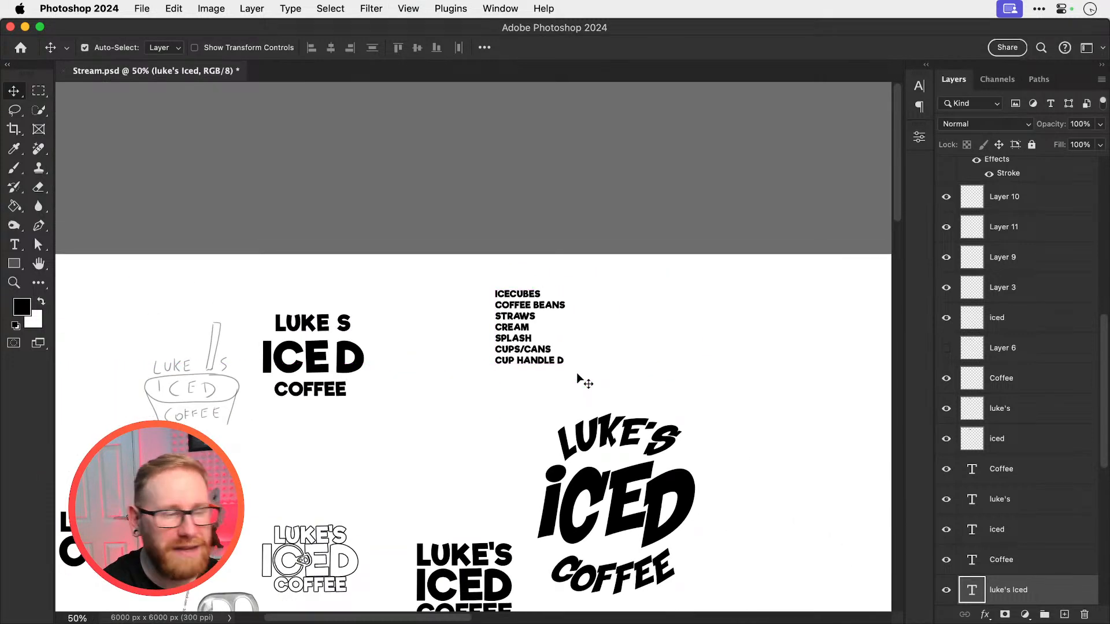
Examine the two rough cup-and-straw sketches up close among the lettering concepts
scroll(578, 376, down, 5)
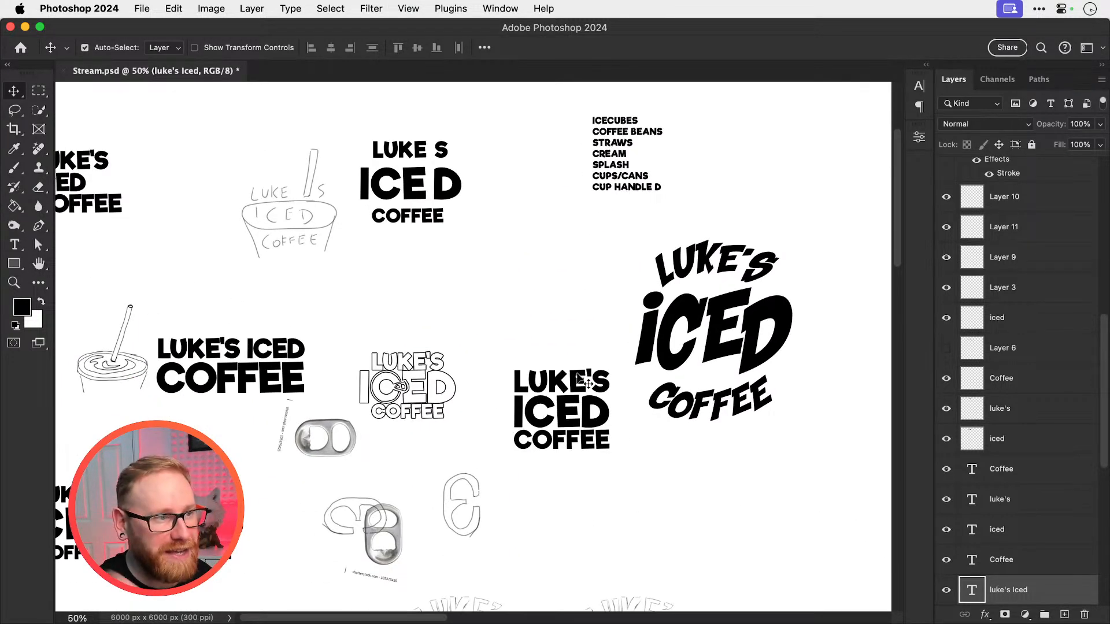
scroll(581, 378, left, 6)
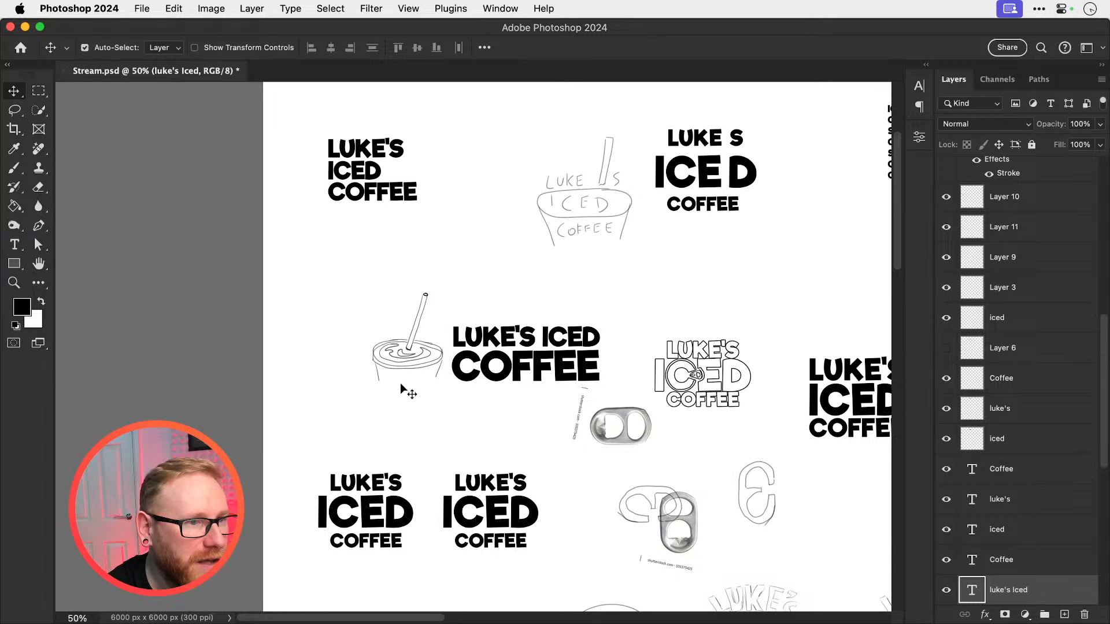
super+click(414, 375)
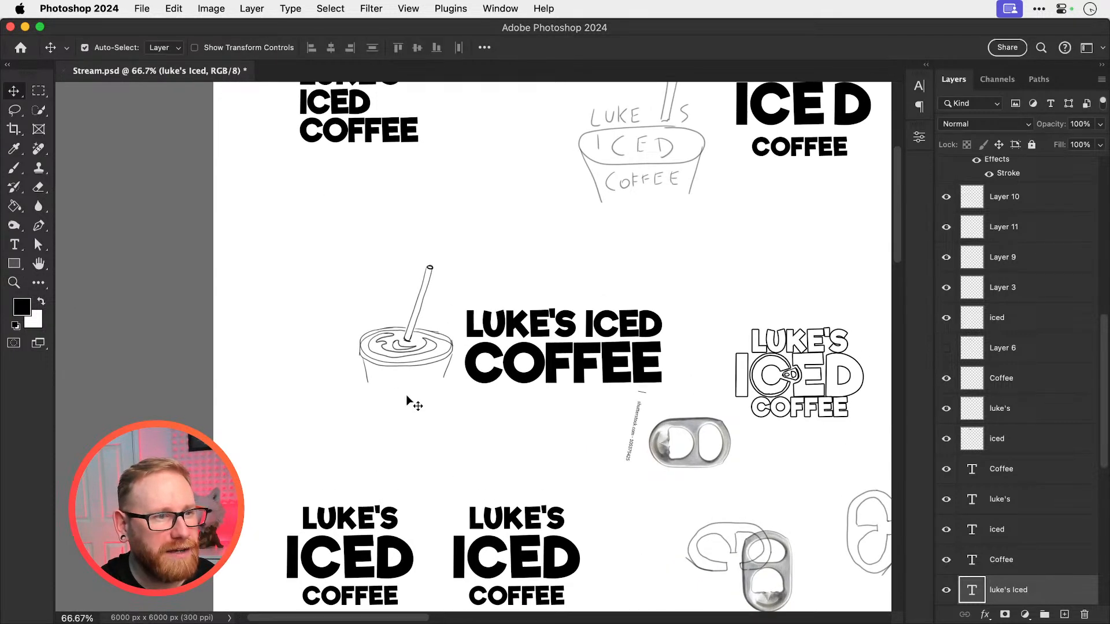
scroll(402, 351, up, 2)
scroll(402, 351, right, 2)
super+click(584, 226)
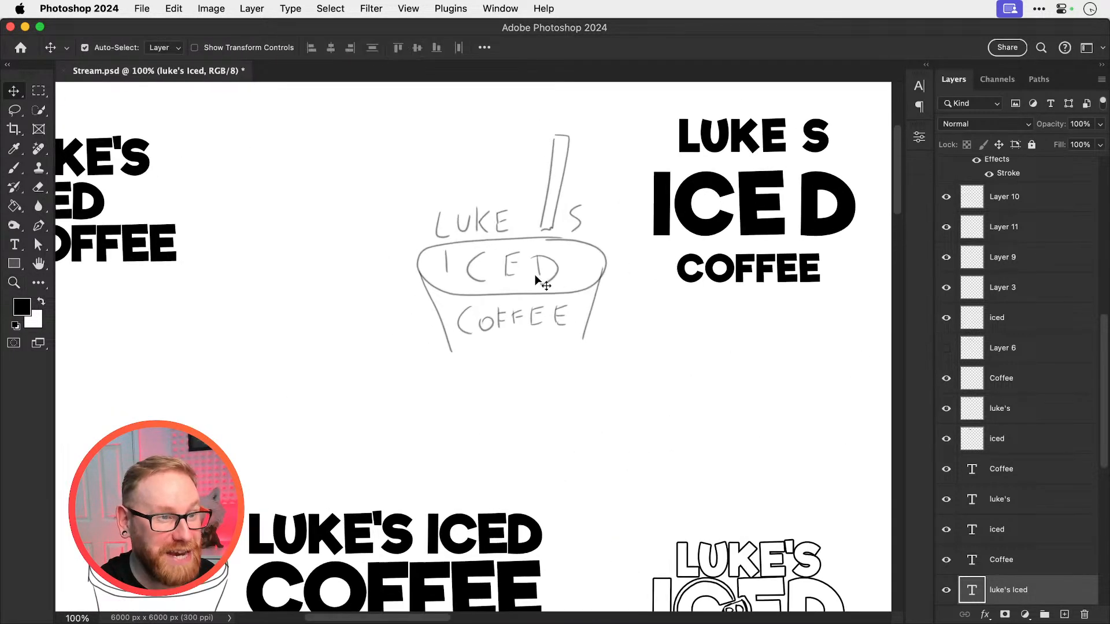
scroll(511, 286, down, 3)
scroll(511, 286, left, 1)
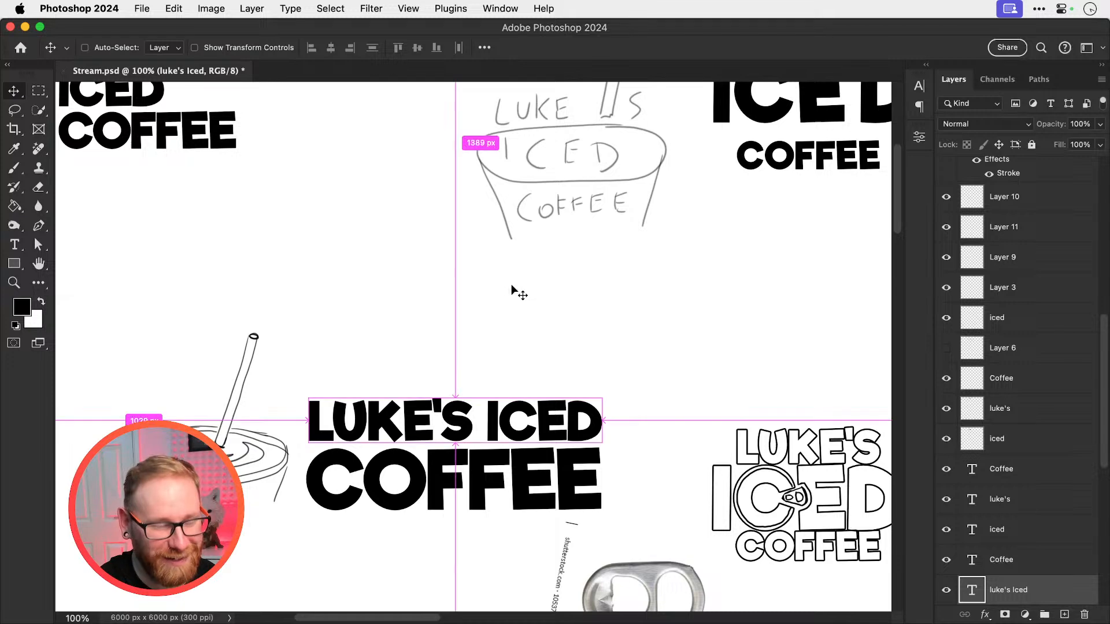
Compare the swirled iced coffee cup sketch with the pull-tab drawings and the other lettering concepts
key(super+minus)
scroll(512, 286, down, 2)
scroll(511, 287, down, 2)
scroll(511, 287, left, 1)
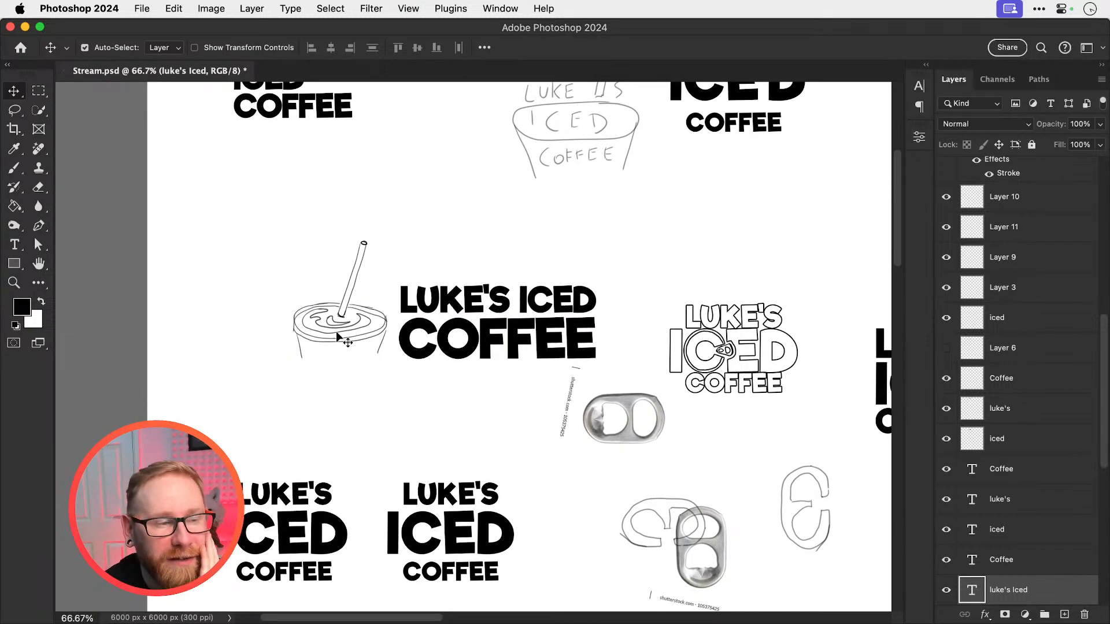
scroll(340, 341, right, 3)
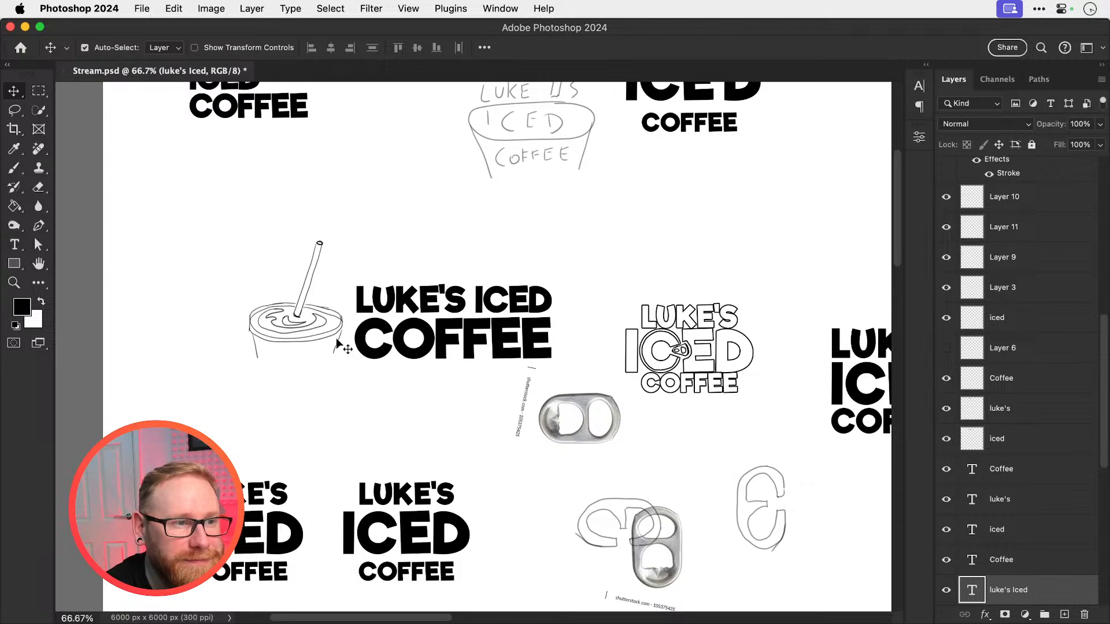
scroll(340, 346, right, 10)
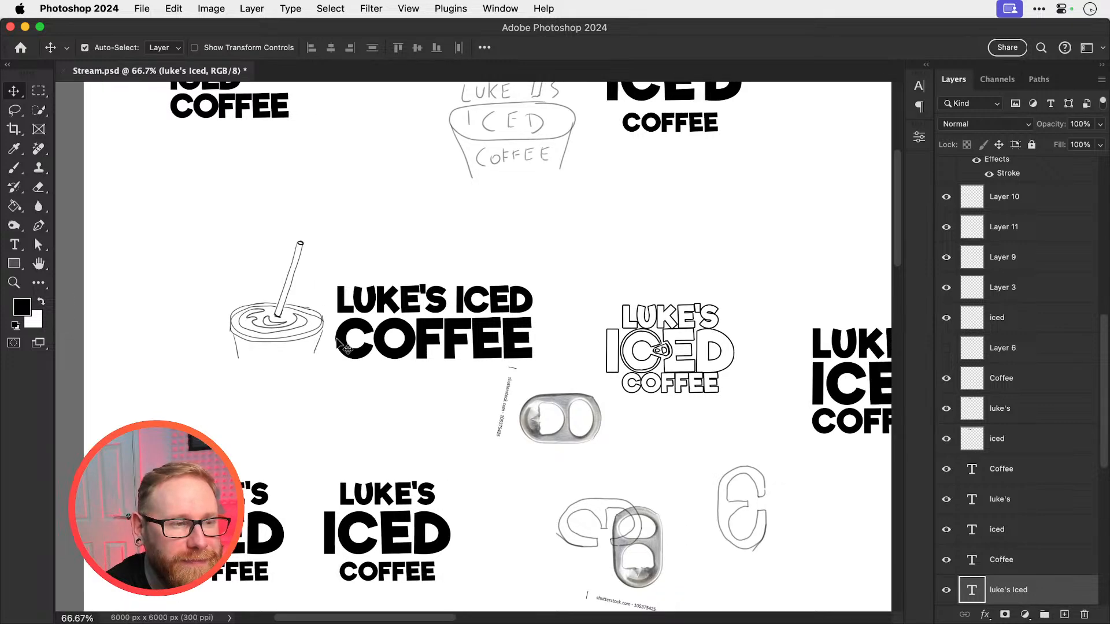
scroll(340, 346, up, 10)
scroll(340, 346, down, 10)
scroll(340, 346, right, 2)
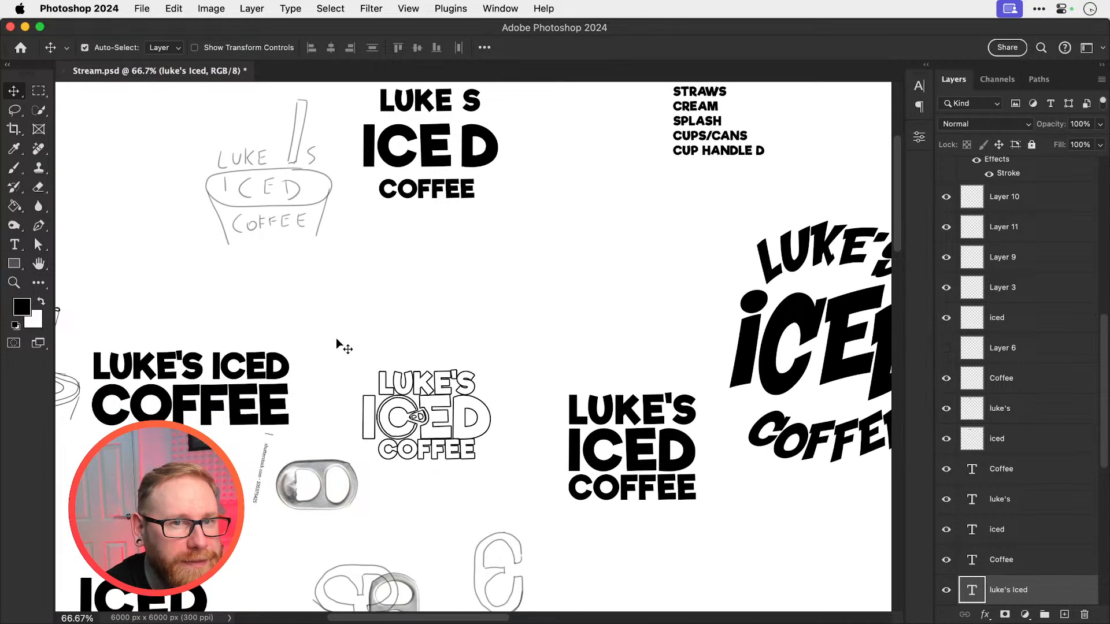
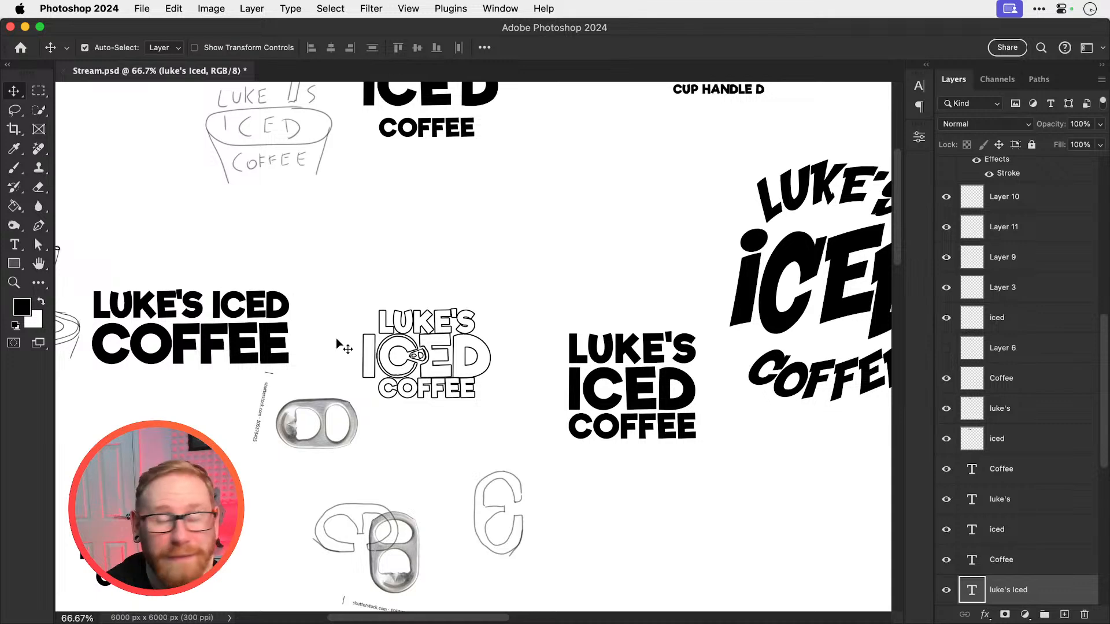
Compare the swirled cup sketch with the surrounding lettering and pull-tab ideas, and switch back to Illustrator
scroll(340, 346, left, 10)
scroll(340, 346, up, 2)
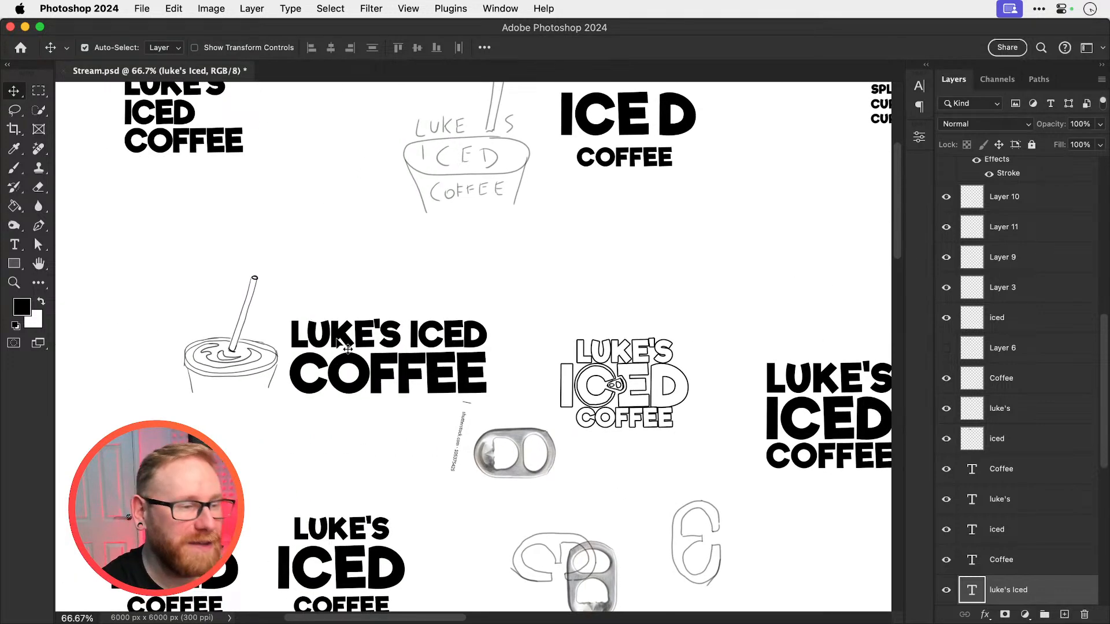
scroll(340, 345, down, 1)
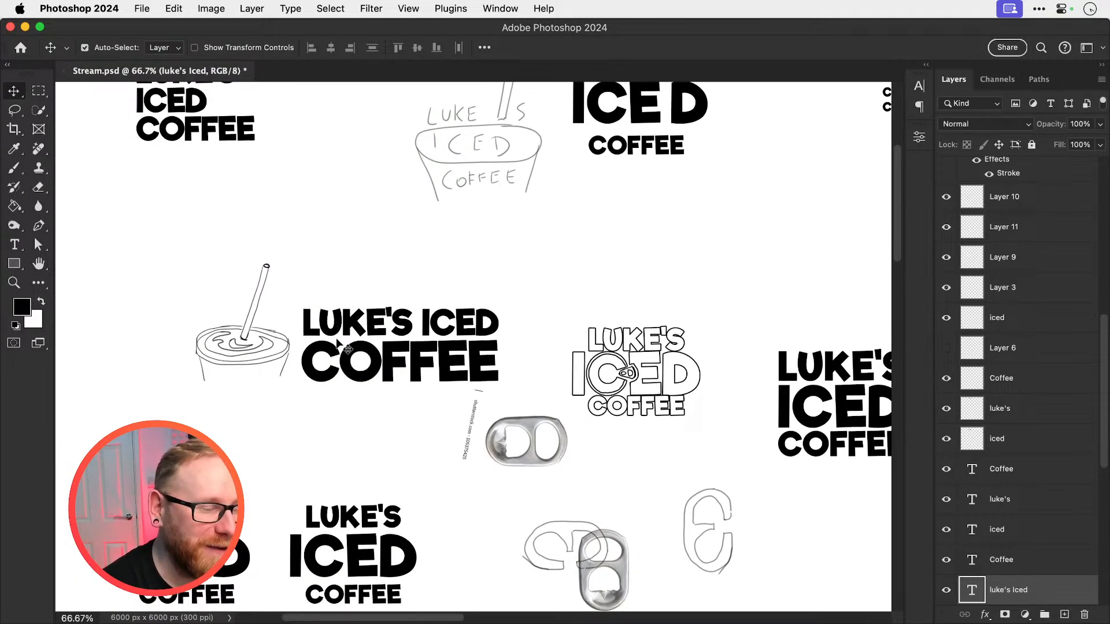
key(super+minus)
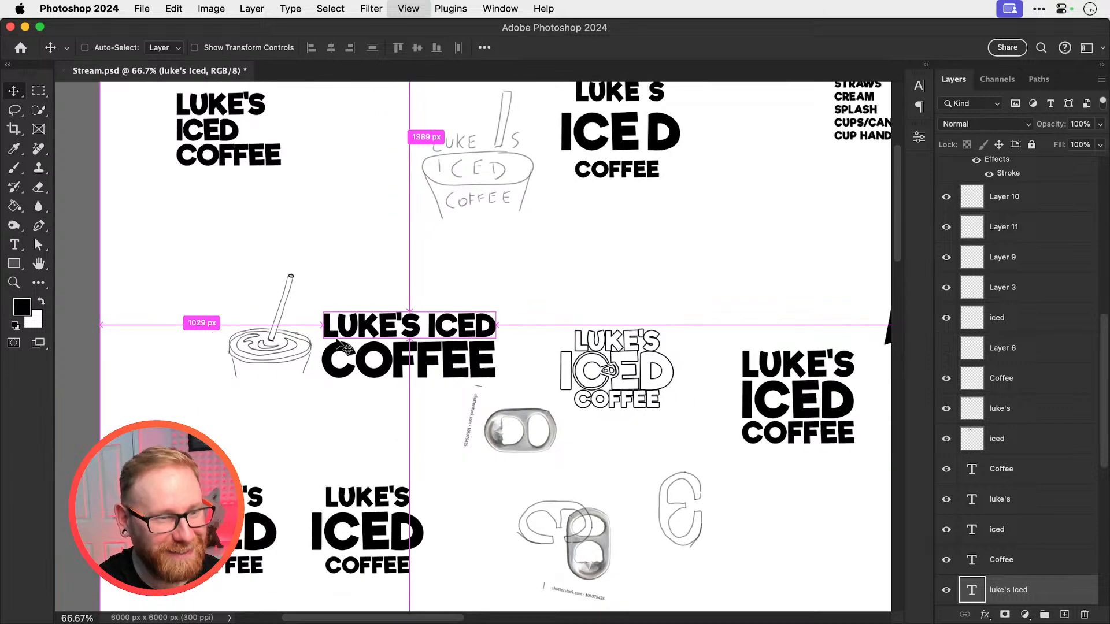
key(super+Tab)
Draw a rectangle about 184 by 141 px in the empty space above and beyond the last logo variation
scroll(664, 241, right, 20)
scroll(663, 241, up, 5)
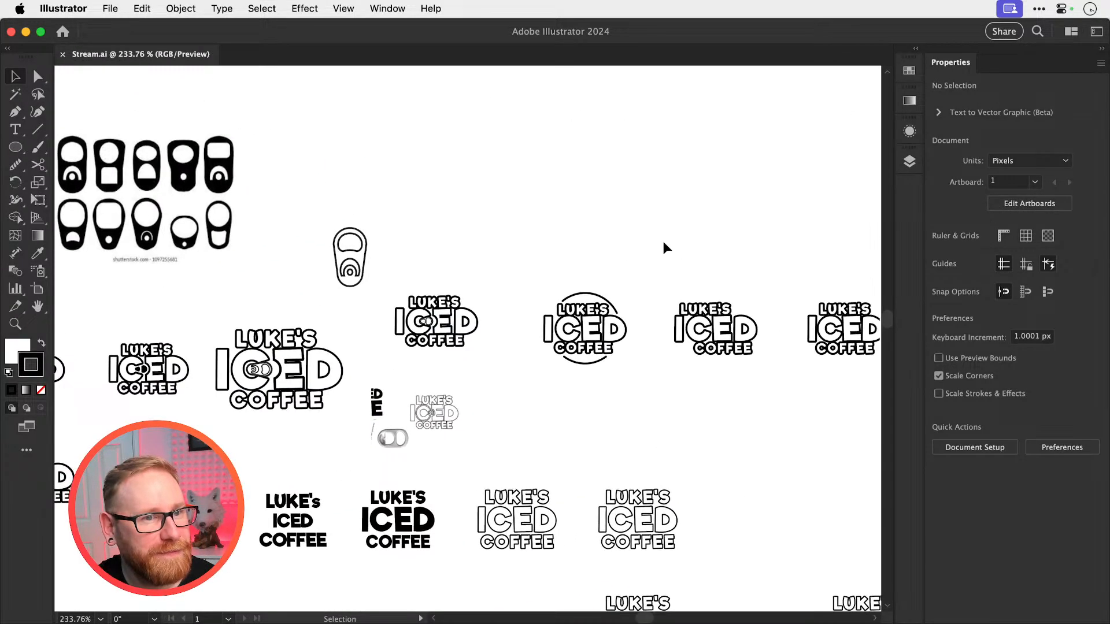
scroll(546, 285, right, 6)
scroll(546, 285, up, 2)
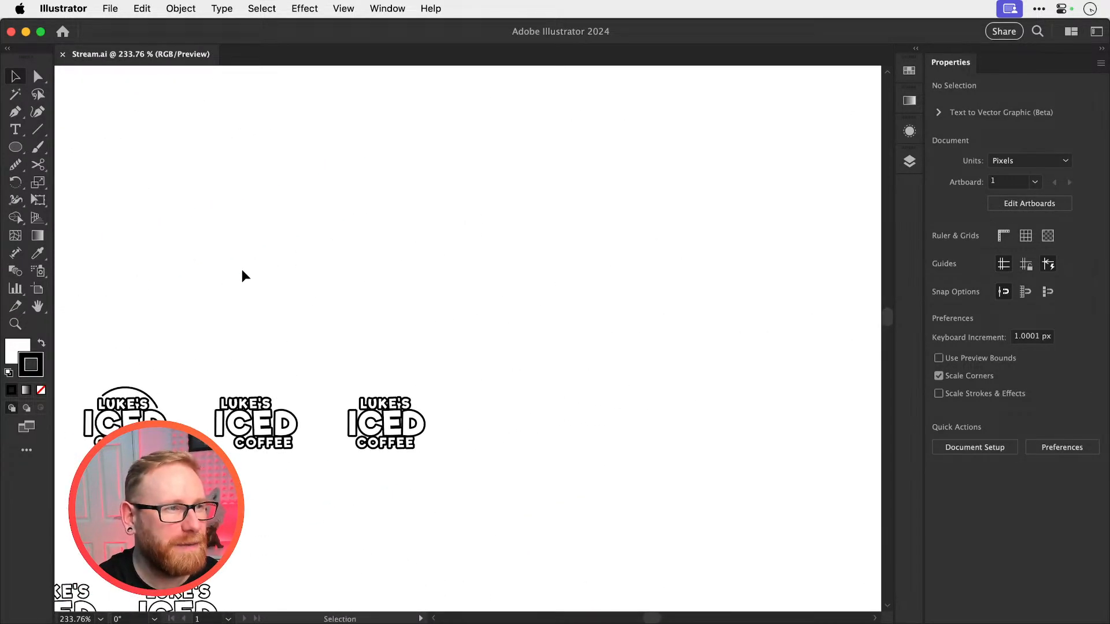
click(26, 149)
click(168, 147)
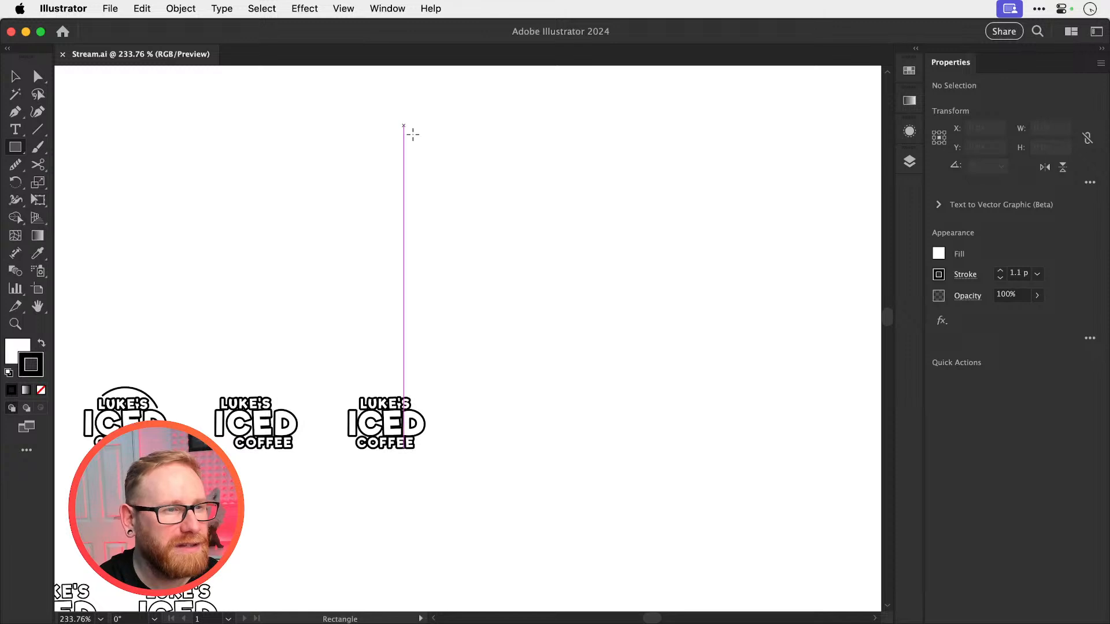
drag(405, 126, 687, 340)
key(v)
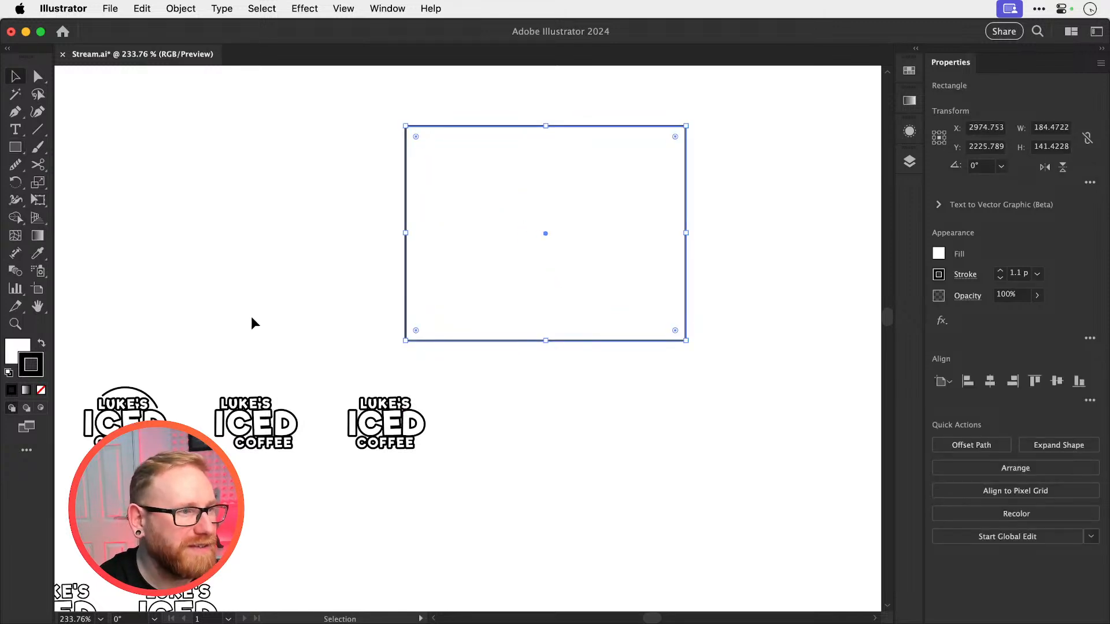
Give the new rectangle a solid black fill with no stroke
key(x)
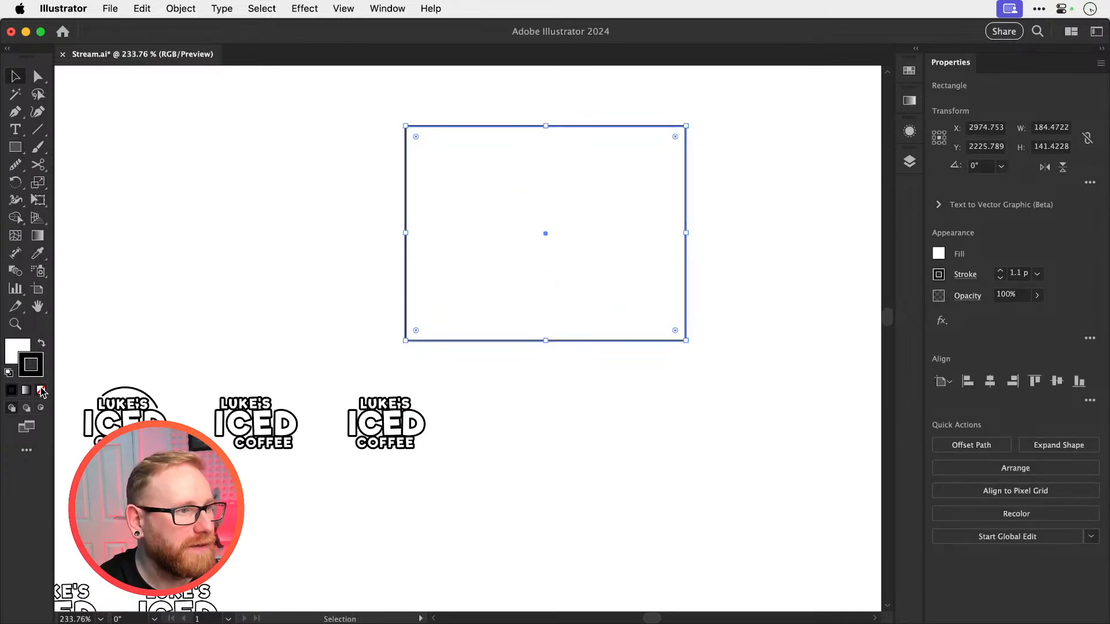
click(41, 391)
click(32, 364)
key(shift+x)
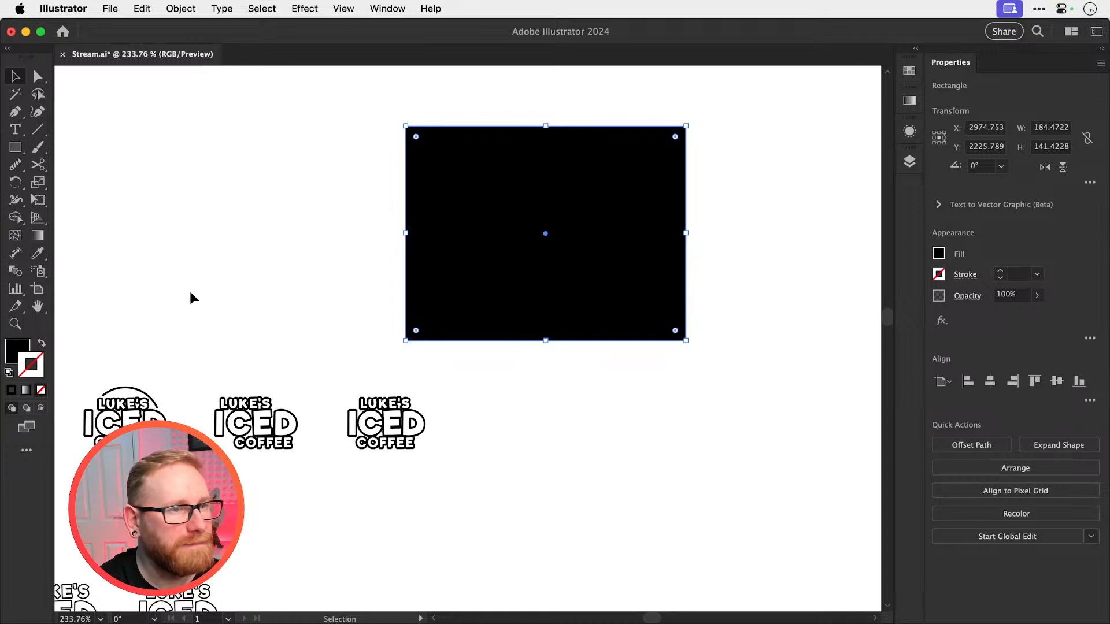
Duplicate the centered LUKE'S ICED COFFEE logo below the black rectangle and remove the copy's white fill
mouse_move(342, 380)
mouse_down()
mouse_move(413, 448)
mouse_move(624, 443)
mouse_up()
key(x)
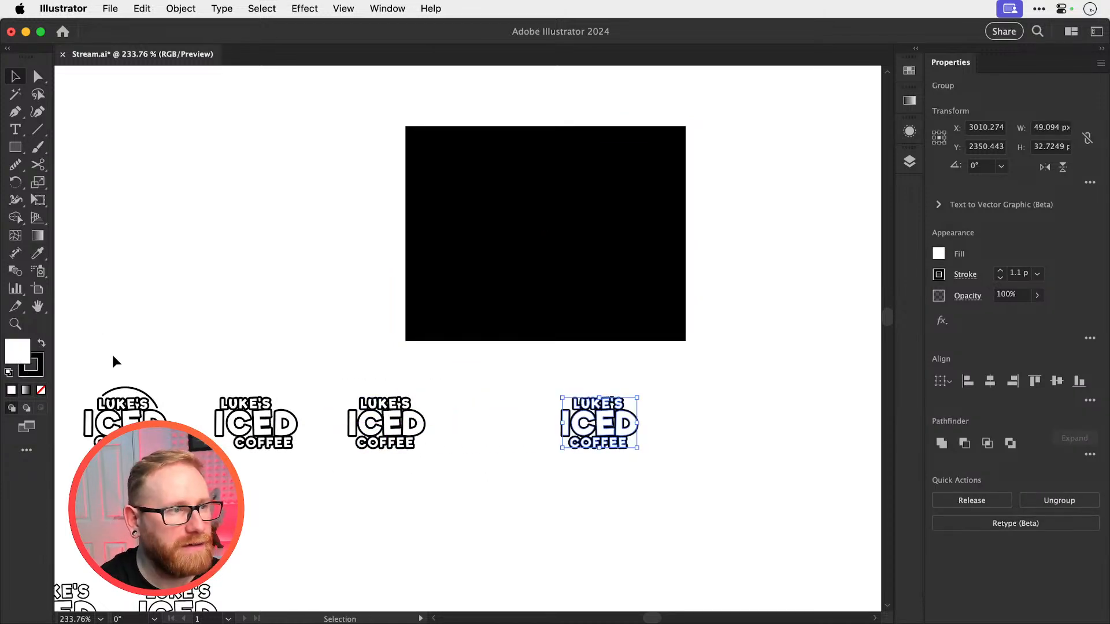
click(41, 391)
key(x)
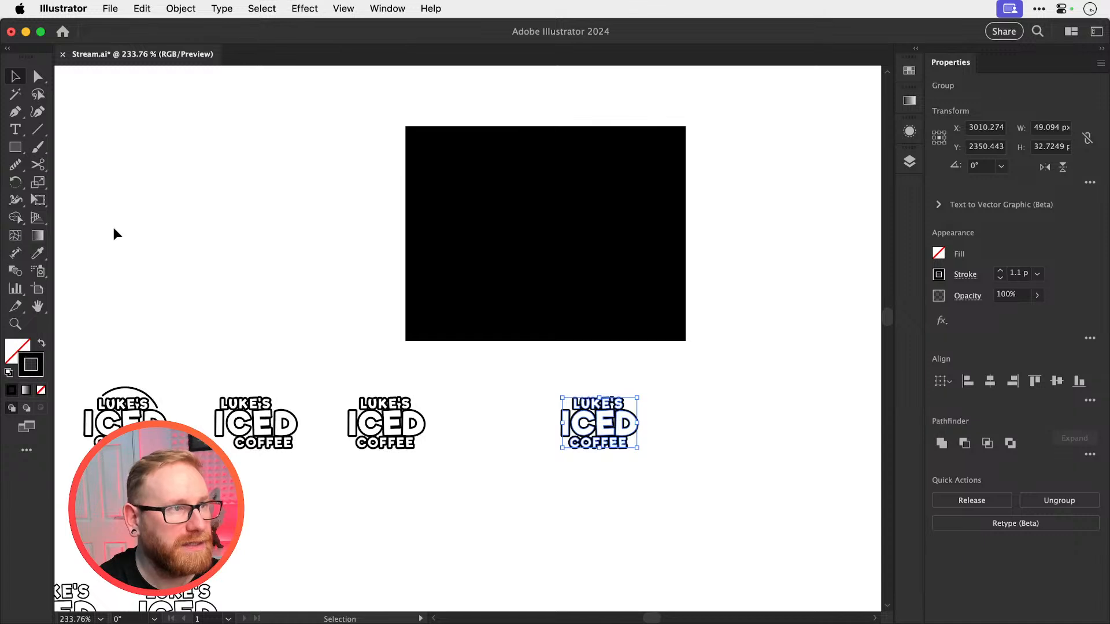
Expand the logo copy's 1.1 pt stroke into filled outline shapes
click(181, 8)
click(181, 225)
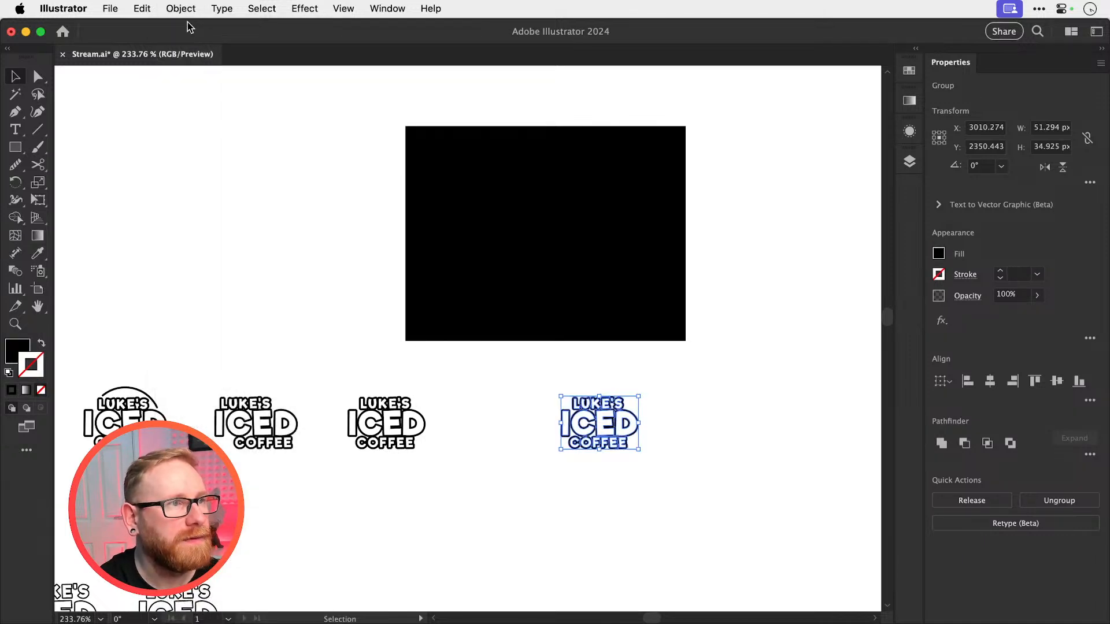
click(184, 10)
click(186, 210)
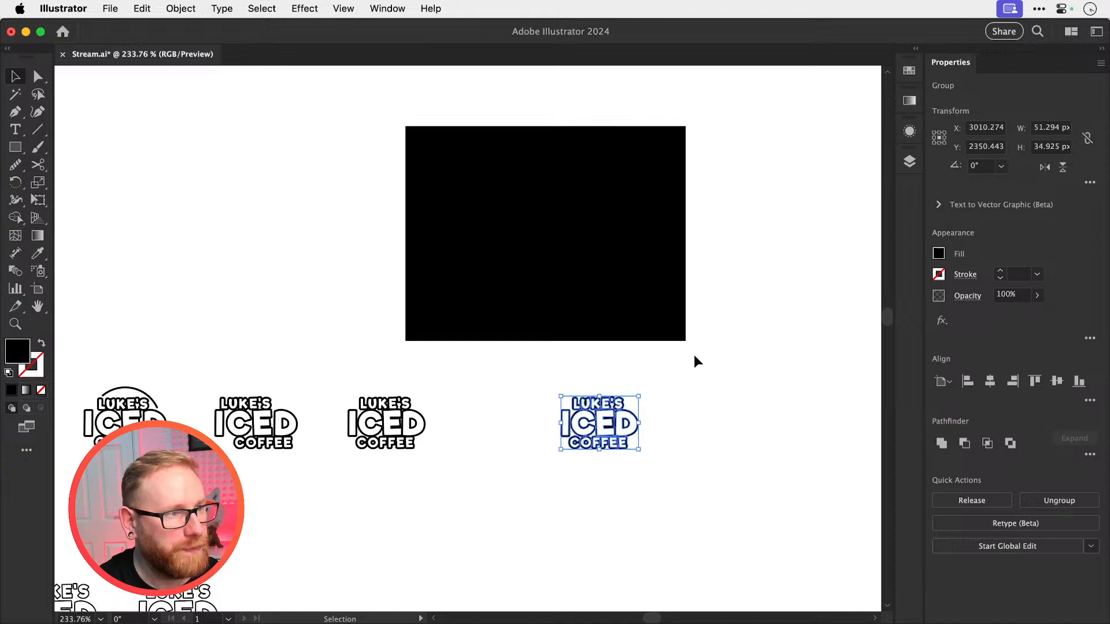
Recolor the expanded logo copy white and place it on the black rectangle
key(i)
click(717, 391)
key(v)
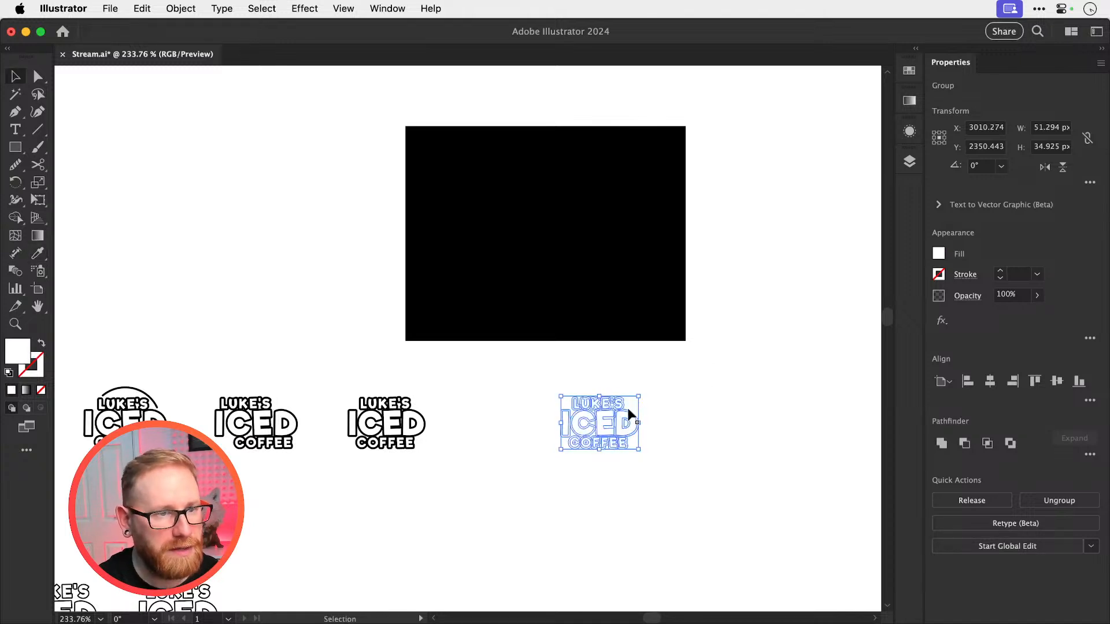
click(568, 383)
click(643, 419)
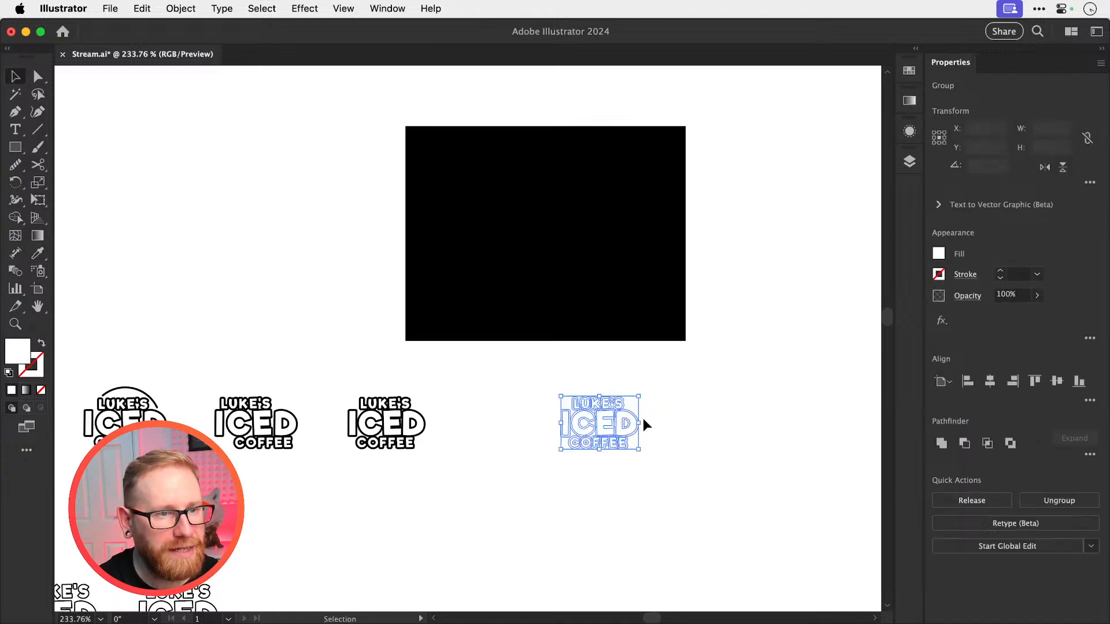
click(624, 413)
drag(646, 400, 563, 231)
click(747, 259)
drag(747, 259, 699, 312)
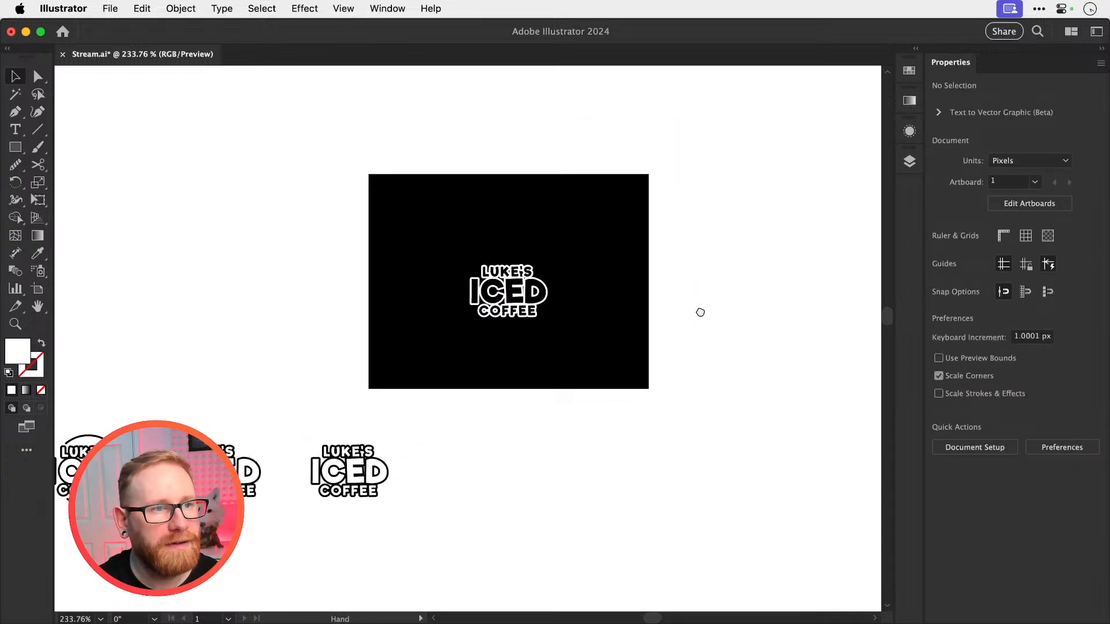
Align the white logo to the black rectangle's vertical center and check its outline up close
drag(712, 219, 498, 310)
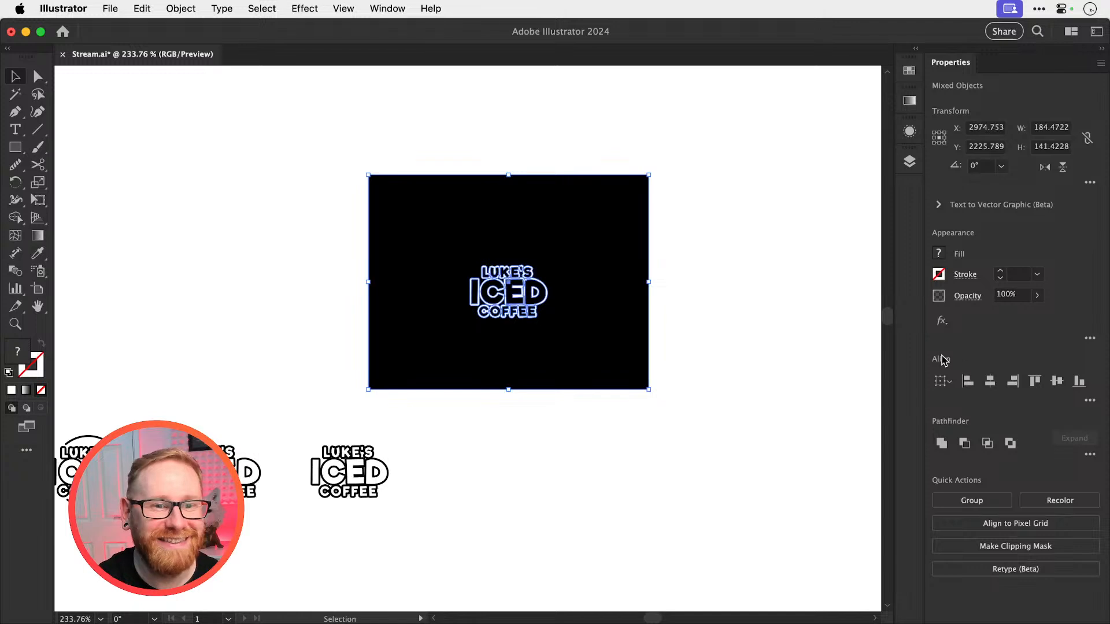
click(1058, 384)
click(776, 300)
key(z)
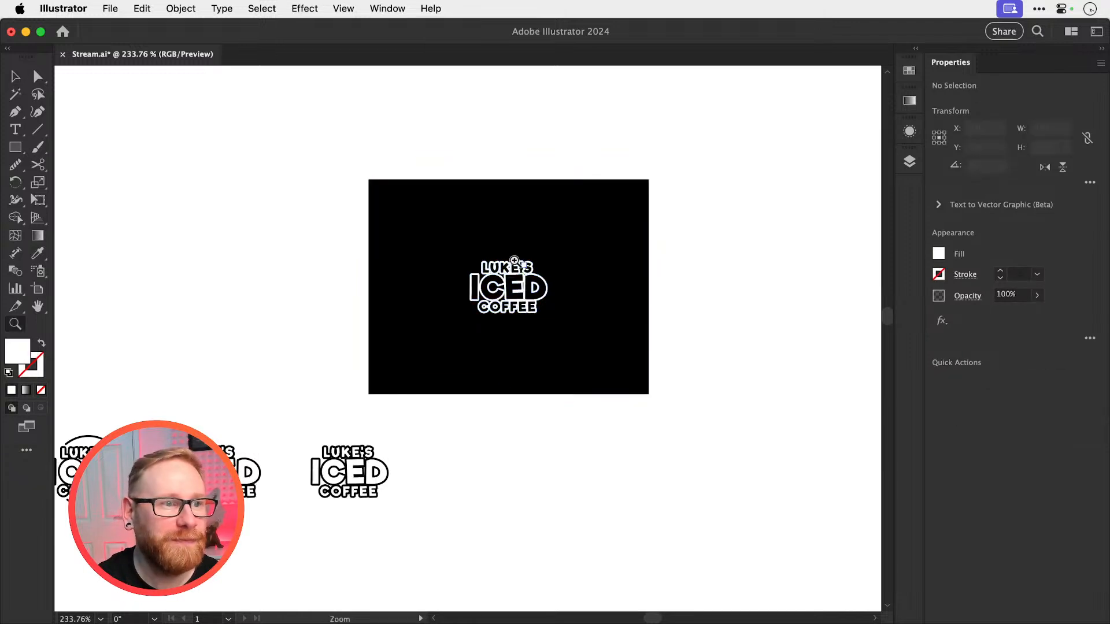
drag(519, 259, 643, 307)
key(v)
drag(617, 384, 615, 269)
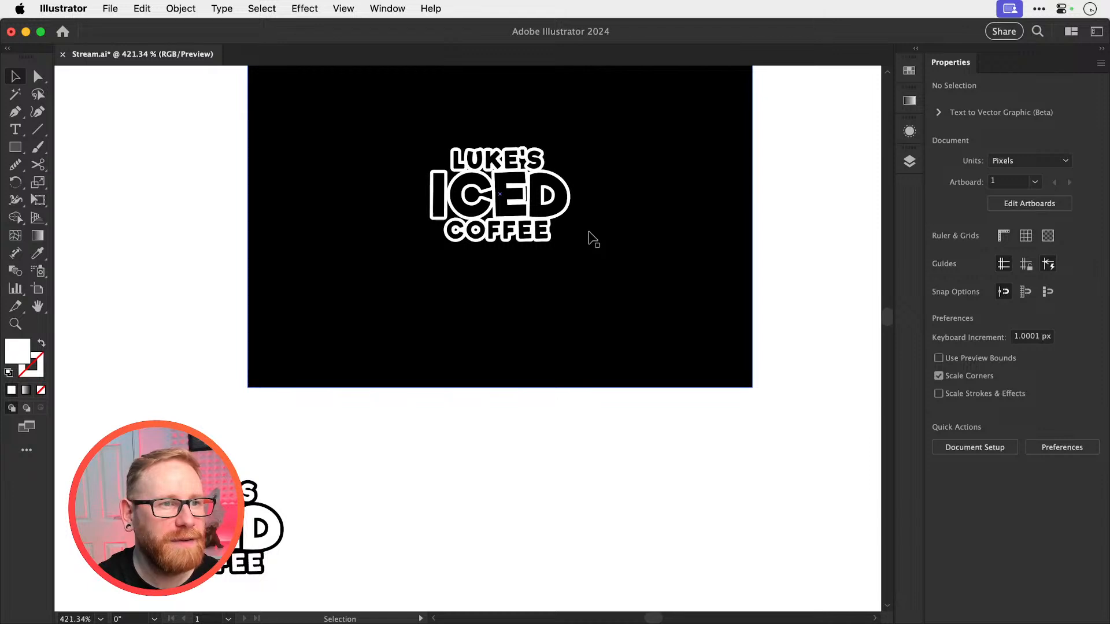
Undo the alignment, placement and white recoloring of the expanded logo copy
key(super+z)
key(super+z)
key(super+z)
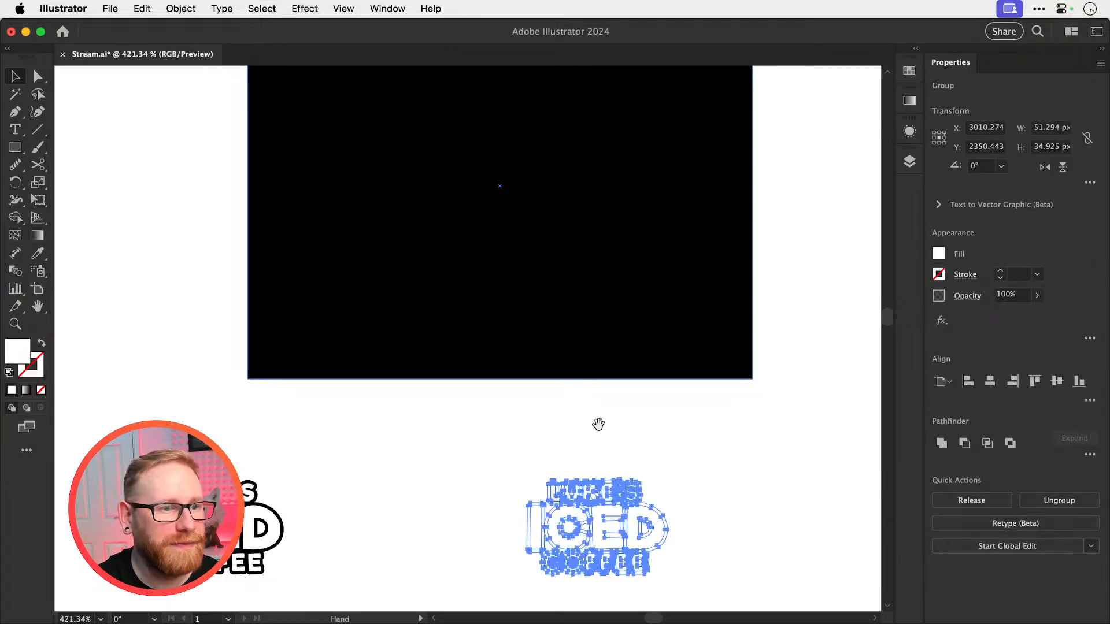
Cover the small gap between the L and U of LUKE'S and the C of ICED with a black Pen shape
drag(616, 435, 577, 332)
click(611, 366)
scroll(531, 402, up, 5)
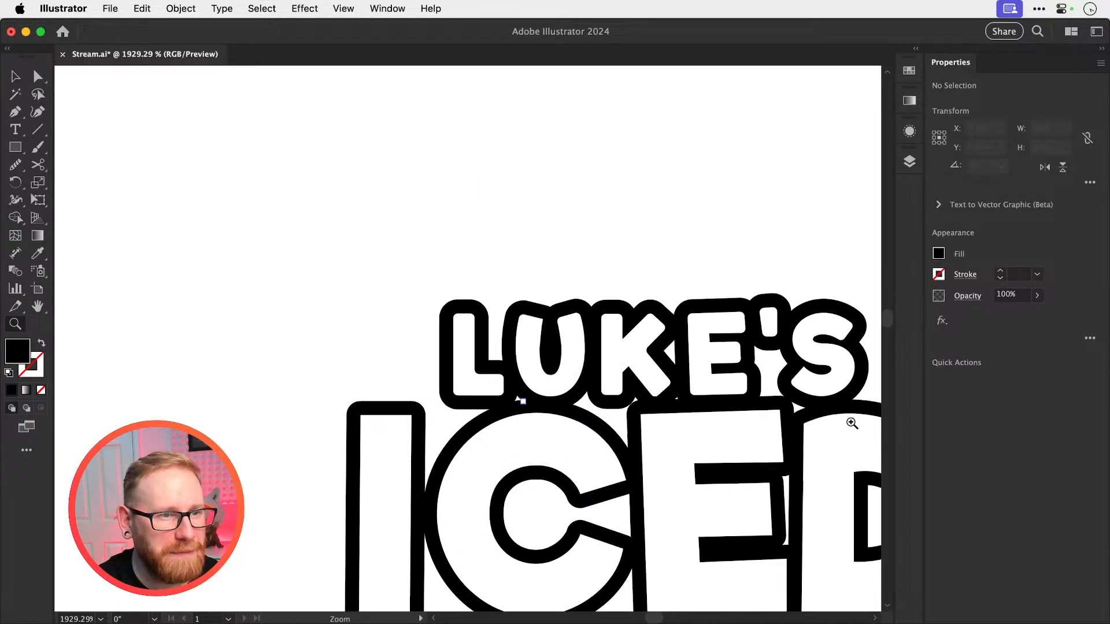
key(z)
drag(525, 397, 612, 409)
key(p)
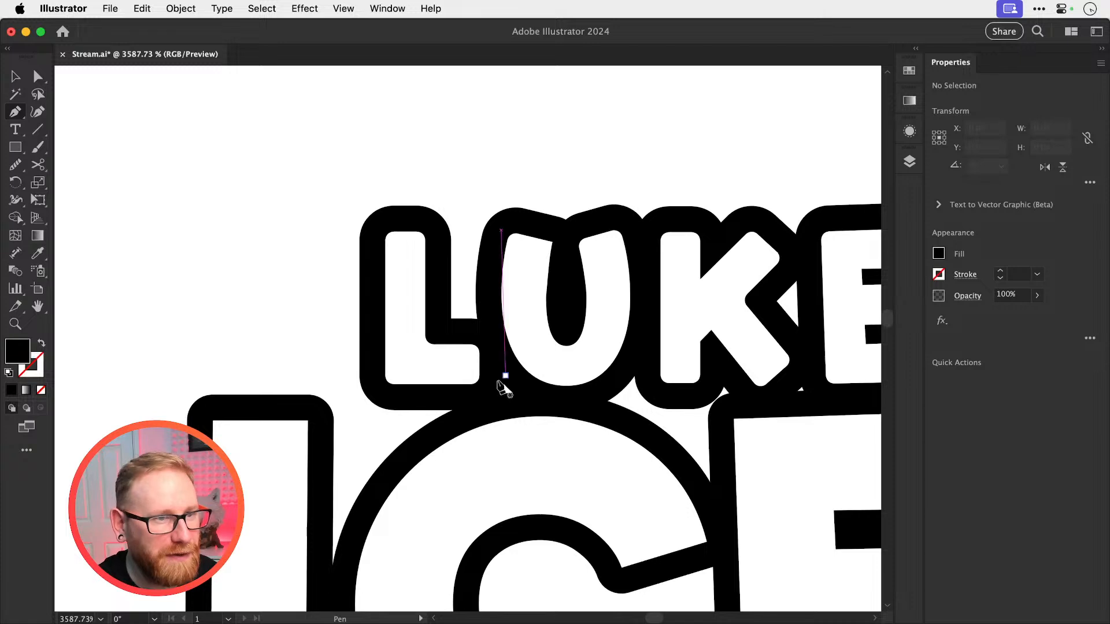
click(491, 384)
click(492, 403)
click(541, 389)
click(501, 367)
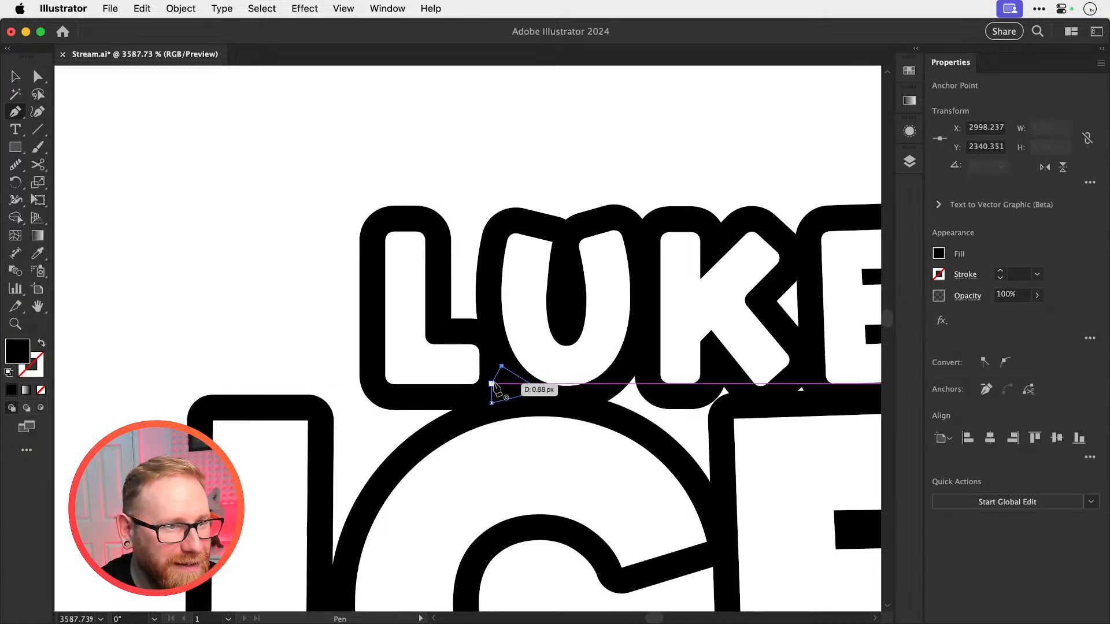
click(491, 384)
Fill the small gap between the K and E of LUKE'S, just above the large E, with a black Pen shape
drag(605, 384, 384, 365)
super+click(422, 381)
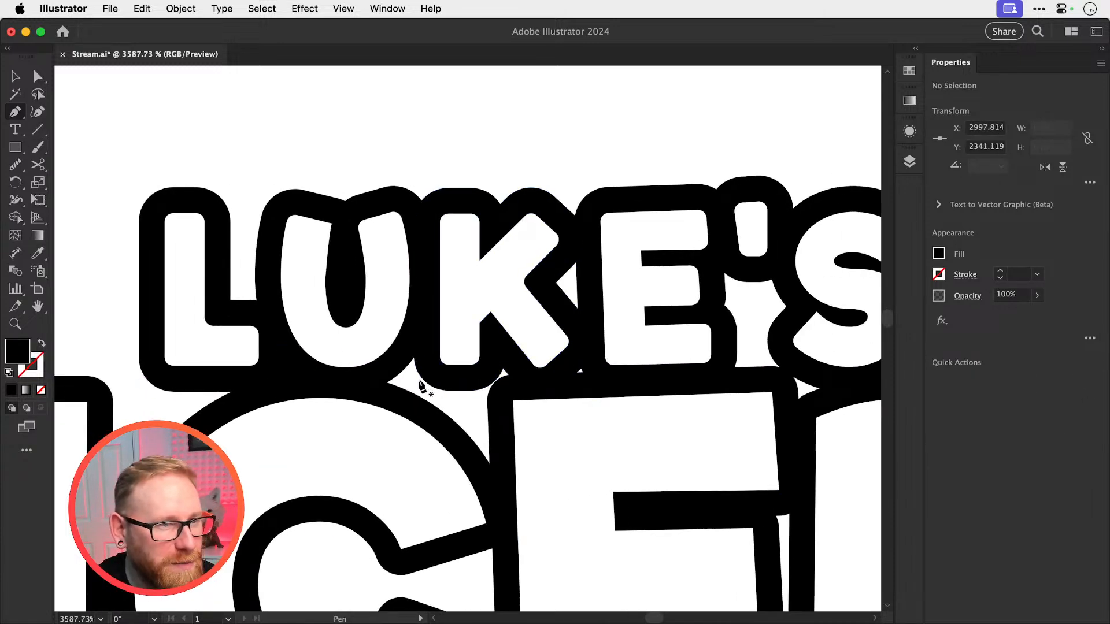
click(561, 367)
click(562, 385)
click(600, 382)
click(579, 358)
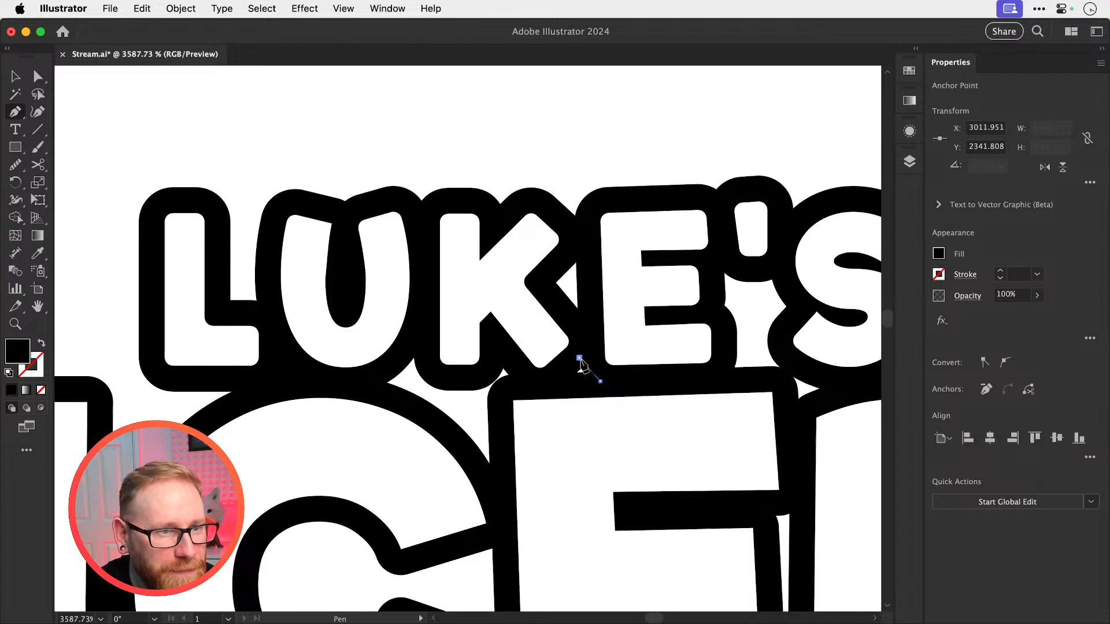
click(561, 367)
Cover the gap below the S of LUKE'S, between the E and D of ICED, with a four-sided black shape
drag(802, 386, 684, 369)
click(664, 364)
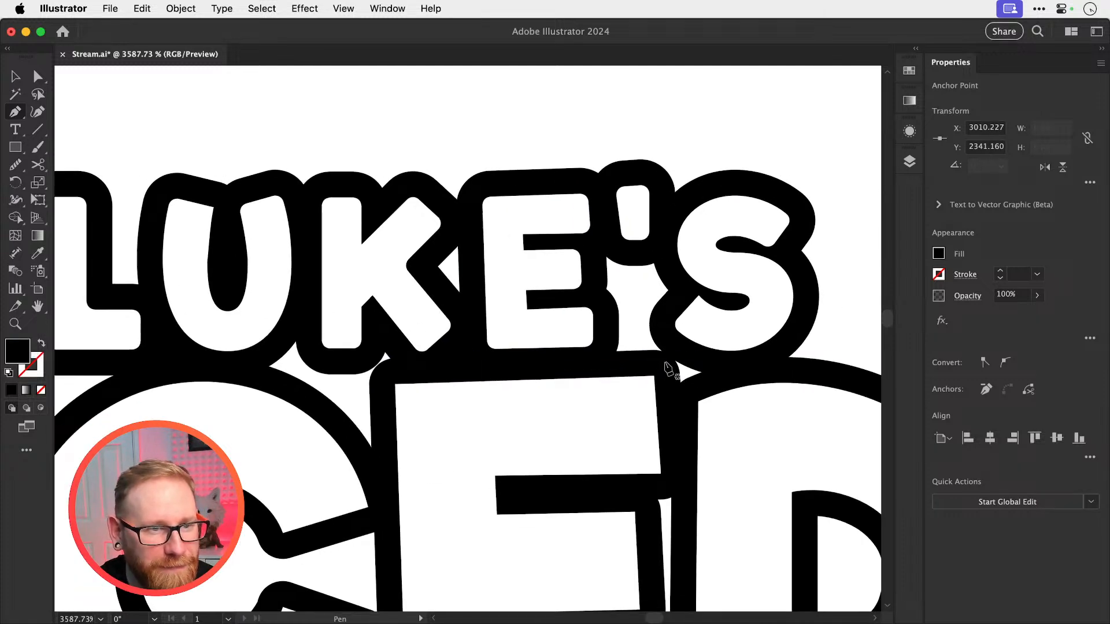
click(679, 350)
click(712, 372)
click(681, 391)
click(663, 363)
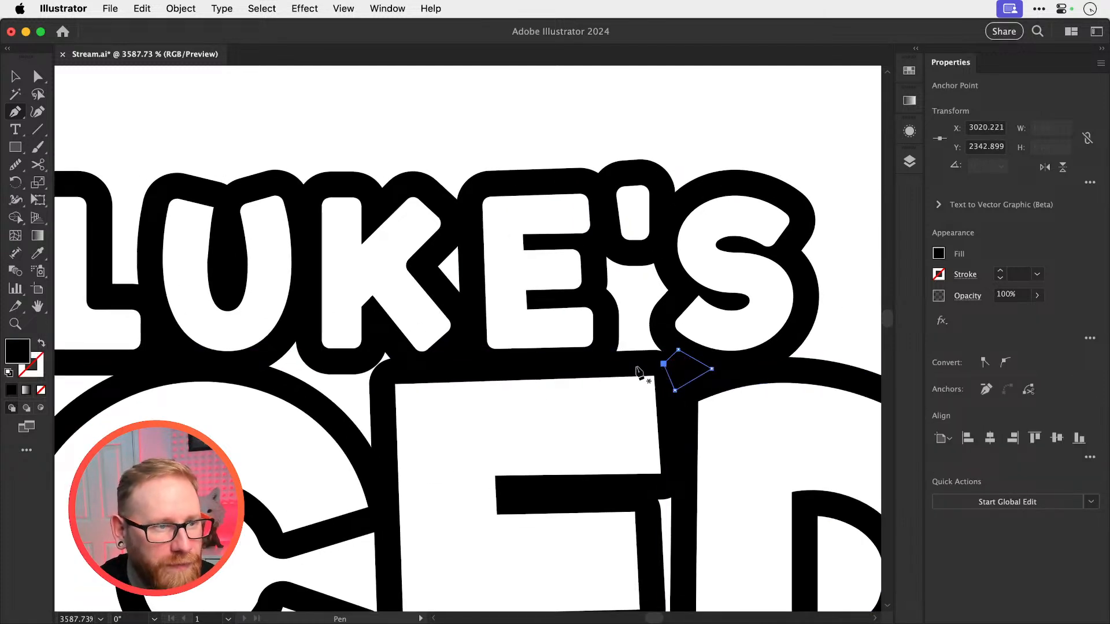
Fill the narrow vertical sliver between the E and D of ICED with a black Pen shape
drag(486, 401, 508, 229)
drag(562, 360, 556, 331)
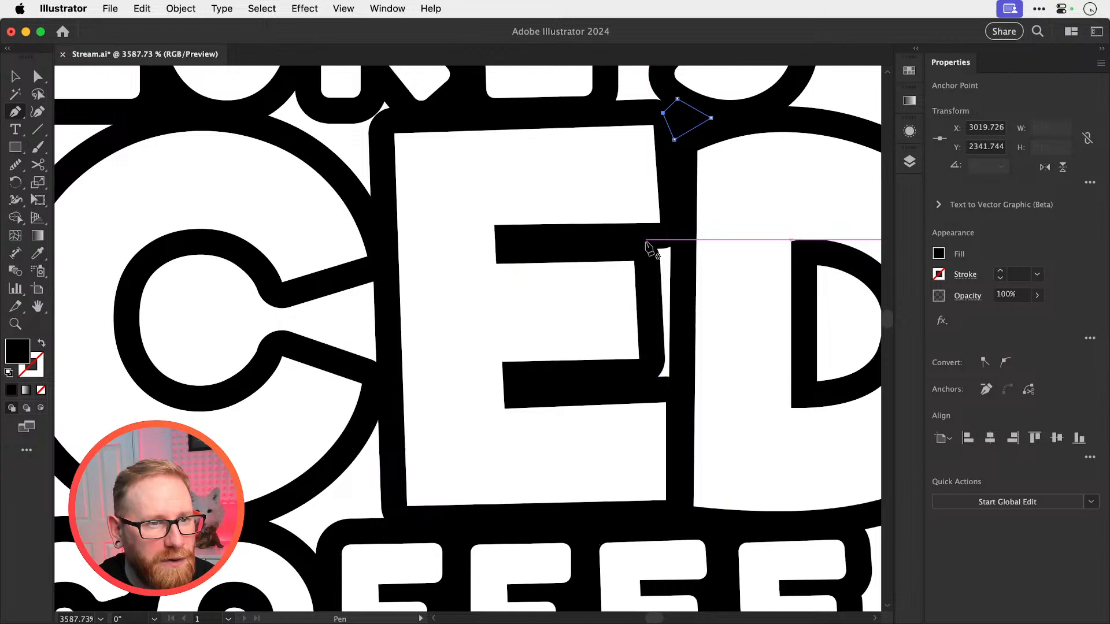
click(646, 239)
click(679, 390)
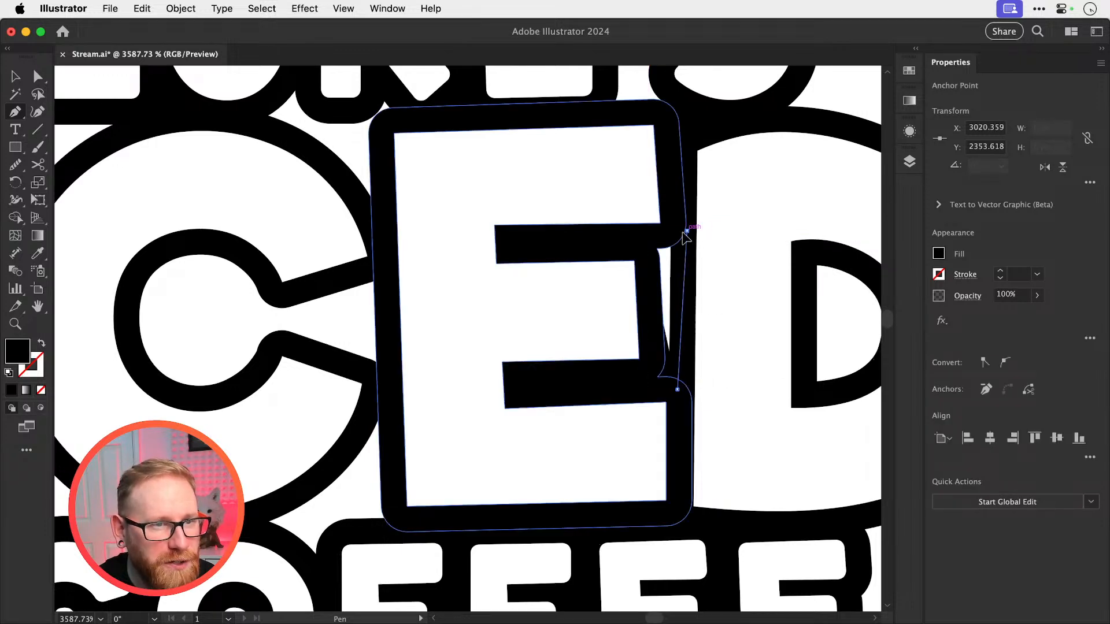
click(687, 233)
click(645, 240)
Fill the narrow gap between the K of LUKE'S and the large E's upper-left corner with a curved black Pen shape
key(space)
drag(530, 381, 703, 229)
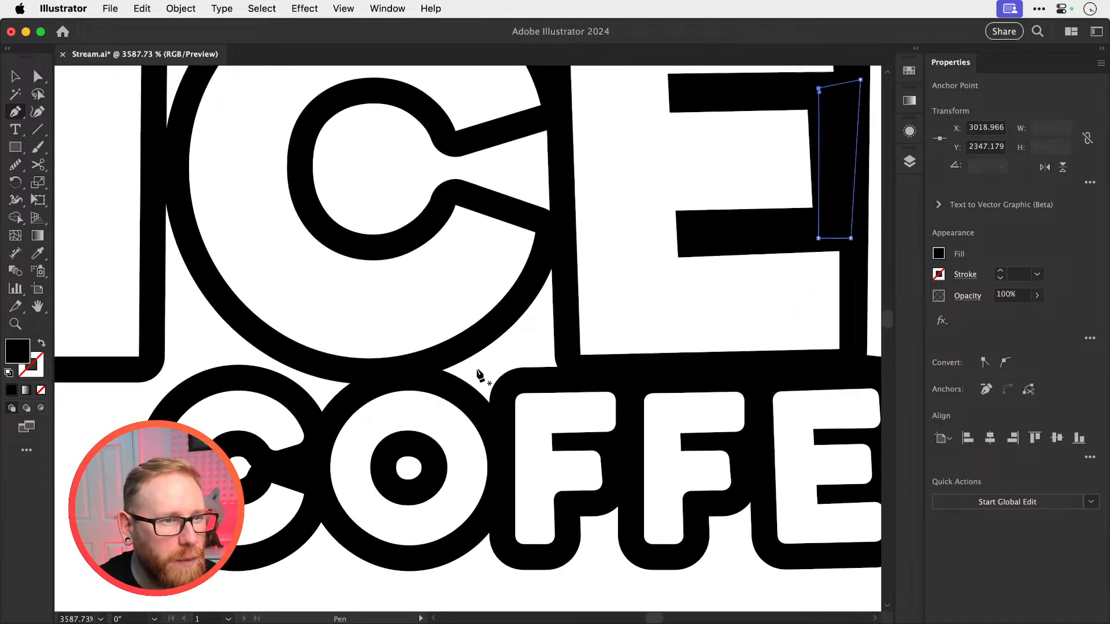
drag(575, 351, 602, 463)
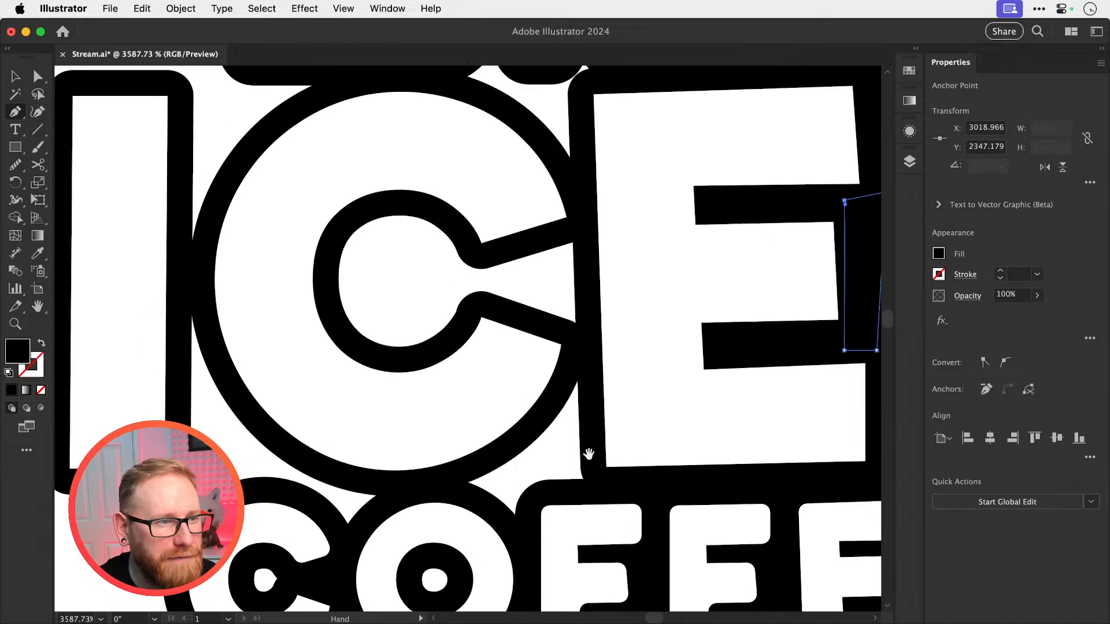
drag(210, 415, 245, 532)
drag(385, 350, 275, 476)
key(z)
click(484, 362)
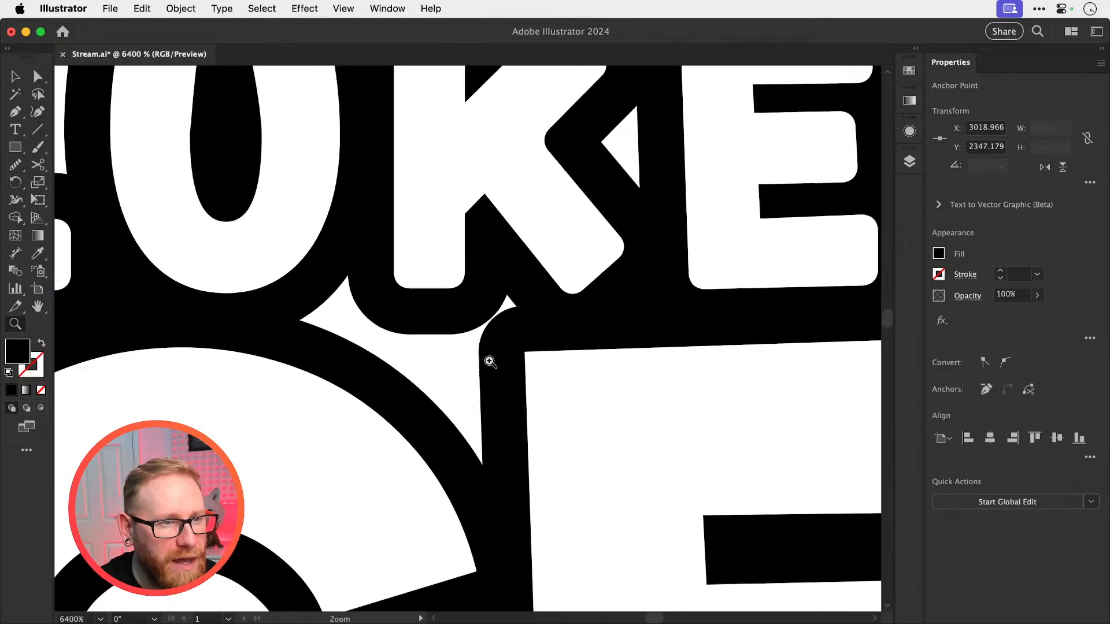
click(405, 348)
click(454, 364)
click(457, 368)
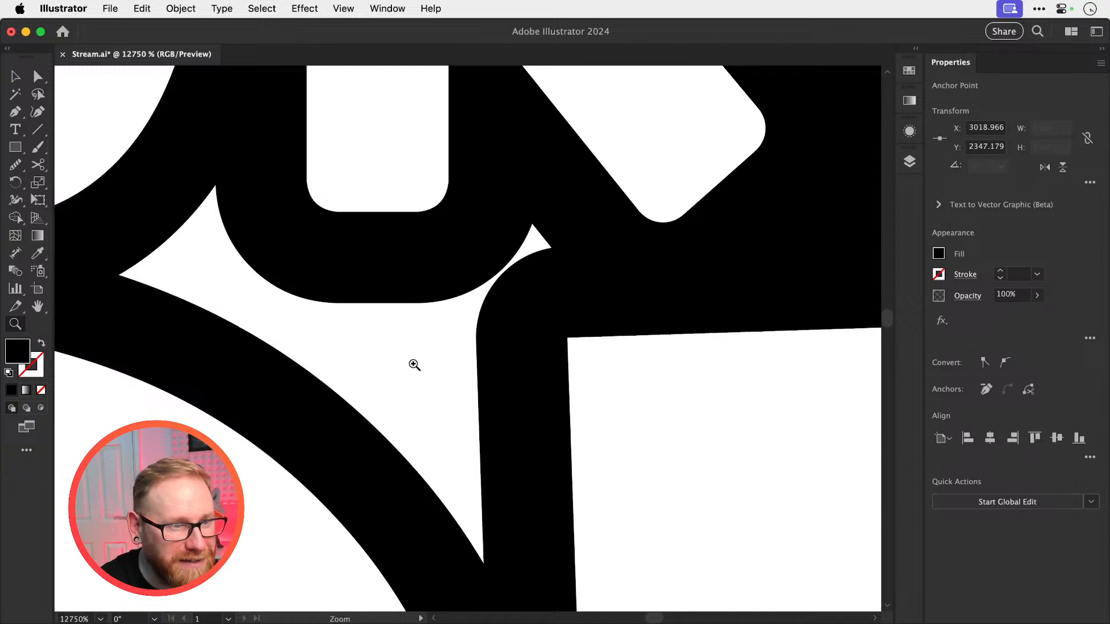
click(414, 364)
key(p)
click(351, 216)
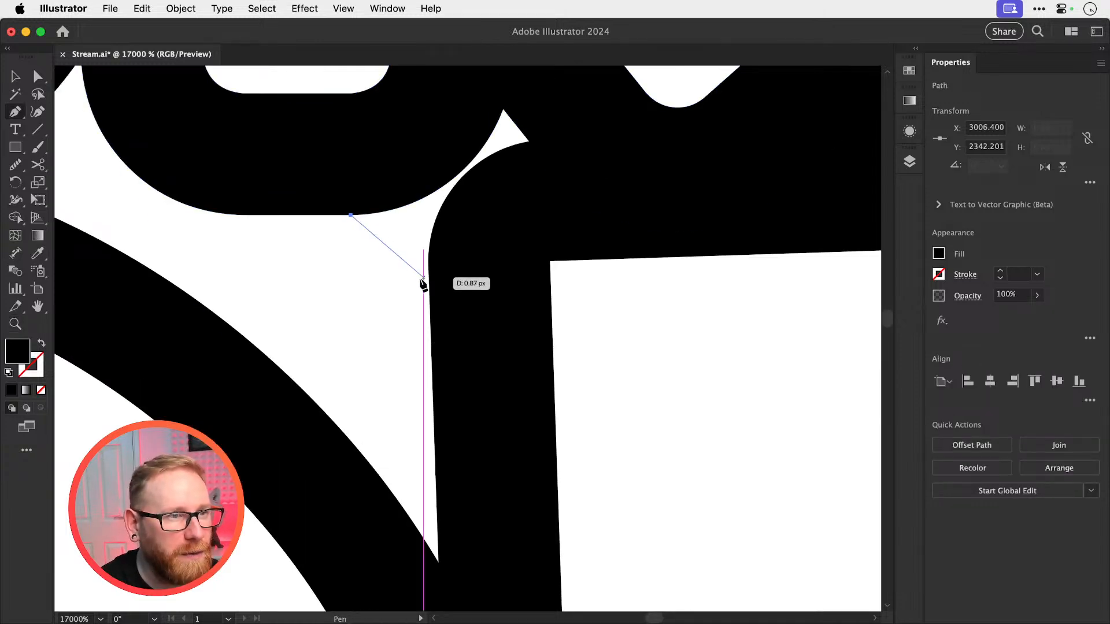
drag(429, 284, 432, 357)
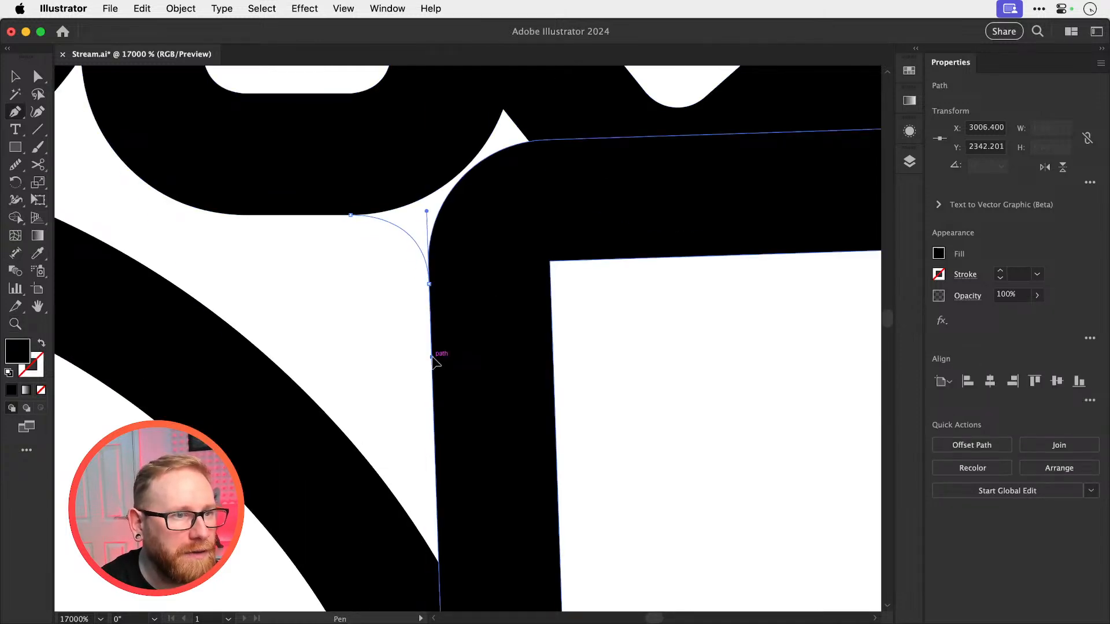
click(566, 119)
click(497, 96)
click(351, 215)
key(super+shift+a)
key(v)
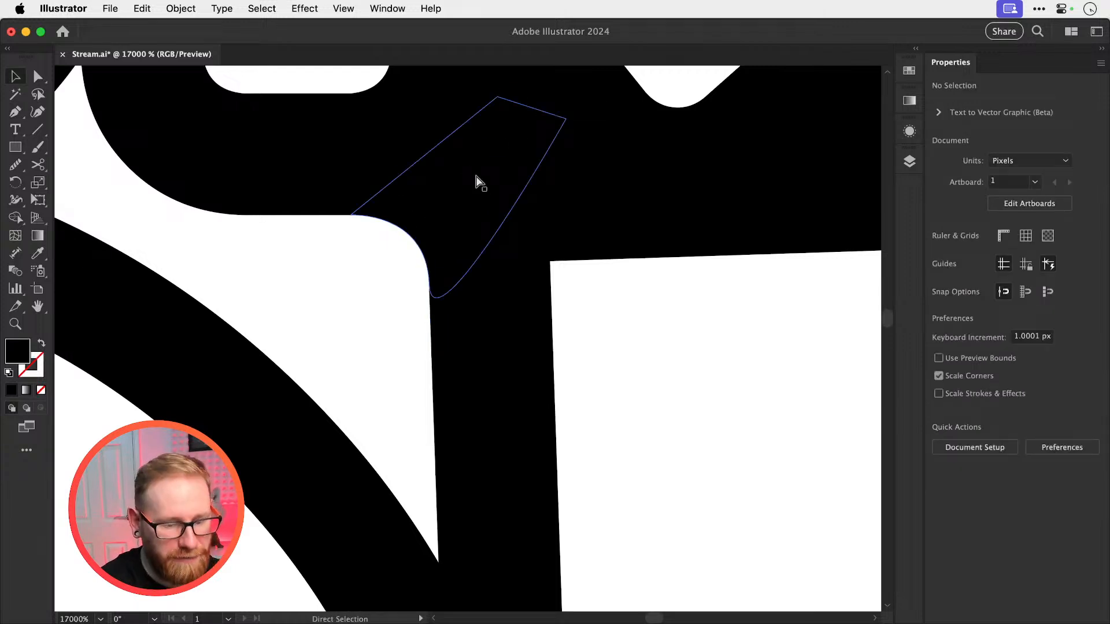
Examine the outlines of the I and C of ICED inside their group, and check the whole logo
key(super+minus)
key(super+minus)
key(super+minus)
key(super+minus)
key(super+minus)
key(super+minus)
key(super+minus)
key(super+minus)
drag(531, 346, 525, 307)
key(z)
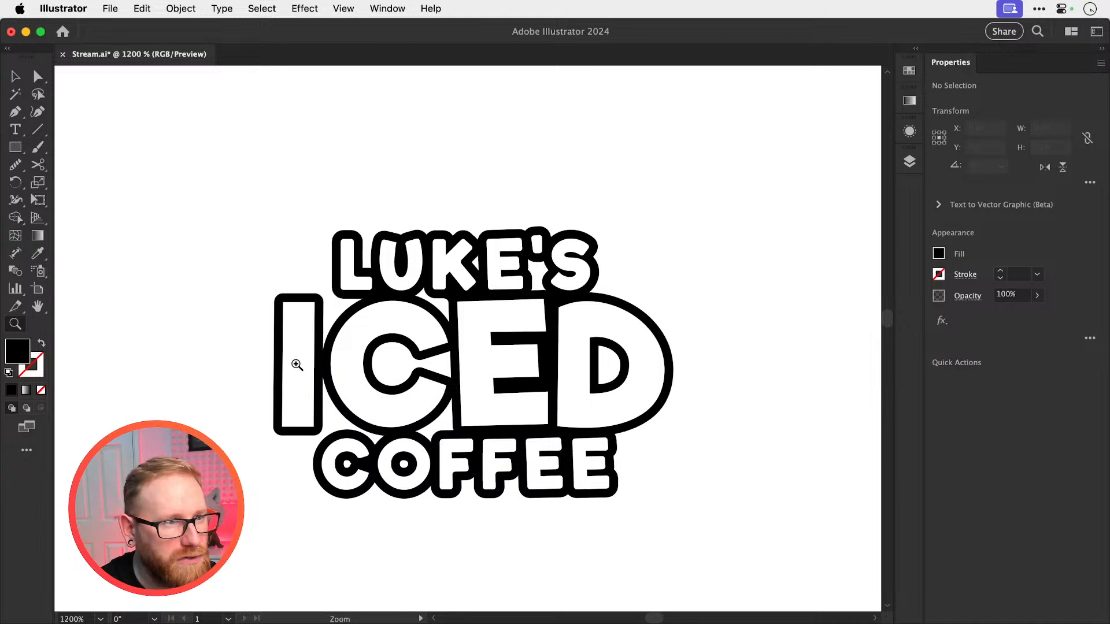
drag(304, 363, 463, 383)
key(v)
click(227, 434)
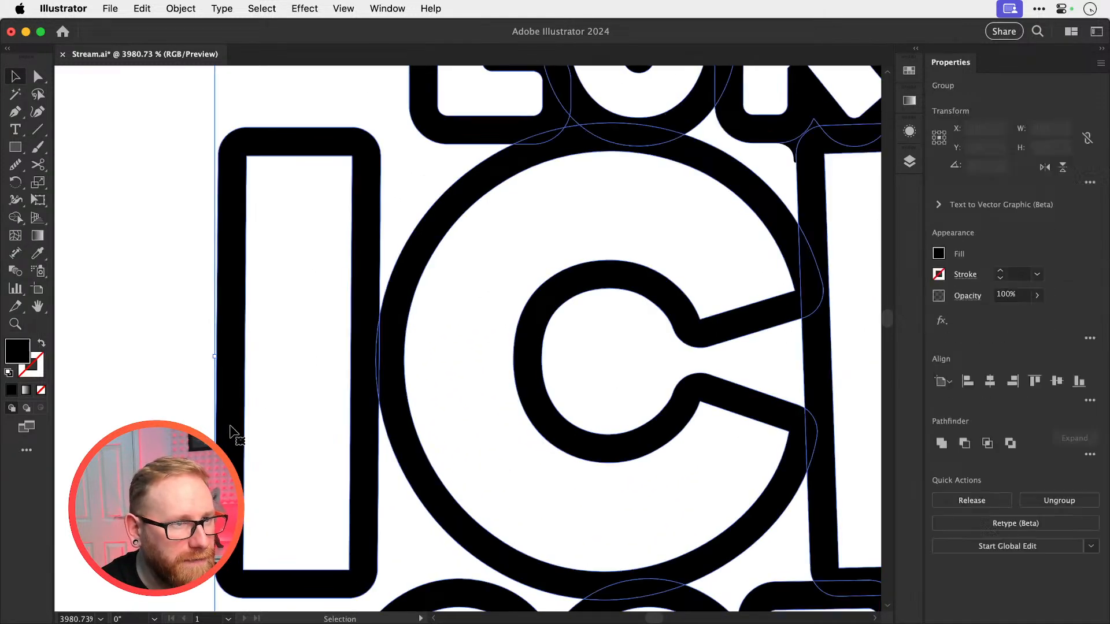
double_click(226, 435)
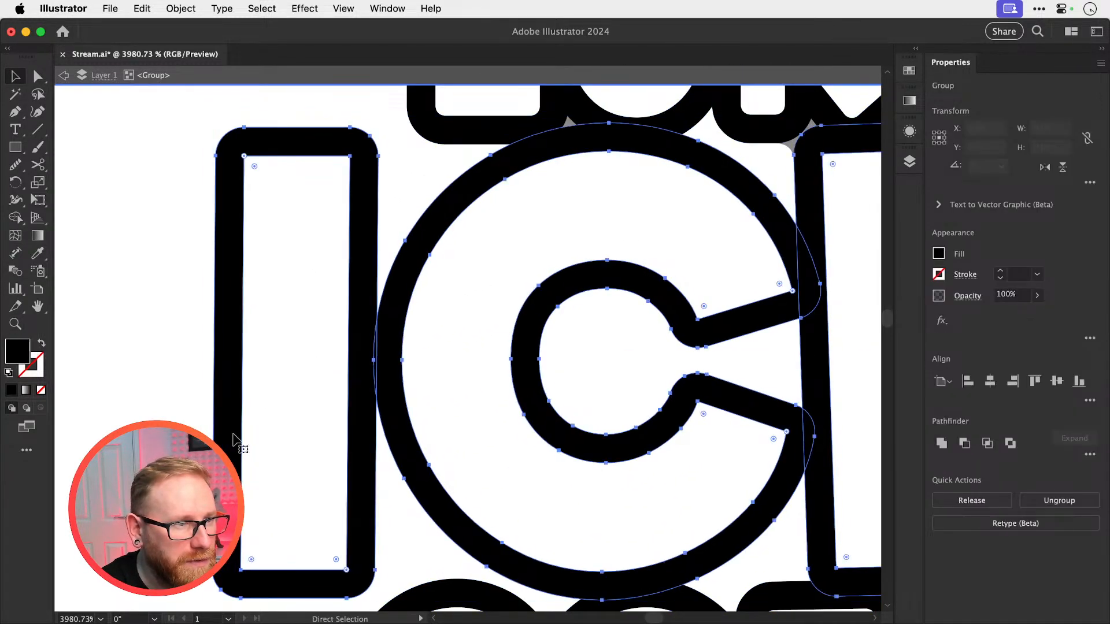
drag(228, 442, 237, 440)
double_click(197, 448)
key(super+minus)
key(super+minus)
key(super+minus)
key(super+minus)
key(super+minus)
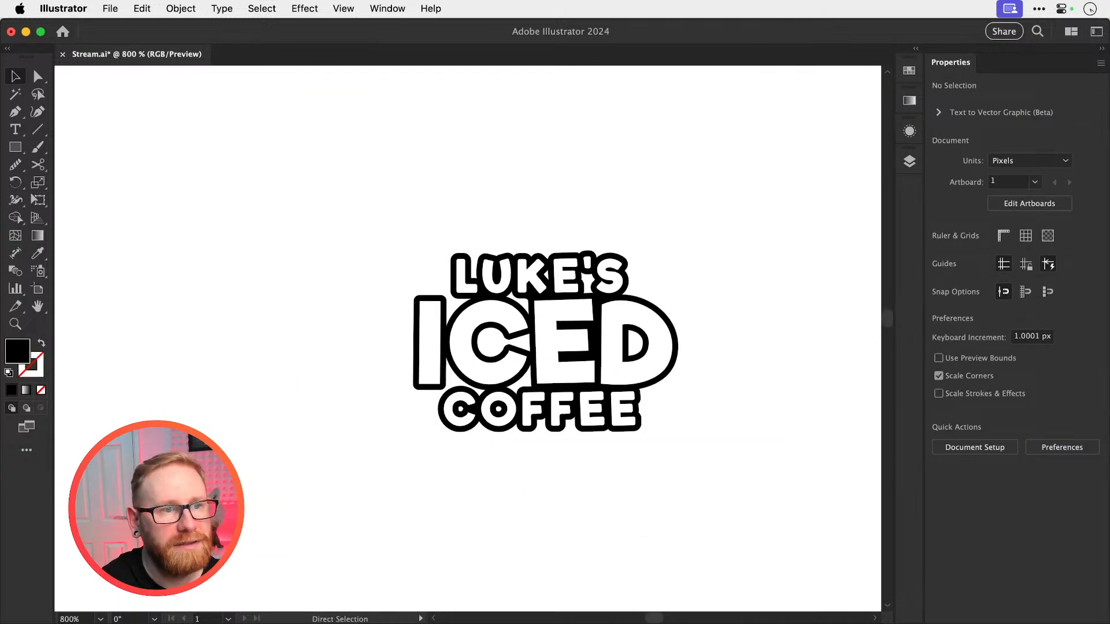
drag(591, 373, 507, 389)
drag(462, 388, 520, 393)
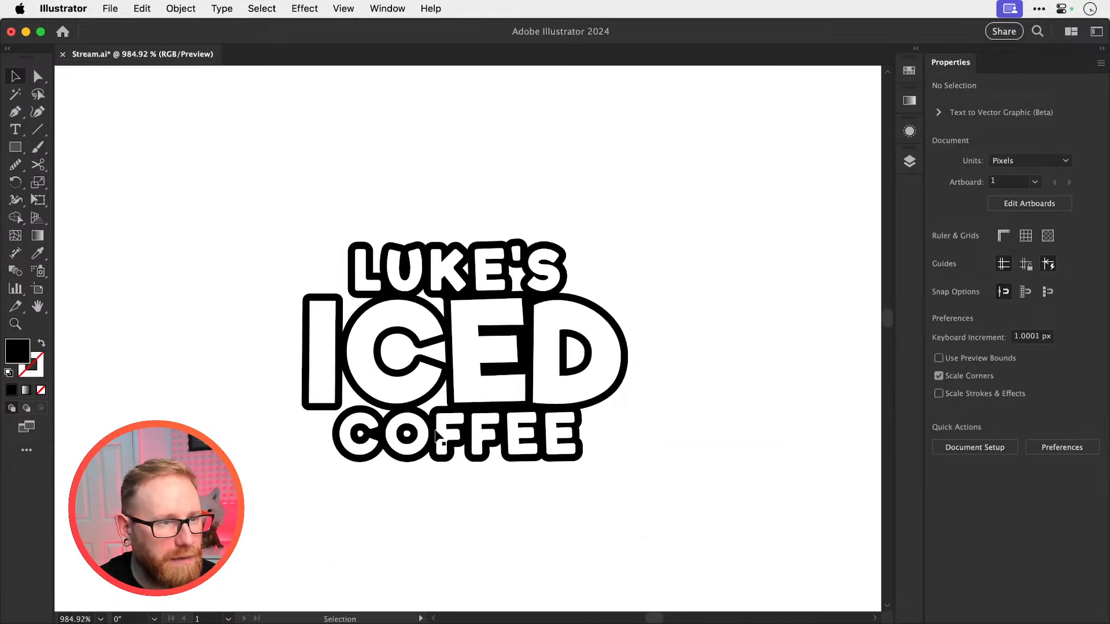
Draw an ellipse about 1.15 × 0.98 px over the hole in the O of COFFEE and fill it with orange #ea772a
drag(312, 437, 703, 416)
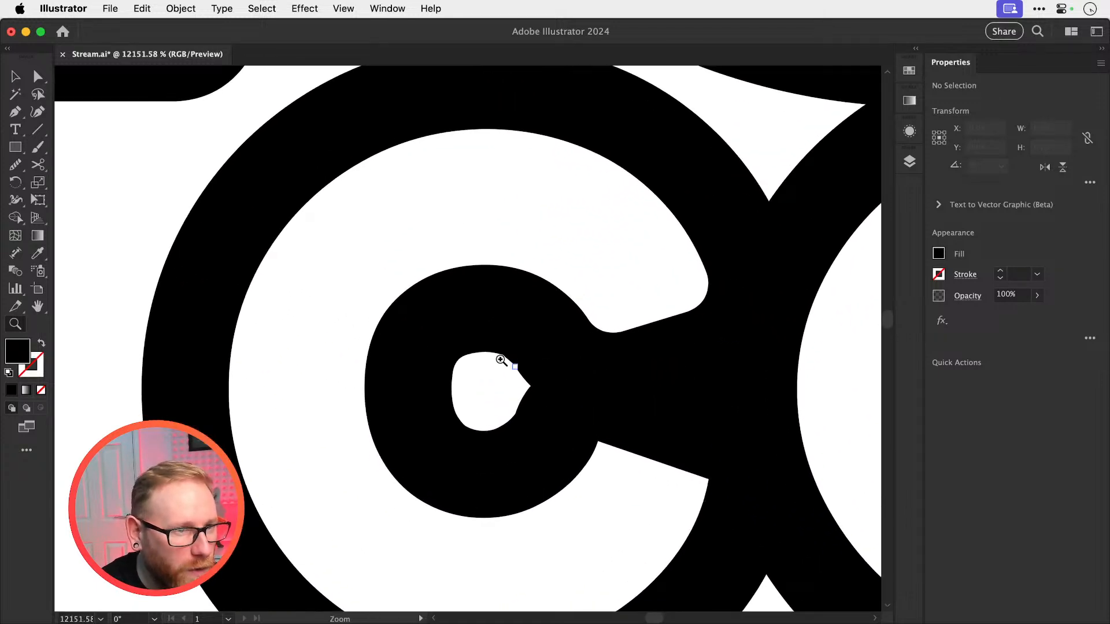
drag(524, 397, 327, 399)
drag(490, 404, 456, 419)
click(14, 146)
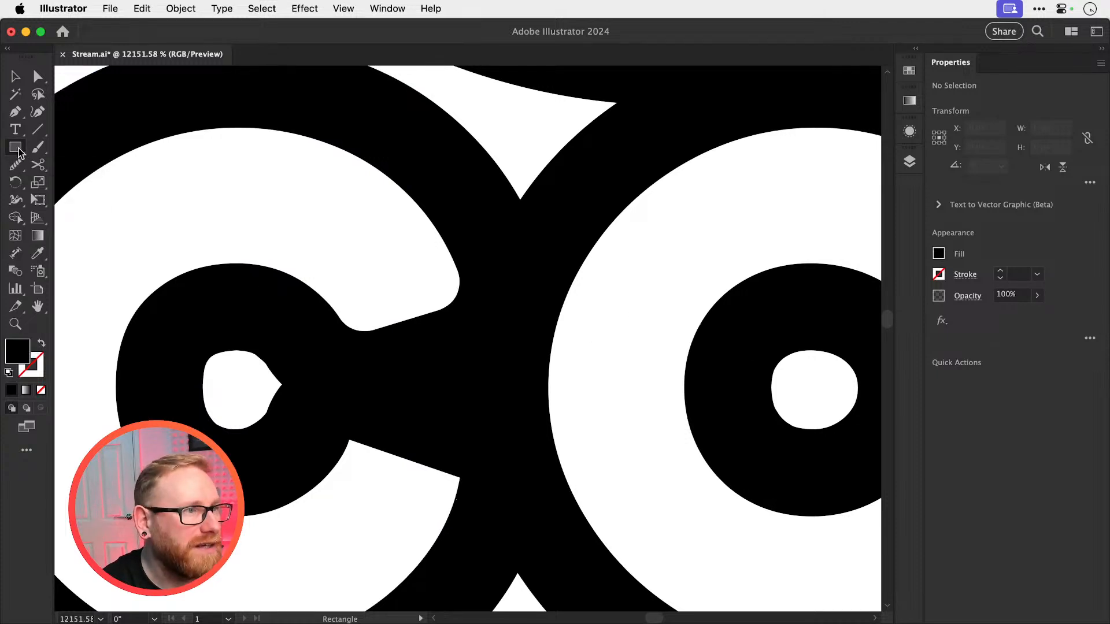
drag(19, 152, 104, 181)
drag(648, 392, 558, 382)
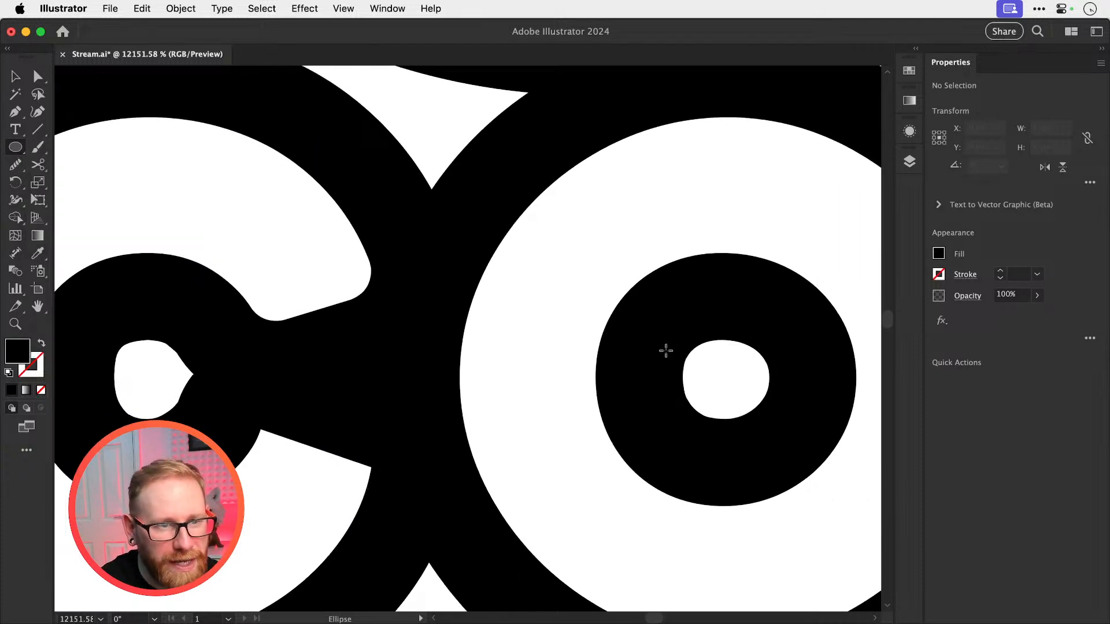
drag(704, 367, 774, 425)
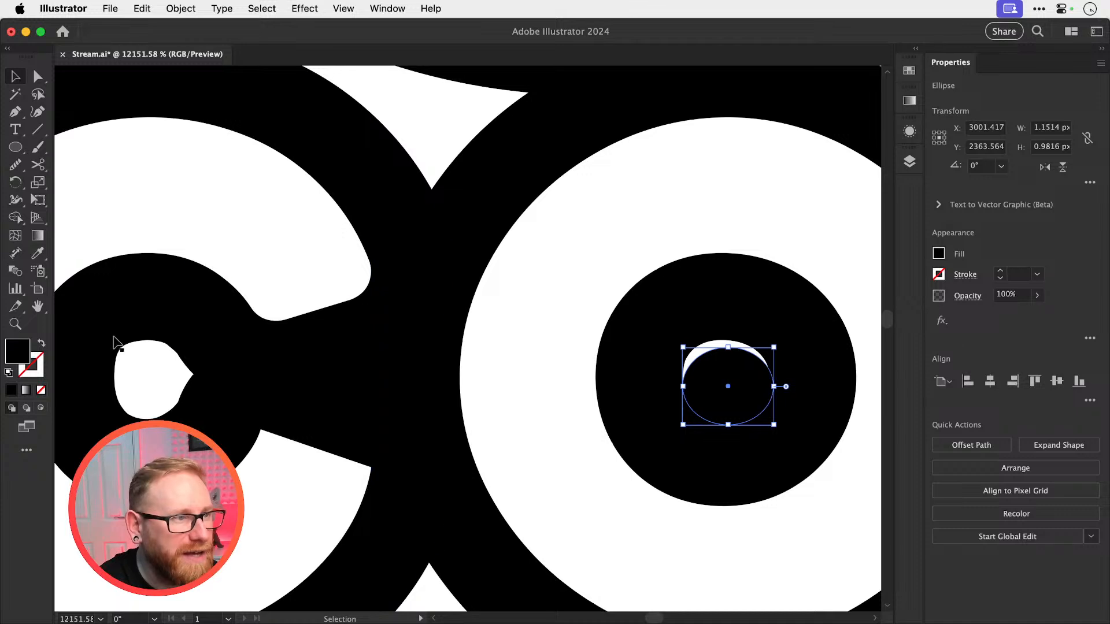
key(v)
double_click(25, 352)
click(746, 322)
click(800, 278)
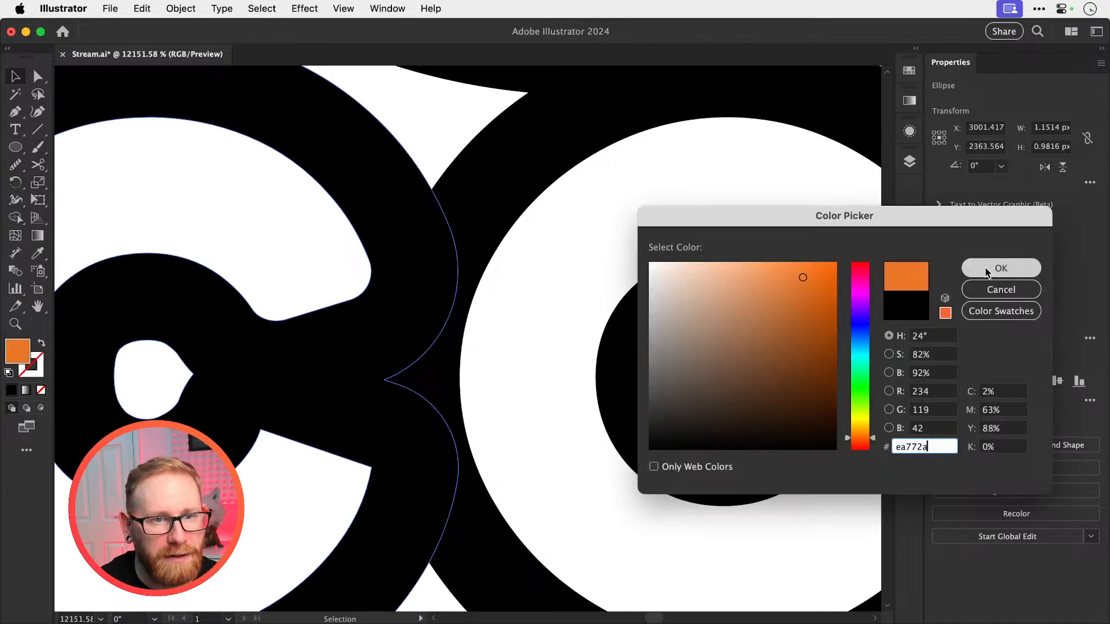
click(996, 268)
Reposition the orange ellipse and stretch it to about 1.07 px high so it covers the hole in the O
scroll(731, 376, up, 5)
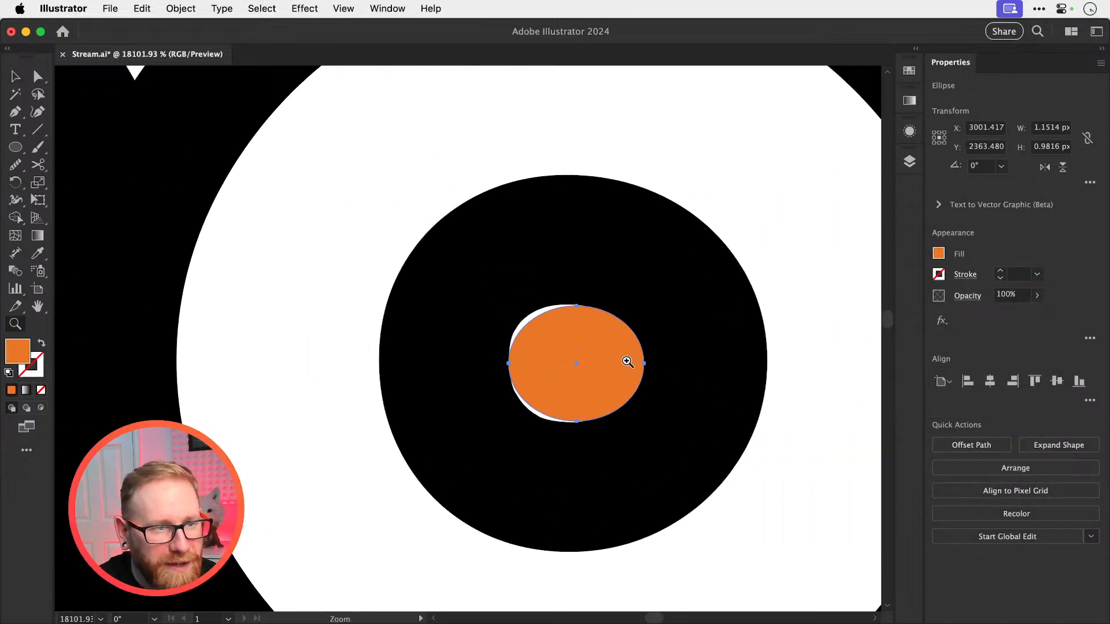
drag(606, 358, 599, 362)
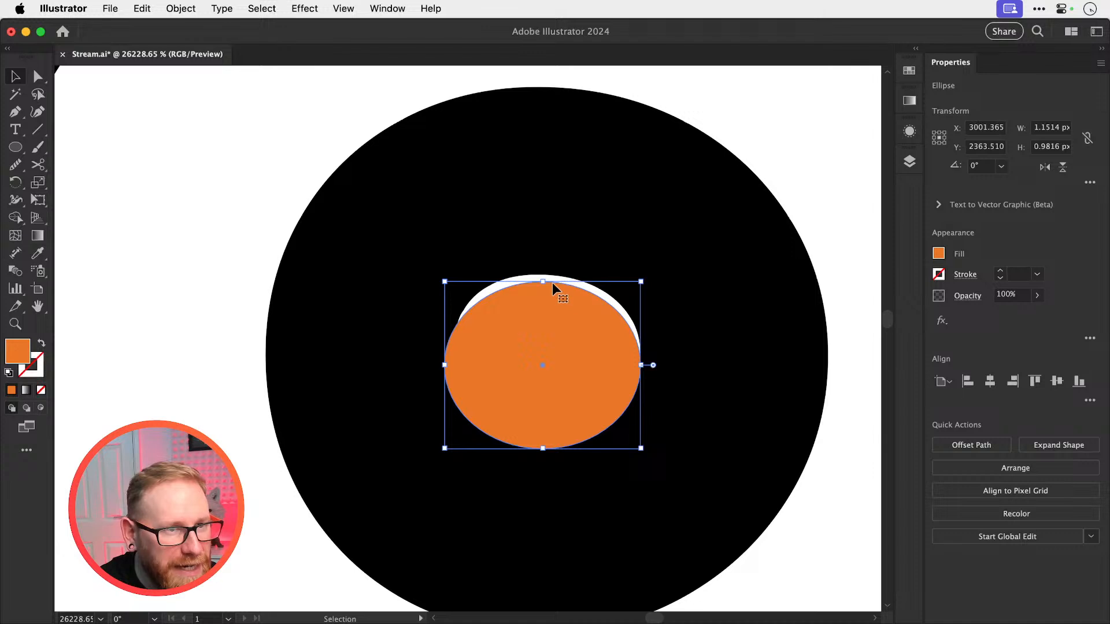
drag(543, 282, 545, 266)
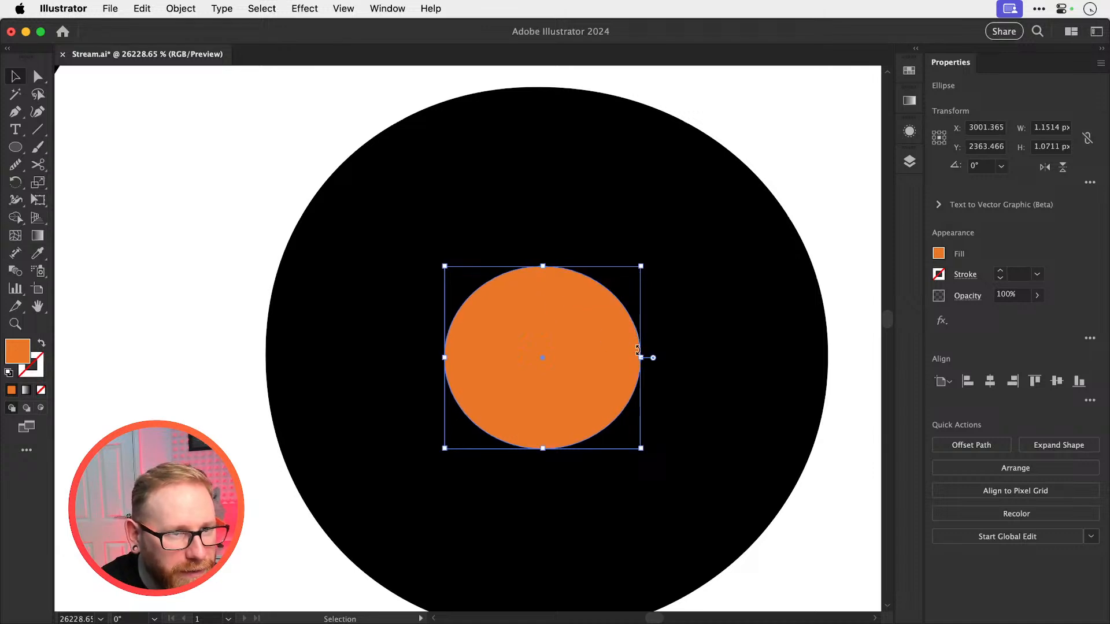
drag(640, 357, 650, 359)
click(654, 260)
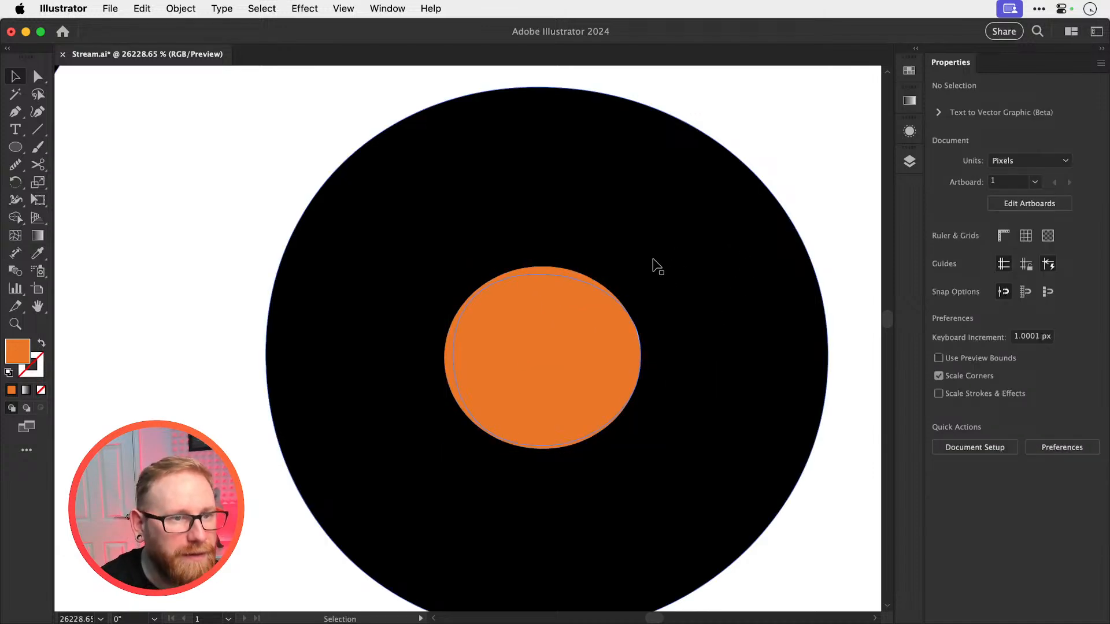
Duplicate the orange ellipse over the irregular hole in the C of COFFEE, level with the original
key(super+minus)
key(super+minus)
key(super+minus)
key(space)
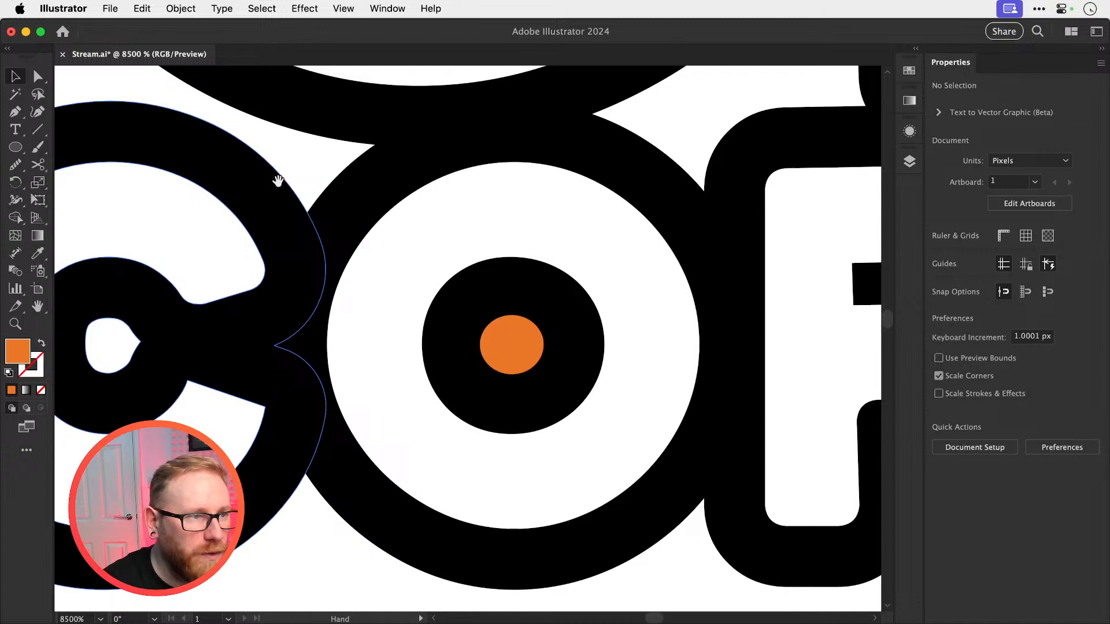
drag(278, 182, 387, 192)
drag(591, 358, 240, 384)
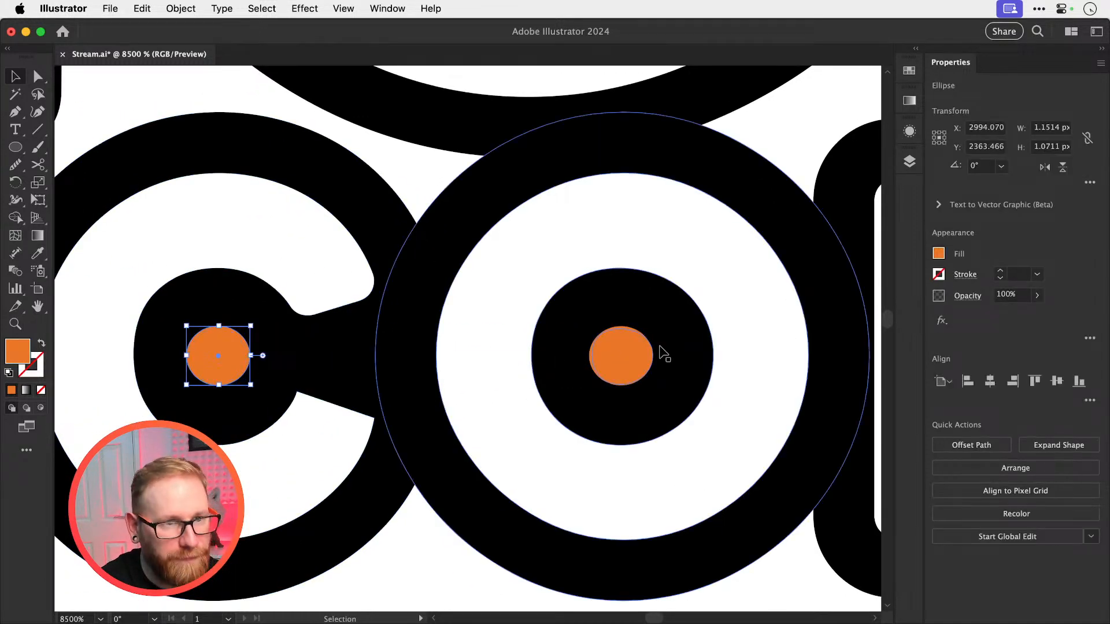
Recolor both orange ellipses white by sampling the white area with the Eyedropper, and deselect them
shift+click(632, 358)
key(i)
click(412, 180)
key(super+shift+a)
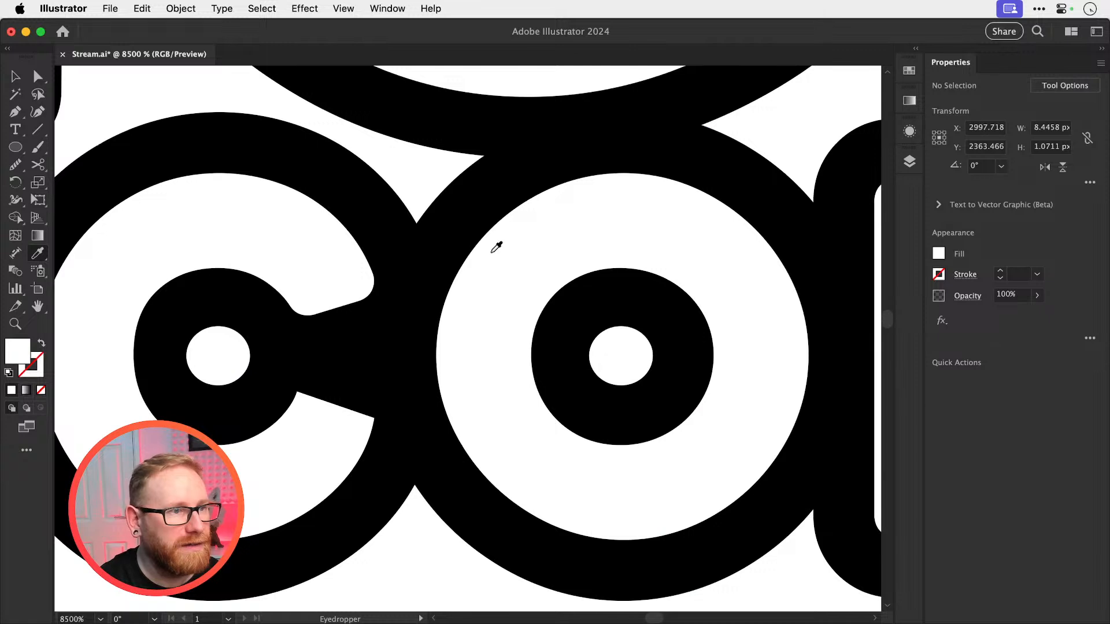
key(v)
Select only the two white ellipses inside the C and O of COFFEE
scroll(503, 249, down, 10)
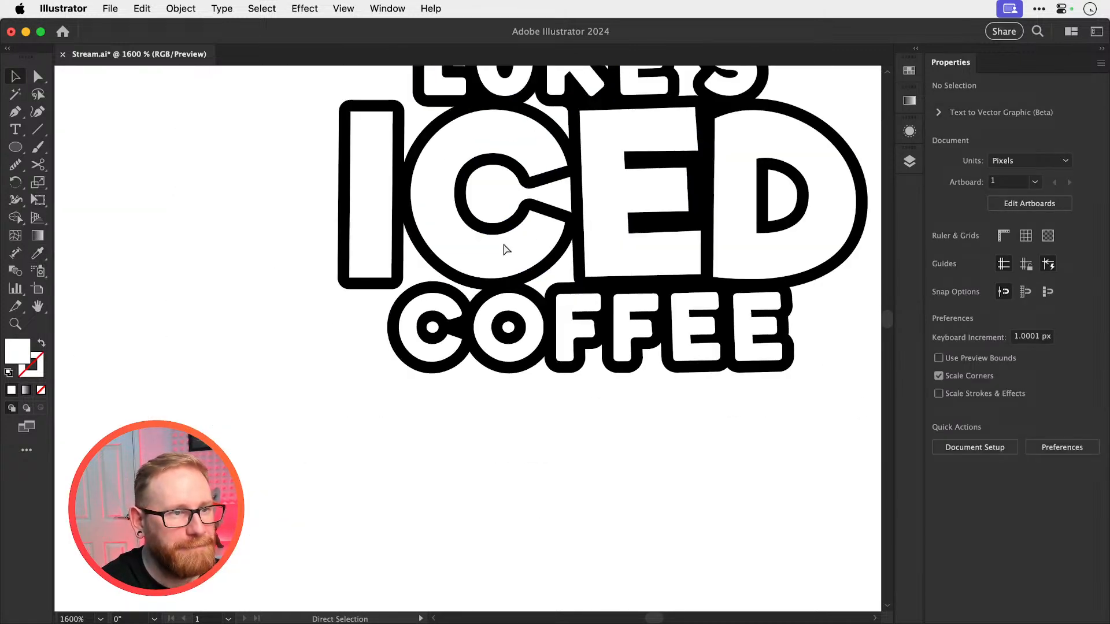
drag(503, 248, 424, 363)
key(z)
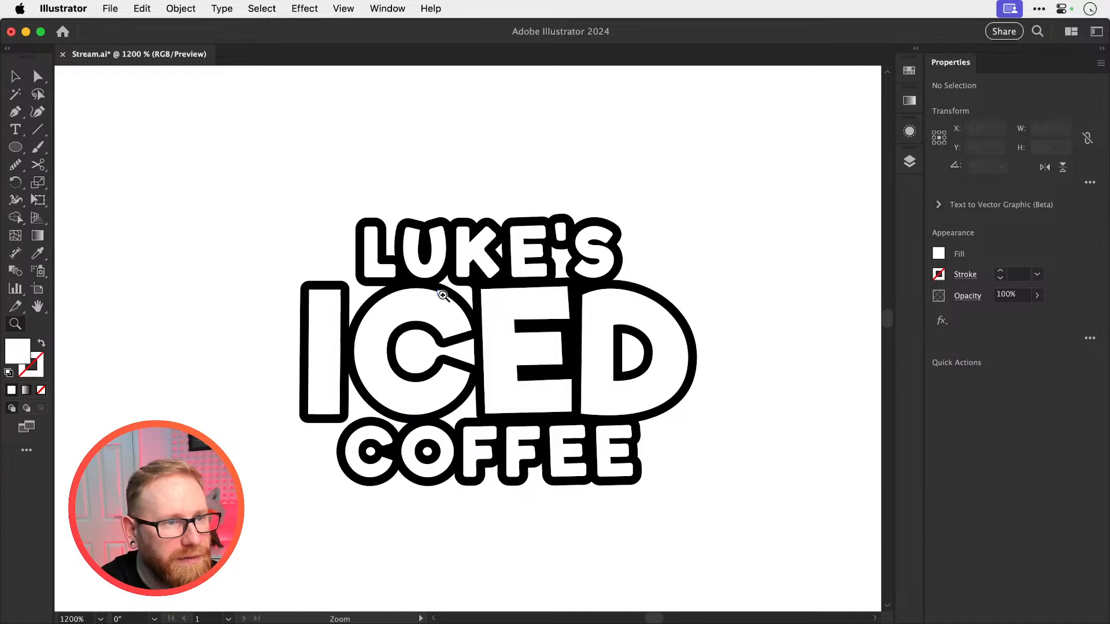
drag(441, 298, 463, 304)
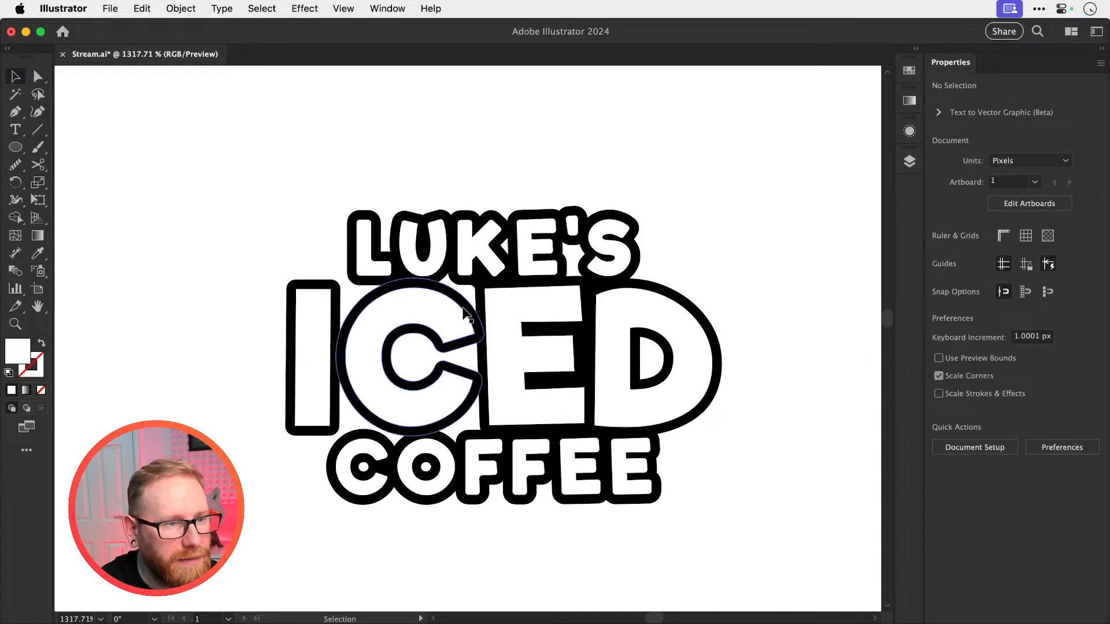
drag(352, 469, 426, 471)
key(shift+m)
key(super+a)
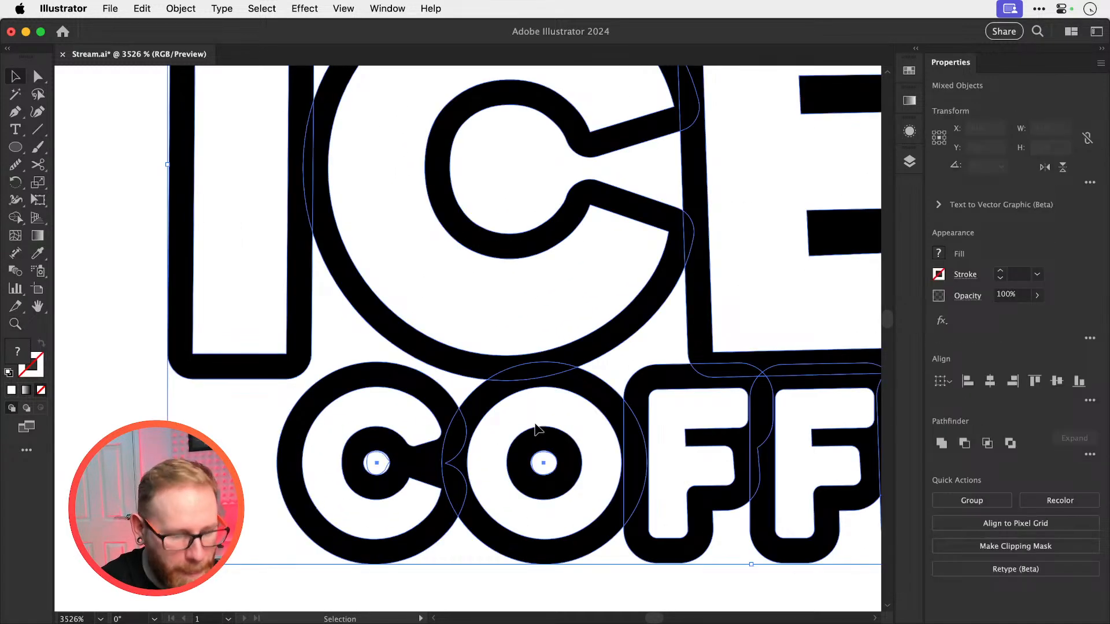
key(v)
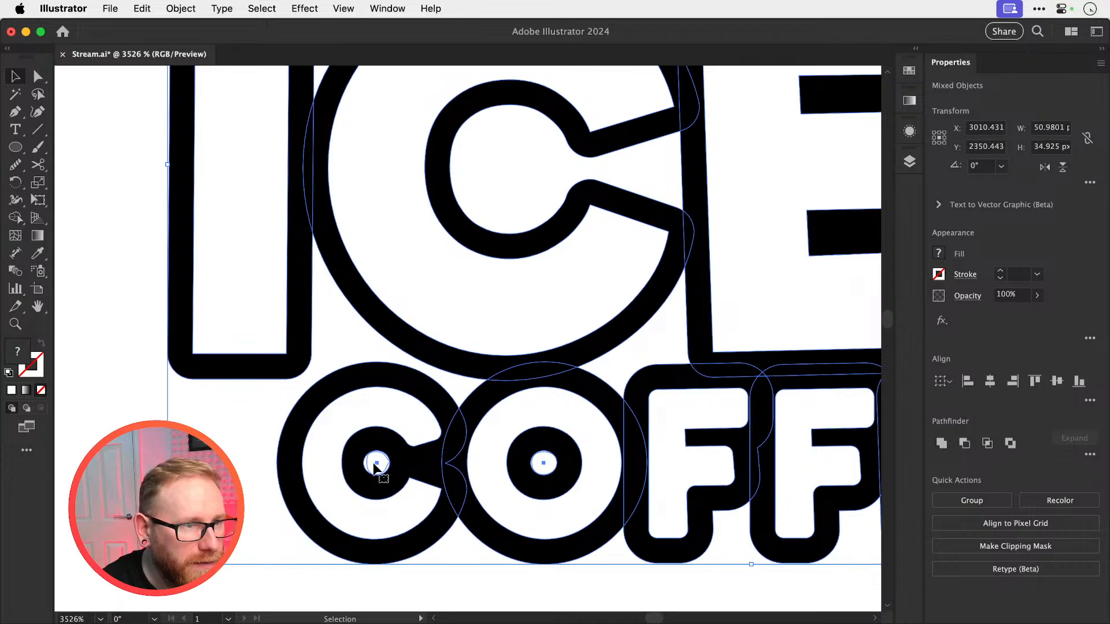
click(378, 465)
shift+click(544, 462)
key(a)
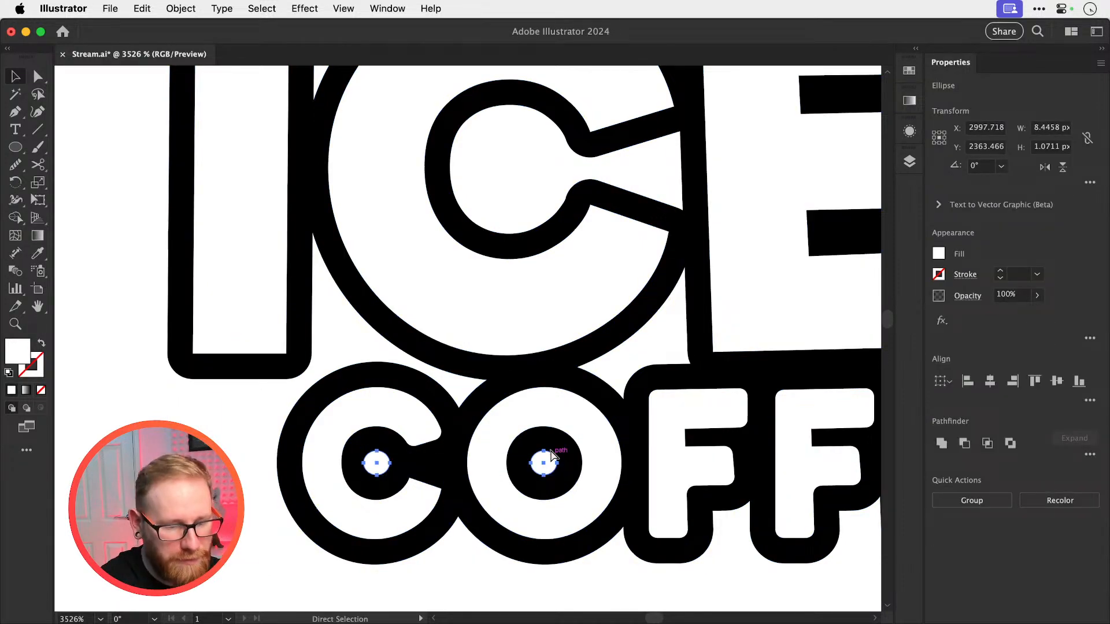
Draw a rectangle about 66 × 52 px that covers the whole logo
key(super+minus)
key(super+minus)
key(super+minus)
key(super+minus)
drag(551, 329, 495, 417)
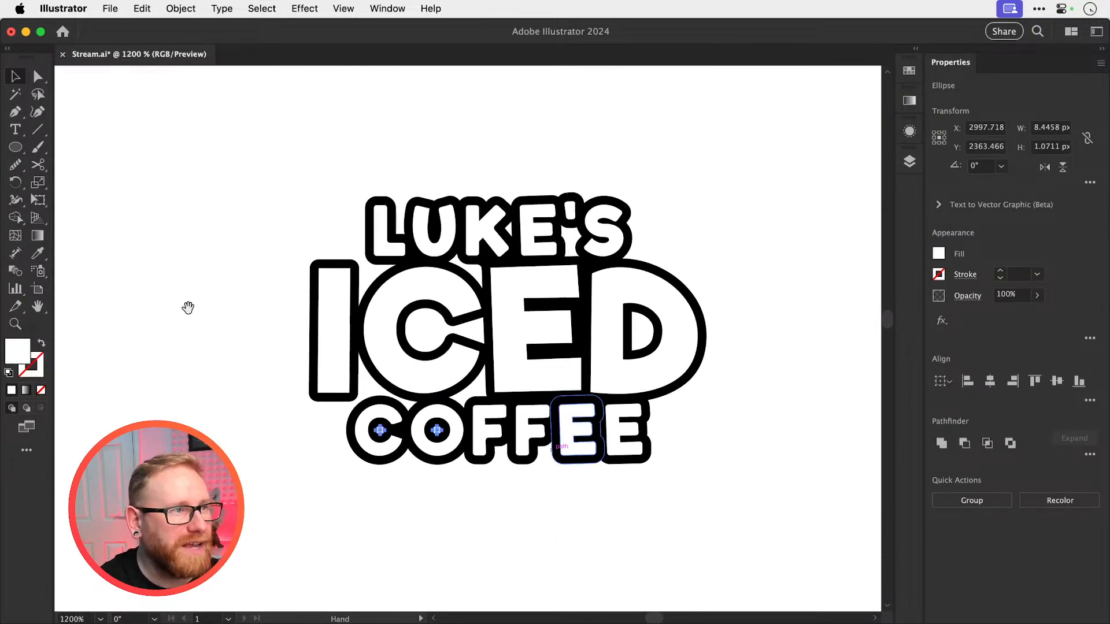
click(23, 150)
click(92, 147)
drag(213, 138, 729, 546)
key(v)
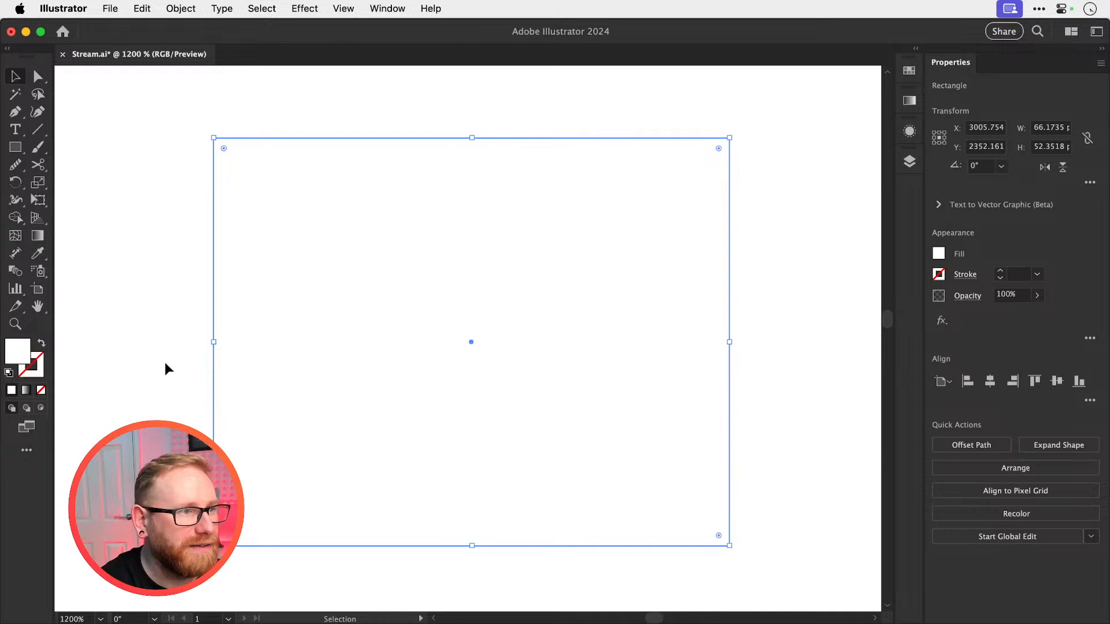
Fill the rectangle with orange #e86a13 and send it to the back behind the logo
double_click(18, 352)
key(super+v)
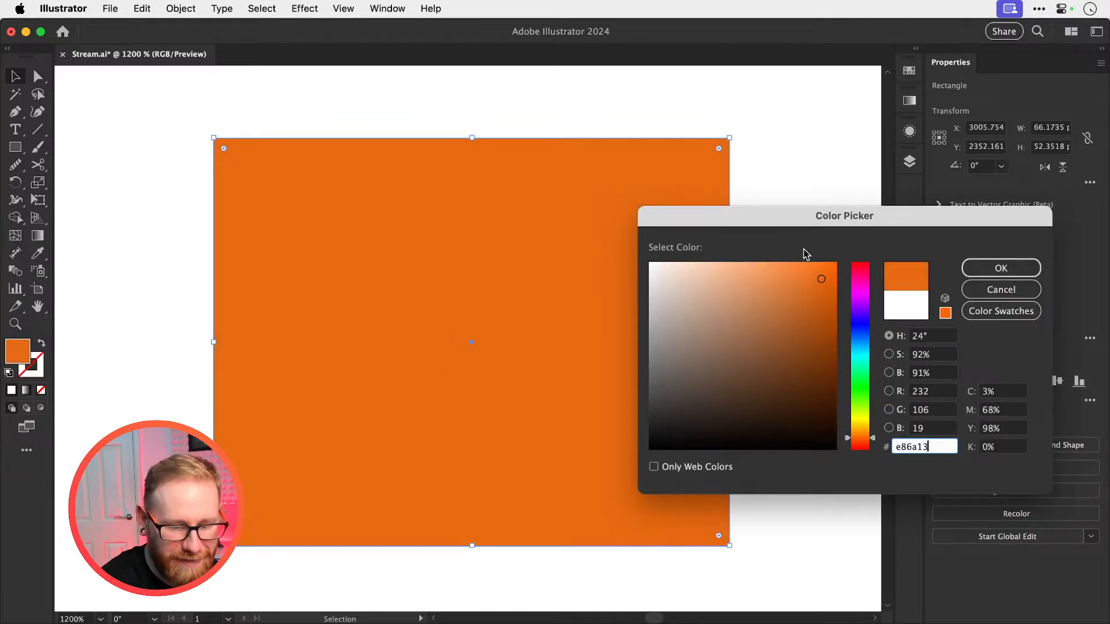
key(Return)
key(shift+super+bracketleft)
Shift the orange rectangle slightly behind the logo and lock it
drag(582, 351, 541, 382)
drag(650, 220, 660, 212)
key(super+2)
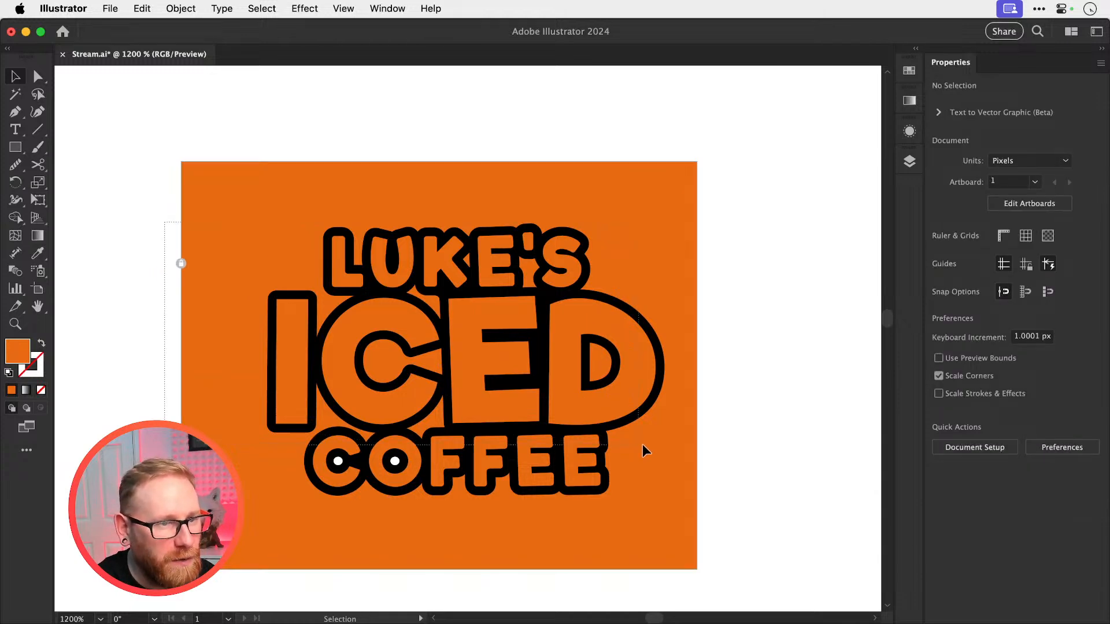
Select the whole logo and unite all its overlapping black letter shapes, viewing the paths as outlines
drag(643, 445, 645, 446)
drag(576, 432, 567, 382)
key(super+z)
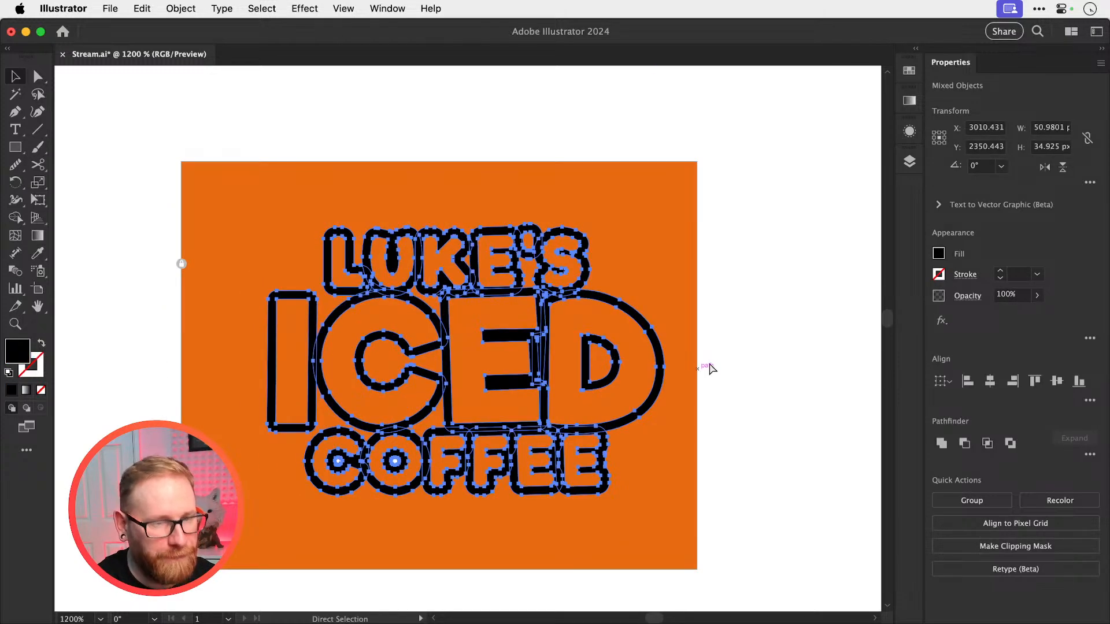
key(super+y)
scroll(427, 389, up, 2)
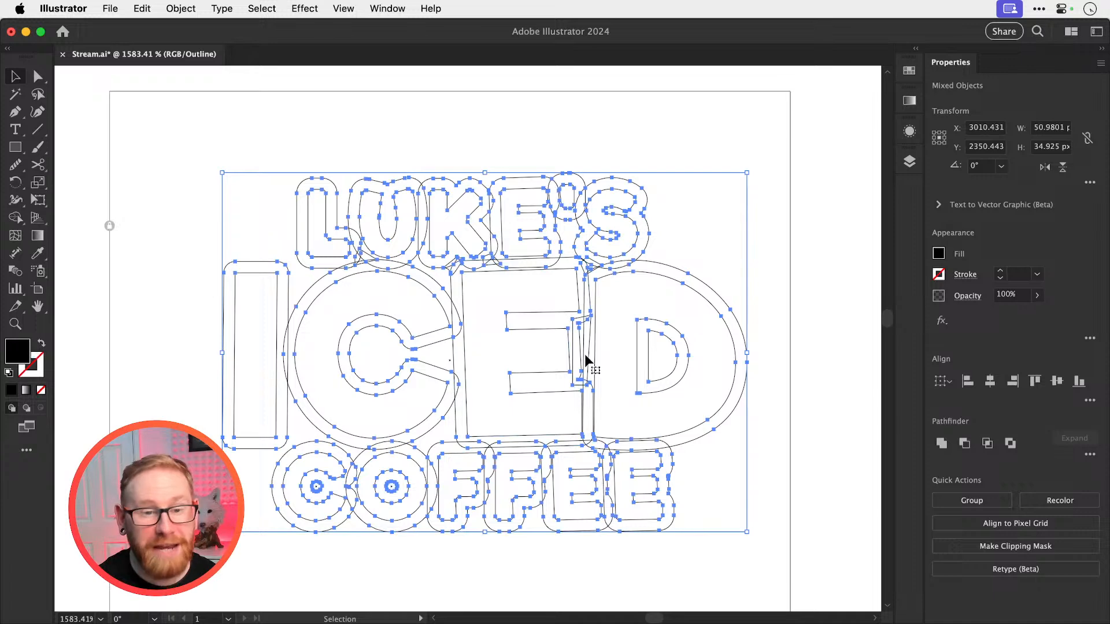
click(942, 444)
click(788, 170)
key(super+z)
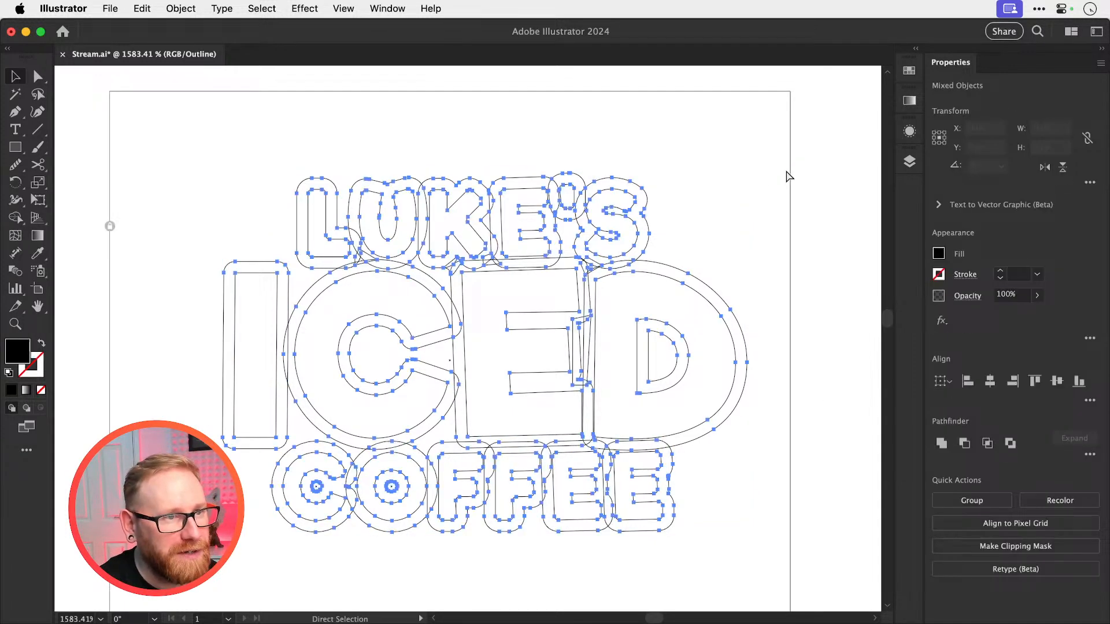
key(super+shift+z)
key(super+y)
click(786, 170)
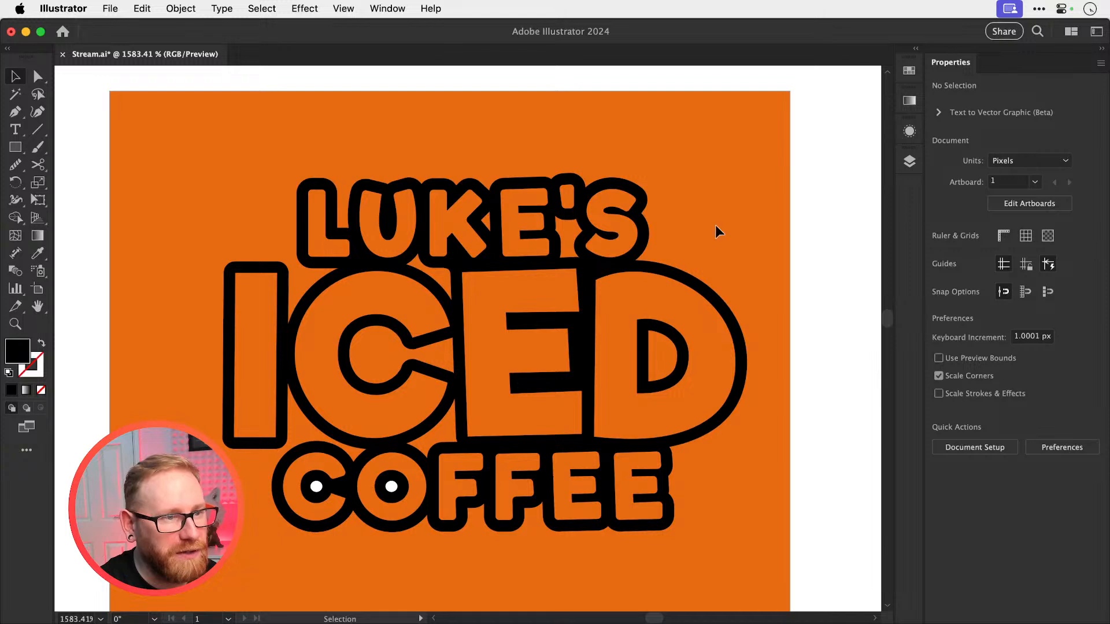
Try to subtract both separate white ellipses from the black logo with Minus Front
key(z)
drag(276, 553, 578, 341)
key(v)
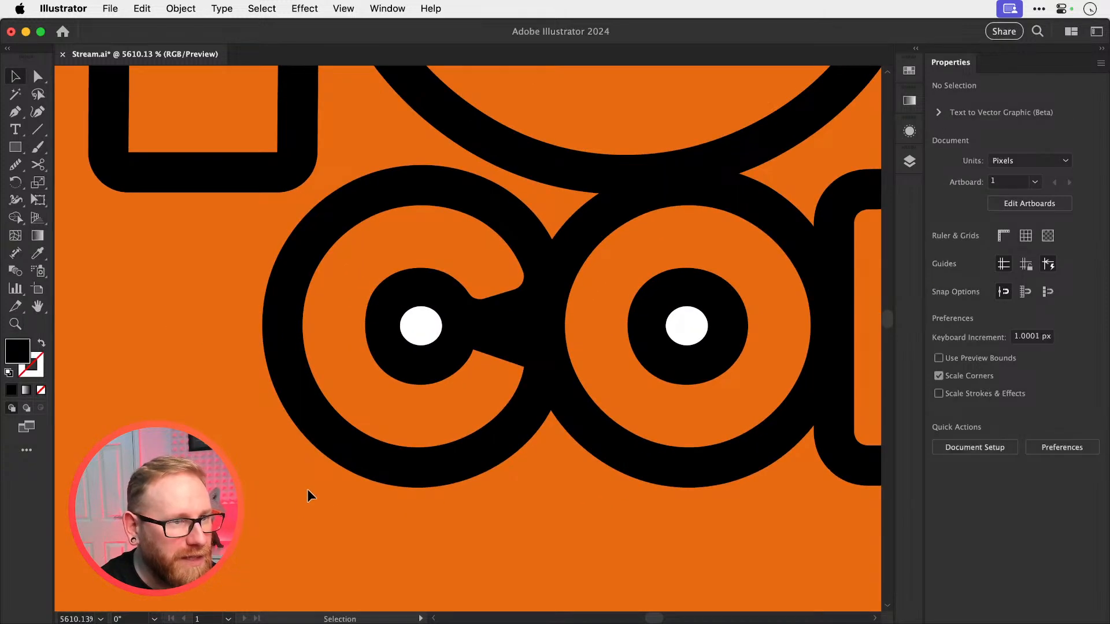
drag(302, 491, 441, 325)
click(963, 443)
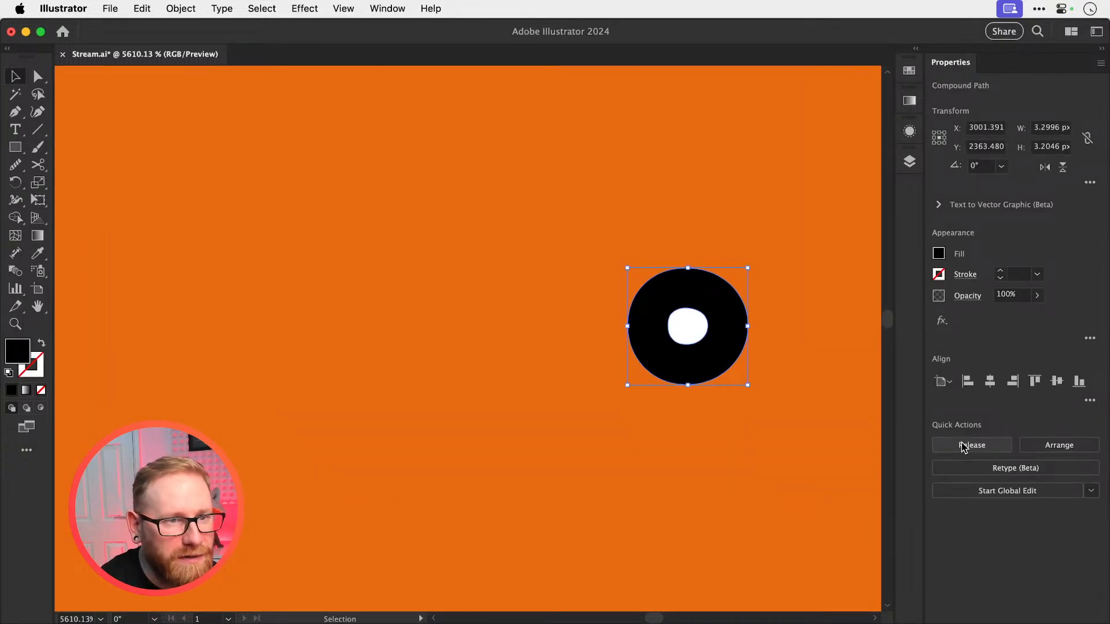
key(super+z)
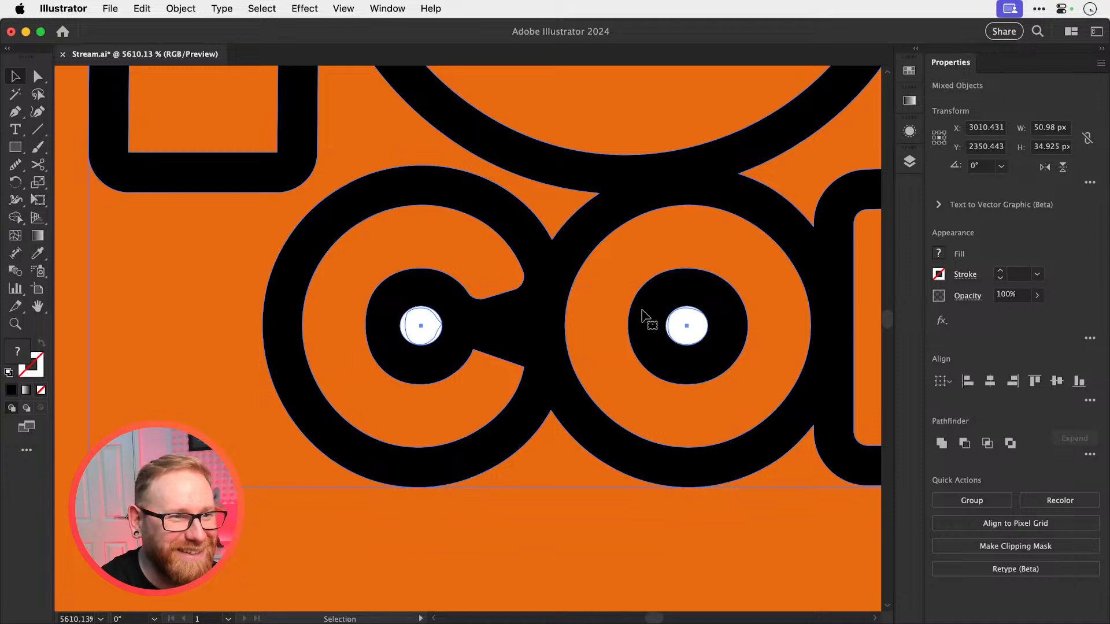
Combine the two white ellipses inside the C and O of COFFEE into one compound path
click(498, 359)
click(422, 326)
shift+click(701, 330)
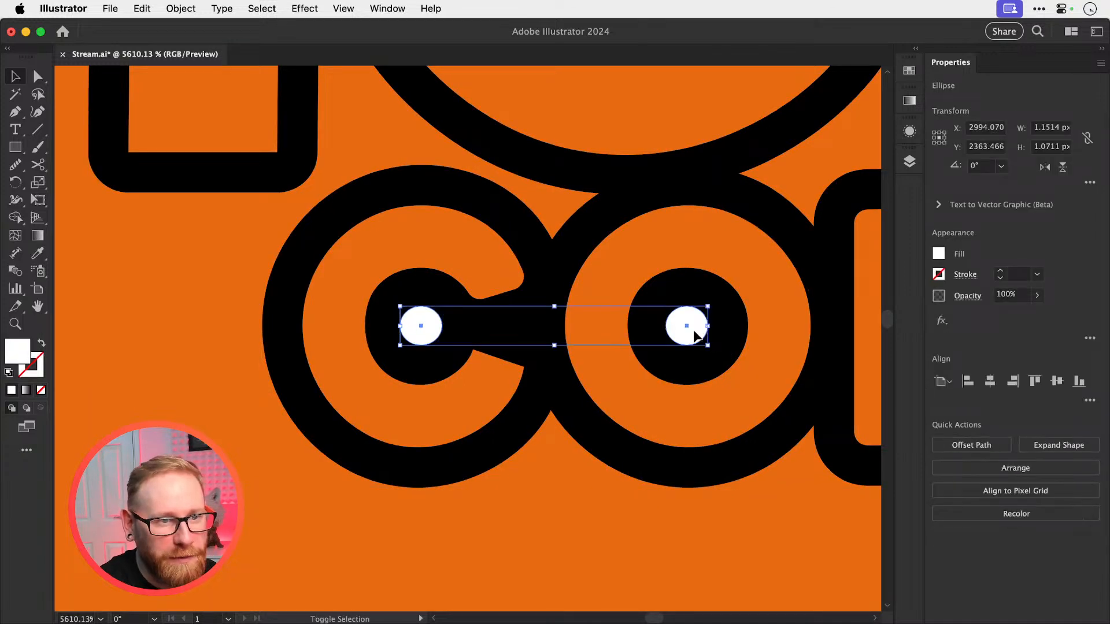
drag(701, 328, 705, 272)
key(super+z)
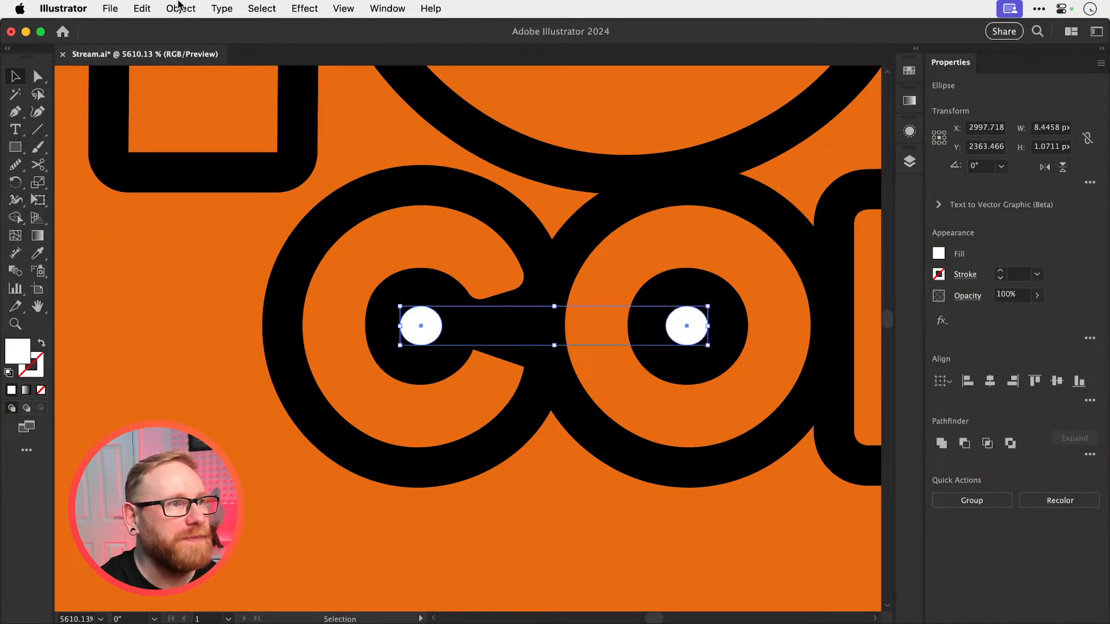
click(181, 8)
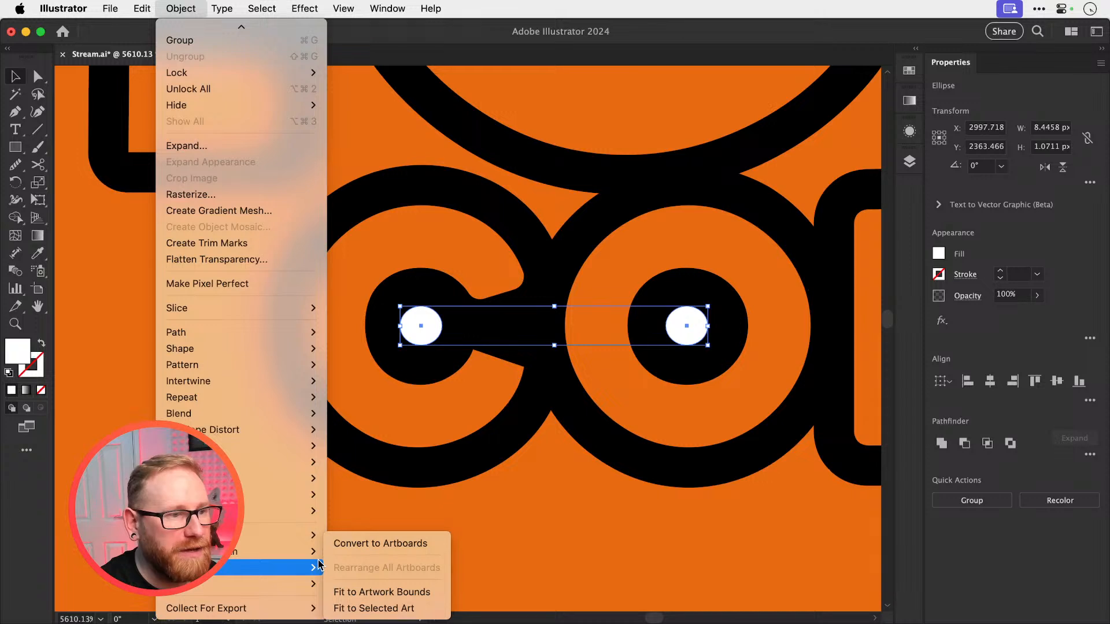
click(348, 552)
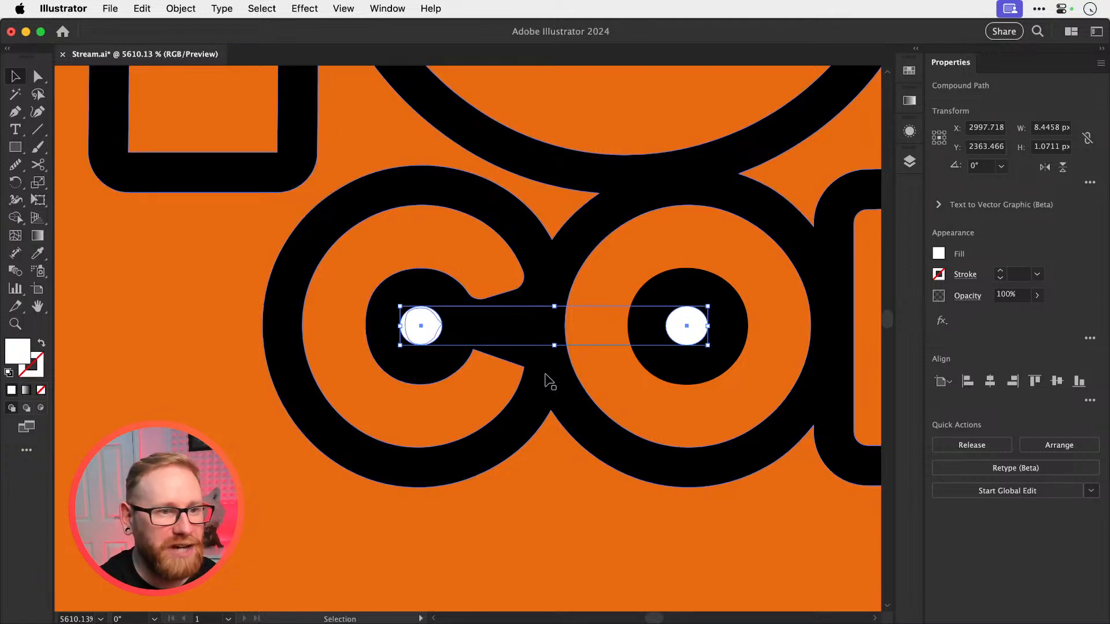
Try to subtract the ellipses' compound path from the grouped black logo
shift+click(434, 336)
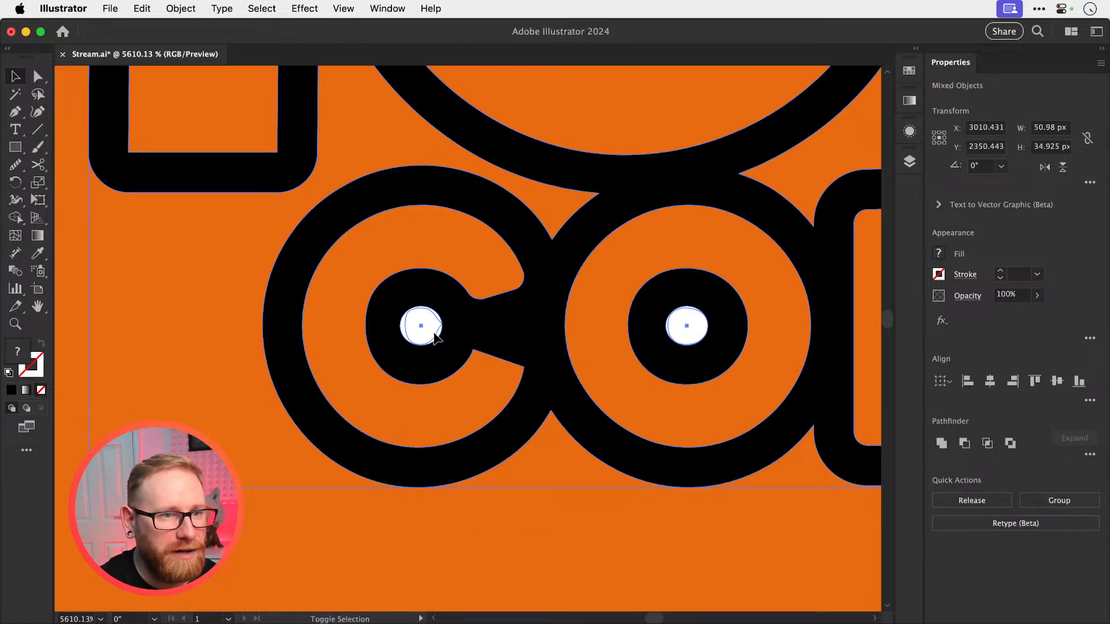
click(963, 450)
key(super+z)
key(super+shift+a)
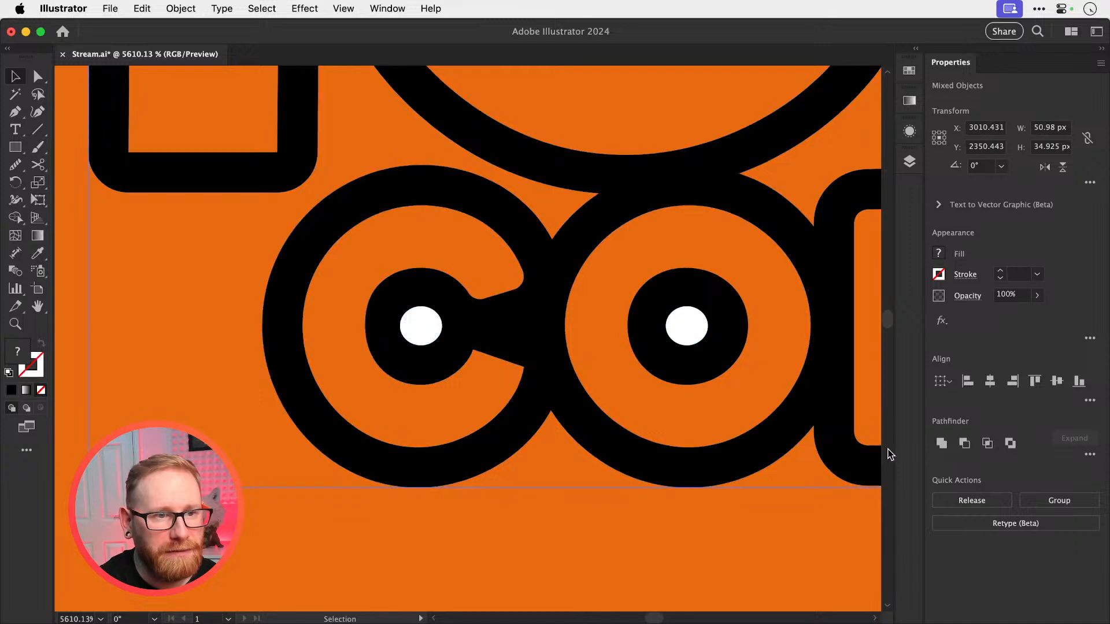
Turn the grouped black logo into a compound path
click(631, 471)
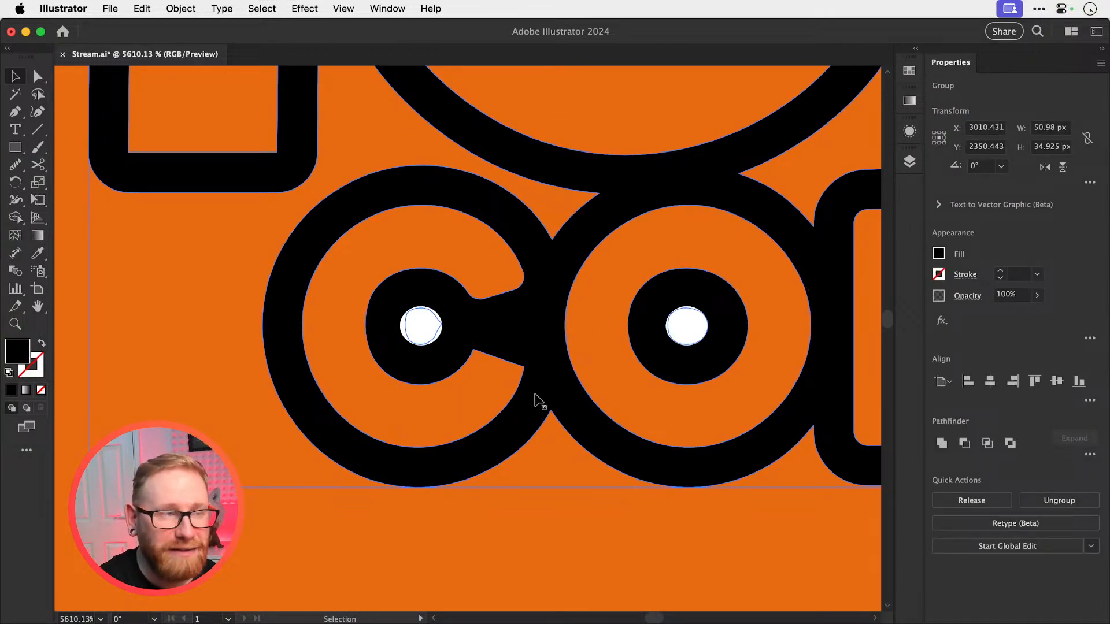
click(180, 8)
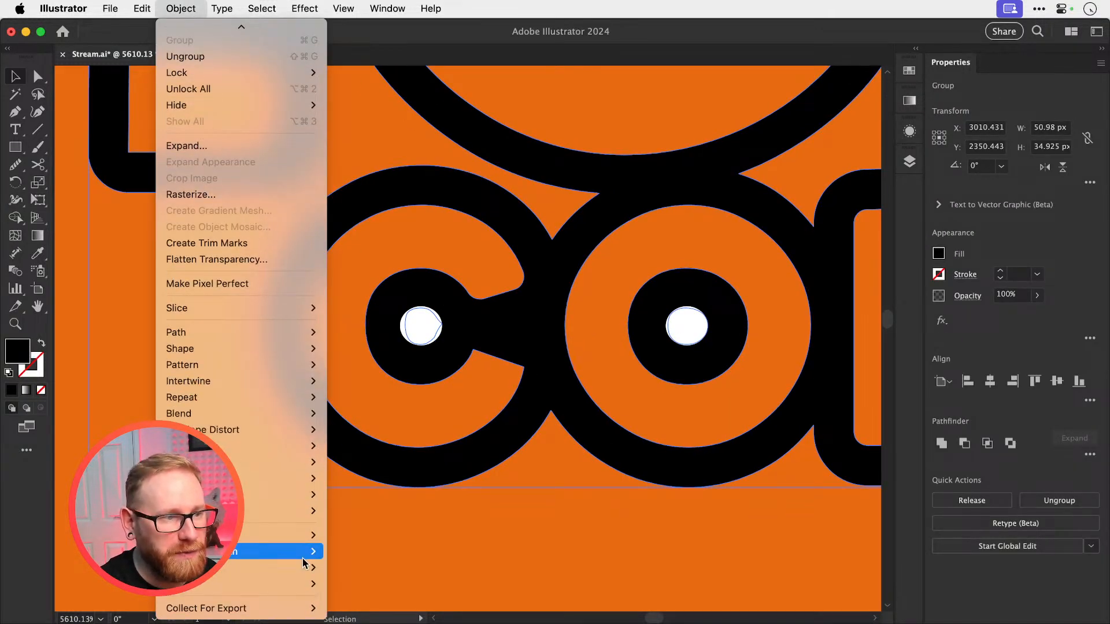
mouse_move(307, 552)
click(341, 553)
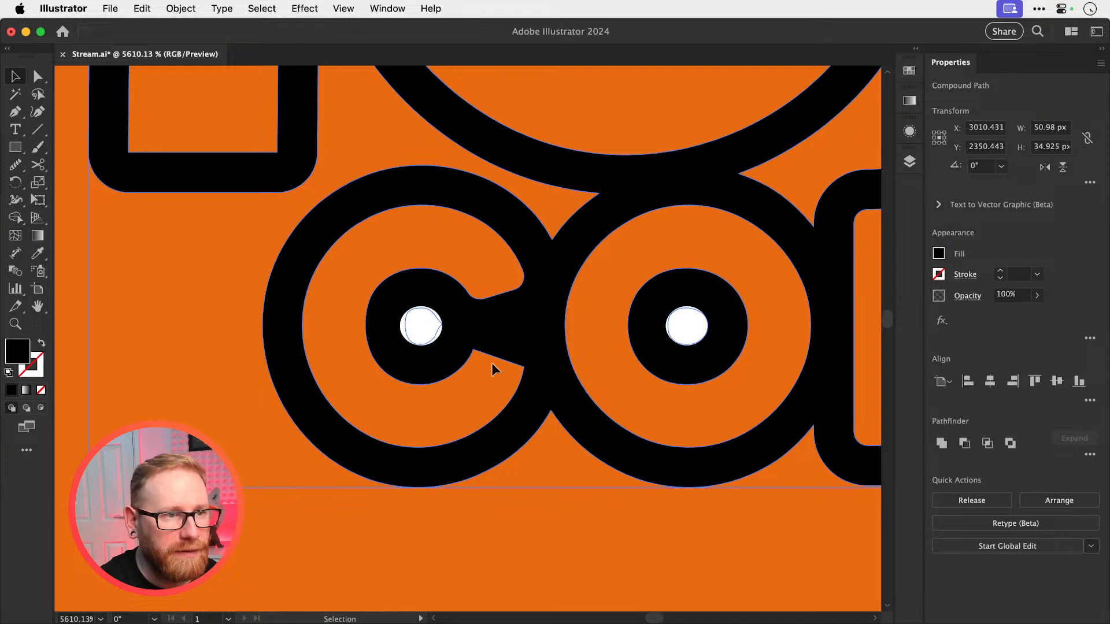
Cut the white ellipses out of the black logo's compound path with Minus Front
shift+click(425, 336)
click(963, 443)
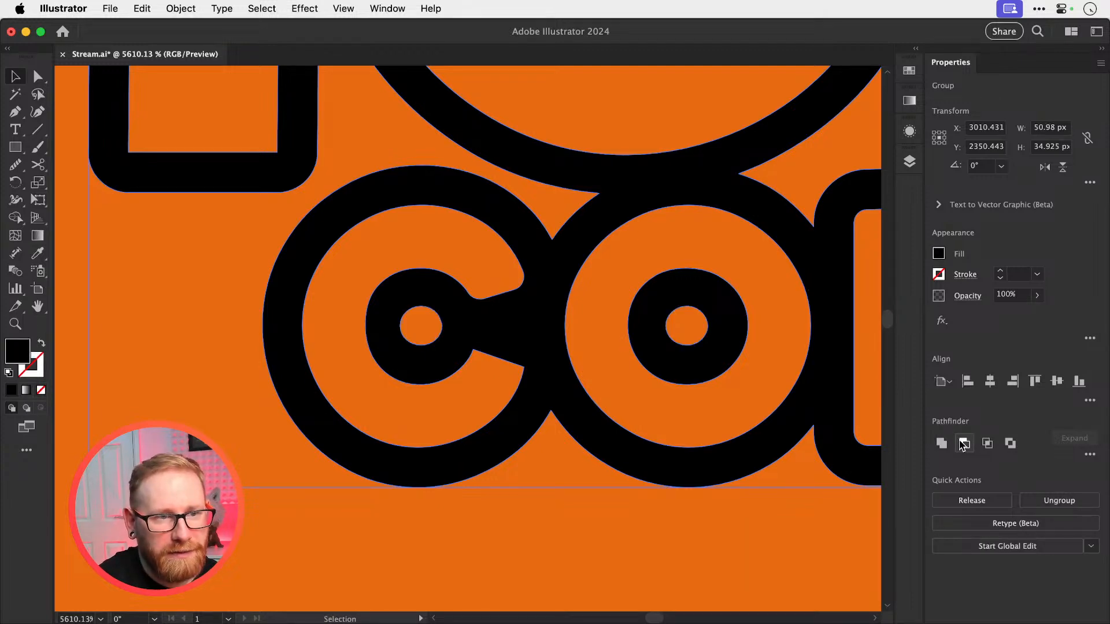
key(super+shift+a)
key(super+minus)
key(super+minus)
key(super+minus)
key(super+minus)
key(super+minus)
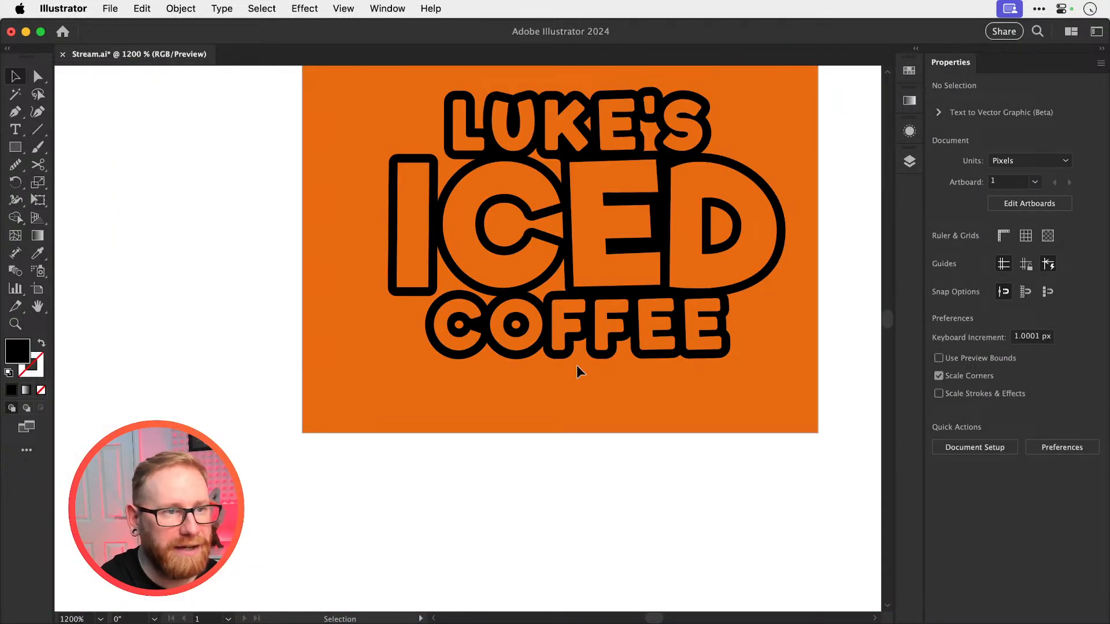
drag(580, 370, 455, 474)
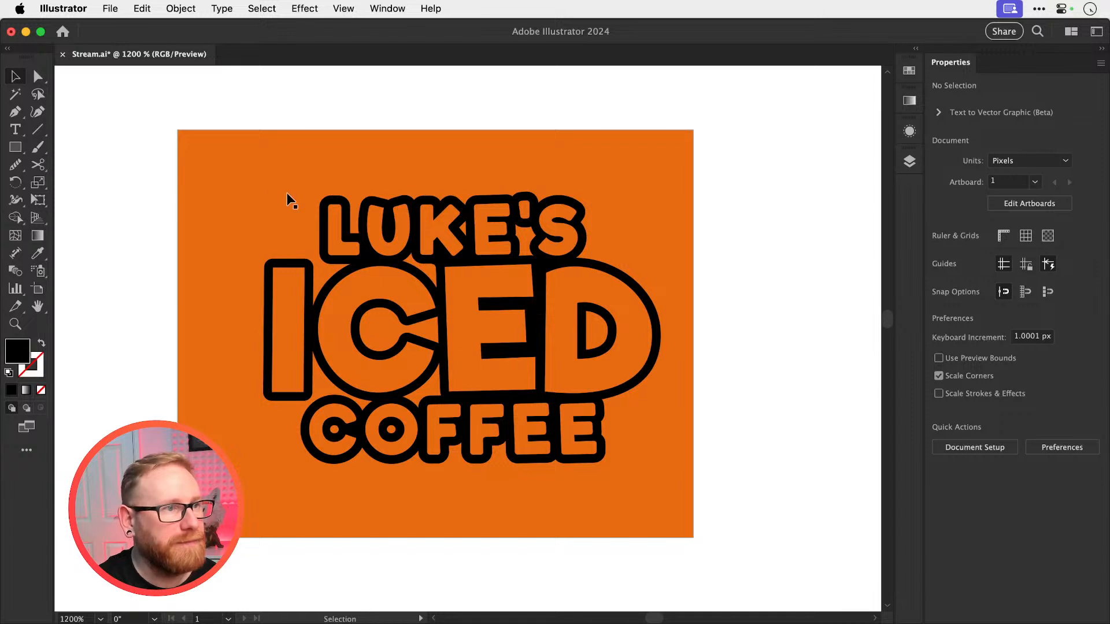
Unlock and delete the orange background rectangle
click(188, 205)
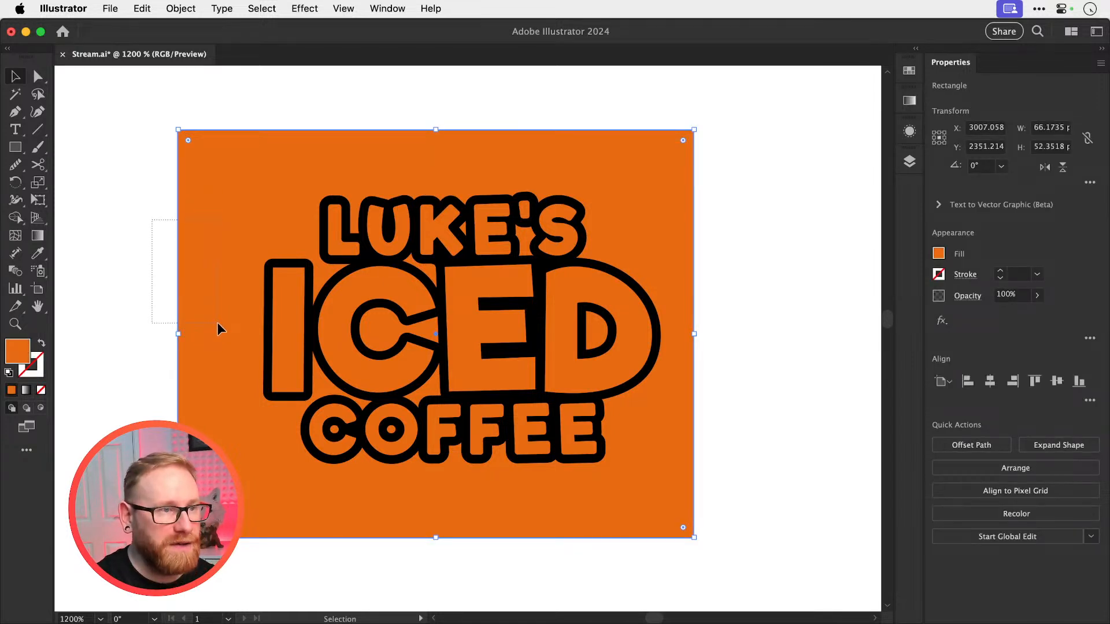
mouse_move(217, 324)
mouse_down()
mouse_move(231, 354)
mouse_move(226, 340)
mouse_up()
key(Delete)
Place the cut-out logo on the large black rectangle and fill the logo white
key(super+minus)
key(super+minus)
key(super+minus)
drag(475, 329, 448, 206)
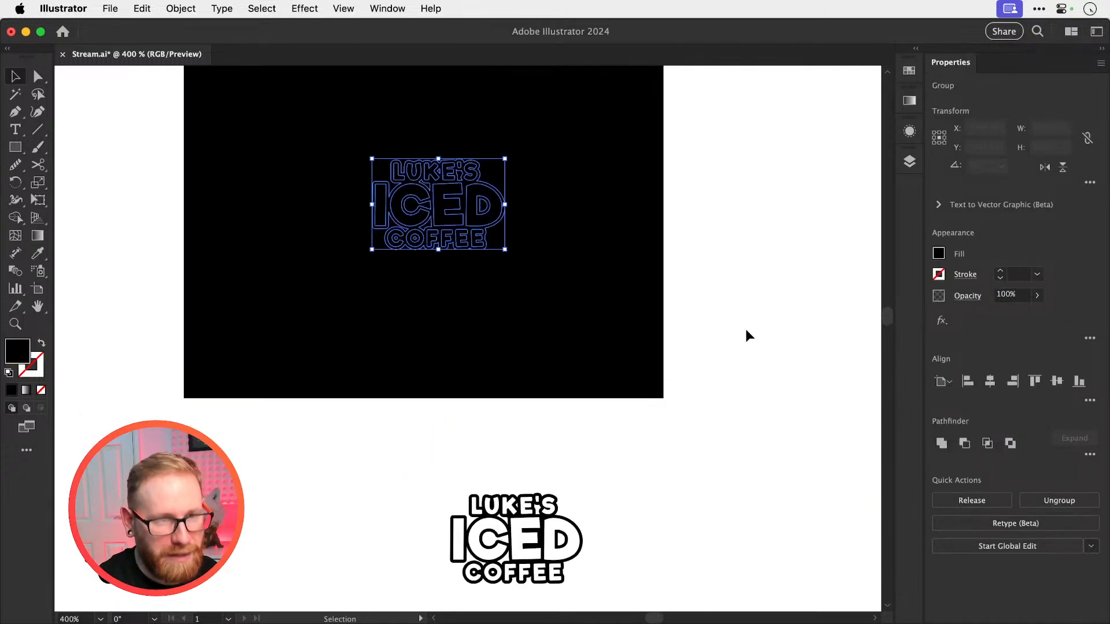
scroll(508, 359, up, 3)
Center the white logo and the black rectangle on each other horizontally and vertically
shift+click(508, 317)
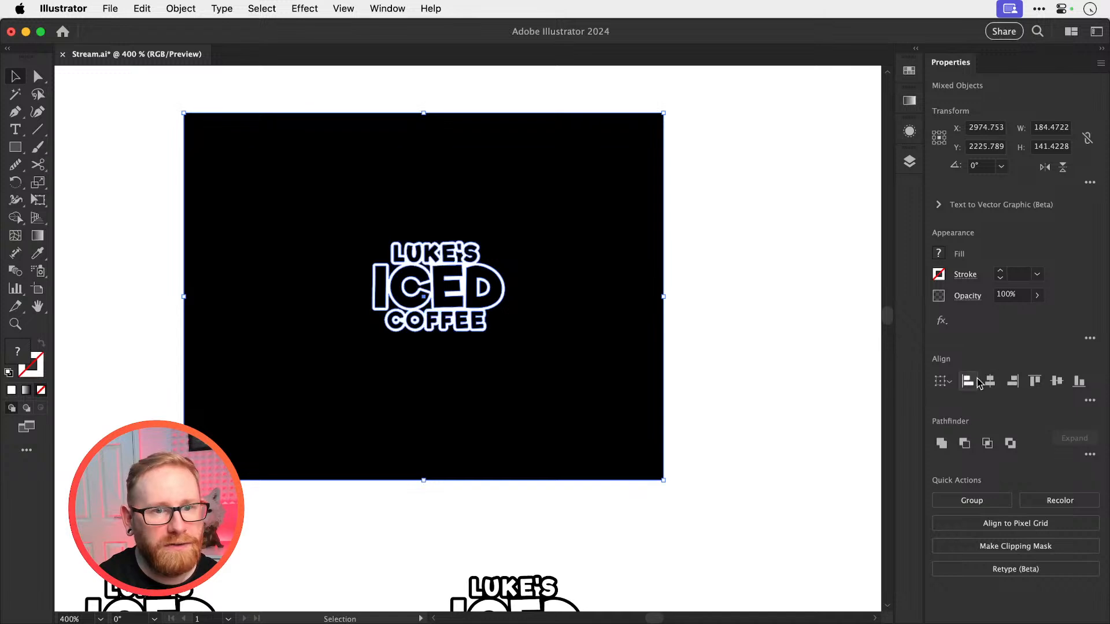
click(990, 381)
click(1057, 381)
click(749, 308)
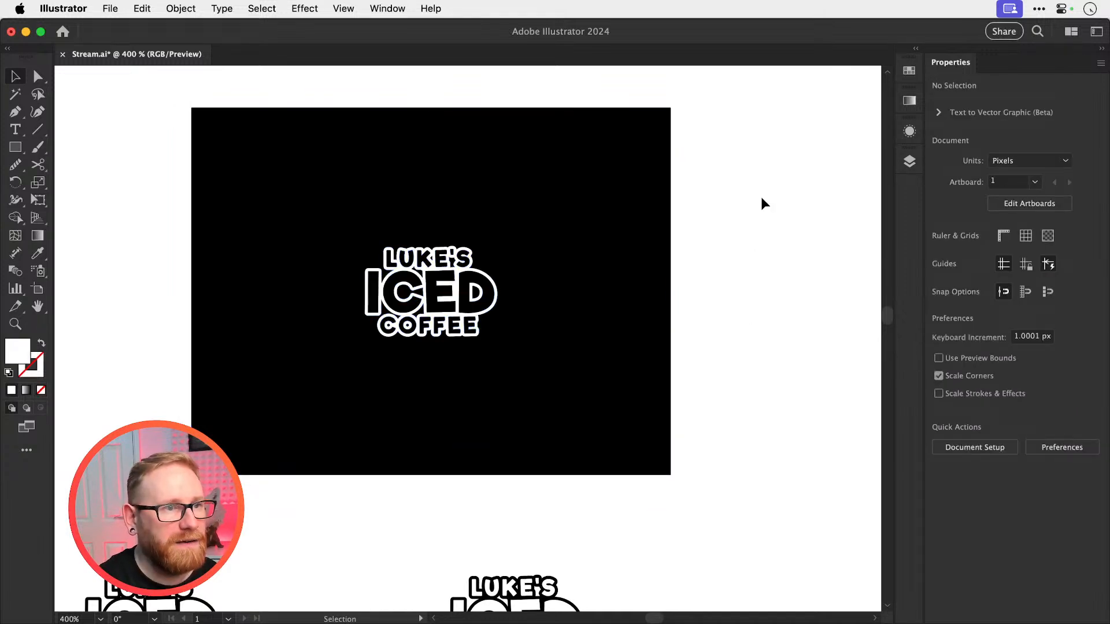
Shrink the black rectangle evenly around the white logo
drag(713, 196, 410, 389)
drag(519, 330, 447, 350)
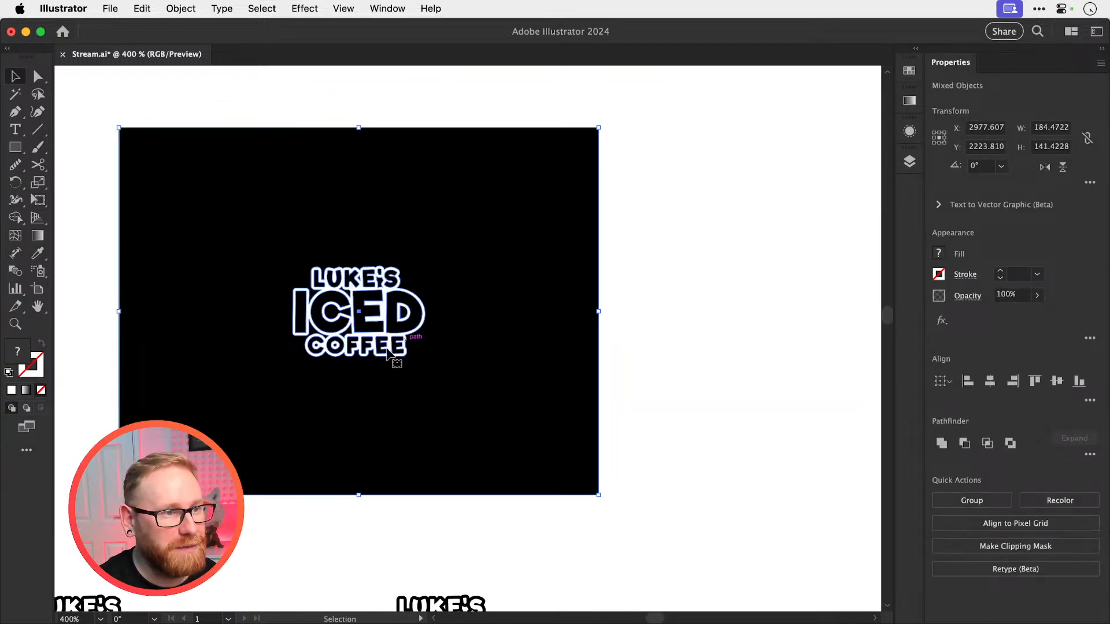
scroll(387, 350, right, 5)
scroll(387, 350, up, 2)
click(418, 208)
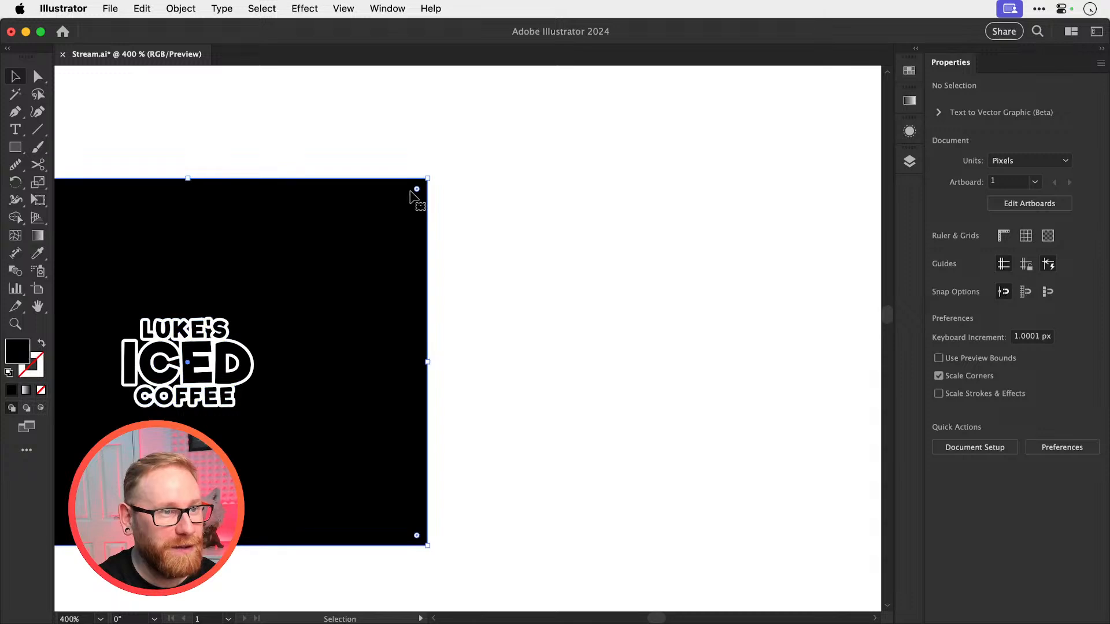
drag(428, 179, 381, 206)
drag(233, 407, 225, 413)
Duplicate the white logo and its black rectangle into the empty space on the right, and lock the new rectangle
drag(295, 347, 762, 347)
drag(694, 257, 548, 249)
click(608, 183)
drag(522, 356, 671, 371)
click(263, 403)
key(super+2)
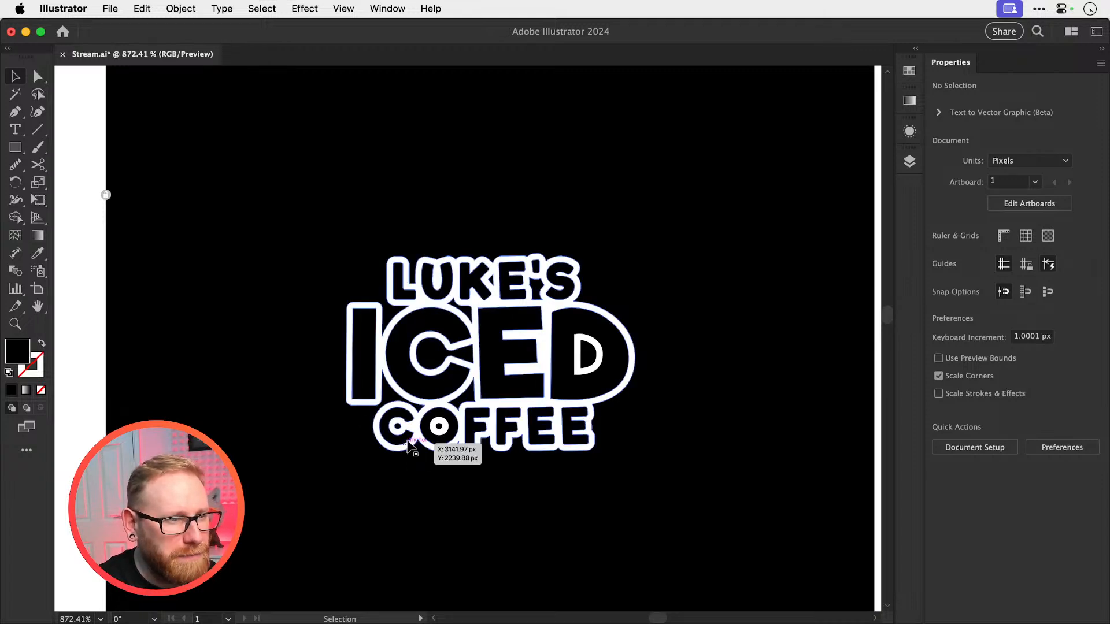
Delete the small center hole paths inside the C and O of COFFEE
key(z)
drag(407, 431, 596, 428)
key(a)
click(495, 423)
shift+click(398, 421)
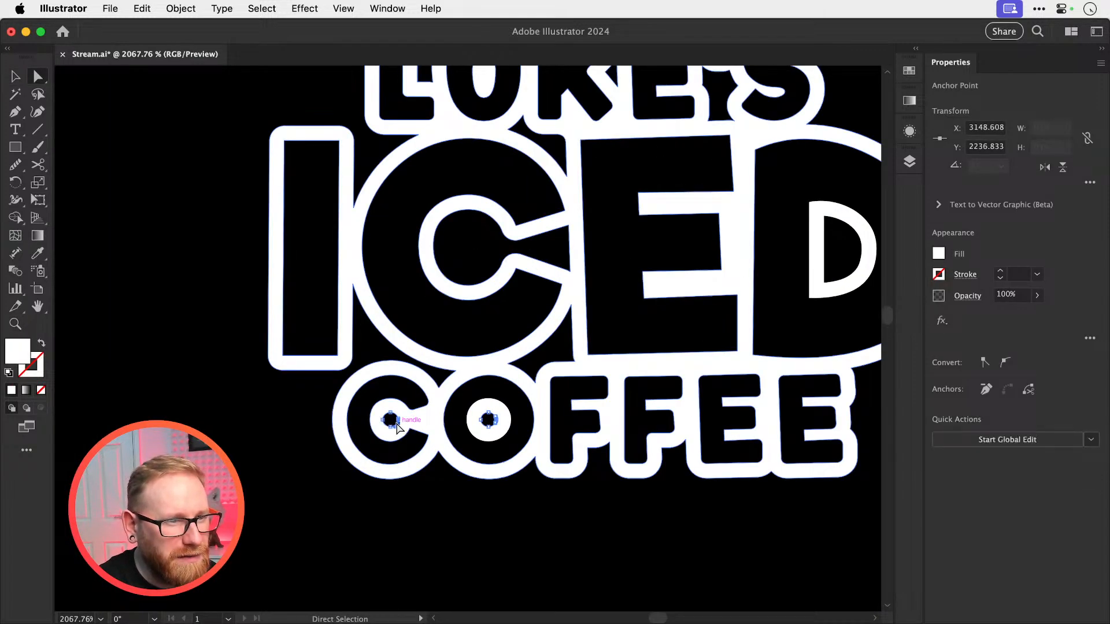
key(Delete)
key(Delete)
key(super+minus)
key(super+minus)
key(super+minus)
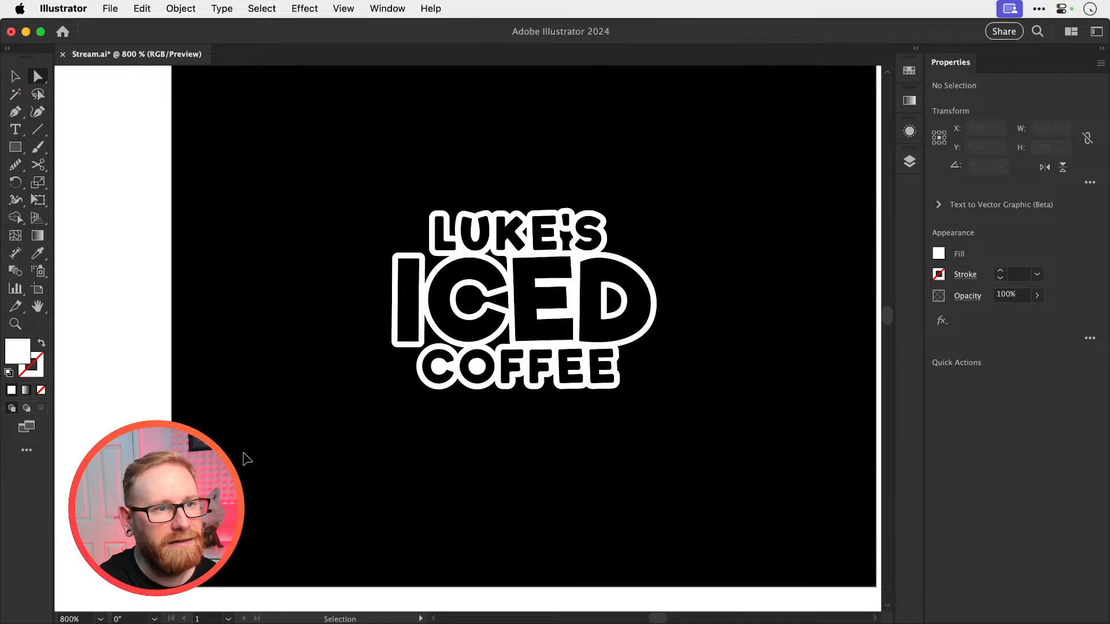
Delete the black gap path below the apostrophe between the E and S of LUKE'S
key(z)
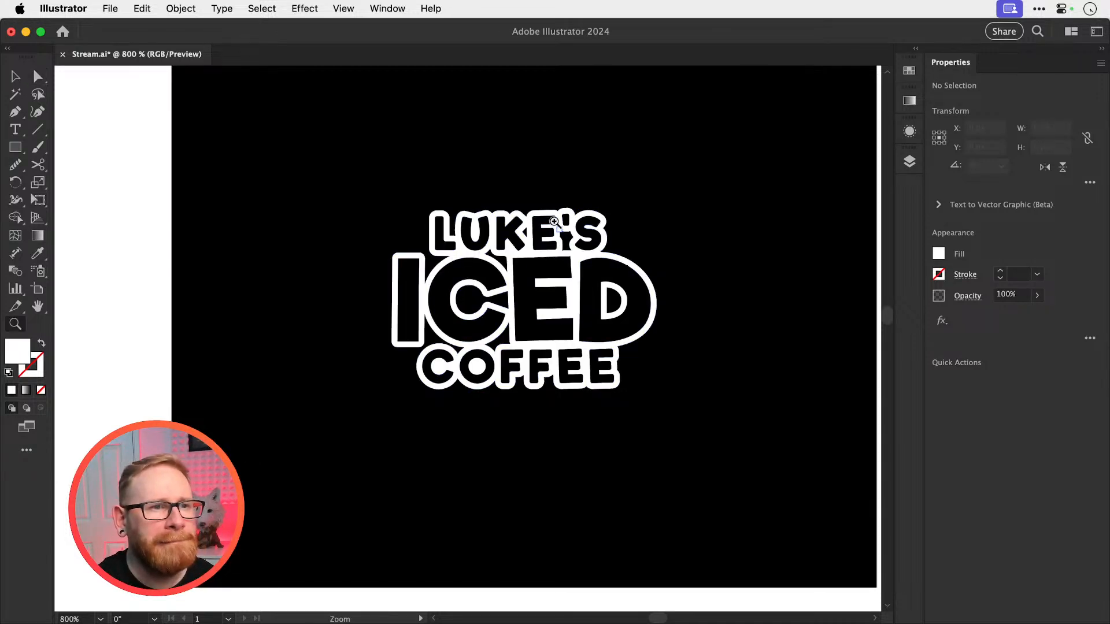
drag(555, 222, 617, 257)
key(a)
click(597, 253)
key(Delete)
key(Delete)
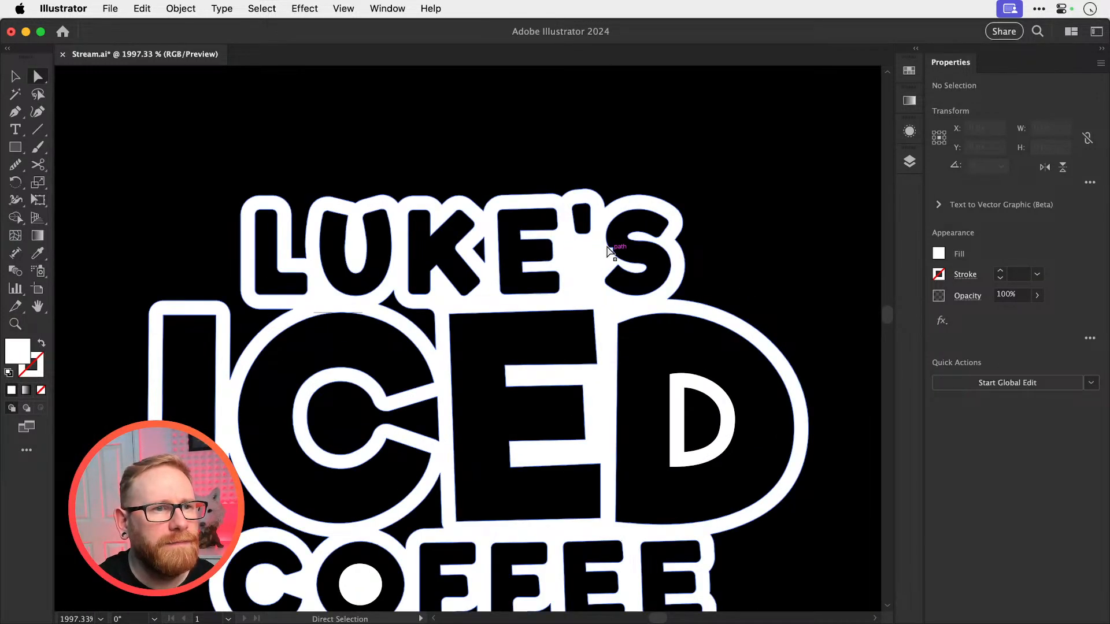
click(585, 271)
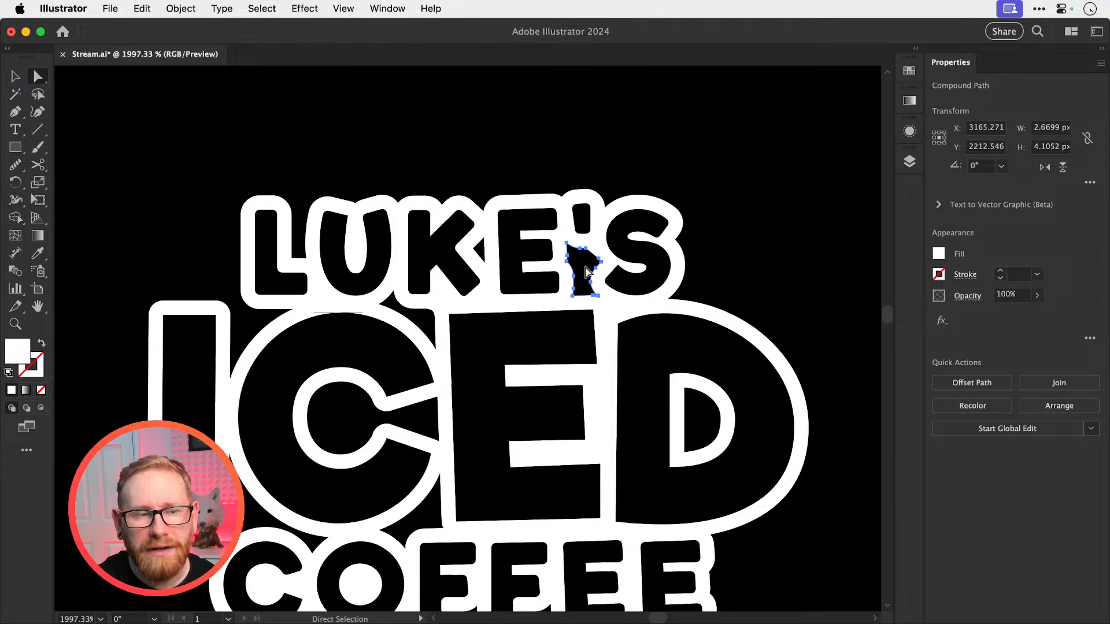
key(Delete)
Delete the small gap between the K and E of LUKE'S and the gap between the tops of ICED's C and E
click(485, 259)
key(Delete)
key(Delete)
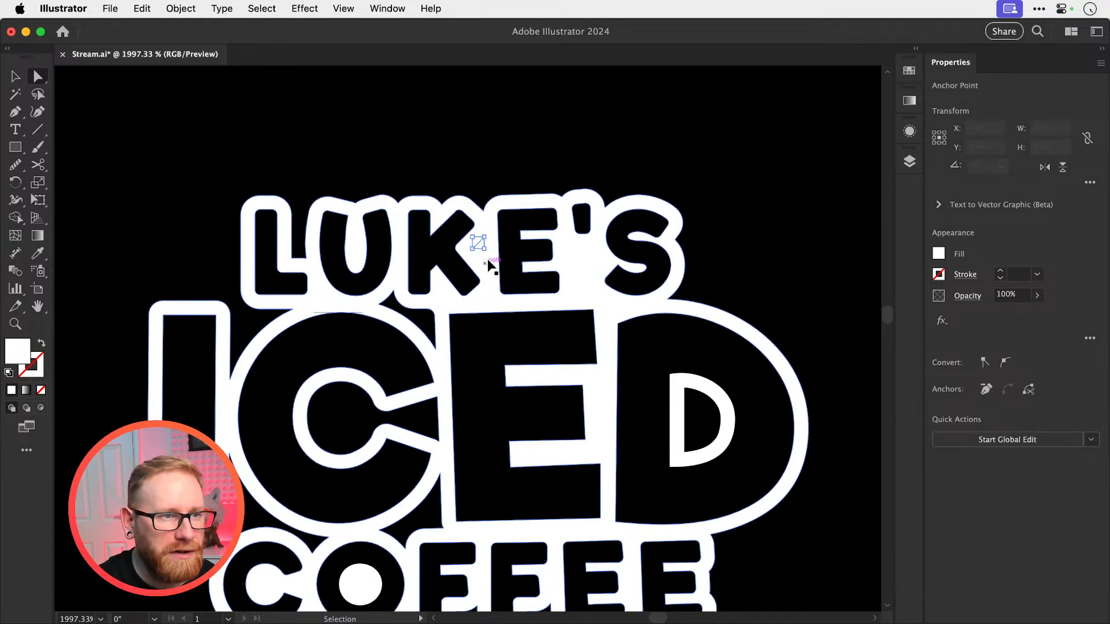
click(438, 348)
key(Delete)
key(Delete)
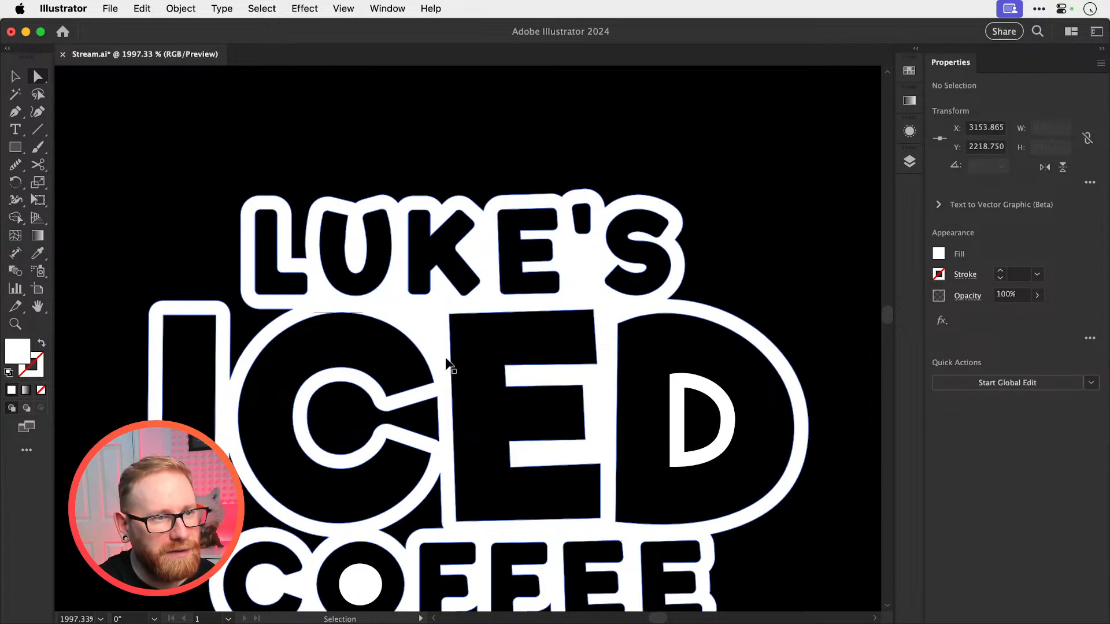
Delete the remaining gap between the lower edges of the C and E in ICED
scroll(448, 364, down, 5)
click(451, 401)
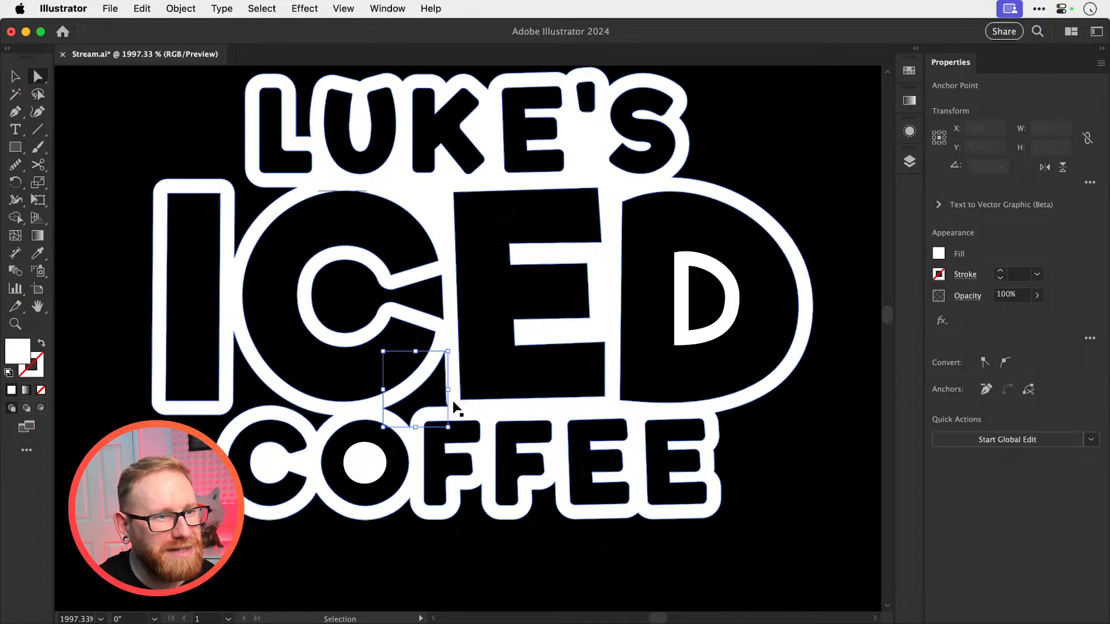
key(Delete)
key(Delete)
key(super+minus)
key(super+minus)
key(super+minus)
key(super+minus)
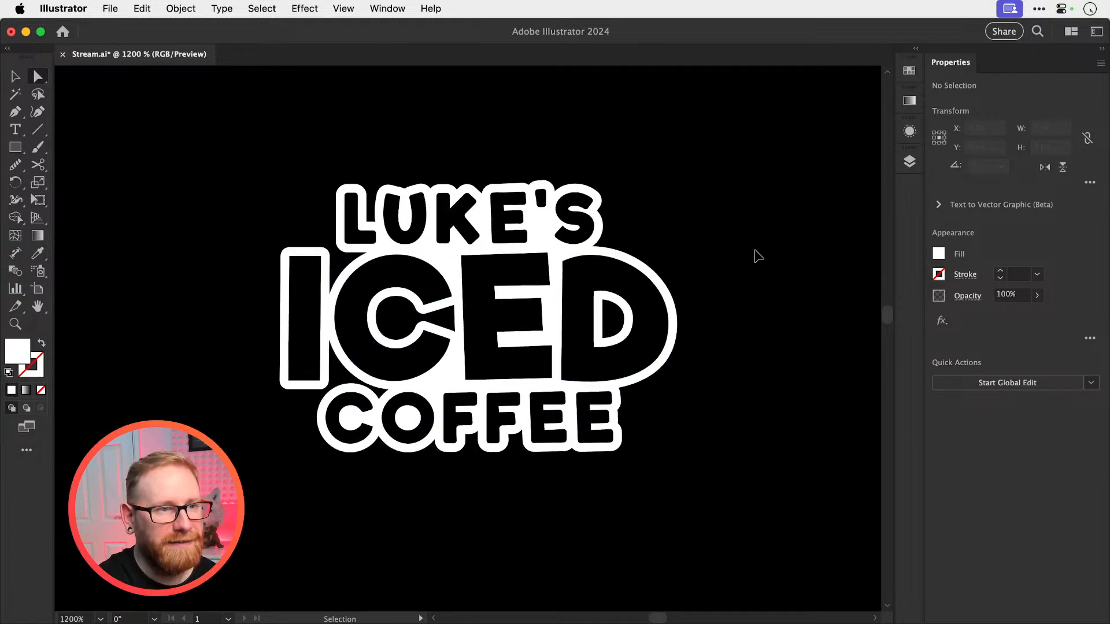
Undo the last gap deletions between the C and E of ICED
key(super+equal)
key(super+equal)
key(super+z)
key(super+z)
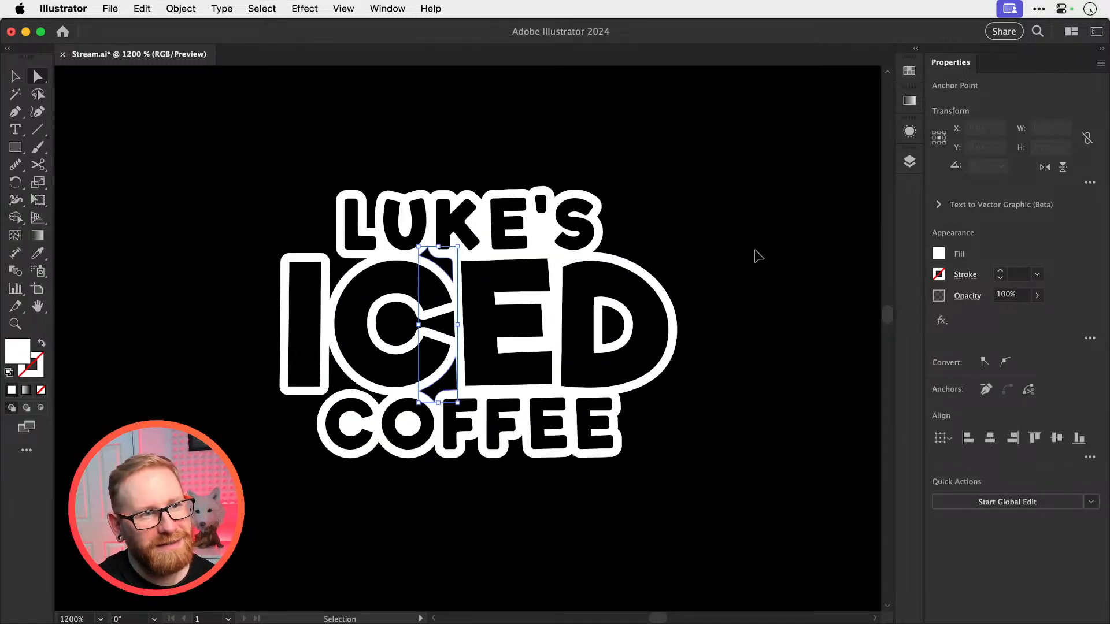
key(Delete)
key(super+minus)
key(super+minus)
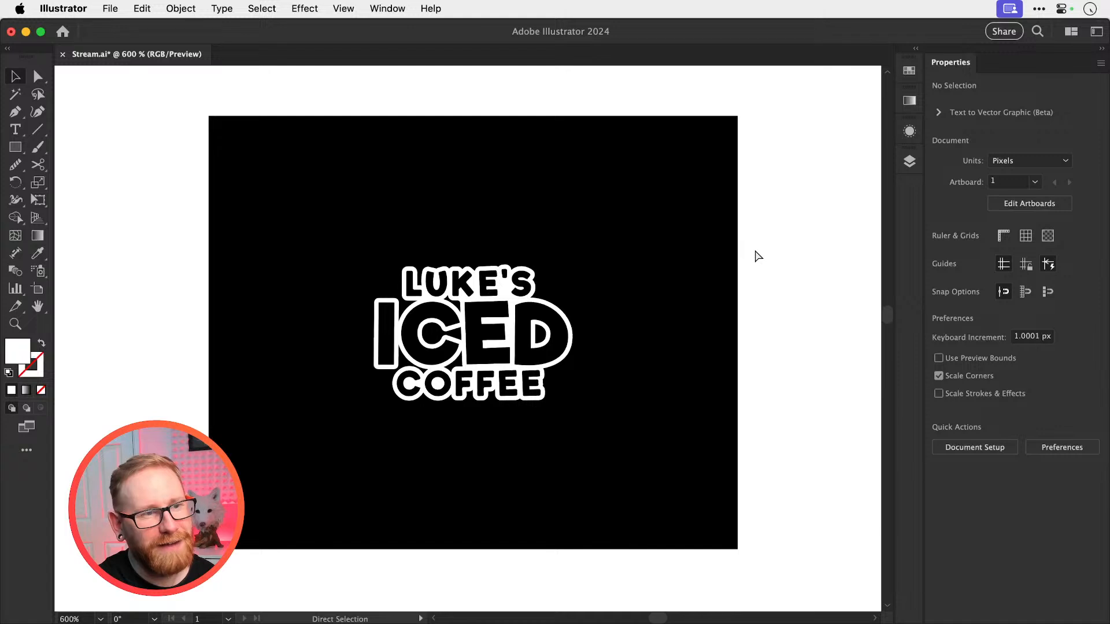
key(super+equal)
key(super+equal)
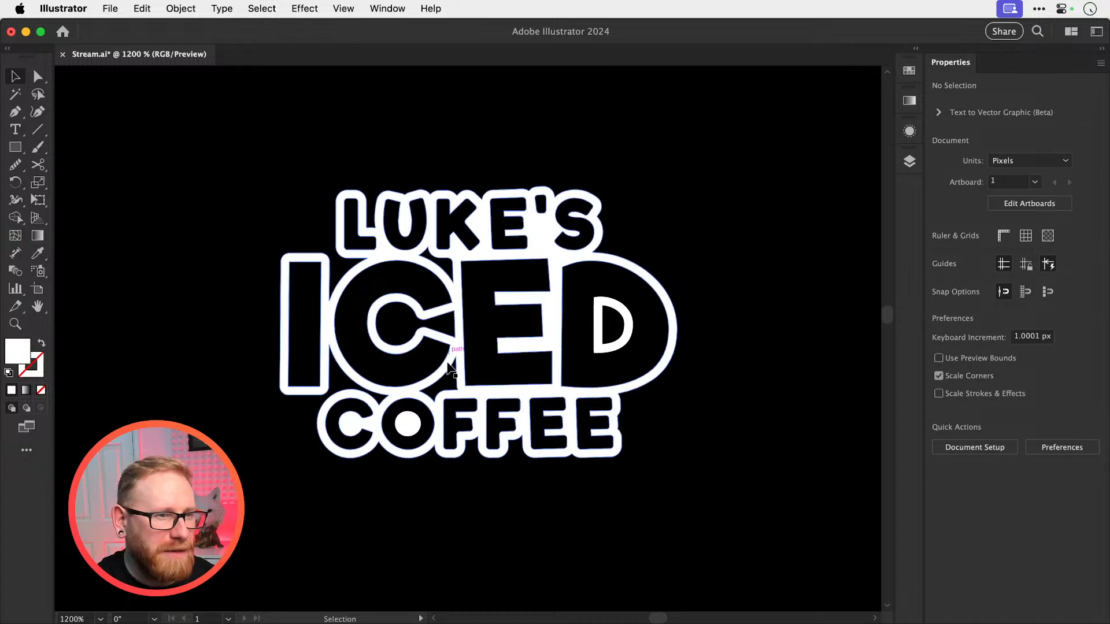
Delete the black inner path from the center of the C in ICED
super+click(450, 276)
drag(454, 289, 459, 280)
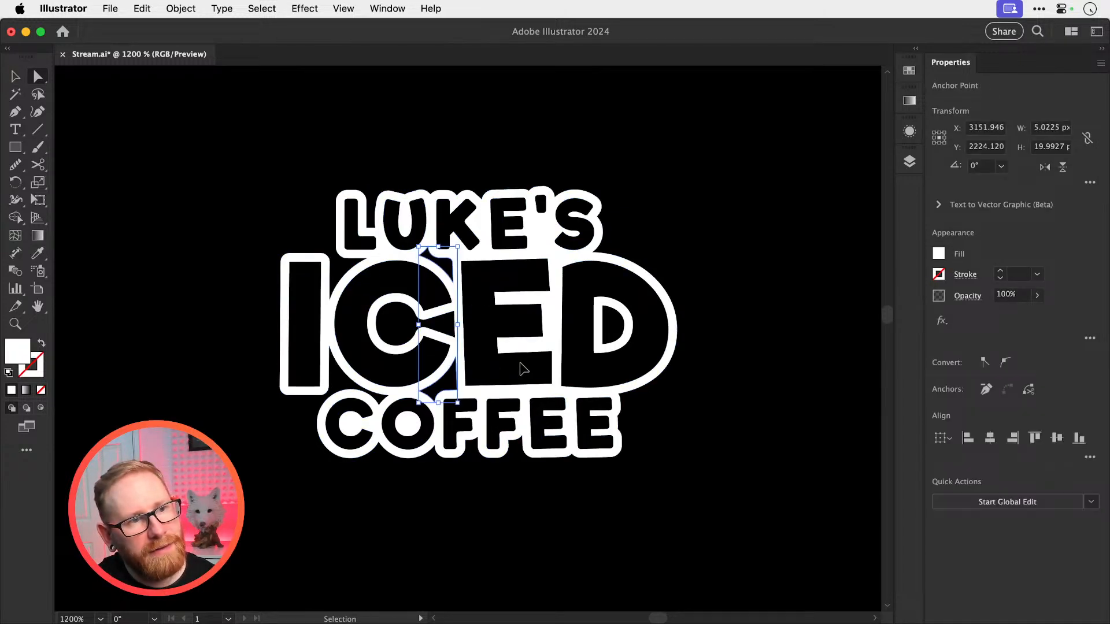
click(454, 343)
key(Delete)
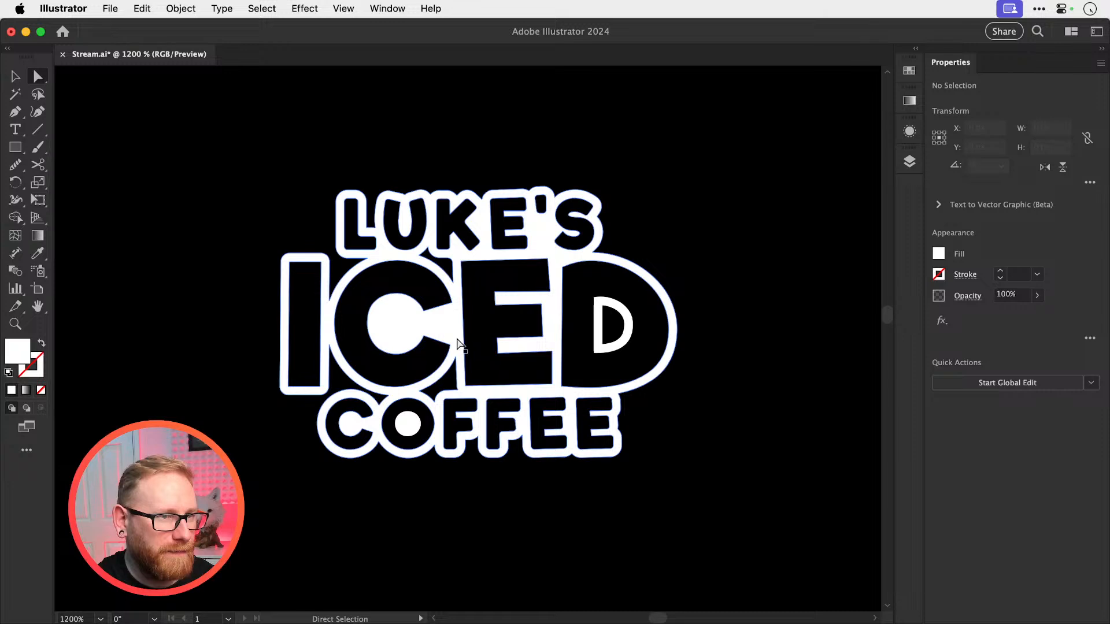
Delete the black gap paths between the upper and lower edges of the C and E in ICED
key(z)
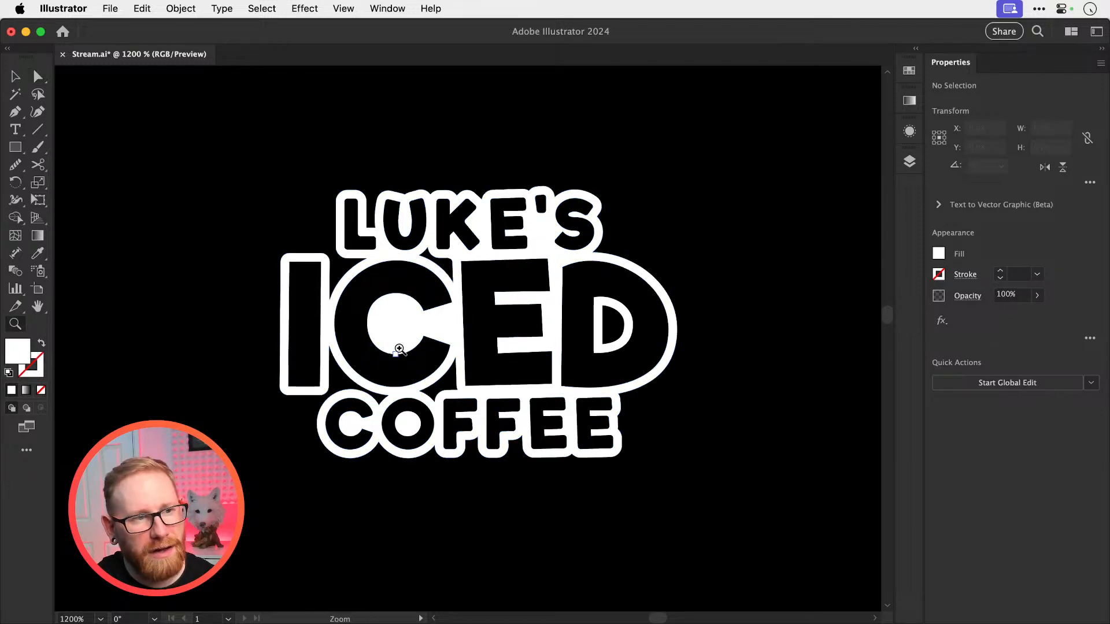
drag(409, 313, 509, 254)
click(508, 251)
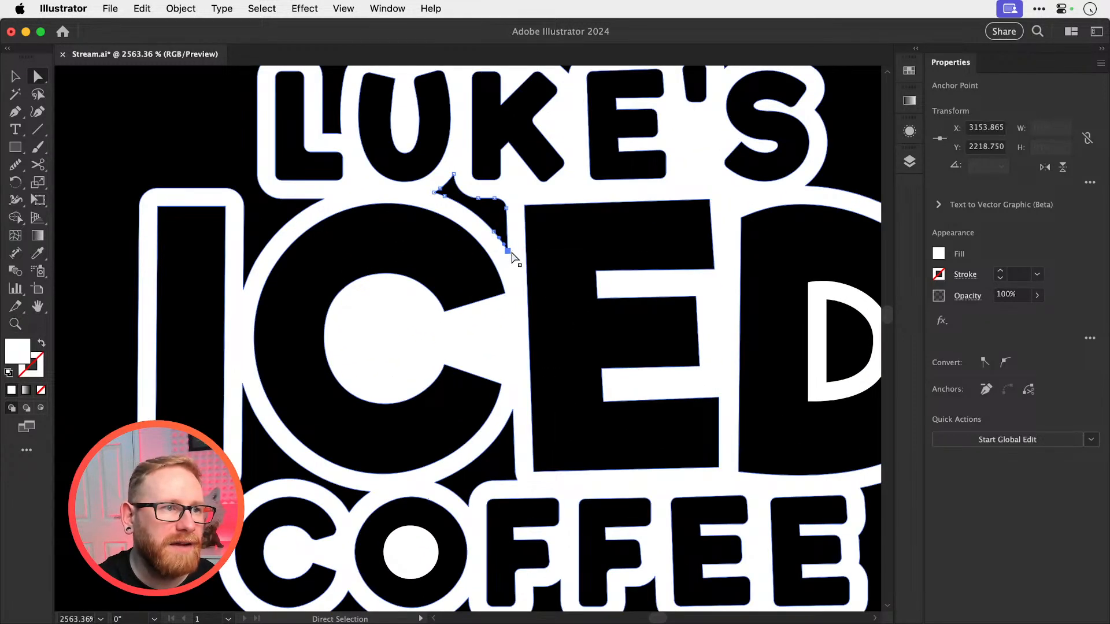
key(Delete)
key(Delete)
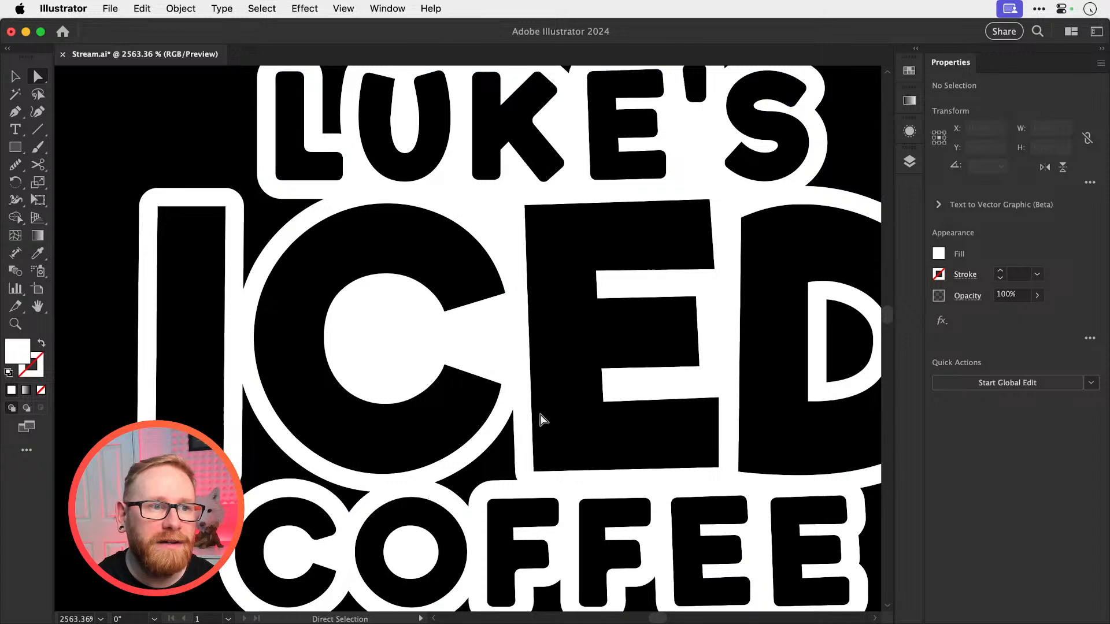
click(513, 409)
key(Delete)
key(Delete)
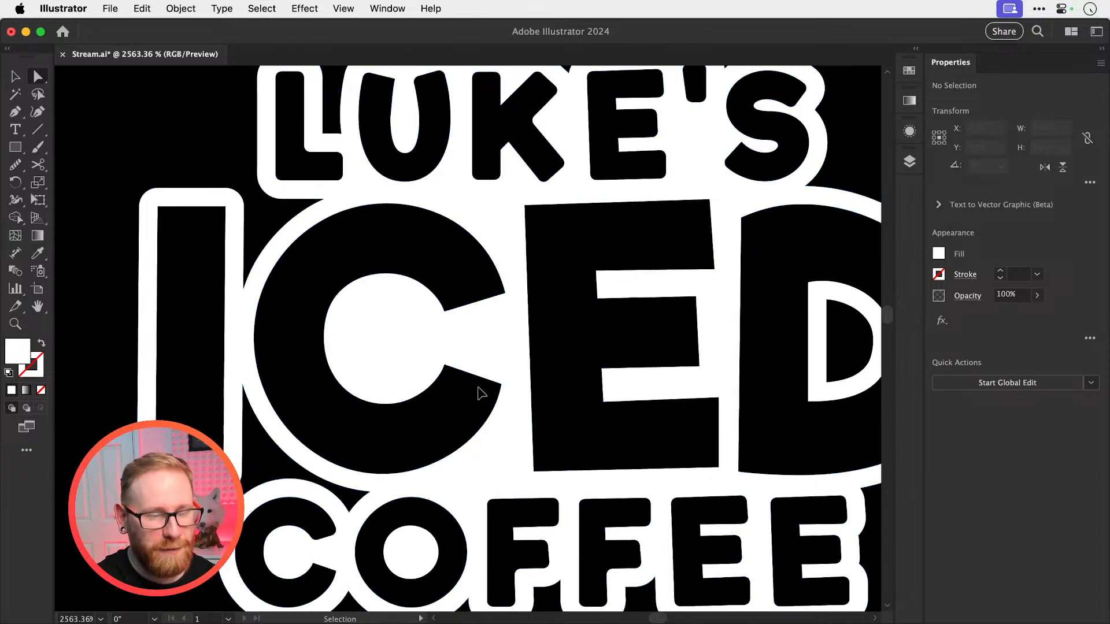
Compare the logo before and after the last three edits by undoing and redoing them
scroll(479, 394, down, 6)
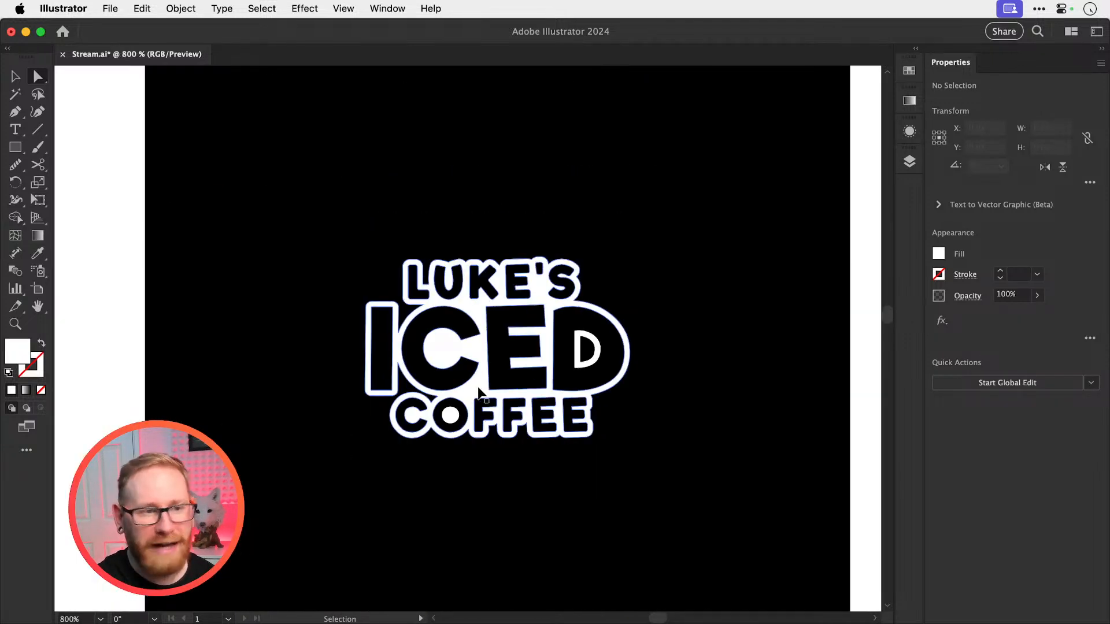
key(super+z)
key(super+z)
key(super+z)
key(super+z)
key(super+shift+z)
key(super+shift+z)
key(super+shift+z)
key(super+shift+z)
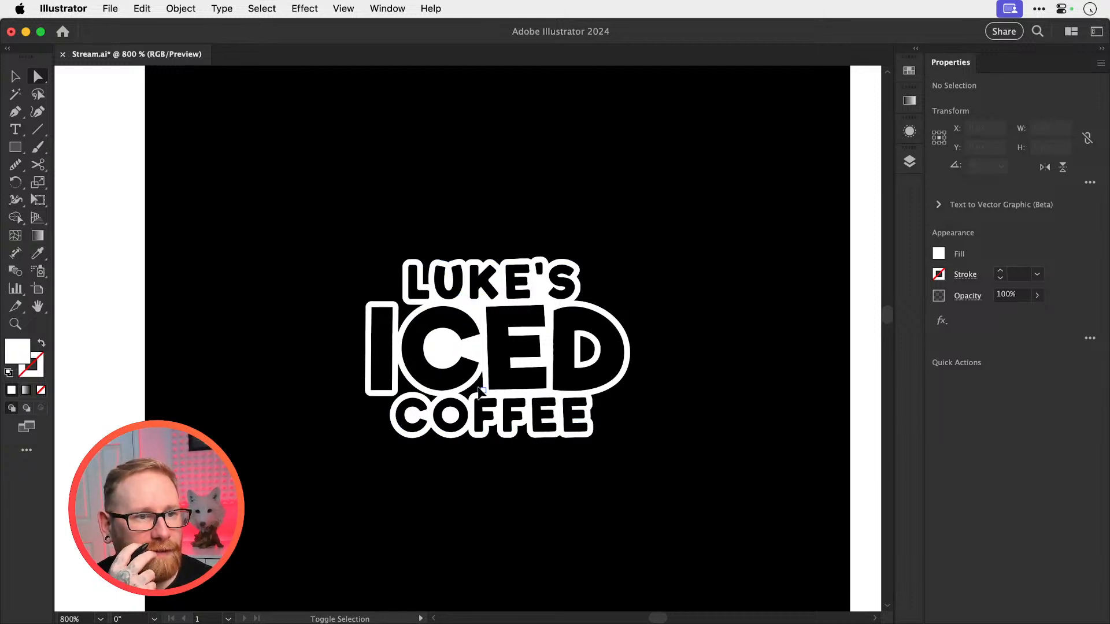
Delete the black inner path inside the counter of the D in ICED
key(z)
drag(550, 320, 629, 395)
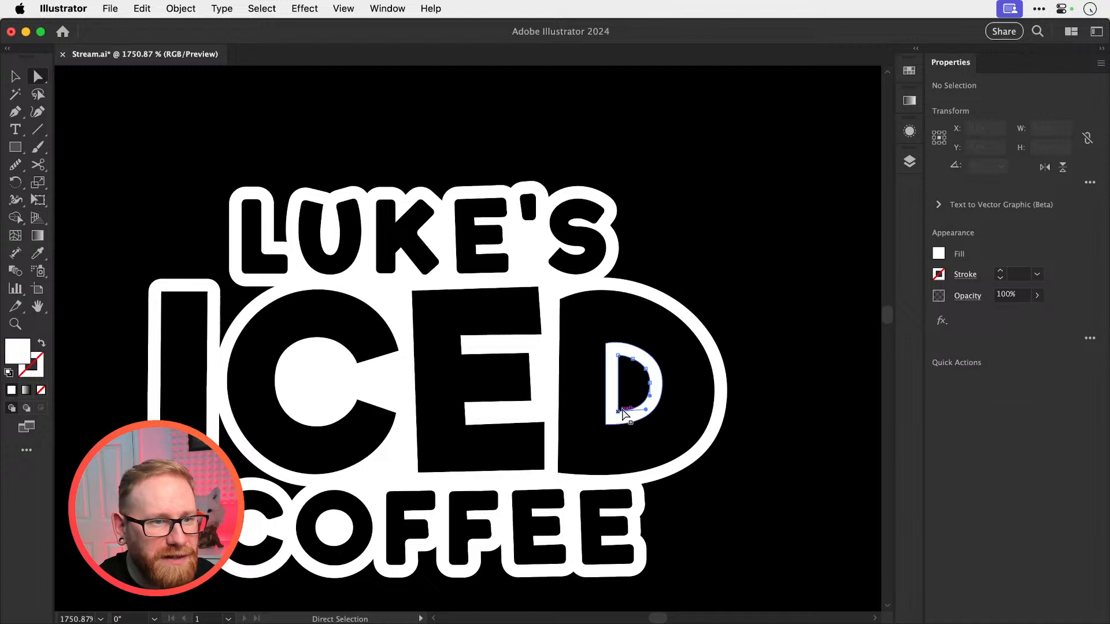
key(Delete)
key(Delete)
key(v)
key(space)
drag(467, 391, 541, 366)
drag(363, 452, 393, 434)
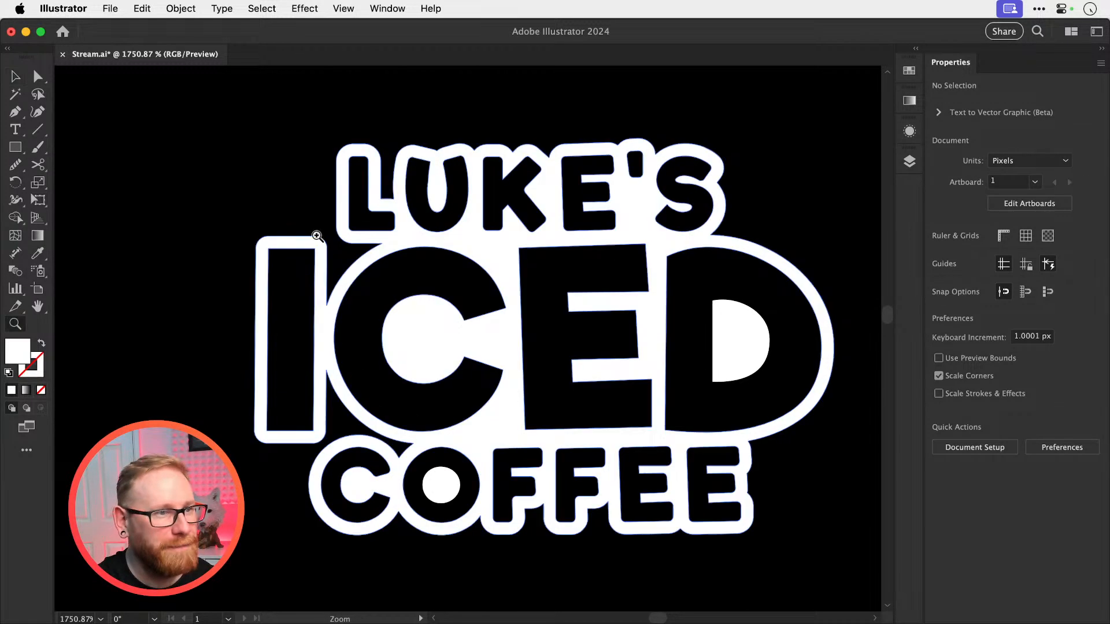
Try to fill the notch between the L of LUKE'S and the I and C of ICED with a white Pen shape
key(z)
drag(315, 235, 500, 301)
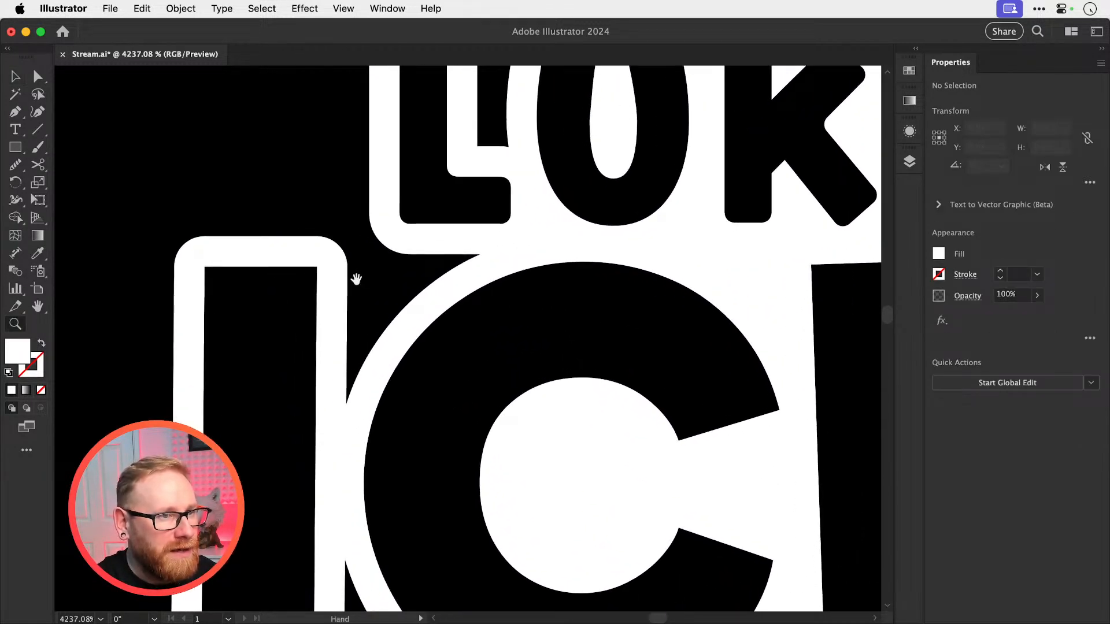
drag(356, 279, 359, 307)
drag(313, 266, 439, 327)
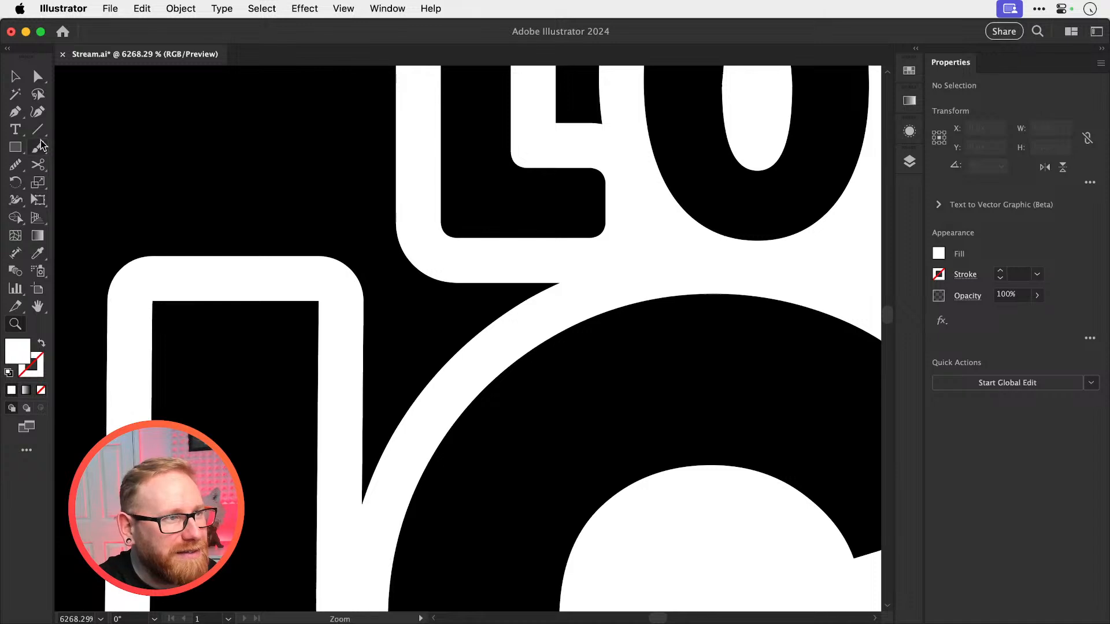
click(297, 256)
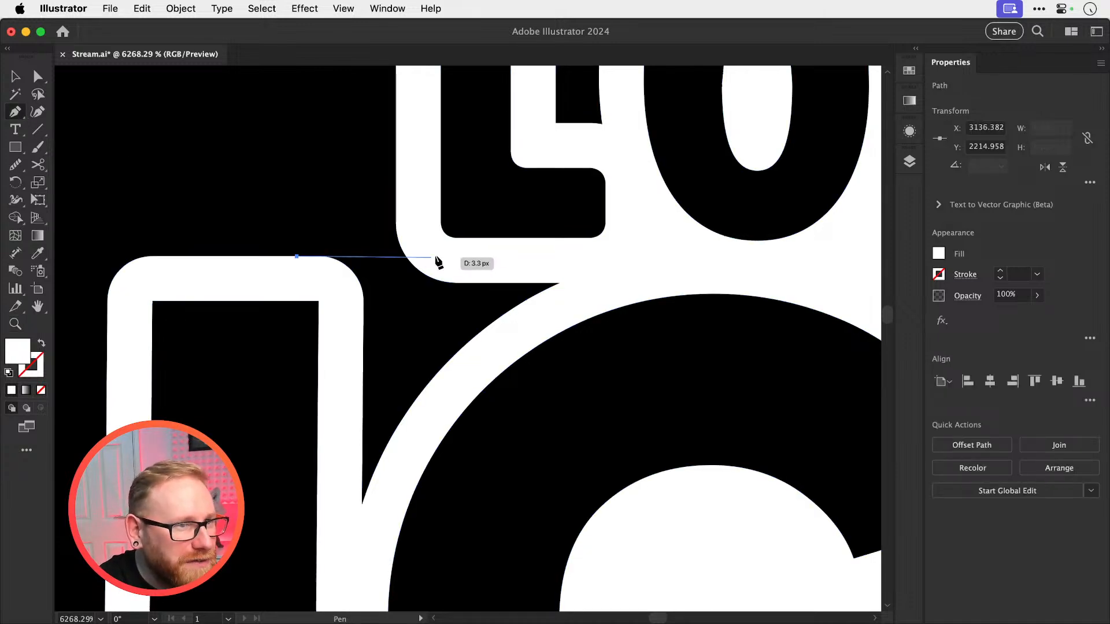
click(446, 256)
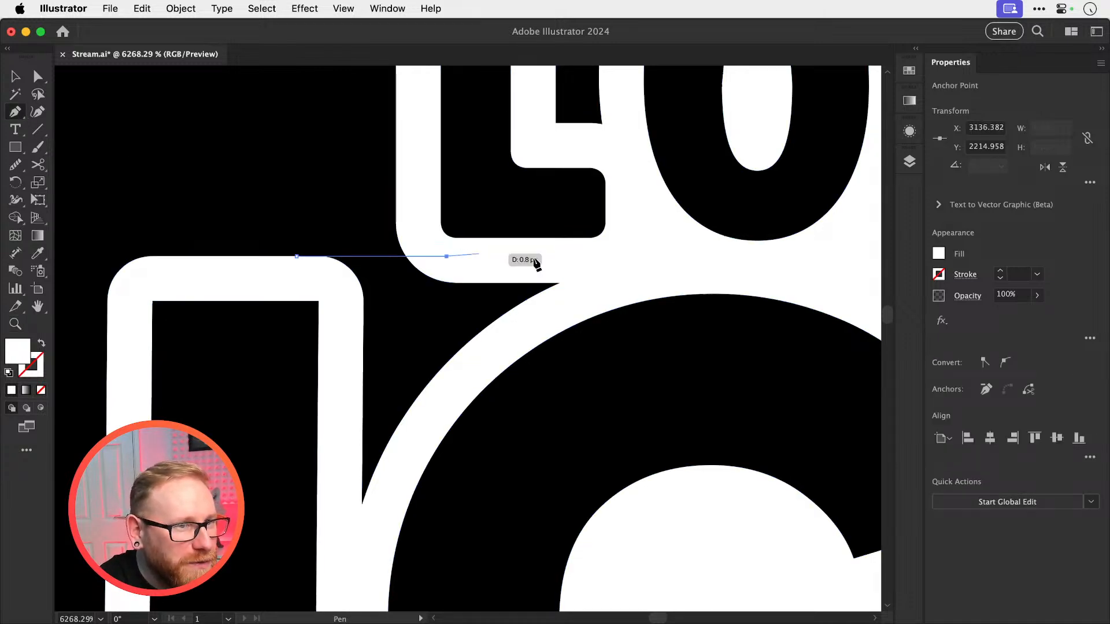
click(606, 270)
click(504, 347)
click(351, 562)
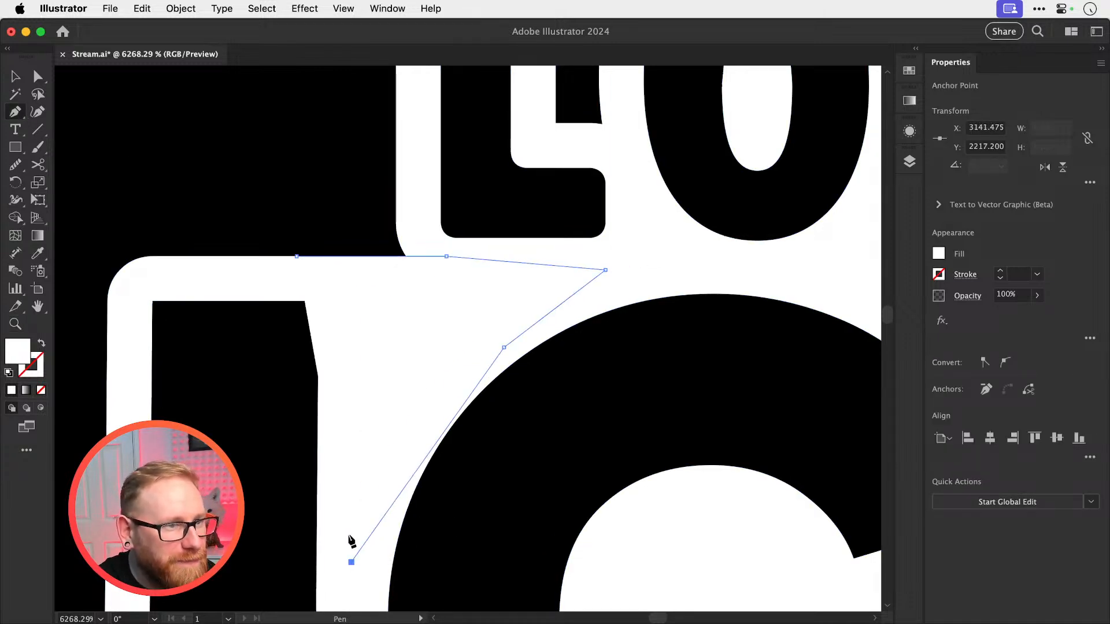
click(335, 307)
click(296, 257)
key(super+shift+a)
key(v)
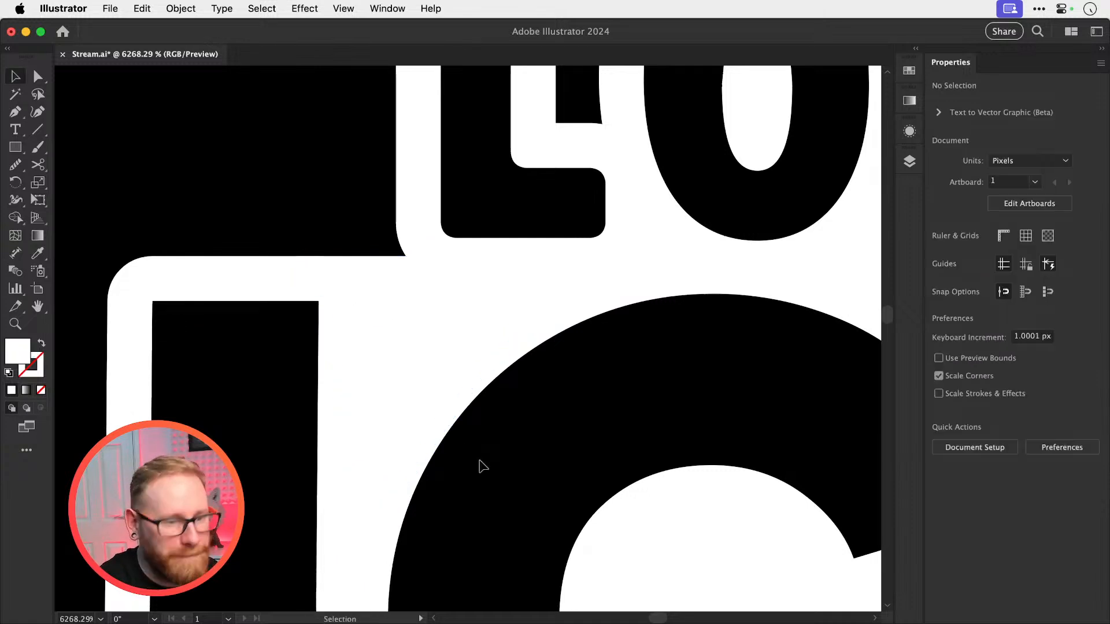
click(401, 286)
key(super+shift+a)
key(super+minus)
key(super+minus)
key(super+minus)
key(super+minus)
key(super+minus)
key(super+minus)
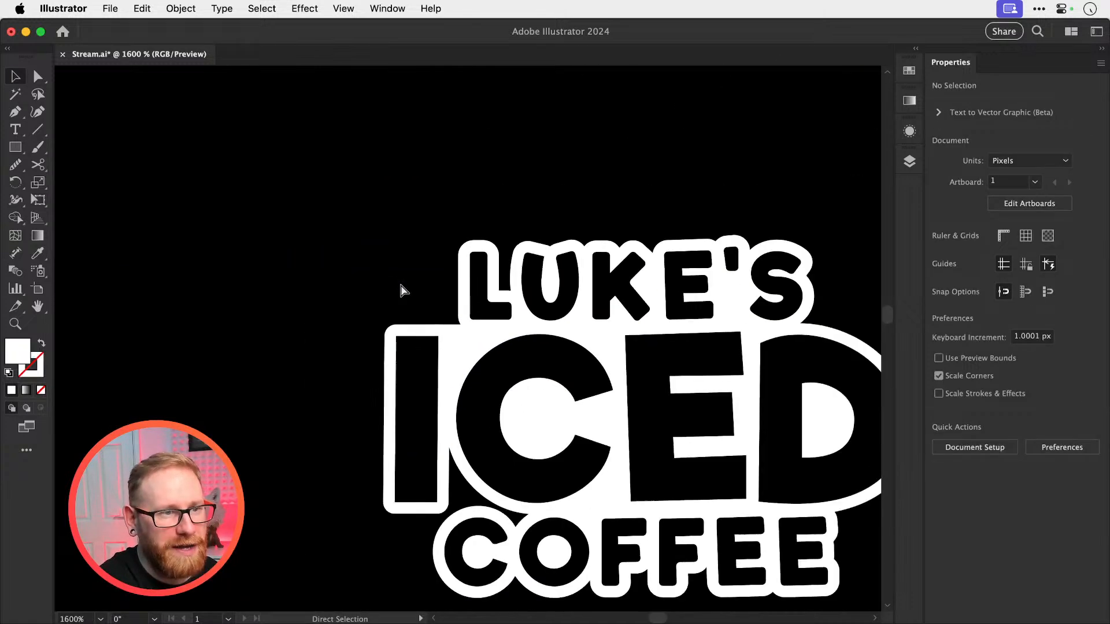
Try starting a white Pen shape at the lower edge of ICED's I, running it over the top of COFFEE's C
key(z)
drag(463, 353, 575, 465)
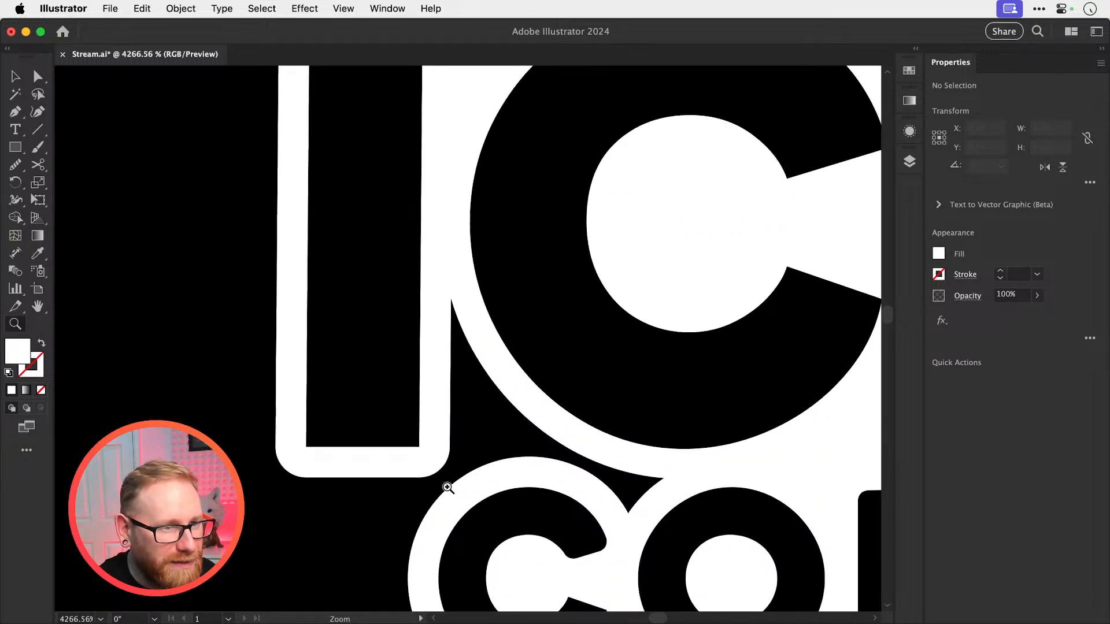
drag(456, 495, 595, 478)
key(p)
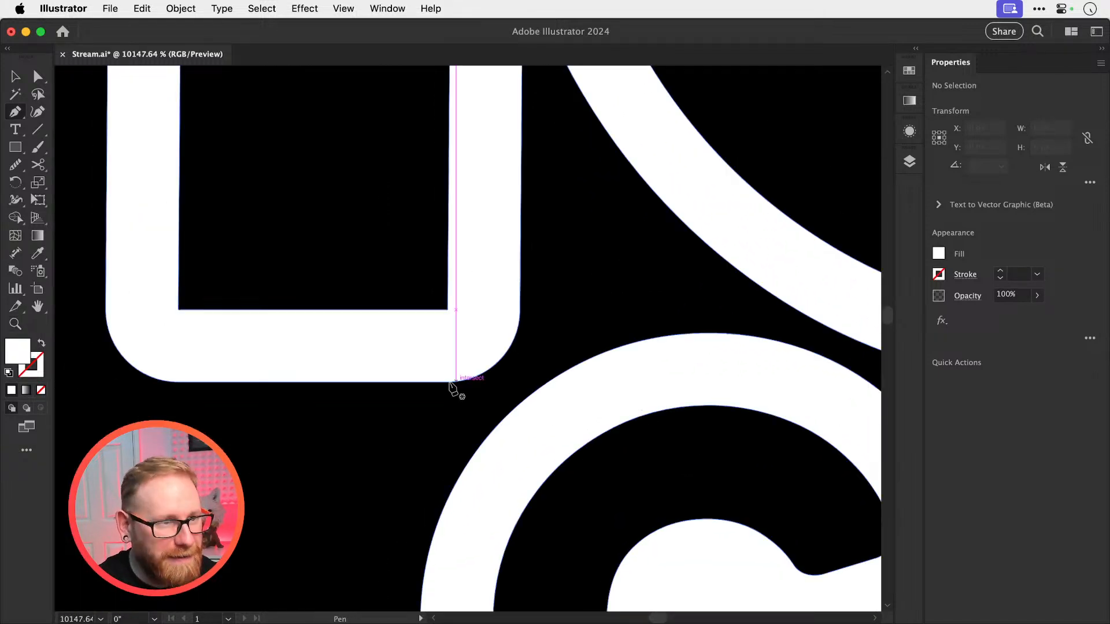
click(414, 382)
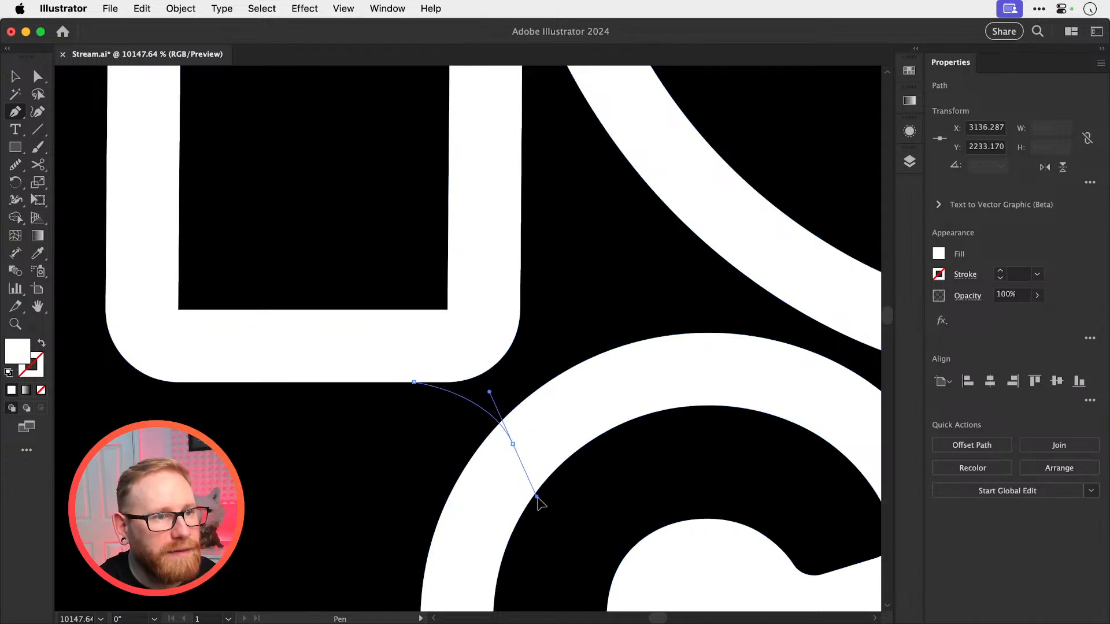
drag(537, 499, 540, 502)
drag(616, 391, 484, 418)
click(483, 417)
click(651, 408)
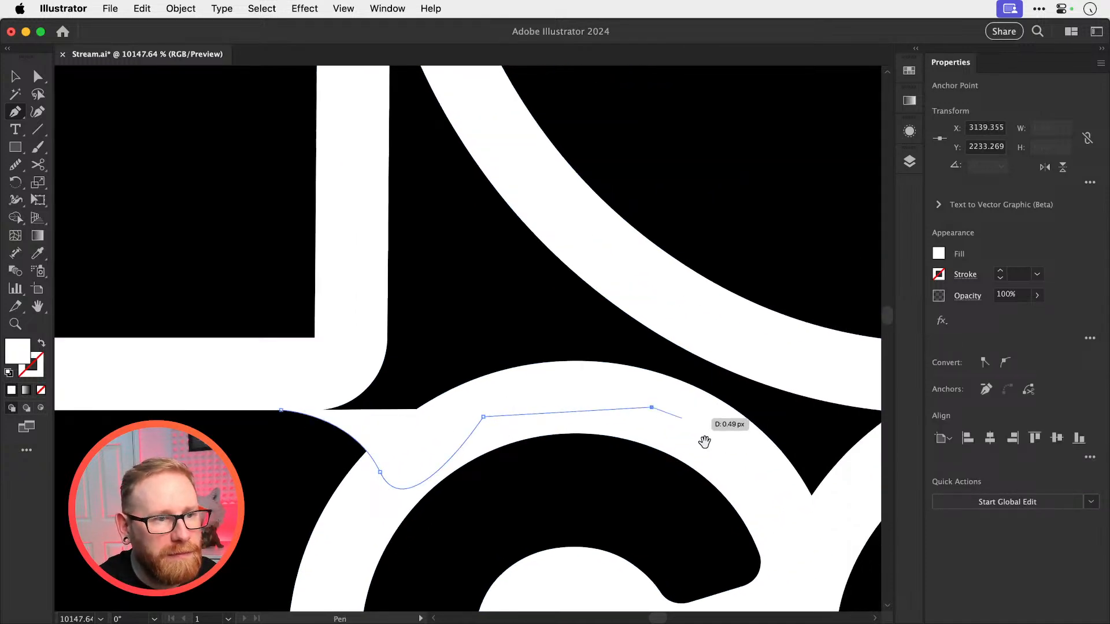
Try extending the shape to the notch between COFFEE's C and O, then along ICED's C and I, and close it
click(801, 542)
drag(800, 485, 691, 486)
click(839, 401)
drag(511, 266, 603, 371)
click(567, 347)
click(382, 77)
scroll(382, 76, up, 10)
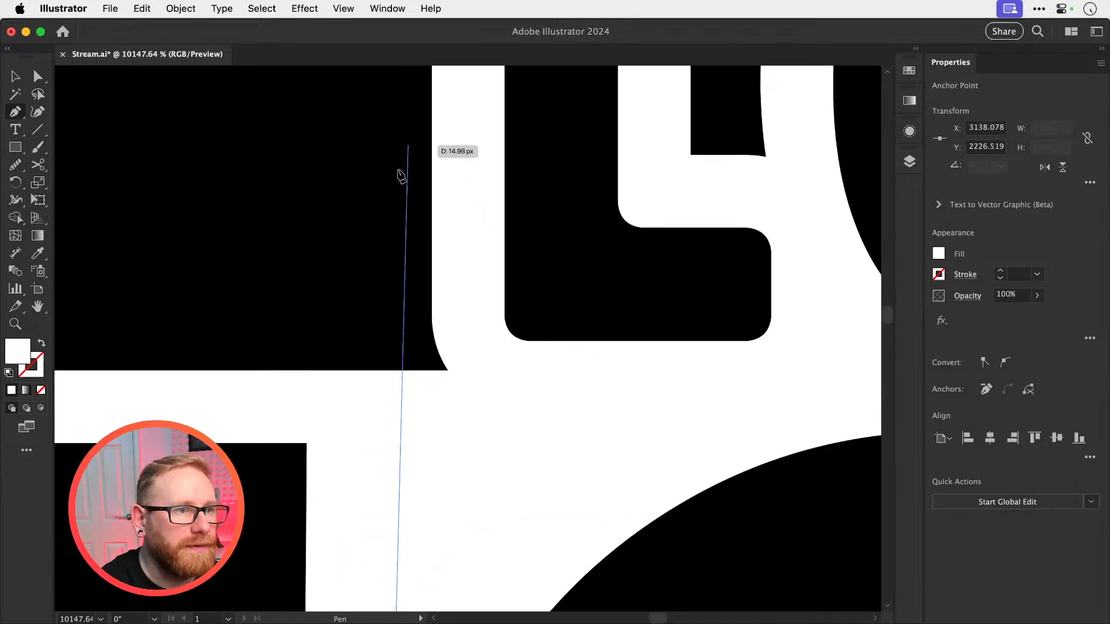
key(super+minus)
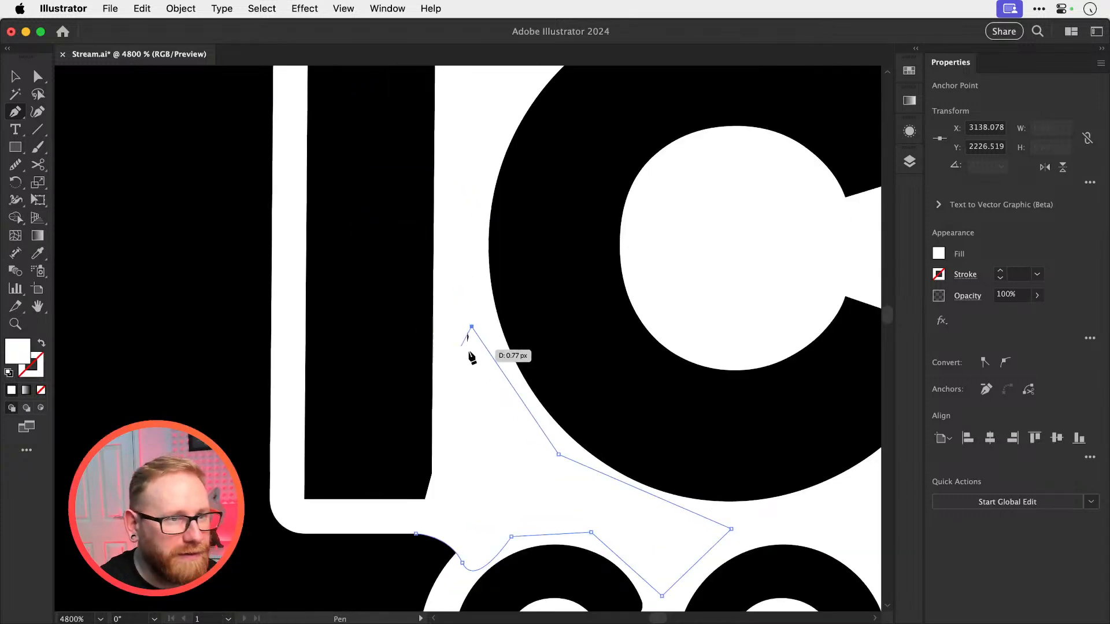
click(453, 321)
click(446, 474)
click(436, 516)
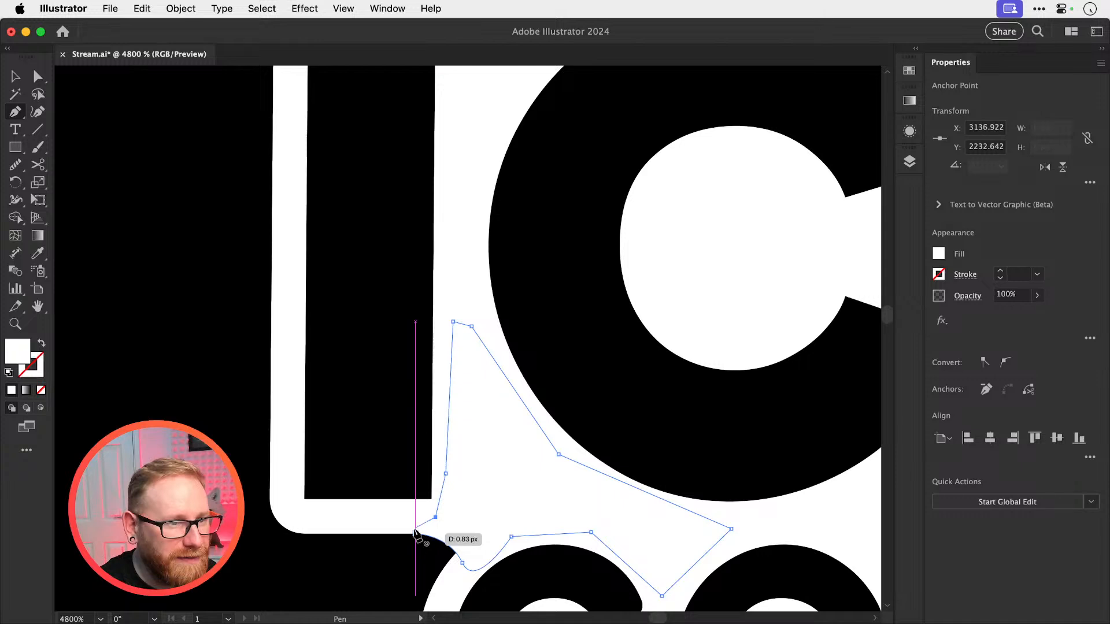
click(416, 534)
key(super+shift+a)
key(v)
key(super+minus)
key(super+minus)
key(super+minus)
key(super+minus)
key(super+minus)
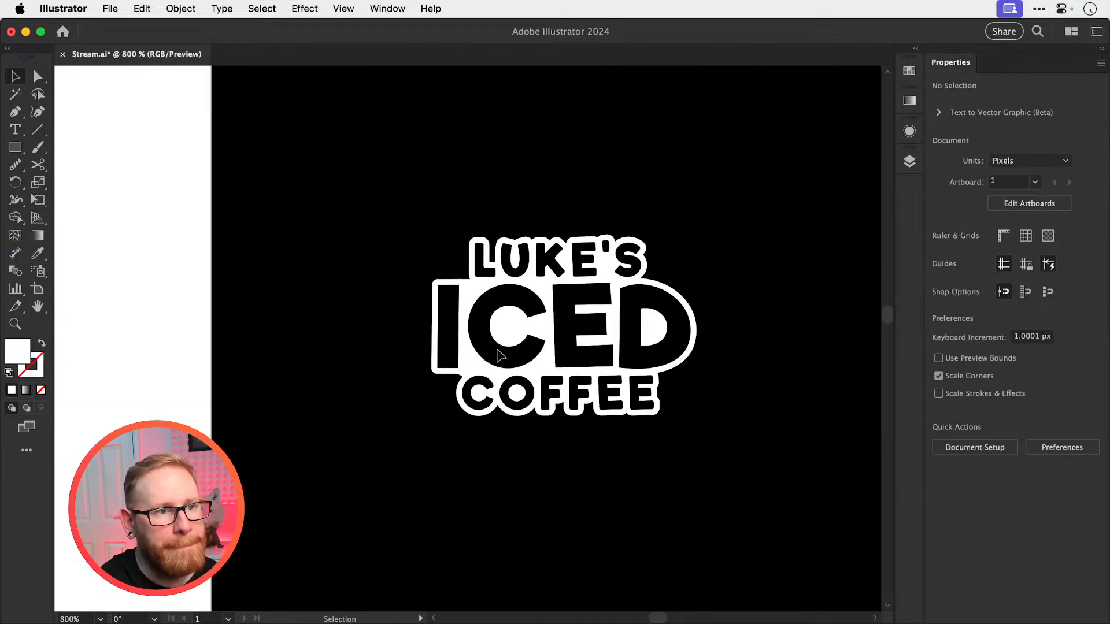
Start a white Pen shape on the upper edge of COFFEE's C with a curved side reaching ICED's C above
drag(689, 345, 529, 454)
drag(395, 465, 444, 465)
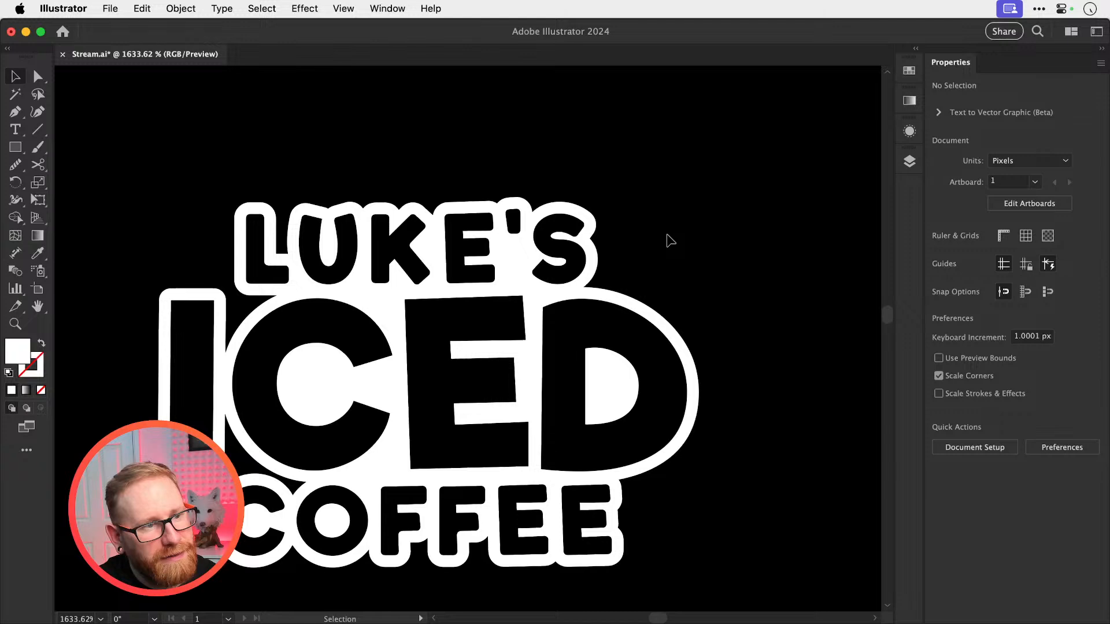
key(z)
drag(243, 495, 608, 482)
key(v)
click(396, 424)
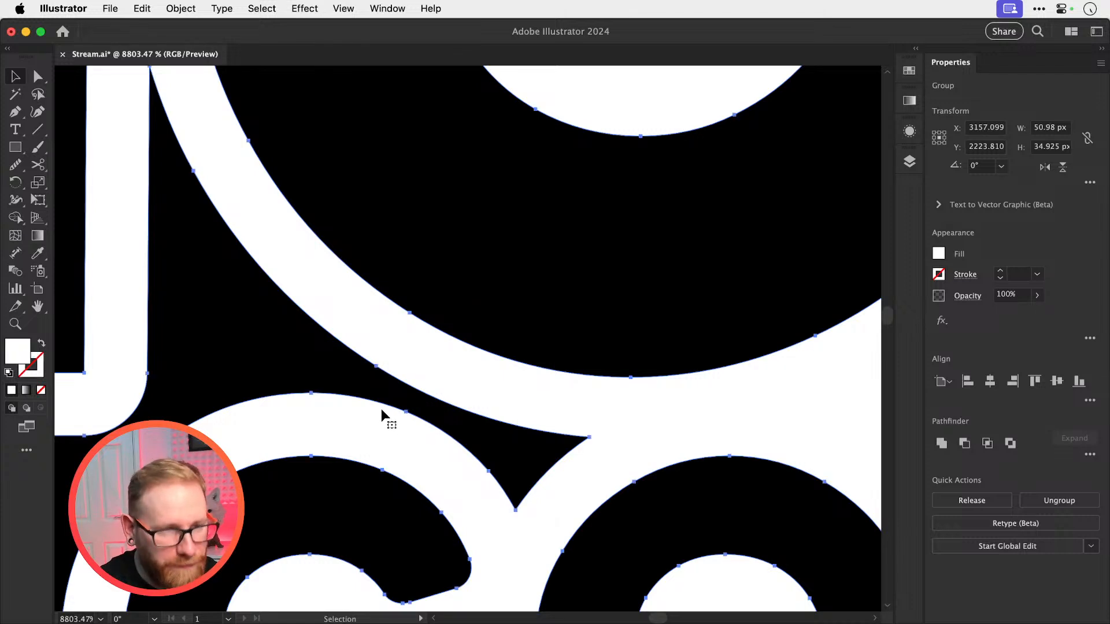
key(z)
drag(377, 401, 438, 391)
key(v)
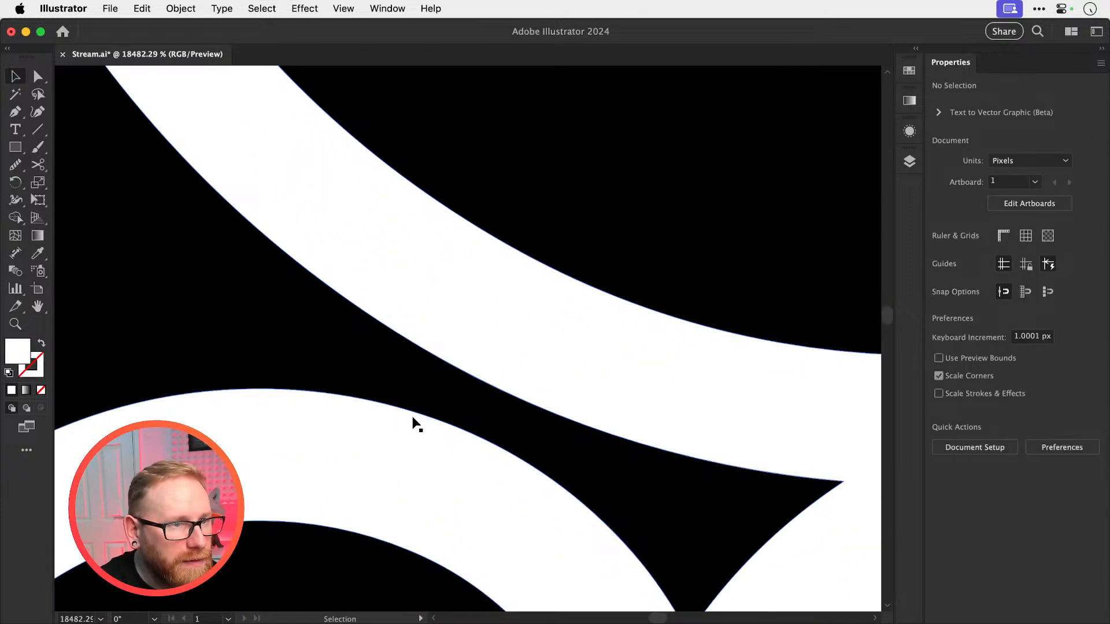
click(415, 414)
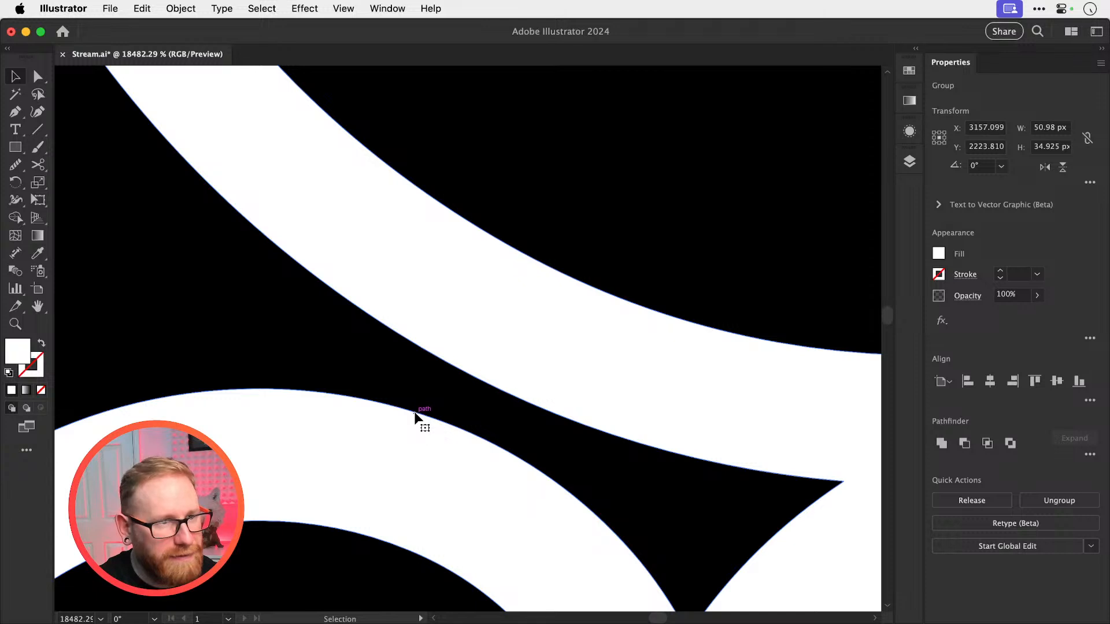
key(super+shift+a)
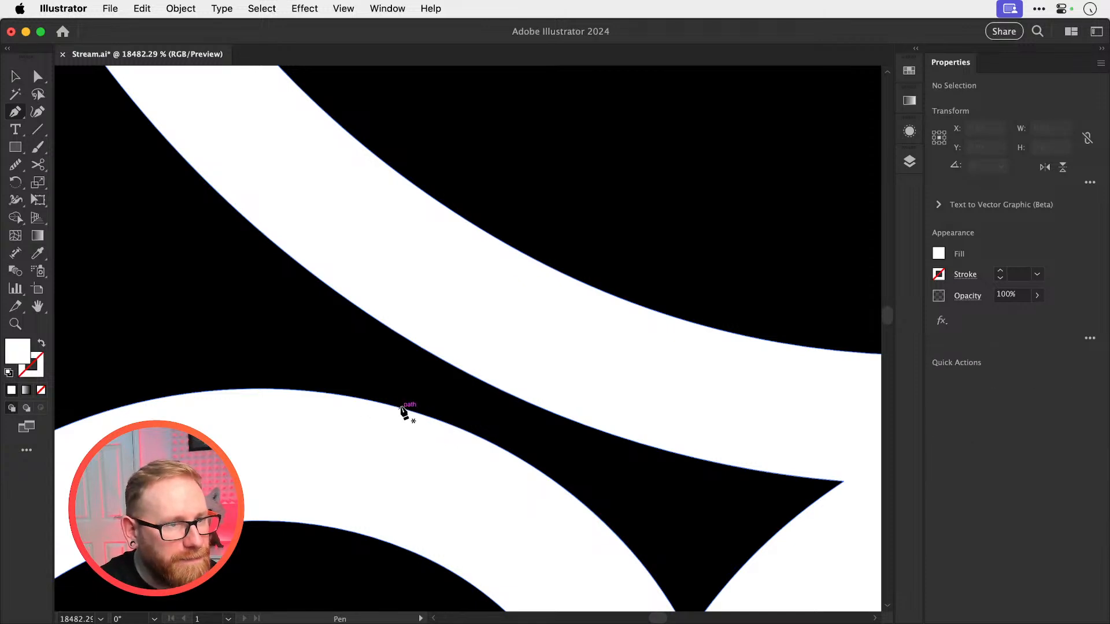
click(403, 409)
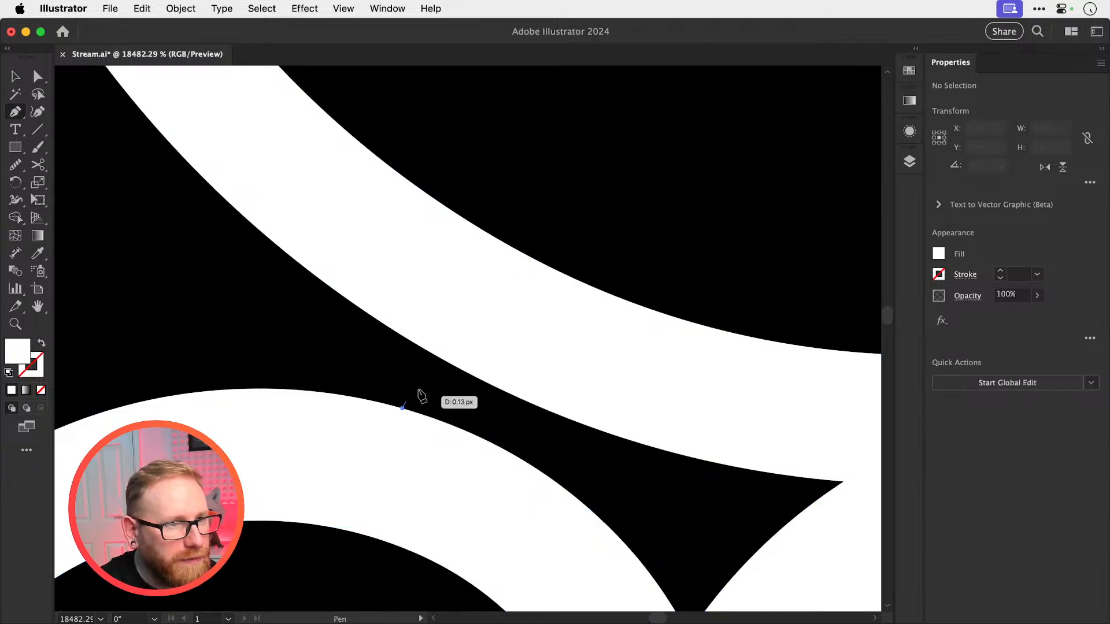
drag(439, 357, 471, 342)
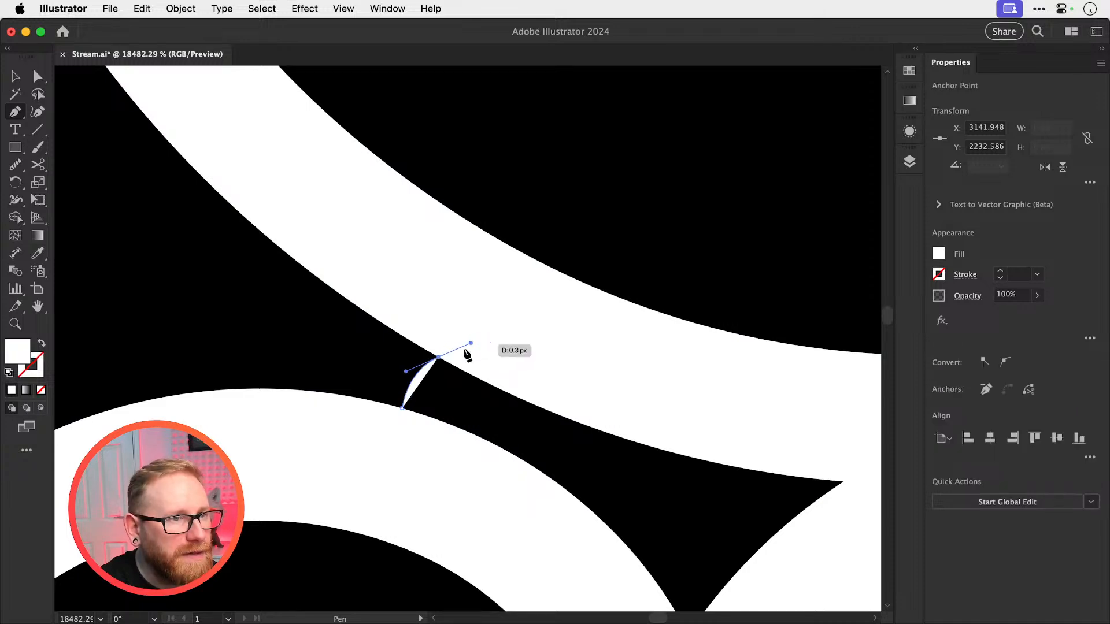
Run the white shape across ICED's lower edge and the notch between COFFEE's C and O, close it and deselect
click(438, 358)
key(super+minus)
key(super+minus)
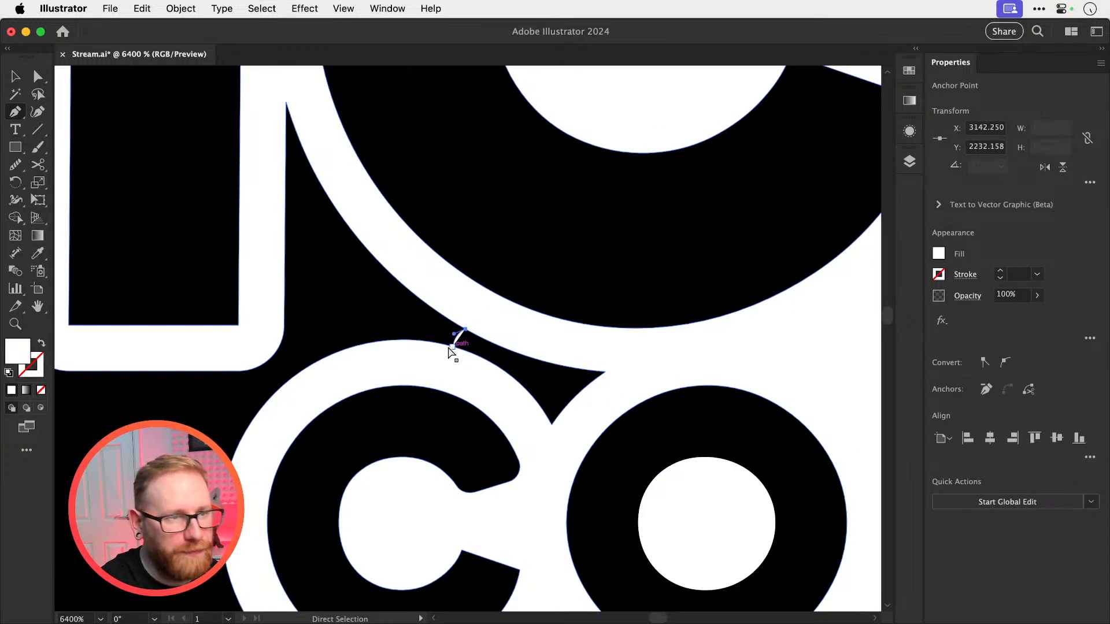
drag(629, 360, 589, 423)
click(550, 444)
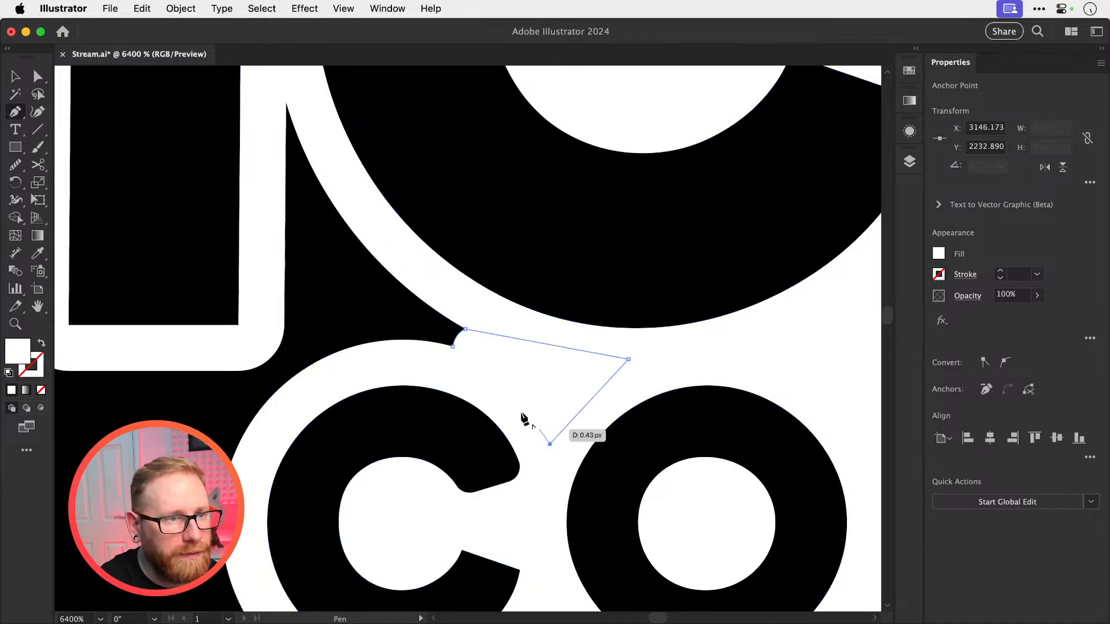
click(453, 347)
key(super+shift+a)
key(v)
Draw a second closed white Pen shape with a curved side over the first patch's end, overlapping ICED's C and COFFEE's C
key(super+minus)
key(super+minus)
key(super+minus)
key(super+minus)
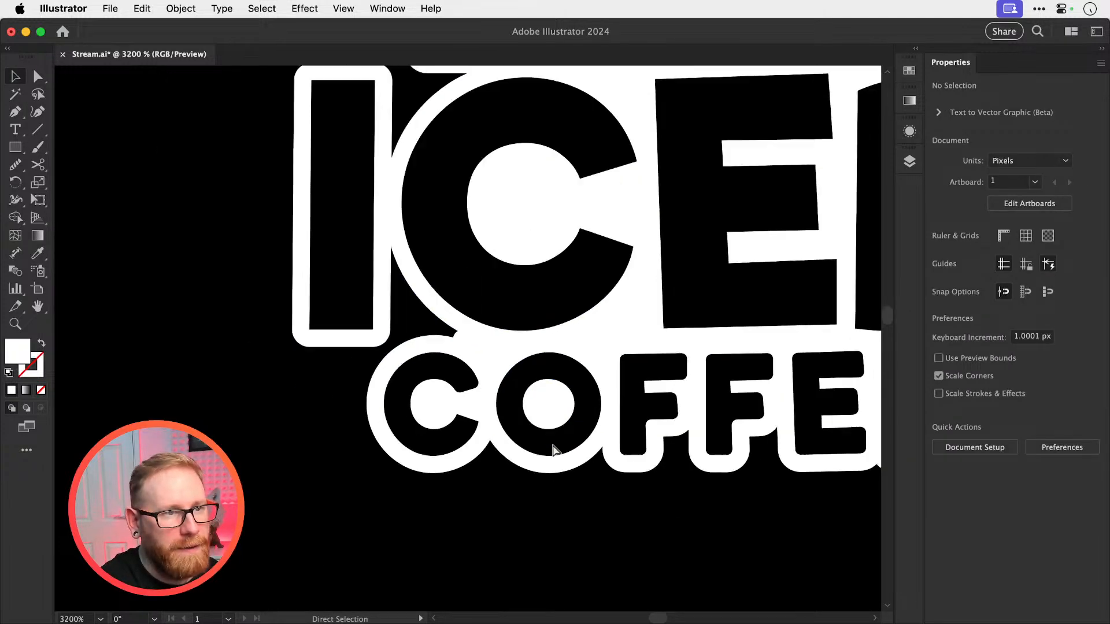
drag(516, 437, 512, 443)
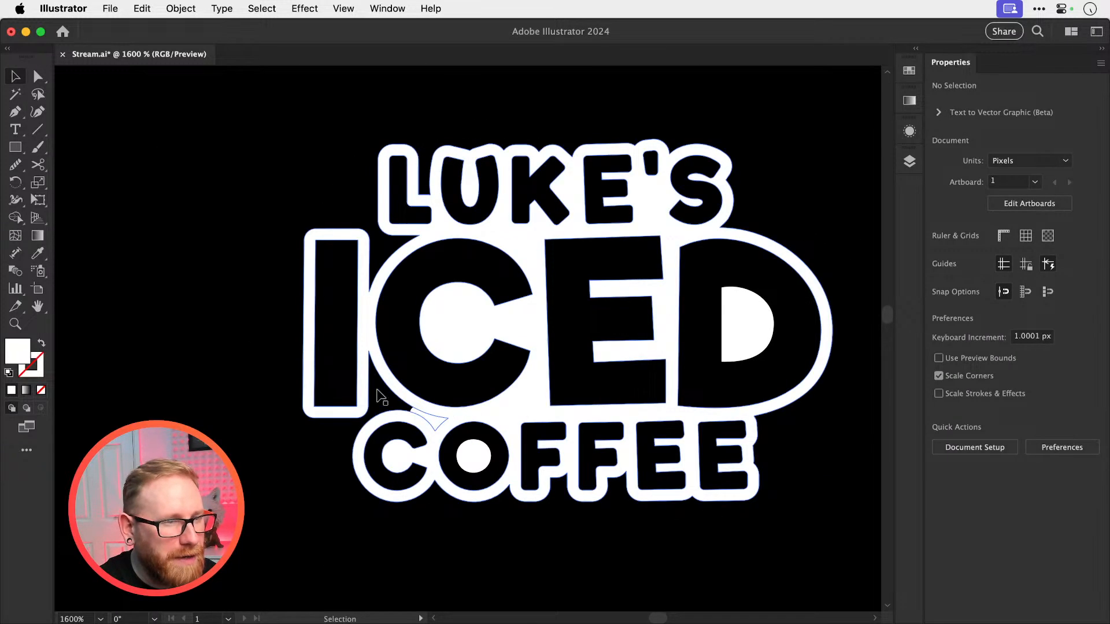
key(z)
drag(371, 368, 746, 412)
drag(529, 432, 577, 407)
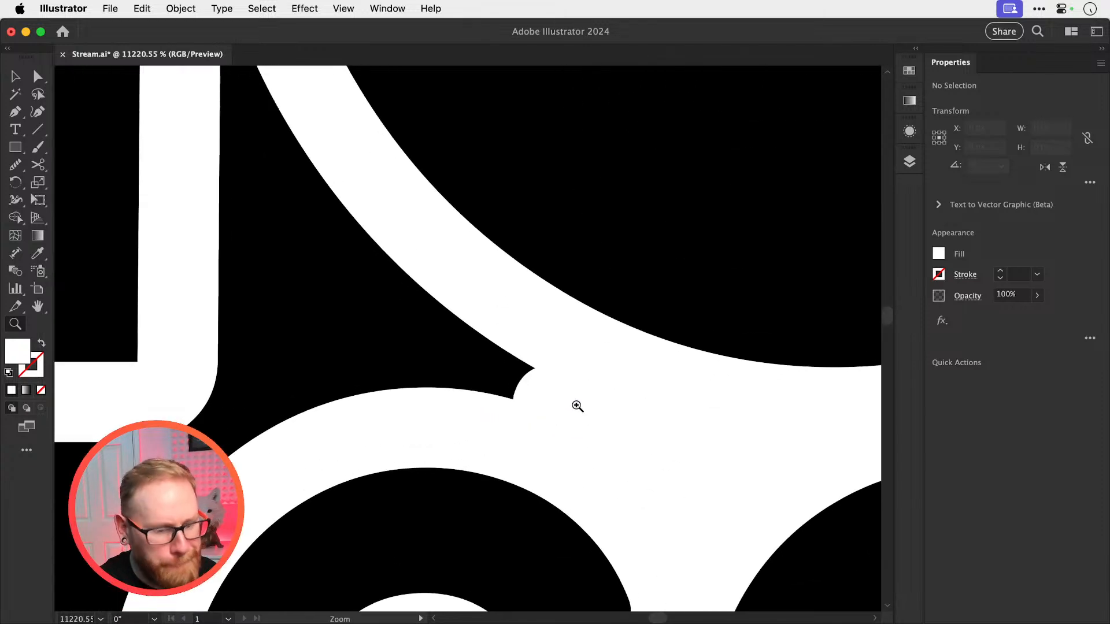
click(522, 317)
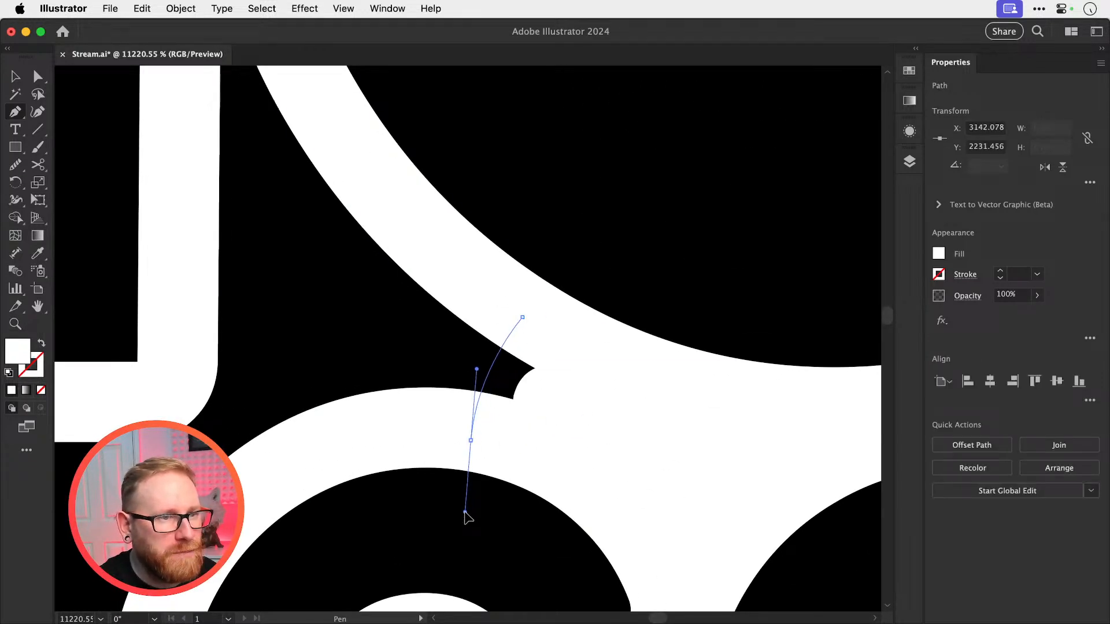
click(585, 393)
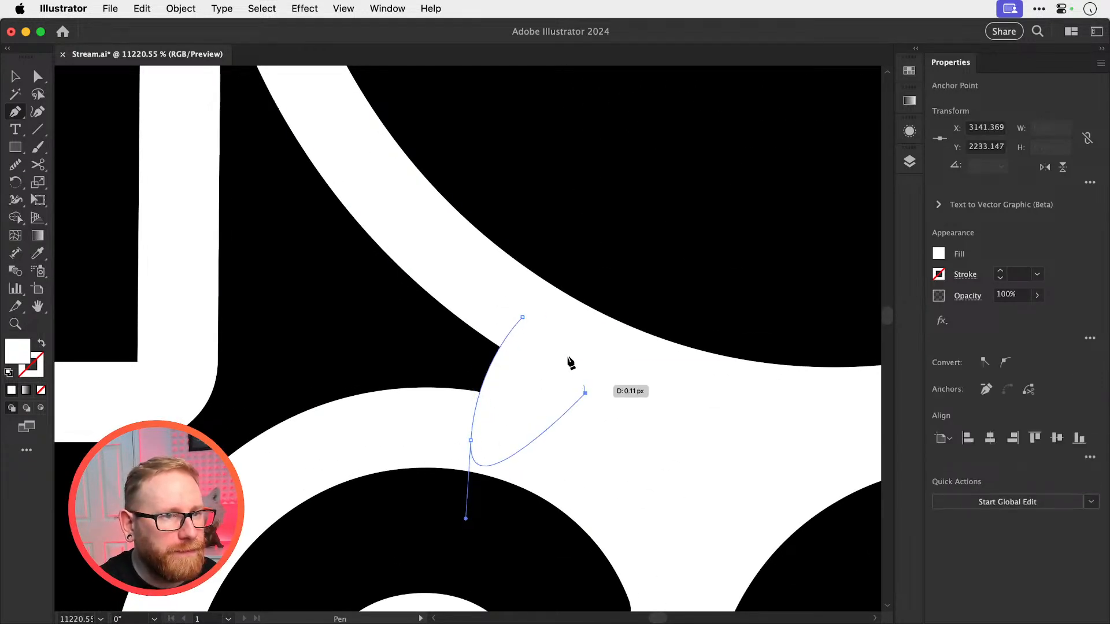
click(524, 318)
key(super+shift+a)
key(v)
Duplicate the logo with its patch shapes beside the black rectangle and unite the copy with Pathfinder
key(super+minus)
key(super+minus)
key(super+minus)
key(super+minus)
key(super+minus)
key(super+minus)
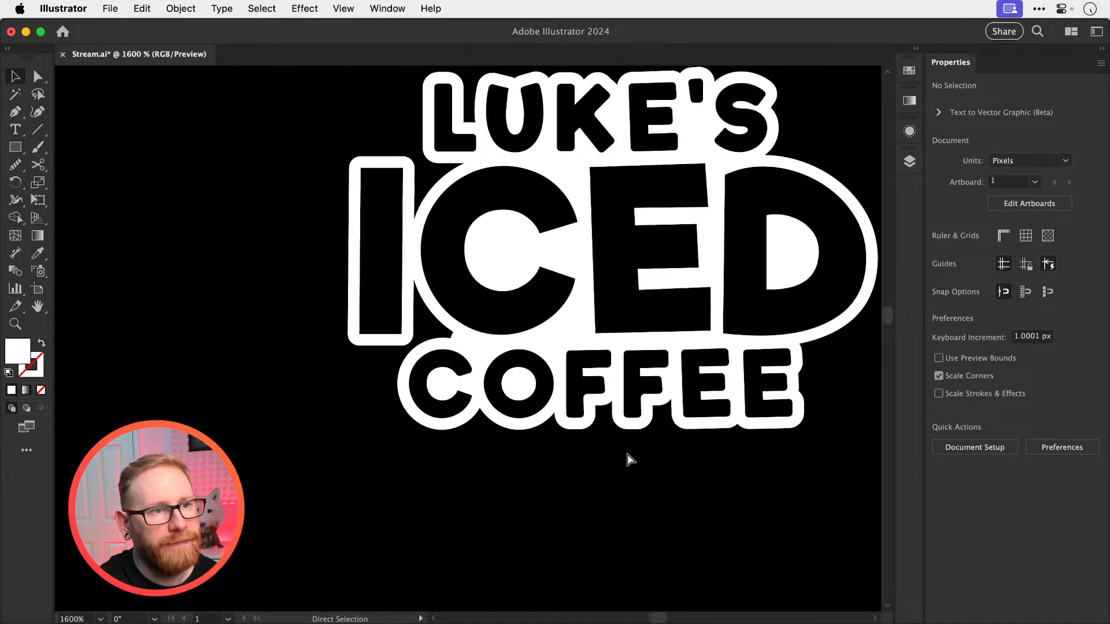
key(super+minus)
key(super+minus)
scroll(627, 458, right, 3)
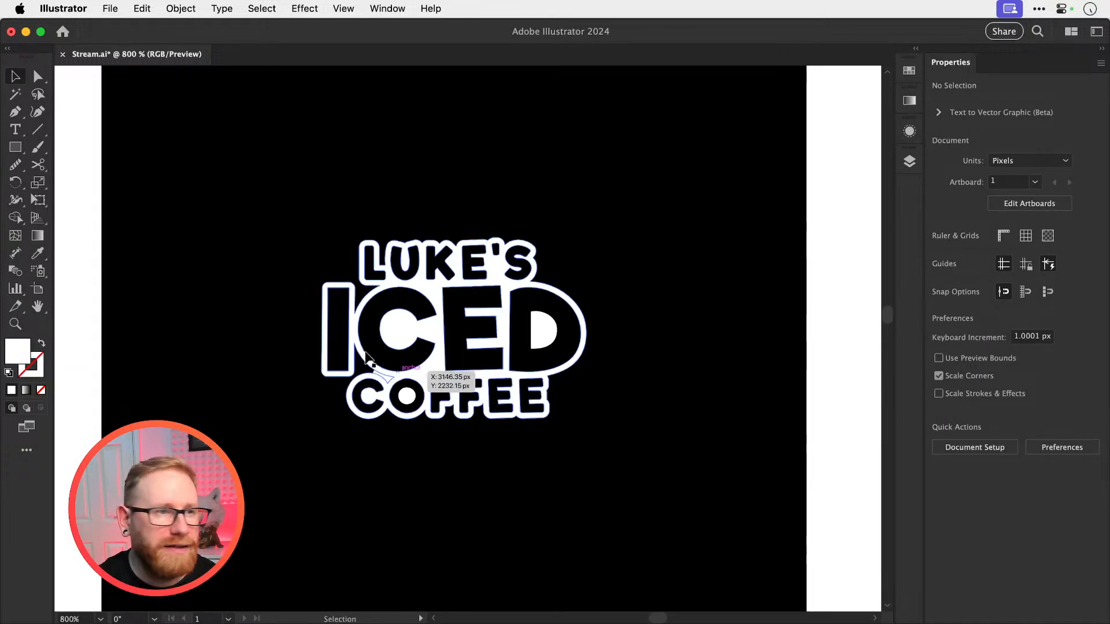
drag(257, 226, 652, 480)
scroll(404, 432, right, 5)
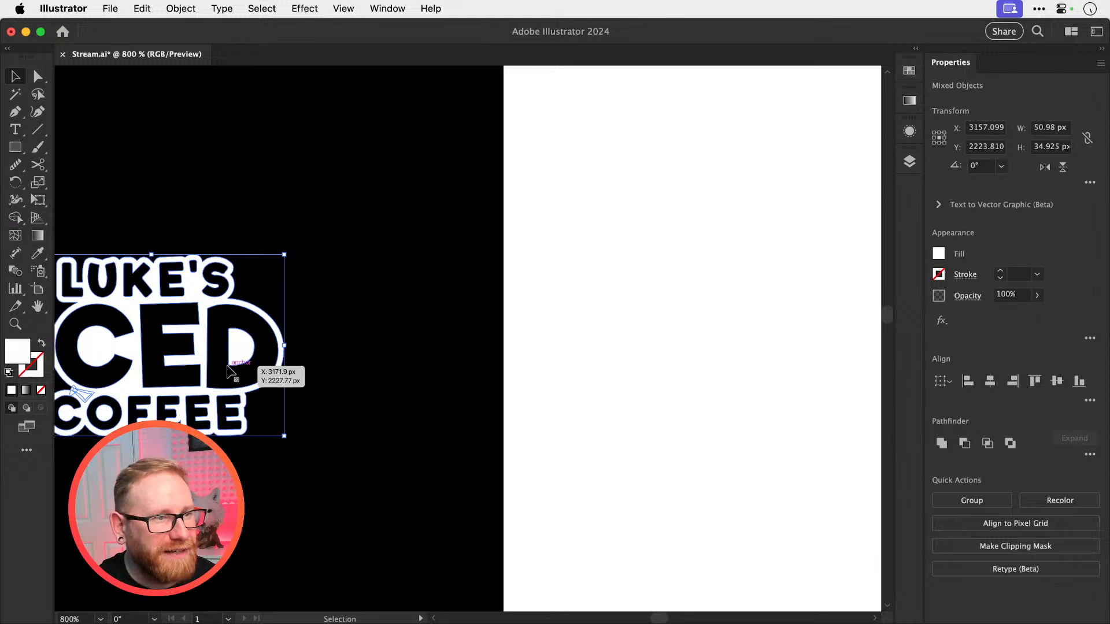
drag(725, 383, 224, 368)
drag(350, 434, 481, 424)
drag(472, 472, 81, 200)
drag(260, 324, 759, 427)
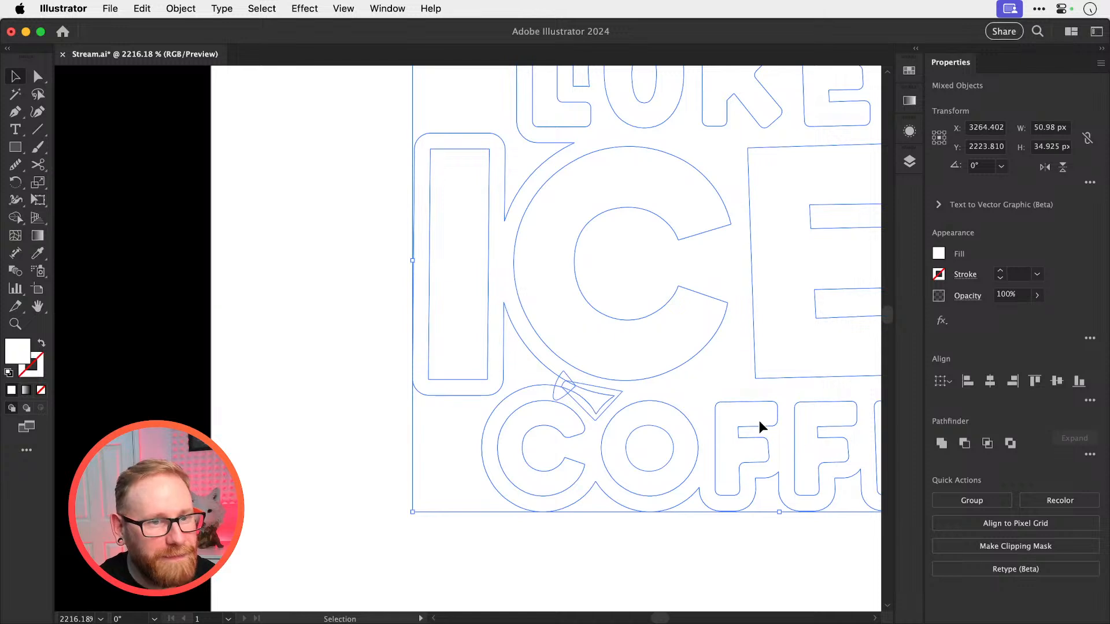
click(938, 440)
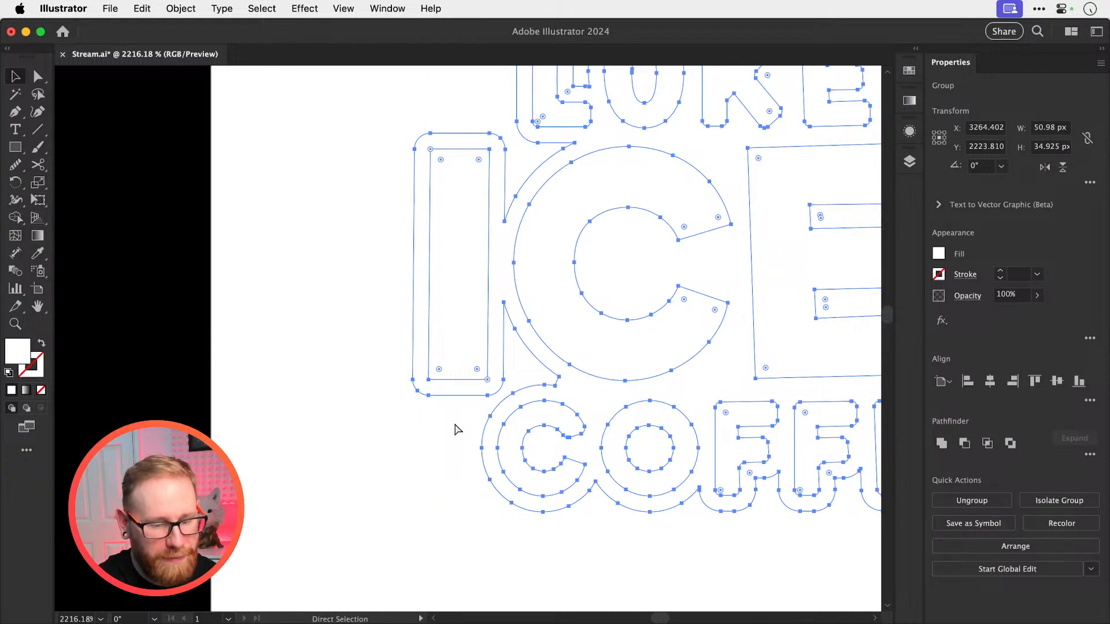
Replace the unmerged logo pieces on the black rectangle with the united copy and deselect it
key(super+minus)
key(super+minus)
key(super+minus)
key(super+minus)
drag(449, 367, 671, 370)
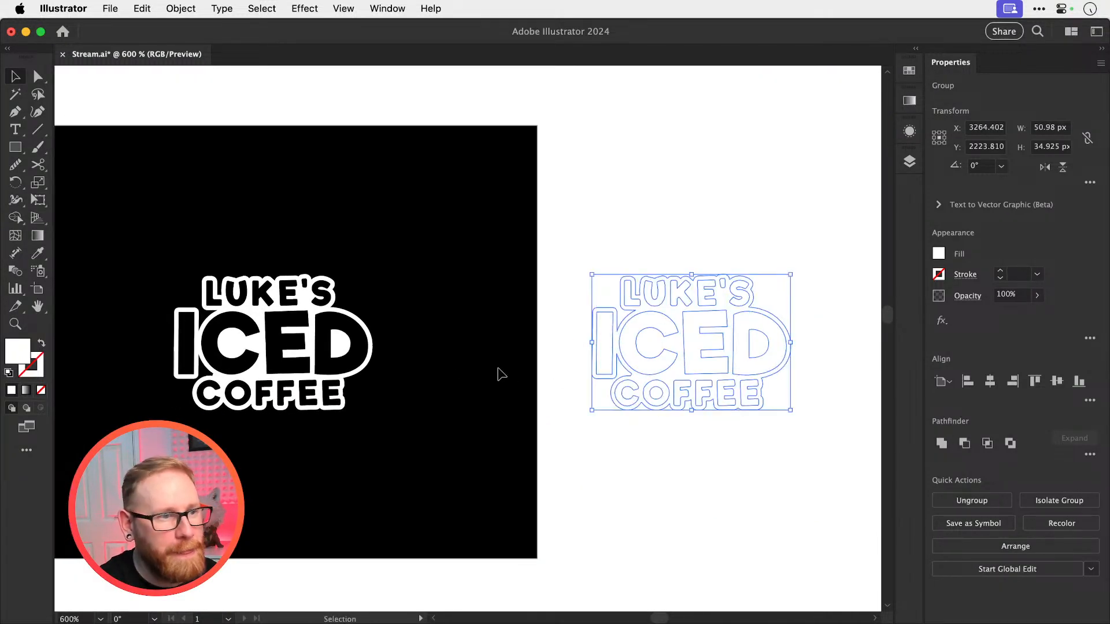
key(super+shift+a)
drag(197, 279, 428, 446)
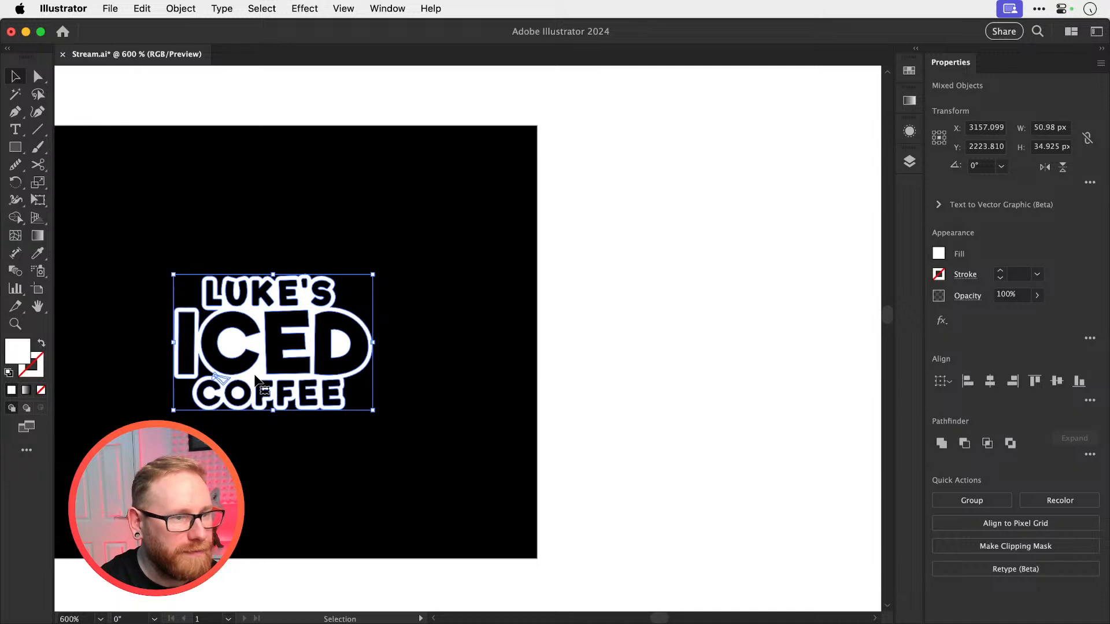
drag(255, 381, 218, 353)
drag(282, 381, 510, 398)
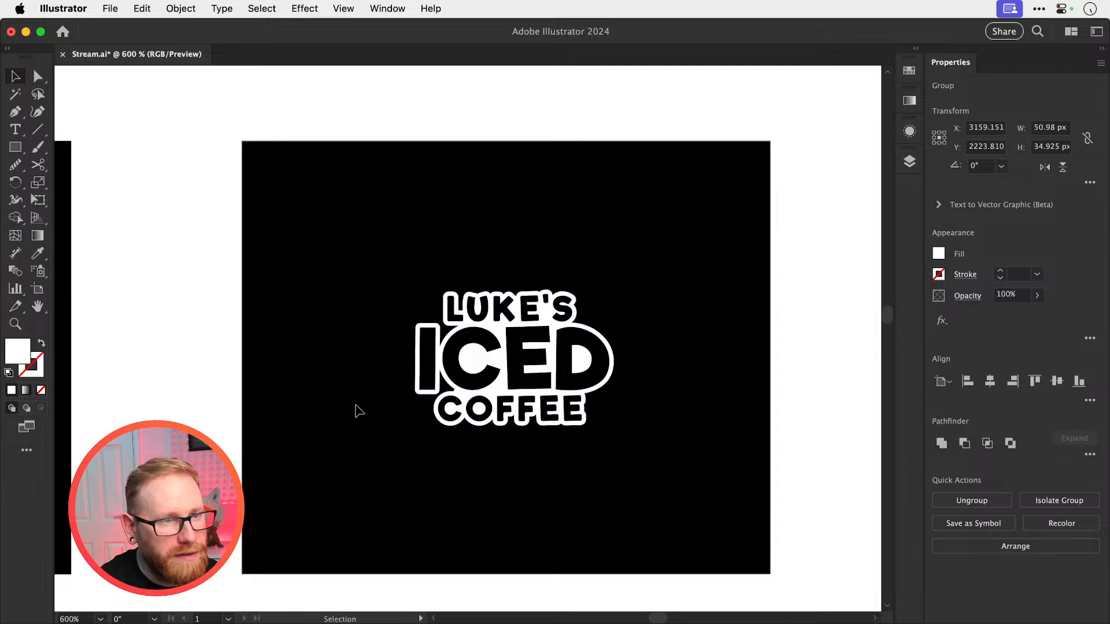
key(super+shift+a)
Compare the united logo with the version on the neighbouring black rectangle, checking the gaps around ICED's I
key(super+minus)
drag(397, 395, 552, 384)
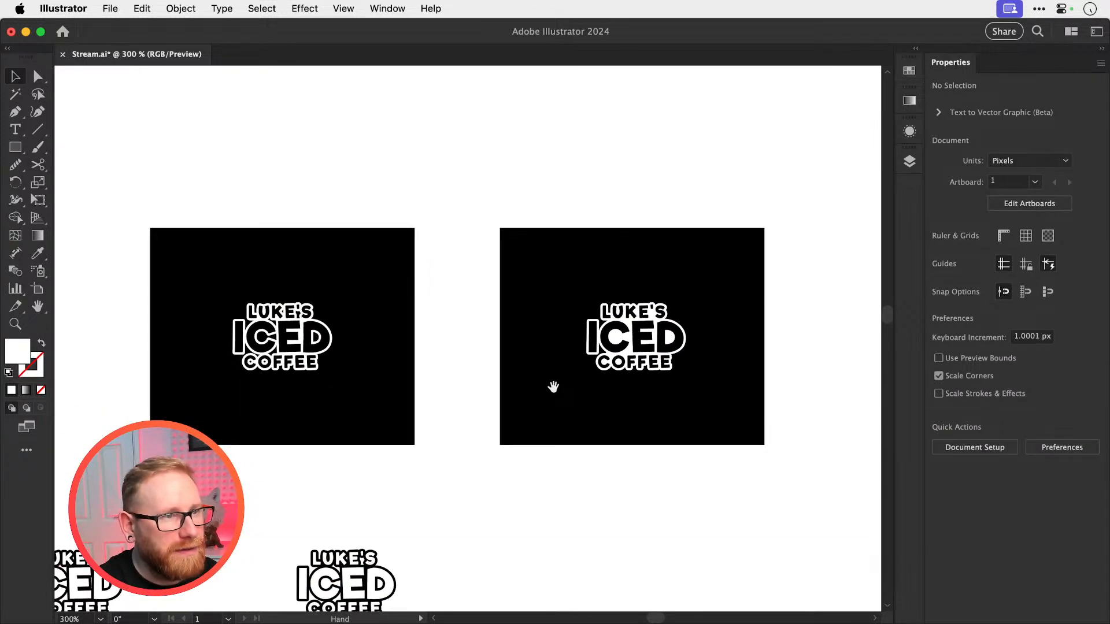
drag(379, 330, 399, 342)
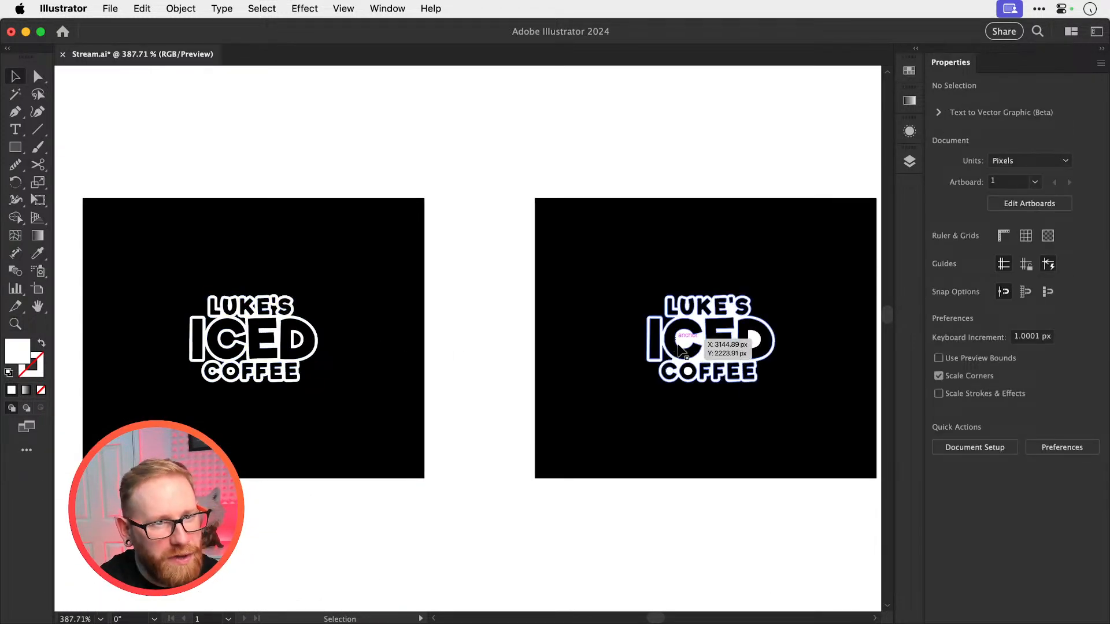
drag(755, 334, 646, 333)
drag(588, 302, 416, 336)
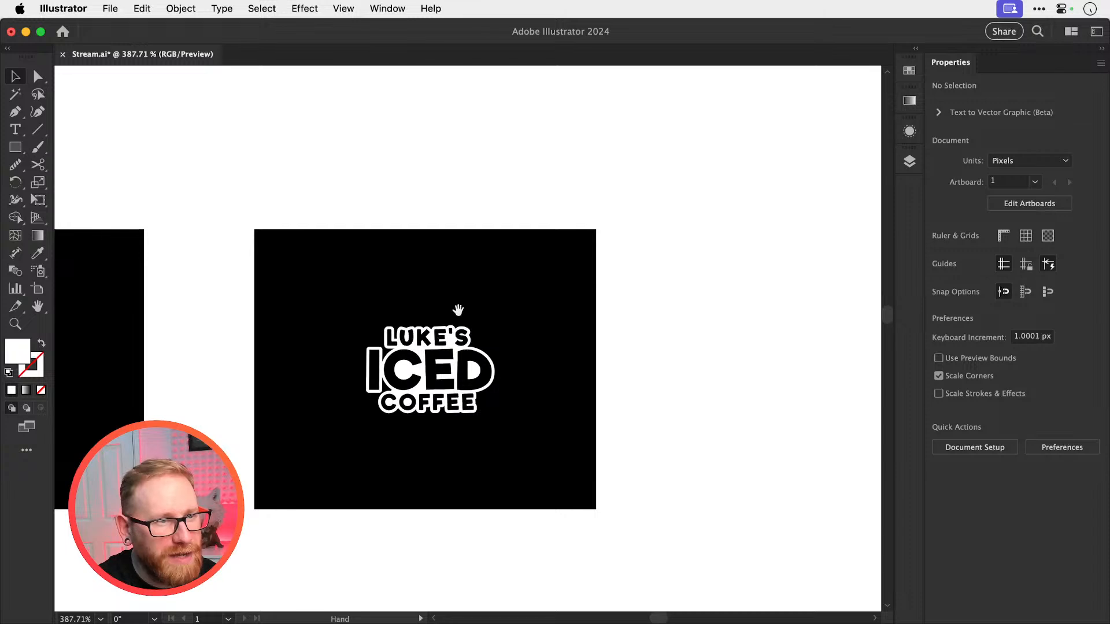
drag(377, 398, 443, 341)
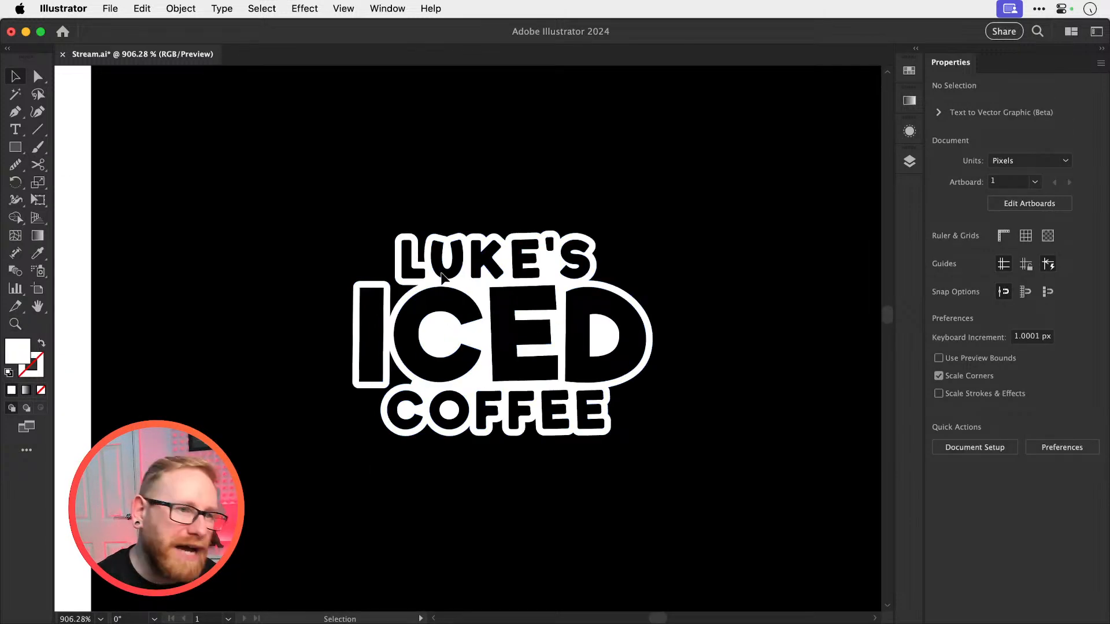
drag(382, 307, 471, 316)
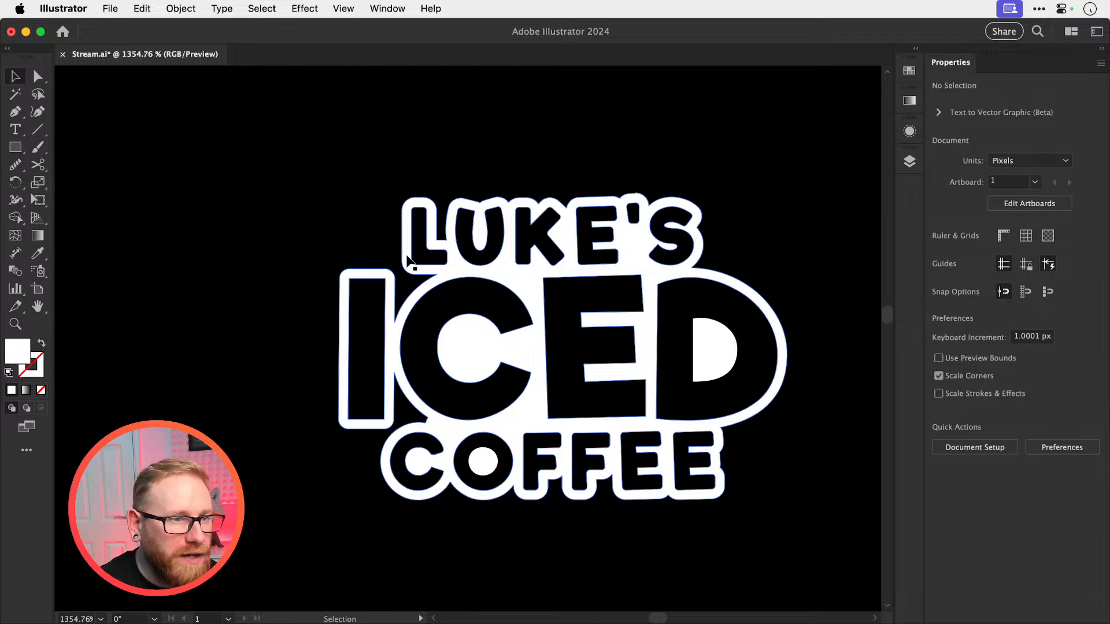
Try bridging the gap between LUKE'S L and ICED's I with a white 1 pt Paintbrush stroke, and undo it
key(z)
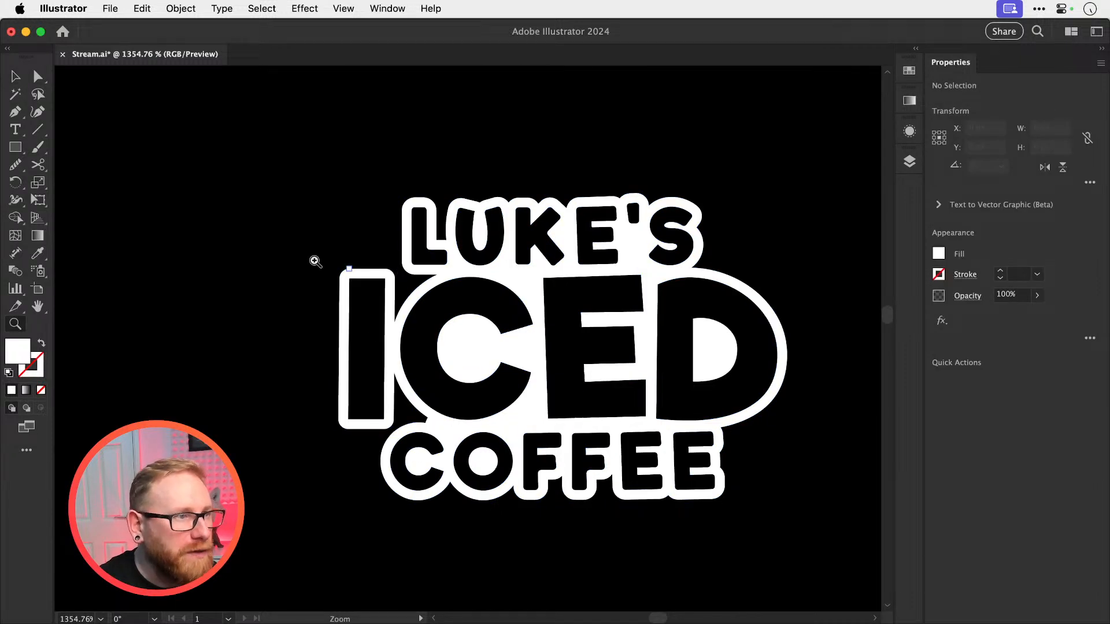
click(34, 149)
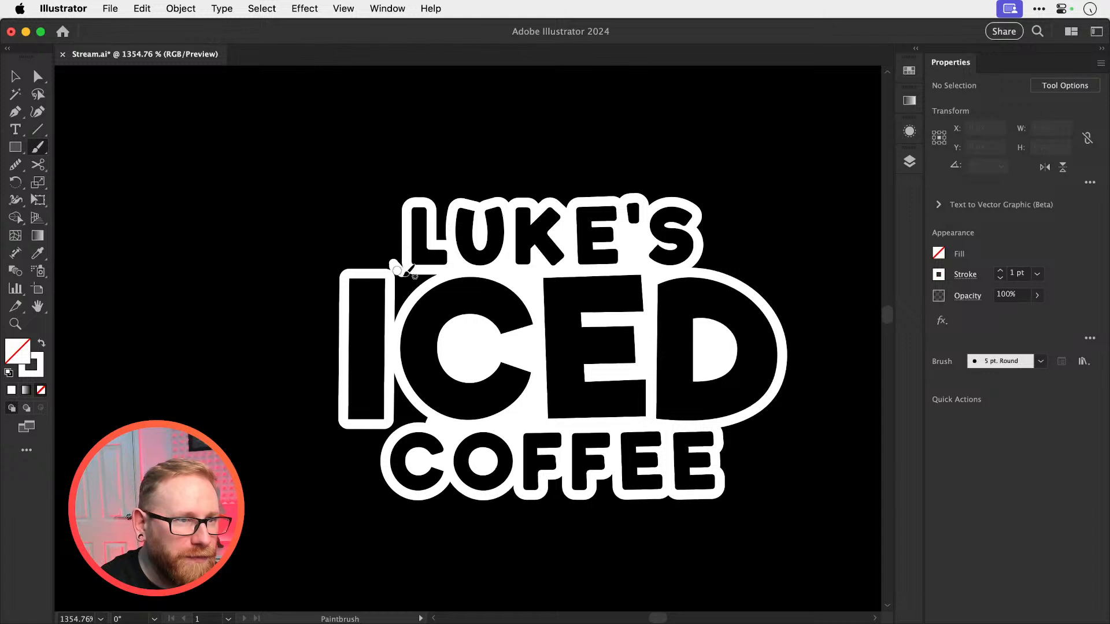
key(super+z)
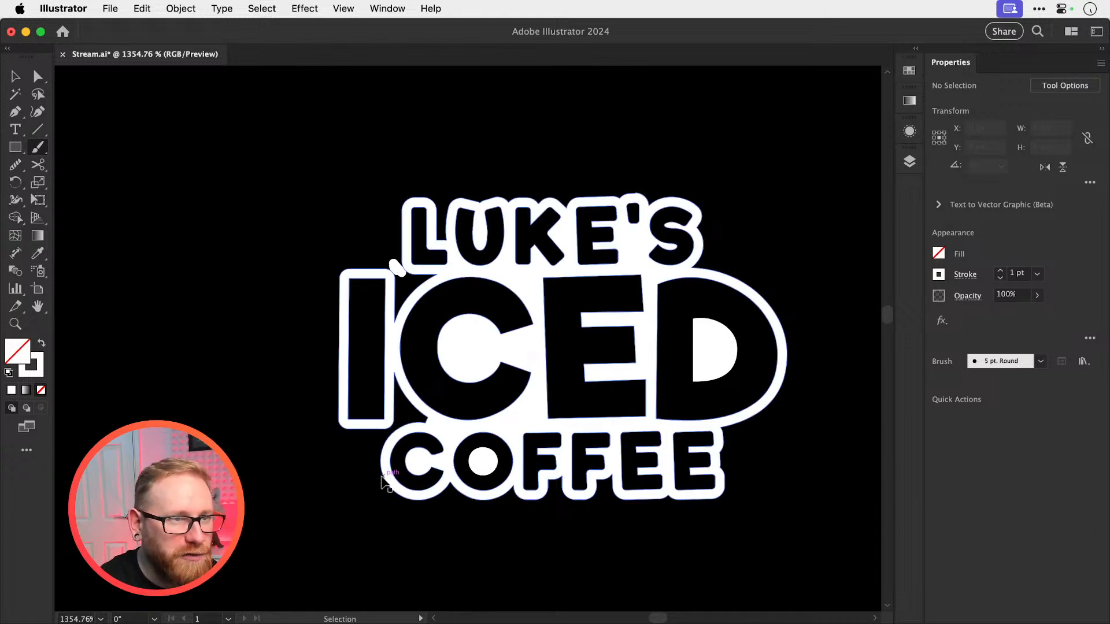
Duplicate the black rectangle with its united logo into the empty space directly above it
key(super+minus)
key(super+minus)
key(super+minus)
key(super+minus)
key(super+minus)
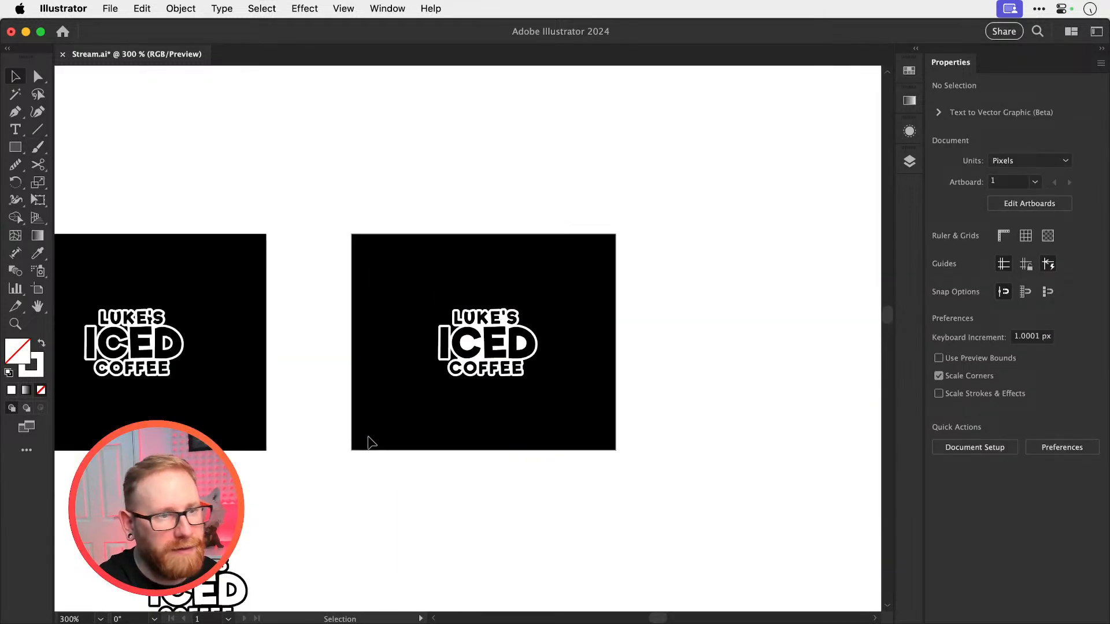
scroll(654, 361, right, 4)
scroll(508, 404, up, 2)
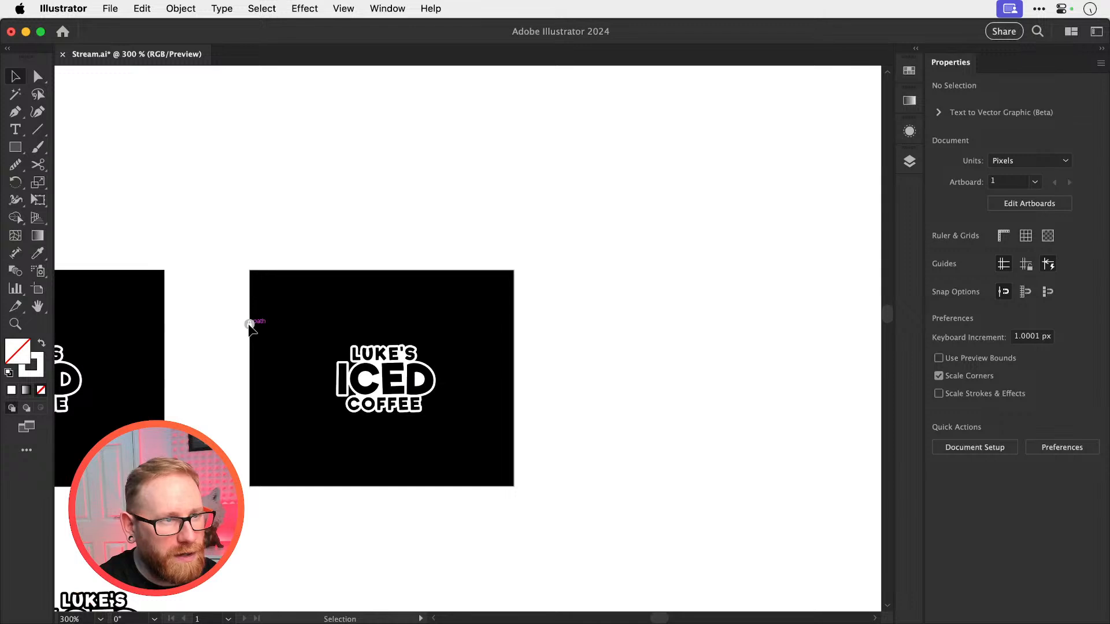
click(250, 325)
scroll(487, 527, up, 5)
drag(495, 493, 471, 225)
scroll(451, 289, up, 4)
scroll(440, 323, left, 1)
scroll(431, 341, up, 3)
Fill the duplicated black rectangle with off-white #ede6e2
shift+click(404, 326)
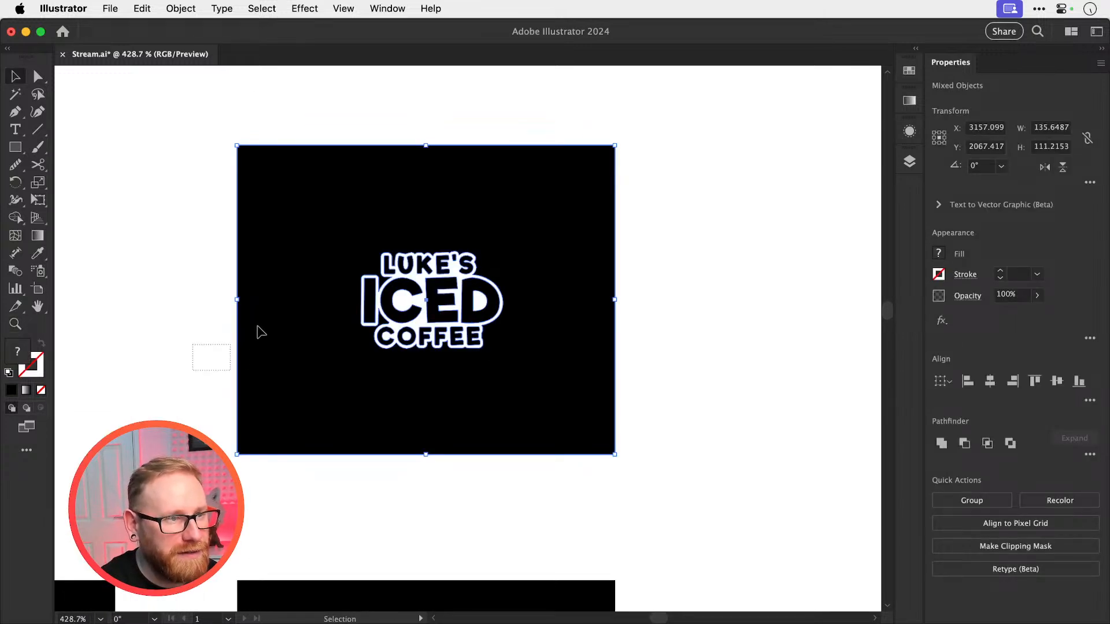
double_click(24, 353)
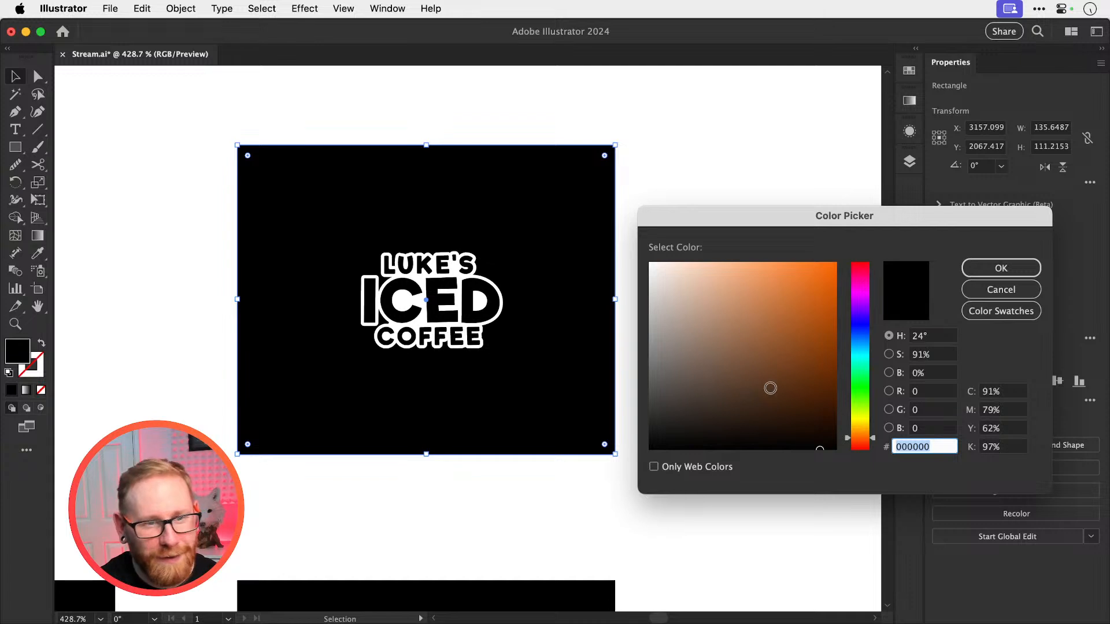
text(e5e5e5)
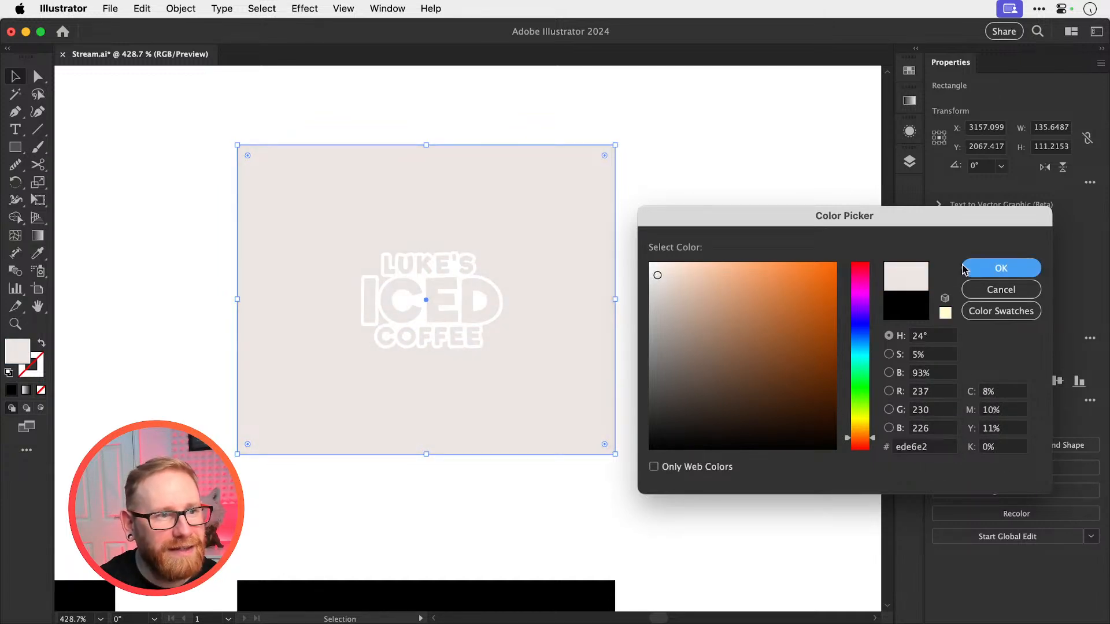
click(1001, 267)
Recolour the white logo on the off-white rectangle to orange-red #ff5033 and deselect it
drag(636, 248, 341, 373)
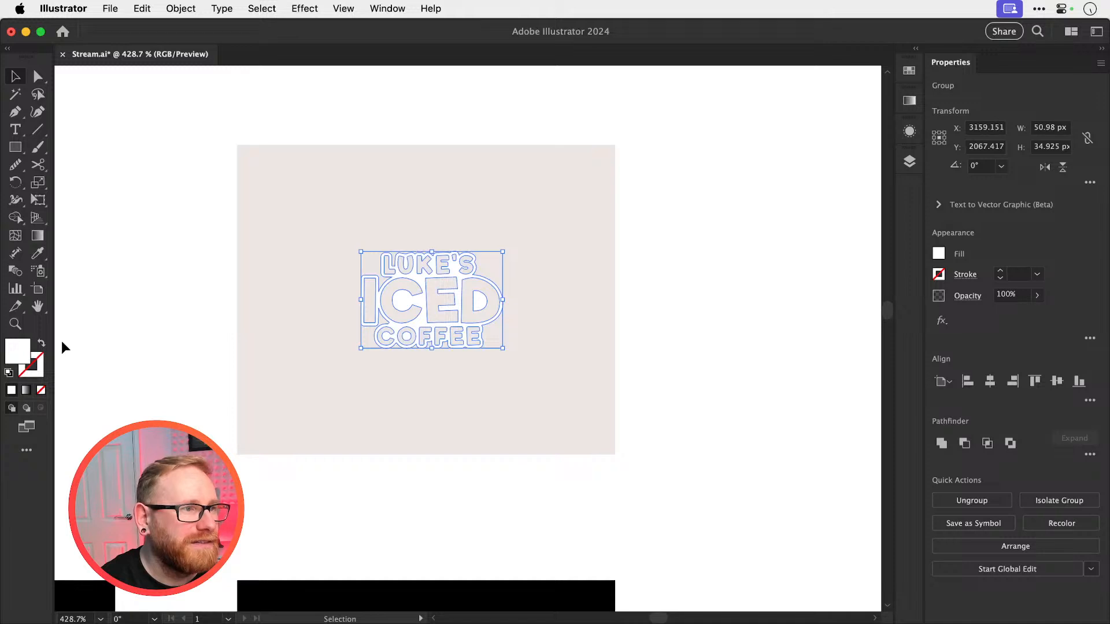
double_click(25, 349)
text(d67a4c)
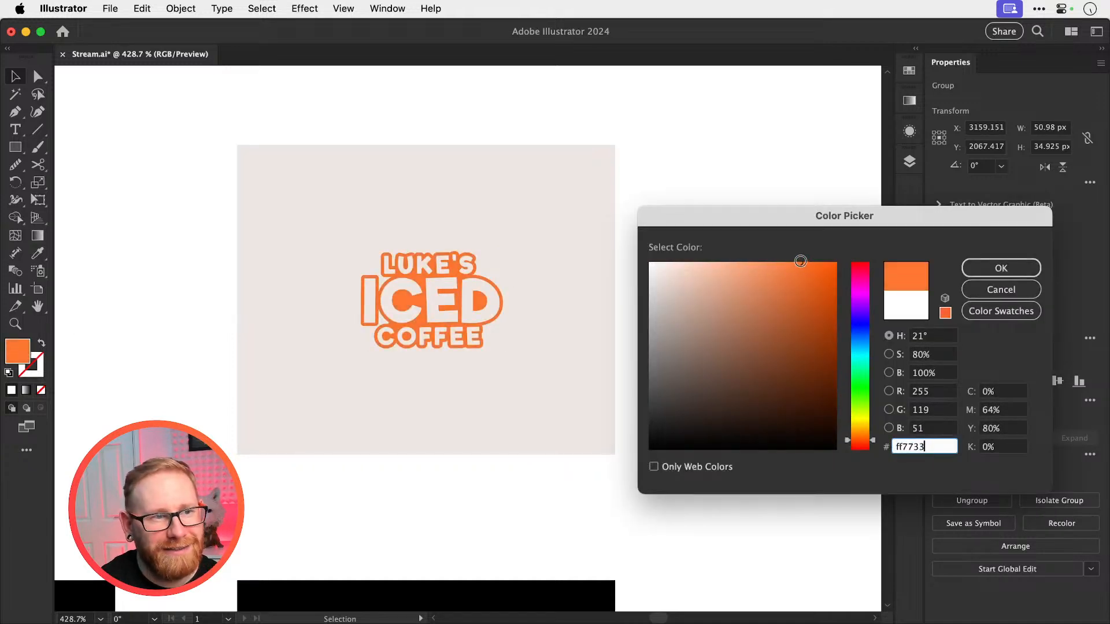
drag(866, 446, 864, 449)
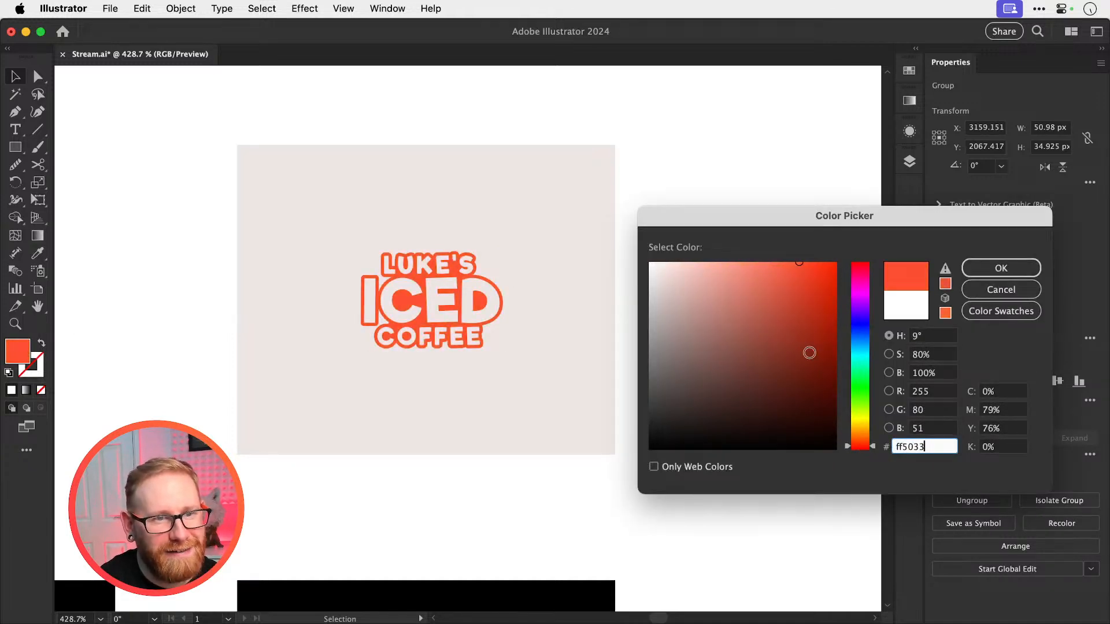
drag(810, 352, 800, 257)
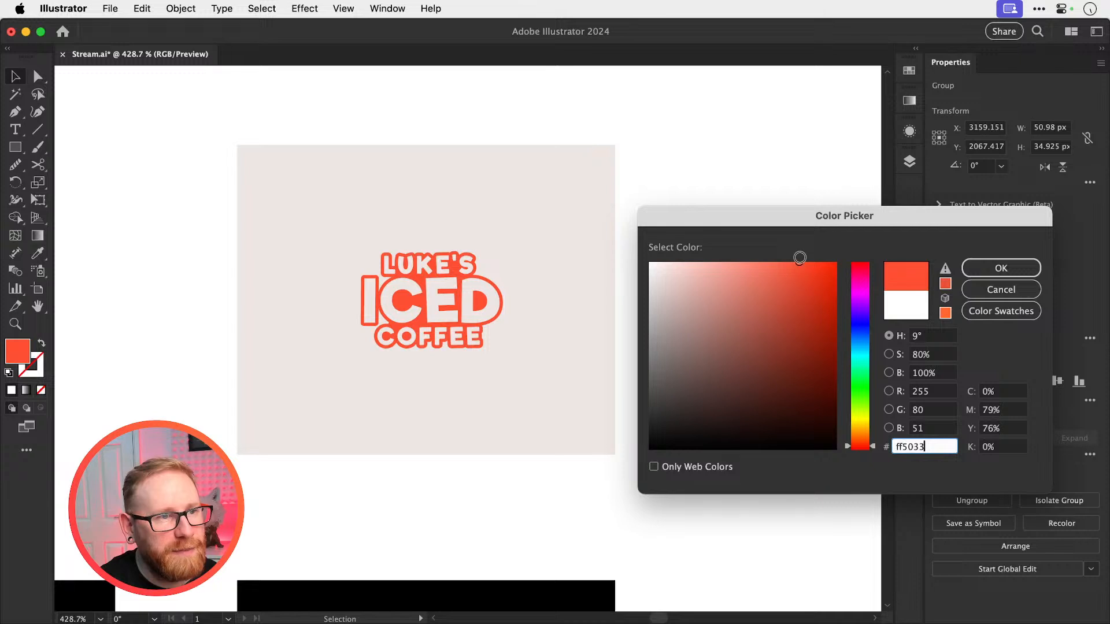
click(974, 268)
click(728, 280)
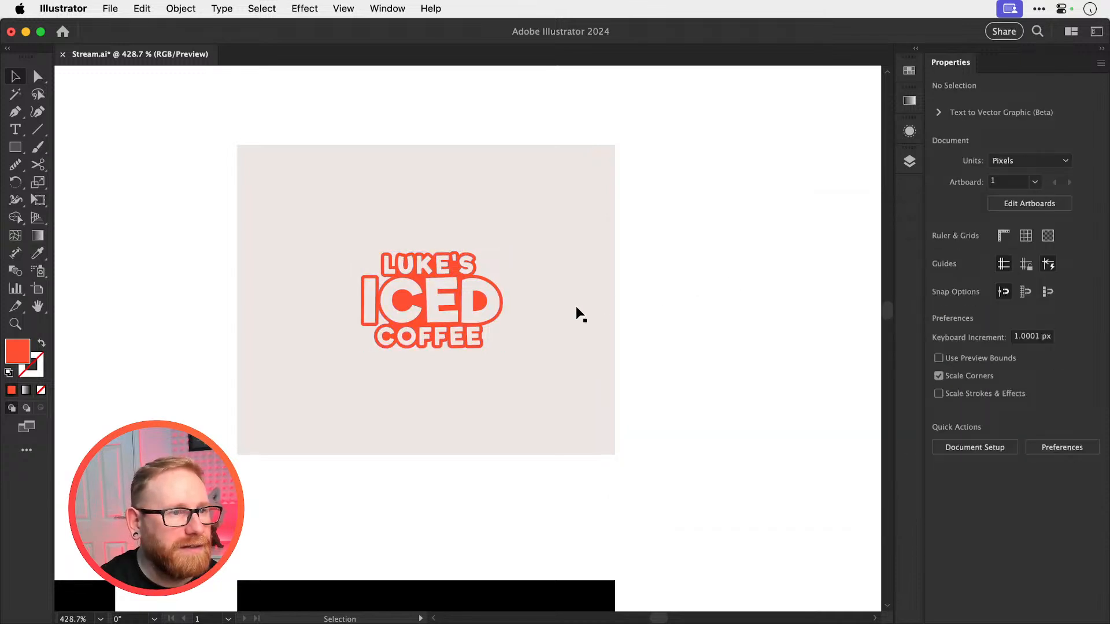
Duplicate the orange-red logo horizontally into the empty white space to the right of the off-white rectangle
key(z)
drag(383, 301, 534, 342)
key(v)
key(space)
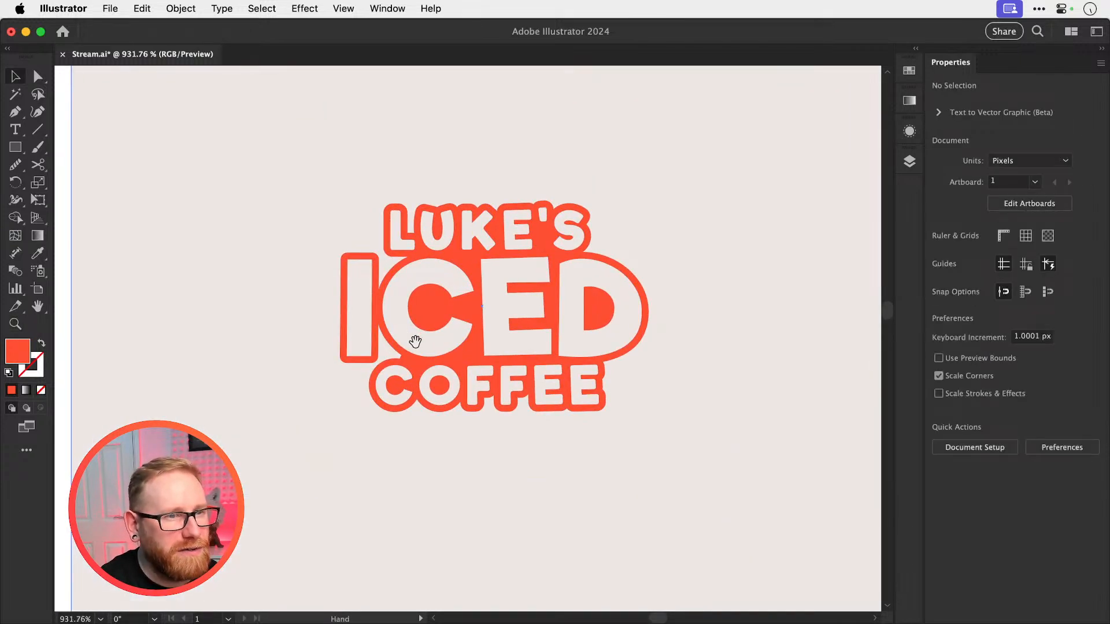
drag(413, 341, 382, 373)
key(super+minus)
key(super+minus)
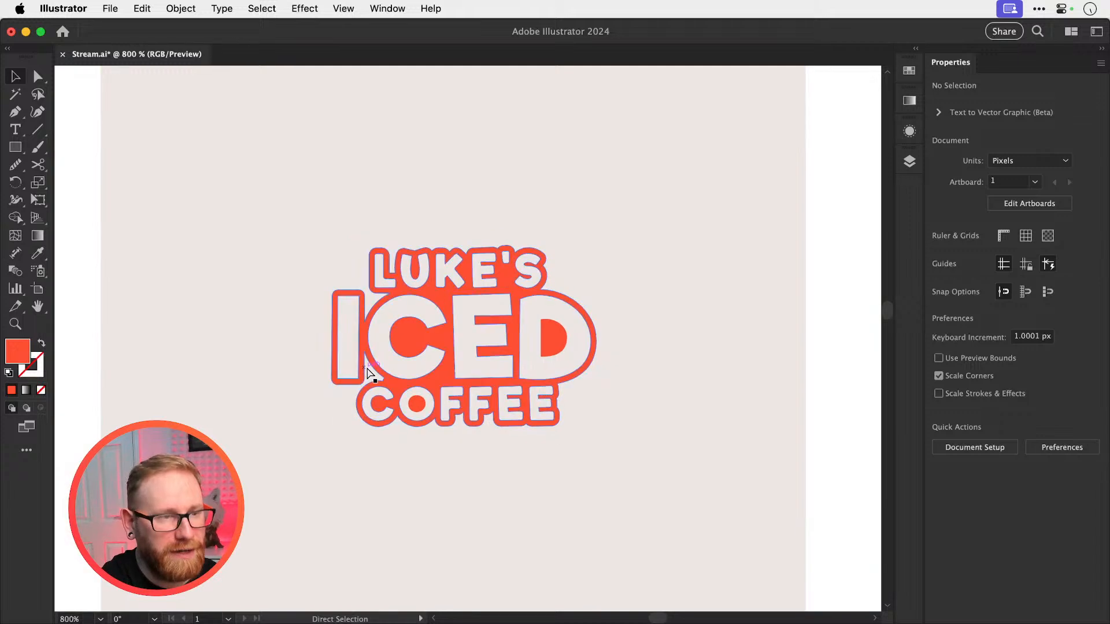
scroll(367, 364, right, 5)
scroll(297, 377, up, 1)
drag(277, 351, 753, 360)
Duplicate the off-white rectangle to the right so that the copy sits behind the second orange-red logo
key(space)
drag(747, 364, 658, 373)
key(z)
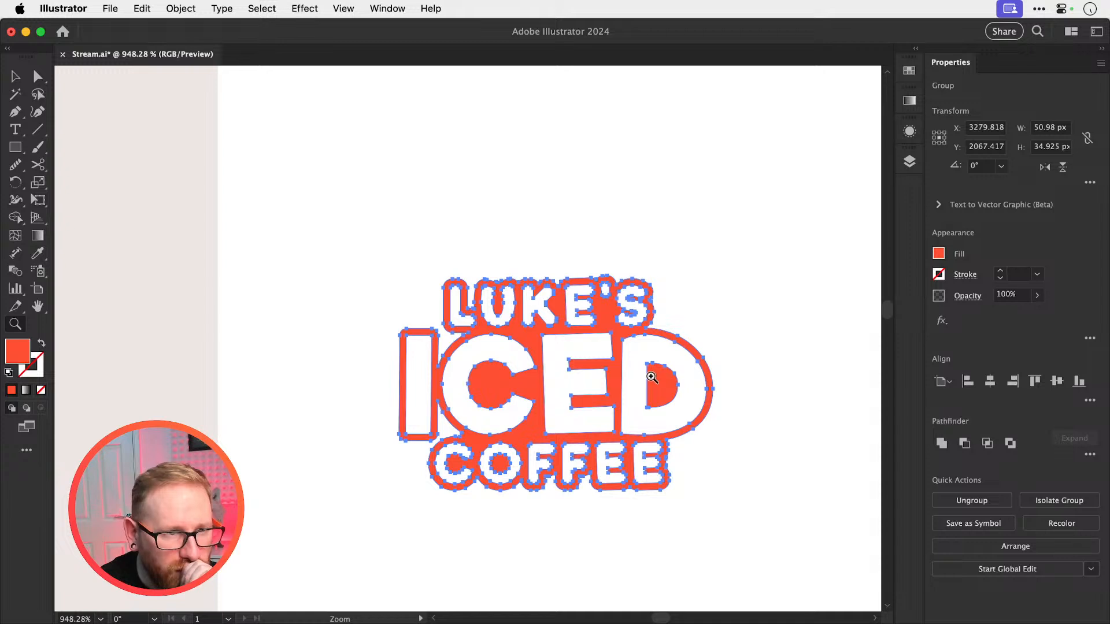
key(v)
key(super+minus)
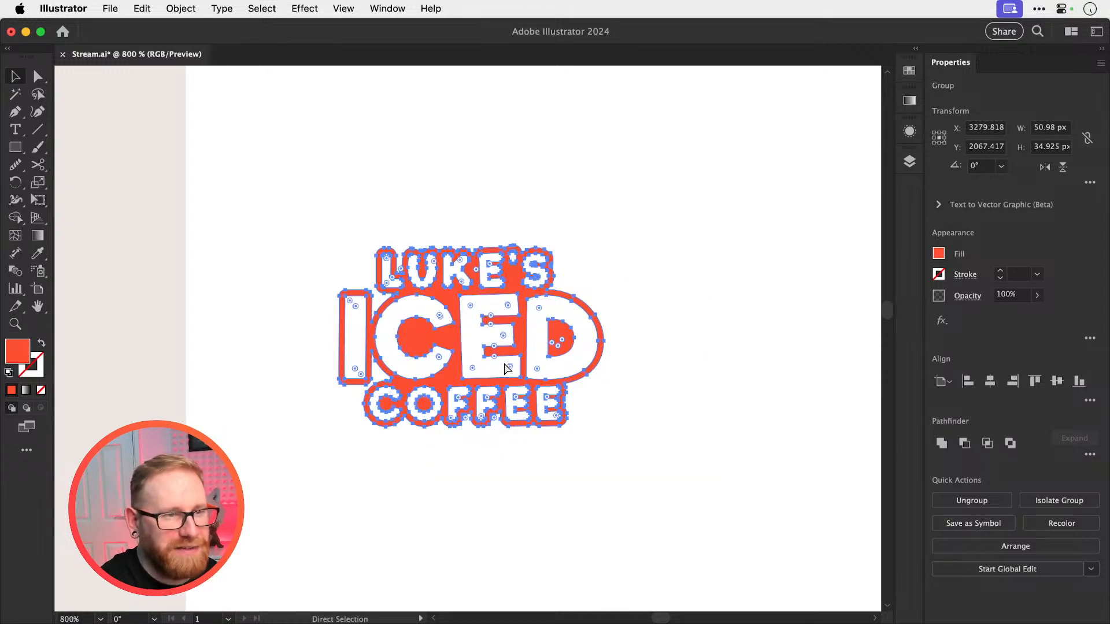
key(super+minus)
key(super+minus)
key(space)
drag(539, 331, 543, 310)
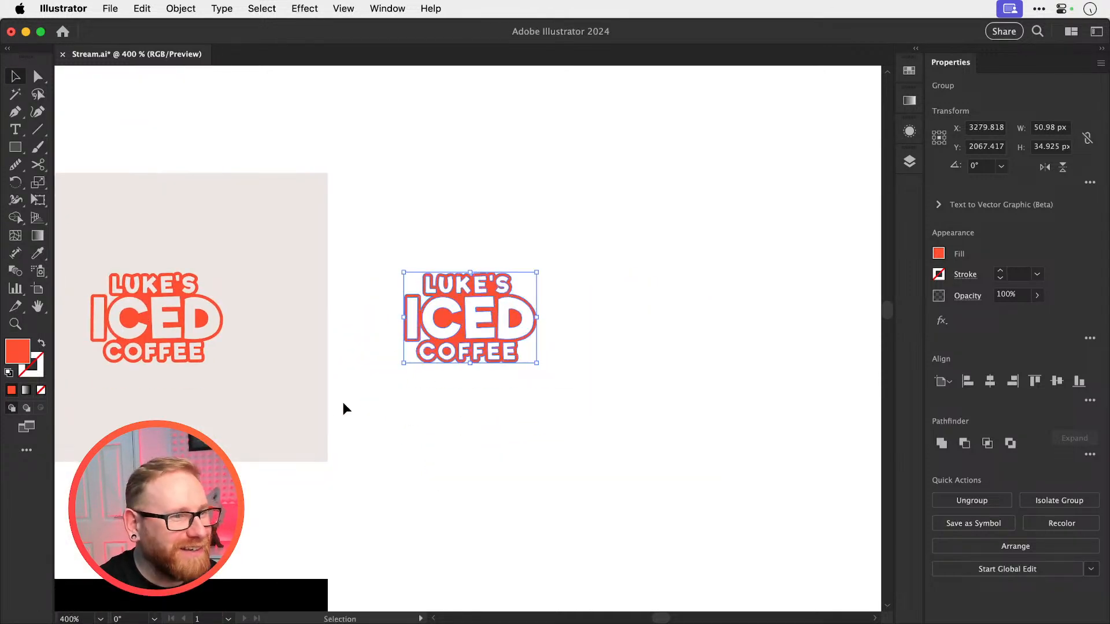
drag(279, 405, 681, 386)
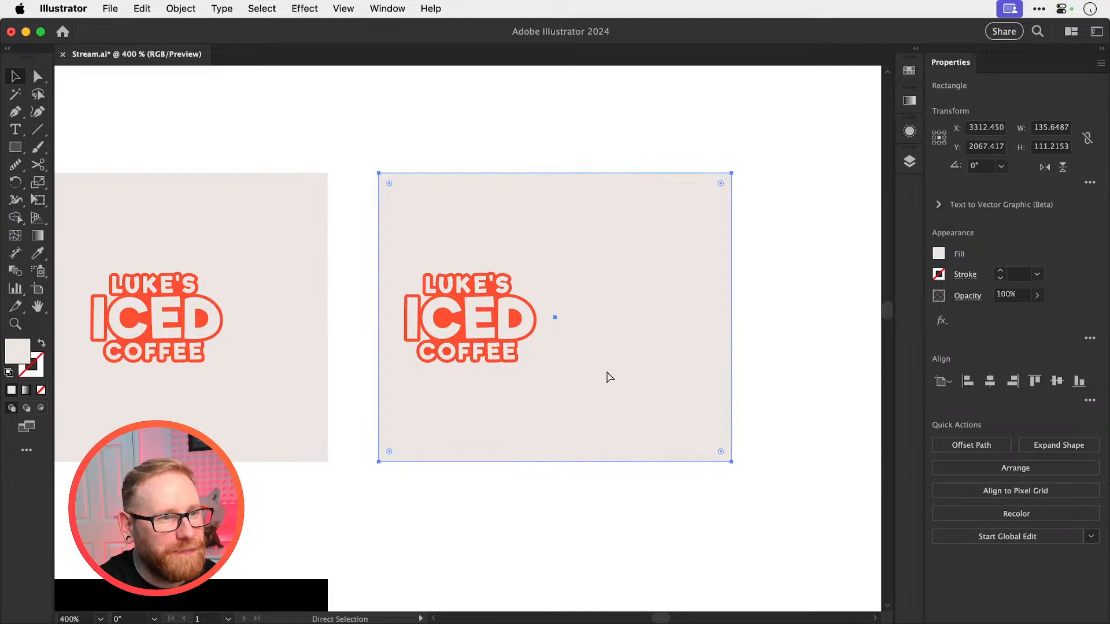
click(375, 239)
Copy the second orange-red logo, paste it in front, shift the copy 60 px to the right and deselect it
click(467, 297)
key(z)
drag(477, 306, 655, 353)
key(v)
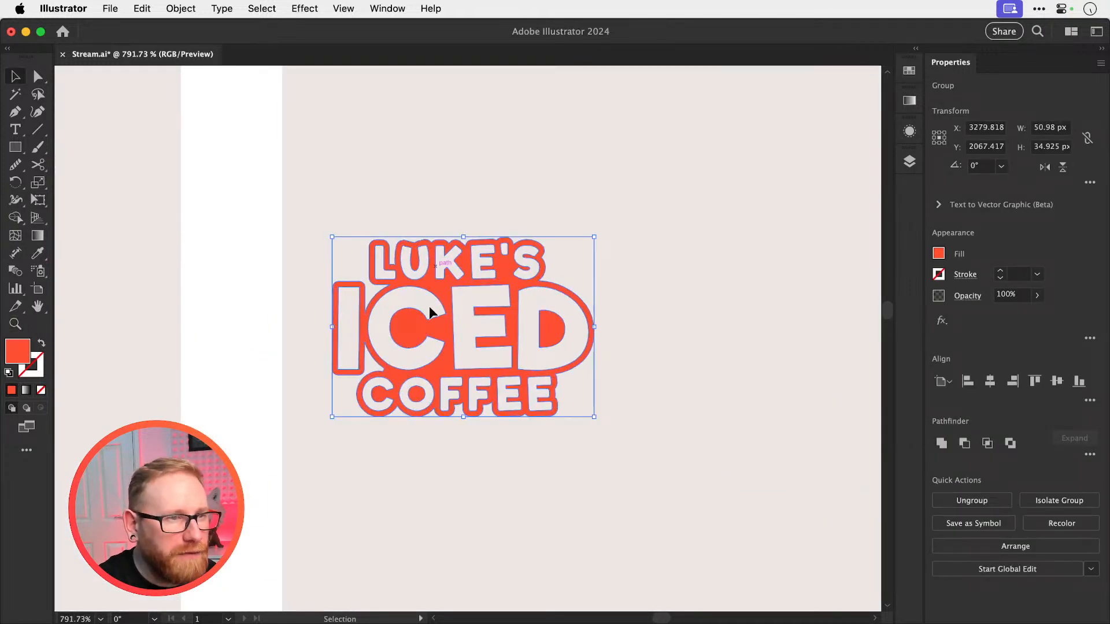
key(super+c)
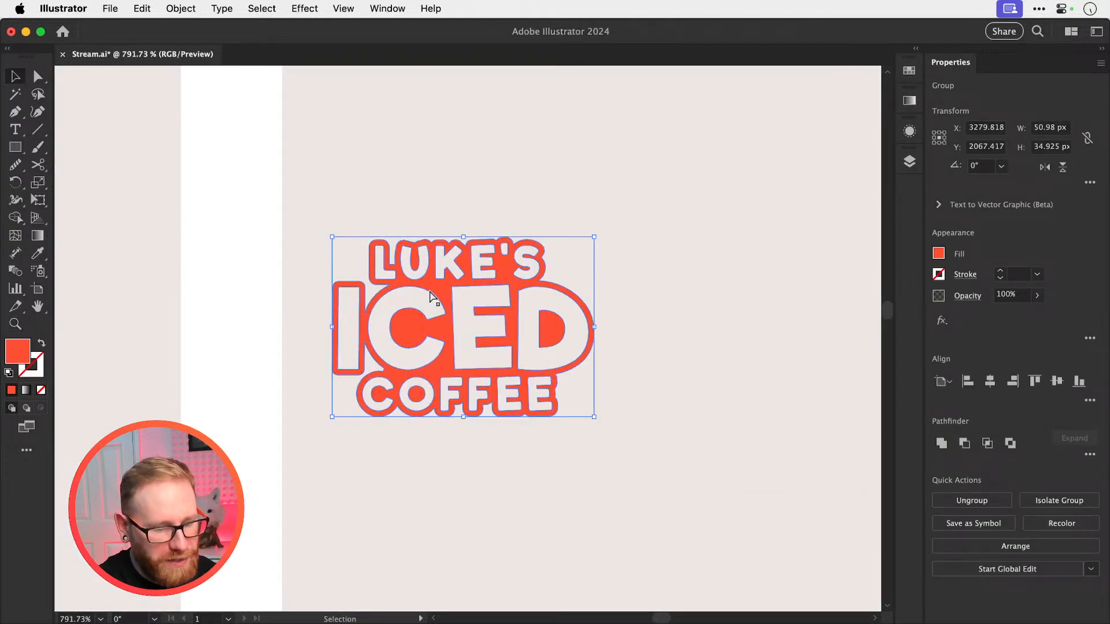
key(super+f)
key(shift+Right)
key(shift+Right)
key(shift+Right)
key(shift+Right)
key(shift+Right)
key(shift+Right)
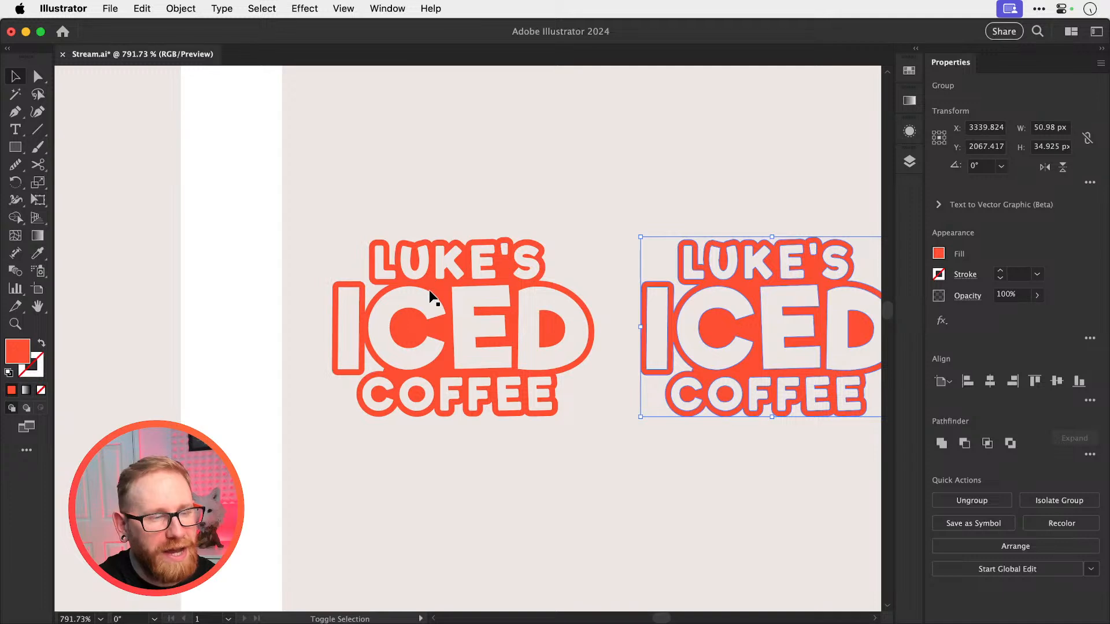
key(shift+super+a)
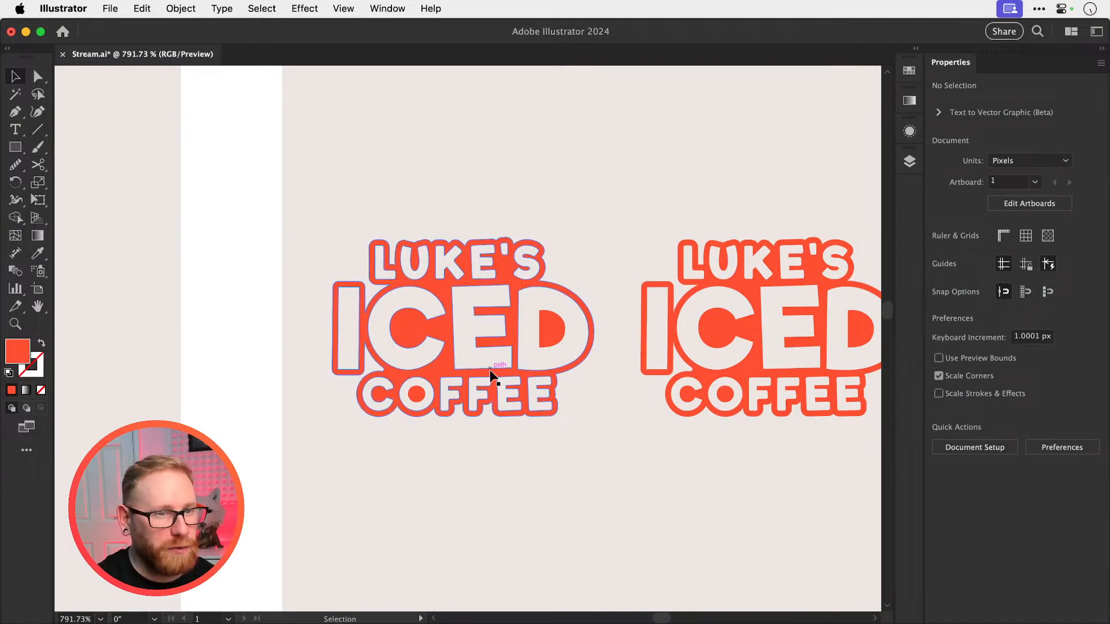
Delete the outer outline path of the rightmost logo copy so only the letter shapes are left
key(space)
drag(591, 270, 605, 361)
key(z)
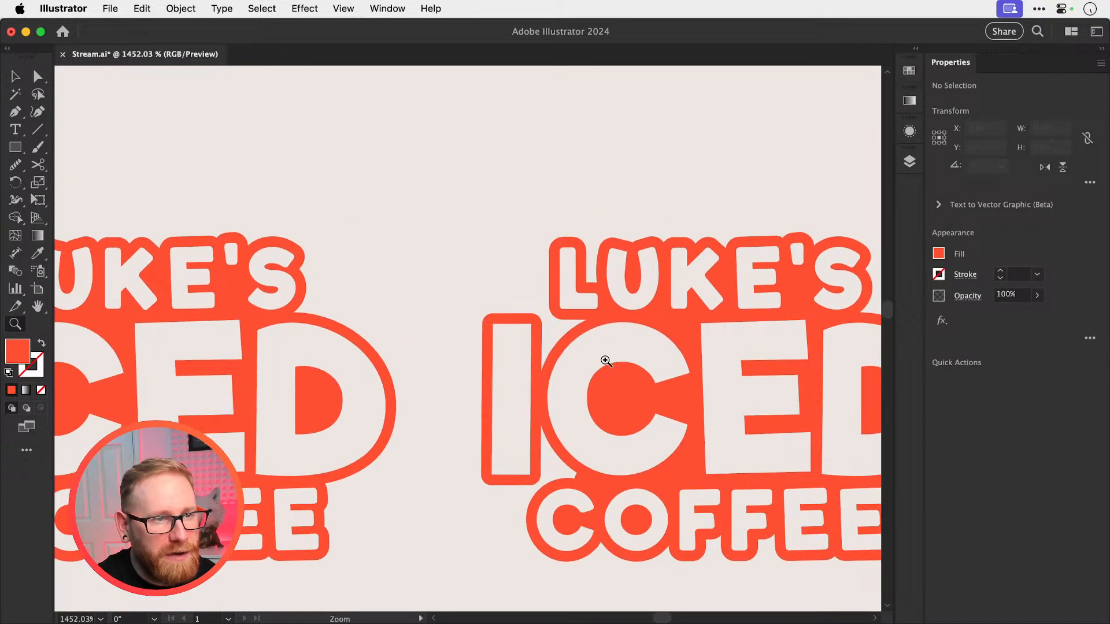
key(a)
click(550, 246)
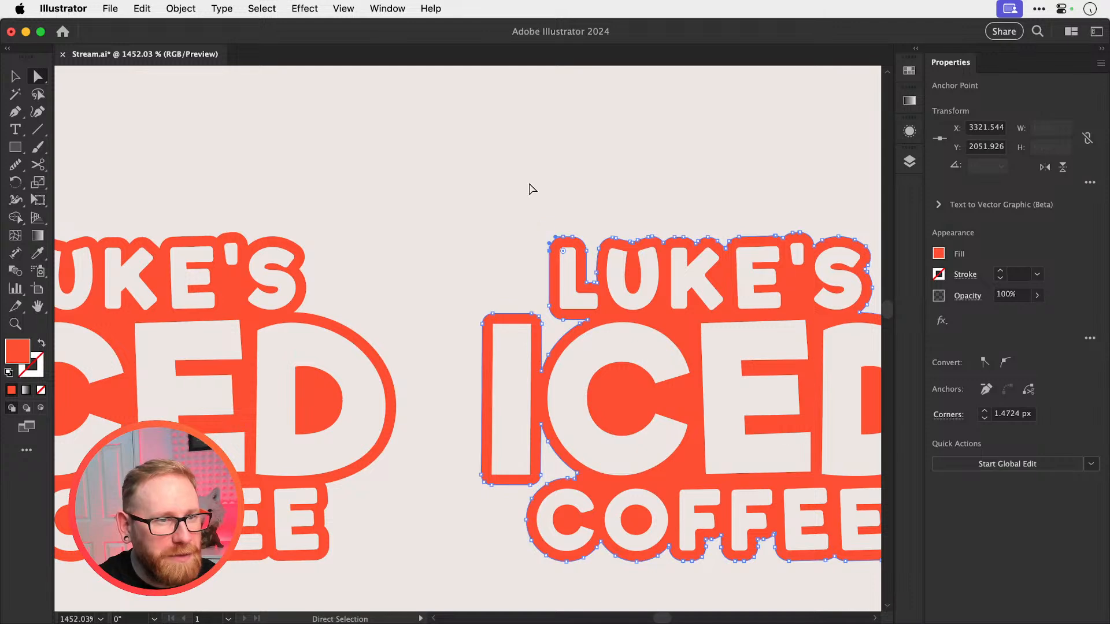
key(Delete)
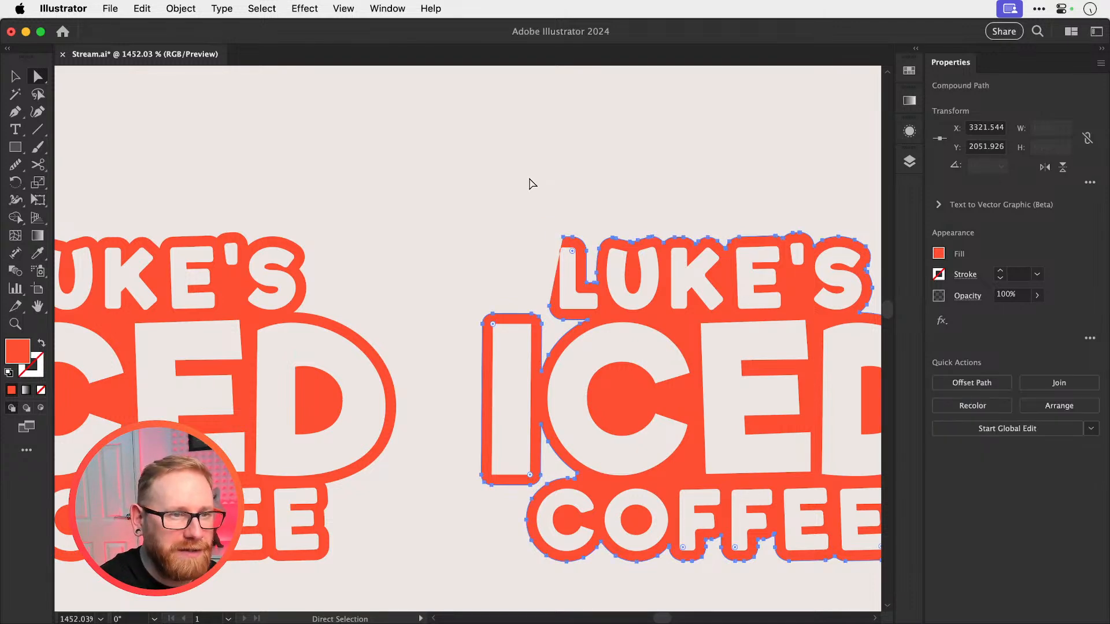
key(Delete)
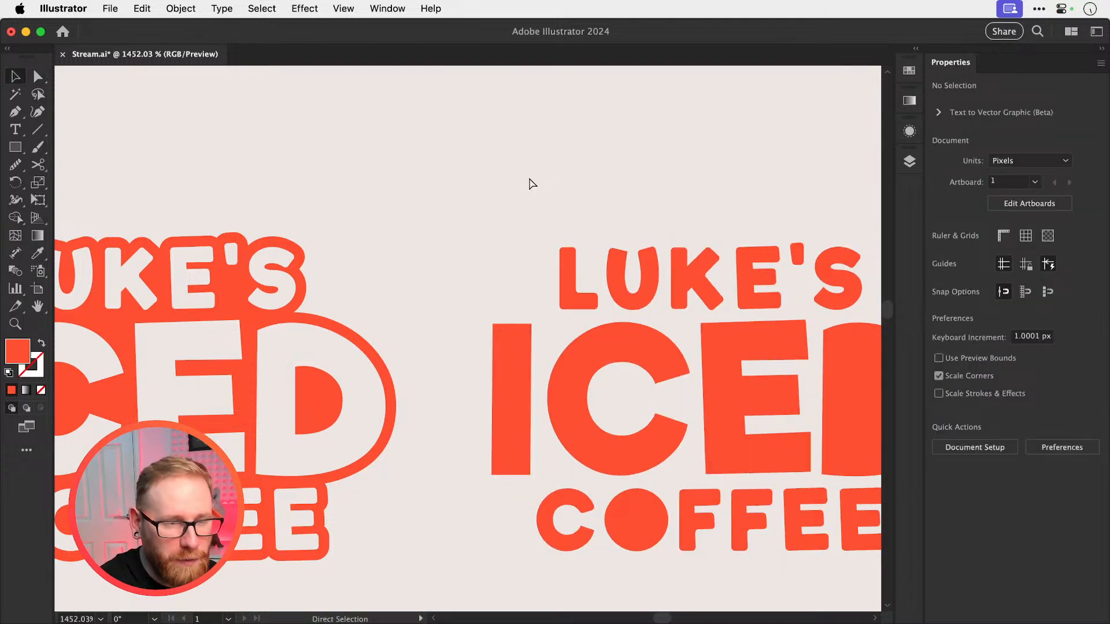
Cut the counters out of COFFEE's O and ICED's D in the letter-only copy with Shape Builder, and deselect
key(super+minus)
key(super+y)
key(super+y)
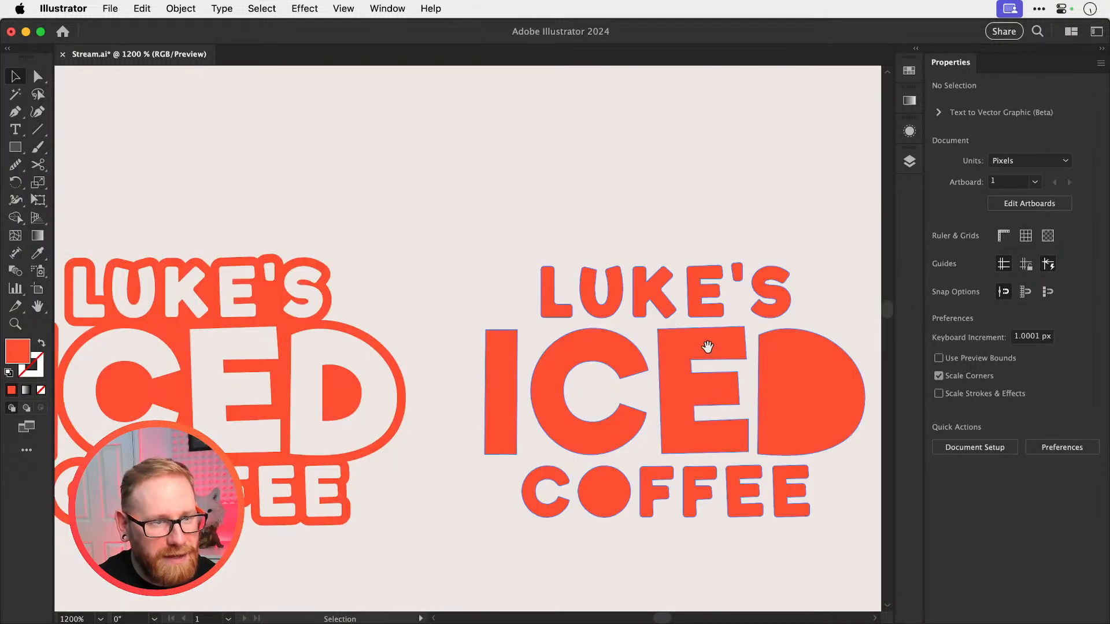
scroll(707, 350, down, 3)
scroll(706, 350, right, 3)
key(z)
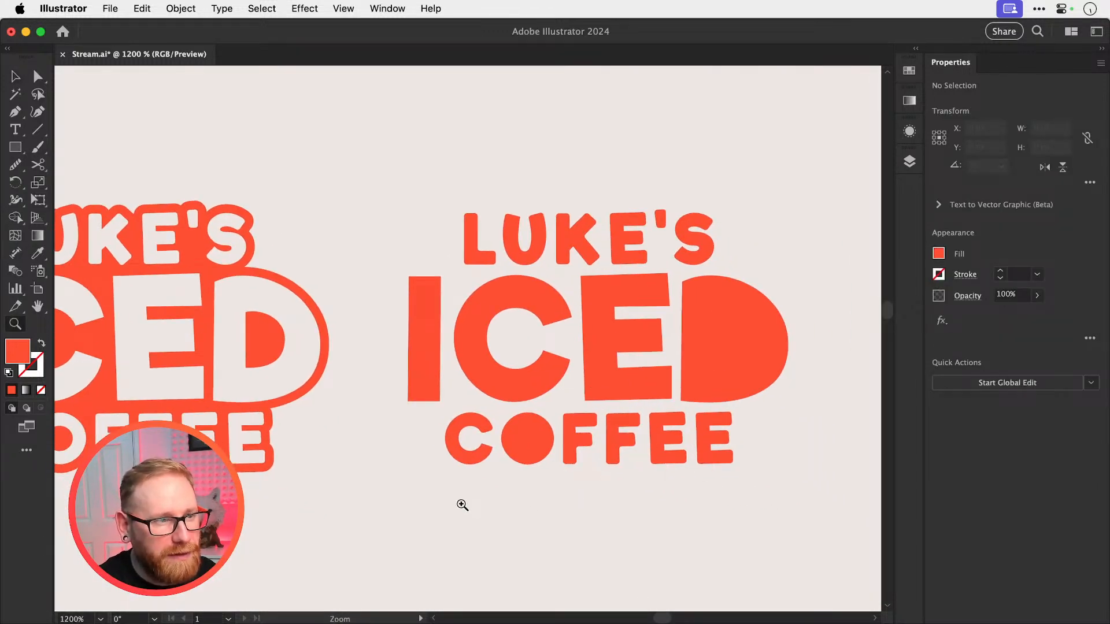
key(v)
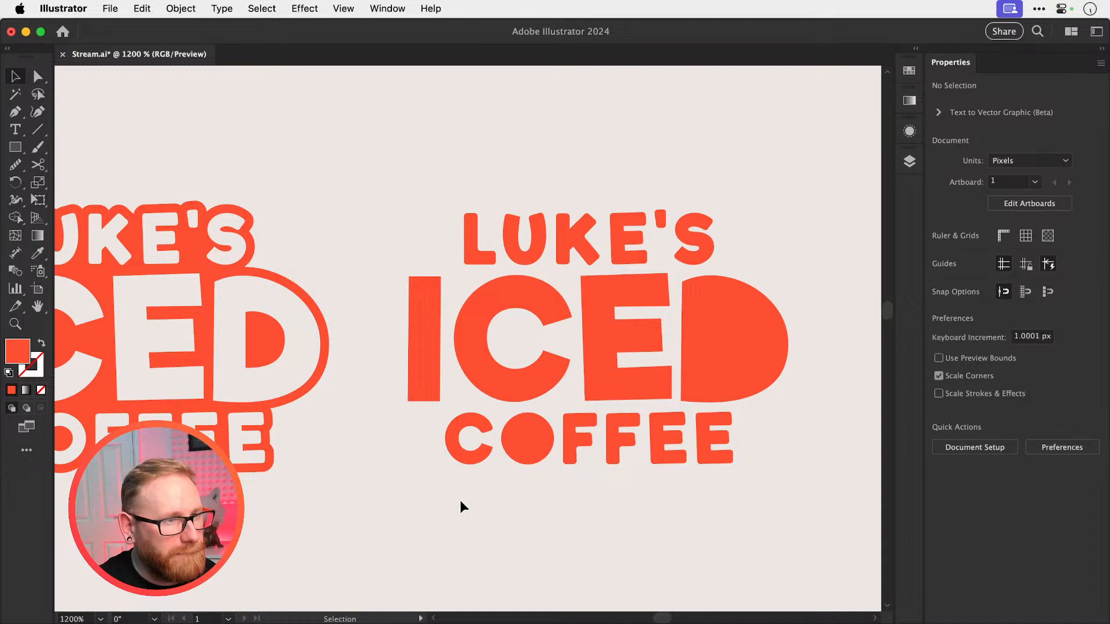
key(space)
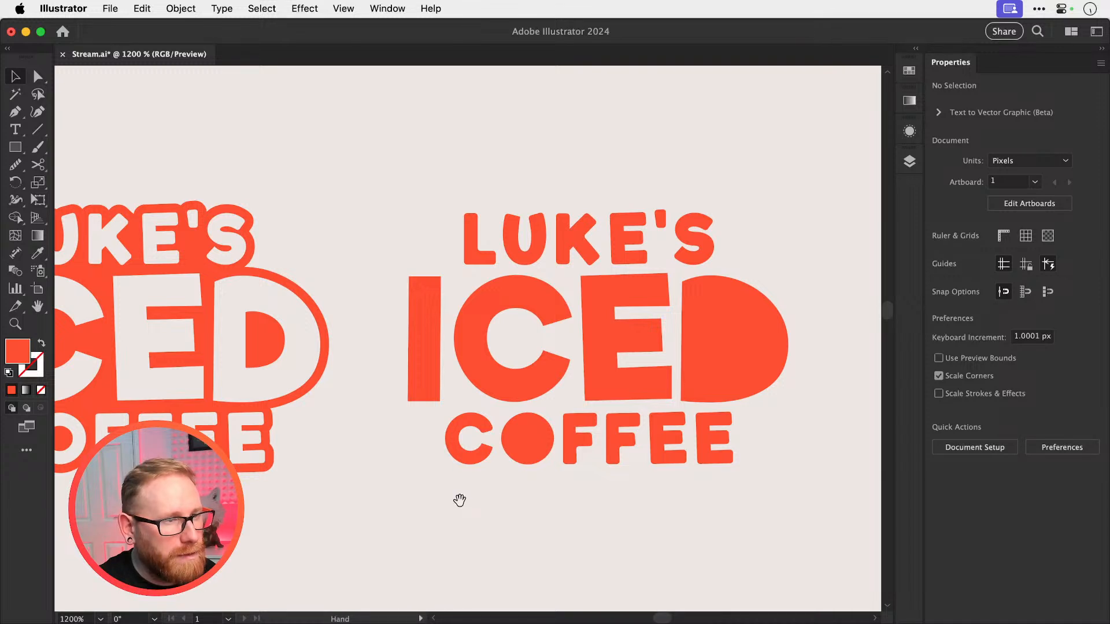
scroll(578, 458, right, 5)
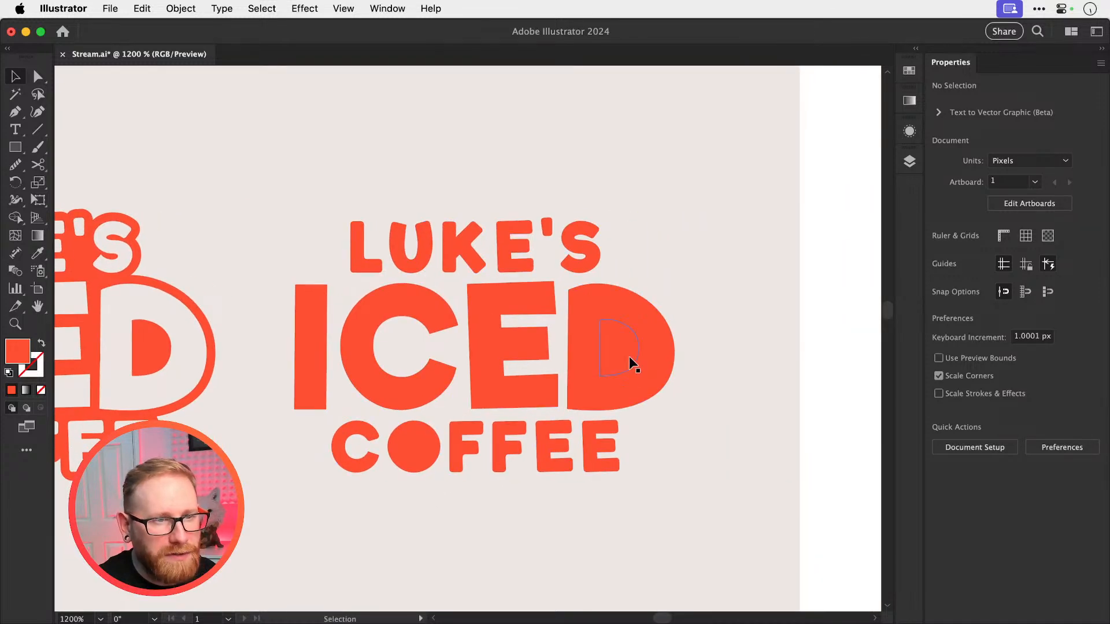
drag(322, 514, 283, 504)
key(shift+m)
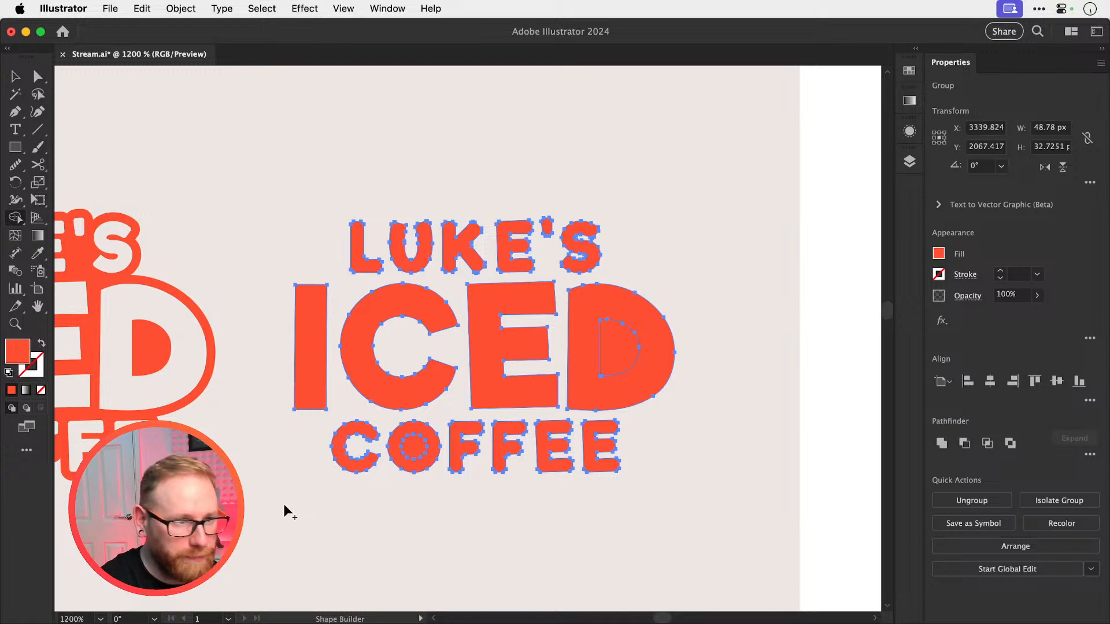
alt+click(421, 442)
alt+click(627, 347)
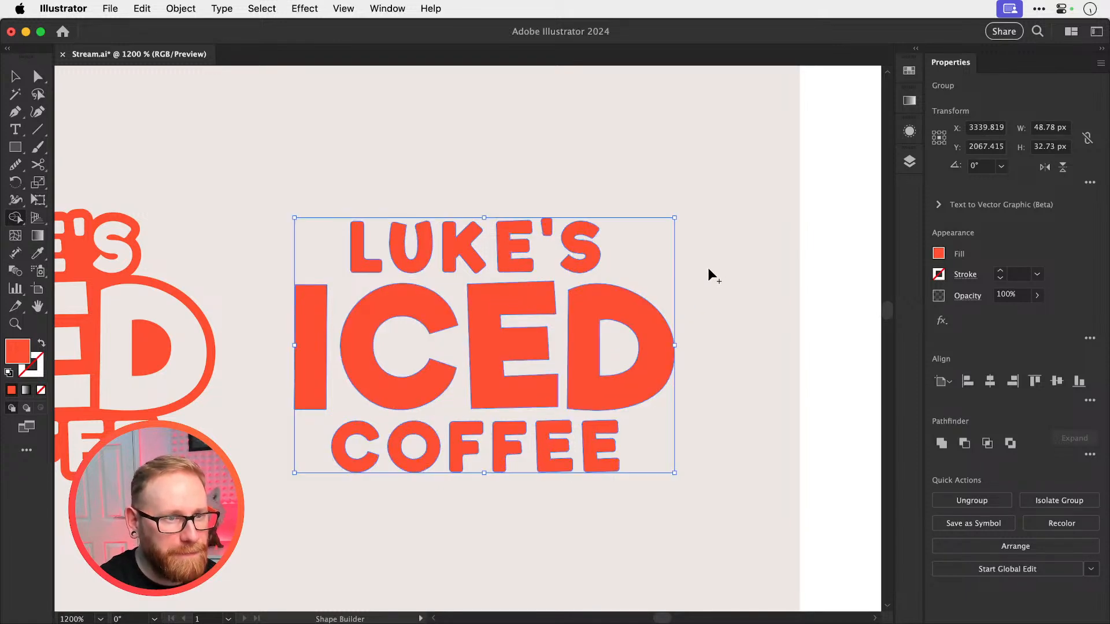
key(v)
click(708, 268)
Fill the letter-only logo copy with white #ffffff
click(490, 407)
scroll(335, 367, left, 6)
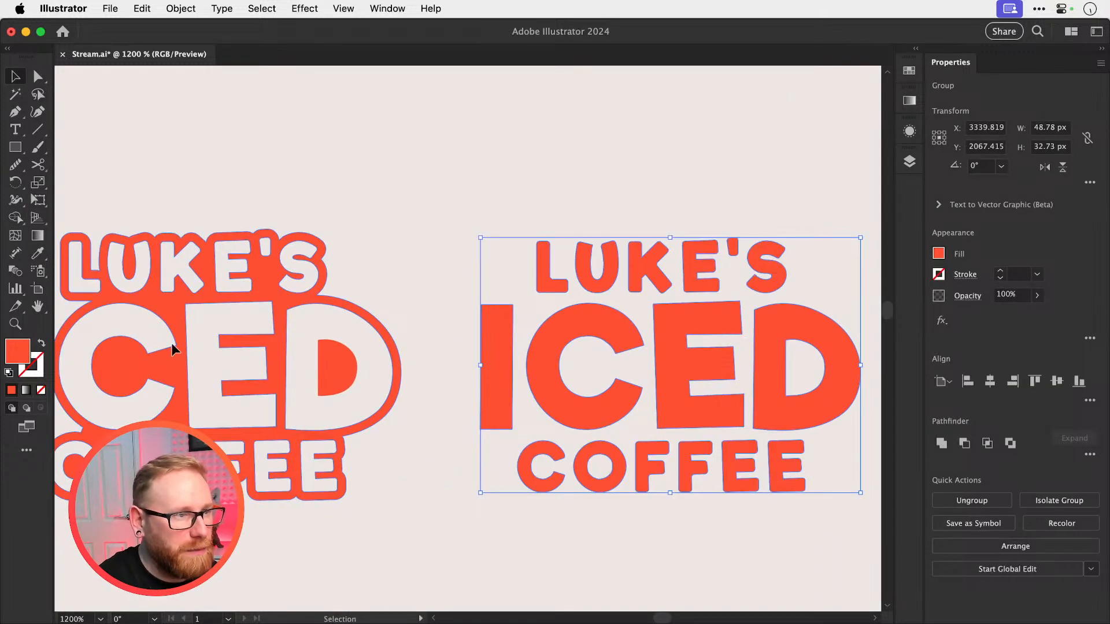
double_click(17, 351)
drag(752, 300, 561, 198)
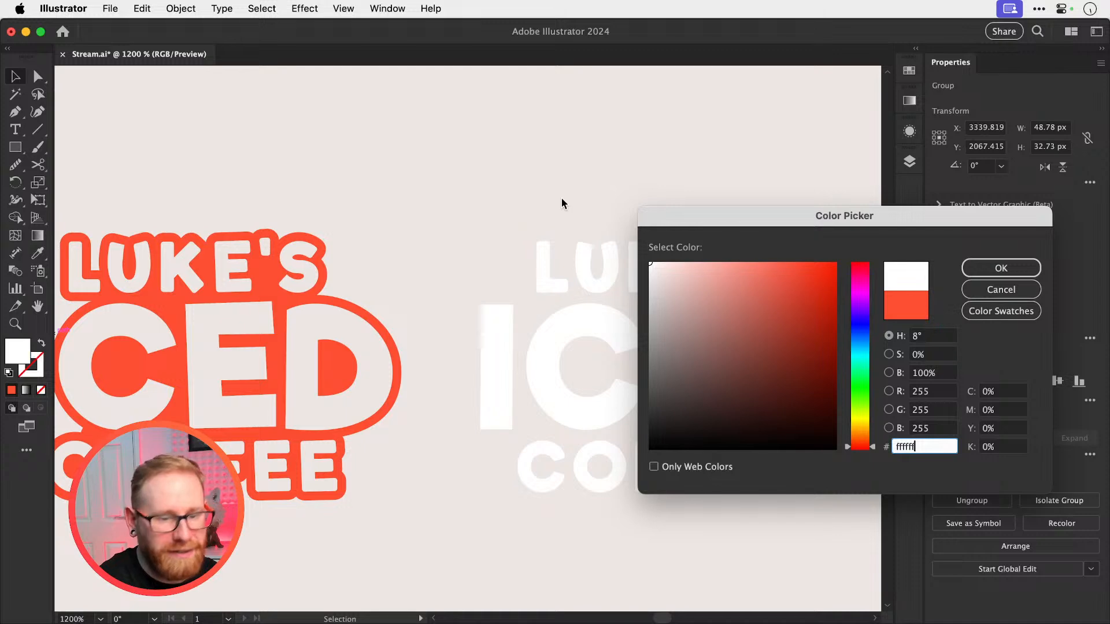
key(Return)
click(595, 193)
Move the white letters left into the letter openings of the neighbouring orange-red logo and deselect them
drag(613, 266, 608, 230)
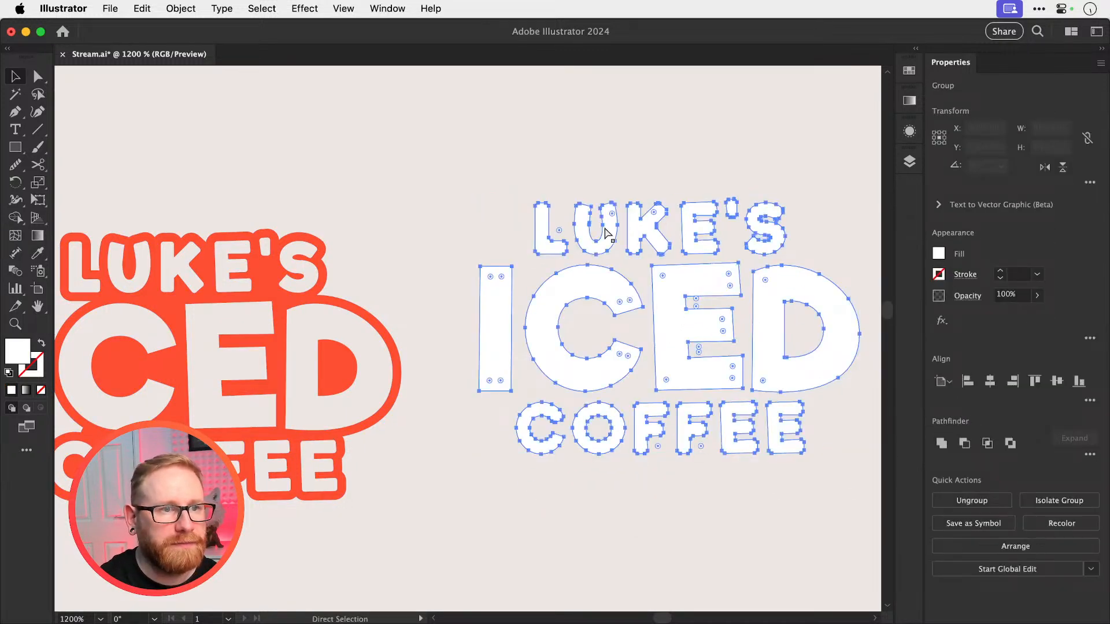
key(super+z)
drag(570, 332, 794, 319)
key(shift+Left)
key(shift+Left)
key(shift+Left)
key(shift+Left)
key(shift+Left)
key(shift+Left)
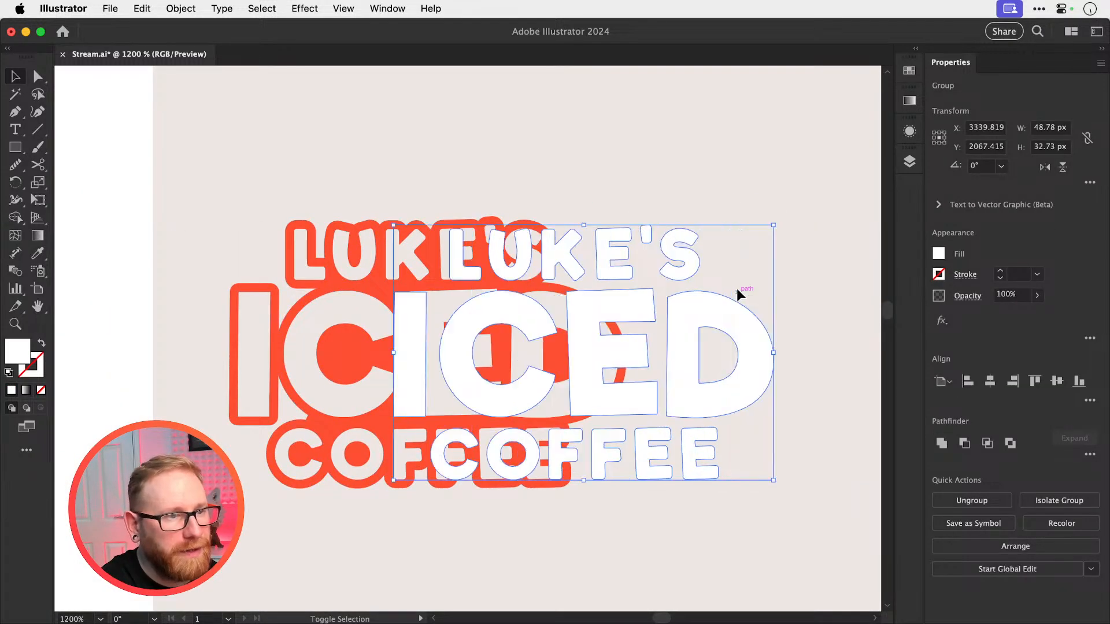
key(shift+super+a)
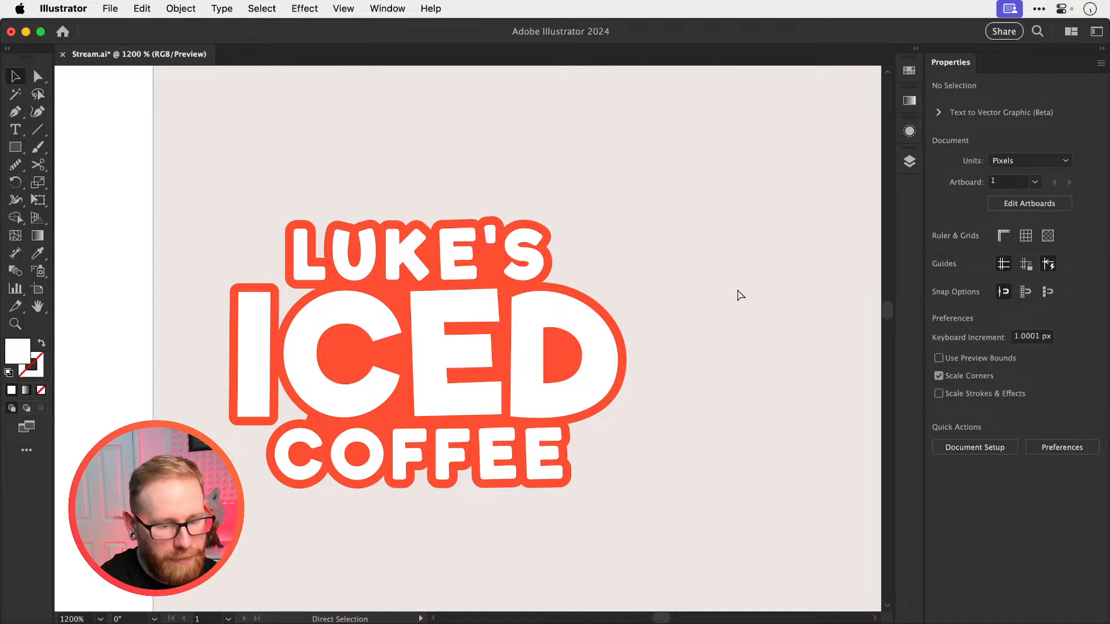
key(super+minus)
key(super+minus)
key(super+minus)
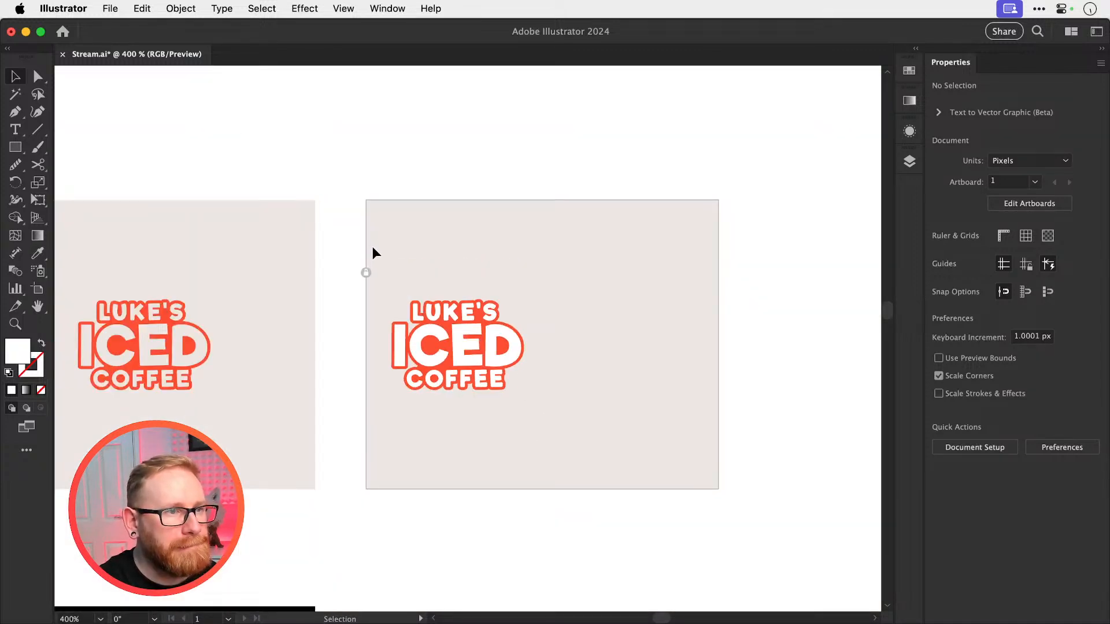
Unlock the off-white background behind the white-filled orange-red logo and centre the logo and background horizontally on each other
click(366, 270)
drag(351, 281, 584, 398)
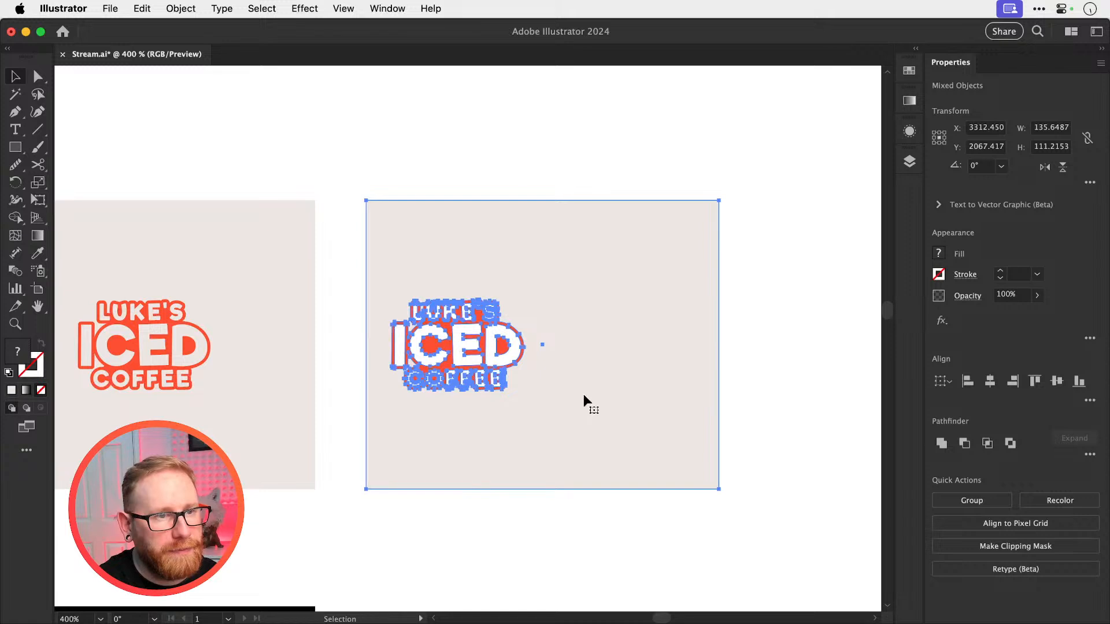
shift+click(585, 395)
key(super+g)
drag(774, 313, 415, 424)
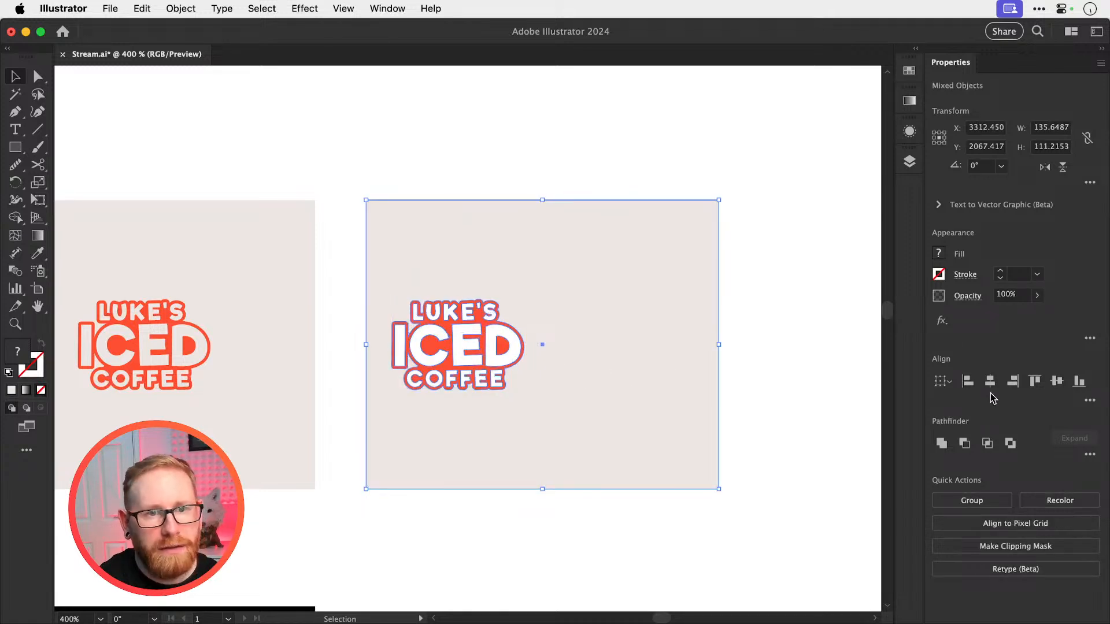
click(990, 381)
drag(494, 393, 608, 391)
click(636, 153)
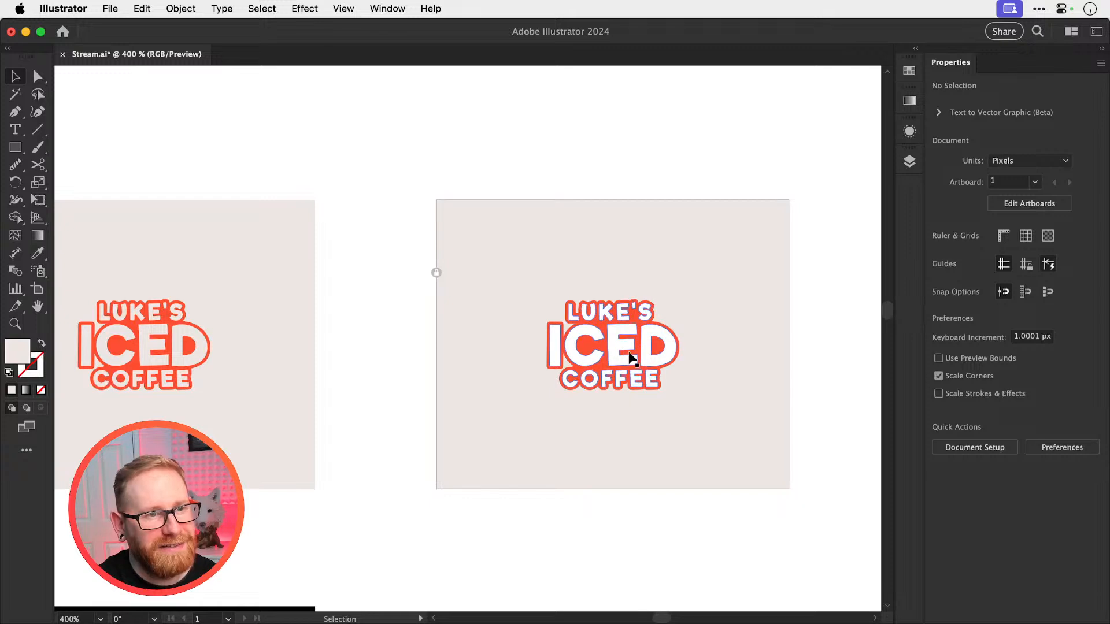
Inspect the centred white-filled logo up close and save the document
drag(643, 347, 867, 358)
drag(761, 354, 686, 351)
key(super+s)
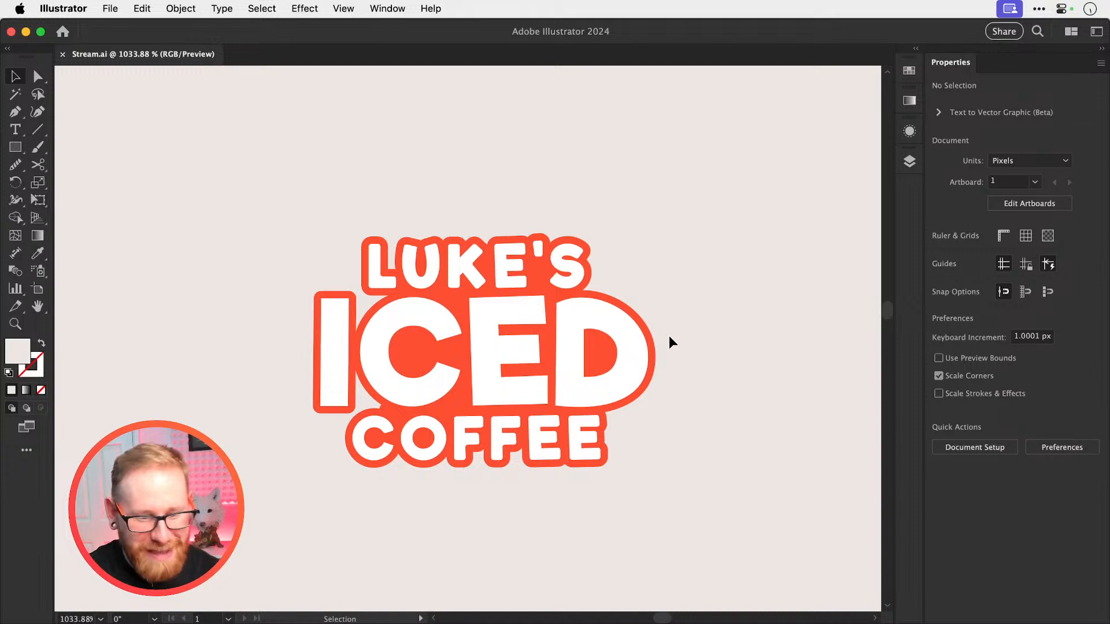
Browse the overview of earlier logo drafts, from the ring-pull references to the plain LUKE'S ICED COFFEE lettering
key(super+0)
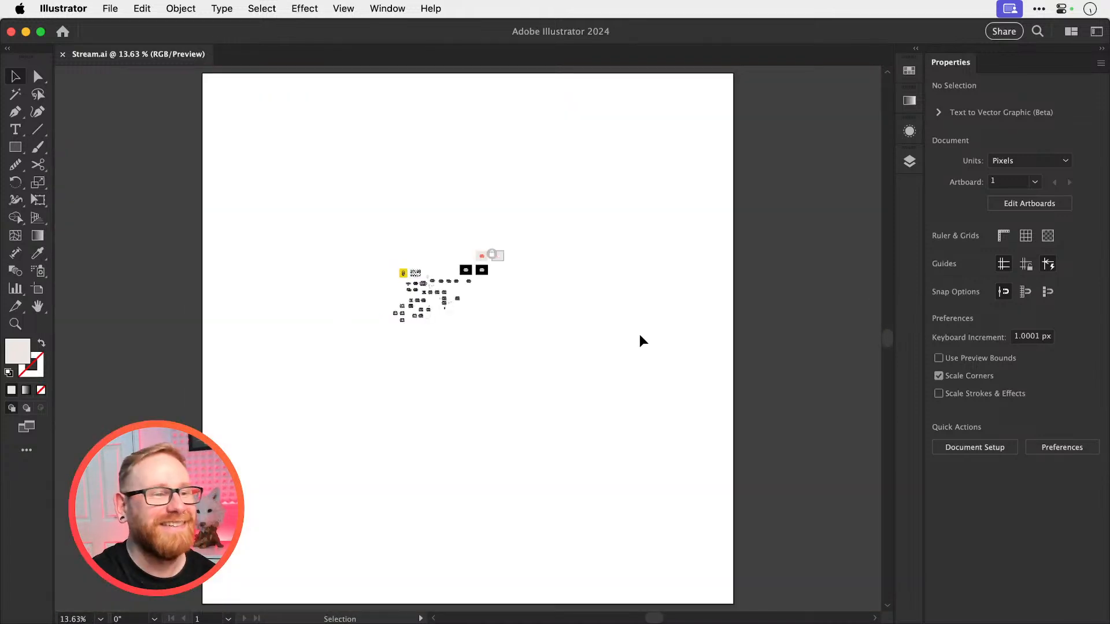
key(z)
click(443, 285)
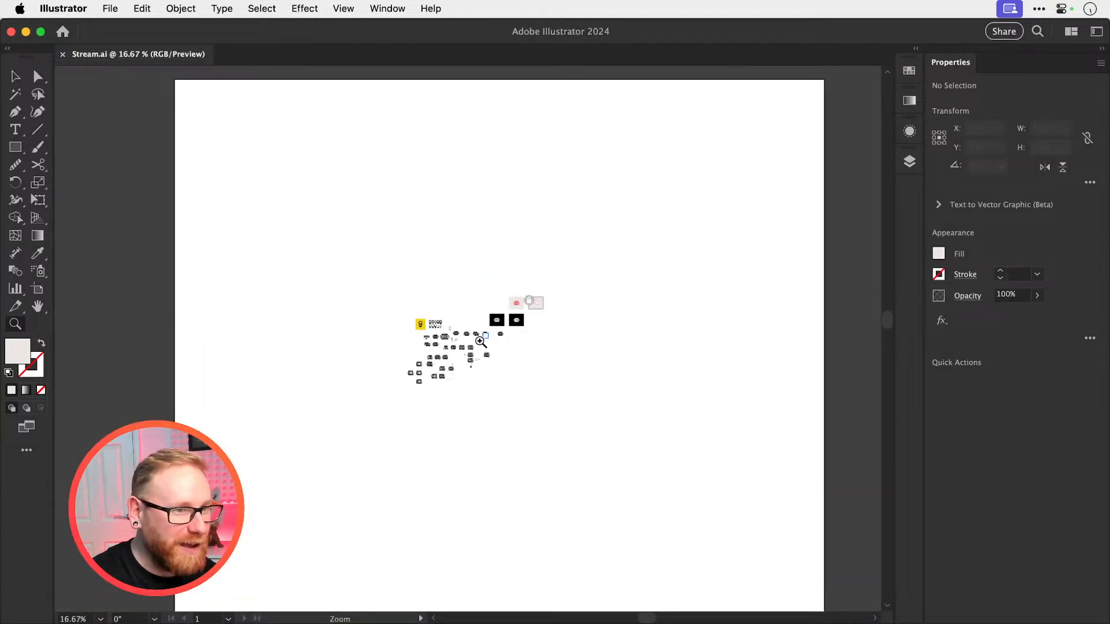
drag(471, 341, 564, 392)
key(super+=)
key(super+=)
key(super+=)
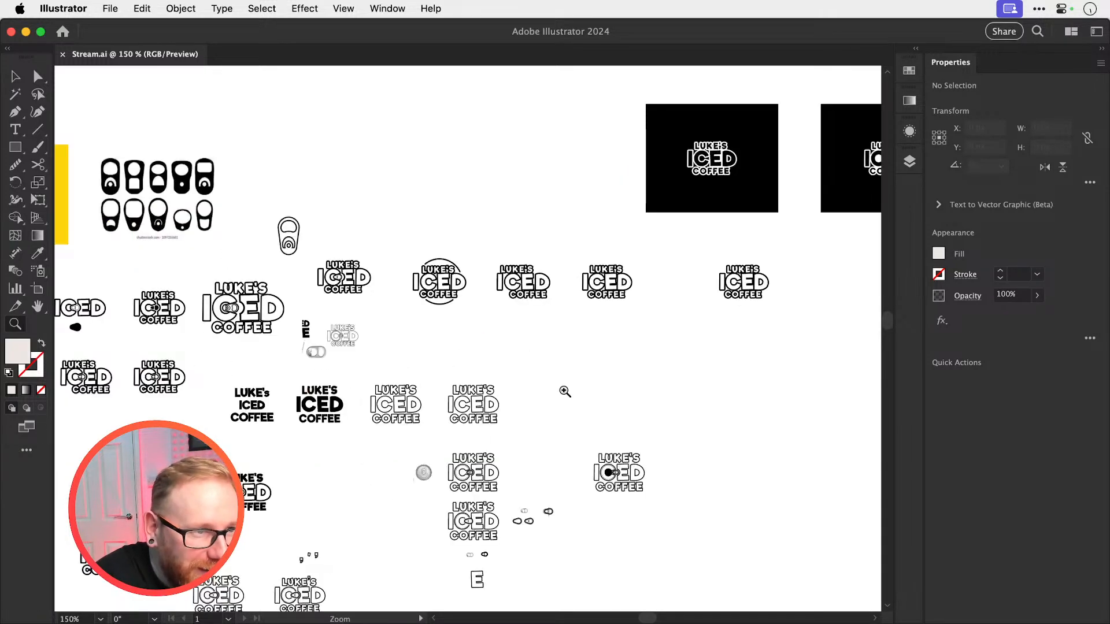
scroll(564, 392, left, 5)
scroll(564, 391, left, 2)
scroll(564, 391, left, 4)
scroll(564, 391, up, 2)
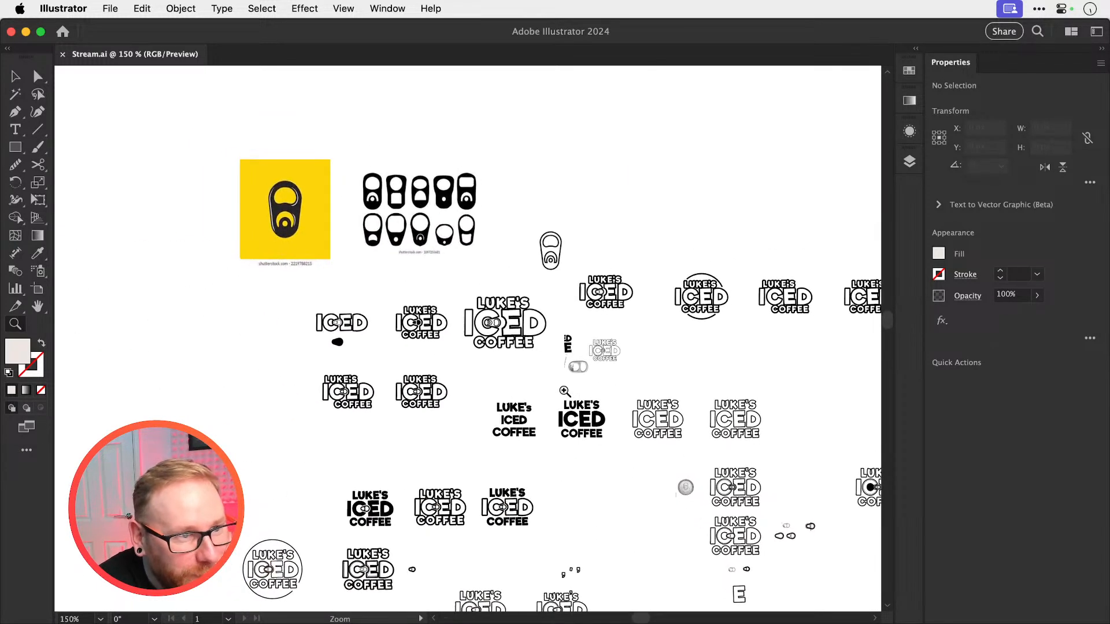
key(super+=)
scroll(565, 391, down, 5)
scroll(565, 391, right, 5)
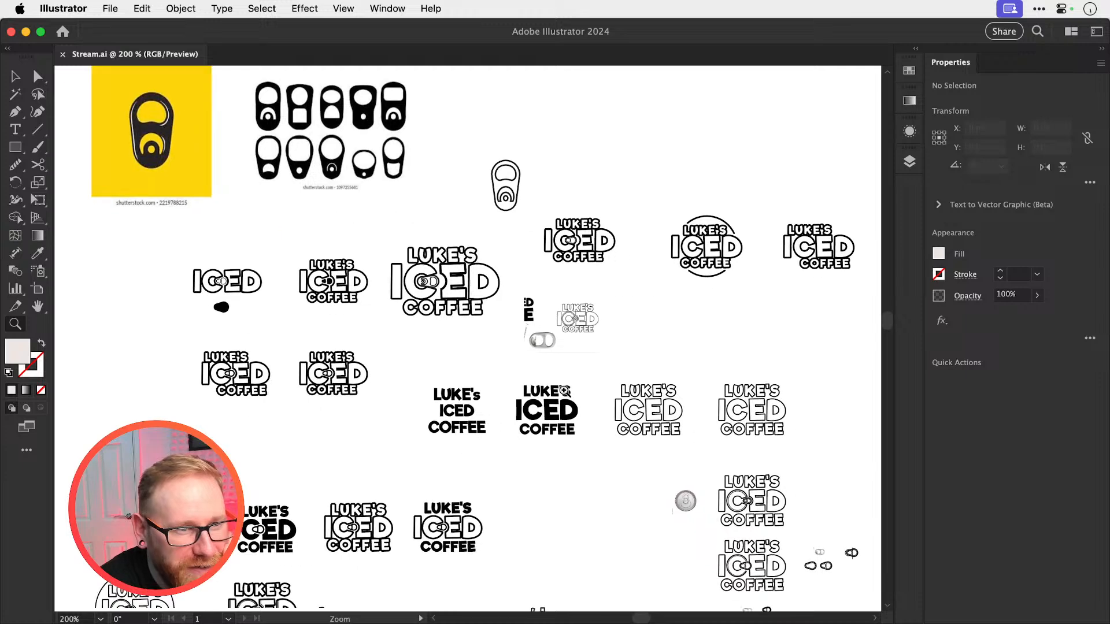
key(super+=)
key(super+=)
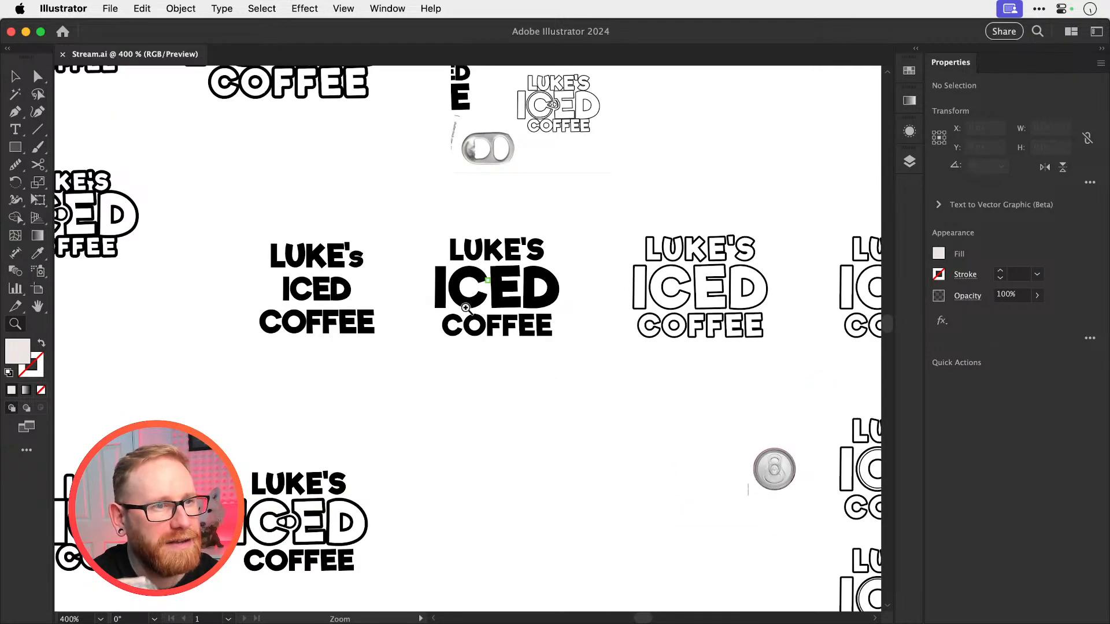
Examine the progression from solid lettering to thin-outlined logos with the ring pull inside ICED's C
scroll(530, 285, right, 3)
scroll(530, 284, right, 5)
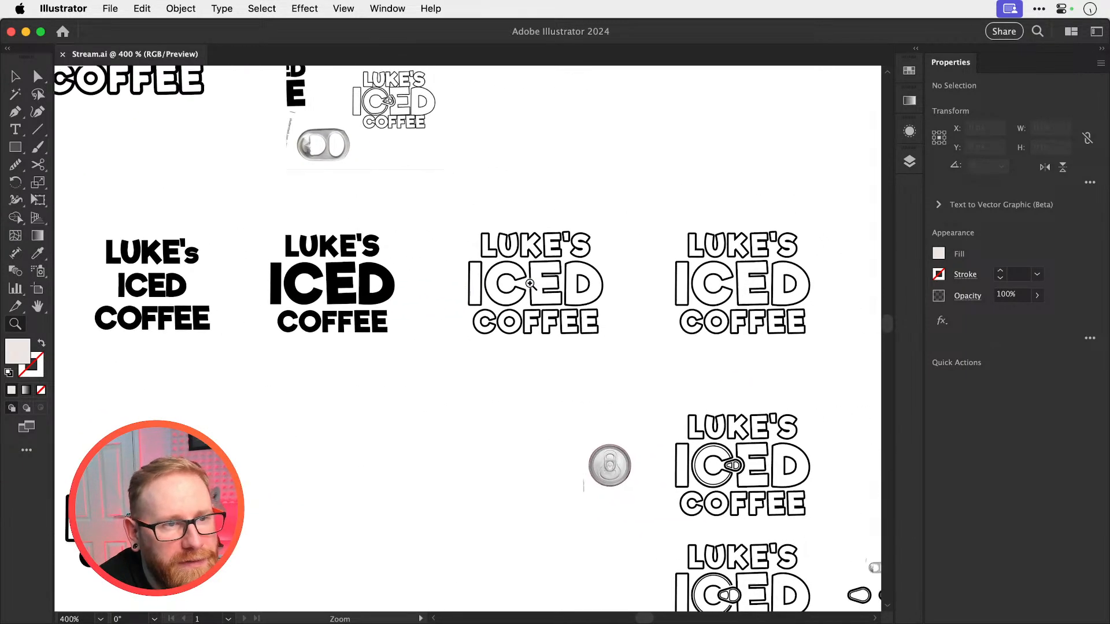
scroll(523, 290, right, 5)
scroll(524, 290, down, 6)
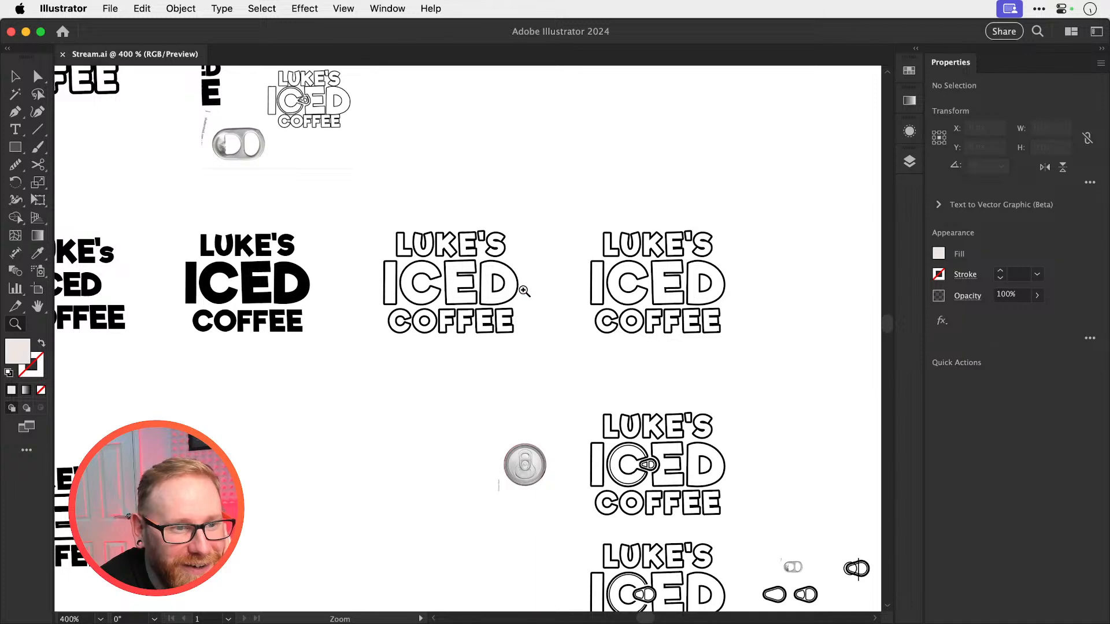
scroll(524, 290, down, 2)
scroll(524, 290, right, 2)
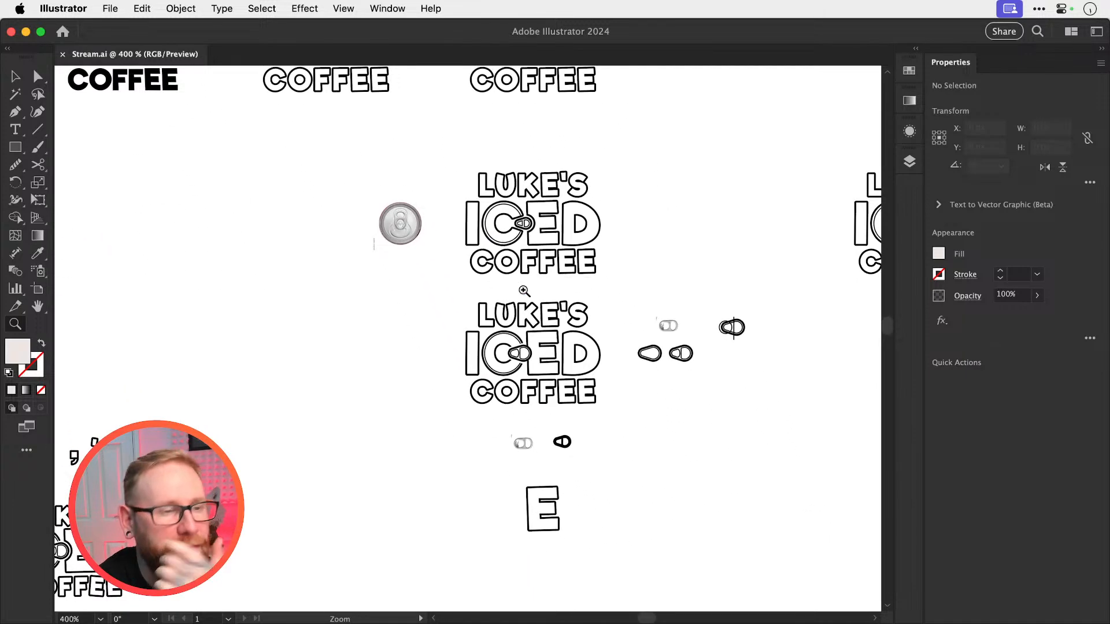
key(super+=)
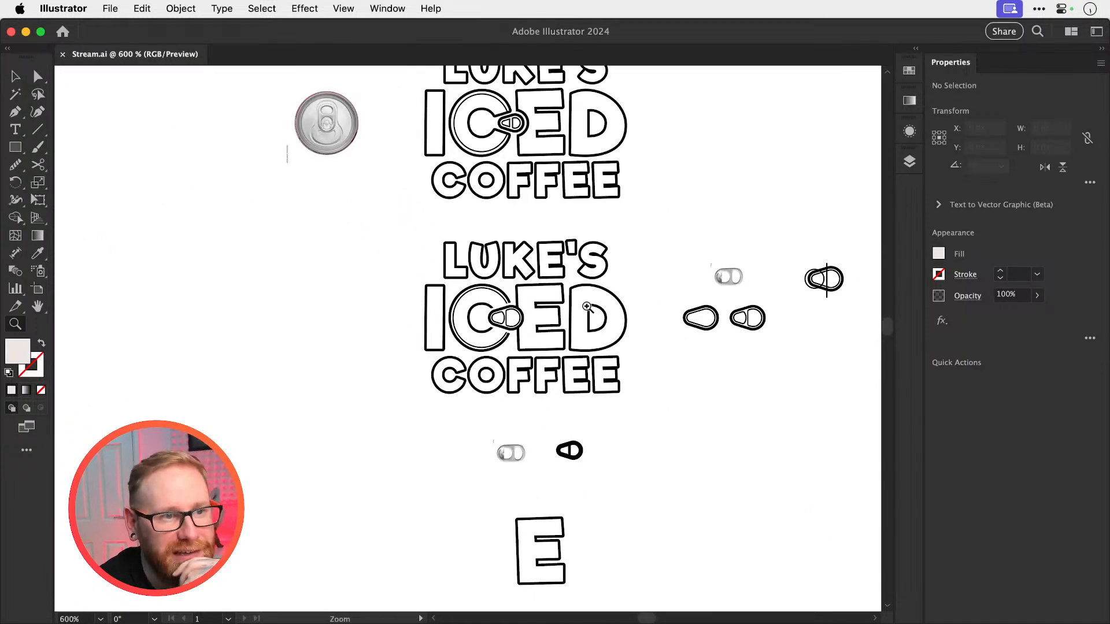
key(super+minus)
key(super+minus)
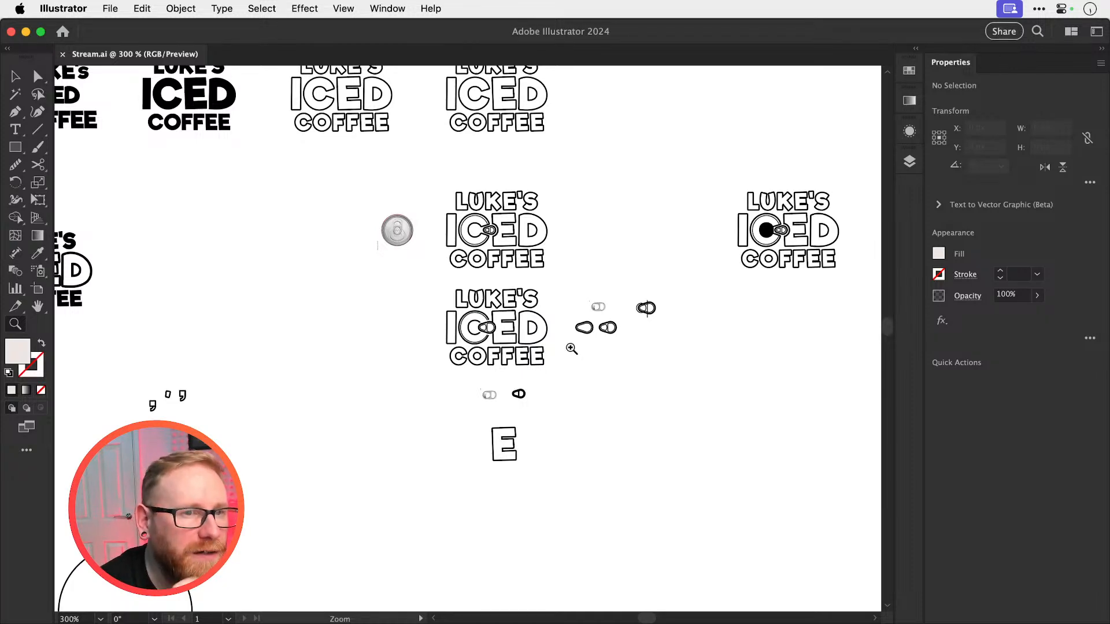
scroll(735, 287, right, 3)
scroll(736, 287, up, 2)
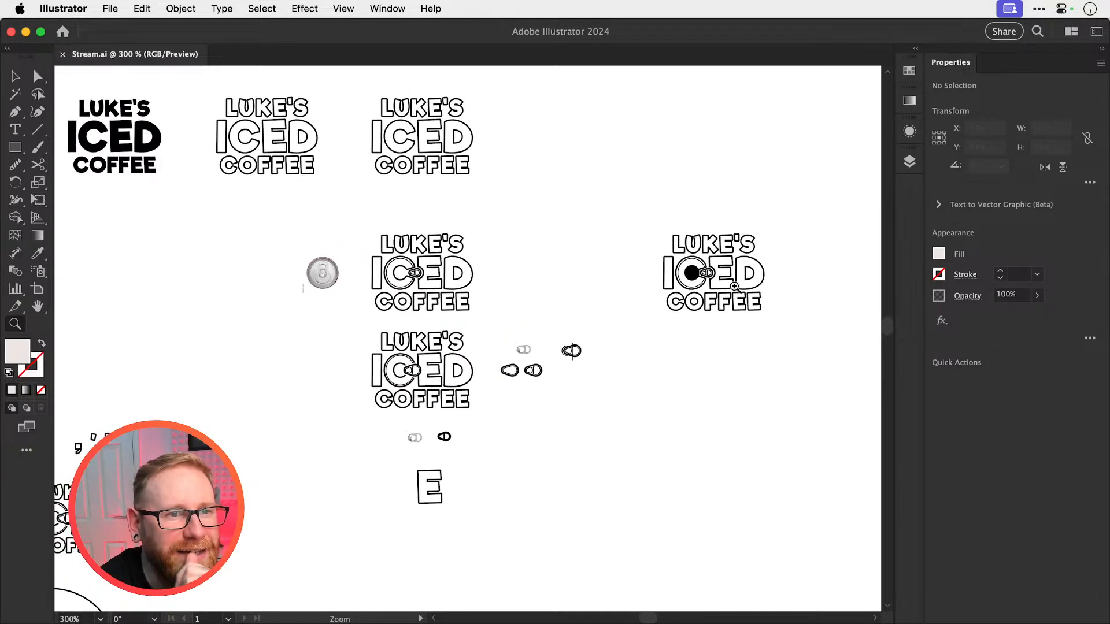
scroll(525, 351, left, 2)
scroll(525, 352, down, 1)
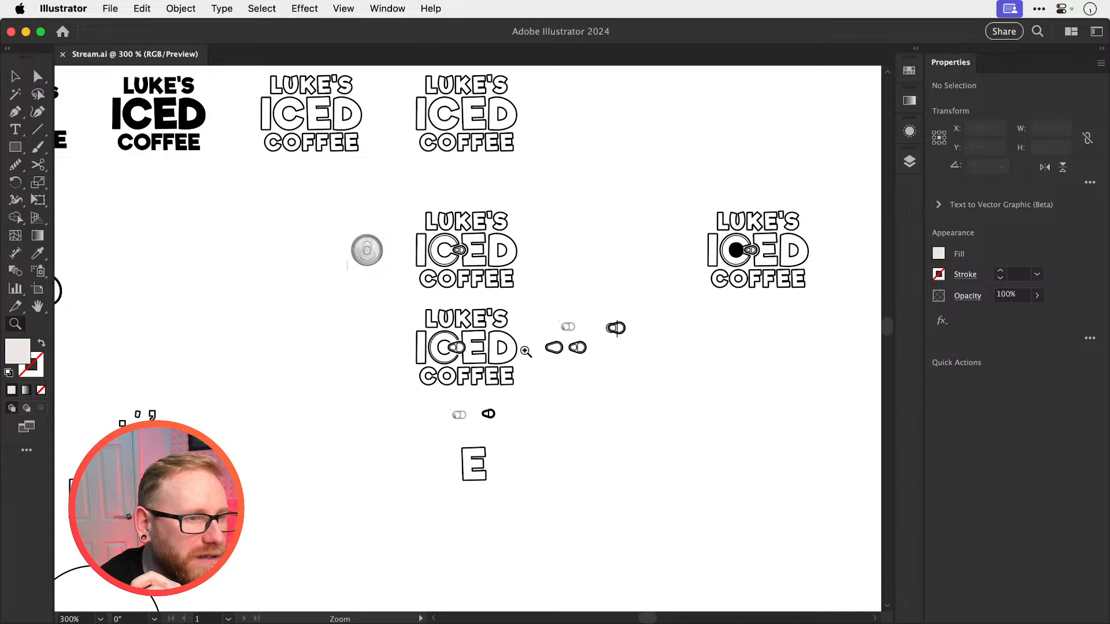
scroll(524, 351, left, 1)
scroll(525, 351, down, 1)
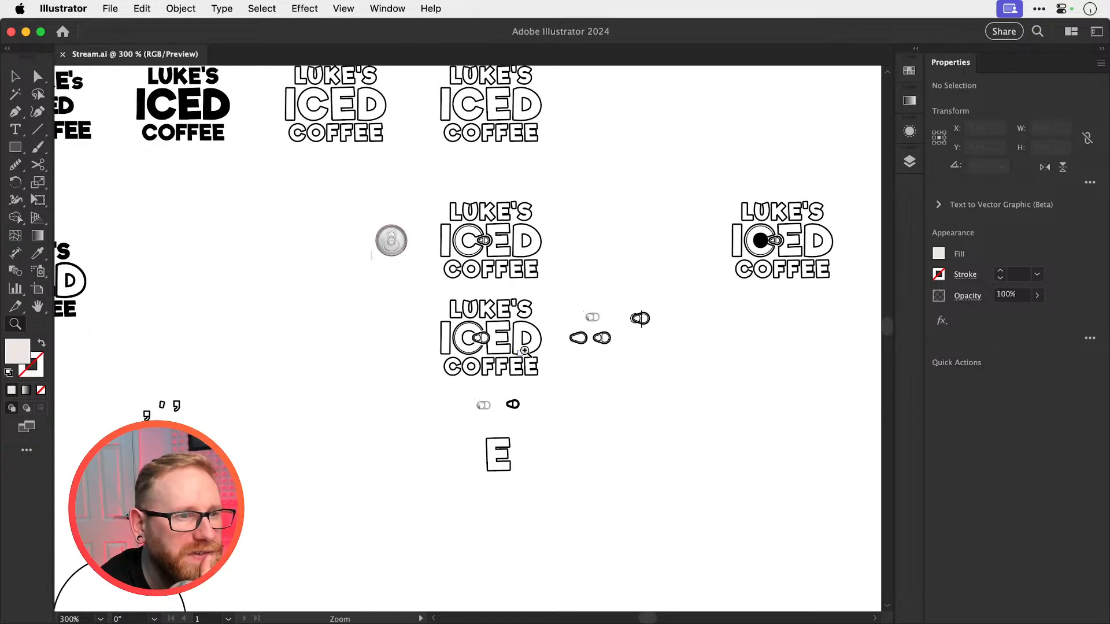
scroll(524, 351, left, 7)
scroll(524, 351, up, 2)
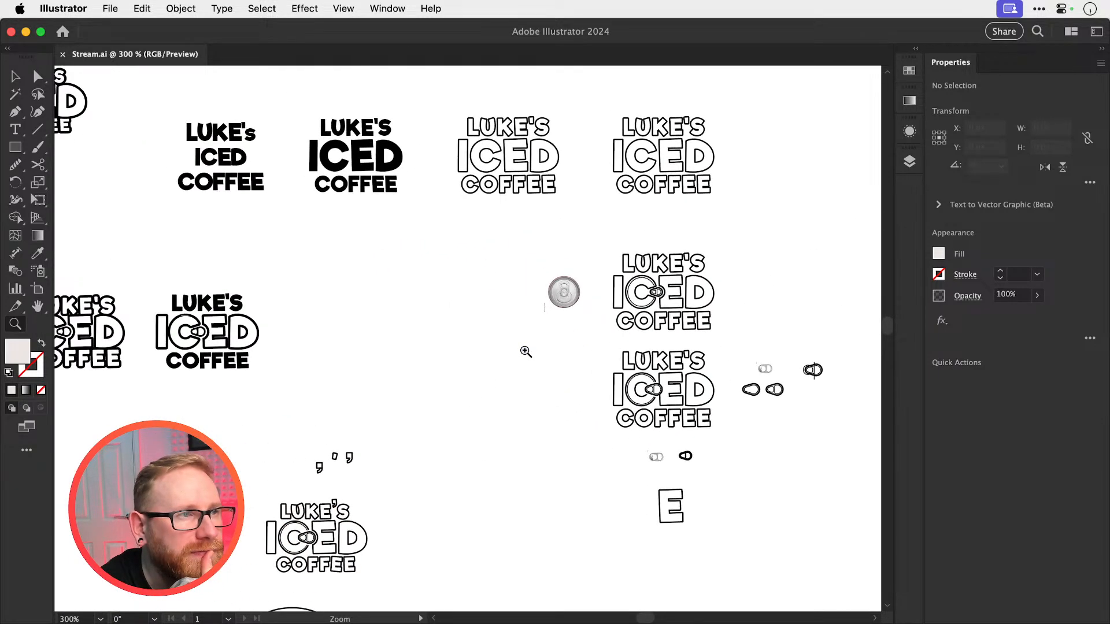
scroll(526, 352, up, 2)
scroll(525, 351, left, 2)
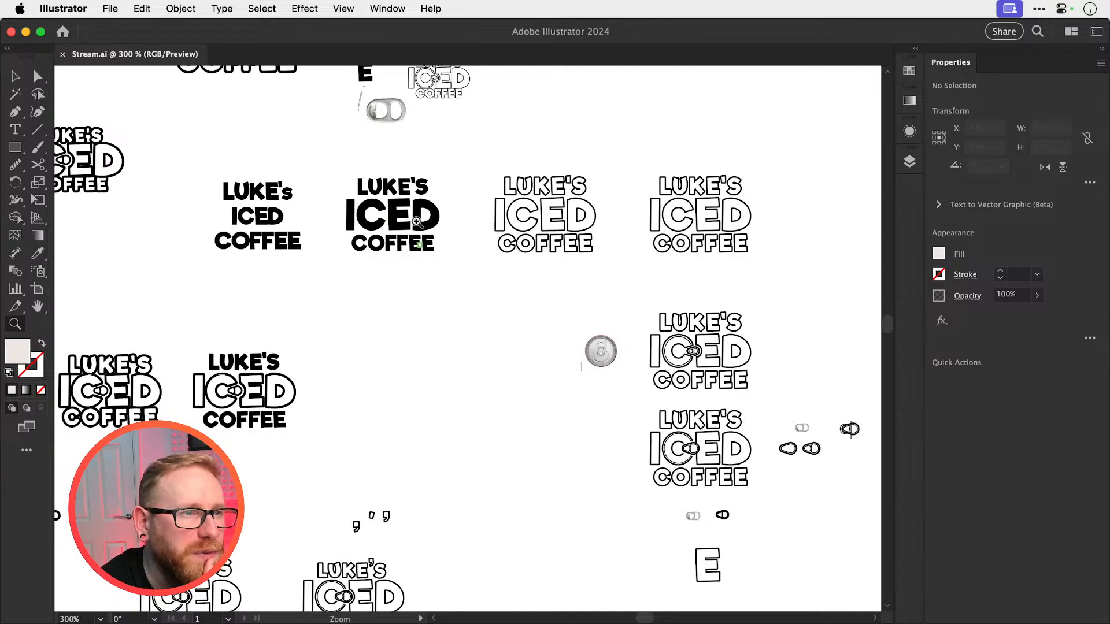
Examine the row of bolder ring-pull logos, especially the solid black version
scroll(436, 276, down, 6)
scroll(436, 275, left, 8)
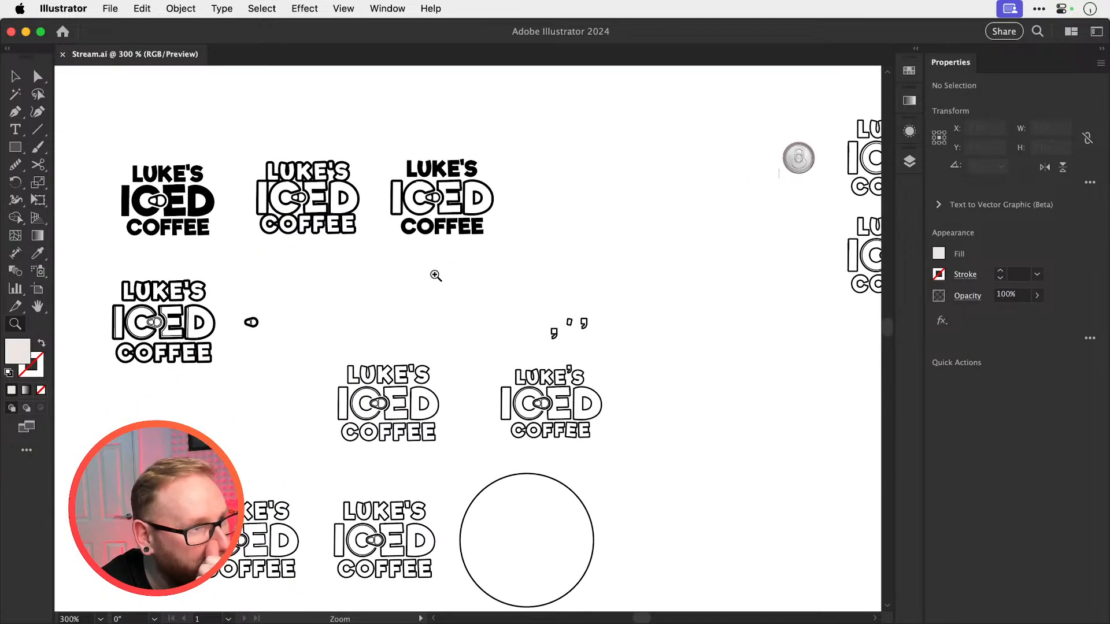
scroll(436, 276, left, 4)
scroll(436, 275, up, 2)
drag(213, 213, 457, 288)
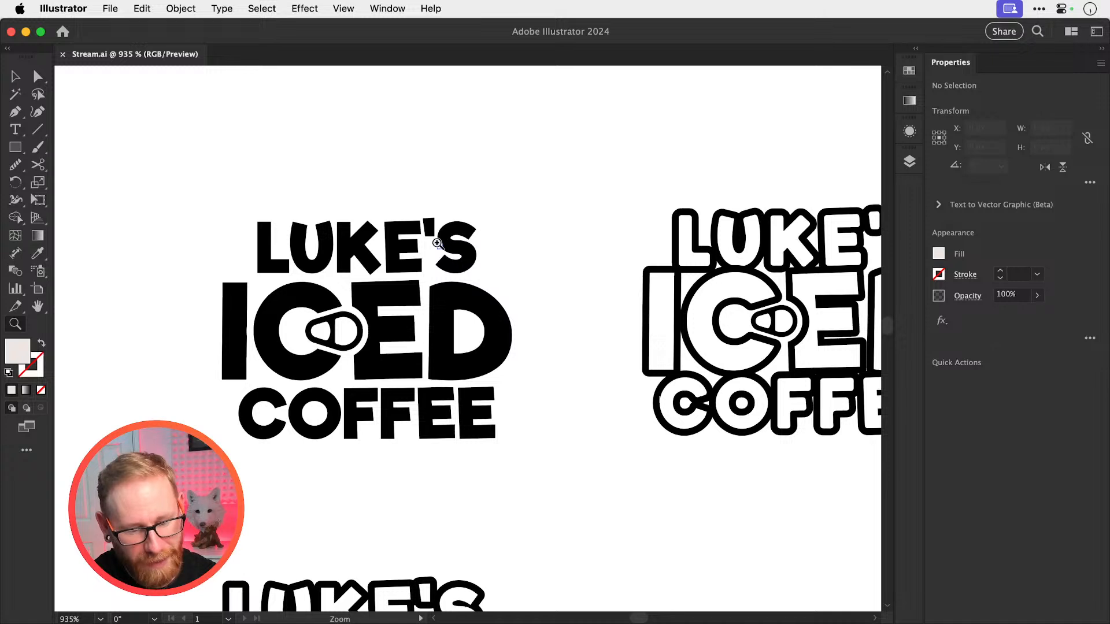
key(super+minus)
key(super+minus)
key(super+minus)
key(super+minus)
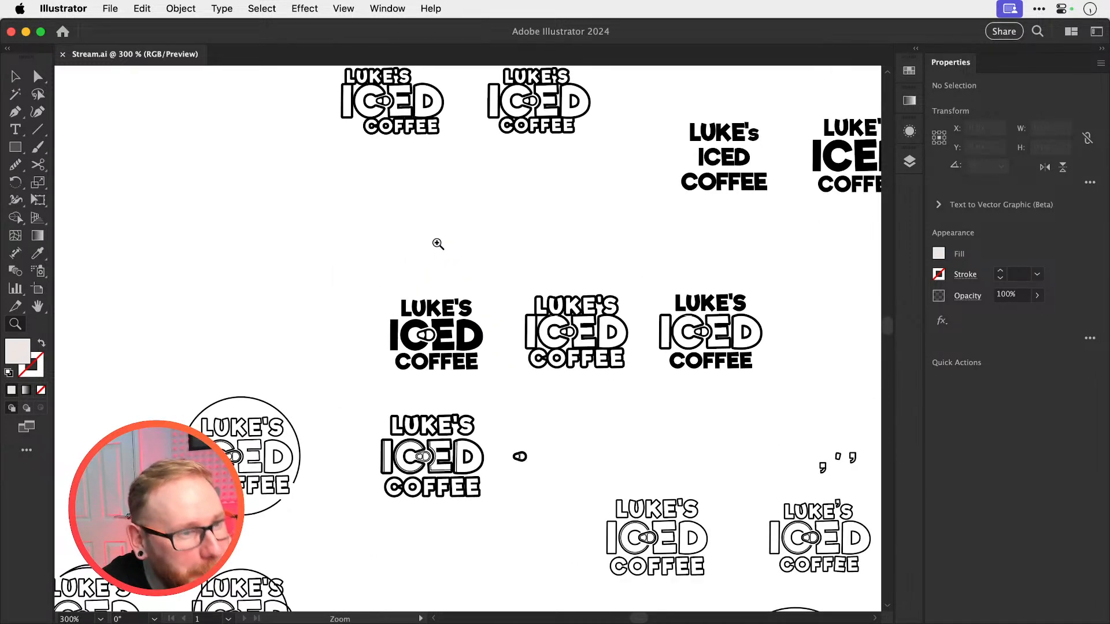
Place a copy of the solid black ring-pull logo beside the black-background versions, below the white-filled orange-red variation
key(v)
drag(384, 279, 494, 394)
key(z)
drag(432, 351, 454, 317)
key(v)
key(super+x)
key(super+minus)
key(super+minus)
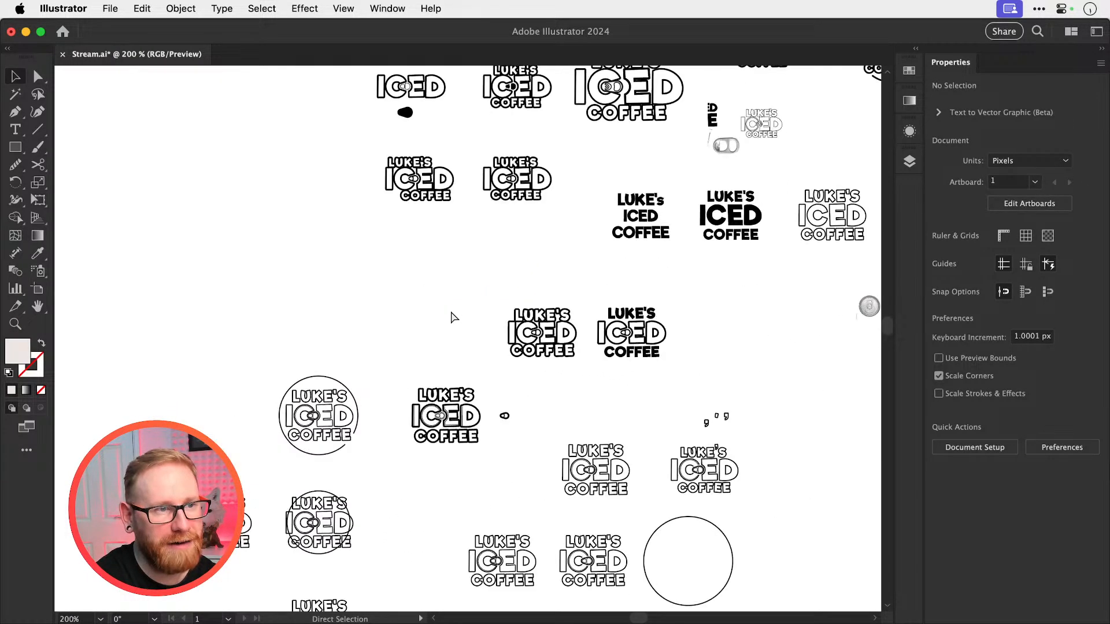
key(super+minus)
key(super+minus)
key(super+f)
key(super+minus)
scroll(452, 315, right, 5)
scroll(452, 315, up, 3)
key(z)
drag(574, 293, 597, 298)
key(v)
drag(499, 352, 709, 421)
click(692, 351)
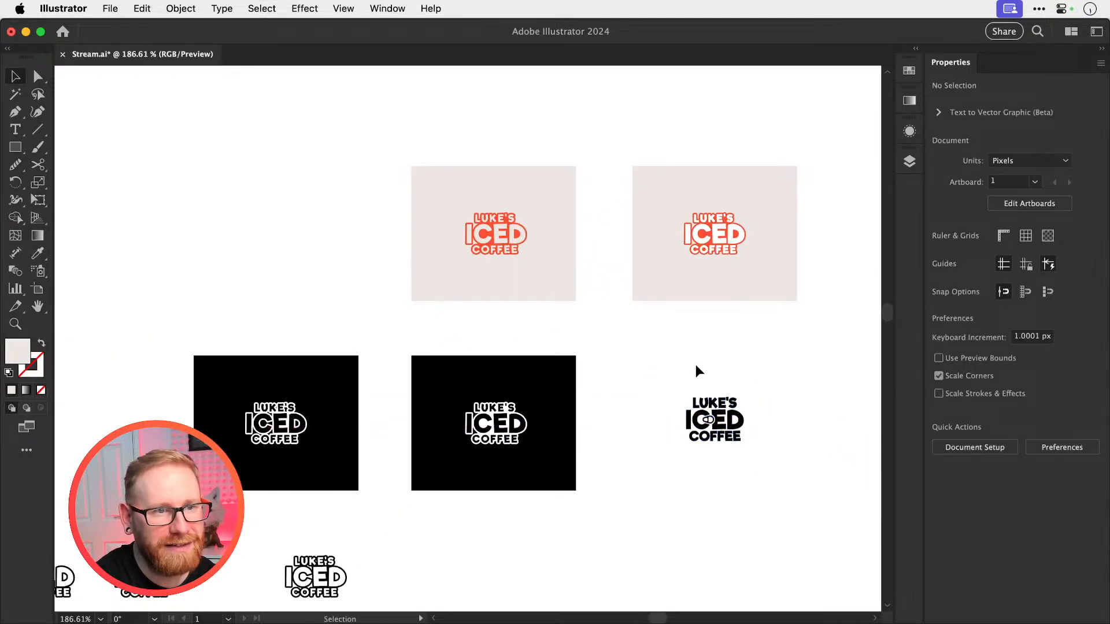
Return to the area with the earlier ring-pull logo drafts and save the document
scroll(693, 350, left, 4)
scroll(692, 350, down, 15)
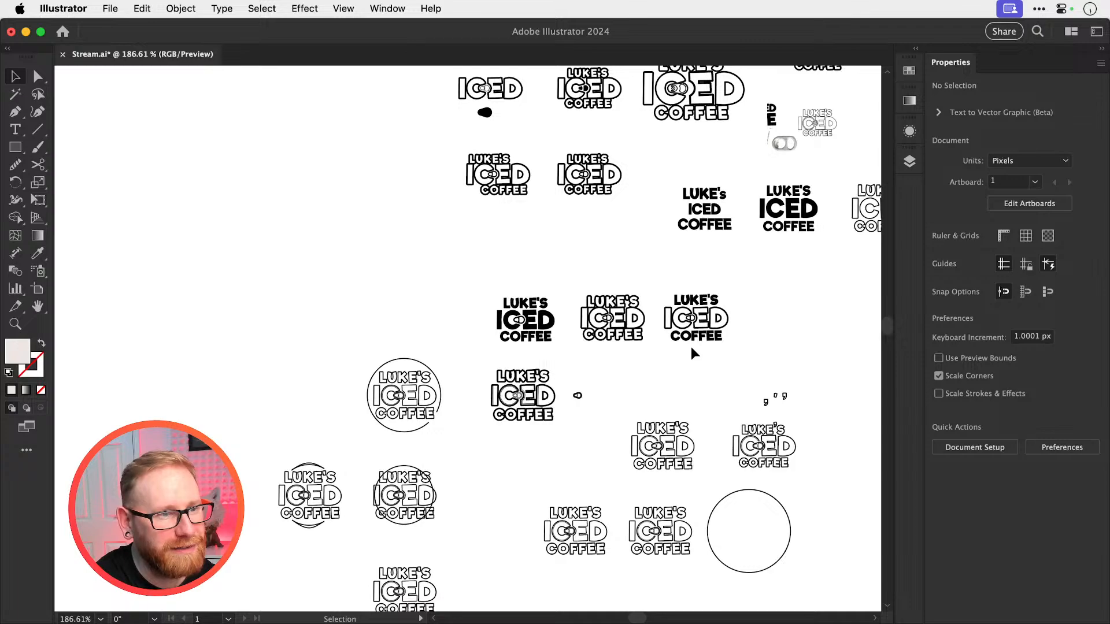
scroll(692, 347, right, 2)
scroll(692, 347, down, 1)
key(super+space)
drag(410, 354, 537, 378)
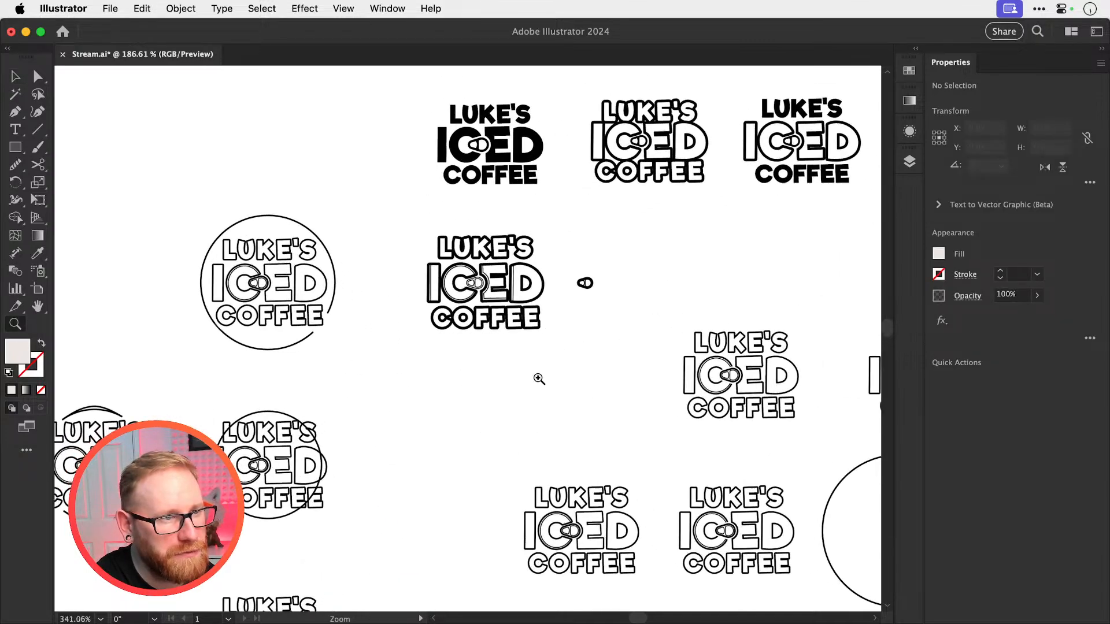
key(super+s)
Compare the thin-outlined ring-pull drafts with the row of three bolder ring-pull logos
scroll(539, 383, down, 4)
scroll(539, 383, right, 4)
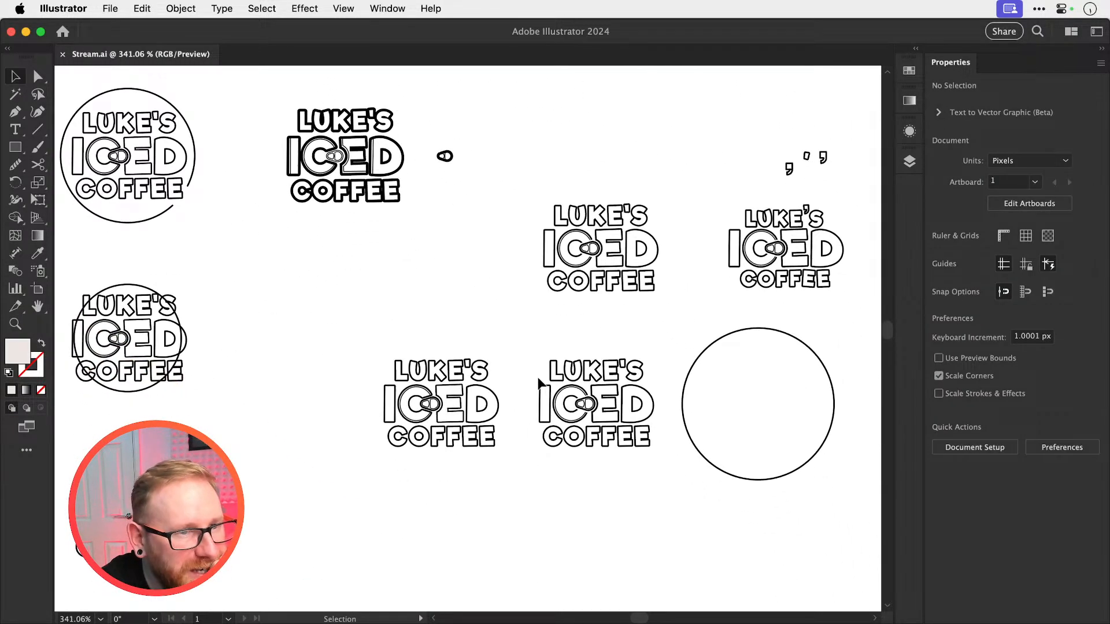
scroll(538, 377, right, 3)
scroll(537, 377, up, 2)
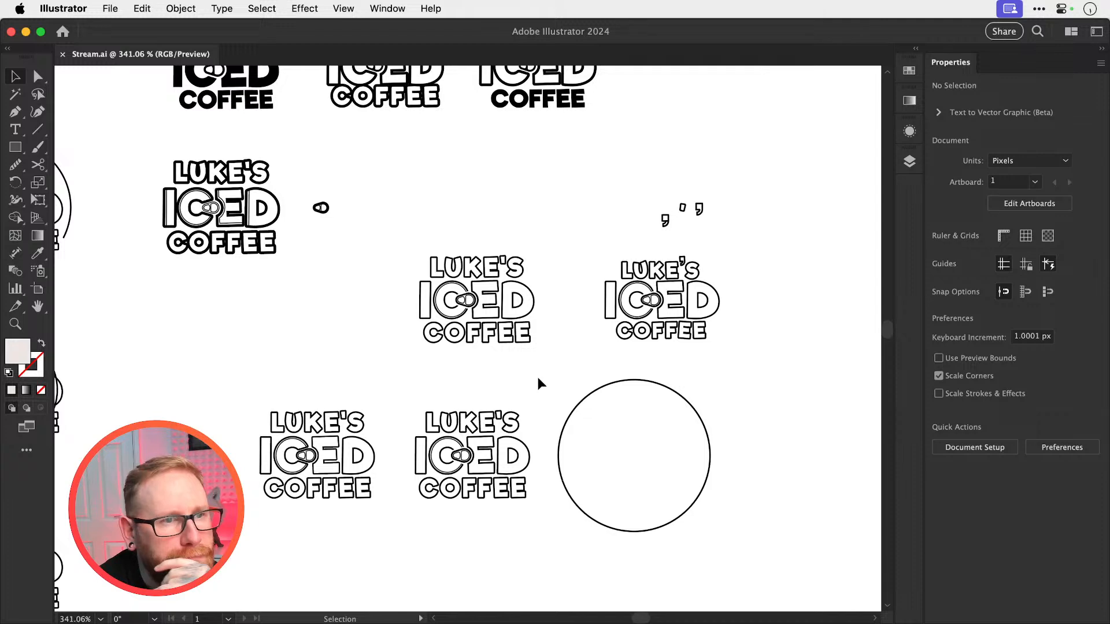
scroll(537, 377, up, 2)
scroll(538, 377, right, 1)
scroll(538, 377, up, 3)
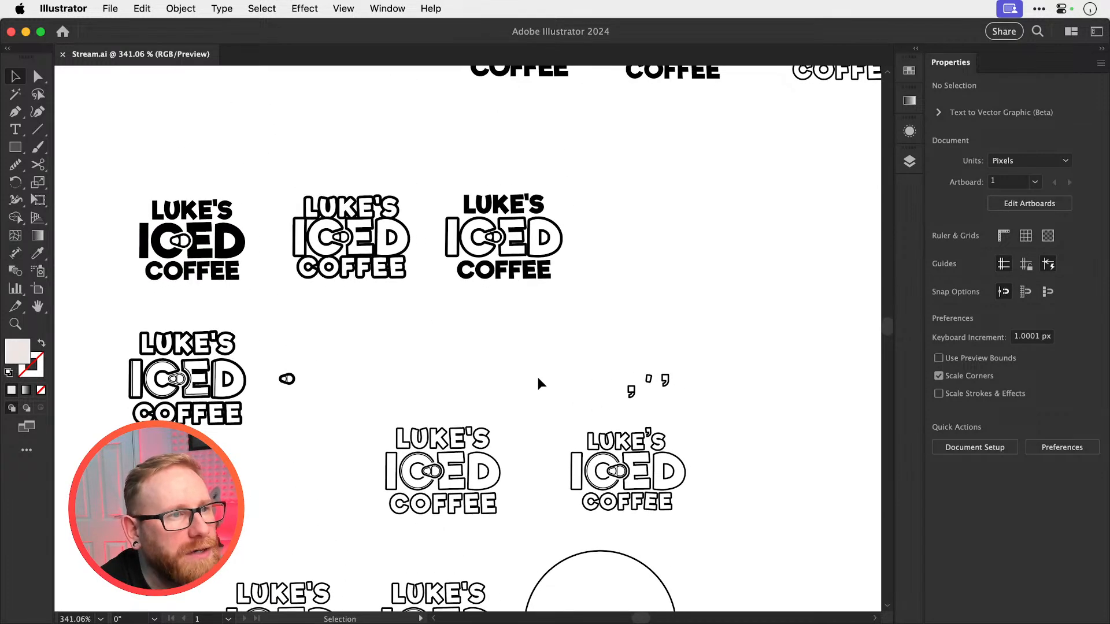
scroll(538, 377, up, 5)
scroll(538, 377, left, 1)
scroll(538, 402, up, 2)
scroll(538, 402, left, 1)
scroll(538, 401, down, 3)
scroll(538, 402, left, 3)
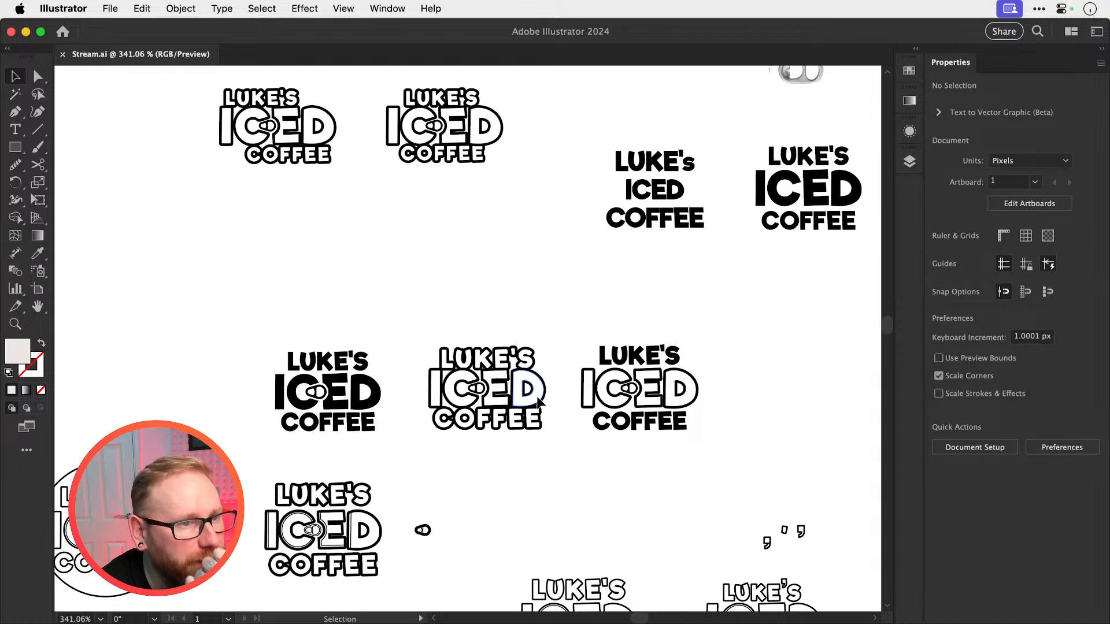
Place a copy of the middle, fully outlined ring-pull logo beside the solid black one, below the orange-red variations
key(super+equal)
key(super+equal)
key(super+equal)
key(super+equal)
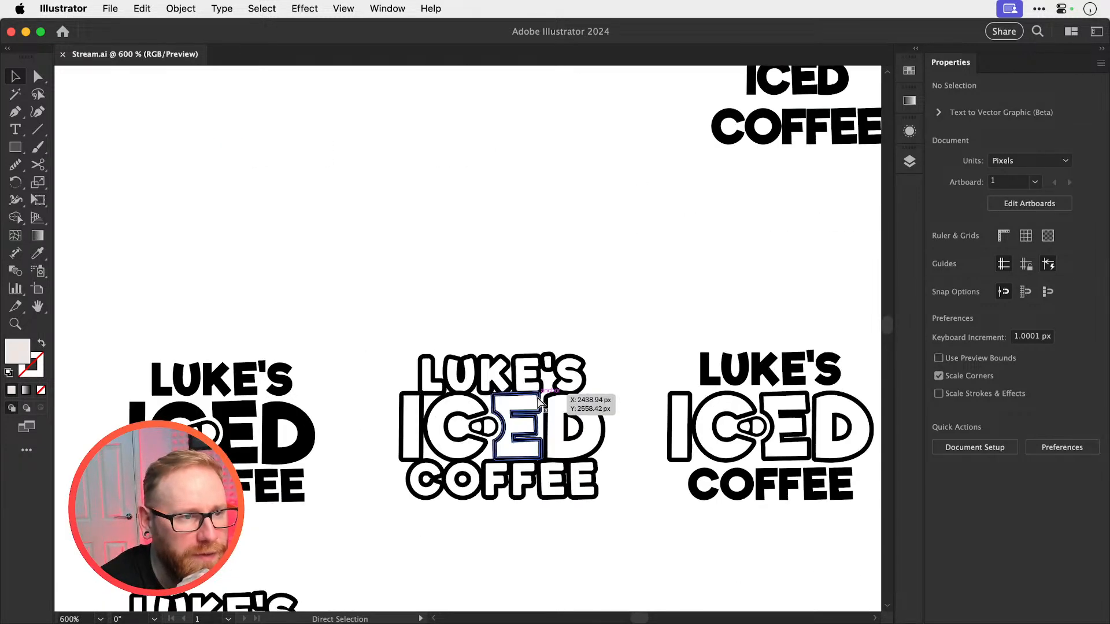
scroll(682, 153, down, 3)
scroll(682, 153, right, 1)
key(a)
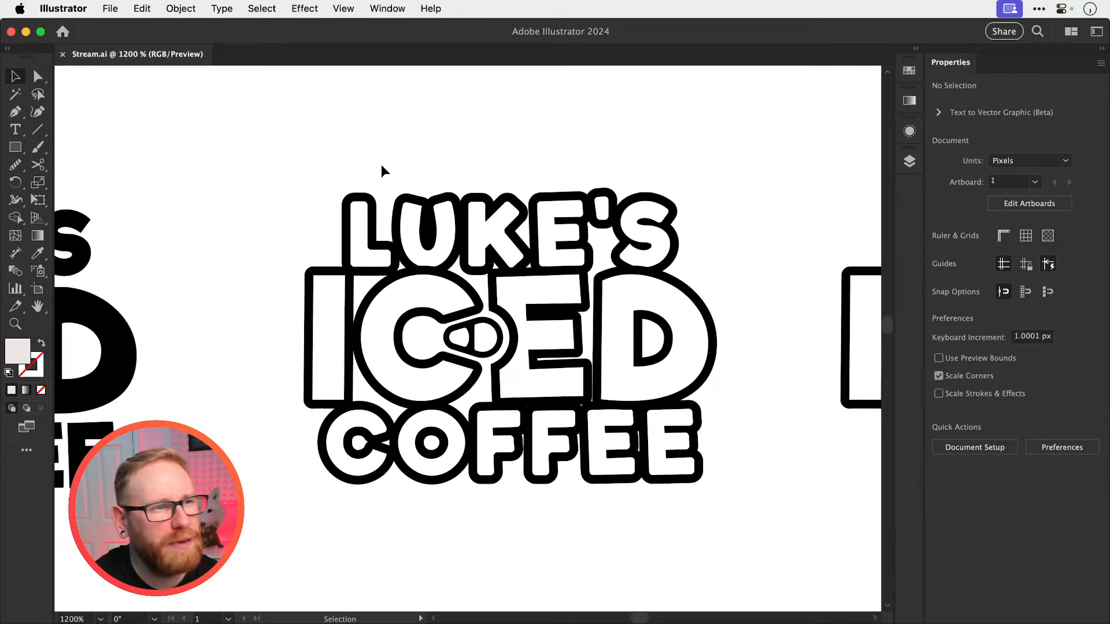
drag(272, 177, 778, 578)
key(super+minus)
key(super+minus)
key(super+minus)
key(super+minus)
key(super+minus)
key(super+minus)
key(super+minus)
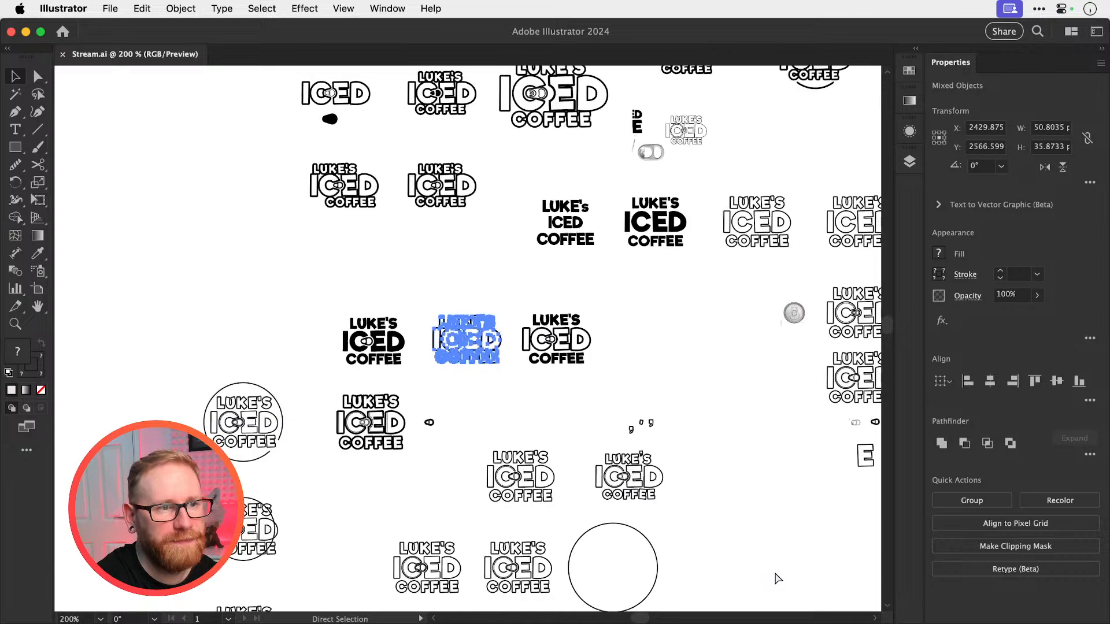
scroll(672, 314, up, 5)
scroll(671, 314, right, 8)
scroll(676, 320, right, 3)
scroll(675, 320, down, 1)
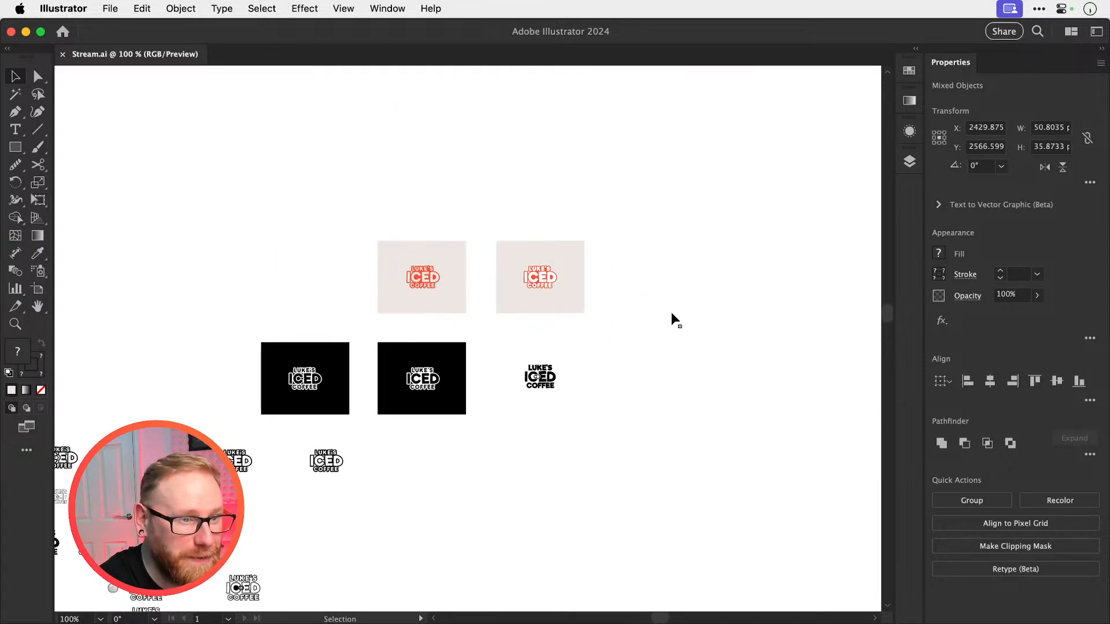
key(super+v)
scroll(634, 354, up, 5)
drag(363, 334, 663, 421)
click(753, 358)
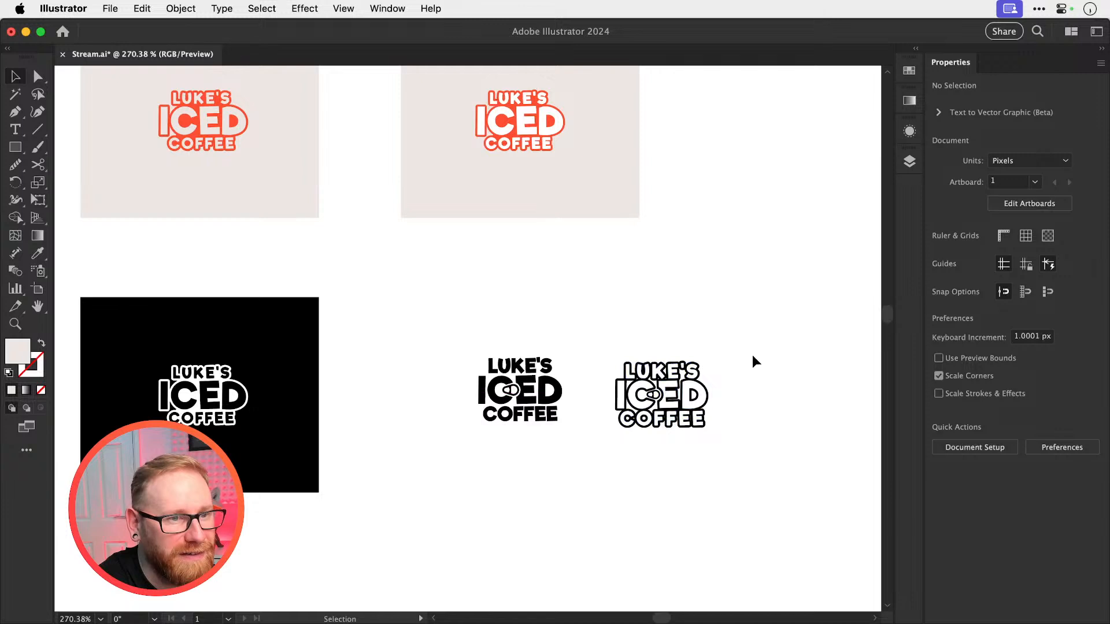
Compare the two collected ring-pull logos with the background variations and the earlier drafts
scroll(763, 373, down, 1)
scroll(764, 373, left, 1)
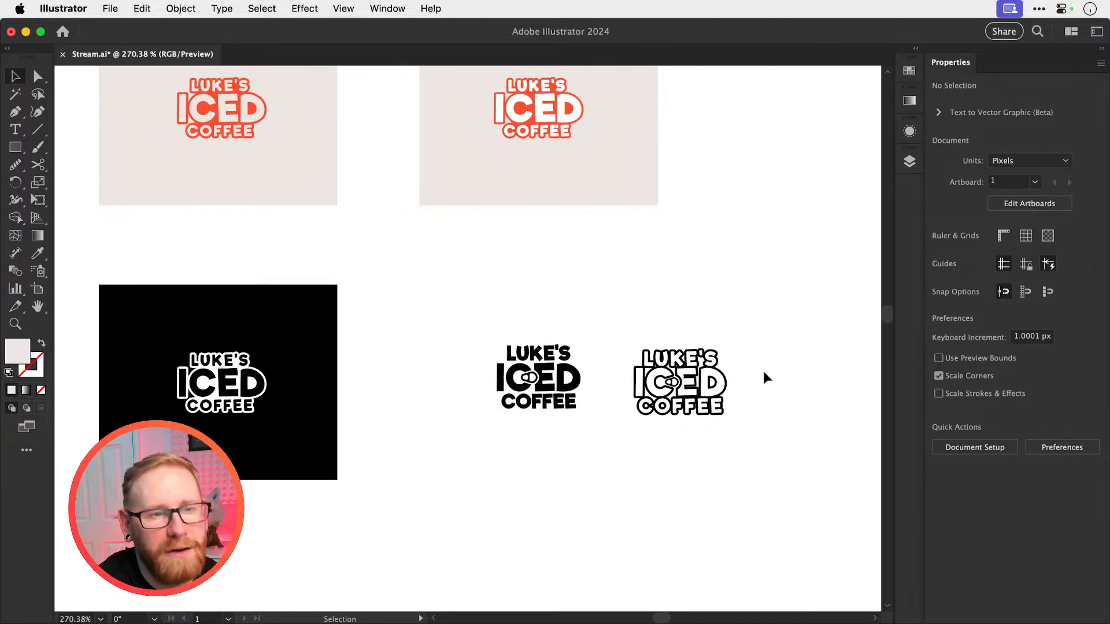
scroll(764, 373, down, 1)
scroll(763, 373, left, 2)
scroll(764, 373, up, 2)
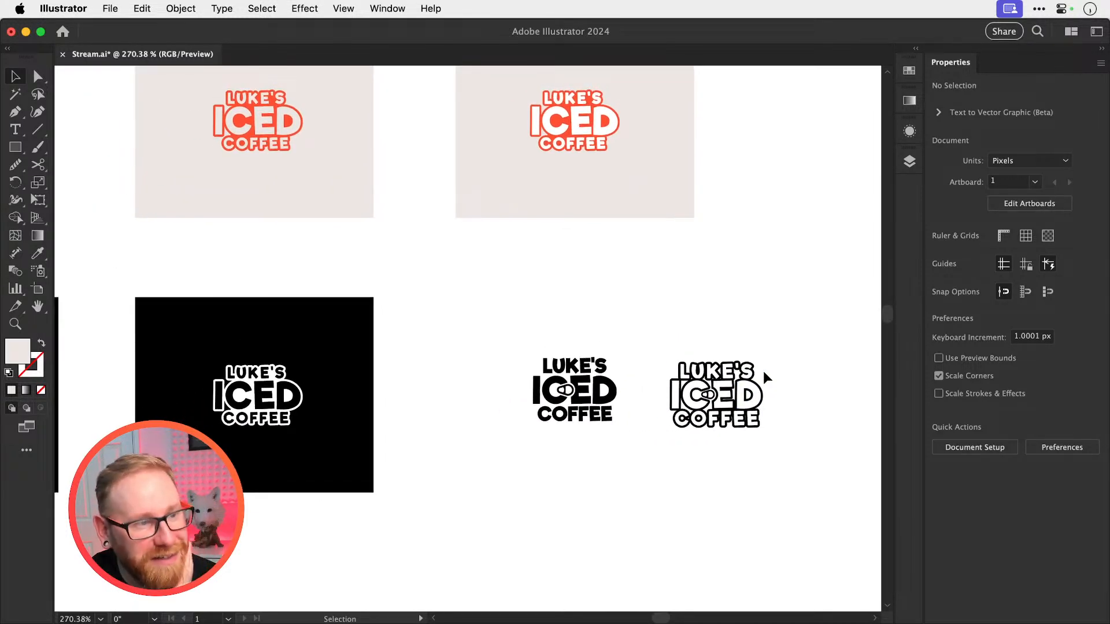
key(super+minus)
key(super+minus)
scroll(763, 372, down, 5)
scroll(763, 372, left, 10)
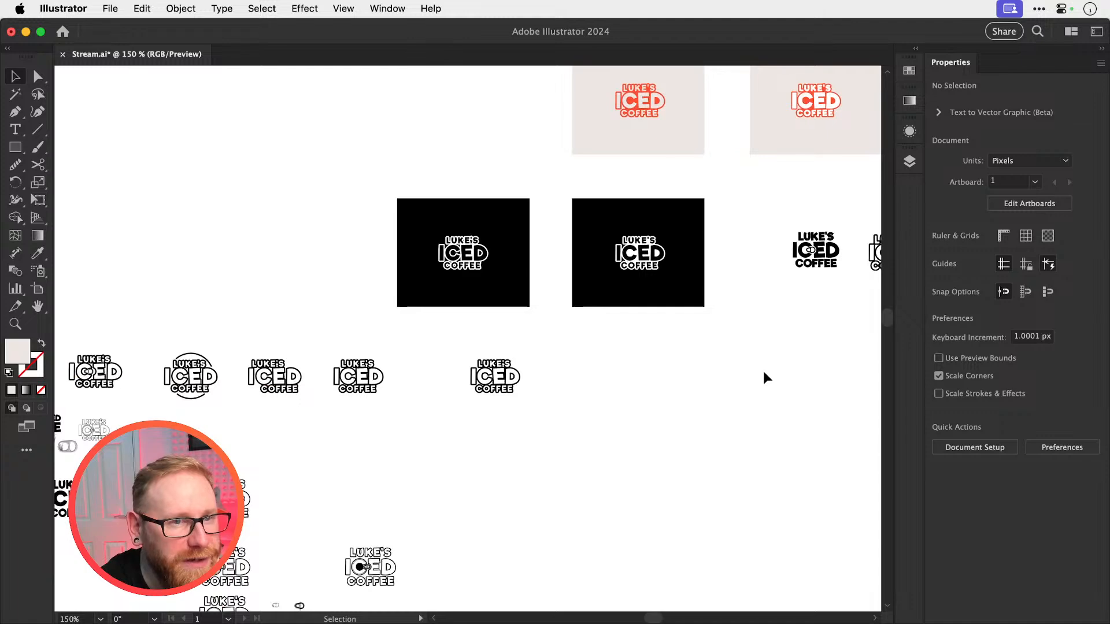
scroll(763, 371, down, 3)
scroll(763, 371, left, 15)
key(super+equal)
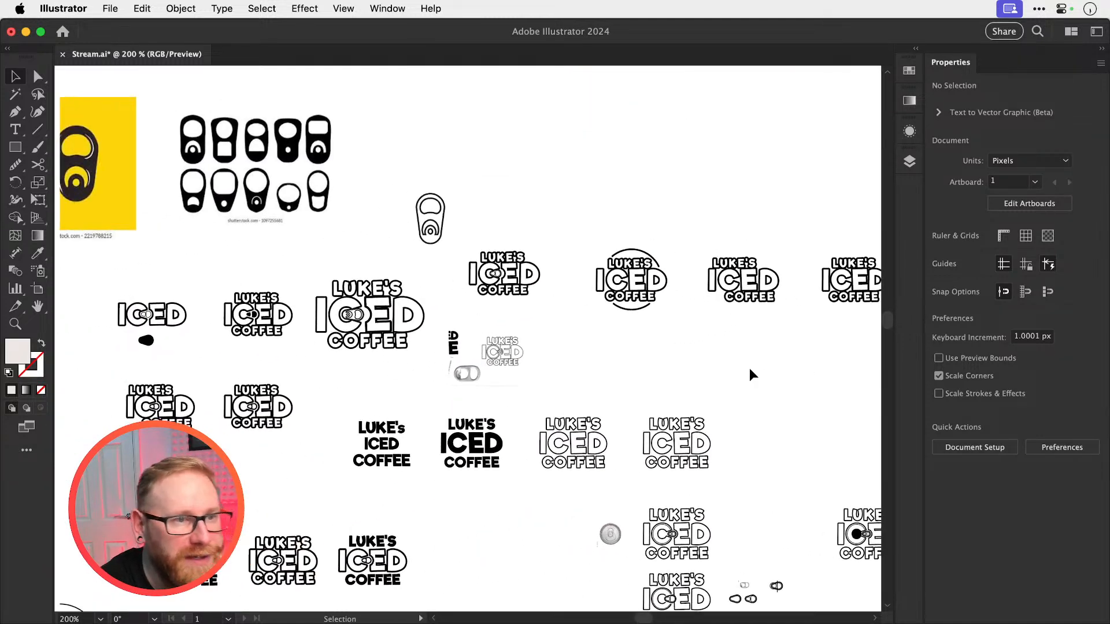
Switch to Photoshop and review the early logo sketches, type layouts and list of coffee-themed ideas in Stream.psd
key(super+Tab)
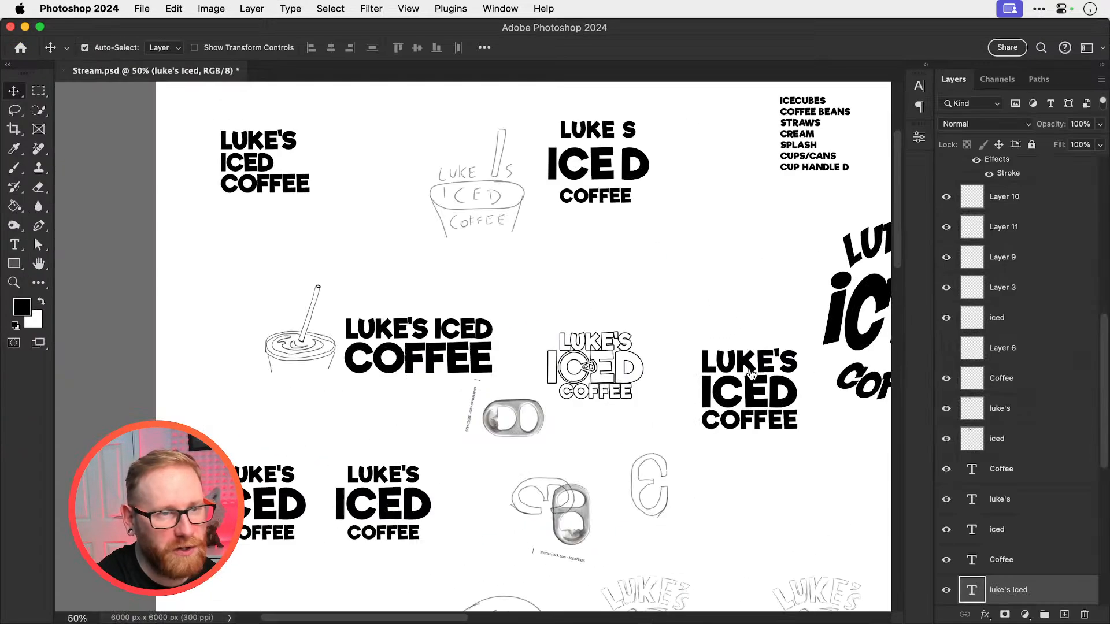
scroll(665, 378, right, 4)
scroll(665, 378, down, 5)
scroll(665, 379, left, 4)
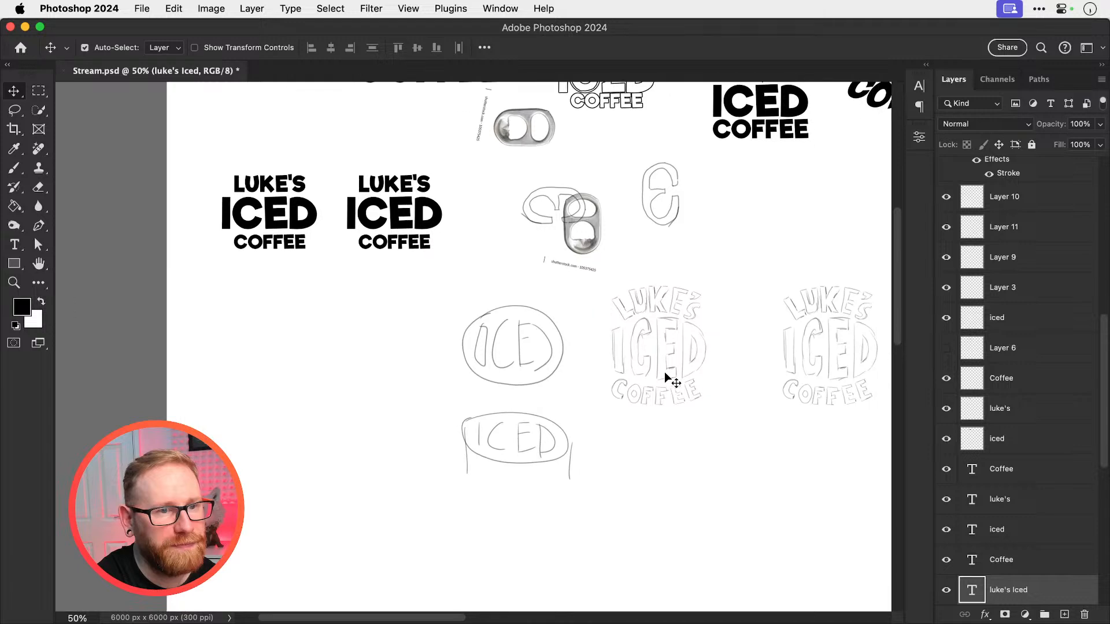
scroll(665, 378, right, 4)
scroll(665, 378, up, 5)
scroll(665, 379, left, 3)
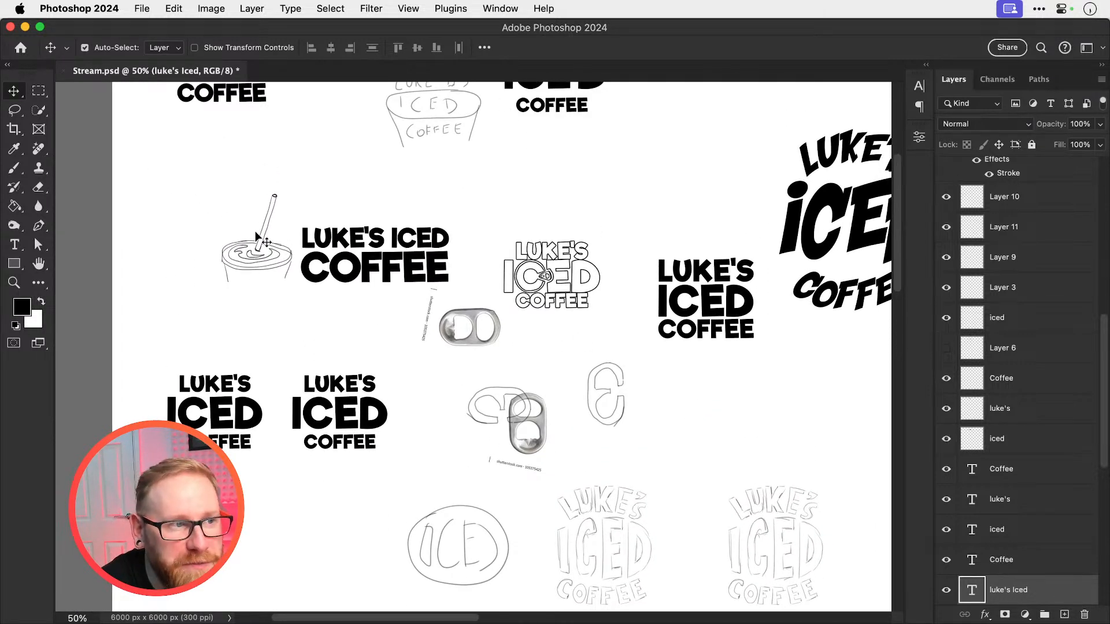
scroll(257, 237, right, 4)
scroll(257, 237, up, 3)
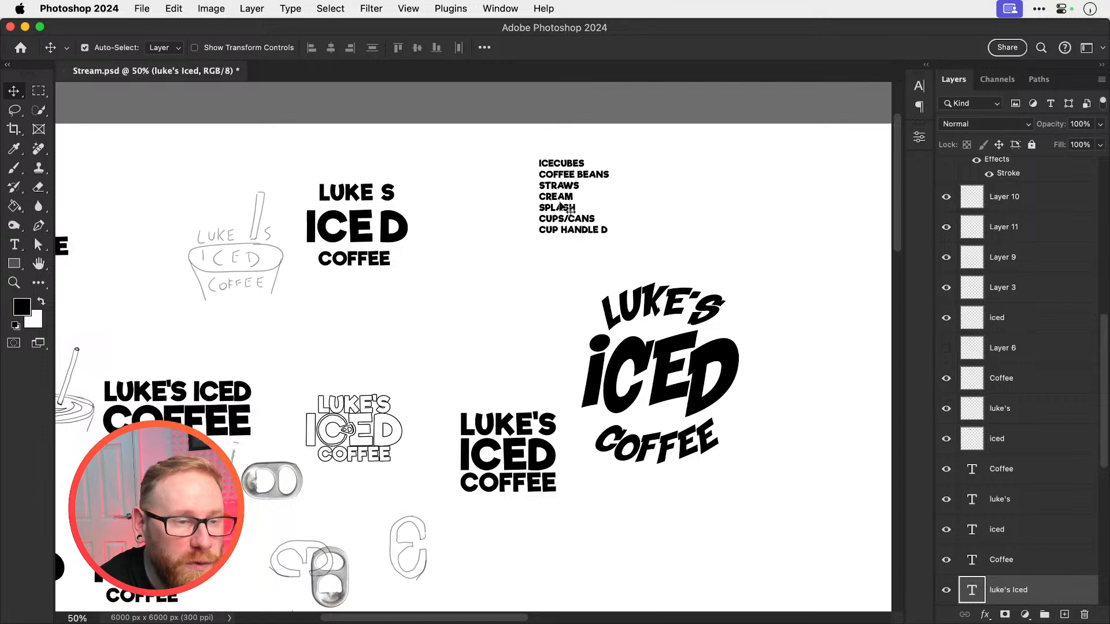
scroll(580, 255, down, 1)
scroll(580, 255, left, 3)
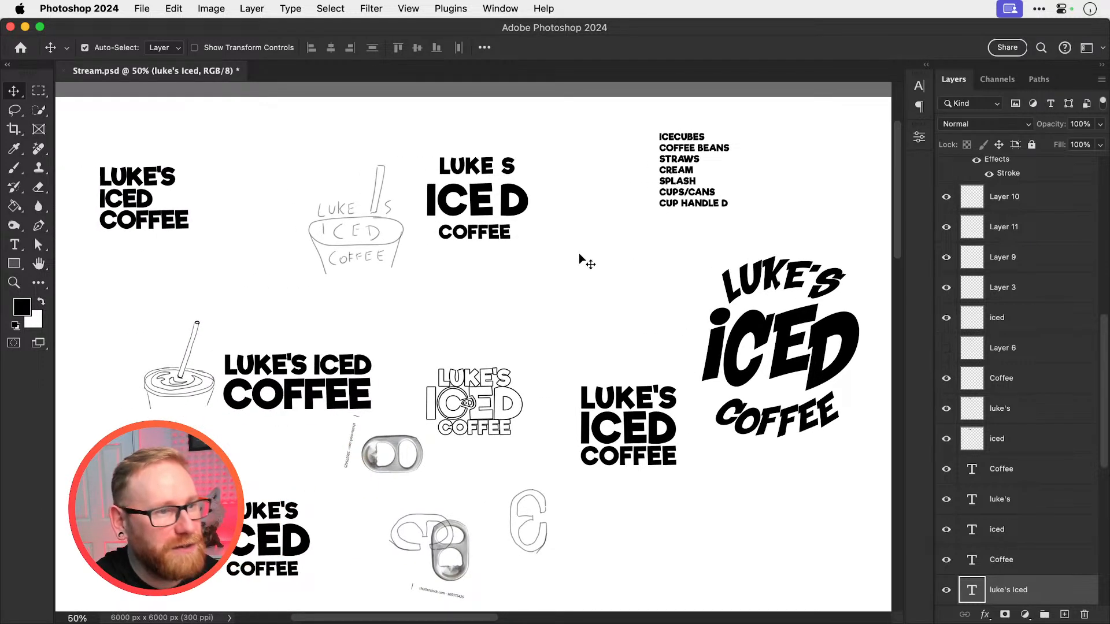
Switch back to Illustrator, return to the logo variations on coloured backgrounds and save the document
key(super+Tab)
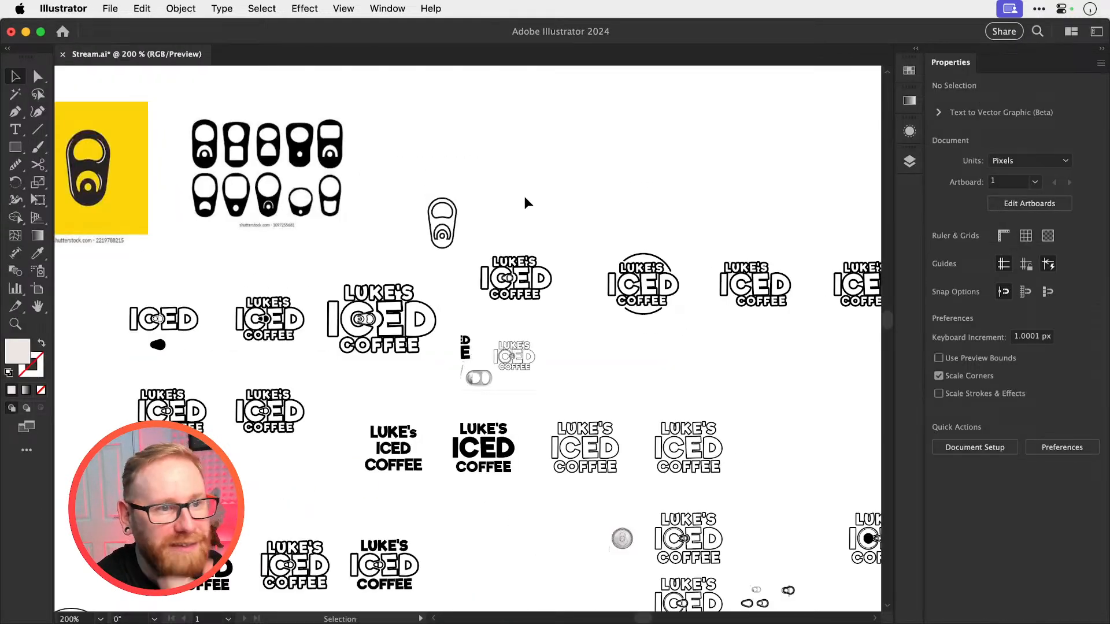
scroll(525, 200, right, 7)
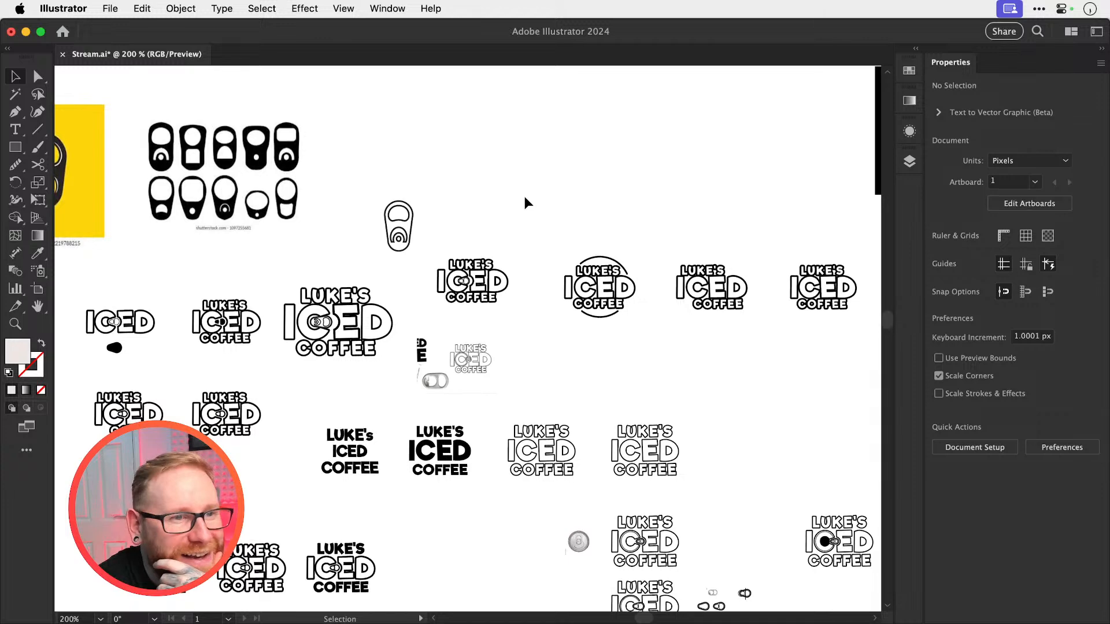
scroll(525, 202, right, 15)
scroll(525, 202, up, 5)
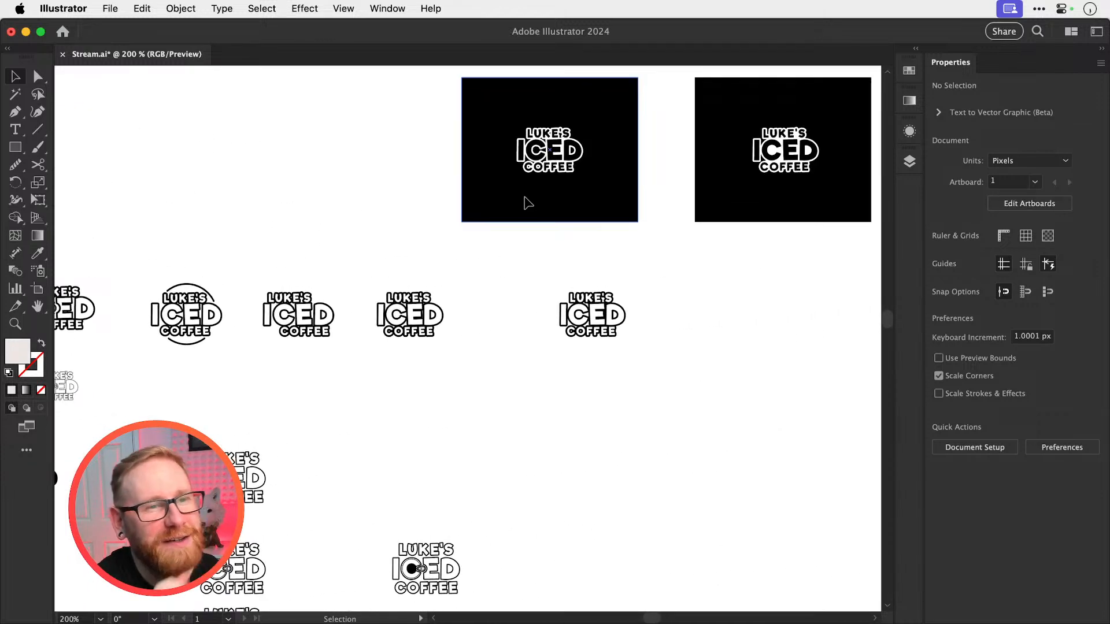
scroll(525, 200, up, 5)
scroll(525, 199, right, 8)
scroll(525, 199, left, 2)
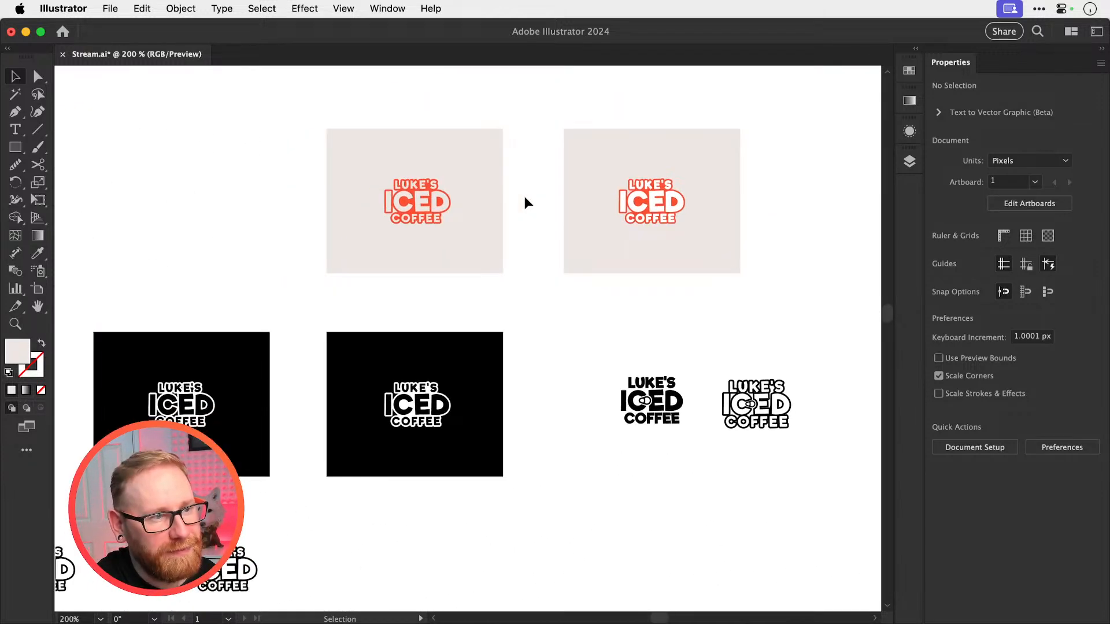
key(super+s)
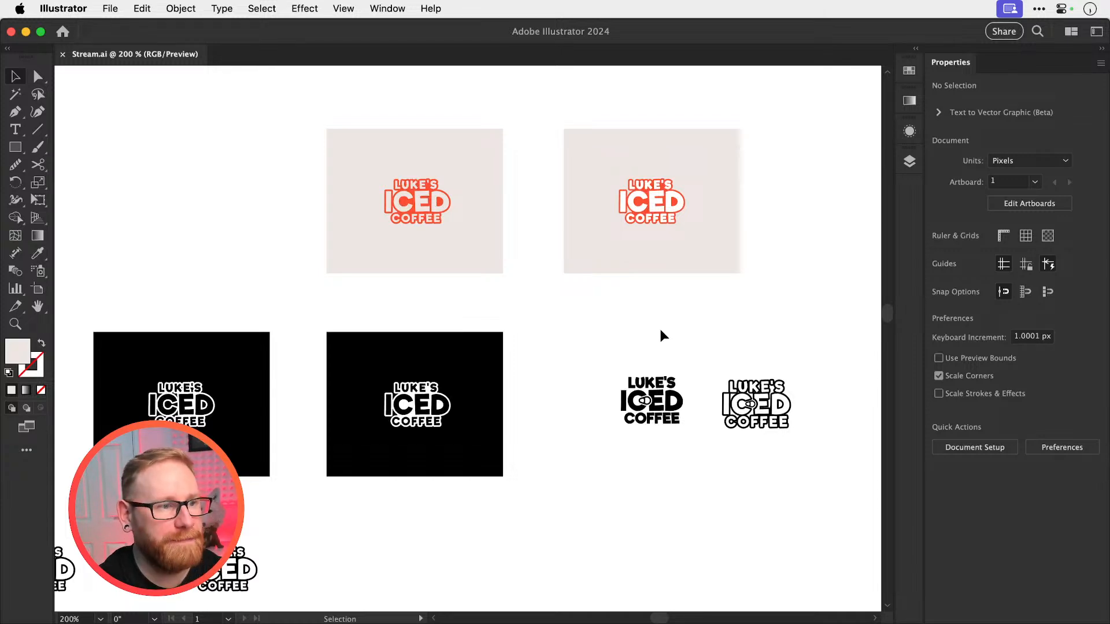
Check the font family of the live COFFEE text in the small plain black logo, and return to the background variations
scroll(660, 328, left, 13)
scroll(660, 329, down, 8)
click(347, 312)
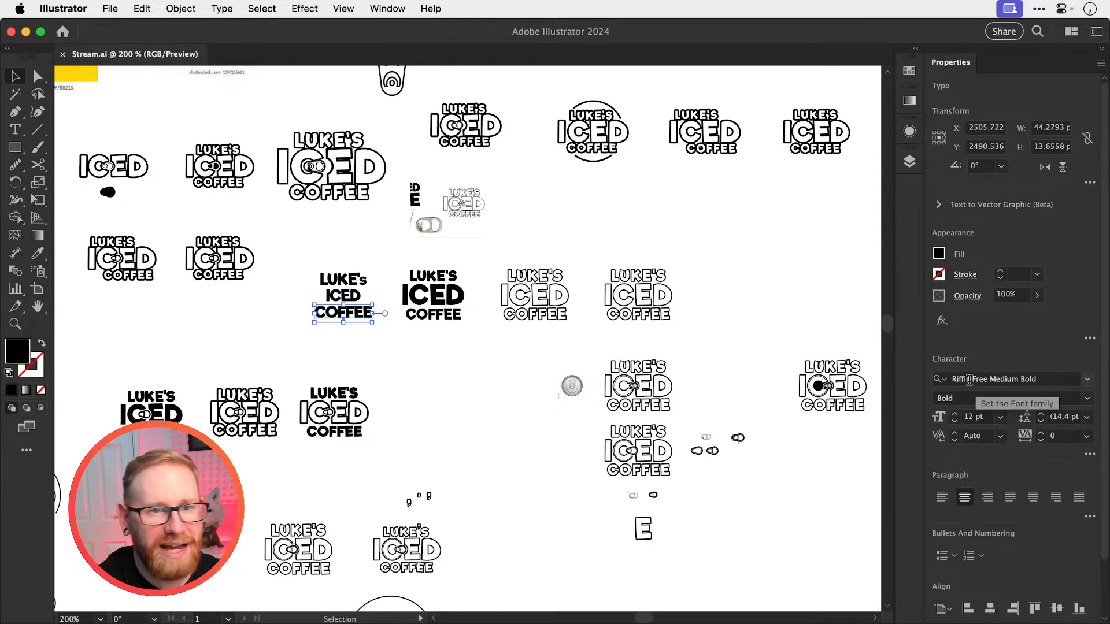
click(761, 249)
scroll(761, 249, up, 10)
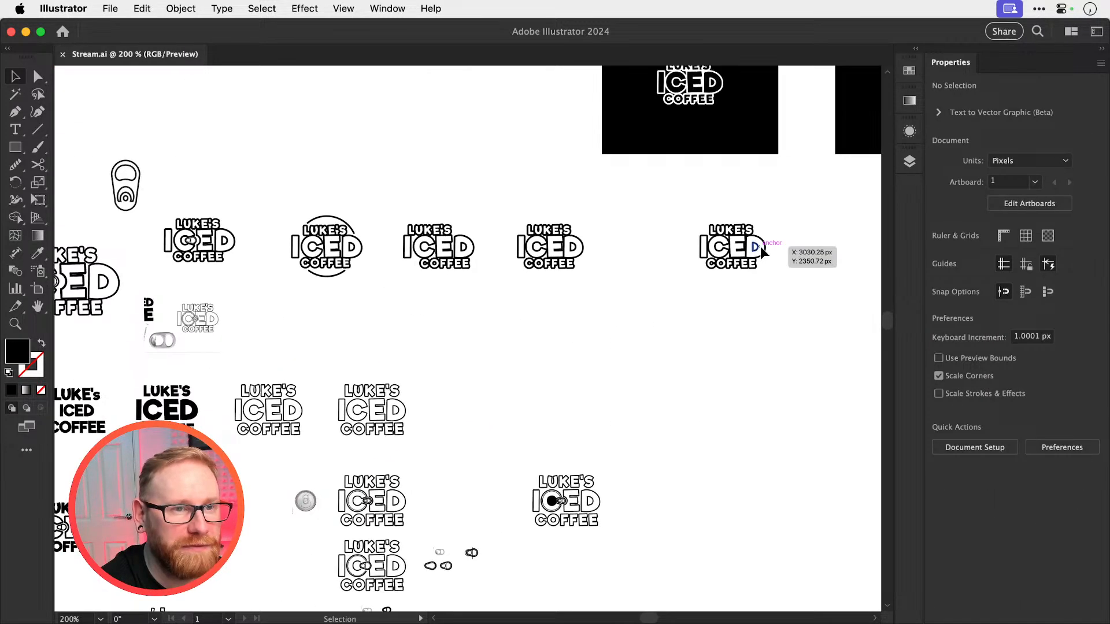
scroll(761, 249, right, 10)
scroll(761, 249, up, 4)
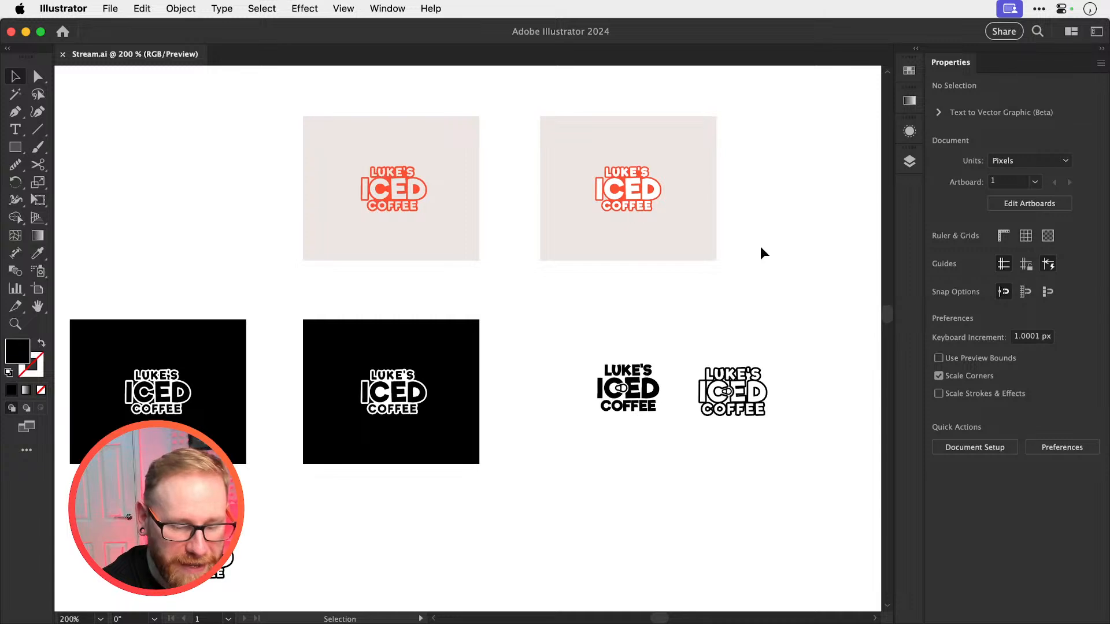
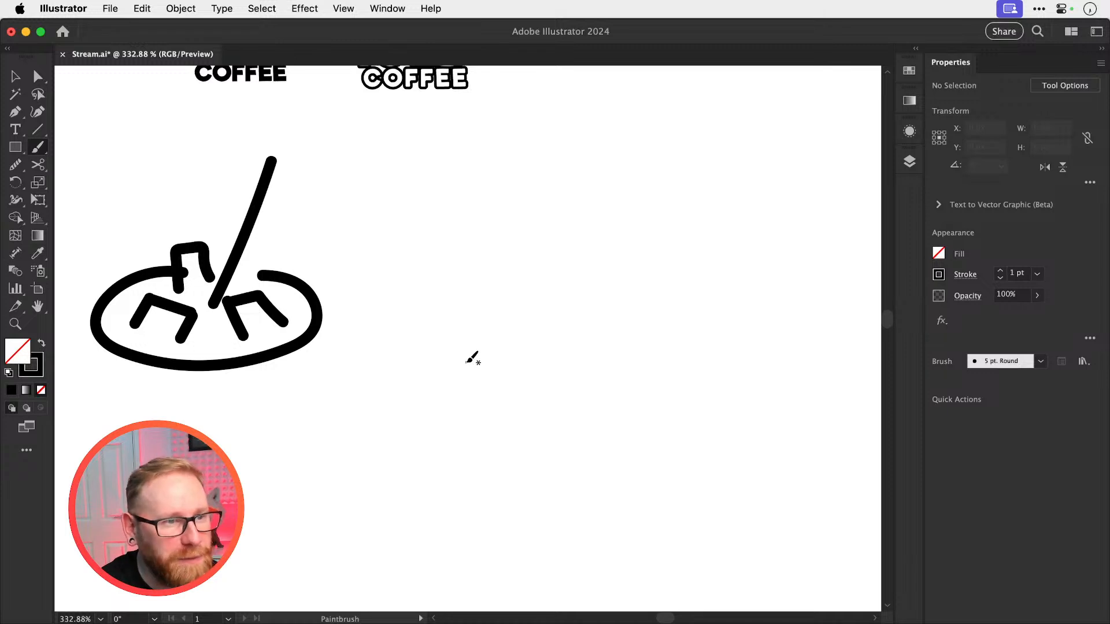
Brush three open box-shaped ice cubes in thin black lines beside the thick ice-cube and straw icon
mouse_move(461, 362)
mouse_down()
mouse_move(505, 378)
mouse_move(460, 360)
mouse_move(471, 378)
mouse_move(509, 409)
mouse_up()
mouse_move(499, 347)
mouse_down()
mouse_move(537, 374)
mouse_move(573, 347)
mouse_move(607, 357)
mouse_move(597, 389)
mouse_up()
mouse_move(574, 347)
mouse_down()
mouse_move(627, 348)
mouse_move(623, 374)
mouse_up()
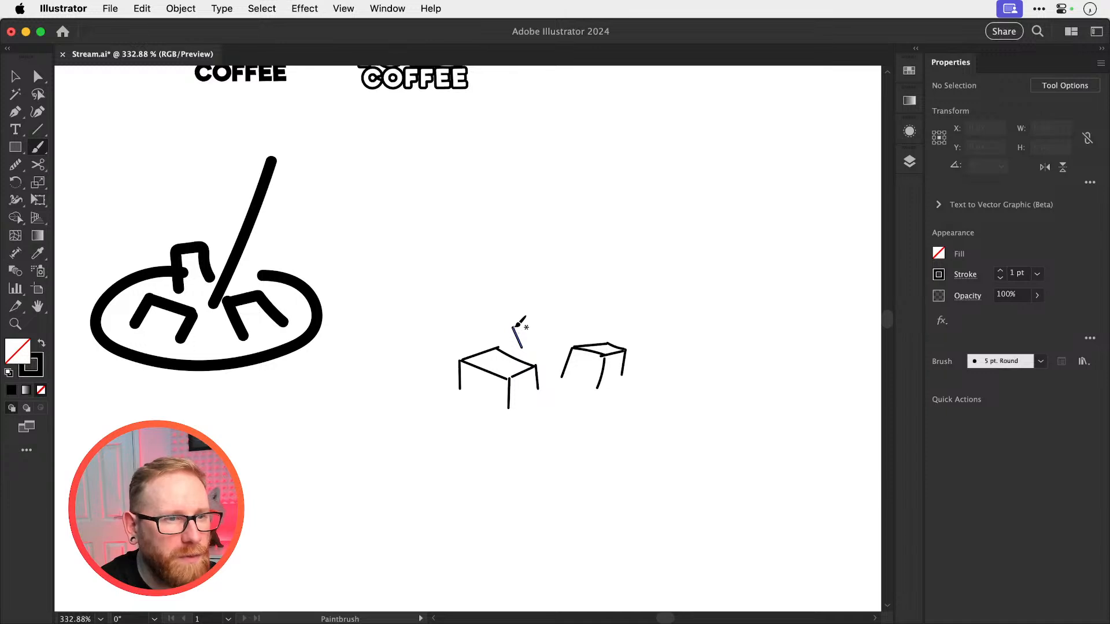
mouse_move(514, 327)
mouse_down()
mouse_move(553, 328)
mouse_move(521, 329)
mouse_move(541, 355)
mouse_move(565, 337)
mouse_up()
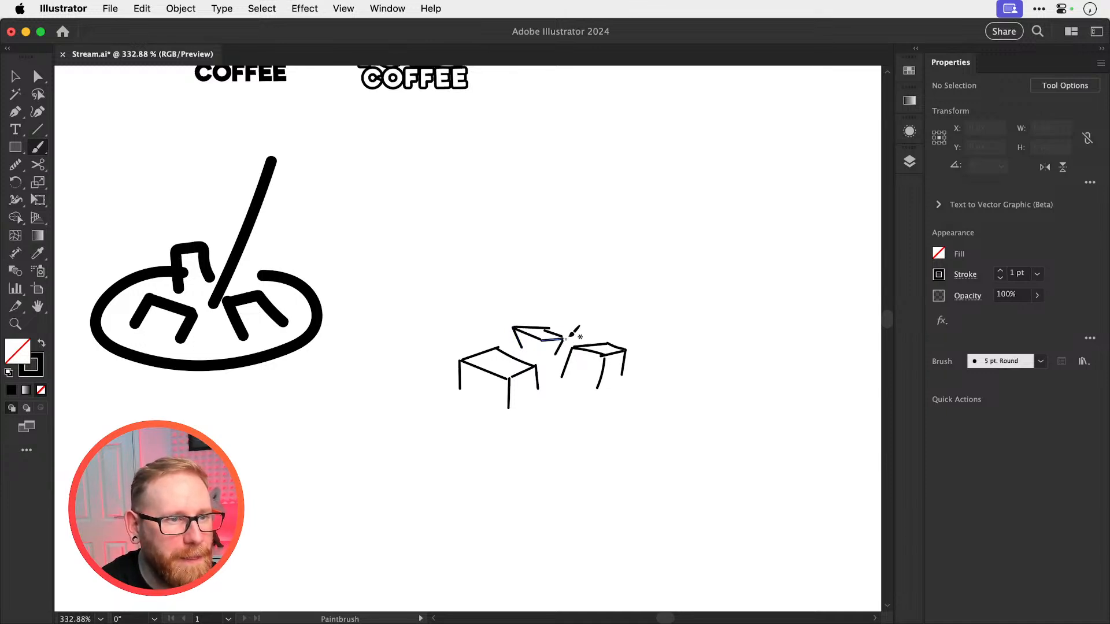
Try to brush a rounded outline around the three thin-line ice cubes
scroll(573, 332, up, 5)
scroll(572, 332, right, 3)
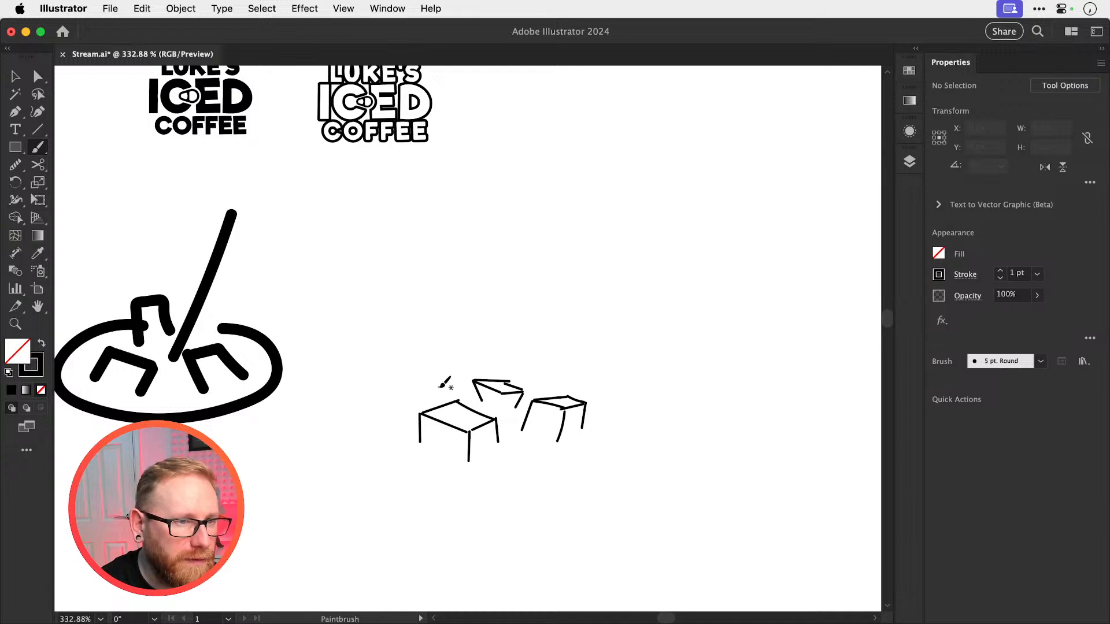
mouse_move(440, 387)
mouse_down()
mouse_move(392, 422)
mouse_move(454, 469)
mouse_move(601, 440)
mouse_move(578, 386)
mouse_up()
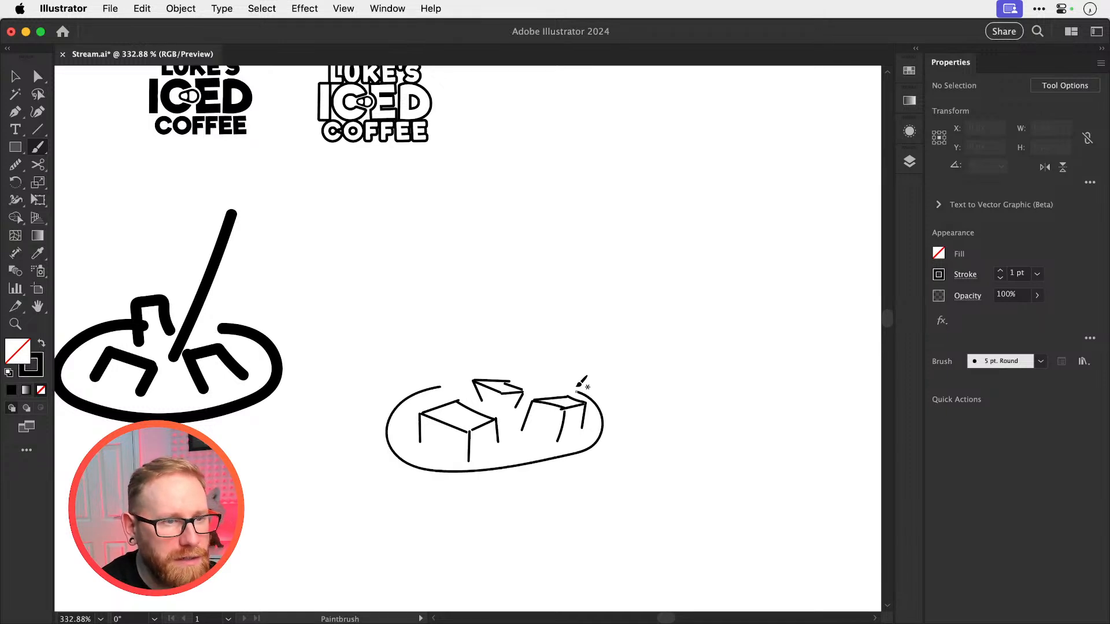
key(super+z)
mouse_move(403, 411)
mouse_down()
mouse_move(436, 467)
mouse_move(489, 474)
mouse_move(556, 463)
mouse_move(592, 445)
mouse_move(604, 416)
mouse_move(596, 389)
mouse_move(549, 373)
mouse_up()
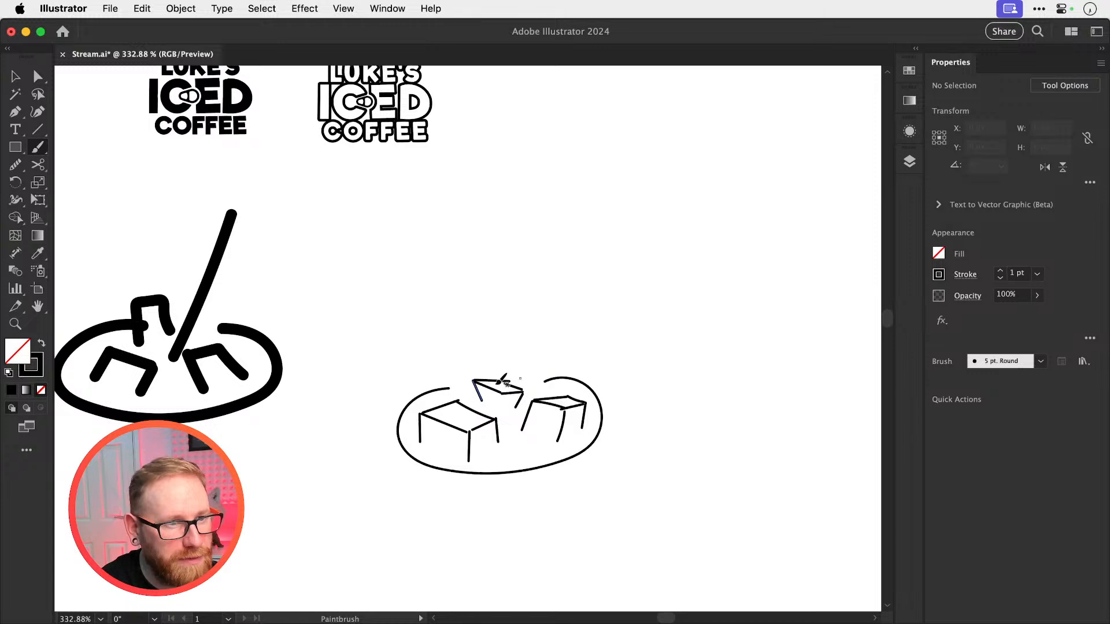
key(super+z)
mouse_move(420, 399)
mouse_down()
mouse_move(388, 425)
mouse_move(390, 457)
mouse_up()
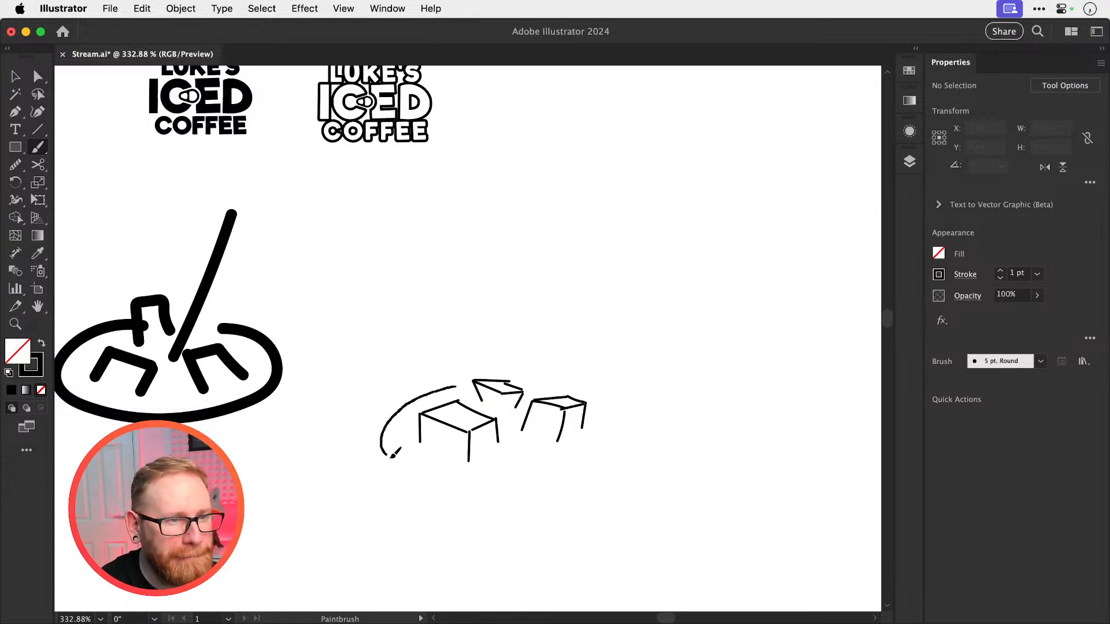
key(super+z)
drag(454, 391, 379, 446)
key(super+z)
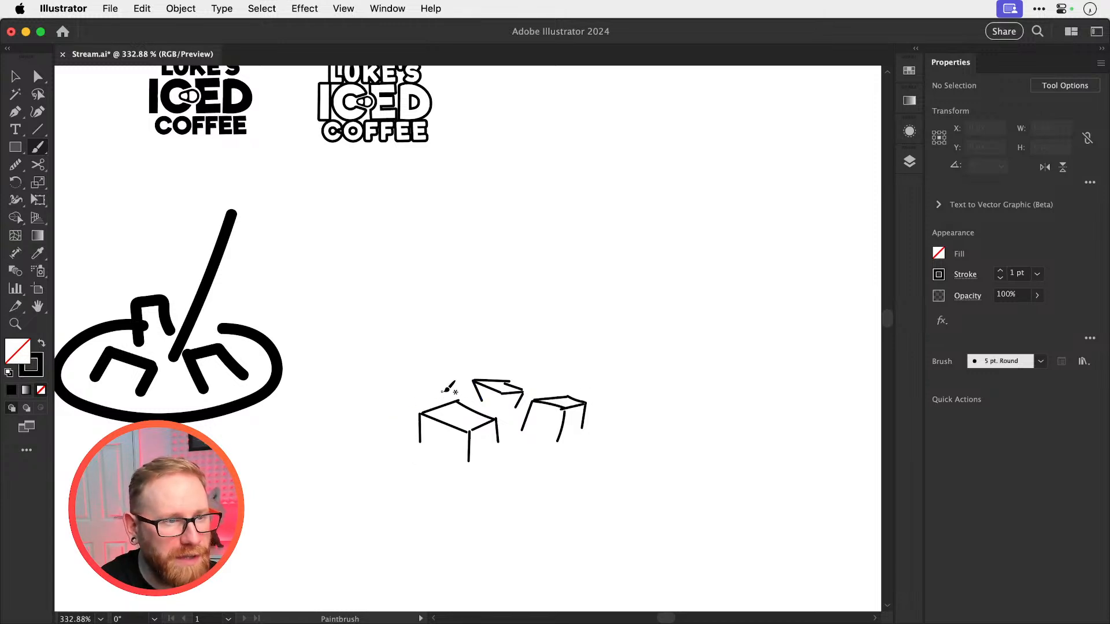
Brush one downward-curving arc on each side of the three ice cubes to suggest the rim
drag(448, 392, 361, 432)
mouse_move(548, 385)
mouse_down()
mouse_move(612, 408)
mouse_move(634, 433)
mouse_up()
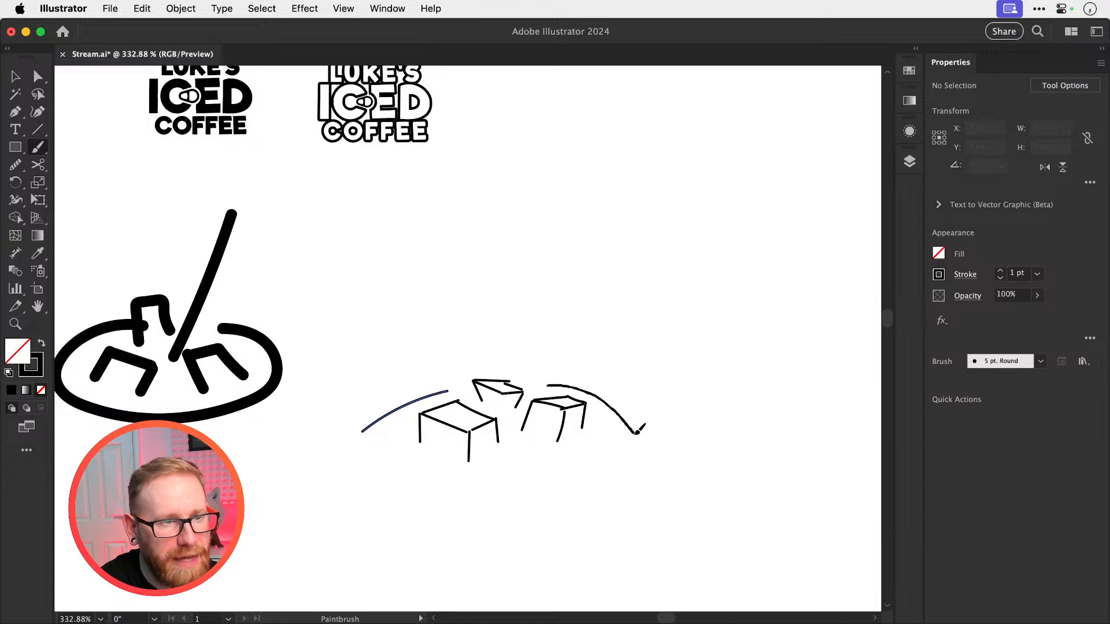
key(super+z)
drag(541, 383, 639, 440)
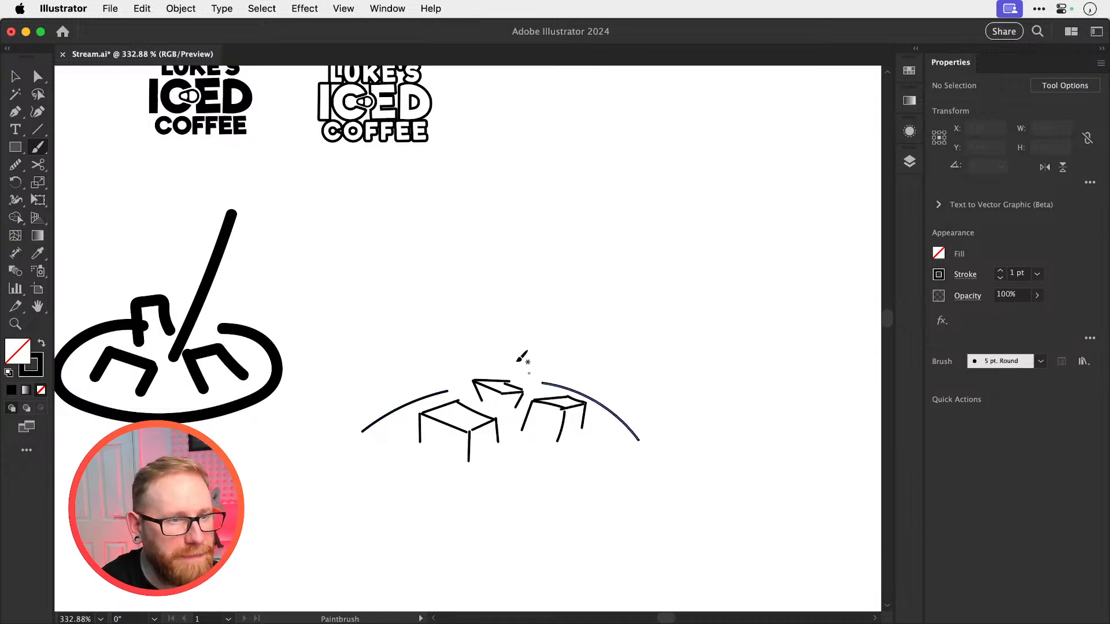
drag(543, 257, 500, 419)
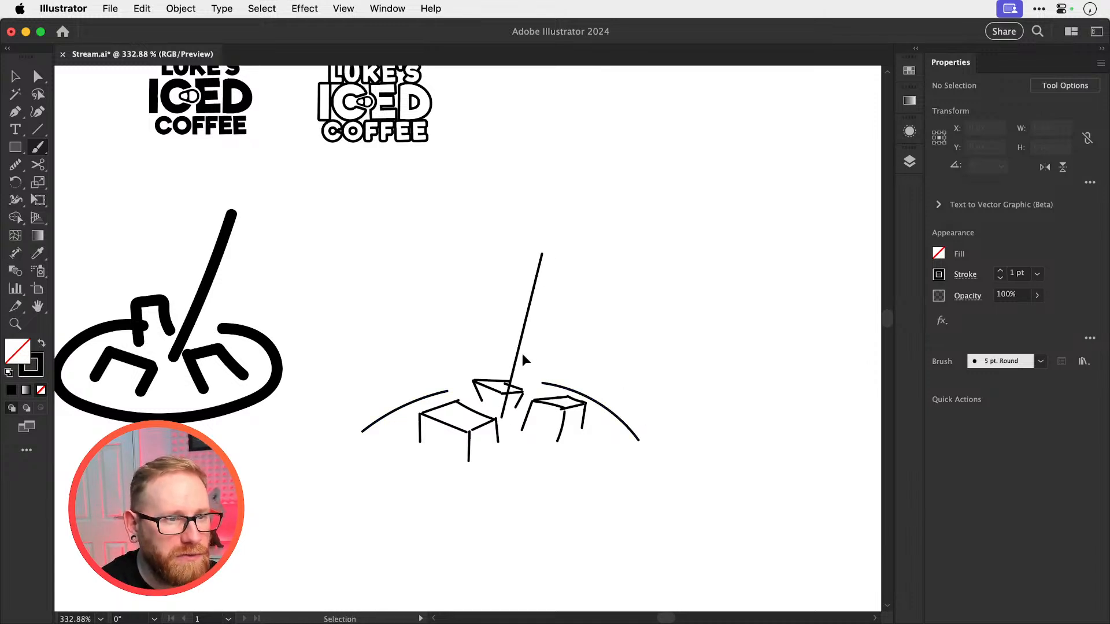
key(super+z)
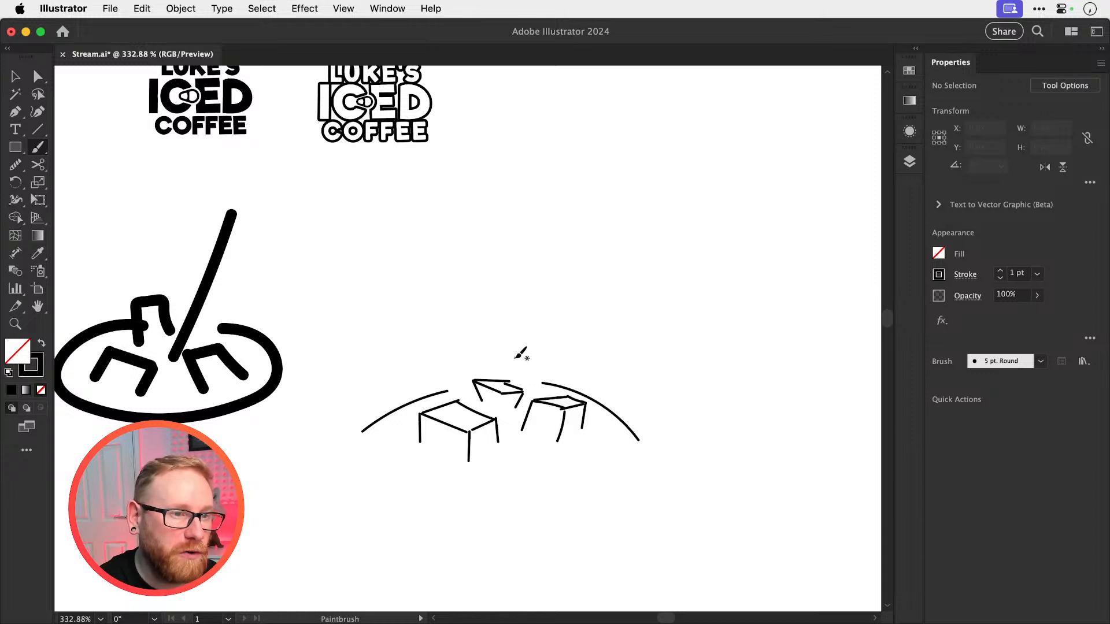
Duplicate the ice-cube and arc sketch directly below the original
key(v)
drag(376, 370, 626, 478)
mouse_move(574, 439)
mouse_down()
mouse_move(511, 323)
mouse_move(501, 524)
mouse_up()
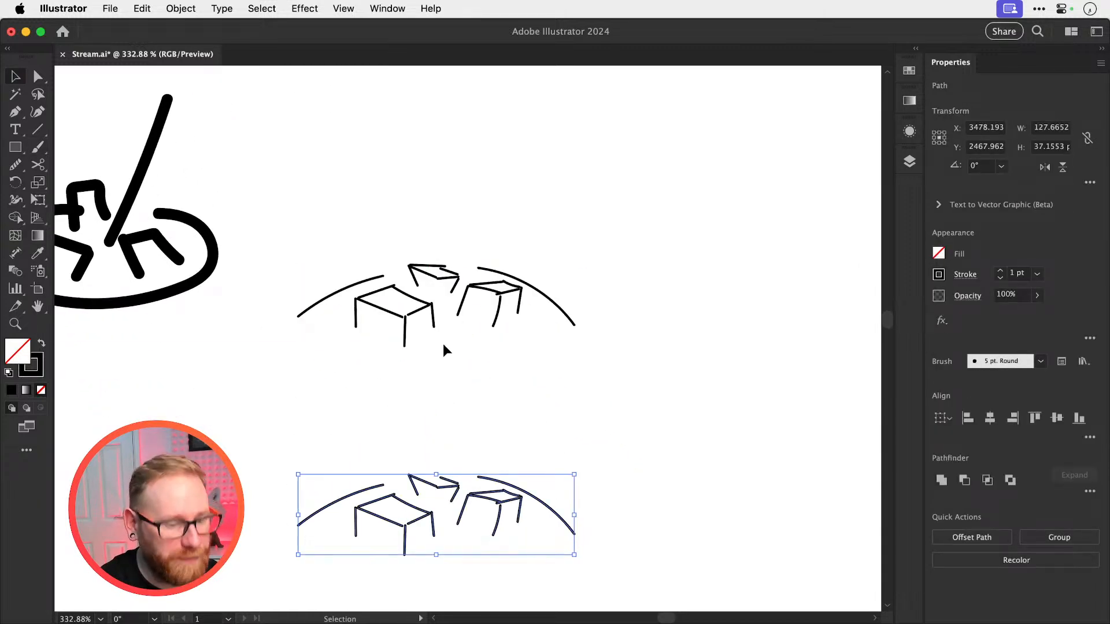
Brush two parallel slanted lines as a straw rising between the cubes of the upper sketch
key(n)
key(b)
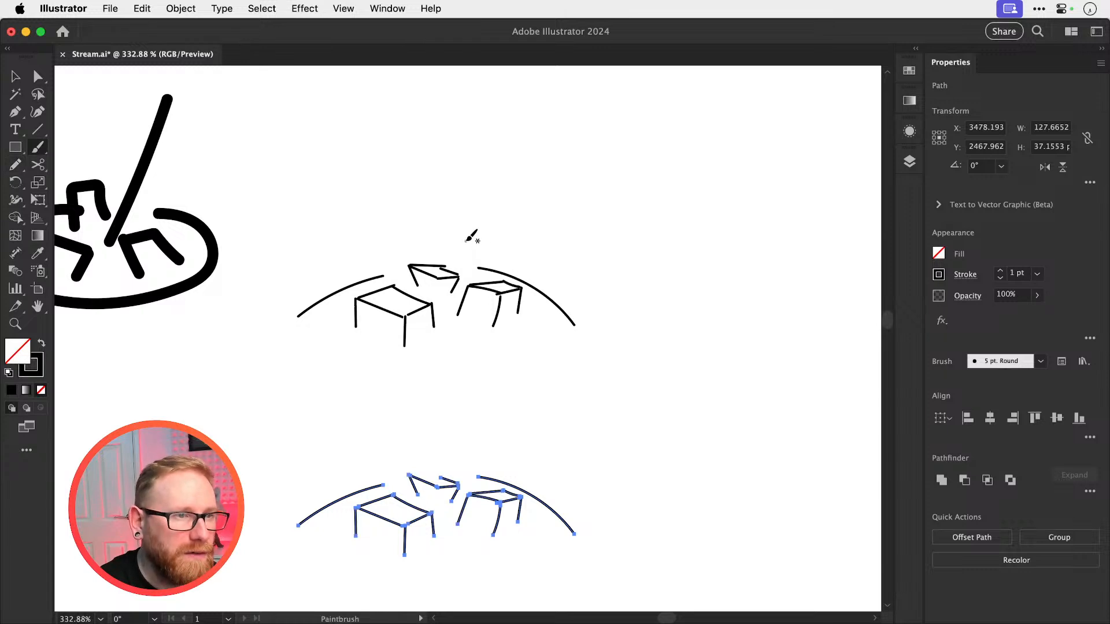
drag(461, 205, 438, 298)
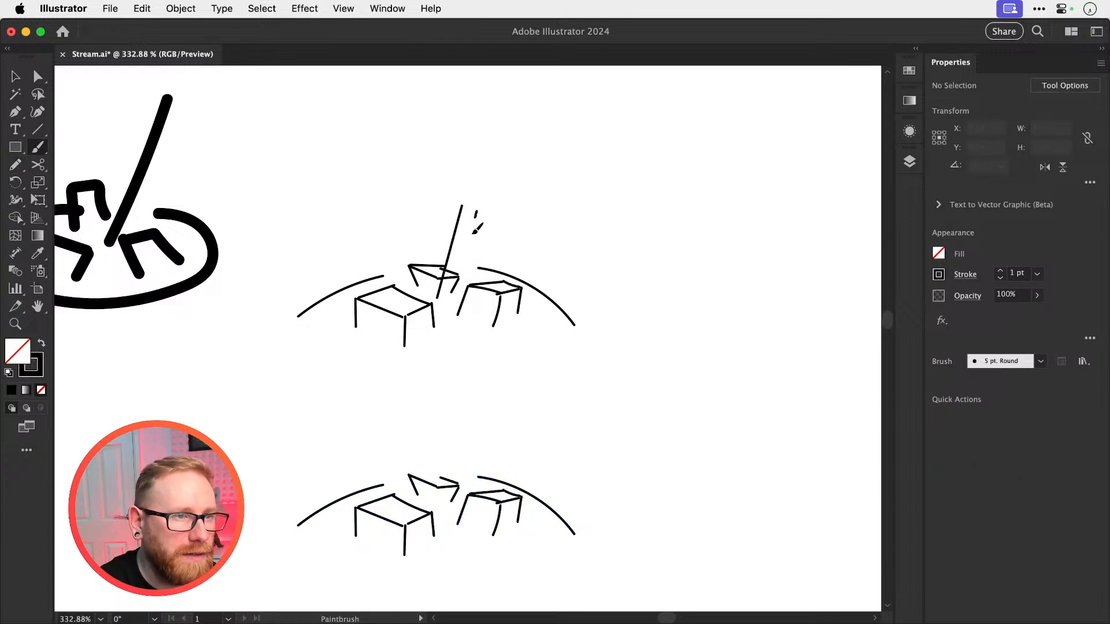
drag(473, 233, 449, 310)
Delete the back ice cube's strokes around the straw in the upper sketch, keeping both straw lines
key(v)
drag(422, 257, 429, 279)
key(Delete)
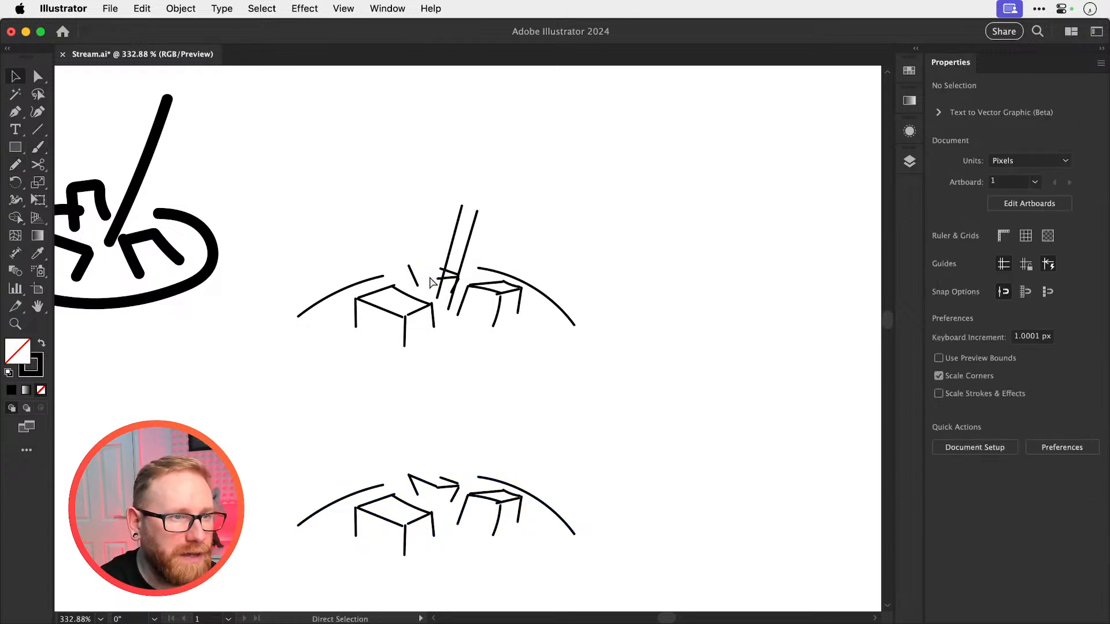
click(414, 276)
key(super+x)
click(449, 272)
key(super+x)
click(449, 278)
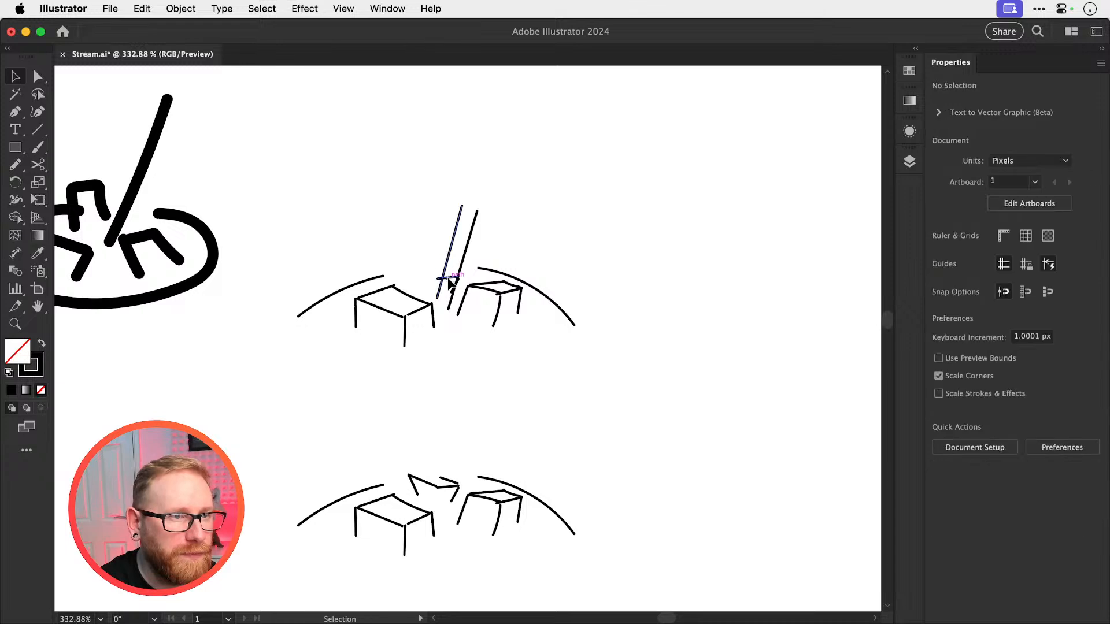
click(444, 273)
key(super+x)
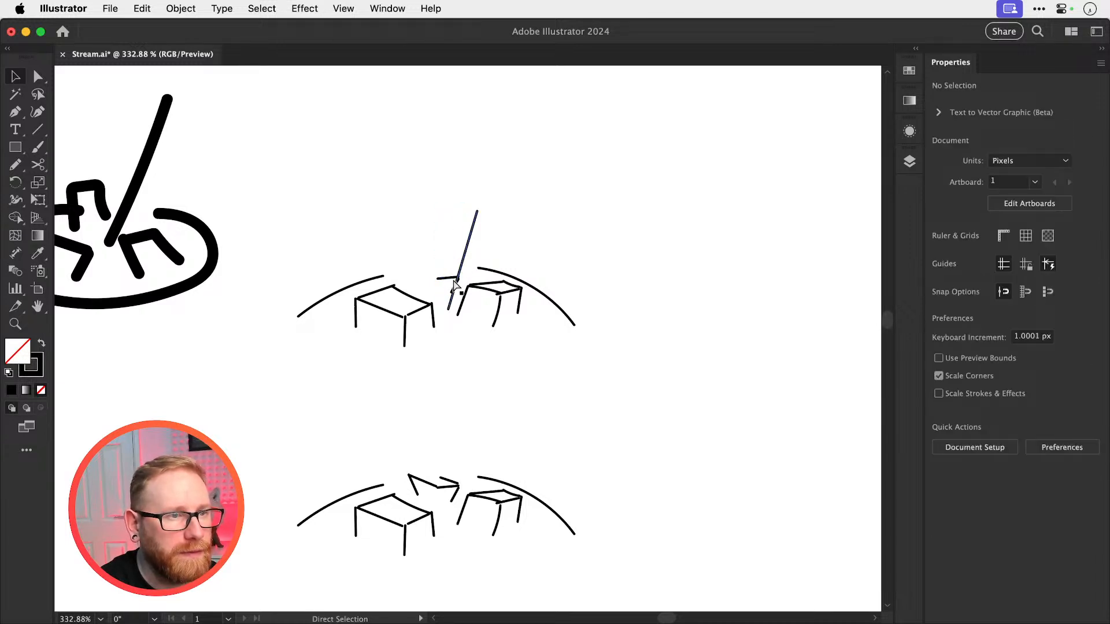
click(449, 279)
key(Delete)
key(super+f)
click(440, 251)
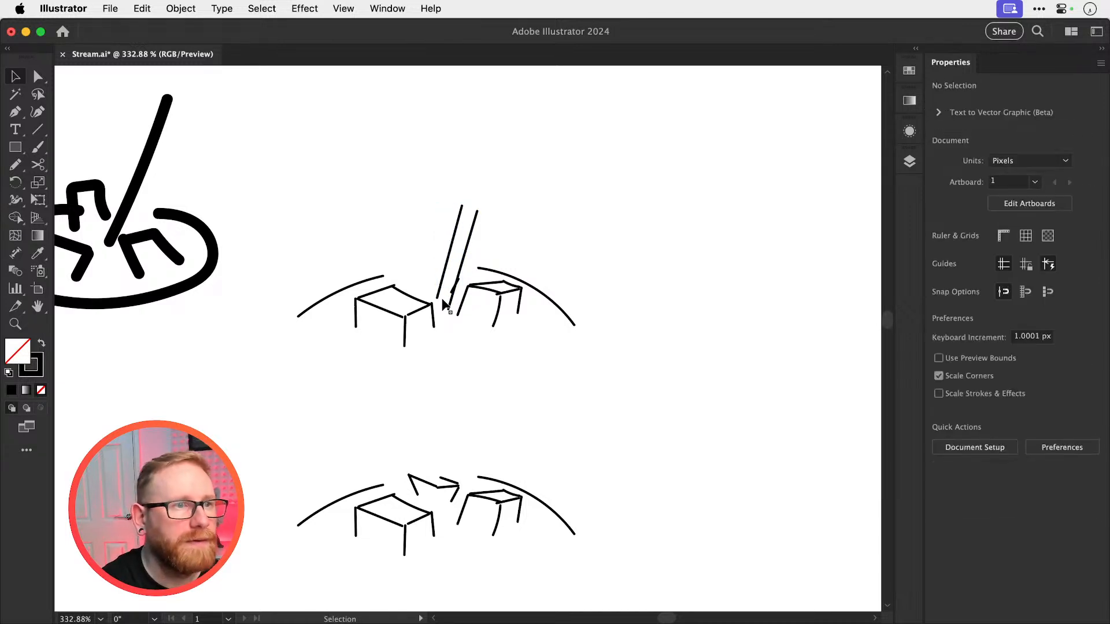
Cut away the leftover short cube stroke overlapping the straw's right line in the upper sketch
drag(448, 300, 884, 353)
key(z)
key(a)
click(485, 329)
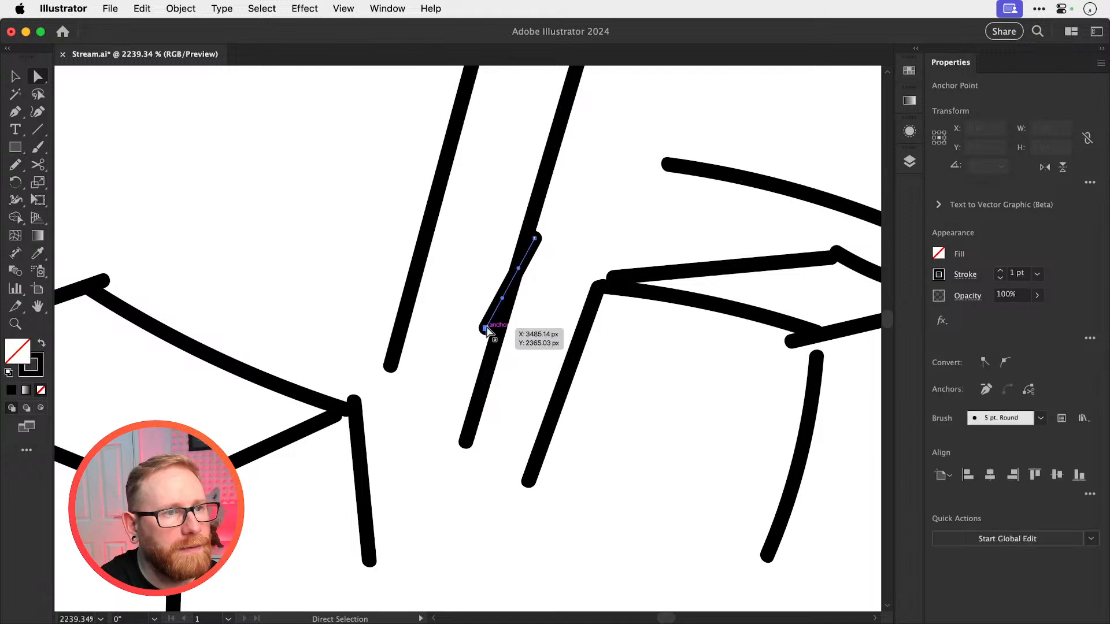
key(super+x)
key(super+minus)
key(super+minus)
key(super+minus)
key(super+minus)
key(v)
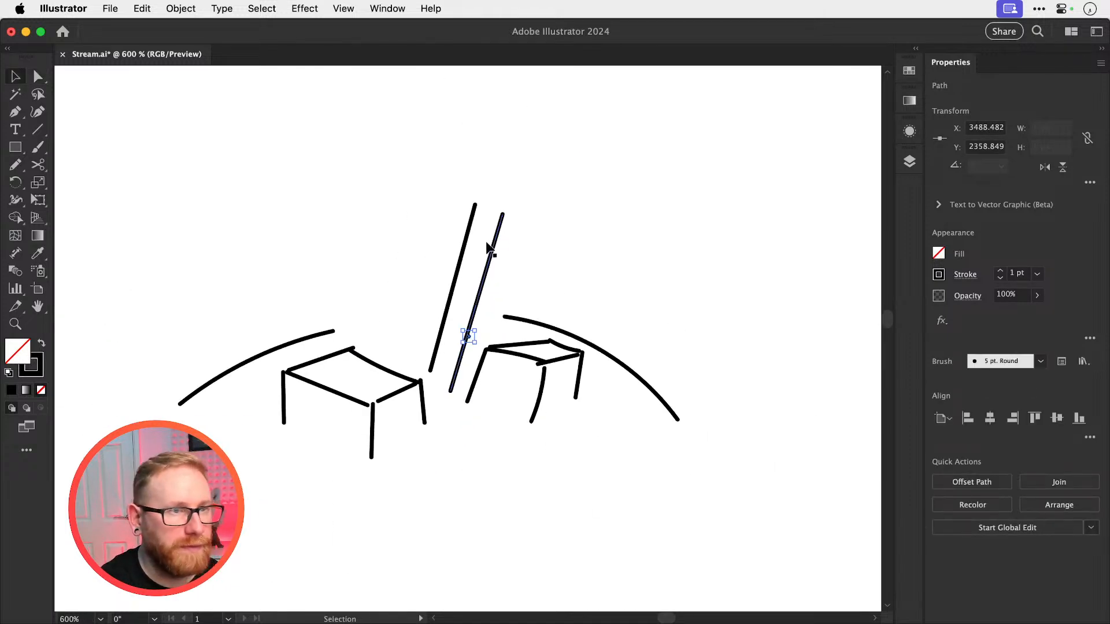
Brush an elliptical opening across the top of the straw in the upper sketch
key(b)
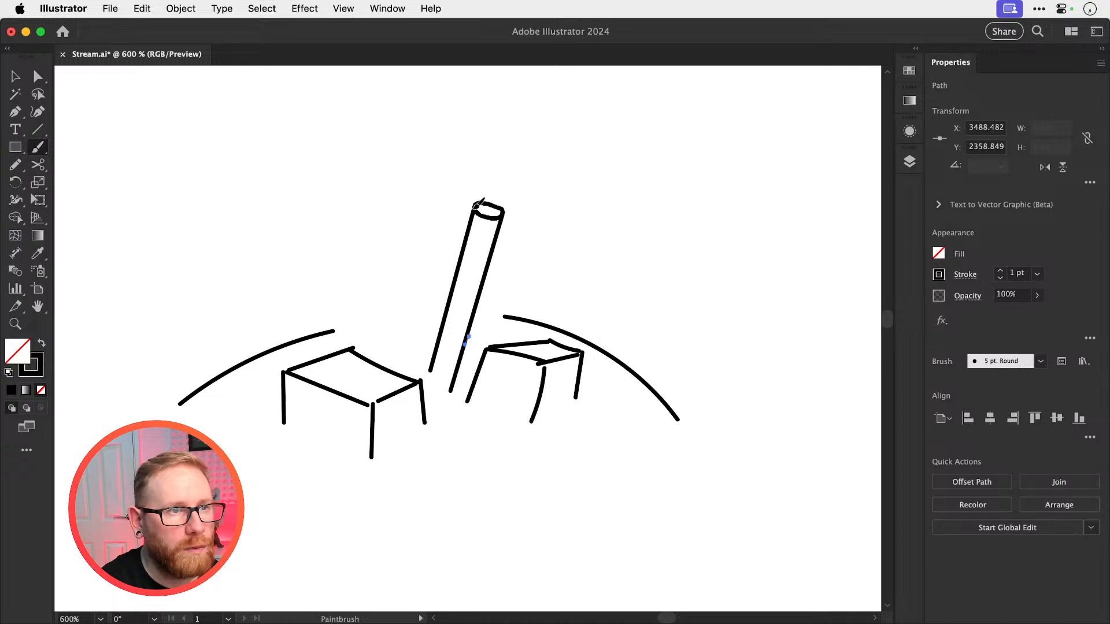
key(super+shift+a)
key(v)
key(super+minus)
key(super+minus)
key(super+minus)
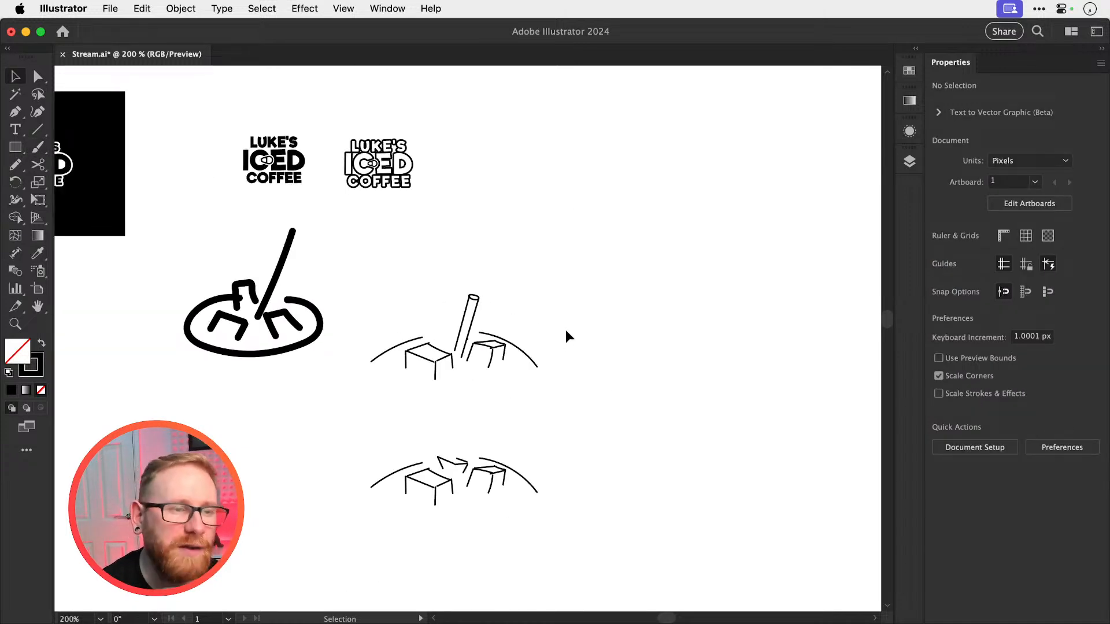
Draw the missing top edge of the back ice cube in the lower sketch with the Pen tool
scroll(424, 382, down, 5)
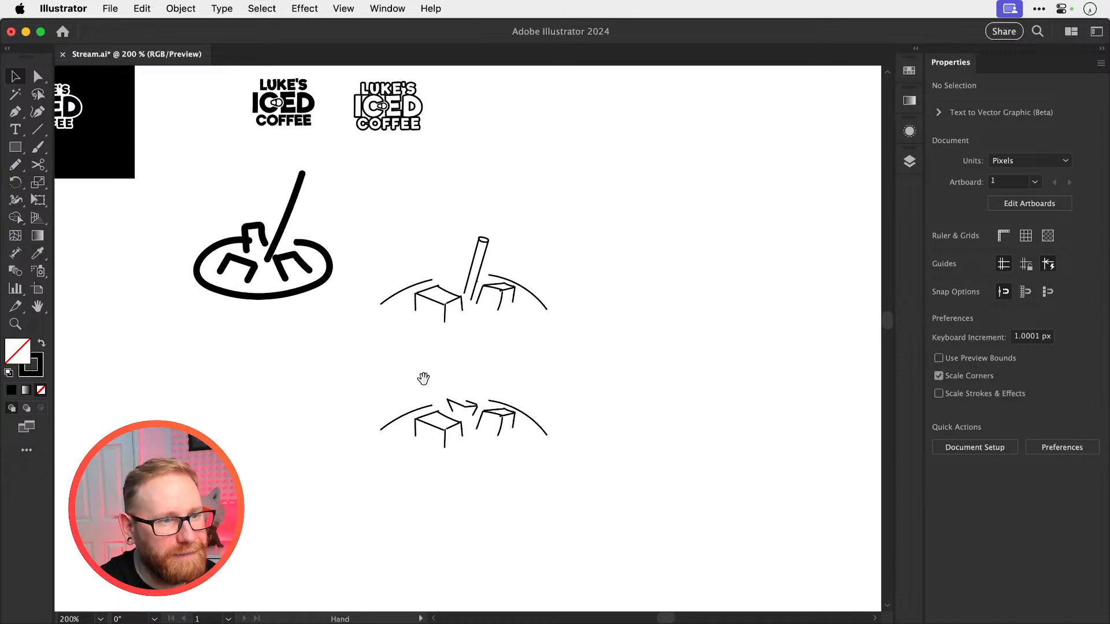
key(z)
mouse_move(474, 407)
mouse_down()
mouse_move(515, 427)
mouse_move(538, 402)
mouse_up()
key(super+shift+a)
key(p)
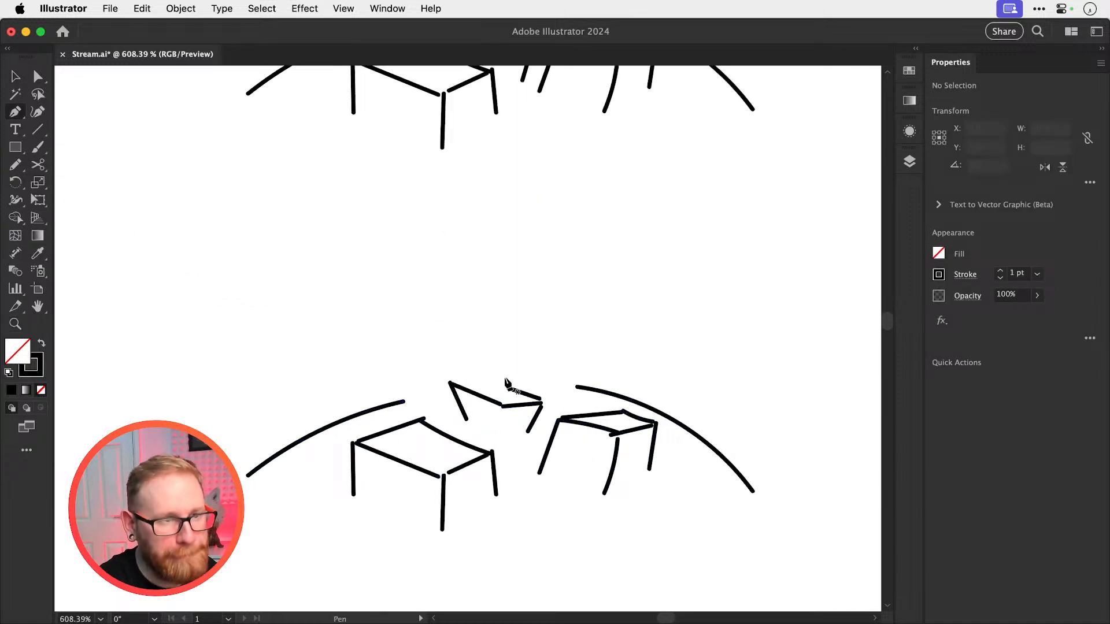
click(453, 387)
click(507, 388)
key(super+shift+a)
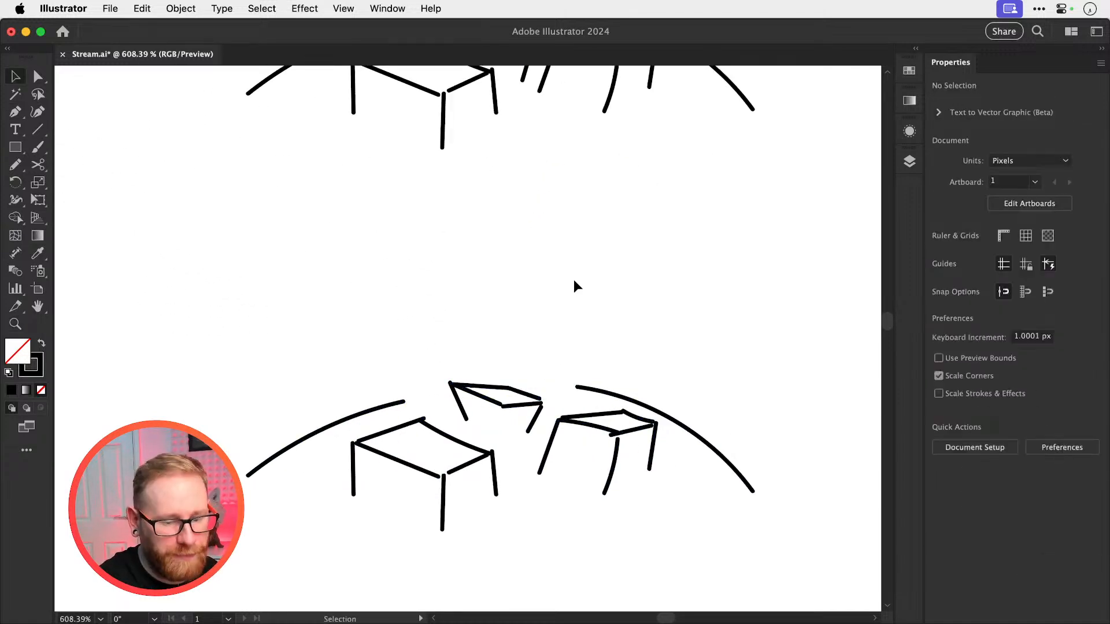
Give the whole lower ice-cube sketch a 4 pt stroke with round caps and round corners
key(a)
key(super+minus)
key(super+minus)
drag(364, 350, 716, 433)
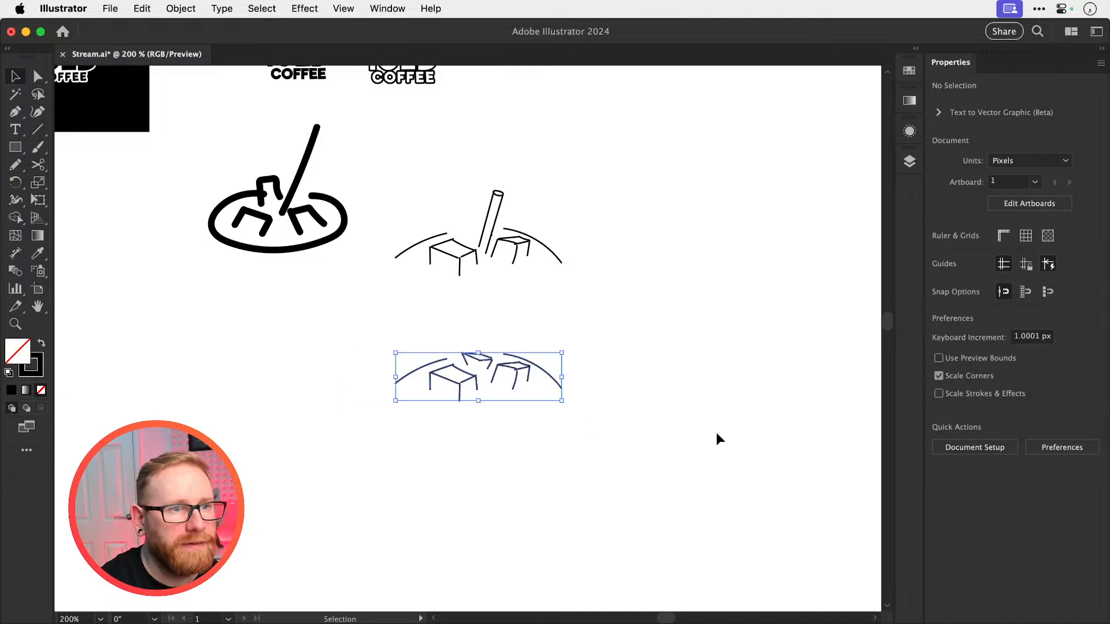
click(1001, 270)
click(1000, 271)
click(1000, 271)
click(966, 275)
click(885, 314)
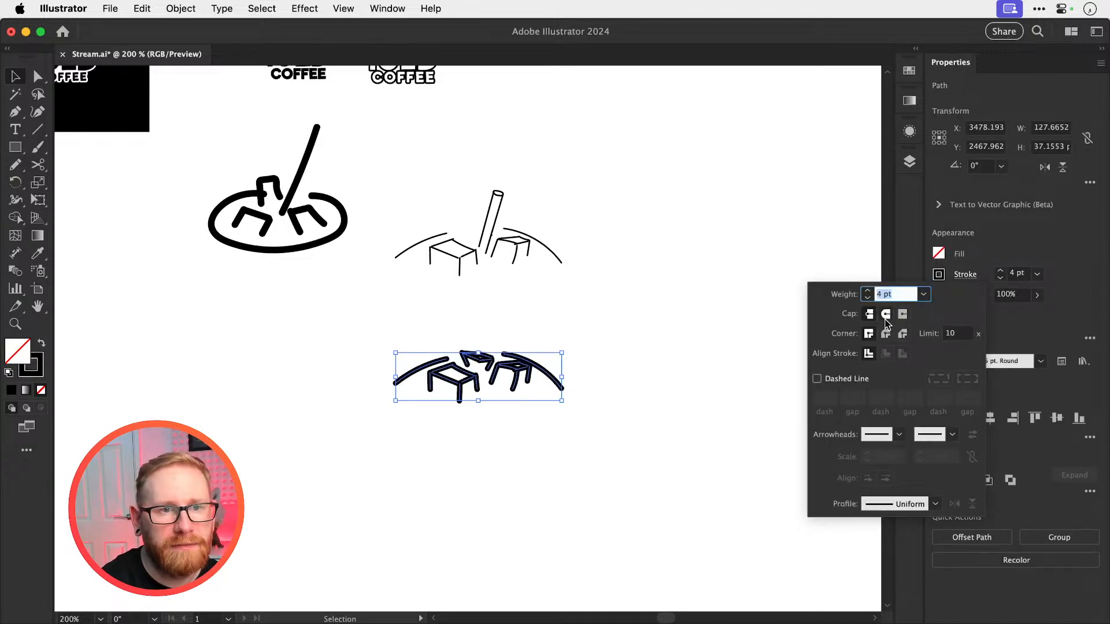
click(886, 333)
Reduce the stroke weight of the lower ice-cube sketch so its lines are thinner
click(1000, 278)
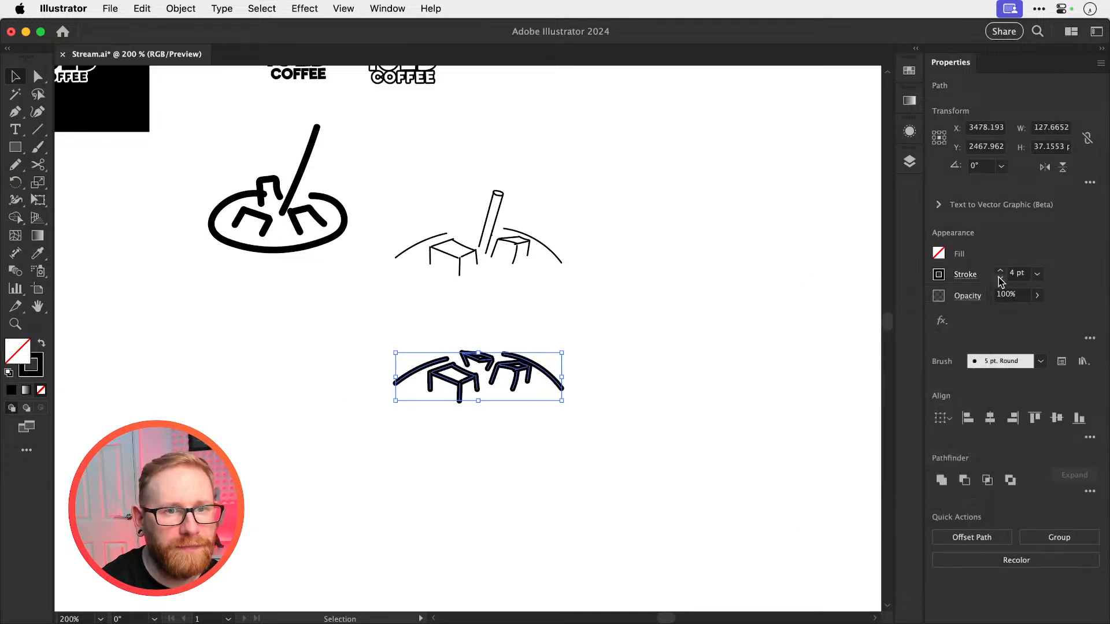
click(1000, 277)
click(999, 278)
key(super+shift+a)
key(super+minus)
key(super+minus)
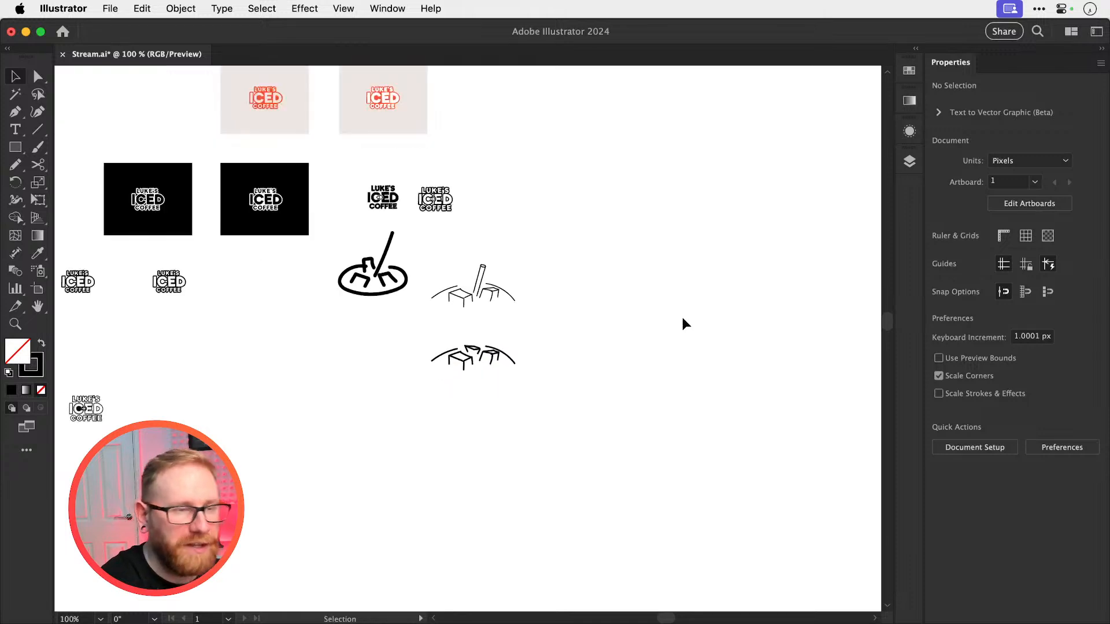
Copy the plain black LUKE'S ICED COFFEE text from the earlier drafts to the area beside the lower ice-cube sketch
key(z)
drag(466, 354, 645, 379)
key(v)
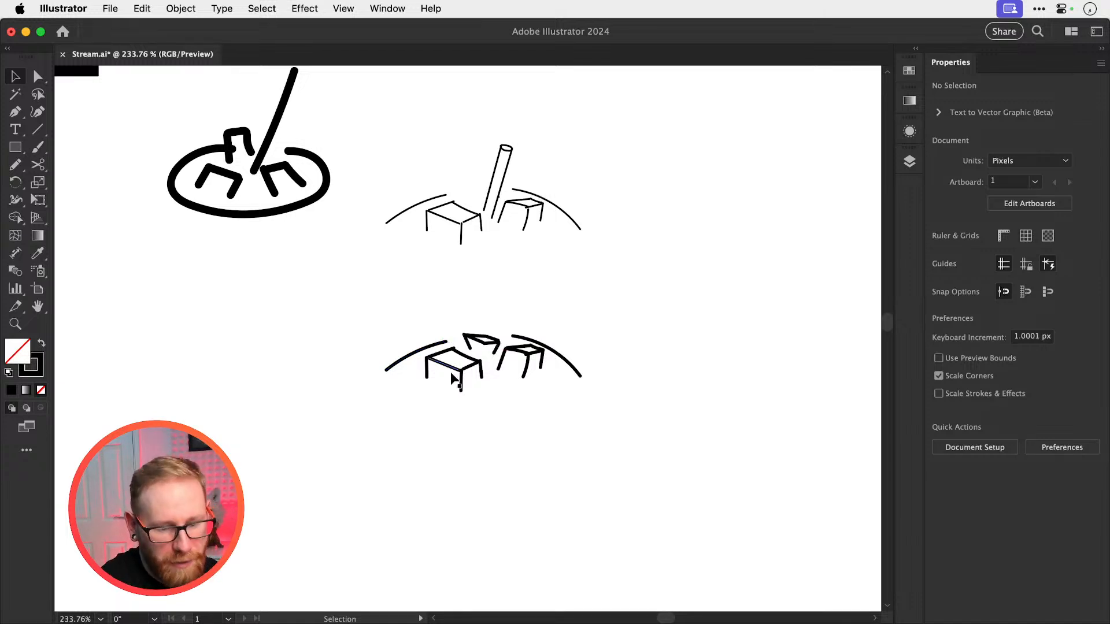
key(super+minus)
key(super+minus)
key(super+minus)
drag(369, 367, 675, 295)
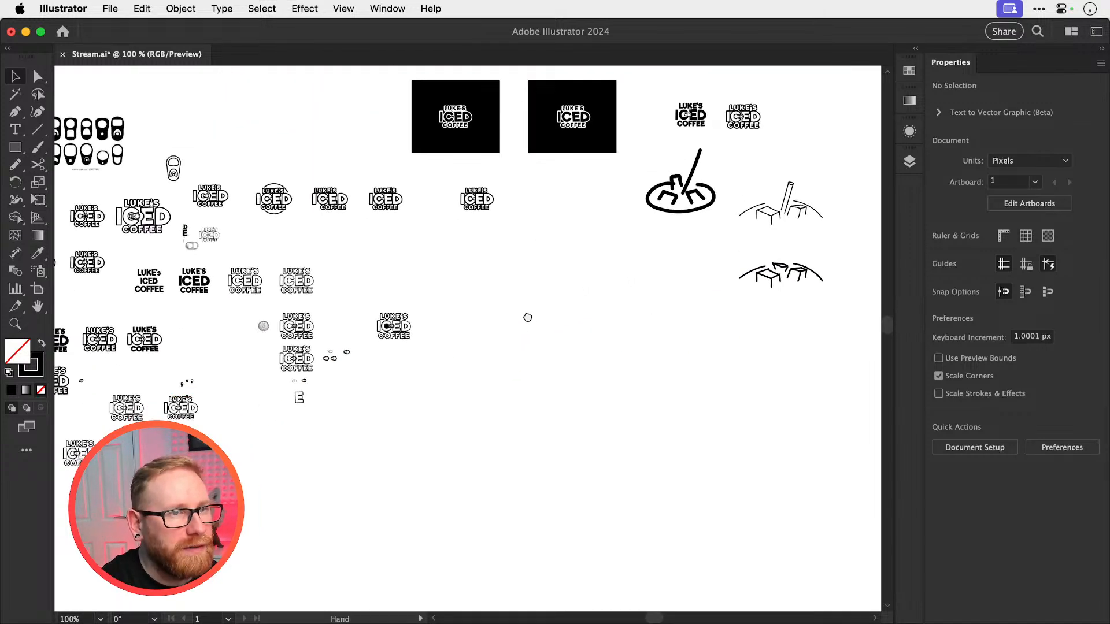
drag(528, 318, 434, 419)
drag(520, 270, 750, 228)
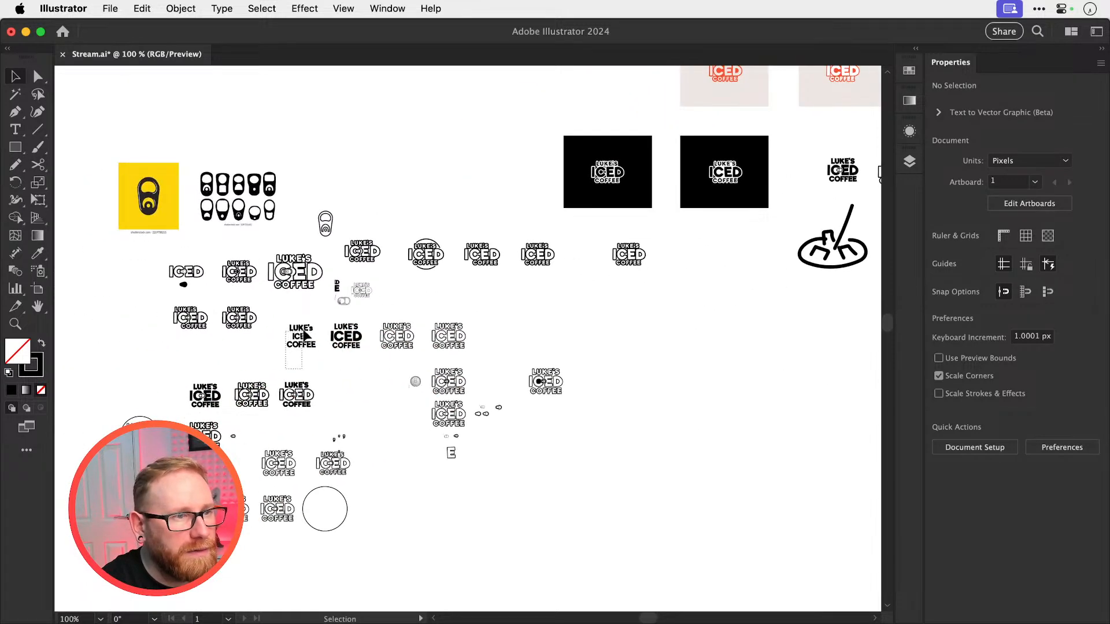
drag(303, 334, 804, 327)
drag(706, 330, 335, 359)
Resize and arrange the ice-cube sketch and the copied text so the cubes sit centred above LUKE'S
drag(444, 367, 594, 450)
click(623, 414)
drag(499, 341, 611, 376)
mouse_move(549, 357)
mouse_down()
mouse_move(671, 333)
mouse_move(613, 350)
mouse_move(587, 414)
mouse_move(595, 417)
mouse_up()
mouse_move(614, 485)
mouse_down()
mouse_move(619, 417)
mouse_move(638, 395)
mouse_up()
Change the first text line to LUKE'S ICED and delete the separate ICED line
double_click(641, 412)
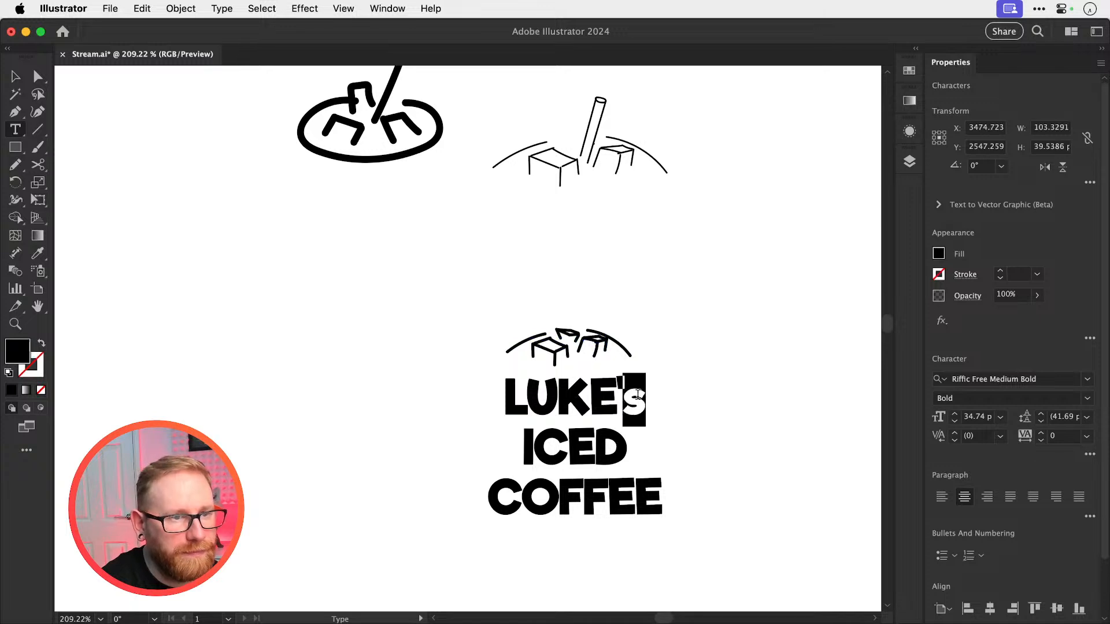
text(S ICED)
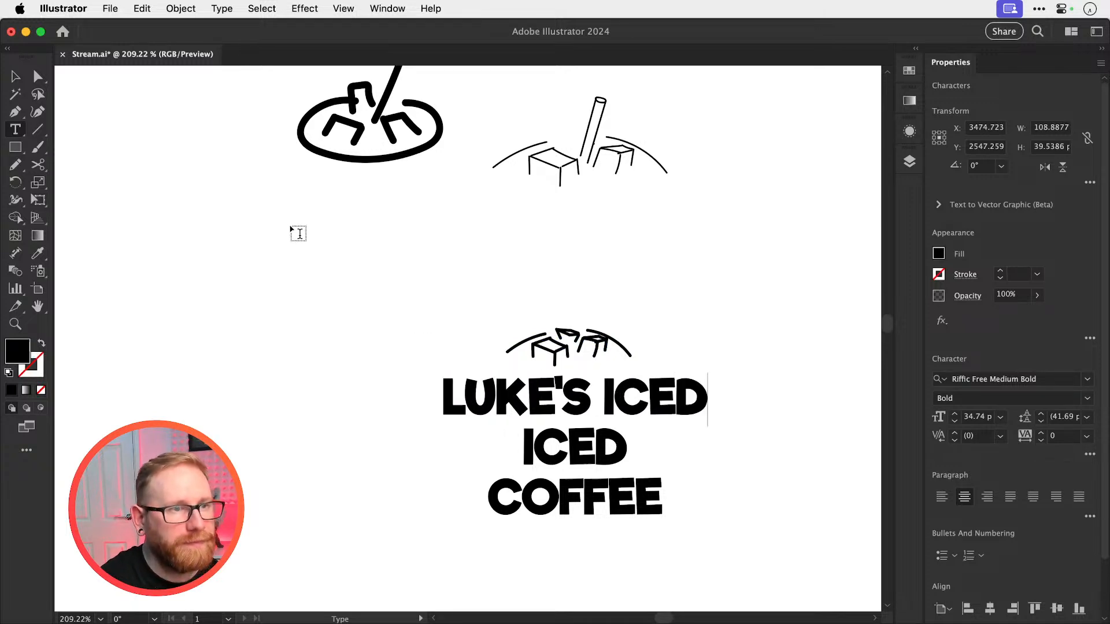
key(Escape)
click(562, 444)
key(Delete)
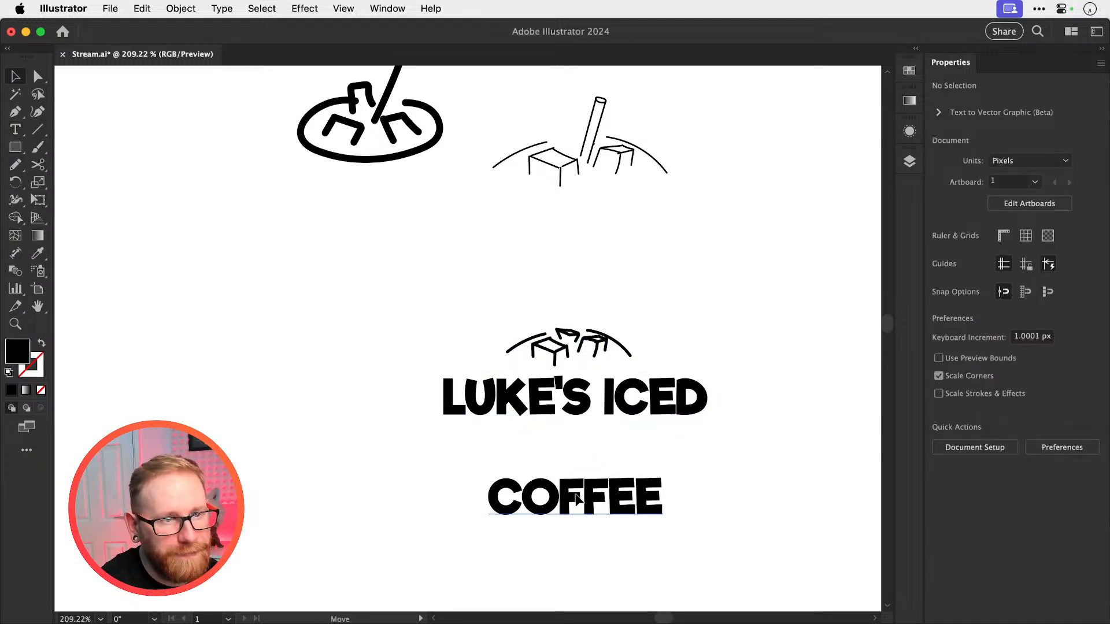
Scale COFFEE up to the width of LUKE'S ICED and place it directly beneath that line
drag(577, 499, 577, 451)
key(s)
drag(717, 499, 766, 523)
key(v)
drag(743, 386, 715, 396)
key(super+equal)
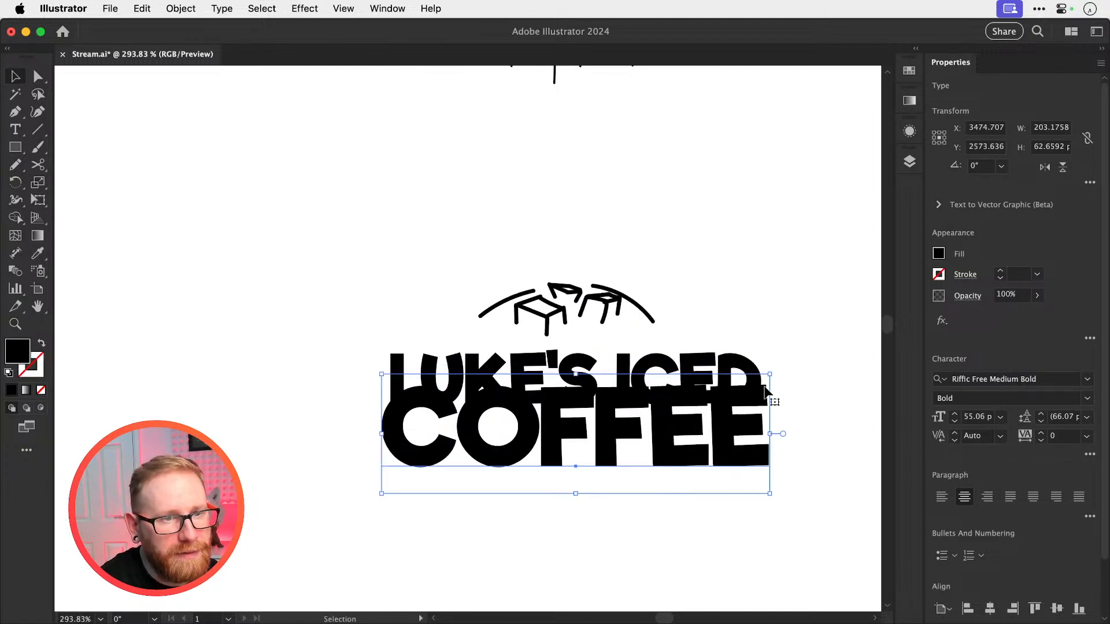
drag(769, 374, 763, 376)
drag(697, 436, 695, 470)
Enlarge the ice-cube sketch and keep it centred just above LUKE'S ICED
drag(509, 272, 678, 267)
drag(617, 321, 621, 320)
click(684, 282)
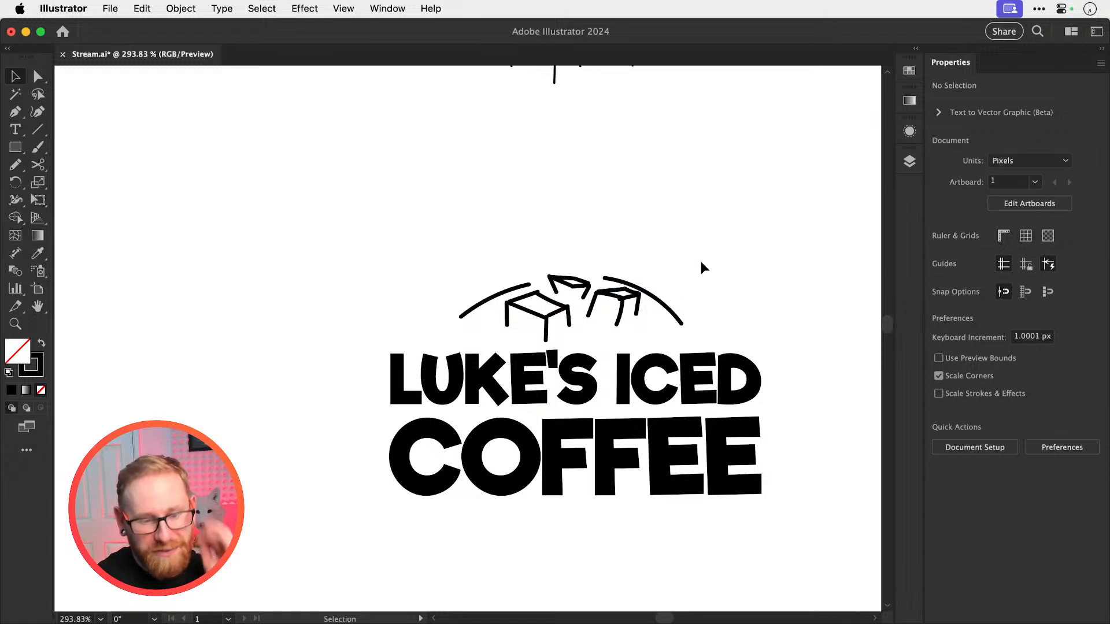
Compare the stacked logo with the earlier drafts here and in Photoshop, and save the Illustrator document
key(super+minus)
key(super+minus)
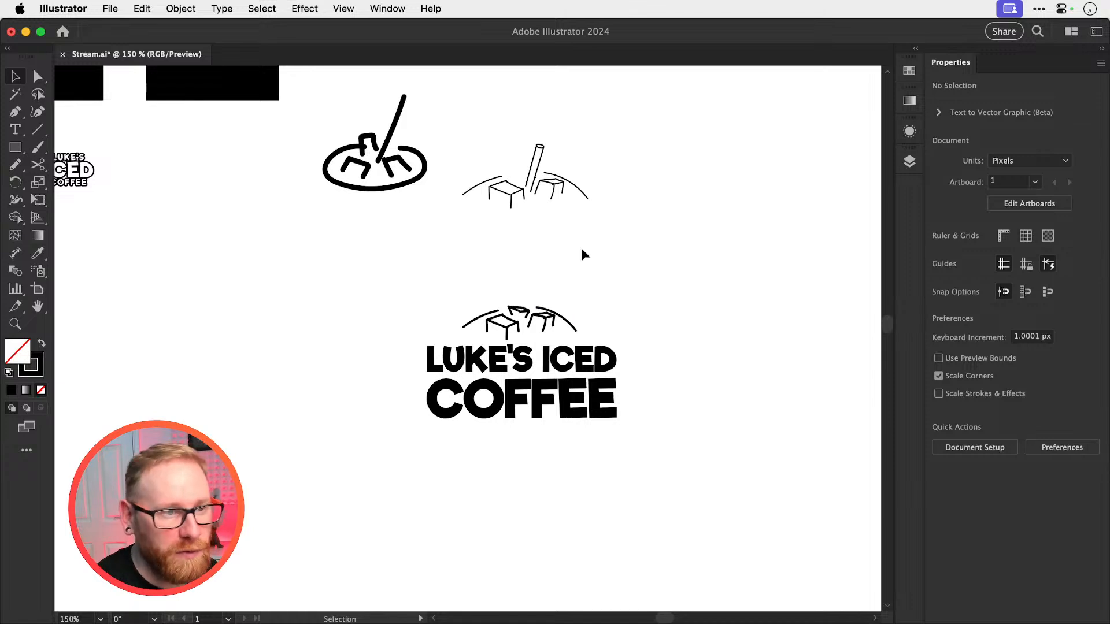
scroll(580, 253, up, 2)
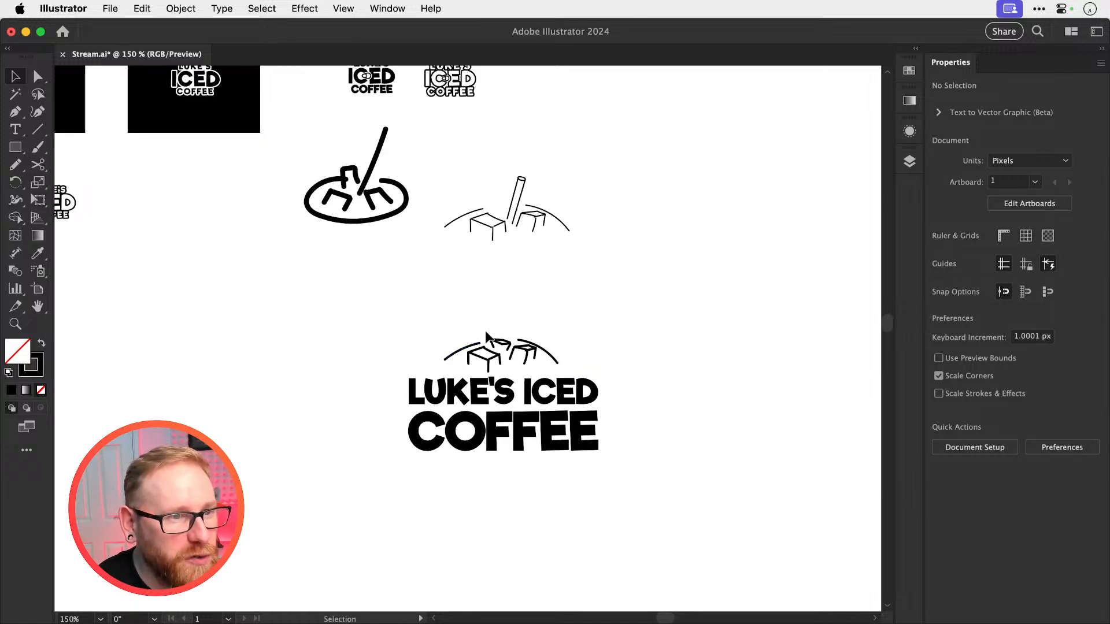
key(super+minus)
key(super+minus)
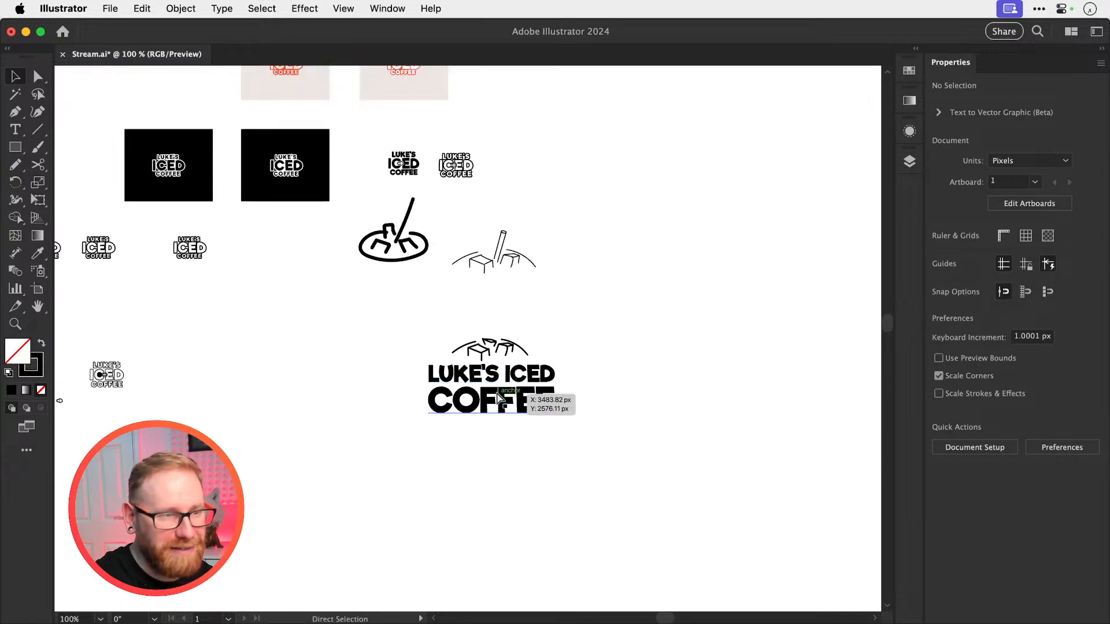
key(super+Tab)
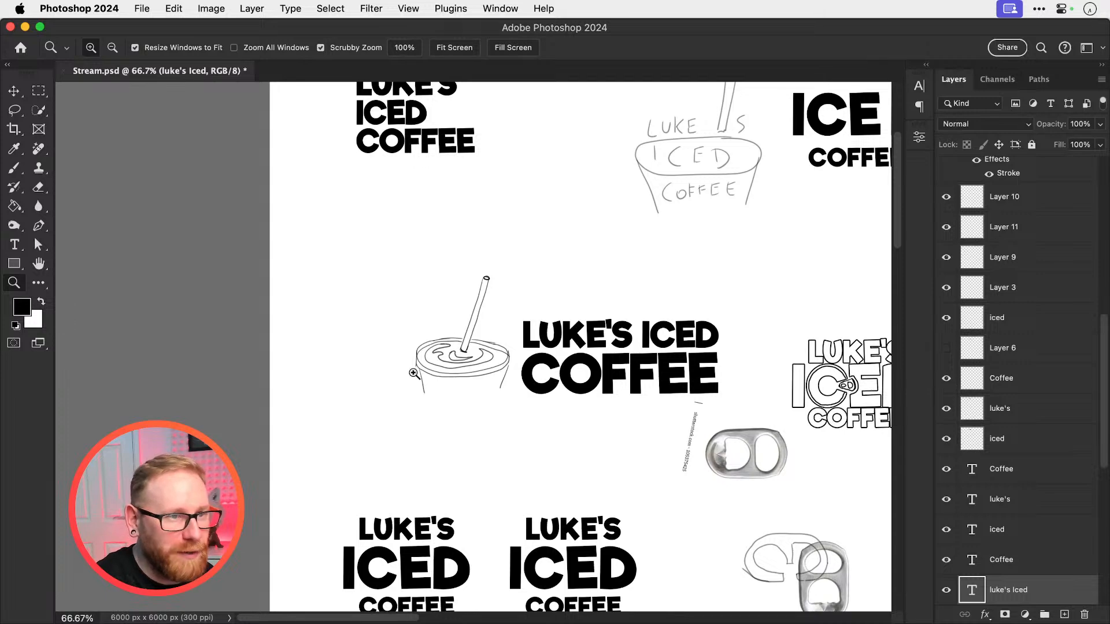
key(super+Tab)
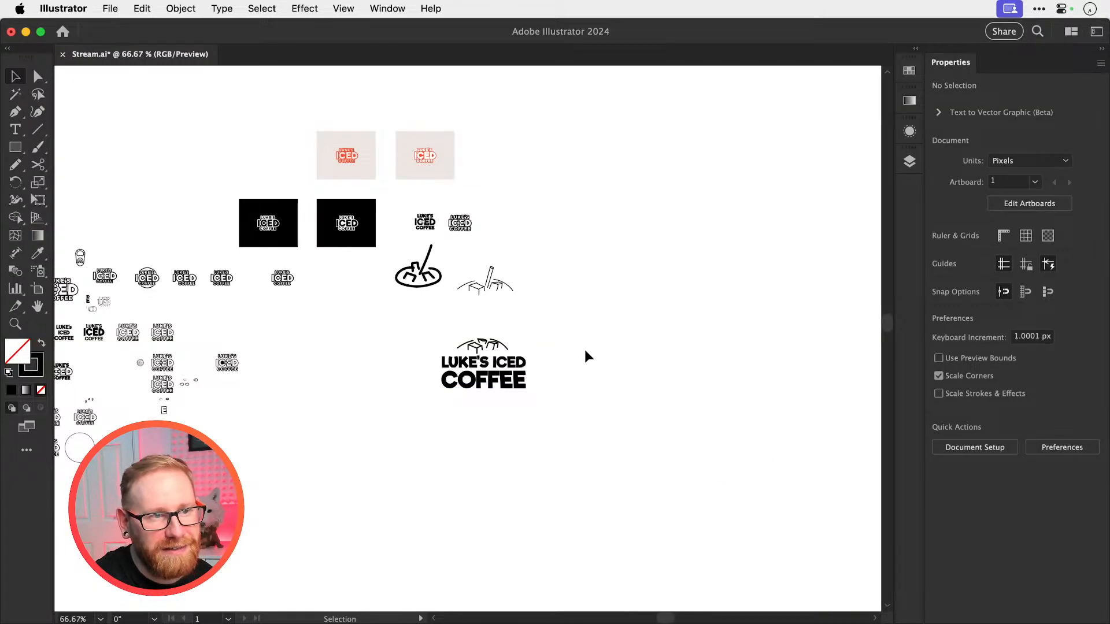
scroll(582, 370, up, 3)
key(super+s)
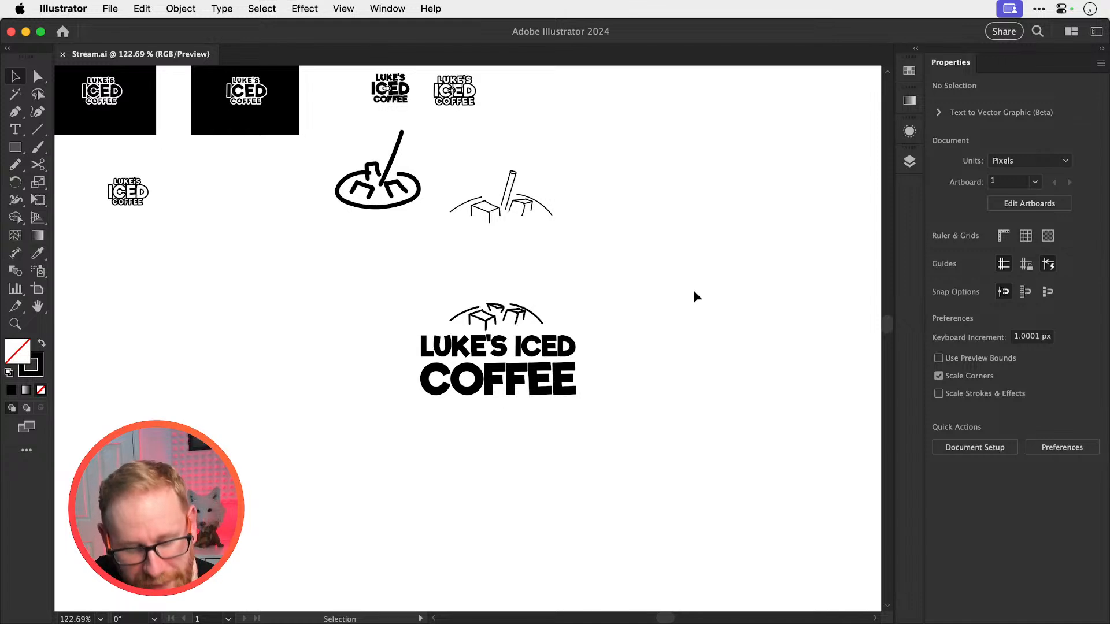
key(space)
drag(510, 362, 546, 253)
key(z)
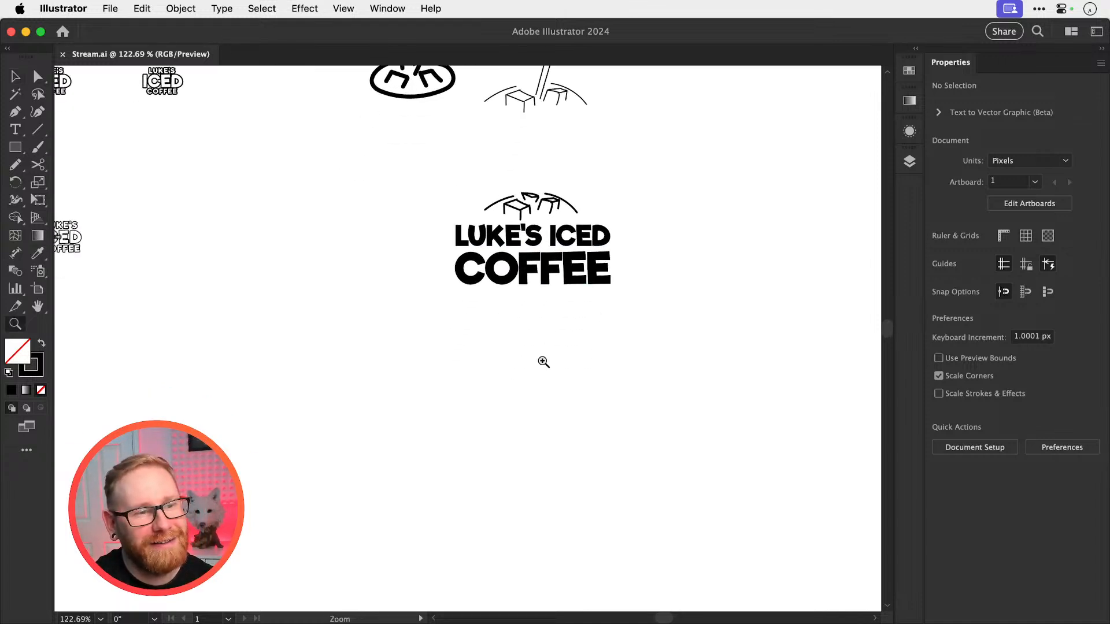
key(space)
drag(544, 361, 632, 347)
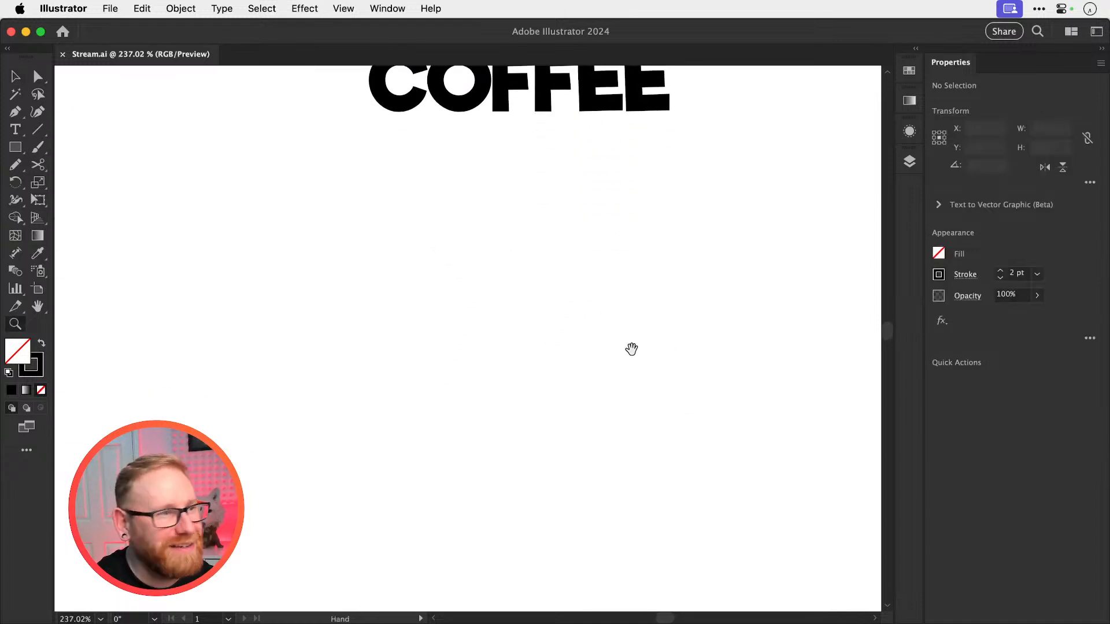
click(18, 165)
drag(485, 301, 484, 386)
mouse_move(485, 300)
mouse_down()
mouse_move(562, 346)
mouse_move(619, 299)
mouse_move(540, 251)
mouse_move(621, 305)
mouse_up()
key(super+z)
key(super+z)
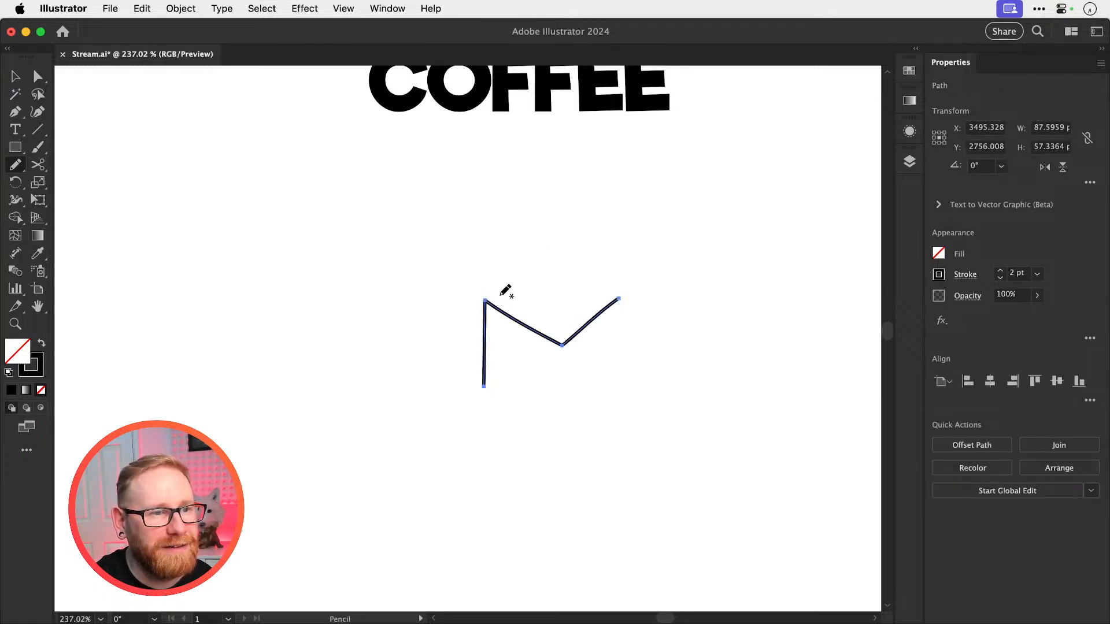
key(super+shift+a)
mouse_move(484, 299)
mouse_down()
mouse_move(540, 250)
mouse_move(637, 290)
mouse_move(575, 268)
mouse_move(619, 293)
mouse_move(617, 370)
mouse_up()
key(super+shift+a)
key(super+z)
key(b)
key(super+z)
key(super+z)
key(super+z)
key(super+z)
key(super+z)
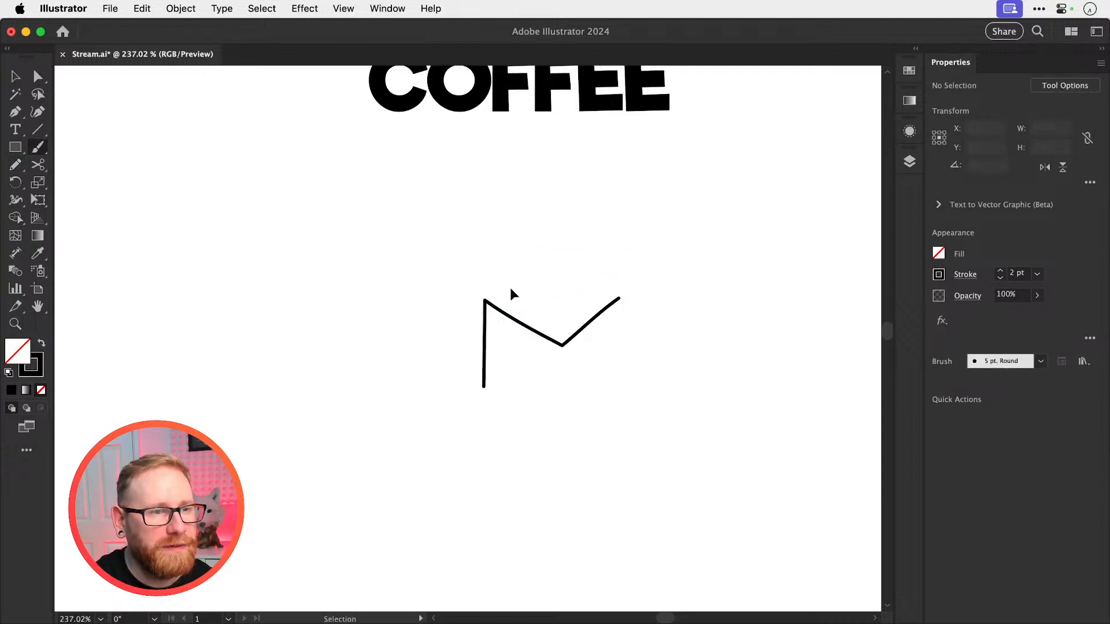
Paint a cube below the logo with the Paintbrush, drawing its diamond-shaped top face and three vertical edges
mouse_move(471, 292)
mouse_down()
mouse_move(471, 397)
mouse_move(521, 328)
mouse_move(538, 249)
mouse_move(603, 314)
mouse_move(548, 348)
mouse_move(616, 303)
mouse_up()
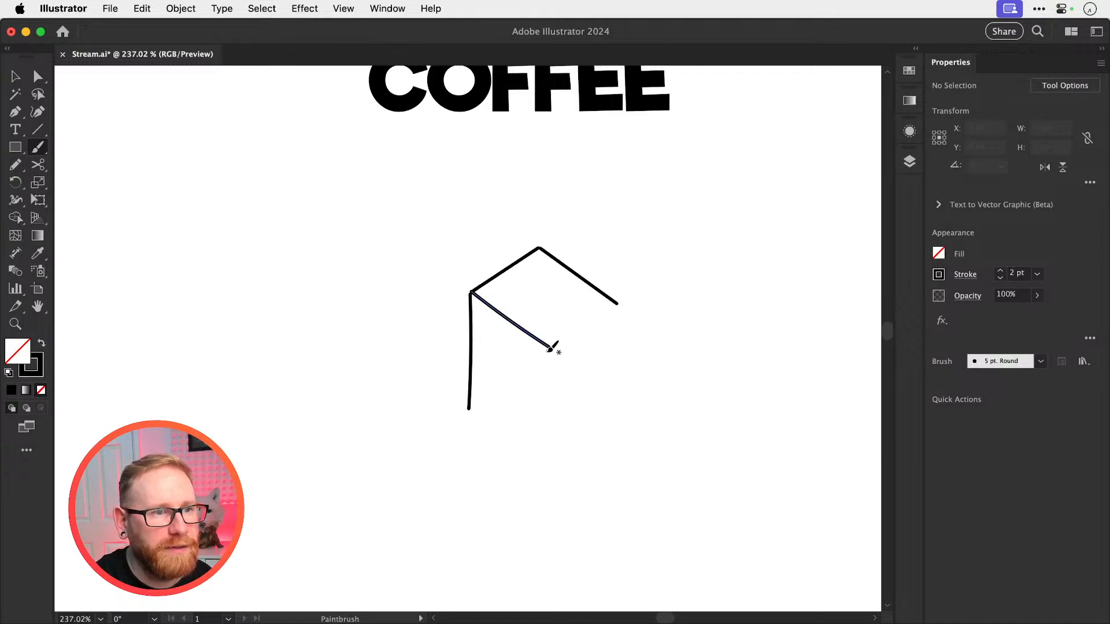
drag(551, 347, 620, 302)
key(space)
drag(551, 348, 552, 429)
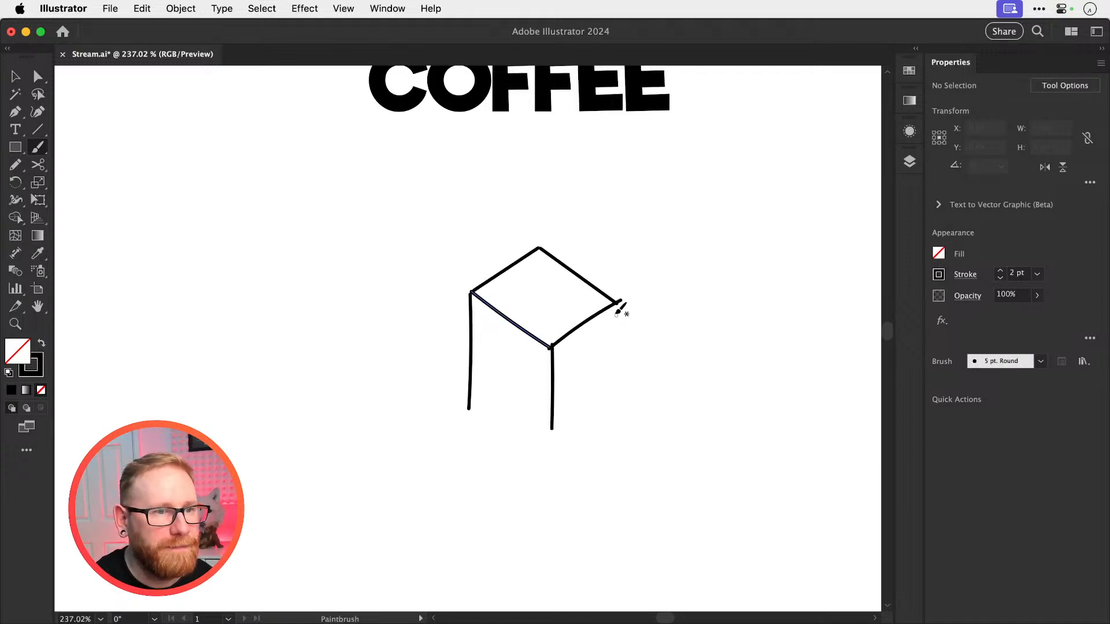
drag(614, 309, 617, 410)
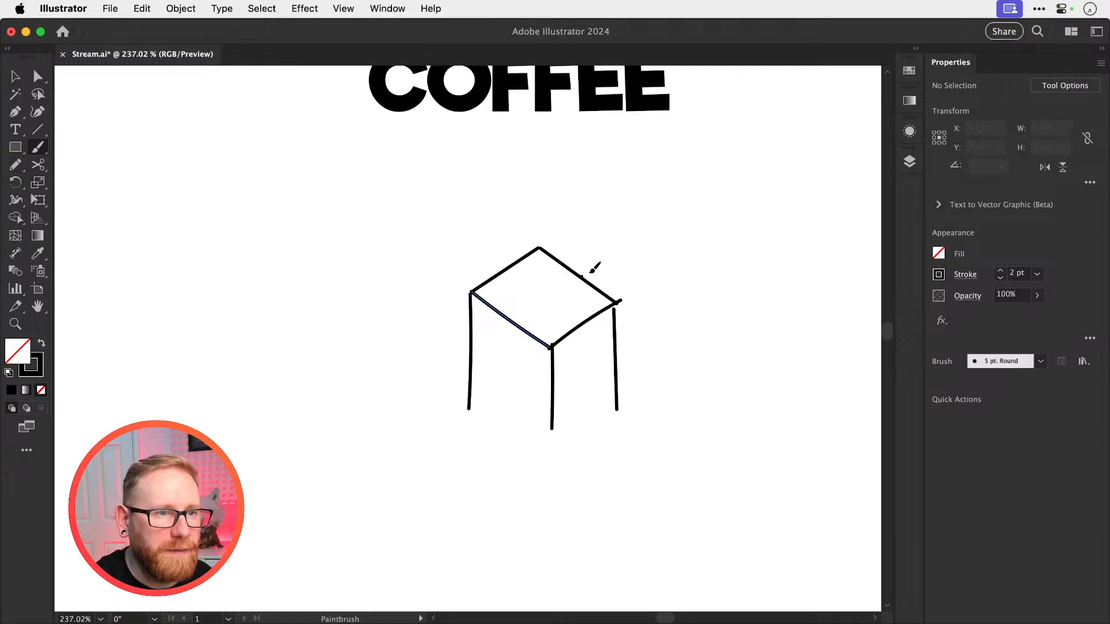
Add an angular mug handle with an inner outline to the cube's right side and close the cube's bottom edges
mouse_move(581, 276)
mouse_down()
mouse_move(636, 249)
mouse_move(636, 340)
mouse_up()
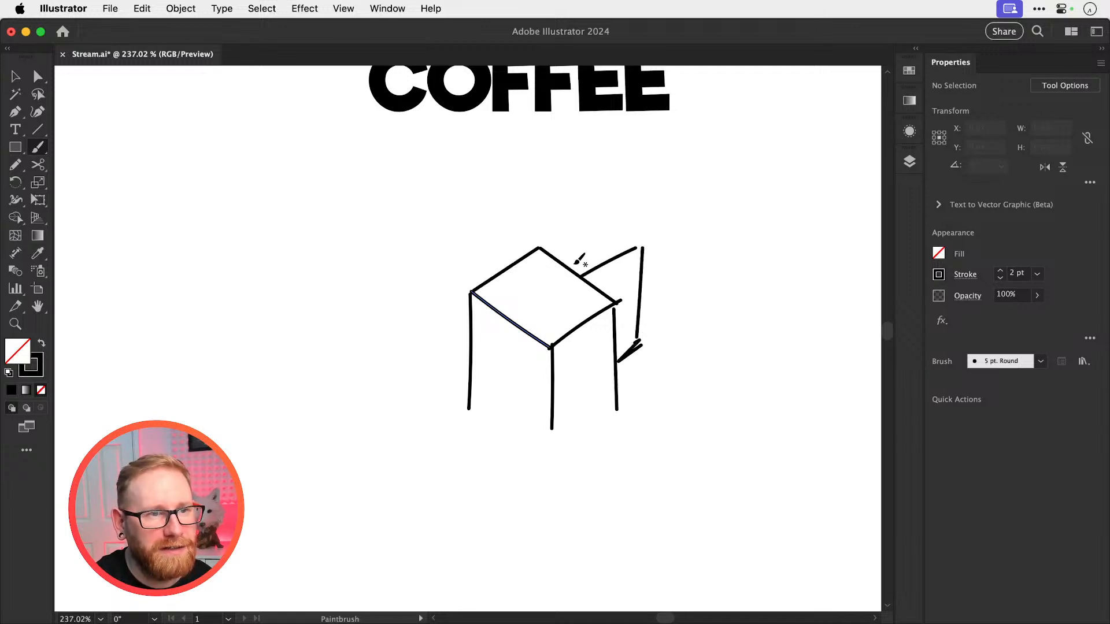
drag(571, 267, 647, 226)
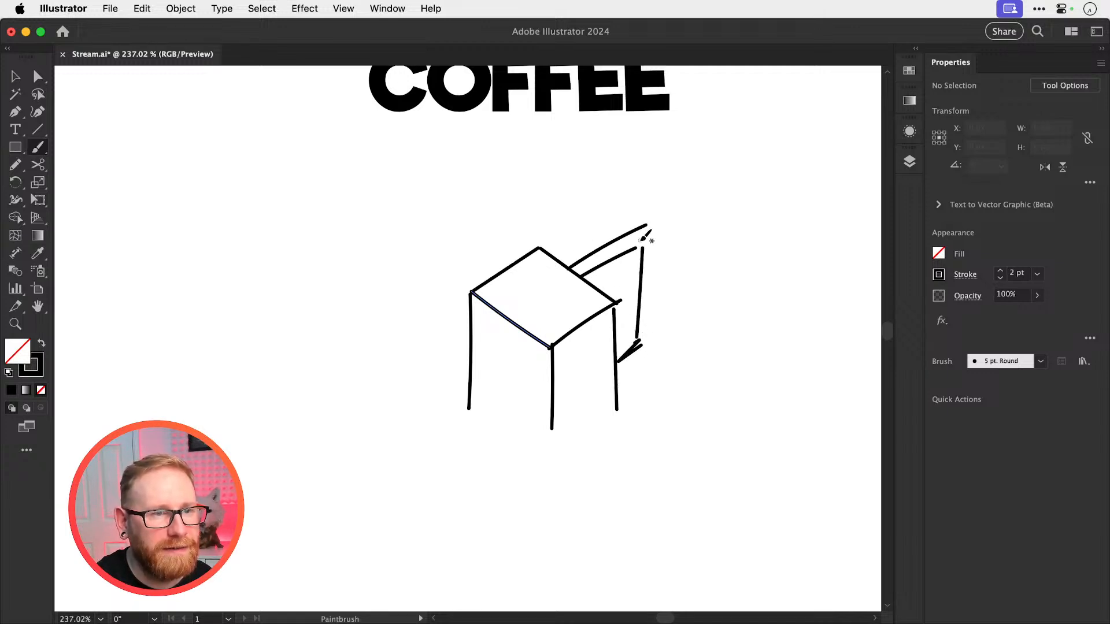
key(super+z)
drag(626, 276, 622, 345)
mouse_move(476, 404)
mouse_down()
mouse_move(546, 448)
mouse_move(609, 411)
mouse_move(549, 450)
mouse_up()
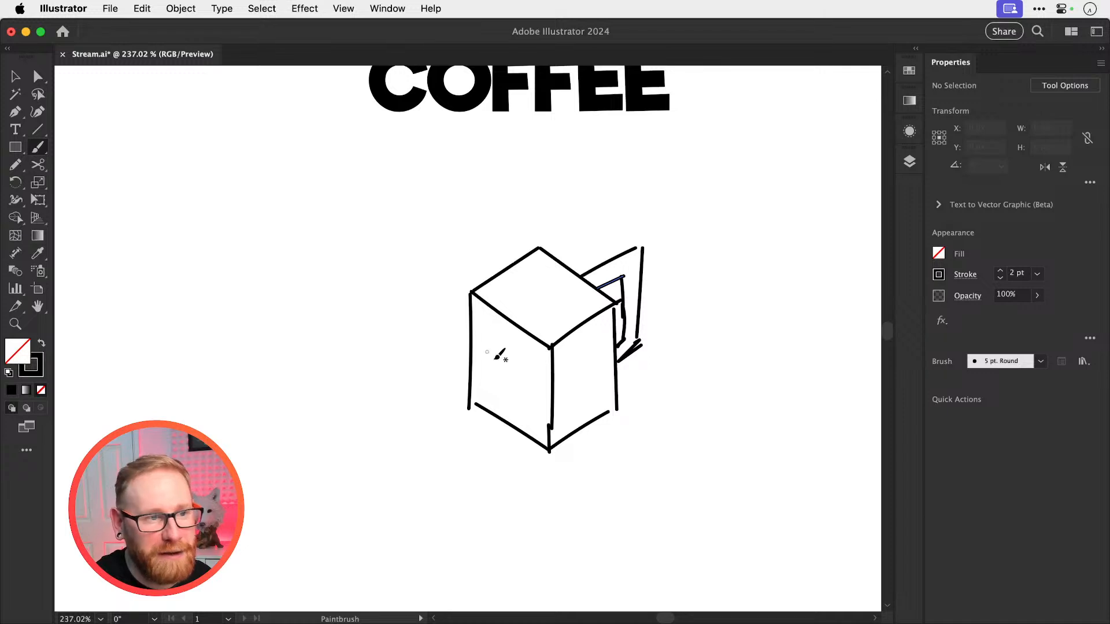
Paint wavy texture lines on the top and both front faces of the cube mug
drag(488, 320, 487, 417)
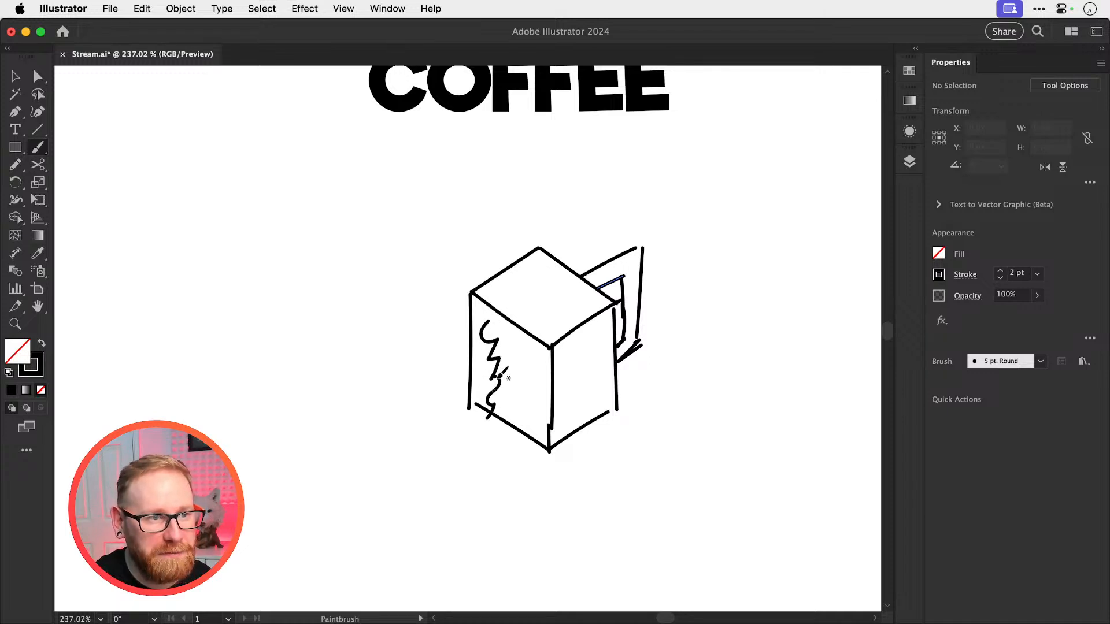
mouse_move(569, 340)
mouse_down()
mouse_move(576, 361)
mouse_move(559, 398)
mouse_up()
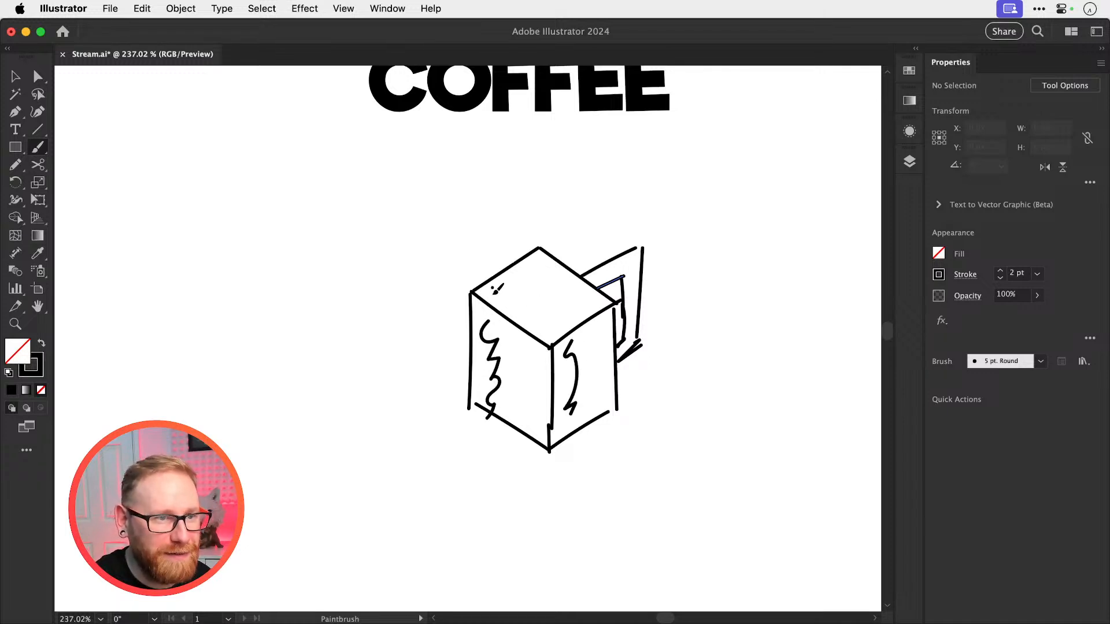
drag(492, 291, 552, 326)
key(v)
drag(726, 317, 694, 317)
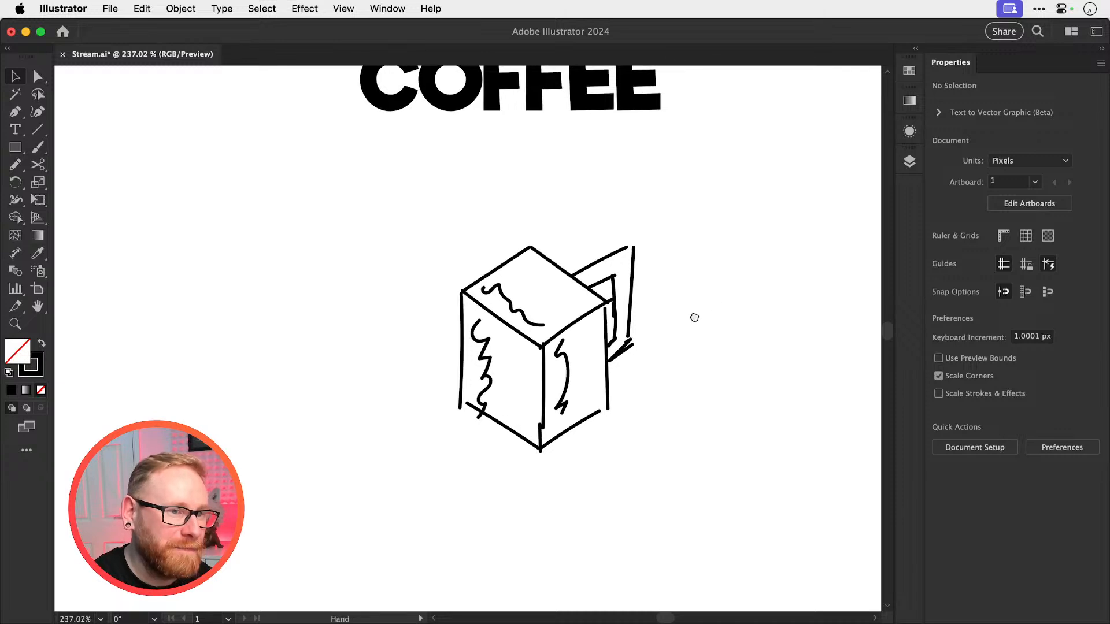
Examine the cube mug sketch up close and at a reduced size alongside the logo above it
key(super+minus)
key(super+minus)
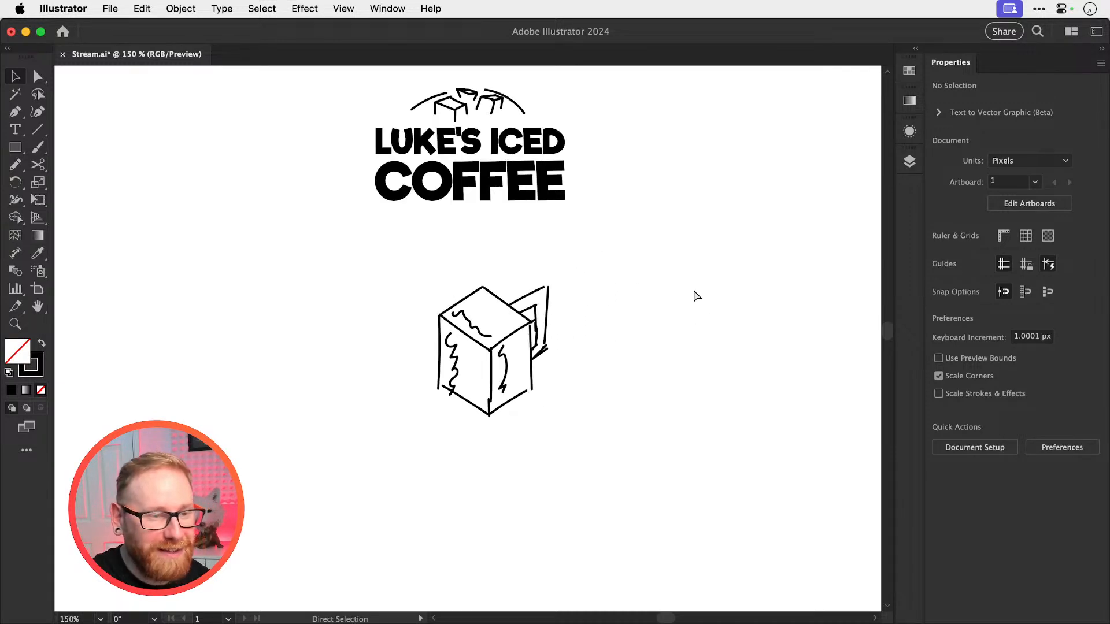
key(super+minus)
key(super+plus)
key(super+plus)
key(super+plus)
key(super+minus)
key(super+minus)
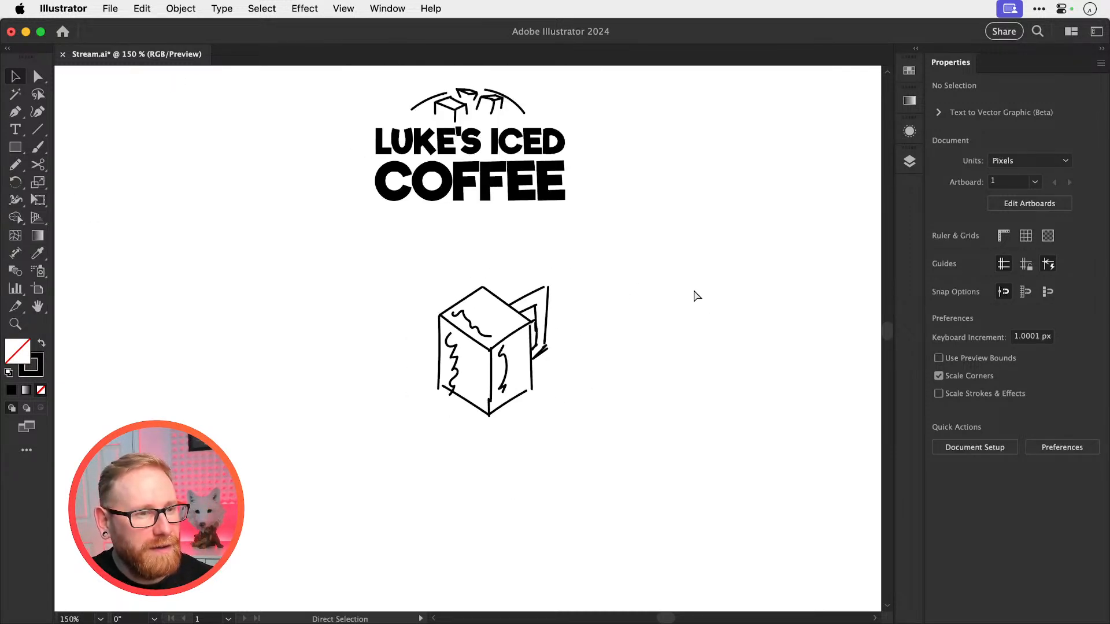
key(super+plus)
key(super+minus)
key(super+plus)
key(super+plus)
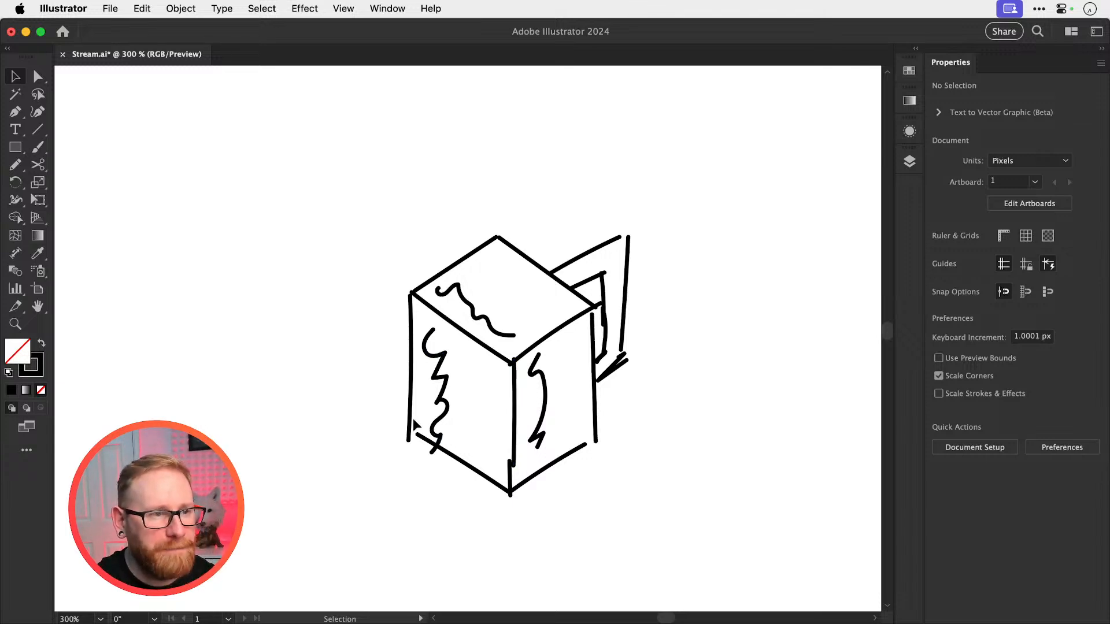
Paint a rounded mug below the cube mug, with a tilted oval rim and two nearly vertical sides
scroll(412, 364, down, 3)
click(416, 359)
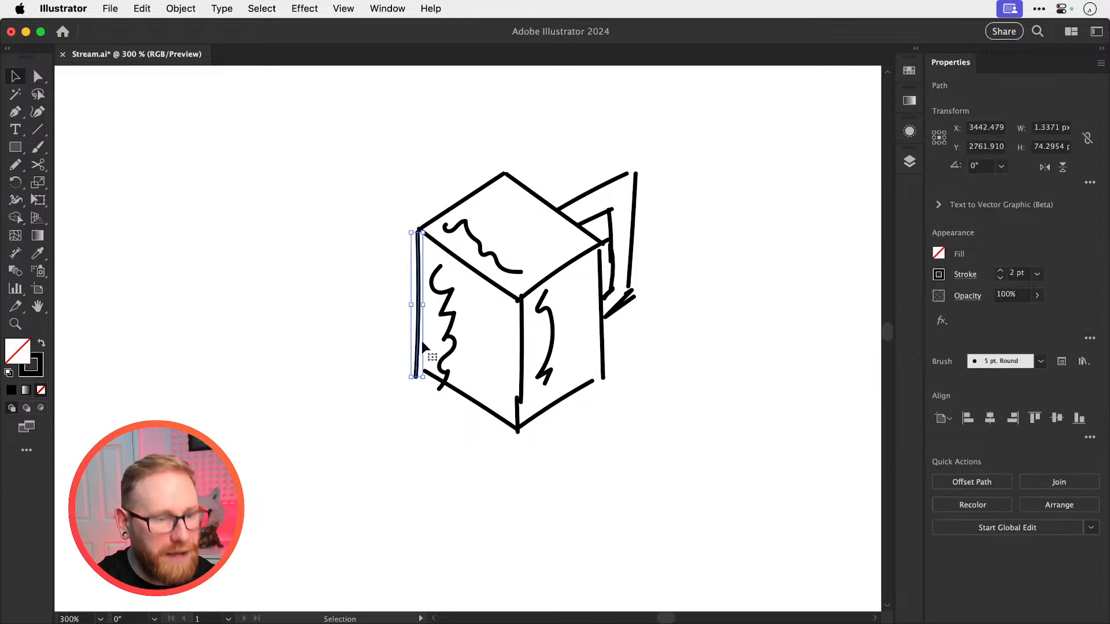
key(n)
key(b)
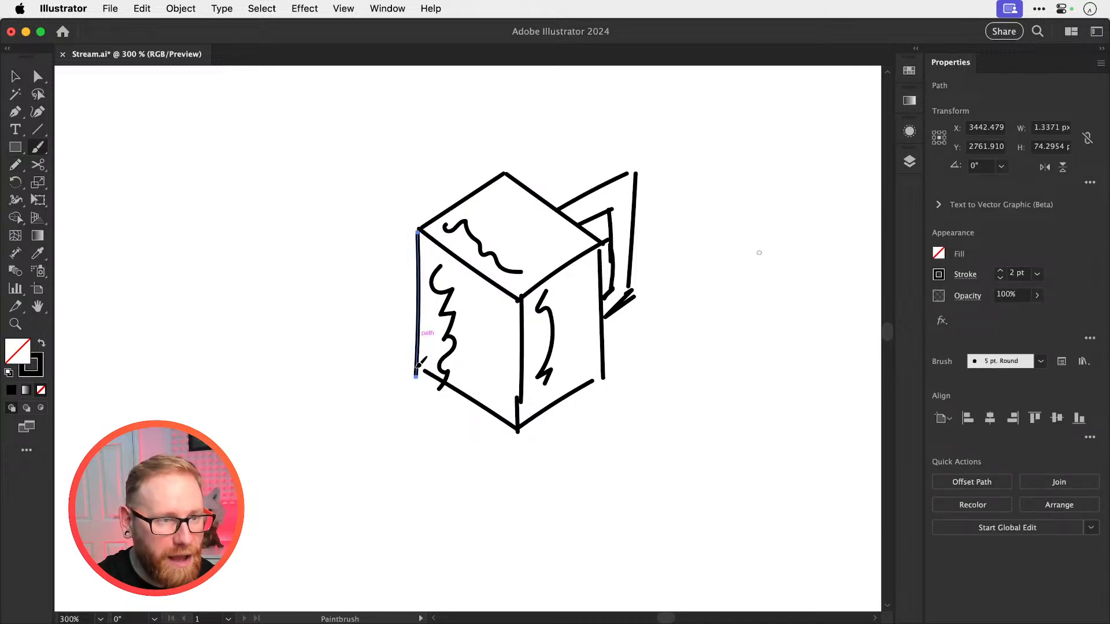
scroll(421, 364, down, 10)
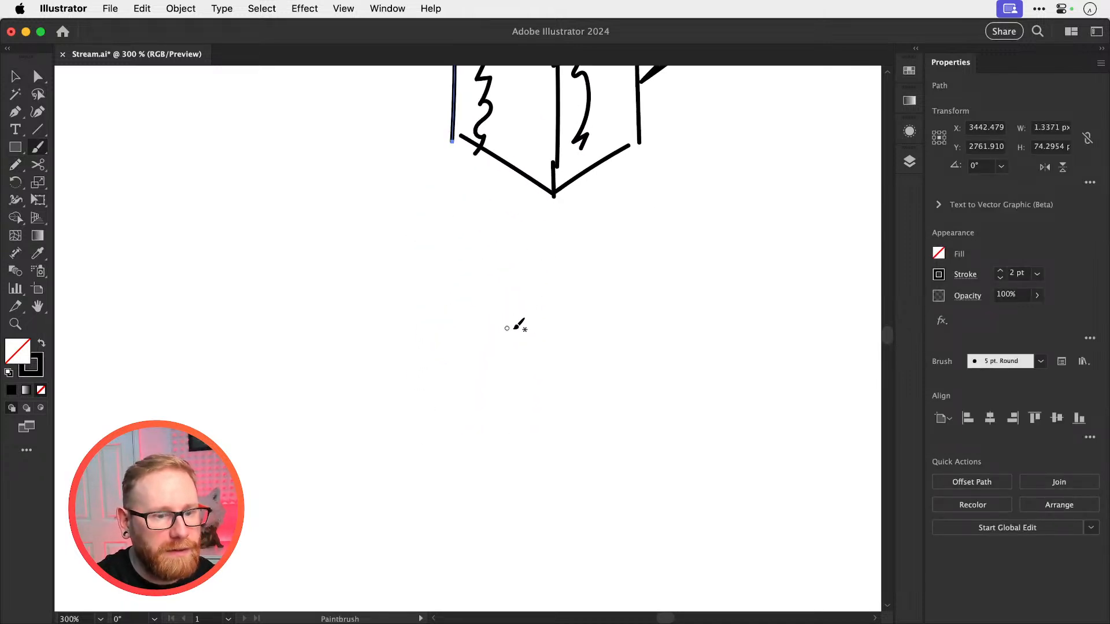
mouse_move(515, 321)
mouse_down()
mouse_move(488, 495)
mouse_move(506, 353)
mouse_move(627, 415)
mouse_up()
mouse_move(512, 321)
mouse_down()
mouse_move(548, 295)
mouse_move(647, 312)
mouse_move(699, 387)
mouse_move(695, 499)
mouse_up()
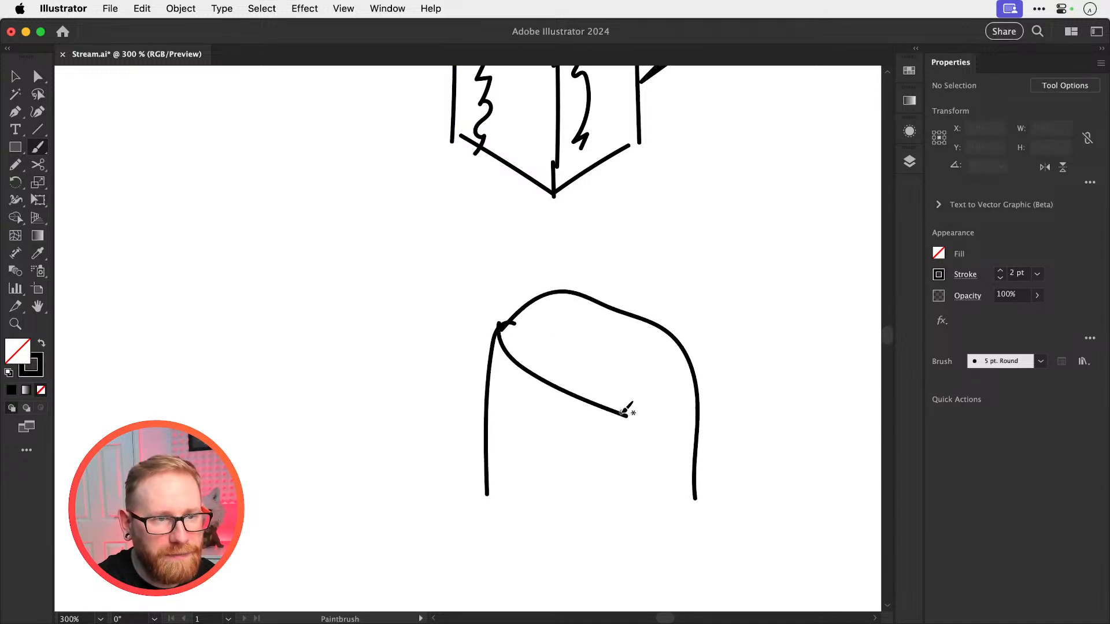
mouse_move(627, 415)
mouse_down()
mouse_move(661, 408)
mouse_move(690, 379)
mouse_move(691, 335)
mouse_up()
Add a wavy melted puddle around the rounded mug's base and a curved line across its lower body
scroll(642, 349, down, 5)
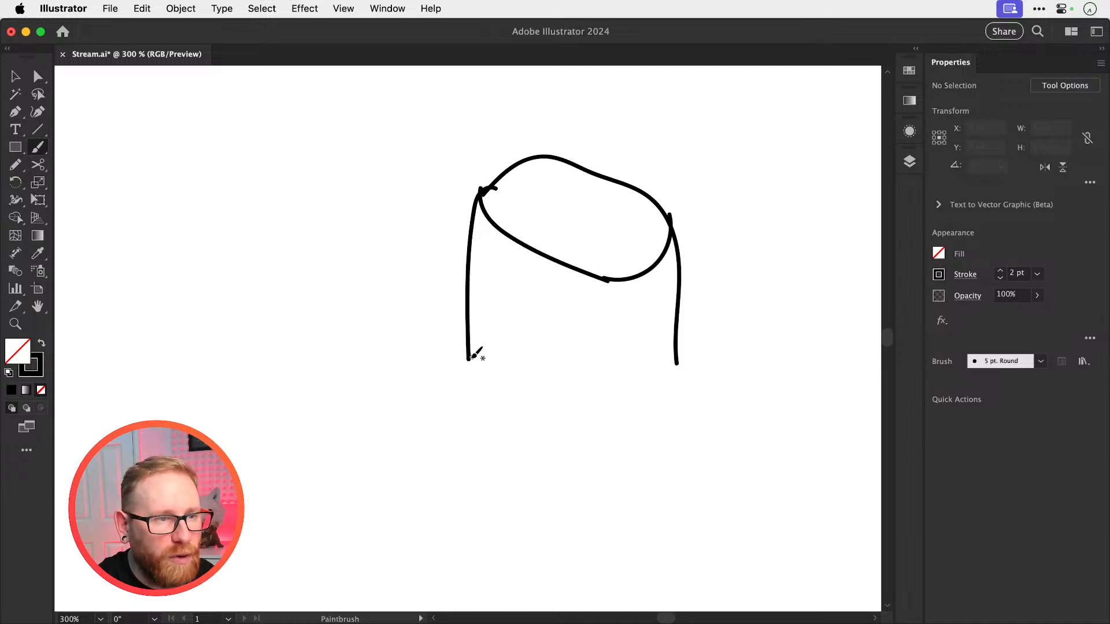
mouse_move(468, 357)
mouse_down()
mouse_move(409, 391)
mouse_move(403, 411)
mouse_move(492, 432)
mouse_move(509, 459)
mouse_move(587, 422)
mouse_move(612, 434)
mouse_move(695, 407)
mouse_move(677, 360)
mouse_up()
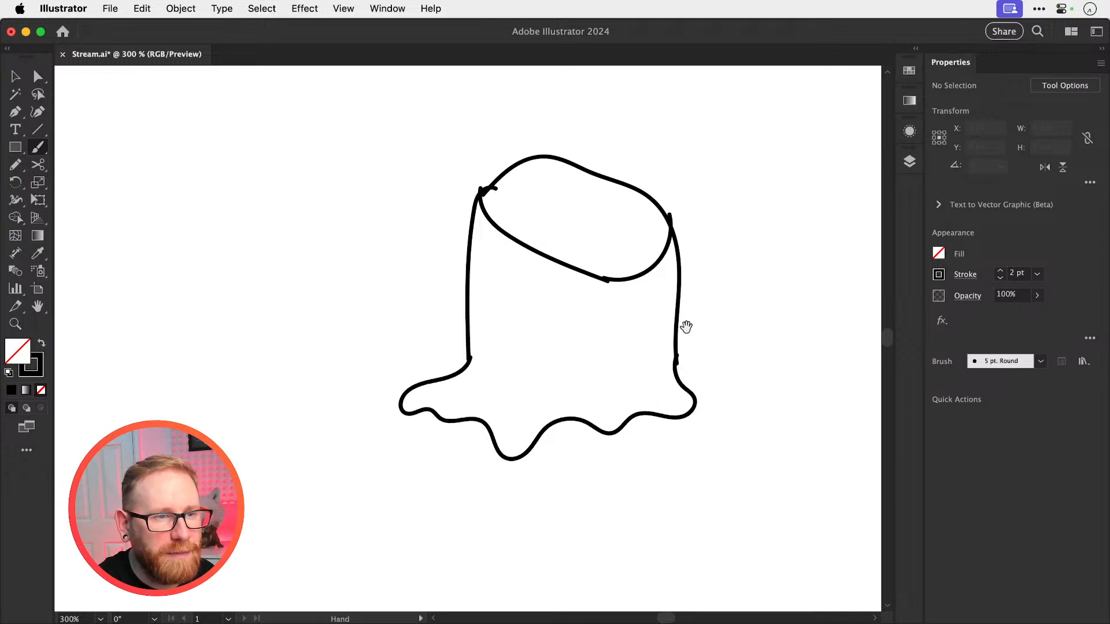
scroll(685, 327, up, 3)
scroll(685, 327, right, 2)
mouse_move(424, 443)
mouse_down()
mouse_move(535, 475)
mouse_move(591, 434)
mouse_up()
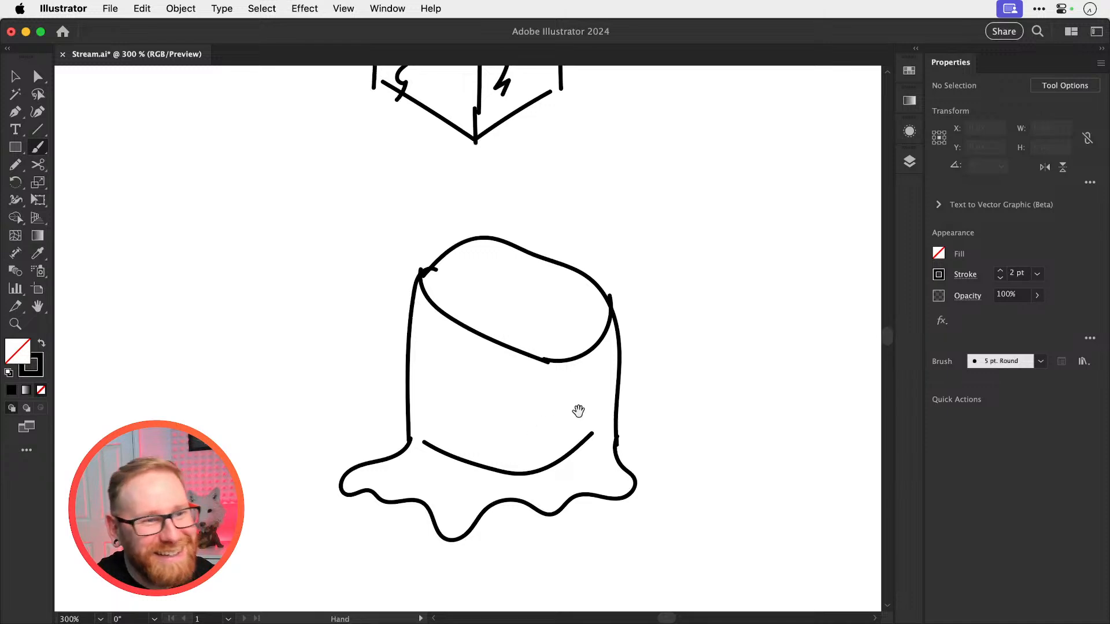
Paint a curved handle with an inner loop on the rounded mug's right side
scroll(578, 478, right, 3)
scroll(578, 479, up, 1)
mouse_move(462, 271)
mouse_down()
mouse_move(514, 247)
mouse_move(540, 265)
mouse_move(555, 344)
mouse_move(536, 392)
mouse_up()
mouse_move(495, 283)
mouse_down()
mouse_move(517, 270)
mouse_move(535, 321)
mouse_up()
key(a)
key(super+minus)
key(super+minus)
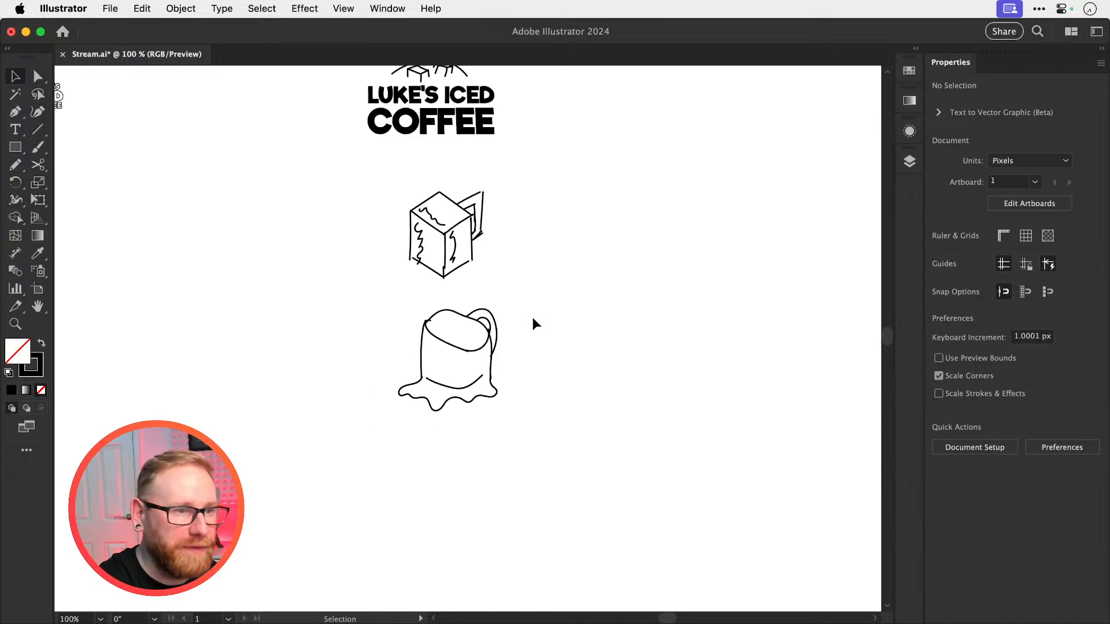
key(v)
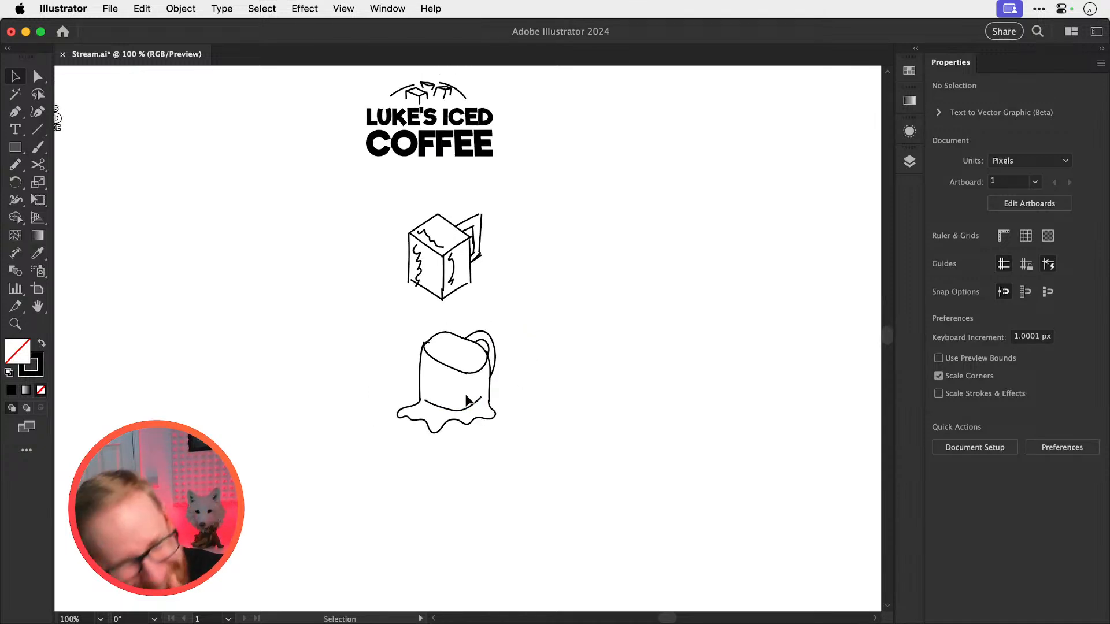
Paint two small arched eyes on the melting mug above its curved line to form a smiling face
key(z)
drag(448, 377, 568, 443)
key(b)
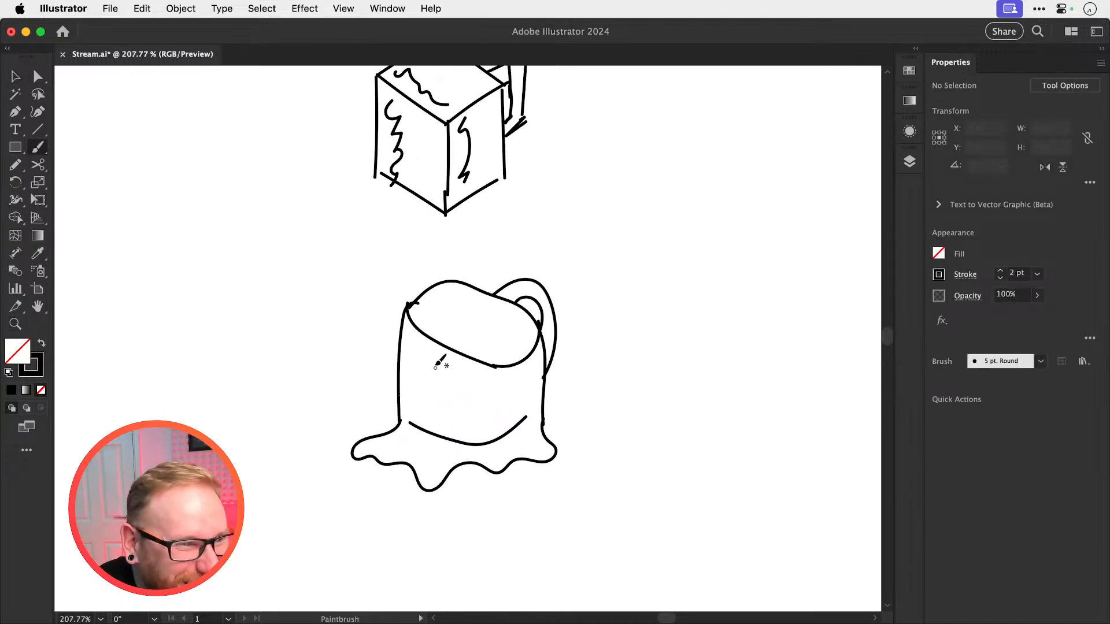
drag(424, 389, 495, 398)
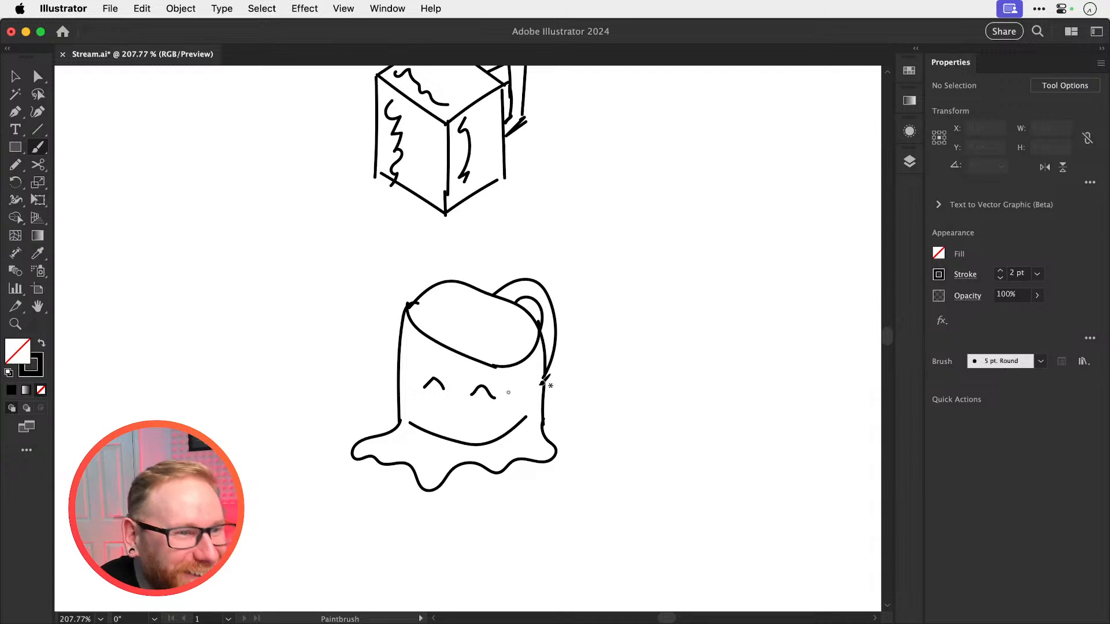
Undo the two arched eyes painted on the melting mug
key(v)
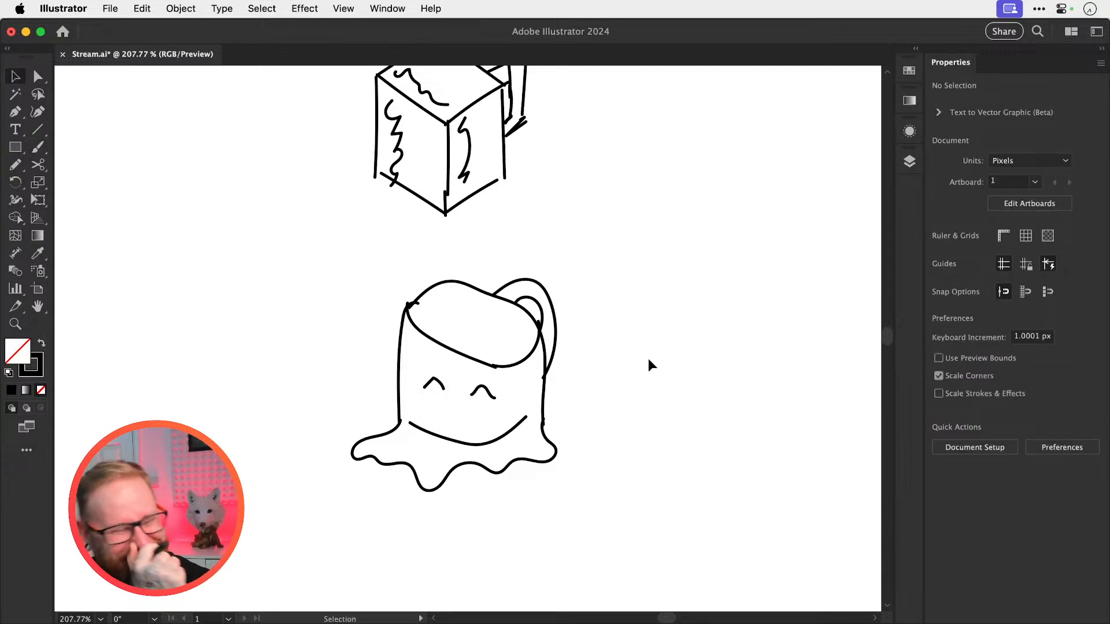
key(super+z)
key(super+z)
Paint a spiral swirl inside the melting mug's oval rim and save the document
key(super+minus)
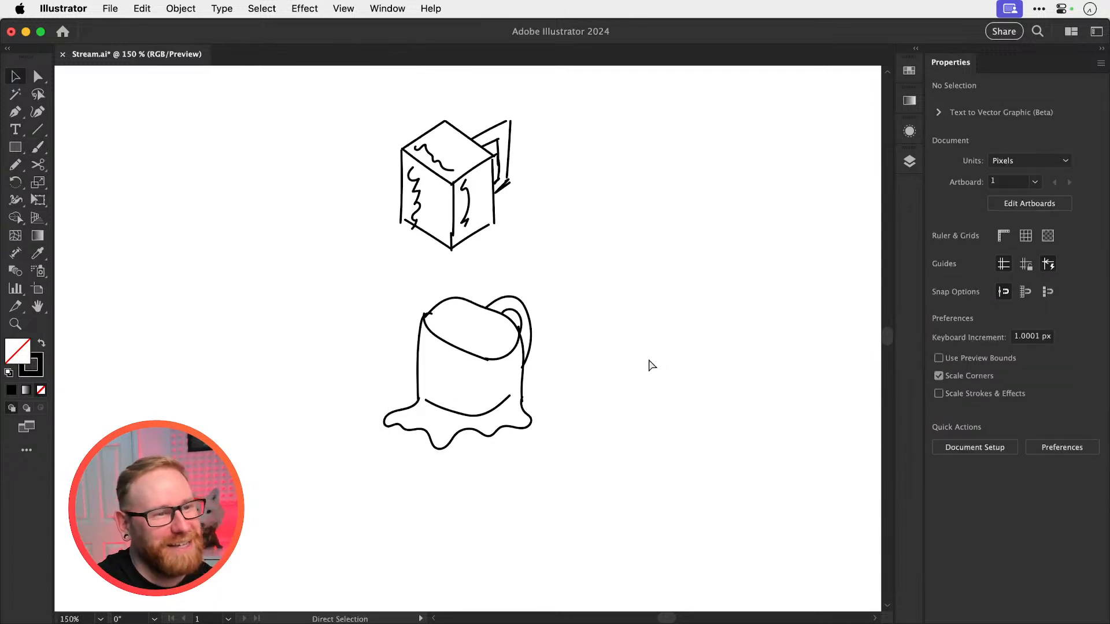
key(super+minus)
drag(649, 359, 622, 401)
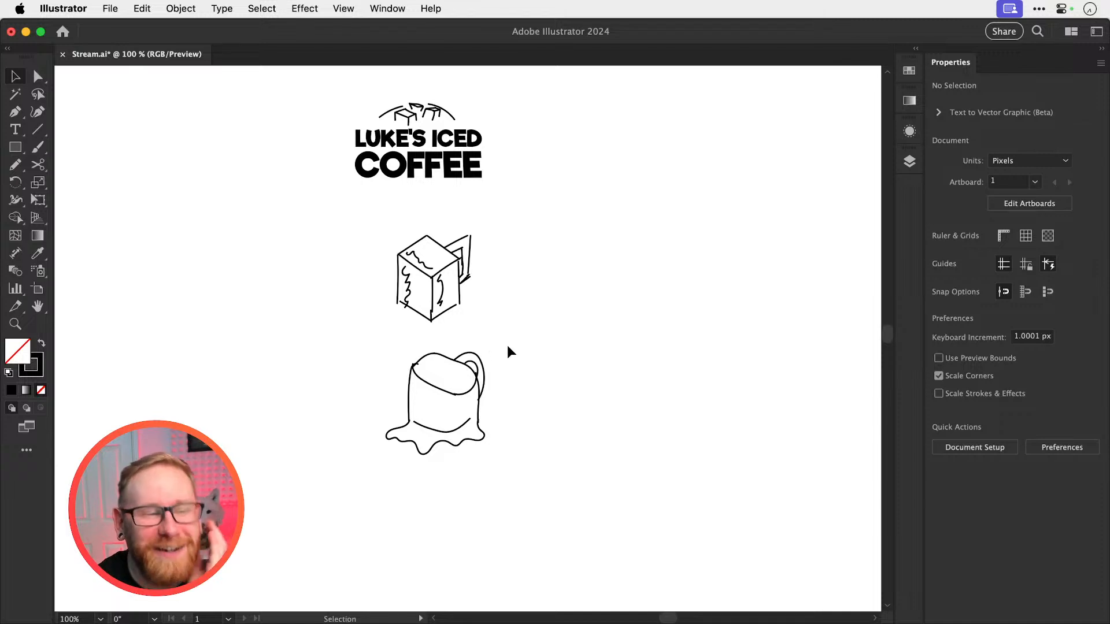
key(z)
drag(422, 381, 565, 411)
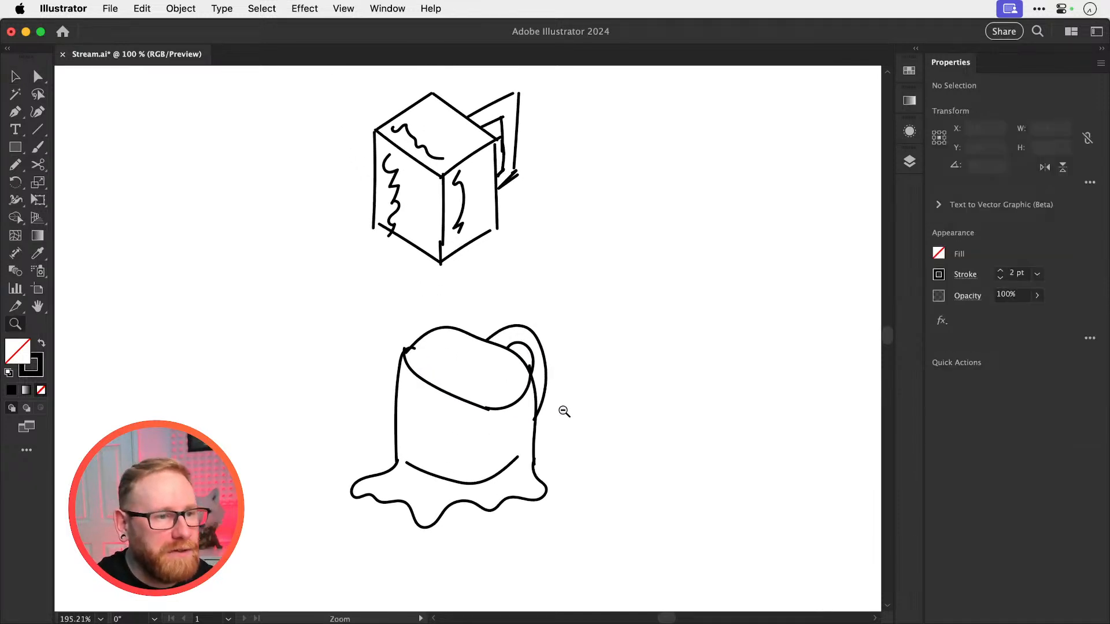
mouse_move(434, 432)
mouse_down()
mouse_move(512, 409)
mouse_move(564, 352)
mouse_up()
key(b)
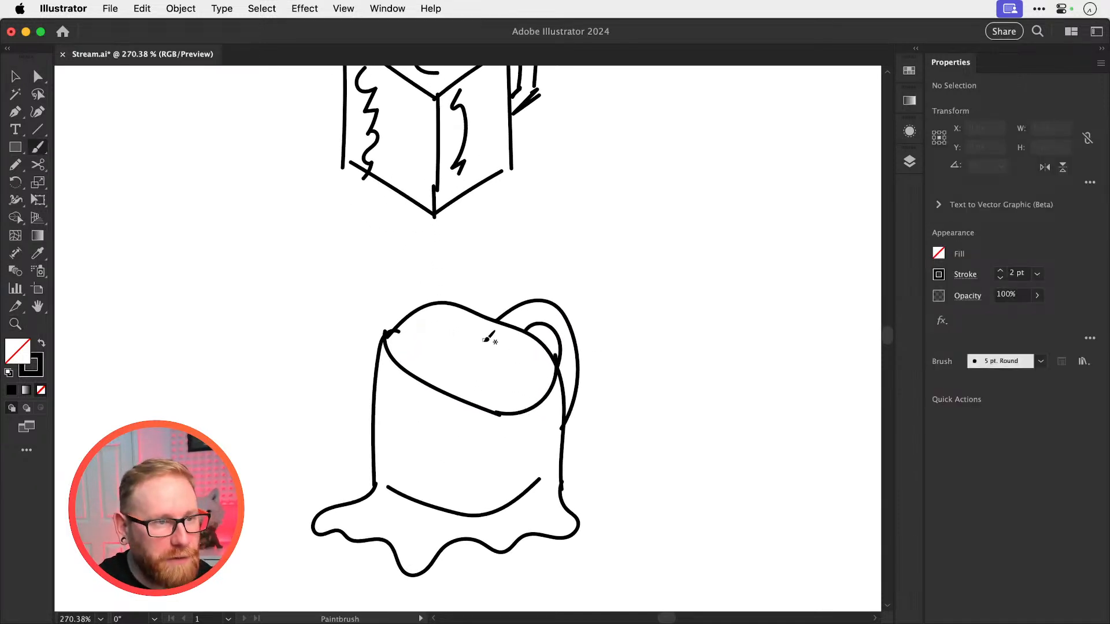
mouse_move(441, 325)
mouse_down()
mouse_move(443, 359)
mouse_move(481, 386)
mouse_move(521, 377)
mouse_move(519, 354)
mouse_move(481, 357)
mouse_up()
key(v)
key(super+1)
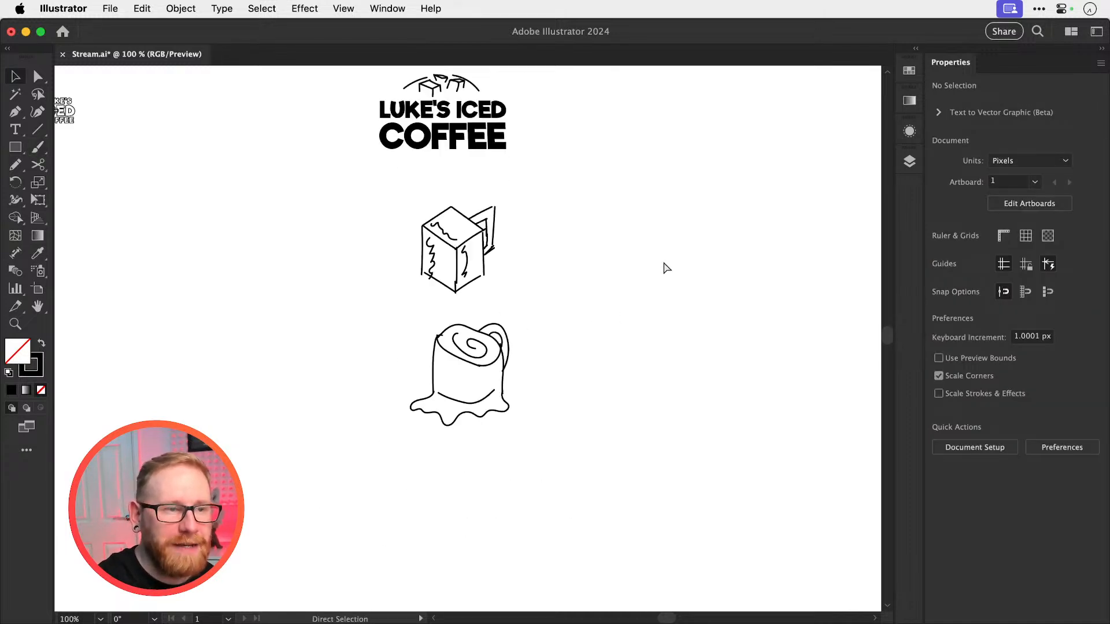
key(super+s)
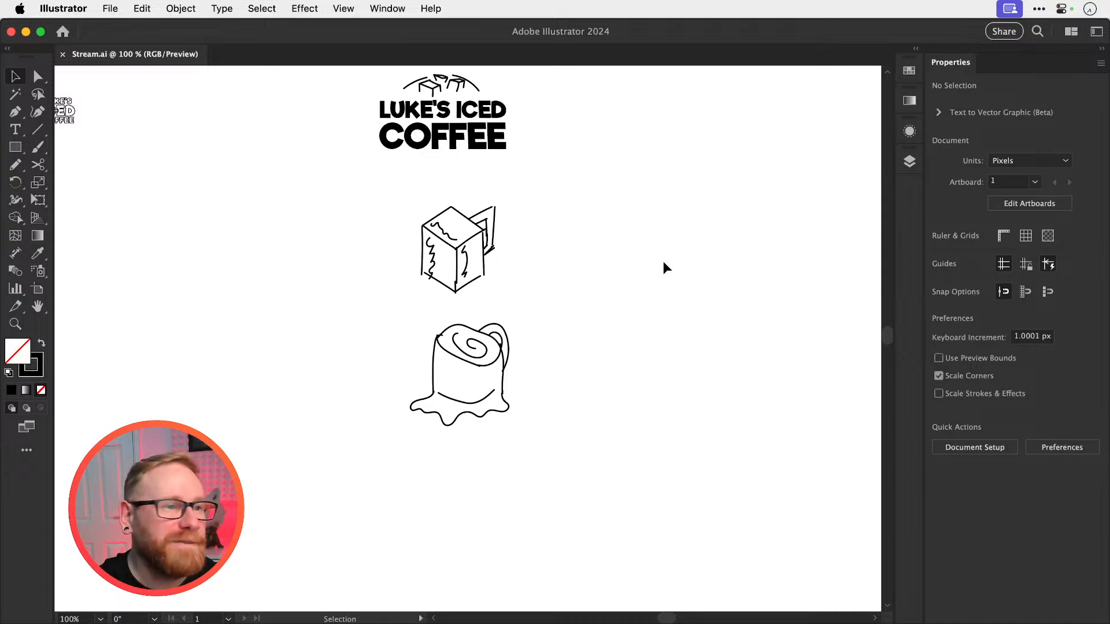
Move the whole cube mug sketch to the right of the melting mug, deselect it and save the document
drag(347, 245, 543, 287)
mouse_move(478, 254)
mouse_down()
mouse_move(598, 366)
mouse_move(655, 392)
mouse_up()
click(638, 265)
key(super+s)
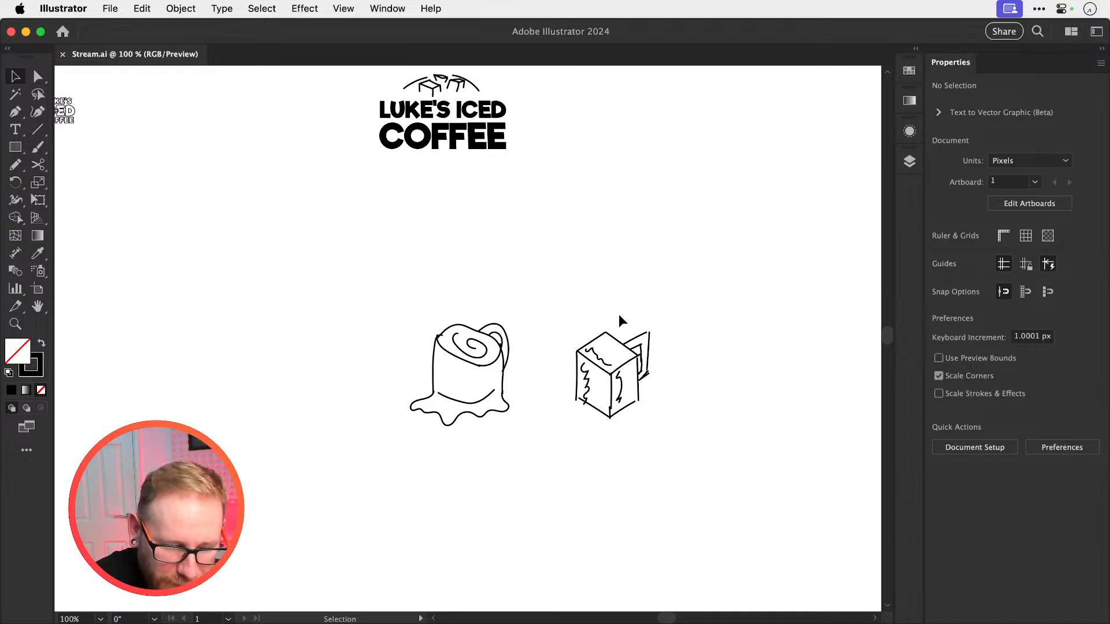
Review the earlier logo variations and colour mockups alongside the stacked-text logo and the two mug sketches
key(super+minus)
key(super+minus)
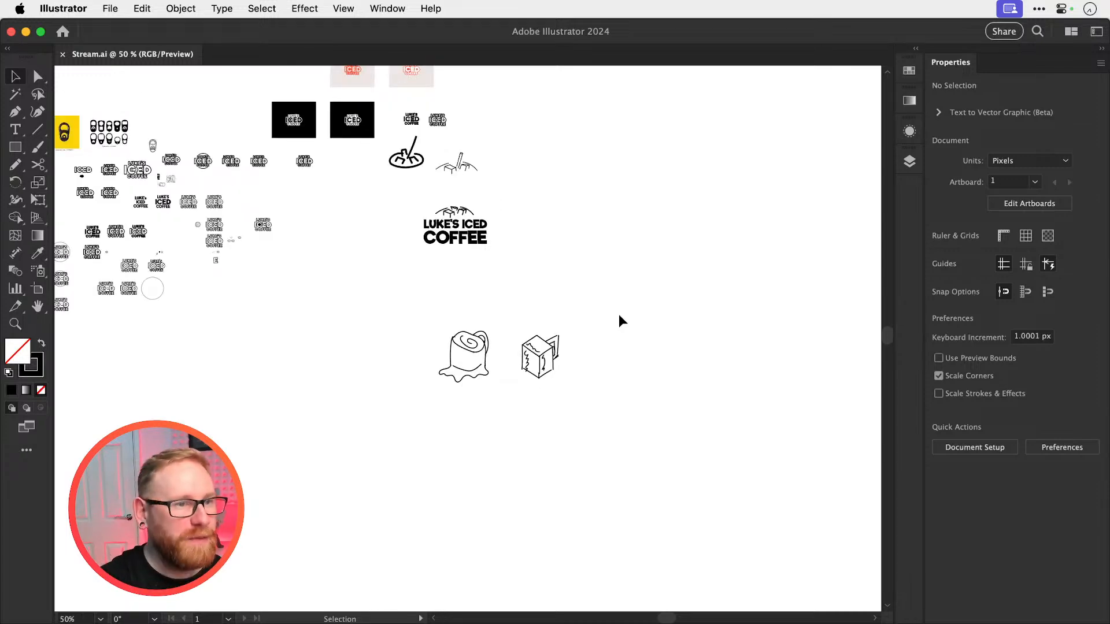
scroll(618, 314, left, 5)
scroll(618, 314, up, 4)
key(z)
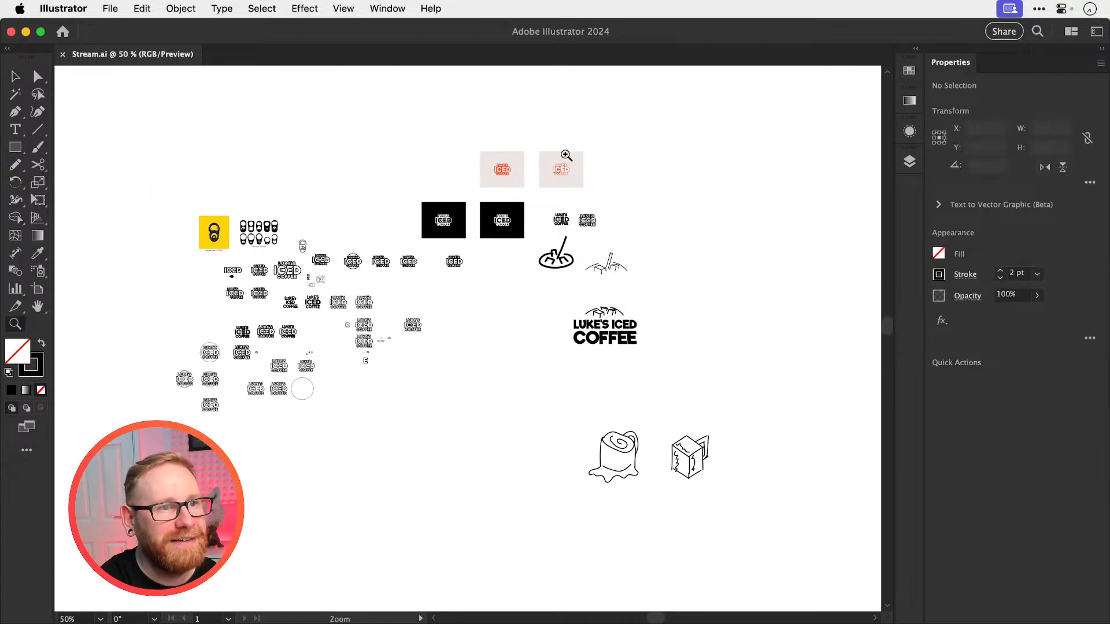
drag(566, 155, 671, 225)
key(v)
scroll(671, 223, down, 3)
scroll(671, 224, right, 2)
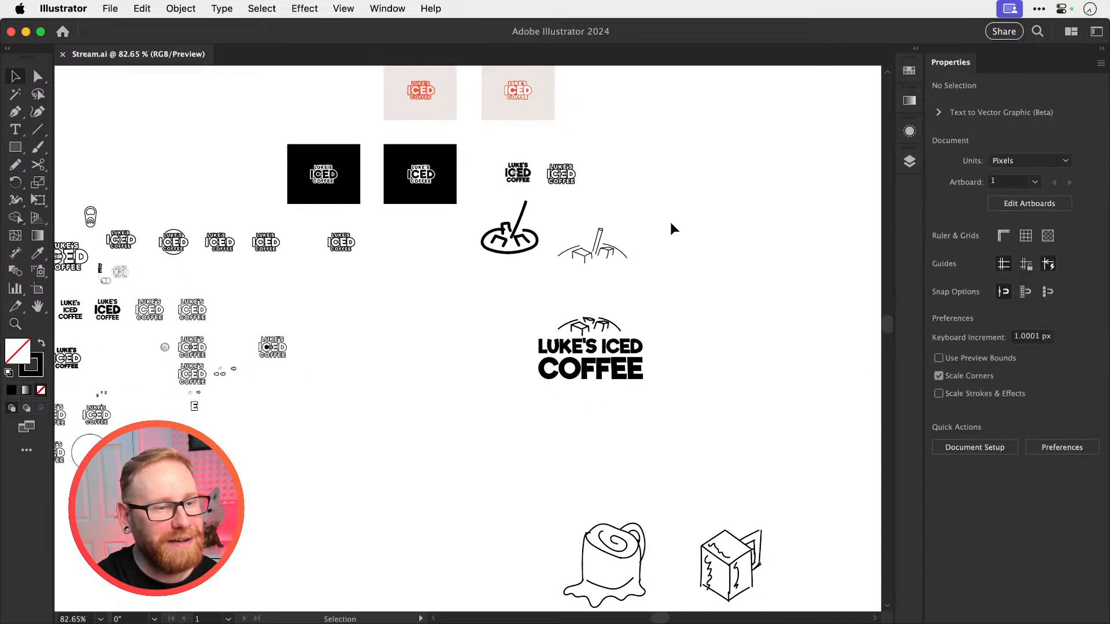
scroll(671, 224, down, 1)
scroll(671, 223, right, 1)
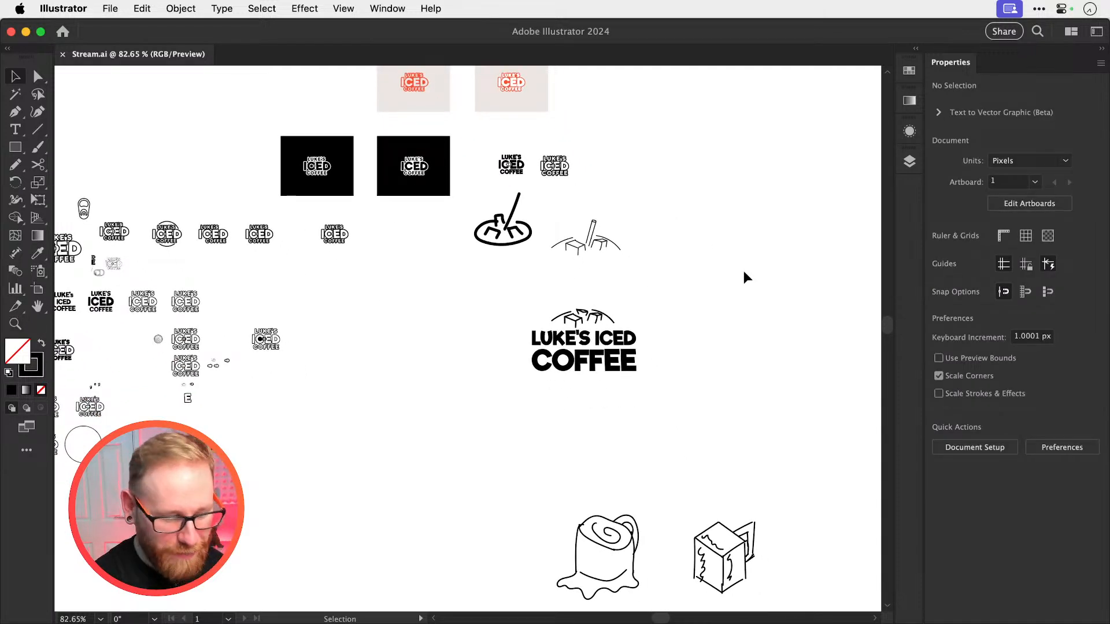